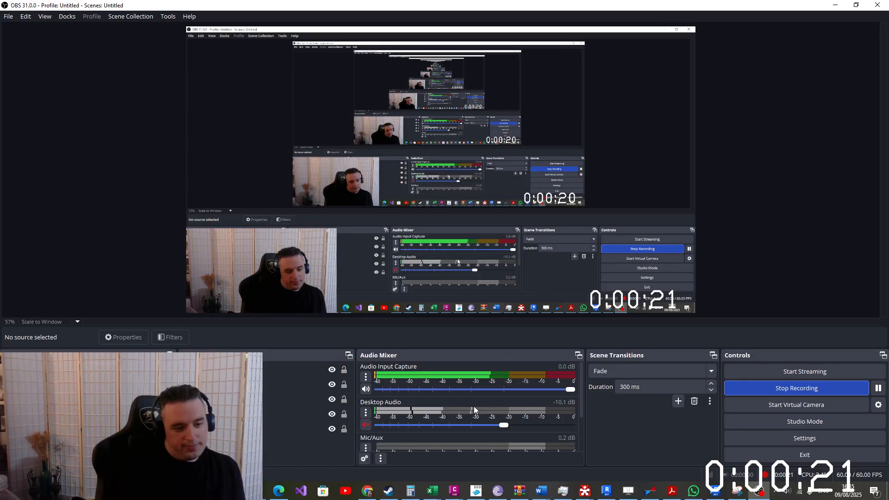
{"action": "scroll", "coordinate": [474, 408], "scroll_direction": "down", "scroll_amount": 2}
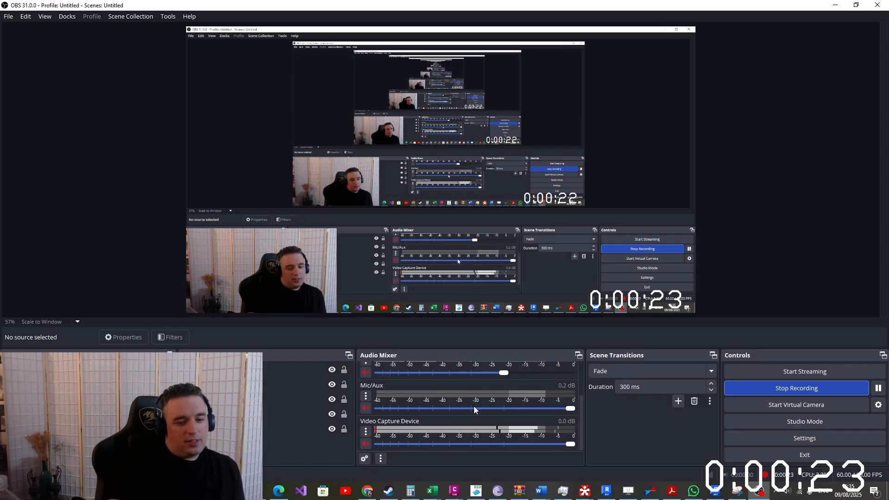
{"action": "scroll", "coordinate": [474, 407], "scroll_direction": "up", "scroll_amount": 2}
{"action": "scroll", "coordinate": [474, 408], "scroll_direction": "down", "scroll_amount": 2}
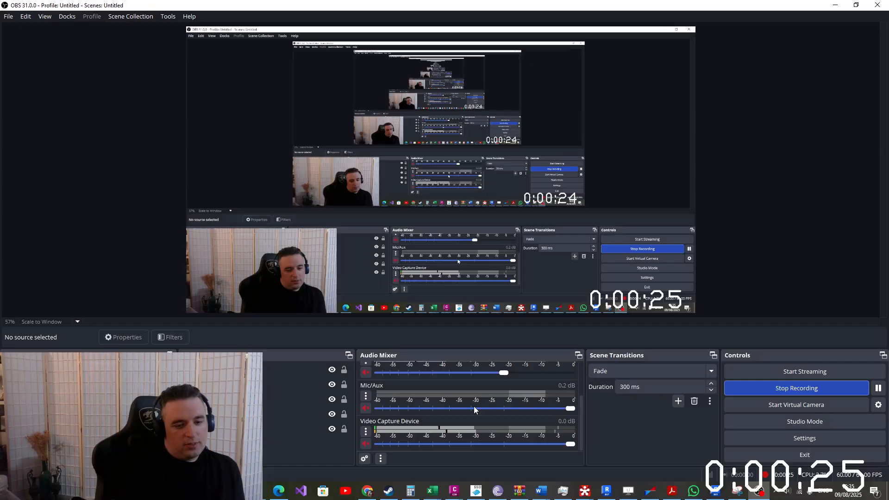
{"action": "scroll", "coordinate": [475, 408], "scroll_direction": "up", "scroll_amount": 2}
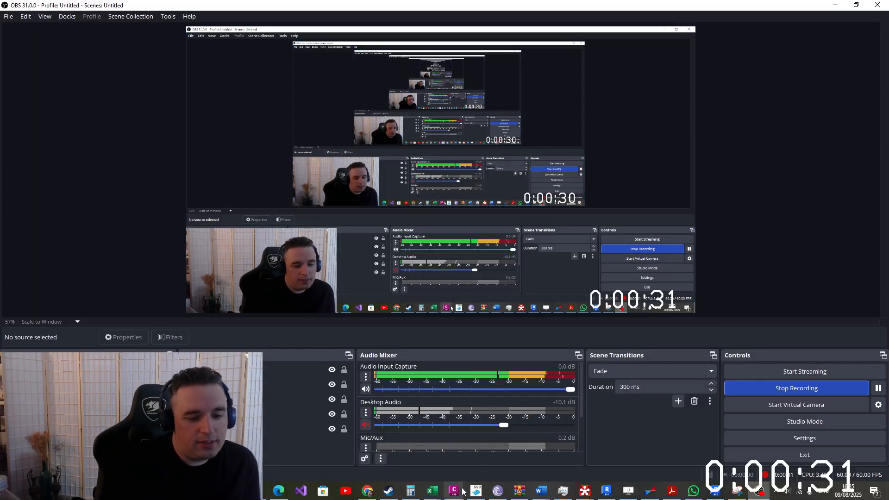
Switch to Civil 3D with the ST-RW25-PR_2025-06-12 drawing and view the whole RW25 profile
{"action": "mouse_move", "coordinate": [454, 490]}
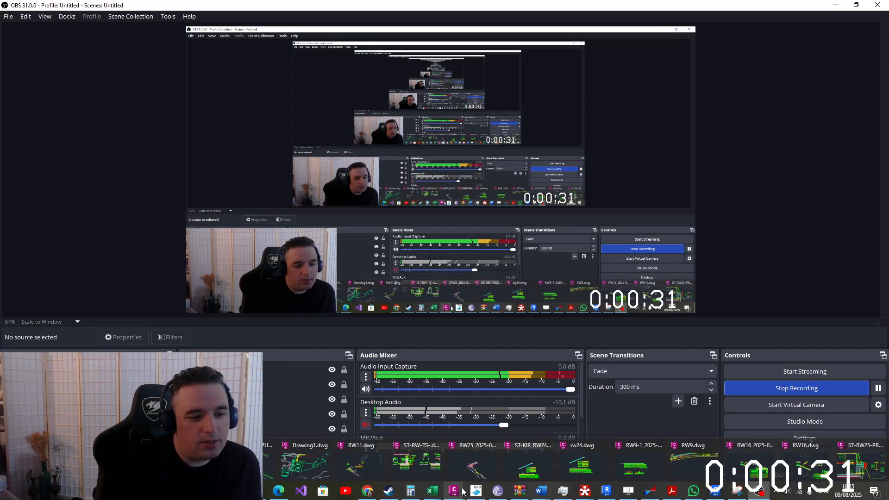
{"action": "left_click", "coordinate": [843, 476]}
{"action": "scroll", "coordinate": [633, 263], "scroll_direction": "down", "scroll_amount": 4}
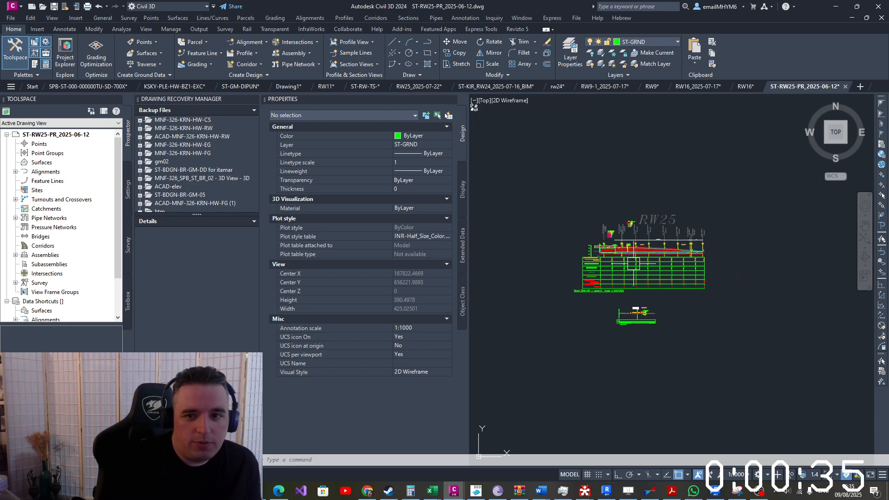
{"action": "scroll", "coordinate": [633, 263], "scroll_direction": "down", "scroll_amount": 6}
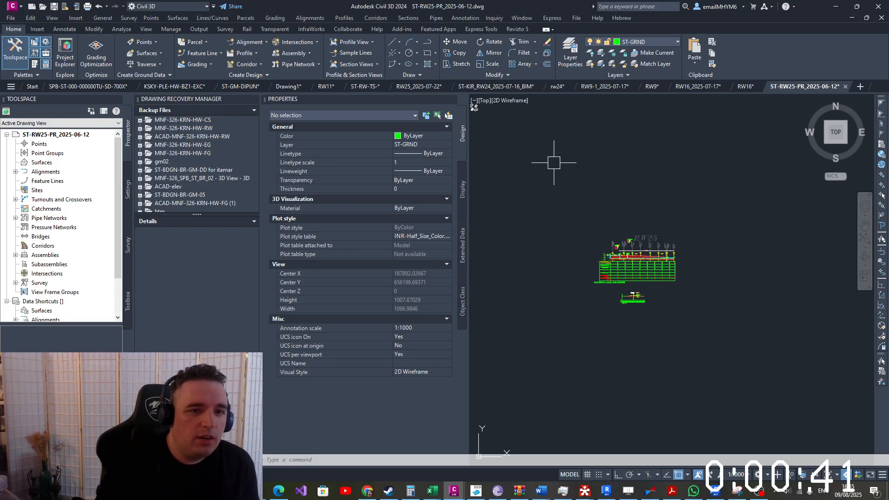
Switch to the RW25_2025-07-22 drawing and examine the retaining wall's plan from its curved end to its angled end
{"action": "left_click", "coordinate": [410, 87]}
{"action": "scroll", "coordinate": [681, 287], "scroll_direction": "up", "scroll_amount": 2}
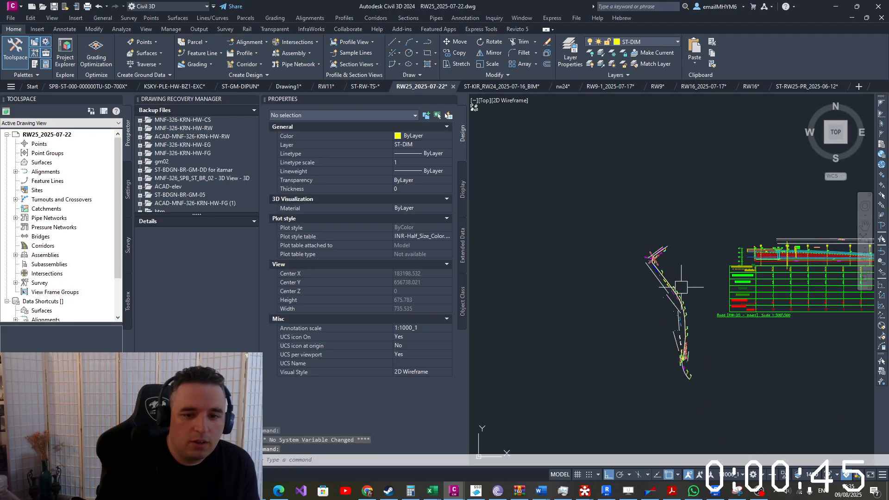
{"action": "scroll", "coordinate": [681, 356], "scroll_direction": "up", "scroll_amount": 6}
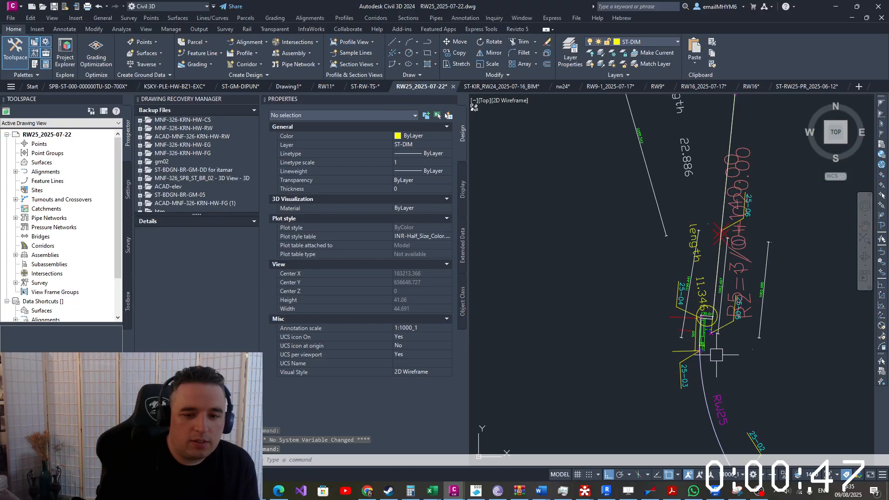
{"action": "middle_click_drag", "start_coordinate": [681, 356], "coordinate": [670, 266]}
{"action": "scroll", "coordinate": [671, 265], "scroll_direction": "up", "scroll_amount": 5}
{"action": "scroll", "coordinate": [671, 266], "scroll_direction": "down", "scroll_amount": 10}
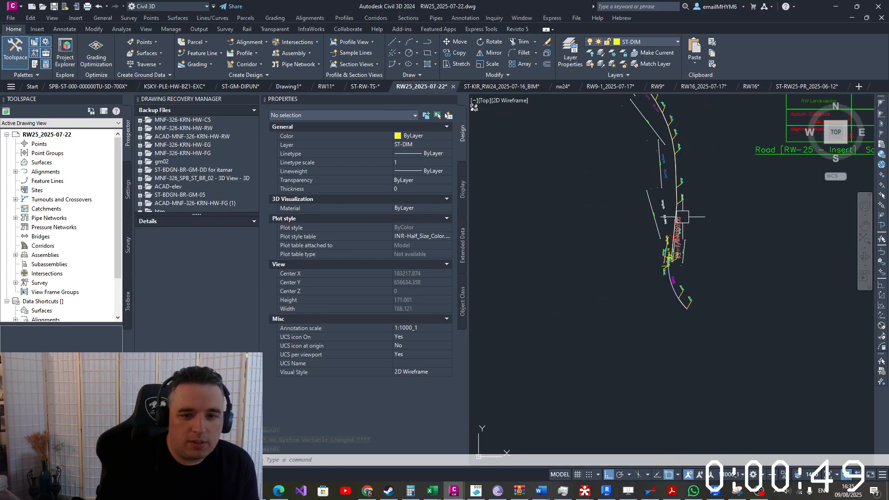
{"action": "middle_click_drag", "start_coordinate": [684, 191], "coordinate": [684, 239]}
{"action": "scroll", "coordinate": [683, 238], "scroll_direction": "down", "scroll_amount": 5}
{"action": "scroll", "coordinate": [638, 135], "scroll_direction": "up", "scroll_amount": 7}
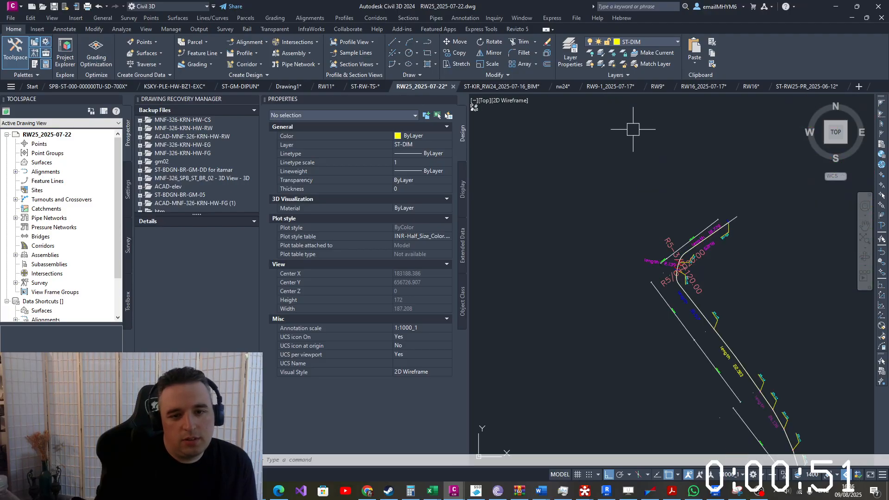
{"action": "scroll", "coordinate": [697, 226], "scroll_direction": "up", "scroll_amount": 2}
{"action": "scroll", "coordinate": [696, 226], "scroll_direction": "down", "scroll_amount": 6}
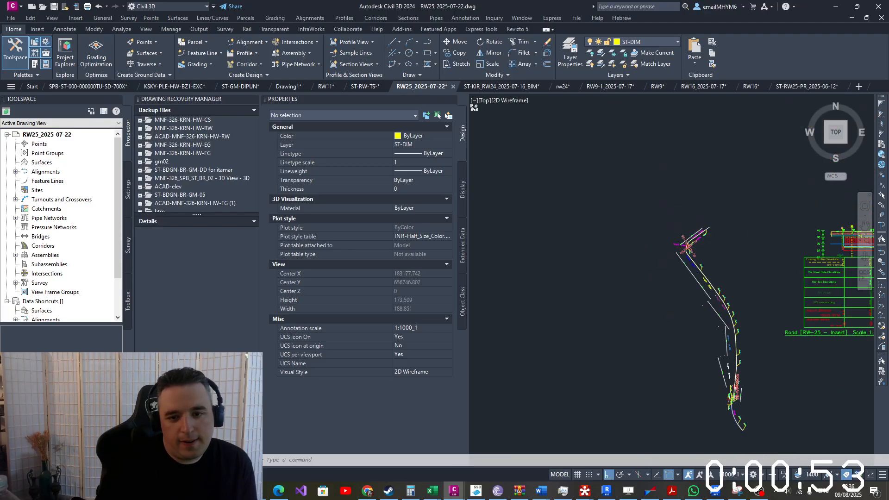
Examine the RW-25 longitudinal profile and its elevation table along the whole length of the wall
{"action": "middle_click_drag", "start_coordinate": [713, 247], "coordinate": [668, 249]}
{"action": "scroll", "coordinate": [668, 249], "scroll_direction": "up", "scroll_amount": 5}
{"action": "scroll", "coordinate": [747, 188], "scroll_direction": "down", "scroll_amount": 3}
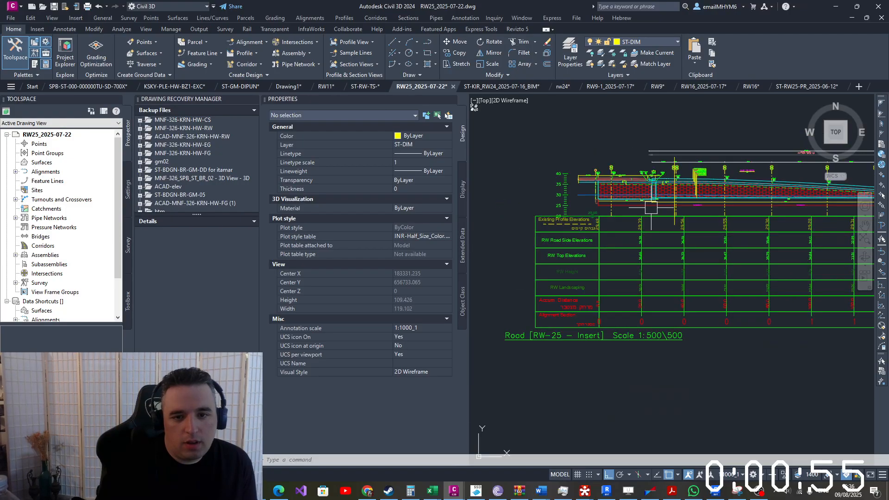
{"action": "middle_click_drag", "start_coordinate": [746, 189], "coordinate": [710, 197]}
{"action": "scroll", "coordinate": [733, 197], "scroll_direction": "up", "scroll_amount": 4}
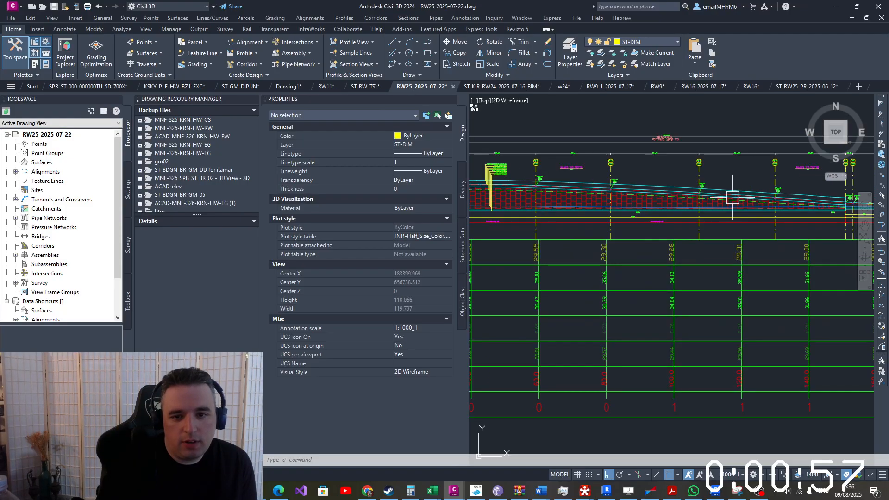
{"action": "scroll", "coordinate": [778, 213], "scroll_direction": "up", "scroll_amount": 2}
{"action": "middle_click_drag", "start_coordinate": [772, 213], "coordinate": [596, 220]}
{"action": "scroll", "coordinate": [692, 230], "scroll_direction": "down", "scroll_amount": 2}
{"action": "scroll", "coordinate": [692, 230], "scroll_direction": "down", "scroll_amount": 4}
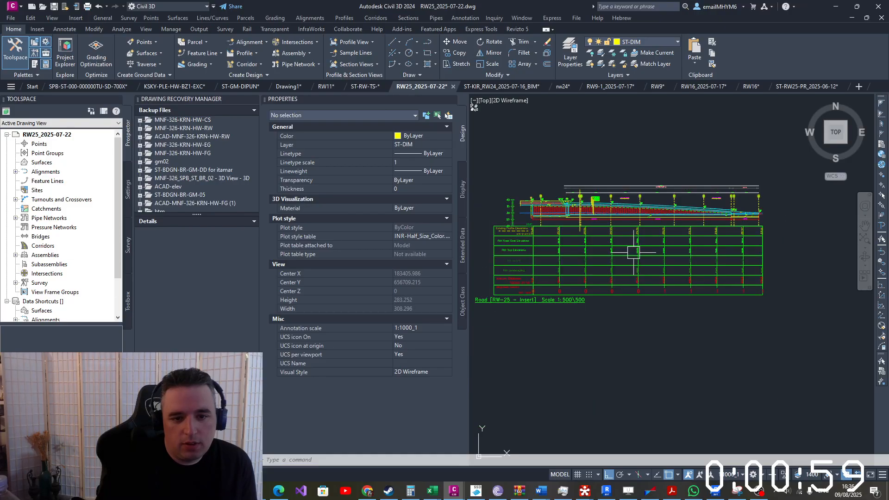
{"action": "scroll", "coordinate": [630, 248], "scroll_direction": "up", "scroll_amount": 6}
{"action": "scroll", "coordinate": [746, 297], "scroll_direction": "down", "scroll_amount": 6}
{"action": "mouse_move", "coordinate": [495, 182]}
{"action": "middle_mouse_down"}
{"action": "mouse_move", "coordinate": [751, 301]}
{"action": "mouse_move", "coordinate": [561, 256]}
{"action": "middle_mouse_up"}
{"action": "scroll", "coordinate": [743, 278], "scroll_direction": "up", "scroll_amount": 2}
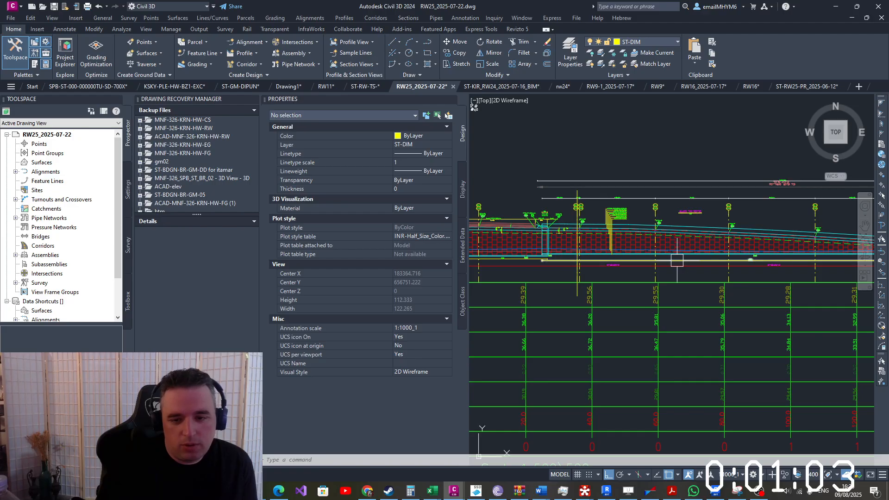
{"action": "scroll", "coordinate": [677, 260], "scroll_direction": "up", "scroll_amount": 4}
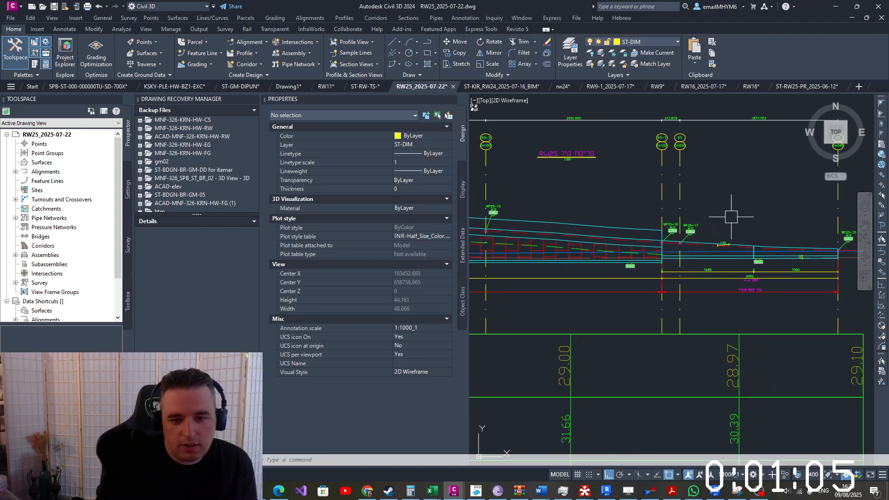
Examine the profile's concrete wall segment at the far end and the block-patterned wall segment at the start
{"action": "left_click", "coordinate": [741, 265]}
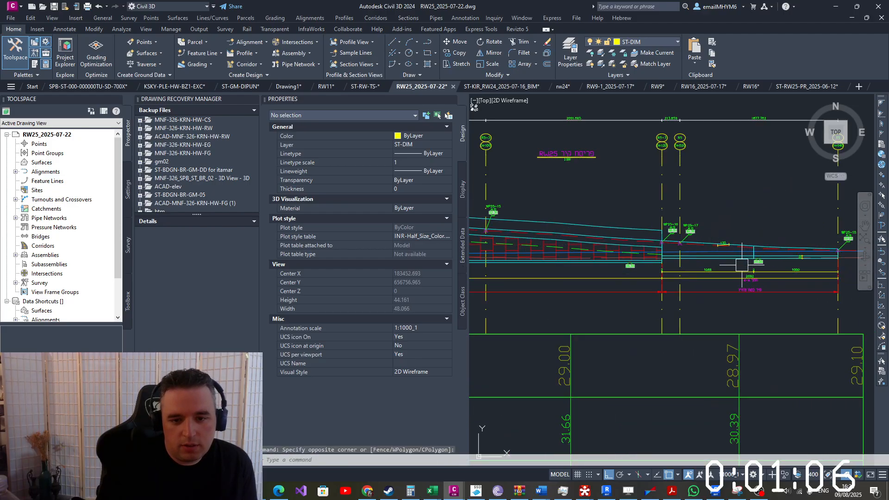
{"action": "left_click", "coordinate": [579, 189]}
{"action": "left_click", "coordinate": [589, 283]}
{"action": "scroll", "coordinate": [589, 283], "scroll_direction": "down", "scroll_amount": 6}
{"action": "mouse_move", "coordinate": [589, 283]}
{"action": "middle_mouse_down"}
{"action": "mouse_move", "coordinate": [736, 268]}
{"action": "mouse_move", "coordinate": [752, 254]}
{"action": "middle_mouse_up"}
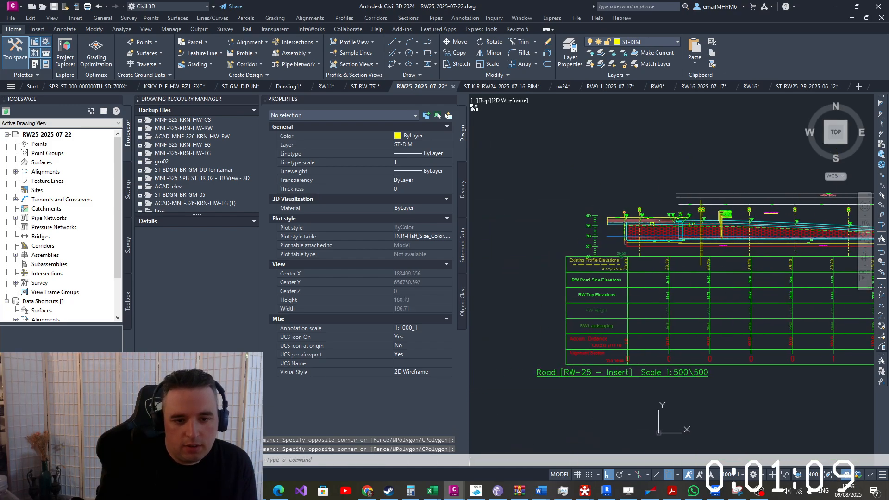
{"action": "scroll", "coordinate": [639, 232], "scroll_direction": "up", "scroll_amount": 6}
{"action": "left_click", "coordinate": [725, 134]}
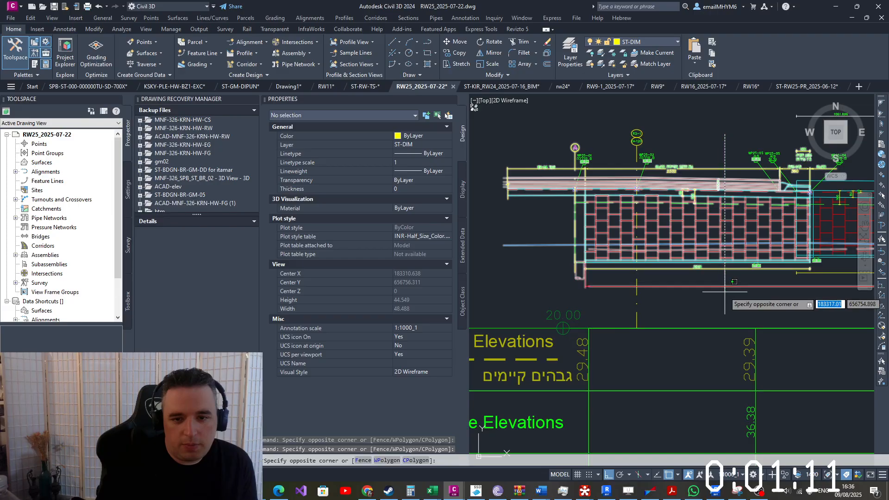
{"action": "left_click", "coordinate": [750, 296]}
Inspect the plan between points 25-01 and 25-05, selecting the ST-CONC-2 wall polyline to trace its extent and clearing the selection
{"action": "scroll", "coordinate": [811, 223], "scroll_direction": "down", "scroll_amount": 7}
{"action": "middle_click_drag", "start_coordinate": [697, 292], "coordinate": [723, 192]}
{"action": "scroll", "coordinate": [667, 297], "scroll_direction": "up", "scroll_amount": 7}
{"action": "scroll", "coordinate": [736, 257], "scroll_direction": "up", "scroll_amount": 4}
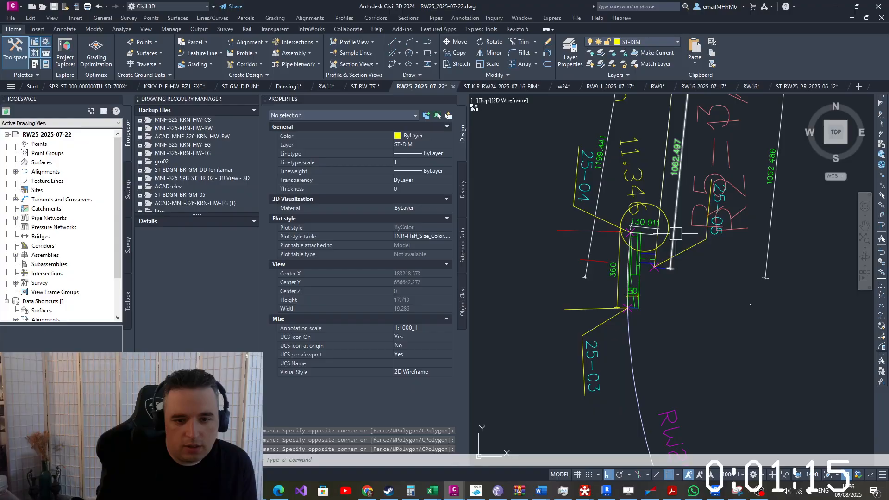
{"action": "scroll", "coordinate": [659, 252], "scroll_direction": "up", "scroll_amount": 4}
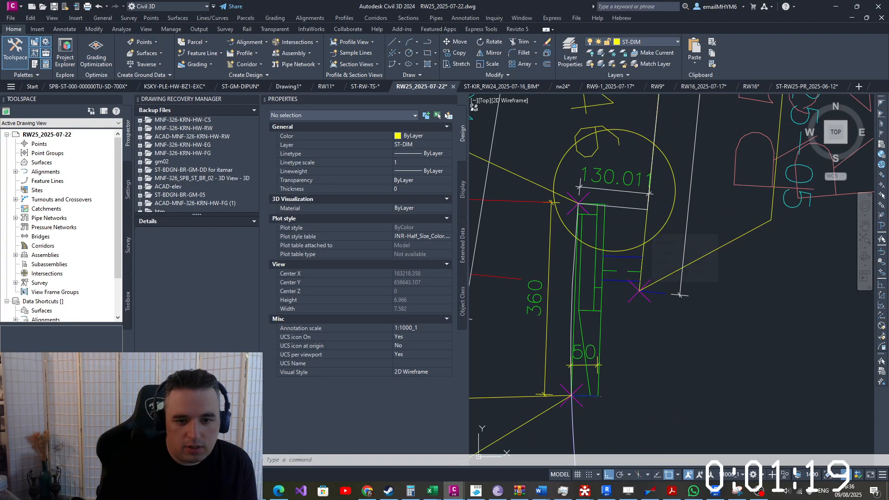
{"action": "left_click", "coordinate": [645, 229]}
{"action": "scroll", "coordinate": [637, 308], "scroll_direction": "down", "scroll_amount": 14}
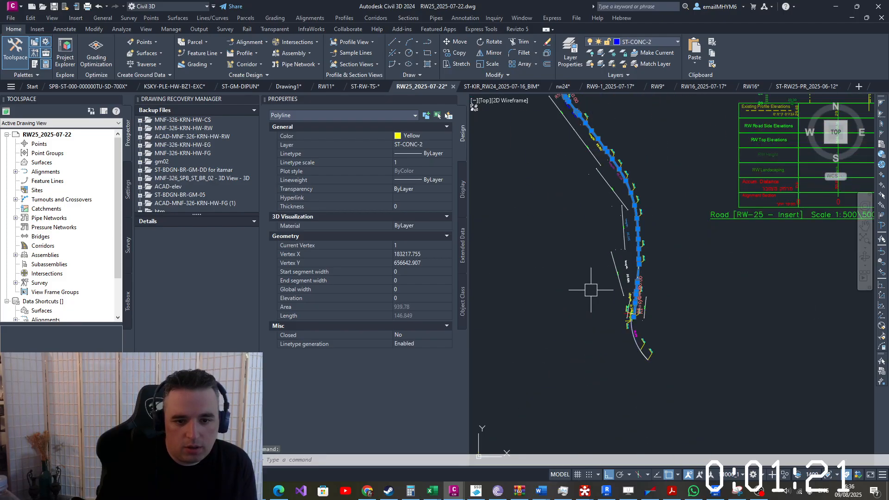
{"action": "scroll", "coordinate": [626, 315], "scroll_direction": "up", "scroll_amount": 8}
{"action": "left_click", "coordinate": [666, 328]}
{"action": "key", "text": "Escape"}
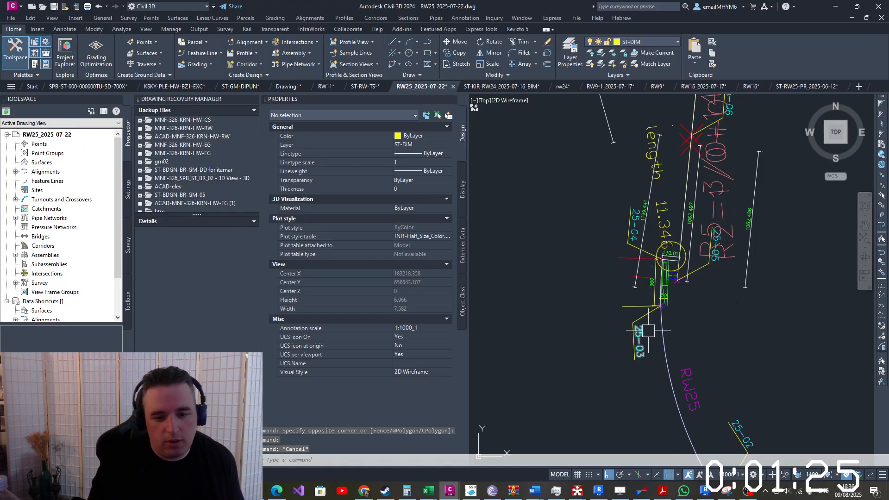
{"action": "scroll", "coordinate": [648, 331], "scroll_direction": "down", "scroll_amount": 3}
{"action": "scroll", "coordinate": [646, 376], "scroll_direction": "up", "scroll_amount": 3}
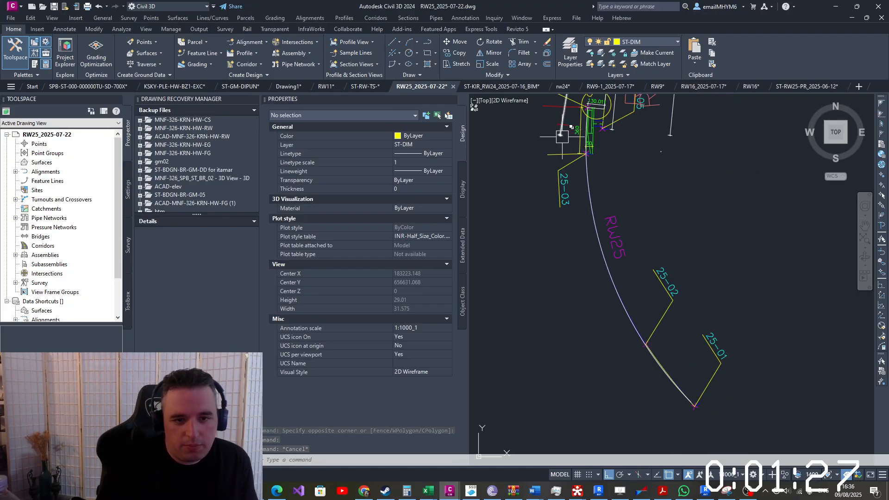
Compare the profile's segment around WP25-16 and WP25-17 with the block-patterned stretch of the wall
{"action": "scroll", "coordinate": [676, 336], "scroll_direction": "down", "scroll_amount": 10}
{"action": "middle_click_drag", "start_coordinate": [749, 260], "coordinate": [636, 317]}
{"action": "middle_click_drag", "start_coordinate": [742, 301], "coordinate": [565, 321]}
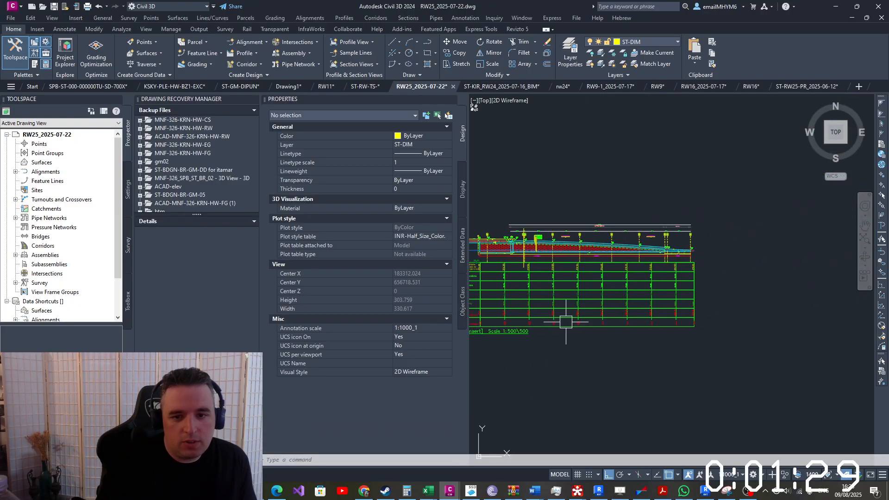
{"action": "scroll", "coordinate": [665, 252], "scroll_direction": "up", "scroll_amount": 8}
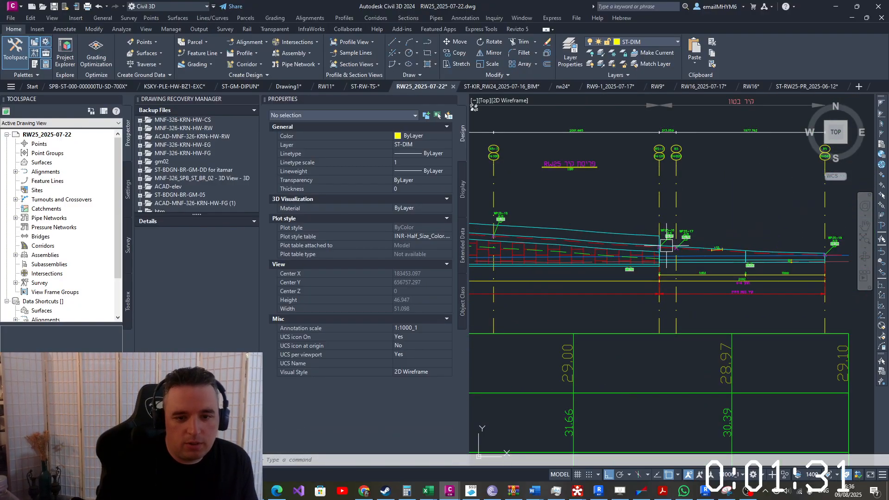
{"action": "scroll", "coordinate": [671, 236], "scroll_direction": "down", "scroll_amount": 6}
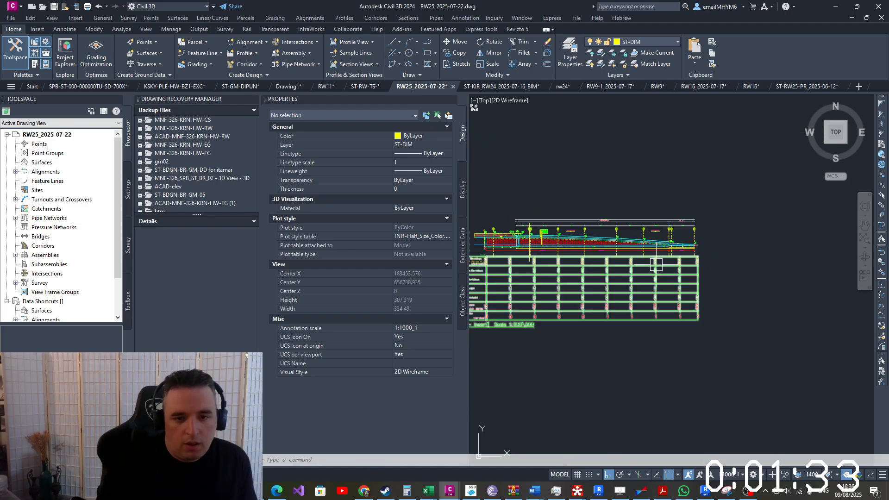
{"action": "scroll", "coordinate": [699, 242], "scroll_direction": "up", "scroll_amount": 2}
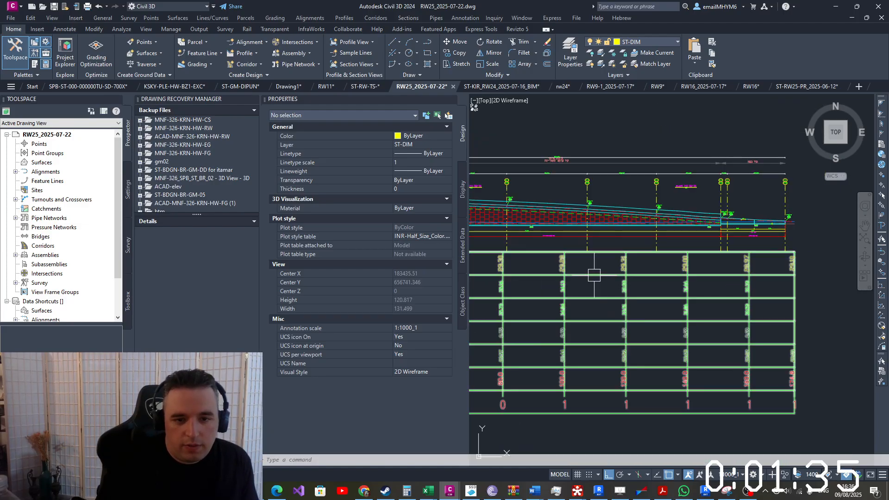
{"action": "mouse_move", "coordinate": [597, 275]}
{"action": "middle_mouse_down"}
{"action": "mouse_move", "coordinate": [802, 315]}
{"action": "mouse_move", "coordinate": [772, 315]}
{"action": "middle_mouse_up"}
{"action": "scroll", "coordinate": [587, 257], "scroll_direction": "up", "scroll_amount": 4}
{"action": "scroll", "coordinate": [597, 216], "scroll_direction": "down", "scroll_amount": 4}
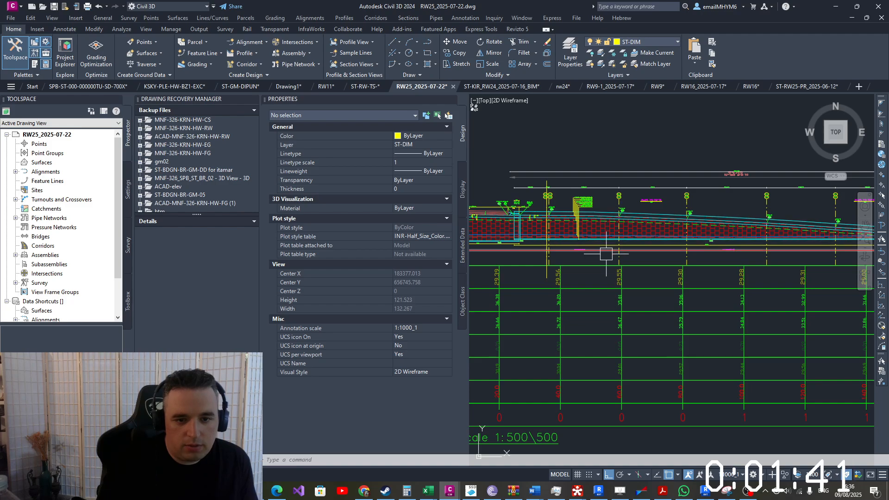
{"action": "mouse_move", "coordinate": [805, 259]}
{"action": "middle_mouse_down"}
{"action": "mouse_move", "coordinate": [684, 262]}
{"action": "mouse_move", "coordinate": [665, 249]}
{"action": "middle_mouse_up"}
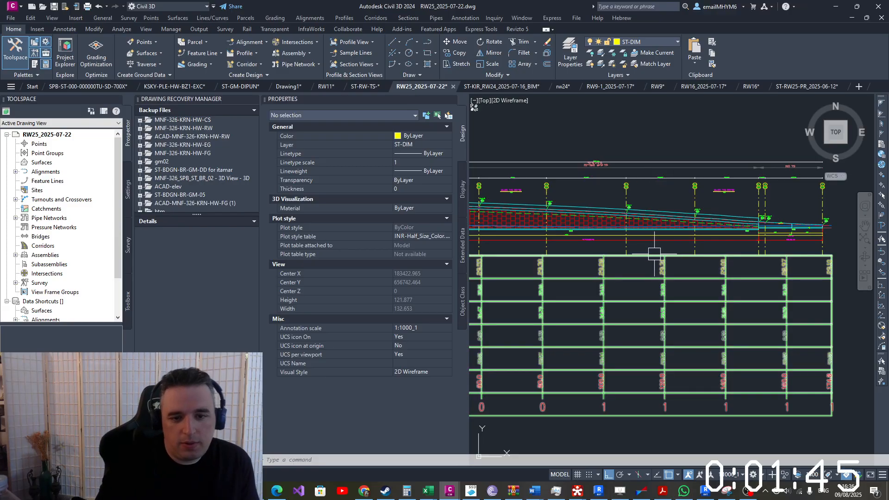
{"action": "scroll", "coordinate": [654, 254], "scroll_direction": "down", "scroll_amount": 2}
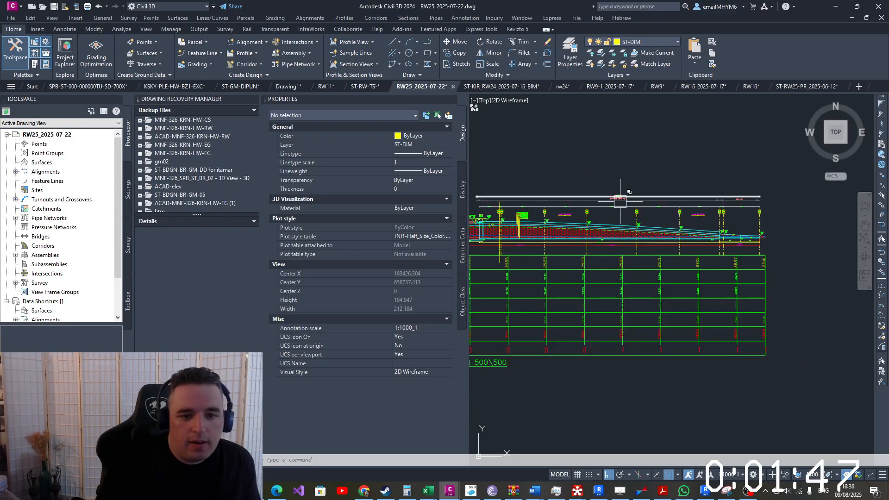
Inspect the overall length dimension above the profile and the dimensioned concrete segment at the wall's far end
{"action": "scroll", "coordinate": [599, 212], "scroll_direction": "up", "scroll_amount": 10}
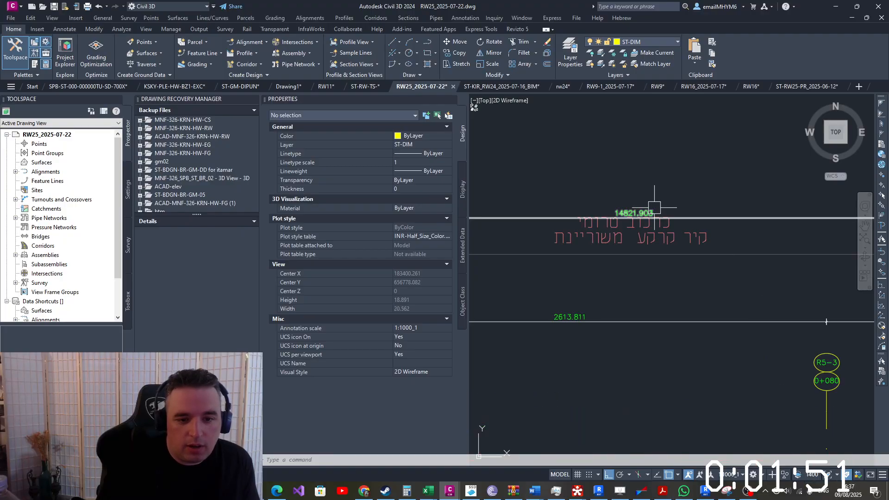
{"action": "scroll", "coordinate": [654, 206], "scroll_direction": "down", "scroll_amount": 8}
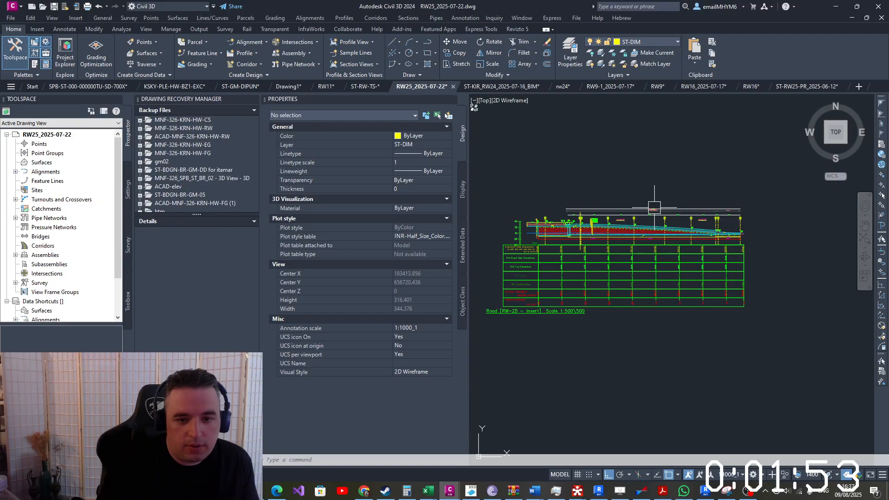
{"action": "scroll", "coordinate": [614, 214], "scroll_direction": "up", "scroll_amount": 2}
{"action": "middle_click_drag", "start_coordinate": [702, 253], "coordinate": [558, 247]}
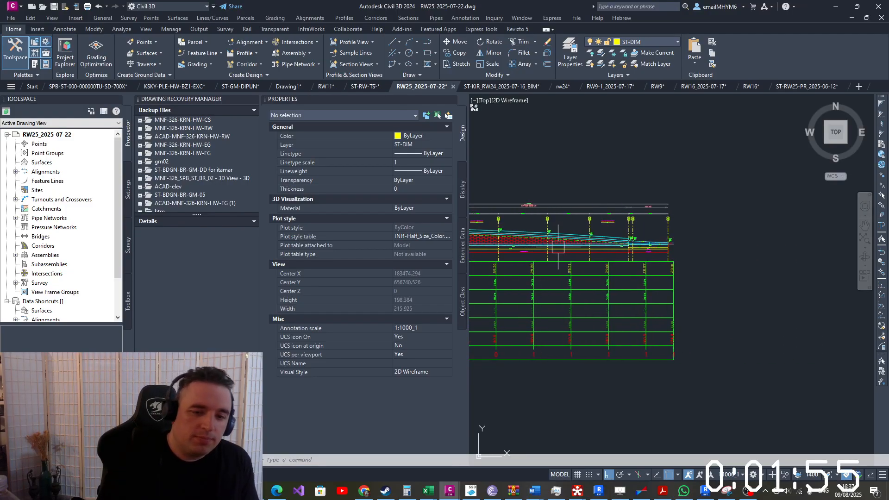
{"action": "scroll", "coordinate": [581, 245], "scroll_direction": "up", "scroll_amount": 4}
{"action": "scroll", "coordinate": [779, 257], "scroll_direction": "up", "scroll_amount": 4}
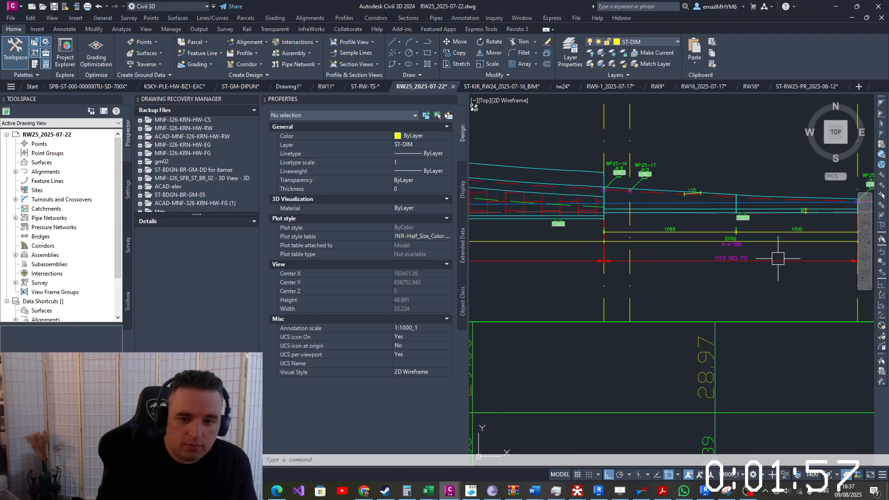
Inspect the profile's reinforced concrete segment between WP25-16 and WP25-18 and its junction with the block-patterned wall
{"action": "scroll", "coordinate": [754, 262], "scroll_direction": "down", "scroll_amount": 2}
{"action": "middle_click_drag", "start_coordinate": [741, 265], "coordinate": [618, 276]}
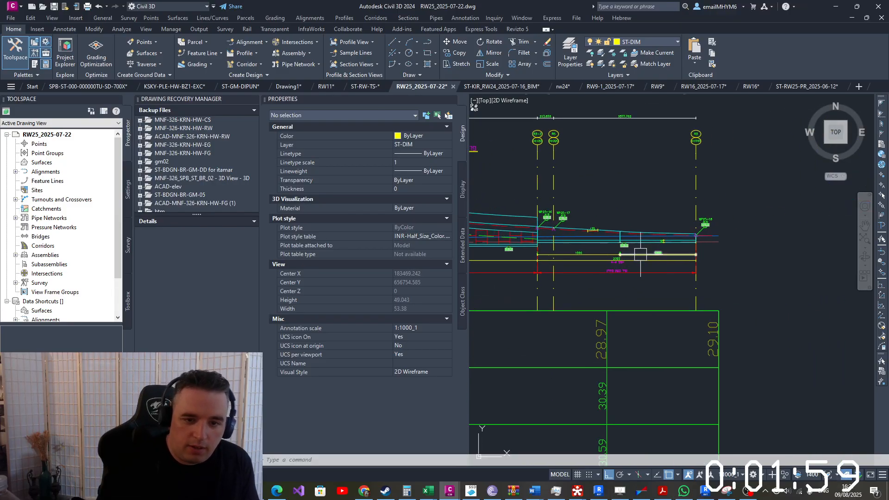
{"action": "scroll", "coordinate": [566, 265], "scroll_direction": "up", "scroll_amount": 4}
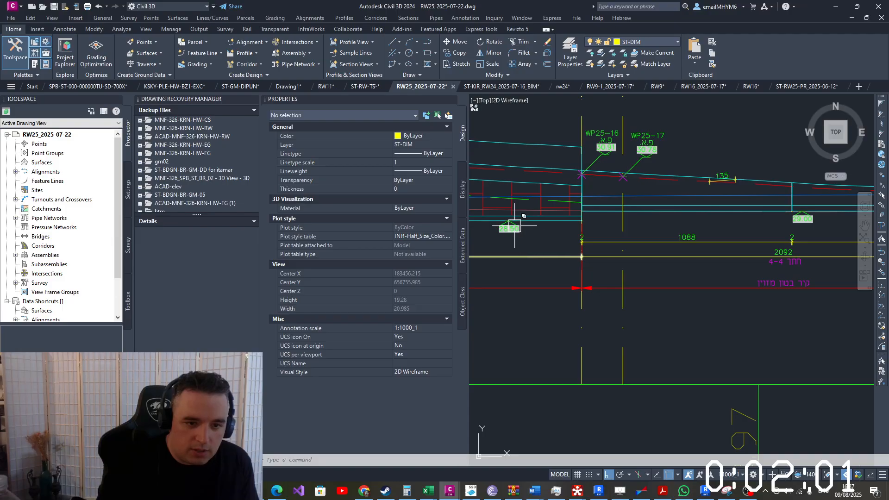
{"action": "middle_click_drag", "start_coordinate": [553, 226], "coordinate": [645, 250]}
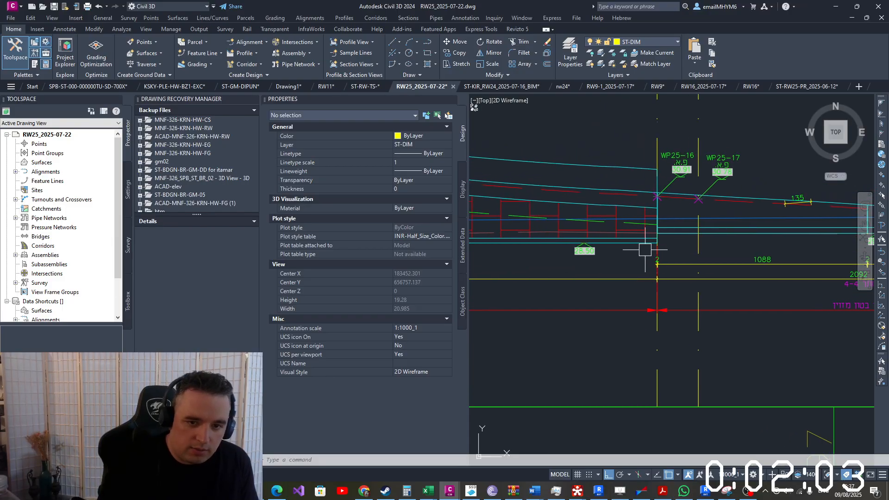
Trace the block-patterned stretch of the profile back toward the wall's start and return to the concrete end segment
{"action": "mouse_move", "coordinate": [582, 254]}
{"action": "middle_mouse_down"}
{"action": "mouse_move", "coordinate": [701, 262]}
{"action": "mouse_move", "coordinate": [704, 276]}
{"action": "middle_mouse_up"}
{"action": "scroll", "coordinate": [691, 290], "scroll_direction": "down", "scroll_amount": 3}
{"action": "middle_click_drag", "start_coordinate": [651, 298], "coordinate": [795, 271]}
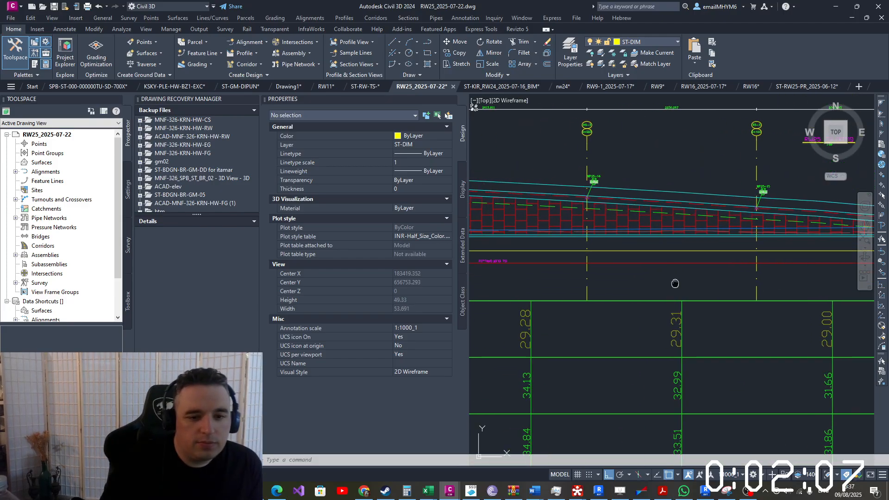
{"action": "middle_click_drag", "start_coordinate": [674, 284], "coordinate": [843, 307]}
{"action": "middle_click_drag", "start_coordinate": [674, 312], "coordinate": [833, 269]}
{"action": "middle_click_drag", "start_coordinate": [614, 278], "coordinate": [830, 273]}
{"action": "mouse_move", "coordinate": [672, 278]}
{"action": "middle_mouse_down"}
{"action": "mouse_move", "coordinate": [790, 274]}
{"action": "mouse_move", "coordinate": [555, 287]}
{"action": "middle_mouse_up"}
{"action": "middle_click_drag", "start_coordinate": [787, 281], "coordinate": [509, 296]}
{"action": "mouse_move", "coordinate": [683, 277]}
{"action": "middle_mouse_down"}
{"action": "mouse_move", "coordinate": [439, 285]}
{"action": "mouse_move", "coordinate": [508, 293]}
{"action": "middle_mouse_up"}
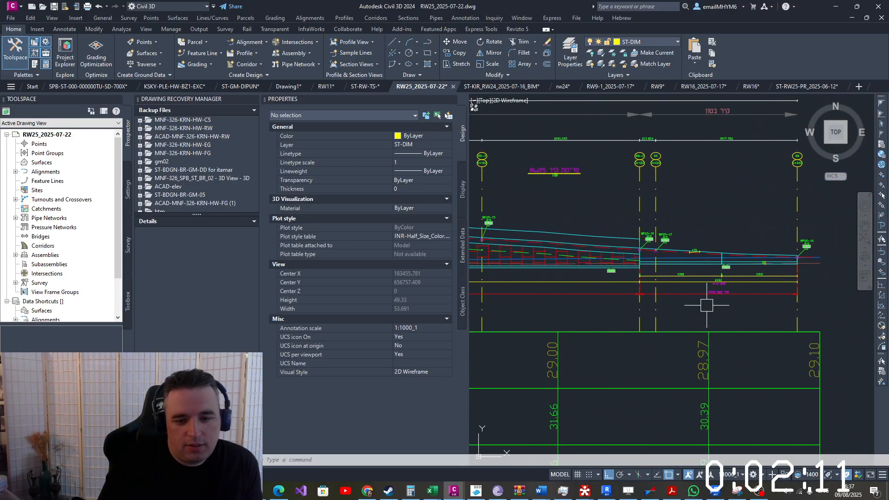
Examine the joint between the 1088 and 1000 parts of the concrete segment, around the 29.00 level label
{"action": "scroll", "coordinate": [729, 266], "scroll_direction": "up", "scroll_amount": 8}
{"action": "left_click", "coordinate": [711, 149]}
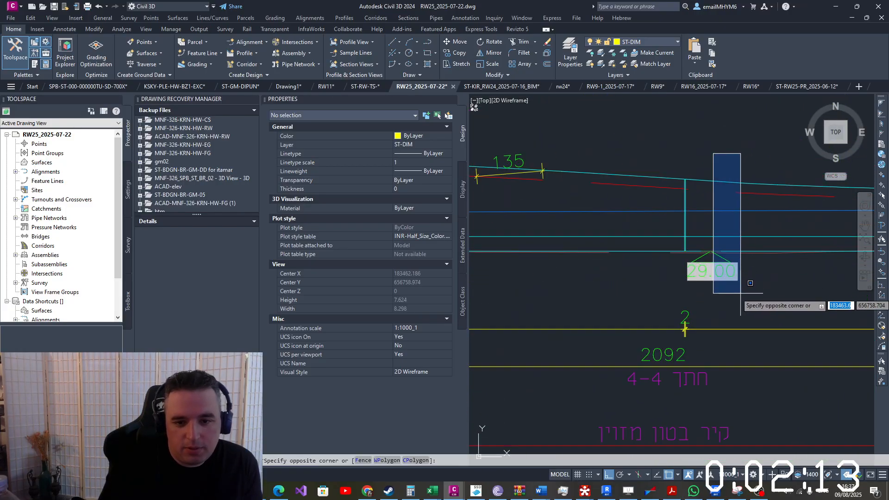
{"action": "left_click", "coordinate": [740, 296]}
{"action": "scroll", "coordinate": [740, 296], "scroll_direction": "down", "scroll_amount": 2}
{"action": "scroll", "coordinate": [741, 296], "scroll_direction": "down", "scroll_amount": 2}
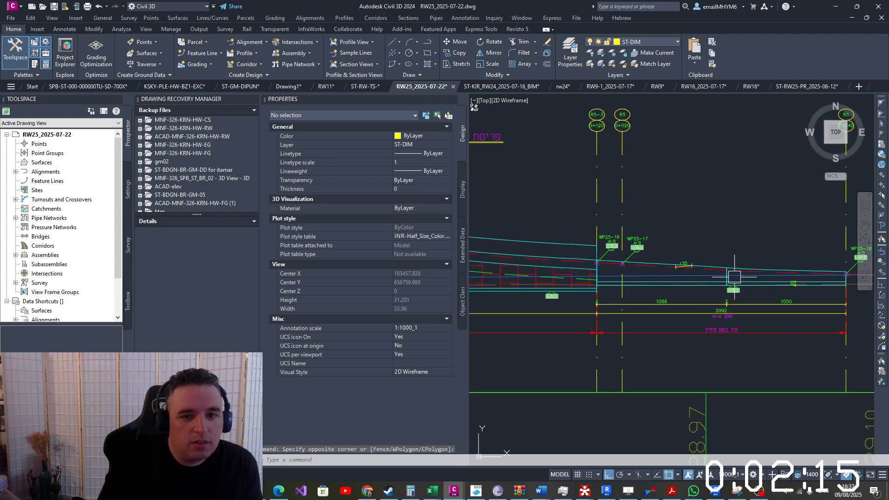
Switch to the ST-RW25-PR_2025-06-12 drawing and look over the RW25 profile, its elevation table and the cross-sections
{"action": "left_click", "coordinate": [805, 88]}
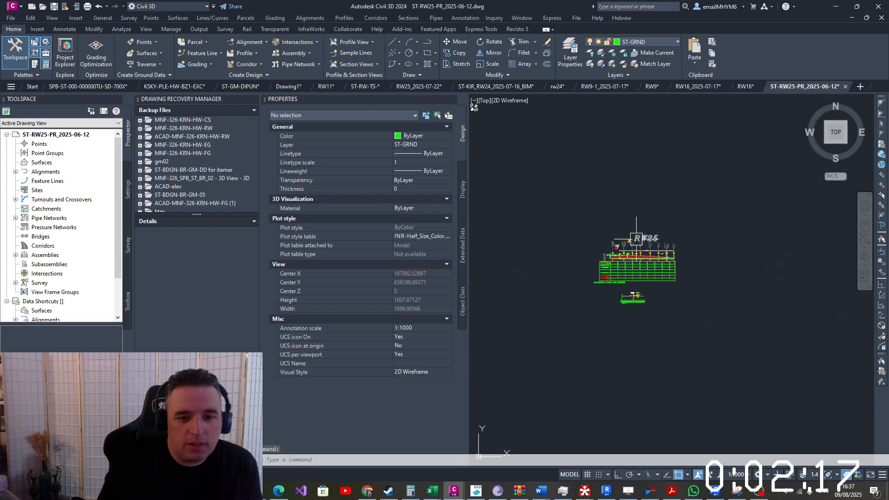
{"action": "scroll", "coordinate": [604, 252], "scroll_direction": "up", "scroll_amount": 3}
{"action": "scroll", "coordinate": [565, 263], "scroll_direction": "up", "scroll_amount": 1}
{"action": "mouse_move", "coordinate": [564, 263]}
{"action": "middle_mouse_down"}
{"action": "mouse_move", "coordinate": [560, 307]}
{"action": "mouse_move", "coordinate": [578, 321]}
{"action": "mouse_move", "coordinate": [588, 260]}
{"action": "middle_mouse_up"}
{"action": "scroll", "coordinate": [573, 330], "scroll_direction": "down", "scroll_amount": 1}
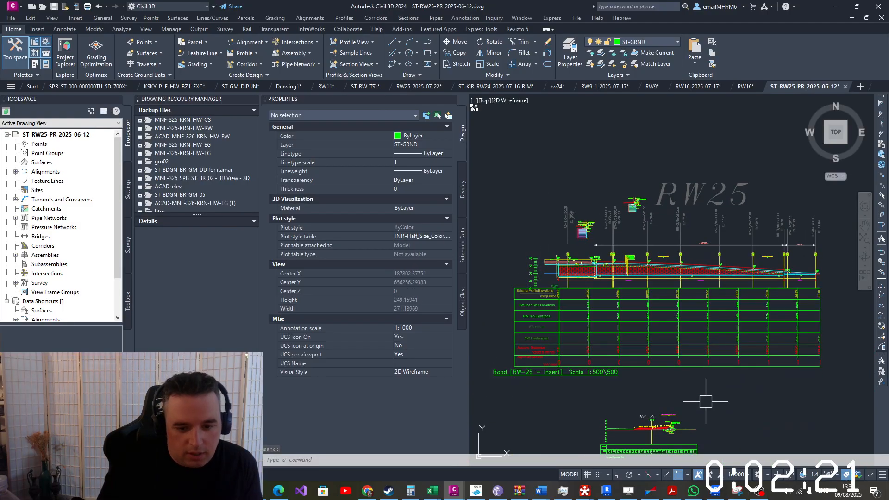
{"action": "middle_click_drag", "start_coordinate": [705, 402], "coordinate": [720, 337]}
{"action": "scroll", "coordinate": [720, 338], "scroll_direction": "down", "scroll_amount": 3}
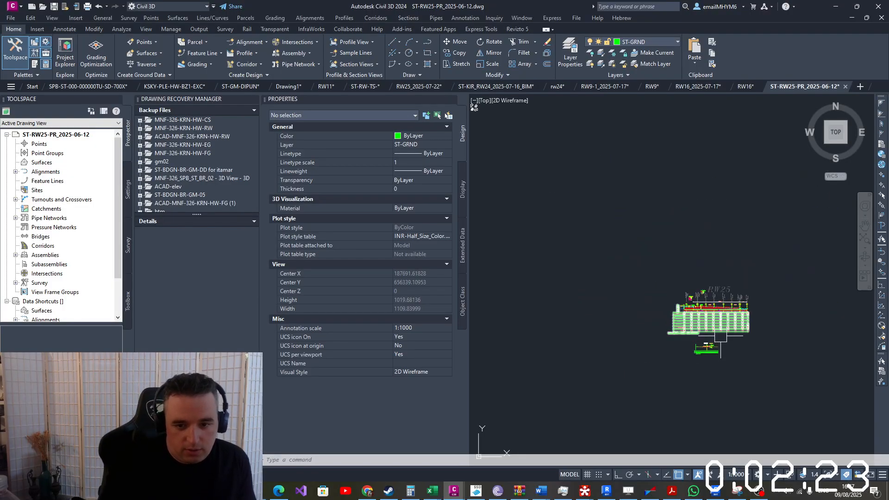
Examine this drawing's profile at the concrete segment beyond WP25-17 and at the block-patterned stretch around WP25-10
{"action": "scroll", "coordinate": [695, 148], "scroll_direction": "up", "scroll_amount": 5}
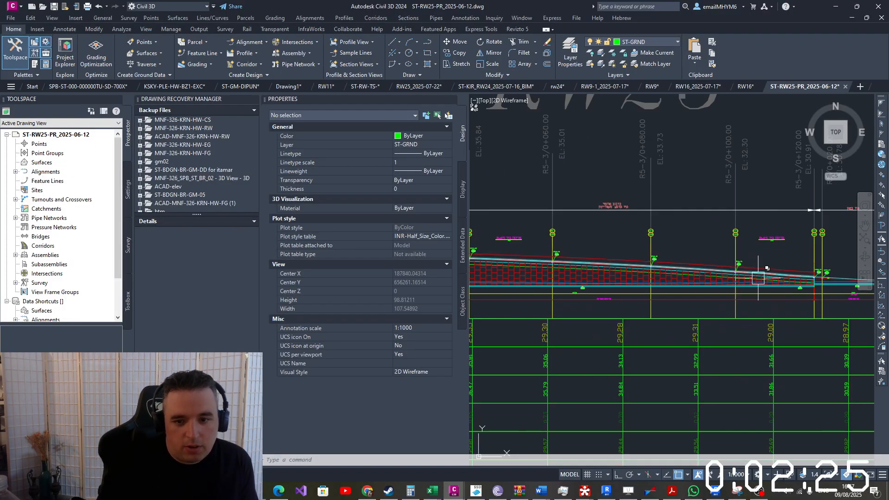
{"action": "scroll", "coordinate": [776, 280], "scroll_direction": "up", "scroll_amount": 5}
{"action": "left_click", "coordinate": [776, 279]}
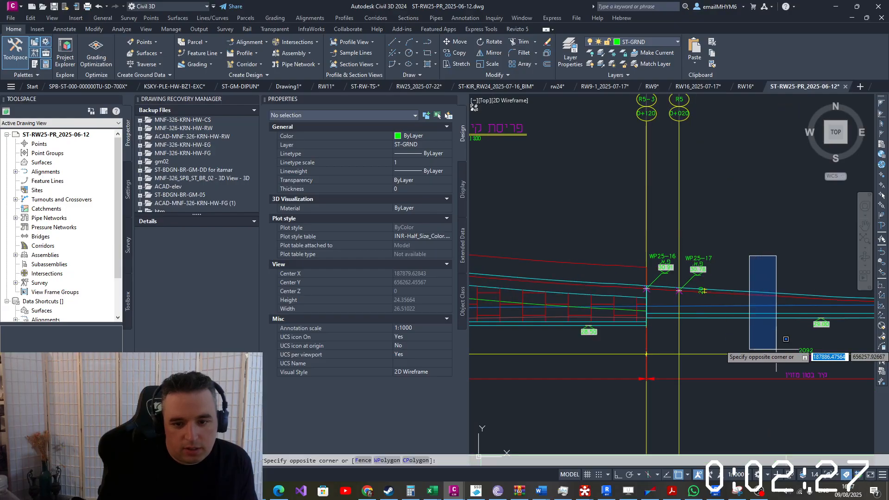
{"action": "scroll", "coordinate": [704, 338], "scroll_direction": "down", "scroll_amount": 4}
{"action": "middle_click_drag", "start_coordinate": [609, 348], "coordinate": [615, 348]}
{"action": "scroll", "coordinate": [793, 312], "scroll_direction": "up", "scroll_amount": 3}
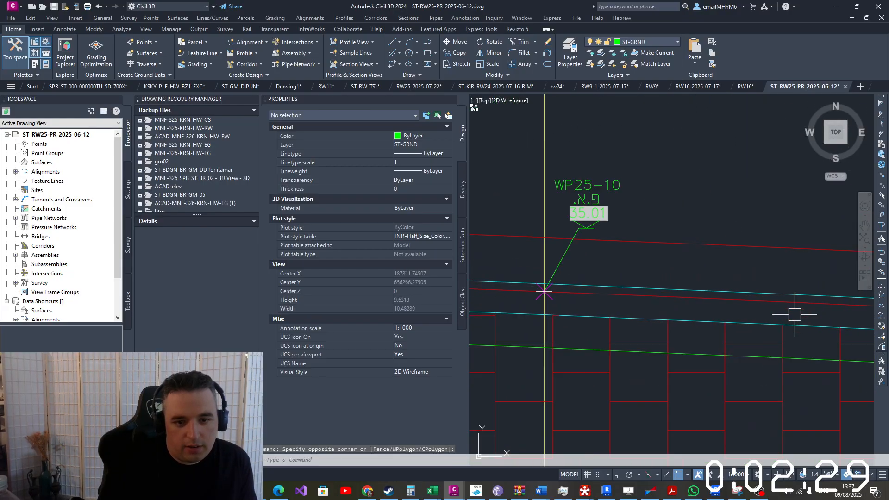
Inspect the red-hatched precast coping and the concrete wall head in the cross-section above the profile's block-patterned segment
{"action": "scroll", "coordinate": [673, 315], "scroll_direction": "down", "scroll_amount": 8}
{"action": "scroll", "coordinate": [672, 314], "scroll_direction": "up", "scroll_amount": 15}
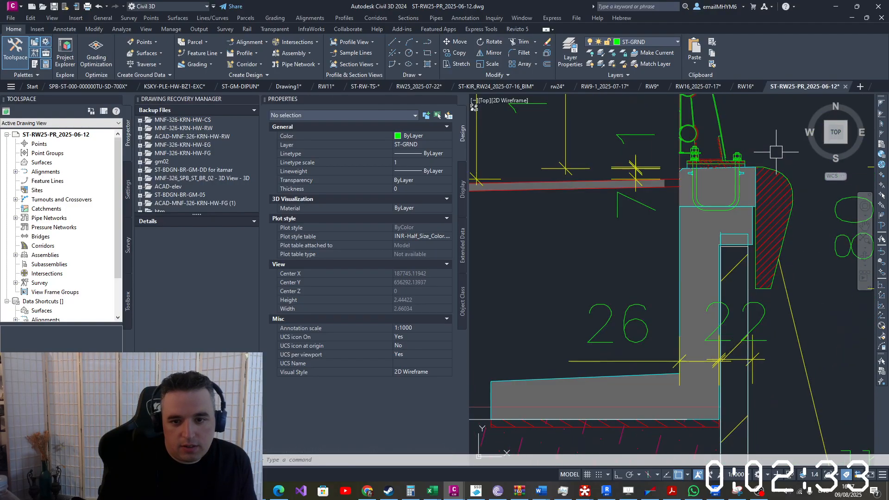
{"action": "left_click", "coordinate": [777, 150]}
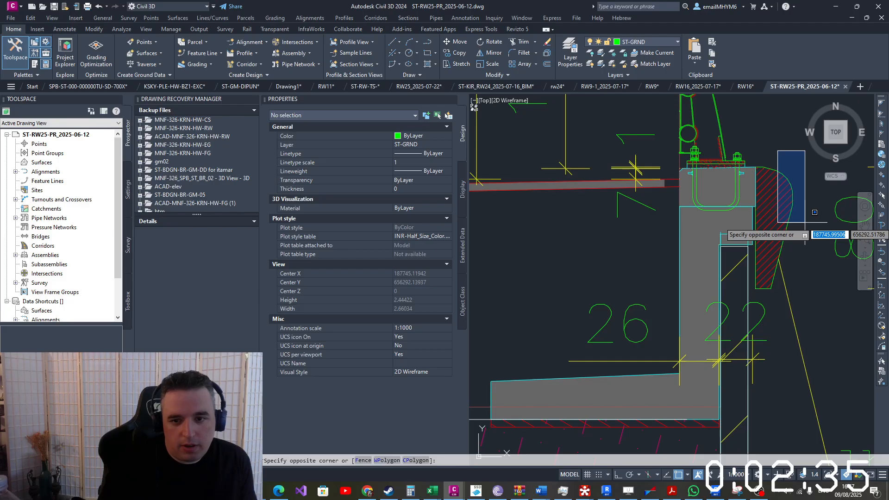
{"action": "left_click", "coordinate": [804, 223]}
{"action": "left_click", "coordinate": [769, 154]}
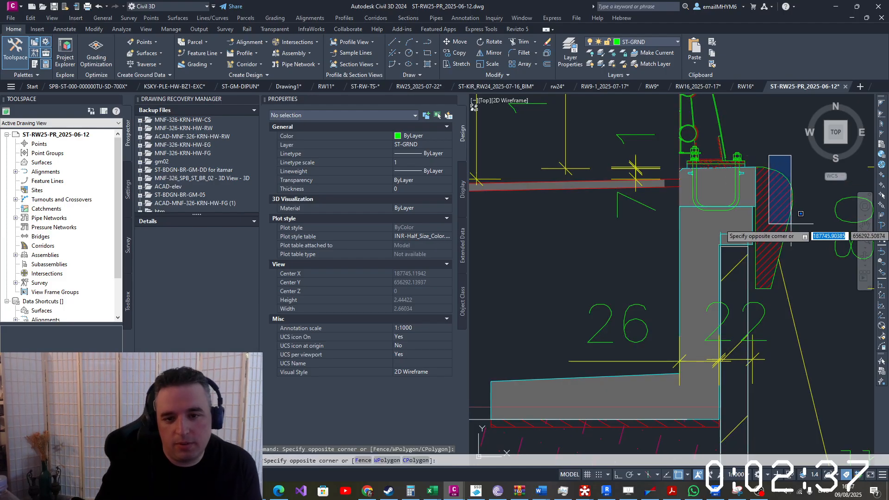
{"action": "left_click", "coordinate": [797, 233]}
{"action": "scroll", "coordinate": [796, 233], "scroll_direction": "down", "scroll_amount": 20}
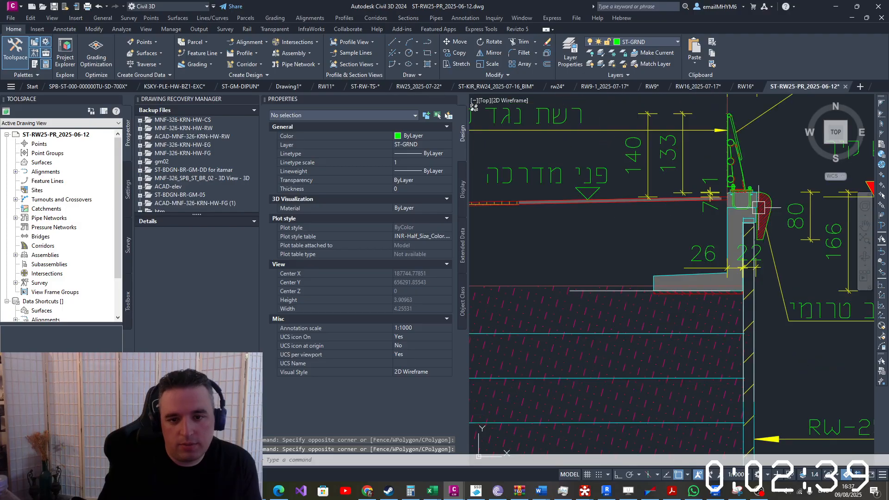
Examine the RW-25 cross-section below the elevation table, including the concrete wall stem, footing and temporary excavation
{"action": "scroll", "coordinate": [777, 277], "scroll_direction": "up", "scroll_amount": 6}
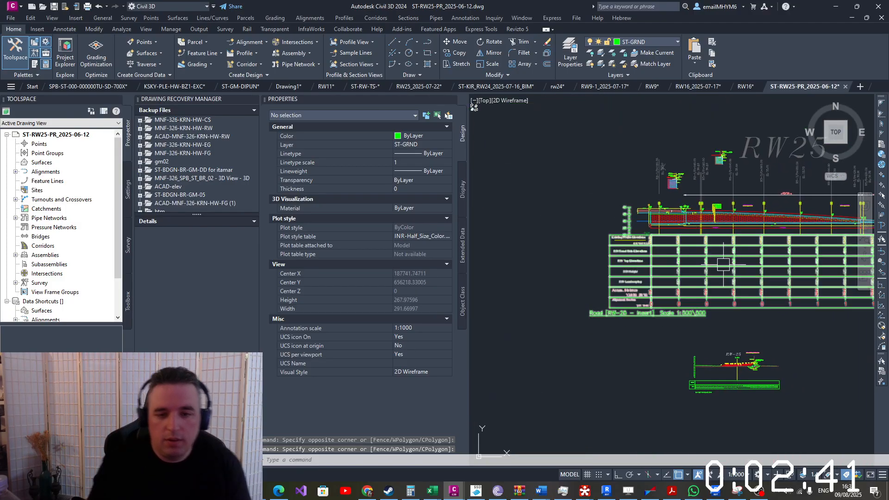
{"action": "scroll", "coordinate": [729, 296], "scroll_direction": "down", "scroll_amount": 5}
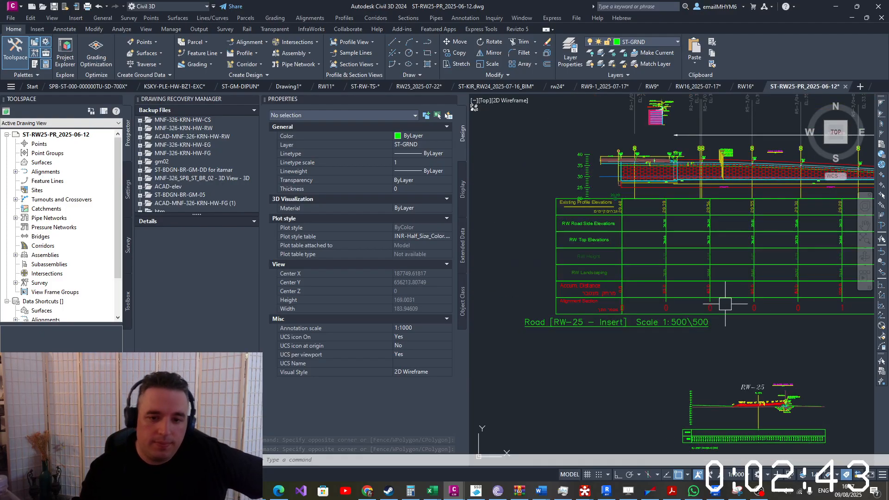
{"action": "middle_click_drag", "start_coordinate": [668, 328], "coordinate": [660, 233]}
{"action": "scroll", "coordinate": [704, 278], "scroll_direction": "up", "scroll_amount": 10}
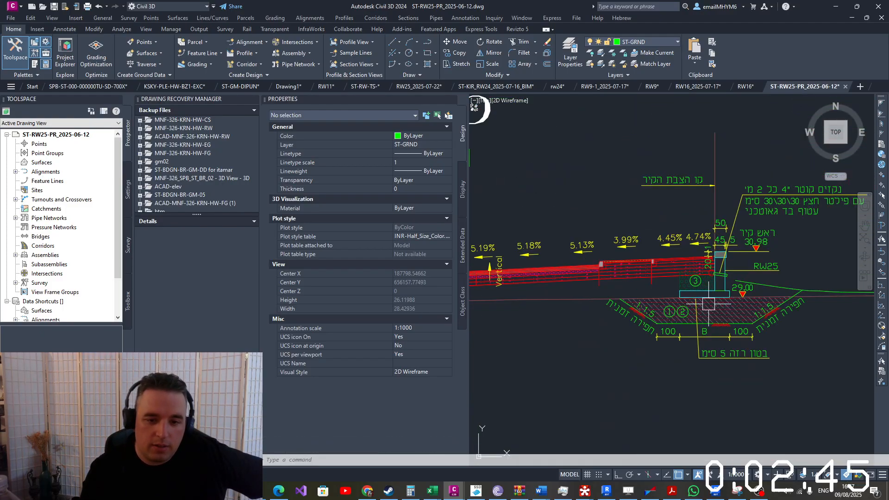
{"action": "scroll", "coordinate": [715, 268], "scroll_direction": "up", "scroll_amount": 7}
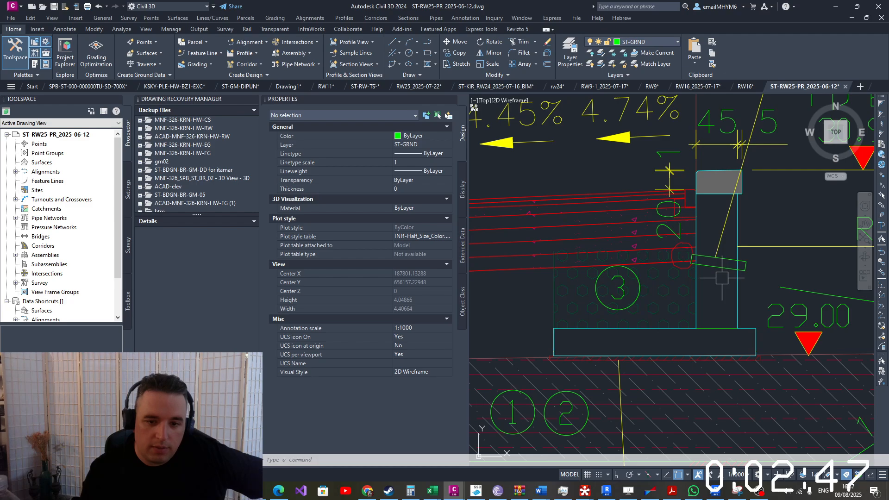
{"action": "scroll", "coordinate": [721, 277], "scroll_direction": "down", "scroll_amount": 2}
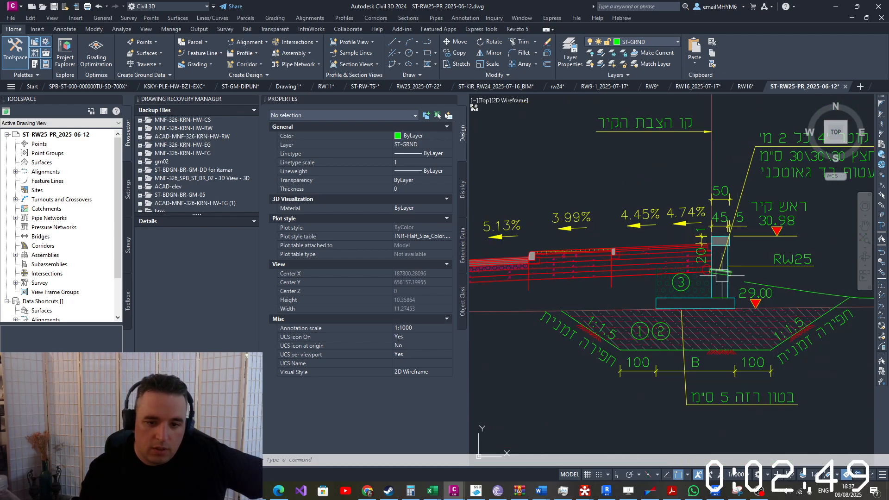
{"action": "scroll", "coordinate": [721, 278], "scroll_direction": "down", "scroll_amount": 7}
{"action": "scroll", "coordinate": [721, 274], "scroll_direction": "down", "scroll_amount": 8}
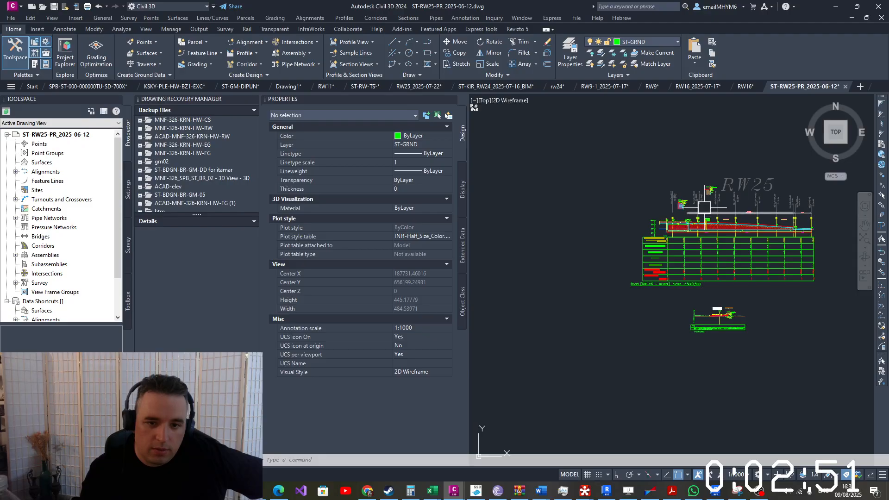
Inspect the layered fill block behind the facing in the RW-25 cross-section above the profile
{"action": "scroll", "coordinate": [680, 207], "scroll_direction": "up", "scroll_amount": 12}
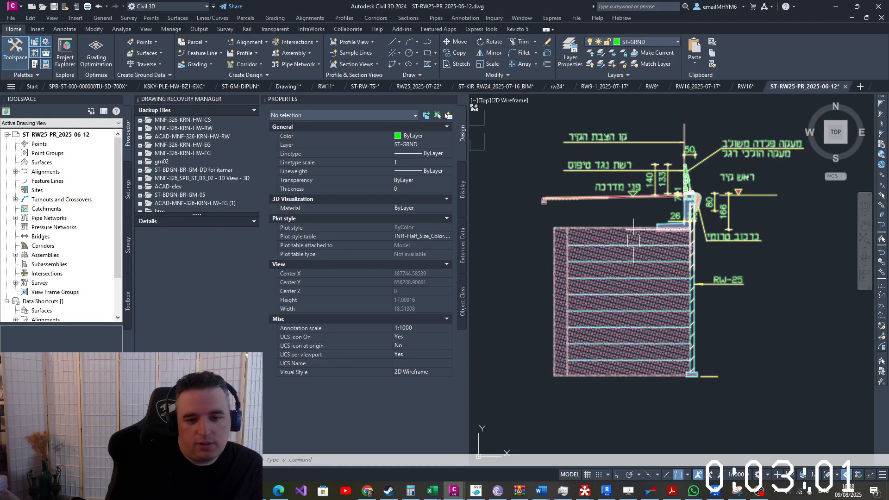
{"action": "left_click", "coordinate": [606, 211]}
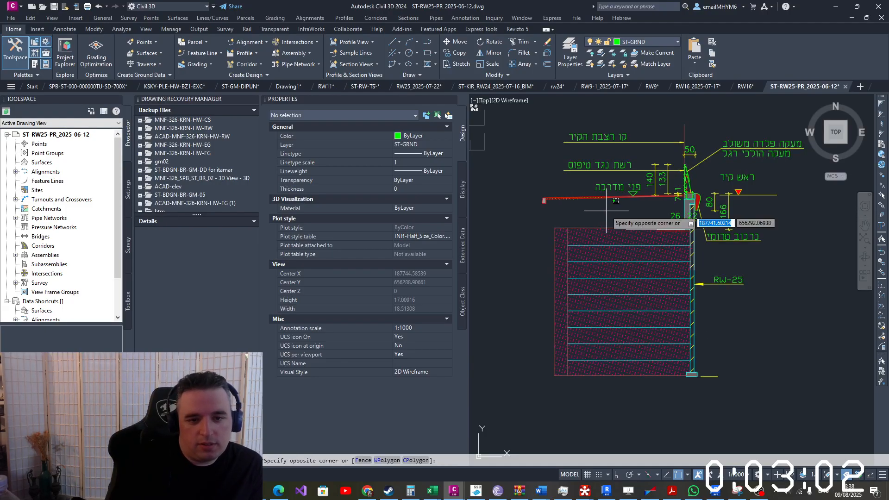
{"action": "left_click", "coordinate": [646, 277]}
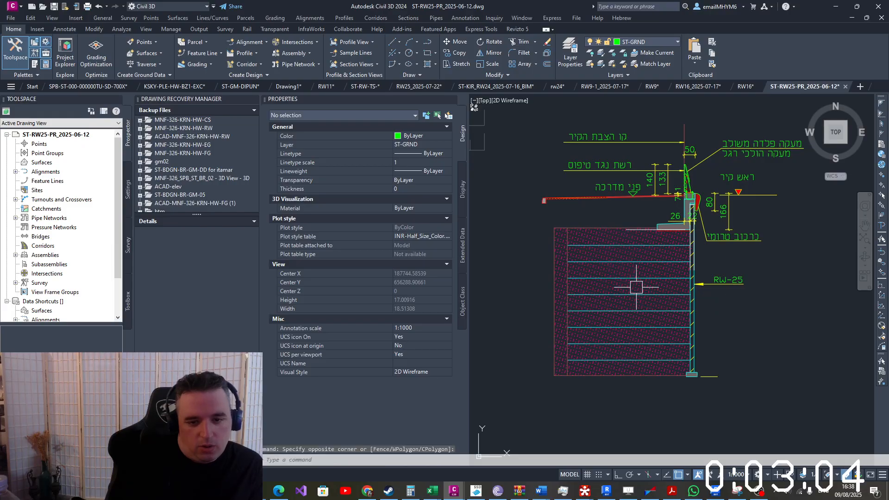
{"action": "left_click", "coordinate": [521, 219]}
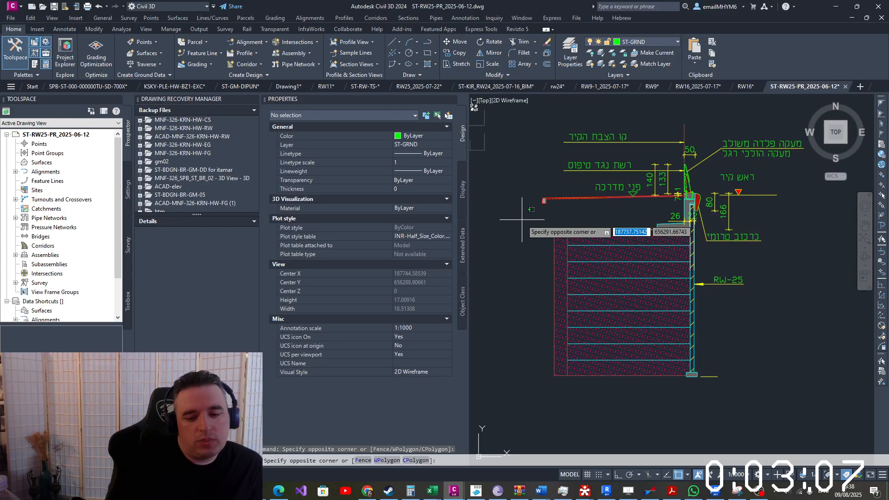
{"action": "left_click", "coordinate": [615, 404]}
{"action": "left_click", "coordinate": [523, 216]}
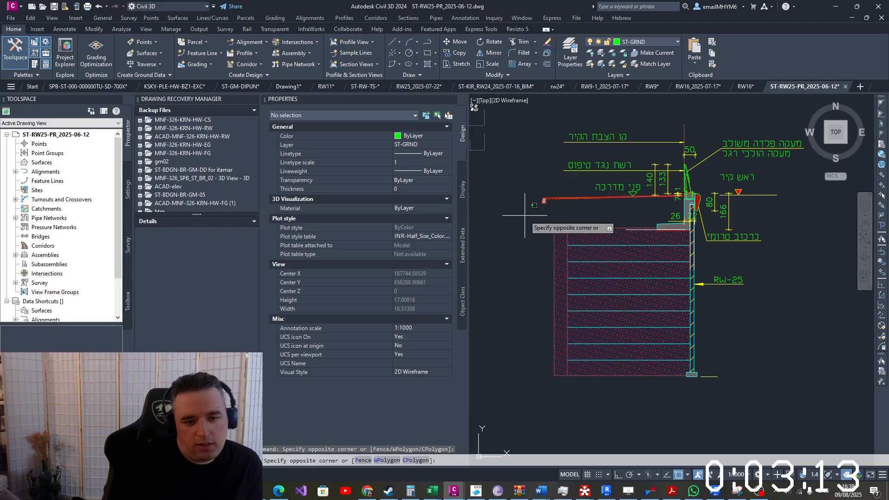
{"action": "left_click", "coordinate": [653, 419]}
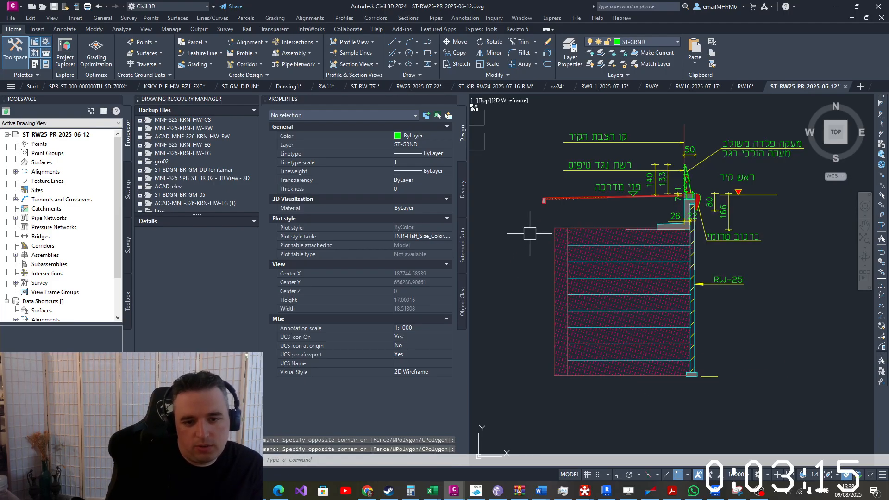
{"action": "left_click", "coordinate": [521, 216]}
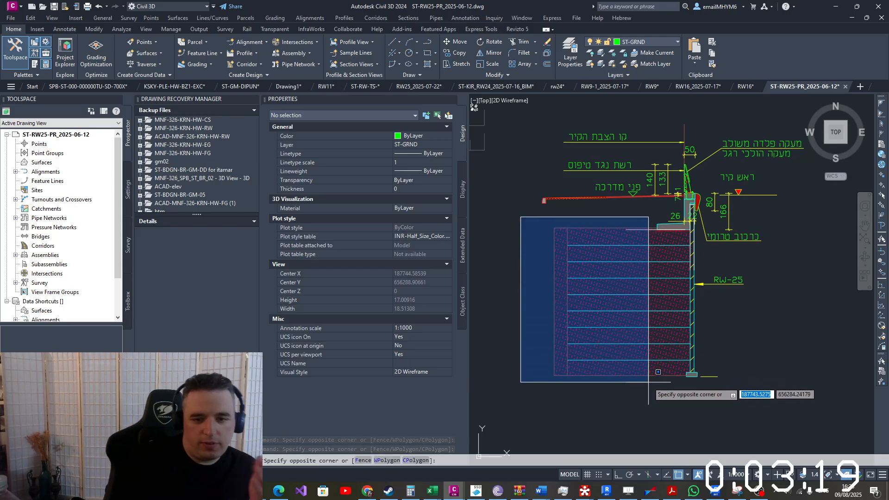
{"action": "left_click", "coordinate": [736, 385]}
Compare the concrete end segment near WP25-18 with the block-patterned segment between WP25-15 and WP25-16 in the profile
{"action": "scroll", "coordinate": [740, 312], "scroll_direction": "down", "scroll_amount": 10}
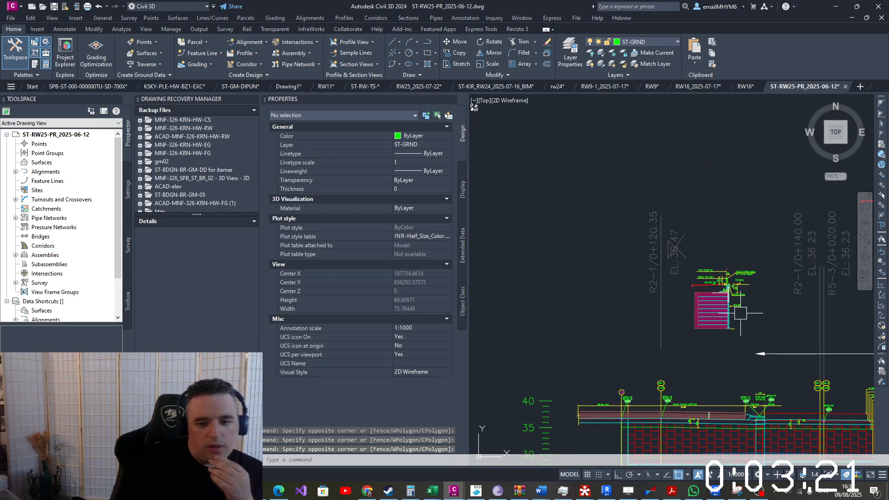
{"action": "middle_click_drag", "start_coordinate": [743, 332], "coordinate": [598, 296]}
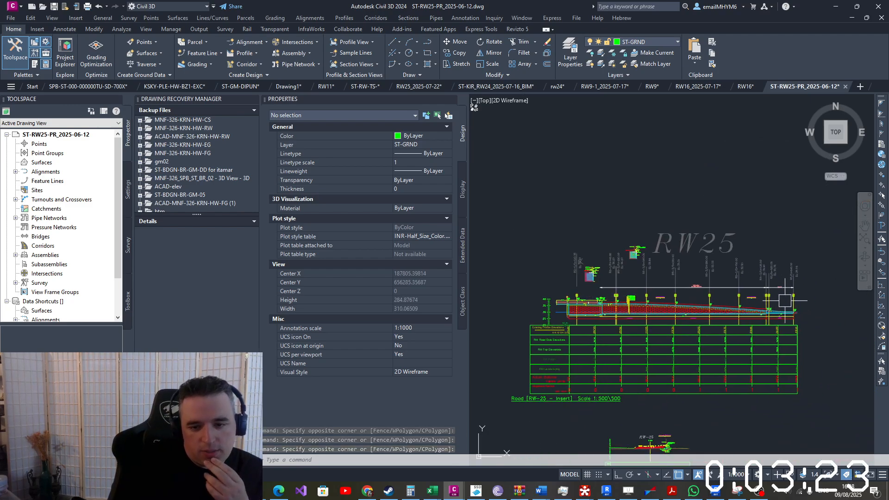
{"action": "scroll", "coordinate": [784, 301], "scroll_direction": "up", "scroll_amount": 7}
{"action": "left_click", "coordinate": [778, 239]}
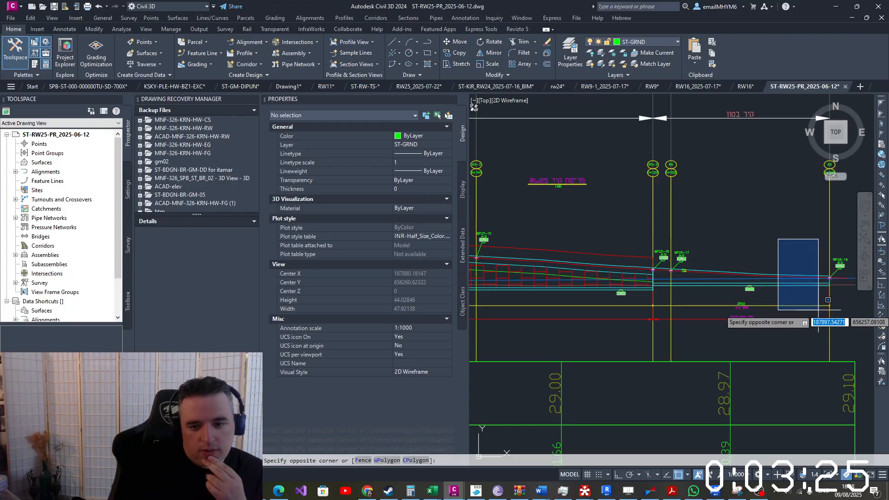
{"action": "left_click", "coordinate": [818, 310]}
{"action": "left_click", "coordinate": [544, 224]}
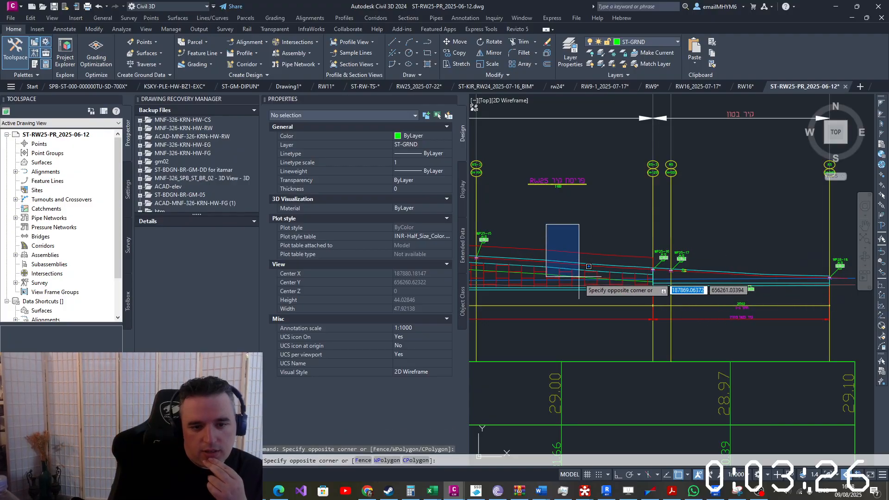
{"action": "left_click", "coordinate": [584, 299]}
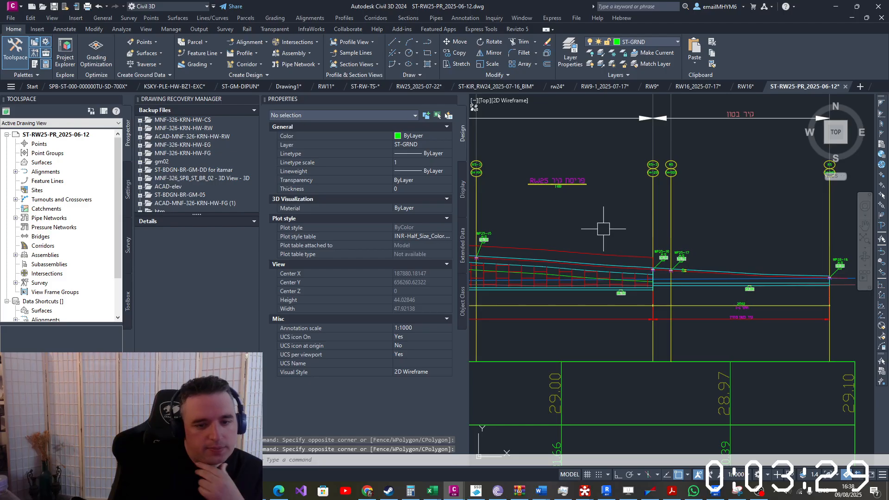
Examine the block courses and the elevation lines crossing them in the profile's block-patterned segment near WP25-16
{"action": "scroll", "coordinate": [603, 229], "scroll_direction": "down", "scroll_amount": 4}
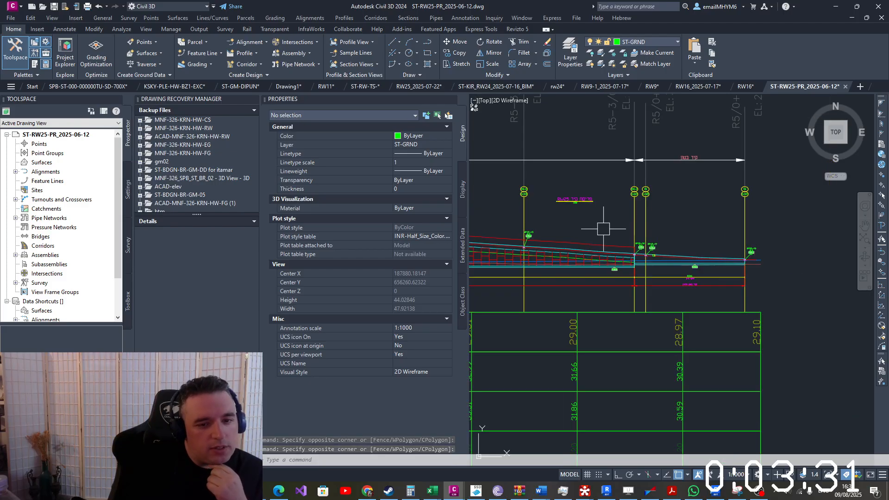
{"action": "scroll", "coordinate": [583, 252], "scroll_direction": "up", "scroll_amount": 6}
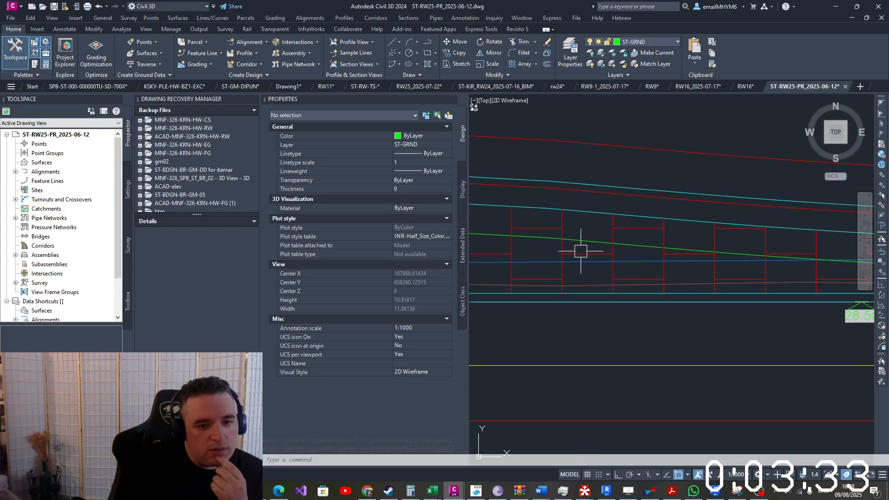
{"action": "scroll", "coordinate": [611, 252], "scroll_direction": "up", "scroll_amount": 2}
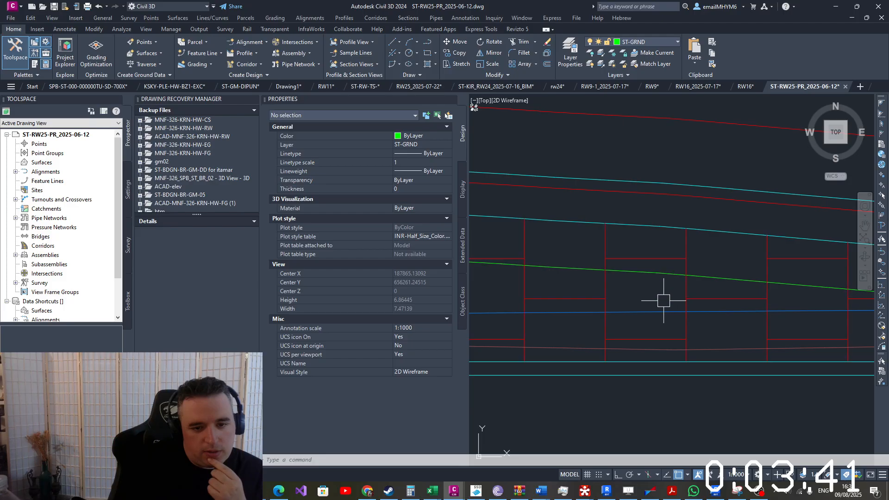
{"action": "left_click", "coordinate": [636, 295]}
{"action": "left_click", "coordinate": [666, 333]}
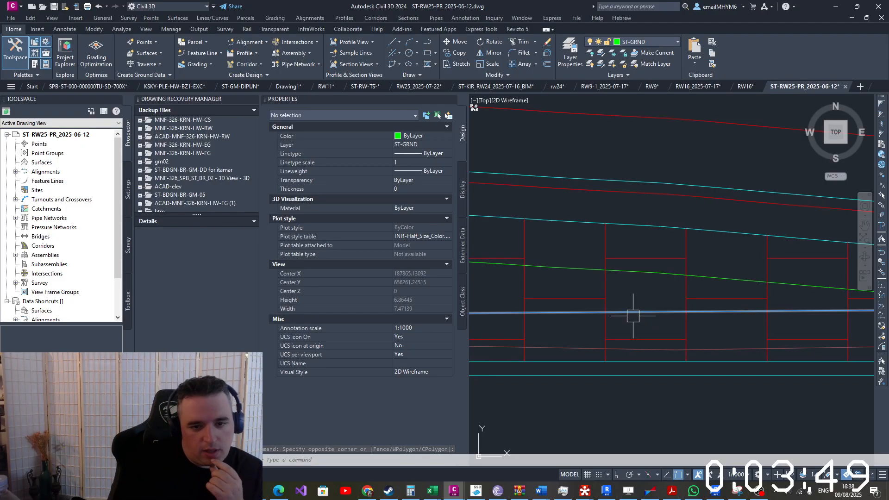
{"action": "scroll", "coordinate": [637, 281], "scroll_direction": "down", "scroll_amount": 15}
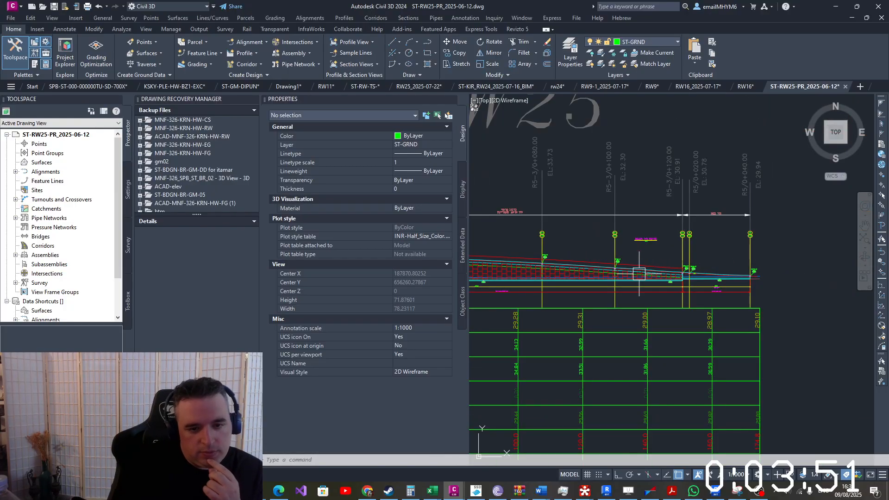
{"action": "middle_click_drag", "start_coordinate": [641, 292], "coordinate": [649, 309]}
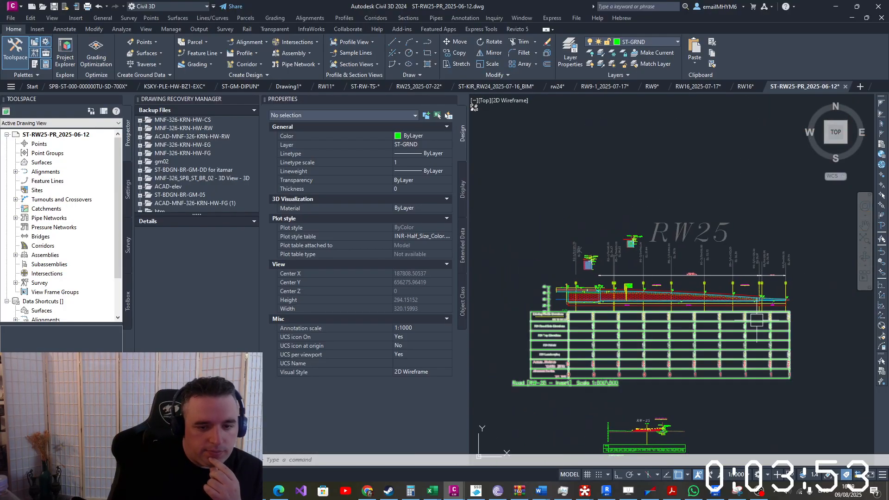
Create a new drawing and copy the whole RW25 profile, elevation table and cross-sections from ST-RW25-PR_2025-06-12 for it
{"action": "scroll", "coordinate": [696, 295], "scroll_direction": "down", "scroll_amount": 2}
{"action": "scroll", "coordinate": [696, 294], "scroll_direction": "down", "scroll_amount": 2}
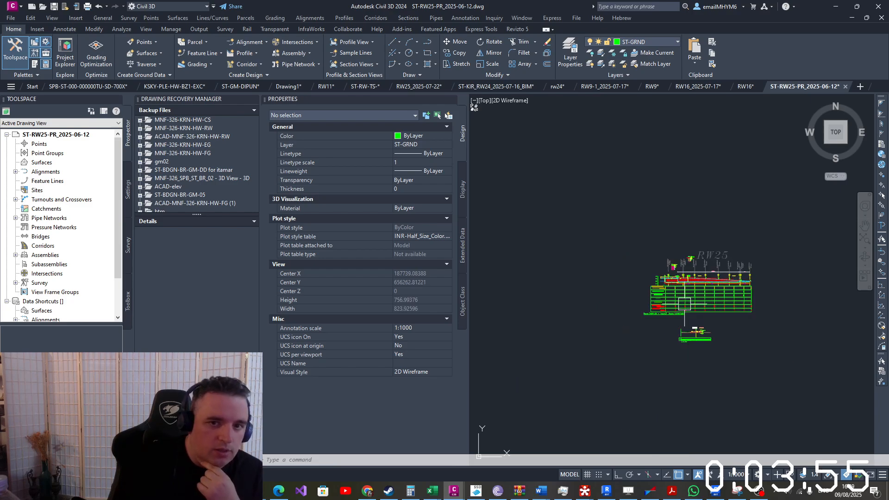
{"action": "left_click", "coordinate": [33, 10]}
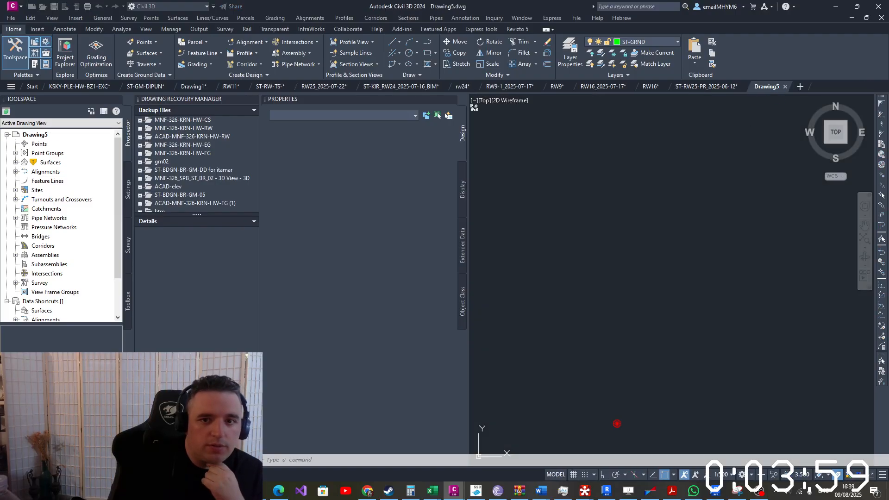
{"action": "left_click", "coordinate": [701, 89]}
{"action": "left_click", "coordinate": [553, 186]}
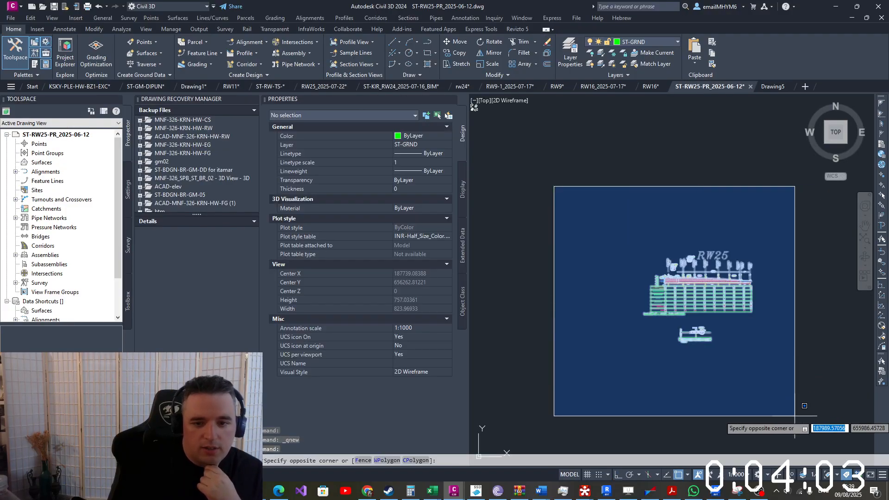
{"action": "left_click", "coordinate": [795, 415]}
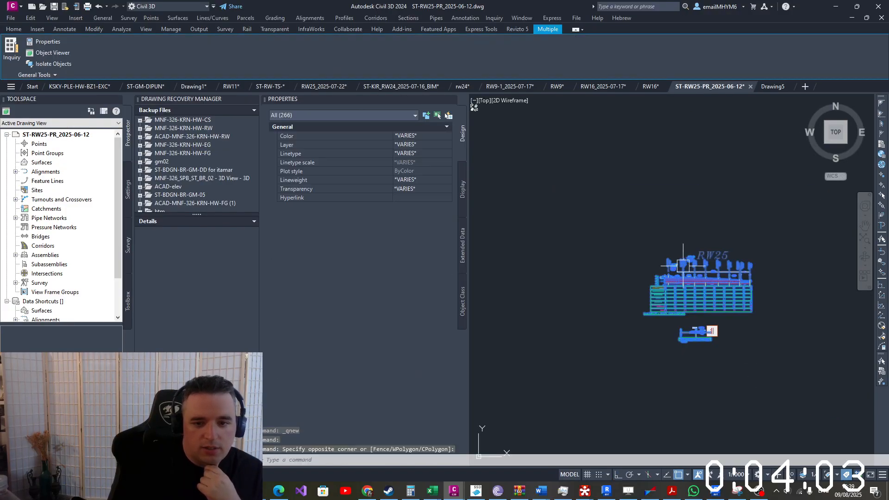
{"action": "left_click", "coordinate": [14, 29]}
{"action": "left_click", "coordinate": [712, 52]}
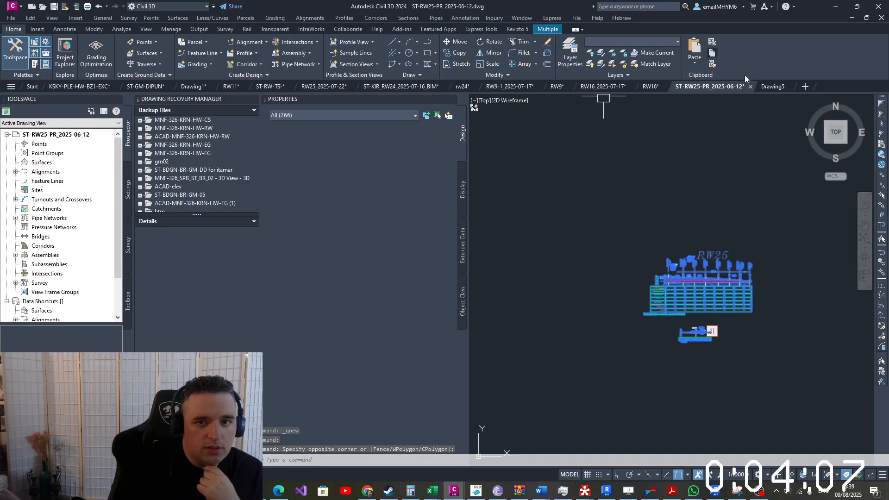
{"action": "left_click", "coordinate": [774, 87]}
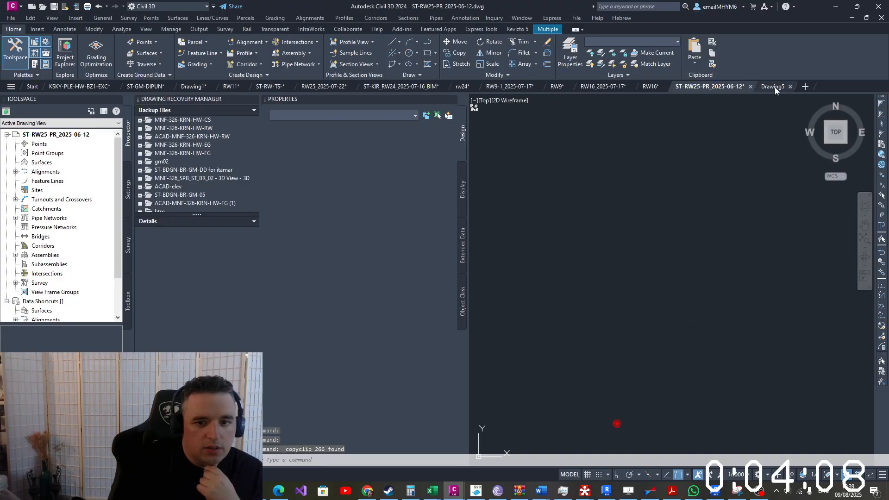
{"action": "left_click", "coordinate": [695, 51]}
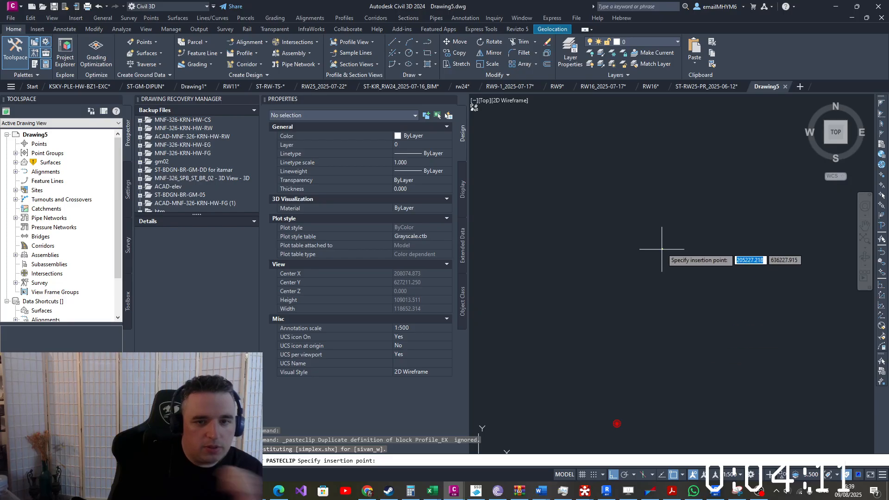
{"action": "key", "text": "Escape"}
{"action": "key", "text": "Escape"}
Paste the copied RW25 objects into Drawing5 at their original coordinates
{"action": "left_click", "coordinate": [695, 65]}
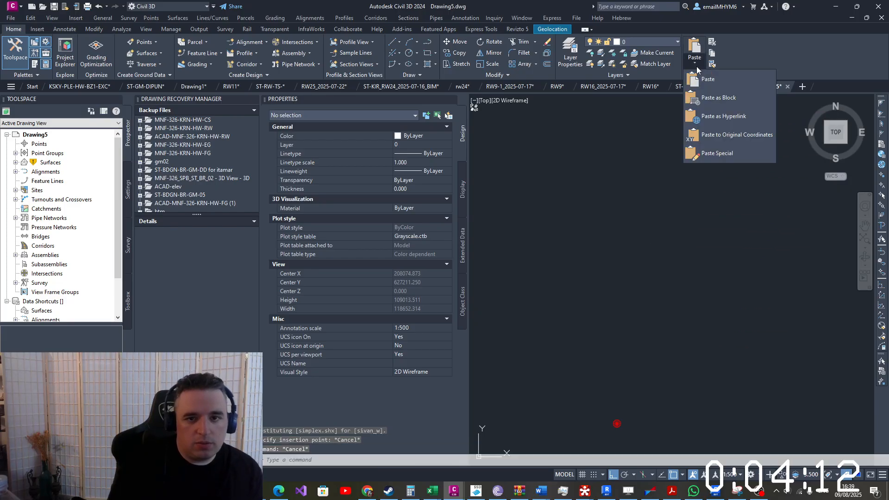
{"action": "left_click", "coordinate": [708, 139]}
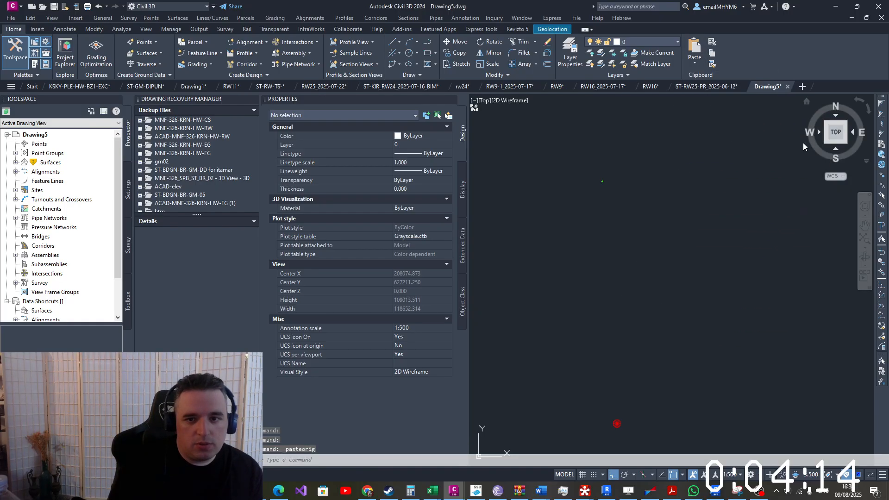
{"action": "left_click", "coordinate": [864, 240]}
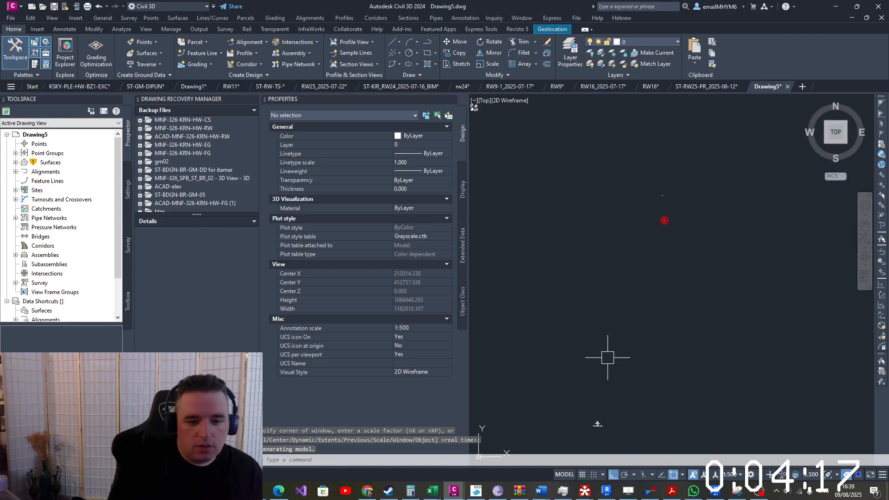
Erase the stray object far below the pasted content in Drawing5 and zoom to the drawing extents
{"action": "left_click_drag", "start_coordinate": [607, 357], "coordinate": [565, 422]}
{"action": "key", "text": "Delete"}
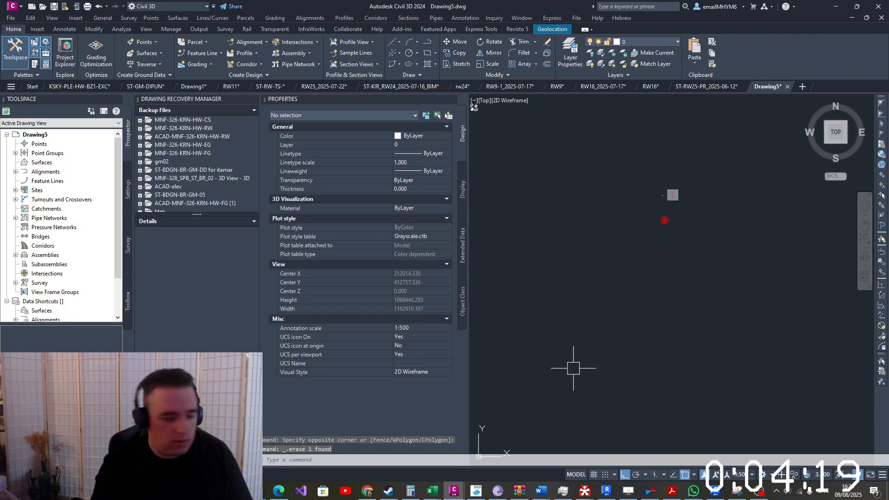
{"action": "type", "text": "z"}
{"action": "key", "text": "Return"}
{"action": "type", "text": "e"}
{"action": "key", "text": "Return"}
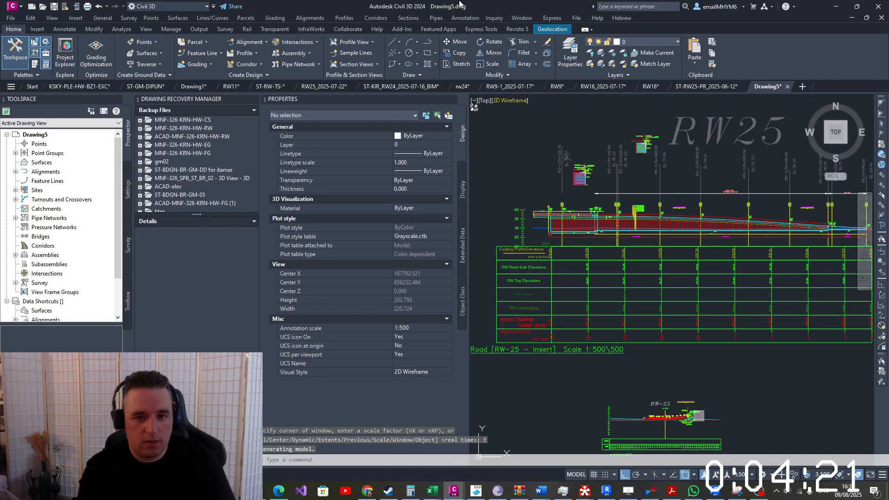
{"action": "scroll", "coordinate": [659, 257], "scroll_direction": "down", "scroll_amount": 2}
{"action": "left_click", "coordinate": [486, 137]}
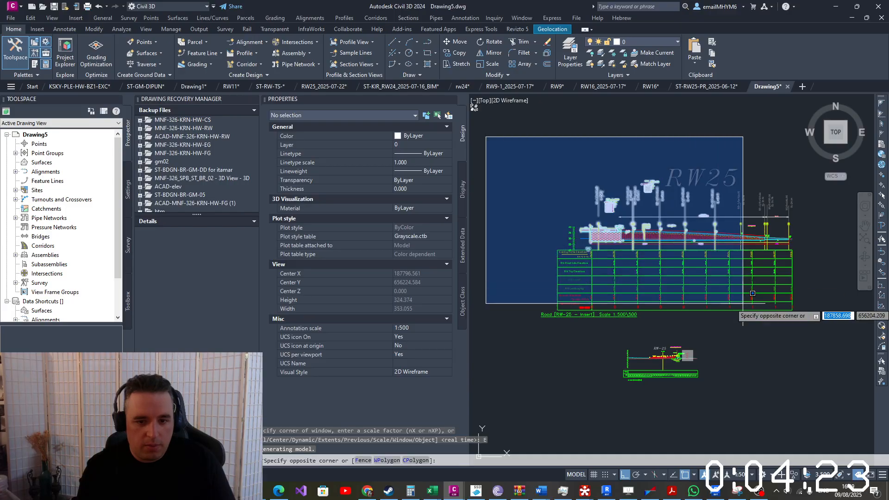
{"action": "left_click", "coordinate": [828, 347]}
{"action": "scroll", "coordinate": [632, 170], "scroll_direction": "up", "scroll_amount": 3}
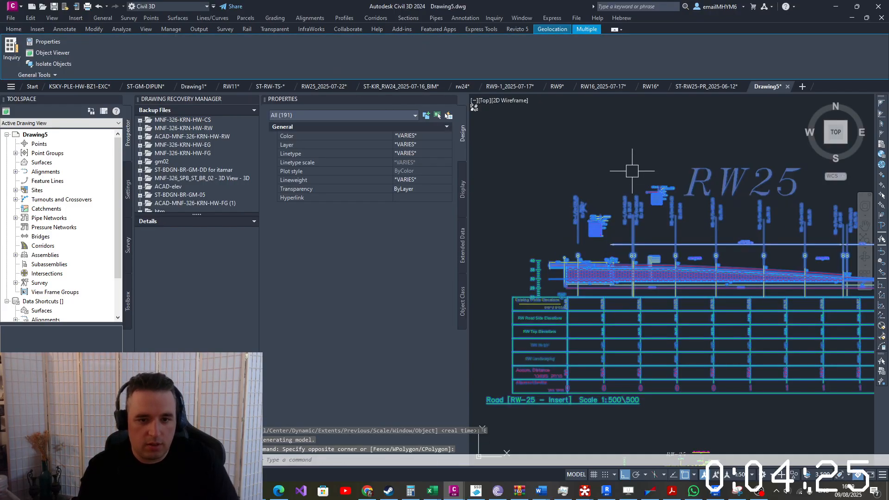
{"action": "key", "text": "Escape"}
{"action": "scroll", "coordinate": [630, 332], "scroll_direction": "down", "scroll_amount": 2}
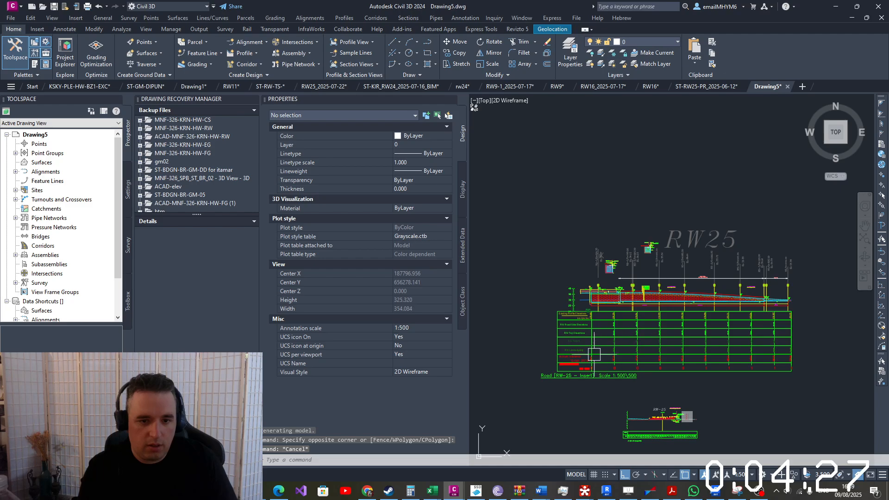
Erase the RW25 profile with its title, station labels and elevation table from Drawing5, keeping the two cross-sections above the profile
{"action": "left_click", "coordinate": [514, 398]}
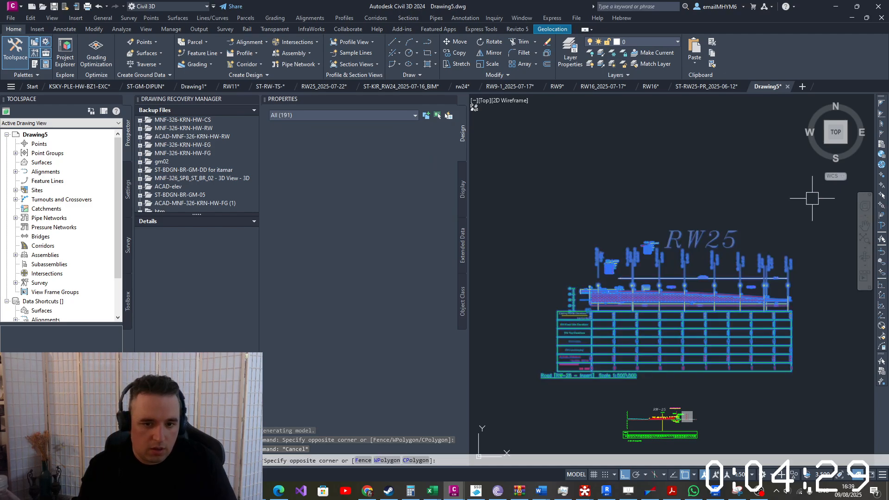
{"action": "left_click", "coordinate": [812, 198]}
{"action": "scroll", "coordinate": [658, 257], "scroll_direction": "up", "scroll_amount": 5}
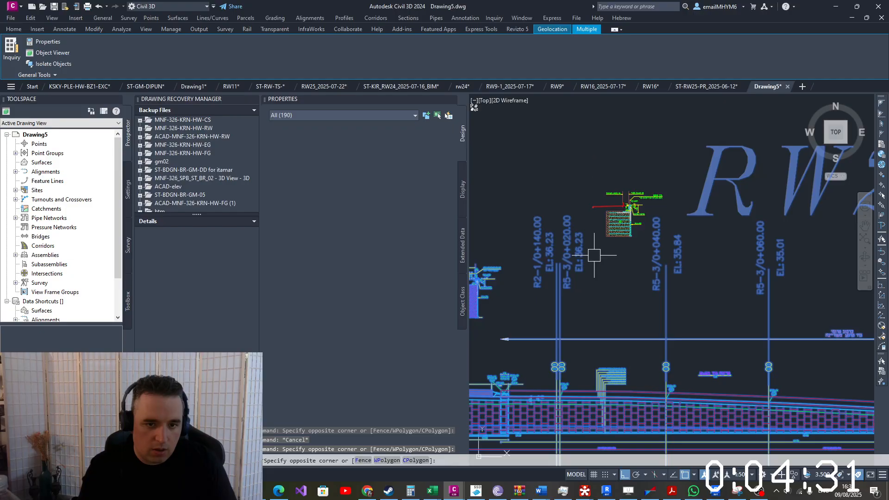
{"action": "middle_click_drag", "start_coordinate": [593, 275], "coordinate": [760, 233]}
{"action": "scroll", "coordinate": [640, 218], "scroll_direction": "up", "scroll_amount": 2}
{"action": "left_click", "coordinate": [670, 202], "text": "shift"}
{"action": "left_click", "coordinate": [607, 330], "text": "shift"}
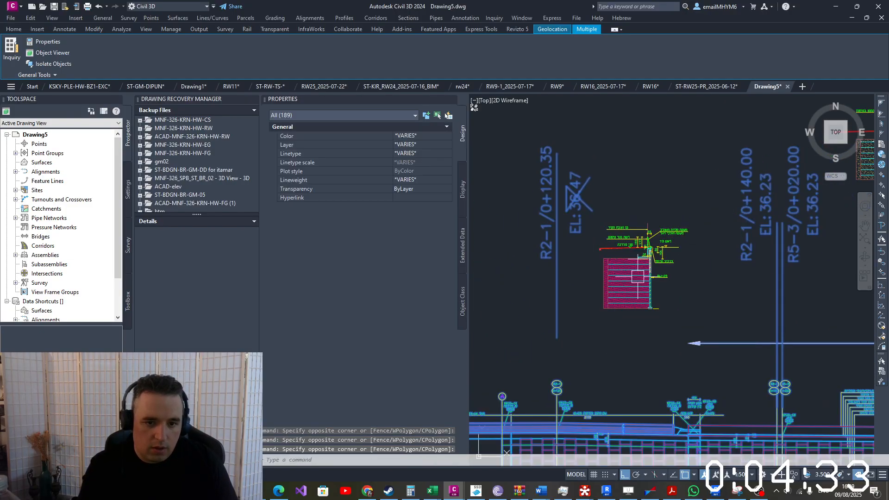
{"action": "scroll", "coordinate": [644, 259], "scroll_direction": "down", "scroll_amount": 5}
{"action": "key", "text": "Delete"}
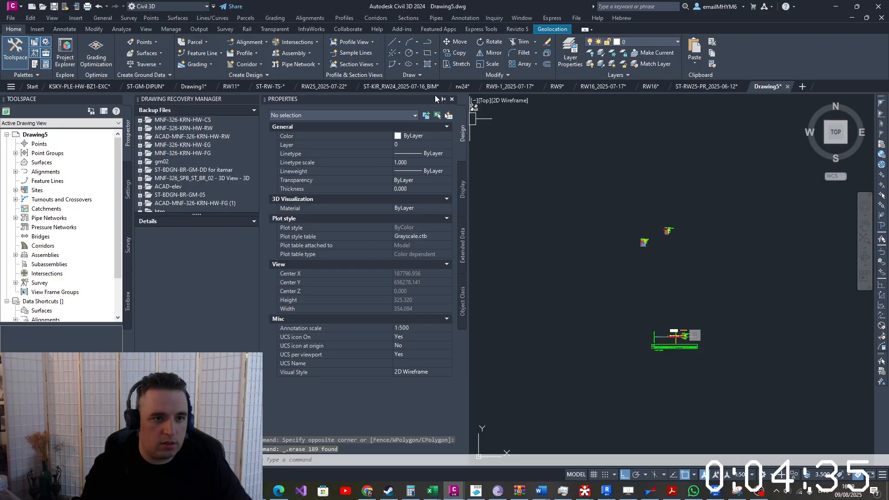
Copy the complete wall plan and longitudinal profile with its elevation table from the RW25_2025-07-22 drawing
{"action": "left_click", "coordinate": [310, 88]}
{"action": "middle_click_drag", "start_coordinate": [586, 278], "coordinate": [635, 276]}
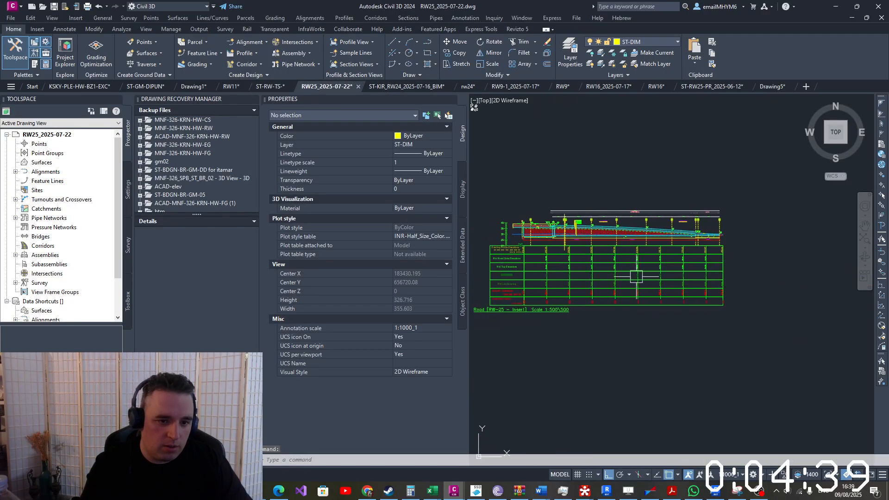
{"action": "scroll", "coordinate": [564, 228], "scroll_direction": "up", "scroll_amount": 2}
{"action": "scroll", "coordinate": [564, 228], "scroll_direction": "down", "scroll_amount": 2}
{"action": "middle_click_drag", "start_coordinate": [618, 237], "coordinate": [761, 221]}
{"action": "scroll", "coordinate": [761, 221], "scroll_direction": "up", "scroll_amount": 2}
{"action": "scroll", "coordinate": [761, 221], "scroll_direction": "down", "scroll_amount": 5}
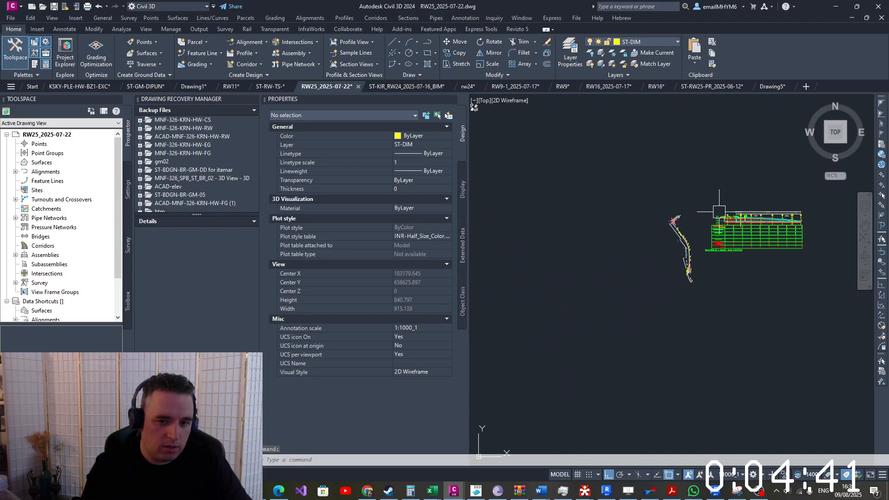
{"action": "left_click", "coordinate": [595, 156]}
{"action": "left_click", "coordinate": [820, 360]}
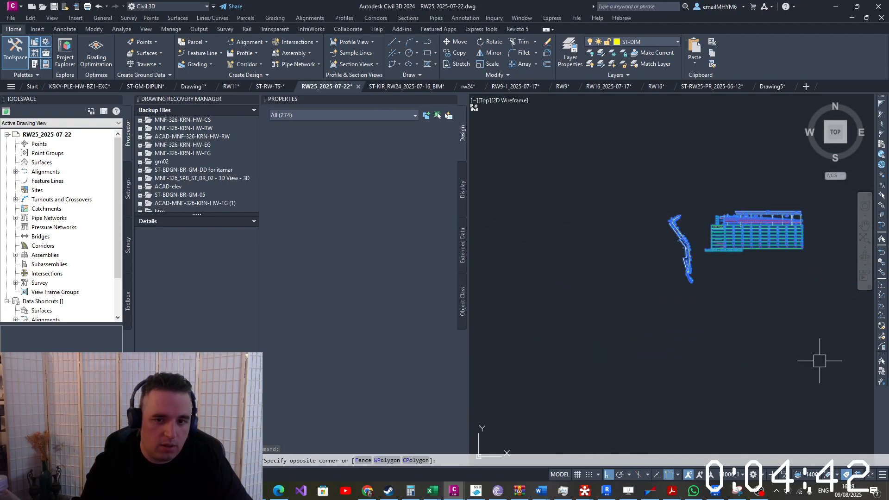
{"action": "left_click", "coordinate": [19, 30]}
{"action": "left_click", "coordinate": [714, 56]}
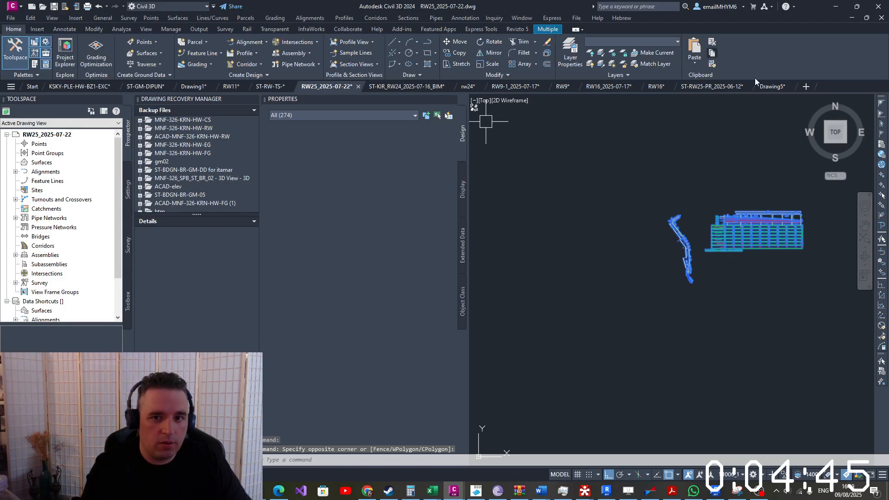
Paste the copied wall plan and profile into Drawing5 at their original coordinates
{"action": "left_click", "coordinate": [777, 88]}
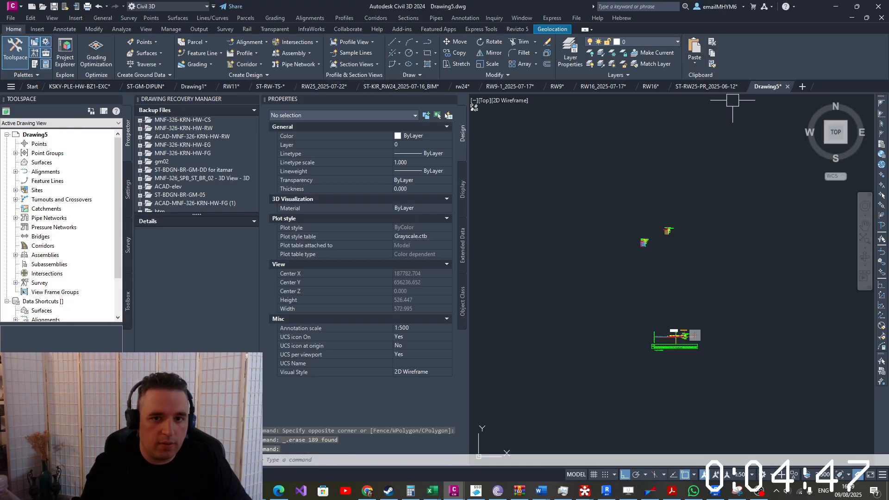
{"action": "left_click", "coordinate": [697, 68]}
{"action": "left_click", "coordinate": [714, 139]}
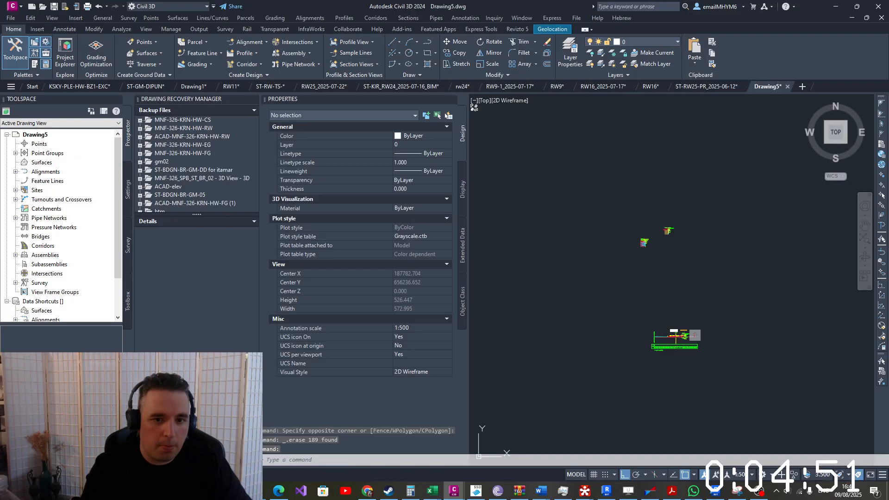
Move the distant group holding the two cross-sections and the small profile close to the wall plan and large profile
{"action": "scroll", "coordinate": [647, 223], "scroll_direction": "down", "scroll_amount": 2}
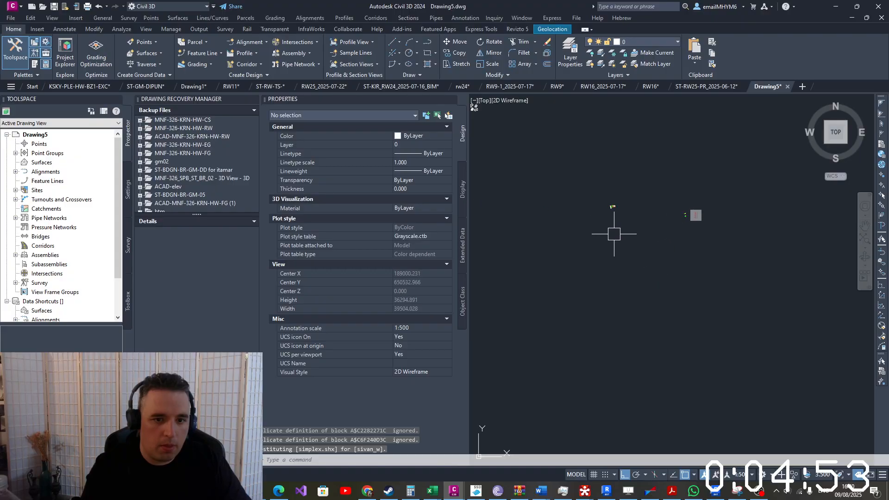
{"action": "scroll", "coordinate": [614, 234], "scroll_direction": "up", "scroll_amount": 6}
{"action": "left_click", "coordinate": [758, 194]}
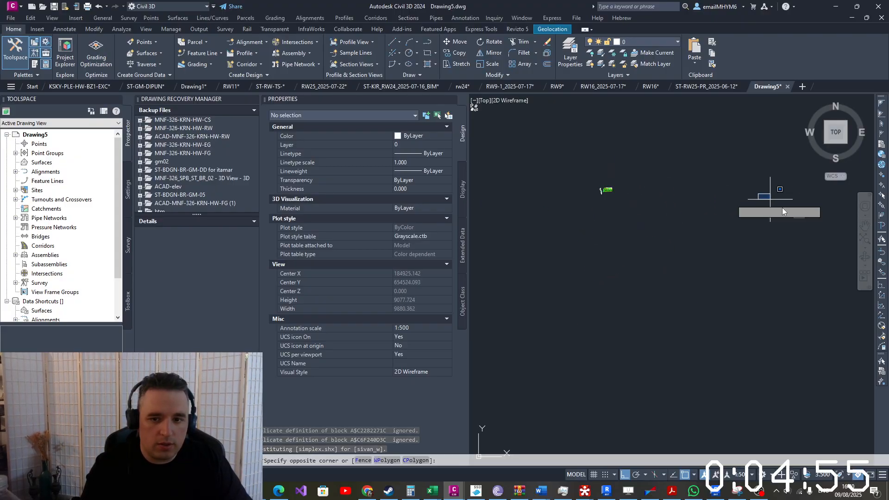
{"action": "left_click", "coordinate": [782, 211]}
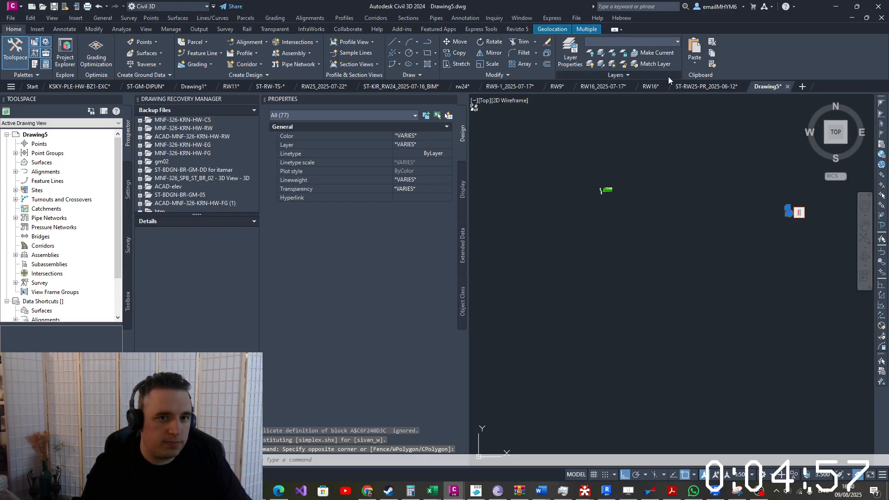
{"action": "left_click", "coordinate": [455, 42]}
{"action": "left_click", "coordinate": [788, 213]}
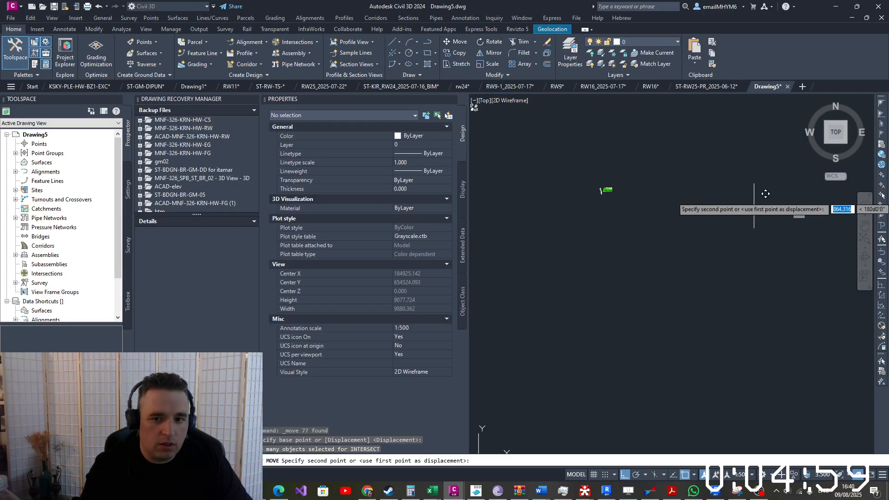
{"action": "left_click", "coordinate": [634, 166]}
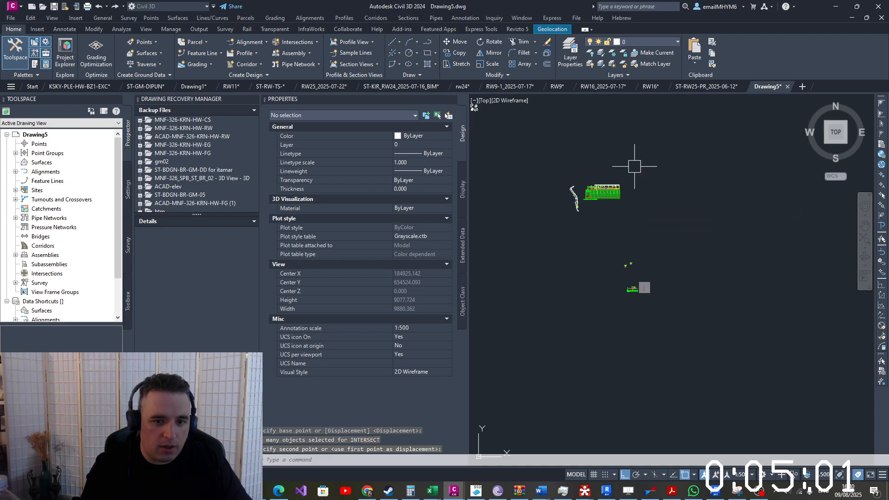
Move the cross-section and small profile group straight up so that it sits above the large wall profile
{"action": "left_click", "coordinate": [690, 359]}
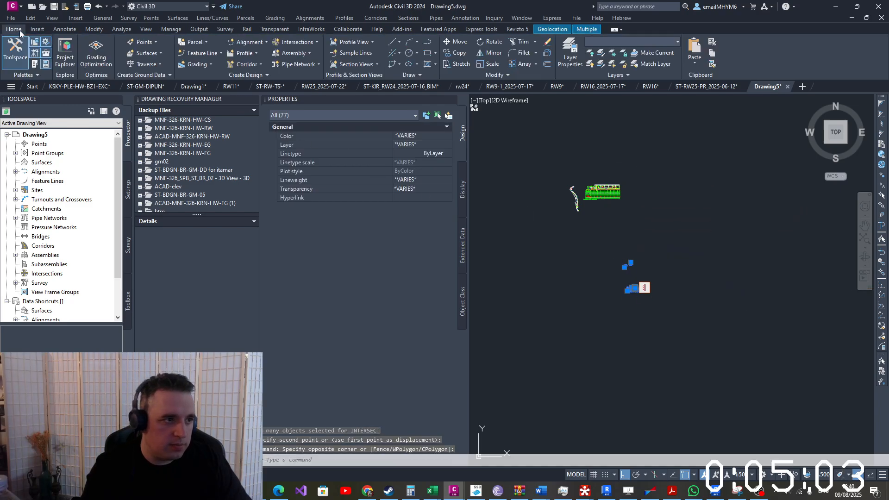
{"action": "left_click", "coordinate": [448, 41]}
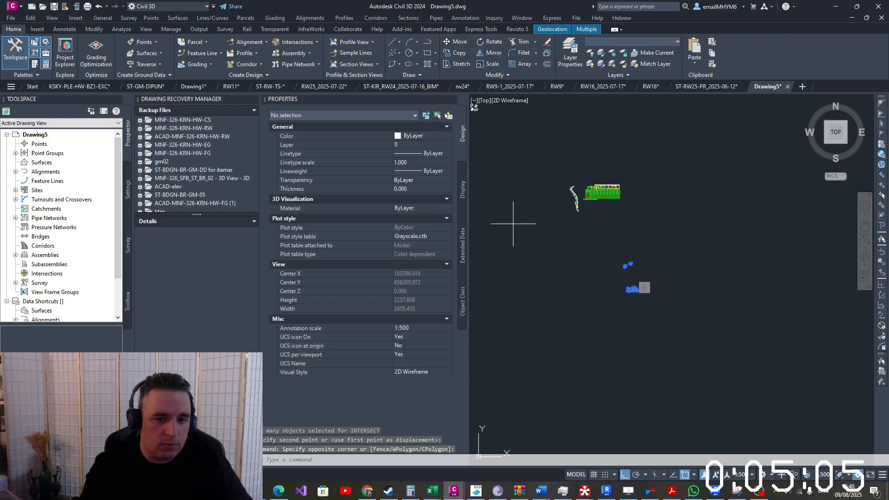
{"action": "left_click", "coordinate": [645, 288]}
{"action": "left_click", "coordinate": [644, 158]}
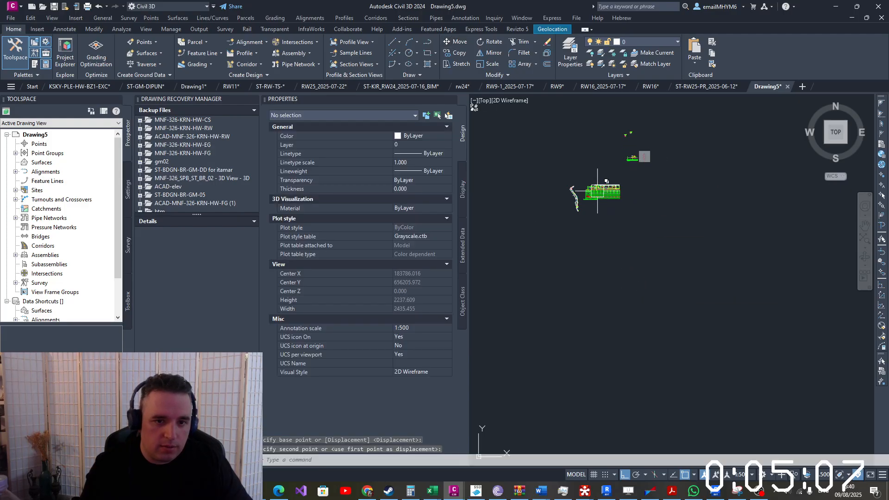
Examine the section marks along the RW25 wall plan and the wall-head details in the RW-25 cross-sections
{"action": "scroll", "coordinate": [582, 185], "scroll_direction": "up", "scroll_amount": 4}
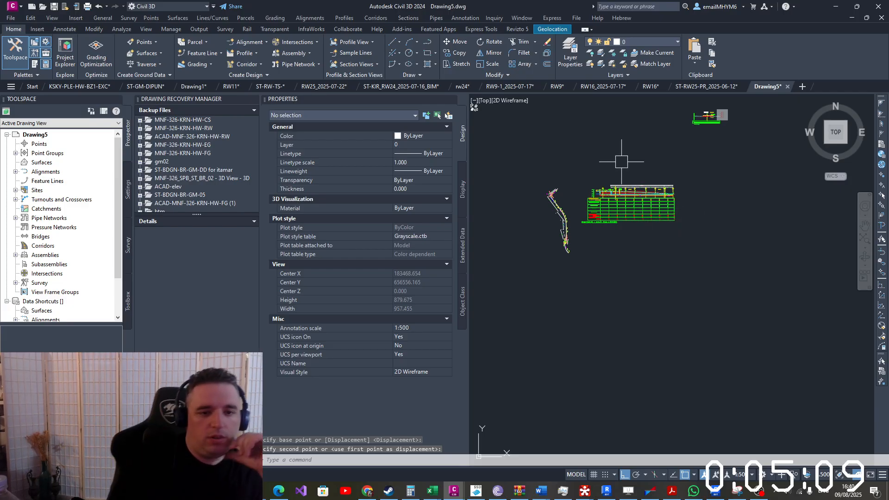
{"action": "scroll", "coordinate": [566, 248], "scroll_direction": "up", "scroll_amount": 8}
{"action": "scroll", "coordinate": [560, 247], "scroll_direction": "up", "scroll_amount": 2}
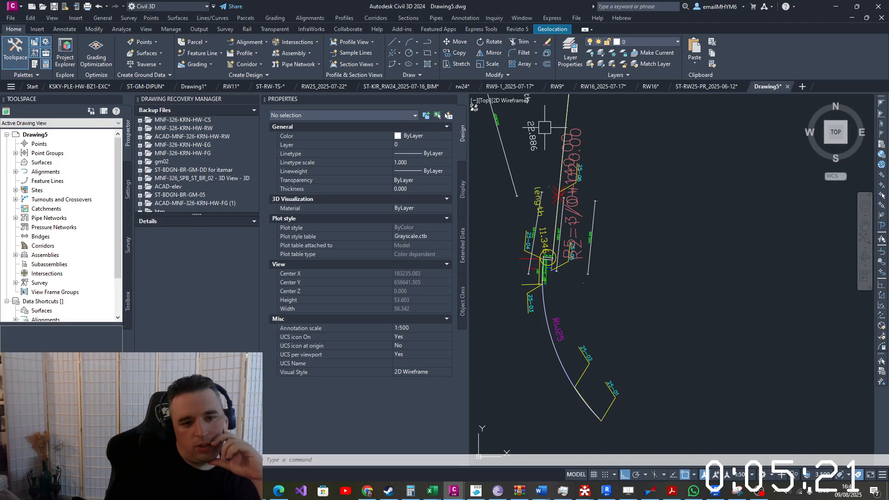
{"action": "scroll", "coordinate": [557, 229], "scroll_direction": "down", "scroll_amount": 8}
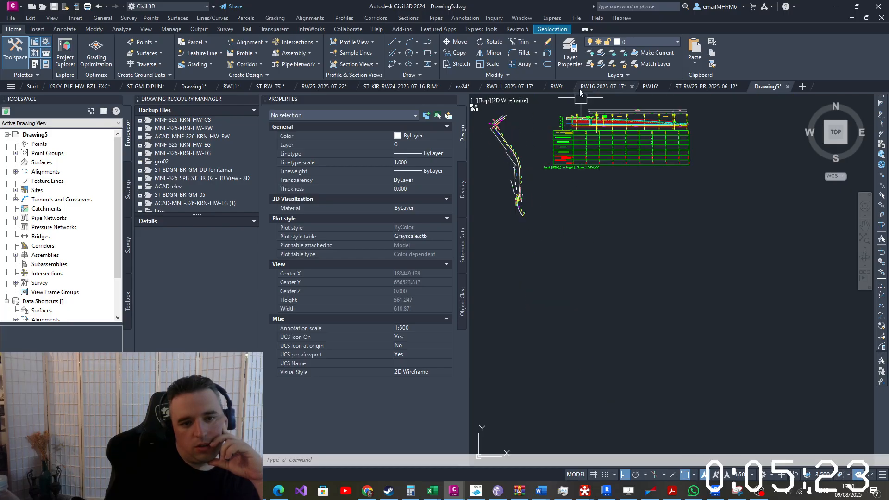
{"action": "middle_click_drag", "start_coordinate": [561, 229], "coordinate": [502, 320]}
{"action": "scroll", "coordinate": [620, 168], "scroll_direction": "up", "scroll_amount": 15}
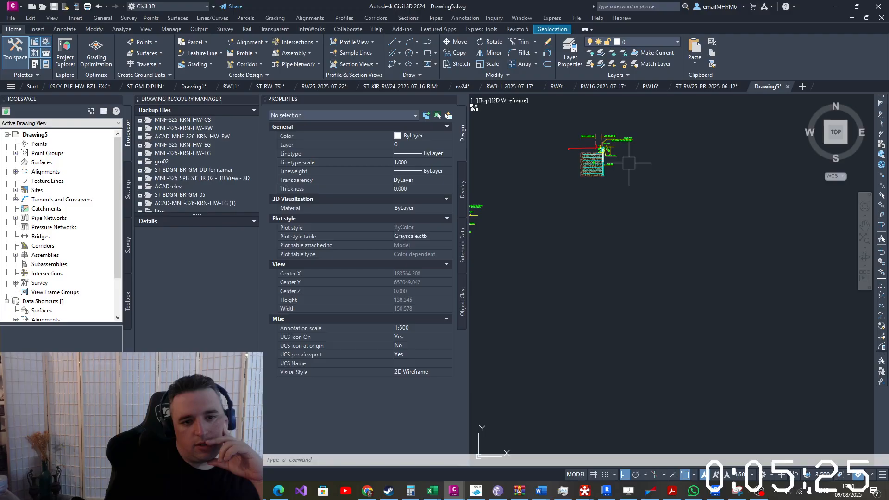
{"action": "middle_click_drag", "start_coordinate": [587, 239], "coordinate": [578, 272]}
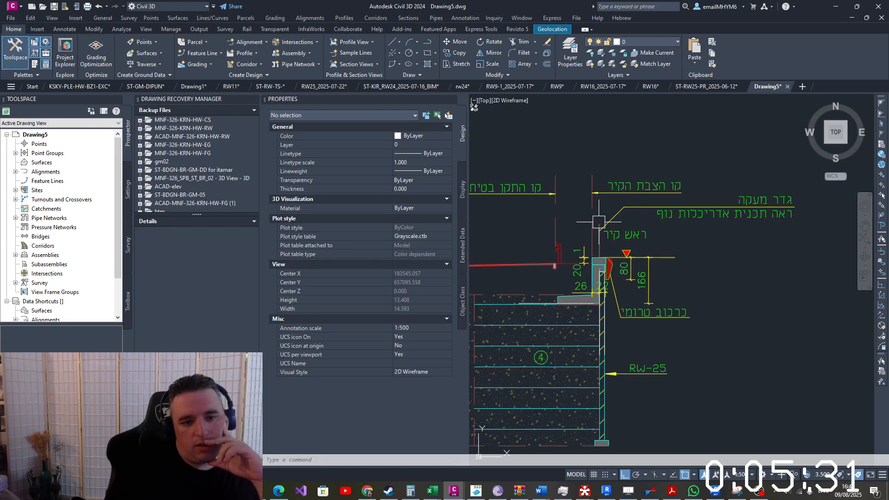
{"action": "scroll", "coordinate": [600, 266], "scroll_direction": "down", "scroll_amount": 8}
{"action": "middle_click_drag", "start_coordinate": [577, 299], "coordinate": [707, 110]}
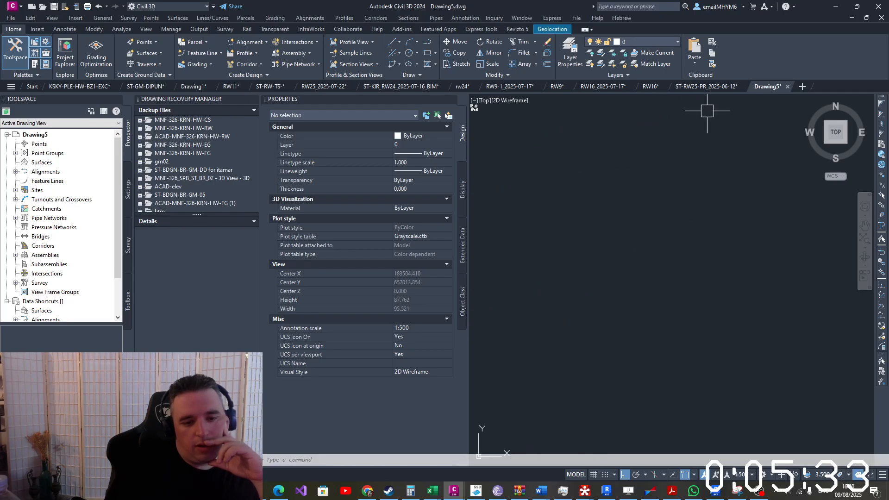
{"action": "scroll", "coordinate": [648, 214], "scroll_direction": "down", "scroll_amount": 8}
{"action": "scroll", "coordinate": [559, 315], "scroll_direction": "up", "scroll_amount": 9}
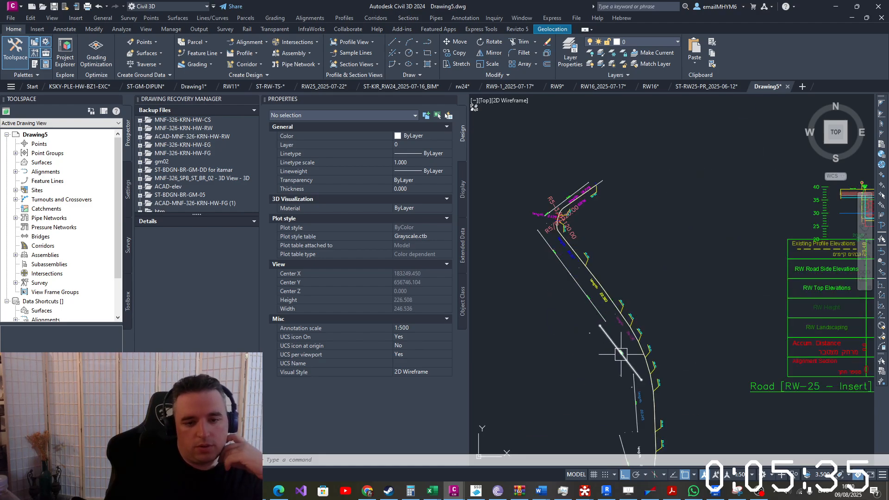
{"action": "scroll", "coordinate": [622, 354], "scroll_direction": "up", "scroll_amount": 5}
{"action": "scroll", "coordinate": [593, 268], "scroll_direction": "down", "scroll_amount": 13}
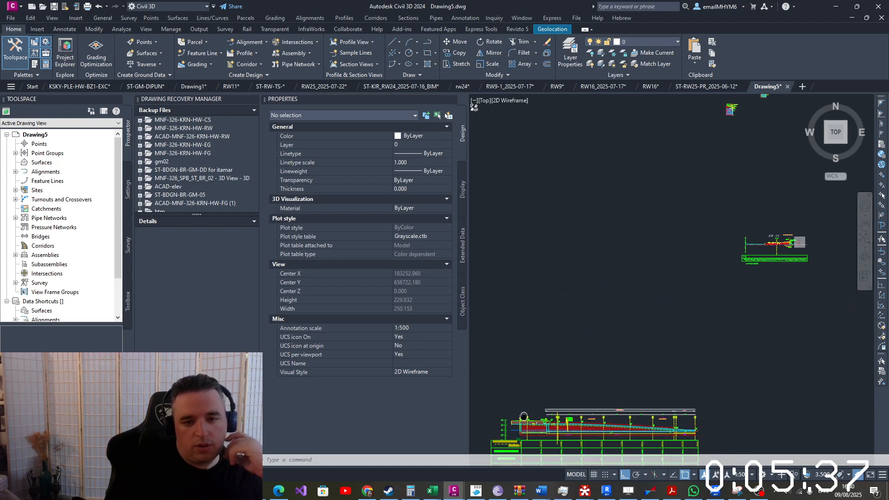
{"action": "scroll", "coordinate": [669, 264], "scroll_direction": "up", "scroll_amount": 19}
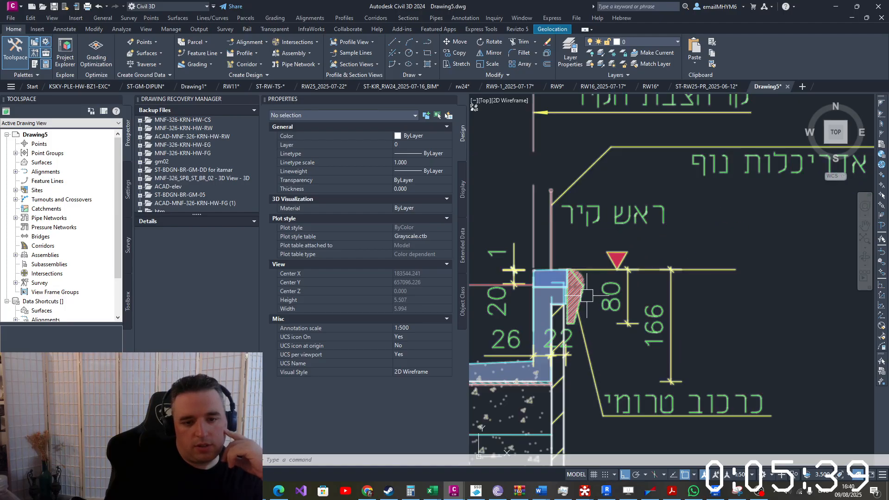
{"action": "scroll", "coordinate": [555, 268], "scroll_direction": "down", "scroll_amount": 2}
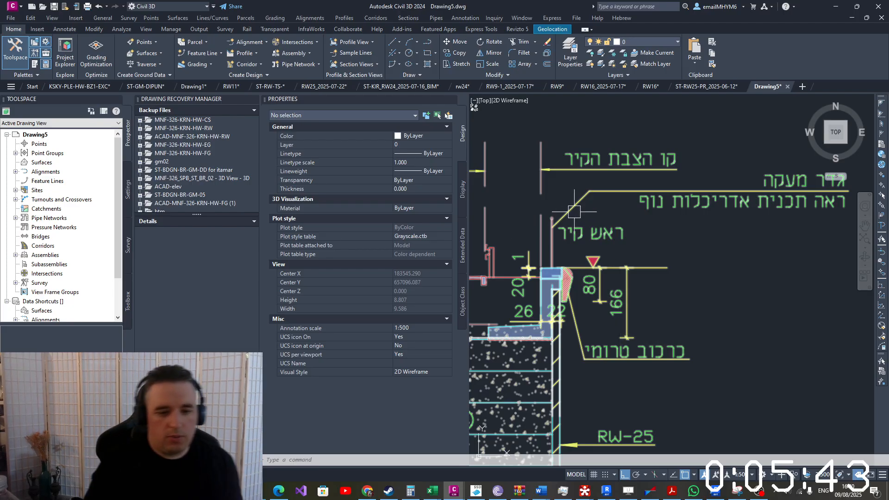
{"action": "scroll", "coordinate": [574, 229], "scroll_direction": "down", "scroll_amount": 6}
{"action": "scroll", "coordinate": [657, 235], "scroll_direction": "down", "scroll_amount": 12}
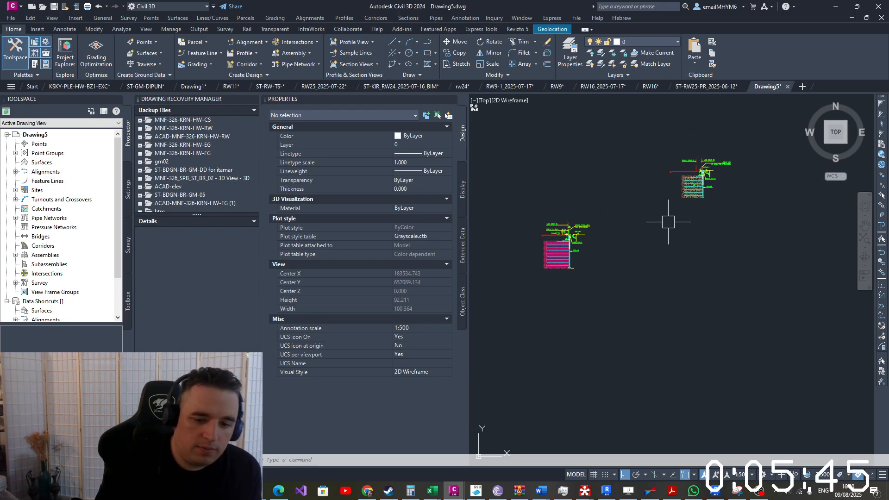
Start creating an alignment from objects, using the polyline of the RW25 wall line on the plan as the source
{"action": "scroll", "coordinate": [657, 235], "scroll_direction": "up", "scroll_amount": 12}
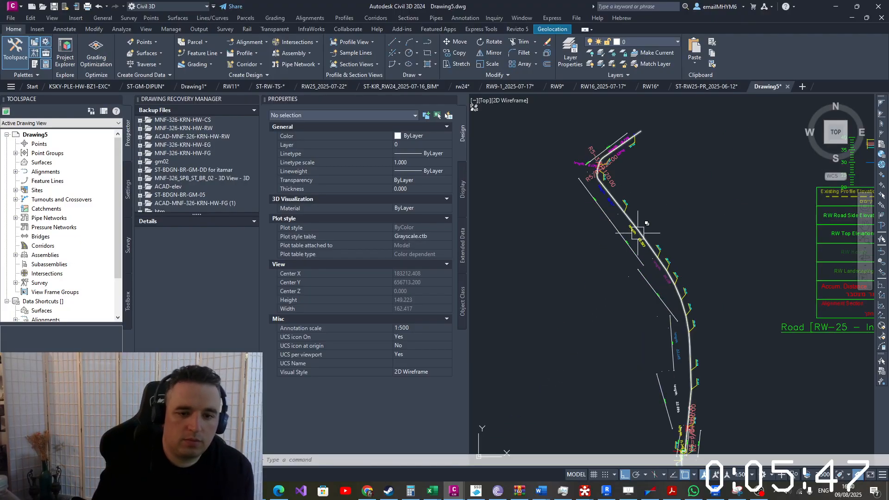
{"action": "left_click", "coordinate": [245, 42]}
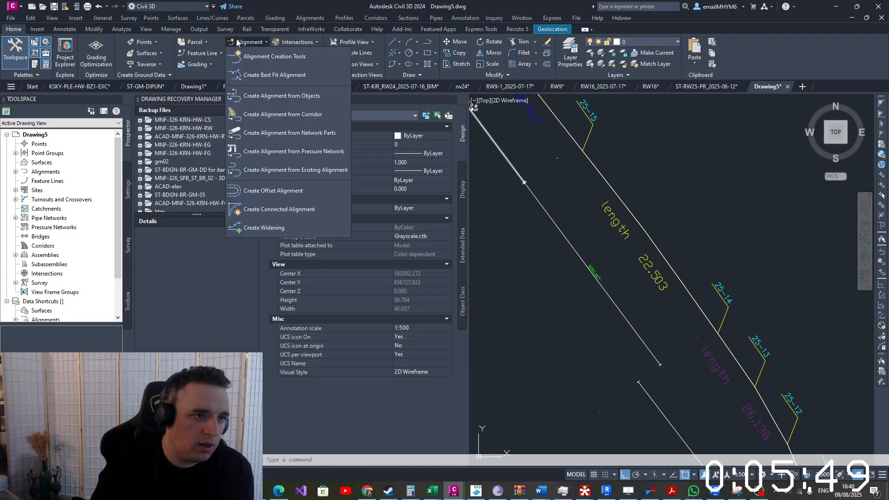
{"action": "left_click", "coordinate": [287, 95]}
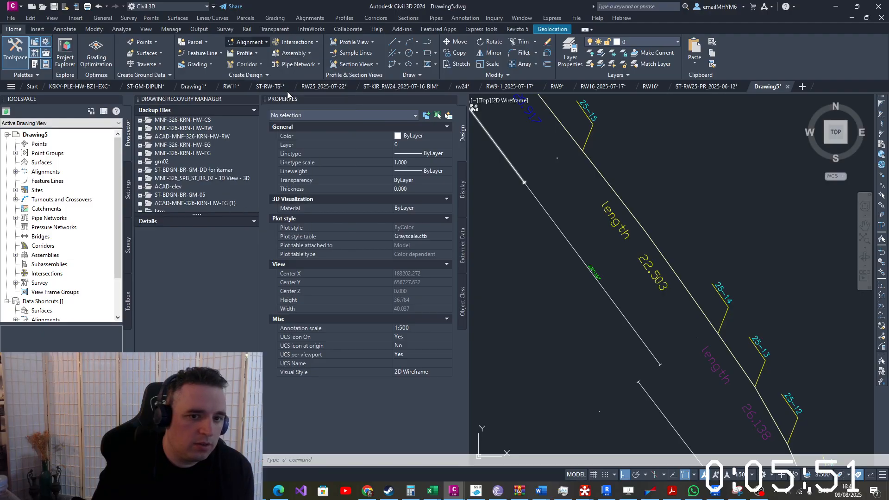
{"action": "left_click", "coordinate": [605, 179]}
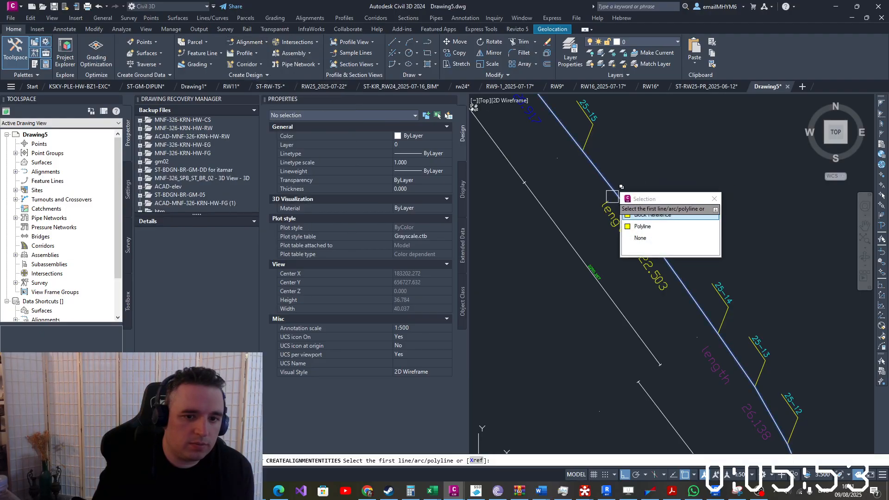
{"action": "left_click", "coordinate": [661, 227]}
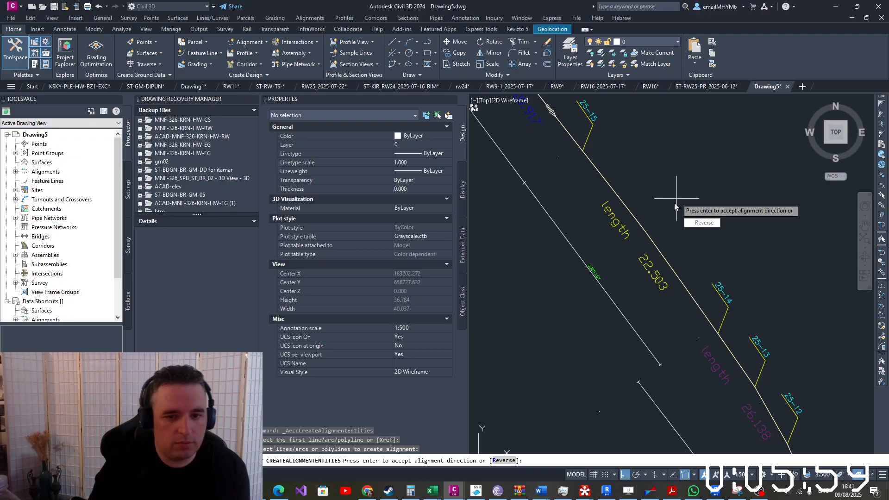
{"action": "key", "text": "Return"}
Compare the wall plan with the longitudinal profile to determine which way the alignment has to run
{"action": "scroll", "coordinate": [674, 203], "scroll_direction": "down", "scroll_amount": 5}
{"action": "scroll", "coordinate": [619, 191], "scroll_direction": "up", "scroll_amount": 5}
{"action": "scroll", "coordinate": [618, 191], "scroll_direction": "down", "scroll_amount": 13}
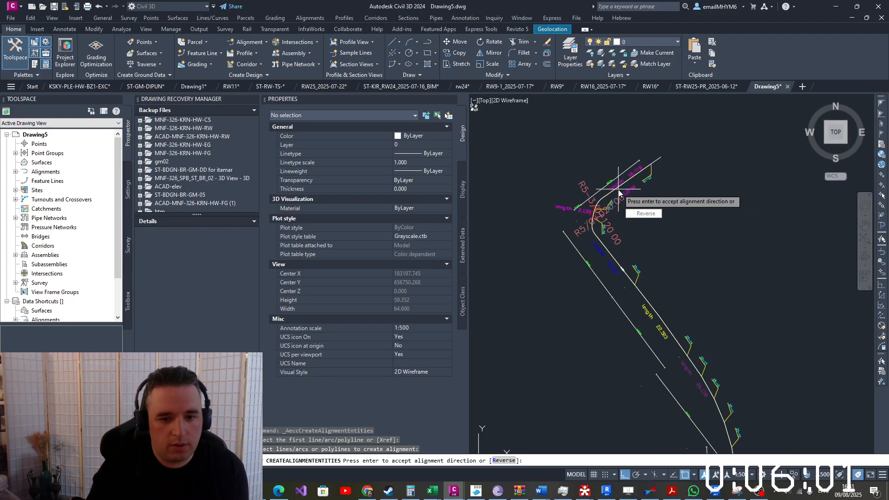
{"action": "middle_click_drag", "start_coordinate": [677, 174], "coordinate": [597, 292]}
{"action": "scroll", "coordinate": [614, 240], "scroll_direction": "up", "scroll_amount": 5}
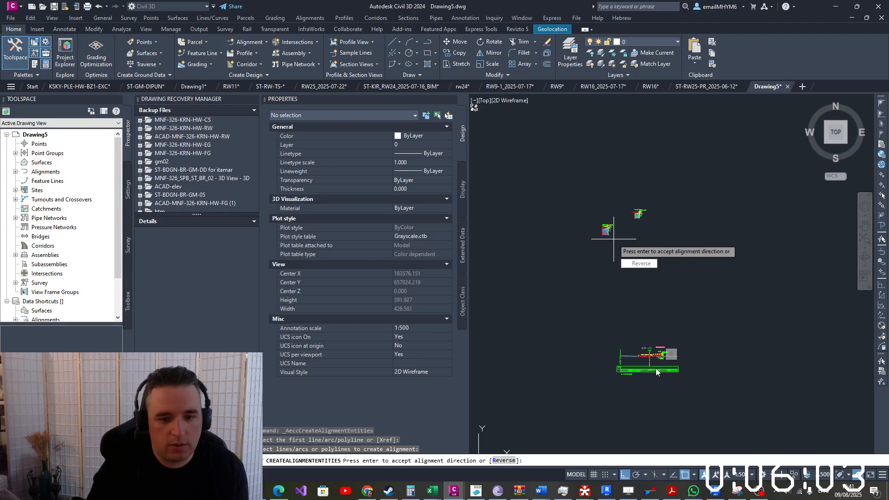
{"action": "middle_click_drag", "start_coordinate": [648, 359], "coordinate": [602, 294]}
{"action": "scroll", "coordinate": [603, 293], "scroll_direction": "up", "scroll_amount": 4}
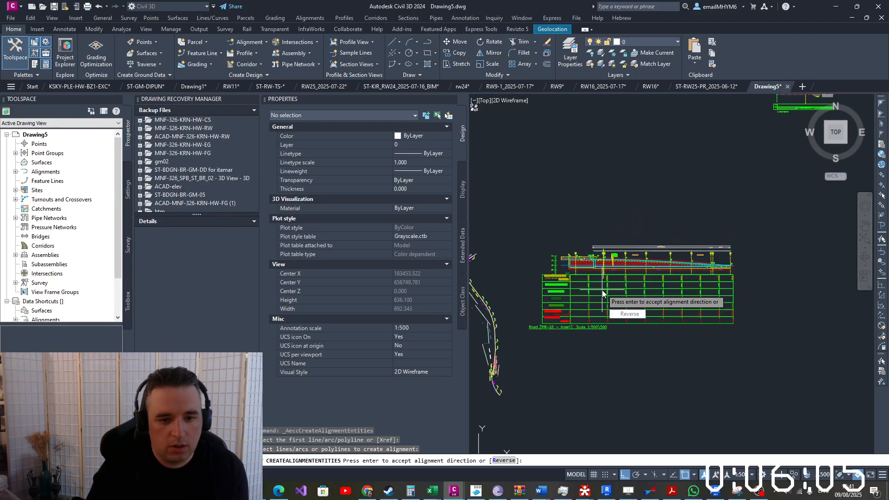
{"action": "scroll", "coordinate": [597, 282], "scroll_direction": "up", "scroll_amount": 2}
{"action": "scroll", "coordinate": [533, 255], "scroll_direction": "up", "scroll_amount": 3}
{"action": "scroll", "coordinate": [532, 255], "scroll_direction": "down", "scroll_amount": 3}
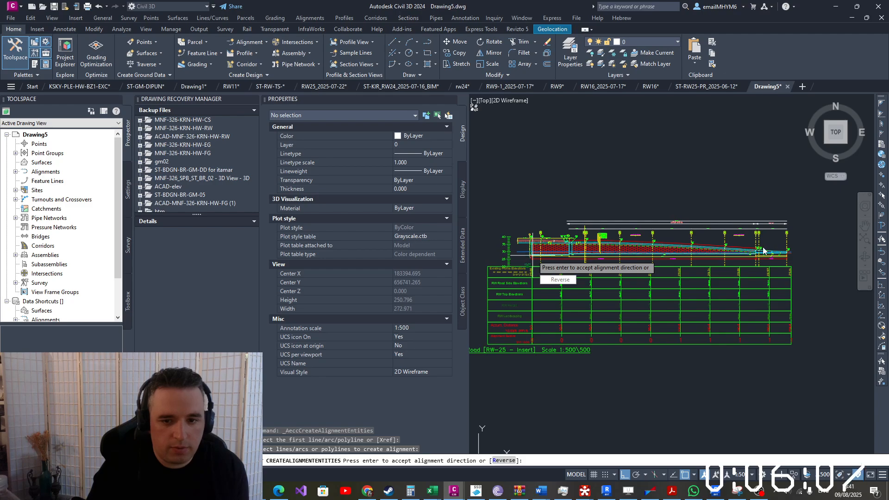
{"action": "scroll", "coordinate": [761, 258], "scroll_direction": "down", "scroll_amount": 4}
{"action": "scroll", "coordinate": [672, 295], "scroll_direction": "up", "scroll_amount": 4}
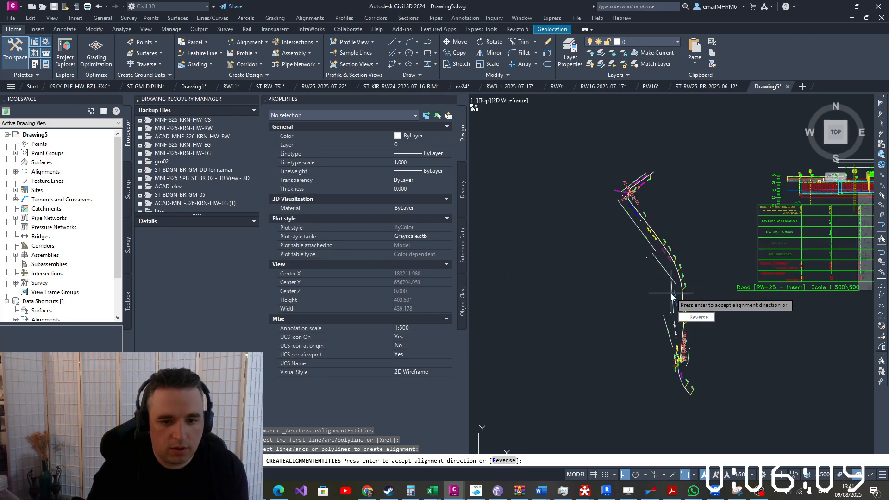
{"action": "scroll", "coordinate": [677, 345], "scroll_direction": "up", "scroll_amount": 3}
Reverse the alignment direction and create it as RW-25, without adding curves between tangents or erasing existing entities
{"action": "left_click", "coordinate": [705, 368]}
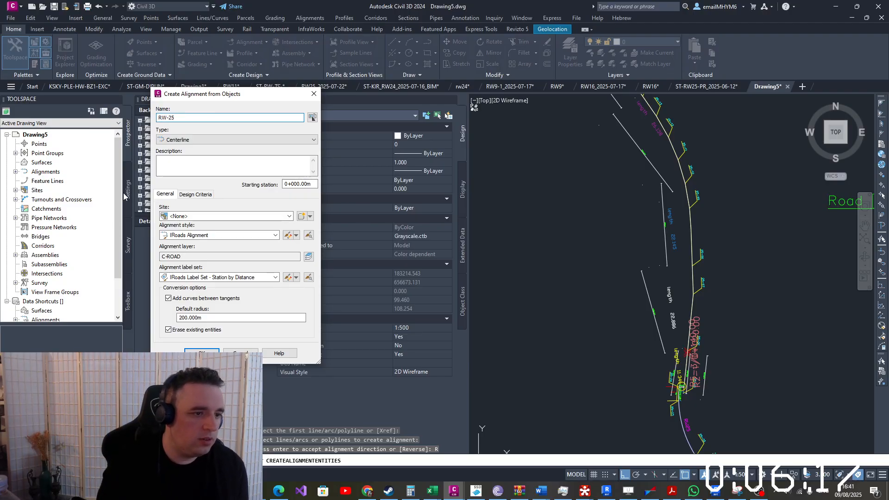
{"action": "left_click", "coordinate": [195, 300]}
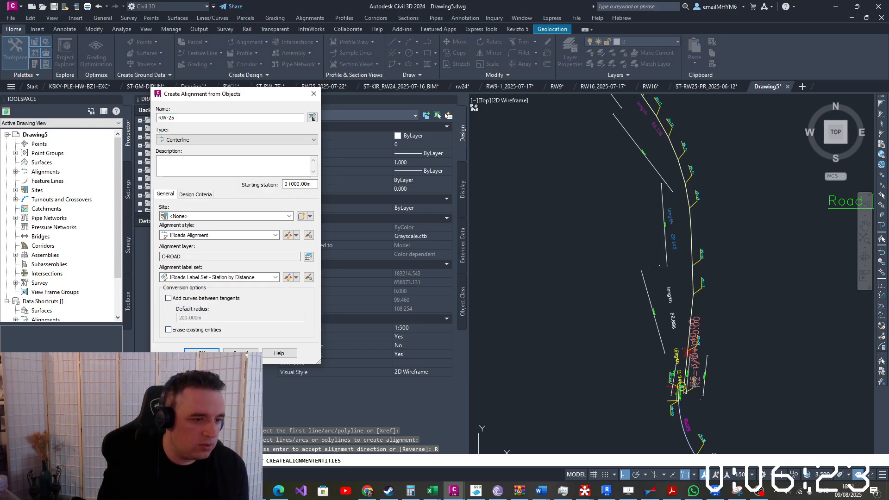
{"action": "left_click", "coordinate": [192, 351]}
Erase the geometry point labels from the RW-25 alignment, keeping its station labels
{"action": "left_click", "coordinate": [643, 206]}
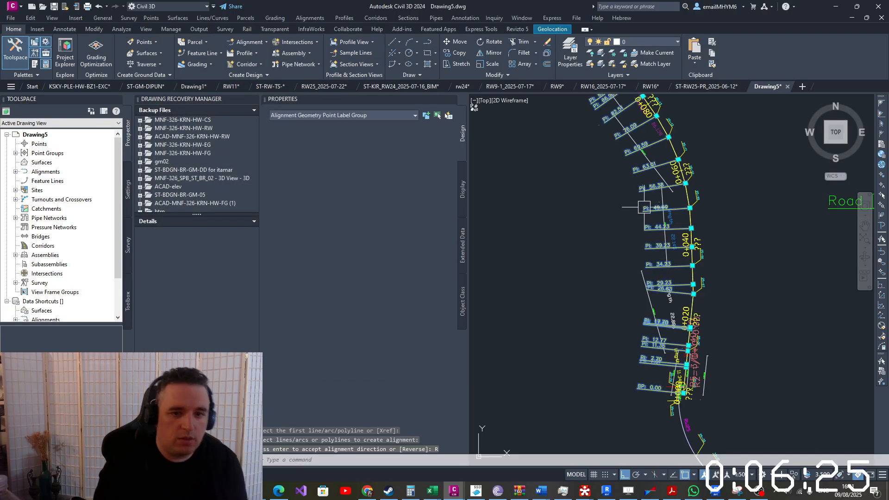
{"action": "key", "text": "Delete"}
{"action": "scroll", "coordinate": [690, 282], "scroll_direction": "down", "scroll_amount": 2}
{"action": "middle_click_drag", "start_coordinate": [690, 283], "coordinate": [659, 371]}
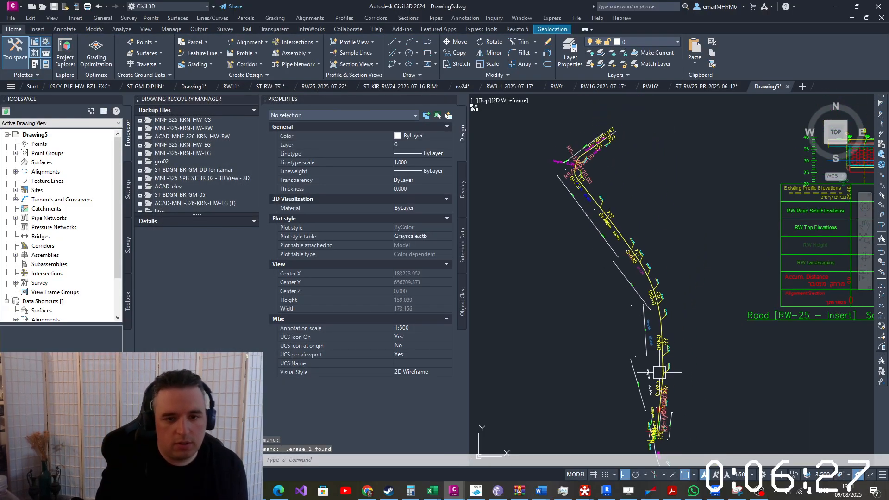
Create a profile view for the RW-25 alignment in the IRoads Design Profile View [1:1] style, placing it below the imported longitudinal profile
{"action": "scroll", "coordinate": [613, 299], "scroll_direction": "up", "scroll_amount": 2}
{"action": "left_click", "coordinate": [354, 43]}
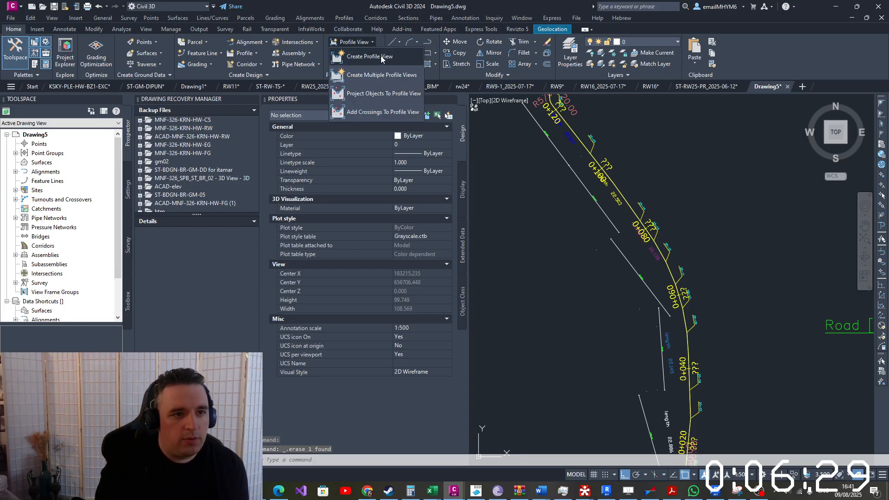
{"action": "left_click", "coordinate": [371, 54]}
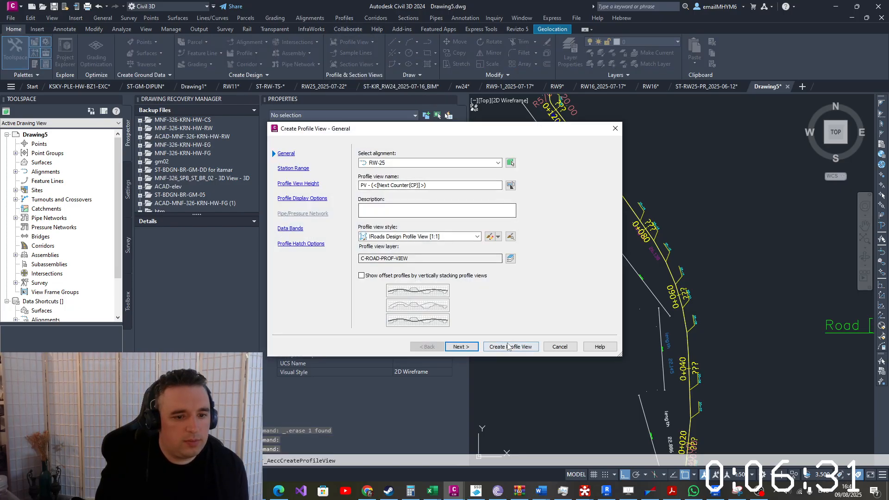
{"action": "left_click", "coordinate": [510, 347]}
{"action": "scroll", "coordinate": [602, 324], "scroll_direction": "down", "scroll_amount": 5}
{"action": "scroll", "coordinate": [639, 361], "scroll_direction": "up", "scroll_amount": 1}
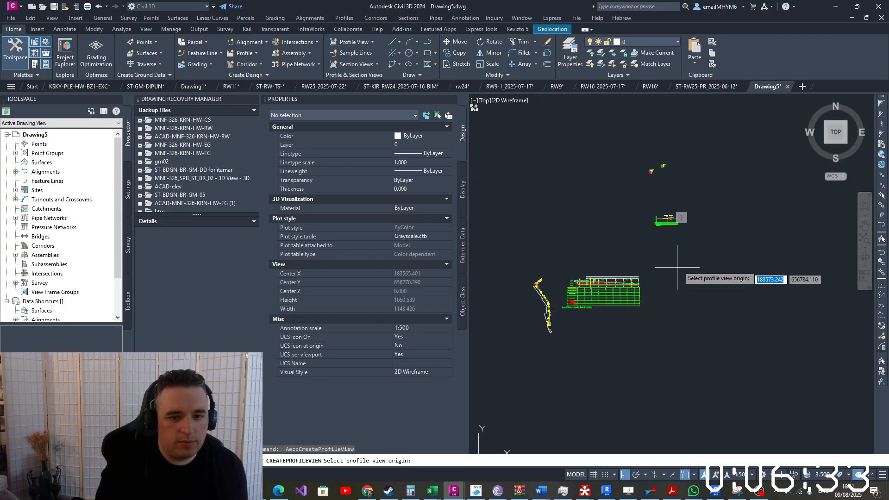
{"action": "left_click", "coordinate": [620, 390]}
Set the new profile view's user-specified elevation range to a minimum of 20 m and a maximum of 45 m
{"action": "left_click", "coordinate": [653, 378]}
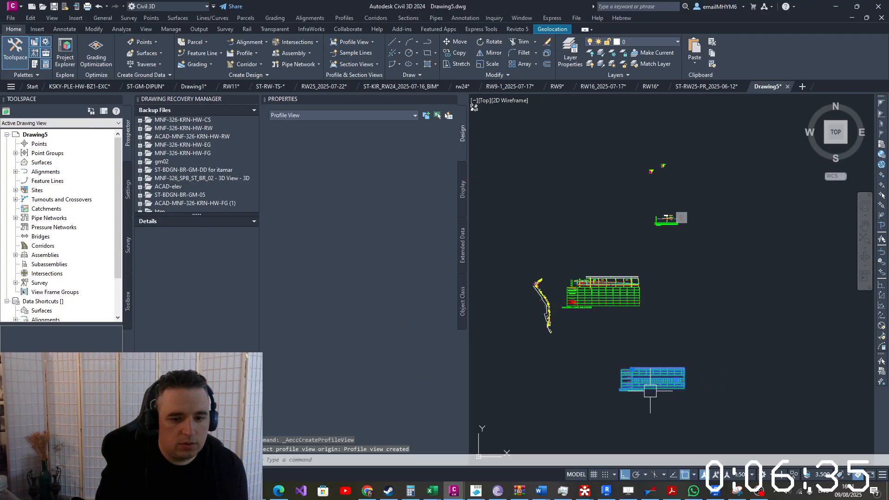
{"action": "left_click", "coordinate": [320, 49]}
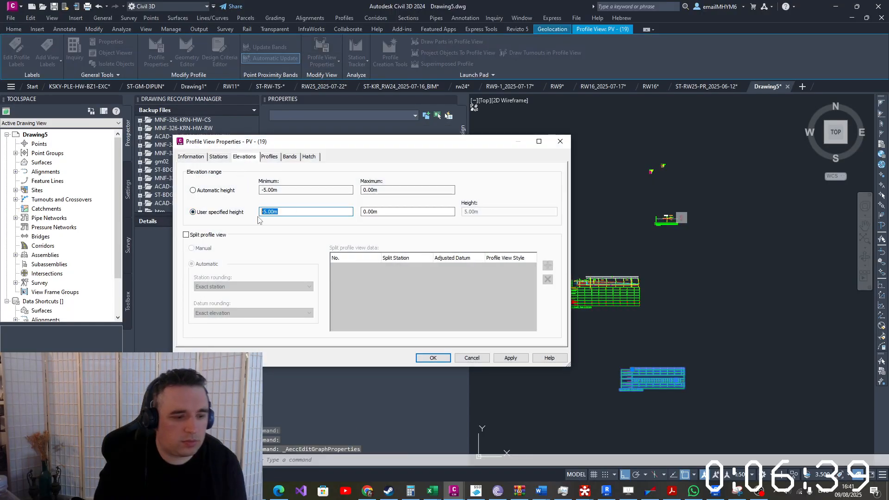
{"action": "left_click", "coordinate": [282, 210]}
{"action": "type", "text": "20"}
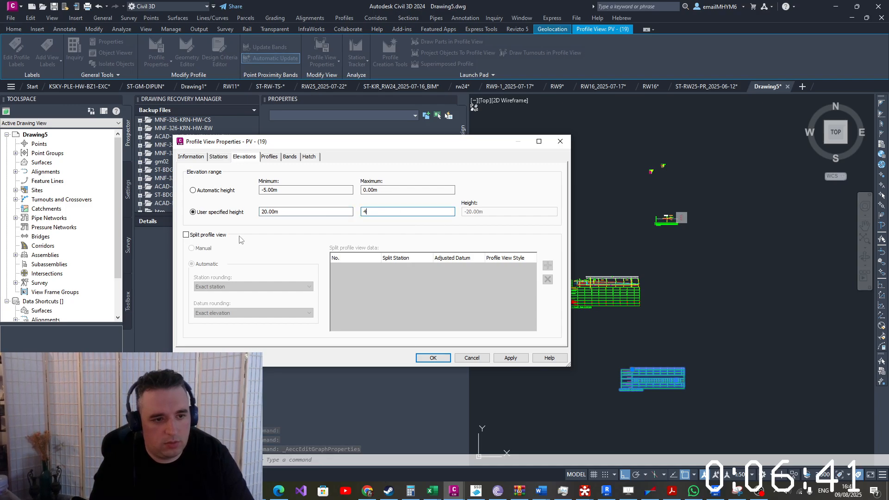
{"action": "left_click", "coordinate": [434, 360]}
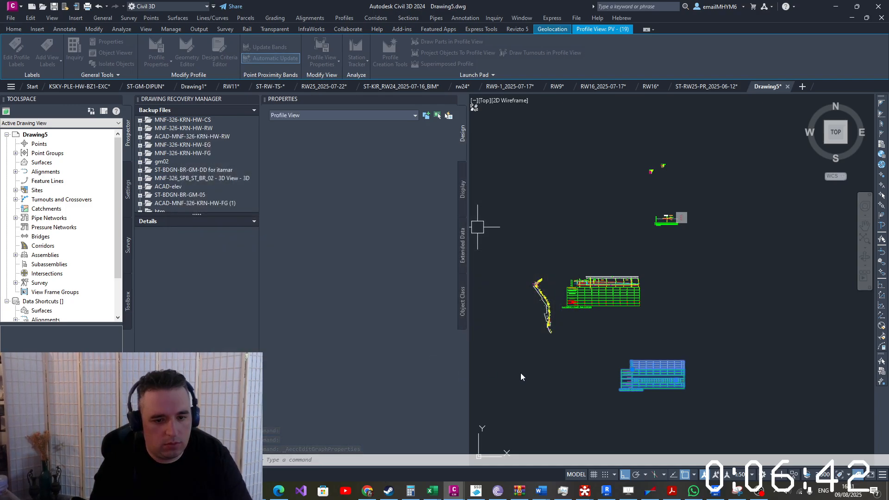
{"action": "left_click", "coordinate": [632, 369]}
{"action": "key", "text": "Escape"}
Draw a horizontal polyline about 218.5 m long across the imported profile from the 35 mark on its elevation scale
{"action": "scroll", "coordinate": [575, 299], "scroll_direction": "up", "scroll_amount": 5}
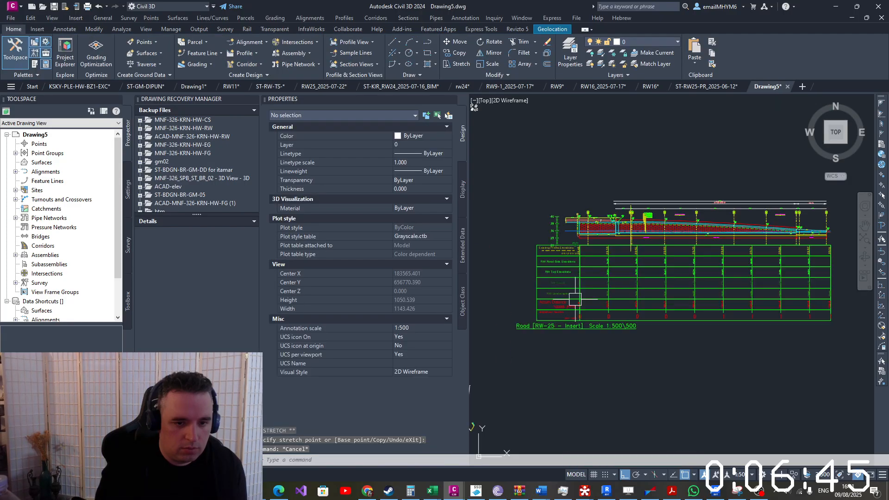
{"action": "scroll", "coordinate": [549, 232], "scroll_direction": "up", "scroll_amount": 5}
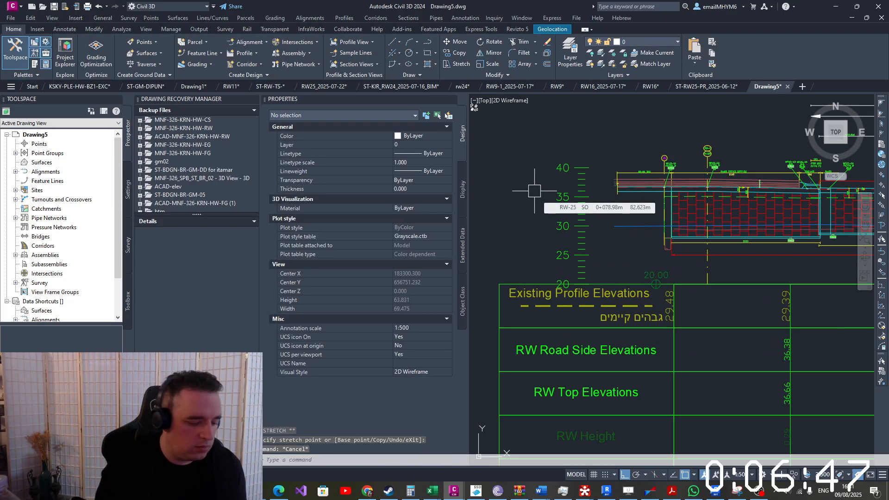
{"action": "key", "text": "Escape"}
{"action": "key", "text": "Escape"}
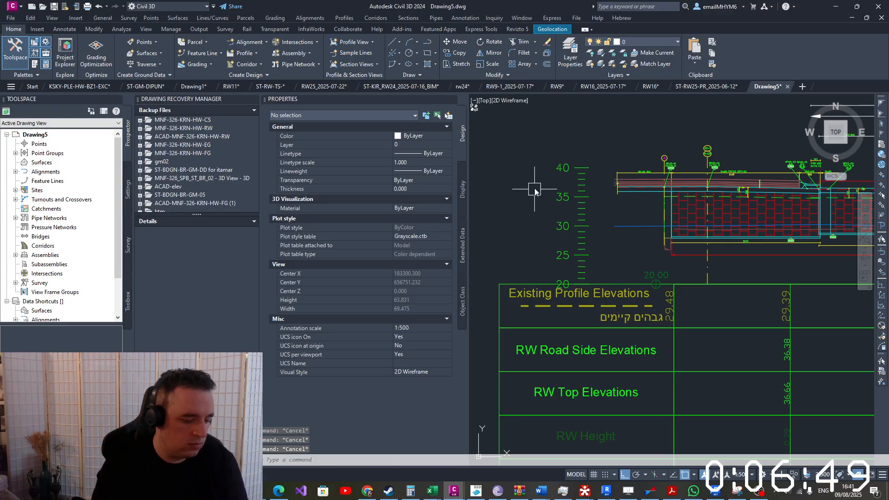
{"action": "type", "text": "PLINE"}
{"action": "key", "text": "Return"}
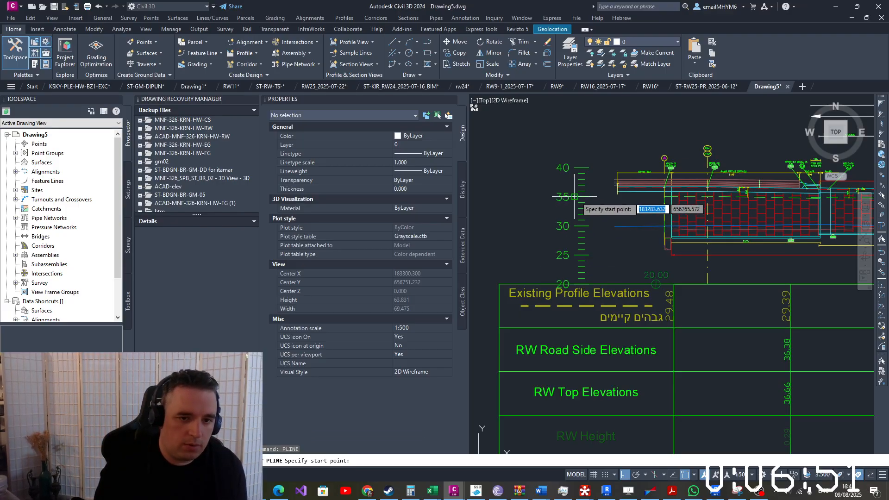
{"action": "left_click", "coordinate": [581, 197]}
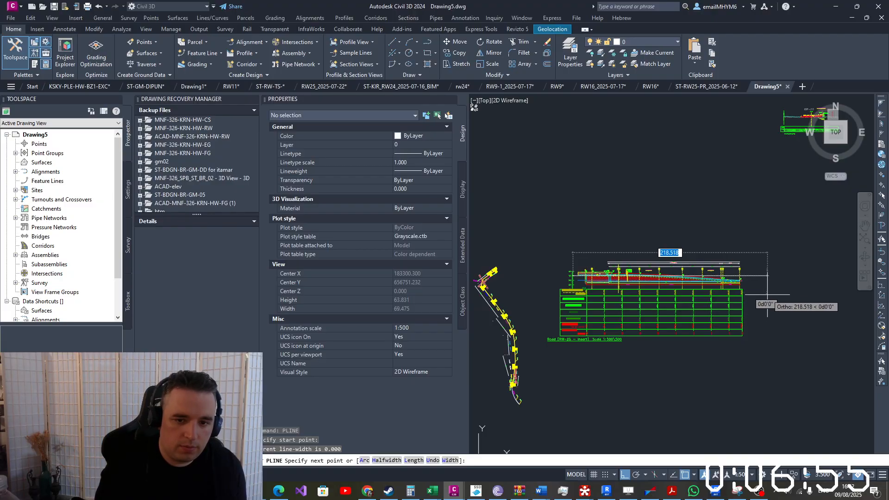
{"action": "key", "text": "Escape"}
{"action": "key", "text": "Escape"}
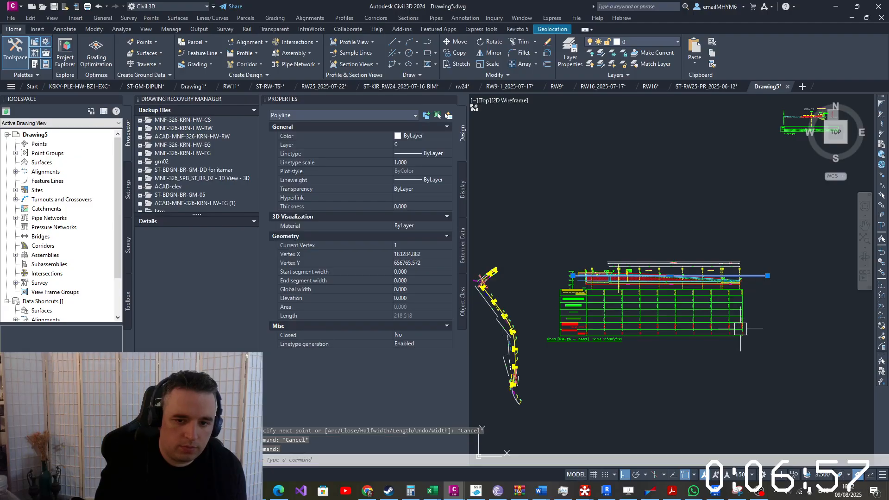
Move the new profile view by its elevation 35 axis point onto the intersection of the horizontal polyline and the RW25 wall's vertical start edge
{"action": "middle_click_drag", "start_coordinate": [684, 385], "coordinate": [687, 290]}
{"action": "left_click", "coordinate": [645, 377]}
{"action": "scroll", "coordinate": [559, 415], "scroll_direction": "up", "scroll_amount": 2}
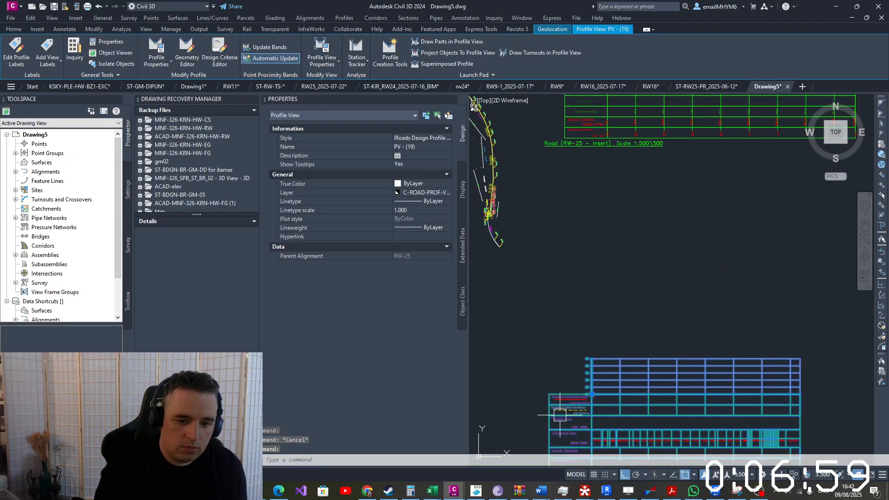
{"action": "scroll", "coordinate": [561, 414], "scroll_direction": "up", "scroll_amount": 4}
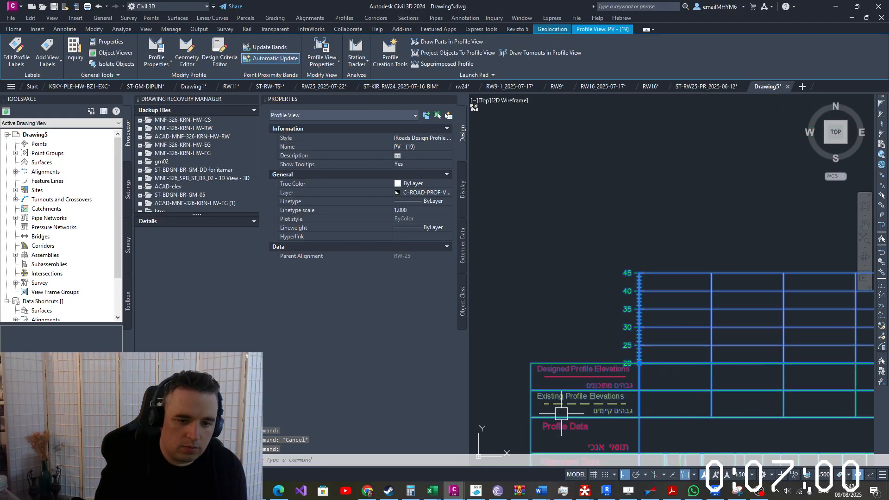
{"action": "left_click", "coordinate": [8, 29]}
{"action": "left_click", "coordinate": [458, 42]}
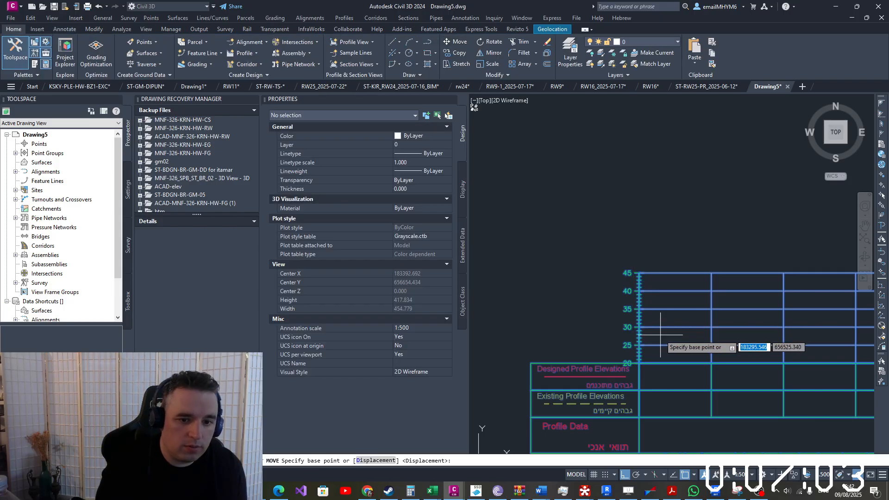
{"action": "scroll", "coordinate": [653, 326], "scroll_direction": "up", "scroll_amount": 4}
{"action": "left_click", "coordinate": [619, 284]}
{"action": "scroll", "coordinate": [650, 352], "scroll_direction": "down", "scroll_amount": 6}
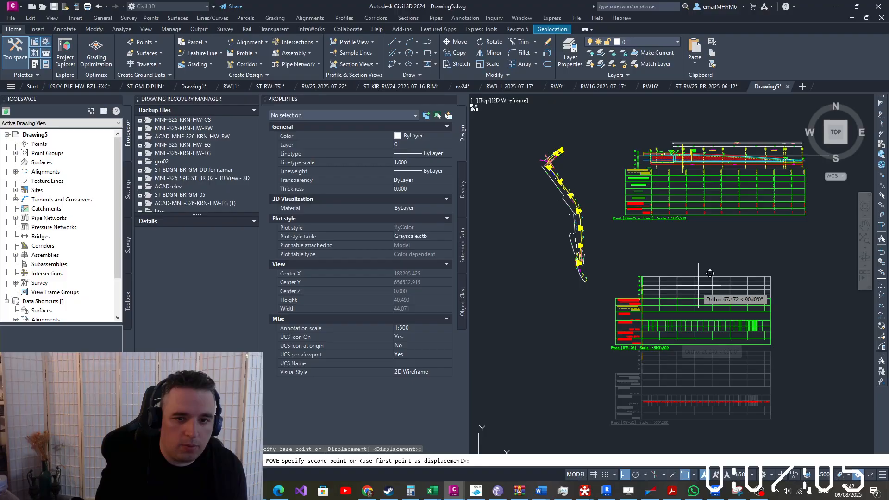
{"action": "scroll", "coordinate": [623, 156], "scroll_direction": "up", "scroll_amount": 5}
{"action": "scroll", "coordinate": [623, 156], "scroll_direction": "up", "scroll_amount": 3}
{"action": "scroll", "coordinate": [626, 199], "scroll_direction": "down", "scroll_amount": 1}
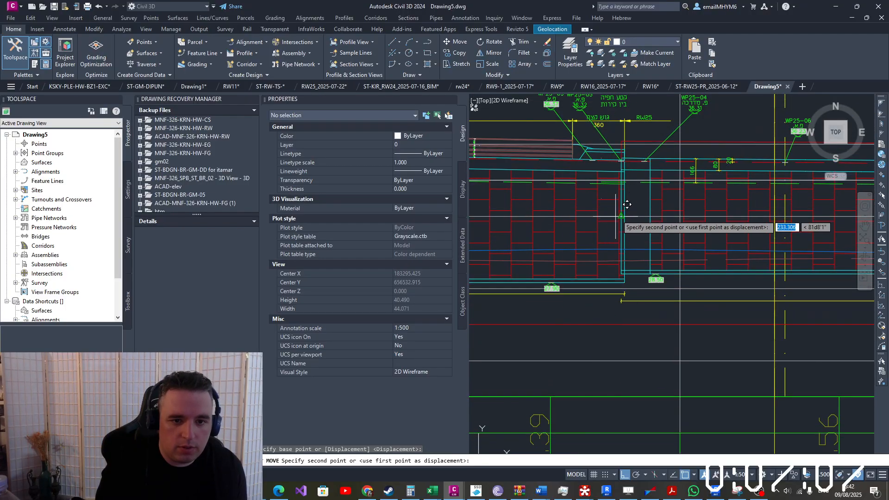
{"action": "scroll", "coordinate": [596, 217], "scroll_direction": "down", "scroll_amount": 5}
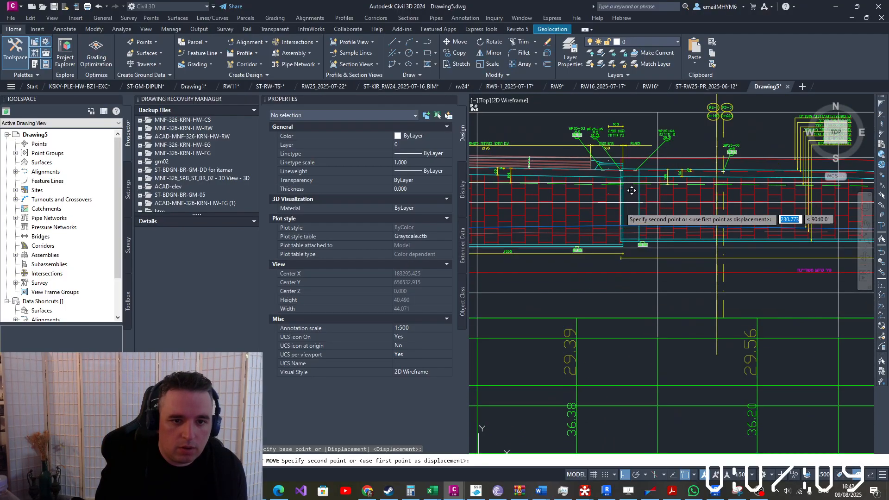
{"action": "scroll", "coordinate": [558, 208], "scroll_direction": "up", "scroll_amount": 7}
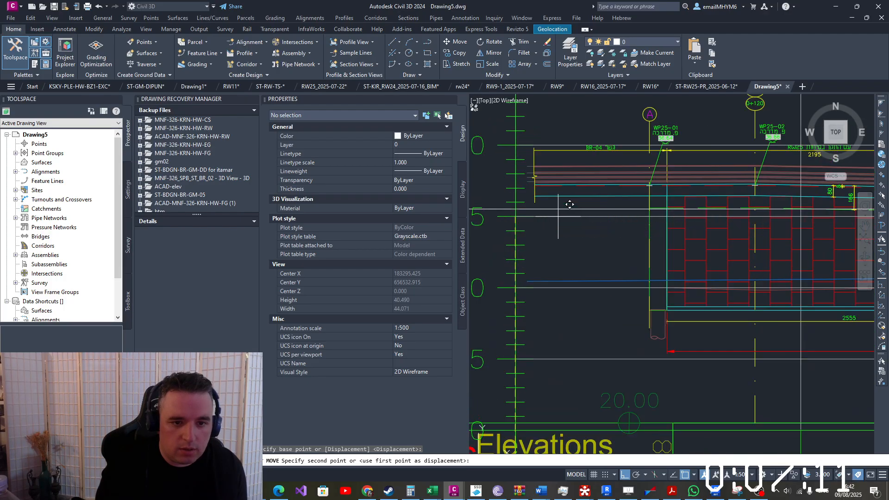
{"action": "scroll", "coordinate": [727, 227], "scroll_direction": "down", "scroll_amount": 2}
{"action": "middle_click_drag", "start_coordinate": [727, 227], "coordinate": [607, 269]}
{"action": "scroll", "coordinate": [744, 252], "scroll_direction": "up", "scroll_amount": 5}
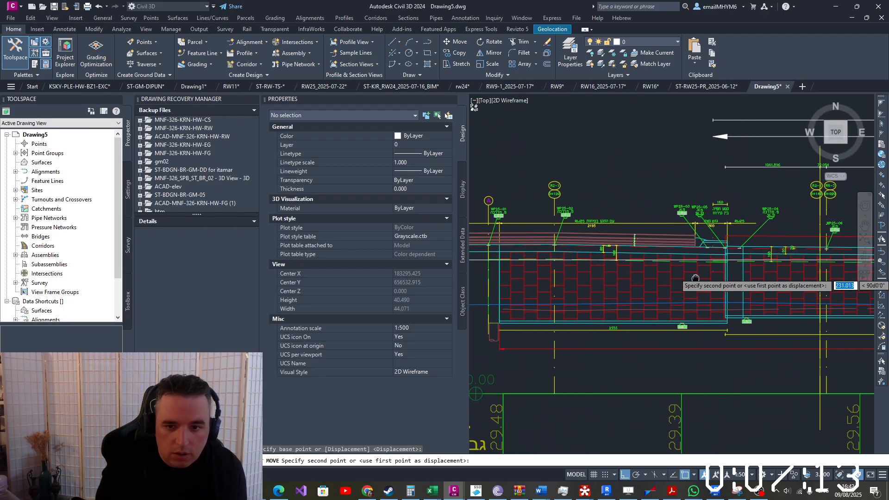
{"action": "scroll", "coordinate": [732, 265], "scroll_direction": "up", "scroll_amount": 2}
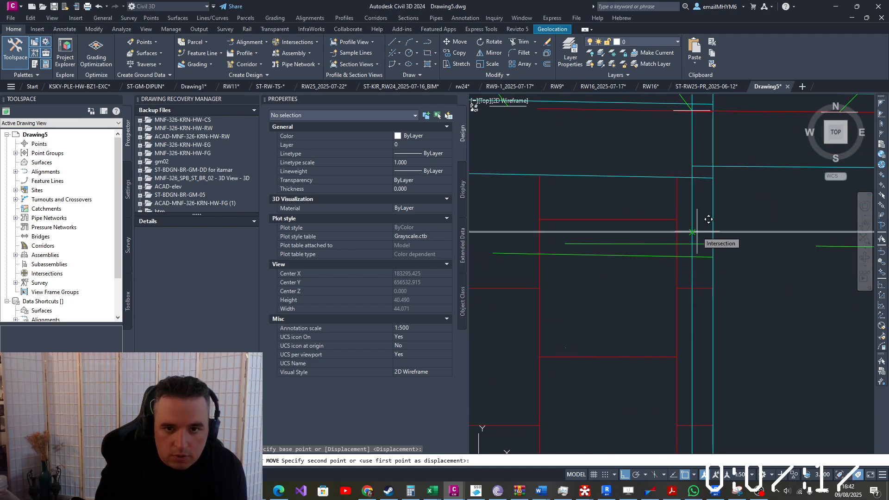
{"action": "left_click", "coordinate": [709, 219]}
Hide the block reference of the wall section that precedes the start of the RW-25 profile view
{"action": "scroll", "coordinate": [602, 296], "scroll_direction": "down", "scroll_amount": 5}
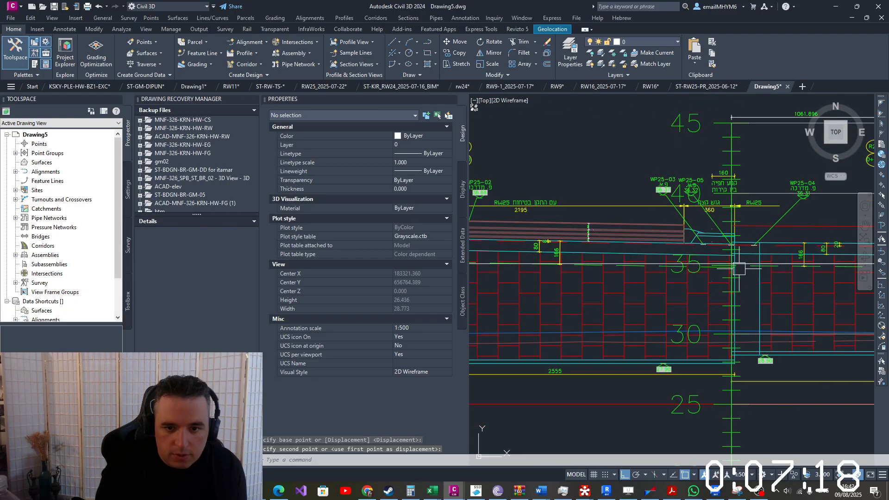
{"action": "left_click", "coordinate": [587, 305]}
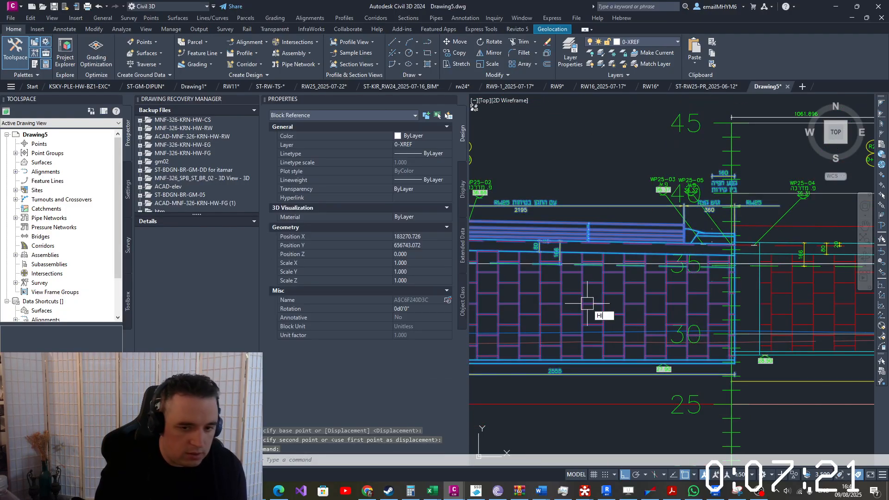
{"action": "type", "text": "HI"}
{"action": "left_click", "coordinate": [626, 332]}
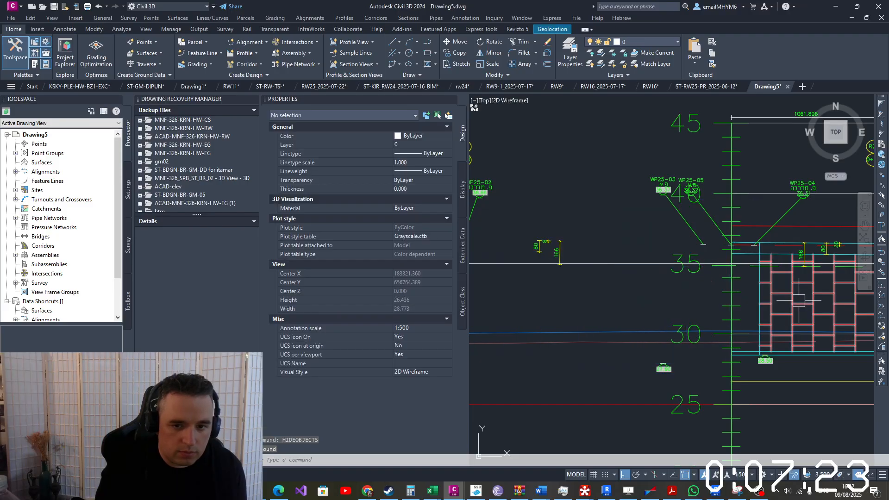
Check how the profile view's start axis lines up with the RW25 wall's start edge
{"action": "scroll", "coordinate": [727, 359], "scroll_direction": "up", "scroll_amount": 5}
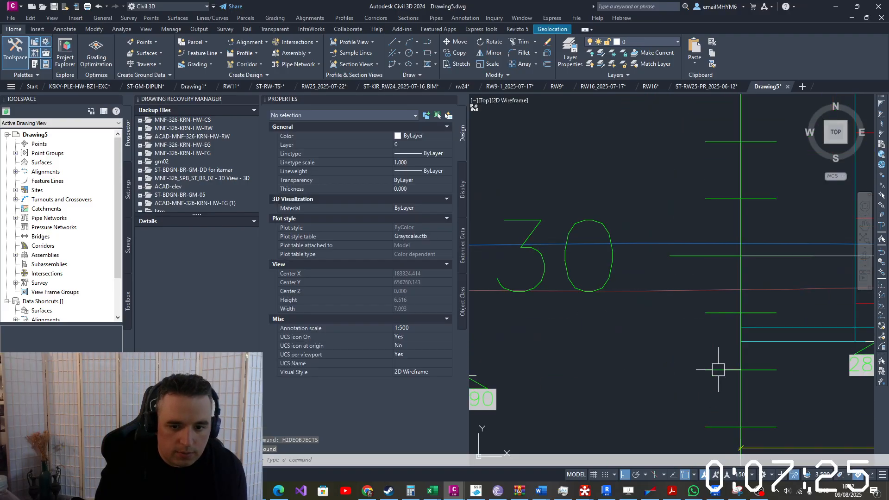
{"action": "left_click", "coordinate": [687, 357]}
{"action": "left_click", "coordinate": [744, 332]}
{"action": "scroll", "coordinate": [694, 353], "scroll_direction": "down", "scroll_amount": 8}
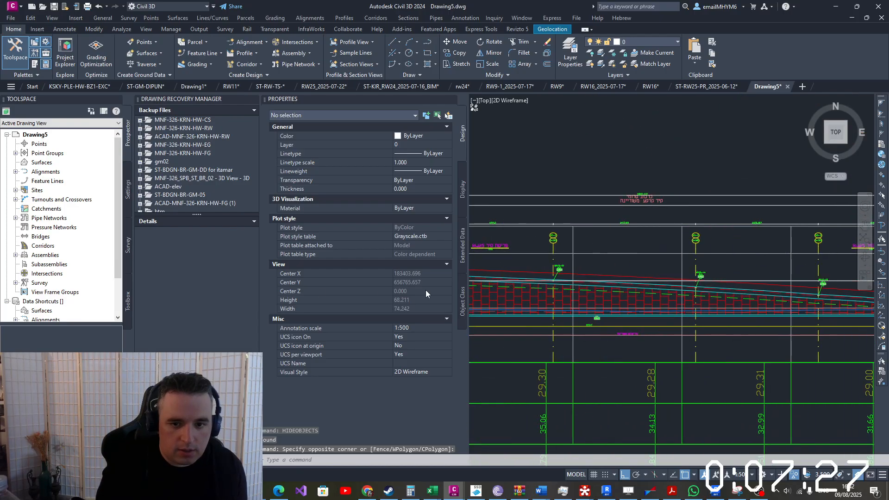
Measure the gap between the RW25 wall's end edge and the profile view's end line
{"action": "scroll", "coordinate": [716, 300], "scroll_direction": "up", "scroll_amount": 5}
{"action": "scroll", "coordinate": [769, 292], "scroll_direction": "down", "scroll_amount": 4}
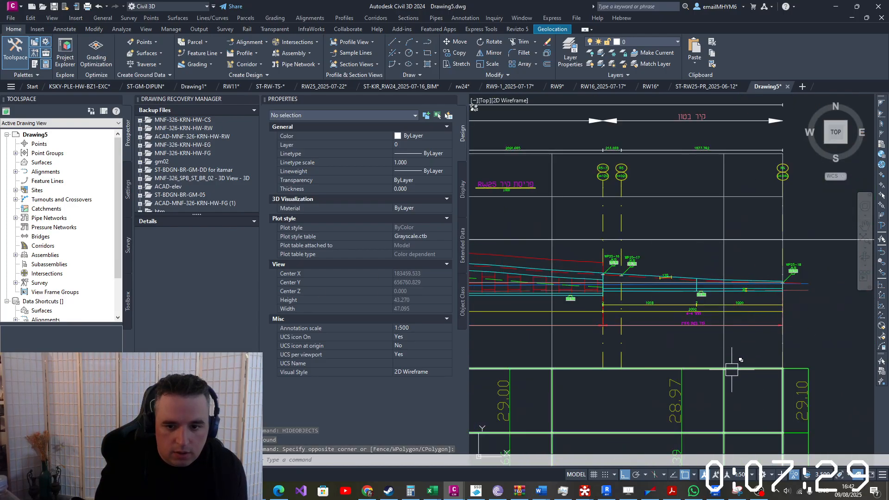
{"action": "left_click", "coordinate": [781, 368]}
{"action": "left_click", "coordinate": [811, 401]}
{"action": "scroll", "coordinate": [785, 302], "scroll_direction": "up", "scroll_amount": 6}
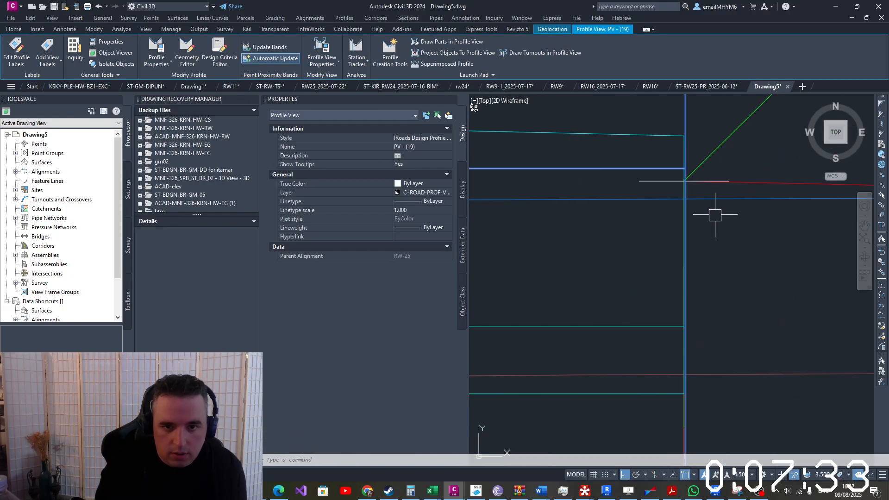
{"action": "scroll", "coordinate": [679, 122], "scroll_direction": "up", "scroll_amount": 5}
{"action": "scroll", "coordinate": [704, 199], "scroll_direction": "down", "scroll_amount": 3}
{"action": "scroll", "coordinate": [705, 199], "scroll_direction": "up", "scroll_amount": 2}
{"action": "key", "text": "Escape"}
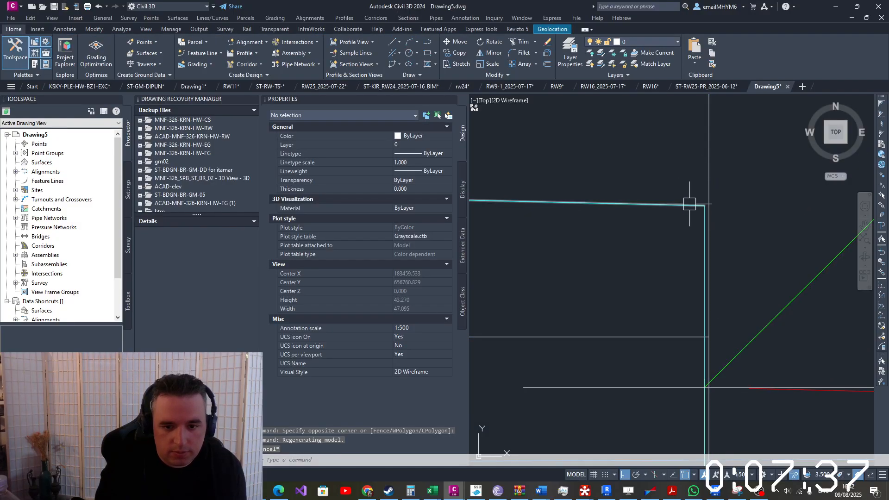
{"action": "type", "text": "di"}
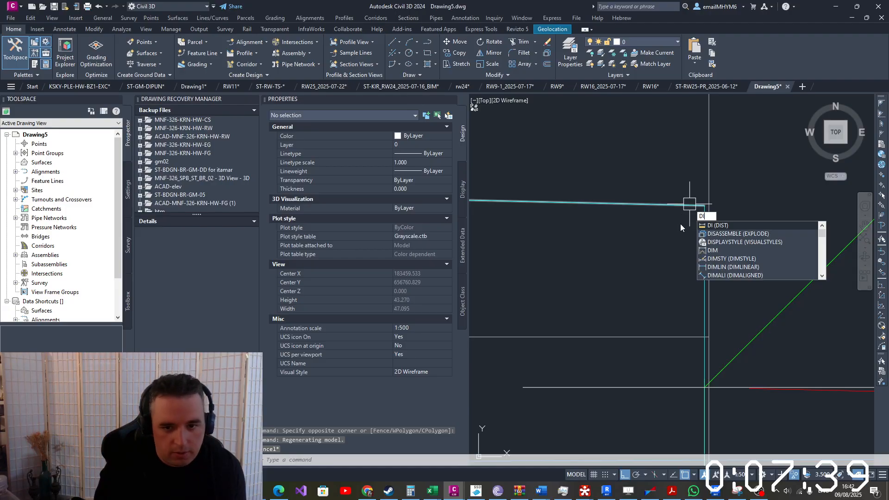
{"action": "key", "text": "Return"}
{"action": "left_click", "coordinate": [700, 394]}
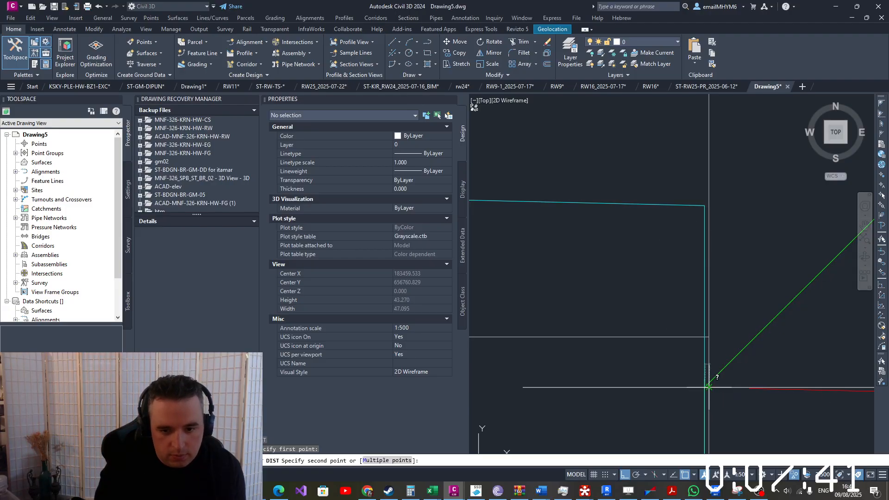
{"action": "left_click", "coordinate": [708, 386]}
{"action": "scroll", "coordinate": [680, 312], "scroll_direction": "down", "scroll_amount": 8}
{"action": "middle_click_drag", "start_coordinate": [638, 347], "coordinate": [683, 331]}
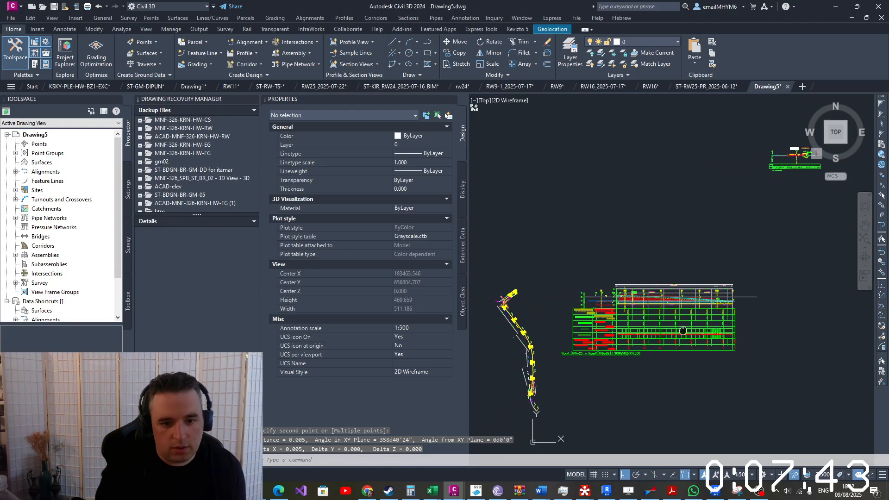
{"action": "scroll", "coordinate": [638, 318], "scroll_direction": "up", "scroll_amount": 4}
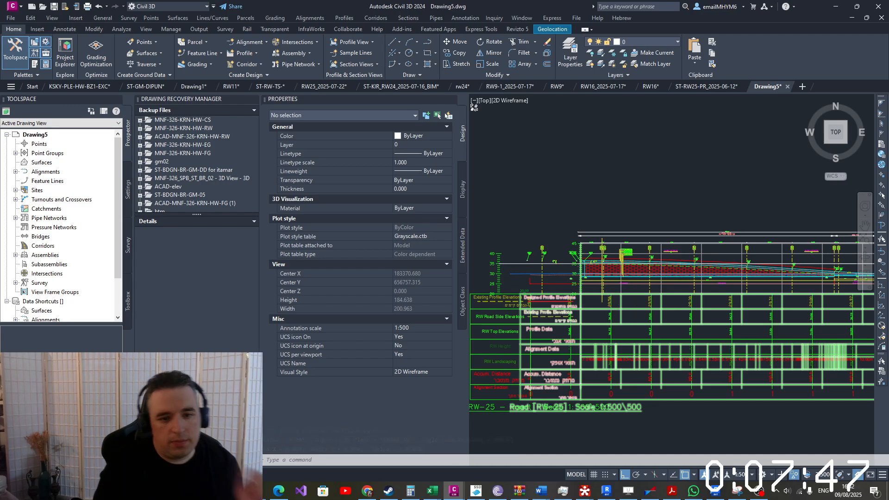
{"action": "scroll", "coordinate": [619, 285], "scroll_direction": "up", "scroll_amount": 4}
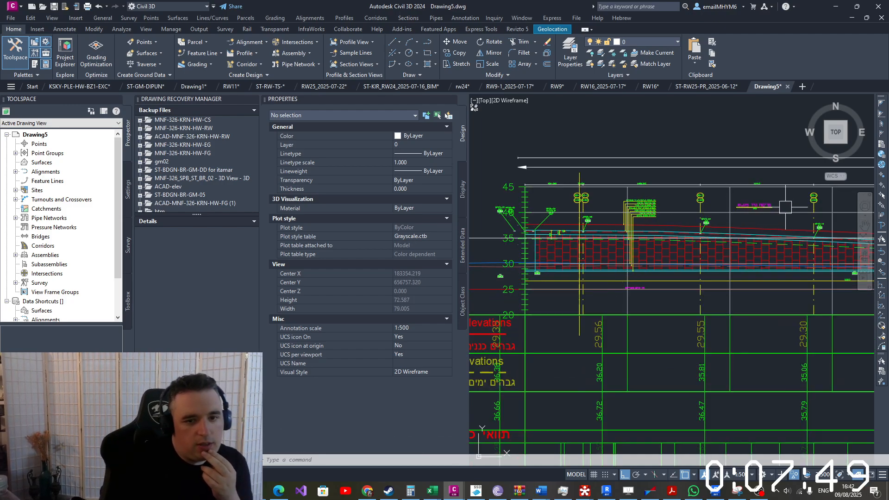
{"action": "scroll", "coordinate": [613, 253], "scroll_direction": "down", "scroll_amount": 4}
{"action": "scroll", "coordinate": [606, 245], "scroll_direction": "up", "scroll_amount": 4}
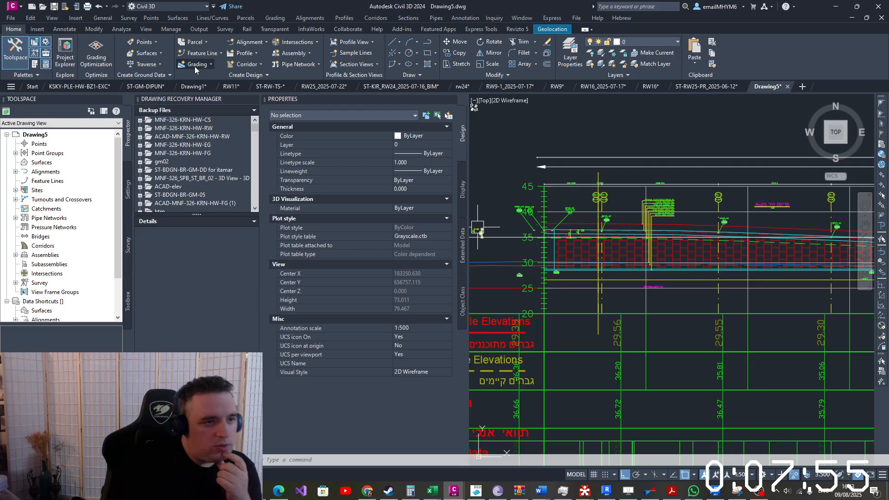
{"action": "scroll", "coordinate": [537, 236], "scroll_direction": "up", "scroll_amount": 2}
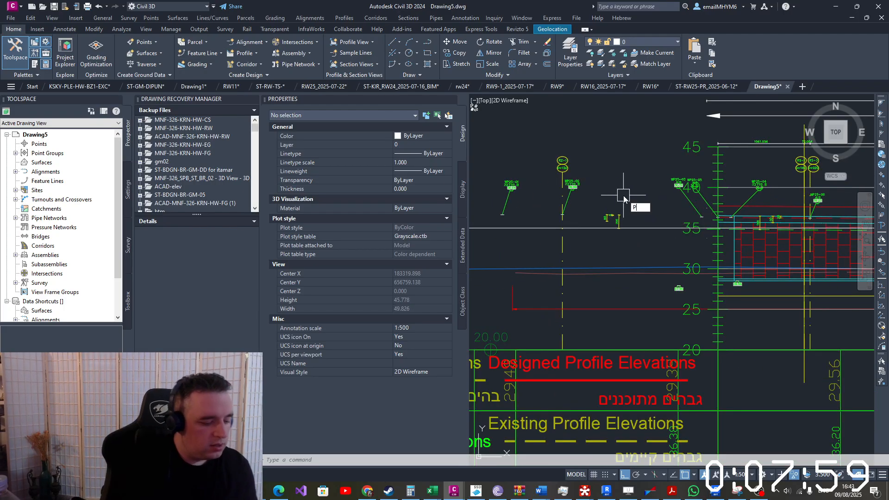
{"action": "type", "text": "P"}
{"action": "key", "text": "Return"}
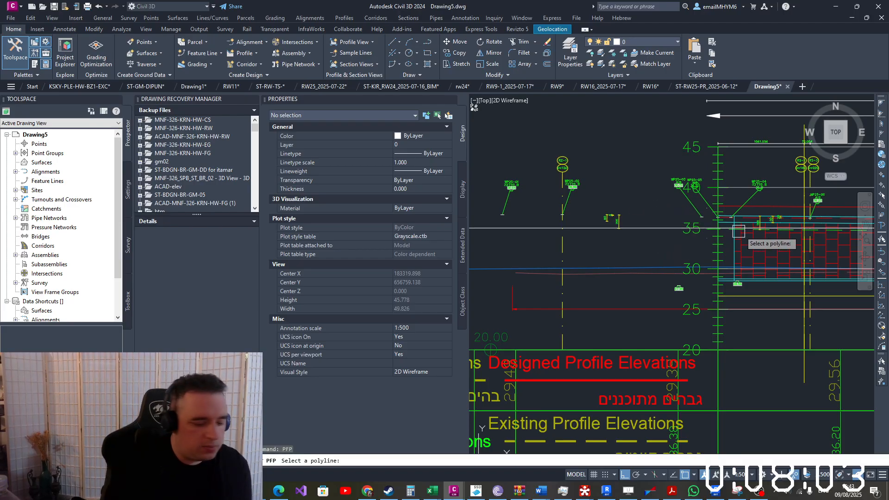
{"action": "key", "text": "Escape"}
Load the ProfileToolBox.dll .NET assembly with NETLOAD
{"action": "type", "text": "NET"}
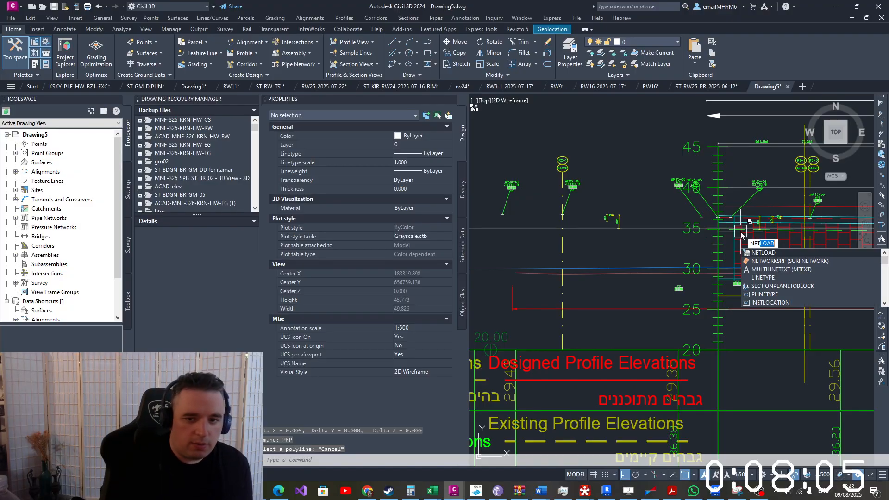
{"action": "key", "text": "Return"}
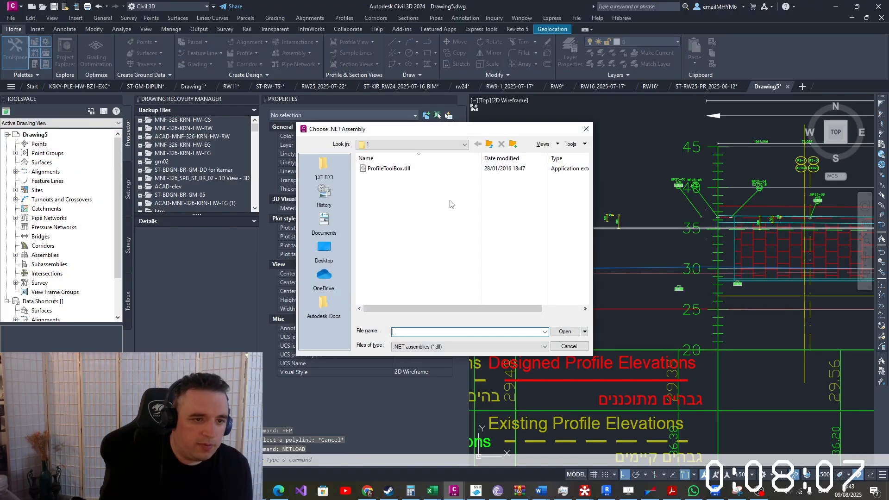
{"action": "double_click", "coordinate": [383, 169]}
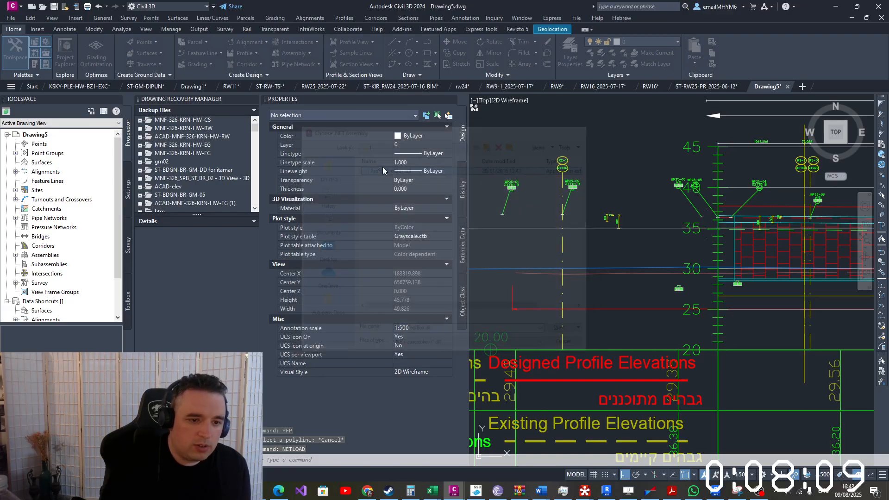
Try to convert the horizontal polyline at elevation 35 into a profile with the PFP command
{"action": "type", "text": "PF"}
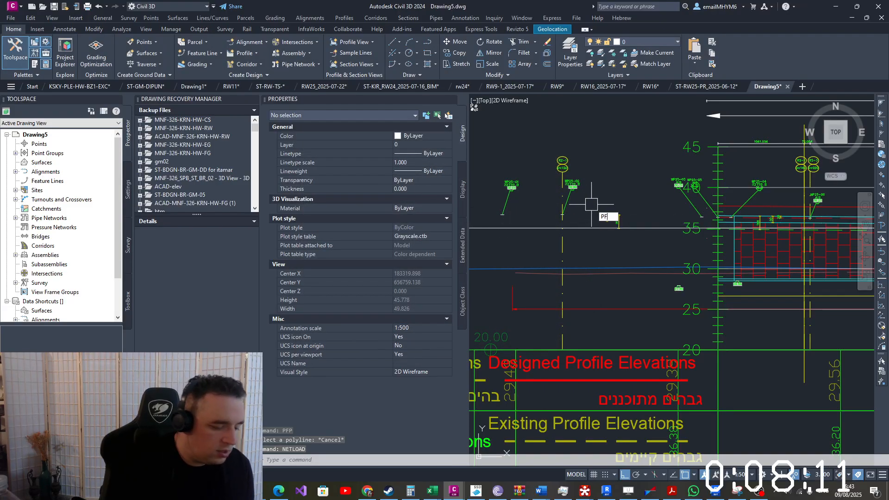
{"action": "type", "text": "P"}
{"action": "key", "text": "Return"}
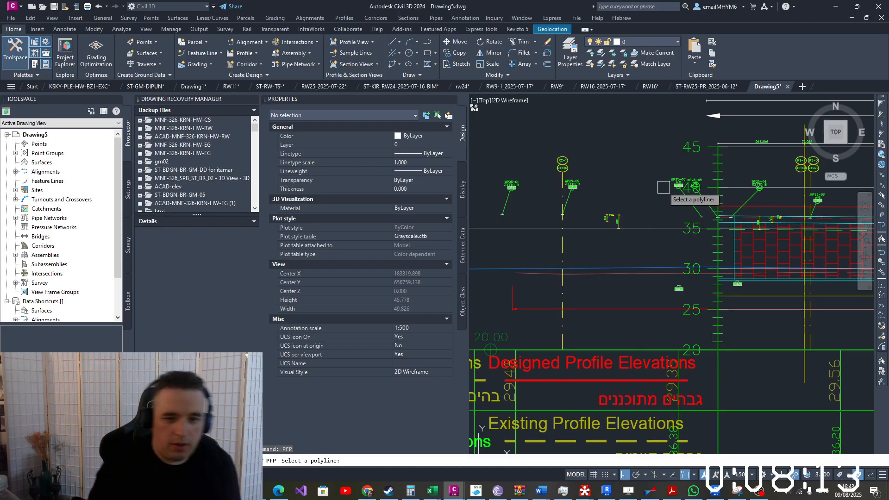
{"action": "left_click", "coordinate": [657, 228]}
{"action": "scroll", "coordinate": [612, 199], "scroll_direction": "down", "scroll_amount": 8}
{"action": "left_click", "coordinate": [629, 262]}
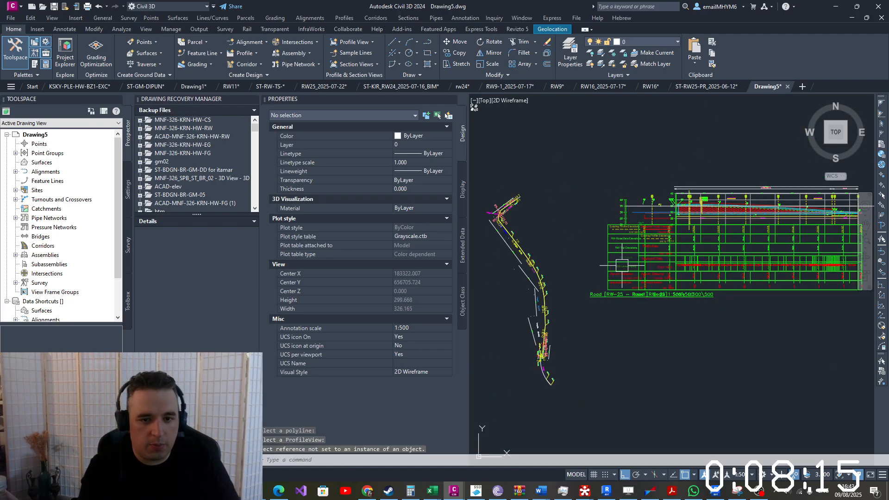
{"action": "scroll", "coordinate": [677, 139], "scroll_direction": "up", "scroll_amount": 10}
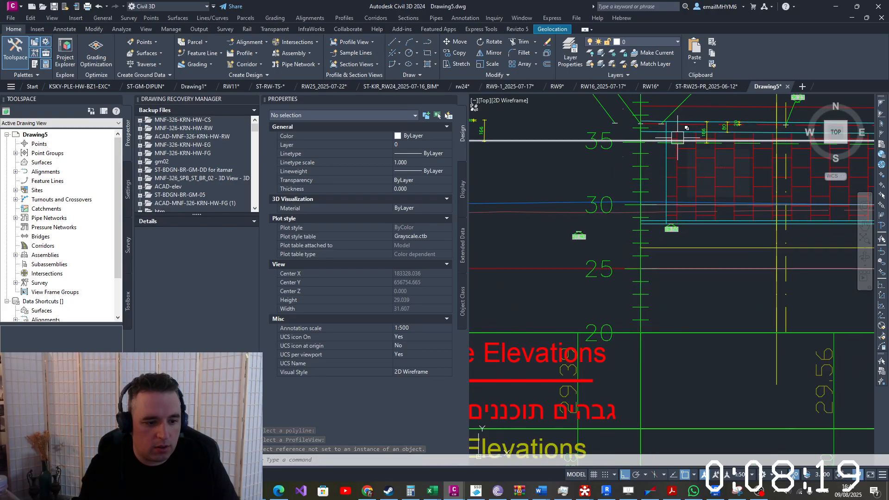
{"action": "left_click", "coordinate": [688, 147]}
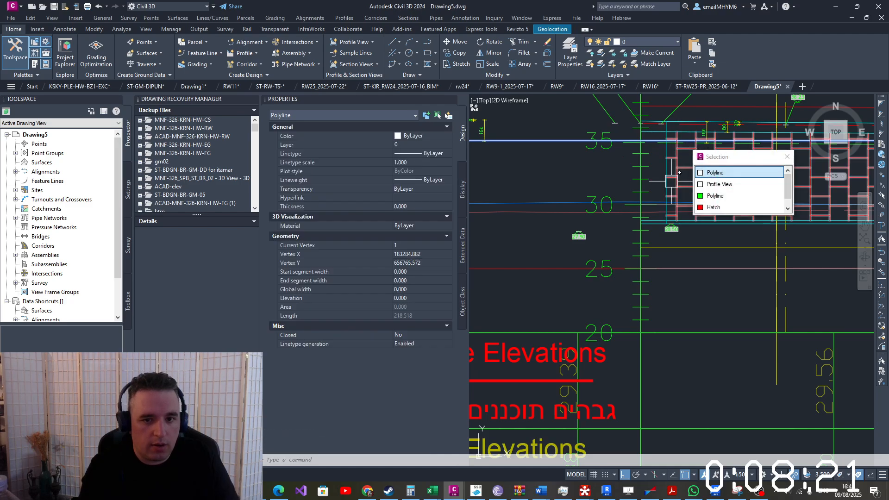
{"action": "key", "text": "Escape"}
{"action": "scroll", "coordinate": [714, 174], "scroll_direction": "down", "scroll_amount": 5}
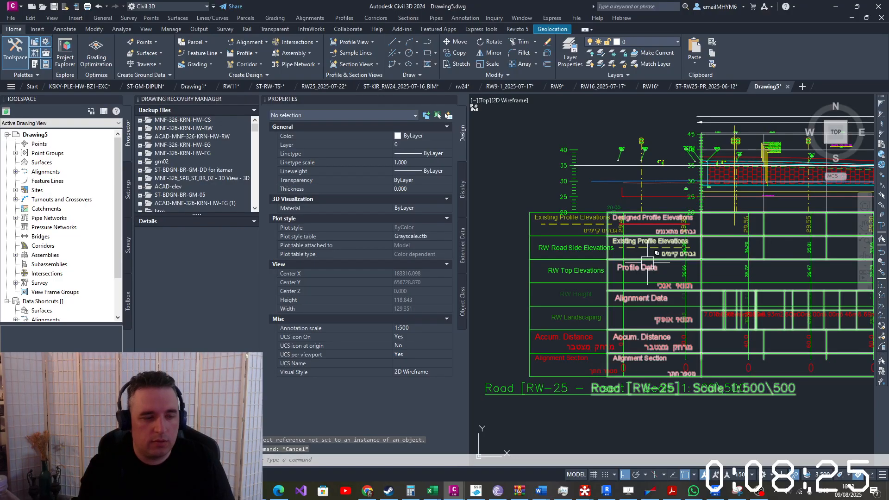
{"action": "scroll", "coordinate": [607, 287], "scroll_direction": "down", "scroll_amount": 8}
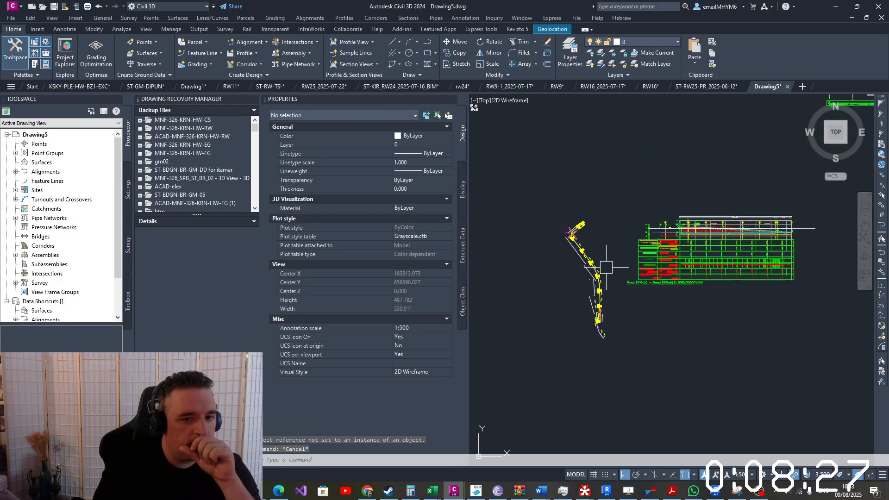
{"action": "scroll", "coordinate": [608, 265], "scroll_direction": "down", "scroll_amount": 2}
{"action": "middle_click_drag", "start_coordinate": [629, 264], "coordinate": [572, 341]}
{"action": "scroll", "coordinate": [572, 342], "scroll_direction": "up", "scroll_amount": 4}
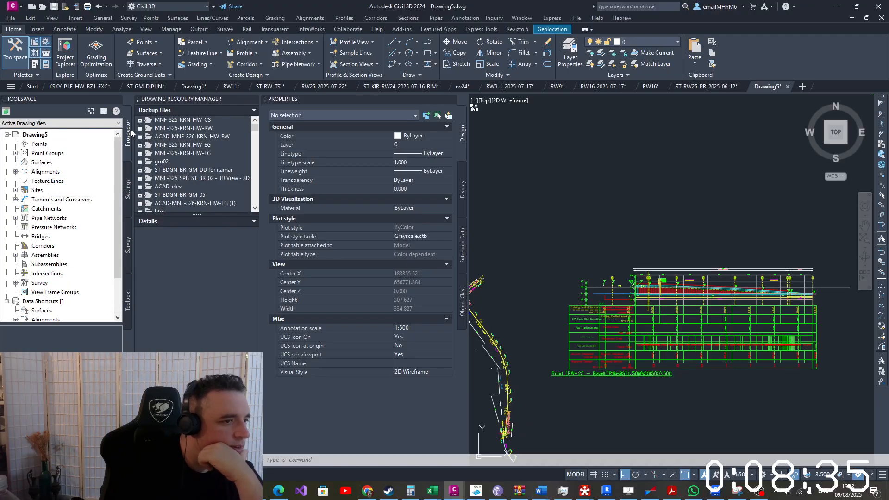
Expand the drawing's Alignments collection to see its alignment categories
{"action": "double_click", "coordinate": [58, 173]}
{"action": "double_click", "coordinate": [53, 173]}
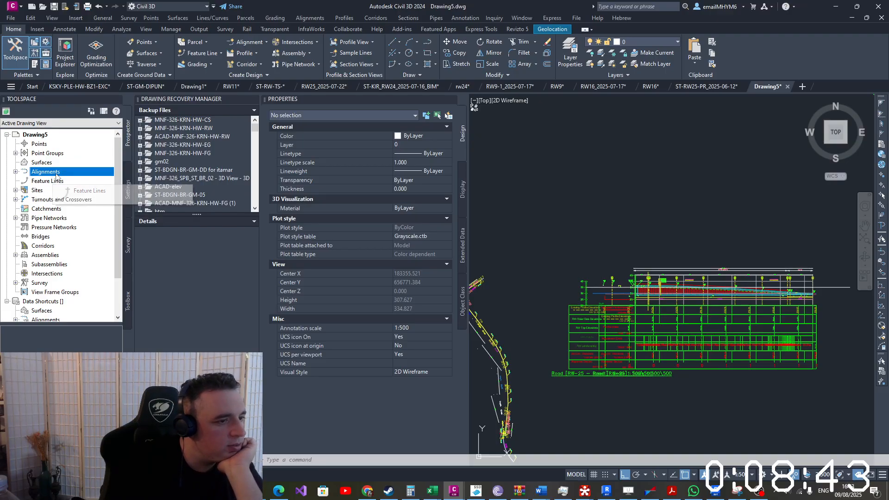
{"action": "double_click", "coordinate": [54, 174]}
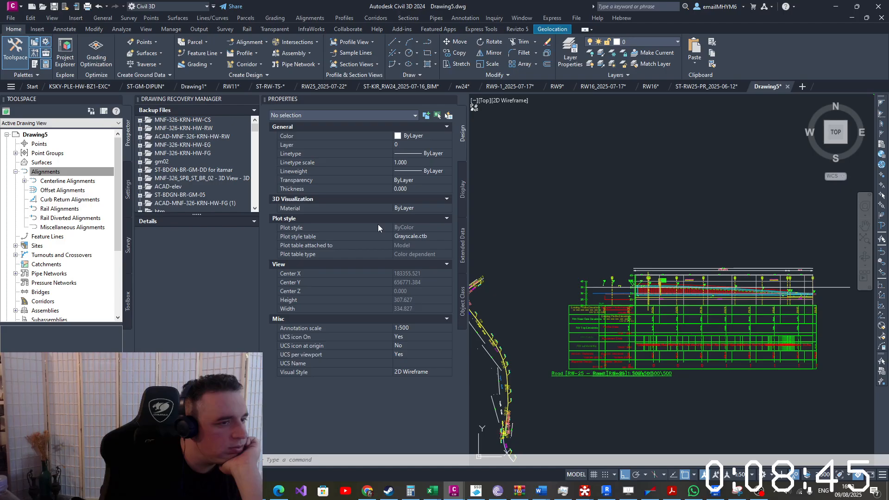
{"action": "left_click", "coordinate": [669, 195]}
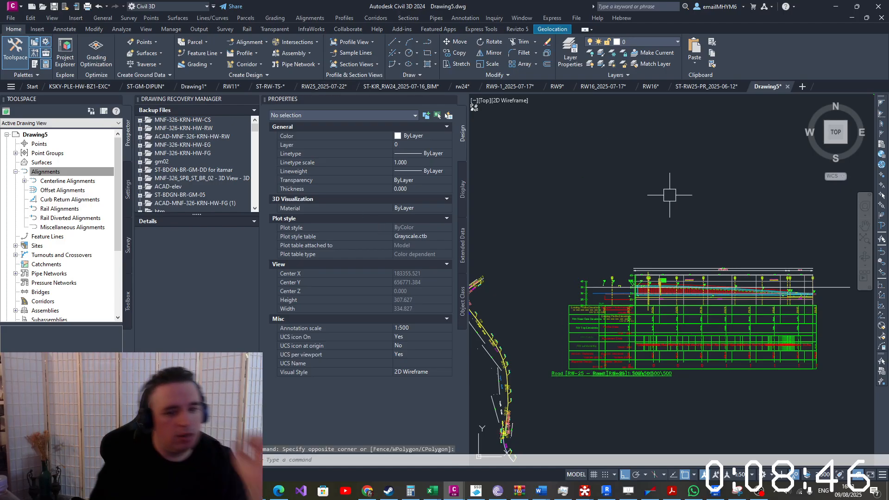
{"action": "left_click", "coordinate": [842, 291]}
{"action": "key", "text": "Escape"}
Create a profile from the horizontal elevation 35 polyline in the new RW-25 profile view with the PFP command
{"action": "type", "text": "P"}
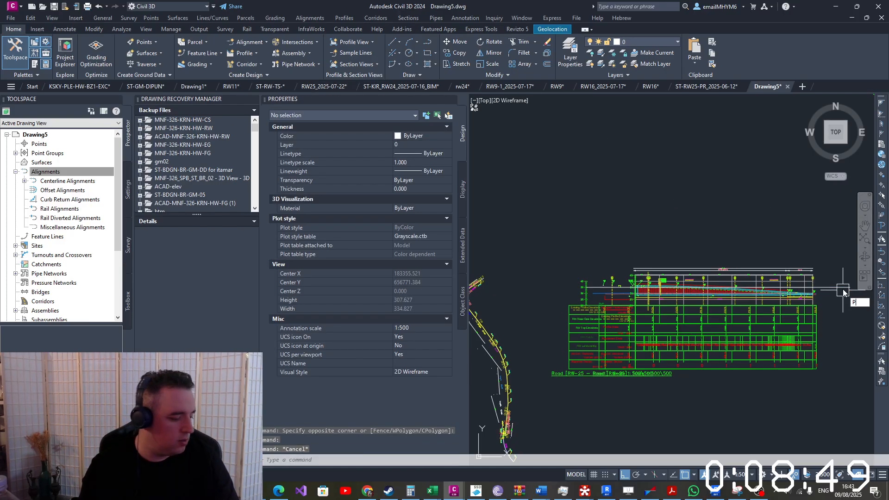
{"action": "type", "text": "FP"}
{"action": "key", "text": "Return"}
{"action": "left_click", "coordinate": [841, 291]}
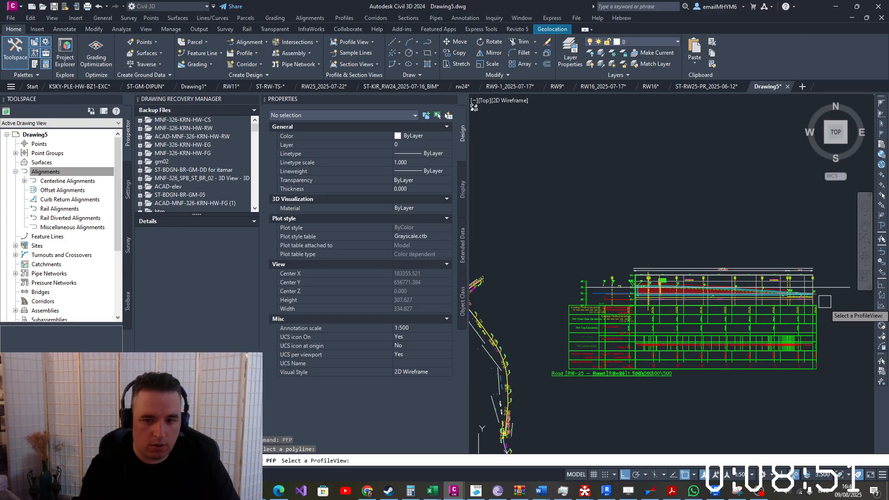
{"action": "left_click", "coordinate": [790, 364]}
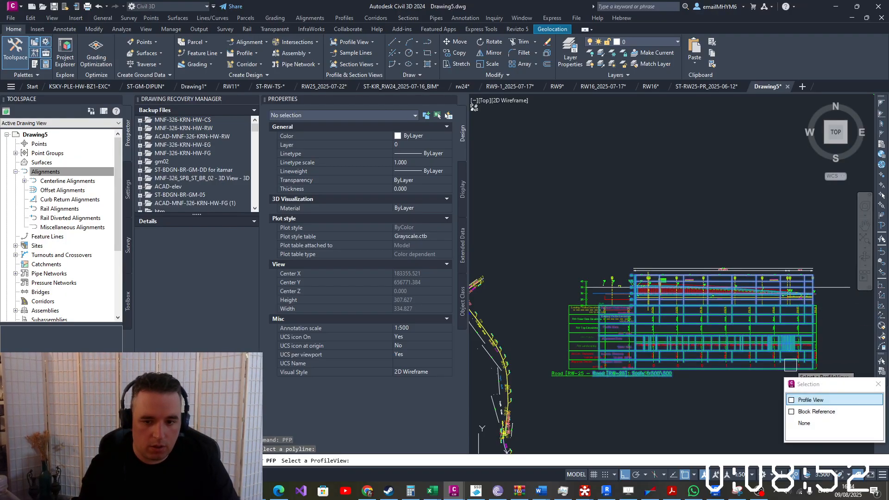
{"action": "left_click", "coordinate": [805, 401]}
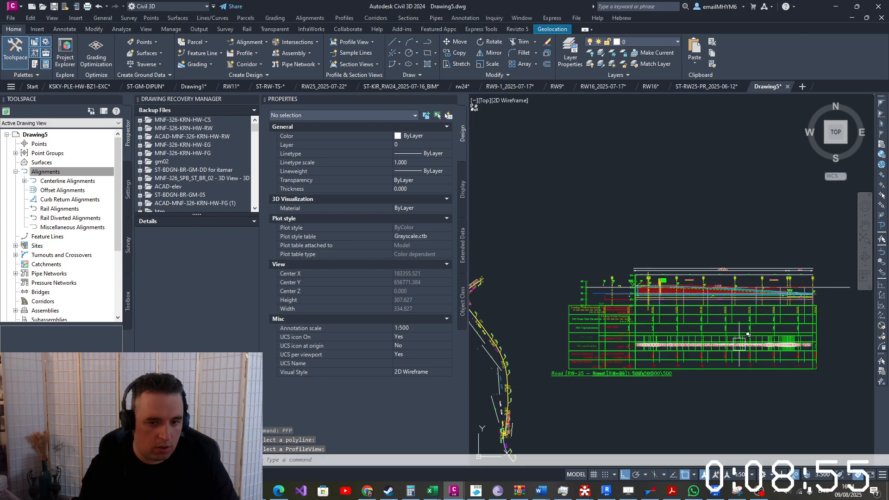
Rename the profile created along the elevation 35 line as RW25 MAIN
{"action": "scroll", "coordinate": [734, 344], "scroll_direction": "up", "scroll_amount": 15}
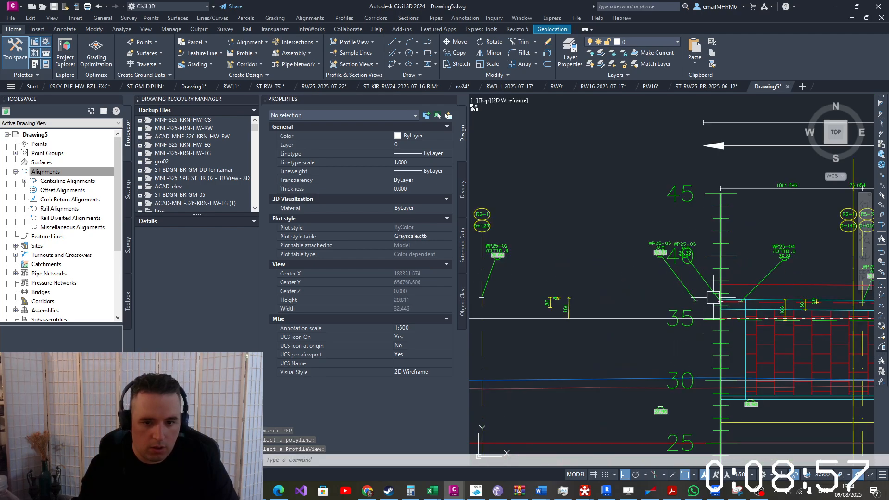
{"action": "left_click", "coordinate": [729, 324]}
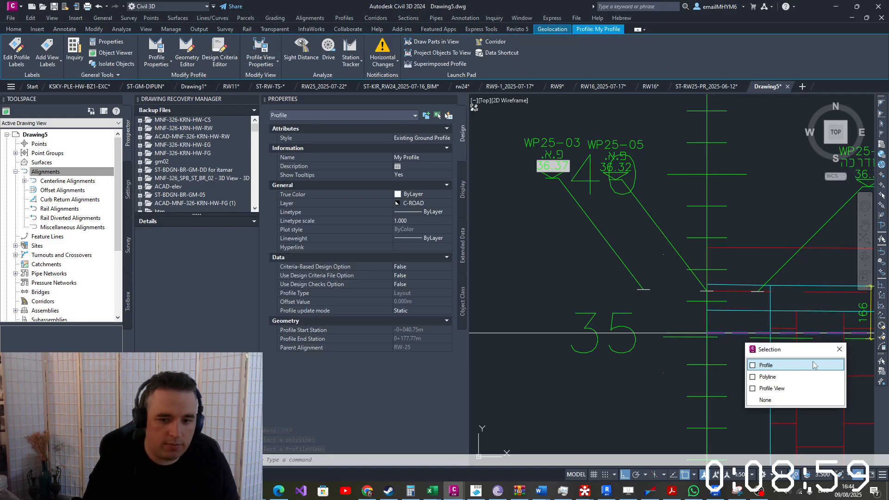
{"action": "left_click", "coordinate": [787, 364]}
{"action": "left_click", "coordinate": [430, 158]}
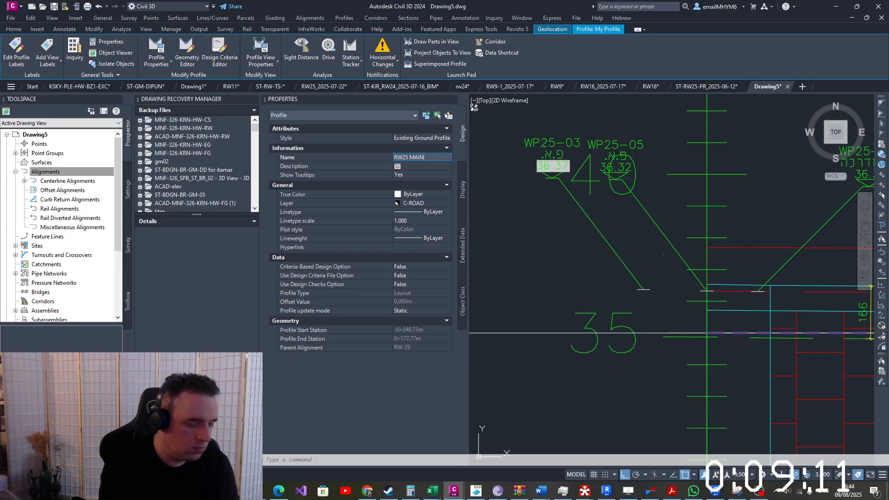
{"action": "left_click", "coordinate": [512, 272]}
{"action": "left_click", "coordinate": [504, 283]}
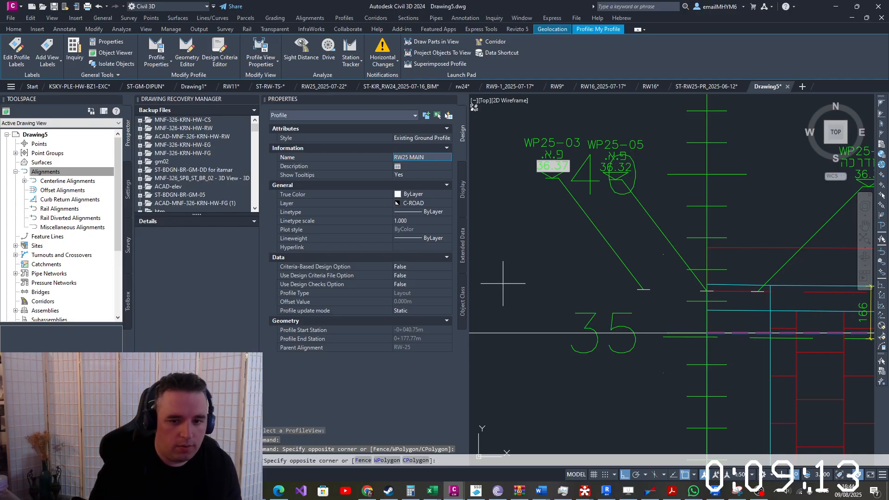
{"action": "key", "text": "Escape"}
{"action": "key", "text": "Escape"}
Select the upper cyan ST-CONC-1 polyline along the RW25 wall and examine which callout label points to it
{"action": "middle_click_drag", "start_coordinate": [706, 286], "coordinate": [523, 290]}
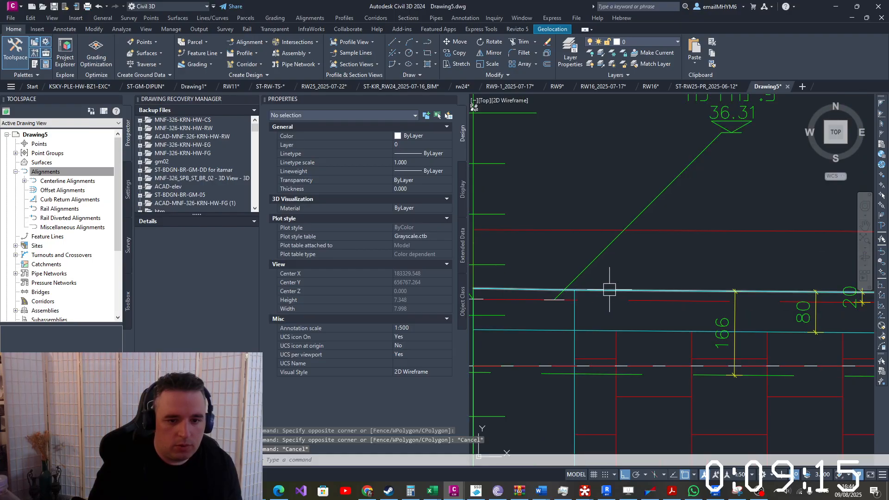
{"action": "left_click", "coordinate": [604, 290]}
{"action": "scroll", "coordinate": [602, 290], "scroll_direction": "down", "scroll_amount": 4}
{"action": "scroll", "coordinate": [602, 290], "scroll_direction": "up", "scroll_amount": 5}
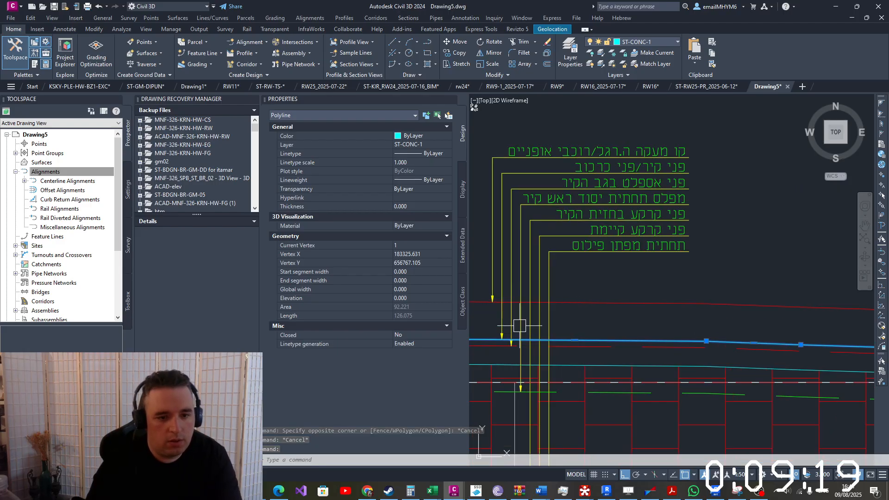
{"action": "scroll", "coordinate": [529, 318], "scroll_direction": "up", "scroll_amount": 2}
{"action": "scroll", "coordinate": [533, 280], "scroll_direction": "down", "scroll_amount": 6}
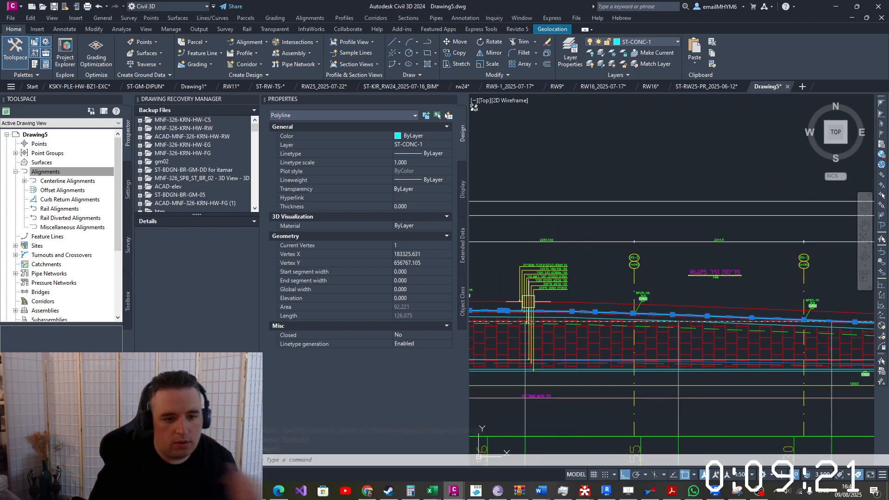
{"action": "scroll", "coordinate": [628, 352], "scroll_direction": "up", "scroll_amount": 2}
{"action": "scroll", "coordinate": [628, 352], "scroll_direction": "down", "scroll_amount": 8}
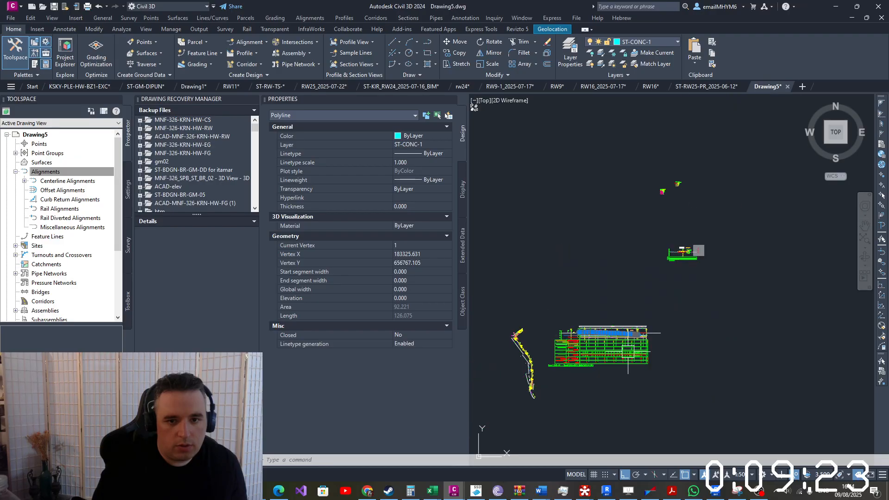
Examine the top of the wall, its railing base and coping in the RW25 cross-section detail
{"action": "scroll", "coordinate": [660, 281], "scroll_direction": "up", "scroll_amount": 4}
{"action": "scroll", "coordinate": [621, 204], "scroll_direction": "up", "scroll_amount": 8}
{"action": "scroll", "coordinate": [677, 202], "scroll_direction": "up", "scroll_amount": 10}
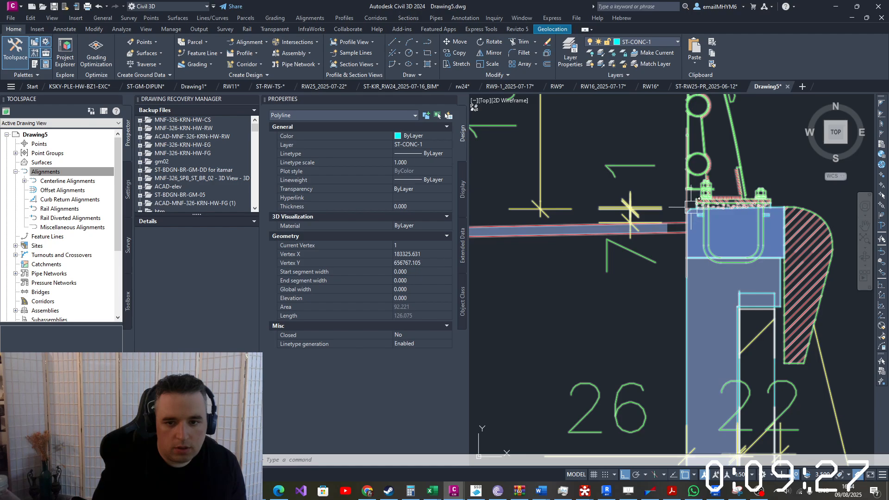
{"action": "scroll", "coordinate": [690, 207], "scroll_direction": "down", "scroll_amount": 6}
{"action": "scroll", "coordinate": [691, 208], "scroll_direction": "up", "scroll_amount": 10}
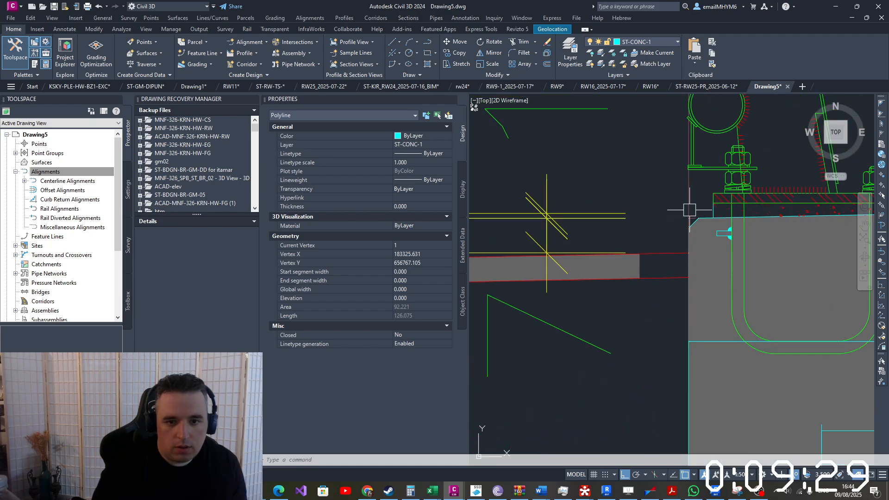
{"action": "scroll", "coordinate": [686, 216], "scroll_direction": "down", "scroll_amount": 4}
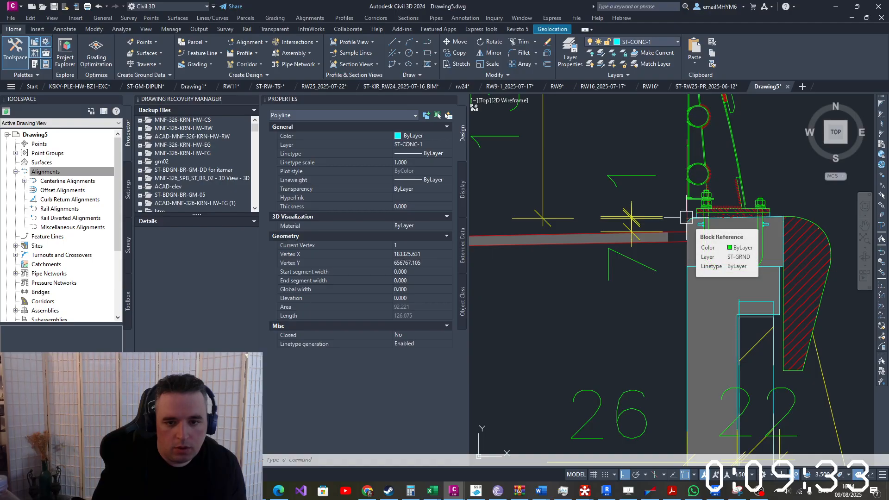
{"action": "scroll", "coordinate": [784, 218], "scroll_direction": "down", "scroll_amount": 4}
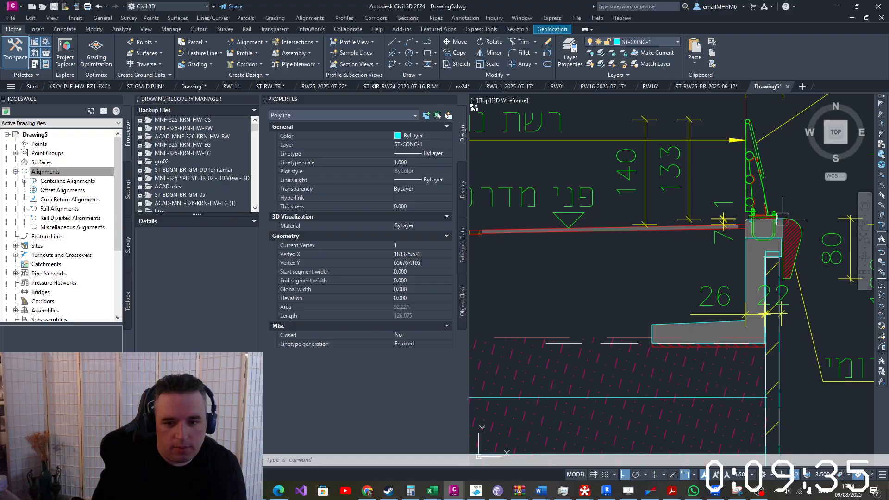
{"action": "scroll", "coordinate": [782, 220], "scroll_direction": "up", "scroll_amount": 4}
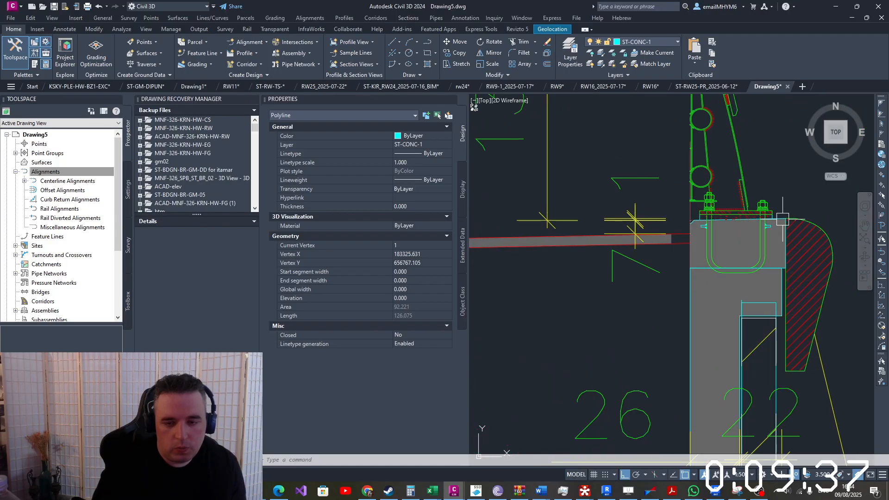
{"action": "scroll", "coordinate": [779, 224], "scroll_direction": "down", "scroll_amount": 3}
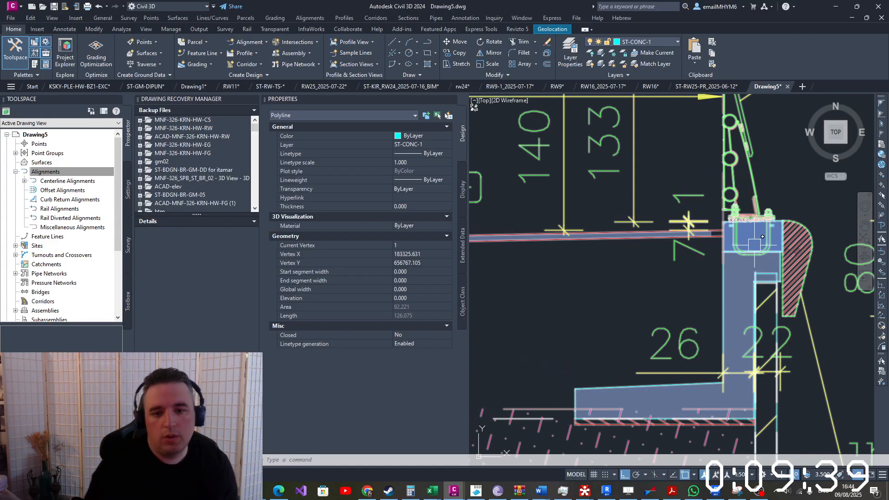
Measure the width of the wall's top in the RW25 cross-section detail
{"action": "key", "text": "Escape"}
{"action": "scroll", "coordinate": [761, 268], "scroll_direction": "up", "scroll_amount": 3}
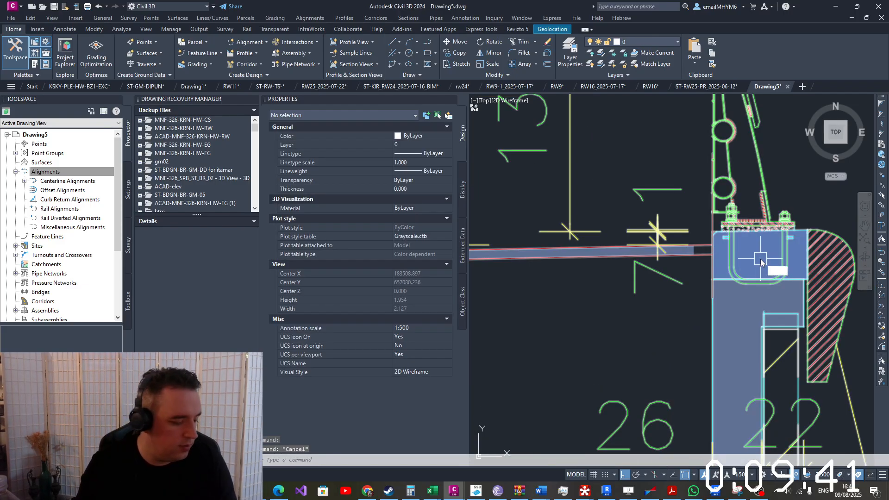
{"action": "type", "text": "DIST"}
{"action": "key", "text": "Return"}
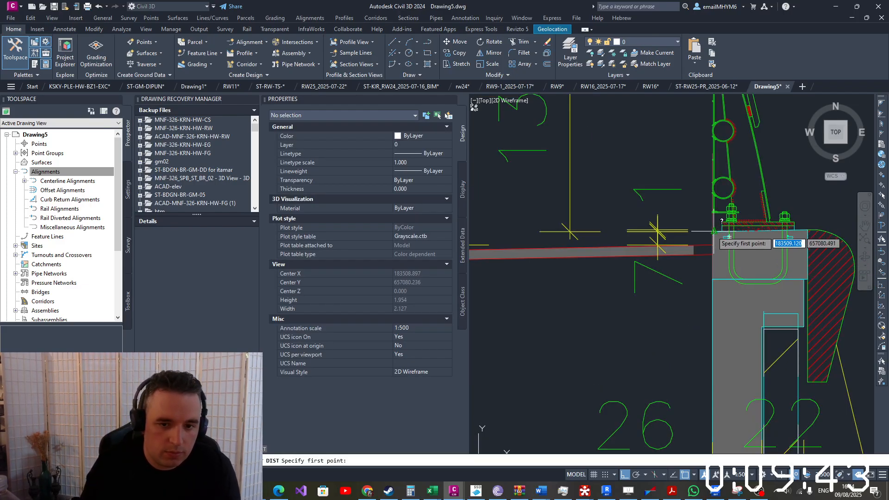
{"action": "left_click", "coordinate": [713, 231]}
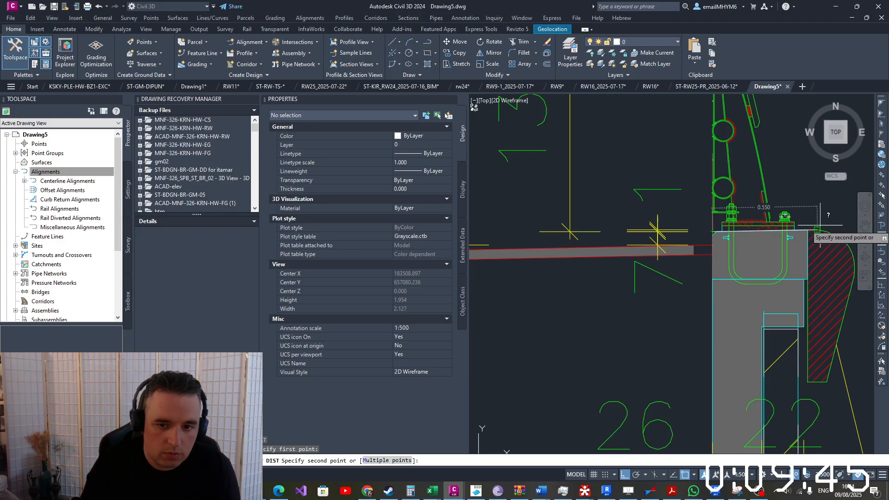
{"action": "left_click", "coordinate": [806, 226]}
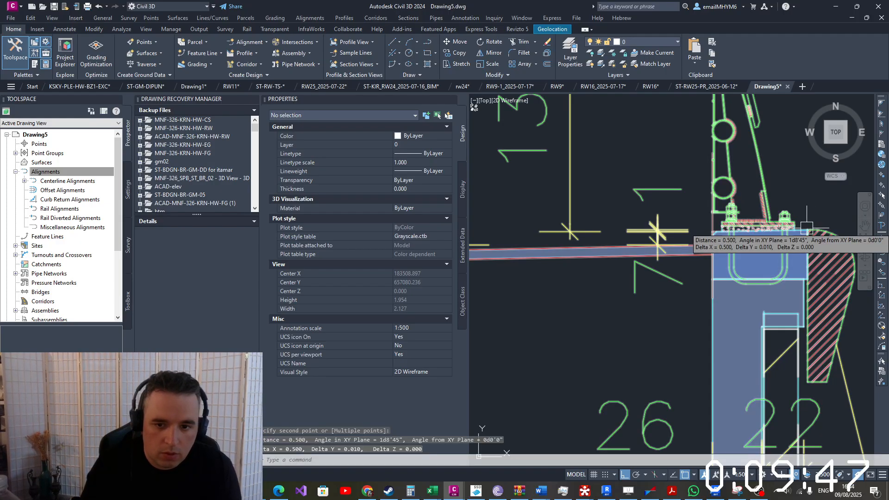
{"action": "scroll", "coordinate": [719, 322], "scroll_direction": "down", "scroll_amount": 20}
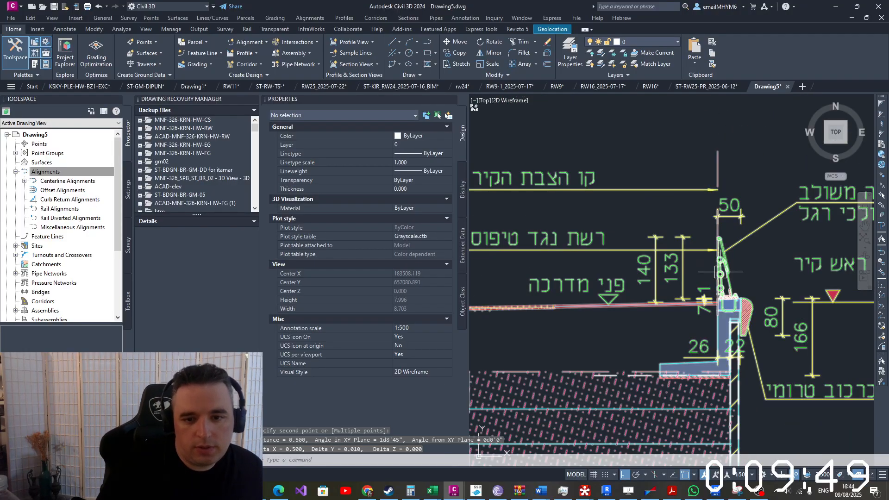
Trace the callout leaders above the RW25 wall profile to the wall lines they point to
{"action": "scroll", "coordinate": [649, 363], "scroll_direction": "up", "scroll_amount": 7}
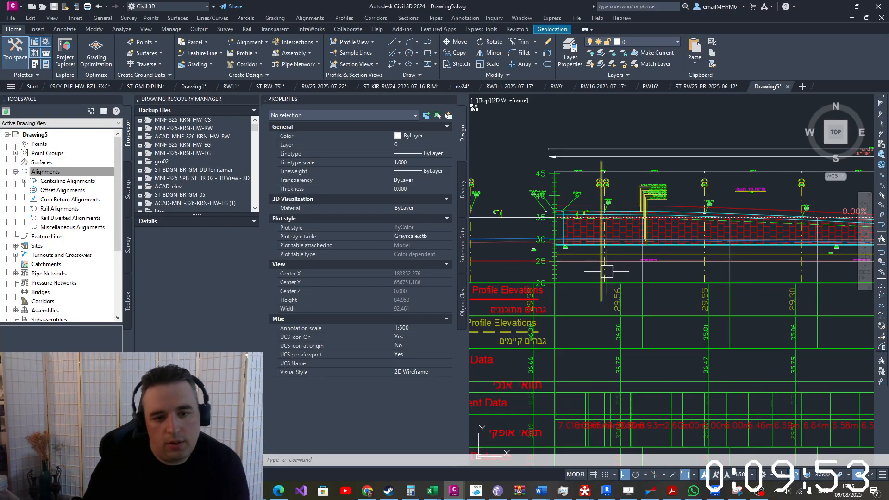
{"action": "scroll", "coordinate": [608, 270], "scroll_direction": "up", "scroll_amount": 7}
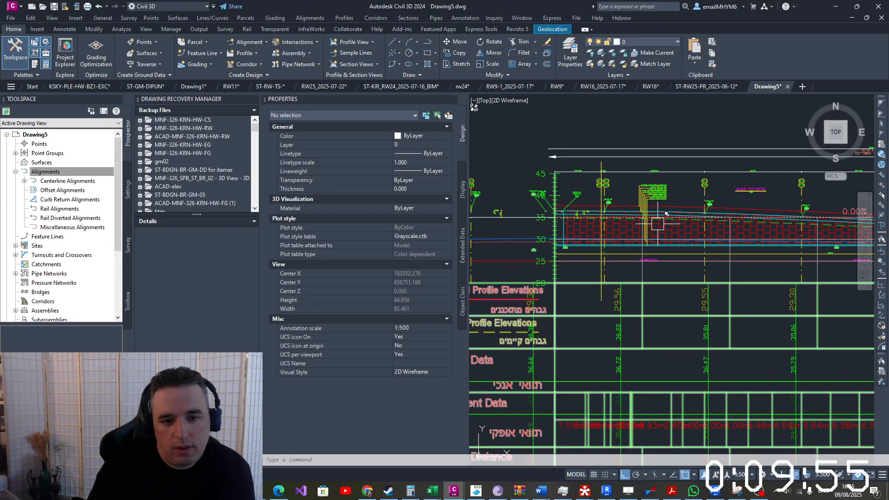
{"action": "scroll", "coordinate": [807, 254], "scroll_direction": "down", "scroll_amount": 2}
{"action": "middle_click_drag", "start_coordinate": [806, 255], "coordinate": [697, 329]}
{"action": "scroll", "coordinate": [758, 279], "scroll_direction": "up", "scroll_amount": 2}
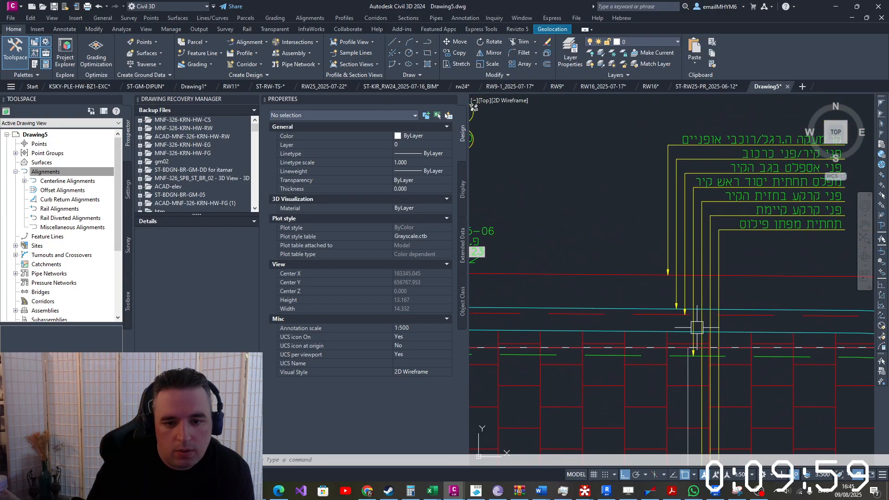
{"action": "left_click", "coordinate": [689, 293]}
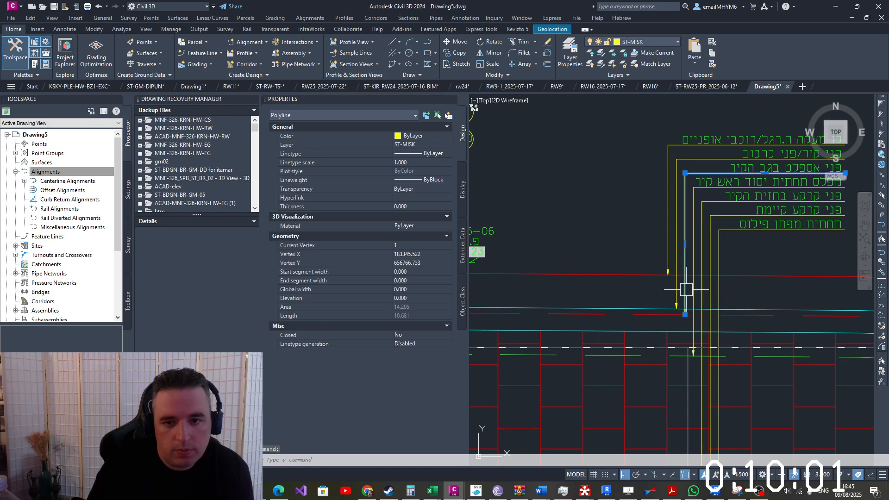
{"action": "key", "text": "Escape"}
{"action": "scroll", "coordinate": [671, 340], "scroll_direction": "down", "scroll_amount": 5}
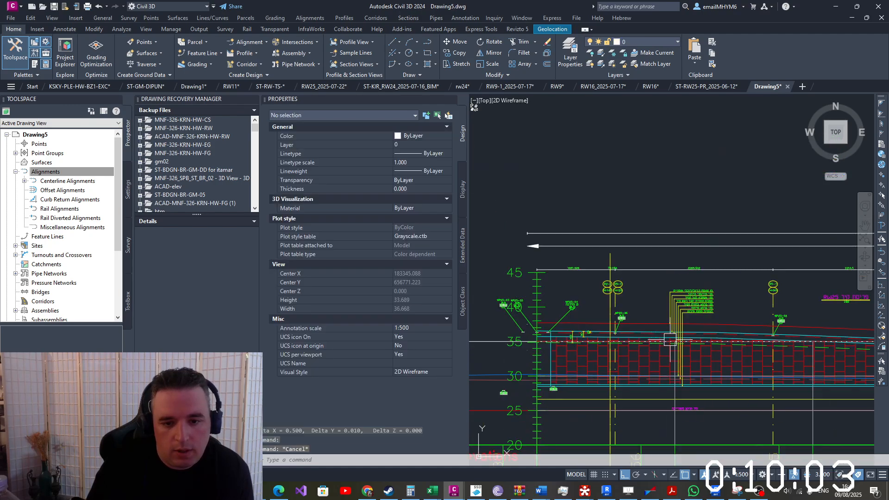
{"action": "mouse_move", "coordinate": [670, 340]}
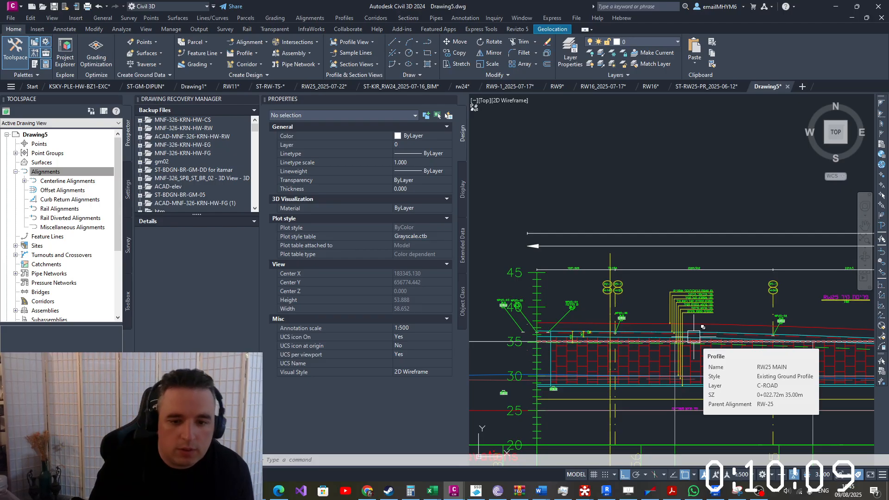
{"action": "scroll", "coordinate": [682, 337], "scroll_direction": "up", "scroll_amount": 2}
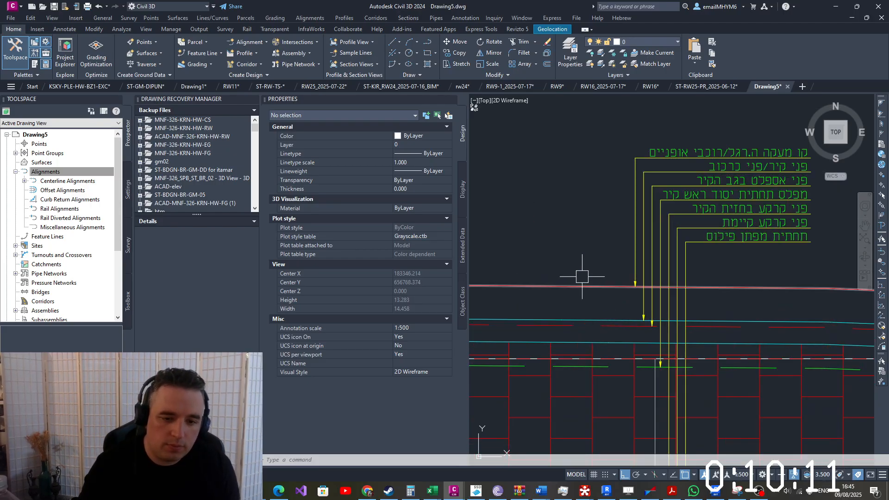
{"action": "left_click", "coordinate": [583, 241]}
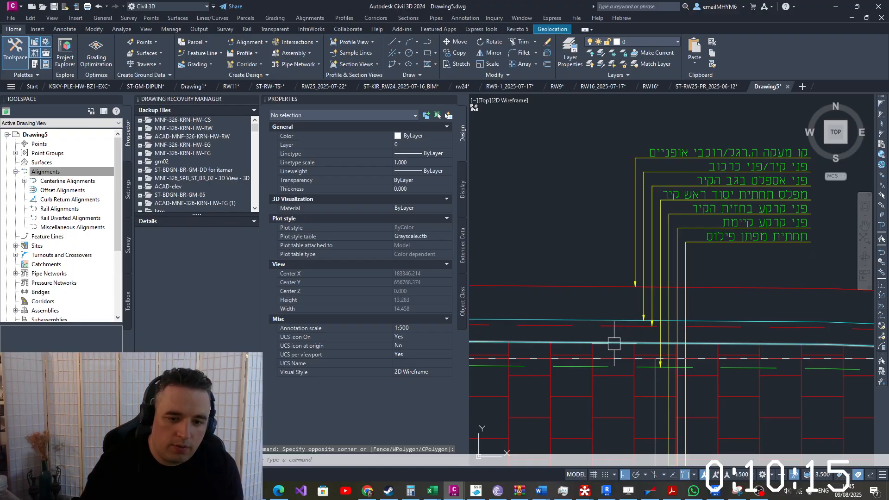
{"action": "left_click", "coordinate": [635, 338]}
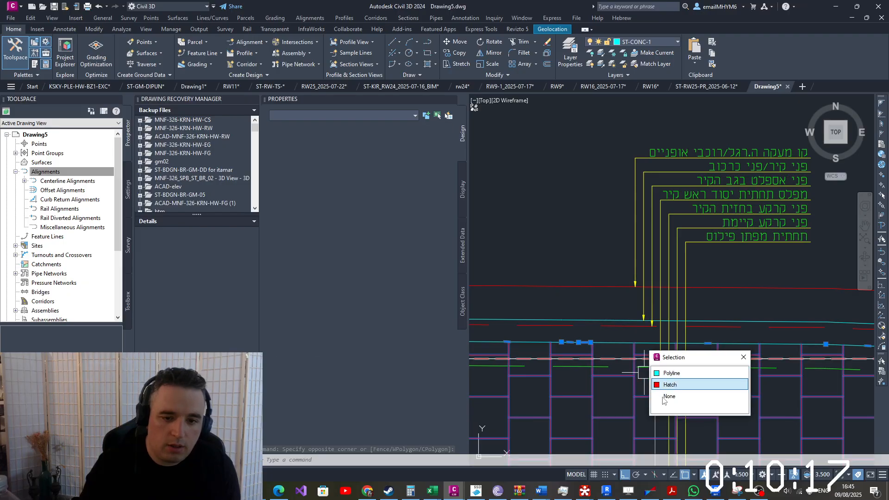
{"action": "left_click", "coordinate": [666, 396]}
{"action": "scroll", "coordinate": [707, 267], "scroll_direction": "down", "scroll_amount": 5}
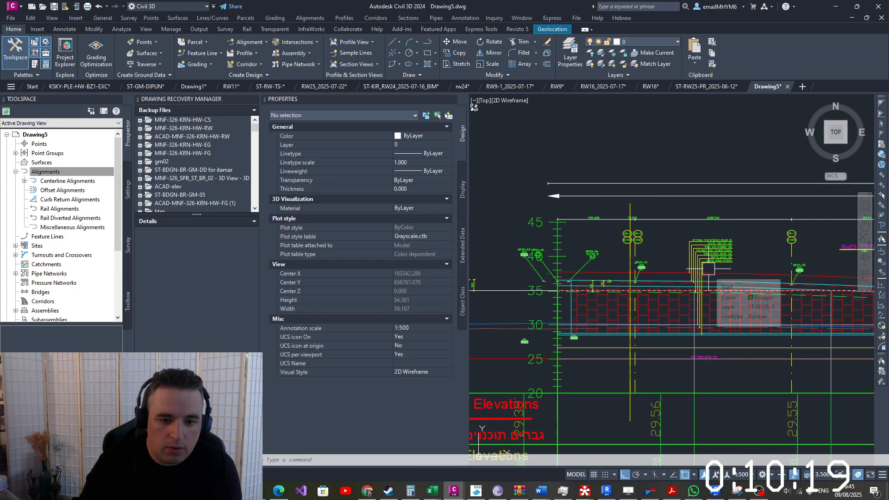
Examine the cyan wall lines along the RW25 profile towards the wall's far end and back to the callouts
{"action": "mouse_move", "coordinate": [701, 153]}
{"action": "middle_mouse_down"}
{"action": "mouse_move", "coordinate": [702, 257]}
{"action": "mouse_move", "coordinate": [419, 226]}
{"action": "middle_mouse_up"}
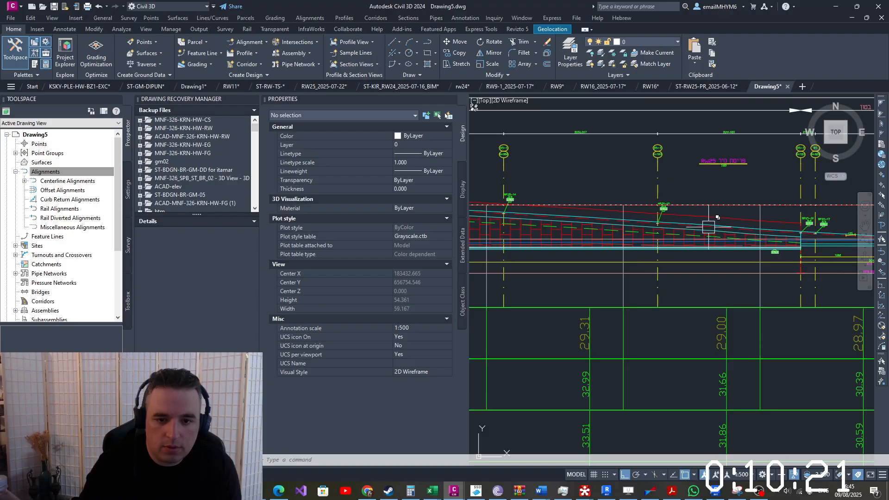
{"action": "scroll", "coordinate": [779, 237], "scroll_direction": "up", "scroll_amount": 4}
{"action": "scroll", "coordinate": [781, 237], "scroll_direction": "down", "scroll_amount": 2}
{"action": "scroll", "coordinate": [780, 237], "scroll_direction": "down", "scroll_amount": 2}
{"action": "key", "text": "Escape"}
{"action": "middle_click_drag", "start_coordinate": [638, 288], "coordinate": [806, 286]}
{"action": "middle_click_drag", "start_coordinate": [569, 280], "coordinate": [794, 291]}
{"action": "middle_click_drag", "start_coordinate": [547, 231], "coordinate": [736, 263]}
{"action": "scroll", "coordinate": [685, 249], "scroll_direction": "up", "scroll_amount": 4}
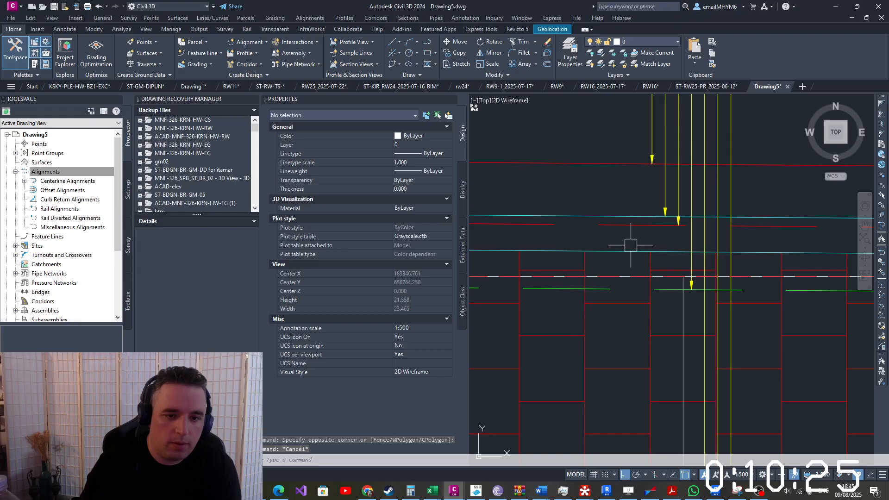
Stretch the upper cyan ST-CONC-1 polyline's end to the adjoining cyan polyline near WP25-16 and join the two into one polyline
{"action": "left_click", "coordinate": [617, 211]}
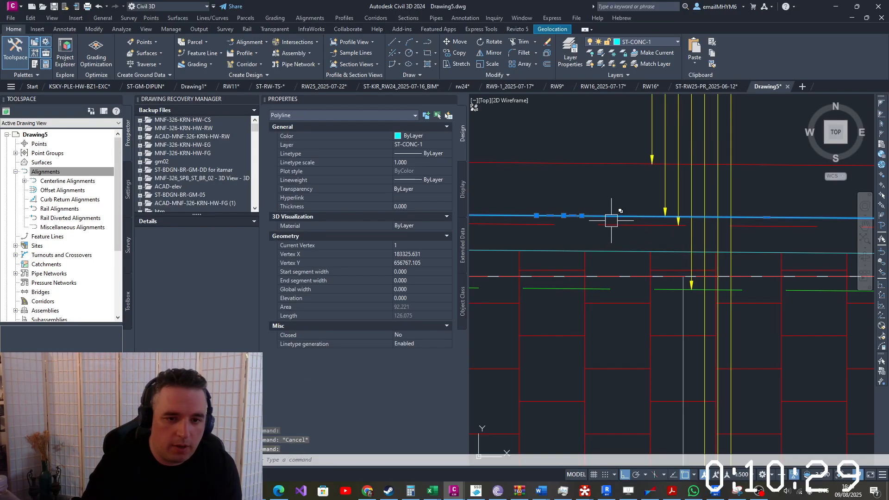
{"action": "scroll", "coordinate": [614, 219], "scroll_direction": "down", "scroll_amount": 5}
{"action": "scroll", "coordinate": [708, 229], "scroll_direction": "up", "scroll_amount": 6}
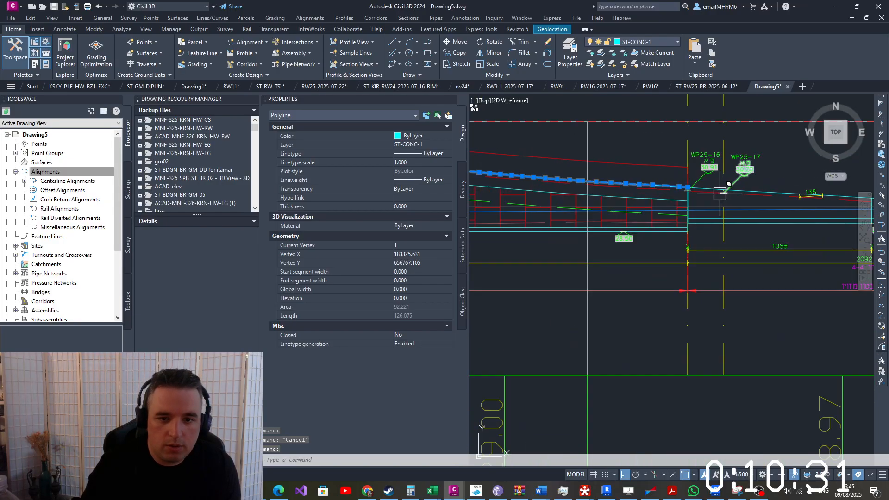
{"action": "scroll", "coordinate": [656, 196], "scroll_direction": "up", "scroll_amount": 4}
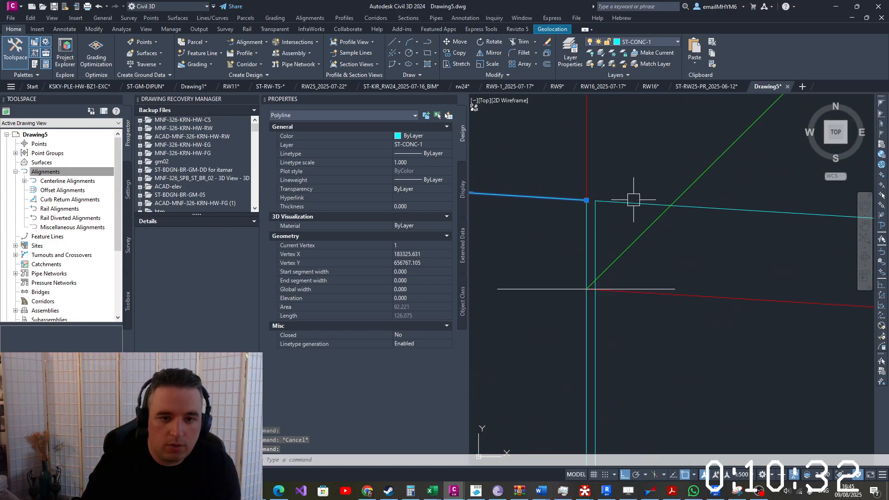
{"action": "left_click", "coordinate": [595, 200]}
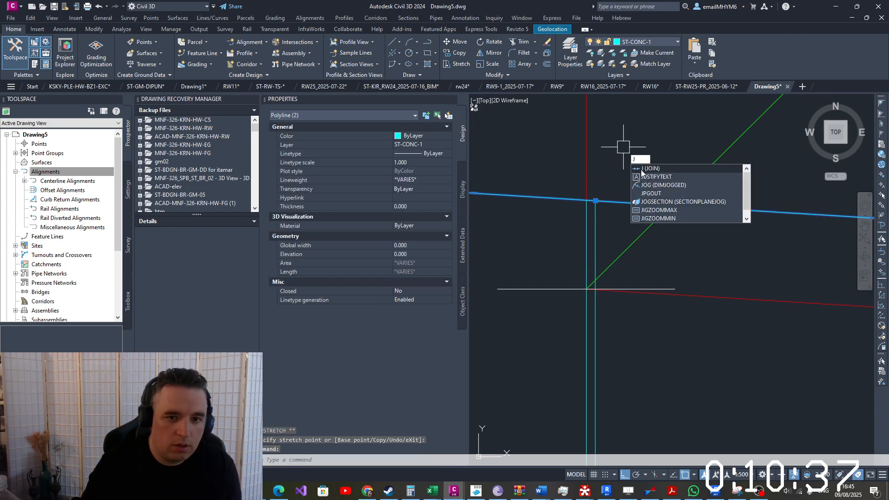
{"action": "key", "text": "Return"}
{"action": "scroll", "coordinate": [623, 199], "scroll_direction": "down", "scroll_amount": 5}
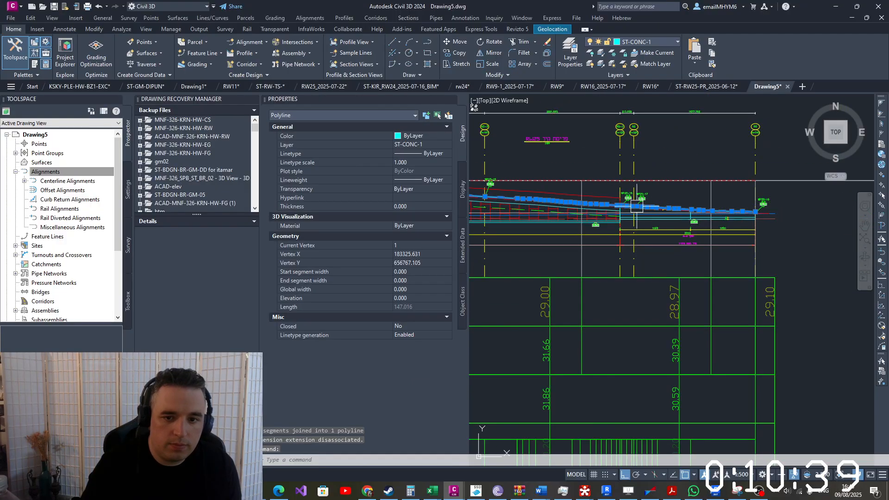
{"action": "scroll", "coordinate": [605, 271], "scroll_direction": "down", "scroll_amount": 1}
{"action": "scroll", "coordinate": [680, 252], "scroll_direction": "up", "scroll_amount": 5}
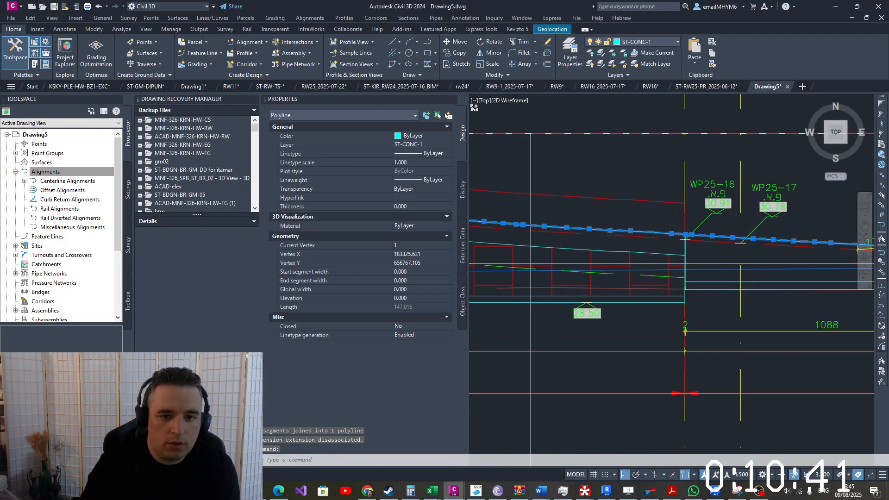
{"action": "scroll", "coordinate": [680, 250], "scroll_direction": "up", "scroll_amount": 2}
{"action": "key", "text": "Escape"}
Create a profile from the joined upper cyan polyline in the RW-25 profile view with the PFP command
{"action": "type", "text": "PFP"}
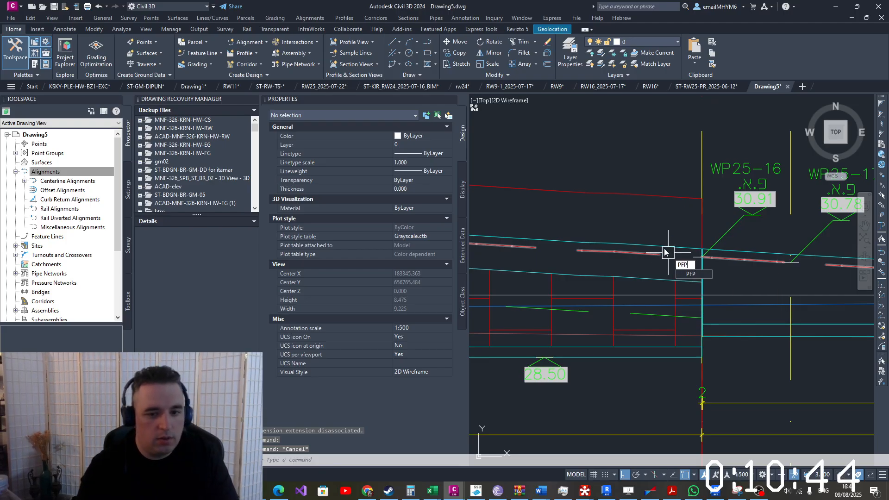
{"action": "key", "text": "Return"}
{"action": "left_click", "coordinate": [664, 253]}
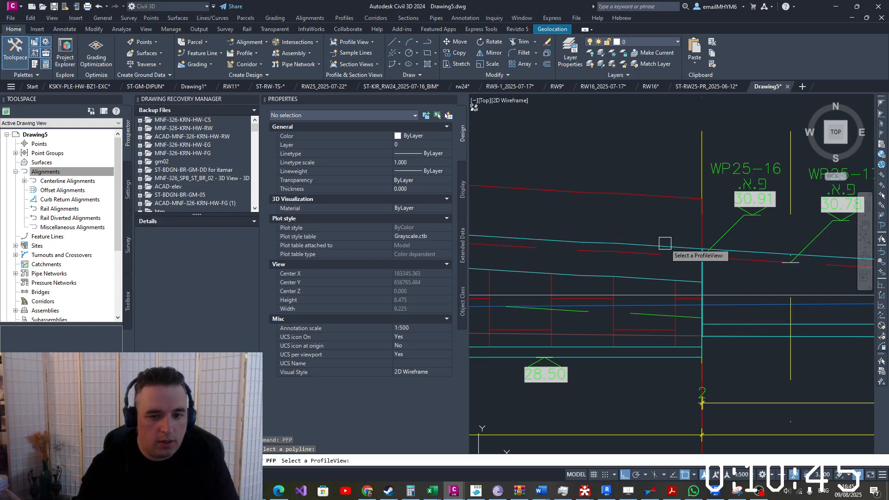
{"action": "left_click", "coordinate": [671, 319]}
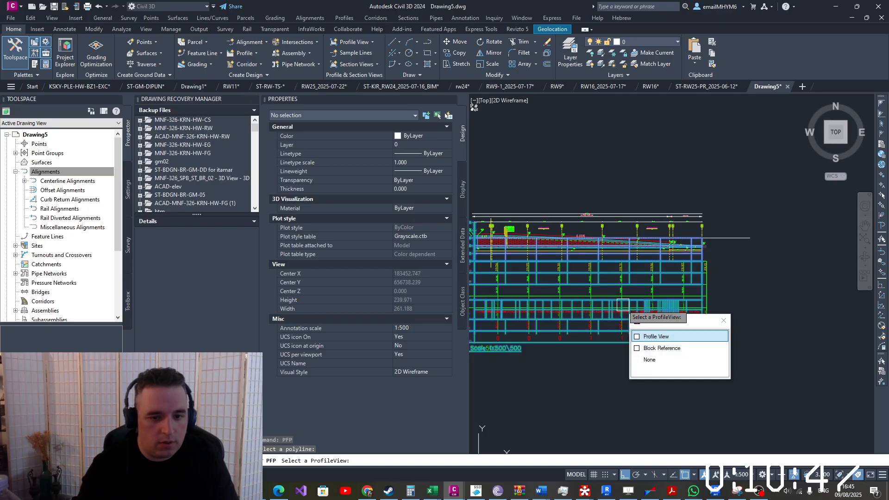
{"action": "left_click", "coordinate": [672, 338]}
Delete the PVI label group and the line label group of the new wall-top profile
{"action": "left_click", "coordinate": [637, 195]}
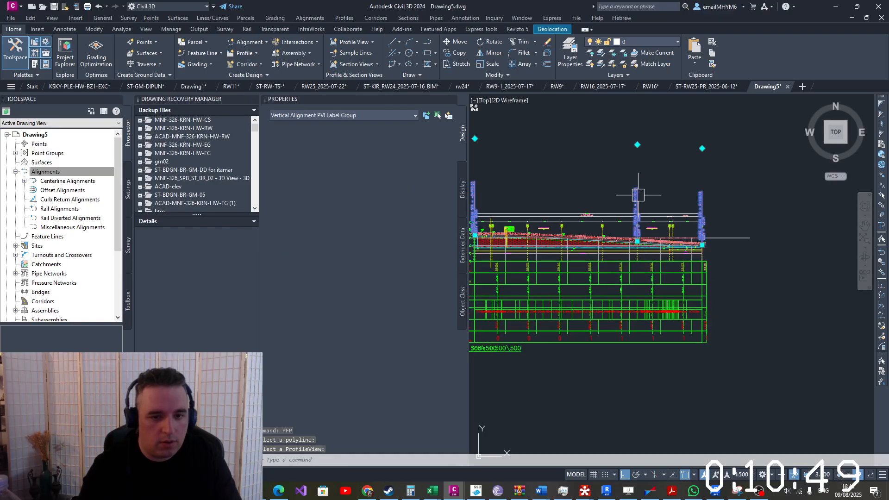
{"action": "key", "text": "Delete"}
{"action": "scroll", "coordinate": [637, 230], "scroll_direction": "up", "scroll_amount": 8}
{"action": "scroll", "coordinate": [655, 285], "scroll_direction": "up", "scroll_amount": 6}
{"action": "left_click", "coordinate": [716, 278]}
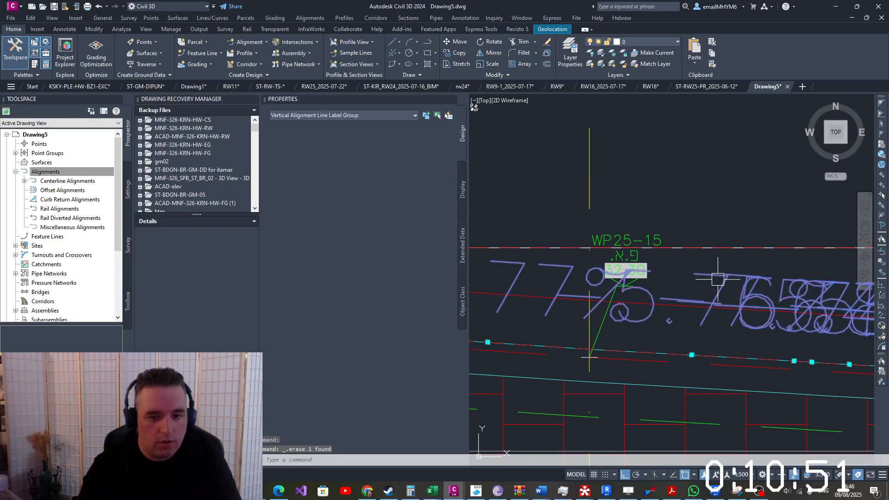
{"action": "key", "text": "Delete"}
Rename the profile along the upper cyan polyline as RW25 TOP
{"action": "left_click", "coordinate": [674, 351]}
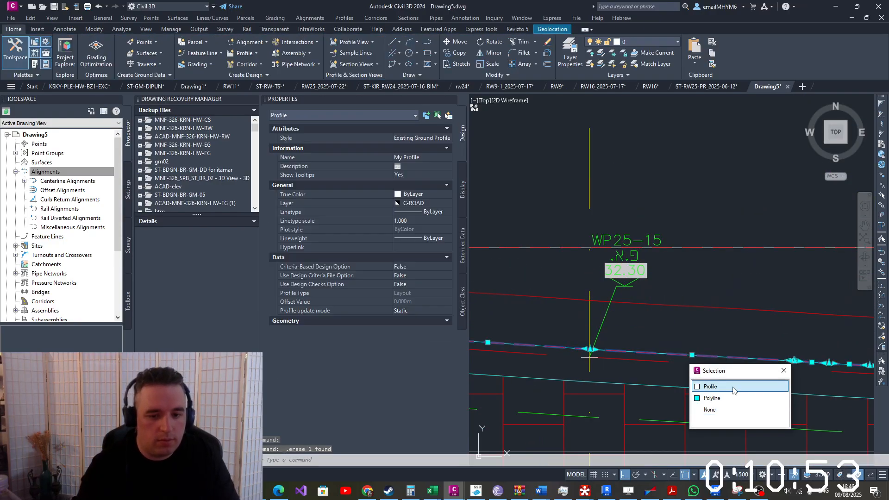
{"action": "left_click", "coordinate": [725, 388]}
{"action": "double_click", "coordinate": [438, 166]}
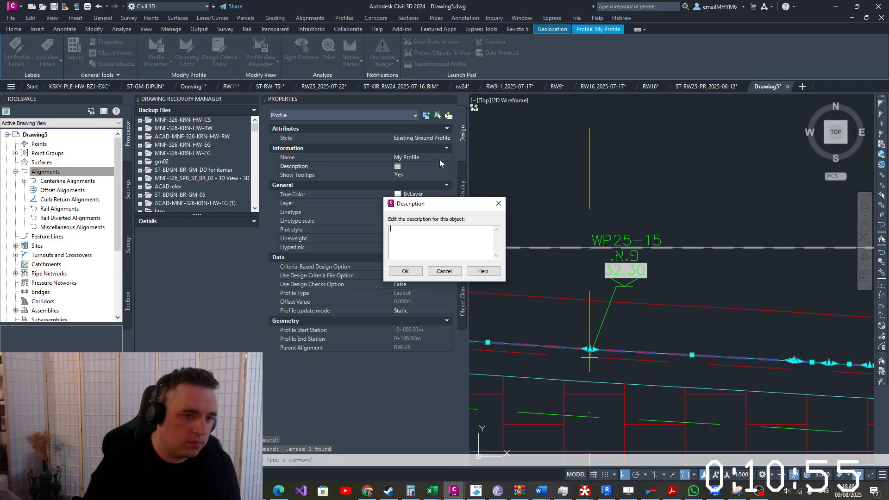
{"action": "left_click", "coordinate": [442, 157]}
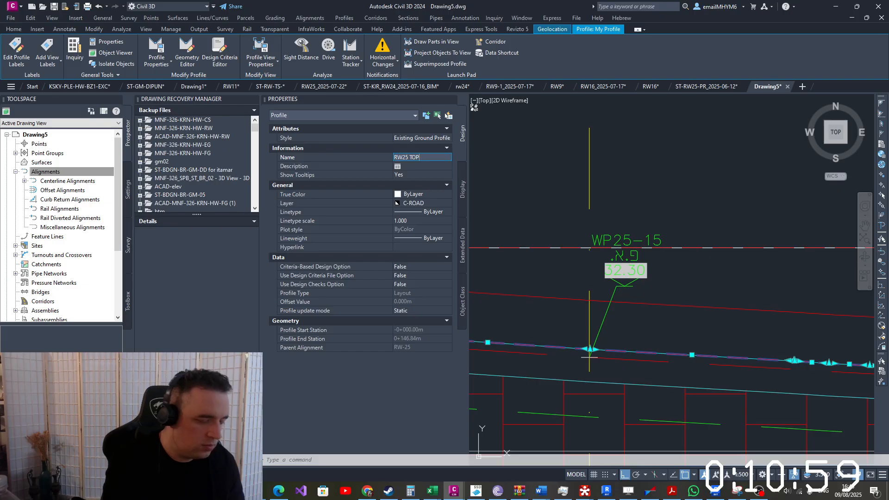
{"action": "left_click", "coordinate": [704, 216]}
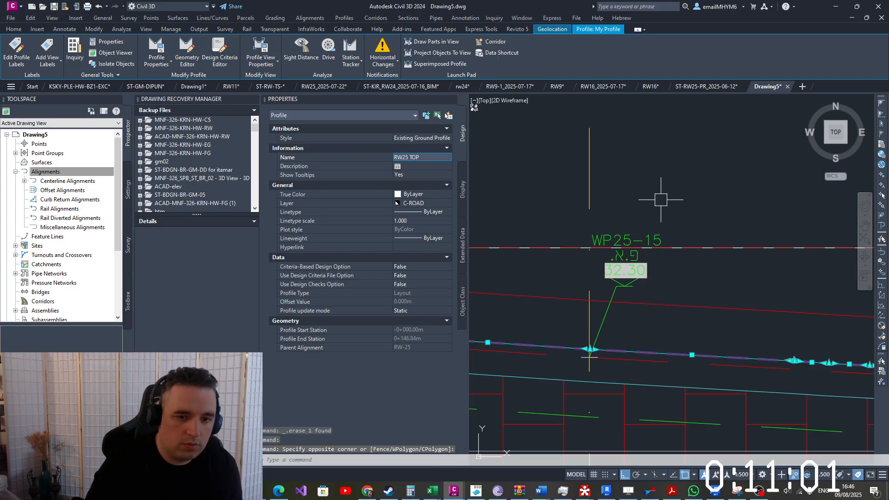
{"action": "key", "text": "Escape"}
{"action": "key", "text": "Escape"}
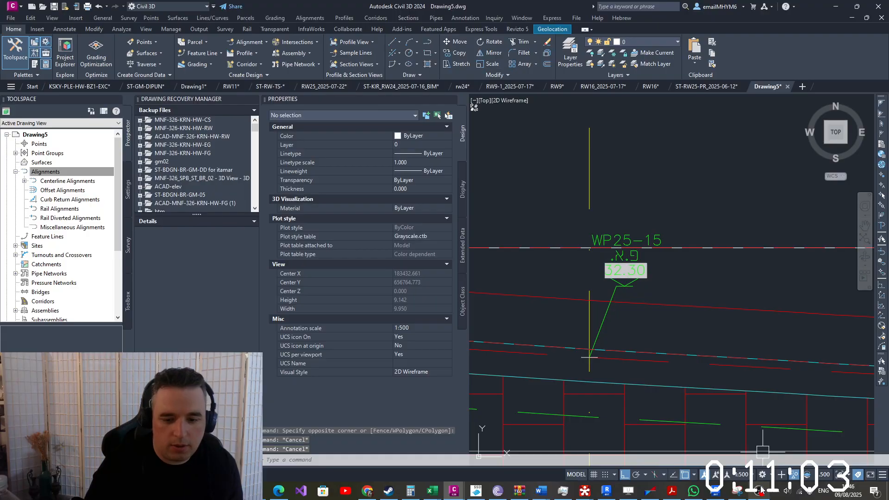
{"action": "left_click", "coordinate": [761, 490]}
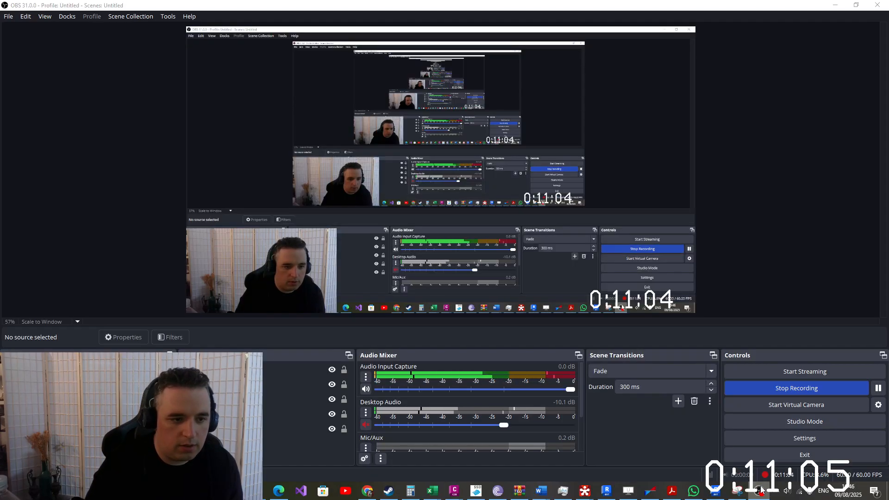
{"action": "left_click", "coordinate": [761, 490]}
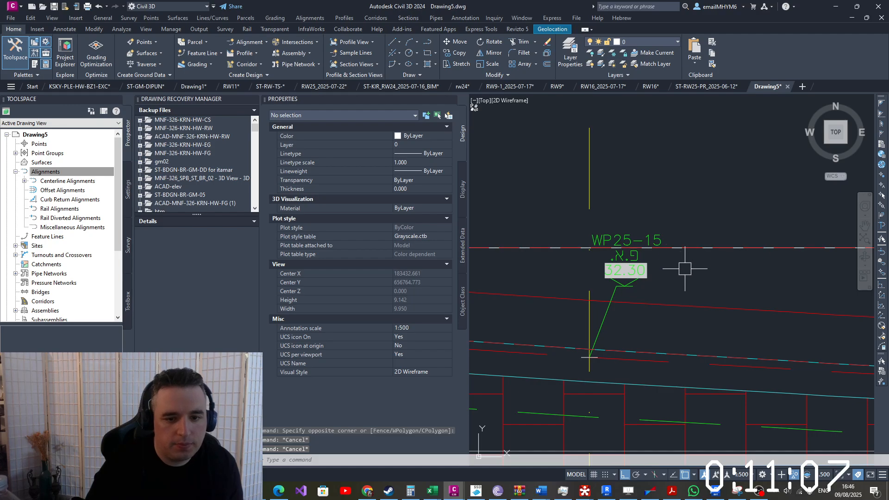
Examine the overlaid profile along the RW25 wall from WP25-15 back past WP25-10 and on to the stretch beyond WP25-17
{"action": "scroll", "coordinate": [682, 276], "scroll_direction": "down", "scroll_amount": 6}
{"action": "scroll", "coordinate": [682, 276], "scroll_direction": "up", "scroll_amount": 4}
{"action": "left_click", "coordinate": [719, 258]}
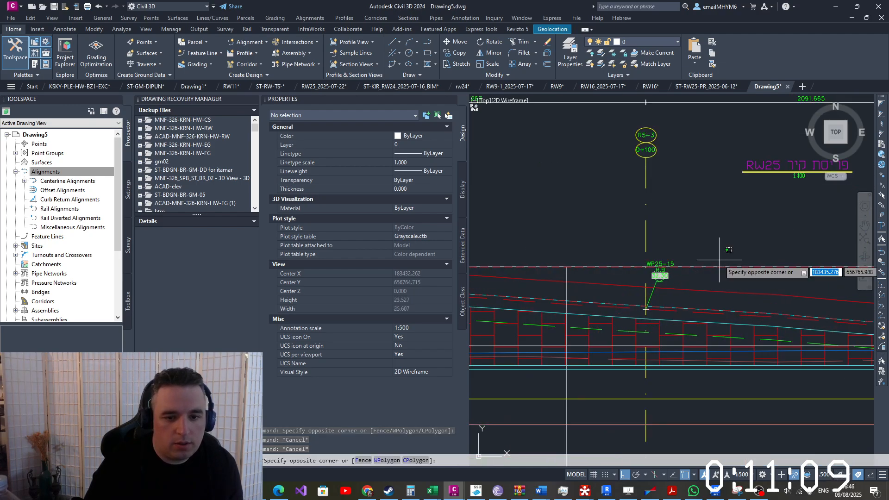
{"action": "left_click", "coordinate": [724, 254]}
{"action": "scroll", "coordinate": [706, 288], "scroll_direction": "down", "scroll_amount": 6}
{"action": "scroll", "coordinate": [706, 288], "scroll_direction": "down", "scroll_amount": 2}
{"action": "middle_click_drag", "start_coordinate": [601, 302], "coordinate": [670, 309]}
{"action": "scroll", "coordinate": [638, 304], "scroll_direction": "up", "scroll_amount": 2}
{"action": "scroll", "coordinate": [651, 301], "scroll_direction": "up", "scroll_amount": 6}
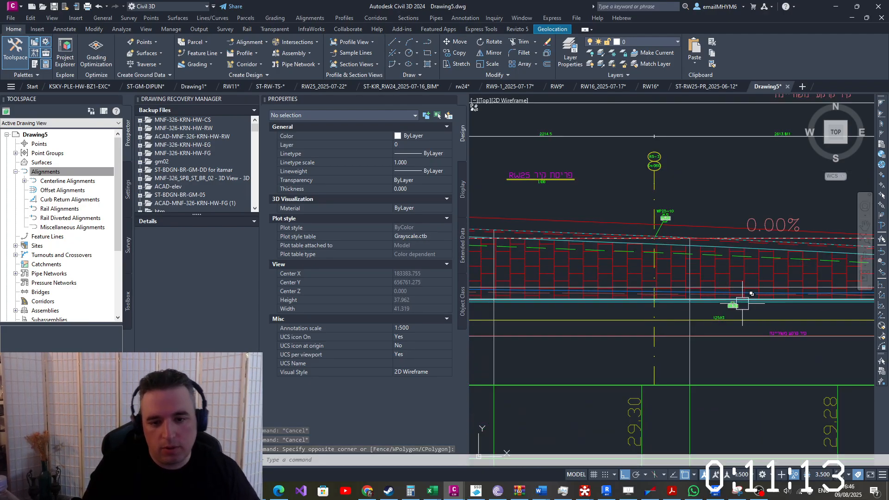
{"action": "middle_click_drag", "start_coordinate": [773, 295], "coordinate": [595, 317]}
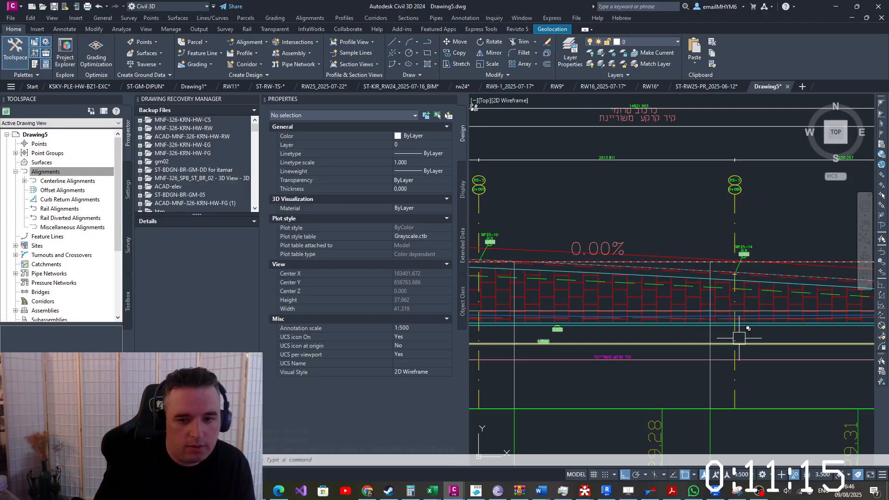
{"action": "mouse_move", "coordinate": [737, 335]}
{"action": "middle_mouse_down"}
{"action": "mouse_move", "coordinate": [556, 333]}
{"action": "mouse_move", "coordinate": [546, 349]}
{"action": "middle_mouse_up"}
{"action": "middle_click_drag", "start_coordinate": [789, 349], "coordinate": [623, 342]}
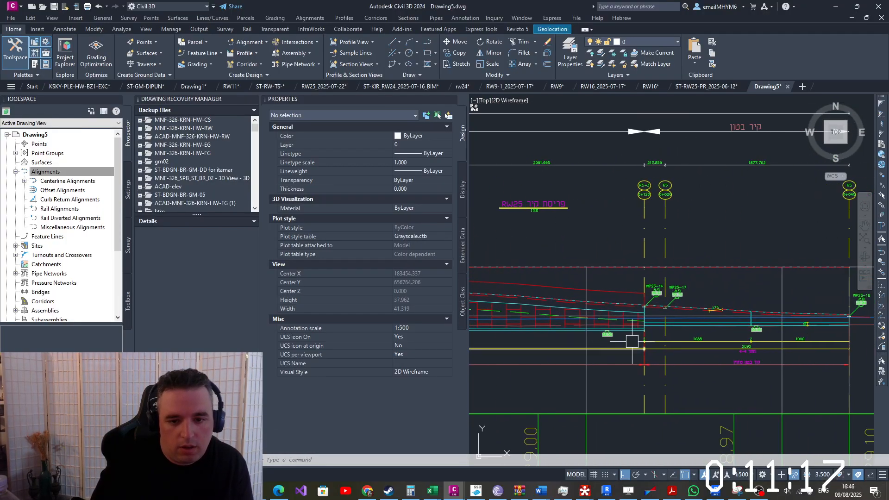
{"action": "scroll", "coordinate": [635, 342], "scroll_direction": "up", "scroll_amount": 4}
{"action": "middle_click_drag", "start_coordinate": [711, 334], "coordinate": [586, 357]}
{"action": "scroll", "coordinate": [738, 362], "scroll_direction": "up", "scroll_amount": 2}
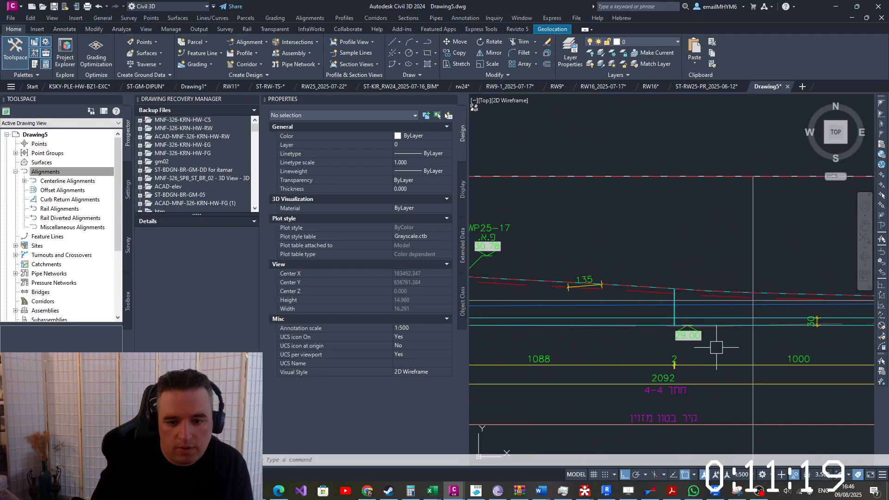
Inspect the joint and the step in the wall's base lines at WP25-16
{"action": "scroll", "coordinate": [772, 338], "scroll_direction": "down", "scroll_amount": 2}
{"action": "scroll", "coordinate": [538, 336], "scroll_direction": "up", "scroll_amount": 2}
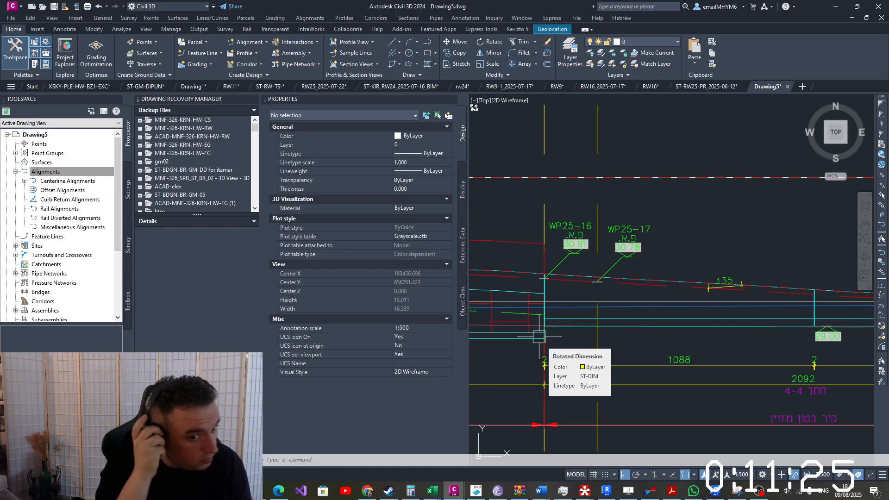
{"action": "scroll", "coordinate": [555, 376], "scroll_direction": "up", "scroll_amount": 6}
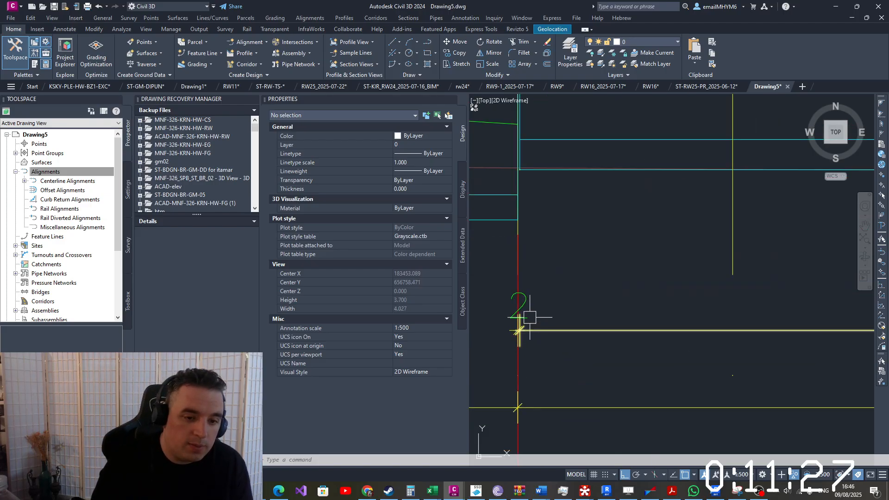
{"action": "middle_click_drag", "start_coordinate": [502, 174], "coordinate": [543, 313]}
{"action": "scroll", "coordinate": [551, 311], "scroll_direction": "down", "scroll_amount": 2}
{"action": "scroll", "coordinate": [558, 303], "scroll_direction": "up", "scroll_amount": 2}
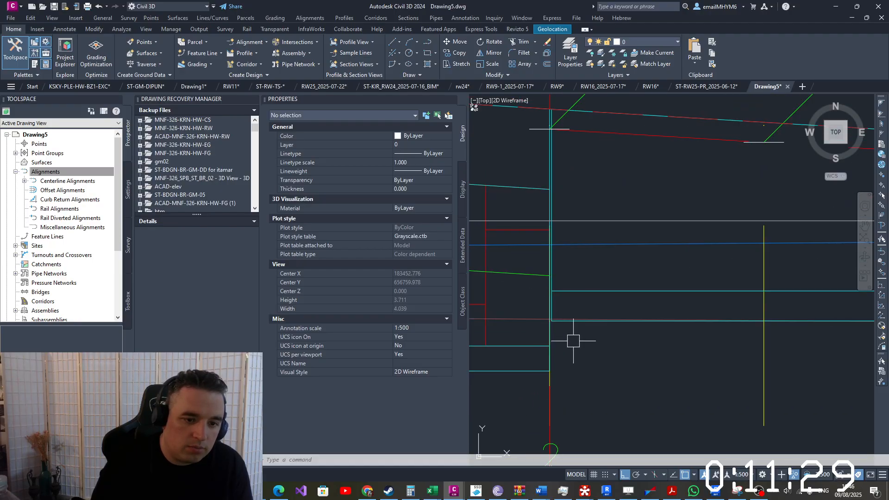
{"action": "middle_click_drag", "start_coordinate": [573, 339], "coordinate": [580, 347]}
{"action": "scroll", "coordinate": [564, 324], "scroll_direction": "down", "scroll_amount": 8}
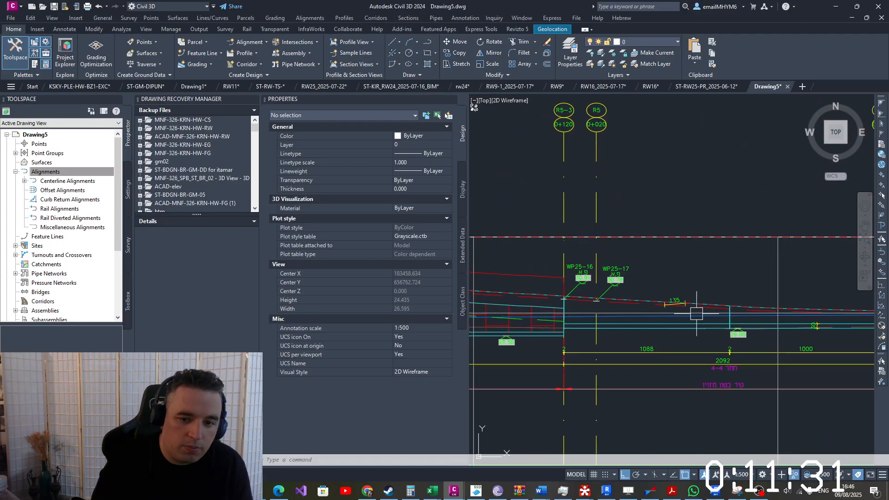
Examine the vertical edge and brick hatch at the start of the RW25 wall near WP25-04
{"action": "scroll", "coordinate": [744, 317], "scroll_direction": "down", "scroll_amount": 5}
{"action": "scroll", "coordinate": [630, 305], "scroll_direction": "up", "scroll_amount": 3}
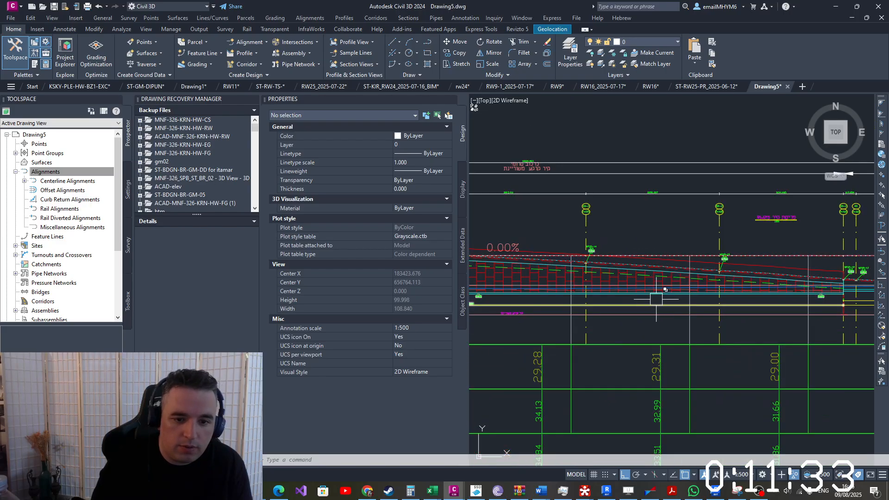
{"action": "mouse_move", "coordinate": [630, 305]}
{"action": "middle_mouse_down"}
{"action": "mouse_move", "coordinate": [799, 304]}
{"action": "mouse_move", "coordinate": [677, 315]}
{"action": "mouse_move", "coordinate": [790, 308]}
{"action": "middle_mouse_up"}
{"action": "middle_click_drag", "start_coordinate": [615, 323], "coordinate": [731, 308]}
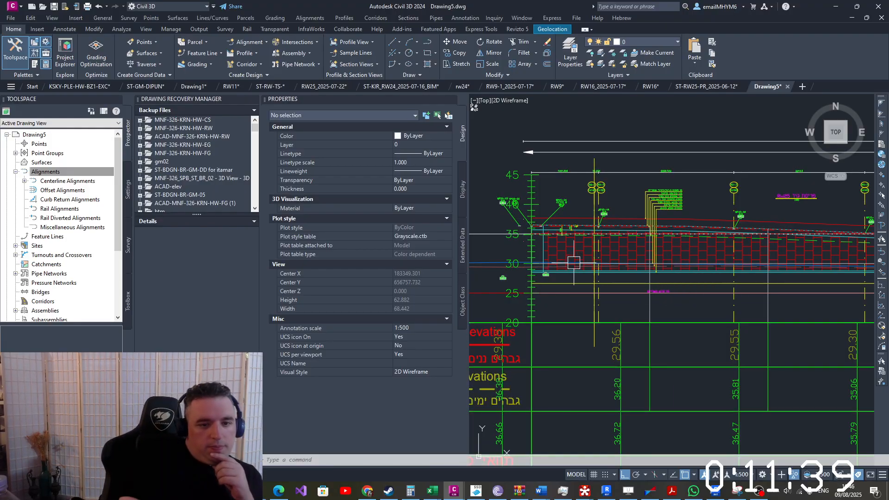
{"action": "scroll", "coordinate": [548, 236], "scroll_direction": "up", "scroll_amount": 6}
{"action": "middle_click_drag", "start_coordinate": [554, 226], "coordinate": [553, 291]}
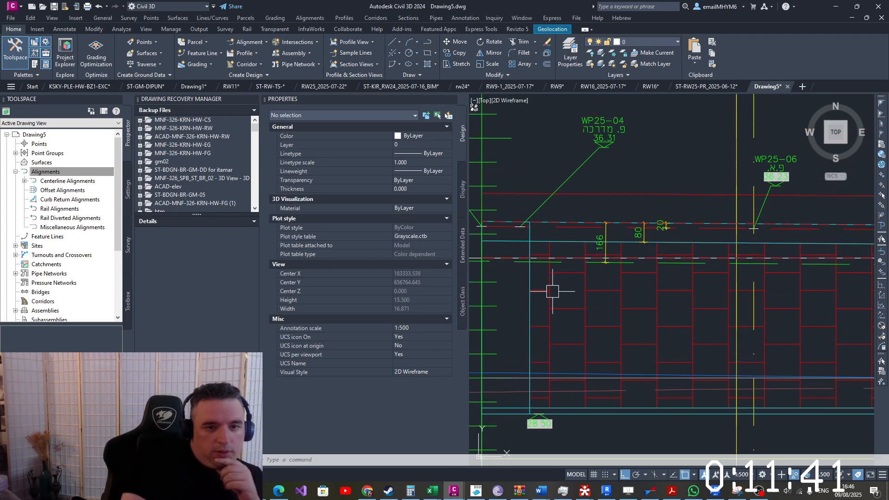
{"action": "left_click", "coordinate": [514, 279]}
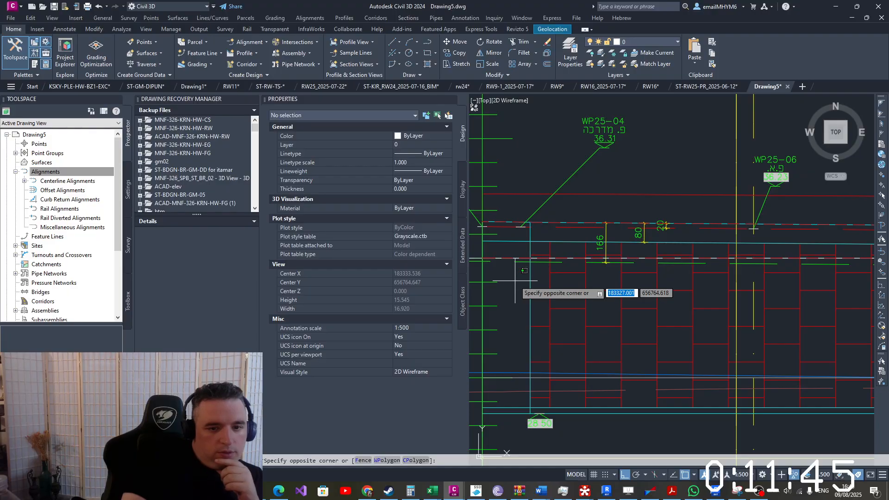
{"action": "left_click", "coordinate": [537, 319]}
{"action": "left_click", "coordinate": [547, 290]}
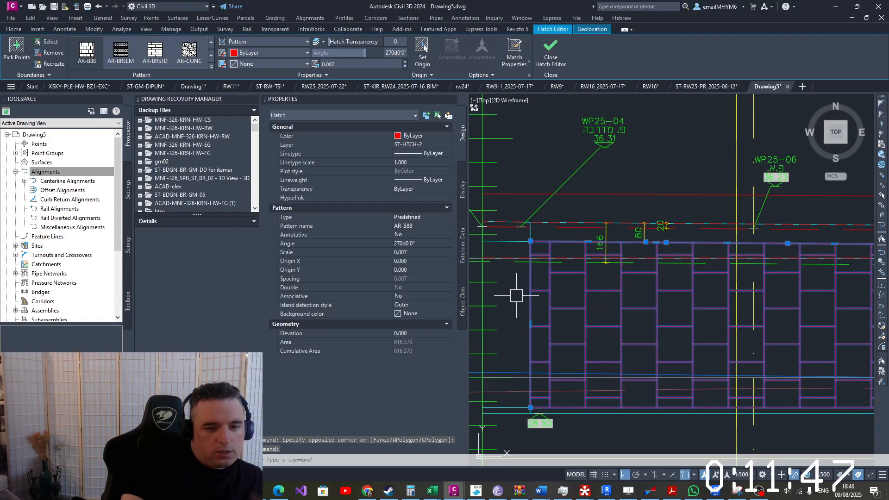
{"action": "scroll", "coordinate": [532, 294], "scroll_direction": "down", "scroll_amount": 12}
{"action": "key", "text": "Escape"}
{"action": "scroll", "coordinate": [517, 296], "scroll_direction": "up", "scroll_amount": 8}
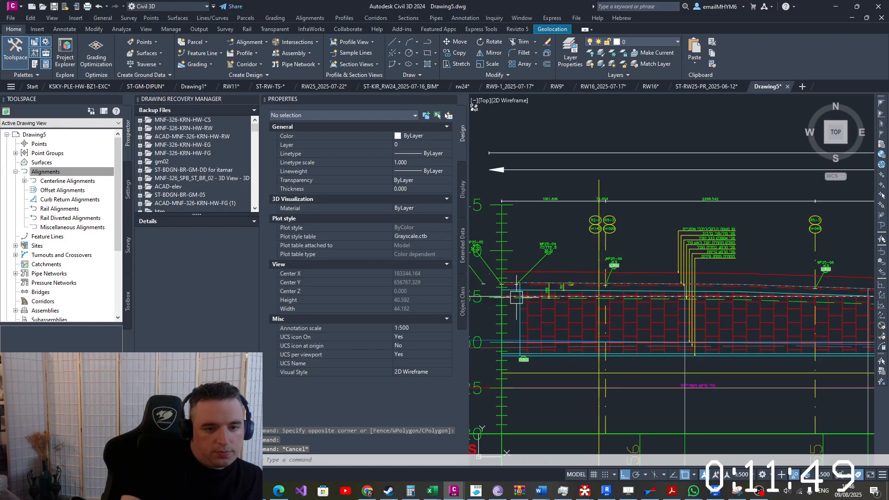
Unhide the isolated objects and inspect the adjoining wall next to RW25's start at WP25-05
{"action": "type", "text": "UN"}
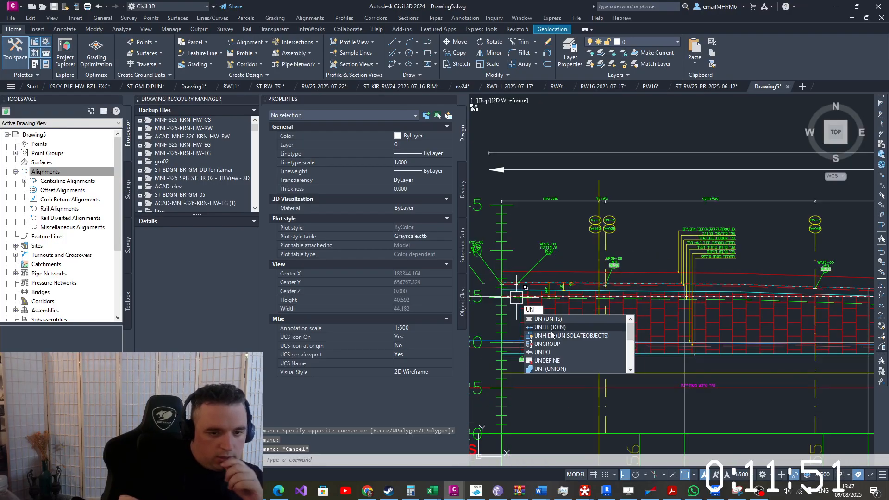
{"action": "left_click", "coordinate": [555, 336]}
{"action": "scroll", "coordinate": [520, 323], "scroll_direction": "up", "scroll_amount": 1}
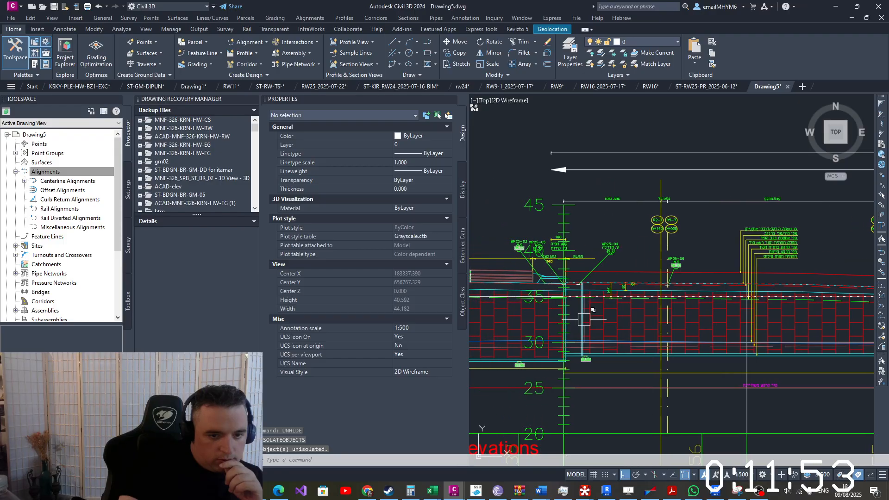
{"action": "scroll", "coordinate": [564, 334], "scroll_direction": "up", "scroll_amount": 1}
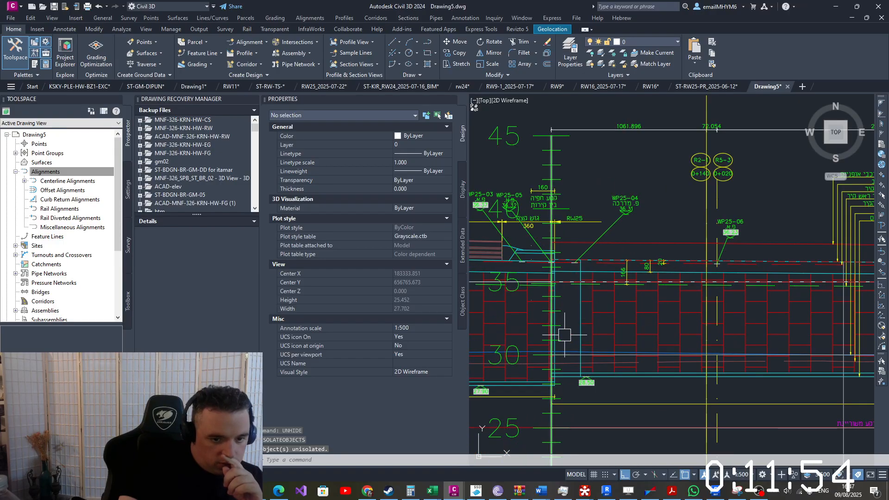
{"action": "left_click", "coordinate": [587, 308]}
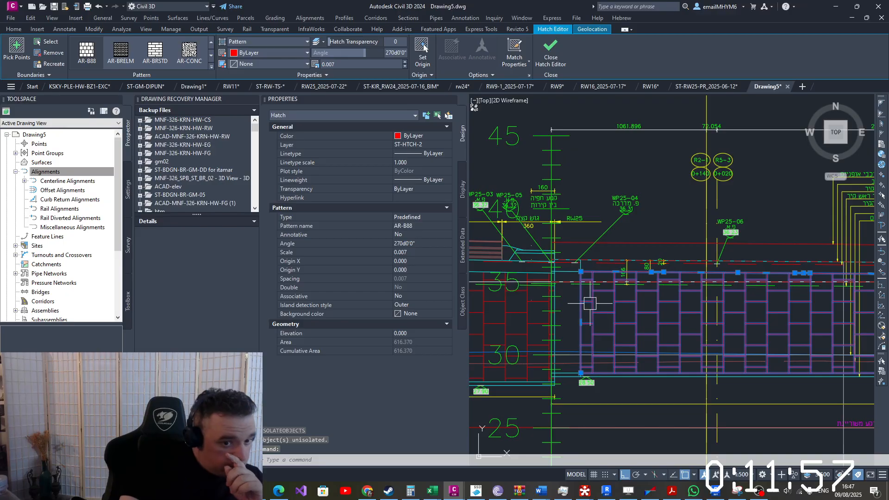
{"action": "key", "text": "Escape"}
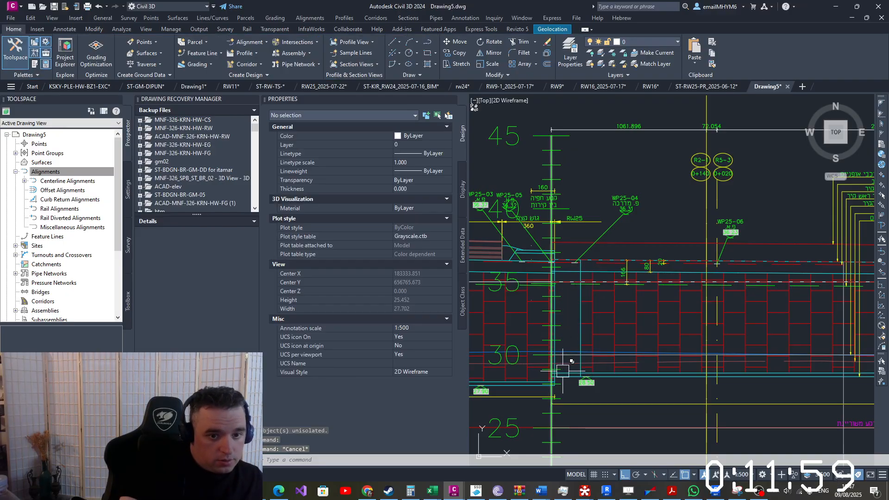
{"action": "middle_click_drag", "start_coordinate": [579, 321], "coordinate": [714, 309]}
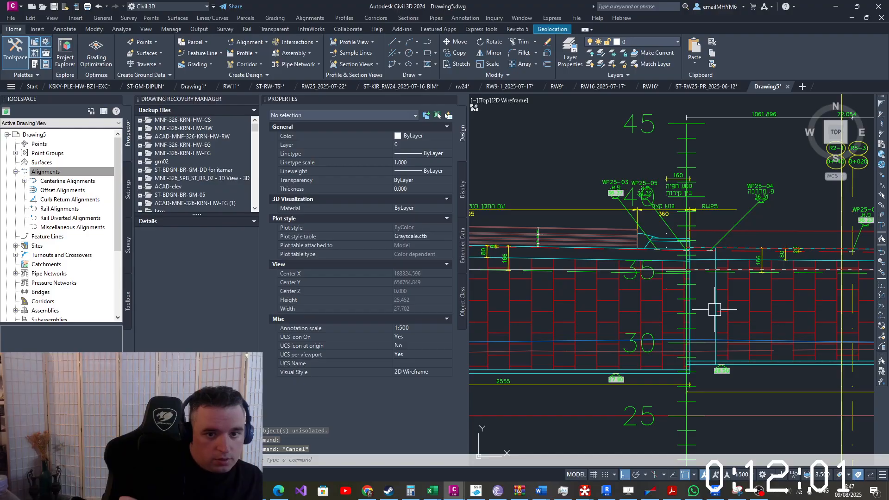
{"action": "scroll", "coordinate": [709, 231], "scroll_direction": "up", "scroll_amount": 2}
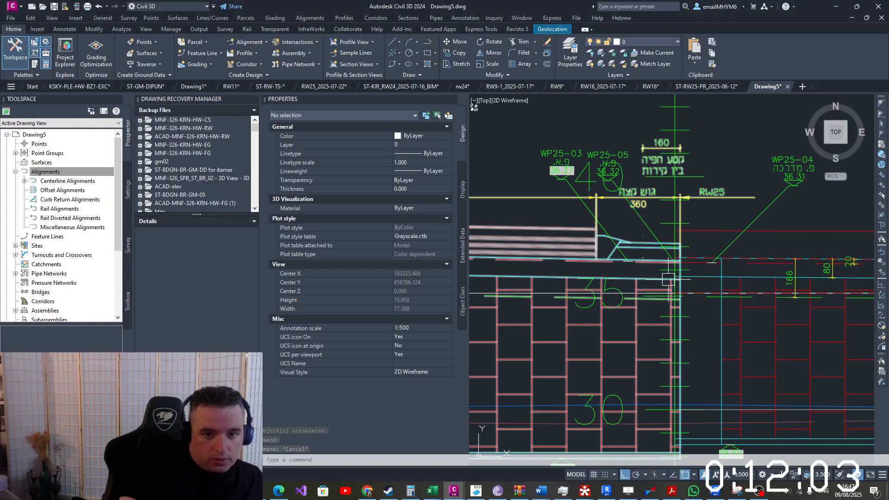
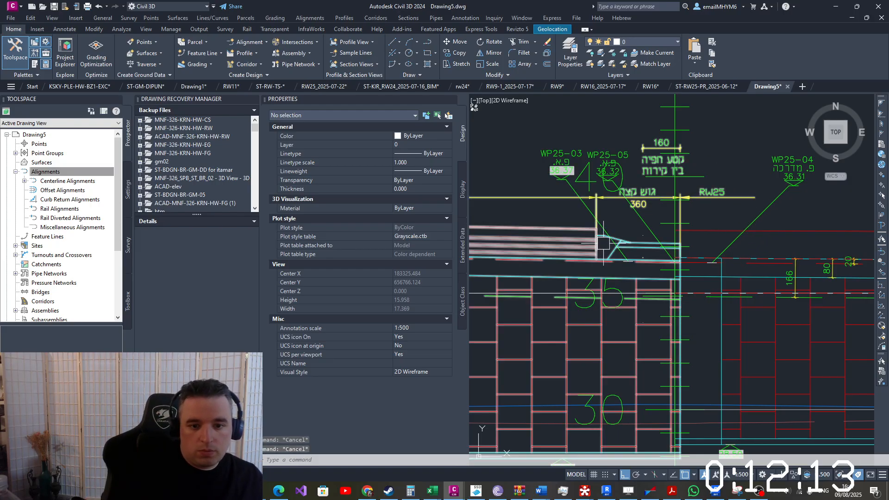
Locate the RW-25 alignment's start in plan and check the length of the ST-CONC-2 polyline lying under it
{"action": "scroll", "coordinate": [612, 247], "scroll_direction": "down", "scroll_amount": 5}
{"action": "scroll", "coordinate": [613, 244], "scroll_direction": "down", "scroll_amount": 3}
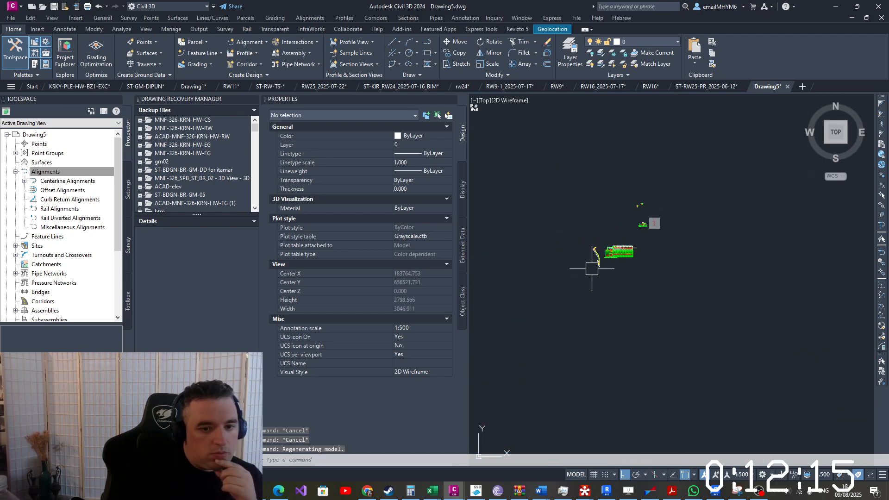
{"action": "scroll", "coordinate": [634, 266], "scroll_direction": "up", "scroll_amount": 12}
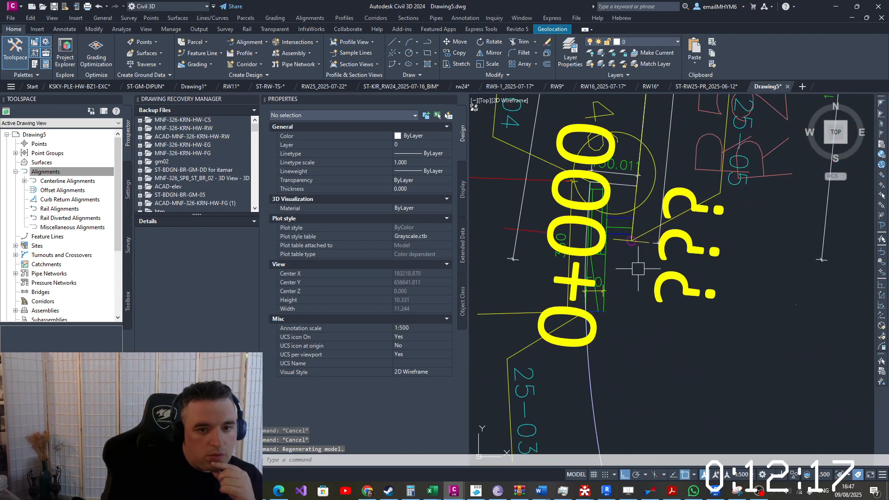
{"action": "middle_click_drag", "start_coordinate": [638, 268], "coordinate": [581, 329]}
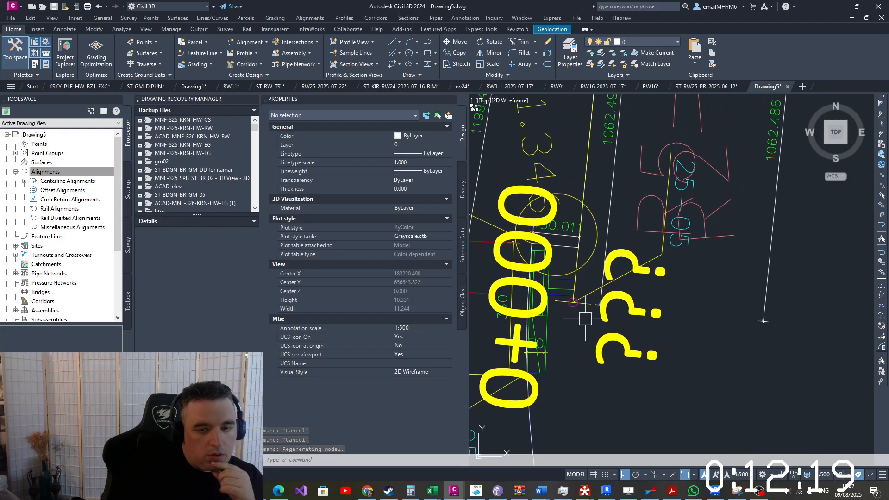
{"action": "scroll", "coordinate": [585, 318], "scroll_direction": "down", "scroll_amount": 2}
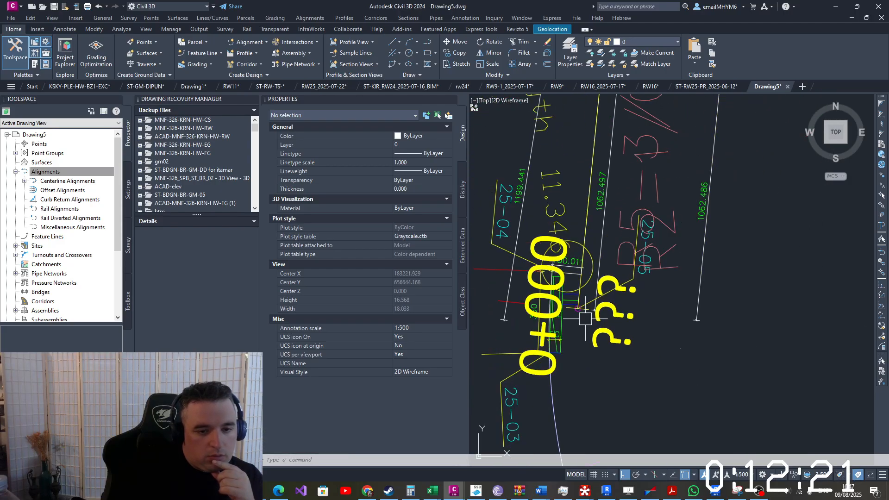
{"action": "scroll", "coordinate": [581, 315], "scroll_direction": "up", "scroll_amount": 2}
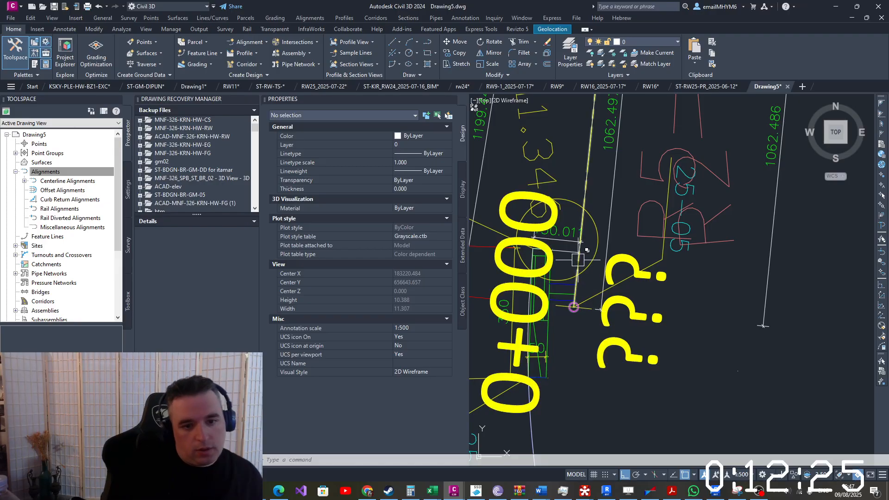
{"action": "left_click", "coordinate": [589, 179]}
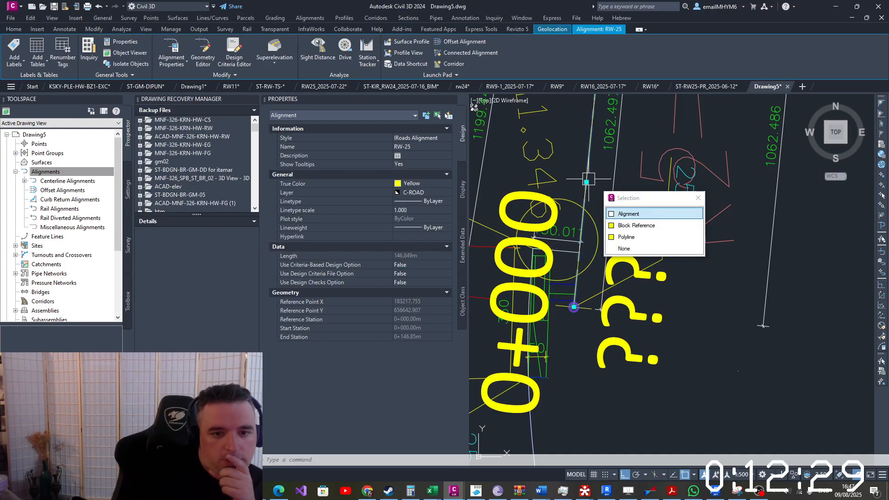
{"action": "left_click", "coordinate": [626, 236]}
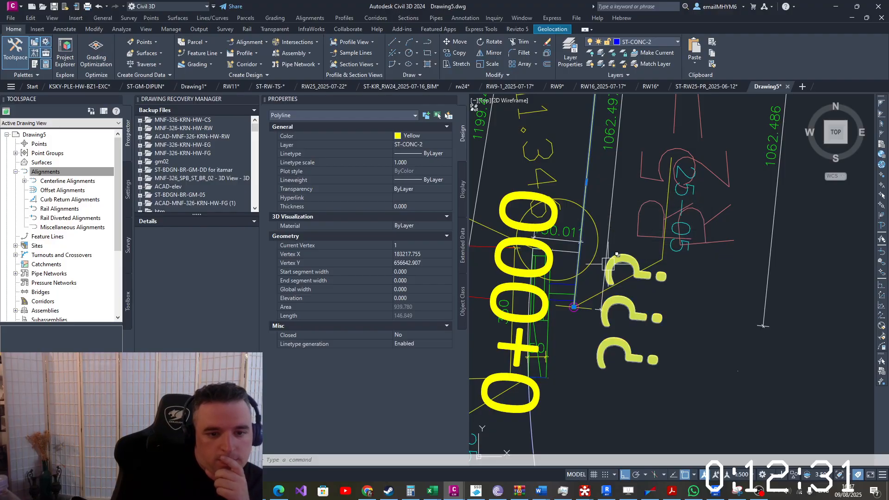
{"action": "scroll", "coordinate": [609, 264], "scroll_direction": "down", "scroll_amount": 2}
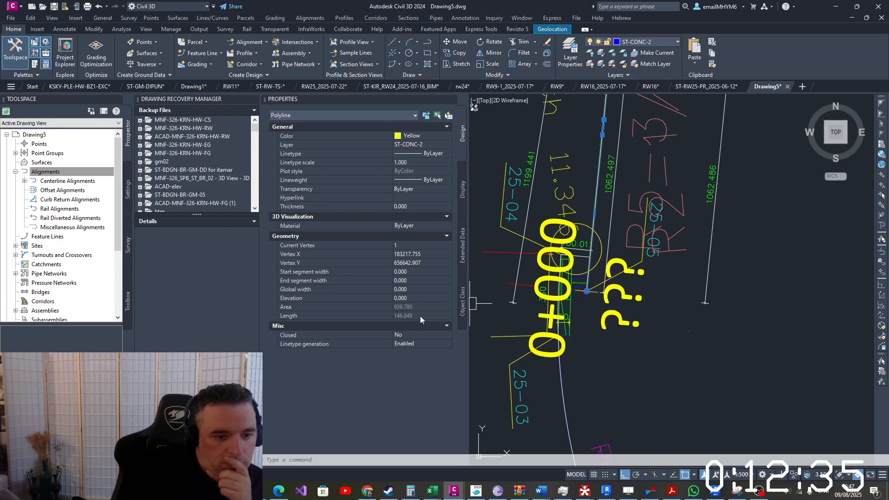
Compare the wall's start at station 0+000 in plan with the start of the RW-25 profile view near WP25-05
{"action": "scroll", "coordinate": [710, 364], "scroll_direction": "down", "scroll_amount": 6}
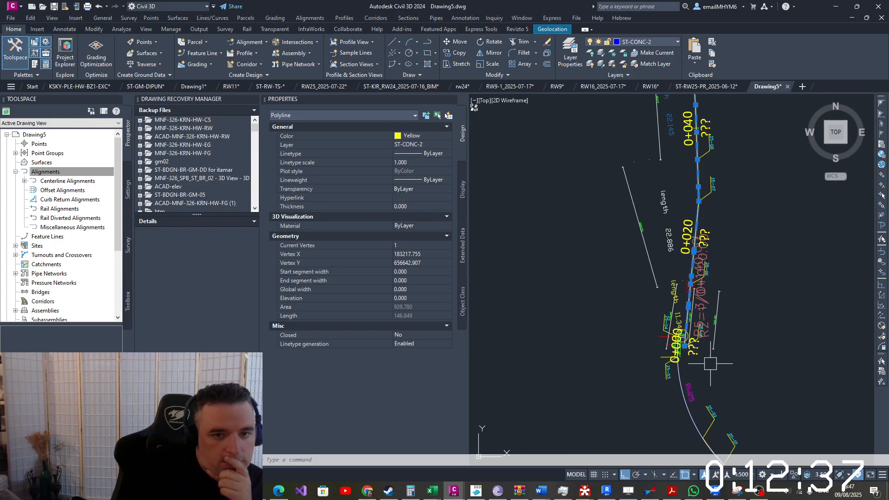
{"action": "scroll", "coordinate": [706, 365], "scroll_direction": "up", "scroll_amount": 6}
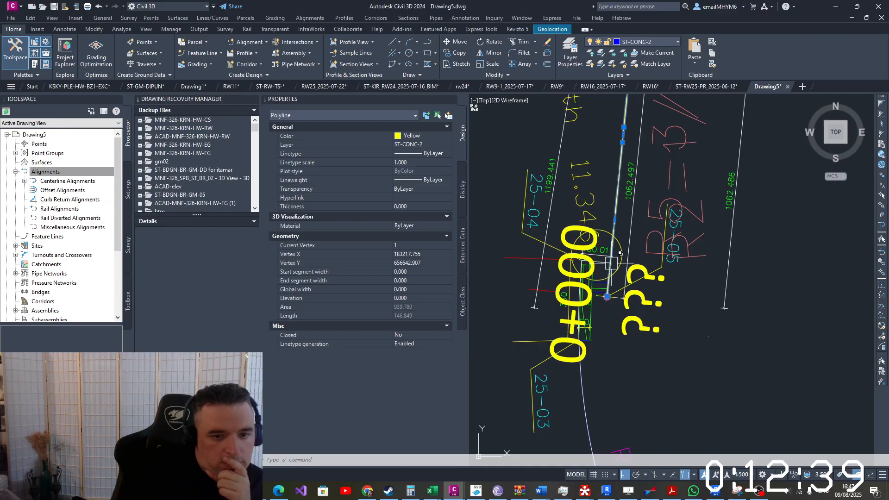
{"action": "scroll", "coordinate": [607, 281], "scroll_direction": "down", "scroll_amount": 5}
{"action": "scroll", "coordinate": [659, 218], "scroll_direction": "up", "scroll_amount": 7}
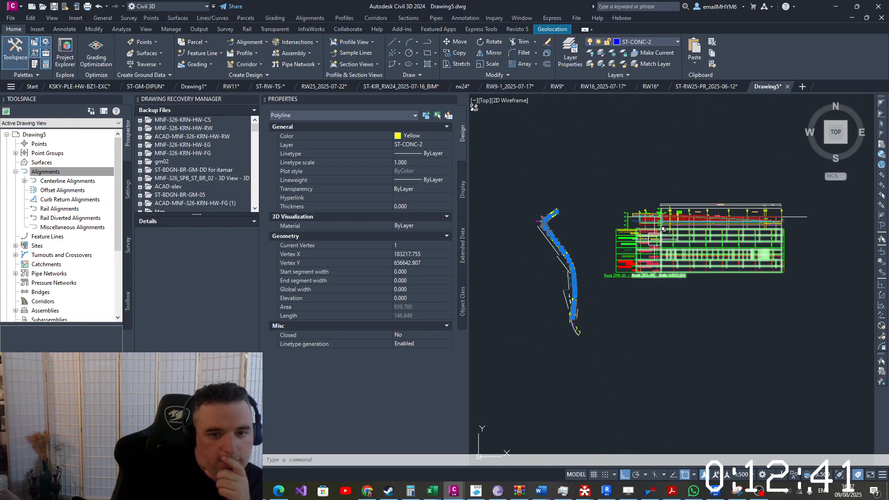
{"action": "scroll", "coordinate": [660, 218], "scroll_direction": "up", "scroll_amount": 4}
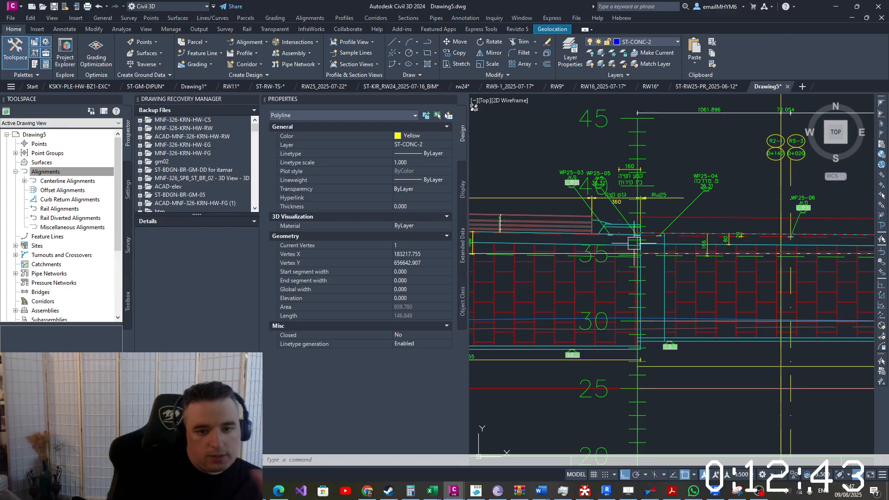
Examine the profile view's start and compare the brick hatches on both sides of it near WP25-04 and WP25-05
{"action": "key", "text": "Escape"}
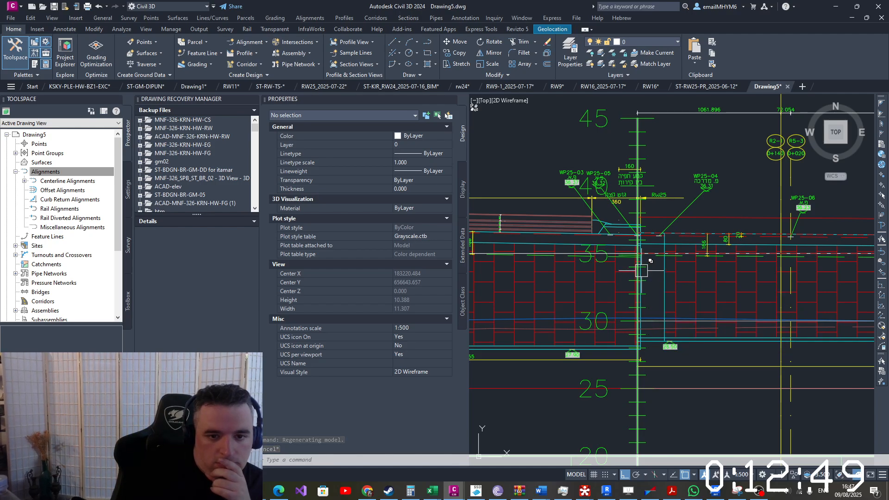
{"action": "scroll", "coordinate": [642, 273], "scroll_direction": "up", "scroll_amount": 2}
{"action": "scroll", "coordinate": [634, 277], "scroll_direction": "down", "scroll_amount": 8}
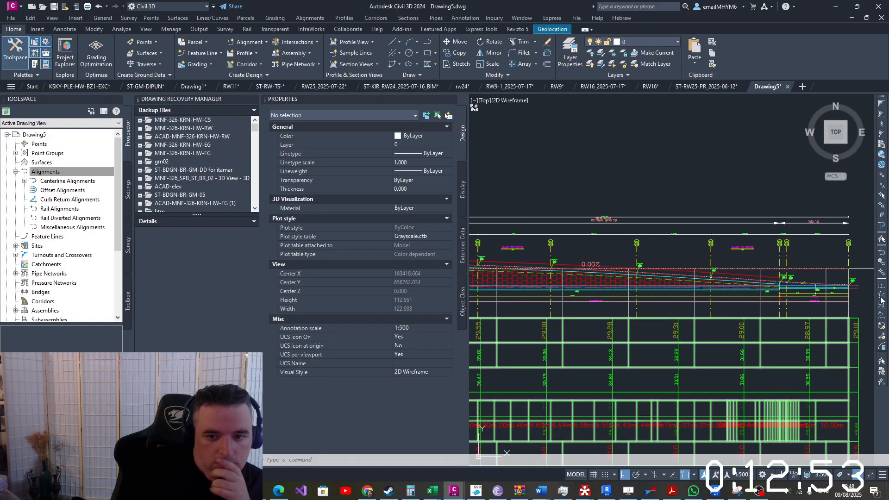
{"action": "scroll", "coordinate": [854, 296], "scroll_direction": "up", "scroll_amount": 4}
{"action": "scroll", "coordinate": [851, 296], "scroll_direction": "down", "scroll_amount": 8}
{"action": "scroll", "coordinate": [664, 291], "scroll_direction": "up", "scroll_amount": 4}
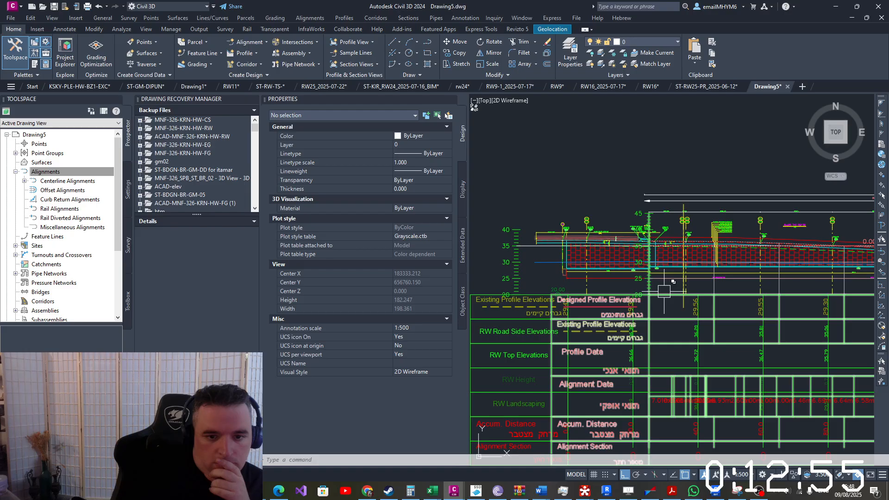
{"action": "scroll", "coordinate": [664, 291], "scroll_direction": "up", "scroll_amount": 6}
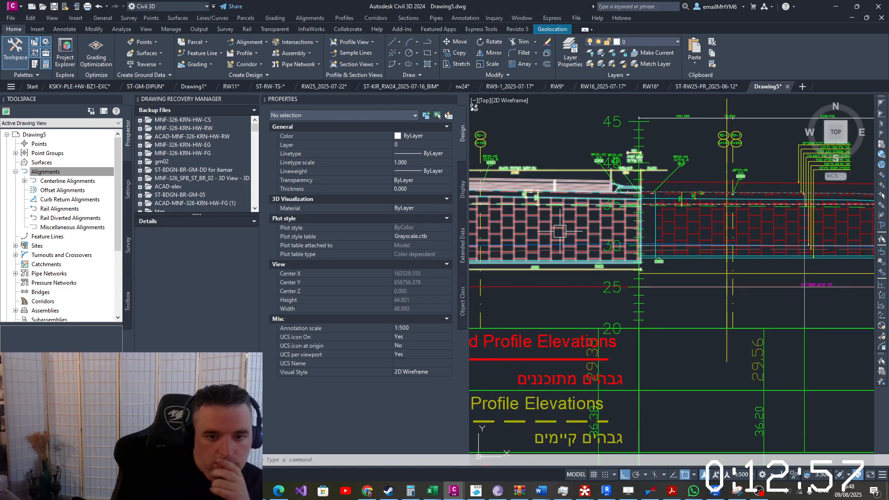
{"action": "scroll", "coordinate": [559, 231], "scroll_direction": "down", "scroll_amount": 3}
{"action": "scroll", "coordinate": [570, 231], "scroll_direction": "up", "scroll_amount": 5}
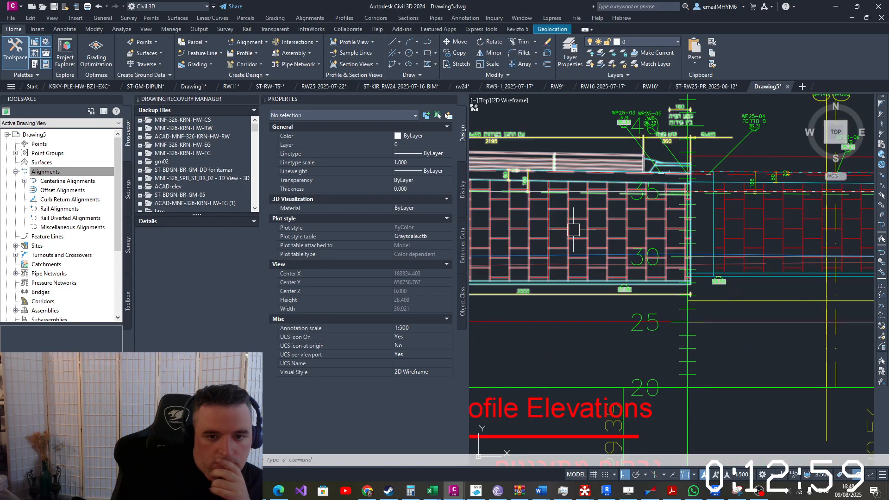
{"action": "scroll", "coordinate": [573, 229], "scroll_direction": "down", "scroll_amount": 3}
{"action": "scroll", "coordinate": [579, 285], "scroll_direction": "up", "scroll_amount": 3}
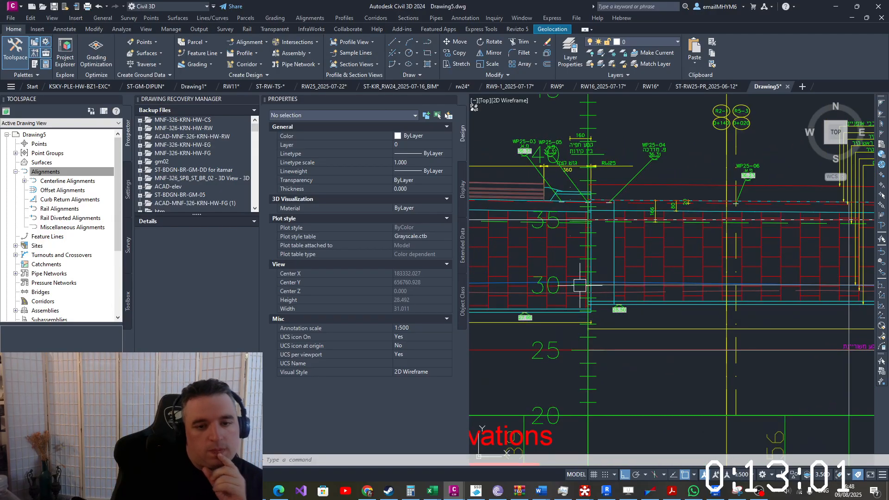
{"action": "scroll", "coordinate": [607, 242], "scroll_direction": "up", "scroll_amount": 2}
{"action": "left_click", "coordinate": [606, 241]}
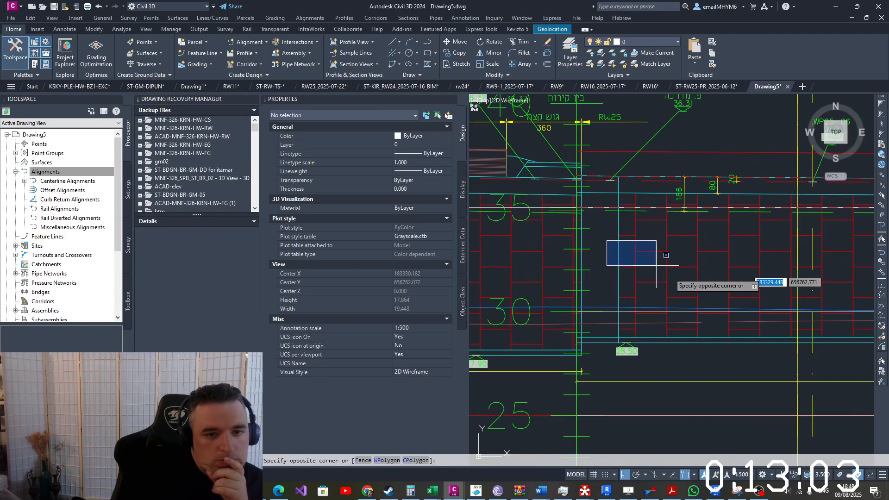
{"action": "left_click", "coordinate": [665, 278]}
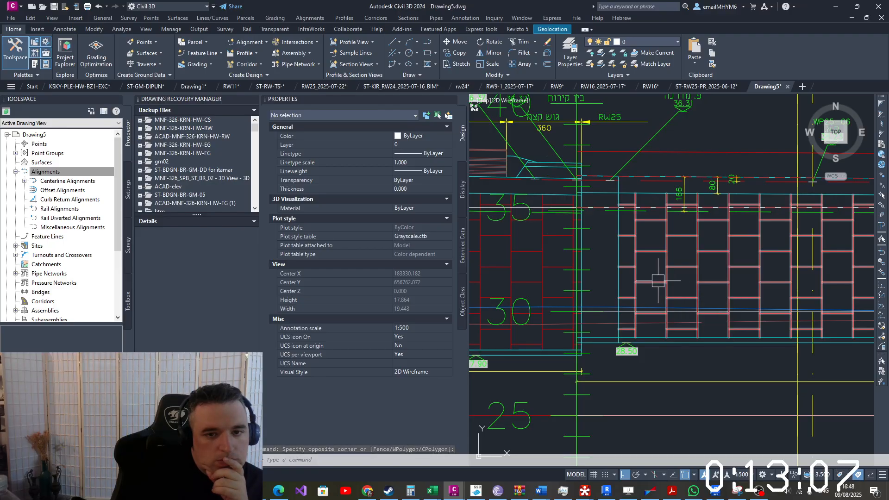
Inspect the start of the RW-25 alignment at station 0+000 in plan, between points 25-04 and 25-05
{"action": "scroll", "coordinate": [576, 337], "scroll_direction": "down", "scroll_amount": 12}
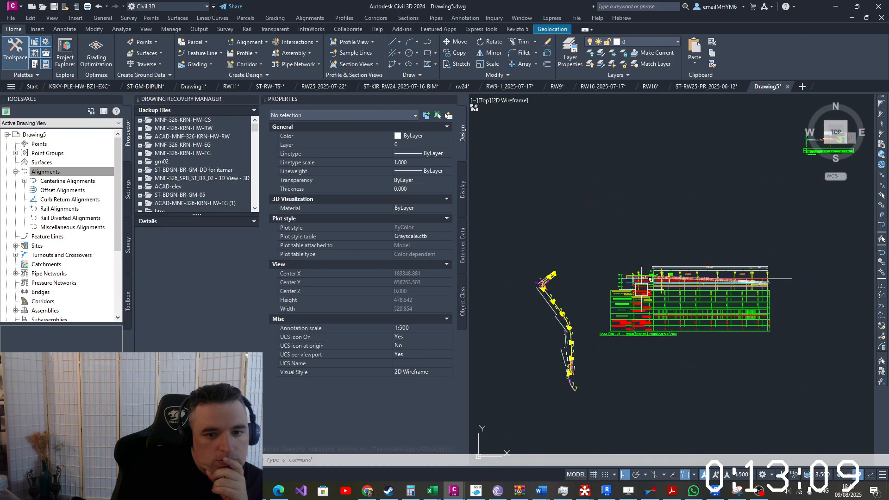
{"action": "scroll", "coordinate": [576, 337], "scroll_direction": "up", "scroll_amount": 8}
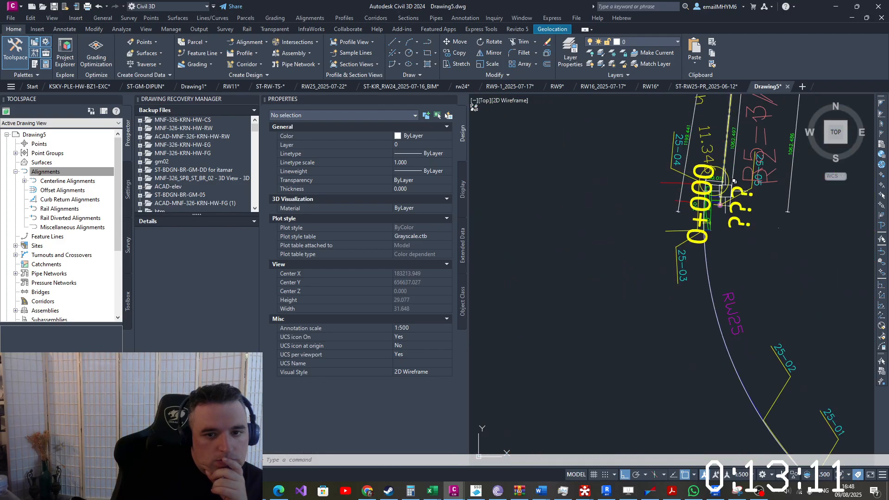
{"action": "scroll", "coordinate": [734, 181], "scroll_direction": "up", "scroll_amount": 4}
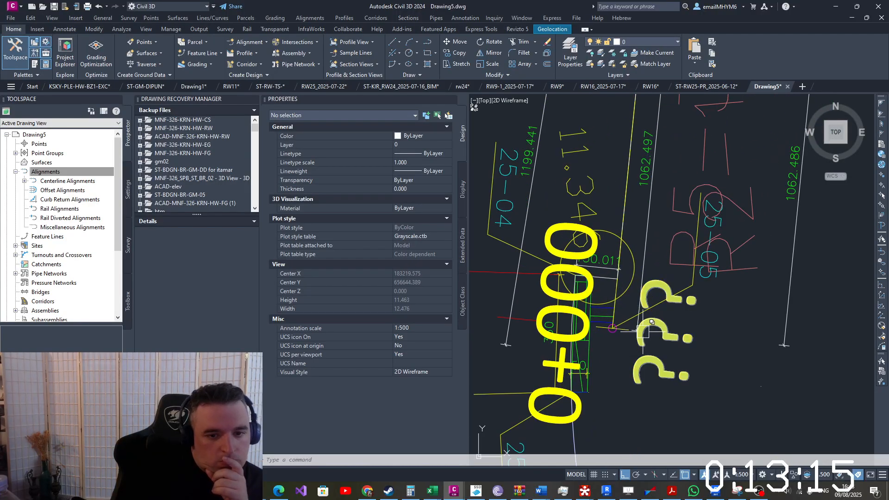
{"action": "scroll", "coordinate": [648, 325], "scroll_direction": "down", "scroll_amount": 3}
{"action": "scroll", "coordinate": [642, 332], "scroll_direction": "up", "scroll_amount": 4}
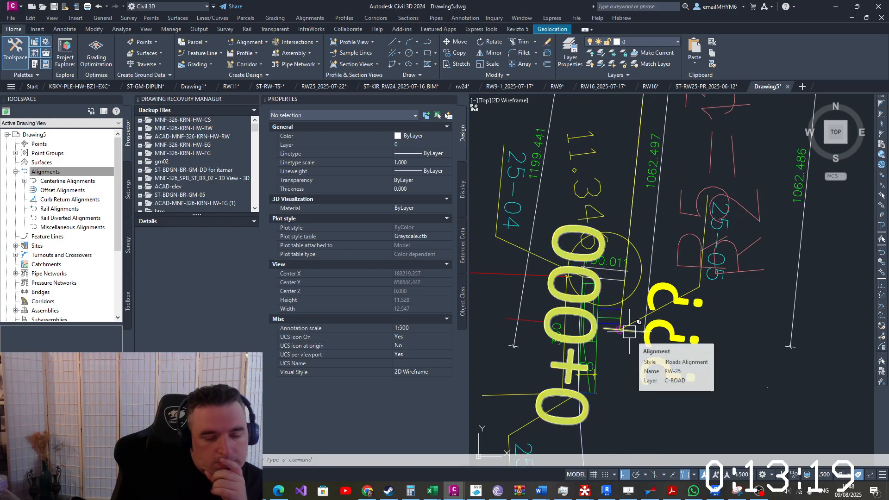
Follow the overlaid wall elevation along the RW-25 profile view from the edge at WP25-04 towards the wall's far end
{"action": "scroll", "coordinate": [629, 332], "scroll_direction": "down", "scroll_amount": 14}
{"action": "scroll", "coordinate": [742, 255], "scroll_direction": "up", "scroll_amount": 6}
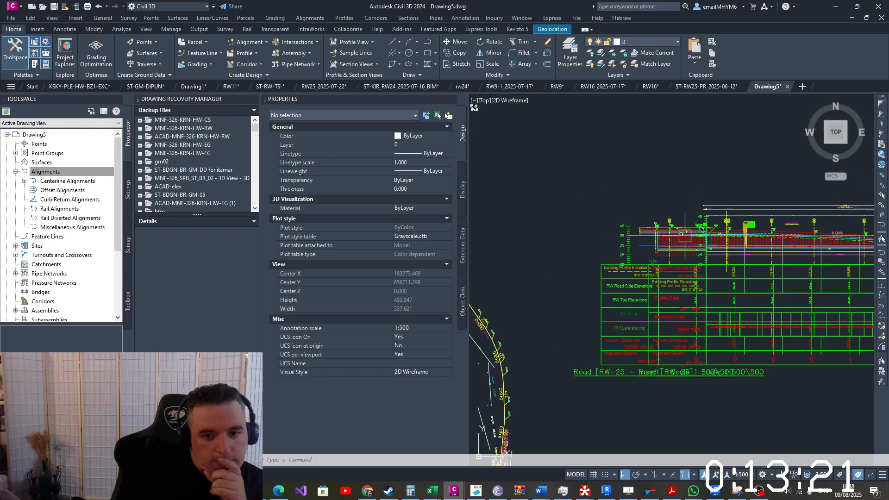
{"action": "scroll", "coordinate": [755, 223], "scroll_direction": "up", "scroll_amount": 2}
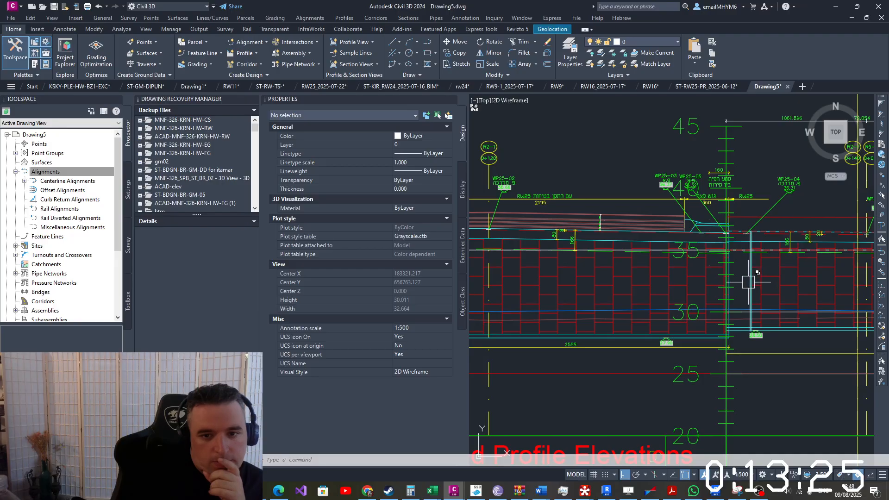
{"action": "scroll", "coordinate": [591, 301], "scroll_direction": "down", "scroll_amount": 8}
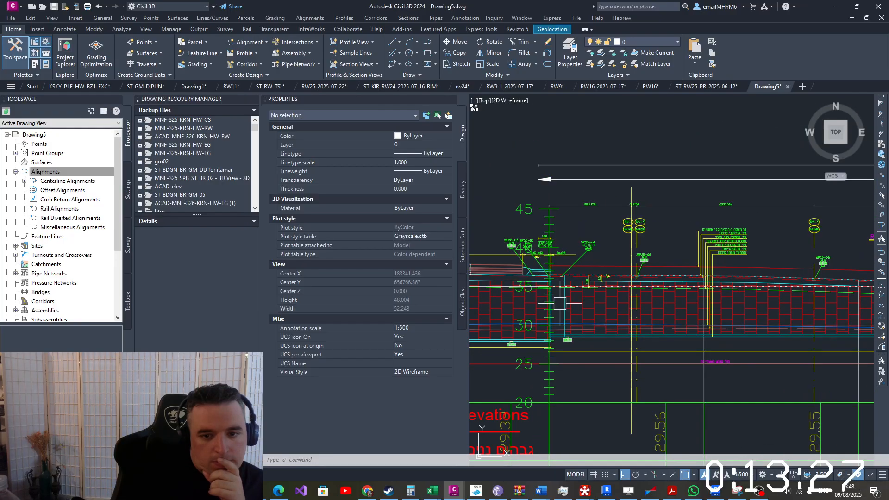
{"action": "scroll", "coordinate": [754, 273], "scroll_direction": "up", "scroll_amount": 6}
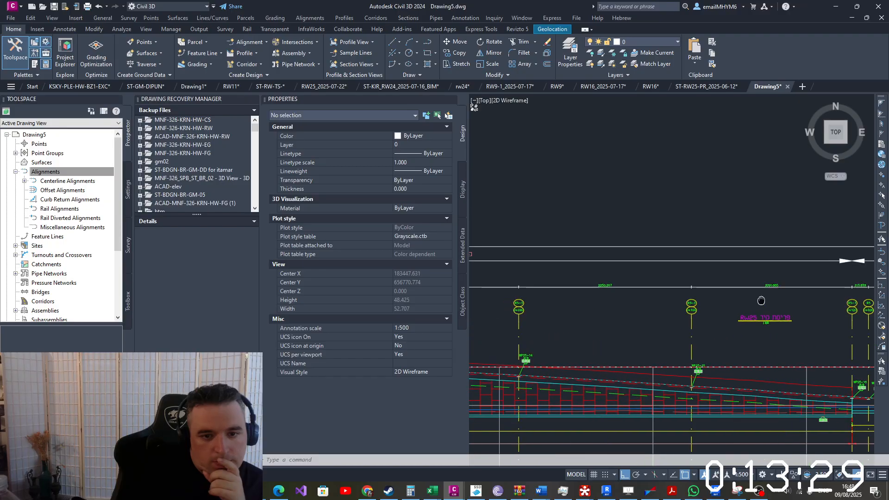
{"action": "scroll", "coordinate": [500, 269], "scroll_direction": "up", "scroll_amount": 6}
{"action": "scroll", "coordinate": [643, 268], "scroll_direction": "down", "scroll_amount": 6}
{"action": "mouse_move", "coordinate": [517, 286]}
{"action": "middle_mouse_down"}
{"action": "mouse_move", "coordinate": [597, 285]}
{"action": "mouse_move", "coordinate": [745, 313]}
{"action": "middle_mouse_up"}
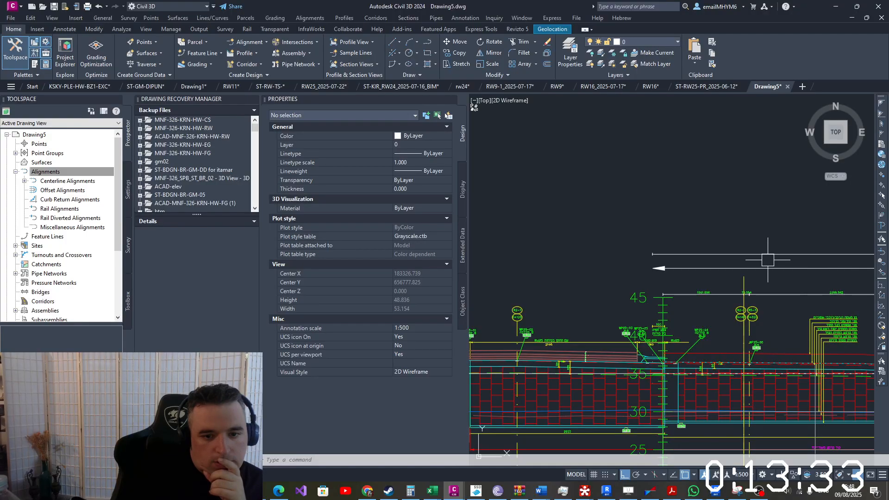
{"action": "scroll", "coordinate": [770, 254], "scroll_direction": "up", "scroll_amount": 6}
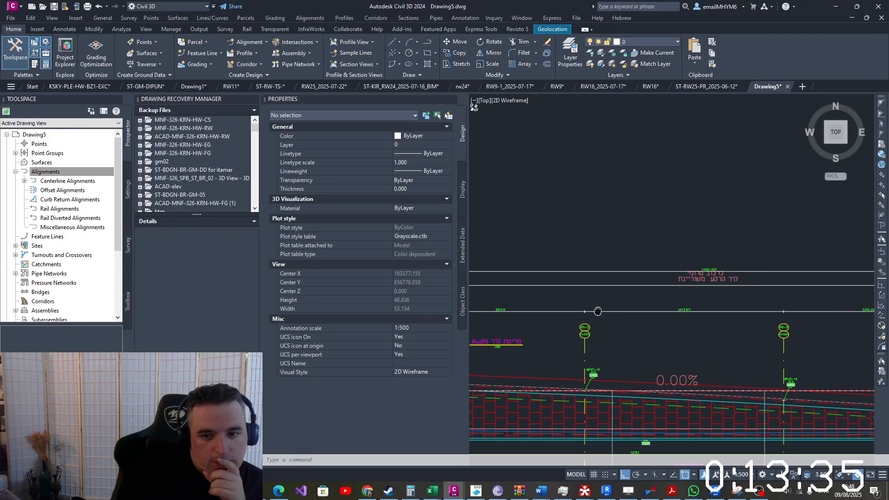
{"action": "scroll", "coordinate": [648, 270], "scroll_direction": "down", "scroll_amount": 10}
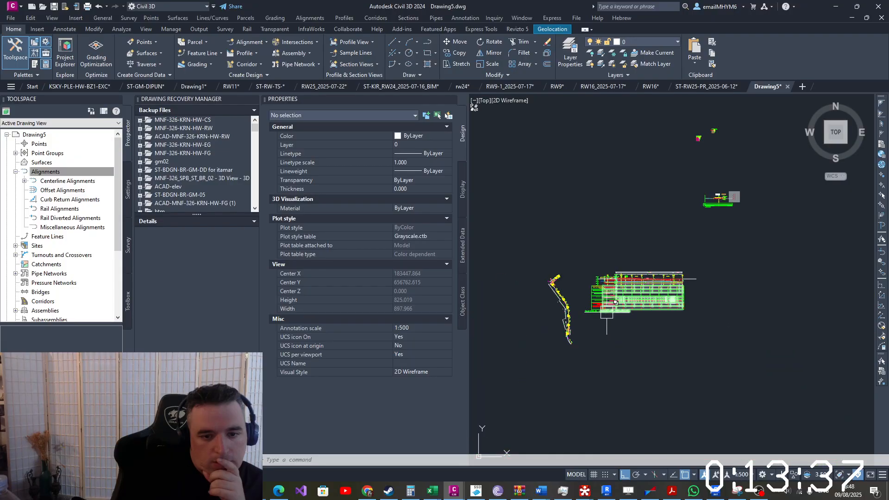
Select the RW-25 alignment at its start in plan and follow it to its end at station 0+147
{"action": "scroll", "coordinate": [636, 323], "scroll_direction": "up", "scroll_amount": 12}
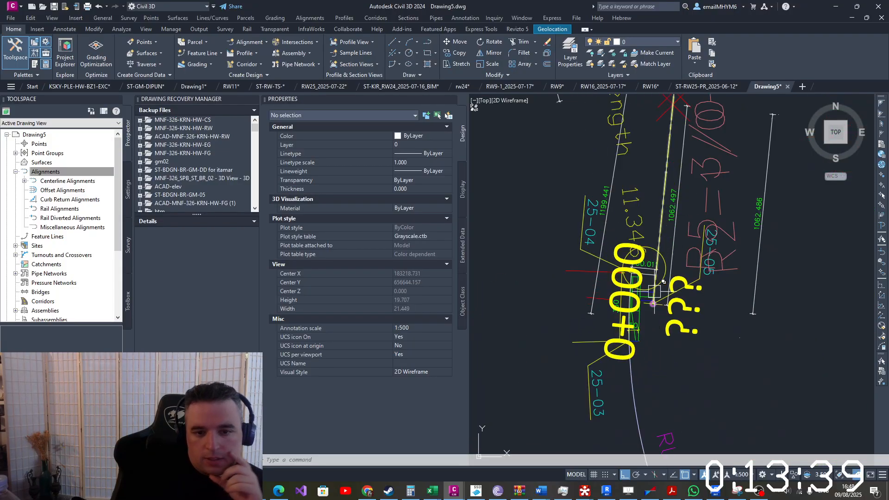
{"action": "left_click", "coordinate": [669, 168]}
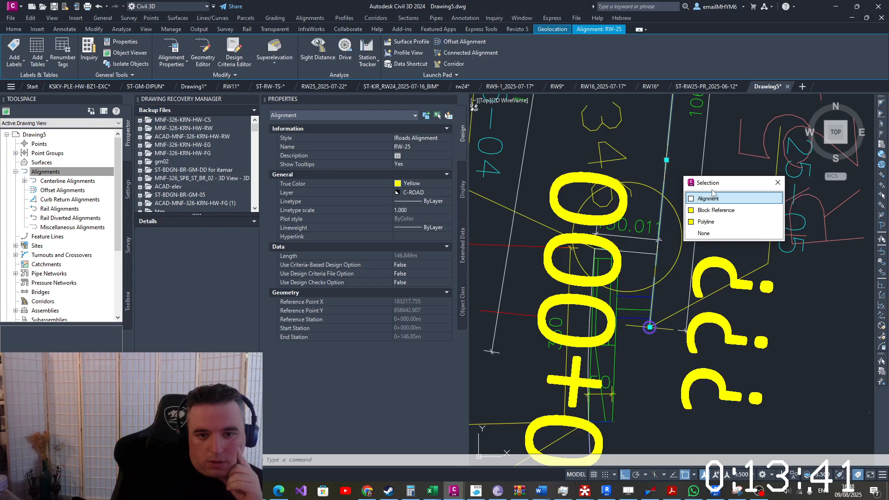
{"action": "left_click", "coordinate": [714, 206]}
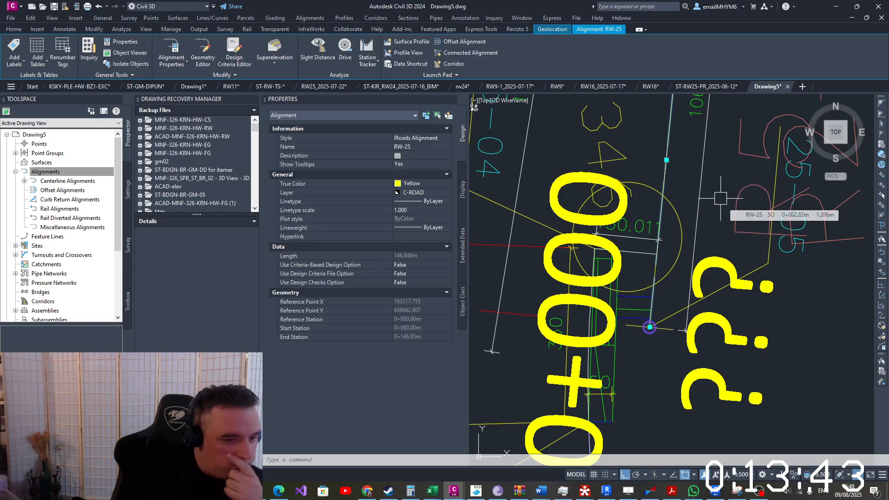
{"action": "scroll", "coordinate": [695, 213], "scroll_direction": "down", "scroll_amount": 12}
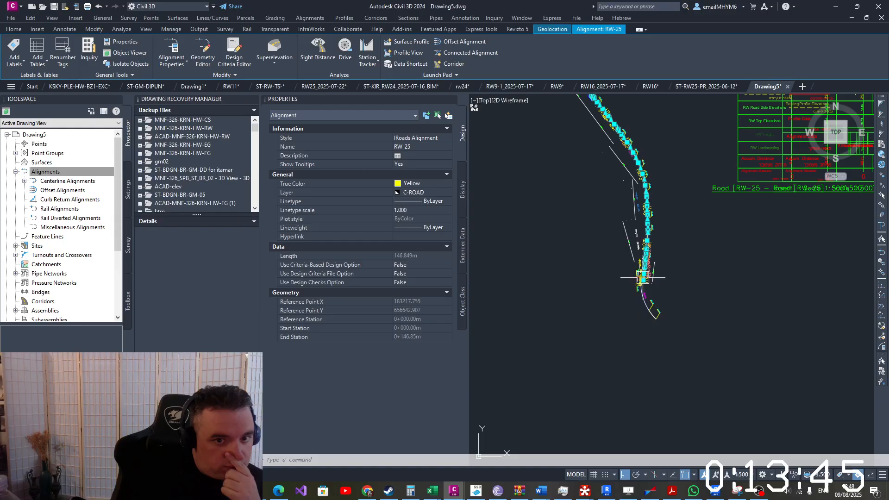
{"action": "scroll", "coordinate": [643, 277], "scroll_direction": "up", "scroll_amount": 10}
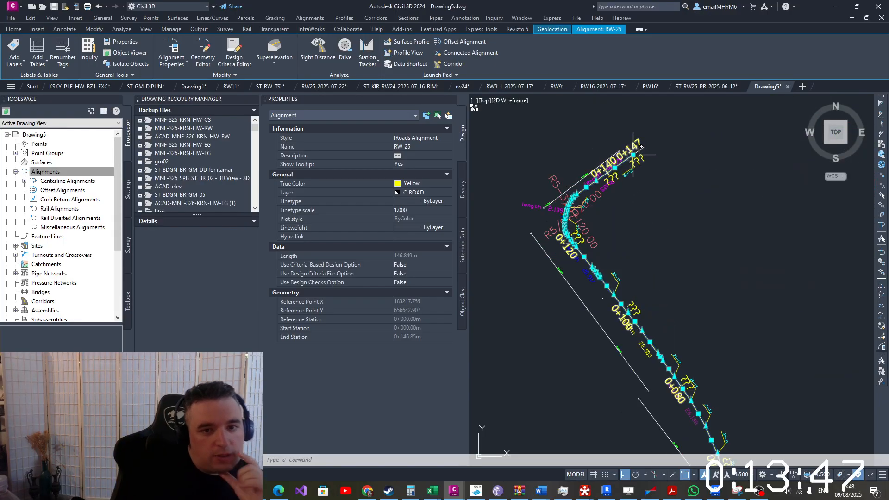
Clear the selection and check which object continues past the alignment's end near point 25-18
{"action": "key", "text": "Escape"}
{"action": "left_click", "coordinate": [667, 140]}
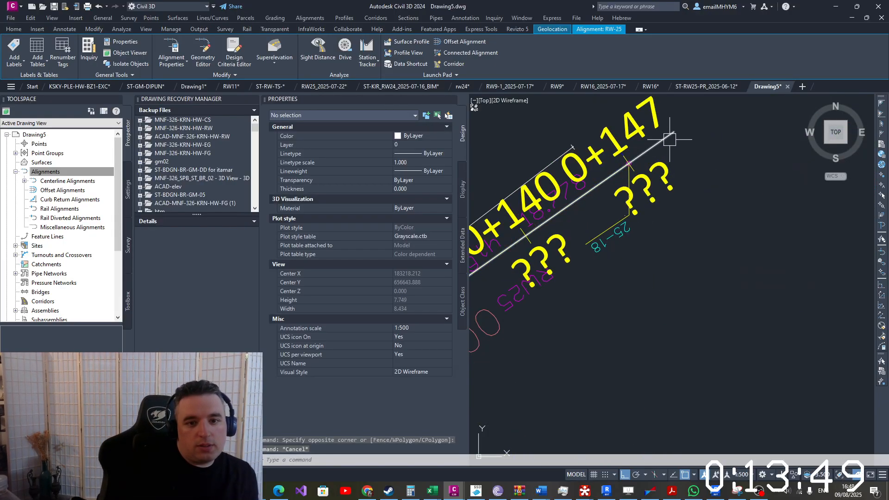
{"action": "key", "text": "Escape"}
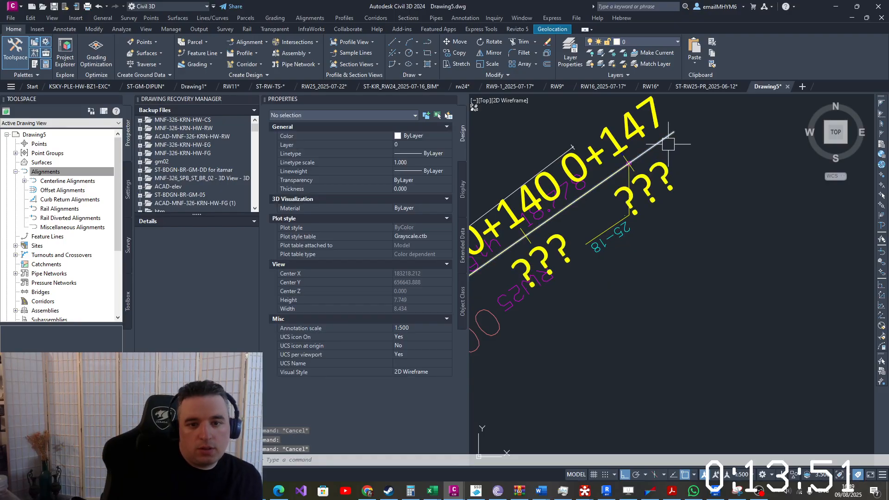
{"action": "left_click", "coordinate": [668, 144]}
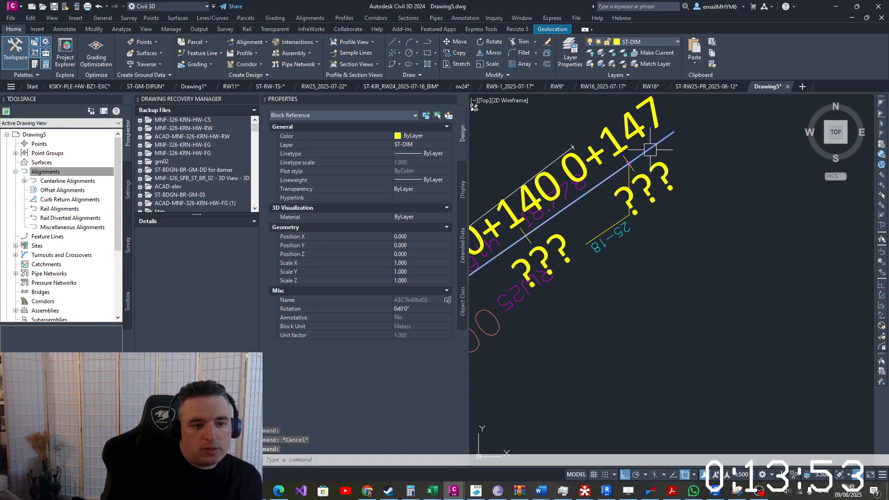
{"action": "scroll", "coordinate": [622, 209], "scroll_direction": "down", "scroll_amount": 2}
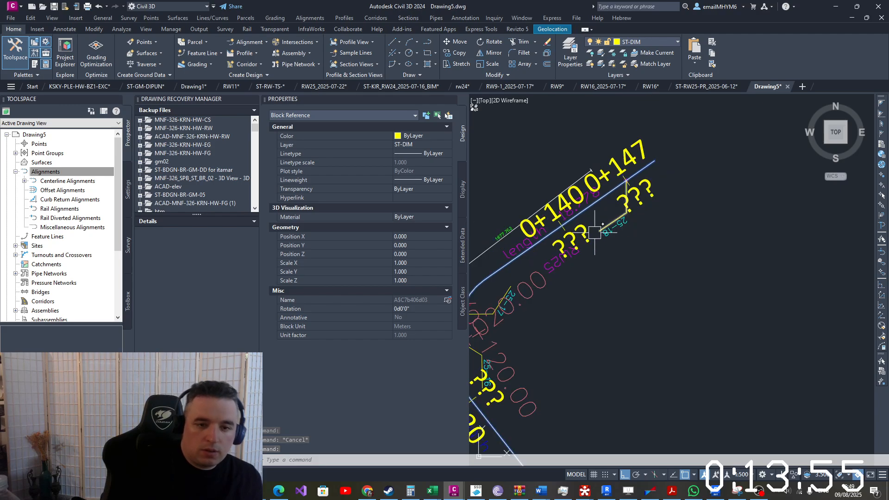
{"action": "scroll", "coordinate": [597, 232], "scroll_direction": "up", "scroll_amount": 3}
{"action": "scroll", "coordinate": [640, 221], "scroll_direction": "down", "scroll_amount": 6}
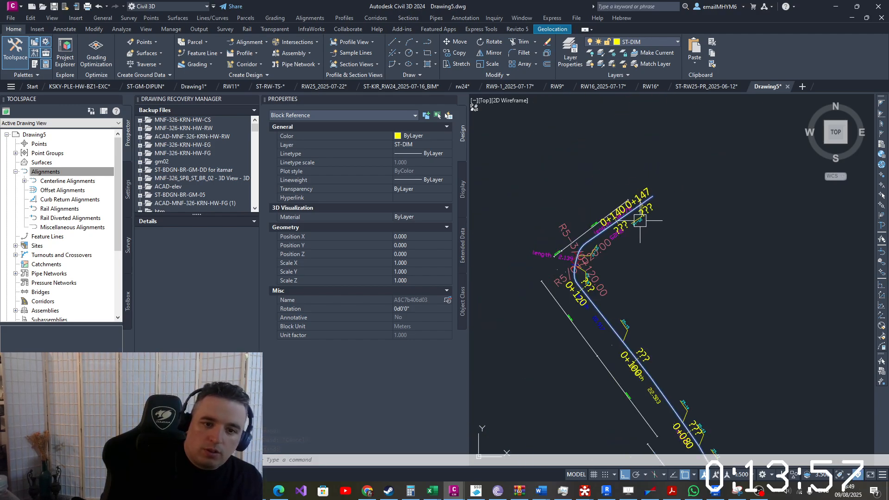
Examine the end of the wall at WP25-18 in the RW-25 profile view, where the profile lines run past the wall
{"action": "scroll", "coordinate": [667, 208], "scroll_direction": "down", "scroll_amount": 4}
{"action": "scroll", "coordinate": [657, 240], "scroll_direction": "up", "scroll_amount": 6}
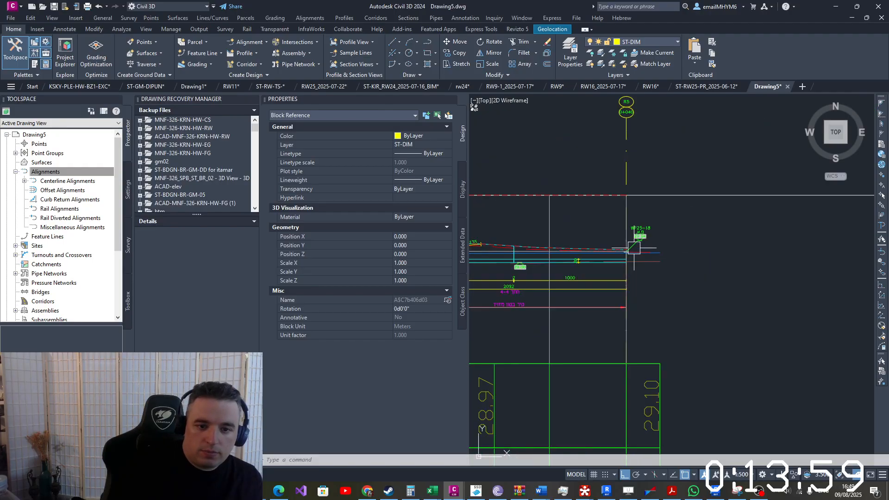
{"action": "scroll", "coordinate": [634, 248], "scroll_direction": "up", "scroll_amount": 3}
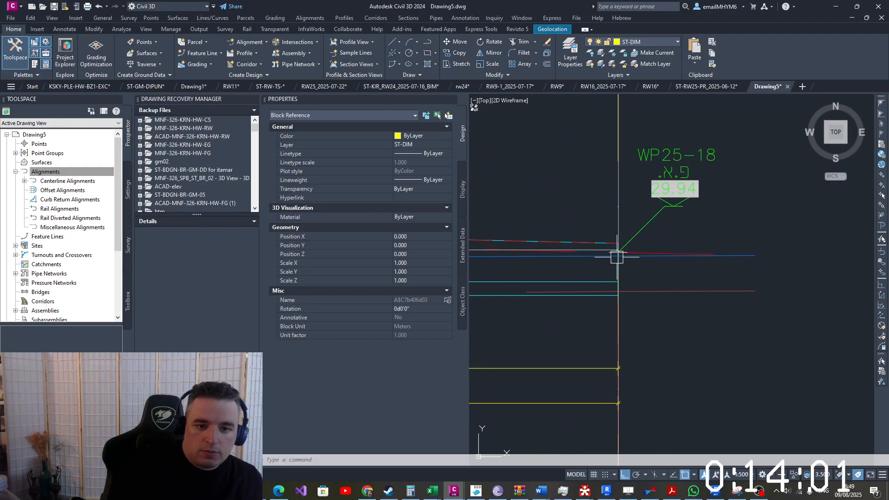
{"action": "scroll", "coordinate": [619, 254], "scroll_direction": "up", "scroll_amount": 2}
{"action": "scroll", "coordinate": [648, 218], "scroll_direction": "down", "scroll_amount": 2}
{"action": "left_click", "coordinate": [608, 153]}
{"action": "key", "text": "Escape"}
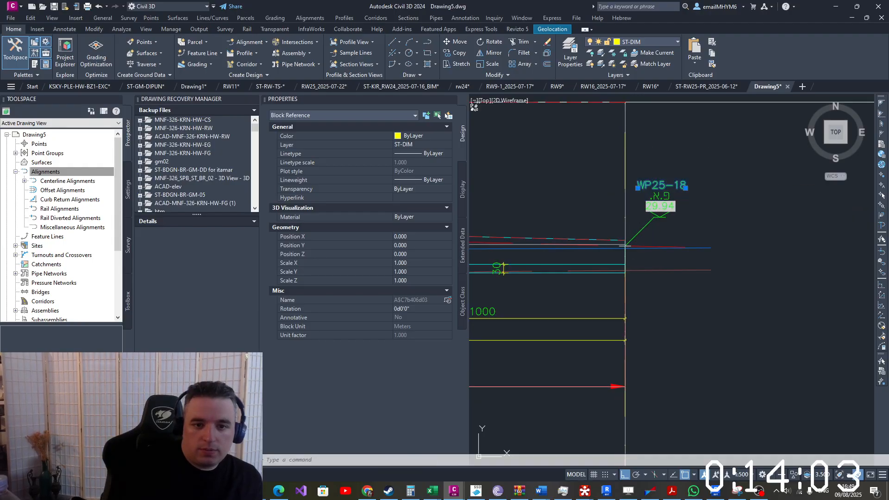
Try to measure the distance between the RW-25 alignment's end and the end of the overrunning line near point 25-18 in plan
{"action": "scroll", "coordinate": [617, 268], "scroll_direction": "down", "scroll_amount": 15}
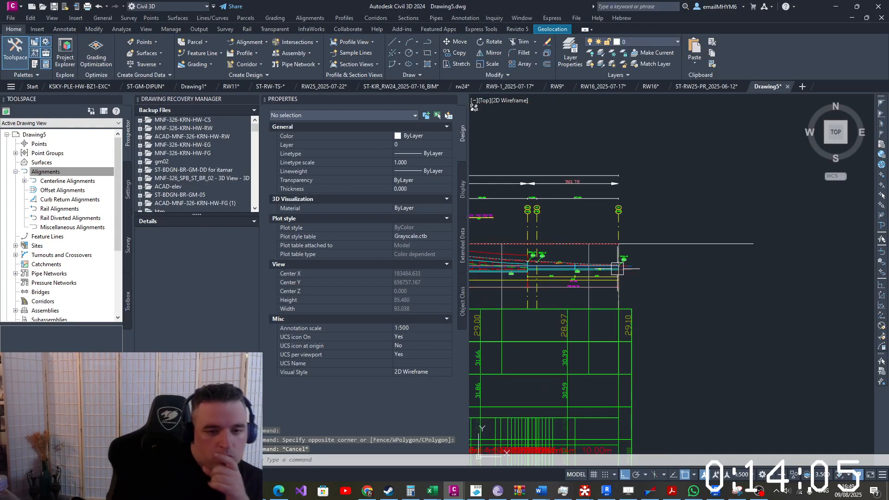
{"action": "scroll", "coordinate": [580, 337], "scroll_direction": "up", "scroll_amount": 11}
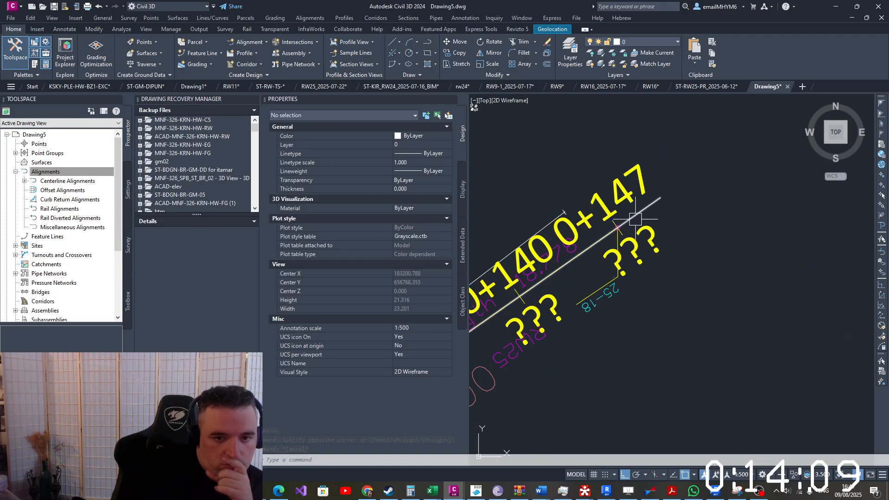
{"action": "type", "text": "D"}
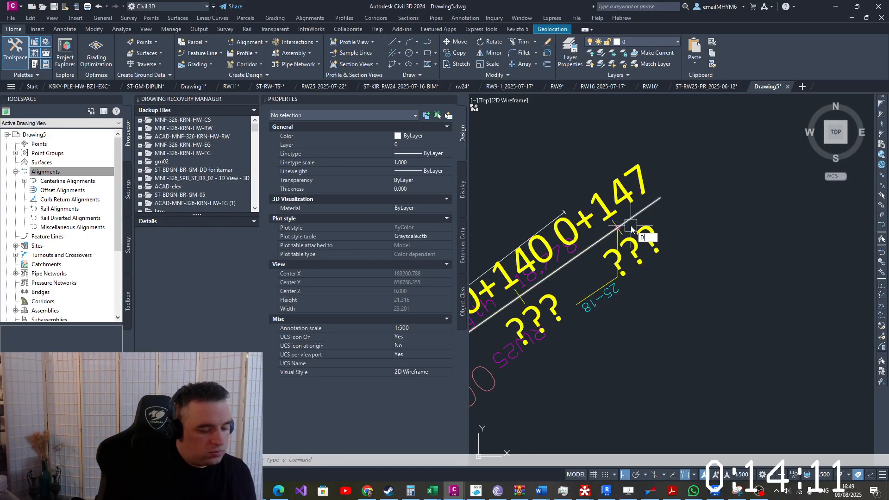
{"action": "type", "text": "IST"}
{"action": "key", "text": "Return"}
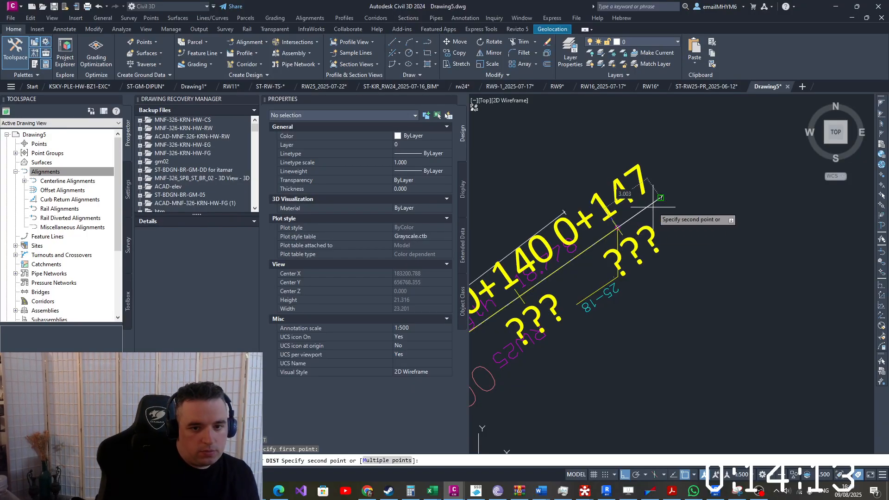
{"action": "key", "text": "Escape"}
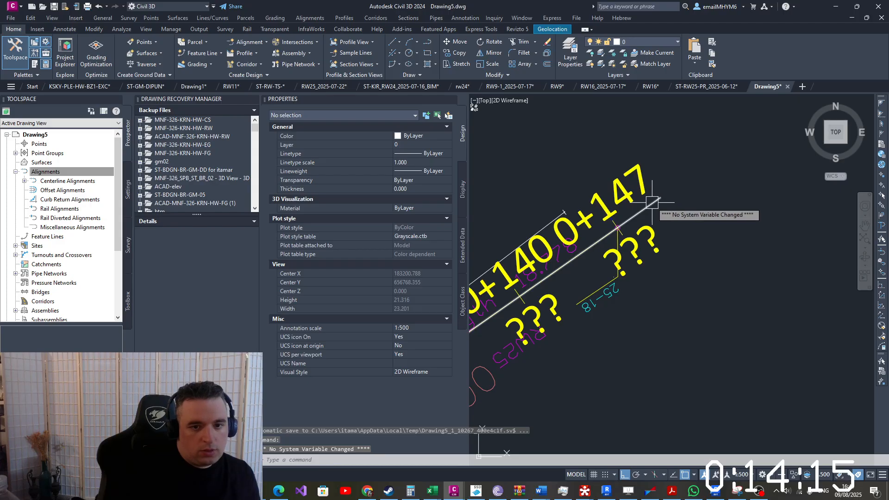
{"action": "key", "text": "Return"}
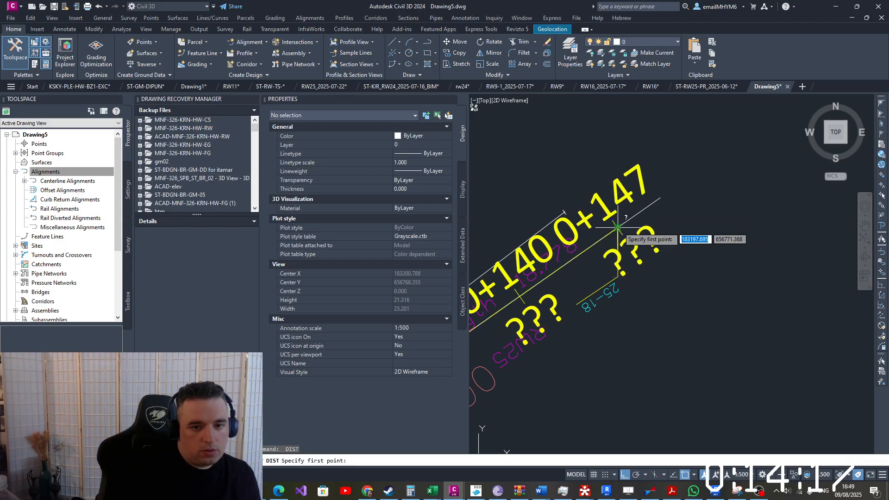
{"action": "left_click", "coordinate": [618, 227]}
{"action": "key", "text": "Escape"}
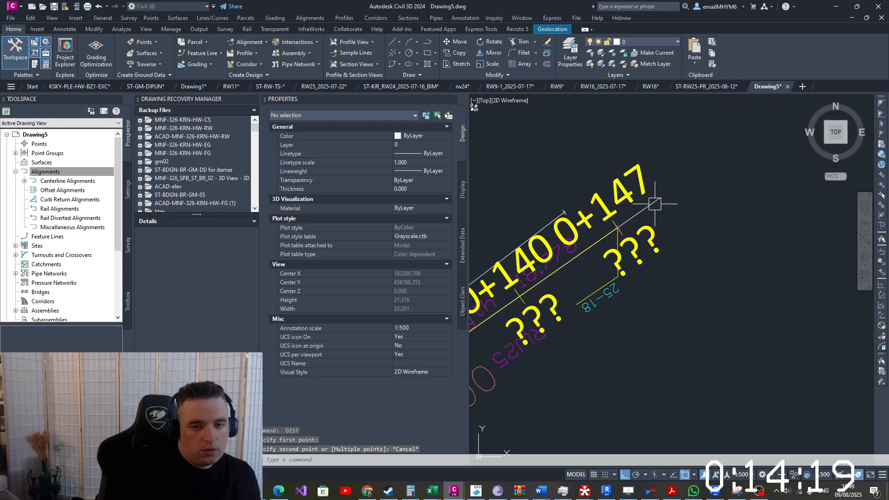
Select the RW-25 alignment in plan near point 25-07 and check its length
{"action": "scroll", "coordinate": [647, 214], "scroll_direction": "down", "scroll_amount": 6}
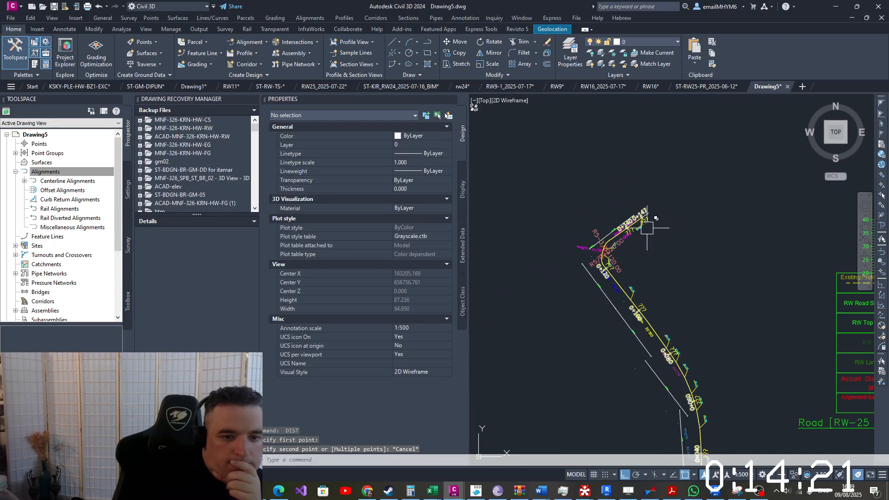
{"action": "middle_click_drag", "start_coordinate": [674, 371], "coordinate": [570, 244]}
{"action": "scroll", "coordinate": [602, 376], "scroll_direction": "up", "scroll_amount": 5}
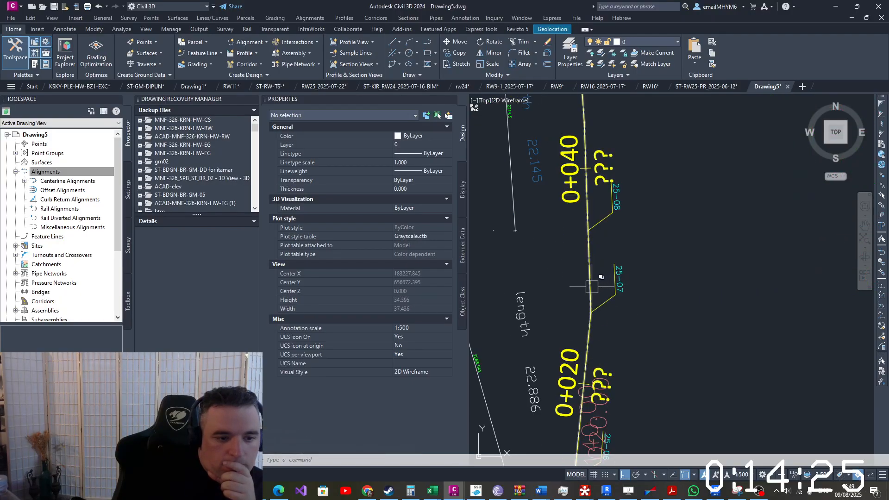
{"action": "left_click", "coordinate": [591, 286]}
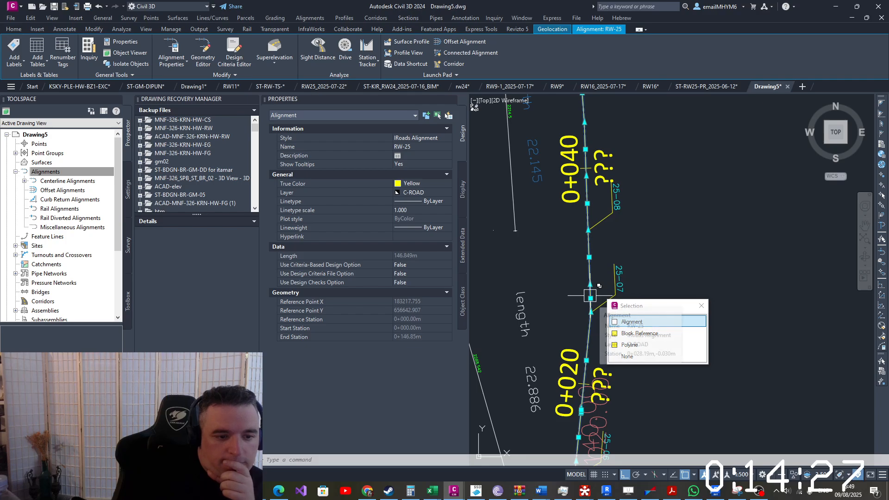
{"action": "left_click", "coordinate": [662, 236]}
{"action": "scroll", "coordinate": [649, 249], "scroll_direction": "down", "scroll_amount": 5}
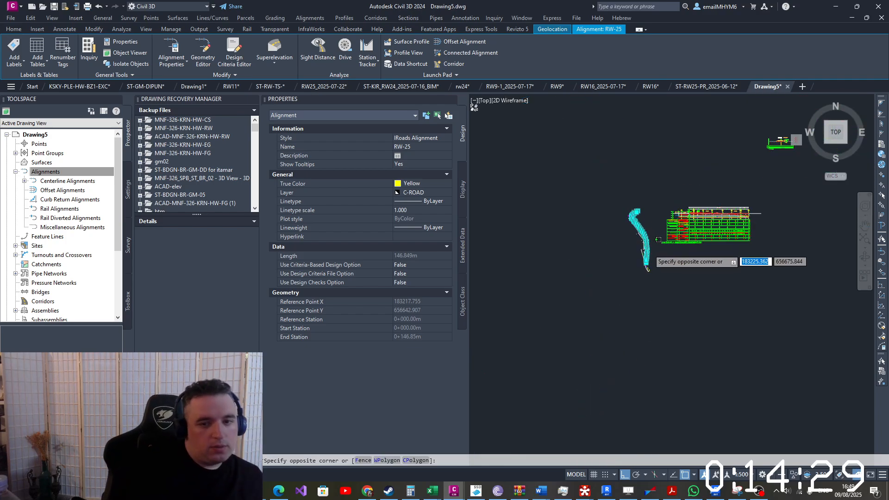
{"action": "key", "text": "Escape"}
Locate and select the overall length dimension above the RW25 wall elevation in the profile view
{"action": "scroll", "coordinate": [712, 204], "scroll_direction": "up", "scroll_amount": 6}
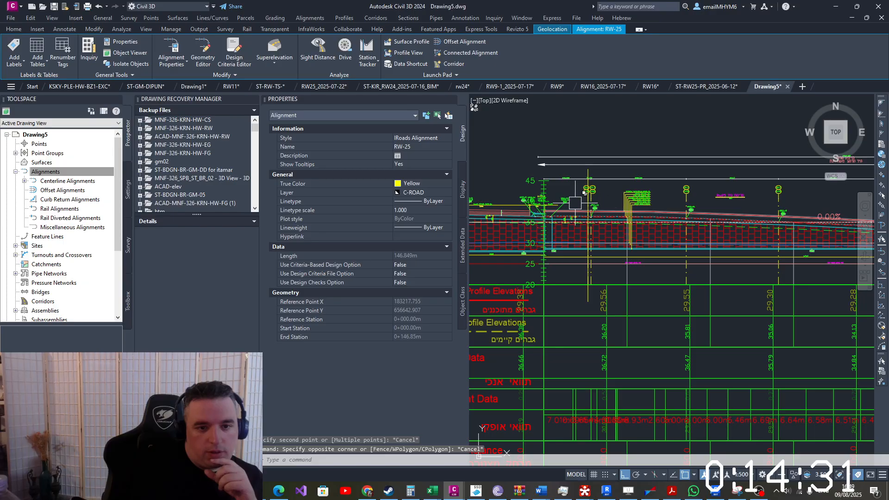
{"action": "middle_click_drag", "start_coordinate": [685, 184], "coordinate": [410, 231]}
{"action": "scroll", "coordinate": [559, 206], "scroll_direction": "up", "scroll_amount": 8}
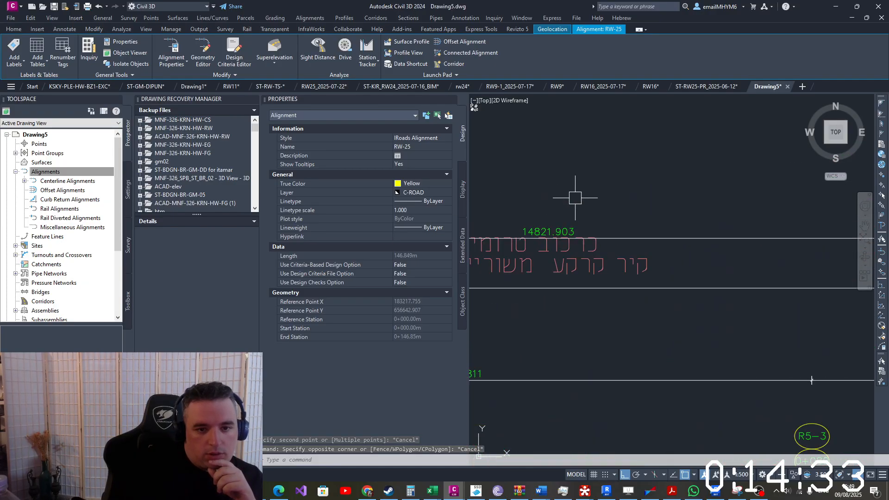
{"action": "scroll", "coordinate": [558, 214], "scroll_direction": "down", "scroll_amount": 8}
{"action": "scroll", "coordinate": [698, 222], "scroll_direction": "up", "scroll_amount": 3}
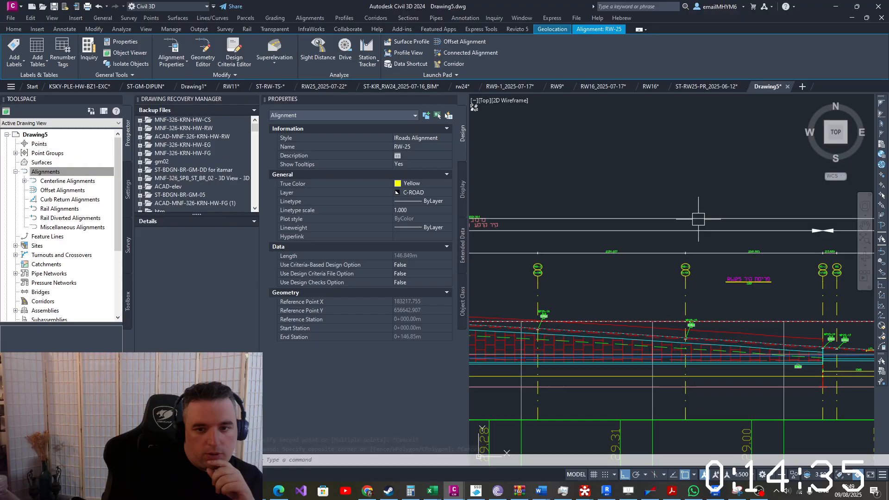
{"action": "left_click", "coordinate": [698, 222]}
Follow the overall dimension to its extents at WP25-18 and the wall joint by WP25-05, and clear the selection
{"action": "scroll", "coordinate": [698, 222], "scroll_direction": "down", "scroll_amount": 3}
{"action": "scroll", "coordinate": [627, 259], "scroll_direction": "up", "scroll_amount": 6}
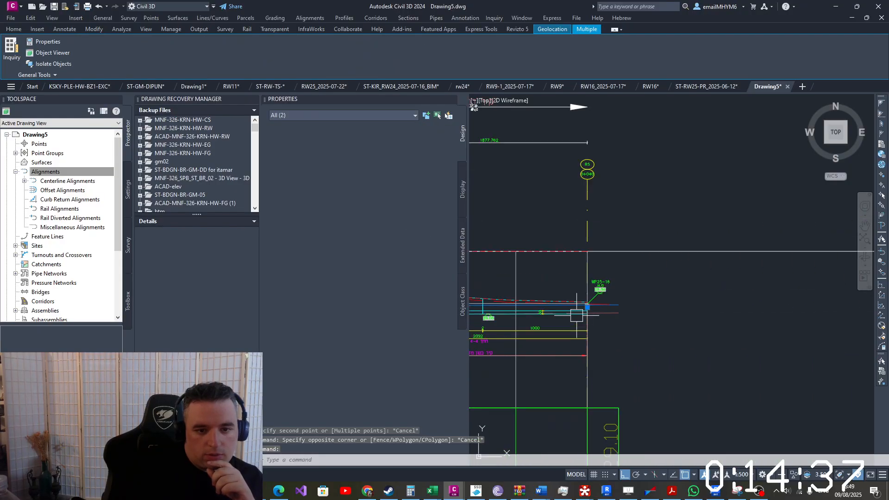
{"action": "scroll", "coordinate": [576, 315], "scroll_direction": "up", "scroll_amount": 3}
{"action": "scroll", "coordinate": [576, 315], "scroll_direction": "down", "scroll_amount": 6}
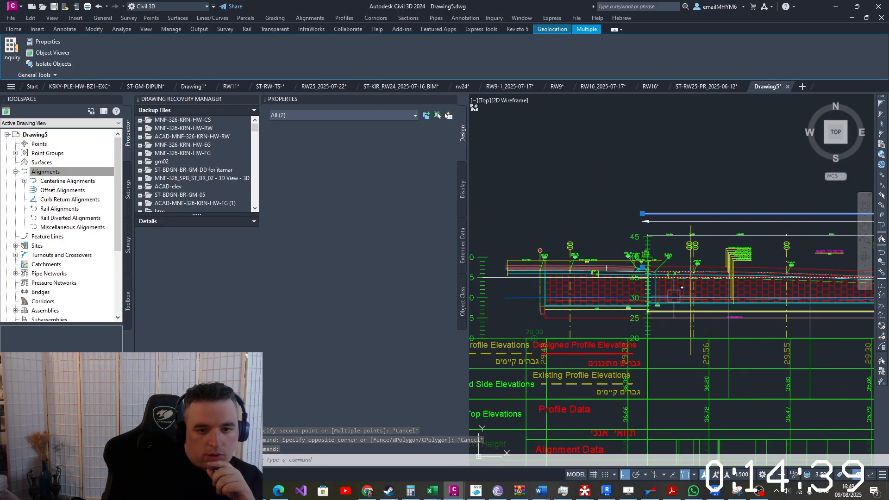
{"action": "scroll", "coordinate": [626, 261], "scroll_direction": "up", "scroll_amount": 6}
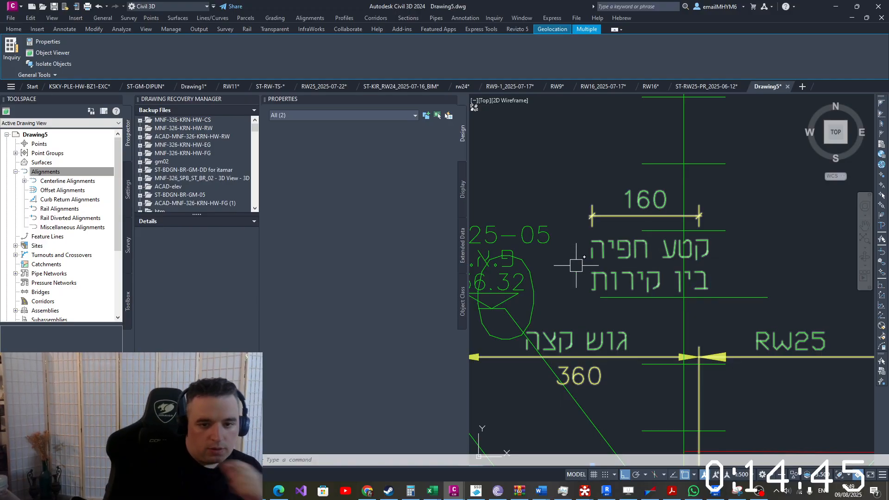
{"action": "scroll", "coordinate": [632, 213], "scroll_direction": "down", "scroll_amount": 6}
{"action": "key", "text": "Escape"}
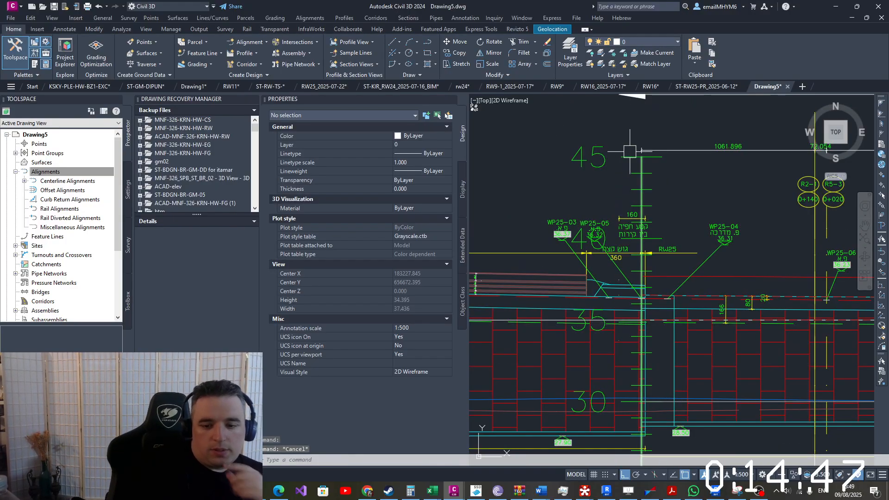
Switch to the ST-RW25-PR_2025-06-12 drawing and examine the joint between the walls around WP25-04 and WP25-05
{"action": "left_click", "coordinate": [699, 86]}
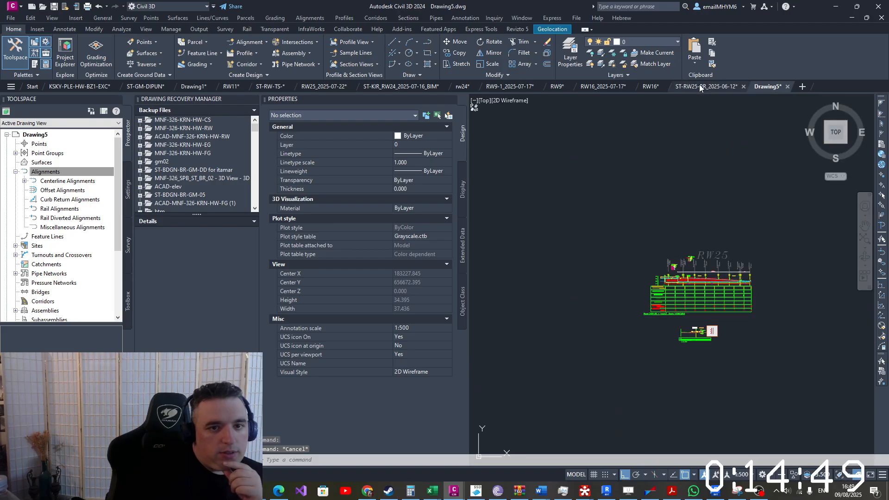
{"action": "scroll", "coordinate": [692, 264], "scroll_direction": "up", "scroll_amount": 12}
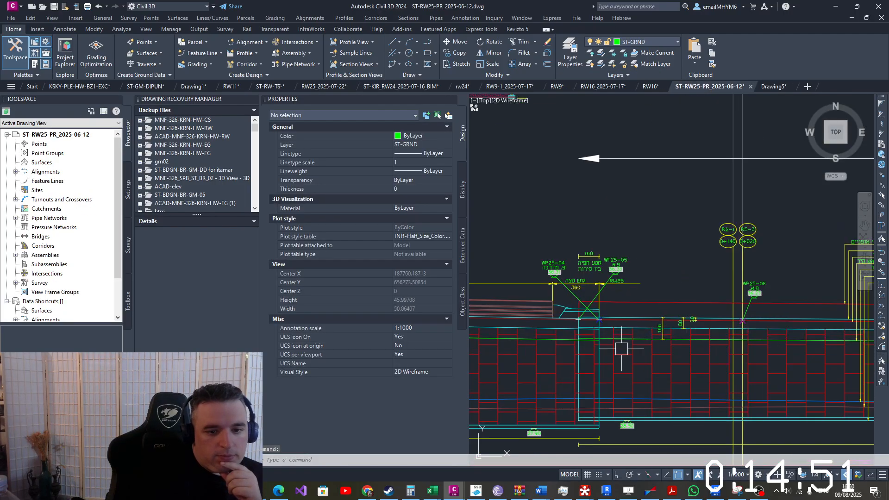
{"action": "scroll", "coordinate": [621, 348], "scroll_direction": "down", "scroll_amount": 4}
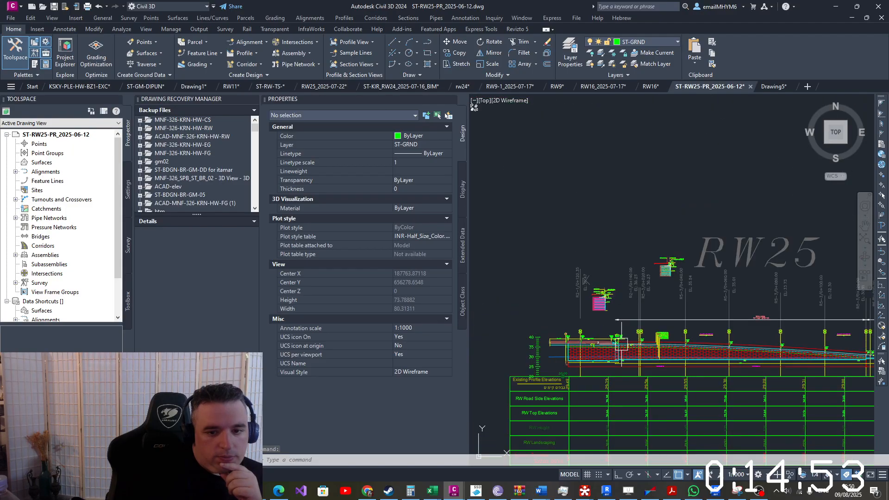
{"action": "scroll", "coordinate": [645, 331], "scroll_direction": "down", "scroll_amount": 9}
{"action": "scroll", "coordinate": [646, 338], "scroll_direction": "up", "scroll_amount": 9}
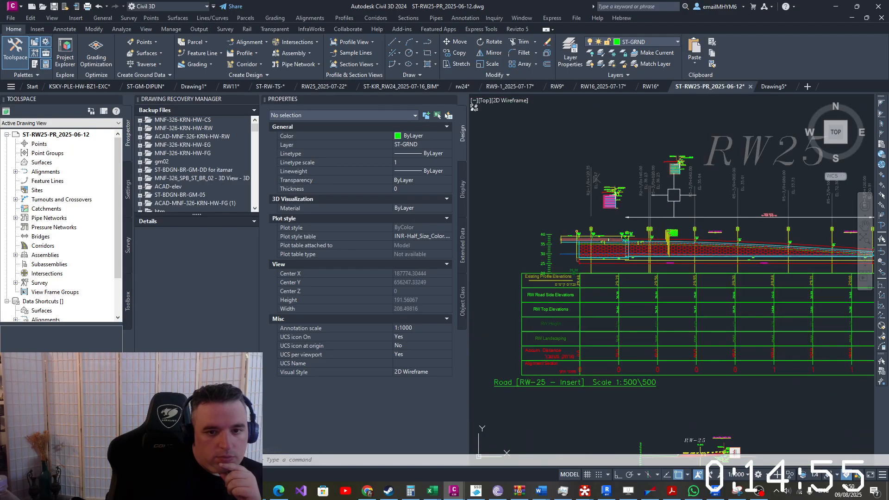
Follow the wall elevation in the ST-RW25-PR_2025-06-12 drawing to its far end and examine where the wall stops
{"action": "scroll", "coordinate": [767, 219], "scroll_direction": "up", "scroll_amount": 2}
{"action": "scroll", "coordinate": [767, 219], "scroll_direction": "up", "scroll_amount": 2}
{"action": "scroll", "coordinate": [782, 202], "scroll_direction": "down", "scroll_amount": 2}
{"action": "middle_click_drag", "start_coordinate": [782, 202], "coordinate": [483, 215]}
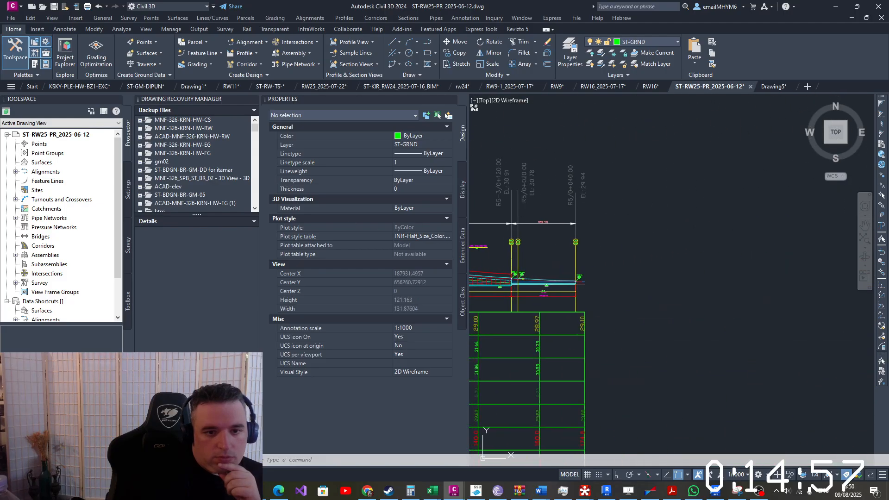
{"action": "middle_click_drag", "start_coordinate": [518, 253], "coordinate": [808, 266]}
{"action": "middle_click_drag", "start_coordinate": [583, 278], "coordinate": [543, 290]}
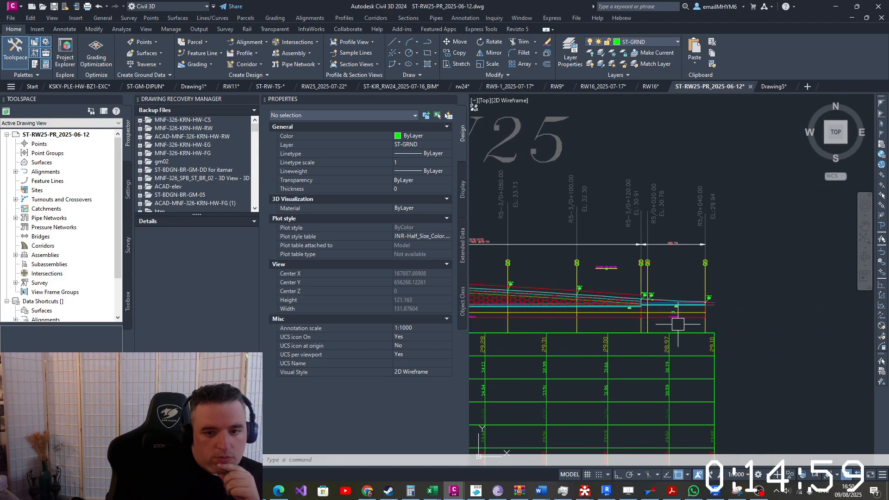
{"action": "scroll", "coordinate": [686, 320], "scroll_direction": "up", "scroll_amount": 6}
{"action": "scroll", "coordinate": [756, 277], "scroll_direction": "up", "scroll_amount": 2}
{"action": "scroll", "coordinate": [759, 265], "scroll_direction": "down", "scroll_amount": 8}
{"action": "middle_click_drag", "start_coordinate": [611, 276], "coordinate": [623, 272]}
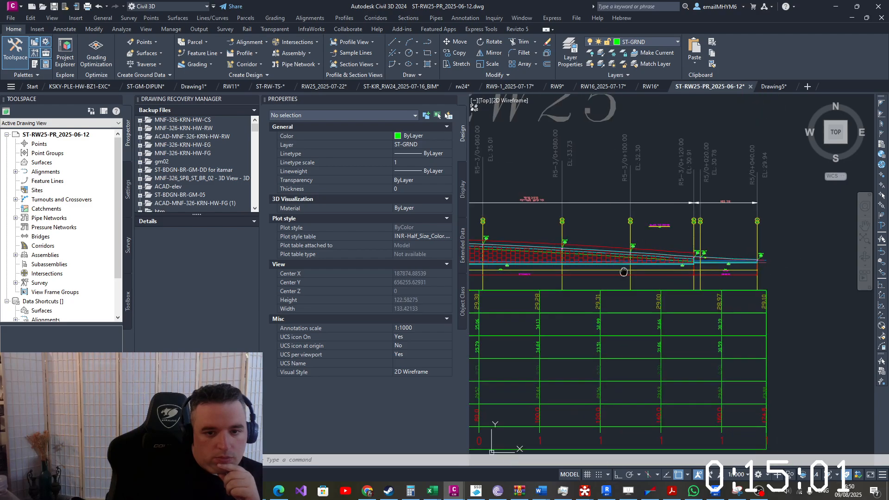
Return along the elevation to the wall joint and compare the positions of WP25-02, WP25-04 and WP25-05
{"action": "left_click_drag", "start_coordinate": [624, 271], "coordinate": [829, 257]}
{"action": "middle_click_drag", "start_coordinate": [614, 278], "coordinate": [846, 251]}
{"action": "scroll", "coordinate": [760, 190], "scroll_direction": "up", "scroll_amount": 6}
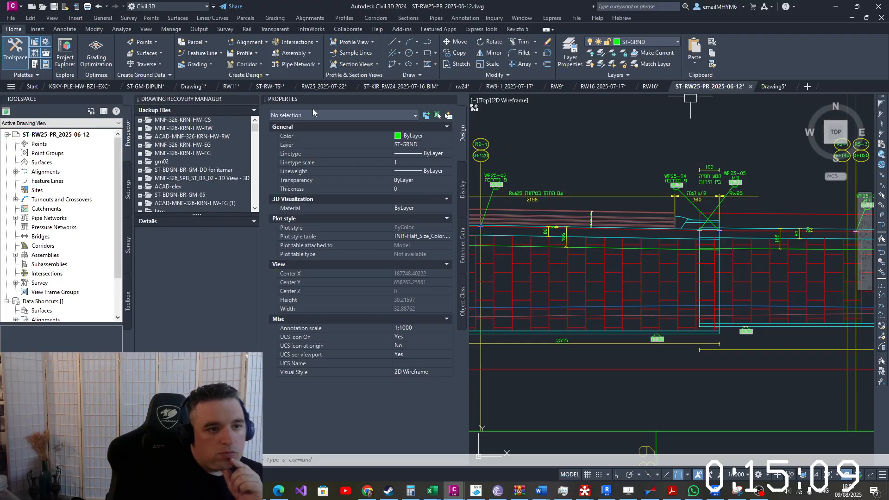
Switch to the RW25_2025-07-22 drawing and examine the wall joint between WP25-03 and WP25-04 in its elevation
{"action": "left_click", "coordinate": [338, 91]}
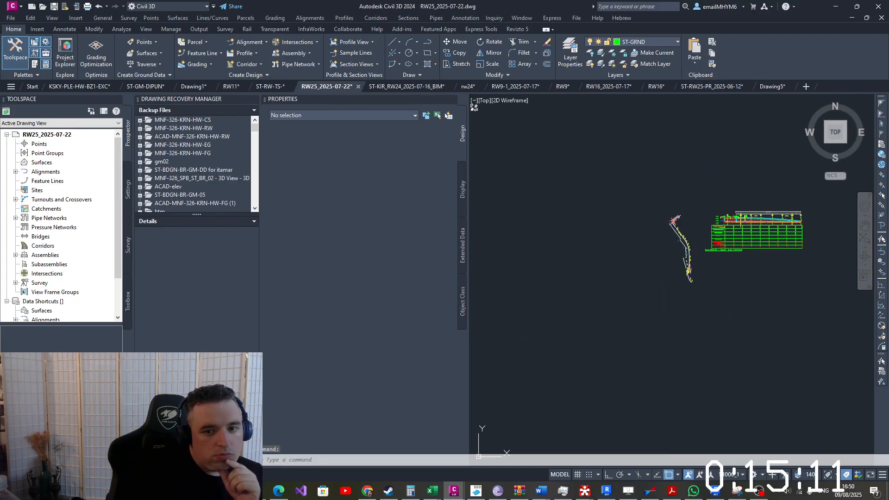
{"action": "scroll", "coordinate": [745, 210], "scroll_direction": "up", "scroll_amount": 8}
{"action": "scroll", "coordinate": [671, 274], "scroll_direction": "up", "scroll_amount": 4}
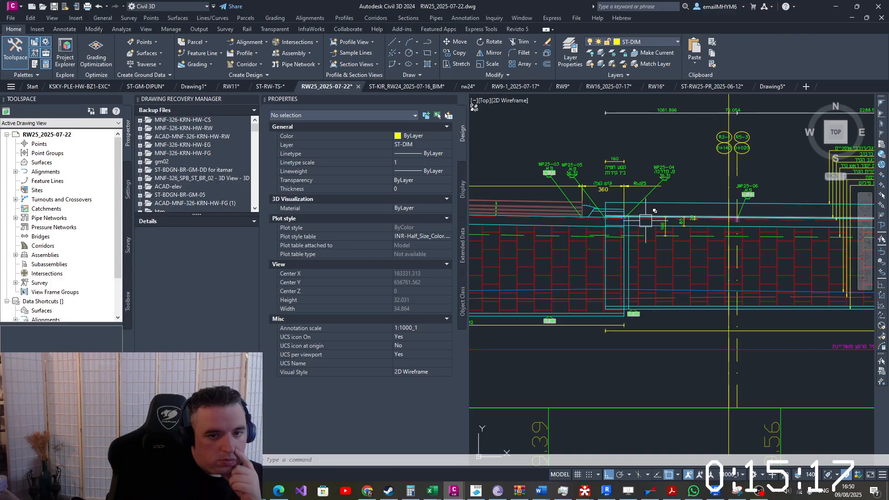
Hide the adjoining wall's block reference beside the RW25 joint, and undo the hiding
{"action": "left_click", "coordinate": [545, 264]}
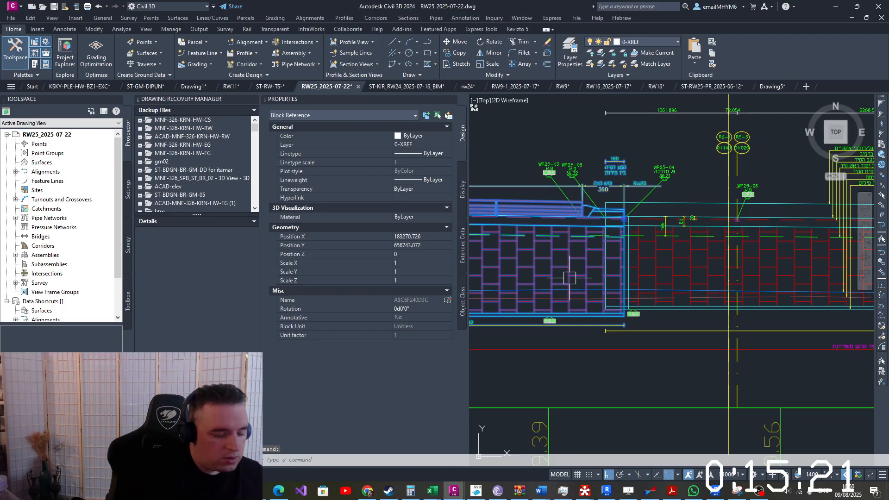
{"action": "type", "text": "HID"}
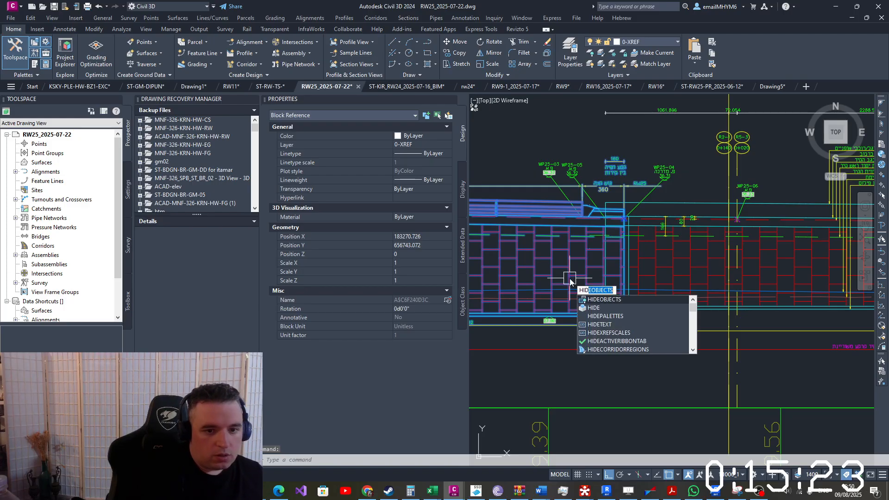
{"action": "key", "text": "Return"}
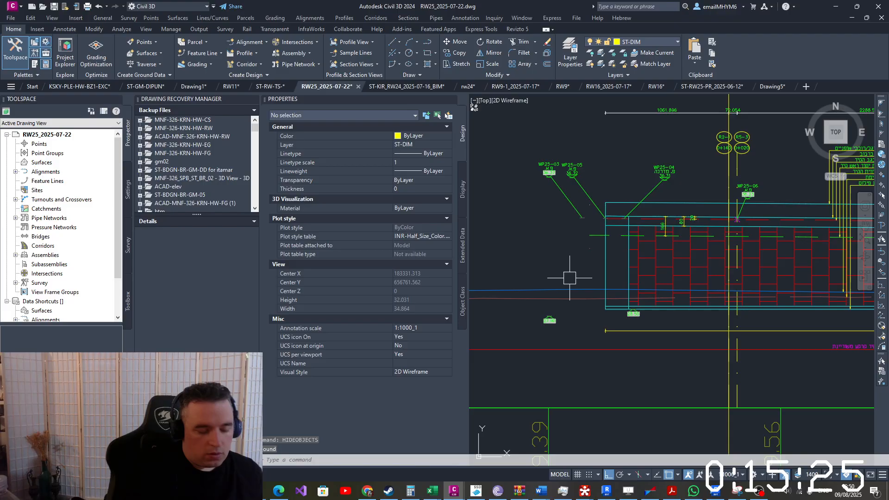
{"action": "key", "text": "ctrl+z"}
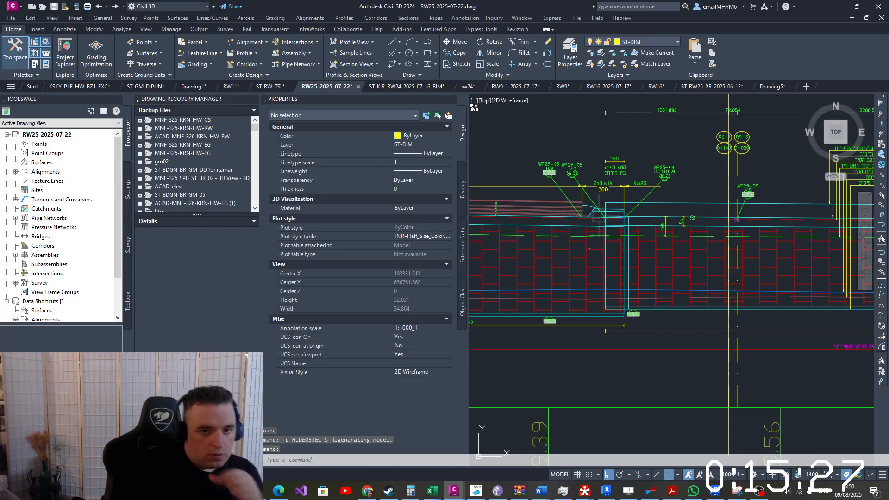
Examine the RW25 elevation's overall extent, its upper dimension line and where that line starts relative to the wall joint
{"action": "scroll", "coordinate": [598, 209], "scroll_direction": "down", "scroll_amount": 10}
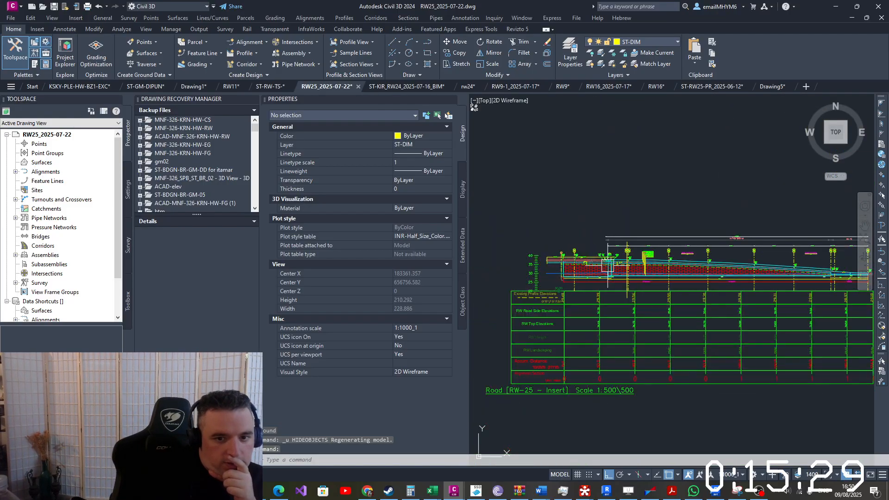
{"action": "scroll", "coordinate": [621, 267], "scroll_direction": "up", "scroll_amount": 4}
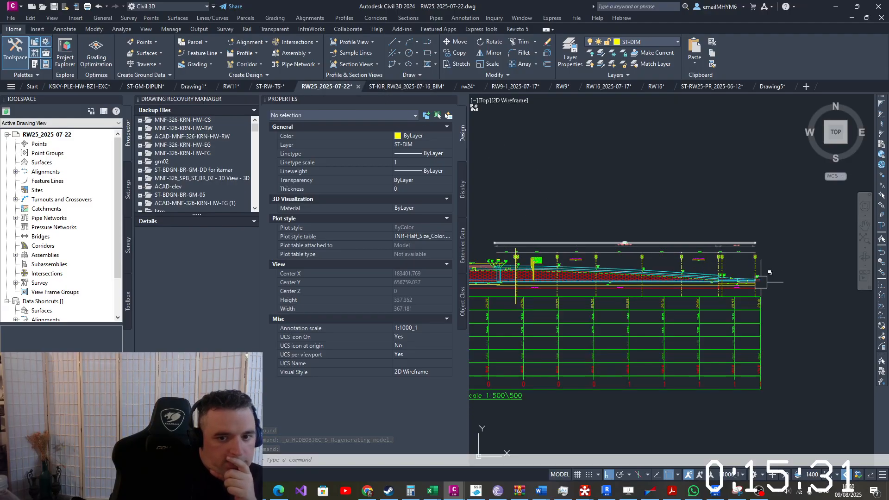
{"action": "scroll", "coordinate": [601, 287], "scroll_direction": "down", "scroll_amount": 2}
{"action": "scroll", "coordinate": [529, 318], "scroll_direction": "up", "scroll_amount": 3}
{"action": "scroll", "coordinate": [680, 262], "scroll_direction": "up", "scroll_amount": 6}
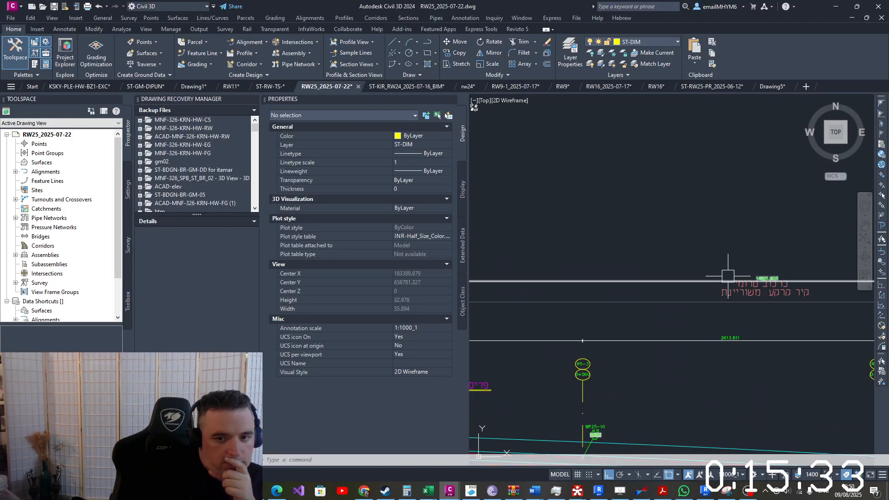
{"action": "scroll", "coordinate": [726, 276], "scroll_direction": "up", "scroll_amount": 2}
{"action": "scroll", "coordinate": [725, 276], "scroll_direction": "down", "scroll_amount": 8}
{"action": "scroll", "coordinate": [498, 302], "scroll_direction": "up", "scroll_amount": 3}
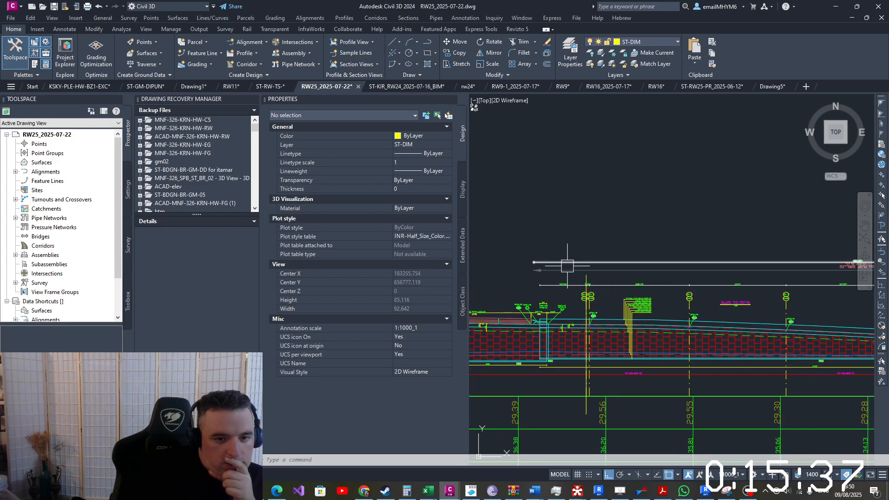
{"action": "scroll", "coordinate": [514, 300], "scroll_direction": "up", "scroll_amount": 3}
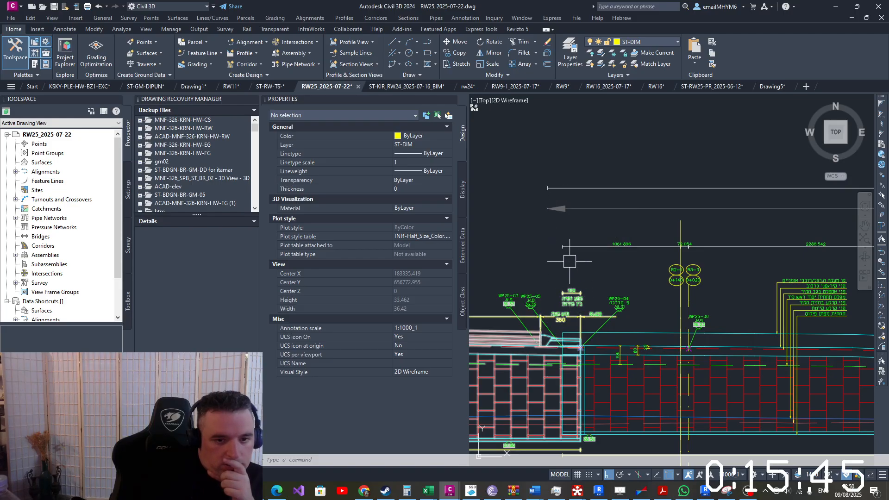
{"action": "scroll", "coordinate": [578, 301], "scroll_direction": "down", "scroll_amount": 4}
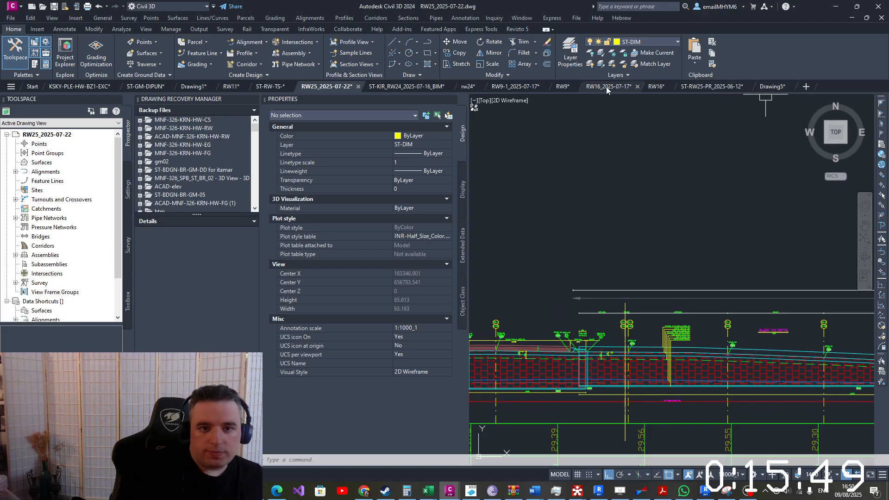
{"action": "mouse_move", "coordinate": [606, 88]}
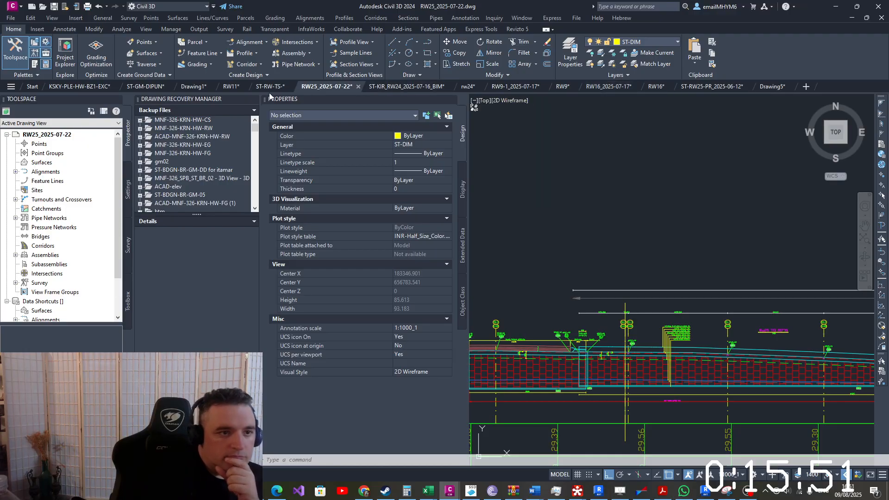
Switch to Drawing5 and compare the wall joint at WP25-04 and WP25-05 with the start of the overlaid RW-25 profile view
{"action": "left_click", "coordinate": [776, 88]}
{"action": "scroll", "coordinate": [657, 282], "scroll_direction": "down", "scroll_amount": 3}
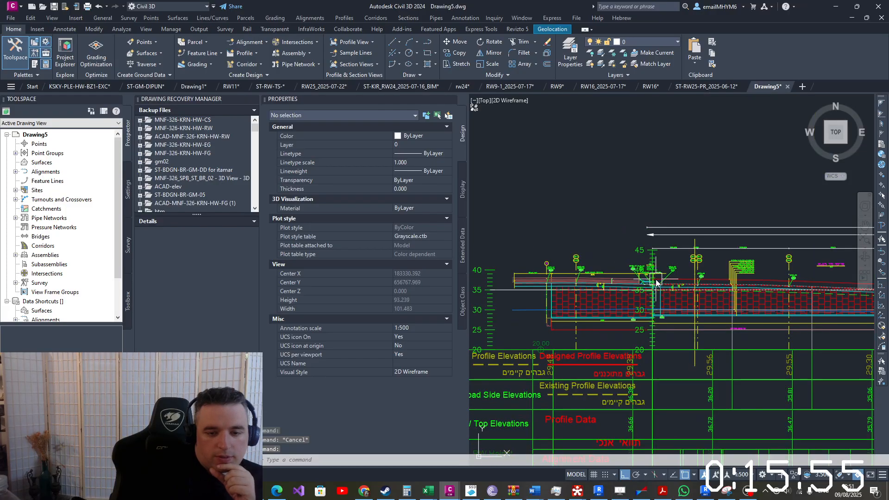
{"action": "scroll", "coordinate": [657, 283], "scroll_direction": "up", "scroll_amount": 8}
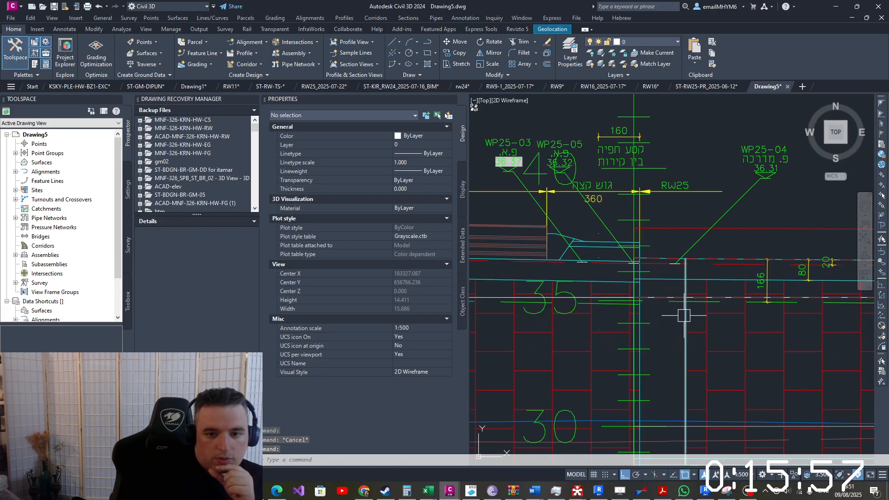
{"action": "scroll", "coordinate": [684, 316], "scroll_direction": "down", "scroll_amount": 2}
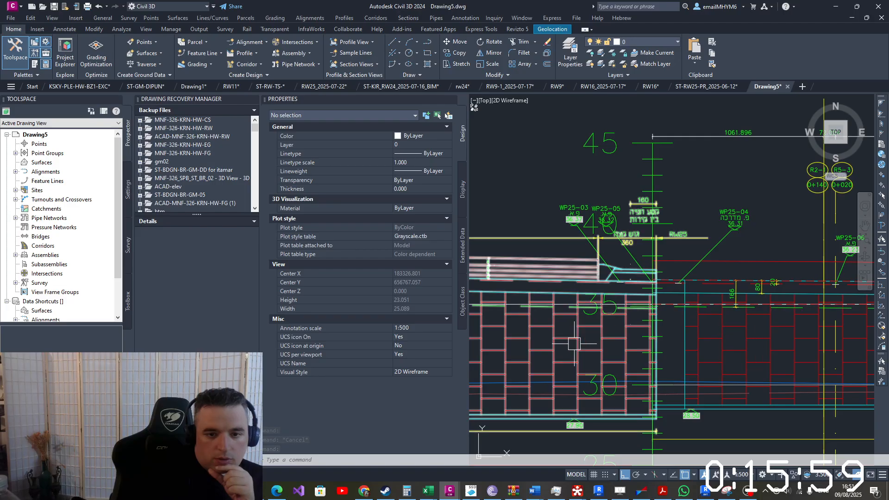
{"action": "scroll", "coordinate": [574, 347], "scroll_direction": "down", "scroll_amount": 14}
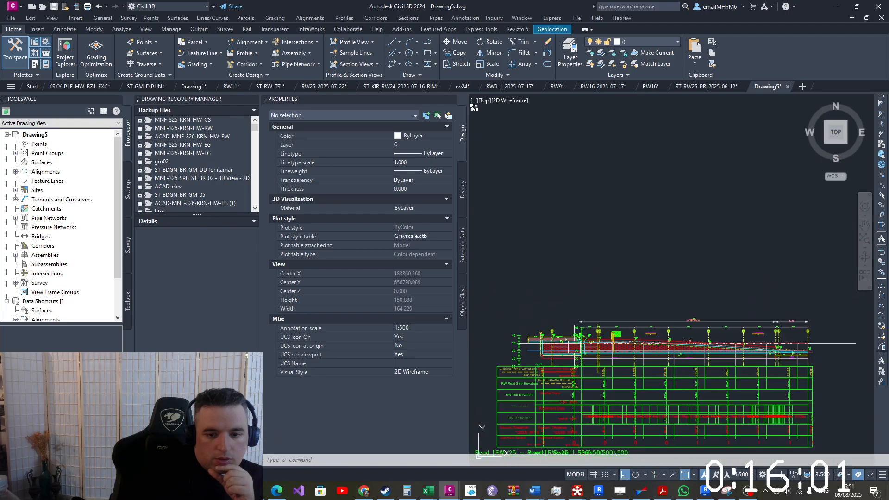
{"action": "scroll", "coordinate": [574, 346], "scroll_direction": "up", "scroll_amount": 2}
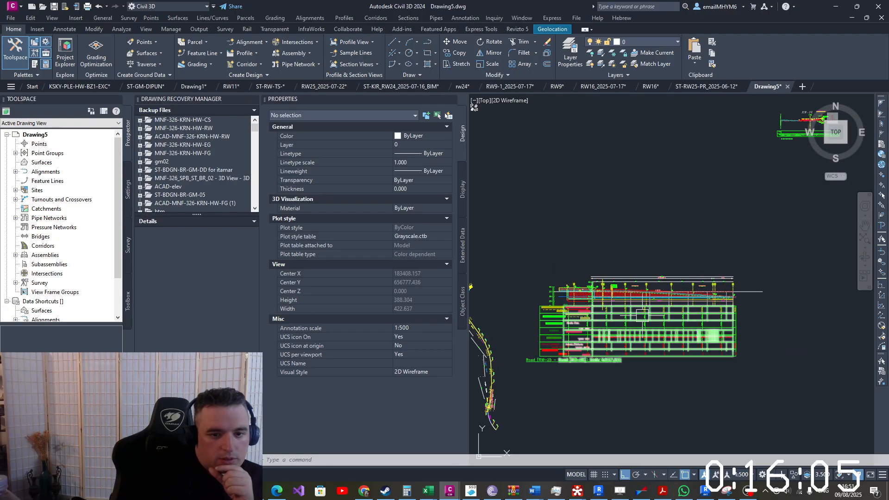
Move the RW-25 profile view up, clear of the wall elevation it overlaps
{"action": "left_click", "coordinate": [604, 293]}
{"action": "left_click", "coordinate": [604, 296]}
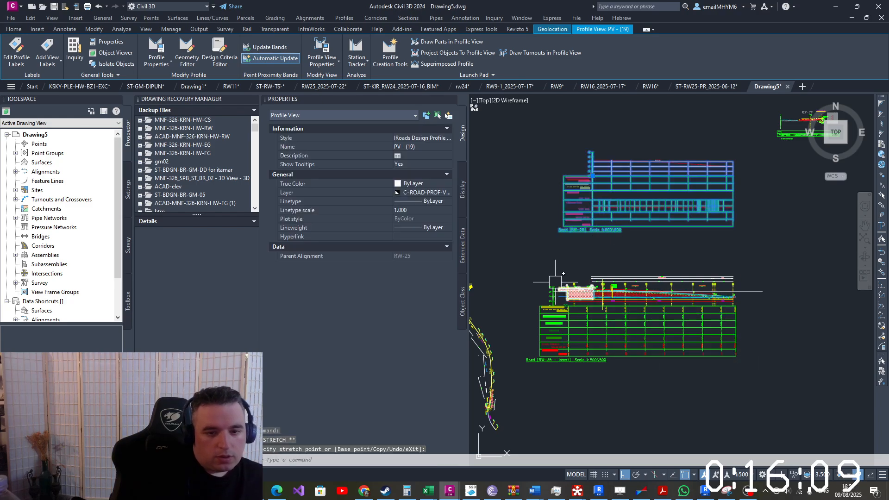
{"action": "key", "text": "Escape"}
{"action": "key", "text": "Escape"}
Erase the entire wall elevation and its data table below the moved profile view in Drawing5
{"action": "left_click", "coordinate": [511, 247]}
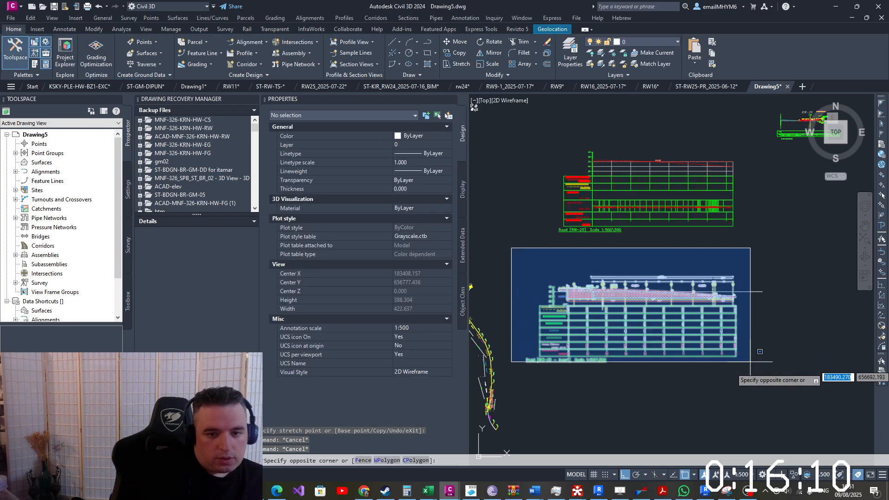
{"action": "left_click", "coordinate": [784, 389]}
{"action": "key", "text": "Delete"}
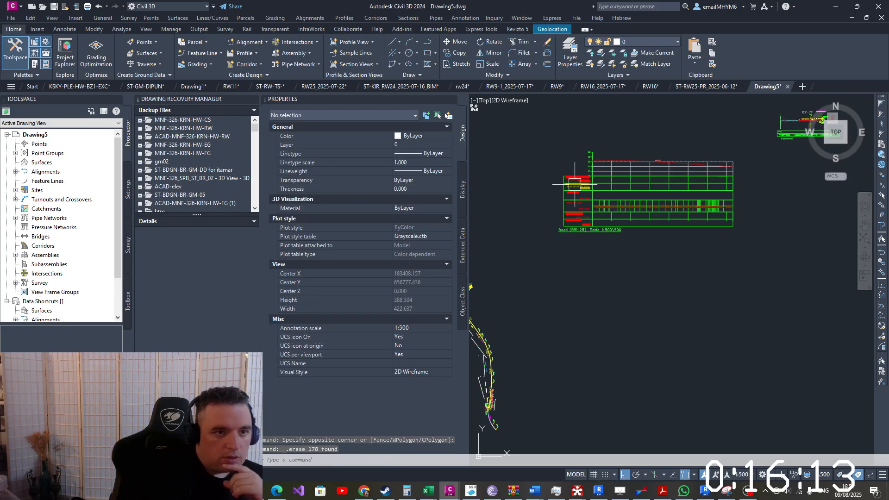
Copy the whole elevation with its data table from the RW25_2025-07-22 drawing and paste it below the profile view in Drawing5
{"action": "left_click", "coordinate": [309, 88]}
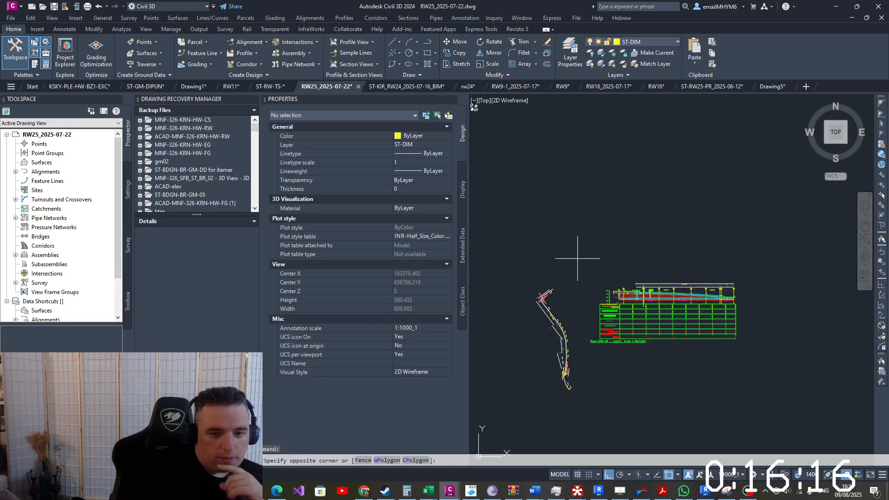
{"action": "left_click", "coordinate": [790, 349]}
{"action": "left_click", "coordinate": [14, 29]}
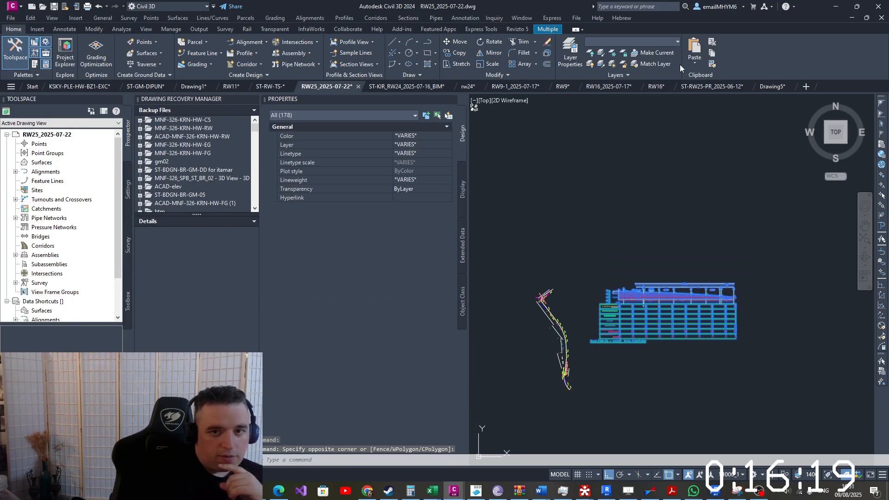
{"action": "left_click", "coordinate": [712, 53]}
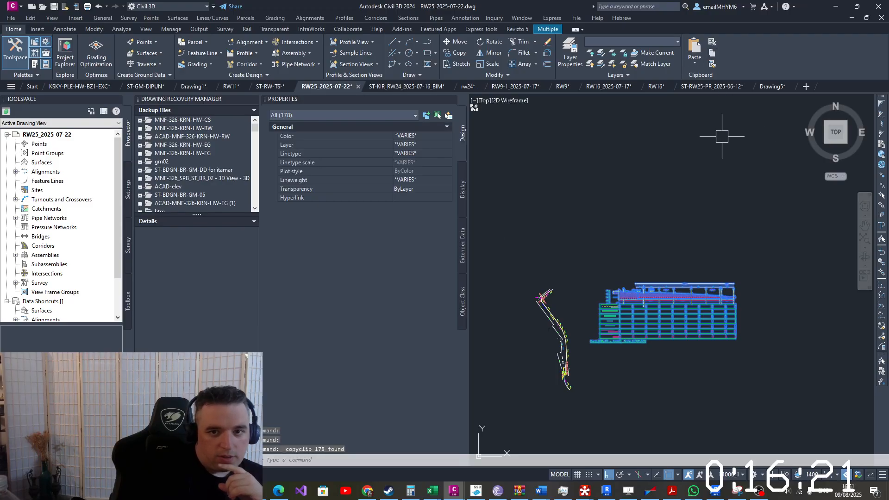
{"action": "left_click", "coordinate": [772, 85]}
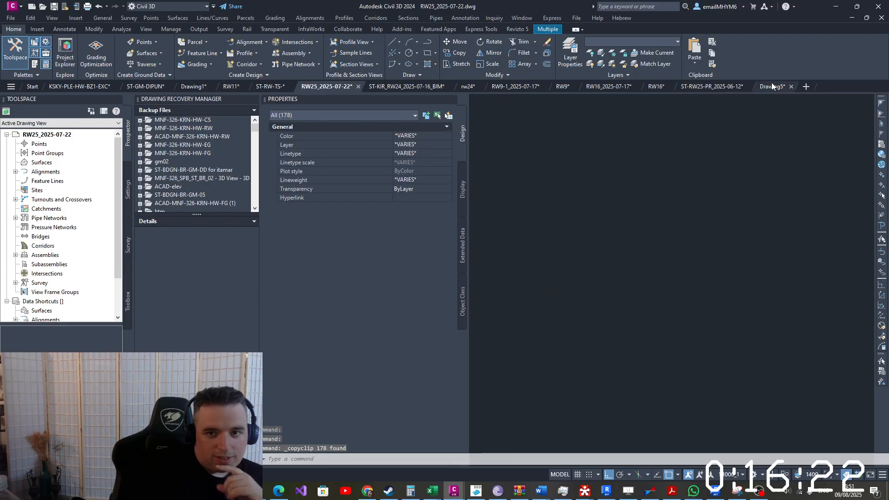
{"action": "left_click", "coordinate": [694, 46]}
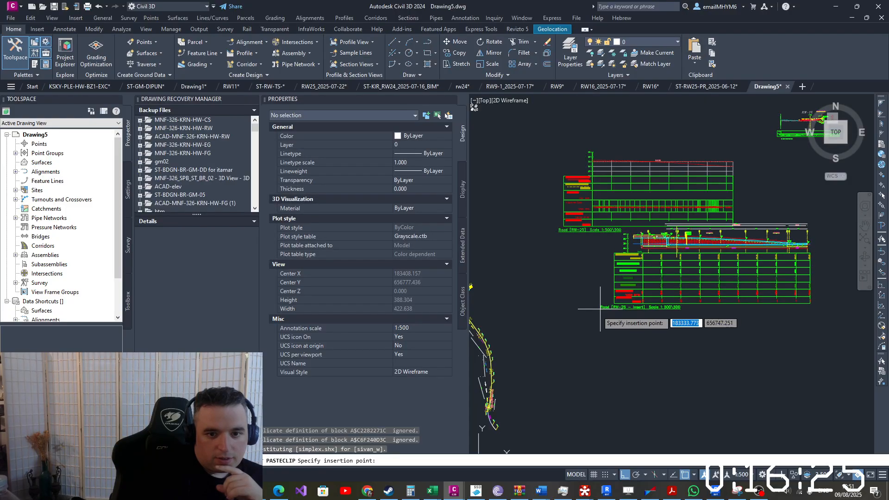
{"action": "left_click", "coordinate": [527, 356]}
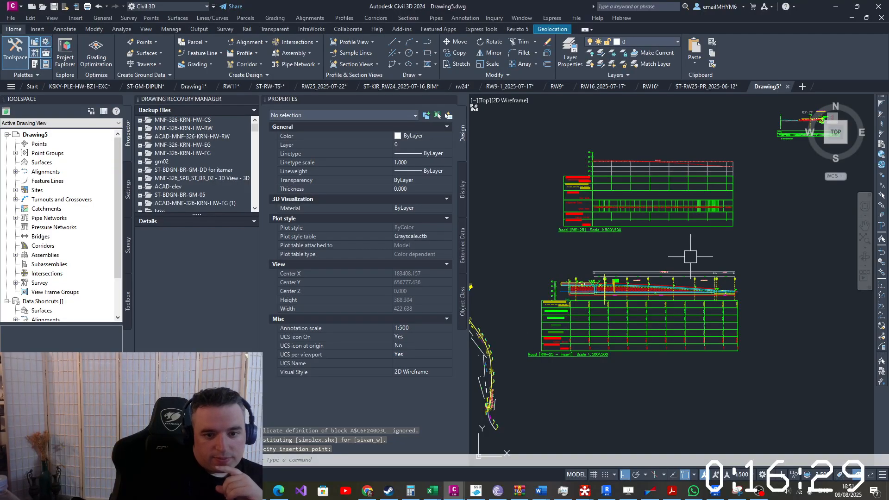
Examine the pasted elevation's wall joint and check which parts belong to the adjoining wall's block reference
{"action": "scroll", "coordinate": [620, 292], "scroll_direction": "up", "scroll_amount": 4}
{"action": "scroll", "coordinate": [606, 294], "scroll_direction": "up", "scroll_amount": 6}
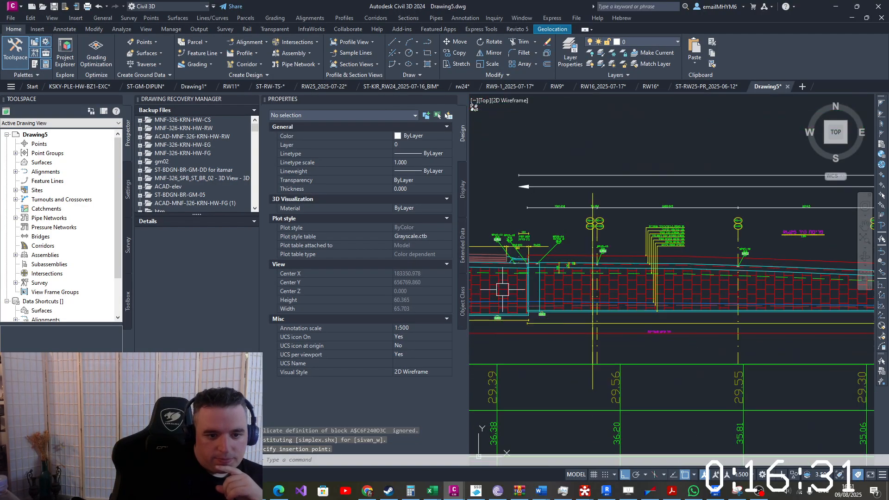
{"action": "left_click", "coordinate": [534, 283]}
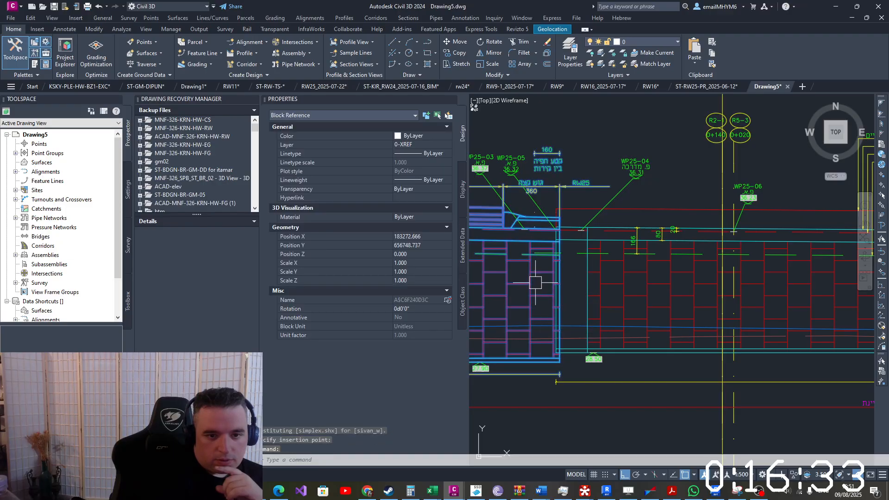
{"action": "scroll", "coordinate": [572, 262], "scroll_direction": "down", "scroll_amount": 2}
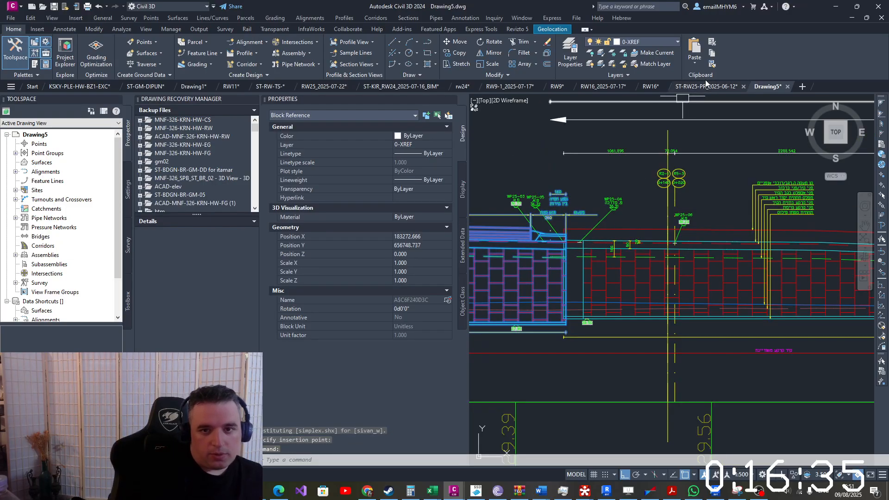
{"action": "key", "text": "Escape"}
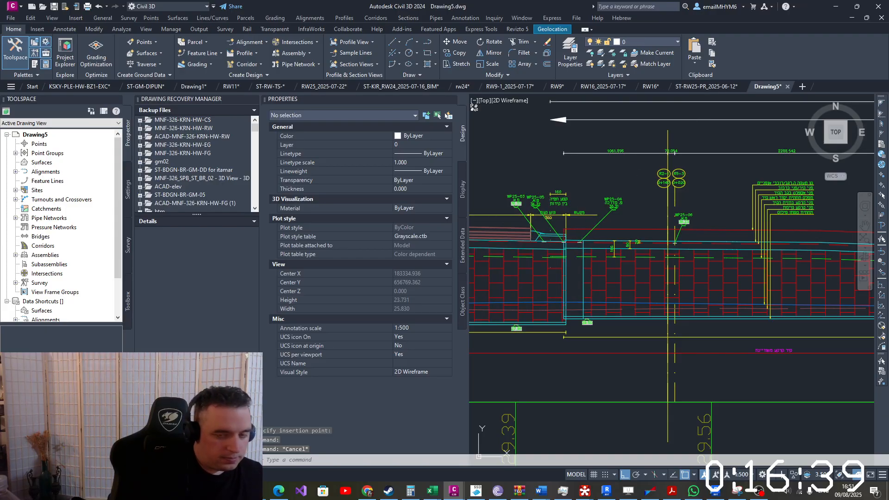
{"action": "scroll", "coordinate": [504, 220], "scroll_direction": "up", "scroll_amount": 2}
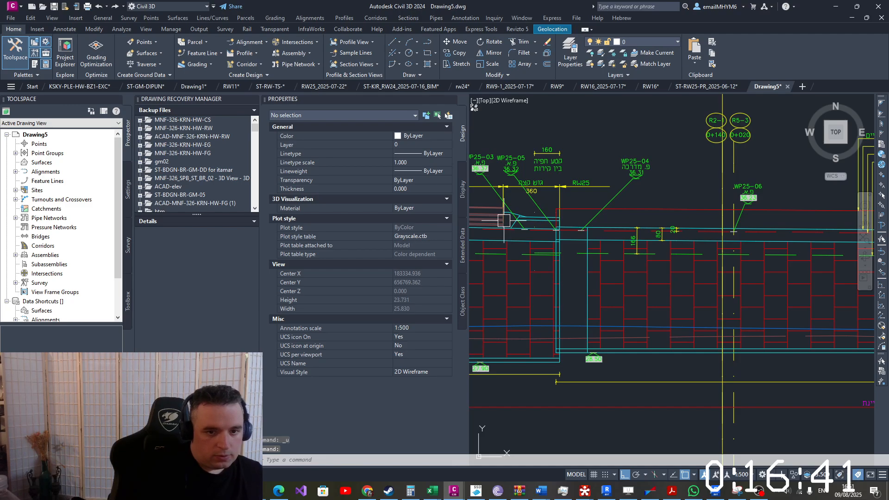
Undo the elevation paste, the erase and the profile view's move, and redo only the move
{"action": "scroll", "coordinate": [600, 278], "scroll_direction": "down", "scroll_amount": 10}
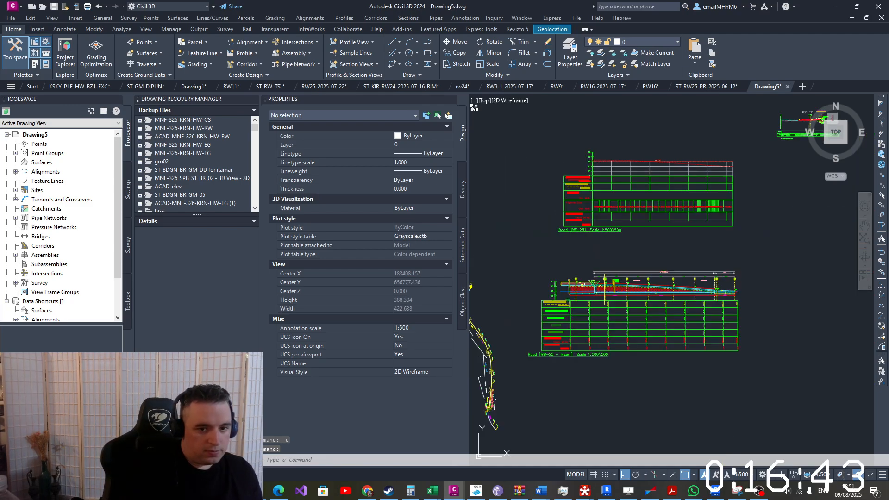
{"action": "key", "text": "ctrl+z"}
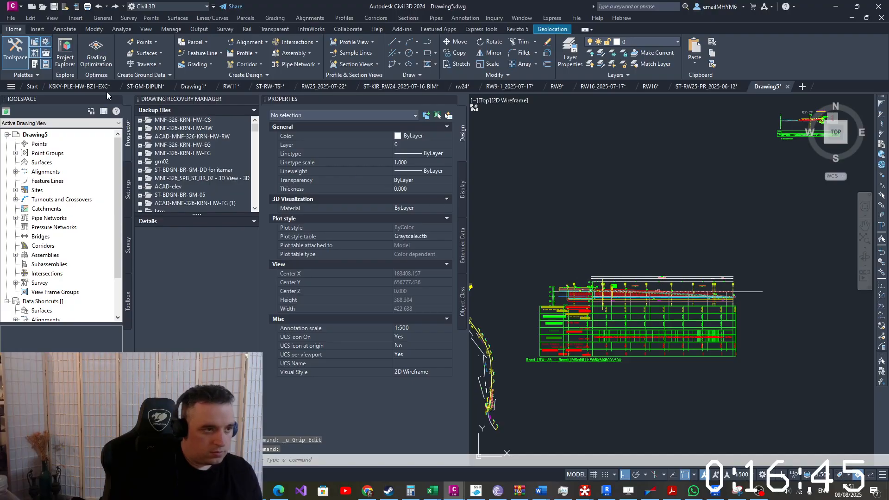
{"action": "left_click", "coordinate": [115, 6]}
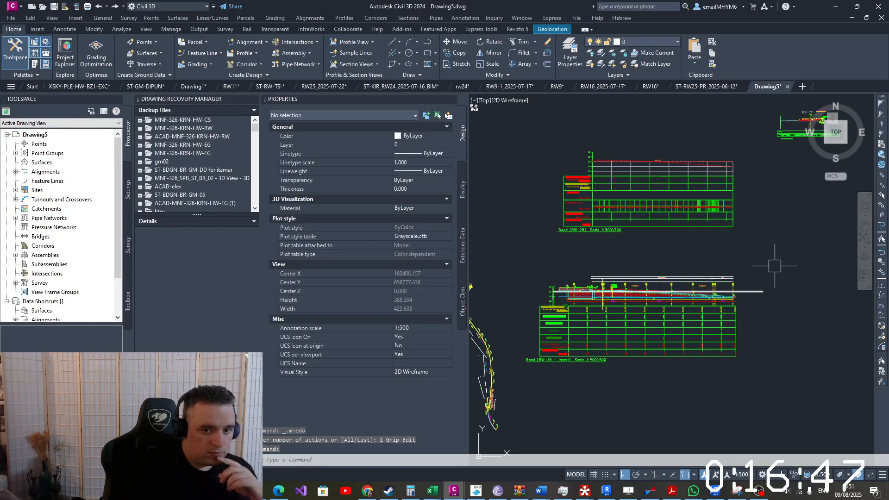
Erase the old wall elevation together with its data table and horizontal guide line below the RW-25 profile view
{"action": "left_click", "coordinate": [763, 250]}
{"action": "left_click", "coordinate": [521, 389]}
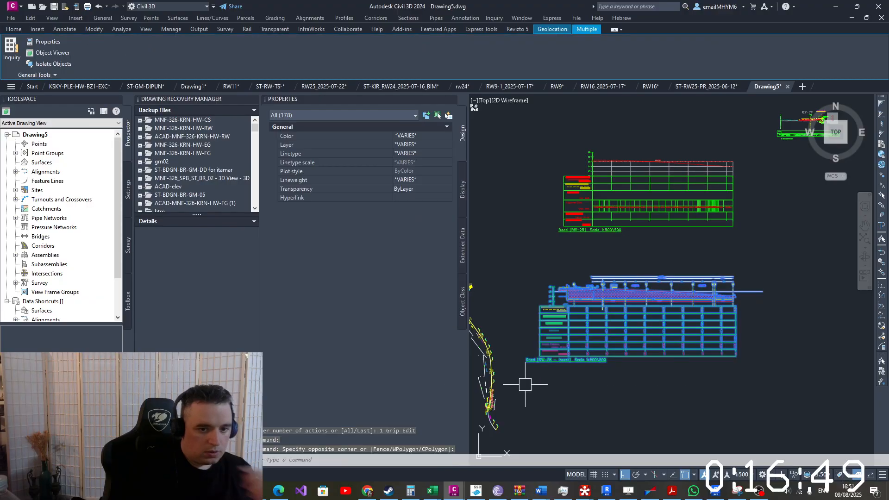
{"action": "key", "text": "Delete"}
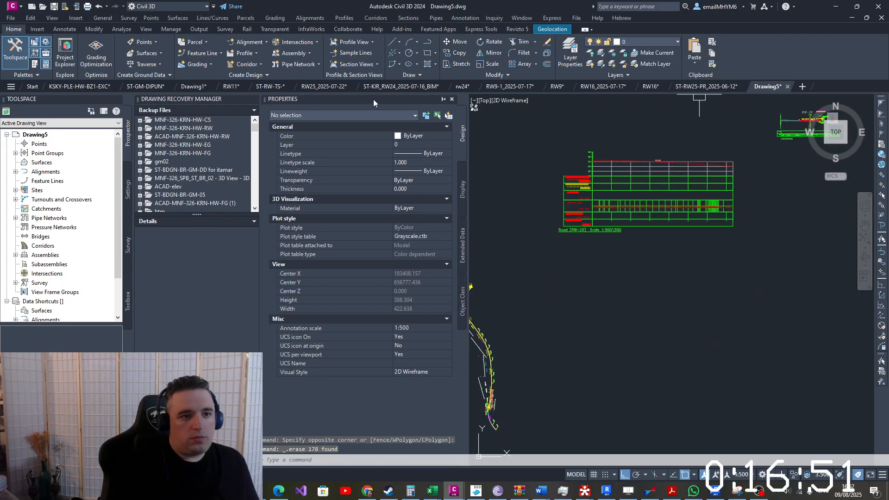
Switch to the RW25_2025-07-22 drawing that contains the source wall elevation
{"action": "left_click", "coordinate": [332, 88]}
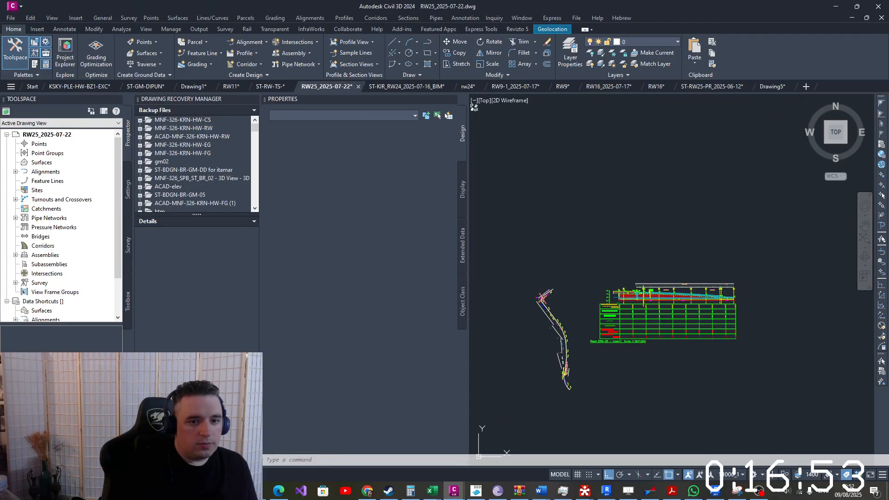
Explode the block reference covering the start of the RW25 wall in the profile drawing
{"action": "scroll", "coordinate": [689, 181], "scroll_direction": "up", "scroll_amount": 5}
{"action": "left_click", "coordinate": [688, 180]}
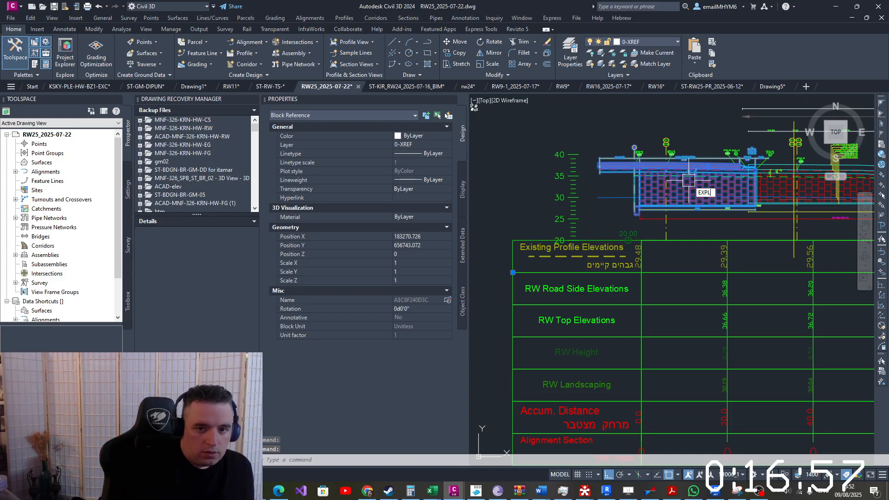
{"action": "type", "text": "EXPLODE"}
{"action": "key", "text": "Return"}
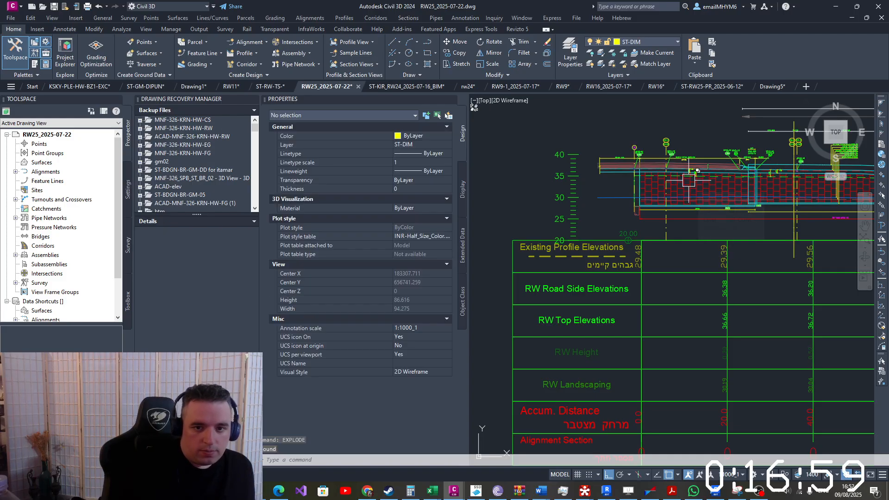
Copy the entire RW25 wall profile with its elevation table to the clipboard, excluding the plan alignment
{"action": "scroll", "coordinate": [688, 181], "scroll_direction": "down", "scroll_amount": 5}
{"action": "left_click", "coordinate": [640, 126]}
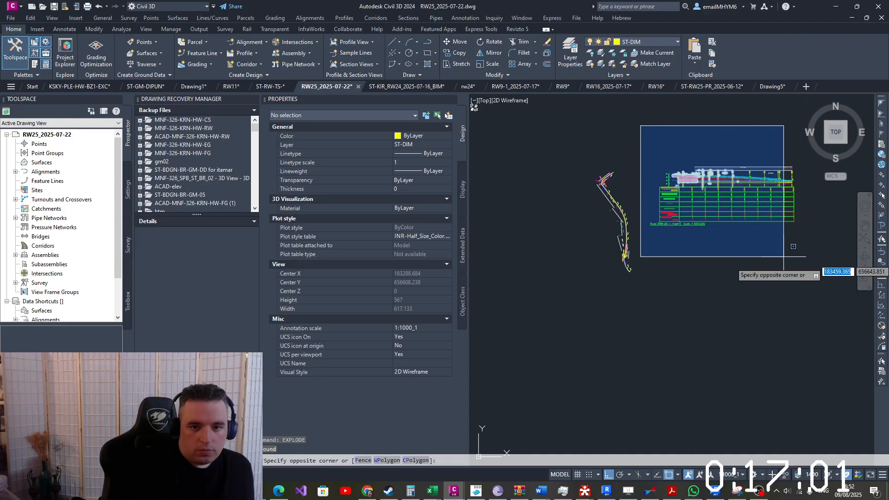
{"action": "left_click", "coordinate": [823, 291]}
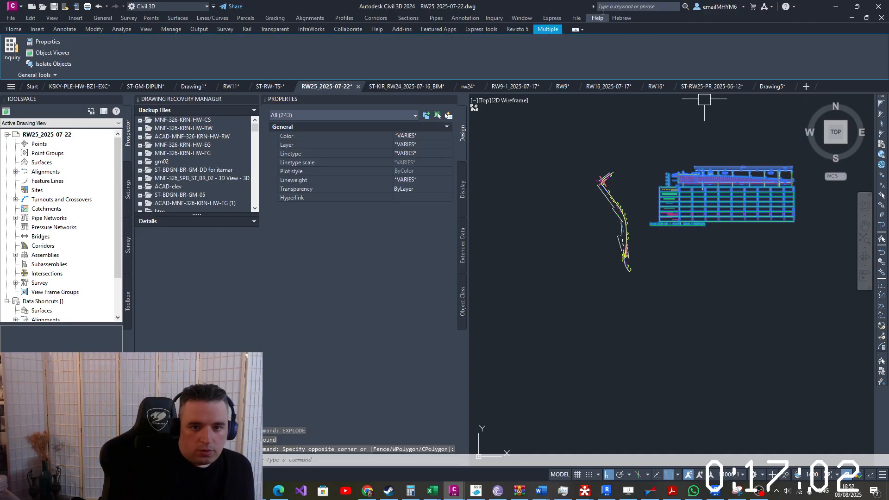
{"action": "left_click", "coordinate": [14, 29]}
{"action": "left_click", "coordinate": [716, 54]}
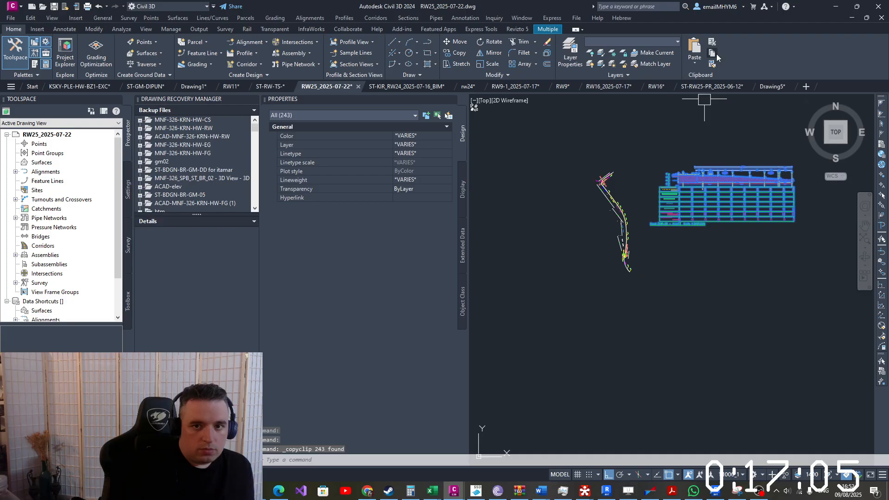
Paste the copied wall profile into Drawing5 below the existing RW-25 profile view
{"action": "left_click", "coordinate": [768, 86]}
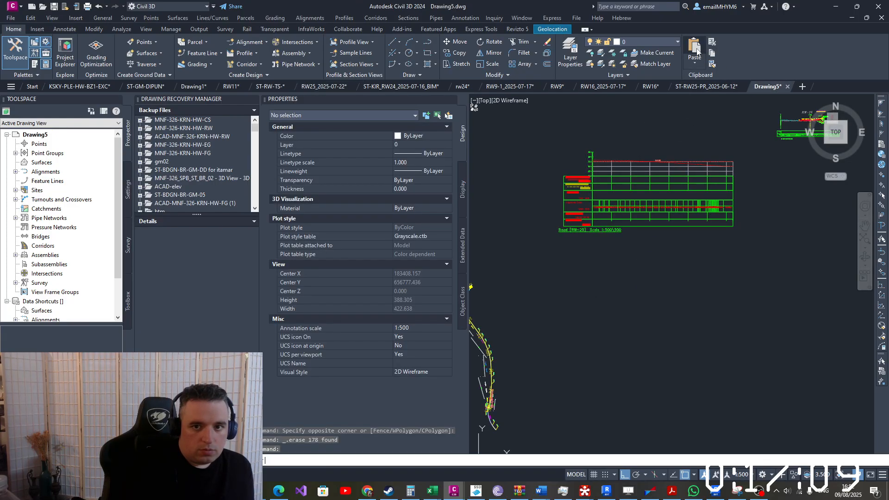
{"action": "scroll", "coordinate": [630, 262], "scroll_direction": "down", "scroll_amount": 4}
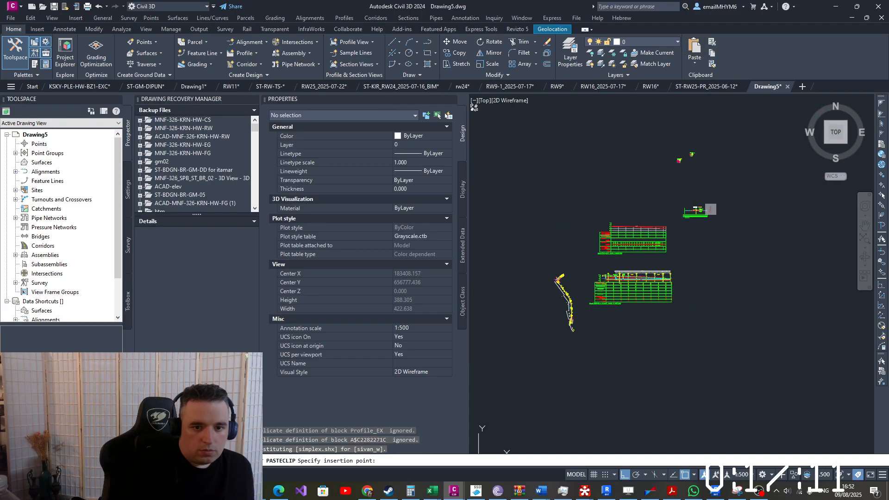
{"action": "left_click", "coordinate": [635, 252]}
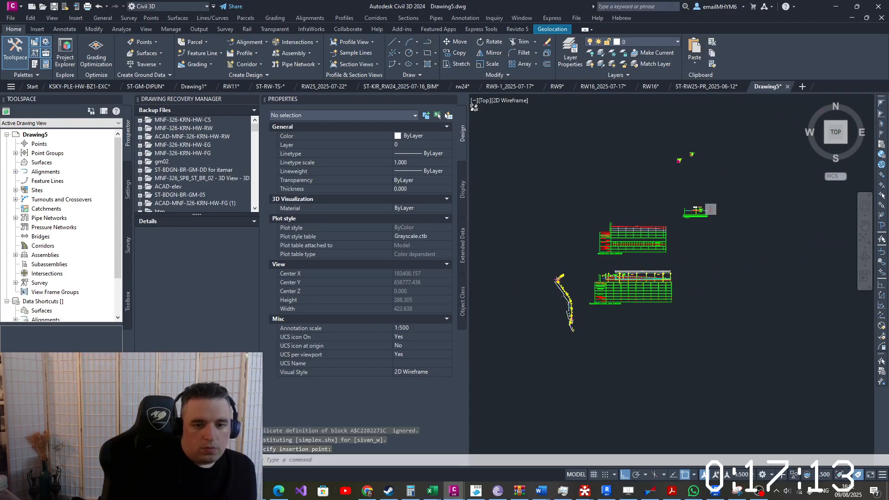
Draw a horizontal line about 214 units long across the pasted profile from its elevation 35 tick
{"action": "scroll", "coordinate": [634, 252], "scroll_direction": "up", "scroll_amount": 2}
{"action": "scroll", "coordinate": [636, 302], "scroll_direction": "up", "scroll_amount": 4}
{"action": "scroll", "coordinate": [571, 285], "scroll_direction": "up", "scroll_amount": 10}
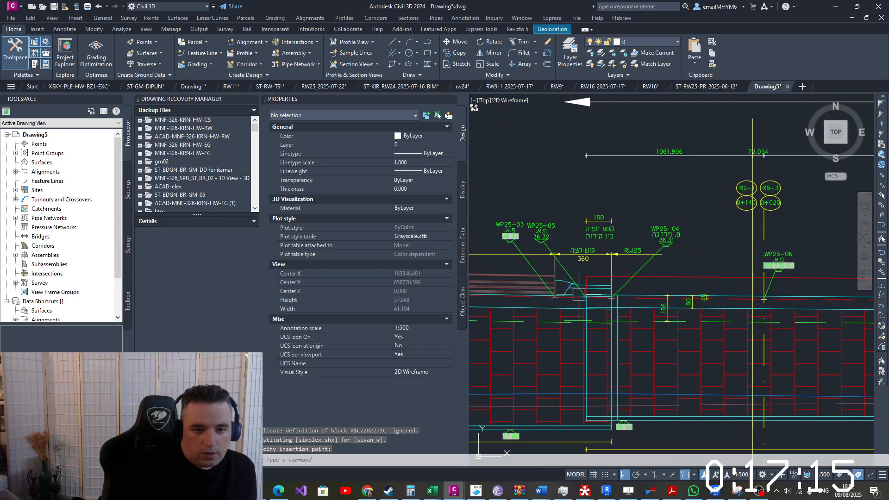
{"action": "scroll", "coordinate": [591, 293], "scroll_direction": "down", "scroll_amount": 12}
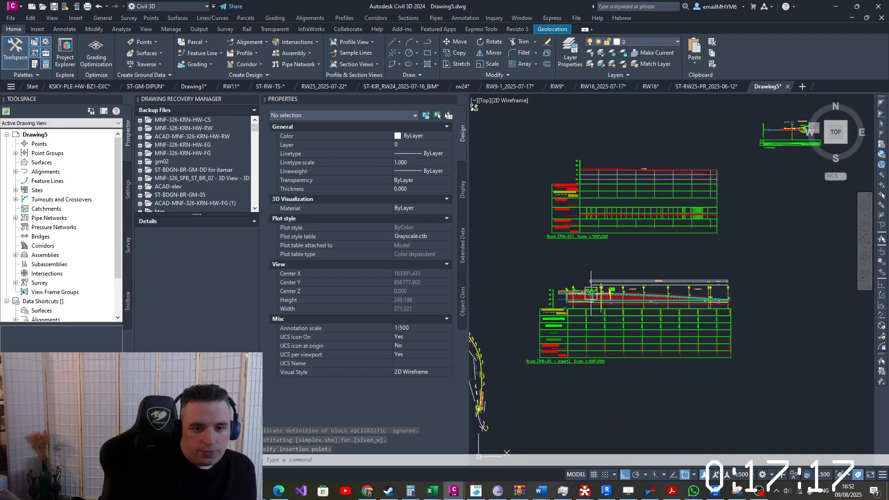
{"action": "scroll", "coordinate": [543, 311], "scroll_direction": "up", "scroll_amount": 6}
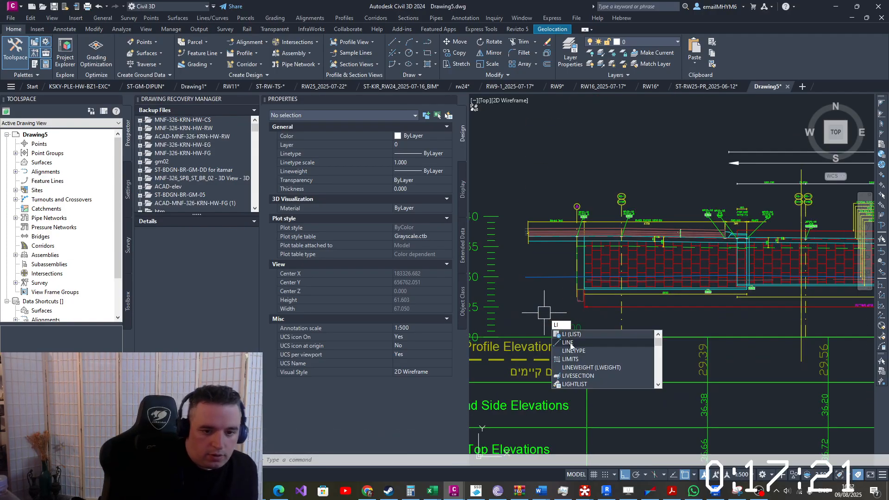
{"action": "left_click", "coordinate": [572, 343]}
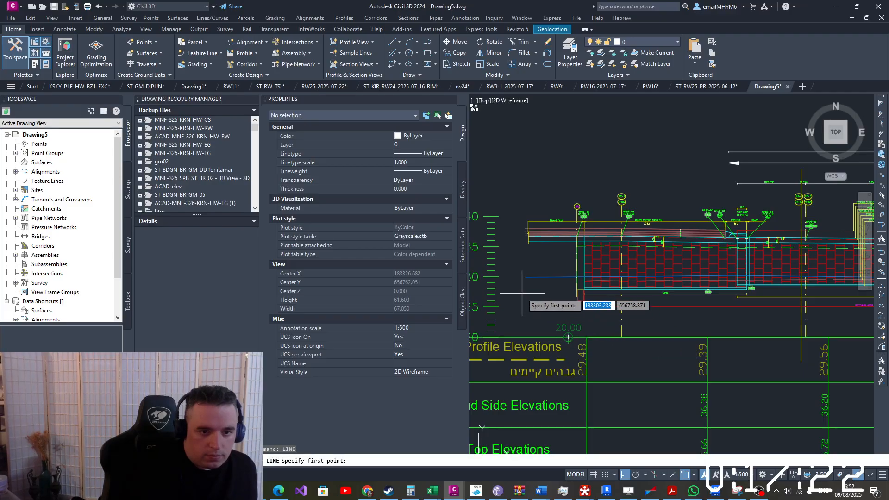
{"action": "left_click", "coordinate": [491, 246]}
{"action": "scroll", "coordinate": [559, 253], "scroll_direction": "down", "scroll_amount": 8}
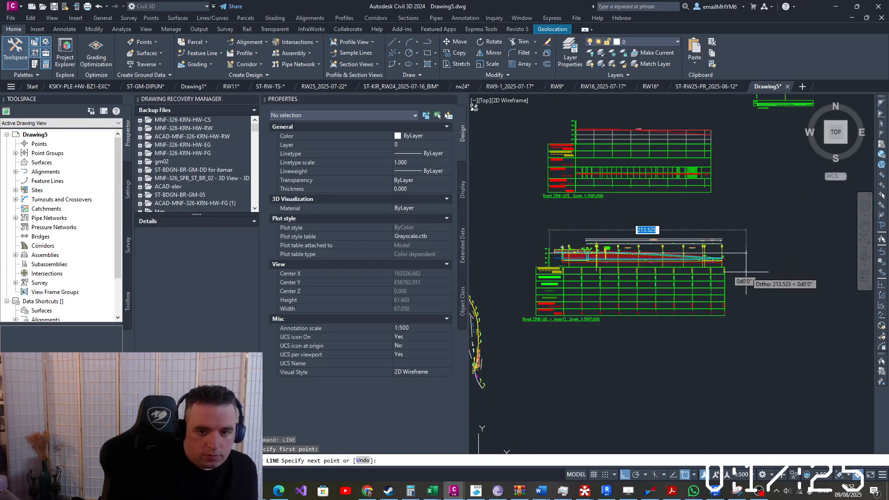
{"action": "left_click", "coordinate": [746, 272]}
{"action": "key", "text": "Escape"}
Move the RW-25 profile view by its elevation 35 axis point onto the horizontal line at the vertical wall edge under WP25-05
{"action": "left_click", "coordinate": [657, 162]}
{"action": "scroll", "coordinate": [560, 130], "scroll_direction": "up", "scroll_amount": 10}
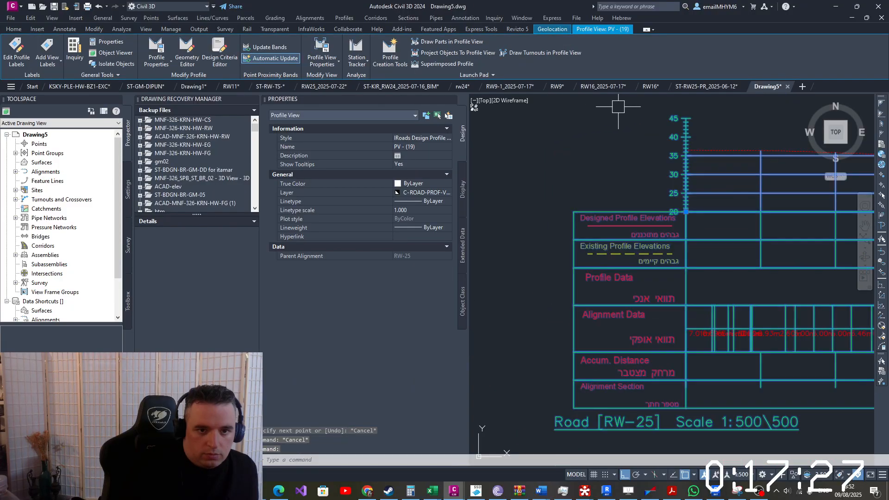
{"action": "left_click", "coordinate": [14, 29]}
{"action": "left_click", "coordinate": [459, 42]}
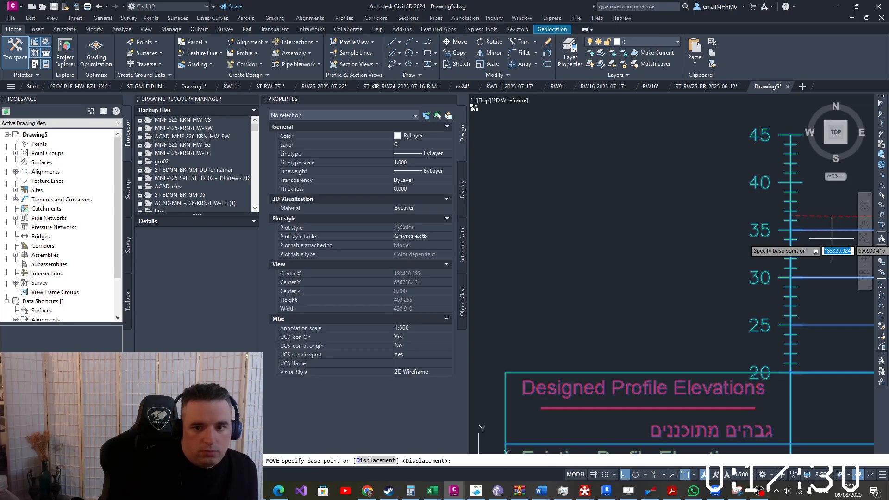
{"action": "left_click", "coordinate": [803, 222]}
{"action": "scroll", "coordinate": [754, 267], "scroll_direction": "down", "scroll_amount": 6}
{"action": "scroll", "coordinate": [748, 275], "scroll_direction": "up", "scroll_amount": 8}
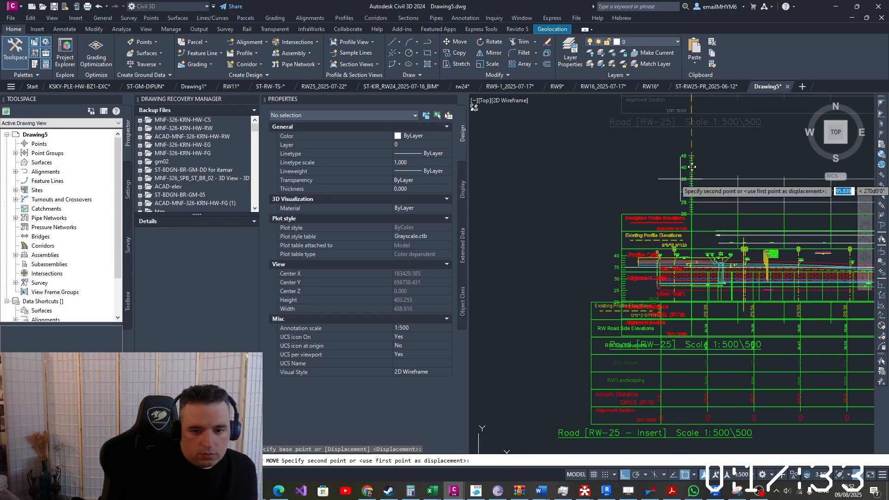
{"action": "scroll", "coordinate": [665, 257], "scroll_direction": "down", "scroll_amount": 6}
{"action": "middle_click_drag", "start_coordinate": [665, 257], "coordinate": [482, 267]}
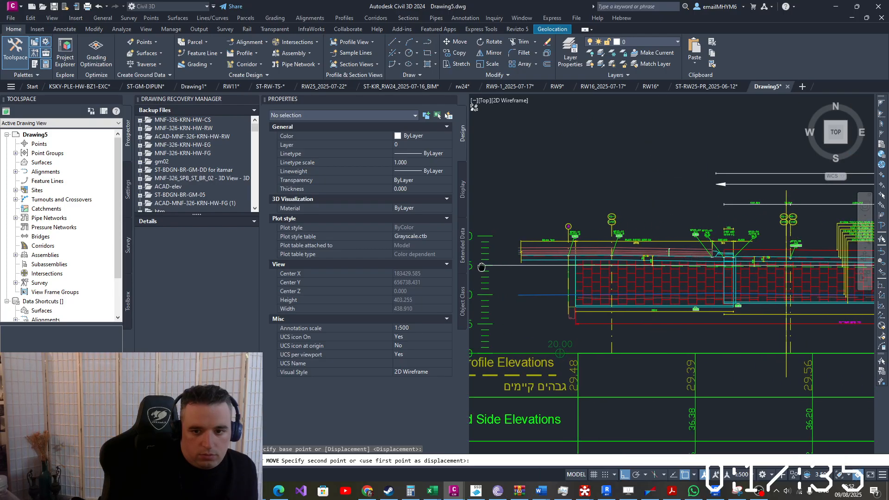
{"action": "scroll", "coordinate": [711, 272], "scroll_direction": "up", "scroll_amount": 8}
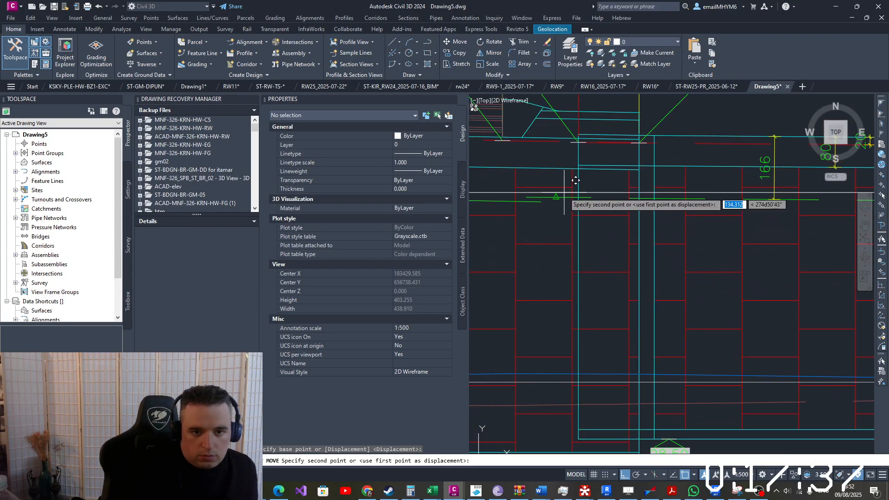
{"action": "scroll", "coordinate": [713, 218], "scroll_direction": "down", "scroll_amount": 4}
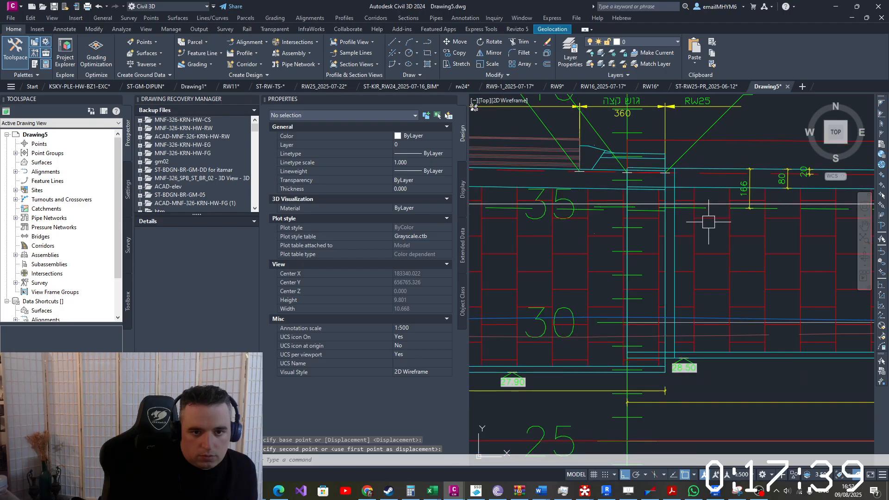
{"action": "left_click", "coordinate": [705, 222]}
Examine how the overlaid RW-25 profile view lines up with the wall's dashed green ST-CONC-3 polyline
{"action": "scroll", "coordinate": [704, 222], "scroll_direction": "up", "scroll_amount": 6}
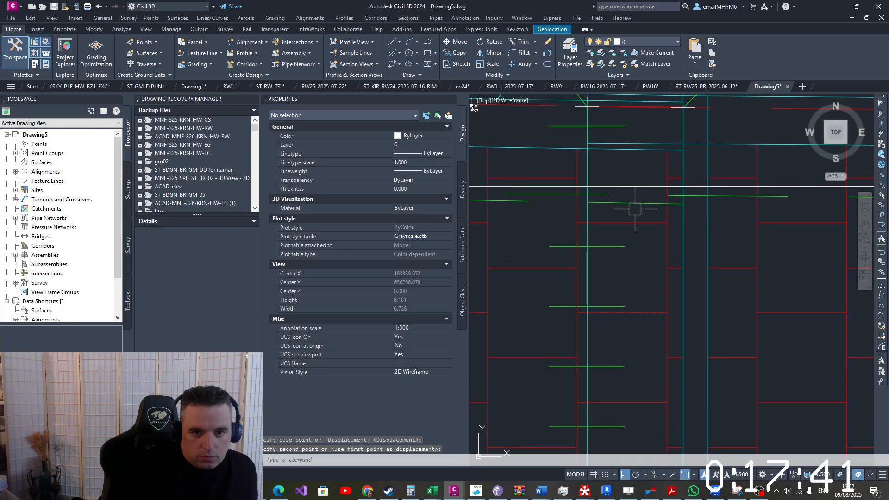
{"action": "left_click", "coordinate": [557, 195]}
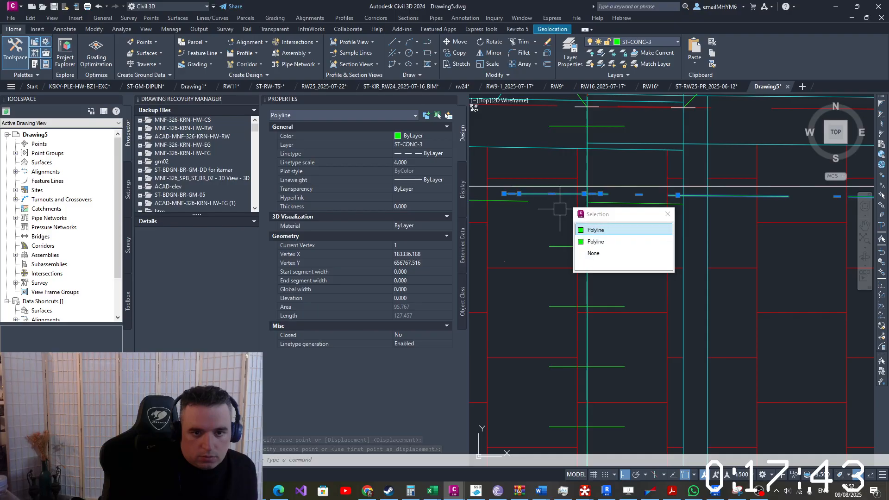
{"action": "key", "text": "Escape"}
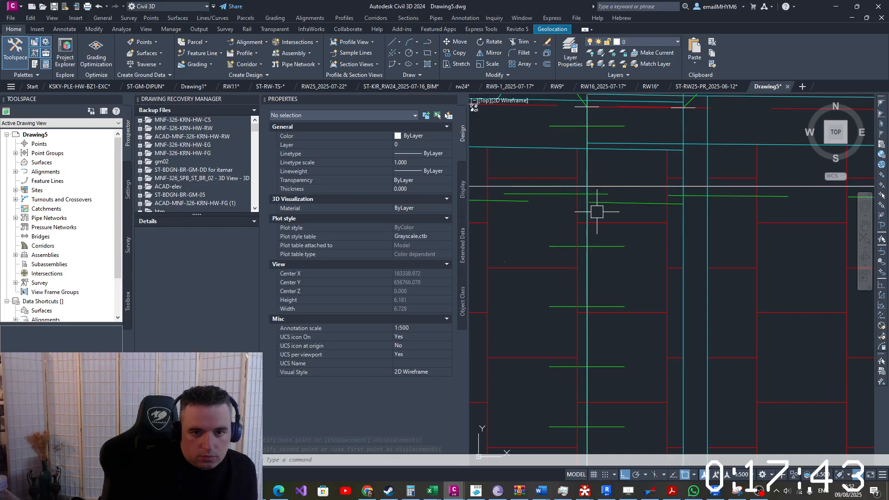
{"action": "left_click", "coordinate": [610, 249]}
{"action": "scroll", "coordinate": [610, 248], "scroll_direction": "down", "scroll_amount": 5}
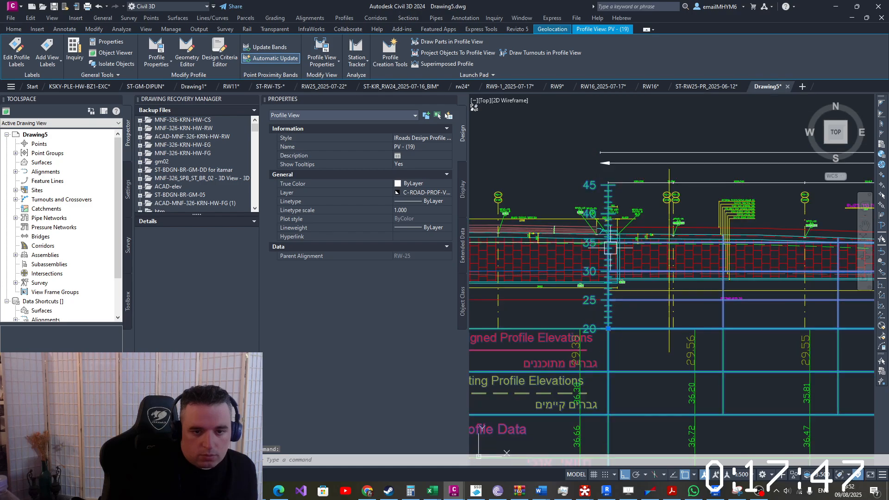
{"action": "scroll", "coordinate": [610, 248], "scroll_direction": "down", "scroll_amount": 5}
{"action": "key", "text": "Escape"}
{"action": "mouse_move", "coordinate": [750, 253]}
{"action": "middle_mouse_down"}
{"action": "mouse_move", "coordinate": [708, 256]}
{"action": "mouse_move", "coordinate": [621, 239]}
{"action": "middle_mouse_up"}
{"action": "scroll", "coordinate": [603, 255], "scroll_direction": "up", "scroll_amount": 6}
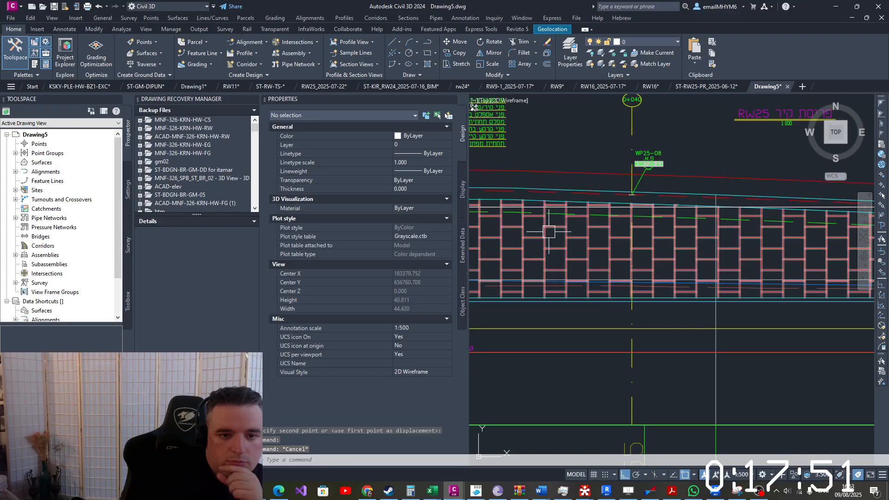
{"action": "middle_click_drag", "start_coordinate": [528, 280], "coordinate": [796, 334]}
{"action": "scroll", "coordinate": [633, 283], "scroll_direction": "up", "scroll_amount": 2}
{"action": "left_click", "coordinate": [611, 254]}
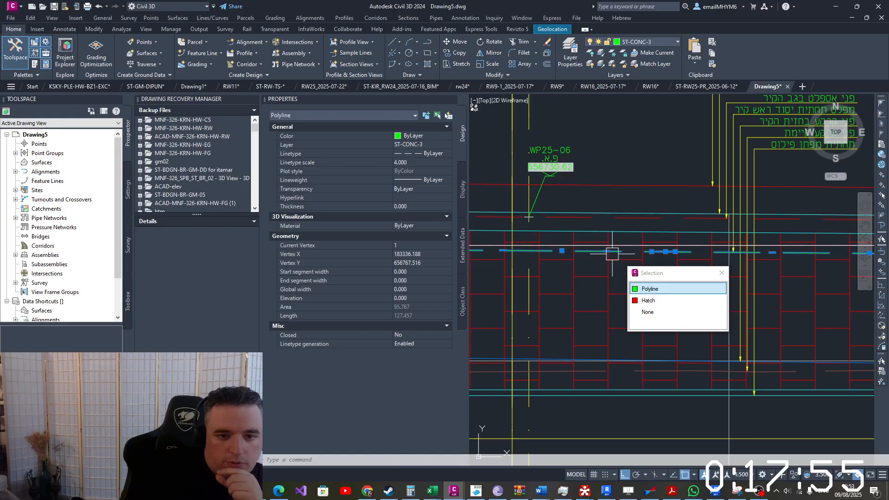
{"action": "scroll", "coordinate": [611, 260], "scroll_direction": "down", "scroll_amount": 6}
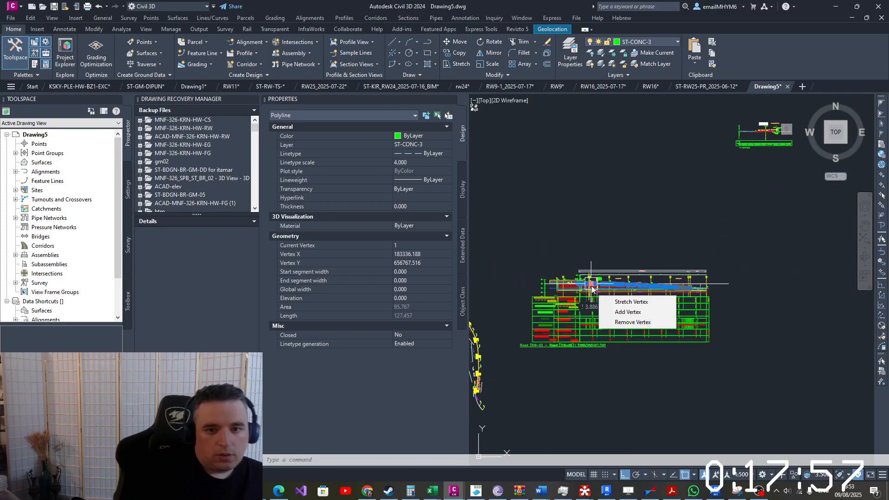
{"action": "key", "text": "F1"}
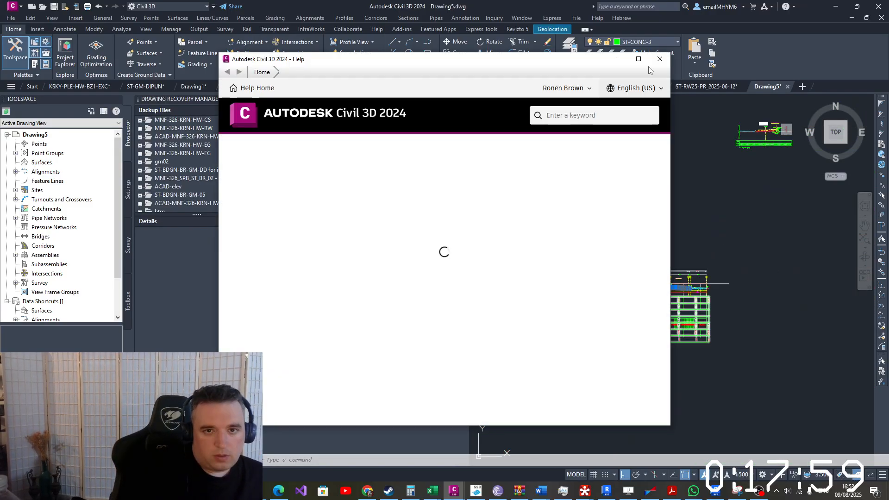
{"action": "left_click", "coordinate": [664, 67]}
{"action": "key", "text": "Escape"}
{"action": "key", "text": "Escape"}
Inspect the blue profile polyline near the wall base and the profile view overlapping it
{"action": "left_click", "coordinate": [628, 316]}
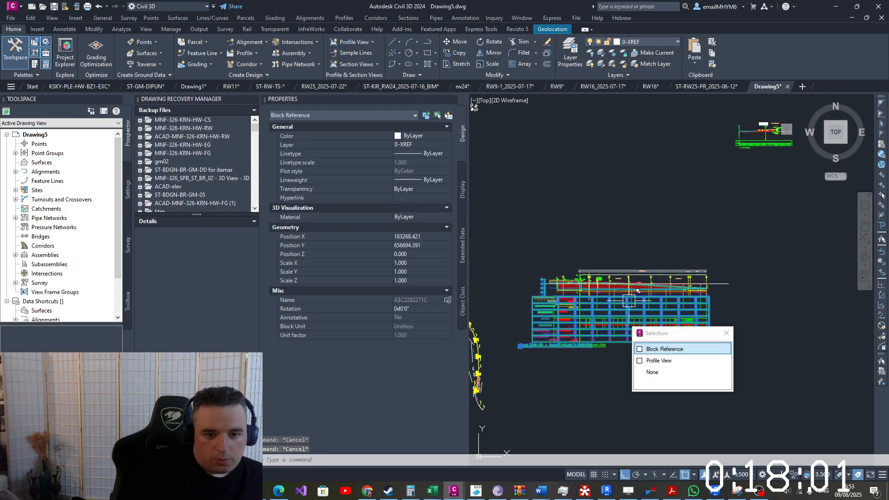
{"action": "scroll", "coordinate": [609, 301], "scroll_direction": "up", "scroll_amount": 6}
{"action": "scroll", "coordinate": [608, 302], "scroll_direction": "up", "scroll_amount": 2}
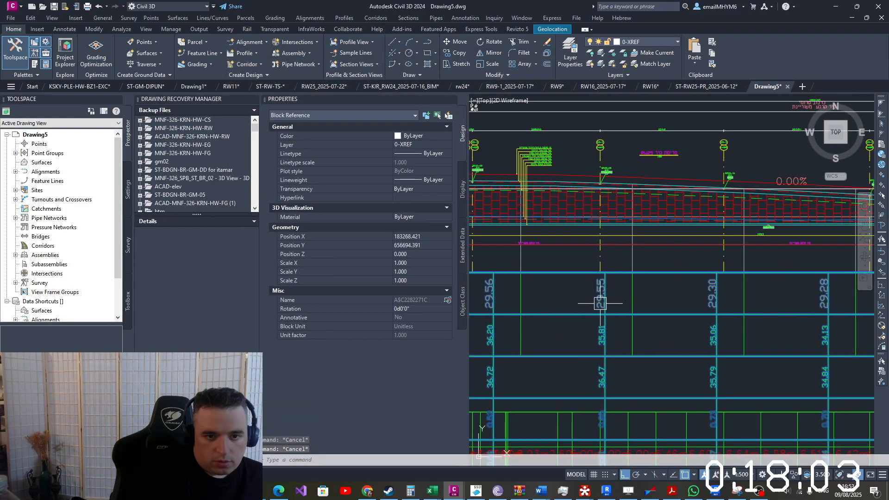
{"action": "scroll", "coordinate": [601, 303], "scroll_direction": "up", "scroll_amount": 3}
{"action": "middle_click_drag", "start_coordinate": [578, 209], "coordinate": [623, 321]}
{"action": "scroll", "coordinate": [604, 191], "scroll_direction": "up", "scroll_amount": 3}
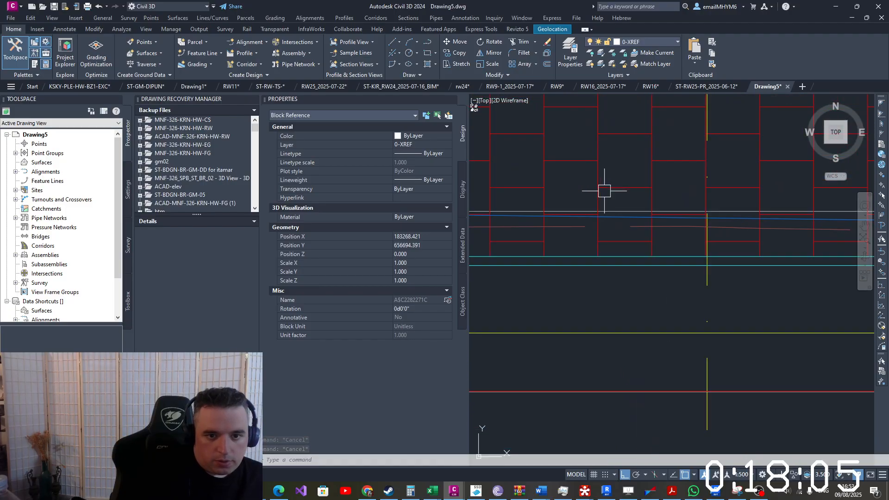
{"action": "left_click", "coordinate": [613, 218]}
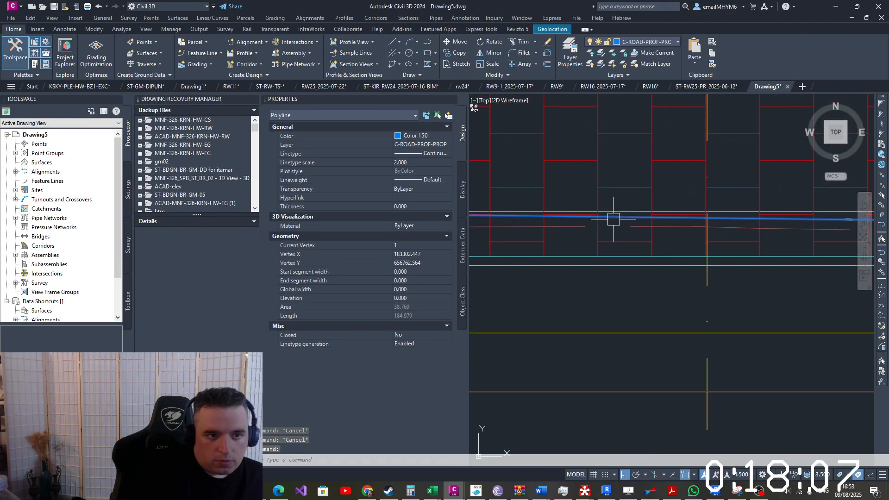
{"action": "key", "text": "Escape"}
{"action": "left_click", "coordinate": [620, 210]}
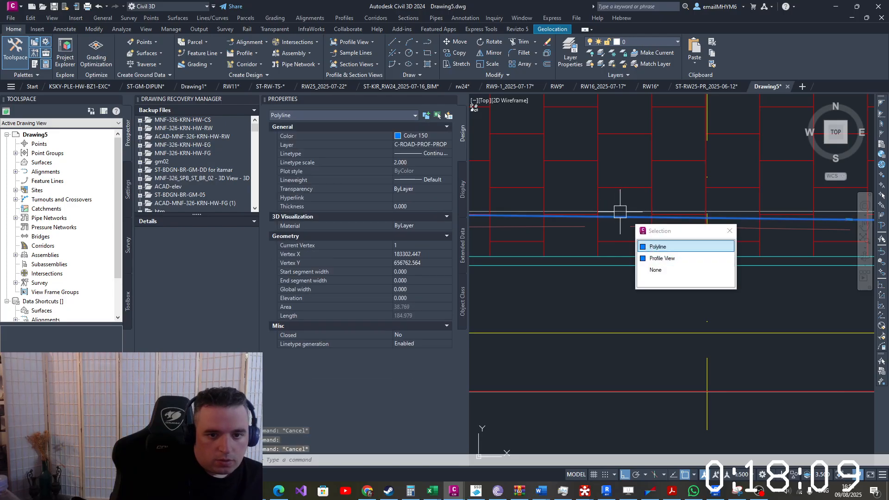
{"action": "key", "text": "Escape"}
Move the RW-25 profile view straight down, clear of the wall profile it overlaps
{"action": "scroll", "coordinate": [610, 219], "scroll_direction": "down", "scroll_amount": 6}
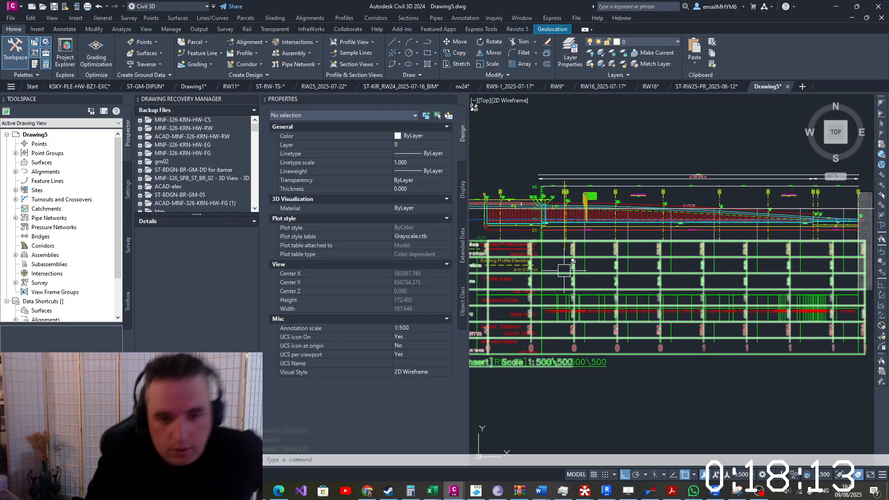
{"action": "left_click", "coordinate": [583, 252]}
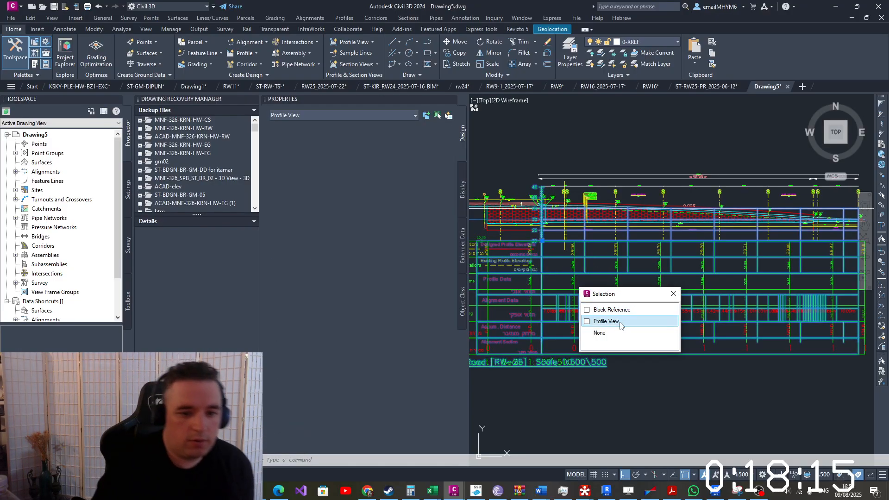
{"action": "left_click", "coordinate": [611, 320]}
{"action": "scroll", "coordinate": [622, 307], "scroll_direction": "down", "scroll_amount": 6}
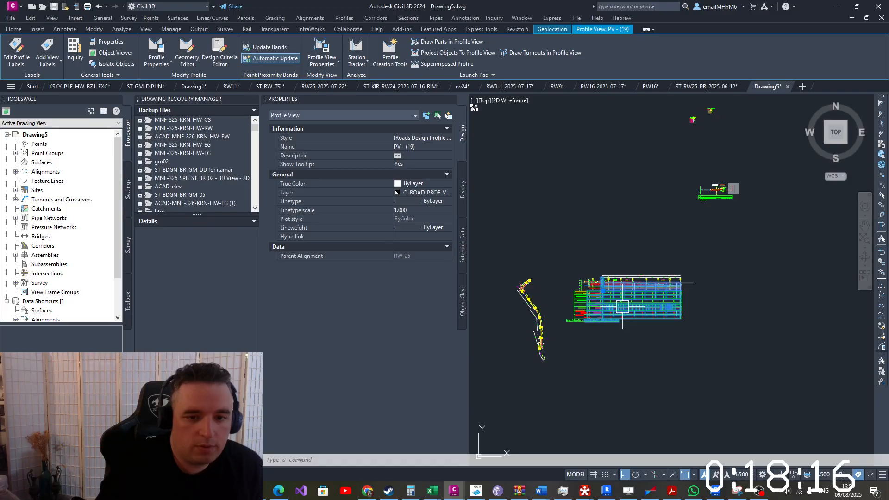
{"action": "left_click", "coordinate": [6, 30]}
{"action": "left_click", "coordinate": [454, 43]}
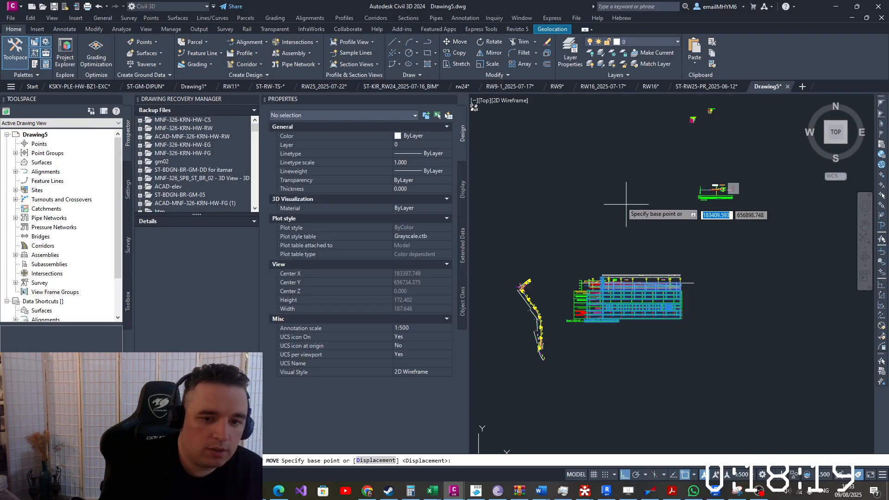
{"action": "left_click", "coordinate": [626, 193]}
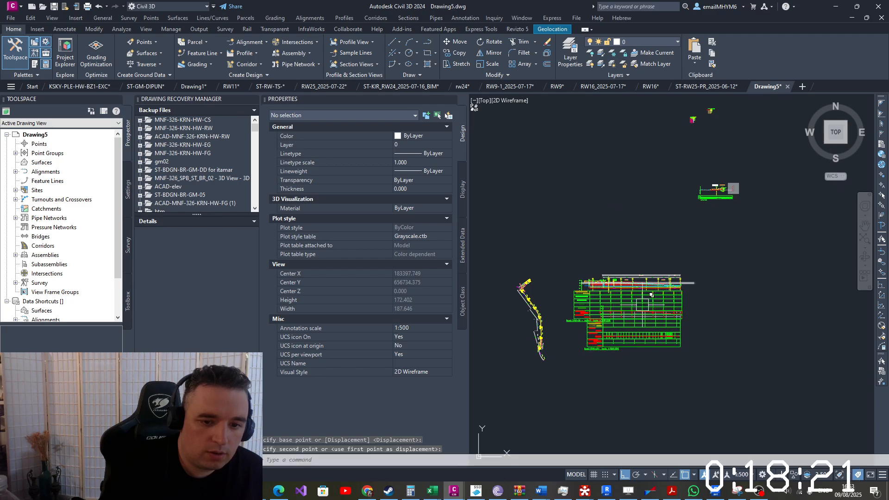
Inspect the RW25 MAIN profile in the relocated profile view
{"action": "scroll", "coordinate": [651, 294], "scroll_direction": "up", "scroll_amount": 5}
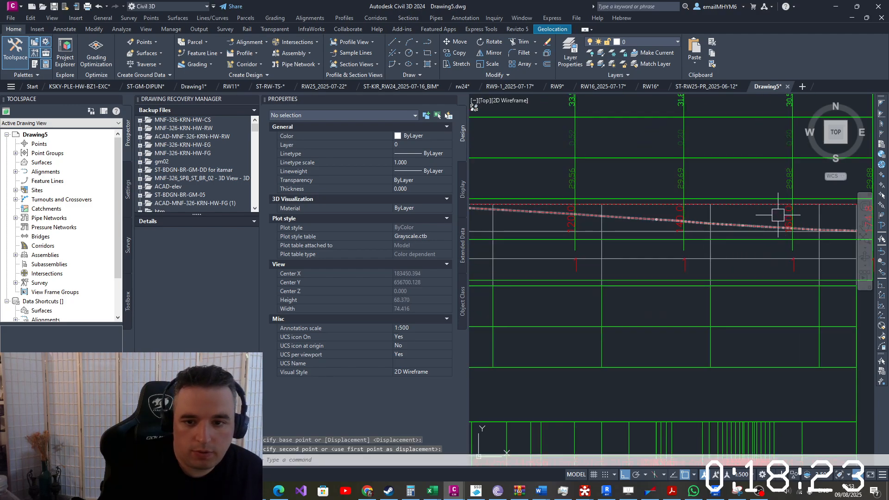
{"action": "left_click", "coordinate": [761, 203]}
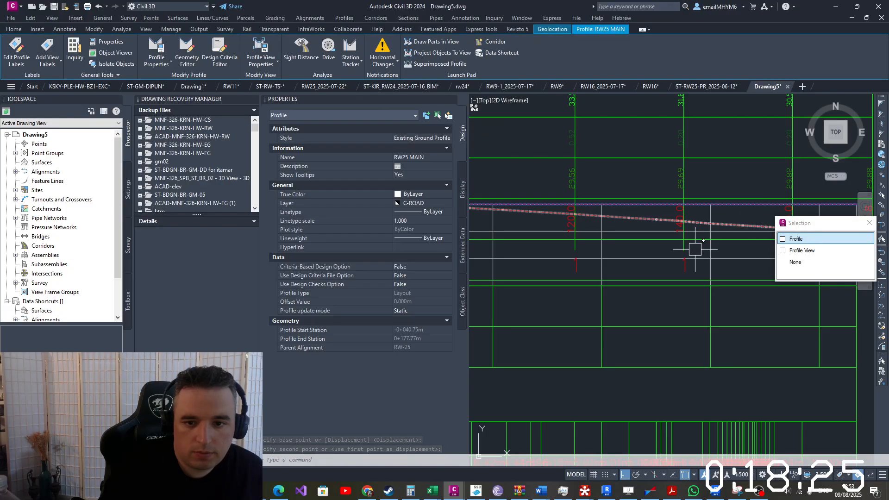
{"action": "scroll", "coordinate": [694, 249], "scroll_direction": "down", "scroll_amount": 5}
{"action": "key", "text": "Escape"}
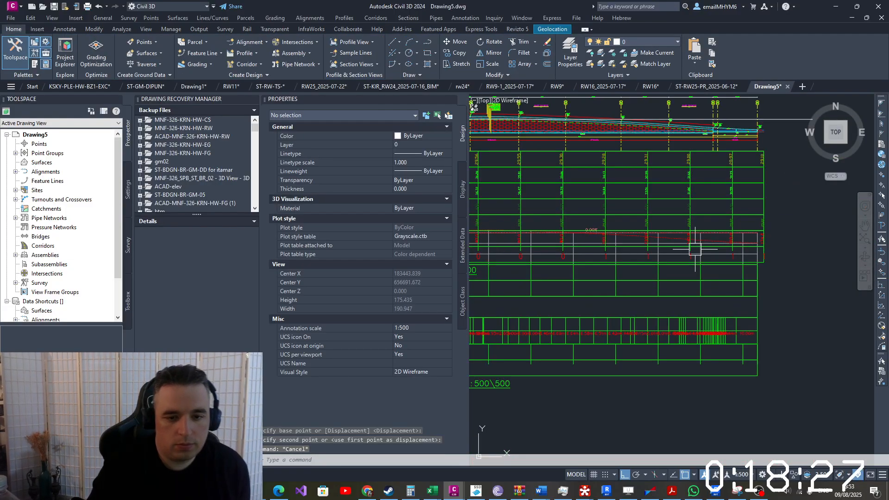
Undo the last move of the RW-25 profile view
{"action": "key", "text": "ctrl+z"}
{"action": "key", "text": "ctrl+z"}
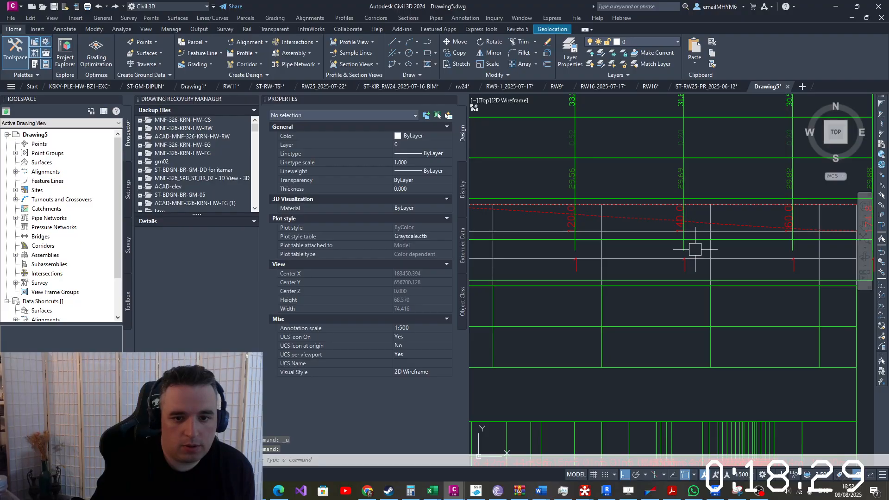
{"action": "key", "text": "ctrl+z"}
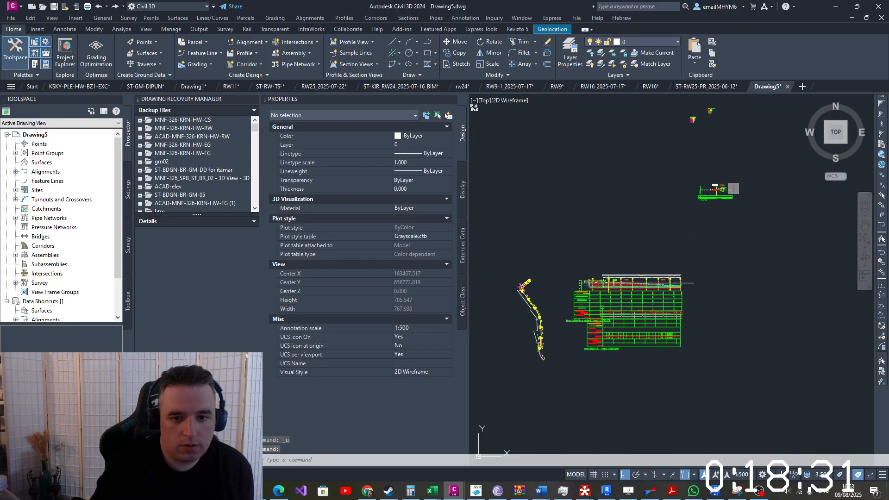
{"action": "key", "text": "ctrl+z"}
Inspect the two ST-CONC-1 polylines along the top of the wall on either side of WP25-16
{"action": "scroll", "coordinate": [680, 282], "scroll_direction": "up", "scroll_amount": 4}
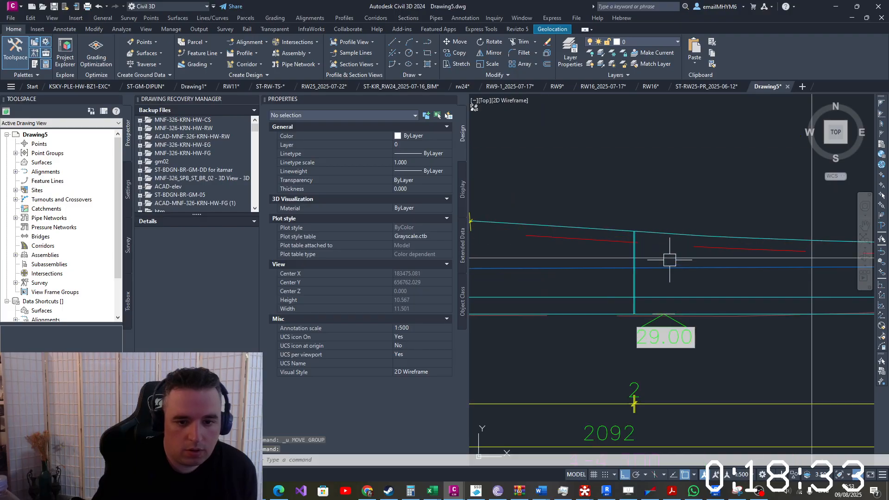
{"action": "left_click", "coordinate": [680, 236]}
{"action": "scroll", "coordinate": [657, 262], "scroll_direction": "down", "scroll_amount": 4}
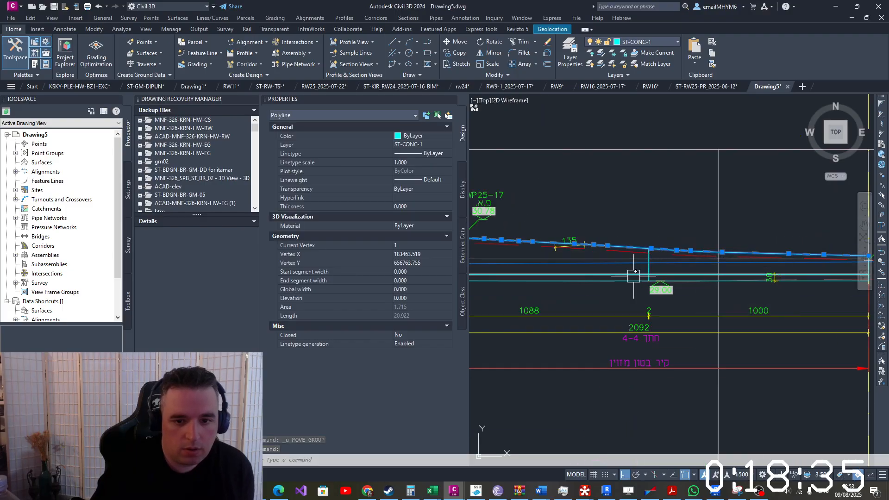
{"action": "middle_click_drag", "start_coordinate": [614, 297], "coordinate": [868, 323]}
{"action": "scroll", "coordinate": [626, 262], "scroll_direction": "up", "scroll_amount": 2}
{"action": "key", "text": "Escape"}
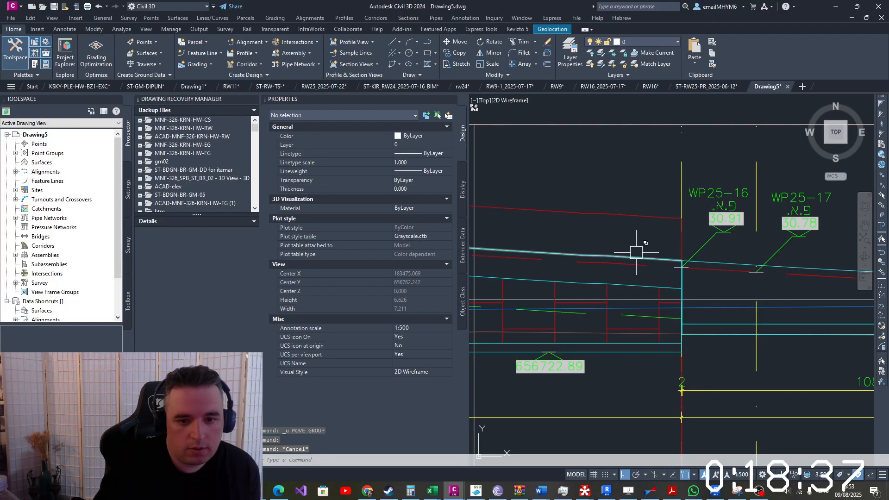
{"action": "left_click", "coordinate": [636, 253]}
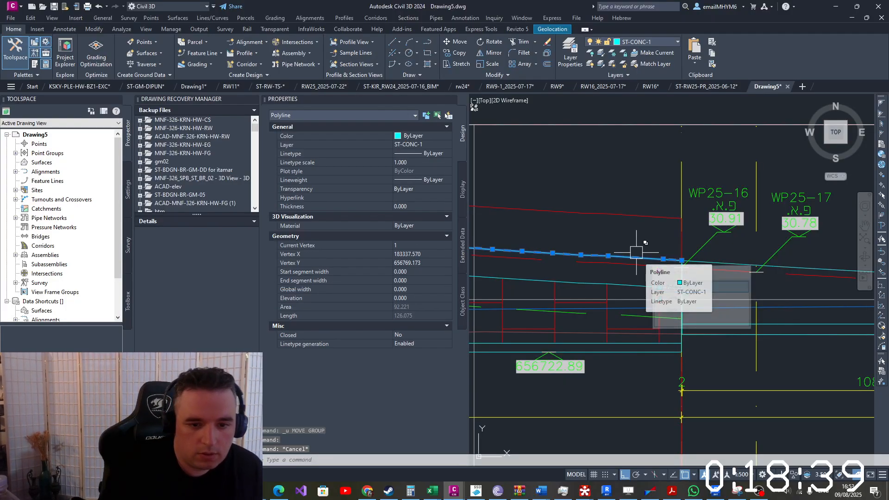
{"action": "scroll", "coordinate": [636, 253], "scroll_direction": "down", "scroll_amount": 4}
{"action": "mouse_move", "coordinate": [637, 256]}
{"action": "key", "text": "Escape"}
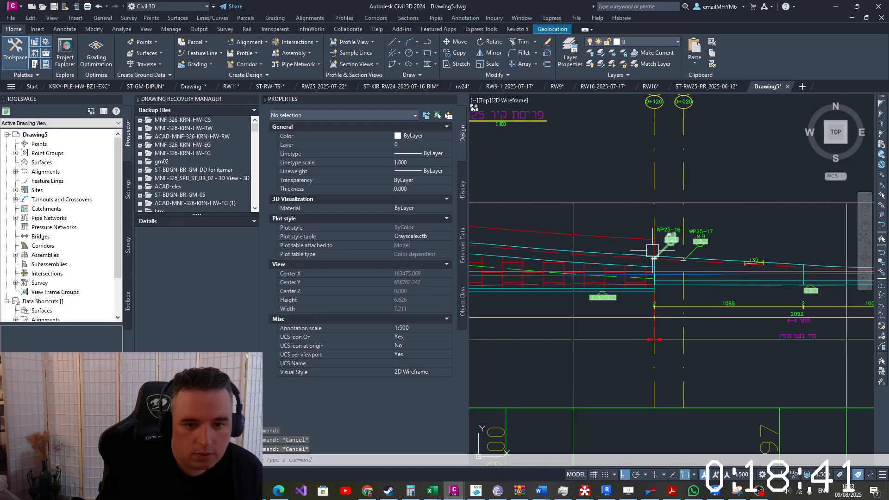
Select the RW-25 profile view and examine how its grid and bands line up with the wall along its full length
{"action": "scroll", "coordinate": [636, 264], "scroll_direction": "down", "scroll_amount": 15}
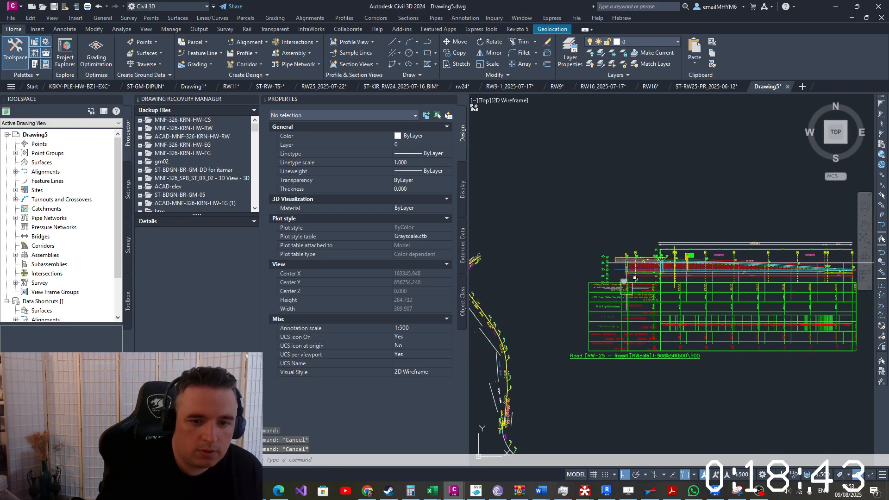
{"action": "scroll", "coordinate": [664, 298], "scroll_direction": "up", "scroll_amount": 3}
{"action": "left_click", "coordinate": [654, 311]}
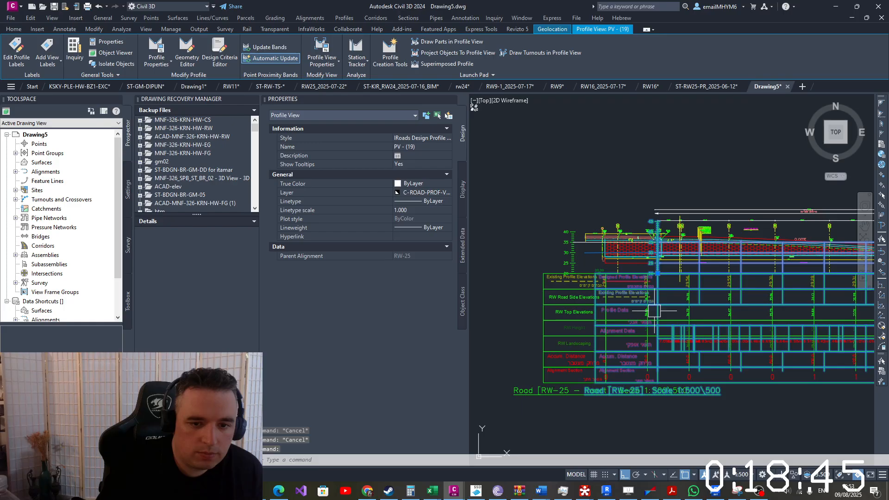
{"action": "scroll", "coordinate": [725, 247], "scroll_direction": "up", "scroll_amount": 6}
{"action": "scroll", "coordinate": [693, 225], "scroll_direction": "down", "scroll_amount": 10}
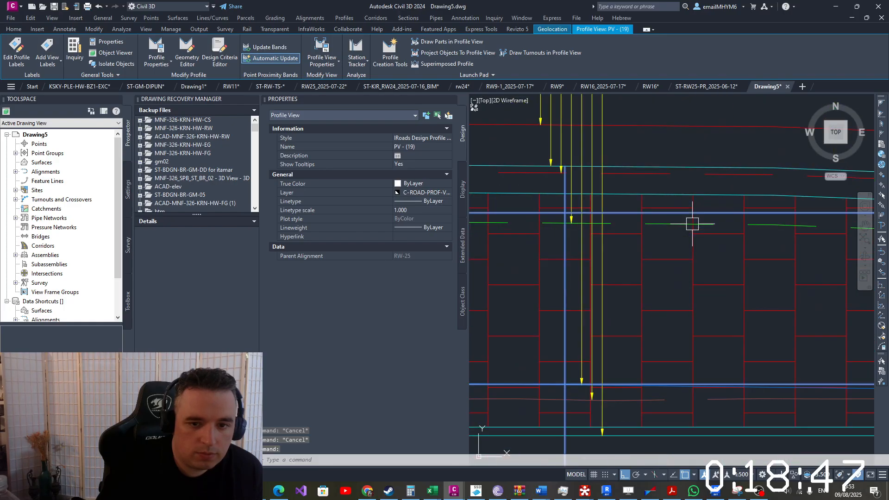
{"action": "scroll", "coordinate": [741, 237], "scroll_direction": "up", "scroll_amount": 4}
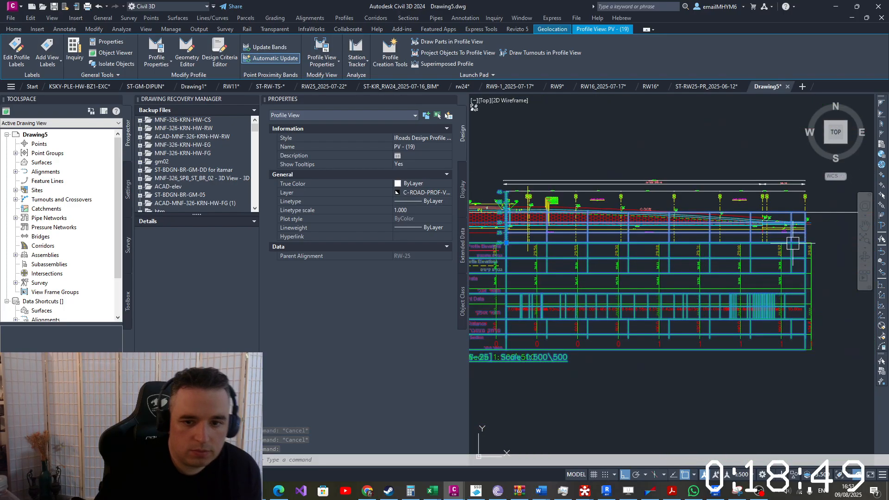
{"action": "scroll", "coordinate": [549, 245], "scroll_direction": "up", "scroll_amount": 2}
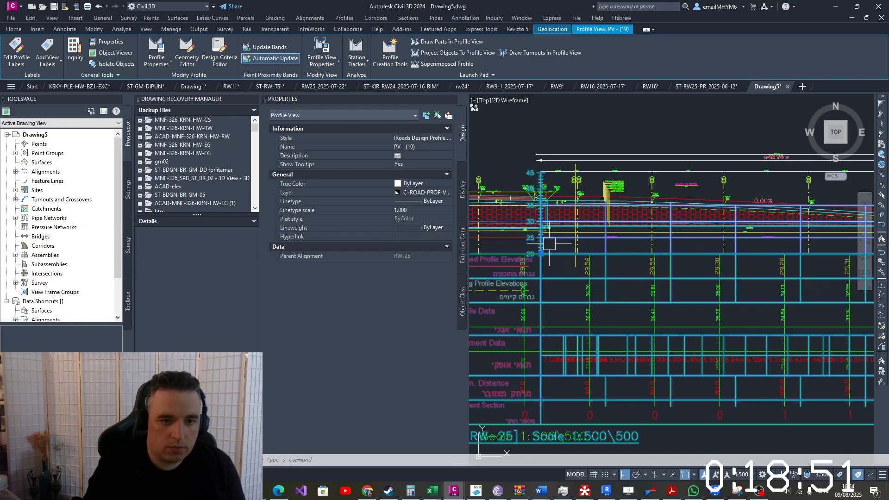
{"action": "middle_click_drag", "start_coordinate": [752, 262], "coordinate": [549, 272]}
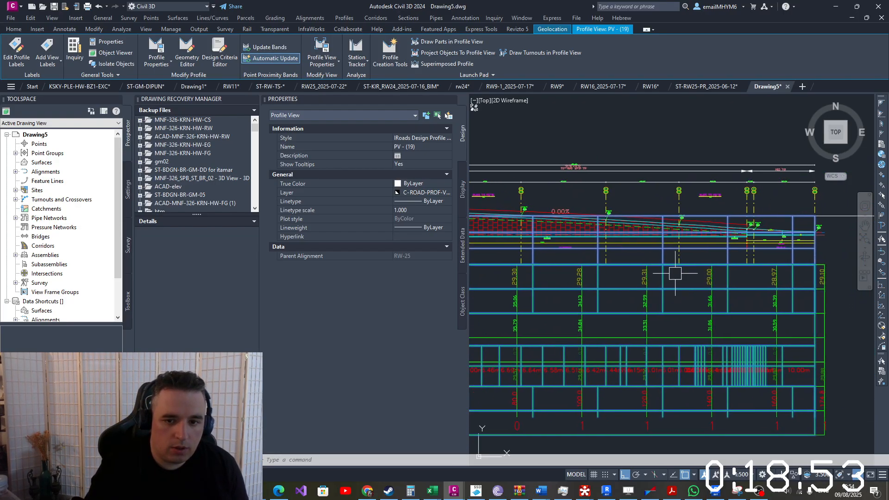
{"action": "middle_click_drag", "start_coordinate": [709, 274], "coordinate": [658, 284]}
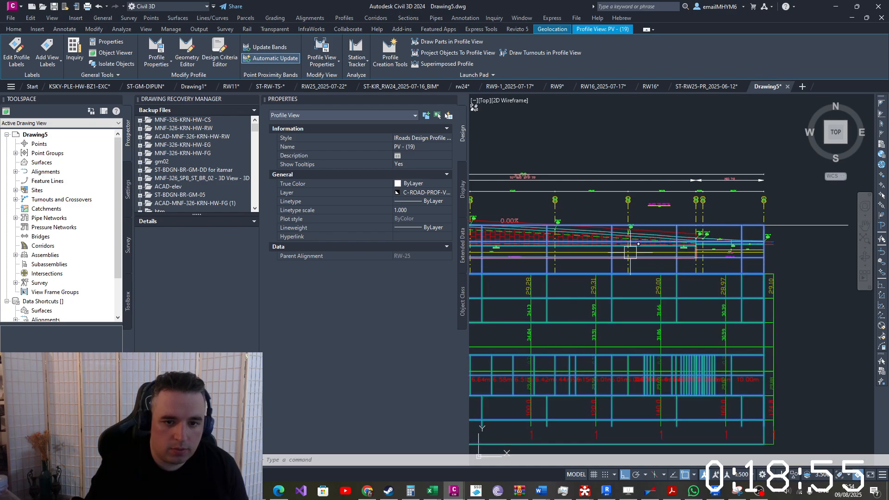
{"action": "scroll", "coordinate": [603, 241], "scroll_direction": "down", "scroll_amount": 3}
{"action": "middle_click_drag", "start_coordinate": [604, 243], "coordinate": [721, 256]}
{"action": "key", "text": "Escape"}
{"action": "scroll", "coordinate": [697, 255], "scroll_direction": "up", "scroll_amount": 2}
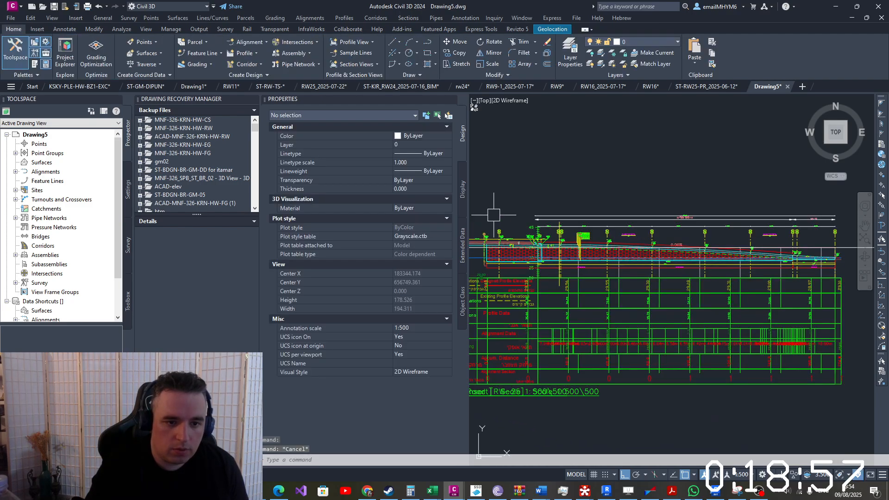
Hide the wall profile objects above the data bands with HIDEOBJECTS, leaving the profile views displayed
{"action": "scroll", "coordinate": [536, 209], "scroll_direction": "down", "scroll_amount": 6}
{"action": "scroll", "coordinate": [536, 208], "scroll_direction": "up", "scroll_amount": 2}
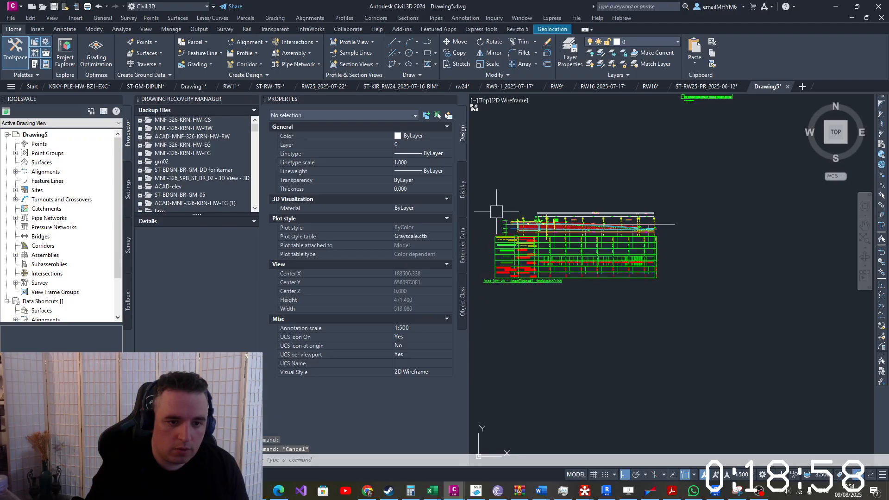
{"action": "left_click", "coordinate": [766, 259]}
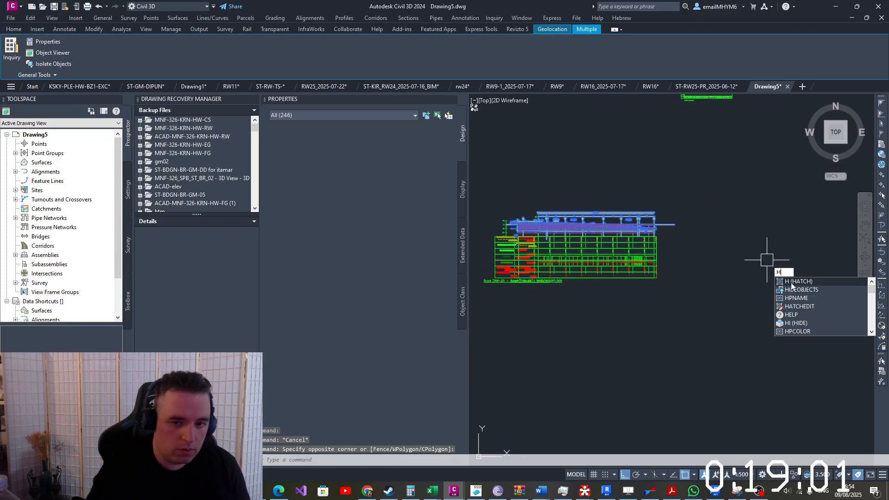
{"action": "left_click", "coordinate": [792, 289]}
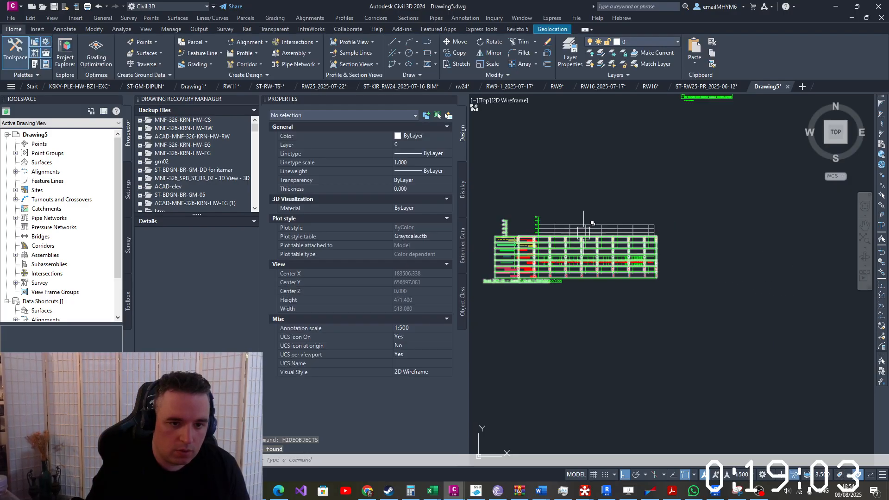
Review the elevation range in the RW-25 profile view's properties and accept the existing settings
{"action": "left_click", "coordinate": [584, 230]}
{"action": "scroll", "coordinate": [538, 230], "scroll_direction": "up", "scroll_amount": 4}
{"action": "key", "text": "Escape"}
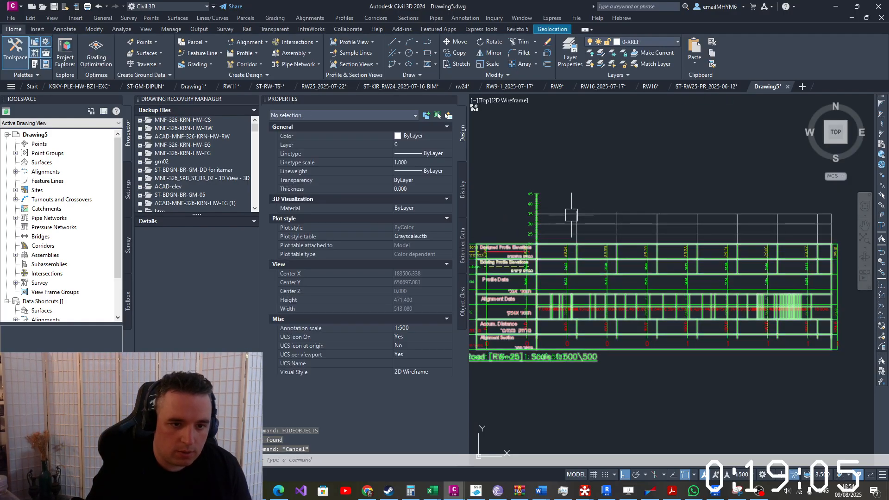
{"action": "left_click", "coordinate": [571, 215]}
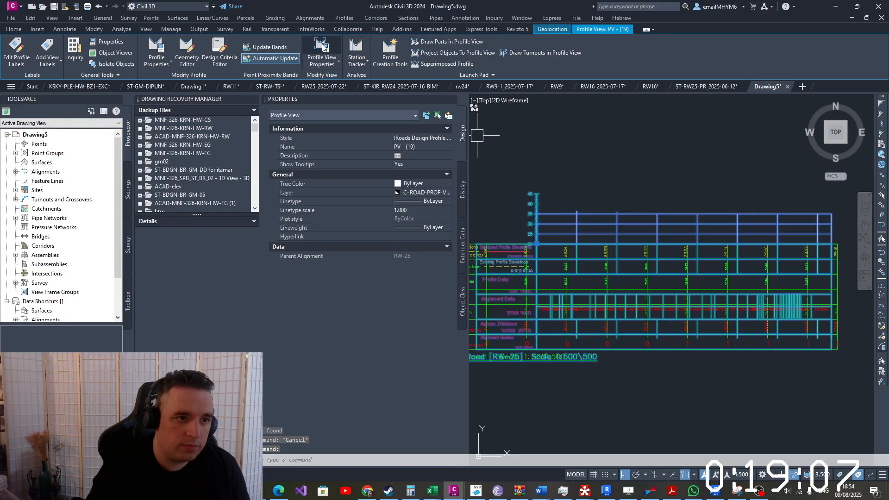
{"action": "left_click", "coordinate": [323, 47]}
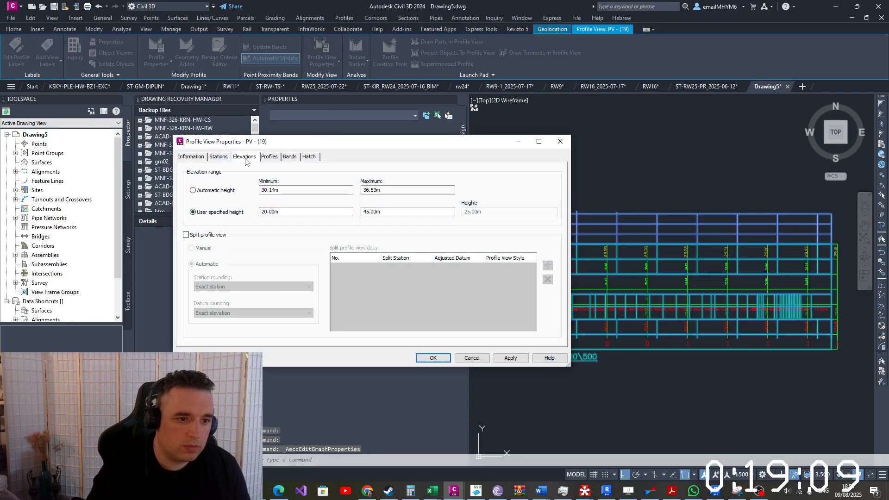
{"action": "left_click", "coordinate": [444, 360]}
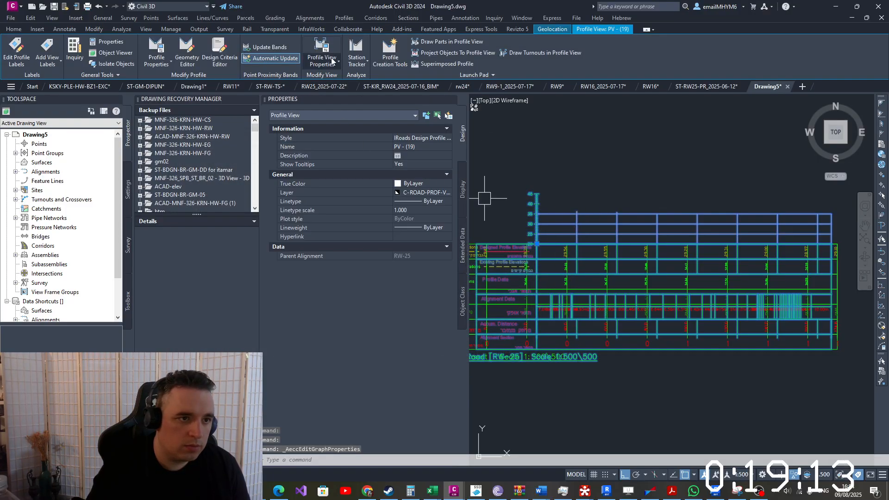
{"action": "left_click", "coordinate": [328, 53]}
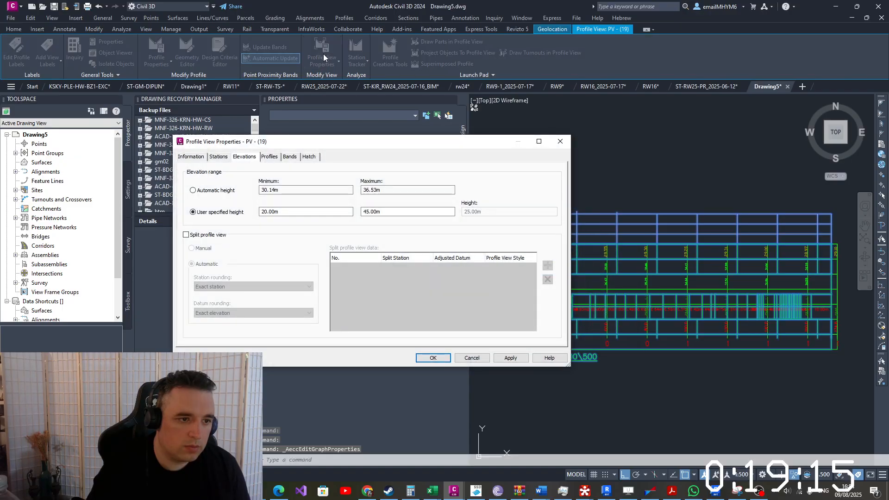
{"action": "key", "text": "Return"}
Undo the profile view properties edit and the hiding of the wall objects
{"action": "key", "text": "ctrl+z"}
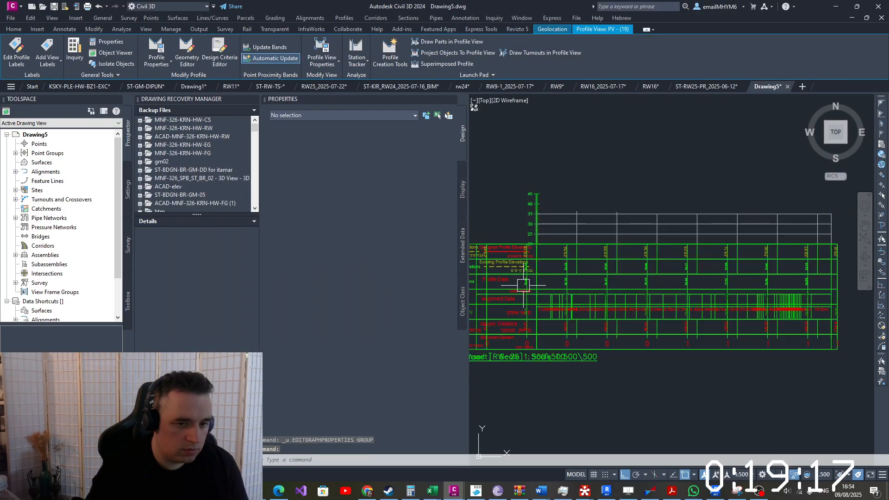
{"action": "scroll", "coordinate": [581, 266], "scroll_direction": "down", "scroll_amount": 3}
{"action": "key", "text": "ctrl+z"}
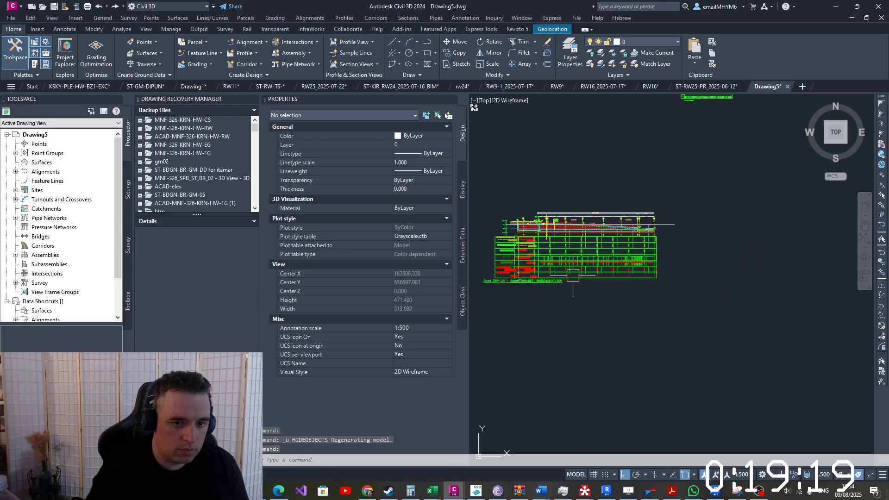
Join the two wall top polylines that meet at WP25-16 into a single polyline
{"action": "scroll", "coordinate": [700, 203], "scroll_direction": "up", "scroll_amount": 12}
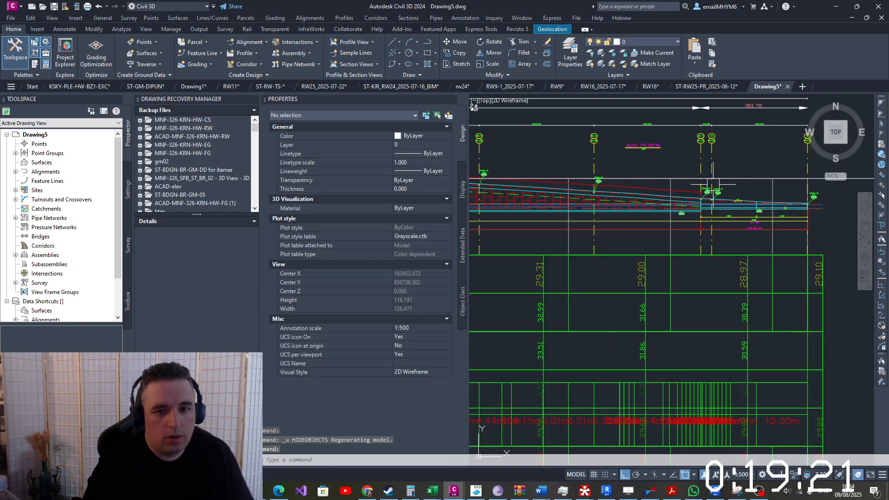
{"action": "left_click", "coordinate": [681, 197]}
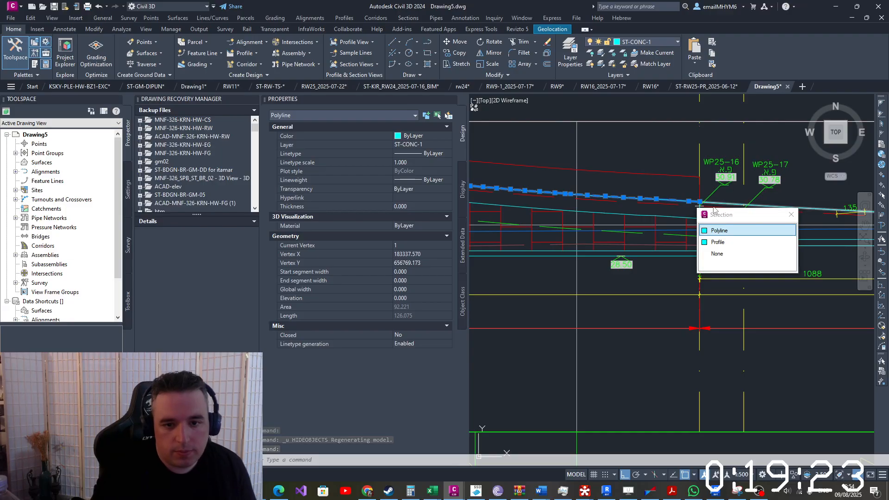
{"action": "scroll", "coordinate": [714, 204], "scroll_direction": "up", "scroll_amount": 3}
{"action": "left_click", "coordinate": [709, 199]}
{"action": "scroll", "coordinate": [708, 198], "scroll_direction": "up", "scroll_amount": 4}
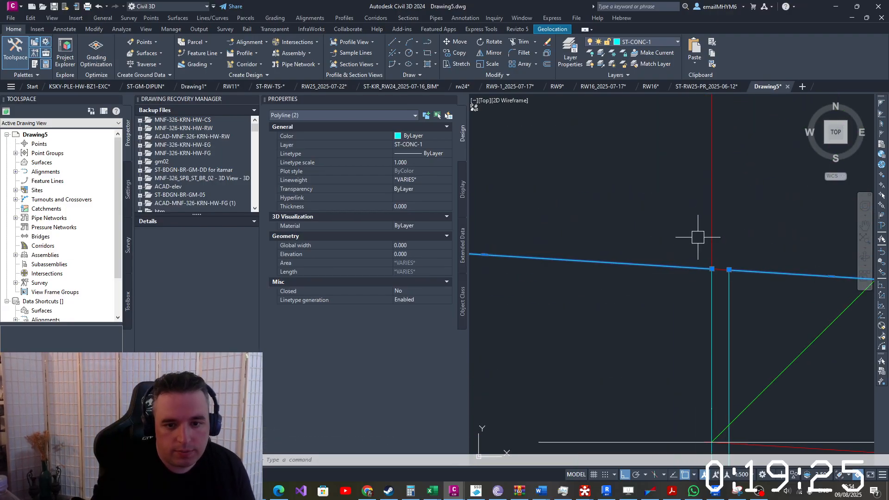
{"action": "left_click", "coordinate": [712, 268]}
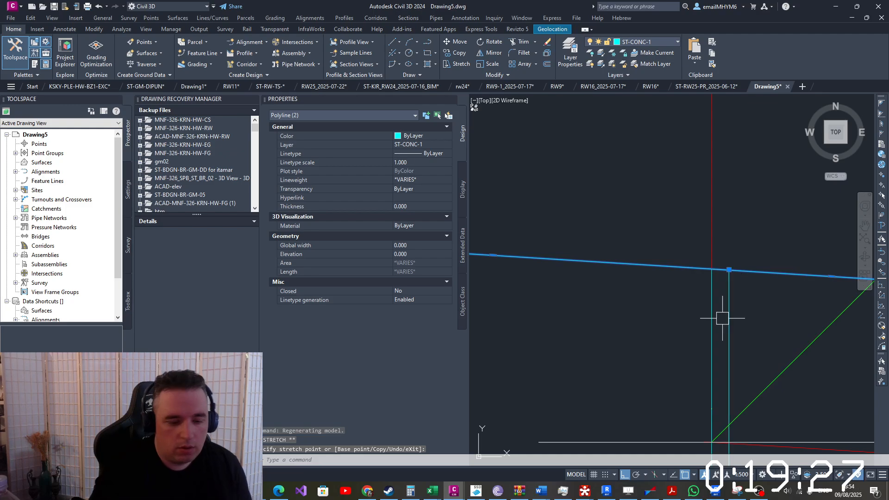
{"action": "type", "text": "j"}
{"action": "key", "text": "Return"}
{"action": "left_click", "coordinate": [750, 271]}
{"action": "scroll", "coordinate": [674, 276], "scroll_direction": "down", "scroll_amount": 12}
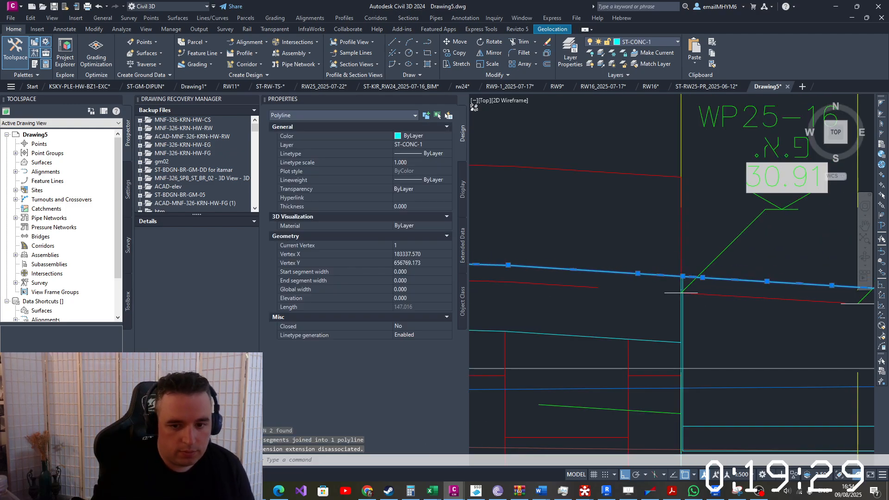
{"action": "scroll", "coordinate": [658, 281], "scroll_direction": "down", "scroll_amount": 2}
{"action": "key", "text": "Escape"}
{"action": "middle_click_drag", "start_coordinate": [544, 290], "coordinate": [745, 277]}
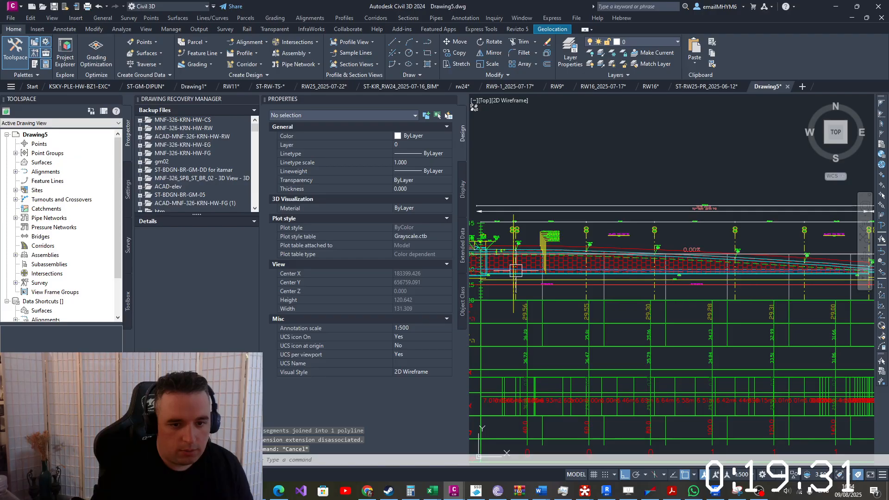
{"action": "middle_click_drag", "start_coordinate": [514, 270], "coordinate": [591, 249]}
{"action": "scroll", "coordinate": [544, 242], "scroll_direction": "up", "scroll_amount": 8}
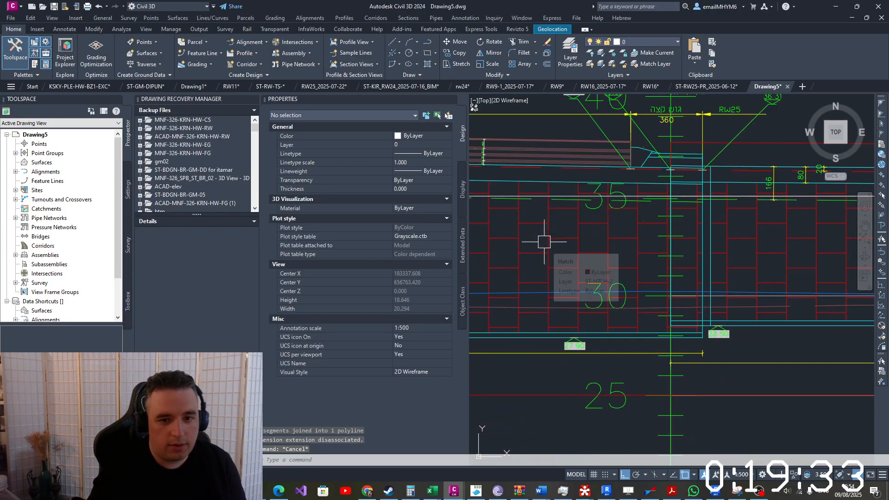
{"action": "type", "text": "pli"}
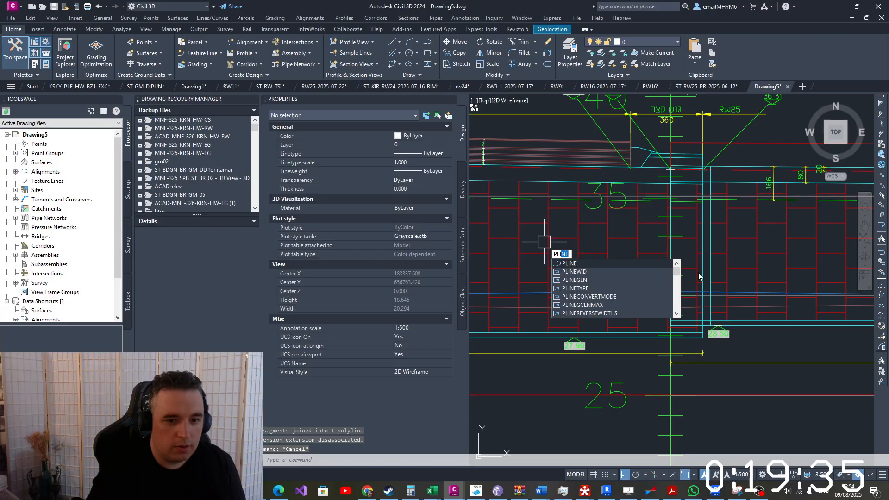
{"action": "key", "text": "Return"}
{"action": "scroll", "coordinate": [670, 183], "scroll_direction": "up", "scroll_amount": 6}
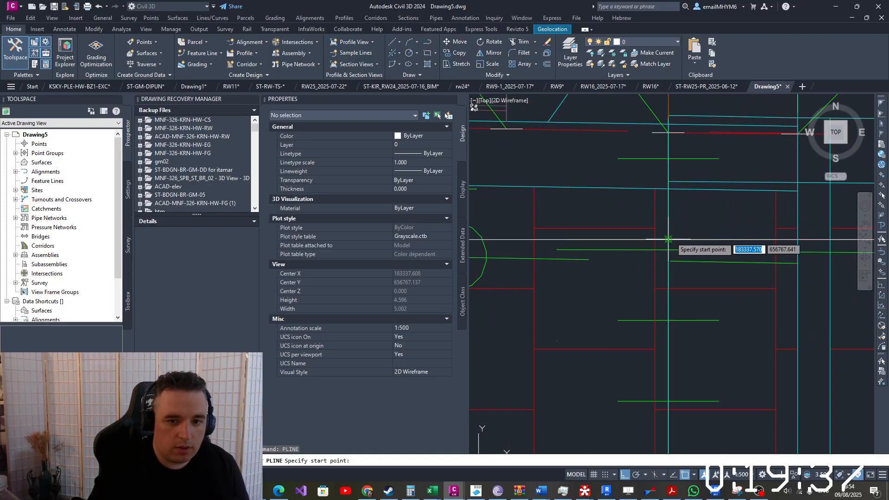
{"action": "scroll", "coordinate": [668, 239], "scroll_direction": "down", "scroll_amount": 2}
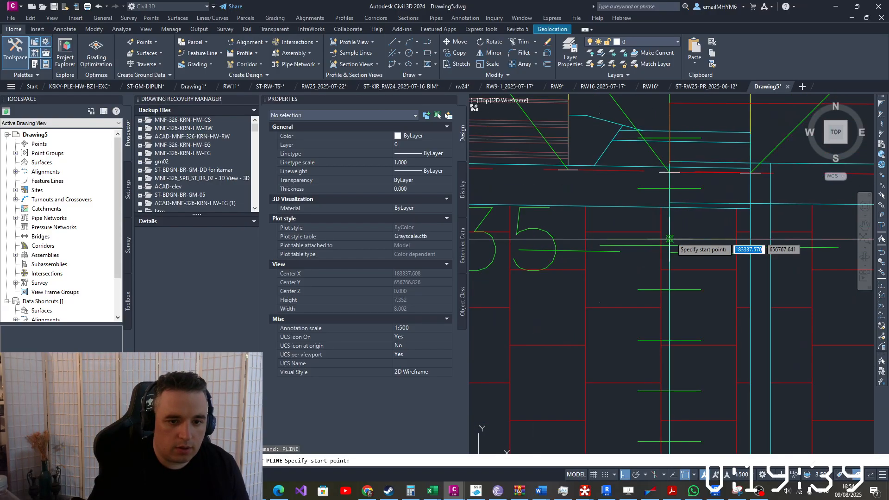
{"action": "key", "text": "Escape"}
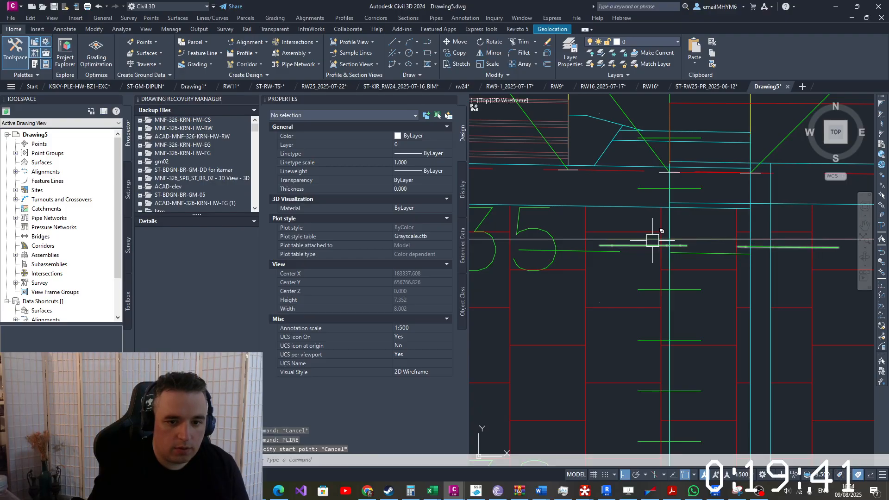
Draw a horizontal polyline about 151.6 m long from the profile view's start at elevation 35 to past the wall's end at WP25-18
{"action": "key", "text": "Return"}
{"action": "left_click", "coordinate": [669, 240]}
{"action": "scroll", "coordinate": [716, 289], "scroll_direction": "down", "scroll_amount": 6}
{"action": "middle_click_drag", "start_coordinate": [785, 319], "coordinate": [540, 314]}
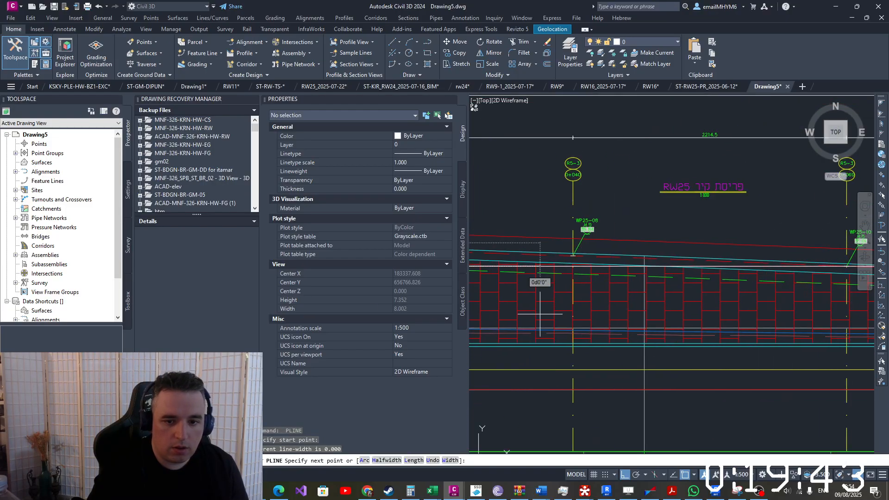
{"action": "middle_click_drag", "start_coordinate": [824, 338], "coordinate": [675, 282]}
{"action": "middle_click_drag", "start_coordinate": [808, 278], "coordinate": [557, 305]}
{"action": "middle_click_drag", "start_coordinate": [842, 330], "coordinate": [699, 333]}
{"action": "scroll", "coordinate": [745, 339], "scroll_direction": "up", "scroll_amount": 2}
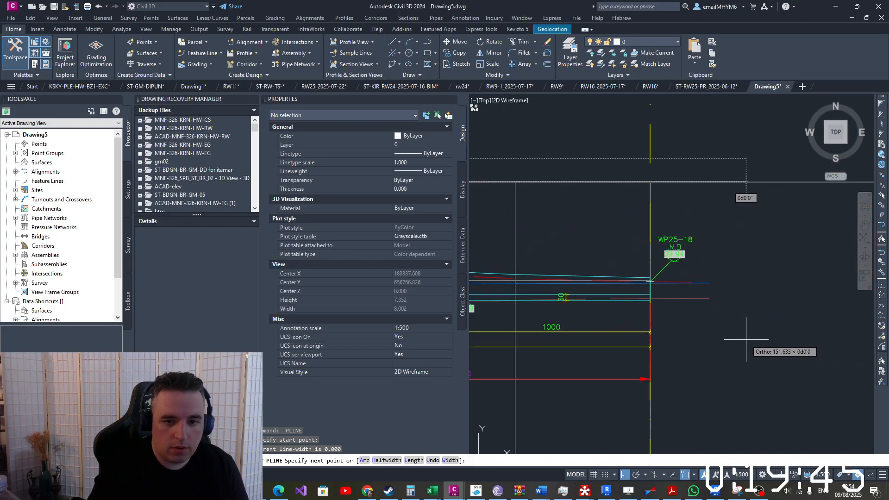
{"action": "left_click", "coordinate": [746, 339]}
{"action": "scroll", "coordinate": [782, 332], "scroll_direction": "down", "scroll_amount": 8}
{"action": "key", "text": "Escape"}
{"action": "key", "text": "Escape"}
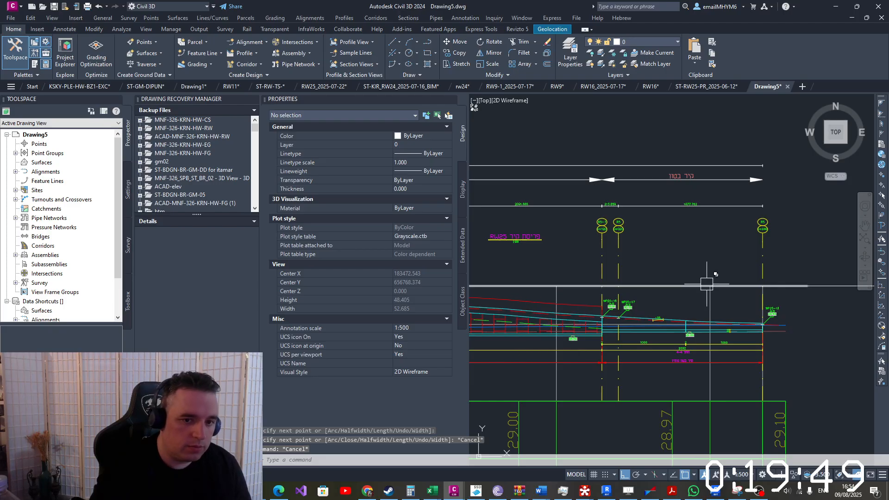
Create a profile from the joined wall top polyline in the RW-25 profile view with the PFP command
{"action": "type", "text": "p"}
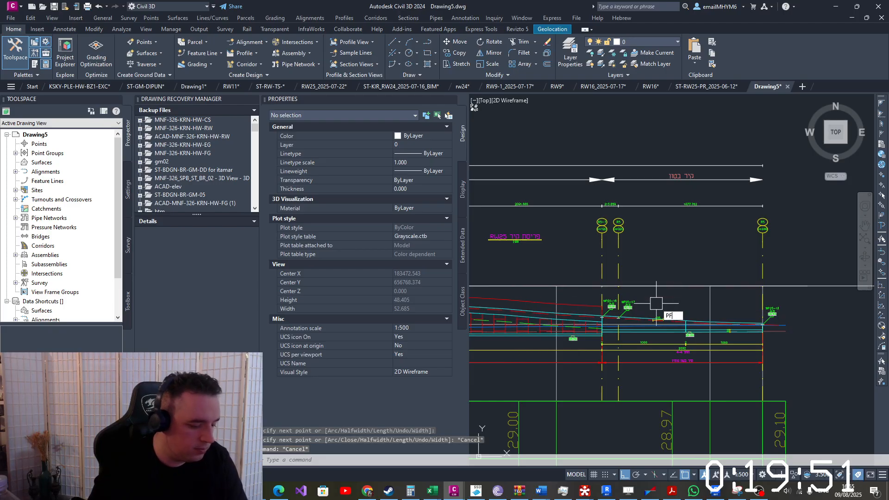
{"action": "type", "text": "fp"}
{"action": "key", "text": "Return"}
{"action": "scroll", "coordinate": [589, 309], "scroll_direction": "up", "scroll_amount": 8}
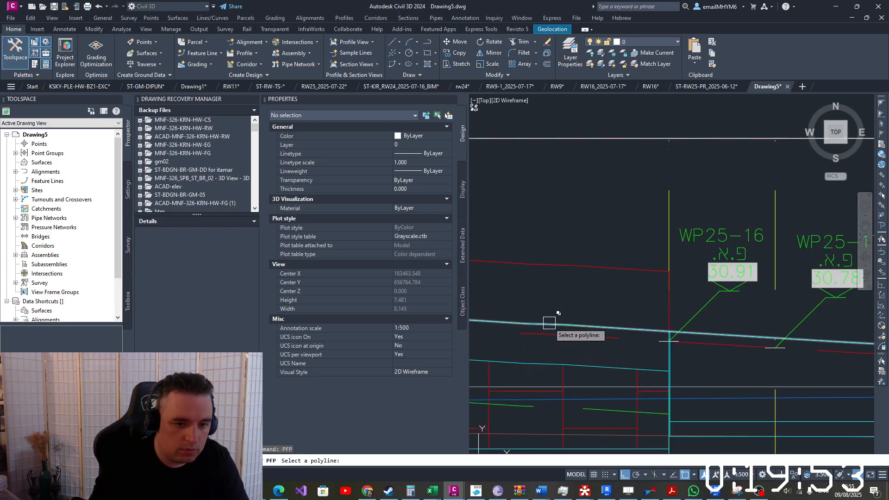
{"action": "left_click", "coordinate": [575, 332]}
{"action": "left_click", "coordinate": [603, 363]}
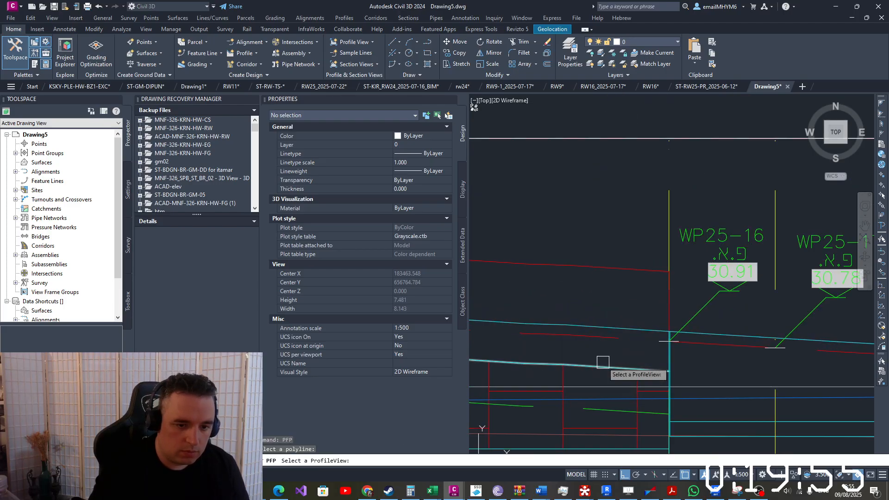
{"action": "scroll", "coordinate": [611, 370], "scroll_direction": "down", "scroll_amount": 10}
{"action": "left_click", "coordinate": [575, 396]}
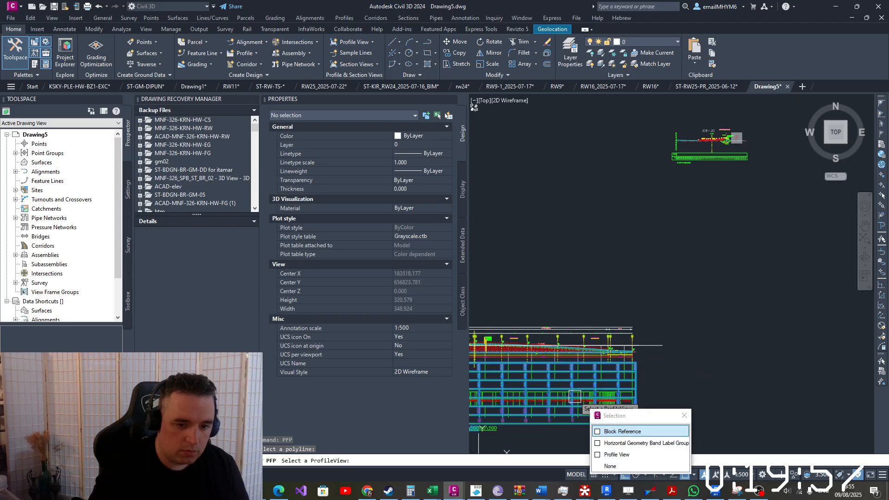
{"action": "left_click", "coordinate": [616, 454]}
{"action": "scroll", "coordinate": [597, 320], "scroll_direction": "up", "scroll_amount": 5}
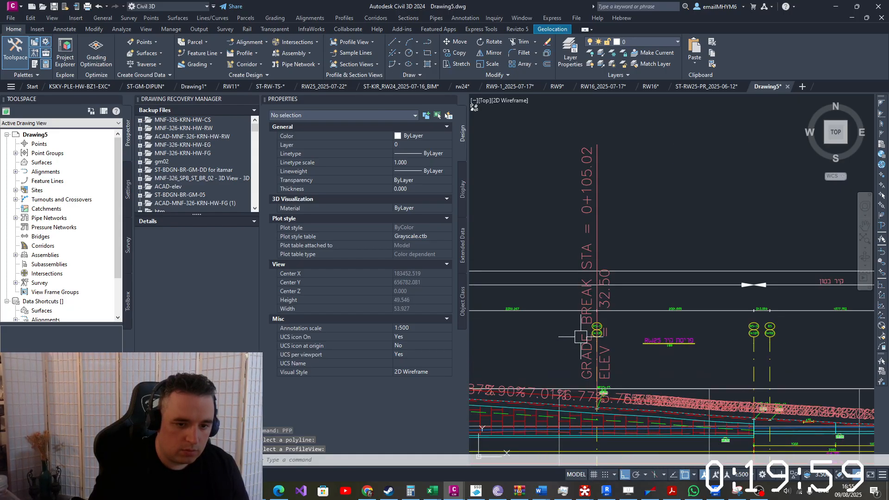
Delete the grade break and slope labels attached to the new wall top profile
{"action": "left_click", "coordinate": [597, 317]}
{"action": "left_click", "coordinate": [657, 351]}
{"action": "key", "text": "Delete"}
{"action": "scroll", "coordinate": [584, 409], "scroll_direction": "up", "scroll_amount": 6}
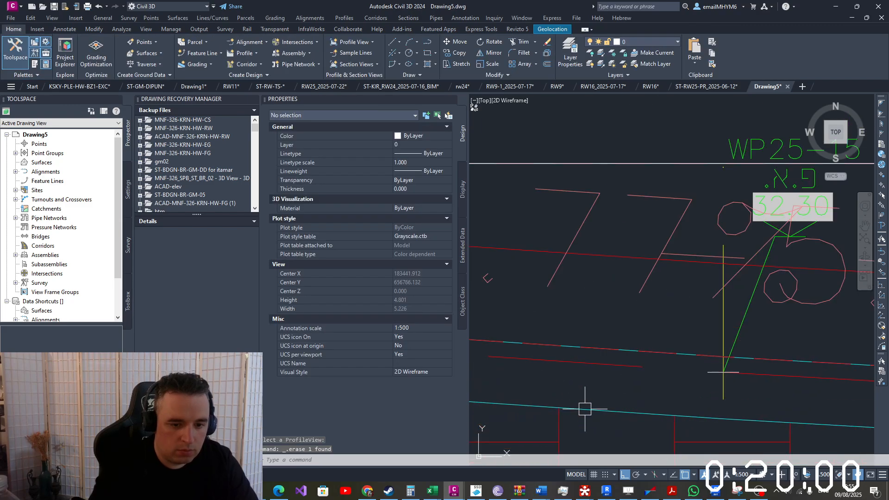
{"action": "left_click", "coordinate": [560, 268]}
{"action": "key", "text": "Delete"}
Try to rename the new wall top profile as RW25 TOP
{"action": "left_click", "coordinate": [569, 346]}
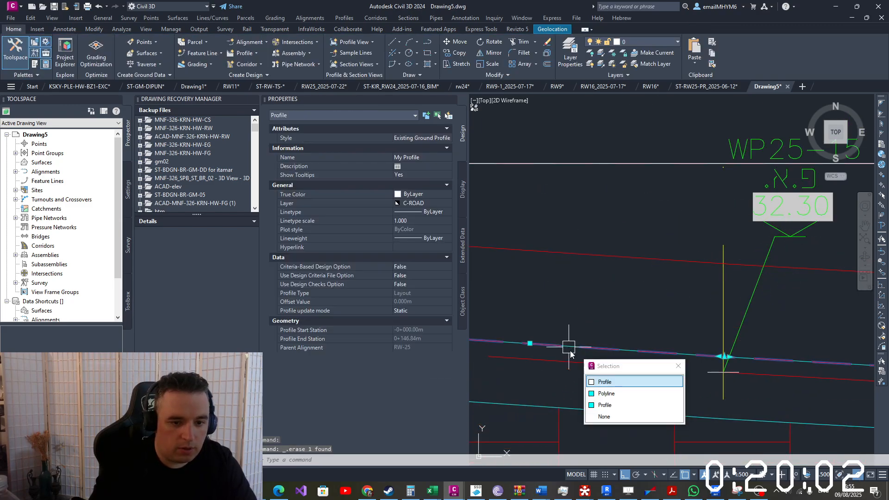
{"action": "left_click", "coordinate": [612, 383]}
{"action": "left_click", "coordinate": [423, 156]}
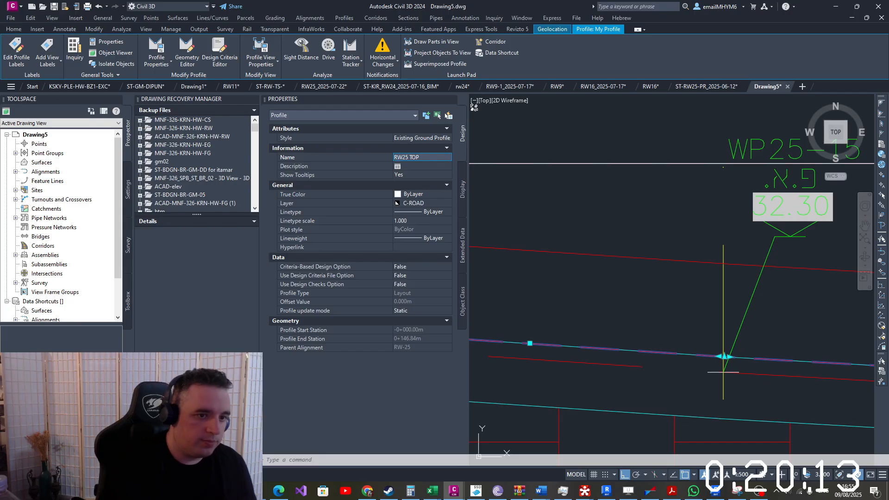
{"action": "left_click", "coordinate": [584, 297]}
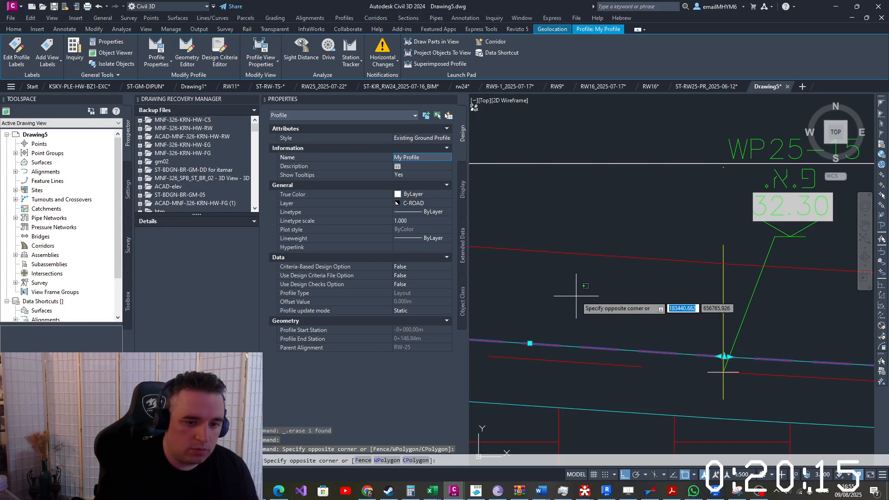
{"action": "key", "text": "Escape"}
{"action": "key", "text": "Escape"}
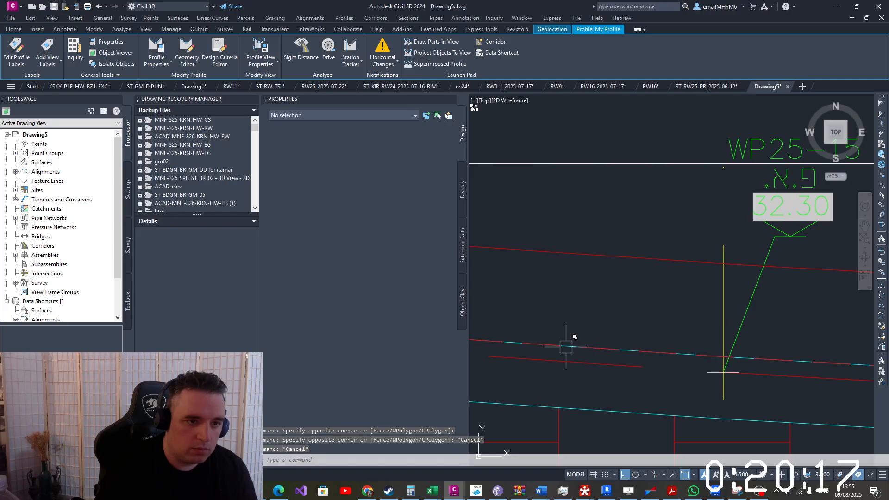
Rename the new wall top profile as RW25 TOP2 and clear the selection
{"action": "left_click", "coordinate": [617, 386]}
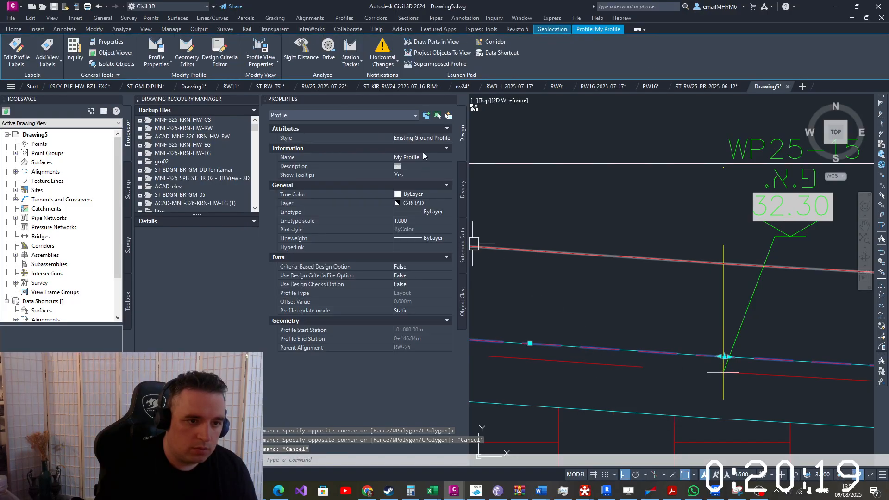
{"action": "left_click", "coordinate": [429, 157]}
{"action": "type", "text": "RW"}
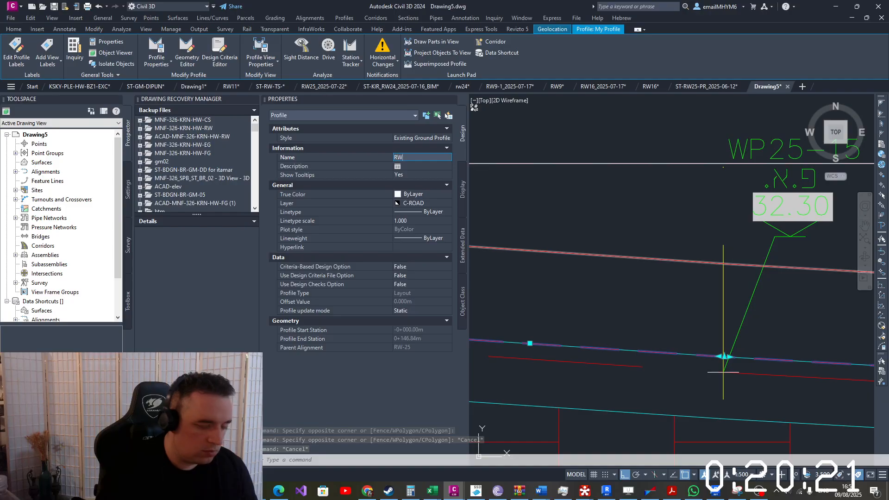
{"action": "type", "text": "25 TOP2"}
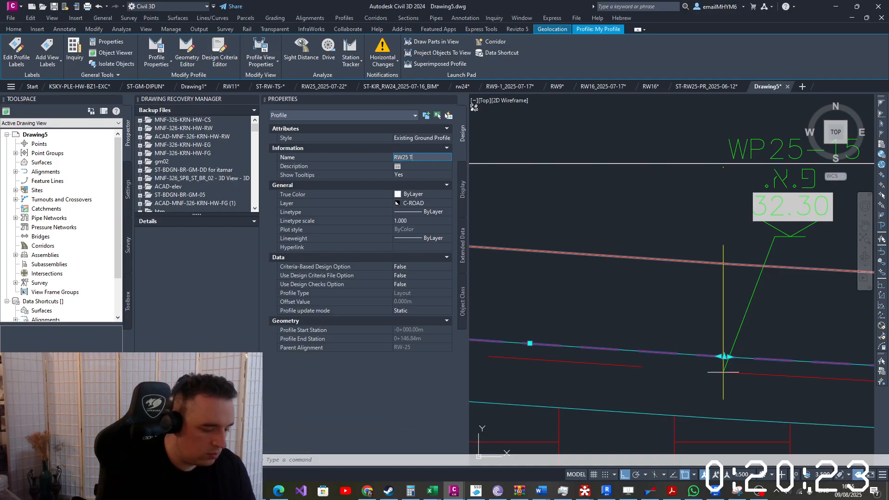
{"action": "left_click", "coordinate": [567, 220]}
{"action": "left_click", "coordinate": [566, 212]}
{"action": "key", "text": "Escape"}
{"action": "key", "text": "Escape"}
Create a profile from the horizontal polyline at elevation 35 in the RW-25 profile view with PFP
{"action": "scroll", "coordinate": [584, 234], "scroll_direction": "down", "scroll_amount": 5}
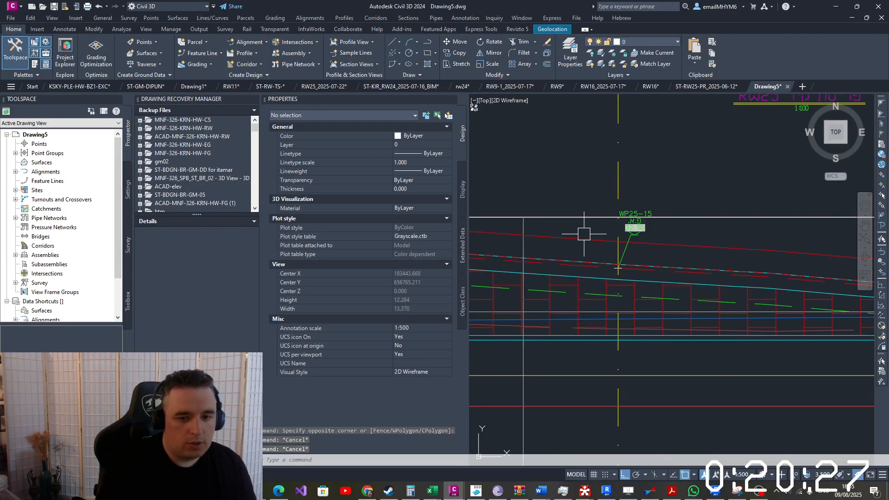
{"action": "scroll", "coordinate": [696, 264], "scroll_direction": "down", "scroll_amount": 1}
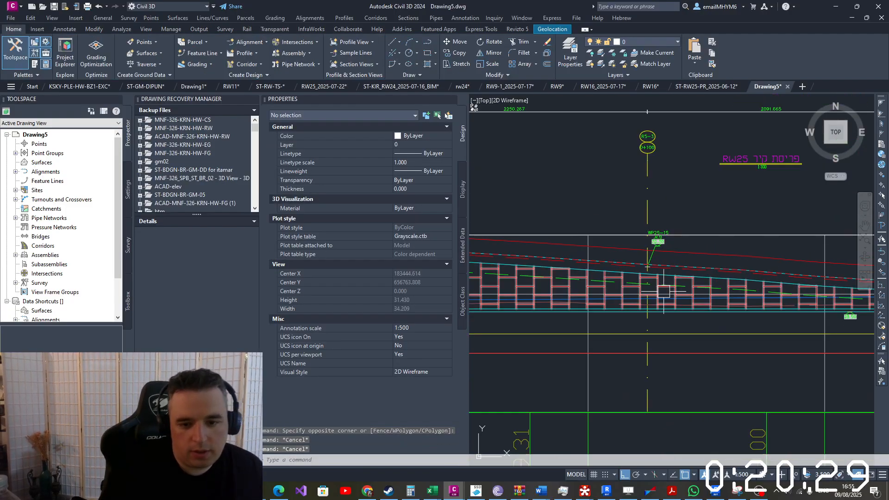
{"action": "middle_click_drag", "start_coordinate": [833, 287], "coordinate": [505, 303]}
{"action": "middle_click_drag", "start_coordinate": [833, 314], "coordinate": [649, 299]}
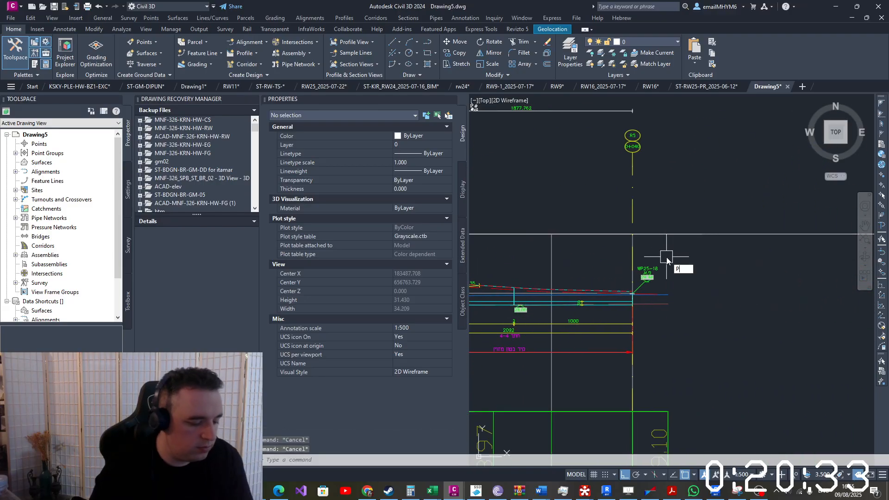
{"action": "type", "text": "FP"}
{"action": "key", "text": "Return"}
{"action": "left_click", "coordinate": [690, 239]}
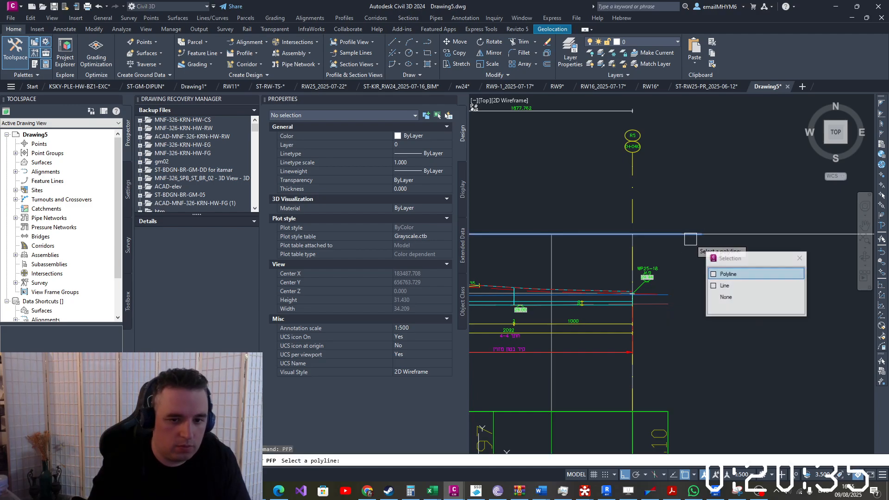
{"action": "left_click", "coordinate": [728, 273]}
{"action": "scroll", "coordinate": [630, 357], "scroll_direction": "down", "scroll_amount": 8}
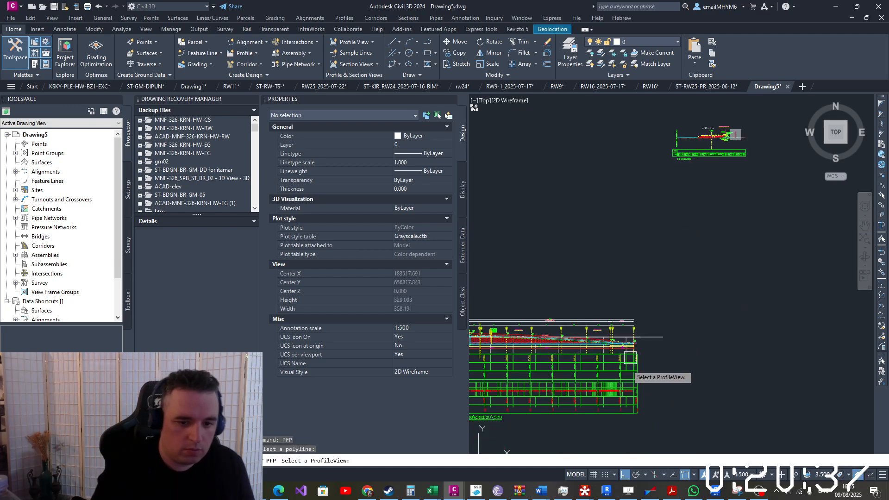
{"action": "scroll", "coordinate": [675, 315], "scroll_direction": "down", "scroll_amount": 2}
{"action": "left_click", "coordinate": [677, 313]}
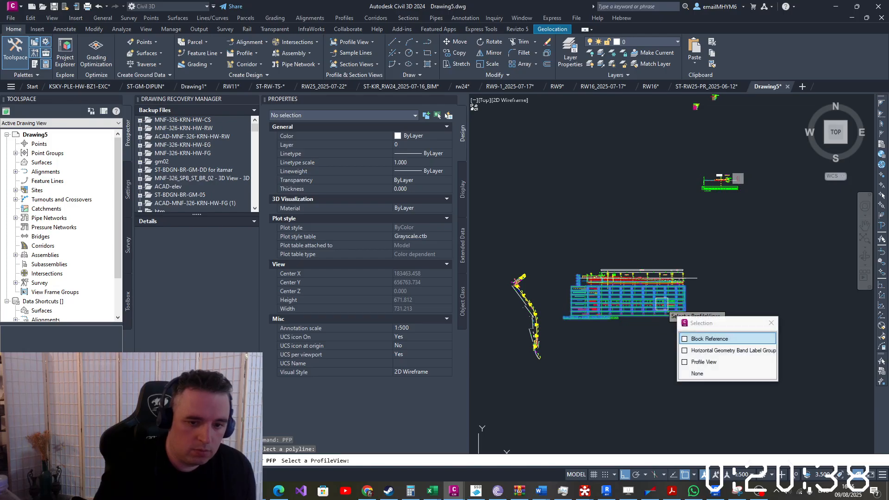
{"action": "left_click", "coordinate": [703, 362]}
Delete the grade break labels attached to the new horizontal profile in the RW-25 profile view
{"action": "scroll", "coordinate": [648, 301], "scroll_direction": "up", "scroll_amount": 5}
{"action": "left_click", "coordinate": [636, 280]}
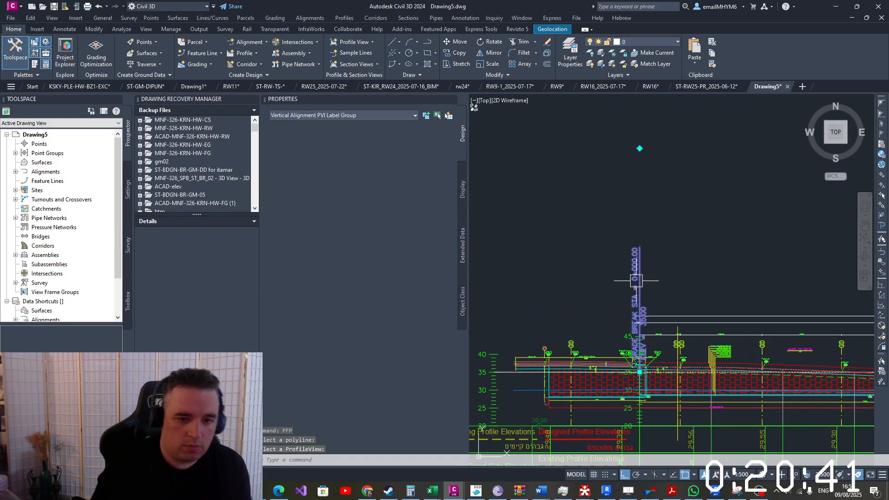
{"action": "key", "text": "Delete"}
Rename the new horizontal profile at elevation 35 as RW25 MAIN2 and clear the selection
{"action": "scroll", "coordinate": [699, 361], "scroll_direction": "up", "scroll_amount": 5}
{"action": "left_click", "coordinate": [716, 321]}
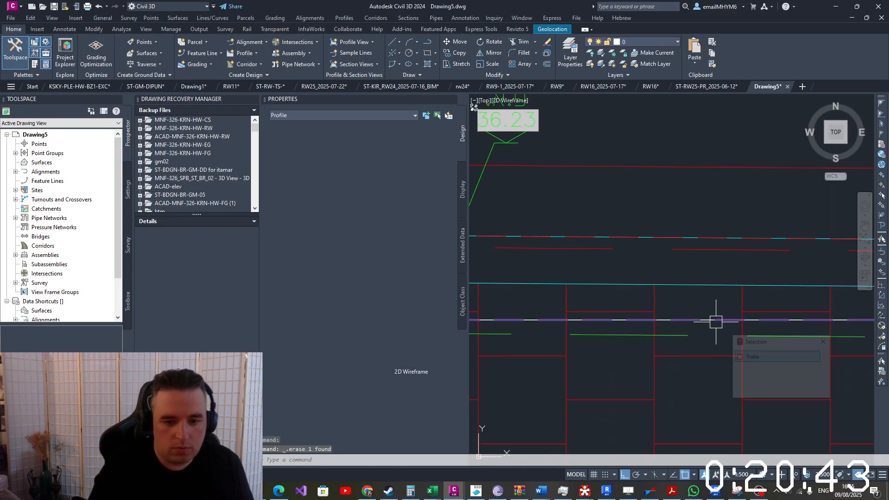
{"action": "left_click", "coordinate": [754, 357]}
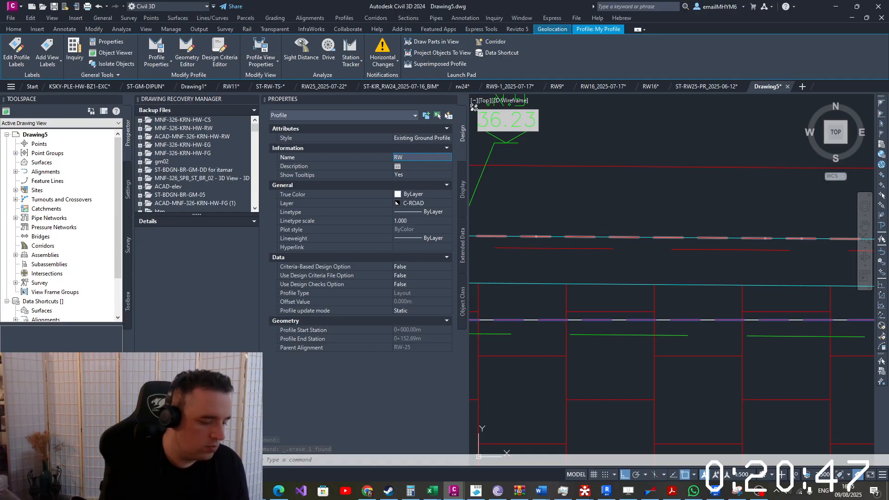
{"action": "type", "text": "RW25 MAI"}
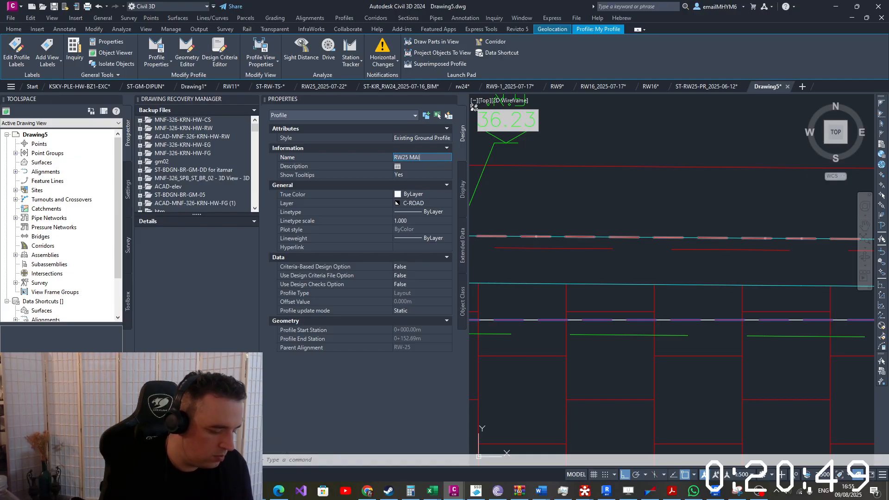
{"action": "type", "text": "N2"}
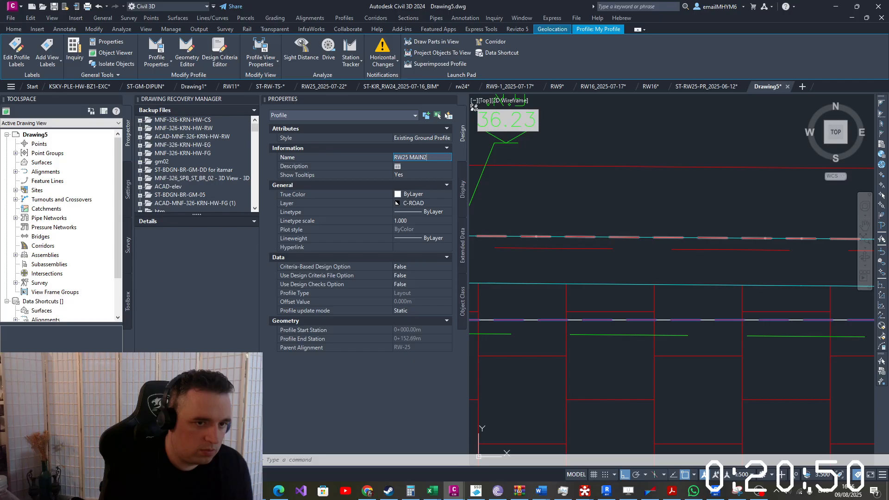
{"action": "left_click", "coordinate": [582, 236]}
{"action": "left_click", "coordinate": [579, 203]}
{"action": "key", "text": "Escape"}
{"action": "key", "text": "Escape"}
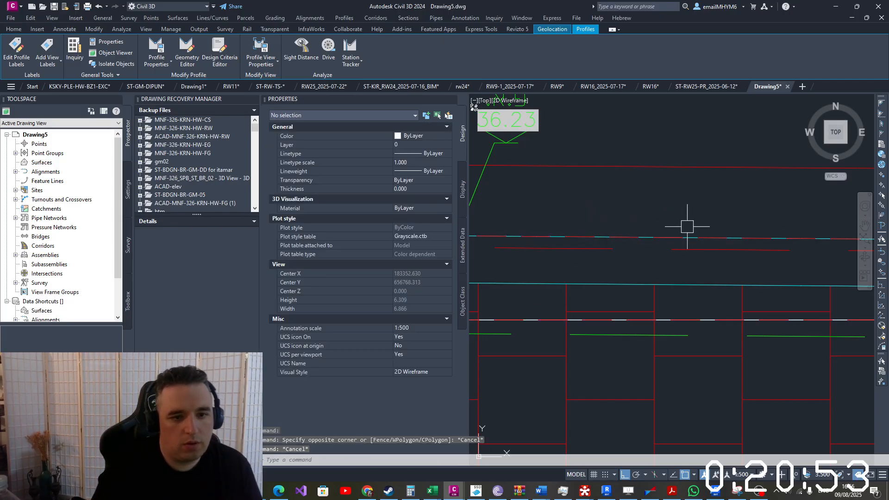
{"action": "left_click", "coordinate": [665, 318]}
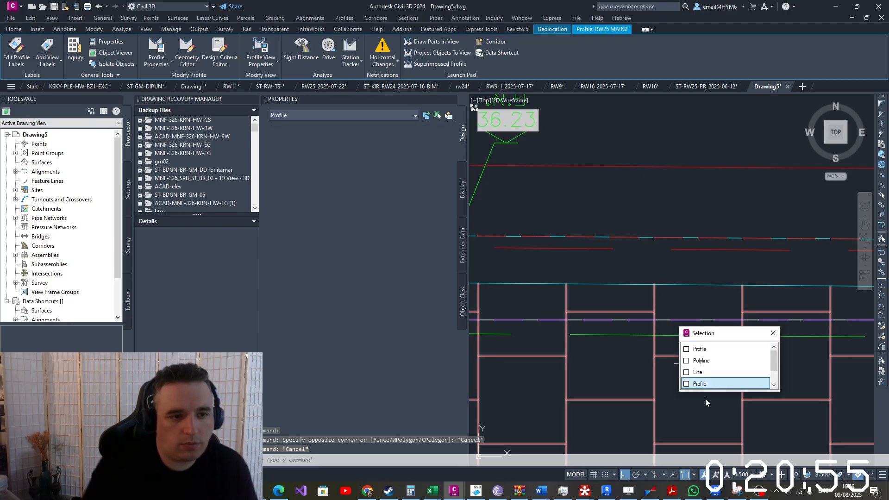
{"action": "key", "text": "Escape"}
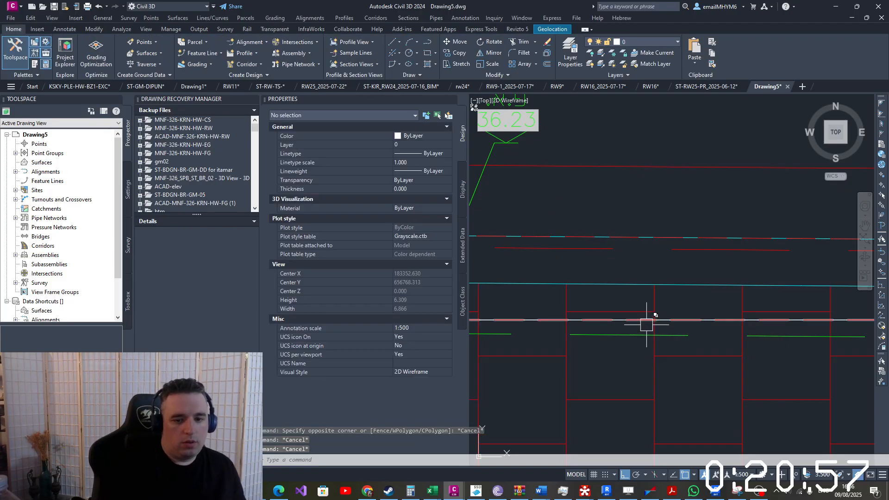
{"action": "left_click", "coordinate": [646, 324]}
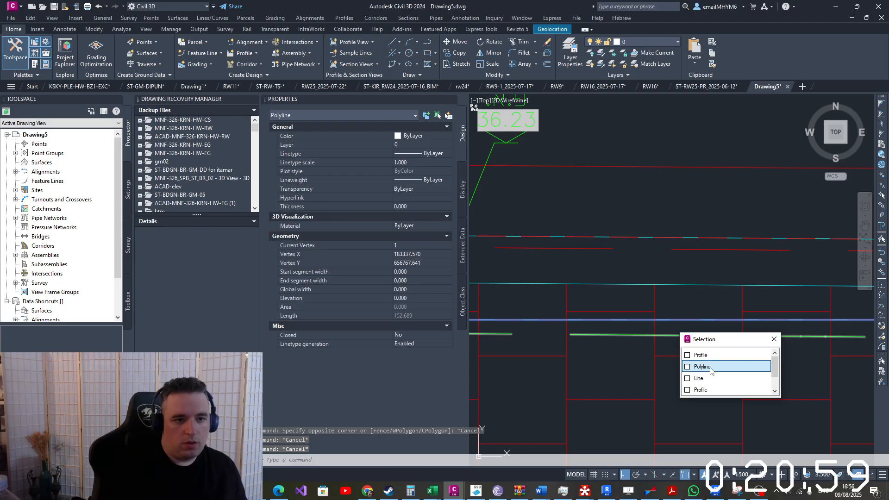
{"action": "key", "text": "Escape"}
Examine the RW-25 profile view and the plan alignment, especially where the wall steps down near its end
{"action": "scroll", "coordinate": [665, 233], "scroll_direction": "down", "scroll_amount": 5}
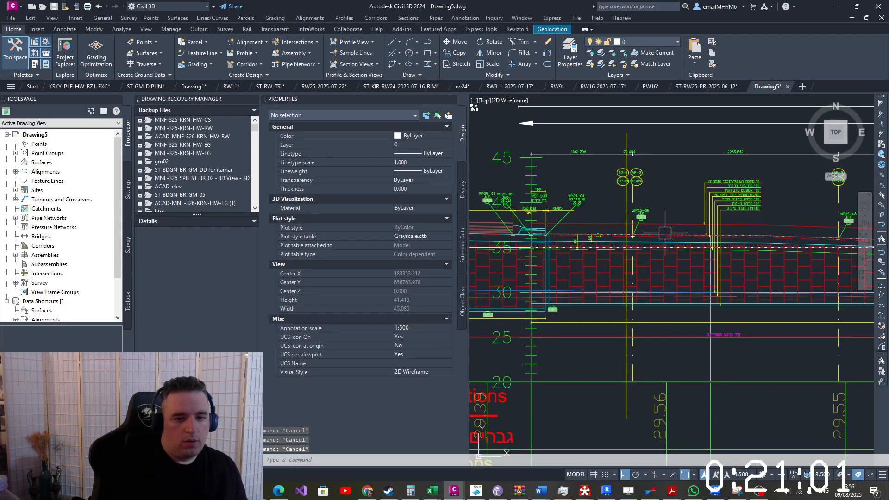
{"action": "scroll", "coordinate": [665, 233], "scroll_direction": "down", "scroll_amount": 4}
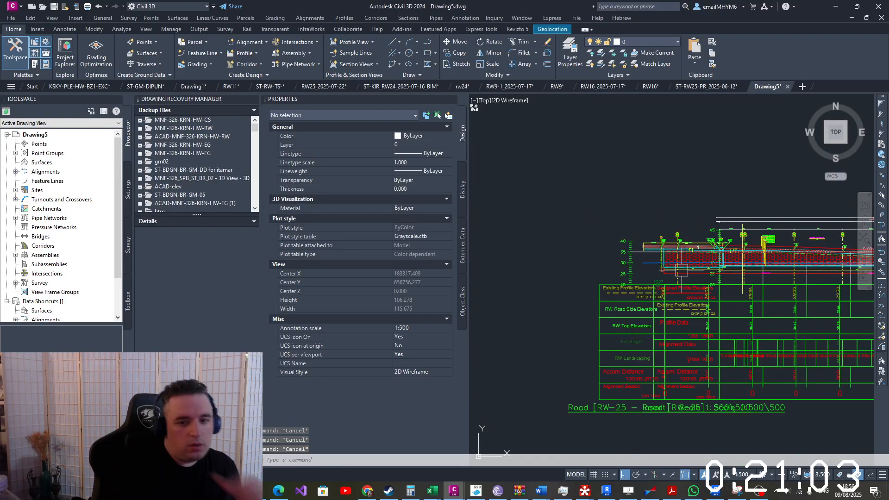
{"action": "scroll", "coordinate": [676, 273], "scroll_direction": "down", "scroll_amount": 8}
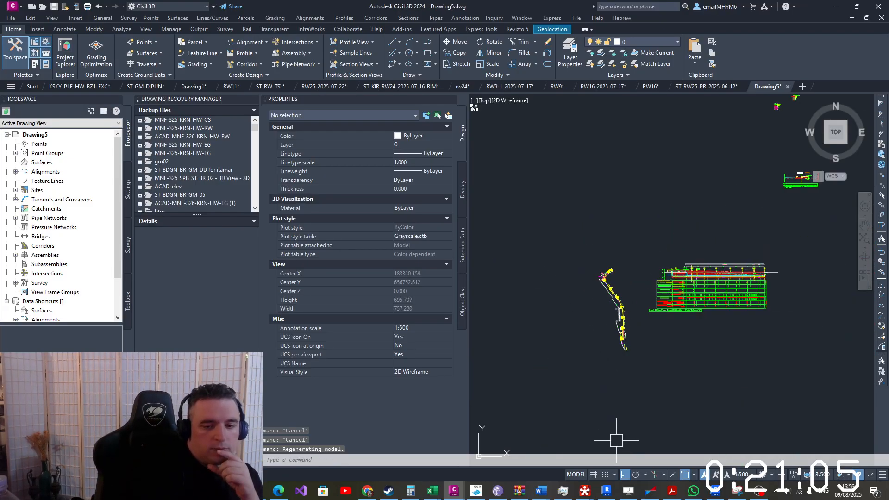
{"action": "scroll", "coordinate": [627, 353], "scroll_direction": "up", "scroll_amount": 8}
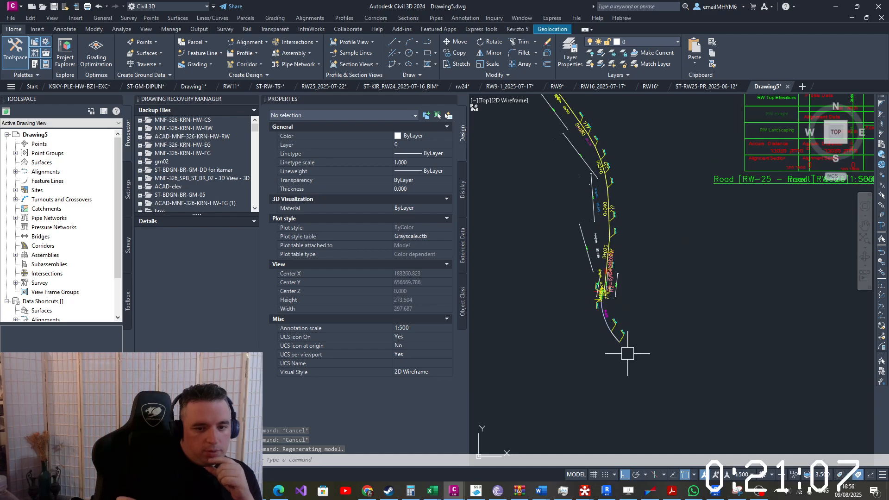
{"action": "middle_click_drag", "start_coordinate": [698, 237], "coordinate": [458, 387]}
{"action": "middle_click_drag", "start_coordinate": [691, 266], "coordinate": [383, 366]}
{"action": "middle_click_drag", "start_coordinate": [668, 214], "coordinate": [452, 387]}
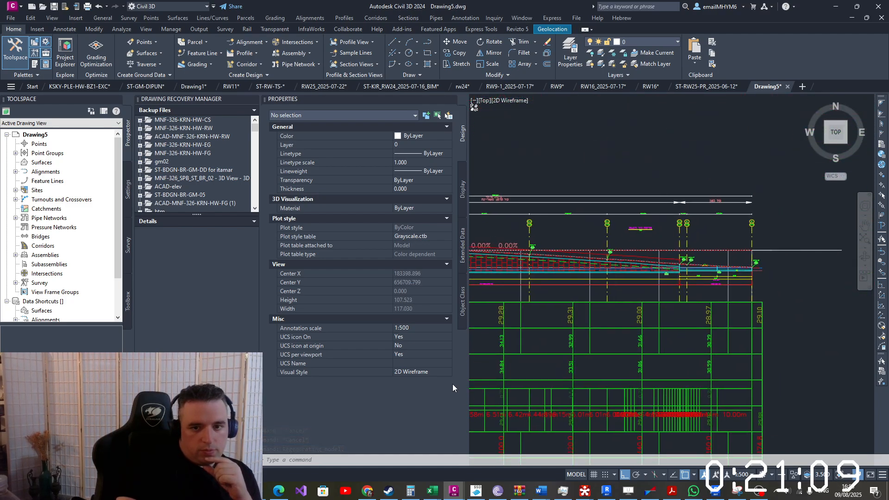
{"action": "scroll", "coordinate": [678, 269], "scroll_direction": "up", "scroll_amount": 6}
{"action": "scroll", "coordinate": [678, 268], "scroll_direction": "up", "scroll_amount": 5}
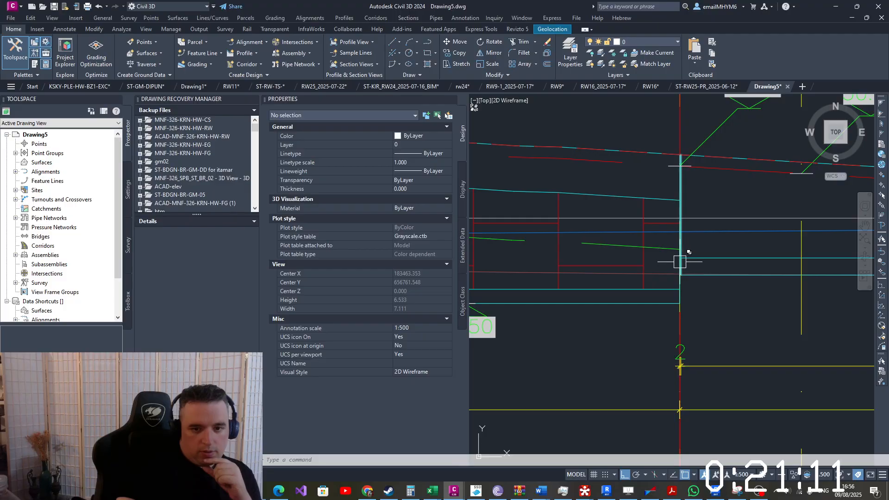
{"action": "scroll", "coordinate": [700, 264], "scroll_direction": "down", "scroll_amount": 5}
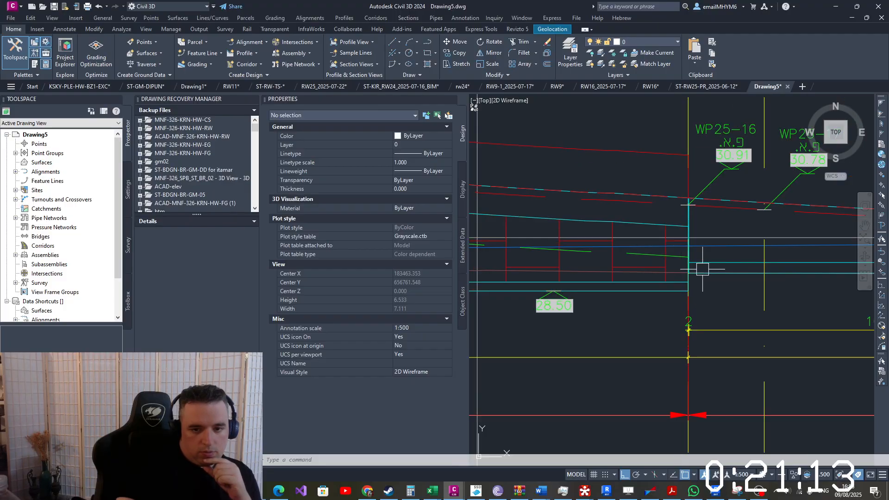
{"action": "scroll", "coordinate": [702, 269], "scroll_direction": "up", "scroll_amount": 5}
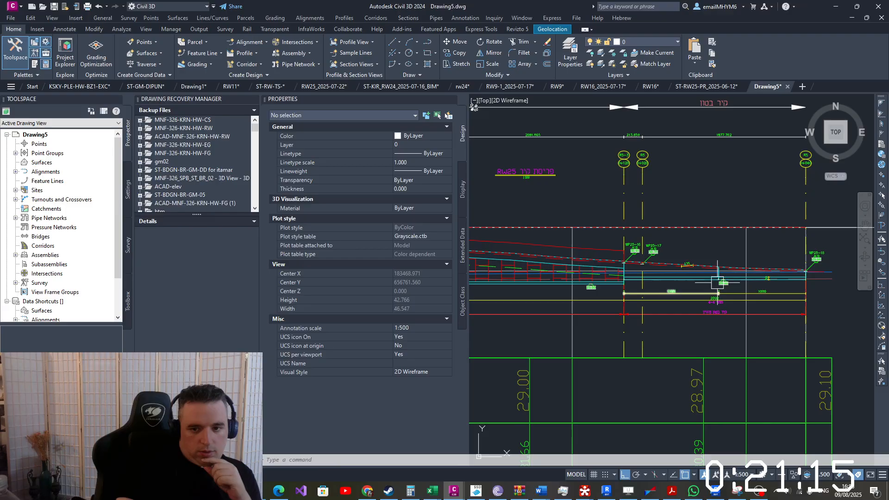
{"action": "scroll", "coordinate": [718, 301], "scroll_direction": "down", "scroll_amount": 7}
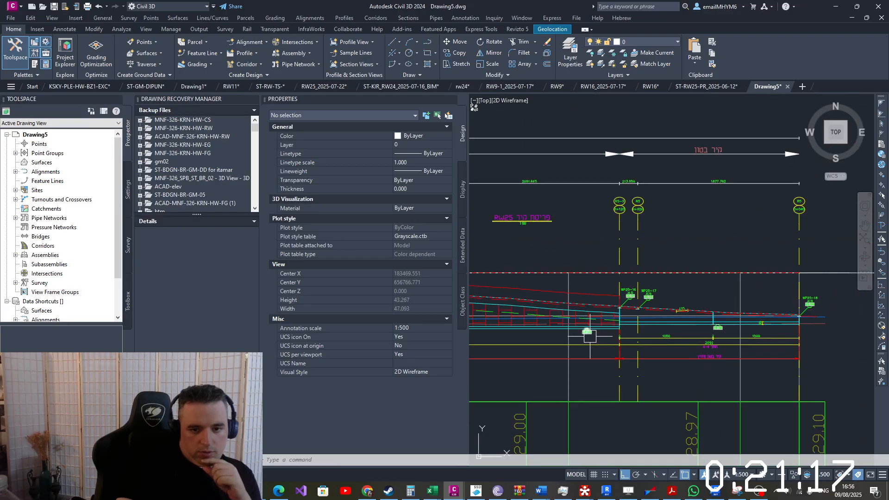
{"action": "scroll", "coordinate": [720, 324], "scroll_direction": "down", "scroll_amount": 3}
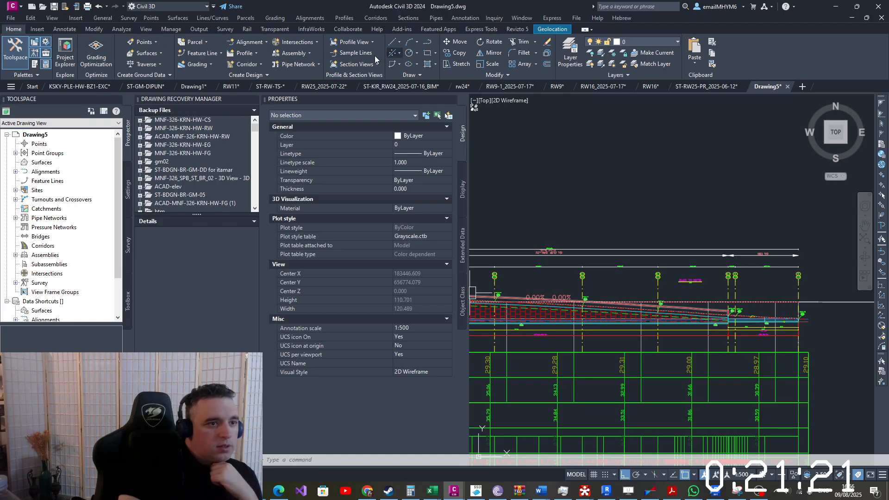
Start creating a feature line from alignment RW-25 and set its site to <None>
{"action": "left_click", "coordinate": [203, 53]}
{"action": "left_click", "coordinate": [220, 106]}
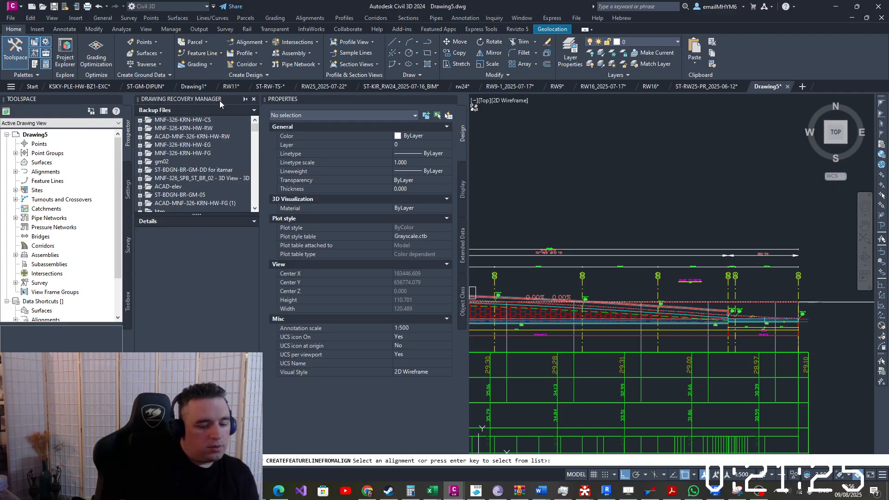
{"action": "key", "text": "Return"}
{"action": "left_click", "coordinate": [444, 298]}
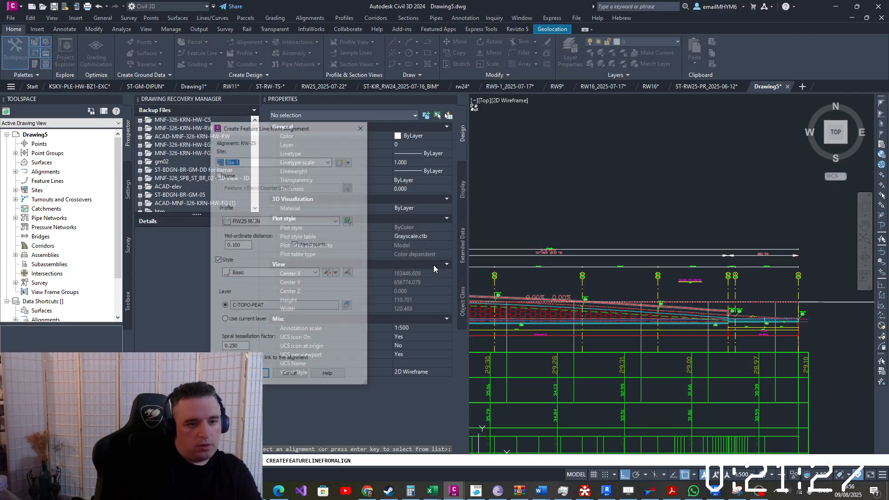
{"action": "left_click", "coordinate": [287, 162]}
{"action": "left_click", "coordinate": [244, 170]}
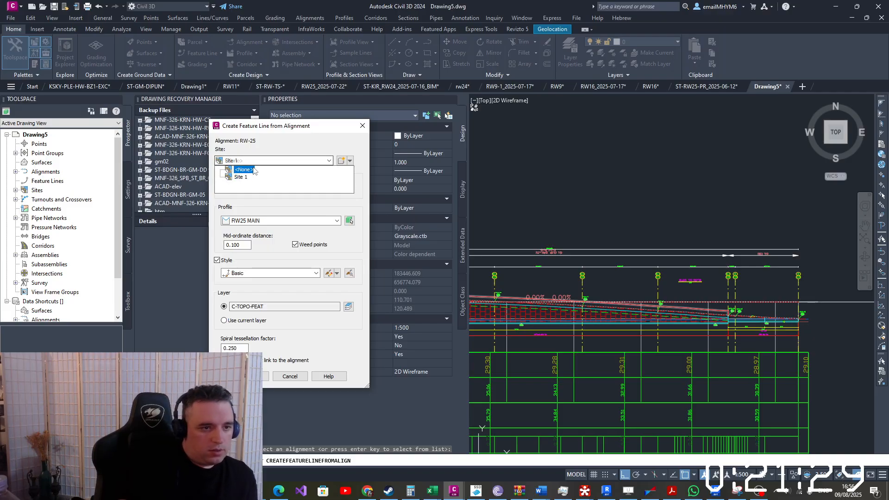
{"action": "left_click", "coordinate": [254, 171]}
Create the feature line from profile RW25 MAIN2 with the name RW25 MAIN, accepting the default vertex weeding
{"action": "left_click", "coordinate": [262, 221]}
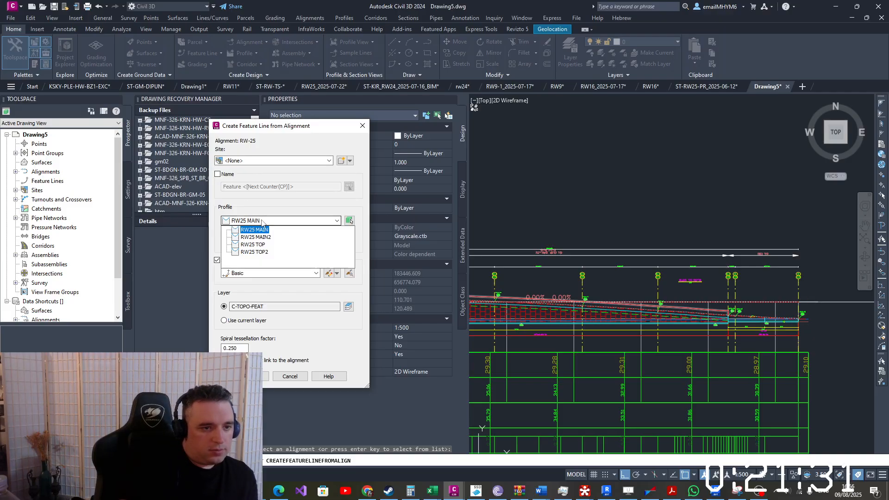
{"action": "left_click", "coordinate": [260, 236]}
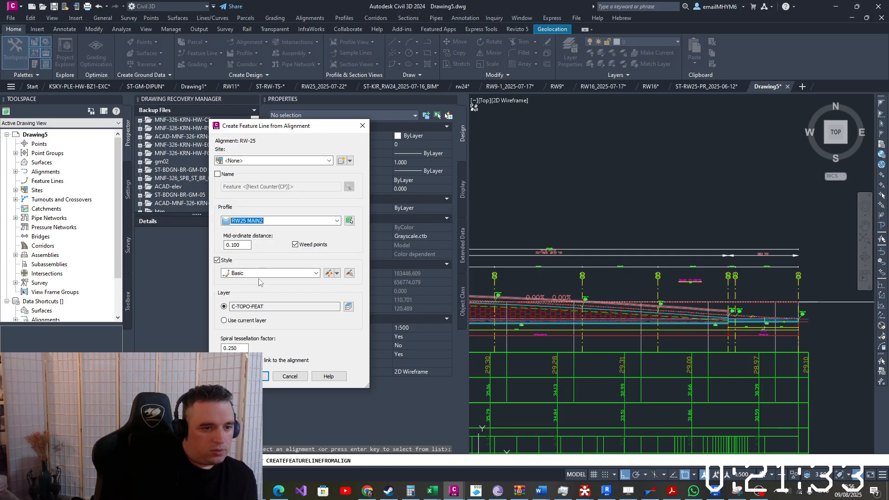
{"action": "left_click", "coordinate": [217, 174]}
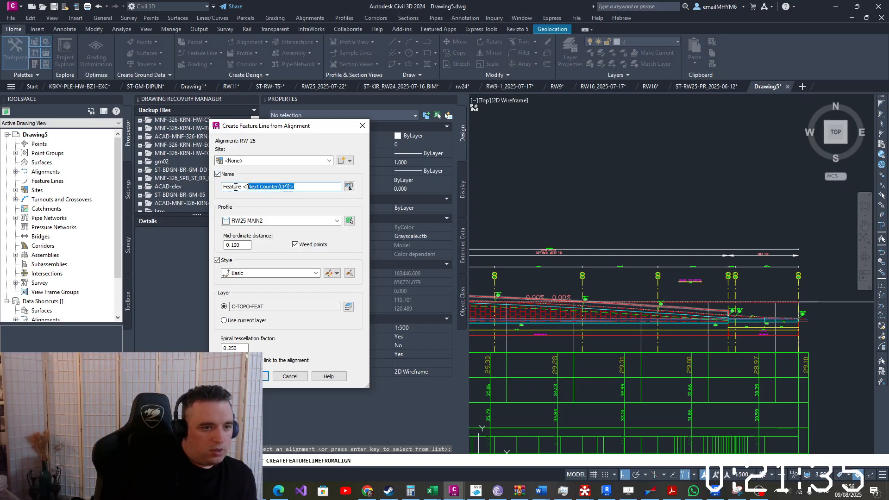
{"action": "type", "text": "RW25 MAIN"}
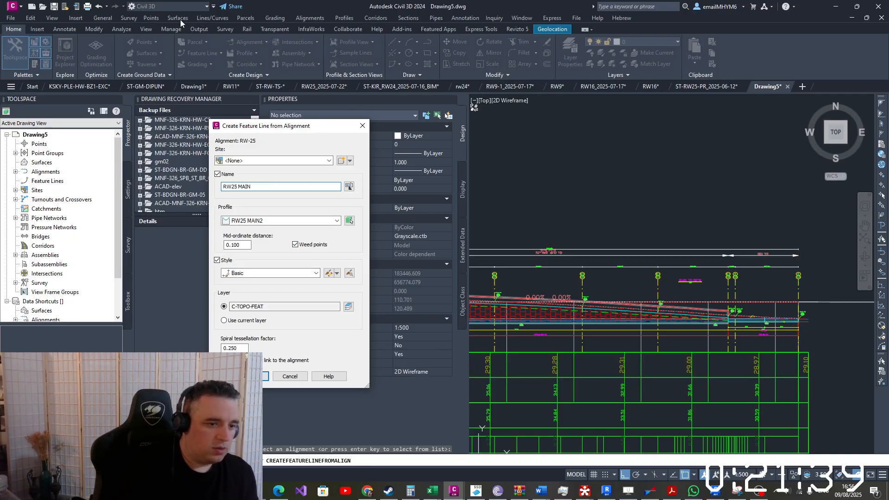
{"action": "left_click", "coordinate": [251, 377]}
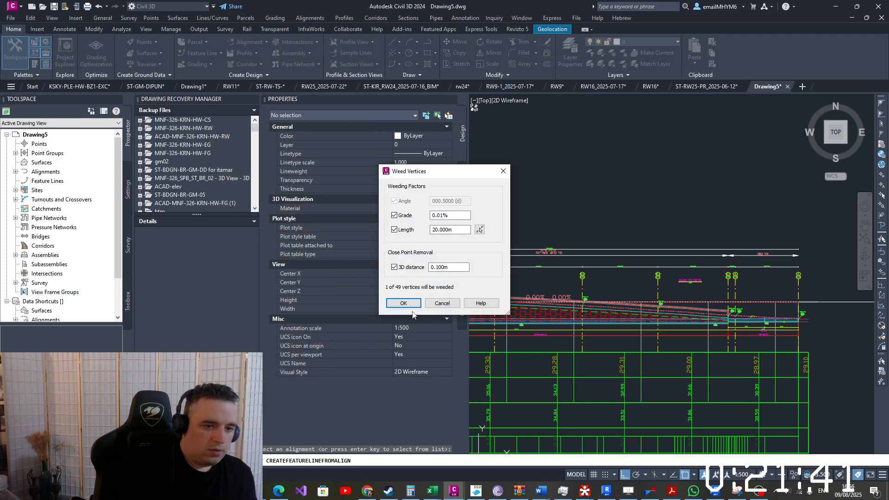
{"action": "left_click", "coordinate": [413, 305]}
Create another feature line from alignment RW-25 using profile RW25 TOP2 and the name RW25 TOP 2, accepting the default vertex weeding
{"action": "key", "text": "Return"}
{"action": "key", "text": "Return"}
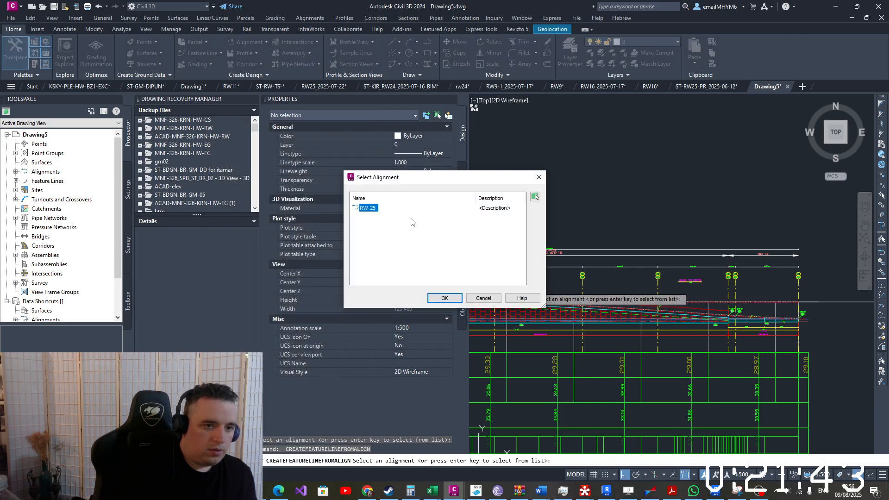
{"action": "left_click", "coordinate": [445, 298]}
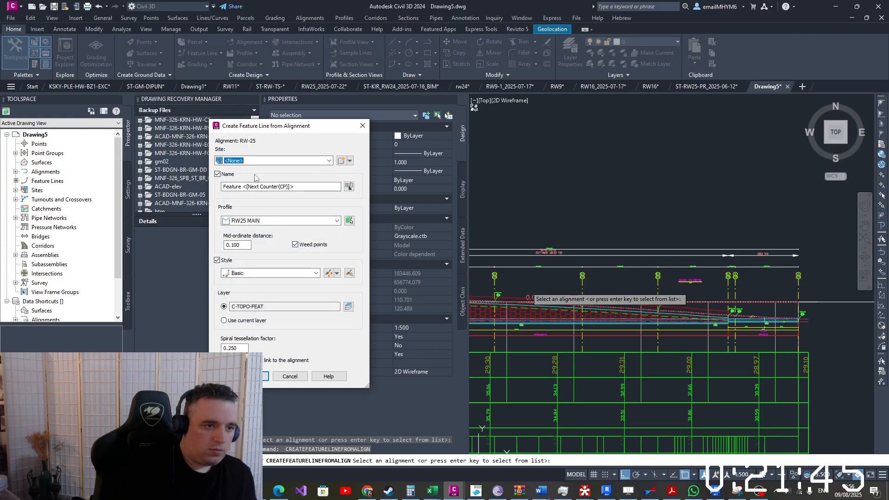
{"action": "left_click", "coordinate": [270, 221]}
{"action": "left_click", "coordinate": [260, 244]}
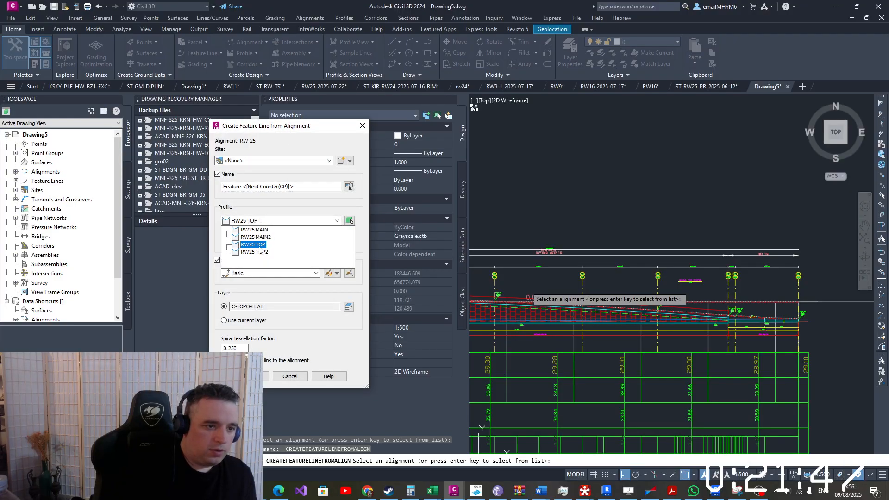
{"action": "left_click", "coordinate": [256, 252]}
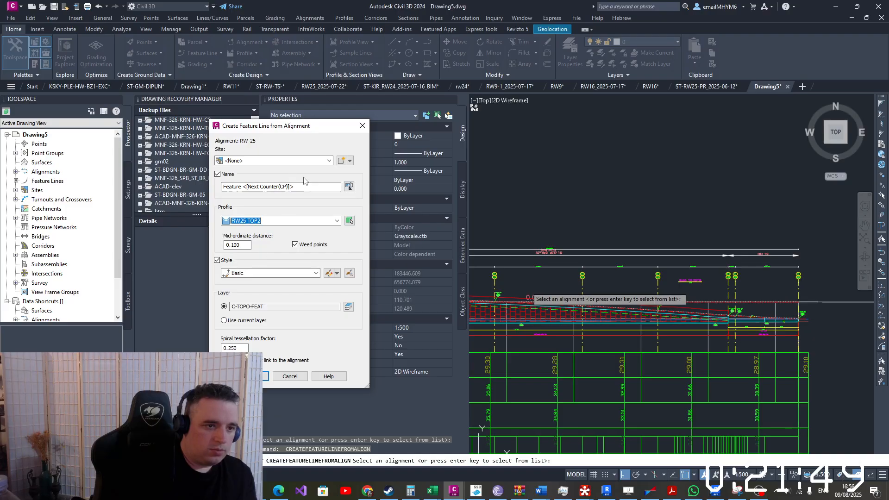
{"action": "left_click_drag", "start_coordinate": [333, 188], "coordinate": [141, 196]}
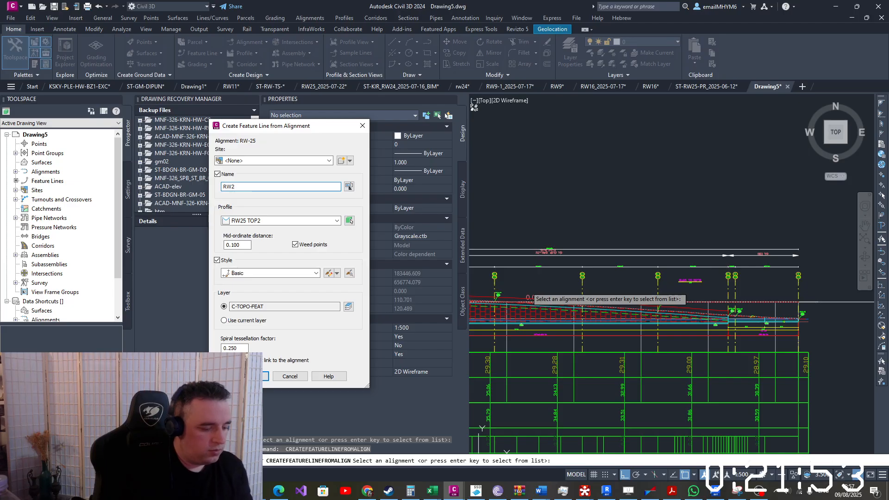
{"action": "type", "text": "RW25 TOP 2"}
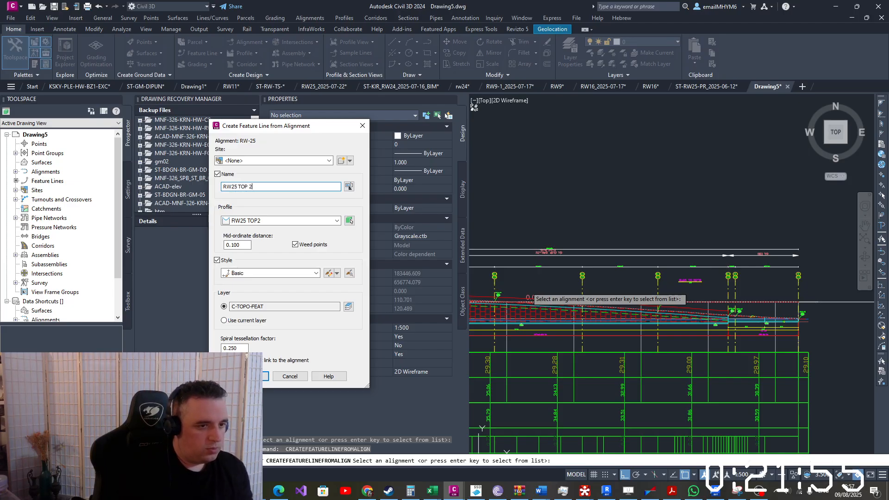
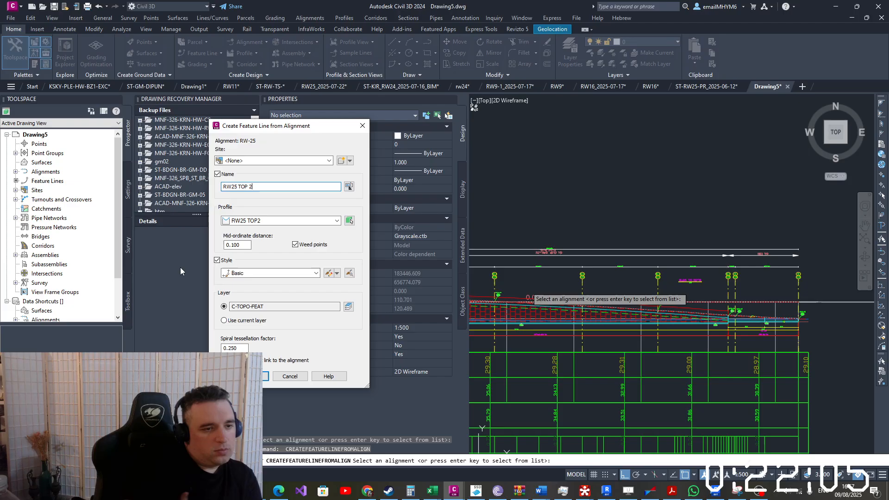
{"action": "key", "text": "Return"}
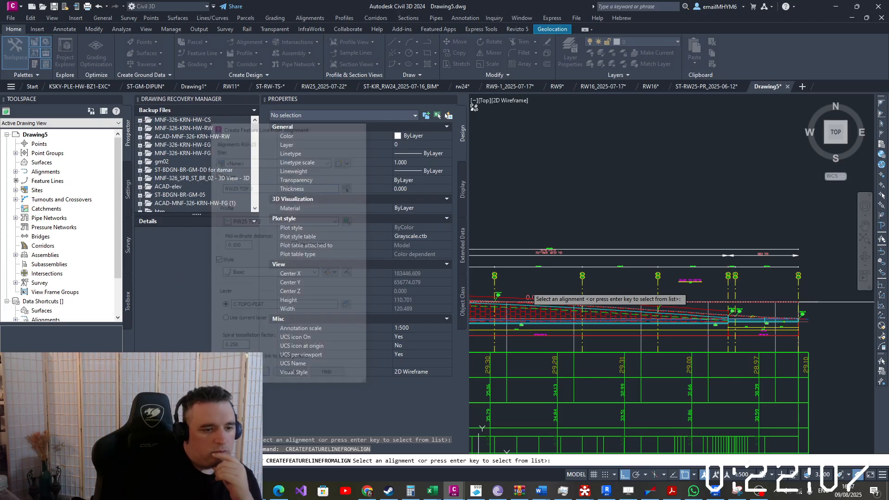
{"action": "left_click", "coordinate": [403, 303]}
{"action": "scroll", "coordinate": [626, 298], "scroll_direction": "down", "scroll_amount": 5}
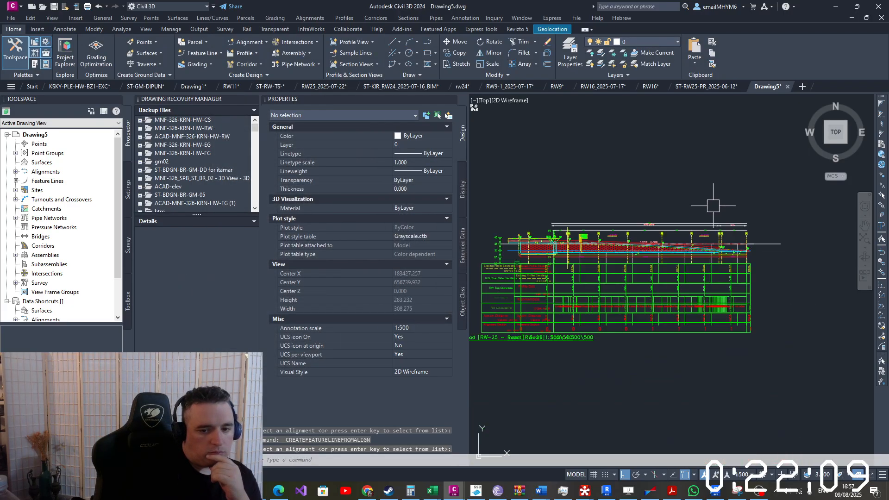
Switch to the MNF-326-SPB-ST-RW25 model in Revit and start a new project
{"action": "left_click", "coordinate": [724, 498]}
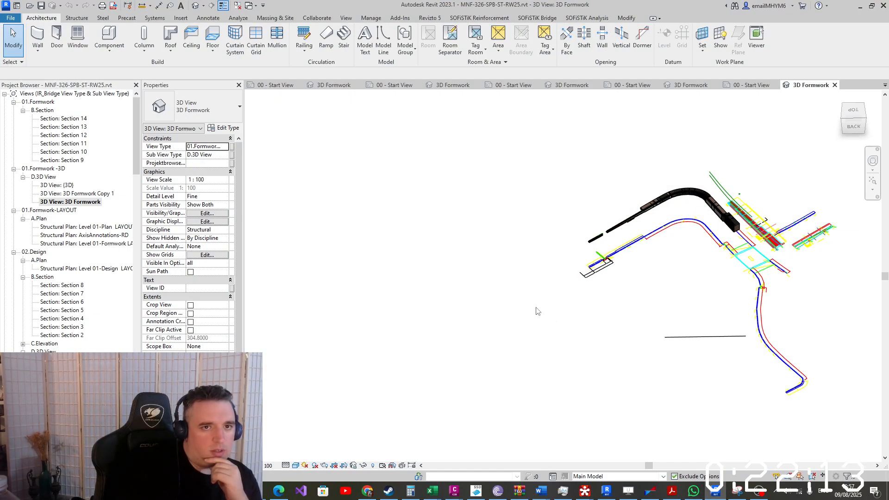
{"action": "left_click_drag", "start_coordinate": [537, 194], "coordinate": [562, 266]}
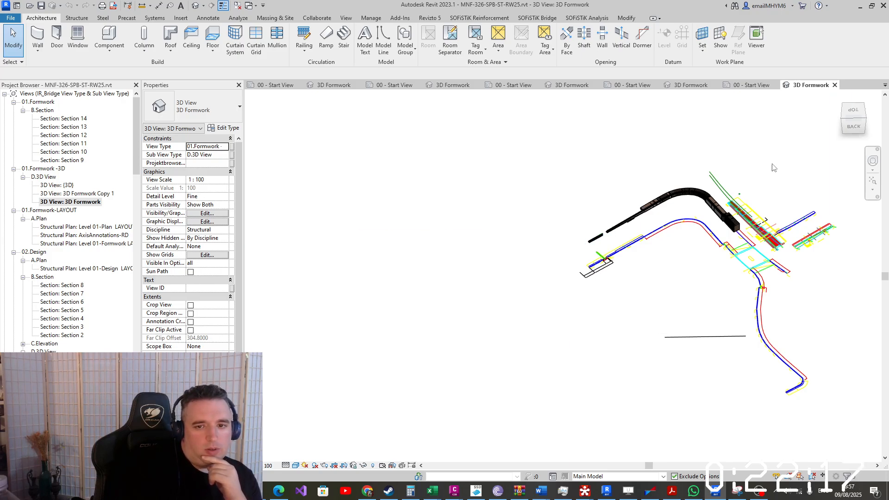
{"action": "left_click", "coordinate": [11, 18]}
{"action": "mouse_move", "coordinate": [32, 53]}
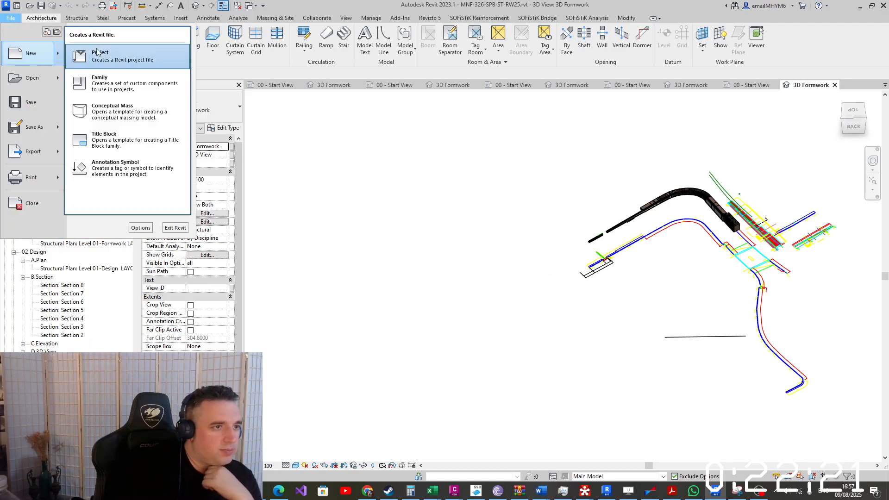
{"action": "left_click", "coordinate": [131, 60]}
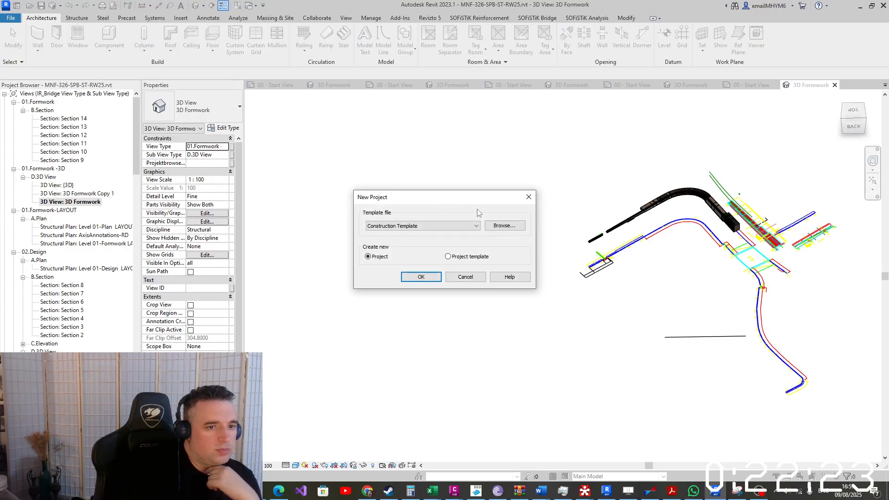
Create the project from the template RVT_2023_IROADS.rte in the template revit folder and open its 3D Formwork view
{"action": "left_click", "coordinate": [504, 226]}
{"action": "scroll", "coordinate": [327, 242], "scroll_direction": "down", "scroll_amount": 5}
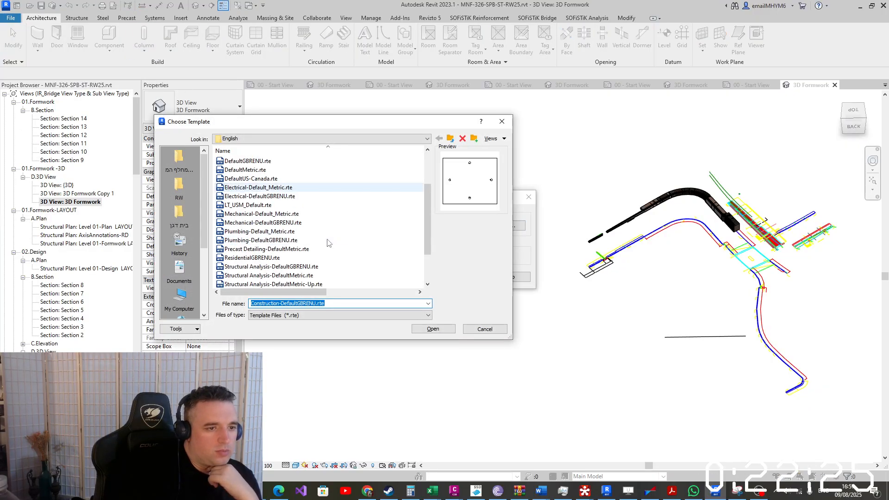
{"action": "scroll", "coordinate": [327, 242], "scroll_direction": "up", "scroll_amount": 4}
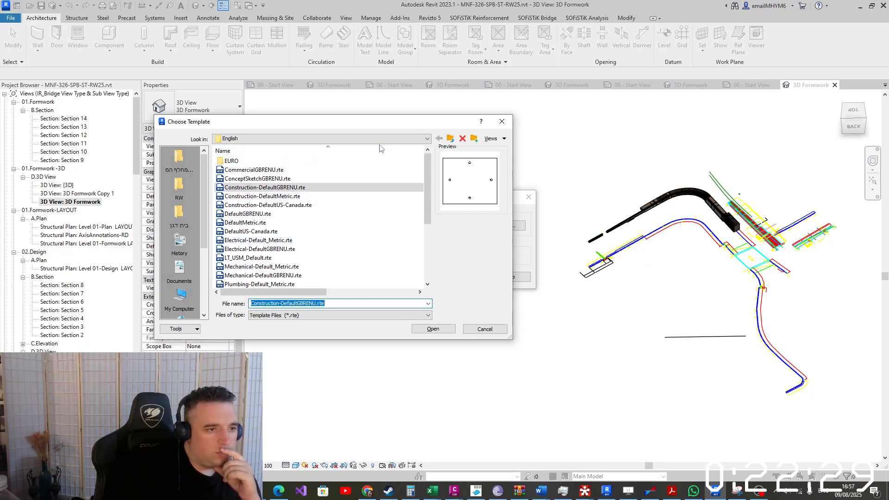
{"action": "left_click", "coordinate": [178, 213]}
{"action": "scroll", "coordinate": [340, 225], "scroll_direction": "down", "scroll_amount": 10}
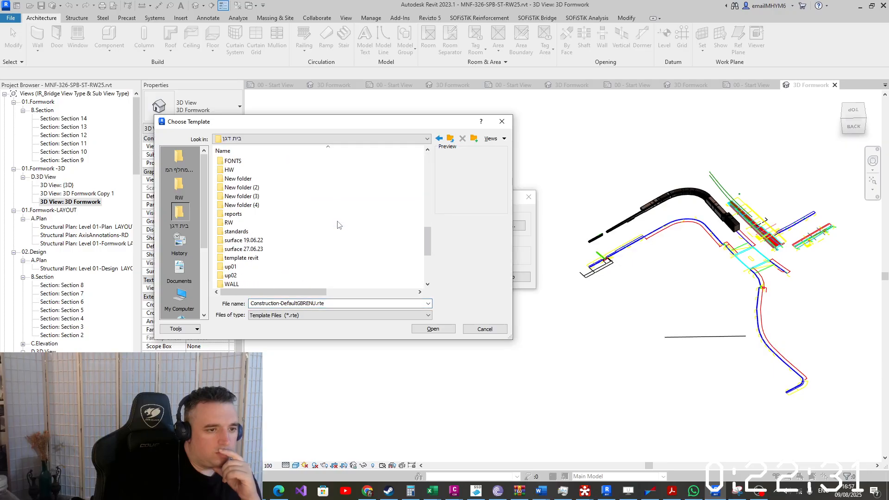
{"action": "scroll", "coordinate": [339, 225], "scroll_direction": "down", "scroll_amount": 3}
{"action": "scroll", "coordinate": [273, 252], "scroll_direction": "up", "scroll_amount": 3}
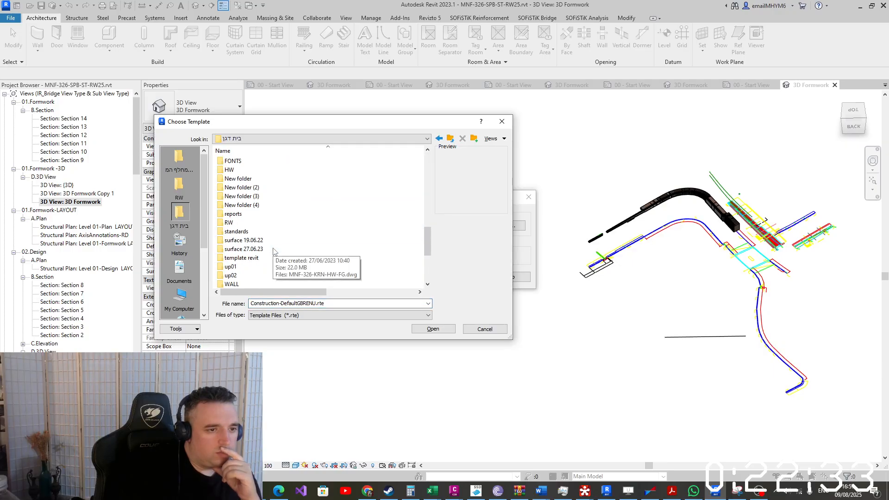
{"action": "double_click", "coordinate": [250, 257]}
{"action": "double_click", "coordinate": [246, 160]}
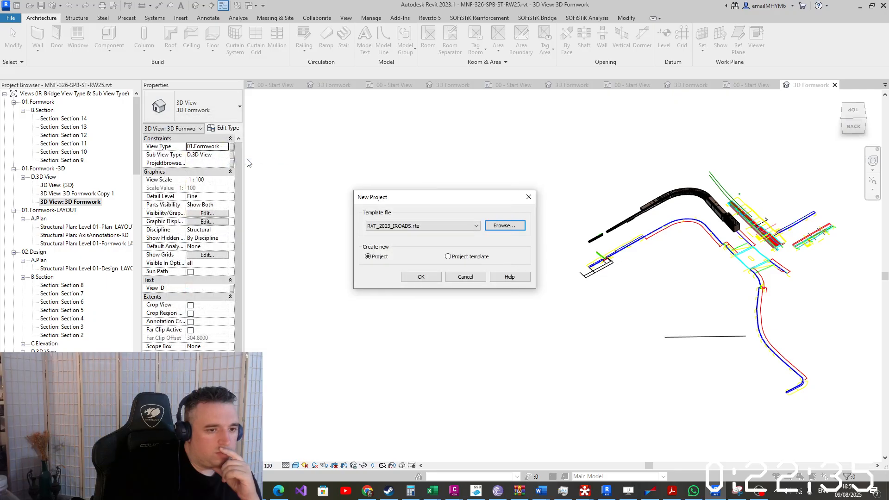
{"action": "left_click", "coordinate": [420, 277]}
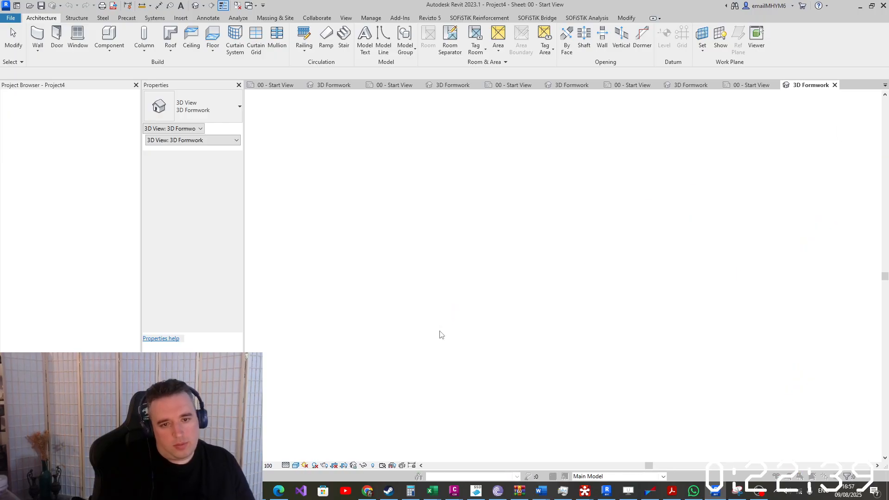
{"action": "left_click", "coordinate": [459, 245]}
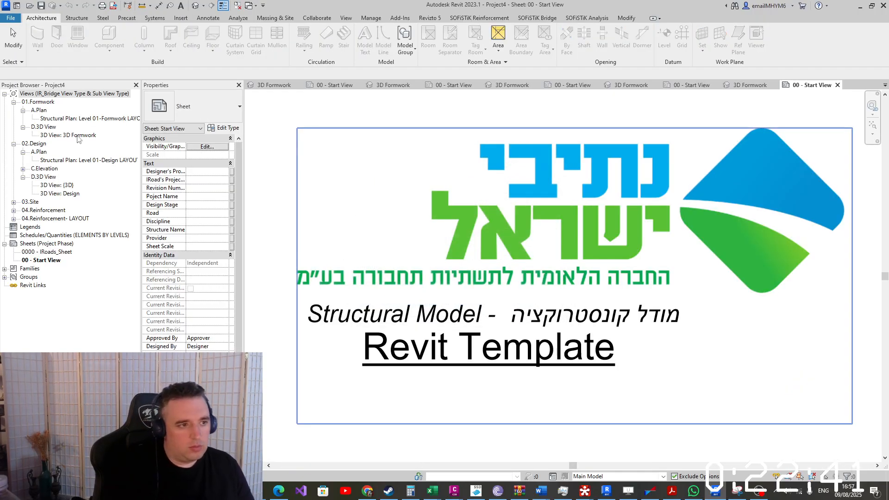
{"action": "double_click", "coordinate": [77, 135]}
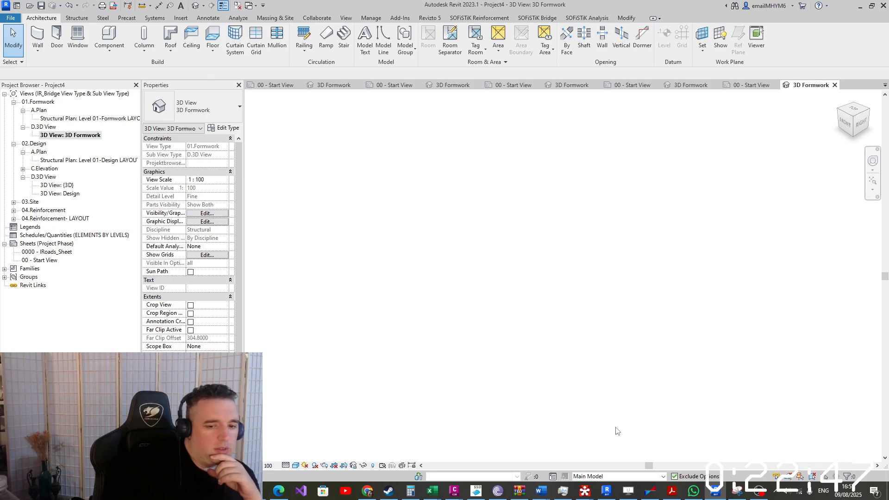
Switch to Drawing5 in Civil 3D and start saving it under a new name, choosing the RW25 folder
{"action": "right_click", "coordinate": [456, 489]}
{"action": "left_click", "coordinate": [454, 490]}
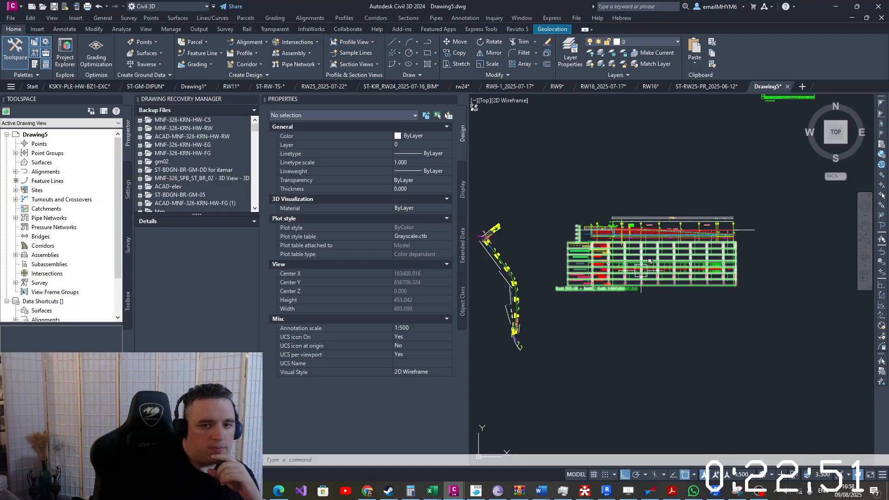
{"action": "left_click", "coordinate": [11, 19]}
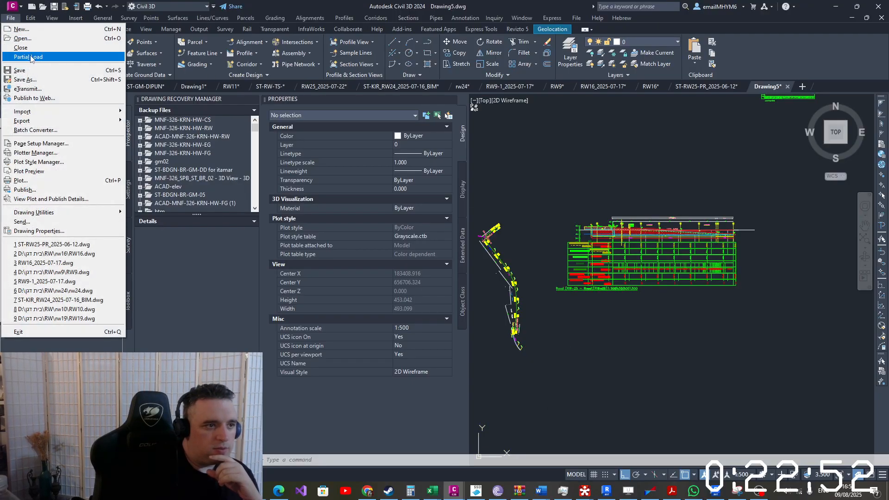
{"action": "left_click", "coordinate": [28, 86]}
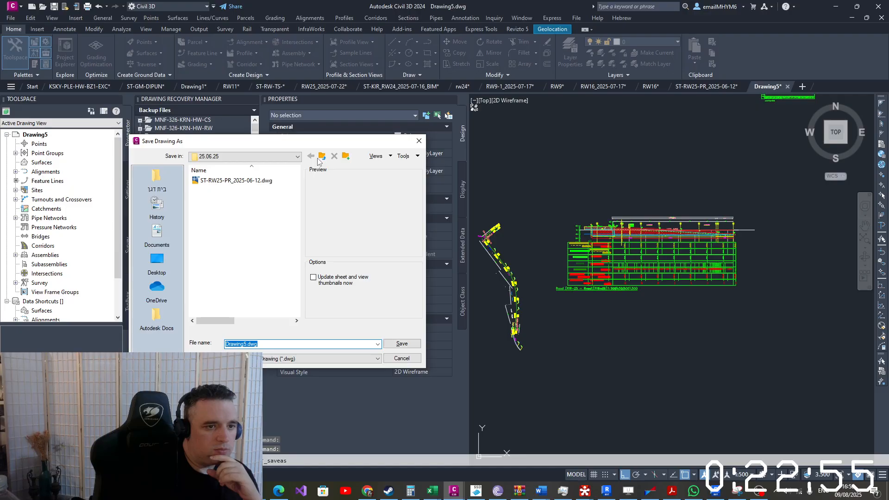
{"action": "left_click", "coordinate": [321, 156]}
{"action": "left_click", "coordinate": [320, 156]}
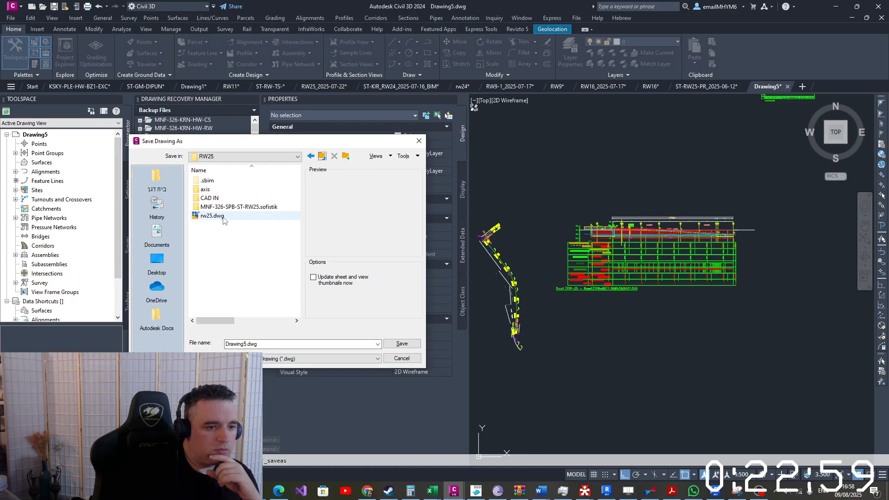
Save the drawing as rw25_2, basing the name on the existing rw25.dwg
{"action": "left_click", "coordinate": [212, 216]}
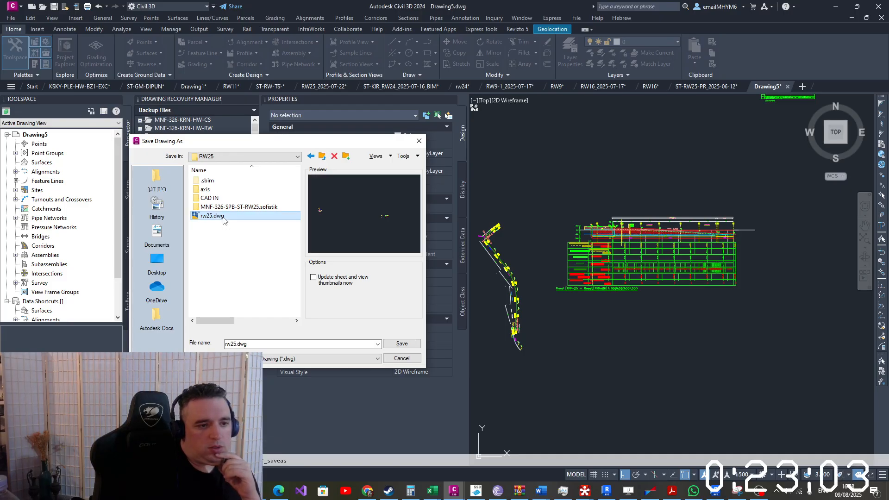
{"action": "double_click", "coordinate": [244, 344]}
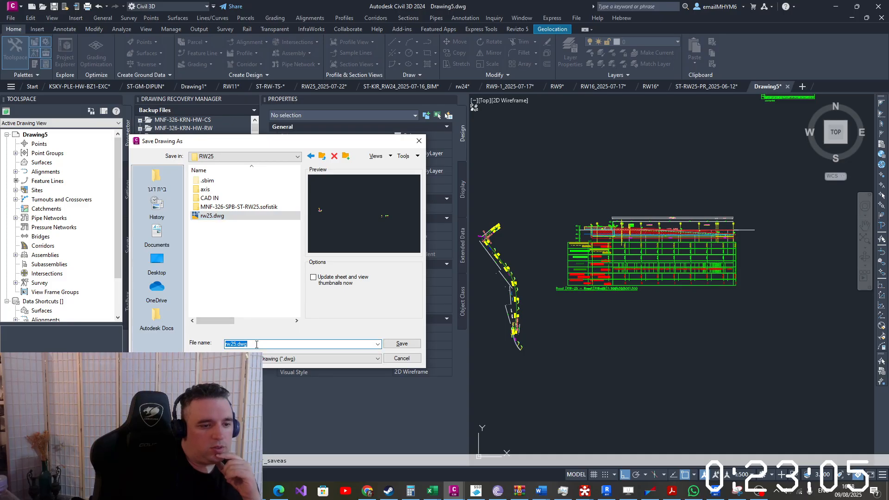
{"action": "key", "text": "BackSpace"}
{"action": "key", "text": "BackSpace"}
{"action": "key", "text": "BackSpace"}
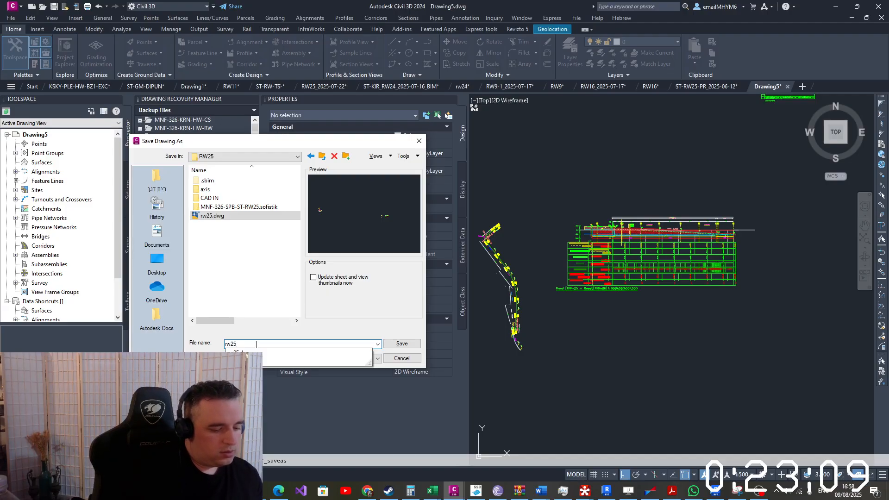
{"action": "type", "text": "_2"}
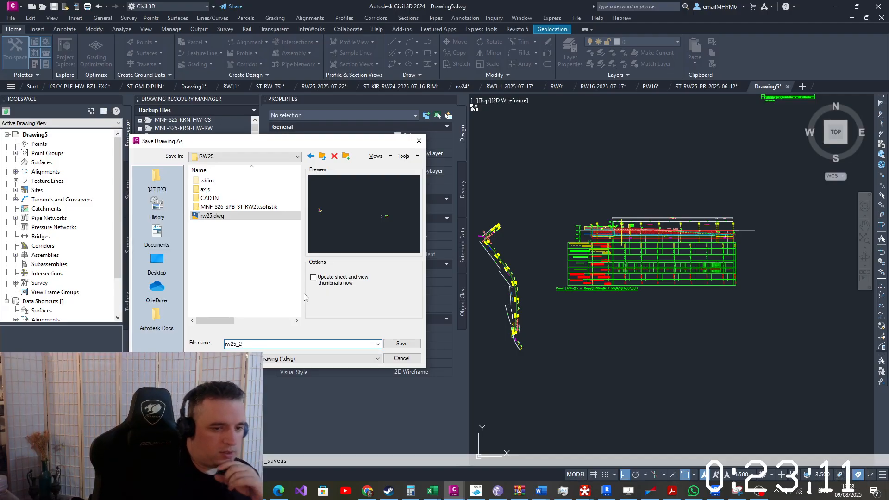
{"action": "left_click", "coordinate": [401, 343]}
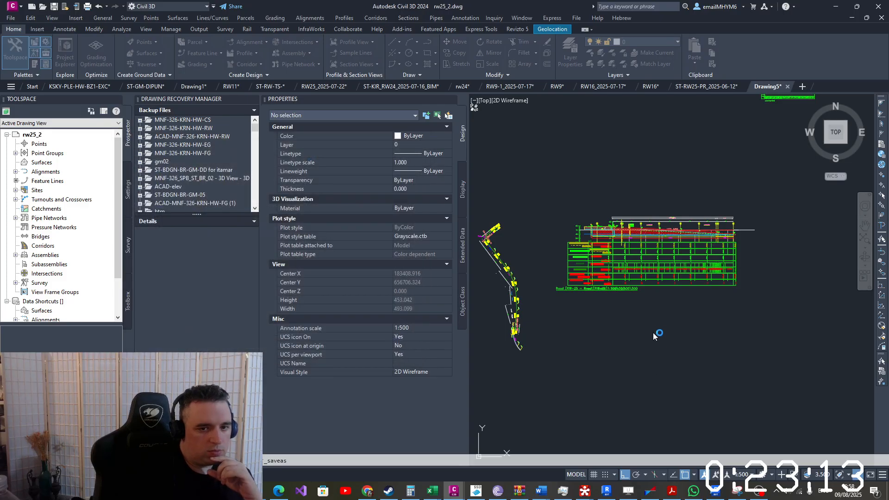
Switch to the new Revit project, start linking a CAD file and browse to the RW25 folder inside RW
{"action": "left_click", "coordinate": [716, 492]}
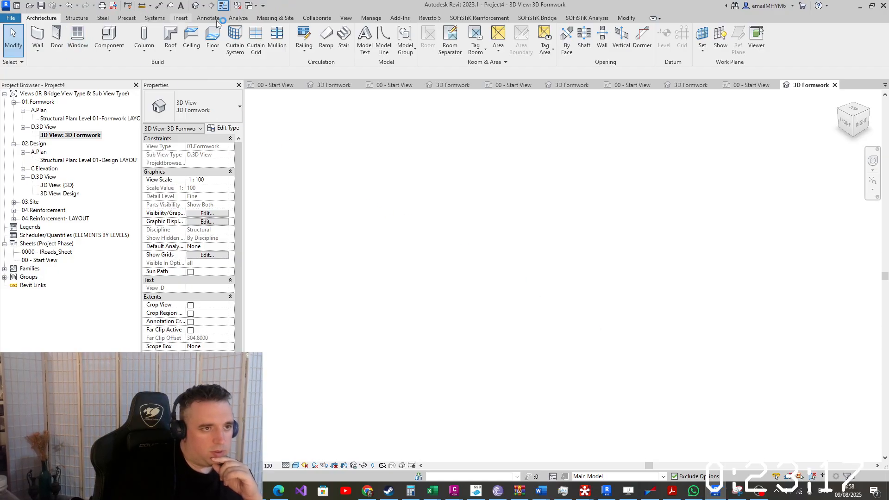
{"action": "left_click", "coordinate": [180, 18]}
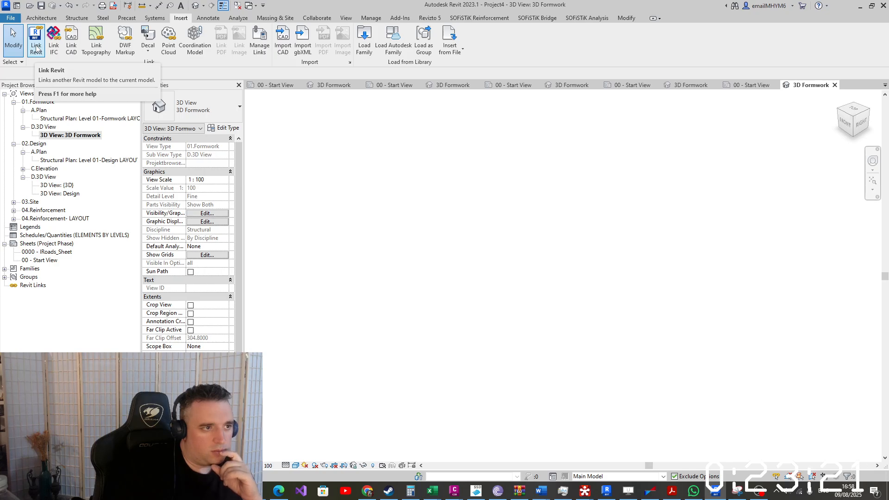
{"action": "left_click", "coordinate": [71, 41]}
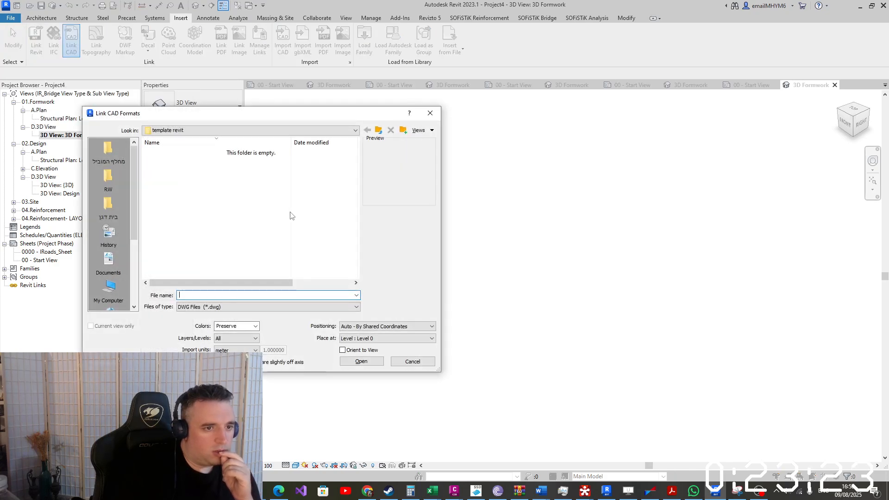
{"action": "left_click", "coordinate": [378, 130]}
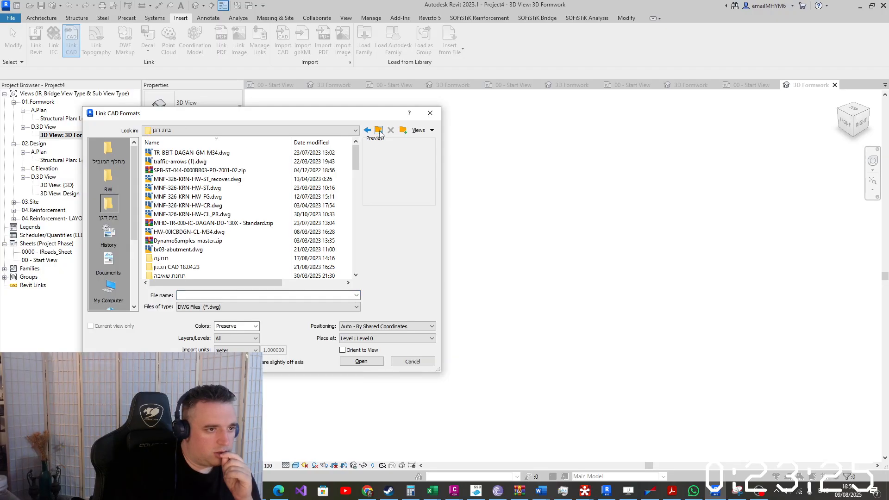
{"action": "left_click", "coordinate": [117, 177]}
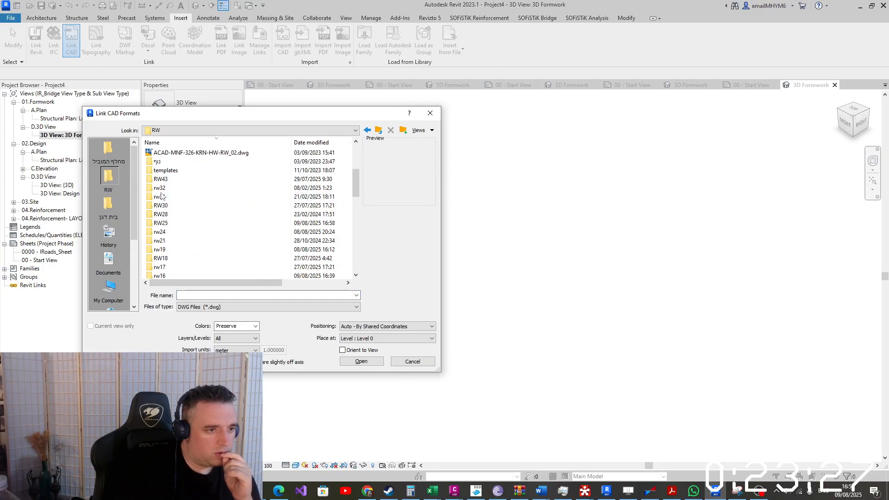
{"action": "scroll", "coordinate": [182, 212], "scroll_direction": "down", "scroll_amount": 5}
{"action": "scroll", "coordinate": [182, 212], "scroll_direction": "down", "scroll_amount": 3}
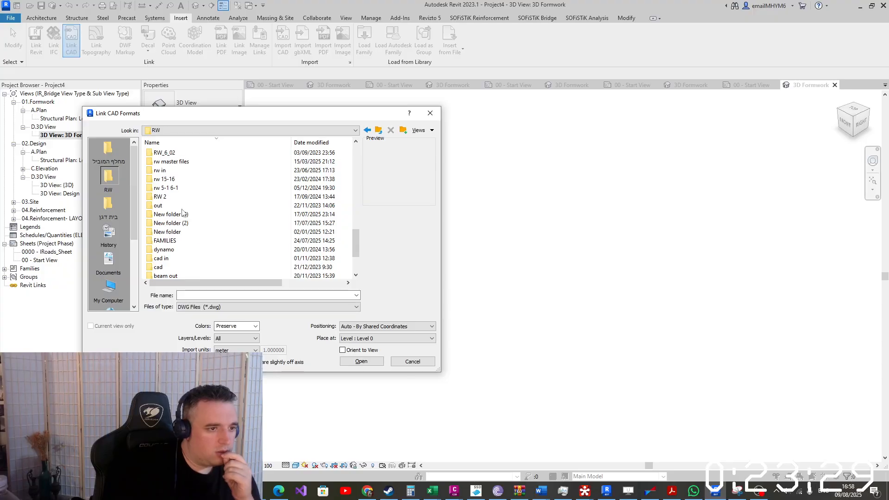
{"action": "scroll", "coordinate": [182, 212], "scroll_direction": "up", "scroll_amount": 7}
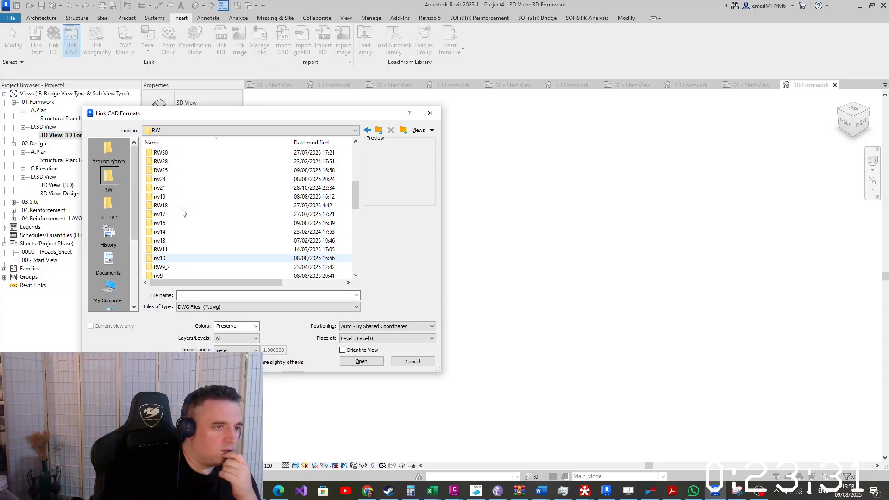
{"action": "scroll", "coordinate": [181, 212], "scroll_direction": "up", "scroll_amount": 4}
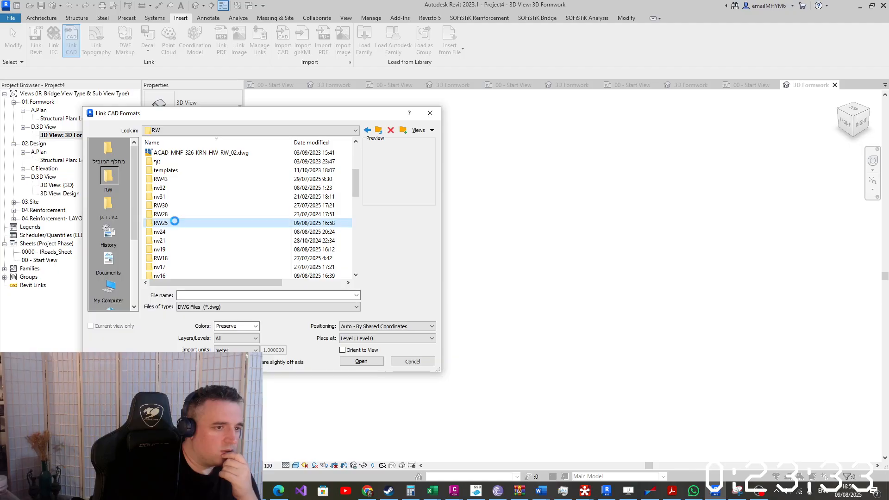
{"action": "double_click", "coordinate": [176, 224]}
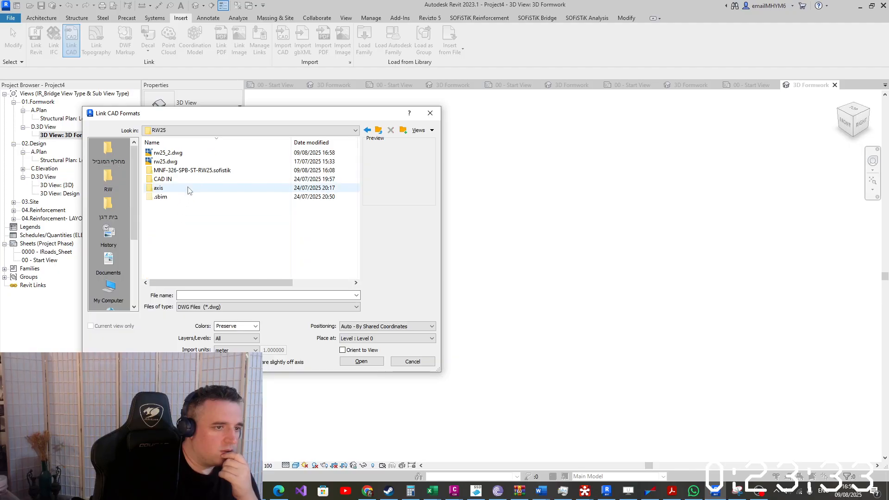
Link rw25_2.dwg with Auto - By Shared Coordinates positioning, continuing despite its large extents
{"action": "left_click", "coordinate": [215, 156]}
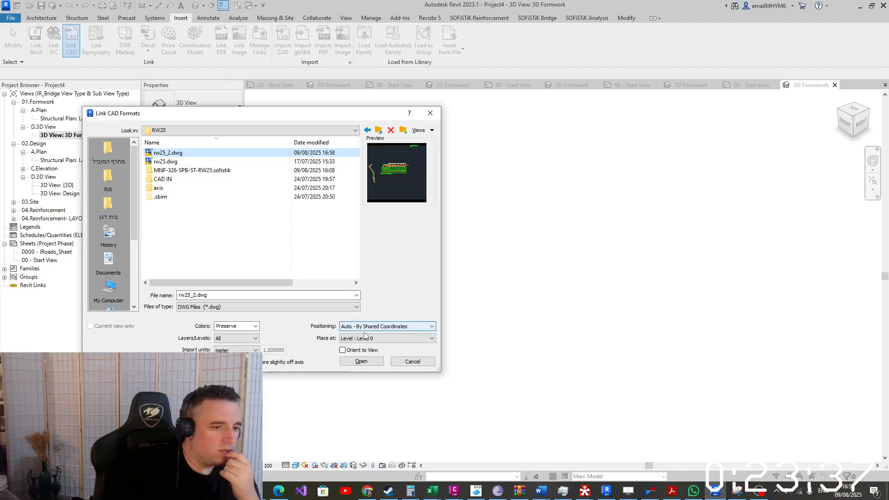
{"action": "left_click", "coordinate": [361, 361]}
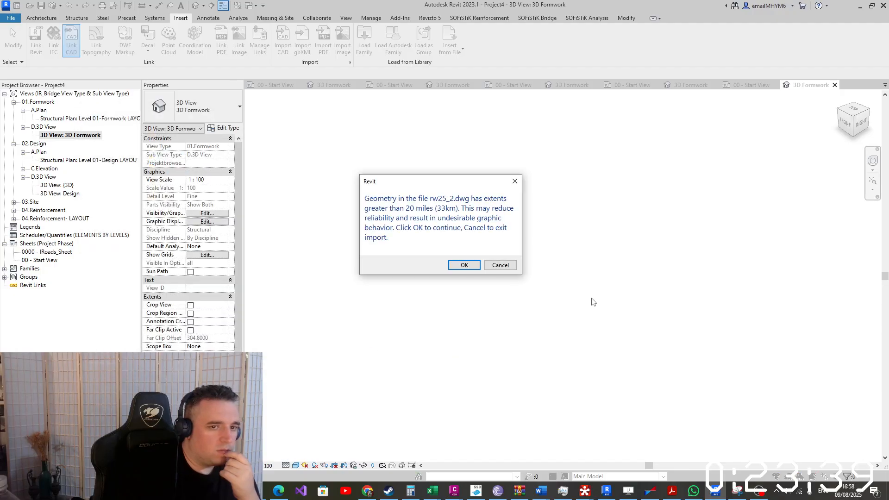
{"action": "left_click", "coordinate": [464, 267]}
{"action": "left_click", "coordinate": [500, 268]}
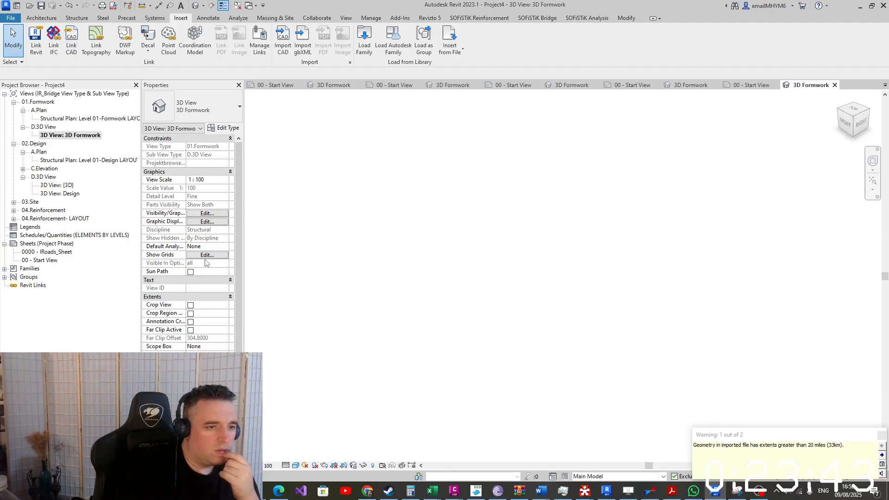
Check the imported categories of the 3D Formwork view and remove its view template to unlock the visibility settings
{"action": "left_click", "coordinate": [212, 214]}
{"action": "left_click", "coordinate": [258, 115]}
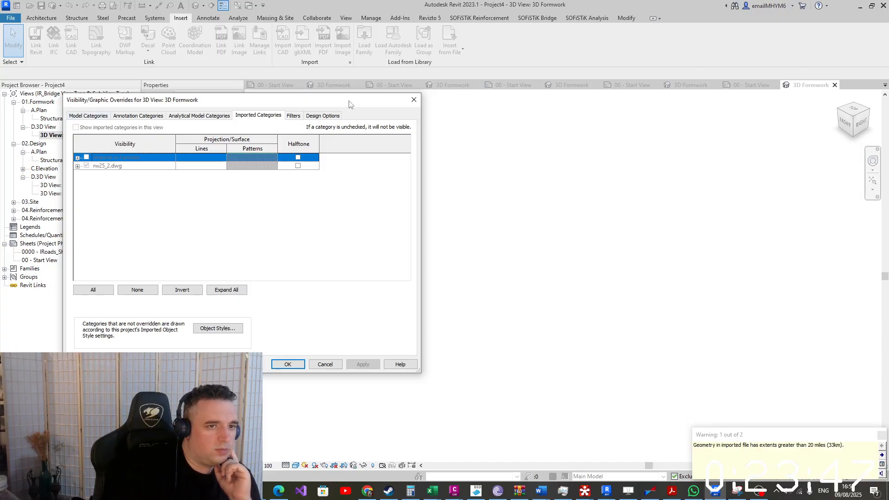
{"action": "left_click", "coordinate": [414, 100]}
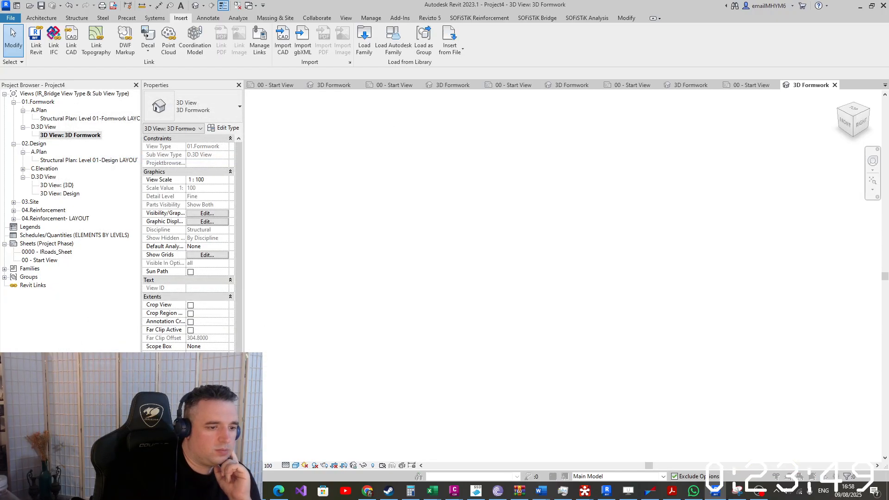
{"action": "left_click", "coordinate": [207, 429]}
{"action": "left_click", "coordinate": [323, 222]}
{"action": "left_click", "coordinate": [473, 337]}
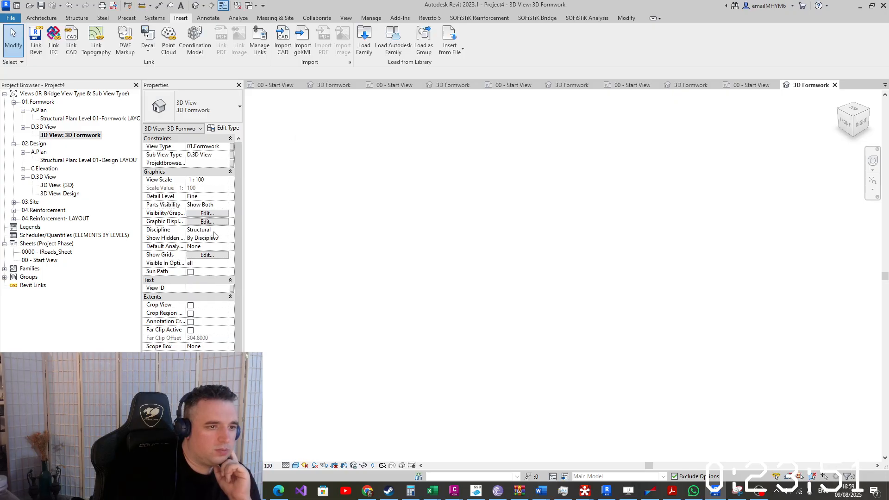
Turn on the display of imported categories in the 3D Formwork view's visibility overrides
{"action": "left_click", "coordinate": [207, 214]}
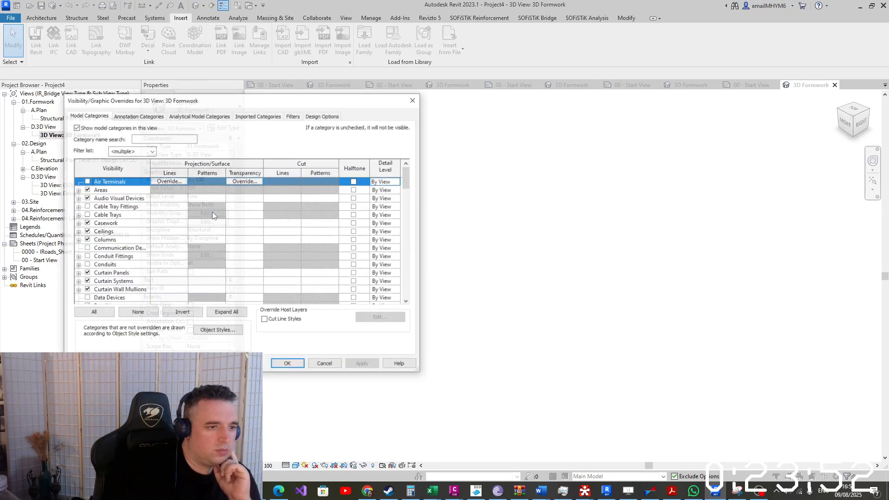
{"action": "left_click", "coordinate": [258, 115]}
{"action": "left_click", "coordinate": [80, 127]}
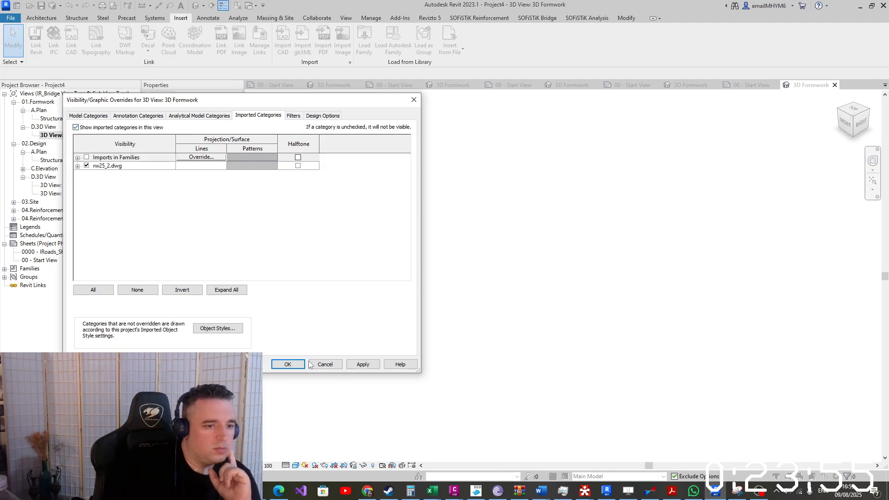
{"action": "left_click", "coordinate": [287, 364]}
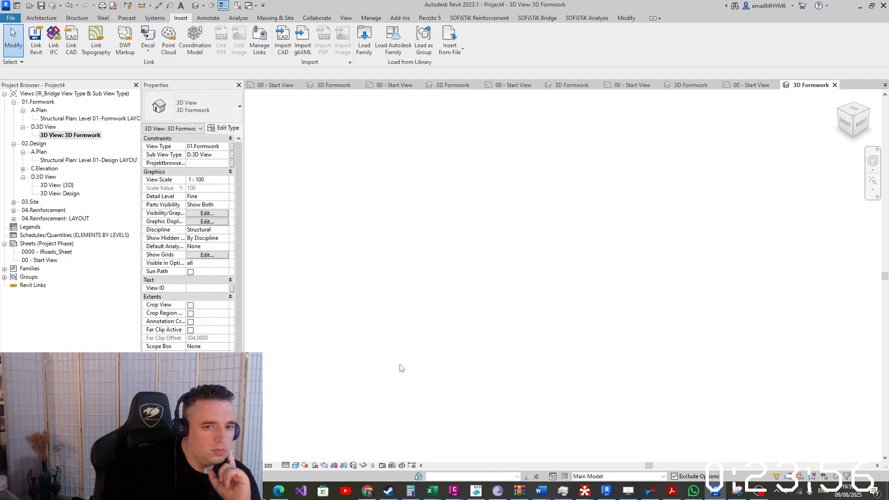
Reveal hidden elements in the 3D Formwork view and locate the linked drawing relative to the origin marker
{"action": "left_click", "coordinate": [374, 466]}
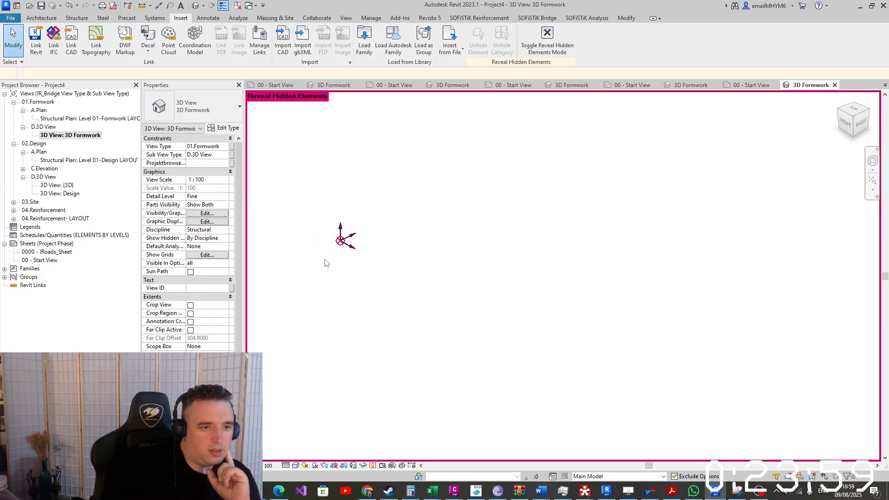
{"action": "middle_click_drag", "start_coordinate": [343, 234], "coordinate": [518, 275]}
{"action": "scroll", "coordinate": [450, 267], "scroll_direction": "up", "scroll_amount": 4}
{"action": "scroll", "coordinate": [641, 297], "scroll_direction": "up", "scroll_amount": 4}
{"action": "scroll", "coordinate": [590, 297], "scroll_direction": "up", "scroll_amount": 3}
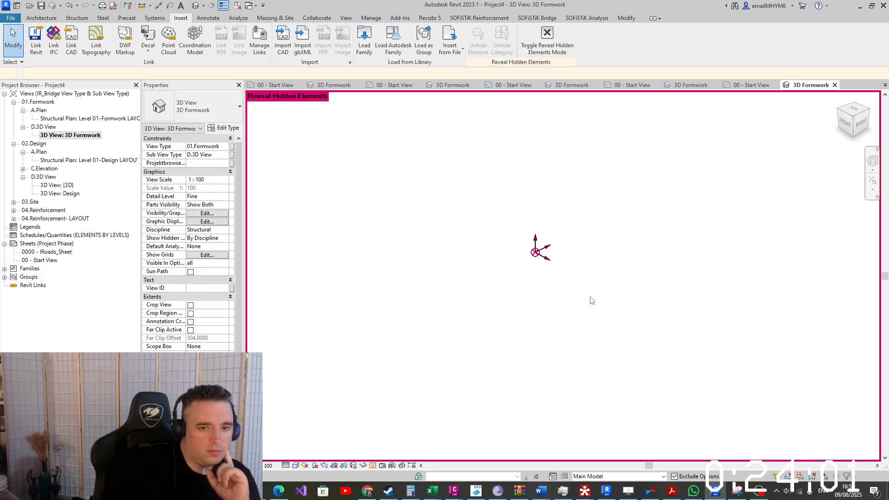
{"action": "left_click", "coordinate": [872, 180]}
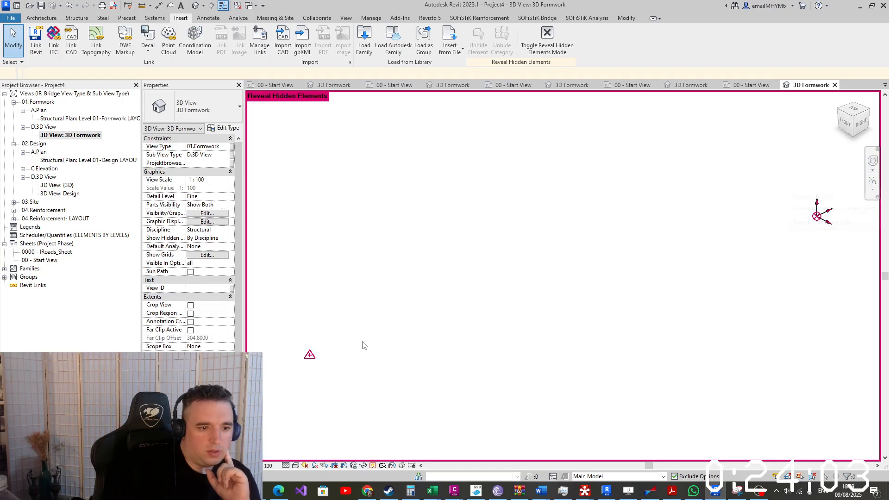
{"action": "mouse_move", "coordinate": [677, 177]}
{"action": "left_mouse_down"}
{"action": "mouse_move", "coordinate": [818, 296]}
{"action": "mouse_move", "coordinate": [859, 362]}
{"action": "left_mouse_up"}
{"action": "left_click", "coordinate": [820, 320]}
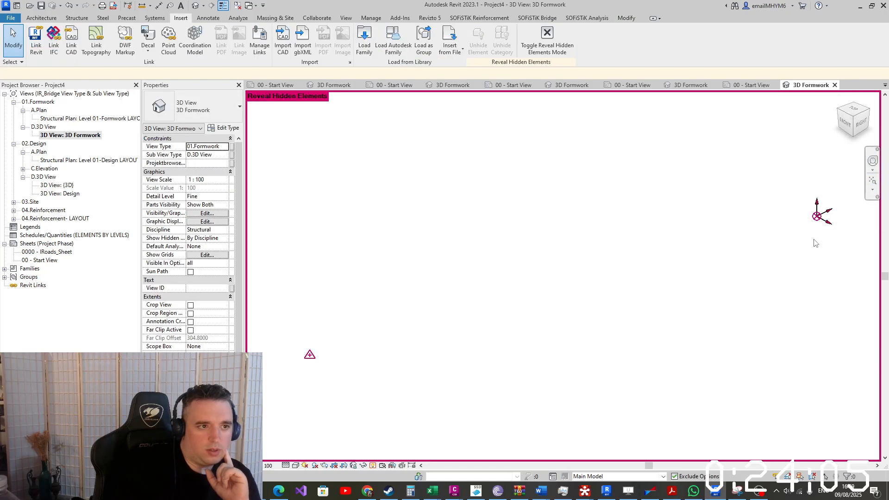
{"action": "middle_click_drag", "start_coordinate": [821, 210], "coordinate": [649, 223]}
{"action": "scroll", "coordinate": [644, 241], "scroll_direction": "up", "scroll_amount": 5}
{"action": "scroll", "coordinate": [642, 162], "scroll_direction": "up", "scroll_amount": 3}
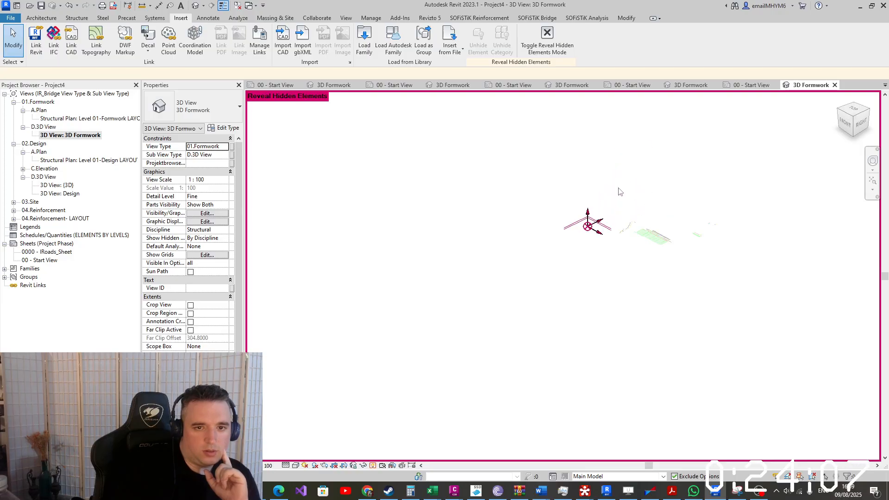
{"action": "scroll", "coordinate": [642, 232], "scroll_direction": "up", "scroll_amount": 3}
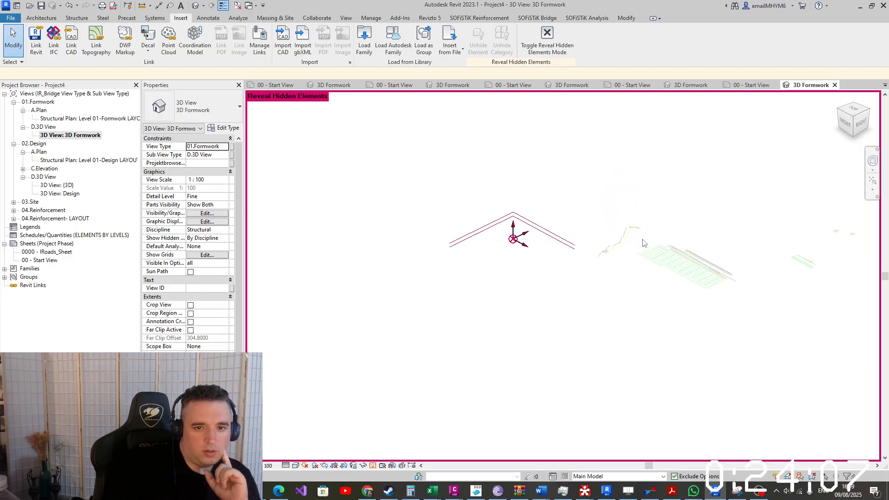
Orient the view to the top, inspect the linked RW25 alignment and stop revealing hidden elements
{"action": "left_click", "coordinate": [855, 112]}
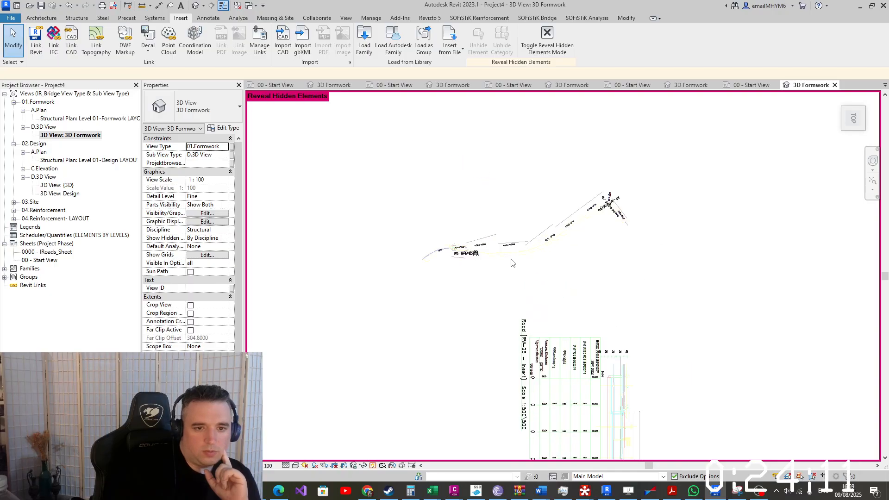
{"action": "scroll", "coordinate": [512, 263], "scroll_direction": "up", "scroll_amount": 3}
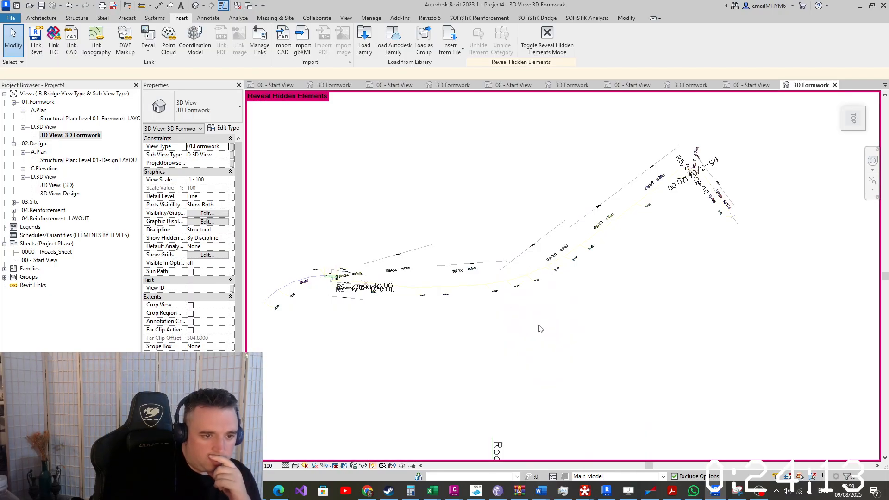
{"action": "scroll", "coordinate": [580, 260], "scroll_direction": "up", "scroll_amount": 5}
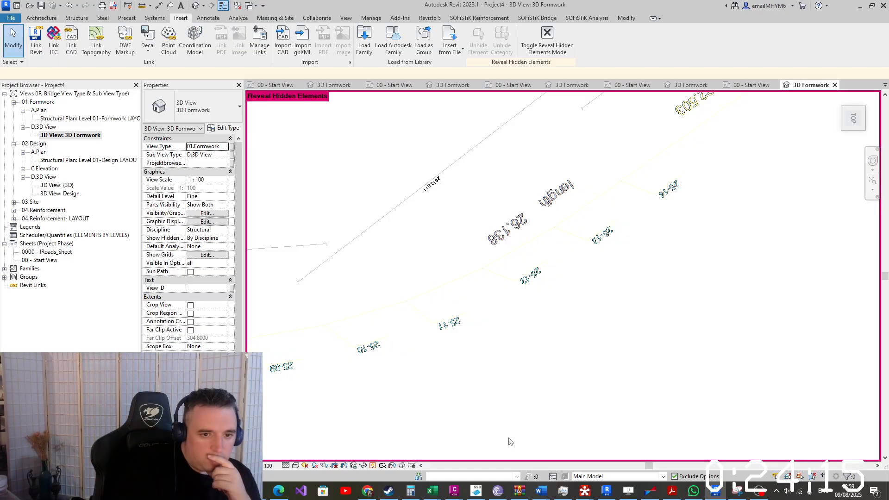
{"action": "scroll", "coordinate": [542, 329], "scroll_direction": "down", "scroll_amount": 5}
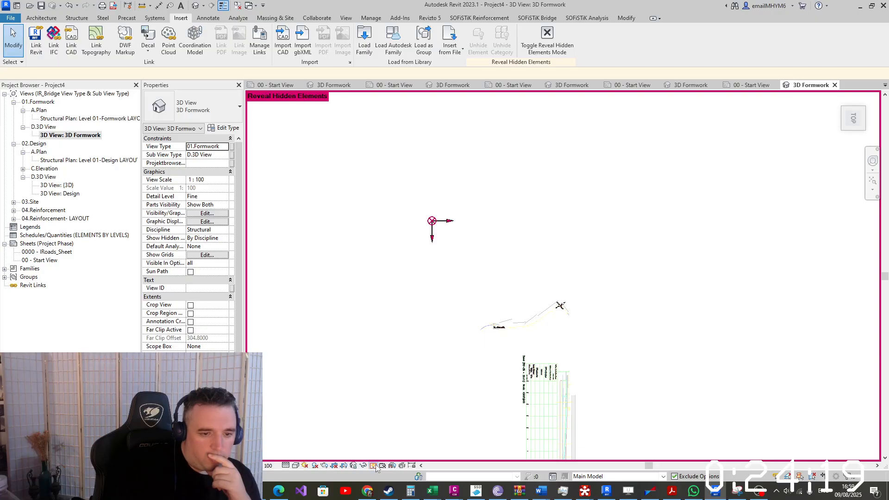
{"action": "left_click", "coordinate": [375, 467]}
{"action": "scroll", "coordinate": [578, 272], "scroll_direction": "up", "scroll_amount": 6}
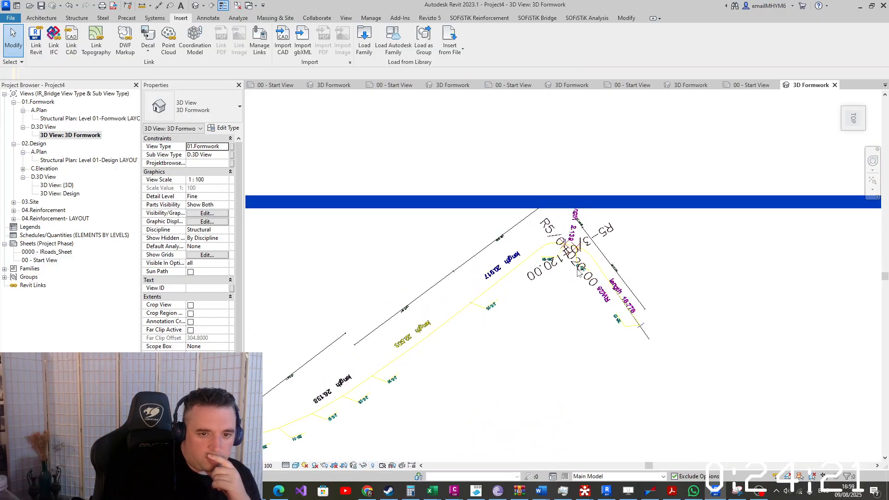
{"action": "scroll", "coordinate": [575, 278], "scroll_direction": "up", "scroll_amount": 1}
{"action": "scroll", "coordinate": [573, 283], "scroll_direction": "down", "scroll_amount": 4}
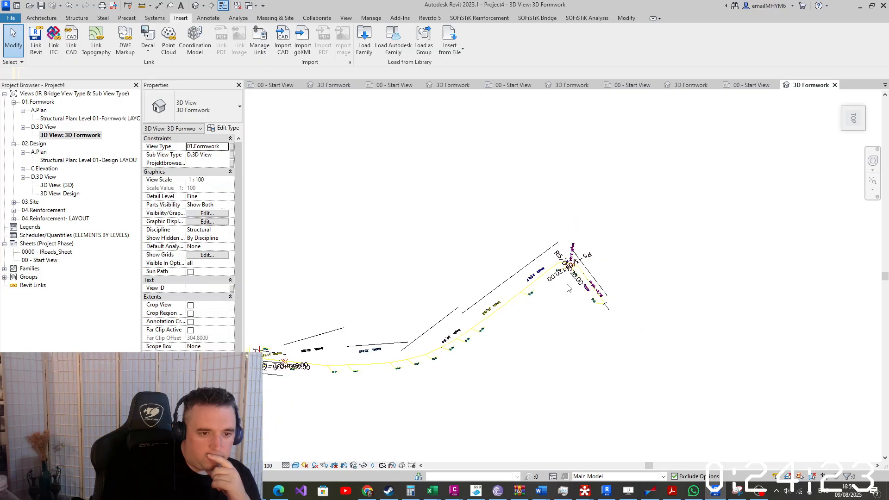
Open the view background colour in the graphics options and pick light grey RGB 192-192-192
{"action": "left_click", "coordinate": [8, 18]}
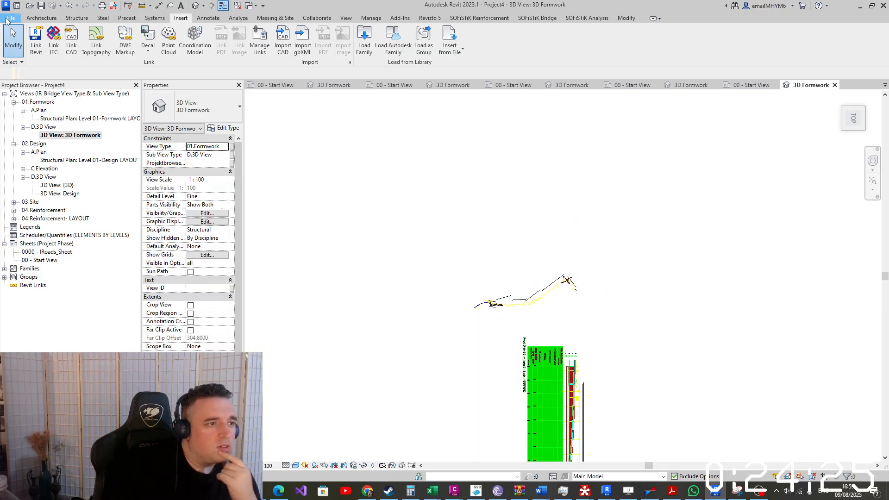
{"action": "left_click", "coordinate": [139, 228]}
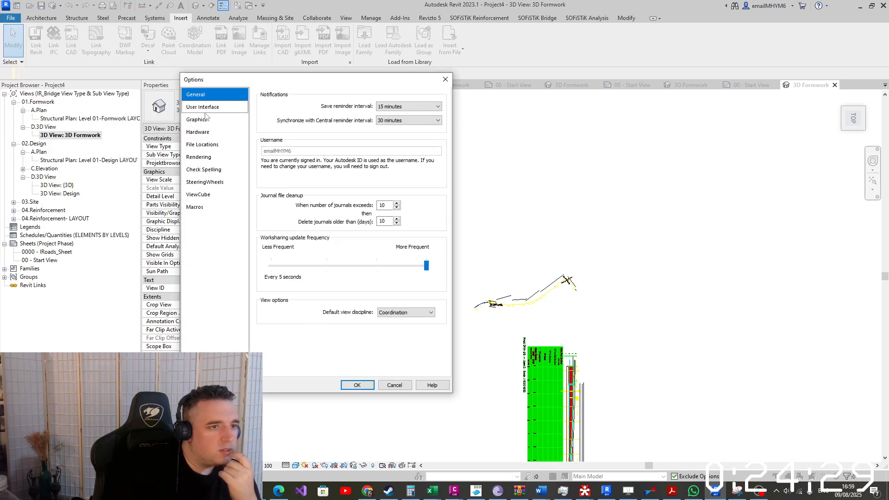
{"action": "left_click", "coordinate": [201, 120]}
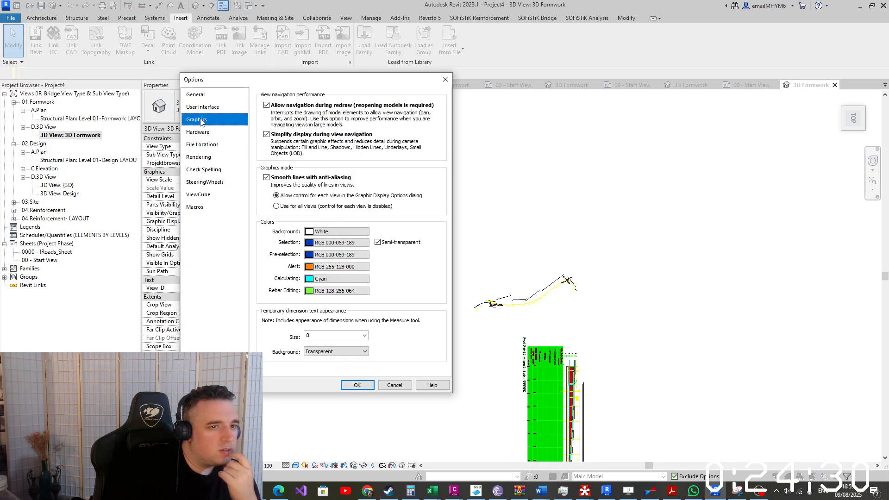
{"action": "left_click", "coordinate": [337, 232]}
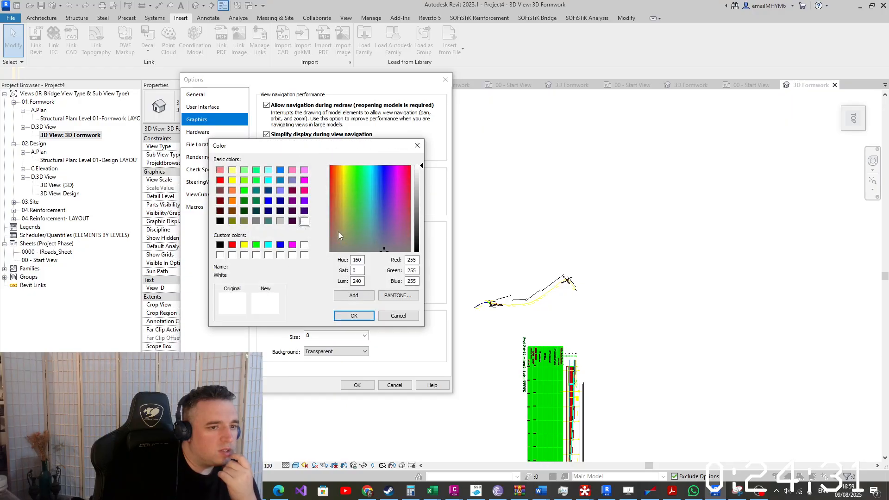
{"action": "left_click", "coordinate": [279, 220]}
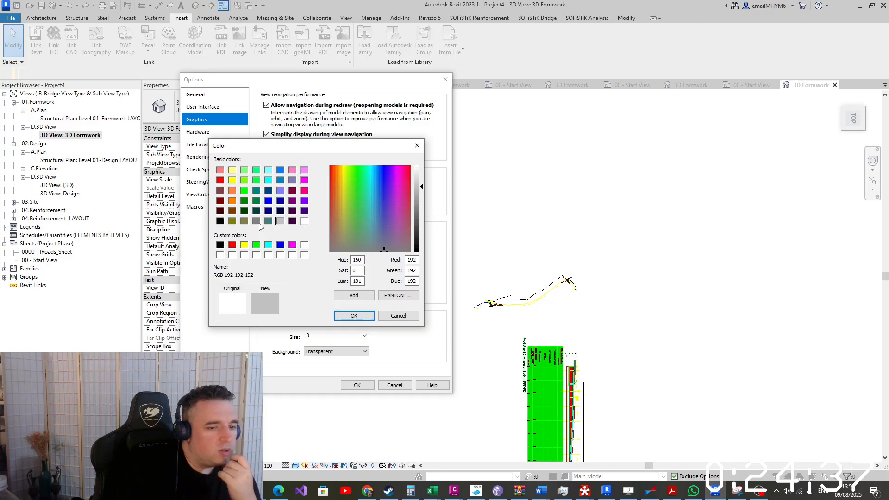
Check the rw25_2 drawing's background in Civil 3D, return to Revit and set the view background to RGB 055-055-055
{"action": "right_click", "coordinate": [458, 493]}
{"action": "left_click", "coordinate": [450, 472]}
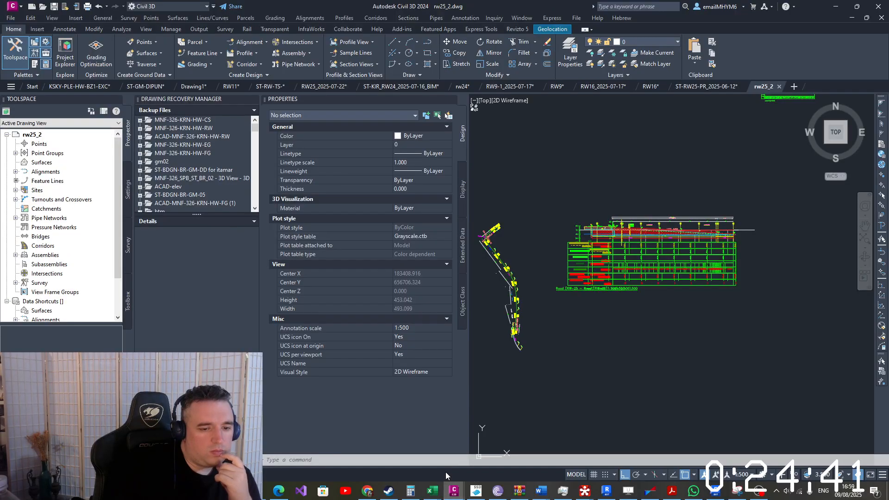
{"action": "left_click", "coordinate": [845, 5]}
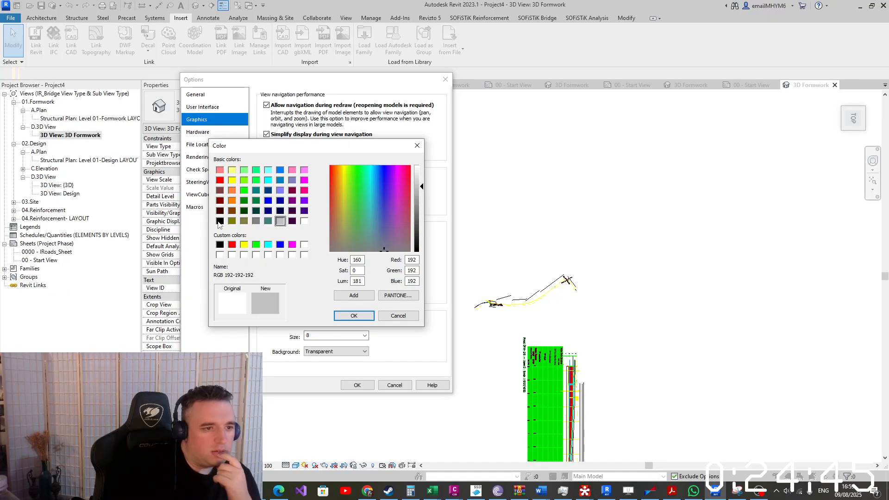
{"action": "left_click", "coordinate": [420, 231]}
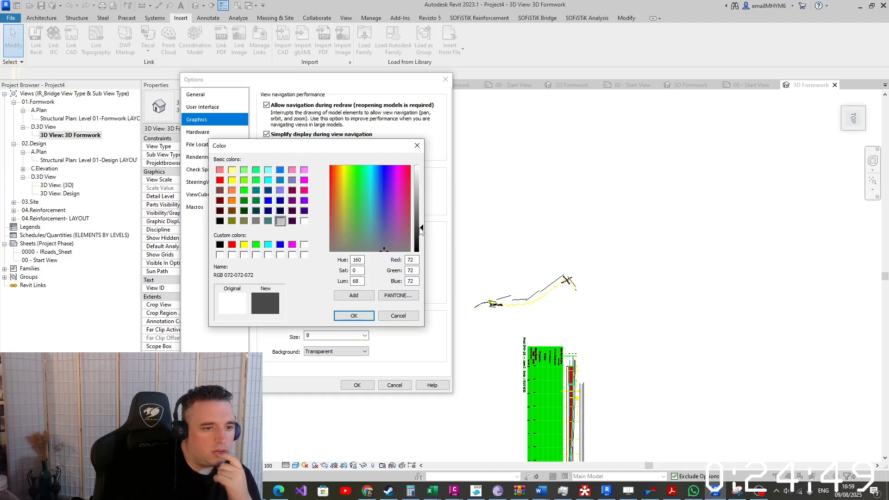
{"action": "left_click", "coordinate": [420, 225]}
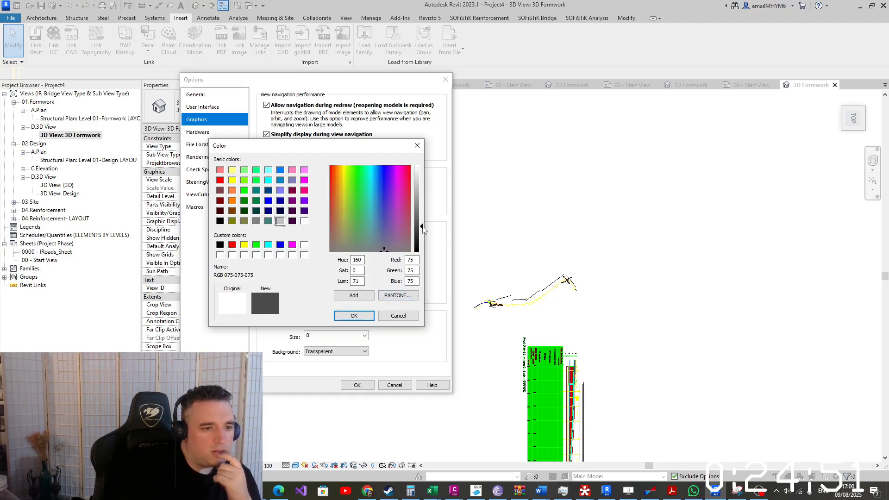
{"action": "left_click_drag", "start_coordinate": [423, 230], "coordinate": [422, 236]}
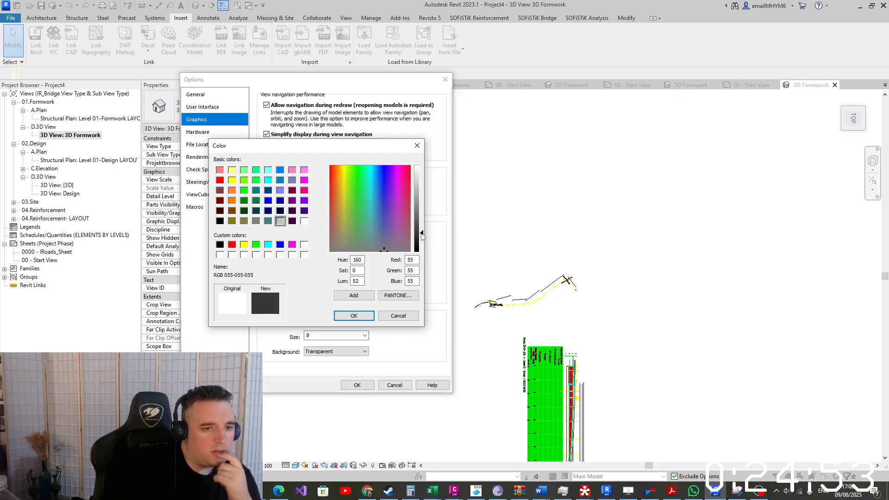
{"action": "left_click", "coordinate": [354, 315]}
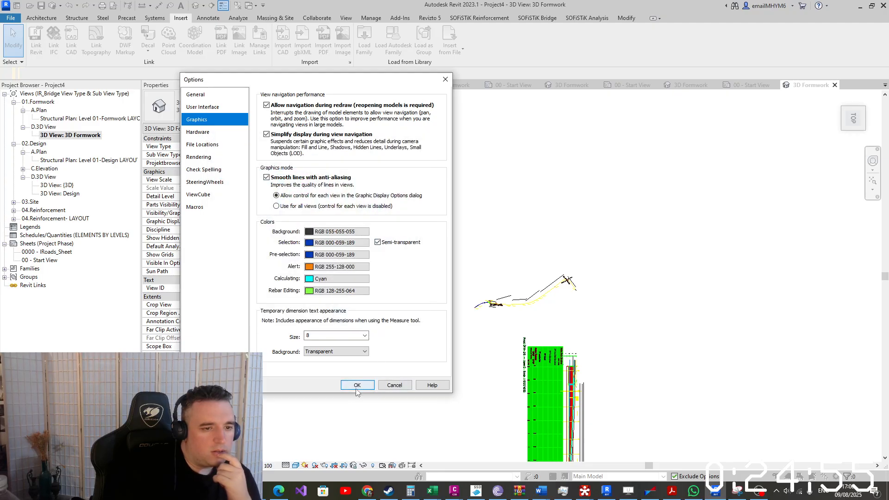
{"action": "left_click", "coordinate": [355, 384]}
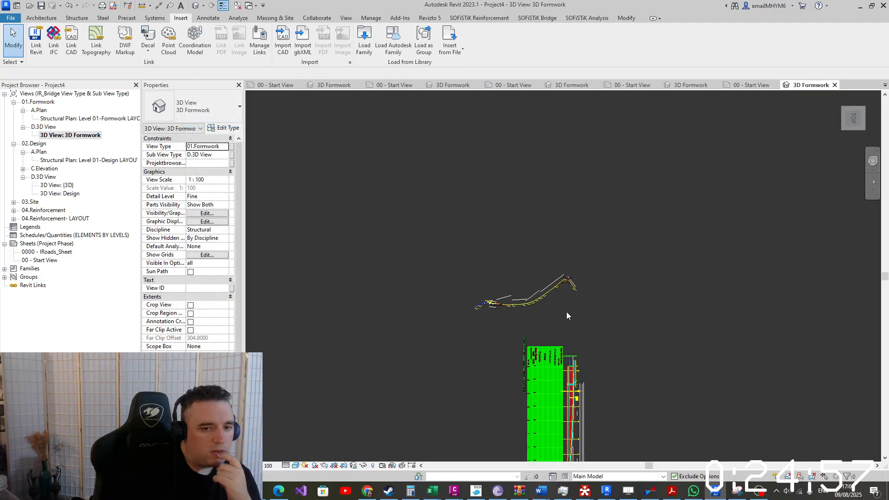
Inspect the linked RW25 alignment and its labels against the dark background from above and at an angle
{"action": "scroll", "coordinate": [560, 292], "scroll_direction": "up", "scroll_amount": 8}
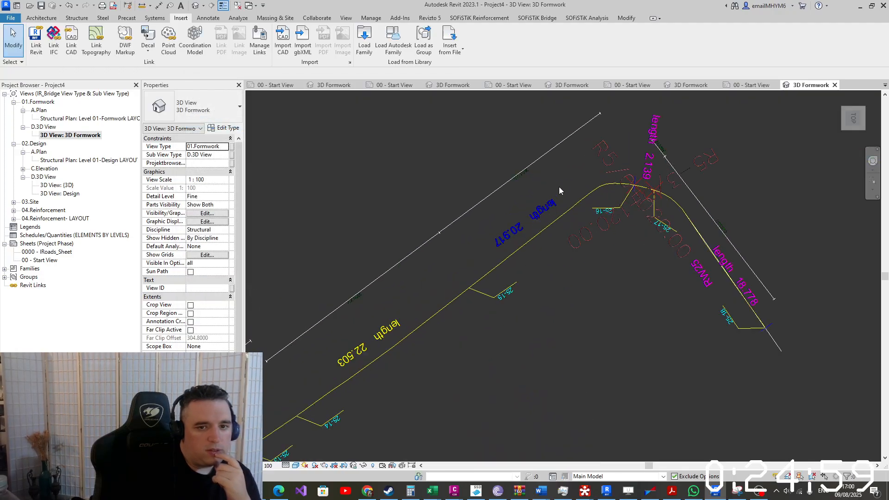
{"action": "scroll", "coordinate": [560, 190], "scroll_direction": "down", "scroll_amount": 10}
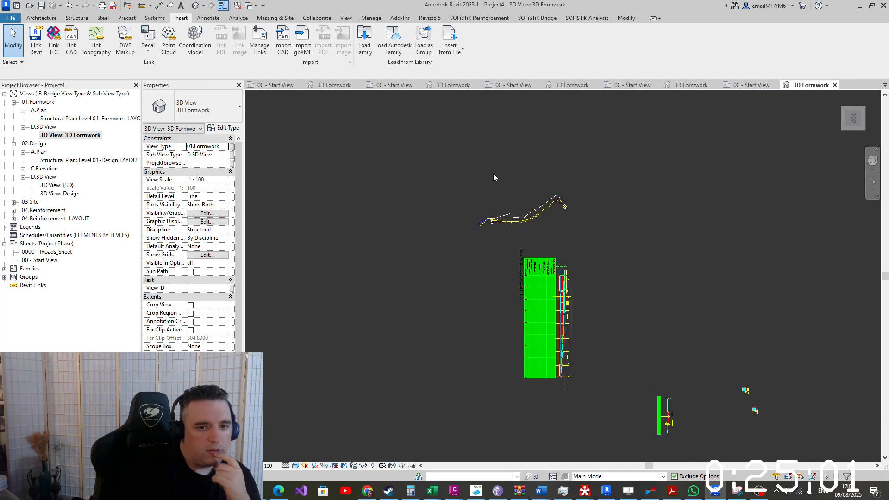
{"action": "scroll", "coordinate": [555, 272], "scroll_direction": "up", "scroll_amount": 6}
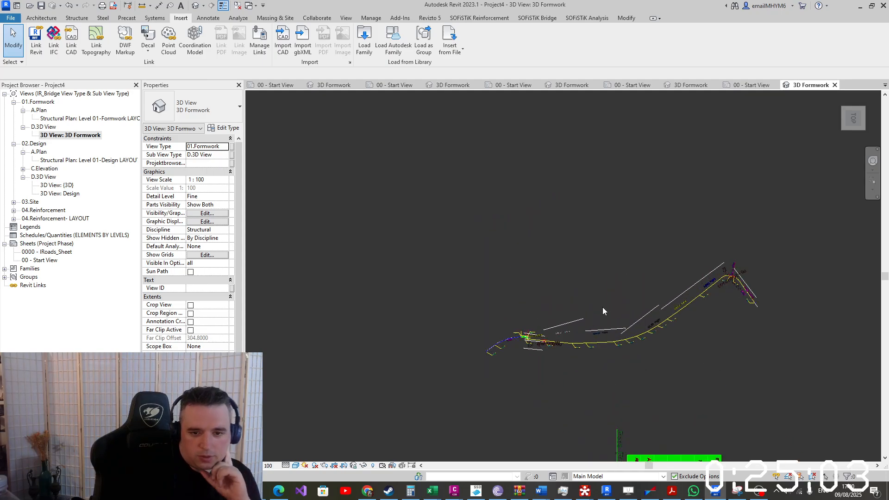
{"action": "middle_click_drag", "start_coordinate": [602, 307], "coordinate": [662, 195], "text": "shift"}
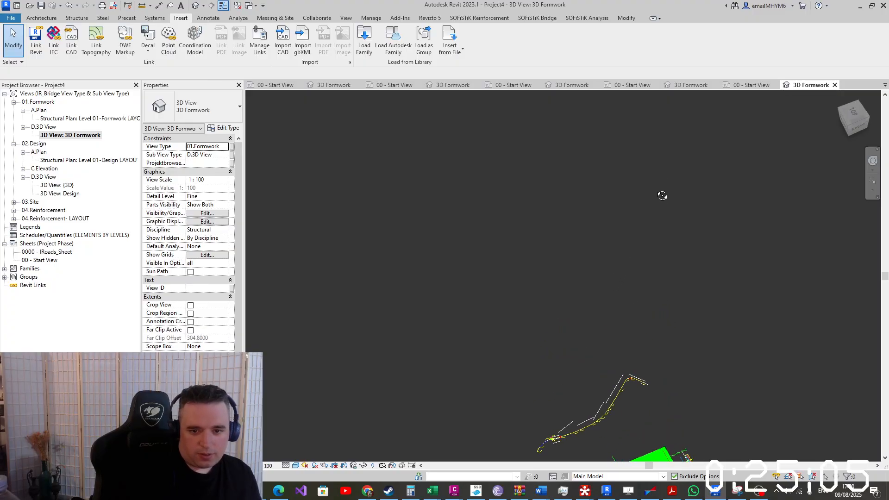
{"action": "scroll", "coordinate": [600, 263], "scroll_direction": "up", "scroll_amount": 5}
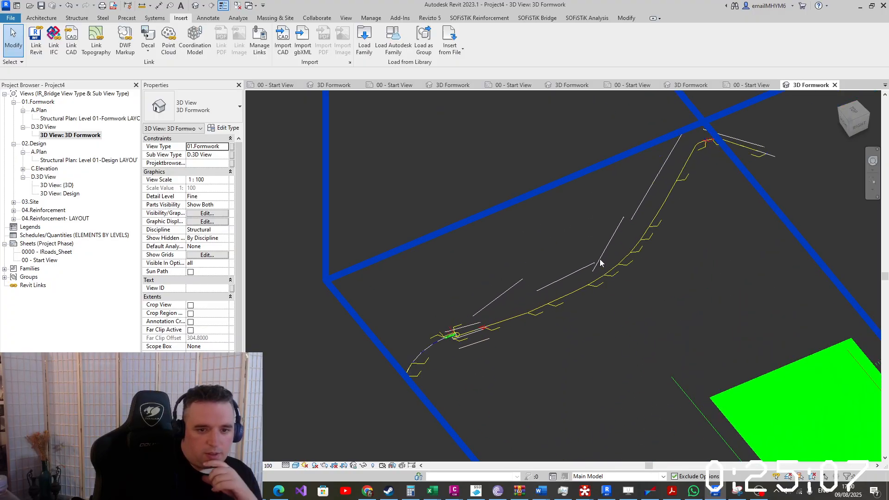
{"action": "scroll", "coordinate": [576, 283], "scroll_direction": "down", "scroll_amount": 3}
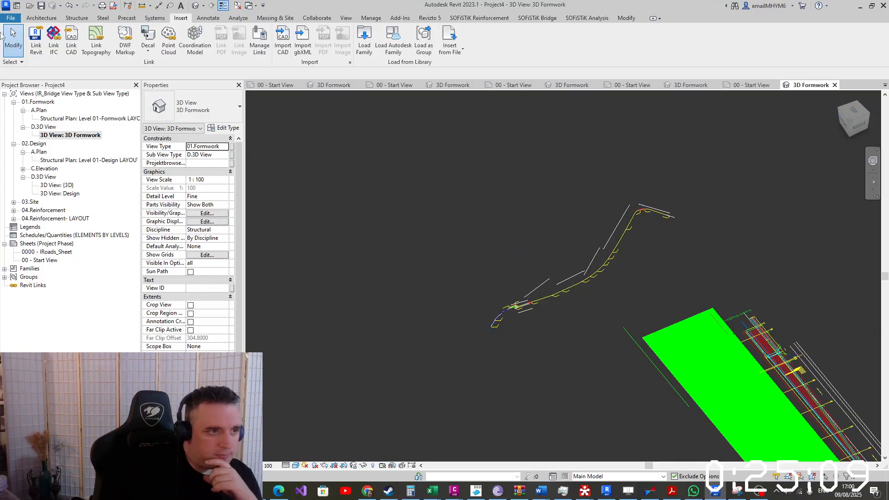
Reset the view background colour to White in the graphics options
{"action": "left_click", "coordinate": [11, 18]}
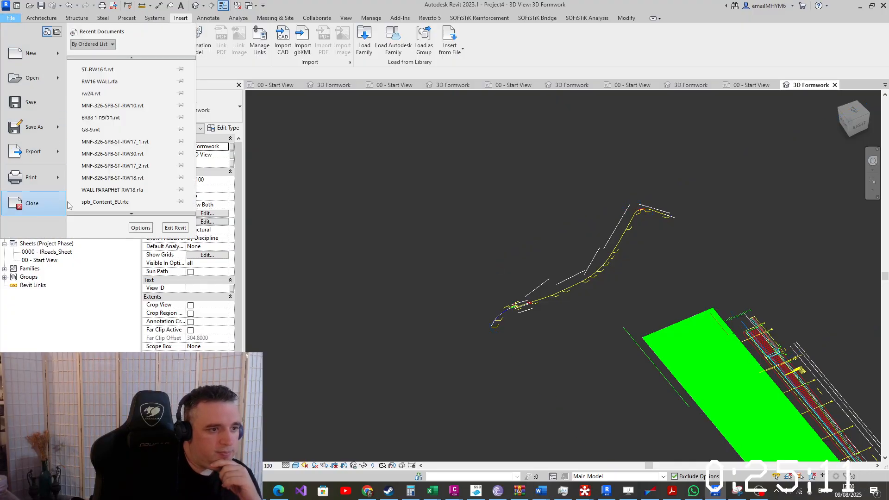
{"action": "left_click", "coordinate": [140, 227]}
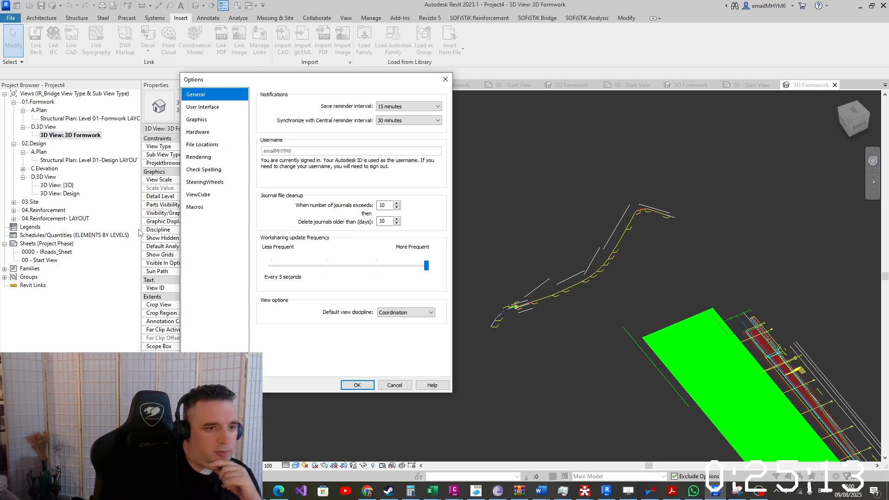
{"action": "left_click", "coordinate": [212, 121]}
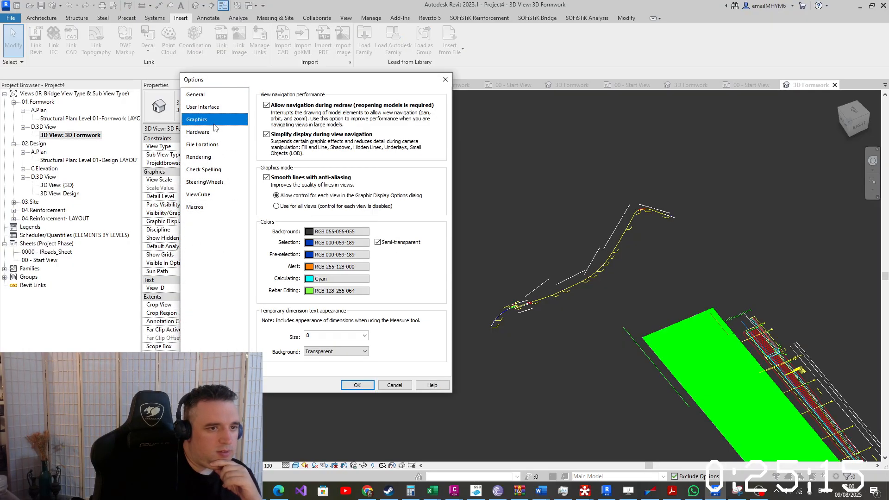
{"action": "left_click", "coordinate": [336, 233]}
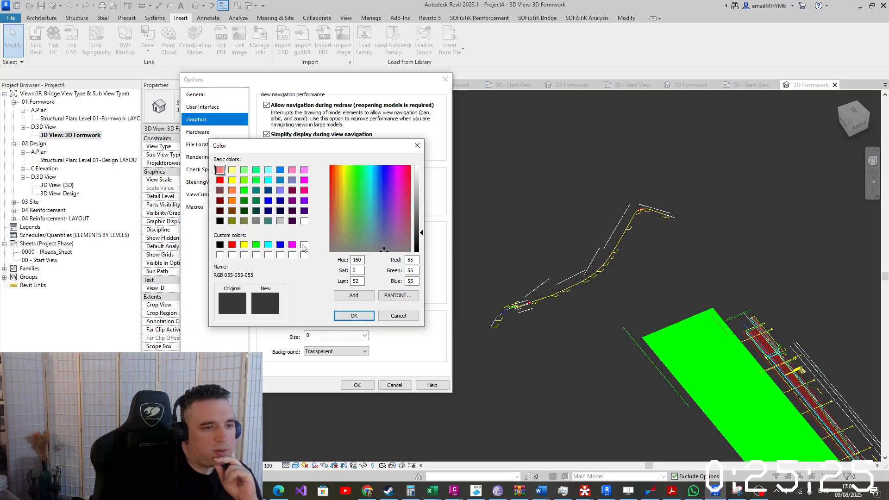
{"action": "left_click", "coordinate": [304, 245]}
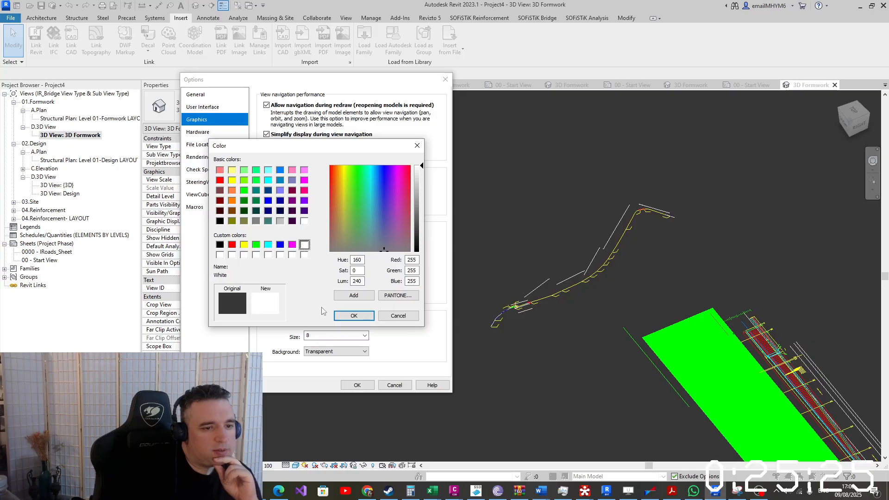
{"action": "left_click", "coordinate": [353, 316]}
{"action": "left_click", "coordinate": [357, 384]}
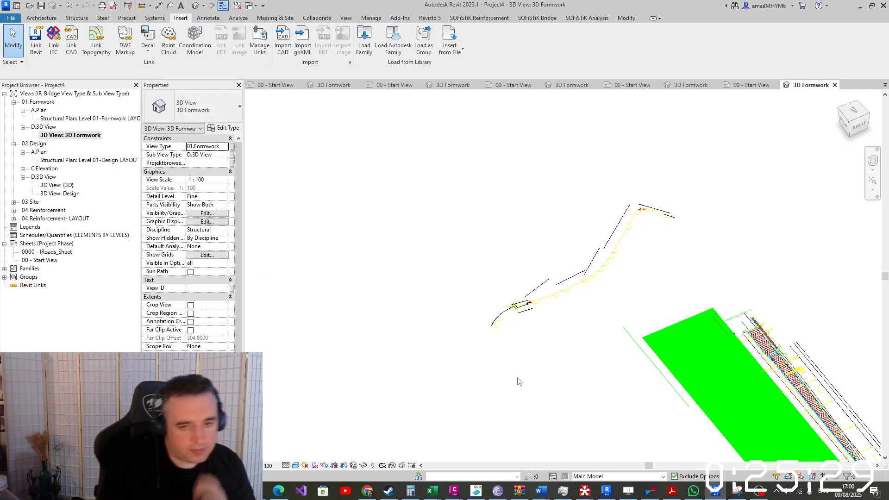
Switch to the rw25_2 drawing in Civil 3D and show the alignment and profile view together
{"action": "scroll", "coordinate": [538, 238], "scroll_direction": "up", "scroll_amount": 1}
{"action": "scroll", "coordinate": [537, 264], "scroll_direction": "down", "scroll_amount": 2}
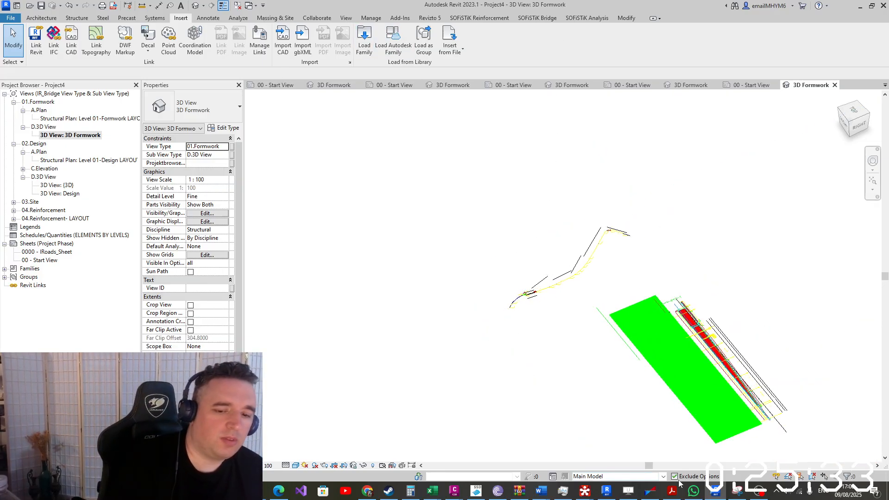
{"action": "right_click", "coordinate": [453, 490]}
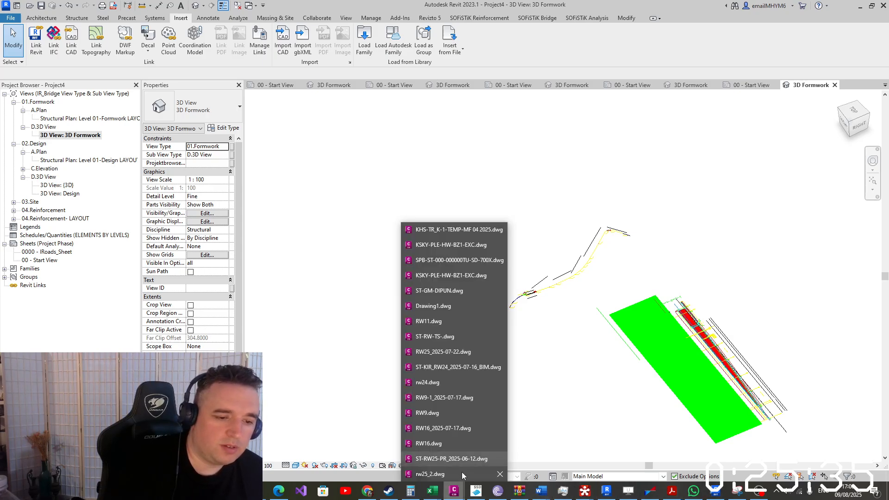
{"action": "left_click", "coordinate": [430, 474]}
{"action": "left_click", "coordinate": [515, 28]}
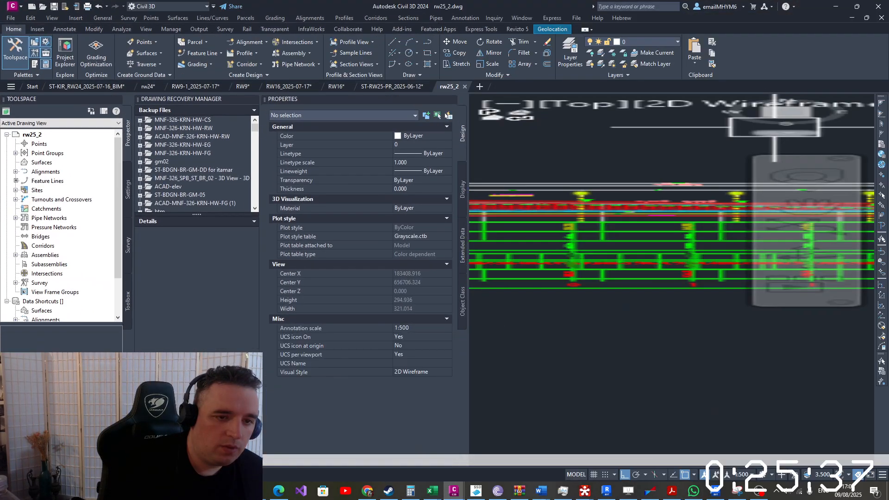
{"action": "scroll", "coordinate": [646, 268], "scroll_direction": "down", "scroll_amount": 6}
{"action": "scroll", "coordinate": [646, 268], "scroll_direction": "up", "scroll_amount": 2}
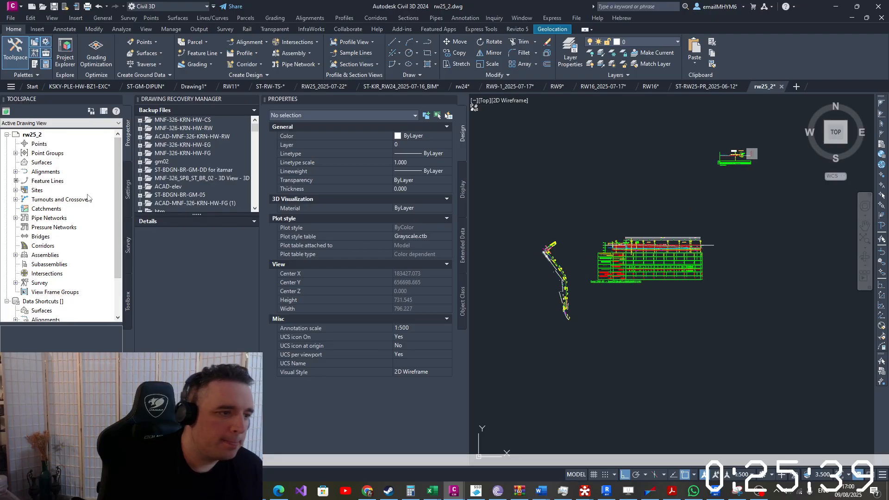
Start a LandXML 1.2 export from the drawing's feature lines and accept the objects to export
{"action": "right_click", "coordinate": [65, 180]}
{"action": "left_click", "coordinate": [87, 306]}
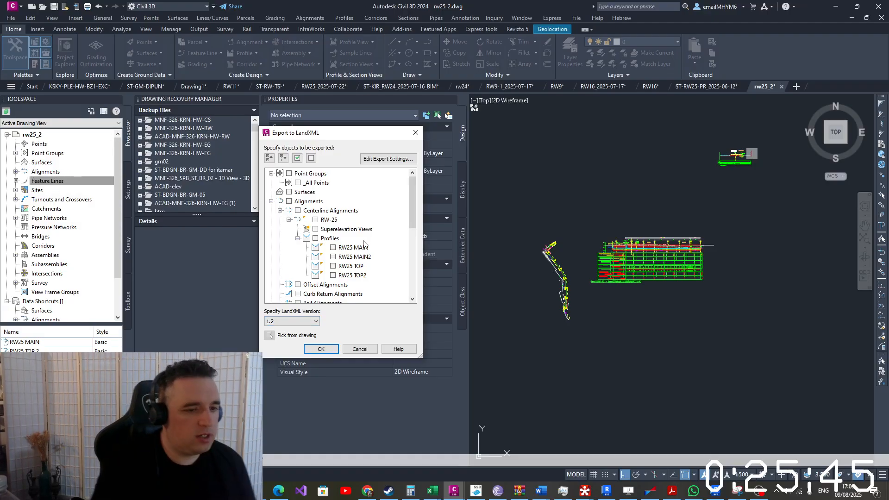
{"action": "scroll", "coordinate": [345, 279], "scroll_direction": "down", "scroll_amount": 5}
{"action": "left_click", "coordinate": [316, 350]}
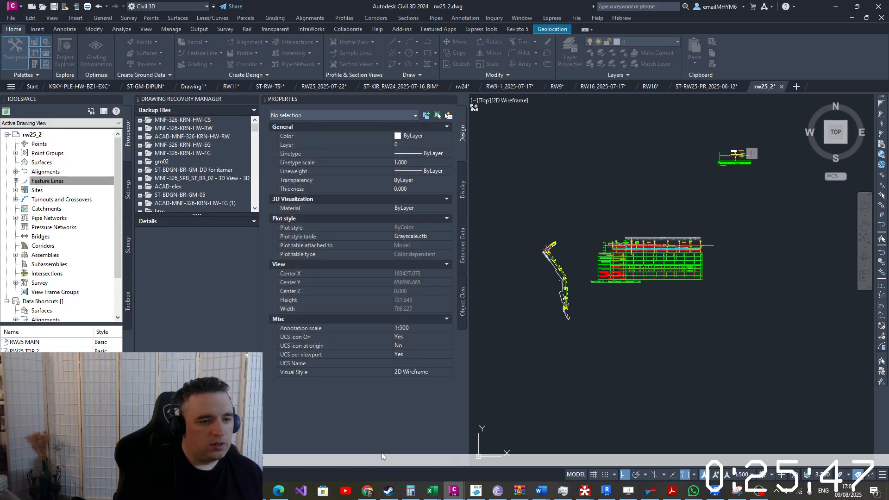
Set the LandXML export location to the axis folder inside RW\RW25
{"action": "left_click", "coordinate": [257, 134]}
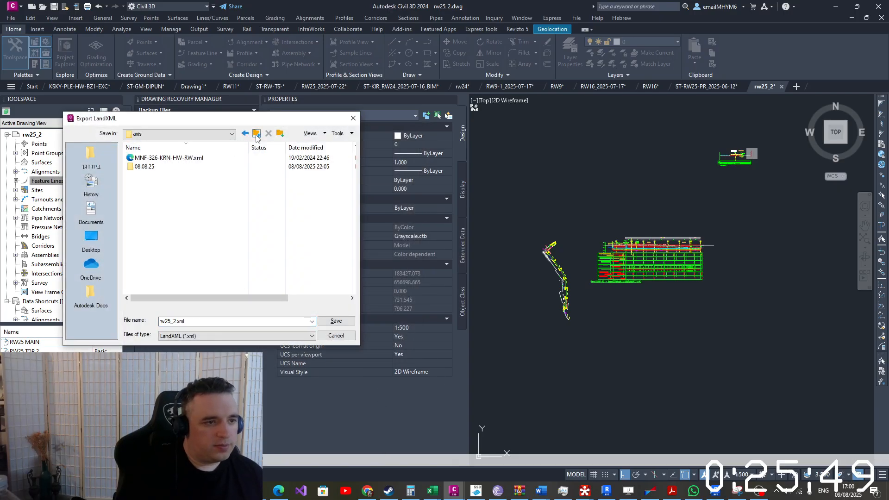
{"action": "left_click", "coordinate": [257, 133]}
{"action": "left_click", "coordinate": [257, 134]}
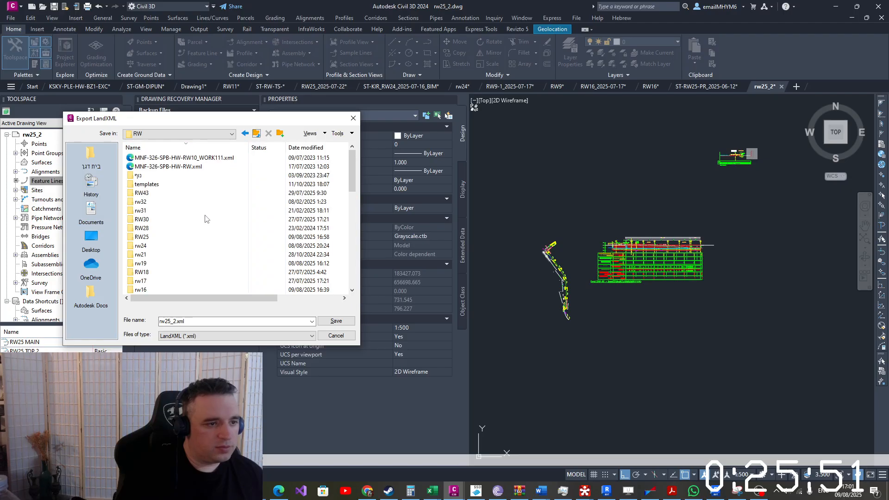
{"action": "scroll", "coordinate": [182, 264], "scroll_direction": "down", "scroll_amount": 5}
{"action": "scroll", "coordinate": [182, 264], "scroll_direction": "up", "scroll_amount": 3}
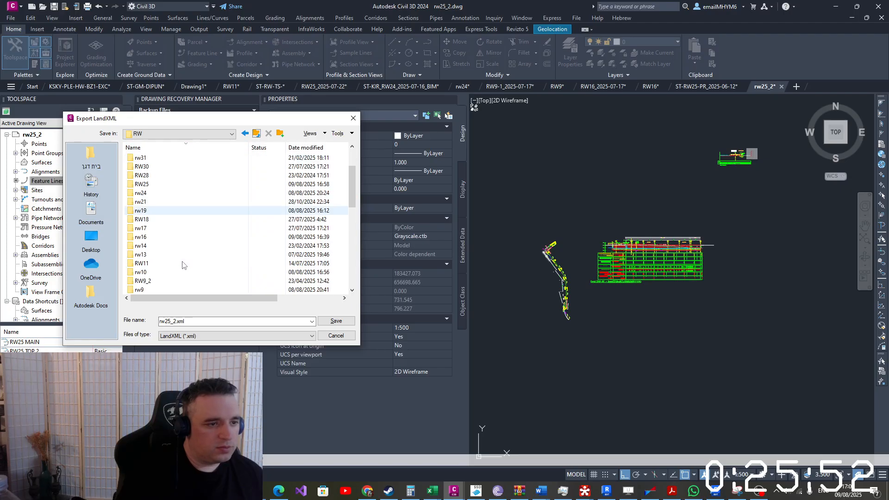
{"action": "double_click", "coordinate": [153, 192]}
{"action": "left_click", "coordinate": [153, 176]}
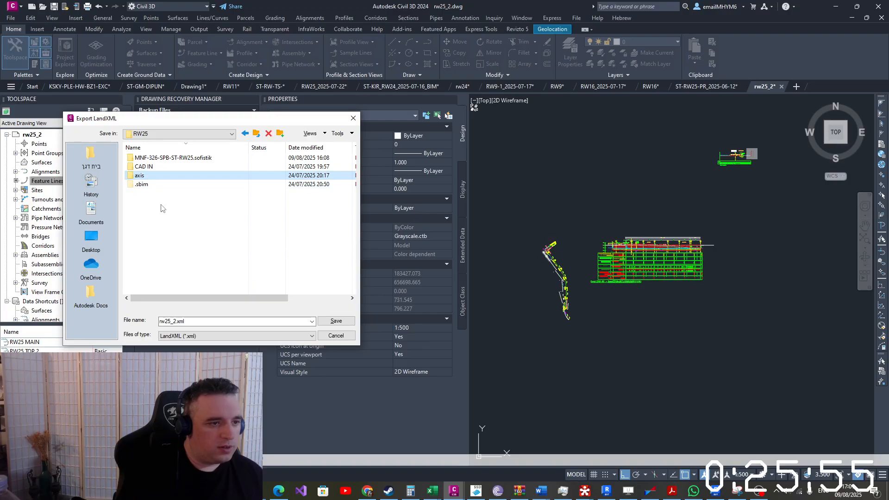
{"action": "double_click", "coordinate": [164, 177]}
Create a folder named 09.08.25 in the axis folder and save the LandXML export there as rw25_2.xml
{"action": "right_click", "coordinate": [159, 177]}
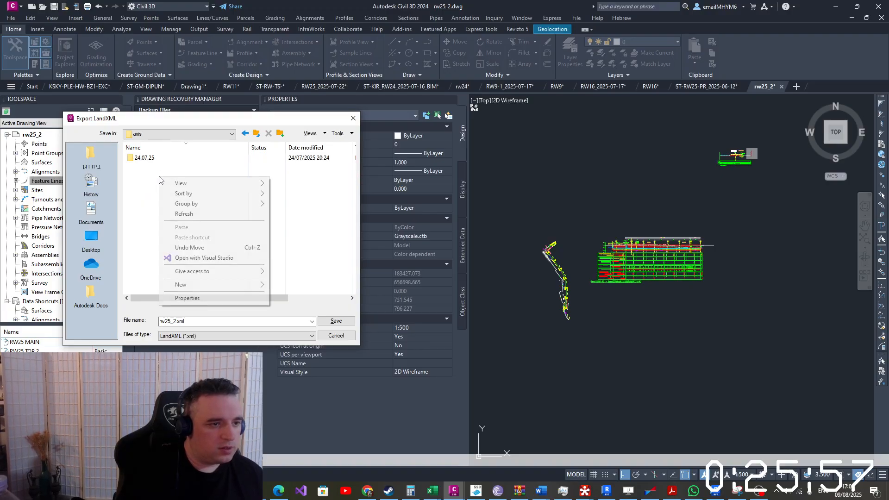
{"action": "mouse_move", "coordinate": [196, 284]}
{"action": "left_click", "coordinate": [335, 285]}
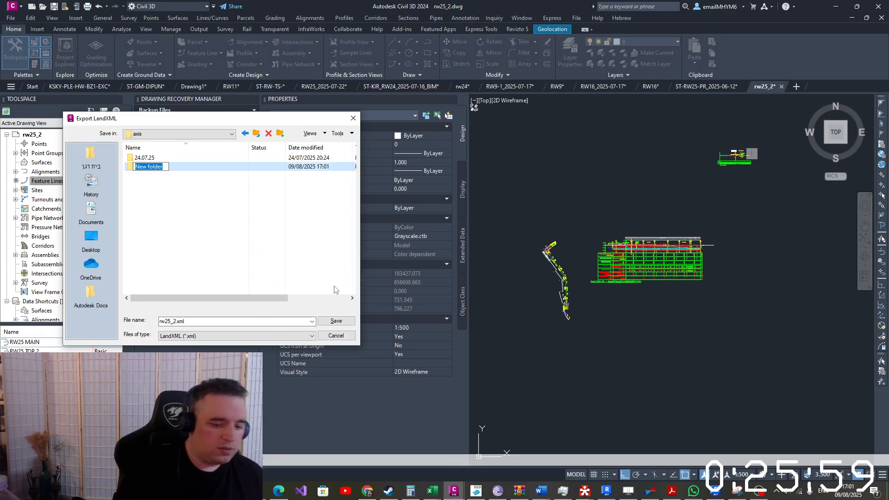
{"action": "type", "text": "09.08."}
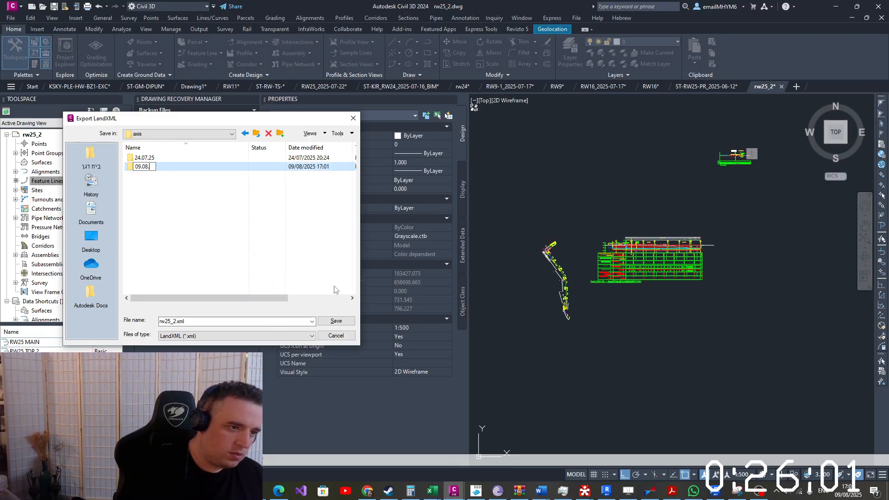
{"action": "type", "text": "25"}
{"action": "key", "text": "Return"}
{"action": "key", "text": "Return"}
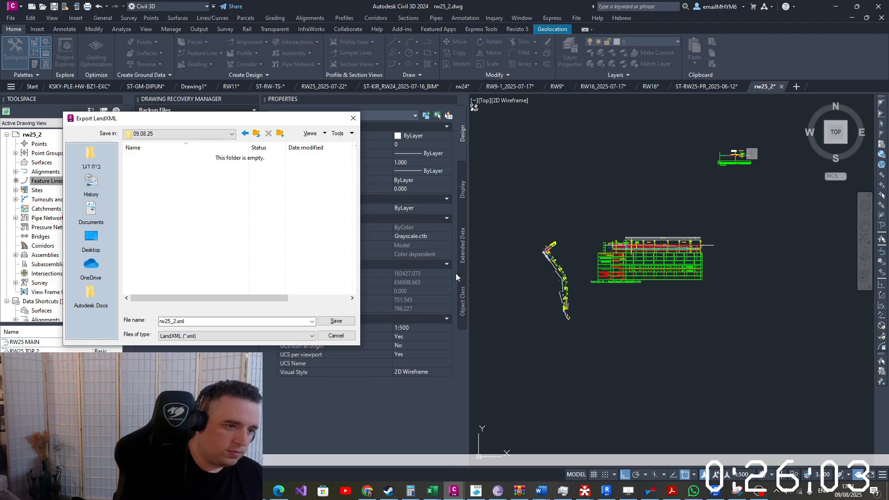
{"action": "left_click", "coordinate": [336, 320]}
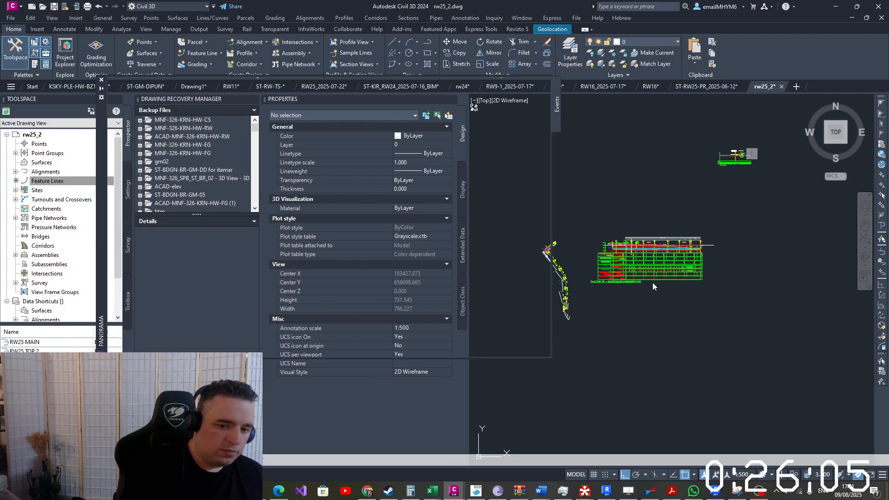
Switch to Revit and start a SOFiSTiK Bridge axis import from the LandXML file in RW\RW25\axis\09.08.25
{"action": "left_click", "coordinate": [714, 491]}
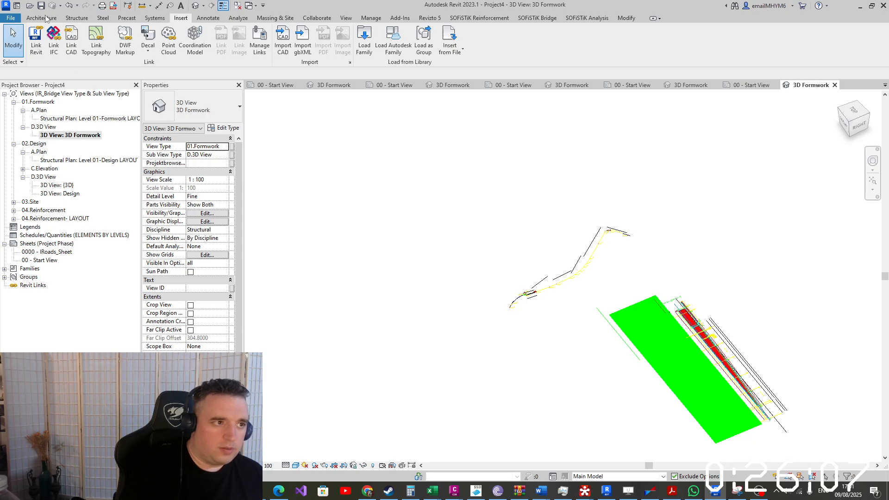
{"action": "left_click", "coordinate": [537, 18]}
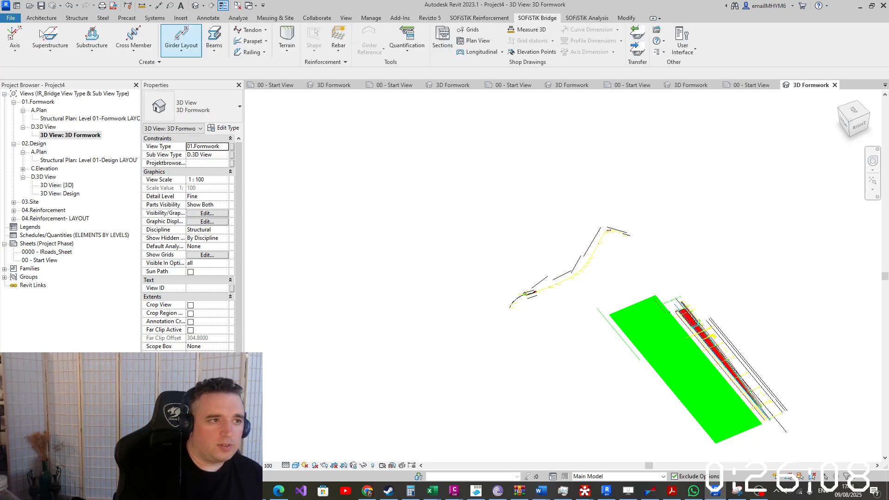
{"action": "left_click", "coordinate": [15, 40]}
{"action": "left_click", "coordinate": [26, 142]}
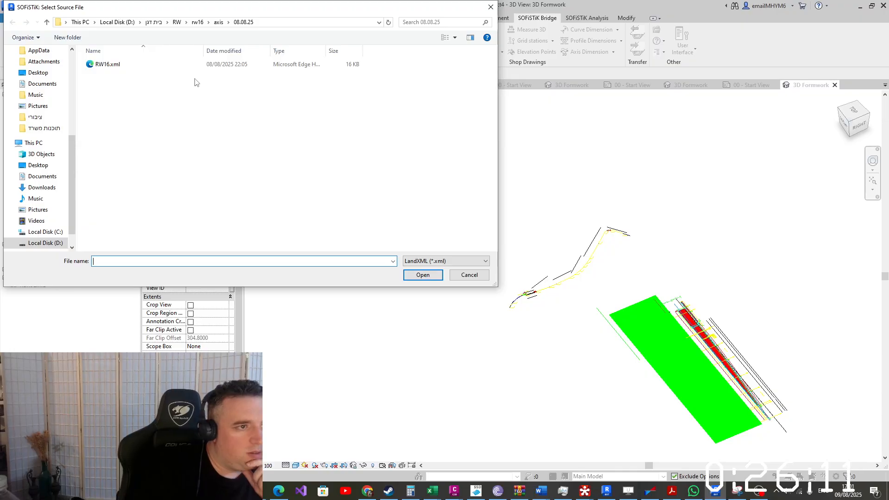
{"action": "left_click", "coordinate": [177, 22]}
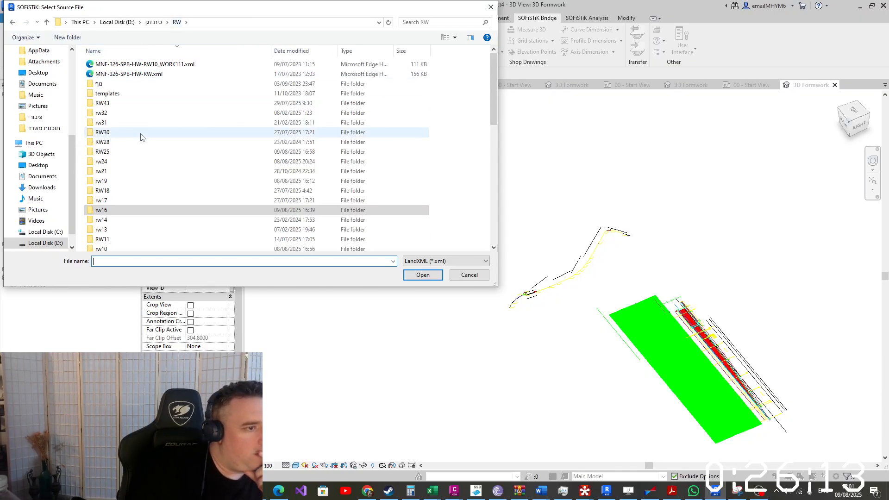
{"action": "double_click", "coordinate": [129, 152]}
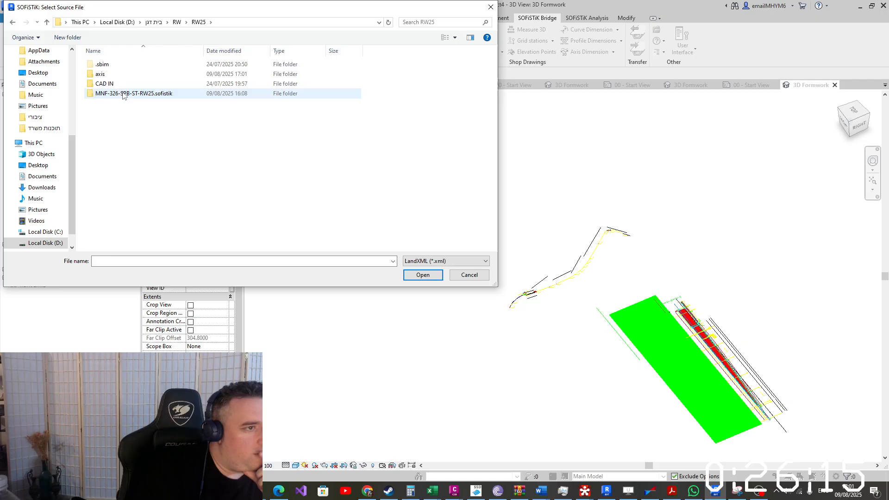
{"action": "double_click", "coordinate": [116, 74]}
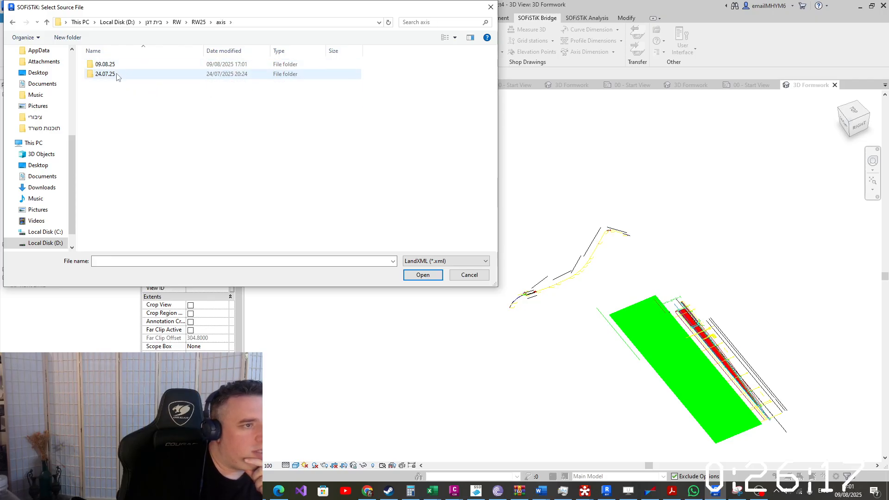
{"action": "double_click", "coordinate": [124, 65]}
{"action": "double_click", "coordinate": [128, 65]}
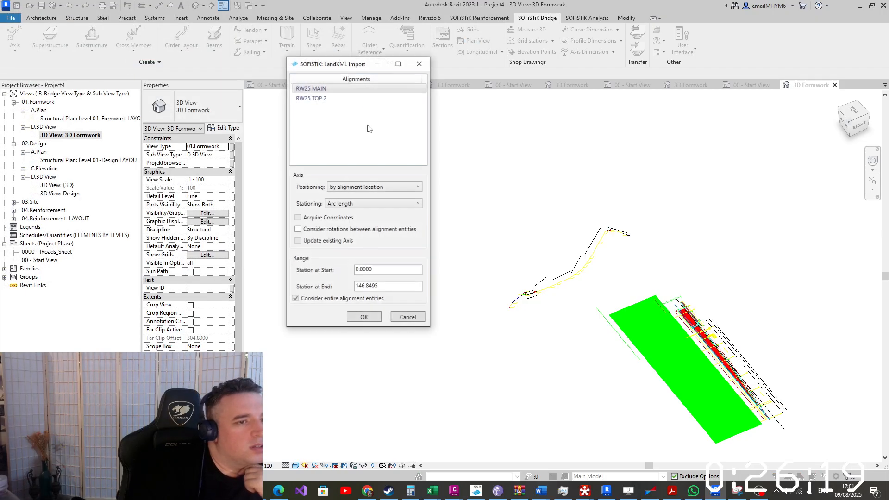
Import the RW25 MAIN alignment as an axis, positioned by Shared site with Horizontal projection stationing
{"action": "left_click", "coordinate": [337, 103]}
{"action": "left_click", "coordinate": [338, 88]}
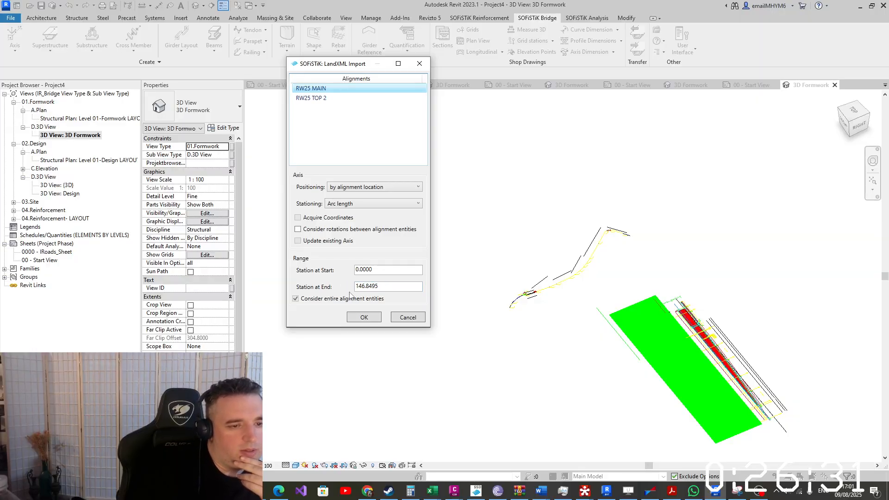
{"action": "left_click", "coordinate": [356, 187]}
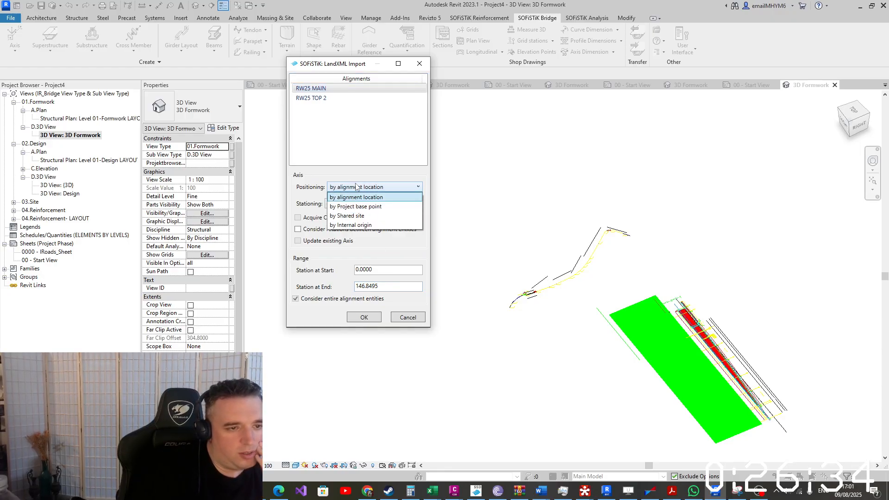
{"action": "left_click", "coordinate": [355, 216]}
{"action": "left_click", "coordinate": [366, 203]}
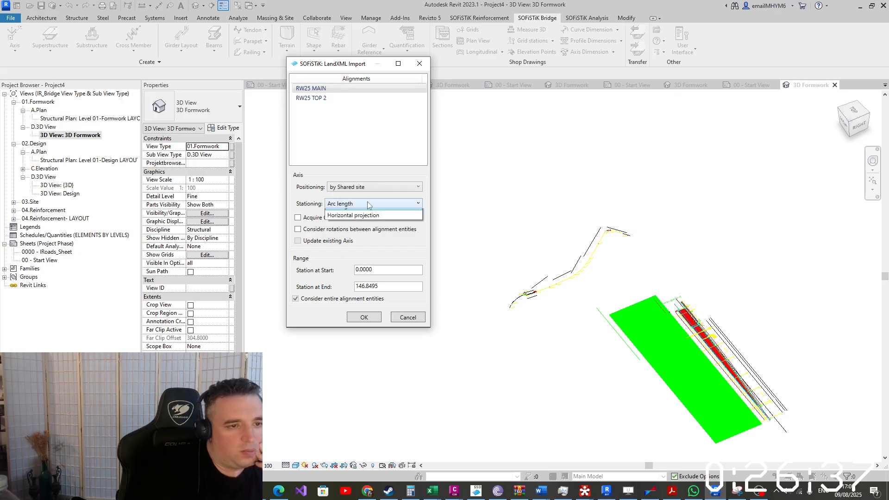
{"action": "left_click", "coordinate": [361, 235]}
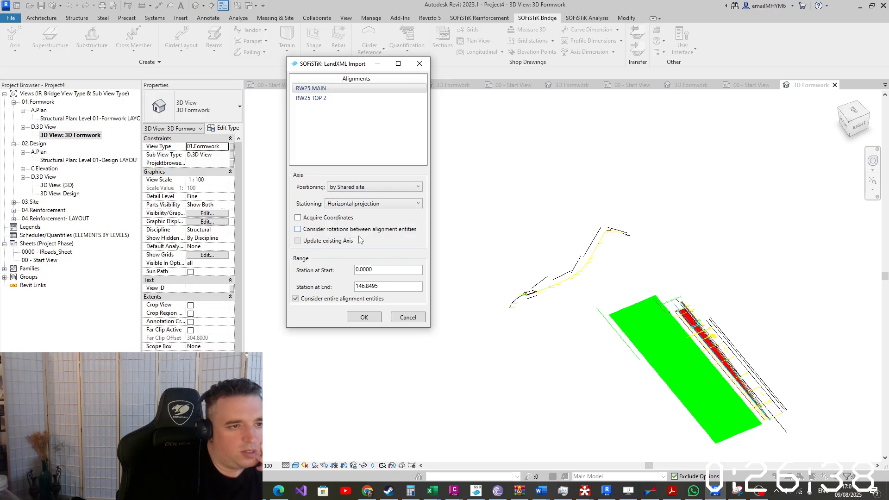
{"action": "left_click", "coordinate": [363, 318]}
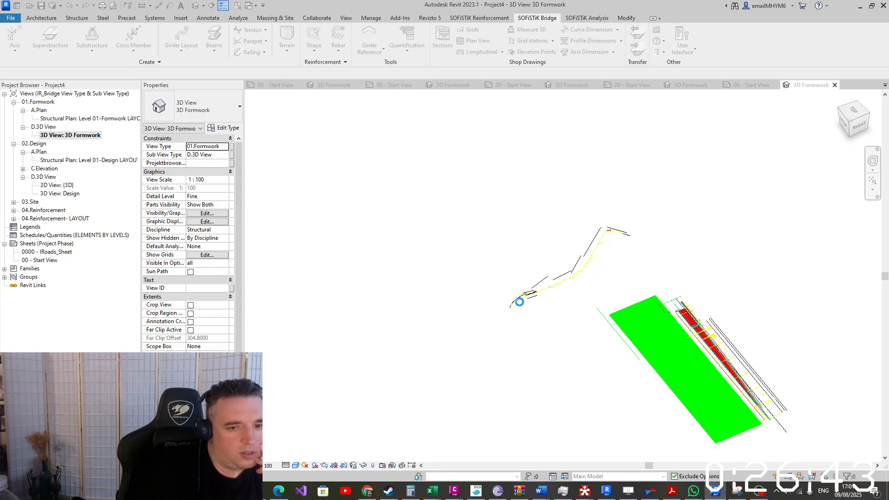
Edit the imported RW25 MAIN axis and delete its intermediate placements, keeping only those at the start and end
{"action": "left_click", "coordinate": [579, 281]}
{"action": "scroll", "coordinate": [551, 285], "scroll_direction": "up", "scroll_amount": 5}
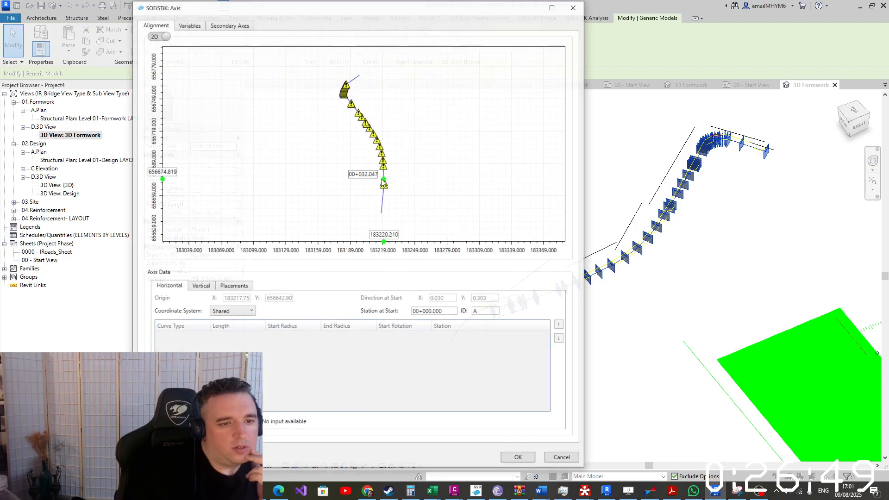
{"action": "left_click", "coordinate": [246, 286]}
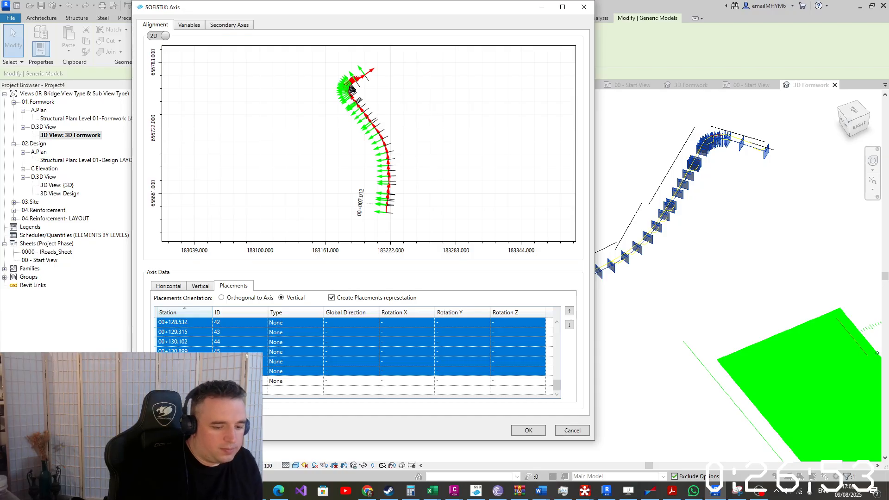
{"action": "key", "text": "Delete"}
{"action": "left_click", "coordinate": [514, 433]}
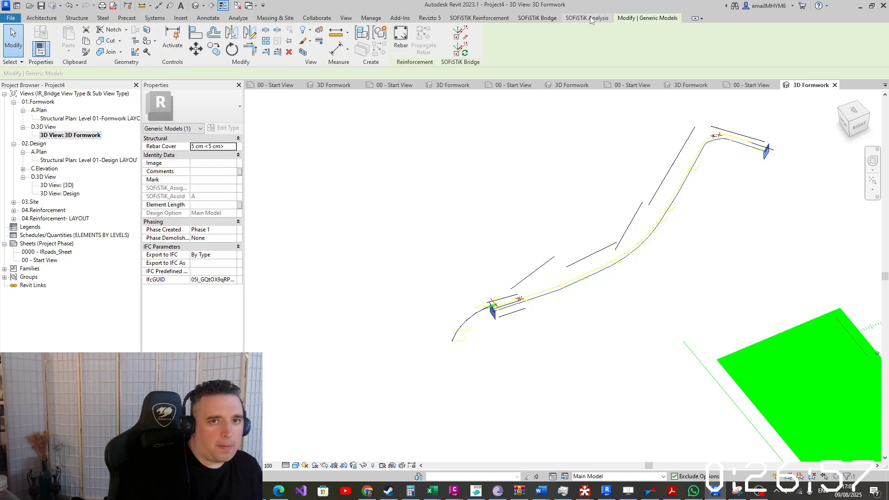
Check the general SOFiSTiK Bridge settings for model update and placement representation
{"action": "left_click", "coordinate": [546, 20]}
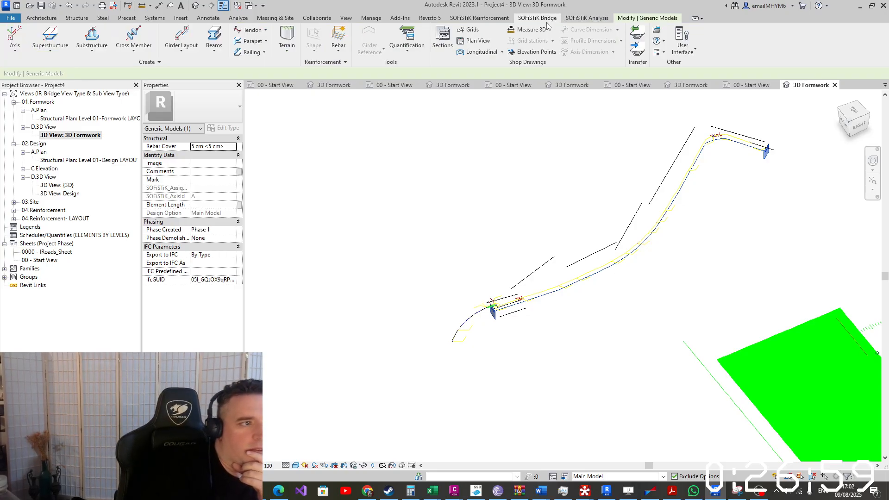
{"action": "left_click", "coordinate": [151, 63]}
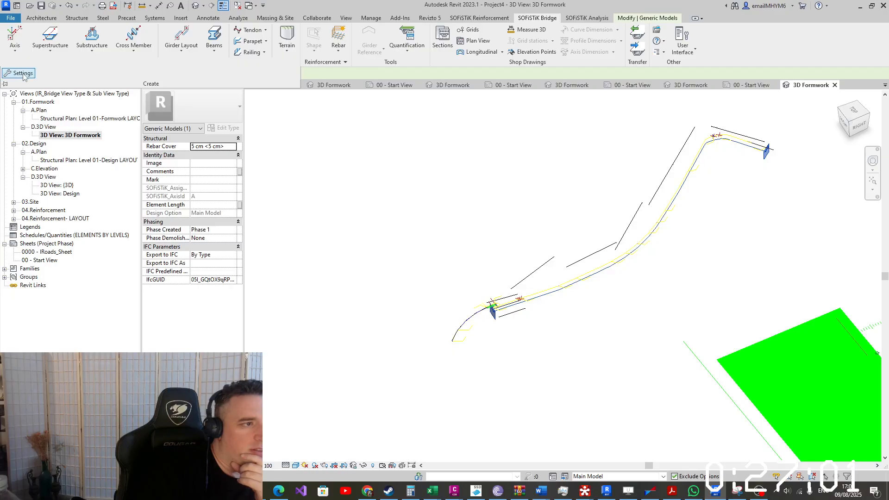
{"action": "left_click", "coordinate": [22, 73]}
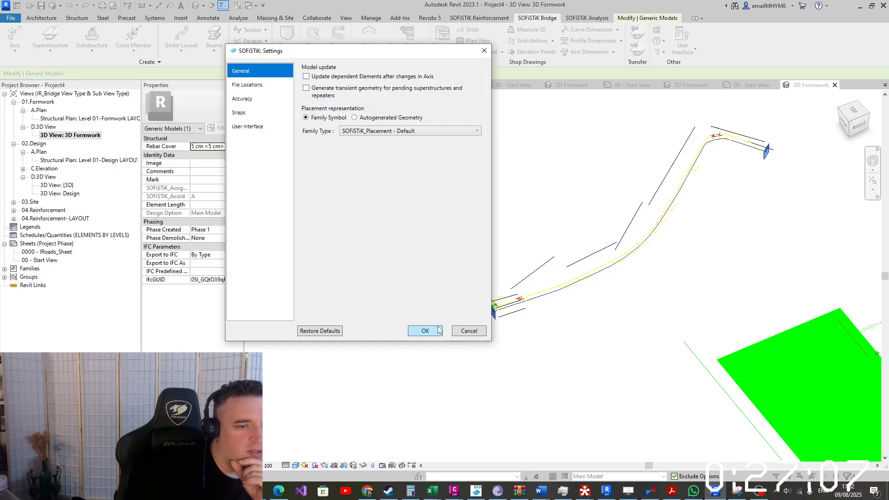
{"action": "left_click", "coordinate": [424, 331]}
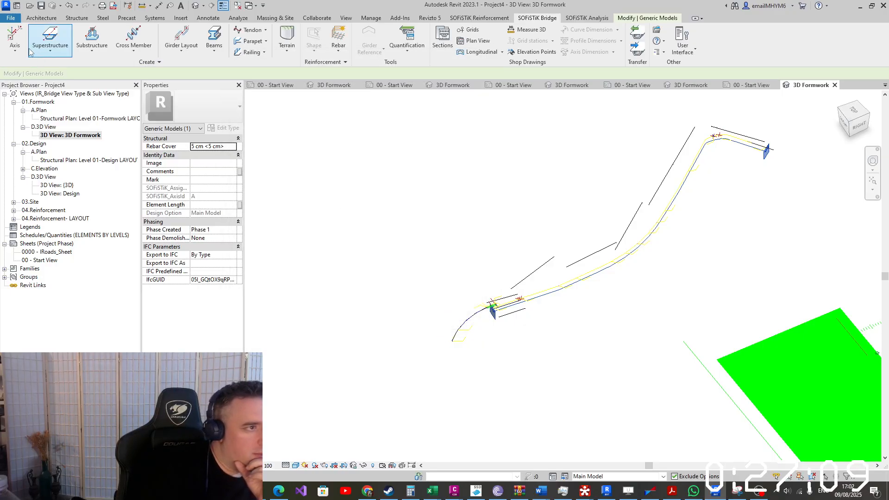
Import the RW25 TOP 2 alignment from the same LandXML file as an axis, positioned by Shared site with Horizontal projection stationing
{"action": "left_click", "coordinate": [15, 42]}
{"action": "left_click", "coordinate": [28, 143]}
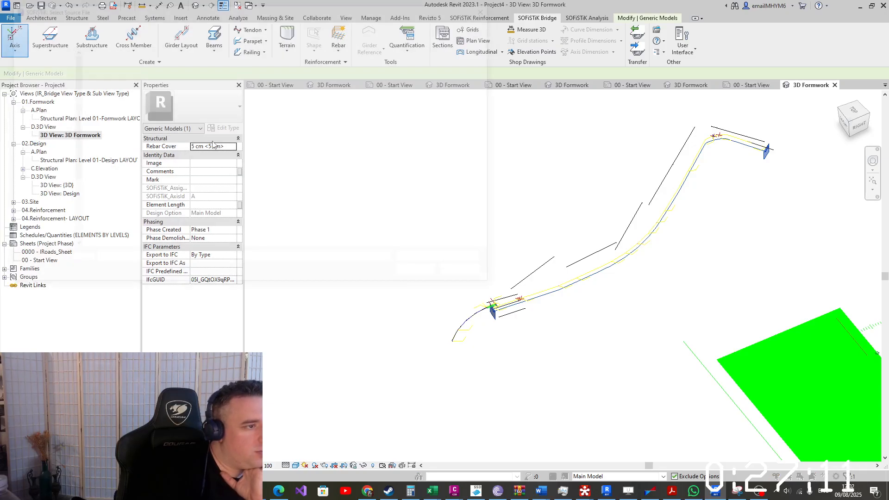
{"action": "double_click", "coordinate": [104, 65]}
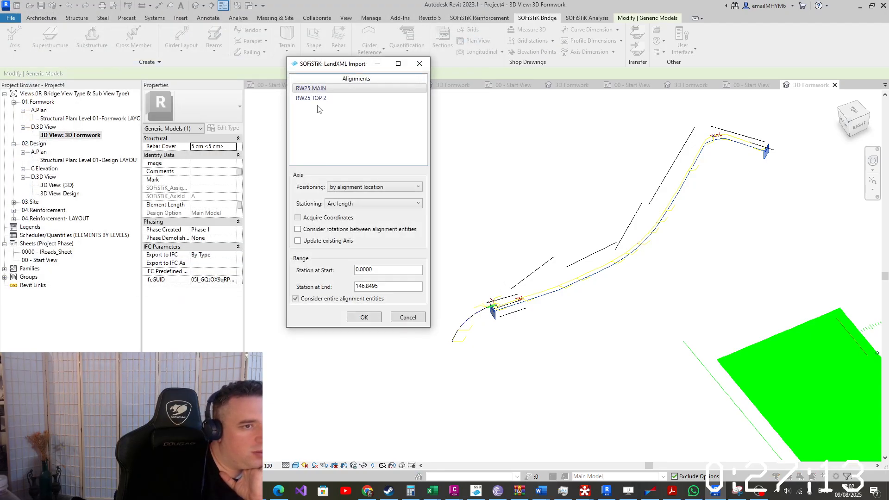
{"action": "left_click", "coordinate": [315, 99]}
{"action": "left_click", "coordinate": [377, 187]}
{"action": "left_click", "coordinate": [370, 215]}
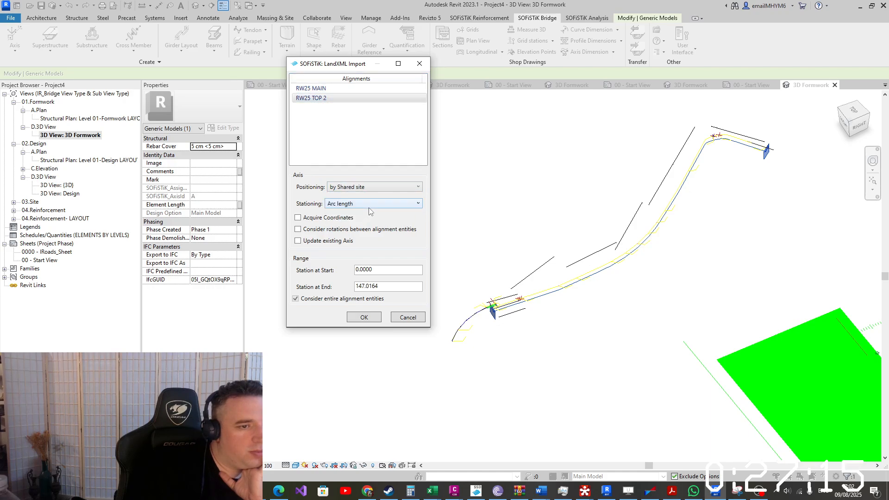
{"action": "left_click", "coordinate": [370, 204]}
{"action": "left_click", "coordinate": [364, 233]}
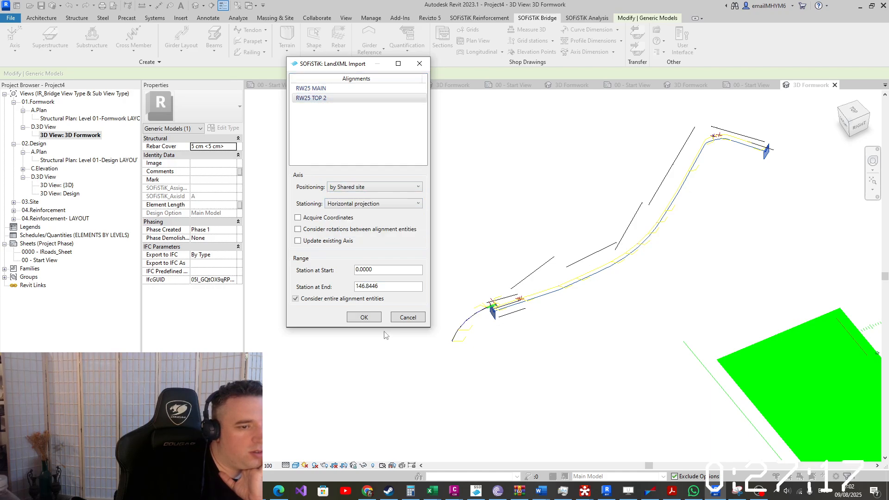
{"action": "left_click", "coordinate": [364, 317]}
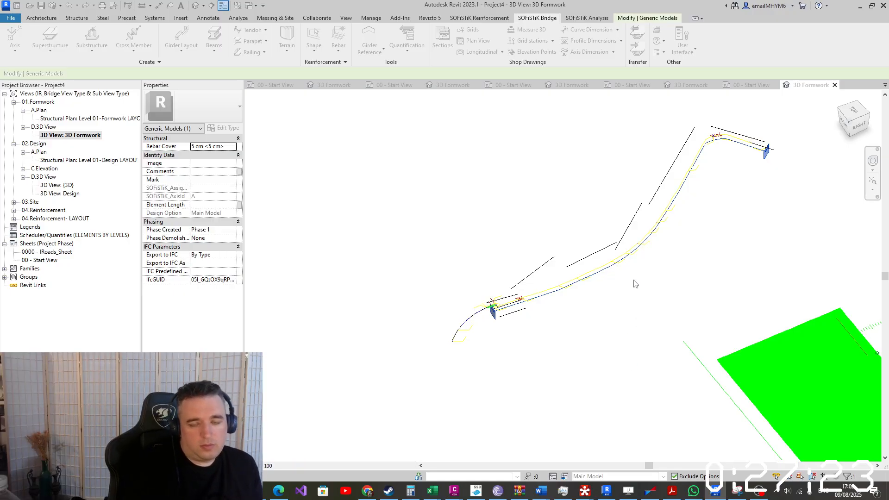
Place a spot elevation with a leader on the RW25 MAIN axis, just past the bend near its far end
{"action": "middle_click_drag", "start_coordinate": [676, 262], "coordinate": [751, 205], "text": "shift"}
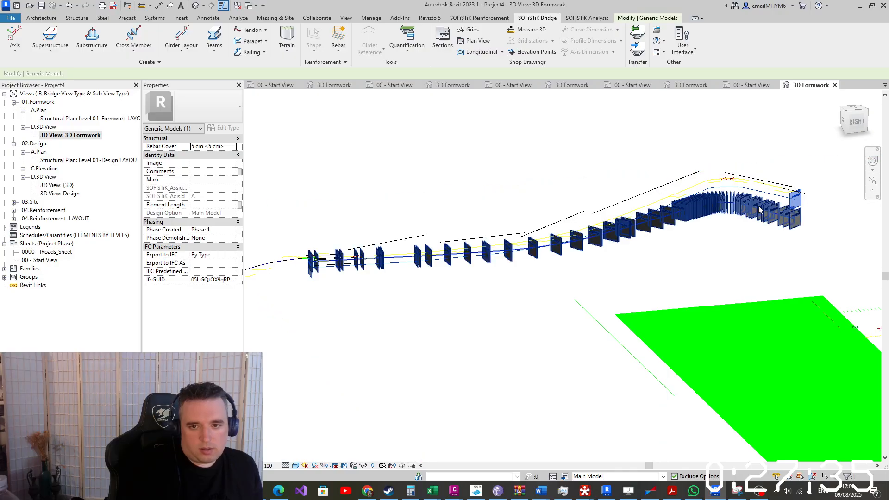
{"action": "left_click", "coordinate": [204, 18]}
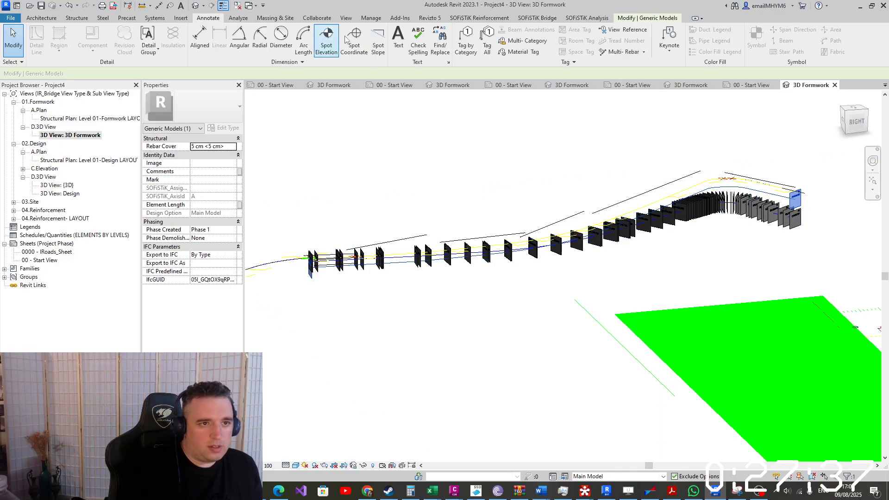
{"action": "left_click", "coordinate": [354, 40]}
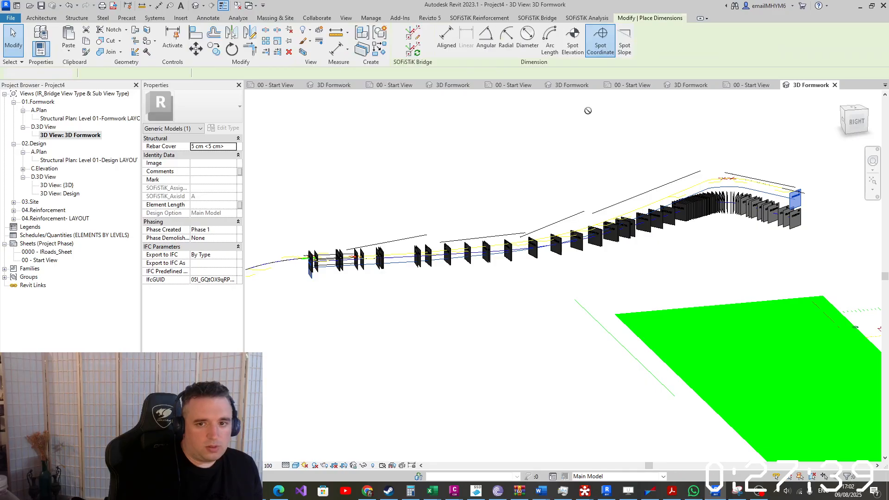
{"action": "key", "text": "Escape"}
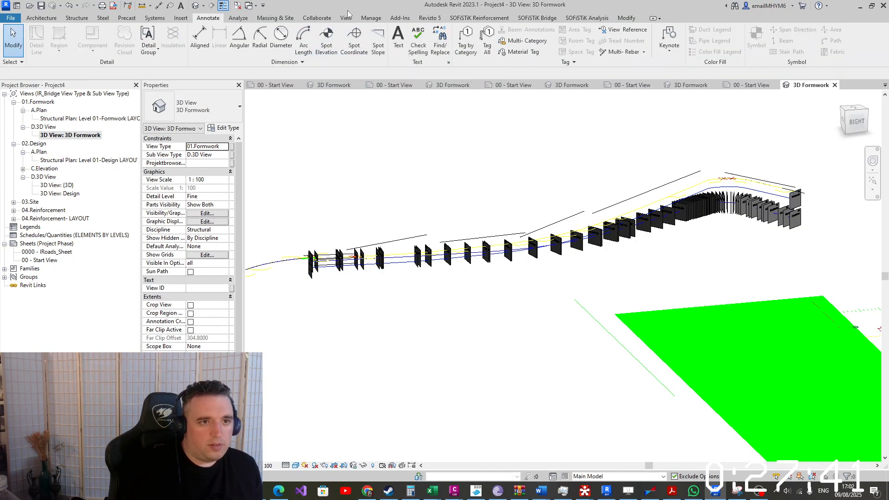
{"action": "left_click", "coordinate": [326, 47]}
{"action": "scroll", "coordinate": [749, 198], "scroll_direction": "up", "scroll_amount": 6}
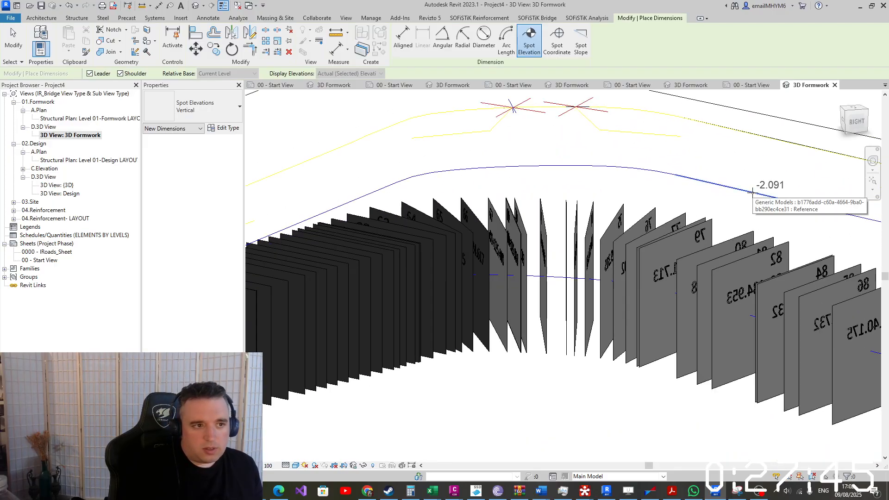
{"action": "left_click", "coordinate": [752, 193]}
{"action": "left_click", "coordinate": [759, 171]}
{"action": "left_click", "coordinate": [708, 165]}
{"action": "key", "text": "Escape"}
Set the elevation base of the placed spot elevation's Vertical type to Survey Point
{"action": "left_click", "coordinate": [744, 178]}
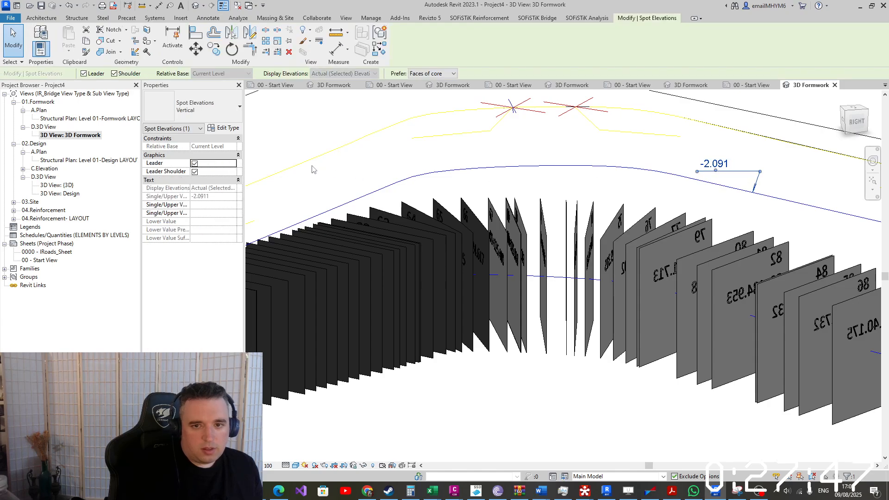
{"action": "left_click", "coordinate": [228, 128]}
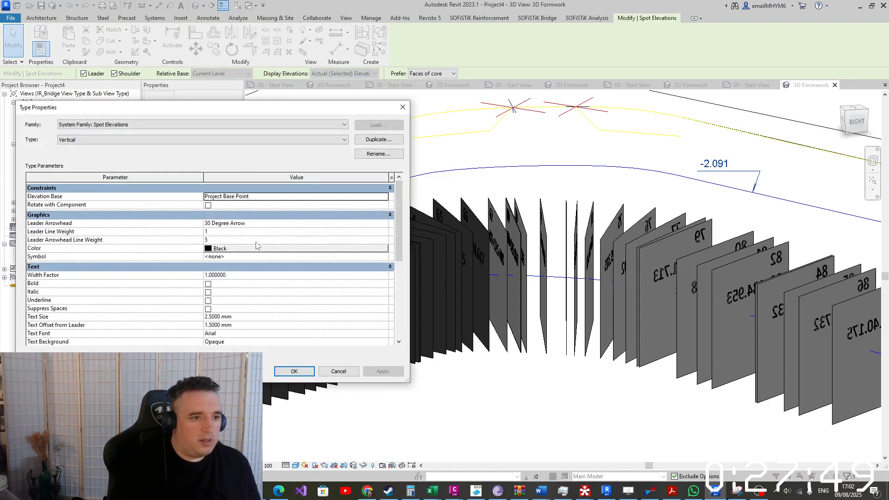
{"action": "left_click", "coordinate": [383, 199]}
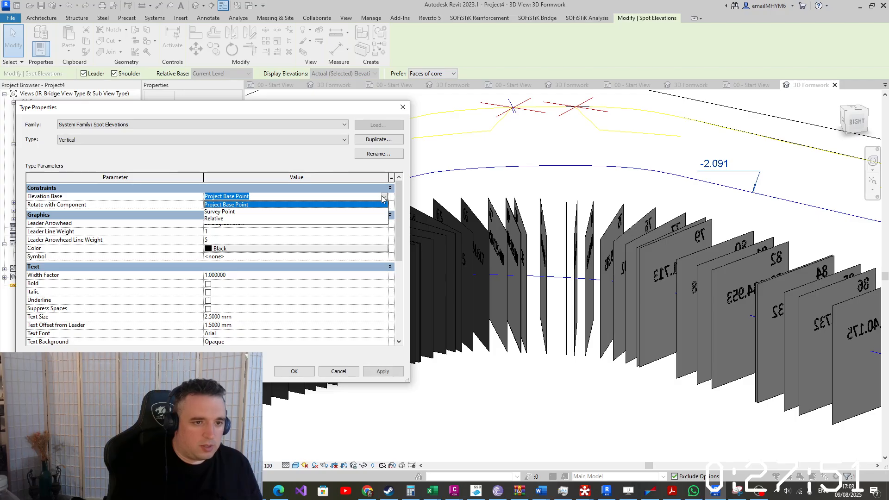
{"action": "left_click", "coordinate": [307, 207]}
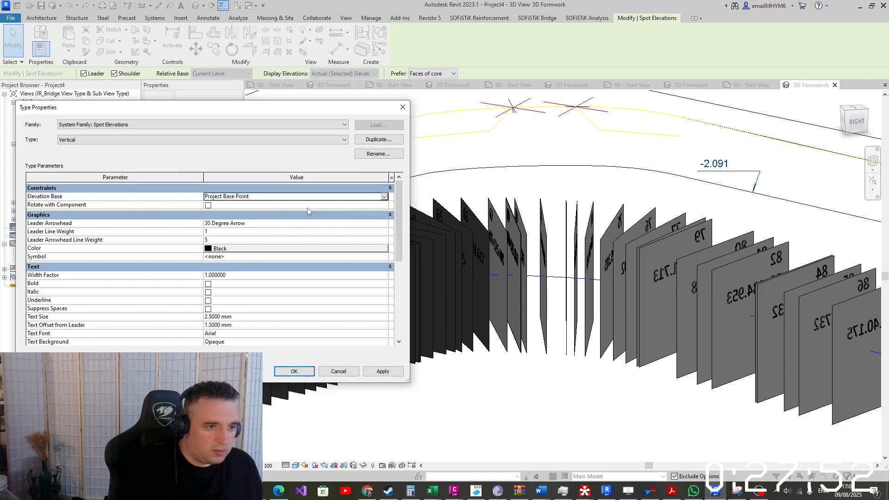
{"action": "left_click", "coordinate": [384, 197]}
{"action": "left_click", "coordinate": [247, 218]}
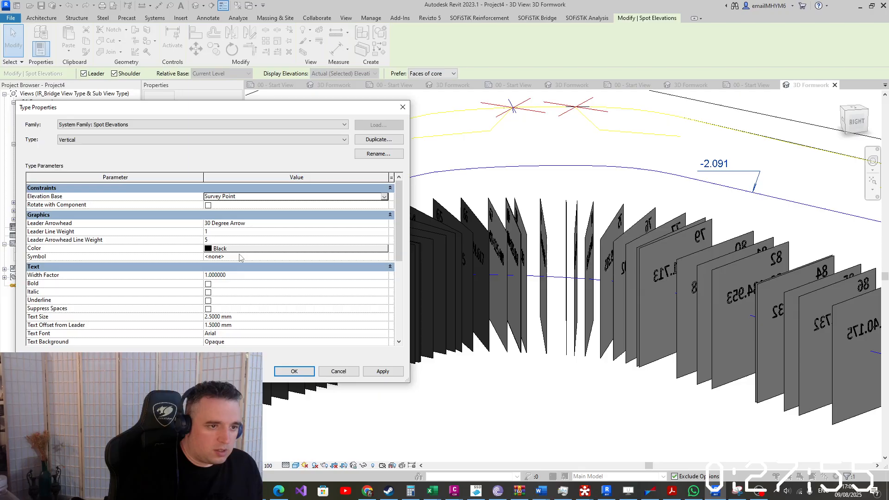
{"action": "left_click", "coordinate": [294, 371]}
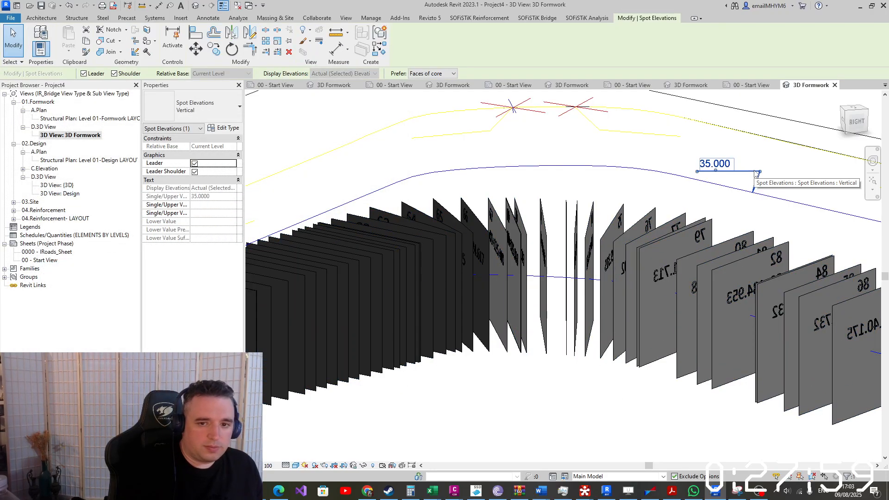
{"action": "key", "text": "Escape"}
Edit the RW25 TOP 2 axis and delete its intermediate placements, keeping only the first and last ones
{"action": "scroll", "coordinate": [519, 223], "scroll_direction": "down", "scroll_amount": 4}
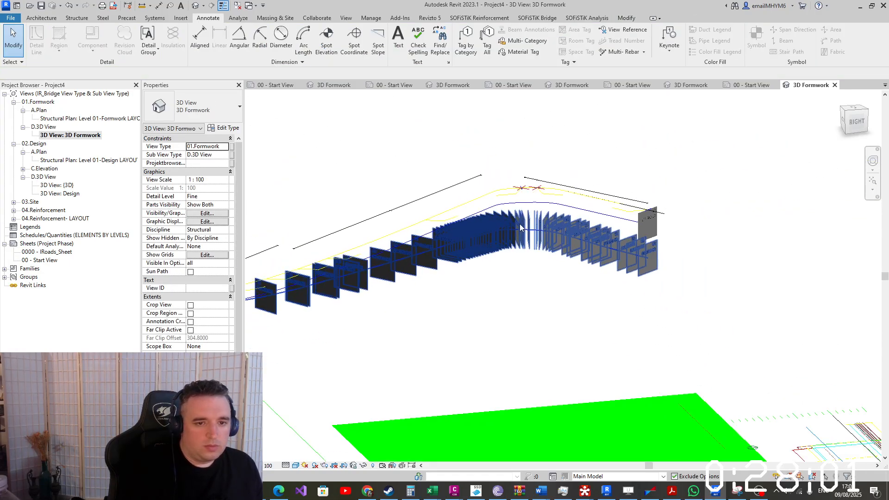
{"action": "left_click", "coordinate": [519, 226]}
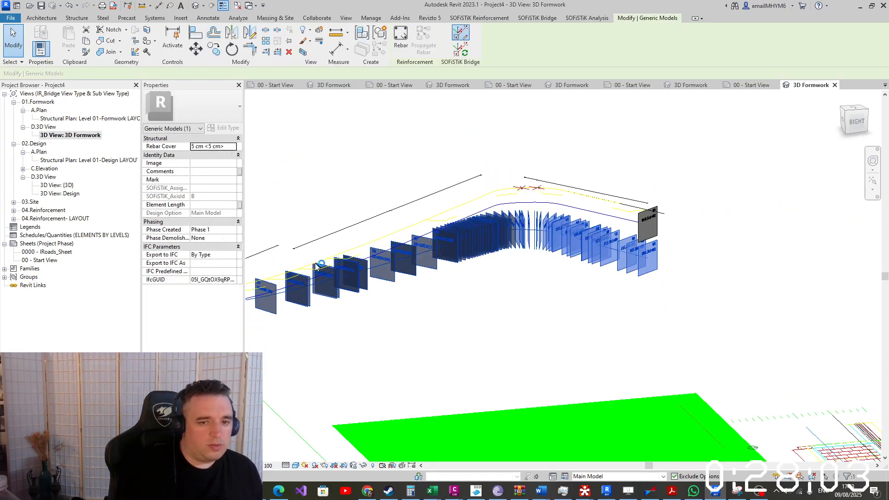
{"action": "left_click", "coordinate": [233, 286]}
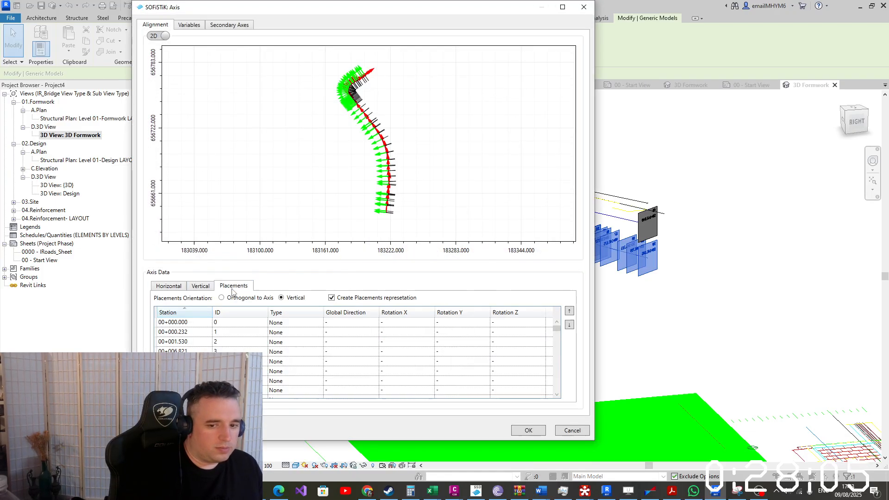
{"action": "left_click", "coordinate": [190, 334]}
{"action": "scroll", "coordinate": [192, 370], "scroll_direction": "down", "scroll_amount": 20}
{"action": "left_click", "coordinate": [192, 371], "text": "shift"}
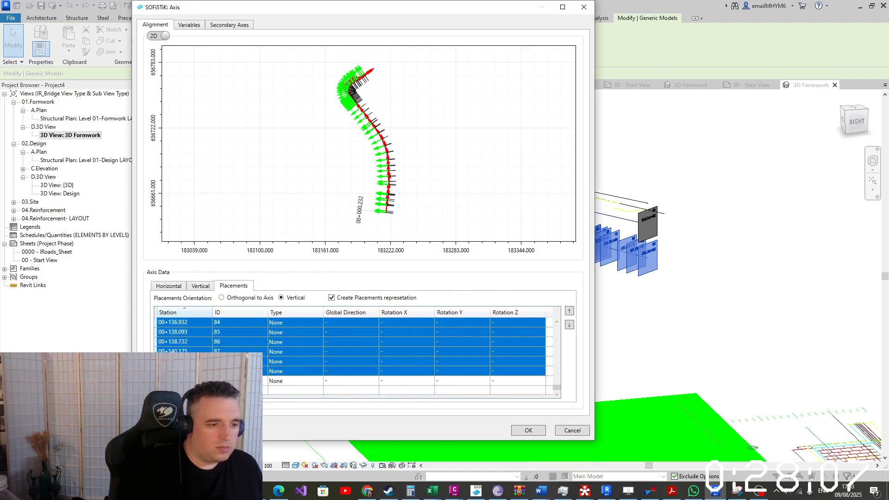
{"action": "key", "text": "Delete"}
{"action": "left_click", "coordinate": [515, 432]}
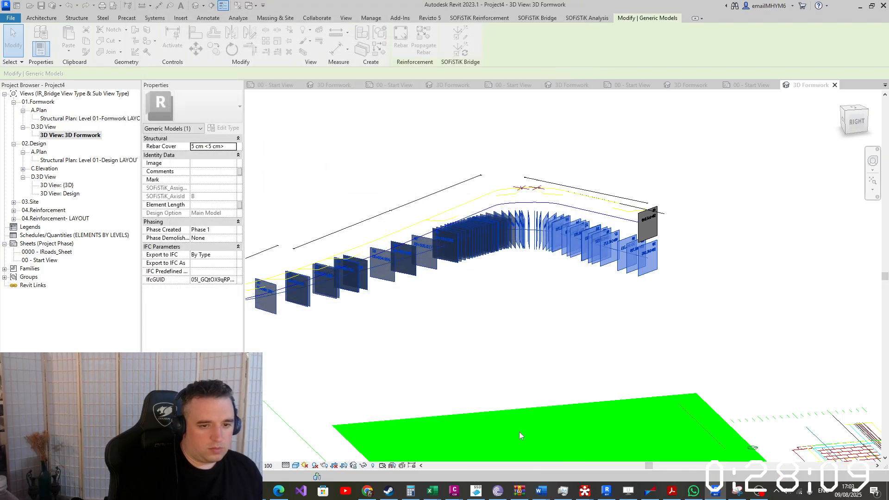
{"action": "scroll", "coordinate": [588, 329], "scroll_direction": "down", "scroll_amount": 5}
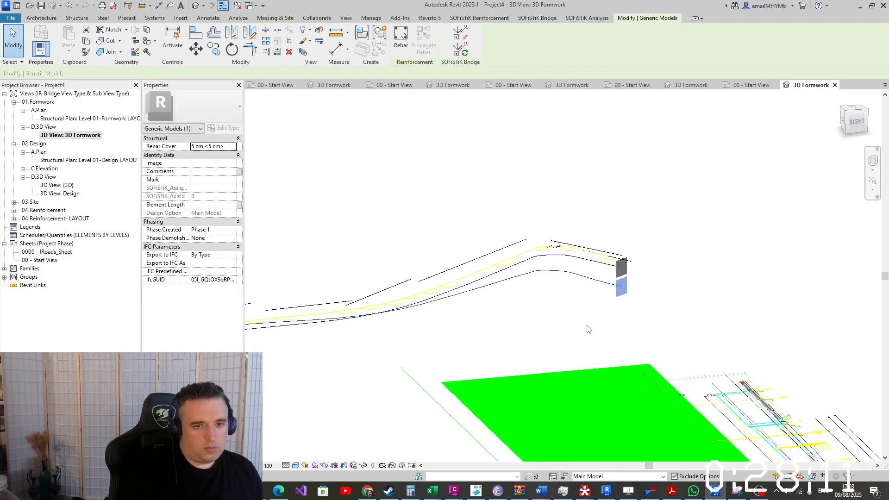
{"action": "scroll", "coordinate": [456, 366], "scroll_direction": "up", "scroll_amount": 5}
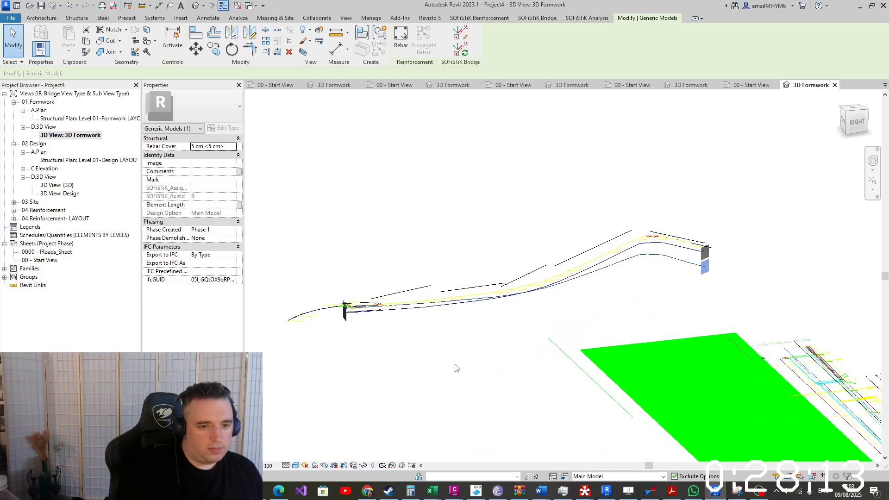
{"action": "key", "text": "Escape"}
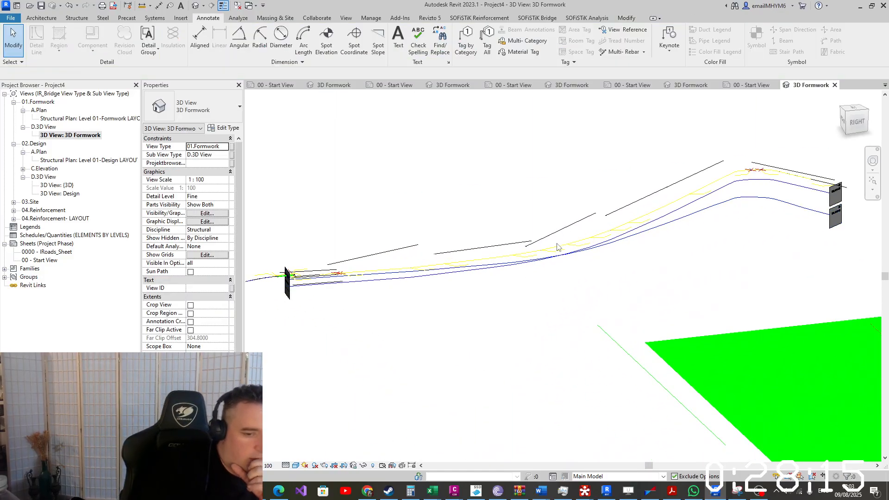
Switch to rw25_2.dwg in Civil 3D and examine the RW-25 wall cross-section, its cap dimensions and facing panel
{"action": "right_click", "coordinate": [456, 496]}
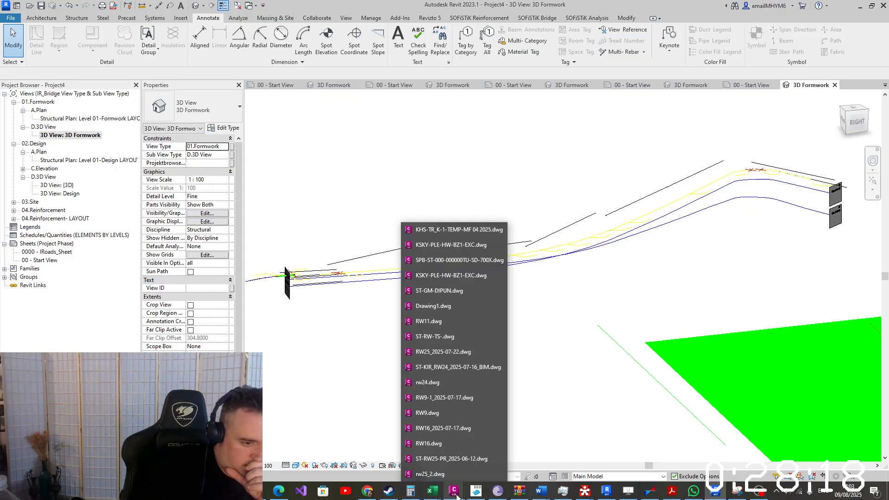
{"action": "left_click", "coordinate": [442, 474]}
{"action": "left_click", "coordinate": [532, 84]}
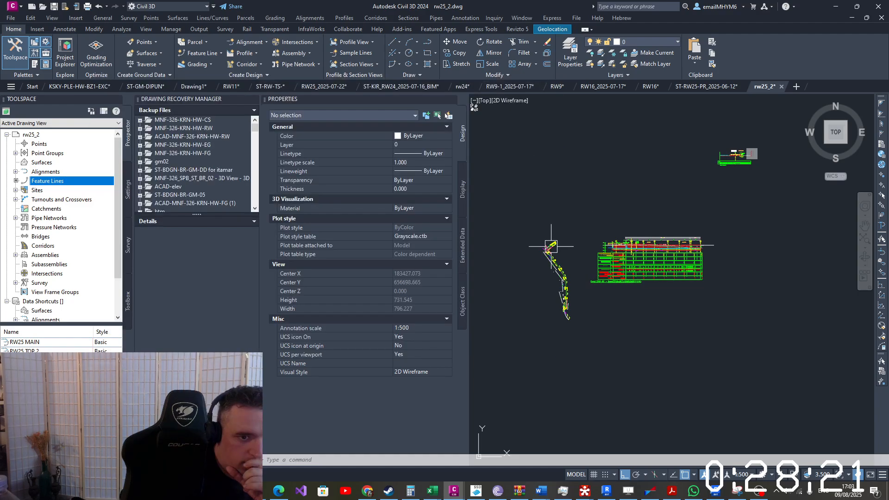
{"action": "scroll", "coordinate": [626, 237], "scroll_direction": "up", "scroll_amount": 5}
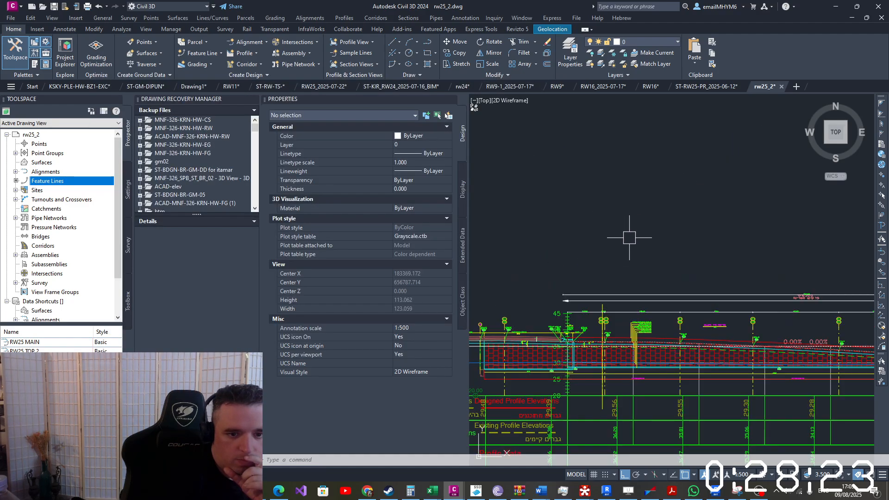
{"action": "scroll", "coordinate": [629, 238], "scroll_direction": "down", "scroll_amount": 2}
{"action": "scroll", "coordinate": [695, 245], "scroll_direction": "up", "scroll_amount": 10}
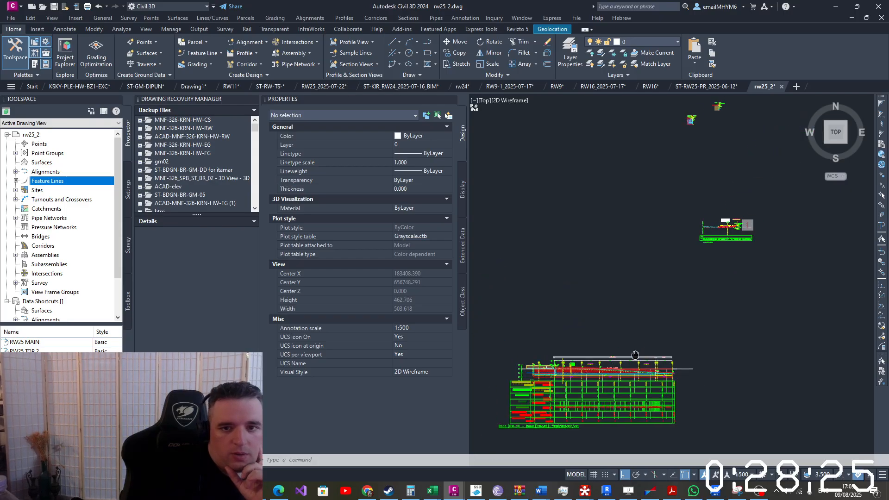
{"action": "scroll", "coordinate": [686, 195], "scroll_direction": "up", "scroll_amount": 6}
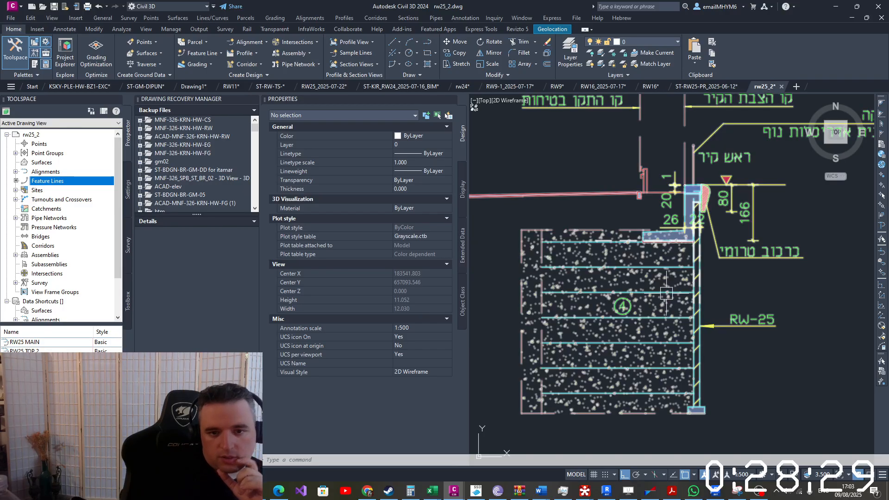
{"action": "scroll", "coordinate": [656, 362], "scroll_direction": "down", "scroll_amount": 2}
{"action": "scroll", "coordinate": [670, 370], "scroll_direction": "up", "scroll_amount": 2}
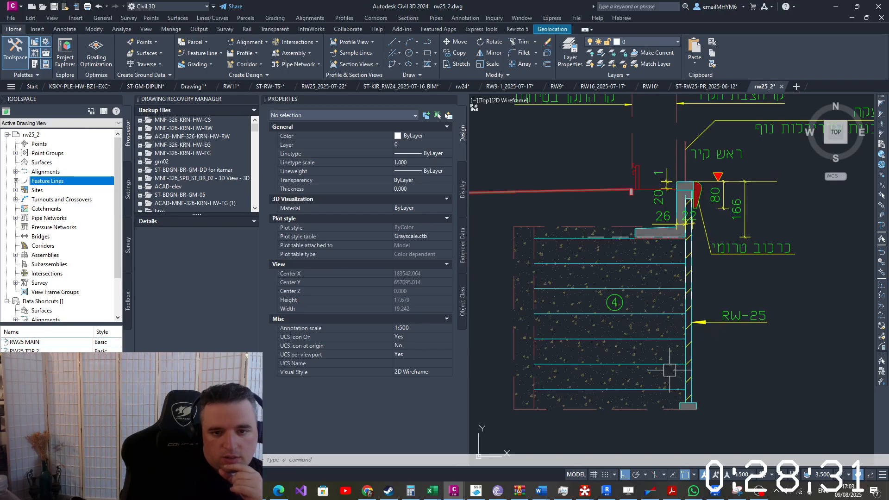
{"action": "scroll", "coordinate": [675, 274], "scroll_direction": "up", "scroll_amount": 4}
{"action": "scroll", "coordinate": [680, 179], "scroll_direction": "down", "scroll_amount": 2}
{"action": "middle_click_drag", "start_coordinate": [675, 190], "coordinate": [659, 246]}
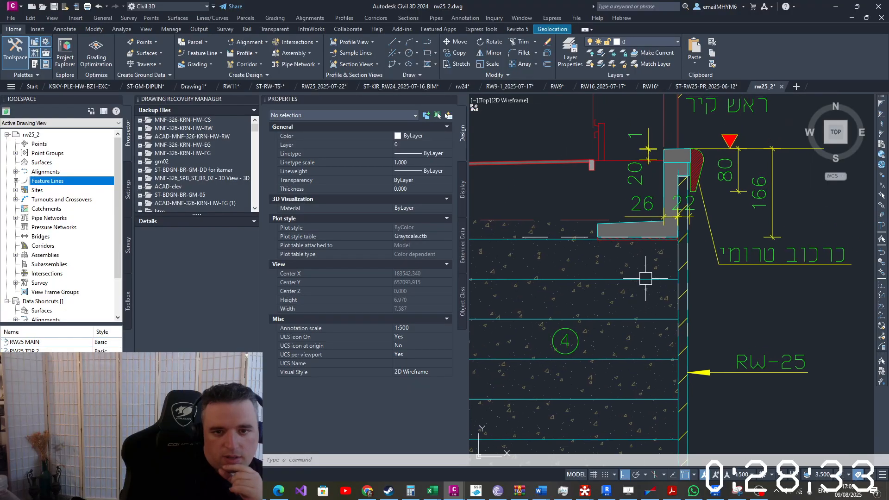
{"action": "scroll", "coordinate": [664, 171], "scroll_direction": "up", "scroll_amount": 2}
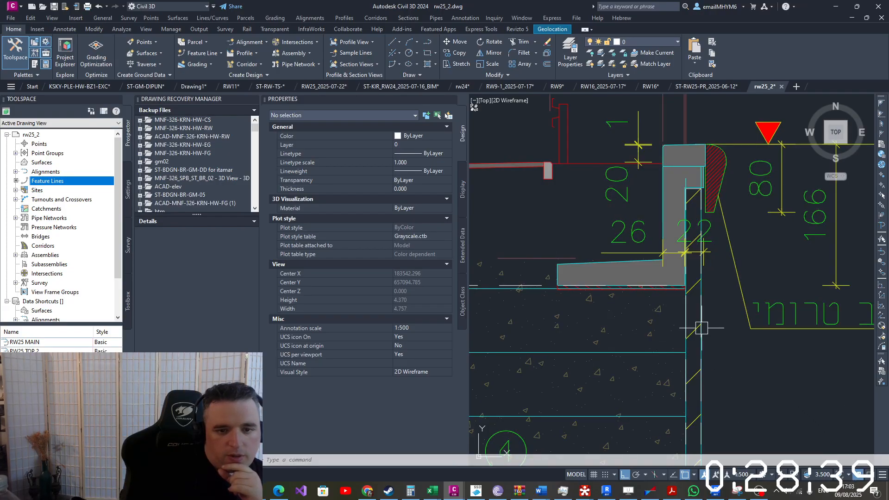
{"action": "left_click", "coordinate": [521, 234]}
{"action": "left_click", "coordinate": [592, 318]}
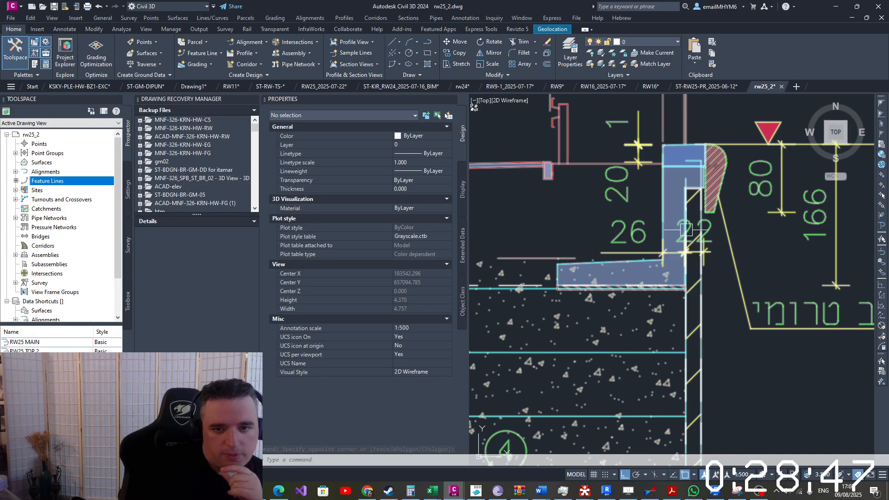
{"action": "scroll", "coordinate": [739, 312], "scroll_direction": "down", "scroll_amount": 8}
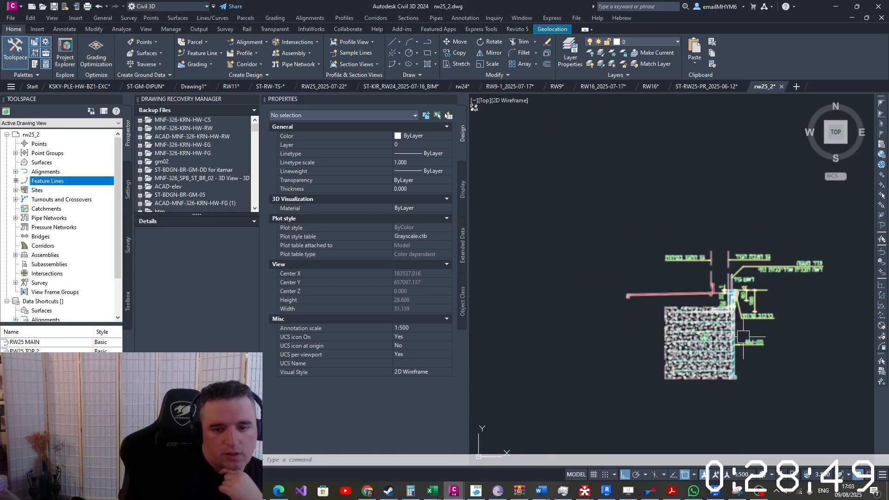
{"action": "scroll", "coordinate": [744, 402], "scroll_direction": "up", "scroll_amount": 2}
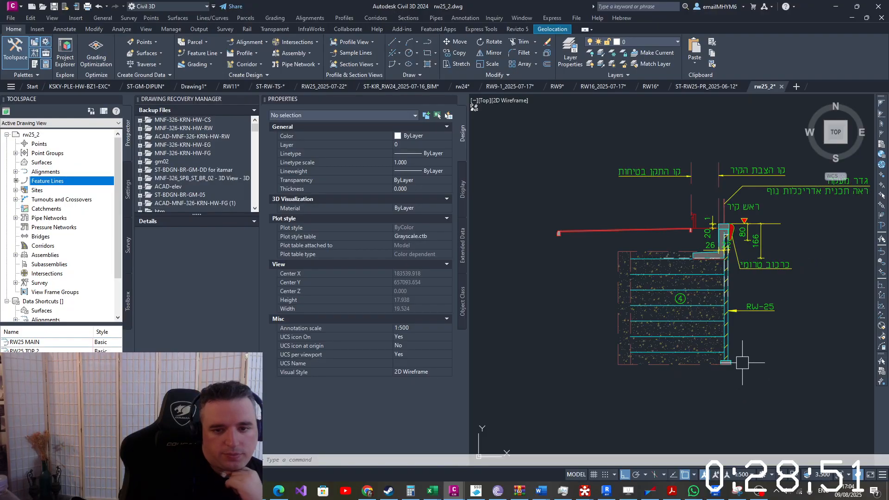
{"action": "scroll", "coordinate": [742, 342], "scroll_direction": "up", "scroll_amount": 2}
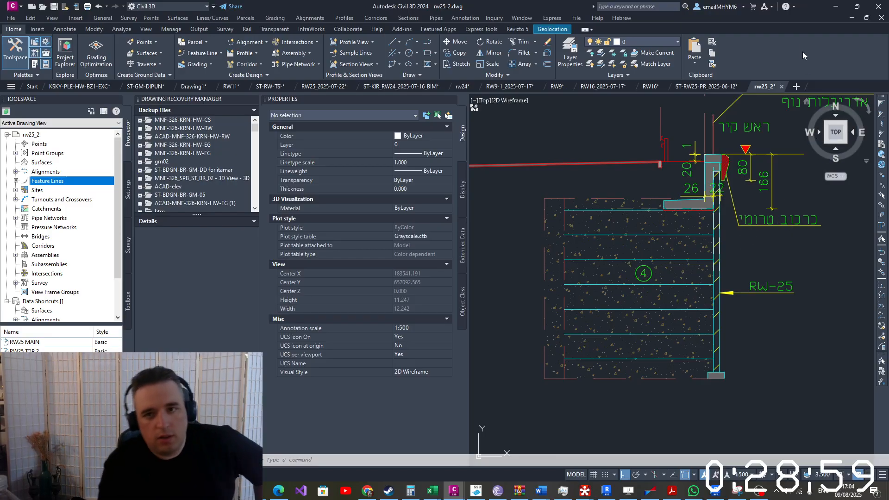
Arrange the windows side by side, with Civil 3D's rw25_2.dwg in one half of the screen and the Revit project in the other
{"action": "left_click_drag", "start_coordinate": [528, 12], "coordinate": [1, 56]}
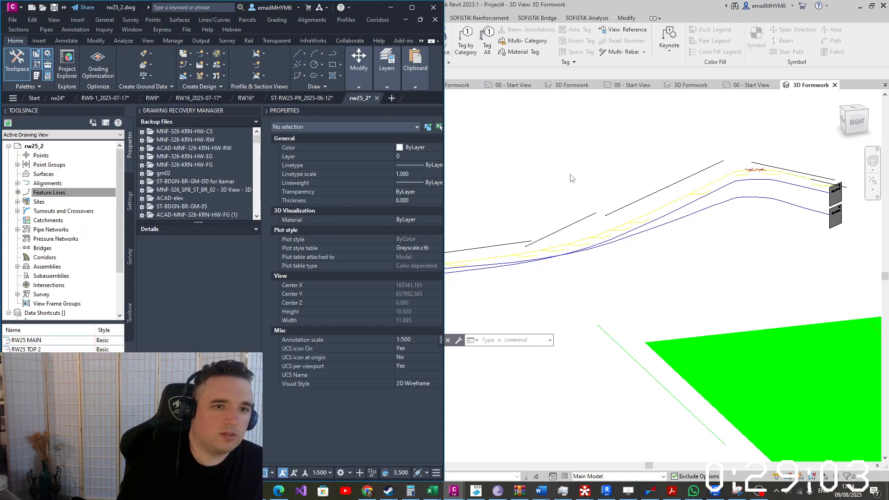
{"action": "left_click", "coordinate": [576, 181]}
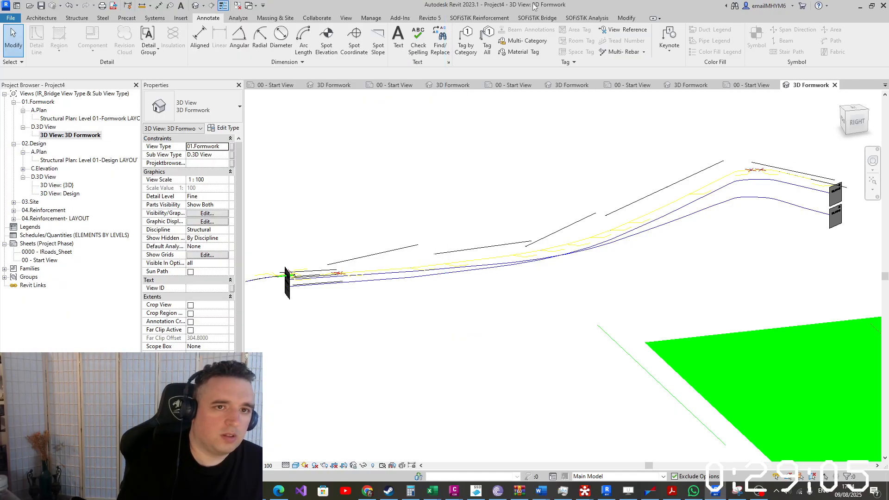
{"action": "left_click_drag", "start_coordinate": [531, 6], "coordinate": [886, 185]}
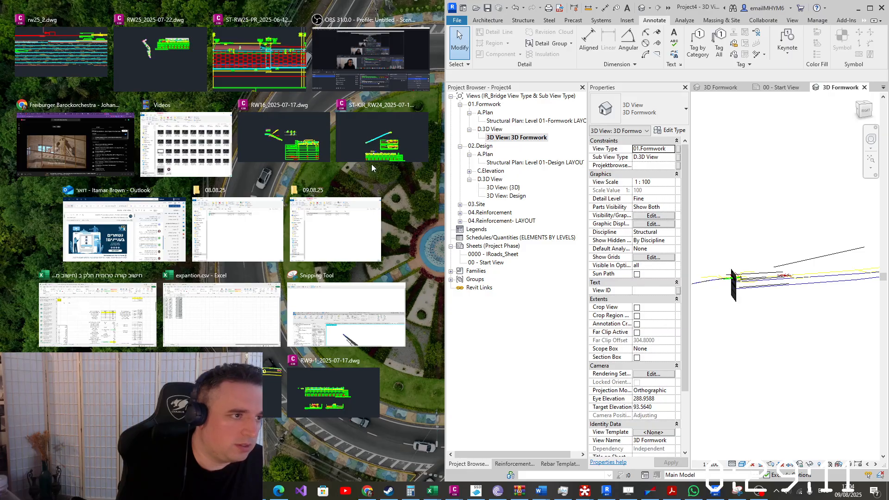
{"action": "left_click", "coordinate": [62, 52]}
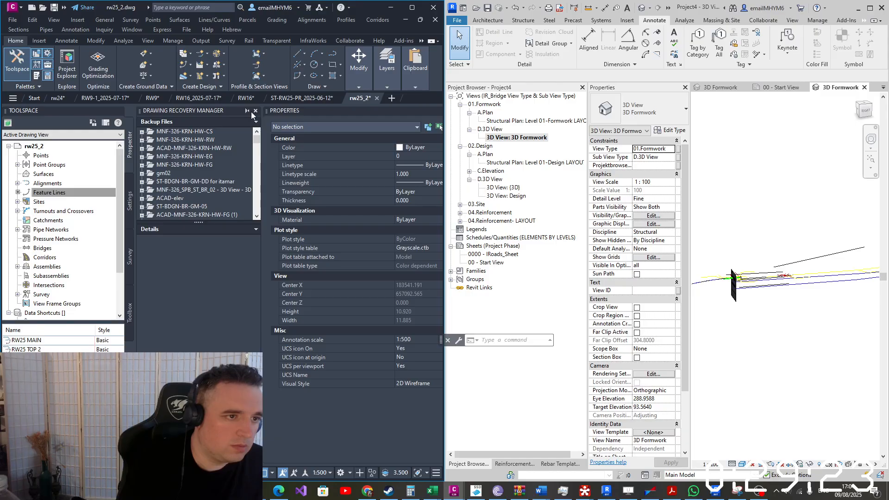
Close Civil 3D's Drawing Recovery Manager and narrow its Properties palette to reveal the RW-25 wall cross-section
{"action": "left_click", "coordinate": [256, 111]}
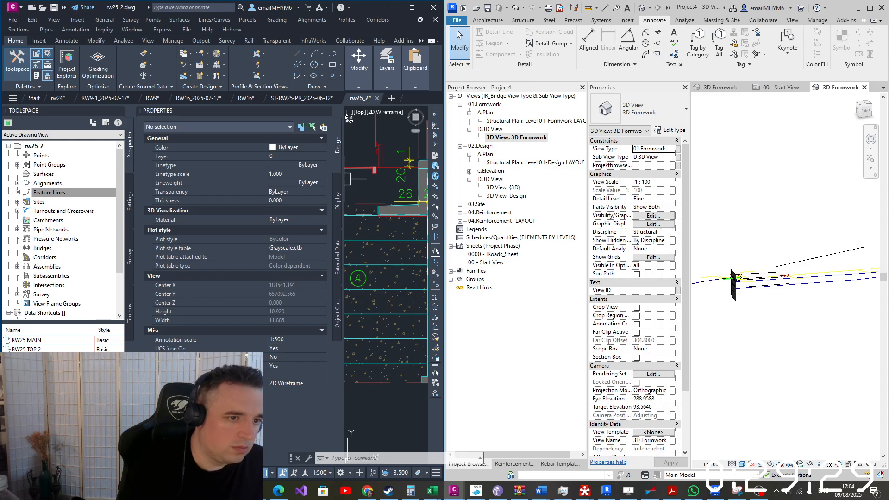
{"action": "left_click_drag", "start_coordinate": [317, 178], "coordinate": [207, 179]}
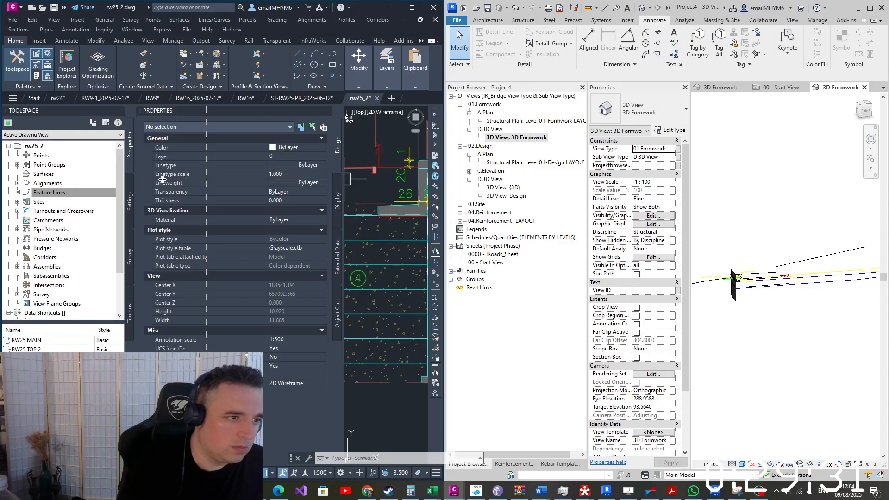
{"action": "scroll", "coordinate": [303, 214], "scroll_direction": "up", "scroll_amount": 5}
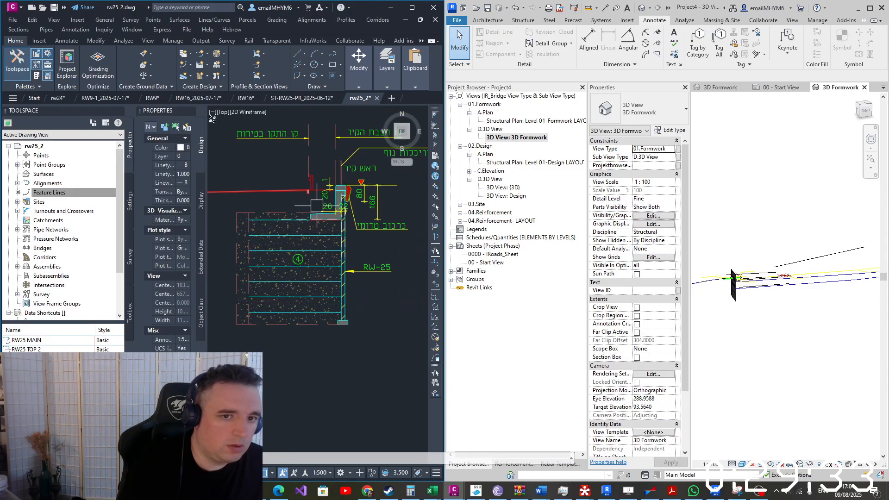
{"action": "scroll", "coordinate": [324, 220], "scroll_direction": "down", "scroll_amount": 5}
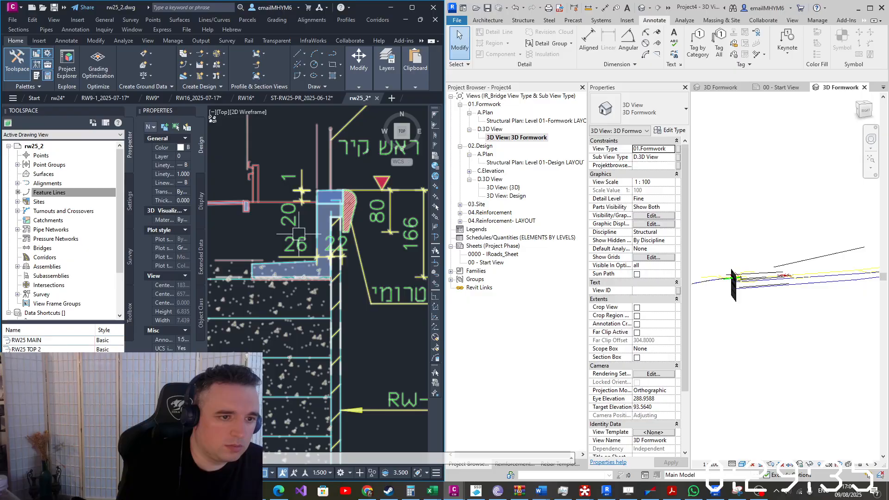
Switch to Revit and create a new family from the Metric Generic Model Adaptive.rft template
{"action": "left_click", "coordinate": [776, 192]}
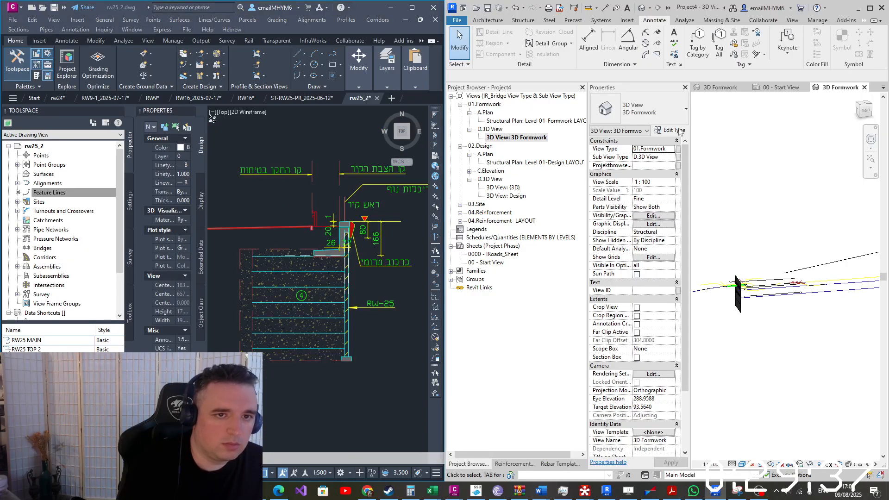
{"action": "left_click", "coordinate": [453, 22]}
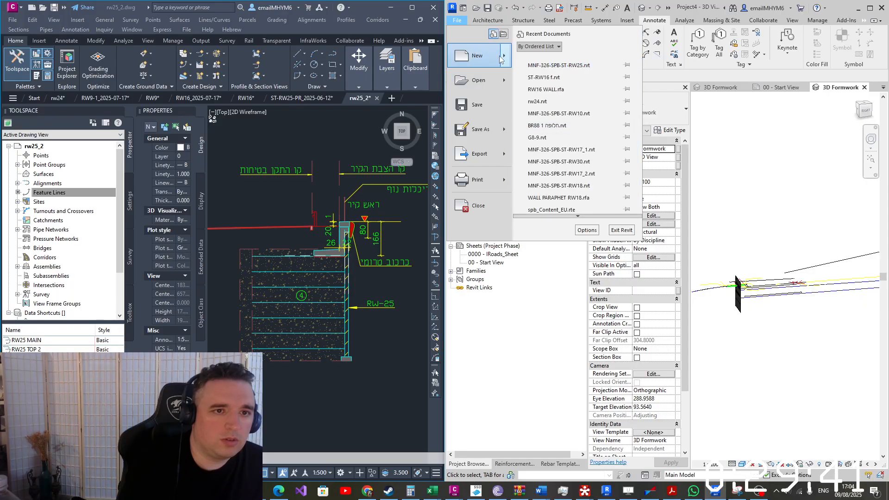
{"action": "mouse_move", "coordinate": [501, 59]}
{"action": "left_click", "coordinate": [532, 86]}
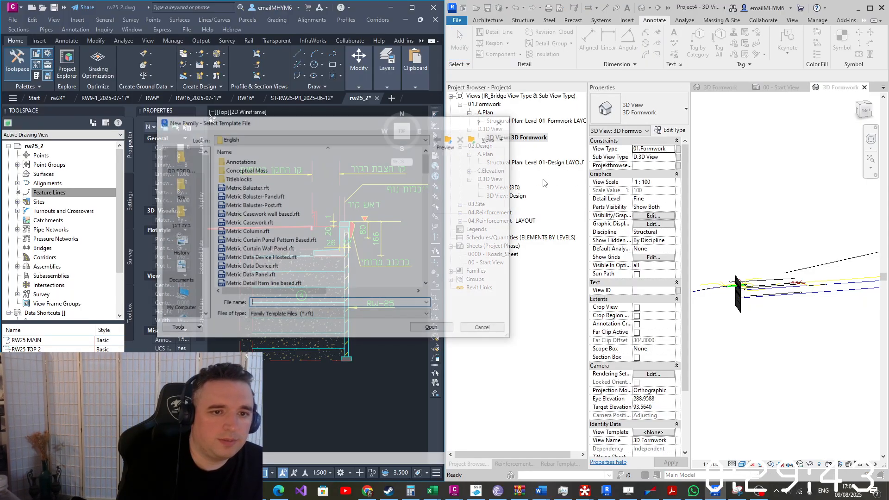
{"action": "scroll", "coordinate": [262, 224], "scroll_direction": "down", "scroll_amount": 6}
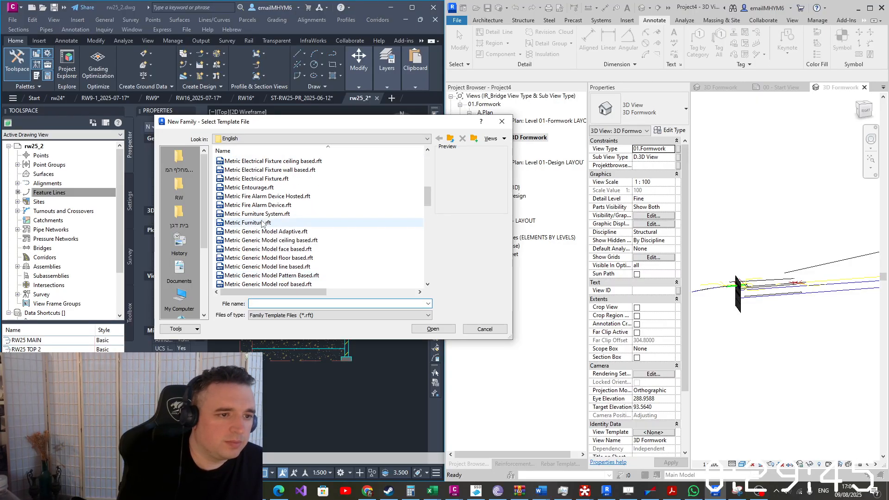
{"action": "left_click", "coordinate": [266, 231]}
{"action": "left_click", "coordinate": [432, 328]}
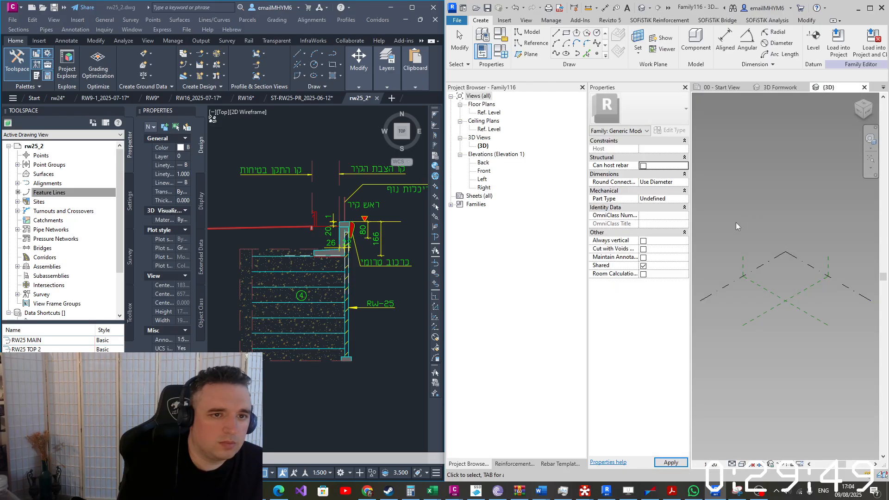
Close the Project Browser and the Reinforcement Browser to enlarge the family's 3D view
{"action": "left_click", "coordinate": [582, 87]}
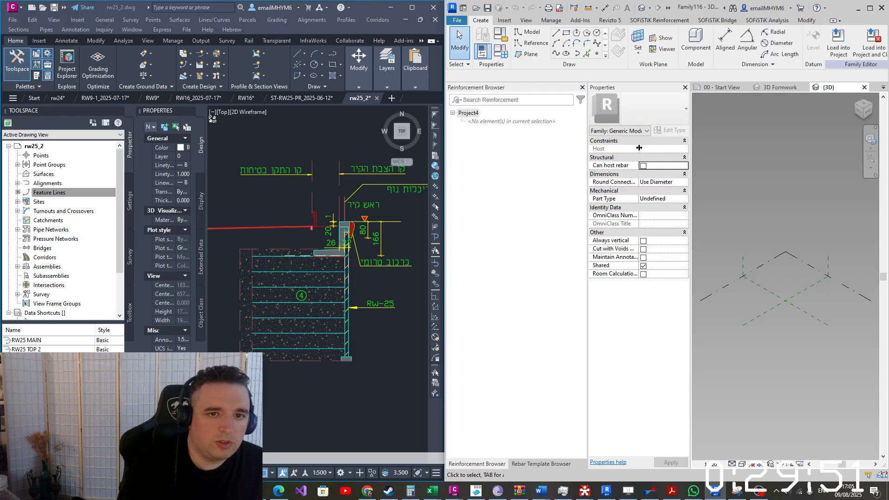
{"action": "left_click", "coordinate": [582, 88]}
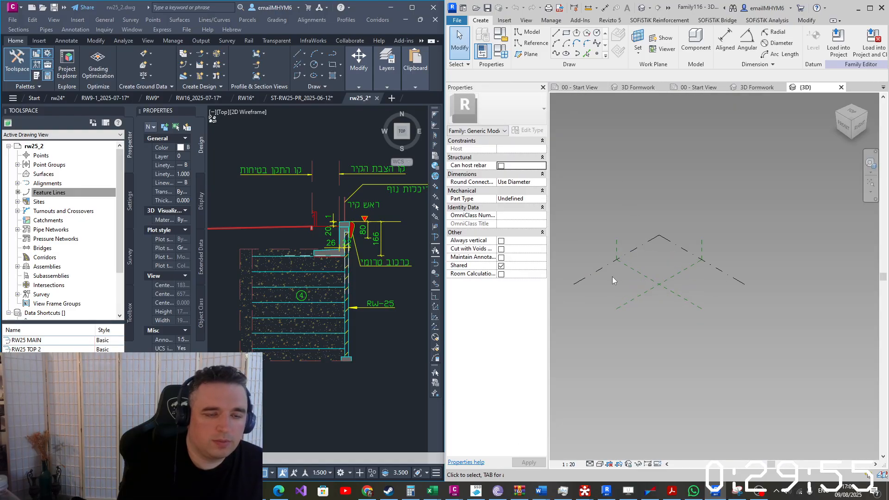
{"action": "scroll", "coordinate": [612, 277], "scroll_direction": "up", "scroll_amount": 1}
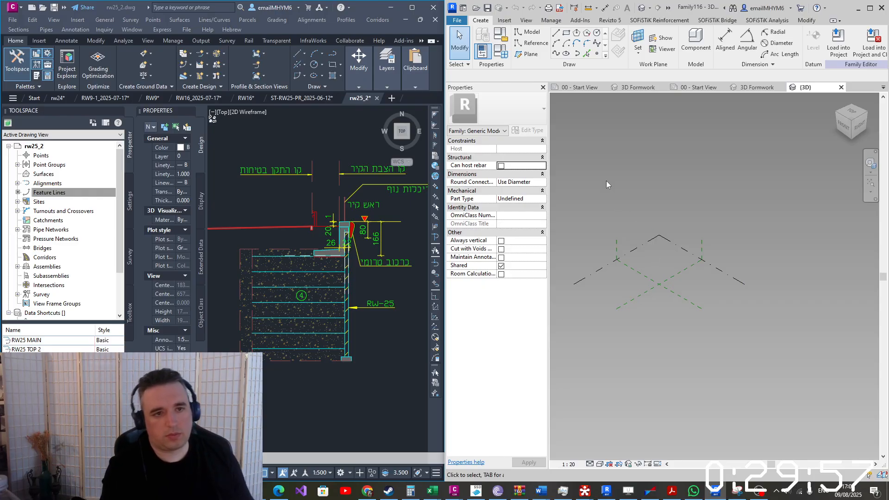
Place a reference point near the intersection of the centre reference planes on Ref. Level and make it adaptive
{"action": "left_click", "coordinate": [598, 55]}
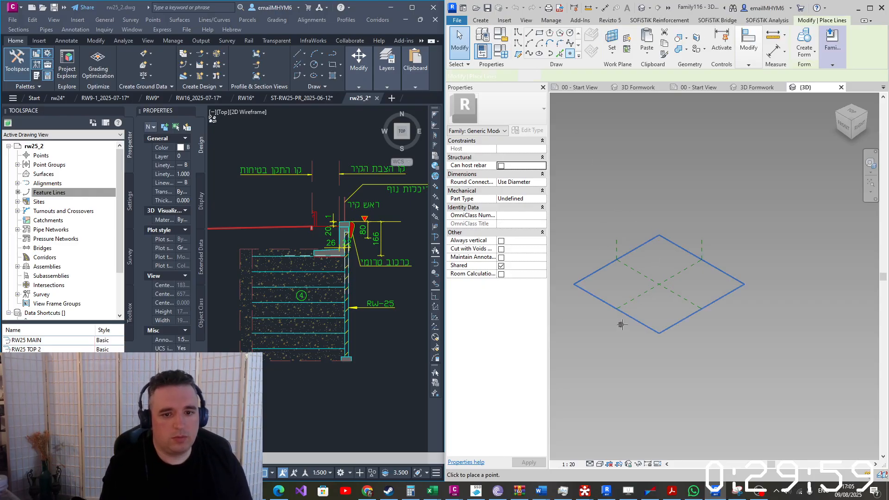
{"action": "left_click", "coordinate": [659, 279]}
{"action": "key", "text": "Escape"}
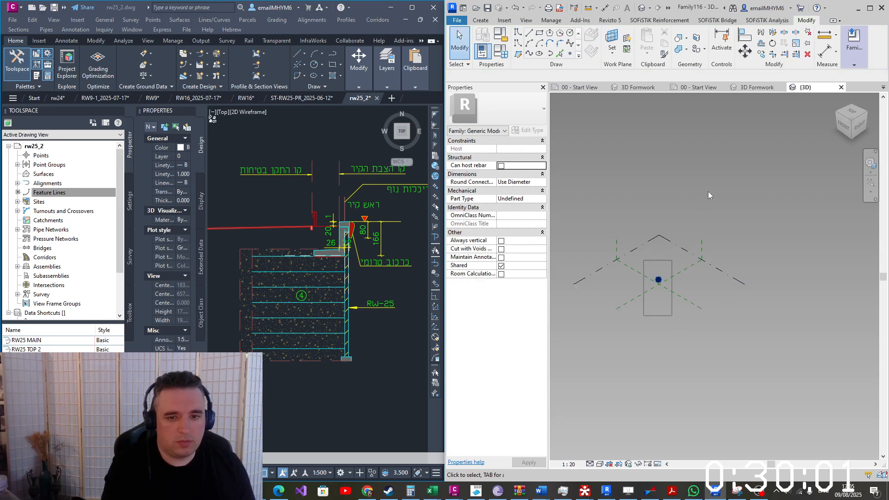
{"action": "left_click", "coordinate": [658, 280]}
{"action": "left_click", "coordinate": [736, 46]}
{"action": "left_click", "coordinate": [742, 82]}
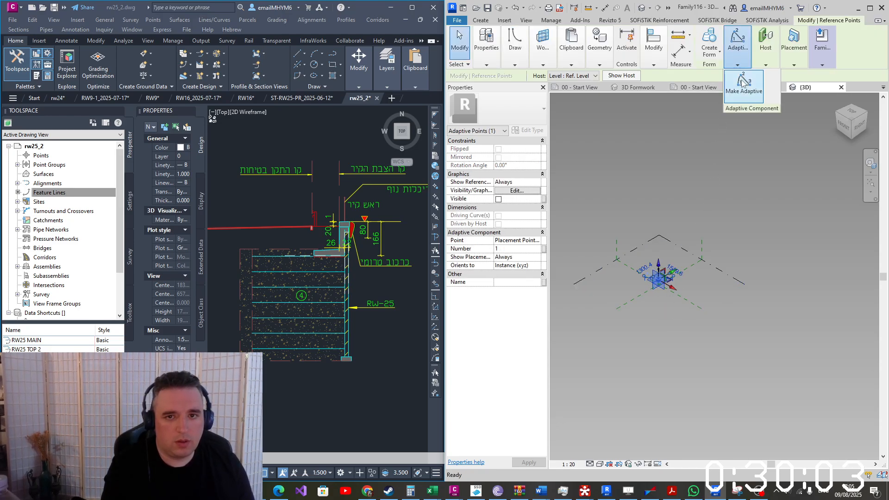
{"action": "left_click", "coordinate": [520, 63]}
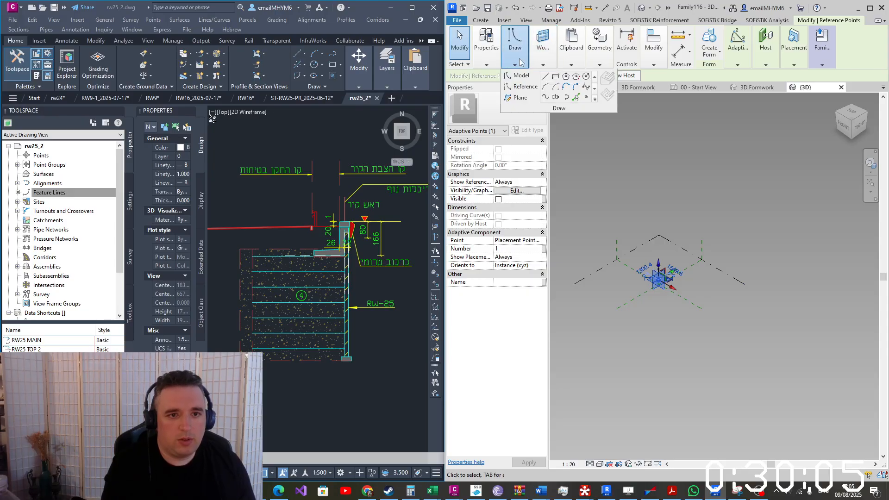
{"action": "mouse_move", "coordinate": [543, 62]}
{"action": "mouse_move", "coordinate": [515, 67]}
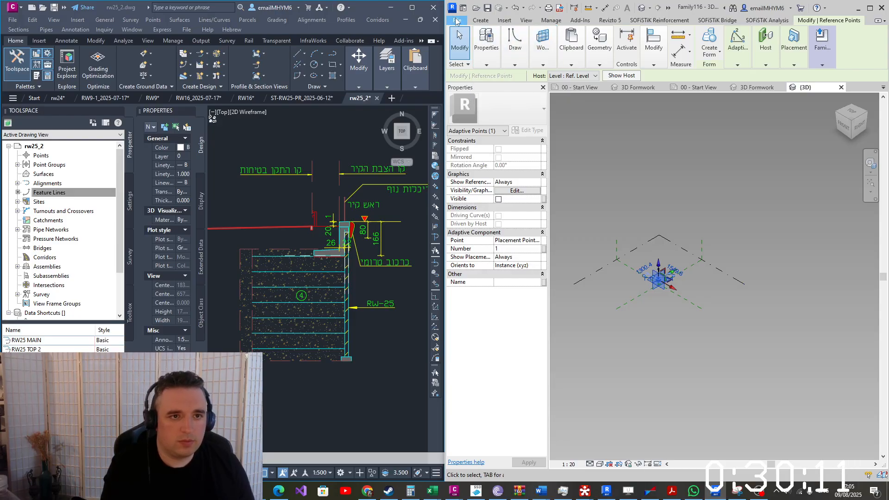
{"action": "left_click", "coordinate": [456, 20]}
{"action": "left_click", "coordinate": [585, 229]}
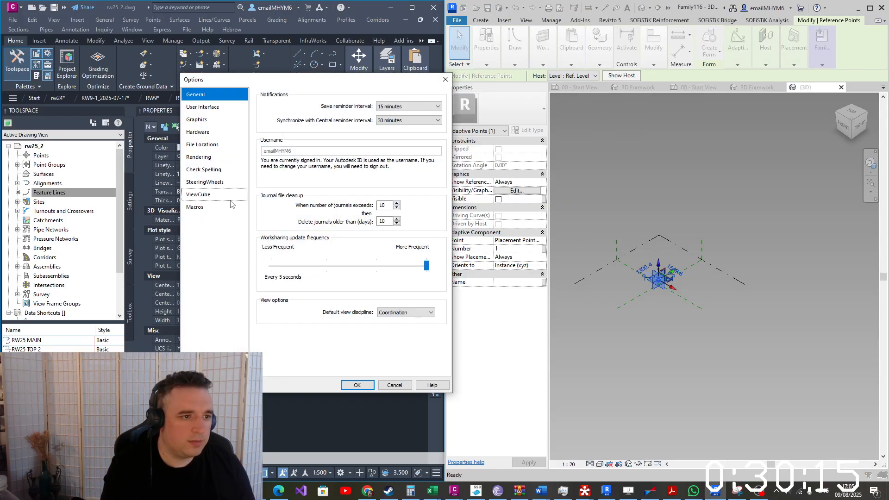
{"action": "left_click", "coordinate": [217, 107]}
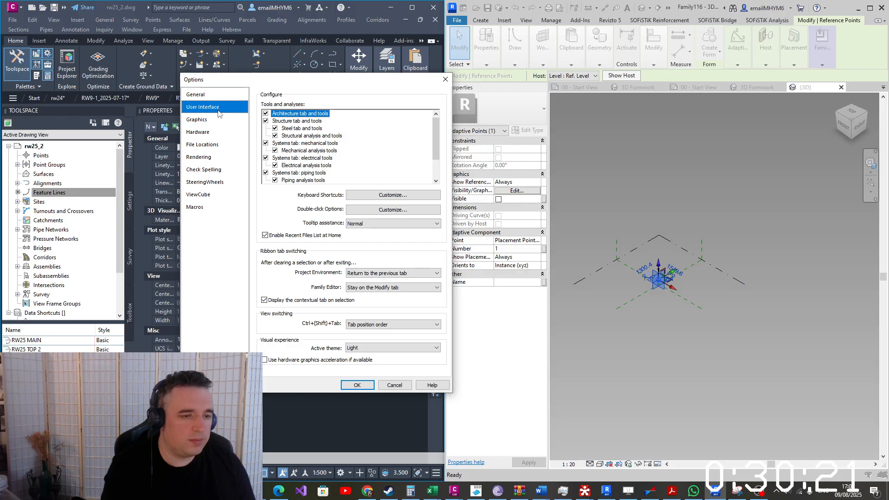
{"action": "left_click", "coordinate": [445, 79]}
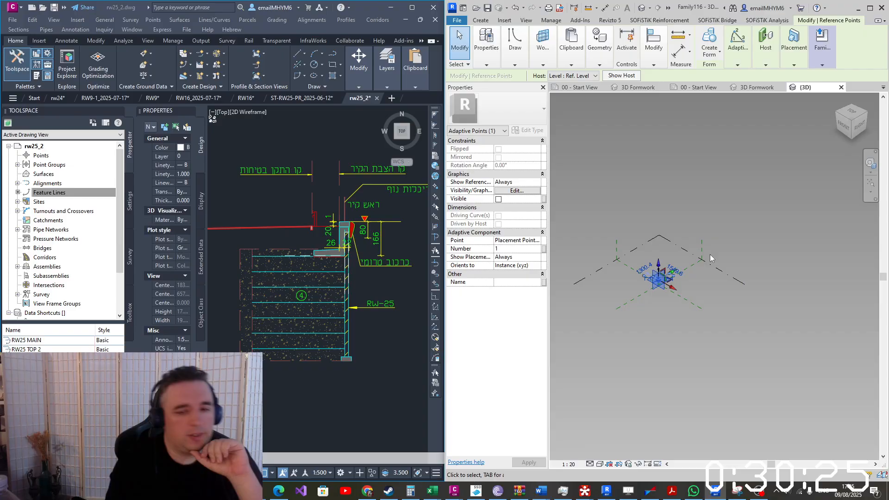
{"action": "scroll", "coordinate": [650, 274], "scroll_direction": "up", "scroll_amount": 4}
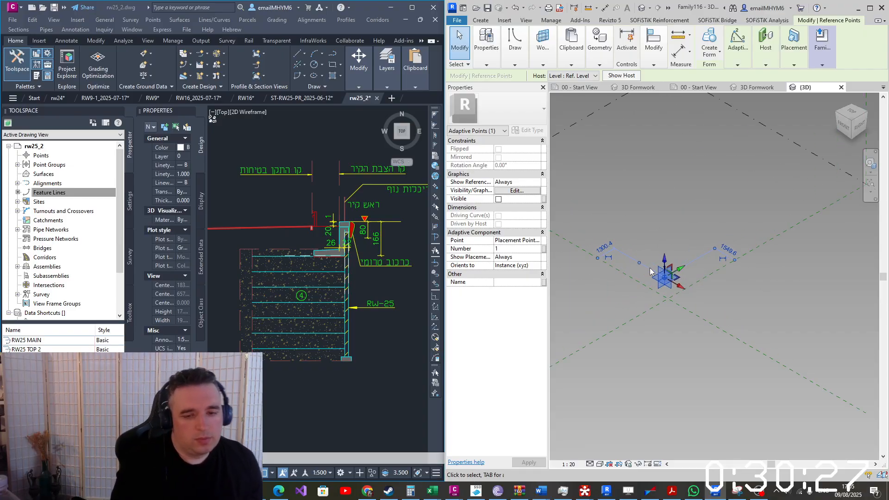
{"action": "left_click", "coordinate": [640, 204]}
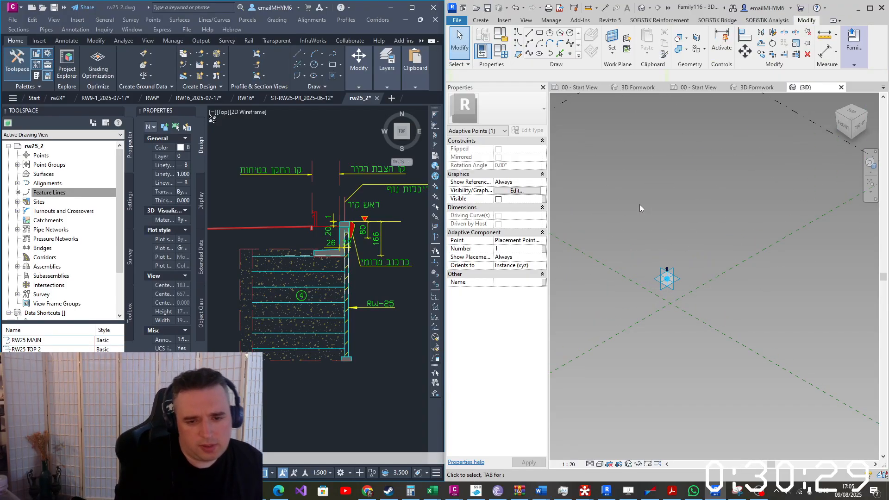
{"action": "left_click_drag", "start_coordinate": [605, 158], "coordinate": [703, 308]}
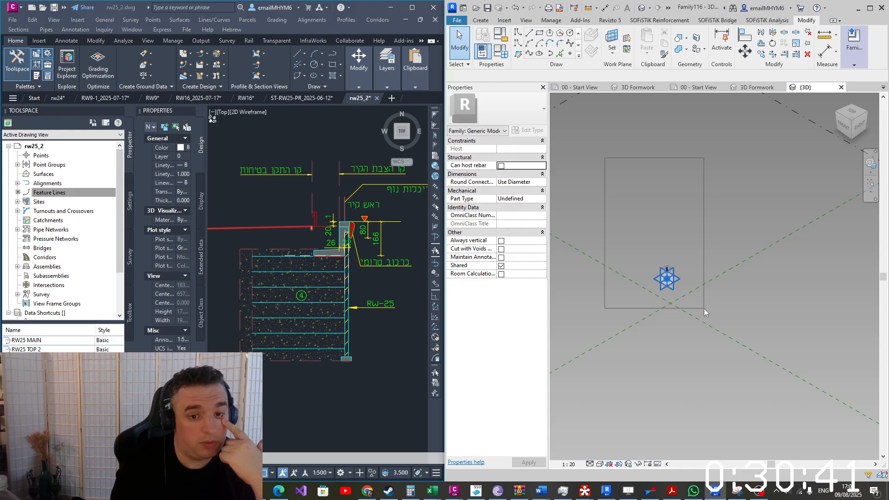
{"action": "left_click_drag", "start_coordinate": [703, 309], "coordinate": [703, 308]}
{"action": "left_click", "coordinate": [649, 222]}
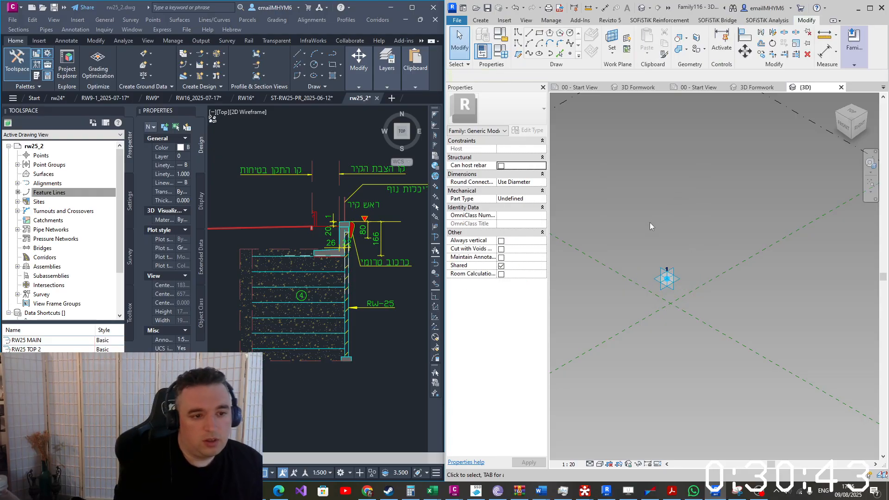
{"action": "mouse_move", "coordinate": [636, 257]}
{"action": "middle_mouse_down", "text": "shift"}
{"action": "mouse_move", "coordinate": [657, 257]}
{"action": "mouse_move", "coordinate": [644, 263]}
{"action": "middle_mouse_up", "text": "shift"}
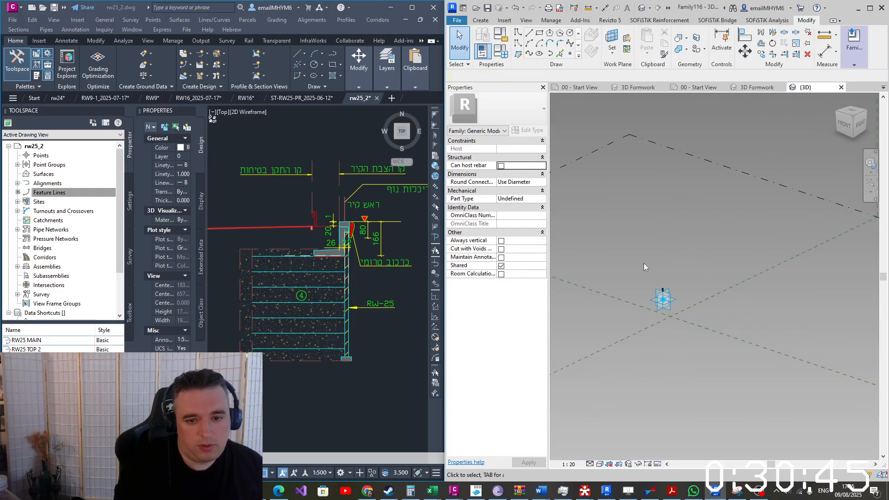
Host a new reference point on the adaptive point's horizontal plane and raise it to an offset of about 1930.7 mm
{"action": "left_click", "coordinate": [611, 37]}
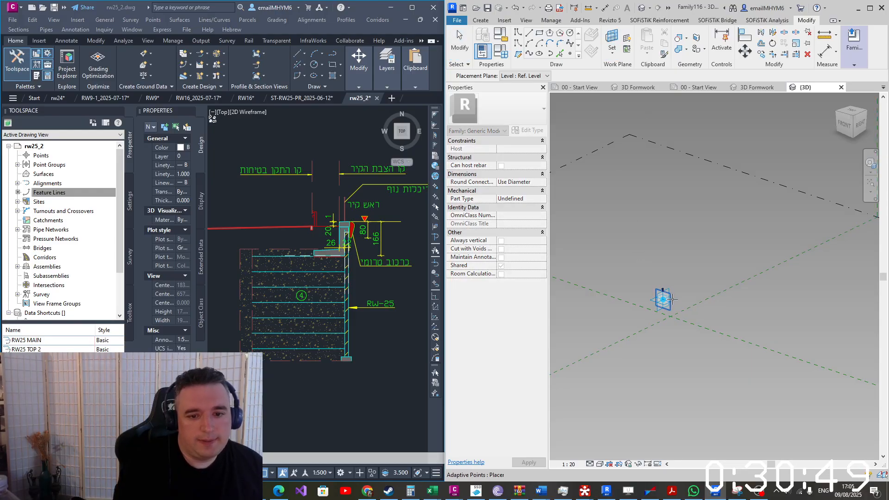
{"action": "left_click", "coordinate": [672, 300]}
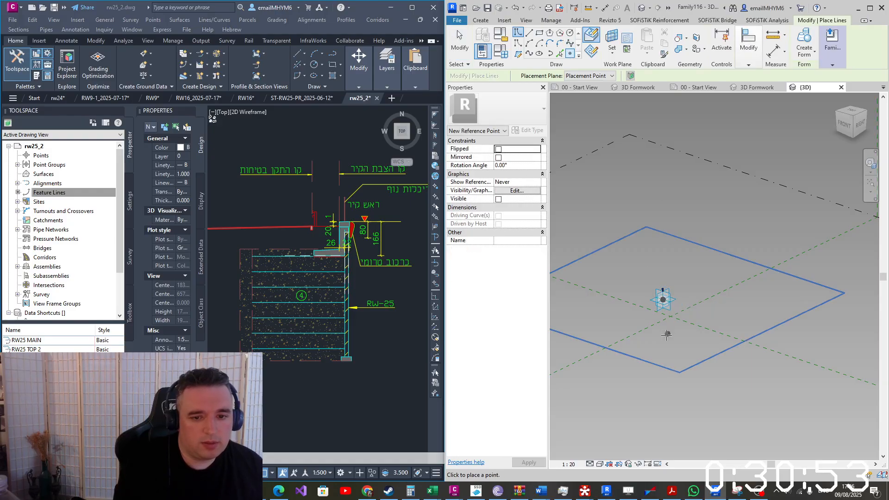
{"action": "key", "text": "Escape"}
{"action": "key", "text": "Escape"}
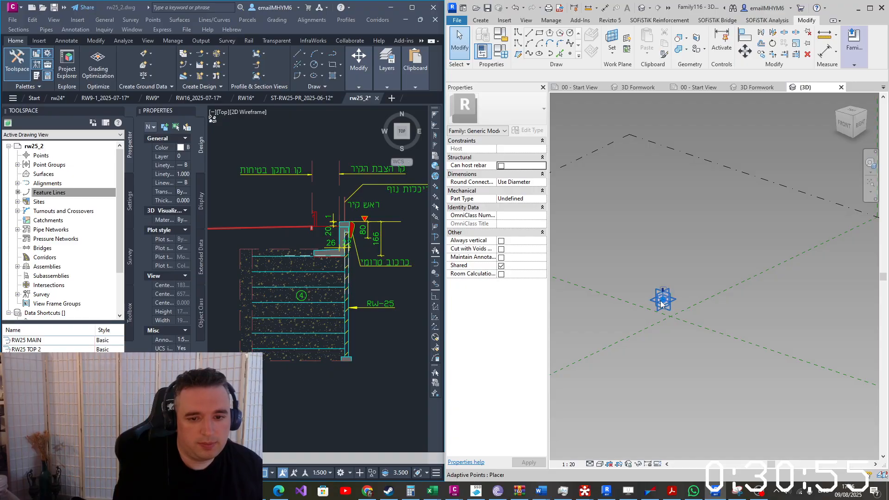
{"action": "left_click", "coordinate": [661, 303]}
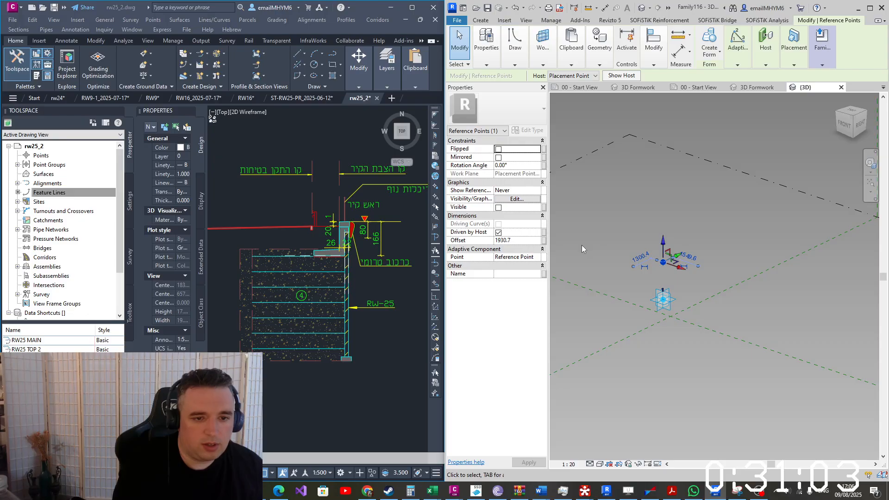
Set Show Reference Planes to Always for the raised reference point
{"action": "left_click", "coordinate": [516, 190]}
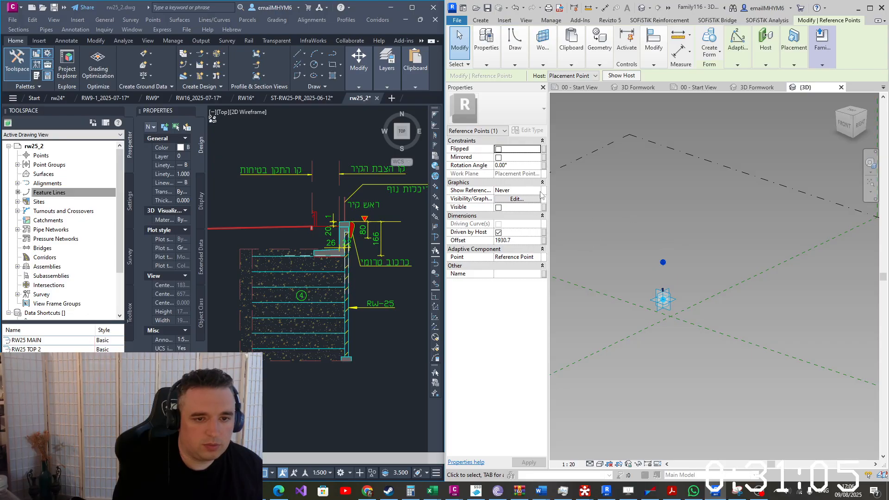
{"action": "left_click", "coordinate": [536, 190]}
{"action": "left_click", "coordinate": [503, 212]}
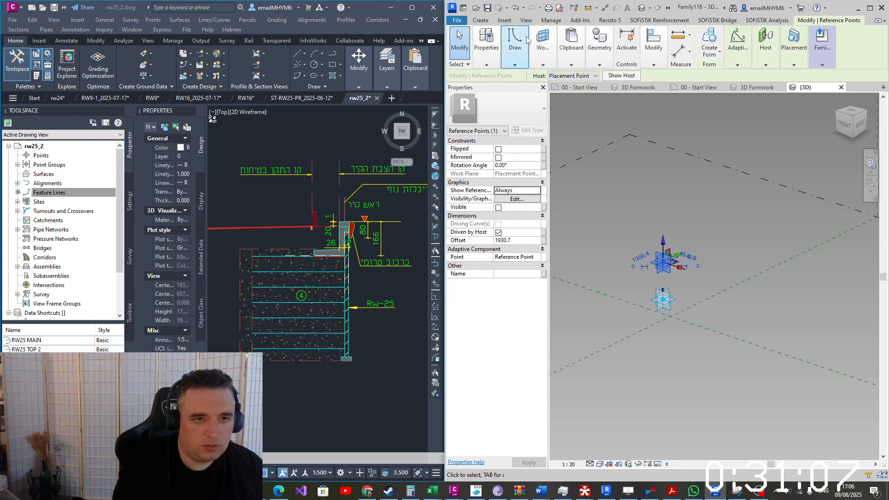
Set the raised reference point's vertical plane as the work plane and place another reference point at its origin
{"action": "mouse_move", "coordinate": [538, 36]}
{"action": "left_click", "coordinate": [541, 81]}
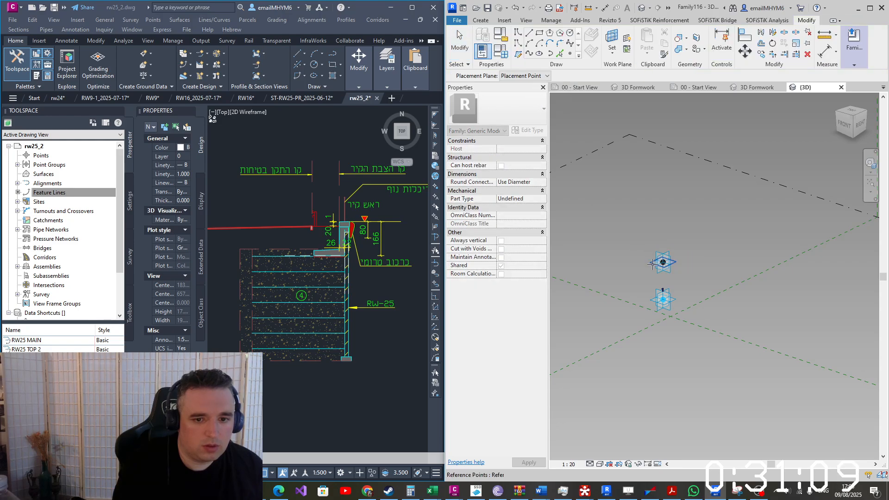
{"action": "left_click", "coordinate": [661, 272]}
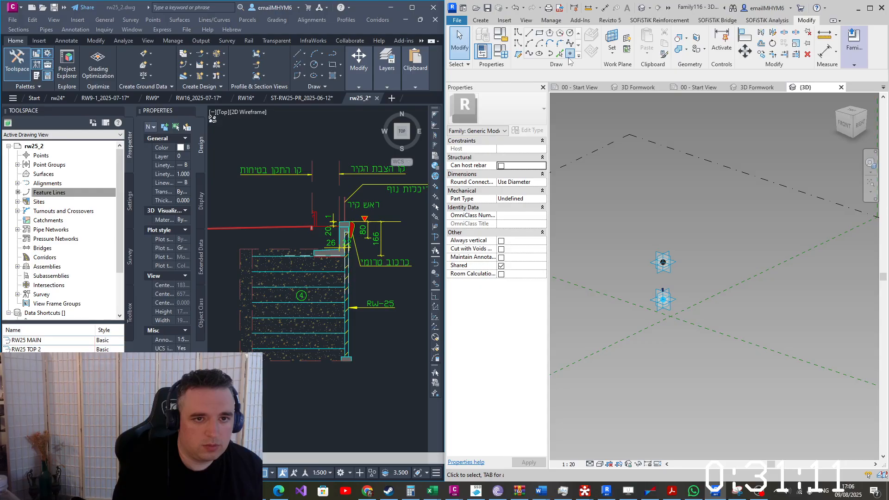
{"action": "left_click", "coordinate": [665, 262]}
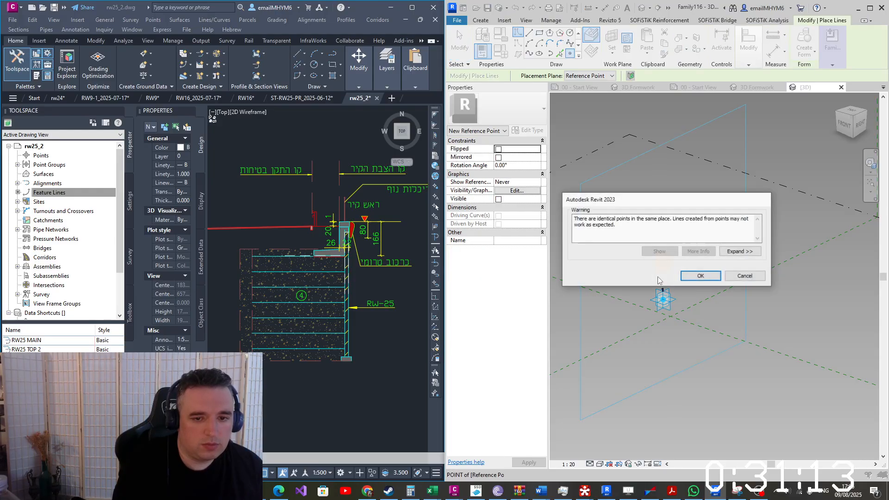
{"action": "left_click", "coordinate": [702, 276]}
{"action": "key", "text": "Escape"}
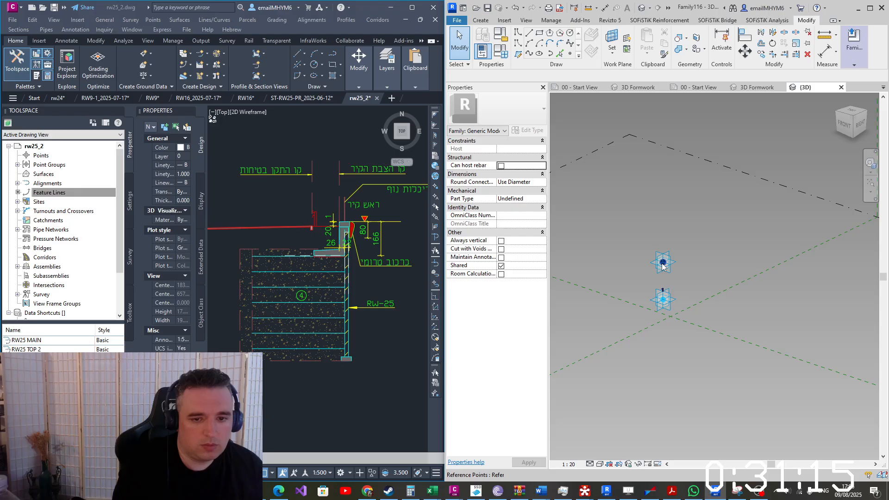
Move the new reference point out to an offset of about 3478.7 mm and link its offset to a new type parameter "O horizontal"
{"action": "left_click", "coordinate": [662, 264]}
{"action": "left_click_drag", "start_coordinate": [682, 268], "coordinate": [728, 308]}
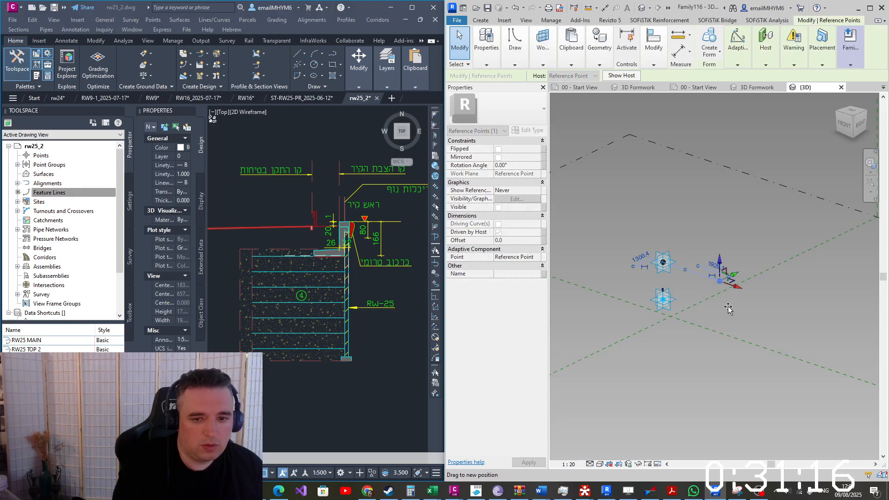
{"action": "left_click", "coordinate": [543, 241]}
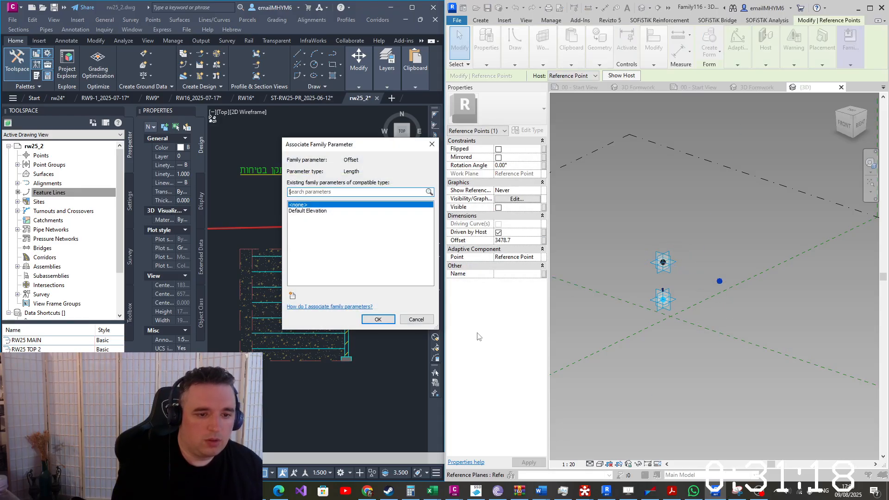
{"action": "left_click", "coordinate": [292, 296]}
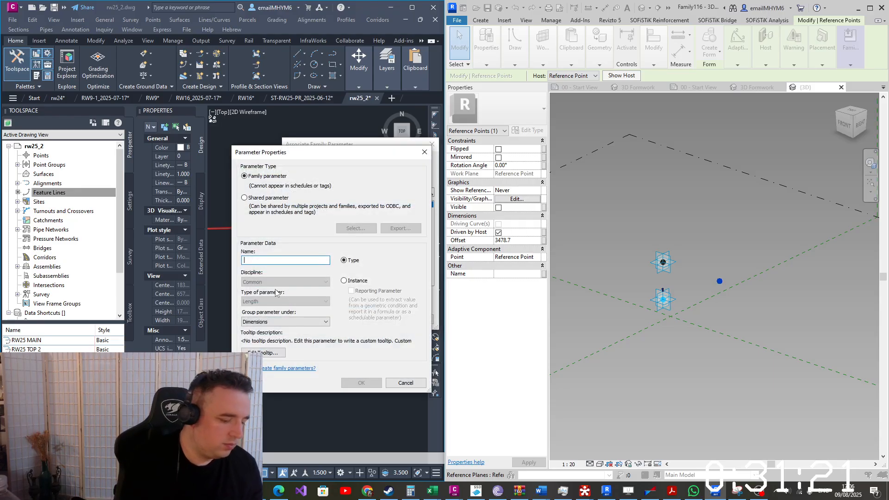
{"action": "type", "text": "O"}
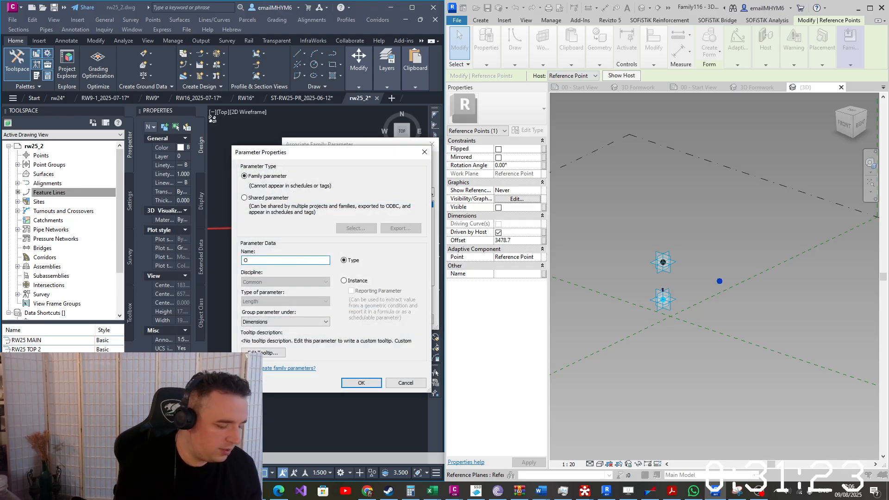
{"action": "type", "text": " horizontal"}
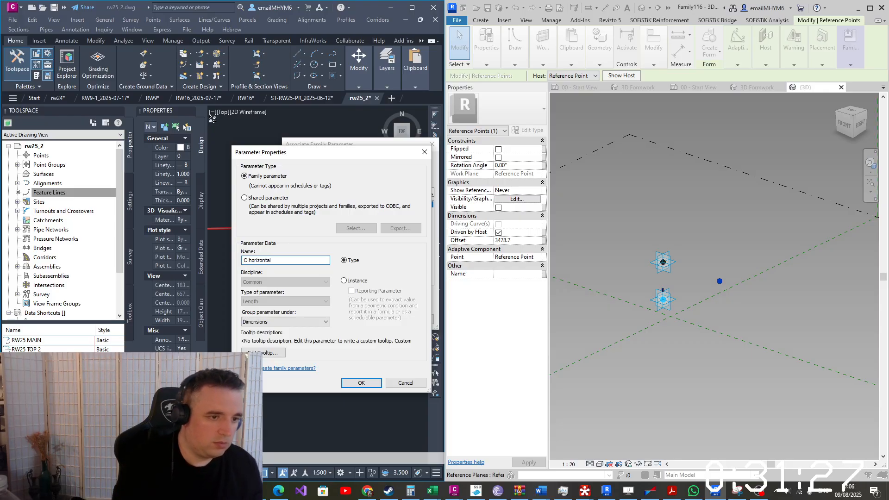
{"action": "left_click", "coordinate": [360, 384]}
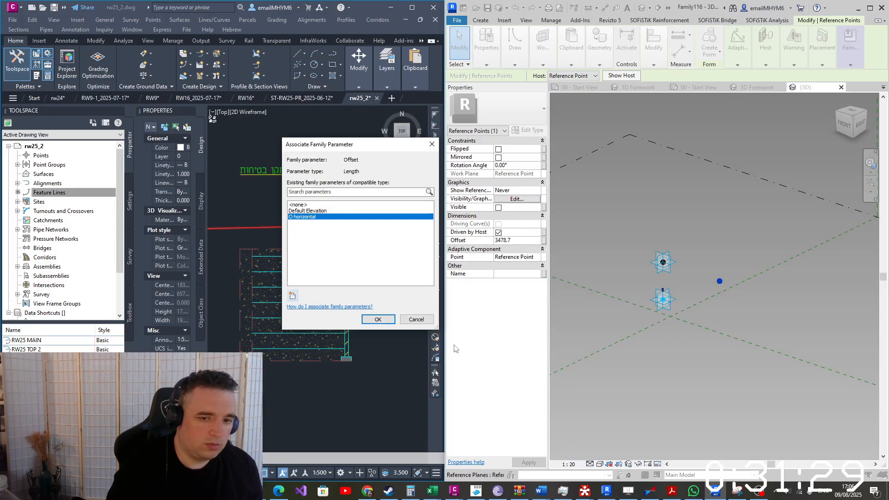
{"action": "left_click", "coordinate": [386, 319]}
Link the raised reference point's rotation angle to a new type parameter named "r1"
{"action": "left_click", "coordinate": [682, 274]}
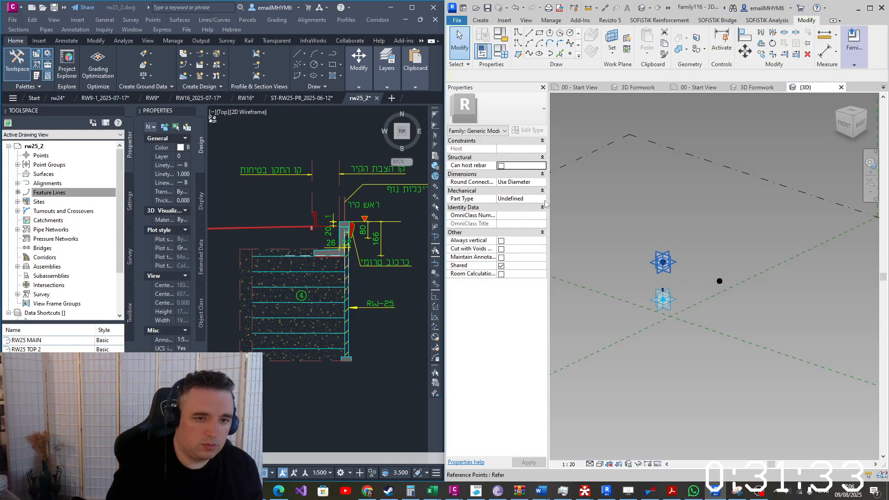
{"action": "left_click", "coordinate": [544, 166]}
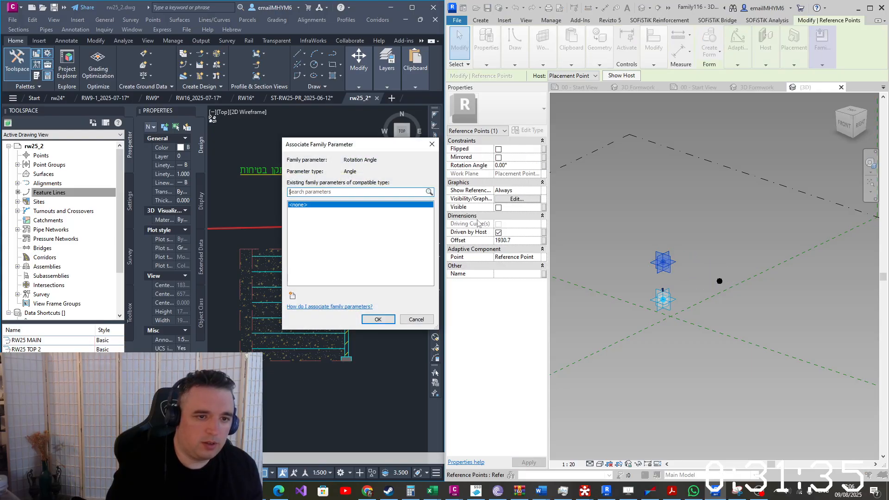
{"action": "left_click", "coordinate": [292, 295]}
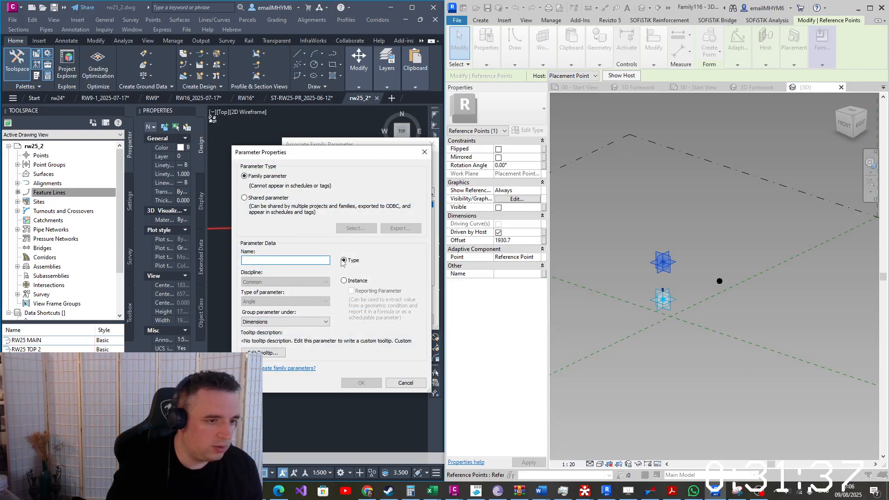
{"action": "type", "text": "r1"}
{"action": "left_click", "coordinate": [361, 383]}
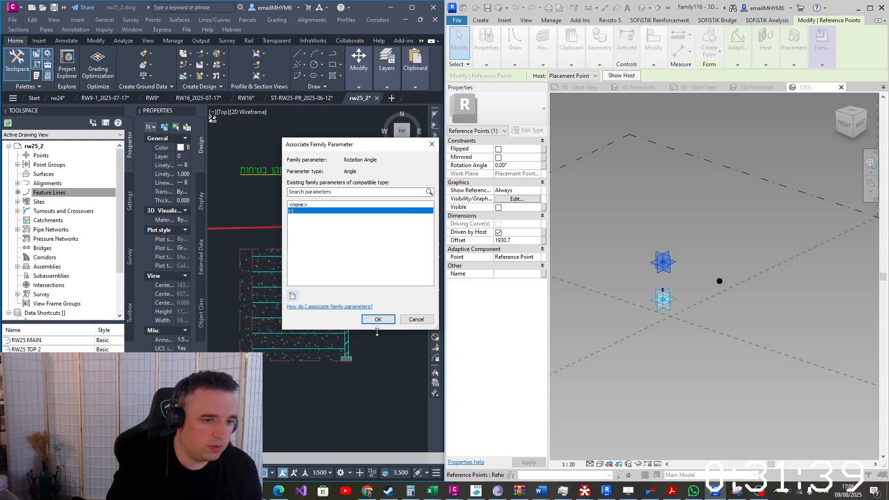
{"action": "left_click", "coordinate": [369, 318]}
Set Show Reference Planes to Always for the horizontally offset reference point
{"action": "left_click_drag", "start_coordinate": [703, 234], "coordinate": [765, 321]}
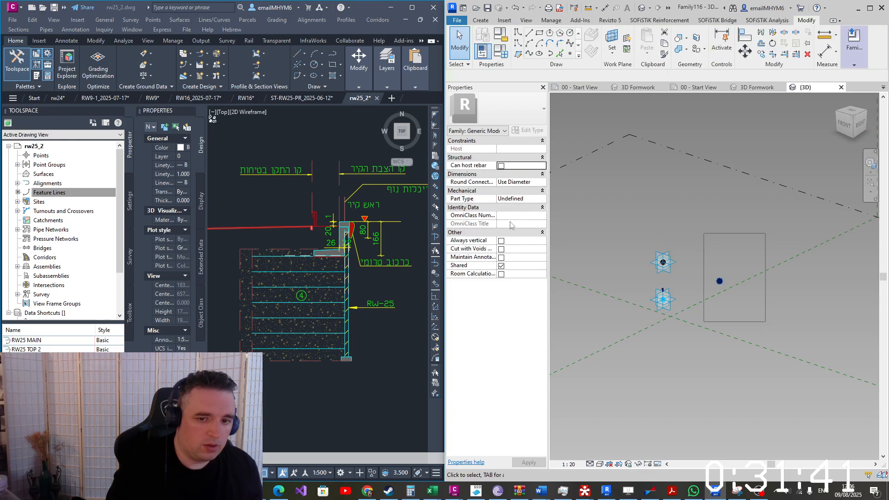
{"action": "left_click", "coordinate": [538, 191]}
{"action": "left_click", "coordinate": [509, 215]}
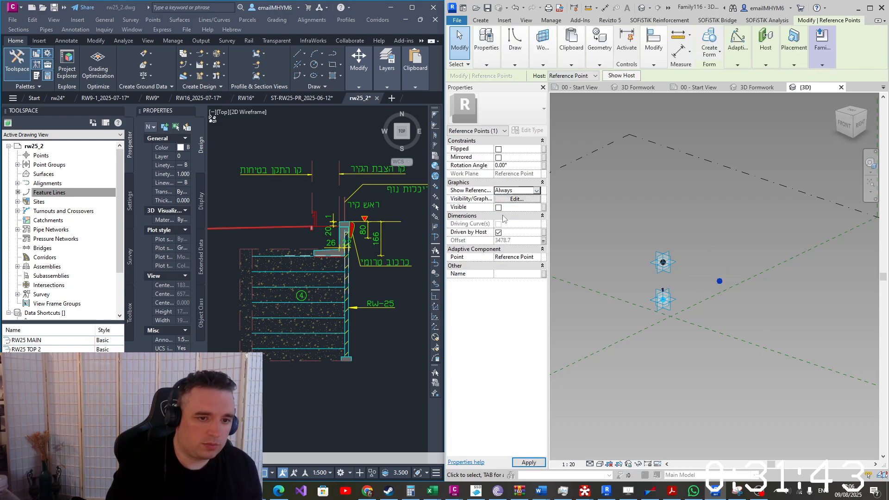
{"action": "left_click", "coordinate": [744, 230]}
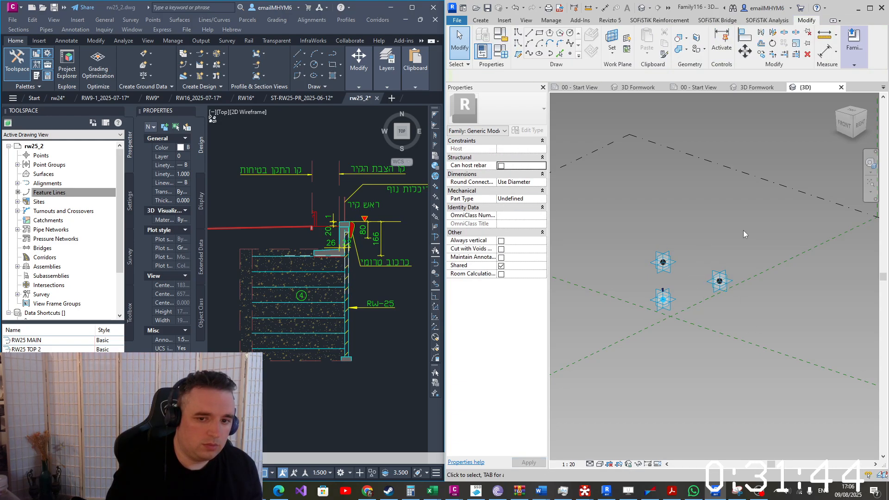
Host a reference point at the horizontally offset point's origin on its horizontal plane and raise it to about 5027.5 mm
{"action": "left_click", "coordinate": [613, 49]}
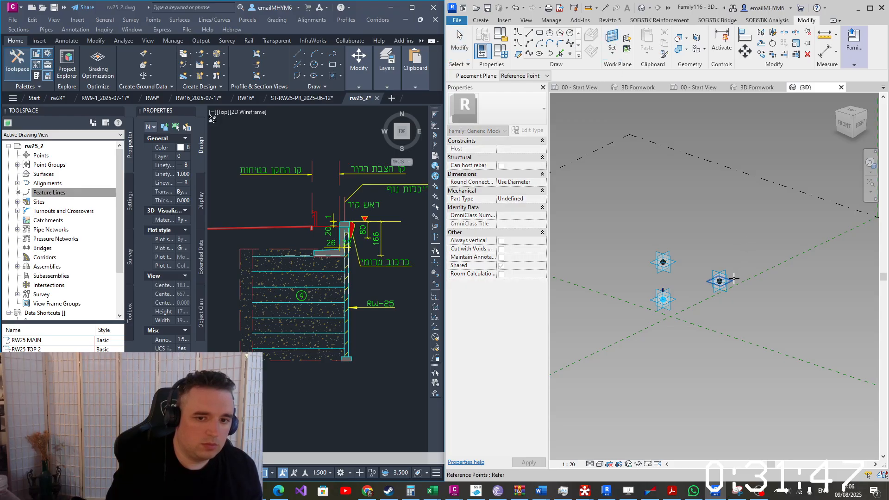
{"action": "left_click", "coordinate": [728, 279]}
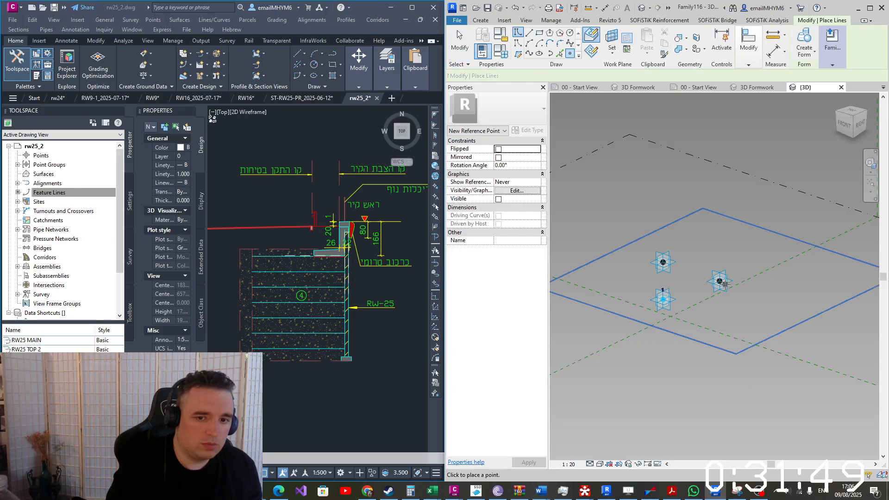
{"action": "left_click", "coordinate": [720, 281]}
{"action": "left_click", "coordinate": [701, 276]}
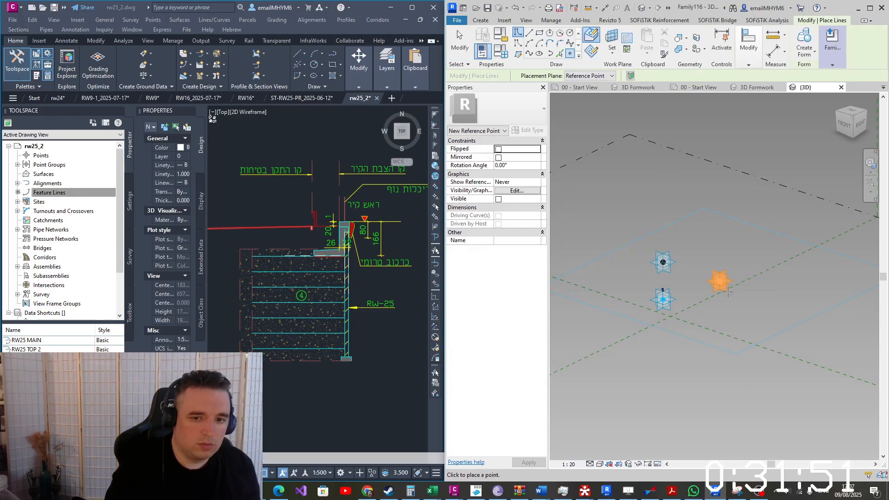
{"action": "key", "text": "Escape"}
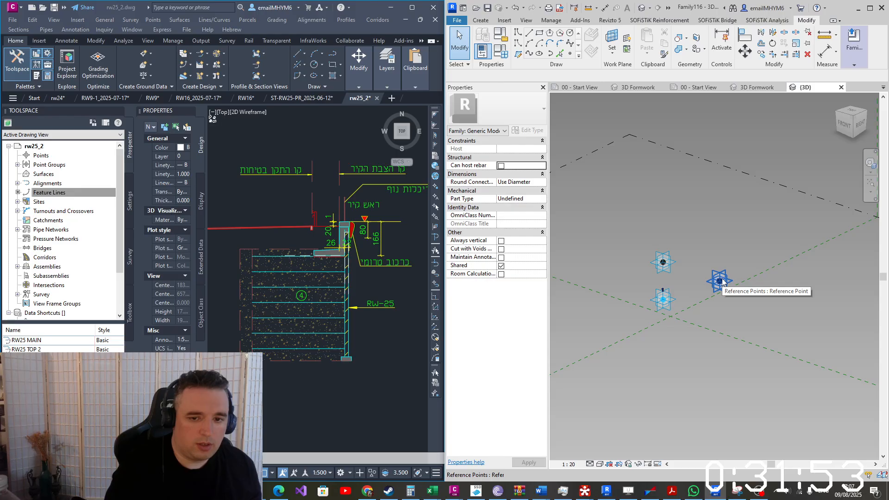
{"action": "left_click", "coordinate": [719, 273]}
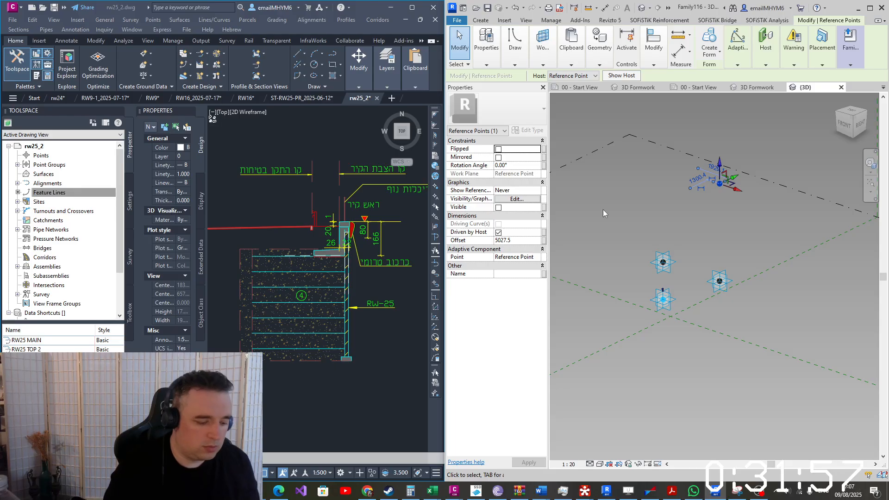
Set the family's length units to centimetres
{"action": "key", "text": "u"}
{"action": "key", "text": "n"}
{"action": "left_click", "coordinate": [698, 210]}
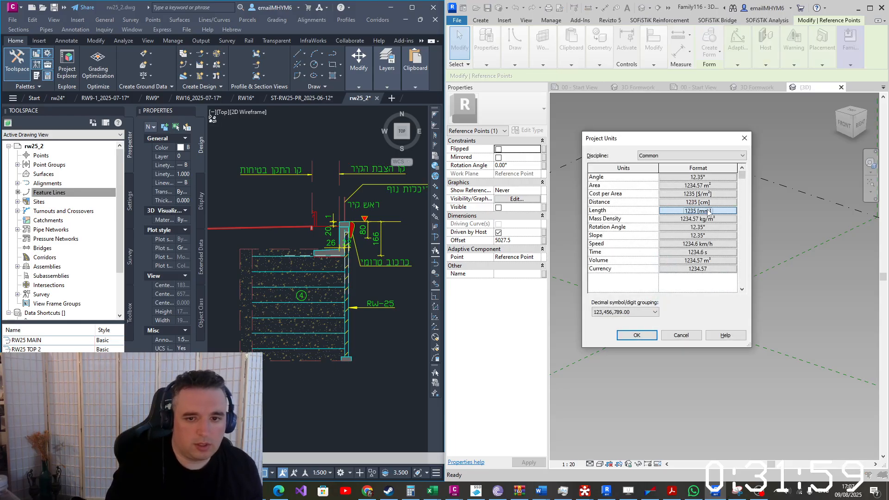
{"action": "left_click", "coordinate": [701, 194]}
{"action": "left_click", "coordinate": [701, 203]}
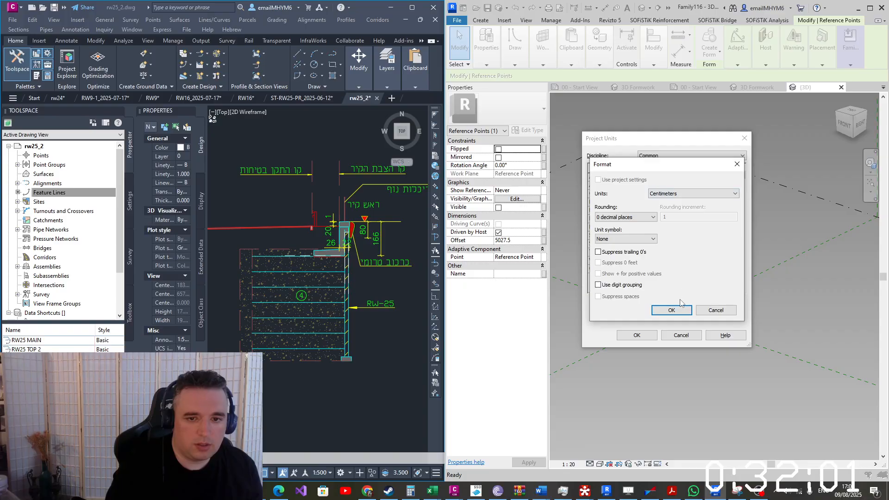
{"action": "left_click", "coordinate": [671, 310]}
{"action": "left_click", "coordinate": [636, 335]}
Set the offset of the reference point above the horizontally offset point to 3000 cm
{"action": "left_click", "coordinate": [662, 235]}
{"action": "left_click_drag", "start_coordinate": [683, 206], "coordinate": [780, 150]}
{"action": "left_click", "coordinate": [520, 241]}
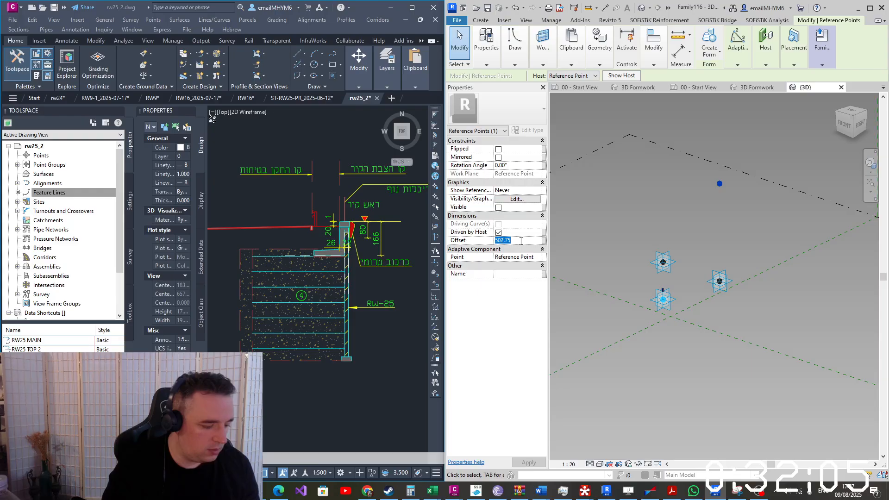
{"action": "type", "text": "3000"}
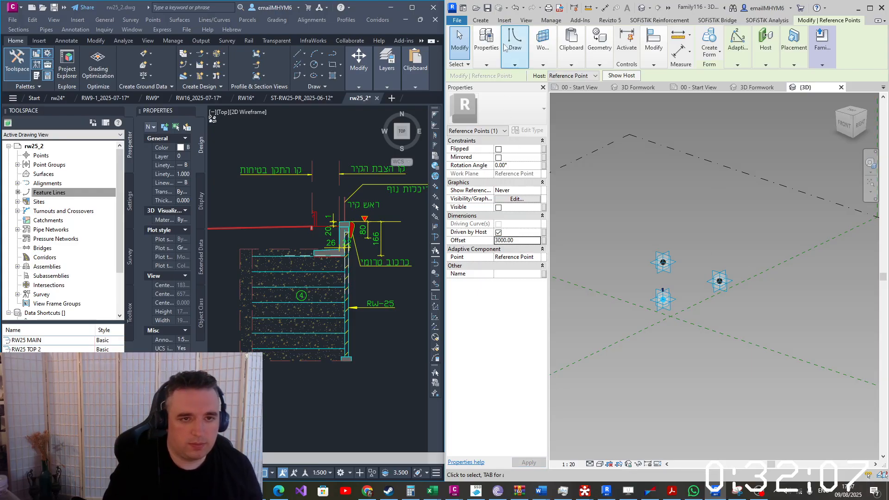
Set the horizontally offset point's horizontal plane as the work plane again and place a second reference point at its origin
{"action": "left_click", "coordinate": [542, 49]}
{"action": "left_click", "coordinate": [544, 87]}
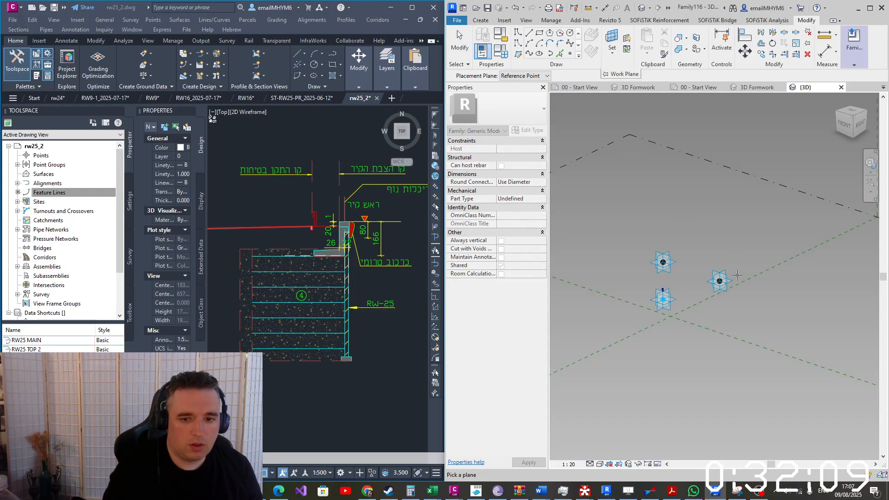
{"action": "left_click", "coordinate": [732, 280]}
{"action": "left_click", "coordinate": [568, 56]}
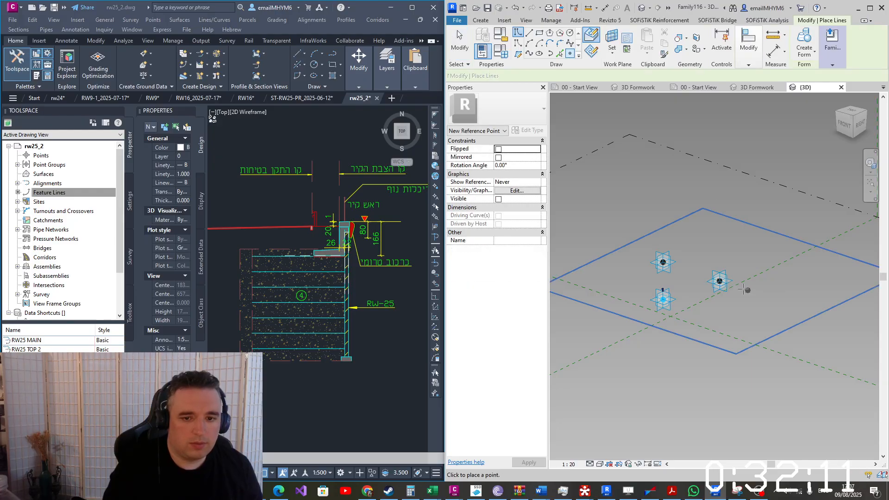
{"action": "left_click", "coordinate": [719, 281]}
{"action": "left_click", "coordinate": [707, 277]}
{"action": "key", "text": "Escape"}
{"action": "key", "text": "Escape"}
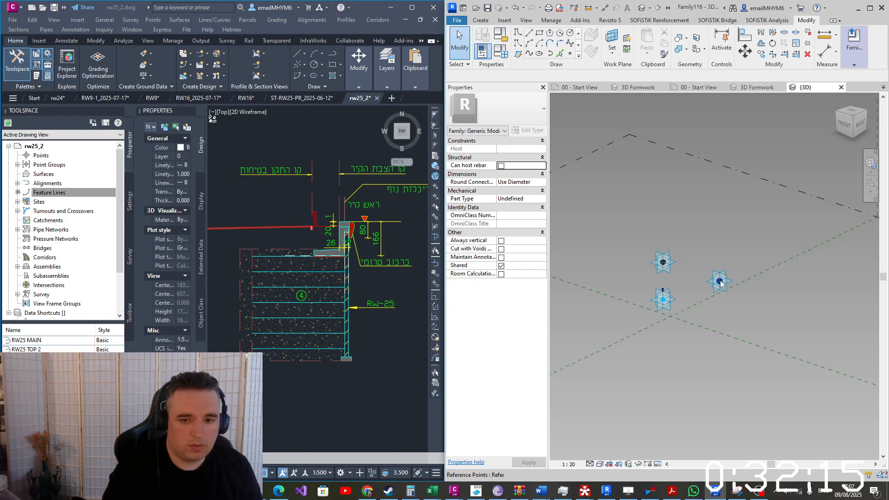
Lower the second hosted reference point and set its offset to -3000 cm
{"action": "left_click", "coordinate": [720, 284]}
{"action": "double_click", "coordinate": [522, 239]}
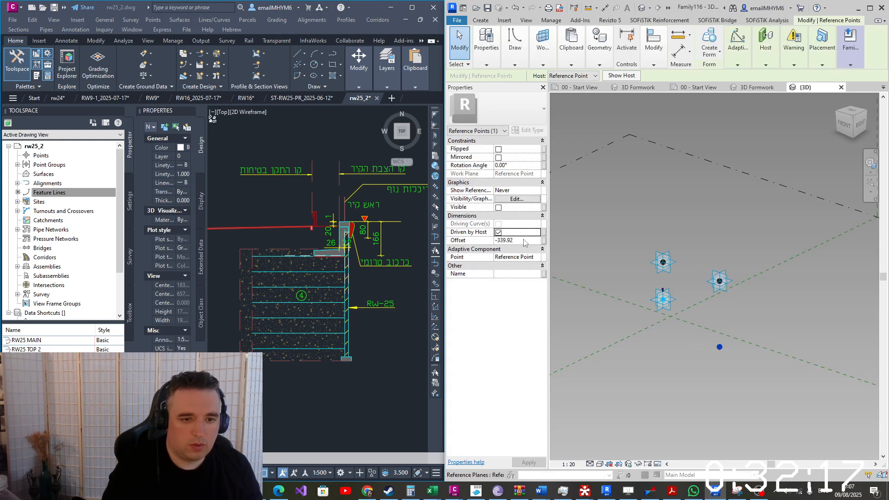
{"action": "type", "text": "-3000.00"}
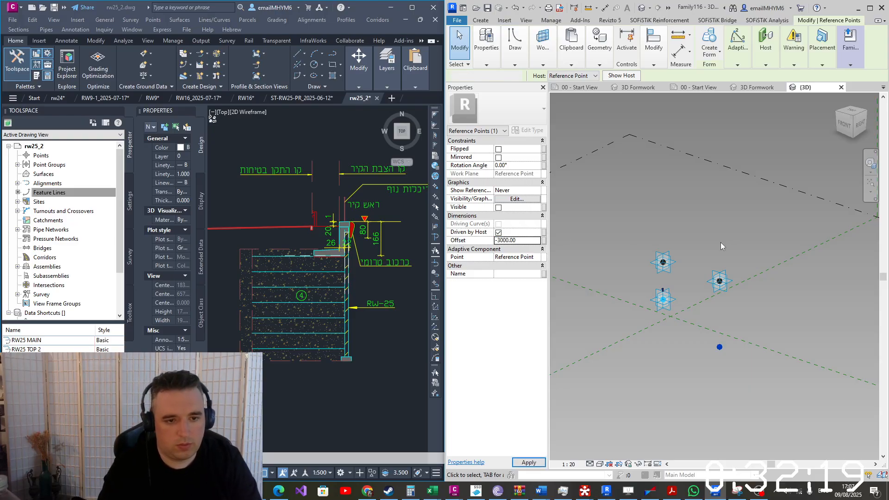
Draw a line through the upper and lower hosted points and make it a reference line
{"action": "scroll", "coordinate": [716, 245], "scroll_direction": "down", "scroll_amount": 8}
{"action": "mouse_move", "coordinate": [671, 113]}
{"action": "left_mouse_down", "text": "ctrl"}
{"action": "mouse_move", "coordinate": [712, 172]}
{"action": "mouse_move", "coordinate": [761, 185]}
{"action": "left_mouse_up", "text": "ctrl"}
{"action": "left_click", "coordinate": [515, 60]}
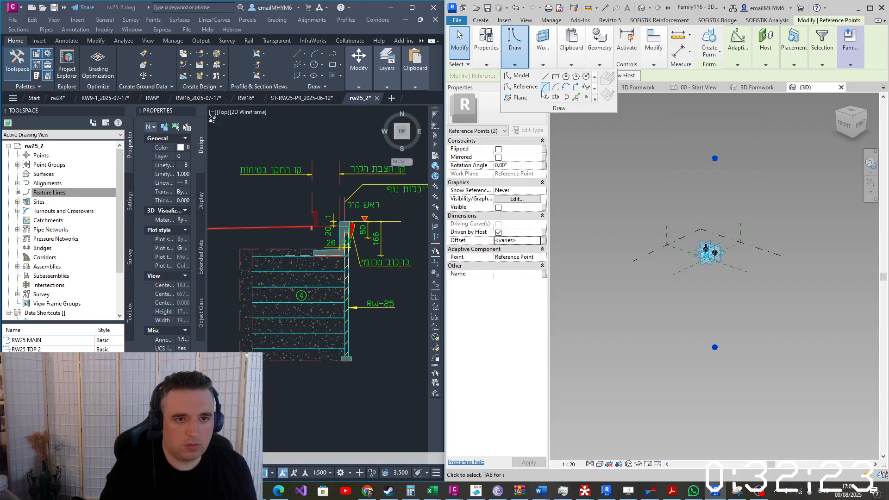
{"action": "left_click", "coordinate": [545, 98]}
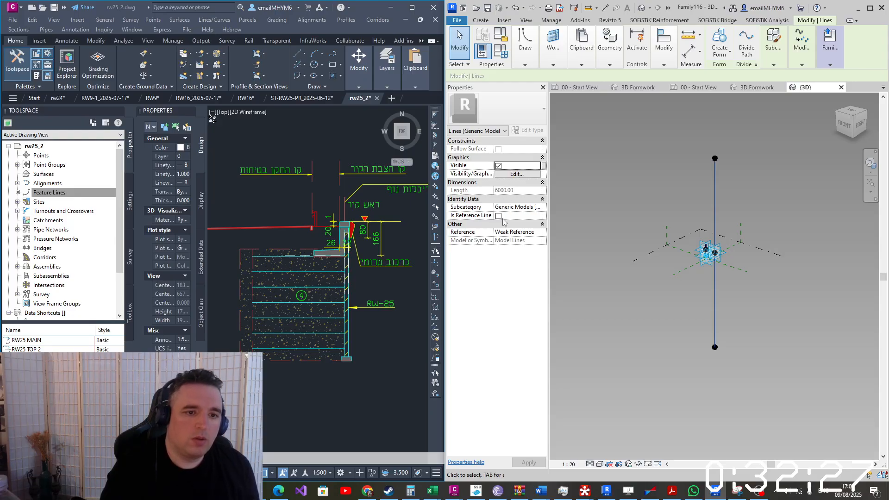
{"action": "left_click", "coordinate": [499, 216]}
{"action": "left_click", "coordinate": [705, 196]}
Place a reference point on the upper part of the vertical reference line
{"action": "scroll", "coordinate": [704, 196], "scroll_direction": "up", "scroll_amount": 1}
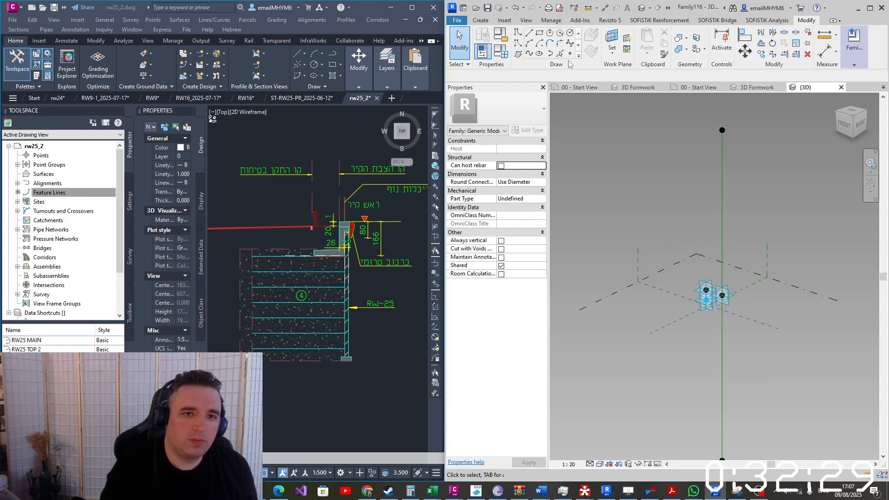
{"action": "left_click", "coordinate": [570, 54]}
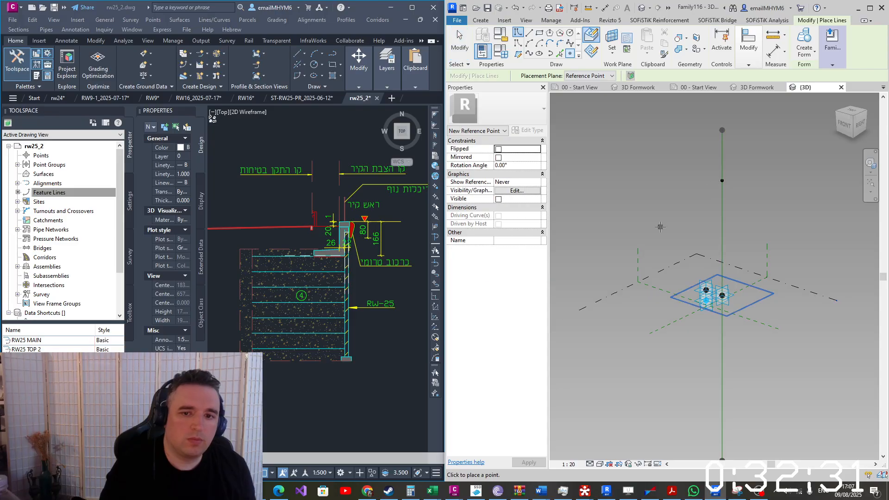
{"action": "key", "text": "Escape"}
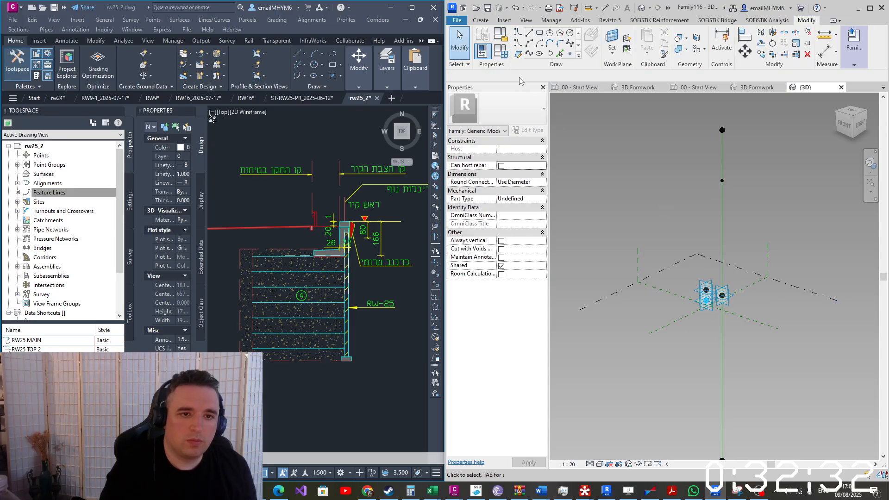
Place a free reference point away from the vertical reference line and make it adaptive
{"action": "left_click", "coordinate": [572, 55]}
{"action": "left_click", "coordinate": [689, 222]}
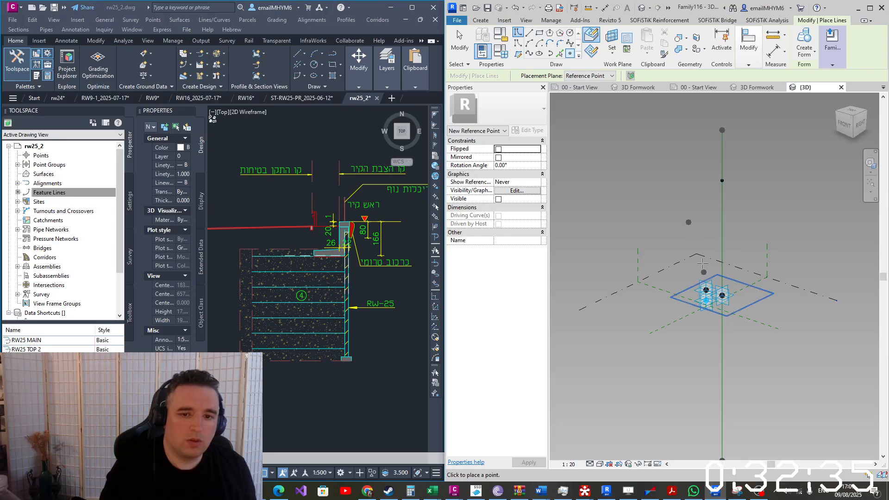
{"action": "key", "text": "Escape"}
{"action": "left_click_drag", "start_coordinate": [679, 173], "coordinate": [711, 236]}
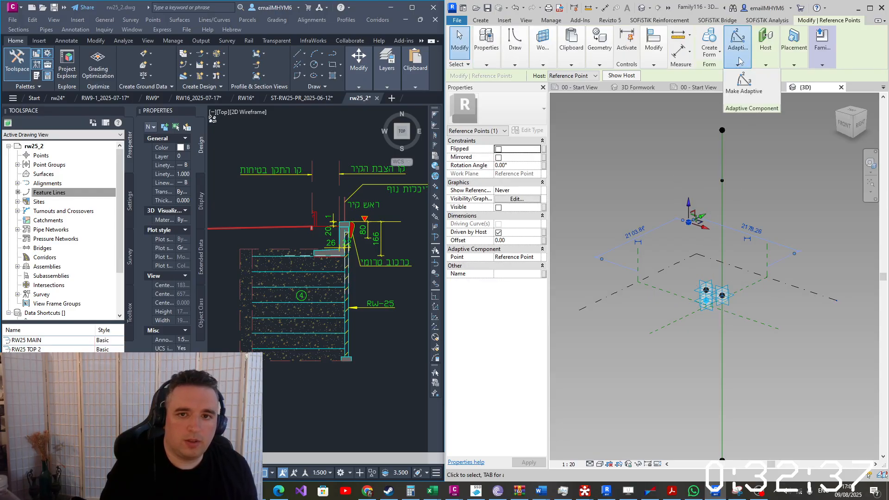
{"action": "left_click", "coordinate": [737, 41]}
Change the new adaptive point to Shape Handle Point (Adaptive) and name it "top"
{"action": "left_click", "coordinate": [532, 241]}
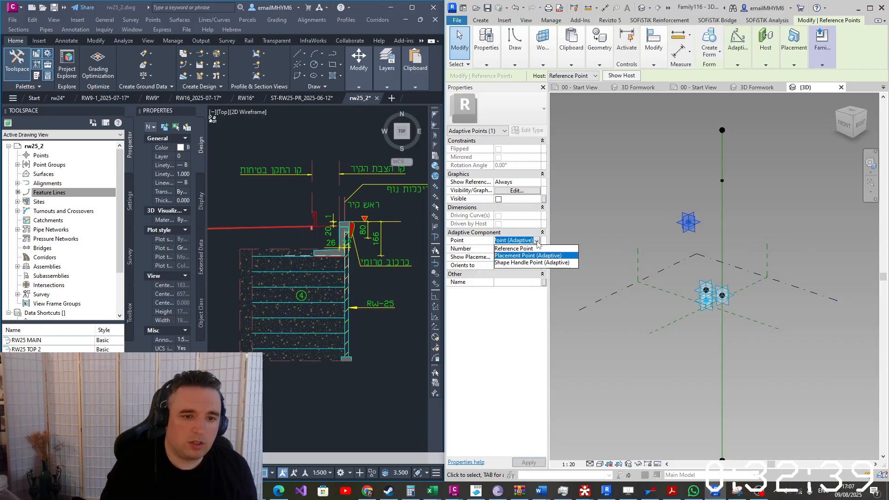
{"action": "left_click", "coordinate": [531, 263]}
{"action": "left_click", "coordinate": [533, 266]}
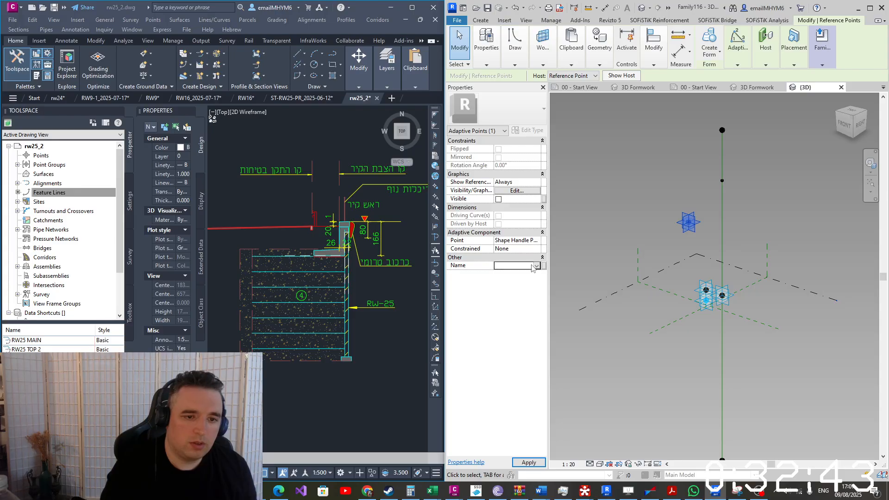
{"action": "type", "text": "top"}
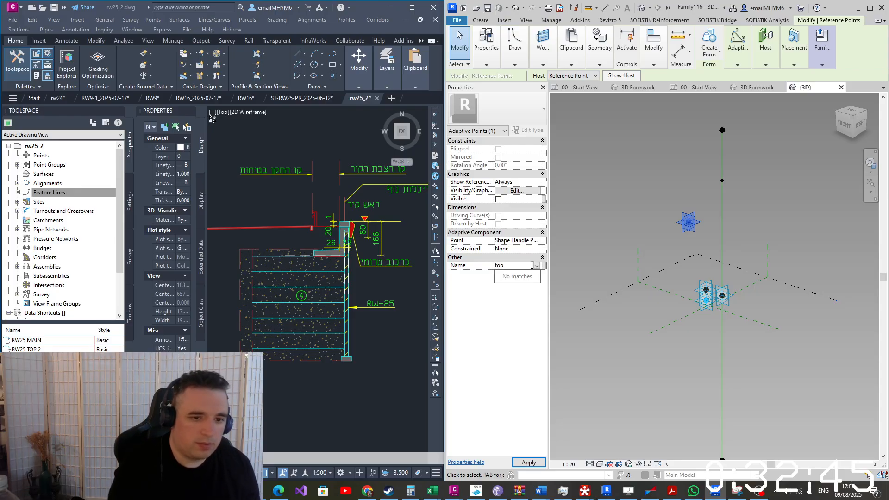
In the front view, move the "top" point up beside the upper part of the vertical reference line
{"action": "left_click", "coordinate": [689, 223]}
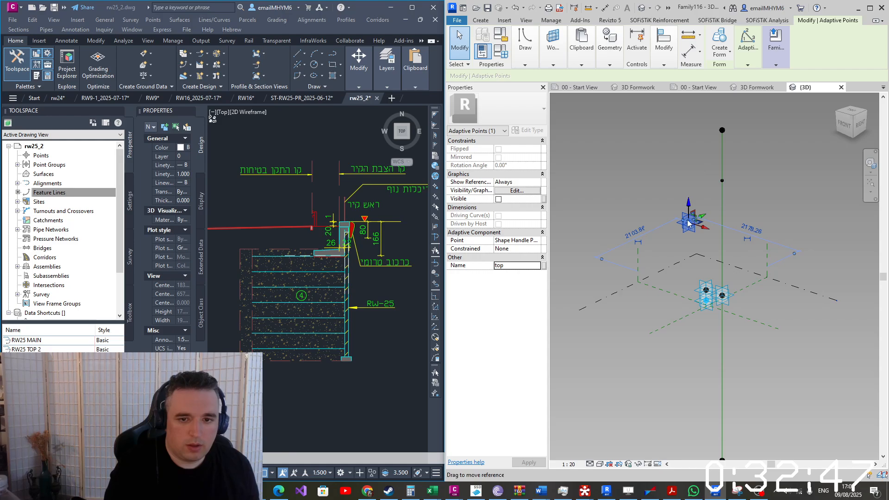
{"action": "left_click", "coordinate": [843, 124]}
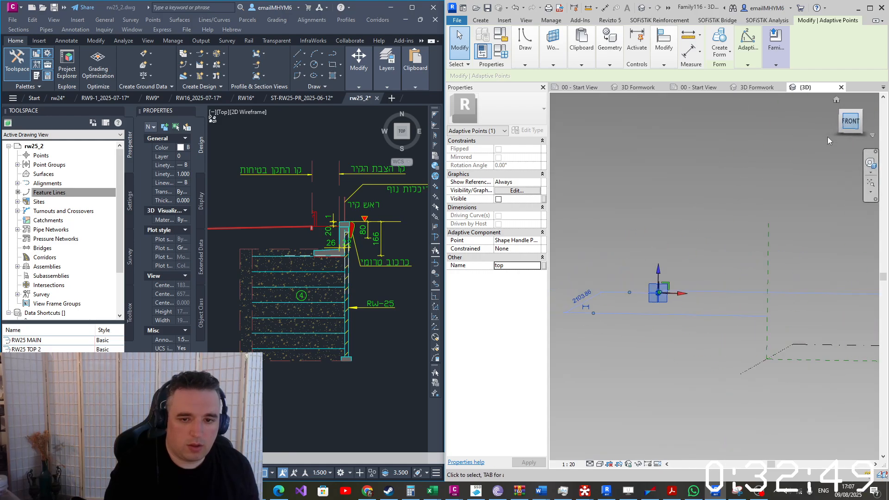
{"action": "scroll", "coordinate": [740, 245], "scroll_direction": "down", "scroll_amount": 2}
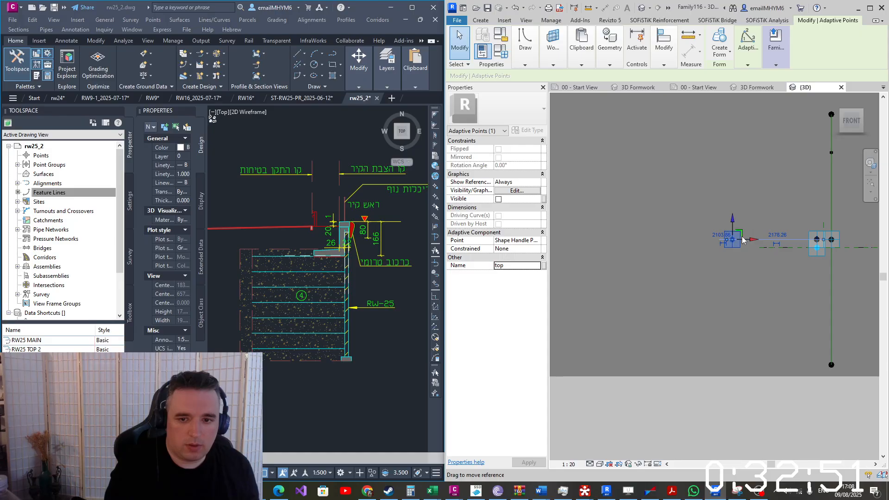
{"action": "left_click_drag", "start_coordinate": [753, 243], "coordinate": [793, 123]}
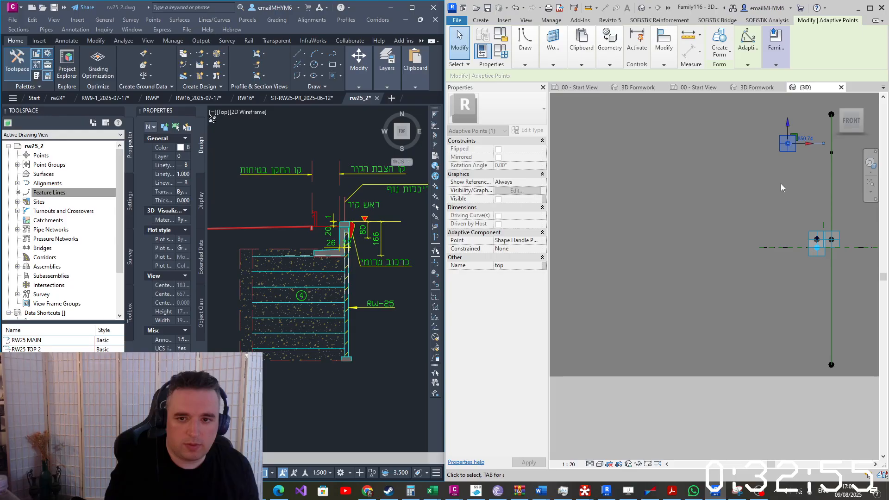
{"action": "middle_click_drag", "start_coordinate": [782, 201], "coordinate": [780, 246], "text": "shift"}
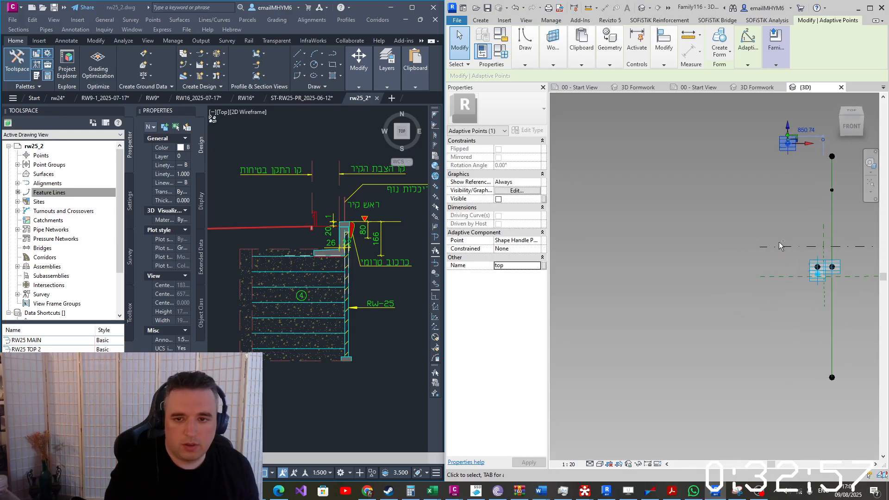
Host the reference point on the vertical line by its intersection with the horizontal plane of the "top" shape handle point
{"action": "scroll", "coordinate": [800, 210], "scroll_direction": "up", "scroll_amount": 1}
{"action": "left_click", "coordinate": [800, 217]}
{"action": "left_click", "coordinate": [836, 189]}
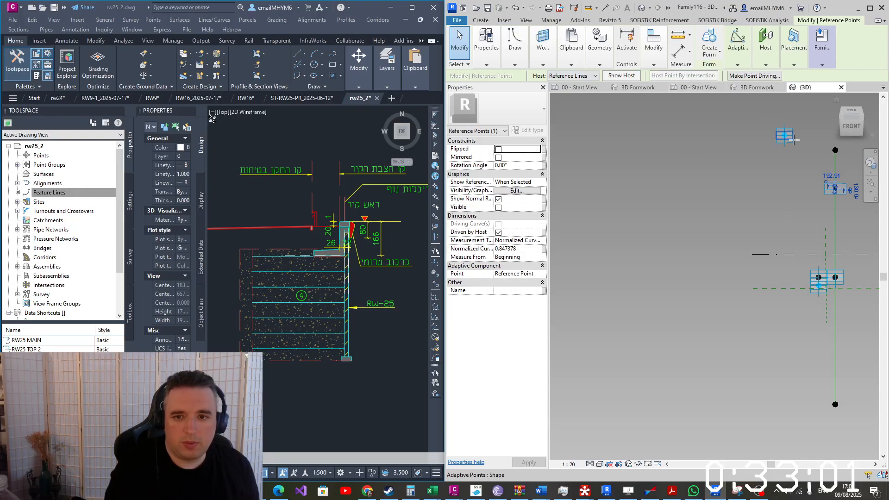
{"action": "left_click", "coordinate": [794, 140]}
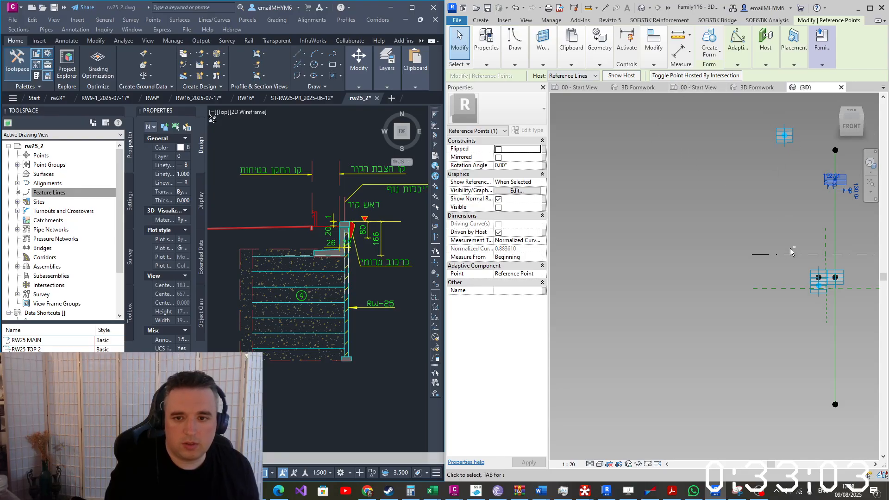
{"action": "middle_click_drag", "start_coordinate": [791, 251], "coordinate": [695, 281], "text": "shift"}
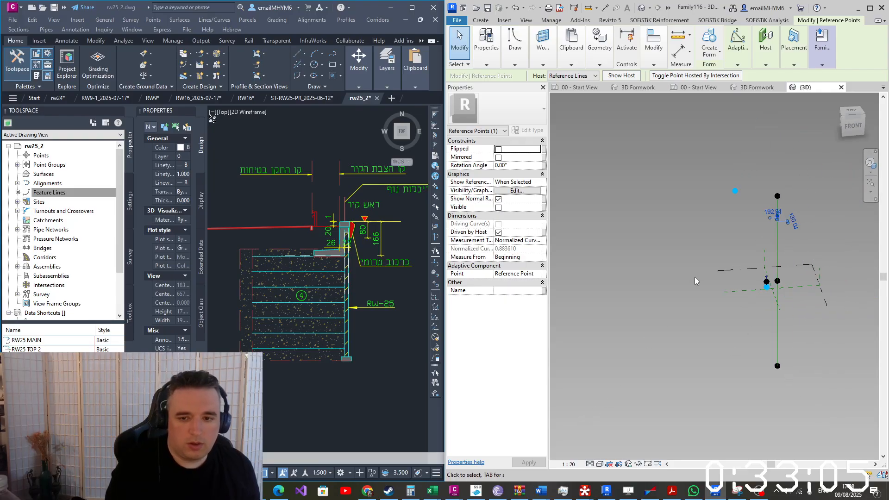
{"action": "mouse_move", "coordinate": [782, 261]}
{"action": "middle_mouse_down", "text": "shift"}
{"action": "mouse_move", "coordinate": [806, 269]}
{"action": "mouse_move", "coordinate": [783, 271]}
{"action": "middle_mouse_up", "text": "shift"}
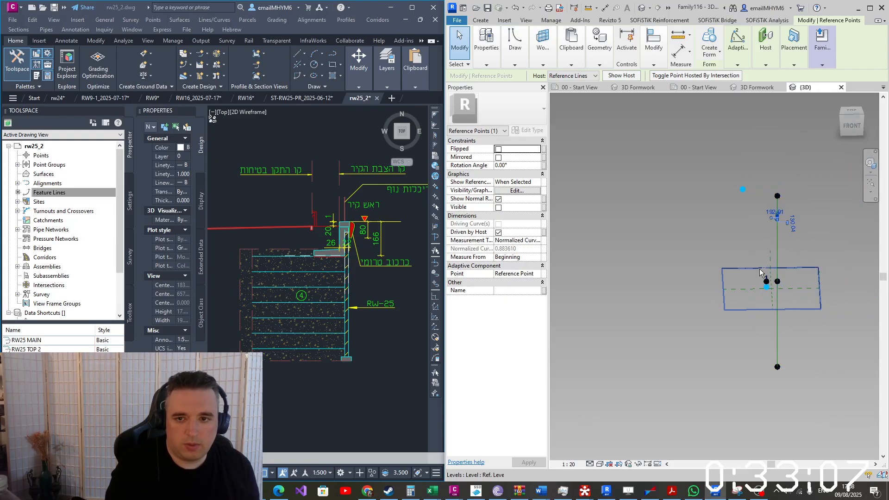
{"action": "scroll", "coordinate": [790, 248], "scroll_direction": "up", "scroll_amount": 2}
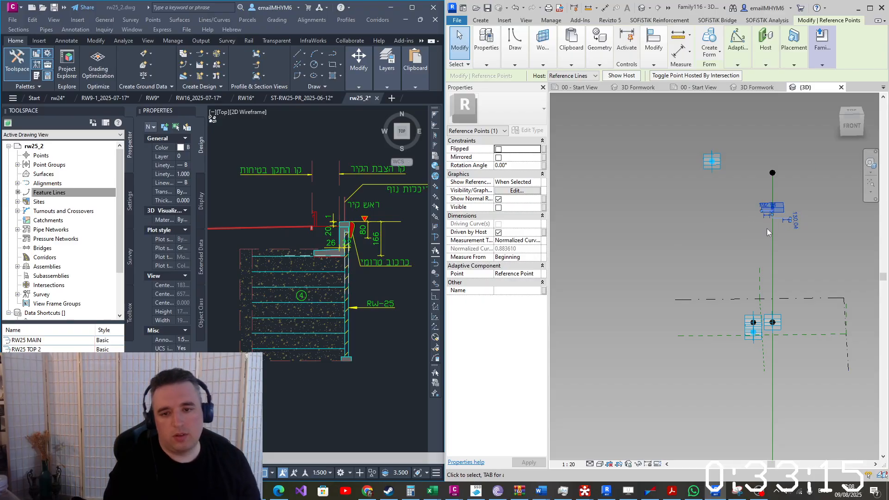
{"action": "scroll", "coordinate": [772, 212], "scroll_direction": "up", "scroll_amount": 2}
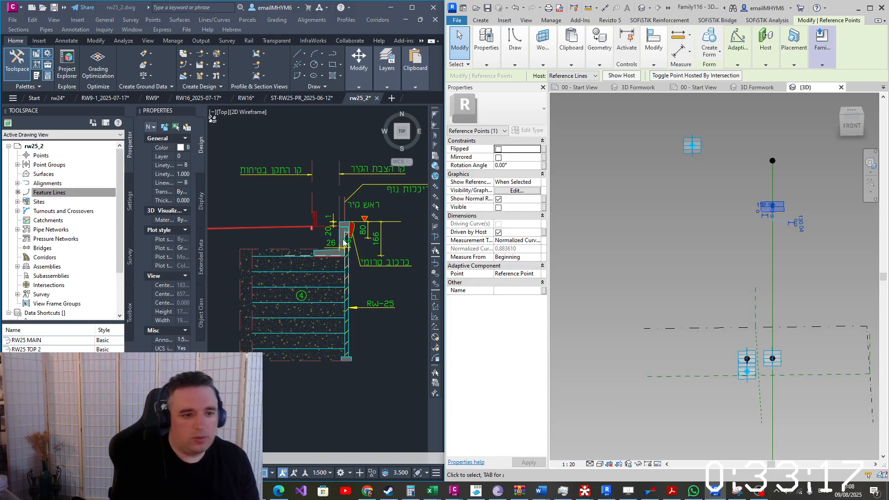
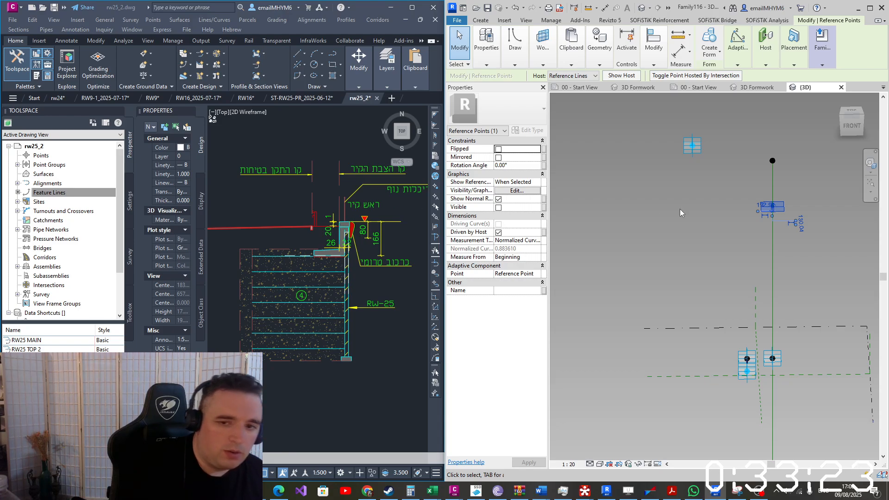
Isolate the intersection-hosted point temporarily and start setting one of its planes as the work plane
{"action": "left_click", "coordinate": [638, 464]}
{"action": "left_click", "coordinate": [659, 433]}
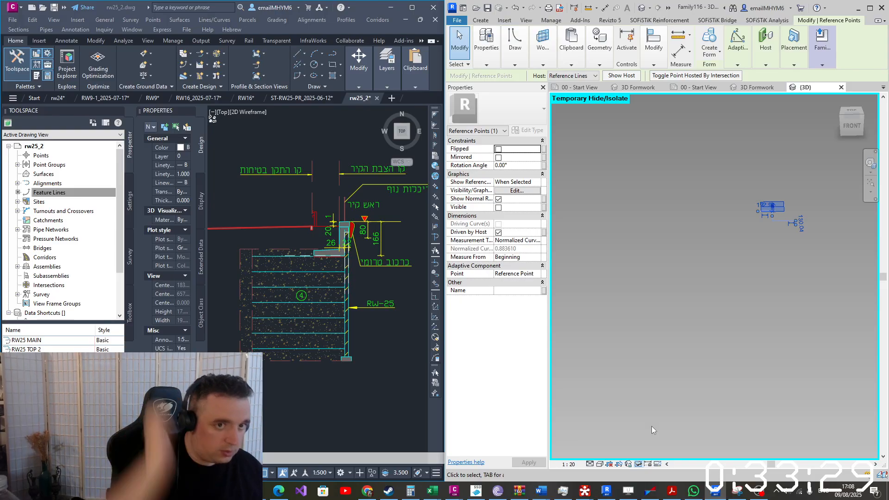
{"action": "left_click", "coordinate": [515, 50]}
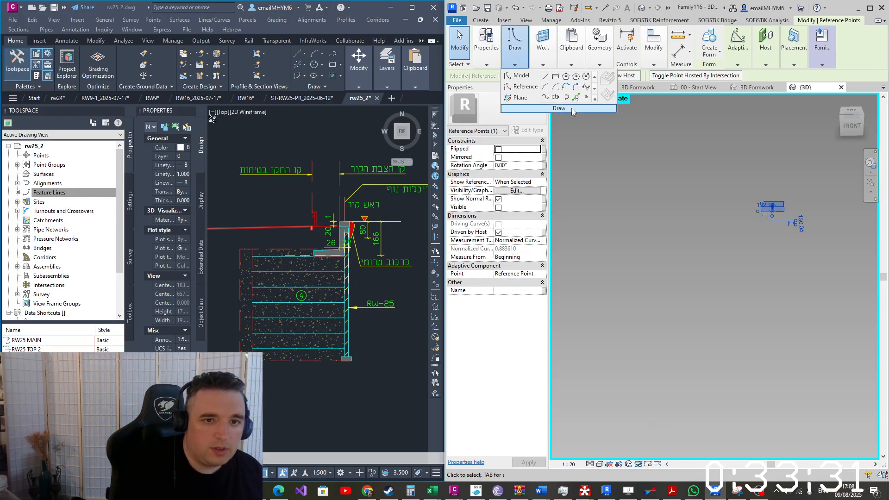
{"action": "mouse_move", "coordinate": [544, 44]}
{"action": "left_click", "coordinate": [537, 83]}
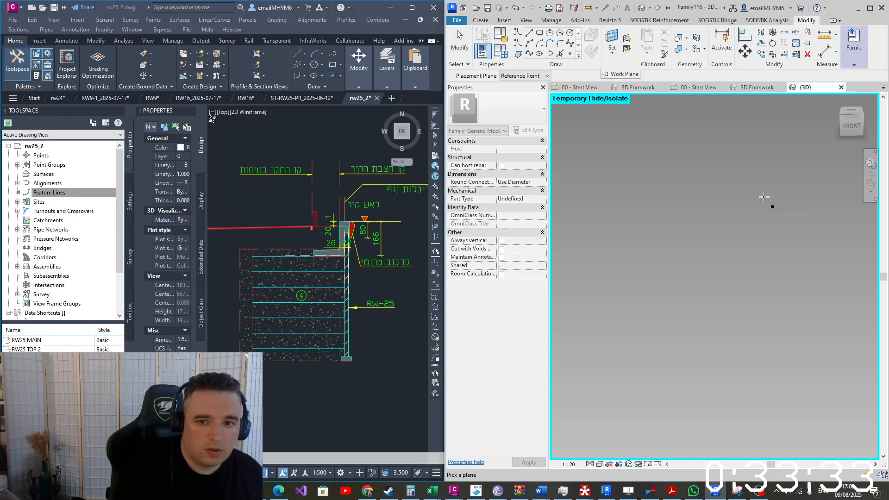
Select the reference point and set its Show Reference Planes option to Always
{"action": "left_click", "coordinate": [772, 206]}
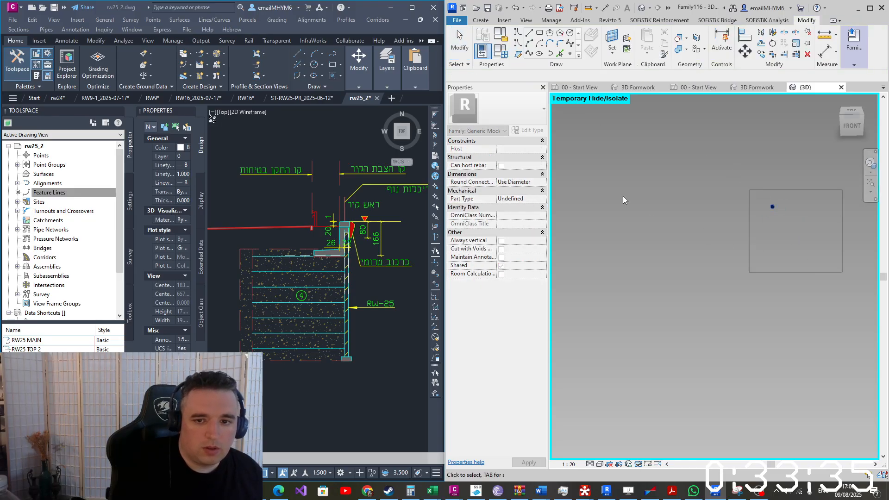
{"action": "left_click", "coordinate": [536, 182]}
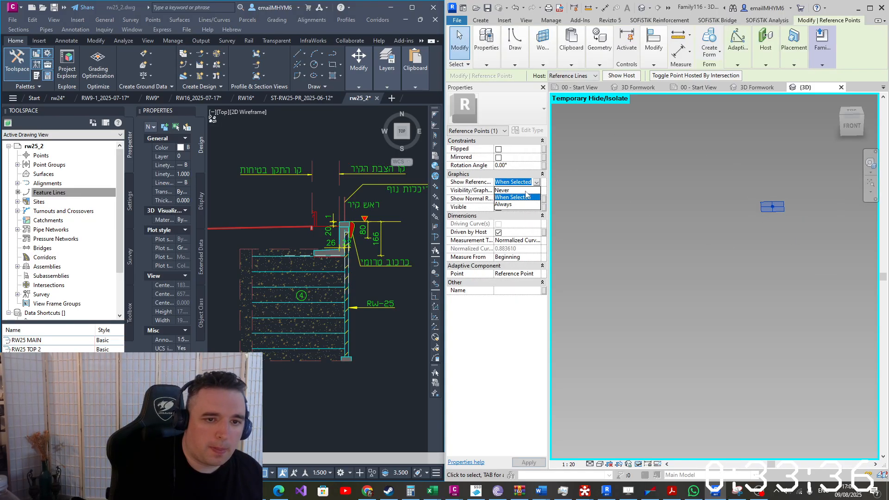
{"action": "left_click", "coordinate": [503, 204]}
Set the work plane to the point's horizontal reference plane and place a new reference point on it at the same location
{"action": "left_click", "coordinate": [543, 64]}
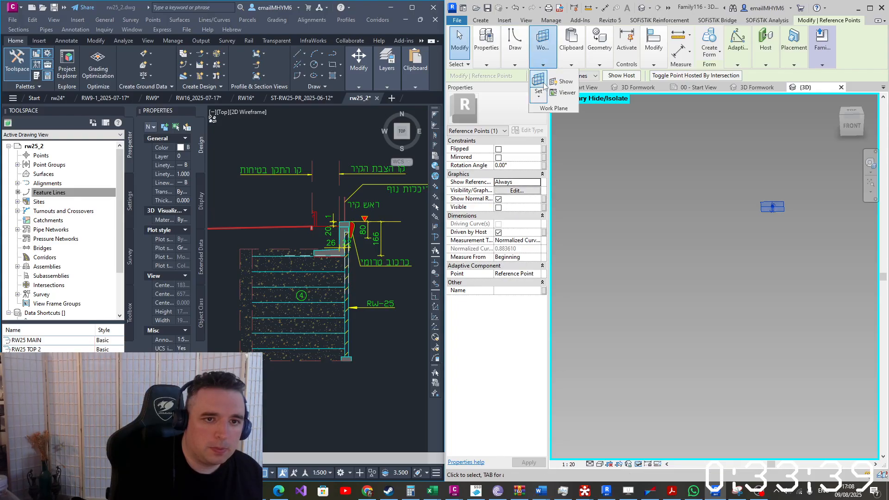
{"action": "left_click", "coordinate": [539, 84]}
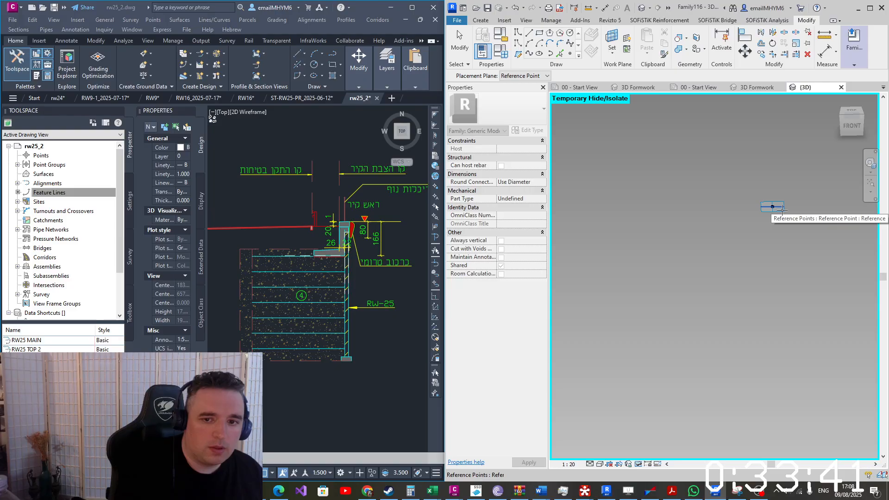
{"action": "key", "text": "Escape"}
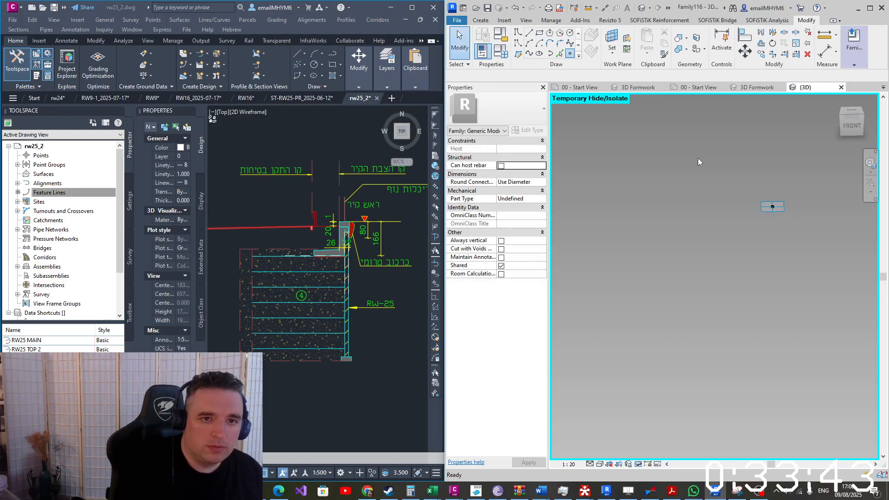
{"action": "left_click", "coordinate": [773, 207]}
{"action": "left_click", "coordinate": [773, 207]}
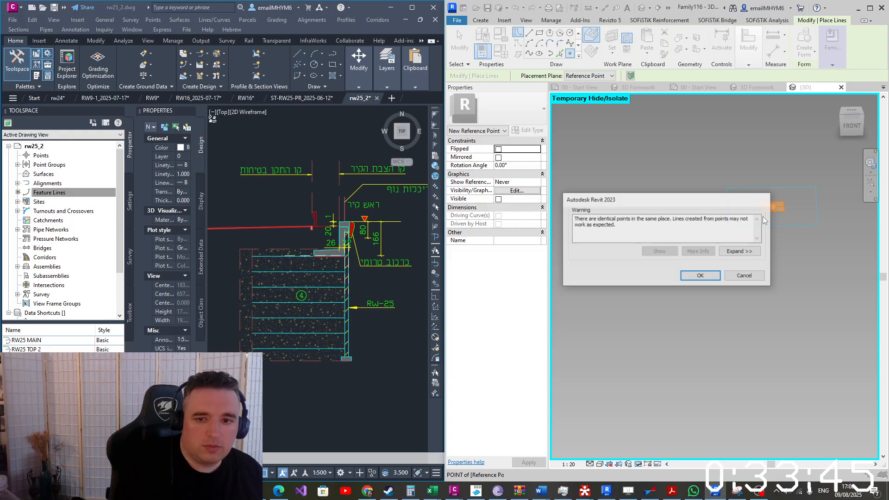
{"action": "left_click", "coordinate": [702, 276]}
{"action": "key", "text": "Escape"}
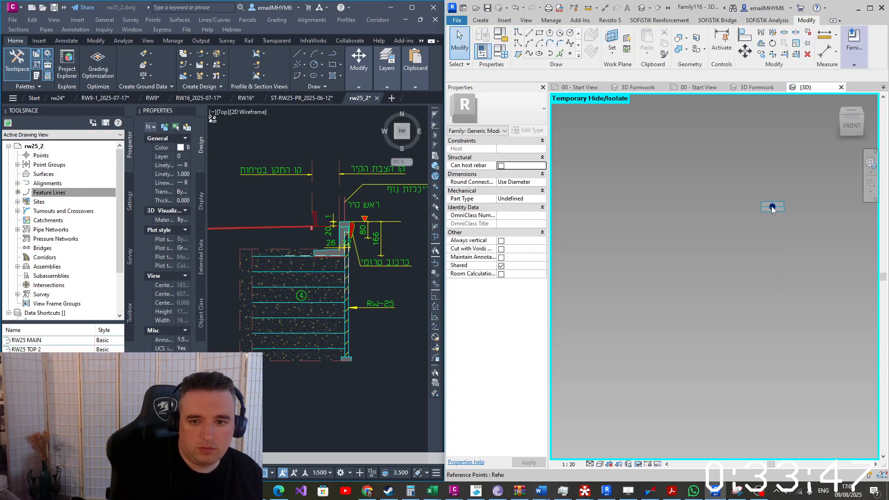
Raise the new point about 413 above its host and associate its Offset with a new instance parameter named "O vertical top of wall"
{"action": "left_click", "coordinate": [772, 208]}
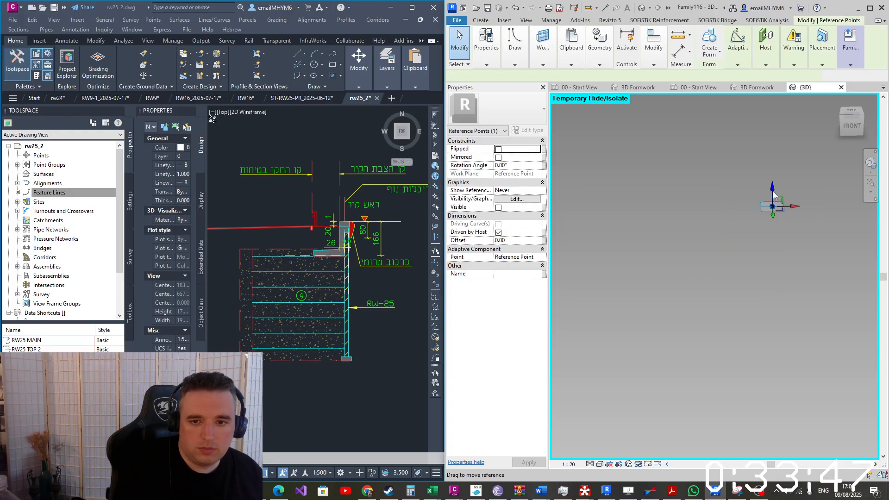
{"action": "left_click", "coordinate": [544, 240]}
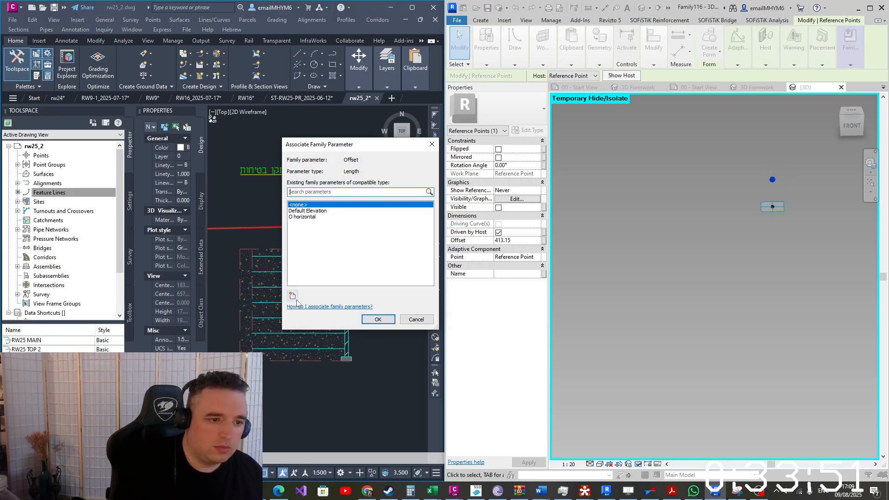
{"action": "left_click", "coordinate": [295, 298]}
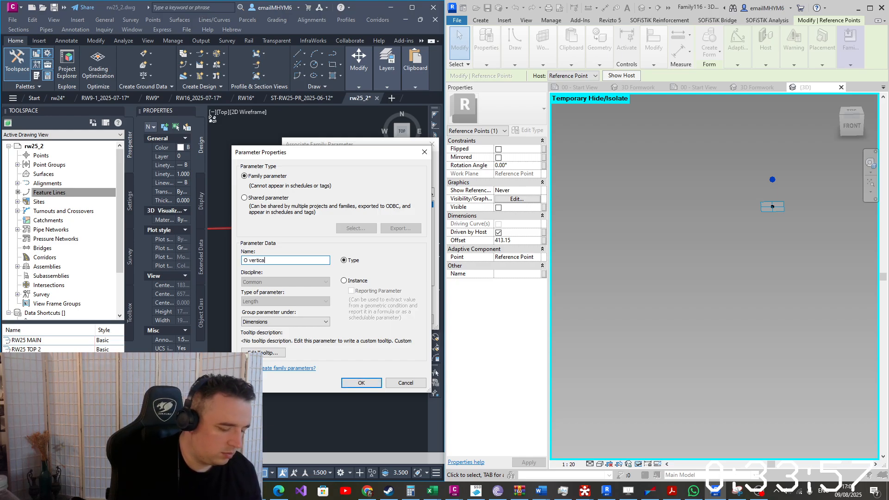
{"action": "type", "text": "O vertical top"}
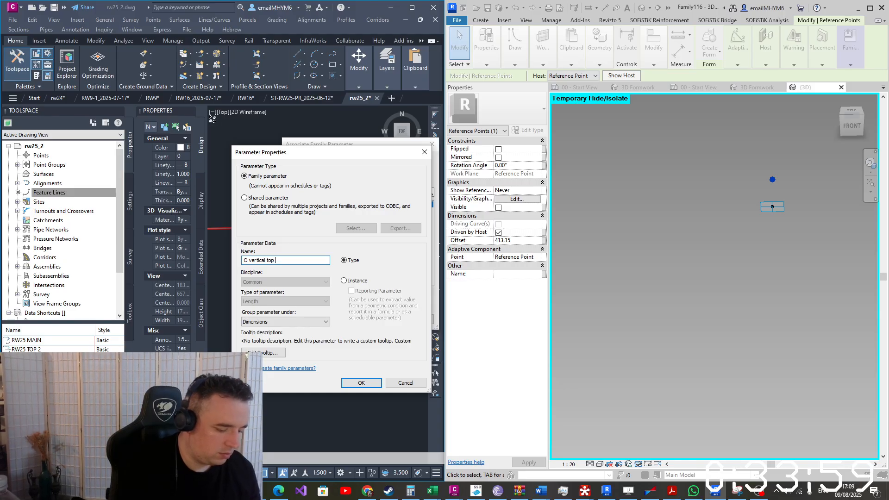
{"action": "type", "text": " of wall"}
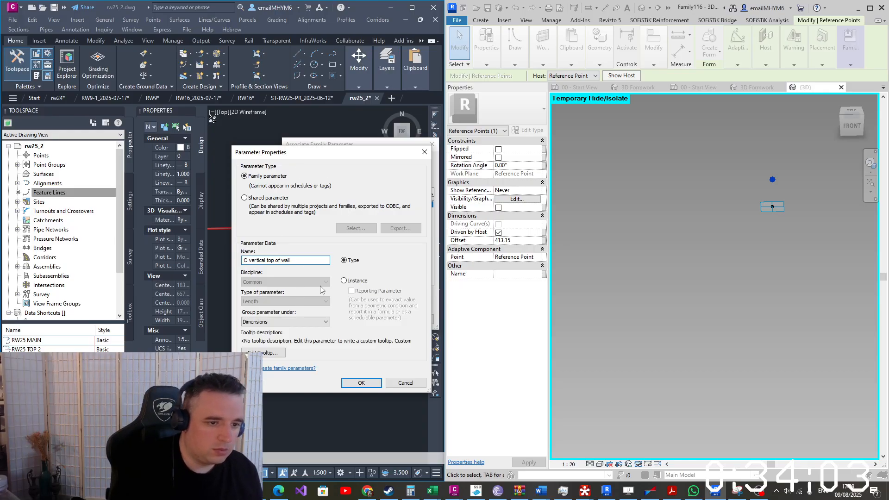
{"action": "left_click", "coordinate": [349, 283]}
{"action": "left_click", "coordinate": [364, 382]}
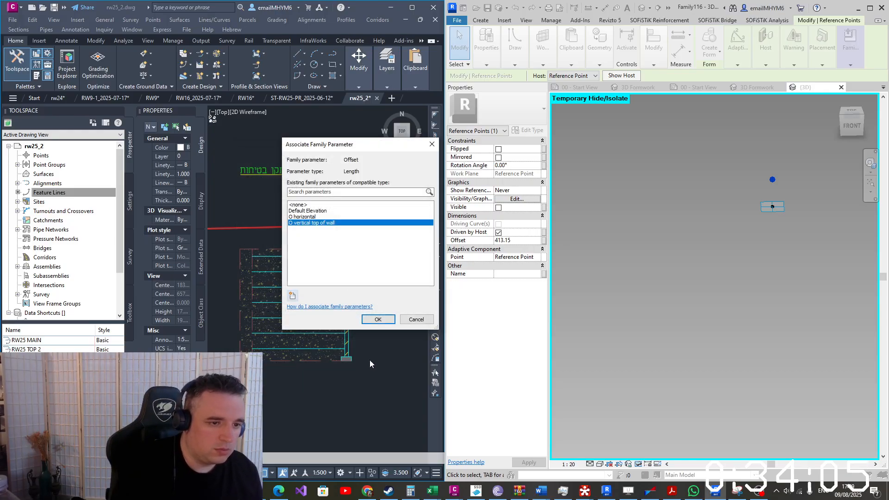
{"action": "left_click", "coordinate": [378, 320]}
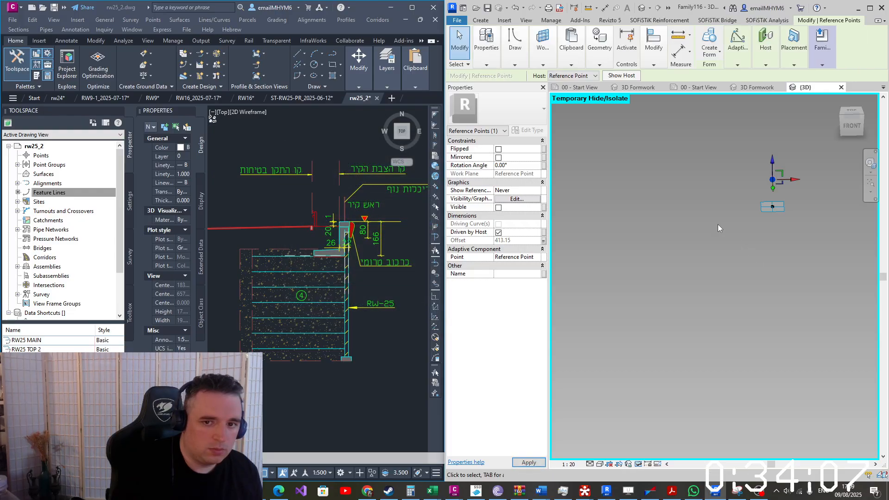
Set Show Reference Planes to Always for the raised reference point
{"action": "left_click", "coordinate": [536, 193]}
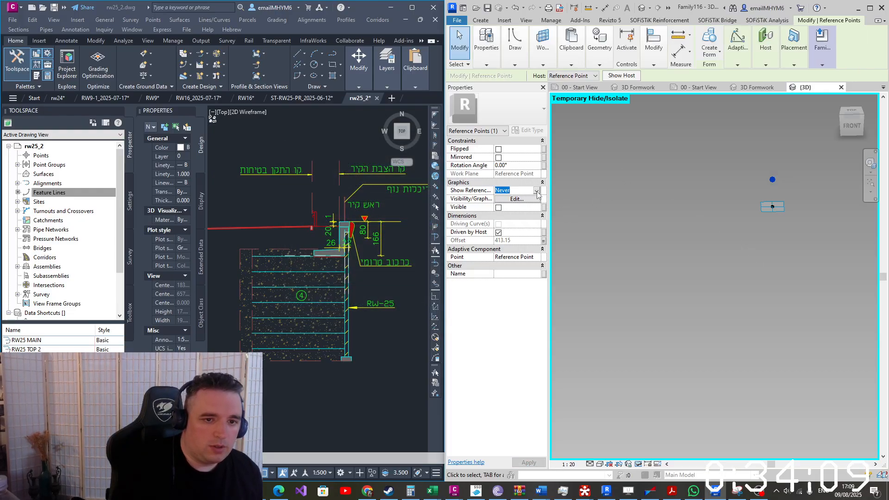
{"action": "left_click", "coordinate": [537, 191]}
{"action": "left_click", "coordinate": [525, 216]}
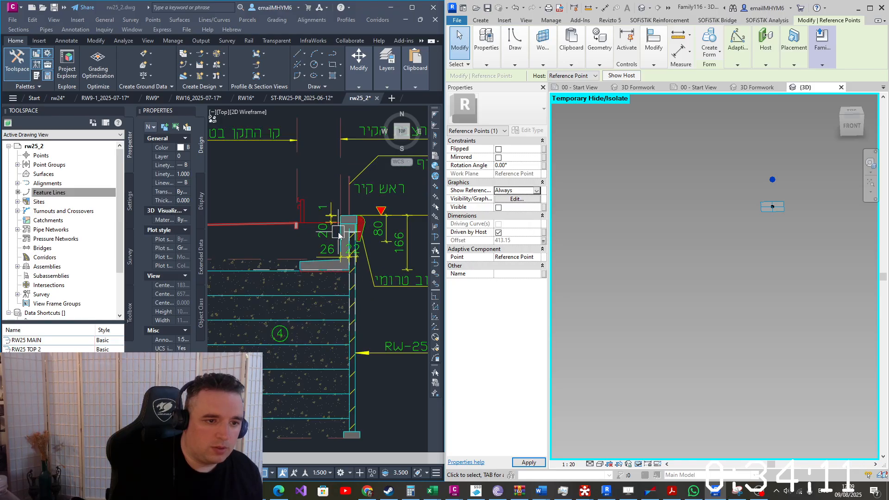
Switch to the Civil 3D section and measure the horizontal width of the wall head between its two vertical faces
{"action": "scroll", "coordinate": [329, 245], "scroll_direction": "up", "scroll_amount": 6}
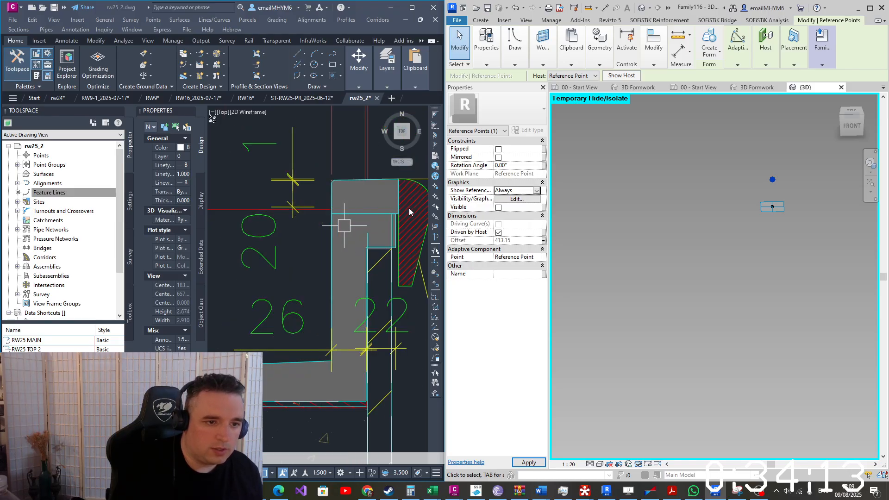
{"action": "left_click", "coordinate": [373, 223]}
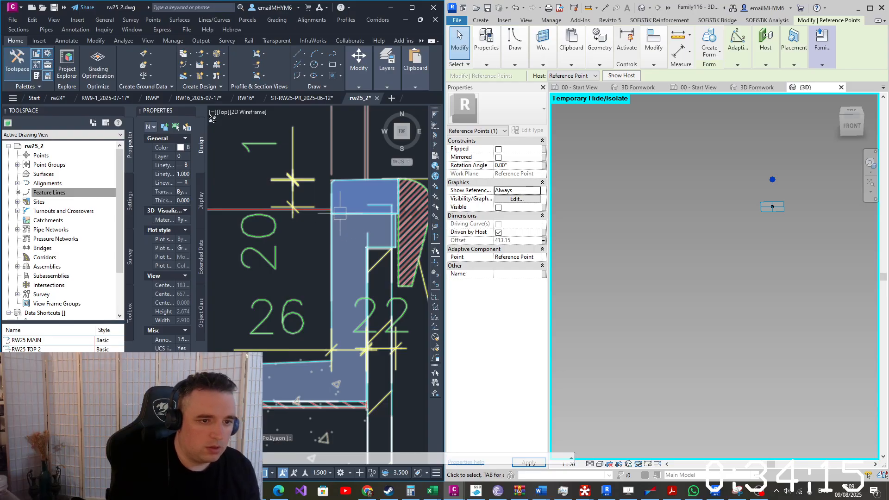
{"action": "type", "text": "di"}
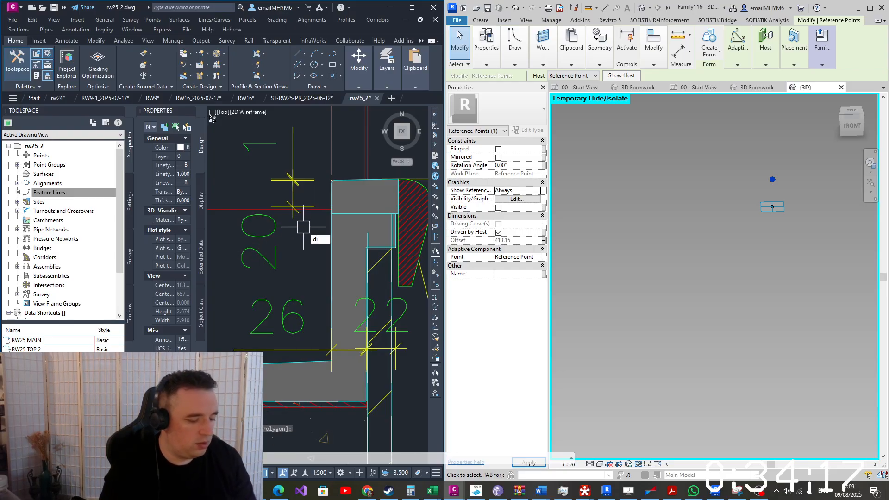
{"action": "key", "text": "Return"}
{"action": "left_click", "coordinate": [332, 214]}
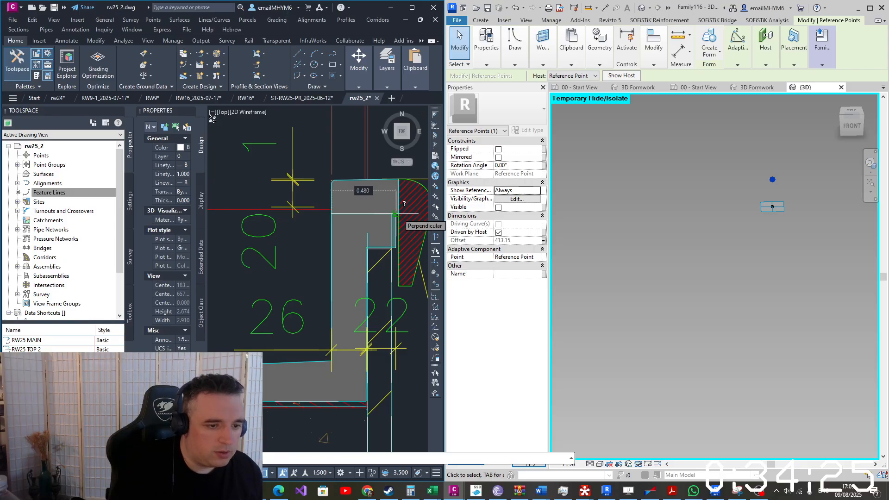
{"action": "left_click", "coordinate": [395, 214]}
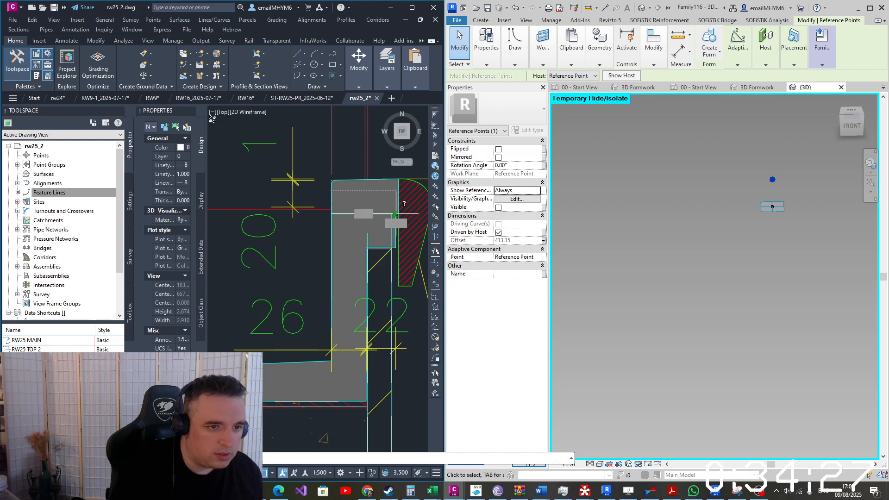
Back in Revit, set the work plane to the raised point's vertical reference plane and place another reference point at the same location
{"action": "left_click_drag", "start_coordinate": [744, 157], "coordinate": [779, 186]}
{"action": "left_click", "coordinate": [538, 41]}
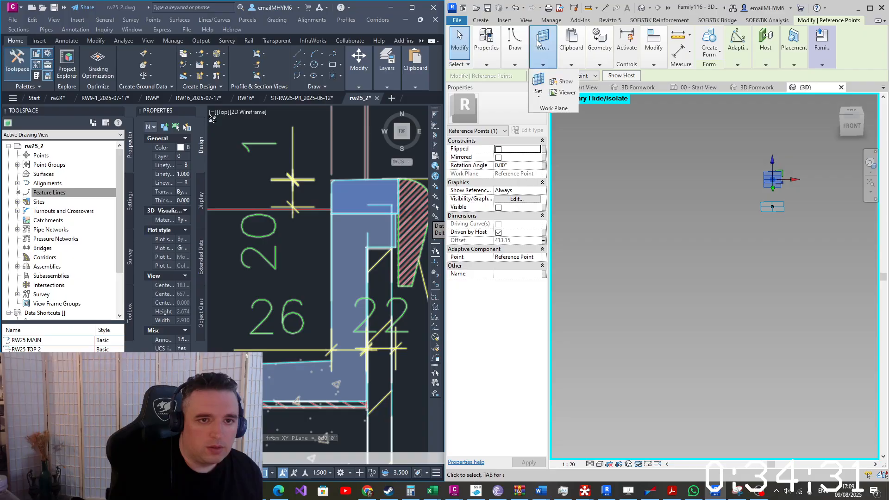
{"action": "left_click", "coordinate": [457, 32]}
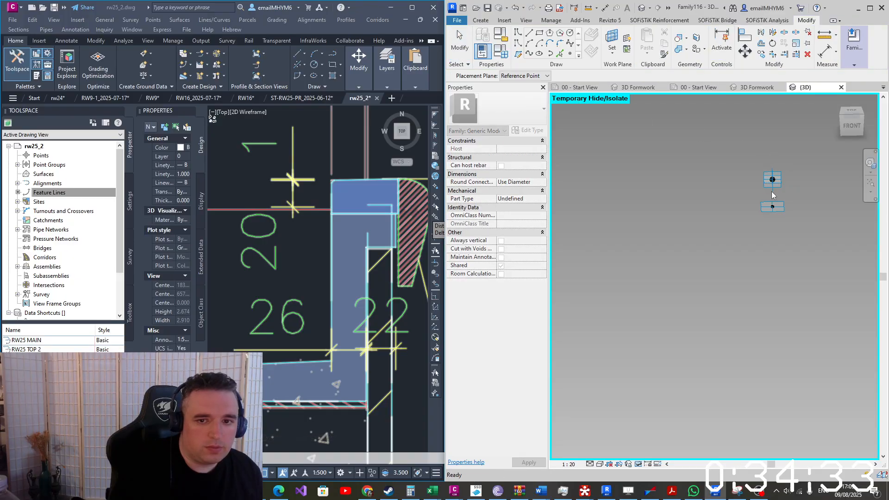
{"action": "middle_click_drag", "start_coordinate": [705, 291], "coordinate": [664, 286], "text": "shift"}
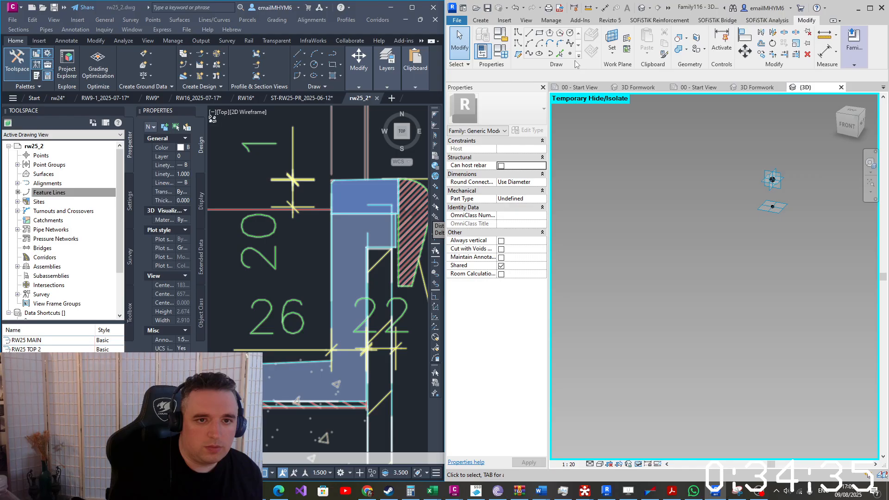
{"action": "left_click", "coordinate": [772, 180]}
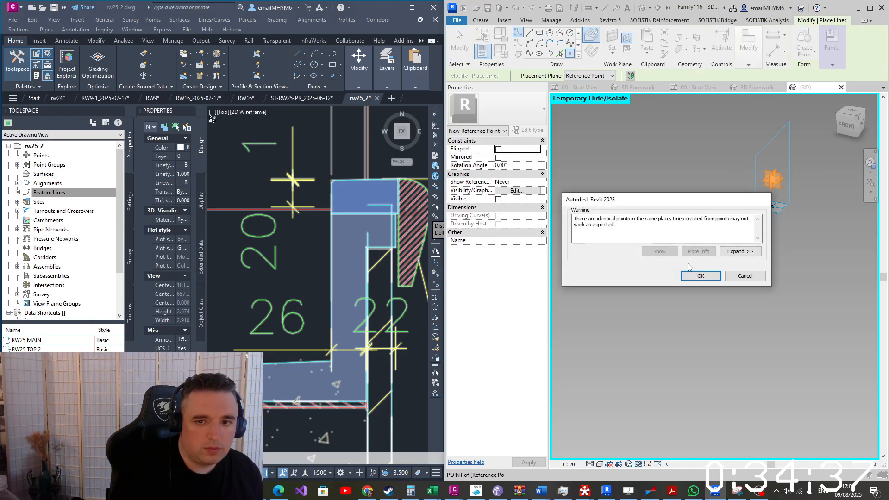
{"action": "left_click", "coordinate": [687, 276]}
{"action": "key", "text": "Escape"}
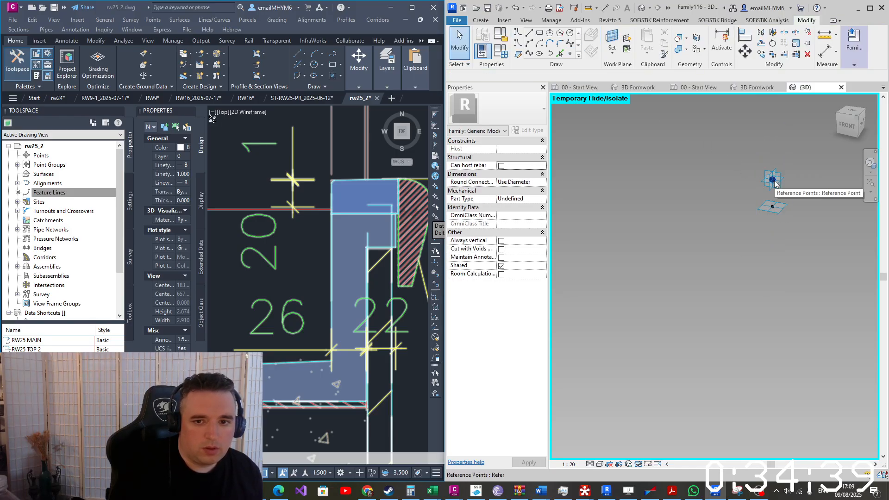
Move the newly placed point horizontally away from its host point and set its Offset to 48
{"action": "left_click", "coordinate": [792, 190]}
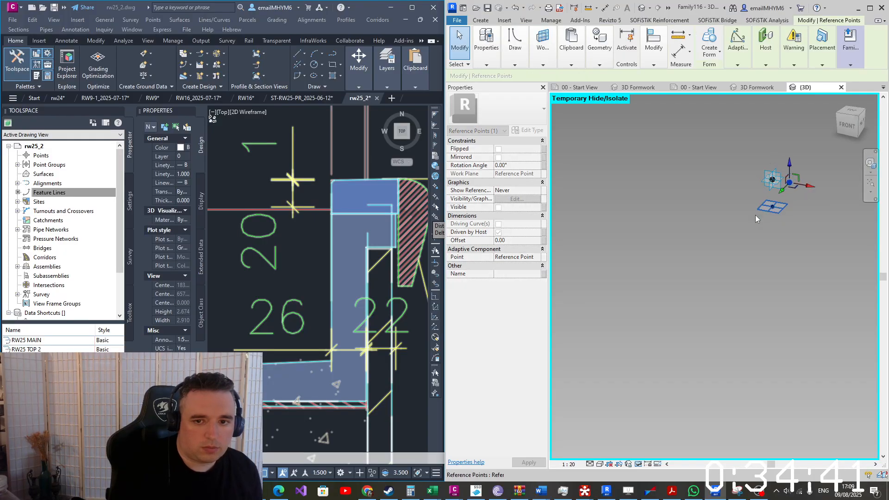
{"action": "left_click", "coordinate": [514, 241]}
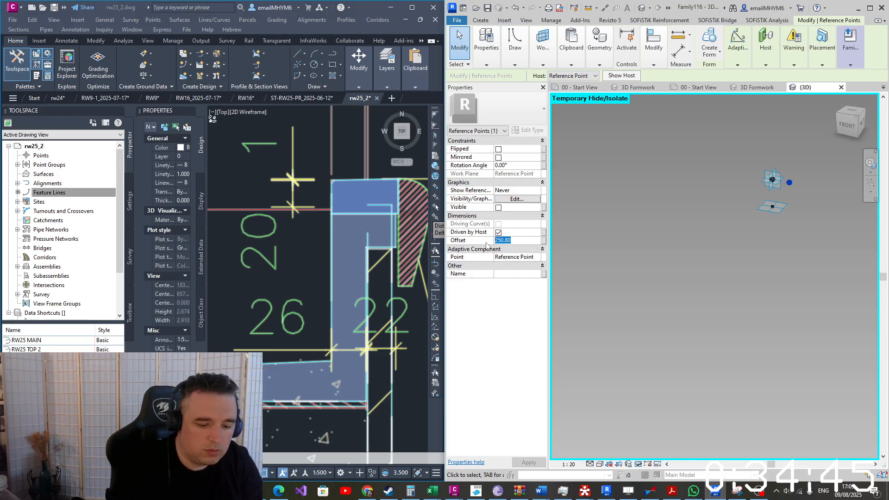
{"action": "type", "text": "26"}
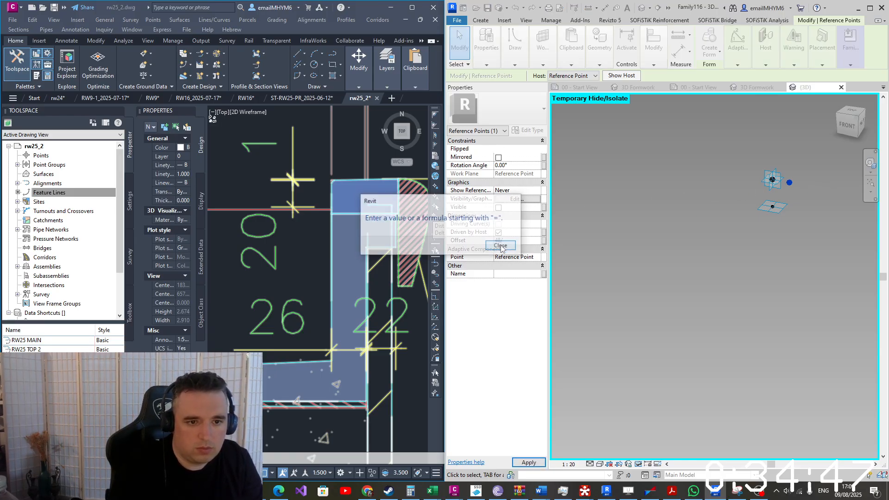
{"action": "left_click", "coordinate": [501, 245]}
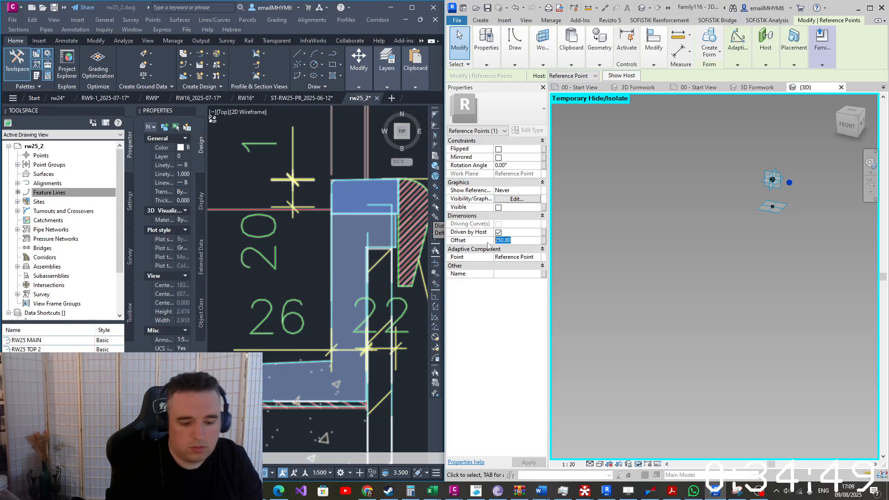
{"action": "type", "text": "48"}
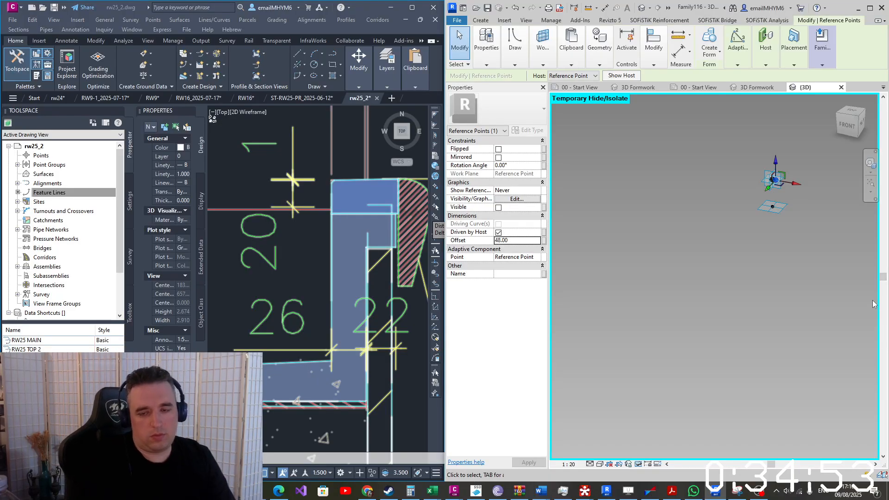
Set Show Reference Planes to Always for the horizontally offset reference point
{"action": "middle_click_drag", "start_coordinate": [749, 236], "coordinate": [668, 281]}
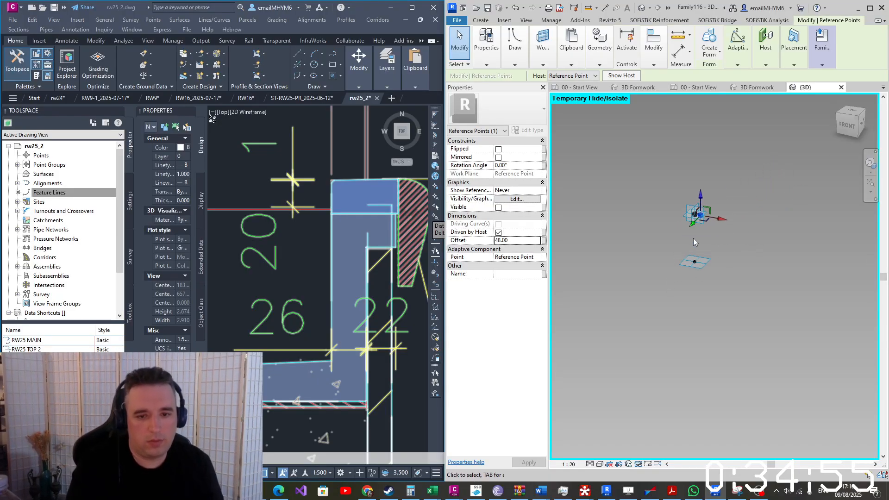
{"action": "scroll", "coordinate": [701, 228], "scroll_direction": "up", "scroll_amount": 4}
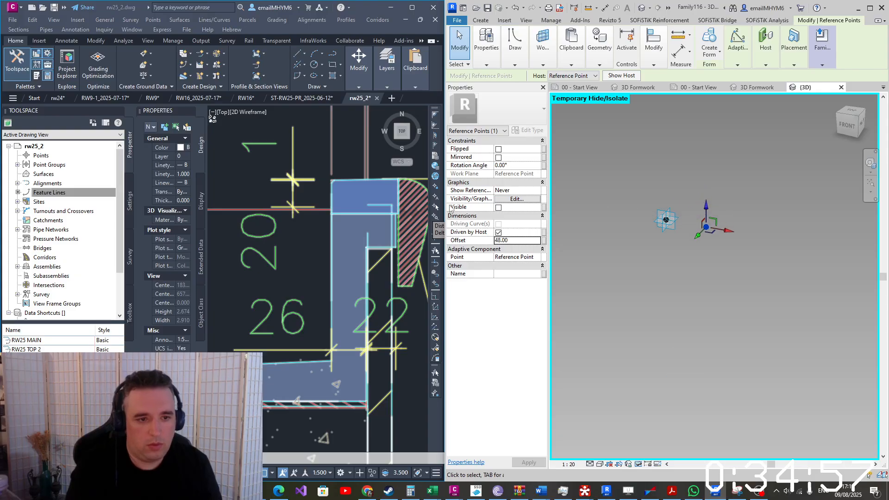
{"action": "left_click", "coordinate": [533, 190]}
{"action": "left_click", "coordinate": [534, 200]}
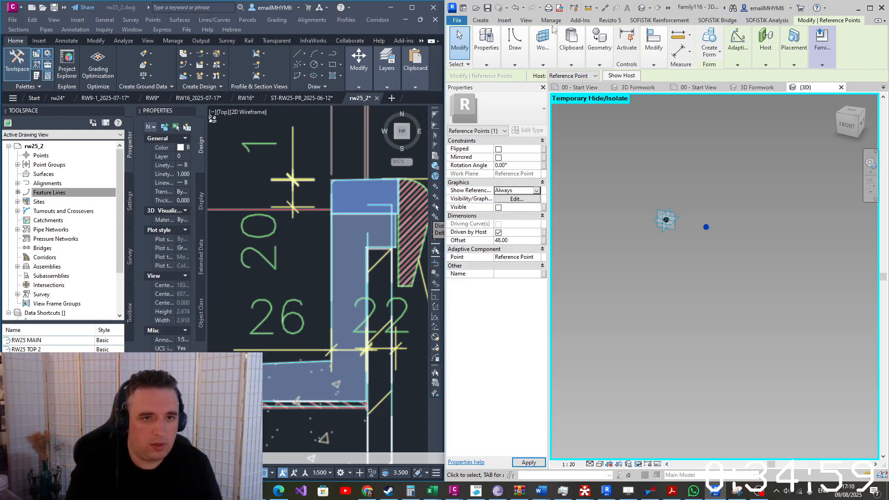
Place another reference point on the horizontal reference plane of the 48-offset point and move it straight down from its host
{"action": "left_click", "coordinate": [543, 64]}
{"action": "left_click", "coordinate": [538, 83]}
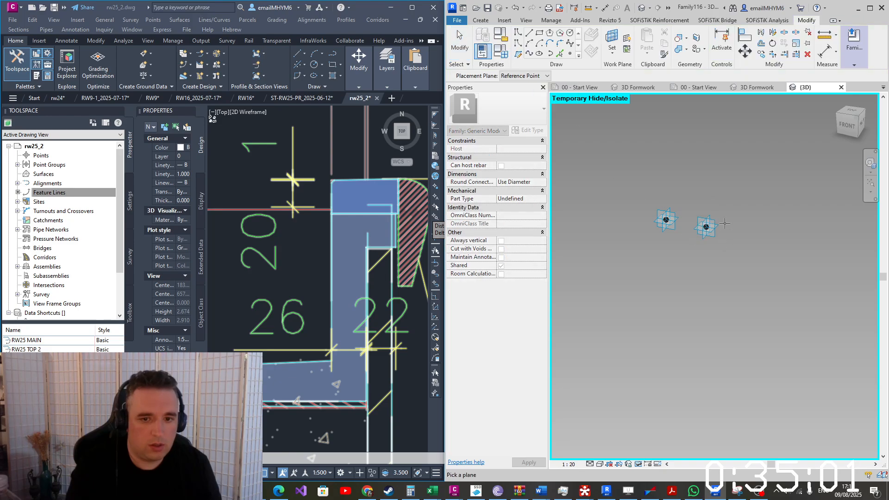
{"action": "left_click", "coordinate": [719, 223]}
{"action": "left_click", "coordinate": [569, 54]}
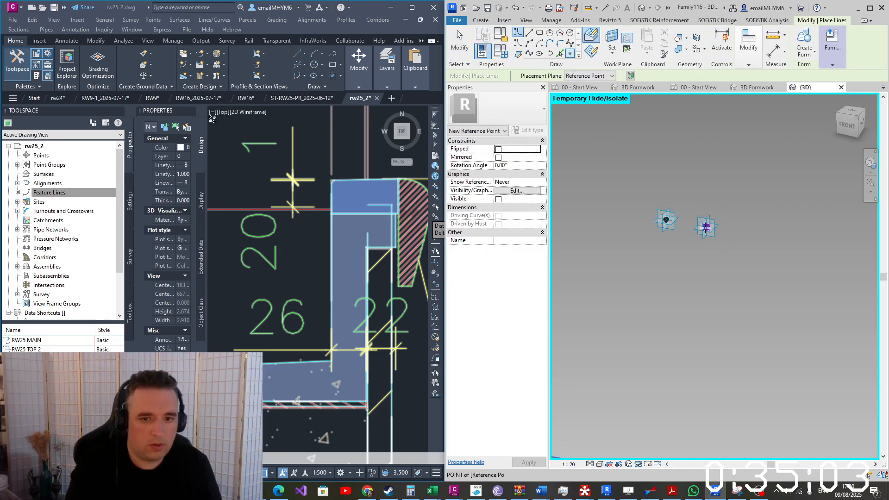
{"action": "left_click", "coordinate": [706, 226]}
{"action": "left_click", "coordinate": [700, 276]}
{"action": "key", "text": "Escape"}
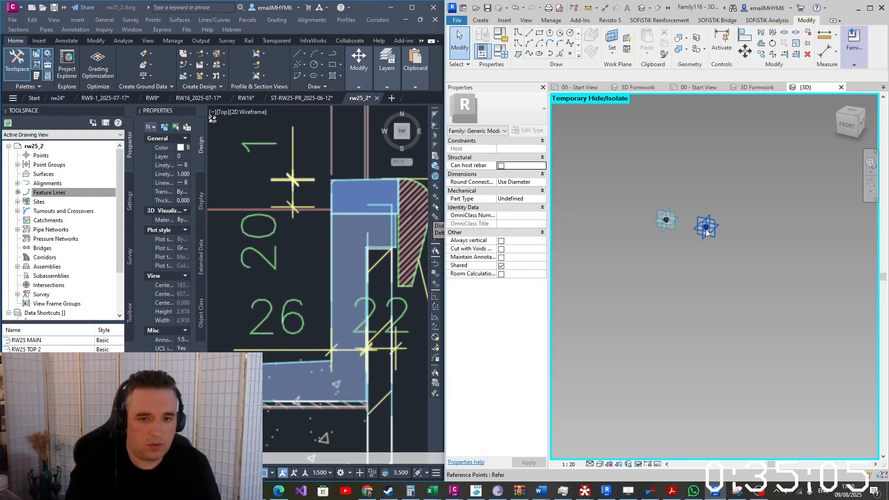
{"action": "left_click", "coordinate": [706, 227]}
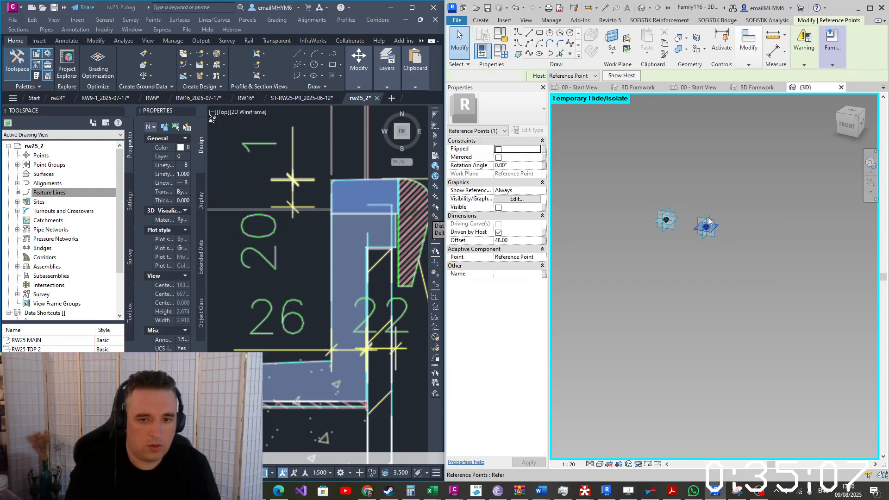
{"action": "left_click_drag", "start_coordinate": [706, 206], "coordinate": [706, 231]}
Switch to the Civil 3D section and measure the height of the wall head's short outer vertical face below the cap
{"action": "left_click", "coordinate": [319, 242]}
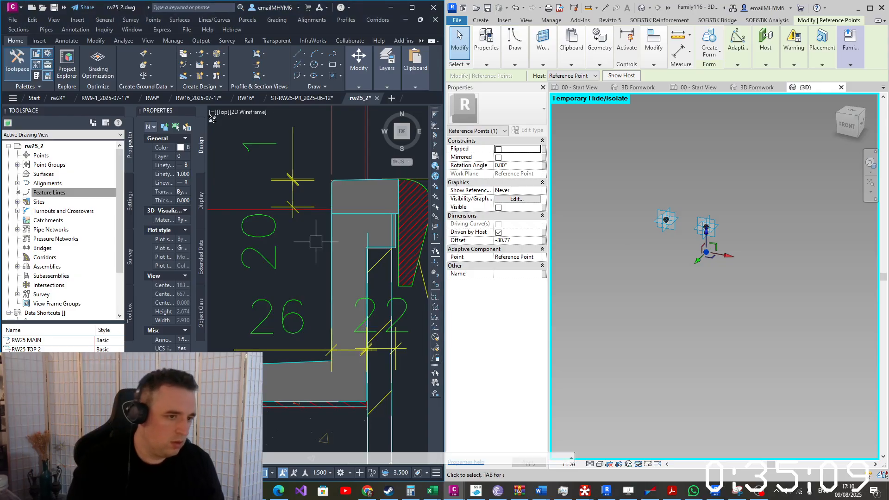
{"action": "type", "text": "d"}
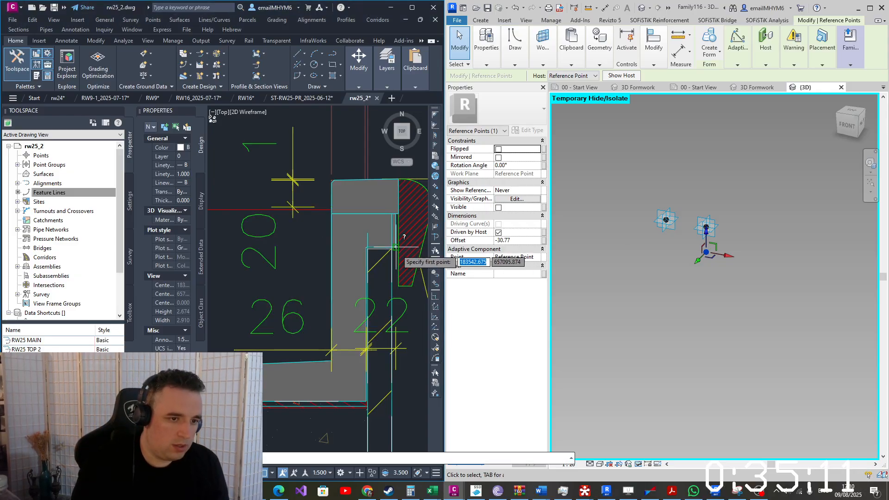
{"action": "left_click", "coordinate": [396, 247]}
{"action": "left_click", "coordinate": [395, 213]}
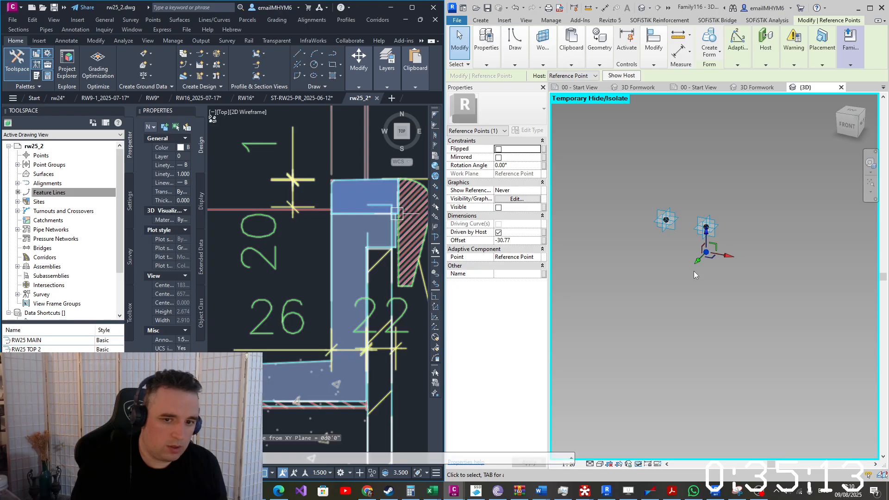
Back in Revit, set the Offset of the lowered reference point to -25
{"action": "left_click", "coordinate": [523, 241]}
{"action": "type", "text": "-25"}
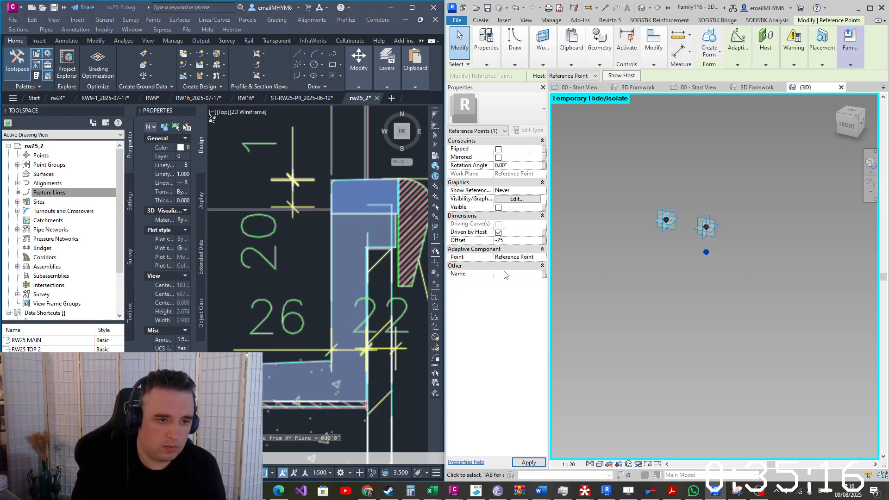
{"action": "key", "text": "Return"}
{"action": "left_click", "coordinate": [692, 267]}
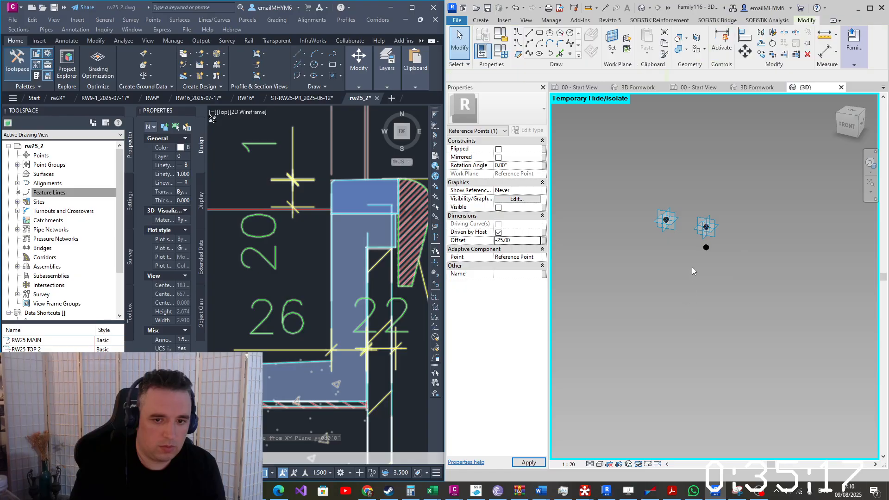
{"action": "left_click_drag", "start_coordinate": [668, 270], "coordinate": [667, 268]}
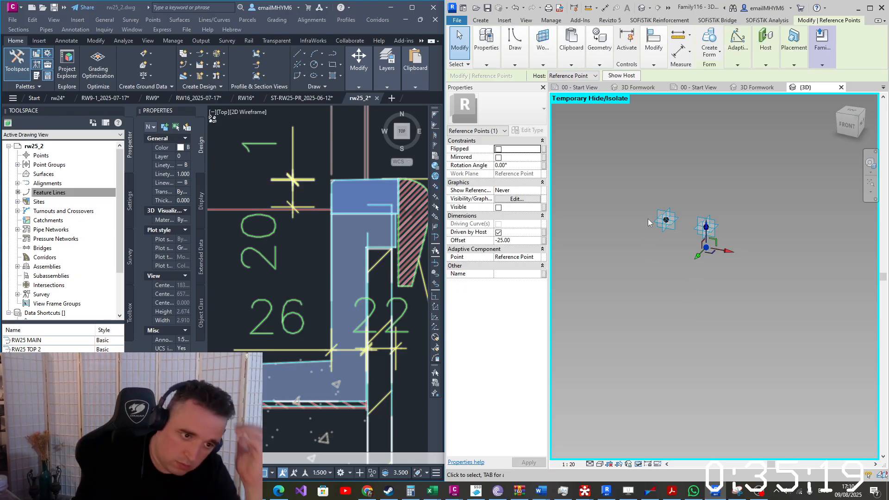
{"action": "left_click", "coordinate": [541, 57]}
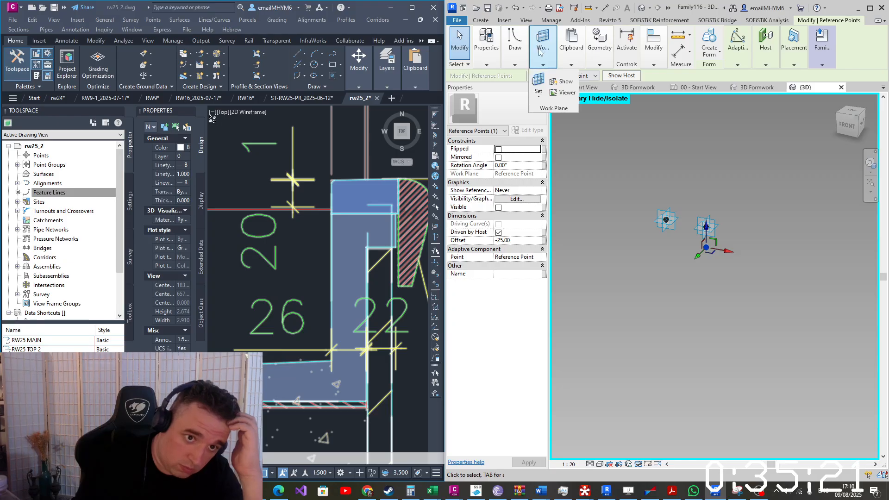
{"action": "left_click", "coordinate": [538, 89]}
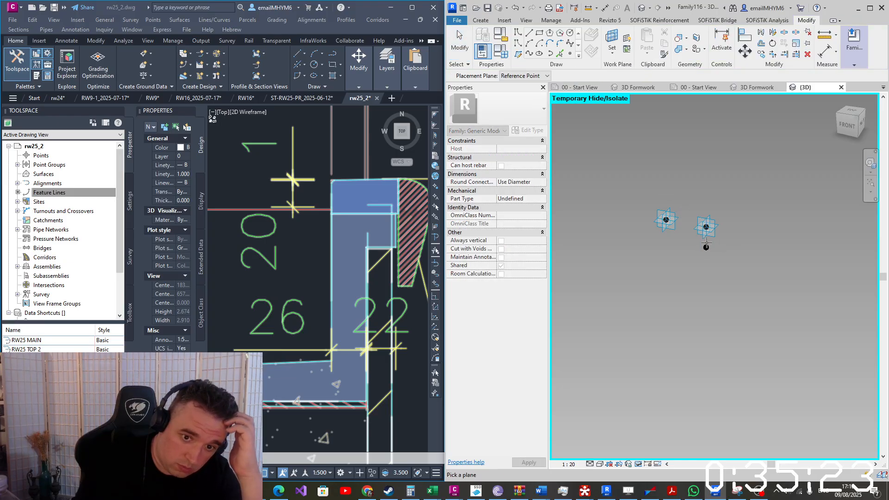
{"action": "left_click", "coordinate": [705, 248]}
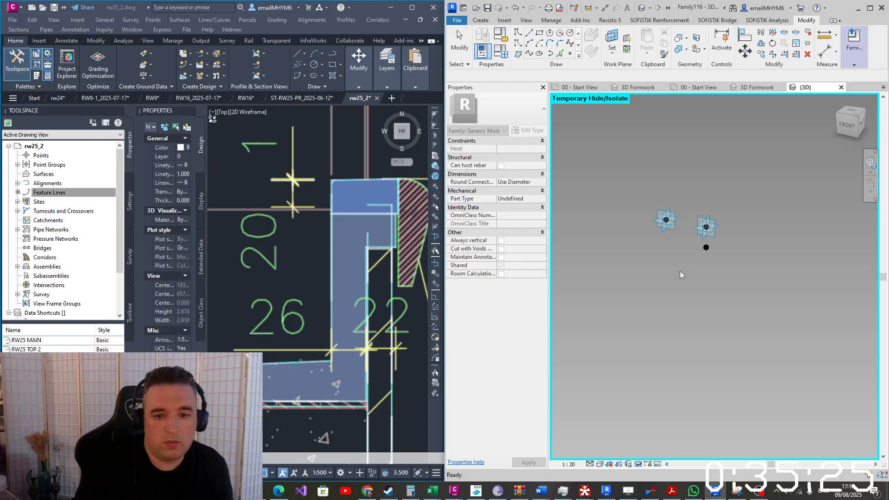
Set Show Reference Planes to Always for the reference point offset by -25
{"action": "left_click", "coordinate": [707, 247]}
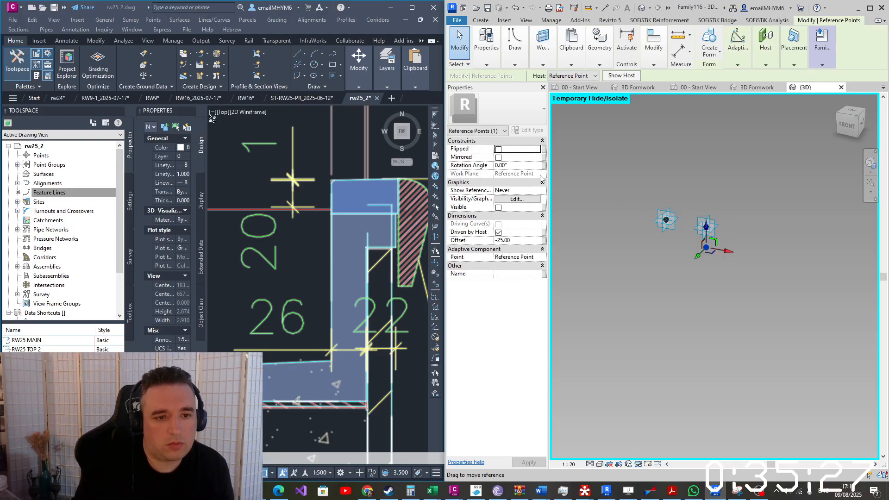
{"action": "left_click", "coordinate": [517, 190]}
{"action": "left_click", "coordinate": [514, 213]}
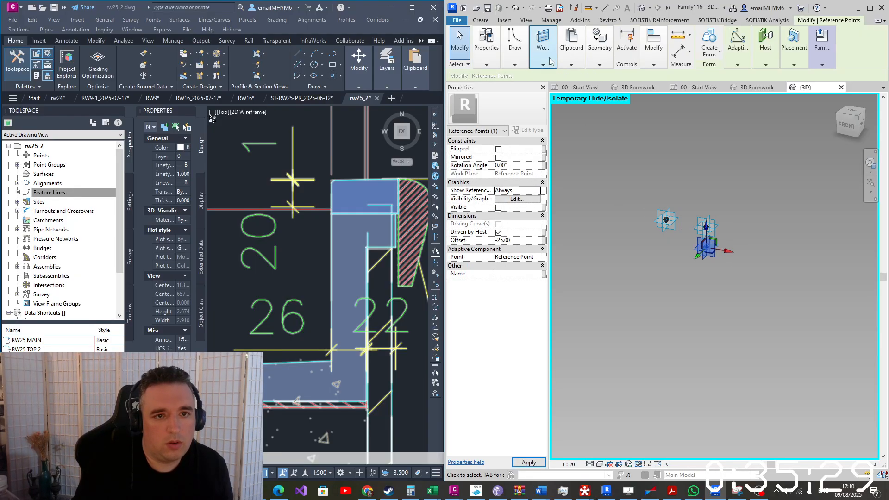
Place another reference point on the lowered point's vertical reference plane and move it horizontally back toward the wall's inner side
{"action": "left_click", "coordinate": [542, 46]}
{"action": "left_click", "coordinate": [539, 82]}
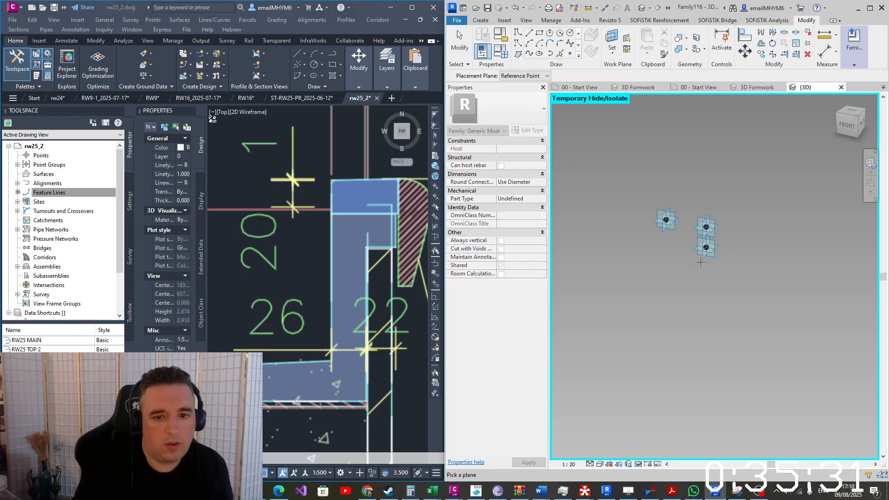
{"action": "left_click", "coordinate": [666, 219]}
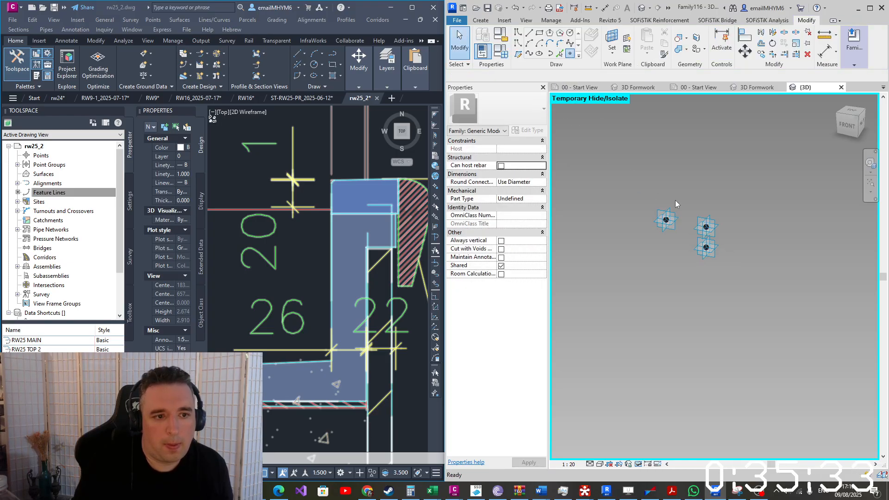
{"action": "key", "text": "l"}
{"action": "key", "text": "i"}
{"action": "left_click", "coordinate": [706, 247]}
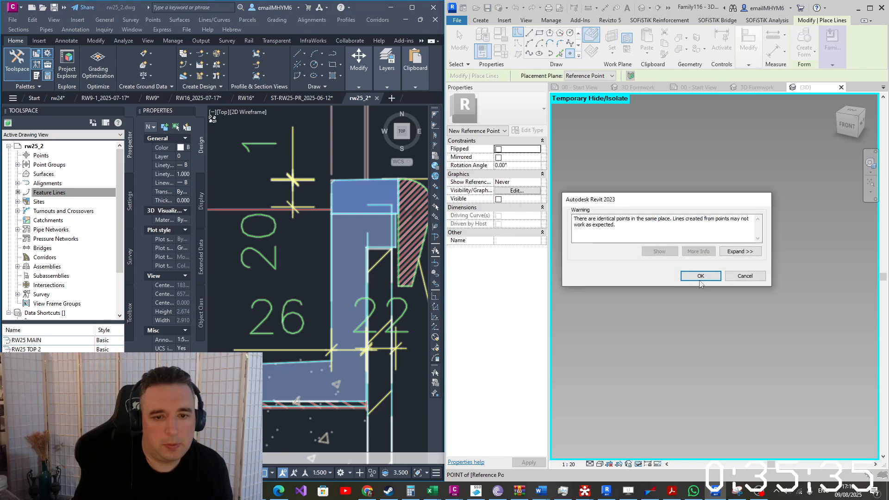
{"action": "left_click", "coordinate": [701, 276]}
{"action": "key", "text": "Escape"}
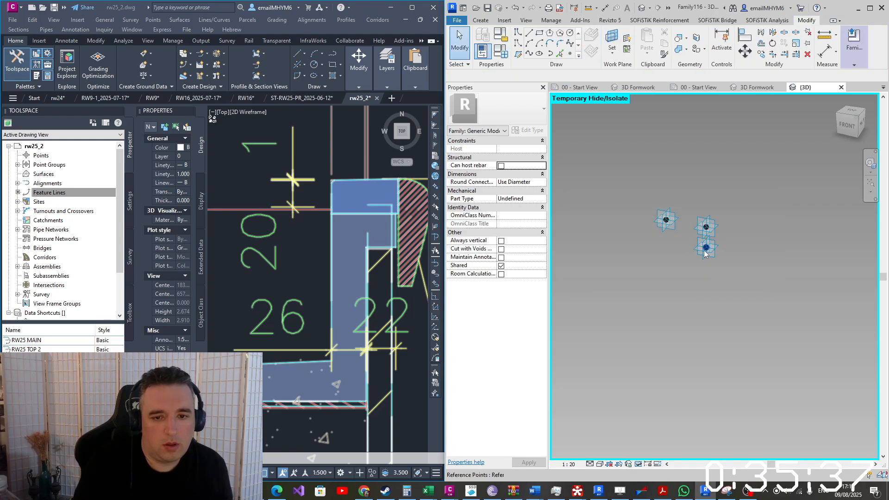
{"action": "left_click", "coordinate": [704, 249]}
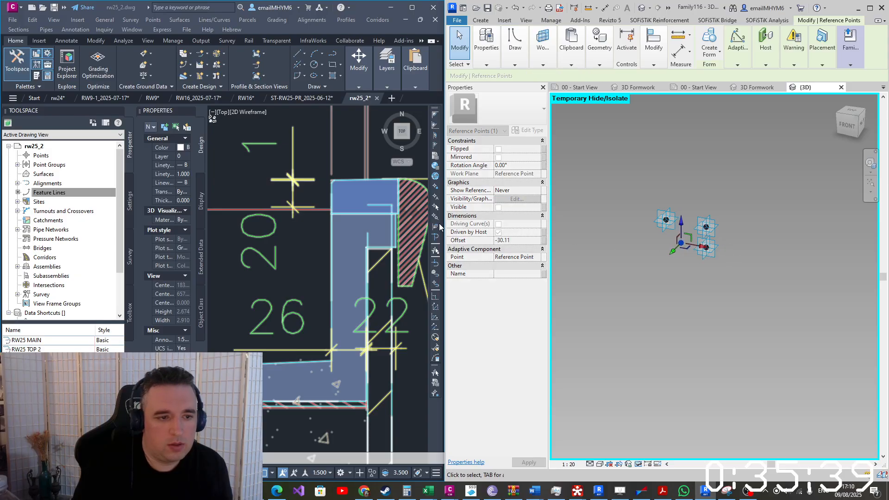
Switch to the Civil 3D section and measure the horizontal width of the head's underside, from its outer corner to the stem
{"action": "type", "text": "di"}
{"action": "key", "text": "space"}
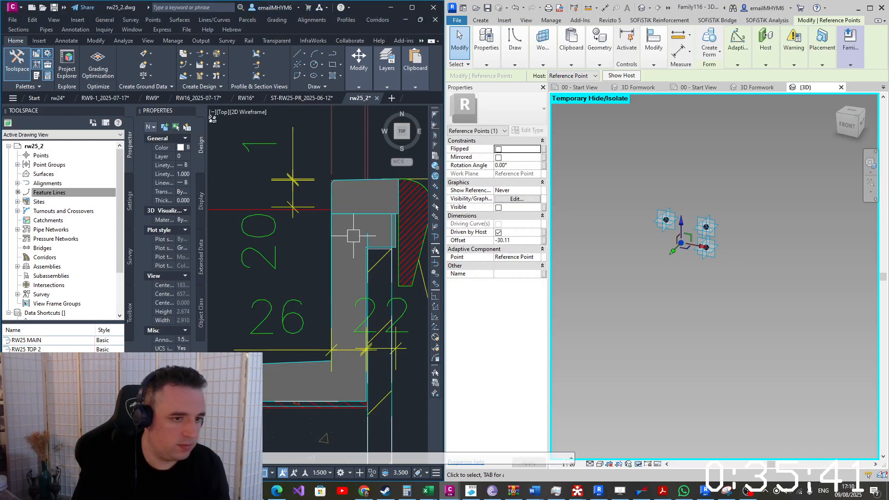
{"action": "left_click", "coordinate": [367, 244]}
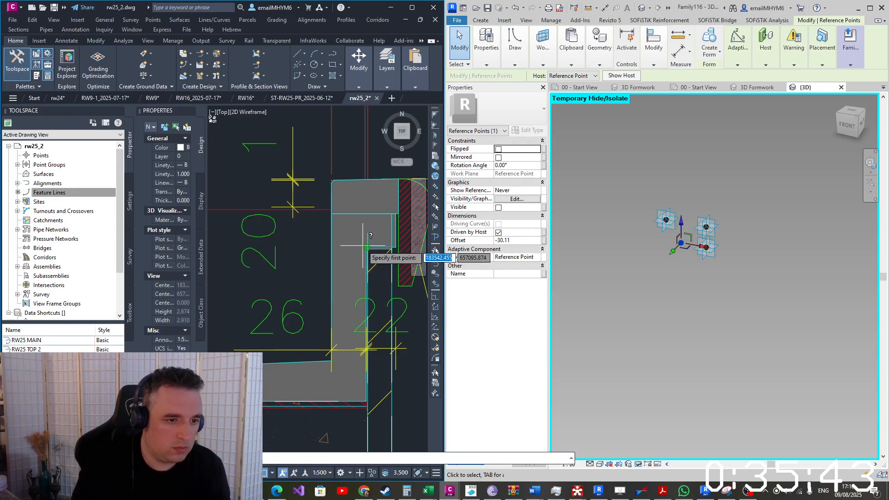
{"action": "scroll", "coordinate": [395, 249], "scroll_direction": "up", "scroll_amount": 4}
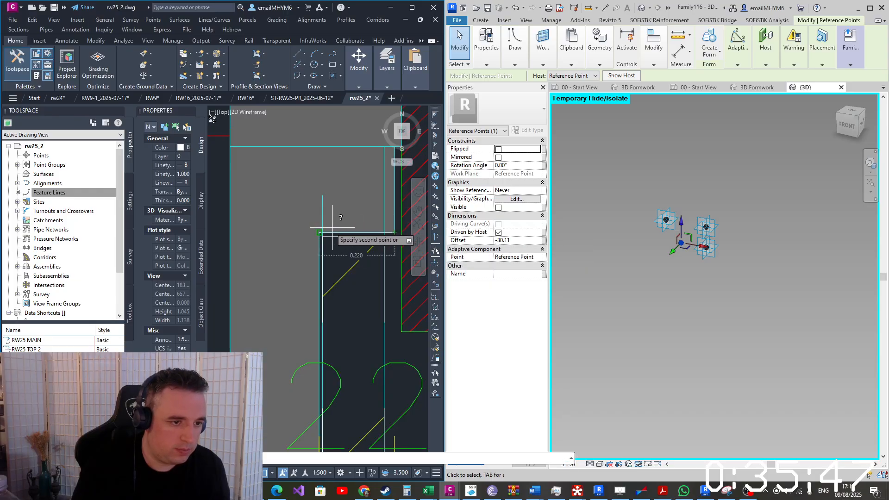
{"action": "left_click", "coordinate": [320, 233]}
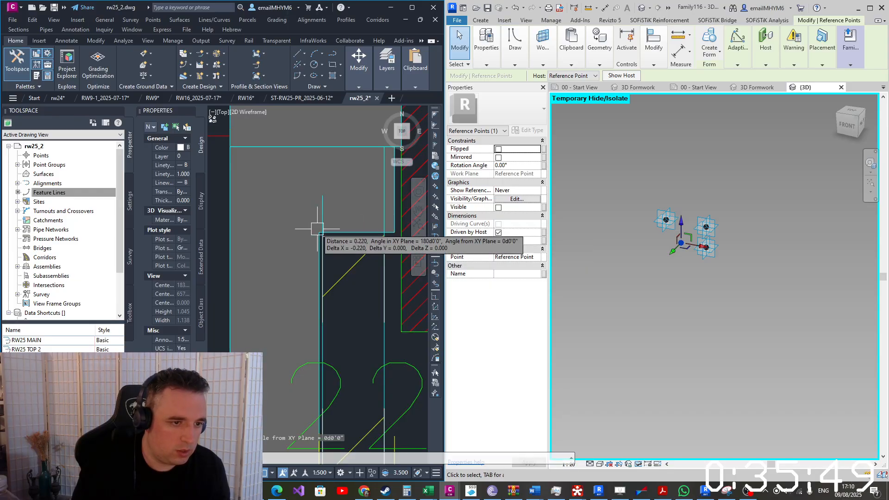
Back in Revit, set the newest point's Offset to -22 and its Show Reference Planes to Always
{"action": "left_click", "coordinate": [514, 240]}
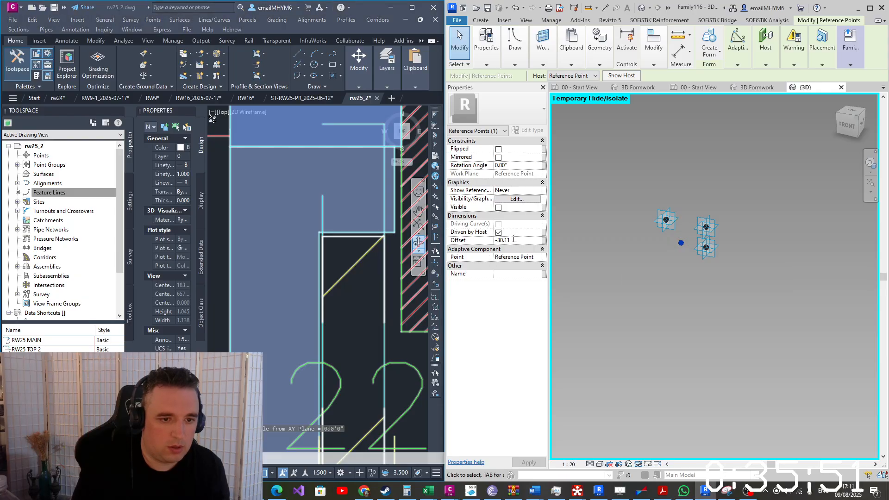
{"action": "type", "text": "22"}
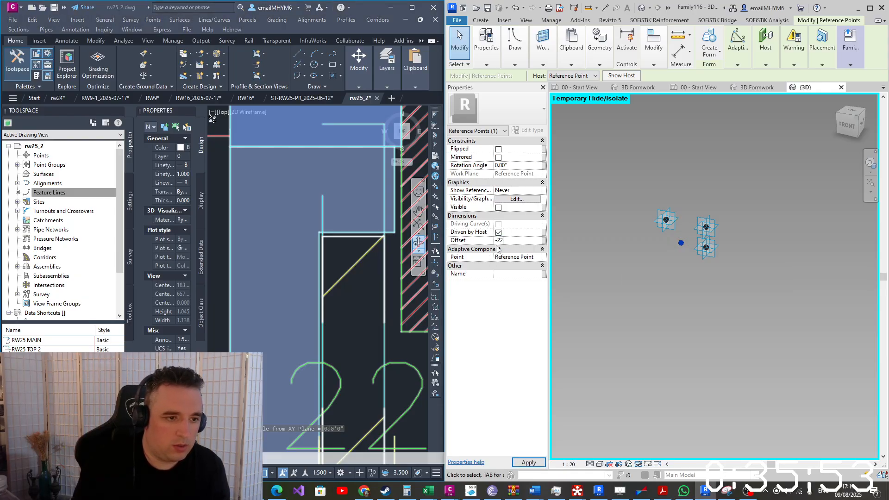
{"action": "key", "text": "Return"}
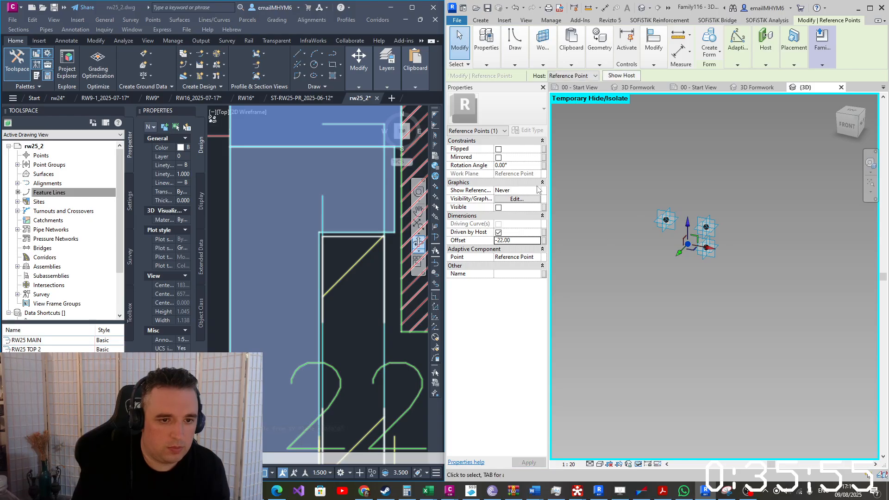
{"action": "left_click", "coordinate": [537, 198]}
{"action": "key", "text": "Escape"}
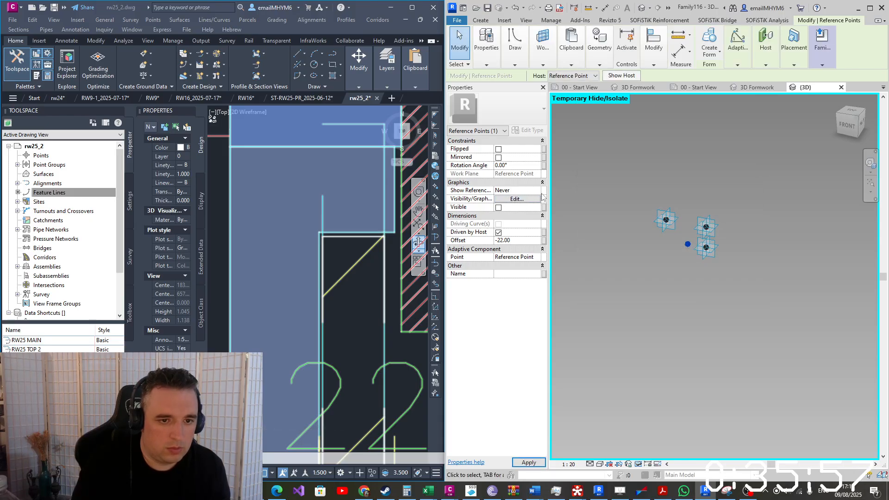
{"action": "left_click", "coordinate": [538, 192]}
{"action": "left_click", "coordinate": [513, 213]}
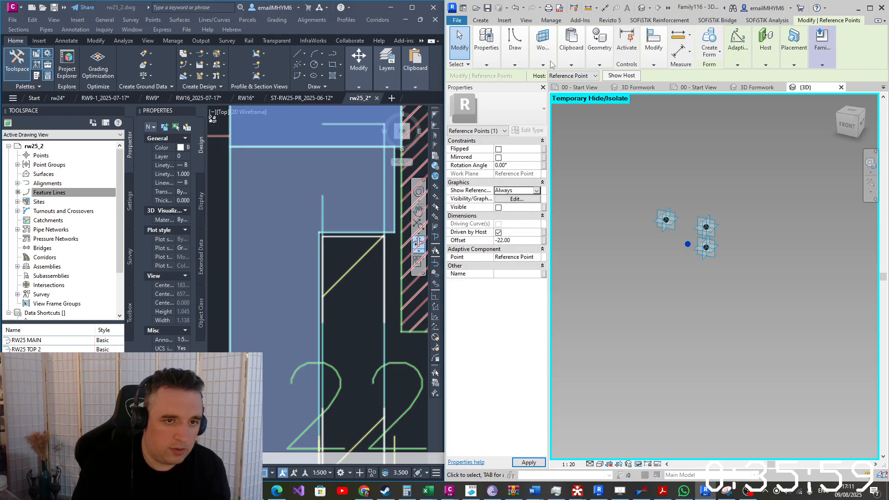
Place another reference point on the -22 point's horizontal reference plane and move it straight down from its host
{"action": "left_click", "coordinate": [543, 44]}
{"action": "left_click", "coordinate": [540, 86]}
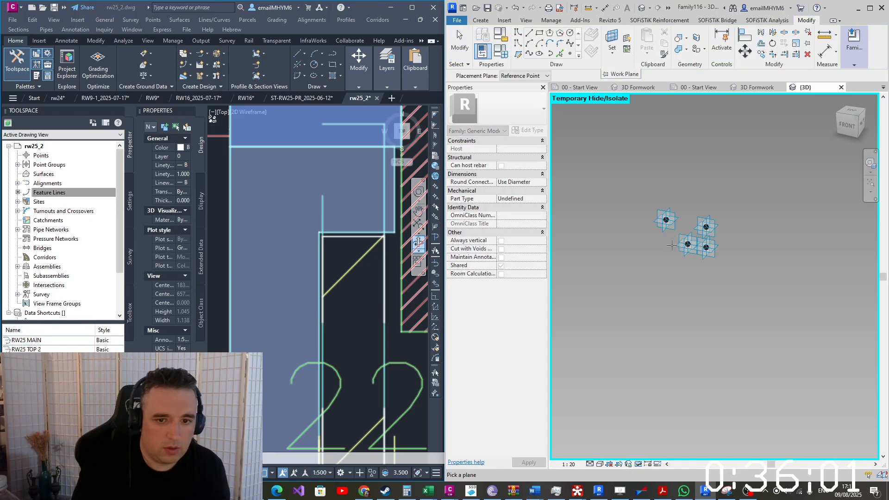
{"action": "left_click", "coordinate": [677, 250]}
{"action": "left_click", "coordinate": [571, 55]}
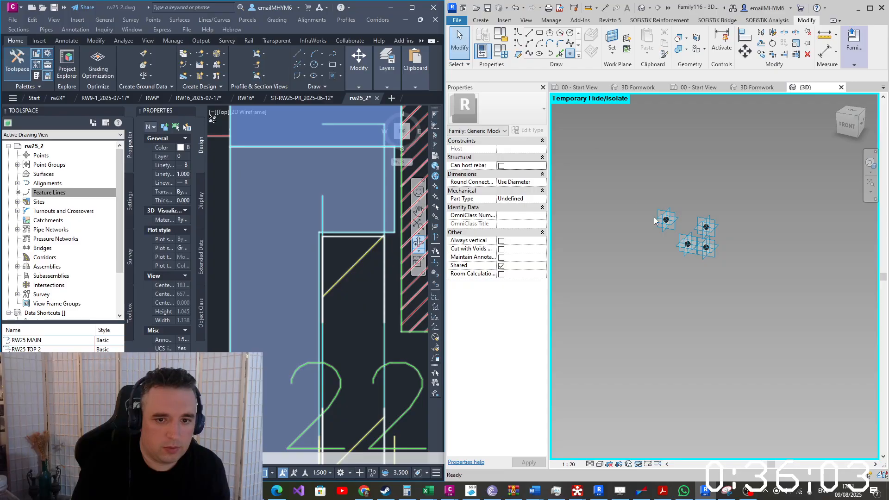
{"action": "left_click", "coordinate": [687, 244]}
{"action": "left_click", "coordinate": [700, 276]}
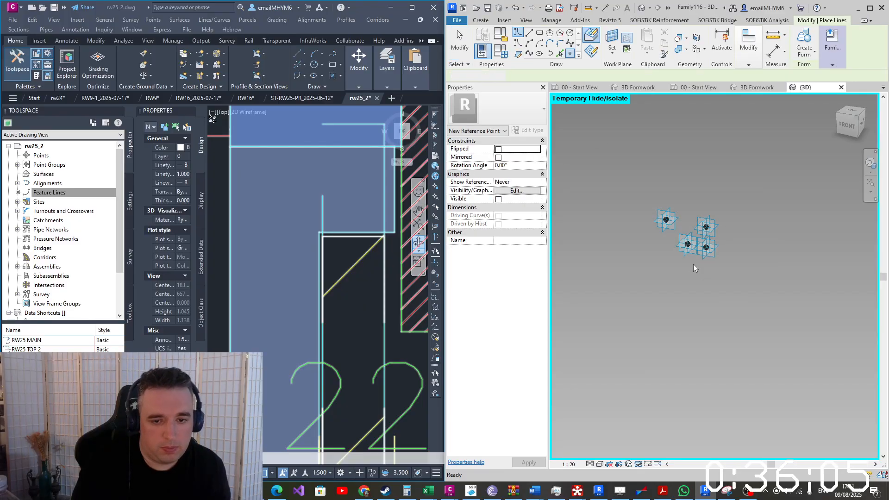
{"action": "key", "text": "Escape"}
{"action": "left_click_drag", "start_coordinate": [689, 230], "coordinate": [688, 259]}
Switch to the Civil 3D section and measure the vertical distance from the stem's bottom outer corner up to the head's underside
{"action": "scroll", "coordinate": [348, 238], "scroll_direction": "down", "scroll_amount": 3}
{"action": "scroll", "coordinate": [334, 250], "scroll_direction": "up", "scroll_amount": 2}
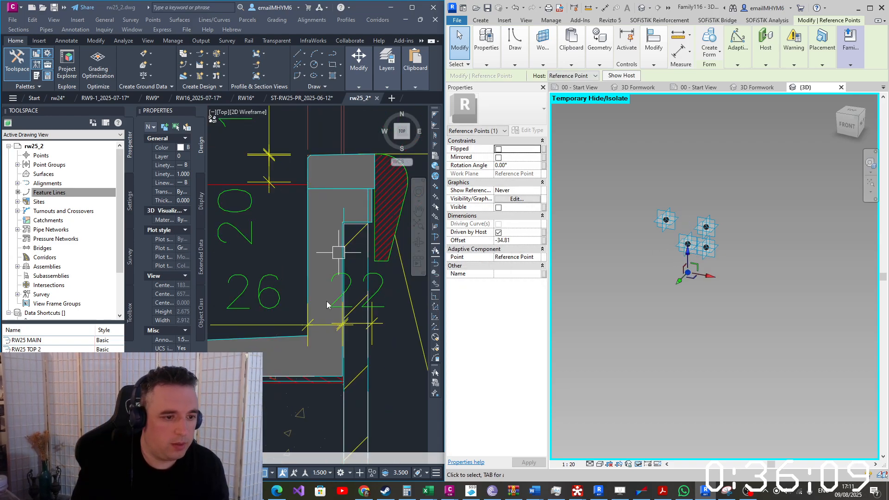
{"action": "left_click", "coordinate": [272, 242]}
{"action": "left_click", "coordinate": [283, 253]}
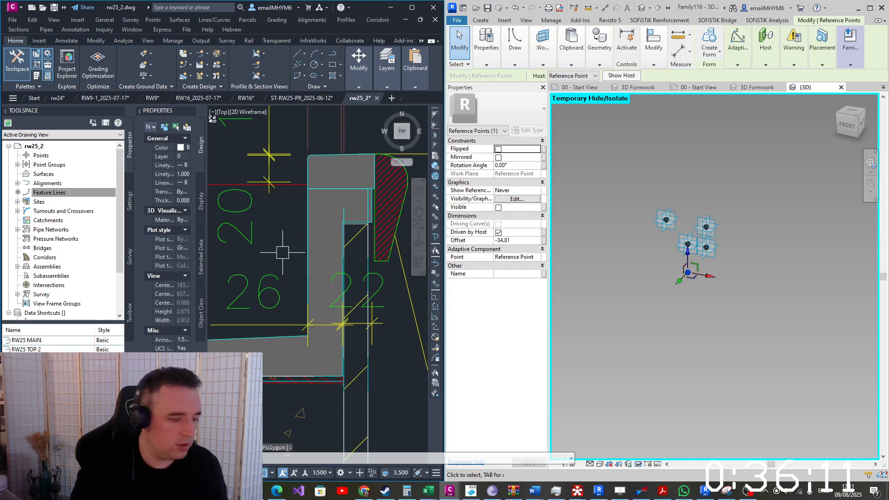
{"action": "key", "text": "Return"}
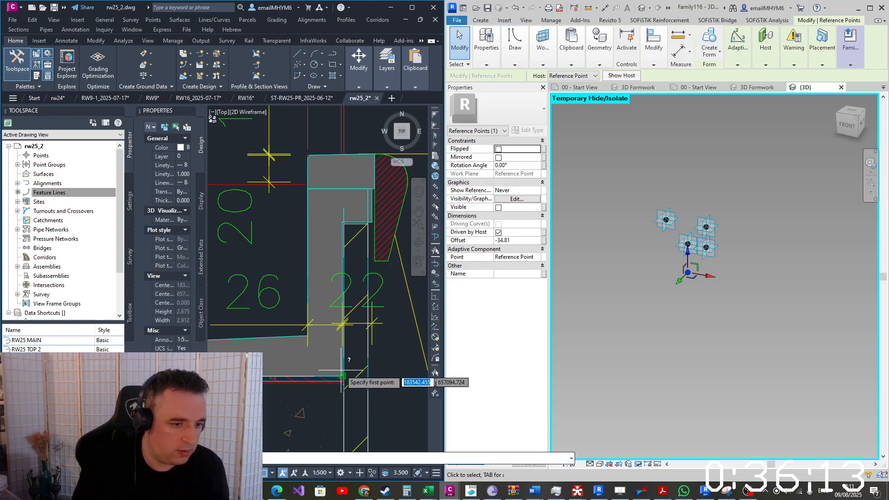
{"action": "left_click", "coordinate": [319, 375]}
{"action": "left_click", "coordinate": [342, 222]}
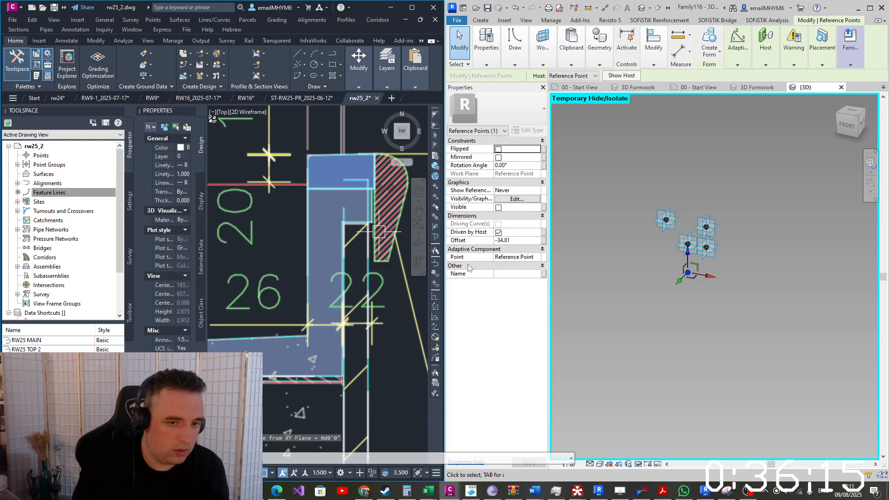
Back in Revit, set the newest point's Offset to -115 and its Show Reference Planes to Always
{"action": "left_click", "coordinate": [519, 242]}
{"action": "double_click", "coordinate": [519, 242]}
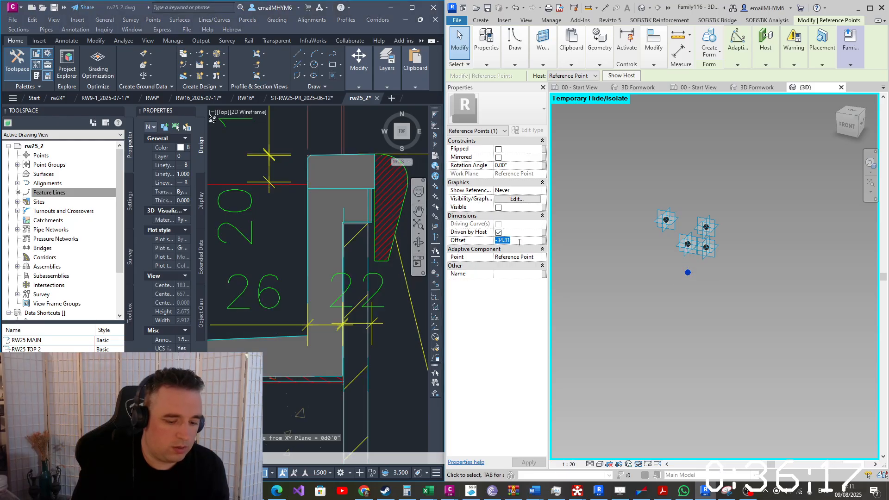
{"action": "type", "text": "-"}
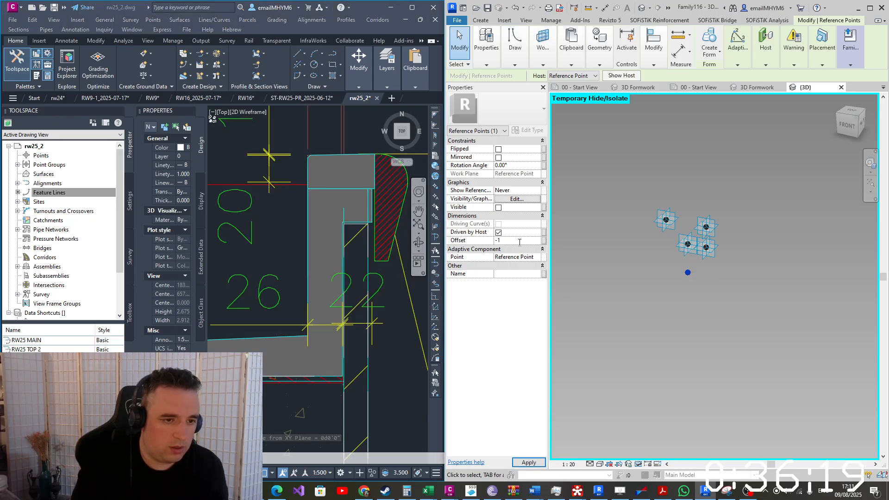
{"action": "type", "text": "115"}
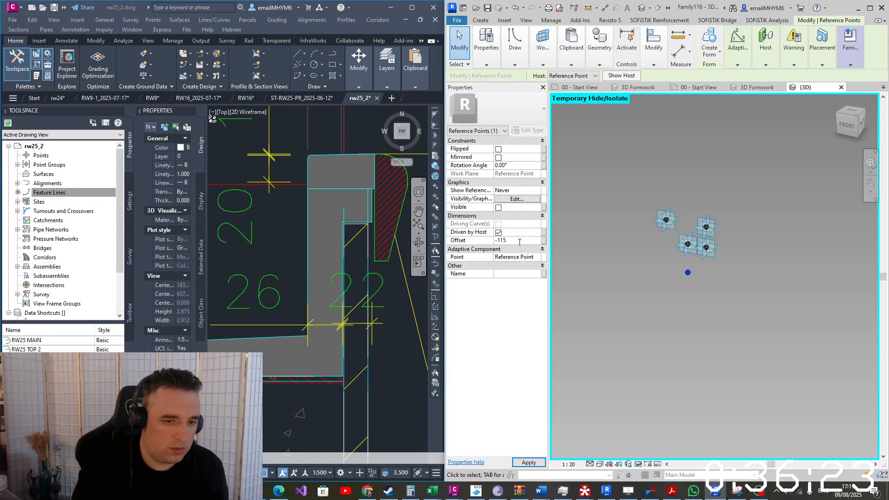
{"action": "left_click", "coordinate": [712, 190]}
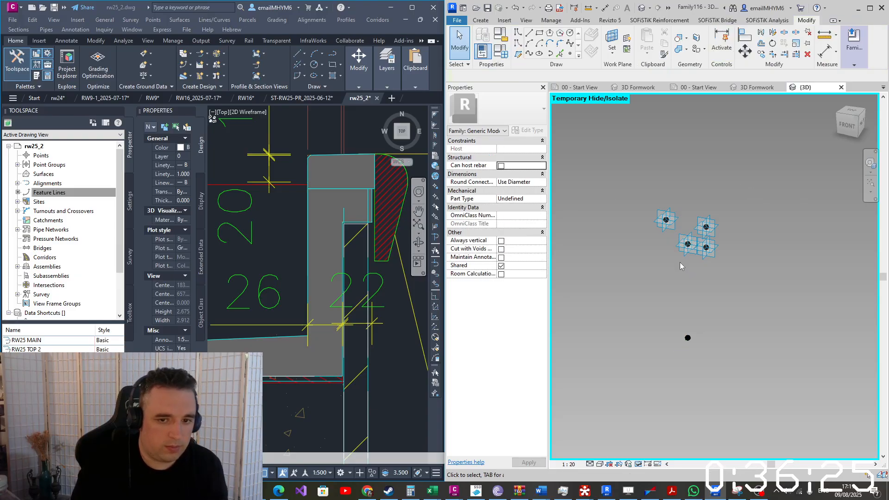
{"action": "left_click_drag", "start_coordinate": [639, 307], "coordinate": [706, 338]}
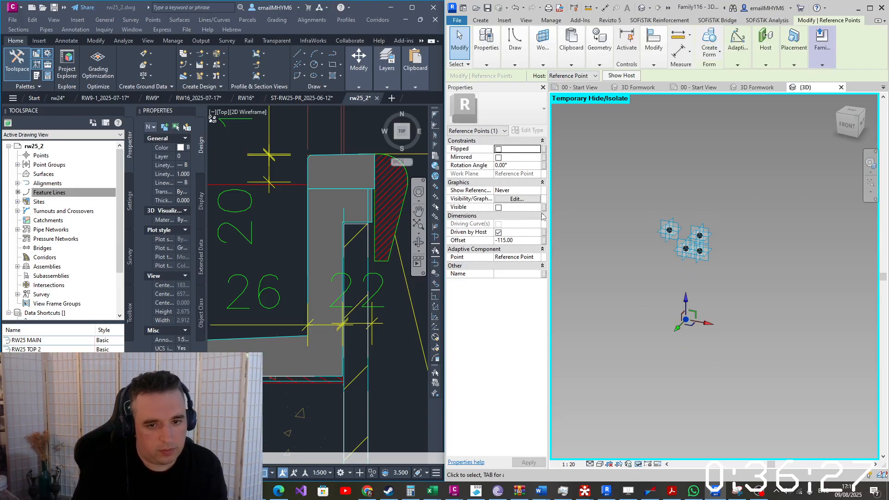
{"action": "left_click", "coordinate": [507, 58]}
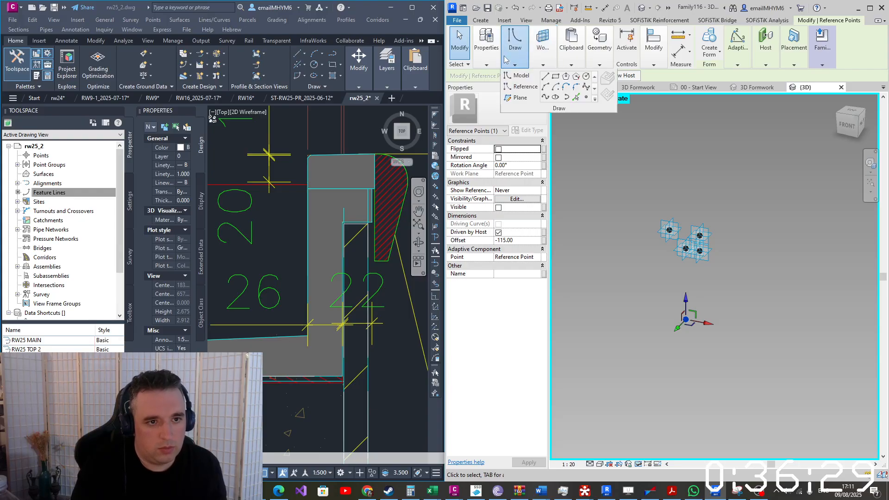
{"action": "left_click", "coordinate": [537, 191]}
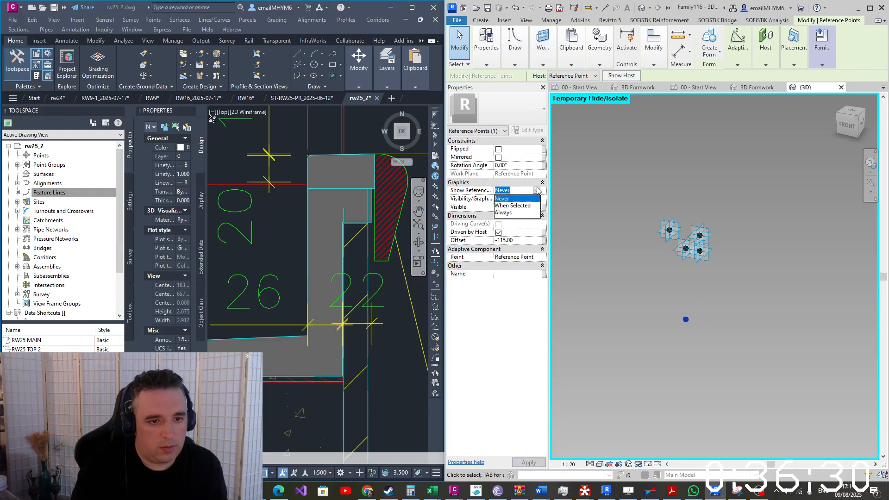
{"action": "left_click", "coordinate": [505, 213]}
Place another reference point on the -115 point's vertical reference plane and move it horizontally toward the wall's inner side
{"action": "left_click", "coordinate": [542, 52]}
{"action": "left_click", "coordinate": [537, 87]}
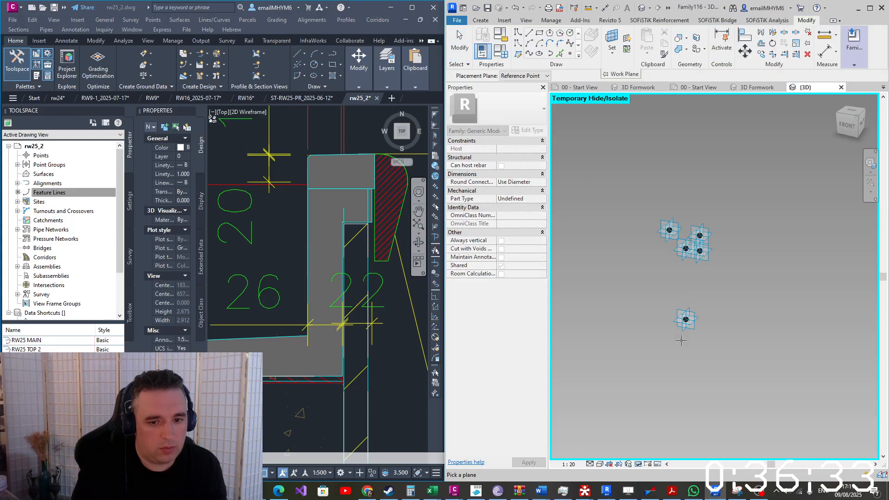
{"action": "left_click", "coordinate": [685, 331]}
{"action": "left_click", "coordinate": [570, 54]}
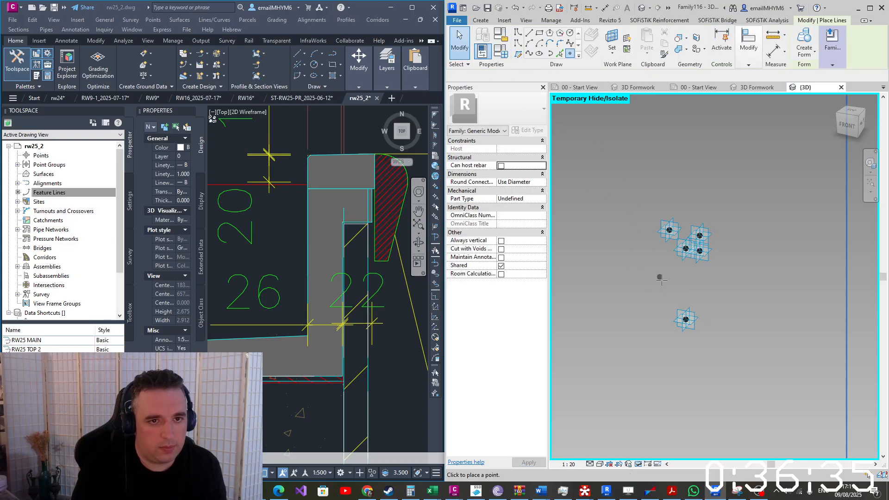
{"action": "left_click", "coordinate": [686, 319]}
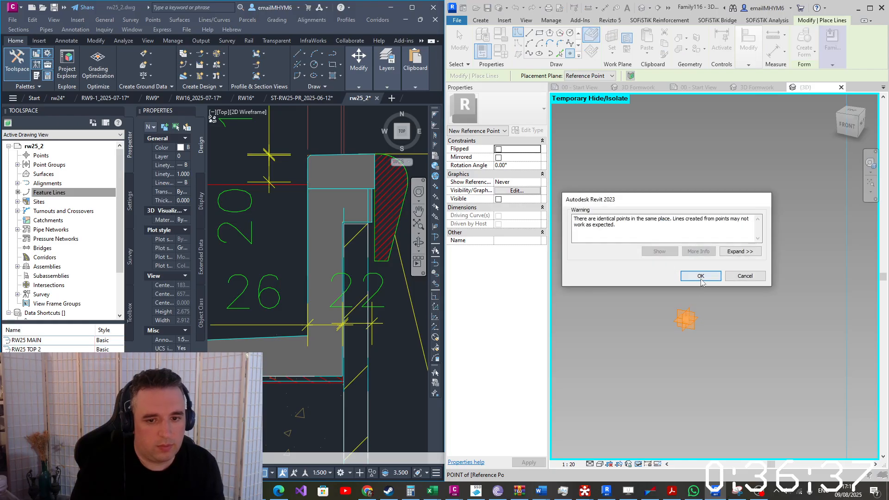
{"action": "left_click", "coordinate": [700, 276]}
{"action": "key", "text": "Escape"}
{"action": "left_click", "coordinate": [687, 320]}
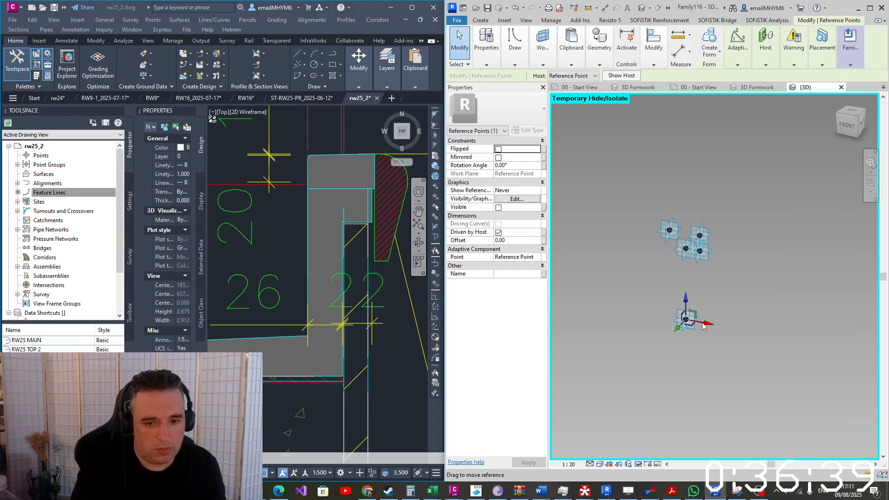
{"action": "left_click_drag", "start_coordinate": [687, 320], "coordinate": [642, 311]}
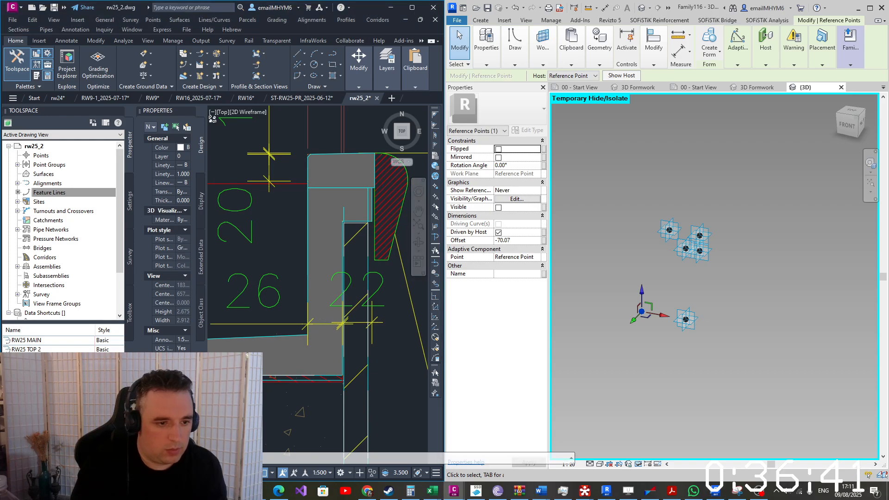
Switch to the Civil 3D section and measure the base slab's underside from the stem's outer corner to the slab's free end
{"action": "scroll", "coordinate": [419, 253], "scroll_direction": "down", "scroll_amount": 2}
{"action": "scroll", "coordinate": [293, 328], "scroll_direction": "up", "scroll_amount": 2}
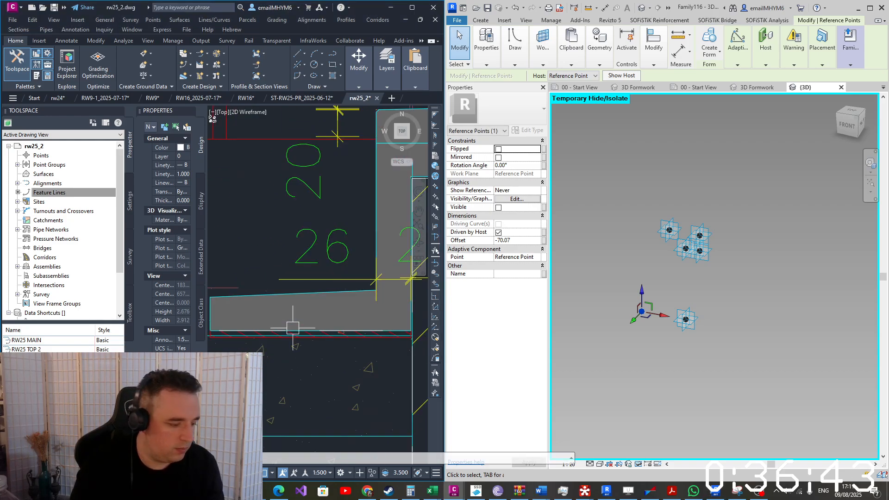
{"action": "type", "text": "di"}
{"action": "key", "text": "space"}
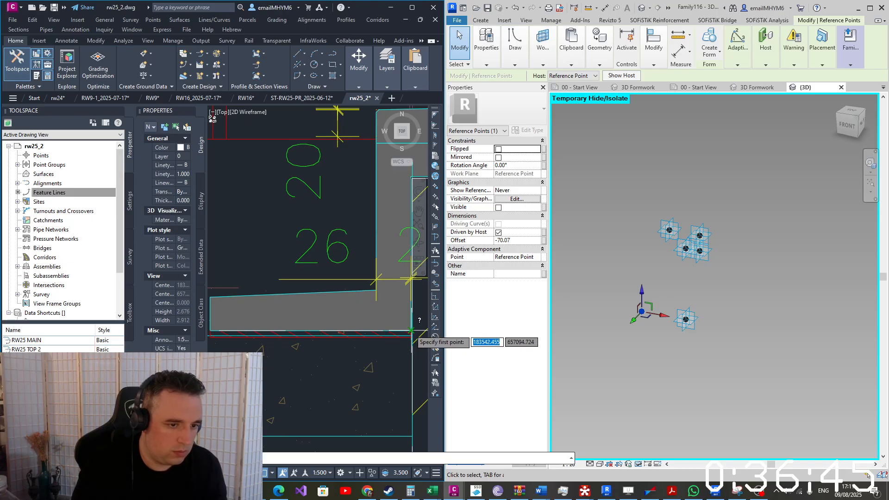
{"action": "left_click", "coordinate": [412, 331]}
{"action": "middle_click_drag", "start_coordinate": [296, 324], "coordinate": [314, 319]}
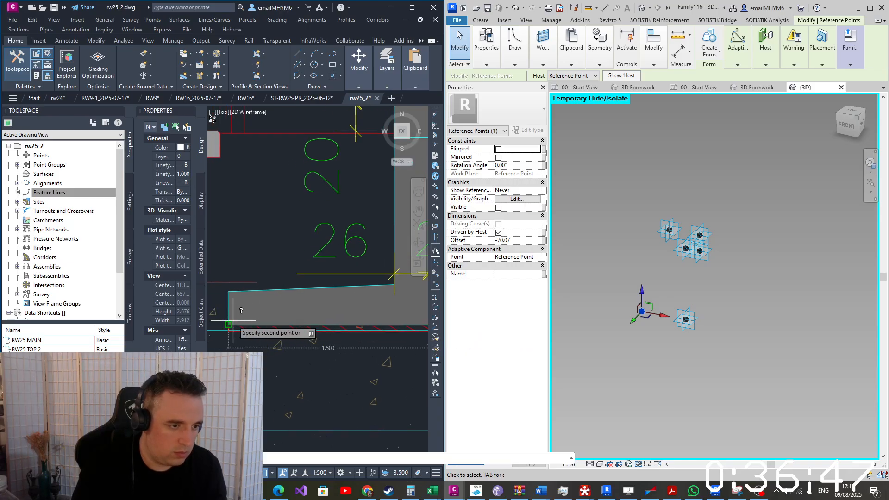
{"action": "left_click", "coordinate": [233, 320]}
Back in Revit, set the newest point's Offset to -150 and its Show Reference Planes to Always
{"action": "left_click", "coordinate": [519, 240]}
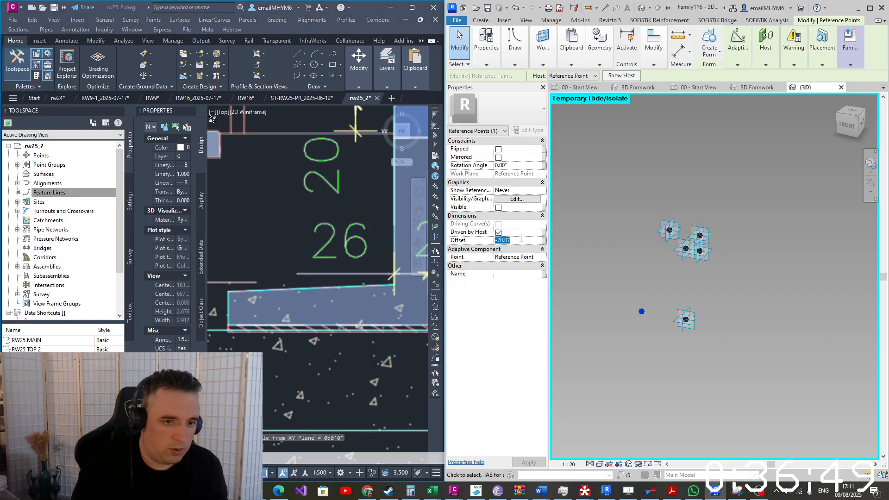
{"action": "type", "text": "-150"}
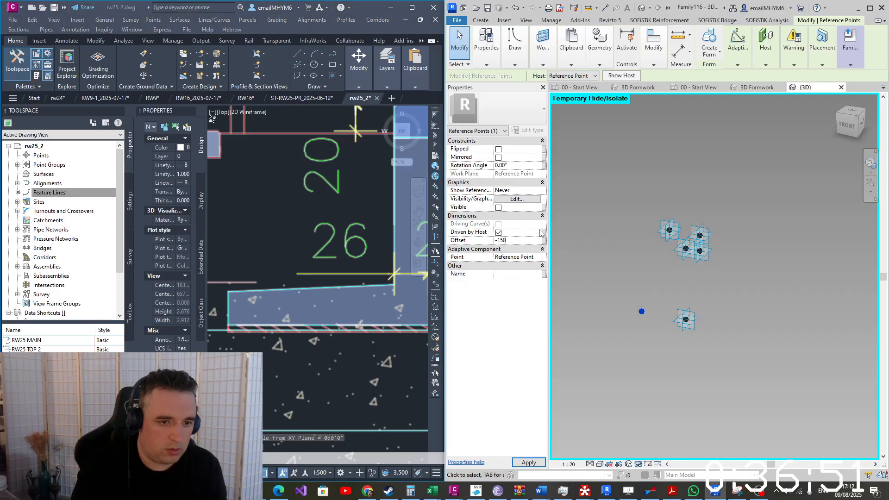
{"action": "middle_click_drag", "start_coordinate": [680, 178], "coordinate": [683, 236], "text": "shift"}
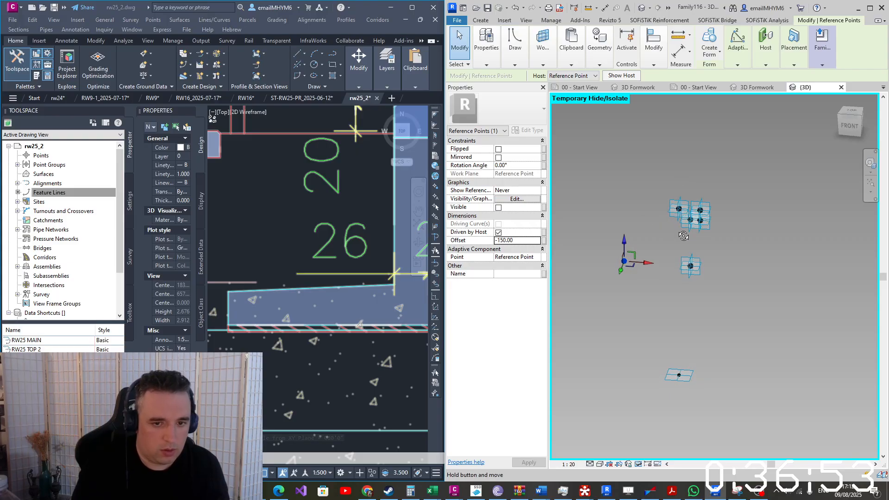
{"action": "left_click", "coordinate": [536, 191]}
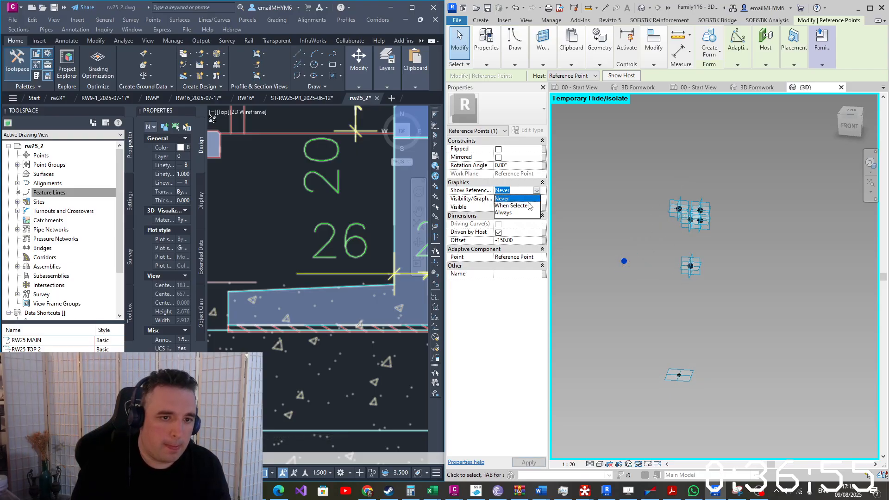
Place another reference point on the -150 point's horizontal reference plane and move it straight up from its host
{"action": "left_click", "coordinate": [542, 43]}
{"action": "left_click", "coordinate": [539, 85]}
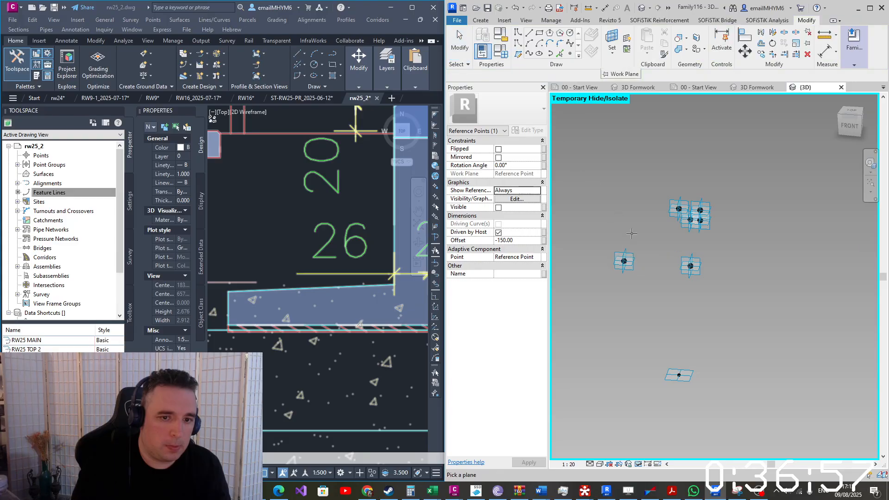
{"action": "left_click", "coordinate": [631, 263]}
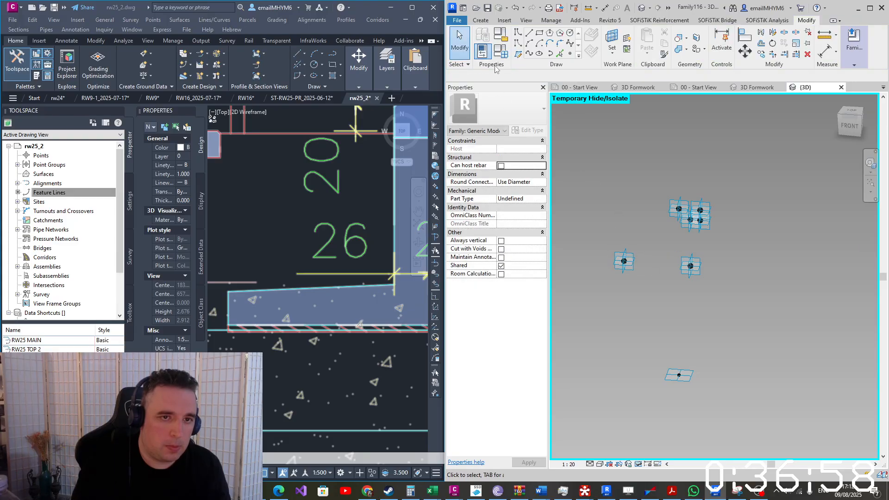
{"action": "left_click", "coordinate": [569, 54]}
{"action": "left_click", "coordinate": [624, 261]}
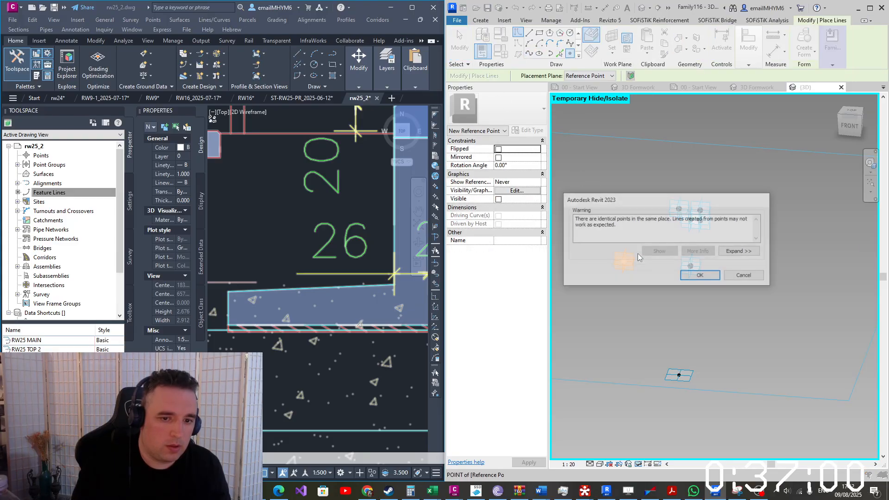
{"action": "left_click", "coordinate": [699, 276]}
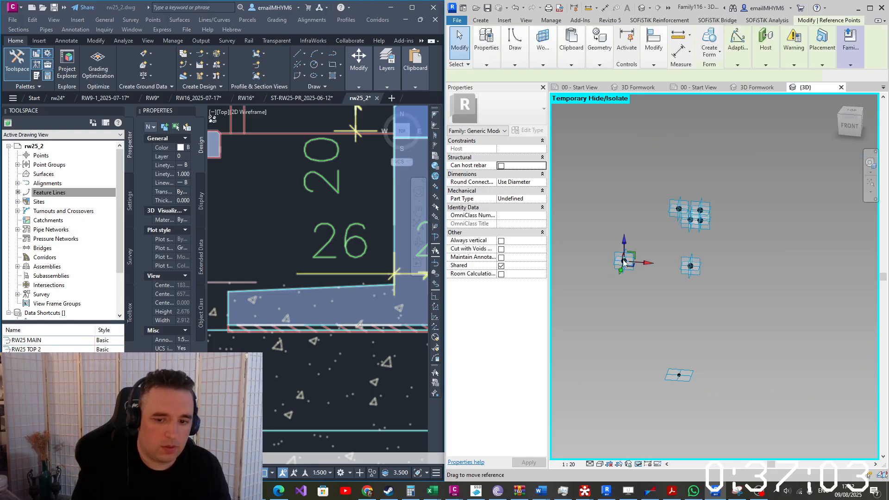
{"action": "left_click_drag", "start_coordinate": [624, 259], "coordinate": [623, 250]}
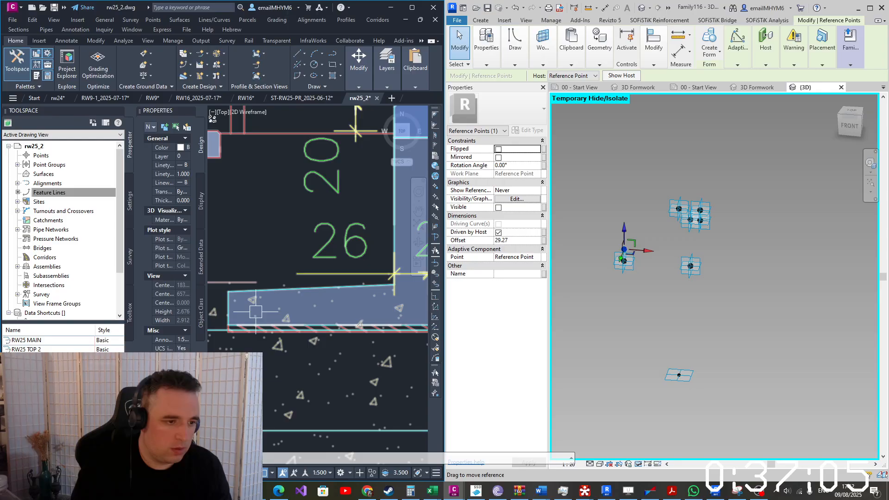
Measure the height of the base slab's free end in Civil 3D and enter it as the raised point's Offset in Revit
{"action": "type", "text": "diu"}
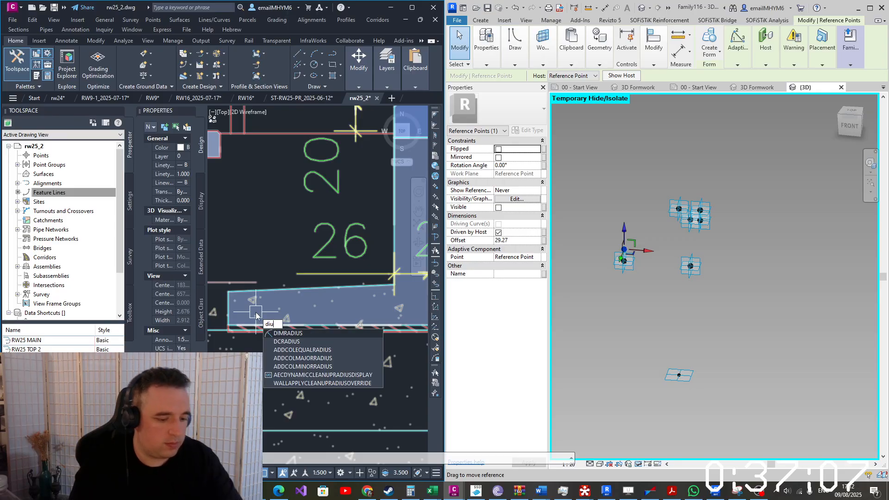
{"action": "key", "text": "BackSpace"}
{"action": "key", "text": "Return"}
{"action": "left_click", "coordinate": [229, 325]}
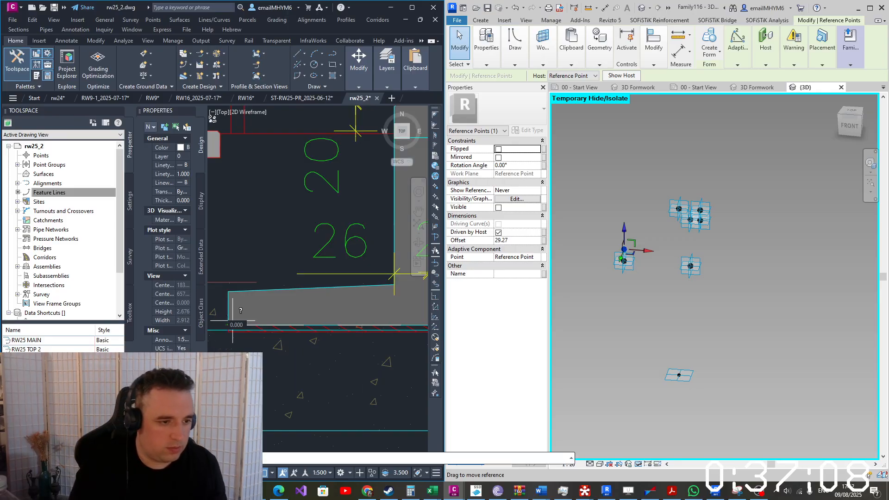
{"action": "left_click", "coordinate": [235, 290]}
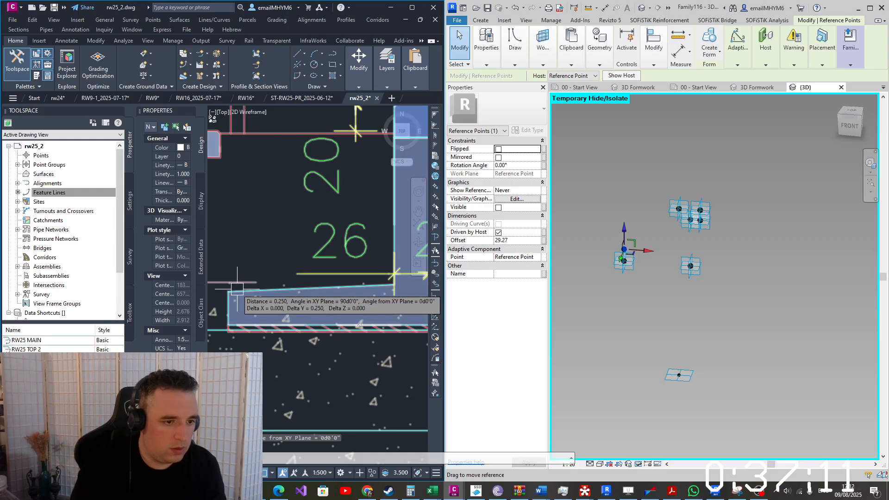
{"action": "left_click", "coordinate": [518, 240]}
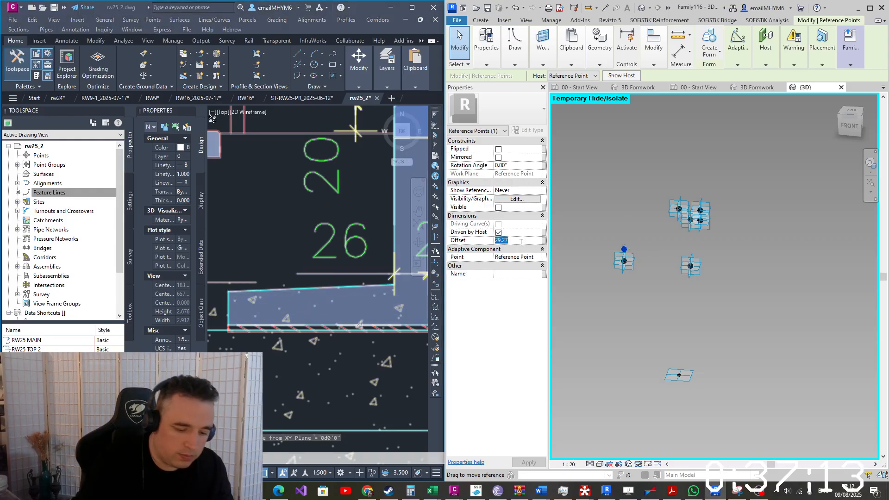
{"action": "left_click", "coordinate": [661, 307]}
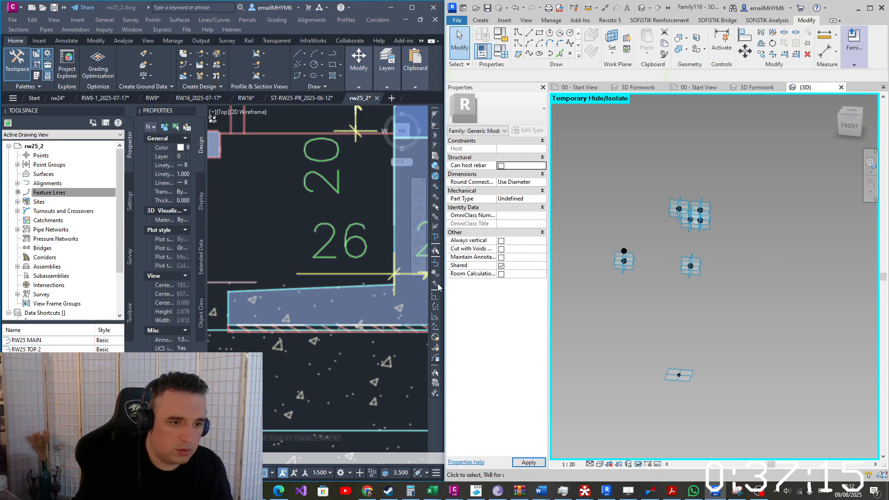
In the Civil 3D section, measure the stem's outer face from the base slab's upper surface to the level of the stem head
{"action": "scroll", "coordinate": [353, 221], "scroll_direction": "down", "scroll_amount": 2}
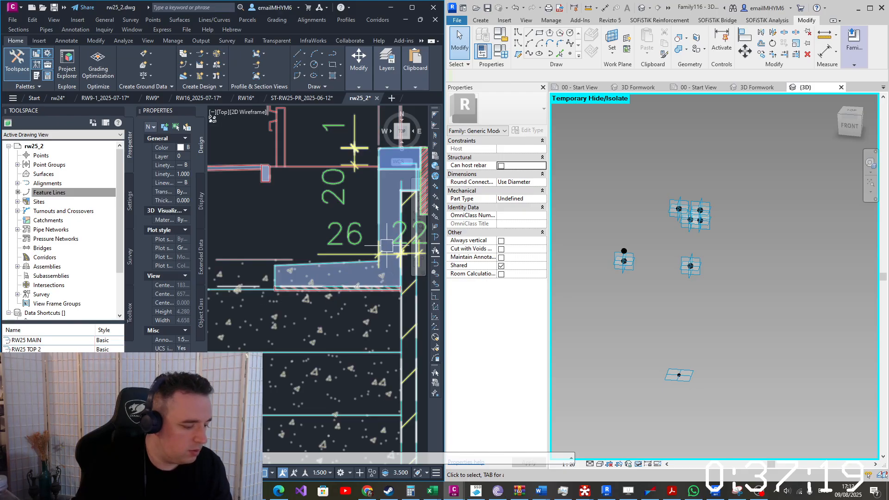
{"action": "key", "text": "space"}
{"action": "scroll", "coordinate": [373, 257], "scroll_direction": "up", "scroll_amount": 4}
{"action": "left_click", "coordinate": [389, 269]}
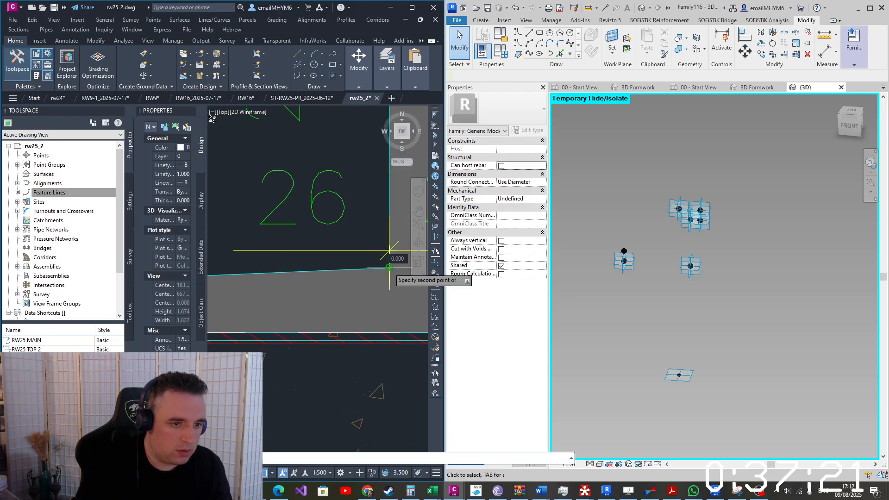
{"action": "middle_click_drag", "start_coordinate": [359, 192], "coordinate": [336, 265]}
{"action": "middle_click_drag", "start_coordinate": [353, 246], "coordinate": [324, 328]}
{"action": "scroll", "coordinate": [351, 216], "scroll_direction": "up", "scroll_amount": 2}
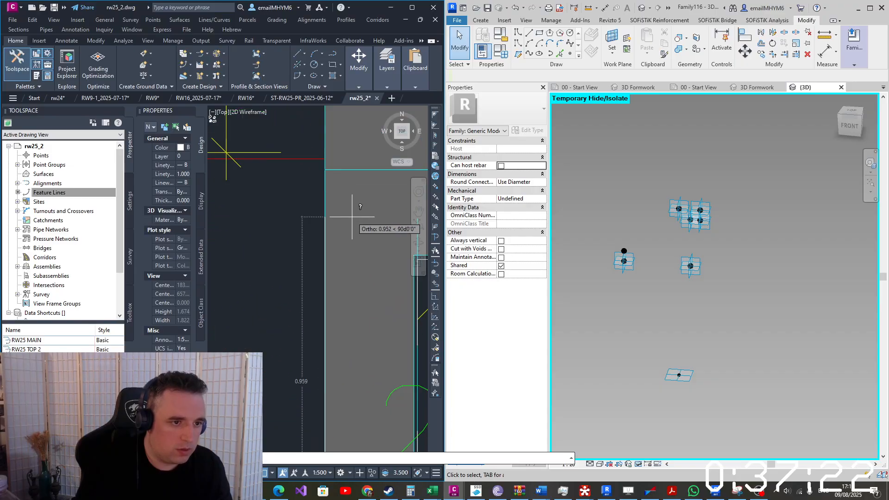
{"action": "left_click", "coordinate": [325, 170]}
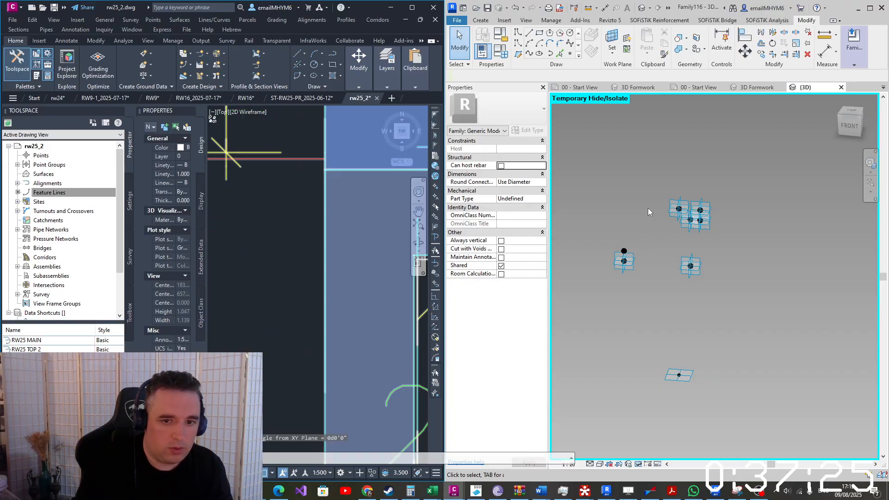
In Revit, place a reference point on the horizontal reference plane of the stem's upper outer point
{"action": "left_click", "coordinate": [675, 218]}
{"action": "middle_click_drag", "start_coordinate": [649, 288], "coordinate": [708, 297], "text": "shift"}
{"action": "left_click", "coordinate": [542, 65]}
{"action": "left_click", "coordinate": [538, 83]}
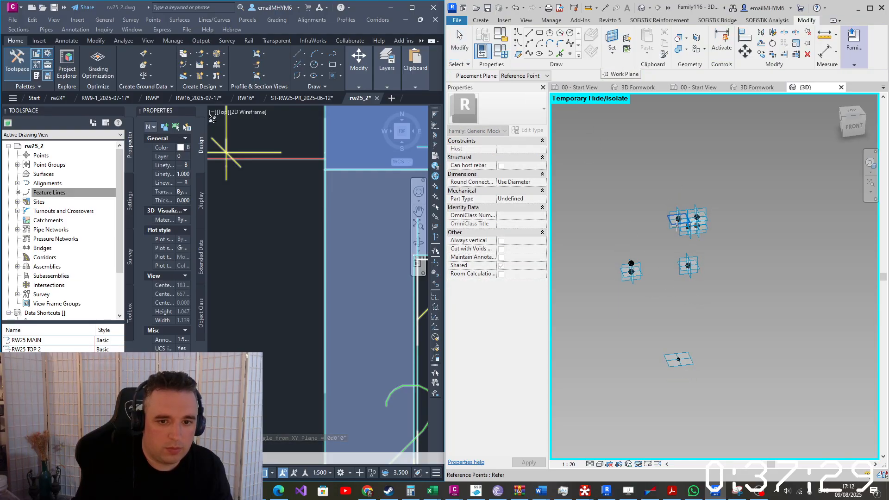
{"action": "left_click", "coordinate": [671, 227]}
{"action": "left_click", "coordinate": [570, 53]}
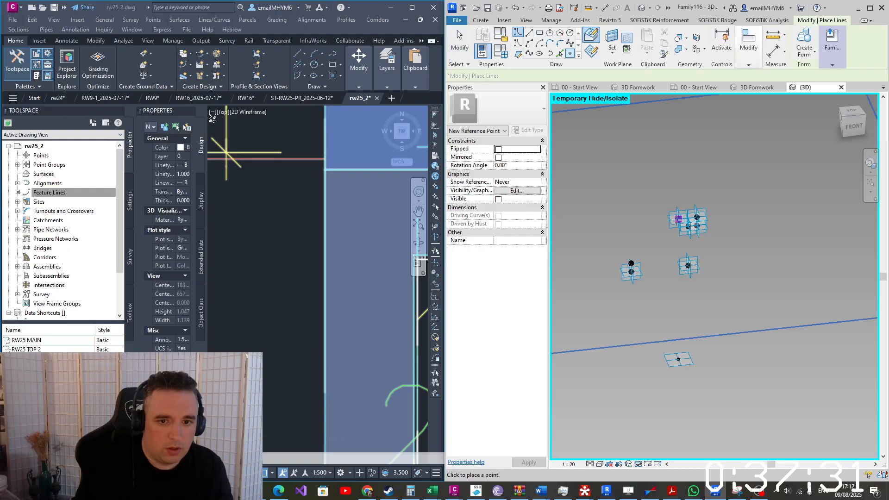
{"action": "left_click", "coordinate": [678, 218]}
{"action": "left_click", "coordinate": [705, 276]}
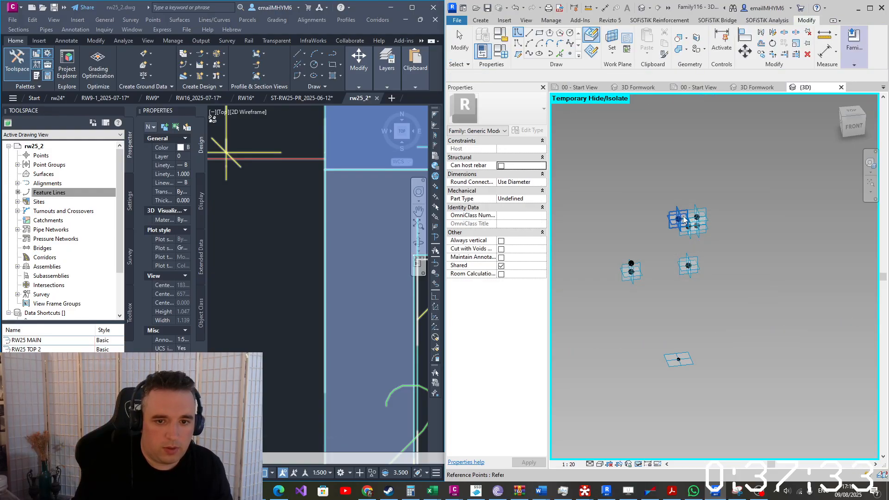
Move the new reference point straight down from its host and set its Offset to -110
{"action": "key", "text": "Escape"}
{"action": "left_click", "coordinate": [679, 217]}
{"action": "left_click_drag", "start_coordinate": [681, 207], "coordinate": [679, 247]}
{"action": "left_click", "coordinate": [522, 238]}
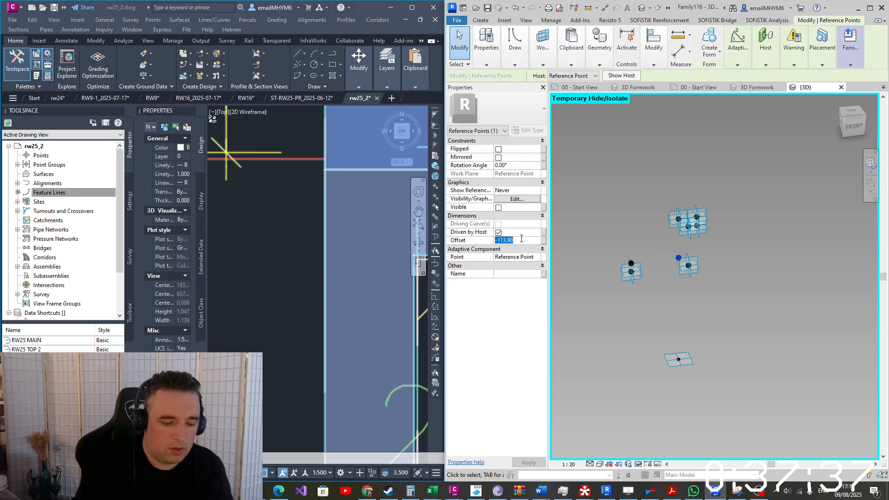
{"action": "type", "text": "-11"}
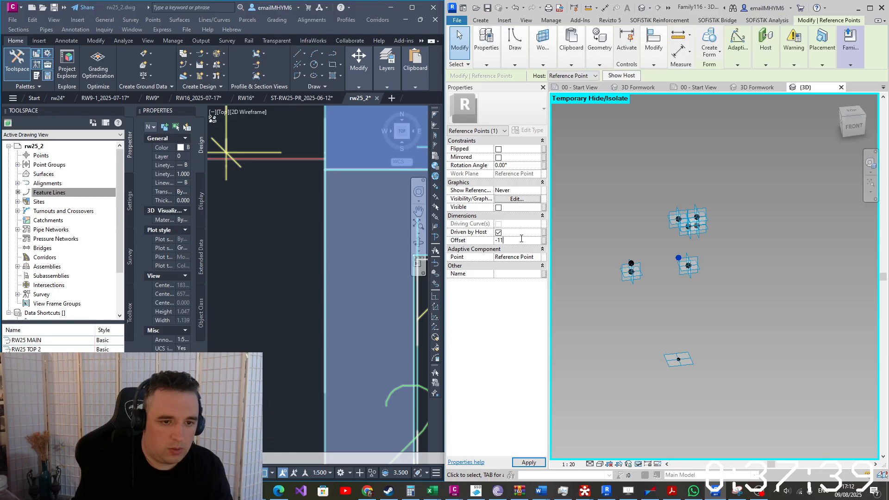
{"action": "key", "text": "Return"}
{"action": "left_click", "coordinate": [745, 134]}
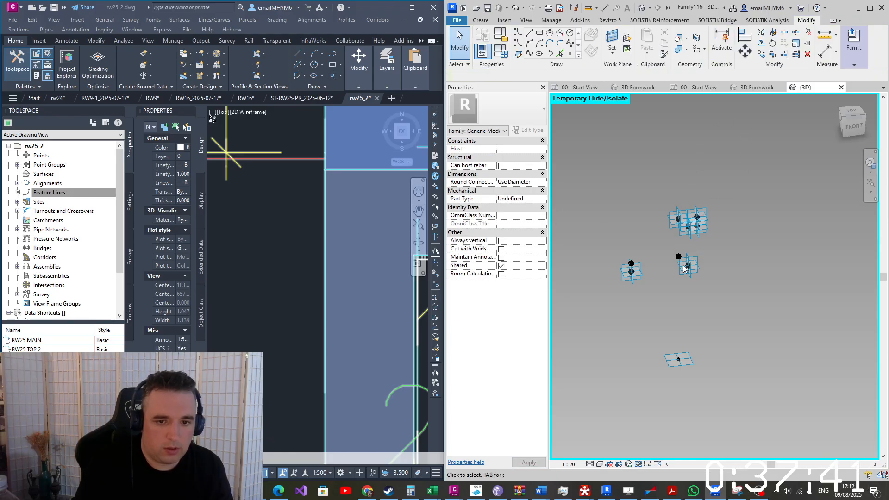
In the front view, connect the two points of the base slab's sloping upper edge with a Spline Through Points line
{"action": "middle_click_drag", "start_coordinate": [662, 196], "coordinate": [653, 161], "text": "shift"}
{"action": "left_click", "coordinate": [852, 122]}
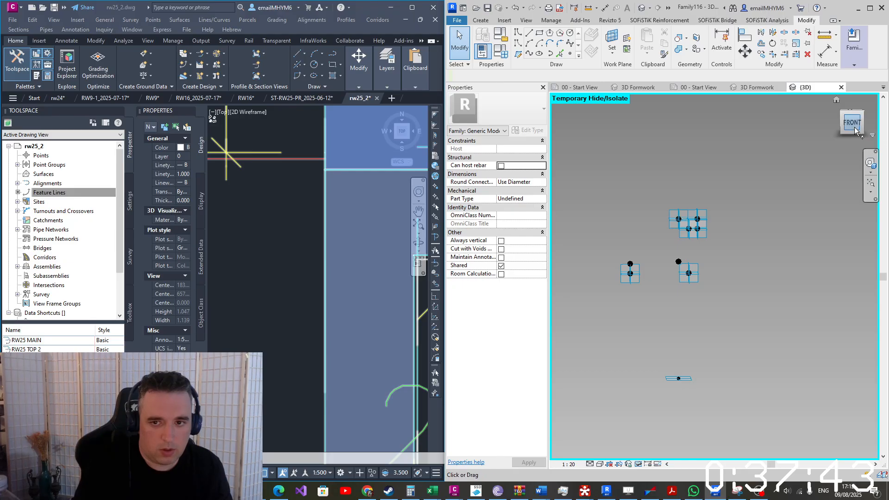
{"action": "scroll", "coordinate": [682, 282], "scroll_direction": "down", "scroll_amount": 6}
{"action": "scroll", "coordinate": [697, 278], "scroll_direction": "up", "scroll_amount": 4}
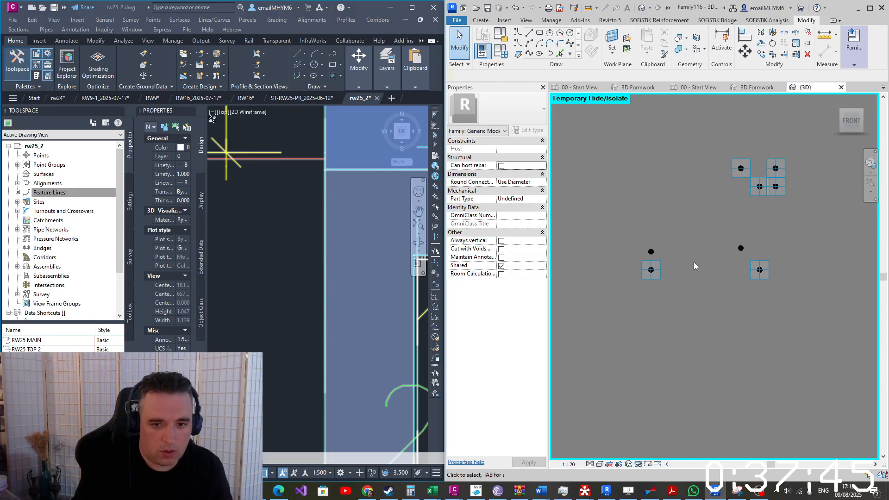
{"action": "scroll", "coordinate": [693, 262], "scroll_direction": "up", "scroll_amount": 1}
{"action": "left_click_drag", "start_coordinate": [777, 258], "coordinate": [778, 258]}
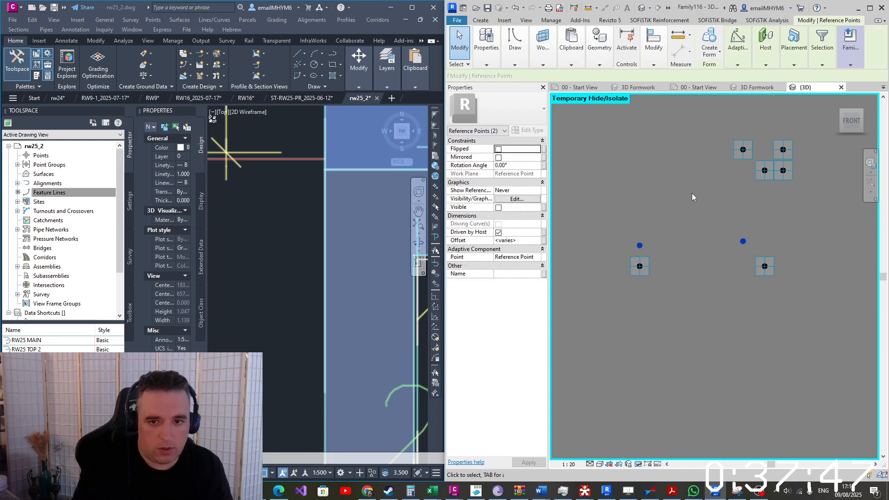
{"action": "left_click", "coordinate": [516, 64]}
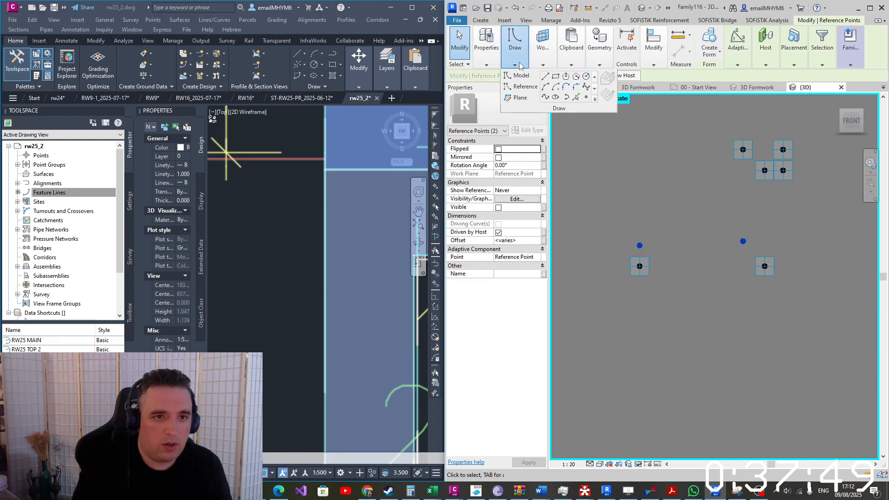
{"action": "left_click", "coordinate": [545, 97]}
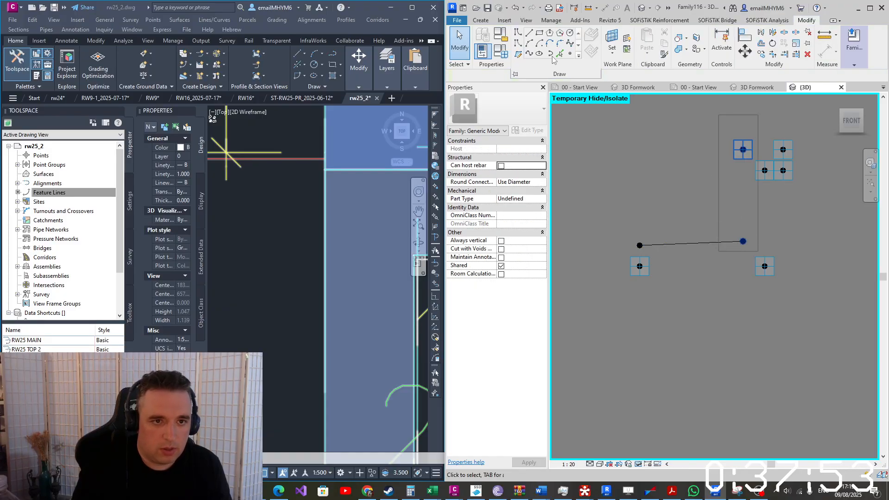
Connect the reference points with model lines along the stem's outer face, the top edge and the short end of the stem head
{"action": "mouse_move", "coordinate": [515, 64]}
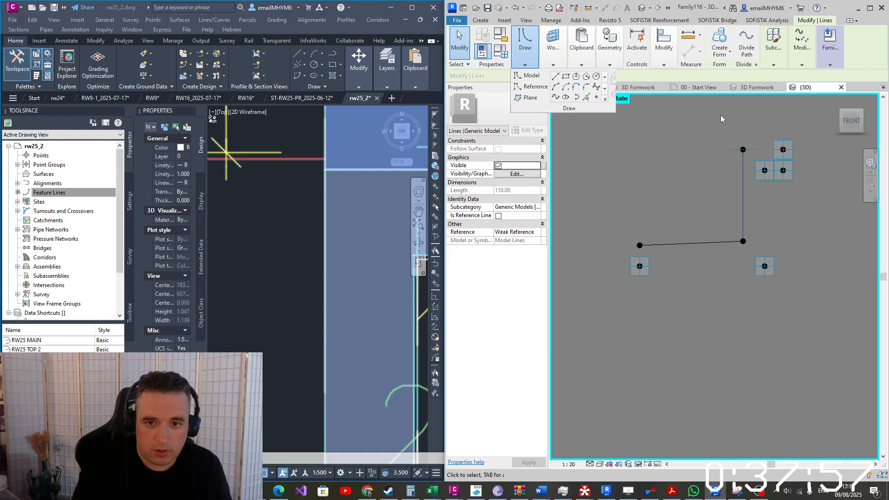
{"action": "left_click_drag", "start_coordinate": [712, 122], "coordinate": [806, 163]}
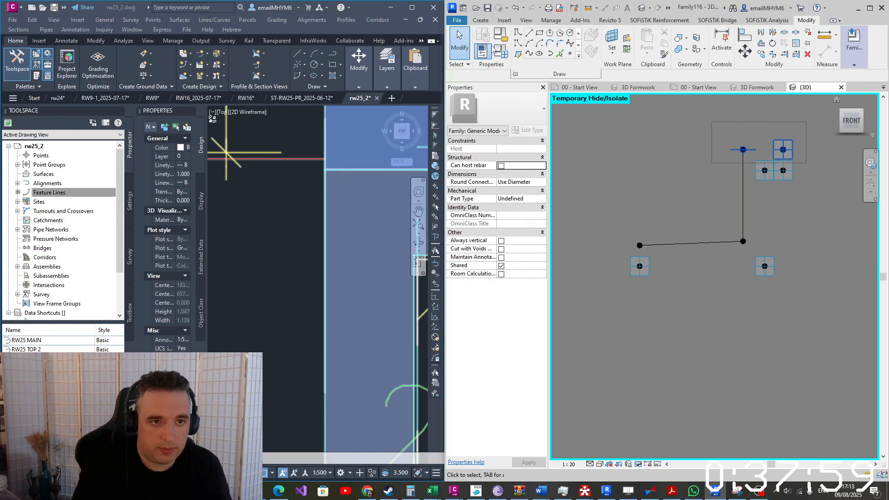
{"action": "mouse_move", "coordinate": [515, 58]}
{"action": "left_click", "coordinate": [545, 97]}
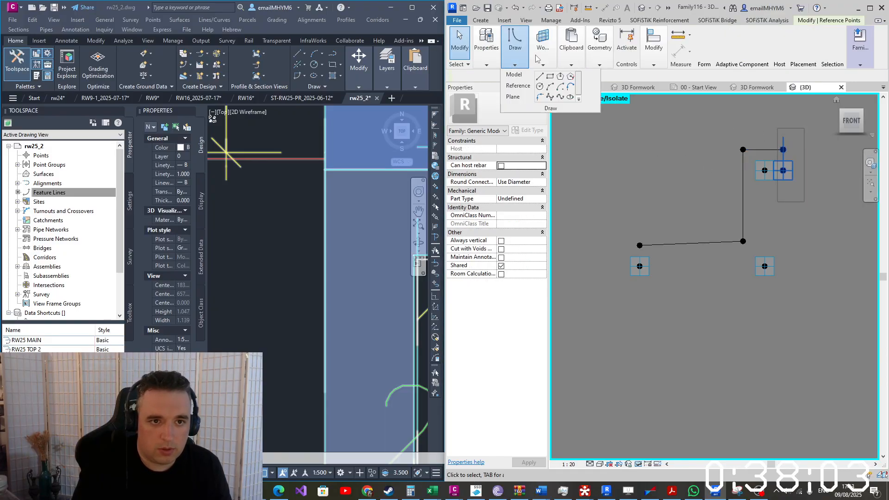
{"action": "mouse_move", "coordinate": [519, 57]}
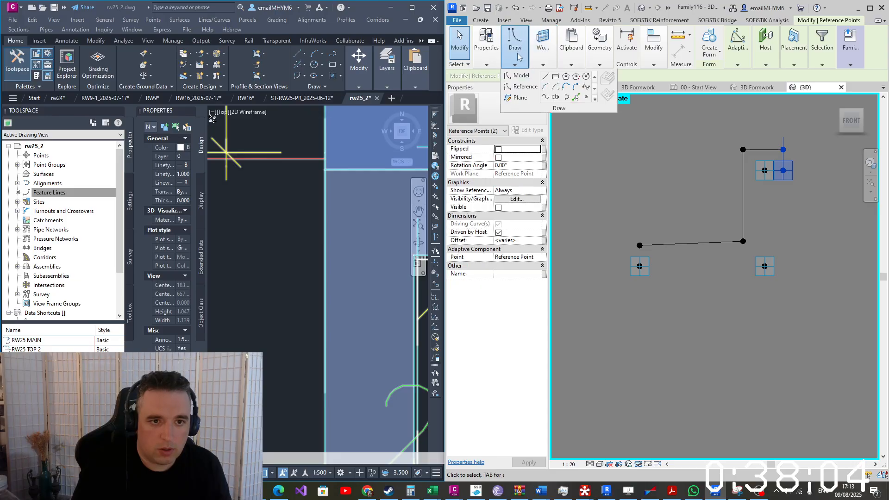
{"action": "left_click", "coordinate": [545, 97]}
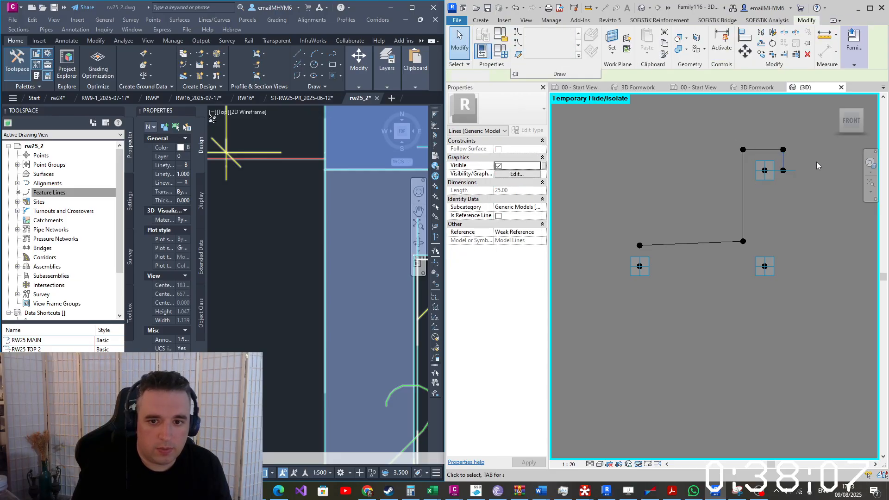
Close the profile with lines along the head's underside, the stem's back face, the base slab's underside and its free end
{"action": "mouse_move", "coordinate": [525, 51]}
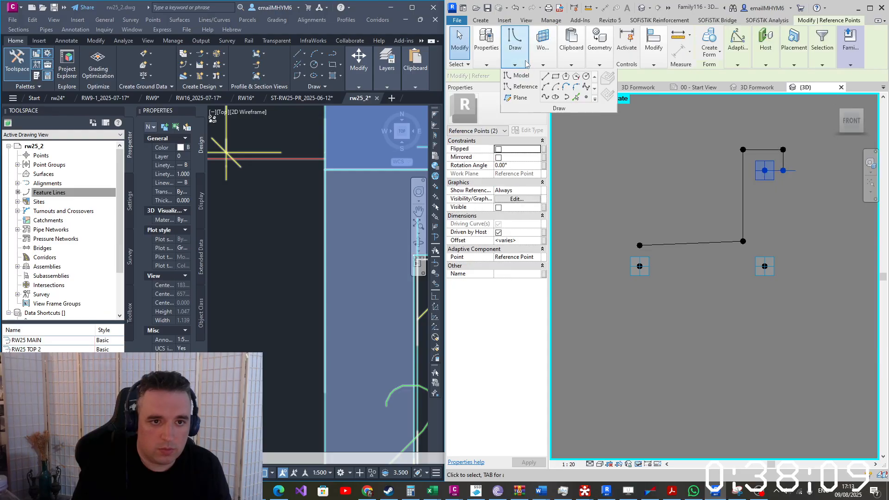
{"action": "left_click", "coordinate": [545, 97]}
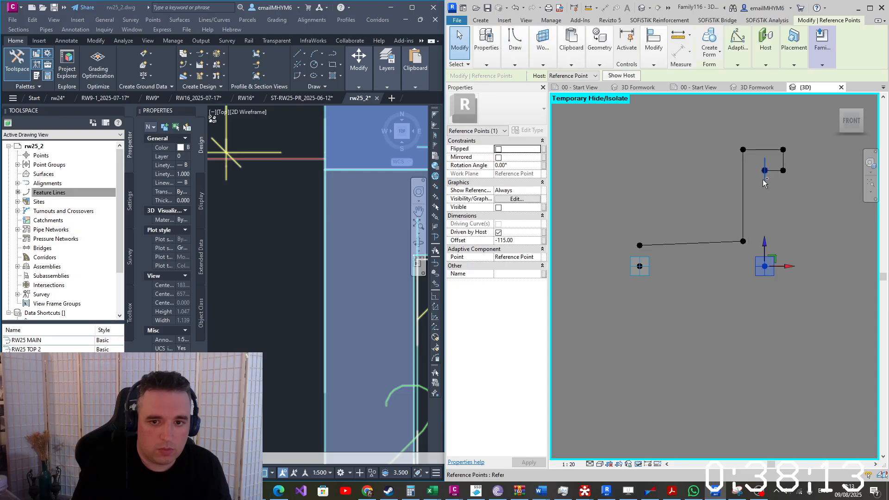
{"action": "mouse_move", "coordinate": [542, 59]}
{"action": "mouse_move", "coordinate": [515, 54]}
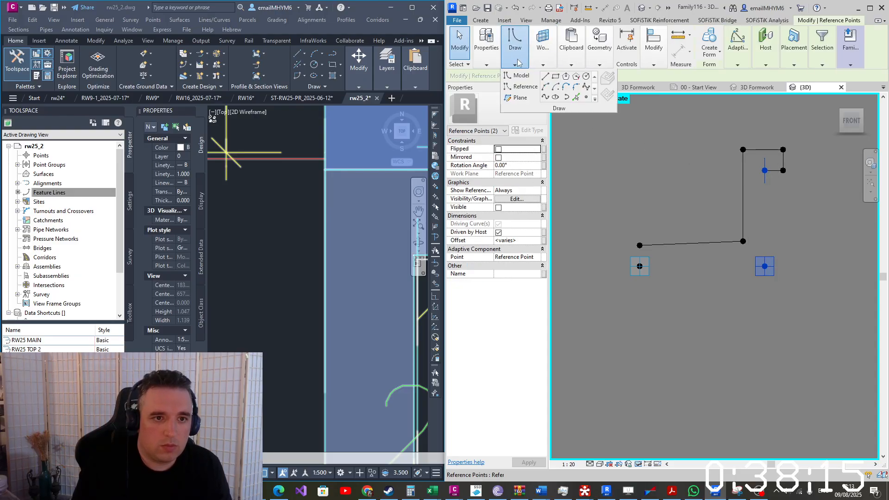
{"action": "left_click_drag", "start_coordinate": [605, 314], "coordinate": [809, 253]}
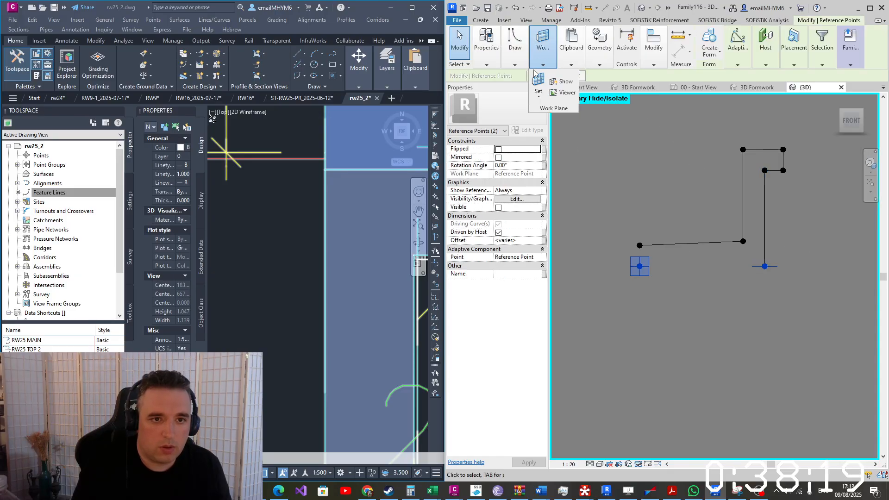
{"action": "mouse_move", "coordinate": [514, 55]}
{"action": "left_click", "coordinate": [545, 98]}
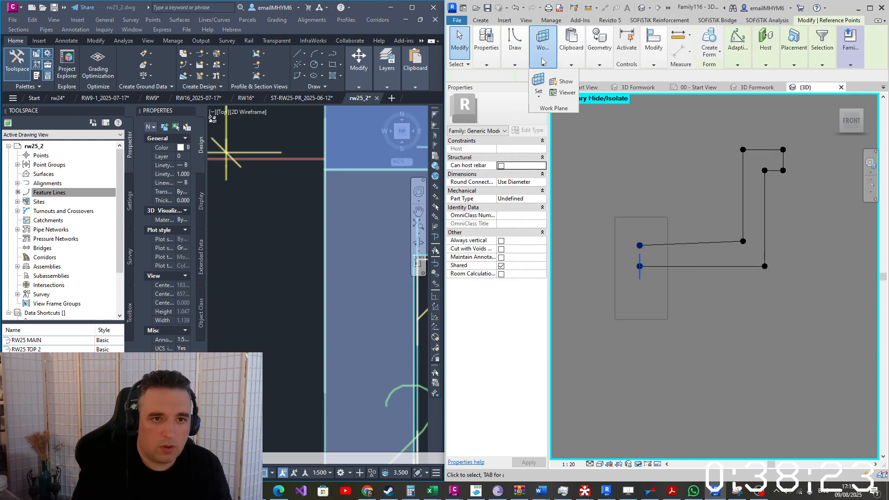
{"action": "mouse_move", "coordinate": [514, 60]}
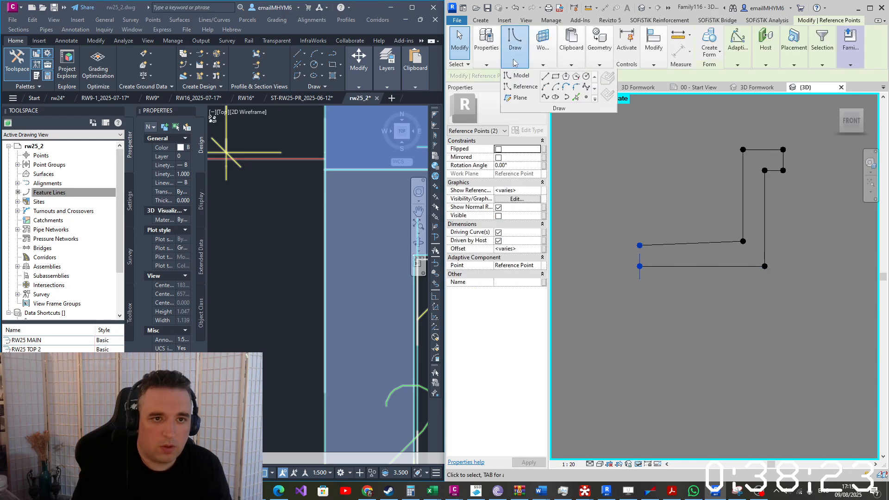
{"action": "left_click", "coordinate": [719, 321]}
Select the whole connected chain of profile lines to check that the outline is closed
{"action": "scroll", "coordinate": [718, 312], "scroll_direction": "down", "scroll_amount": 4}
{"action": "scroll", "coordinate": [740, 255], "scroll_direction": "up", "scroll_amount": 3}
{"action": "key", "text": "Tab"}
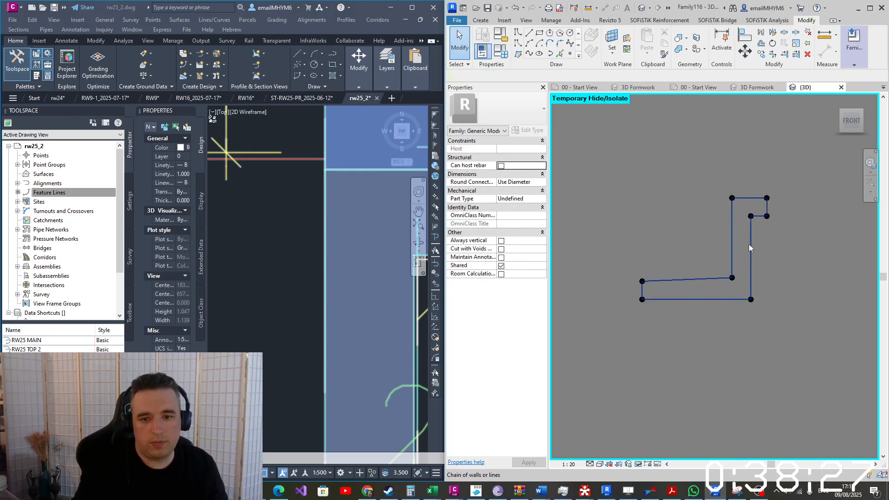
{"action": "left_click", "coordinate": [750, 244]}
{"action": "scroll", "coordinate": [730, 313], "scroll_direction": "up", "scroll_amount": 1}
{"action": "scroll", "coordinate": [735, 289], "scroll_direction": "up", "scroll_amount": 1}
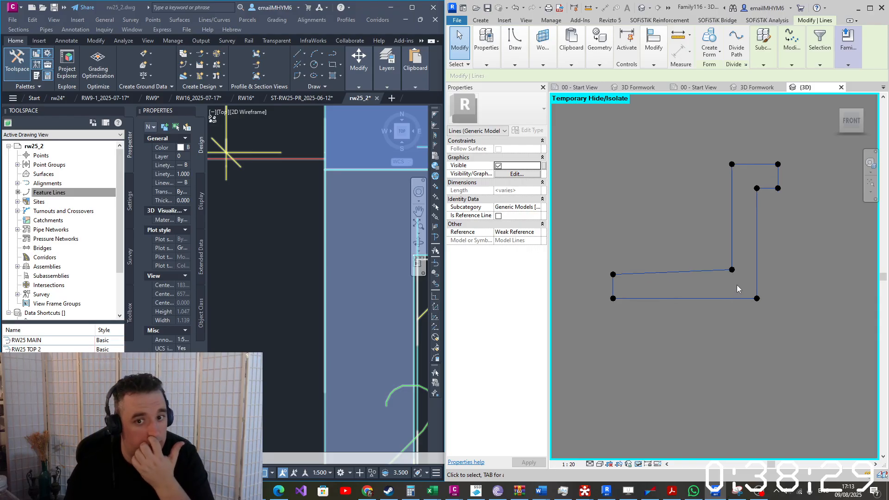
{"action": "scroll", "coordinate": [736, 279], "scroll_direction": "down", "scroll_amount": 1}
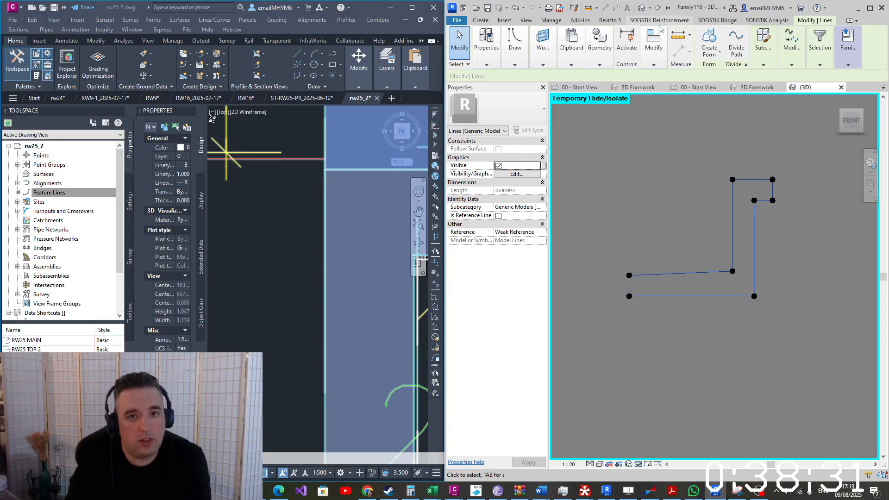
{"action": "left_click", "coordinate": [653, 45]}
{"action": "left_click", "coordinate": [678, 35]}
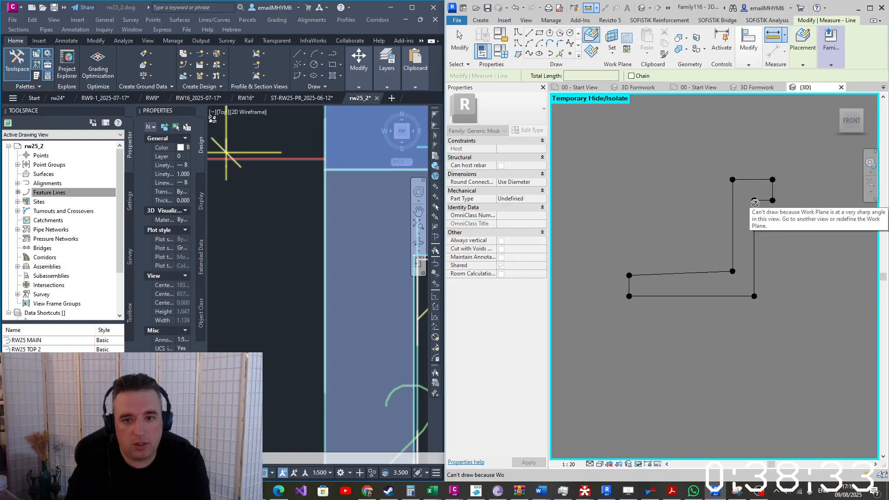
{"action": "key", "text": "Escape"}
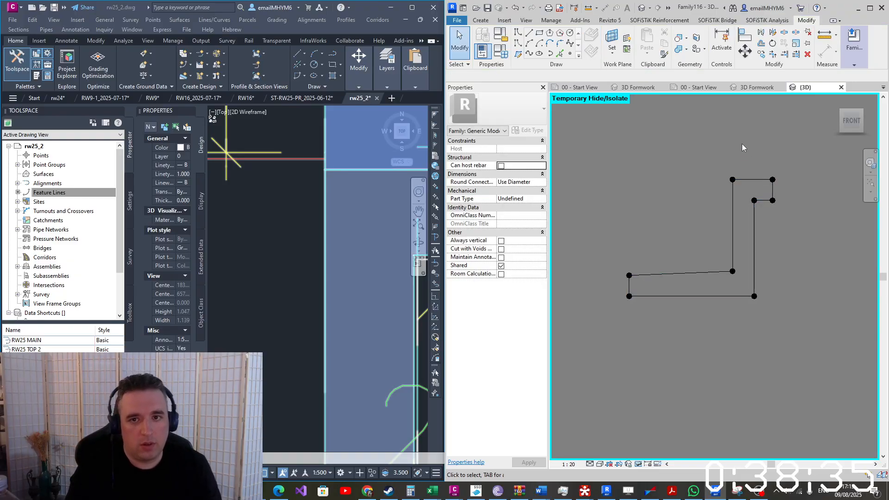
Set the work plane to the vertical reference plane of the point at the stem head's upper free corner
{"action": "left_click", "coordinate": [612, 41]}
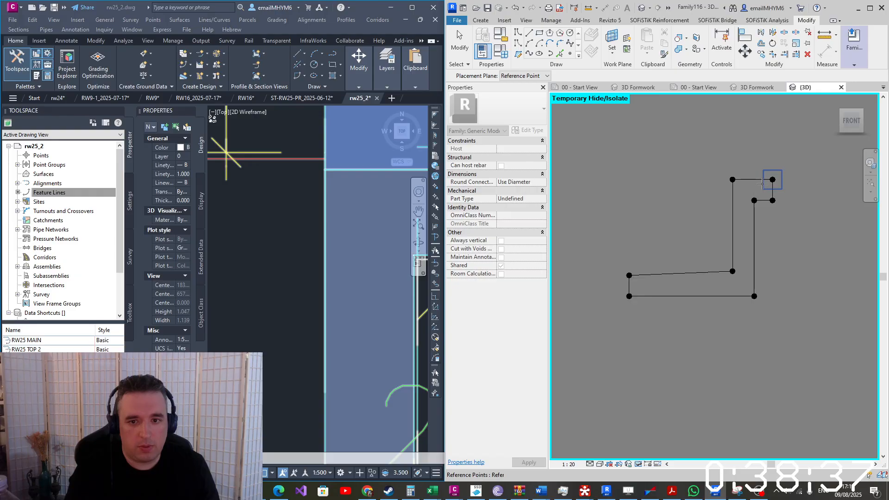
{"action": "left_click", "coordinate": [772, 180]}
{"action": "key", "text": "Escape"}
{"action": "left_click", "coordinate": [822, 54]}
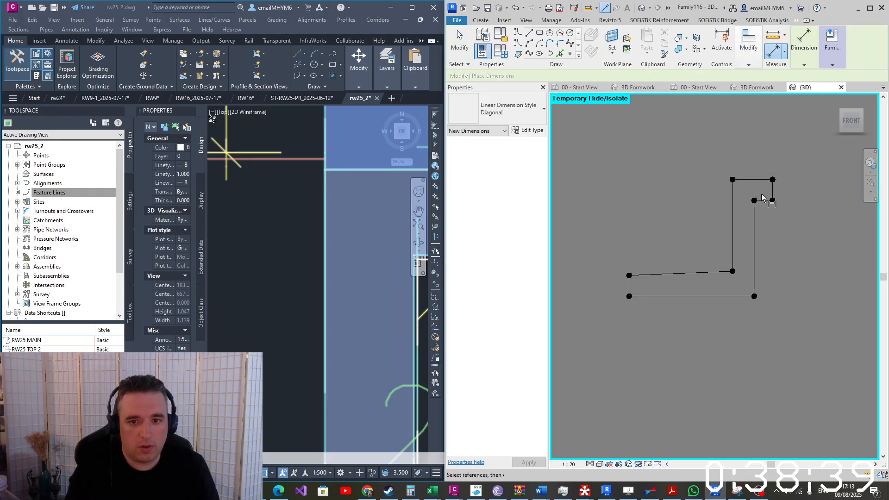
{"action": "left_click", "coordinate": [754, 200]}
{"action": "left_click", "coordinate": [773, 200]}
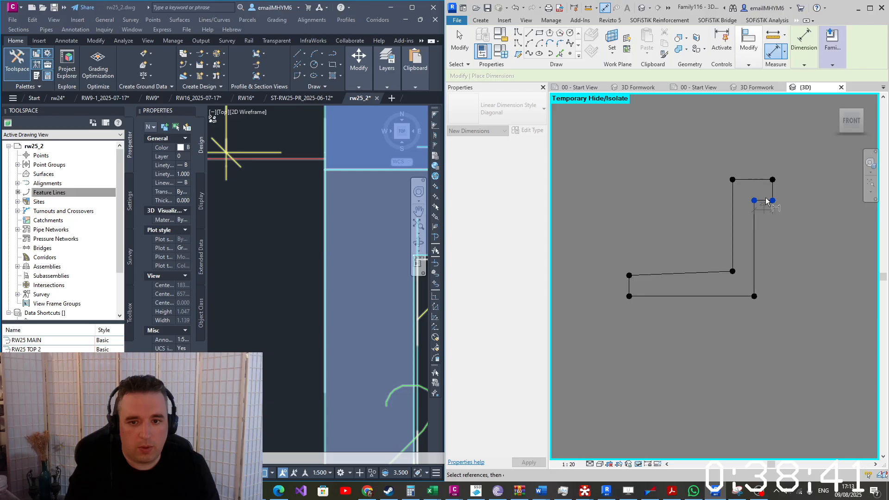
{"action": "key", "text": "Escape"}
{"action": "left_click", "coordinate": [775, 199]}
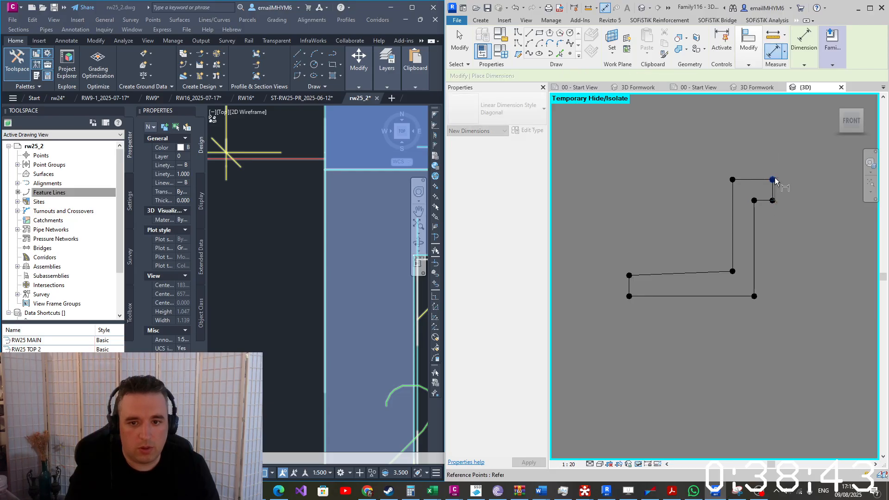
{"action": "left_click", "coordinate": [774, 177]}
{"action": "key", "text": "Escape"}
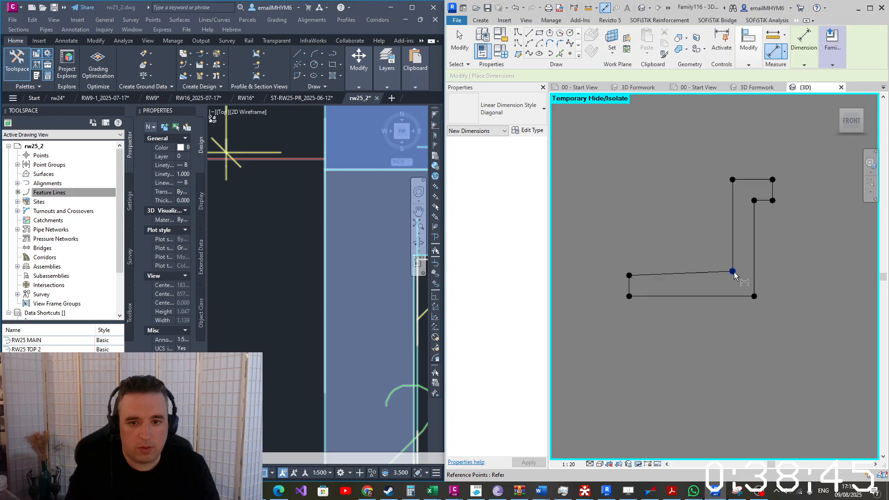
{"action": "left_click", "coordinate": [732, 272]}
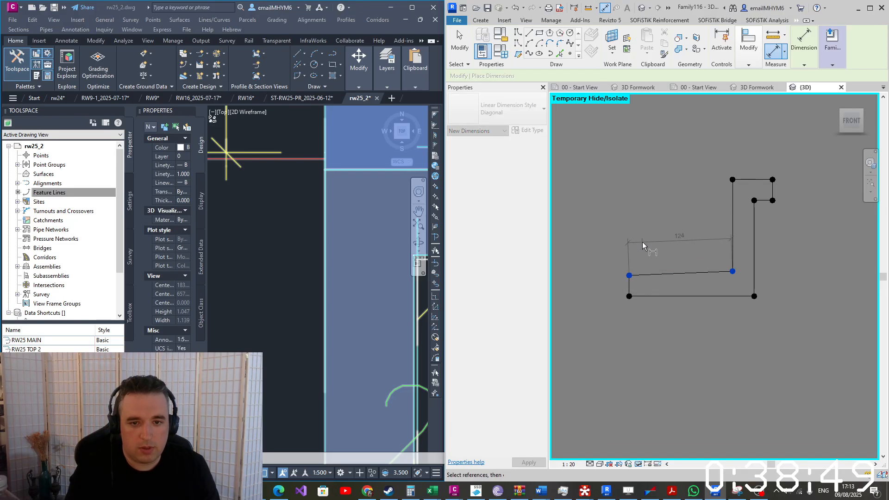
{"action": "key", "text": "Escape"}
{"action": "key", "text": "Escape"}
Add an aligned dimension for the base slab's full width, from the stem's back face to the slab's free end, below the profile
{"action": "left_click", "coordinate": [779, 53]}
{"action": "left_click", "coordinate": [784, 53]}
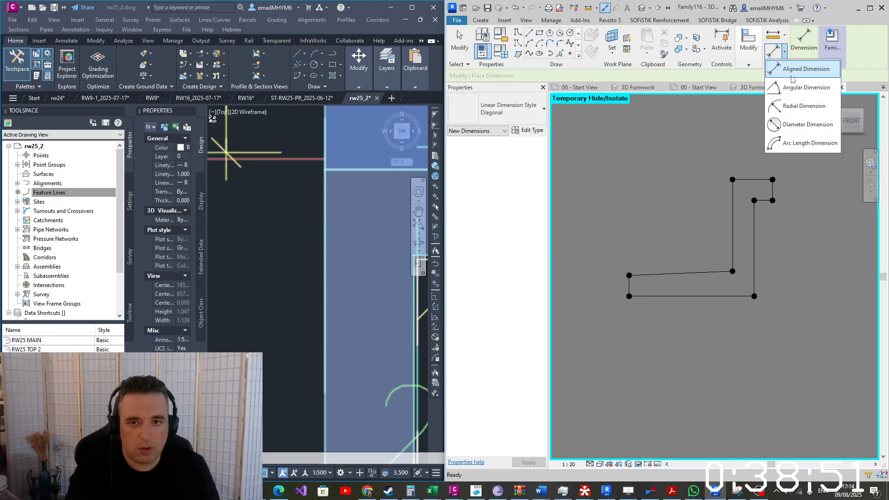
{"action": "left_click", "coordinate": [785, 35]}
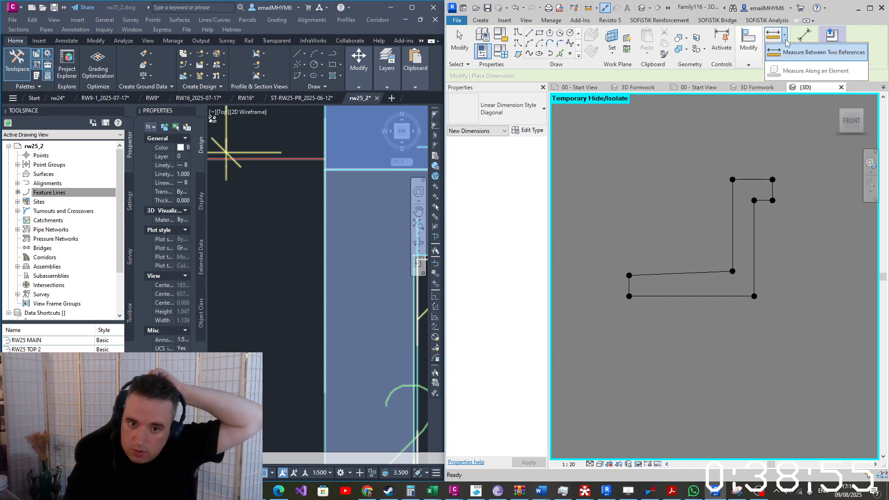
{"action": "left_click", "coordinate": [796, 52]}
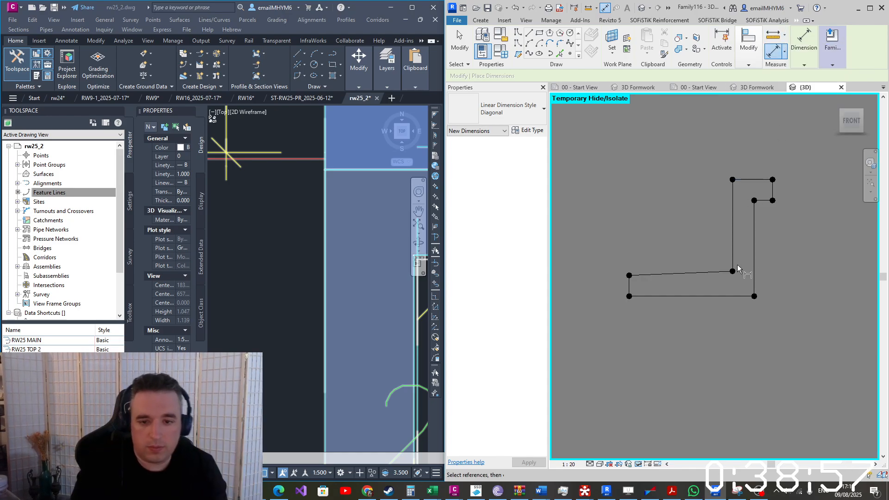
{"action": "left_click", "coordinate": [754, 276]}
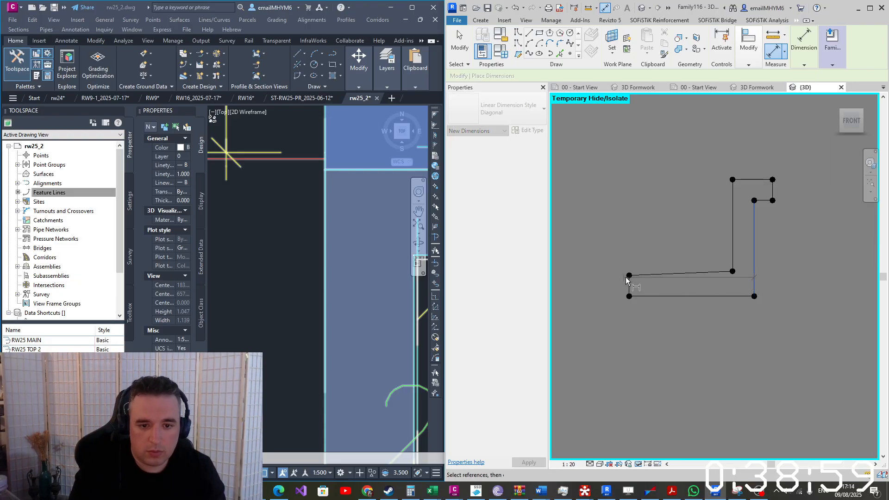
{"action": "left_click", "coordinate": [628, 281]}
{"action": "left_click", "coordinate": [645, 330]}
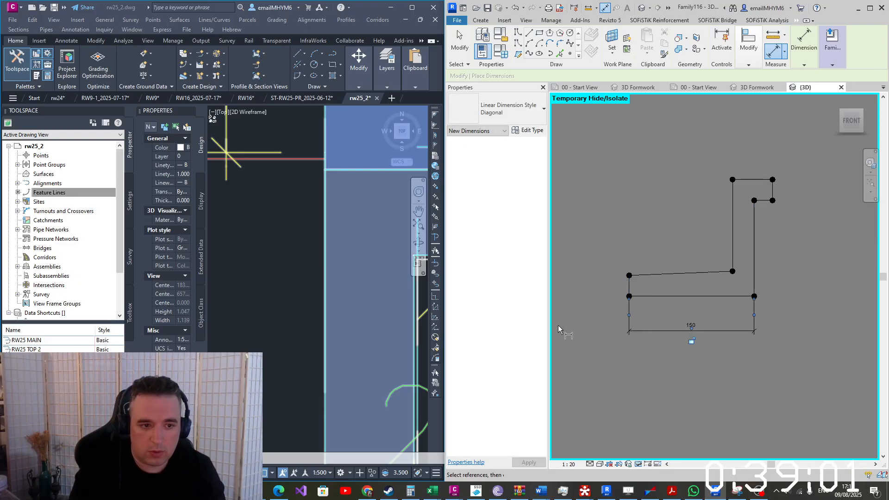
{"action": "scroll", "coordinate": [323, 265], "scroll_direction": "down", "scroll_amount": 3}
{"action": "scroll", "coordinate": [323, 265], "scroll_direction": "up", "scroll_amount": 4}
{"action": "scroll", "coordinate": [323, 268], "scroll_direction": "down", "scroll_amount": 2}
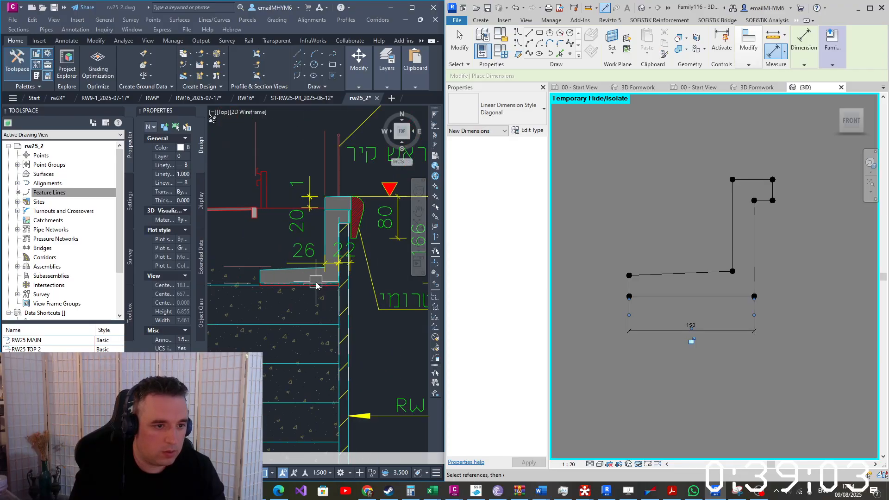
{"action": "scroll", "coordinate": [323, 271], "scroll_direction": "up", "scroll_amount": 2}
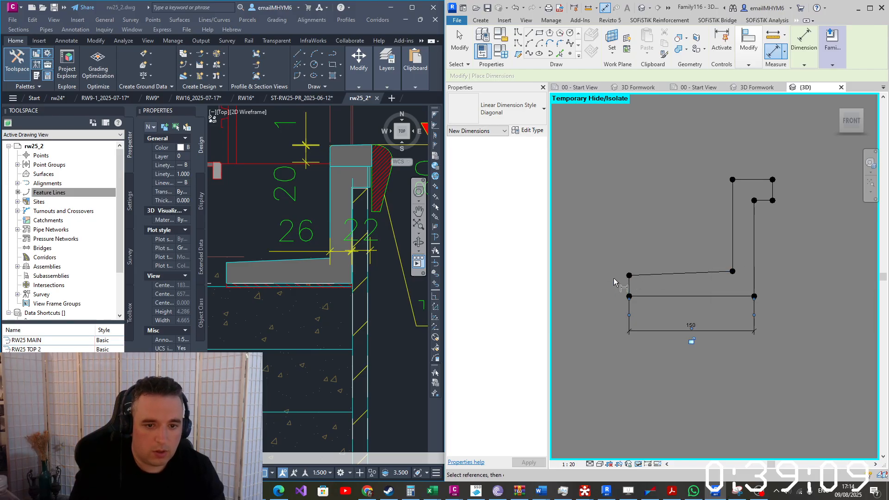
{"action": "left_click", "coordinate": [732, 272]}
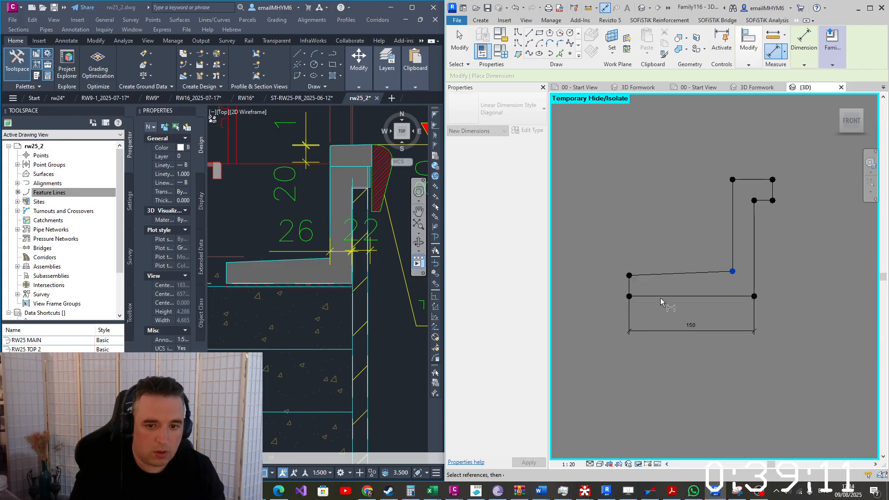
{"action": "left_click", "coordinate": [628, 275]}
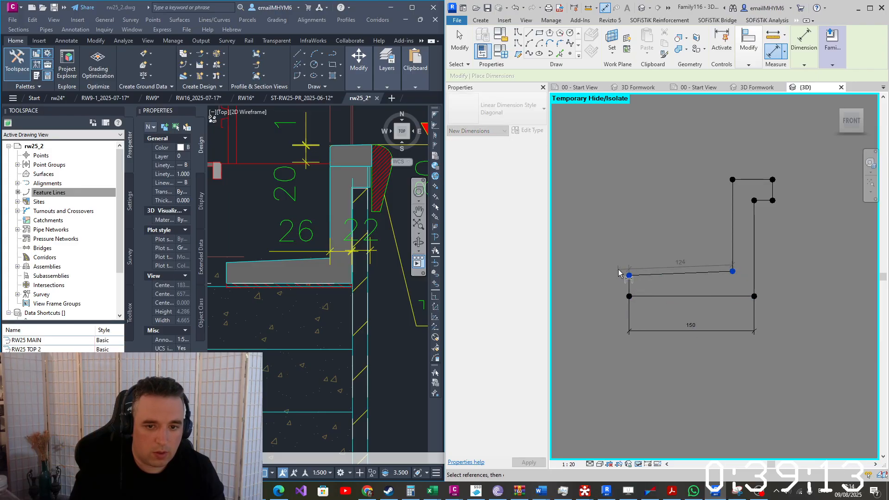
{"action": "key", "text": "Escape"}
{"action": "key", "text": "Escape"}
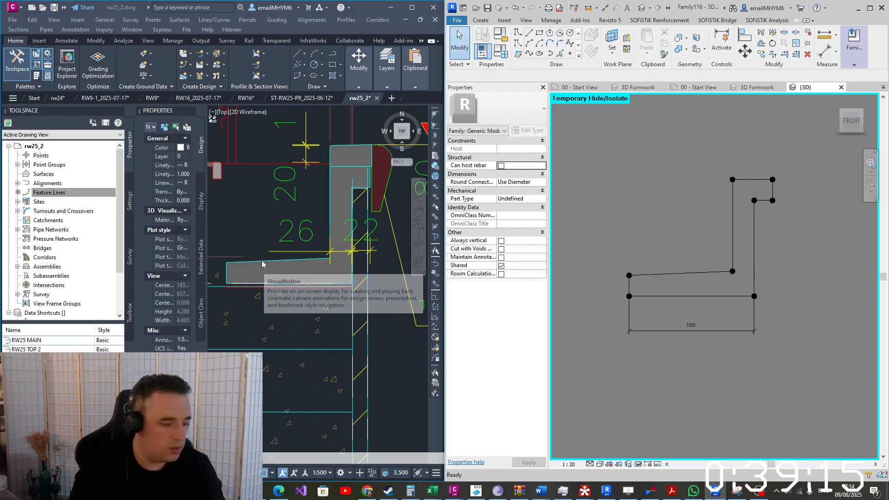
Measure the length of the base slab's sloping upper face in the Civil 3D wall section
{"action": "key", "text": "i"}
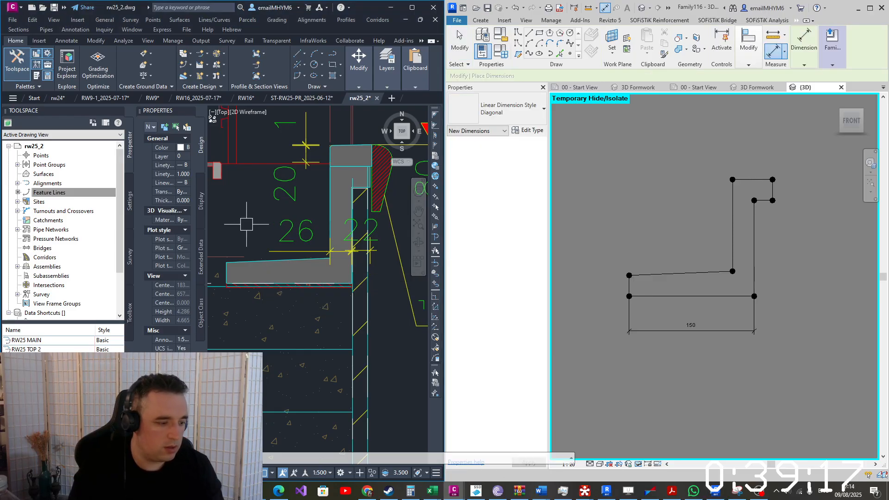
{"action": "key", "text": "Return"}
{"action": "left_click", "coordinate": [227, 262]}
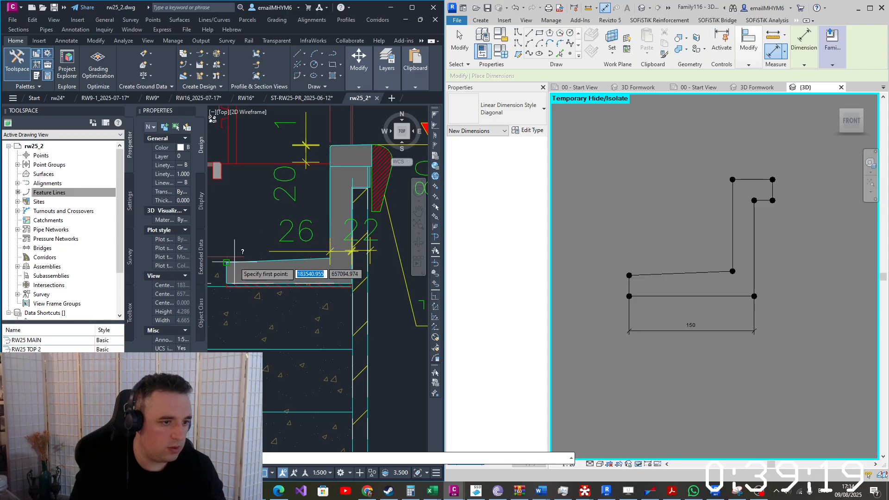
{"action": "left_click", "coordinate": [330, 262]}
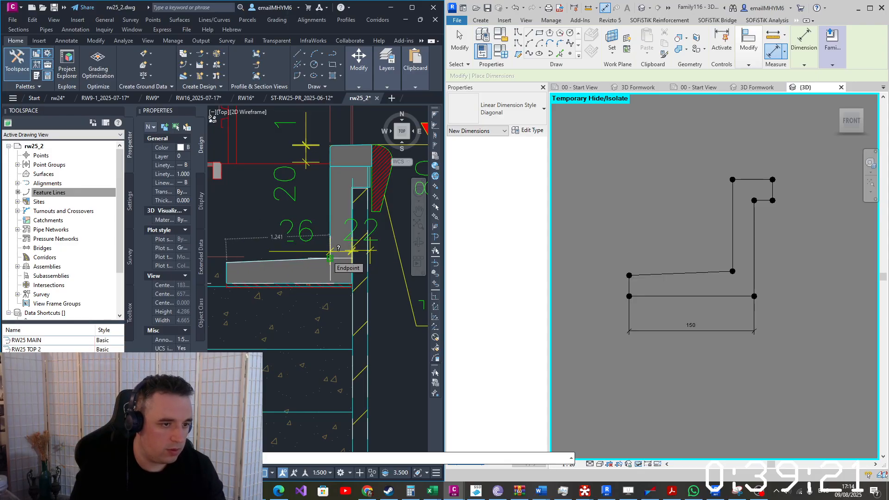
{"action": "scroll", "coordinate": [692, 176], "scroll_direction": "down", "scroll_amount": 5}
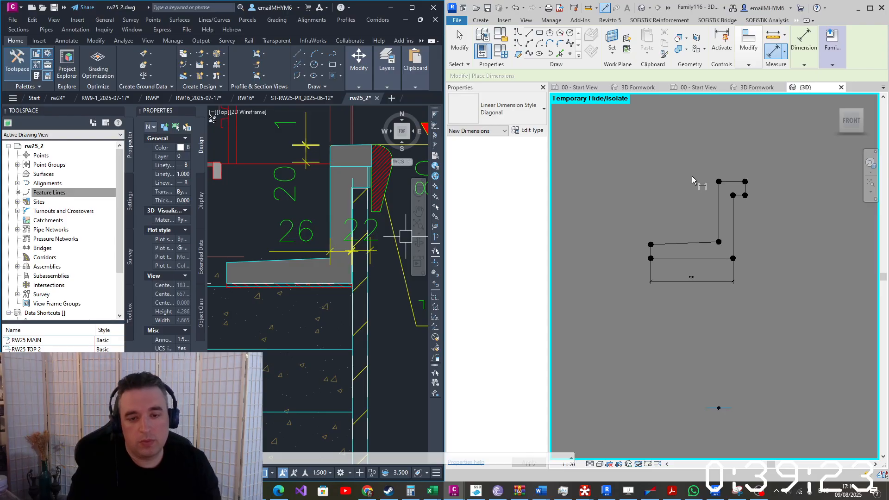
{"action": "left_click", "coordinate": [713, 151]}
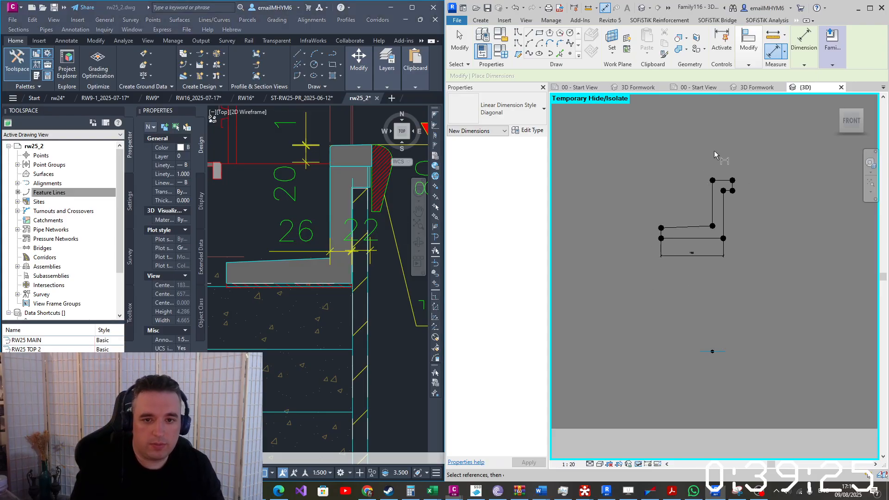
{"action": "key", "text": "Escape"}
Associate the Visible property of the whole profile line chain with a new Yes/No family parameter named wall
{"action": "scroll", "coordinate": [724, 187], "scroll_direction": "up", "scroll_amount": 2}
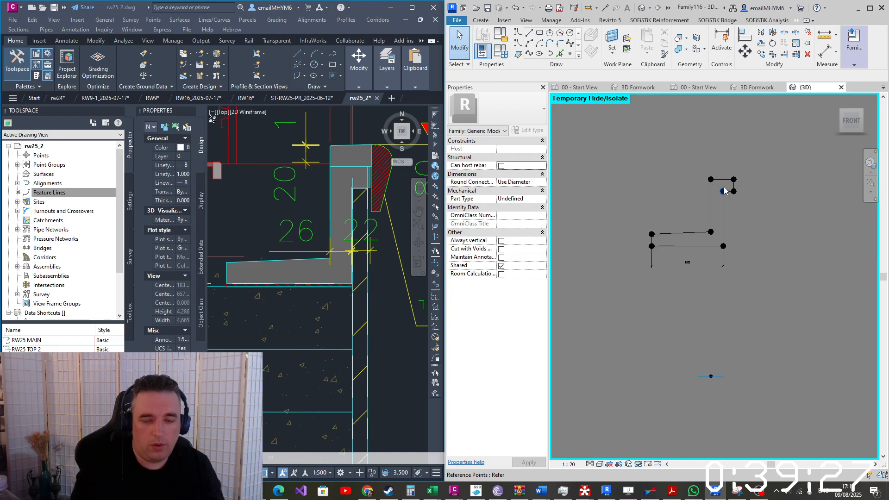
{"action": "scroll", "coordinate": [724, 187], "scroll_direction": "up", "scroll_amount": 2}
{"action": "key", "text": "Tab"}
{"action": "left_click", "coordinate": [730, 174]}
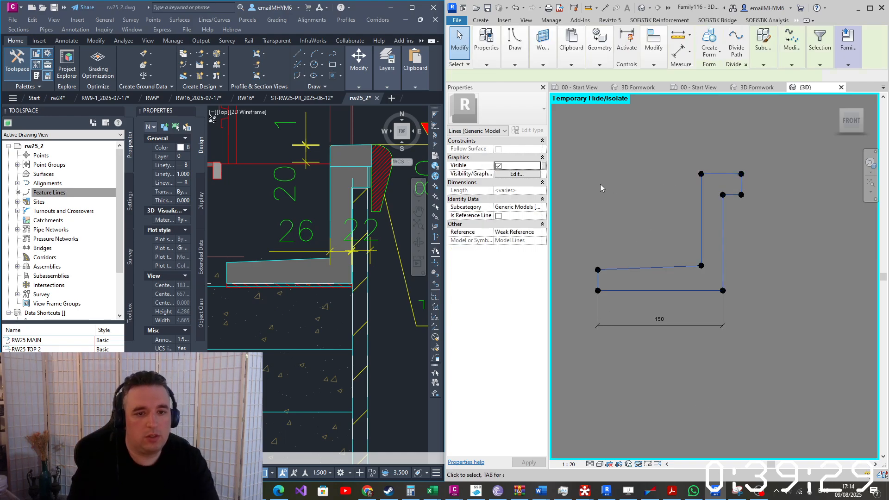
{"action": "left_click", "coordinate": [544, 167]}
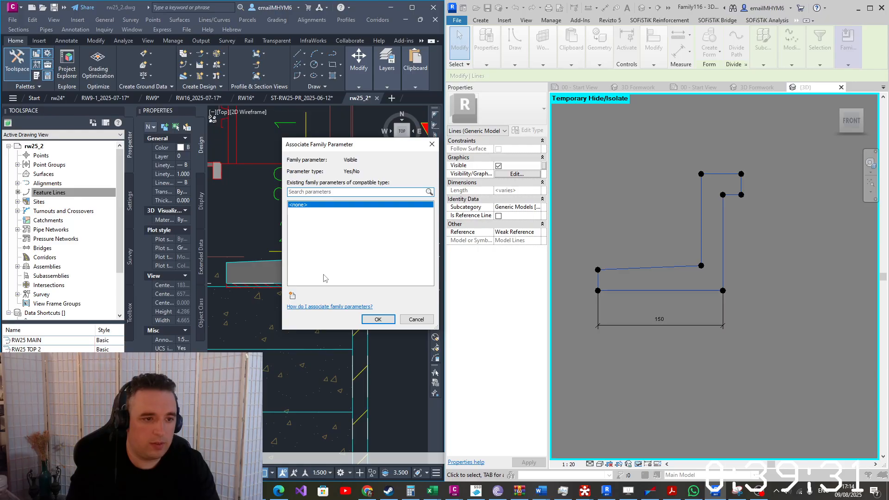
{"action": "left_click", "coordinate": [293, 295]}
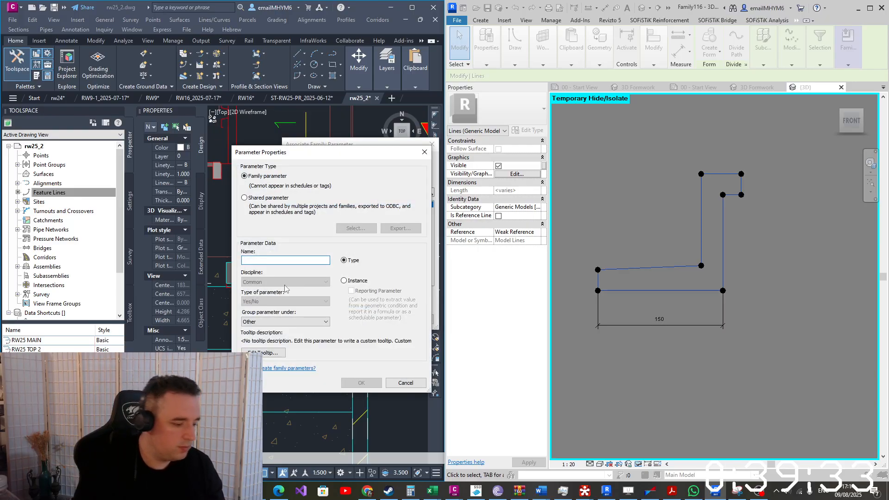
{"action": "type", "text": "wall"}
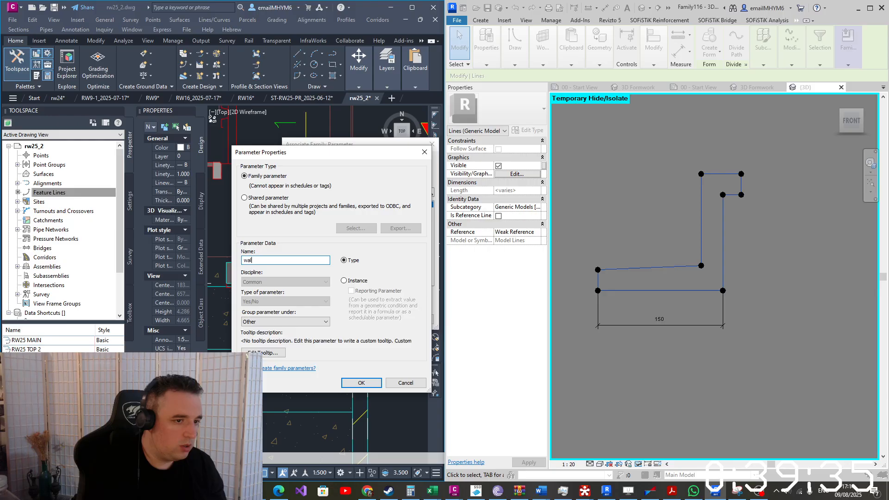
{"action": "left_click", "coordinate": [355, 281]}
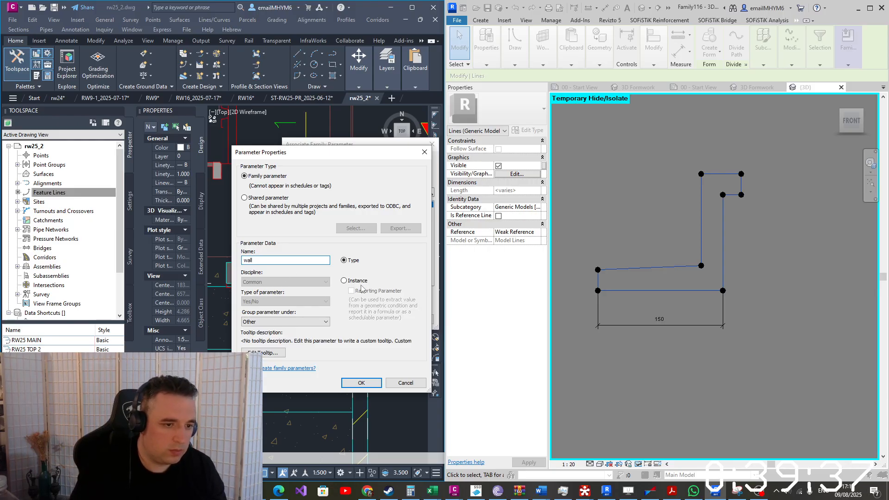
{"action": "left_click", "coordinate": [362, 383]}
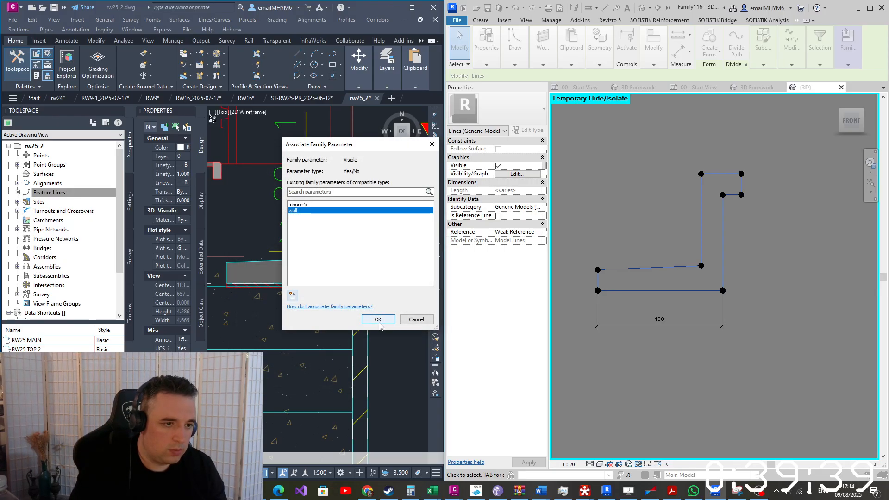
{"action": "left_click", "coordinate": [378, 319]}
{"action": "left_click", "coordinate": [570, 322]}
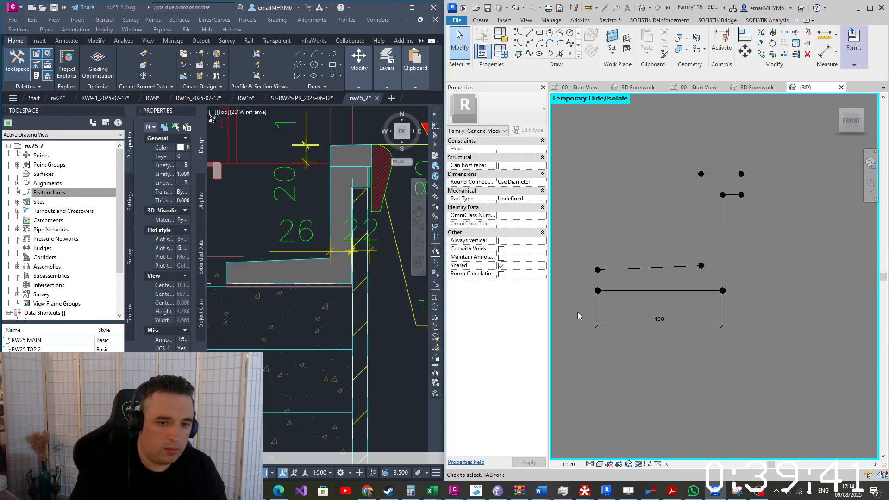
Isolate the two reference points at the ends of the base slab's underside
{"action": "left_click_drag", "start_coordinate": [577, 312], "coordinate": [623, 284]}
{"action": "left_click_drag", "start_coordinate": [712, 321], "coordinate": [751, 270], "text": "ctrl"}
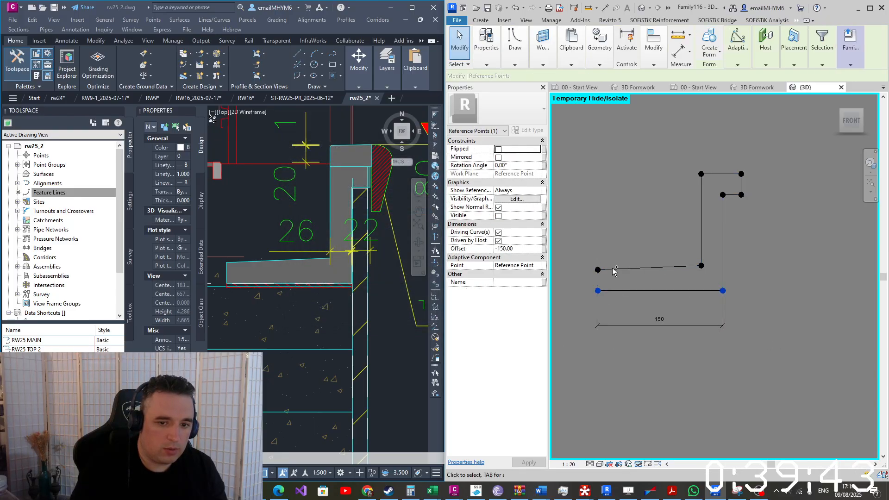
{"action": "left_click", "coordinate": [638, 465]}
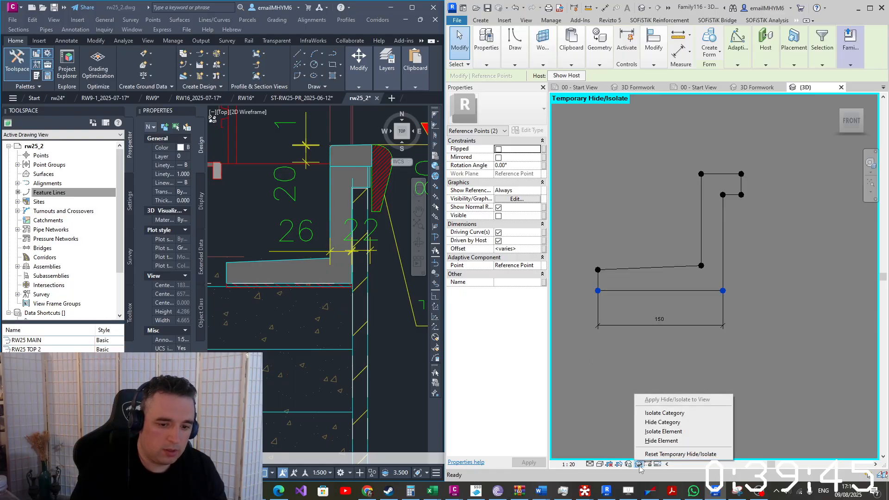
{"action": "left_click", "coordinate": [663, 431]}
Set the work plane to the vertical reference plane of the point at the base slab's lower free corner
{"action": "left_click", "coordinate": [541, 43]}
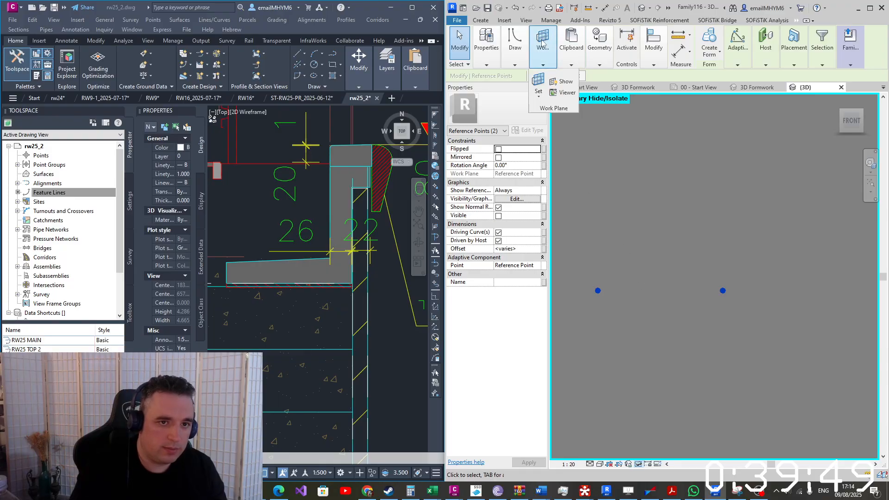
{"action": "left_click", "coordinate": [538, 85]}
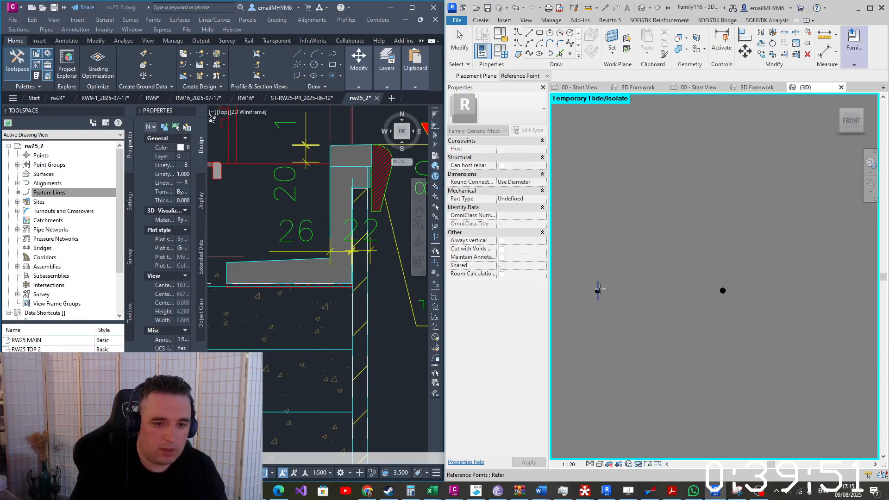
{"action": "left_click", "coordinate": [598, 290]}
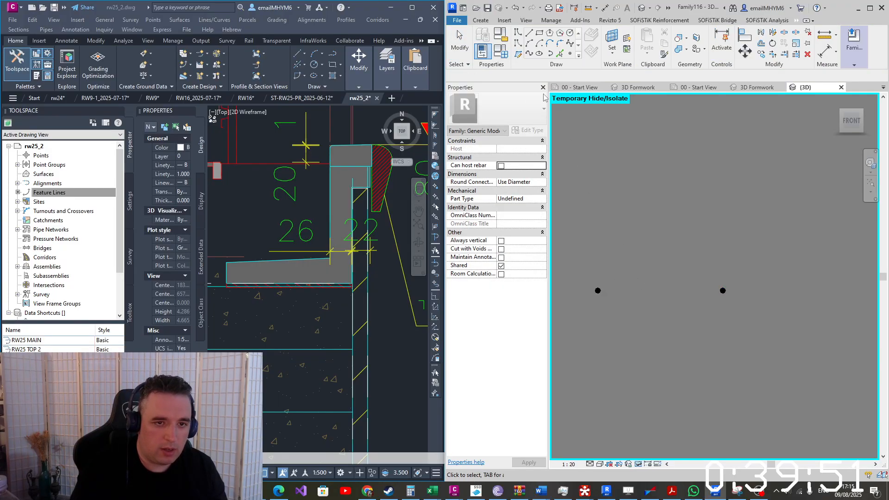
Place a reference point at the base slab's lower free corner, on the corner point's vertical plane, and set its offset to -5
{"action": "left_click", "coordinate": [598, 290]}
{"action": "middle_click_drag", "start_coordinate": [655, 291], "coordinate": [588, 279], "text": "shift"}
{"action": "left_click", "coordinate": [588, 281]}
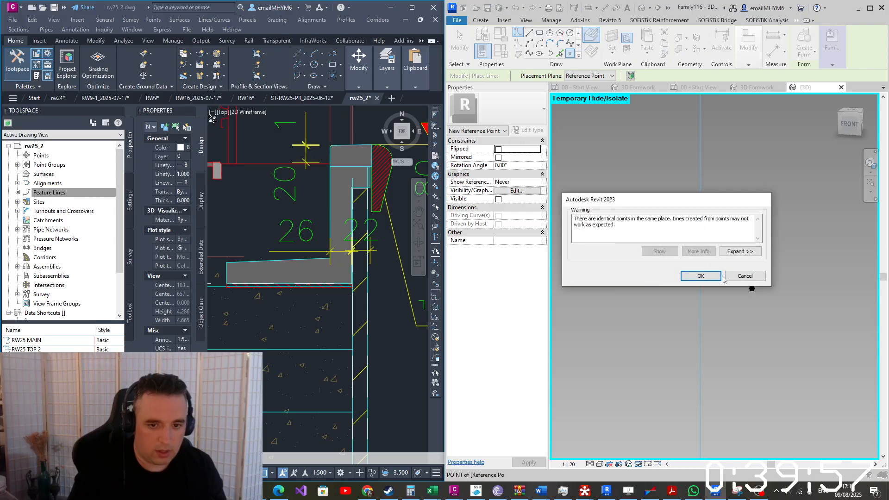
{"action": "left_click", "coordinate": [717, 276]}
{"action": "key", "text": "Escape"}
{"action": "left_click", "coordinate": [588, 281]}
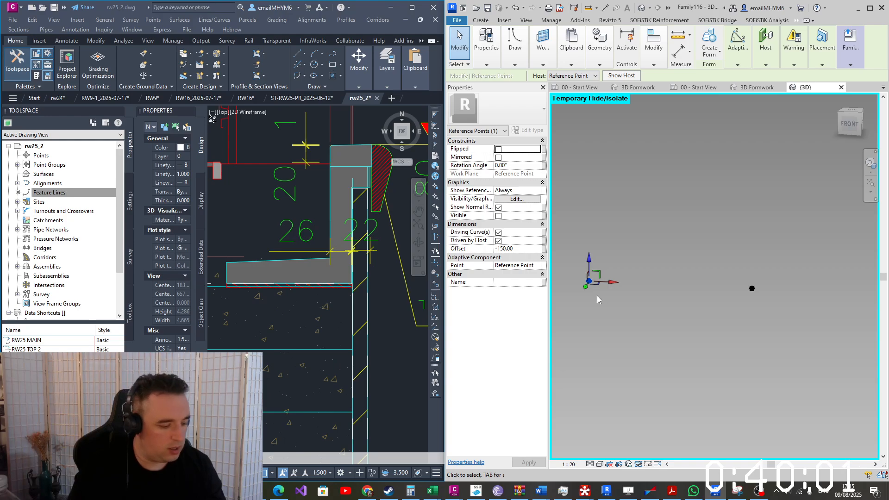
{"action": "left_click", "coordinate": [579, 254]}
{"action": "left_click_drag", "start_coordinate": [611, 302], "coordinate": [613, 290]}
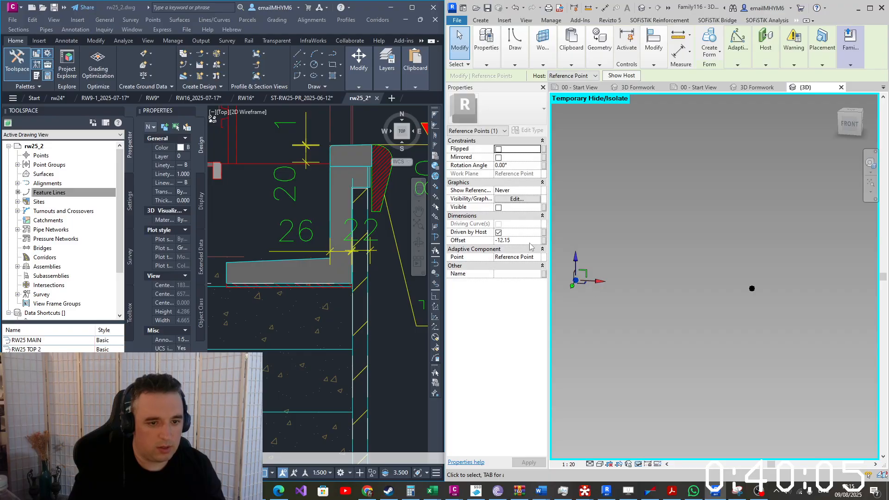
{"action": "left_click", "coordinate": [530, 241]}
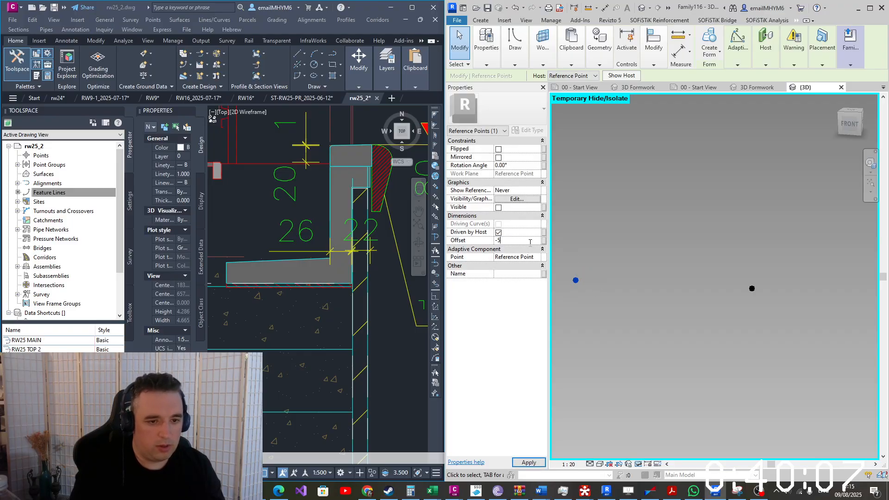
{"action": "left_click", "coordinate": [646, 206]}
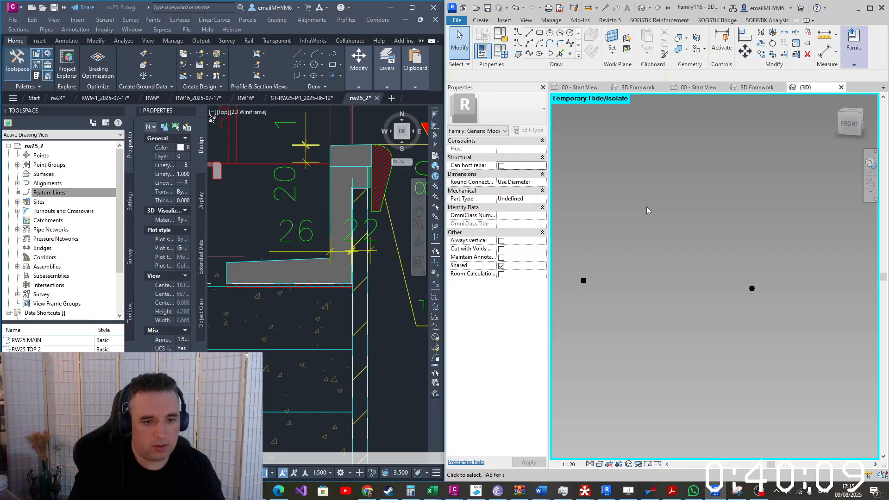
Place a reference point hosted on the horizontal plane of the slab underside's wall-side corner point and set its offset to -5
{"action": "left_click_drag", "start_coordinate": [715, 260], "coordinate": [786, 323]}
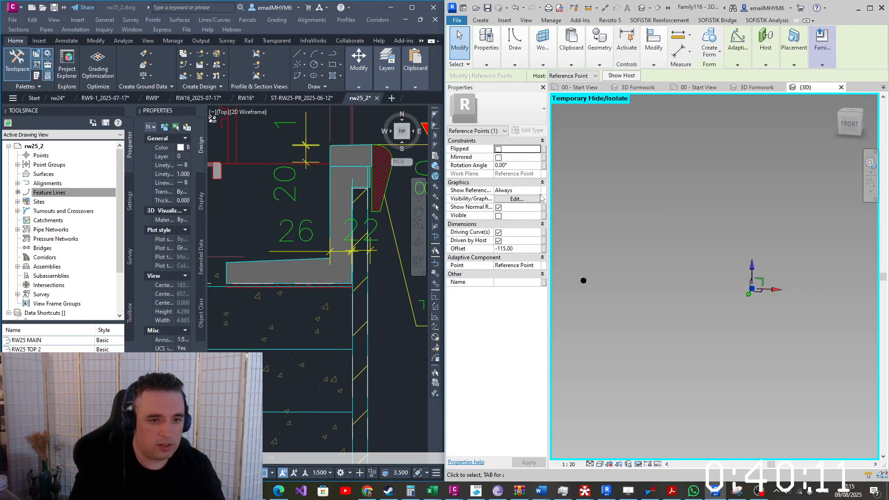
{"action": "left_click", "coordinate": [535, 62]}
{"action": "left_click", "coordinate": [536, 78]}
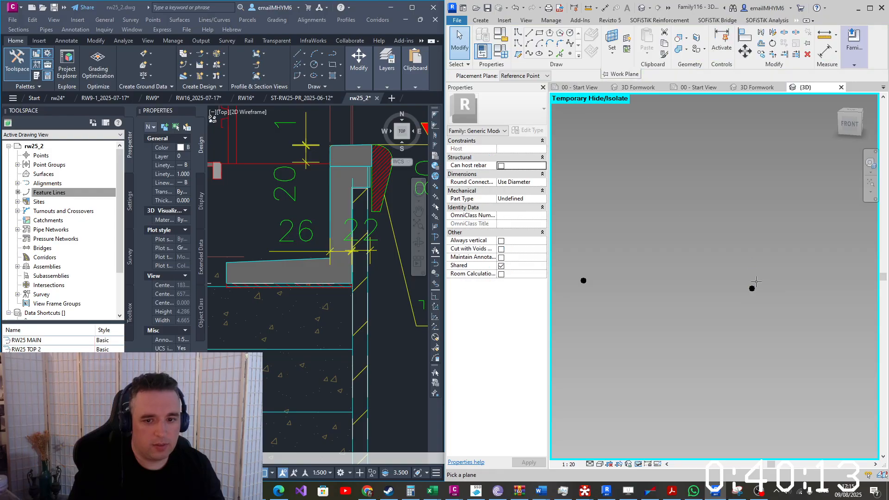
{"action": "left_click", "coordinate": [756, 287]}
{"action": "left_click", "coordinate": [578, 56]}
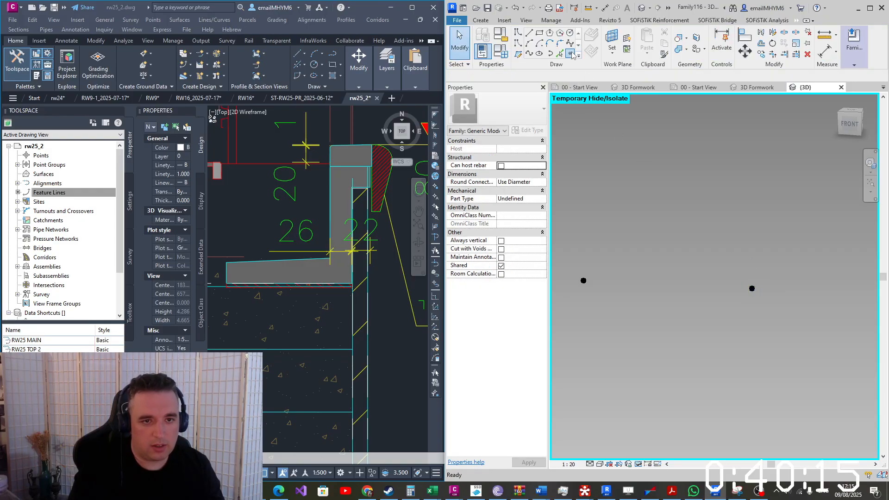
{"action": "left_click", "coordinate": [752, 289]}
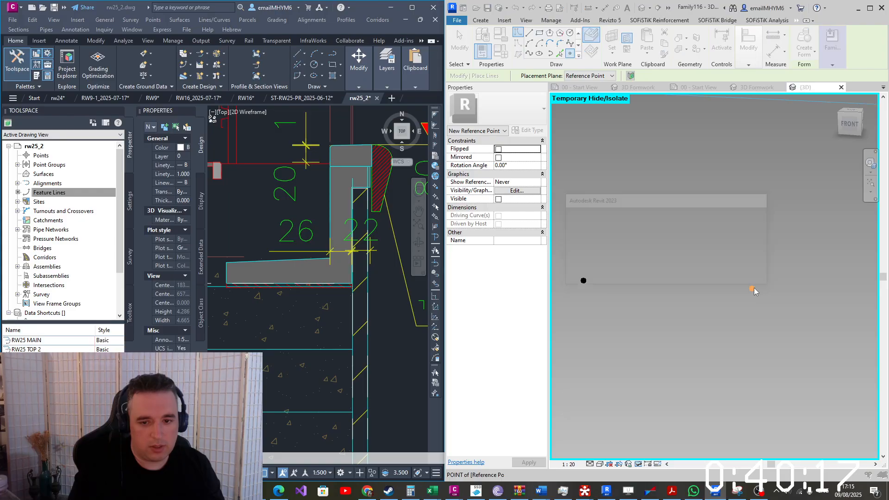
{"action": "left_click", "coordinate": [699, 277]}
{"action": "key", "text": "Escape"}
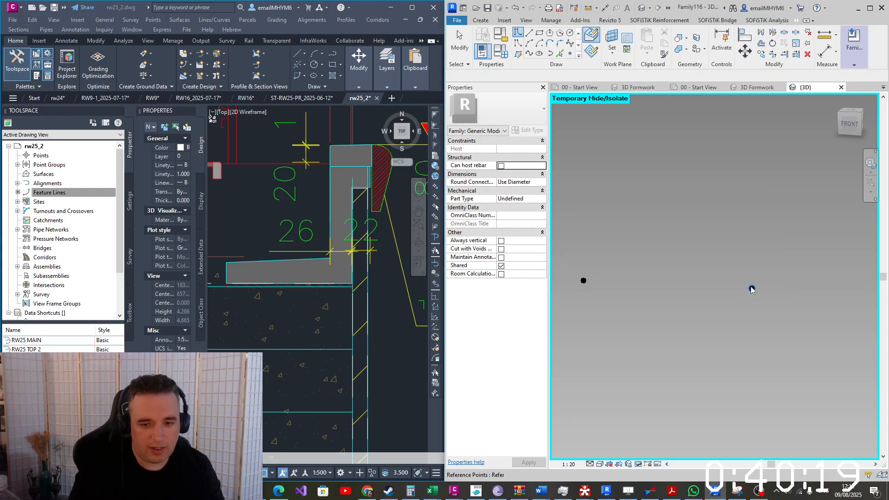
{"action": "left_click", "coordinate": [752, 289]}
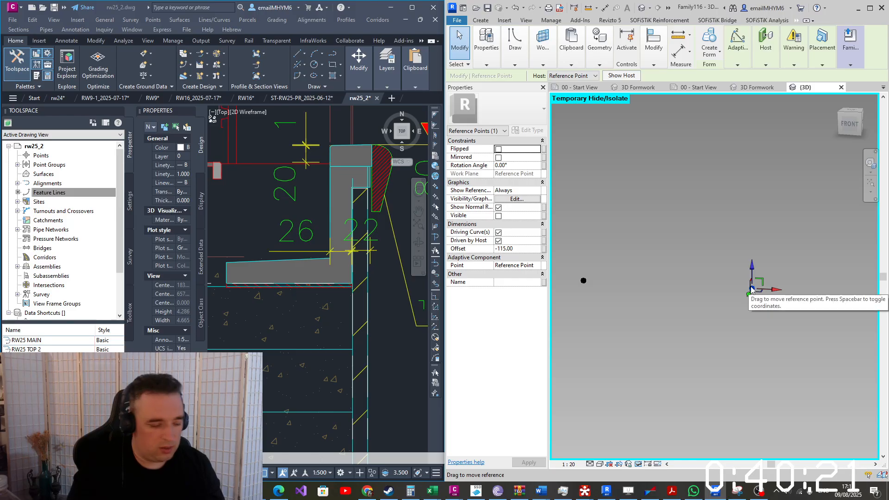
{"action": "left_click", "coordinate": [771, 312]}
{"action": "left_click", "coordinate": [753, 288]}
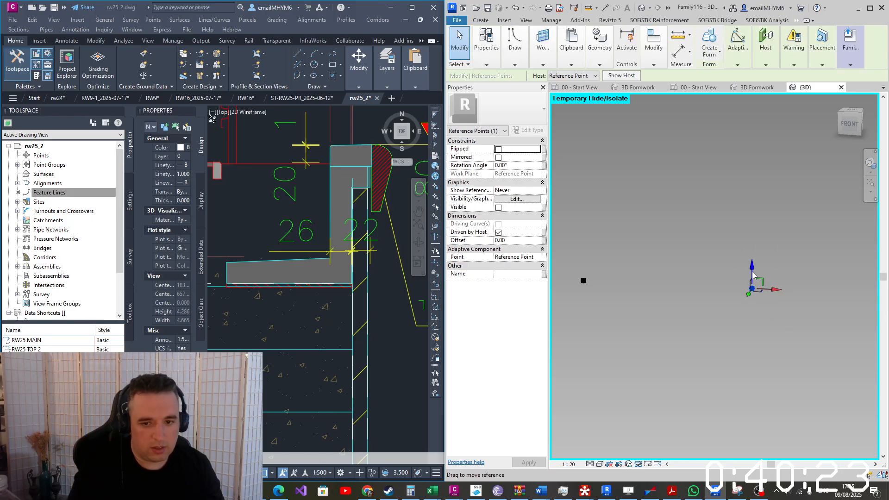
{"action": "left_click", "coordinate": [523, 239]}
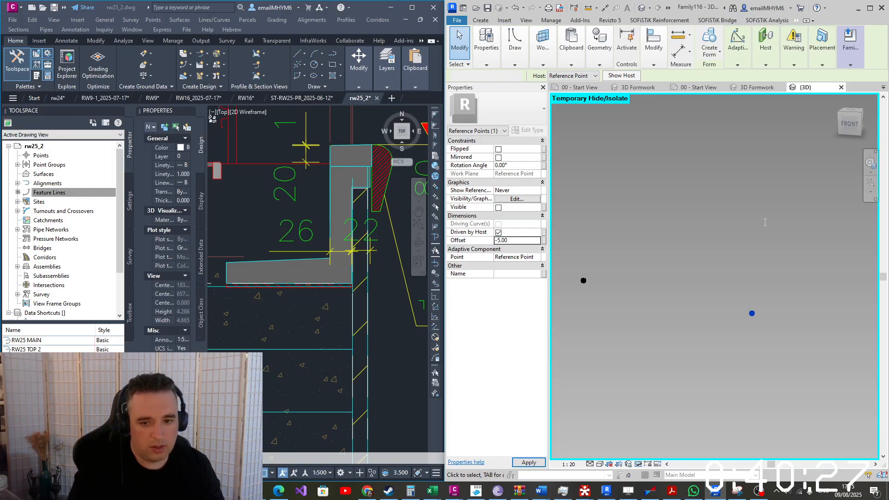
End the temporary isolation and set Show Reference Planes to Always for the point offset outward from the slab's lower free corner
{"action": "left_click", "coordinate": [638, 463]}
{"action": "left_click", "coordinate": [680, 454]}
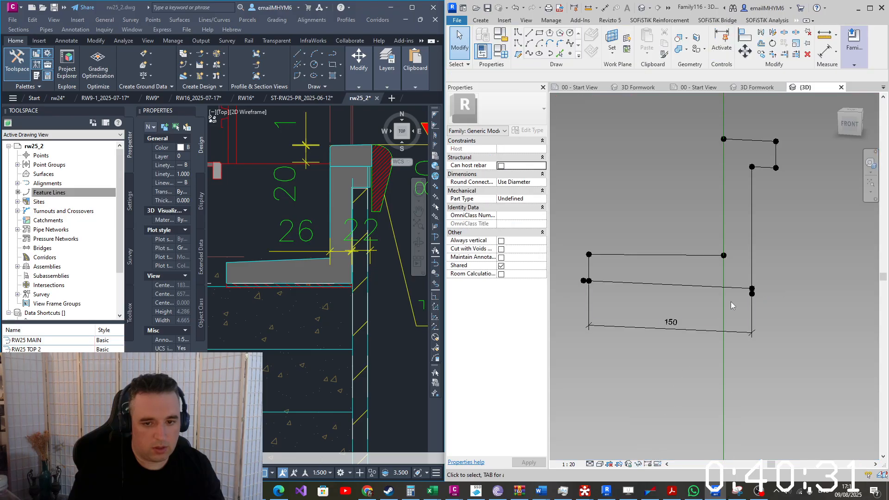
{"action": "scroll", "coordinate": [603, 296], "scroll_direction": "up", "scroll_amount": 5}
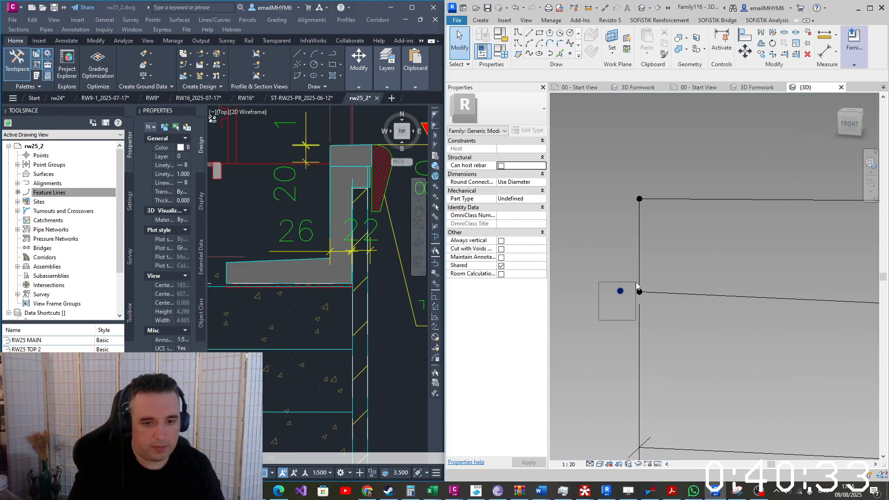
{"action": "left_click", "coordinate": [620, 291]}
{"action": "left_click", "coordinate": [535, 190]}
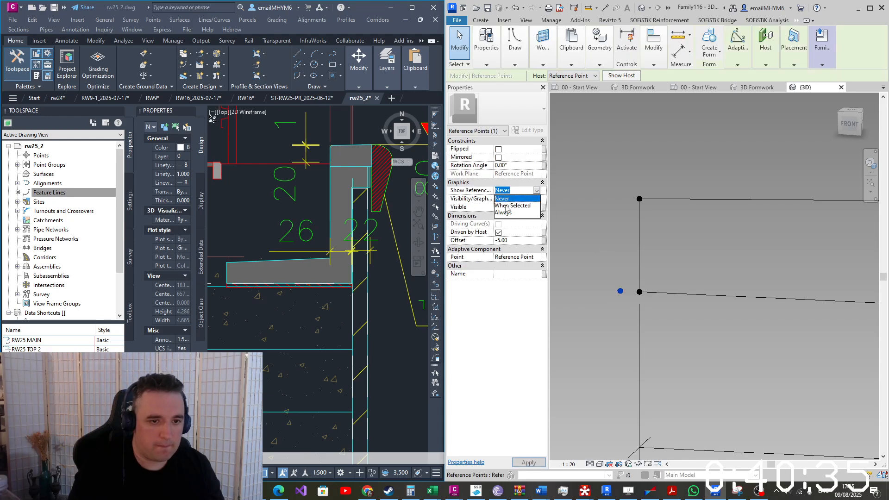
{"action": "left_click", "coordinate": [503, 212]}
Place a reference point on the horizontal plane of the outward offset point and set its offset to -5
{"action": "mouse_move", "coordinate": [535, 55]}
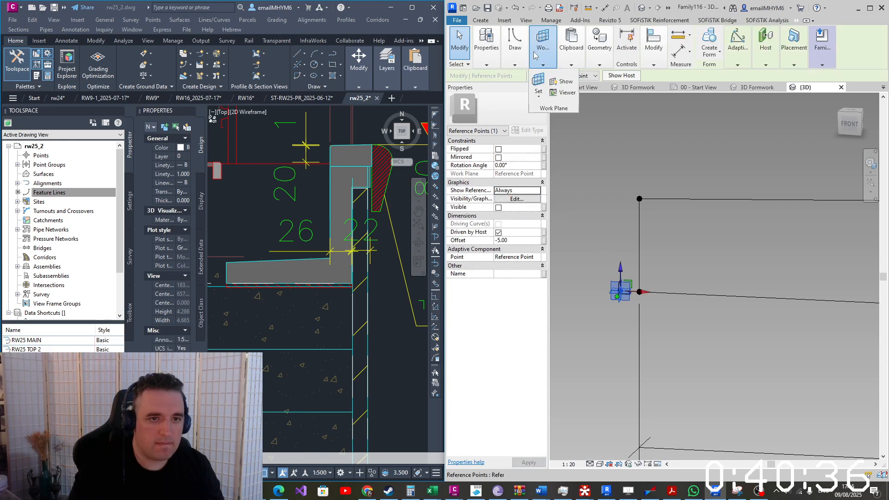
{"action": "left_click", "coordinate": [543, 81]}
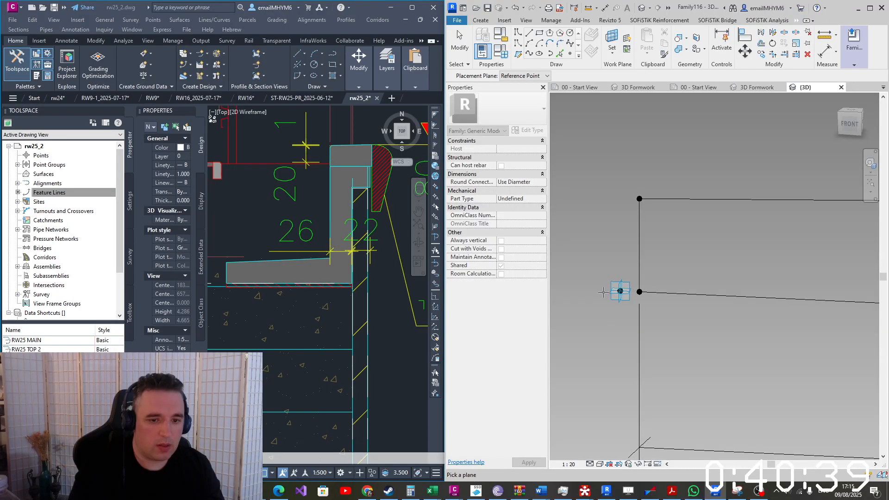
{"action": "left_click", "coordinate": [609, 291]}
{"action": "left_click", "coordinate": [570, 54]}
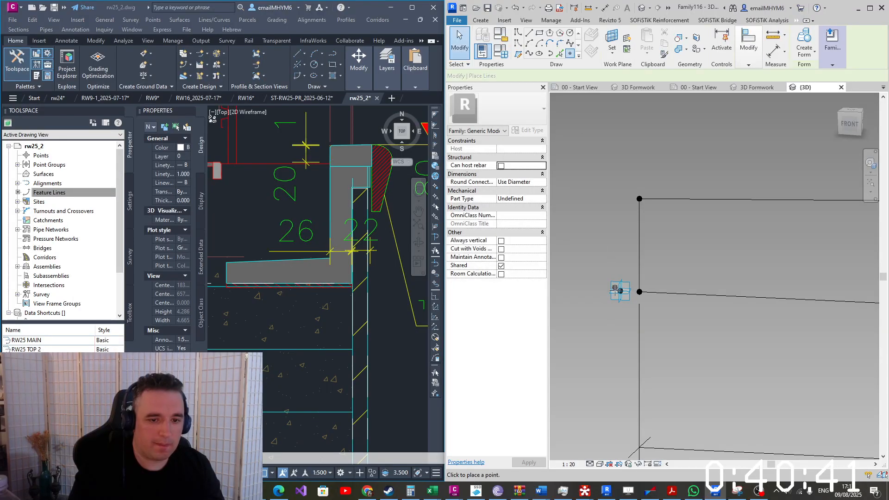
{"action": "left_click", "coordinate": [620, 290]}
{"action": "left_click", "coordinate": [698, 276]}
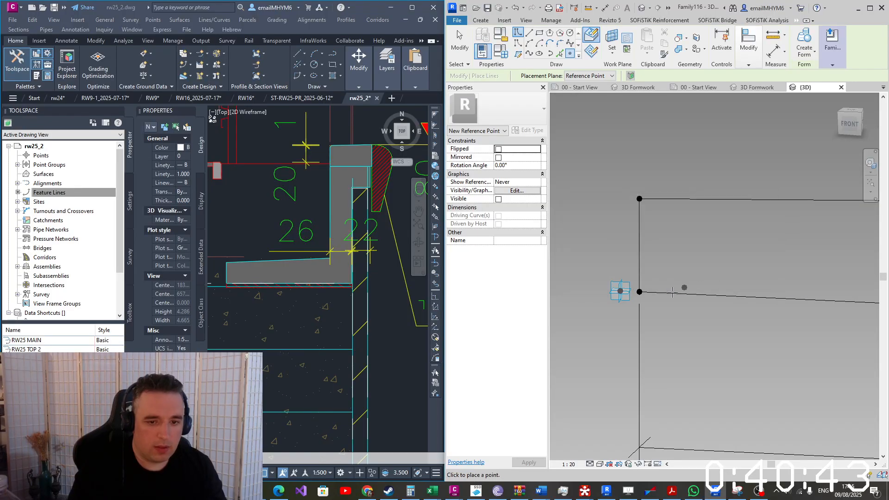
{"action": "key", "text": "Escape"}
{"action": "key", "text": "Escape"}
{"action": "left_click", "coordinate": [620, 292]}
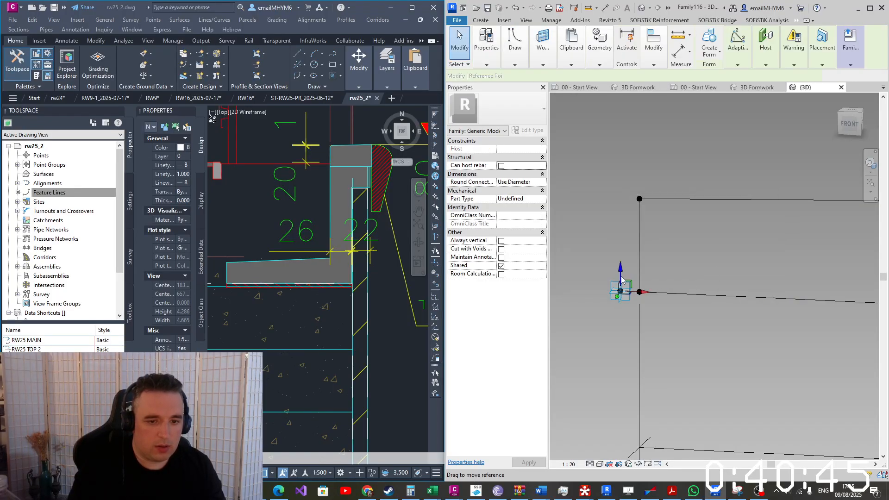
{"action": "left_click", "coordinate": [514, 240]}
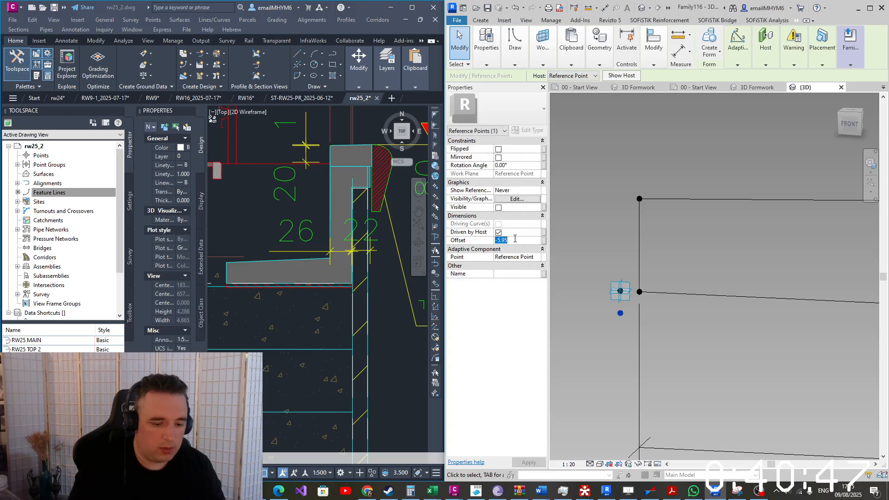
{"action": "type", "text": "-5"}
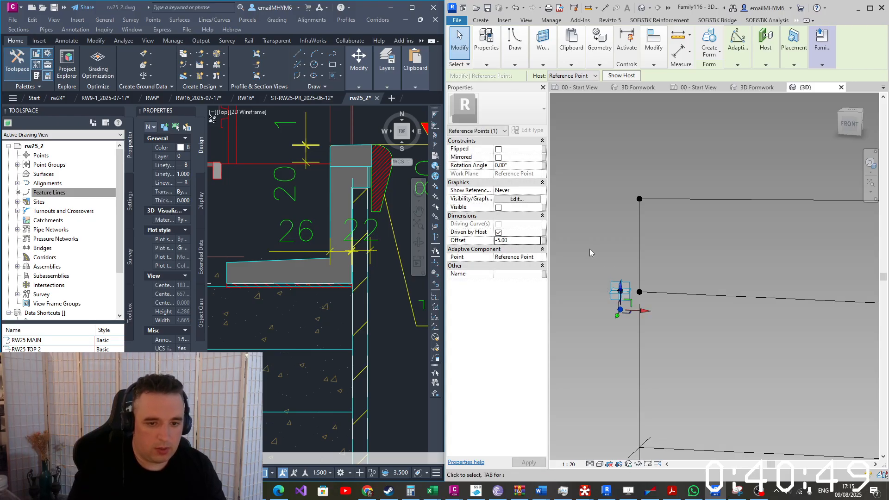
Draw a vertical line through the two offset points beside the base slab's lower free corner
{"action": "left_click", "coordinate": [590, 248]}
{"action": "left_click", "coordinate": [518, 48]}
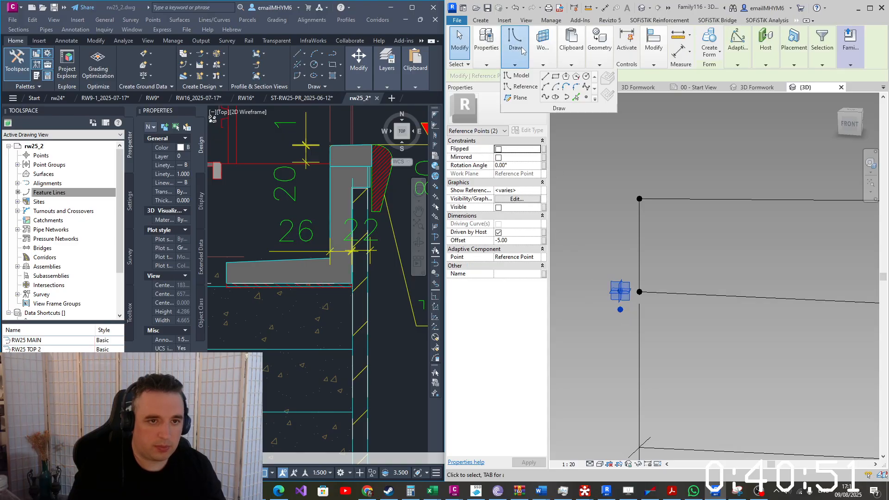
{"action": "left_click", "coordinate": [545, 97]}
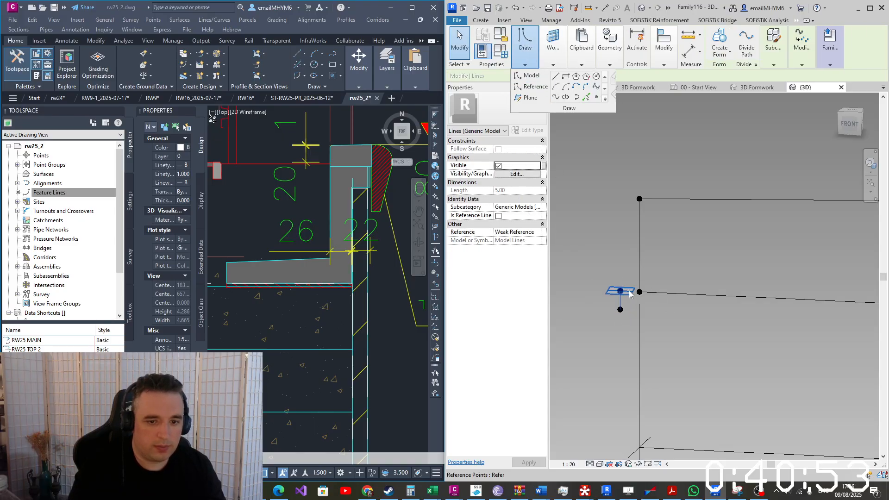
Delete the reference point located below the wall-side corner of the base slab's underside
{"action": "middle_click_drag", "start_coordinate": [755, 298], "coordinate": [674, 334]}
{"action": "middle_click_drag", "start_coordinate": [839, 372], "coordinate": [718, 356]}
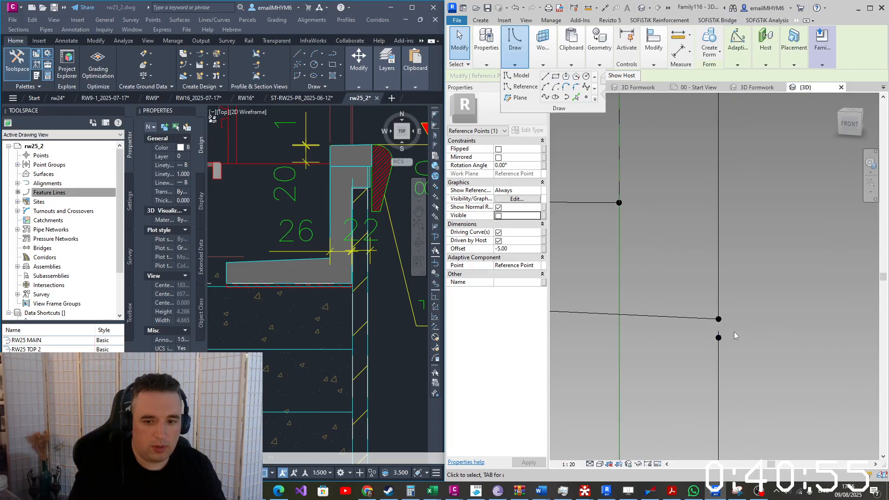
{"action": "scroll", "coordinate": [721, 329], "scroll_direction": "up", "scroll_amount": 1}
{"action": "scroll", "coordinate": [741, 327], "scroll_direction": "up", "scroll_amount": 2}
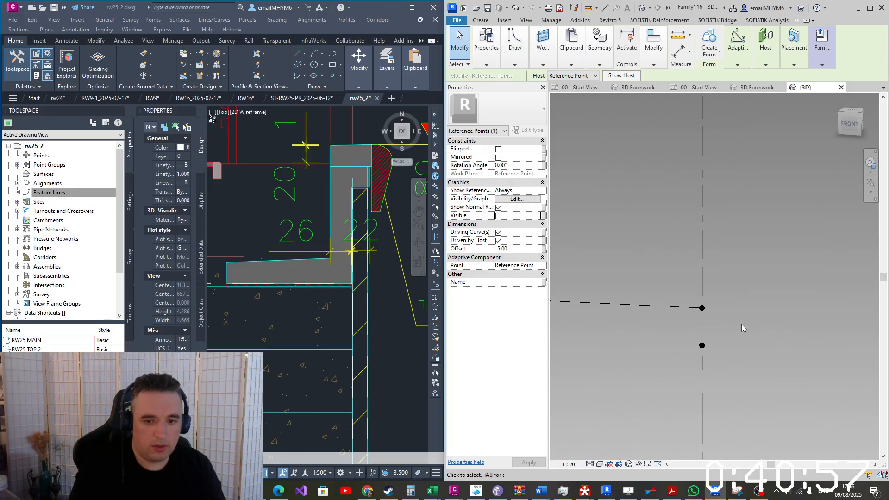
{"action": "left_click", "coordinate": [663, 380]}
{"action": "left_click_drag", "start_coordinate": [663, 380], "coordinate": [741, 316]}
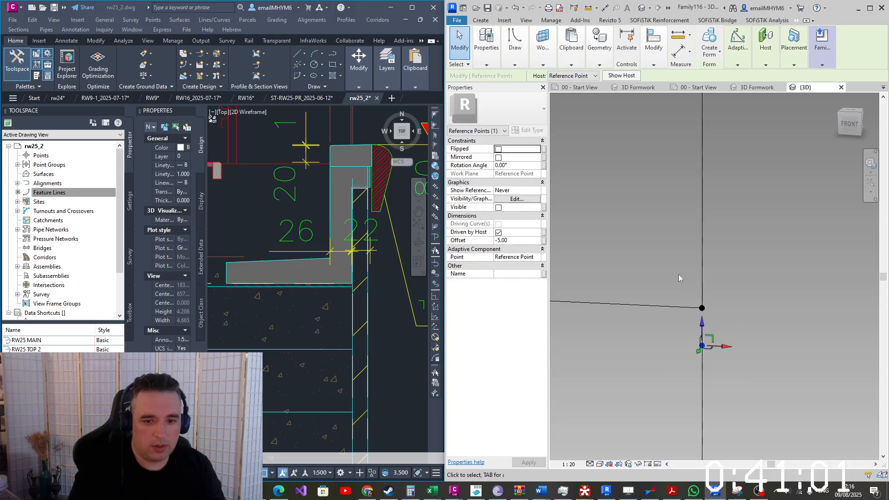
{"action": "left_click_drag", "start_coordinate": [679, 275], "coordinate": [709, 311]}
{"action": "left_click_drag", "start_coordinate": [671, 371], "coordinate": [734, 324]}
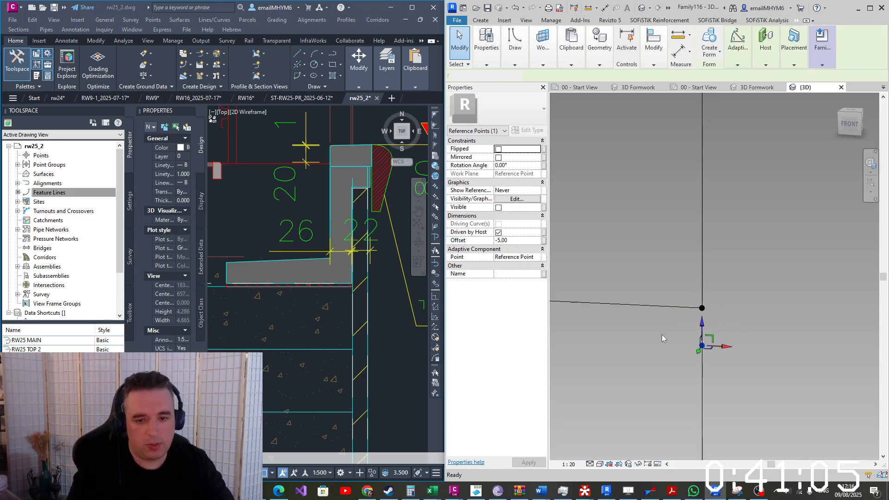
{"action": "key", "text": "Delete"}
Set the work plane to a reference plane of the underside's wall-side corner point and place a new reference point on that corner
{"action": "left_click_drag", "start_coordinate": [662, 334], "coordinate": [735, 279]}
{"action": "left_click", "coordinate": [542, 49]}
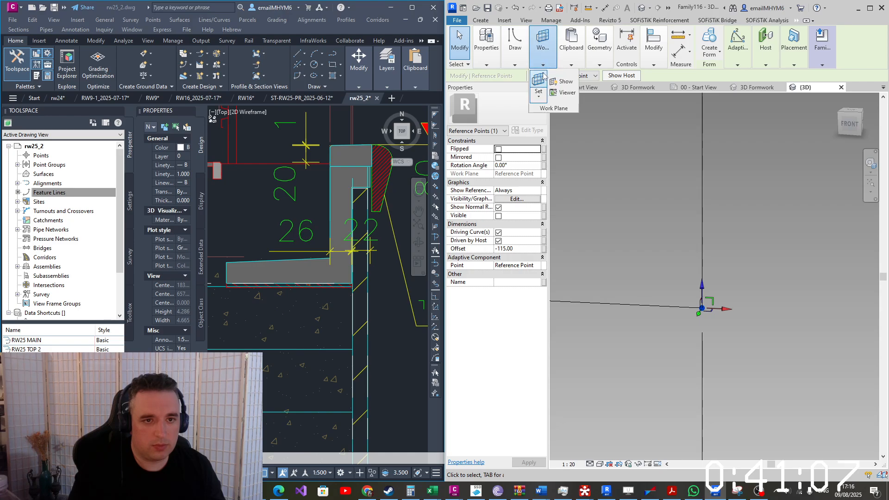
{"action": "left_click", "coordinate": [539, 87]}
{"action": "left_click", "coordinate": [697, 320]}
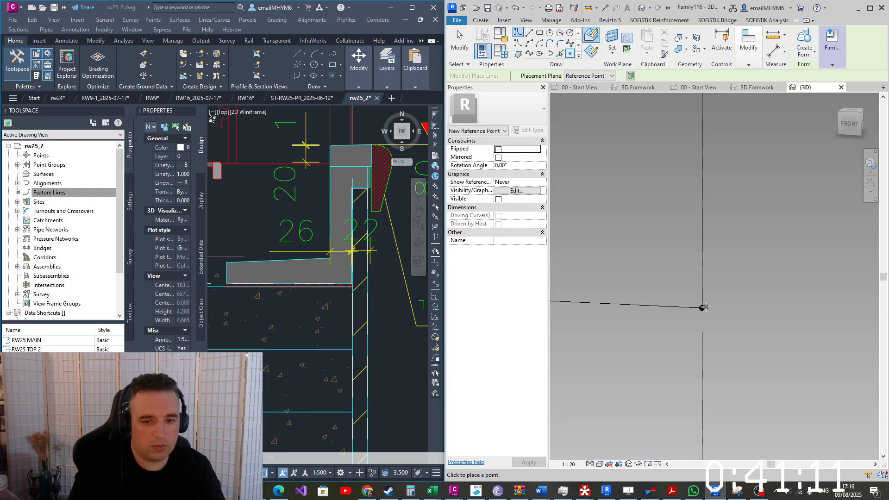
{"action": "left_click", "coordinate": [703, 307]}
{"action": "left_click", "coordinate": [701, 276]}
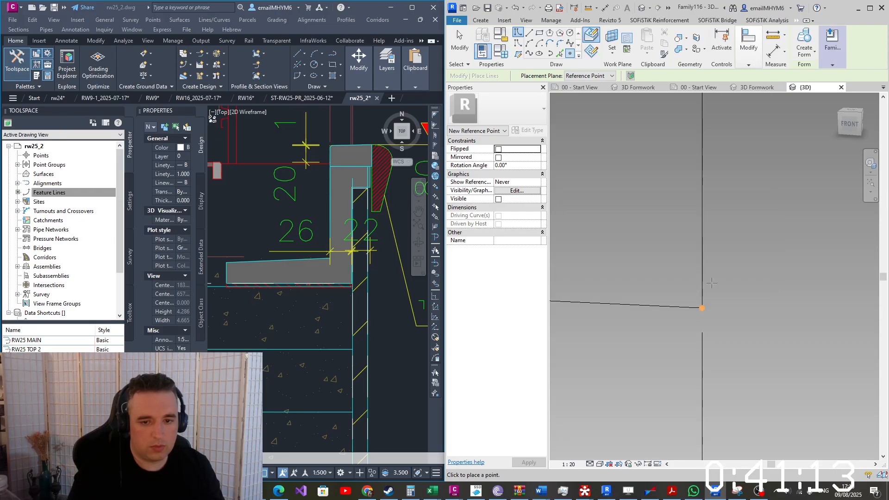
{"action": "key", "text": "Escape"}
Temporarily hide the host reference point at the underside's wall-side corner and set the new coincident point's offset to 5
{"action": "left_click", "coordinate": [702, 308]}
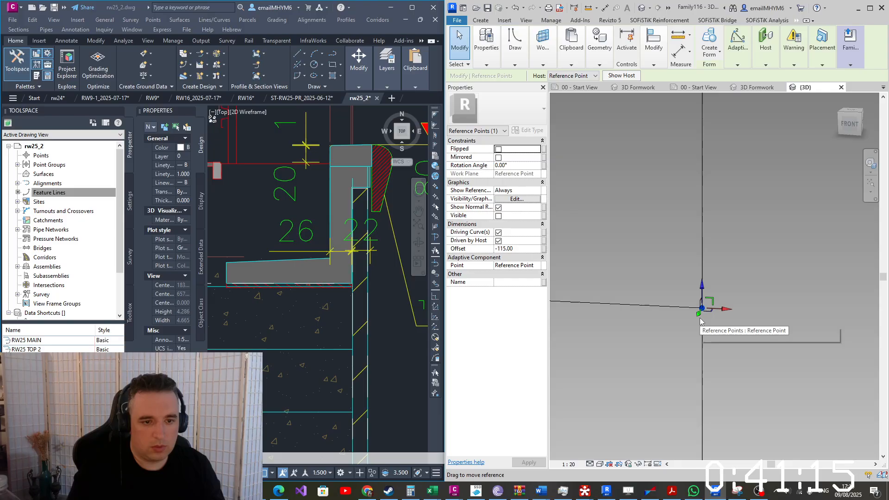
{"action": "key", "text": "h"}
{"action": "key", "text": "h"}
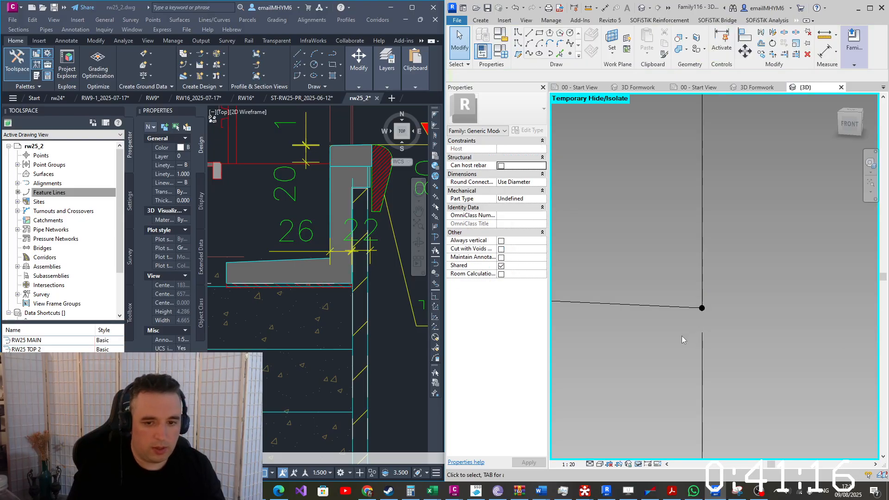
{"action": "left_click", "coordinate": [720, 308]}
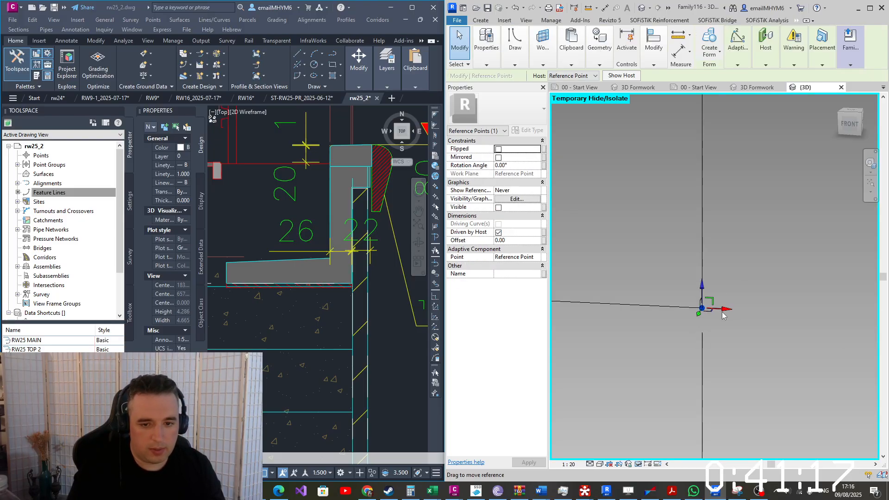
{"action": "left_click", "coordinate": [528, 241]}
{"action": "type", "text": "5"}
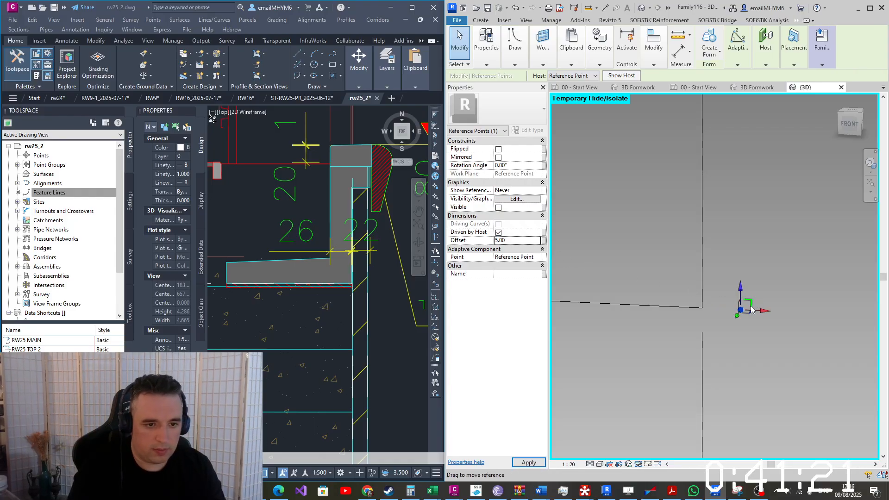
Set the offset point to always show its reference planes and place a new reference point on its horizontal plane
{"action": "left_click", "coordinate": [535, 191]}
{"action": "left_click", "coordinate": [511, 213]}
{"action": "left_click", "coordinate": [544, 55]}
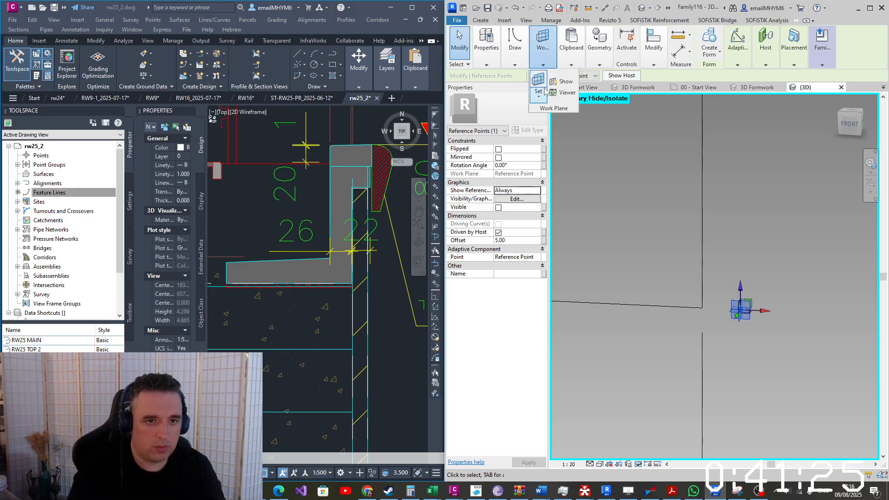
{"action": "left_click", "coordinate": [545, 82]}
{"action": "left_click", "coordinate": [743, 312]}
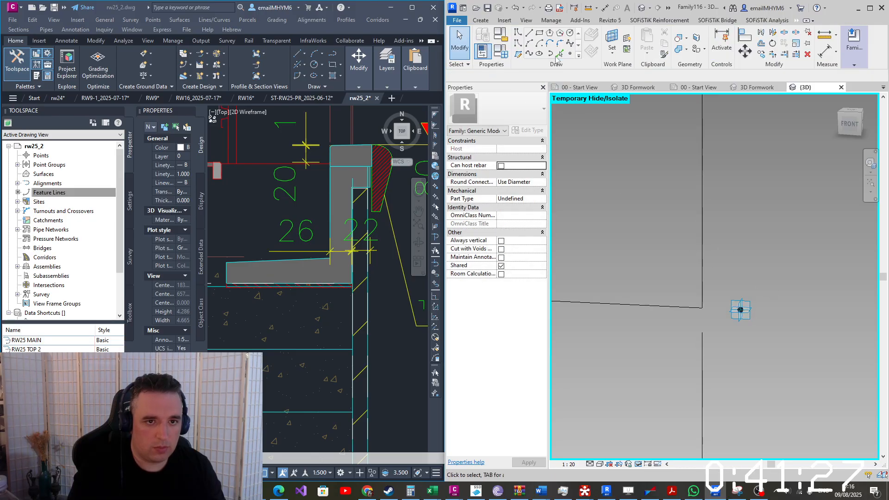
{"action": "left_click", "coordinate": [568, 54]}
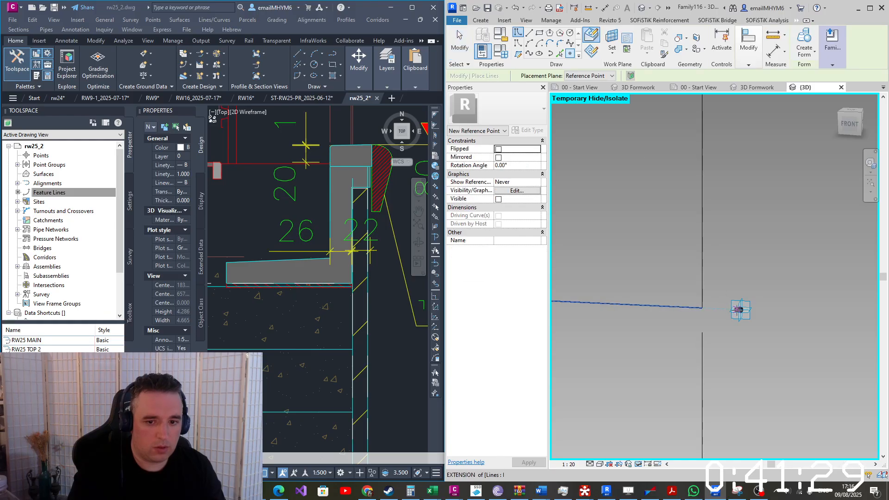
{"action": "left_click", "coordinate": [738, 310]}
{"action": "left_click", "coordinate": [701, 276]}
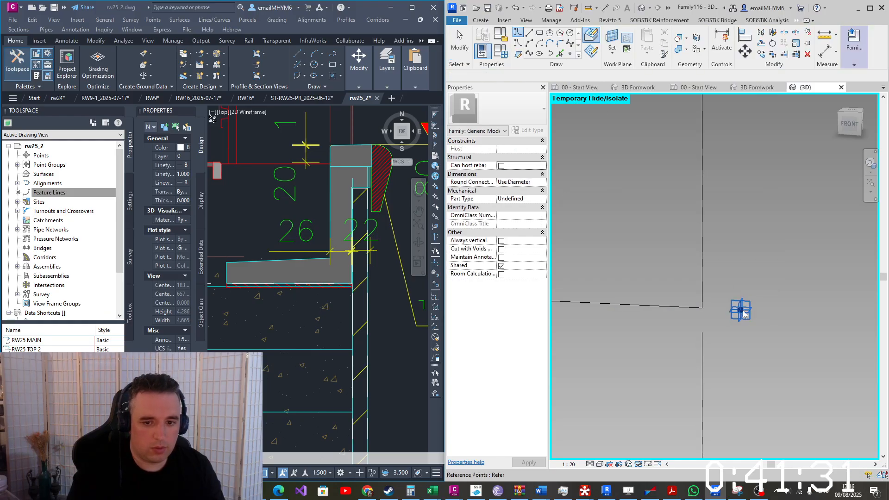
{"action": "key", "text": "Escape"}
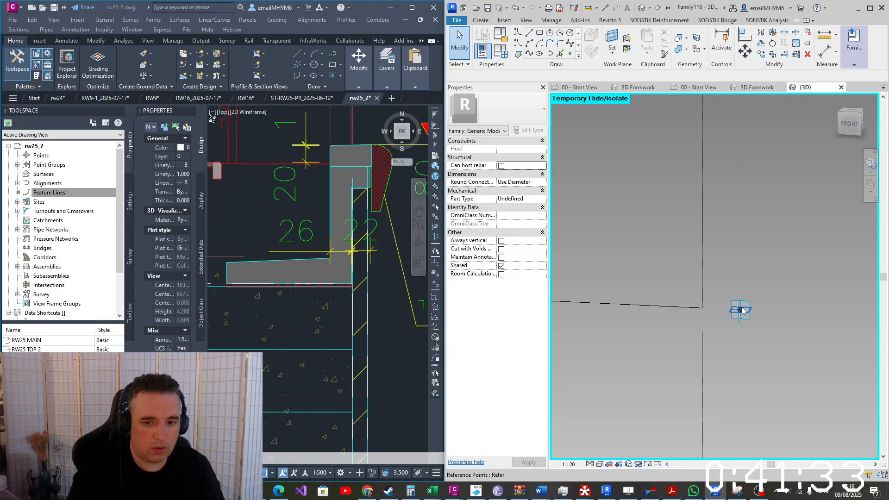
Set the new point's offset to -5 and draw a vertical line through the two offset points beside the wall-side corner
{"action": "left_click", "coordinate": [740, 310]}
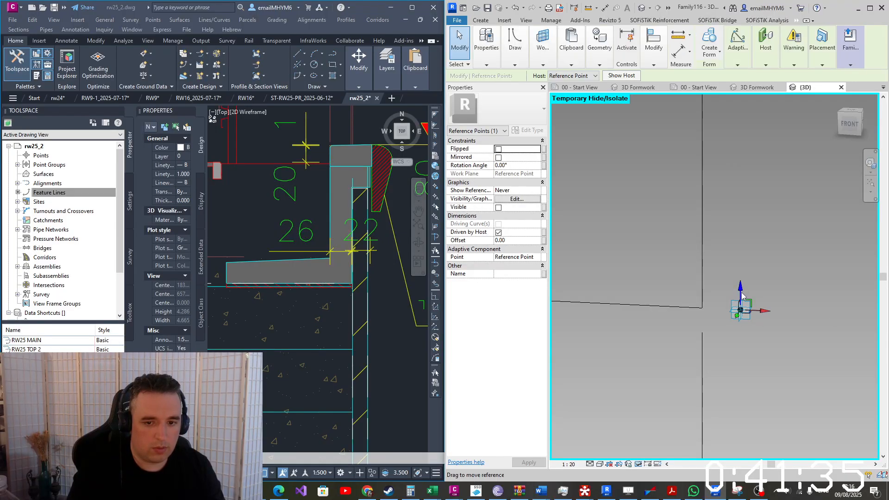
{"action": "left_click", "coordinate": [524, 240]}
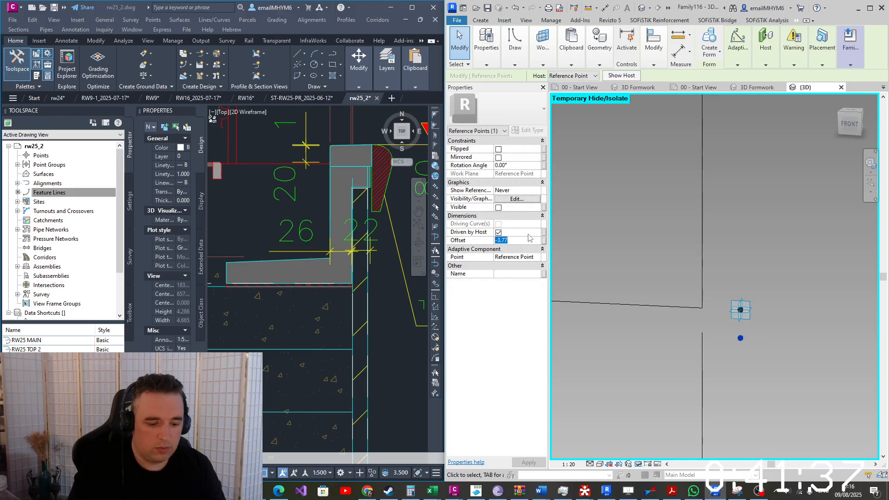
{"action": "left_click", "coordinate": [757, 218]}
{"action": "left_click_drag", "start_coordinate": [728, 357], "coordinate": [777, 258]}
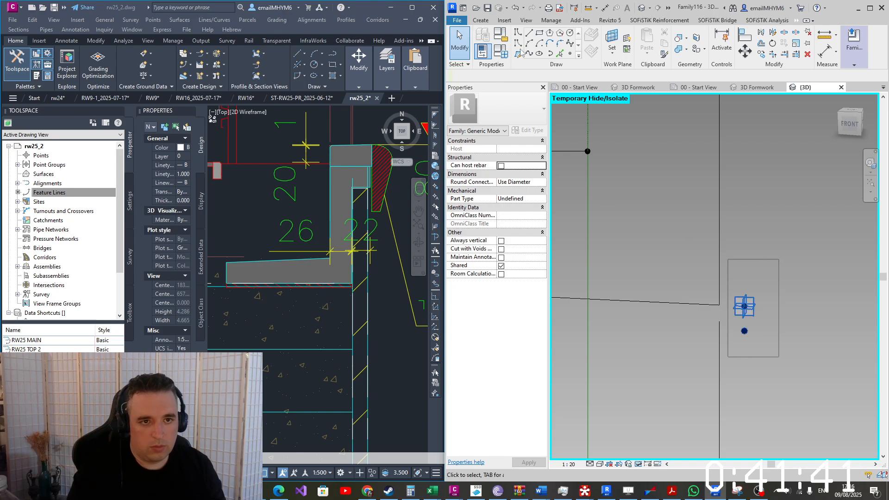
{"action": "mouse_move", "coordinate": [520, 56]}
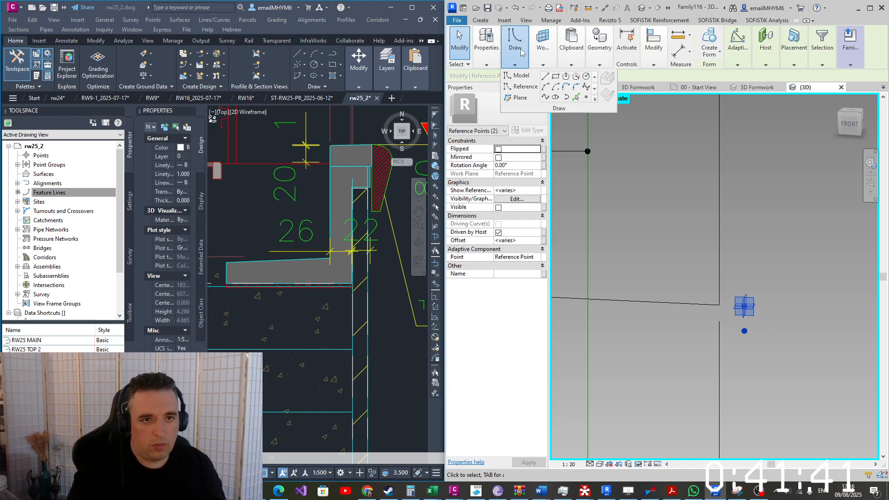
{"action": "left_click", "coordinate": [544, 97]}
Draw a line through the upper offset points at both ends of the base slab's underside
{"action": "scroll", "coordinate": [743, 317], "scroll_direction": "down", "scroll_amount": 3}
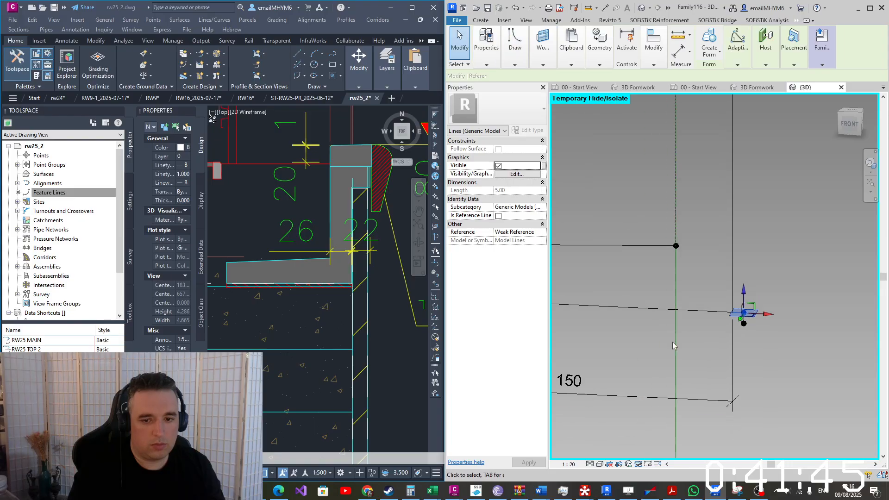
{"action": "middle_click_drag", "start_coordinate": [567, 357], "coordinate": [824, 376]}
{"action": "scroll", "coordinate": [642, 327], "scroll_direction": "up", "scroll_amount": 5}
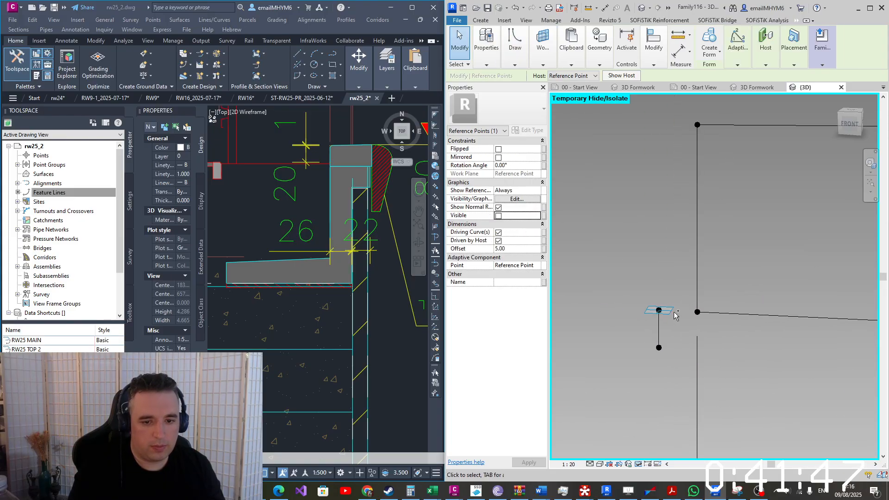
{"action": "mouse_move", "coordinate": [518, 60]}
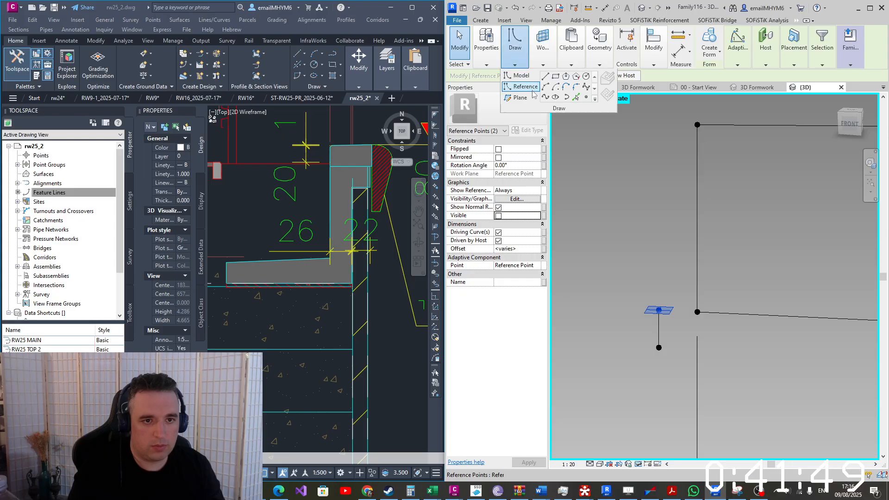
{"action": "left_click", "coordinate": [545, 96]}
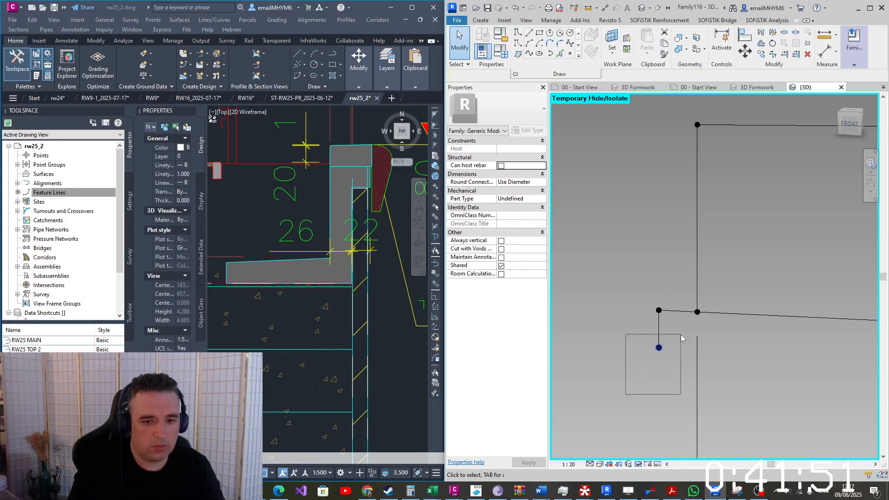
Draw a line through the lower offset points at both ends of the base slab to close the outline
{"action": "scroll", "coordinate": [784, 339], "scroll_direction": "down", "scroll_amount": 3}
{"action": "middle_click_drag", "start_coordinate": [836, 338], "coordinate": [556, 250]}
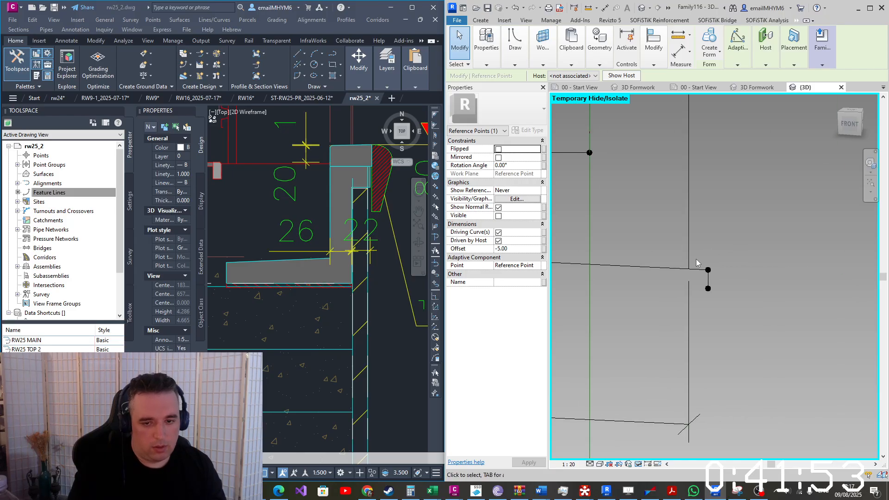
{"action": "scroll", "coordinate": [689, 277], "scroll_direction": "up", "scroll_amount": 3}
{"action": "left_click", "coordinate": [729, 302], "text": "ctrl"}
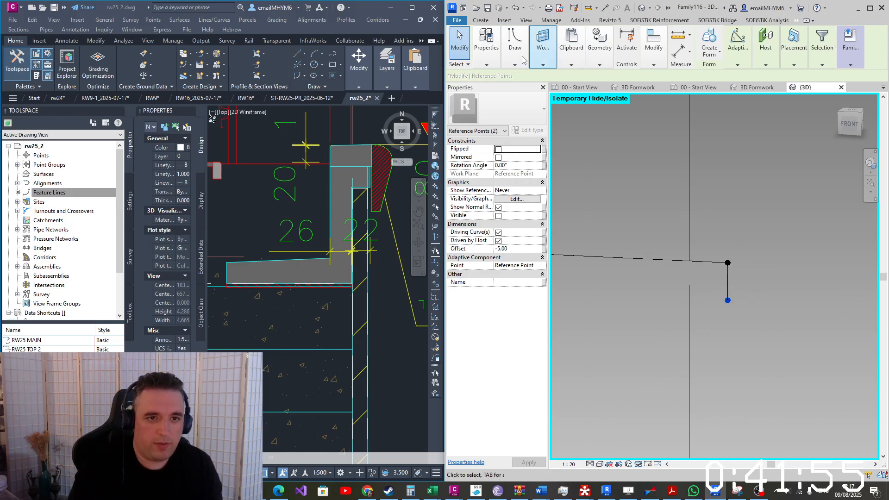
{"action": "mouse_move", "coordinate": [522, 56]}
{"action": "left_click", "coordinate": [545, 96]}
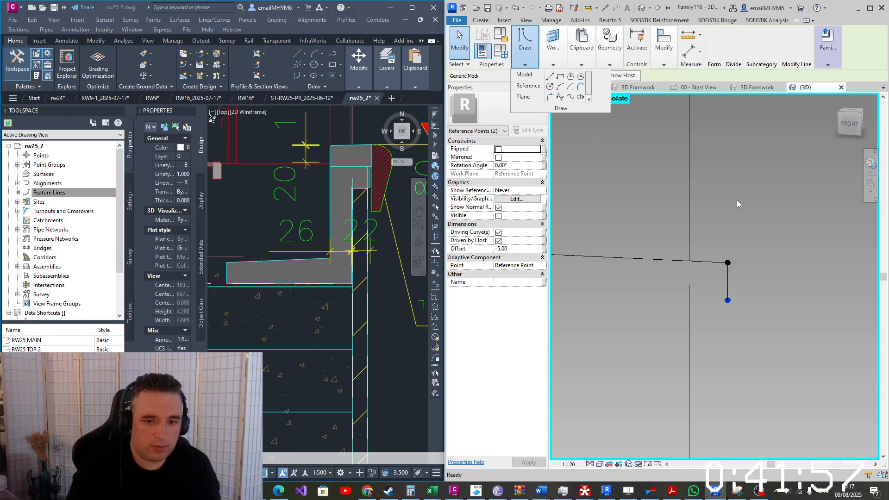
Examine the closed outline below the base slab and compare its ends with the thin layer under the slab in the Civil 3D section
{"action": "scroll", "coordinate": [738, 202], "scroll_direction": "down", "scroll_amount": 5}
{"action": "scroll", "coordinate": [738, 204], "scroll_direction": "down", "scroll_amount": 2}
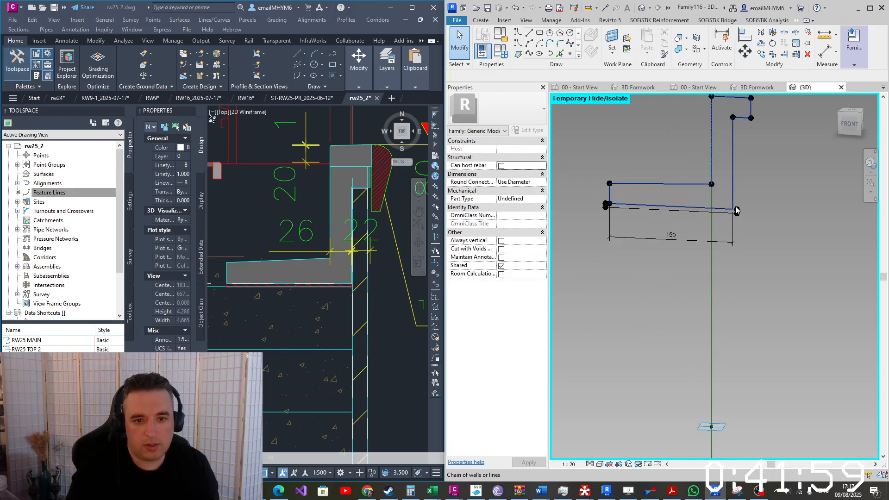
{"action": "scroll", "coordinate": [727, 218], "scroll_direction": "up", "scroll_amount": 2}
{"action": "scroll", "coordinate": [737, 206], "scroll_direction": "up", "scroll_amount": 2}
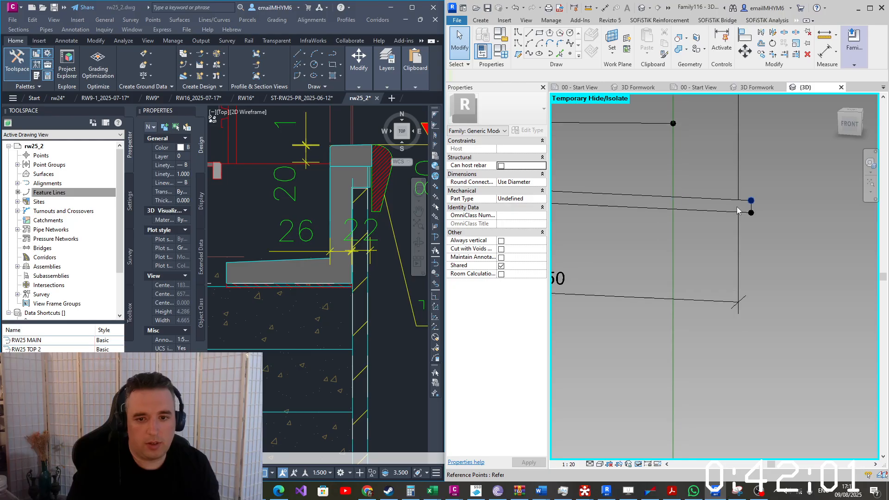
{"action": "scroll", "coordinate": [742, 201], "scroll_direction": "up", "scroll_amount": 2}
{"action": "key", "text": "Tab"}
{"action": "scroll", "coordinate": [742, 203], "scroll_direction": "down", "scroll_amount": 2}
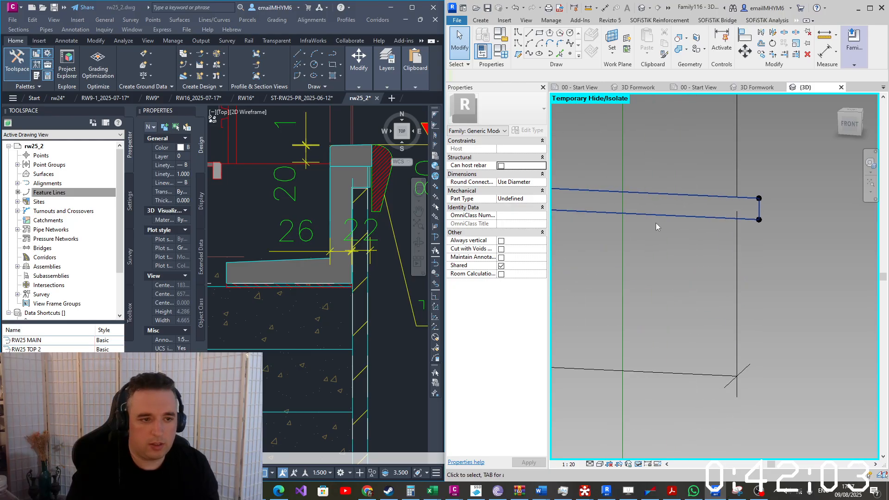
{"action": "scroll", "coordinate": [354, 288], "scroll_direction": "up", "scroll_amount": 5}
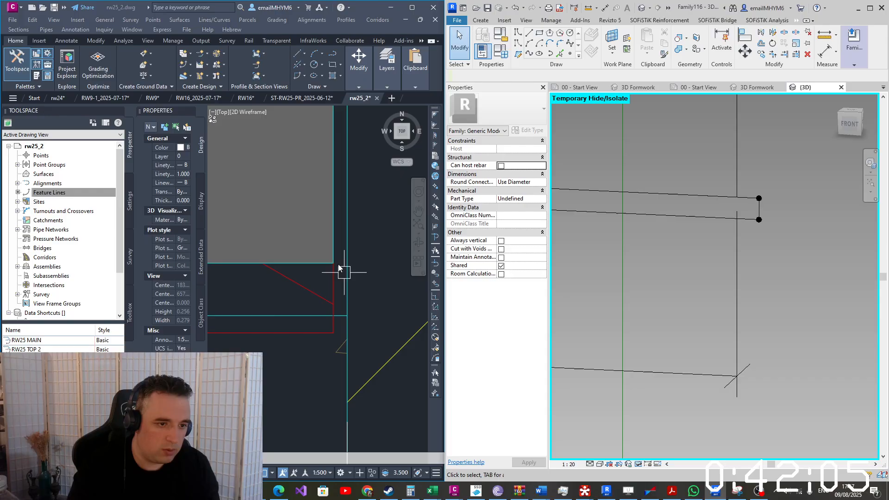
{"action": "scroll", "coordinate": [347, 268], "scroll_direction": "down", "scroll_amount": 6}
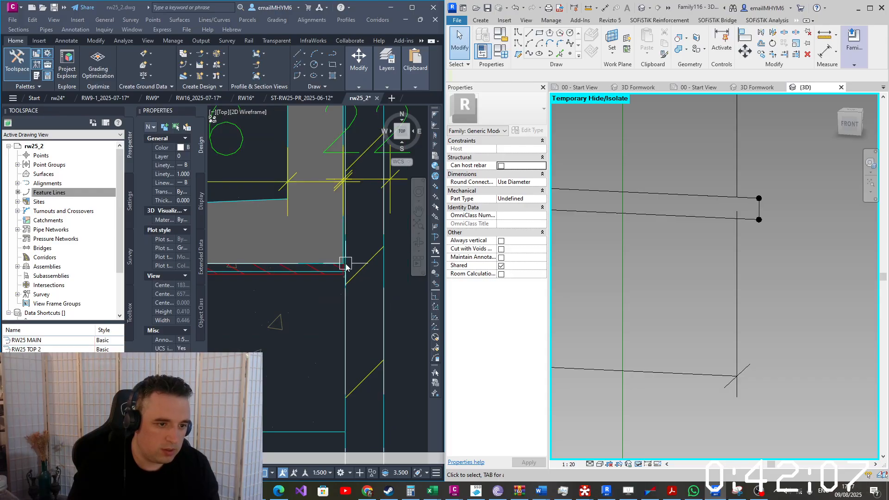
{"action": "scroll", "coordinate": [268, 252], "scroll_direction": "up", "scroll_amount": 3}
{"action": "scroll", "coordinate": [275, 316], "scroll_direction": "up", "scroll_amount": 3}
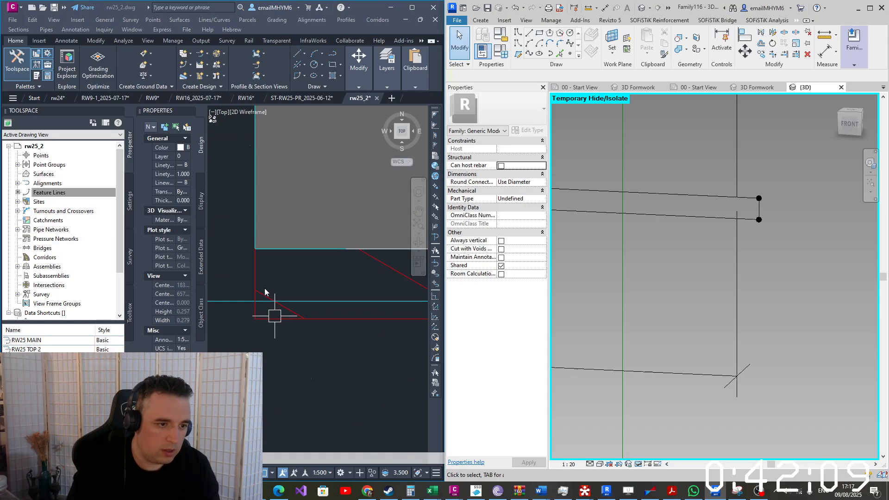
{"action": "scroll", "coordinate": [254, 305], "scroll_direction": "down", "scroll_amount": 6}
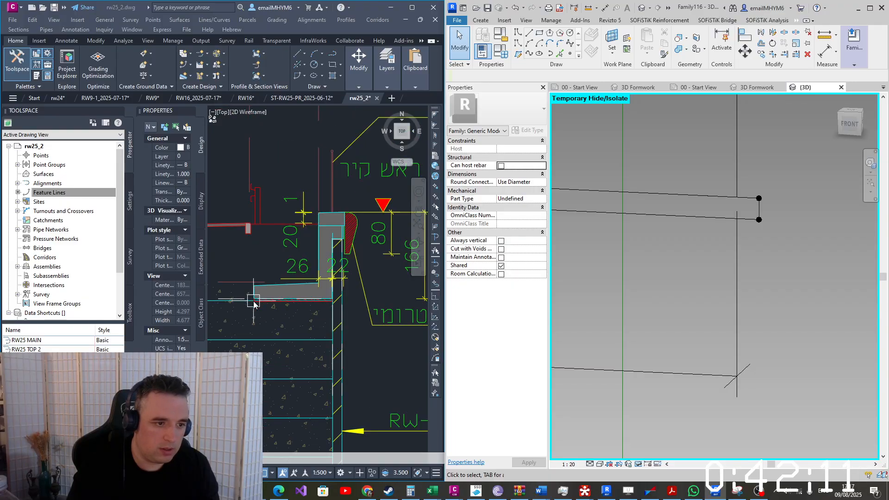
In Revit, set the offset of the outline's upper wall-side point to 0
{"action": "scroll", "coordinate": [738, 250], "scroll_direction": "up", "scroll_amount": 3}
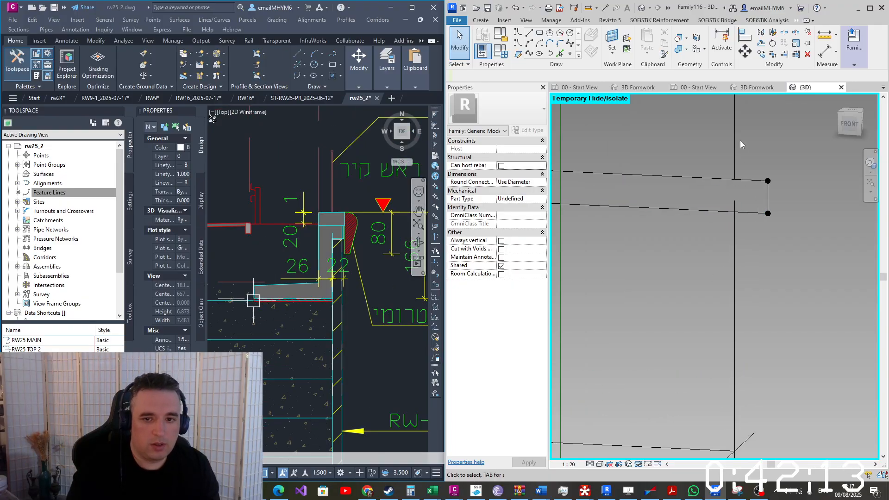
{"action": "left_click", "coordinate": [767, 181]}
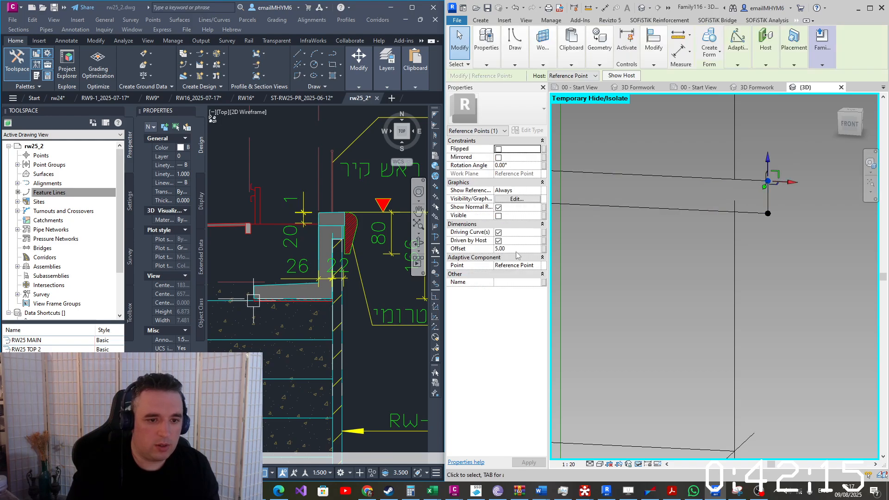
{"action": "left_click", "coordinate": [517, 252]}
{"action": "key", "text": "Return"}
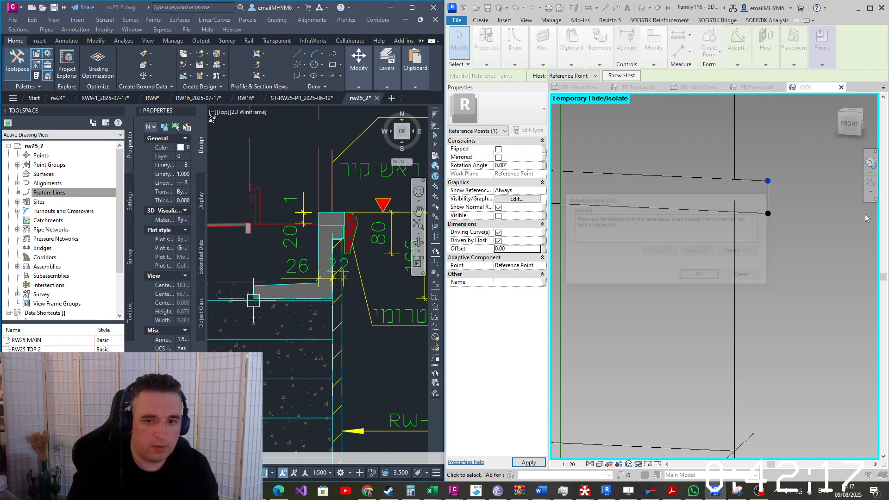
{"action": "left_click", "coordinate": [702, 276]}
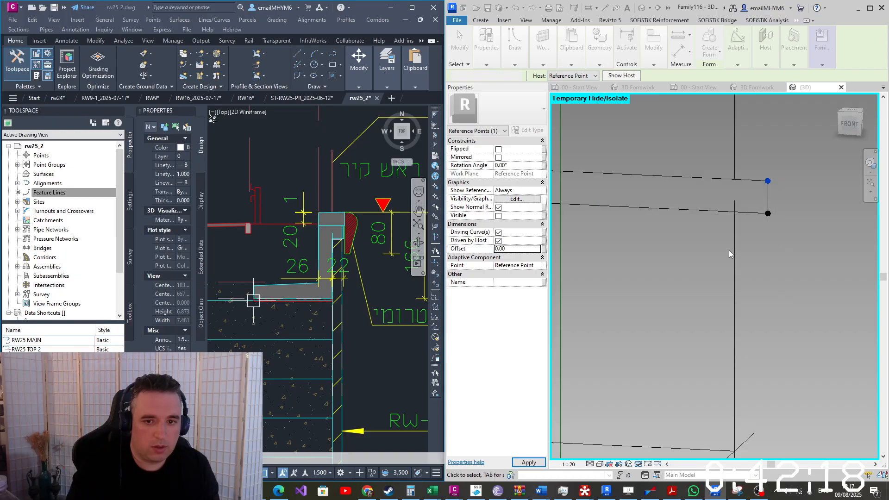
{"action": "left_click", "coordinate": [705, 281]}
Link the visibility of the outline lines below the base slab to a new Yes/No type parameter named blinding
{"action": "scroll", "coordinate": [703, 282], "scroll_direction": "down", "scroll_amount": 2}
{"action": "middle_click_drag", "start_coordinate": [704, 282], "coordinate": [838, 296]}
{"action": "middle_click_drag", "start_coordinate": [579, 271], "coordinate": [740, 272]}
{"action": "scroll", "coordinate": [691, 229], "scroll_direction": "up", "scroll_amount": 2}
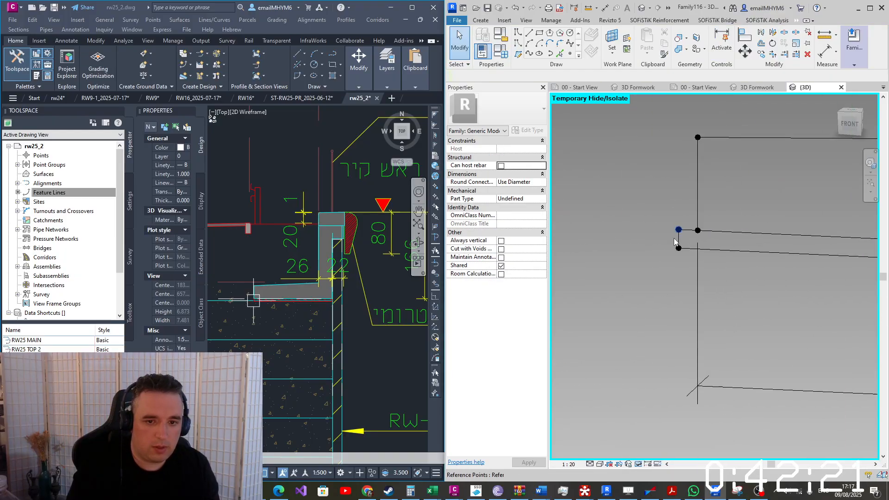
{"action": "left_click", "coordinate": [667, 229]}
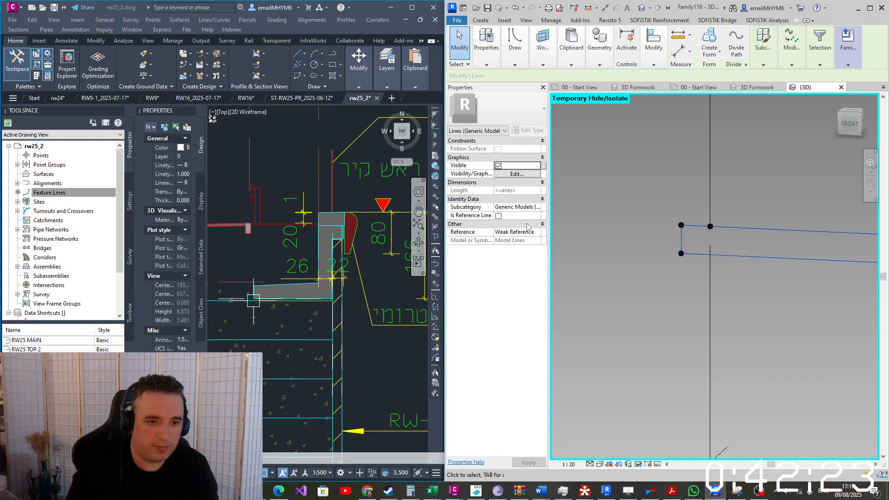
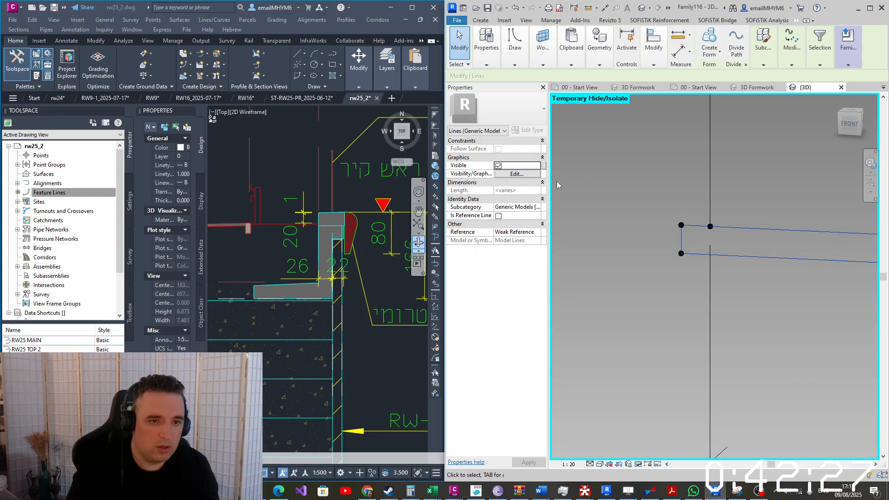
{"action": "left_click", "coordinate": [545, 166]}
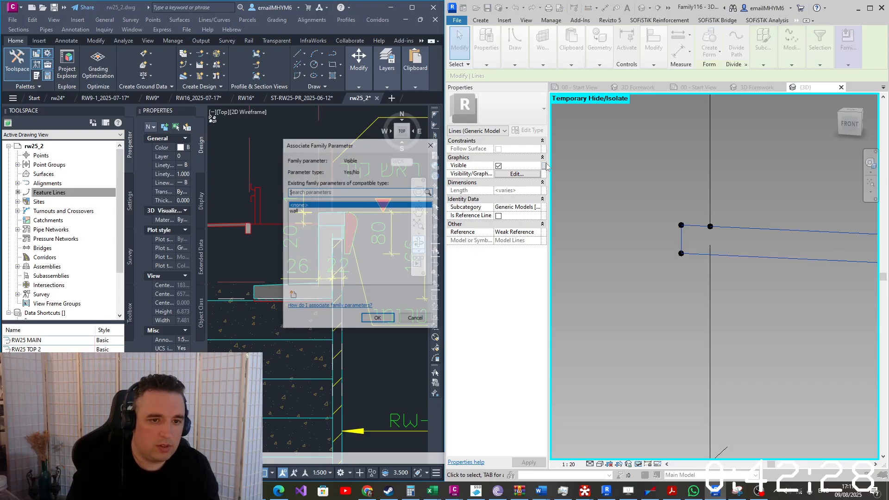
{"action": "left_click", "coordinate": [292, 296]}
{"action": "type", "text": "blinding"}
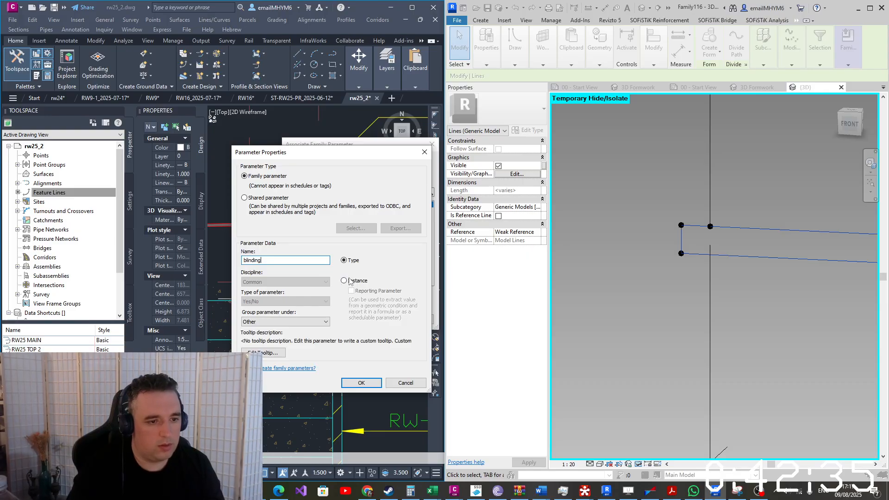
{"action": "left_click", "coordinate": [356, 383]}
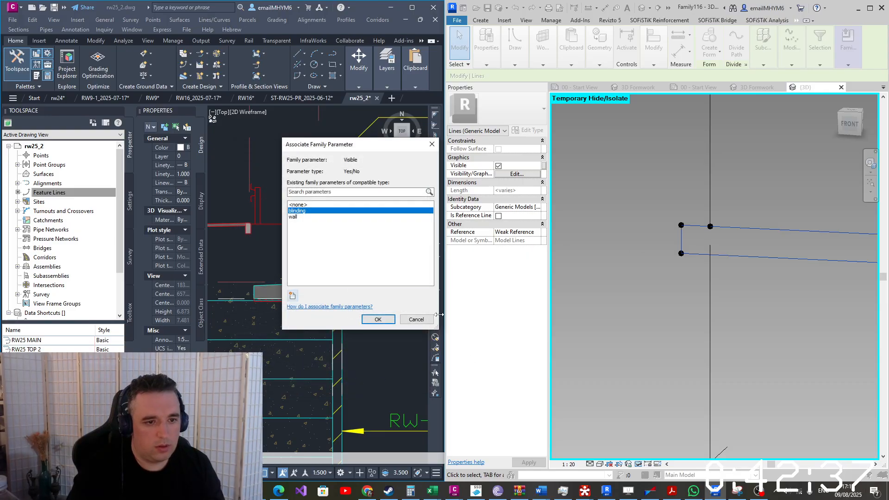
{"action": "left_click", "coordinate": [393, 317]}
{"action": "left_click", "coordinate": [662, 190]}
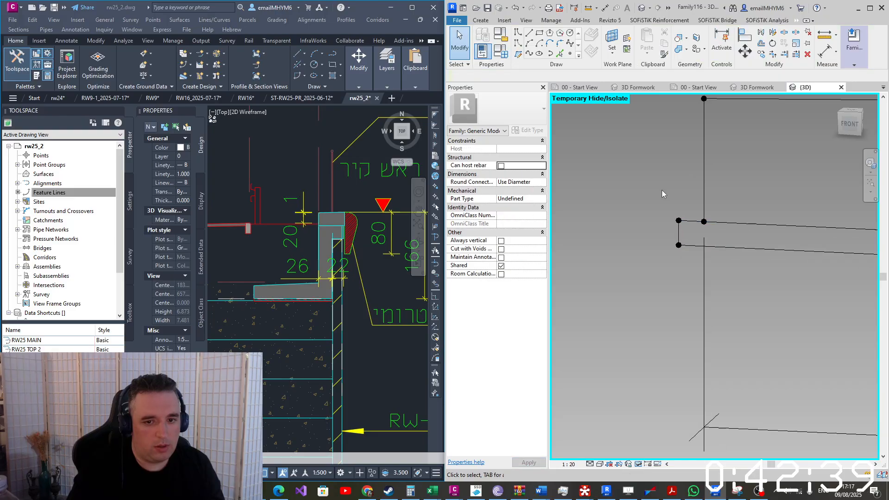
{"action": "scroll", "coordinate": [662, 190], "scroll_direction": "down", "scroll_amount": 2}
{"action": "middle_click_drag", "start_coordinate": [728, 221], "coordinate": [718, 301]}
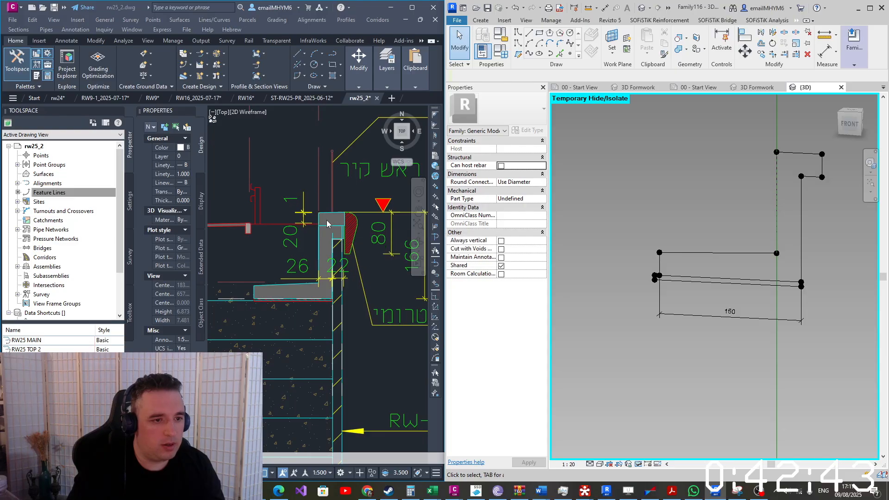
In the Civil 3D section, measure the horizontal leg of the chamfer at the wall's top corner
{"action": "scroll", "coordinate": [324, 217], "scroll_direction": "up", "scroll_amount": 5}
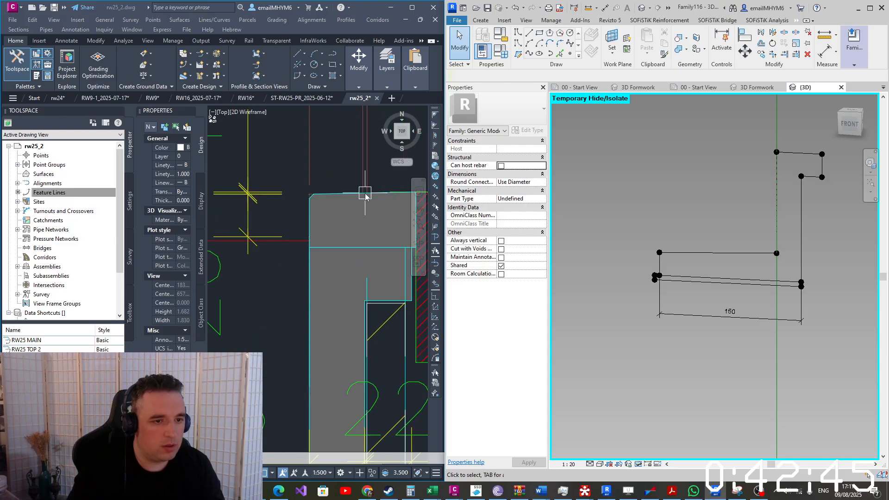
{"action": "scroll", "coordinate": [350, 211], "scroll_direction": "up", "scroll_amount": 3}
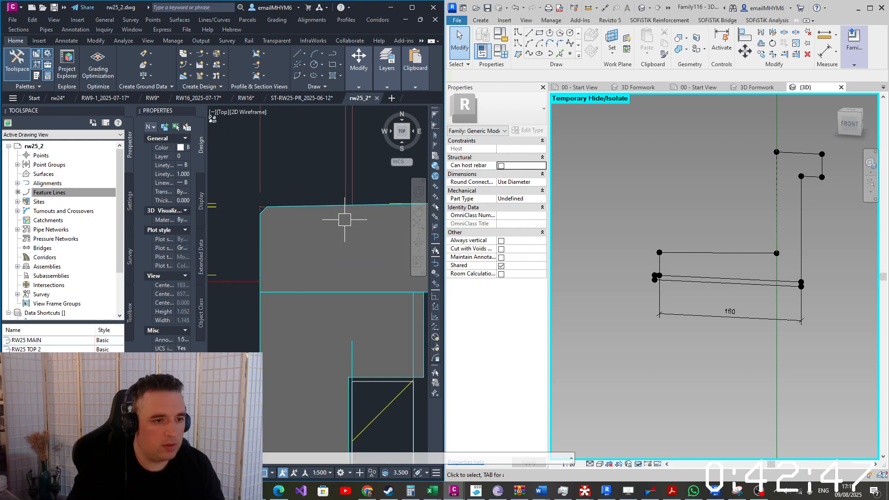
{"action": "scroll", "coordinate": [319, 232], "scroll_direction": "down", "scroll_amount": 2}
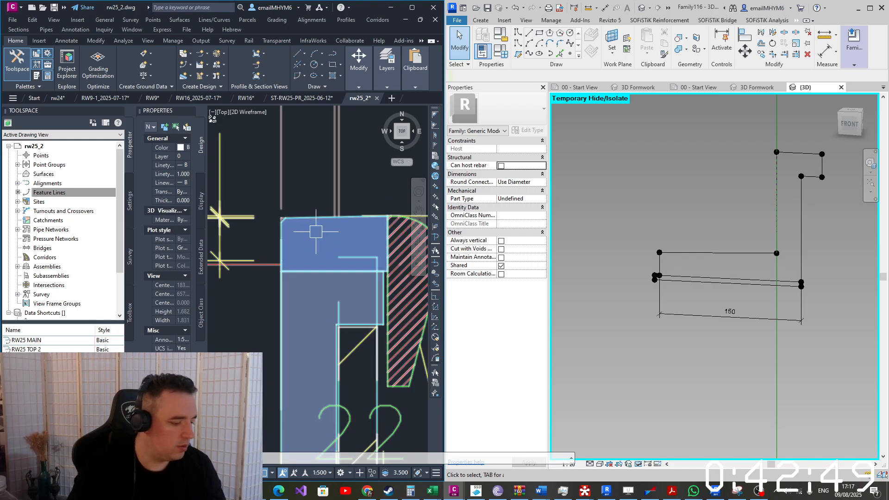
{"action": "type", "text": "di"}
{"action": "key", "text": "Return"}
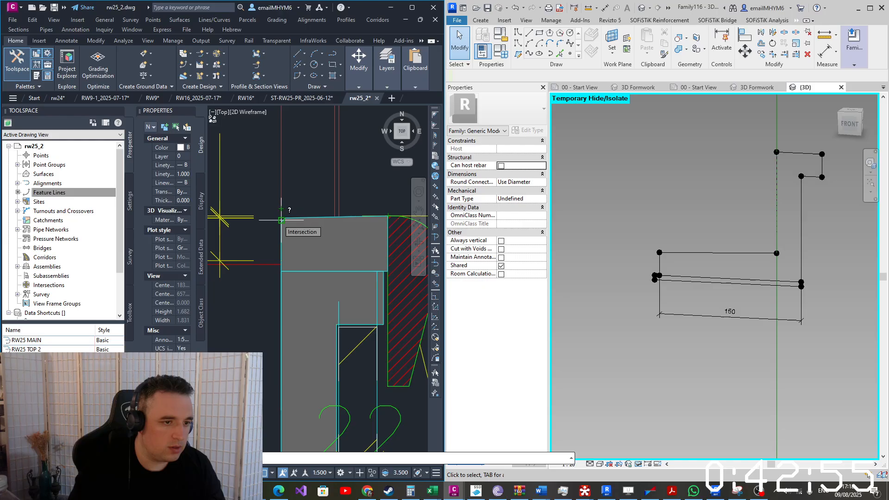
{"action": "scroll", "coordinate": [281, 215], "scroll_direction": "up", "scroll_amount": 5}
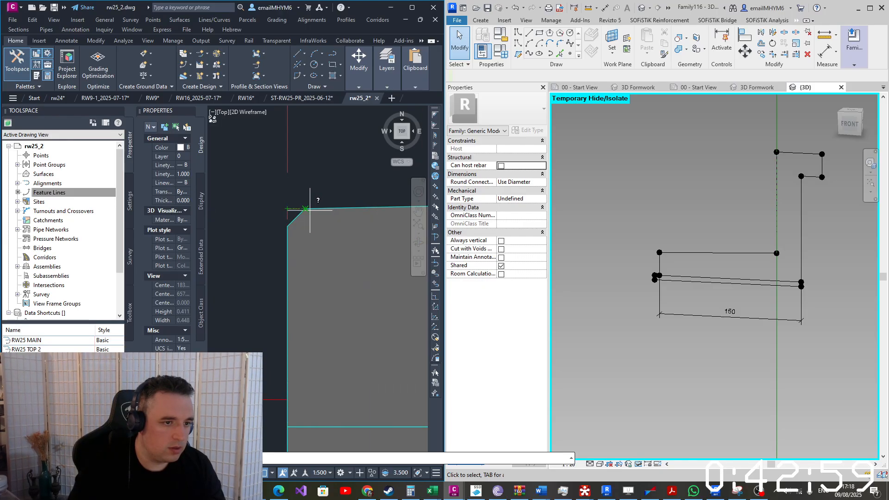
{"action": "left_click", "coordinate": [306, 209]}
{"action": "left_click", "coordinate": [288, 210]}
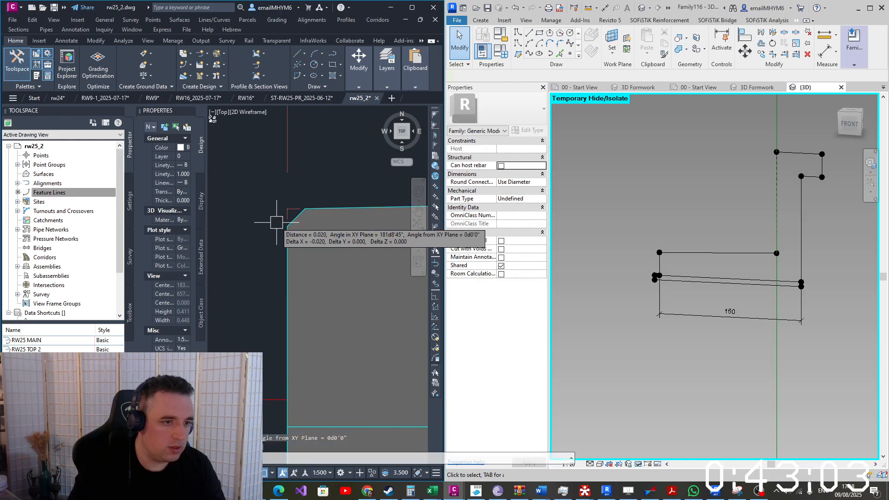
Measure the vertical leg of the same chamfer at the wall's top corner
{"action": "scroll", "coordinate": [287, 213], "scroll_direction": "down", "scroll_amount": 3}
{"action": "scroll", "coordinate": [284, 226], "scroll_direction": "up", "scroll_amount": 4}
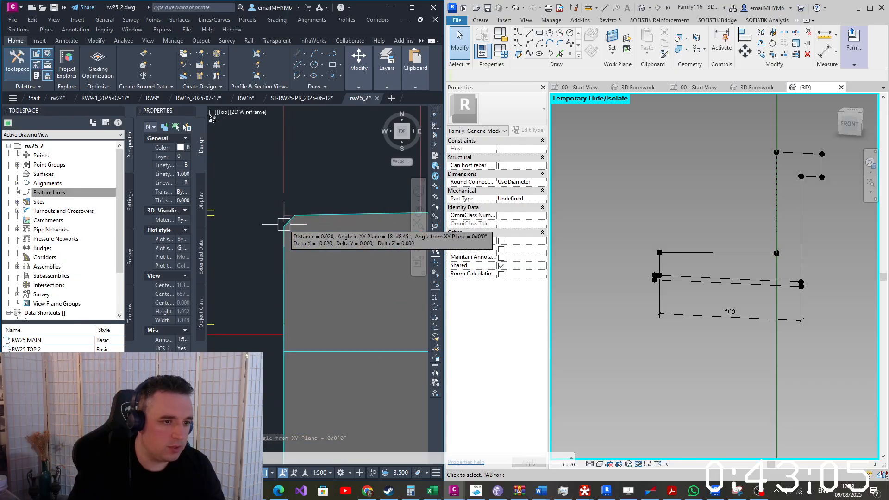
{"action": "key", "text": "Return"}
{"action": "left_click", "coordinate": [280, 230]}
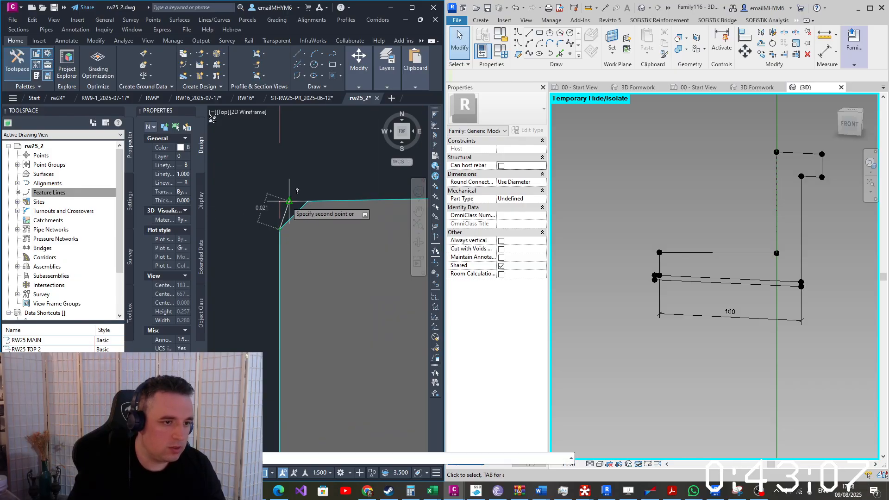
{"action": "left_click", "coordinate": [280, 202]}
{"action": "scroll", "coordinate": [291, 212], "scroll_direction": "down", "scroll_amount": 3}
{"action": "scroll", "coordinate": [292, 212], "scroll_direction": "down", "scroll_amount": 5}
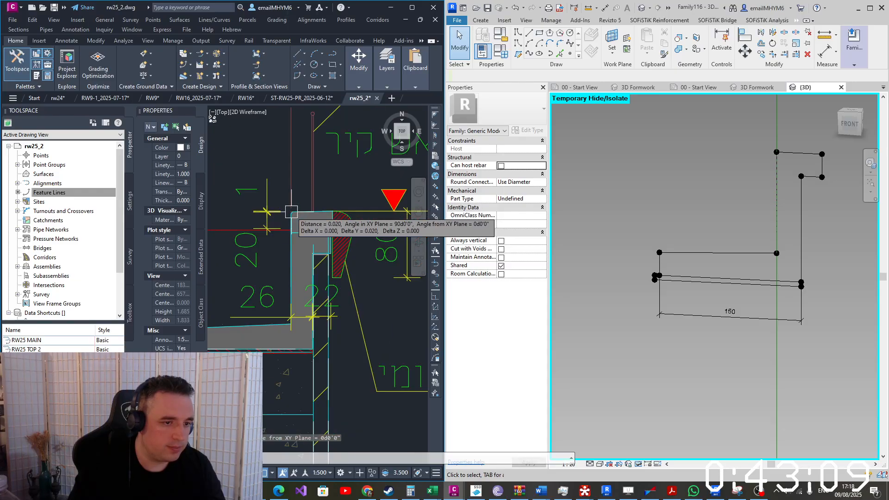
Compare the wall top in Revit with the Civil 3D section and measure from the horizontal joint line up to the chamfer's lower corner
{"action": "left_click", "coordinate": [700, 202]}
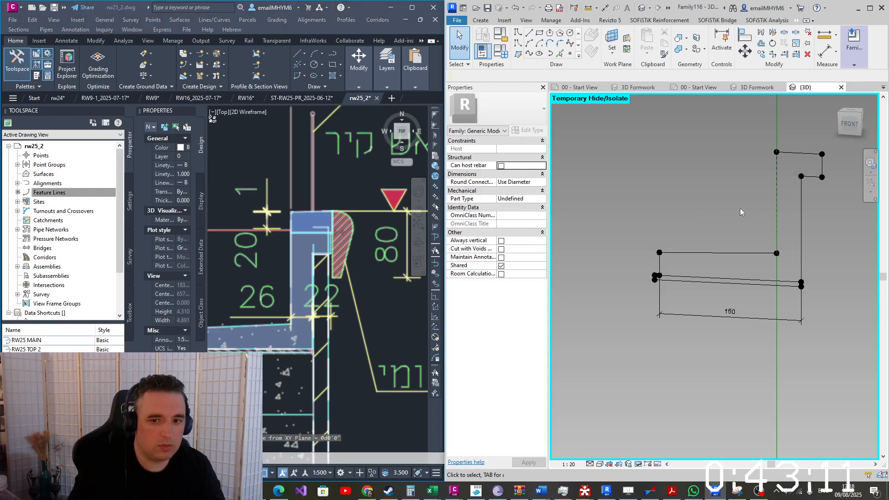
{"action": "scroll", "coordinate": [685, 267], "scroll_direction": "up", "scroll_amount": 6}
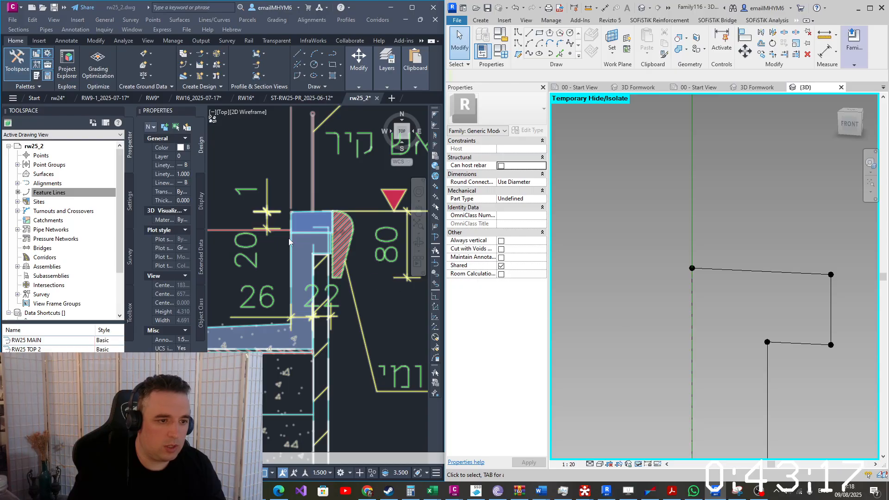
{"action": "scroll", "coordinate": [288, 234], "scroll_direction": "up", "scroll_amount": 6}
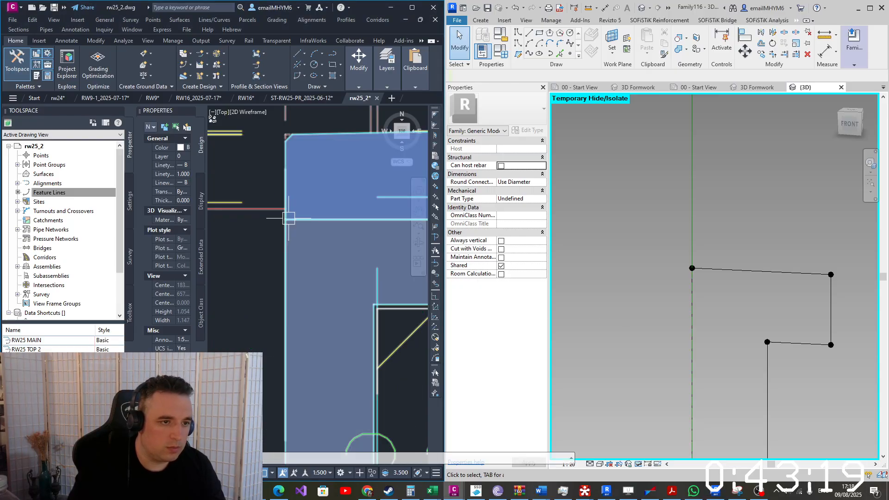
{"action": "scroll", "coordinate": [288, 219], "scroll_direction": "down", "scroll_amount": 4}
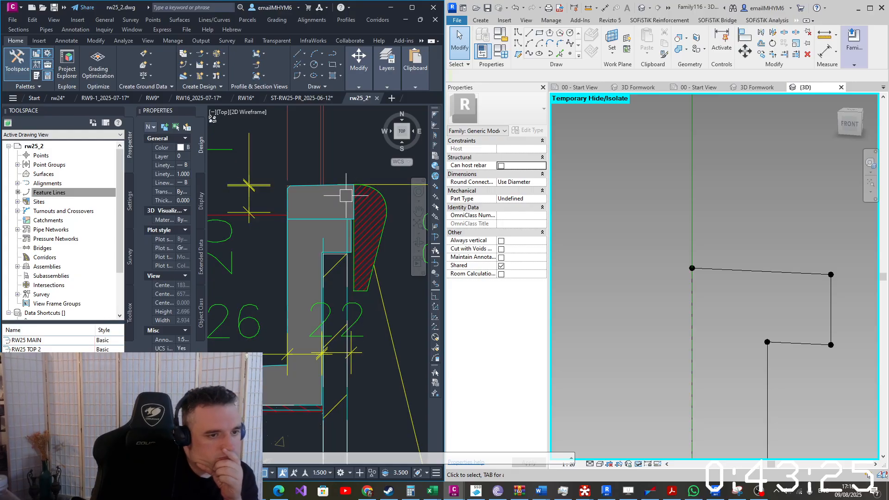
{"action": "scroll", "coordinate": [274, 205], "scroll_direction": "up", "scroll_amount": 4}
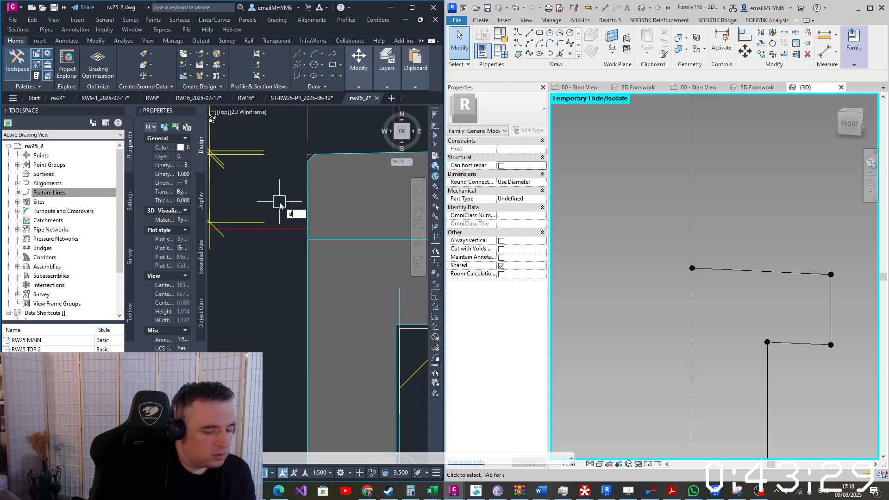
{"action": "key", "text": "Return"}
{"action": "left_click", "coordinate": [330, 253]}
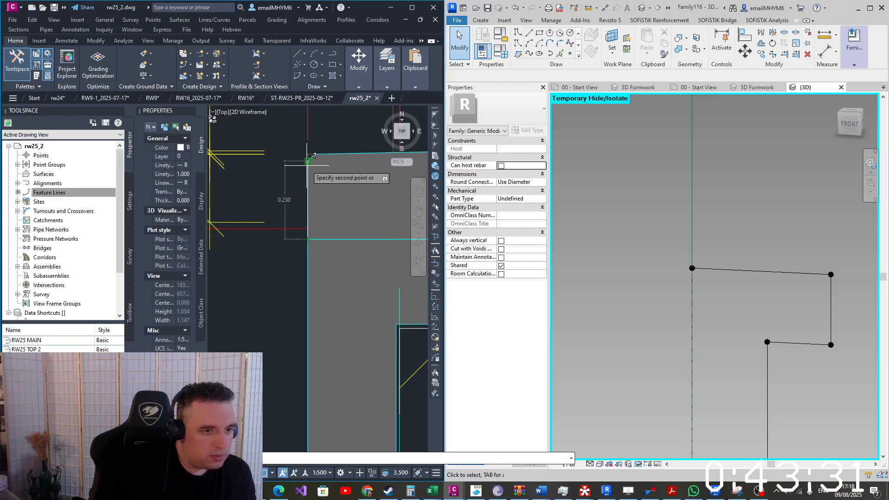
{"action": "left_click", "coordinate": [330, 174]}
In Revit, temporarily isolate the reference point at the wall's top corner on the vertical reference plane
{"action": "left_click", "coordinate": [646, 239]}
{"action": "left_click", "coordinate": [692, 269]}
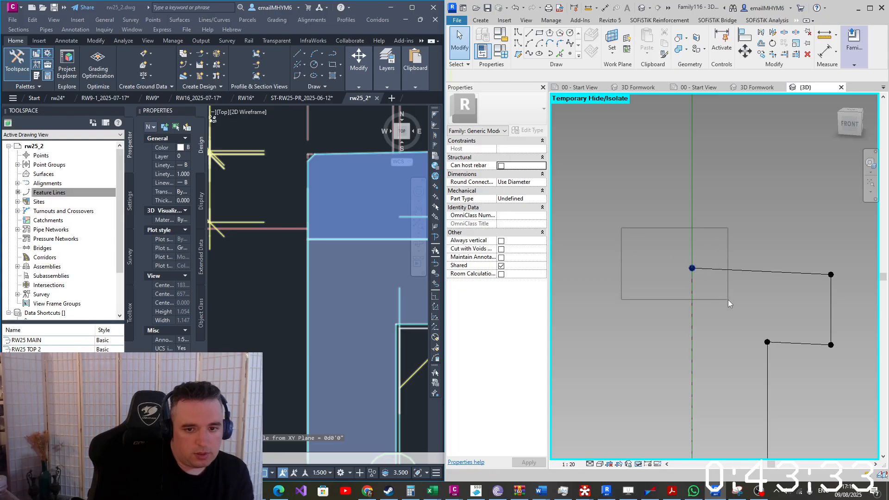
{"action": "left_click", "coordinate": [628, 464]}
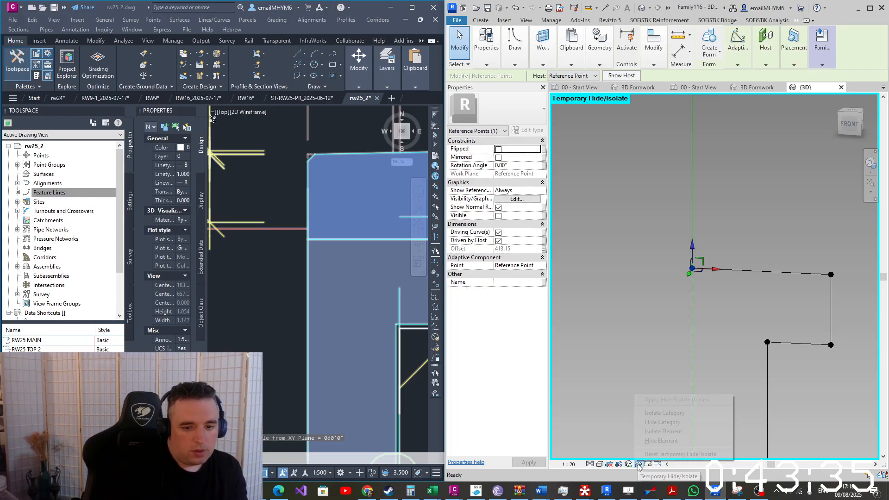
{"action": "left_click", "coordinate": [667, 431]}
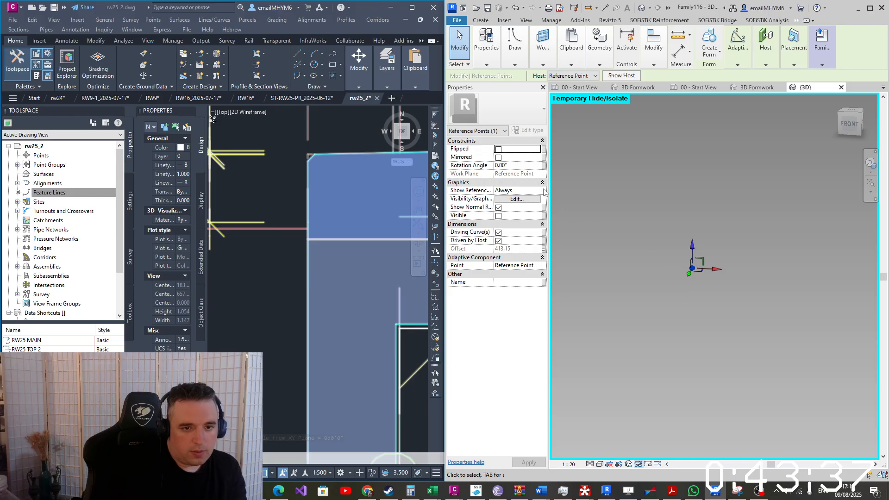
Set the isolated point's plane as the work plane and place a new hosted reference point on it
{"action": "mouse_move", "coordinate": [539, 63]}
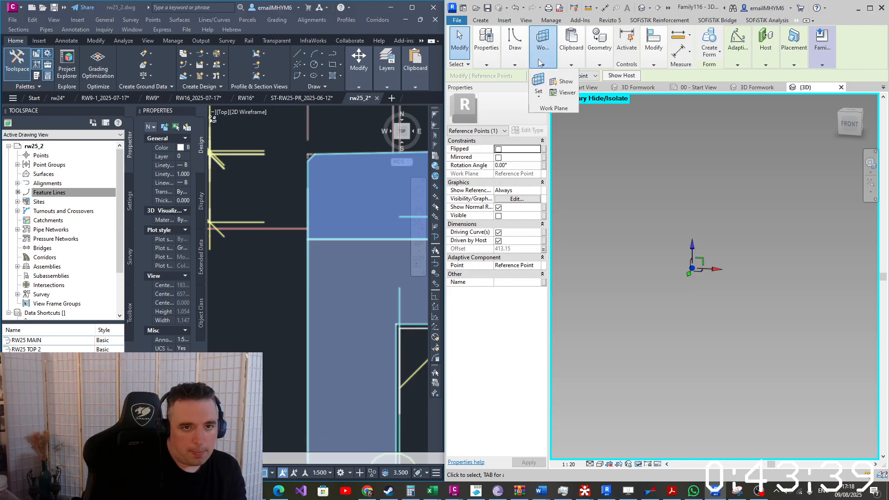
{"action": "left_click", "coordinate": [537, 82]}
{"action": "left_click", "coordinate": [691, 268]}
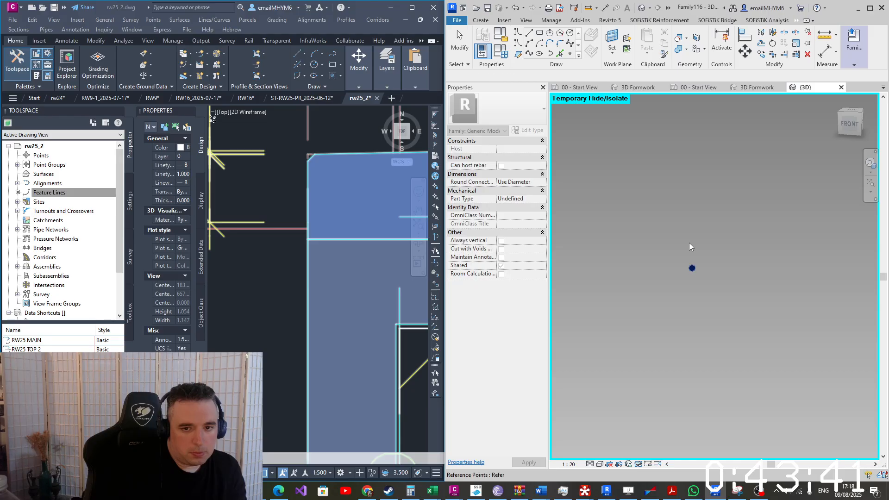
{"action": "left_click", "coordinate": [570, 53]}
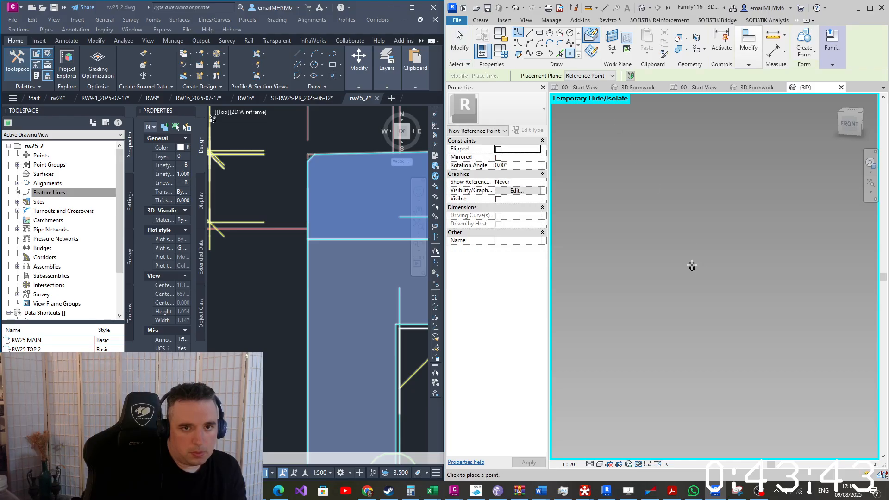
{"action": "left_click", "coordinate": [691, 267]}
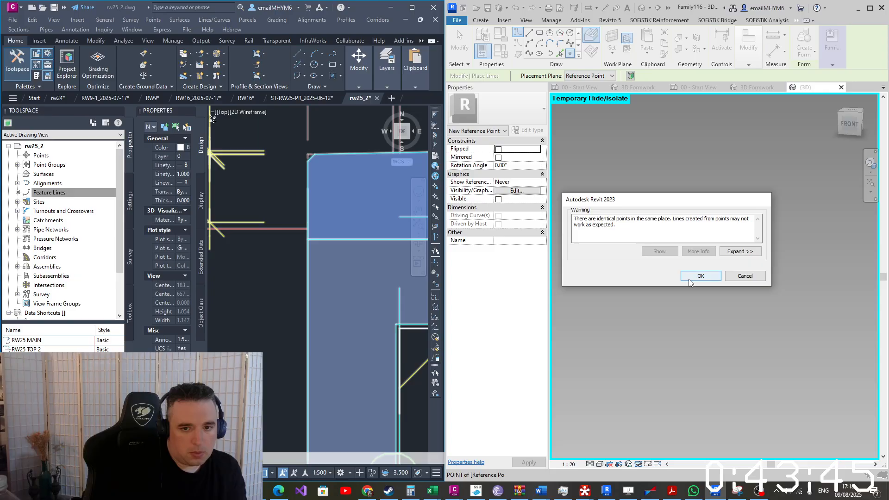
{"action": "left_click", "coordinate": [690, 278]}
{"action": "key", "text": "Escape"}
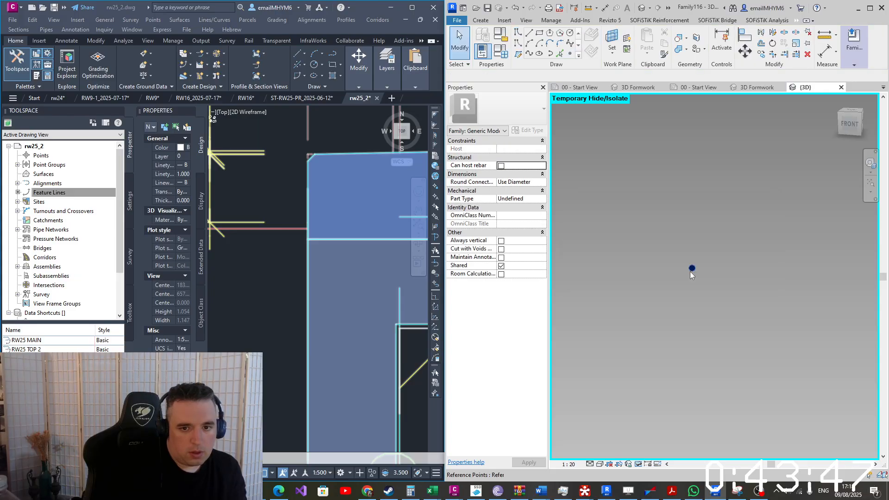
Move the new hosted reference point up to about 18.34 above its host point and reset the temporary isolation
{"action": "left_click", "coordinate": [691, 271]}
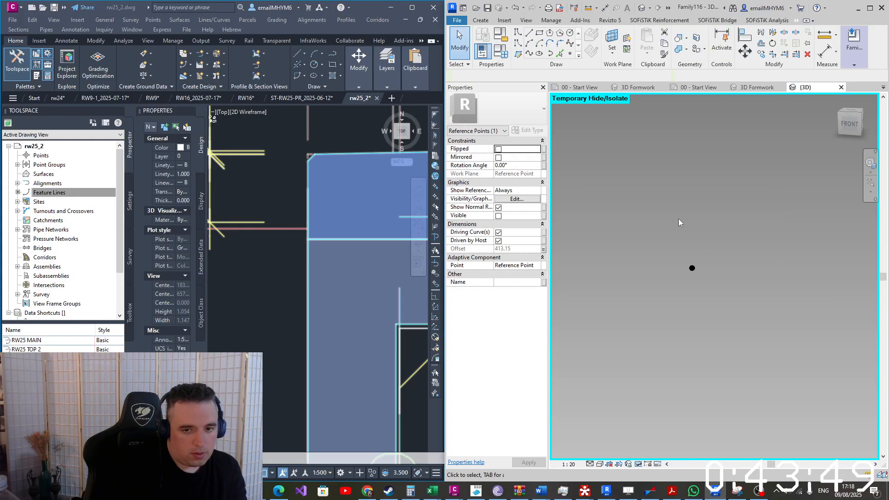
{"action": "left_click_drag", "start_coordinate": [678, 219], "coordinate": [735, 322]}
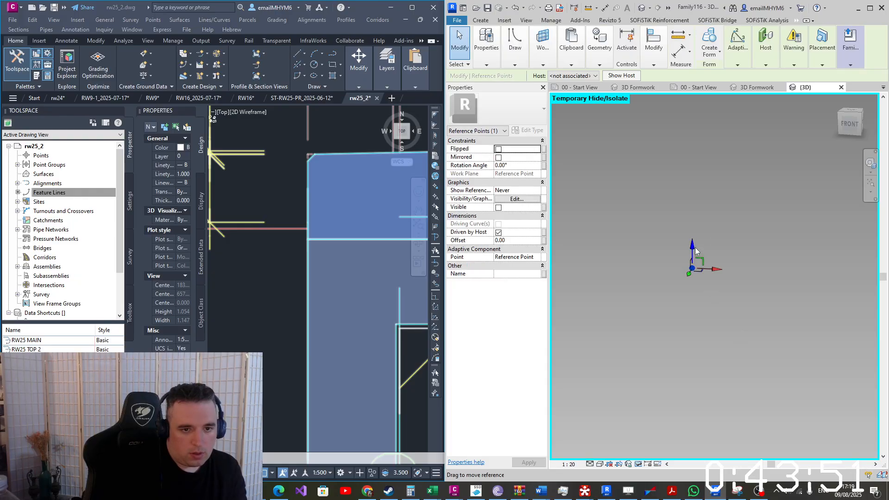
{"action": "left_click_drag", "start_coordinate": [696, 247], "coordinate": [676, 196]}
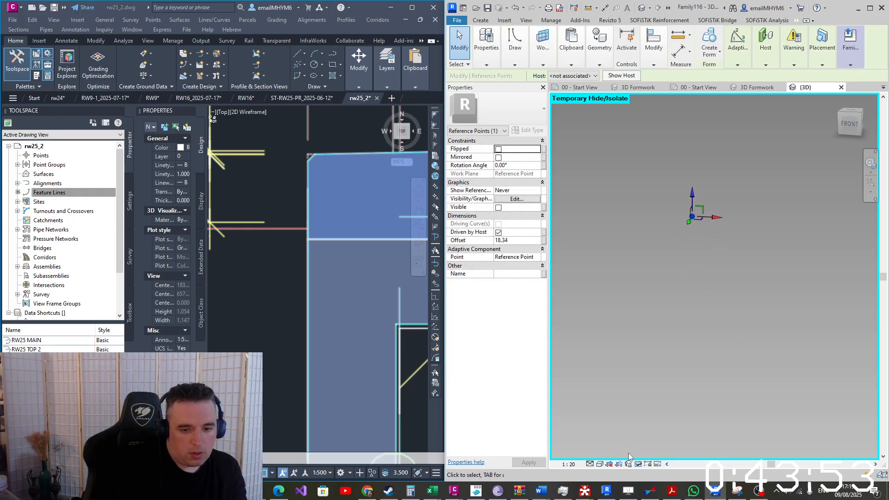
{"action": "left_click", "coordinate": [639, 464]}
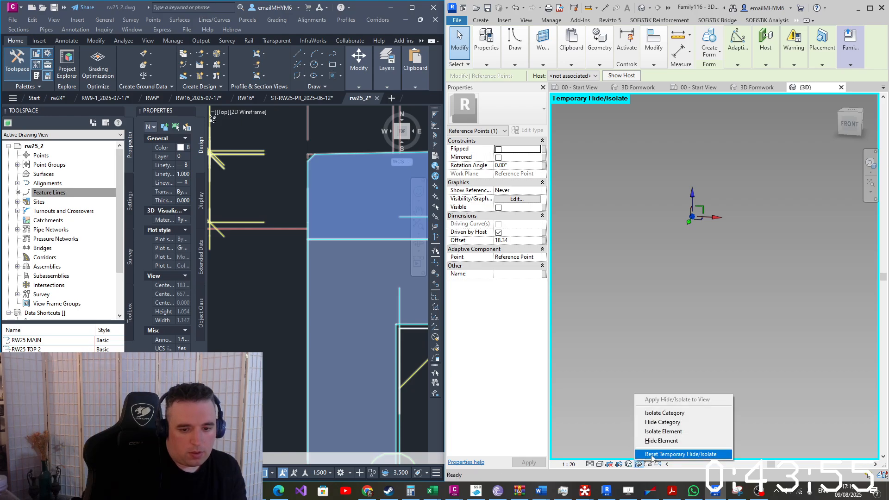
{"action": "left_click", "coordinate": [685, 452]}
Check the host point's offset parameter association and set the upper hosted point's offset to 23
{"action": "left_click_drag", "start_coordinate": [712, 252], "coordinate": [713, 250]}
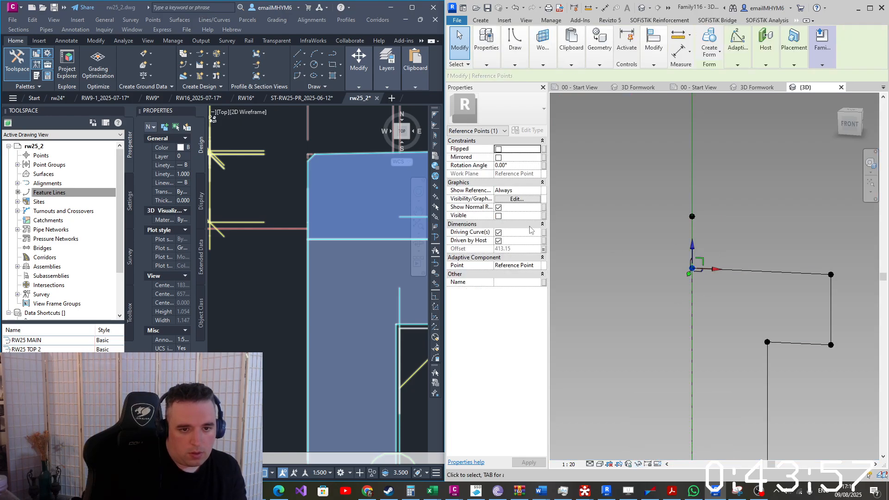
{"action": "left_click", "coordinate": [543, 249]}
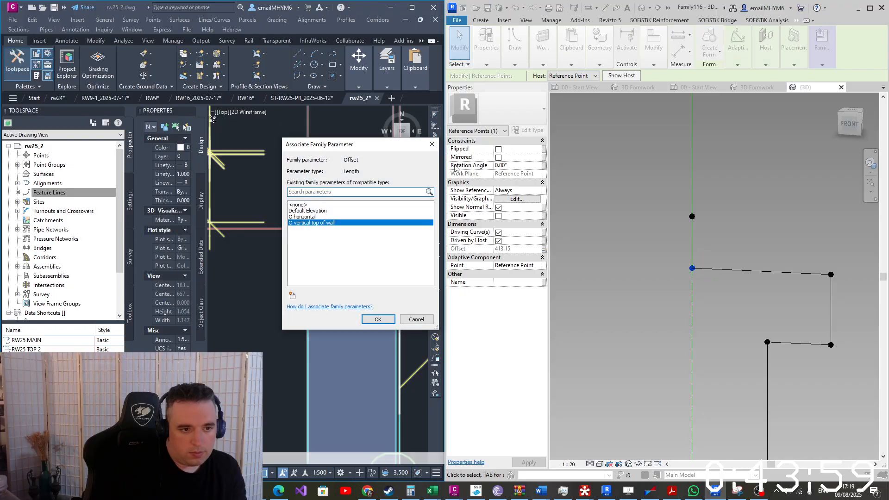
{"action": "key", "text": "Return"}
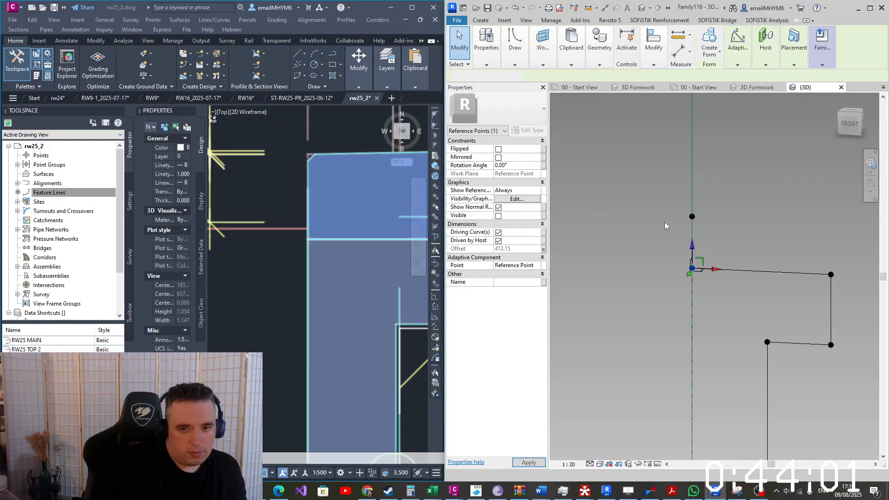
{"action": "left_click", "coordinate": [692, 216]}
{"action": "left_click", "coordinate": [524, 240]}
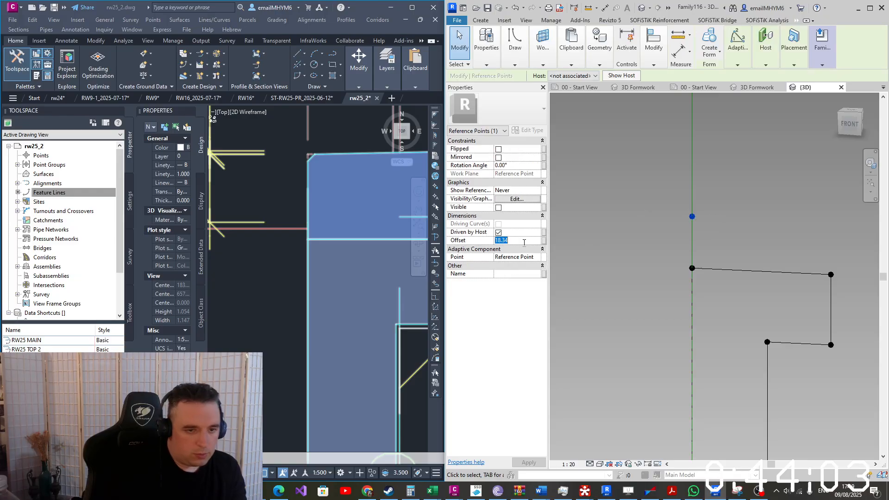
{"action": "type", "text": "23"}
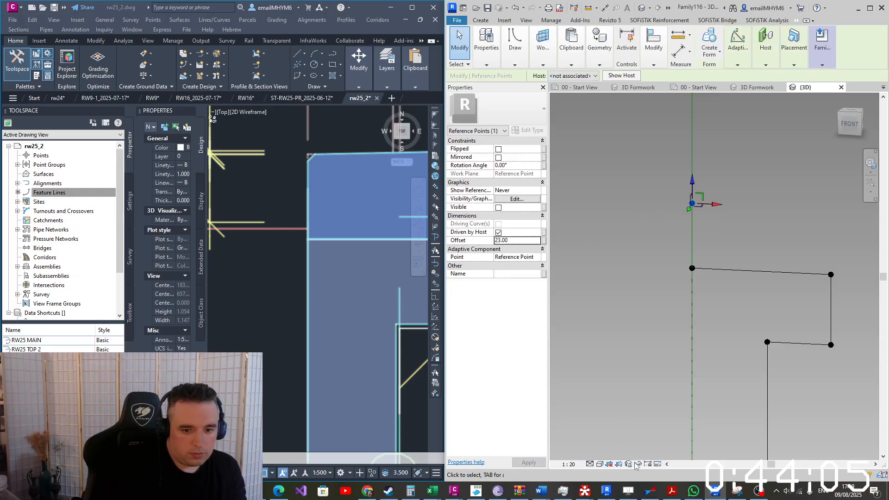
Temporarily isolate the upper hosted point and set its reference planes to show always
{"action": "left_click", "coordinate": [637, 465]}
{"action": "left_click", "coordinate": [662, 432]}
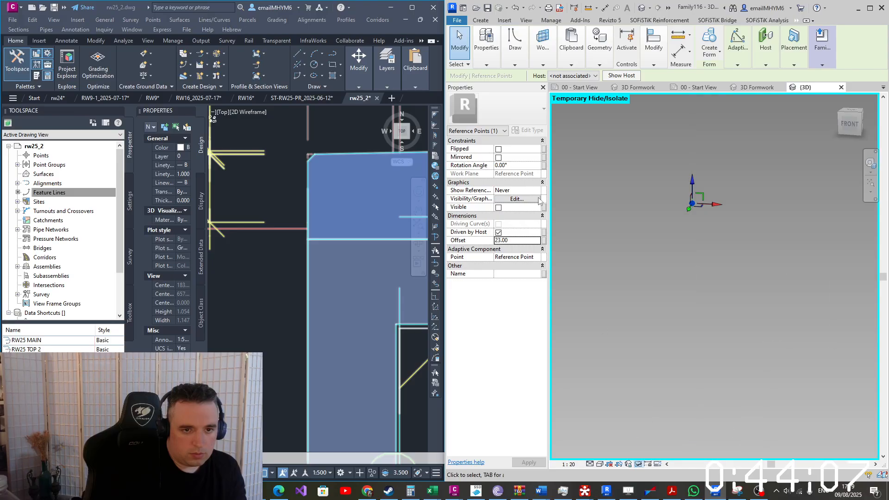
{"action": "left_click", "coordinate": [538, 199]}
{"action": "key", "text": "Escape"}
{"action": "left_click", "coordinate": [536, 190]}
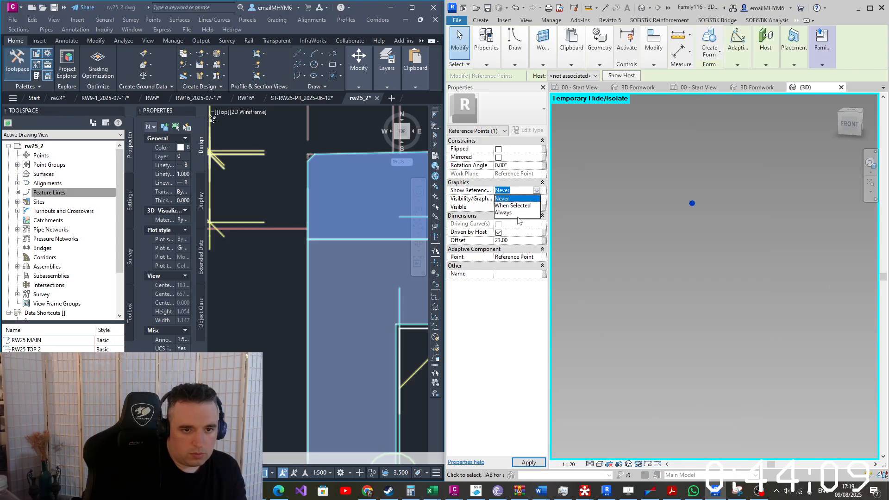
{"action": "left_click", "coordinate": [504, 212]}
Set the isolated point's horizontal plane as the work plane and place a new hosted reference point on it
{"action": "mouse_move", "coordinate": [543, 53]}
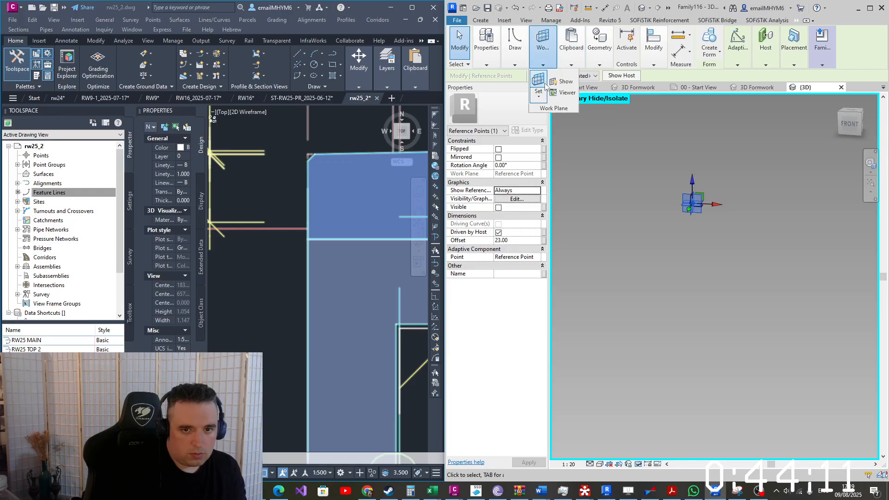
{"action": "left_click", "coordinate": [542, 83]}
{"action": "left_click", "coordinate": [697, 205]}
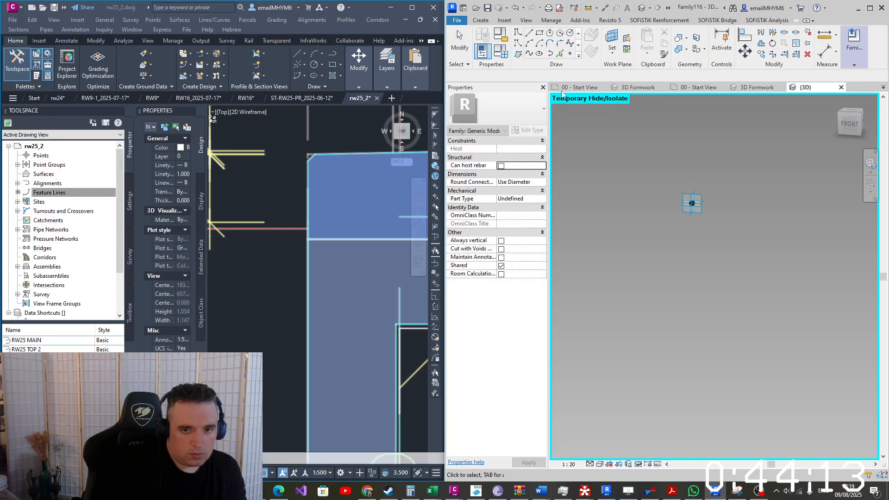
{"action": "left_click", "coordinate": [570, 53]}
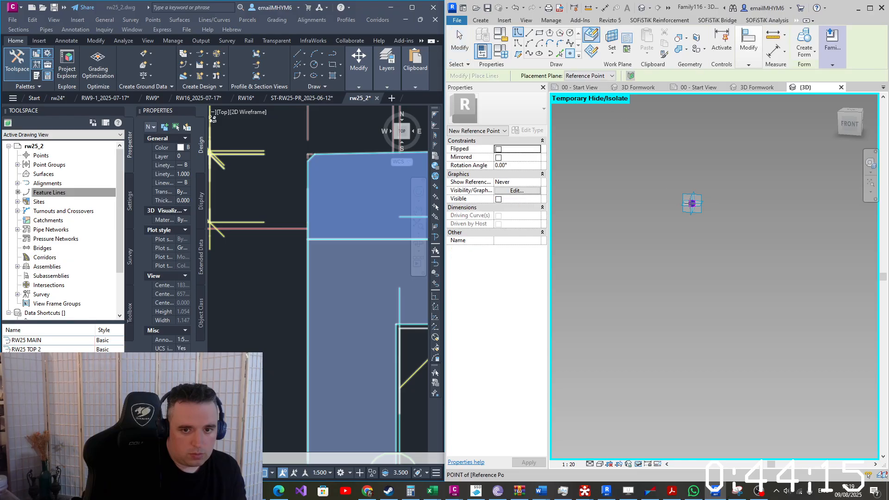
{"action": "left_click", "coordinate": [691, 204]}
{"action": "left_click", "coordinate": [698, 274]}
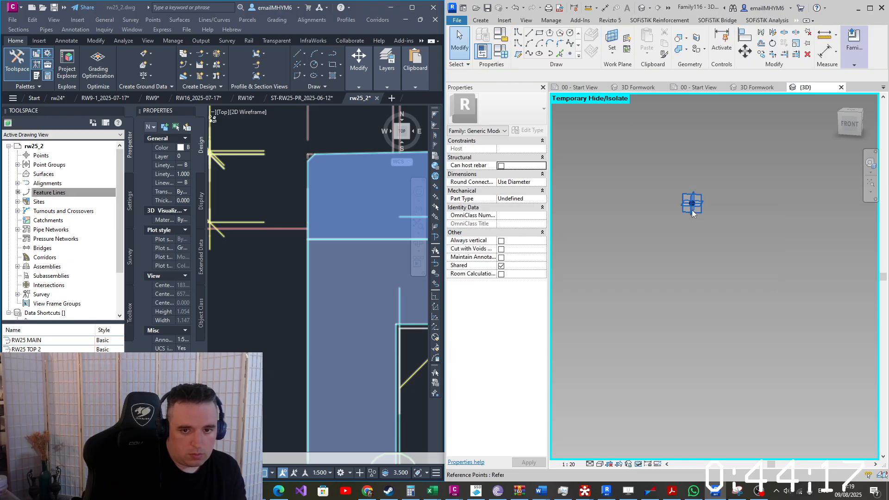
Offset the new point upward by 2 from its host and set its reference planes to show always
{"action": "left_click", "coordinate": [687, 187]}
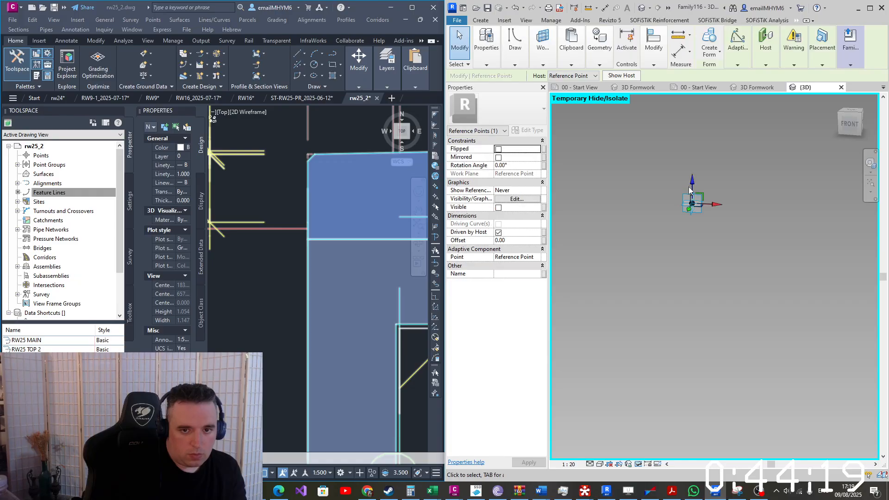
{"action": "left_click", "coordinate": [519, 241]}
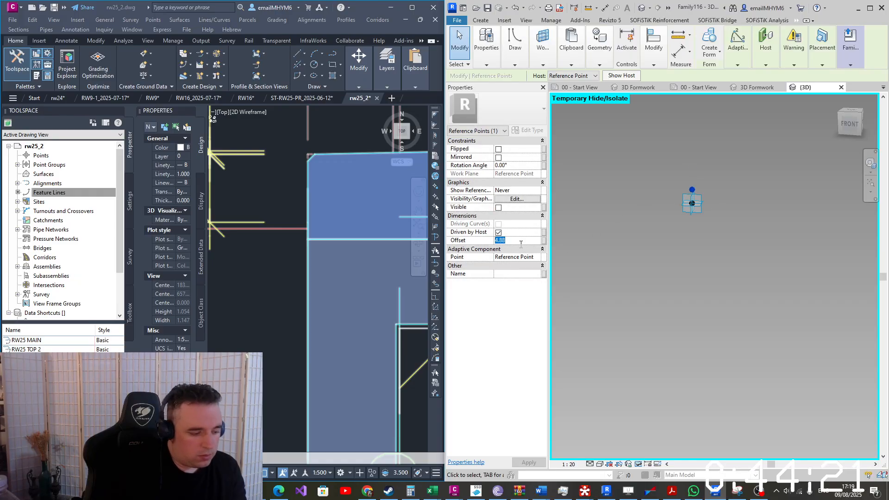
{"action": "type", "text": "2"}
{"action": "left_click", "coordinate": [538, 193]}
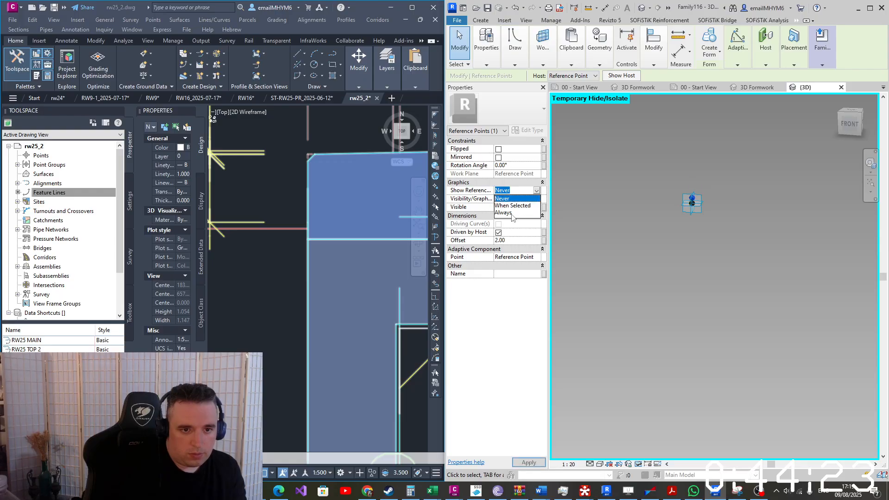
{"action": "left_click", "coordinate": [514, 199]}
Set the upper point's vertical side plane as the work plane and place another hosted reference point at that point
{"action": "left_click", "coordinate": [536, 68]}
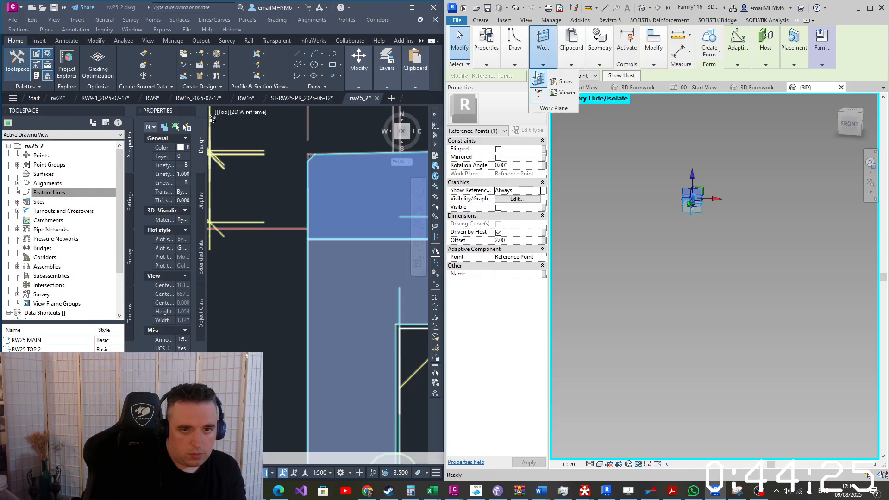
{"action": "left_click", "coordinate": [537, 80]}
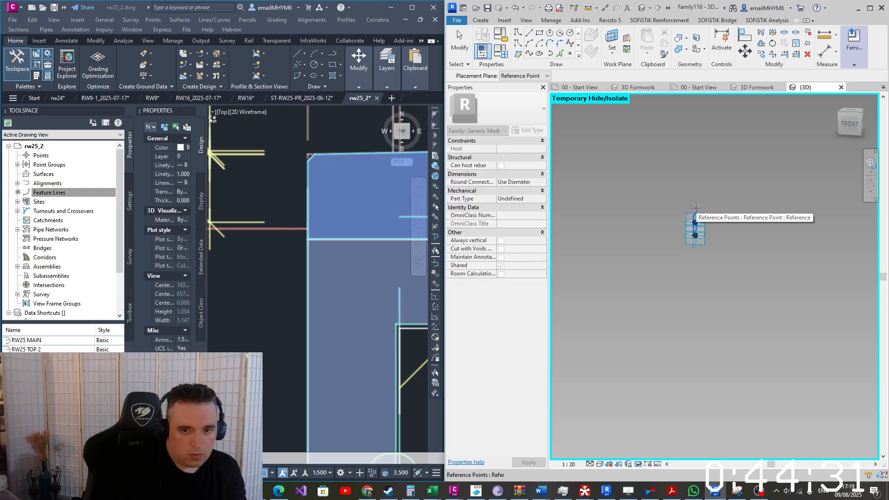
{"action": "key", "text": "Escape"}
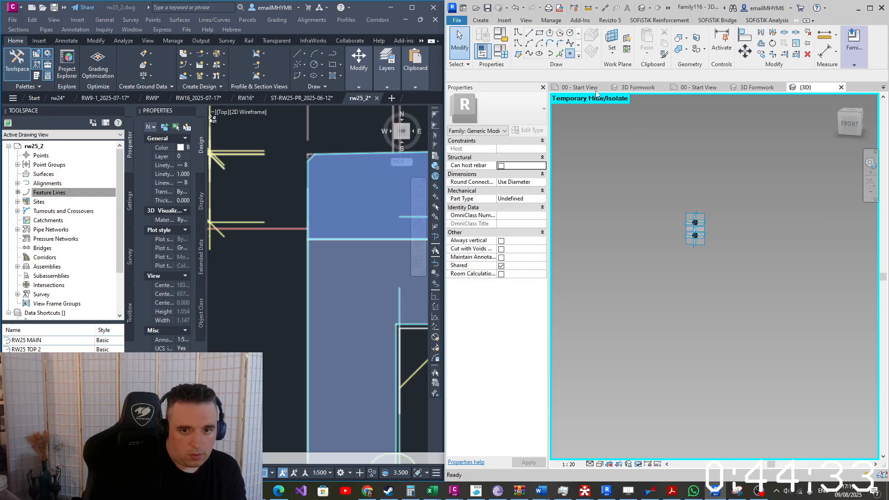
{"action": "left_click", "coordinate": [694, 223]}
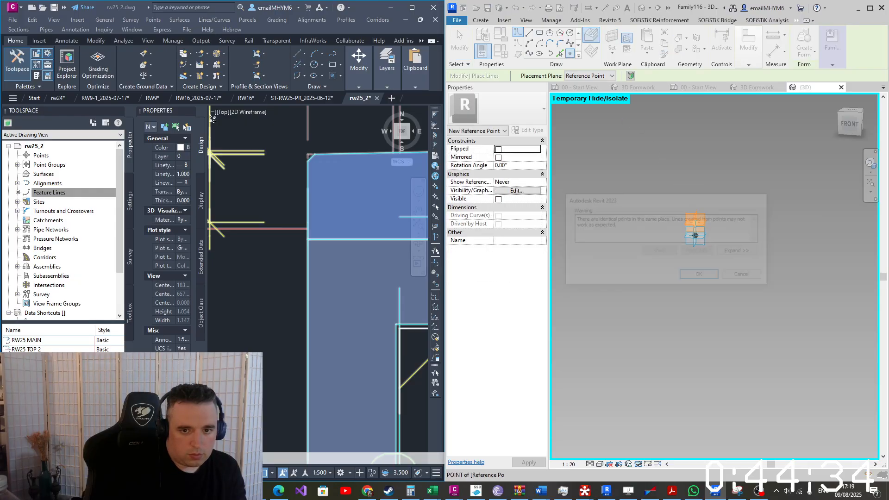
{"action": "left_click", "coordinate": [703, 274]}
{"action": "key", "text": "Escape"}
{"action": "key", "text": "Escape"}
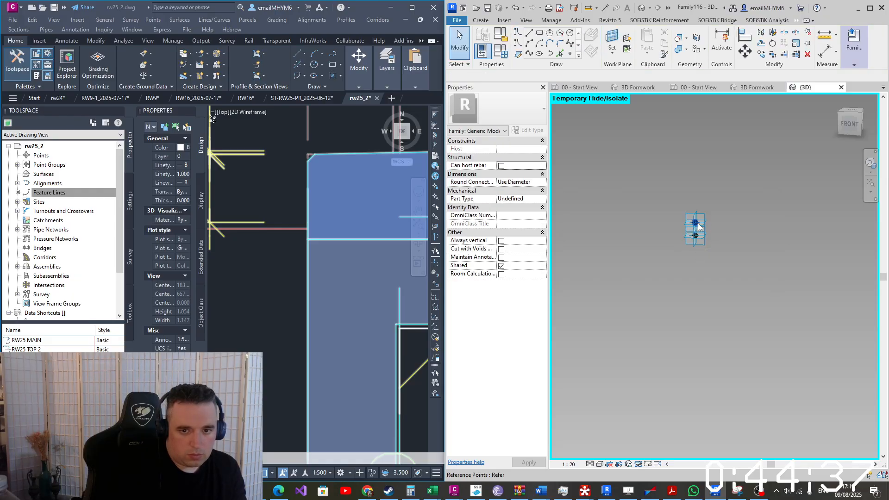
Offset the newest point horizontally by 2 towards the wall's interior and reset the temporary isolation
{"action": "left_click", "coordinate": [700, 225]}
{"action": "left_click_drag", "start_coordinate": [716, 224], "coordinate": [733, 225]}
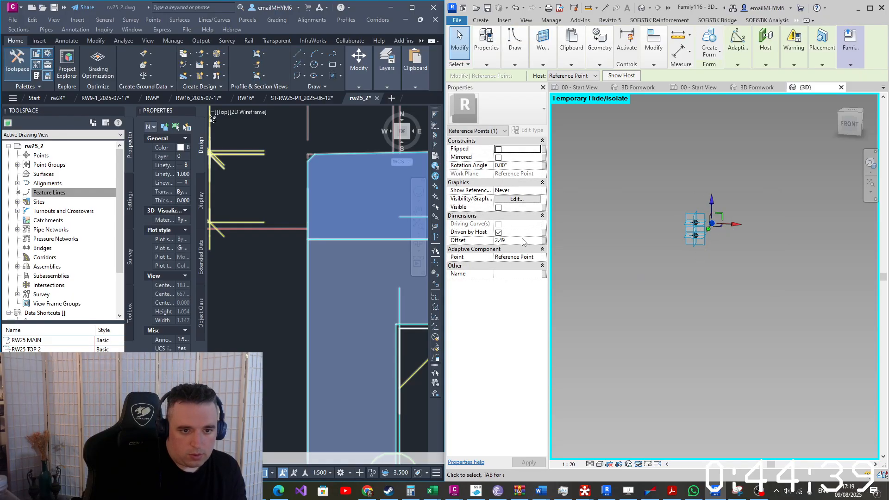
{"action": "left_click_drag", "start_coordinate": [496, 241], "coordinate": [624, 238]}
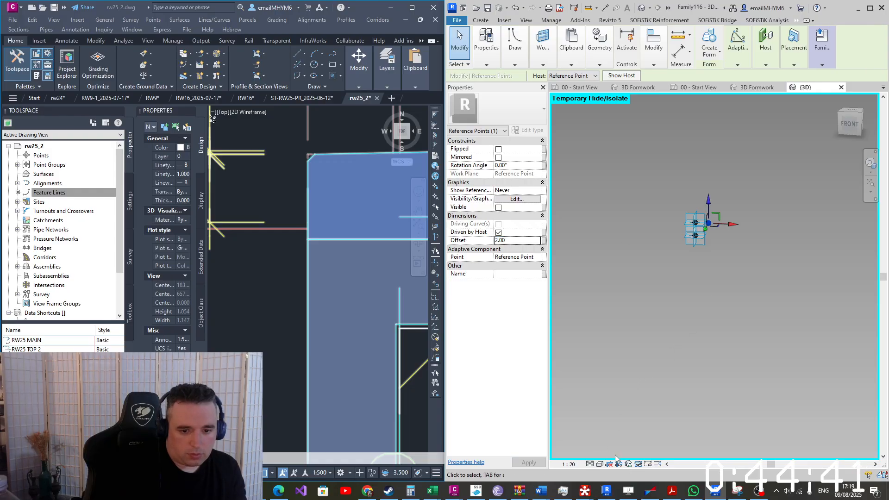
{"action": "left_click", "coordinate": [637, 465]}
{"action": "left_click", "coordinate": [662, 452]}
{"action": "scroll", "coordinate": [714, 291], "scroll_direction": "down", "scroll_amount": 3}
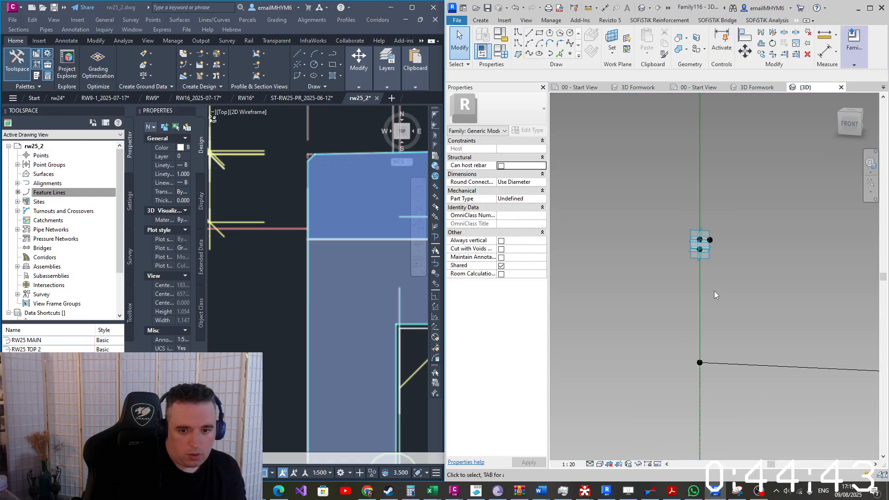
In the Civil 3D section, measure the horizontal joint line from the wall's outer face to its far end
{"action": "left_click", "coordinate": [292, 296]}
{"action": "middle_click_drag", "start_coordinate": [322, 243], "coordinate": [222, 264]}
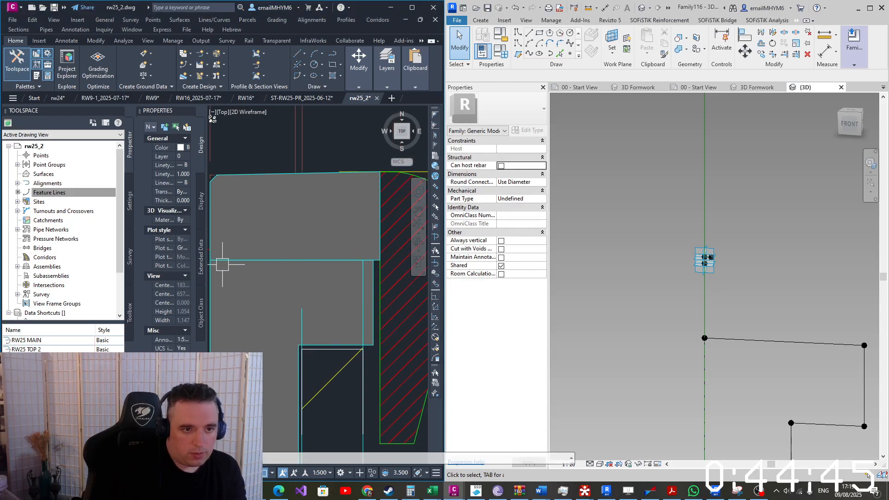
{"action": "middle_click_drag", "start_coordinate": [351, 258], "coordinate": [349, 258]}
{"action": "scroll", "coordinate": [347, 261], "scroll_direction": "down", "scroll_amount": 2}
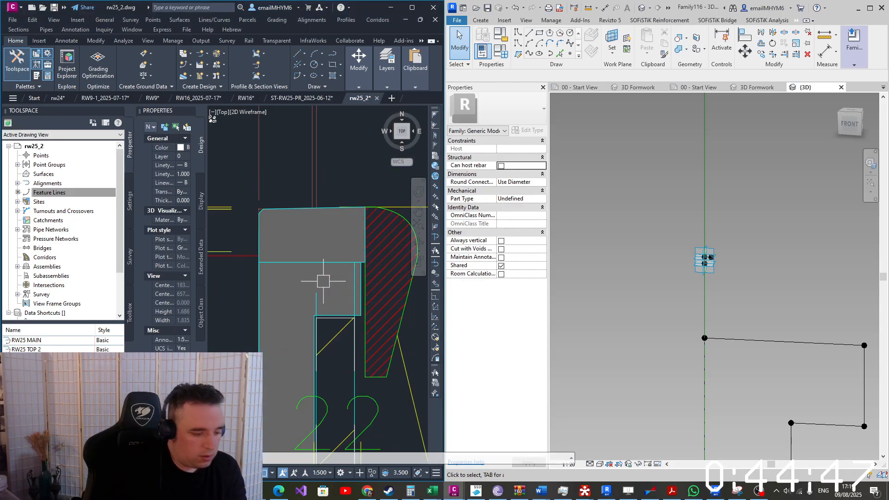
{"action": "scroll", "coordinate": [324, 282], "scroll_direction": "up", "scroll_amount": 2}
{"action": "type", "text": "di"}
{"action": "key", "text": "Return"}
{"action": "left_click", "coordinate": [221, 250]}
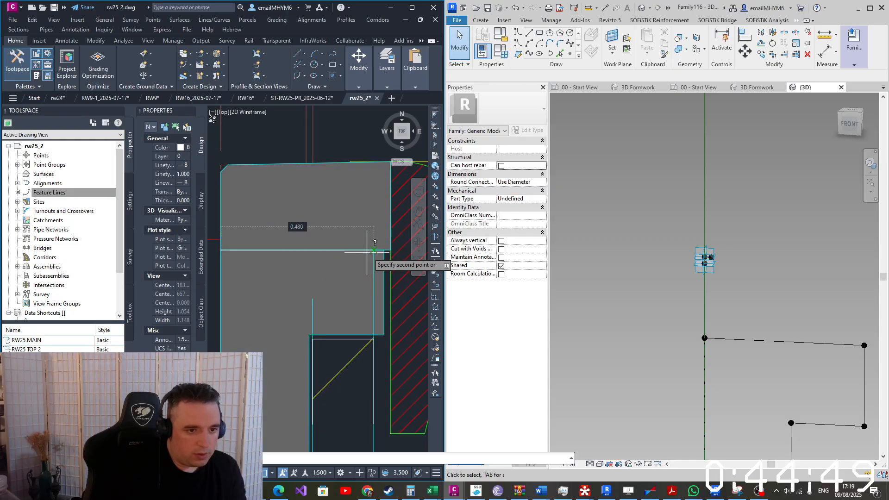
{"action": "left_click", "coordinate": [389, 251]}
In Revit, temporarily isolate the reference point where the sloped joint line meets the vertical reference plane
{"action": "left_click", "coordinate": [693, 328]}
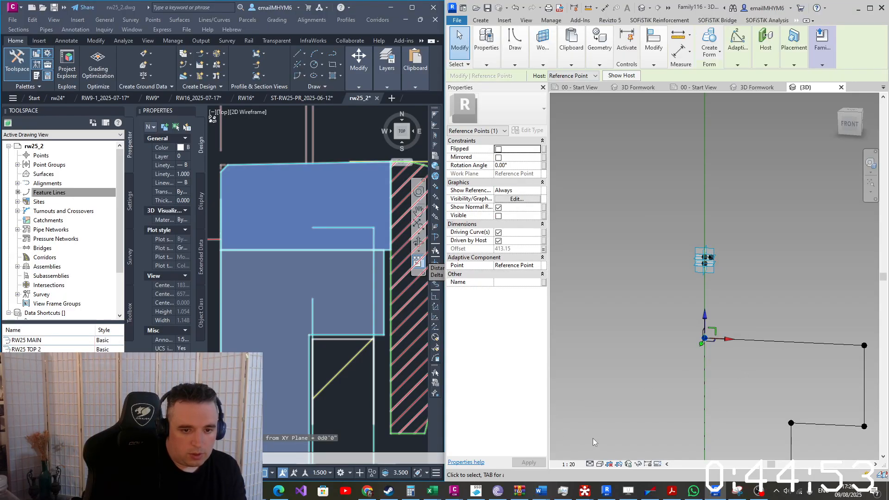
{"action": "left_click", "coordinate": [638, 463]}
{"action": "left_click", "coordinate": [676, 431]}
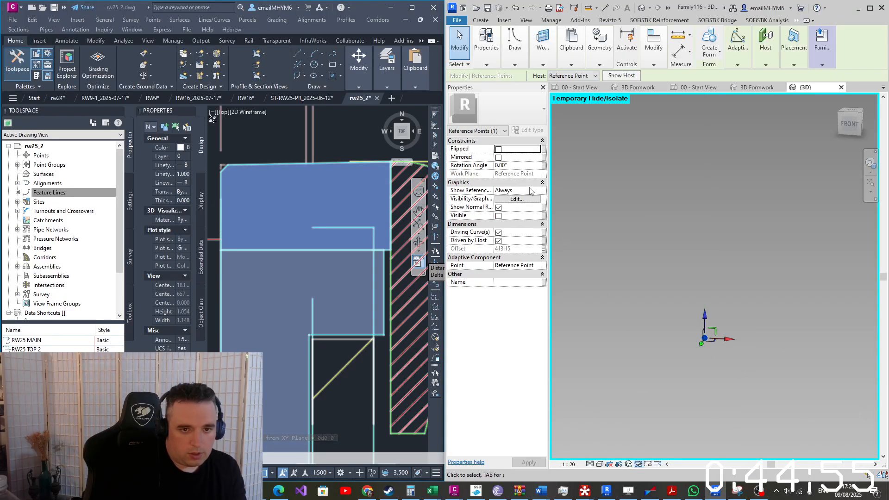
Set the isolated joint-line point's vertical side plane as the work plane and place a new hosted reference point on it
{"action": "mouse_move", "coordinate": [540, 49]}
{"action": "left_click", "coordinate": [539, 83]}
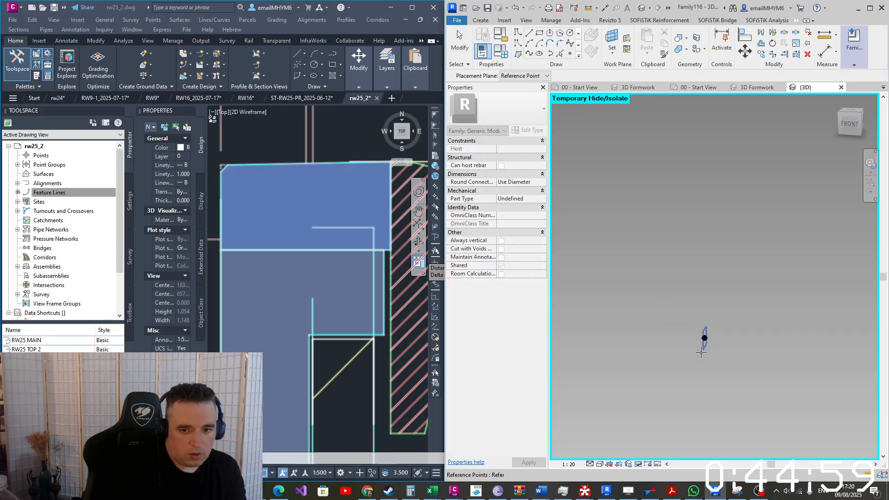
{"action": "left_click", "coordinate": [702, 349]}
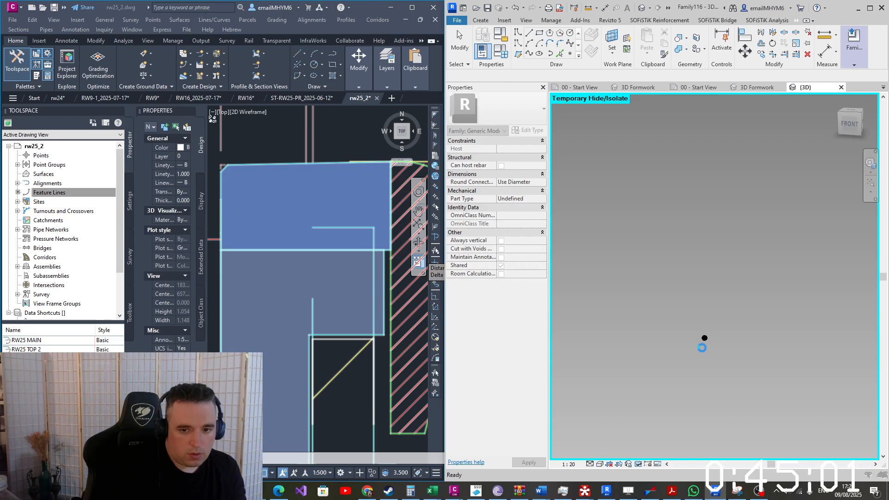
{"action": "left_click", "coordinate": [520, 166]}
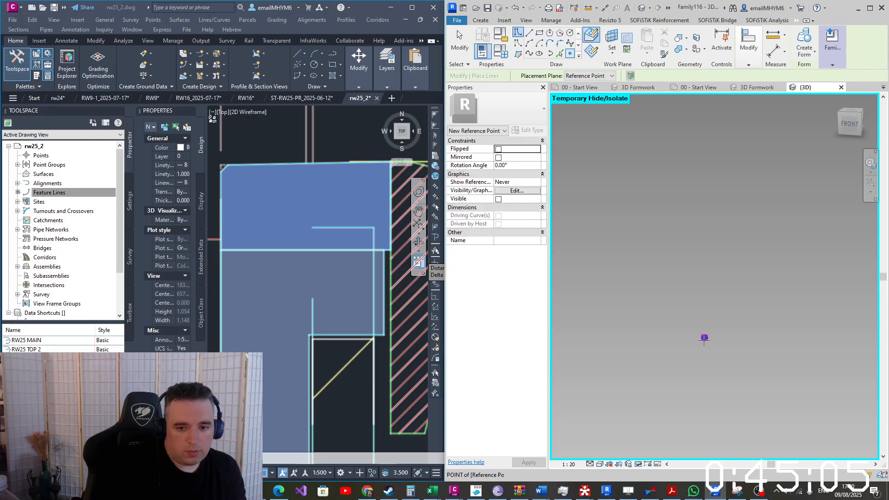
{"action": "left_click", "coordinate": [704, 338]}
{"action": "left_click", "coordinate": [701, 276]}
{"action": "key", "text": "Escape"}
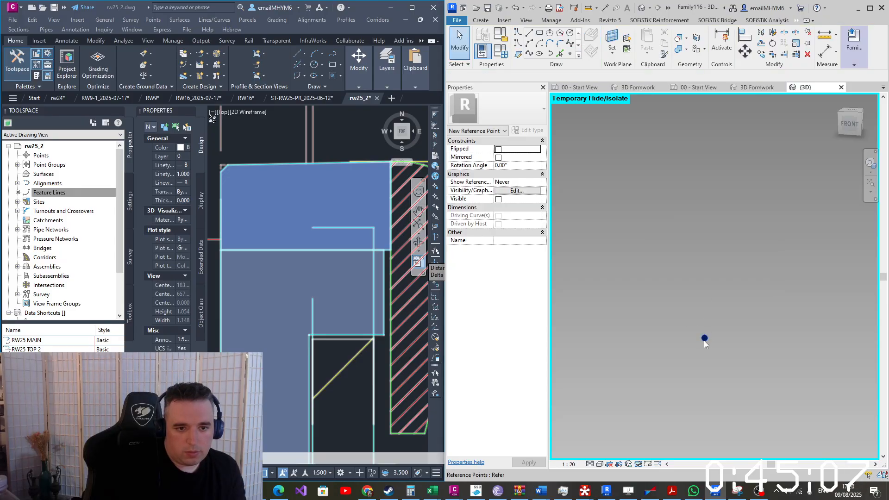
Set the new hosted point's horizontal offset to 50 and always show its reference planes
{"action": "left_click", "coordinate": [704, 338]}
{"action": "left_click_drag", "start_coordinate": [622, 277], "coordinate": [727, 370]}
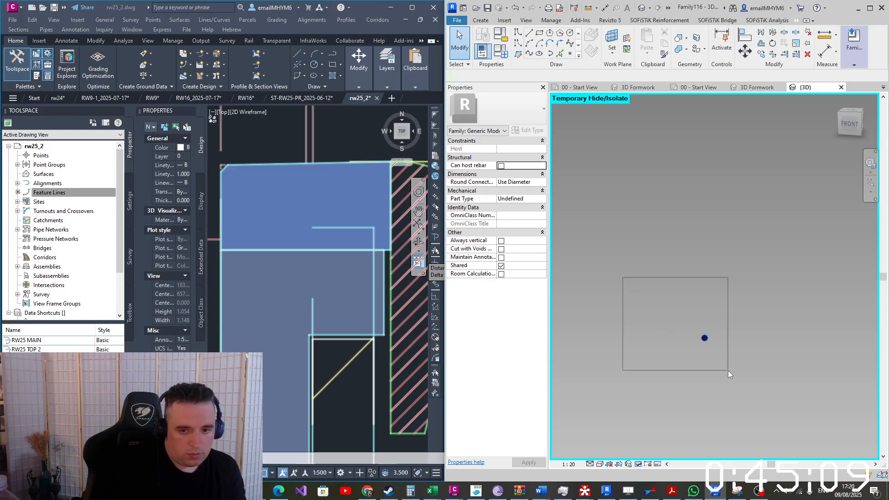
{"action": "left_click_drag", "start_coordinate": [733, 340], "coordinate": [772, 342]}
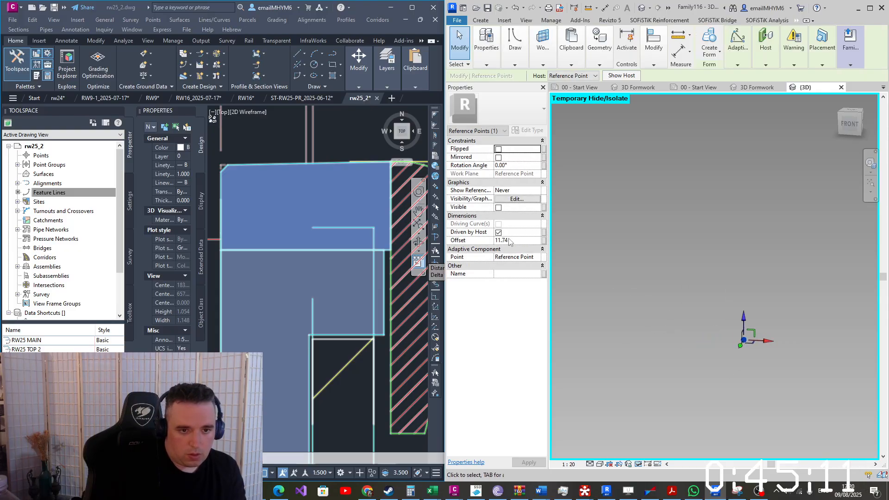
{"action": "left_click", "coordinate": [509, 240]}
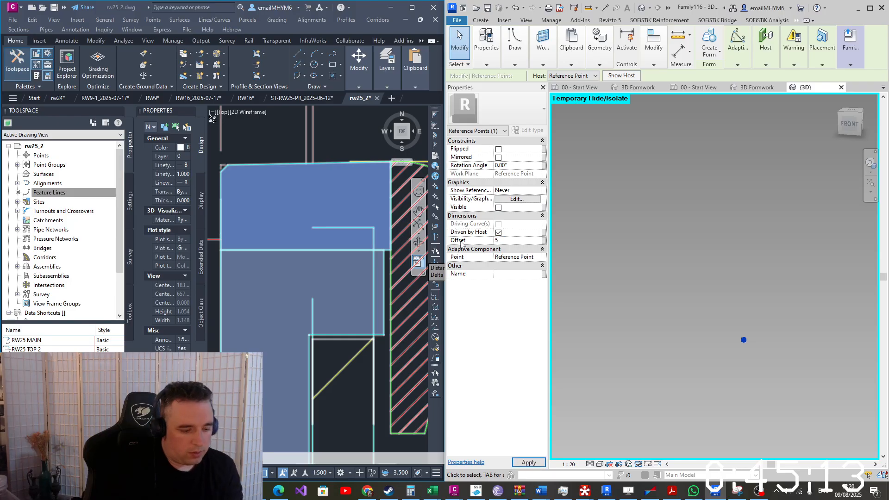
{"action": "type", "text": "50"}
{"action": "key", "text": "Return"}
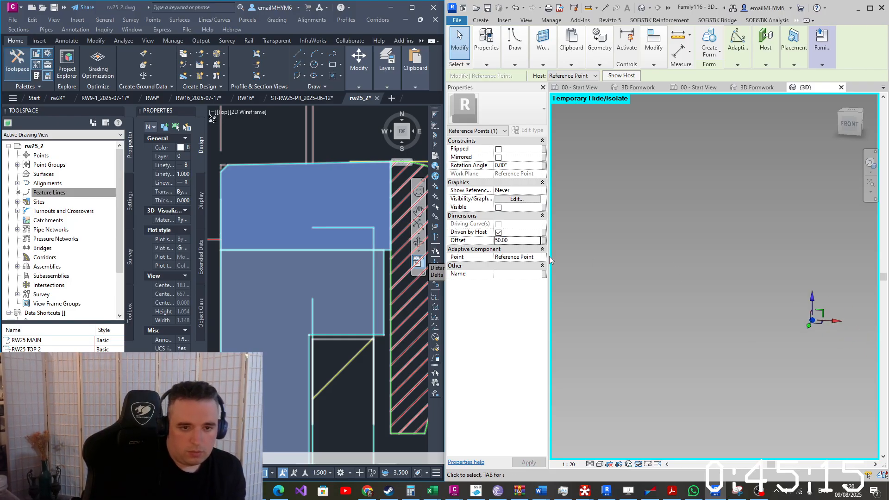
{"action": "left_click", "coordinate": [540, 190]}
{"action": "left_click", "coordinate": [509, 211]}
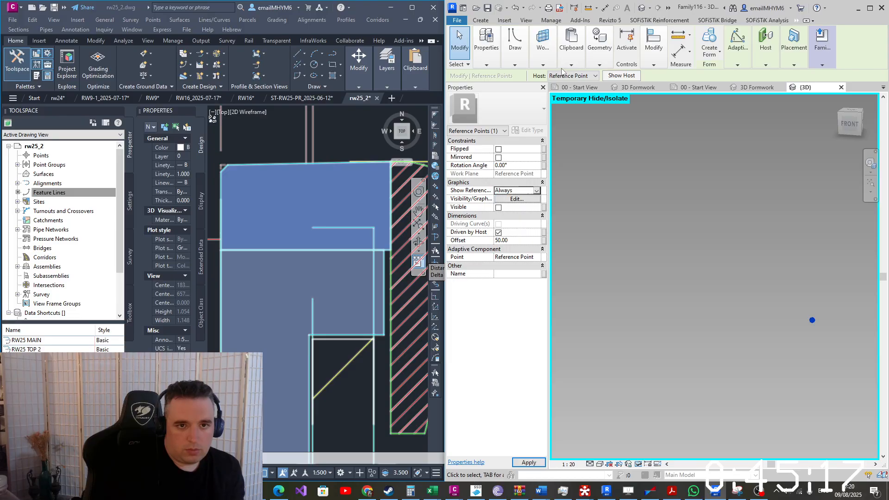
Set that point's horizontal plane as the work plane and place a new hosted reference point about 21.31 above it
{"action": "left_click", "coordinate": [544, 64]}
{"action": "left_click", "coordinate": [543, 80]}
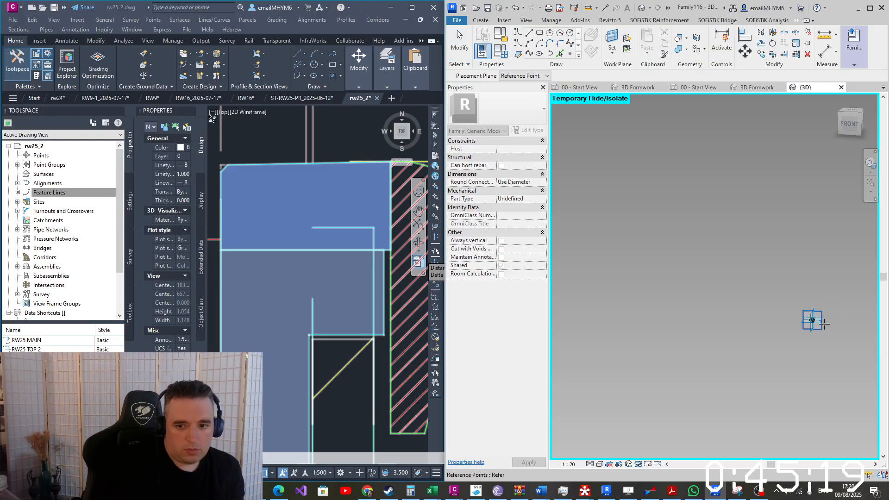
{"action": "left_click", "coordinate": [812, 320]}
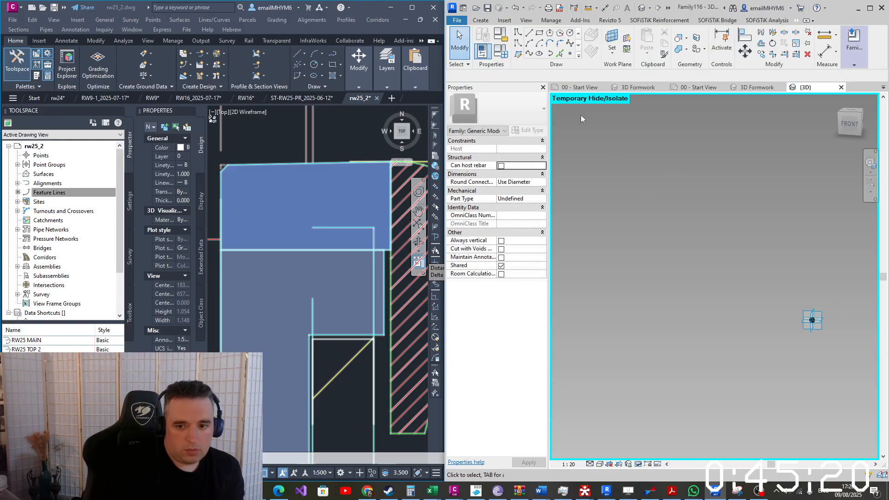
{"action": "left_click", "coordinate": [570, 53]}
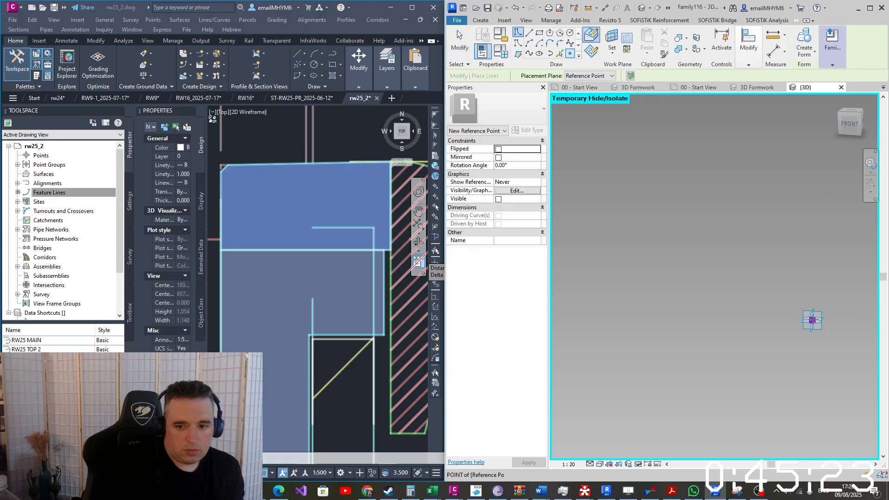
{"action": "left_click", "coordinate": [812, 319]}
{"action": "left_click", "coordinate": [701, 276]}
{"action": "key", "text": "Escape"}
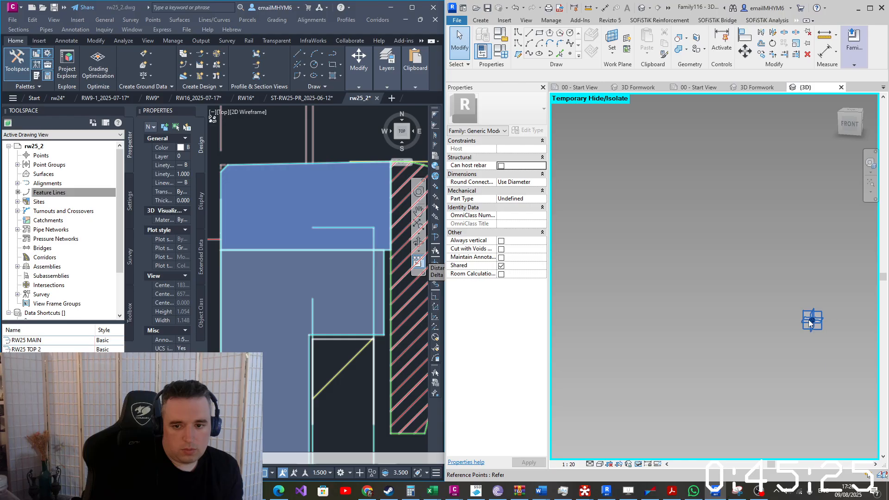
{"action": "left_click", "coordinate": [812, 320]}
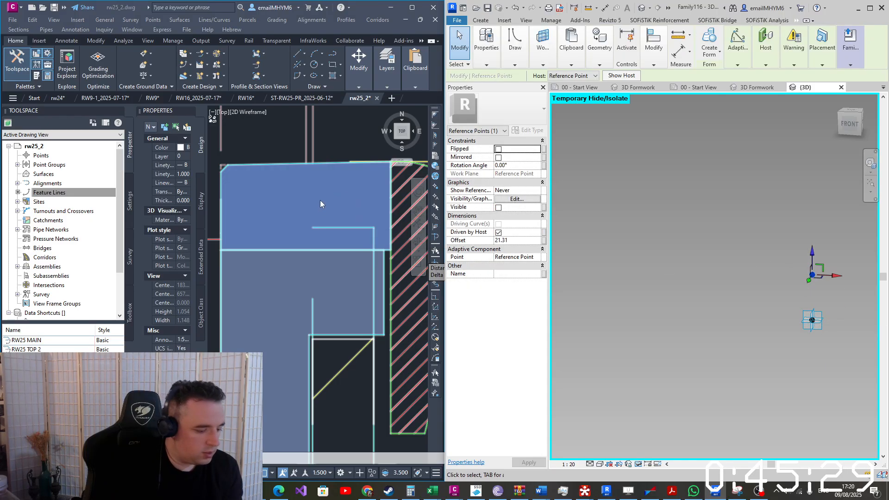
In the Civil 3D section, measure the wall top block's inner vertical height and its top edge across to the outer face
{"action": "key", "text": "d"}
{"action": "key", "text": "i"}
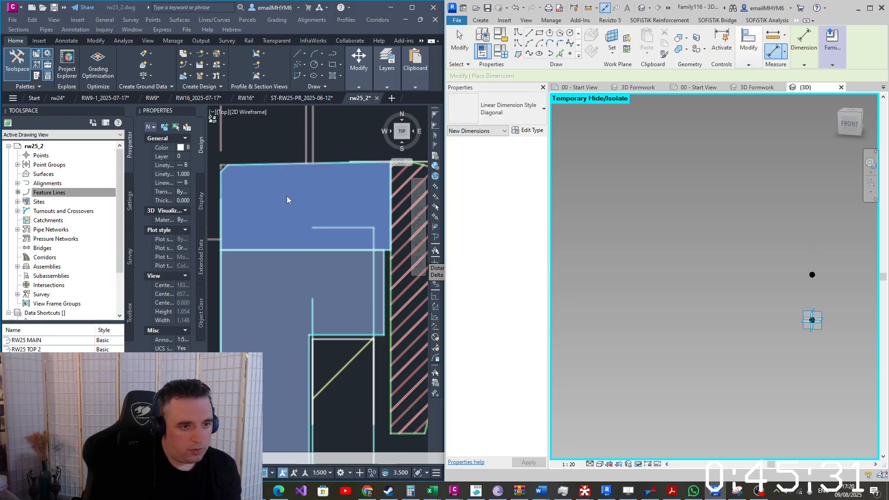
{"action": "left_click", "coordinate": [333, 123]}
{"action": "type", "text": "di"}
{"action": "key", "text": "Return"}
{"action": "scroll", "coordinate": [353, 207], "scroll_direction": "up", "scroll_amount": 4}
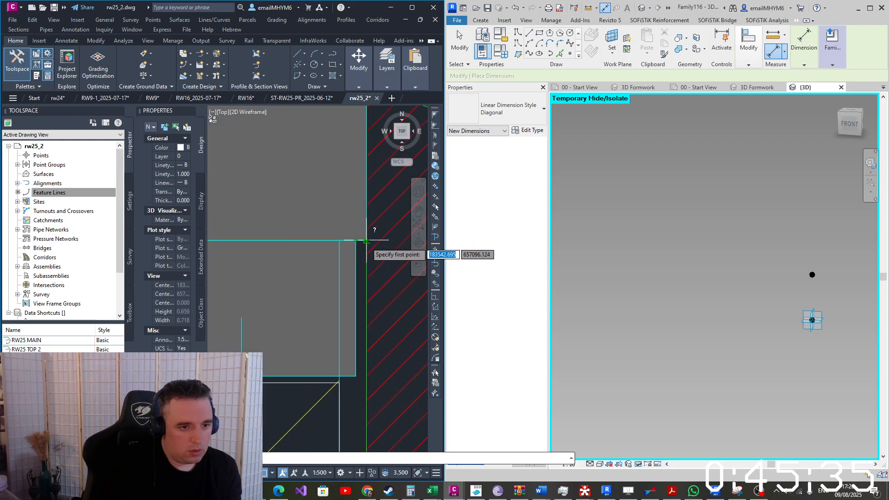
{"action": "left_click", "coordinate": [366, 241]}
{"action": "scroll", "coordinate": [366, 240], "scroll_direction": "down", "scroll_amount": 2}
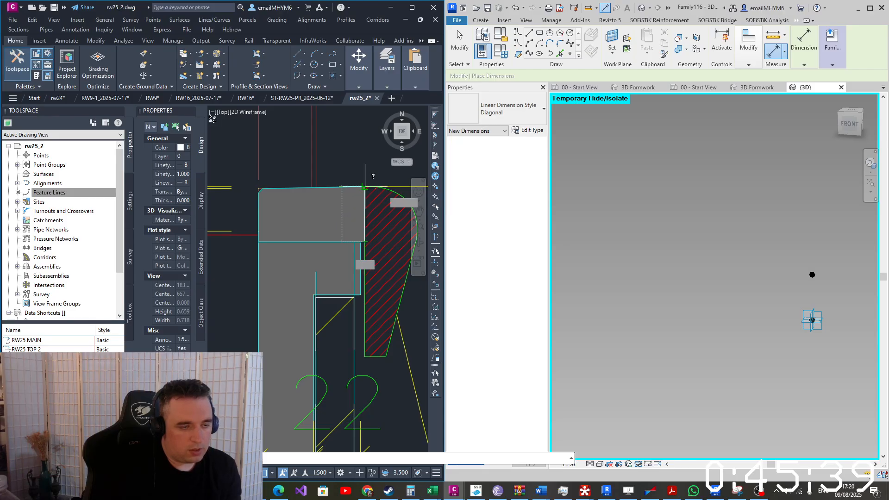
{"action": "left_click", "coordinate": [365, 187]}
{"action": "left_click", "coordinate": [364, 187]}
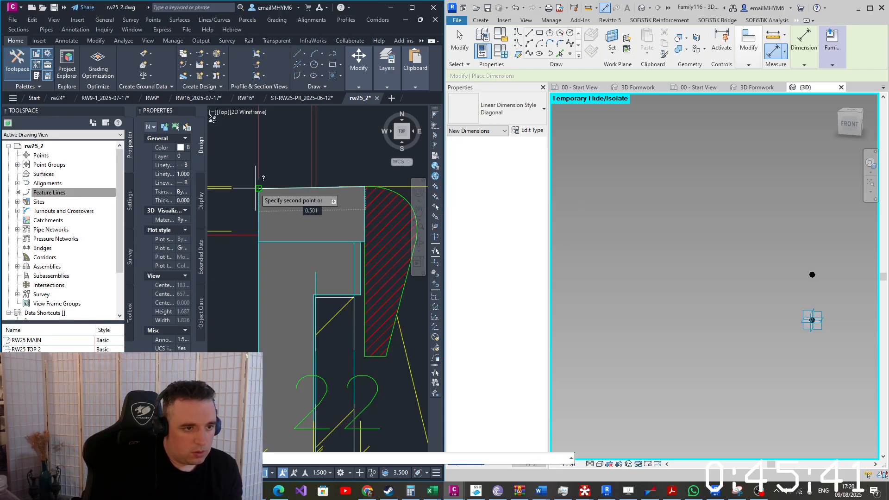
{"action": "left_click", "coordinate": [256, 188]}
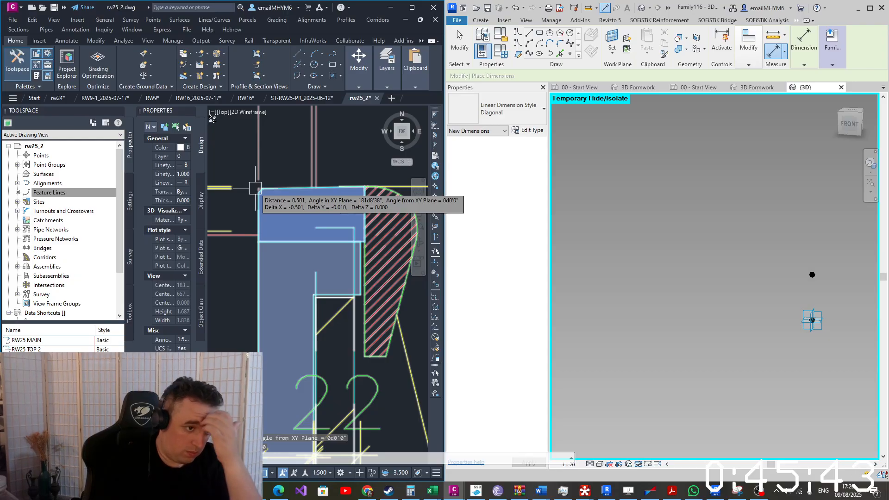
In Revit, set the newest point's vertical offset to 26 and reset the temporary isolation
{"action": "left_click", "coordinate": [783, 271]}
{"action": "key", "text": "Escape"}
{"action": "left_click_drag", "start_coordinate": [782, 250], "coordinate": [846, 299]}
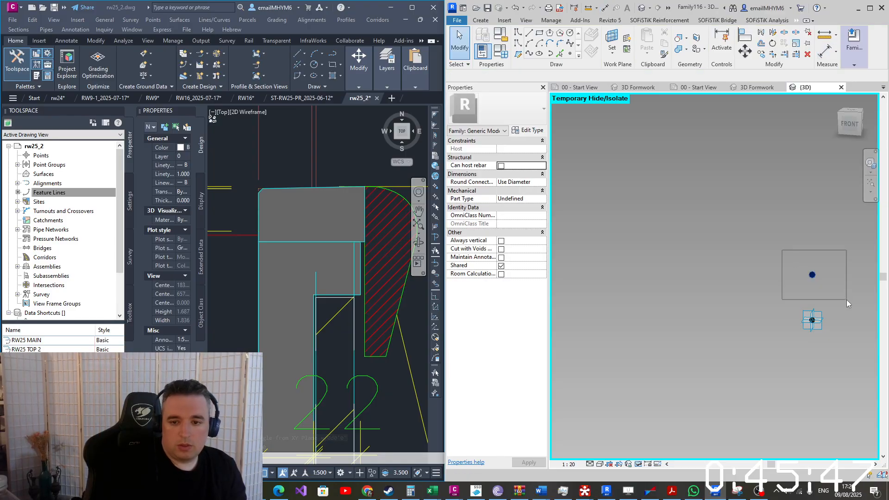
{"action": "left_click", "coordinate": [519, 239]}
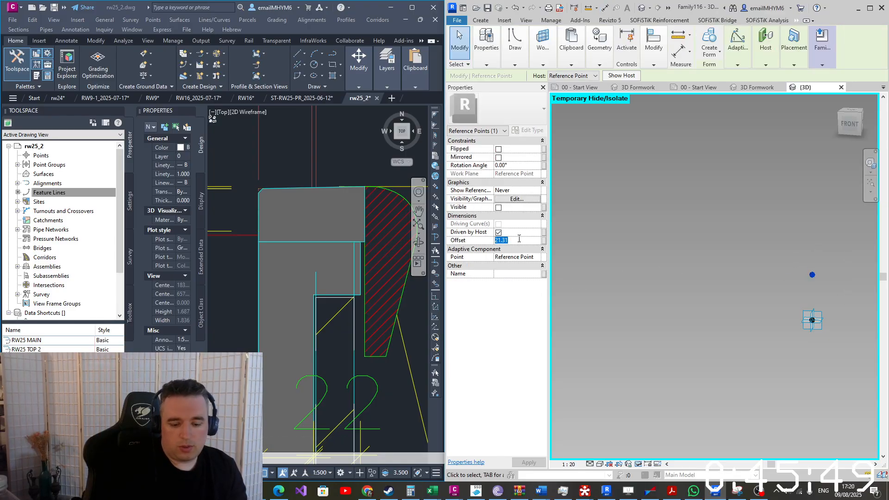
{"action": "type", "text": "26"}
{"action": "left_click", "coordinate": [640, 450]}
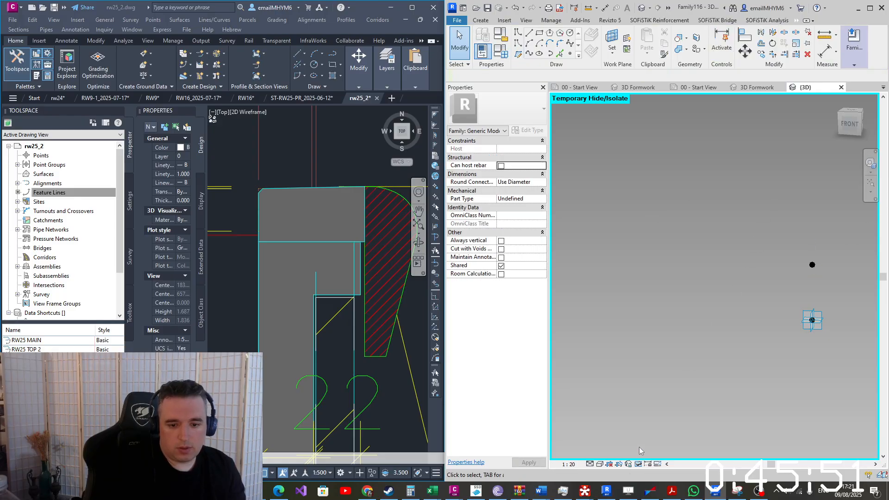
{"action": "left_click", "coordinate": [638, 466]}
{"action": "left_click", "coordinate": [662, 454]}
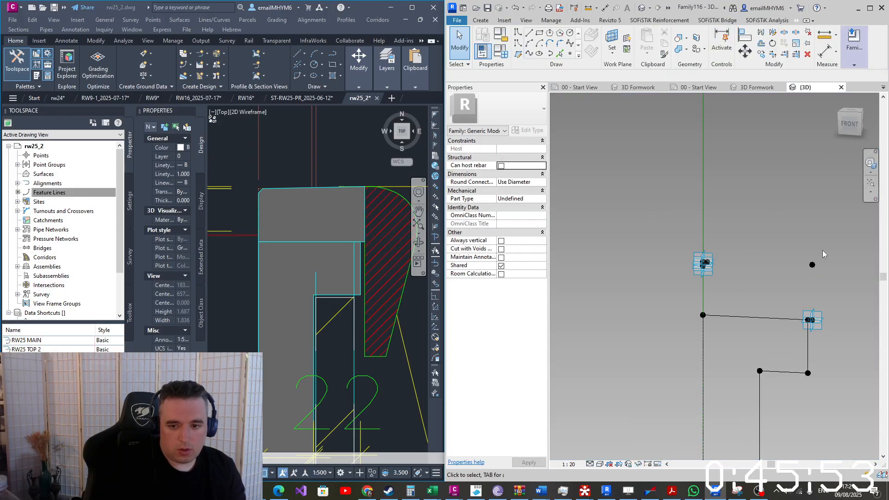
Draw the top block's inner vertical edge through the upper corner point and the offset point at the joint line
{"action": "left_click", "coordinate": [812, 265]}
{"action": "left_click", "coordinate": [822, 312], "text": "ctrl"}
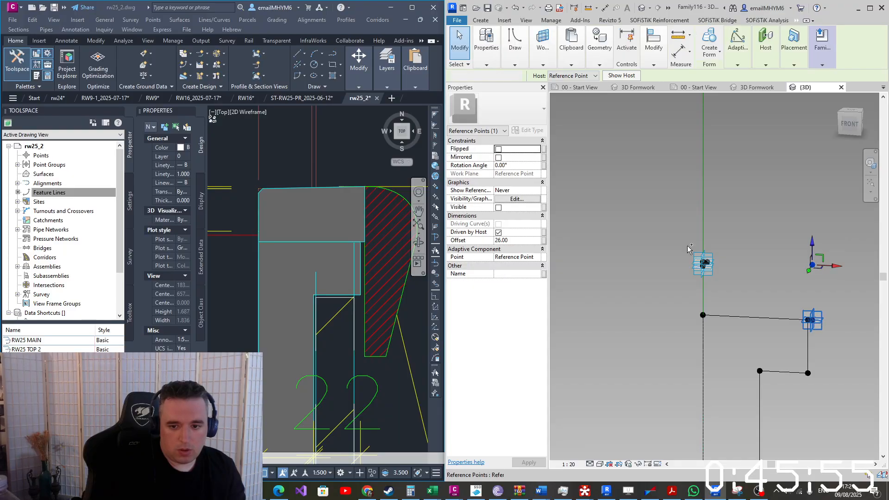
{"action": "left_click", "coordinate": [515, 53]}
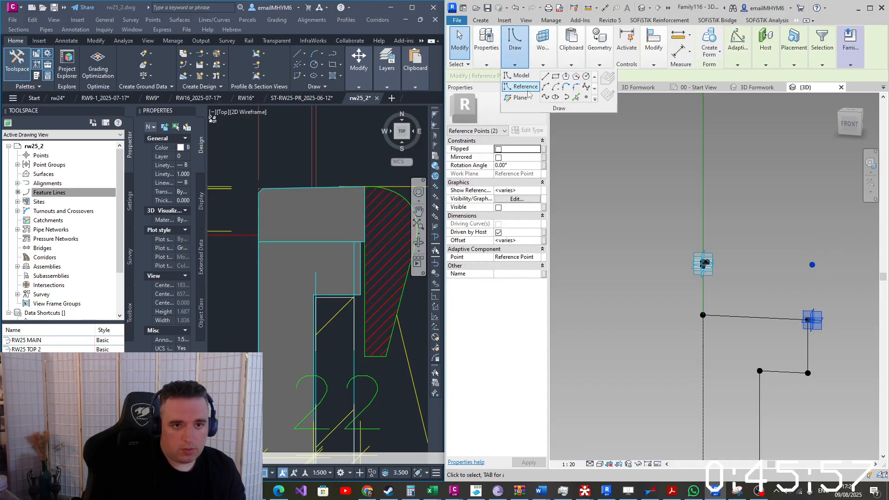
{"action": "left_click", "coordinate": [545, 97]}
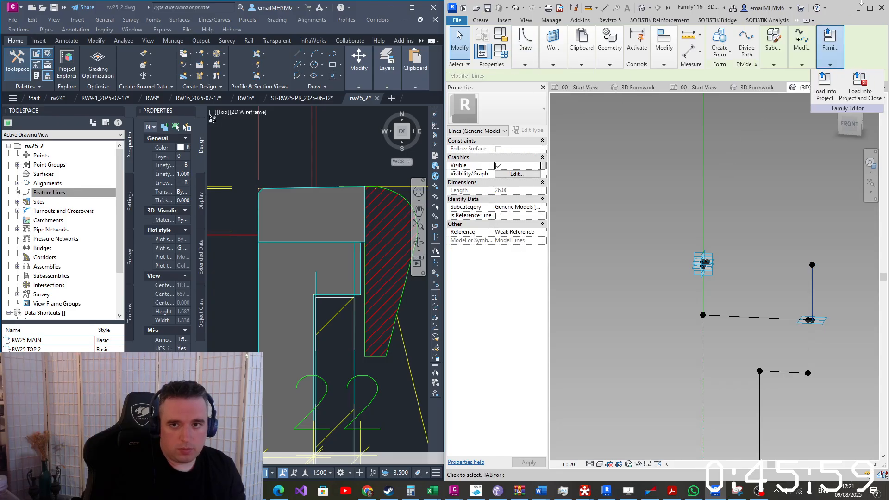
Draw the chamfer line between the outer-face point and the horizontally offset top point
{"action": "scroll", "coordinate": [708, 266], "scroll_direction": "up", "scroll_amount": 8}
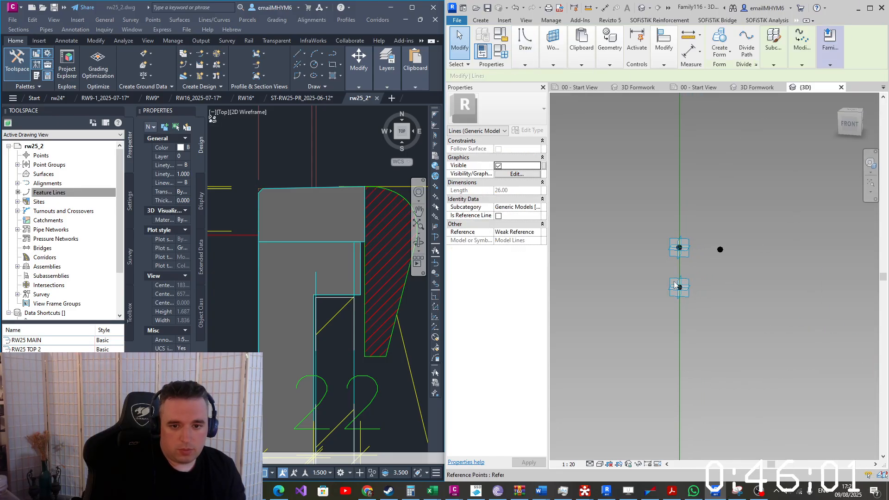
{"action": "mouse_move", "coordinate": [608, 343]}
{"action": "left_mouse_down"}
{"action": "mouse_move", "coordinate": [720, 274]}
{"action": "mouse_move", "coordinate": [728, 241]}
{"action": "left_mouse_up"}
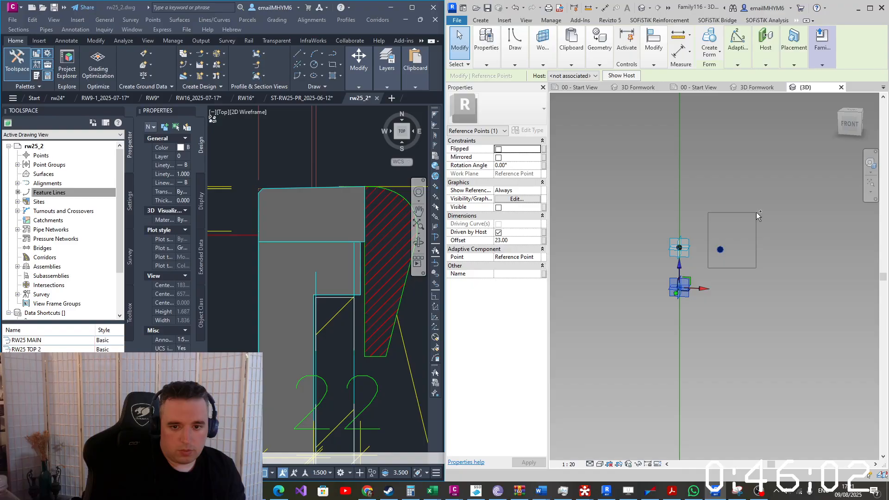
{"action": "left_click", "coordinate": [515, 53]}
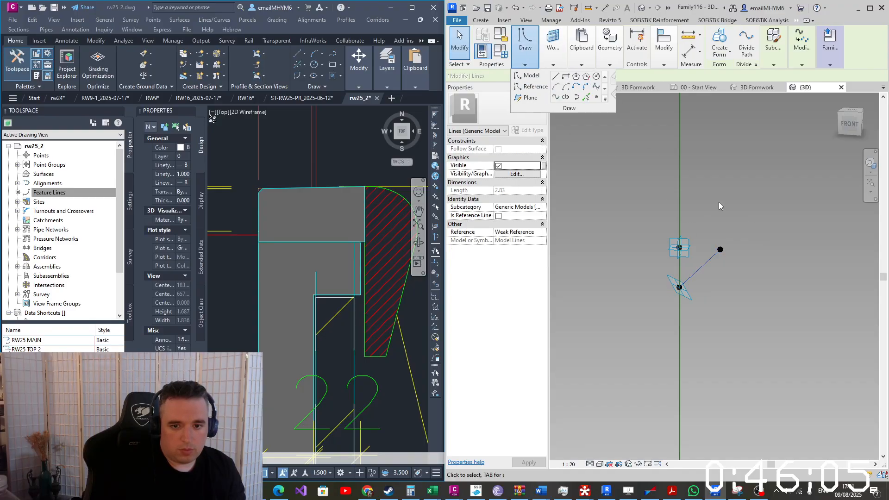
{"action": "left_click", "coordinate": [778, 296]}
Draw the wall's top edge from the chamfer's upper point to the top block's upper inner corner point
{"action": "scroll", "coordinate": [759, 282], "scroll_direction": "down", "scroll_amount": 1}
{"action": "left_click", "coordinate": [729, 257]}
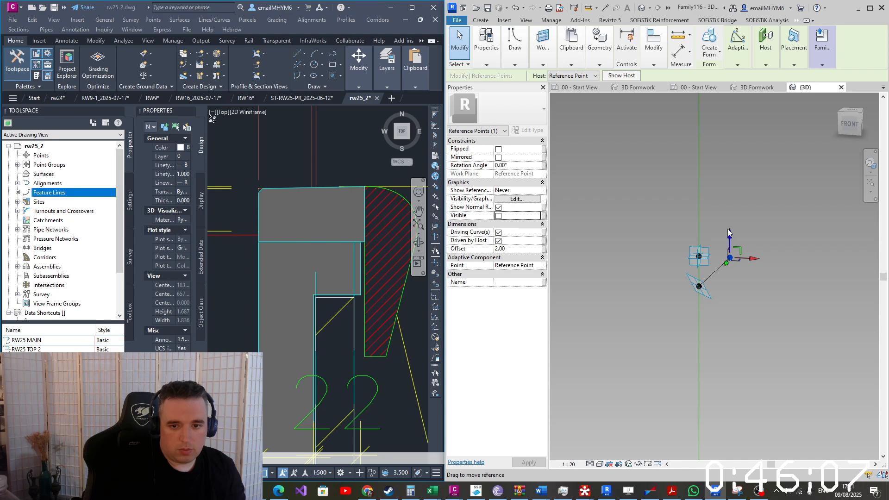
{"action": "scroll", "coordinate": [796, 305], "scroll_direction": "down", "scroll_amount": 2}
{"action": "mouse_move", "coordinate": [613, 269]}
{"action": "middle_mouse_down"}
{"action": "mouse_move", "coordinate": [673, 283]}
{"action": "mouse_move", "coordinate": [791, 280]}
{"action": "middle_mouse_up"}
{"action": "left_click", "coordinate": [742, 276], "text": "ctrl"}
{"action": "left_click", "coordinate": [513, 56]}
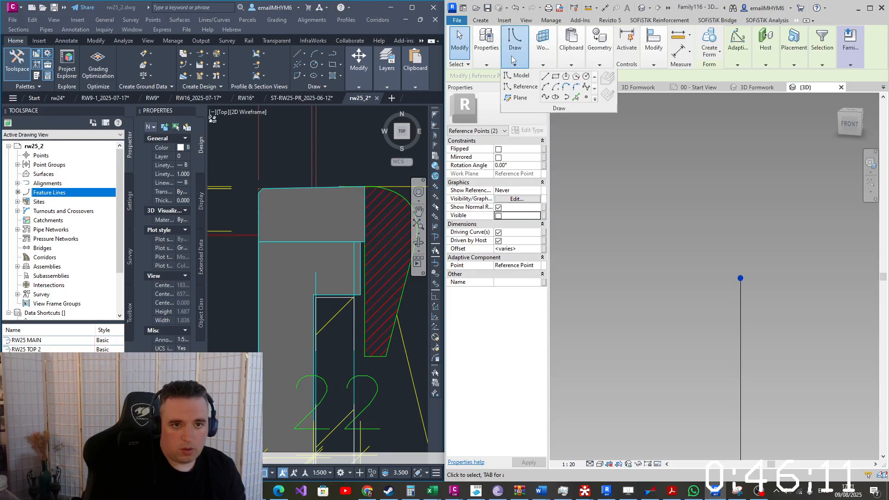
{"action": "left_click", "coordinate": [545, 97]}
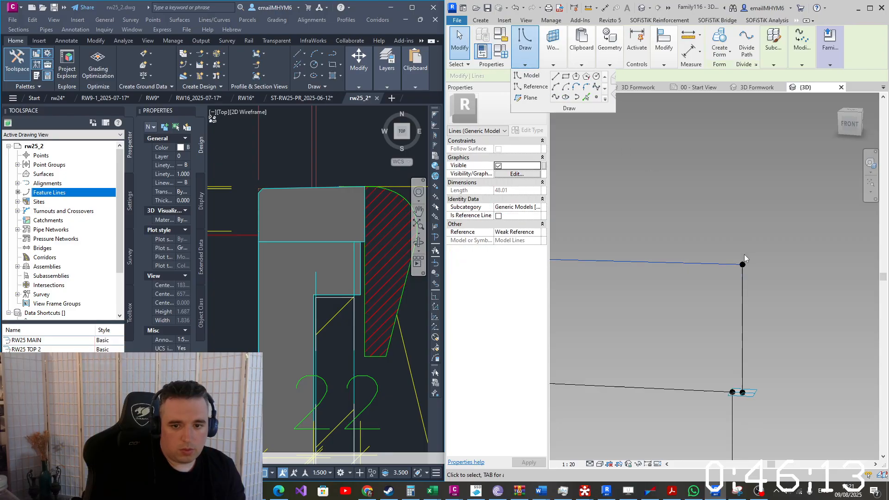
Draw the top block's bottom edge between its lower inner corner point and the joint line's outer point
{"action": "scroll", "coordinate": [744, 254], "scroll_direction": "down", "scroll_amount": 3}
{"action": "scroll", "coordinate": [731, 277], "scroll_direction": "up", "scroll_amount": 2}
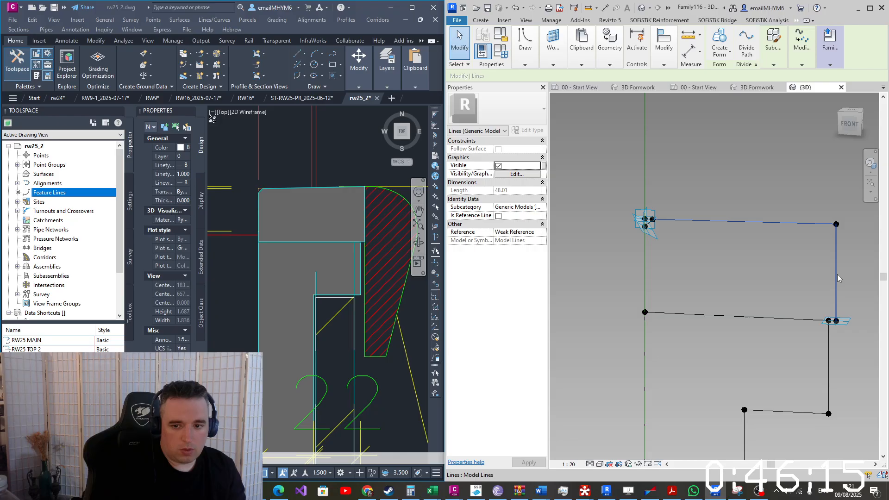
{"action": "scroll", "coordinate": [821, 326], "scroll_direction": "up", "scroll_amount": 7}
{"action": "scroll", "coordinate": [827, 332], "scroll_direction": "down", "scroll_amount": 6}
{"action": "scroll", "coordinate": [826, 332], "scroll_direction": "down", "scroll_amount": 1}
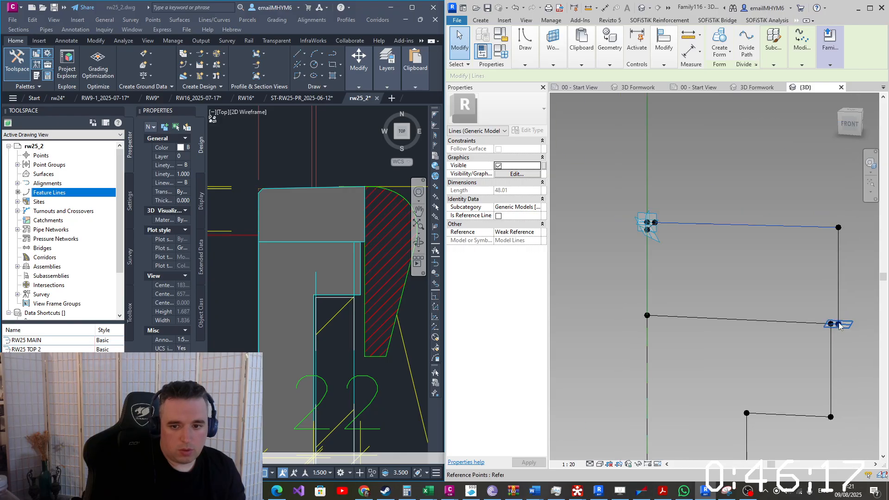
{"action": "left_click", "coordinate": [837, 324]}
{"action": "scroll", "coordinate": [639, 316], "scroll_direction": "up", "scroll_amount": 6}
{"action": "key", "text": "Tab"}
{"action": "left_click_drag", "start_coordinate": [608, 358], "coordinate": [716, 278], "text": "ctrl"}
{"action": "left_click", "coordinate": [513, 52]}
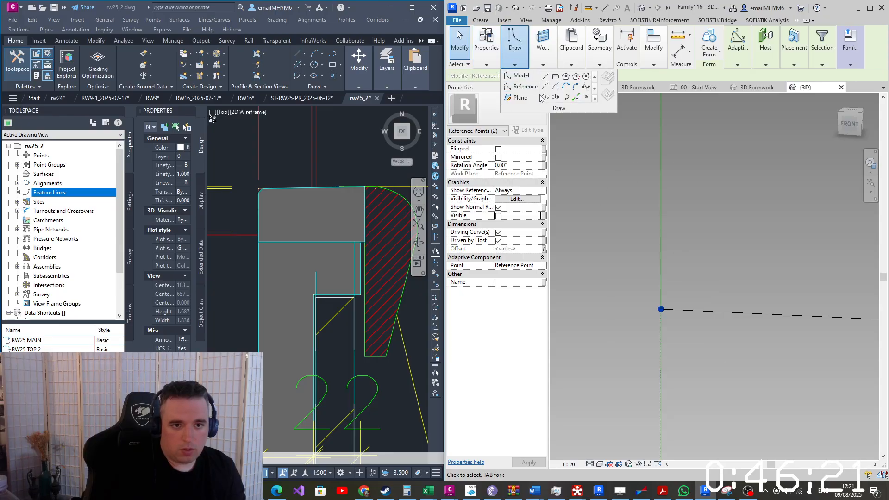
Draw the outer vertical edge from the joint line's outer point up to the chamfer's lower point
{"action": "left_click_drag", "start_coordinate": [615, 351], "coordinate": [711, 257]}
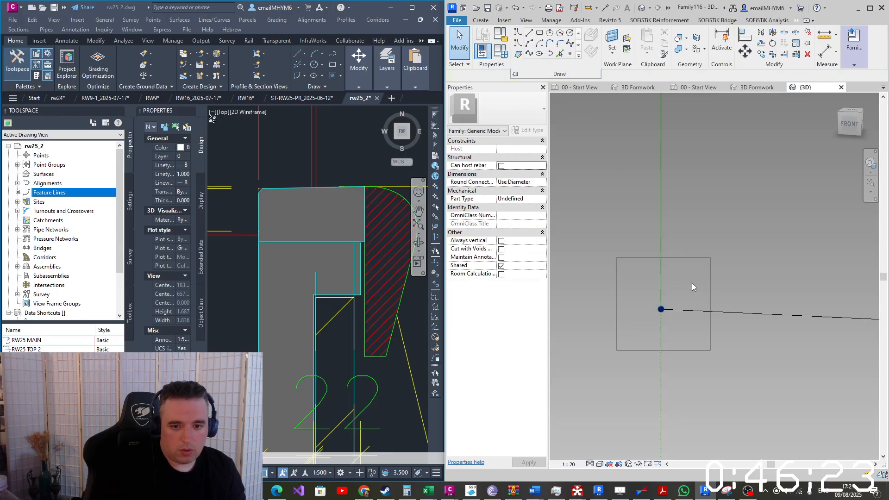
{"action": "scroll", "coordinate": [690, 213], "scroll_direction": "down", "scroll_amount": 5}
{"action": "middle_click_drag", "start_coordinate": [688, 178], "coordinate": [683, 311]}
{"action": "scroll", "coordinate": [706, 209], "scroll_direction": "up", "scroll_amount": 4}
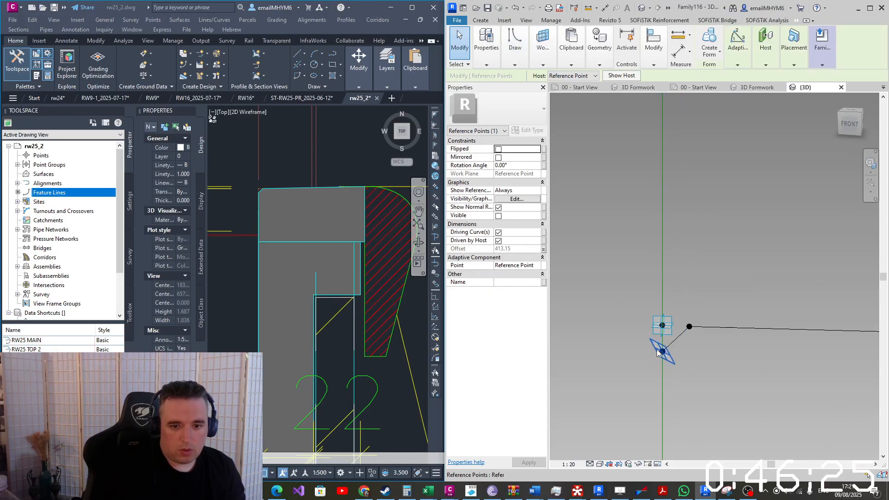
{"action": "left_click", "coordinate": [663, 352], "text": "ctrl"}
{"action": "left_click", "coordinate": [514, 48]}
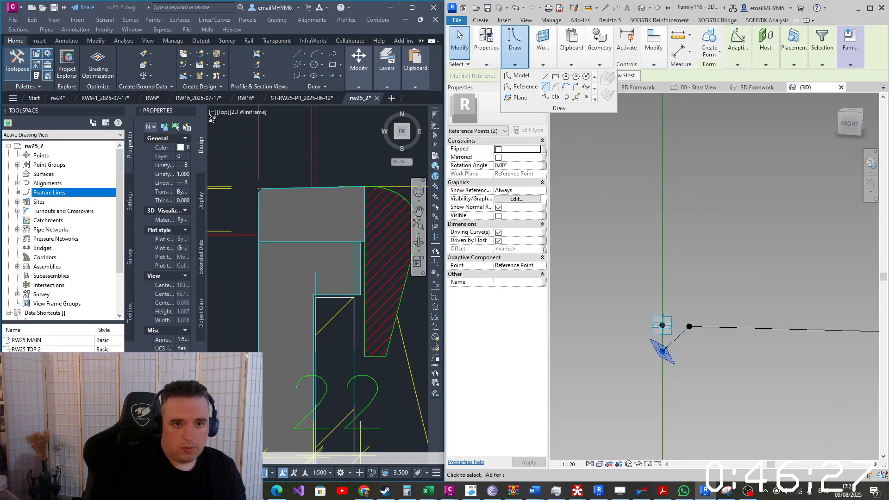
{"action": "left_click", "coordinate": [543, 98]}
{"action": "scroll", "coordinate": [656, 286], "scroll_direction": "down", "scroll_amount": 9}
{"action": "left_click", "coordinate": [727, 269]}
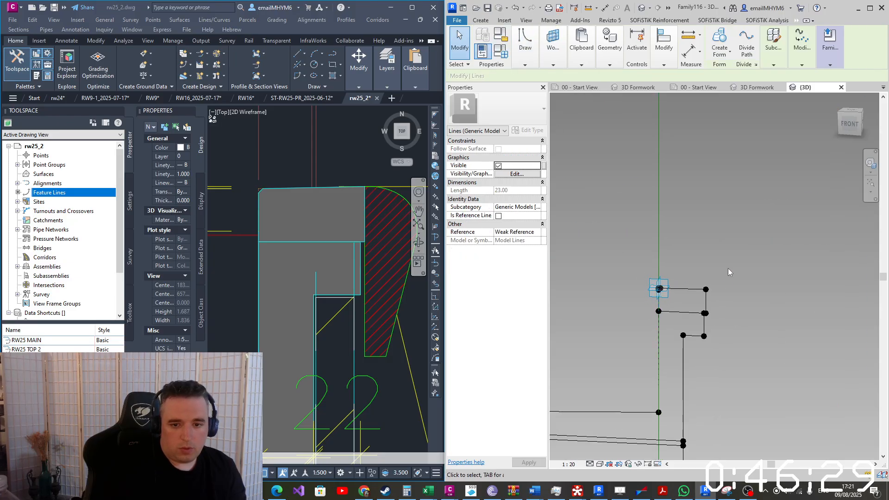
Link the visibility of the top block's chained outline lines to a new yes/no instance parameter named "paraphet"
{"action": "scroll", "coordinate": [686, 295], "scroll_direction": "up", "scroll_amount": 3}
{"action": "scroll", "coordinate": [687, 299], "scroll_direction": "up", "scroll_amount": 1}
{"action": "key", "text": "Tab"}
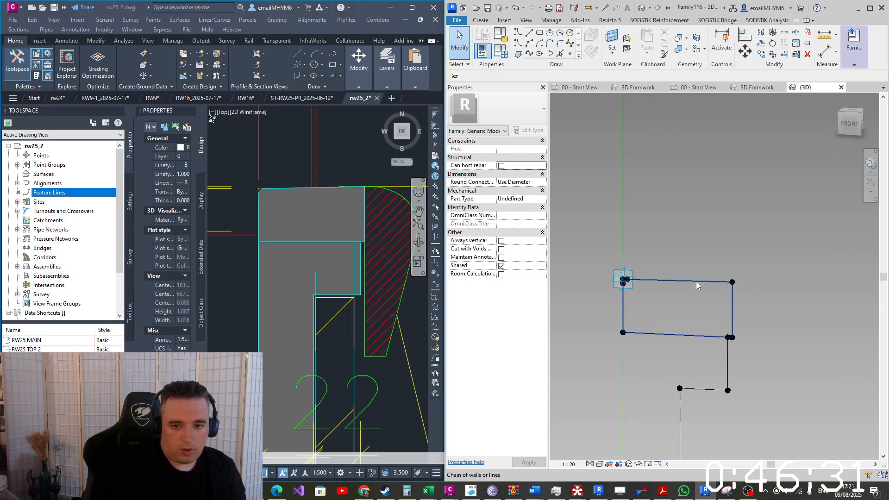
{"action": "left_click", "coordinate": [697, 285]}
{"action": "left_click", "coordinate": [542, 157]}
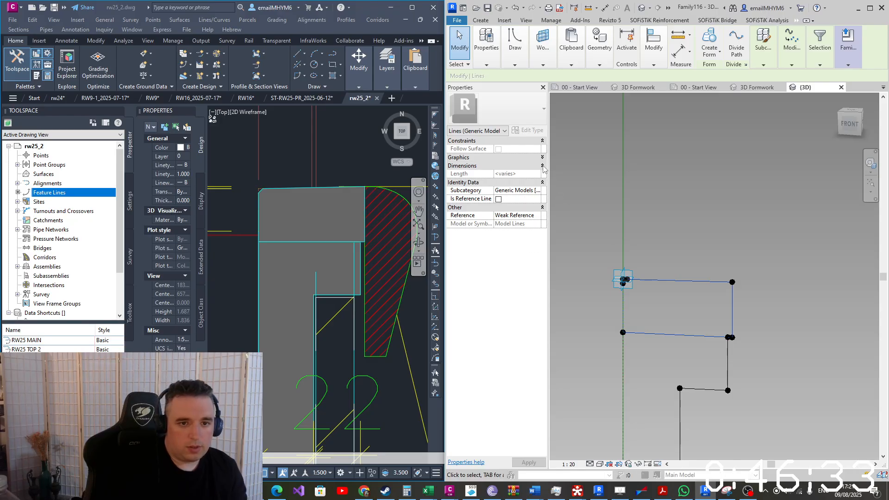
{"action": "left_click", "coordinate": [543, 157]}
{"action": "left_click", "coordinate": [543, 157]}
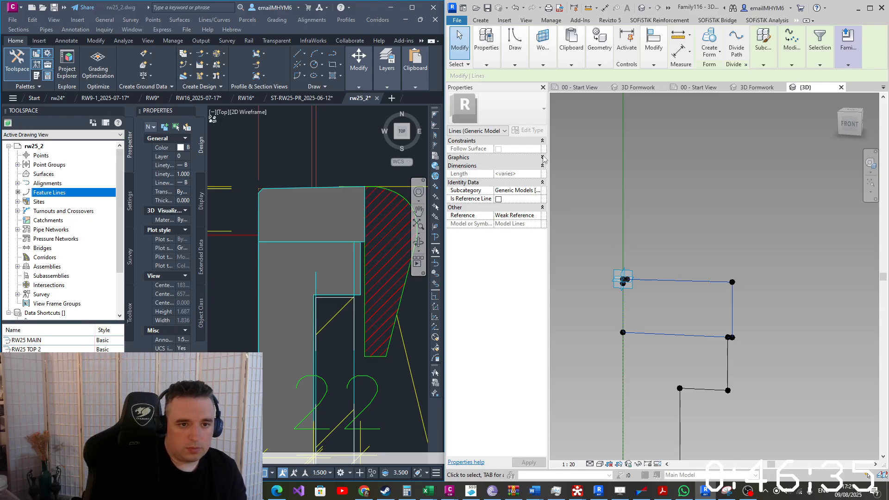
{"action": "left_click", "coordinate": [542, 158]}
{"action": "left_click", "coordinate": [544, 166]}
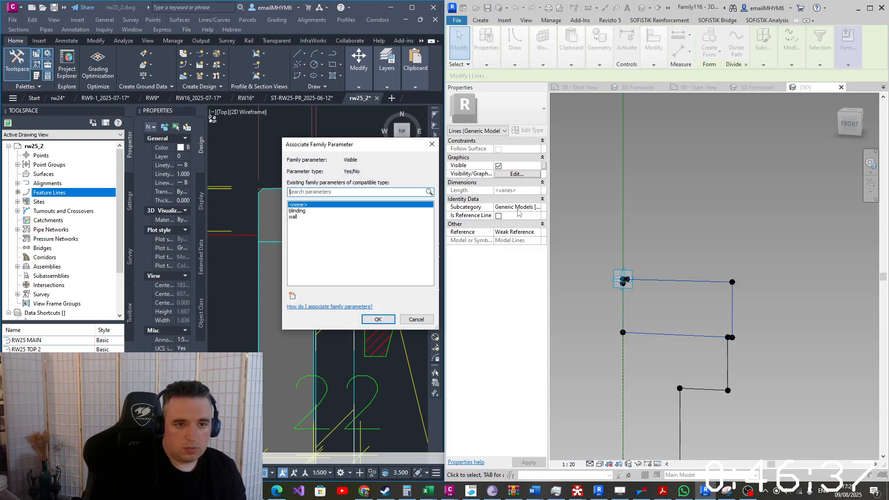
{"action": "left_click", "coordinate": [292, 296]}
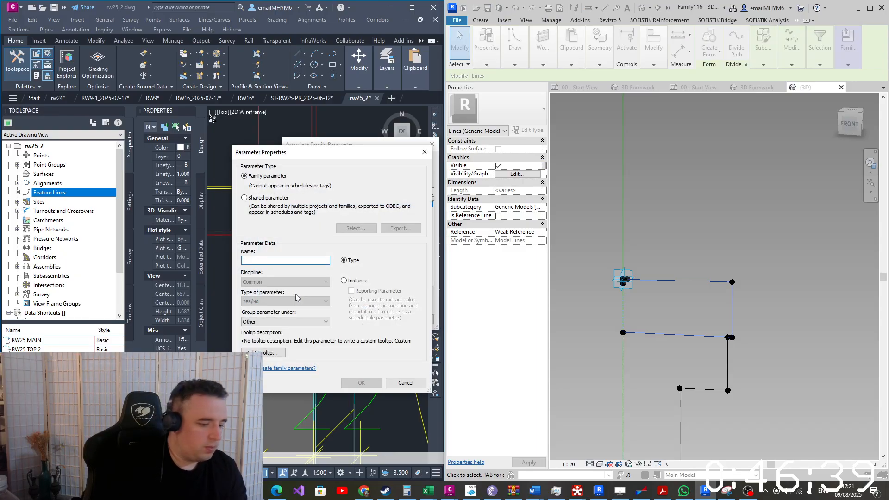
{"action": "type", "text": "paraphet"}
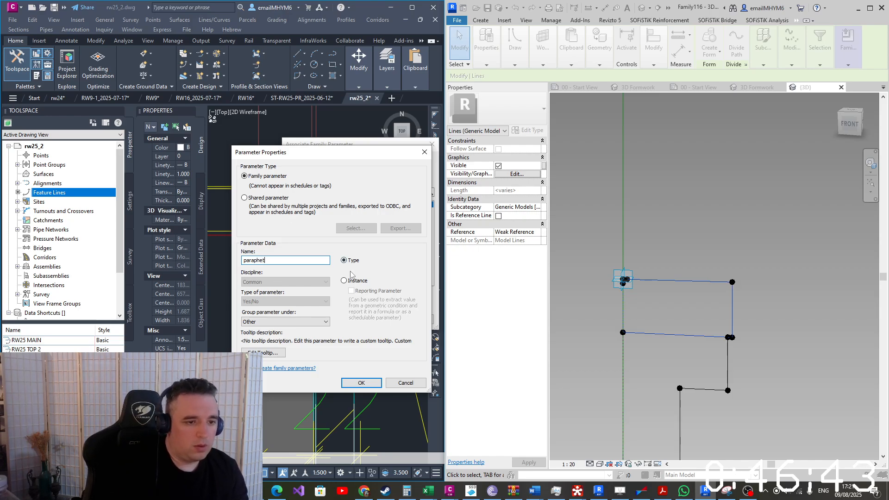
{"action": "left_click", "coordinate": [361, 382]}
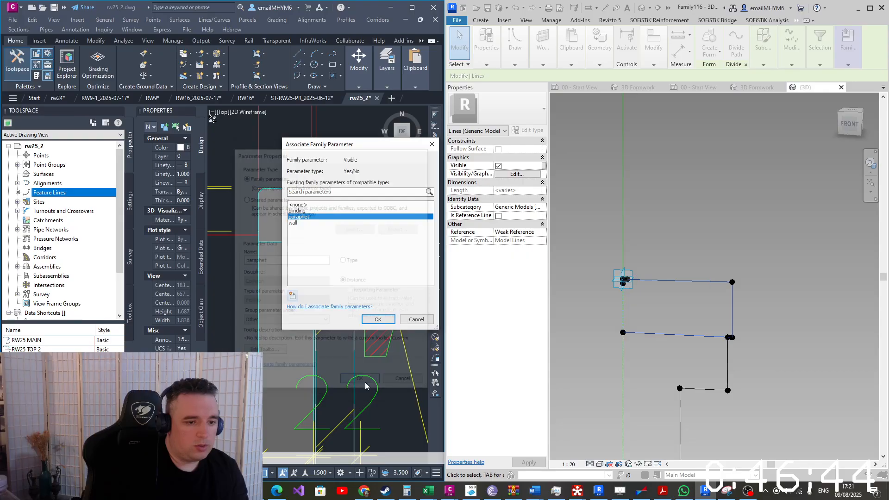
{"action": "left_click", "coordinate": [378, 319]}
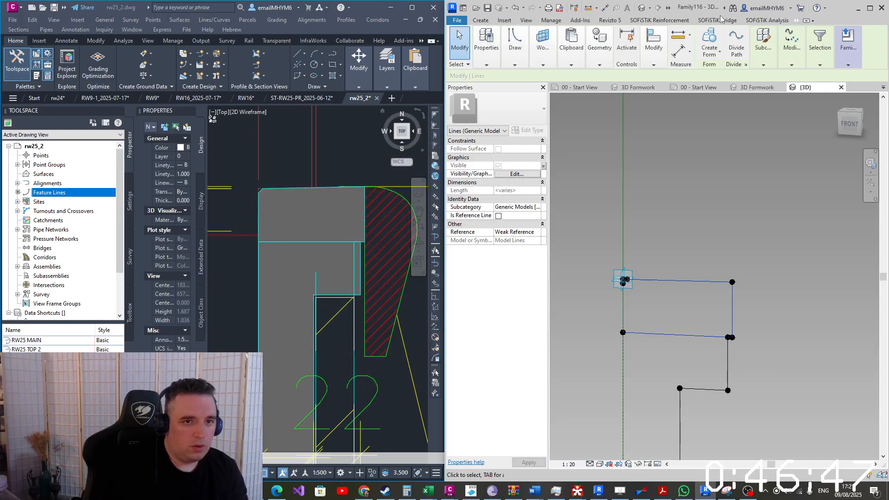
Add a length instance parameter named "for visibility" to the family types, grouped under Dimensions
{"action": "left_click", "coordinate": [871, 8]}
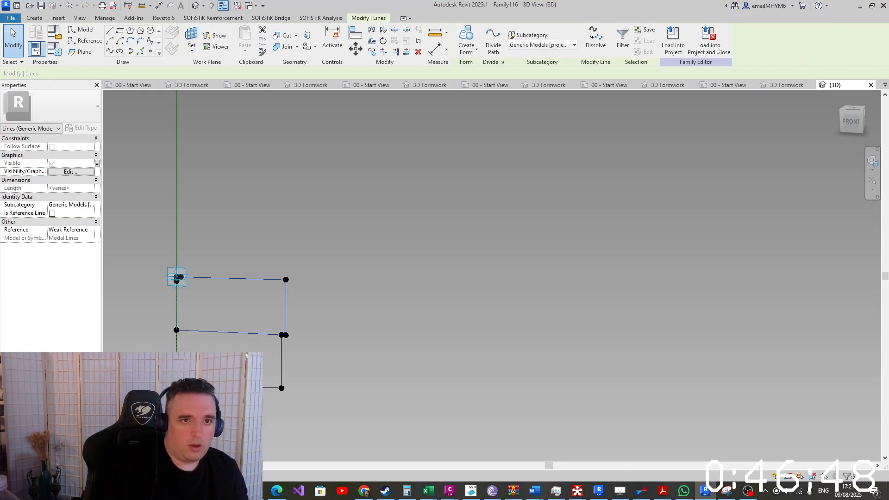
{"action": "left_click", "coordinate": [54, 48]}
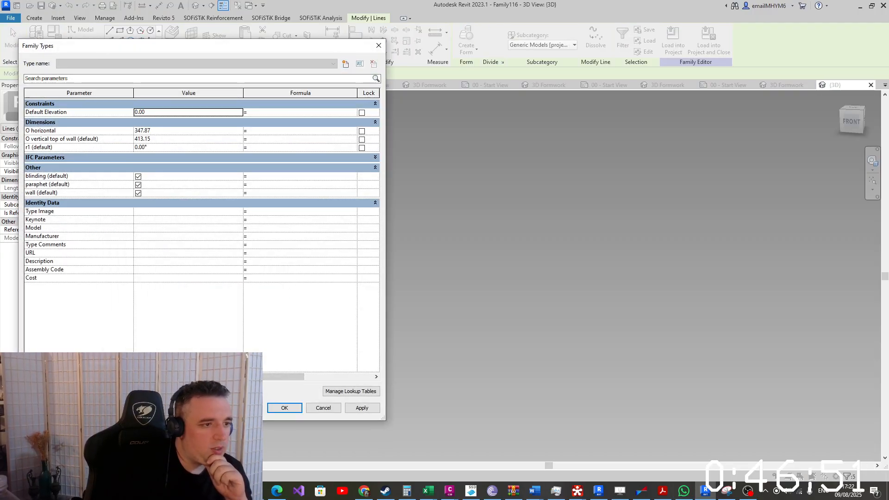
{"action": "left_click", "coordinate": [43, 391]}
{"action": "type", "text": "for visi"}
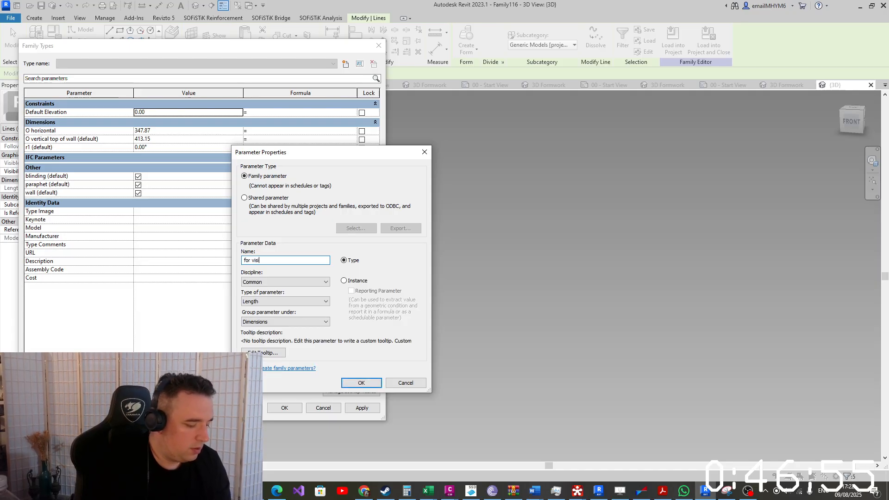
{"action": "type", "text": "bility"}
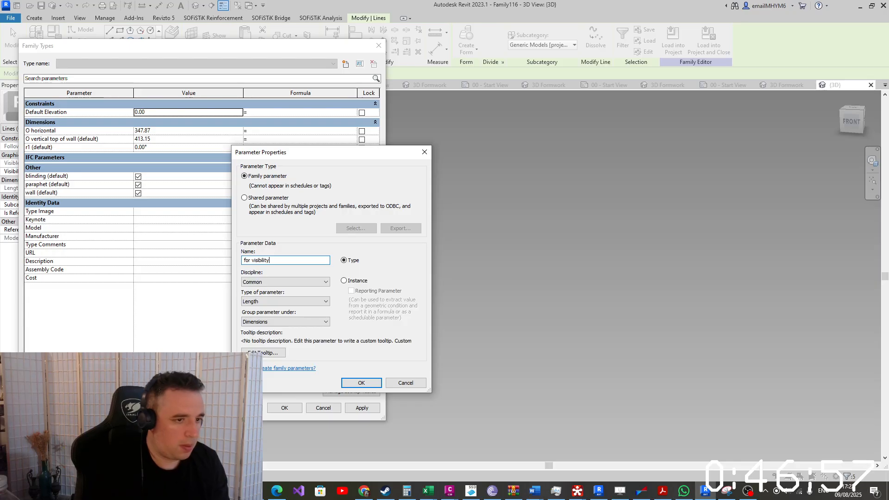
{"action": "left_click", "coordinate": [343, 280]}
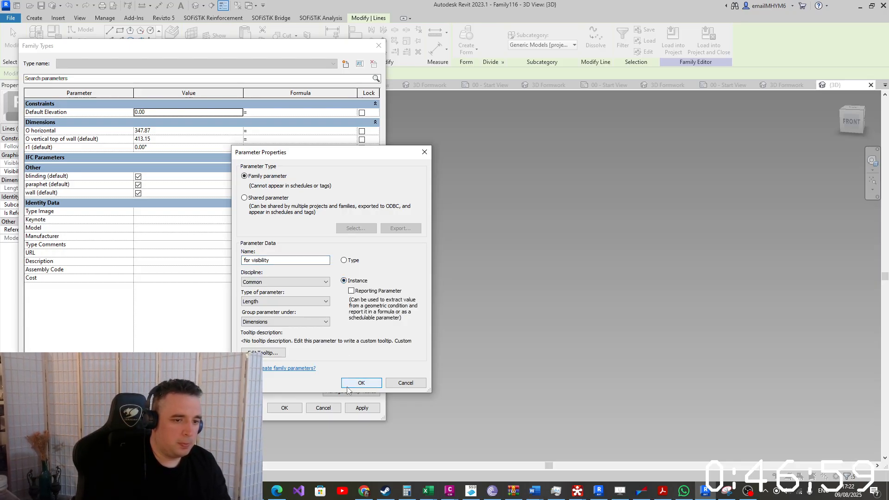
{"action": "left_click", "coordinate": [352, 383]}
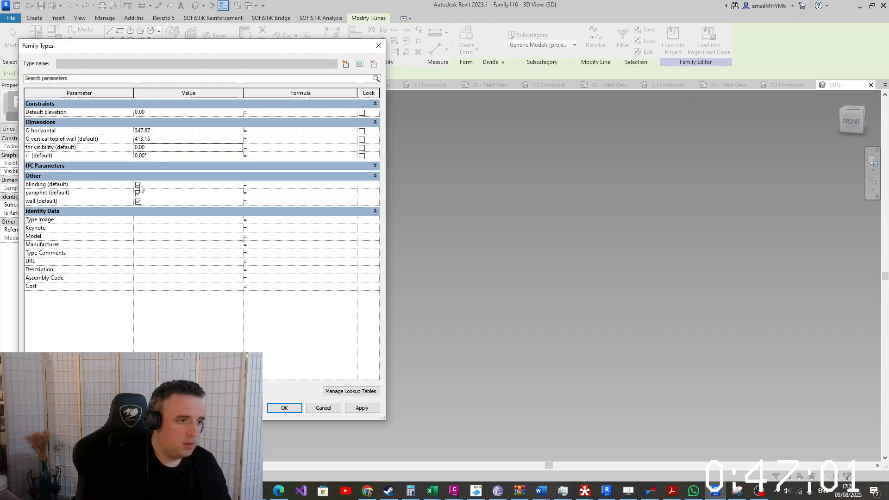
Set the visibility formulas: blinding to for visibility = 0 cm, paraphet to for visibility > 0 cm, and wall to for visibility < 0 cm
{"action": "left_click", "coordinate": [263, 187]}
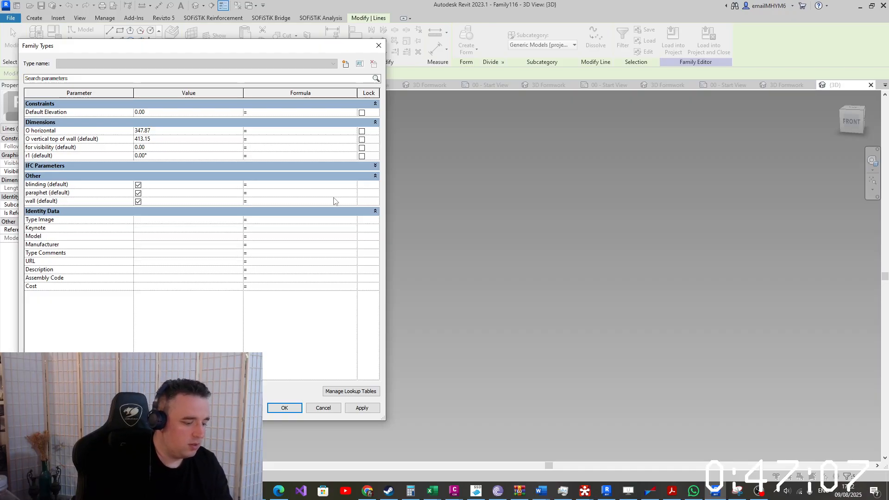
{"action": "type", "text": "for visibility=0"}
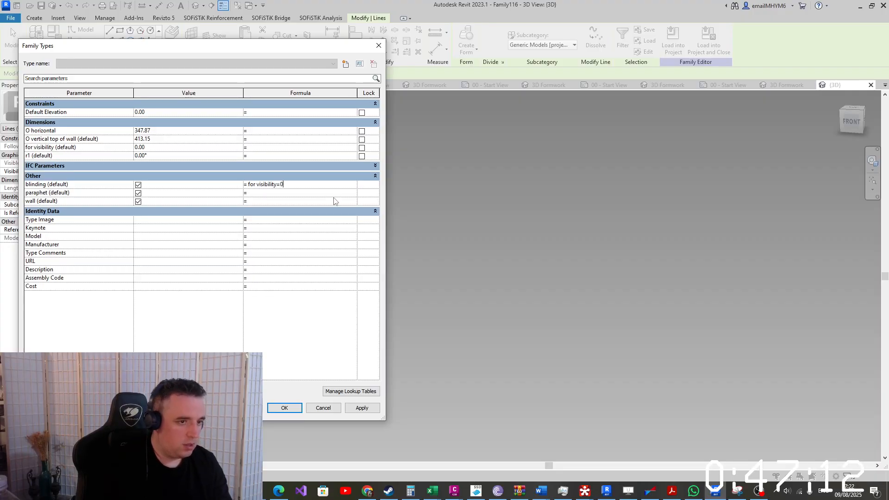
{"action": "key", "text": "Return"}
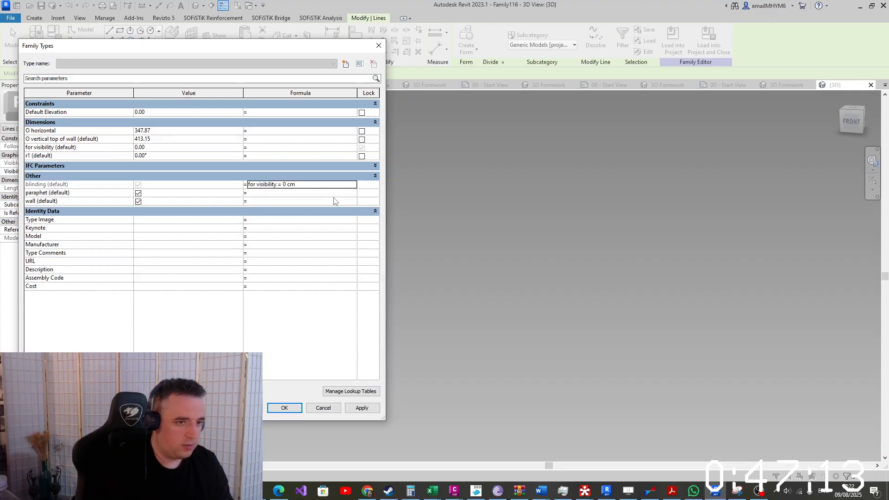
{"action": "left_click", "coordinate": [322, 184]}
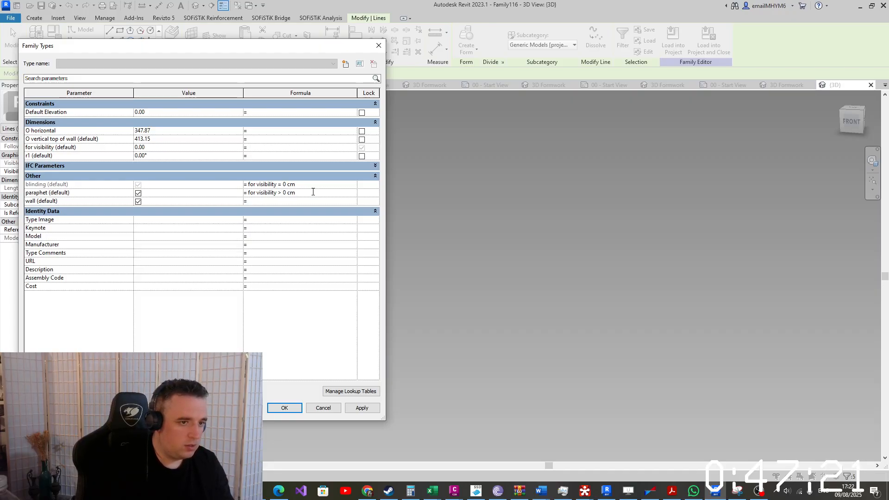
{"action": "left_click", "coordinate": [313, 192]}
{"action": "left_click", "coordinate": [291, 202]}
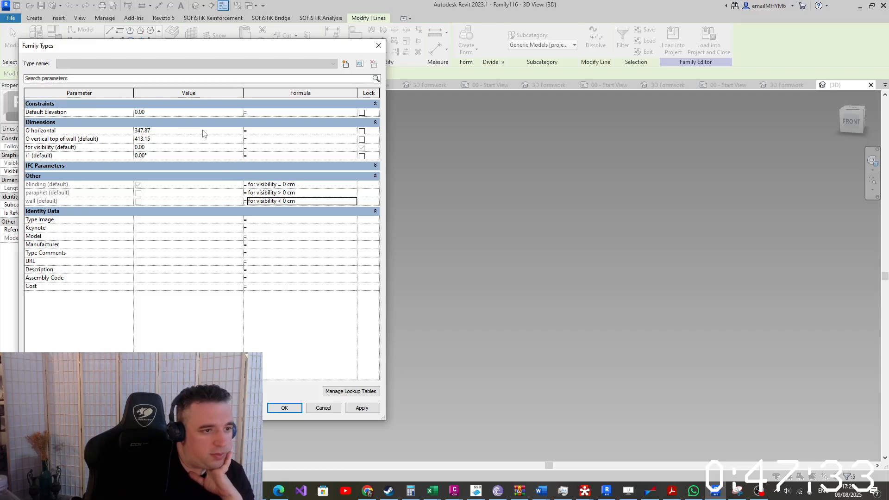
{"action": "left_click", "coordinate": [279, 408]}
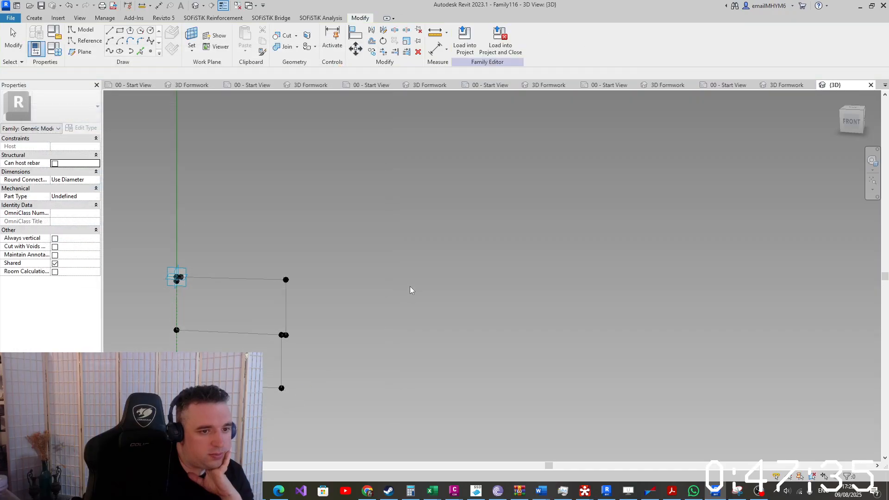
Load the profile family into Project4 only, dismissing the save reminder and leaving component placement
{"action": "scroll", "coordinate": [410, 286], "scroll_direction": "down", "scroll_amount": 6}
{"action": "scroll", "coordinate": [358, 346], "scroll_direction": "up", "scroll_amount": 5}
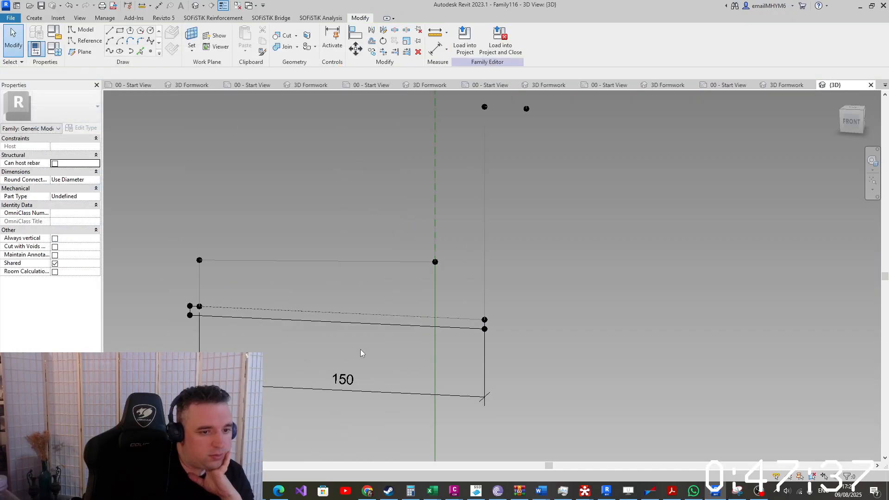
{"action": "scroll", "coordinate": [361, 350], "scroll_direction": "down", "scroll_amount": 3}
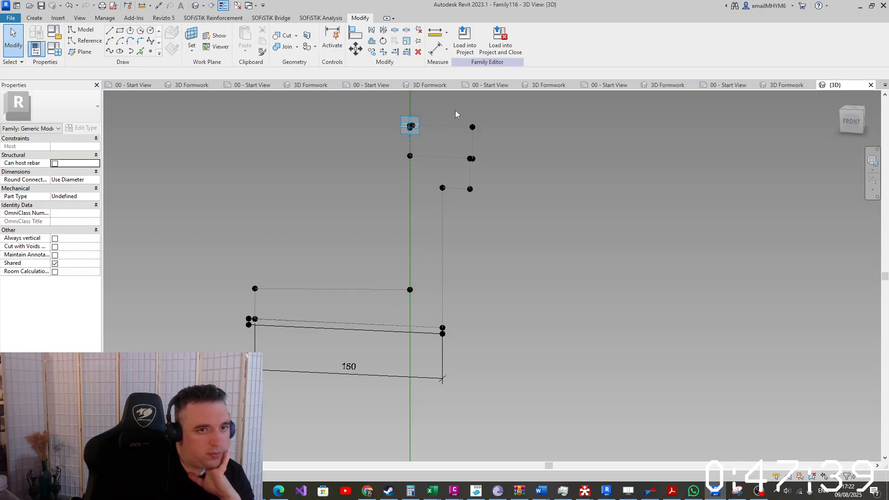
{"action": "left_click", "coordinate": [466, 50]}
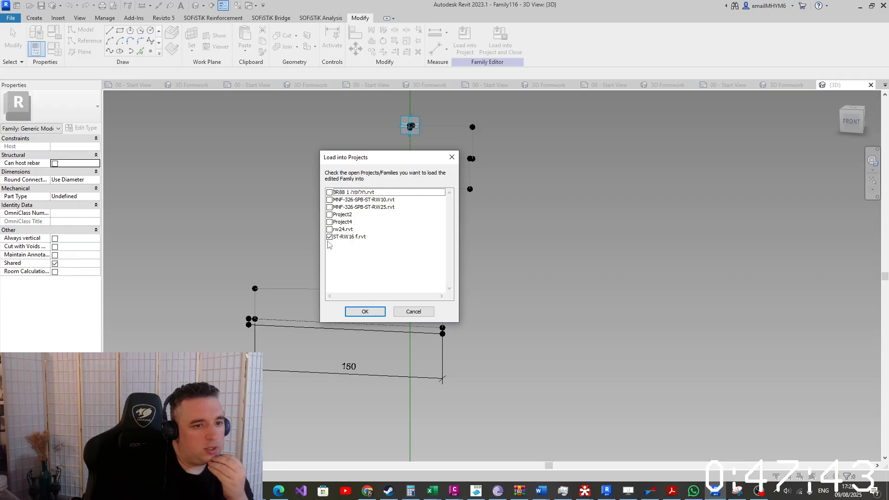
{"action": "left_click", "coordinate": [329, 237]}
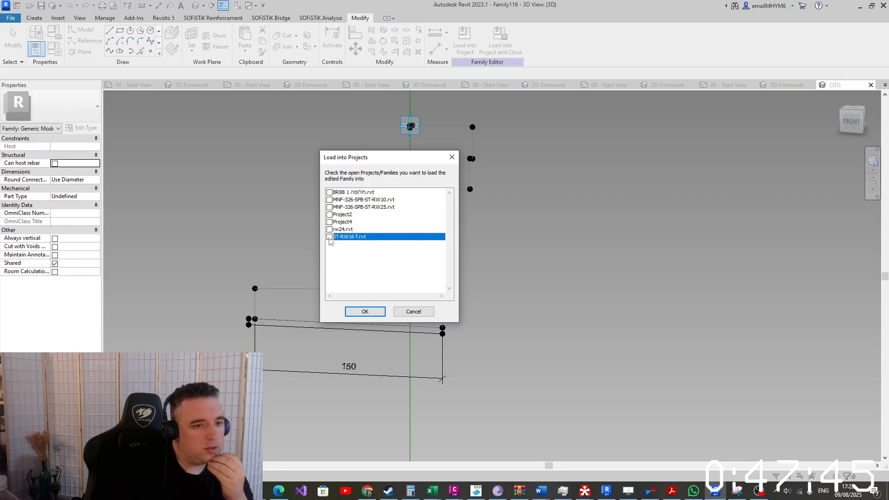
{"action": "left_click", "coordinate": [330, 222]}
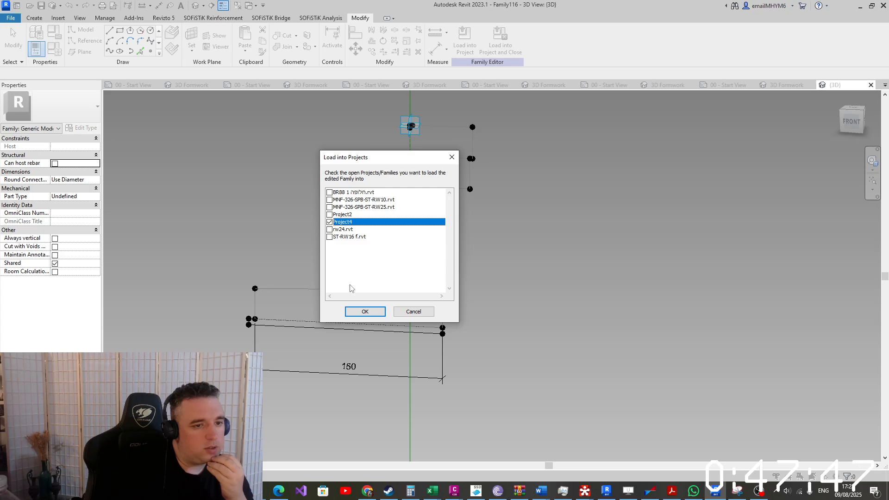
{"action": "left_click", "coordinate": [365, 312]}
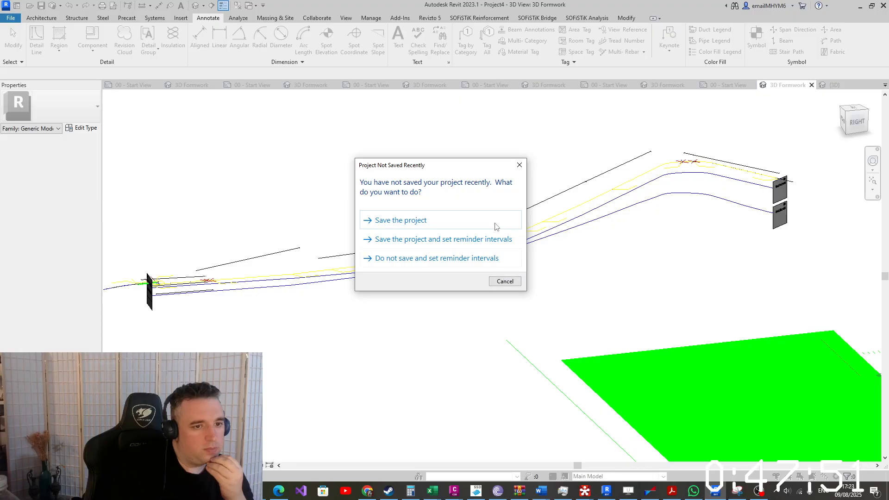
{"action": "left_click", "coordinate": [519, 165]}
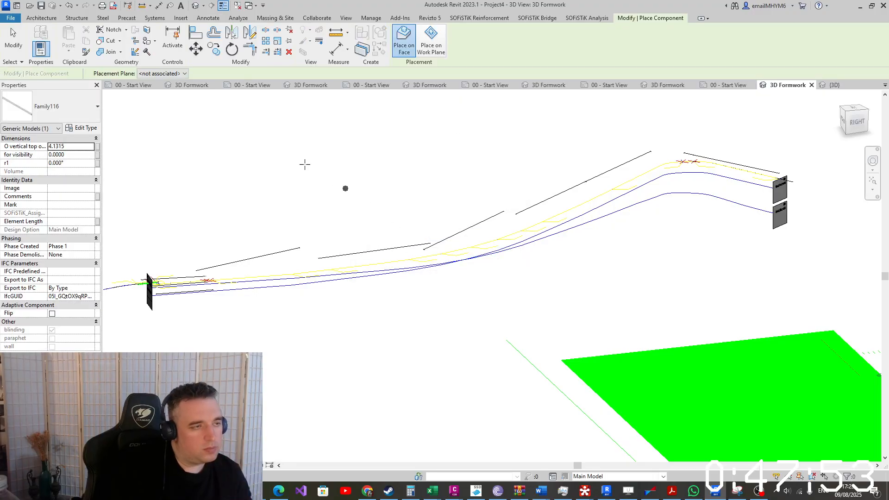
{"action": "key", "text": "Escape"}
Save the project in the RW25 folder as MNF-326-SPB-ST-RW25_f, without saving the changed position of the linked rw25_2.dwg
{"action": "left_click", "coordinate": [11, 17]}
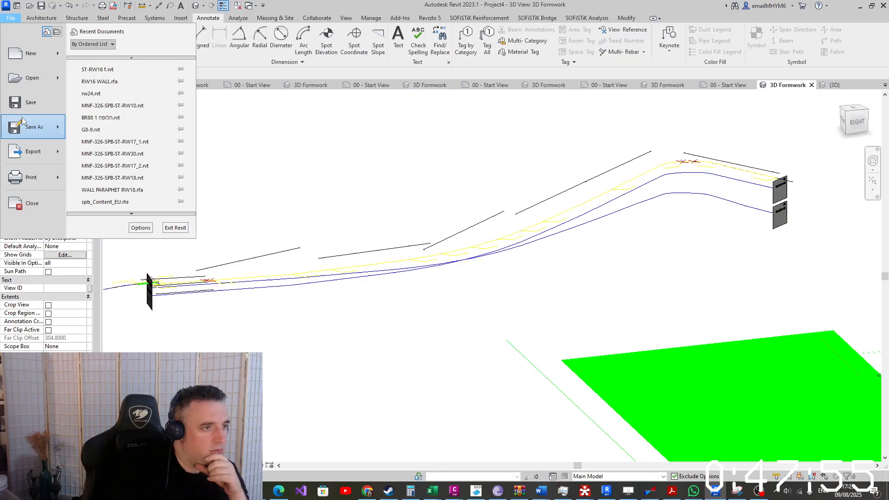
{"action": "mouse_move", "coordinate": [24, 127]}
{"action": "left_click", "coordinate": [114, 121]}
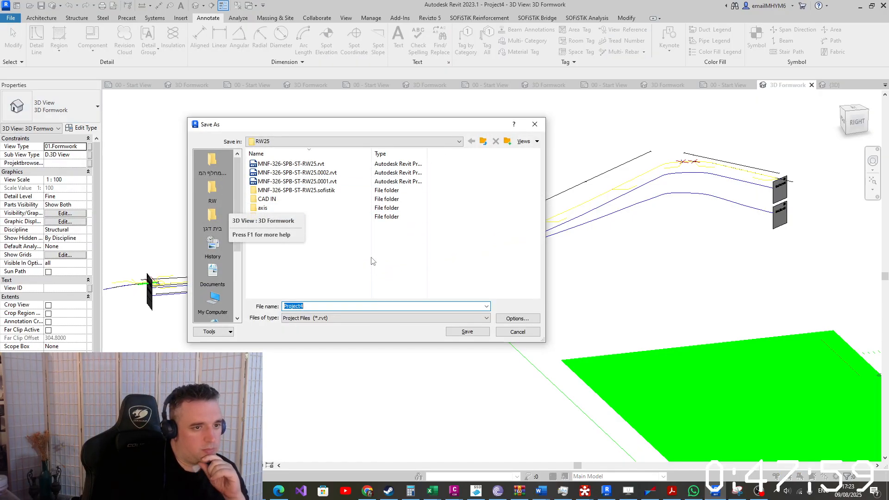
{"action": "left_click", "coordinate": [324, 164]}
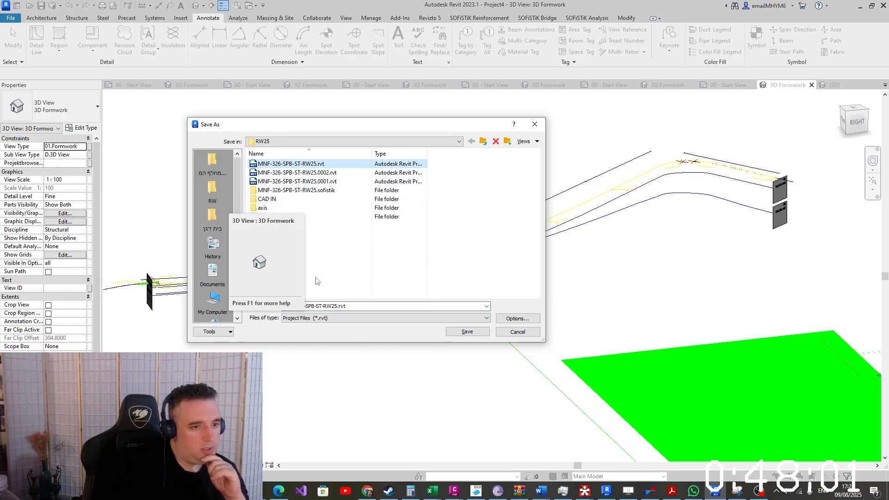
{"action": "left_click", "coordinate": [340, 307]}
{"action": "left_click", "coordinate": [342, 306]}
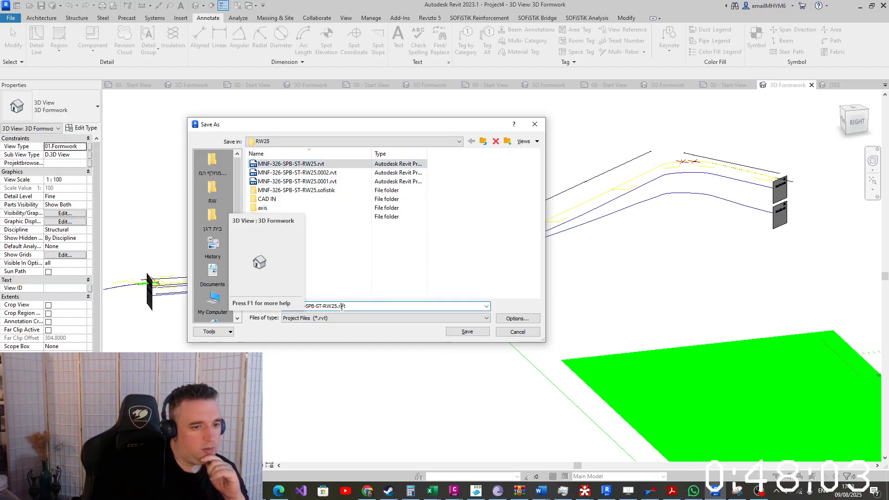
{"action": "key", "text": "BackSpace"}
{"action": "key", "text": "BackSpace"}
{"action": "key", "text": "BackSpace"}
{"action": "key", "text": "BackSpace"}
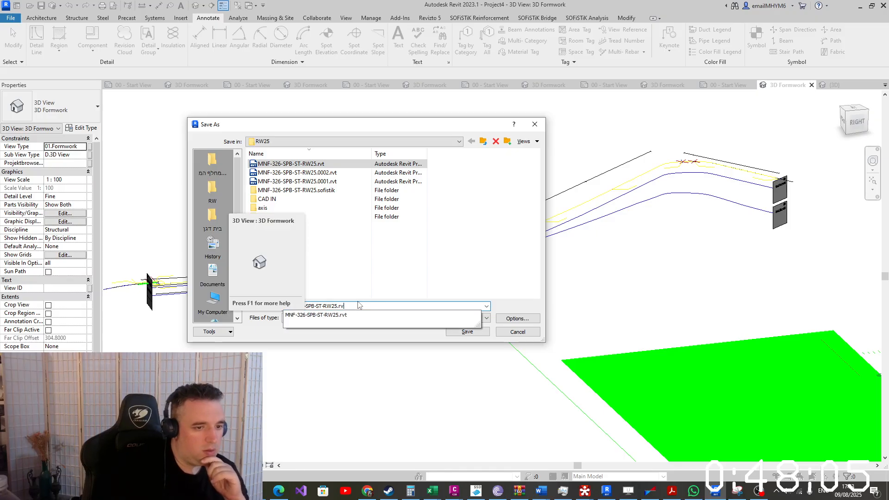
{"action": "type", "text": "_f"}
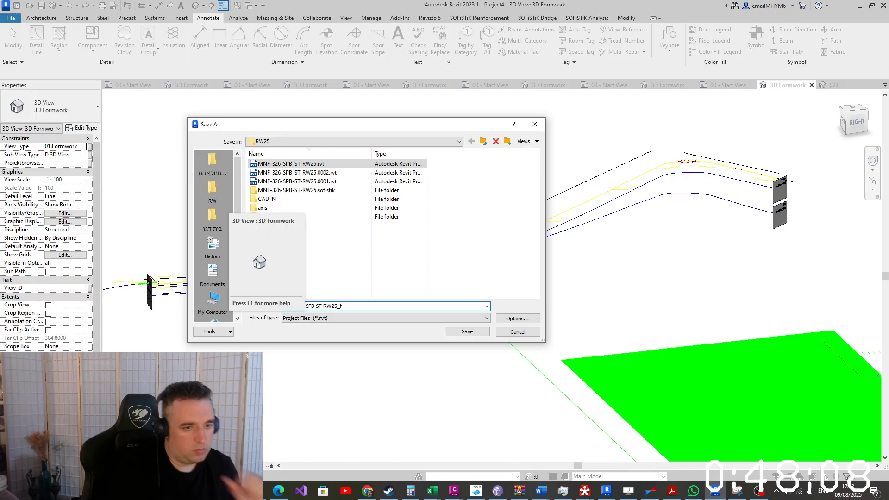
{"action": "key", "text": "Return"}
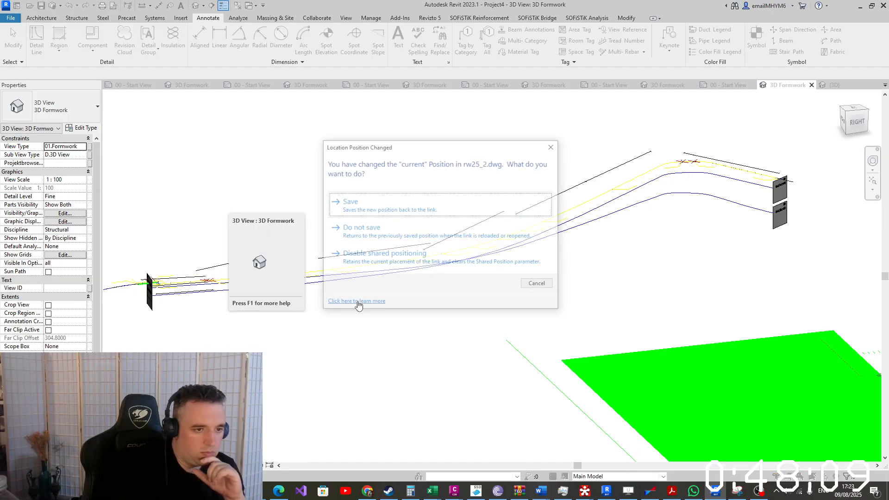
{"action": "left_click", "coordinate": [375, 232]}
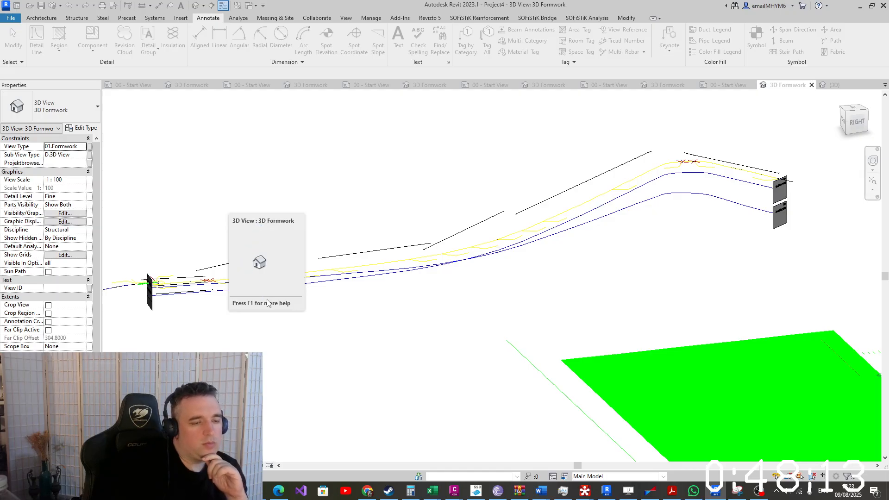
Examine the wall alignment curves and their end markers from several angles in the 3D Formwork view, selecting the generic-model axis
{"action": "scroll", "coordinate": [297, 253], "scroll_direction": "down", "scroll_amount": 2}
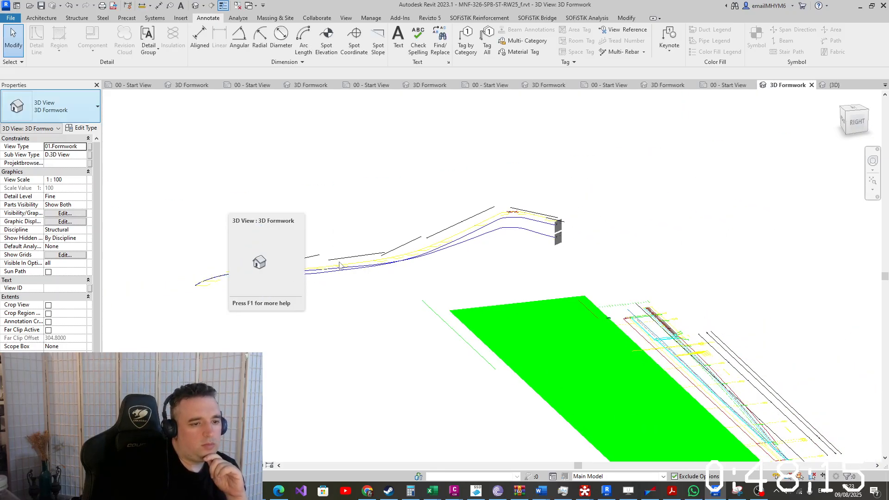
{"action": "scroll", "coordinate": [292, 204], "scroll_direction": "up", "scroll_amount": 3}
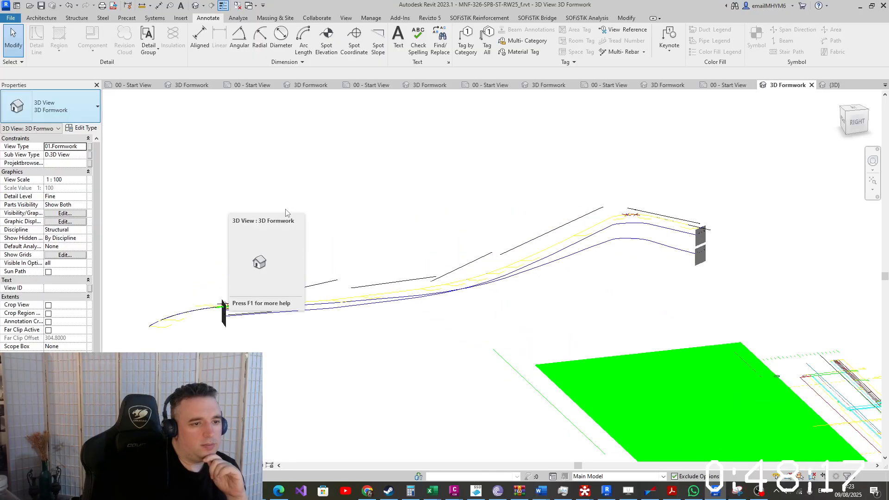
{"action": "right_click", "coordinate": [454, 490]}
{"action": "left_click", "coordinate": [356, 356]}
{"action": "scroll", "coordinate": [565, 257], "scroll_direction": "down", "scroll_amount": 3}
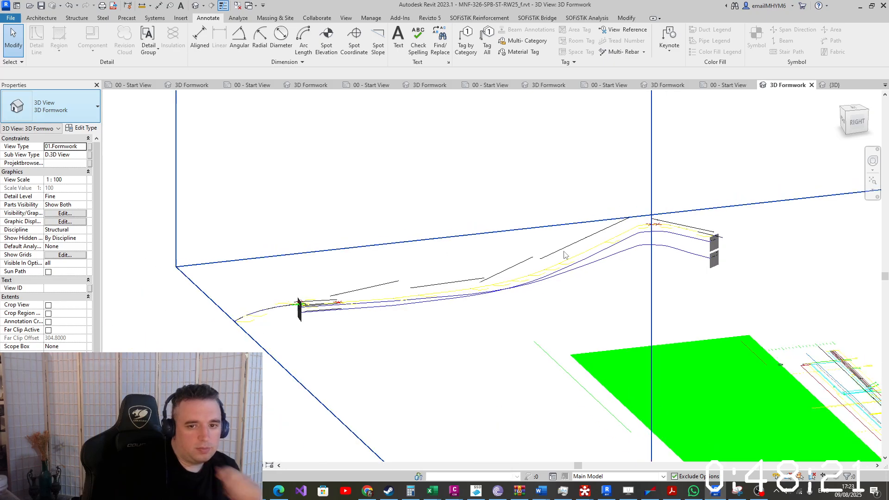
{"action": "middle_click_drag", "start_coordinate": [584, 306], "coordinate": [544, 318], "text": "shift"}
{"action": "scroll", "coordinate": [522, 307], "scroll_direction": "up", "scroll_amount": 2}
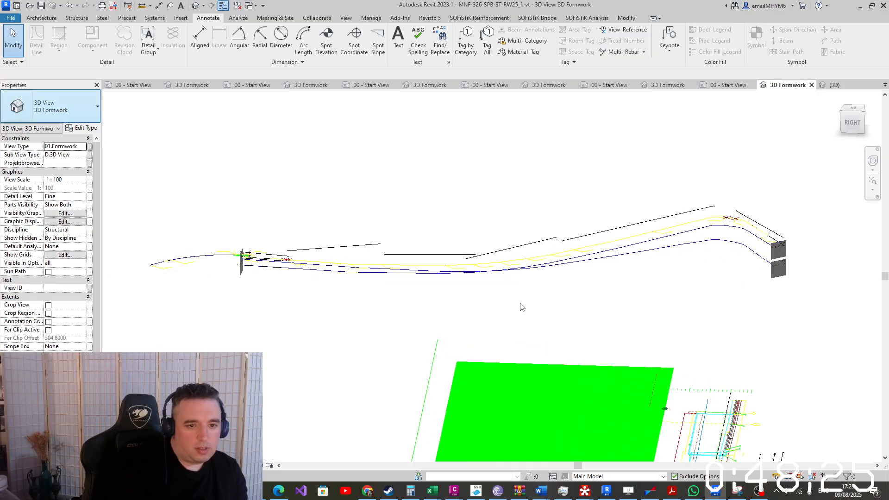
{"action": "left_click", "coordinate": [655, 243]}
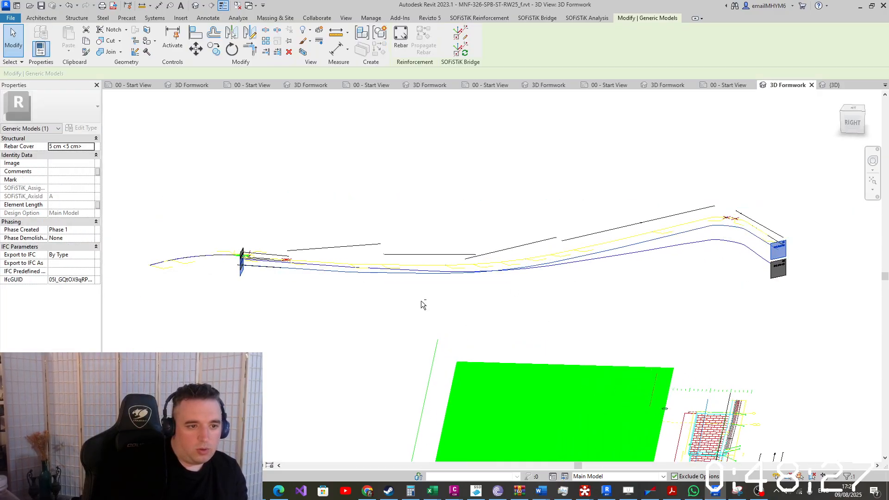
{"action": "middle_click_drag", "start_coordinate": [423, 304], "coordinate": [591, 288], "text": "shift"}
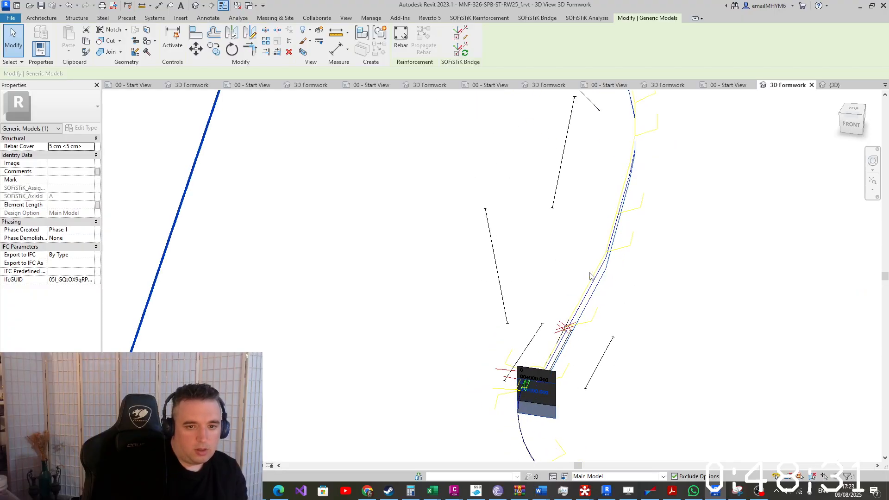
Switch to the rw25_2.dwg drawing in Civil 3D, maximize its window and bring up the start of the RW25 wall elevation
{"action": "middle_click_drag", "start_coordinate": [581, 237], "coordinate": [375, 254], "text": "shift"}
{"action": "scroll", "coordinate": [486, 202], "scroll_direction": "up", "scroll_amount": 1}
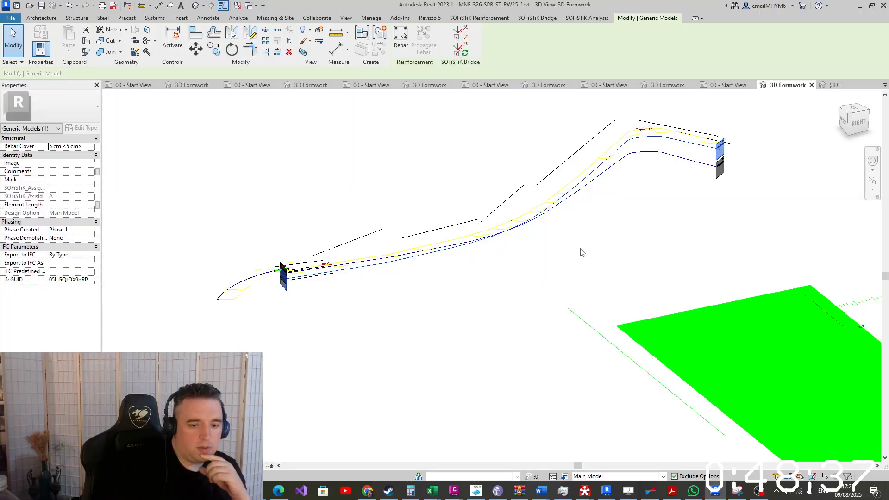
{"action": "right_click", "coordinate": [452, 493]}
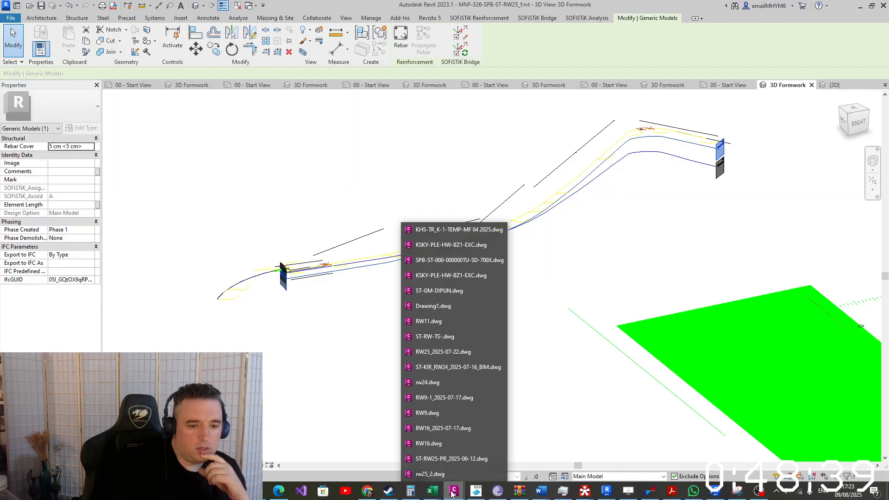
{"action": "left_click", "coordinate": [453, 474]}
{"action": "left_click", "coordinate": [412, 7]}
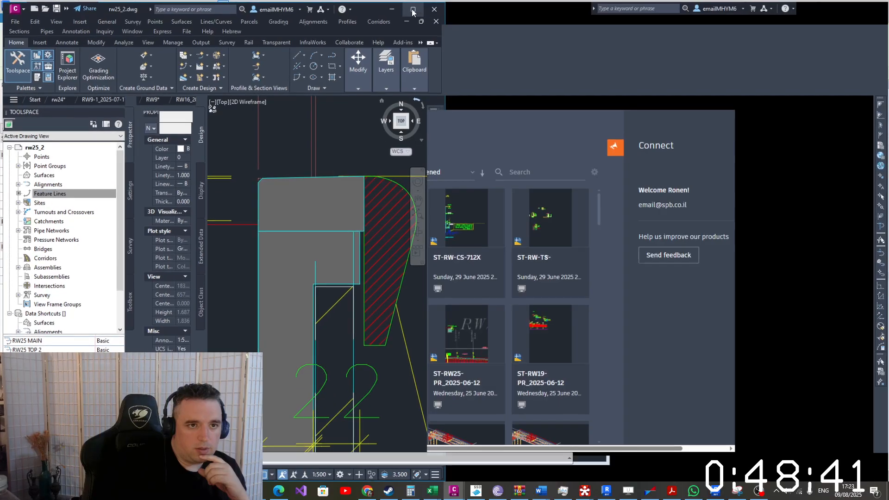
{"action": "scroll", "coordinate": [525, 228], "scroll_direction": "down", "scroll_amount": 12}
{"action": "scroll", "coordinate": [505, 301], "scroll_direction": "up", "scroll_amount": 8}
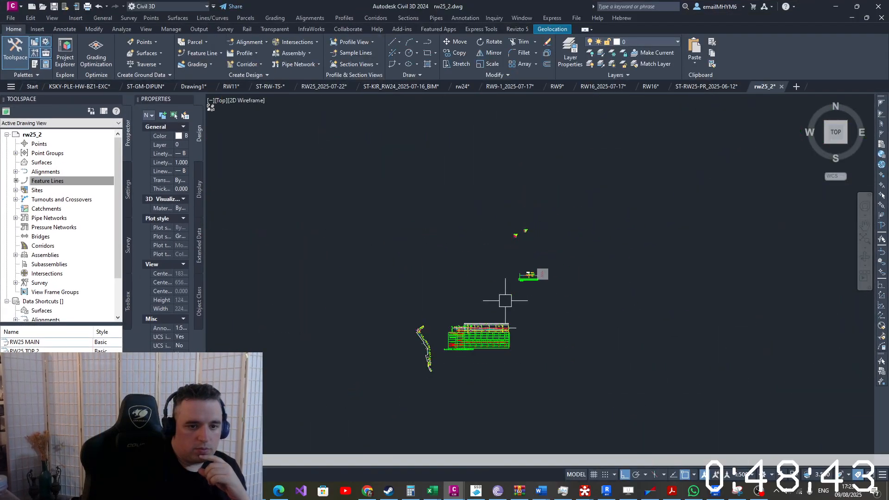
{"action": "scroll", "coordinate": [317, 321], "scroll_direction": "up", "scroll_amount": 5}
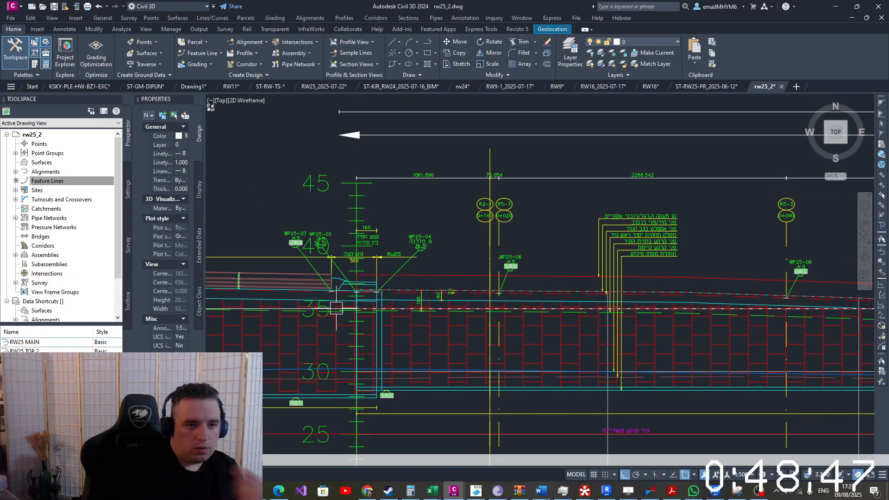
{"action": "right_click", "coordinate": [336, 308]}
{"action": "type", "text": "di"}
{"action": "key", "text": "space"}
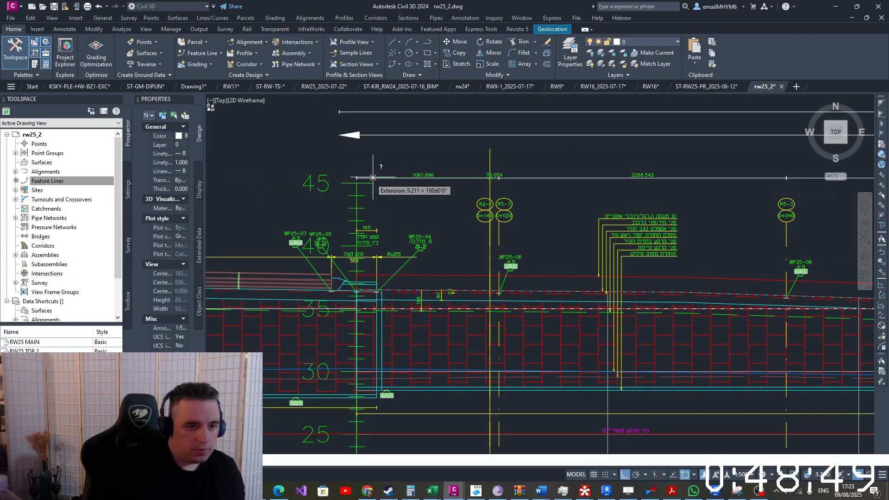
{"action": "left_click", "coordinate": [357, 183]}
{"action": "mouse_move", "coordinate": [697, 246]}
{"action": "middle_mouse_down"}
{"action": "mouse_move", "coordinate": [496, 190]}
{"action": "mouse_move", "coordinate": [337, 180]}
{"action": "middle_mouse_up"}
{"action": "middle_click_drag", "start_coordinate": [643, 244], "coordinate": [391, 206]}
{"action": "middle_click_drag", "start_coordinate": [657, 261], "coordinate": [424, 254]}
{"action": "middle_click_drag", "start_coordinate": [648, 246], "coordinate": [428, 265]}
{"action": "middle_click_drag", "start_coordinate": [623, 298], "coordinate": [258, 277]}
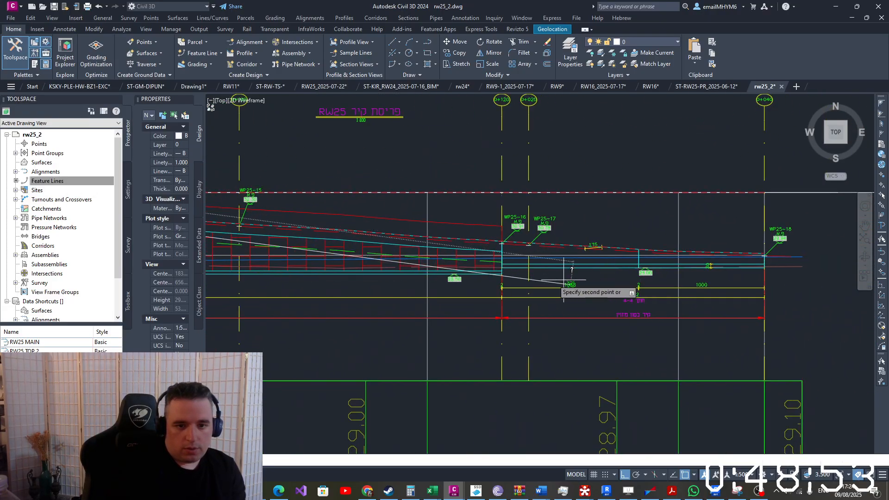
{"action": "scroll", "coordinate": [503, 254], "scroll_direction": "up", "scroll_amount": 8}
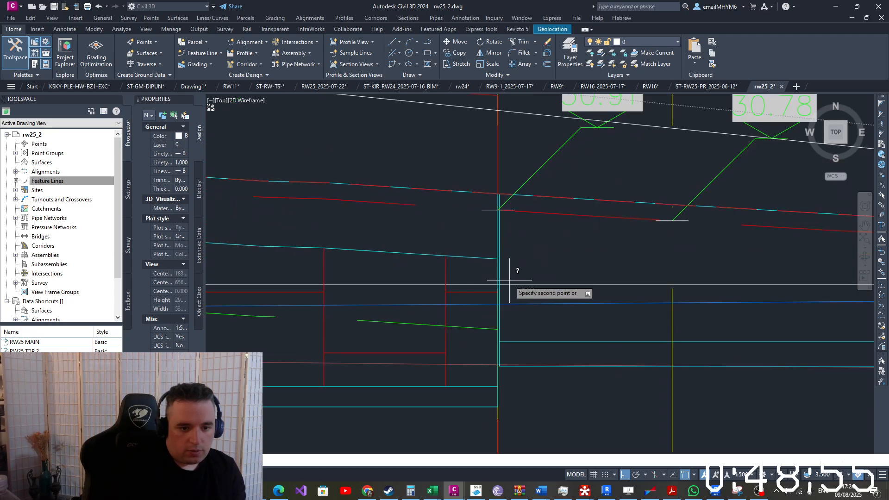
{"action": "scroll", "coordinate": [509, 368], "scroll_direction": "up", "scroll_amount": 4}
{"action": "scroll", "coordinate": [501, 369], "scroll_direction": "down", "scroll_amount": 3}
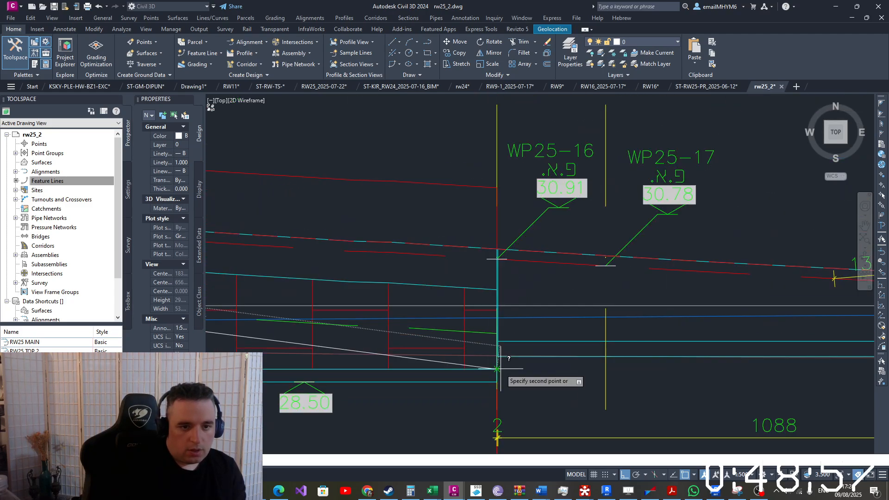
{"action": "scroll", "coordinate": [500, 369], "scroll_direction": "down", "scroll_amount": 4}
{"action": "scroll", "coordinate": [500, 369], "scroll_direction": "up", "scroll_amount": 4}
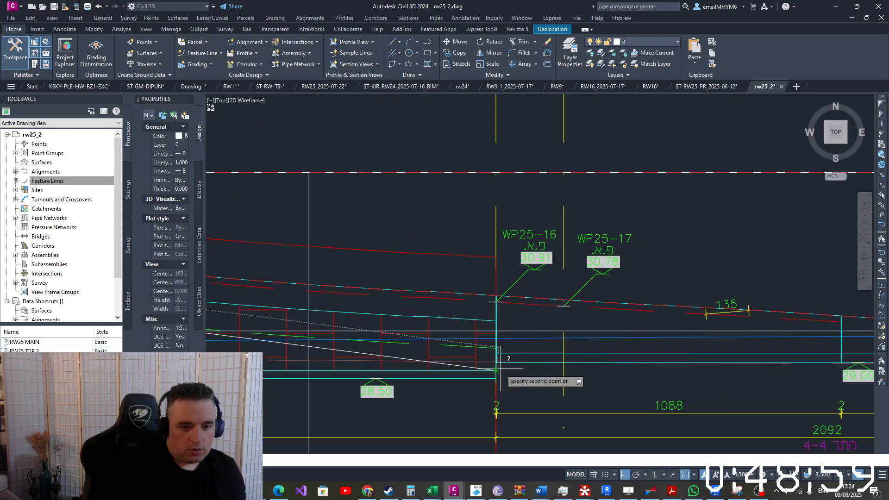
{"action": "scroll", "coordinate": [500, 369], "scroll_direction": "up", "scroll_amount": 5}
{"action": "key", "text": "Escape"}
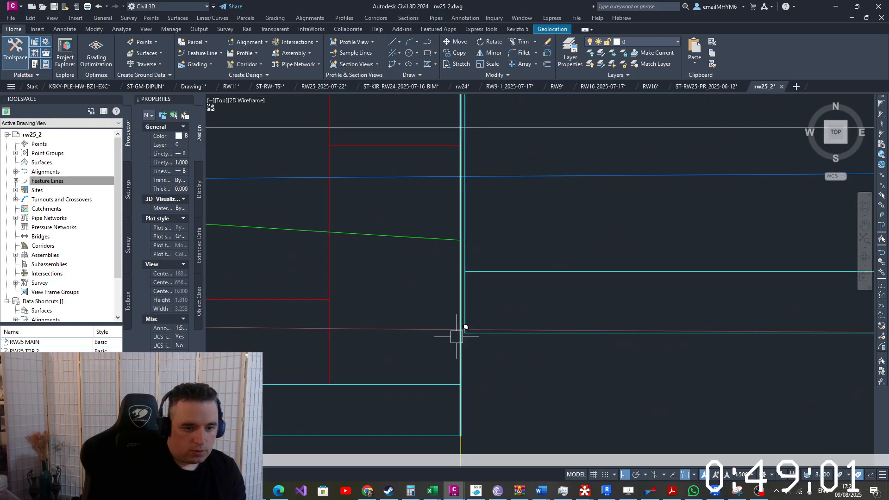
{"action": "scroll", "coordinate": [459, 333], "scroll_direction": "up", "scroll_amount": 8}
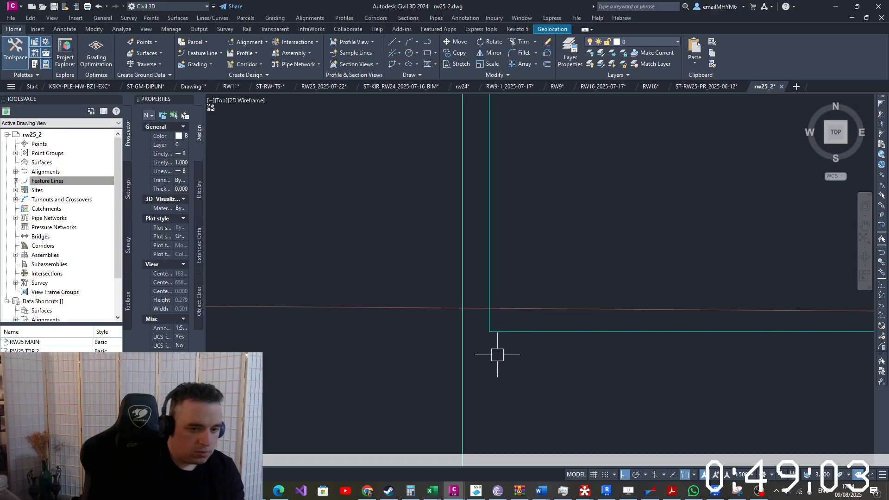
{"action": "type", "text": "li"}
{"action": "key", "text": "Return"}
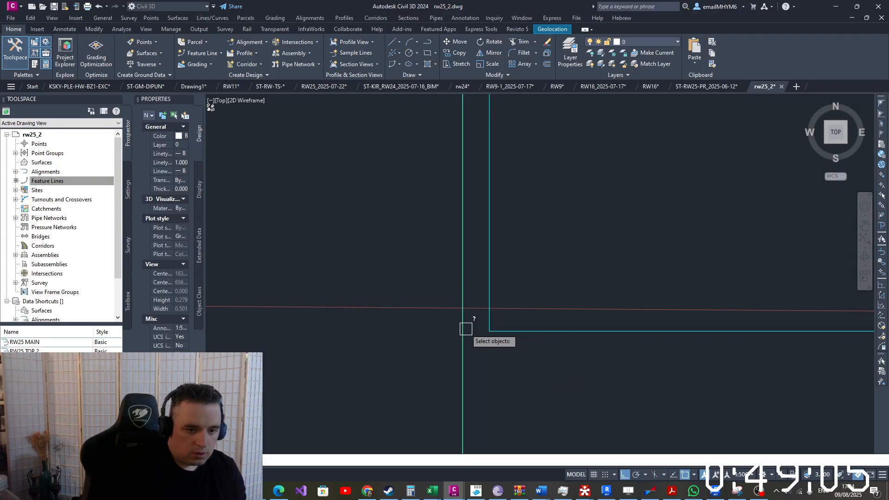
{"action": "key", "text": "Escape"}
Draw a horizontal line about 0.02 long across the joint gap at WP25-16, ending at the lower corner of the adjoining wall segment
{"action": "type", "text": "li"}
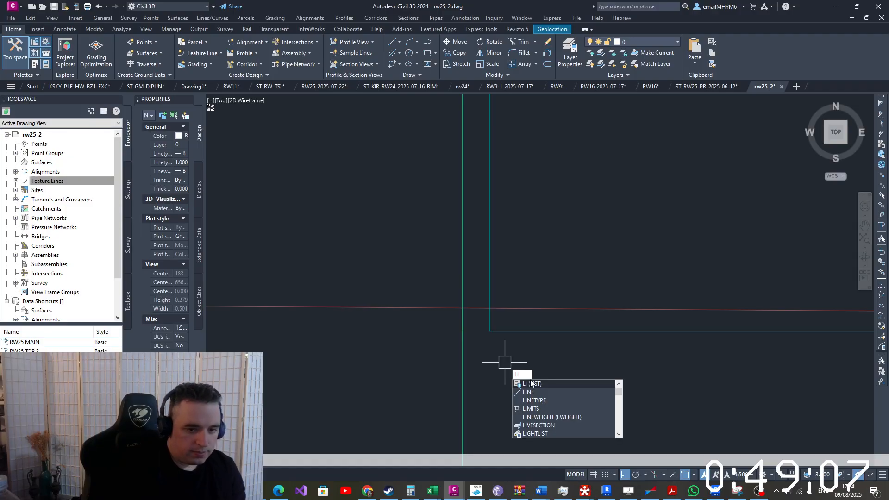
{"action": "left_click", "coordinate": [532, 391]}
{"action": "left_click", "coordinate": [489, 331]}
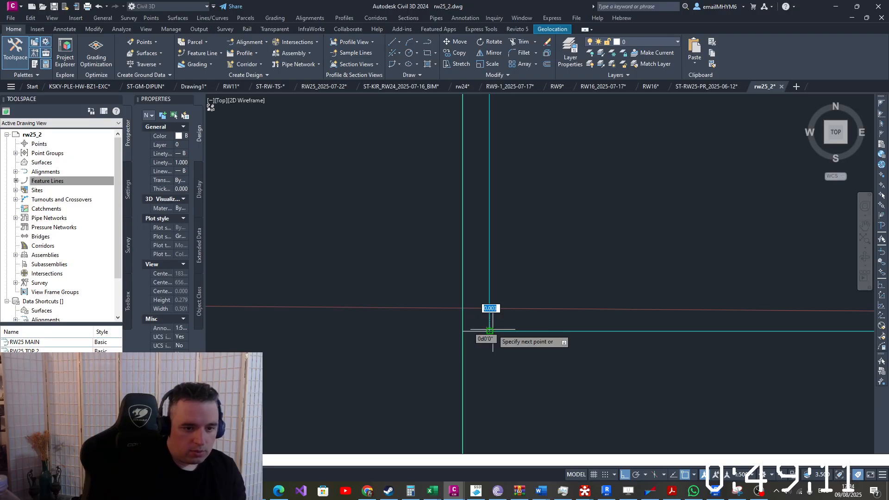
{"action": "key", "text": "Escape"}
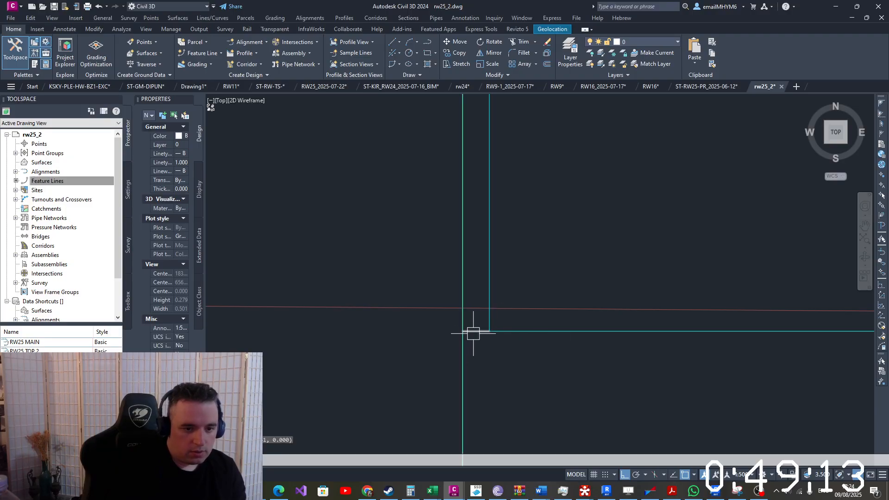
Inspect the short joint line's geometry in its properties, widening the palette enough to read the length
{"action": "left_click", "coordinate": [473, 332]}
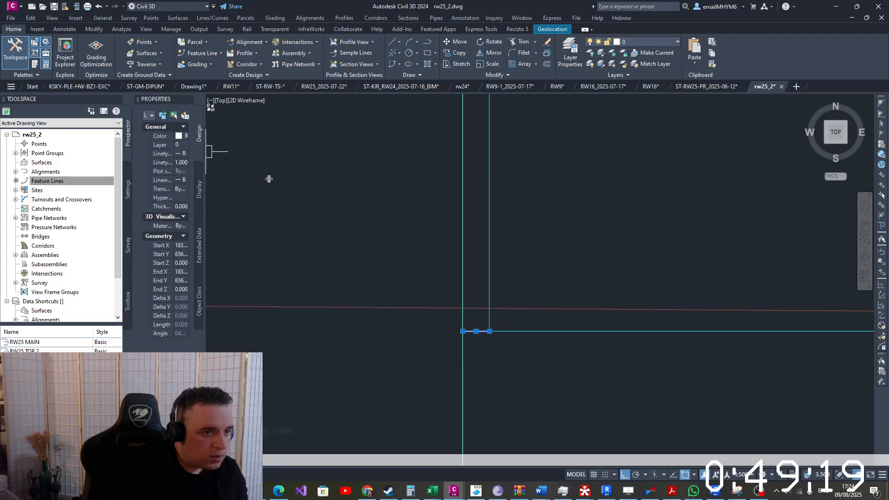
{"action": "left_click_drag", "start_coordinate": [285, 179], "coordinate": [285, 179]}
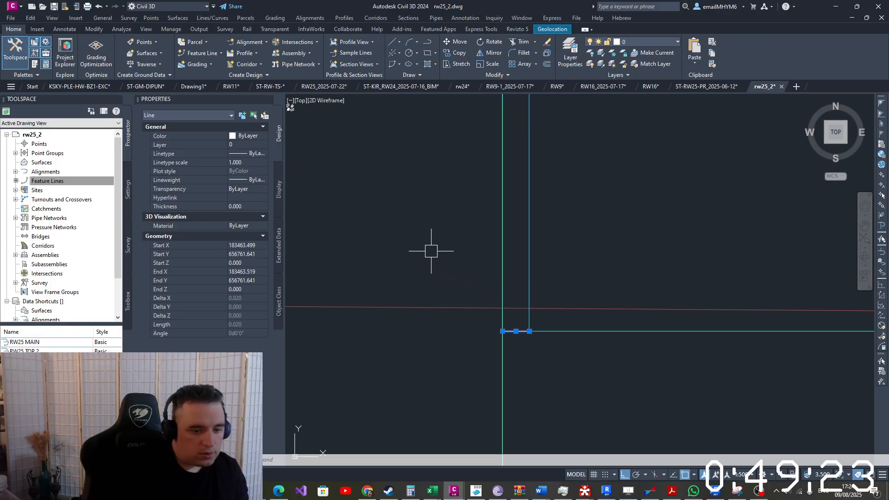
{"action": "key", "text": "Escape"}
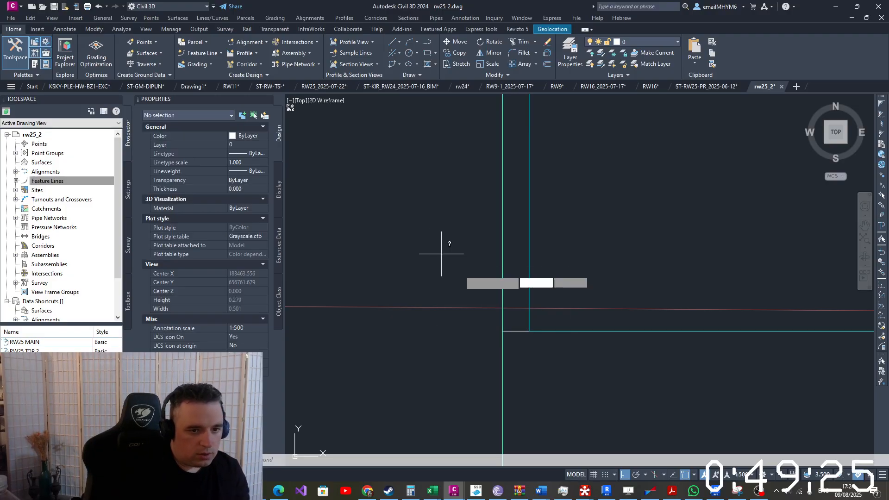
Measure the distance from the short joint line's midpoint to the top of the elevation scale at 45
{"action": "left_click", "coordinate": [519, 330]}
{"action": "scroll", "coordinate": [518, 330], "scroll_direction": "down", "scroll_amount": 14}
{"action": "middle_click_drag", "start_coordinate": [425, 312], "coordinate": [755, 301]}
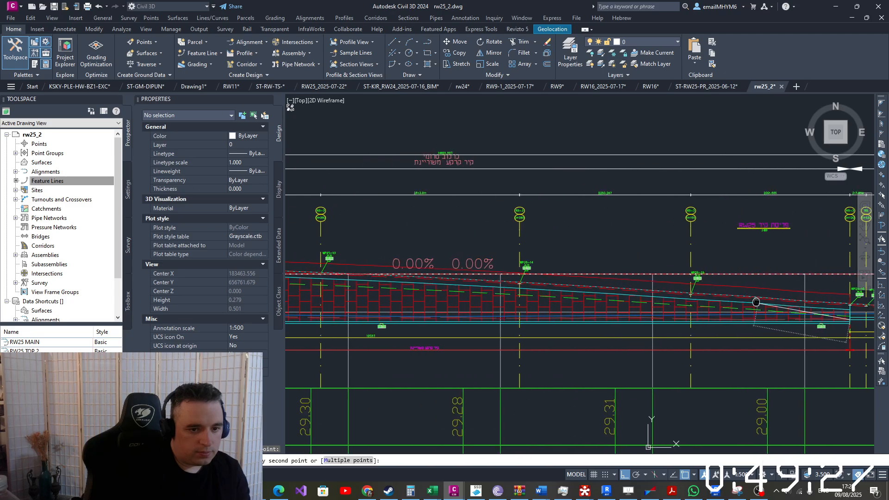
{"action": "middle_click_drag", "start_coordinate": [408, 300], "coordinate": [780, 317]}
{"action": "middle_click_drag", "start_coordinate": [454, 312], "coordinate": [781, 318]}
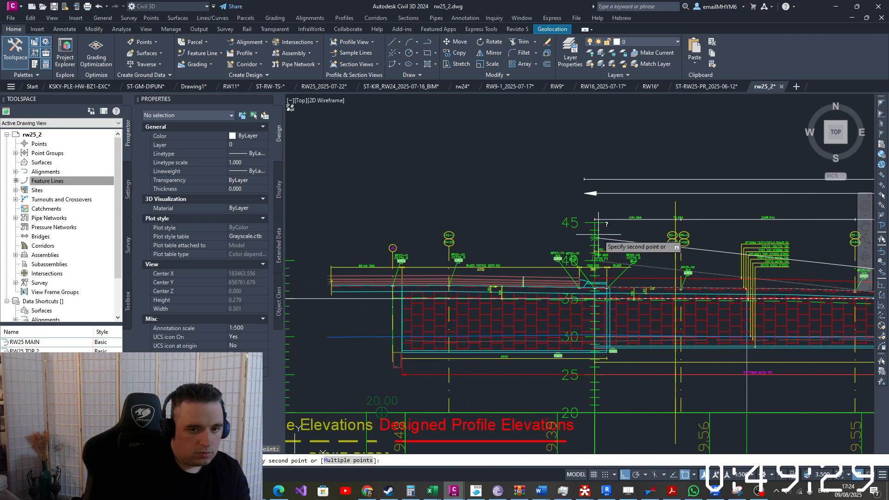
{"action": "scroll", "coordinate": [596, 238], "scroll_direction": "up", "scroll_amount": 8}
{"action": "left_click", "coordinate": [573, 244]}
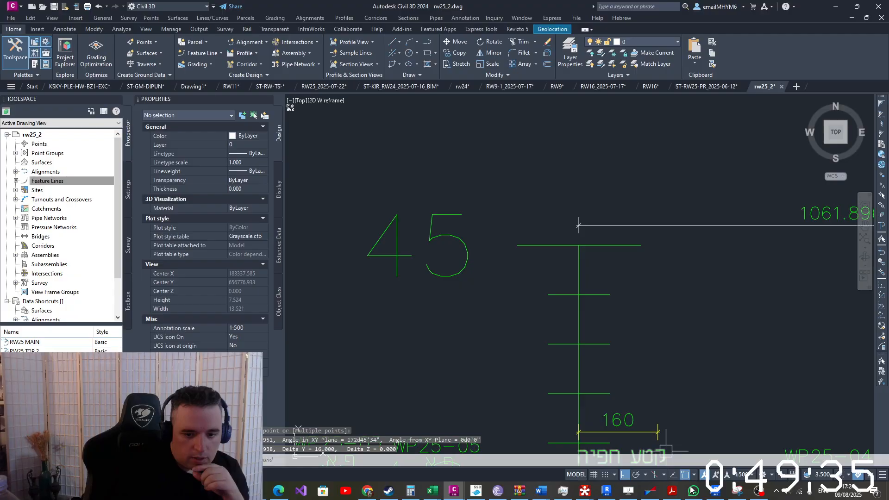
Switch to the Revit model and set the station of support axis placement 49 to 125.938 in the SOFiSTiK axis
{"action": "left_click", "coordinate": [714, 492]}
{"action": "scroll", "coordinate": [666, 148], "scroll_direction": "up", "scroll_amount": 3}
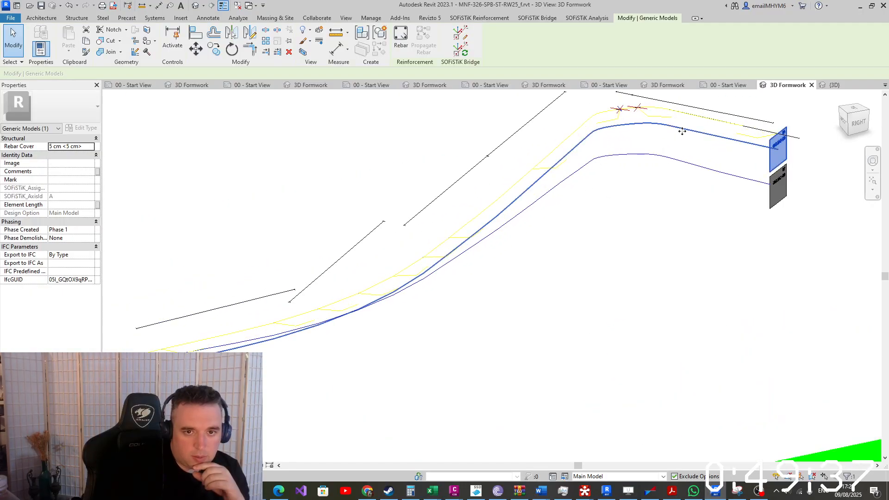
{"action": "left_click", "coordinate": [460, 34]}
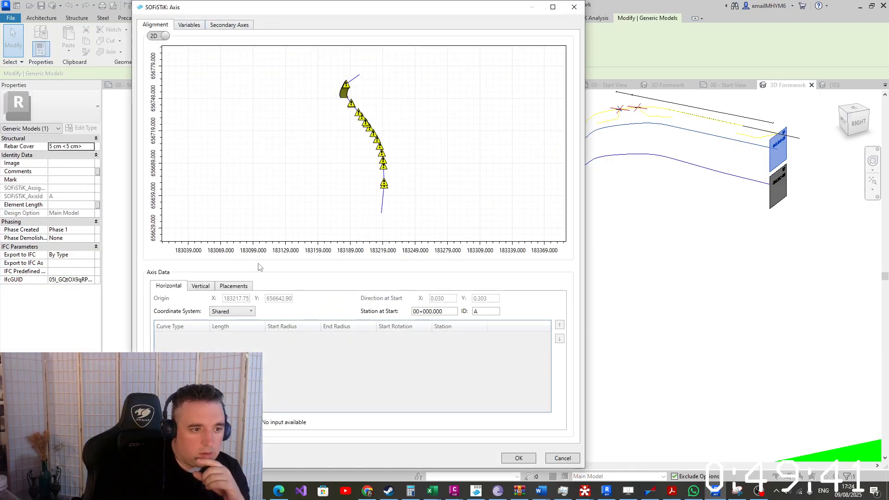
{"action": "left_click", "coordinate": [239, 286]}
{"action": "double_click", "coordinate": [195, 343]}
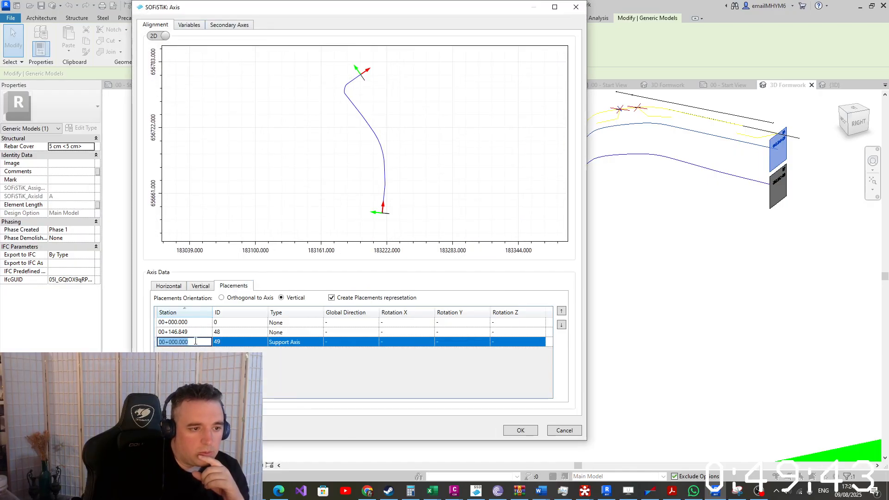
{"action": "type", "text": "125.938"}
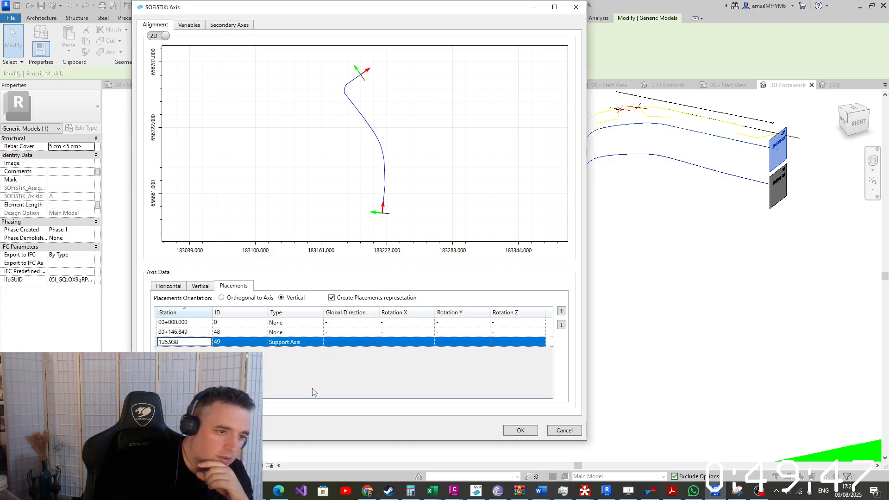
{"action": "left_click", "coordinate": [257, 327]}
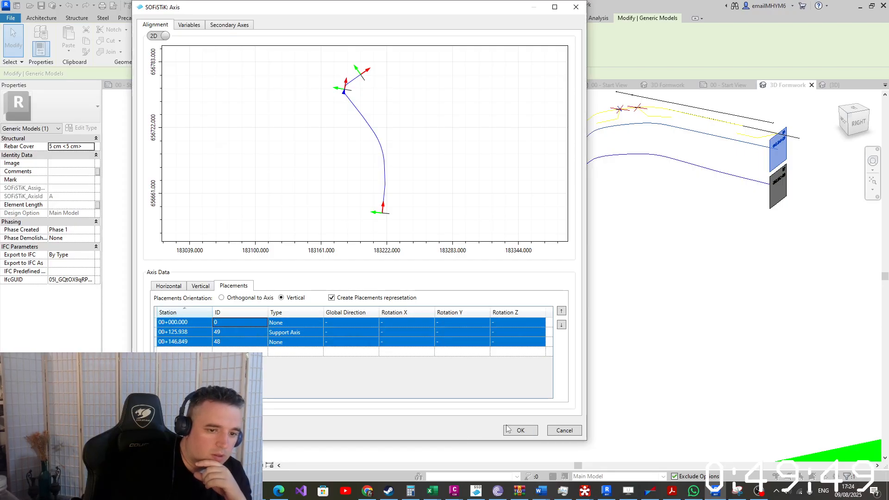
{"action": "left_click", "coordinate": [520, 430]}
Switch back to rw25_2.dwg in Civil 3D and check the last distance measurement in the command history
{"action": "right_click", "coordinate": [454, 490]}
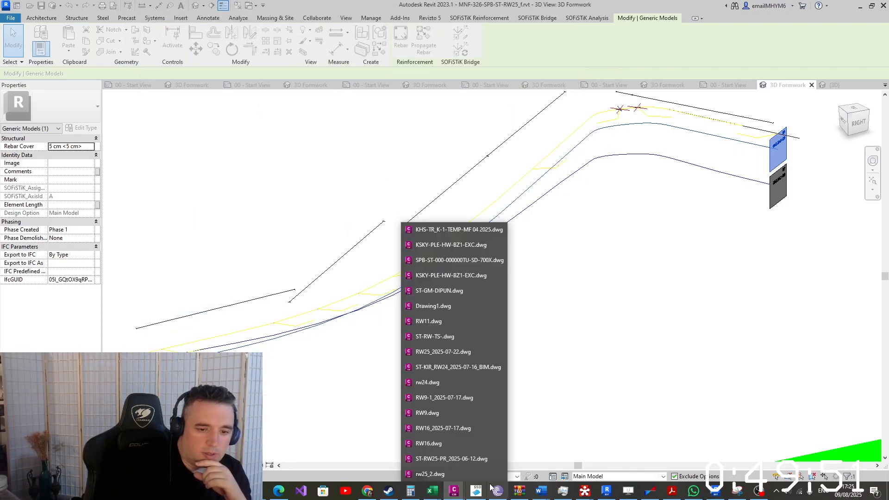
{"action": "left_click", "coordinate": [448, 475]}
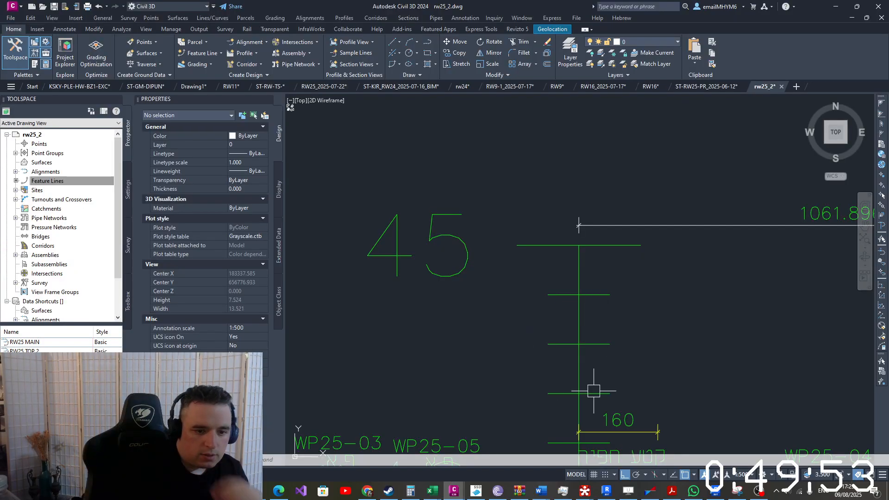
{"action": "scroll", "coordinate": [542, 313], "scroll_direction": "down", "scroll_amount": 6}
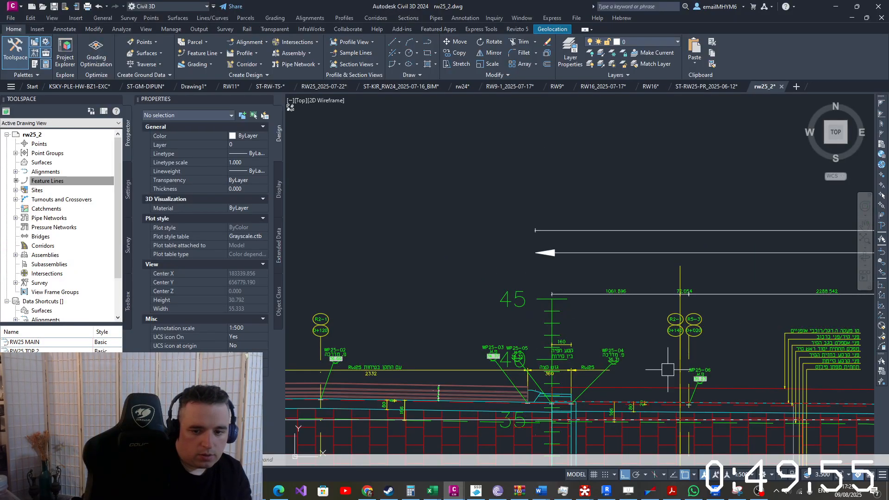
{"action": "scroll", "coordinate": [795, 418], "scroll_direction": "up", "scroll_amount": 2}
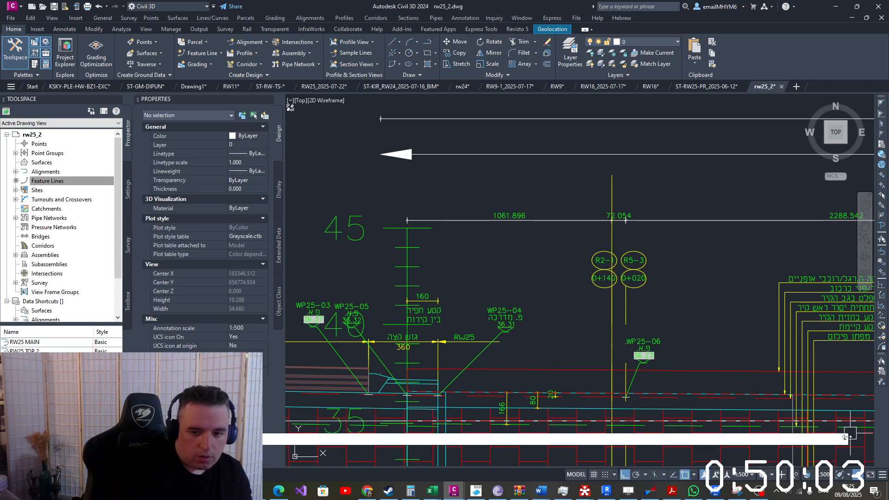
{"action": "left_click", "coordinate": [845, 440]}
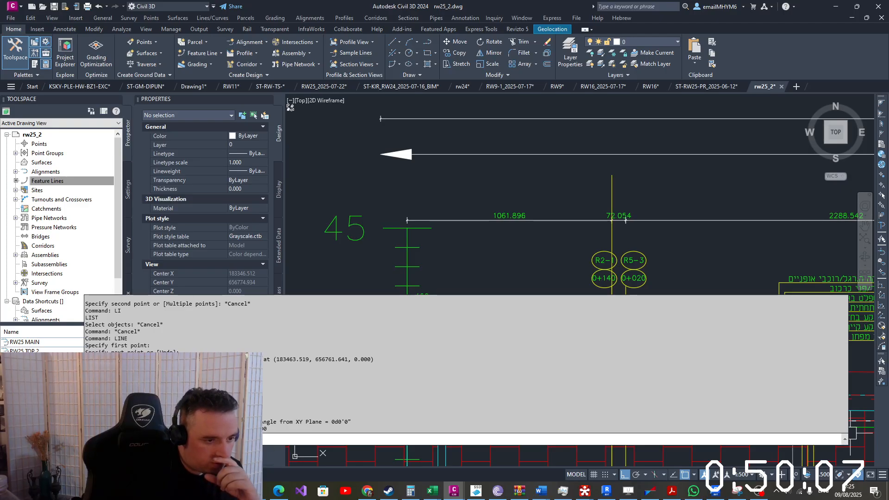
{"action": "key", "text": "Escape"}
{"action": "left_click_drag", "start_coordinate": [255, 439], "coordinate": [255, 460]}
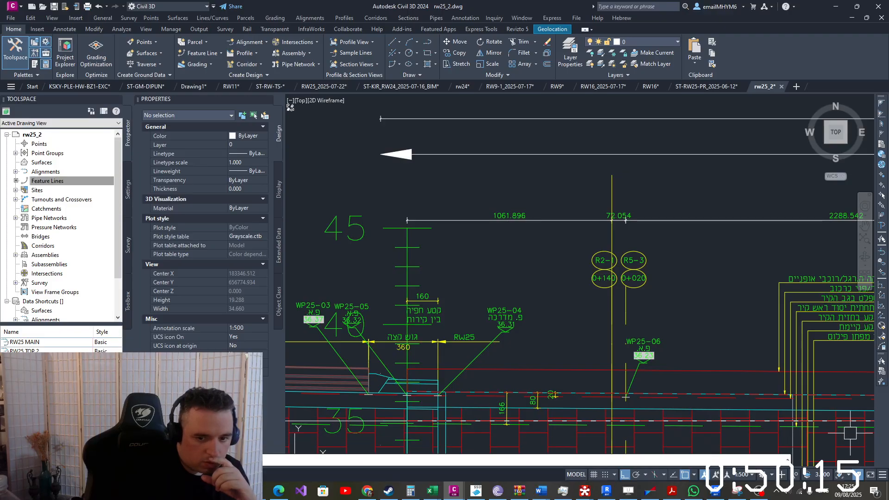
{"action": "left_click", "coordinate": [536, 282]}
{"action": "left_click", "coordinate": [462, 252]}
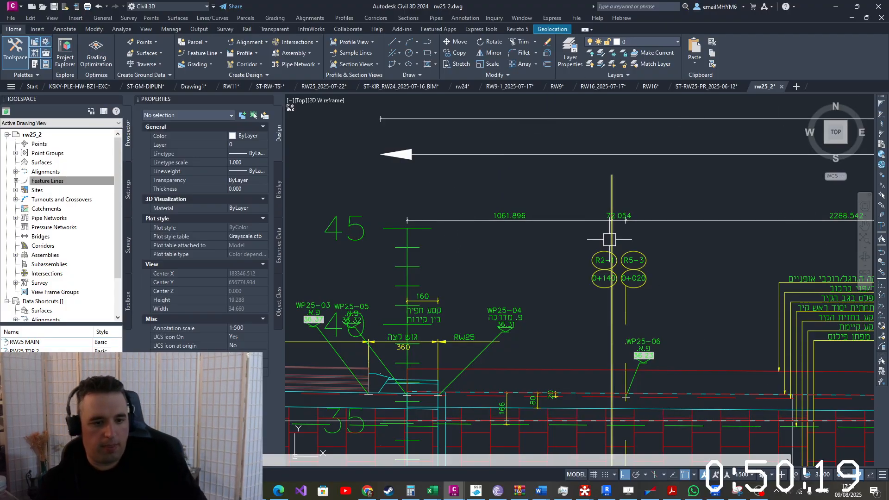
{"action": "scroll", "coordinate": [602, 232], "scroll_direction": "down", "scroll_amount": 15}
{"action": "scroll", "coordinate": [602, 231], "scroll_direction": "down", "scroll_amount": 2}
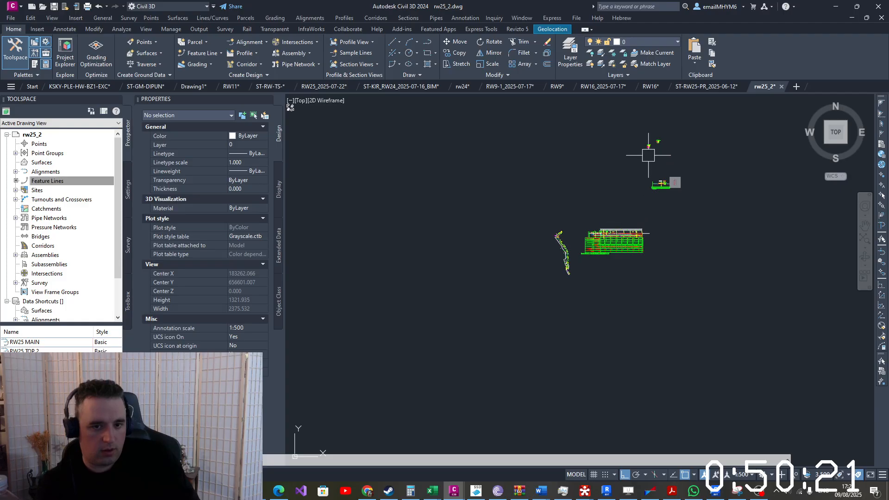
Examine the railing and wall-top detail in the RW25 cross-section, including its 50, 133 and 140 dimensions
{"action": "scroll", "coordinate": [635, 115], "scroll_direction": "up", "scroll_amount": 7}
{"action": "scroll", "coordinate": [690, 334], "scroll_direction": "up", "scroll_amount": 14}
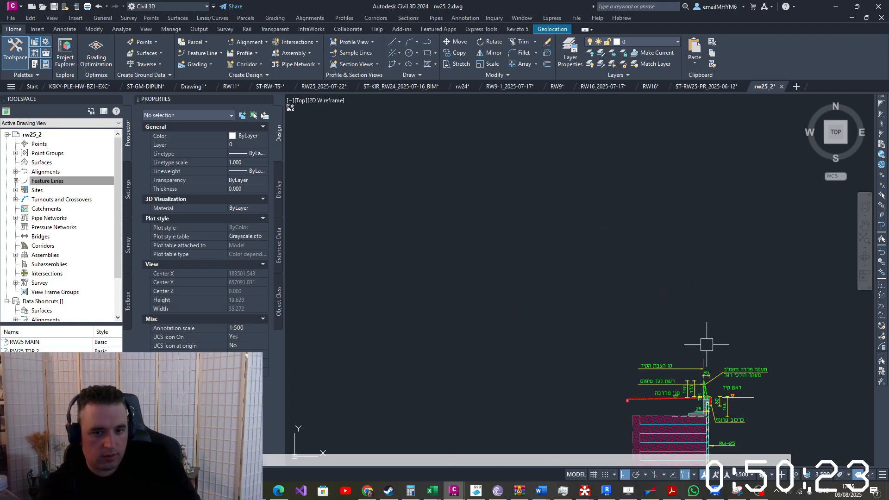
{"action": "mouse_move", "coordinate": [693, 334]}
{"action": "middle_mouse_down"}
{"action": "mouse_move", "coordinate": [640, 344]}
{"action": "mouse_move", "coordinate": [533, 331]}
{"action": "middle_mouse_up"}
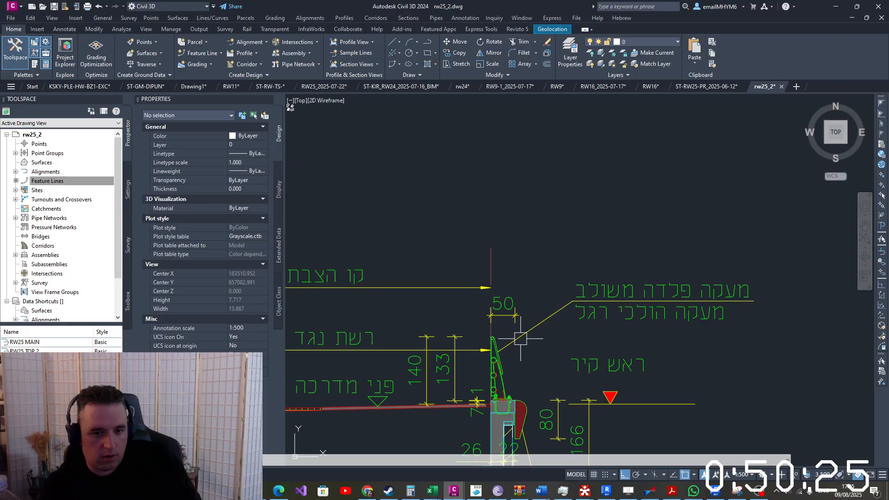
{"action": "scroll", "coordinate": [533, 330], "scroll_direction": "up", "scroll_amount": 4}
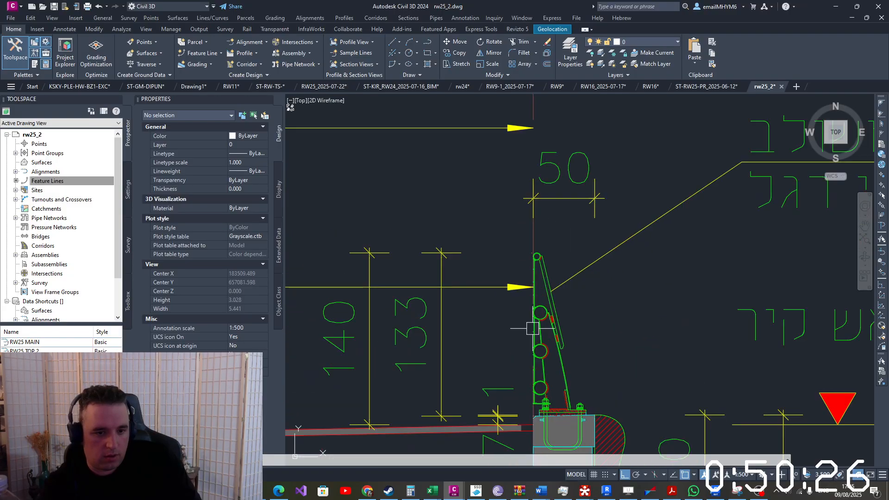
{"action": "left_click", "coordinate": [567, 303]}
{"action": "left_click", "coordinate": [604, 380]}
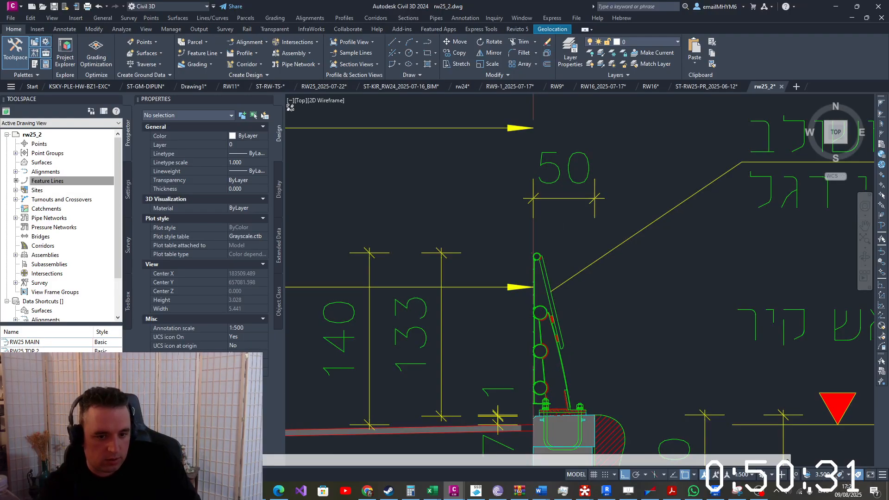
Examine the RW25 wall elevation around the joint by the elevation scale and along its full length
{"action": "scroll", "coordinate": [560, 254], "scroll_direction": "down", "scroll_amount": 20}
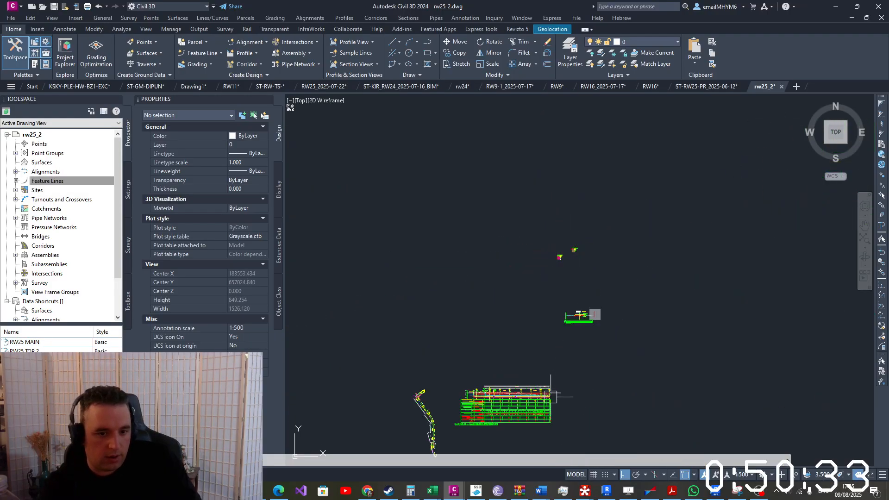
{"action": "scroll", "coordinate": [532, 333], "scroll_direction": "up", "scroll_amount": 5}
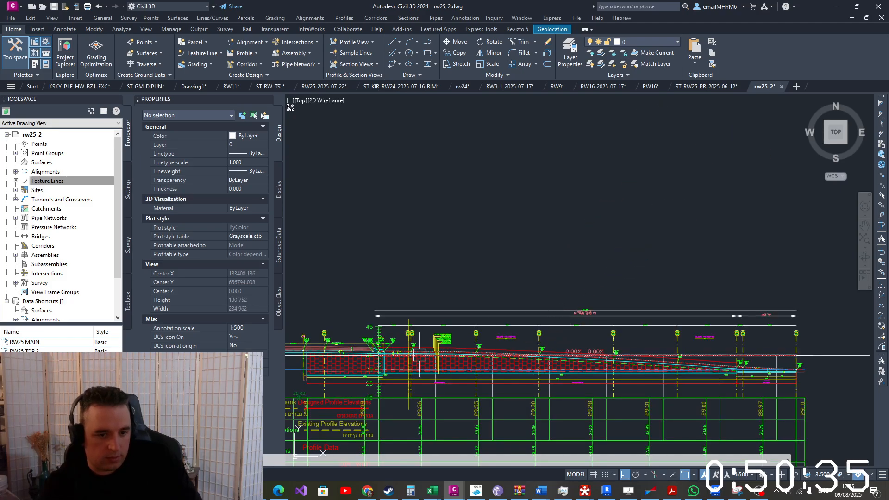
{"action": "scroll", "coordinate": [518, 324], "scroll_direction": "up", "scroll_amount": 3}
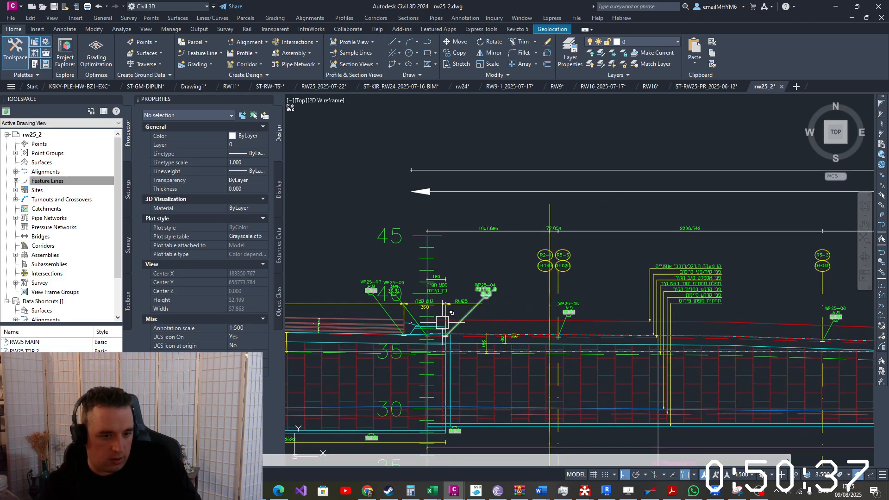
{"action": "scroll", "coordinate": [477, 320], "scroll_direction": "up", "scroll_amount": 9}
{"action": "scroll", "coordinate": [431, 307], "scroll_direction": "down", "scroll_amount": 2}
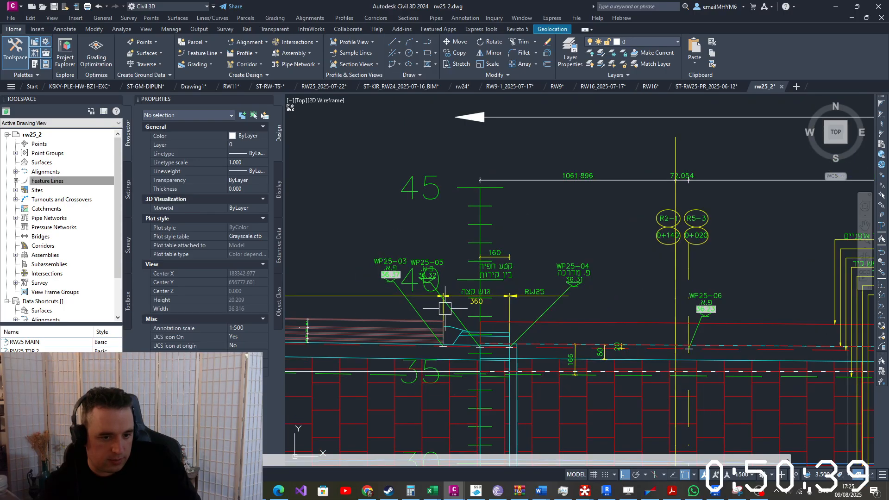
{"action": "scroll", "coordinate": [449, 303], "scroll_direction": "down", "scroll_amount": 3}
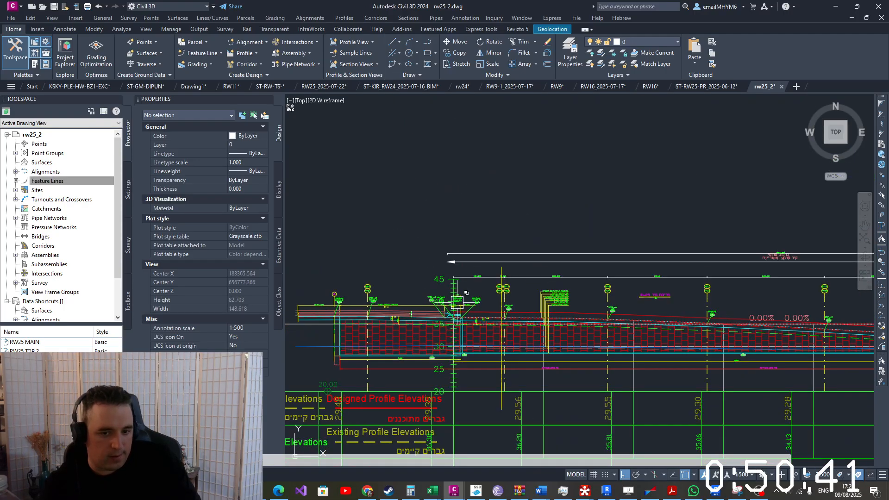
{"action": "scroll", "coordinate": [460, 305], "scroll_direction": "down", "scroll_amount": 5}
{"action": "scroll", "coordinate": [499, 325], "scroll_direction": "up", "scroll_amount": 3}
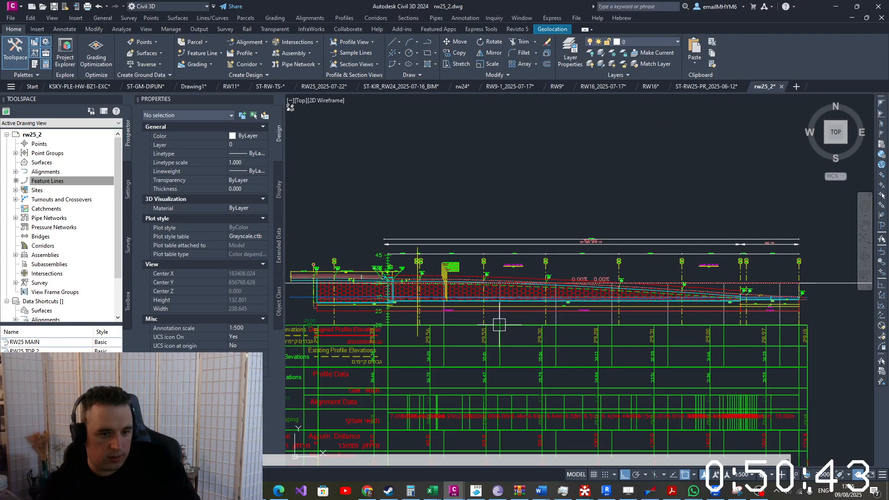
Switch to the Revit model and open the SOFiSTiK Superstructure component settings, keeping Family116 as the profile family
{"action": "left_click", "coordinate": [713, 491]}
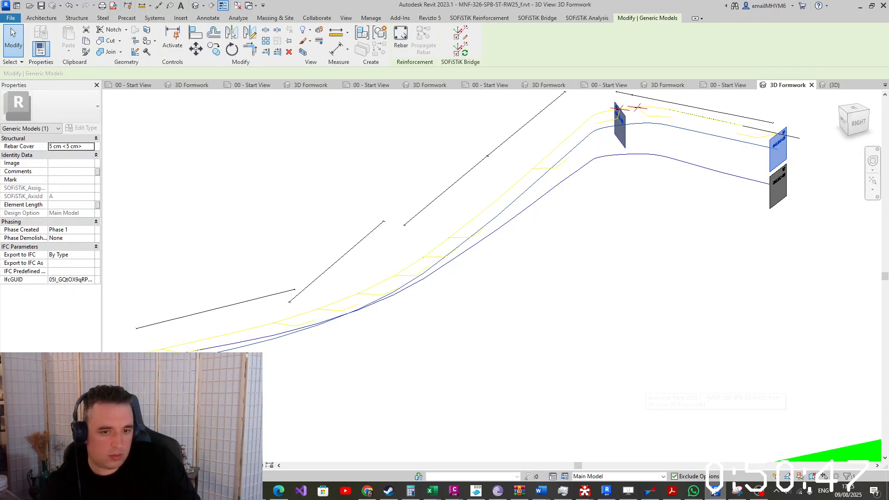
{"action": "left_click", "coordinate": [537, 17]}
{"action": "left_click", "coordinate": [67, 48]}
{"action": "left_click", "coordinate": [58, 71]}
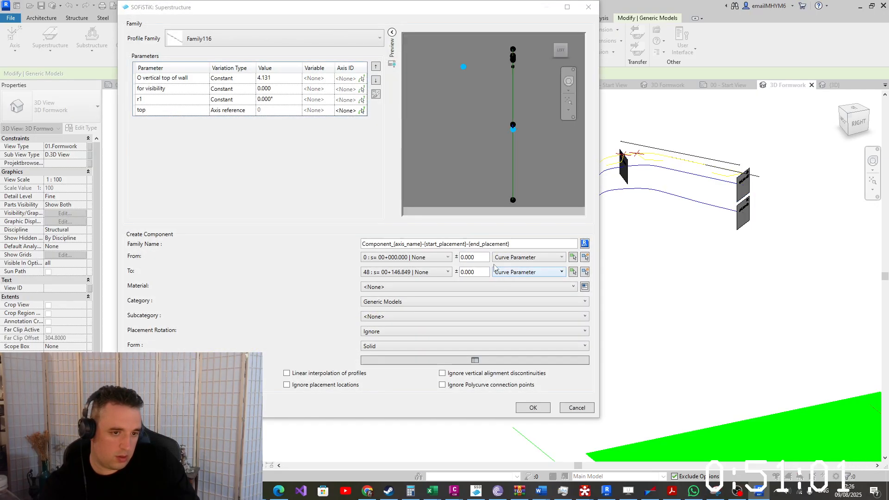
{"action": "left_click", "coordinate": [305, 43]}
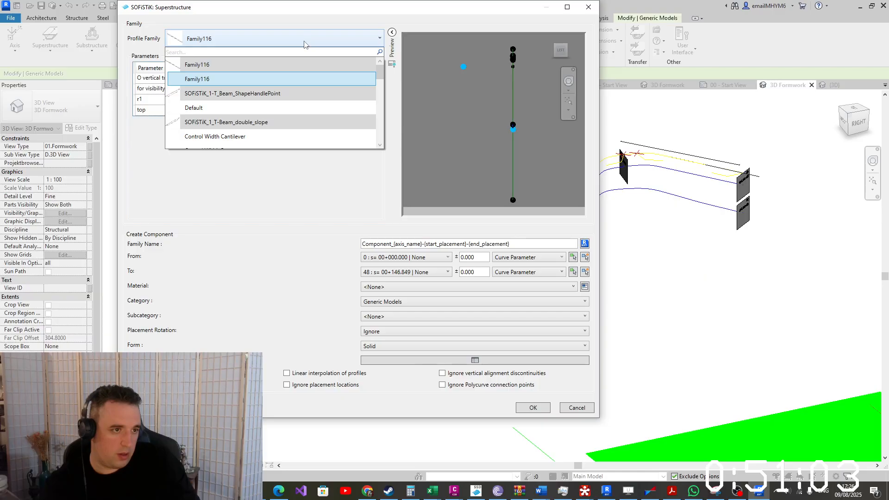
{"action": "left_click", "coordinate": [305, 43]}
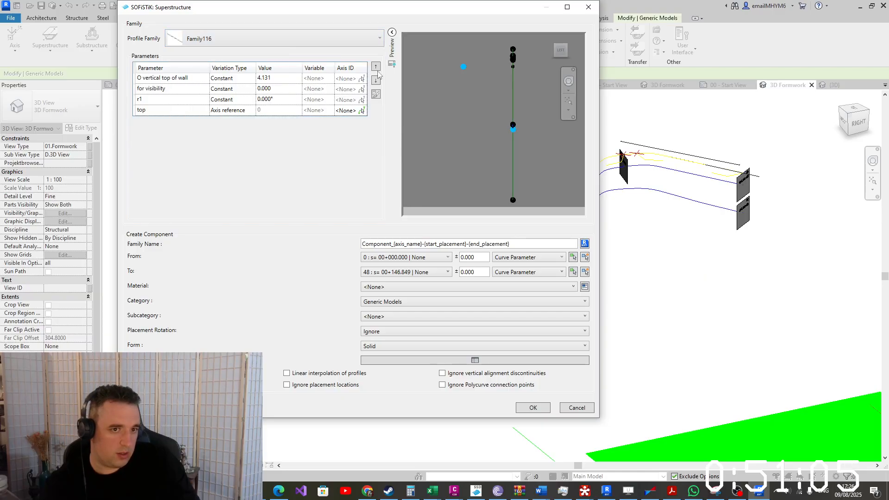
Inspect the Family116 profile preview from different sides to check the position of its points
{"action": "scroll", "coordinate": [519, 50], "scroll_direction": "up", "scroll_amount": 5}
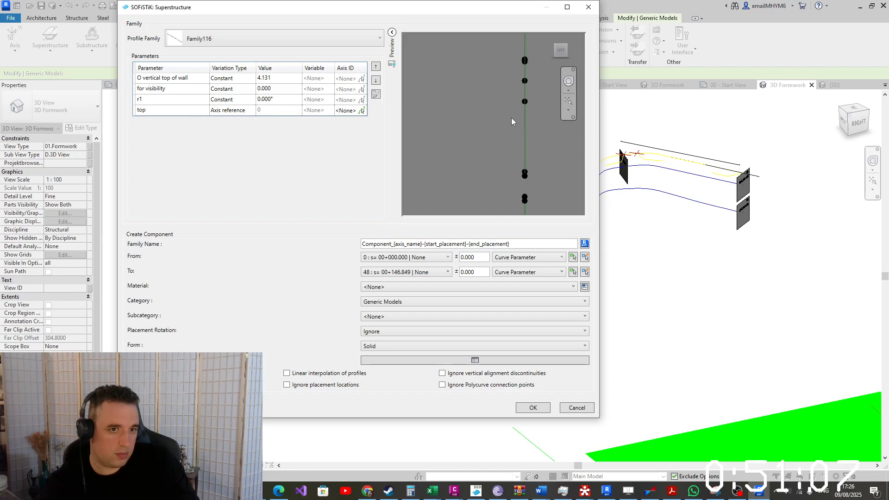
{"action": "scroll", "coordinate": [511, 121], "scroll_direction": "down", "scroll_amount": 10}
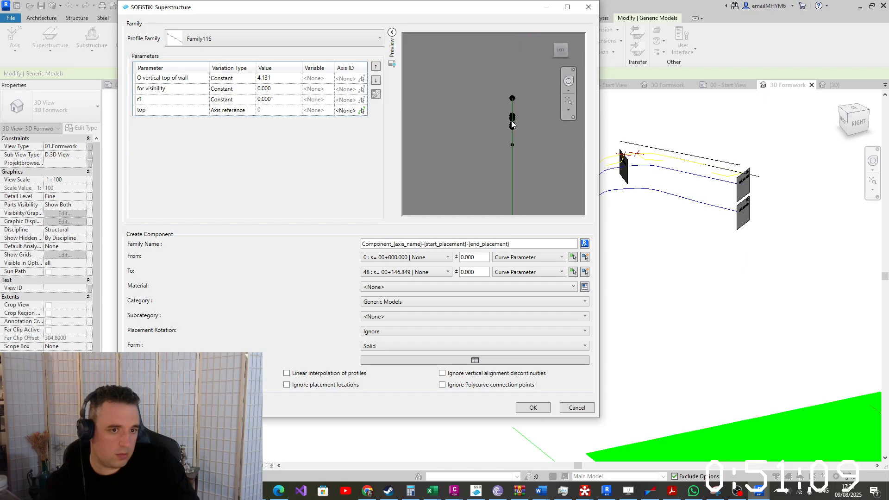
{"action": "scroll", "coordinate": [513, 206], "scroll_direction": "up", "scroll_amount": 4}
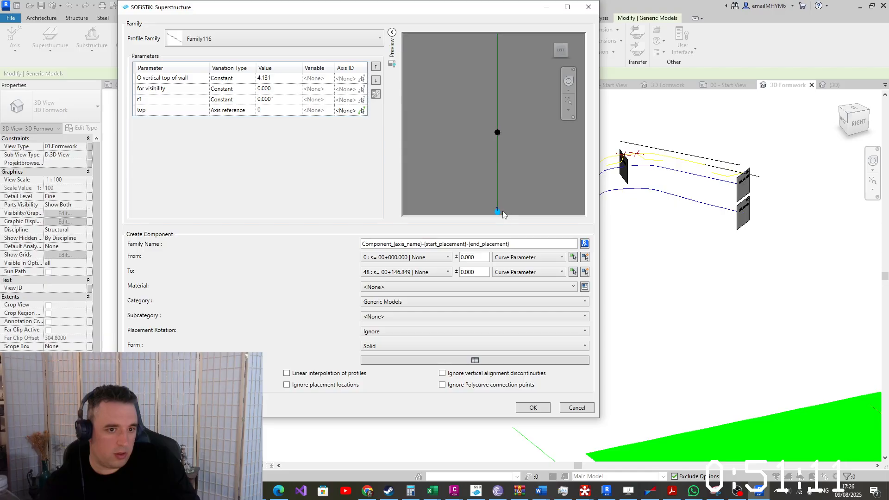
{"action": "scroll", "coordinate": [506, 100], "scroll_direction": "up", "scroll_amount": 3}
{"action": "scroll", "coordinate": [489, 120], "scroll_direction": "down", "scroll_amount": 2}
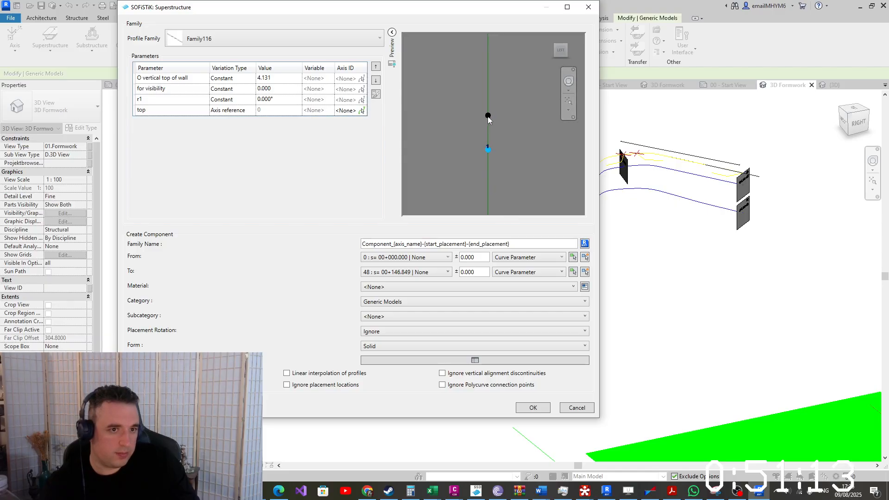
{"action": "scroll", "coordinate": [488, 118], "scroll_direction": "down", "scroll_amount": 4}
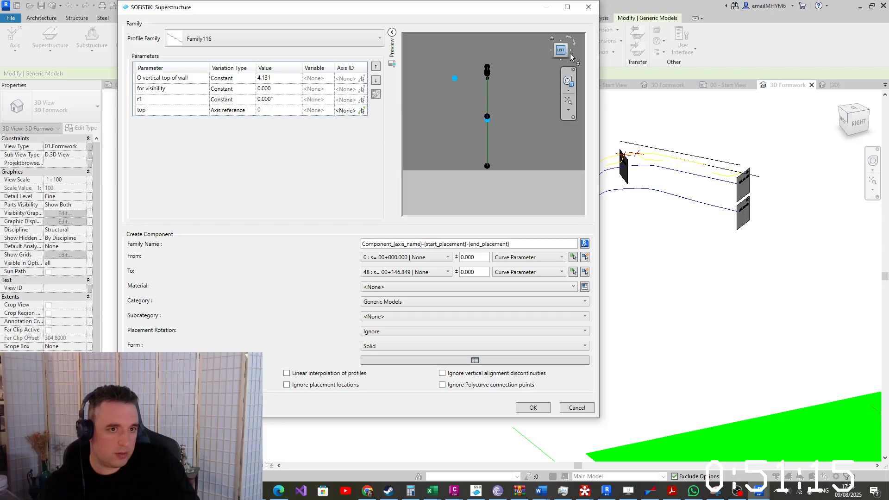
{"action": "left_click_drag", "start_coordinate": [563, 52], "coordinate": [444, 54]}
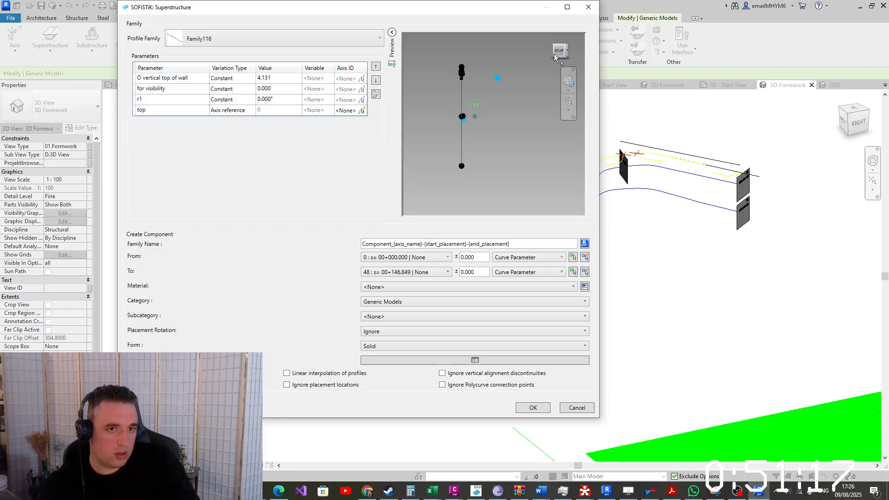
{"action": "left_click_drag", "start_coordinate": [553, 54], "coordinate": [486, 48]}
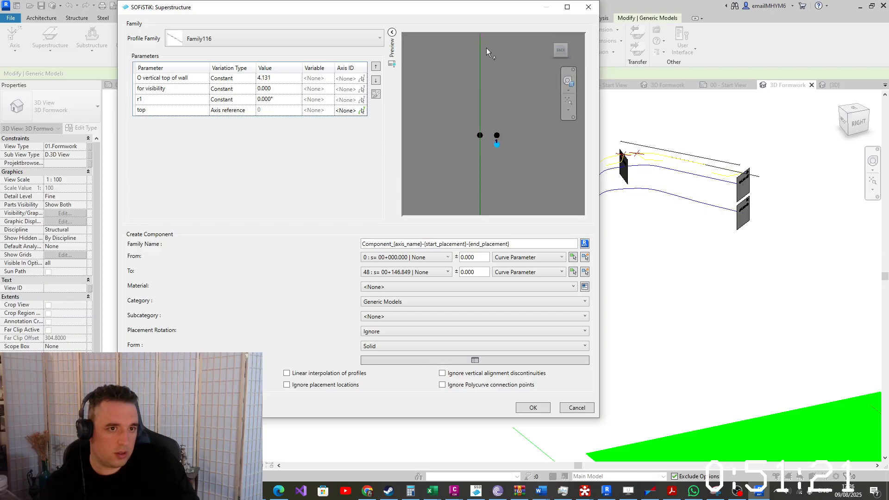
{"action": "scroll", "coordinate": [491, 167], "scroll_direction": "up", "scroll_amount": 5}
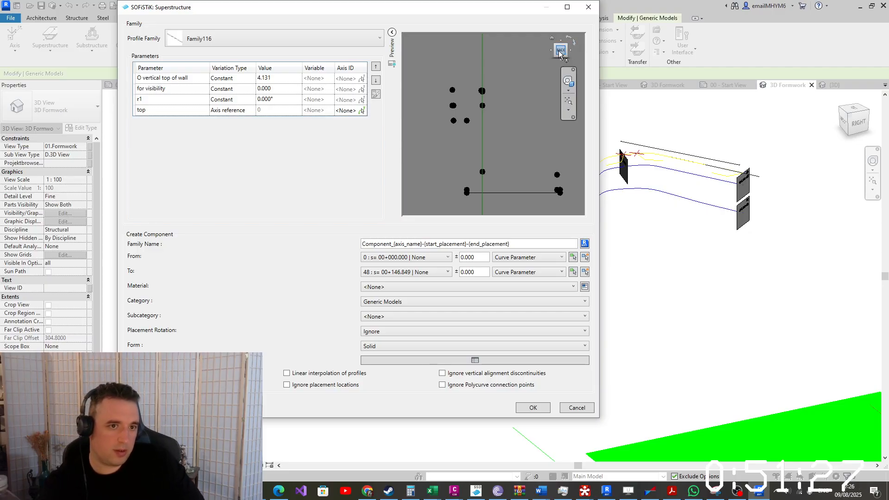
Set the profile's r1 rotation parameter to 90°
{"action": "left_click", "coordinate": [291, 103]}
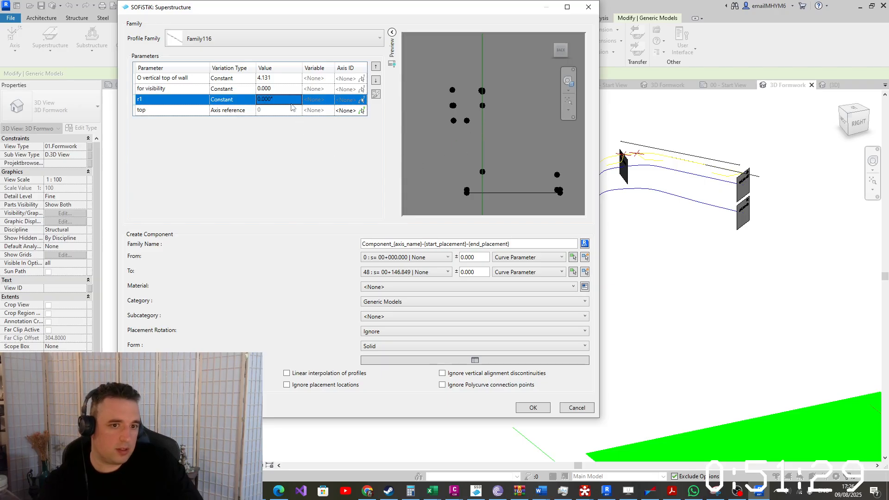
{"action": "left_click", "coordinate": [291, 103]}
{"action": "type", "text": "90"}
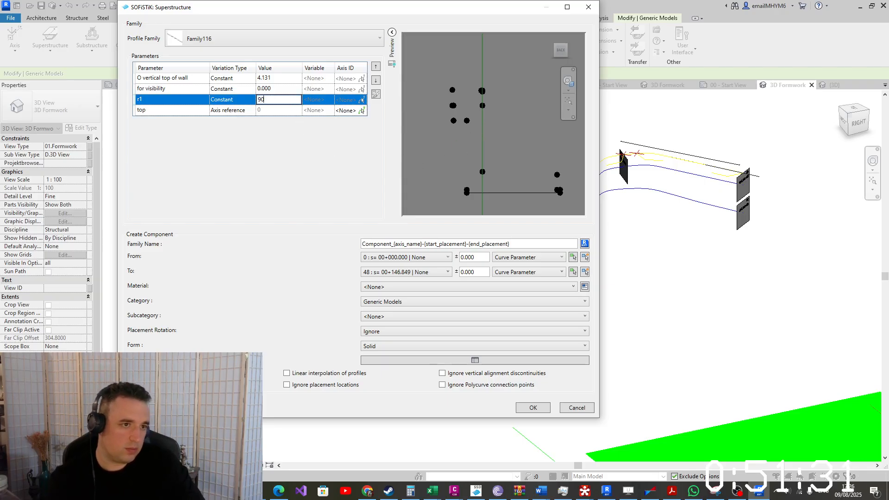
{"action": "left_click", "coordinate": [273, 90]}
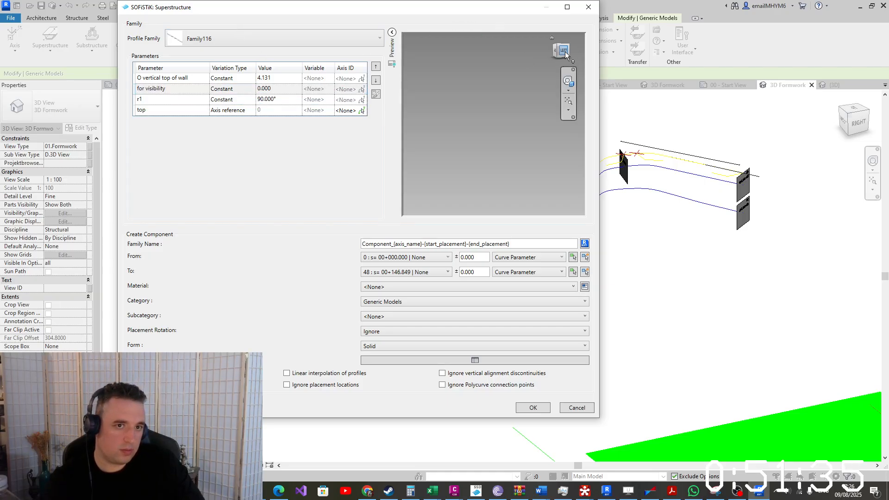
Check the rotated profile in a straight side view of the preview and set the for visibility parameter to -1
{"action": "left_click", "coordinate": [563, 51]}
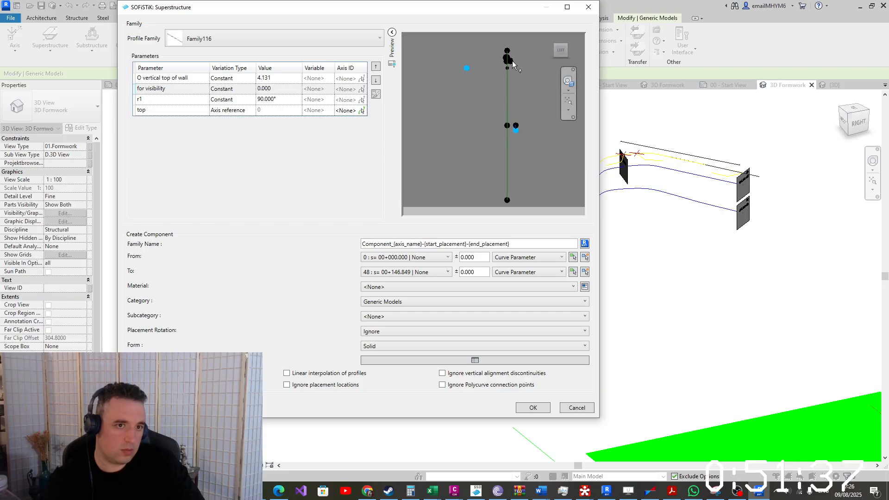
{"action": "scroll", "coordinate": [498, 59], "scroll_direction": "up", "scroll_amount": 8}
{"action": "scroll", "coordinate": [493, 84], "scroll_direction": "up", "scroll_amount": 3}
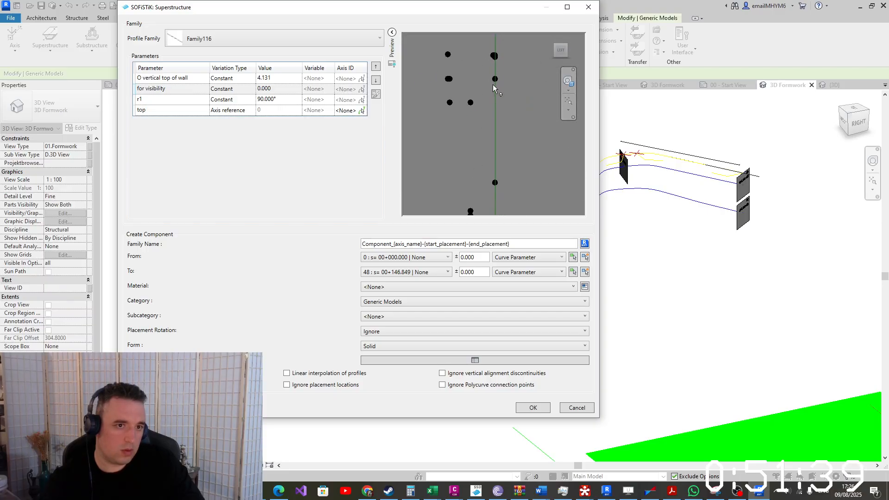
{"action": "scroll", "coordinate": [492, 84], "scroll_direction": "down", "scroll_amount": 5}
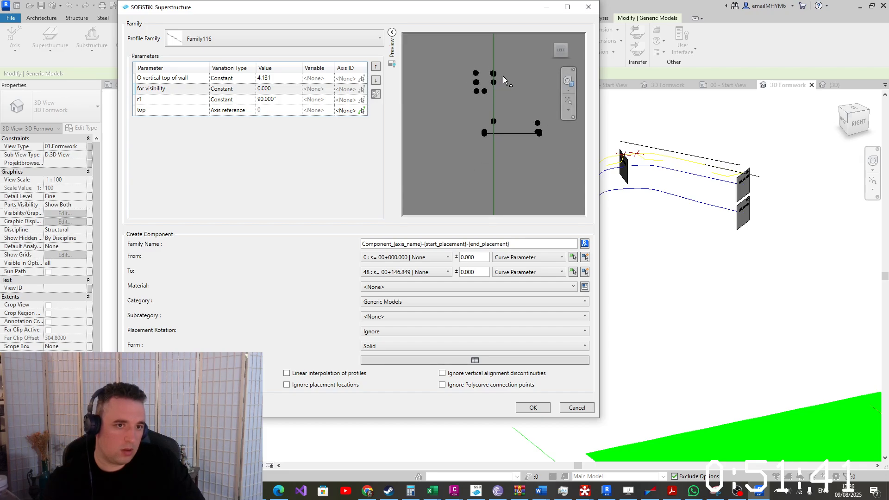
{"action": "scroll", "coordinate": [489, 92], "scroll_direction": "up", "scroll_amount": 3}
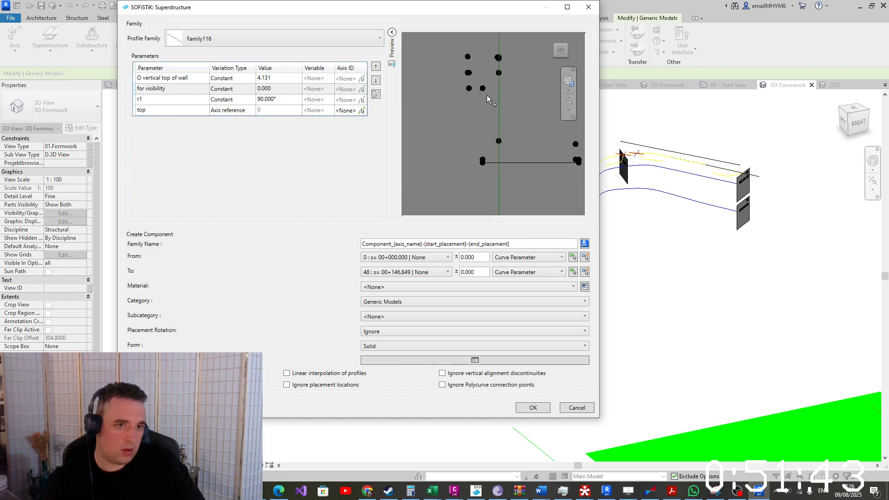
{"action": "left_click", "coordinate": [278, 88]}
{"action": "left_click", "coordinate": [278, 89]}
{"action": "type", "text": "-1"}
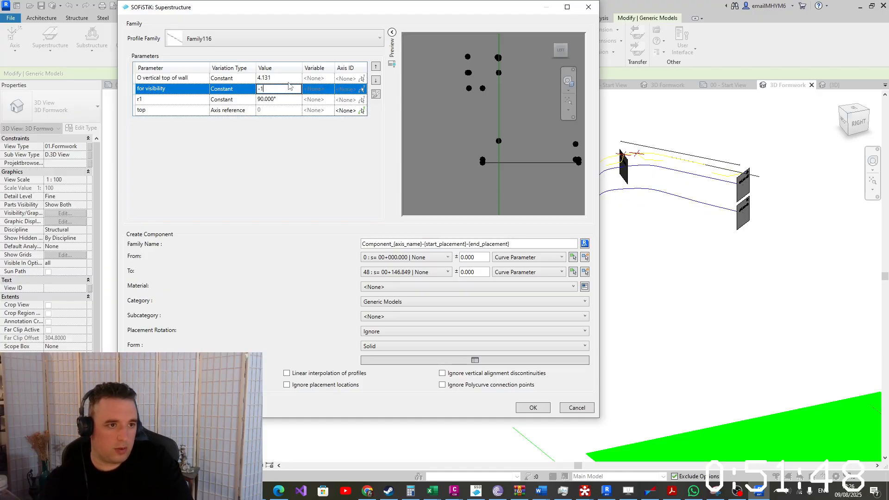
{"action": "key", "text": "Up"}
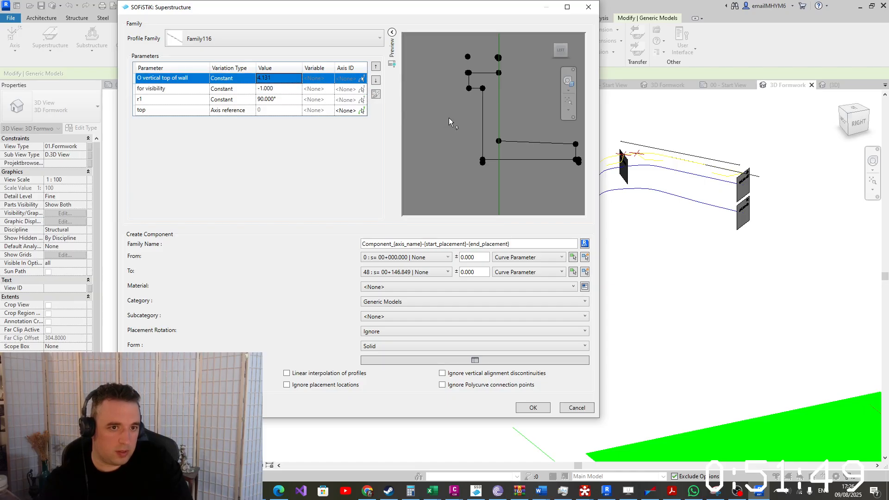
Examine the profile outline and the points at the top of the wall in the preview
{"action": "scroll", "coordinate": [482, 90], "scroll_direction": "up", "scroll_amount": 3}
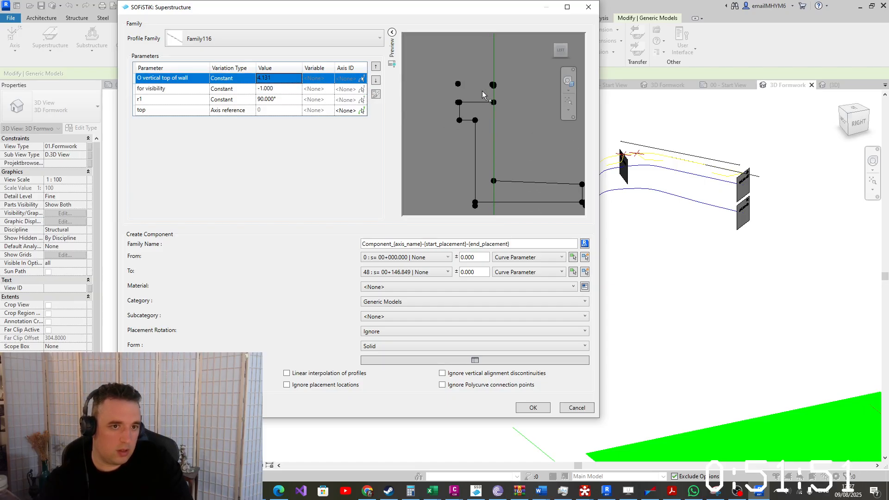
{"action": "scroll", "coordinate": [451, 90], "scroll_direction": "up", "scroll_amount": 4}
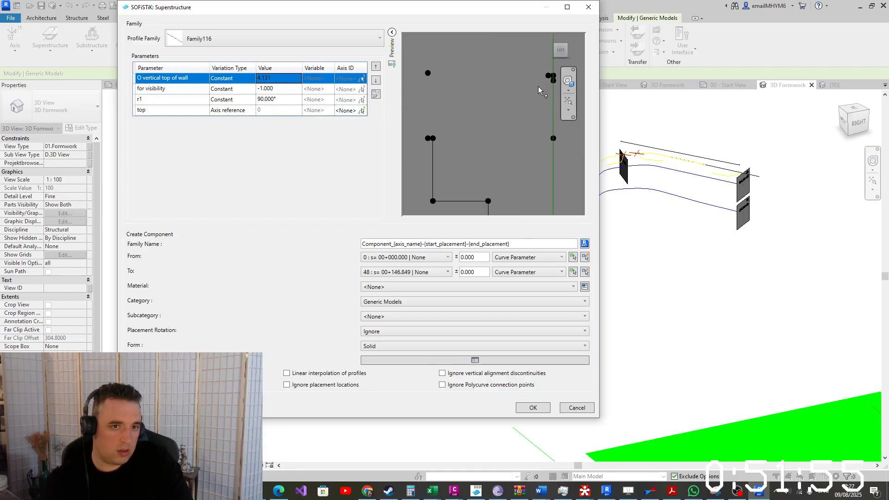
{"action": "scroll", "coordinate": [535, 87], "scroll_direction": "up", "scroll_amount": 3}
{"action": "scroll", "coordinate": [524, 94], "scroll_direction": "down", "scroll_amount": 2}
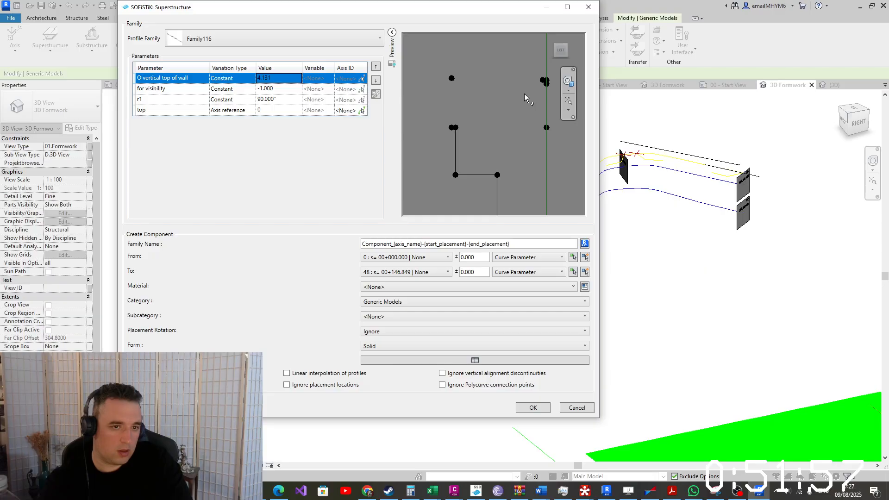
{"action": "scroll", "coordinate": [525, 96], "scroll_direction": "down", "scroll_amount": 3}
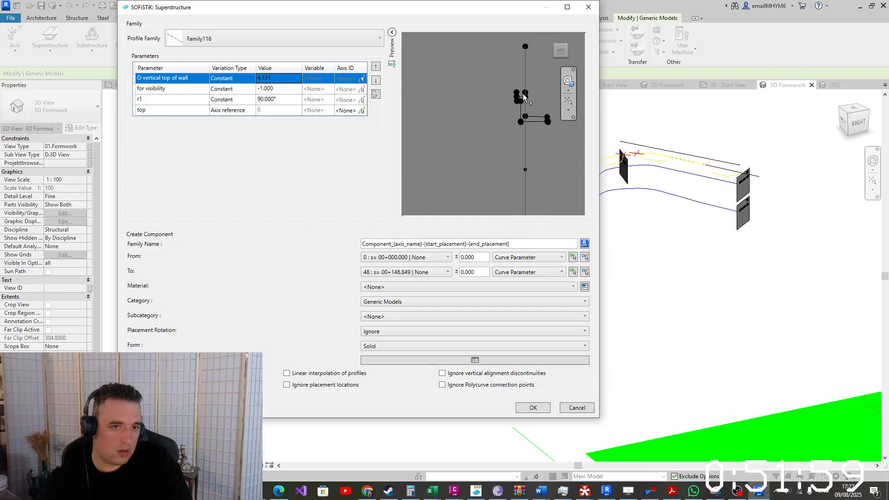
Check the profile's points and parameter values once more, and leave the superstructure setup without creating the component
{"action": "scroll", "coordinate": [507, 128], "scroll_direction": "down", "scroll_amount": 6}
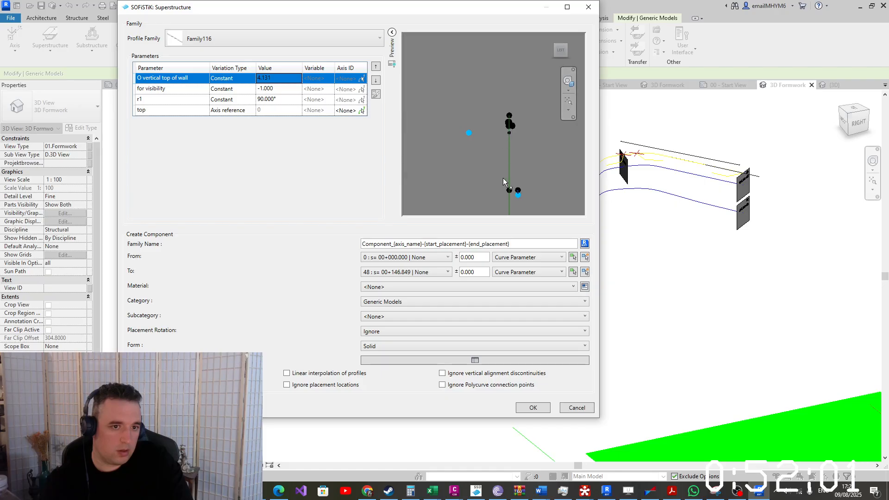
{"action": "scroll", "coordinate": [514, 187], "scroll_direction": "up", "scroll_amount": 2}
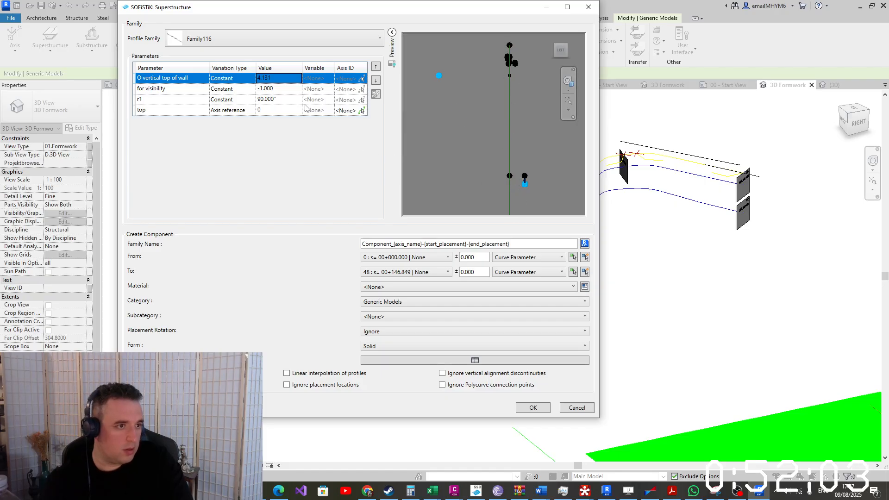
{"action": "left_click", "coordinate": [276, 92]}
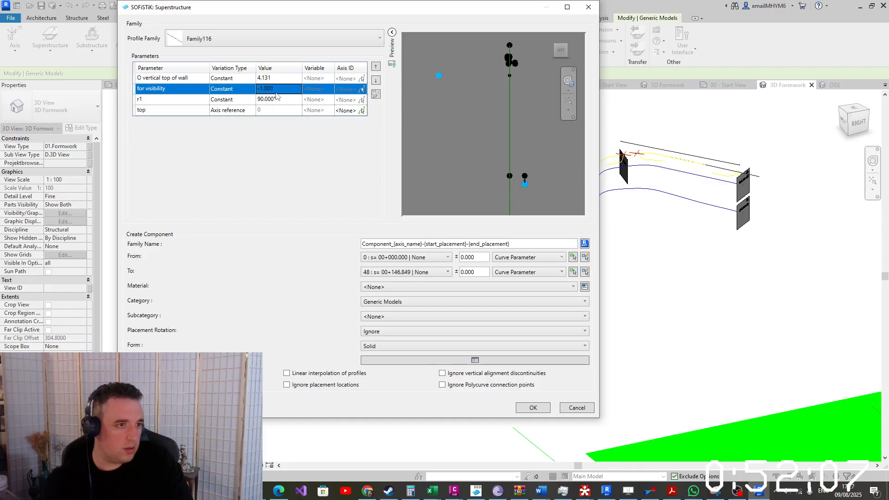
{"action": "left_click", "coordinate": [282, 80]}
{"action": "left_click", "coordinate": [280, 86]}
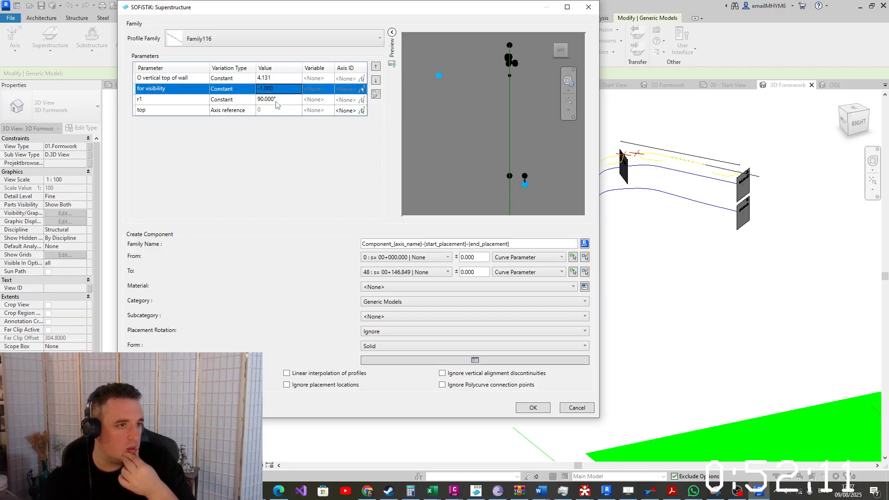
{"action": "left_click", "coordinate": [278, 102]}
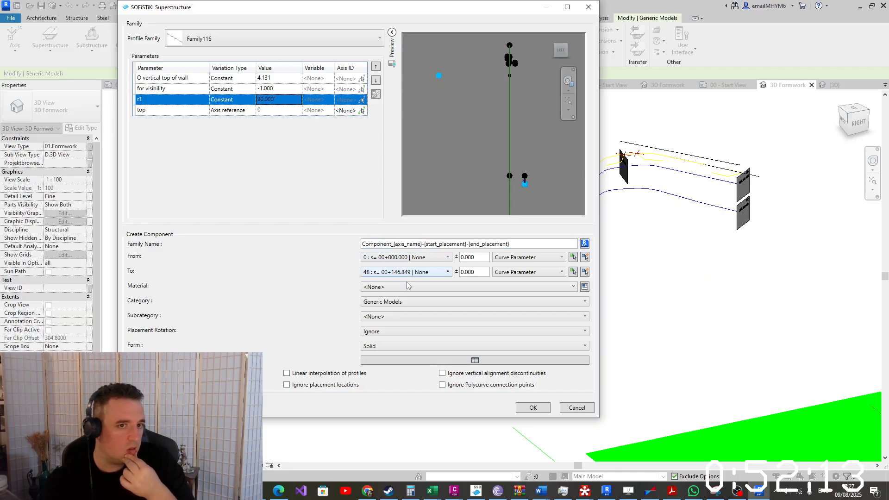
{"action": "left_click", "coordinate": [574, 409]}
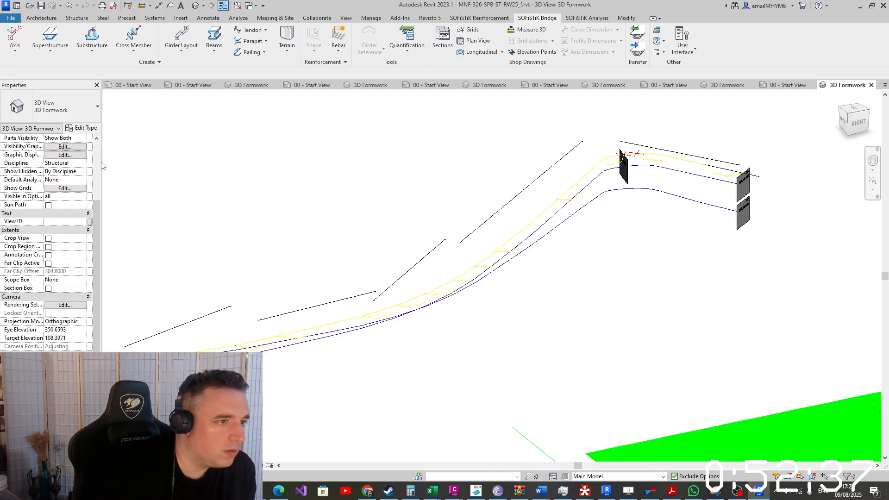
Widen the Properties palette and look through the available commands for a way to show the Project Browser
{"action": "left_click_drag", "start_coordinate": [104, 161], "coordinate": [133, 162]}
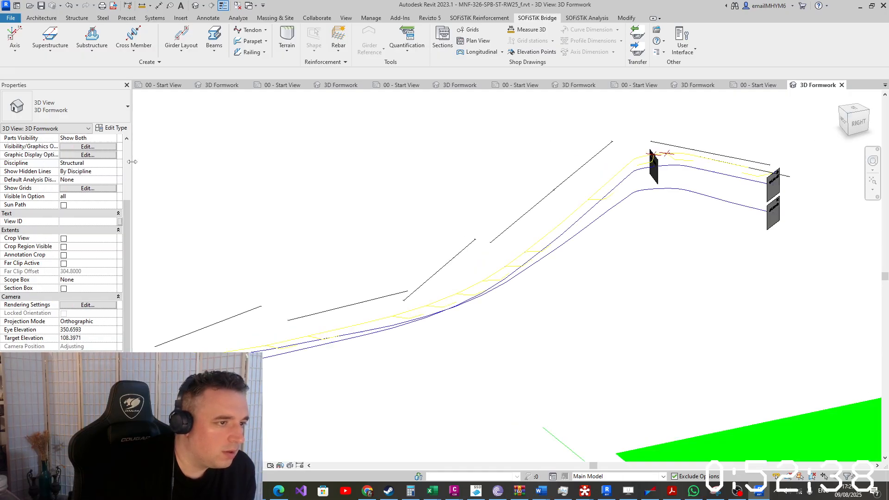
{"action": "left_click", "coordinate": [45, 19]}
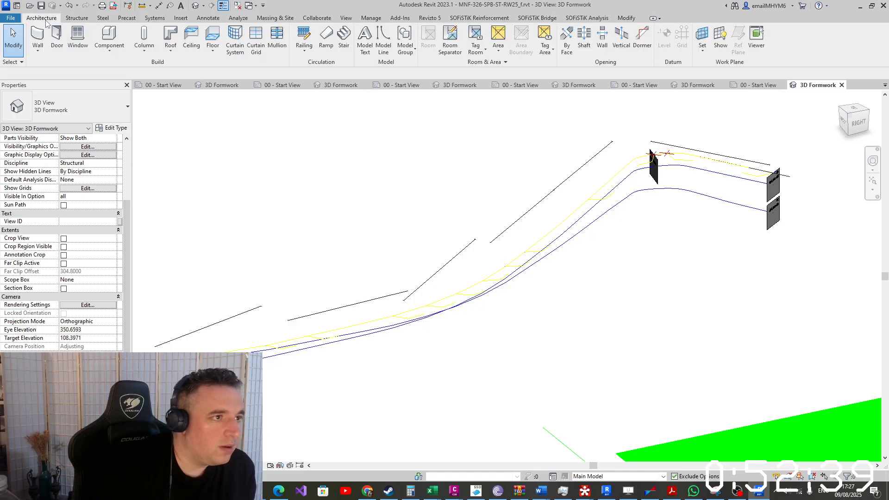
{"action": "left_click", "coordinate": [9, 18]}
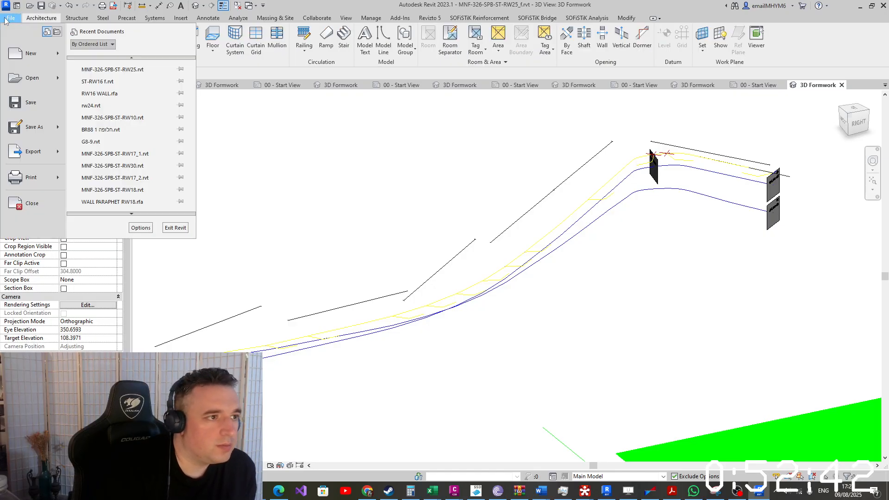
{"action": "left_click", "coordinate": [43, 18]}
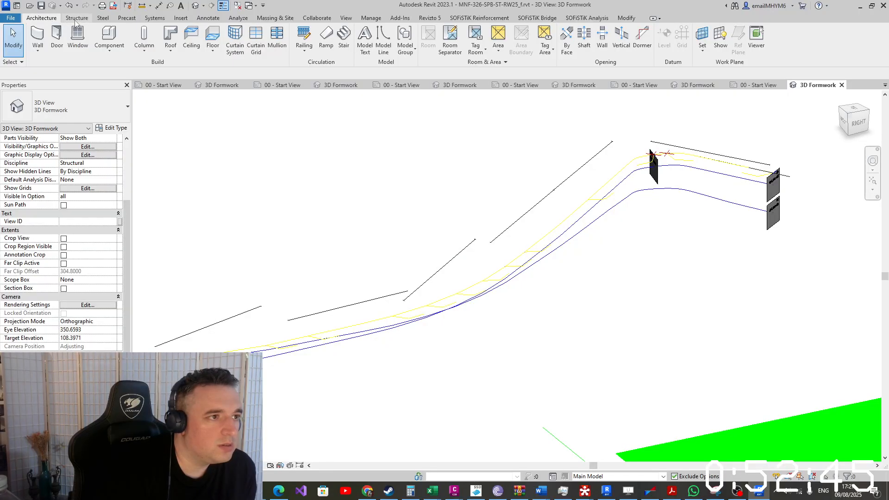
{"action": "left_click", "coordinate": [626, 19]}
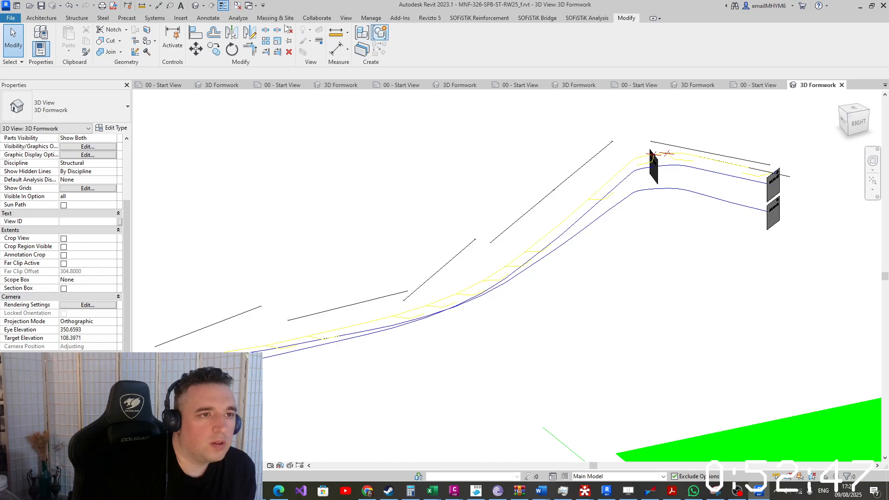
{"action": "left_click", "coordinate": [372, 19]}
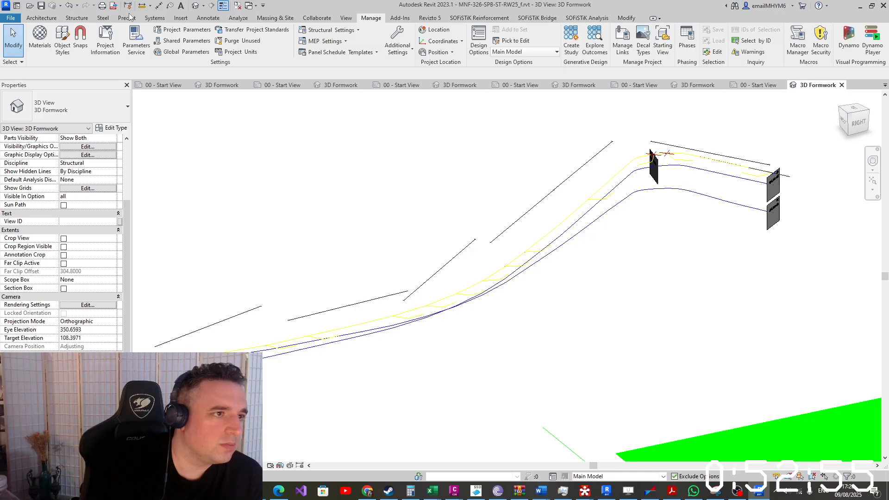
{"action": "left_click", "coordinate": [351, 19]}
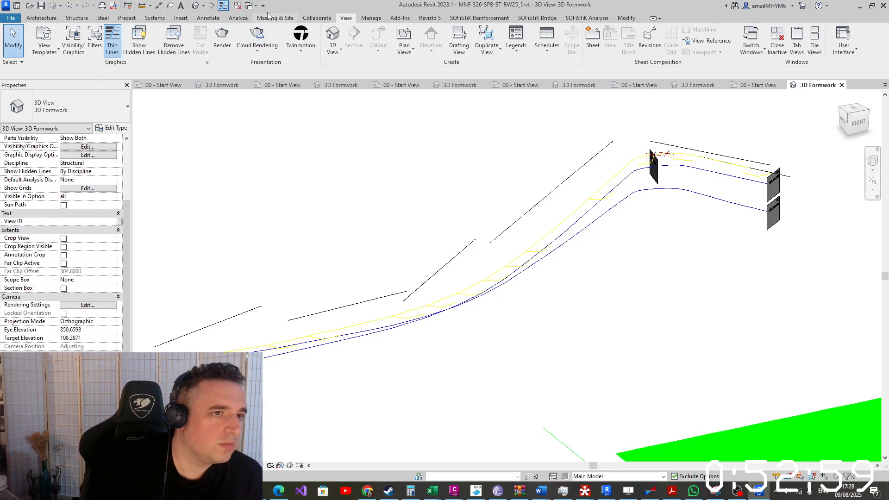
{"action": "left_click", "coordinate": [204, 19]}
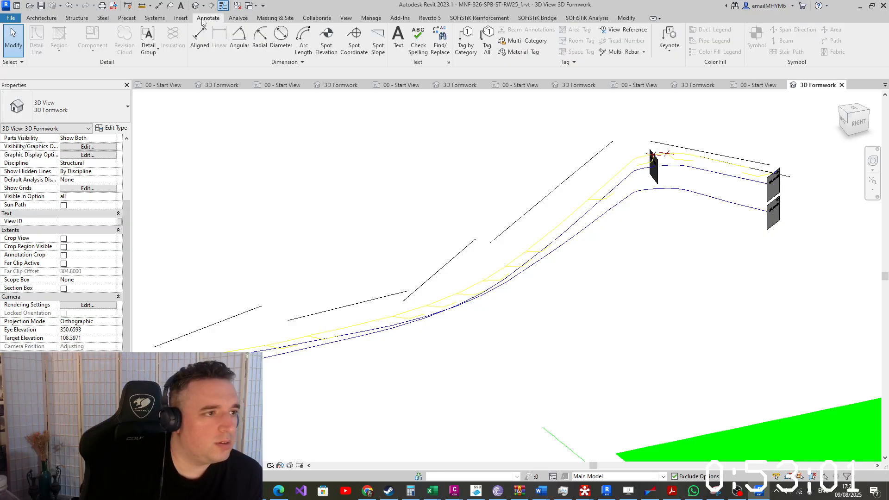
{"action": "left_click", "coordinate": [127, 18]}
{"action": "left_click", "coordinate": [147, 18]}
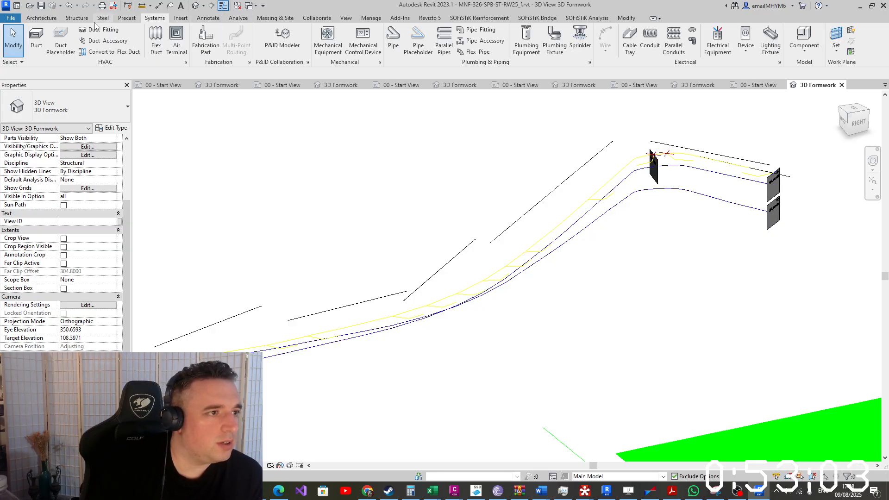
{"action": "left_click", "coordinate": [77, 20]}
{"action": "left_click", "coordinate": [29, 19]}
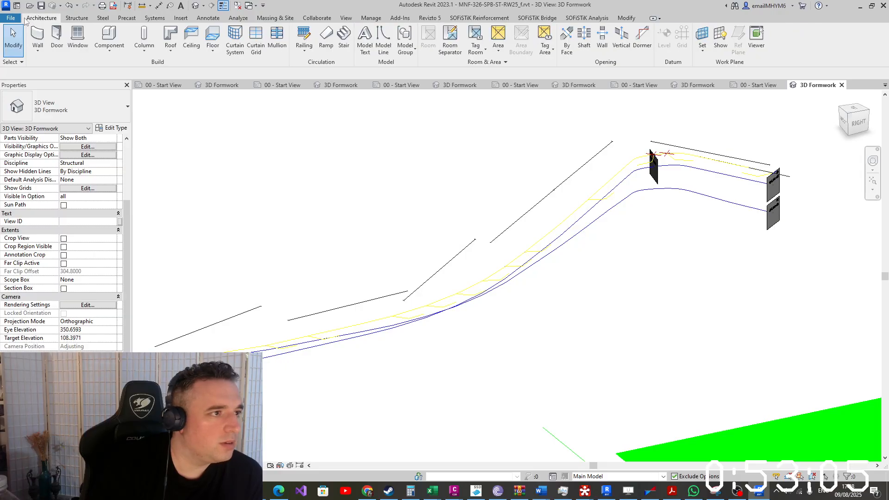
{"action": "left_click", "coordinate": [11, 18]}
{"action": "left_click", "coordinate": [11, 19]}
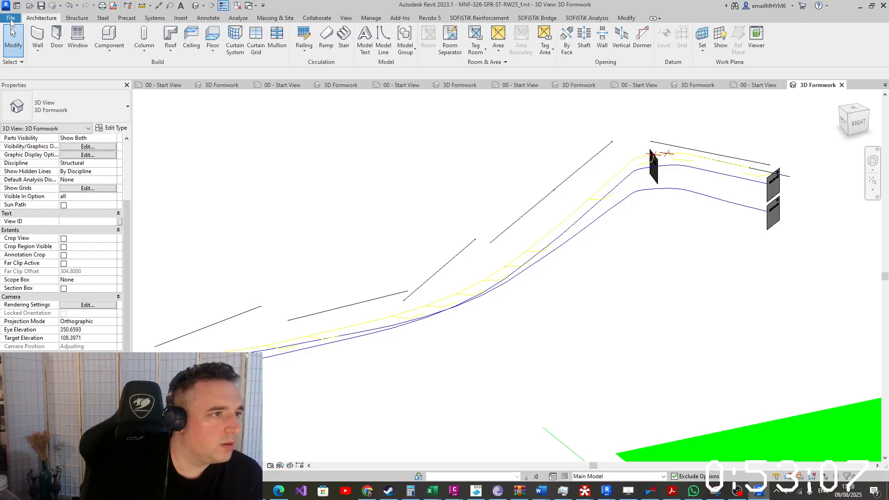
{"action": "left_click", "coordinate": [11, 18]}
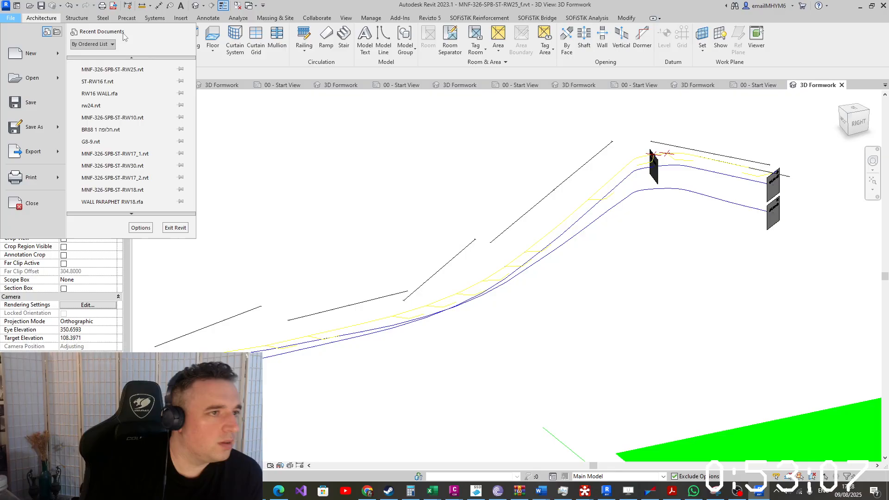
{"action": "left_click", "coordinate": [386, 137]}
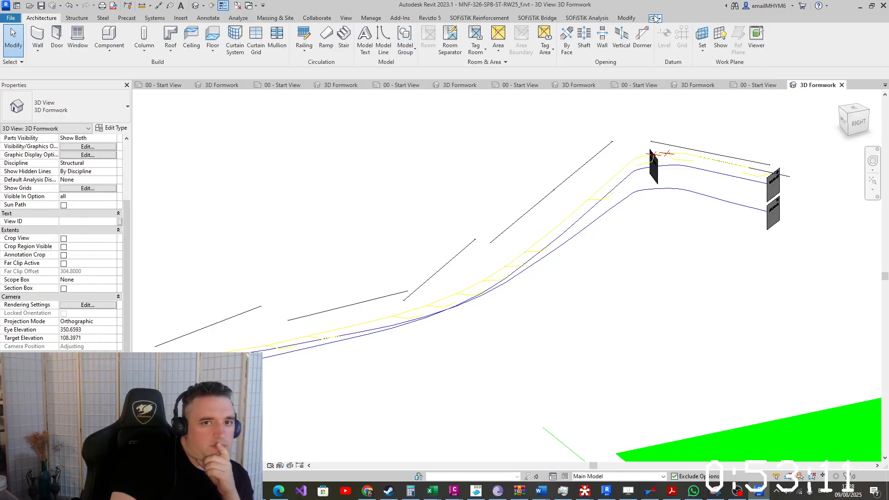
View the type properties of the 3D Formwork view and close them without changes
{"action": "left_click", "coordinate": [626, 18]}
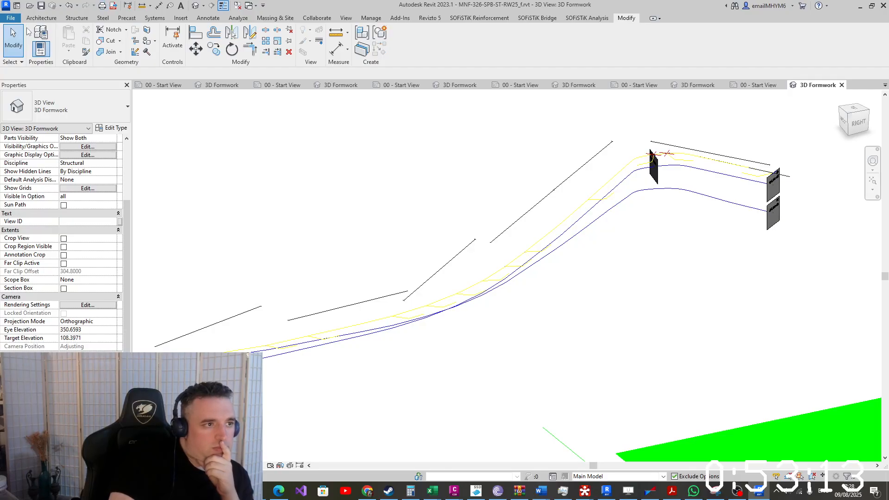
{"action": "left_click", "coordinate": [38, 42]}
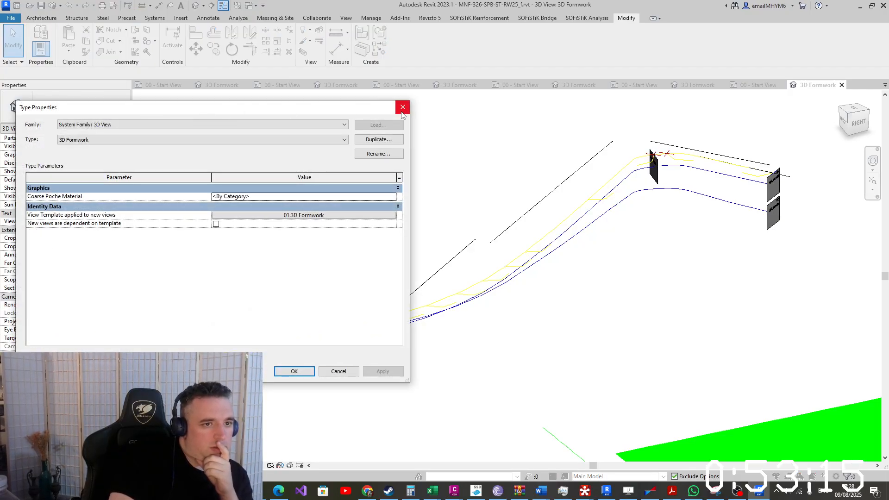
{"action": "left_click", "coordinate": [402, 106]}
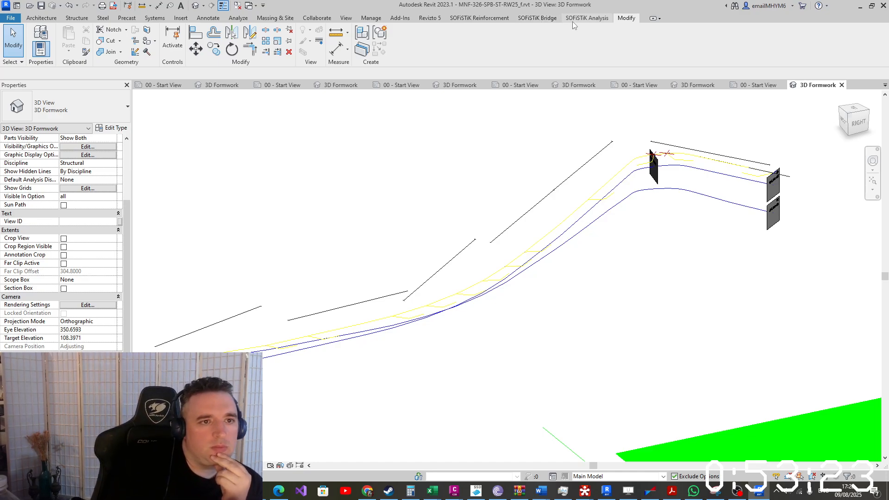
Search the management, view, collaboration and add-in commands and the program options for the Project Browser display setting
{"action": "left_click", "coordinate": [502, 18]}
{"action": "left_click", "coordinate": [422, 17]}
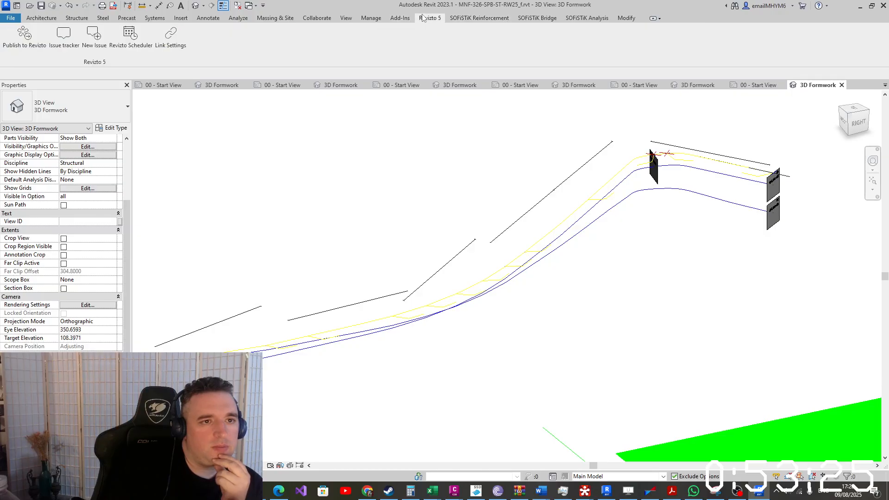
{"action": "left_click", "coordinate": [391, 20]}
{"action": "left_click", "coordinate": [371, 18]}
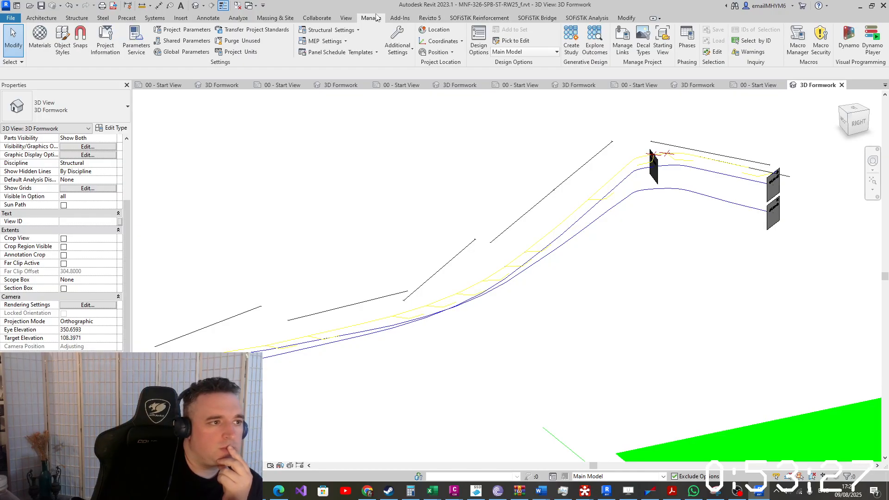
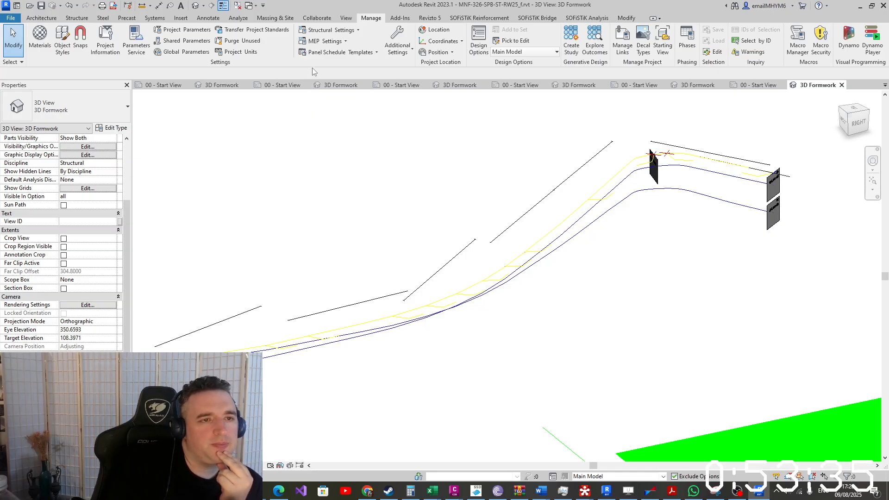
{"action": "left_click", "coordinate": [346, 19]}
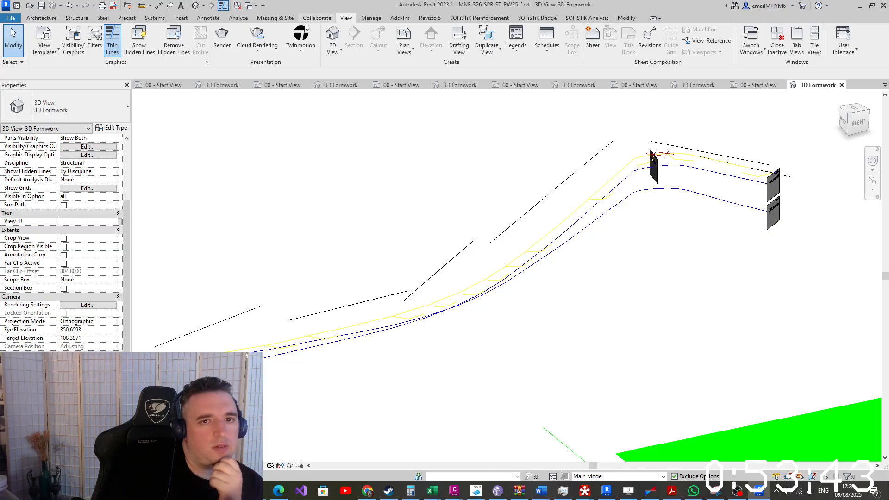
{"action": "left_click", "coordinate": [311, 18]}
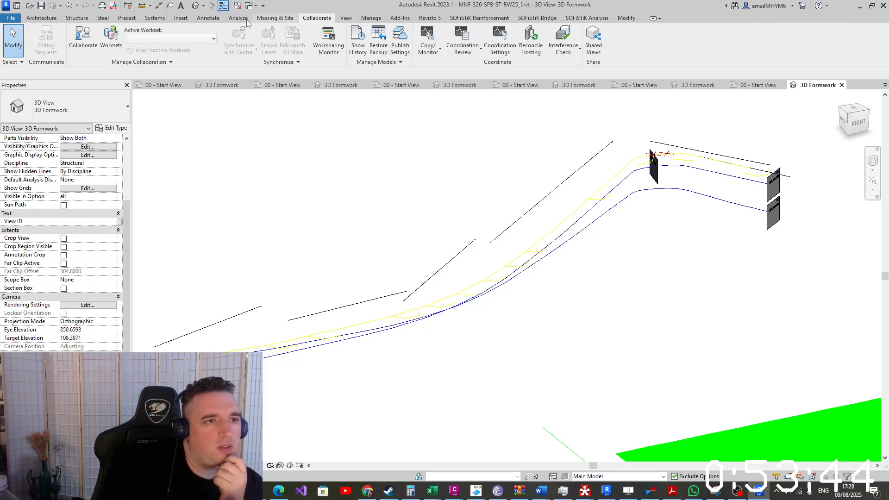
{"action": "left_click", "coordinate": [275, 18]}
{"action": "left_click", "coordinate": [237, 19]}
{"action": "left_click", "coordinate": [207, 19]}
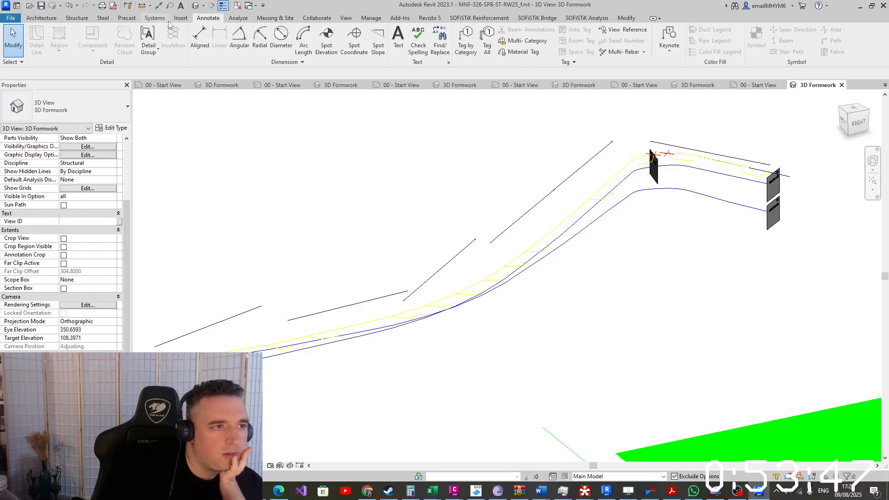
{"action": "left_click", "coordinate": [180, 19]}
{"action": "left_click", "coordinate": [155, 19]}
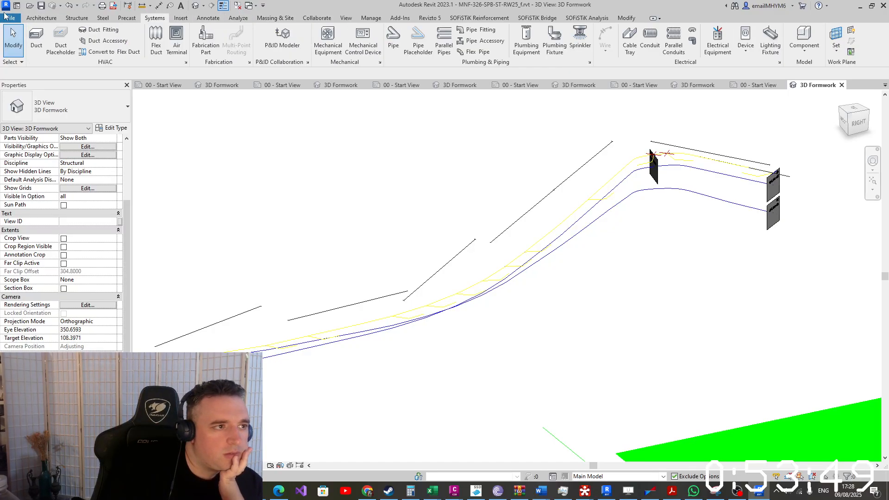
{"action": "left_click", "coordinate": [6, 19]}
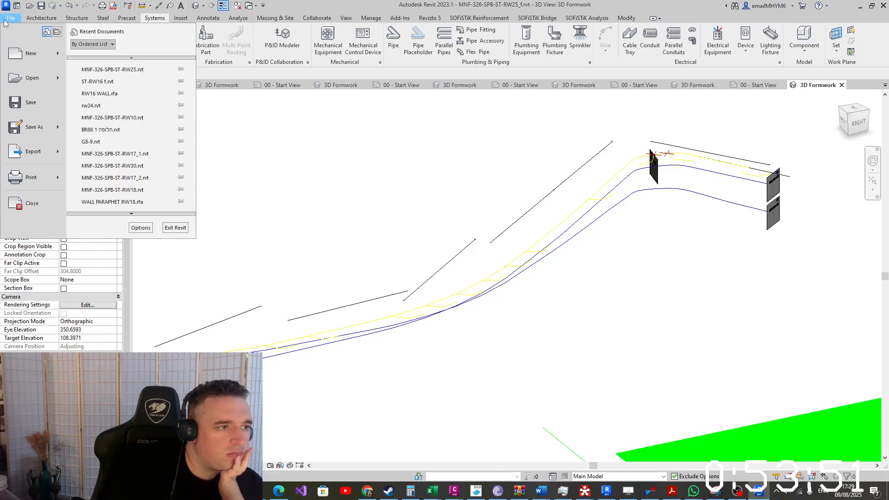
{"action": "left_click", "coordinate": [141, 227]}
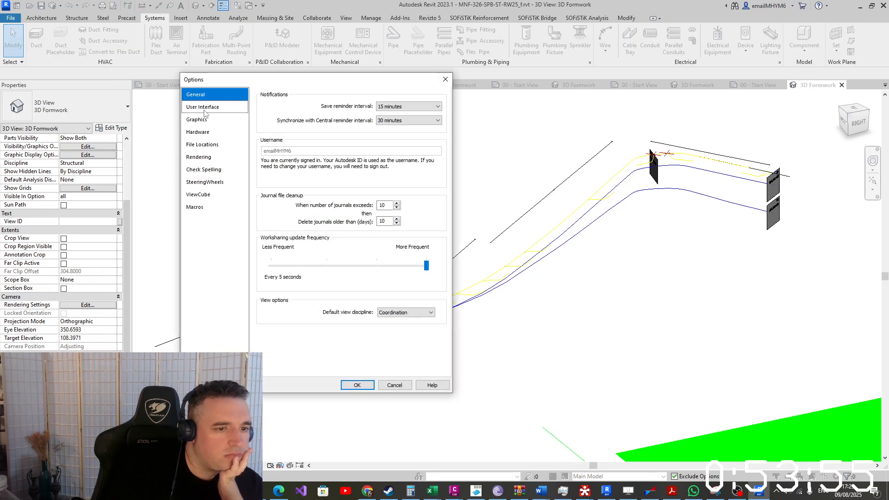
{"action": "left_click", "coordinate": [444, 79]}
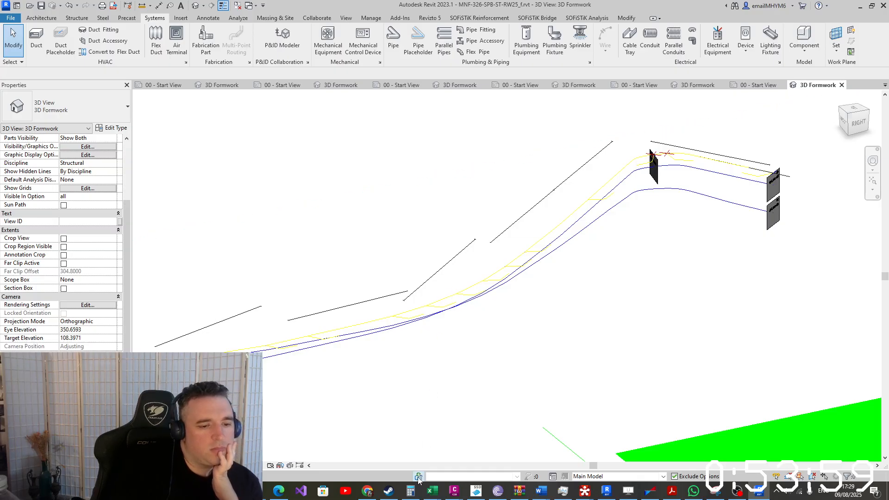
Switch to Chrome, search the web for "revit browser", and open the Autodesk help article on the Project Browser
{"action": "left_click", "coordinate": [370, 491]}
{"action": "left_click", "coordinate": [795, 8]}
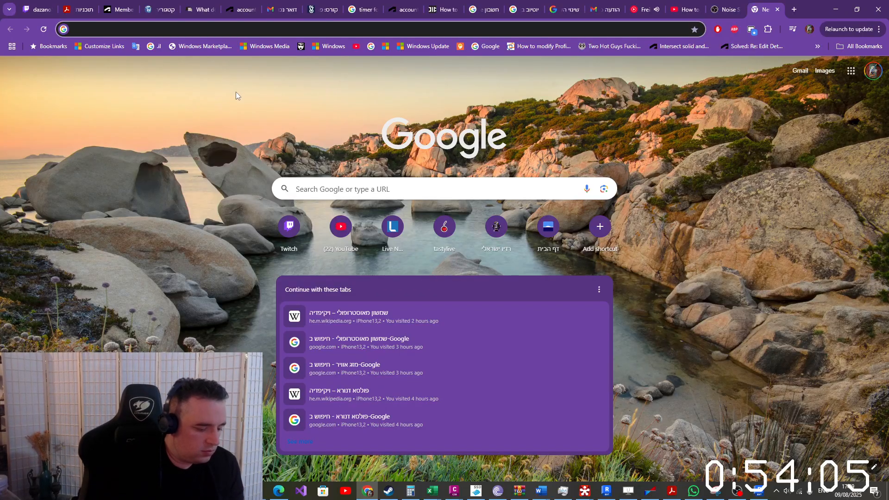
{"action": "type", "text": "revit "}
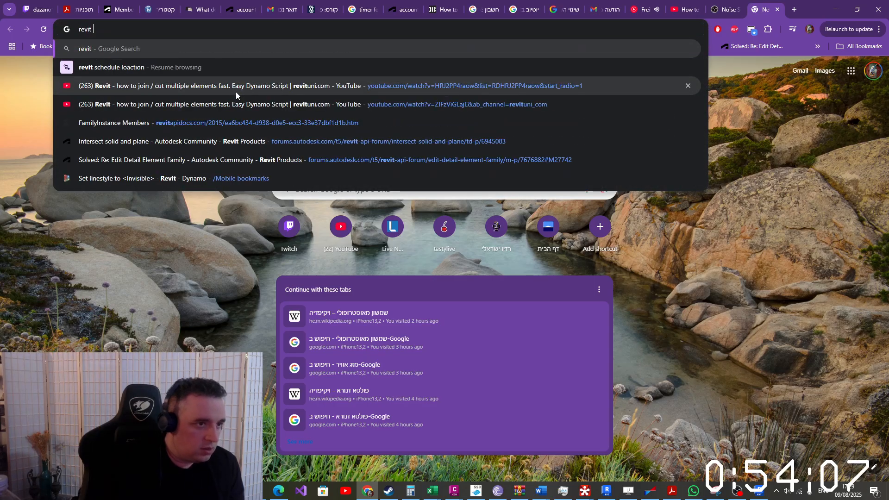
{"action": "type", "text": "bro"}
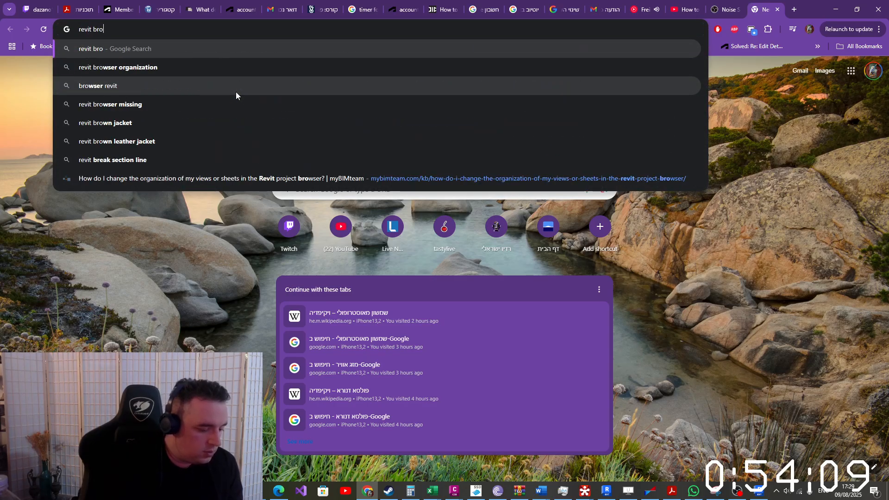
{"action": "type", "text": "wser"}
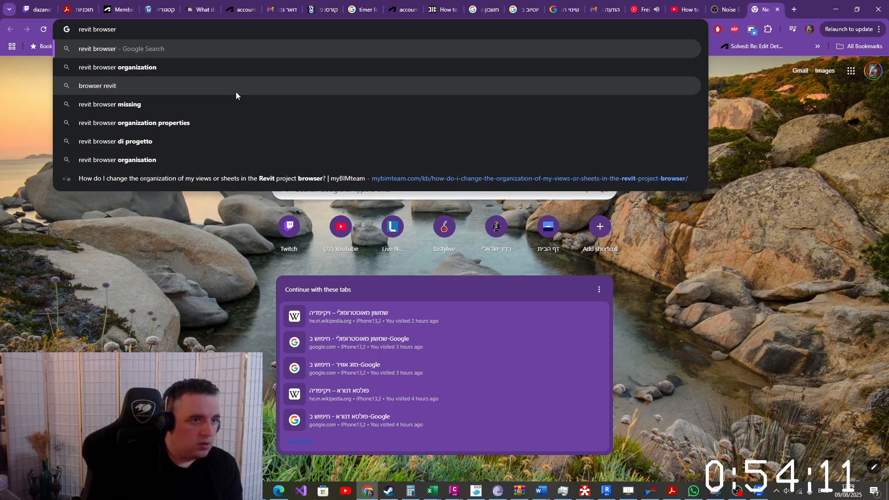
{"action": "key", "text": "Return"}
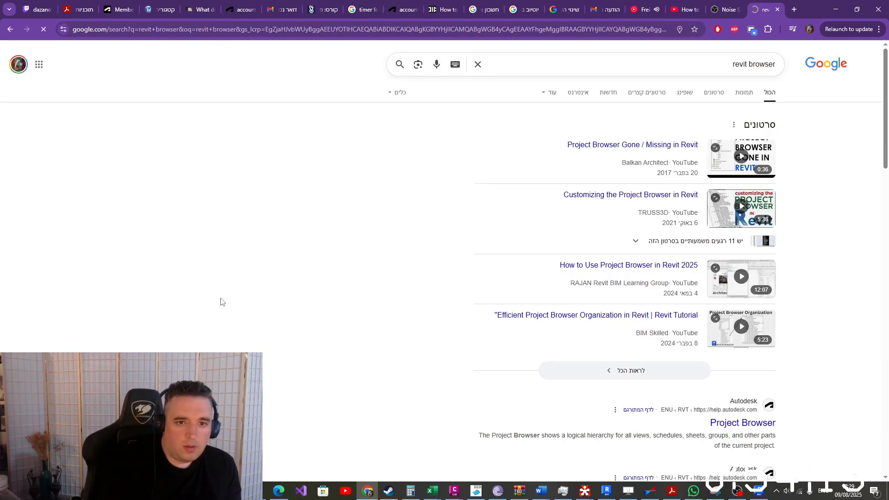
{"action": "scroll", "coordinate": [446, 305], "scroll_direction": "down", "scroll_amount": 1}
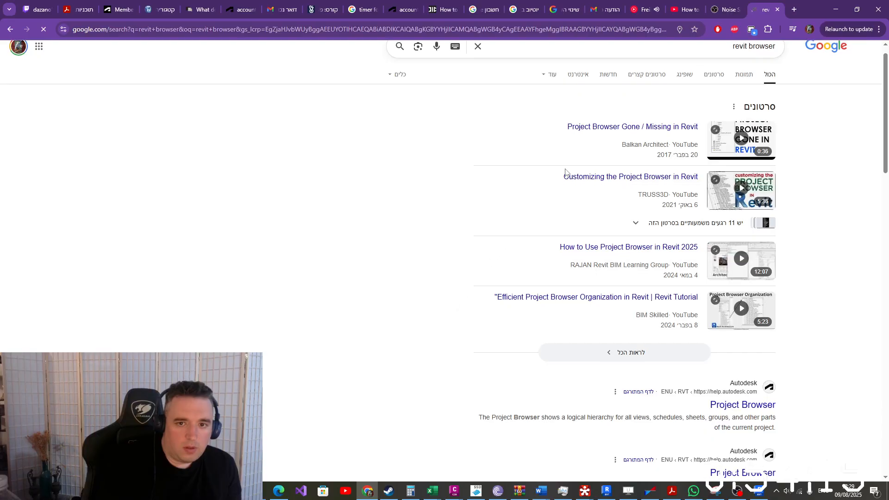
{"action": "scroll", "coordinate": [635, 301], "scroll_direction": "down", "scroll_amount": 2}
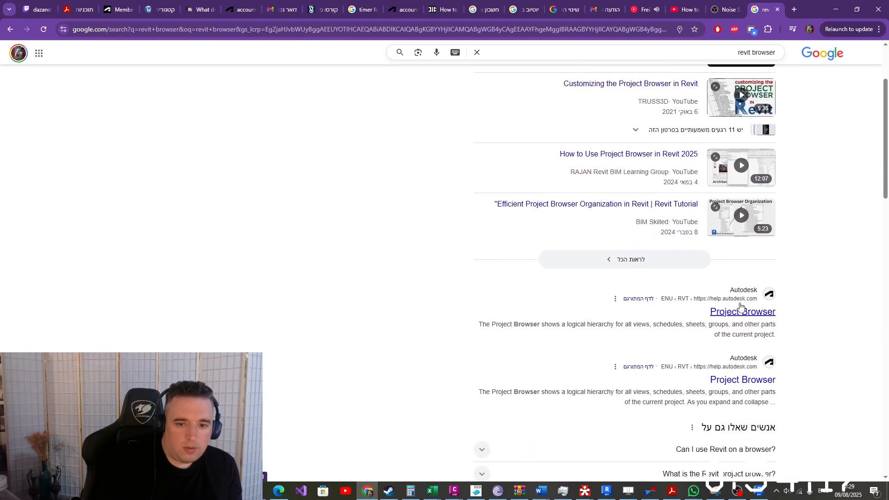
{"action": "left_click", "coordinate": [744, 309]}
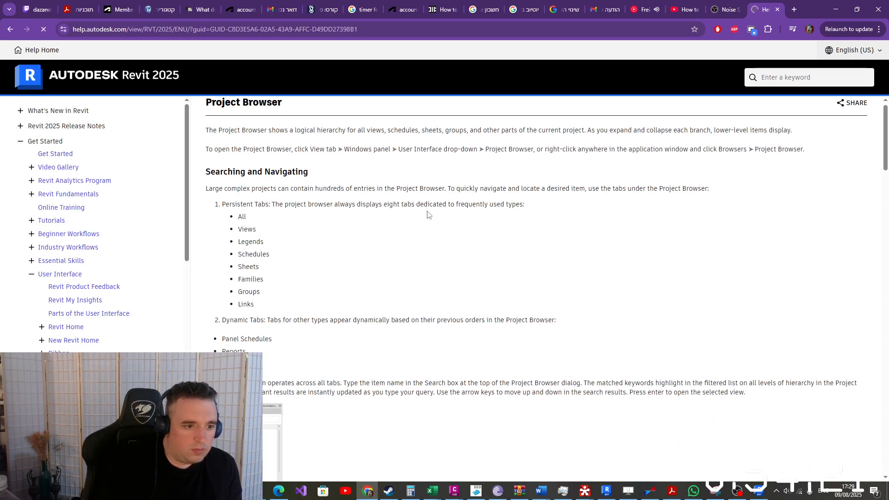
Read the Project Browser help article for the instructions on how to open the browser
{"action": "scroll", "coordinate": [428, 212], "scroll_direction": "down", "scroll_amount": 5}
{"action": "scroll", "coordinate": [428, 214], "scroll_direction": "down", "scroll_amount": 10}
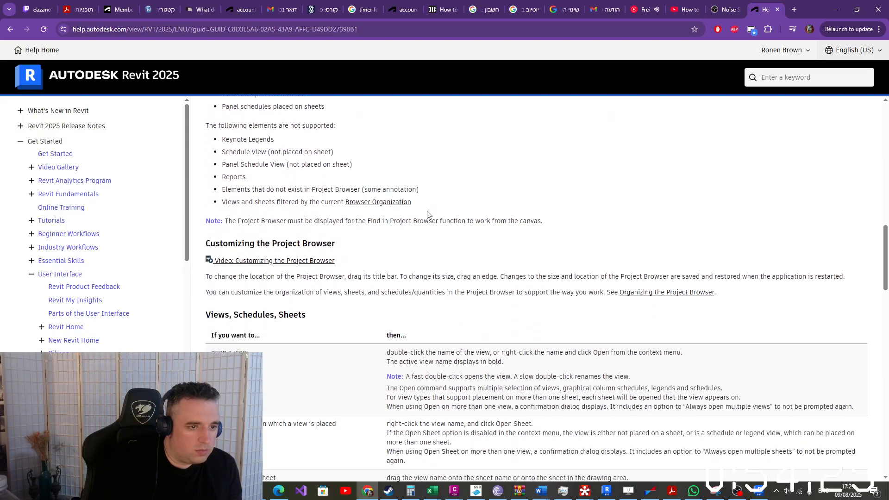
{"action": "scroll", "coordinate": [427, 213], "scroll_direction": "up", "scroll_amount": 15}
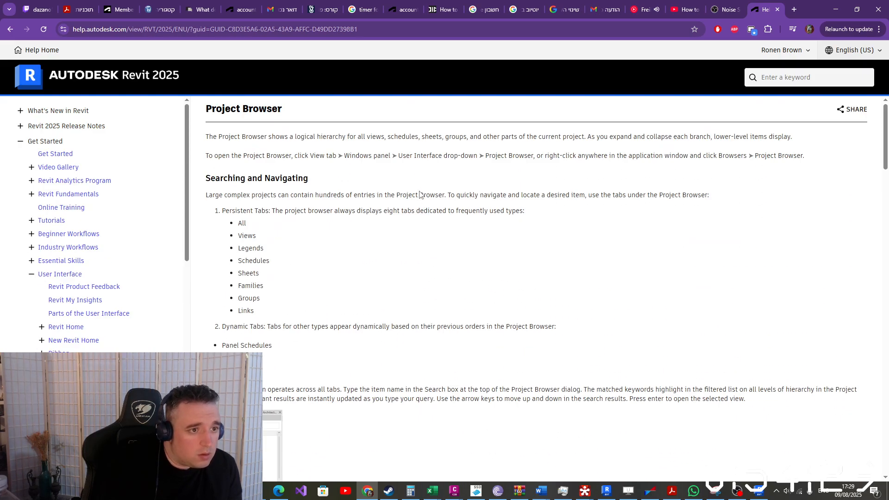
{"action": "triple_click", "coordinate": [298, 134]}
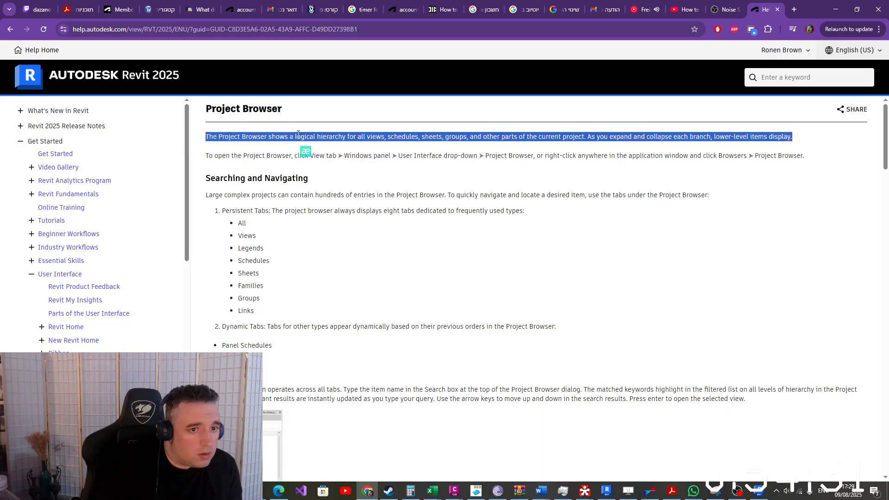
{"action": "triple_click", "coordinate": [421, 156]}
{"action": "left_click", "coordinate": [422, 158]}
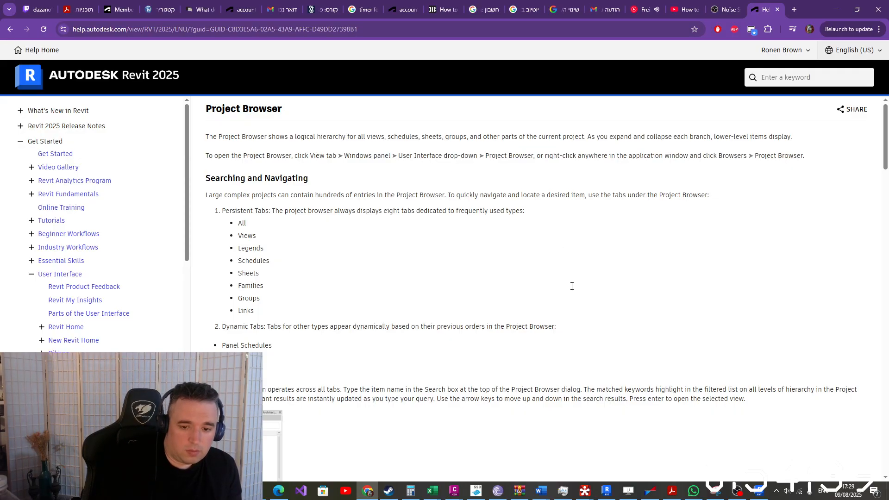
Switch back to Revit and turn on the display of the Project Browser in the user interface settings
{"action": "left_click", "coordinate": [758, 490]}
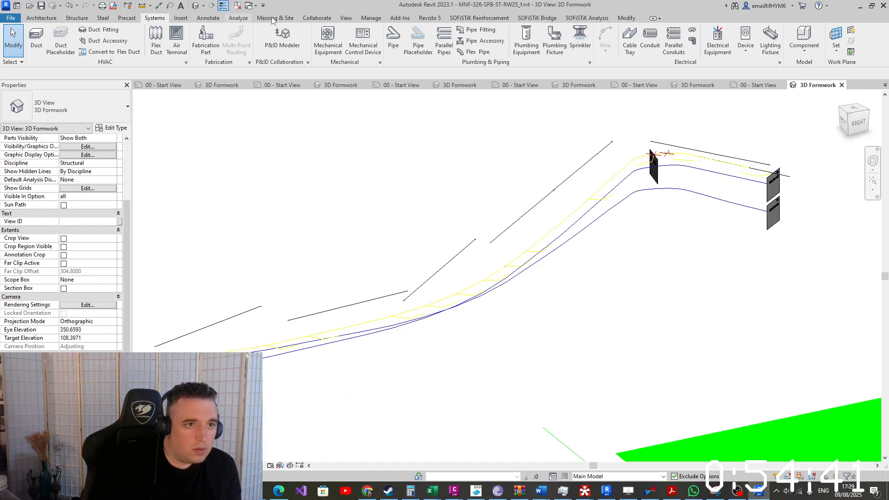
{"action": "left_click", "coordinate": [345, 18]}
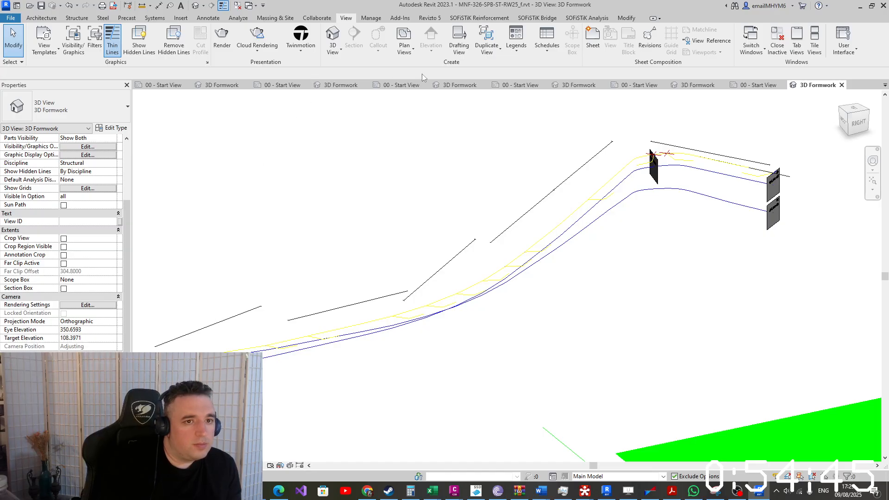
{"action": "left_click", "coordinate": [413, 52]}
{"action": "left_click", "coordinate": [414, 53]}
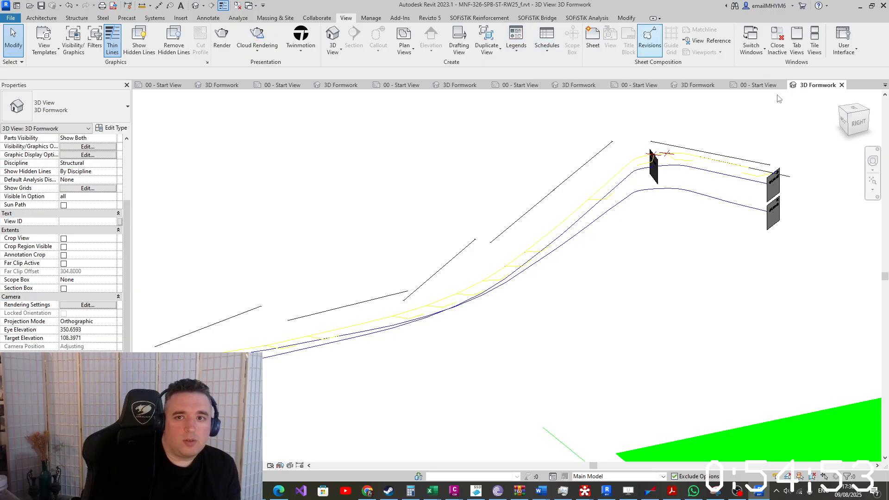
{"action": "left_click", "coordinate": [844, 47]}
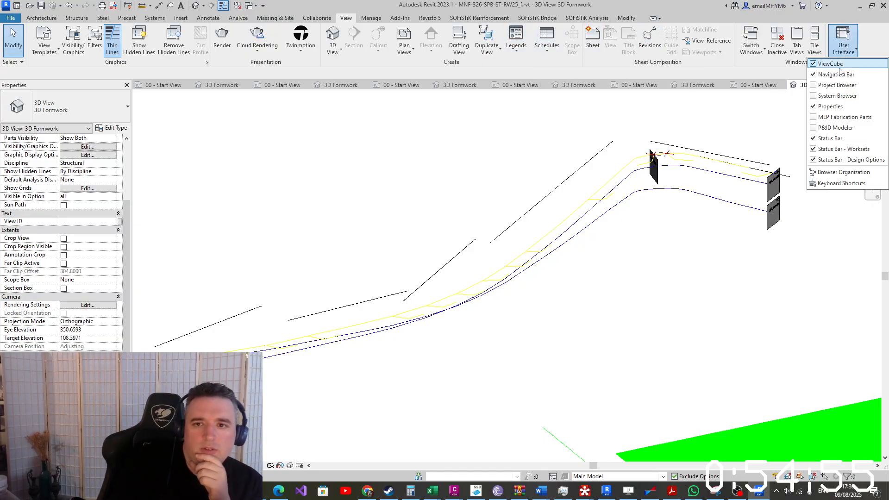
{"action": "left_click", "coordinate": [837, 86]}
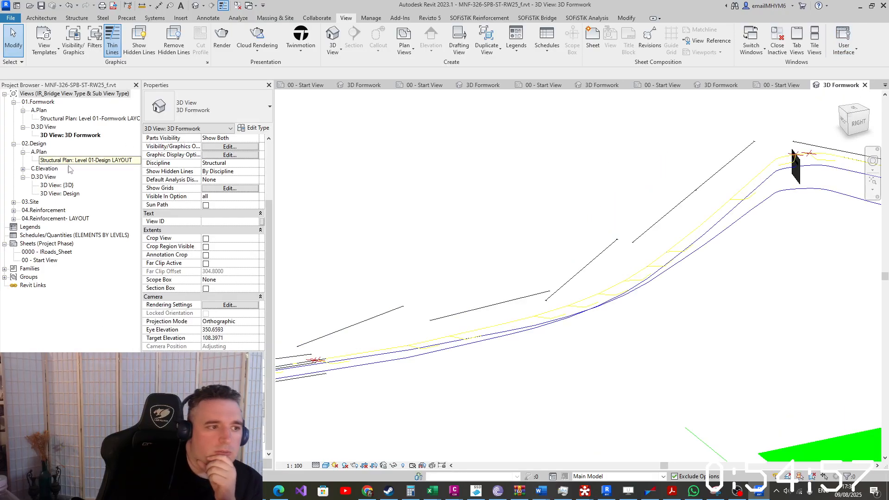
Find Family116 among the project's Generic Models families and open it for editing
{"action": "scroll", "coordinate": [669, 266], "scroll_direction": "down", "scroll_amount": 3}
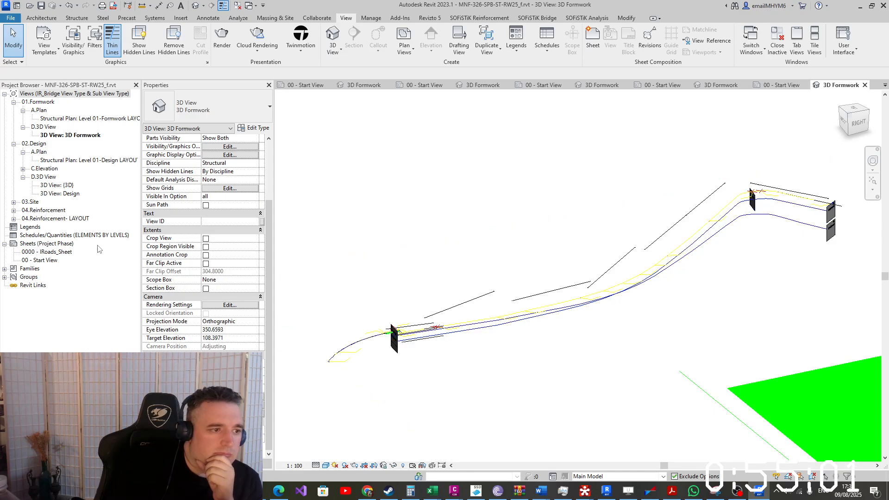
{"action": "double_click", "coordinate": [32, 271]}
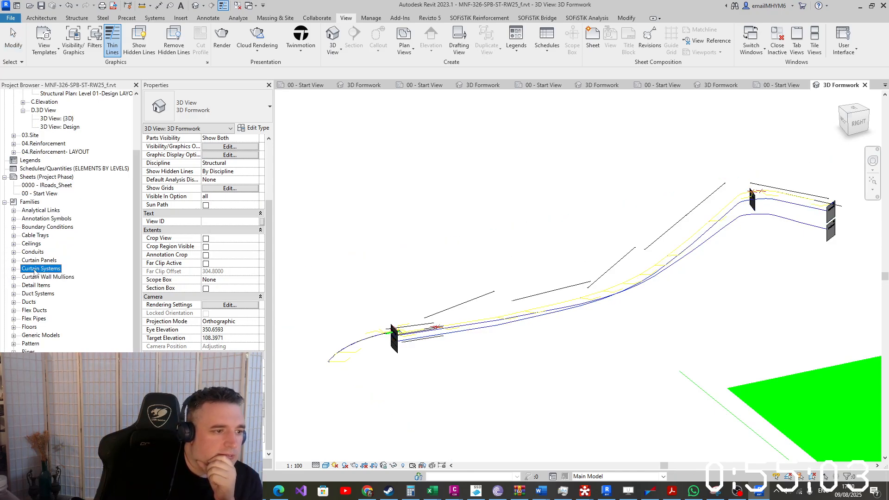
{"action": "scroll", "coordinate": [70, 317], "scroll_direction": "down", "scroll_amount": 1}
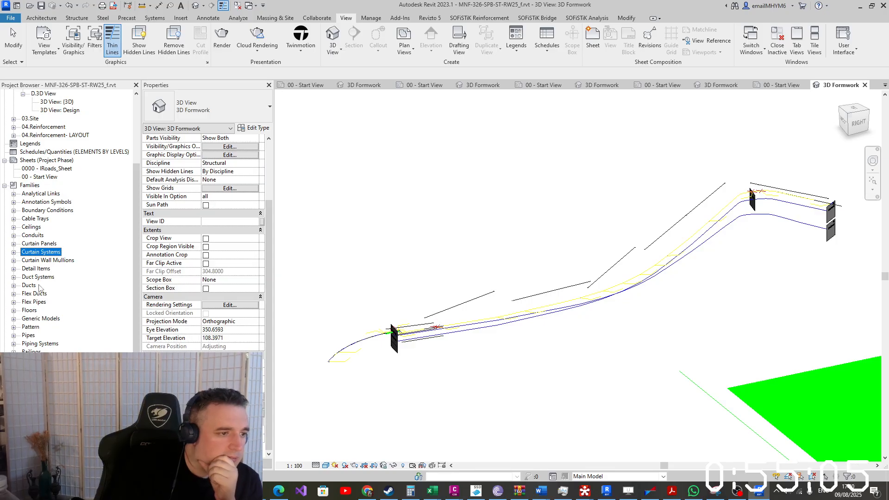
{"action": "double_click", "coordinate": [56, 320]}
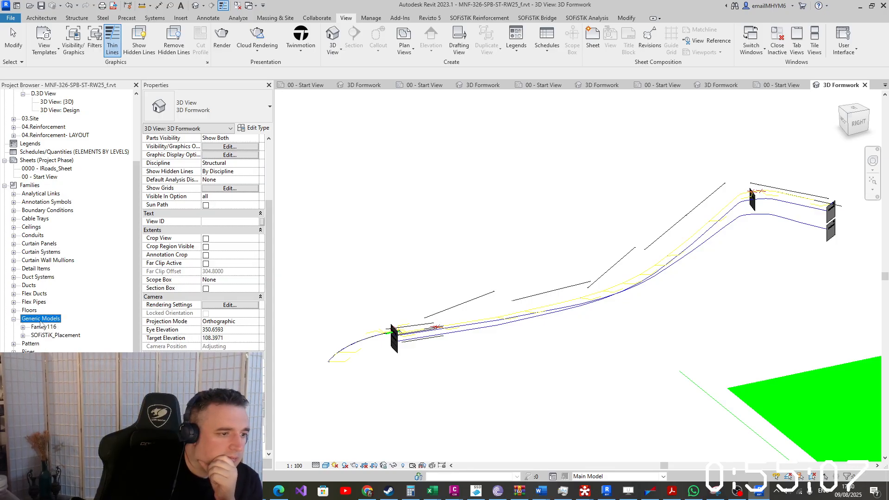
{"action": "right_click", "coordinate": [43, 327]}
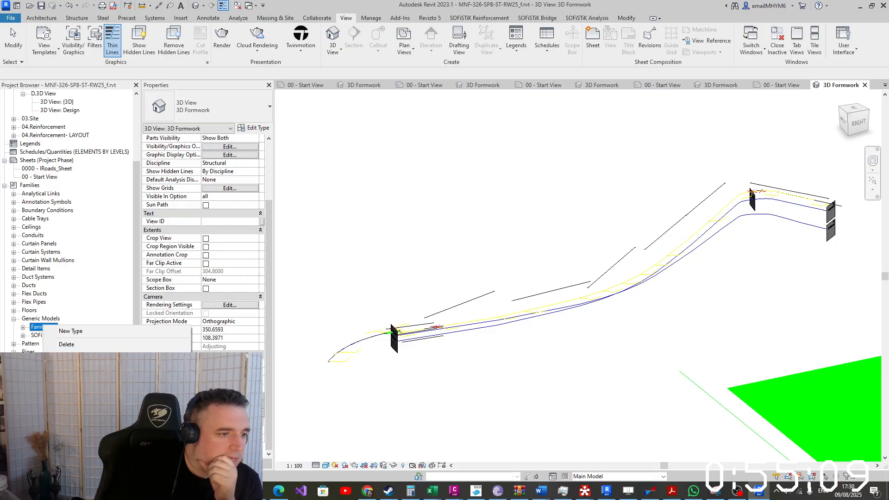
{"action": "left_click", "coordinate": [69, 358]}
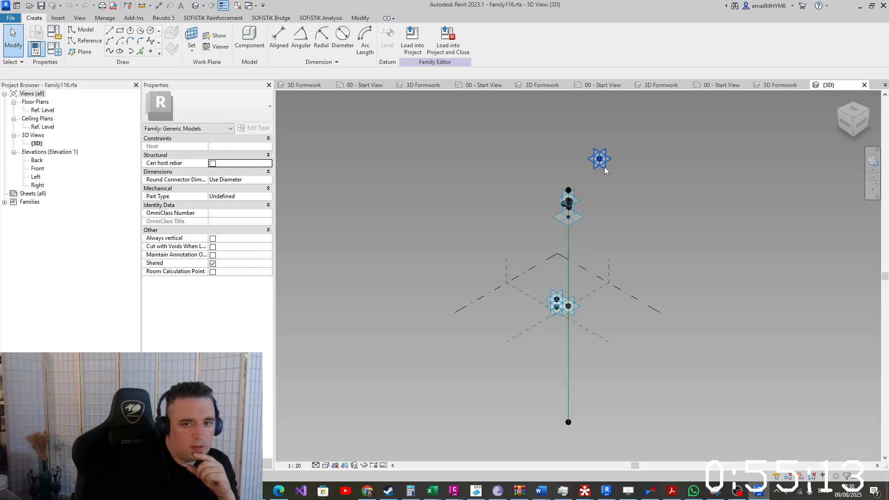
Change the O horizontal parameter of Family116 from a type to an instance parameter
{"action": "middle_click_drag", "start_coordinate": [604, 166], "coordinate": [552, 221], "text": "shift"}
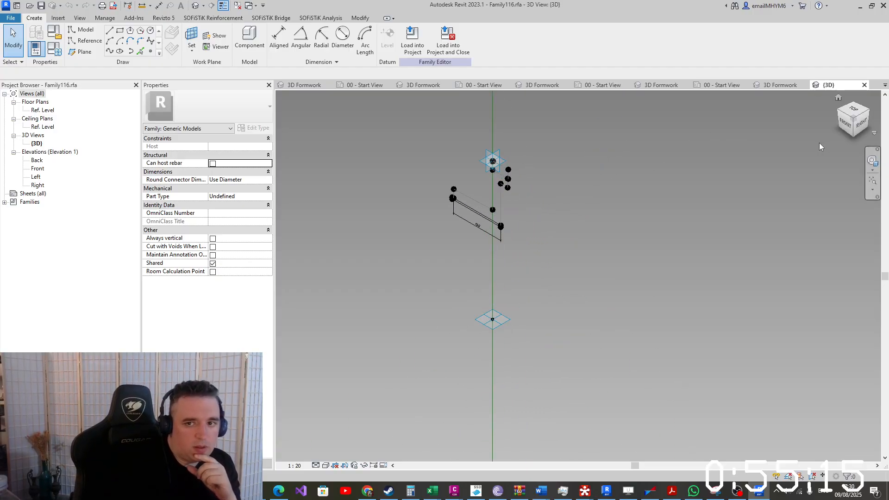
{"action": "left_click", "coordinate": [845, 131]}
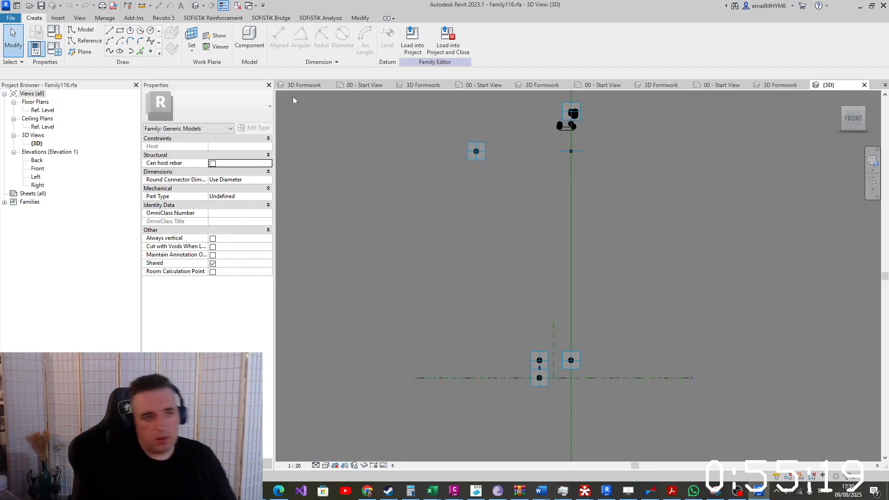
{"action": "left_click", "coordinate": [35, 48]}
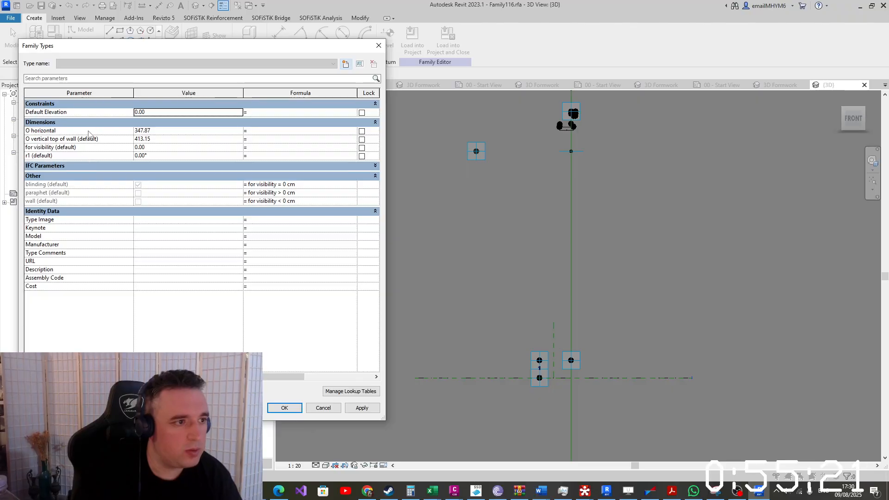
{"action": "left_click", "coordinate": [82, 132]}
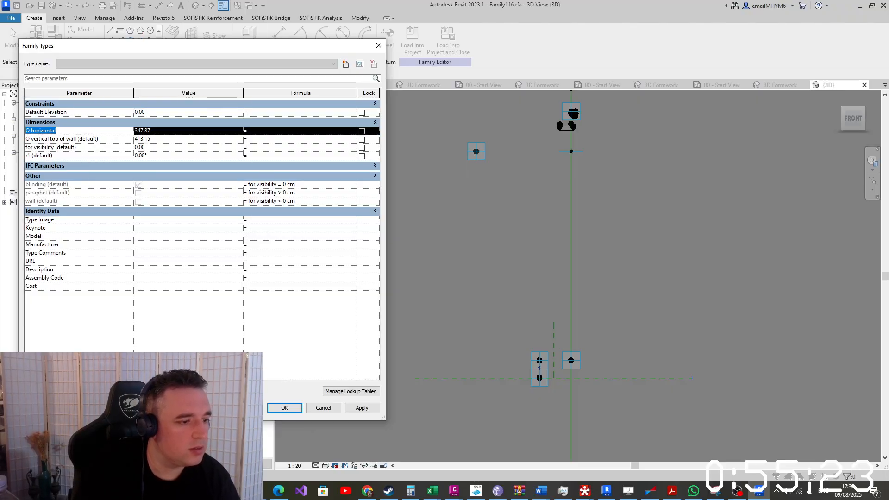
{"action": "left_click", "coordinate": [29, 391]}
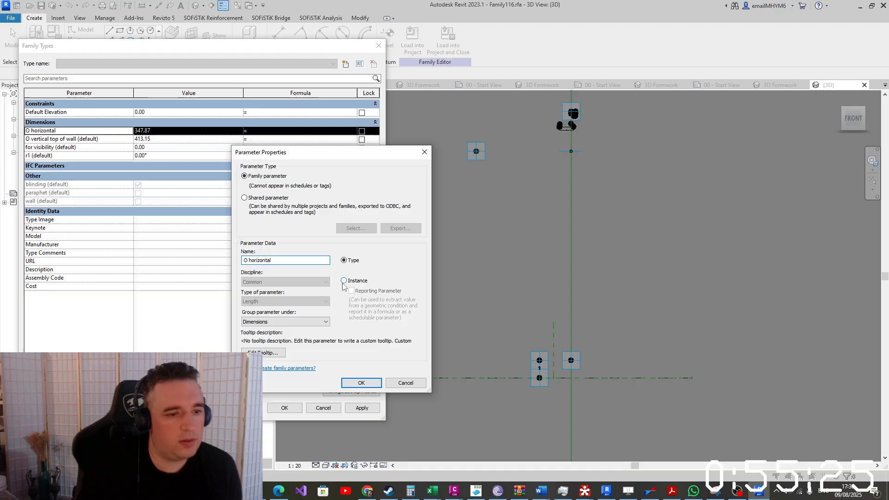
{"action": "left_click", "coordinate": [343, 280]}
{"action": "left_click", "coordinate": [361, 383]}
{"action": "left_click", "coordinate": [291, 411]}
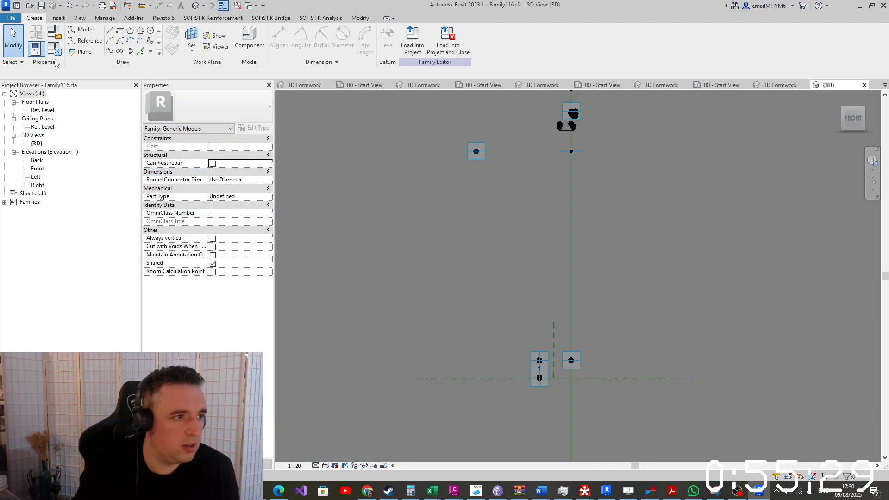
Add an instance Length parameter named rotation to the family's Dimensions group
{"action": "left_click", "coordinate": [55, 54]}
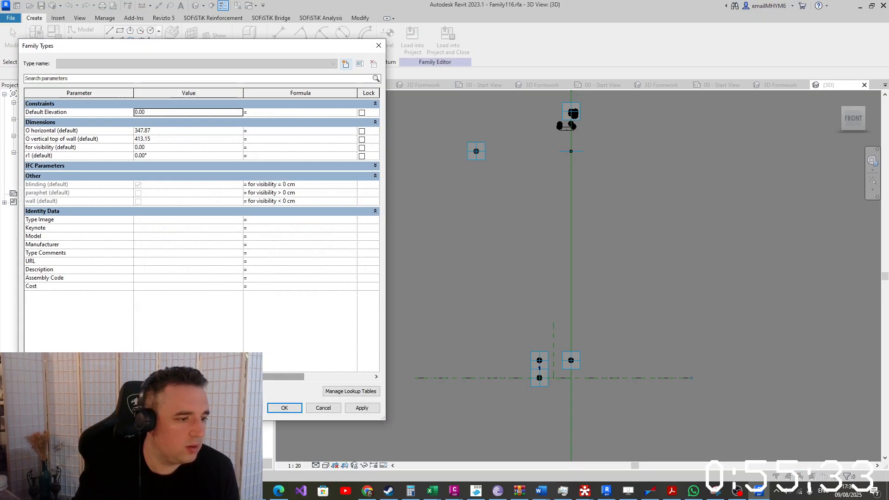
{"action": "left_click", "coordinate": [43, 391]}
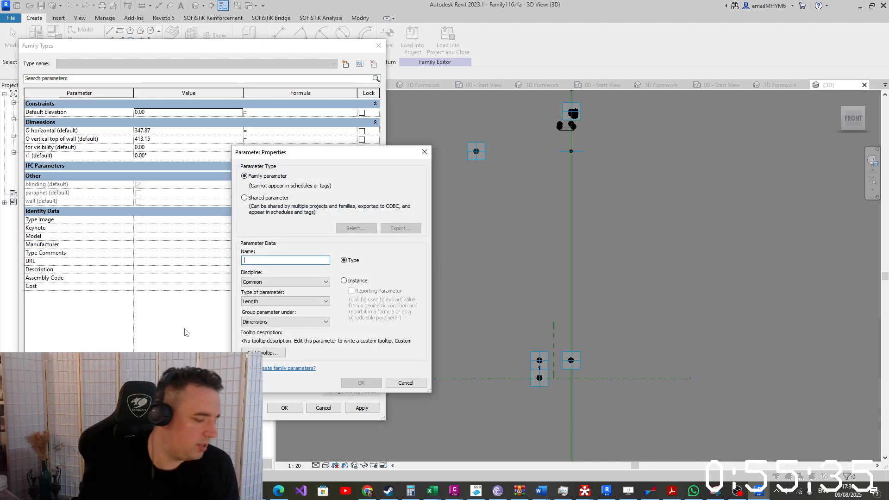
{"action": "type", "text": "rota"}
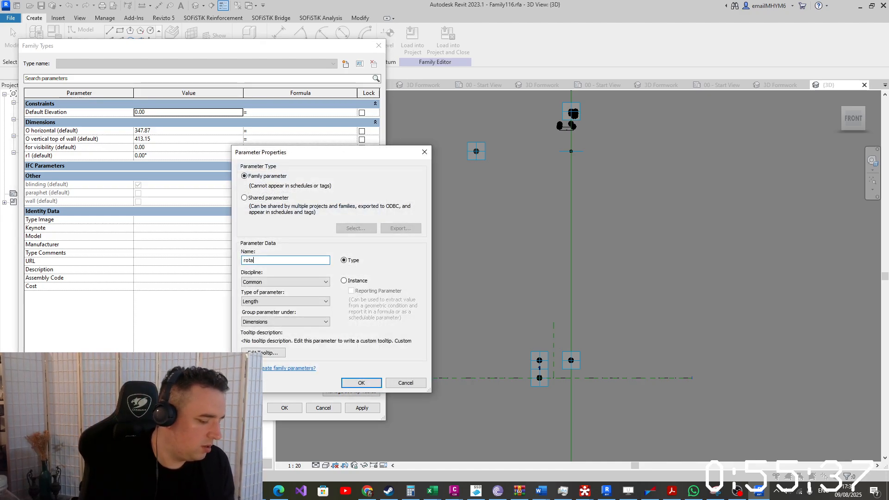
{"action": "type", "text": "tion"}
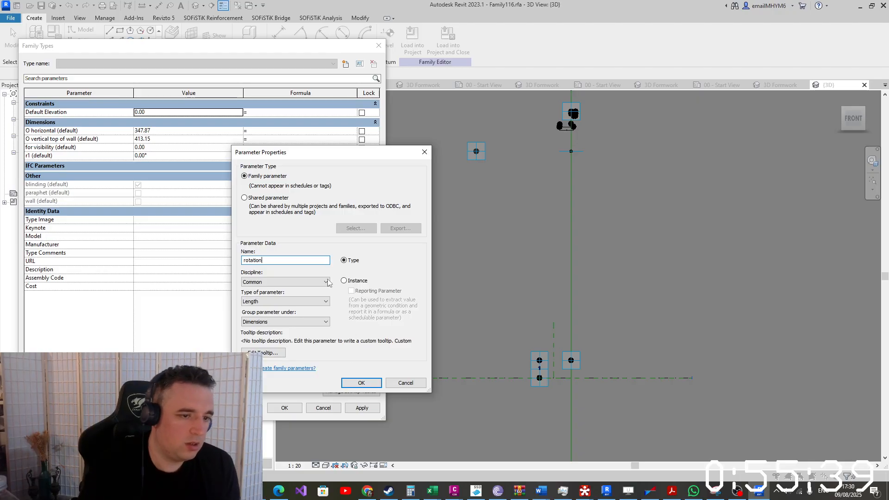
{"action": "left_click", "coordinate": [344, 280]}
{"action": "left_click", "coordinate": [361, 383]}
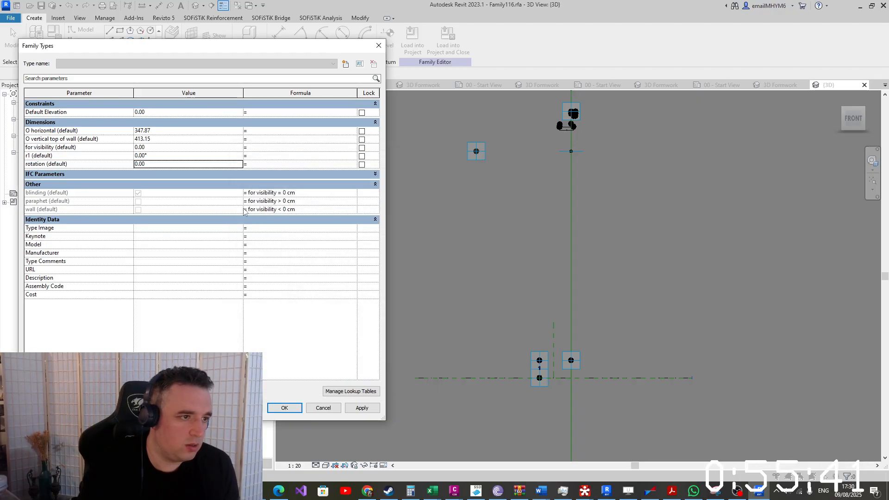
Delete the rotation length parameter from the family
{"action": "left_click", "coordinate": [45, 156]}
{"action": "left_click", "coordinate": [45, 165]}
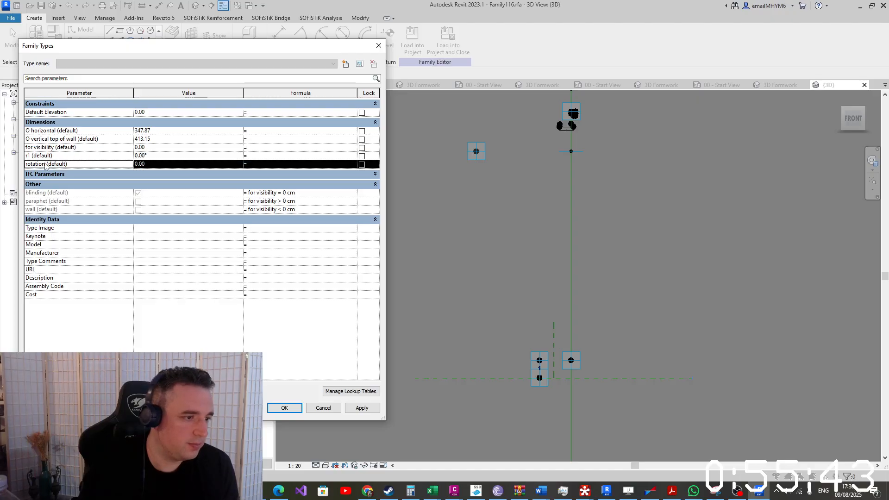
{"action": "left_click", "coordinate": [56, 391]}
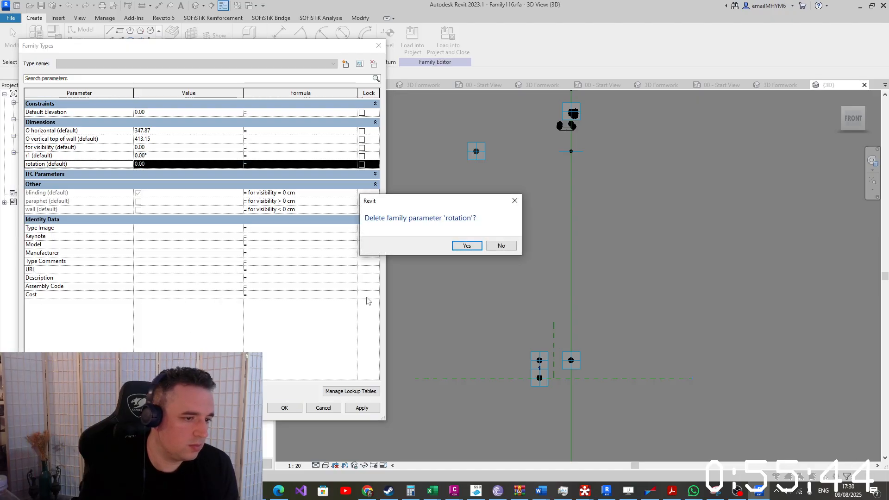
{"action": "left_click", "coordinate": [466, 246]}
Add an instance Angle parameter named rotation to the family's Dimensions group
{"action": "left_click", "coordinate": [42, 391]}
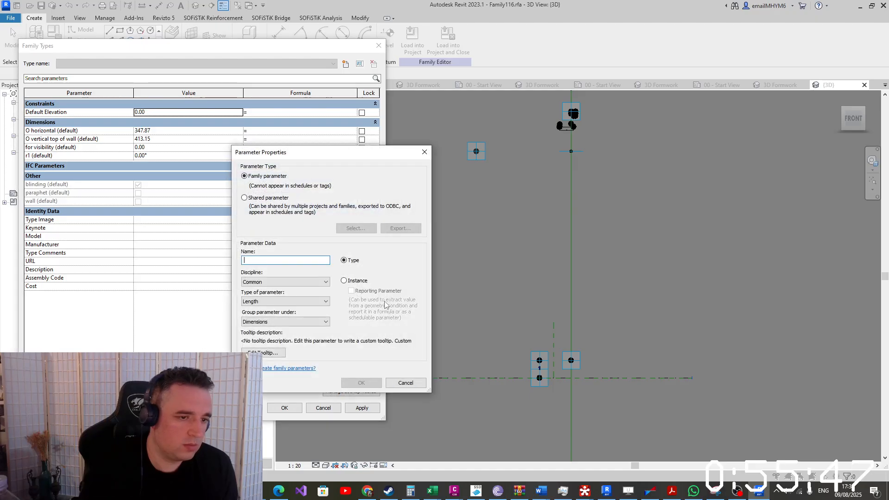
{"action": "type", "text": "rotation"}
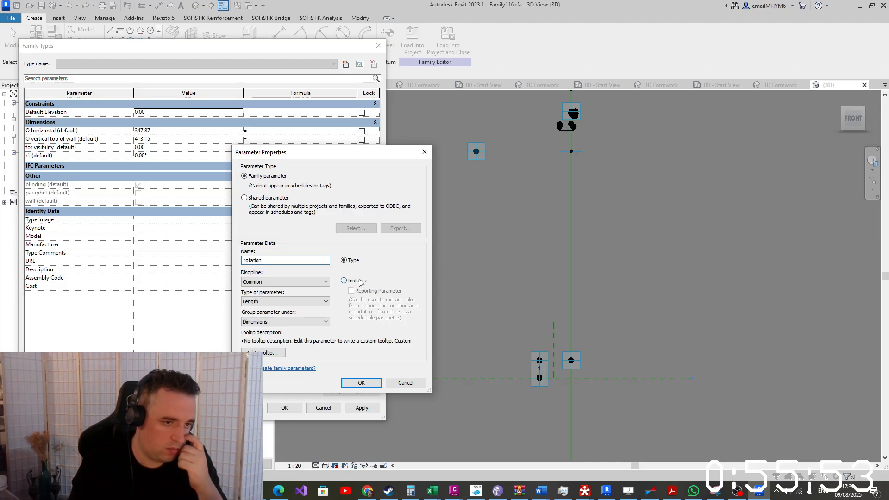
{"action": "left_click", "coordinate": [344, 281]}
{"action": "left_click", "coordinate": [309, 301]}
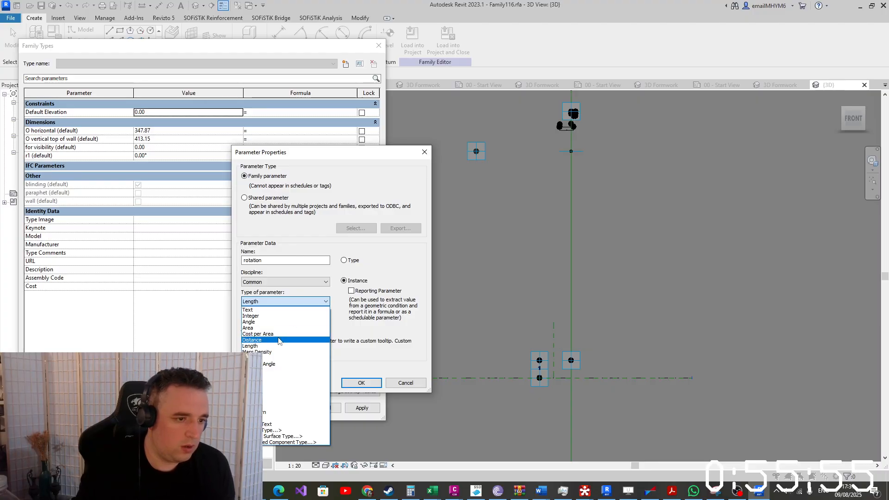
{"action": "left_click", "coordinate": [284, 322]}
{"action": "left_click", "coordinate": [361, 383]}
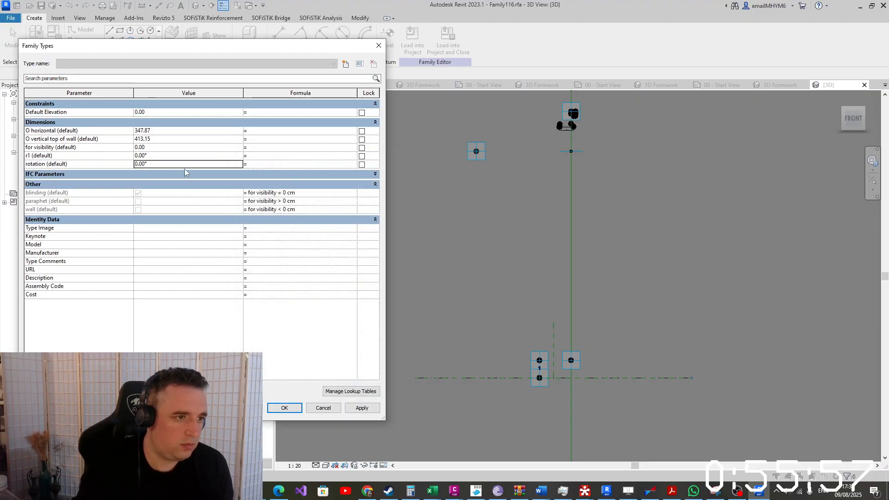
Give the r1 parameter the formula rotation + 90, delete the dimension this invalidates, and accept the family types
{"action": "left_click", "coordinate": [36, 164]}
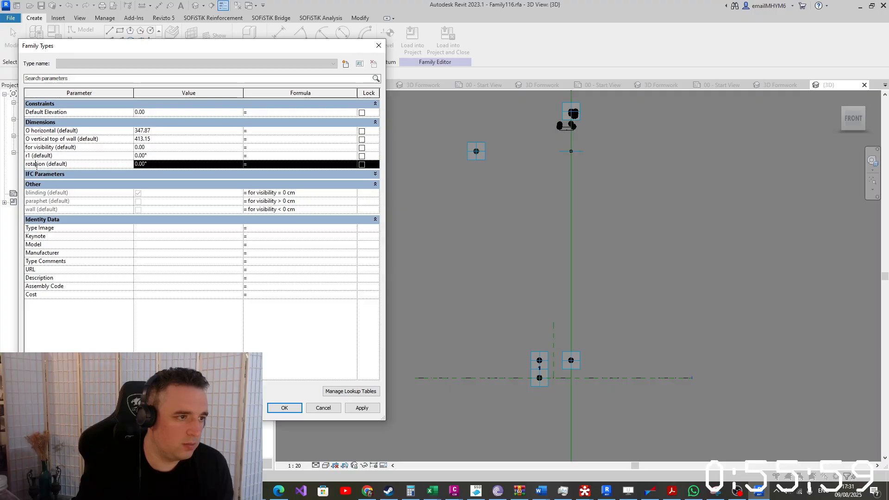
{"action": "left_click", "coordinate": [281, 157]}
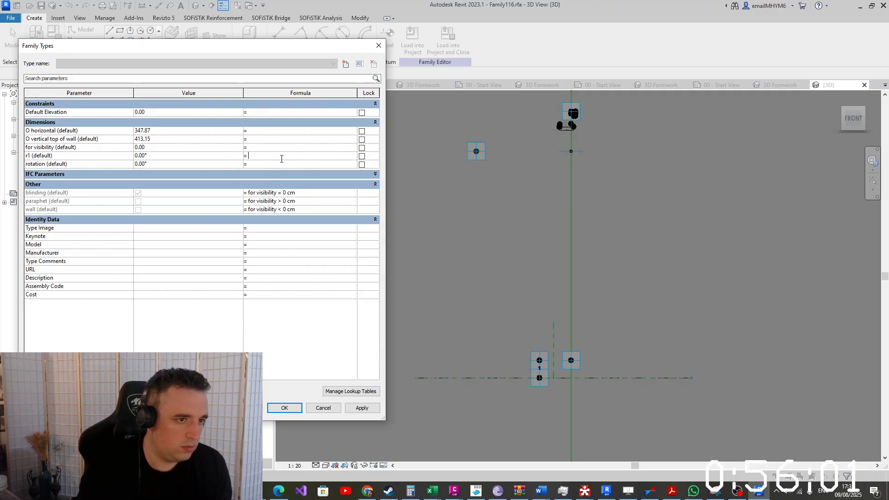
{"action": "type", "text": "rotation +90"}
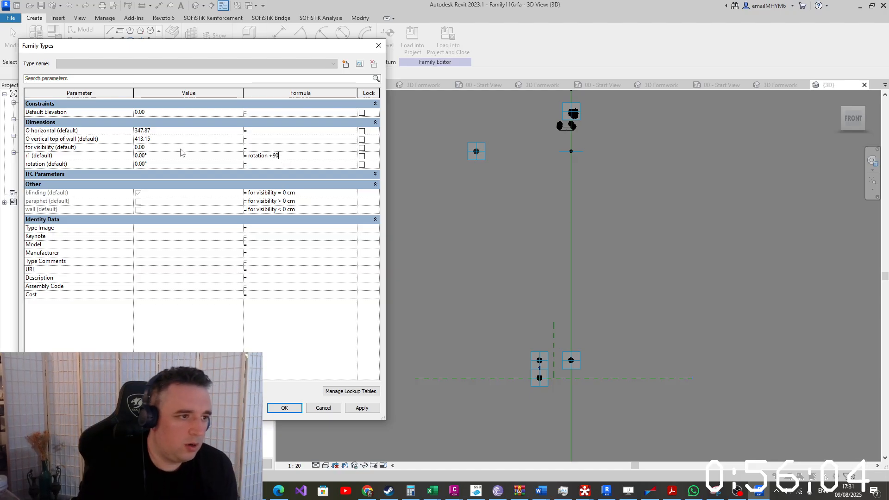
{"action": "key", "text": "Return"}
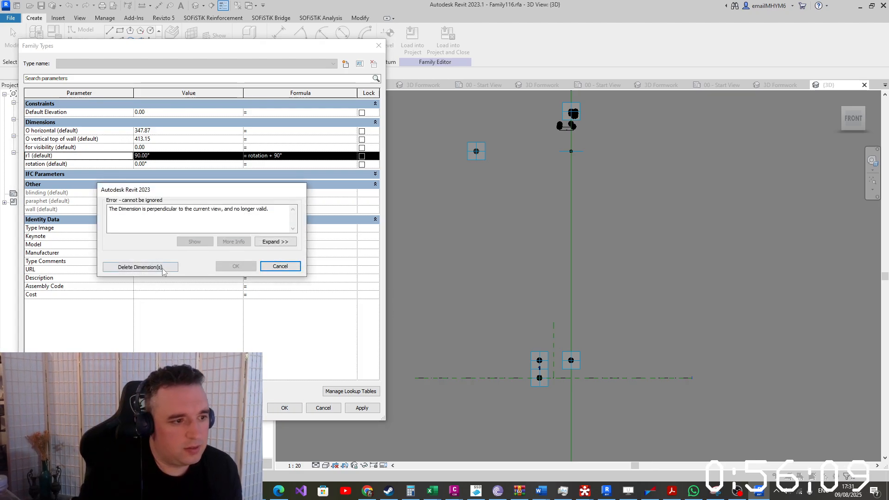
{"action": "left_click", "coordinate": [163, 268]}
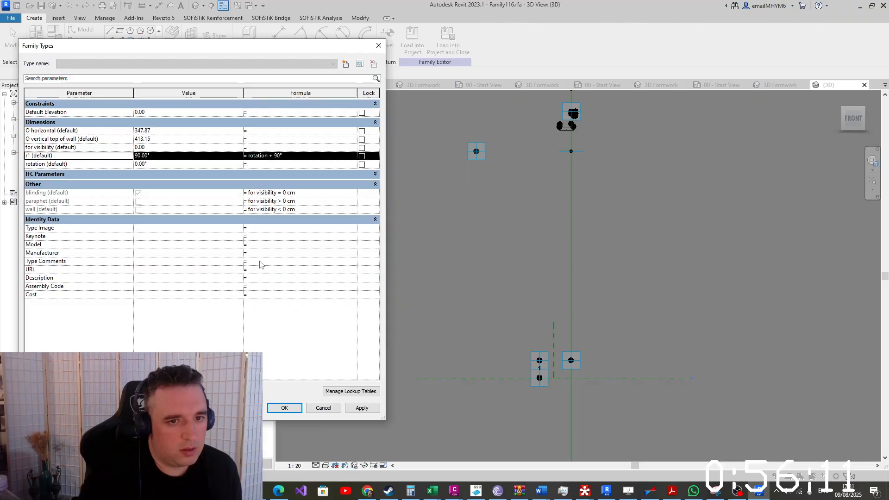
{"action": "left_click", "coordinate": [284, 407]}
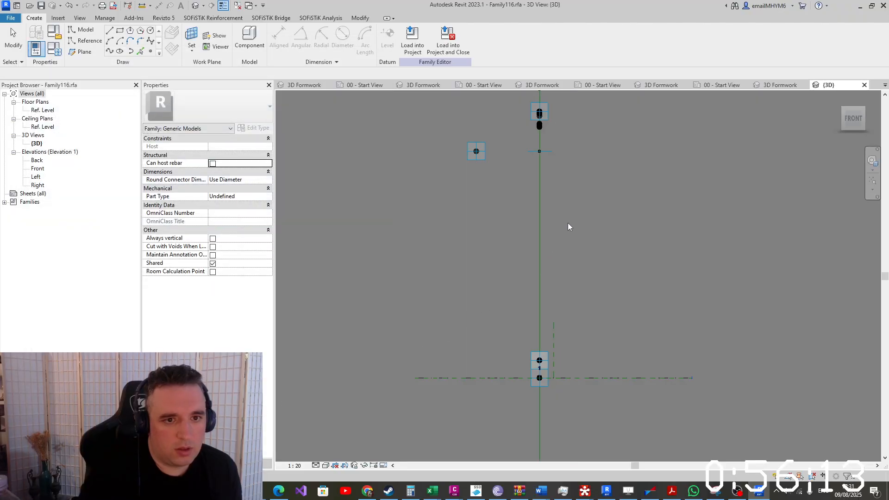
Look at the profile from the left side and delete the closed blue wall-and-footing outline, keeping its points
{"action": "middle_click_drag", "start_coordinate": [595, 214], "coordinate": [799, 212], "text": "shift"}
{"action": "scroll", "coordinate": [834, 130], "scroll_direction": "up", "scroll_amount": 1}
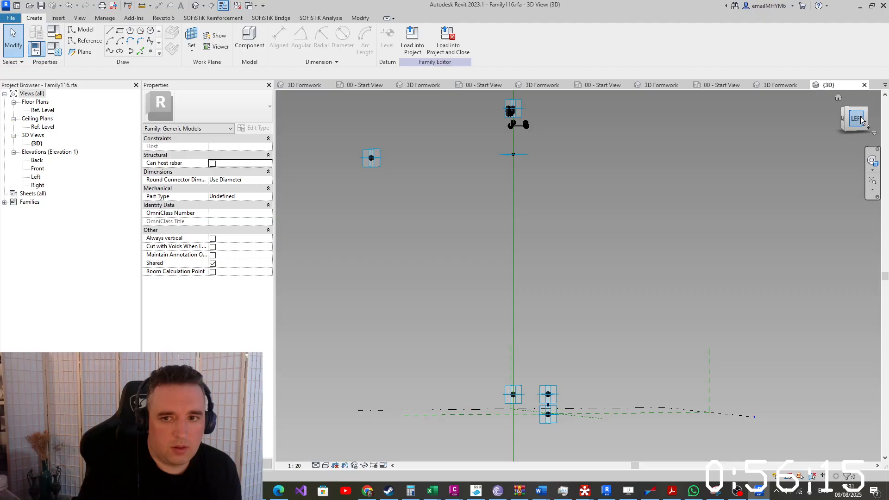
{"action": "left_click", "coordinate": [860, 119]}
{"action": "scroll", "coordinate": [589, 140], "scroll_direction": "up", "scroll_amount": 4}
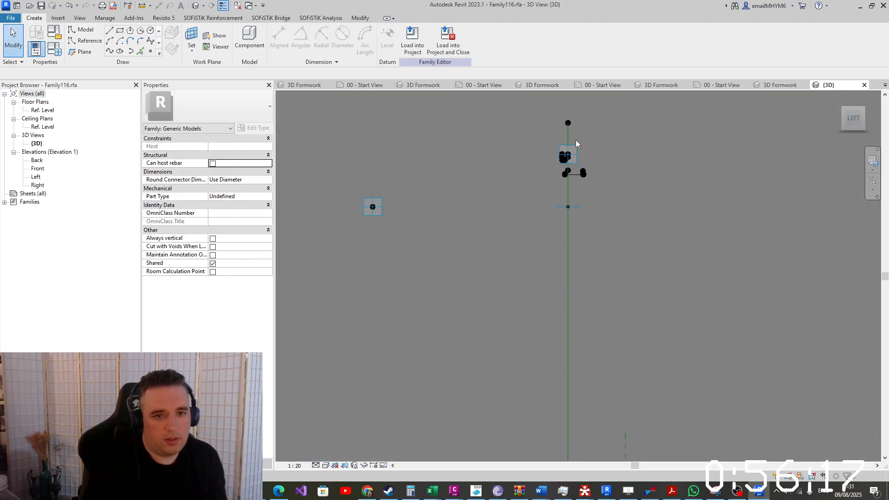
{"action": "scroll", "coordinate": [557, 159], "scroll_direction": "up", "scroll_amount": 5}
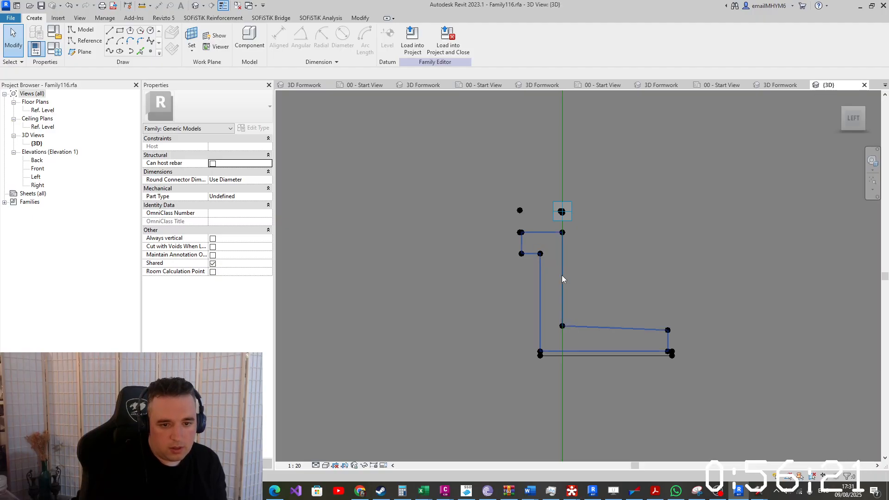
{"action": "left_click", "coordinate": [562, 278]}
{"action": "key", "text": "Delete"}
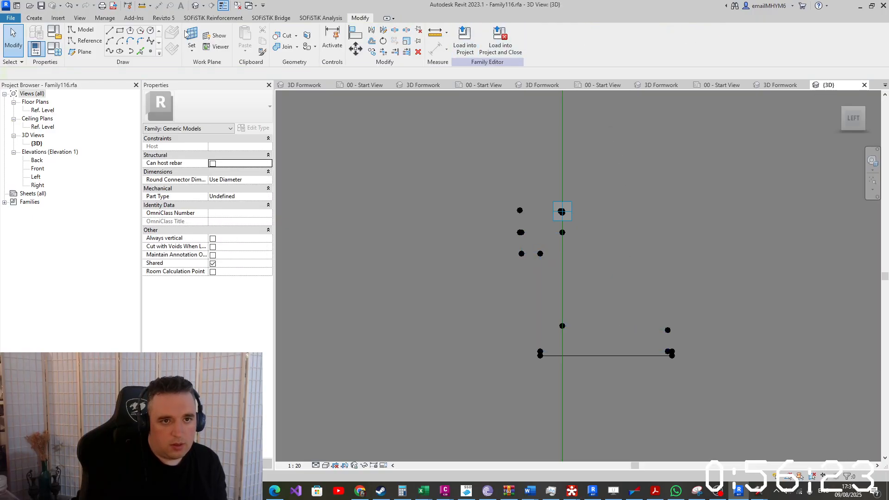
Start saving the family as a new file and create and enter a folder named families inside RW25
{"action": "left_click", "coordinate": [11, 21]}
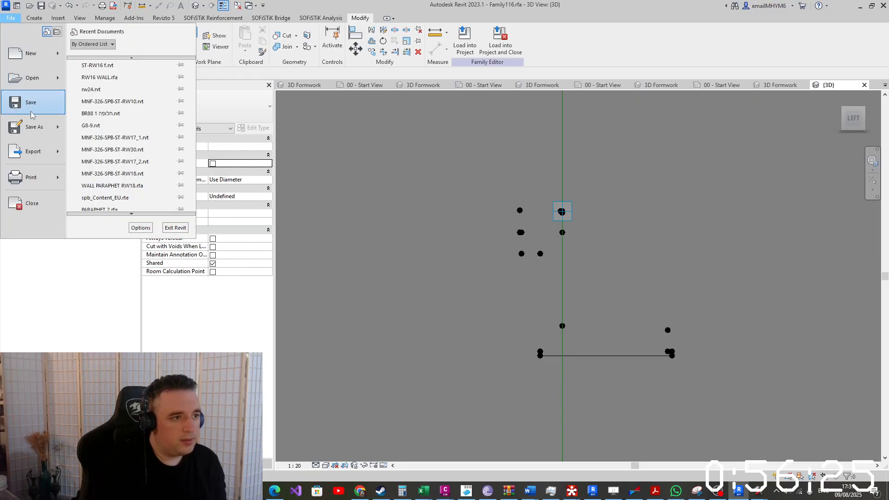
{"action": "mouse_move", "coordinate": [27, 126]}
{"action": "left_click", "coordinate": [114, 114]}
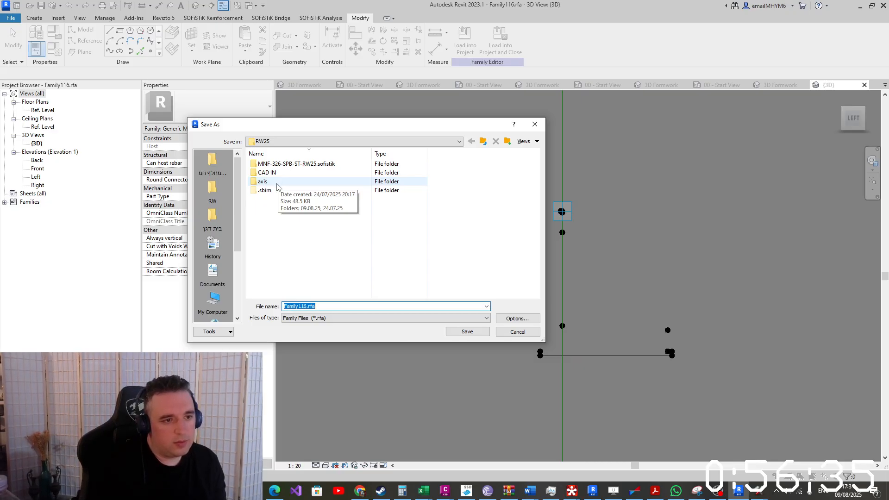
{"action": "right_click", "coordinate": [274, 227]}
{"action": "mouse_move", "coordinate": [344, 338]}
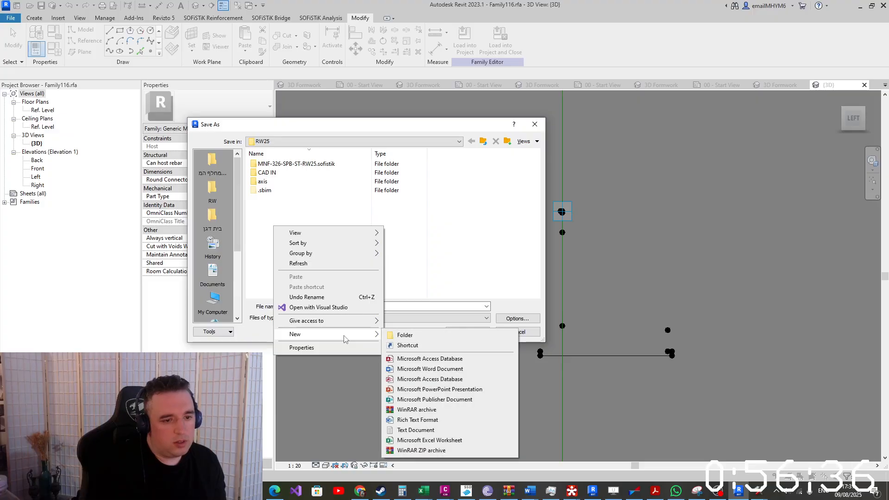
{"action": "left_click", "coordinate": [424, 335]}
{"action": "type", "text": "fami"}
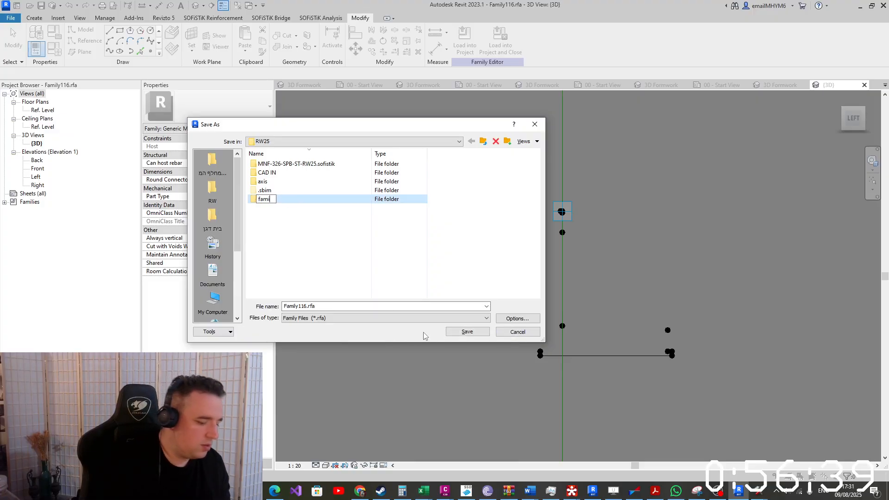
{"action": "type", "text": "lies"}
{"action": "key", "text": "Return"}
{"action": "key", "text": "Return"}
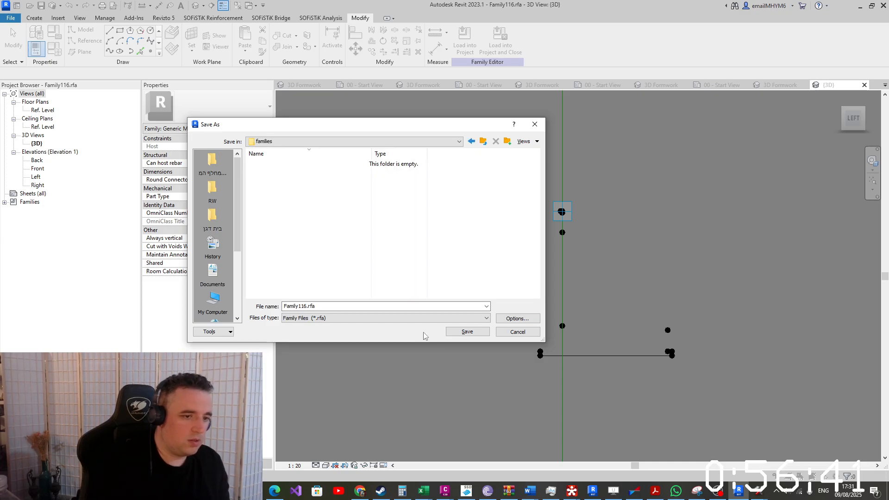
Save the family in the families folder under the name top part re
{"action": "double_click", "coordinate": [393, 306]}
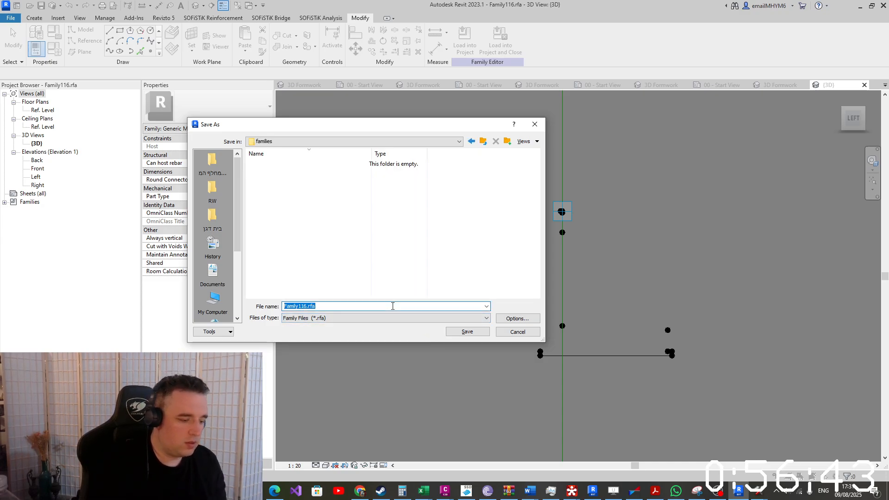
{"action": "type", "text": "top part"}
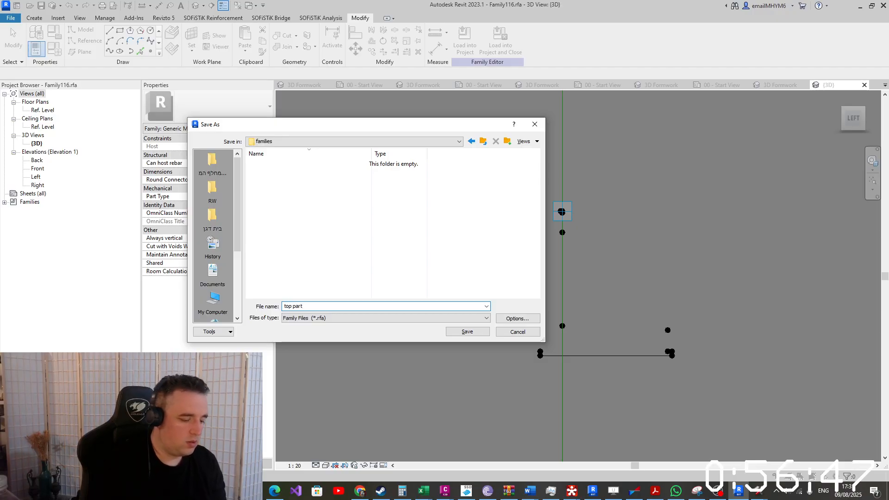
{"action": "type", "text": " re"}
{"action": "key", "text": "Return"}
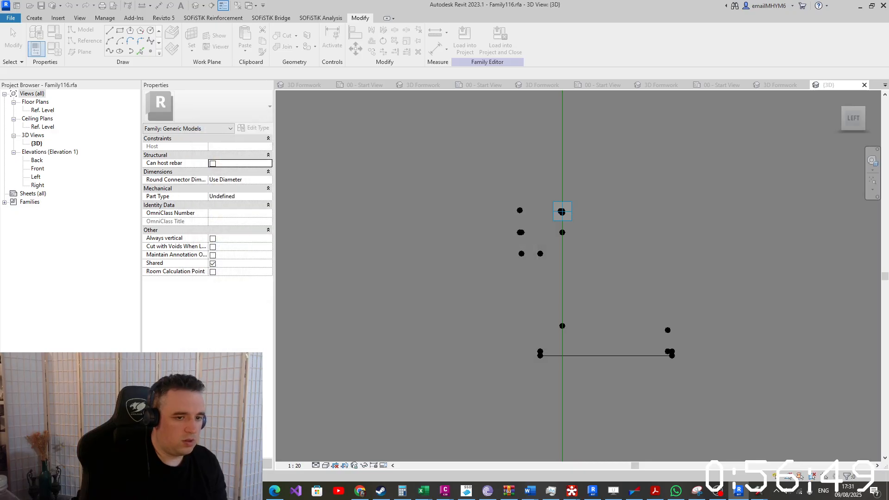
Load the top part re family into the MNF-326-SPB-ST-RW25_f.rvt project only, without placing an instance
{"action": "left_click", "coordinate": [464, 41]}
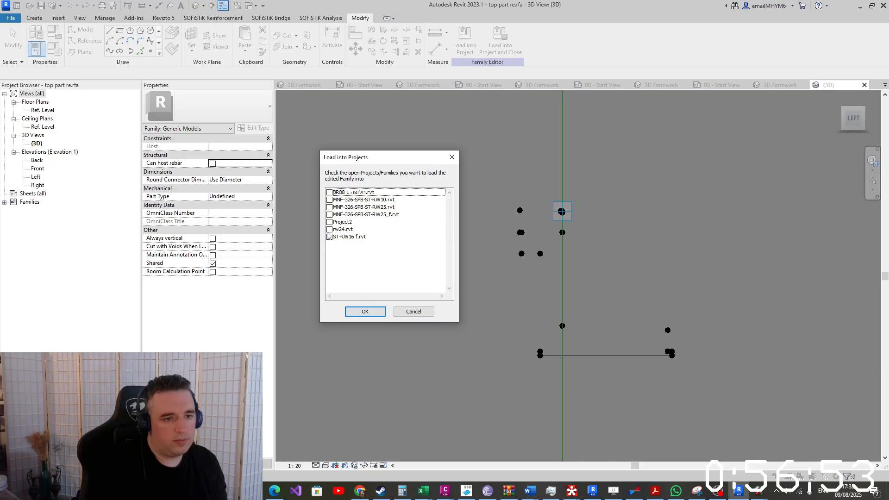
{"action": "left_click", "coordinate": [330, 237]}
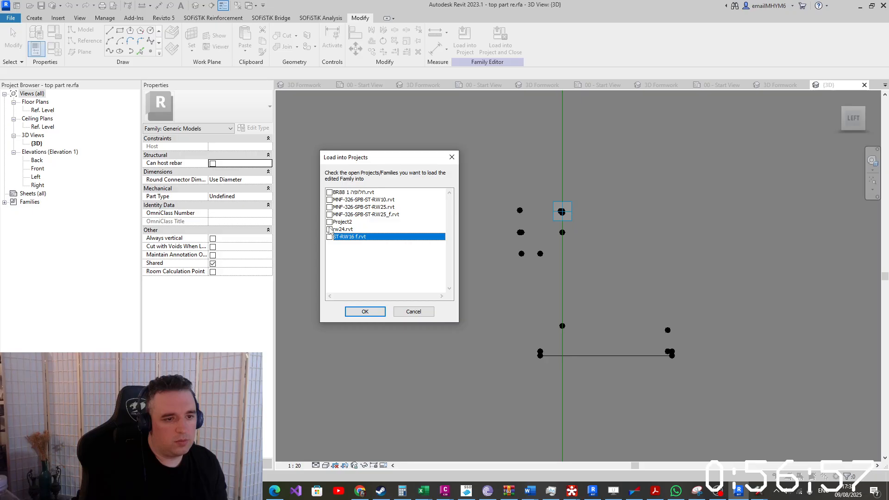
{"action": "left_click", "coordinate": [330, 214]}
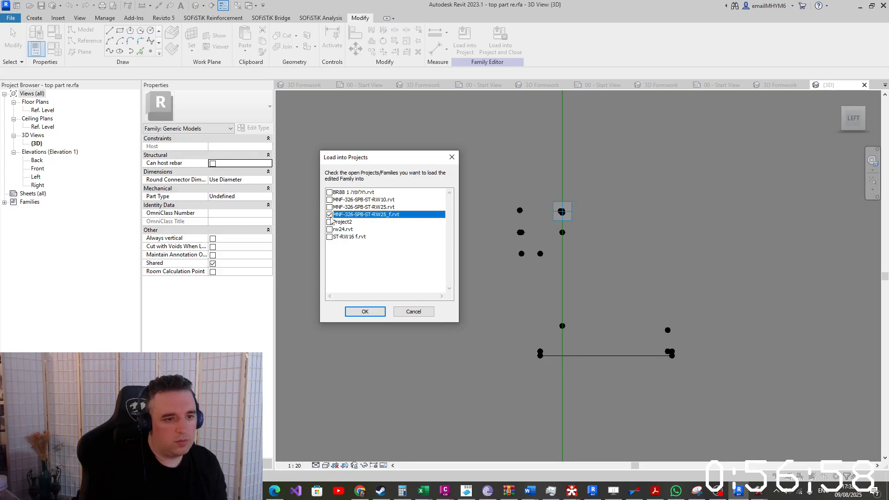
{"action": "left_click", "coordinate": [373, 310]}
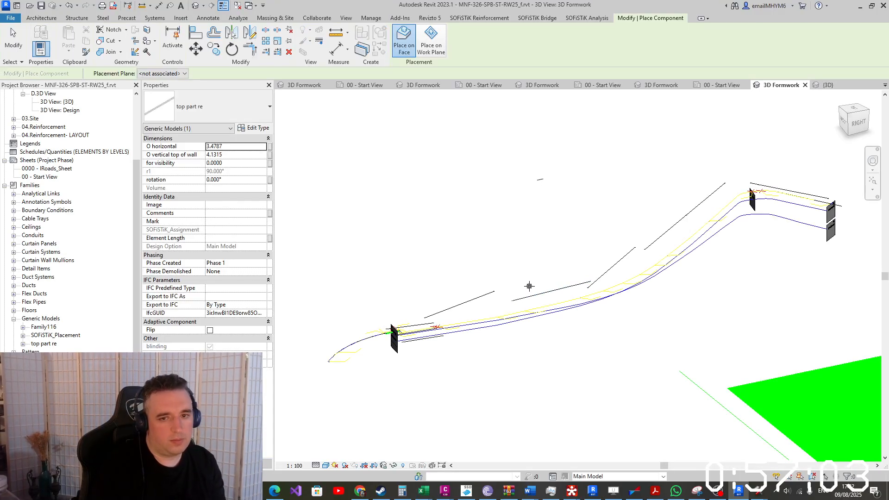
{"action": "key", "text": "Escape"}
{"action": "key", "text": "Escape"}
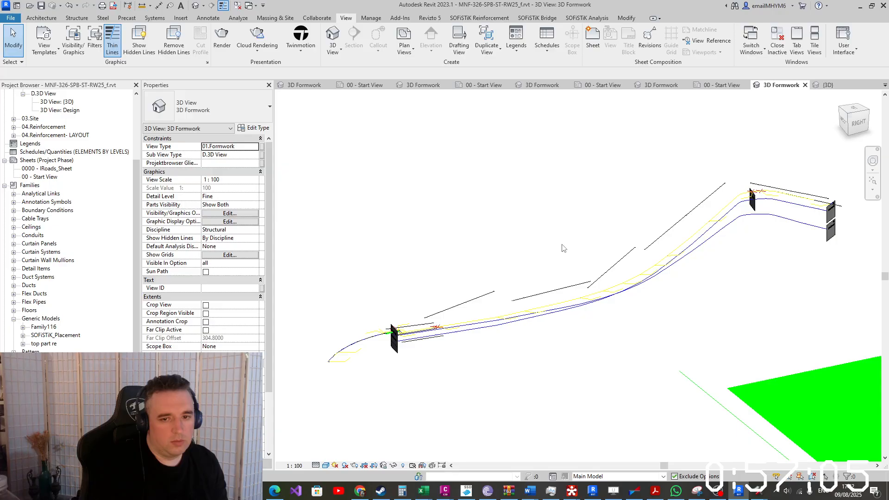
{"action": "scroll", "coordinate": [563, 248], "scroll_direction": "down", "scroll_amount": 2}
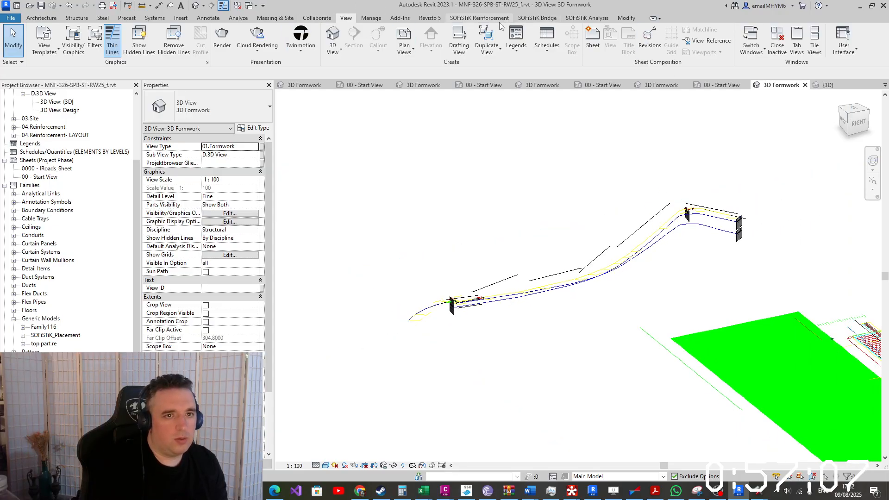
Start a SOFiSTiK Bridge superstructure along the wall axis and choose top part re as its profile family
{"action": "left_click", "coordinate": [527, 17]}
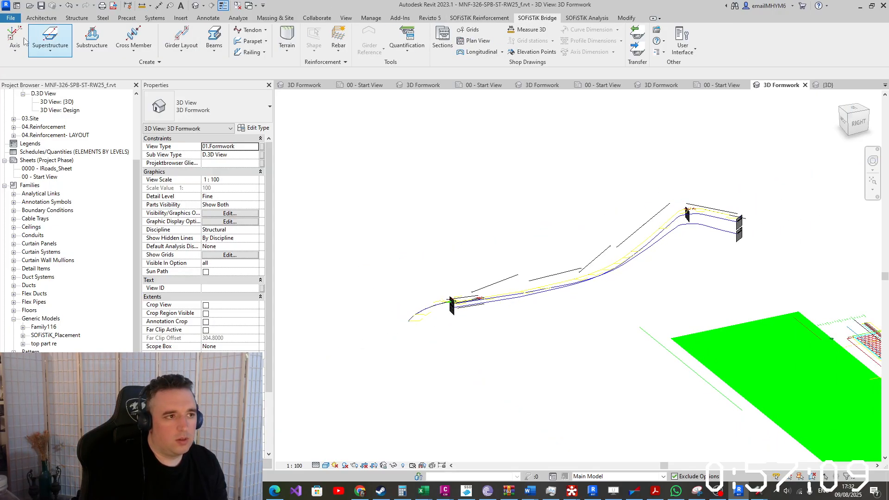
{"action": "left_click", "coordinate": [44, 56]}
{"action": "left_click", "coordinate": [52, 69]}
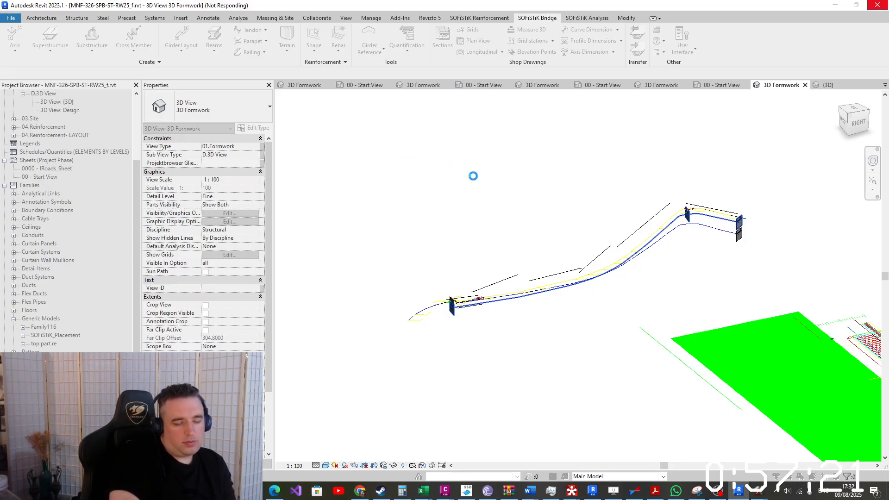
{"action": "left_click", "coordinate": [314, 39]}
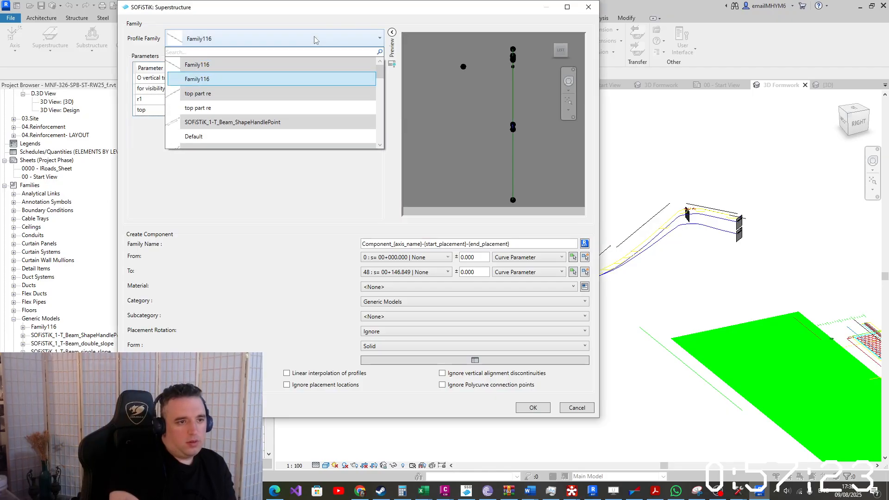
{"action": "left_click", "coordinate": [293, 104]}
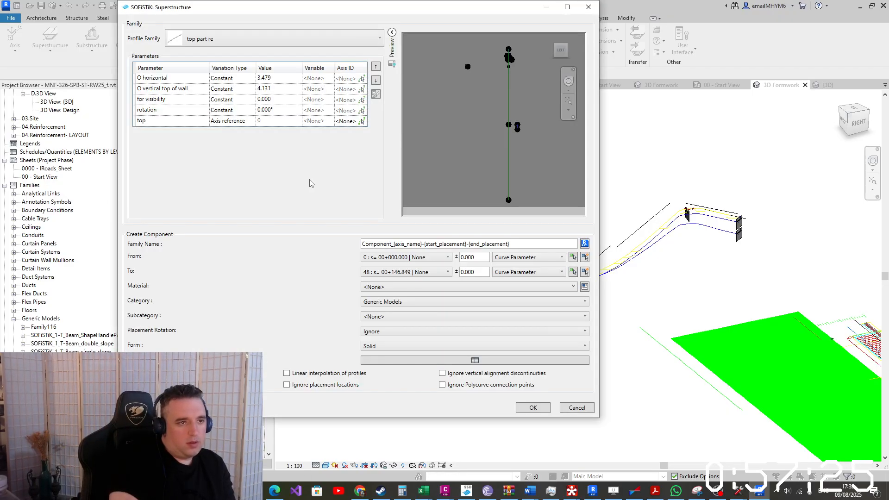
Set the profile's O horizontal parameter to 0 and inspect the profile points in the preview
{"action": "left_click", "coordinate": [281, 78]}
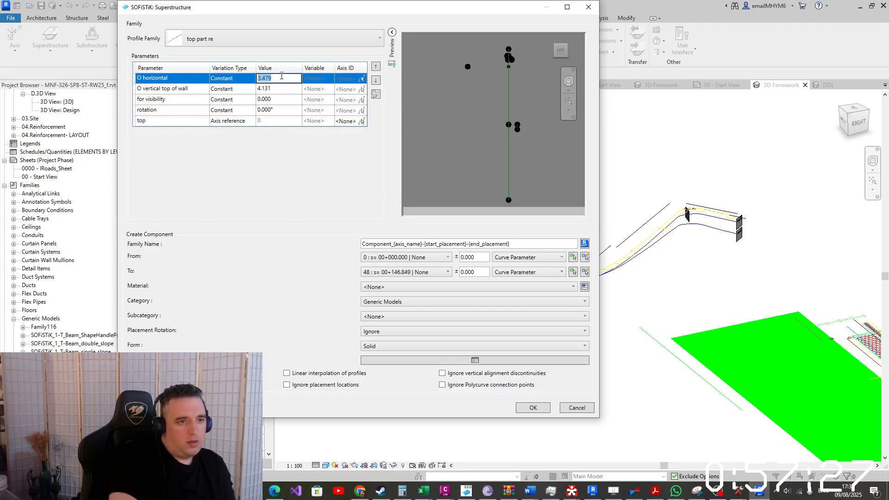
{"action": "type", "text": "0"}
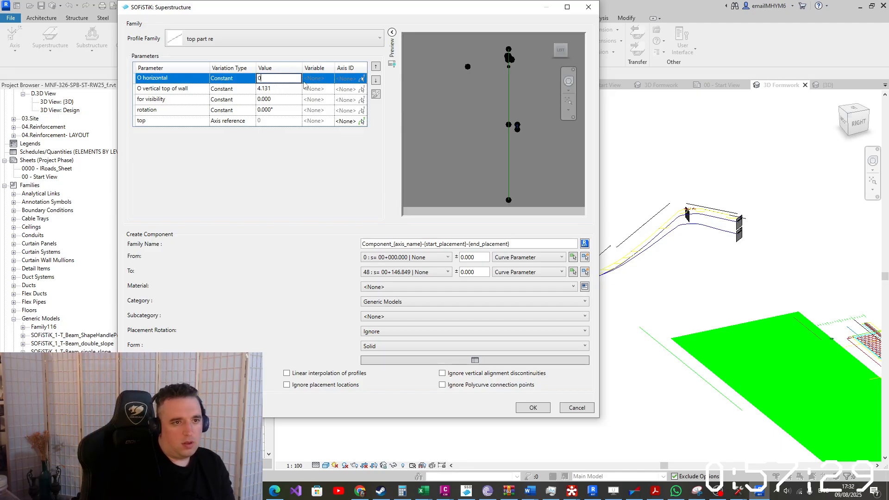
{"action": "left_click", "coordinate": [292, 91]}
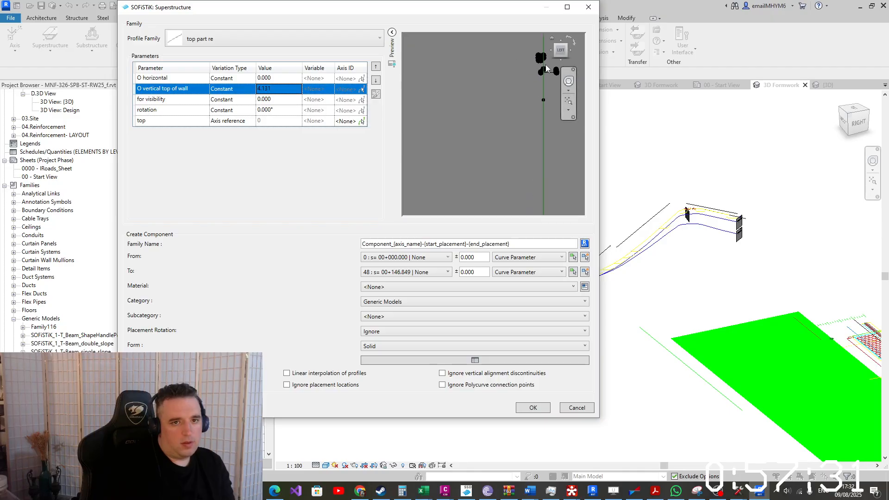
{"action": "middle_click_drag", "start_coordinate": [545, 67], "coordinate": [491, 112]}
{"action": "scroll", "coordinate": [485, 88], "scroll_direction": "up", "scroll_amount": 2}
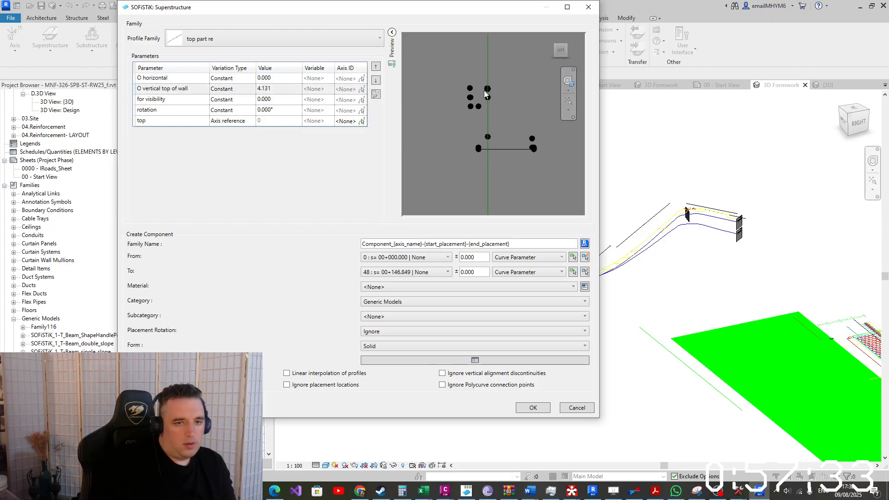
Assign the lower blue curve in the 3D view as the axis reference of the top parameter
{"action": "left_click", "coordinate": [362, 122]}
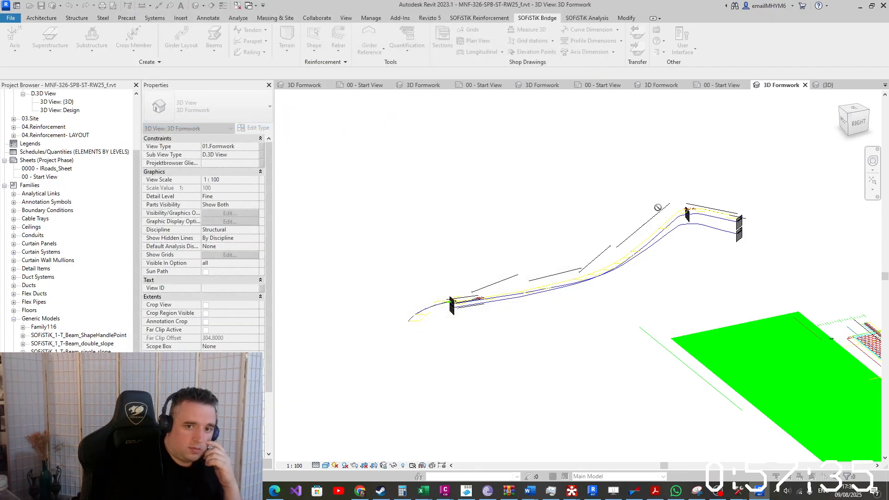
{"action": "left_click", "coordinate": [704, 228]}
{"action": "left_click", "coordinate": [158, 126]}
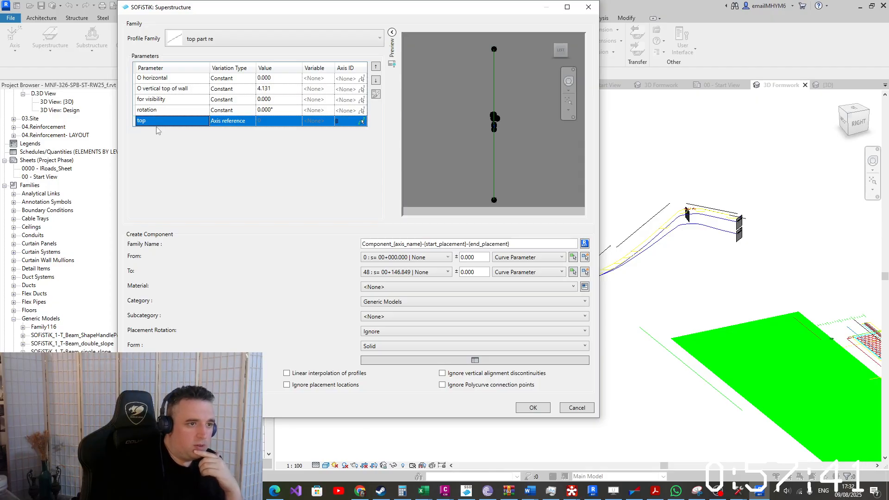
Check the variation type and axis choices of the top and rotation parameters
{"action": "left_click", "coordinate": [158, 114]}
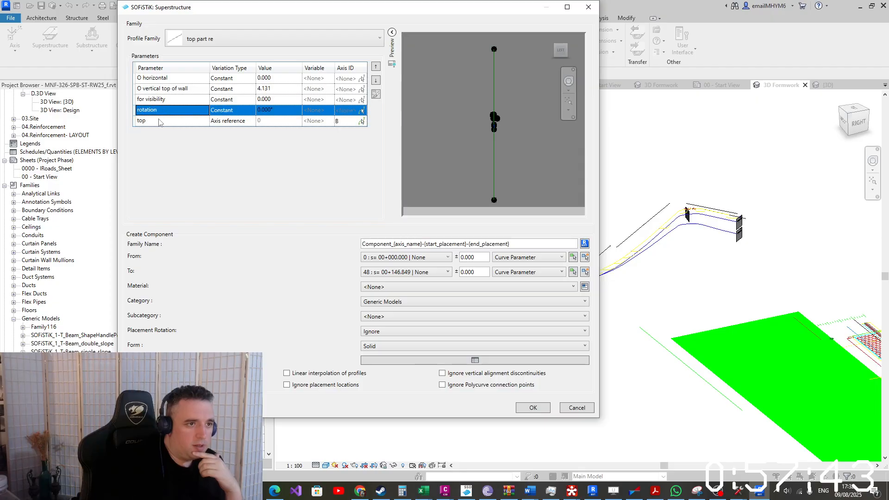
{"action": "left_click", "coordinate": [159, 120]}
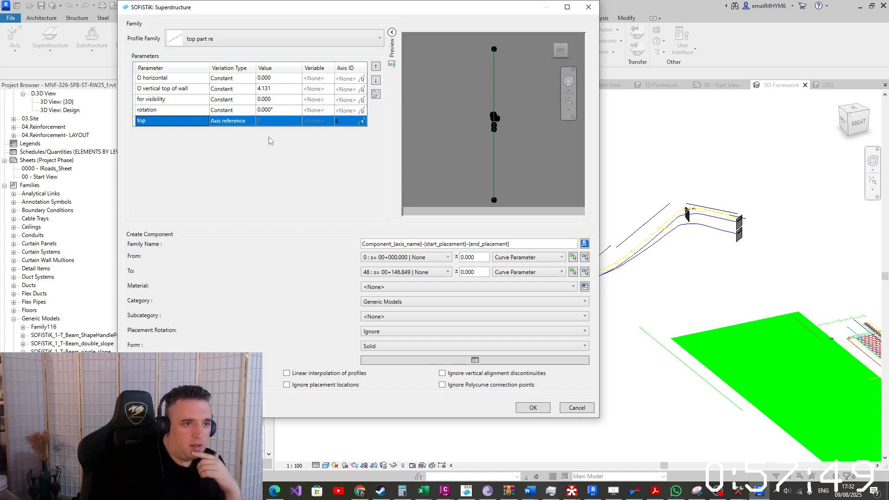
{"action": "left_click", "coordinate": [238, 122]}
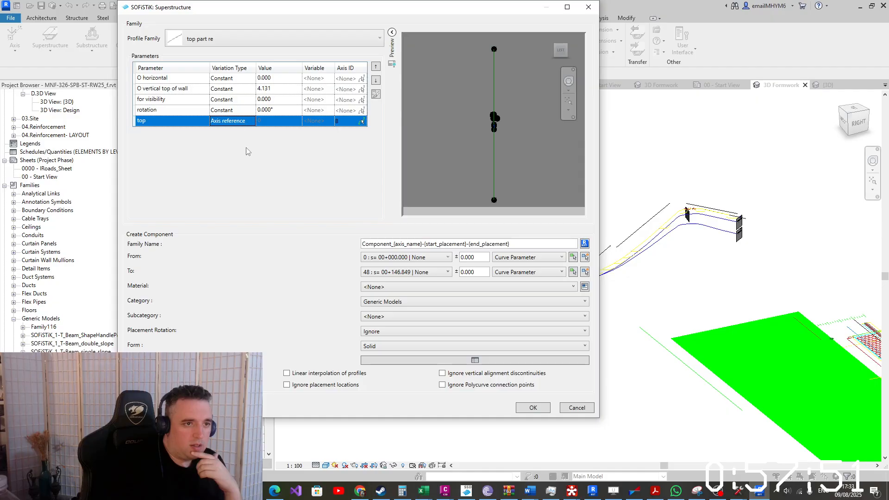
{"action": "left_click", "coordinate": [253, 121]}
{"action": "left_click", "coordinate": [253, 121]}
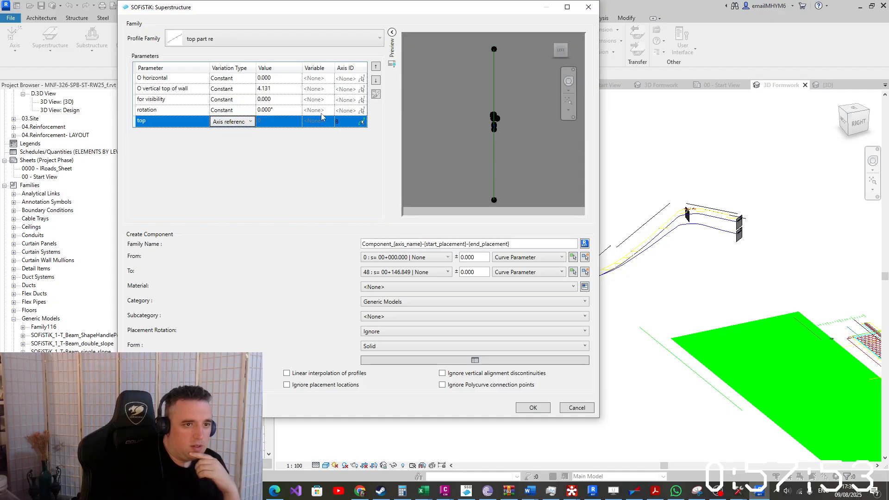
{"action": "left_click", "coordinate": [359, 121]}
{"action": "left_click", "coordinate": [354, 123]}
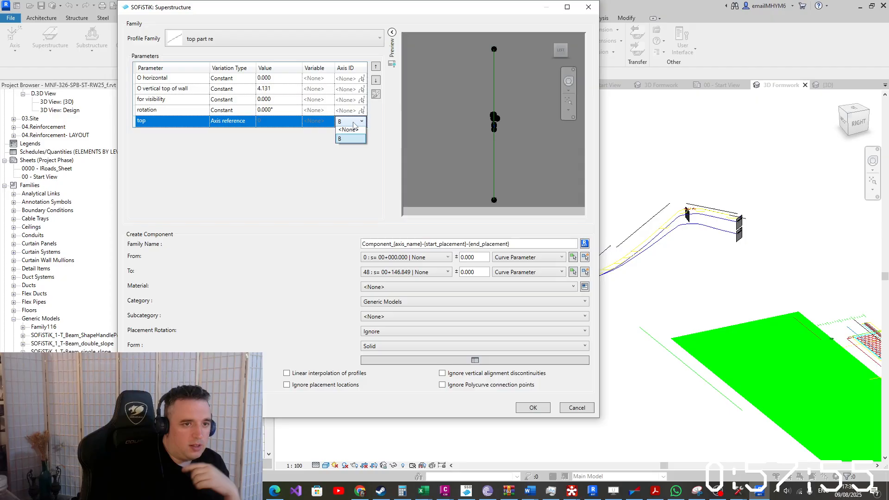
{"action": "left_click", "coordinate": [369, 121]}
{"action": "left_click", "coordinate": [344, 111]}
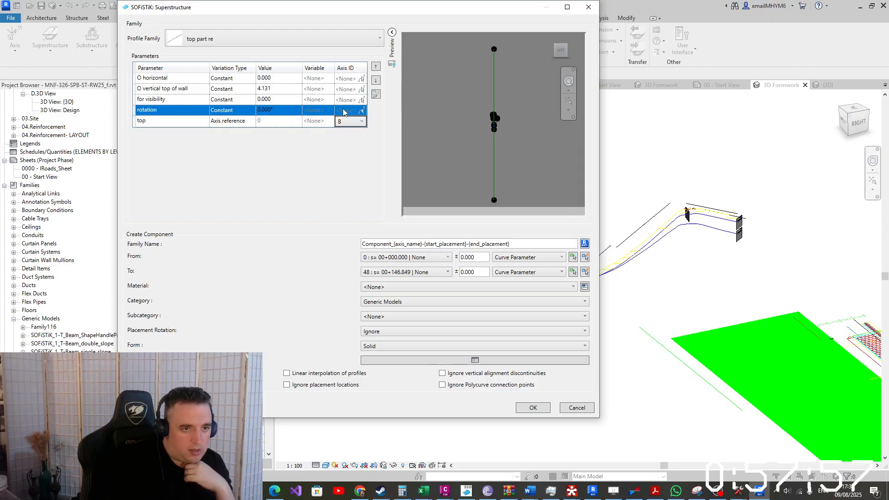
{"action": "left_click", "coordinate": [233, 114]}
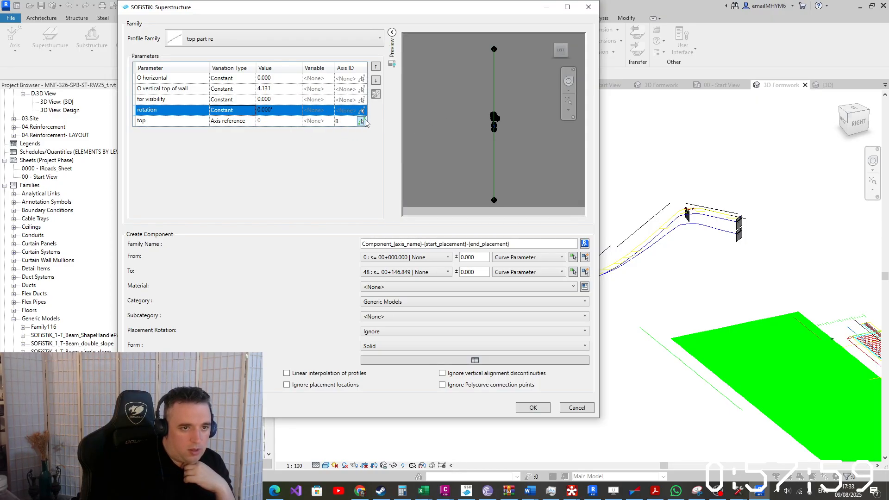
Replace the Component prefix in the family name with RE and set the component's material to B-30
{"action": "double_click", "coordinate": [379, 244]}
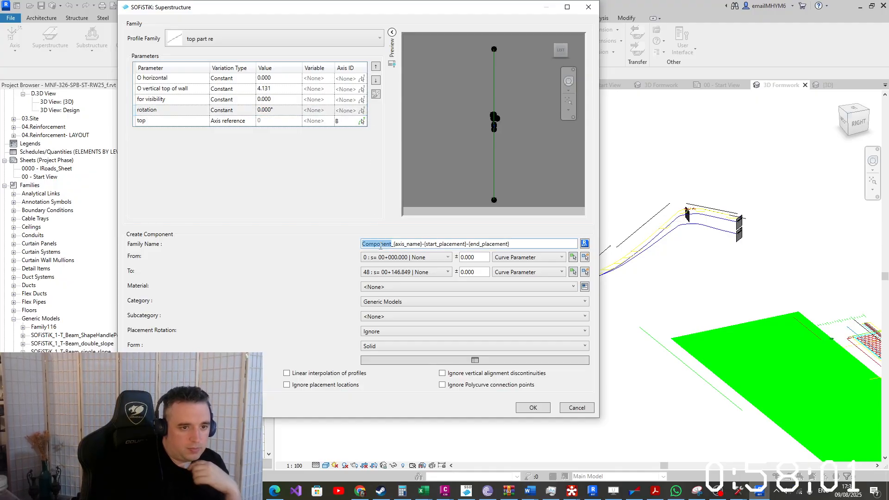
{"action": "key", "text": "BackSpace"}
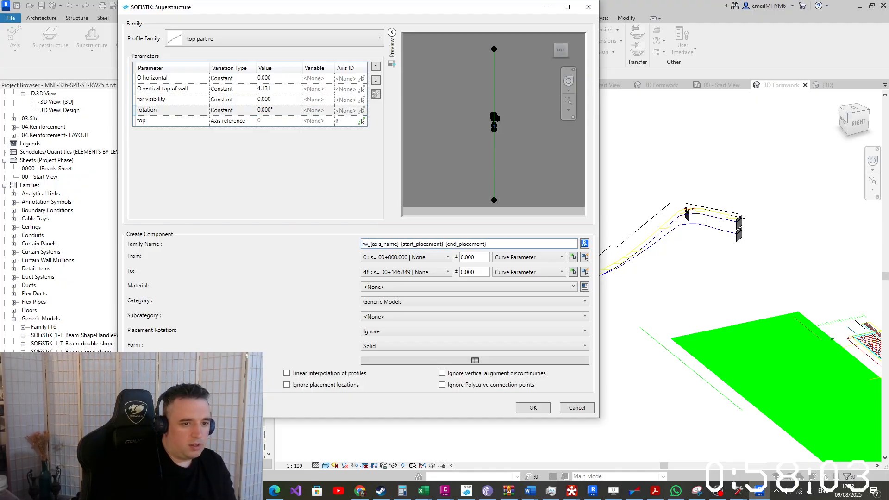
{"action": "type", "text": "RE"}
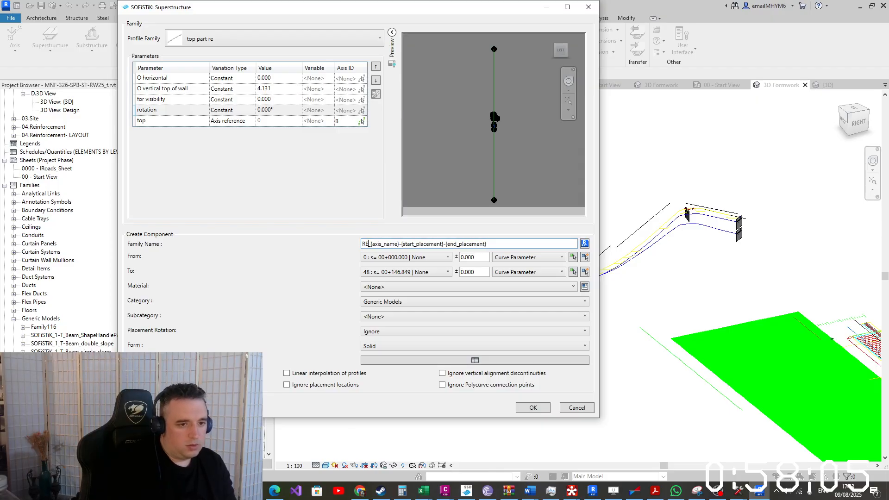
{"action": "left_click", "coordinate": [394, 287]}
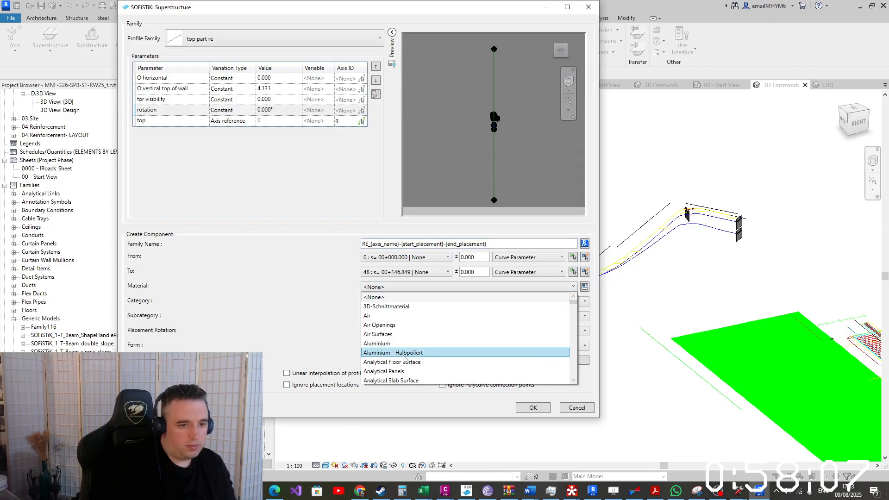
{"action": "scroll", "coordinate": [404, 356], "scroll_direction": "down", "scroll_amount": 9}
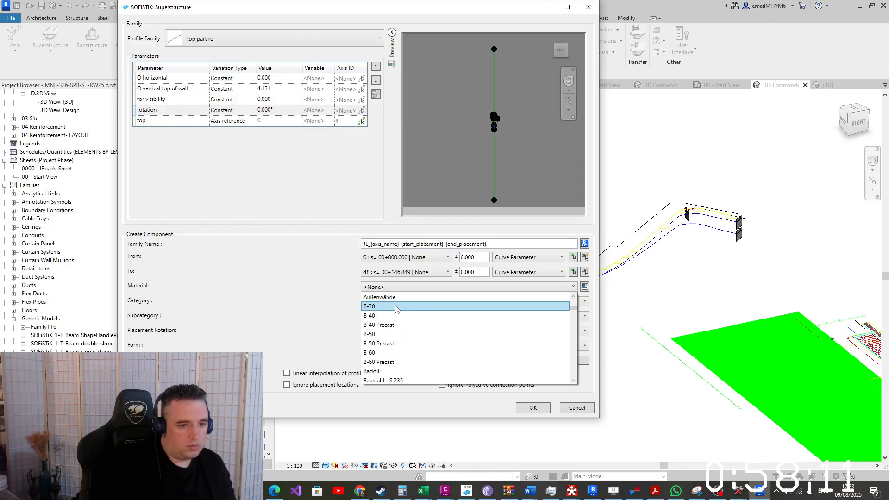
{"action": "scroll", "coordinate": [396, 345], "scroll_direction": "up", "scroll_amount": 2}
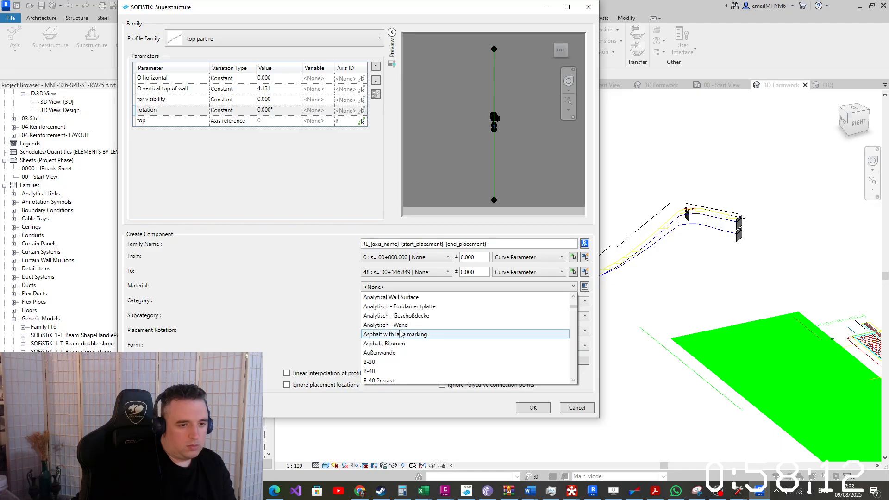
{"action": "left_click", "coordinate": [386, 364]}
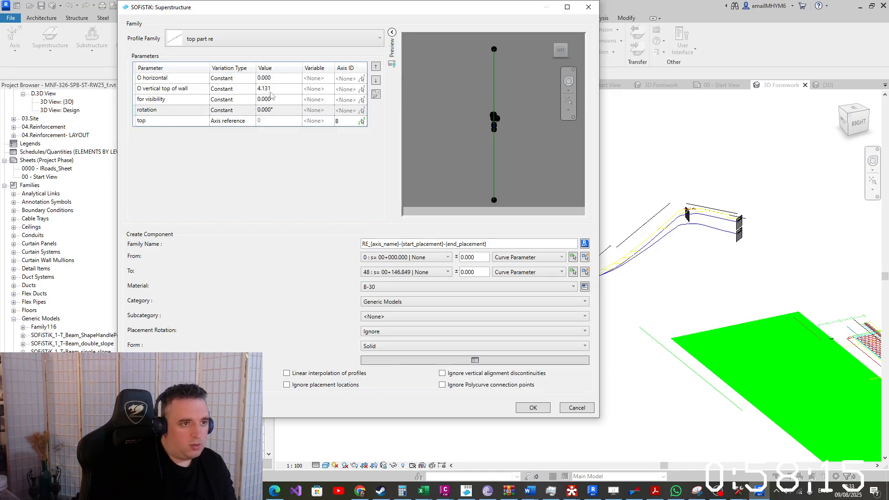
Try the O vertical top of wall parameter at 0 and at 0.26, comparing the profile in the preview
{"action": "double_click", "coordinate": [286, 91]}
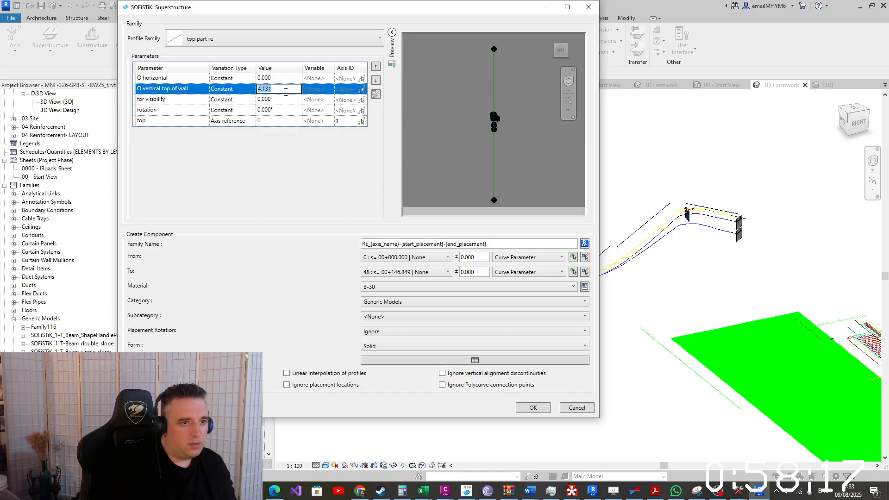
{"action": "type", "text": "0"}
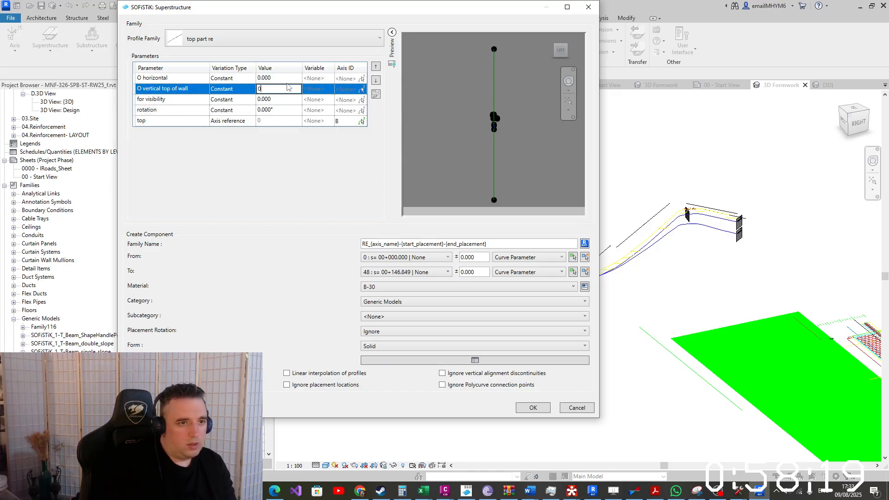
{"action": "left_click", "coordinate": [281, 99]}
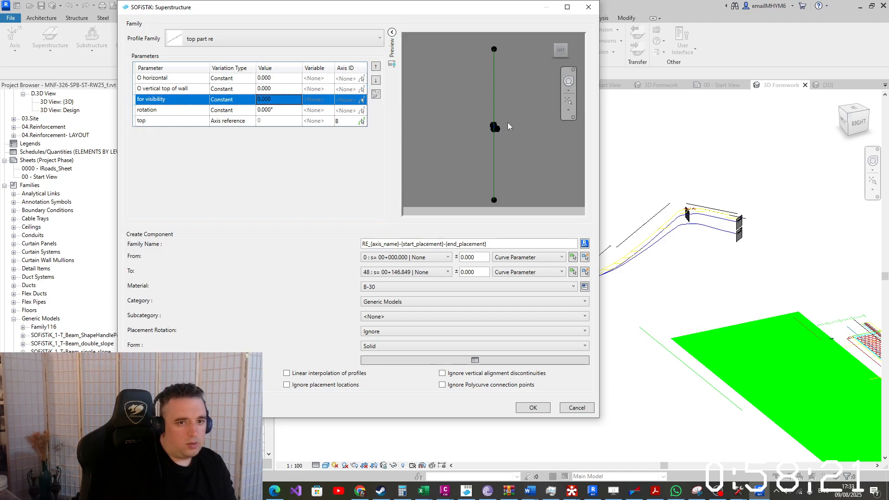
{"action": "scroll", "coordinate": [474, 126], "scroll_direction": "up", "scroll_amount": 4}
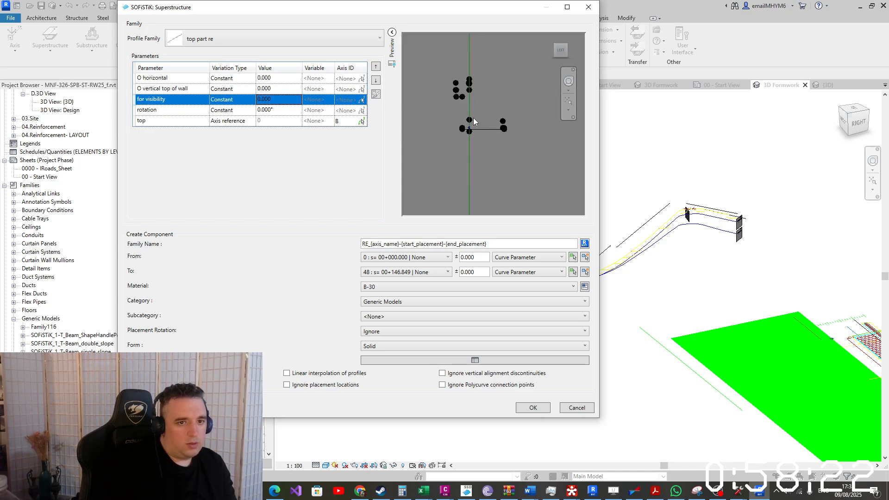
{"action": "left_click", "coordinate": [289, 92]}
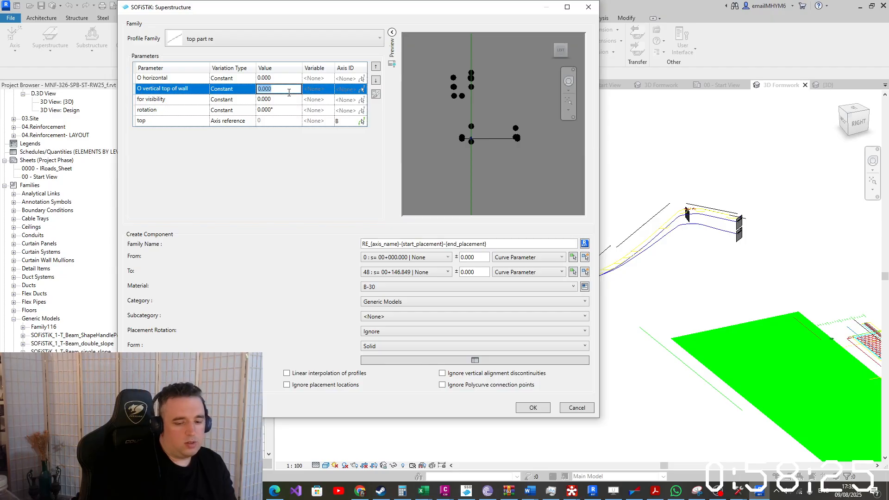
{"action": "type", "text": "0.26"}
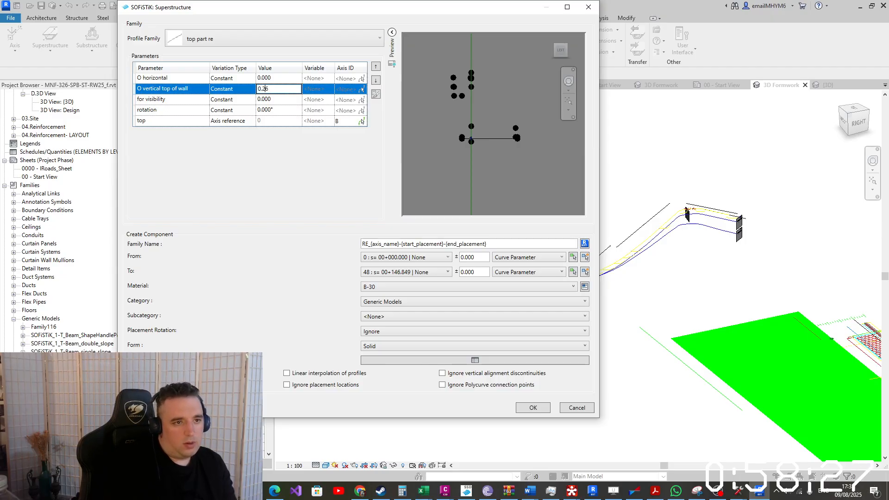
{"action": "left_click", "coordinate": [287, 97]}
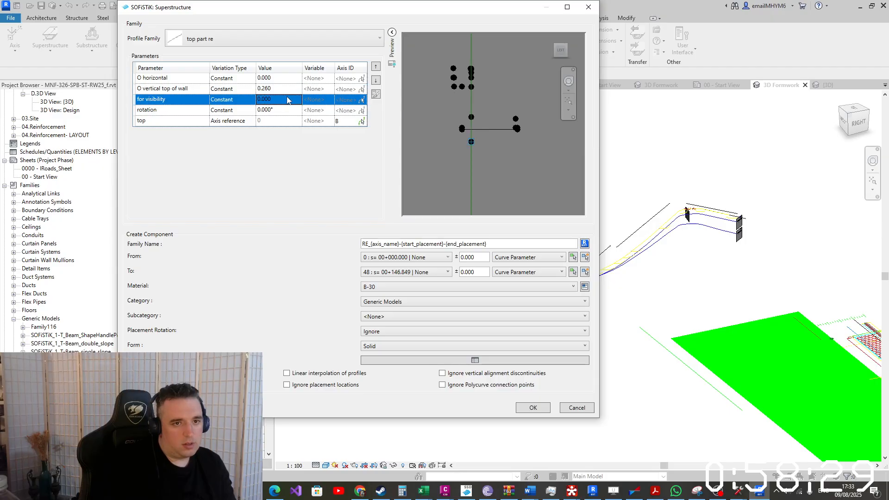
Set the O vertical top of wall parameter to -0.260
{"action": "double_click", "coordinate": [288, 87]}
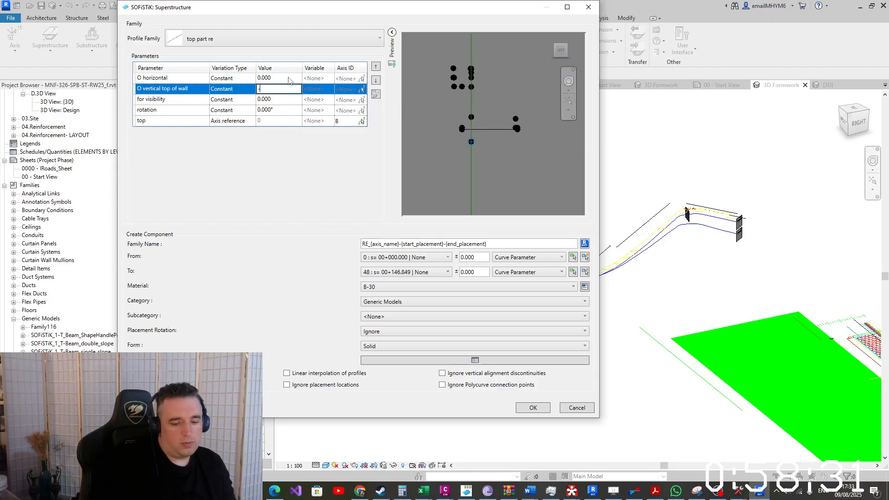
{"action": "type", "text": "-0.260"}
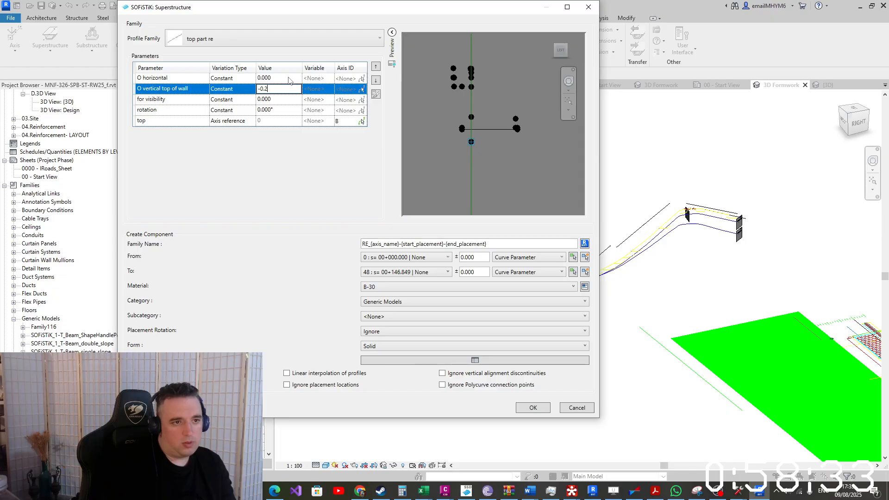
{"action": "left_click", "coordinate": [270, 103]}
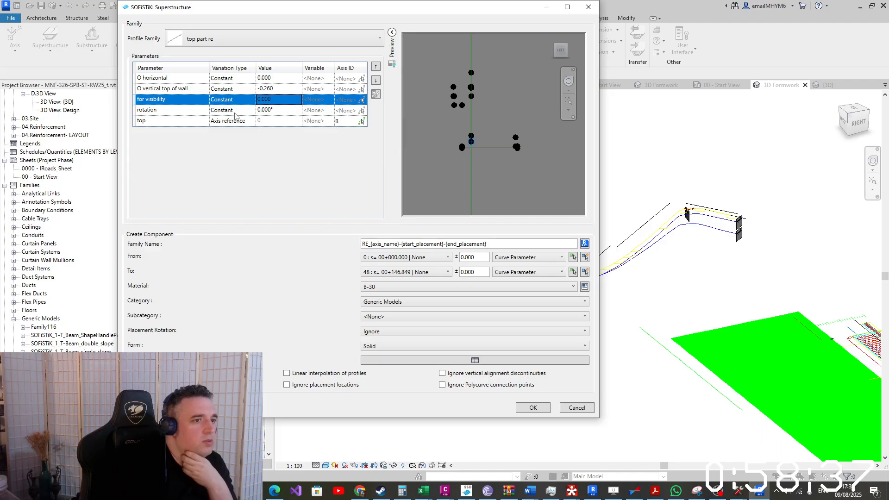
{"action": "left_click", "coordinate": [282, 115]}
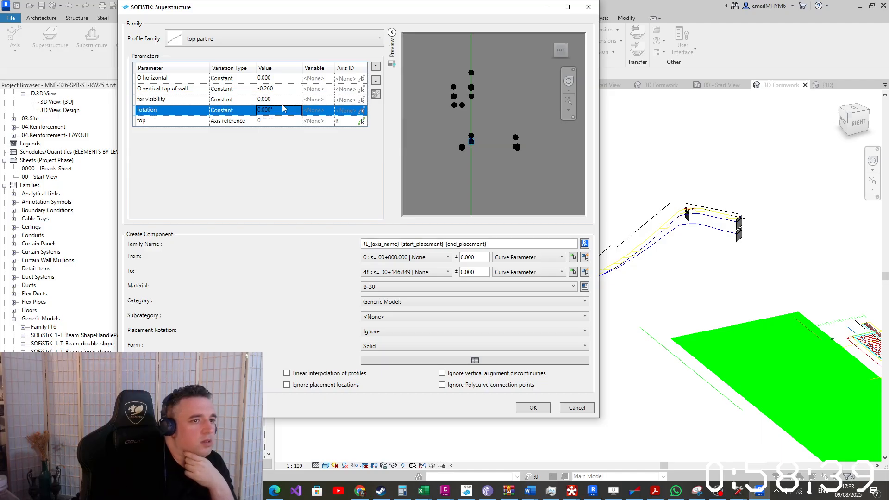
Try the for visibility parameter at 1, checking the profile in the preview
{"action": "left_click", "coordinate": [282, 102]}
{"action": "type", "text": "1"}
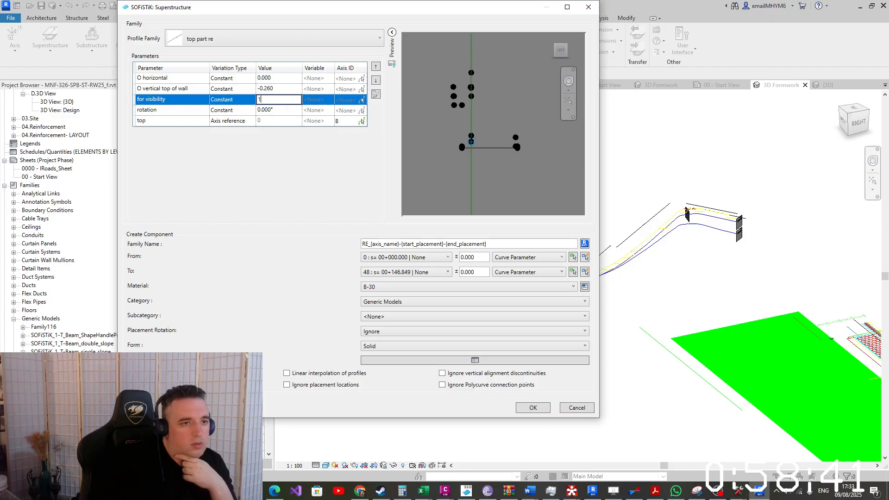
{"action": "left_click", "coordinate": [279, 91]}
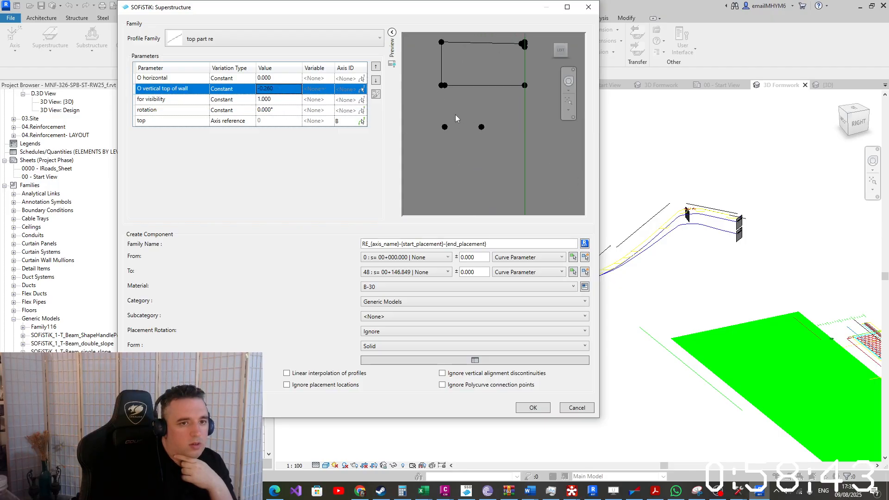
Set the for visibility parameter of the profile to -1.000
{"action": "left_click", "coordinate": [291, 99]}
{"action": "type", "text": "-"}
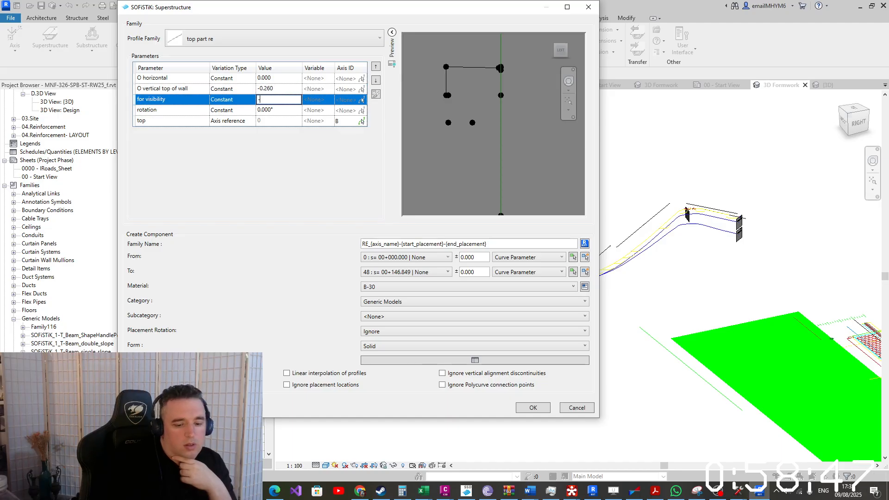
{"action": "type", "text": "1"}
{"action": "left_click", "coordinate": [295, 91]}
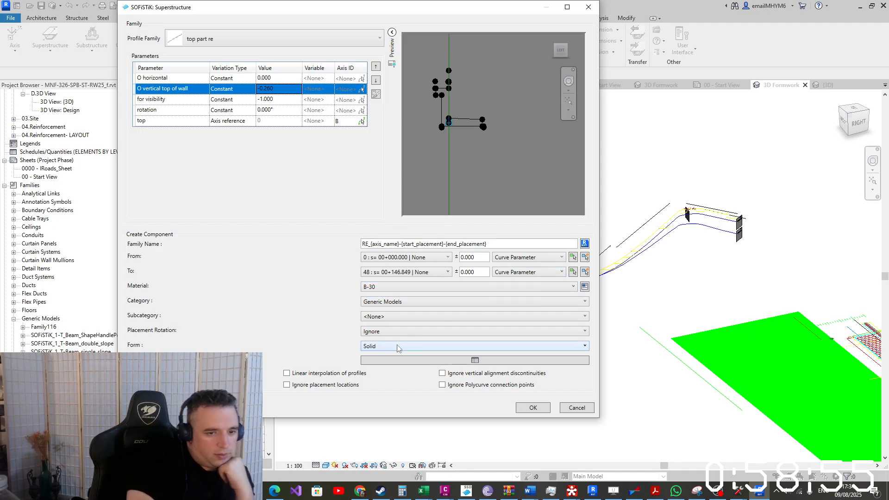
Set the component's placement rotation to Shear Mapping and end it at placement 49, s= 00+125.938 SupportAxis
{"action": "left_click", "coordinate": [413, 333]}
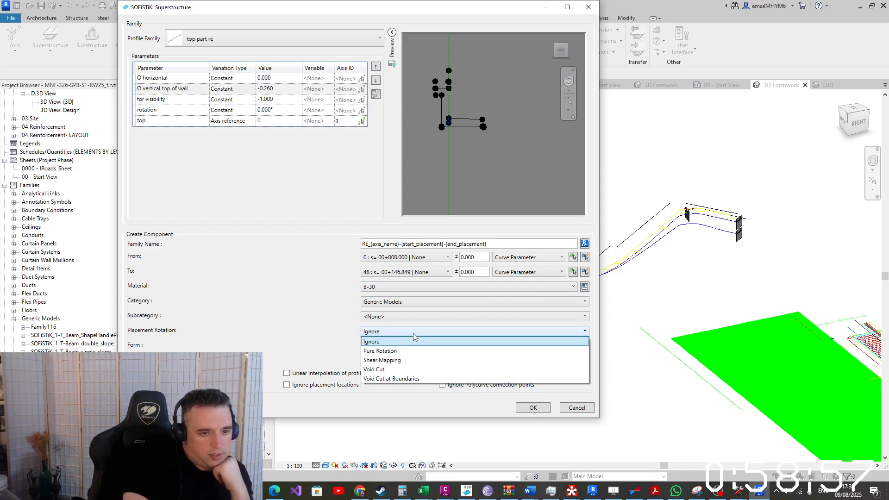
{"action": "left_click", "coordinate": [401, 361]}
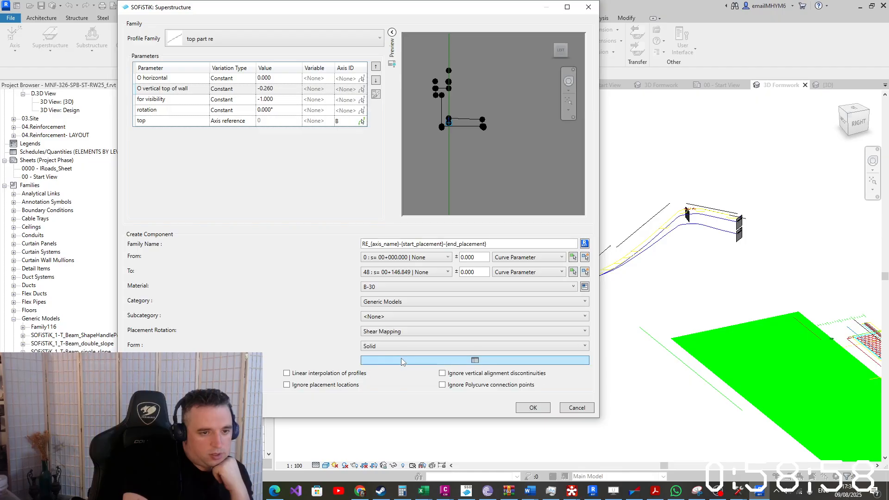
{"action": "left_click", "coordinate": [447, 271]}
{"action": "left_click", "coordinate": [447, 282]}
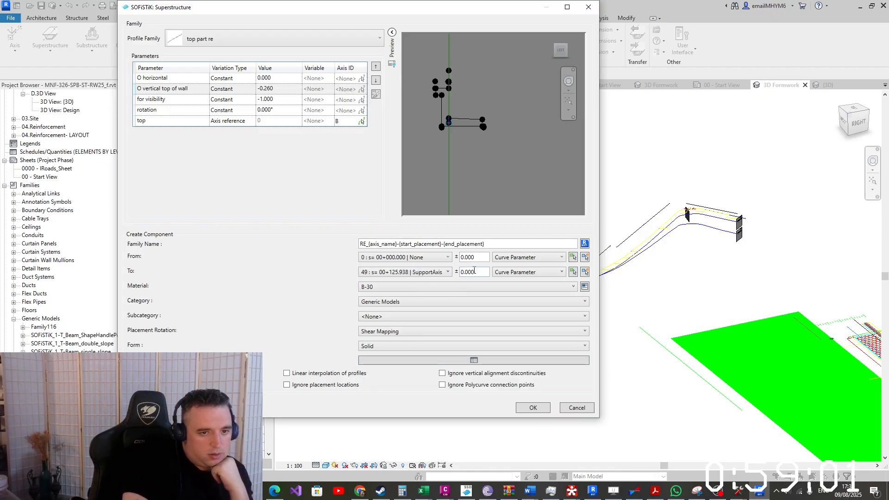
Measure the placement offsets by Horizontal projection and set the end placement's offset to -0.010
{"action": "left_click", "coordinate": [518, 272]}
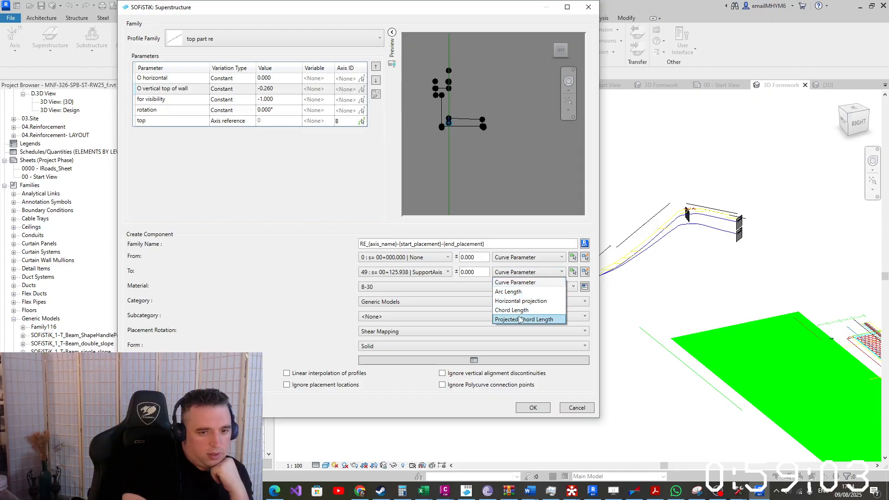
{"action": "left_click", "coordinate": [520, 300]}
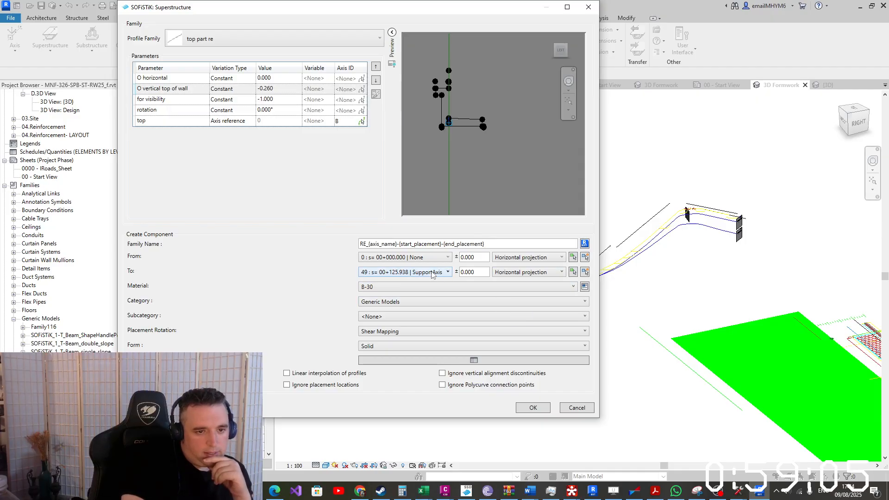
{"action": "left_click", "coordinate": [476, 273]}
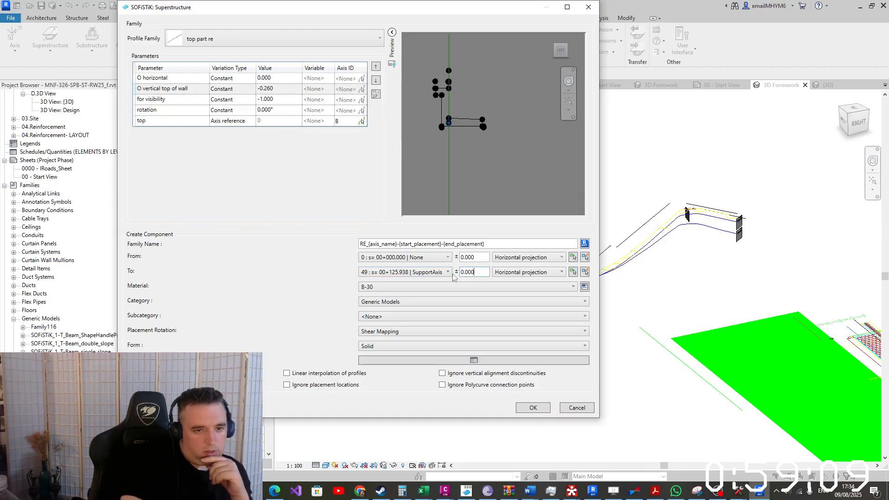
{"action": "type", "text": "-0"}
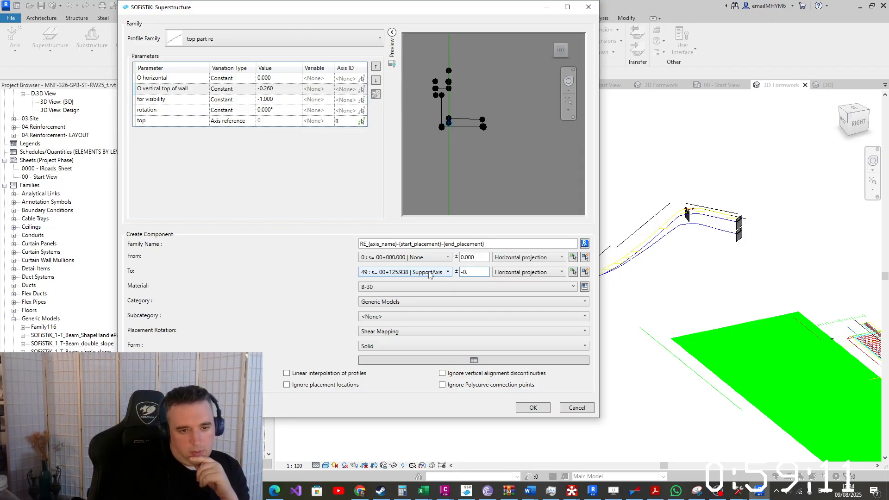
{"action": "left_click", "coordinate": [380, 243]}
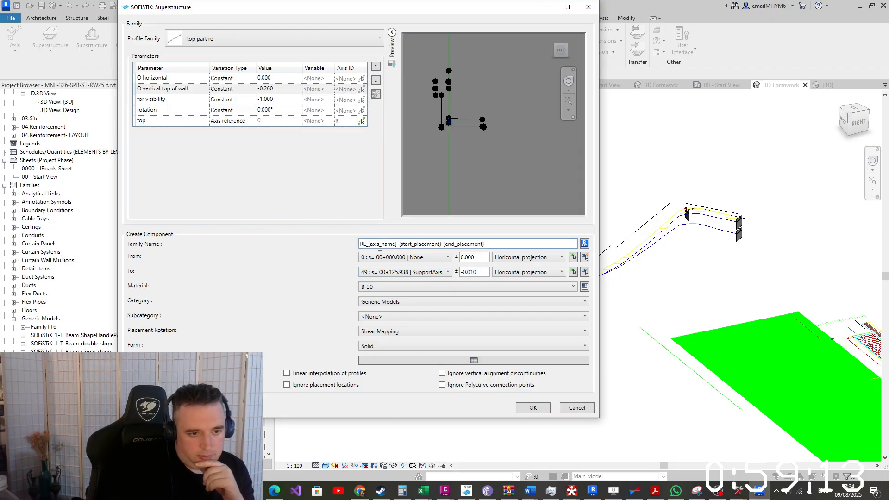
{"action": "left_click", "coordinate": [526, 275]}
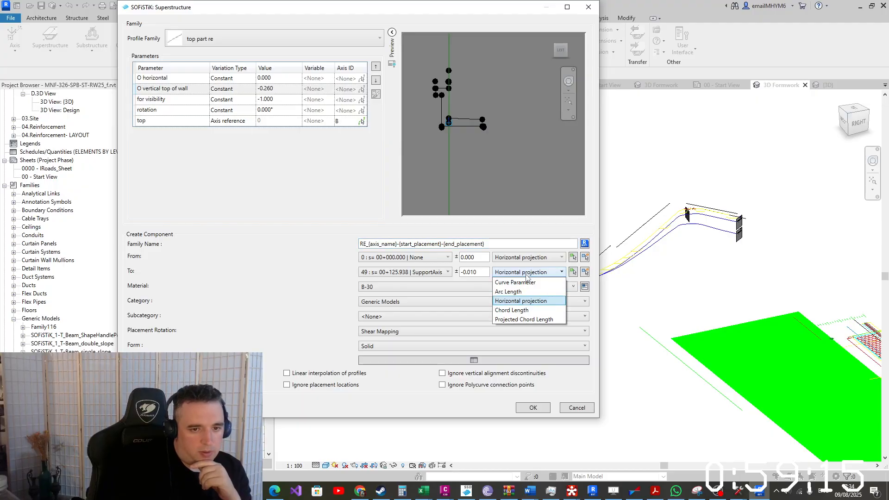
{"action": "left_click", "coordinate": [526, 274]}
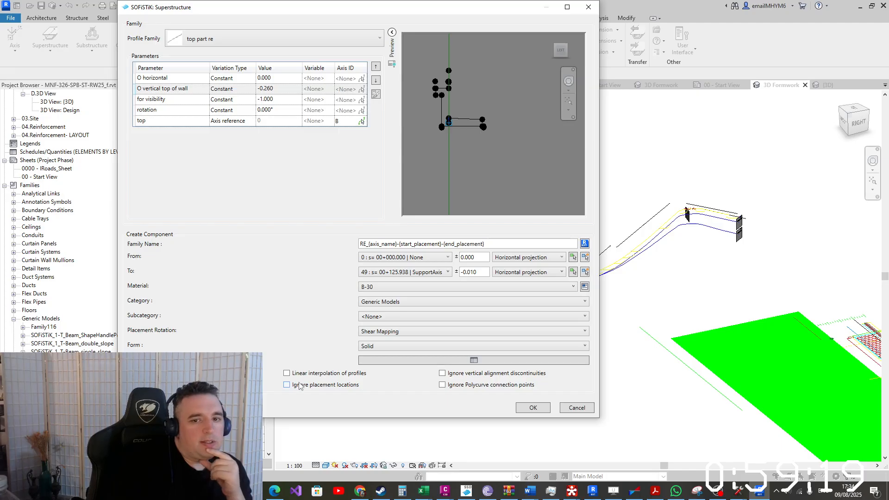
Enable Ignore Polycurve connection points and create the superstructure component along the wall axis
{"action": "left_click", "coordinate": [485, 385]}
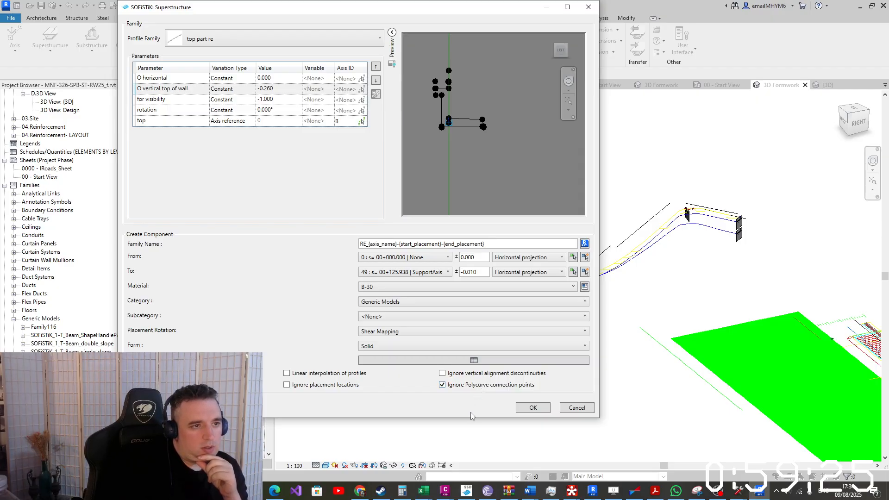
{"action": "left_click", "coordinate": [538, 410]}
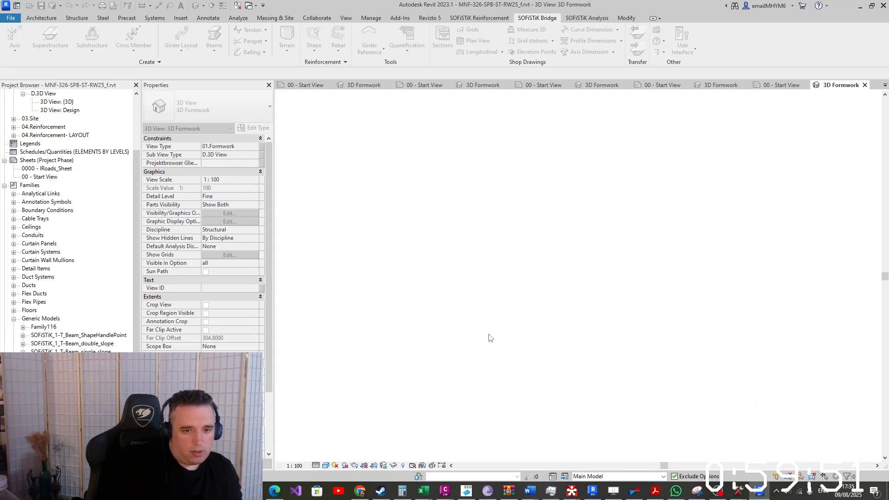
{"action": "middle_click_drag", "start_coordinate": [499, 335], "coordinate": [571, 324], "text": "shift"}
{"action": "scroll", "coordinate": [572, 328], "scroll_direction": "up", "scroll_amount": 5}
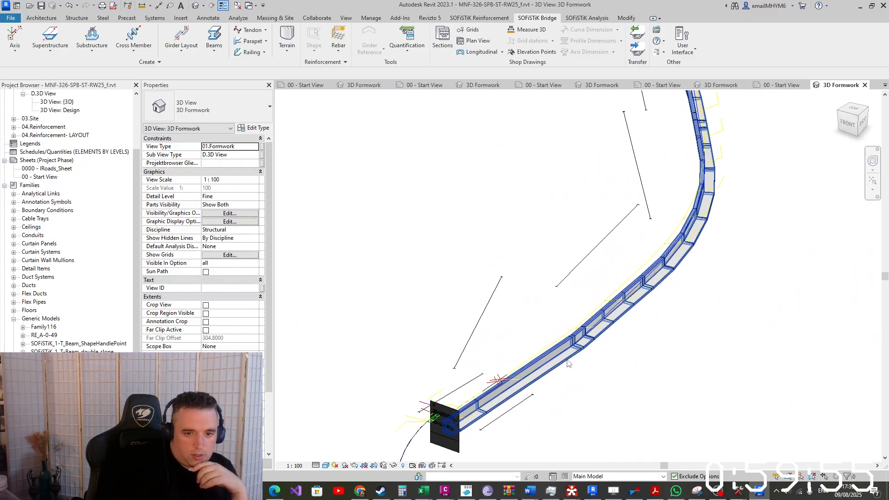
Select the new wall component and review its superstructure definition without changing it
{"action": "left_click", "coordinate": [568, 363]}
{"action": "scroll", "coordinate": [671, 363], "scroll_direction": "down", "scroll_amount": 3}
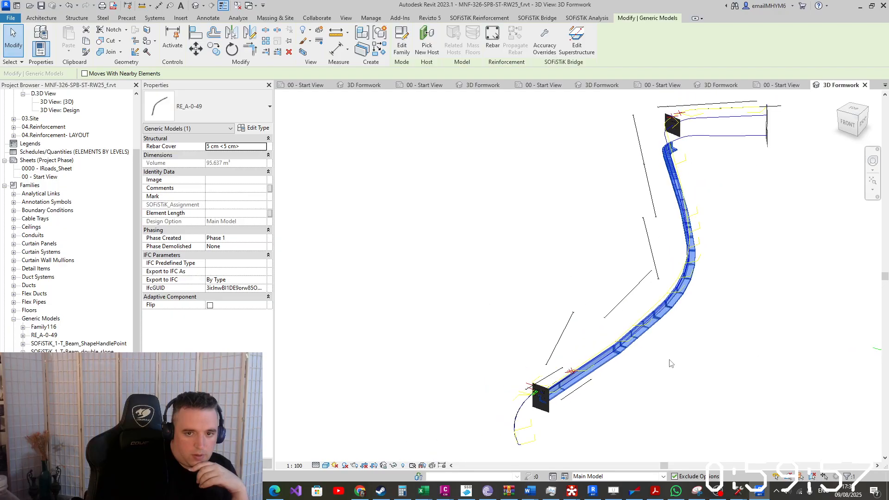
{"action": "left_click", "coordinate": [574, 37]}
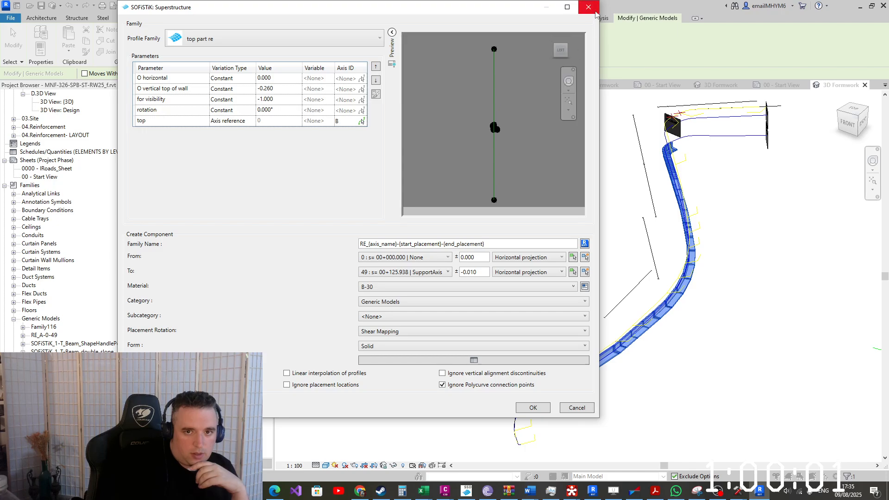
{"action": "left_click", "coordinate": [588, 6]}
Examine from above how the wall component's start end lines up with the layout lines near 25-04 and 25-05
{"action": "left_click", "coordinate": [865, 114]}
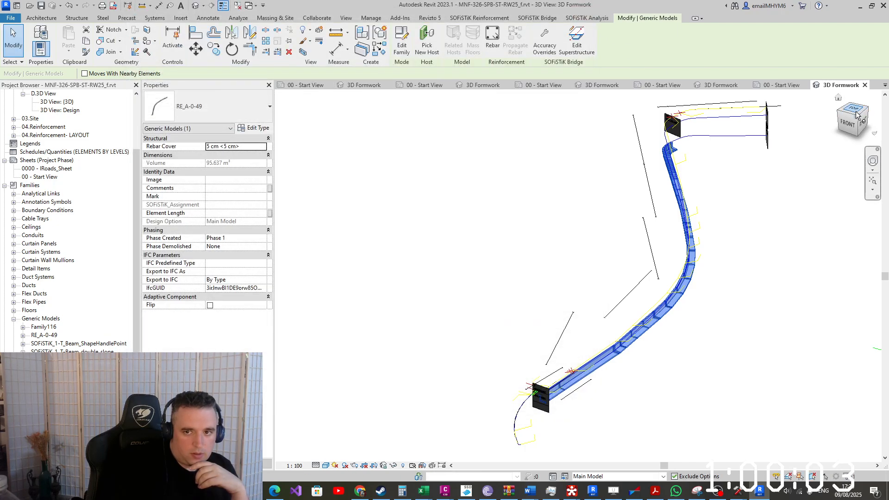
{"action": "scroll", "coordinate": [696, 308], "scroll_direction": "up", "scroll_amount": 6}
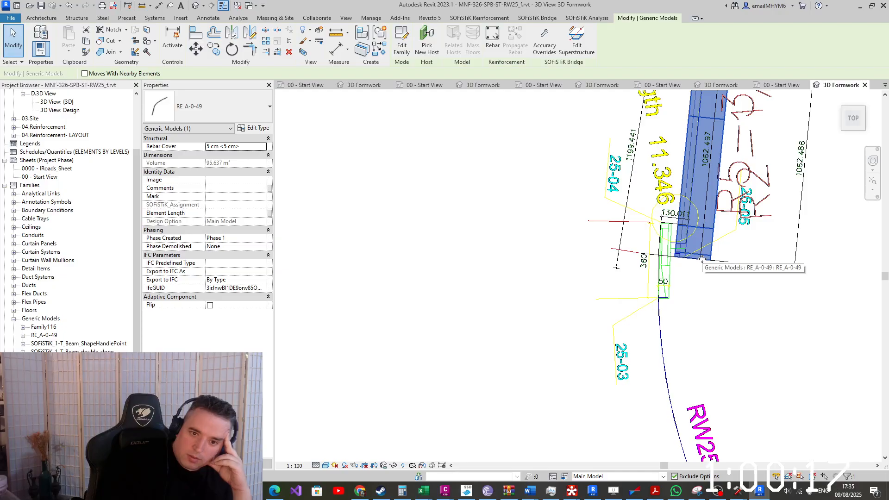
{"action": "scroll", "coordinate": [700, 260], "scroll_direction": "down", "scroll_amount": 4}
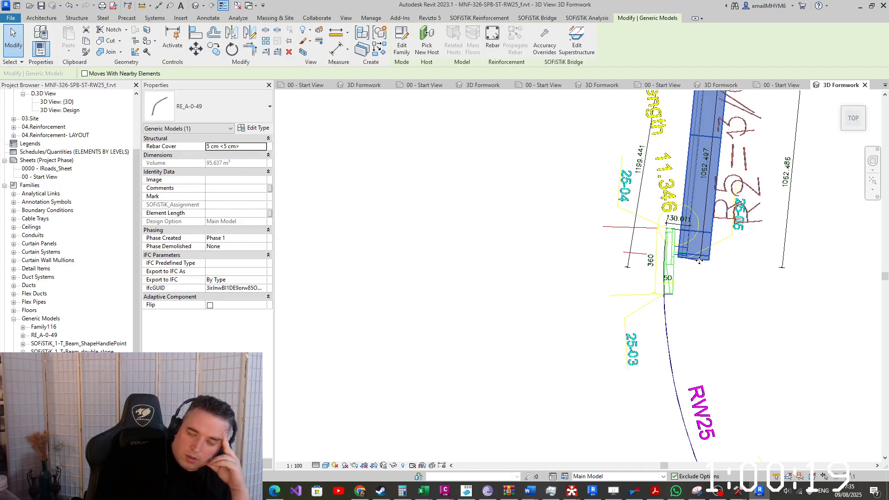
{"action": "scroll", "coordinate": [699, 260], "scroll_direction": "up", "scroll_amount": 4}
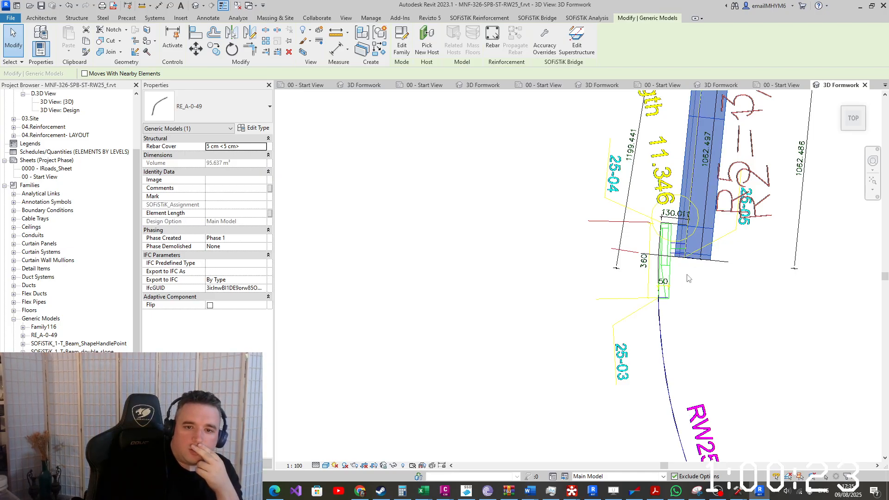
{"action": "middle_click_drag", "start_coordinate": [693, 281], "coordinate": [644, 348]}
{"action": "scroll", "coordinate": [644, 348], "scroll_direction": "down", "scroll_amount": 3}
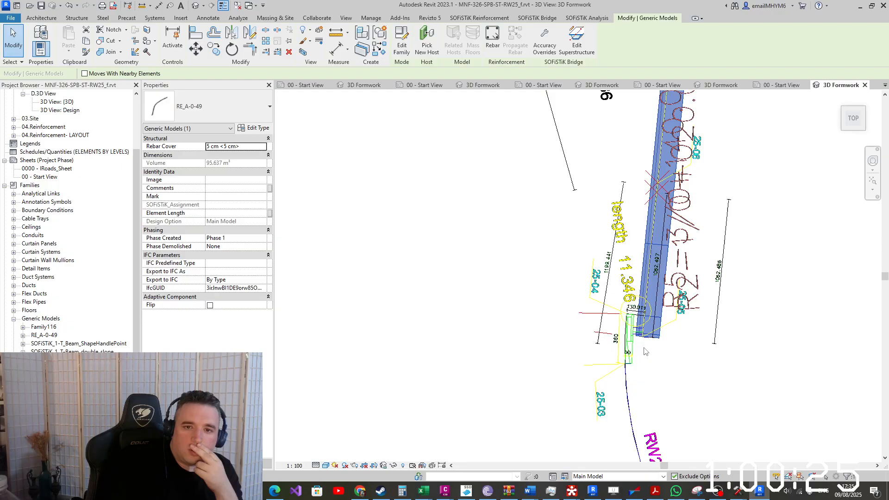
{"action": "scroll", "coordinate": [646, 343], "scroll_direction": "up", "scroll_amount": 5}
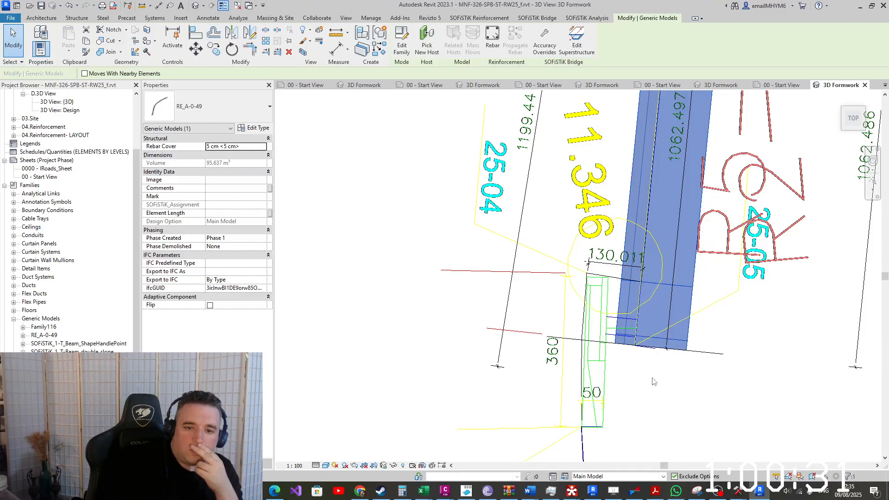
{"action": "left_click", "coordinate": [659, 355]}
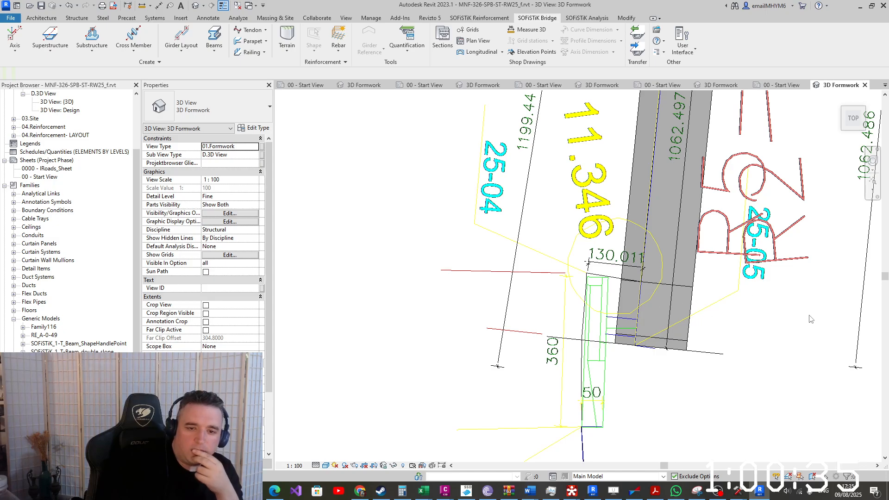
{"action": "left_click", "coordinate": [681, 325]}
{"action": "scroll", "coordinate": [661, 368], "scroll_direction": "down", "scroll_amount": 5}
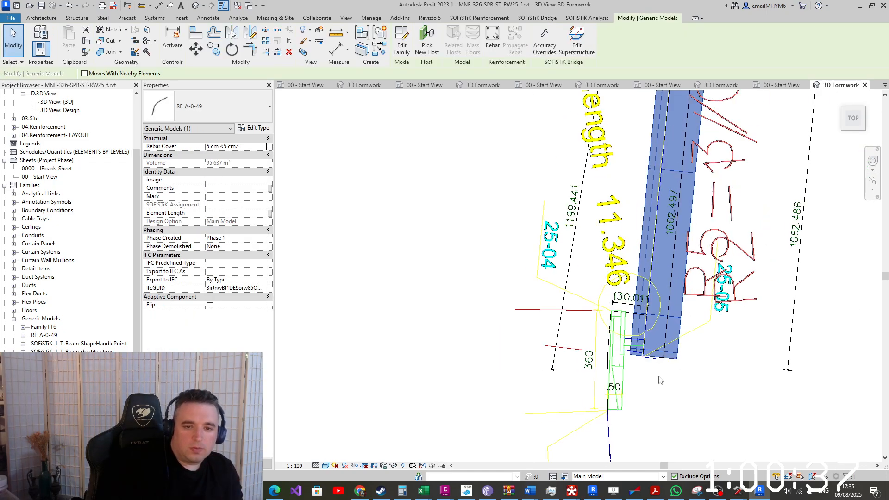
{"action": "middle_click_drag", "start_coordinate": [661, 368], "coordinate": [853, 106], "text": "shift"}
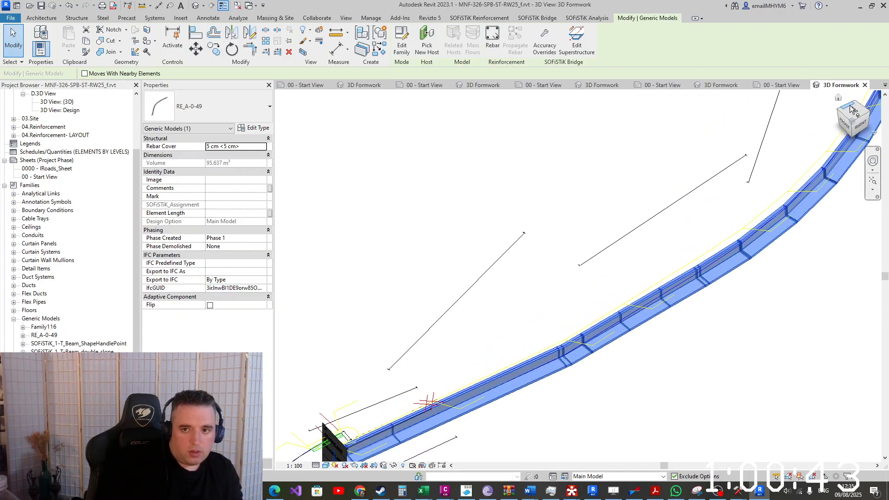
{"action": "left_click", "coordinate": [858, 115]}
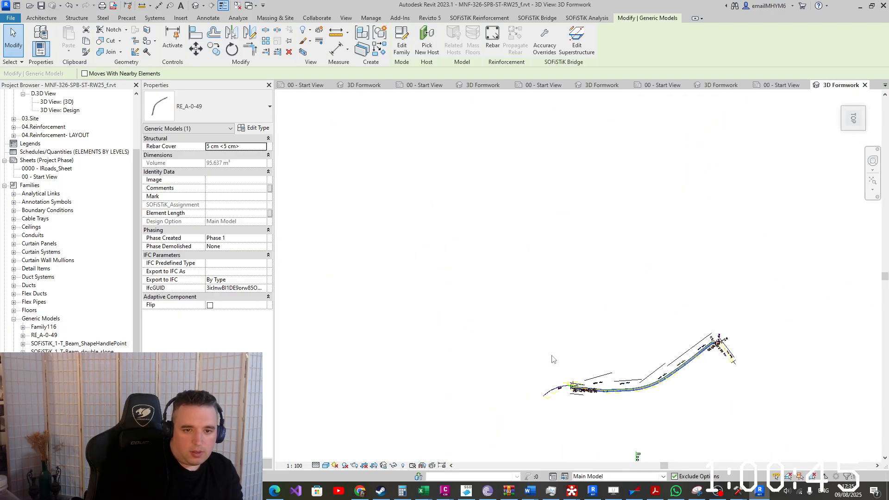
{"action": "scroll", "coordinate": [602, 345], "scroll_direction": "up", "scroll_amount": 10}
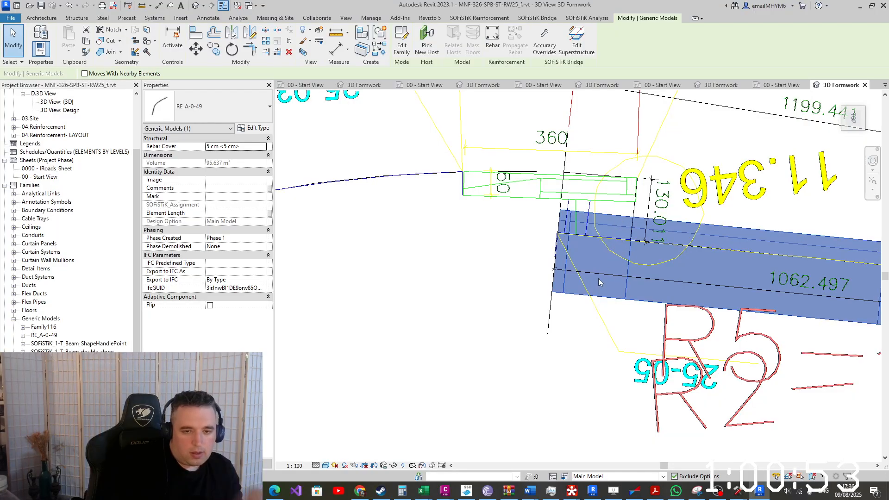
{"action": "scroll", "coordinate": [621, 224], "scroll_direction": "down", "scroll_amount": 6}
Examine in a tilted 3D view how the wall component's start end meets the placement plane at station 00+000.000
{"action": "middle_click_drag", "start_coordinate": [585, 337], "coordinate": [754, 322], "text": "shift"}
{"action": "middle_click_drag", "start_coordinate": [754, 323], "coordinate": [670, 330]}
{"action": "middle_click_drag", "start_coordinate": [597, 134], "coordinate": [577, 324]}
{"action": "scroll", "coordinate": [549, 205], "scroll_direction": "up", "scroll_amount": 8}
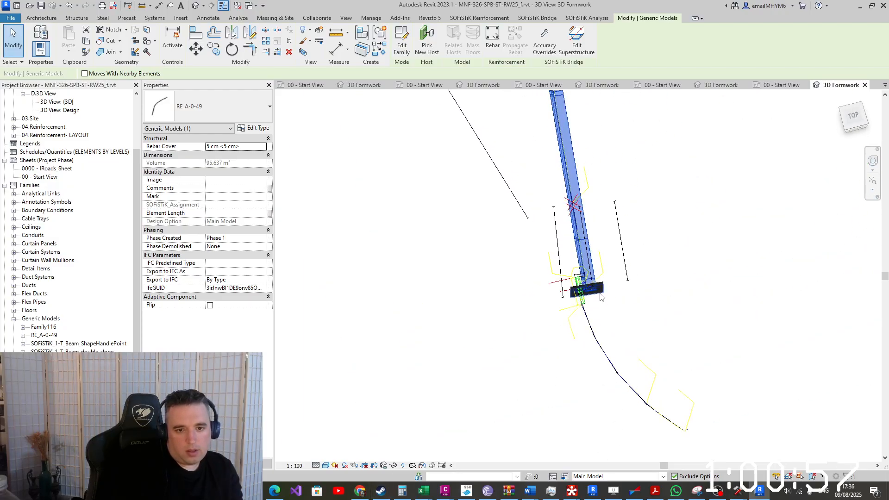
{"action": "left_click", "coordinate": [662, 176]}
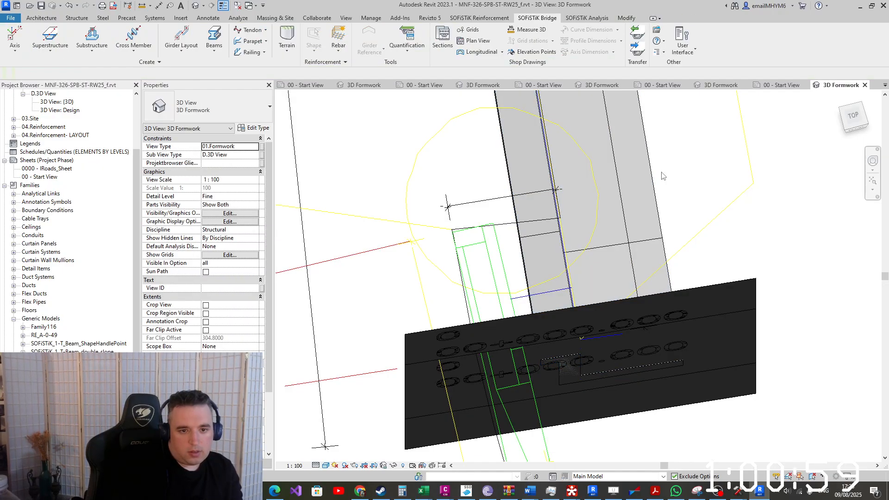
{"action": "left_click", "coordinate": [547, 266]}
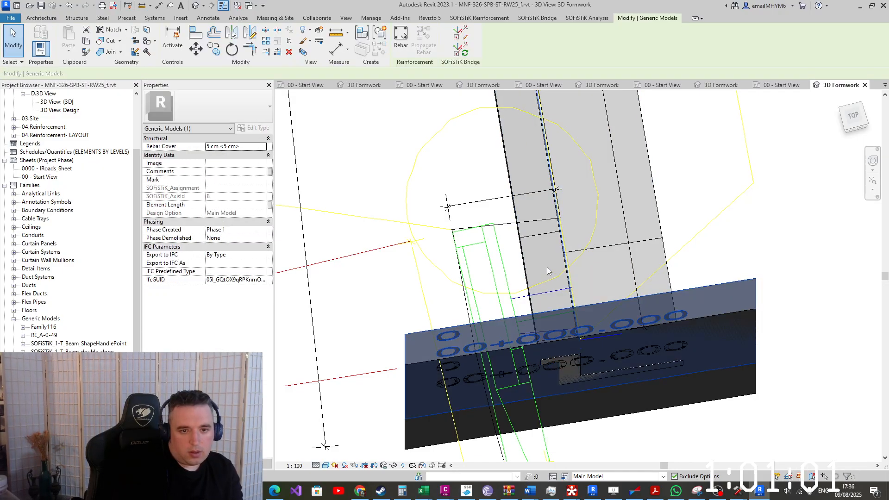
{"action": "left_click", "coordinate": [526, 272]}
{"action": "scroll", "coordinate": [526, 269], "scroll_direction": "down", "scroll_amount": 3}
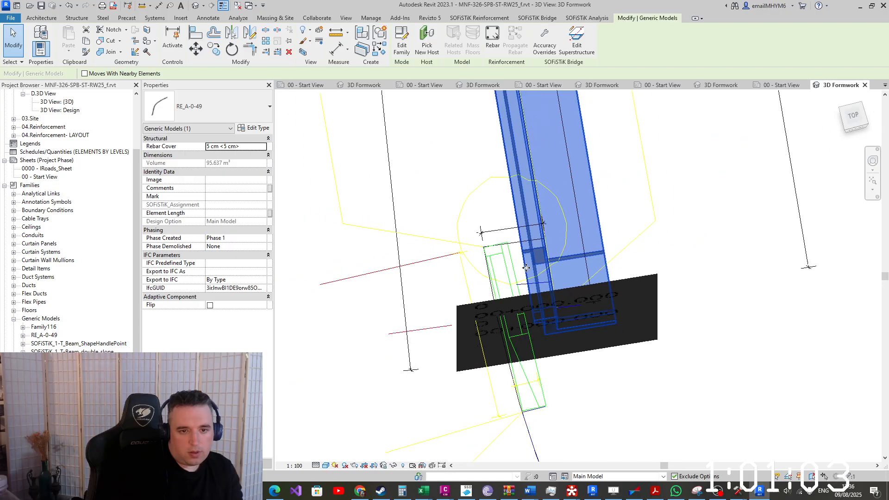
{"action": "scroll", "coordinate": [560, 296], "scroll_direction": "up", "scroll_amount": 2}
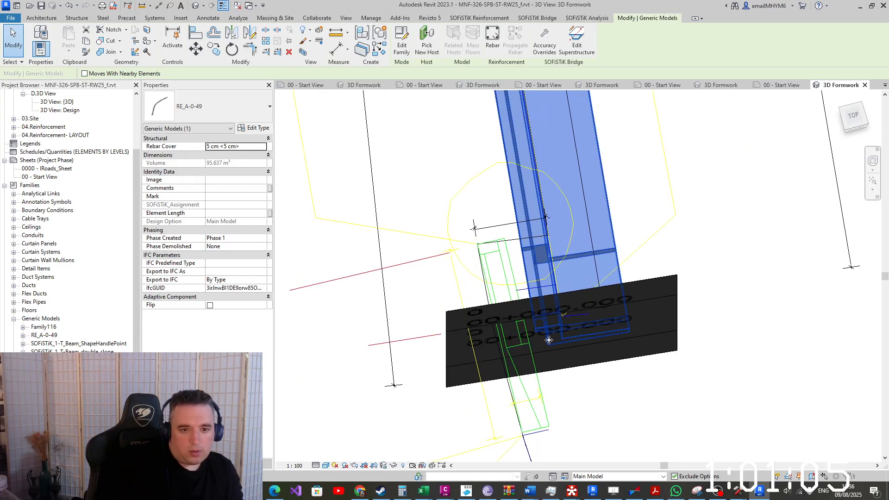
Examine closely how the wall component's start end meets axis B and the placement plane at station 00+000.000, selecting the axis
{"action": "scroll", "coordinate": [559, 315], "scroll_direction": "down", "scroll_amount": 3}
{"action": "scroll", "coordinate": [551, 315], "scroll_direction": "up", "scroll_amount": 6}
{"action": "scroll", "coordinate": [548, 315], "scroll_direction": "down", "scroll_amount": 2}
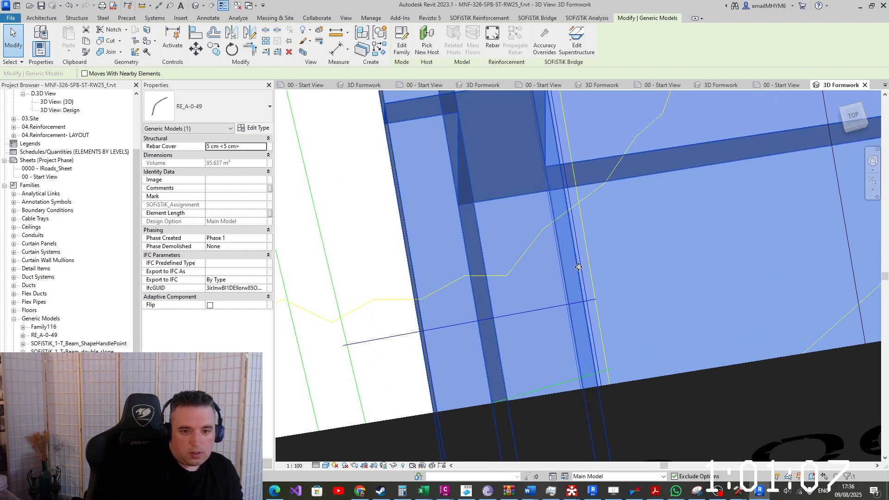
{"action": "scroll", "coordinate": [581, 295], "scroll_direction": "down", "scroll_amount": 3}
{"action": "scroll", "coordinate": [582, 294], "scroll_direction": "up", "scroll_amount": 5}
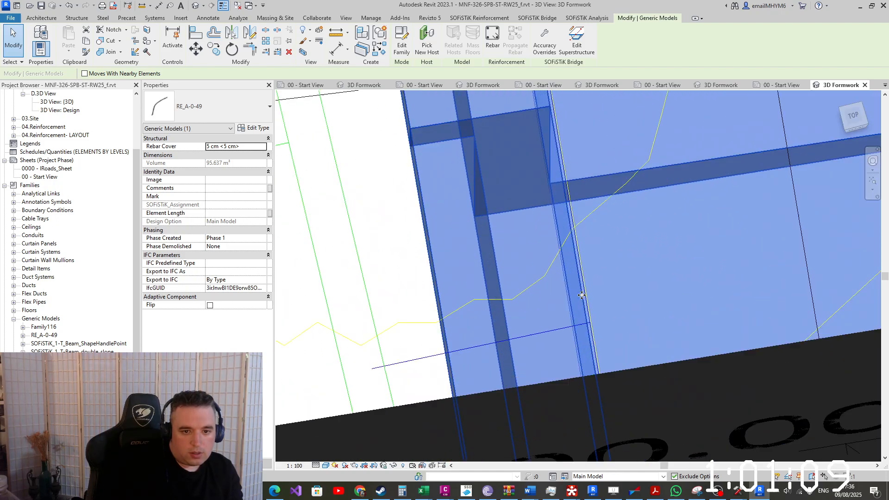
{"action": "left_click", "coordinate": [584, 286]}
{"action": "scroll", "coordinate": [585, 286], "scroll_direction": "down", "scroll_amount": 6}
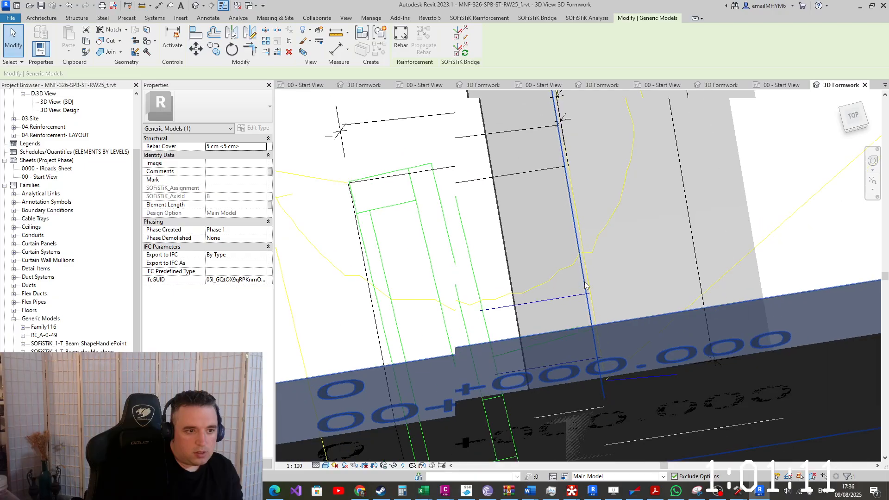
{"action": "middle_click_drag", "start_coordinate": [584, 286], "coordinate": [462, 298], "text": "shift"}
{"action": "scroll", "coordinate": [463, 299], "scroll_direction": "up", "scroll_amount": 4}
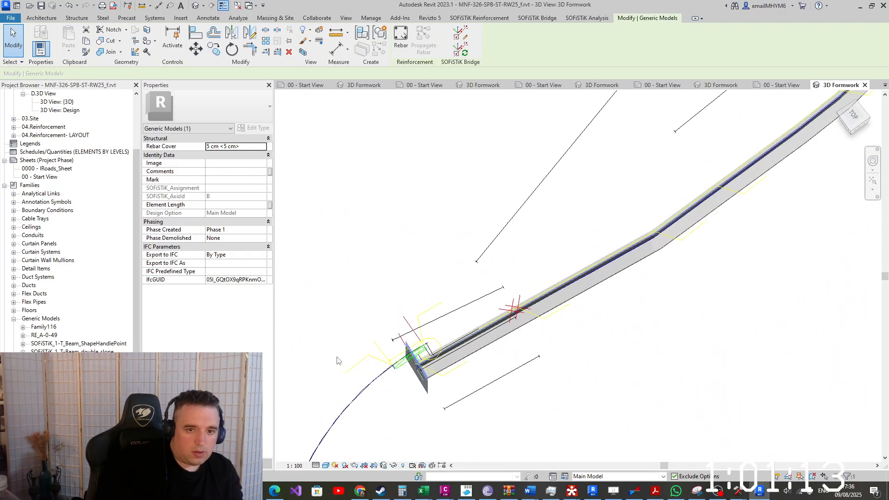
Reselect the wall component and examine its start end against the layout lines in an exact top view
{"action": "left_click", "coordinate": [525, 370]}
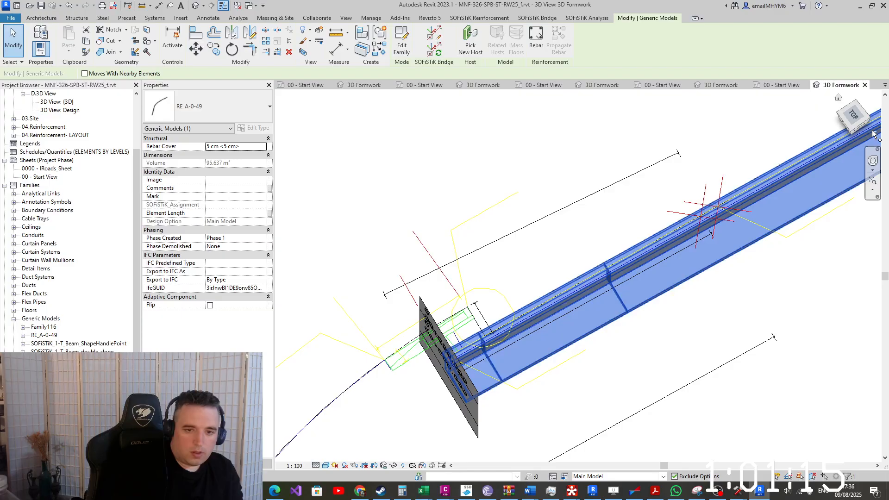
{"action": "left_click", "coordinate": [855, 114]}
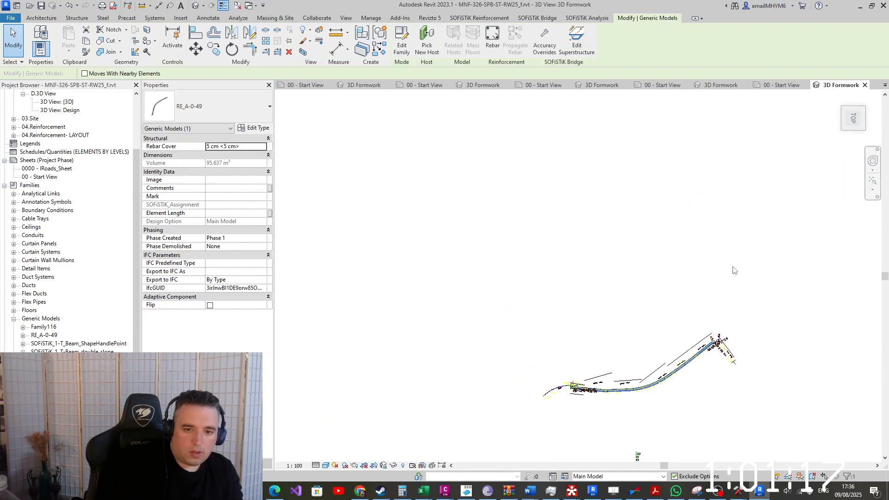
{"action": "scroll", "coordinate": [630, 322], "scroll_direction": "up", "scroll_amount": 6}
{"action": "scroll", "coordinate": [631, 322], "scroll_direction": "up", "scroll_amount": 5}
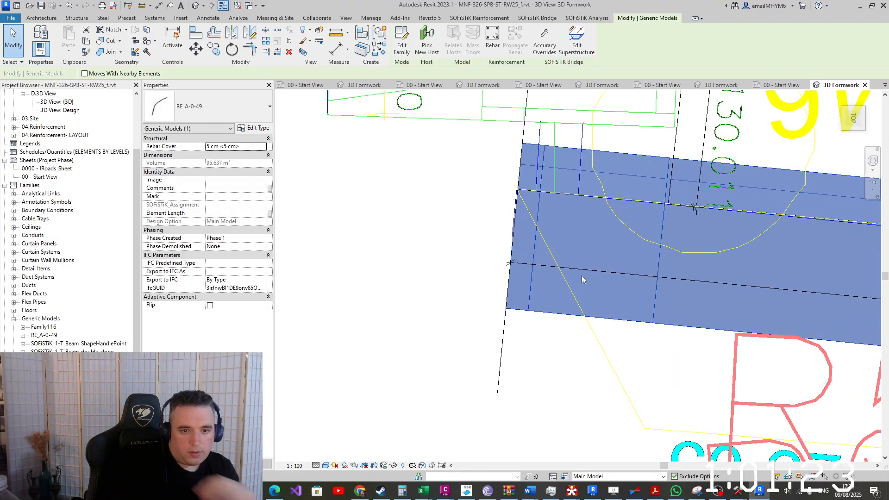
{"action": "scroll", "coordinate": [586, 283], "scroll_direction": "down", "scroll_amount": 10}
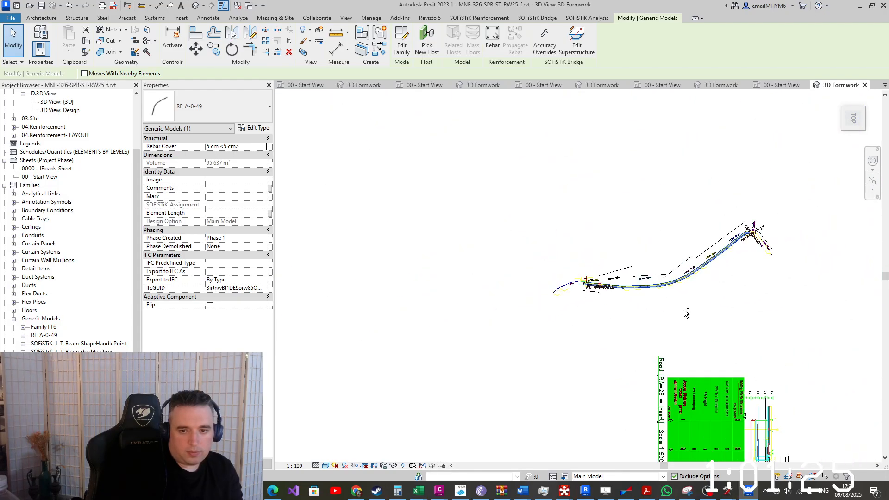
Examine in a tilted 3D view how the wall component's far end sits relative to the axis line and station 00+125.938
{"action": "middle_click_drag", "start_coordinate": [686, 313], "coordinate": [725, 200], "text": "shift"}
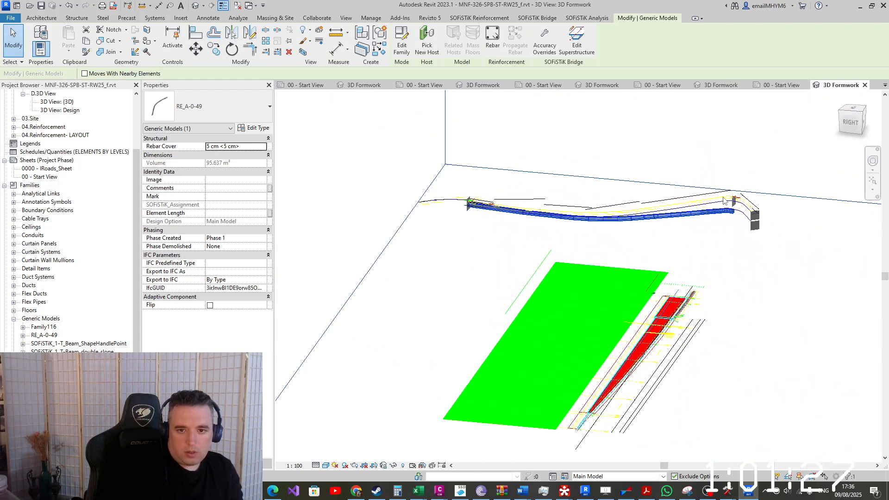
{"action": "scroll", "coordinate": [725, 200], "scroll_direction": "up", "scroll_amount": 10}
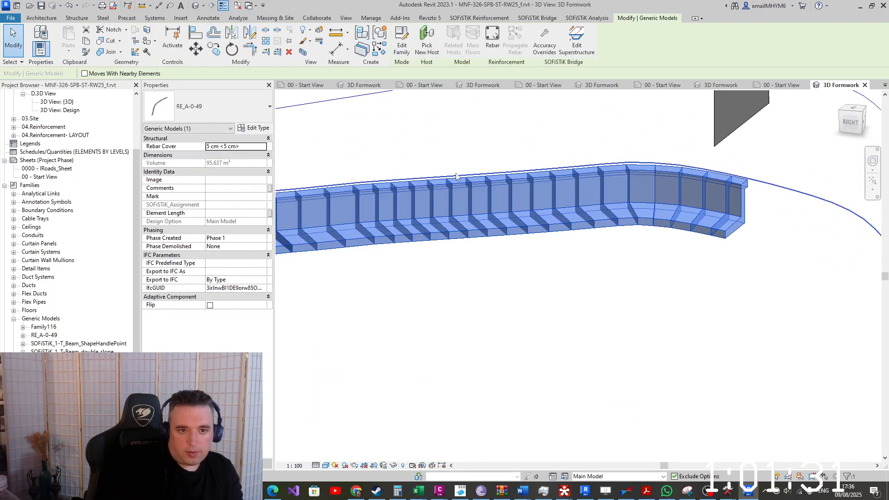
{"action": "scroll", "coordinate": [690, 165], "scroll_direction": "up", "scroll_amount": 2}
{"action": "middle_click_drag", "start_coordinate": [694, 166], "coordinate": [711, 158], "text": "shift"}
{"action": "scroll", "coordinate": [600, 248], "scroll_direction": "down", "scroll_amount": 5}
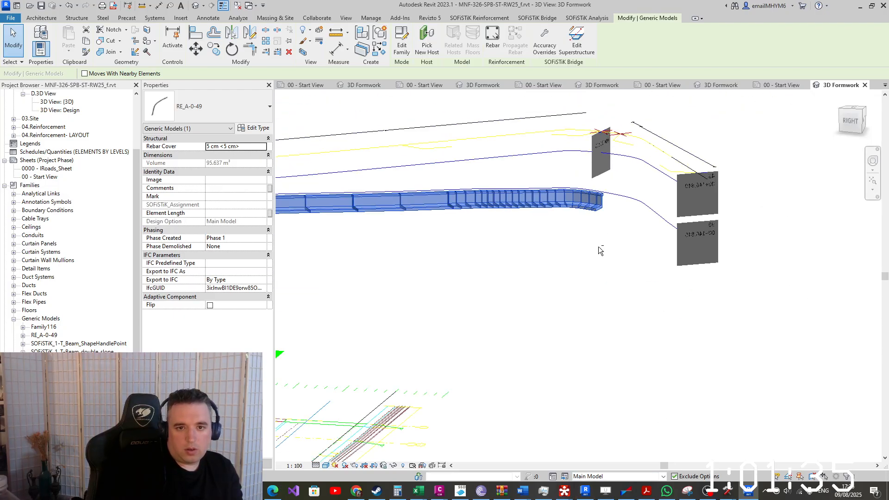
{"action": "middle_click_drag", "start_coordinate": [599, 247], "coordinate": [557, 274], "text": "shift"}
{"action": "scroll", "coordinate": [562, 278], "scroll_direction": "up", "scroll_amount": 5}
{"action": "scroll", "coordinate": [611, 289], "scroll_direction": "up", "scroll_amount": 3}
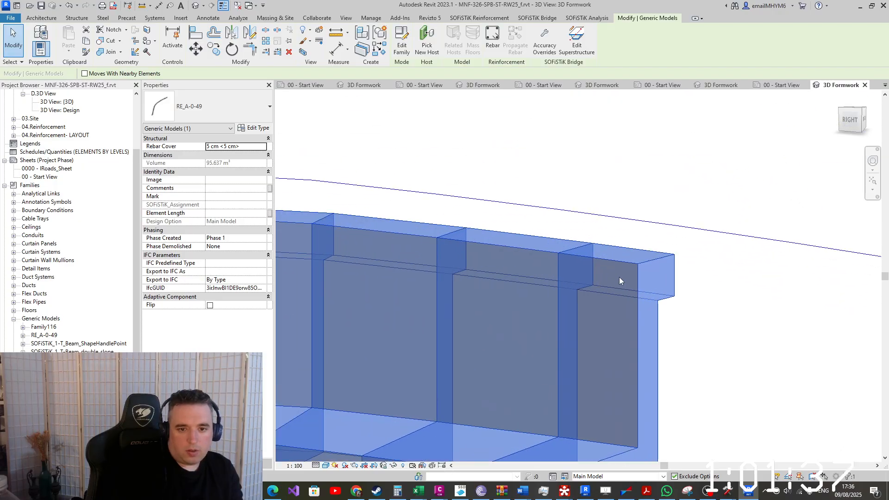
Probe the elevations of the axis line and wall near the wall's far end with Spot Elevation, without placing a tag
{"action": "key", "text": "Escape"}
{"action": "left_click", "coordinate": [208, 19]}
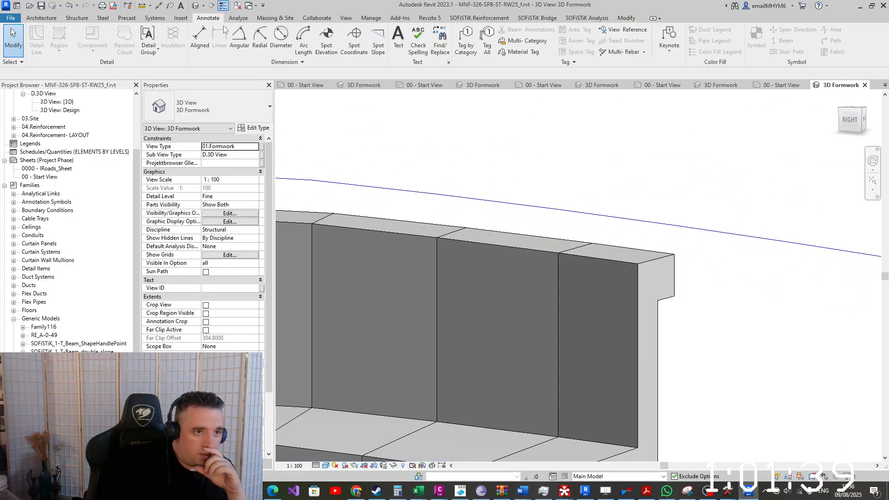
{"action": "left_click", "coordinate": [326, 45]}
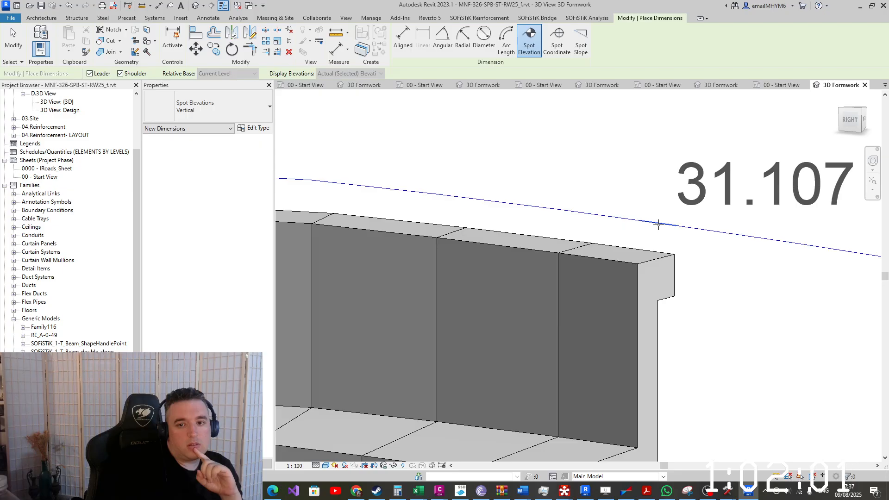
{"action": "scroll", "coordinate": [661, 276], "scroll_direction": "down", "scroll_amount": 1}
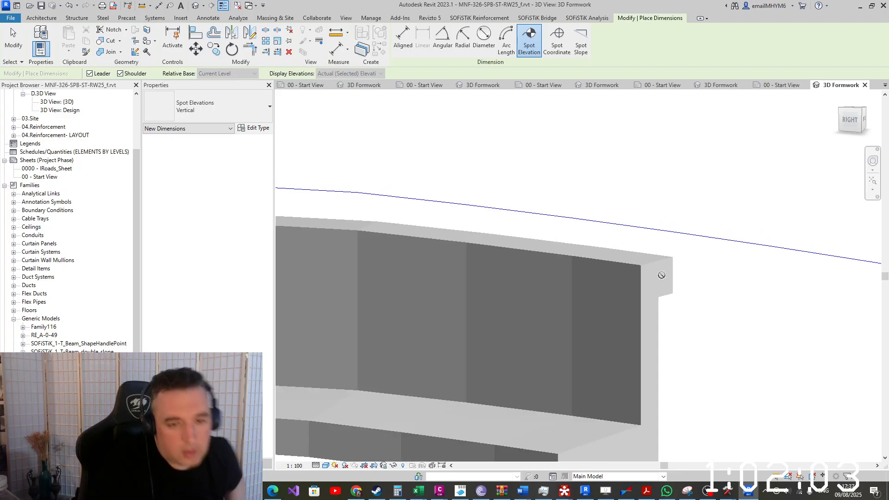
{"action": "scroll", "coordinate": [604, 312], "scroll_direction": "down", "scroll_amount": 2}
{"action": "scroll", "coordinate": [604, 311], "scroll_direction": "down", "scroll_amount": 2}
{"action": "scroll", "coordinate": [603, 287], "scroll_direction": "down", "scroll_amount": 2}
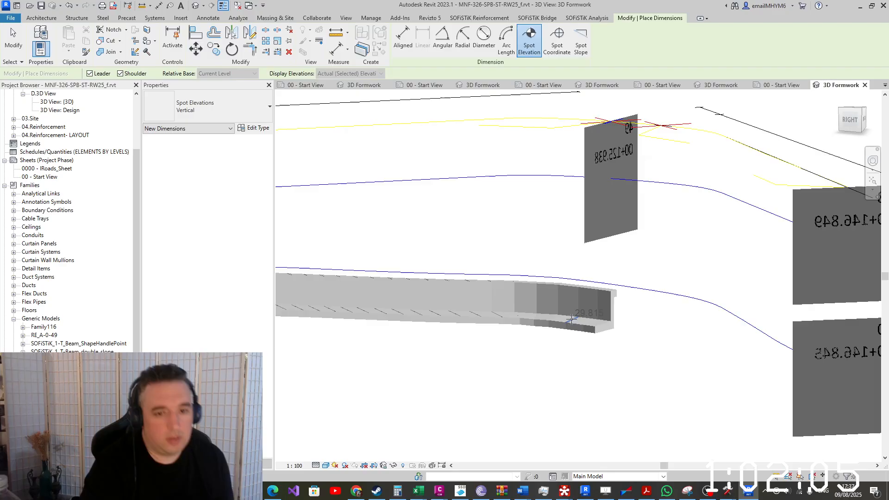
{"action": "middle_click_drag", "start_coordinate": [602, 313], "coordinate": [100, 278], "text": "shift"}
{"action": "scroll", "coordinate": [640, 338], "scroll_direction": "up", "scroll_amount": 5}
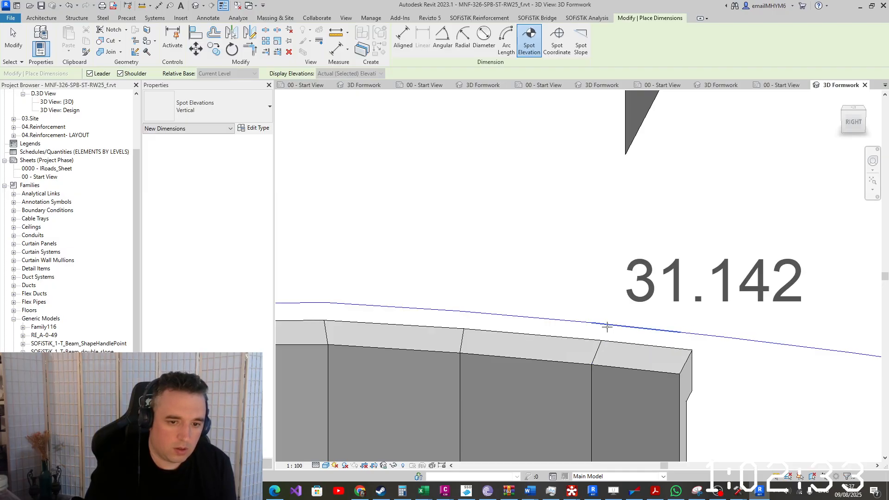
{"action": "key", "text": "Escape"}
{"action": "key", "text": "Escape"}
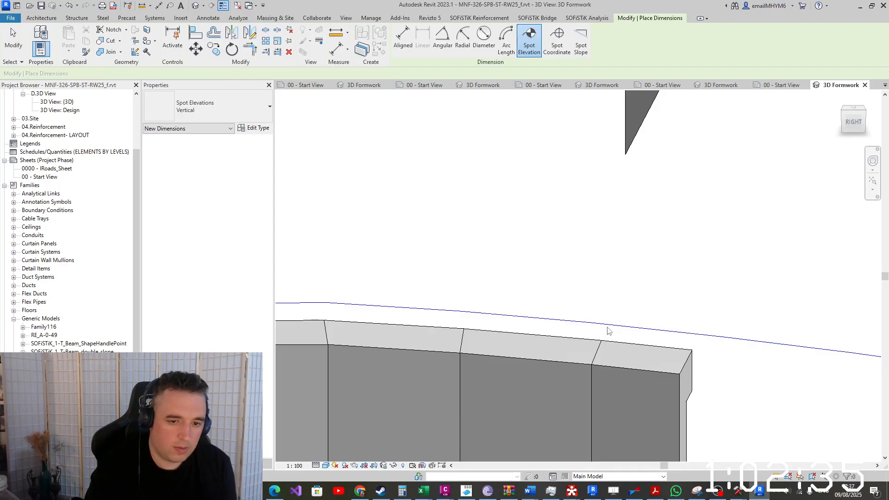
Review the O vertical top of wall parameter in the wall component's superstructure definition without changing it
{"action": "left_click", "coordinate": [611, 343]}
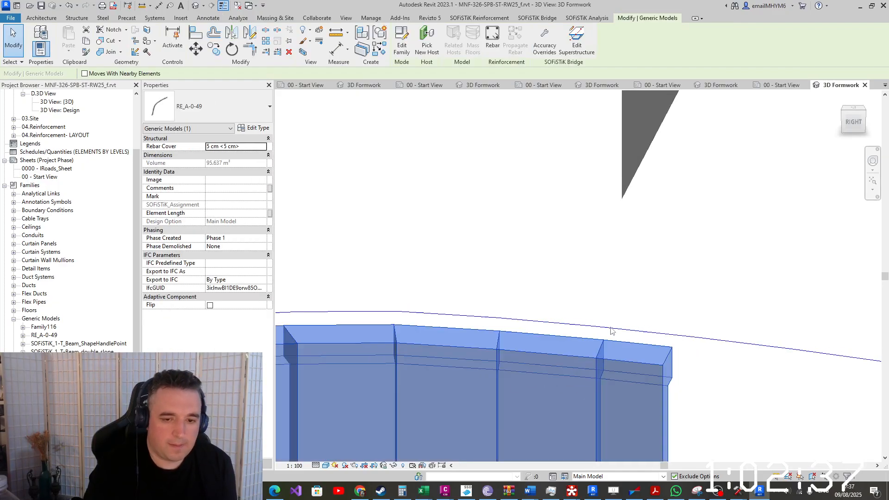
{"action": "scroll", "coordinate": [552, 373], "scroll_direction": "down", "scroll_amount": 8}
{"action": "scroll", "coordinate": [550, 369], "scroll_direction": "up", "scroll_amount": 6}
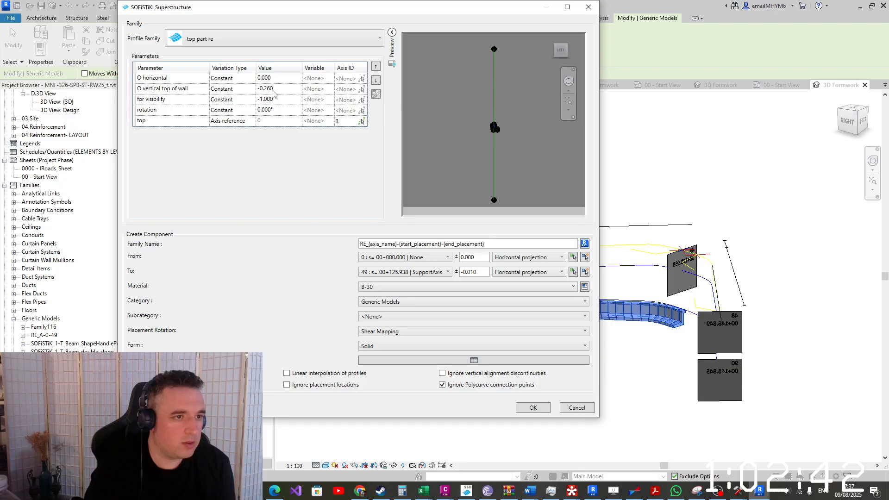
{"action": "double_click", "coordinate": [273, 89]}
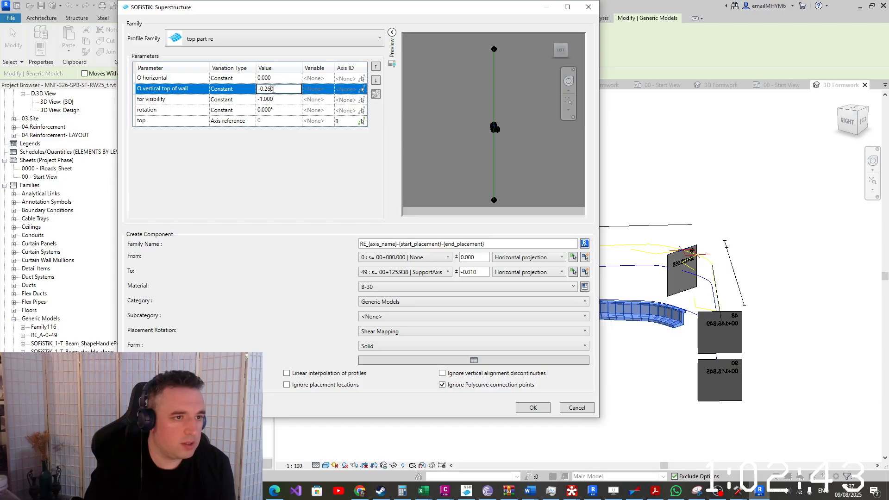
{"action": "left_click", "coordinate": [588, 7]}
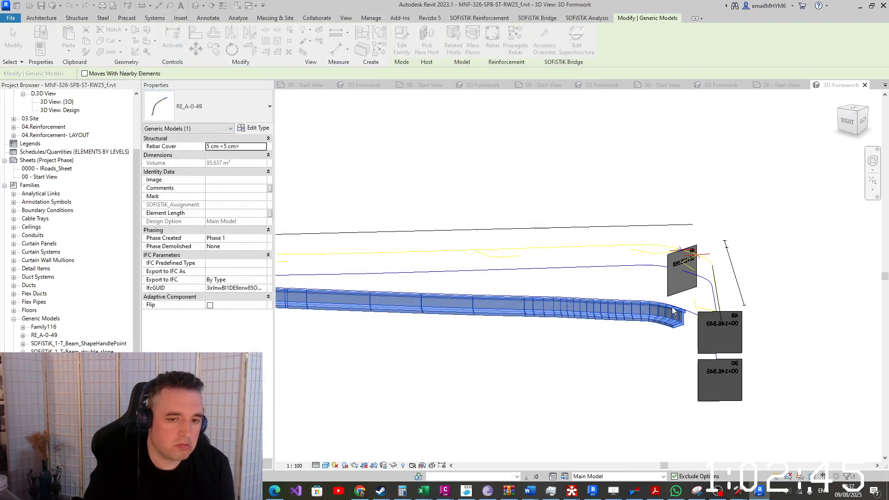
Duplicate the wall's superstructure component and set the duplicate's for visibility parameter to 1.000
{"action": "scroll", "coordinate": [673, 311], "scroll_direction": "up", "scroll_amount": 6}
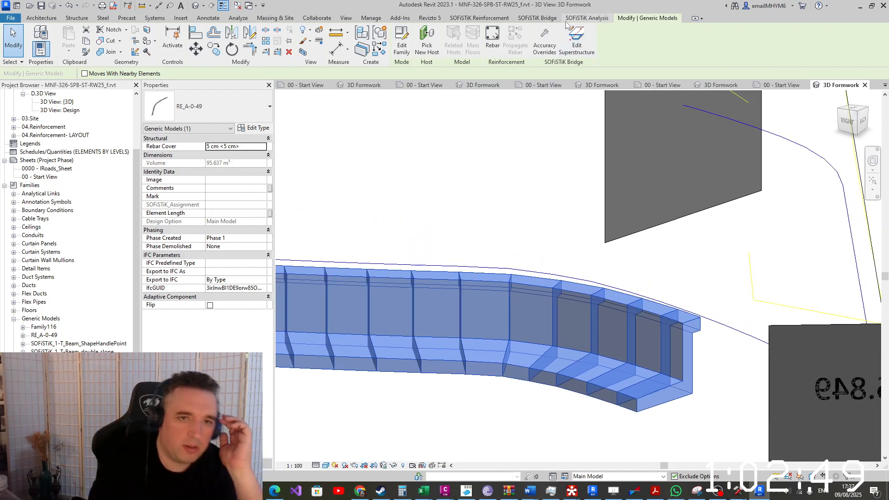
{"action": "left_click", "coordinate": [537, 18]}
{"action": "left_click", "coordinate": [39, 54]}
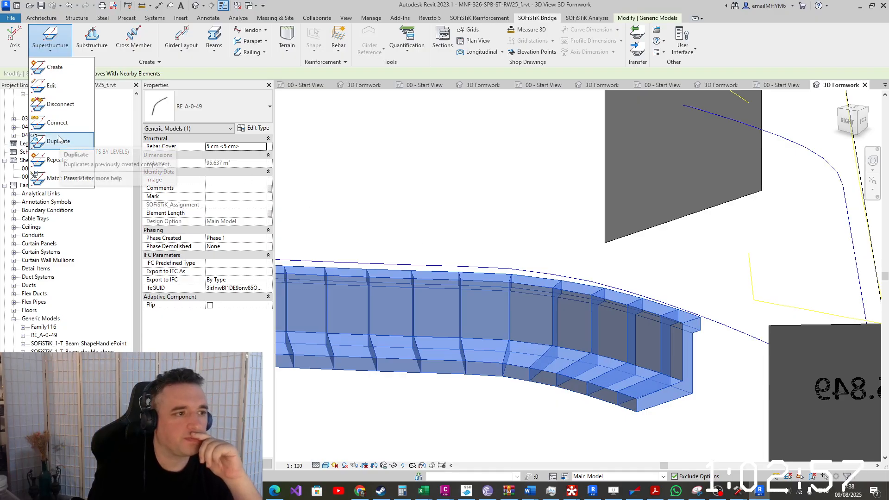
{"action": "left_click", "coordinate": [368, 246]}
{"action": "left_click", "coordinate": [584, 389]}
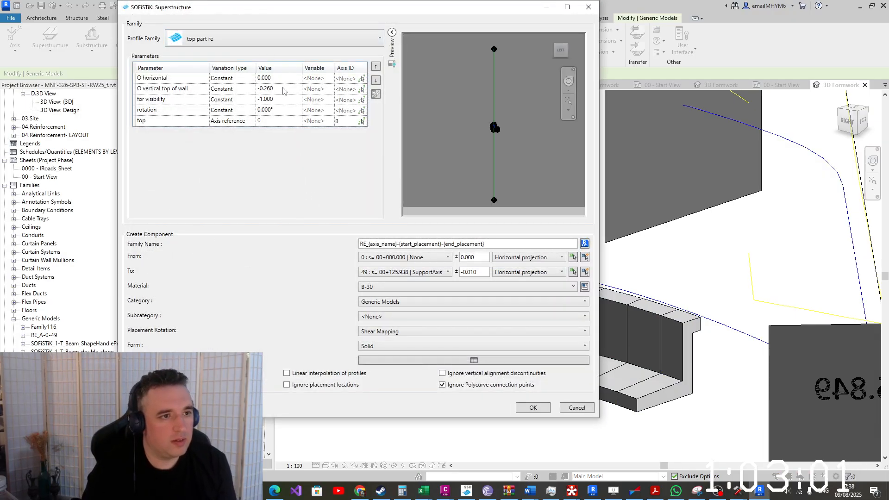
{"action": "double_click", "coordinate": [281, 98]}
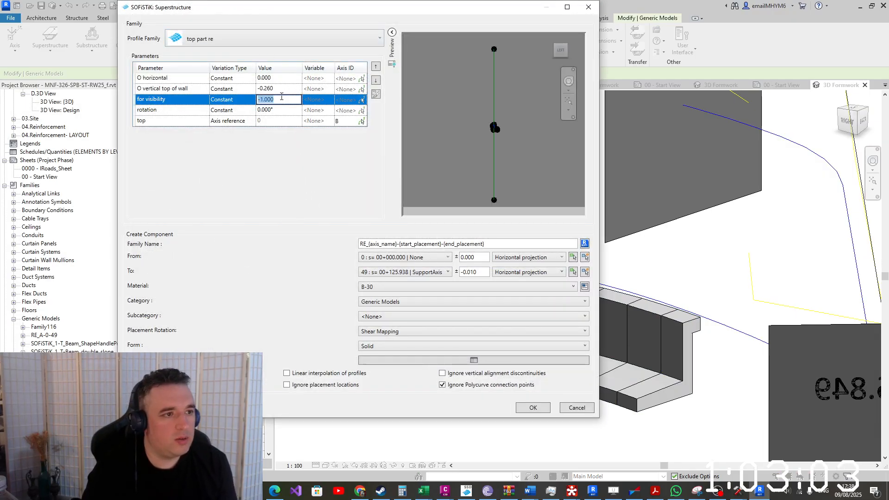
{"action": "type", "text": "1"}
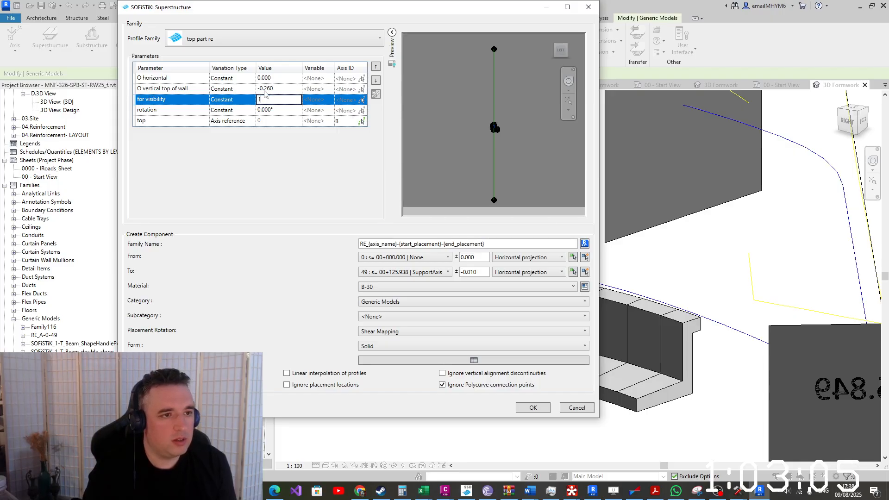
{"action": "left_click", "coordinate": [278, 88]}
Set the duplicate's family name to PAR_{axis_name}-{start_placement}-{end_placement} and create the component
{"action": "double_click", "coordinate": [362, 244]}
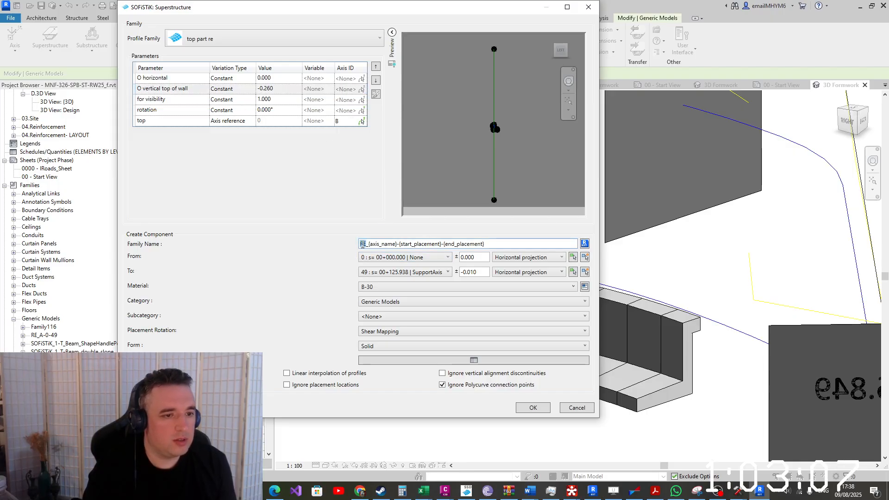
{"action": "type", "text": "PAR"}
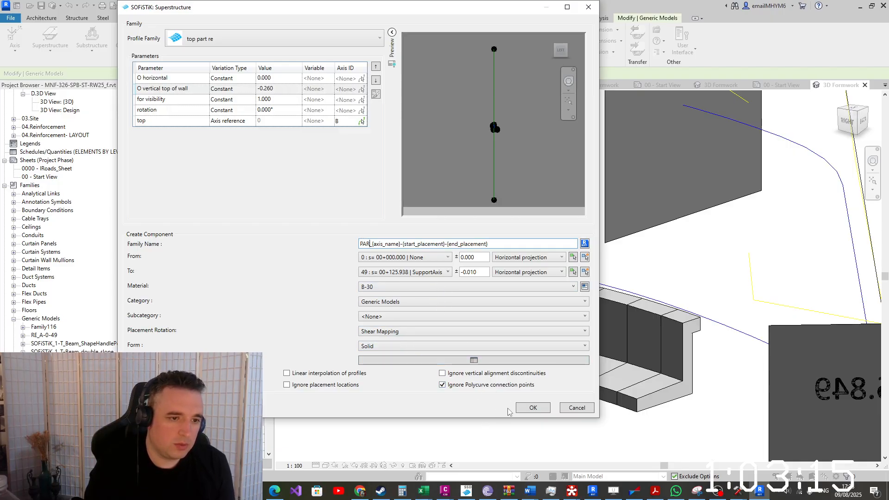
{"action": "left_click", "coordinate": [533, 407]}
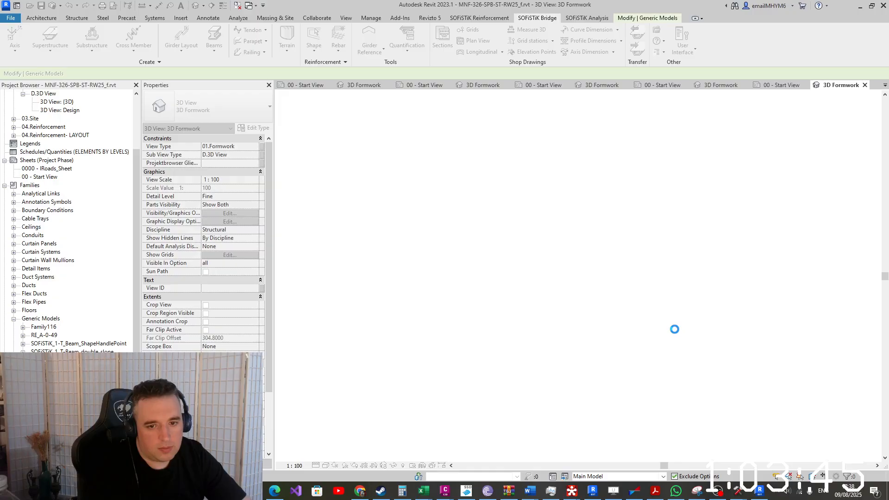
Examine how the new PAR component sits on the wall and follows the imported rw25_2.dwg line at the far end
{"action": "left_click", "coordinate": [715, 272]}
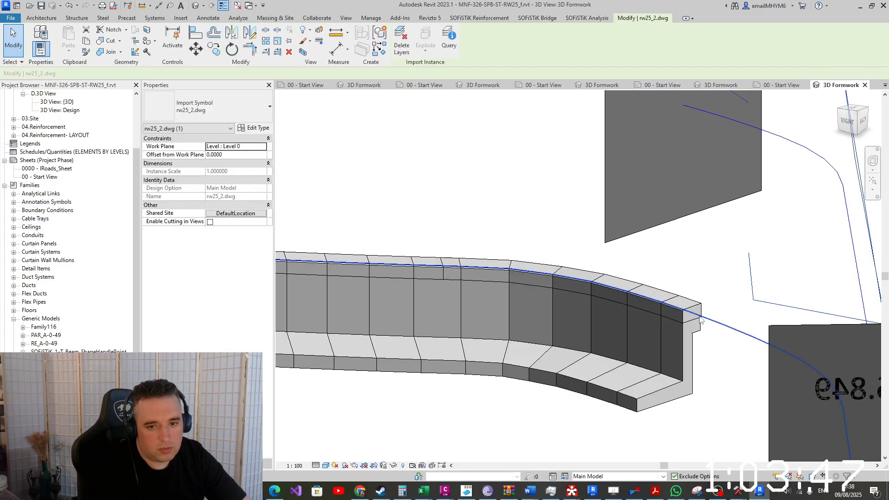
{"action": "scroll", "coordinate": [678, 308], "scroll_direction": "up", "scroll_amount": 5}
{"action": "scroll", "coordinate": [642, 296], "scroll_direction": "up", "scroll_amount": 4}
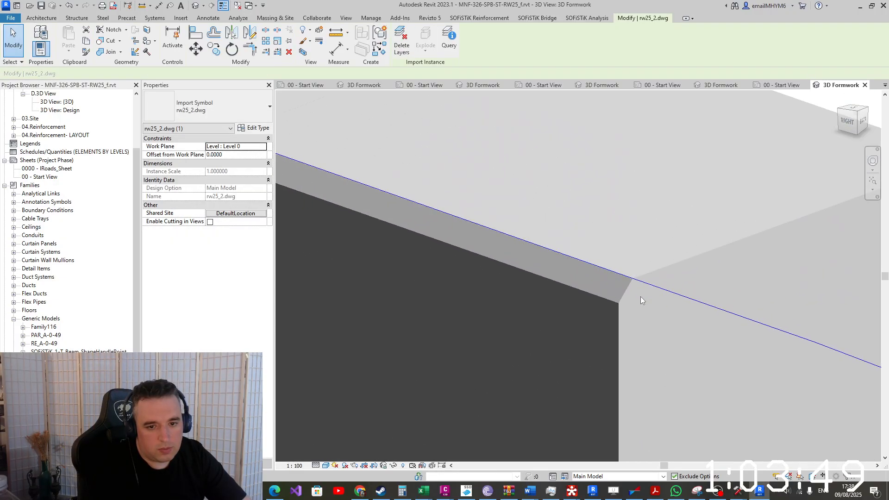
{"action": "scroll", "coordinate": [632, 289], "scroll_direction": "down", "scroll_amount": 6}
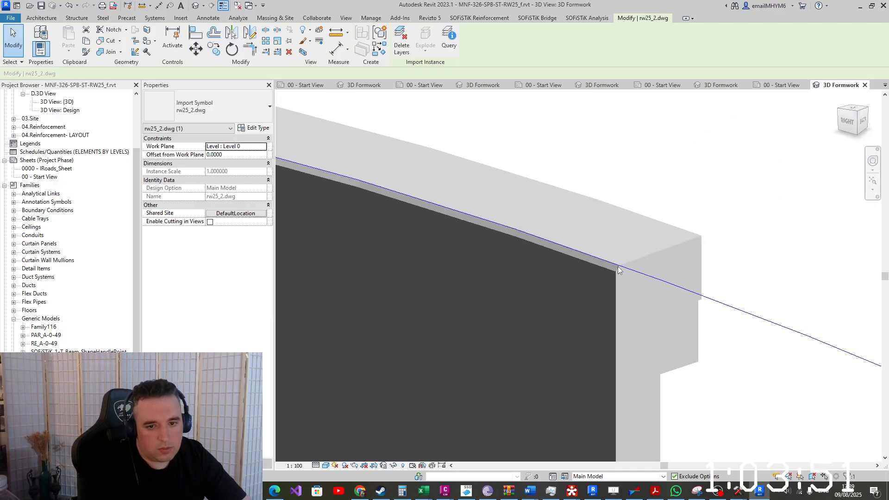
{"action": "scroll", "coordinate": [630, 265], "scroll_direction": "up", "scroll_amount": 2}
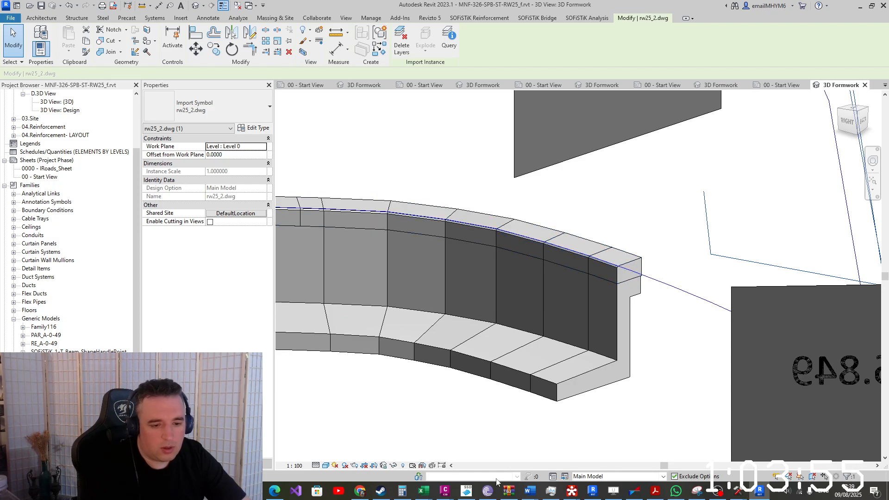
Switch to the rw25_2 drawing in Civil 3D
{"action": "mouse_move", "coordinate": [453, 493]}
{"action": "left_click", "coordinate": [445, 471]}
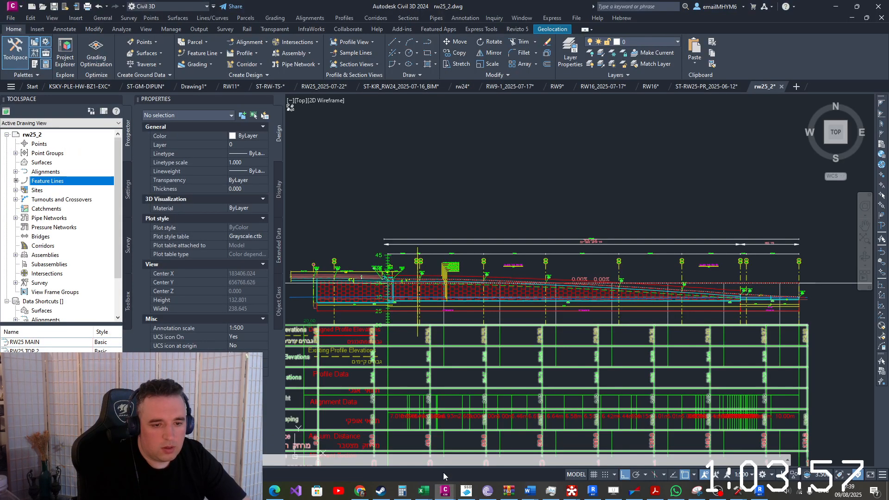
Examine the wall's cross-section detail in the rw25_2 drawing, from the footing up to the wall head
{"action": "scroll", "coordinate": [497, 317], "scroll_direction": "down", "scroll_amount": 5}
{"action": "scroll", "coordinate": [599, 147], "scroll_direction": "up", "scroll_amount": 10}
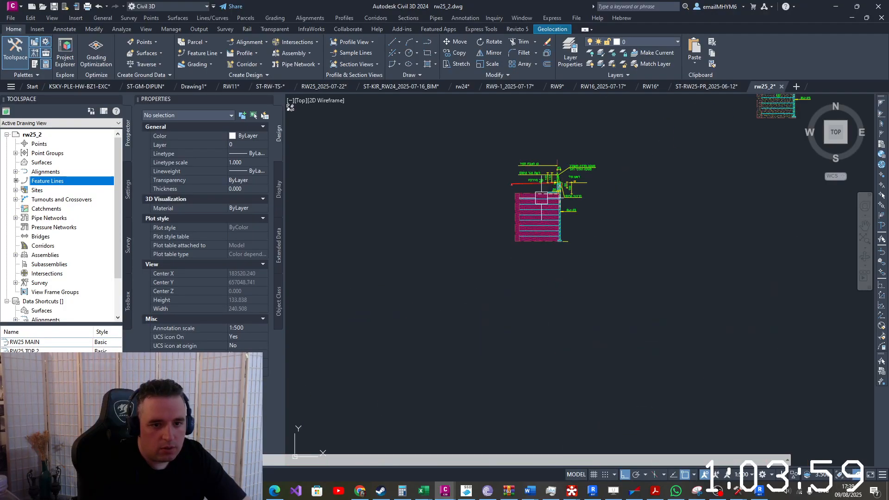
{"action": "scroll", "coordinate": [600, 147], "scroll_direction": "up", "scroll_amount": 6}
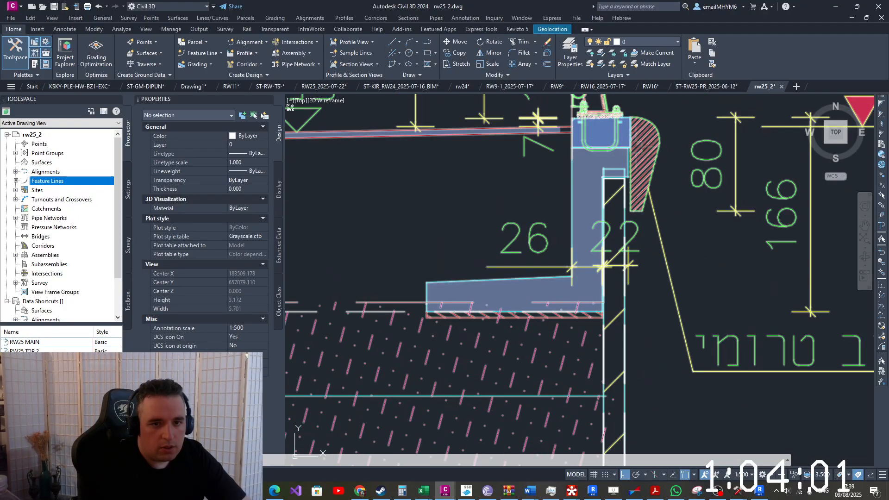
Switch back to the Revit model and inspect the top edge of the wall's far end against the imported rw25_2.dwg line
{"action": "left_click", "coordinate": [836, 6]}
{"action": "scroll", "coordinate": [608, 249], "scroll_direction": "down", "scroll_amount": 7}
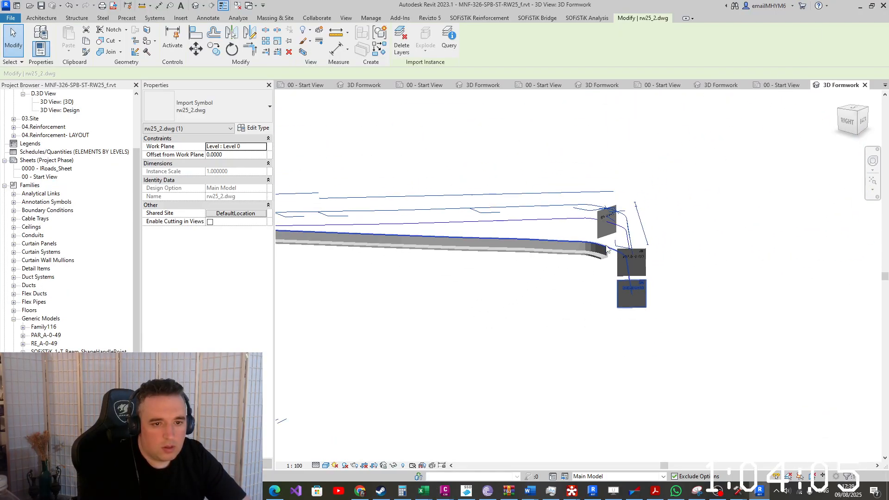
{"action": "scroll", "coordinate": [607, 249], "scroll_direction": "up", "scroll_amount": 5}
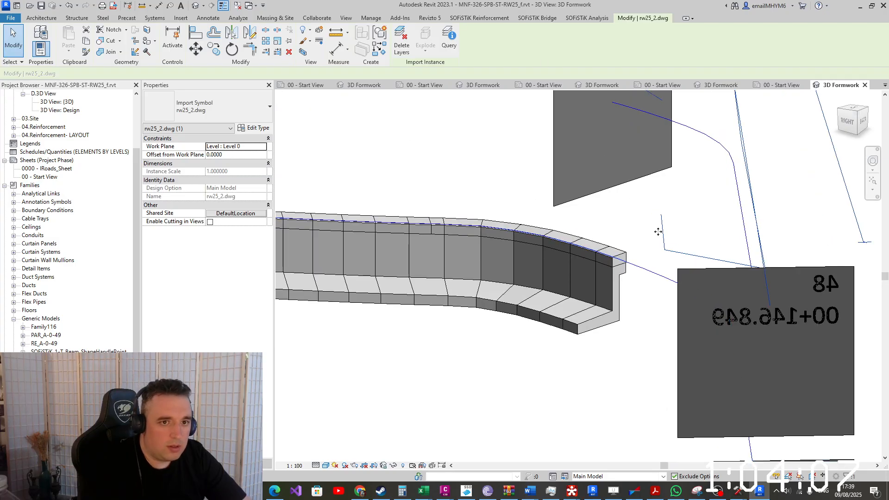
{"action": "scroll", "coordinate": [658, 231], "scroll_direction": "up", "scroll_amount": 8}
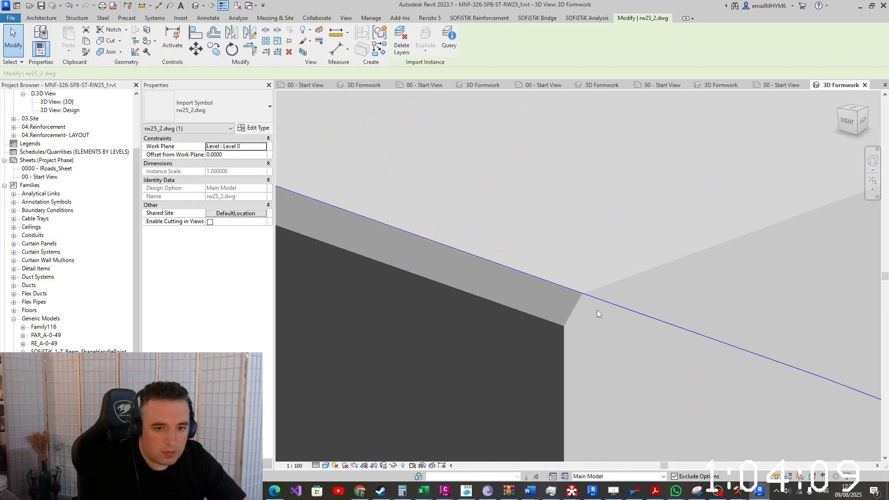
{"action": "scroll", "coordinate": [597, 313], "scroll_direction": "down", "scroll_amount": 2}
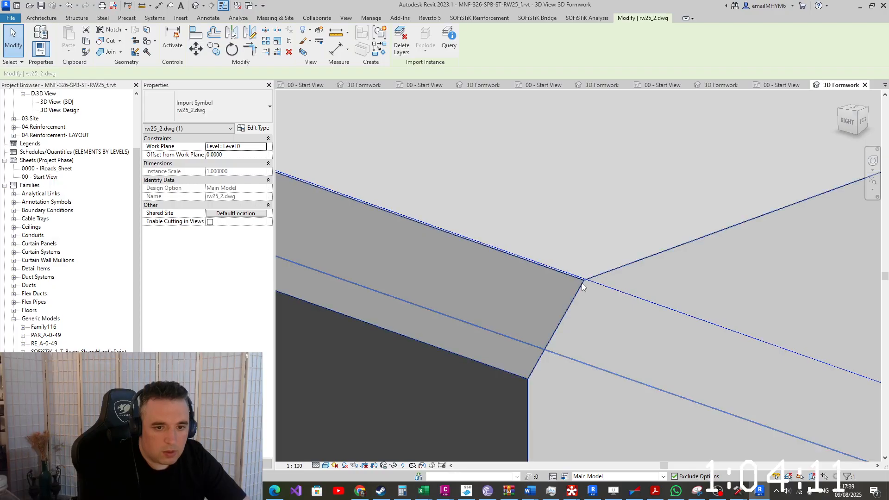
{"action": "scroll", "coordinate": [581, 286], "scroll_direction": "down", "scroll_amount": 8}
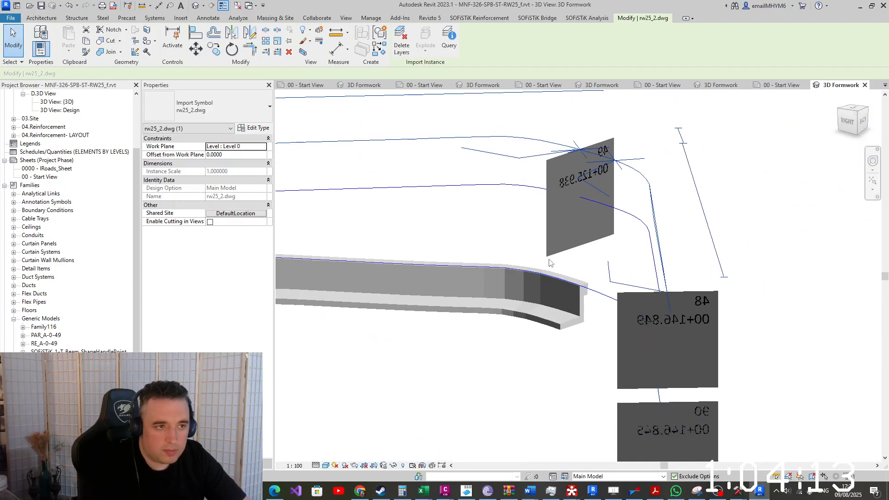
Duplicate the wall's superstructure component and set the duplicate's for visibility parameter to 0.000
{"action": "left_click", "coordinate": [537, 17]}
{"action": "left_click", "coordinate": [50, 46]}
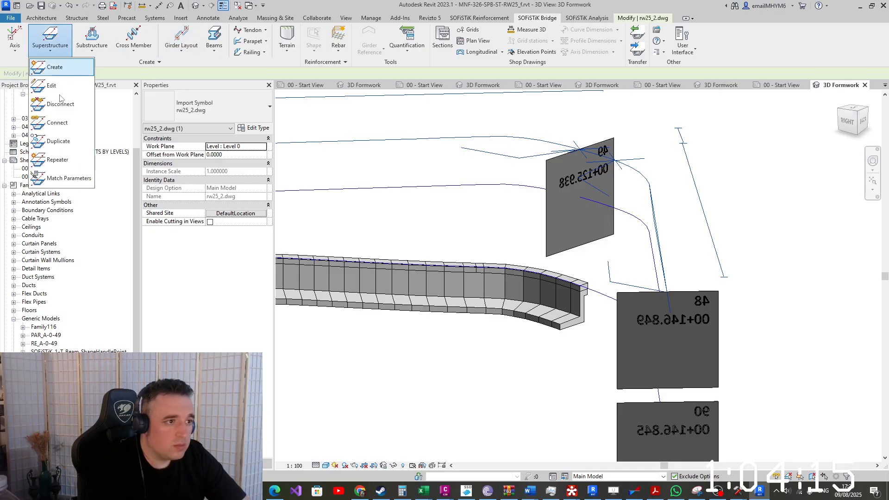
{"action": "left_click", "coordinate": [60, 142]}
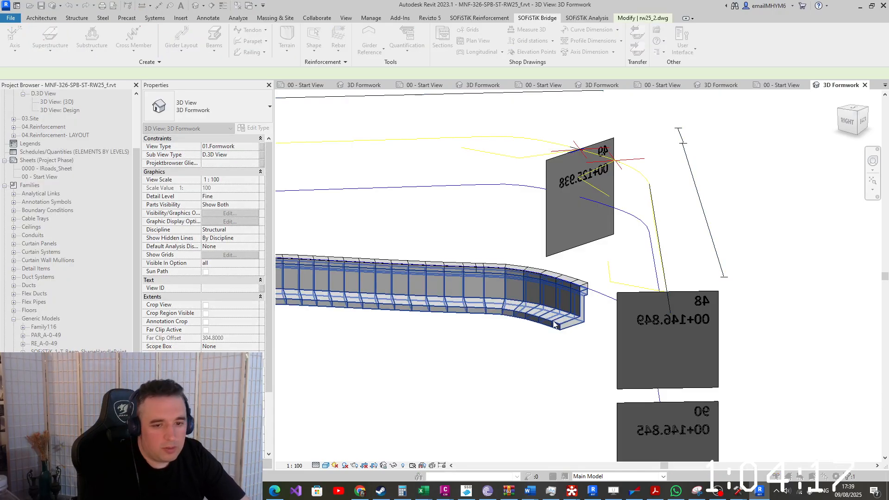
{"action": "left_click", "coordinate": [555, 321]}
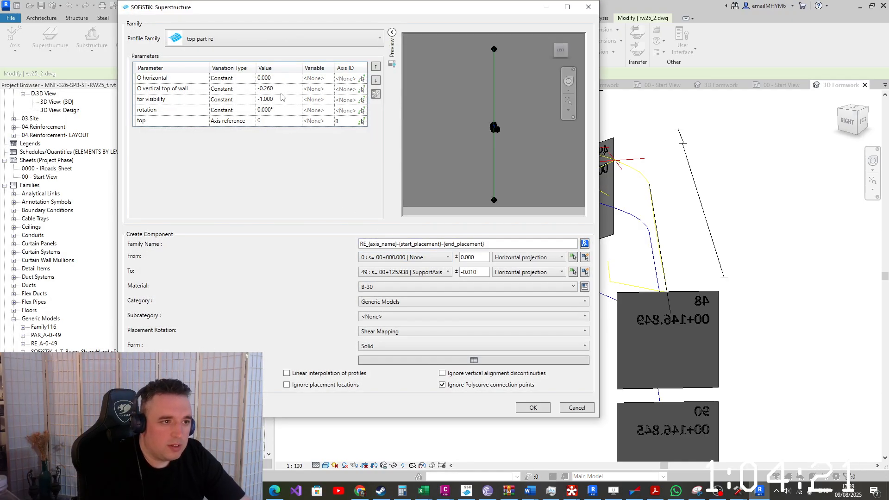
{"action": "double_click", "coordinate": [292, 100]}
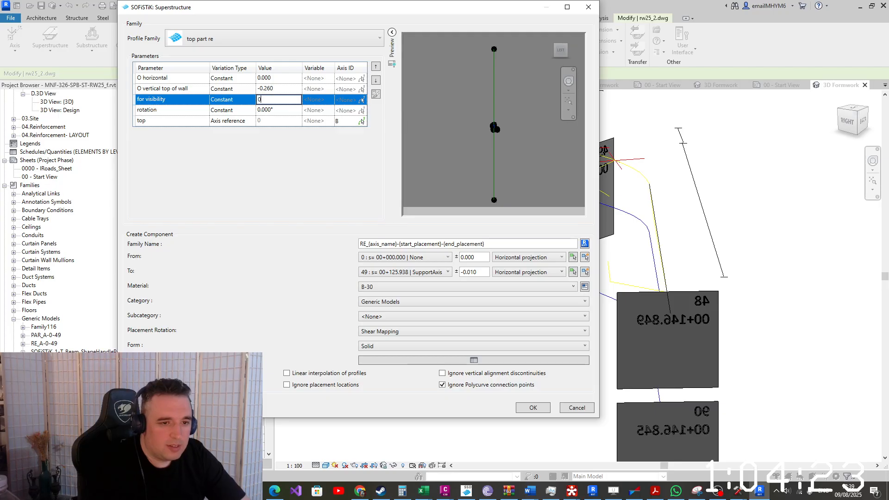
Set the family name to LCN_{axis_name}-{start_placement}-{end_placement} and the material to Beton - LC 12/13, and create the component
{"action": "left_click", "coordinate": [360, 244]}
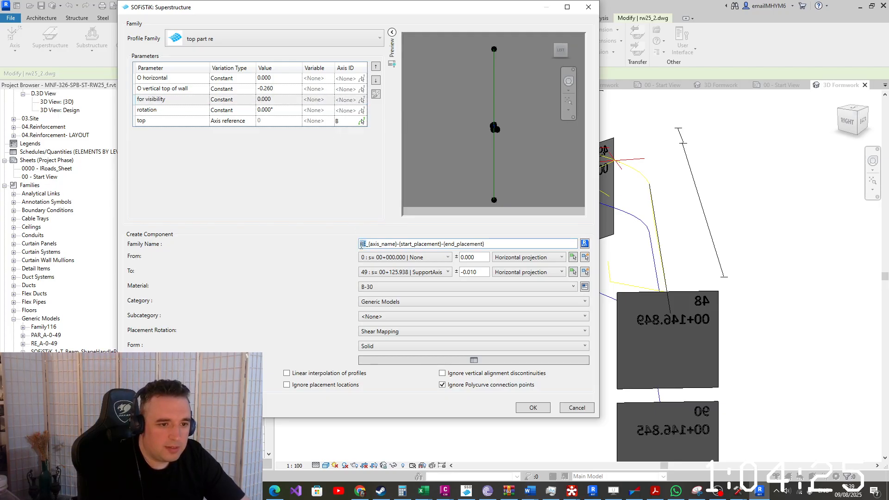
{"action": "type", "text": "CN"}
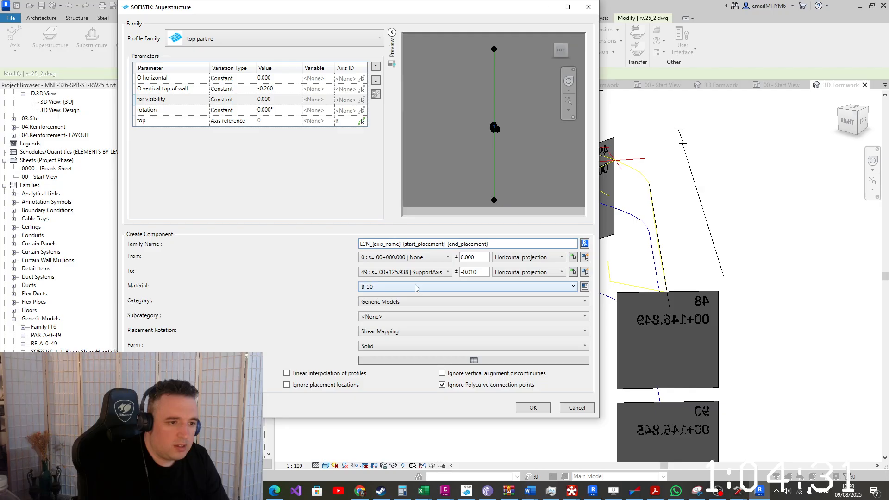
{"action": "left_click", "coordinate": [415, 287]}
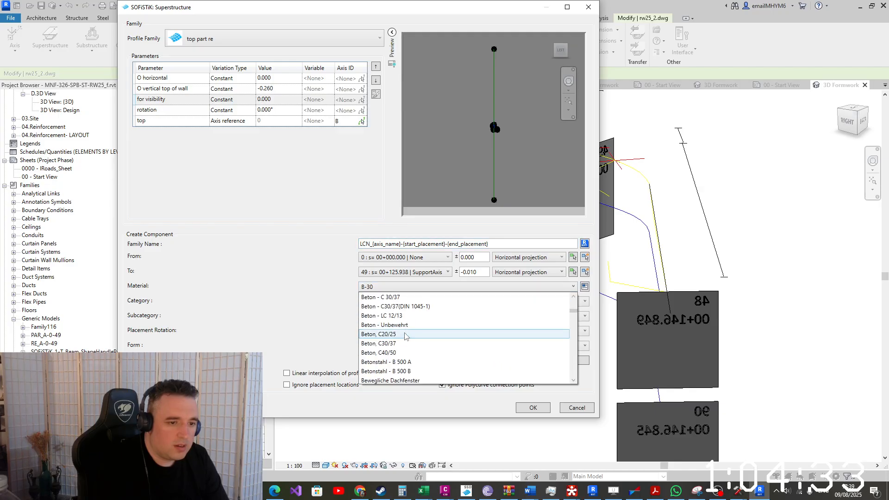
{"action": "left_click", "coordinate": [412, 316]}
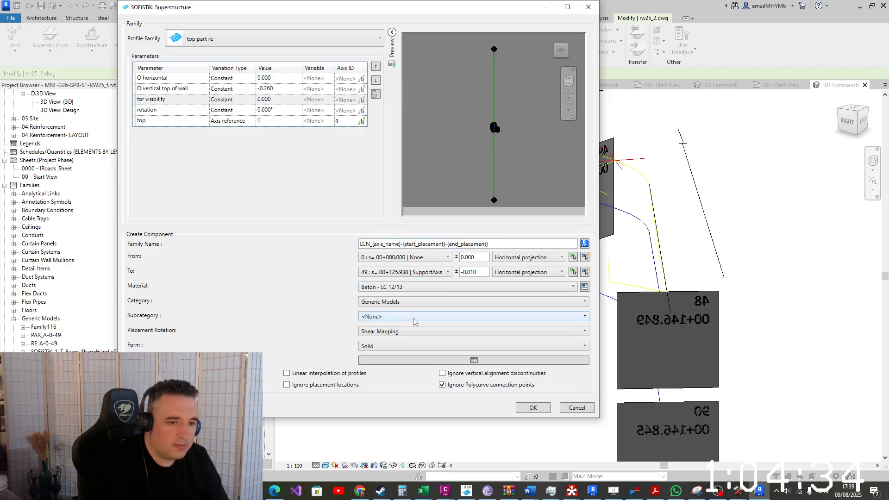
{"action": "left_click", "coordinate": [531, 408]}
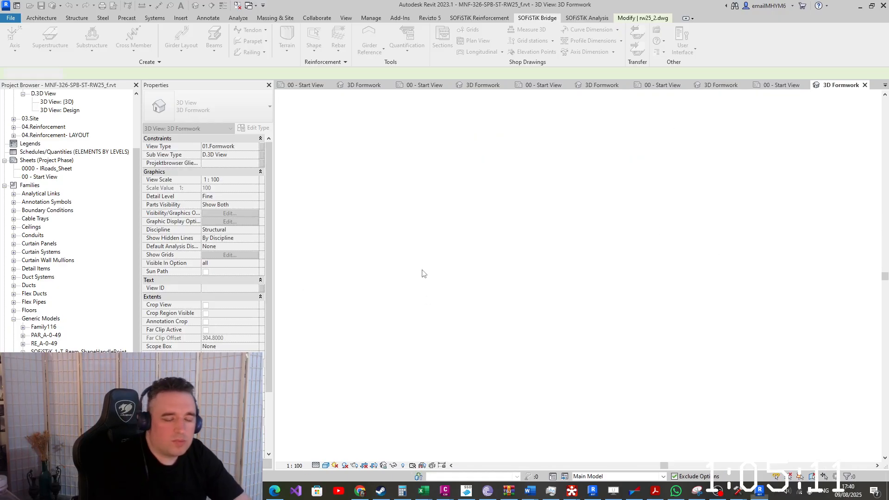
Examine the new LCN layer beneath the wall footing and review the whole wall along its alignment
{"action": "scroll", "coordinate": [572, 350], "scroll_direction": "up", "scroll_amount": 6}
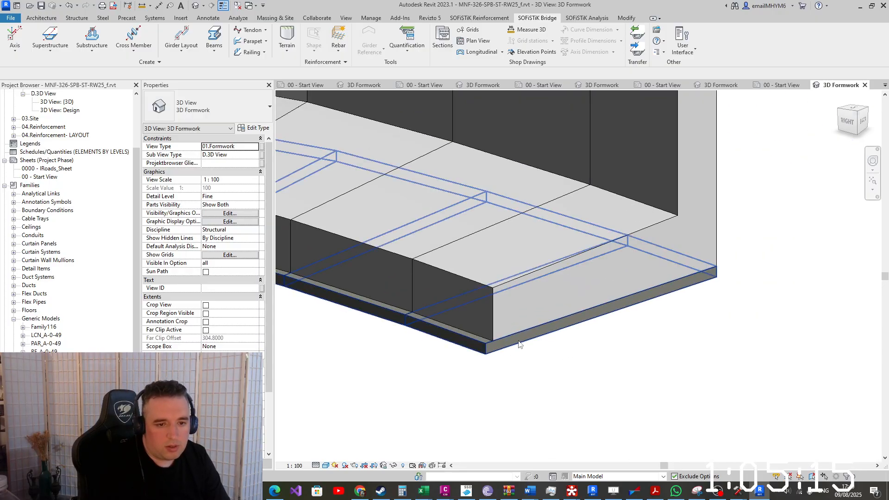
{"action": "left_click", "coordinate": [518, 344]}
{"action": "left_click", "coordinate": [597, 352]}
{"action": "scroll", "coordinate": [596, 350], "scroll_direction": "down", "scroll_amount": 7}
{"action": "scroll", "coordinate": [596, 345], "scroll_direction": "down", "scroll_amount": 6}
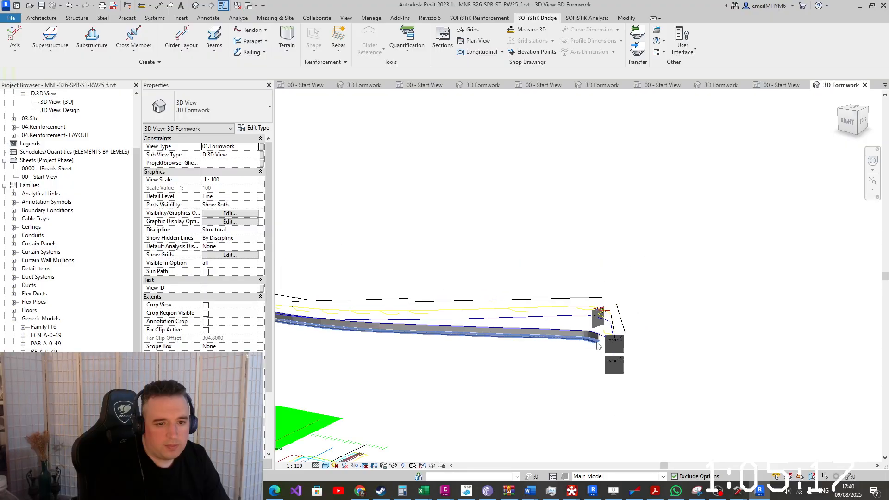
{"action": "middle_click_drag", "start_coordinate": [596, 345], "coordinate": [546, 381], "text": "shift"}
{"action": "middle_click_drag", "start_coordinate": [467, 370], "coordinate": [813, 347]}
{"action": "middle_click_drag", "start_coordinate": [695, 297], "coordinate": [643, 278], "text": "shift"}
{"action": "scroll", "coordinate": [639, 277], "scroll_direction": "down", "scroll_amount": 3}
{"action": "scroll", "coordinate": [635, 237], "scroll_direction": "up", "scroll_amount": 1}
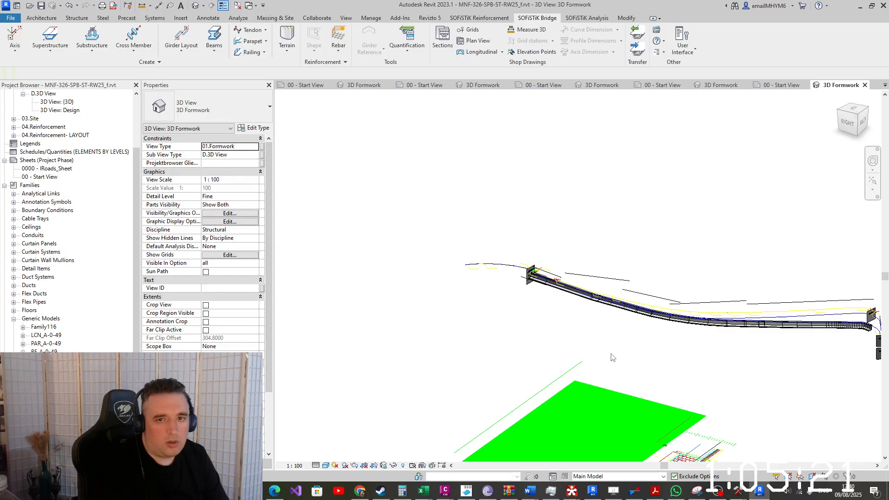
Switch to the rw25_2.dwg drawing in Civil 3D and examine the wall section's panel head joint and base pad
{"action": "right_click", "coordinate": [444, 491]}
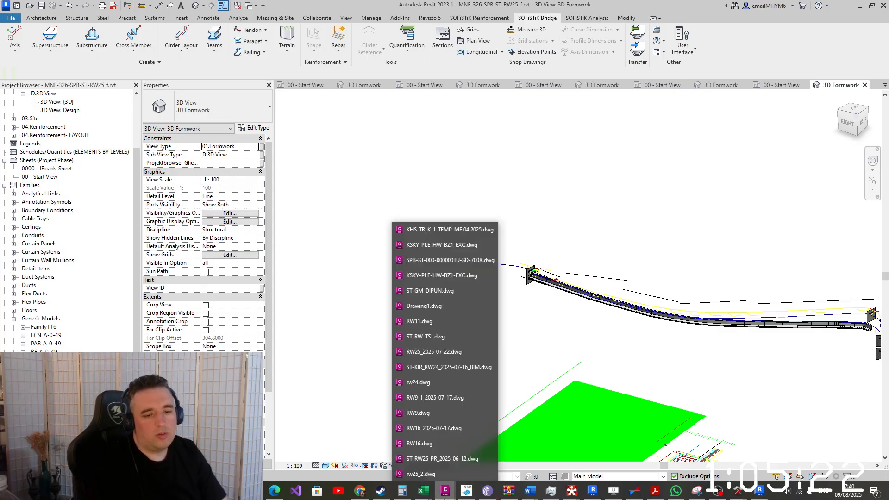
{"action": "left_click", "coordinate": [432, 474]}
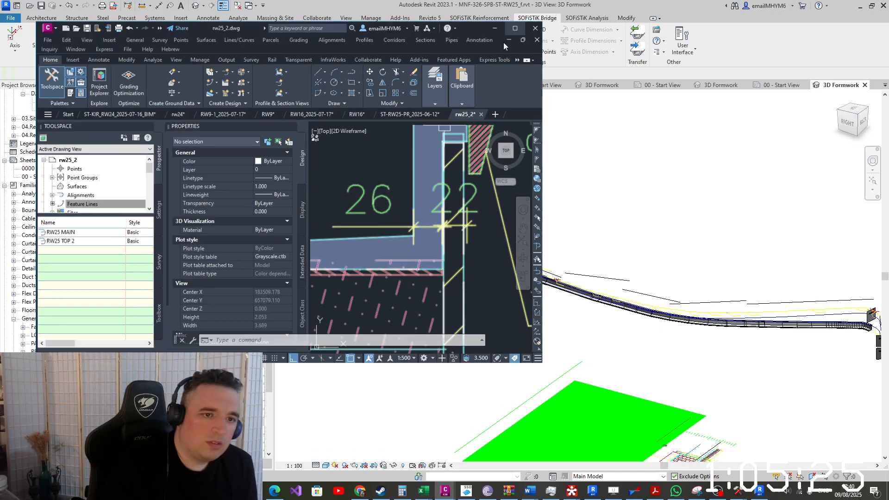
{"action": "left_click", "coordinate": [504, 46]}
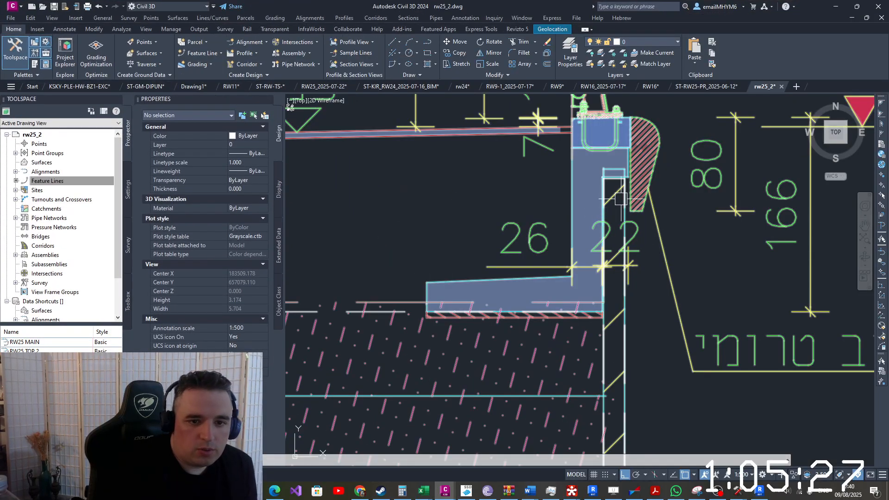
{"action": "scroll", "coordinate": [621, 199], "scroll_direction": "up", "scroll_amount": 5}
{"action": "scroll", "coordinate": [630, 159], "scroll_direction": "down", "scroll_amount": 2}
{"action": "scroll", "coordinate": [604, 206], "scroll_direction": "up", "scroll_amount": 2}
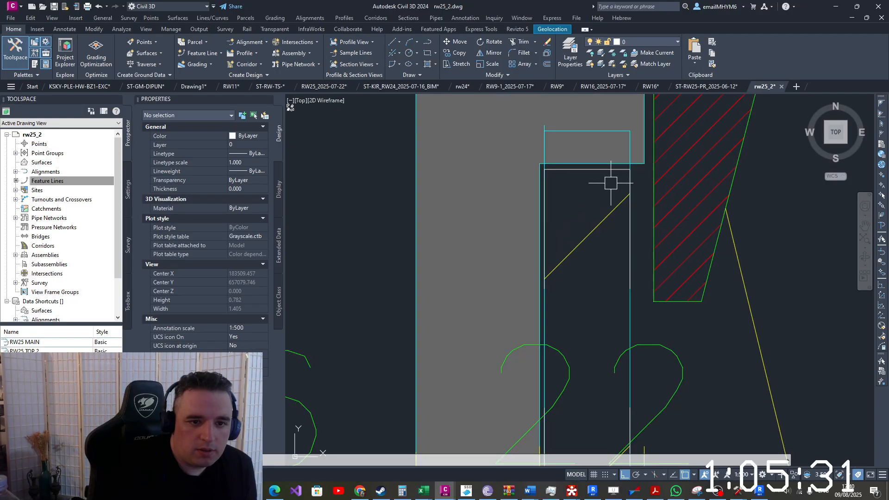
{"action": "scroll", "coordinate": [610, 183], "scroll_direction": "down", "scroll_amount": 4}
{"action": "scroll", "coordinate": [627, 198], "scroll_direction": "up", "scroll_amount": 4}
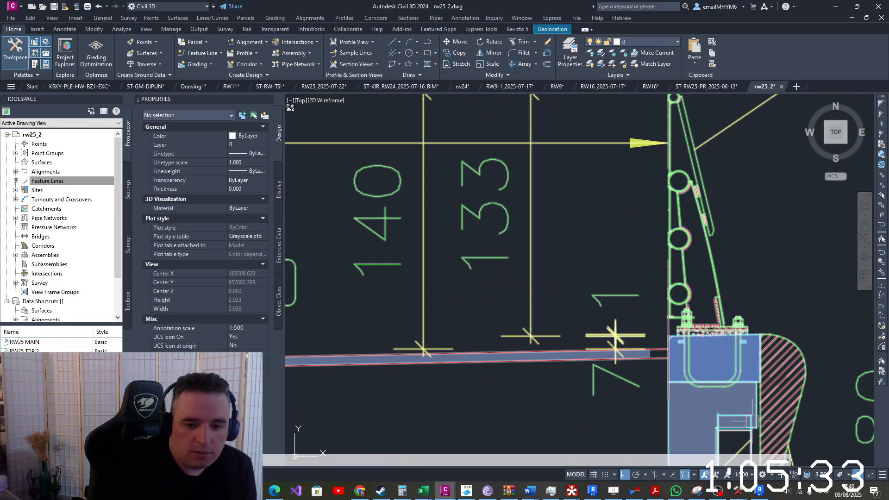
{"action": "scroll", "coordinate": [615, 336], "scroll_direction": "down", "scroll_amount": 5}
{"action": "scroll", "coordinate": [680, 301], "scroll_direction": "up", "scroll_amount": 4}
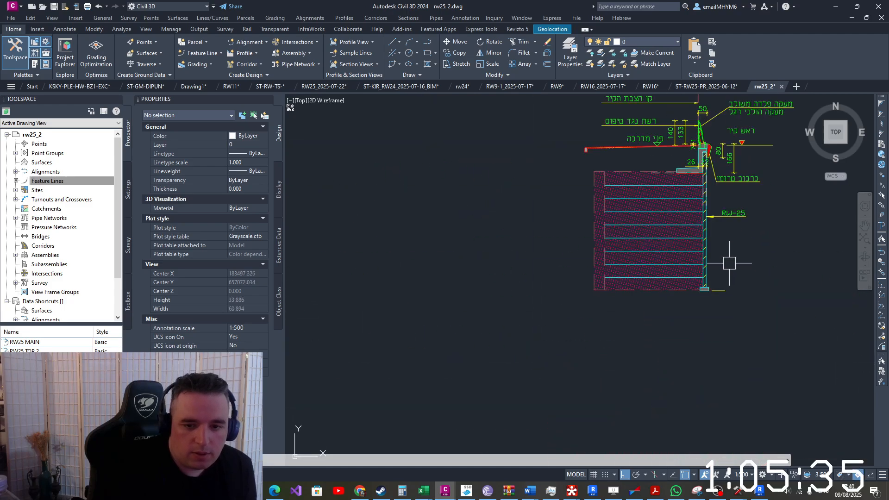
{"action": "middle_click_drag", "start_coordinate": [577, 396], "coordinate": [608, 373]}
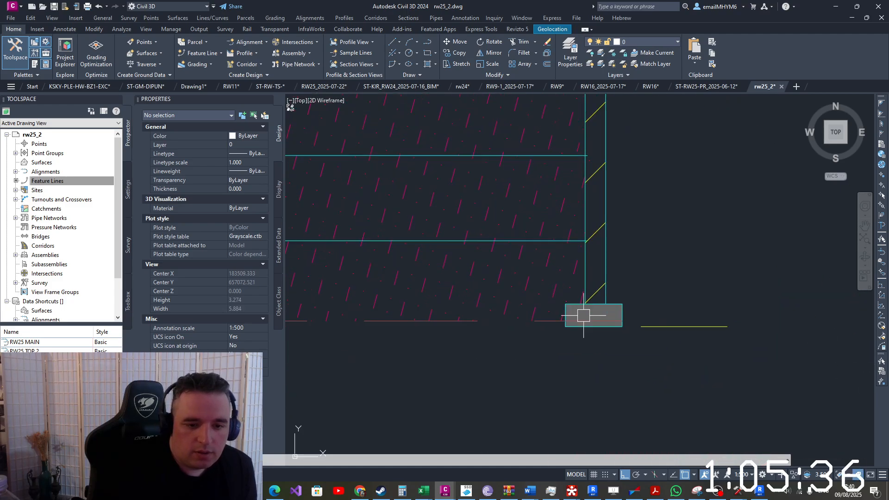
Examine the reinforced backfill block behind the RW-25 wall panel and how it meets the footing above
{"action": "left_click", "coordinate": [529, 367]}
{"action": "key", "text": "Escape"}
{"action": "scroll", "coordinate": [620, 324], "scroll_direction": "down", "scroll_amount": 6}
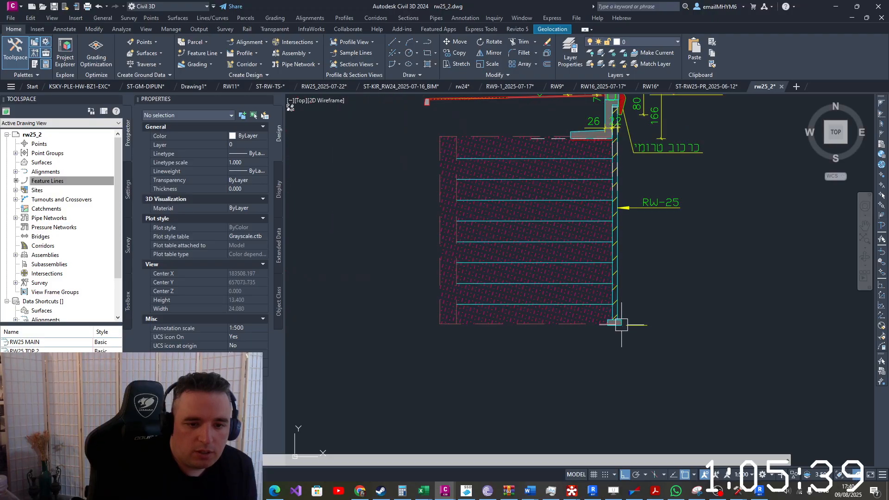
{"action": "left_click", "coordinate": [393, 131]}
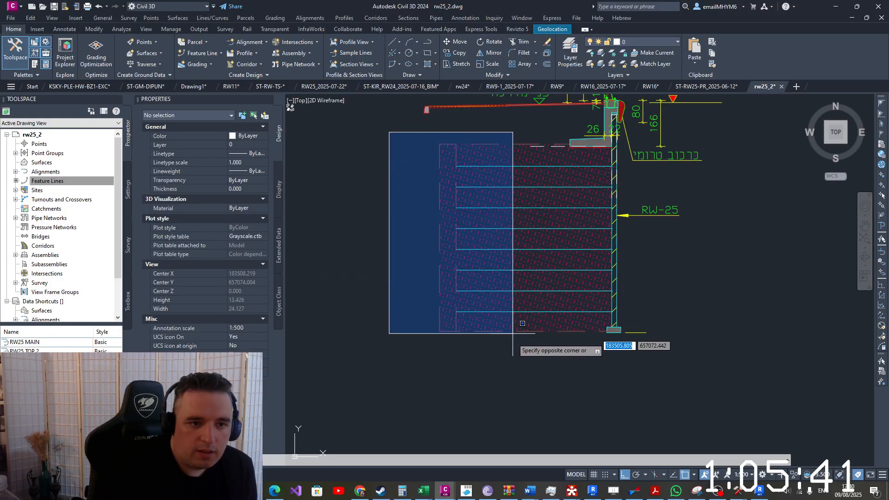
{"action": "left_click", "coordinate": [518, 351]}
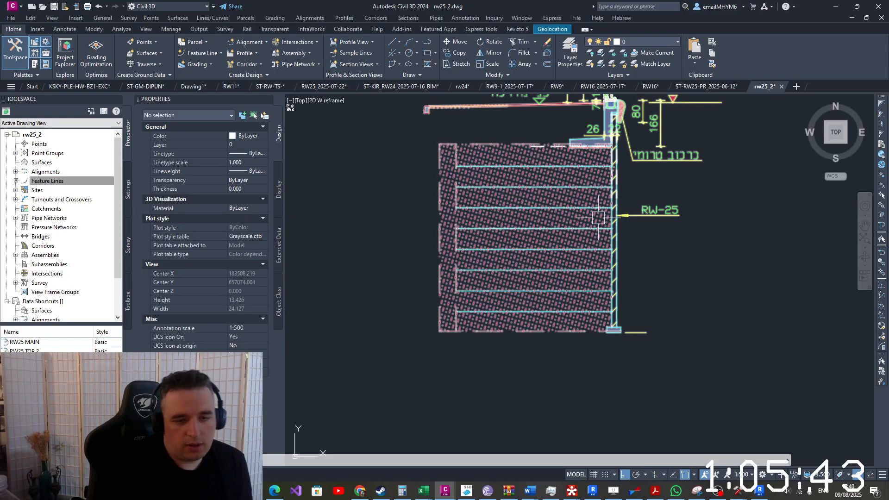
{"action": "middle_click_drag", "start_coordinate": [612, 167], "coordinate": [552, 242]}
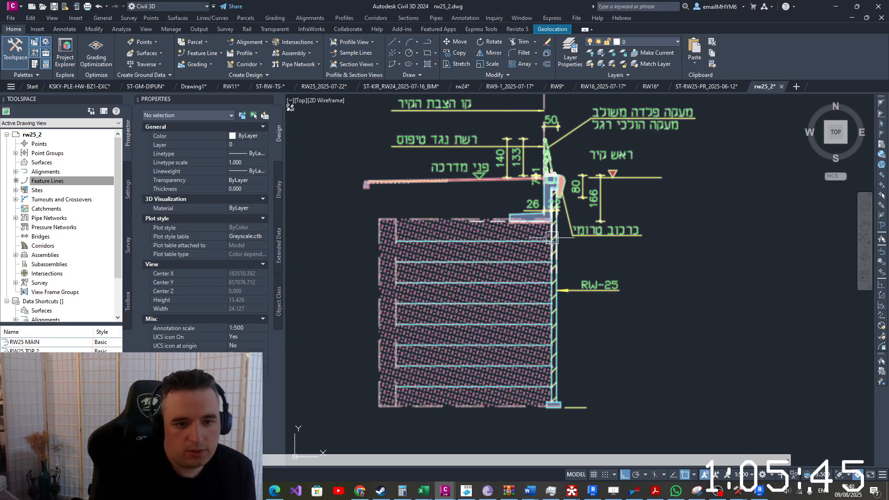
{"action": "scroll", "coordinate": [552, 238], "scroll_direction": "up", "scroll_amount": 2}
{"action": "scroll", "coordinate": [551, 234], "scroll_direction": "down", "scroll_amount": 2}
{"action": "scroll", "coordinate": [549, 232], "scroll_direction": "up", "scroll_amount": 2}
{"action": "scroll", "coordinate": [549, 231], "scroll_direction": "down", "scroll_amount": 2}
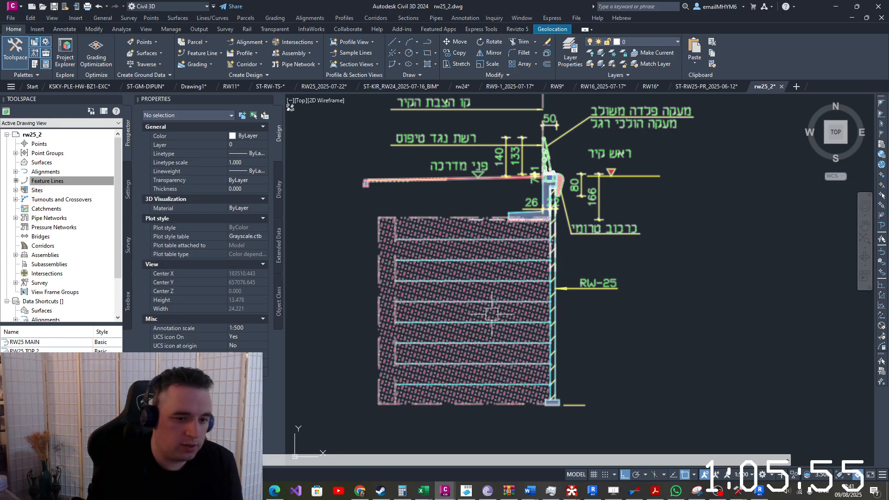
Measure the height of the reinforced backfill block and its width up to the back of the RW-25 panel
{"action": "type", "text": "di"}
{"action": "key", "text": "space"}
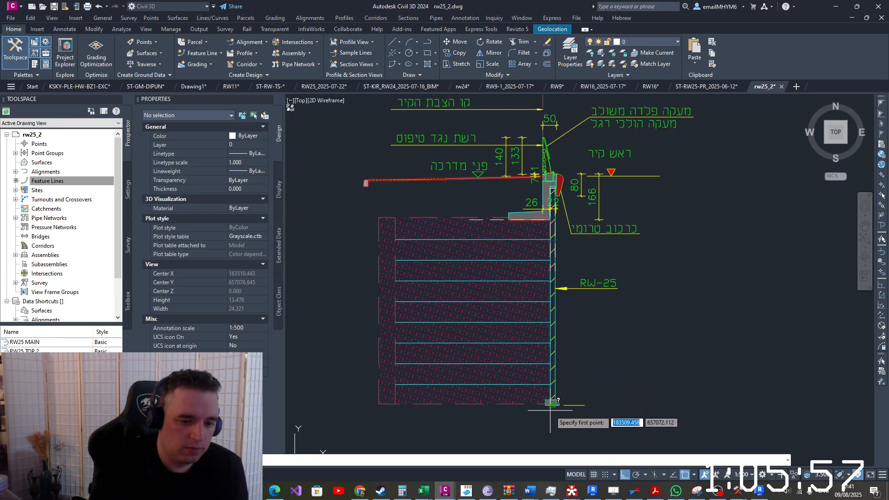
{"action": "left_click", "coordinate": [552, 406]}
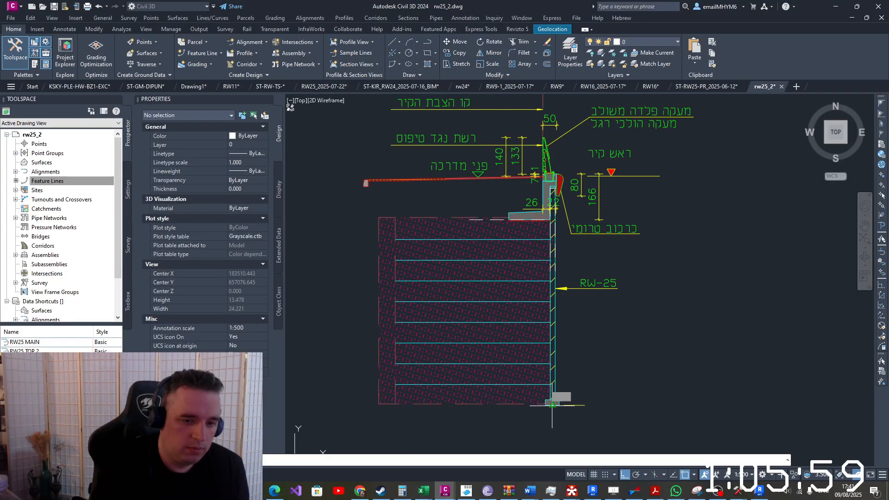
{"action": "left_click", "coordinate": [551, 221]}
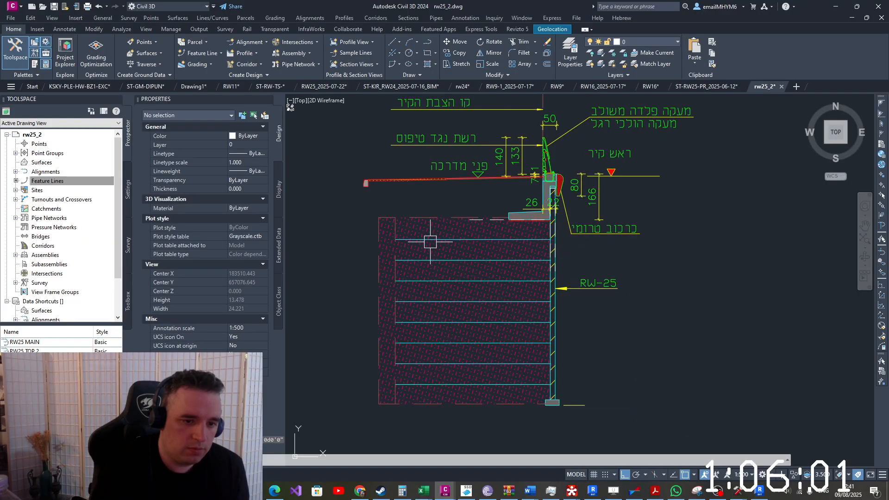
{"action": "key", "text": "space"}
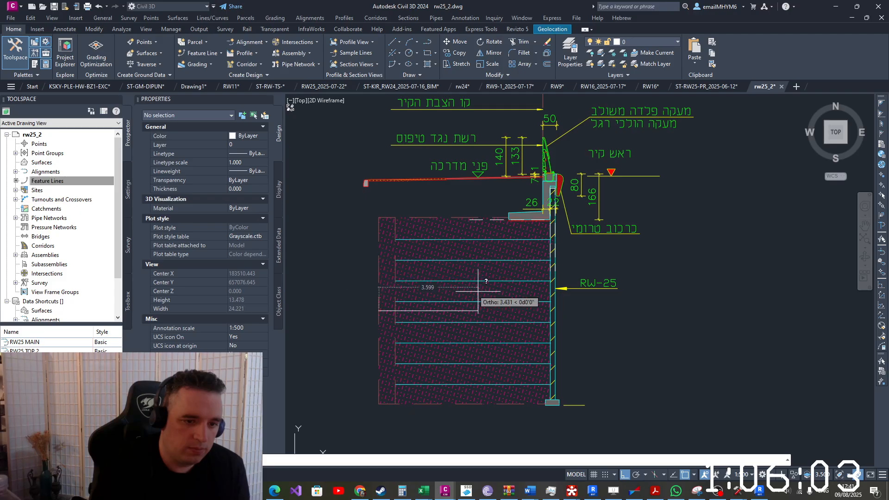
{"action": "left_click", "coordinate": [379, 310]}
{"action": "left_click", "coordinate": [544, 309]}
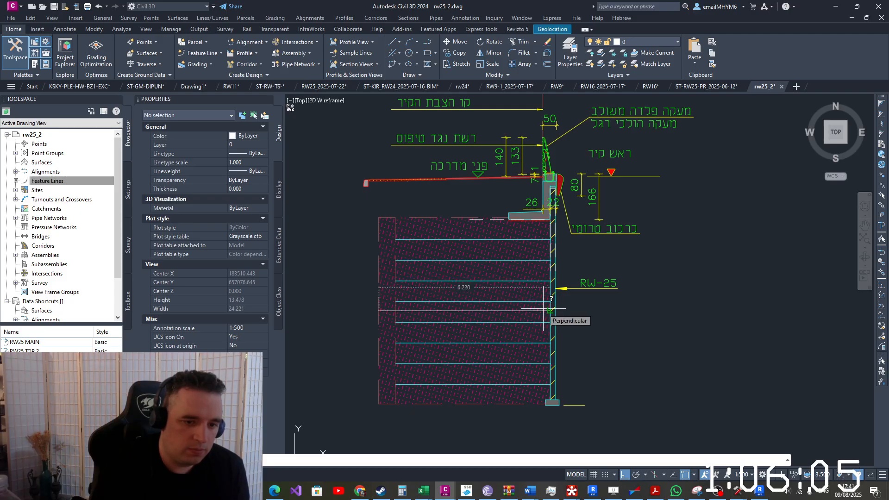
Measure the wall's full height from base pad to wall head and recheck the backfill width, then examine the panel head joint
{"action": "key", "text": "space"}
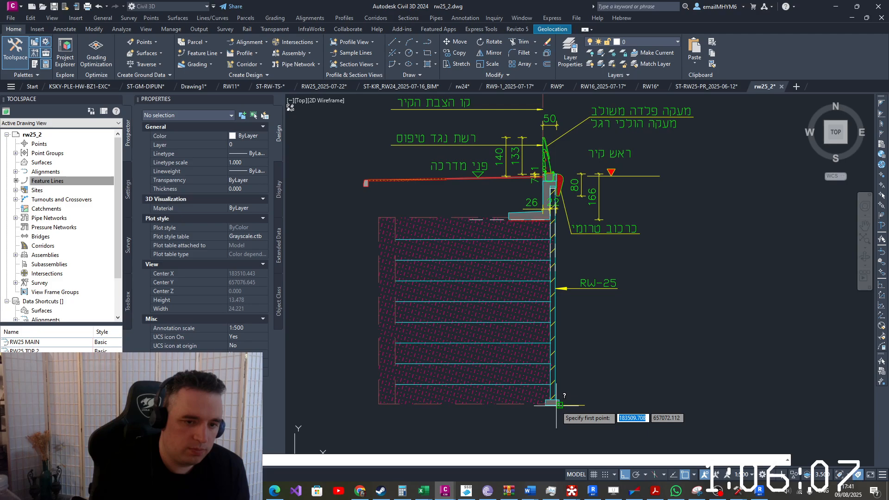
{"action": "left_click", "coordinate": [556, 404]}
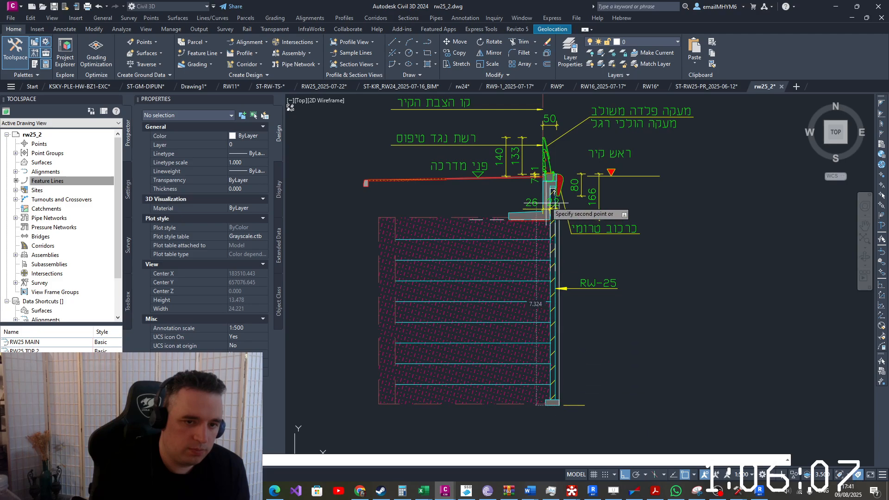
{"action": "left_click", "coordinate": [549, 178]}
{"action": "key", "text": "space"}
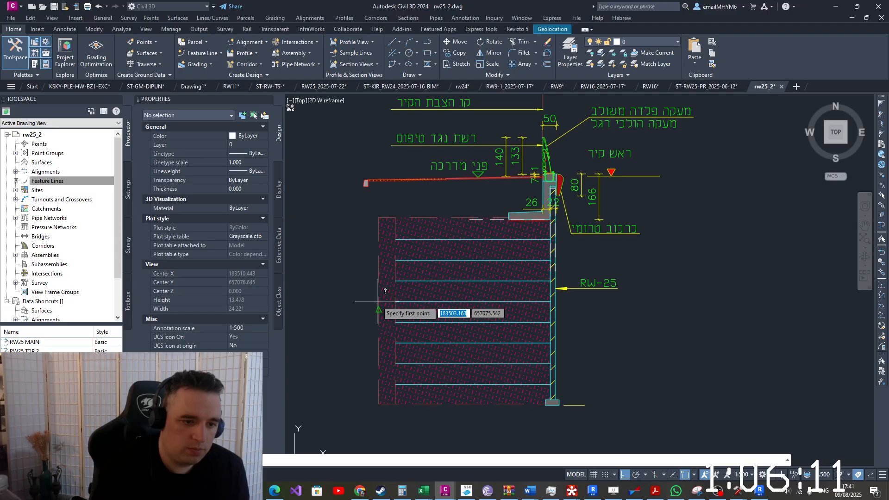
{"action": "left_click", "coordinate": [378, 310]}
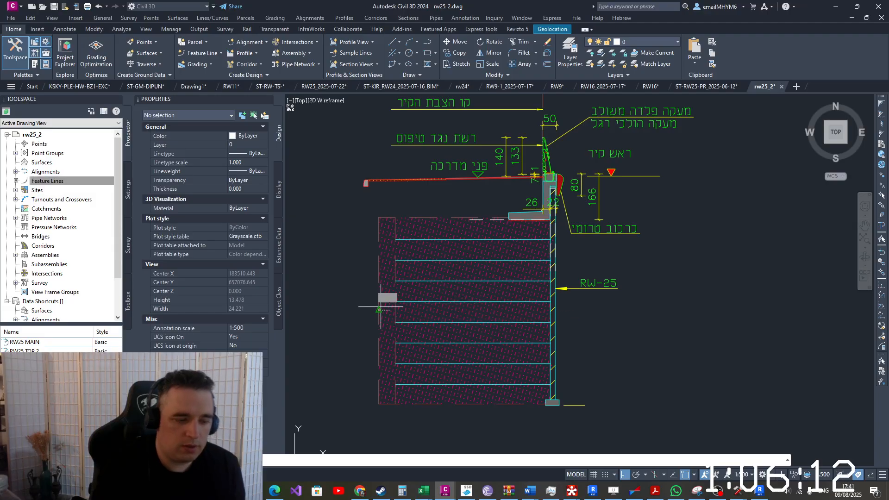
{"action": "left_click", "coordinate": [547, 311]}
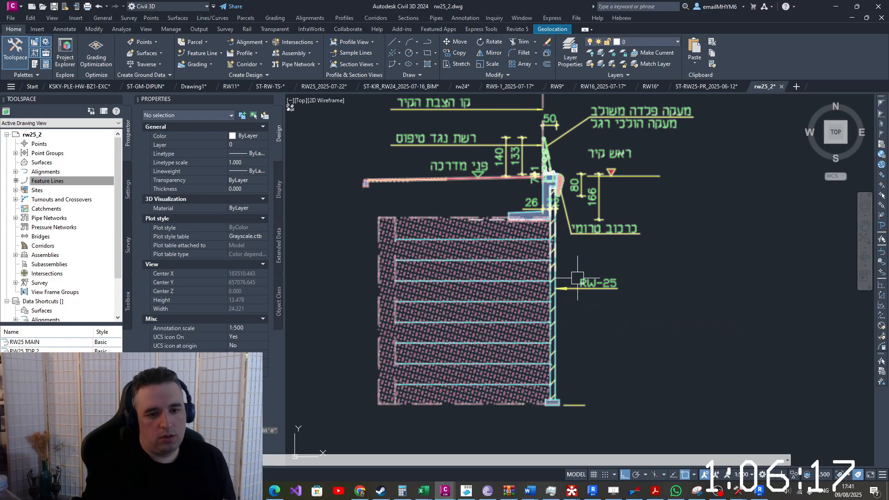
{"action": "scroll", "coordinate": [591, 227], "scroll_direction": "up", "scroll_amount": 6}
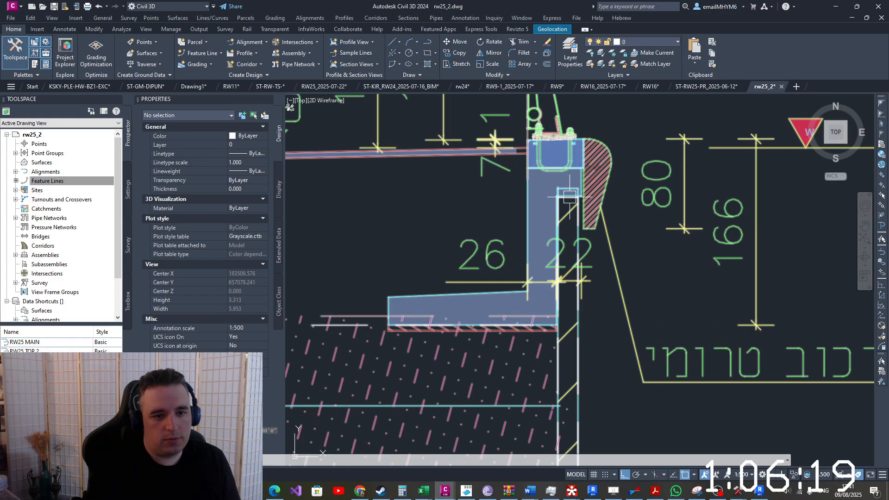
{"action": "scroll", "coordinate": [564, 229], "scroll_direction": "down", "scroll_amount": 2}
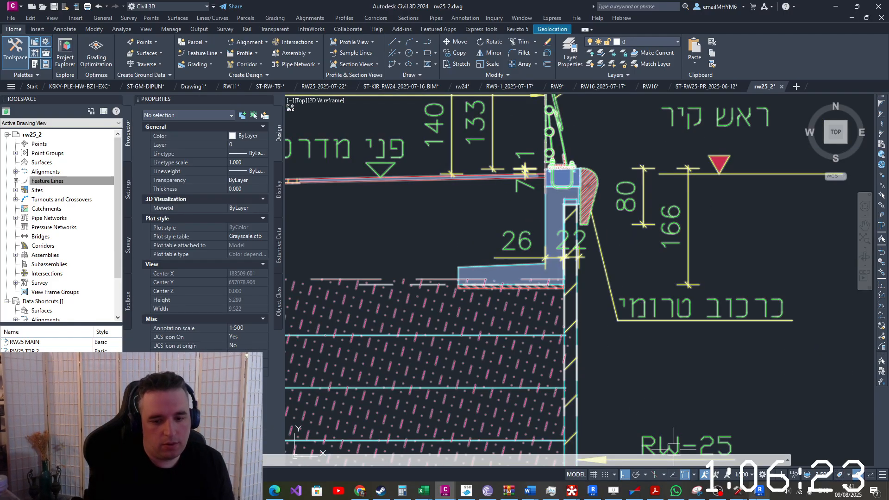
Switch to Revit, open the generic model family Family116 for editing, and show its wall profile from the front
{"action": "key", "text": "alt+Tab"}
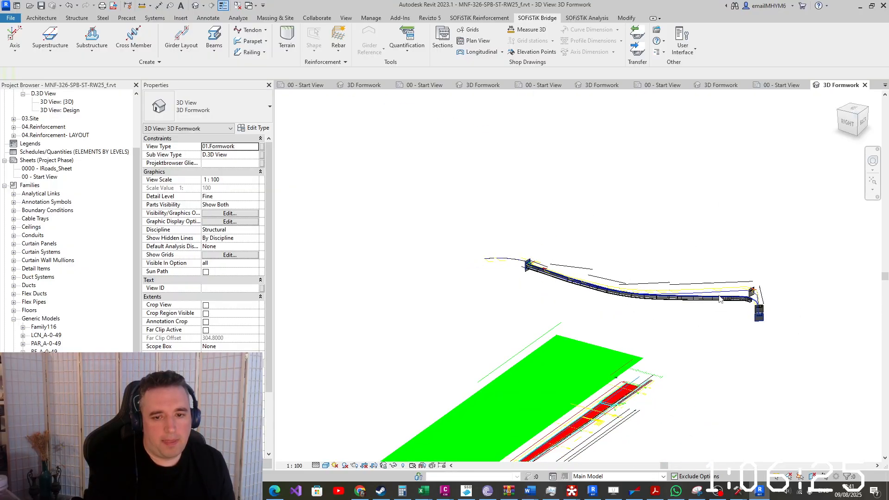
{"action": "scroll", "coordinate": [719, 298], "scroll_direction": "up", "scroll_amount": 2}
{"action": "scroll", "coordinate": [802, 301], "scroll_direction": "up", "scroll_amount": 3}
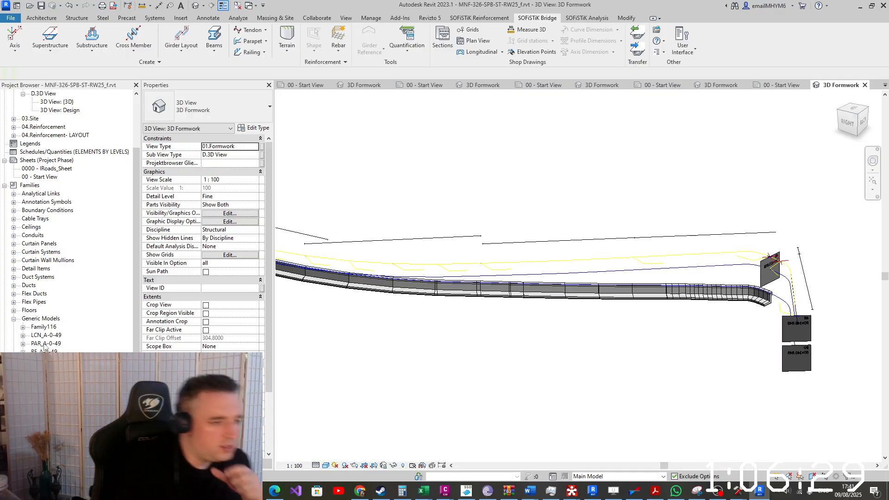
{"action": "right_click", "coordinate": [41, 327]}
{"action": "left_click", "coordinate": [36, 321]}
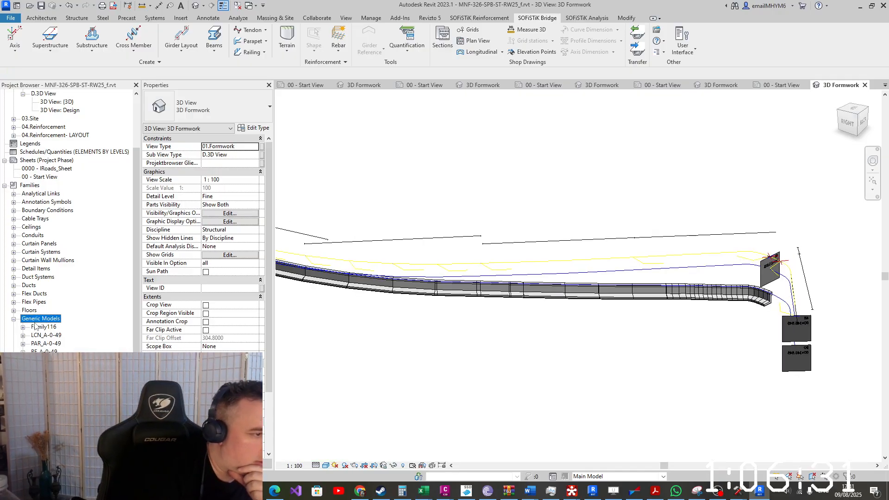
{"action": "right_click", "coordinate": [52, 329]}
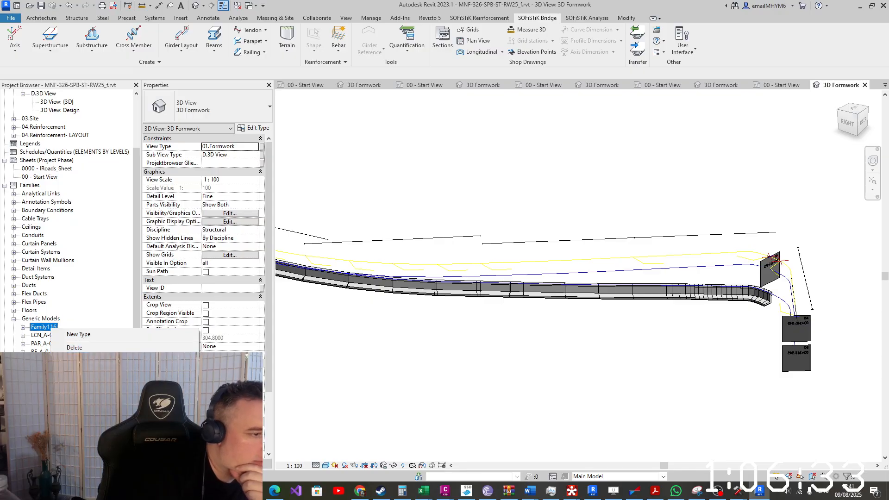
{"action": "left_click", "coordinate": [73, 377]}
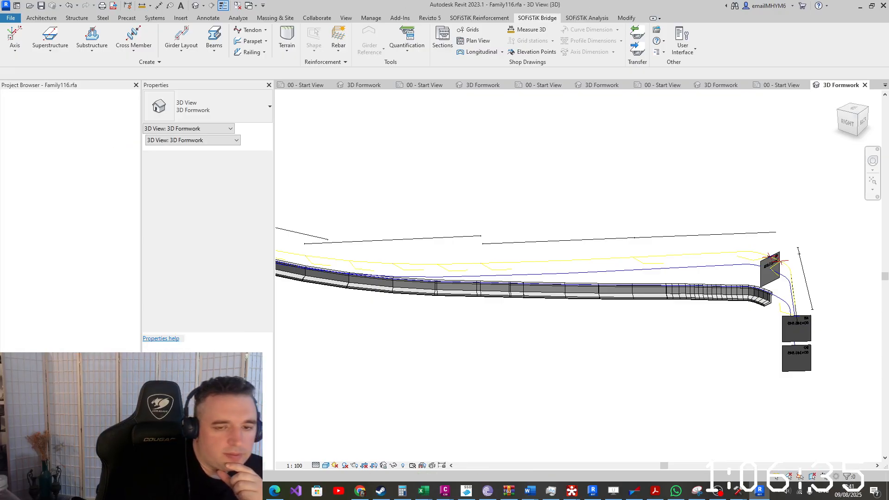
{"action": "scroll", "coordinate": [560, 182], "scroll_direction": "up", "scroll_amount": 2}
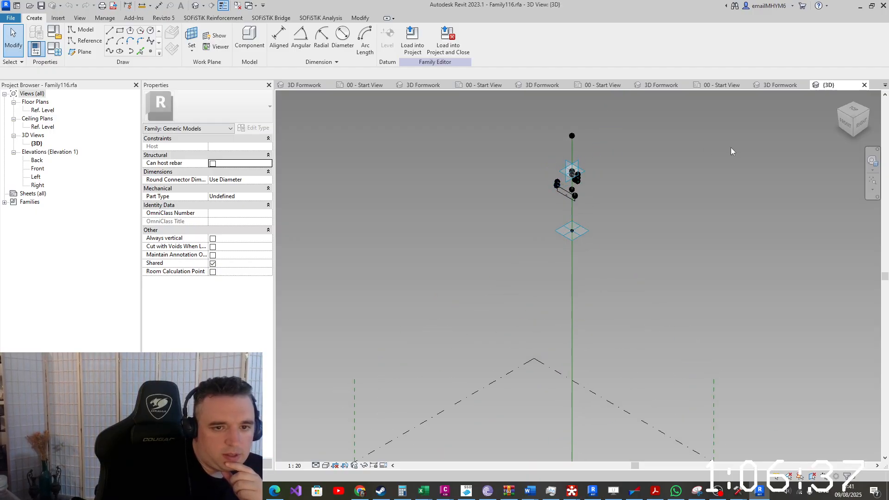
{"action": "left_click", "coordinate": [846, 123]}
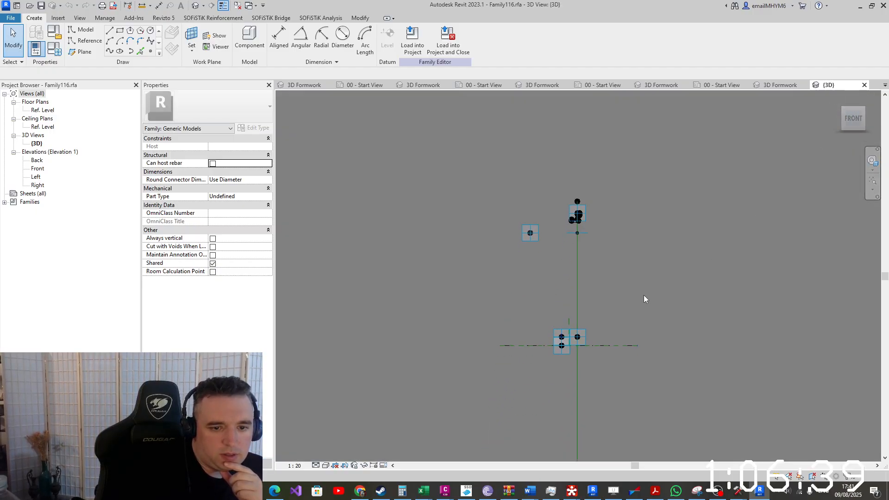
{"action": "scroll", "coordinate": [598, 155], "scroll_direction": "up", "scroll_amount": 2}
{"action": "scroll", "coordinate": [583, 149], "scroll_direction": "up", "scroll_amount": 4}
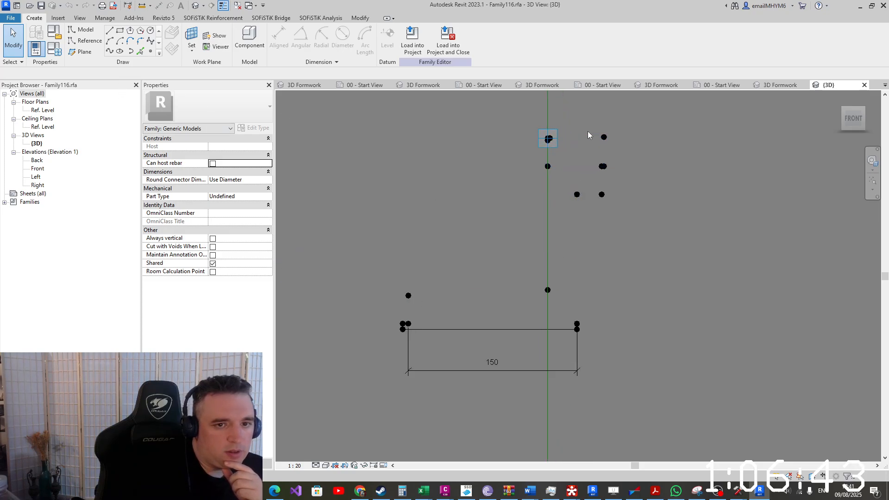
Review the family's parameters and convert the five lines of the upper parapet outline to reference lines
{"action": "left_click", "coordinate": [53, 49]}
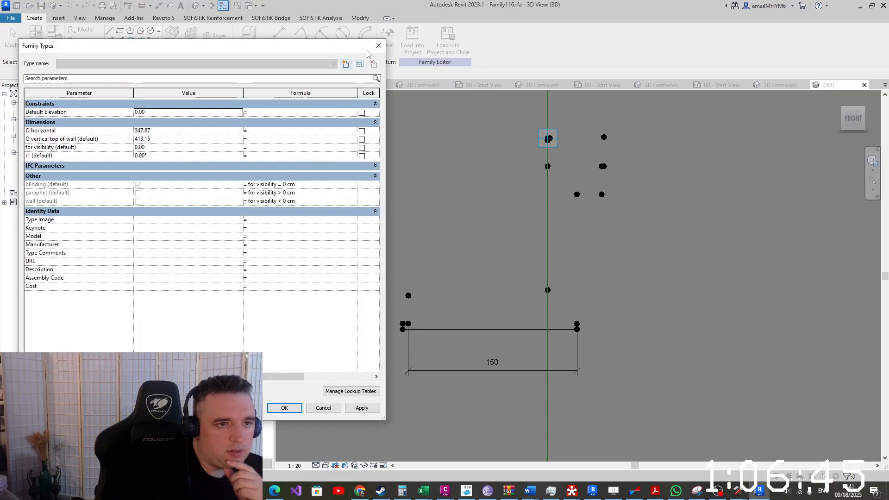
{"action": "key", "text": "Escape"}
{"action": "left_click", "coordinate": [583, 142]}
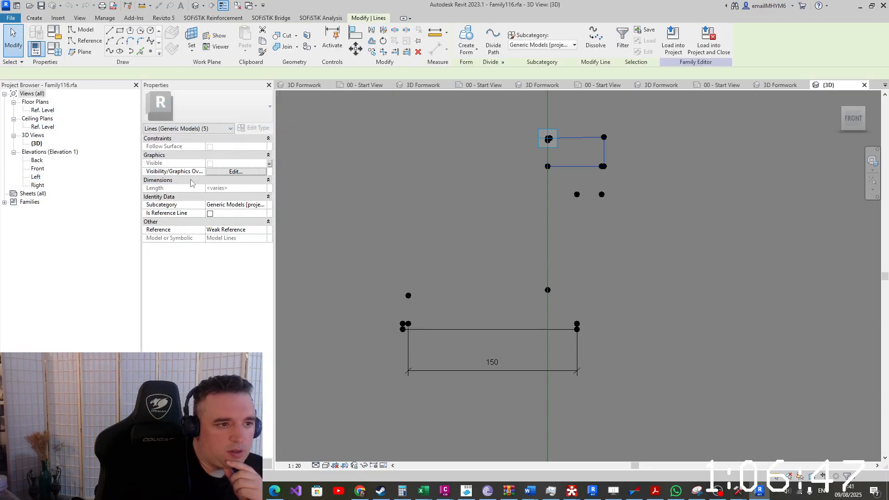
{"action": "left_click", "coordinate": [210, 214]}
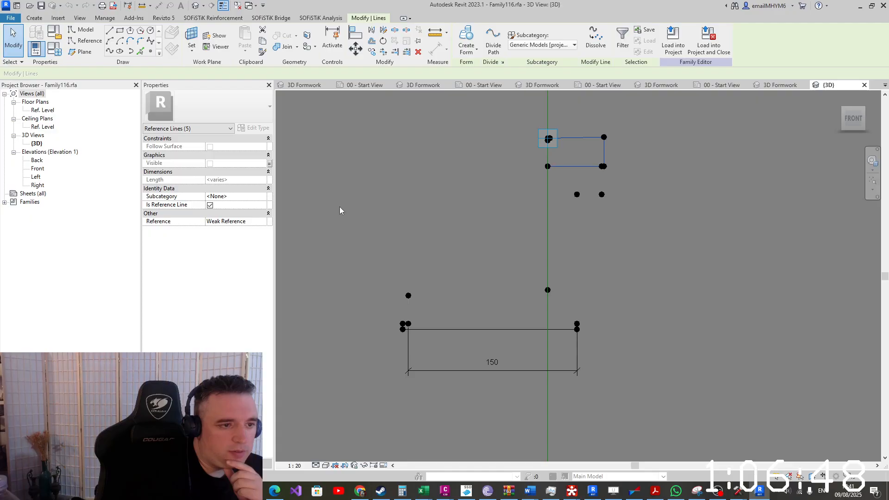
{"action": "left_click", "coordinate": [629, 237]}
Convert the eight lines of the wall and footing outline to reference lines
{"action": "key", "text": "Tab"}
{"action": "left_click", "coordinate": [549, 200]}
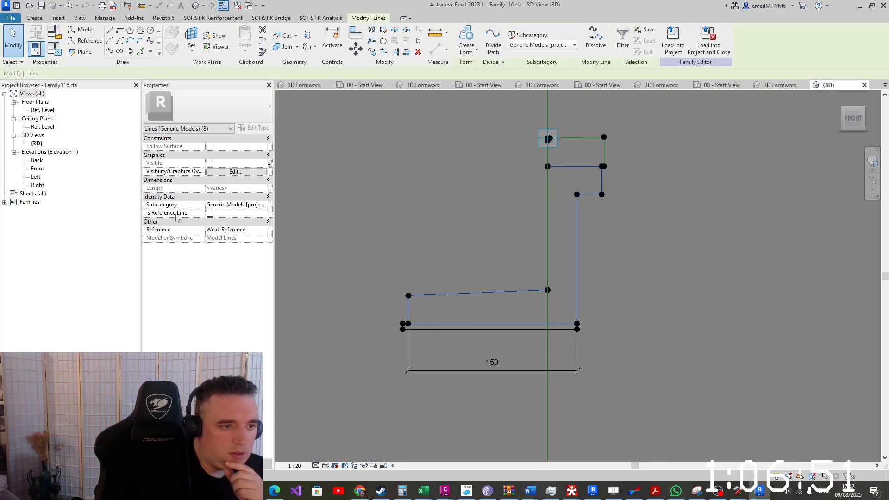
{"action": "left_click", "coordinate": [210, 217]}
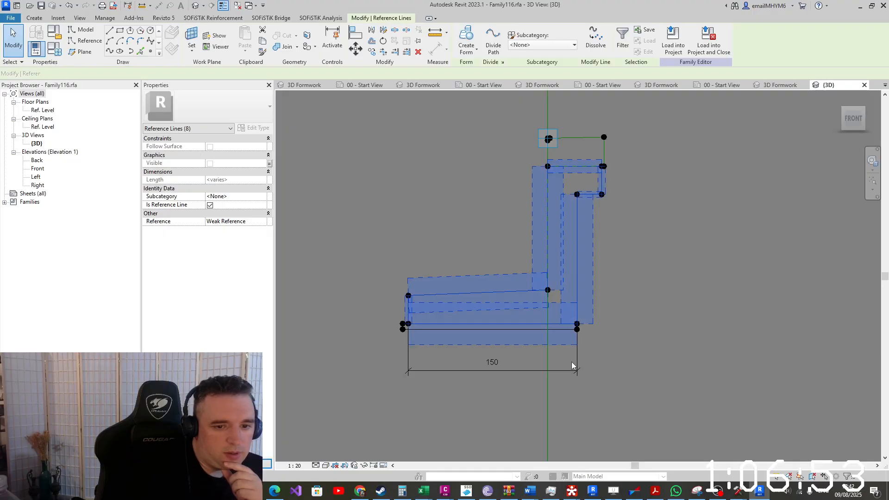
{"action": "left_click", "coordinate": [611, 353]}
Convert the four lines of the thin blinding outline beneath the footing to reference lines
{"action": "scroll", "coordinate": [580, 327], "scroll_direction": "up", "scroll_amount": 5}
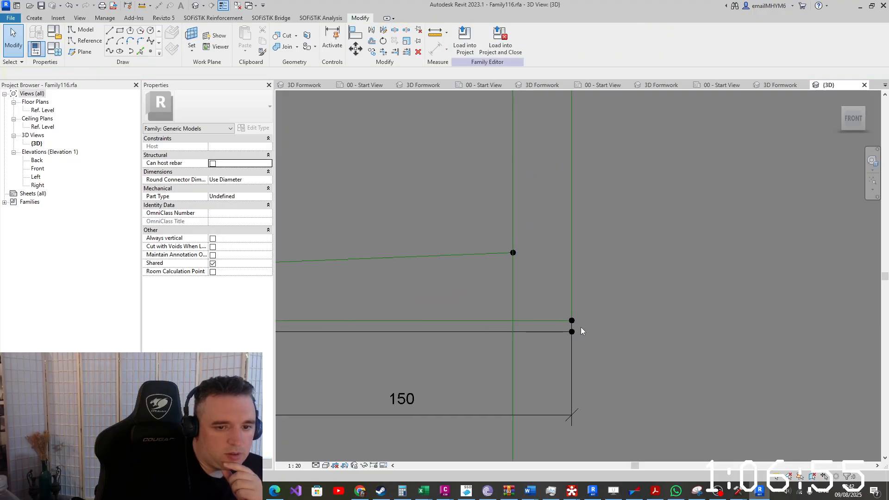
{"action": "left_click", "coordinate": [558, 333]}
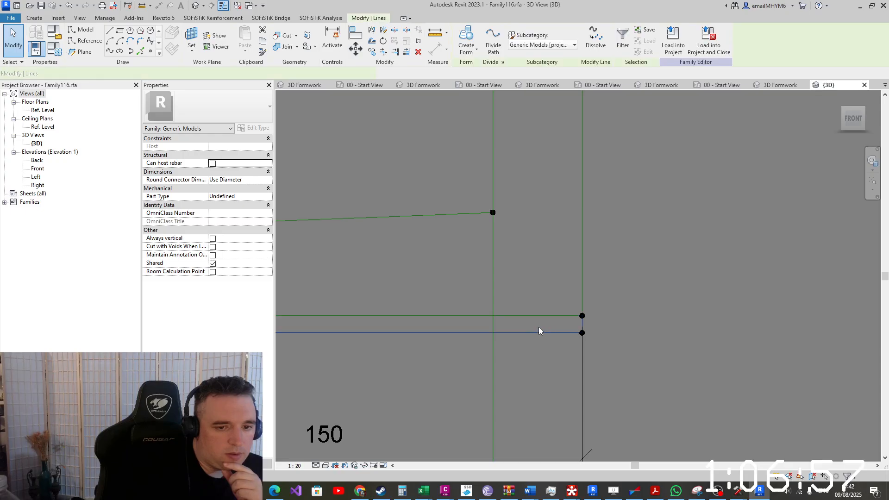
{"action": "left_click", "coordinate": [210, 214]}
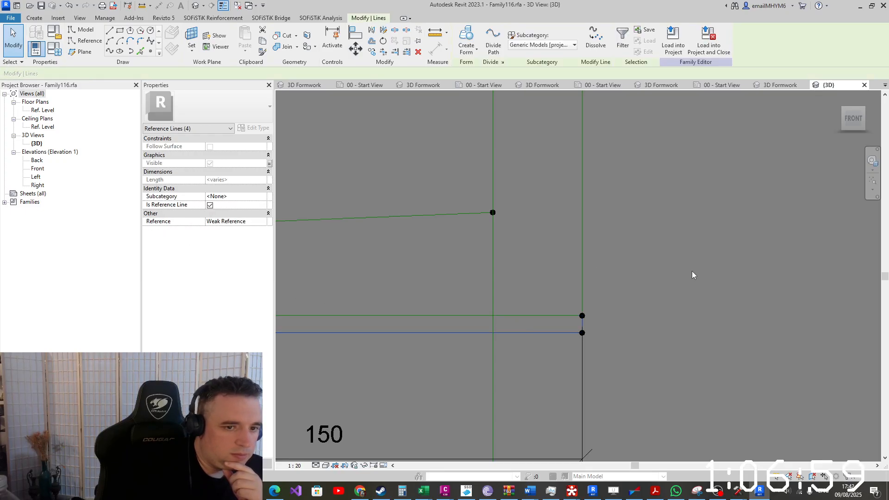
{"action": "left_click", "coordinate": [694, 271]}
{"action": "scroll", "coordinate": [665, 325], "scroll_direction": "down", "scroll_amount": 5}
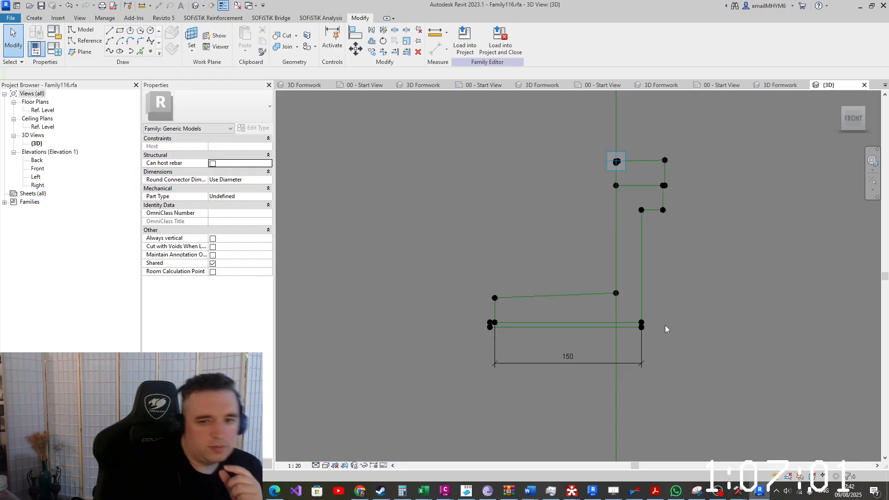
Temporarily isolate the reference point at the inner corner beneath the parapet, where the wall's outer face begins
{"action": "mouse_move", "coordinate": [701, 251]}
{"action": "middle_mouse_down", "text": "shift"}
{"action": "mouse_move", "coordinate": [646, 289]}
{"action": "mouse_move", "coordinate": [609, 333]}
{"action": "mouse_move", "coordinate": [605, 323]}
{"action": "middle_mouse_up", "text": "shift"}
{"action": "scroll", "coordinate": [606, 328], "scroll_direction": "down", "scroll_amount": 2}
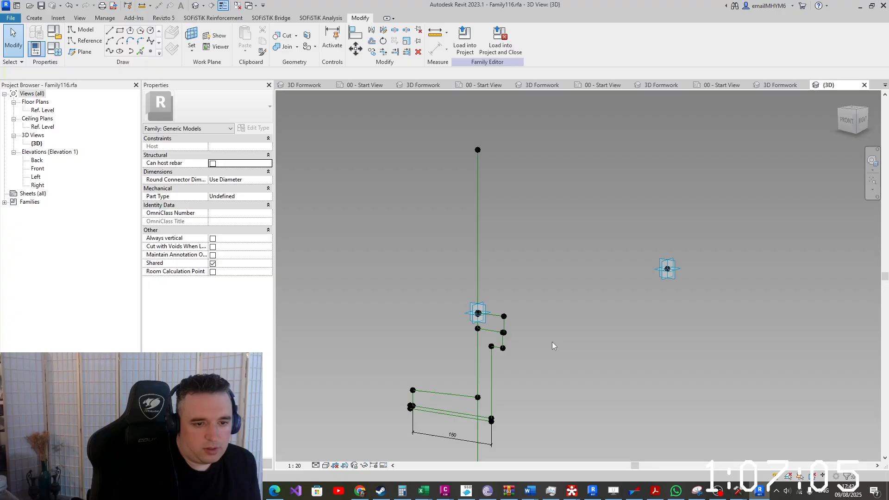
{"action": "middle_click_drag", "start_coordinate": [552, 342], "coordinate": [587, 282]}
{"action": "scroll", "coordinate": [563, 268], "scroll_direction": "up", "scroll_amount": 4}
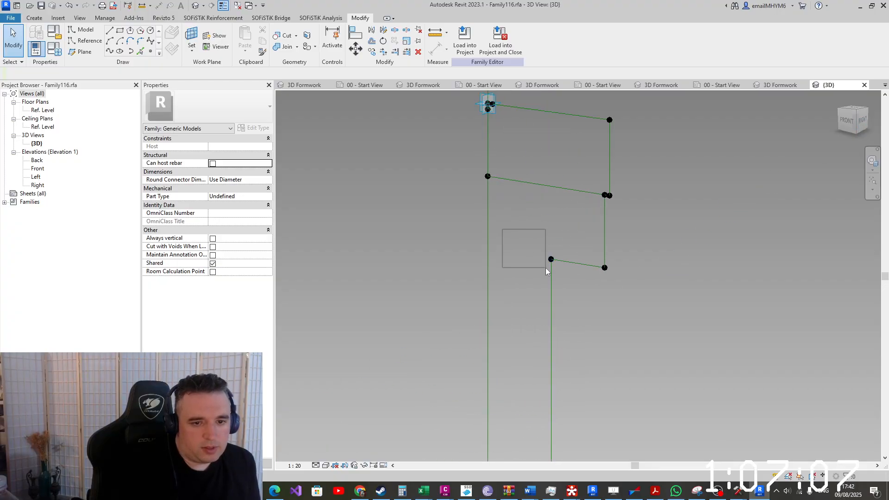
{"action": "left_click_drag", "start_coordinate": [545, 268], "coordinate": [560, 285]}
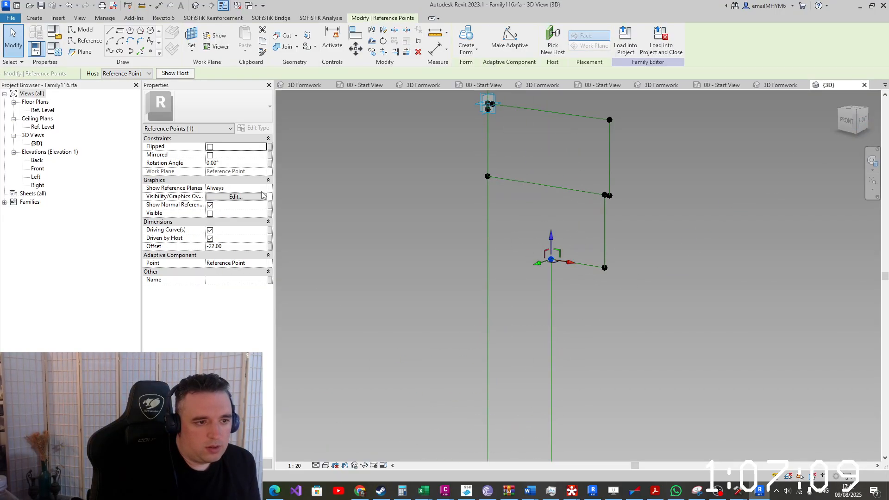
{"action": "left_click", "coordinate": [365, 467]}
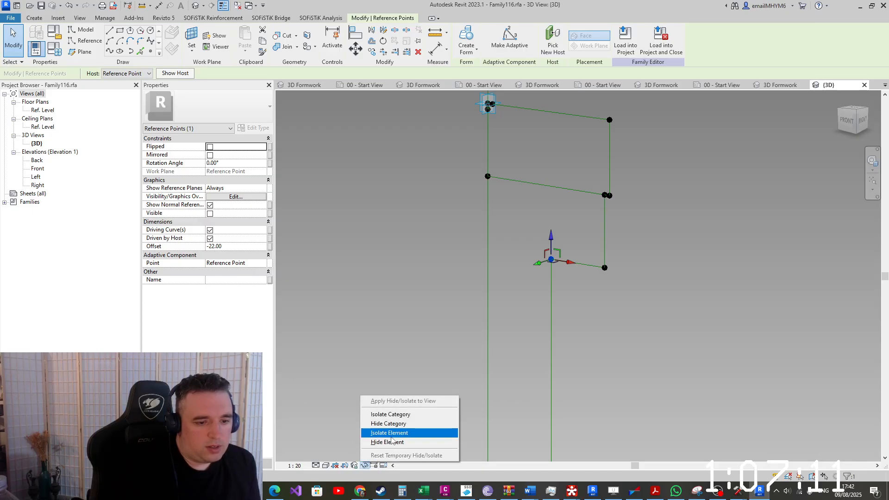
{"action": "left_click", "coordinate": [391, 434]}
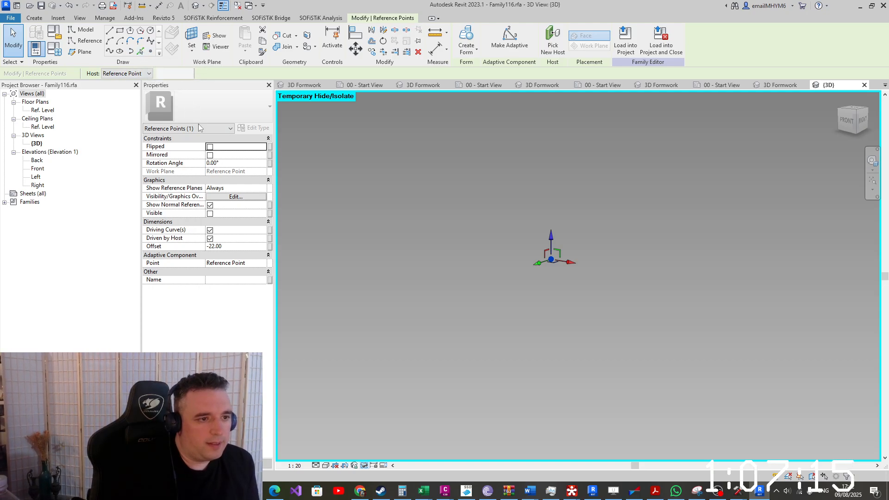
Place a new reference point on the isolated point's side-facing plane and pull it to an offset of about 7.7
{"action": "left_click", "coordinate": [363, 134]}
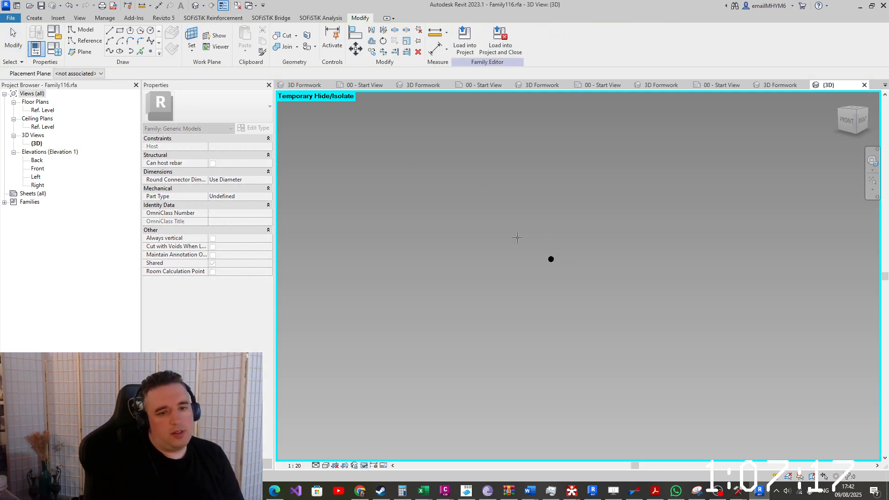
{"action": "key", "text": "Escape"}
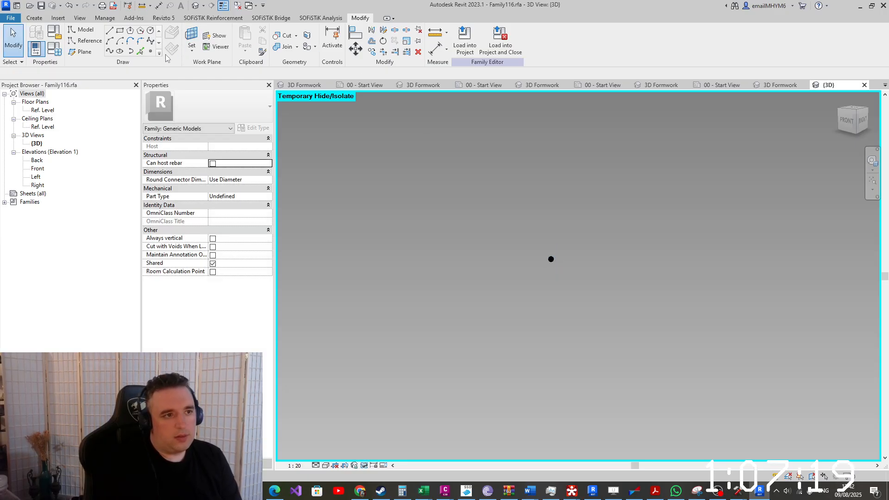
{"action": "left_click", "coordinate": [150, 51]}
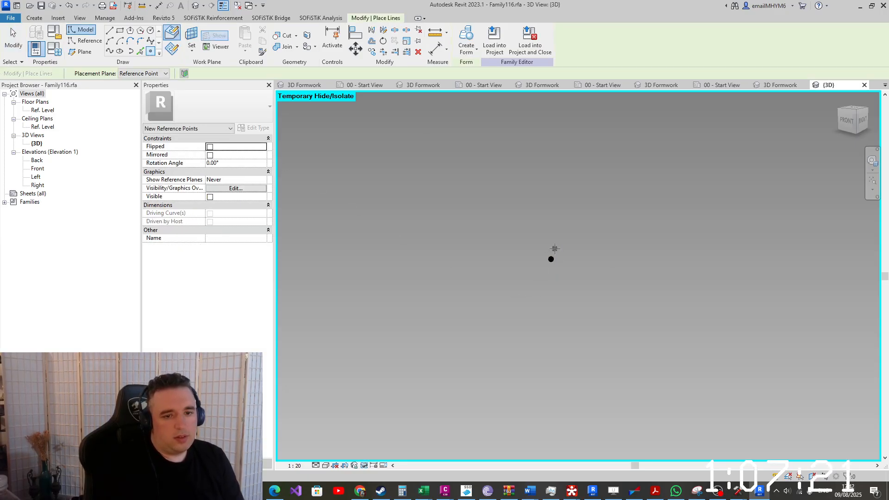
{"action": "left_click", "coordinate": [551, 262]}
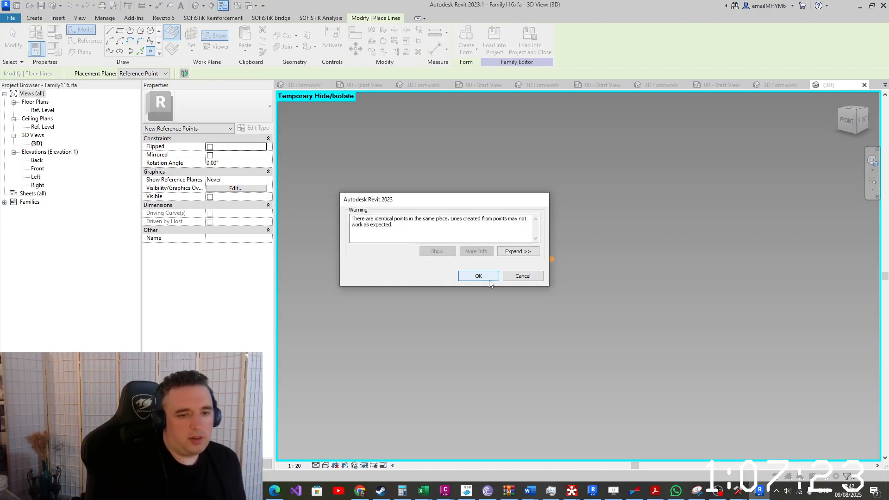
{"action": "left_click", "coordinate": [477, 274]}
{"action": "key", "text": "Escape"}
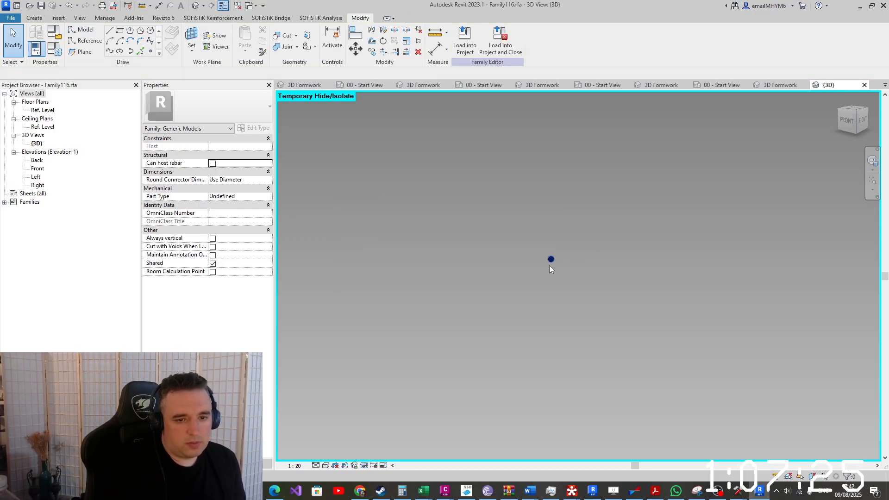
{"action": "left_click", "coordinate": [549, 262]}
{"action": "left_click_drag", "start_coordinate": [490, 212], "coordinate": [601, 301]}
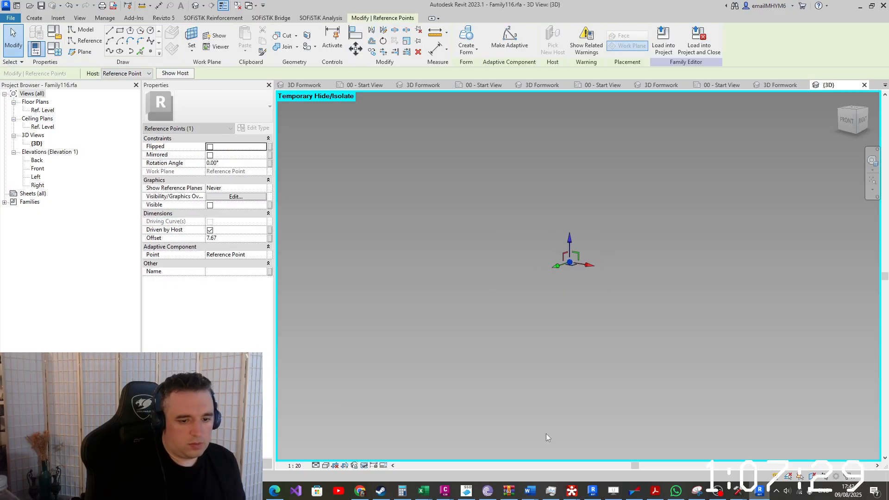
Switch to the rw25_2 drawing in Civil 3D and measure the gap between the wall's inner corner and the panel's top corner
{"action": "right_click", "coordinate": [444, 491]}
{"action": "left_click", "coordinate": [446, 474]}
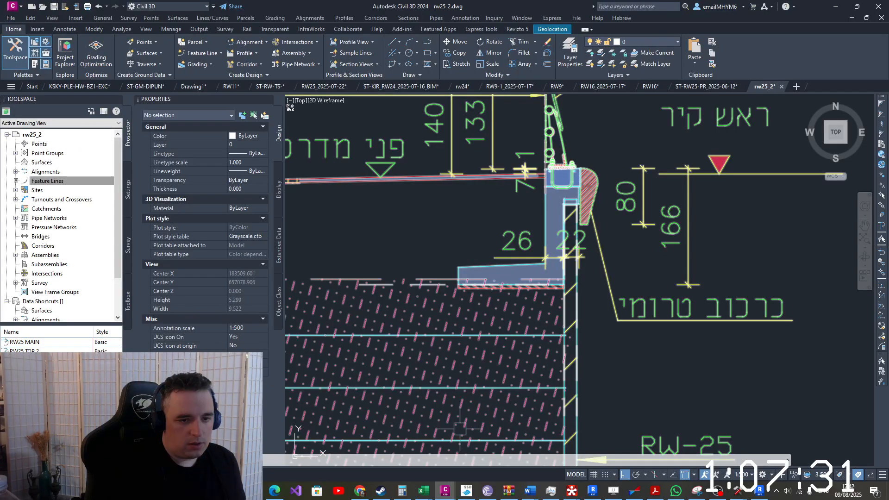
{"action": "scroll", "coordinate": [591, 243], "scroll_direction": "up", "scroll_amount": 5}
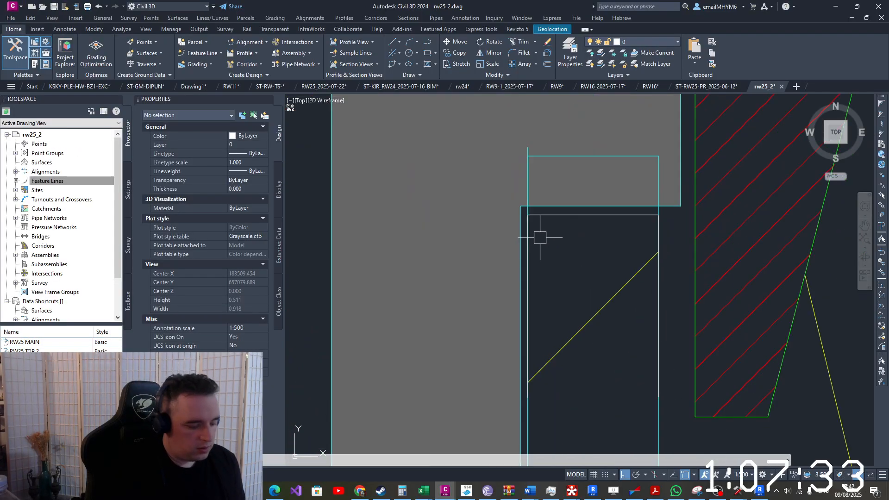
{"action": "type", "text": "di"}
{"action": "key", "text": "space"}
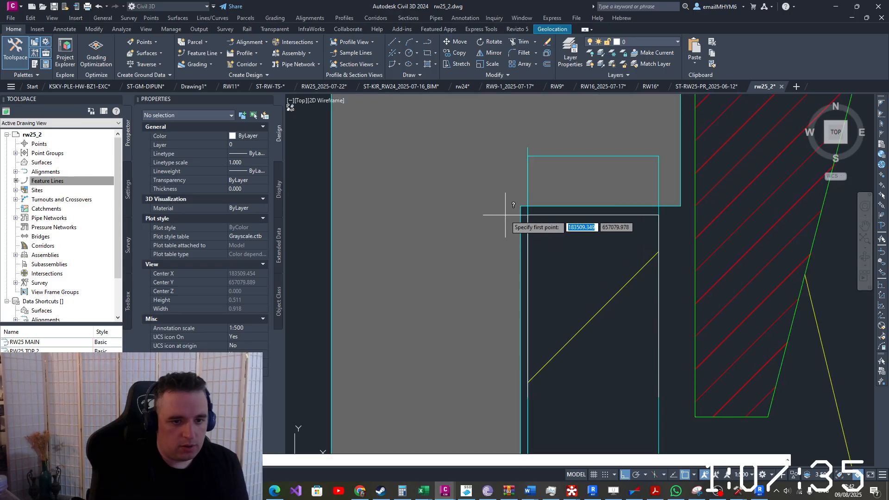
{"action": "scroll", "coordinate": [505, 215], "scroll_direction": "up", "scroll_amount": 2}
{"action": "left_click", "coordinate": [528, 216]}
{"action": "left_click", "coordinate": [537, 227]}
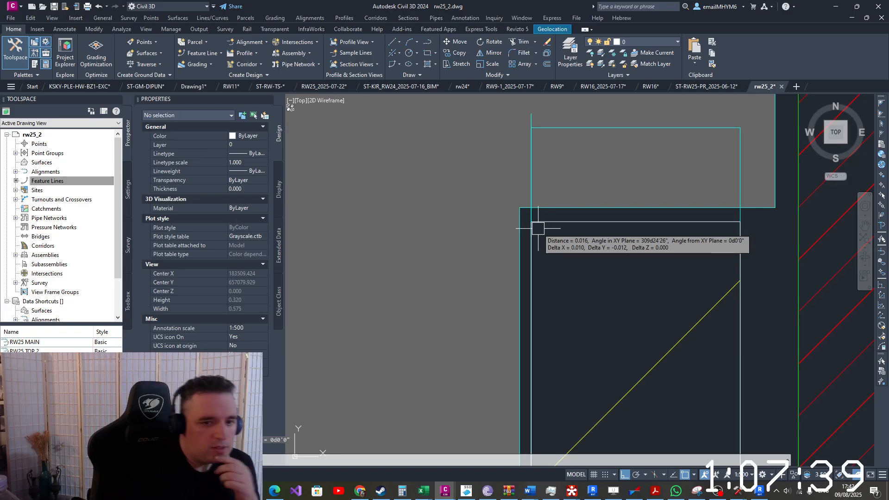
Return to Revit, set the new reference point's offset to 1, and reset the temporary isolation
{"action": "left_click", "coordinate": [836, 6]}
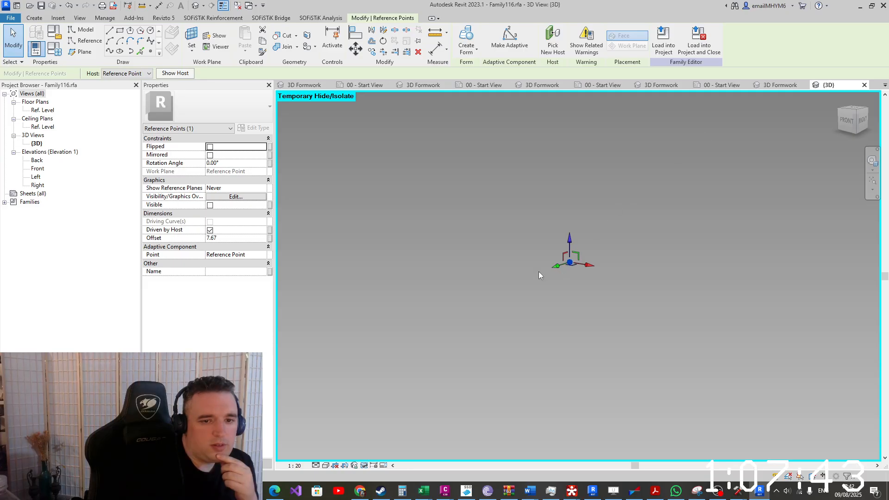
{"action": "left_click", "coordinate": [254, 238]}
{"action": "type", "text": "1"}
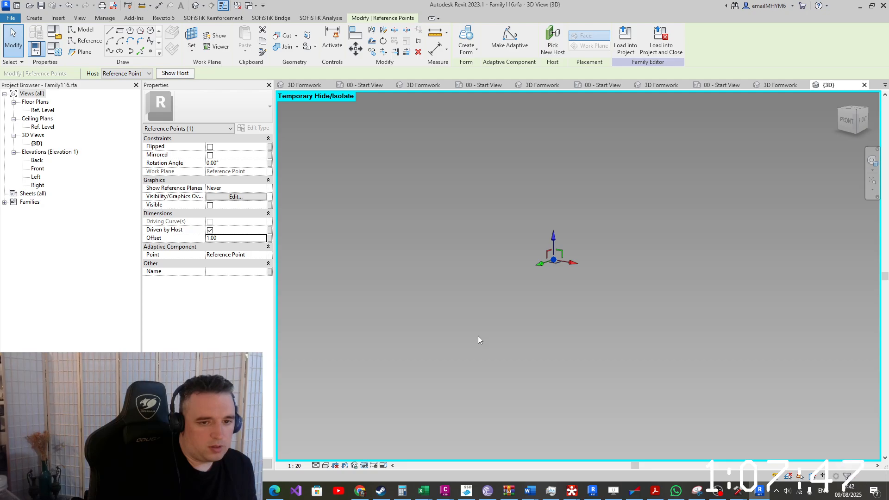
{"action": "middle_click_drag", "start_coordinate": [478, 340], "coordinate": [530, 349], "text": "shift"}
{"action": "right_click", "coordinate": [361, 460]}
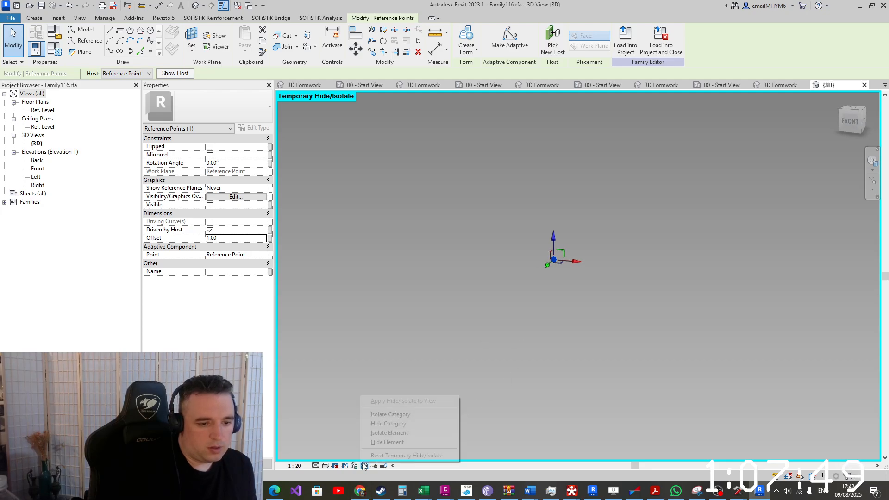
{"action": "left_click", "coordinate": [389, 454]}
Set the reference planes of the point with offset 1 to show Always
{"action": "scroll", "coordinate": [554, 277], "scroll_direction": "up", "scroll_amount": 5}
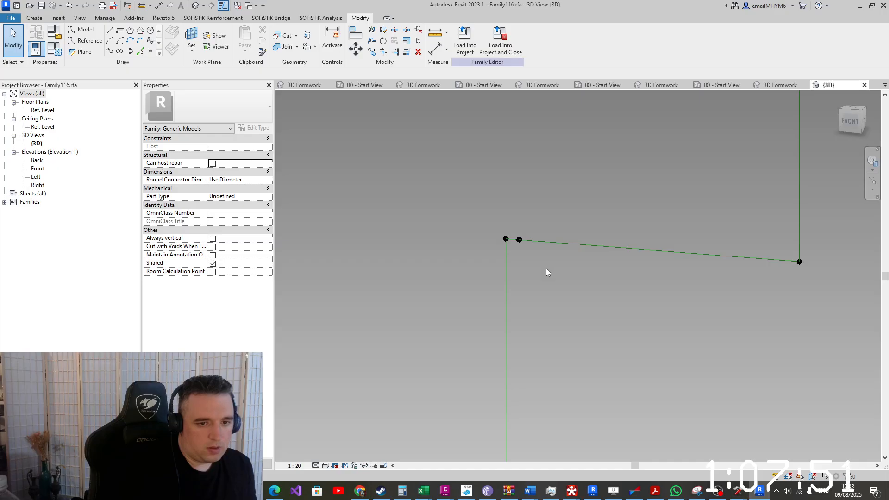
{"action": "left_click_drag", "start_coordinate": [535, 191], "coordinate": [489, 262]}
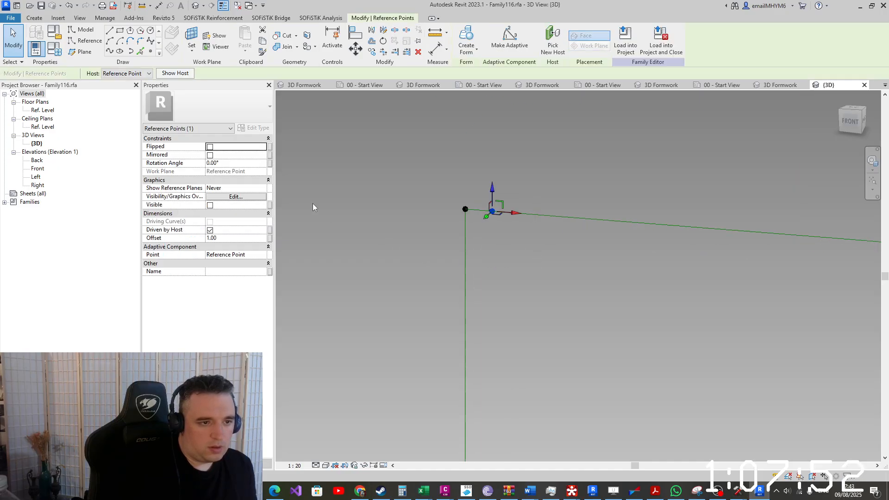
{"action": "left_click", "coordinate": [252, 187]}
{"action": "left_click", "coordinate": [232, 204]}
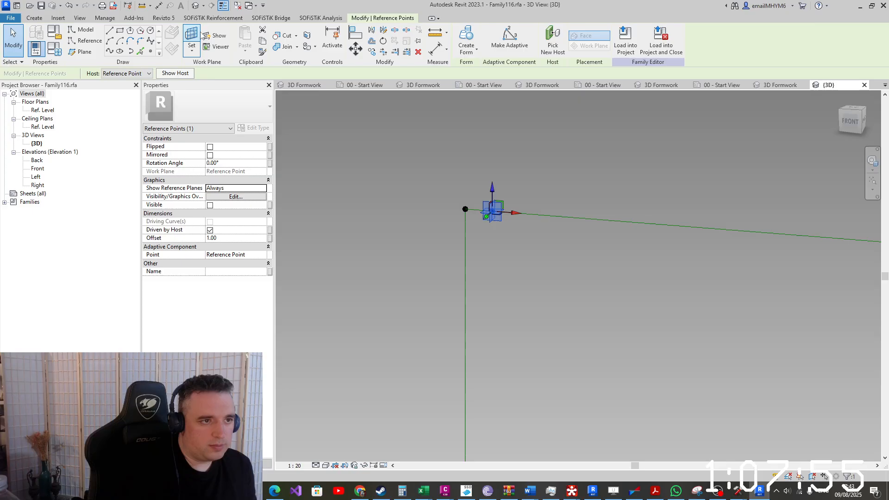
{"action": "key", "text": "Escape"}
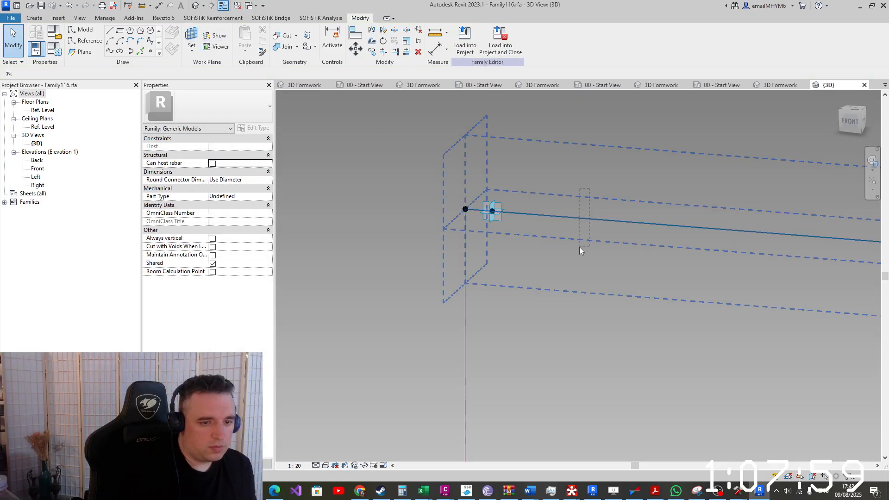
Temporarily hide the reference line running through the offset point and place a new reference point on that point's horizontal plane
{"action": "left_click", "coordinate": [579, 247]}
{"action": "key", "text": "h"}
{"action": "key", "text": "h"}
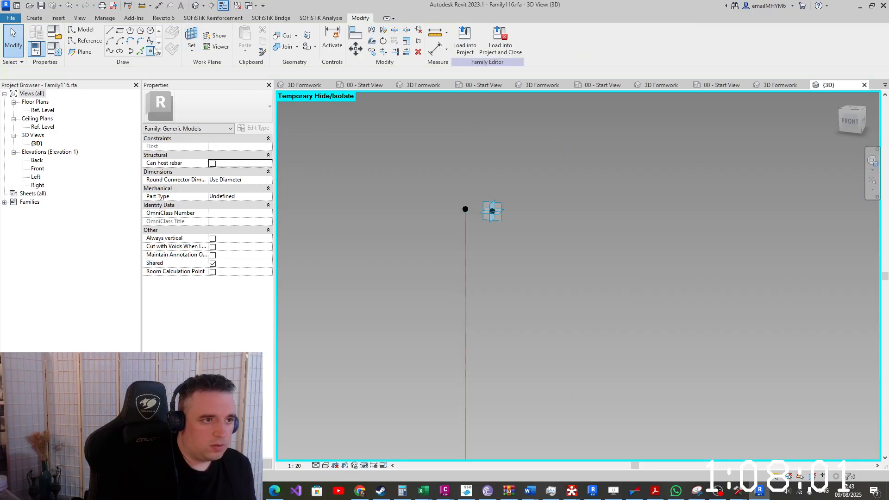
{"action": "left_click", "coordinate": [153, 50]}
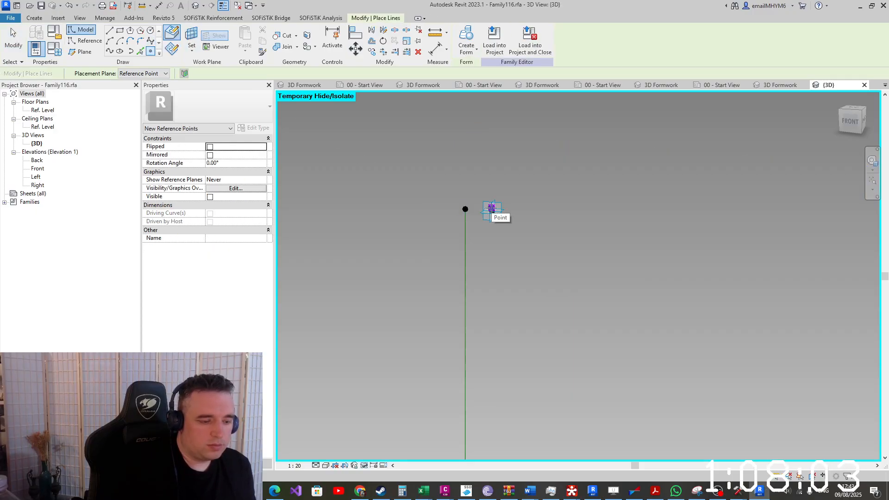
{"action": "left_click", "coordinate": [491, 207]}
{"action": "key", "text": "Escape"}
{"action": "key", "text": "Escape"}
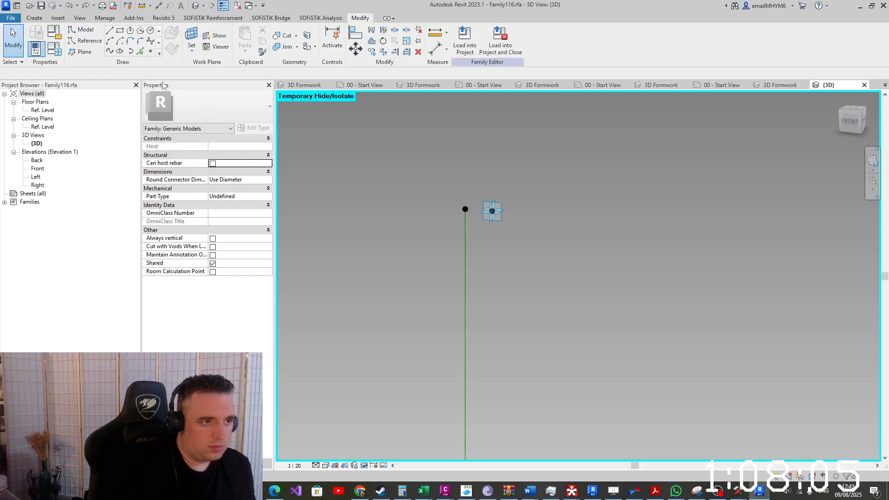
{"action": "left_click", "coordinate": [149, 51]}
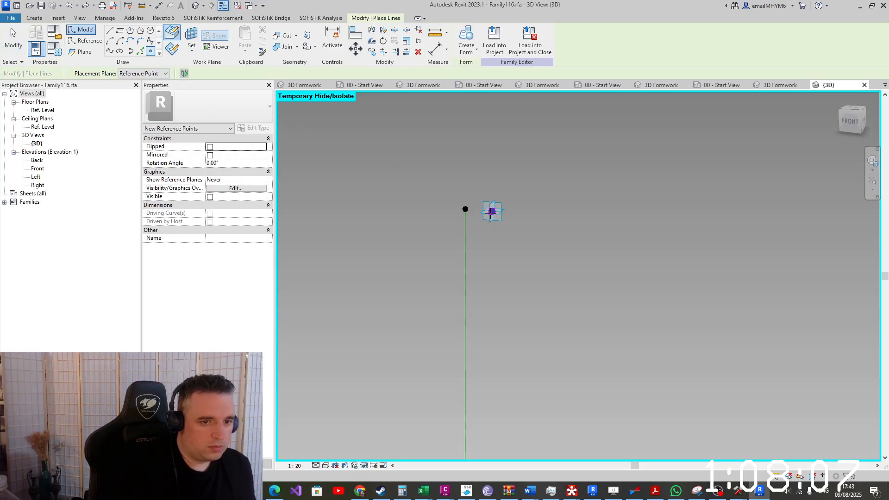
{"action": "left_click", "coordinate": [491, 214]}
{"action": "left_click", "coordinate": [478, 275]}
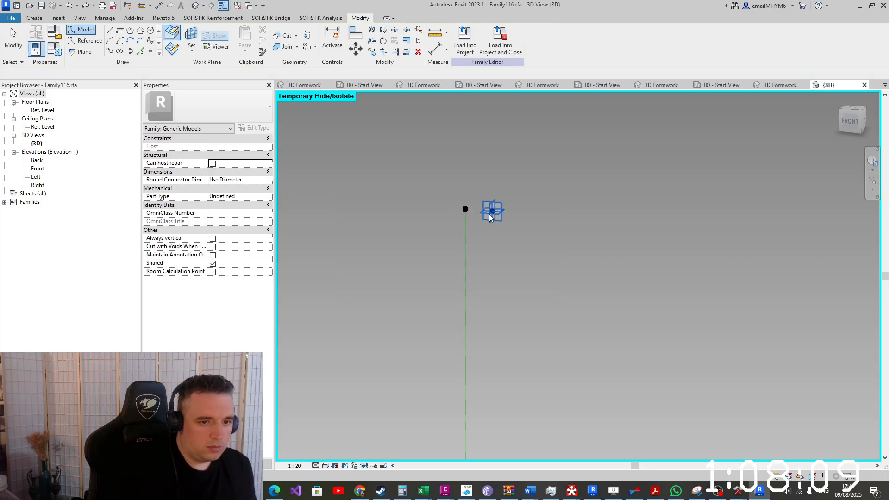
Set the newly placed reference point's offset to -1 and its reference planes to show Always
{"action": "left_click", "coordinate": [492, 211]}
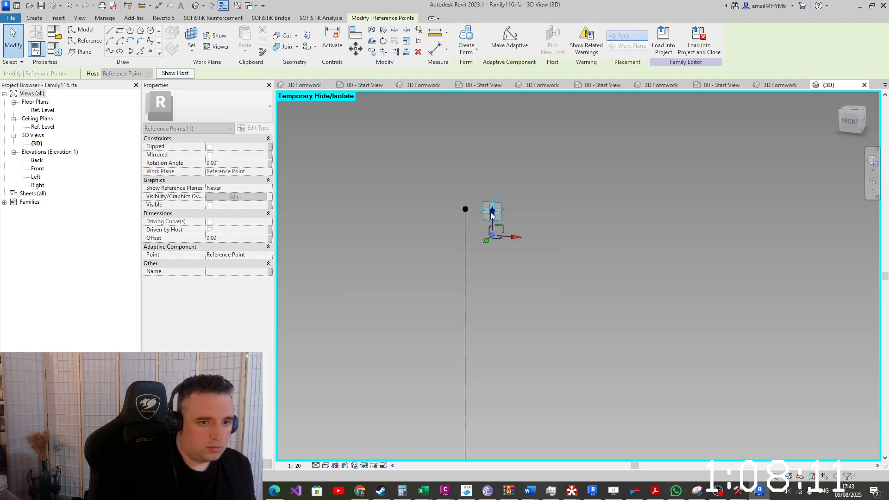
{"action": "left_click", "coordinate": [245, 238]}
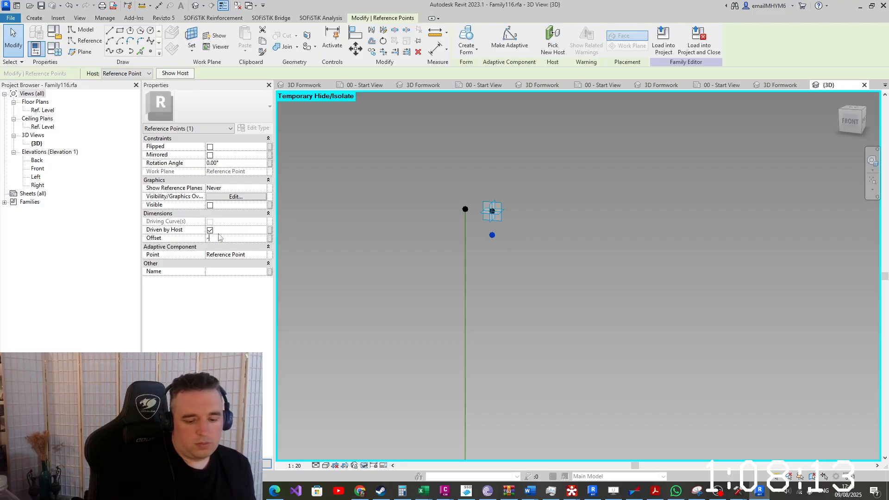
{"action": "type", "text": "-1"}
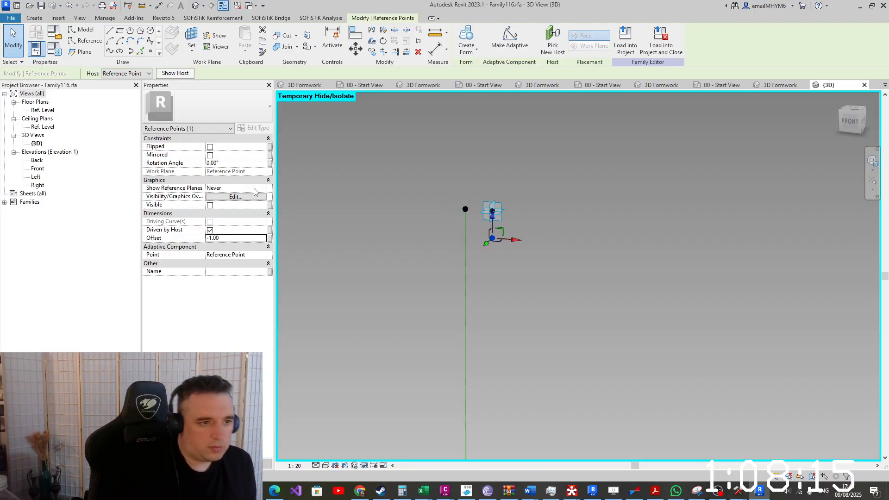
{"action": "left_click", "coordinate": [264, 188]}
{"action": "left_click", "coordinate": [265, 189]}
{"action": "left_click", "coordinate": [231, 211]}
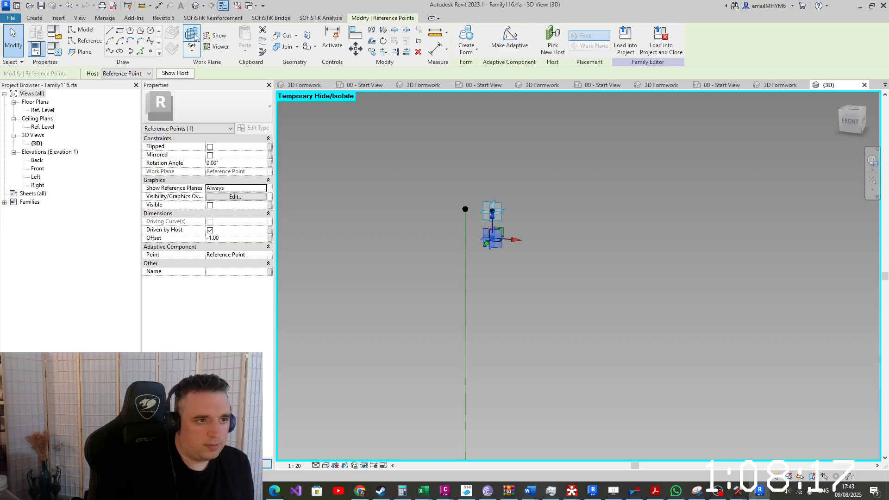
{"action": "left_click", "coordinate": [502, 264]}
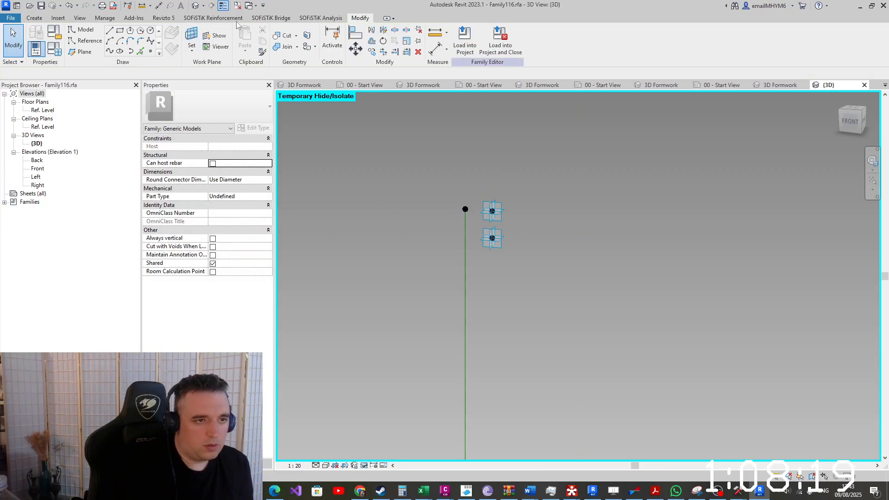
Place a reference point on the lower point's side-facing vertical plane and pull it outward to an offset of about 3.2
{"action": "left_click", "coordinate": [192, 37]}
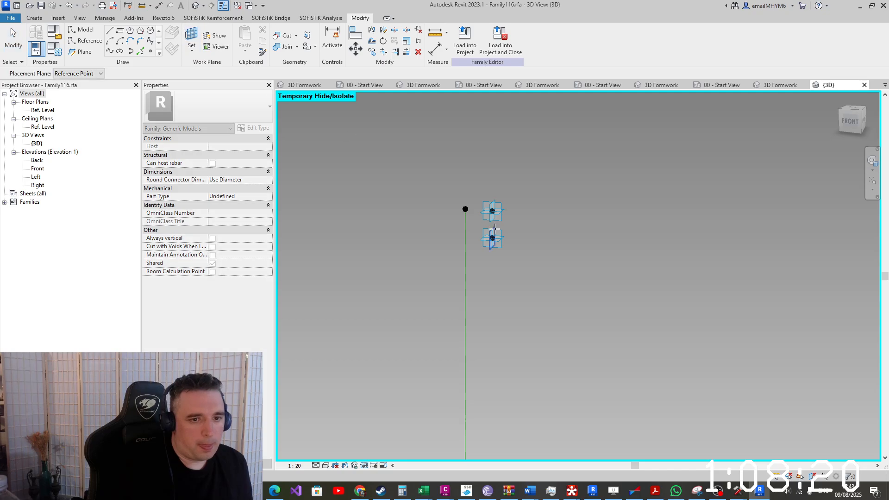
{"action": "left_click", "coordinate": [491, 251]}
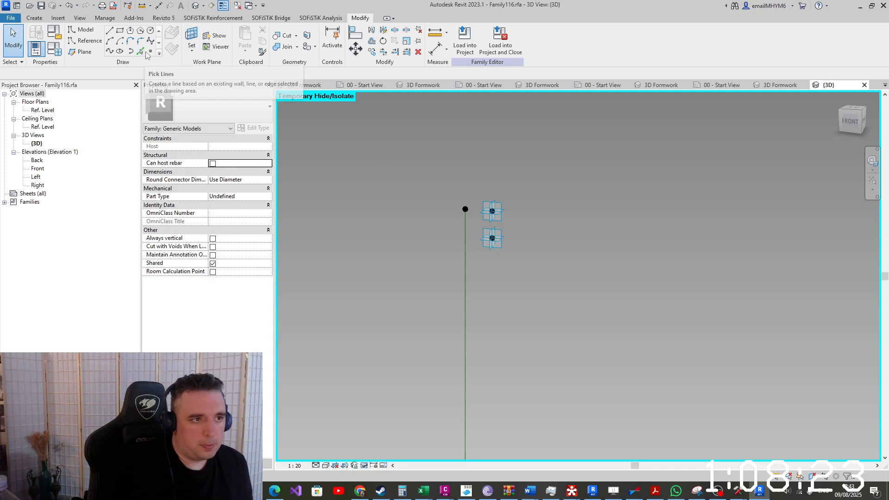
{"action": "left_click", "coordinate": [150, 51]}
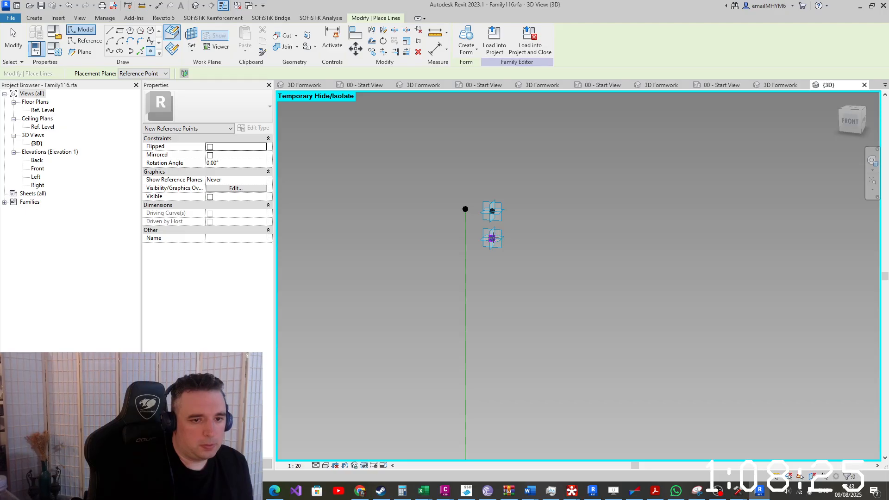
{"action": "left_click", "coordinate": [492, 238]}
{"action": "left_click", "coordinate": [478, 276]}
{"action": "key", "text": "Escape"}
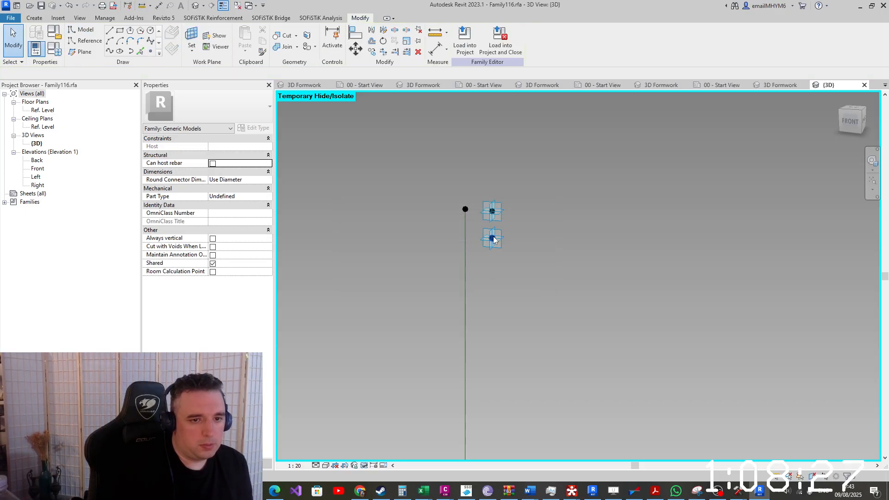
{"action": "left_click_drag", "start_coordinate": [515, 240], "coordinate": [600, 247]}
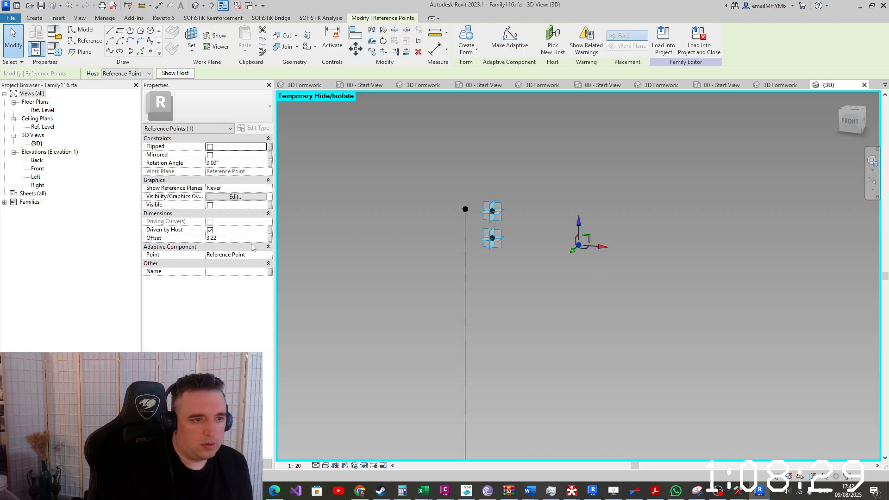
Start a new family parameter to drive the outward point's offset
{"action": "left_click", "coordinate": [246, 239]}
{"action": "double_click", "coordinate": [246, 239]}
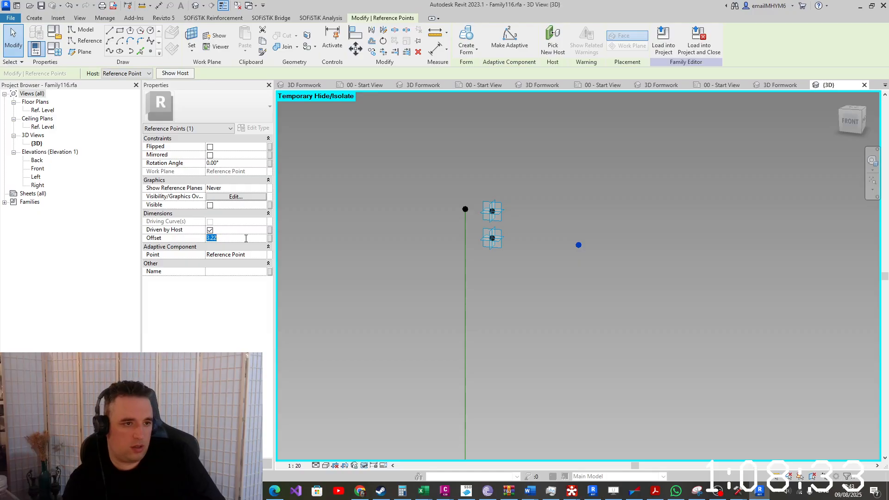
{"action": "left_click", "coordinate": [269, 238]}
{"action": "left_click", "coordinate": [292, 296]}
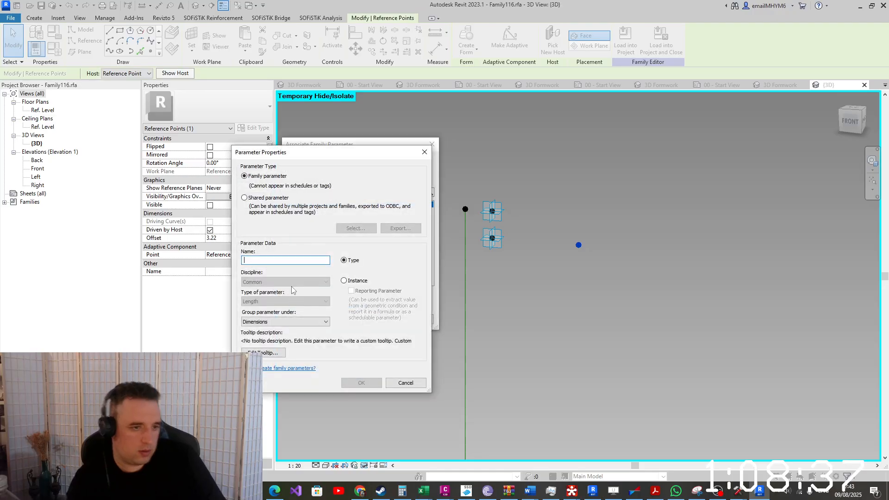
Create an instance length parameter named PANEL WIDTH and associate it with the selected reference point's offset
{"action": "type", "text": "PANEL WIDTH"}
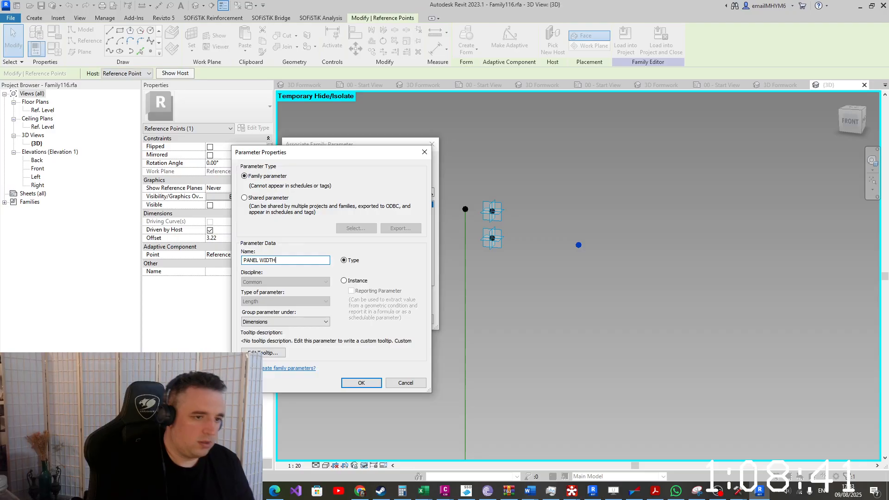
{"action": "left_click", "coordinate": [362, 383]}
{"action": "left_click", "coordinate": [383, 320]}
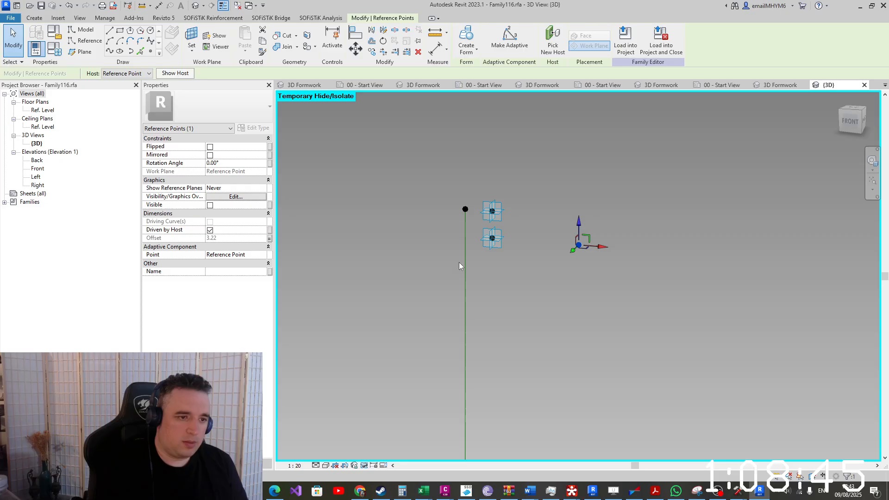
Switch to the rw25_2.dwg drawing in Civil 3D and measure the panel's horizontal width near its upper edge
{"action": "right_click", "coordinate": [444, 490]}
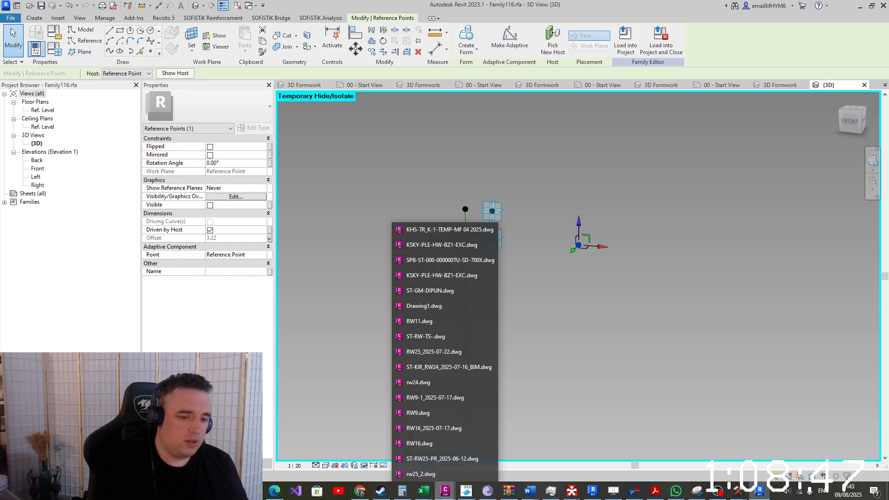
{"action": "left_click", "coordinate": [444, 474]}
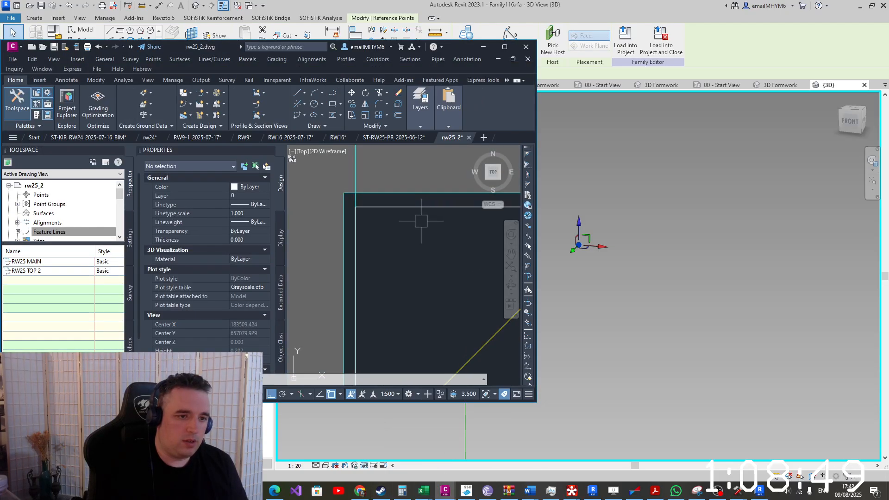
{"action": "scroll", "coordinate": [393, 205], "scroll_direction": "down", "scroll_amount": 2}
{"action": "type", "text": "di"}
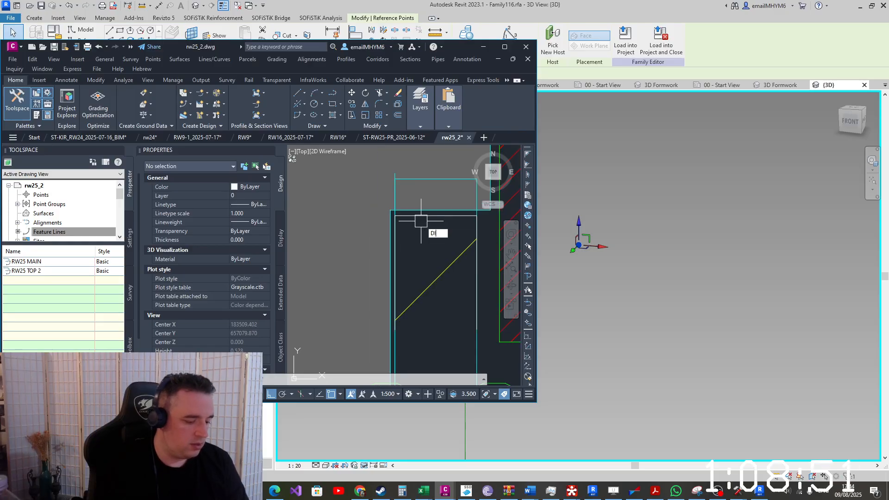
{"action": "key", "text": "Return"}
{"action": "left_click", "coordinate": [398, 220]}
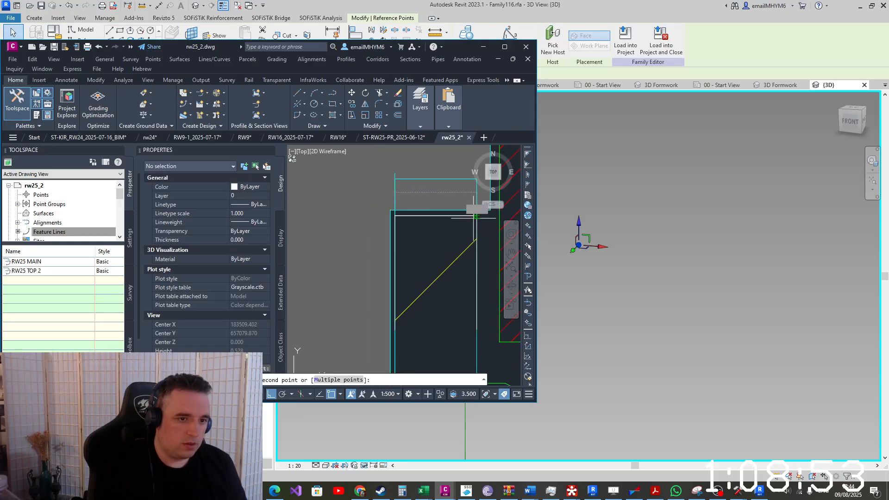
{"action": "left_click", "coordinate": [474, 218]}
Switch back to the Revit family and set the PANEL WIDTH parameter to 18 in the family types
{"action": "left_click", "coordinate": [492, 31]}
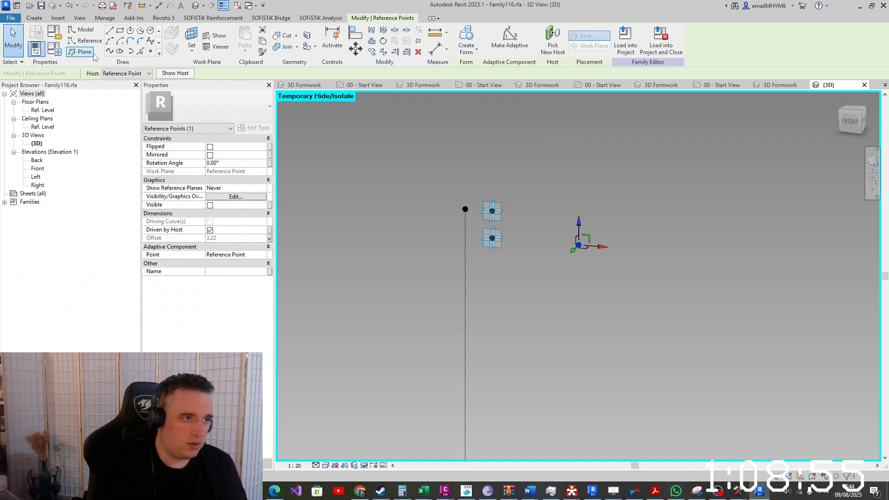
{"action": "key", "text": "f"}
{"action": "key", "text": "t"}
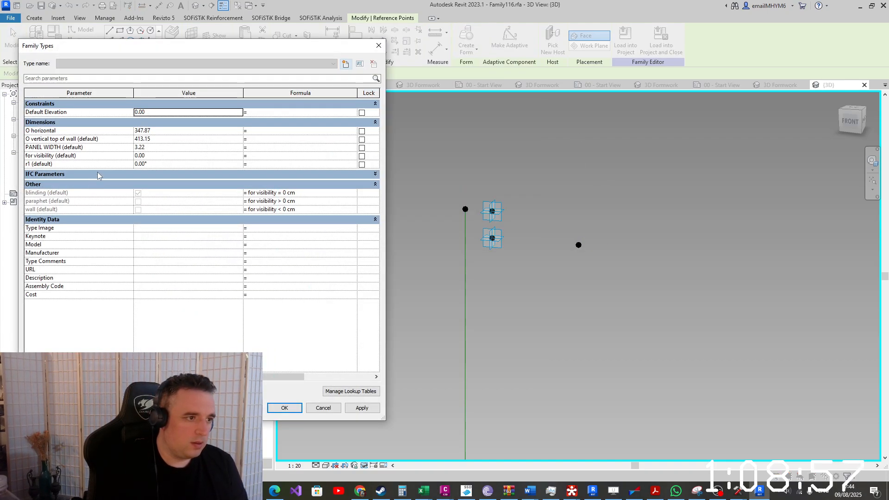
{"action": "left_click", "coordinate": [158, 146]}
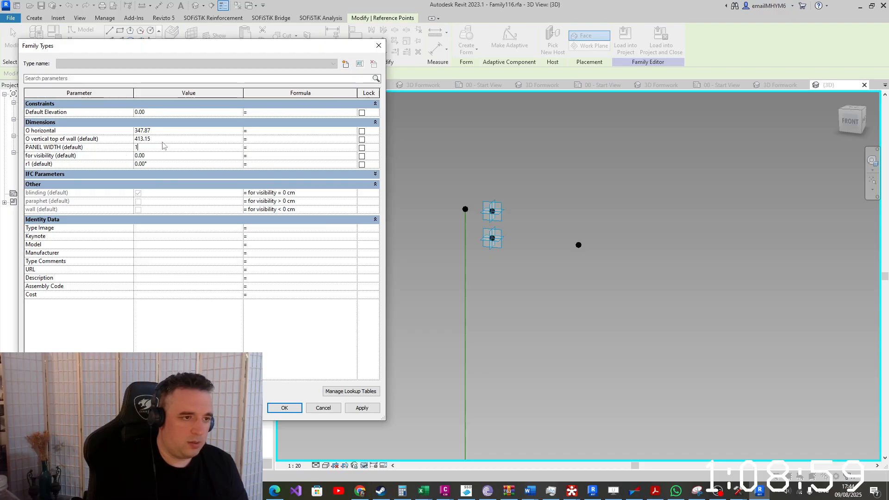
{"action": "type", "text": "18"}
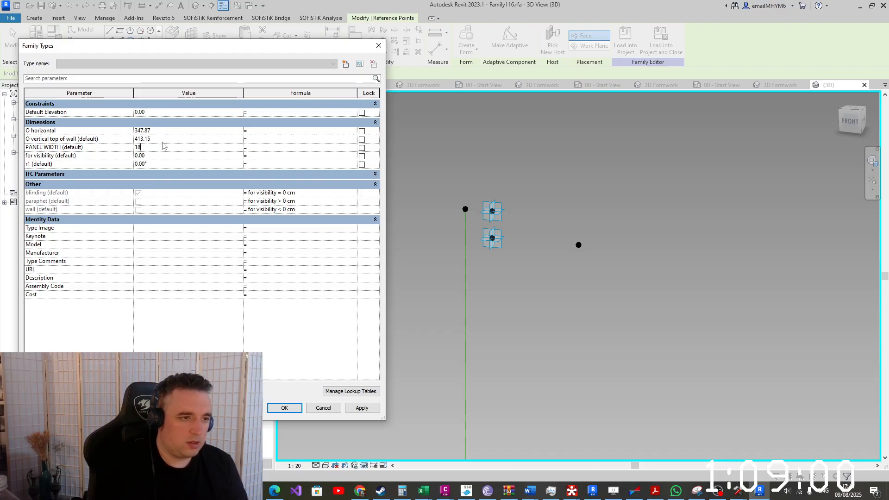
{"action": "left_click", "coordinate": [281, 406]}
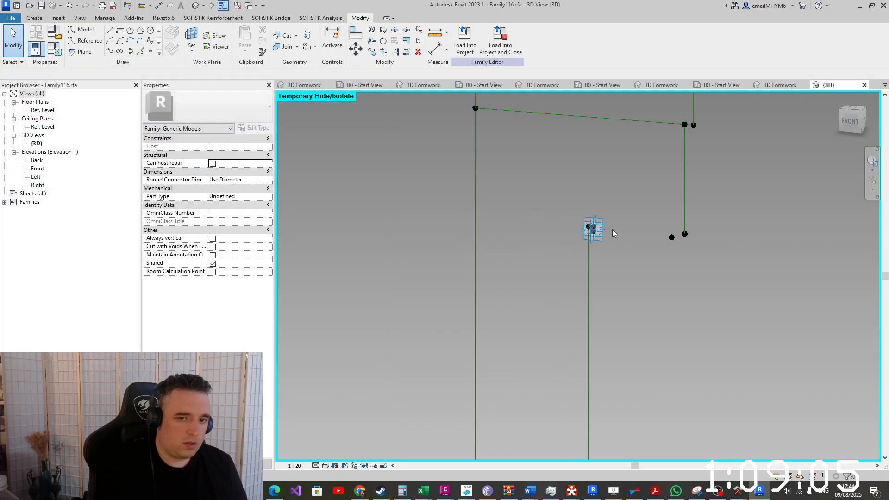
Reset the temporary hide/isolate and bring the reference points near the base reference planes into view
{"action": "left_click", "coordinate": [364, 466]}
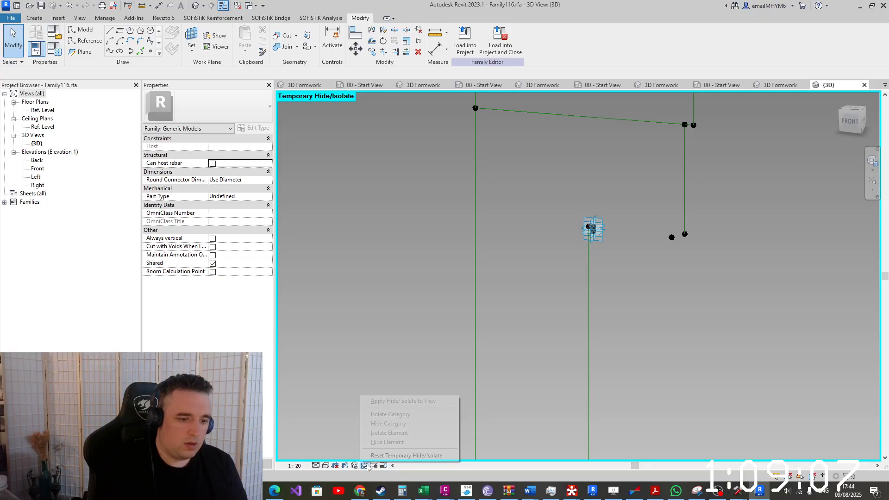
{"action": "left_click", "coordinate": [407, 452]}
{"action": "scroll", "coordinate": [585, 278], "scroll_direction": "down", "scroll_amount": 3}
{"action": "middle_click_drag", "start_coordinate": [573, 348], "coordinate": [593, 139]}
{"action": "scroll", "coordinate": [559, 273], "scroll_direction": "down", "scroll_amount": 10}
{"action": "middle_click_drag", "start_coordinate": [549, 361], "coordinate": [599, 90]}
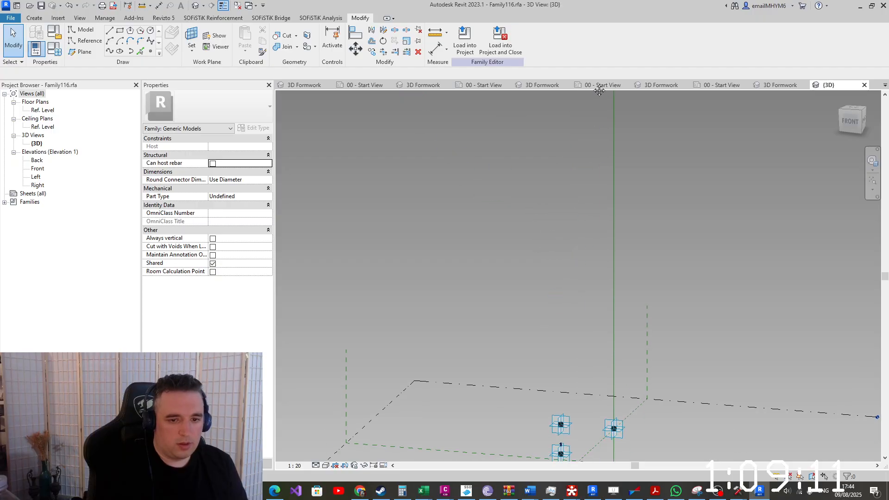
{"action": "scroll", "coordinate": [546, 198], "scroll_direction": "down", "scroll_amount": 3}
{"action": "scroll", "coordinate": [569, 353], "scroll_direction": "up", "scroll_amount": 4}
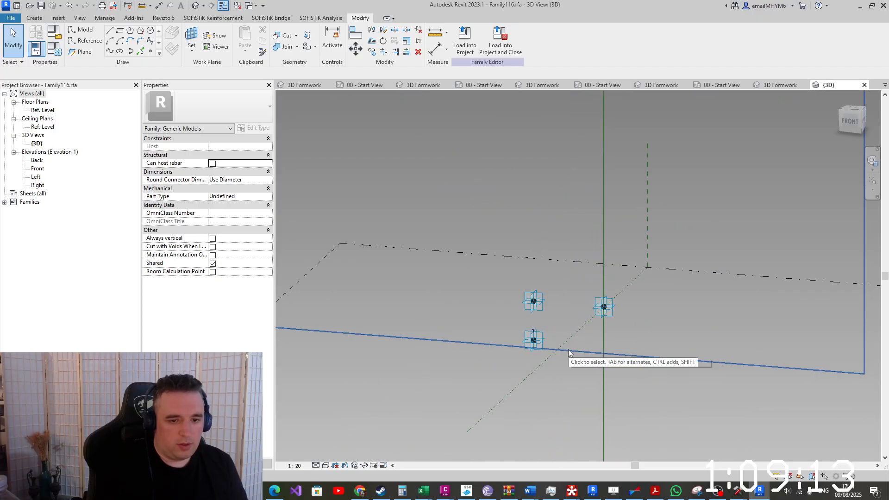
{"action": "scroll", "coordinate": [569, 353], "scroll_direction": "down", "scroll_amount": 5}
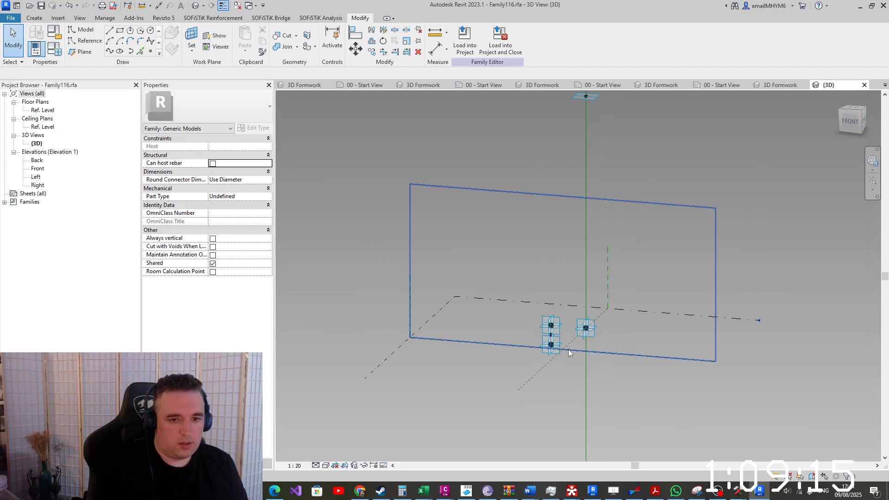
{"action": "scroll", "coordinate": [568, 349], "scroll_direction": "up", "scroll_amount": 5}
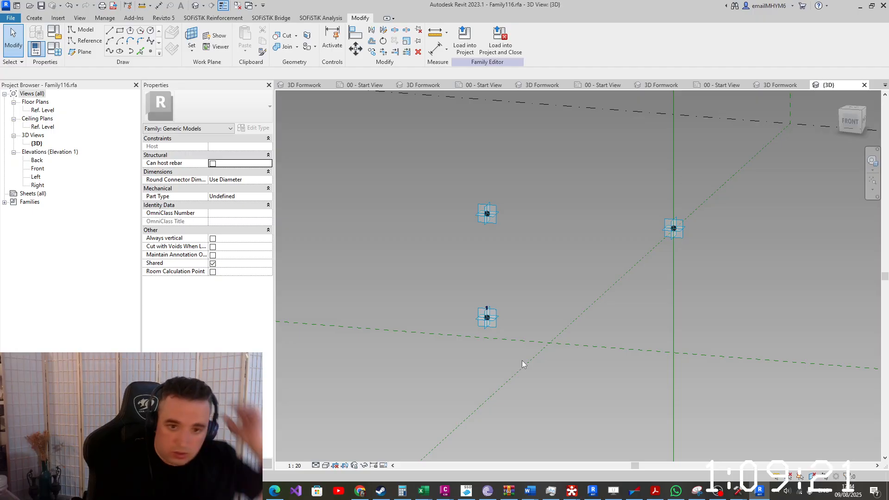
Set the offset of the reference point hosted above the placement point to 0
{"action": "left_click_drag", "start_coordinate": [380, 155], "coordinate": [518, 255]}
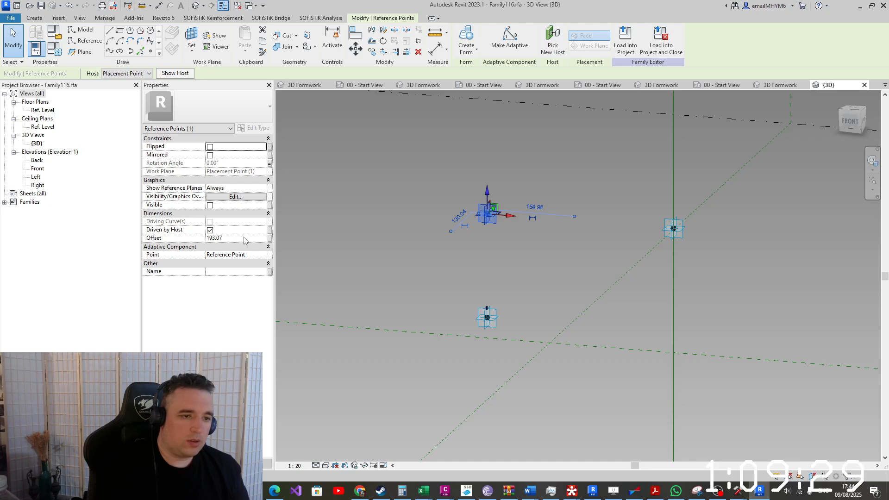
{"action": "left_click", "coordinate": [244, 238]}
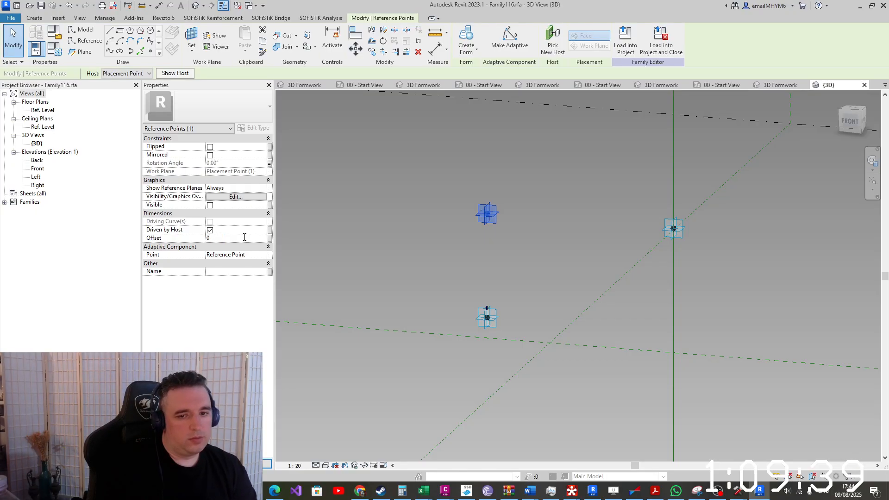
{"action": "left_click", "coordinate": [499, 210]}
Examine how the base reference points relate to the vertical reference line and the wall profile above
{"action": "scroll", "coordinate": [567, 299], "scroll_direction": "down", "scroll_amount": 3}
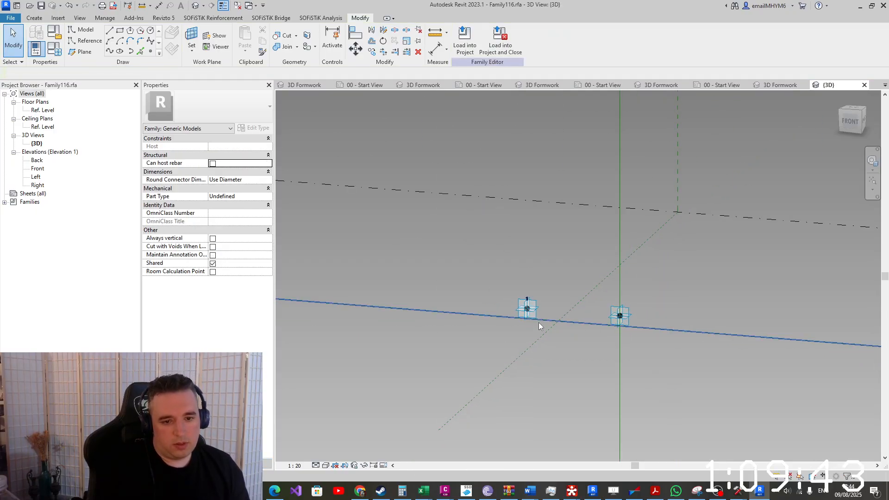
{"action": "scroll", "coordinate": [539, 321], "scroll_direction": "up", "scroll_amount": 2}
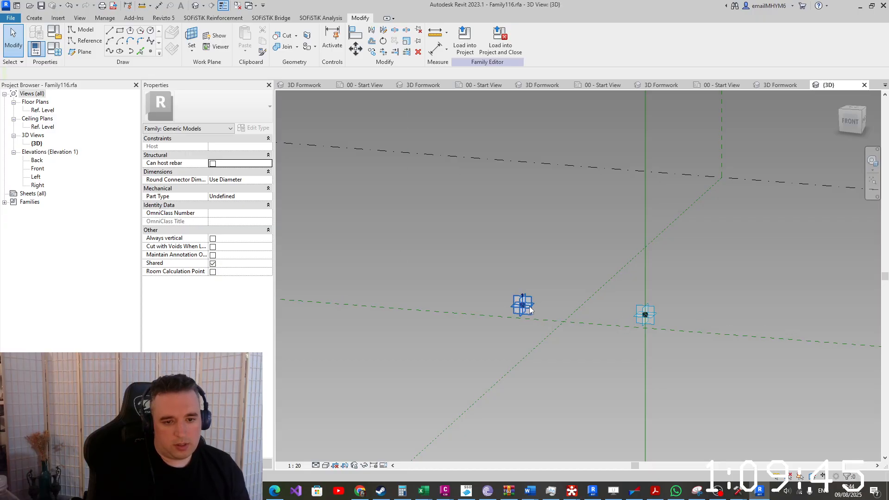
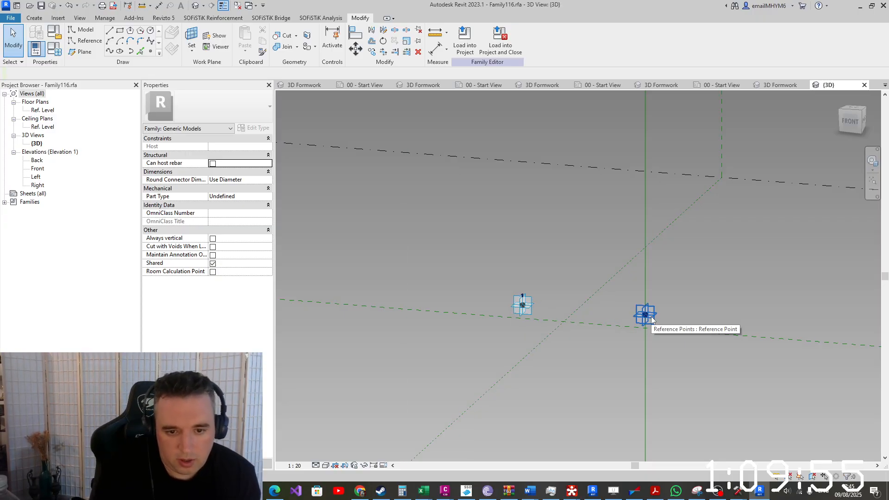
{"action": "middle_click_drag", "start_coordinate": [641, 446], "coordinate": [630, 384], "text": "shift"}
{"action": "scroll", "coordinate": [630, 384], "scroll_direction": "up", "scroll_amount": 1}
{"action": "scroll", "coordinate": [630, 385], "scroll_direction": "down", "scroll_amount": 4}
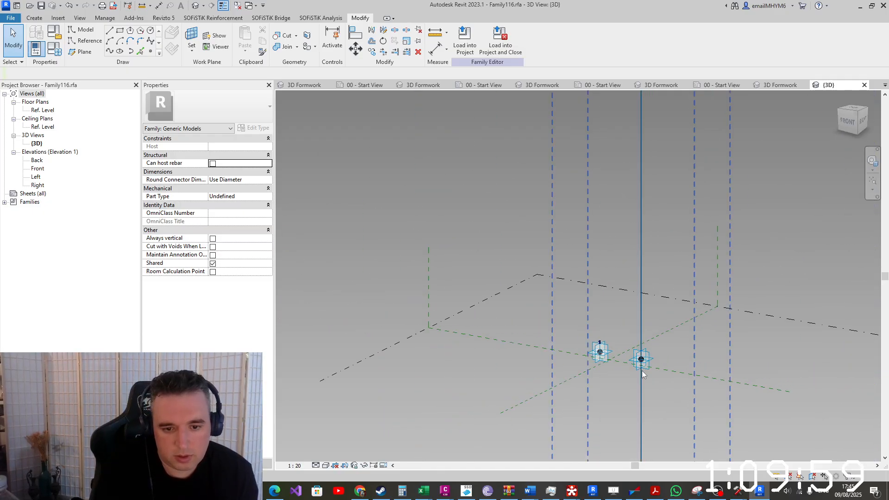
{"action": "scroll", "coordinate": [650, 375], "scroll_direction": "up", "scroll_amount": 3}
{"action": "scroll", "coordinate": [650, 376], "scroll_direction": "down", "scroll_amount": 5}
{"action": "scroll", "coordinate": [650, 376], "scroll_direction": "up", "scroll_amount": 3}
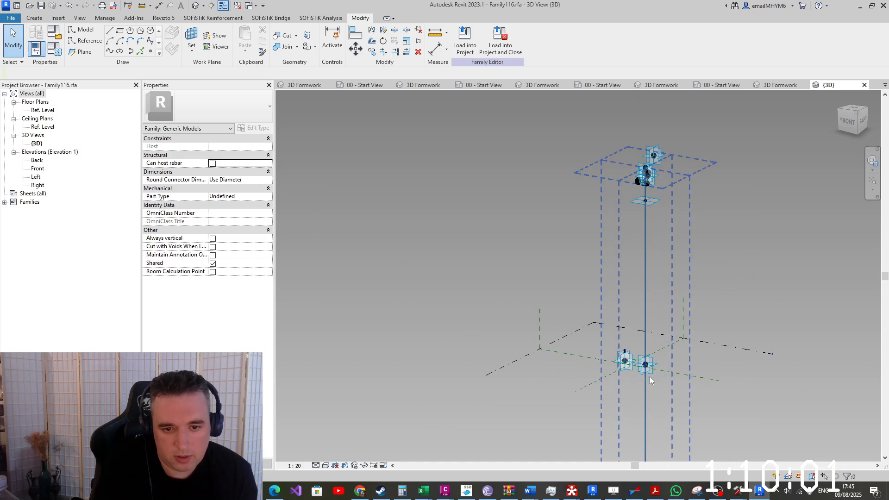
{"action": "scroll", "coordinate": [648, 128], "scroll_direction": "up", "scroll_amount": 4}
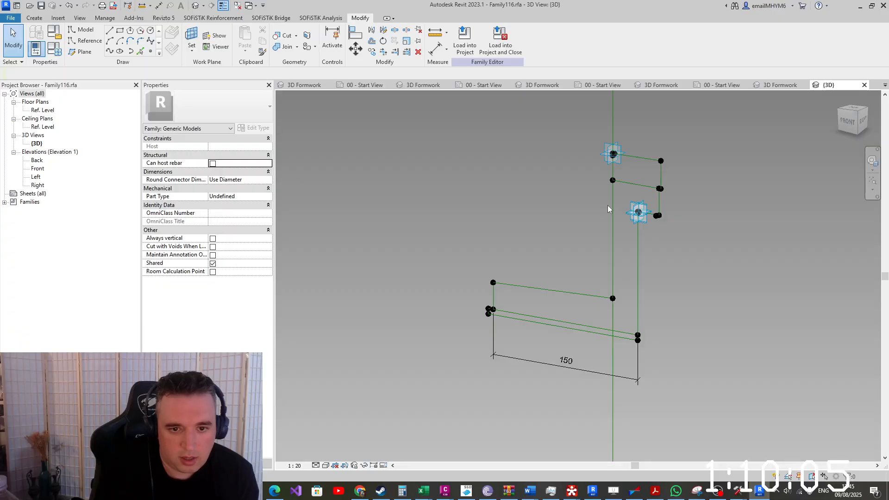
{"action": "scroll", "coordinate": [607, 205], "scroll_direction": "up", "scroll_amount": 4}
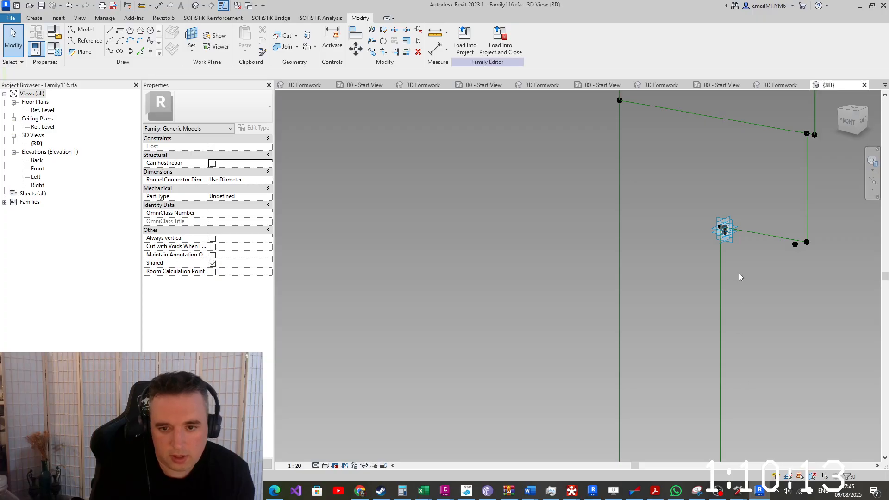
{"action": "scroll", "coordinate": [735, 273], "scroll_direction": "down", "scroll_amount": 10}
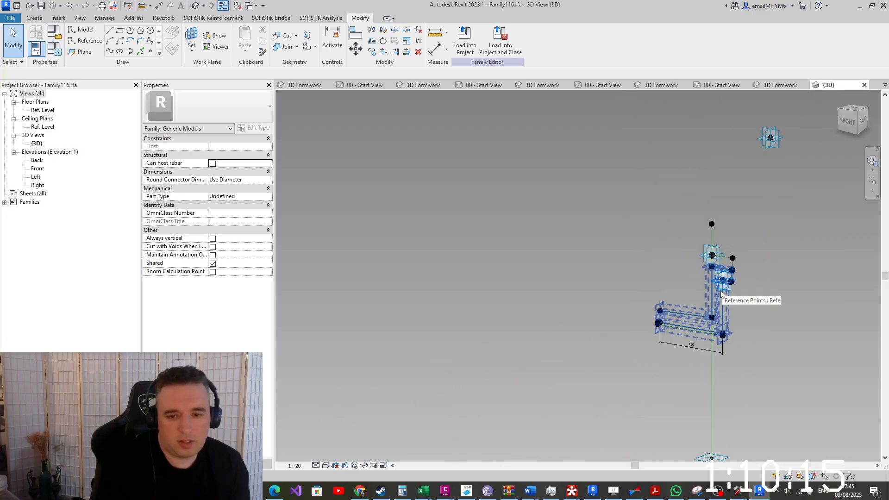
{"action": "middle_click_drag", "start_coordinate": [695, 305], "coordinate": [652, 132]}
{"action": "middle_click_drag", "start_coordinate": [652, 324], "coordinate": [671, 90]}
{"action": "middle_click_drag", "start_coordinate": [644, 394], "coordinate": [622, 246]}
{"action": "scroll", "coordinate": [622, 246], "scroll_direction": "down", "scroll_amount": 6}
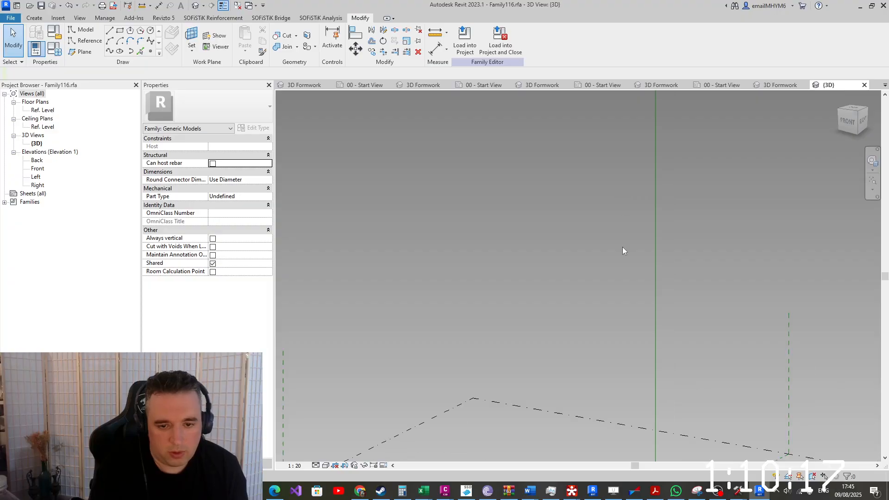
{"action": "scroll", "coordinate": [629, 310], "scroll_direction": "up", "scroll_amount": 5}
Set the work plane to the horizontal plane of the base reference point on the vertical line and place a new reference point there
{"action": "left_click_drag", "start_coordinate": [609, 419], "coordinate": [703, 302]}
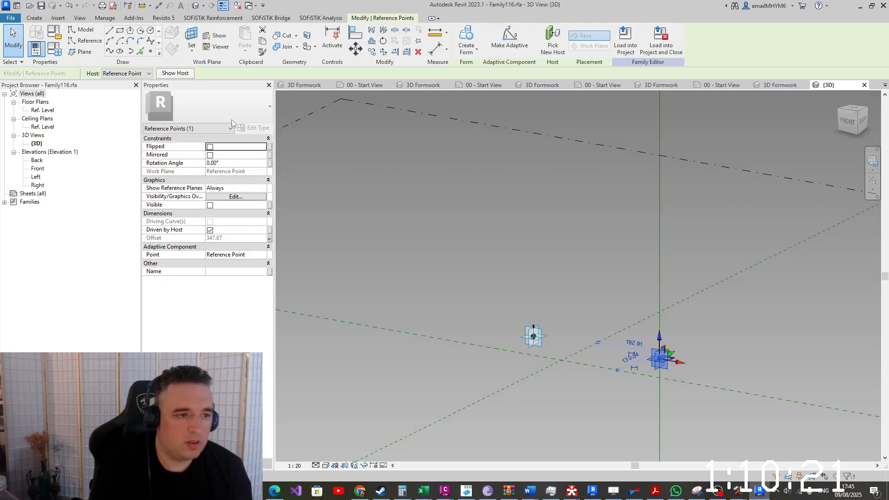
{"action": "key", "text": "Escape"}
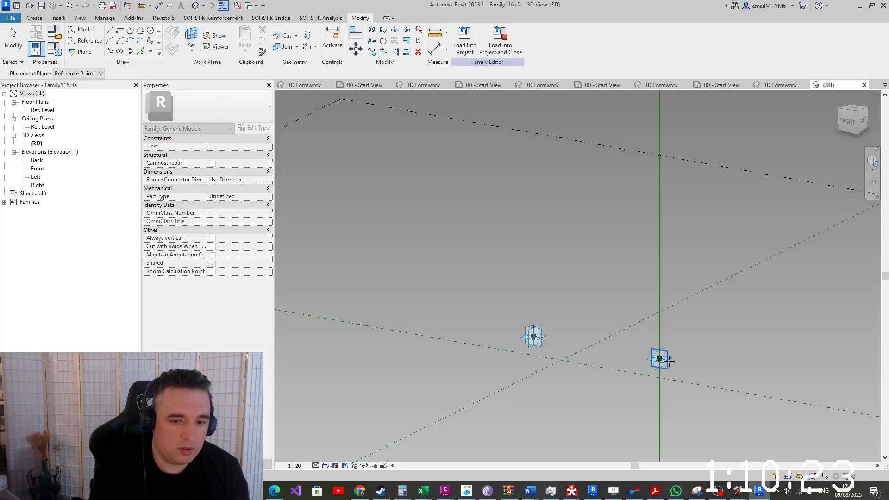
{"action": "left_click", "coordinate": [671, 358]}
{"action": "left_click", "coordinate": [150, 51]}
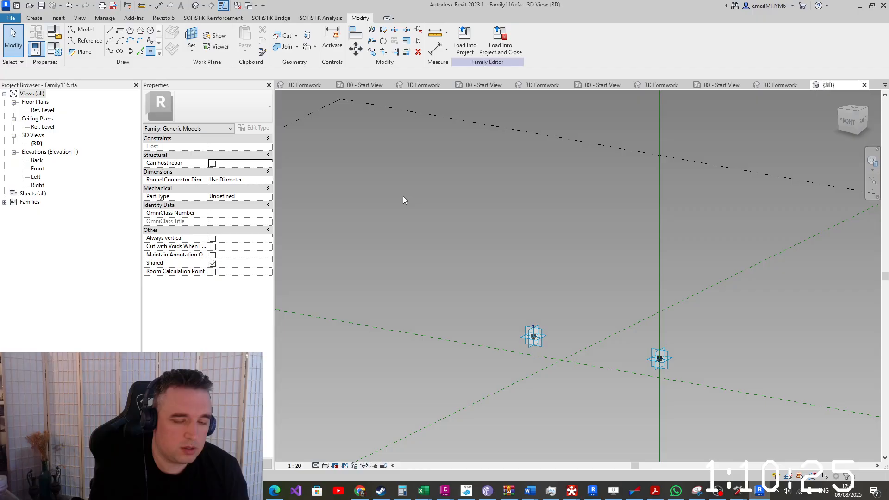
{"action": "left_click", "coordinate": [659, 358]}
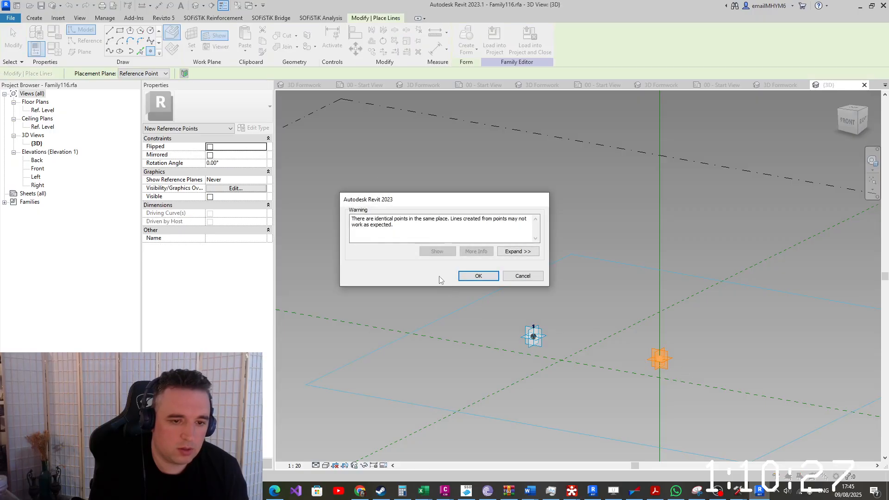
{"action": "left_click", "coordinate": [478, 276]}
{"action": "key", "text": "Escape"}
{"action": "key", "text": "Escape"}
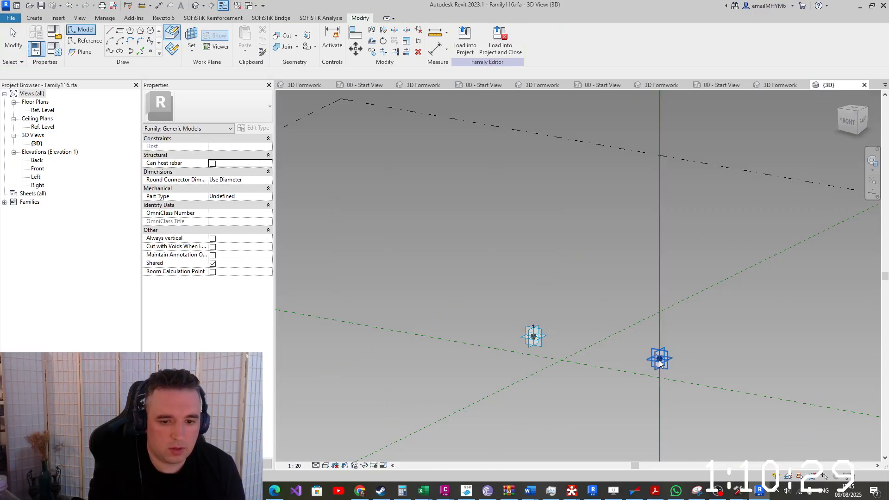
Associate the offset of the new reference point hosted on the base point with a new instance parameter named X1
{"action": "left_click", "coordinate": [660, 360]}
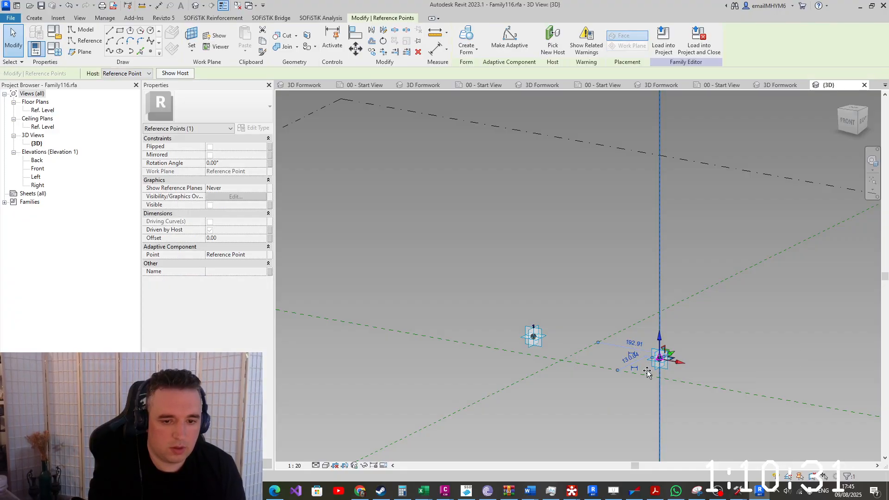
{"action": "left_click", "coordinate": [270, 238]}
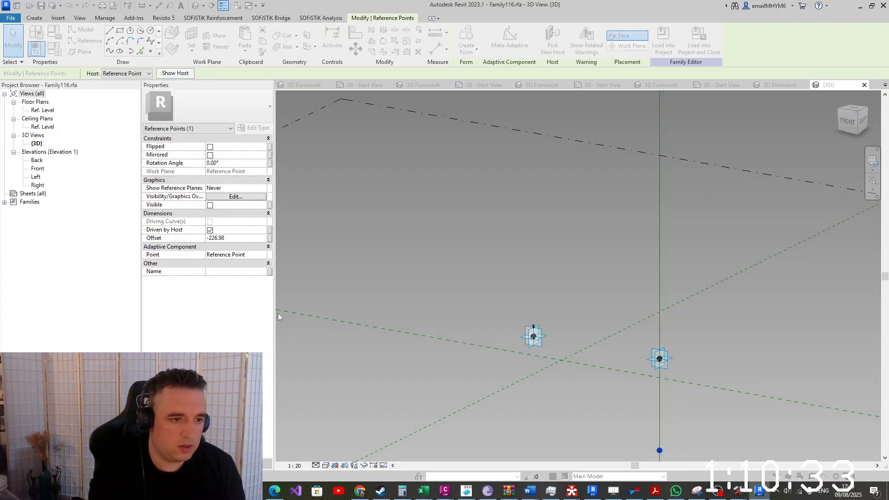
{"action": "left_click", "coordinate": [293, 296]}
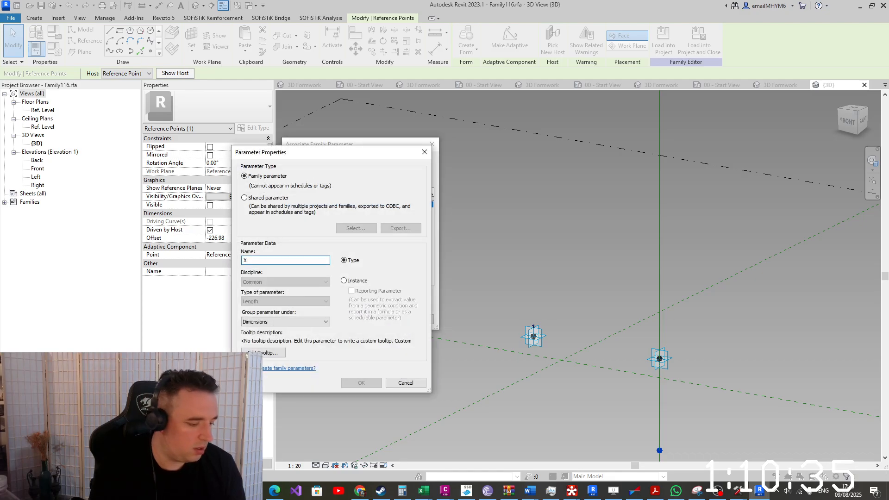
{"action": "left_click", "coordinate": [361, 383]}
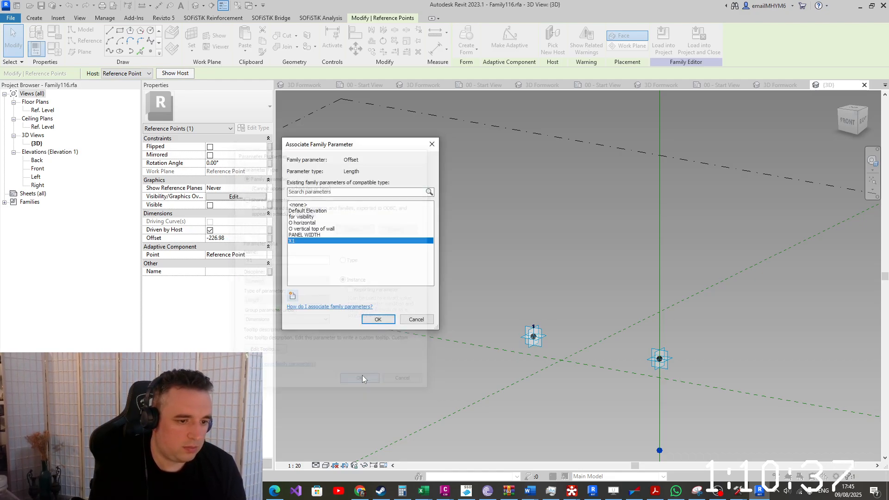
{"action": "left_click", "coordinate": [378, 320]}
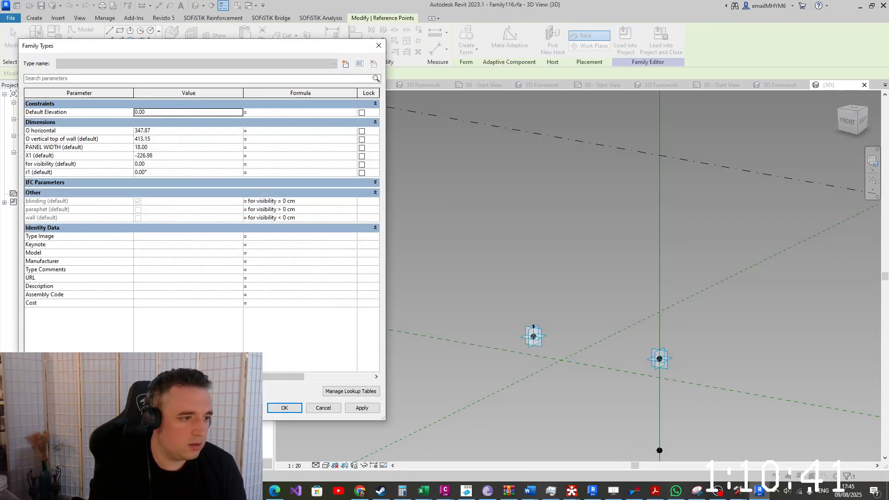
Create an instance length family parameter named Offset For Wall Bottom
{"action": "left_click", "coordinate": [42, 391]}
{"action": "type", "text": "OFF"}
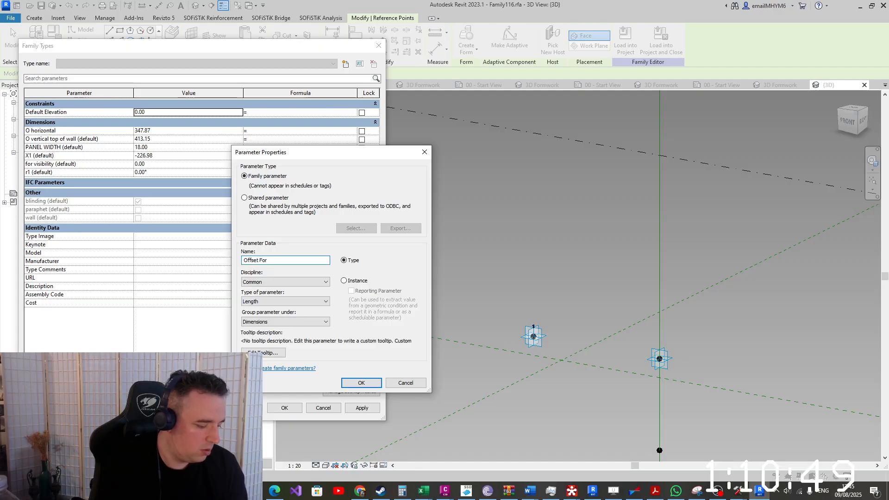
{"action": "type", "text": "ll B"}
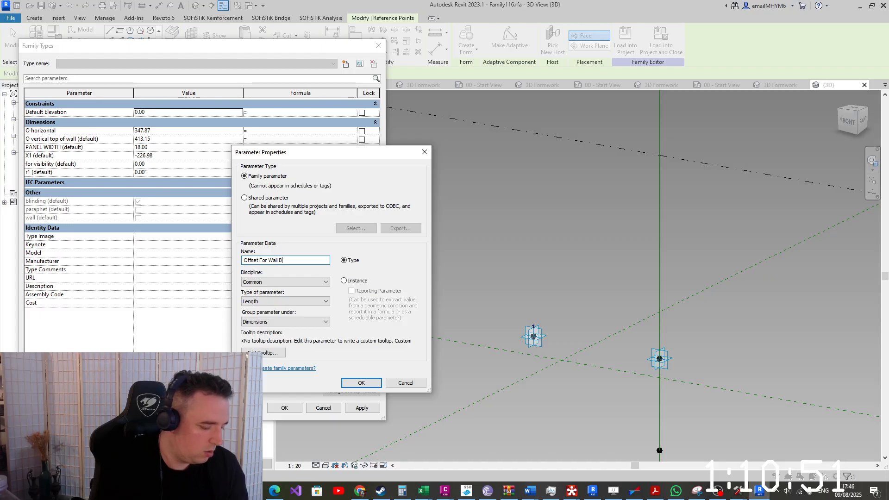
{"action": "type", "text": "ottom"}
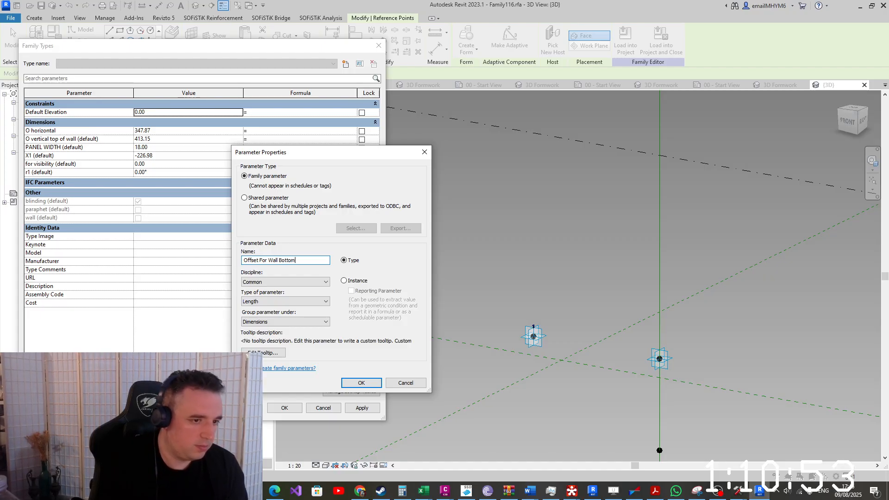
{"action": "left_click", "coordinate": [367, 283]}
{"action": "left_click", "coordinate": [361, 383]}
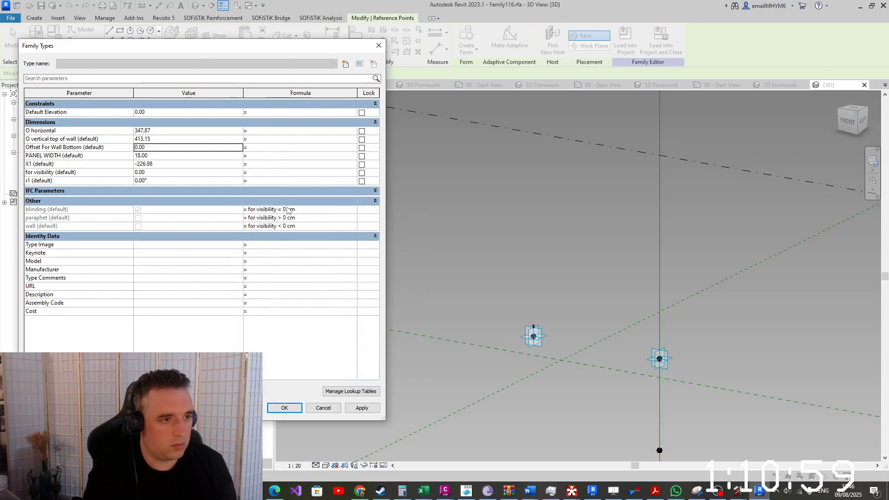
Drive the X1 parameter with the formula -Offset For Wall Bottom and apply it to the family
{"action": "left_click", "coordinate": [267, 163]}
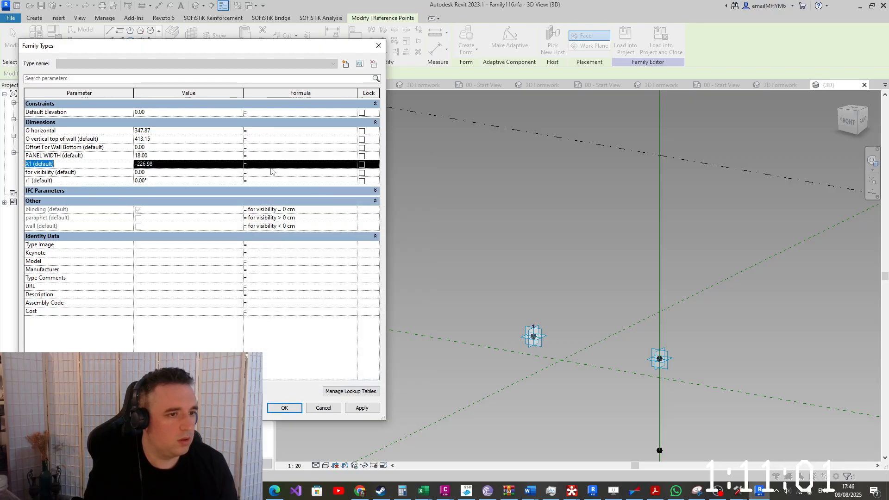
{"action": "type", "text": "-"}
{"action": "type", "text": "Offset For Wall Bottom"}
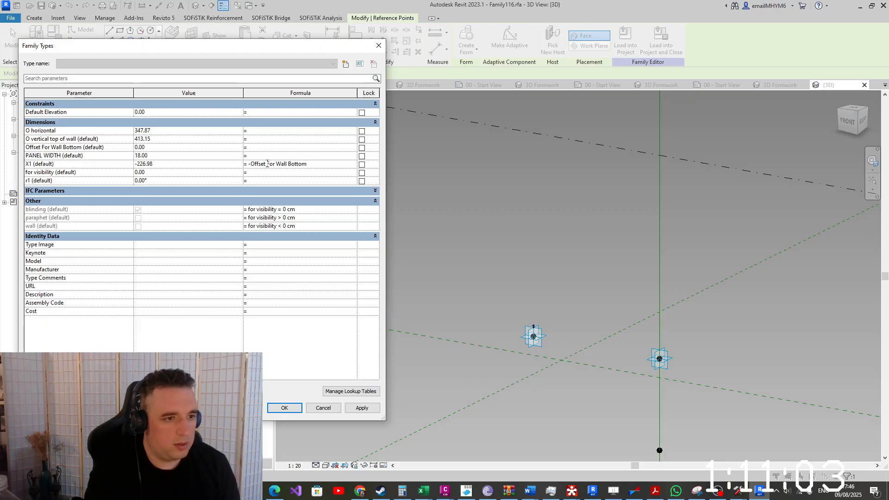
{"action": "left_click", "coordinate": [288, 409]}
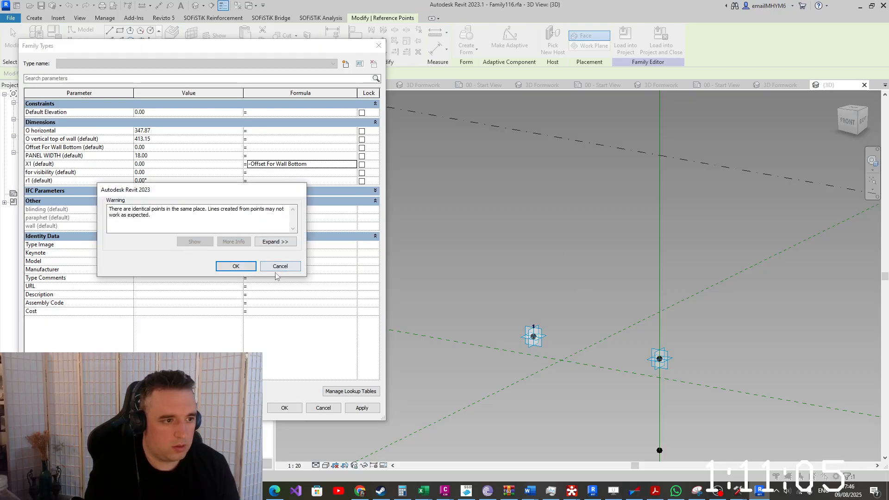
{"action": "left_click", "coordinate": [235, 267]}
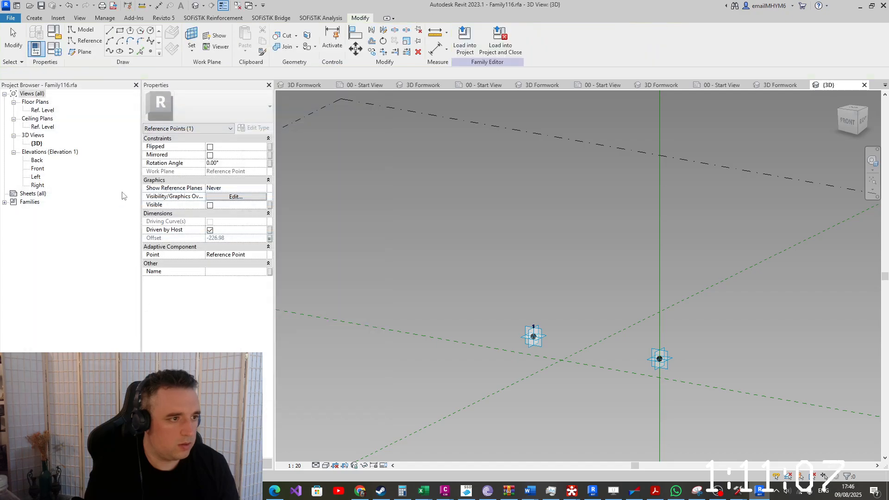
Set the Offset For Wall Bottom parameter to 200 in the family types
{"action": "left_click", "coordinate": [53, 51]}
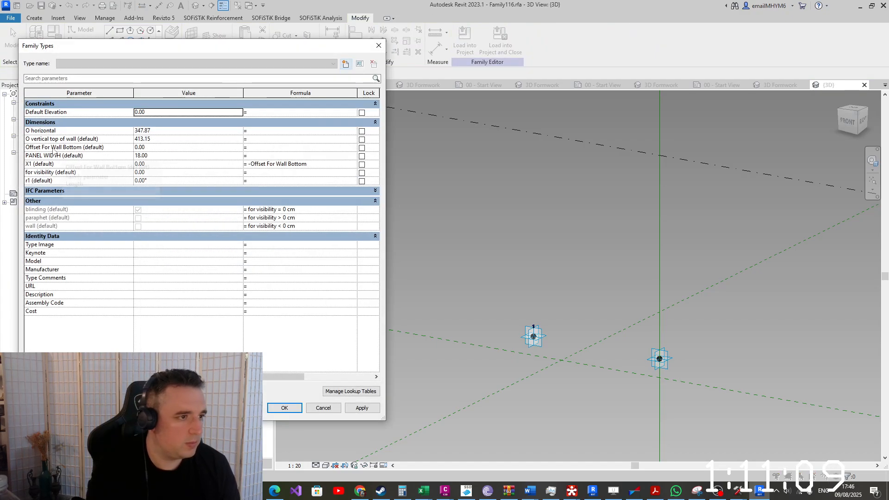
{"action": "left_click", "coordinate": [159, 154]}
{"action": "left_click", "coordinate": [163, 147]}
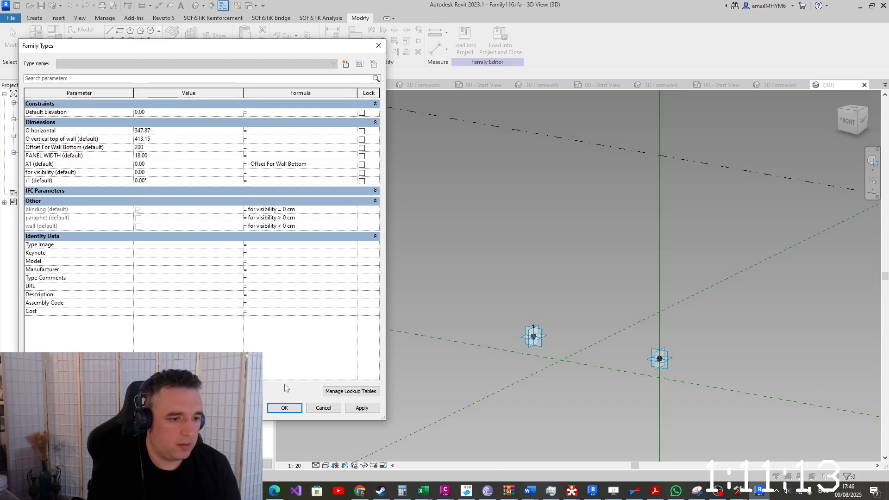
{"action": "left_click", "coordinate": [285, 408]}
Set Show Reference Planes to Always for the reference point driven by X1 below the base point
{"action": "scroll", "coordinate": [629, 283], "scroll_direction": "down", "scroll_amount": 3}
{"action": "scroll", "coordinate": [641, 373], "scroll_direction": "up", "scroll_amount": 3}
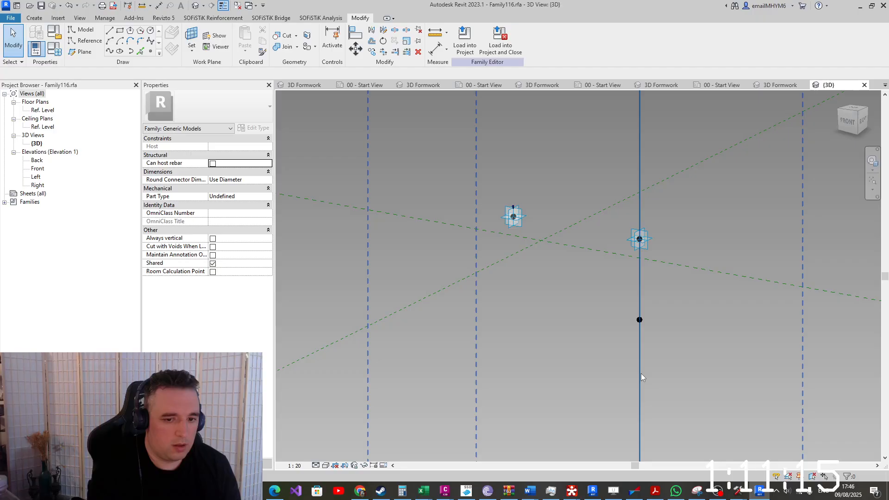
{"action": "left_click_drag", "start_coordinate": [609, 341], "coordinate": [711, 296]}
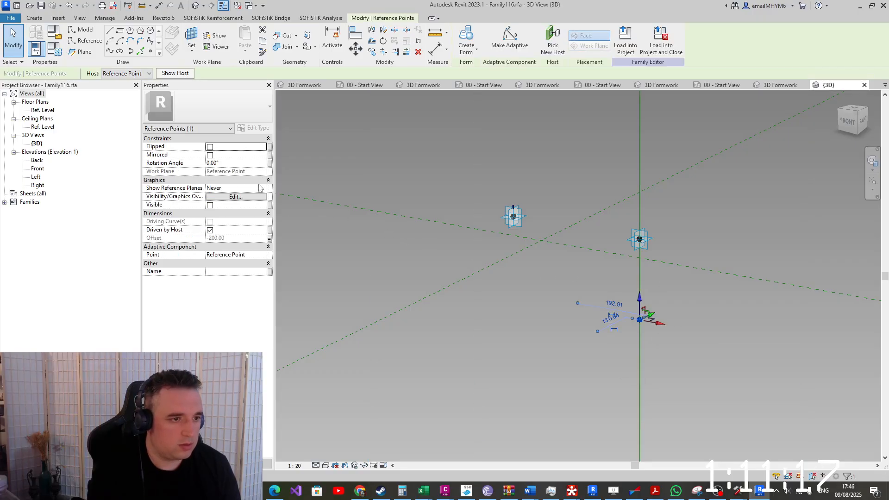
{"action": "left_click", "coordinate": [260, 188]}
{"action": "left_click", "coordinate": [225, 212]}
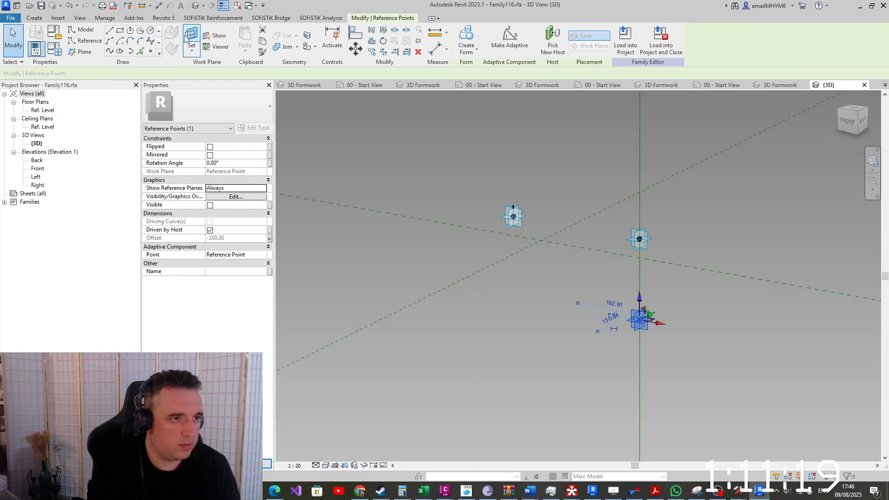
{"action": "left_click", "coordinate": [470, 211]}
Place a new reference point on the vertical plane of the lower reference point and move it to an offset of about 100.74
{"action": "left_click", "coordinate": [191, 35]}
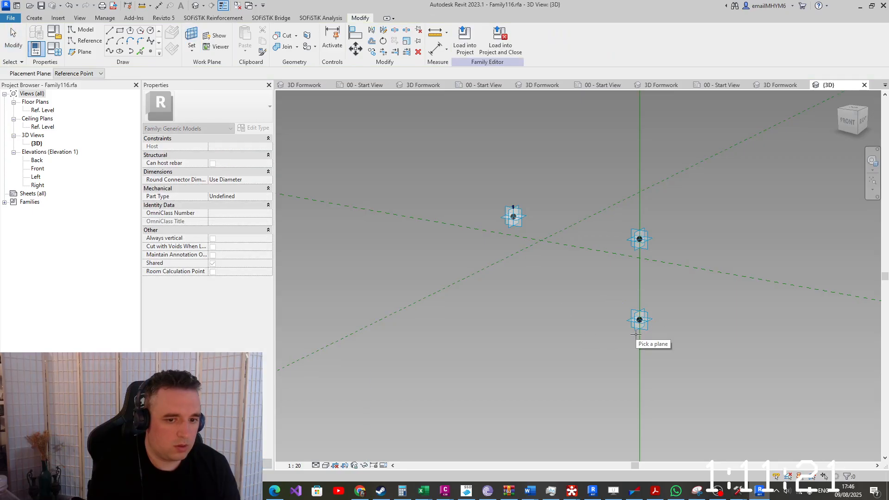
{"action": "left_click", "coordinate": [639, 318]}
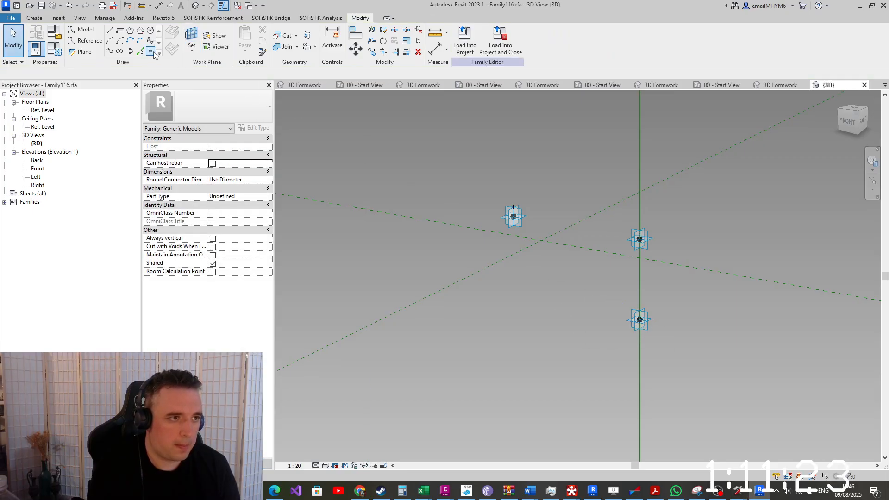
{"action": "left_click", "coordinate": [152, 52]}
{"action": "left_click", "coordinate": [639, 319]}
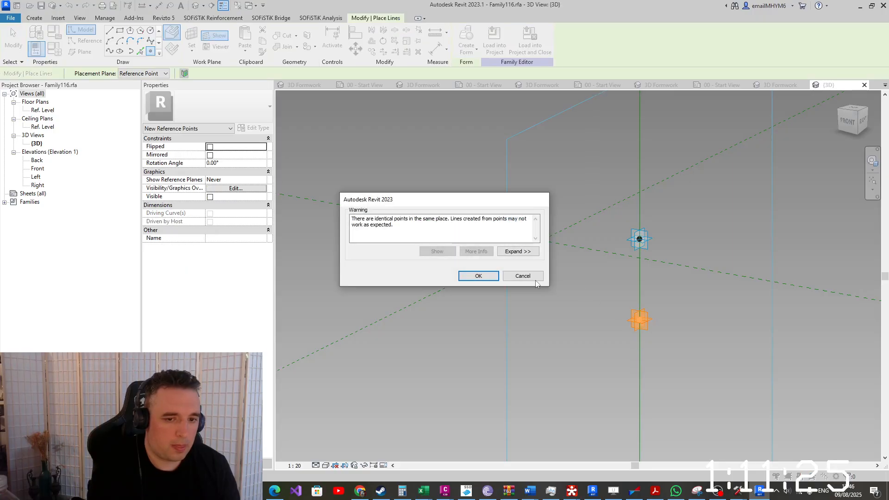
{"action": "left_click", "coordinate": [478, 276]}
{"action": "key", "text": "Escape"}
{"action": "key", "text": "Escape"}
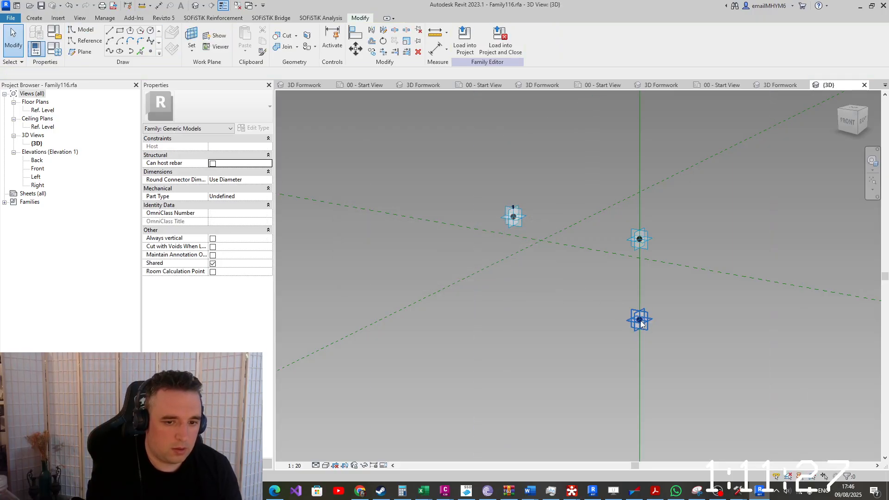
{"action": "left_click", "coordinate": [641, 321]}
{"action": "left_click_drag", "start_coordinate": [655, 322], "coordinate": [687, 342]}
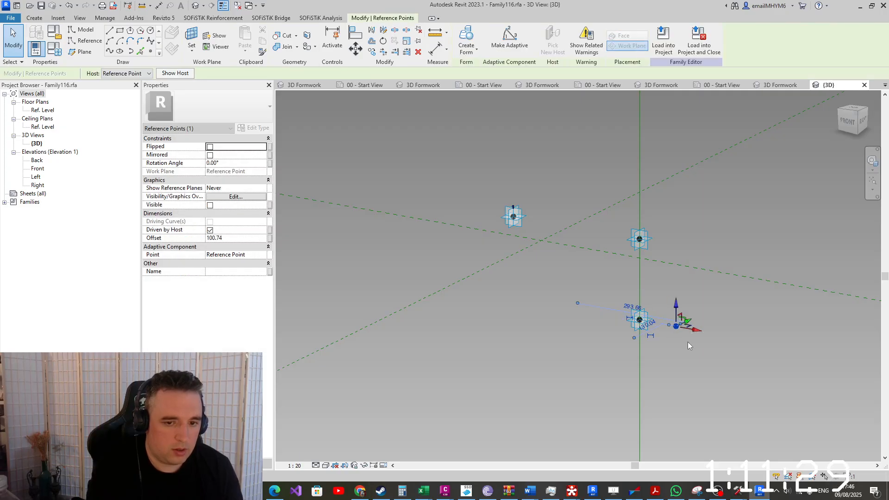
{"action": "scroll", "coordinate": [686, 342], "scroll_direction": "down", "scroll_amount": 6}
{"action": "scroll", "coordinate": [690, 116], "scroll_direction": "up", "scroll_amount": 6}
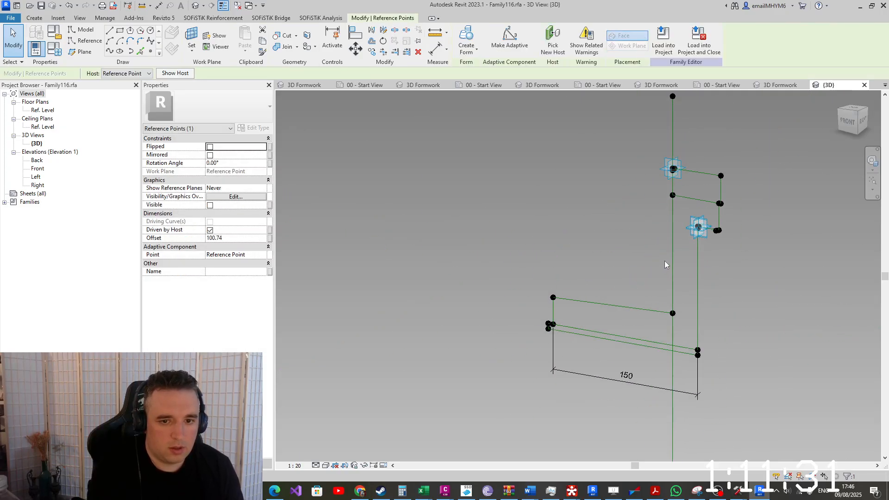
{"action": "scroll", "coordinate": [705, 200], "scroll_direction": "up", "scroll_amount": 3}
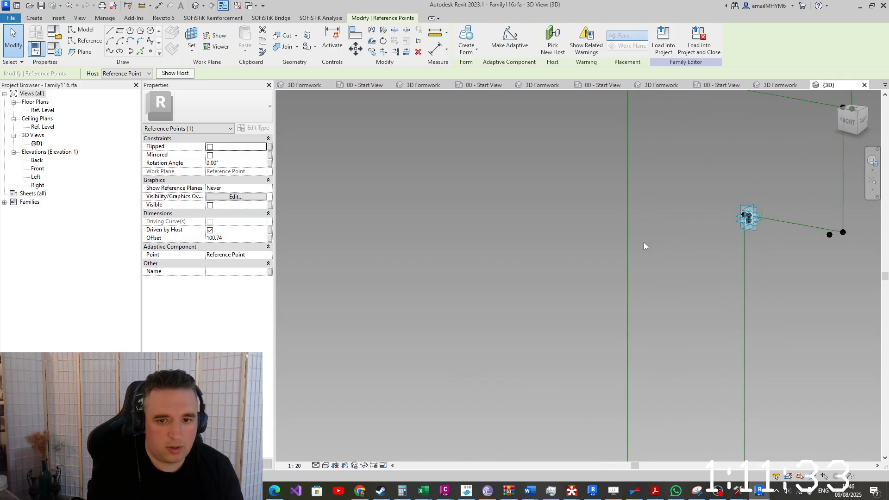
{"action": "scroll", "coordinate": [732, 276], "scroll_direction": "down", "scroll_amount": 2}
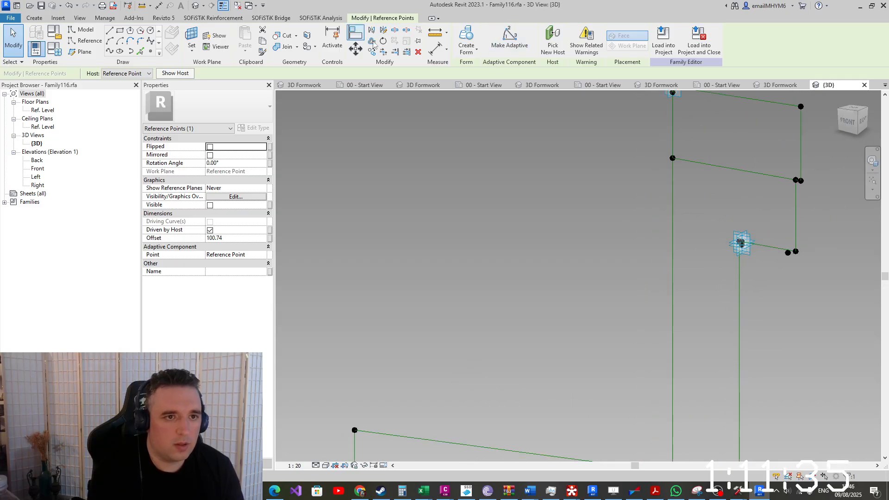
{"action": "left_click", "coordinate": [437, 48]}
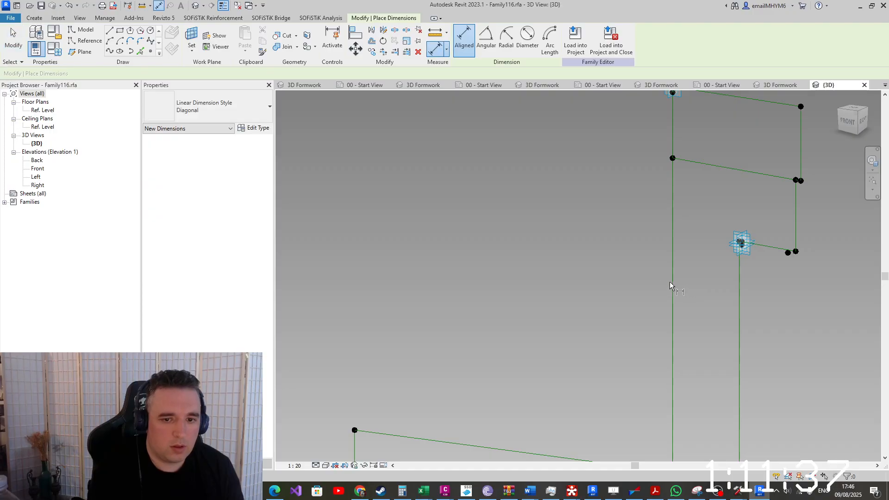
{"action": "left_click", "coordinate": [673, 285]}
{"action": "scroll", "coordinate": [738, 249], "scroll_direction": "up", "scroll_amount": 4}
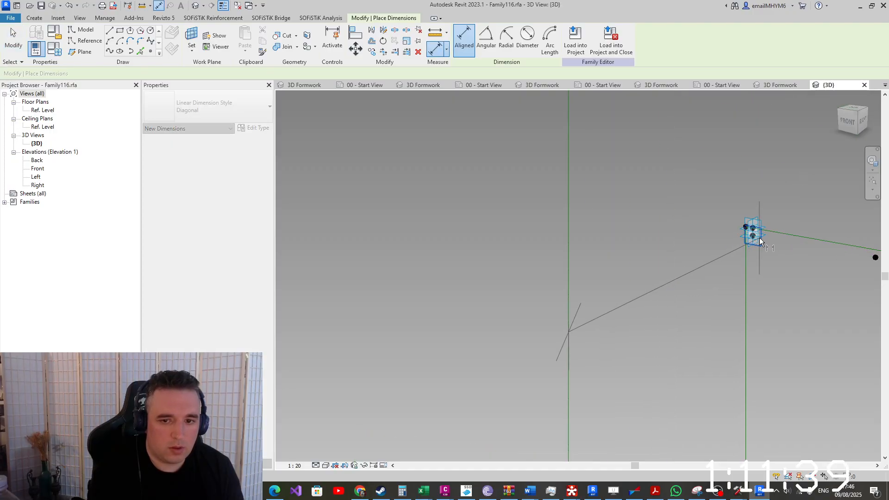
{"action": "key", "text": "Escape"}
{"action": "key", "text": "Escape"}
{"action": "scroll", "coordinate": [727, 253], "scroll_direction": "down", "scroll_amount": 2}
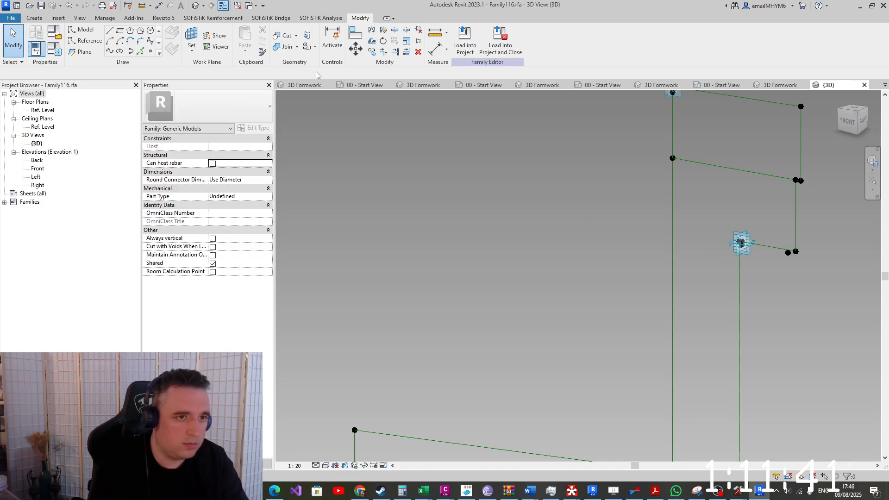
Measure the horizontal distance between the wall's long vertical line and the lower panel line with a temporary aligned dimension
{"action": "left_click", "coordinate": [191, 34]}
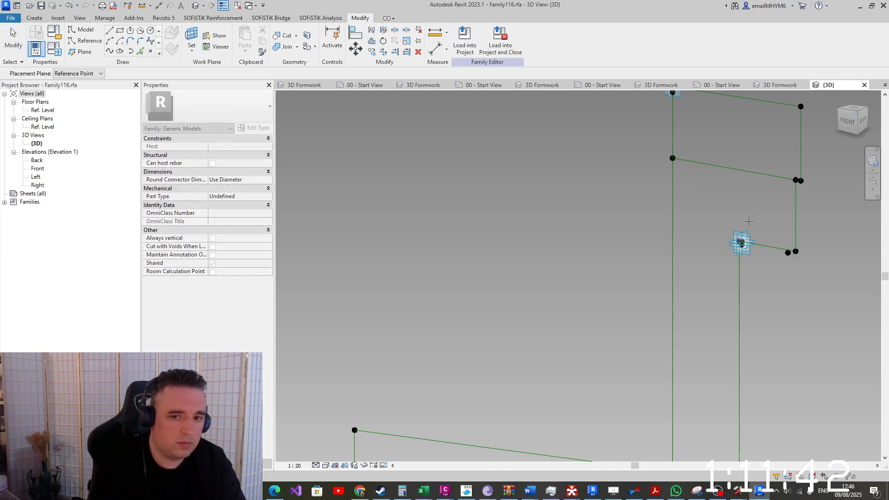
{"action": "left_click", "coordinate": [752, 256]}
{"action": "key", "text": "d"}
{"action": "key", "text": "i"}
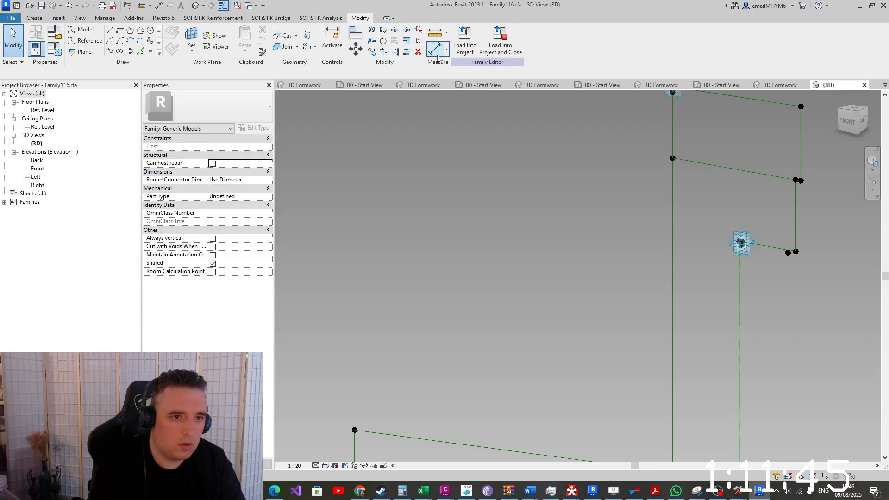
{"action": "left_click", "coordinate": [672, 282]}
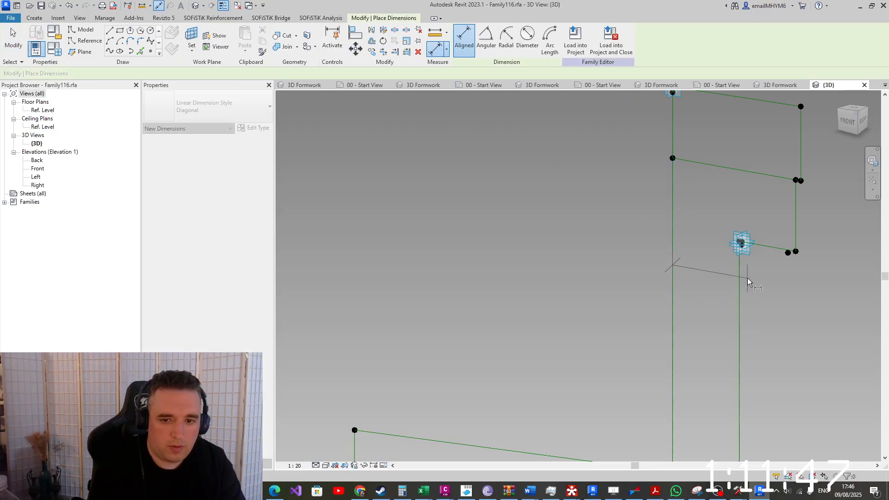
{"action": "scroll", "coordinate": [738, 279], "scroll_direction": "up", "scroll_amount": 5}
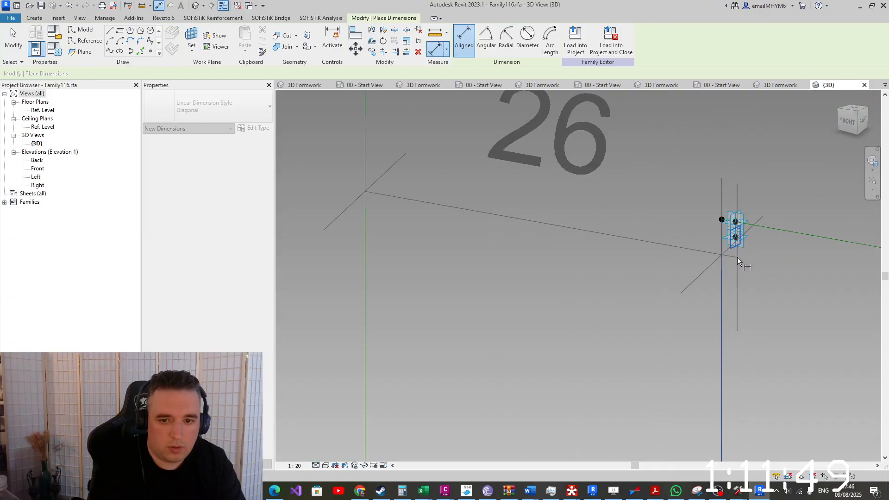
{"action": "scroll", "coordinate": [735, 241], "scroll_direction": "down", "scroll_amount": 5}
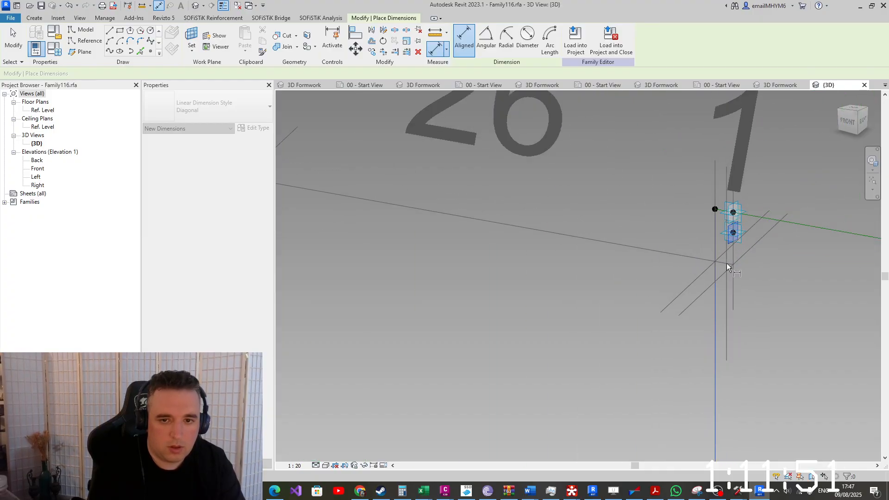
{"action": "left_click", "coordinate": [726, 263]}
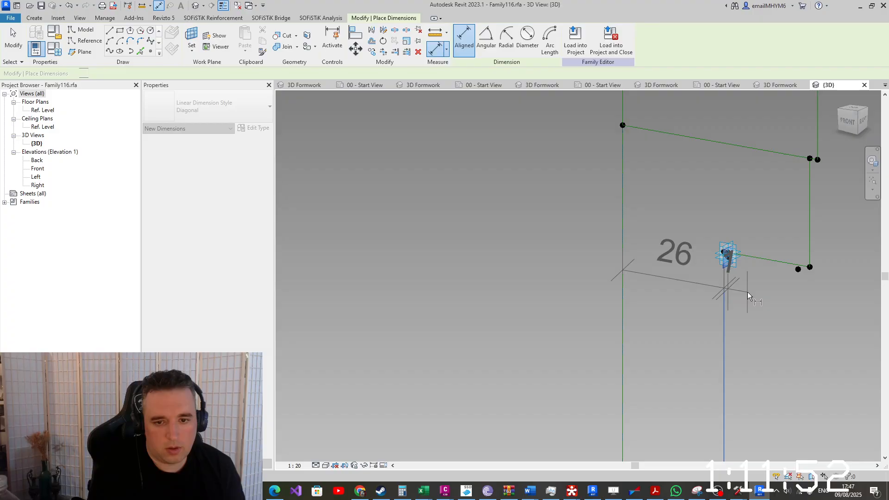
{"action": "left_click", "coordinate": [672, 279]}
{"action": "key", "text": "Escape"}
{"action": "key", "text": "Escape"}
{"action": "scroll", "coordinate": [614, 280], "scroll_direction": "down", "scroll_amount": 5}
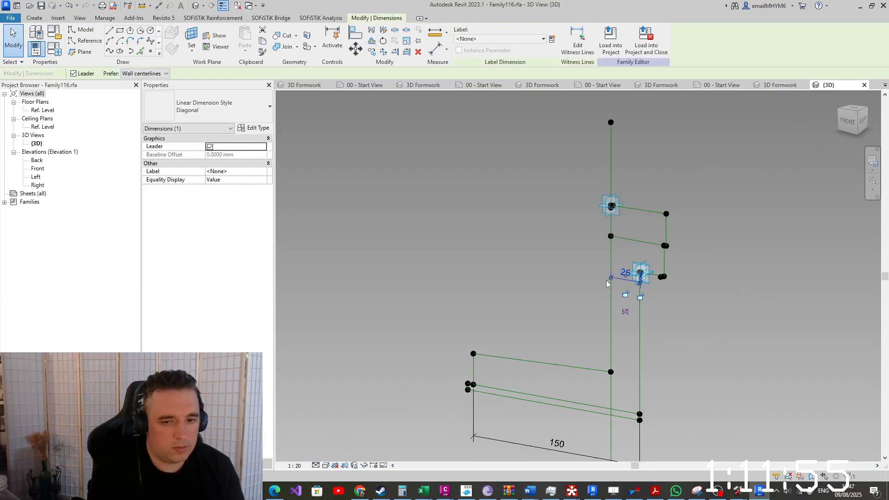
{"action": "scroll", "coordinate": [614, 402], "scroll_direction": "up", "scroll_amount": 1}
{"action": "left_click", "coordinate": [583, 402]}
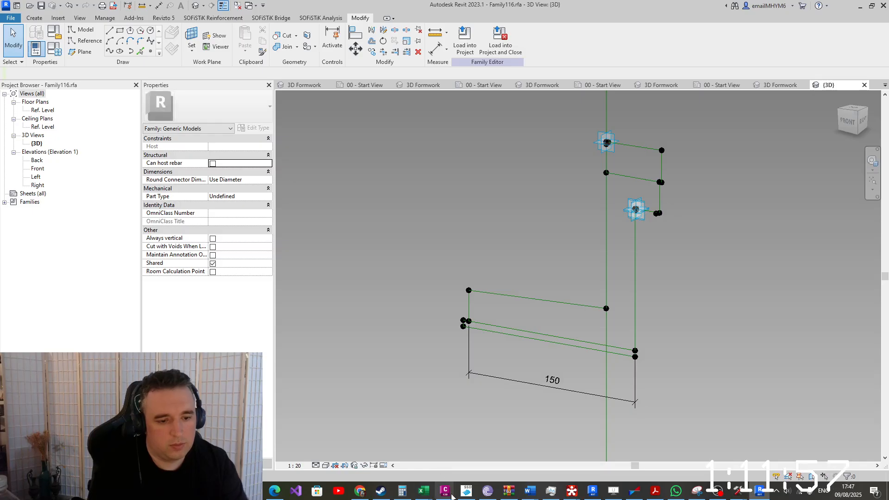
Switch to Civil 3D, examine the upper wall section and its dimensions in rw25_2.dwg, and return to the Revit family
{"action": "left_click", "coordinate": [448, 492]}
{"action": "left_click", "coordinate": [462, 475]}
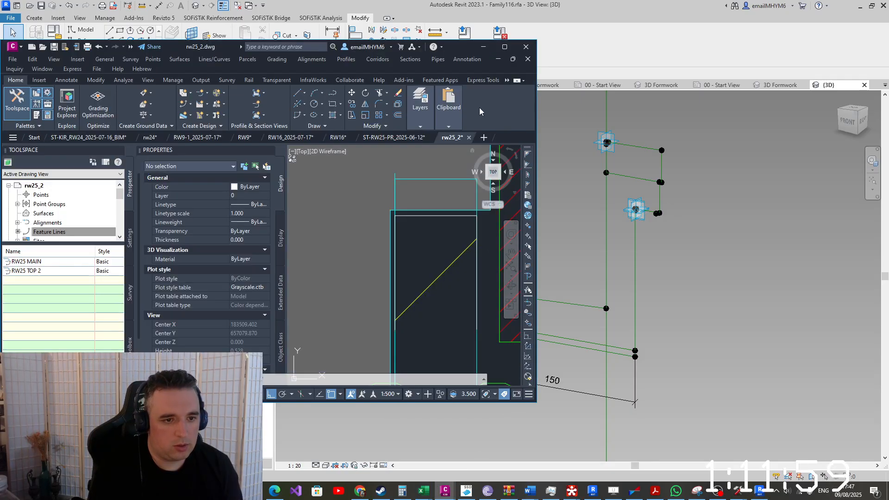
{"action": "left_click", "coordinate": [500, 49]}
{"action": "scroll", "coordinate": [476, 241], "scroll_direction": "down", "scroll_amount": 10}
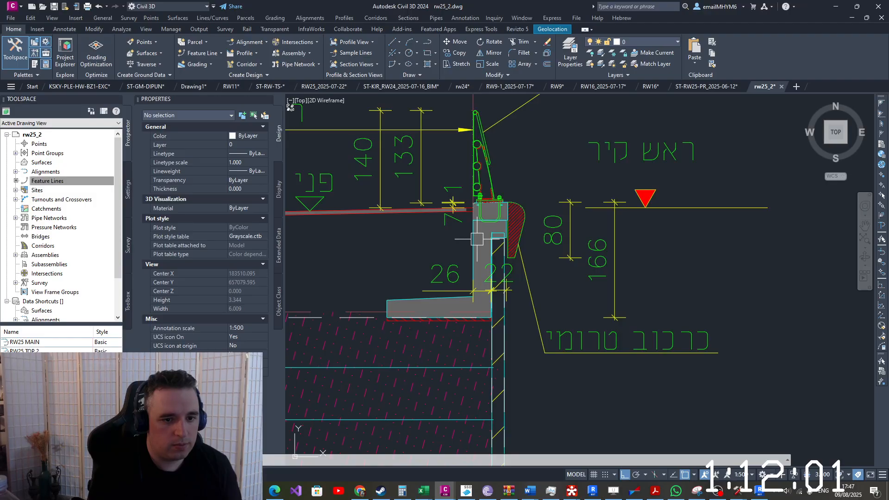
{"action": "scroll", "coordinate": [476, 240], "scroll_direction": "up", "scroll_amount": 4}
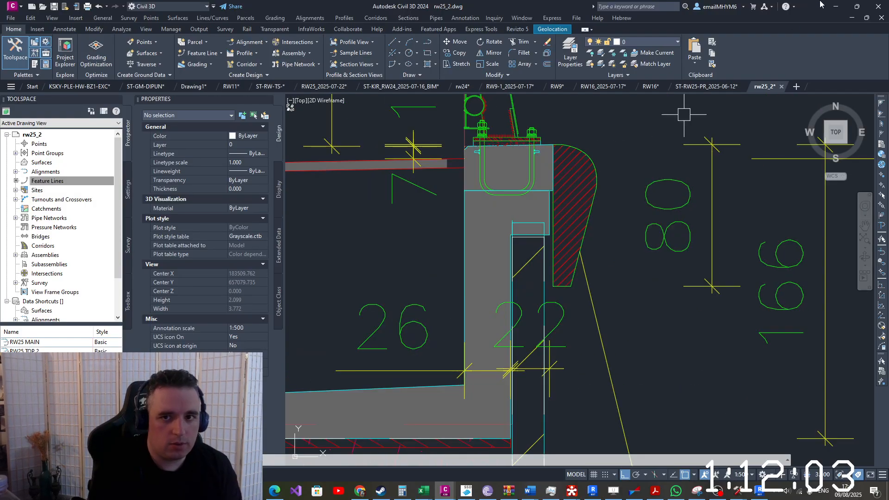
{"action": "left_click", "coordinate": [760, 492]}
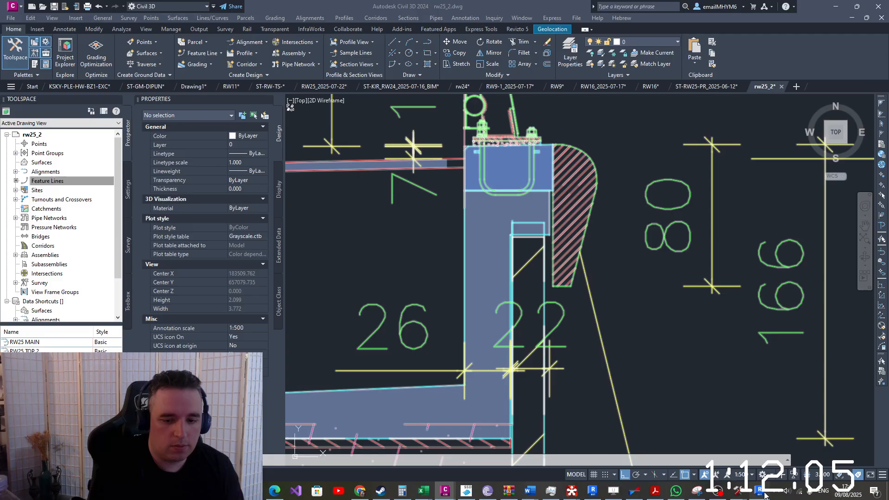
Set Show Reference Planes to Always for the new reference point beside the lower reference point
{"action": "scroll", "coordinate": [636, 199], "scroll_direction": "up", "scroll_amount": 6}
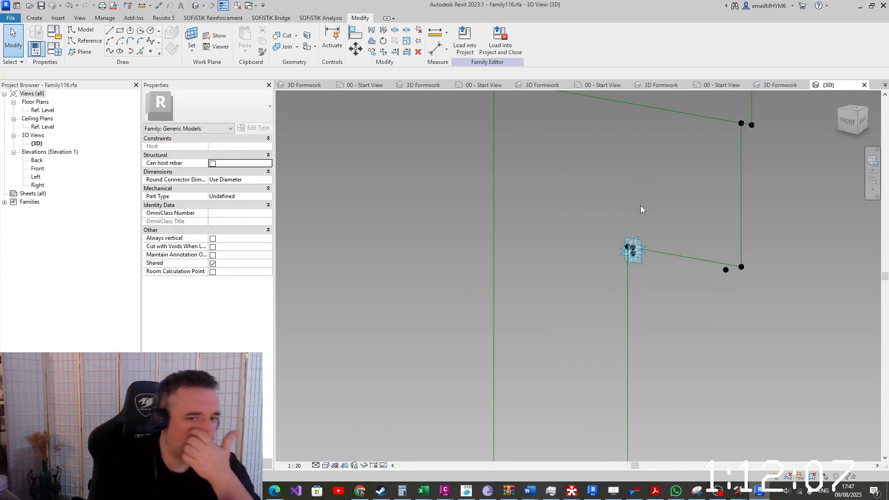
{"action": "scroll", "coordinate": [648, 234], "scroll_direction": "down", "scroll_amount": 6}
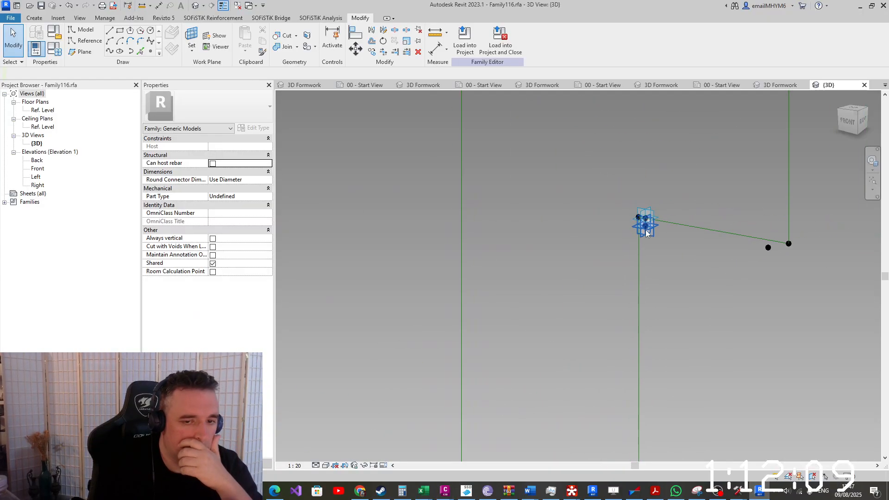
{"action": "scroll", "coordinate": [612, 229], "scroll_direction": "down", "scroll_amount": 1}
{"action": "middle_click_drag", "start_coordinate": [618, 333], "coordinate": [605, 233]}
{"action": "middle_click_drag", "start_coordinate": [592, 430], "coordinate": [578, 106]}
{"action": "middle_click_drag", "start_coordinate": [556, 427], "coordinate": [558, 259]}
{"action": "scroll", "coordinate": [557, 260], "scroll_direction": "down", "scroll_amount": 6}
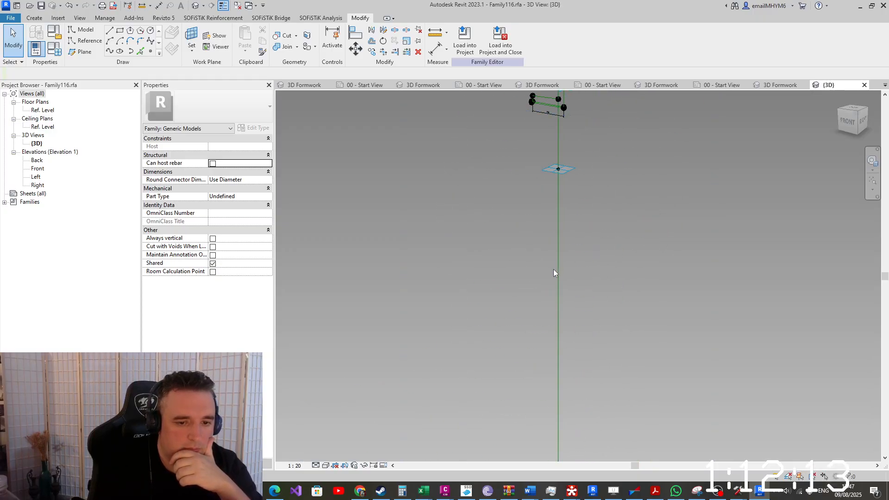
{"action": "middle_click_drag", "start_coordinate": [552, 454], "coordinate": [542, 268]}
{"action": "scroll", "coordinate": [565, 297], "scroll_direction": "up", "scroll_amount": 8}
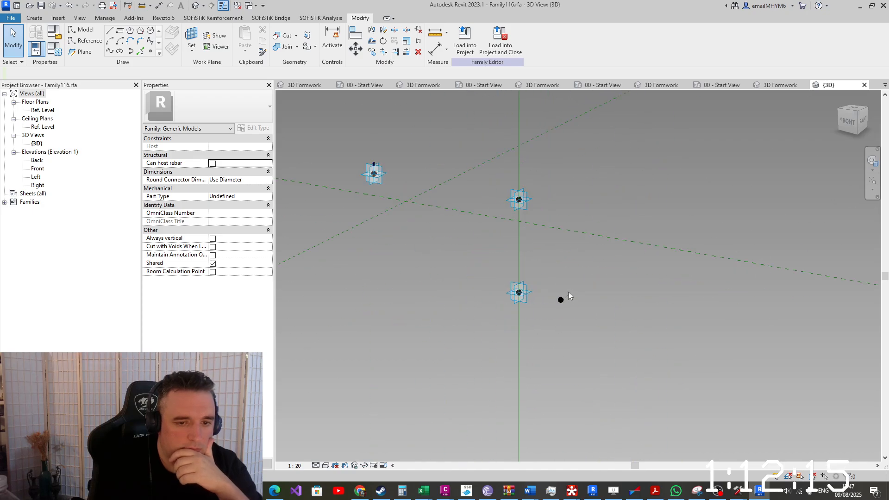
{"action": "left_click_drag", "start_coordinate": [532, 347], "coordinate": [587, 277]}
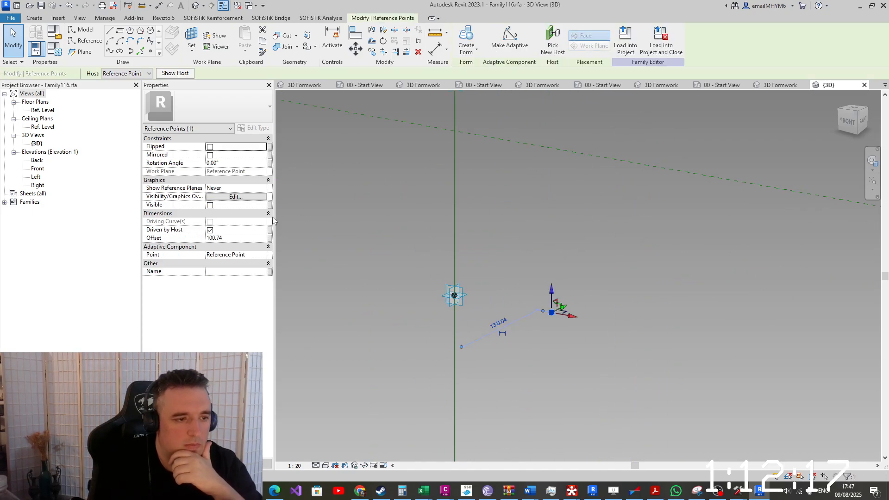
{"action": "left_click", "coordinate": [263, 188]}
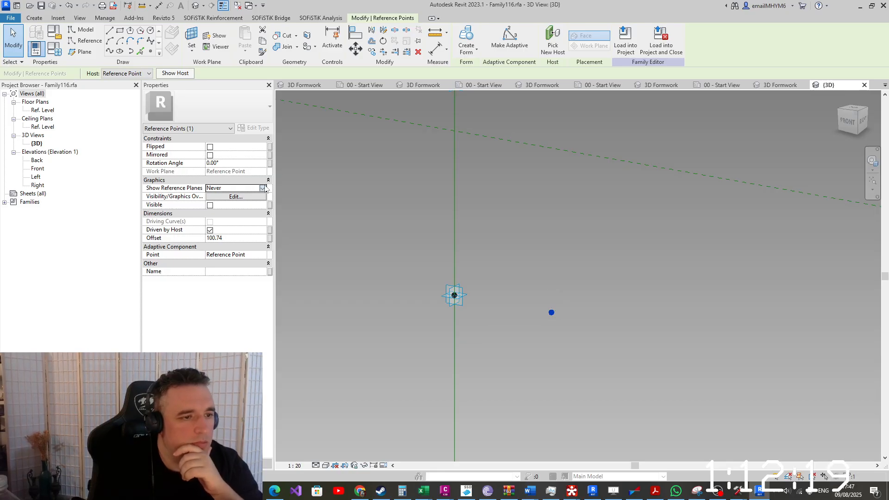
{"action": "left_click", "coordinate": [263, 188]}
{"action": "left_click", "coordinate": [218, 211]}
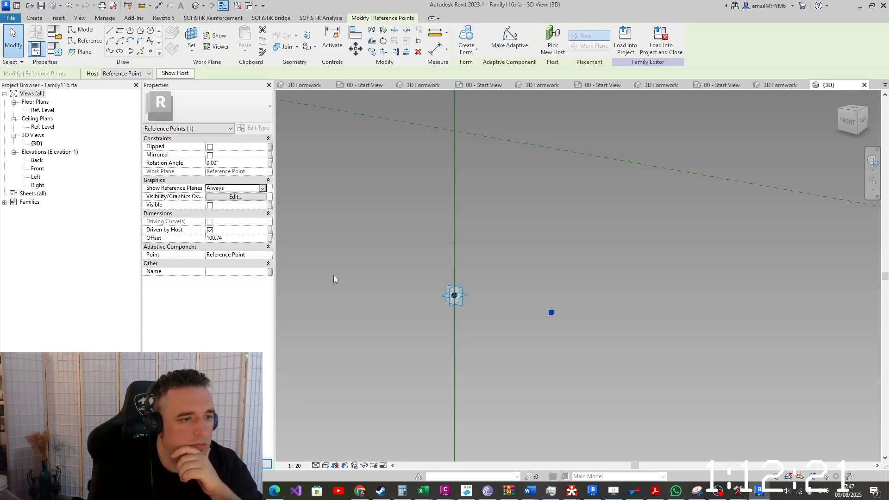
Set the new reference point's offset from its host to 27 and make its horizontal plane the work plane
{"action": "left_click_drag", "start_coordinate": [571, 326], "coordinate": [581, 338]}
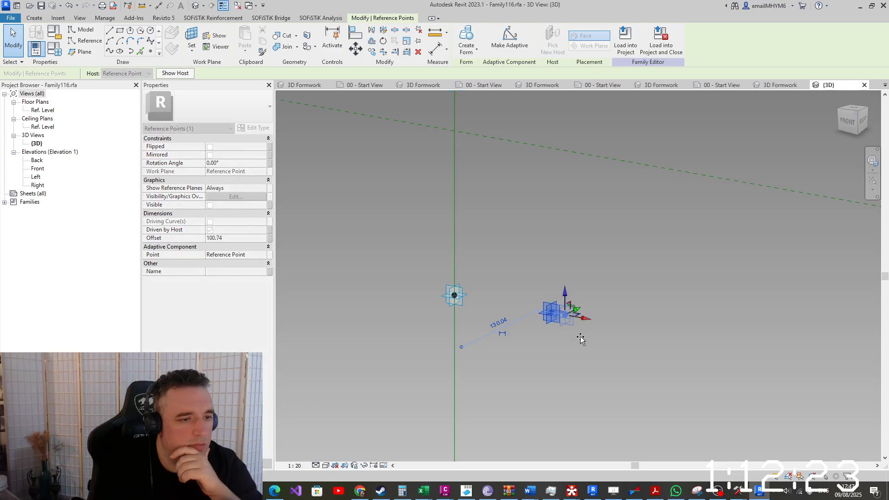
{"action": "left_click", "coordinate": [231, 238]}
{"action": "type", "text": "27"}
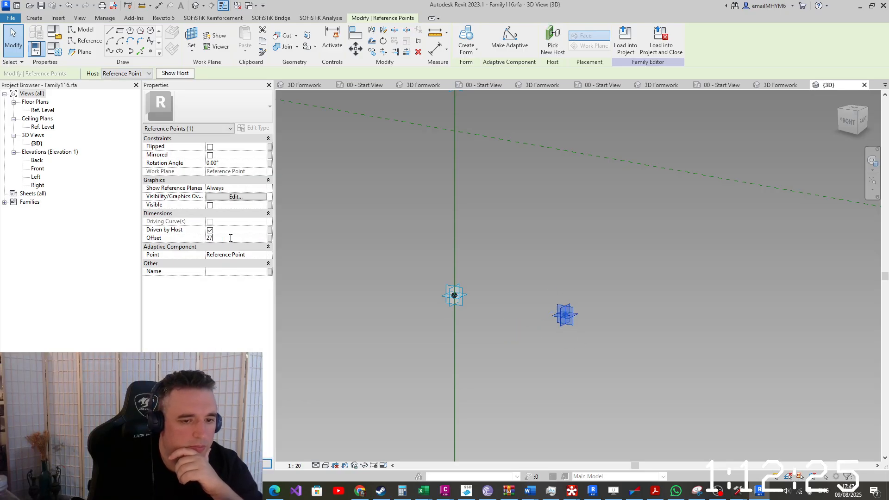
{"action": "key", "text": "Return"}
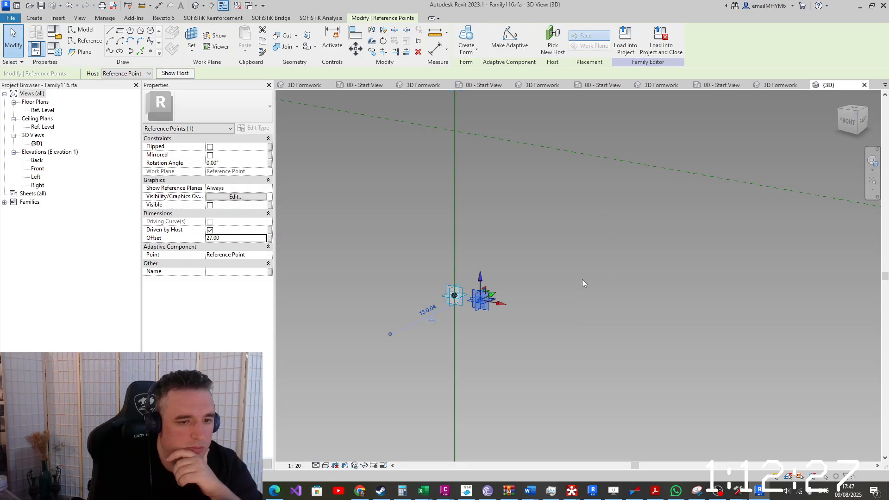
{"action": "left_click", "coordinate": [582, 280]}
{"action": "left_click", "coordinate": [475, 294]}
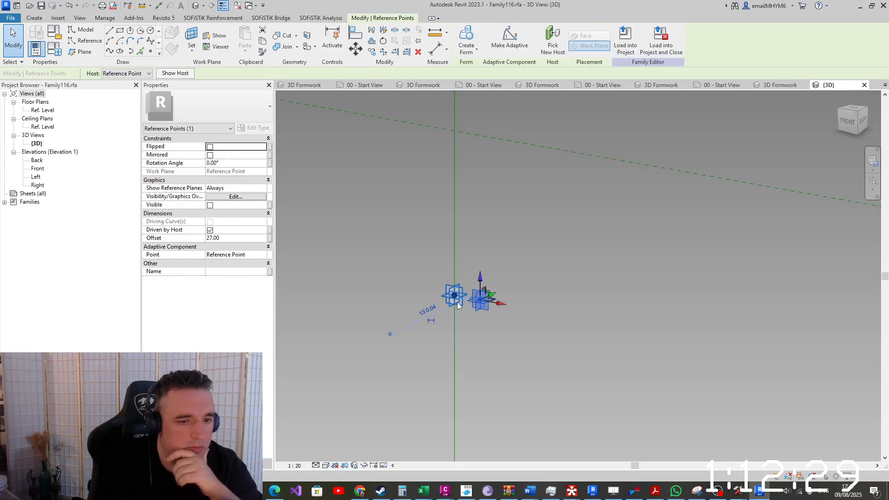
{"action": "left_click", "coordinate": [195, 34]}
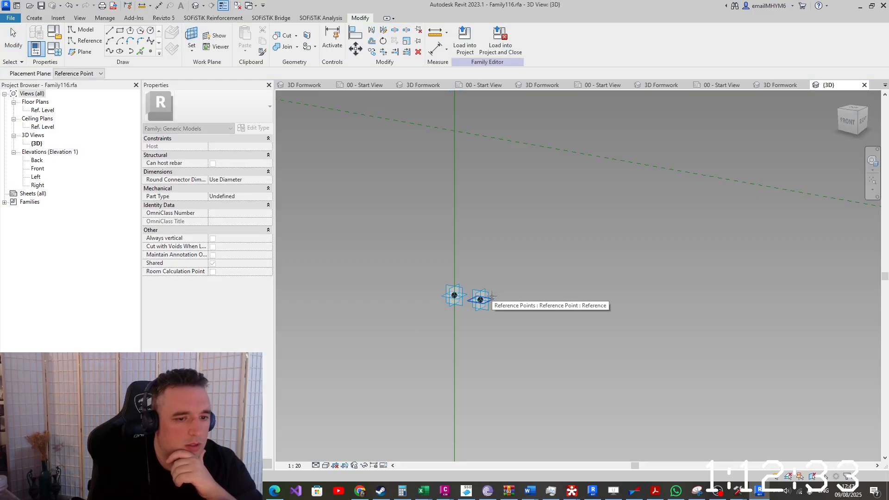
{"action": "left_click", "coordinate": [491, 296]}
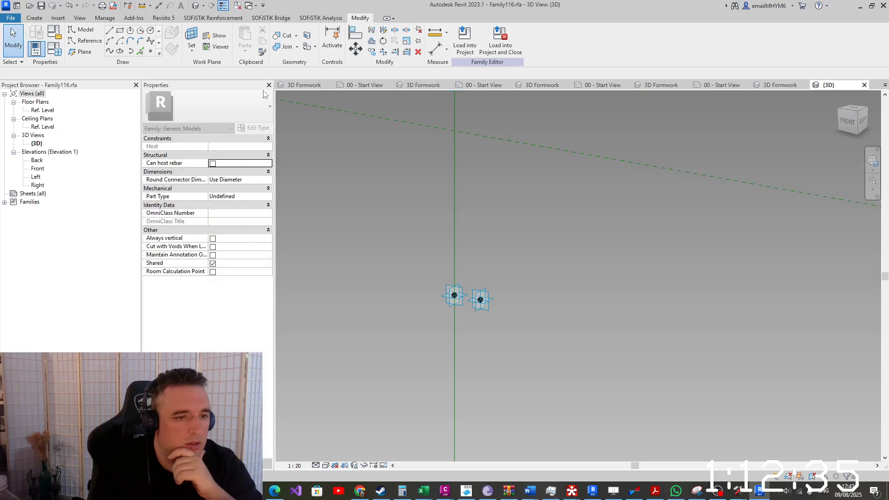
Switch to rw25_2.dwg in Civil 3D, examine the foundation beneath the panel, and return to the Revit family
{"action": "left_click", "coordinate": [444, 496]}
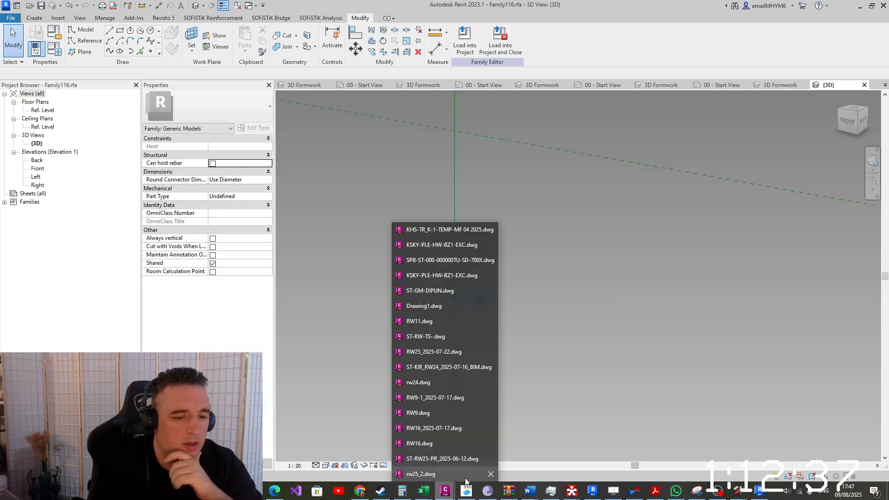
{"action": "left_click", "coordinate": [465, 480]}
{"action": "scroll", "coordinate": [541, 273], "scroll_direction": "down", "scroll_amount": 8}
{"action": "scroll", "coordinate": [550, 357], "scroll_direction": "up", "scroll_amount": 8}
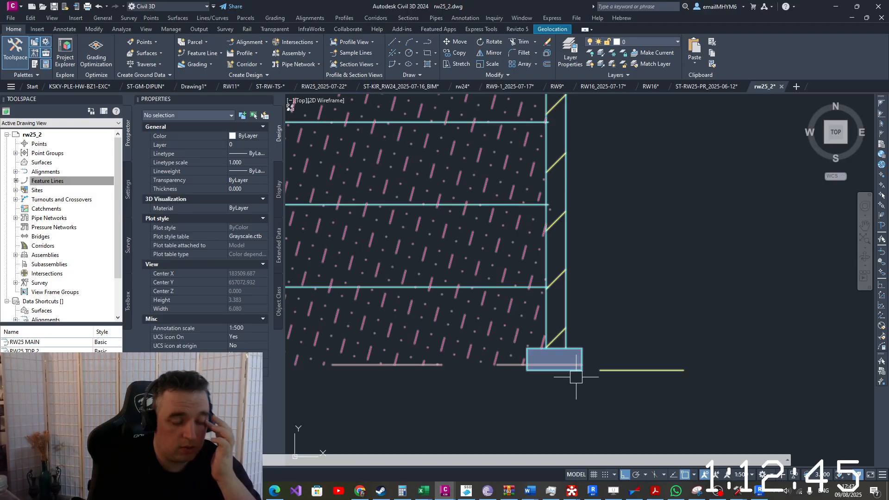
{"action": "left_click", "coordinate": [760, 491]}
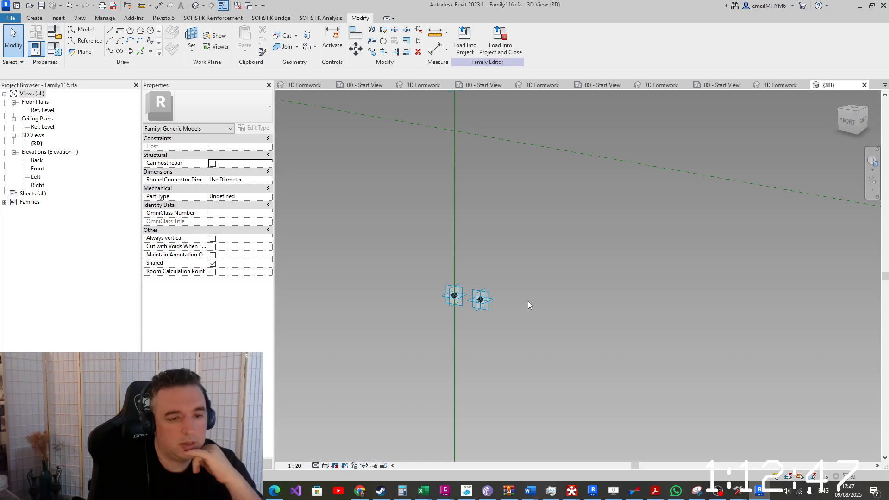
Place a reference point on the horizontal plane of the point offset by 27 and move it up to an offset of about 21.41
{"action": "left_click", "coordinate": [186, 36]}
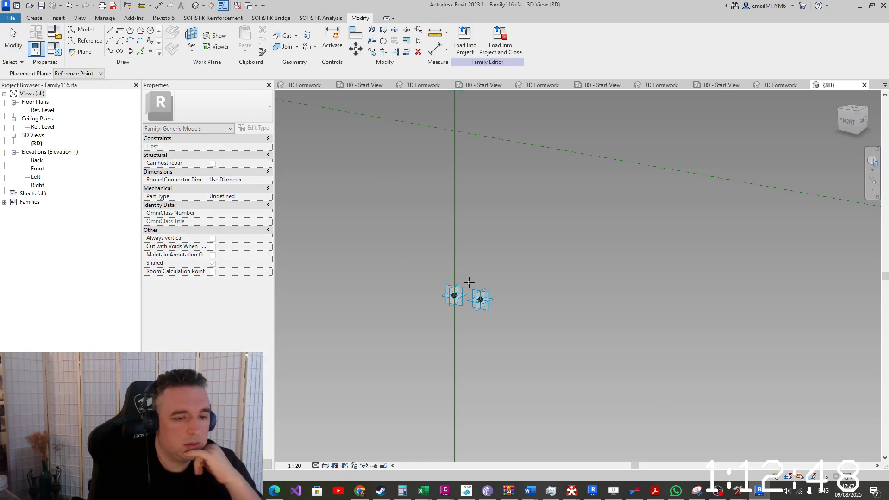
{"action": "left_click", "coordinate": [492, 301]}
{"action": "left_click", "coordinate": [153, 52]}
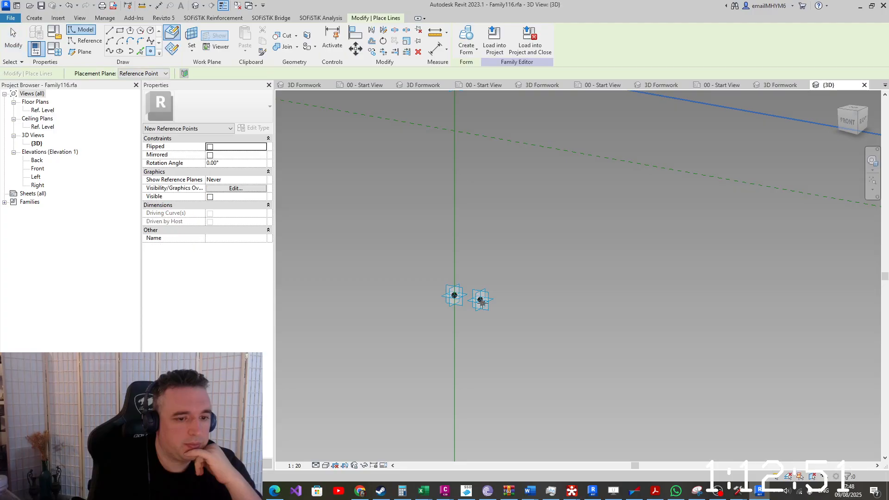
{"action": "left_click", "coordinate": [480, 300]}
{"action": "left_click", "coordinate": [472, 276]}
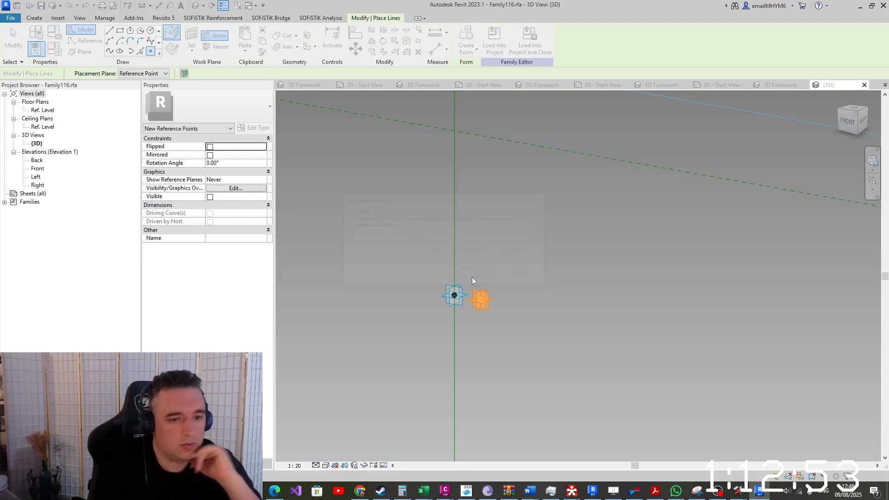
{"action": "key", "text": "Escape"}
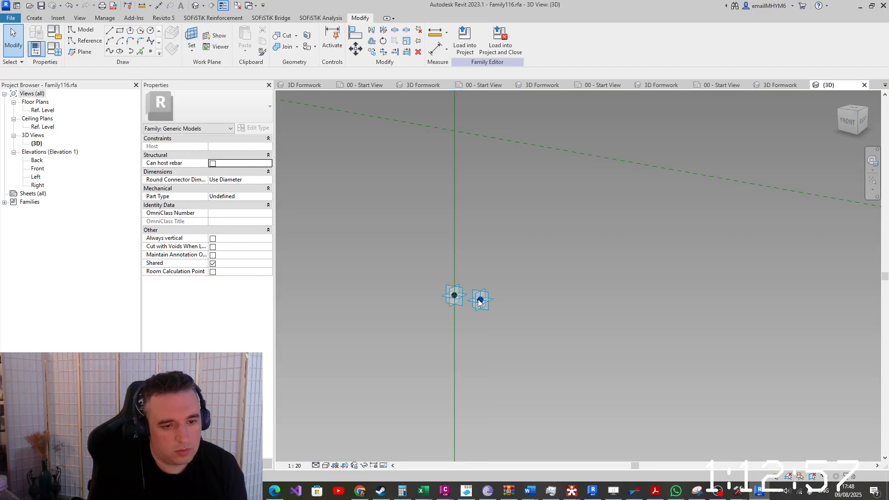
{"action": "left_click", "coordinate": [479, 302]}
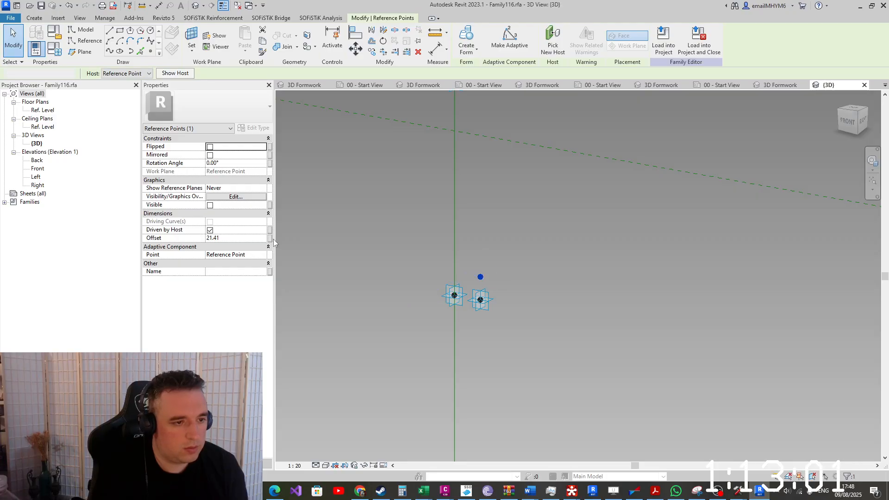
Create a type parameter named foundation thickness and associate the selected point's offset with it
{"action": "left_click", "coordinate": [269, 239]}
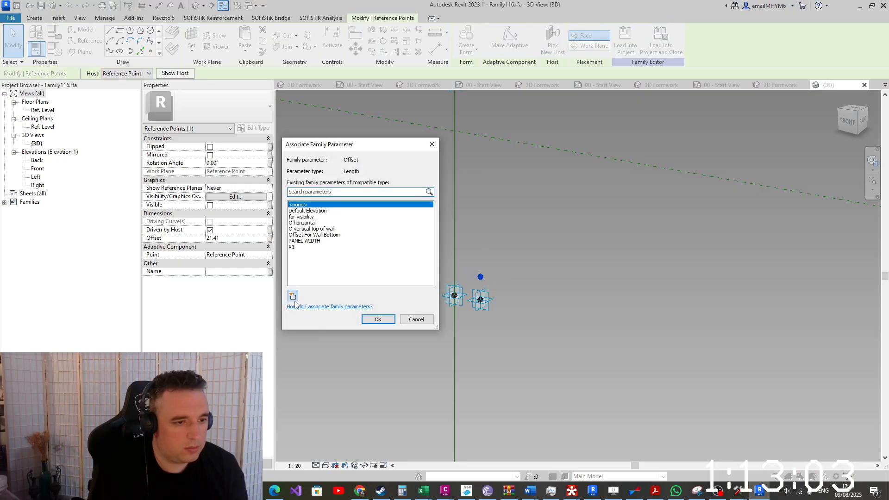
{"action": "left_click", "coordinate": [293, 296]}
{"action": "type", "text": "foundation thick"}
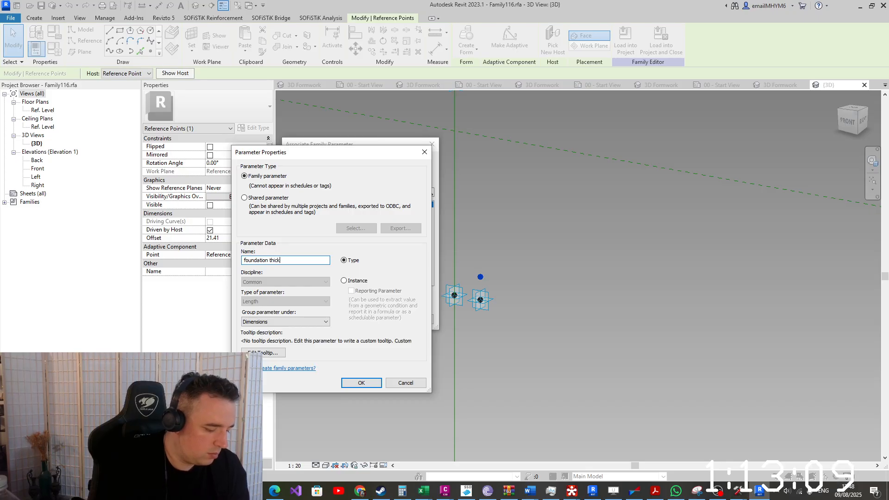
{"action": "type", "text": "ness"}
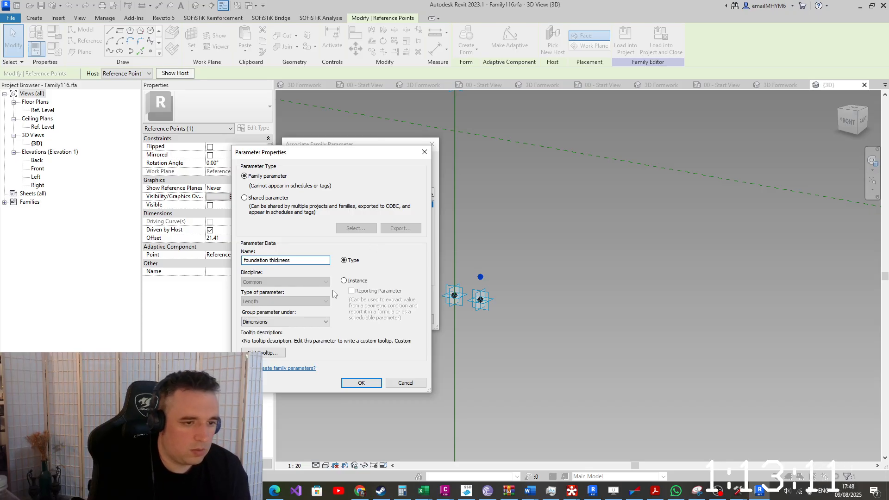
{"action": "left_click", "coordinate": [361, 382]}
{"action": "left_click", "coordinate": [386, 324]}
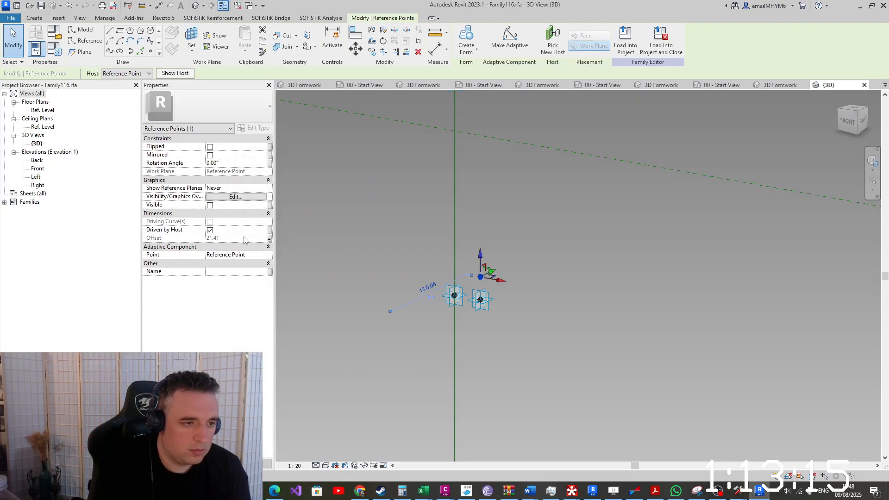
Set Show Reference Planes to Always for the foundation thickness point
{"action": "left_click", "coordinate": [261, 188]}
{"action": "left_click", "coordinate": [233, 211]}
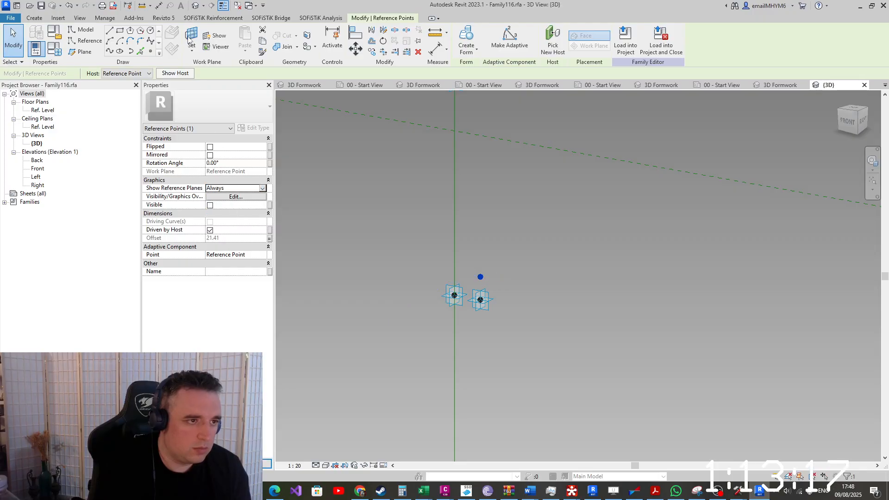
{"action": "left_click", "coordinate": [335, 207]}
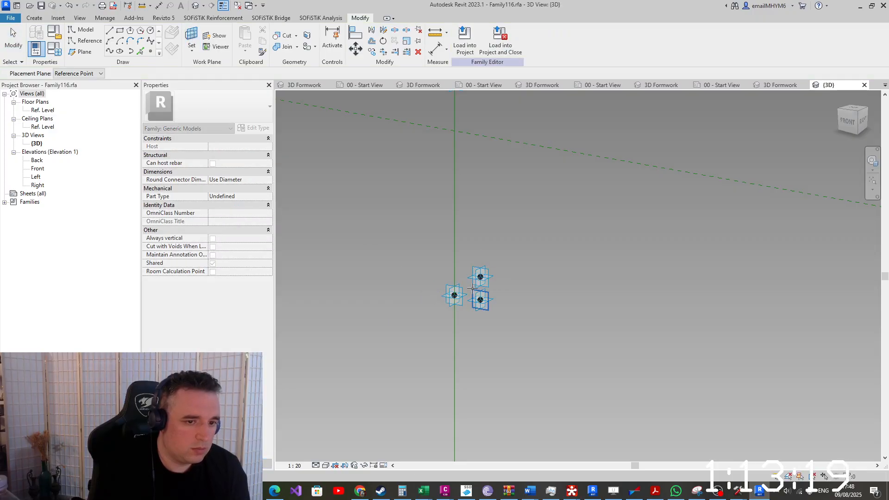
{"action": "key", "text": "Escape"}
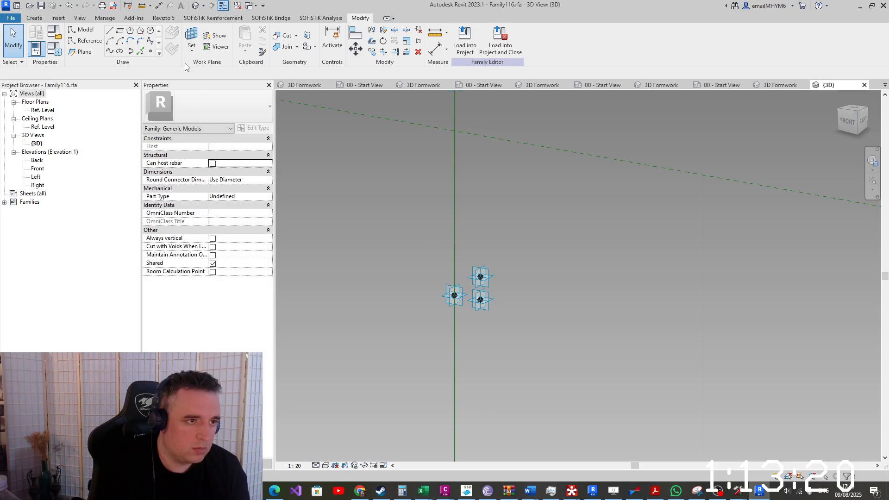
{"action": "left_click", "coordinate": [153, 54]}
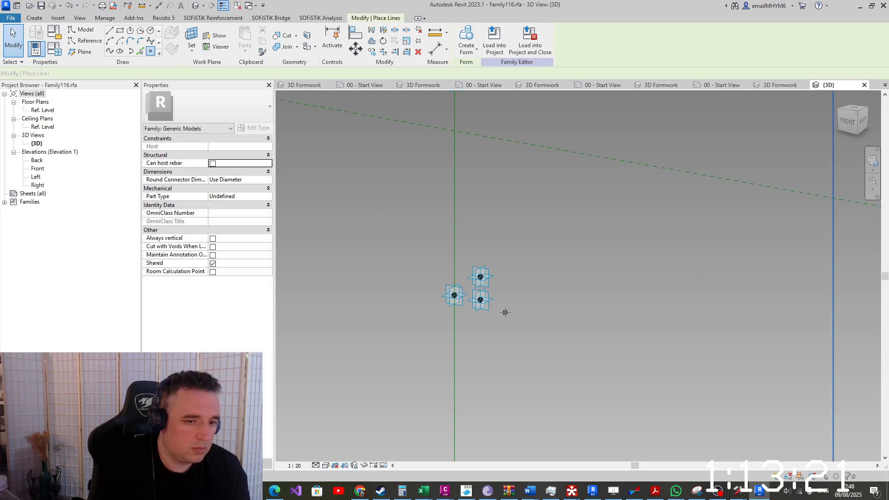
{"action": "left_click", "coordinate": [480, 278]}
{"action": "left_click", "coordinate": [478, 275]}
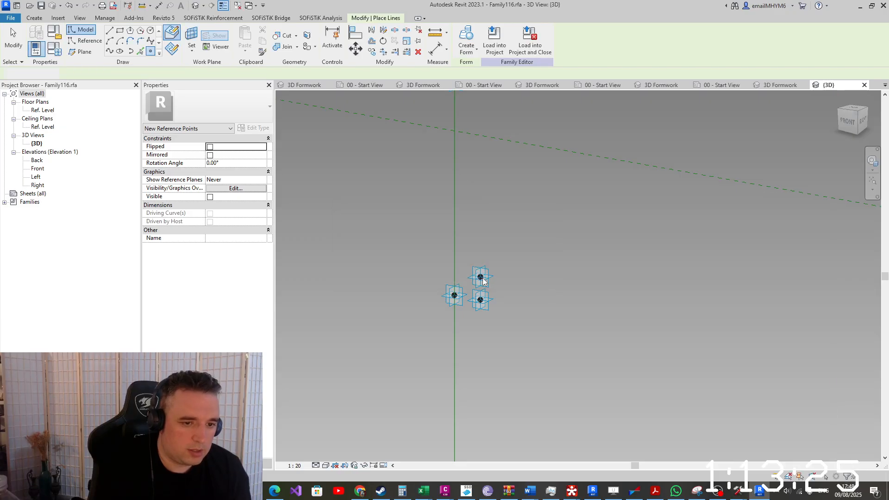
{"action": "key", "text": "Escape"}
{"action": "left_click_drag", "start_coordinate": [493, 281], "coordinate": [513, 292]}
{"action": "key", "text": "Escape"}
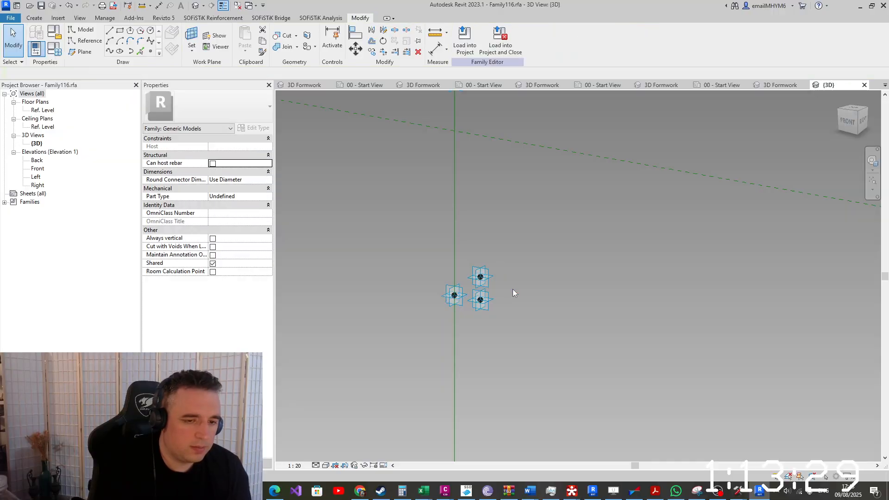
Make the foundation thickness point's vertical plane the work plane and place a reference point on it, moved outward to an offset of about 22.19
{"action": "left_click", "coordinate": [197, 38]}
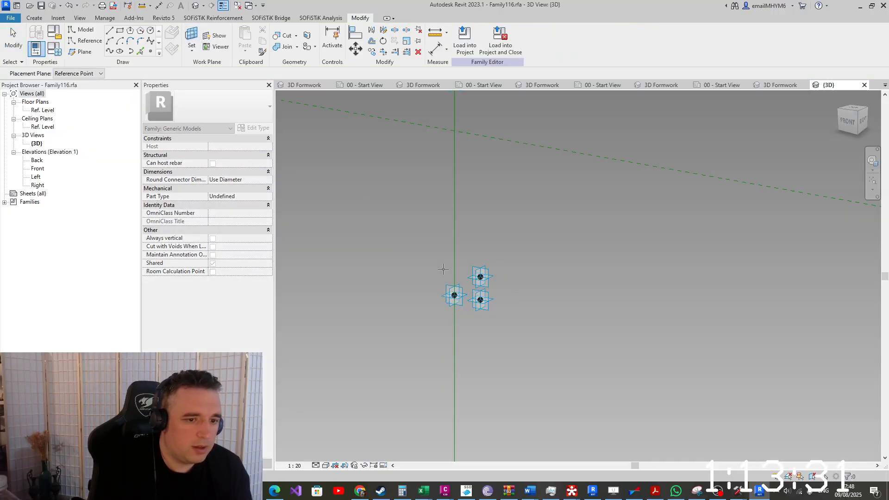
{"action": "left_click", "coordinate": [466, 271]}
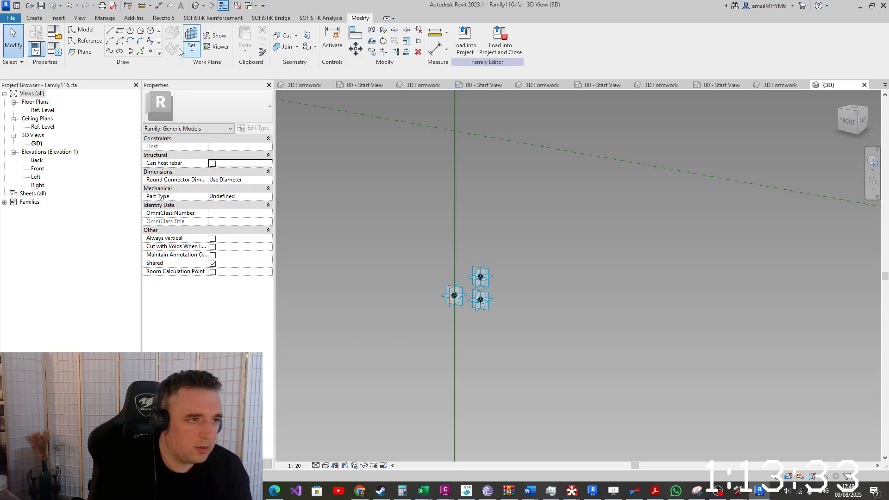
{"action": "left_click", "coordinate": [150, 51]}
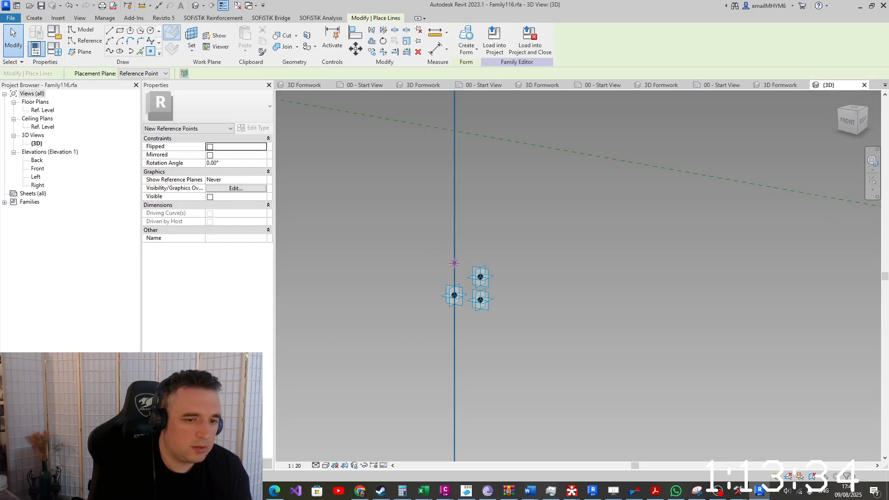
{"action": "left_click", "coordinate": [480, 277]}
{"action": "left_click", "coordinate": [480, 278]}
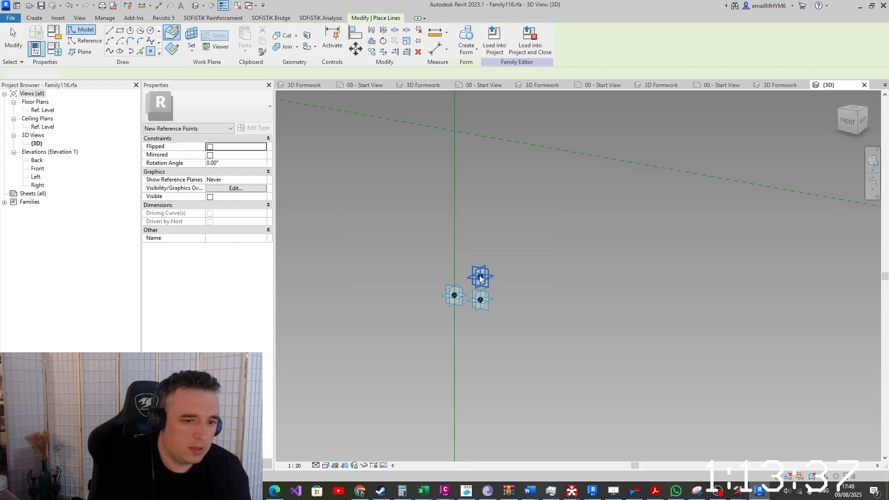
{"action": "left_click", "coordinate": [480, 278]}
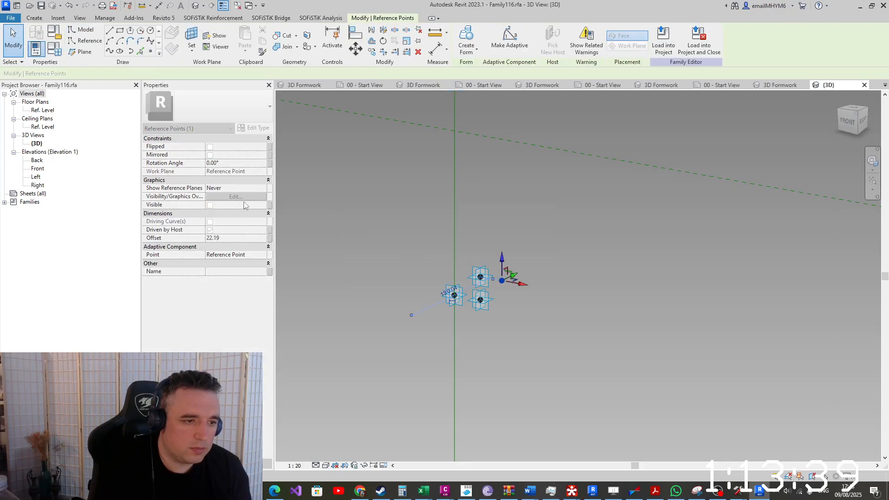
Associate the new point's offset with PANEL WIDTH and join it to the foundation thickness point with a spline through points
{"action": "left_click", "coordinate": [269, 238]}
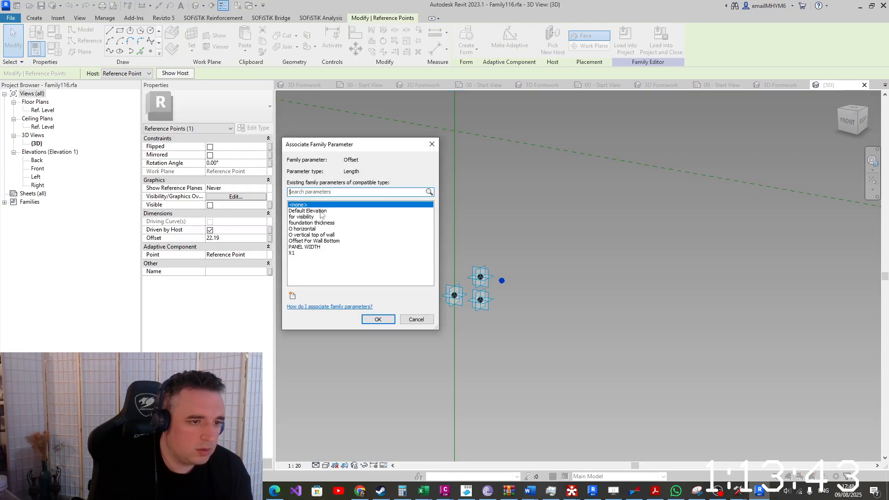
{"action": "left_click", "coordinate": [316, 247]}
{"action": "left_click", "coordinate": [377, 320]}
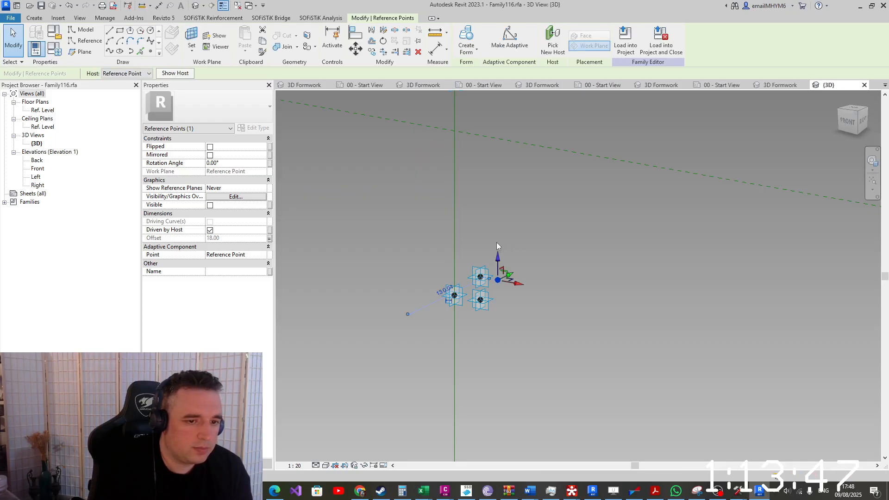
{"action": "left_click", "coordinate": [466, 258]}
{"action": "left_click_drag", "start_coordinate": [466, 256], "coordinate": [512, 300]}
{"action": "left_click", "coordinate": [110, 51]}
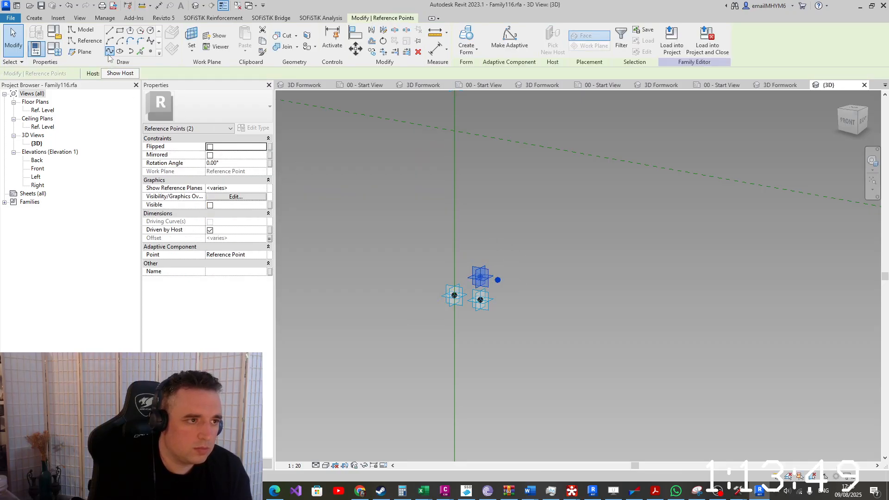
Join the foundation thickness point to the inner reference point just below the parapet with a spline through points, forming the panel's inner edge
{"action": "scroll", "coordinate": [442, 250], "scroll_direction": "up", "scroll_amount": 2}
{"action": "scroll", "coordinate": [552, 289], "scroll_direction": "up", "scroll_amount": 2}
{"action": "left_click_drag", "start_coordinate": [427, 240], "coordinate": [479, 337]}
{"action": "scroll", "coordinate": [478, 337], "scroll_direction": "down", "scroll_amount": 6}
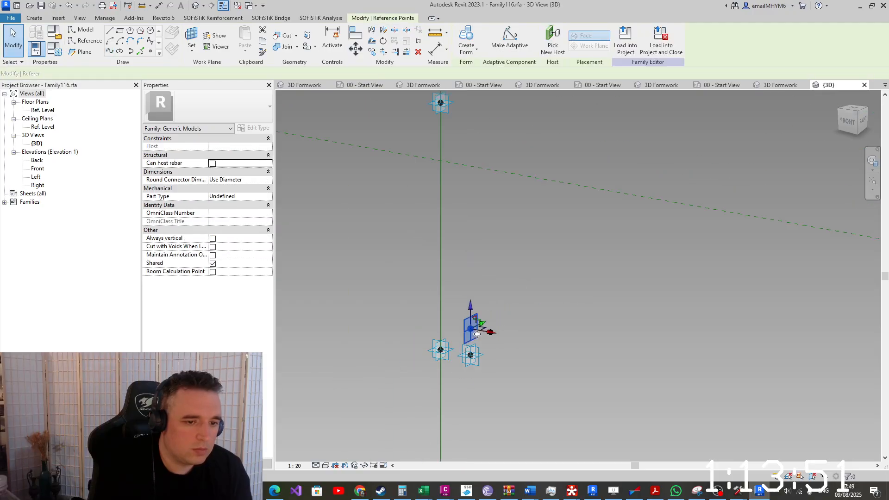
{"action": "middle_click_drag", "start_coordinate": [479, 337], "coordinate": [480, 440]}
{"action": "middle_click_drag", "start_coordinate": [456, 218], "coordinate": [450, 440]}
{"action": "middle_click_drag", "start_coordinate": [463, 199], "coordinate": [466, 424]}
{"action": "scroll", "coordinate": [493, 187], "scroll_direction": "down", "scroll_amount": 5}
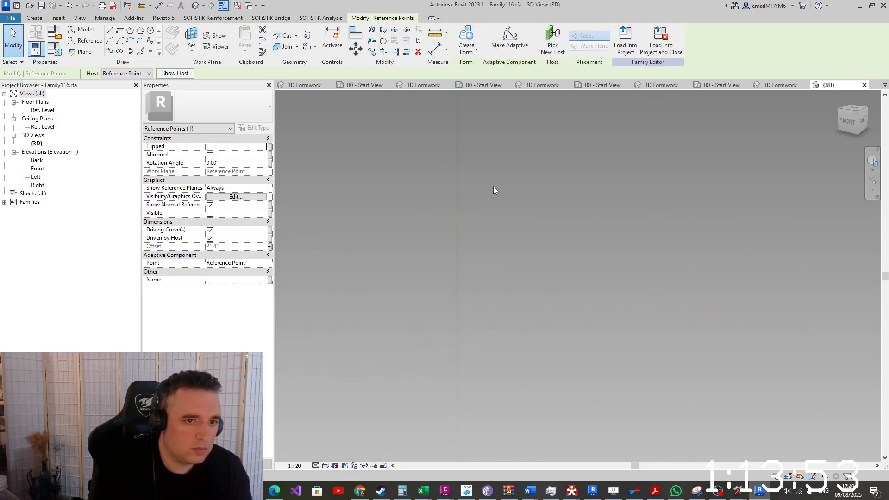
{"action": "middle_click_drag", "start_coordinate": [492, 193], "coordinate": [487, 378]}
{"action": "scroll", "coordinate": [482, 265], "scroll_direction": "up", "scroll_amount": 5}
{"action": "scroll", "coordinate": [485, 210], "scroll_direction": "up", "scroll_amount": 5}
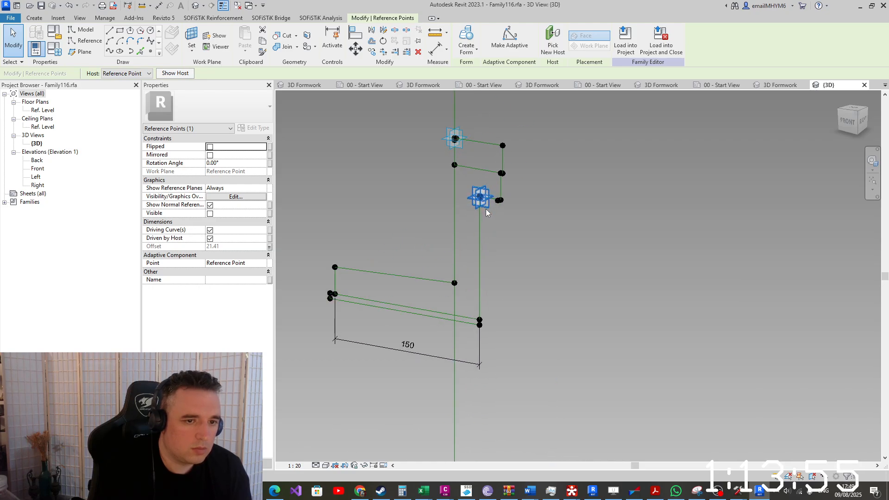
{"action": "left_click", "coordinate": [485, 209]}
{"action": "scroll", "coordinate": [486, 208], "scroll_direction": "up", "scroll_amount": 3}
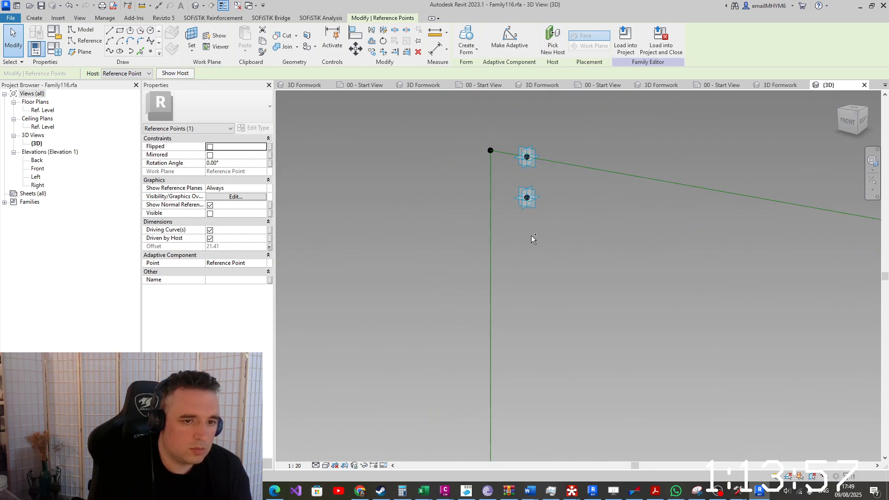
{"action": "left_click_drag", "start_coordinate": [539, 204], "coordinate": [567, 168], "text": "ctrl"}
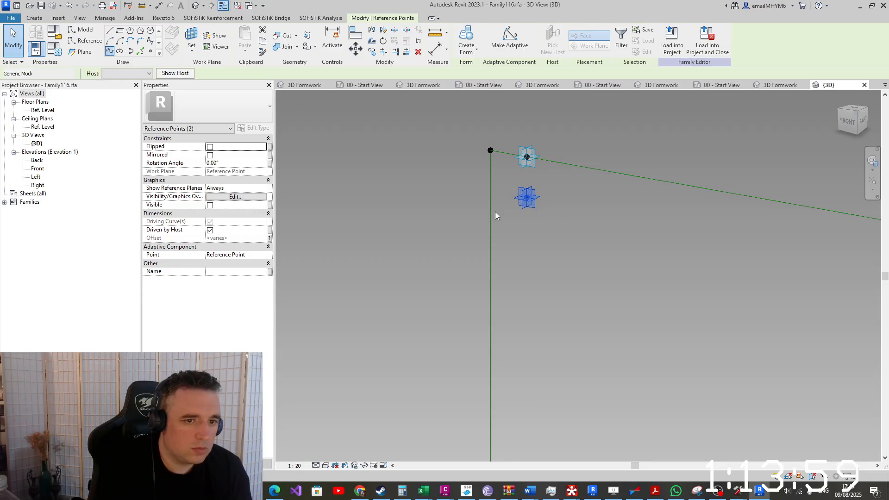
{"action": "key", "text": "Return"}
{"action": "left_click_drag", "start_coordinate": [501, 221], "coordinate": [573, 177]}
{"action": "middle_click_drag", "start_coordinate": [870, 306], "coordinate": [595, 278]}
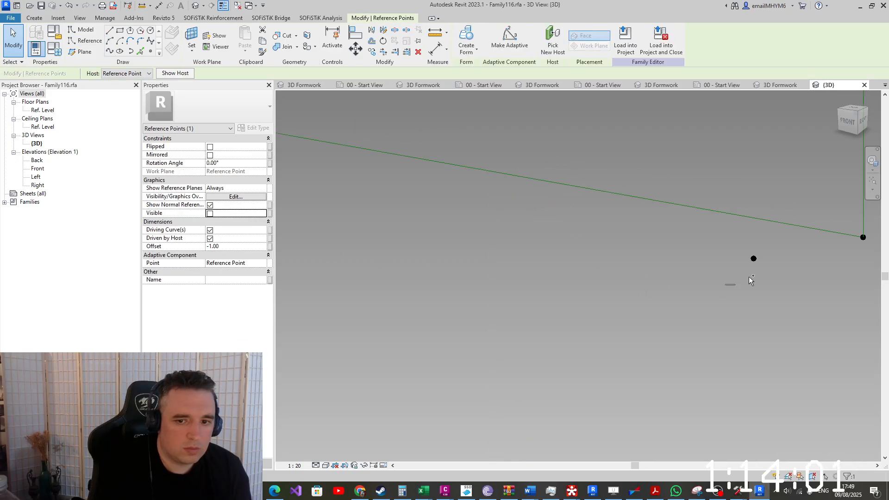
{"action": "left_click_drag", "start_coordinate": [750, 280], "coordinate": [777, 244], "text": "ctrl"}
{"action": "left_click", "coordinate": [111, 52]}
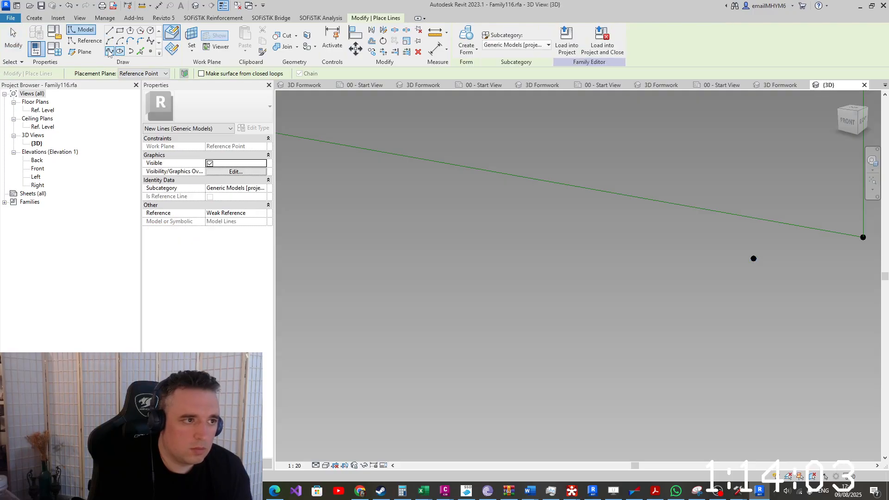
{"action": "scroll", "coordinate": [509, 165], "scroll_direction": "down", "scroll_amount": 2}
{"action": "key", "text": "Escape"}
Join the inner and outer points just below the parapet with a spline through points to form the panel's top edge
{"action": "middle_click_drag", "start_coordinate": [386, 192], "coordinate": [556, 209]}
{"action": "scroll", "coordinate": [450, 183], "scroll_direction": "up", "scroll_amount": 2}
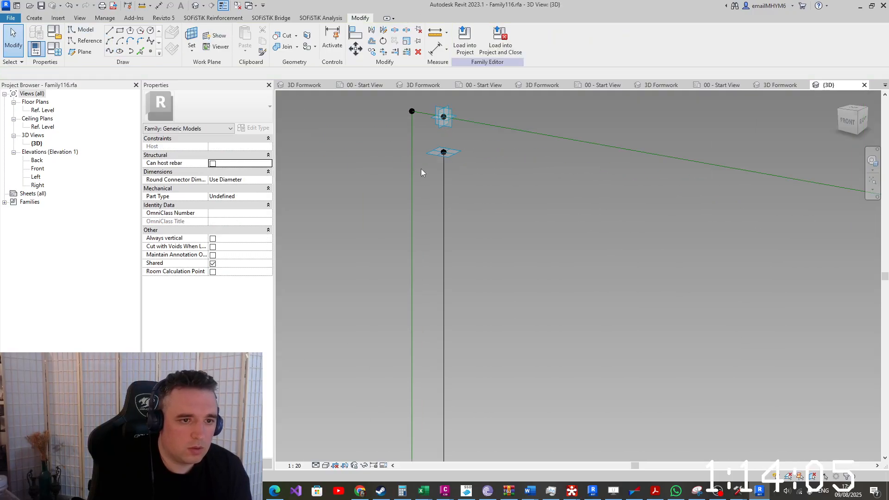
{"action": "left_click_drag", "start_coordinate": [468, 141], "coordinate": [469, 140]}
{"action": "scroll", "coordinate": [576, 250], "scroll_direction": "down", "scroll_amount": 2}
{"action": "middle_click_drag", "start_coordinate": [780, 269], "coordinate": [557, 273]}
{"action": "left_click_drag", "start_coordinate": [560, 288], "coordinate": [634, 222], "text": "ctrl"}
{"action": "left_click", "coordinate": [106, 53]}
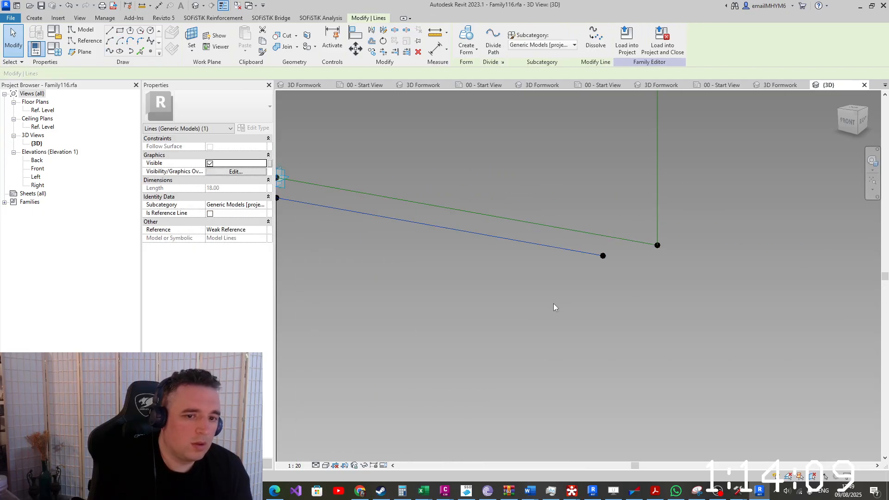
Join the panel's upper outer point to its lower outer point with a spline through points, closing the panel outline
{"action": "left_click_drag", "start_coordinate": [554, 332], "coordinate": [607, 195]}
{"action": "scroll", "coordinate": [598, 217], "scroll_direction": "down", "scroll_amount": 7}
{"action": "scroll", "coordinate": [571, 265], "scroll_direction": "up", "scroll_amount": 10}
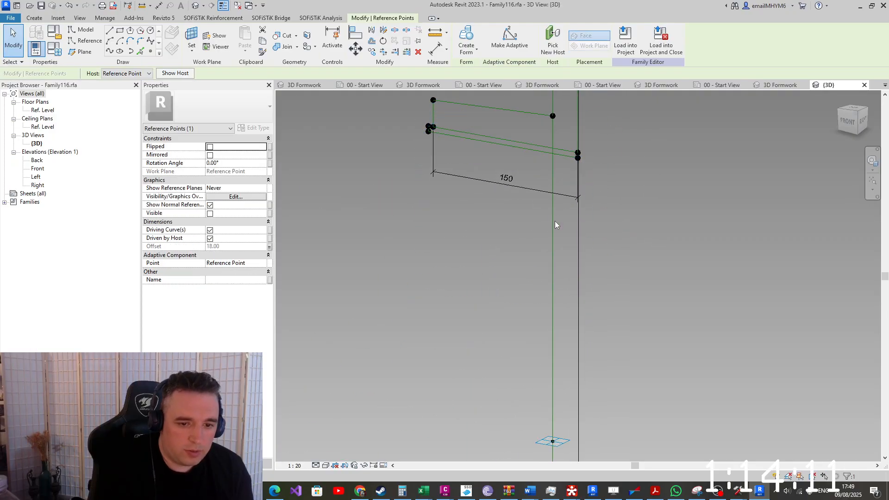
{"action": "middle_click_drag", "start_coordinate": [569, 111], "coordinate": [534, 255]}
{"action": "scroll", "coordinate": [531, 297], "scroll_direction": "down", "scroll_amount": 5}
{"action": "scroll", "coordinate": [529, 309], "scroll_direction": "down", "scroll_amount": 1}
{"action": "middle_click_drag", "start_coordinate": [527, 436], "coordinate": [540, 81]}
{"action": "scroll", "coordinate": [535, 269], "scroll_direction": "up", "scroll_amount": 7}
{"action": "scroll", "coordinate": [543, 262], "scroll_direction": "up", "scroll_amount": 2}
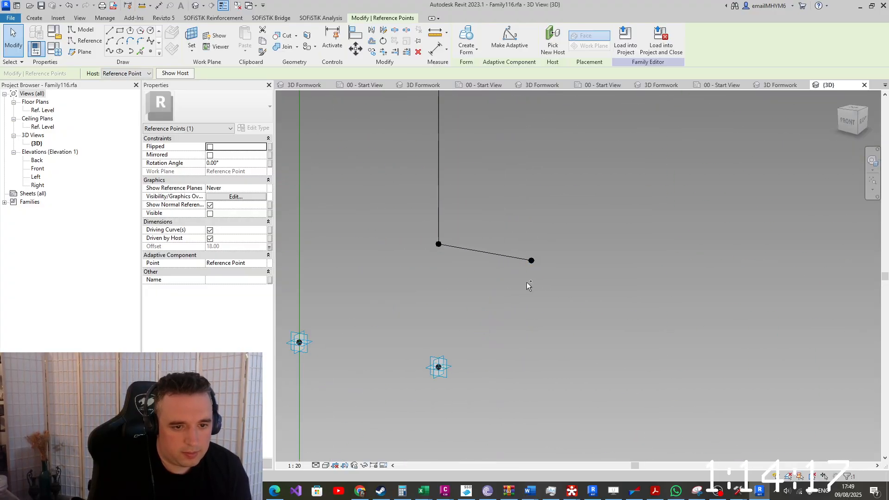
{"action": "left_click_drag", "start_coordinate": [526, 282], "coordinate": [566, 224]}
{"action": "left_click", "coordinate": [110, 55]}
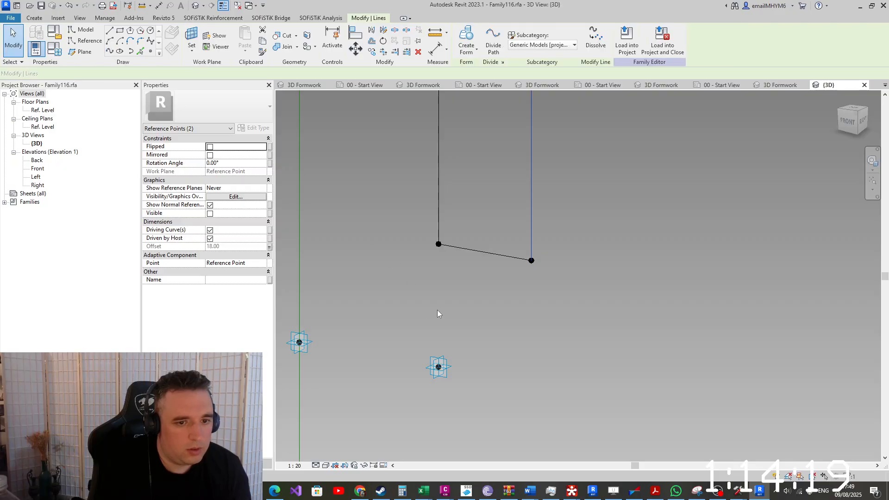
Select all four lines of the panel outline and associate their Visible property with the wall parameter
{"action": "left_click", "coordinate": [437, 309]}
{"action": "key", "text": "Tab"}
{"action": "left_click", "coordinate": [489, 255]}
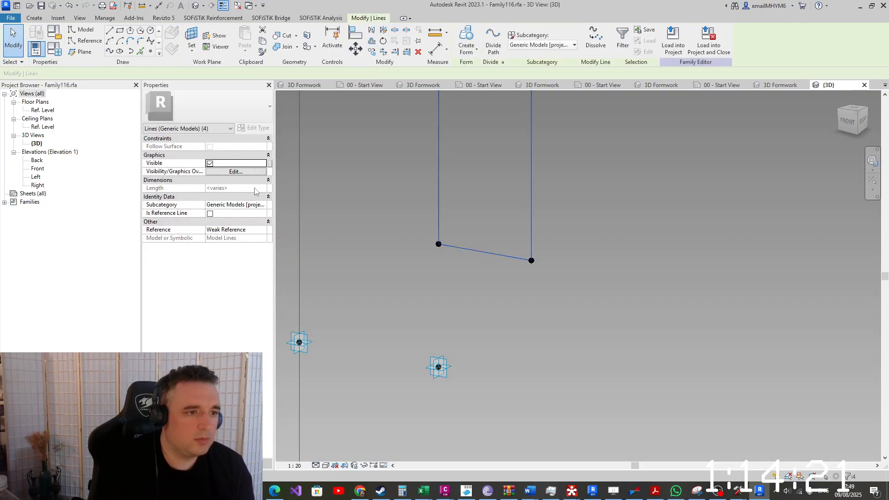
{"action": "left_click", "coordinate": [270, 163]}
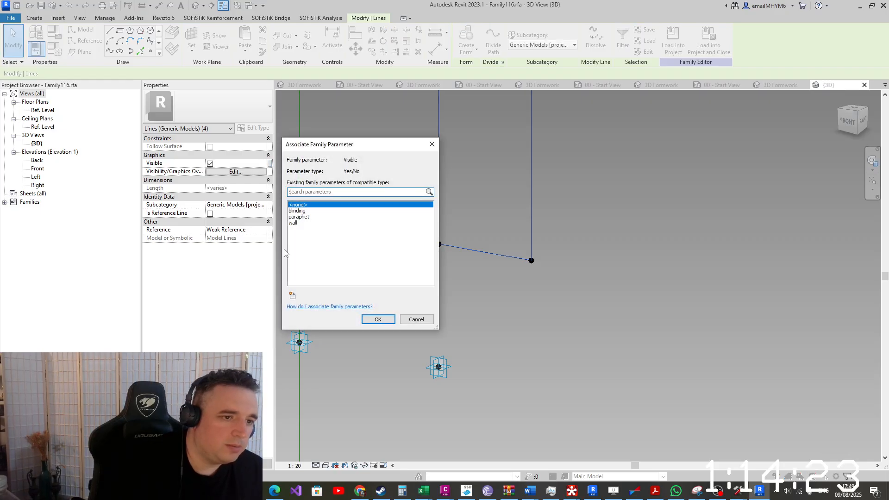
{"action": "left_click", "coordinate": [297, 223]}
{"action": "left_click", "coordinate": [375, 318]}
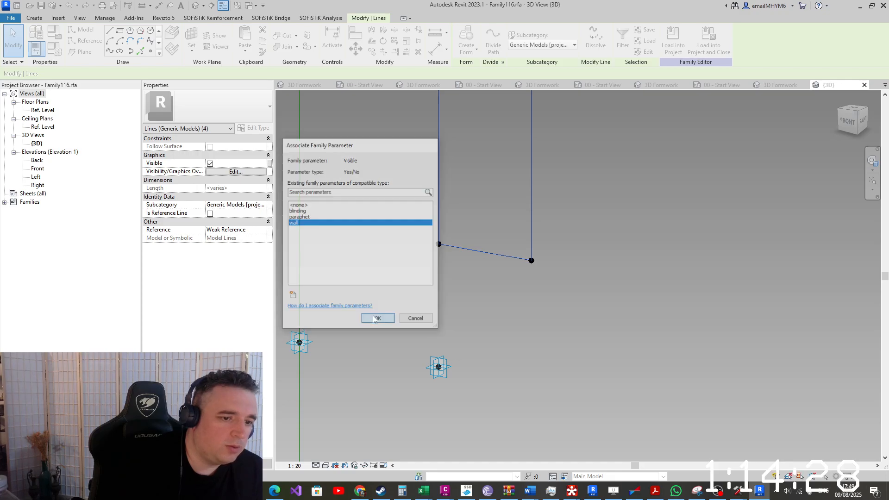
{"action": "left_click", "coordinate": [483, 268]}
Select the inner and outer reference points at the panel's lower edge and set Show Reference Planes to Always
{"action": "scroll", "coordinate": [483, 269], "scroll_direction": "down", "scroll_amount": 4}
{"action": "scroll", "coordinate": [483, 268], "scroll_direction": "up", "scroll_amount": 3}
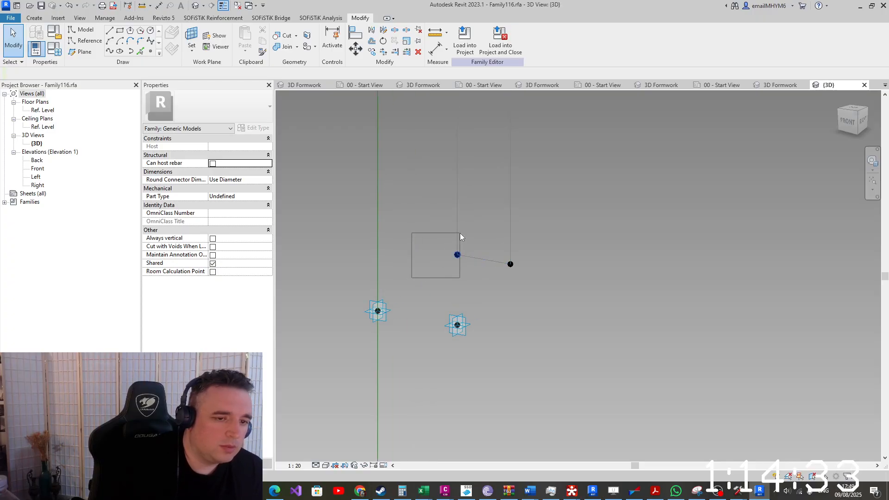
{"action": "left_click_drag", "start_coordinate": [459, 232], "coordinate": [460, 232]}
{"action": "left_click_drag", "start_coordinate": [491, 295], "coordinate": [537, 238], "text": "ctrl"}
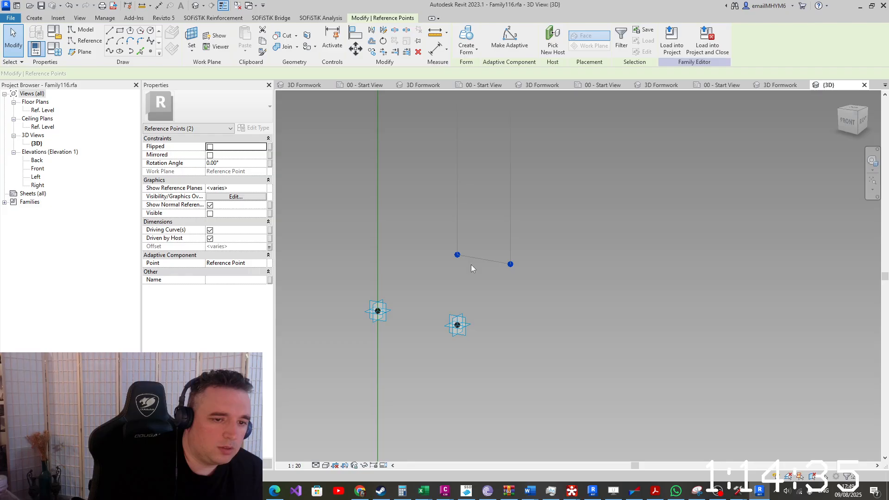
{"action": "left_click", "coordinate": [266, 189]}
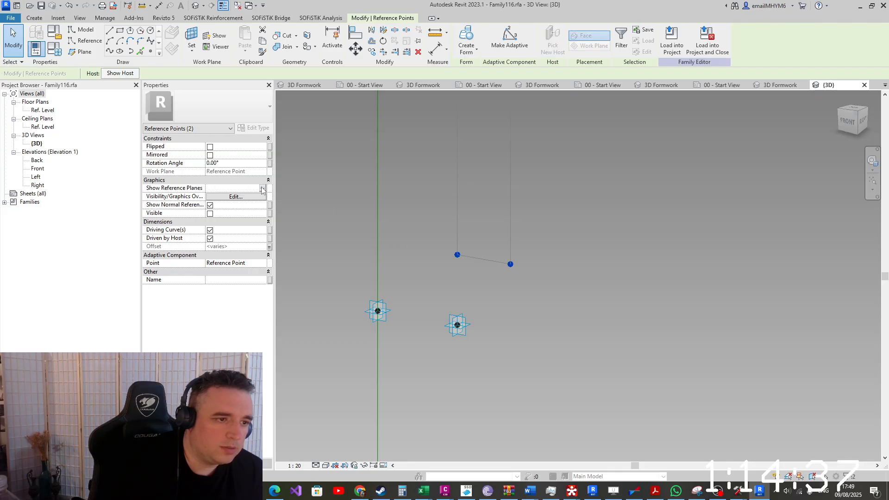
{"action": "left_click", "coordinate": [263, 188]}
{"action": "left_click", "coordinate": [237, 210]}
{"action": "left_click", "coordinate": [262, 190]}
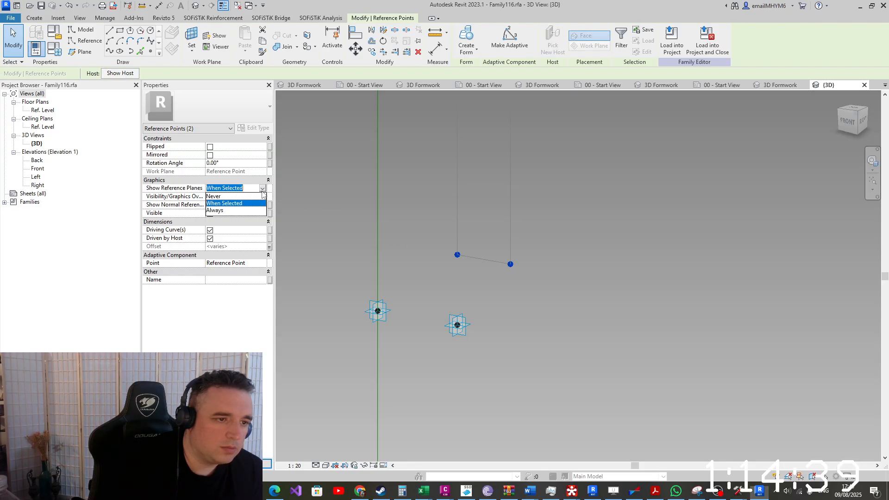
{"action": "left_click", "coordinate": [241, 210]}
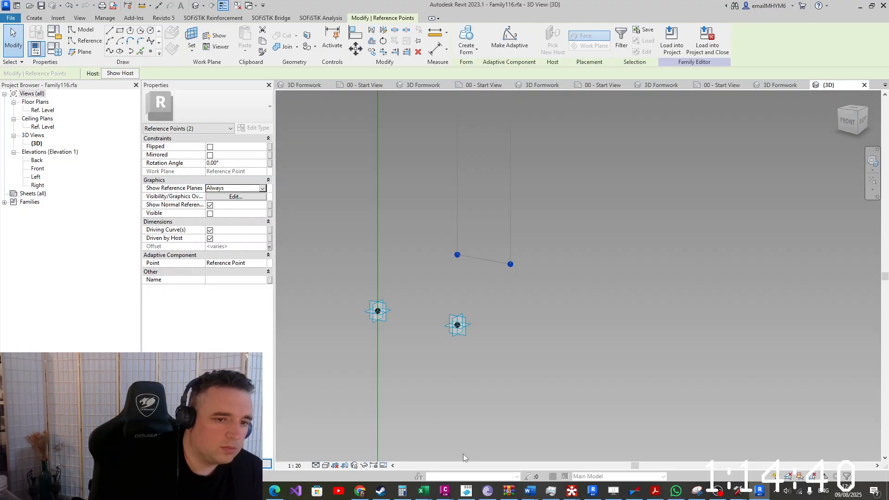
Temporarily isolate the two selected lower panel points in the 3D view
{"action": "left_click", "coordinate": [364, 466]}
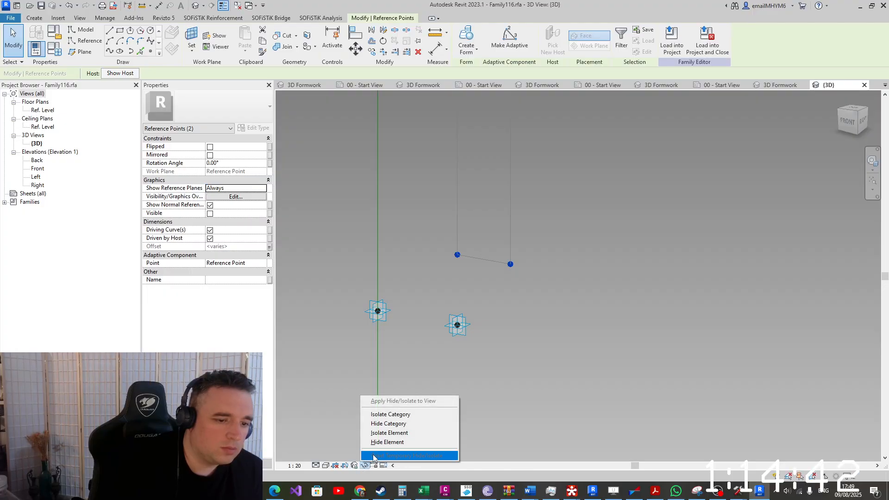
{"action": "left_click", "coordinate": [389, 433]}
{"action": "left_click_drag", "start_coordinate": [410, 314], "coordinate": [465, 248]}
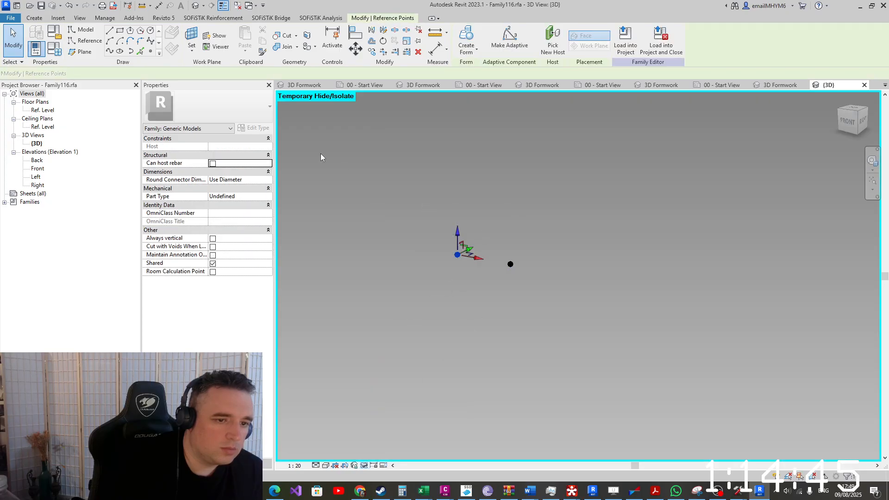
{"action": "key", "text": "Escape"}
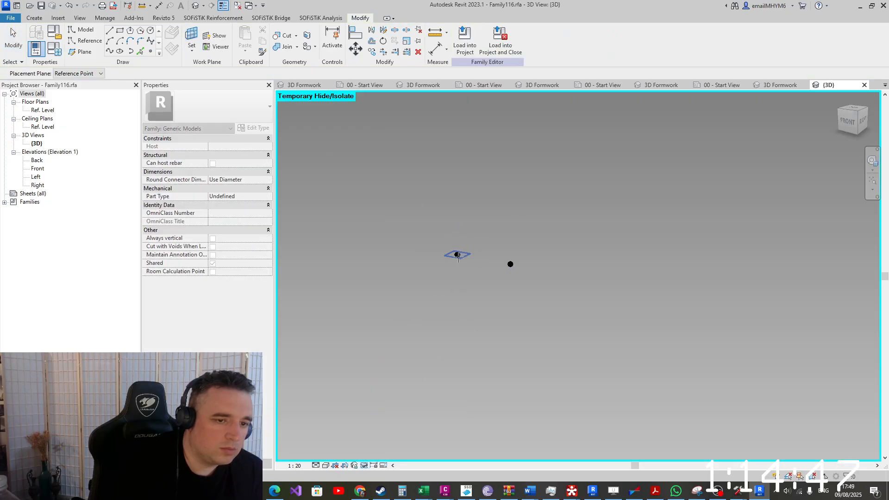
Place a reference point hosted on the inner lower panel point and move it about 13 cm away from the panel, at a negative offset
{"action": "left_click", "coordinate": [150, 52]}
{"action": "left_click", "coordinate": [457, 255]}
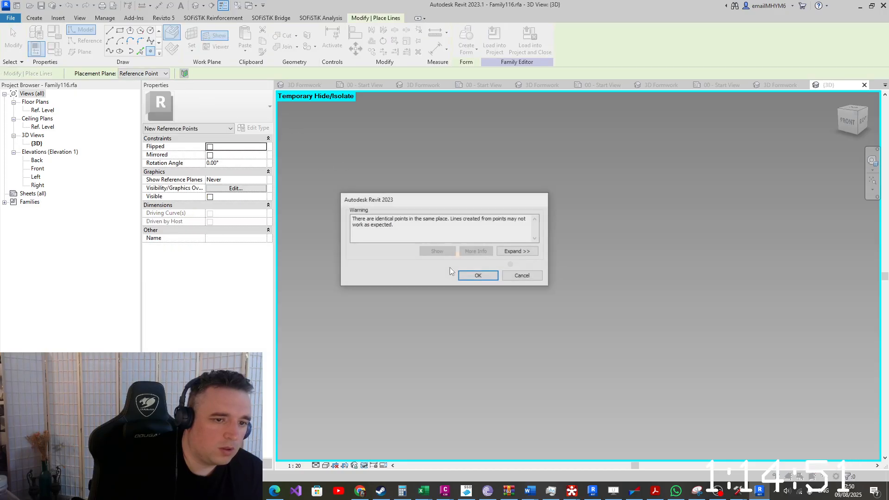
{"action": "key", "text": "Return"}
{"action": "key", "text": "Escape"}
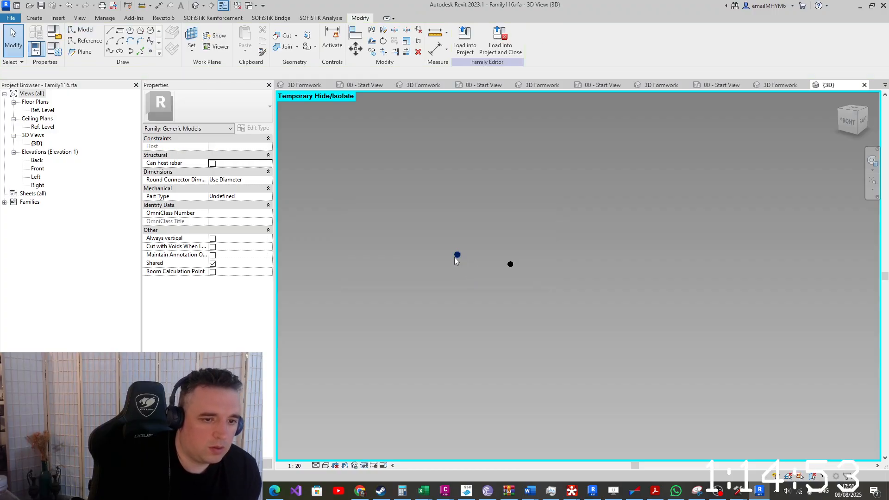
{"action": "left_click", "coordinate": [456, 256]}
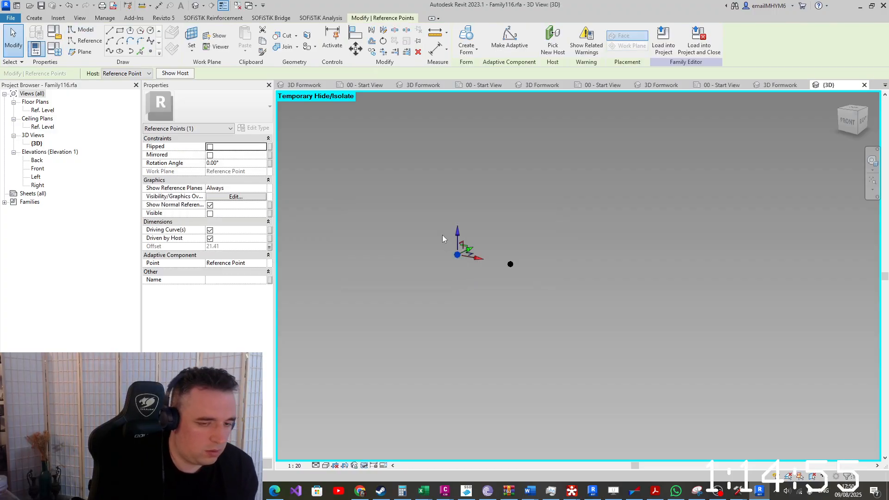
{"action": "left_click_drag", "start_coordinate": [417, 168], "coordinate": [438, 258]}
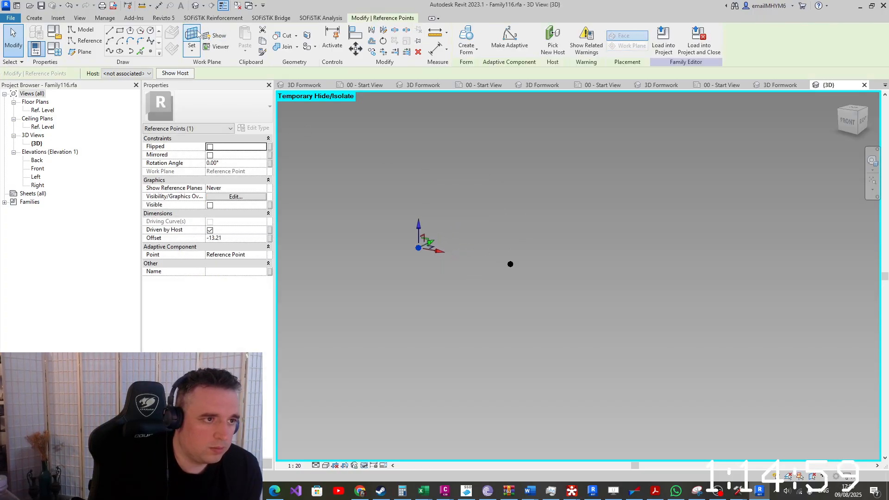
Place a reference point hosted on the outer lower panel point's vertical plane and move it outward to an offset of about 7 cm
{"action": "left_click", "coordinate": [194, 32]}
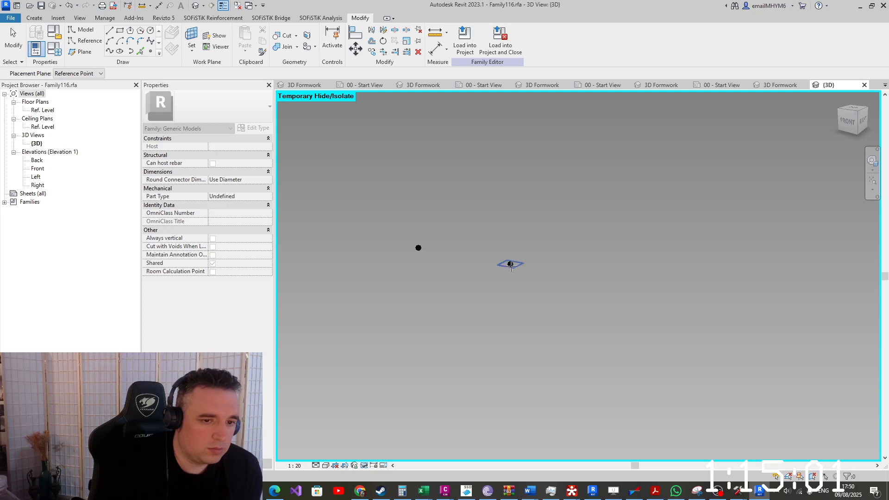
{"action": "left_click", "coordinate": [511, 270]}
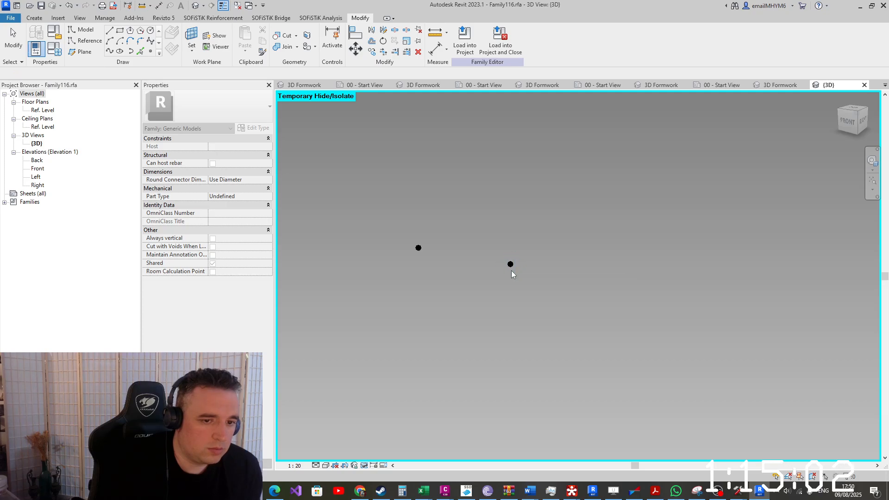
{"action": "left_click", "coordinate": [150, 51]}
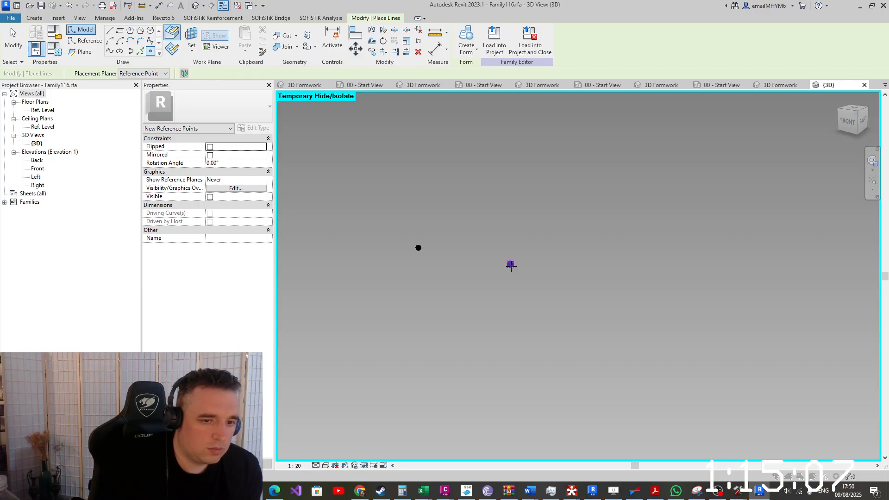
{"action": "left_click", "coordinate": [510, 264]}
{"action": "left_click", "coordinate": [495, 277]}
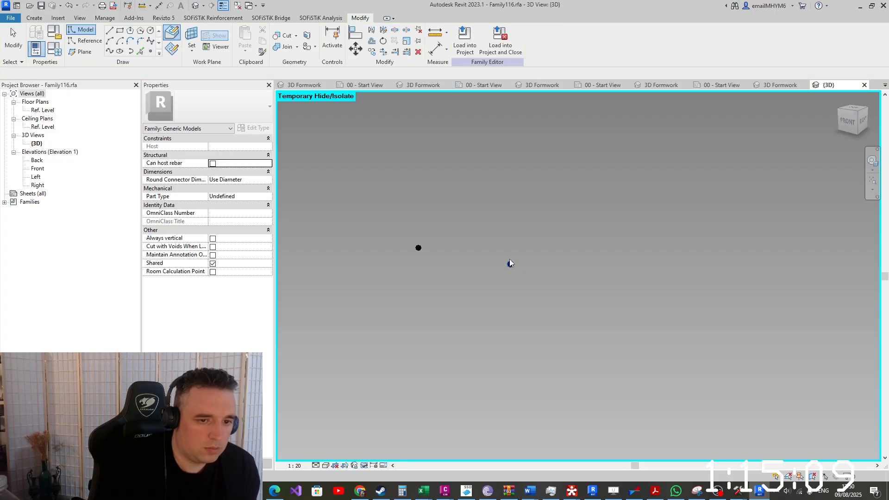
{"action": "key", "text": "Escape"}
{"action": "left_click", "coordinate": [510, 264]}
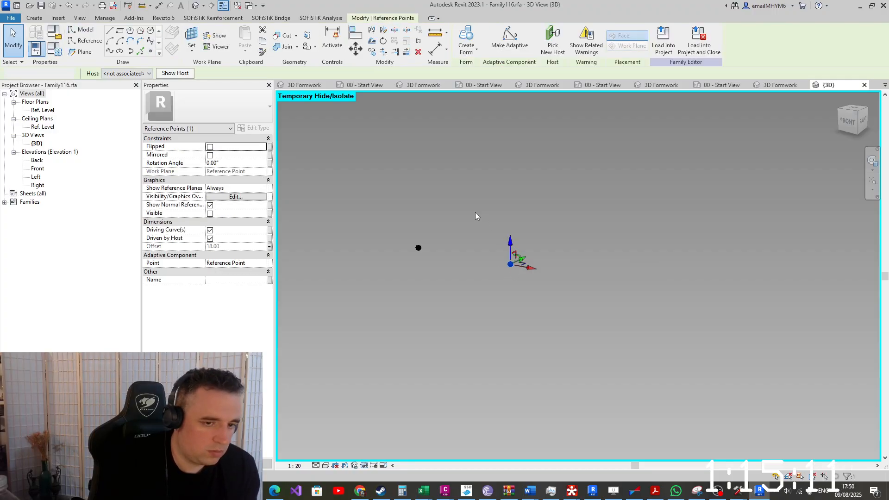
{"action": "left_click_drag", "start_coordinate": [475, 212], "coordinate": [537, 311]}
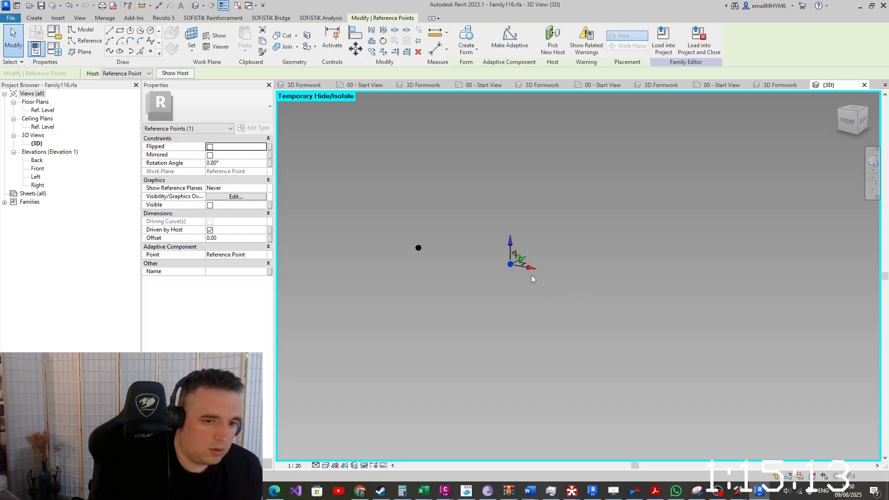
{"action": "left_click_drag", "start_coordinate": [531, 272], "coordinate": [552, 273]}
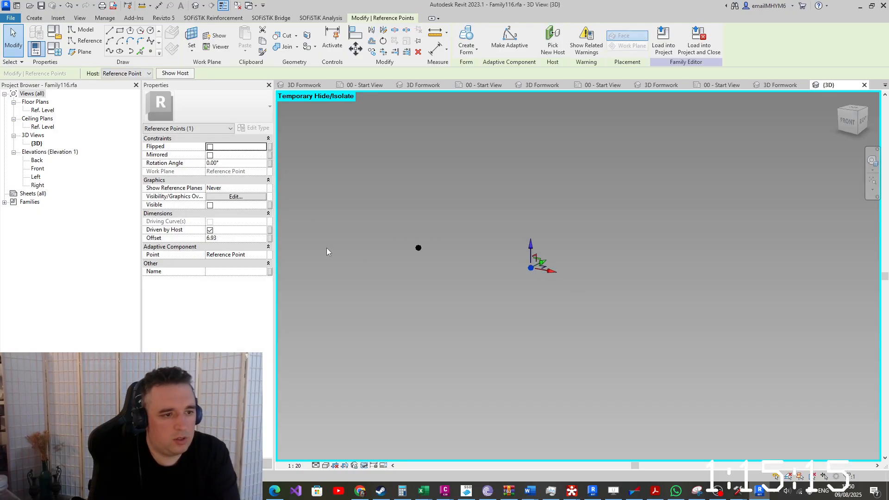
Associate the outer hosted point's Offset with a new instance length parameter named X2
{"action": "left_click", "coordinate": [270, 239]}
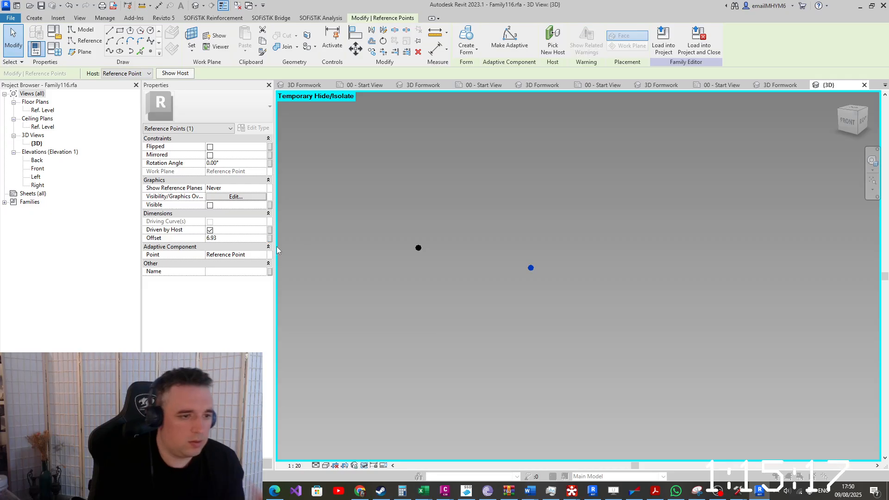
{"action": "left_click", "coordinate": [292, 296]}
{"action": "type", "text": "x2"}
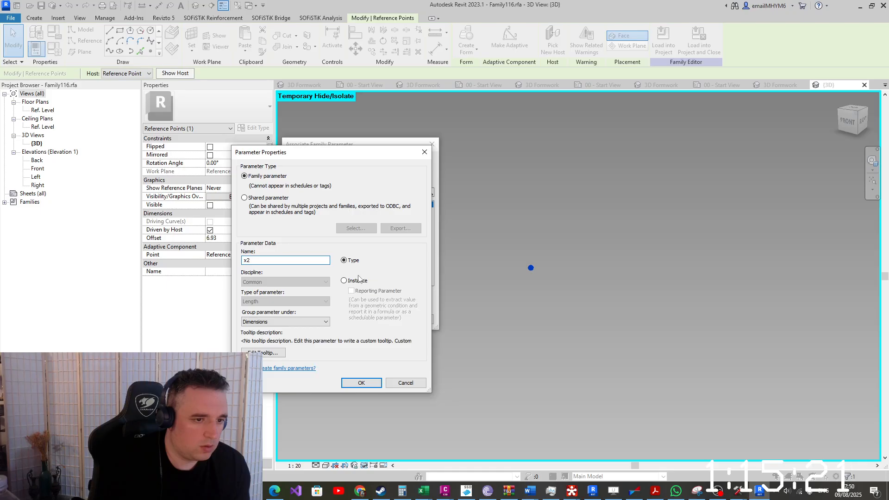
{"action": "left_click", "coordinate": [359, 382]}
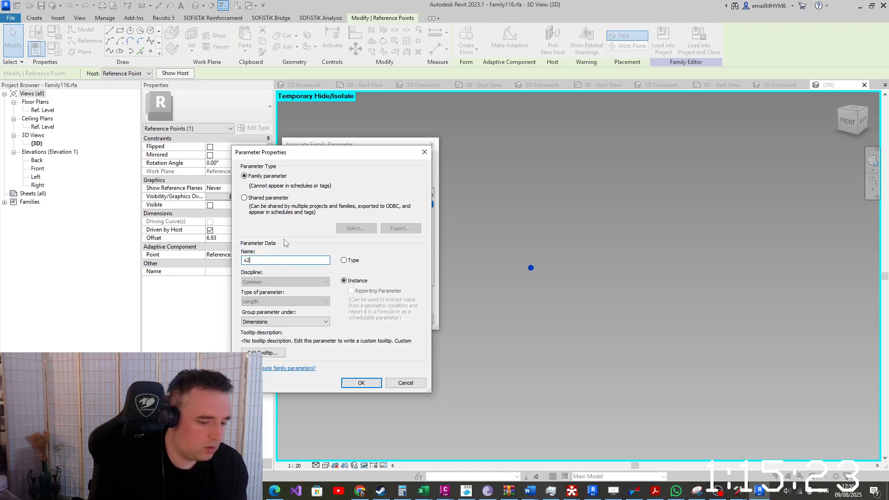
{"action": "key", "text": "BackSpace"}
{"action": "type", "text": "X2"}
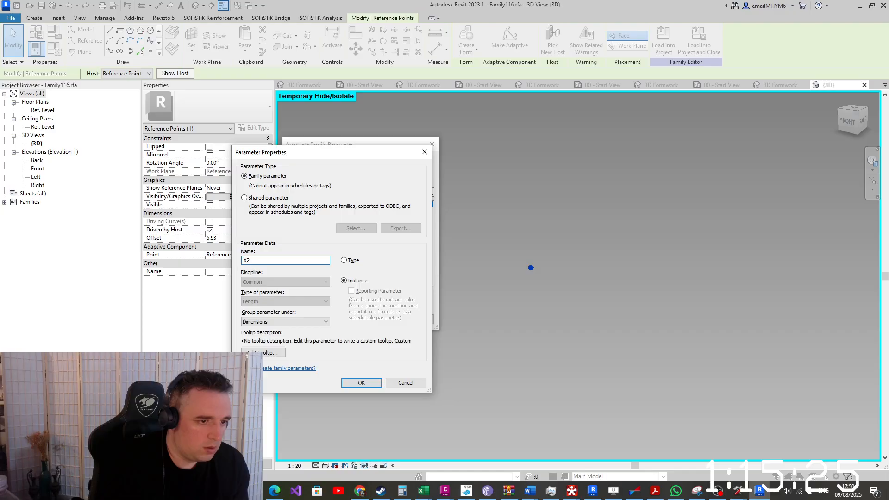
{"action": "left_click", "coordinate": [361, 382]}
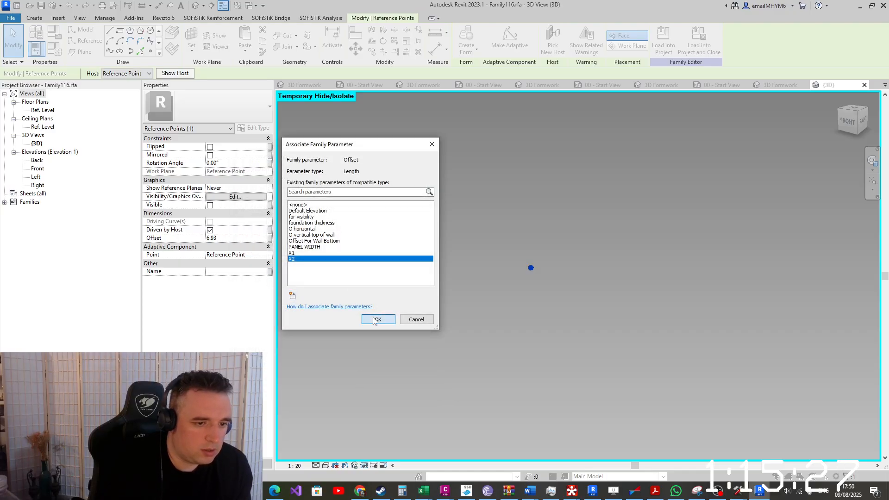
{"action": "left_click", "coordinate": [373, 318]}
Associate the inner hosted point's Offset with a new instance length parameter named X3
{"action": "left_click_drag", "start_coordinate": [380, 195], "coordinate": [427, 277]}
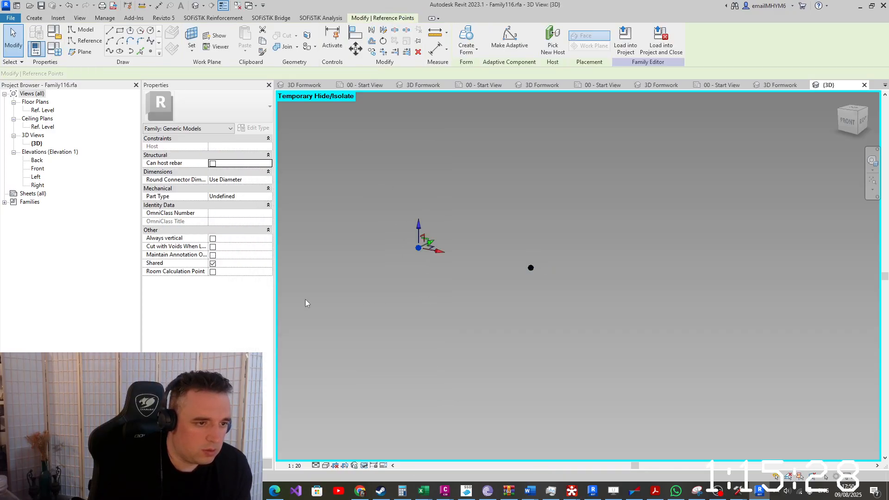
{"action": "left_click", "coordinate": [270, 239]}
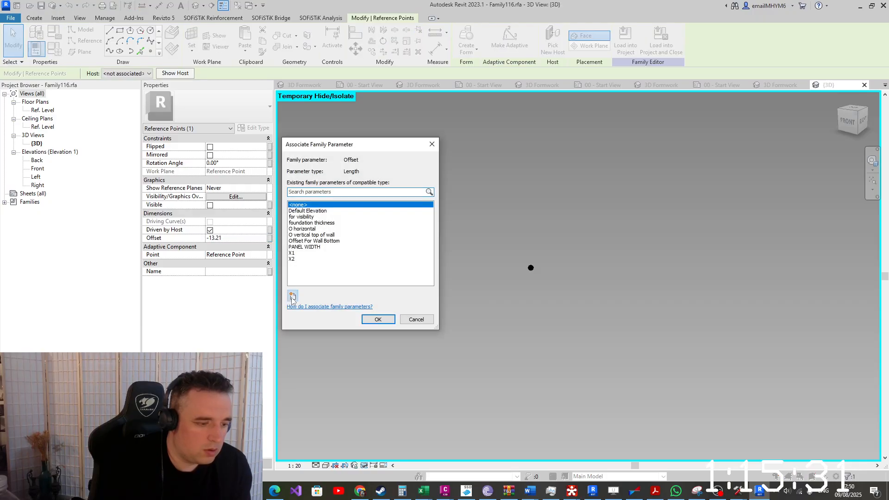
{"action": "left_click", "coordinate": [292, 298]}
{"action": "type", "text": "X3"}
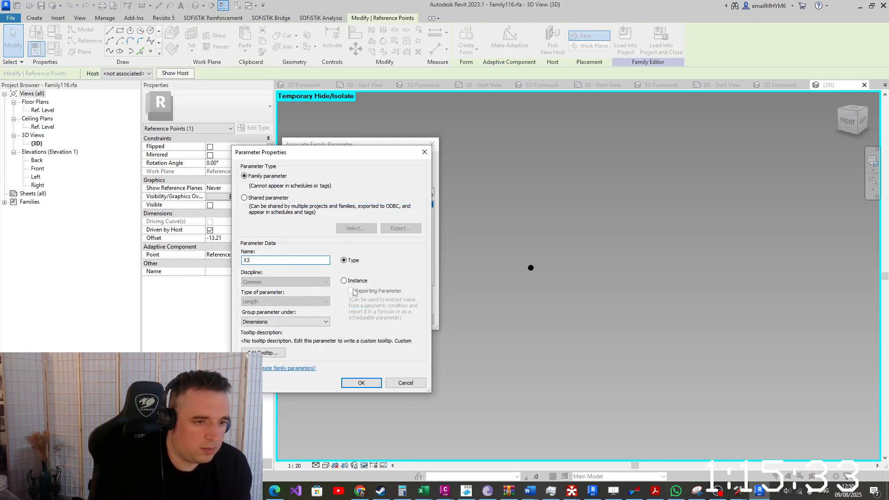
{"action": "left_click", "coordinate": [361, 382]}
{"action": "left_click", "coordinate": [377, 318]}
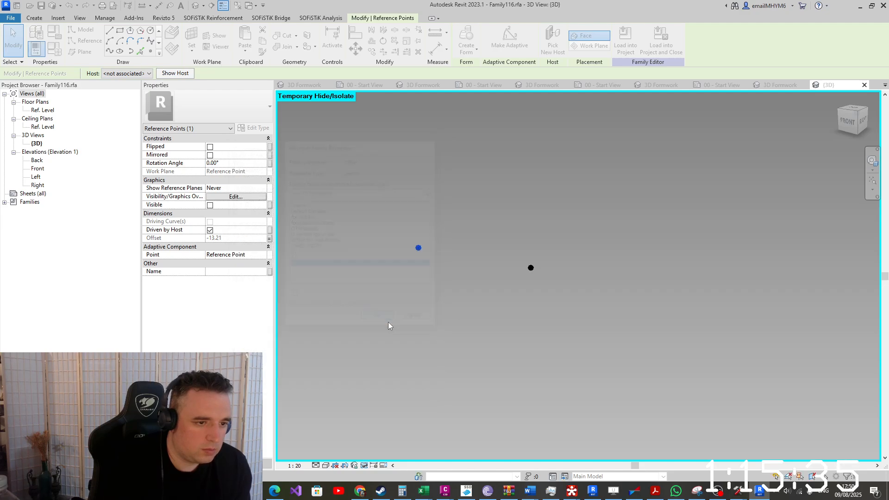
Add an instance length parameter named Foundation Width under Dimensions in the family types
{"action": "left_click", "coordinate": [54, 48]}
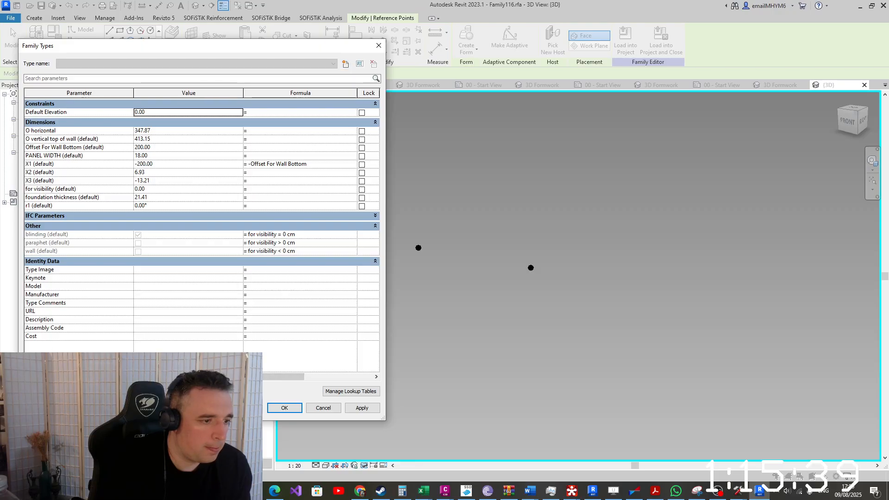
{"action": "left_click", "coordinate": [42, 391]}
{"action": "type", "text": "F"}
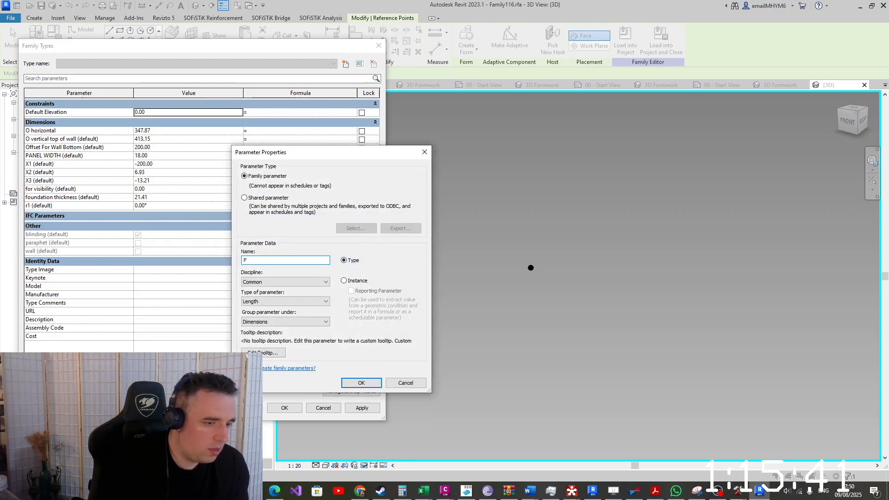
{"action": "type", "text": "OUNDAT"}
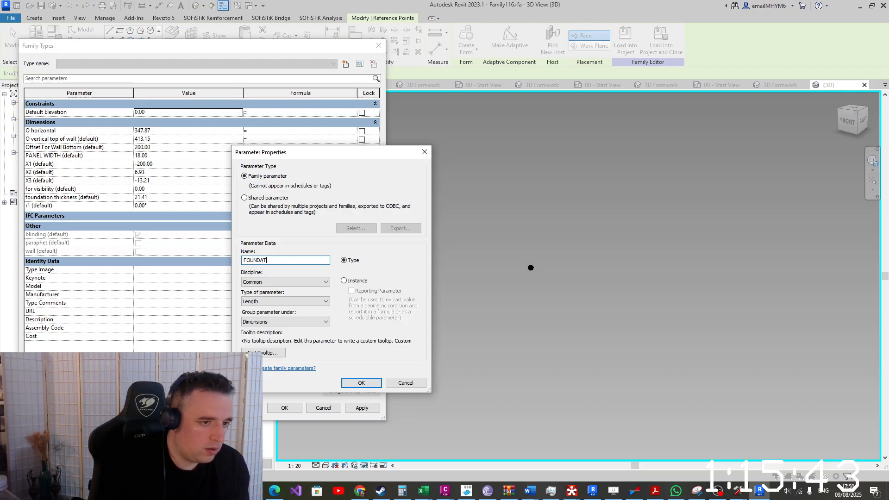
{"action": "key", "text": "BackSpace"}
{"action": "key", "text": "BackSpace"}
{"action": "key", "text": "BackSpace"}
{"action": "key", "text": "BackSpace"}
{"action": "key", "text": "BackSpace"}
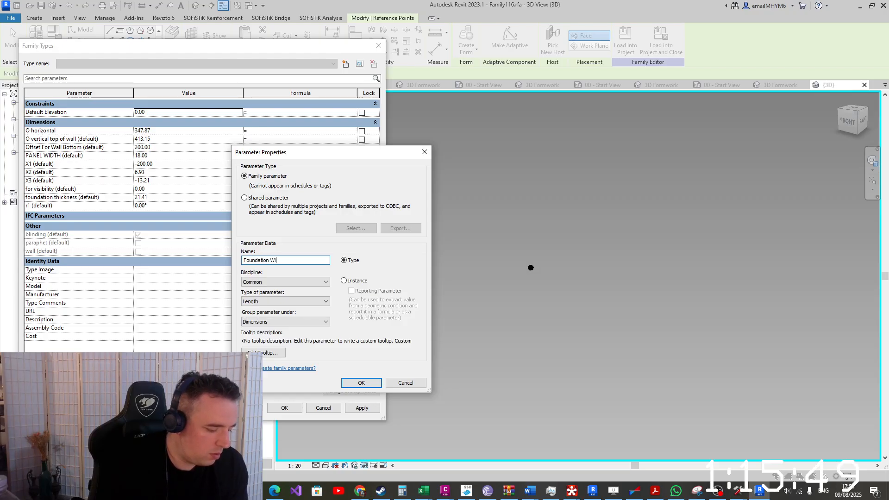
{"action": "type", "text": "th"}
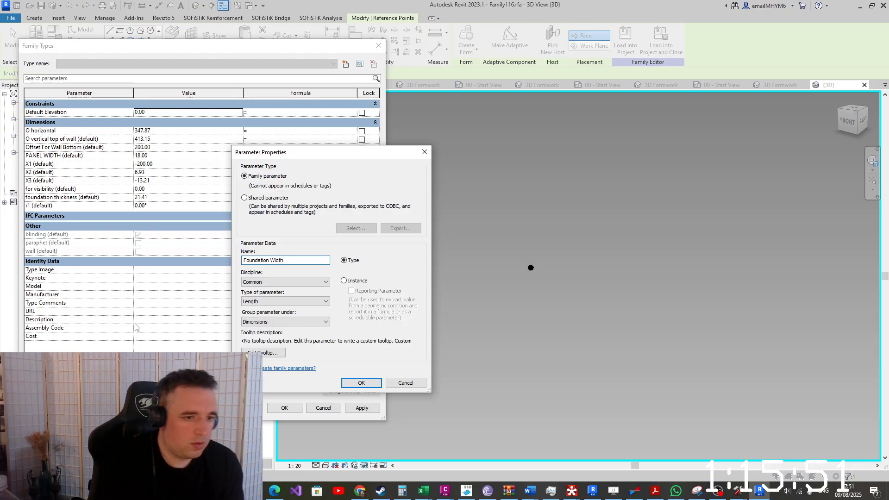
{"action": "left_click", "coordinate": [344, 280]}
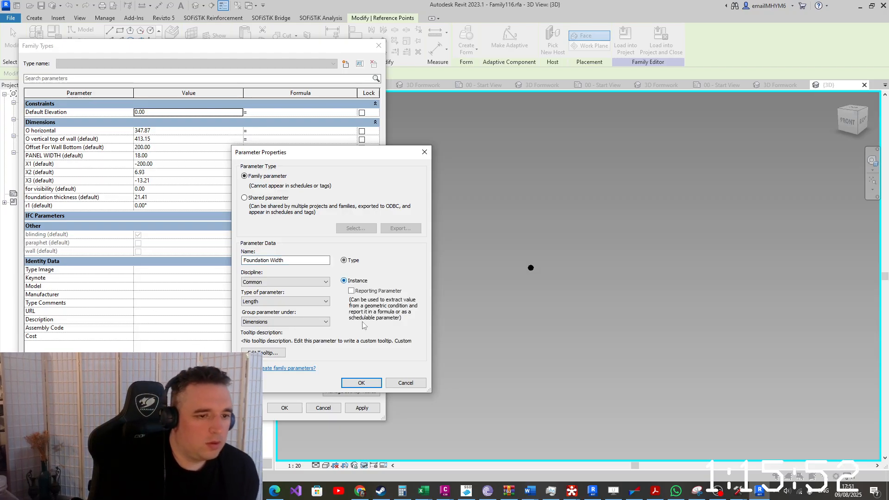
{"action": "left_click", "coordinate": [362, 382]}
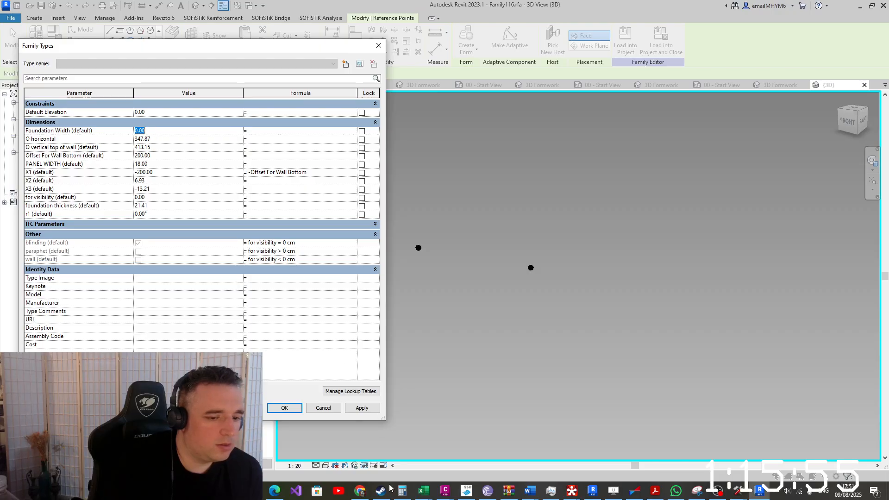
Switch to rw25_2.dwg in Civil 3D and measure the width of the foundation rectangle below the wall panel
{"action": "right_click", "coordinate": [445, 491]}
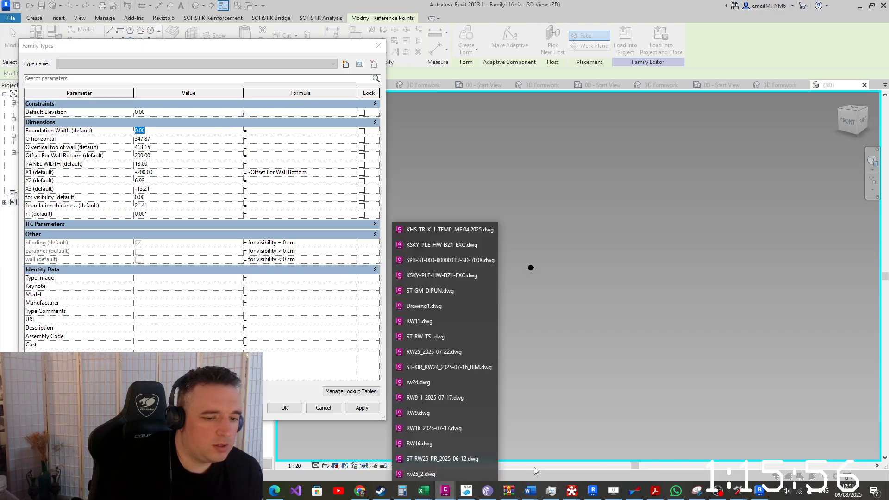
{"action": "left_click", "coordinate": [439, 471]}
{"action": "type", "text": "di"}
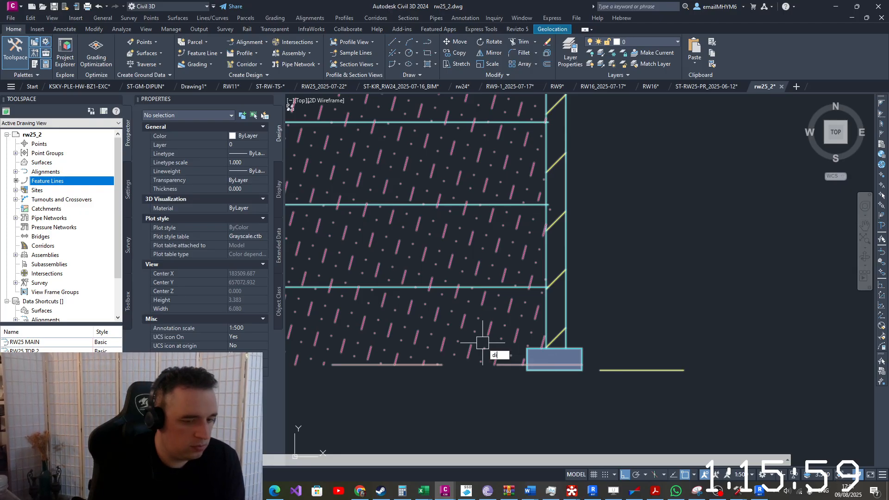
{"action": "key", "text": "Return"}
{"action": "left_click", "coordinate": [527, 348]}
{"action": "left_click", "coordinate": [579, 346]}
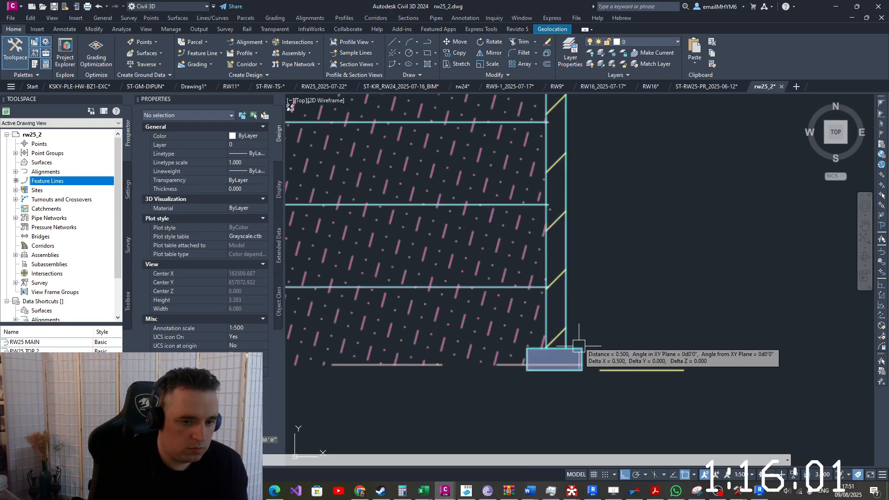
Return to the Revit family types and set Foundation Width to 50 cm
{"action": "left_click", "coordinate": [761, 498]}
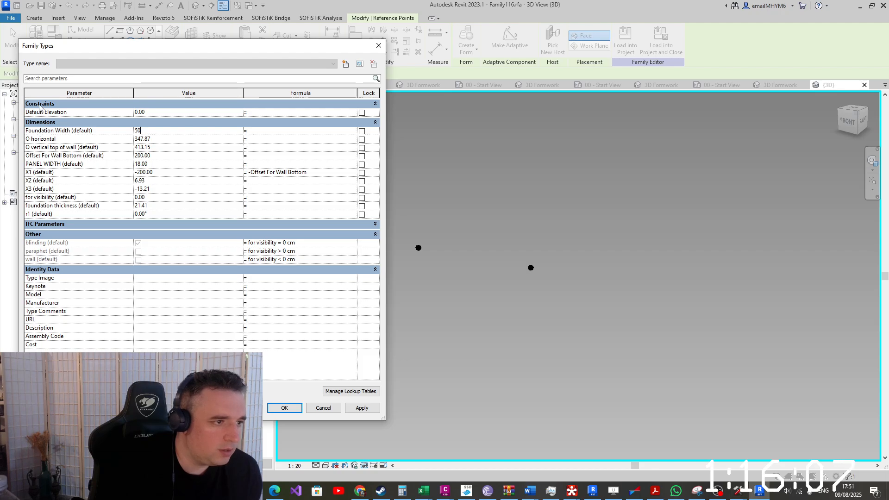
{"action": "left_click_drag", "start_coordinate": [77, 166], "coordinate": [52, 190]}
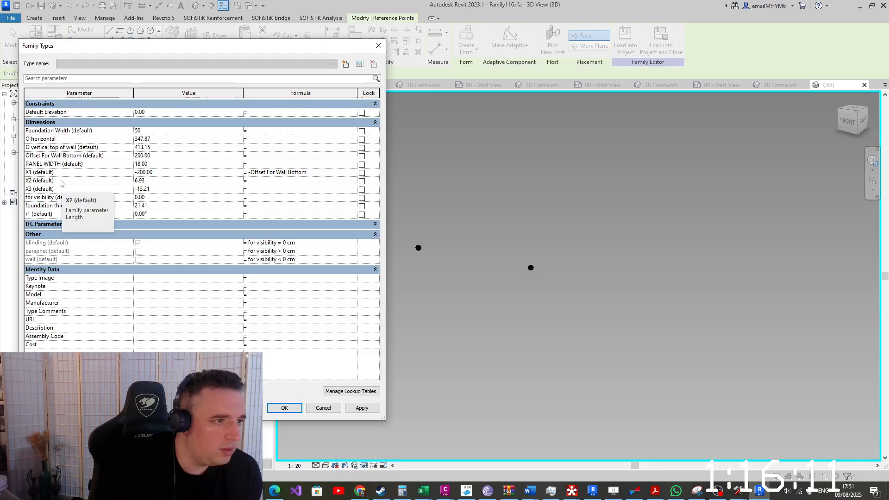
{"action": "left_click", "coordinate": [60, 182]}
Give the X2 parameter the formula (Foundation Width - PANEL WIDTH) / 2
{"action": "left_click", "coordinate": [70, 131]}
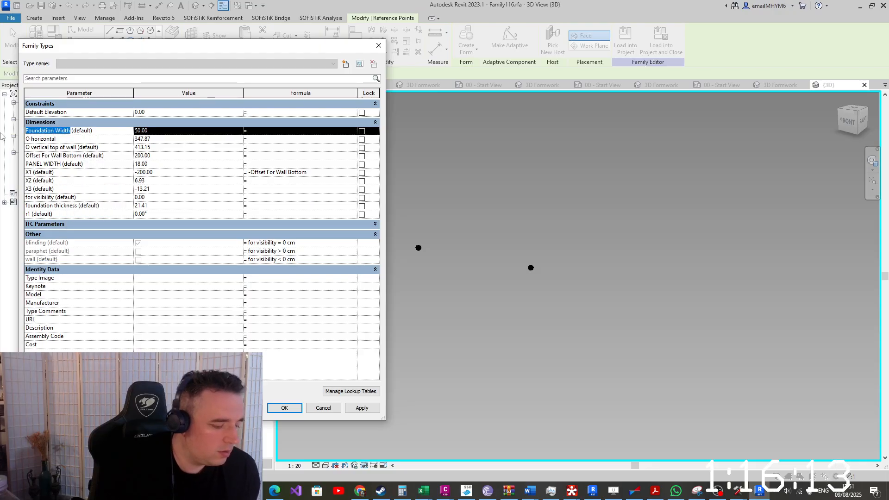
{"action": "left_click", "coordinate": [294, 181]}
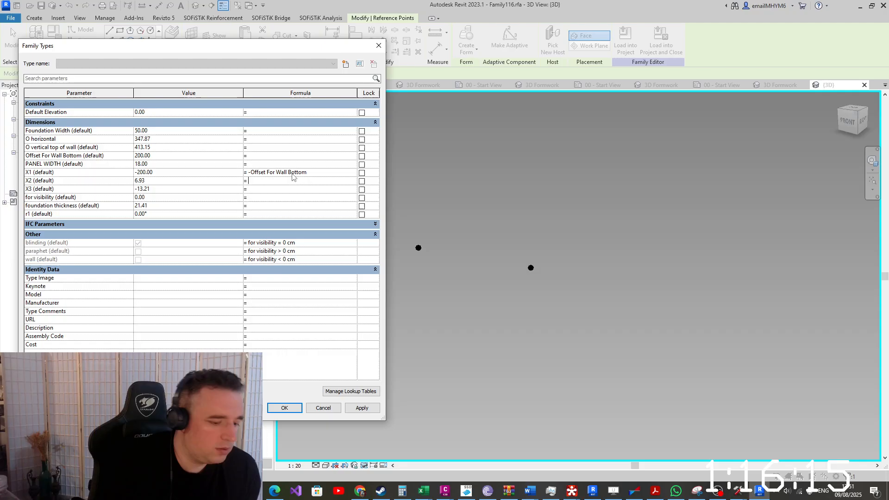
{"action": "left_click", "coordinate": [65, 157]}
{"action": "left_click", "coordinate": [62, 164]}
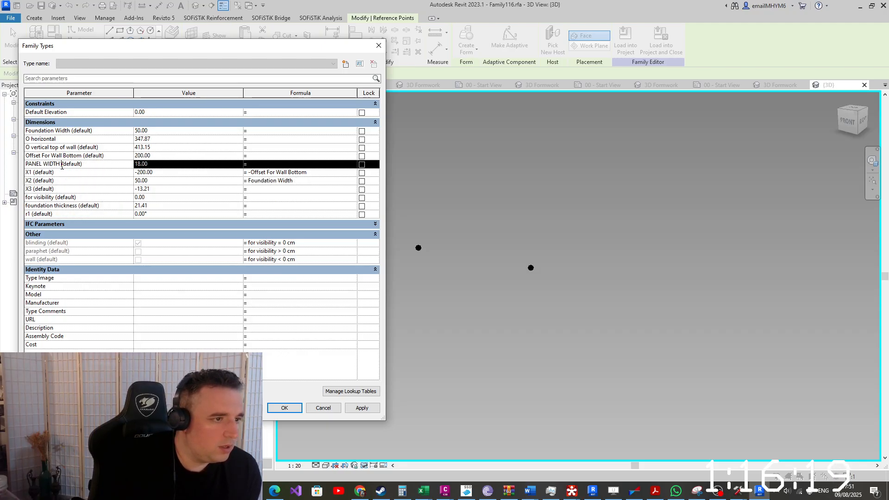
{"action": "left_click", "coordinate": [314, 181]}
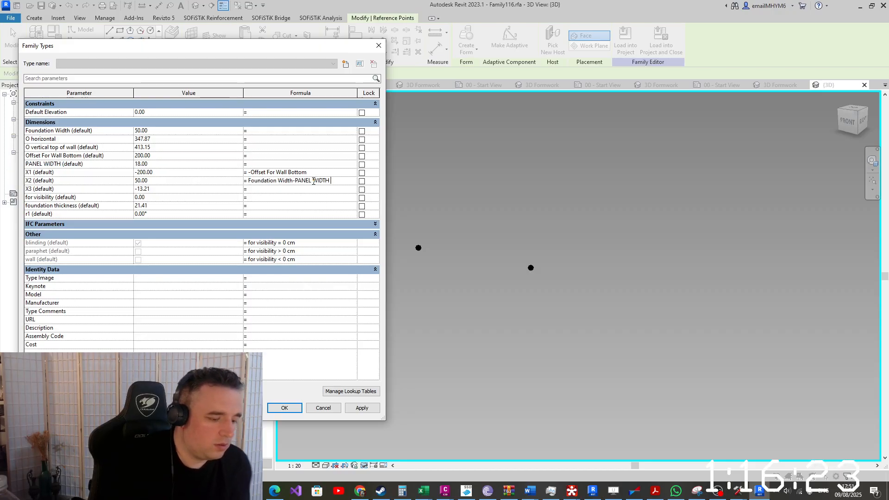
{"action": "left_click", "coordinate": [247, 180]}
{"action": "key", "text": "Return"}
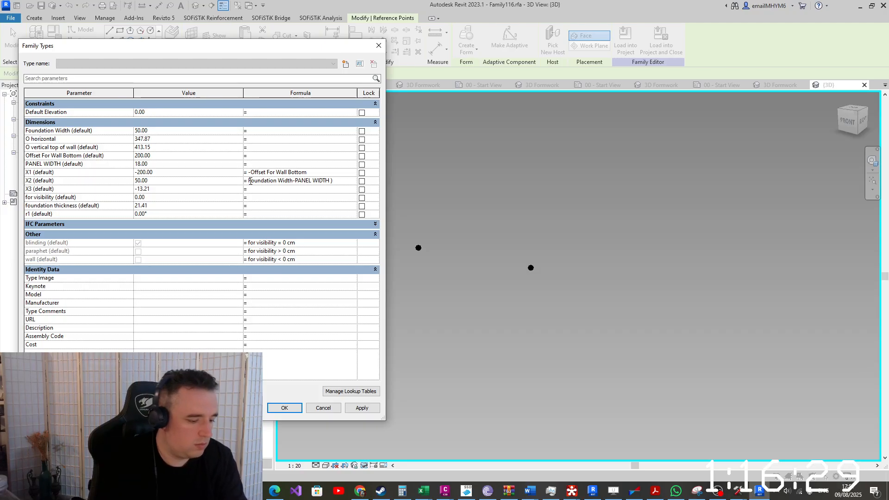
{"action": "type", "text": "("}
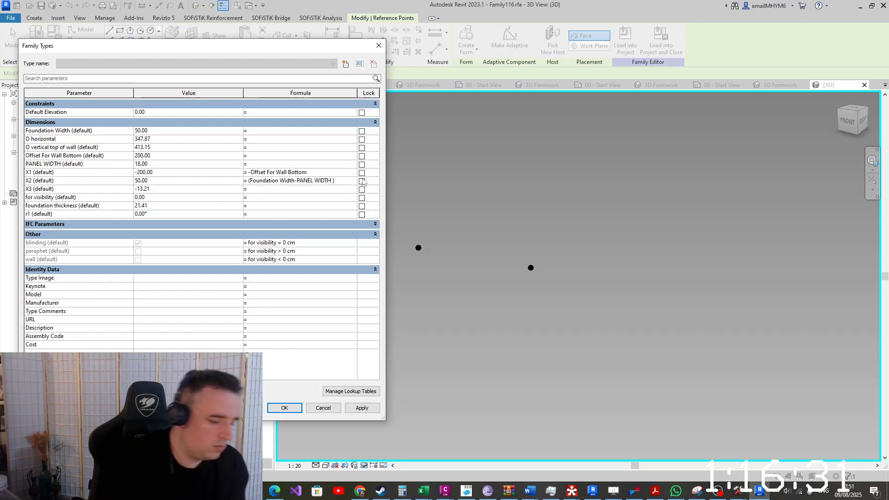
{"action": "type", "text": "/2"}
{"action": "left_click", "coordinate": [363, 182]}
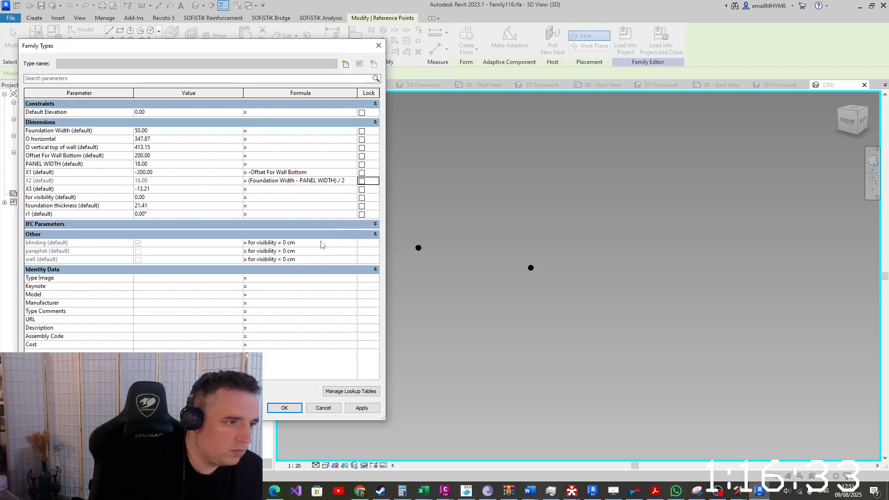
Give the X3 parameter the formula -X2 and apply the family type changes
{"action": "left_click", "coordinate": [285, 188]}
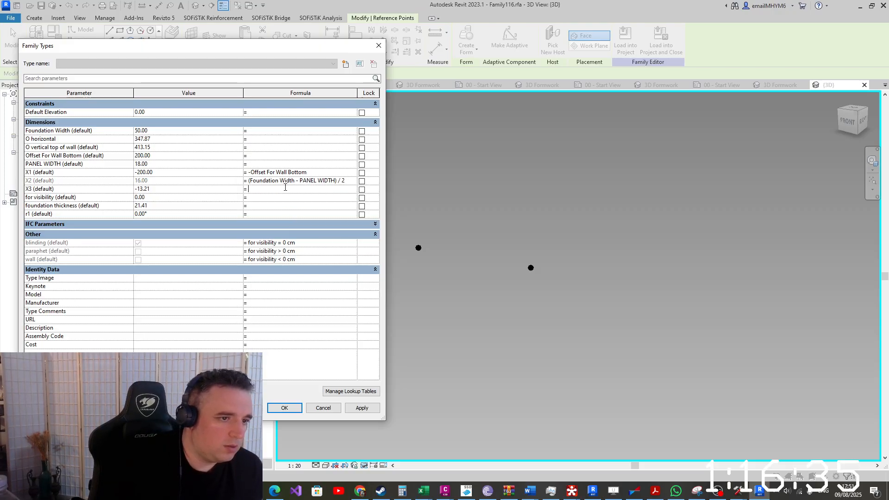
{"action": "type", "text": "-x2"}
{"action": "key", "text": "Return"}
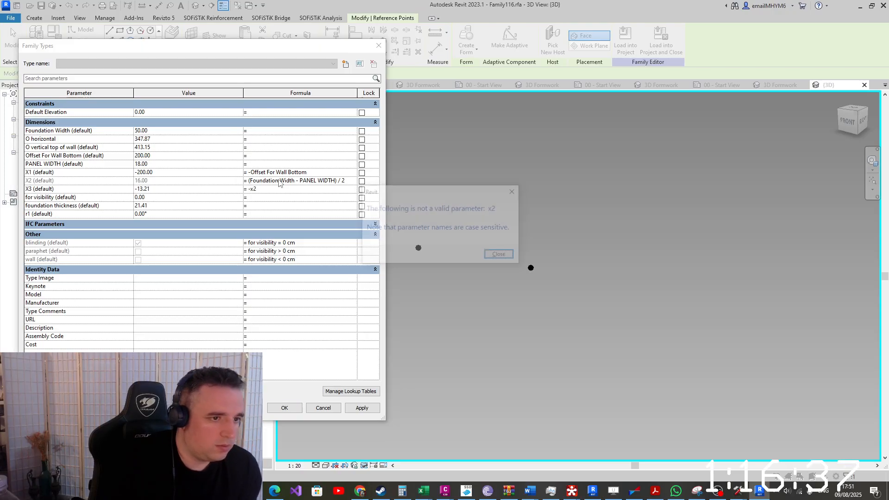
{"action": "key", "text": "Return"}
{"action": "key", "text": "BackSpace"}
{"action": "key", "text": "BackSpace"}
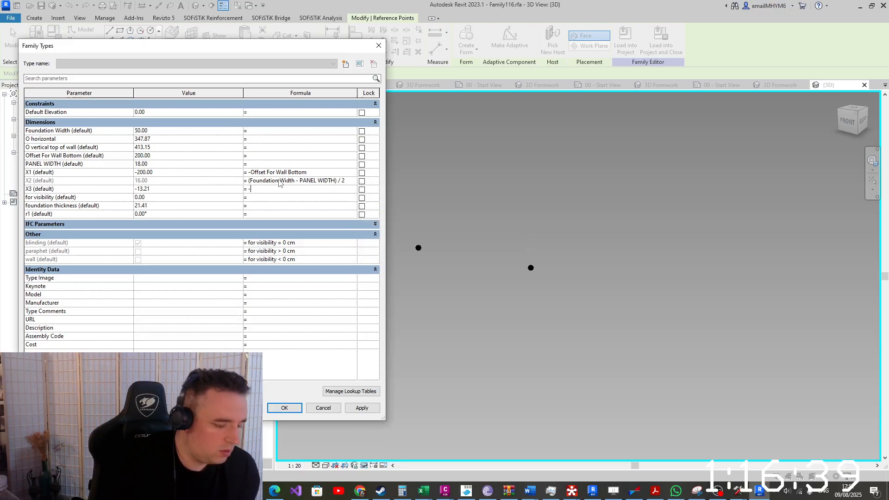
{"action": "type", "text": "X2"}
{"action": "key", "text": "Return"}
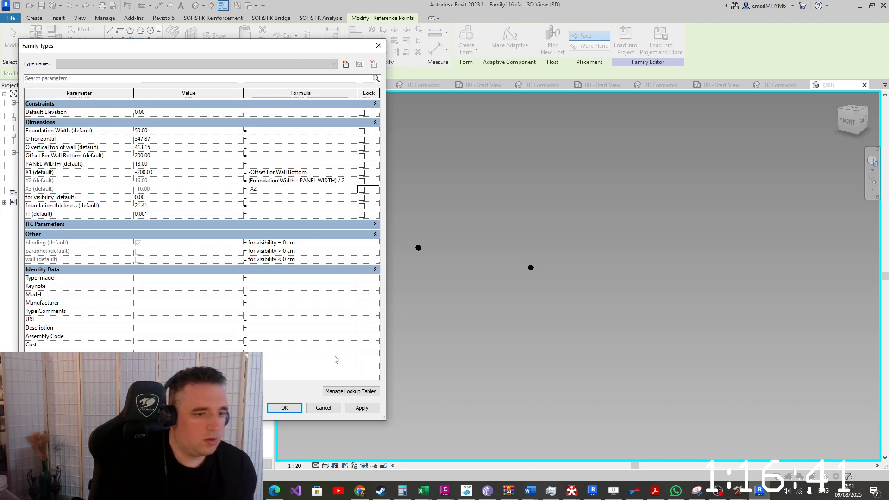
{"action": "left_click", "coordinate": [283, 407]}
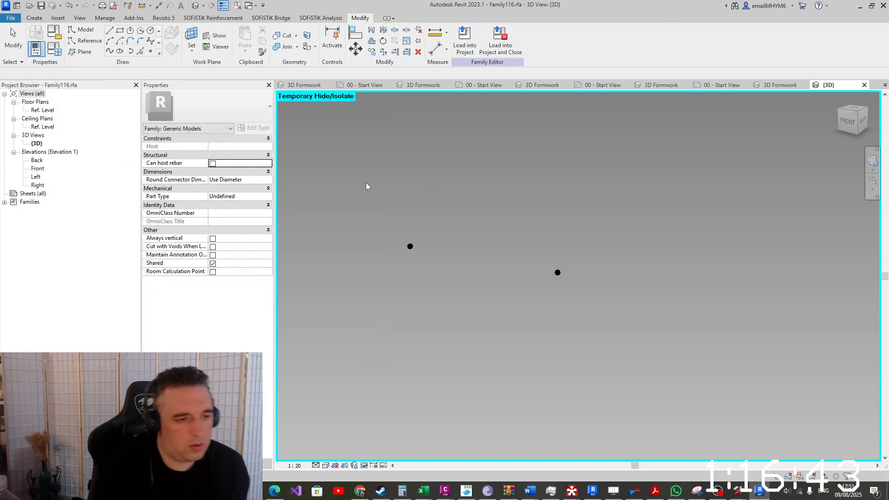
Set Show Reference Planes to Always for the two isolated hosted foundation points
{"action": "left_click_drag", "start_coordinate": [354, 177], "coordinate": [654, 368]}
{"action": "left_click", "coordinate": [262, 188]}
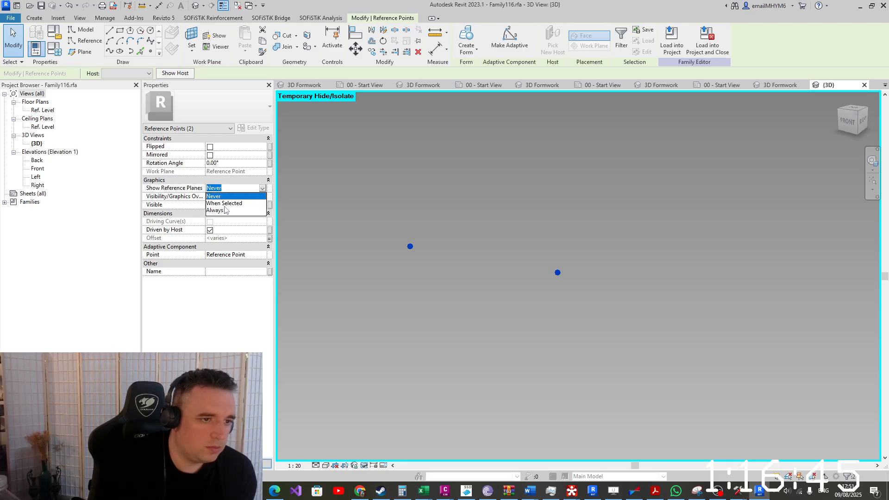
{"action": "left_click", "coordinate": [226, 211]}
{"action": "left_click", "coordinate": [399, 248]}
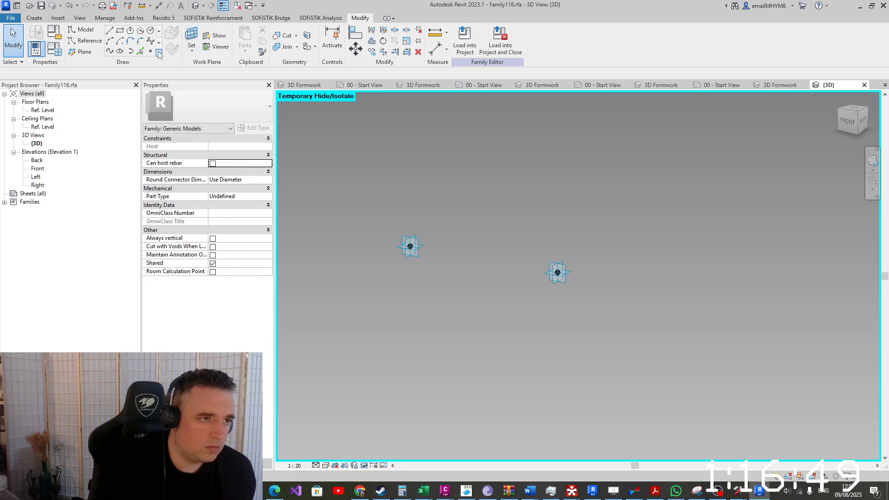
Place a reference point hosted on the left foundation point and lower it to an offset of about -14 cm
{"action": "left_click", "coordinate": [152, 51]}
{"action": "left_click", "coordinate": [410, 246]}
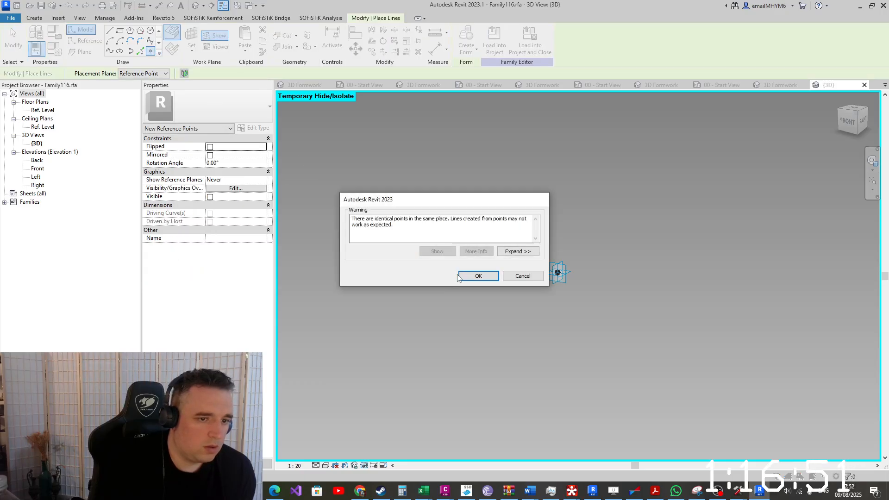
{"action": "left_click", "coordinate": [470, 276]}
{"action": "key", "text": "Escape"}
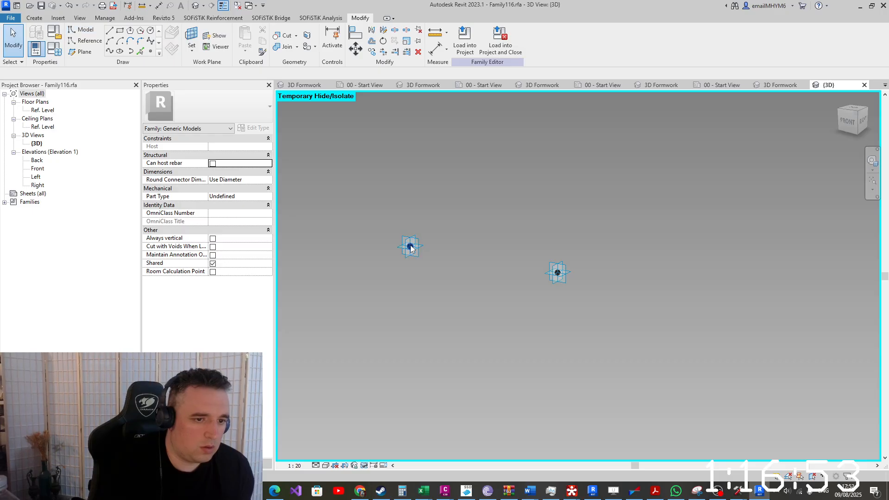
{"action": "left_click", "coordinate": [410, 245]}
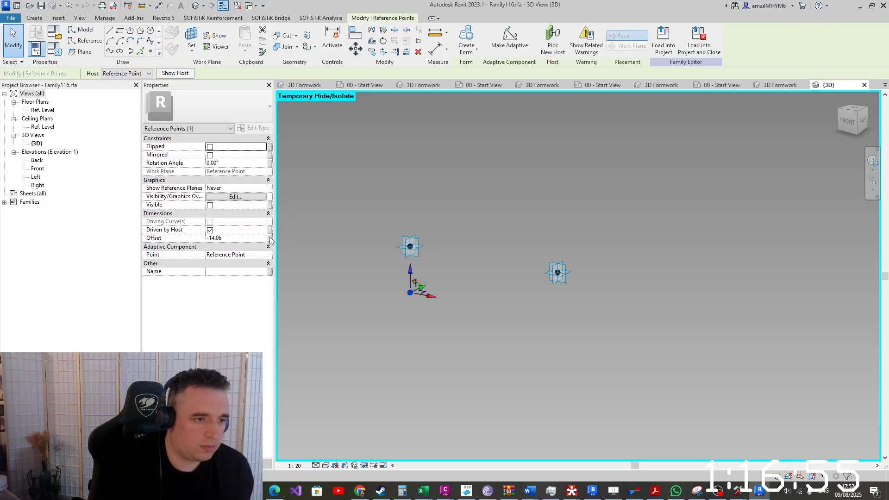
Associate the lowered point's Offset with a new instance length parameter named X4
{"action": "left_click", "coordinate": [270, 239]}
{"action": "left_click", "coordinate": [292, 296]}
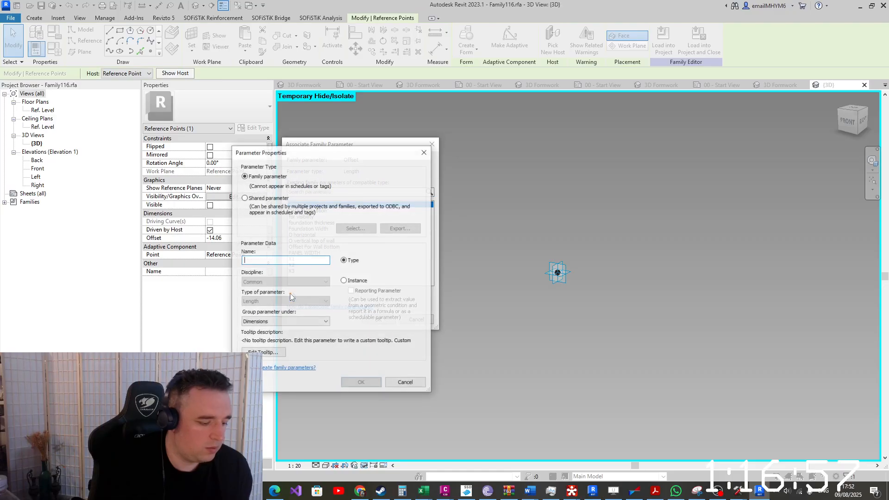
{"action": "type", "text": "X4"}
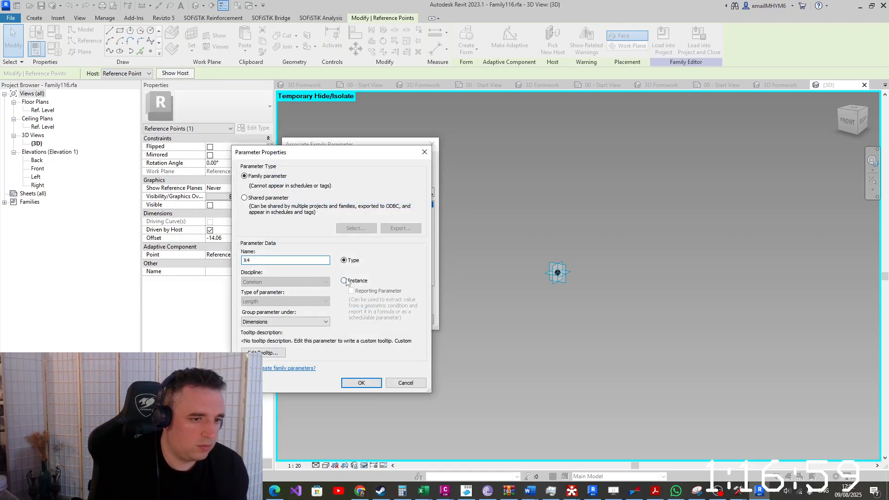
{"action": "left_click", "coordinate": [344, 280]}
{"action": "left_click", "coordinate": [361, 382]}
{"action": "left_click", "coordinate": [377, 315]}
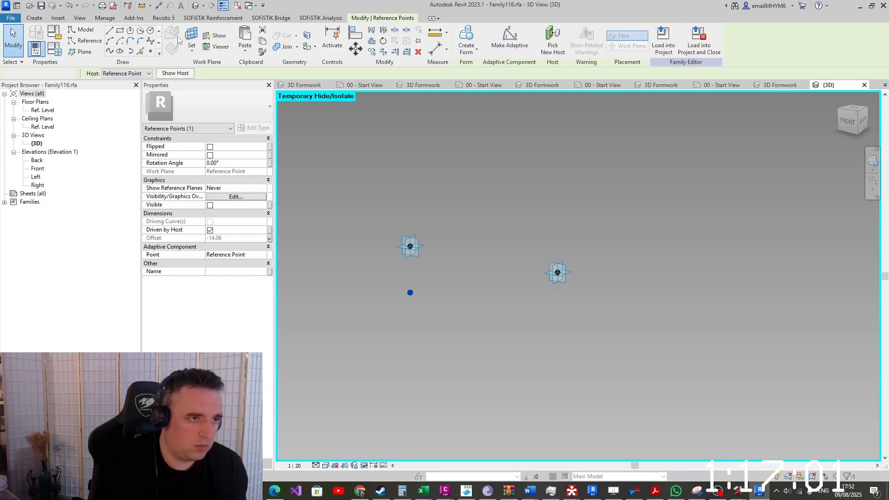
{"action": "left_click", "coordinate": [544, 247]}
{"action": "left_click", "coordinate": [570, 272]}
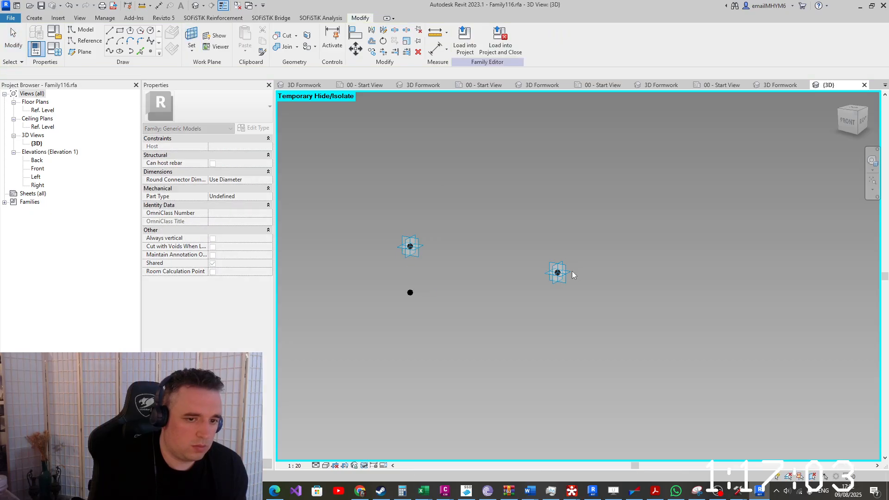
Place a reference point hosted on the right foundation point and lower it to an offset of about -8 cm
{"action": "left_click", "coordinate": [151, 51]}
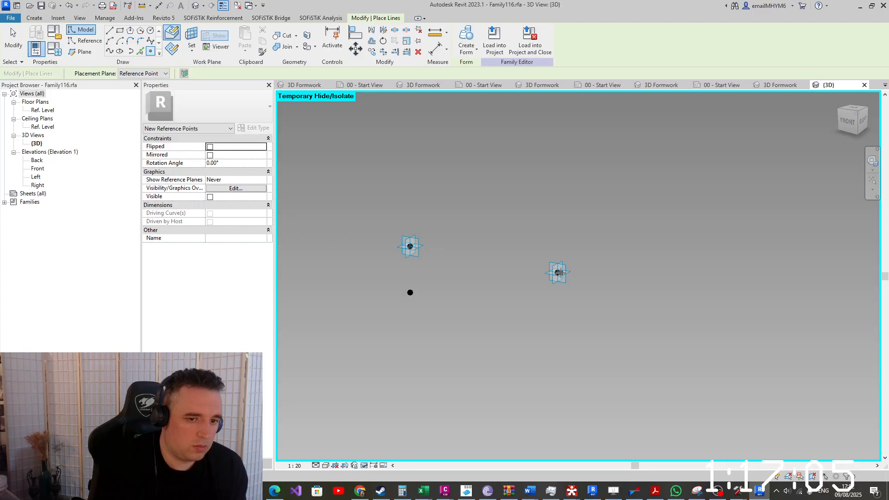
{"action": "left_click", "coordinate": [557, 272]}
{"action": "left_click", "coordinate": [478, 276]}
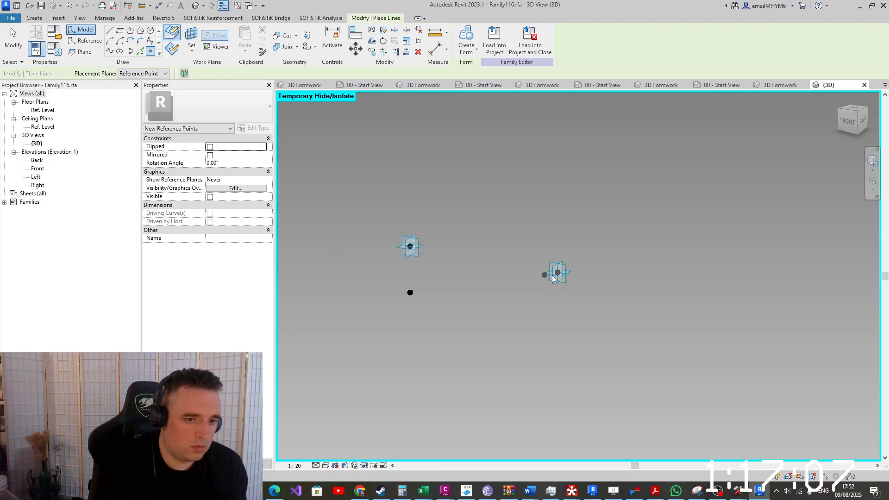
{"action": "key", "text": "Escape"}
{"action": "key", "text": "Escape"}
{"action": "left_click", "coordinate": [556, 271]}
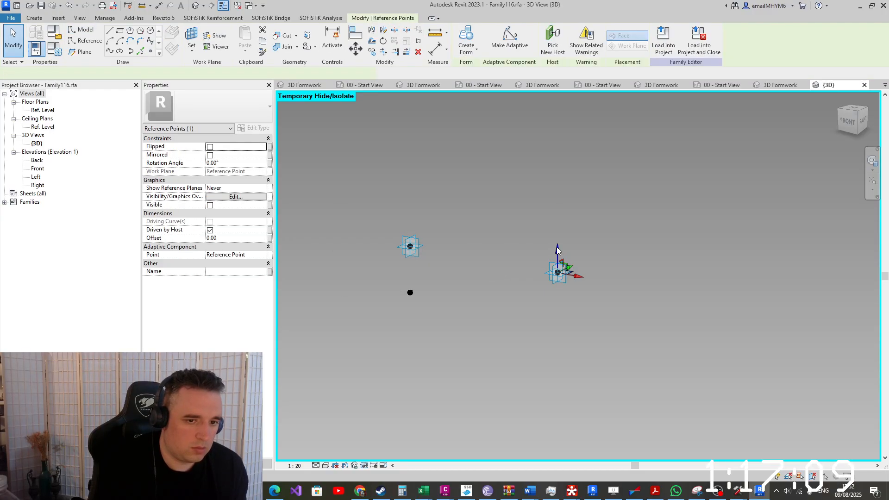
{"action": "left_click_drag", "start_coordinate": [557, 250], "coordinate": [557, 277]}
{"action": "left_click_drag", "start_coordinate": [231, 239], "coordinate": [213, 216]}
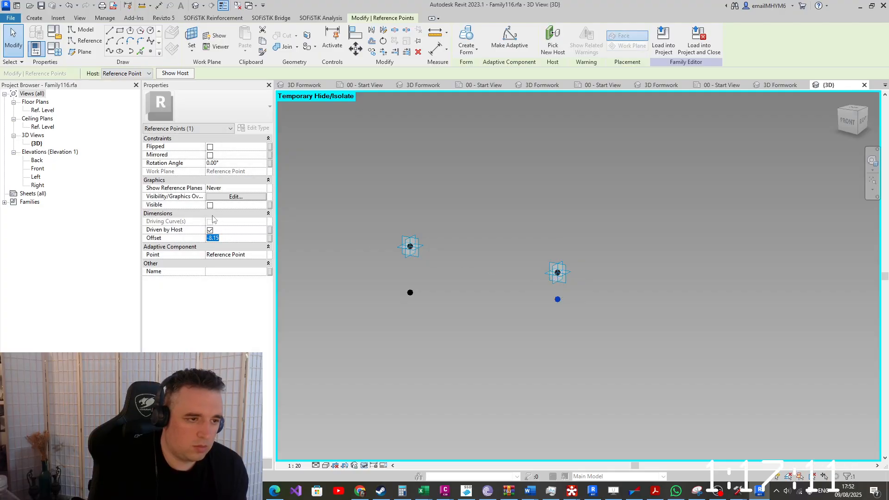
Associate the right lowered point's Offset with the existing X4 parameter
{"action": "left_click", "coordinate": [270, 238]}
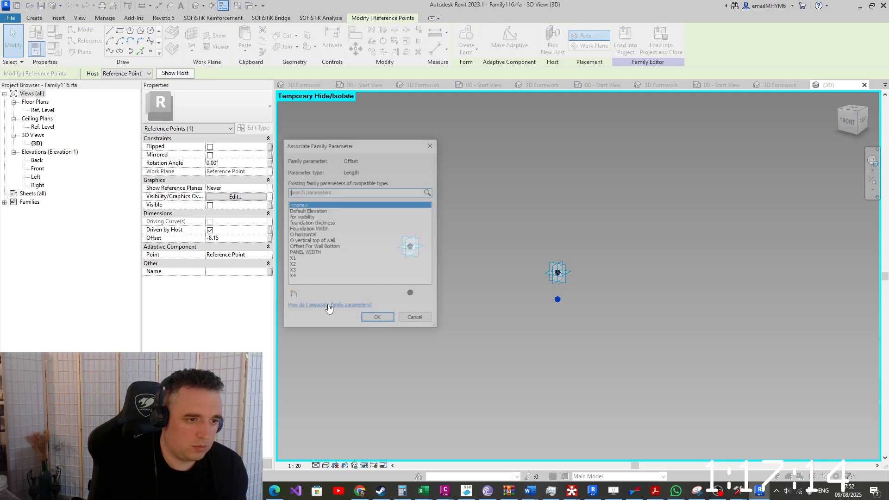
{"action": "left_click", "coordinate": [302, 277]}
{"action": "left_click", "coordinate": [378, 319]}
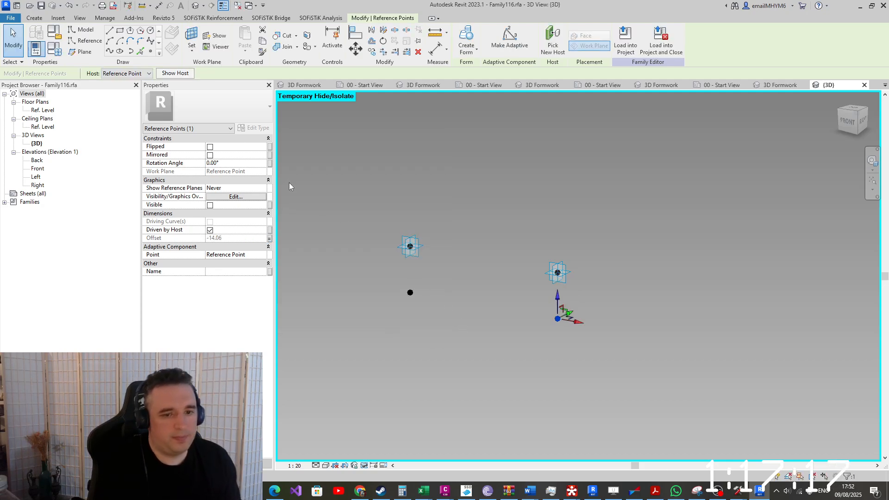
Set the X4 parameter's formula to -foundation thickness in the family types
{"action": "left_click", "coordinate": [54, 49]}
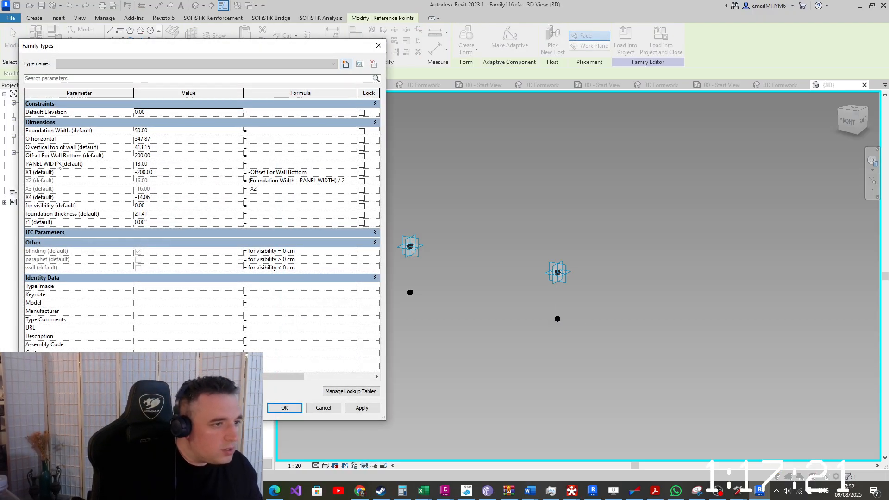
{"action": "left_click", "coordinate": [72, 214]}
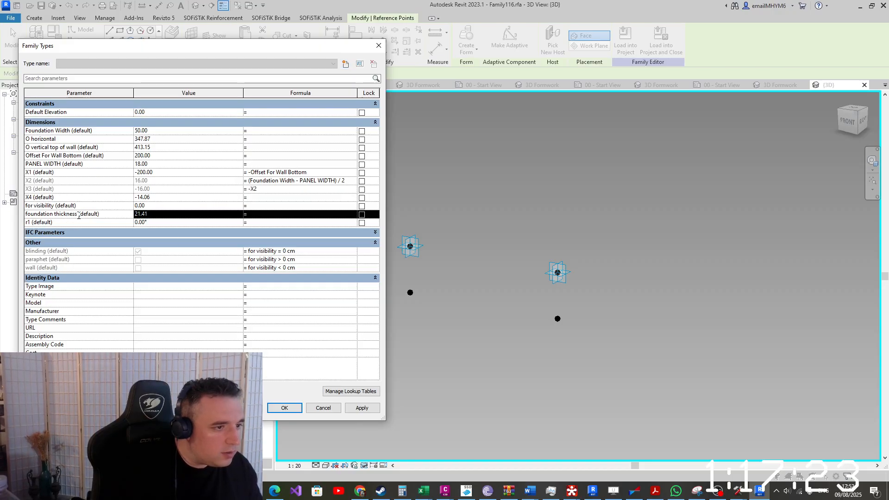
{"action": "left_click_drag", "start_coordinate": [78, 214], "coordinate": [32, 215]}
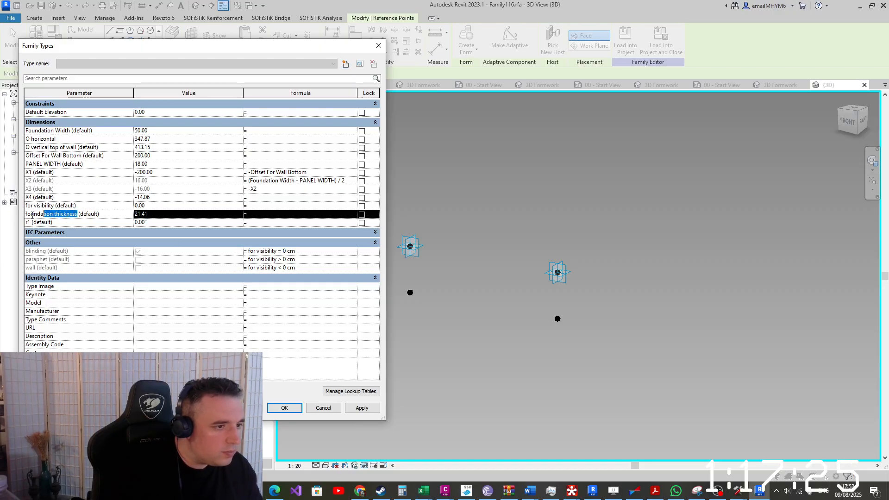
{"action": "left_click", "coordinate": [342, 197]}
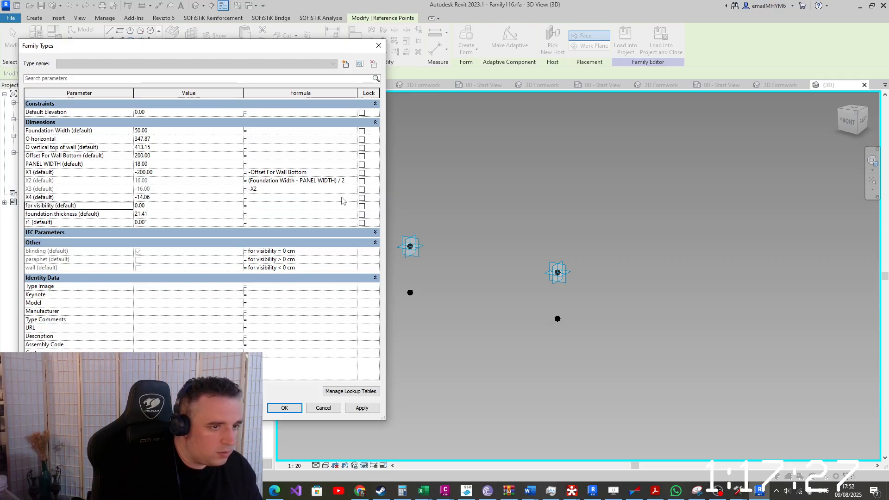
{"action": "key", "text": "Tab"}
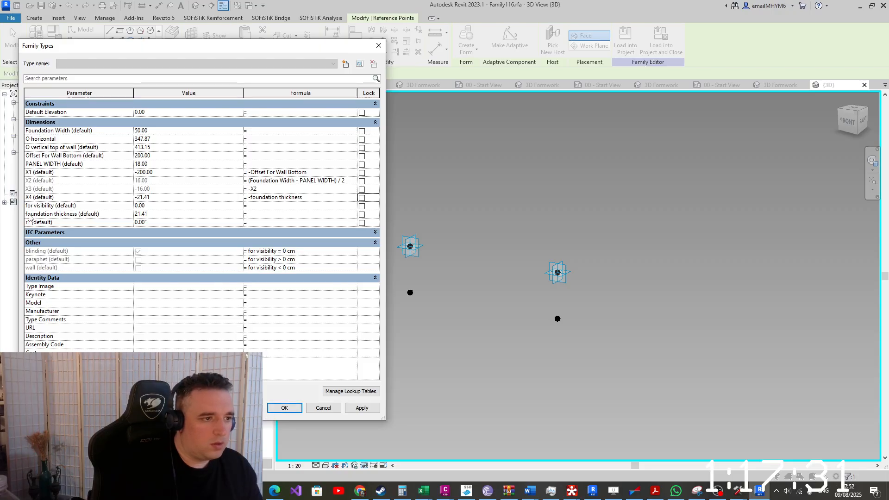
Set the foundation thickness parameter to 20 cm and apply the family type changes
{"action": "left_click", "coordinate": [153, 214]}
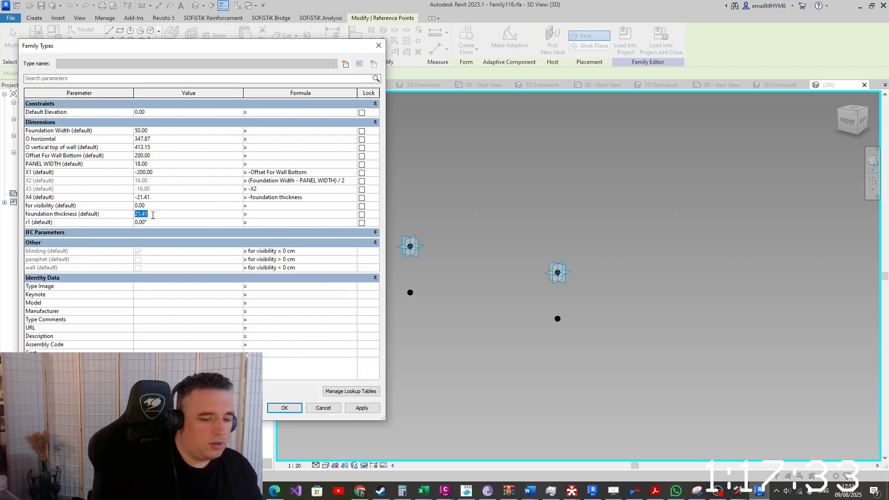
{"action": "type", "text": "20"}
{"action": "key", "text": "Return"}
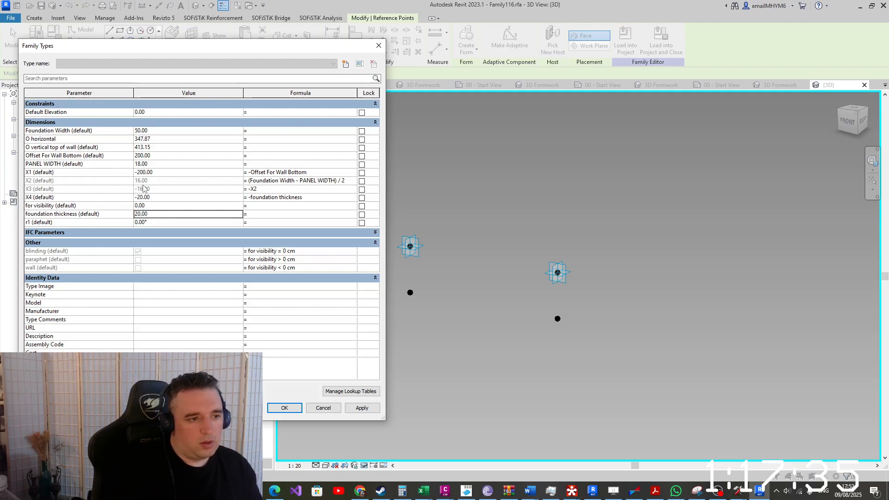
{"action": "left_click", "coordinate": [284, 408]}
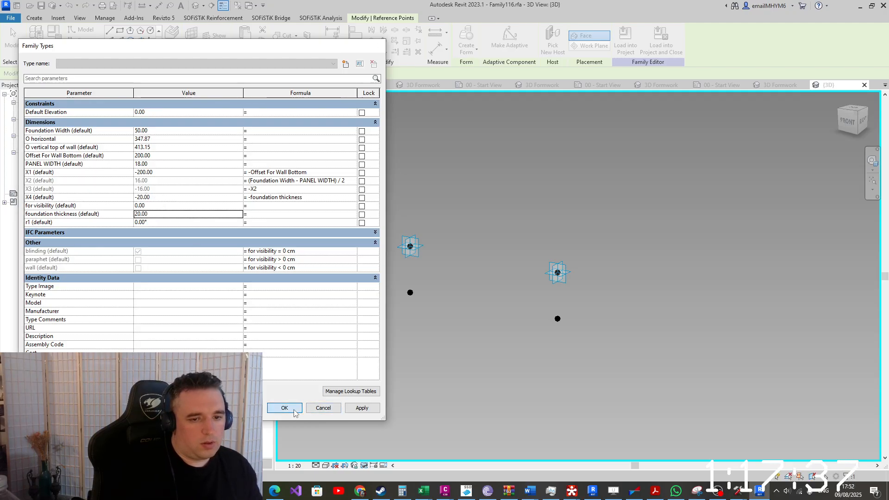
Switch to rw25_2.dwg in Civil 3D, measure the foundation's thickness along its right edge, and return to Revit
{"action": "left_click", "coordinate": [448, 494]}
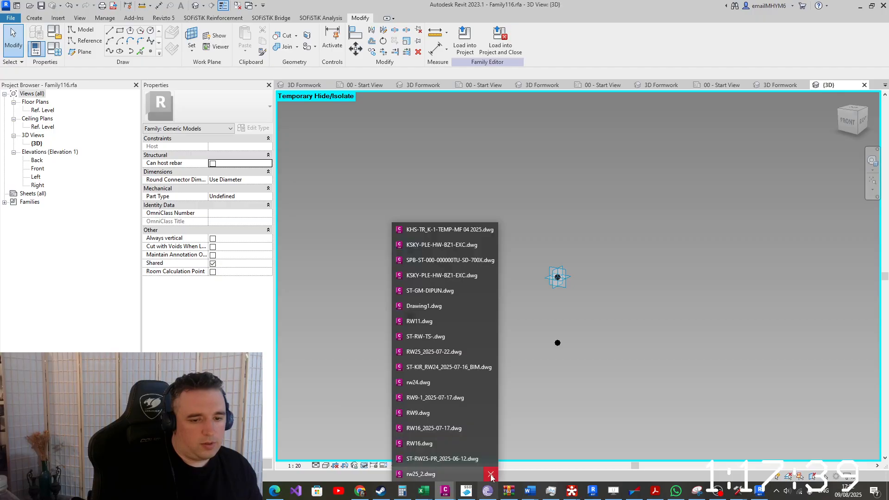
{"action": "left_click", "coordinate": [450, 478]}
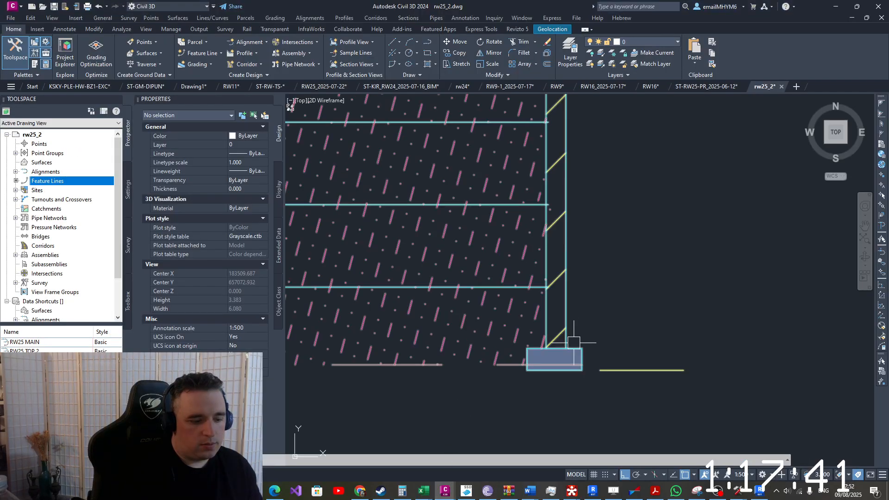
{"action": "type", "text": "di"}
{"action": "key", "text": "space"}
{"action": "left_click", "coordinate": [582, 370]}
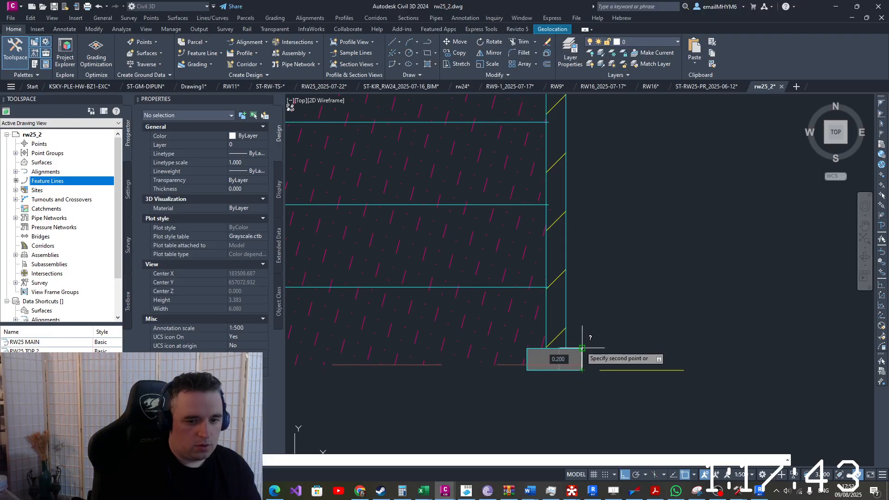
{"action": "left_click", "coordinate": [582, 348]}
{"action": "left_click", "coordinate": [760, 490]}
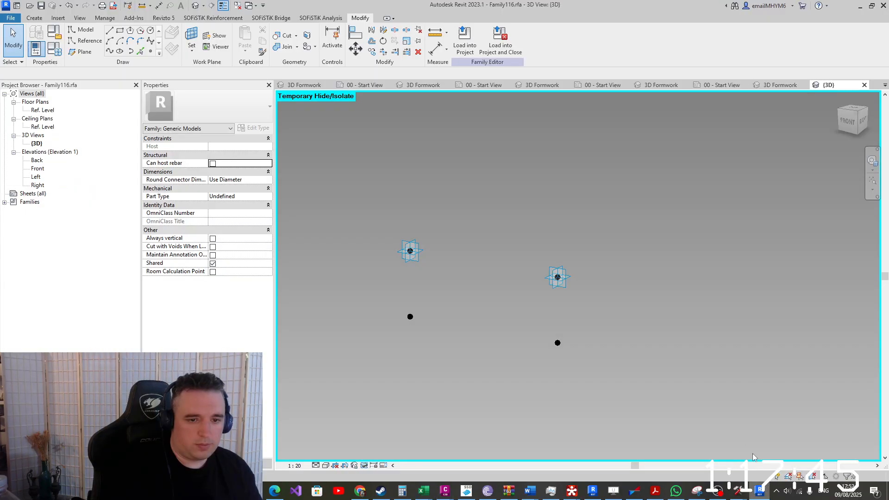
Connect the four foundation reference points pairwise with splines through points to form a closed rectangular profile
{"action": "left_click_drag", "start_coordinate": [391, 210], "coordinate": [647, 316]}
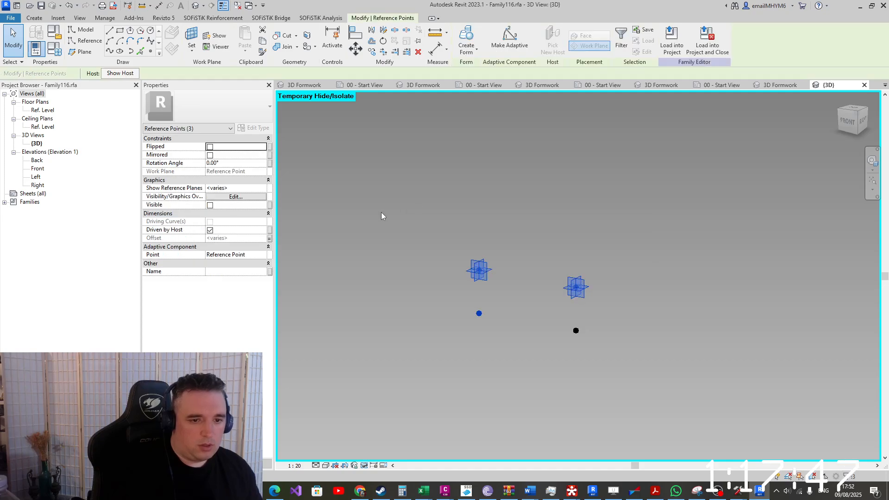
{"action": "left_click_drag", "start_coordinate": [409, 236], "coordinate": [633, 304]}
{"action": "left_click", "coordinate": [109, 51]}
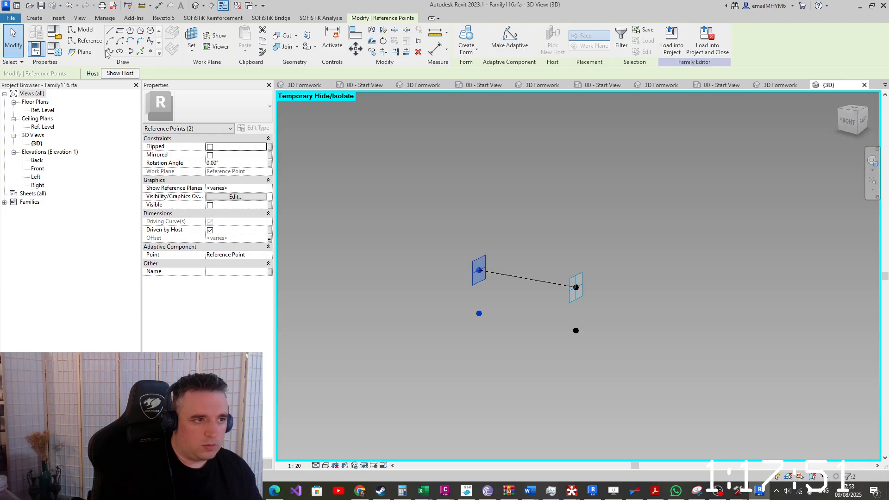
{"action": "left_click_drag", "start_coordinate": [423, 393], "coordinate": [605, 298]}
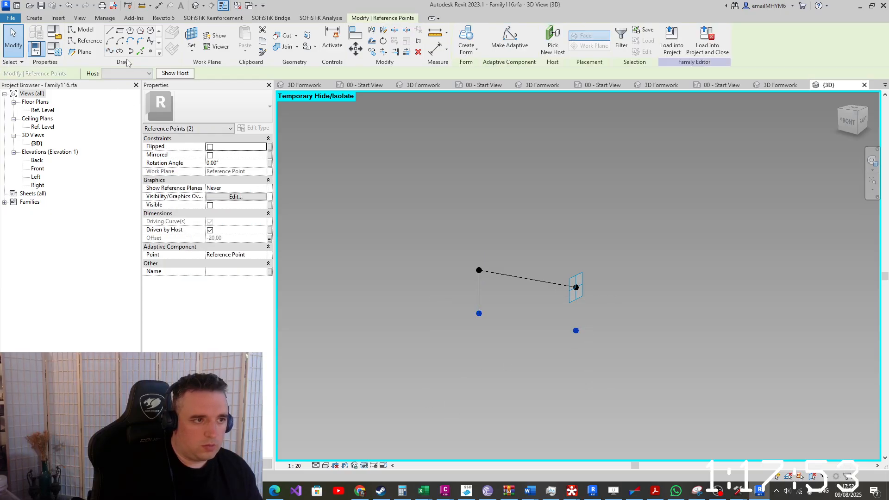
{"action": "left_click", "coordinate": [110, 51]}
{"action": "left_click_drag", "start_coordinate": [543, 390], "coordinate": [648, 194]}
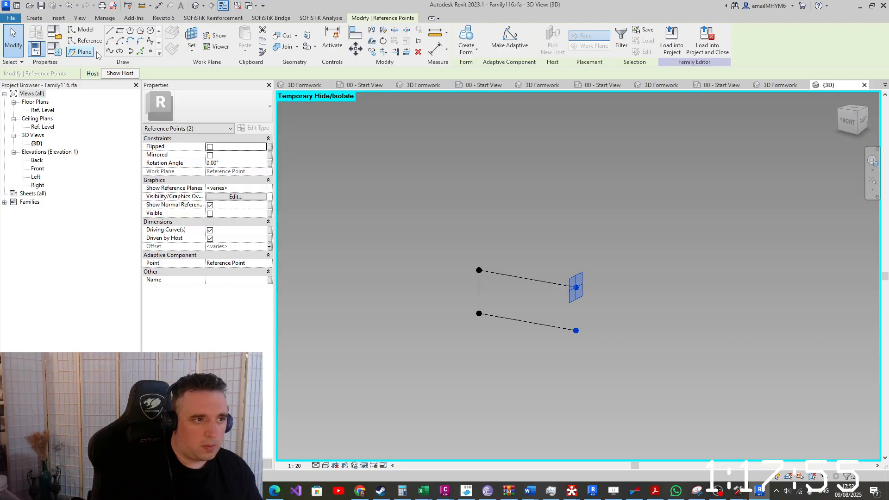
{"action": "left_click", "coordinate": [110, 52]}
Select the chain of four foundation profile lines and associate their Visible property with the paraphet parameter
{"action": "left_click", "coordinate": [516, 285]}
{"action": "key", "text": "Tab"}
{"action": "left_click", "coordinate": [536, 279]}
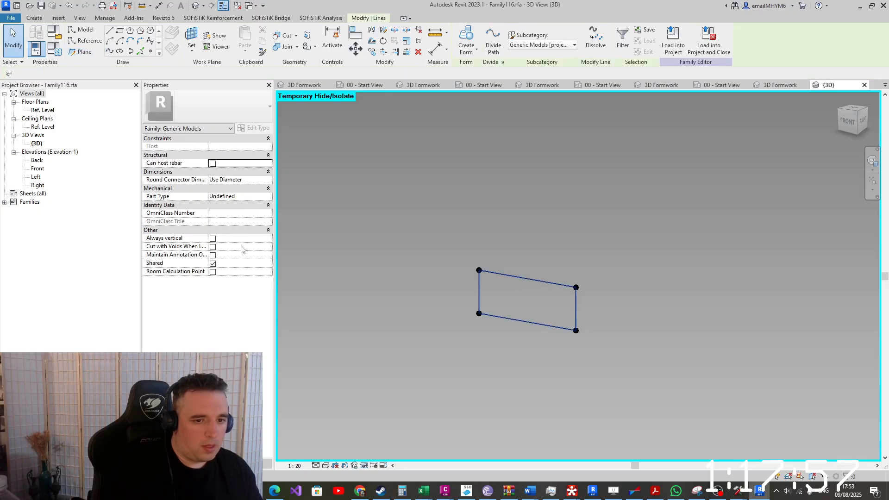
{"action": "left_click", "coordinate": [269, 164]}
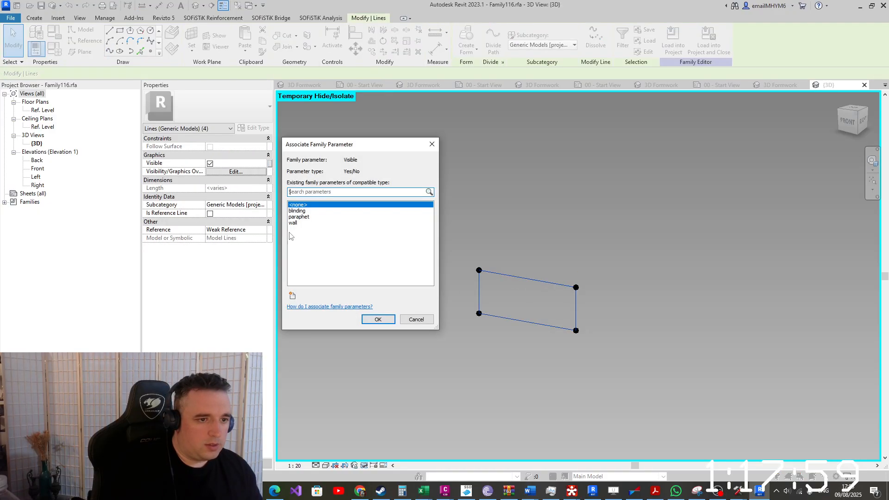
{"action": "left_click", "coordinate": [294, 223]}
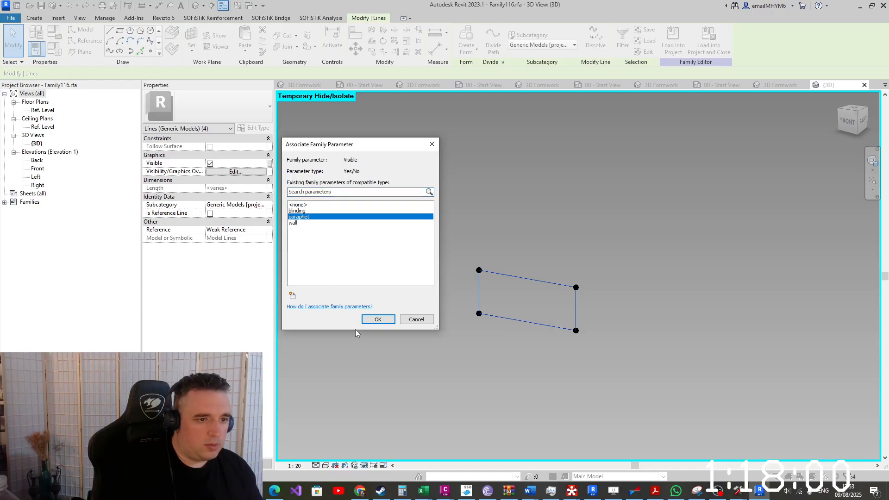
{"action": "left_click", "coordinate": [377, 319]}
Rename the paraphet visibility parameter to Foundation in the family types
{"action": "left_click", "coordinate": [57, 50]}
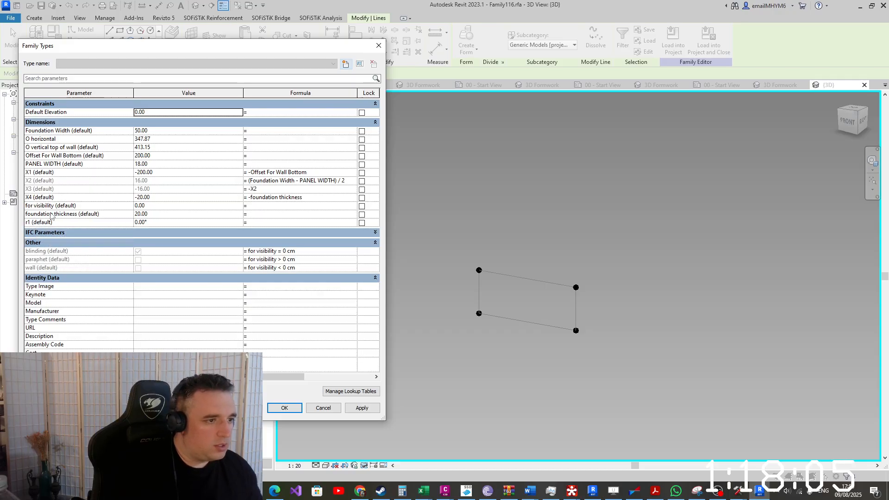
{"action": "double_click", "coordinate": [58, 261]}
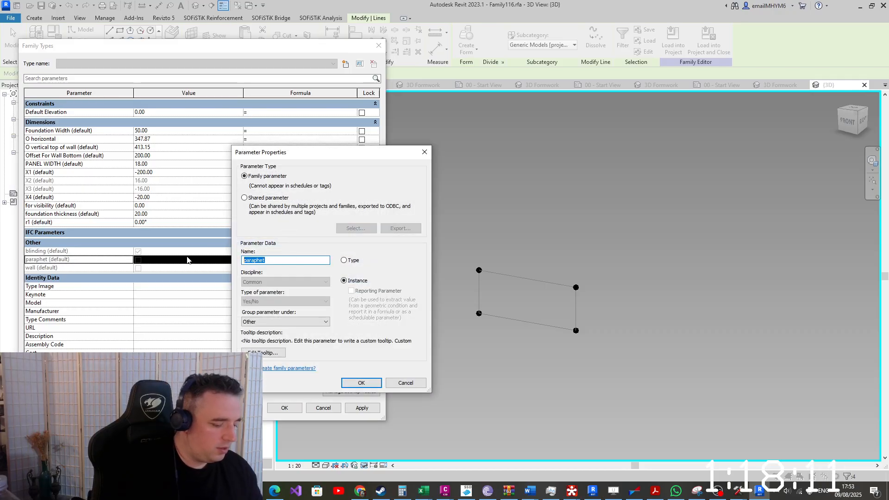
{"action": "type", "text": "FOUNDA"}
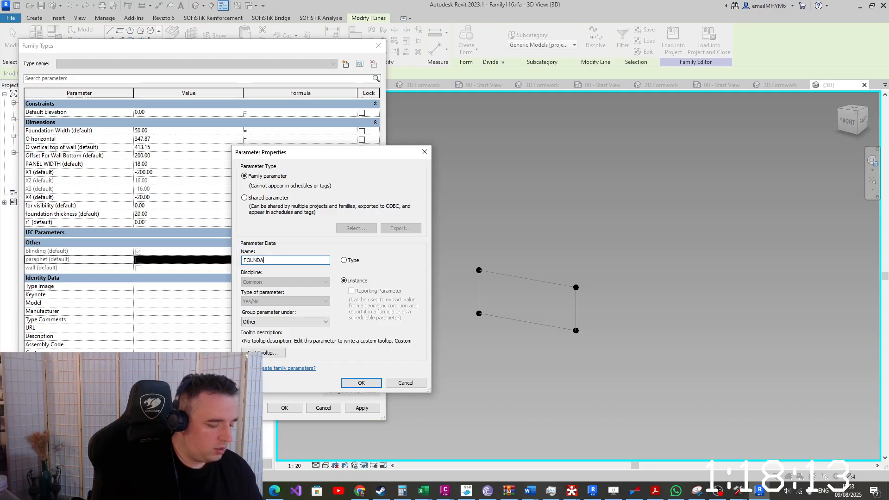
{"action": "type", "text": "TION"}
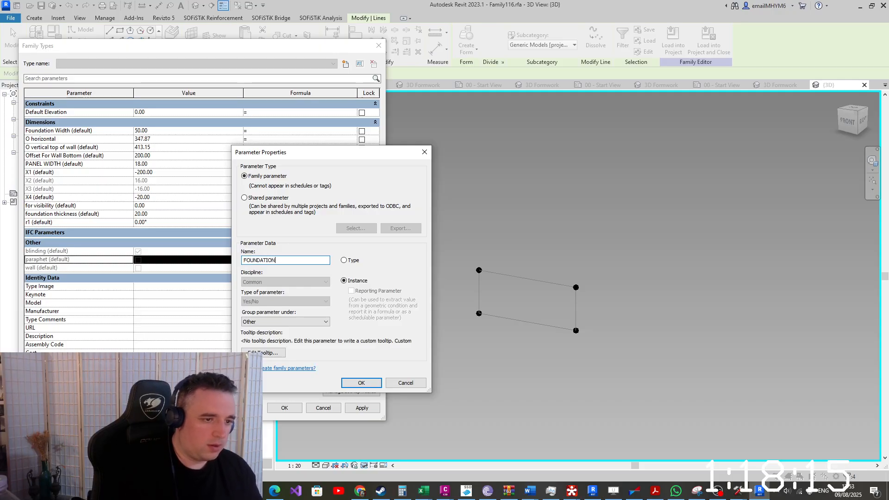
{"action": "key", "text": "BackSpace"}
{"action": "key", "text": "BackSpace"}
{"action": "key", "text": "BackSpace"}
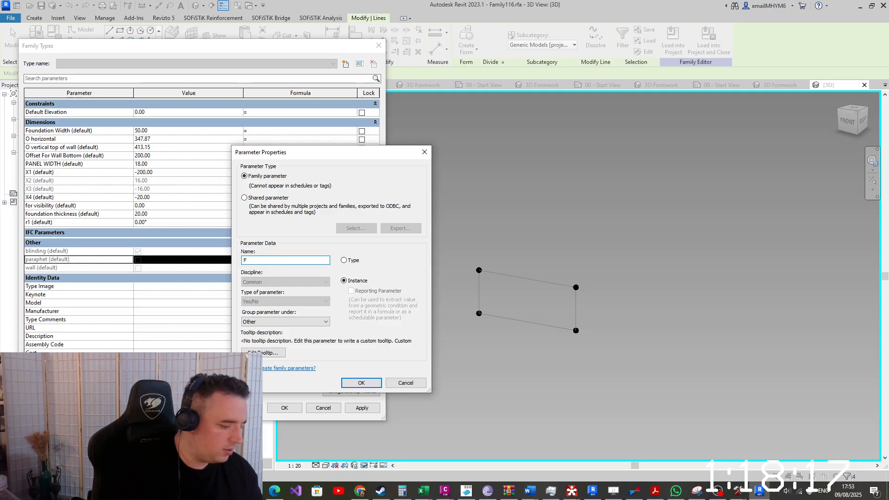
{"action": "key", "text": "BackSpace"}
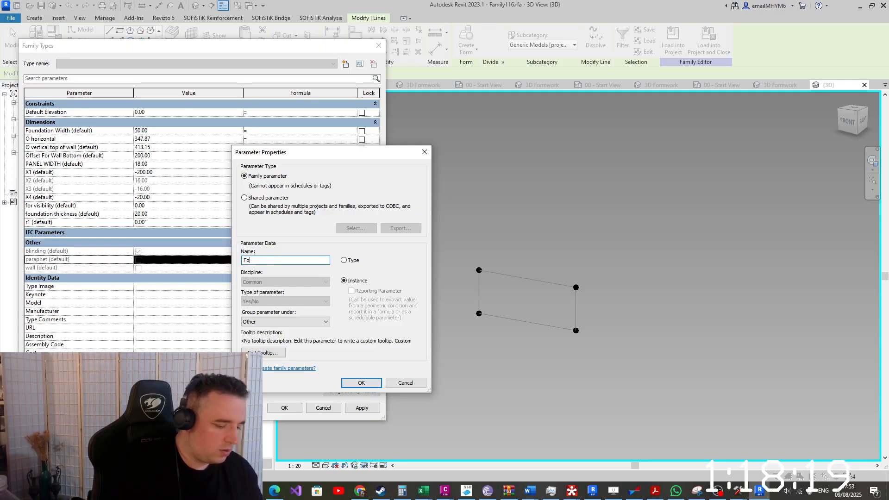
{"action": "type", "text": "oundation"}
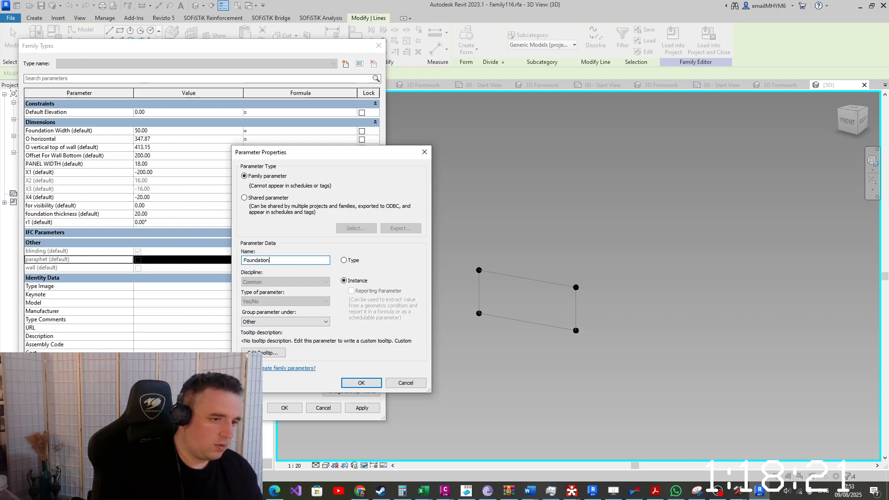
{"action": "left_click", "coordinate": [361, 383]}
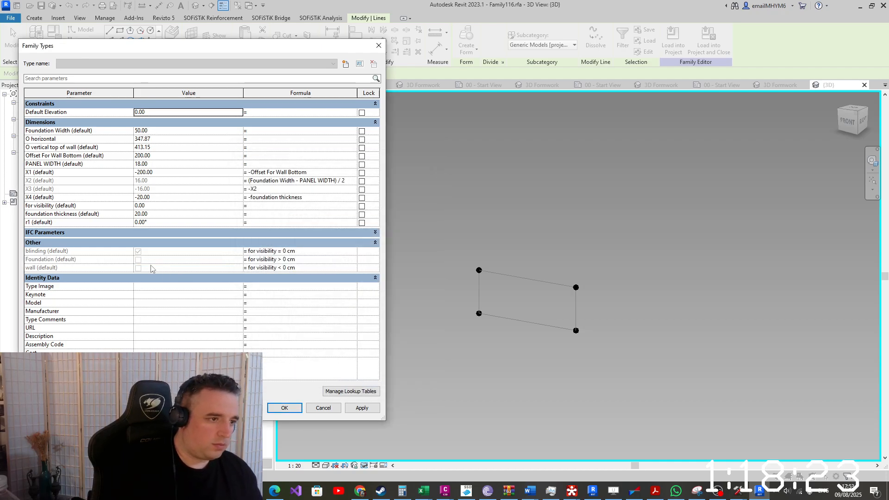
Rename the blinding visibility parameter to Earth segment and accept the family type changes
{"action": "left_click", "coordinate": [89, 253]}
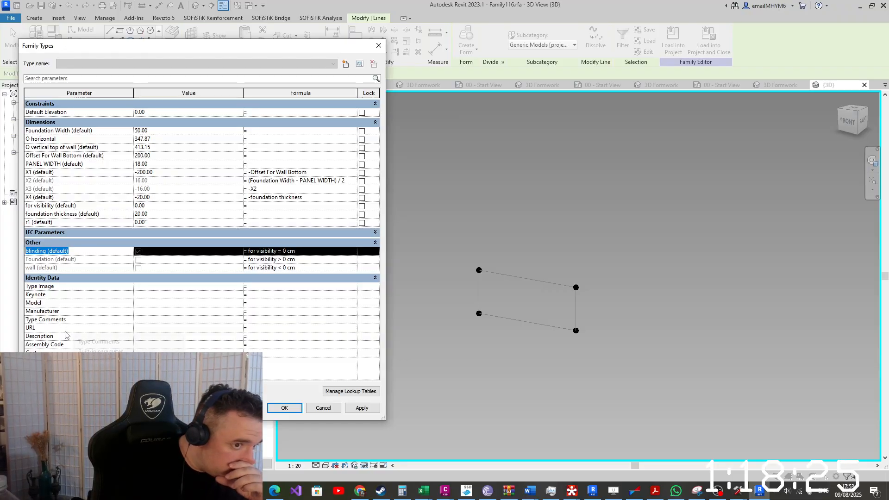
{"action": "left_click", "coordinate": [28, 392]}
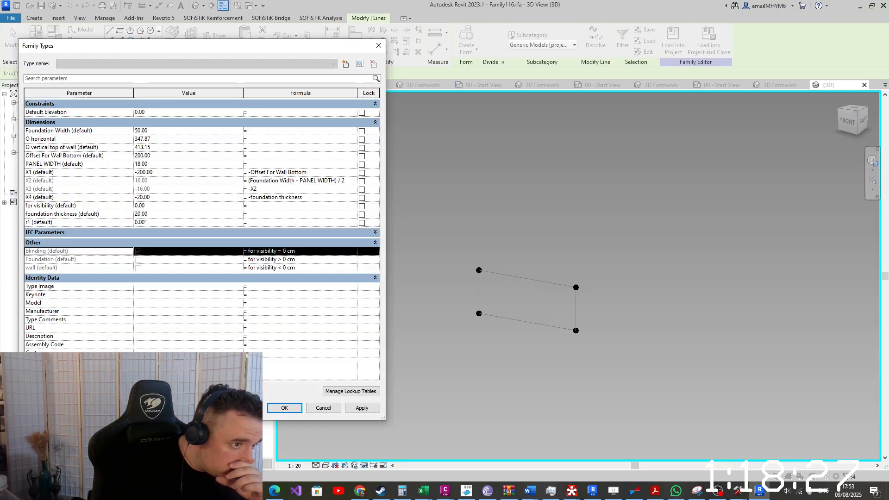
{"action": "left_click_drag", "start_coordinate": [264, 260], "coordinate": [209, 259]}
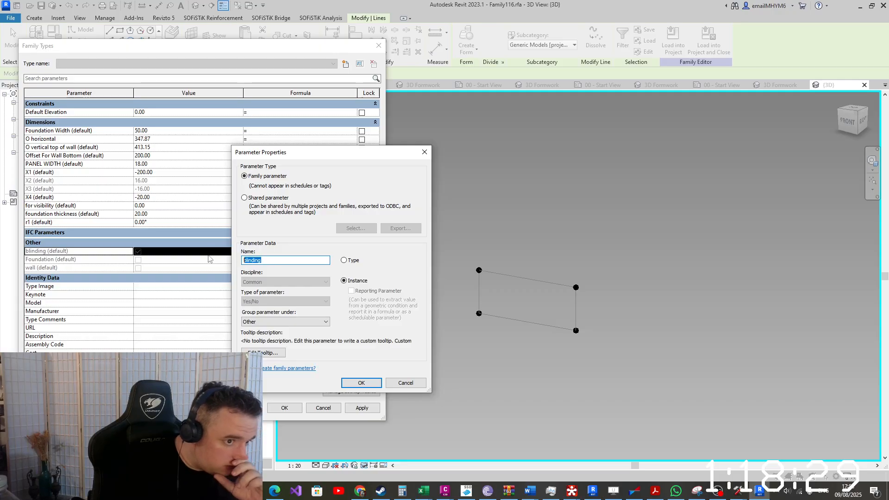
{"action": "type", "text": "E"}
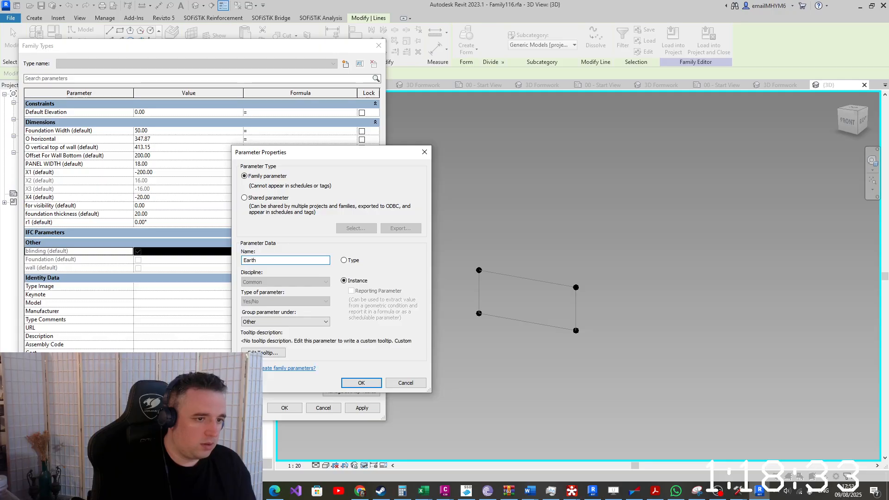
{"action": "type", "text": "arth "}
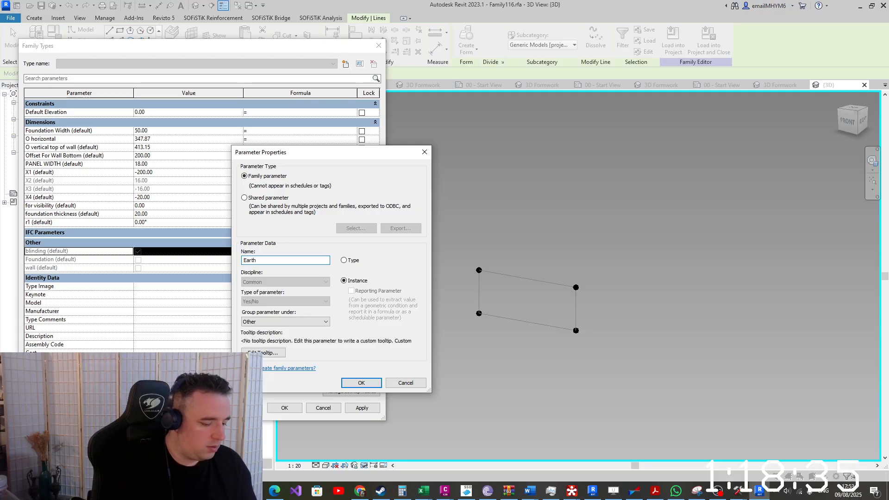
{"action": "type", "text": "segment"}
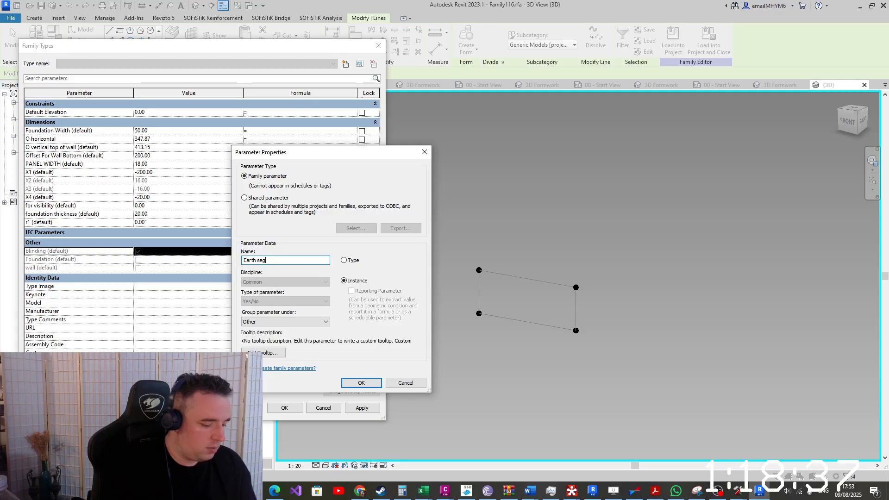
{"action": "left_click", "coordinate": [357, 382]}
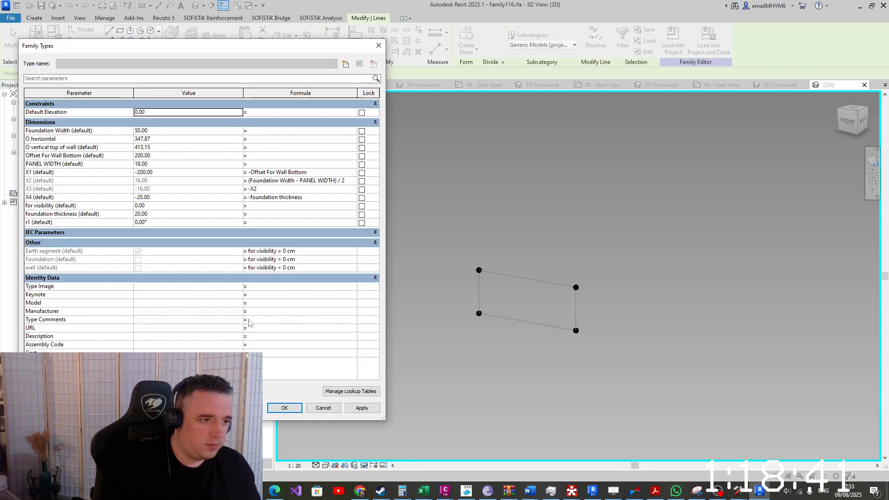
{"action": "left_click", "coordinate": [284, 408]}
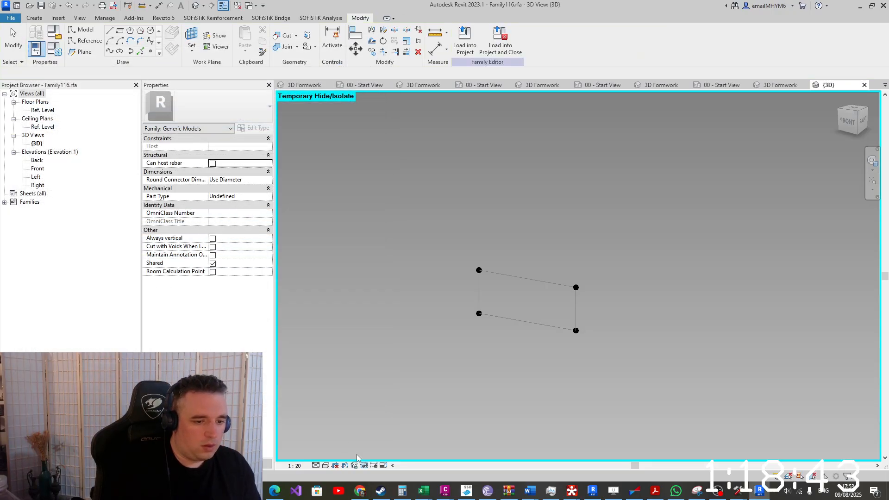
Reset the temporary hide/isolate so the whole family is displayed in the 3D view
{"action": "left_click", "coordinate": [365, 465]}
{"action": "left_click", "coordinate": [398, 454]}
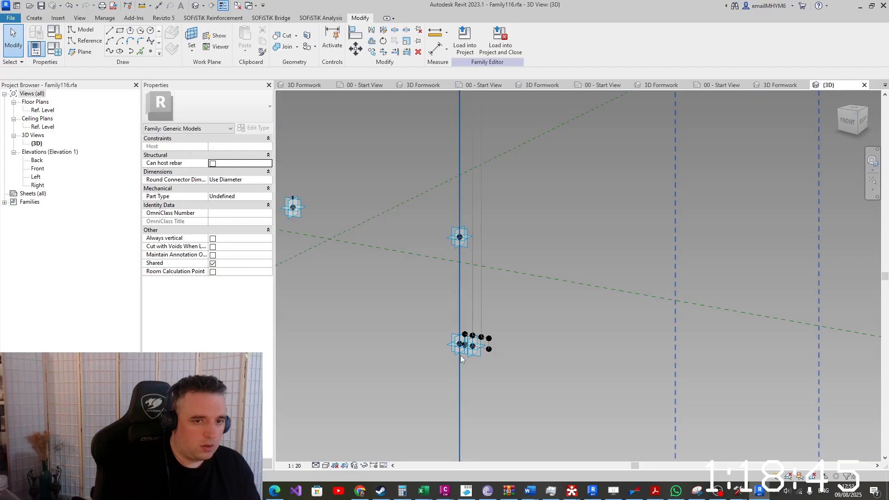
{"action": "middle_click_drag", "start_coordinate": [469, 364], "coordinate": [545, 278], "text": "shift"}
{"action": "scroll", "coordinate": [534, 102], "scroll_direction": "up", "scroll_amount": 6}
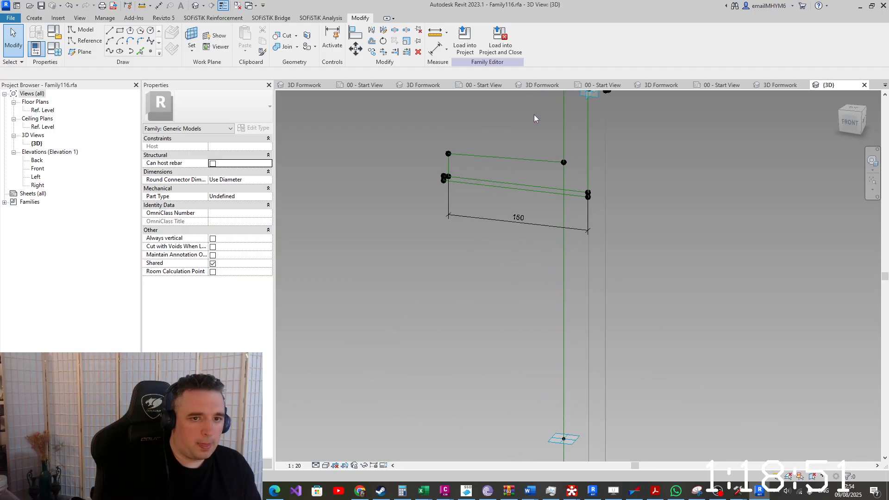
Switch to rw25_2.dwg in Civil 3D and examine the wall footing, blinding and reinforced earth fill in the RW-25 section
{"action": "left_click", "coordinate": [450, 494]}
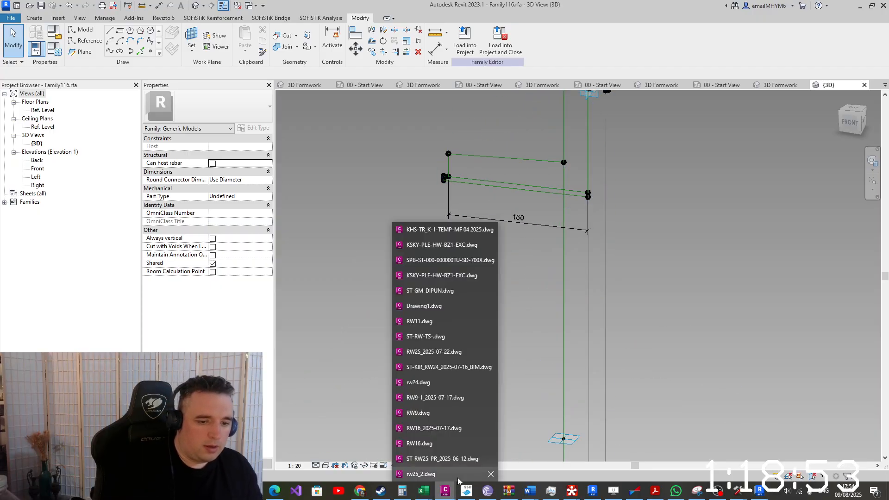
{"action": "left_click", "coordinate": [456, 475]}
{"action": "scroll", "coordinate": [509, 351], "scroll_direction": "down", "scroll_amount": 8}
{"action": "scroll", "coordinate": [548, 250], "scroll_direction": "up", "scroll_amount": 8}
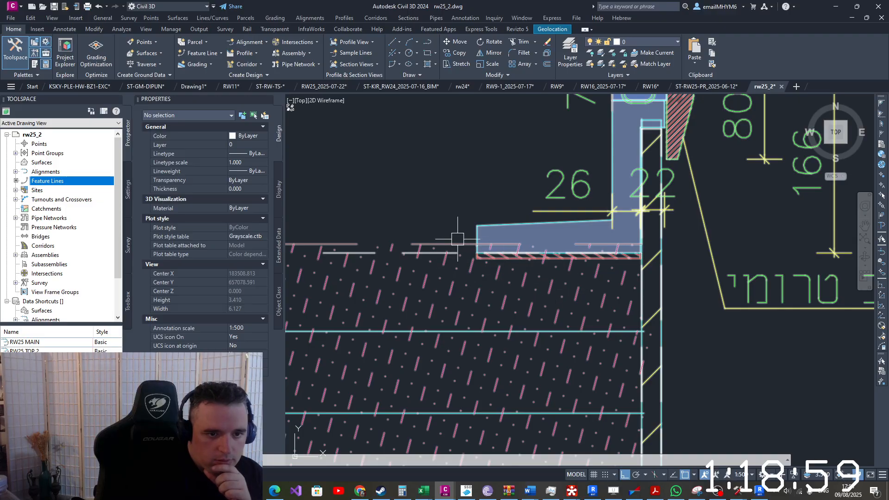
{"action": "scroll", "coordinate": [509, 263], "scroll_direction": "up", "scroll_amount": 2}
{"action": "scroll", "coordinate": [509, 262], "scroll_direction": "down", "scroll_amount": 2}
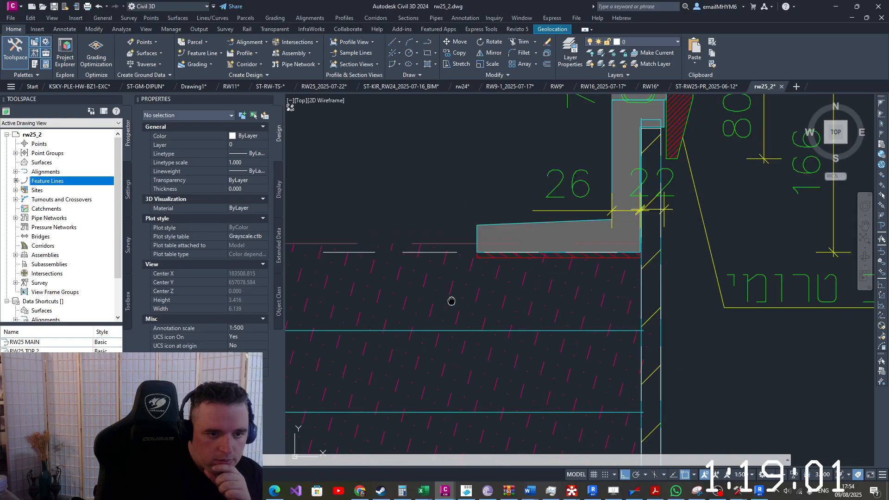
{"action": "middle_click_drag", "start_coordinate": [453, 302], "coordinate": [758, 314]}
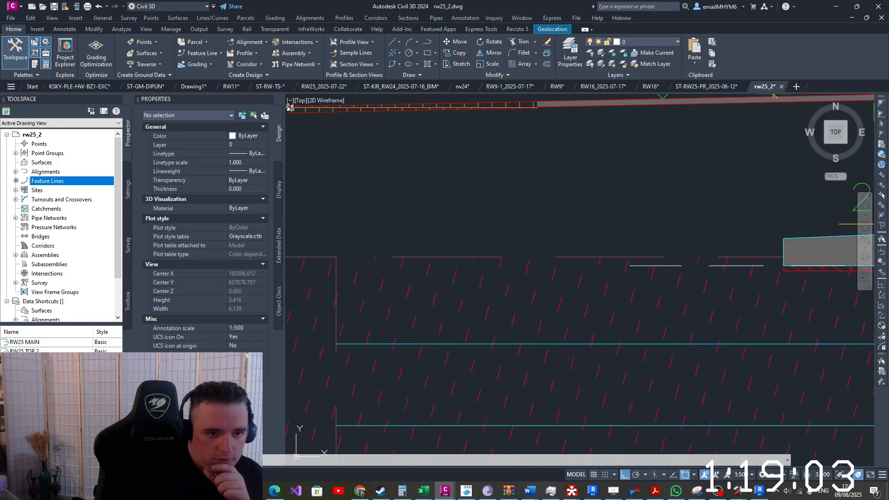
{"action": "middle_click_drag", "start_coordinate": [373, 280], "coordinate": [592, 282]}
{"action": "scroll", "coordinate": [593, 282], "scroll_direction": "up", "scroll_amount": 1}
{"action": "scroll", "coordinate": [593, 282], "scroll_direction": "down", "scroll_amount": 4}
{"action": "middle_click_drag", "start_coordinate": [736, 281], "coordinate": [703, 282]}
{"action": "scroll", "coordinate": [703, 282], "scroll_direction": "up", "scroll_amount": 2}
{"action": "scroll", "coordinate": [703, 282], "scroll_direction": "up", "scroll_amount": 4}
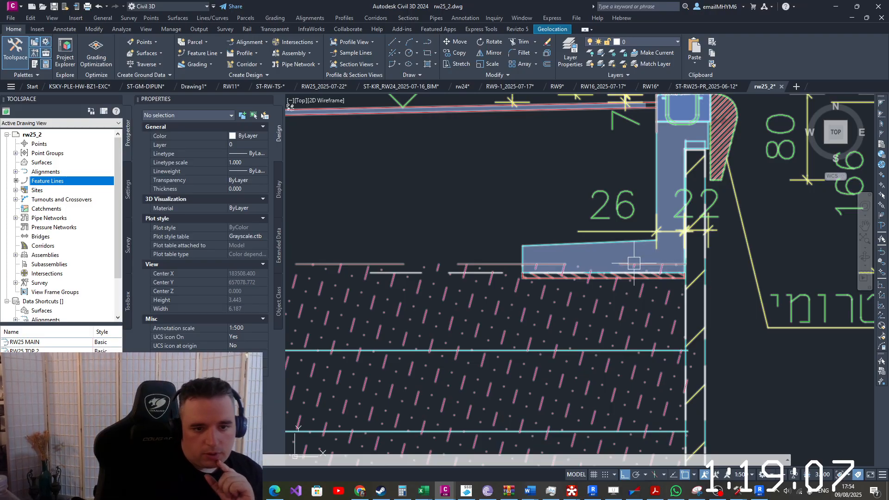
{"action": "scroll", "coordinate": [536, 262], "scroll_direction": "down", "scroll_amount": 4}
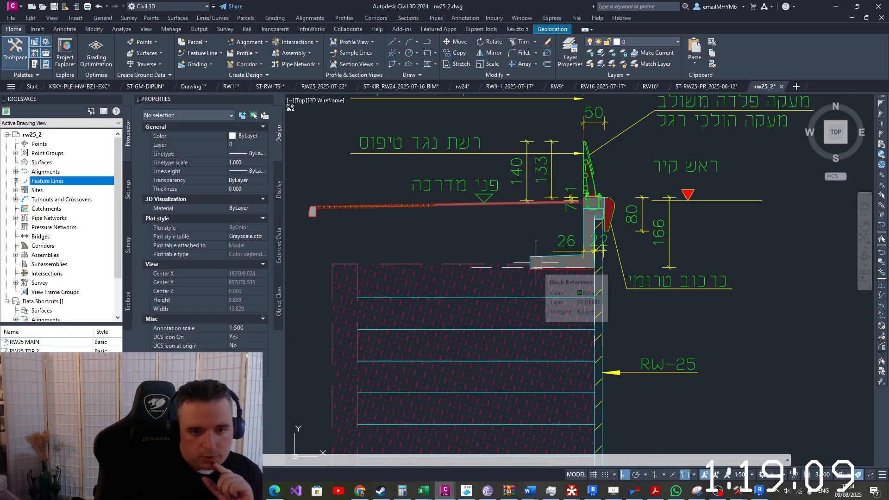
{"action": "left_click", "coordinate": [535, 262]}
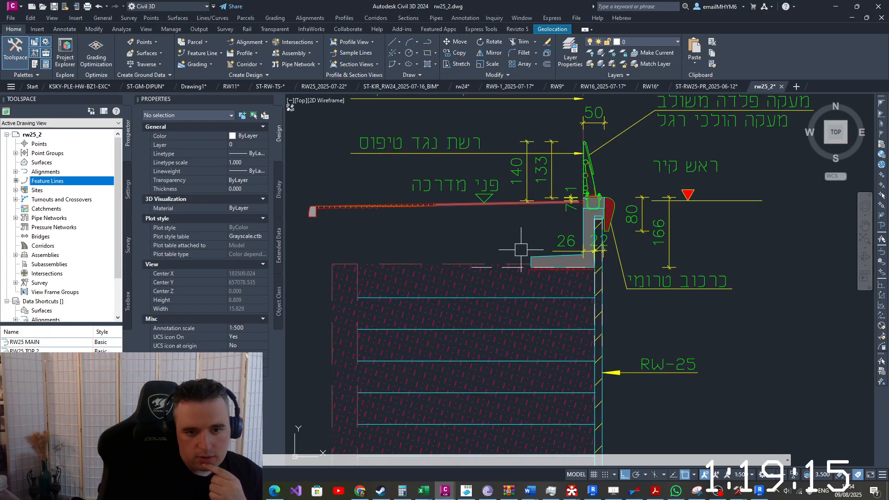
{"action": "scroll", "coordinate": [508, 260], "scroll_direction": "down", "scroll_amount": 3}
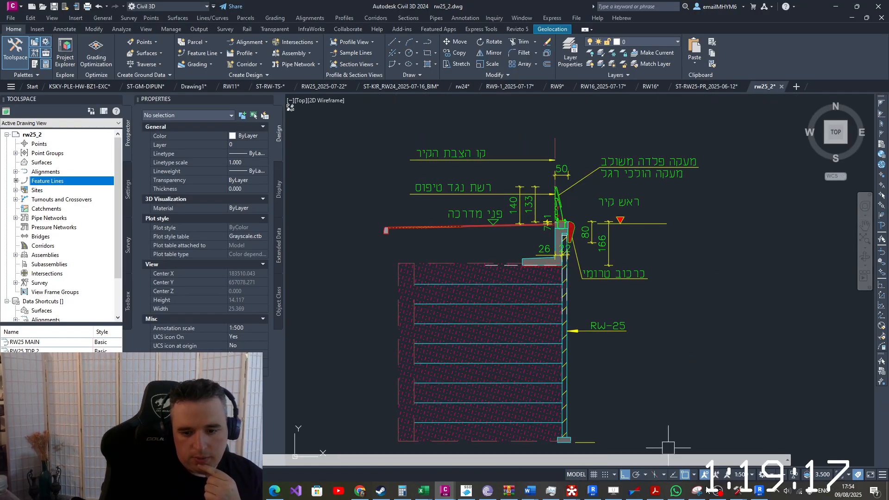
Return to the Revit family and examine the upper and lower reference points along the wall line
{"action": "mouse_move", "coordinate": [755, 497]}
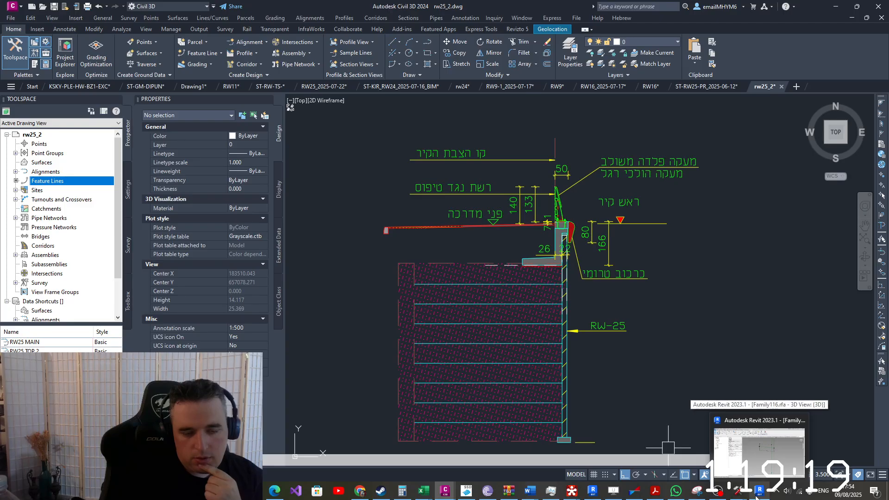
{"action": "left_click", "coordinate": [755, 497]}
{"action": "scroll", "coordinate": [493, 276], "scroll_direction": "down", "scroll_amount": 5}
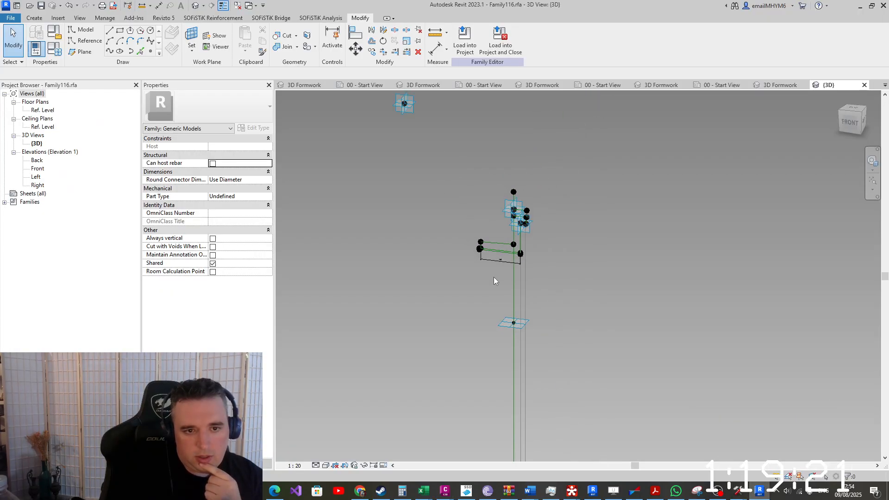
{"action": "middle_click_drag", "start_coordinate": [482, 387], "coordinate": [519, 280]}
{"action": "scroll", "coordinate": [519, 280], "scroll_direction": "down", "scroll_amount": 5}
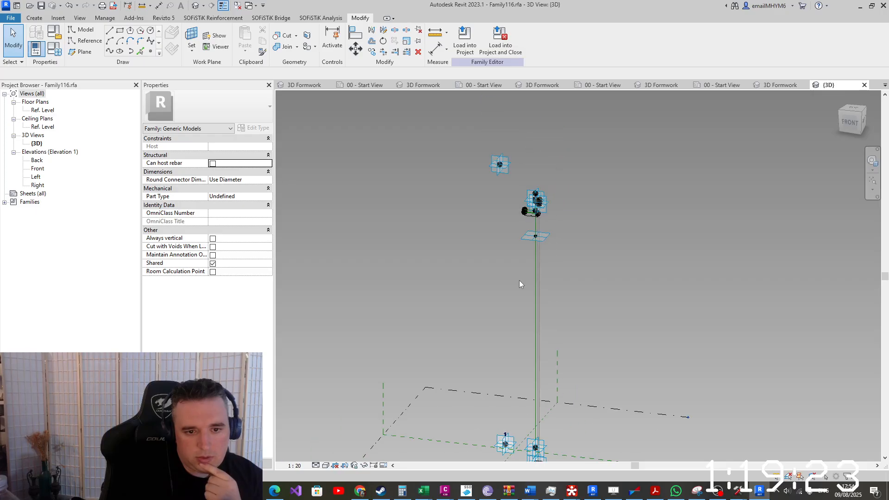
{"action": "scroll", "coordinate": [516, 391], "scroll_direction": "up", "scroll_amount": 5}
{"action": "scroll", "coordinate": [515, 390], "scroll_direction": "up", "scroll_amount": 1}
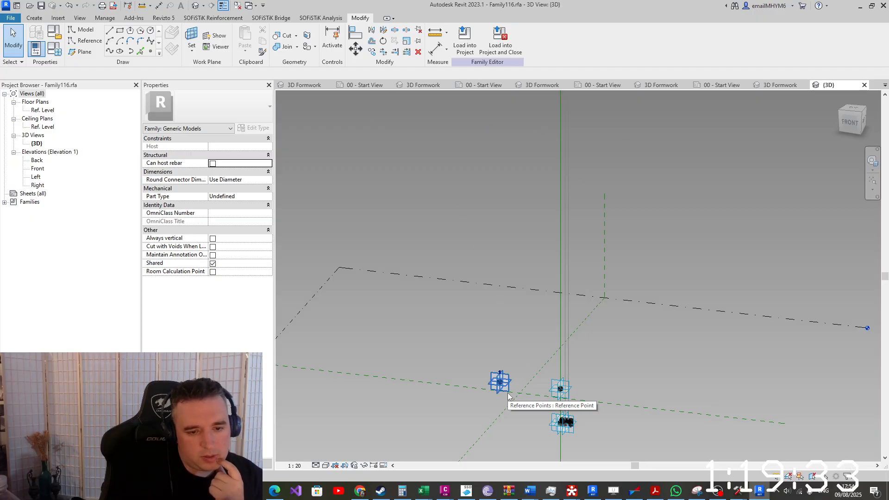
{"action": "scroll", "coordinate": [508, 392], "scroll_direction": "down", "scroll_amount": 4}
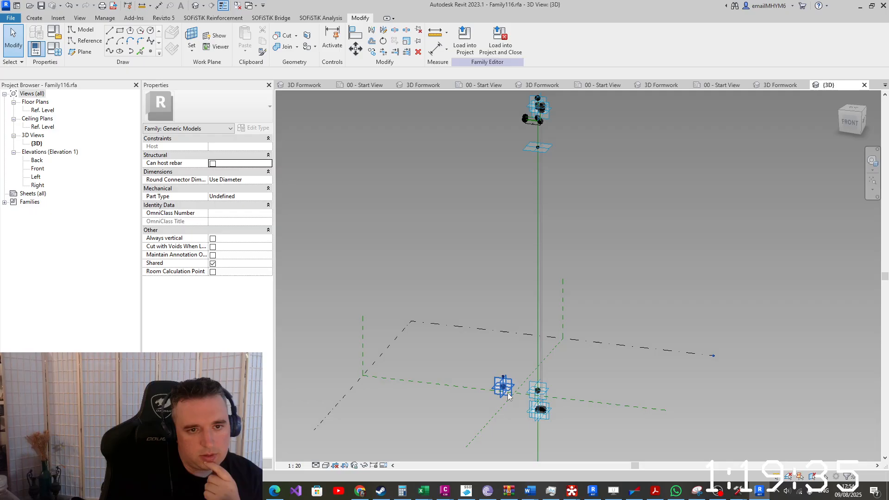
{"action": "scroll", "coordinate": [542, 181], "scroll_direction": "up", "scroll_amount": 5}
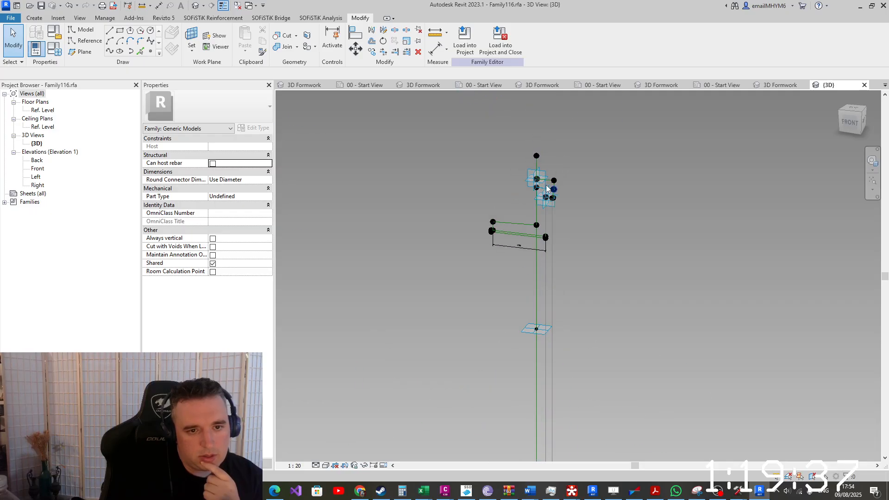
{"action": "scroll", "coordinate": [546, 190], "scroll_direction": "down", "scroll_amount": 6}
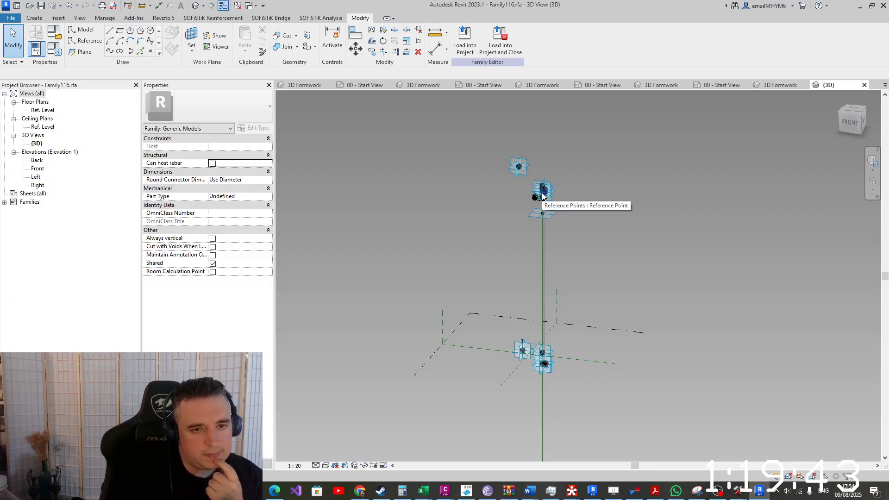
{"action": "scroll", "coordinate": [502, 353], "scroll_direction": "up", "scroll_amount": 3}
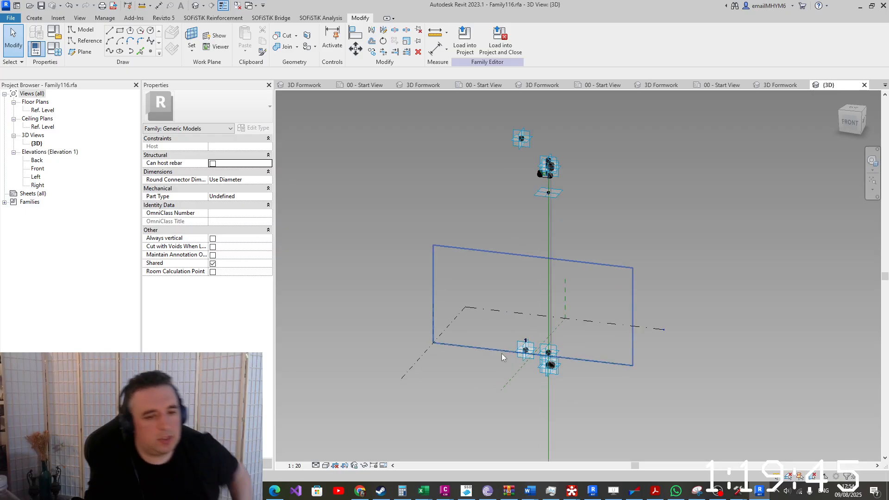
{"action": "scroll", "coordinate": [518, 354], "scroll_direction": "down", "scroll_amount": 3}
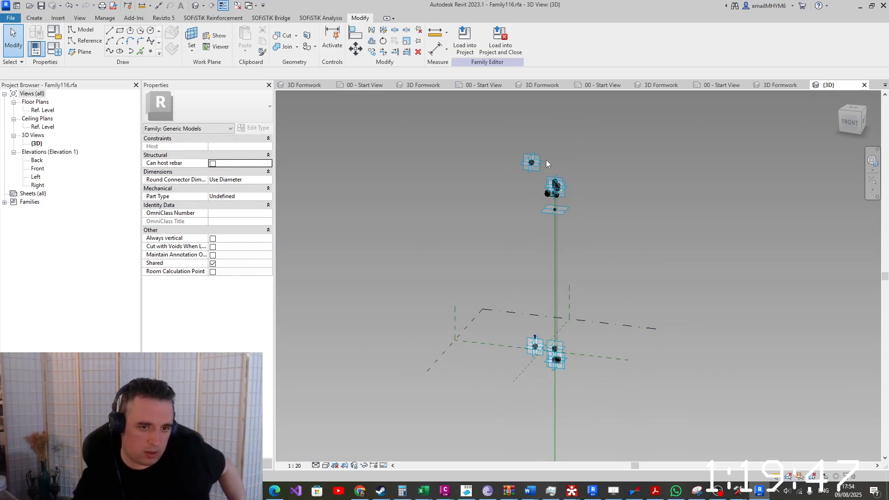
{"action": "scroll", "coordinate": [537, 348], "scroll_direction": "up", "scroll_amount": 1}
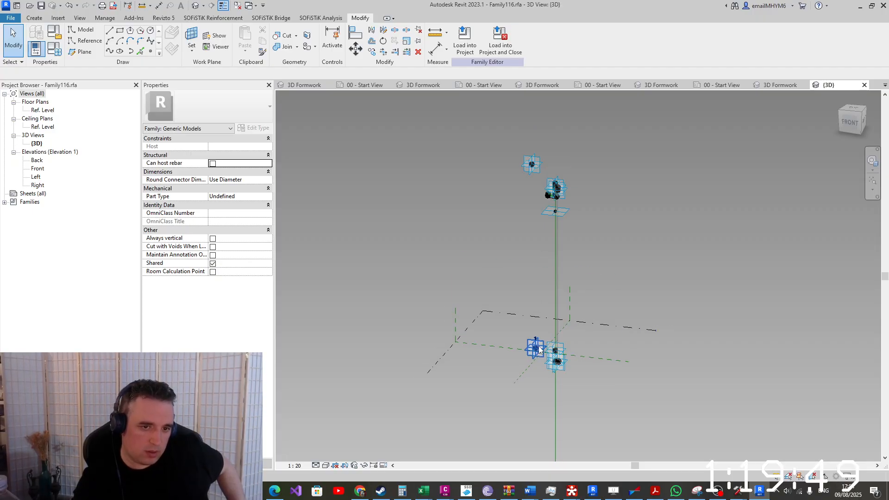
{"action": "scroll", "coordinate": [539, 348], "scroll_direction": "up", "scroll_amount": 1}
{"action": "scroll", "coordinate": [540, 348], "scroll_direction": "up", "scroll_amount": 1}
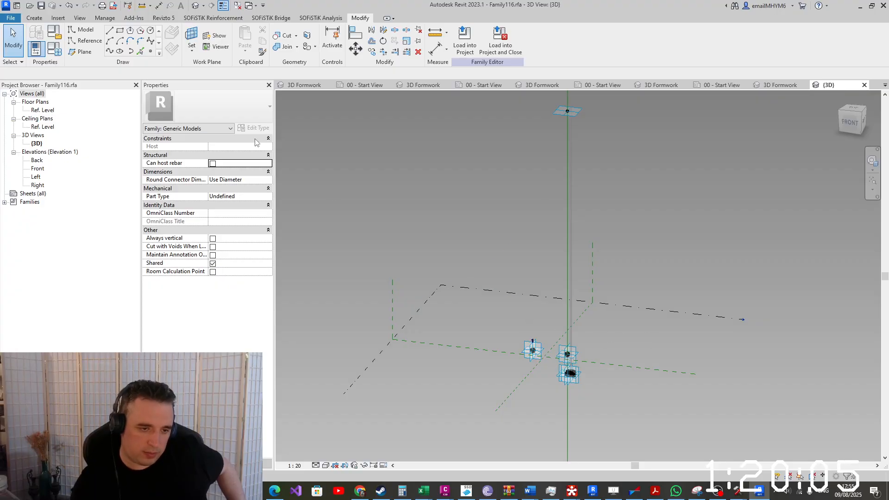
{"action": "left_click", "coordinate": [435, 48]}
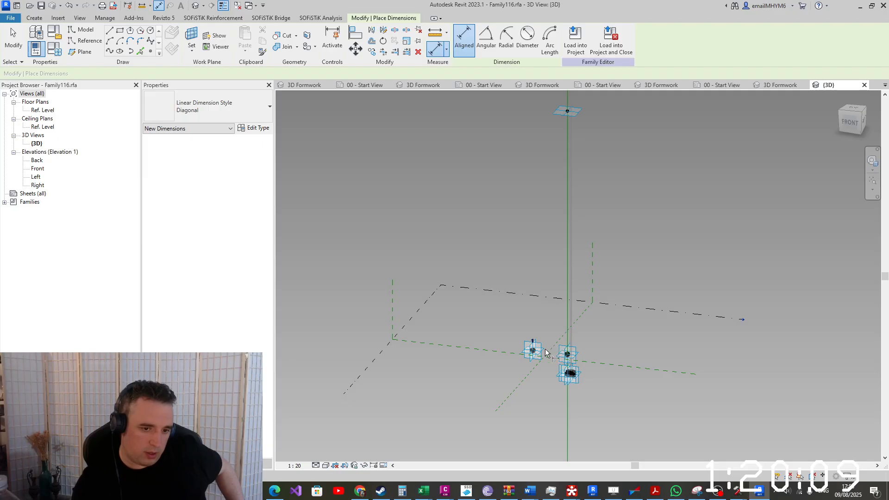
{"action": "scroll", "coordinate": [524, 353], "scroll_direction": "up", "scroll_amount": 3}
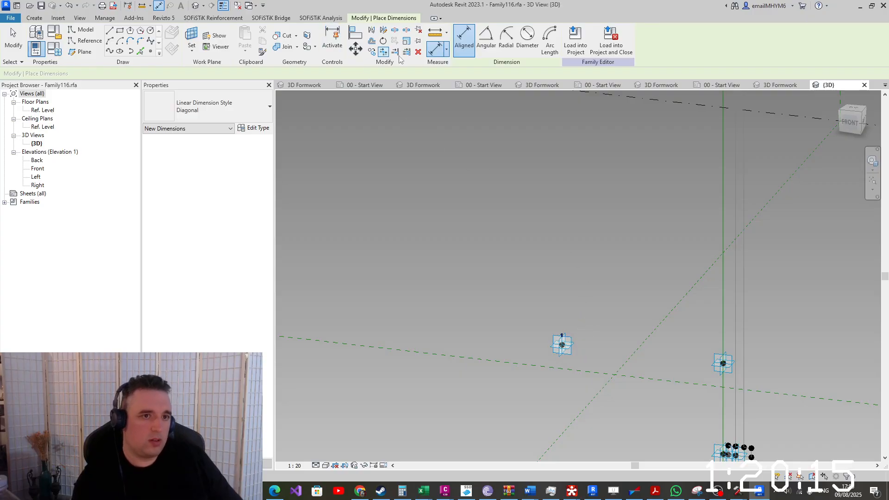
{"action": "key", "text": "Escape"}
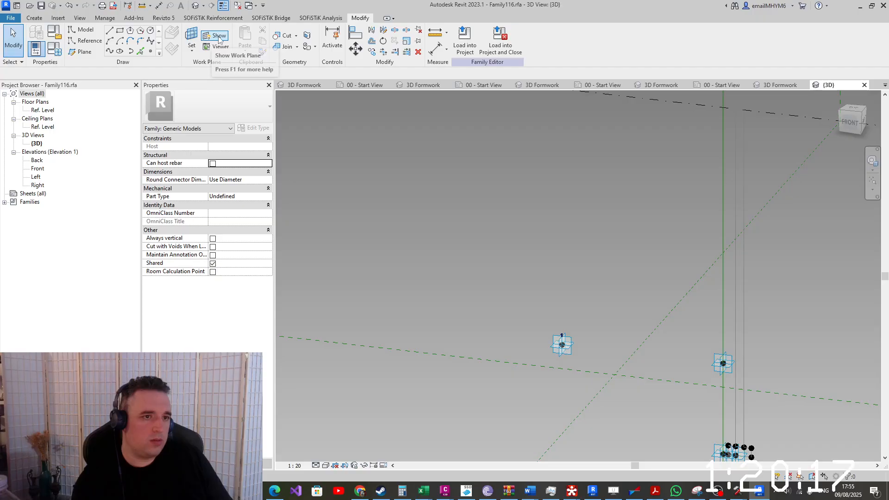
Set the work plane on adaptive point 1 and place an aligned vertical dimension between it and the detached upper reference point
{"action": "left_click", "coordinate": [192, 37]}
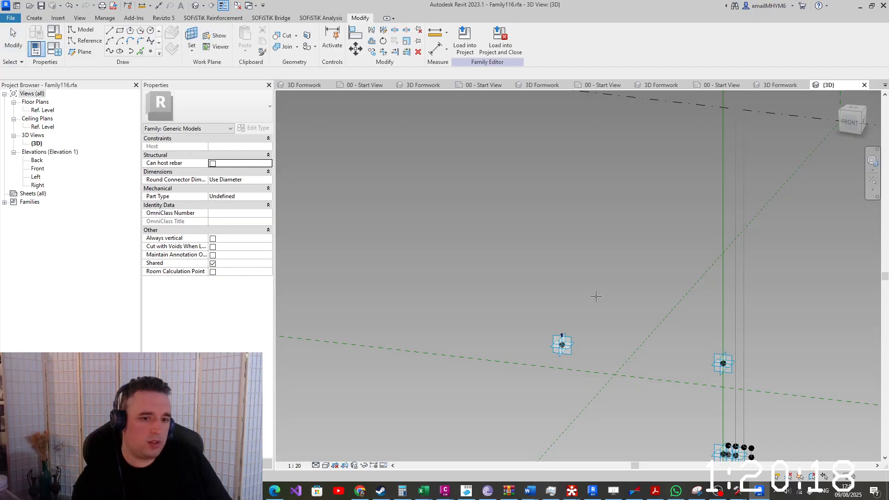
{"action": "left_click", "coordinate": [570, 337]}
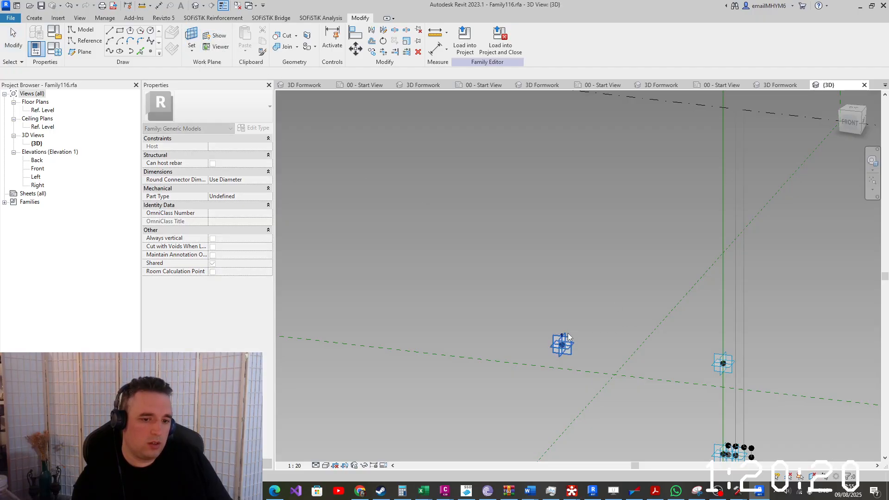
{"action": "left_click", "coordinate": [435, 50]}
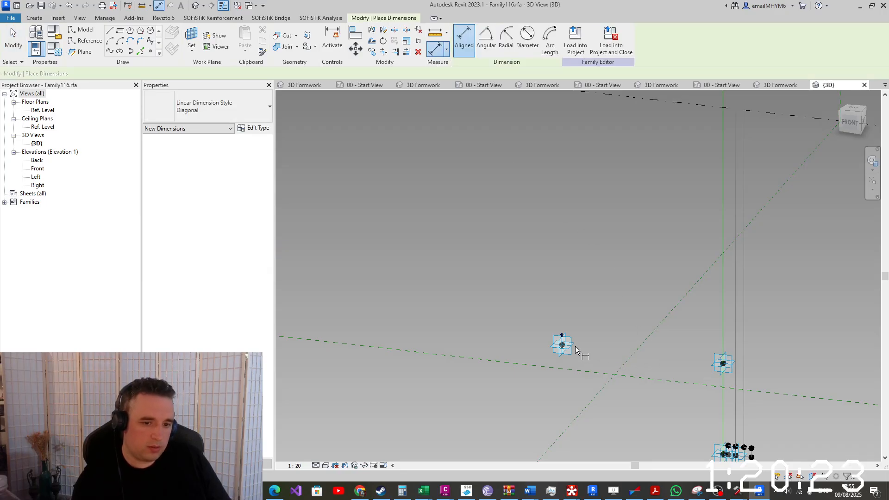
{"action": "scroll", "coordinate": [606, 271], "scroll_direction": "down", "scroll_amount": 4}
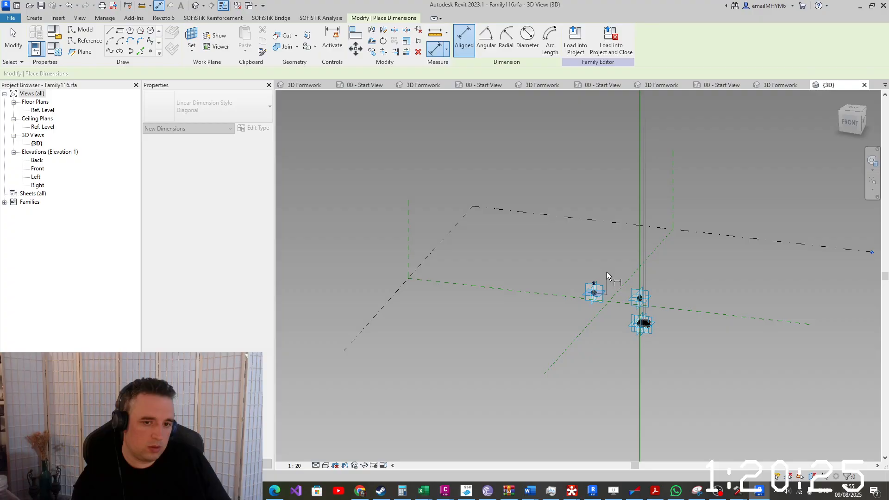
{"action": "scroll", "coordinate": [607, 271], "scroll_direction": "down", "scroll_amount": 2}
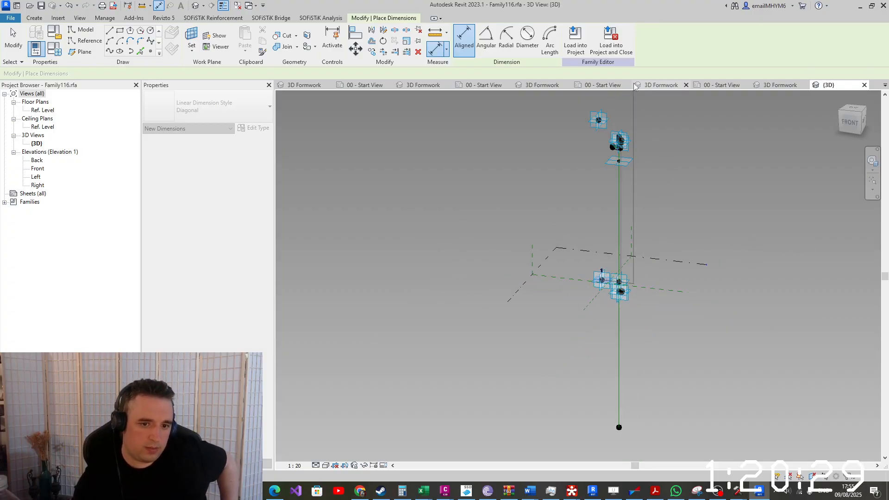
{"action": "scroll", "coordinate": [621, 102], "scroll_direction": "up", "scroll_amount": 5}
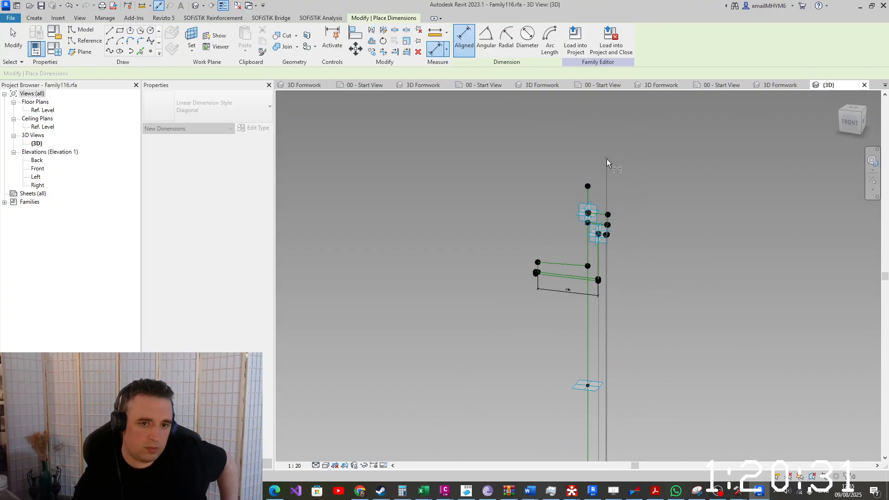
{"action": "scroll", "coordinate": [603, 210], "scroll_direction": "down", "scroll_amount": 6}
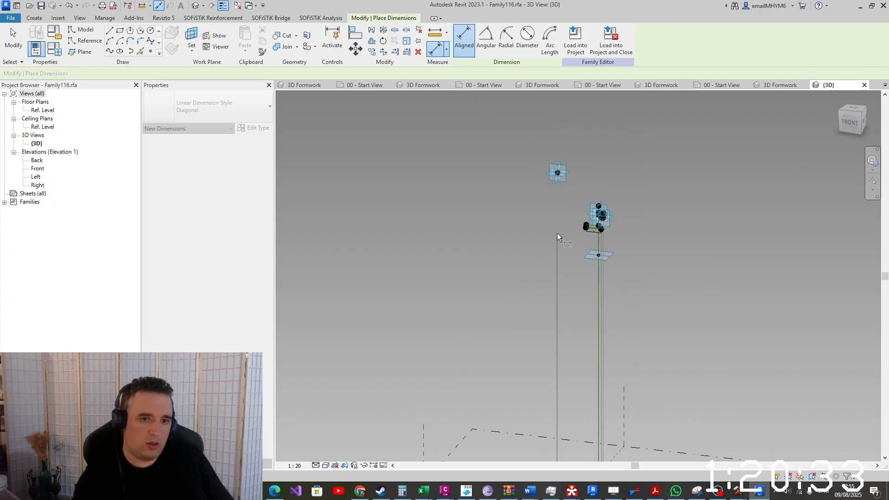
{"action": "middle_click_drag", "start_coordinate": [550, 220], "coordinate": [583, 175], "text": "shift"}
{"action": "scroll", "coordinate": [549, 214], "scroll_direction": "up", "scroll_amount": 1}
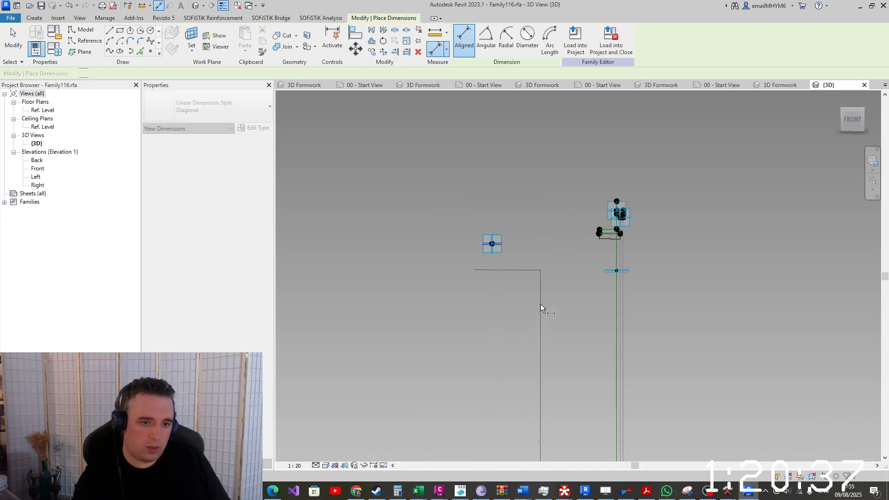
{"action": "scroll", "coordinate": [550, 366], "scroll_direction": "down", "scroll_amount": 2}
{"action": "scroll", "coordinate": [549, 368], "scroll_direction": "down", "scroll_amount": 2}
{"action": "key", "text": "Escape"}
{"action": "key", "text": "Escape"}
Finish placing the vertical dimension and label it with a new instance reporting parameter named height 1
{"action": "left_click", "coordinate": [532, 323]}
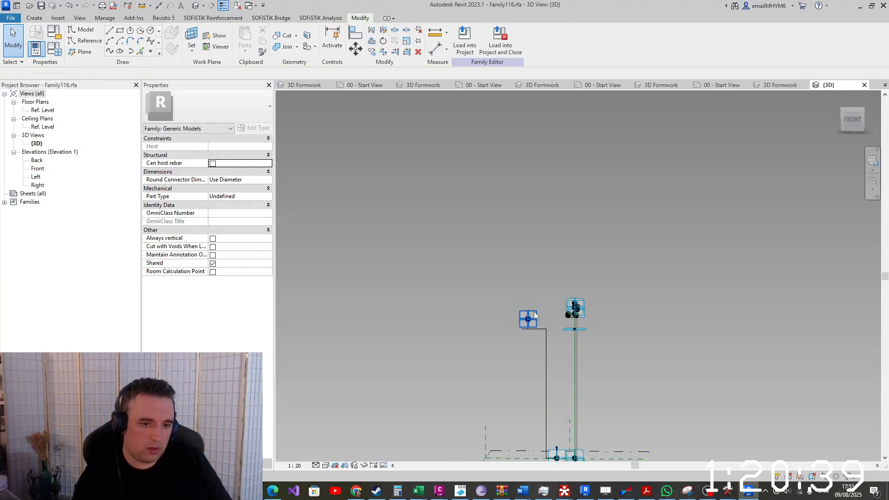
{"action": "left_click", "coordinate": [556, 377]}
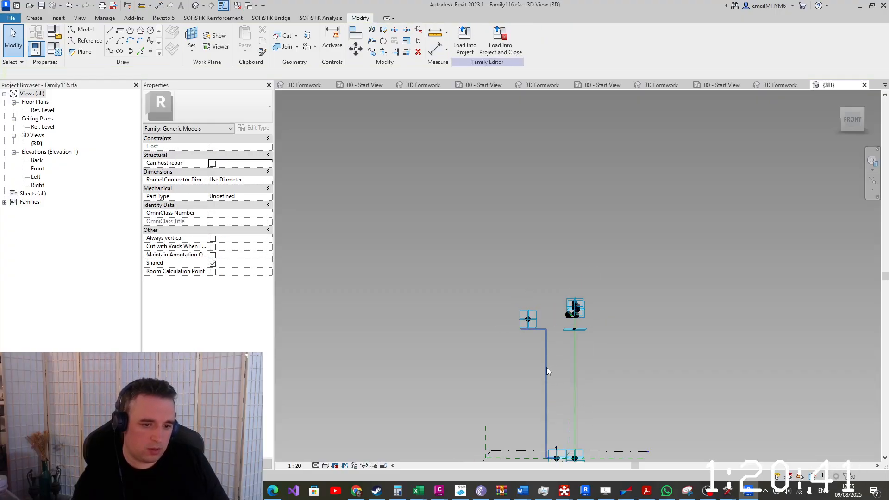
{"action": "left_click", "coordinate": [546, 371]}
{"action": "middle_click_drag", "start_coordinate": [558, 391], "coordinate": [570, 186]}
{"action": "scroll", "coordinate": [571, 183], "scroll_direction": "up", "scroll_amount": 3}
{"action": "scroll", "coordinate": [548, 203], "scroll_direction": "up", "scroll_amount": 4}
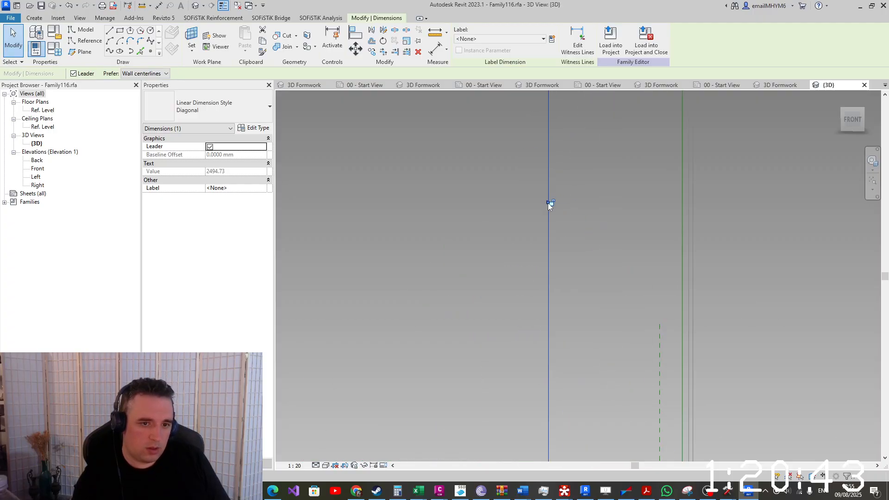
{"action": "left_click", "coordinate": [552, 40]}
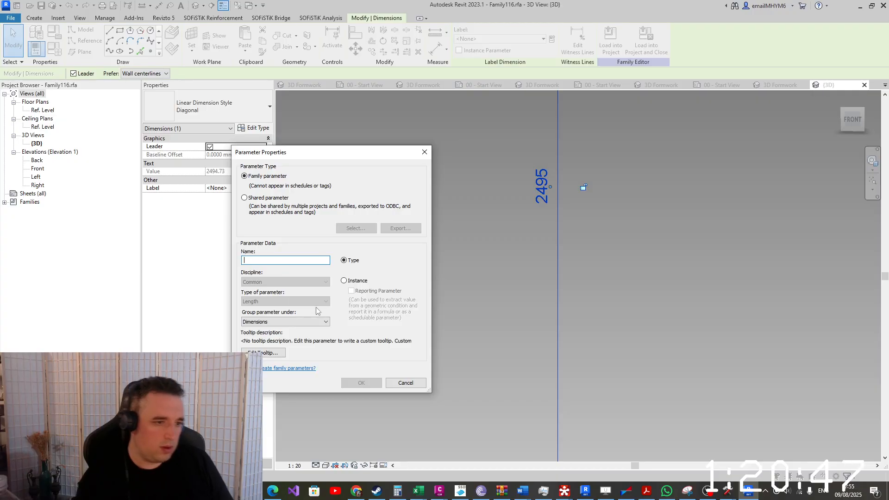
{"action": "left_click", "coordinate": [344, 280]}
{"action": "left_click", "coordinate": [365, 291]}
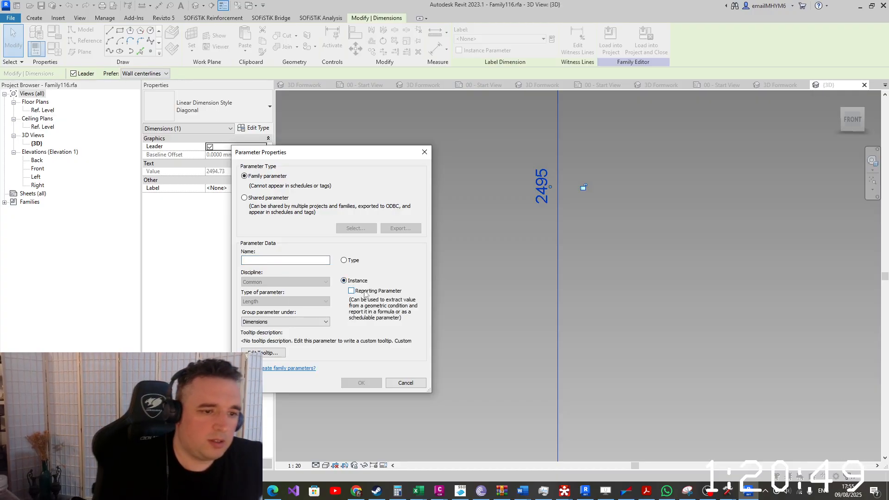
{"action": "left_click", "coordinate": [266, 262]}
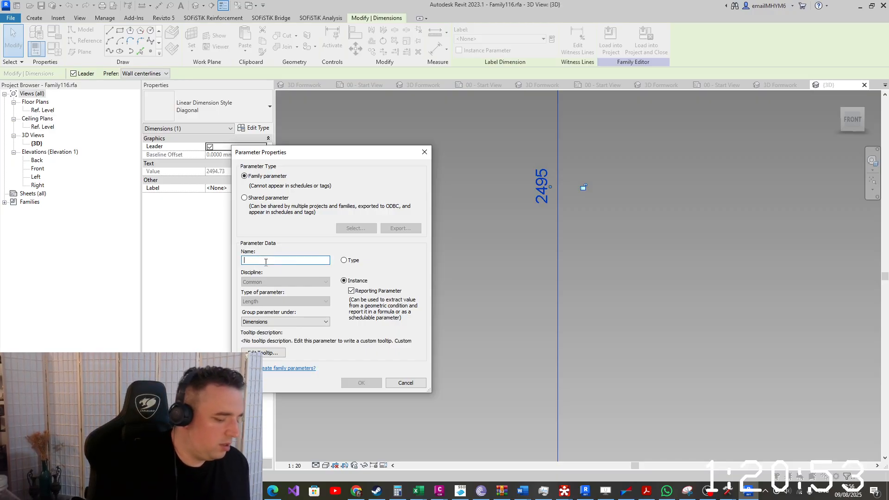
{"action": "type", "text": "heig"}
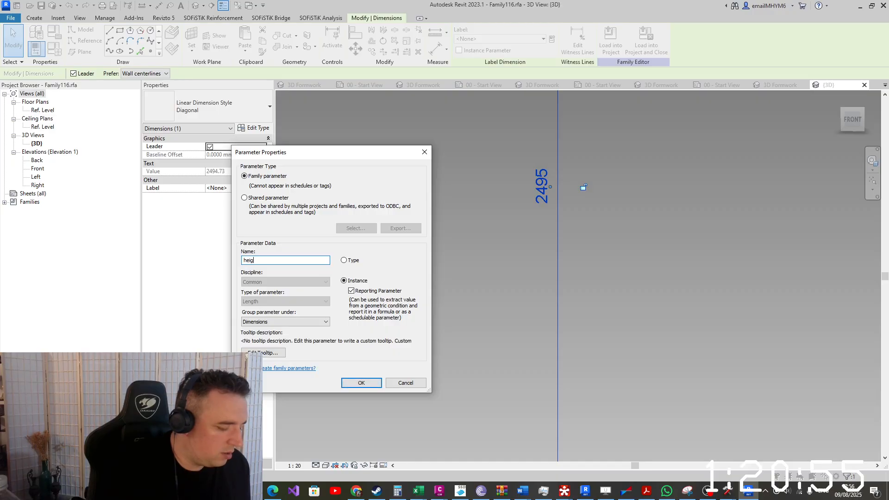
{"action": "type", "text": "ht 1"}
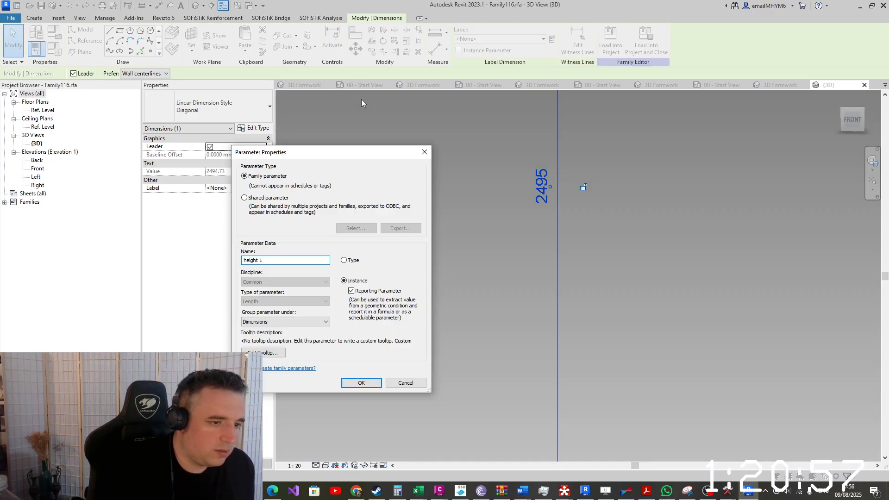
{"action": "left_click", "coordinate": [361, 383]}
{"action": "scroll", "coordinate": [445, 231], "scroll_direction": "down", "scroll_amount": 3}
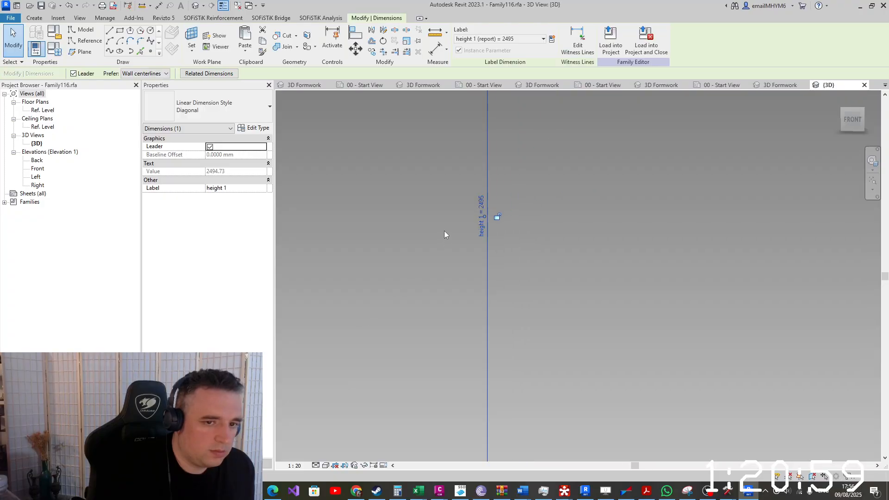
Add an instance length family parameter named Earth width, grouped under Dimensions
{"action": "scroll", "coordinate": [445, 231], "scroll_direction": "down", "scroll_amount": 5}
{"action": "scroll", "coordinate": [477, 311], "scroll_direction": "up", "scroll_amount": 3}
{"action": "left_click", "coordinate": [510, 247]}
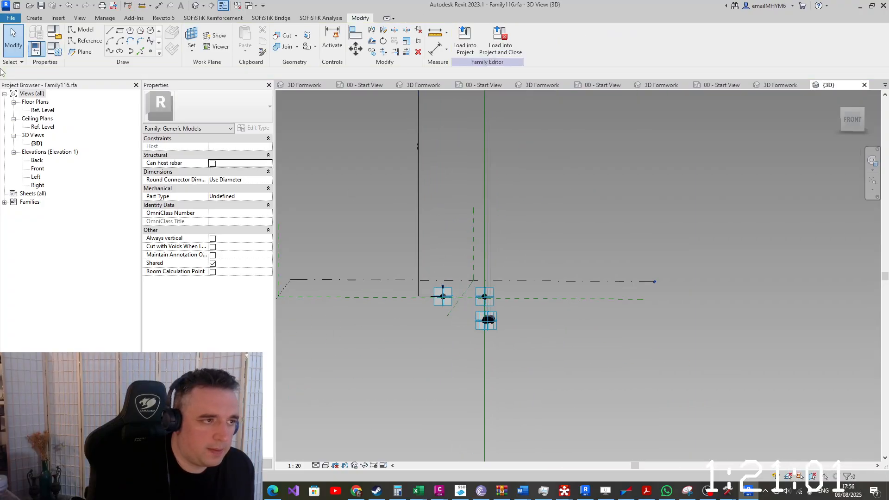
{"action": "left_click", "coordinate": [43, 56]}
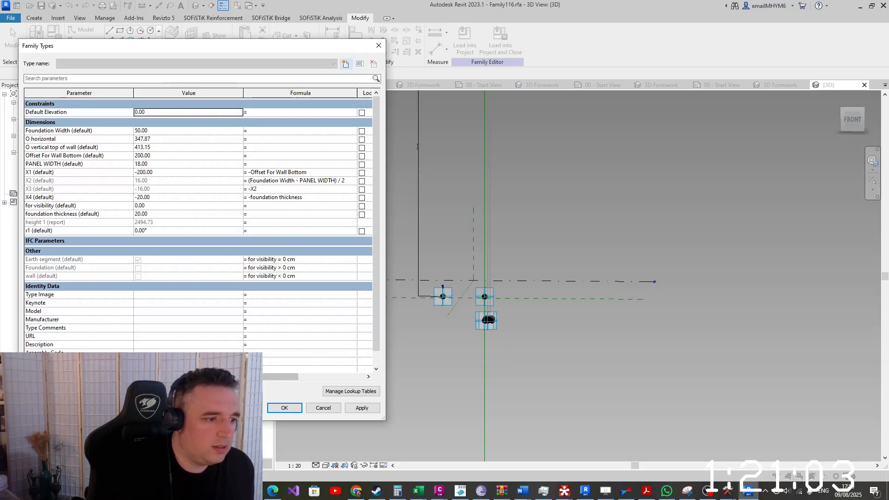
{"action": "left_click", "coordinate": [42, 391]}
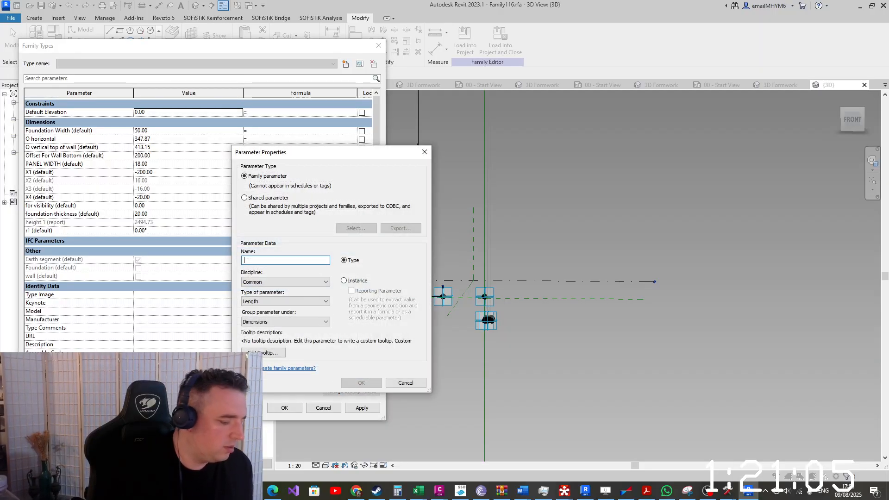
{"action": "type", "text": "Eart"}
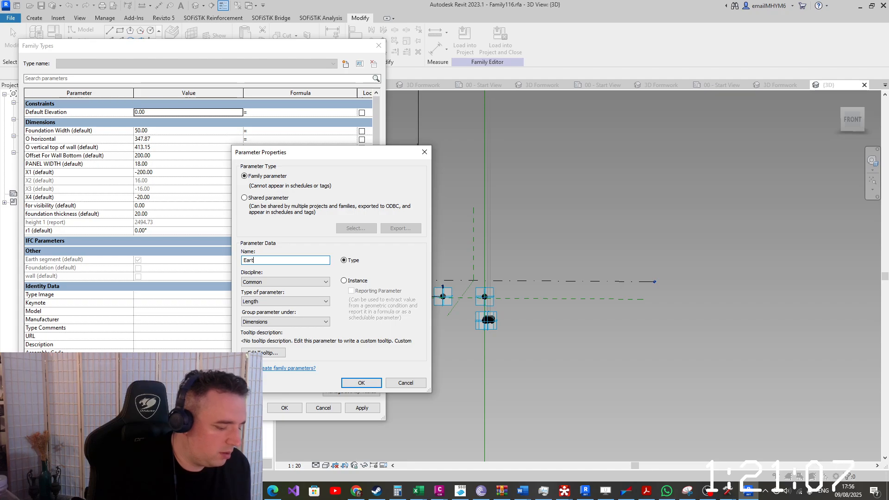
{"action": "type", "text": "h width"}
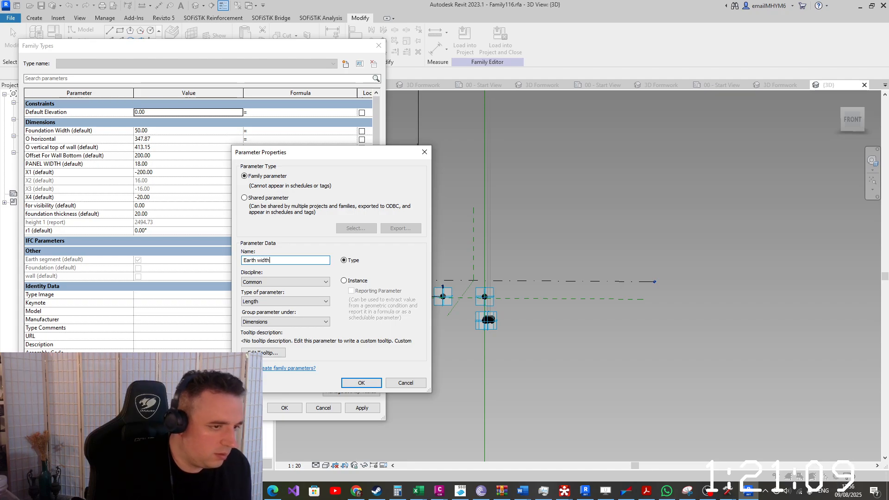
{"action": "left_click", "coordinate": [364, 282]}
{"action": "left_click", "coordinate": [356, 383]}
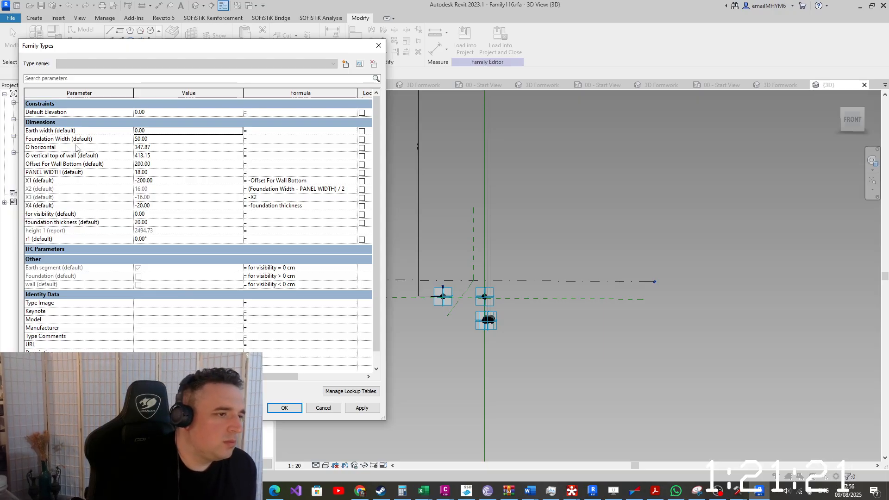
Set the Earth width formula to (Offset For Wall Bottom)
{"action": "left_click", "coordinate": [74, 163]}
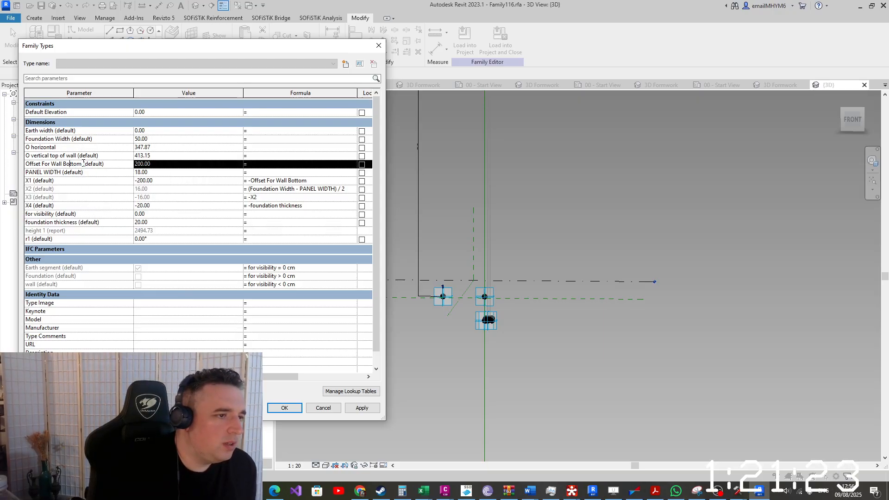
{"action": "left_click_drag", "start_coordinate": [82, 164], "coordinate": [45, 165]}
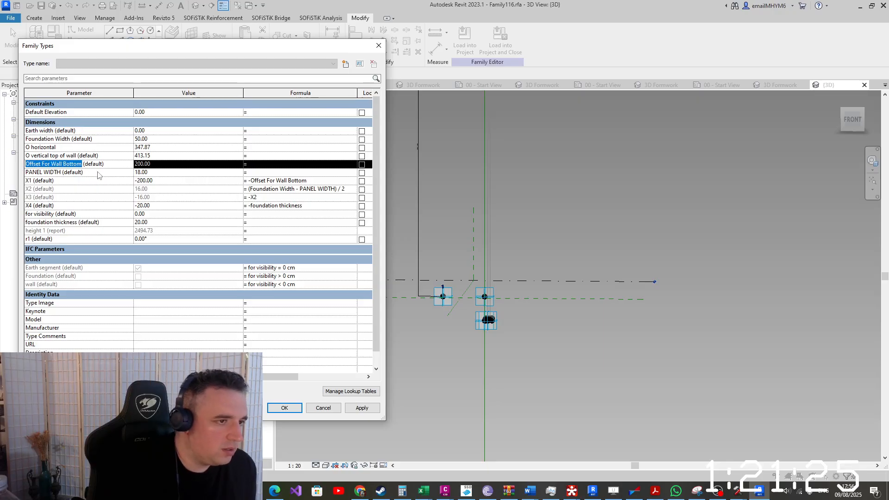
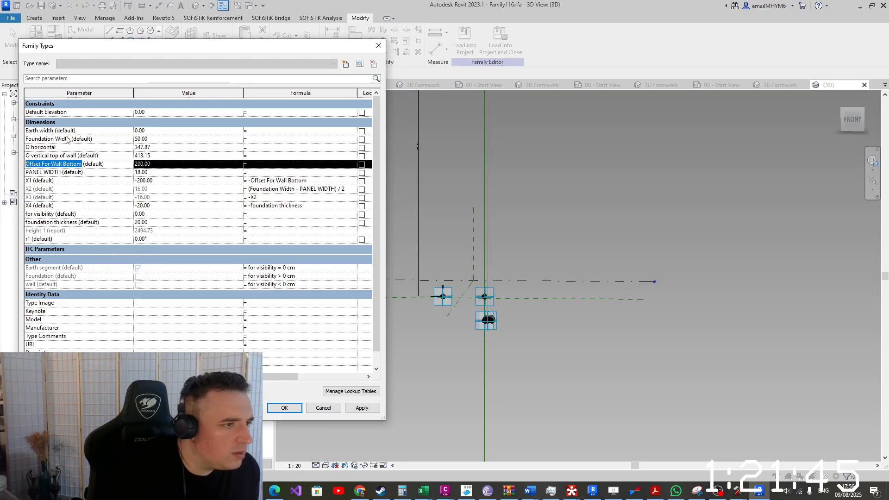
{"action": "left_click", "coordinate": [154, 131]}
{"action": "left_click", "coordinate": [252, 125]}
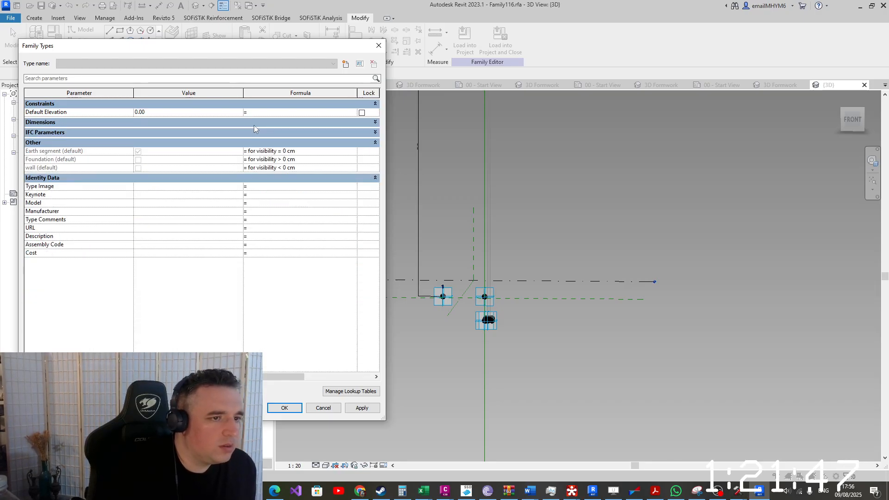
{"action": "left_click", "coordinate": [253, 125]}
{"action": "left_click", "coordinate": [252, 131]}
{"action": "type", "text": "("}
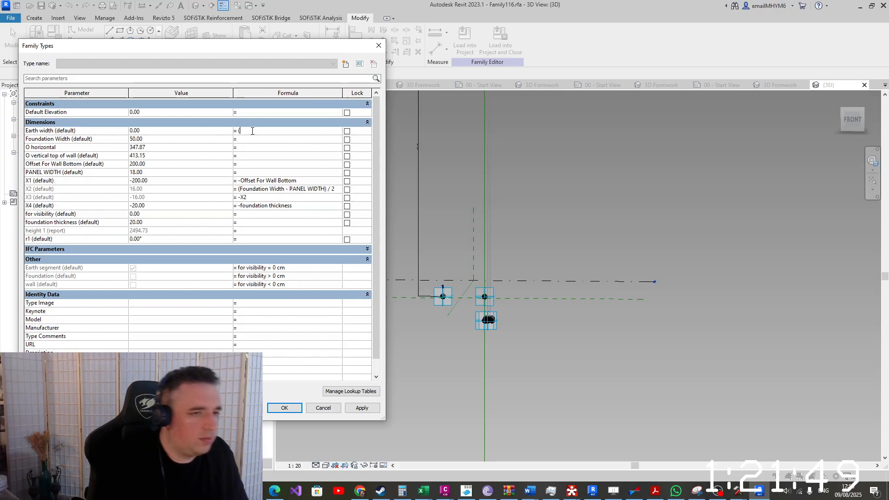
{"action": "type", "text": "Offset For Wall Bottom"}
{"action": "type", "text": ")"}
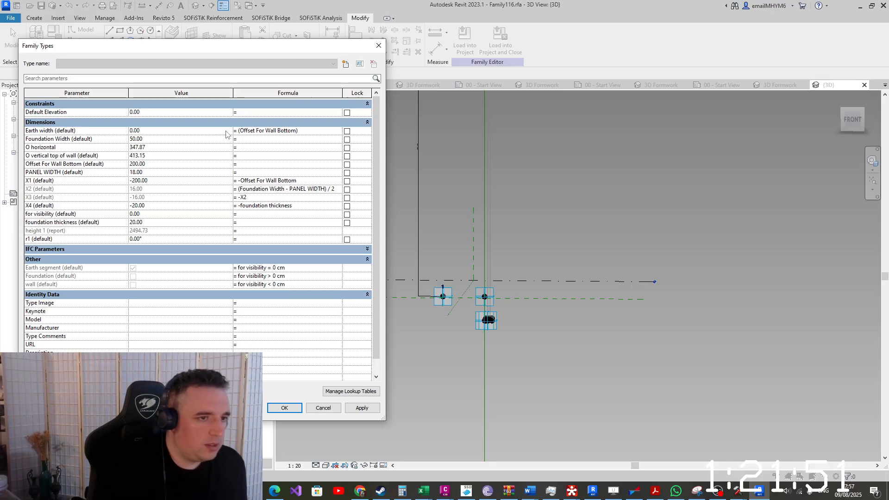
Try to extend the Earth width formula to (Offset For Wall Bottom+height 1)*0.8
{"action": "left_click", "coordinate": [109, 182]}
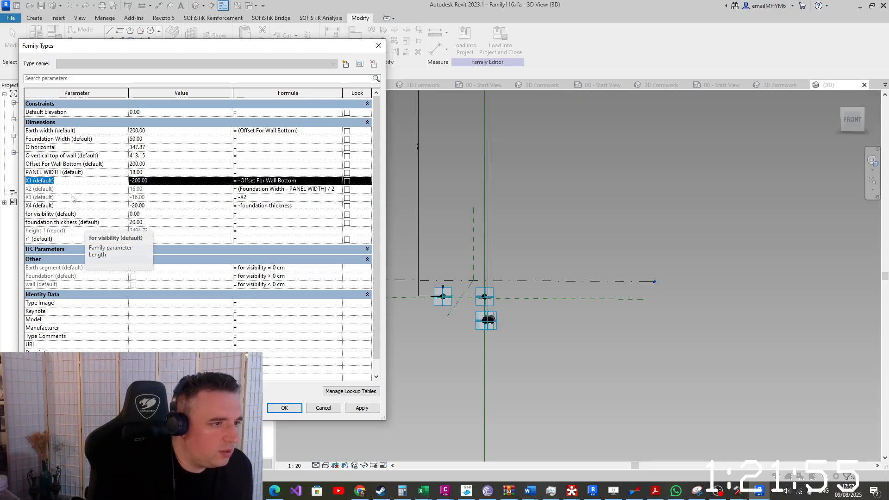
{"action": "left_click", "coordinate": [44, 230]}
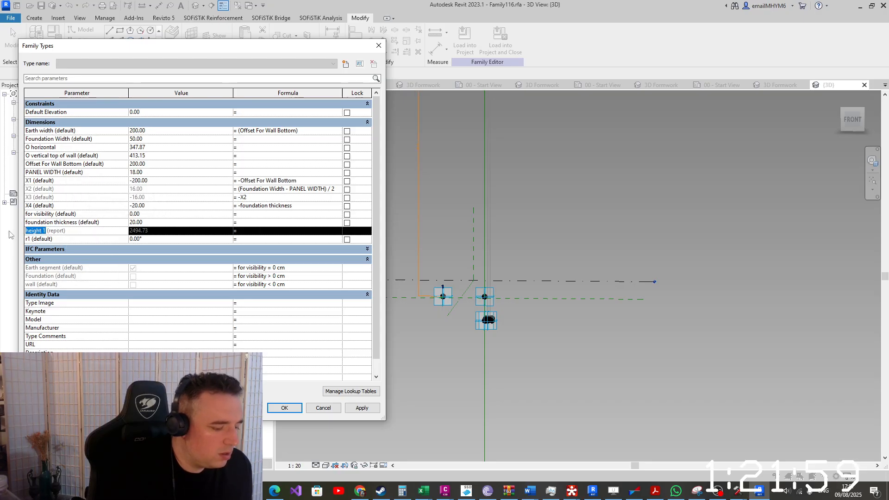
{"action": "left_click", "coordinate": [296, 130]}
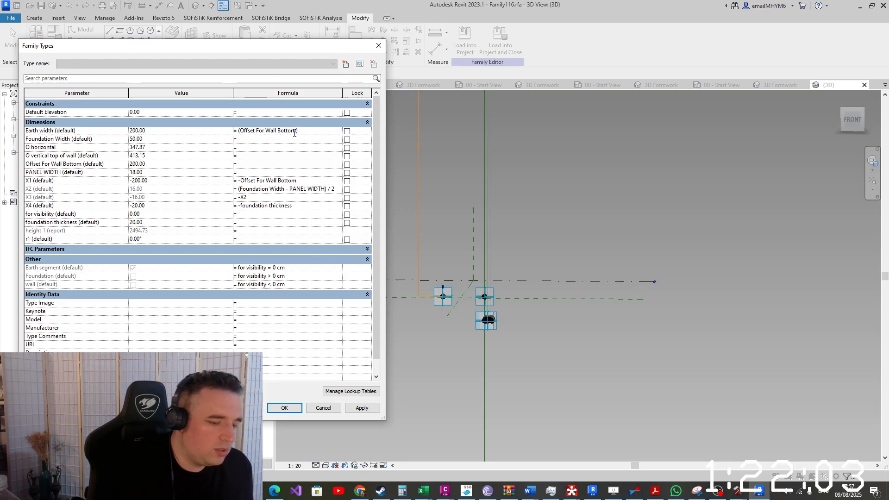
{"action": "type", "text": "+height 1"}
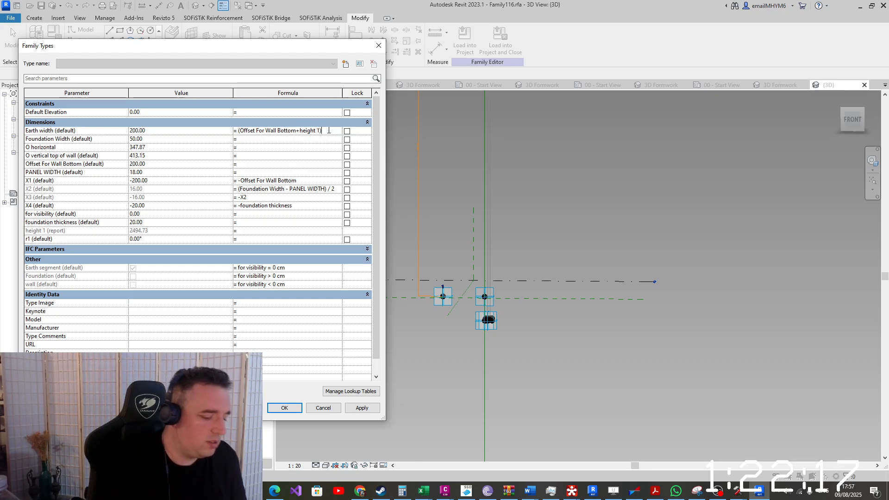
{"action": "type", "text": "*0.8"}
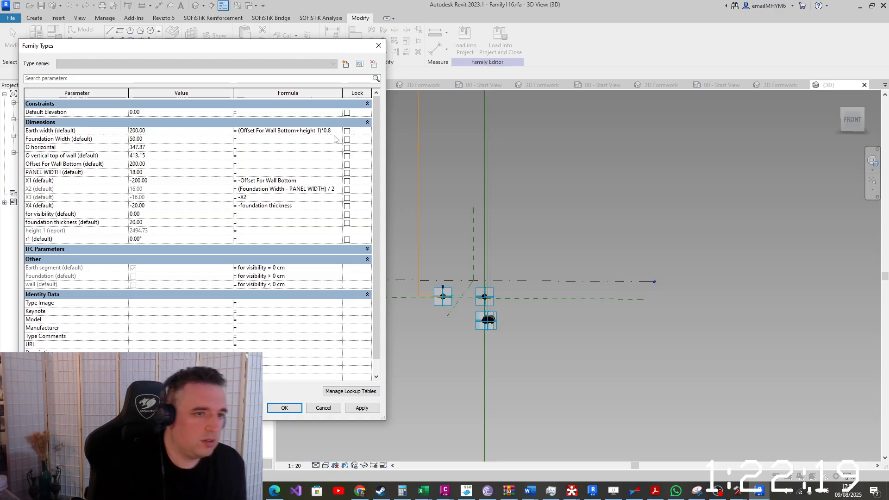
{"action": "left_click", "coordinate": [299, 137]}
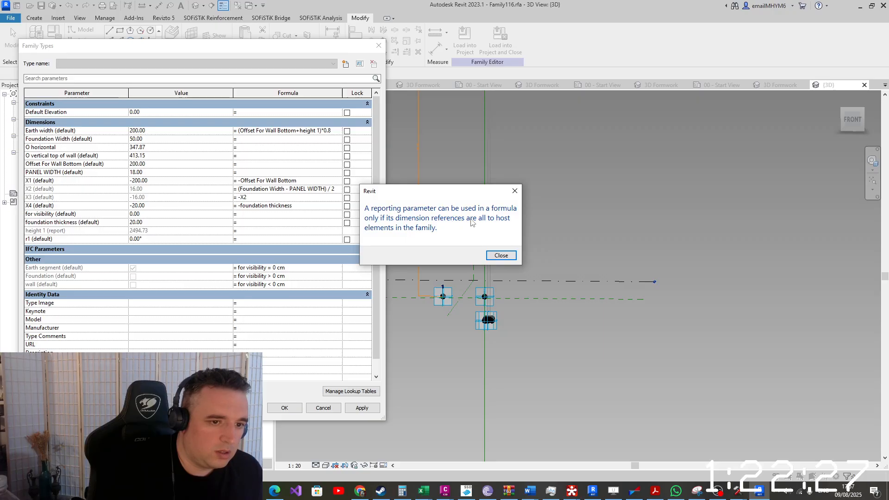
{"action": "left_click", "coordinate": [499, 257]}
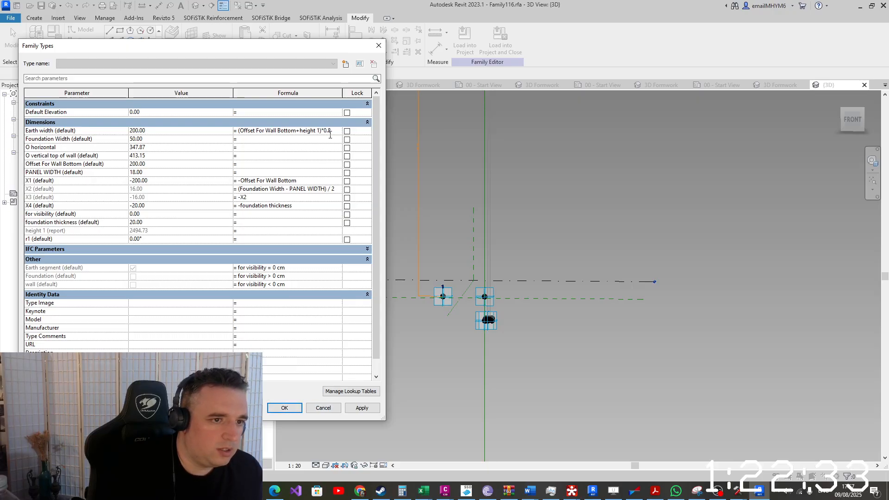
Copy the formula (Offset For Wall Bottom+height 1)*0.8 and discard the pending family type changes
{"action": "left_click_drag", "start_coordinate": [333, 131], "coordinate": [192, 142]}
{"action": "key", "text": "ctrl+c"}
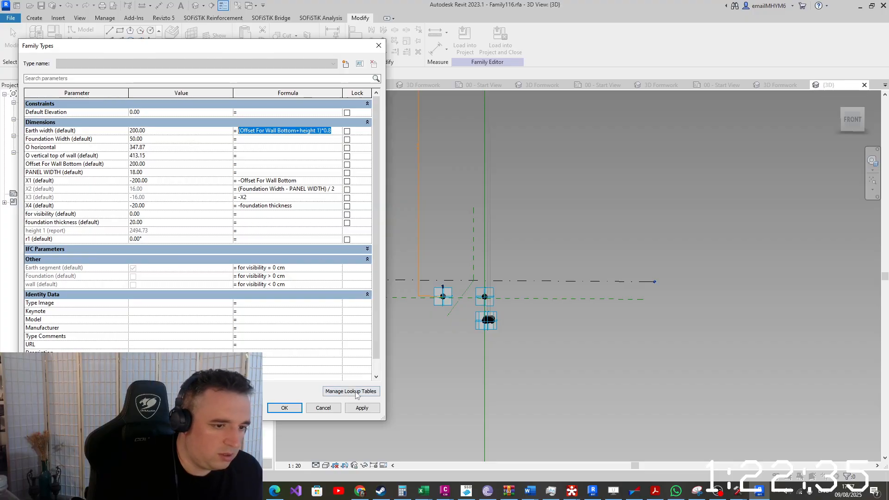
{"action": "left_click", "coordinate": [324, 409]}
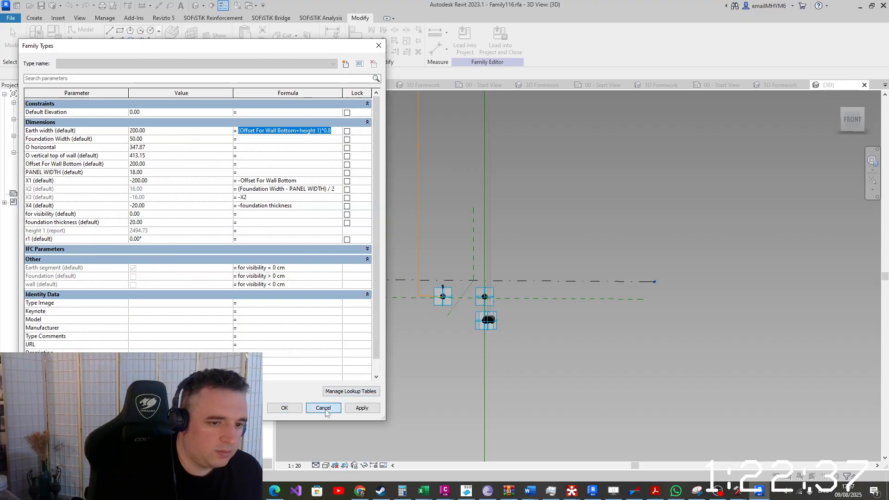
Delete the vertical height 1 dimension and temporarily hide the point element overlapping adaptive point 1
{"action": "left_click", "coordinate": [504, 281]}
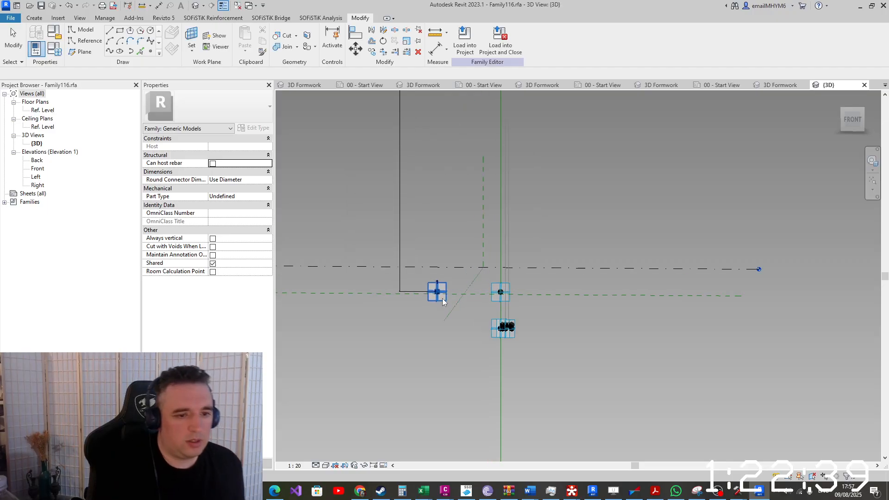
{"action": "left_click", "coordinate": [395, 268]}
{"action": "left_click", "coordinate": [435, 294]}
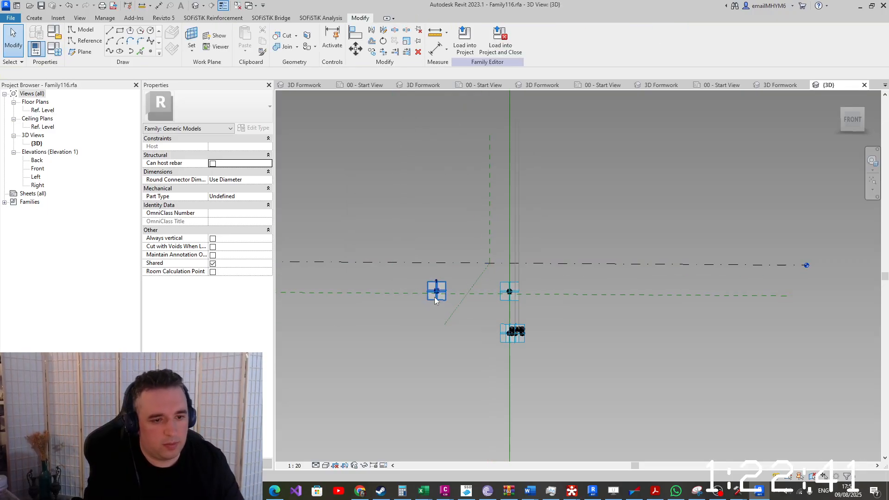
{"action": "left_click", "coordinate": [403, 324]}
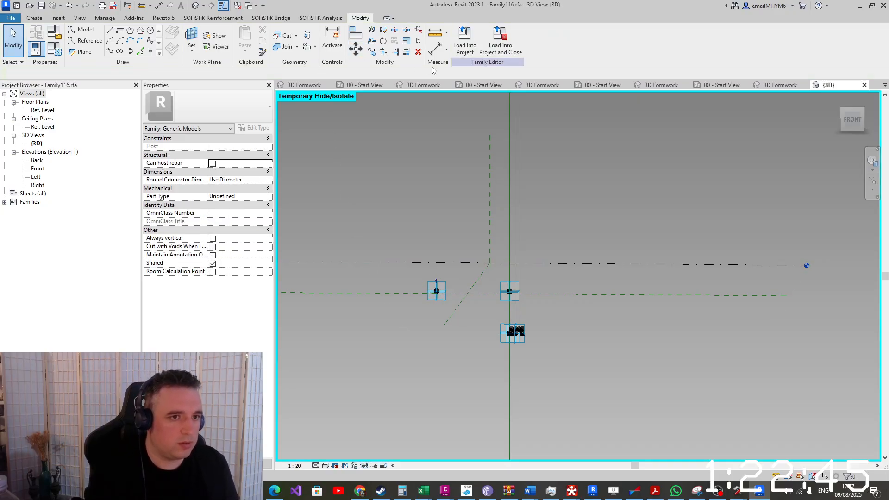
{"action": "left_click", "coordinate": [434, 49]}
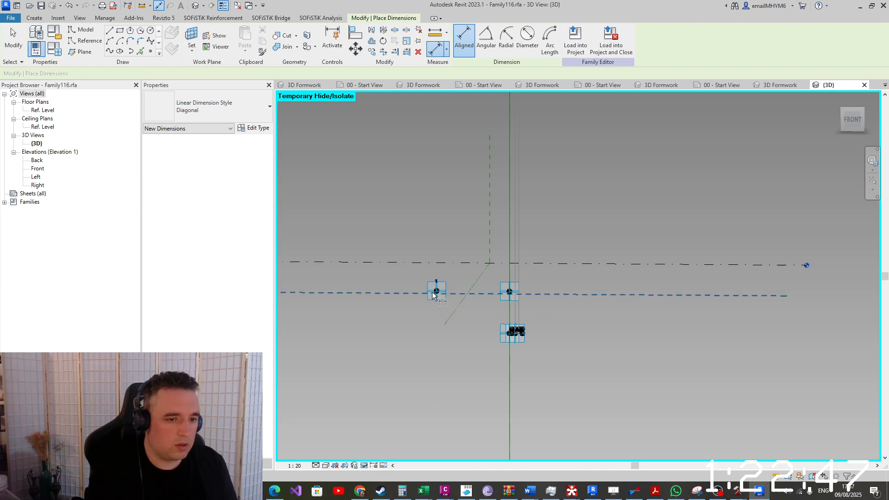
{"action": "scroll", "coordinate": [432, 287], "scroll_direction": "up", "scroll_amount": 5}
{"action": "key", "text": "Escape"}
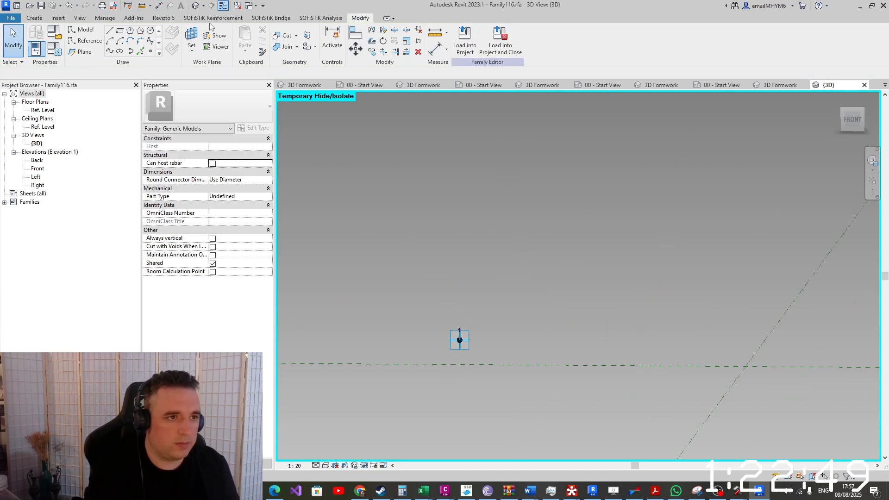
Set the work plane to the plane of adaptive point 1 for dimensioning
{"action": "left_click", "coordinate": [192, 35]}
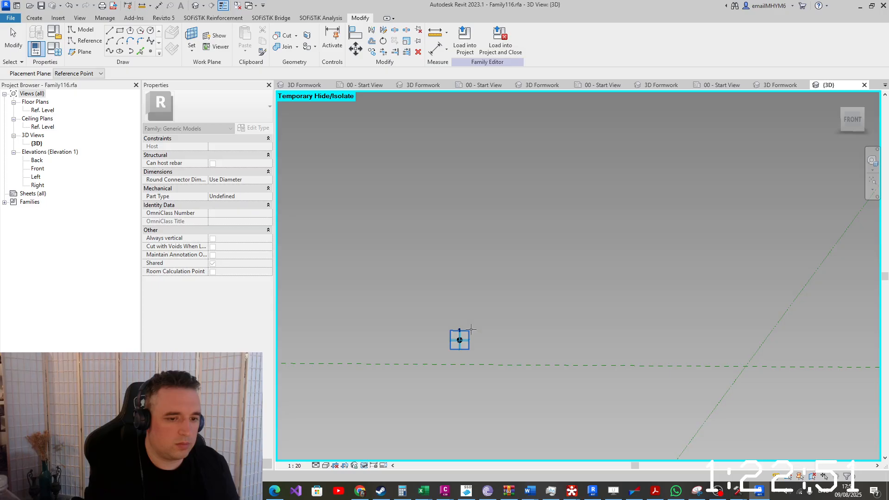
{"action": "left_click", "coordinate": [433, 49]}
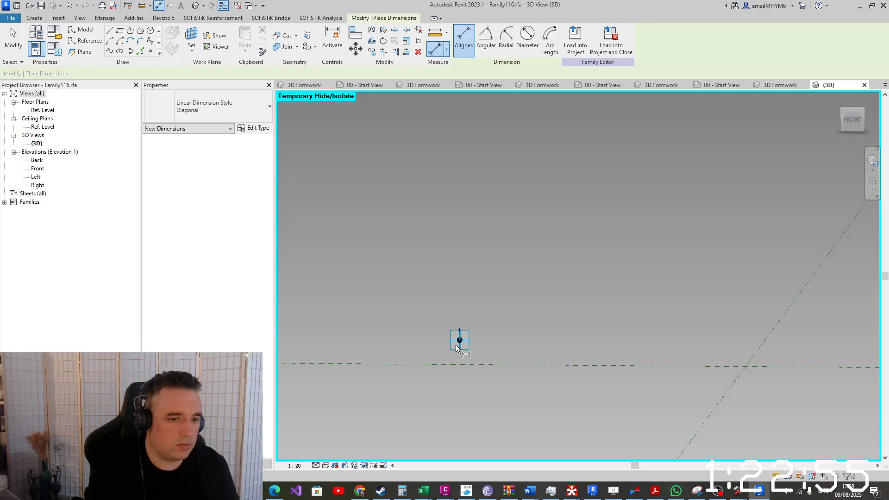
{"action": "key", "text": "Escape"}
{"action": "key", "text": "Escape"}
{"action": "left_click", "coordinate": [192, 37]}
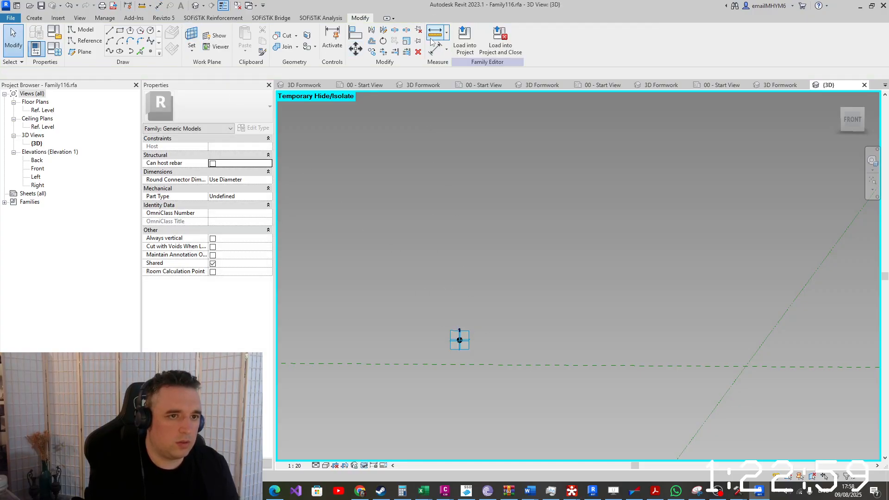
Dimension the vertical distance from adaptive point 1 to the upper point beside the wall and label it height 1 (report)
{"action": "key", "text": "d"}
{"action": "key", "text": "i"}
{"action": "left_click", "coordinate": [452, 341]}
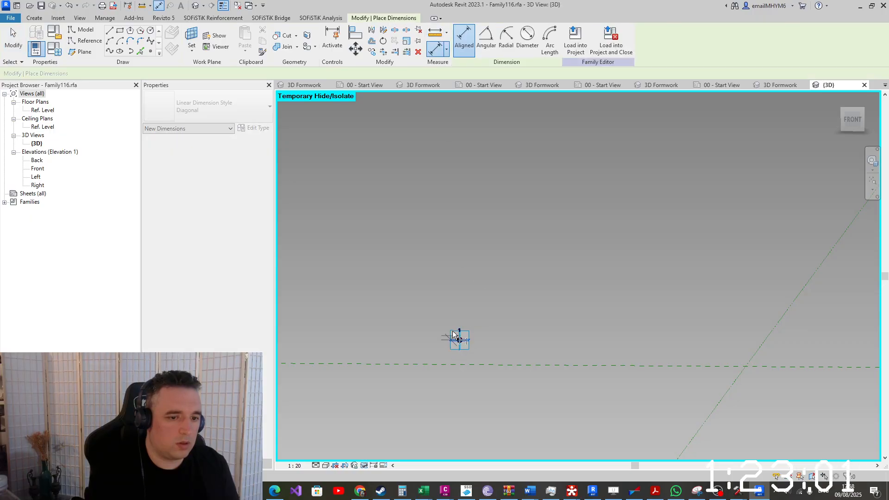
{"action": "scroll", "coordinate": [455, 297], "scroll_direction": "down", "scroll_amount": 8}
{"action": "middle_click_drag", "start_coordinate": [427, 183], "coordinate": [450, 371]}
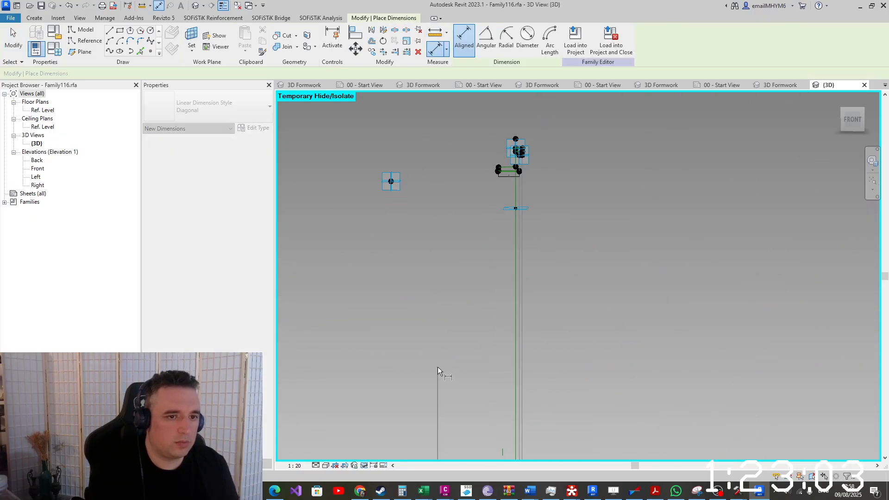
{"action": "scroll", "coordinate": [415, 237], "scroll_direction": "up", "scroll_amount": 1}
{"action": "left_click", "coordinate": [396, 173]}
{"action": "left_click", "coordinate": [415, 202]}
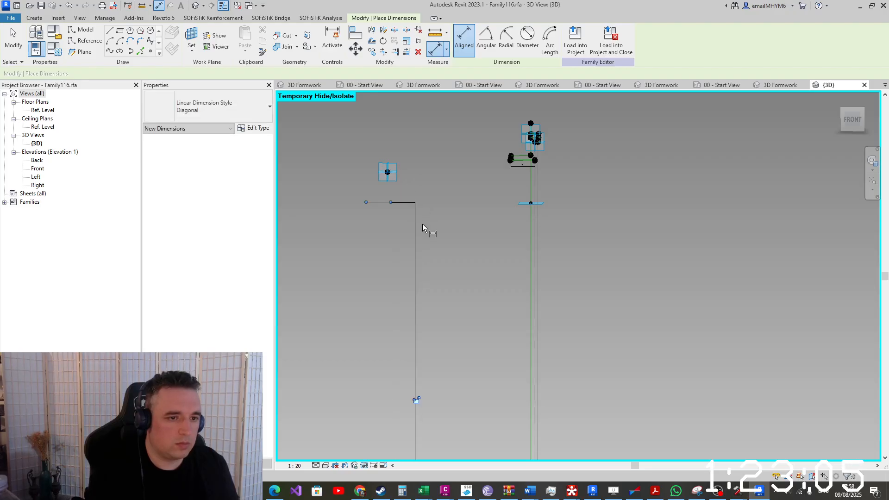
{"action": "scroll", "coordinate": [422, 224], "scroll_direction": "down", "scroll_amount": 2}
{"action": "key", "text": "Escape"}
{"action": "left_click", "coordinate": [477, 39]}
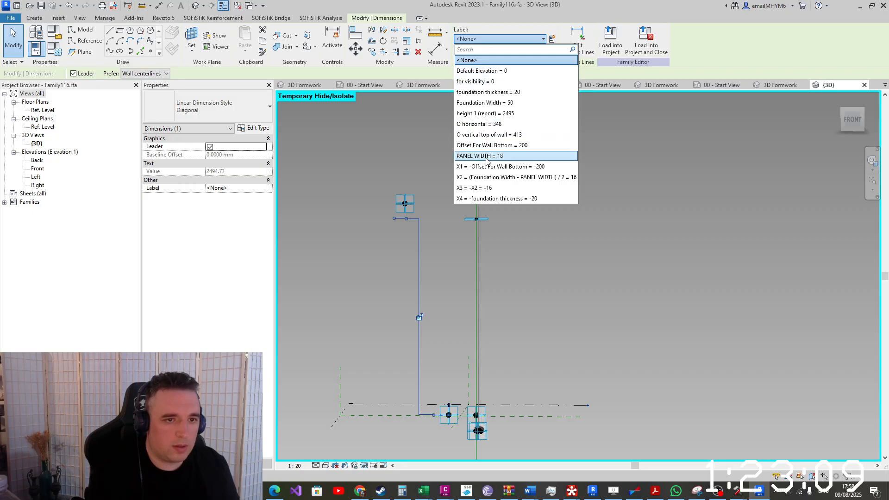
{"action": "left_click", "coordinate": [486, 114]}
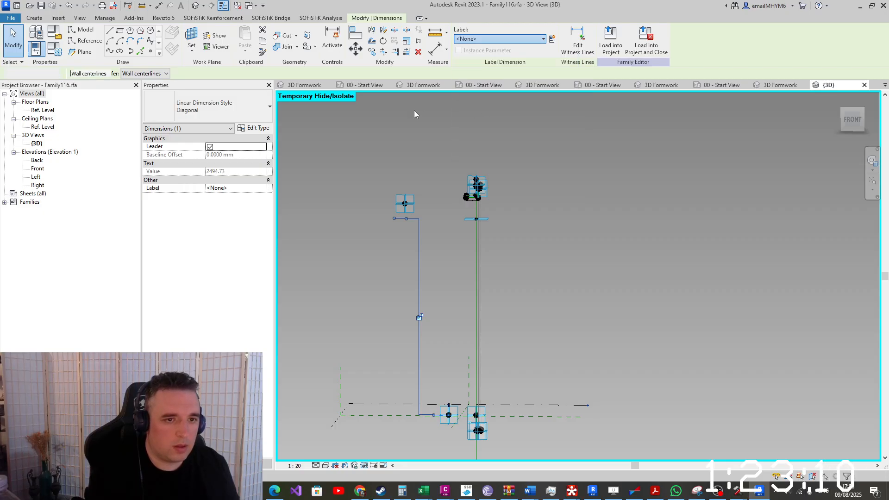
Set the Foundation Width formula to (Offset For Wall Bottom + height 1) * 0.8 and inspect the foundation outline
{"action": "left_click", "coordinate": [53, 49]}
{"action": "left_click", "coordinate": [267, 131]}
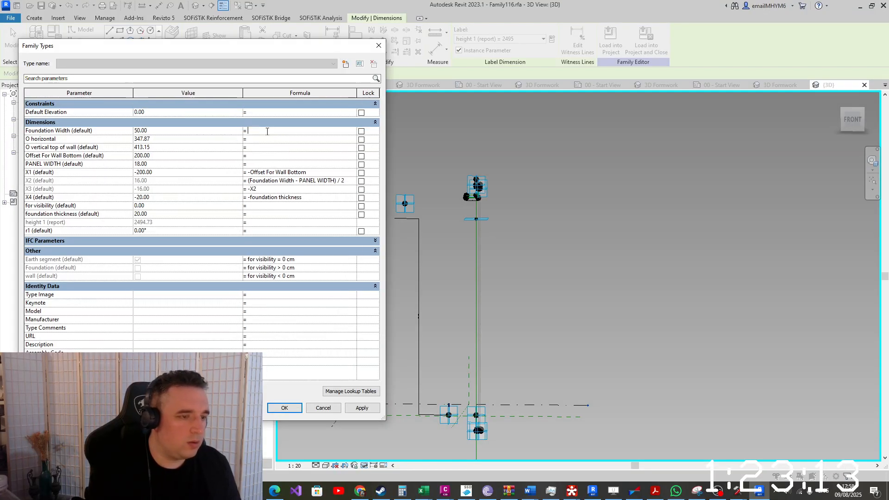
{"action": "key", "text": "ctrl+v"}
{"action": "left_click", "coordinate": [274, 141]}
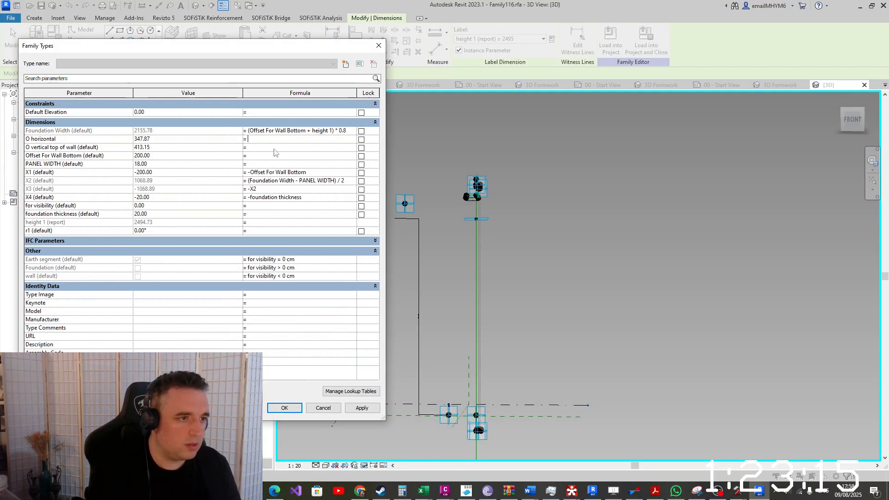
{"action": "left_click", "coordinate": [283, 408]}
{"action": "left_click", "coordinate": [432, 279]}
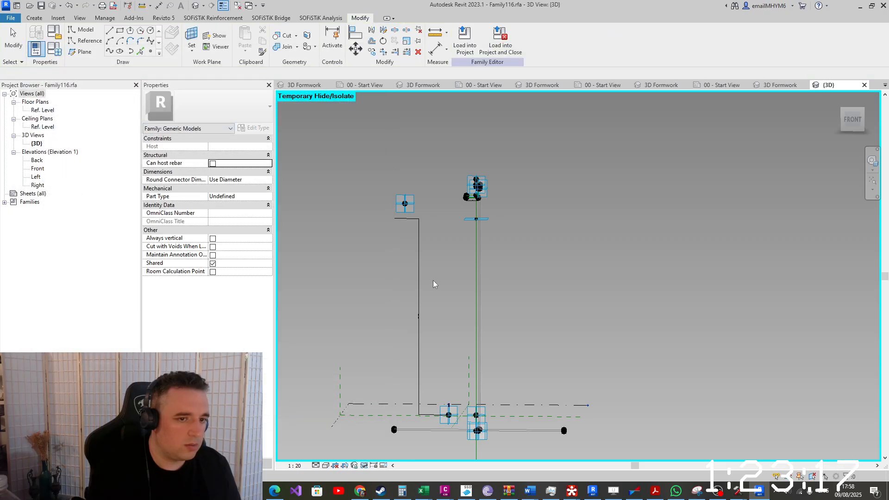
{"action": "scroll", "coordinate": [475, 397], "scroll_direction": "up", "scroll_amount": 6}
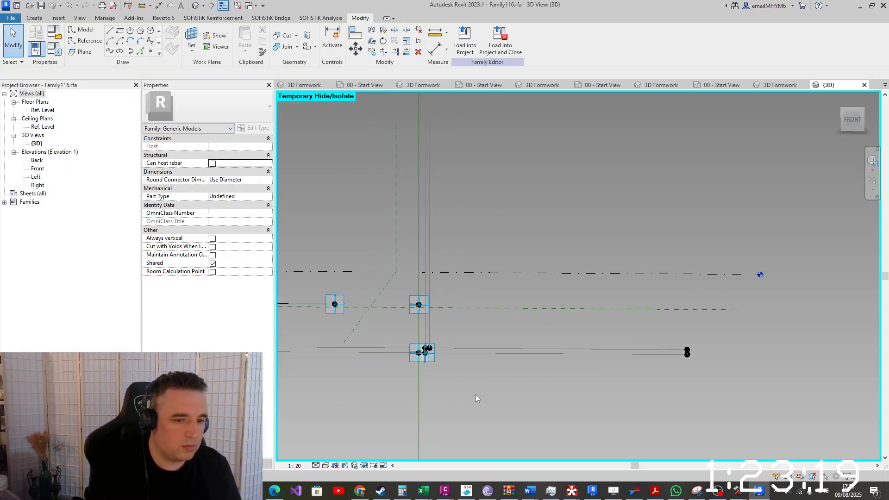
{"action": "scroll", "coordinate": [479, 353], "scroll_direction": "up", "scroll_amount": 1}
{"action": "left_click", "coordinate": [478, 354]}
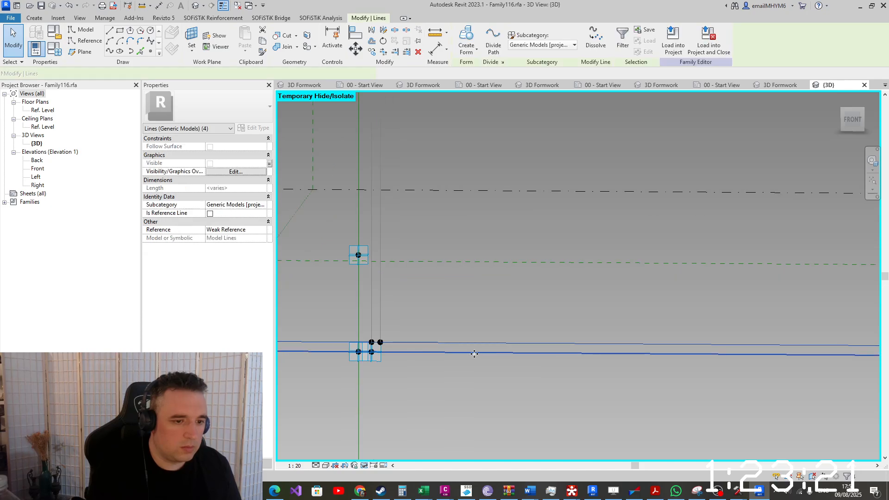
Copy the Foundation Width formula and replace it with 20 cm
{"action": "left_click", "coordinate": [60, 51]}
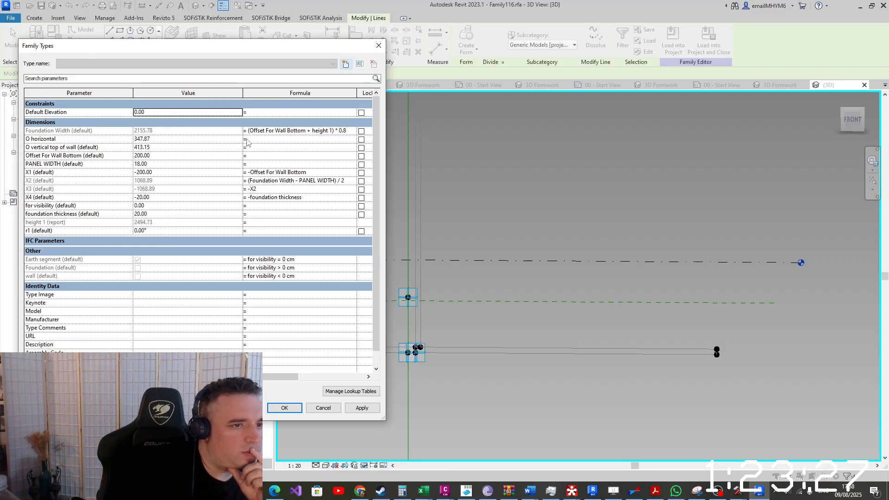
{"action": "left_click_drag", "start_coordinate": [249, 131], "coordinate": [352, 130]}
{"action": "key", "text": "ctrl+c"}
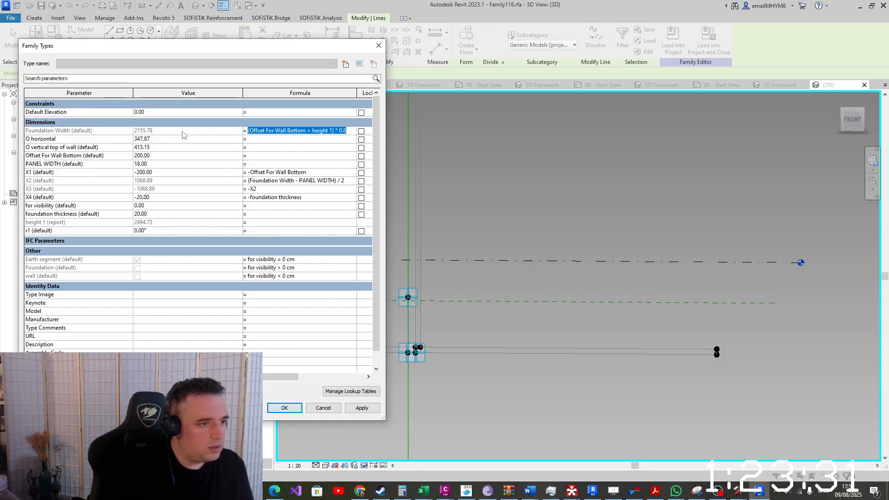
{"action": "type", "text": "20"}
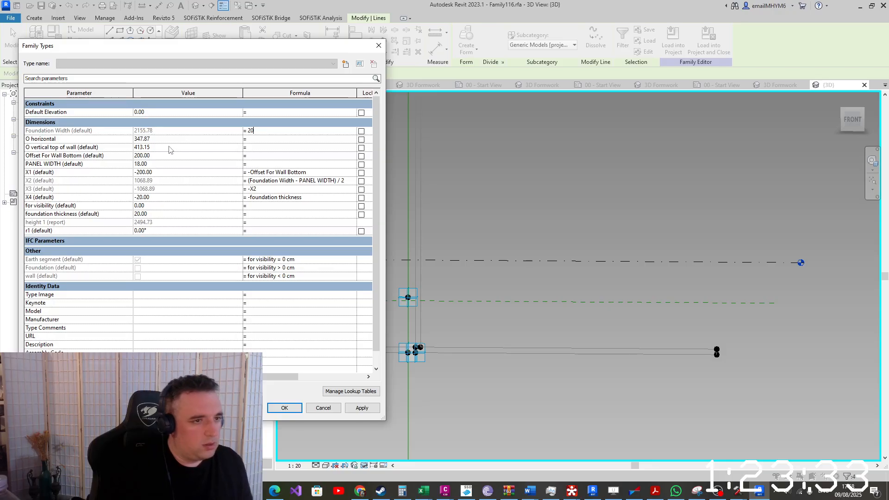
{"action": "left_click", "coordinate": [169, 149]}
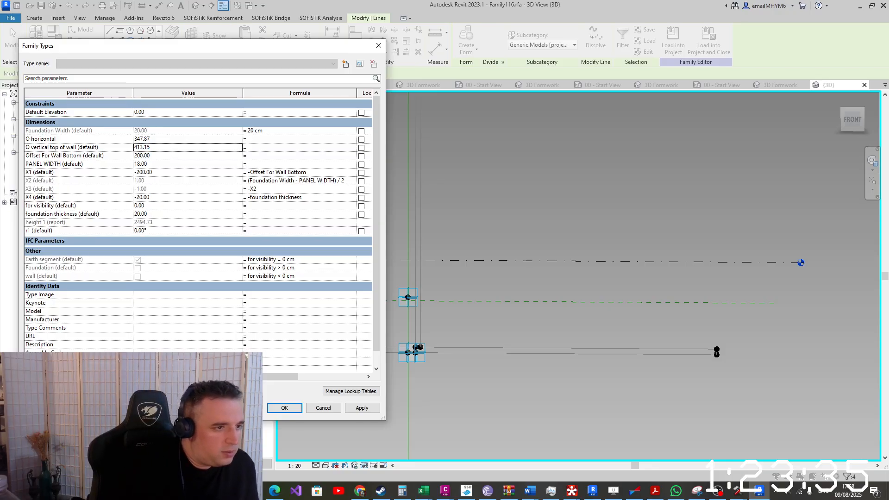
Add an instance length parameter named earth width, grouped under Dimensions
{"action": "left_click", "coordinate": [42, 391]}
{"action": "type", "text": "earth"}
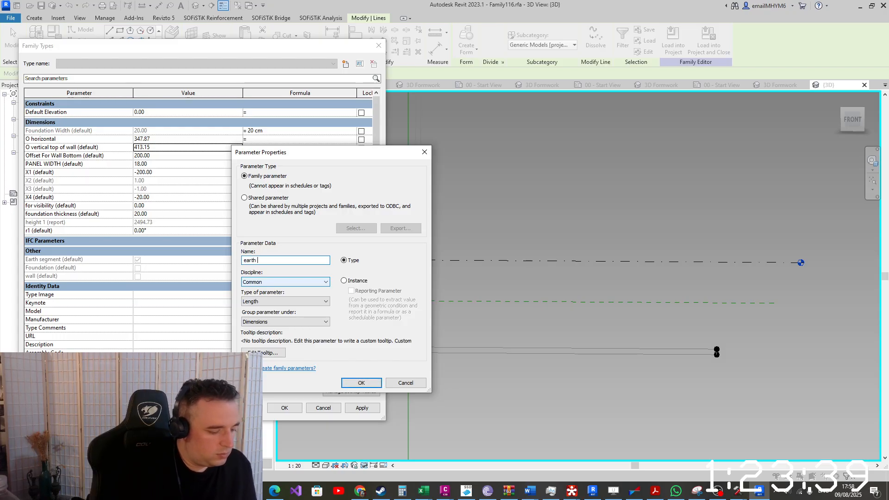
{"action": "type", "text": " w"}
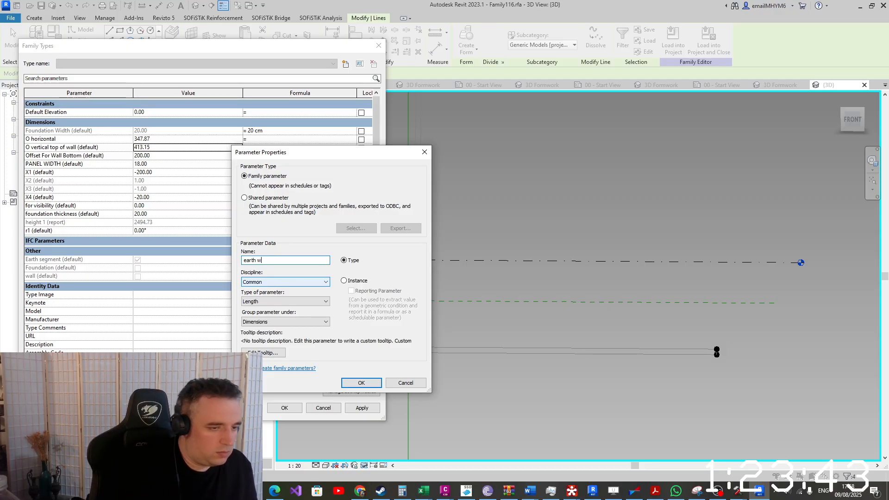
{"action": "type", "text": "odthth"}
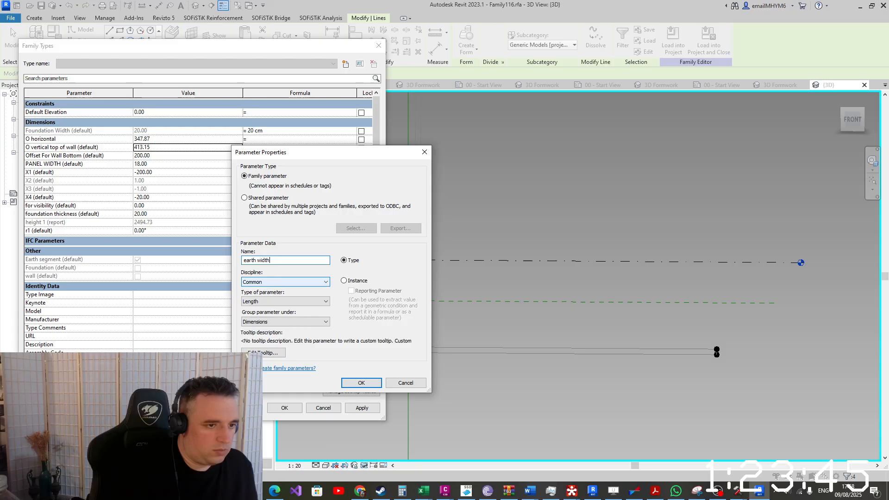
{"action": "left_click", "coordinate": [344, 280]}
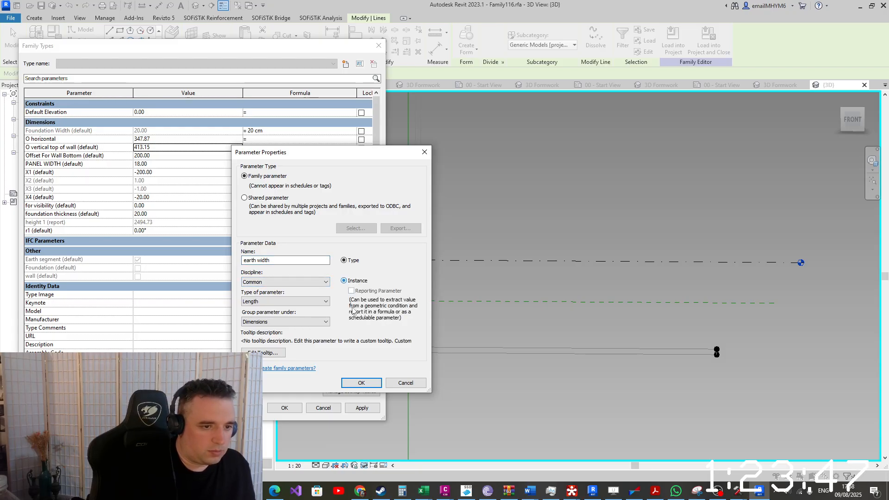
{"action": "left_click", "coordinate": [360, 382]}
Set the earth width formula to (Offset For Wall Bottom + height 1) * 0.8, apply the family types and clear the line selection
{"action": "left_click", "coordinate": [285, 208]}
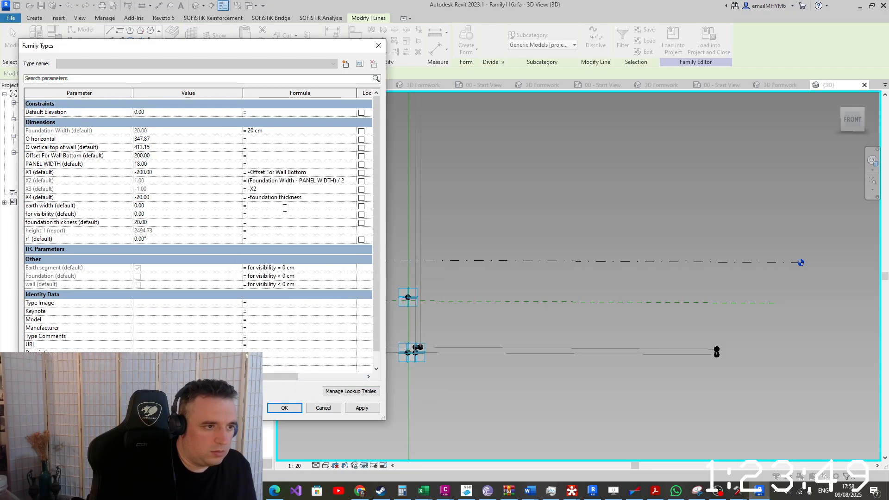
{"action": "key", "text": "ctrl+v"}
{"action": "left_click", "coordinate": [278, 409]}
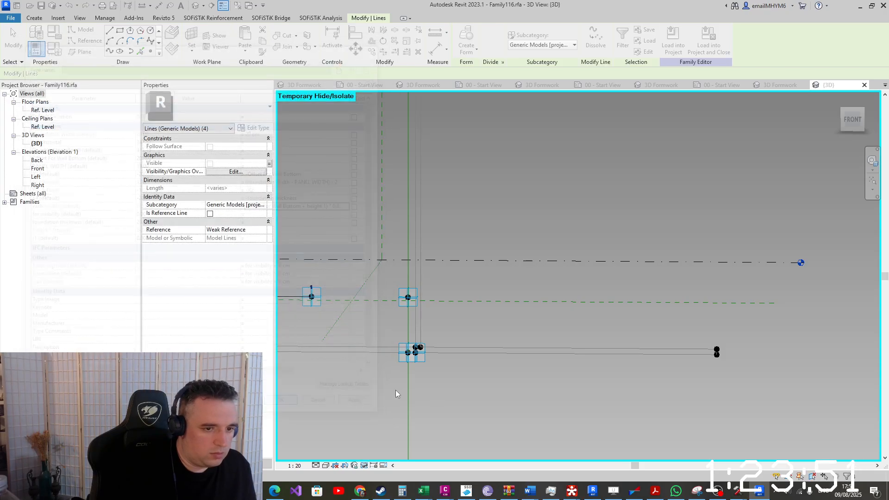
{"action": "key", "text": "Escape"}
Examine the earth segment outline near the top of the wall and the reference point at the start of its 150 dimension
{"action": "scroll", "coordinate": [486, 349], "scroll_direction": "down", "scroll_amount": 5}
{"action": "middle_click_drag", "start_coordinate": [475, 388], "coordinate": [485, 401]}
{"action": "middle_click_drag", "start_coordinate": [453, 219], "coordinate": [555, 332]}
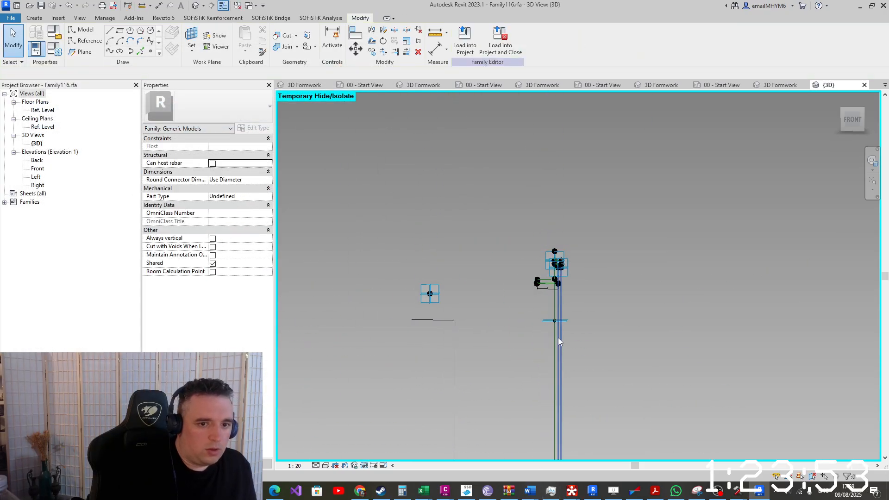
{"action": "scroll", "coordinate": [556, 332], "scroll_direction": "up", "scroll_amount": 4}
{"action": "scroll", "coordinate": [542, 230], "scroll_direction": "up", "scroll_amount": 5}
{"action": "scroll", "coordinate": [530, 237], "scroll_direction": "up", "scroll_amount": 3}
{"action": "scroll", "coordinate": [477, 282], "scroll_direction": "up", "scroll_amount": 3}
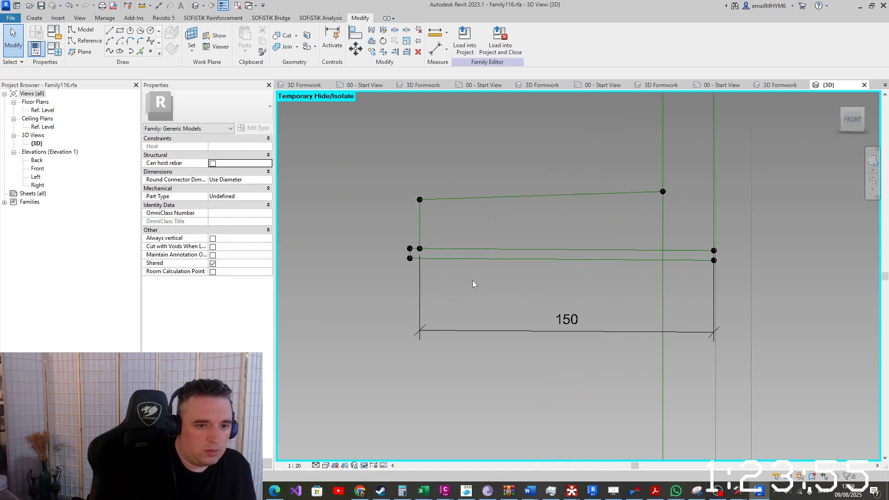
{"action": "scroll", "coordinate": [406, 249], "scroll_direction": "up", "scroll_amount": 5}
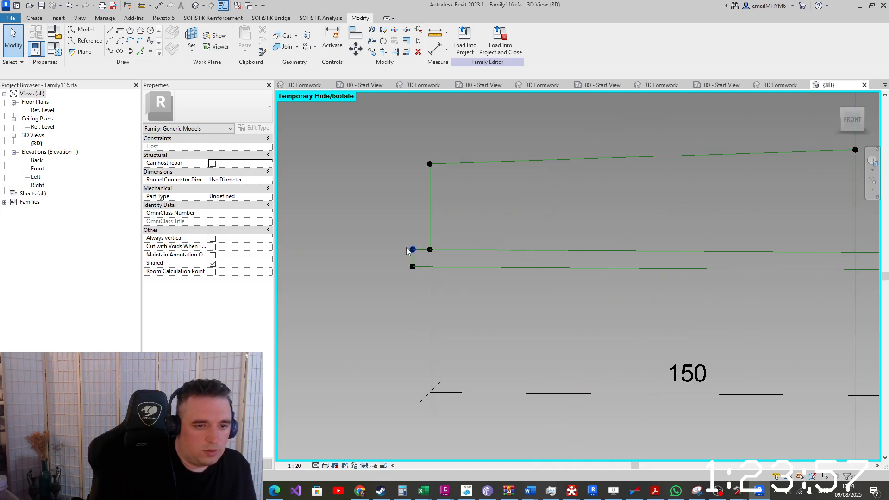
{"action": "left_click", "coordinate": [432, 250]}
{"action": "scroll", "coordinate": [445, 274], "scroll_direction": "down", "scroll_amount": 5}
{"action": "scroll", "coordinate": [722, 270], "scroll_direction": "up", "scroll_amount": 4}
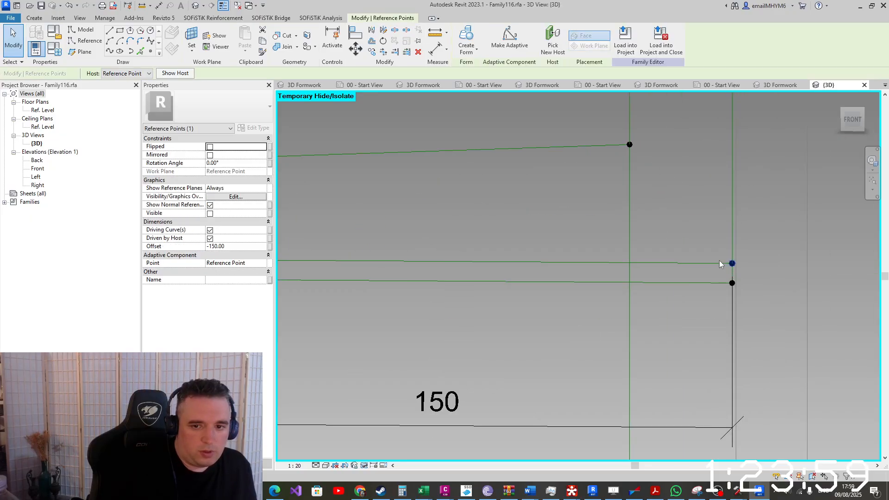
Select the reference points at the wall end of the earth outline and examine the foundation profile at the wall base
{"action": "left_click", "coordinate": [708, 238]}
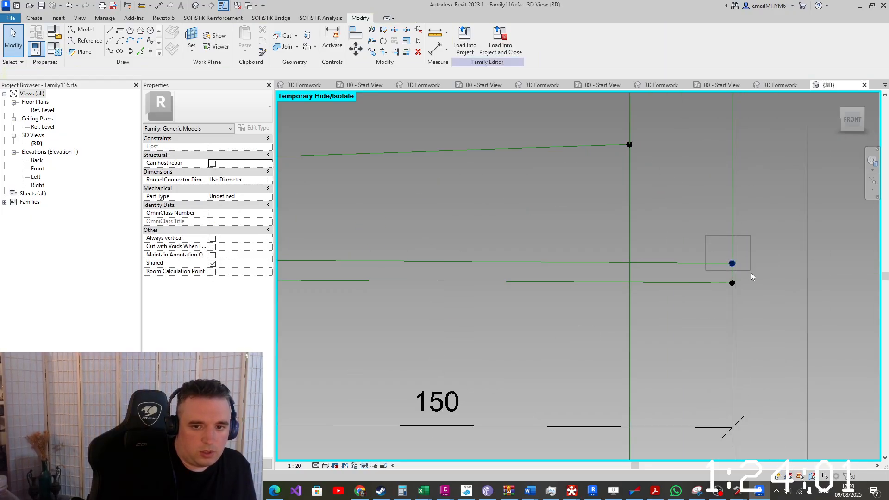
{"action": "left_click_drag", "start_coordinate": [751, 273], "coordinate": [751, 272]}
{"action": "scroll", "coordinate": [751, 272], "scroll_direction": "down", "scroll_amount": 6}
{"action": "middle_click_drag", "start_coordinate": [745, 272], "coordinate": [735, 158]}
{"action": "scroll", "coordinate": [735, 276], "scroll_direction": "up", "scroll_amount": 1}
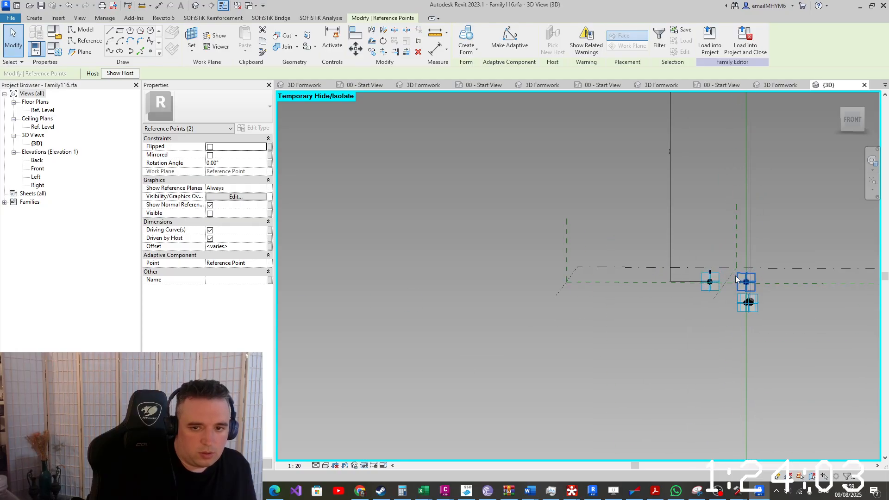
{"action": "scroll", "coordinate": [745, 283], "scroll_direction": "up", "scroll_amount": 14}
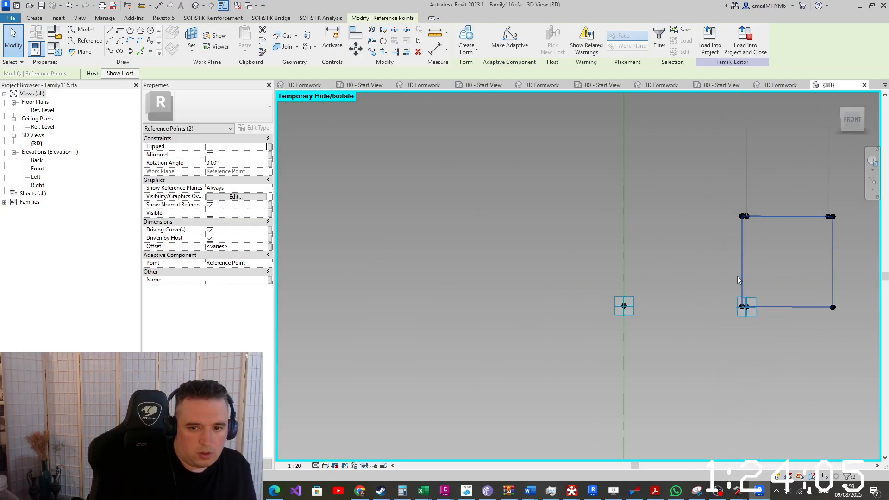
{"action": "scroll", "coordinate": [772, 309], "scroll_direction": "down", "scroll_amount": 3}
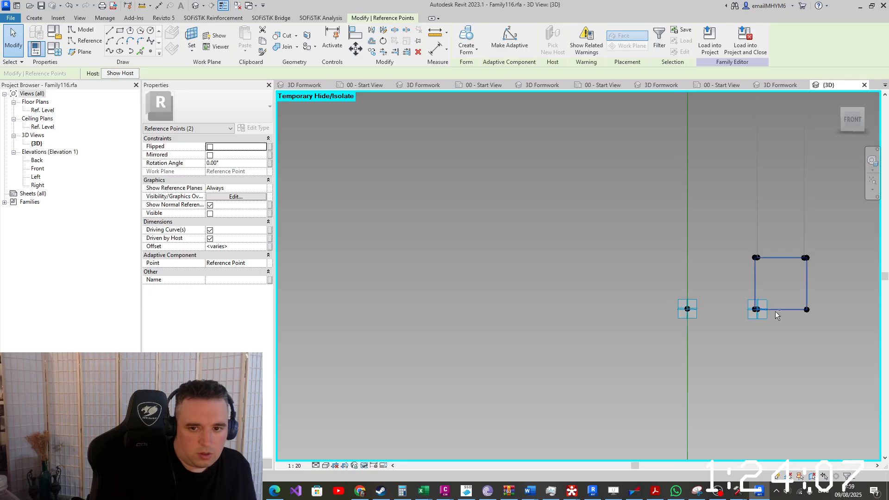
{"action": "middle_click_drag", "start_coordinate": [775, 311], "coordinate": [640, 198], "text": "shift"}
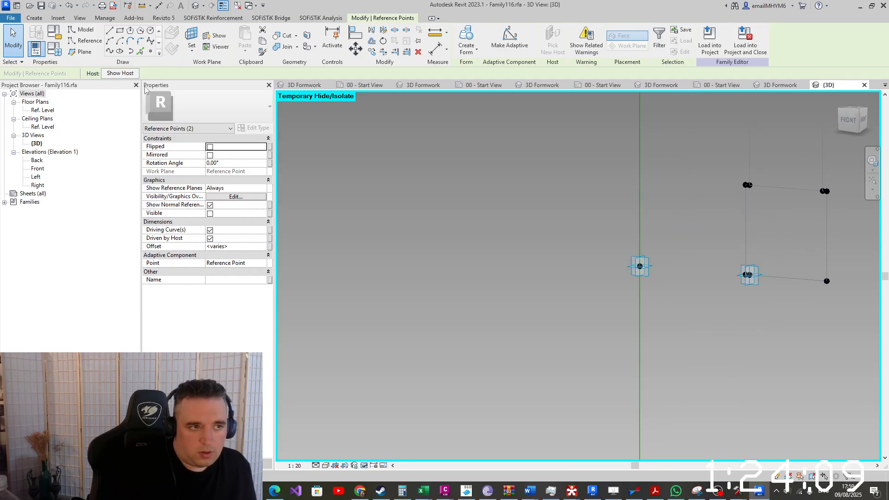
Remove the Foundation Width formula and set its value to 50
{"action": "left_click", "coordinate": [57, 51]}
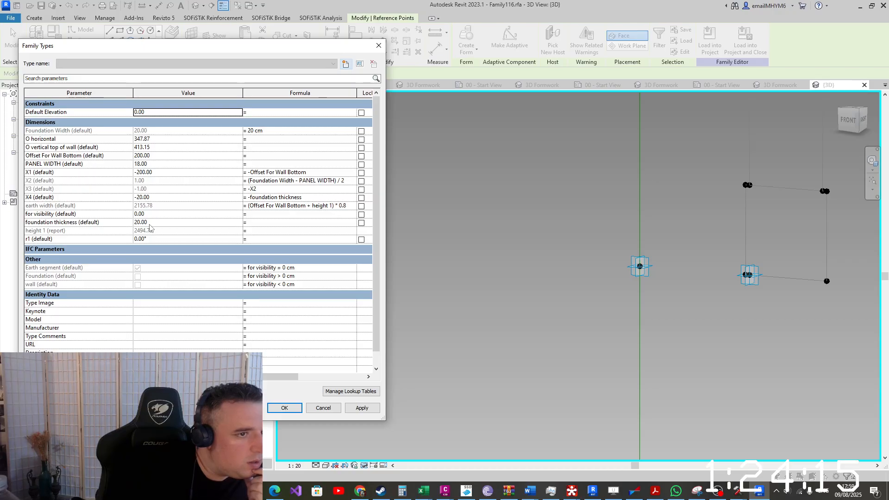
{"action": "left_click", "coordinate": [280, 131]}
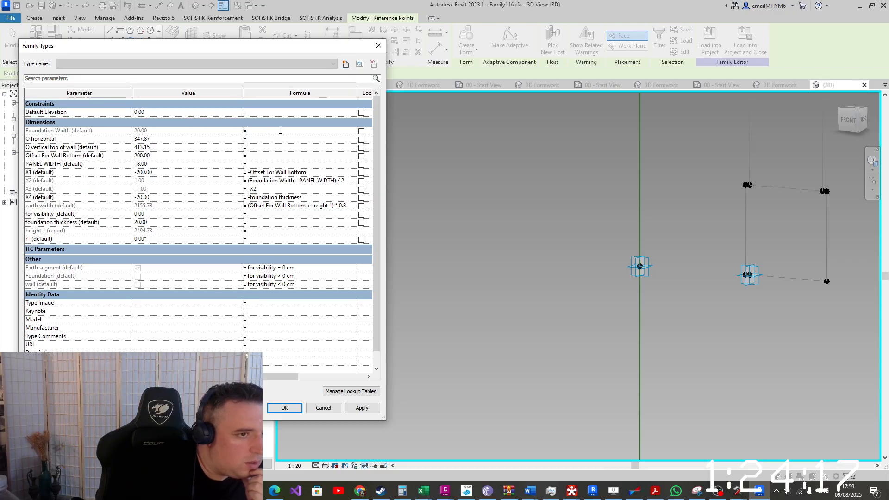
{"action": "left_click", "coordinate": [188, 131]}
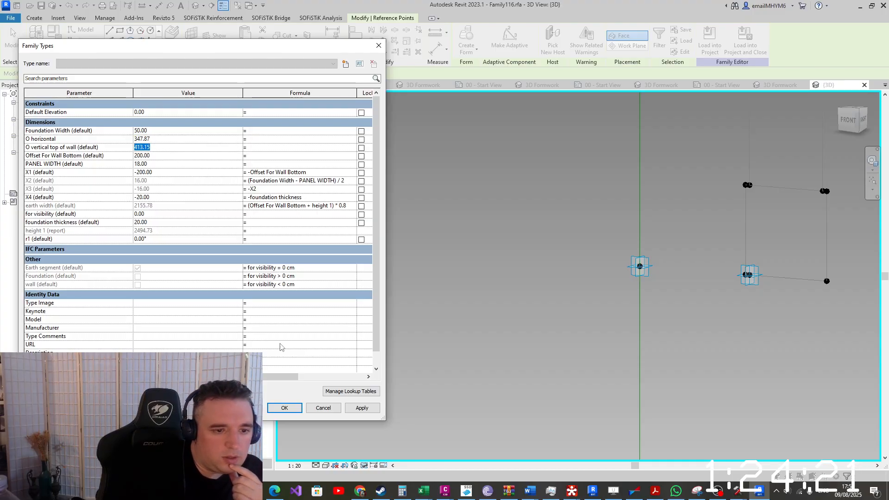
Apply the family types with the new foundation width and clear the reference point selection
{"action": "left_click", "coordinate": [366, 407]}
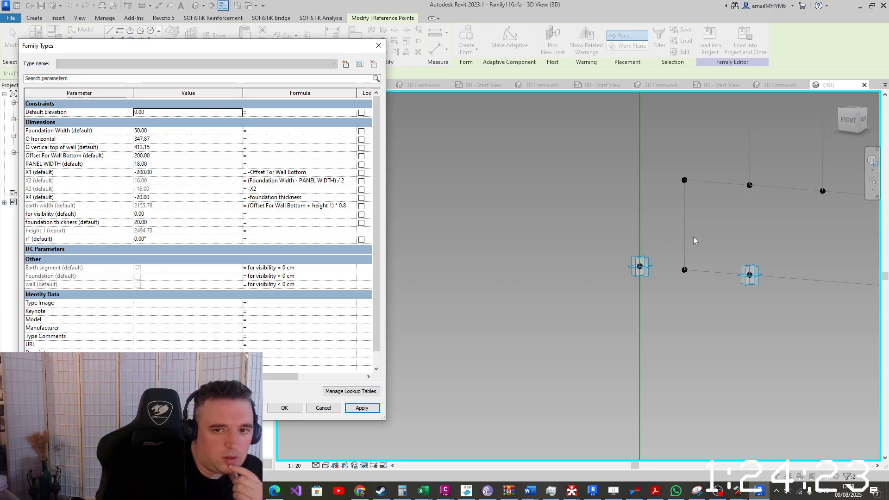
{"action": "left_click", "coordinate": [288, 408]}
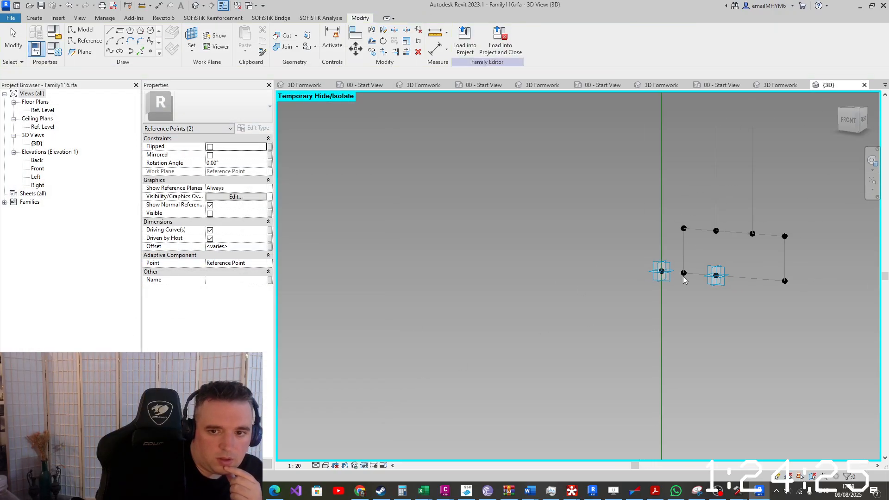
{"action": "key", "text": "Escape"}
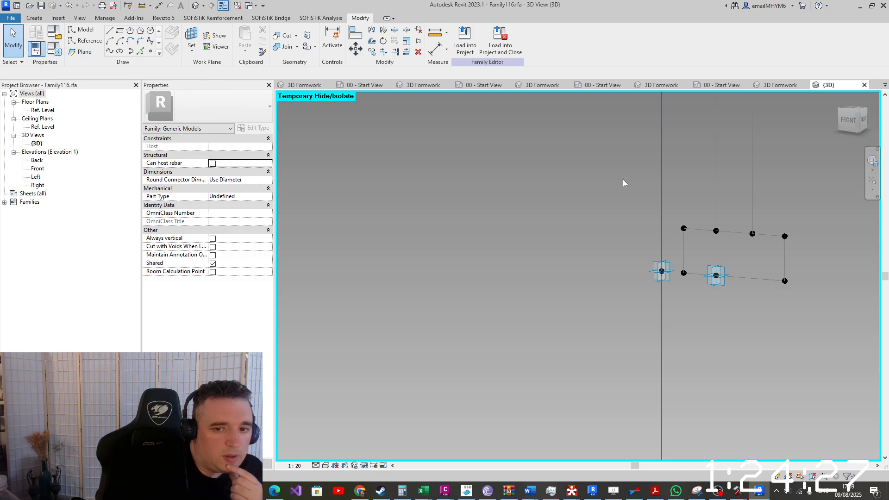
Select three foundation profile points on the wall side plus the lower wall-end point of the earth outline, and isolate them
{"action": "scroll", "coordinate": [685, 243], "scroll_direction": "up", "scroll_amount": 5}
{"action": "left_click_drag", "start_coordinate": [725, 220], "coordinate": [776, 184]}
{"action": "left_click_drag", "start_coordinate": [659, 347], "coordinate": [698, 288], "text": "ctrl"}
{"action": "scroll", "coordinate": [685, 343], "scroll_direction": "down", "scroll_amount": 4}
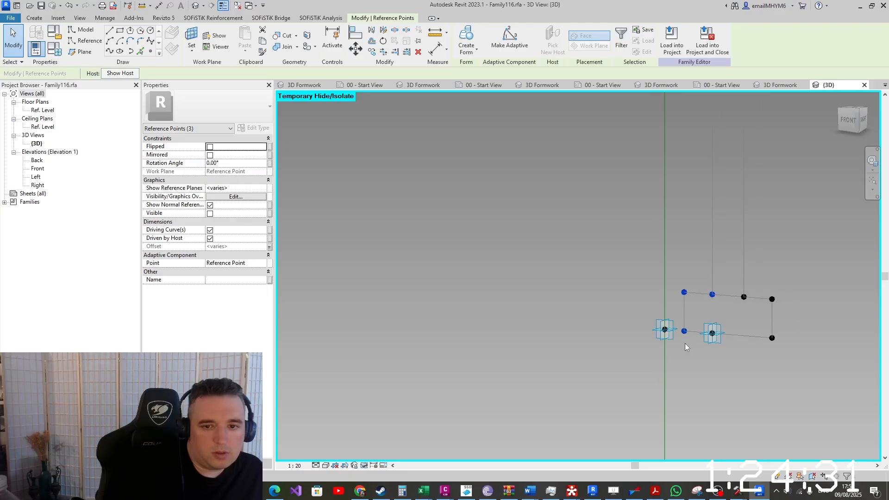
{"action": "scroll", "coordinate": [680, 262], "scroll_direction": "up", "scroll_amount": 10}
{"action": "scroll", "coordinate": [609, 343], "scroll_direction": "down", "scroll_amount": 2}
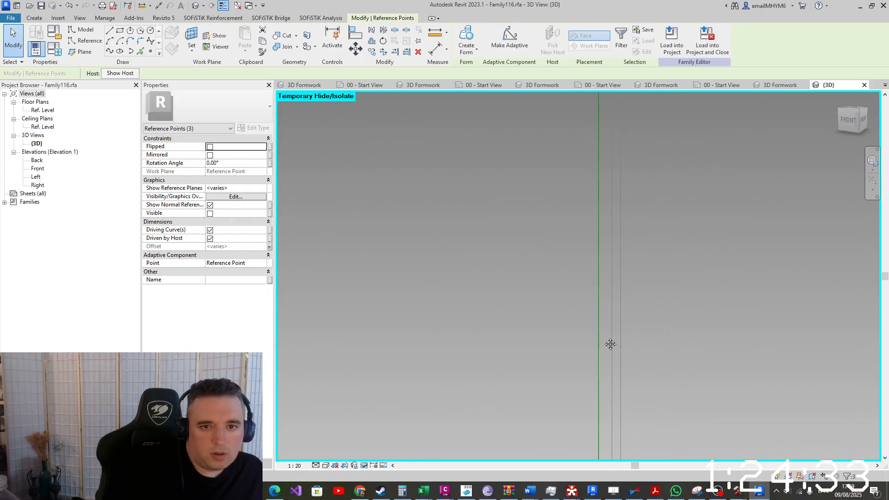
{"action": "scroll", "coordinate": [589, 198], "scroll_direction": "down", "scroll_amount": 3}
{"action": "scroll", "coordinate": [550, 392], "scroll_direction": "down", "scroll_amount": 3}
{"action": "scroll", "coordinate": [570, 205], "scroll_direction": "up", "scroll_amount": 8}
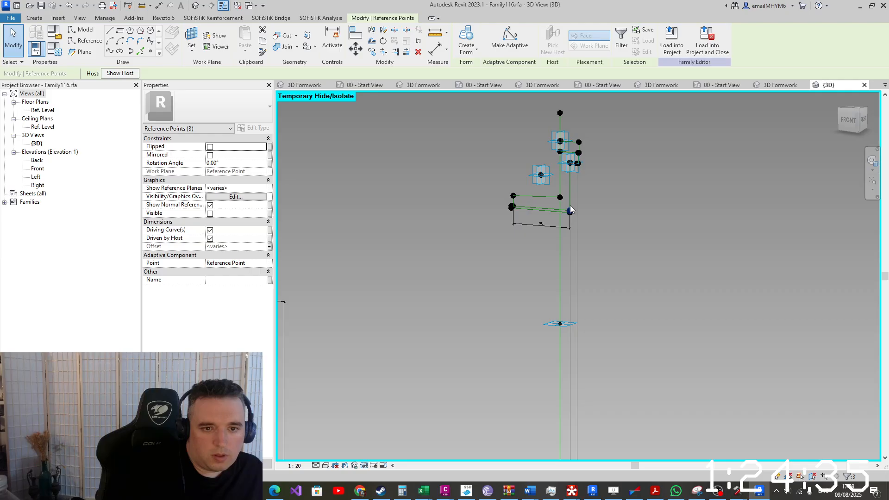
{"action": "left_click_drag", "start_coordinate": [487, 273], "coordinate": [540, 193], "text": "ctrl"}
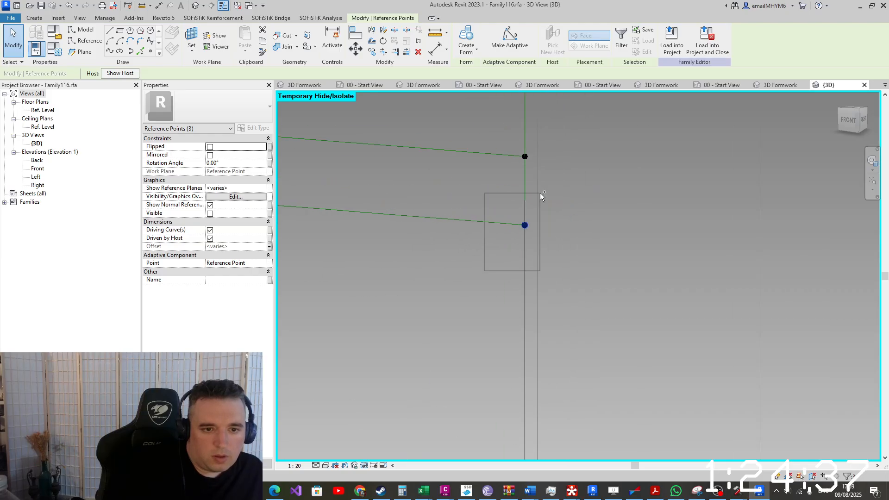
{"action": "left_click", "coordinate": [365, 466]}
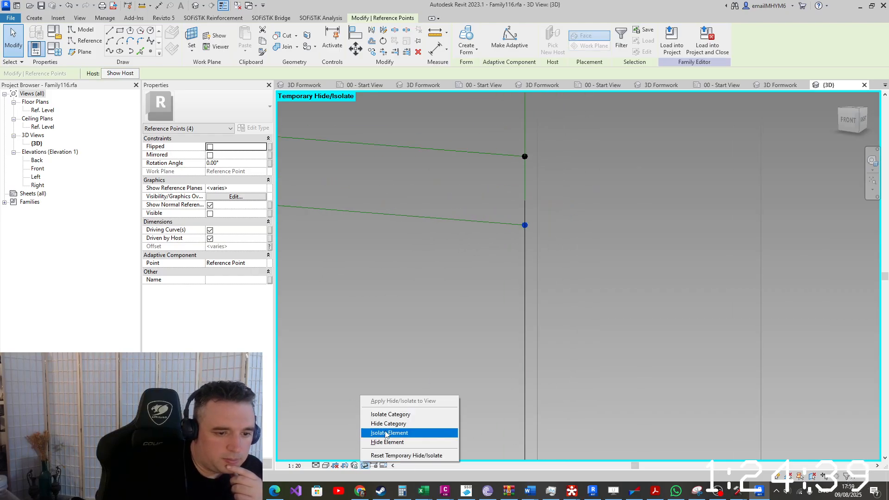
{"action": "left_click", "coordinate": [390, 433]}
{"action": "scroll", "coordinate": [568, 201], "scroll_direction": "down", "scroll_amount": 5}
{"action": "scroll", "coordinate": [562, 209], "scroll_direction": "down", "scroll_amount": 5}
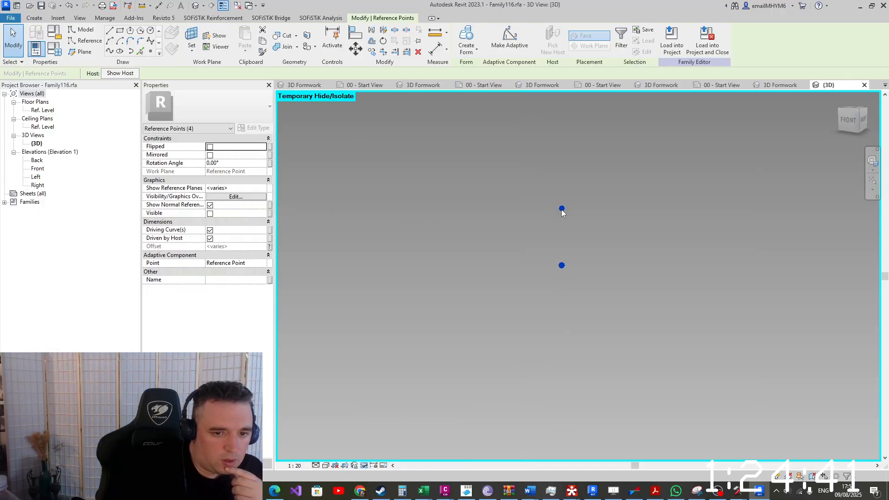
Keep Show Reference Planes at Always for the upper isolated point and make its vertical plane the work plane
{"action": "left_click", "coordinate": [565, 186]}
{"action": "left_click_drag", "start_coordinate": [543, 180], "coordinate": [591, 251]}
{"action": "left_click", "coordinate": [260, 188]}
{"action": "left_click", "coordinate": [222, 201]}
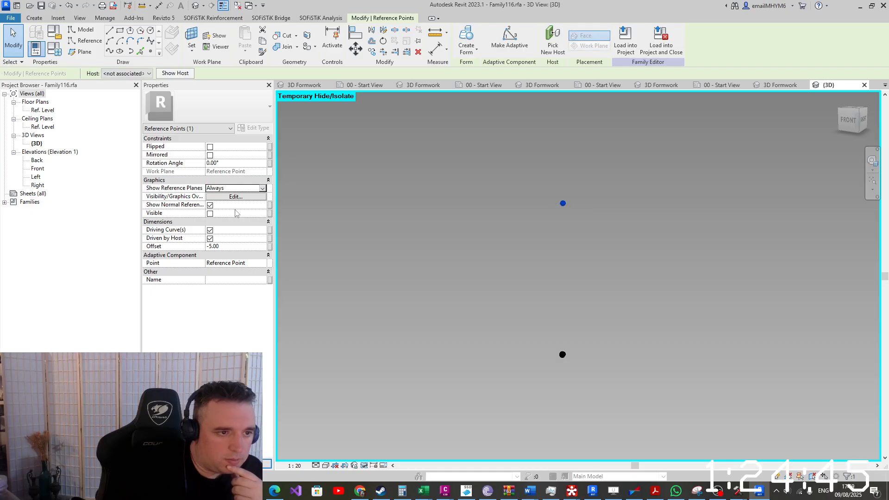
{"action": "key", "text": "Escape"}
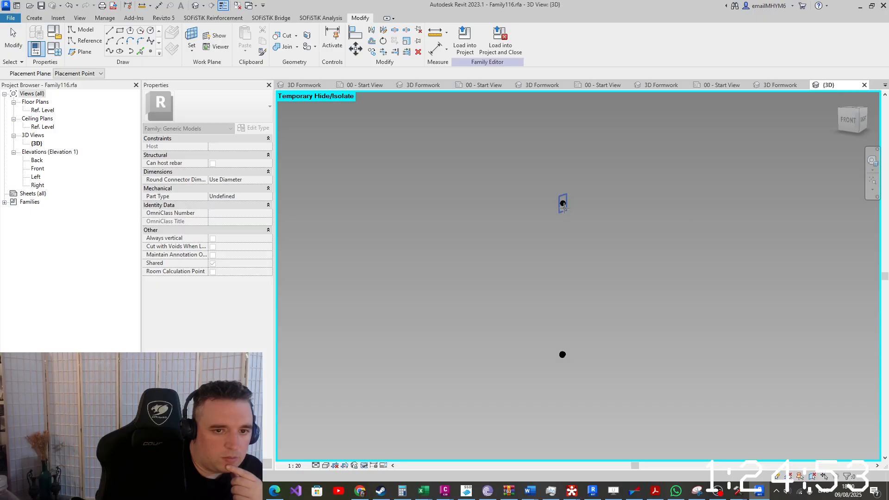
{"action": "key", "text": "Escape"}
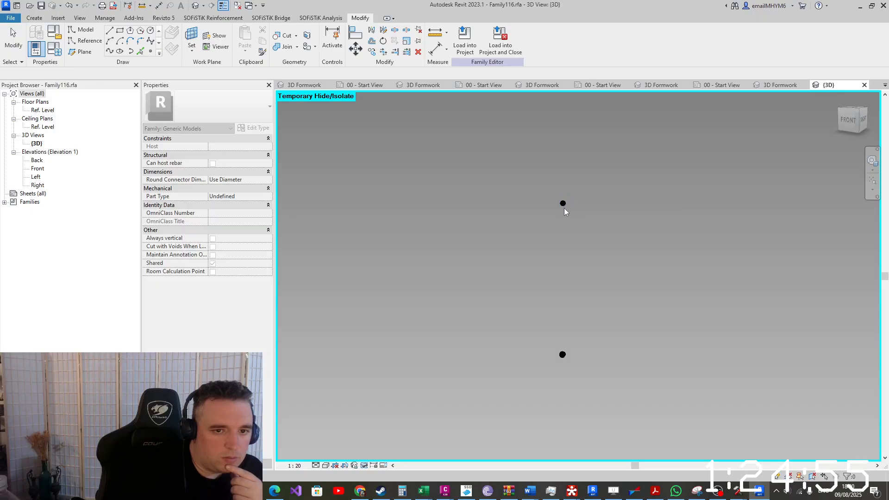
Place a reference point hosted on the upper isolated point and pull it away to an offset of about -1426
{"action": "left_click", "coordinate": [150, 51]}
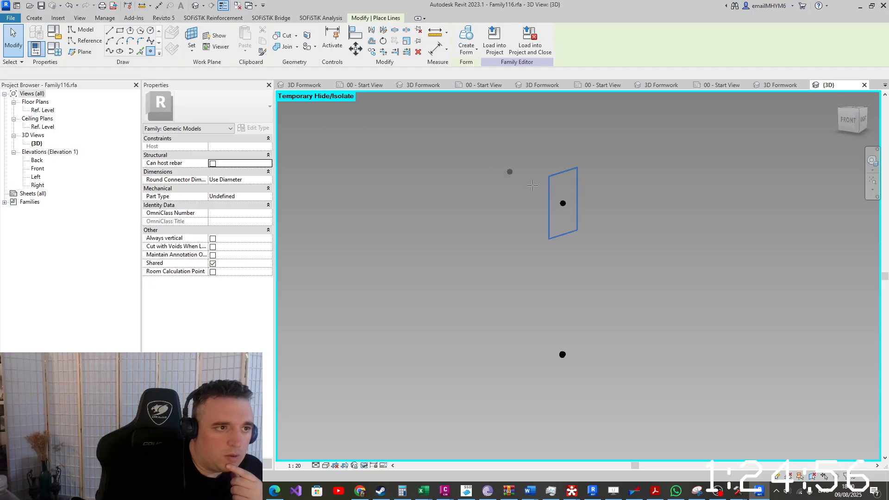
{"action": "left_click", "coordinate": [565, 202]}
{"action": "left_click", "coordinate": [490, 276]}
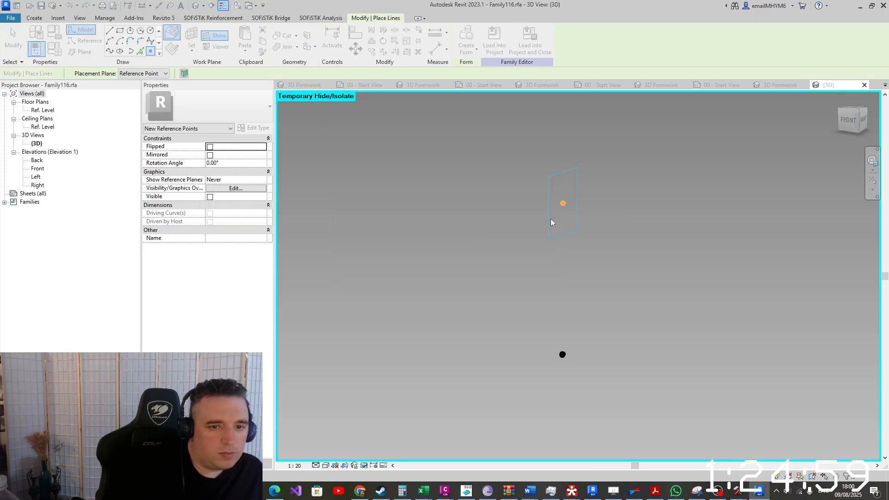
{"action": "key", "text": "Escape"}
{"action": "left_click", "coordinate": [562, 203]}
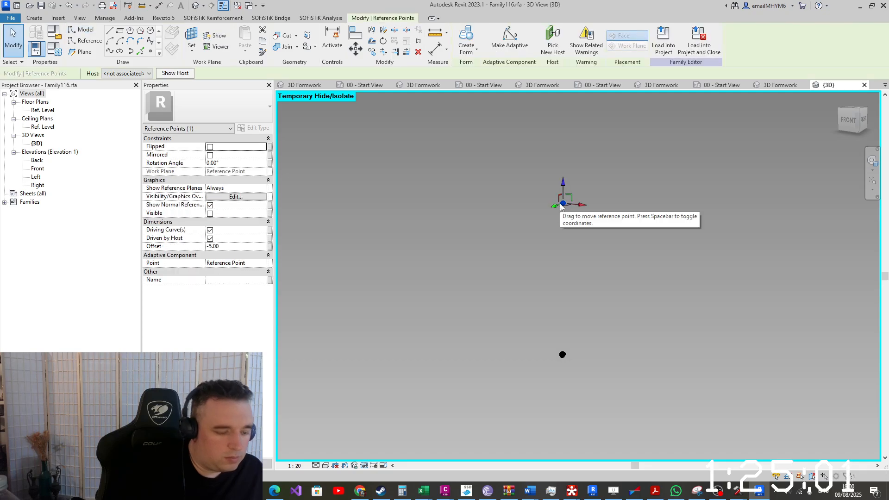
{"action": "left_click_drag", "start_coordinate": [512, 159], "coordinate": [515, 221]}
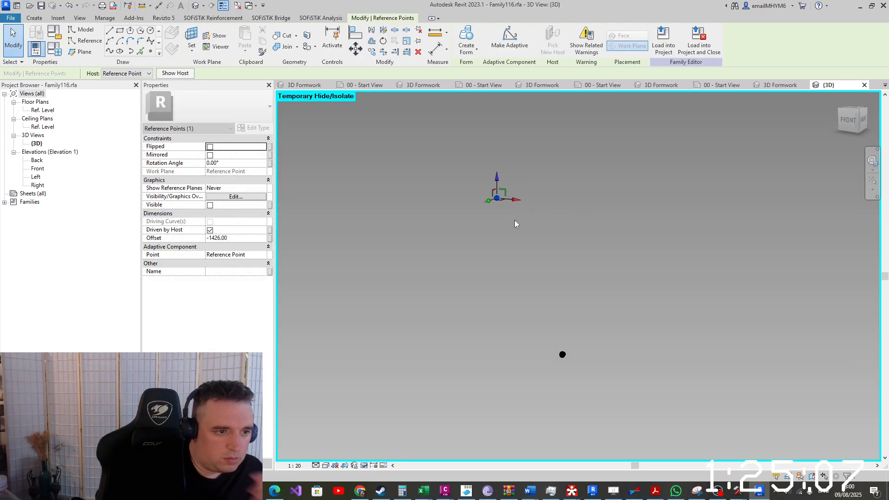
Reset the temporary isolation and examine the two reference points at the wall end of the earth outline
{"action": "left_click", "coordinate": [364, 465]}
{"action": "left_click", "coordinate": [385, 455]}
{"action": "left_click", "coordinate": [437, 387]}
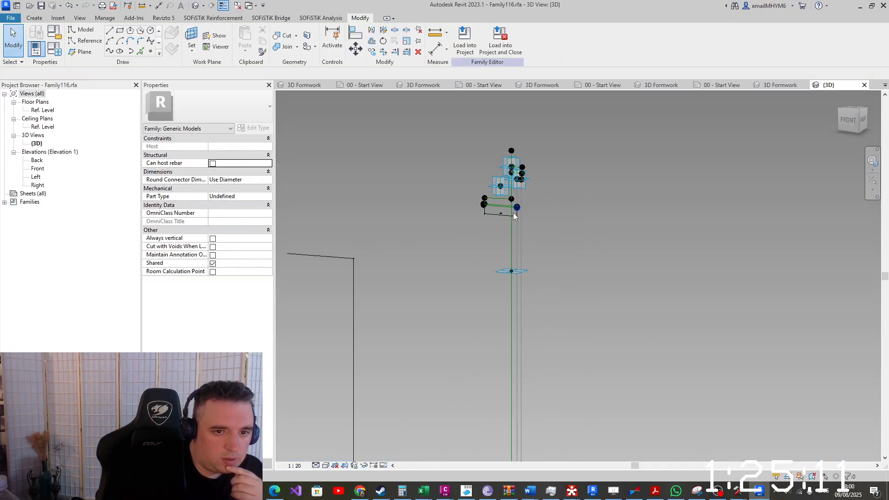
{"action": "scroll", "coordinate": [514, 216], "scroll_direction": "up", "scroll_amount": 10}
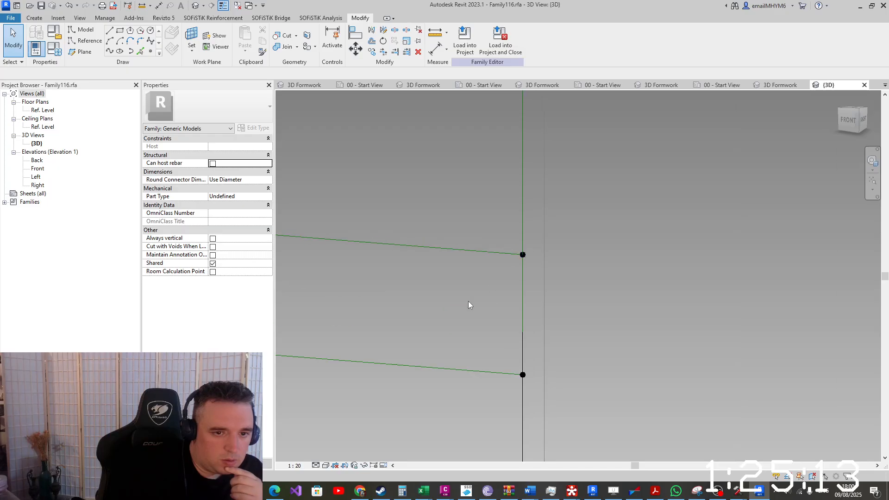
{"action": "left_click_drag", "start_coordinate": [468, 305], "coordinate": [572, 209]}
{"action": "scroll", "coordinate": [552, 246], "scroll_direction": "down", "scroll_amount": 5}
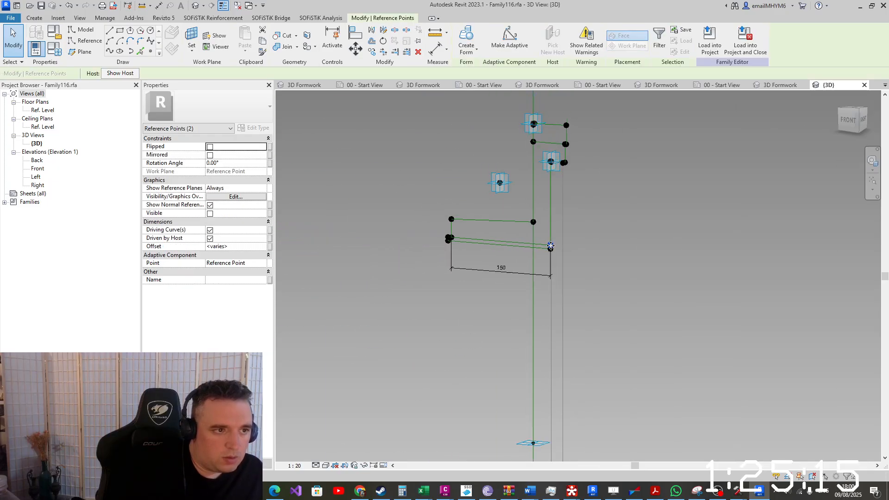
{"action": "scroll", "coordinate": [550, 246], "scroll_direction": "up", "scroll_amount": 6}
{"action": "key", "text": "Escape"}
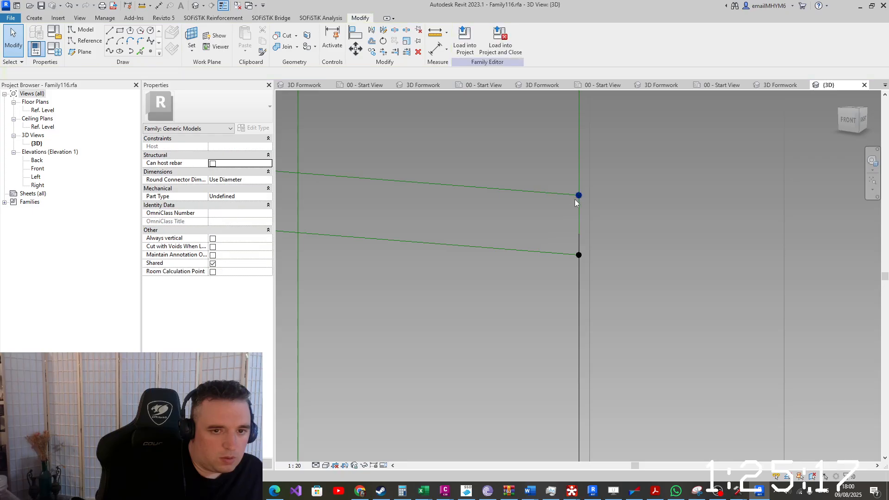
Select the upper wall-end point of the earth outline together with three wall-side points of the foundation profile, and isolate them
{"action": "left_click", "coordinate": [577, 195]}
{"action": "scroll", "coordinate": [549, 246], "scroll_direction": "down", "scroll_amount": 6}
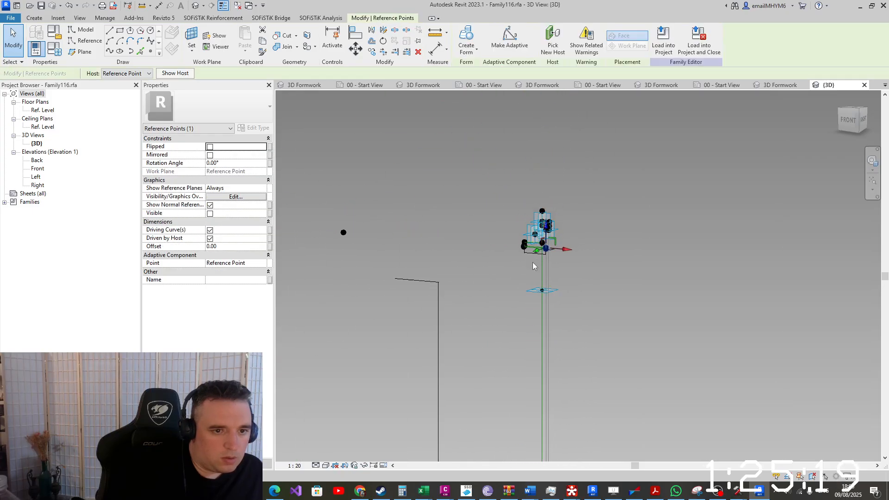
{"action": "scroll", "coordinate": [533, 262], "scroll_direction": "down", "scroll_amount": 1}
{"action": "middle_click_drag", "start_coordinate": [537, 333], "coordinate": [584, 124]}
{"action": "scroll", "coordinate": [582, 372], "scroll_direction": "up", "scroll_amount": 10}
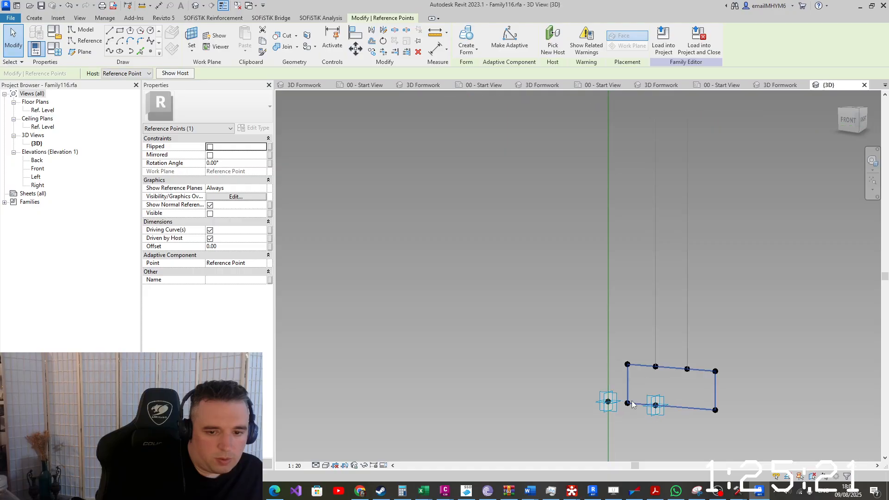
{"action": "scroll", "coordinate": [632, 401], "scroll_direction": "up", "scroll_amount": 5}
{"action": "left_click_drag", "start_coordinate": [607, 267], "coordinate": [661, 327], "text": "ctrl"}
{"action": "left_click_drag", "start_coordinate": [682, 365], "coordinate": [714, 276], "text": "ctrl"}
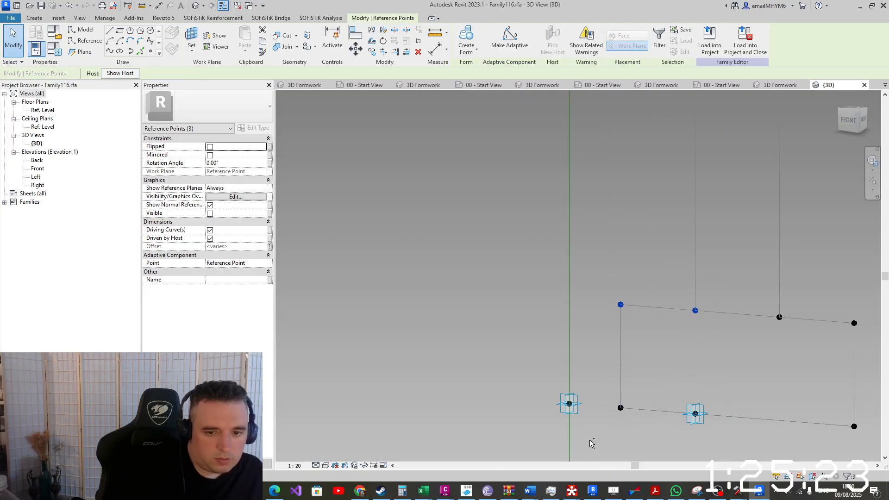
{"action": "left_click_drag", "start_coordinate": [593, 435], "coordinate": [634, 366], "text": "ctrl"}
{"action": "left_click", "coordinate": [363, 465]}
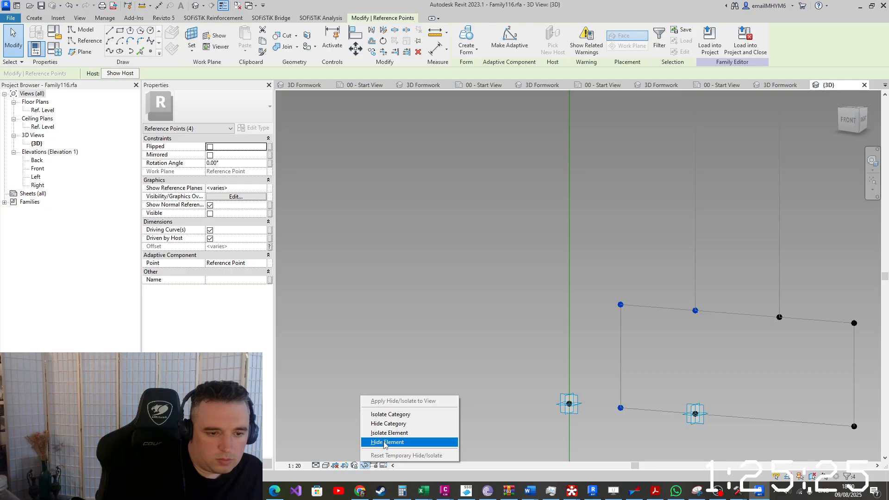
{"action": "left_click", "coordinate": [405, 441]}
{"action": "scroll", "coordinate": [595, 320], "scroll_direction": "down", "scroll_amount": 6}
{"action": "scroll", "coordinate": [597, 323], "scroll_direction": "up", "scroll_amount": 4}
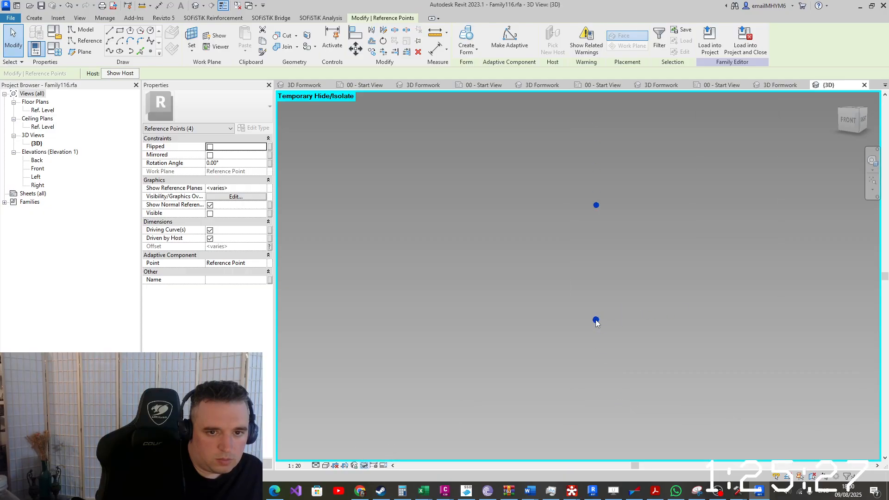
{"action": "scroll", "coordinate": [608, 219], "scroll_direction": "up", "scroll_amount": 1}
Set the work plane on the upper isolated point, place a hosted reference point there and move it to an offset of about -132.08
{"action": "left_click", "coordinate": [608, 219]}
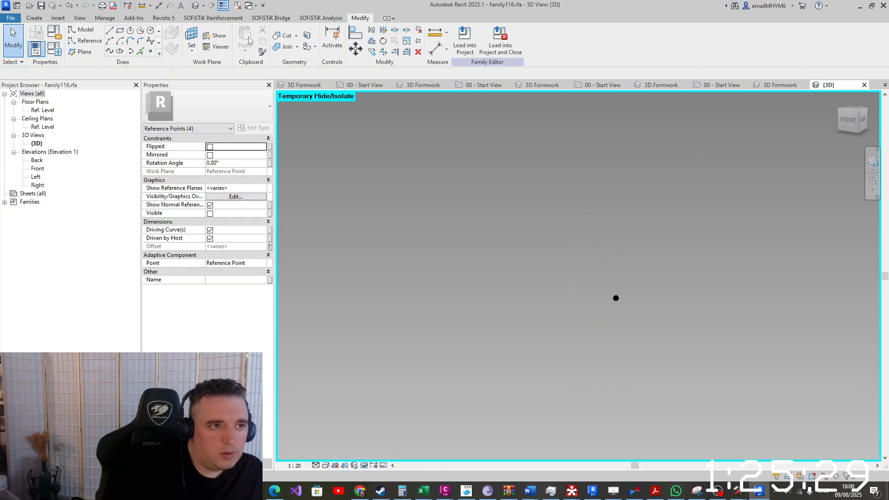
{"action": "left_click", "coordinate": [192, 36]}
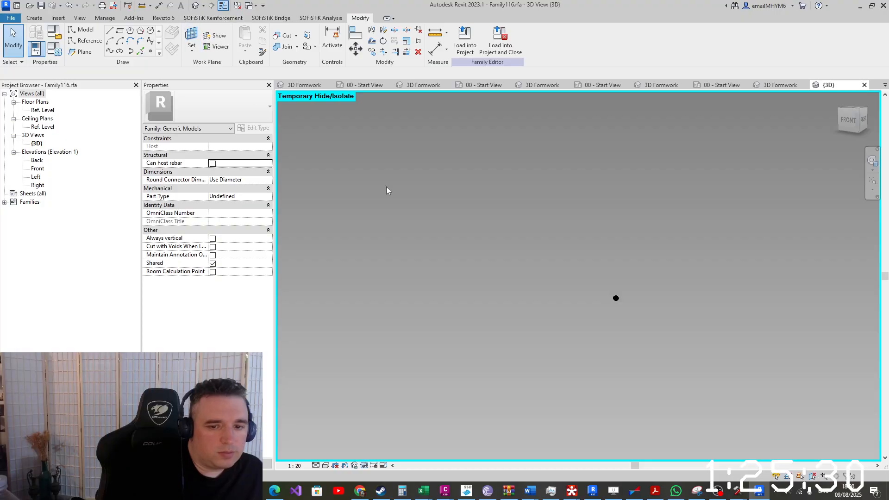
{"action": "left_click", "coordinate": [611, 306]}
{"action": "left_click", "coordinate": [151, 51]}
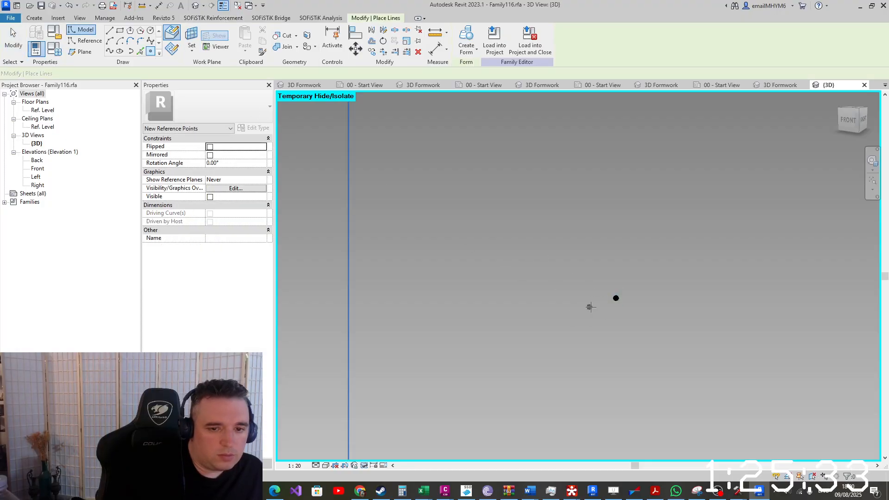
{"action": "left_click", "coordinate": [617, 299]}
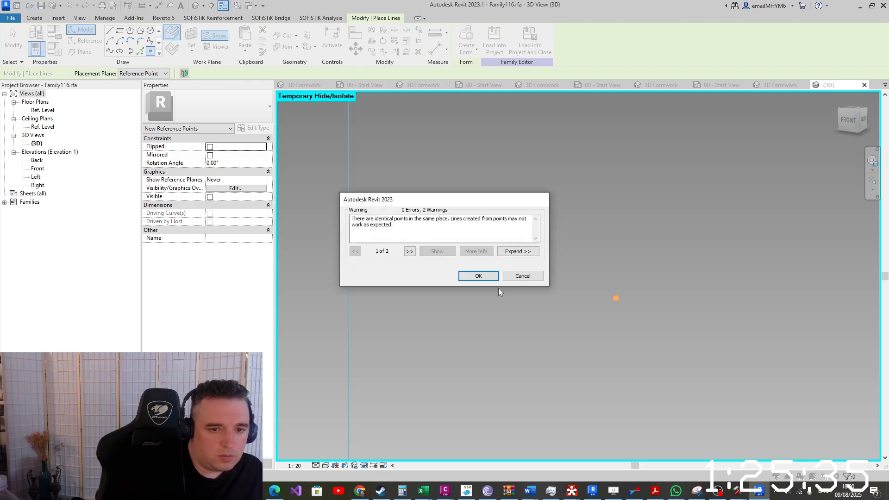
{"action": "left_click", "coordinate": [479, 275]}
{"action": "key", "text": "Escape"}
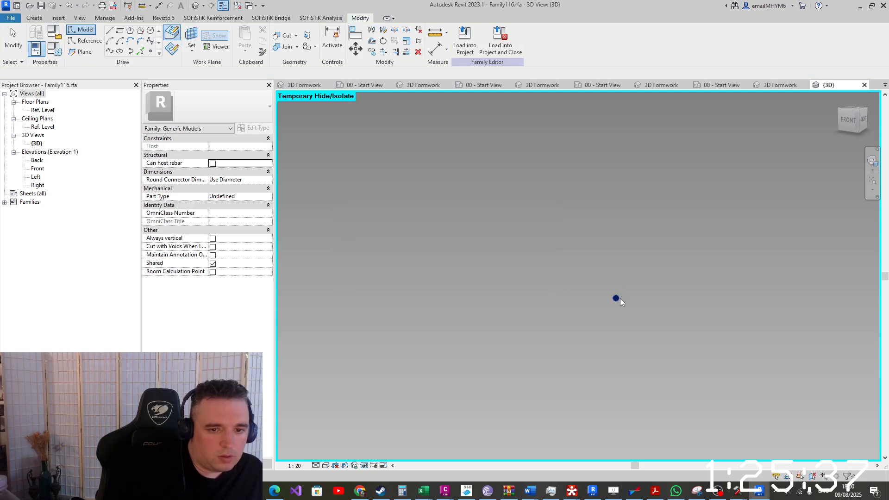
{"action": "left_click", "coordinate": [617, 299]}
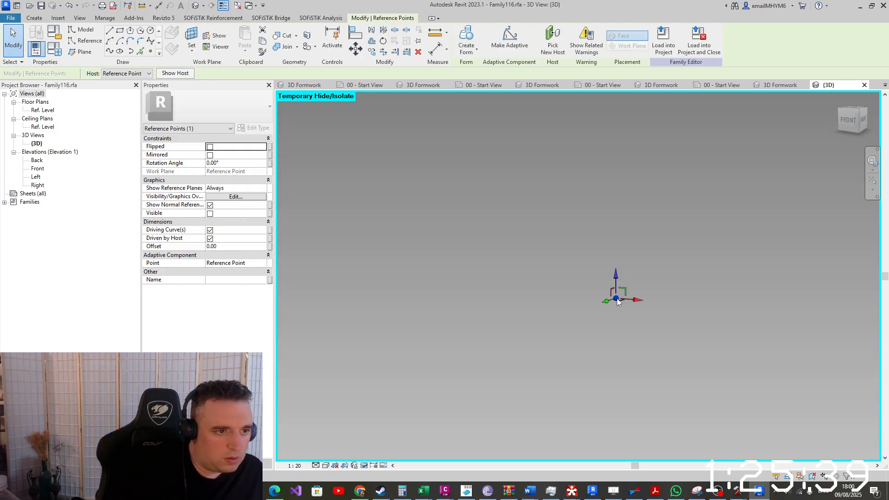
{"action": "left_click_drag", "start_coordinate": [549, 238], "coordinate": [666, 358]}
{"action": "left_click_drag", "start_coordinate": [633, 304], "coordinate": [514, 335]}
Associate the new reference point's offset with a new family length parameter named X5, grouped under Dimensions
{"action": "left_click", "coordinate": [270, 238]}
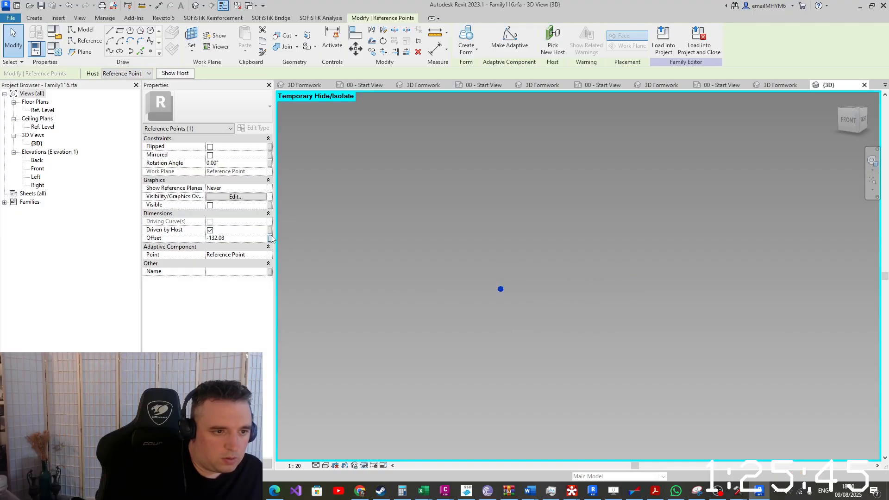
{"action": "left_click", "coordinate": [291, 295]}
{"action": "type", "text": "x"}
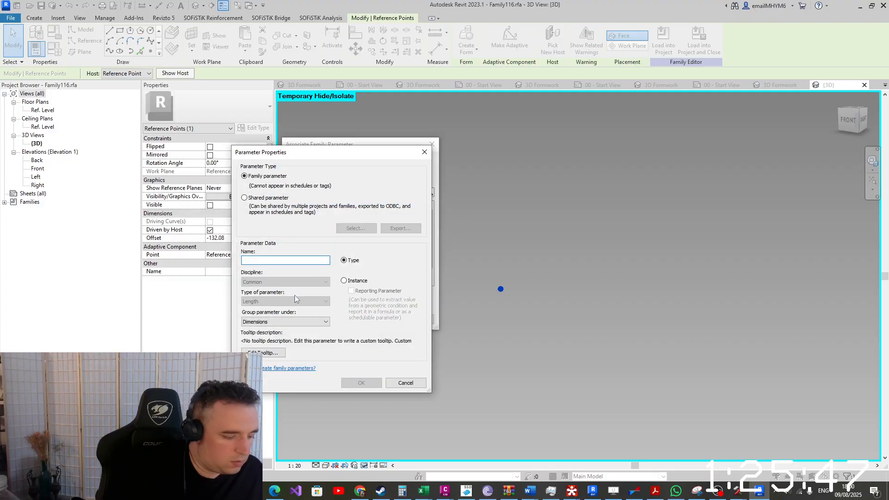
{"action": "left_click", "coordinate": [404, 383]}
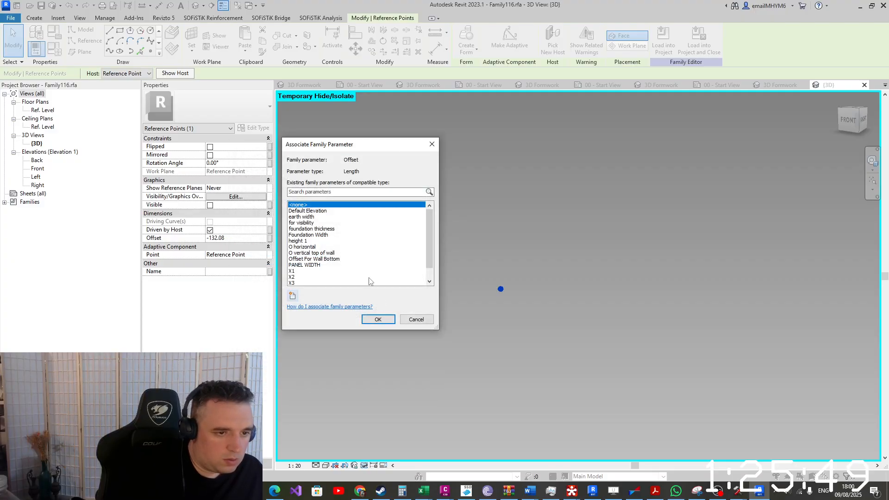
{"action": "scroll", "coordinate": [342, 221], "scroll_direction": "down", "scroll_amount": 3}
{"action": "left_click", "coordinate": [292, 296]}
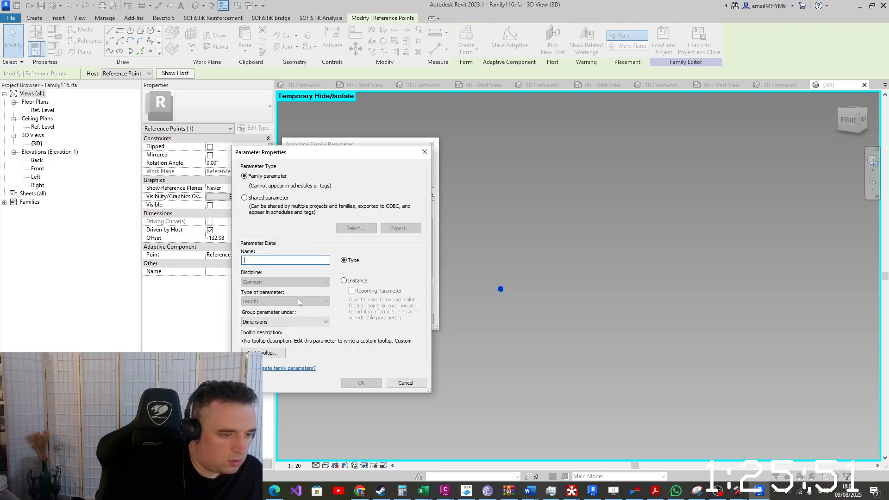
{"action": "type", "text": "x"}
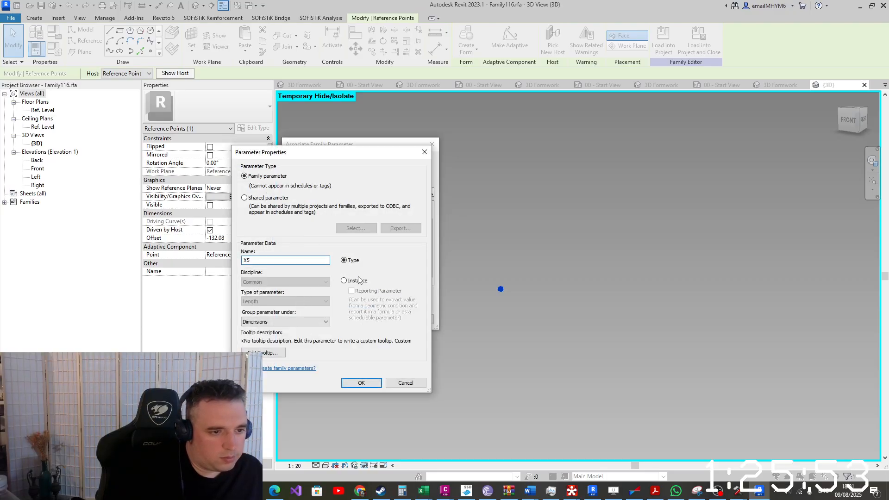
{"action": "left_click", "coordinate": [362, 383]}
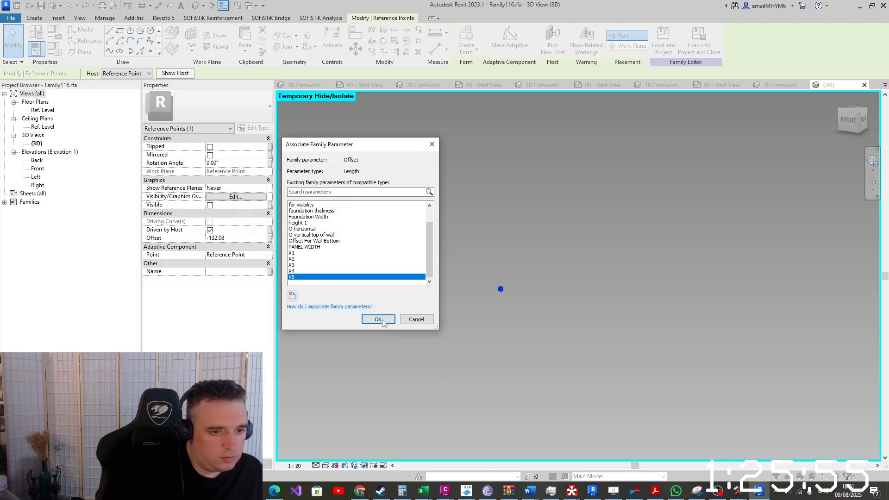
{"action": "left_click", "coordinate": [378, 319]}
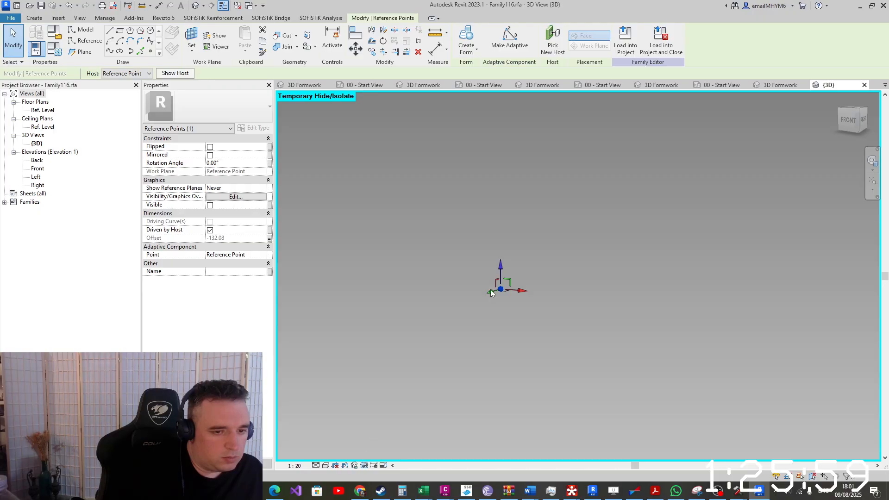
{"action": "middle_click_drag", "start_coordinate": [491, 291], "coordinate": [568, 101]}
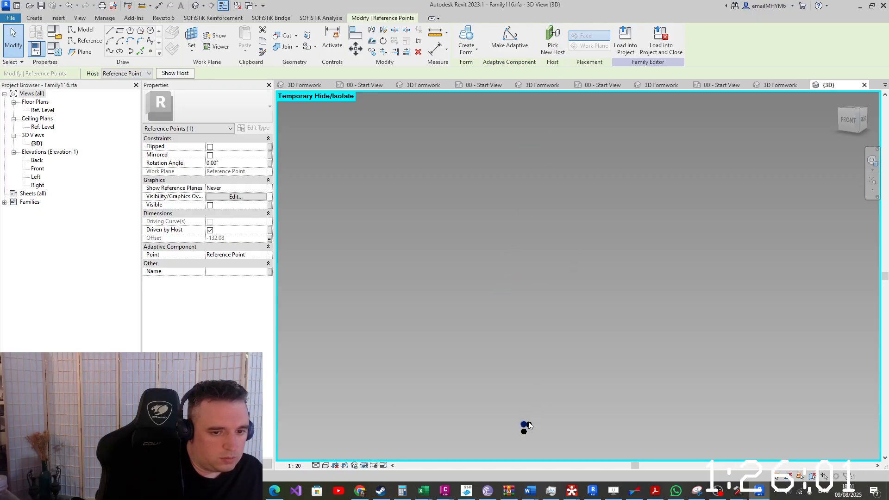
Set Show Reference Planes to Always for the lowest isolated reference point
{"action": "scroll", "coordinate": [519, 441], "scroll_direction": "up", "scroll_amount": 4}
{"action": "left_click_drag", "start_coordinate": [523, 363], "coordinate": [610, 297]}
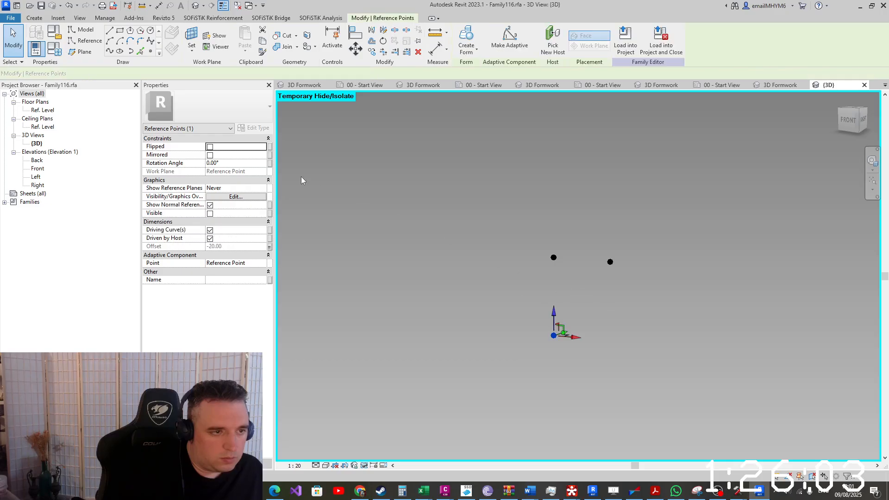
{"action": "left_click", "coordinate": [262, 188]}
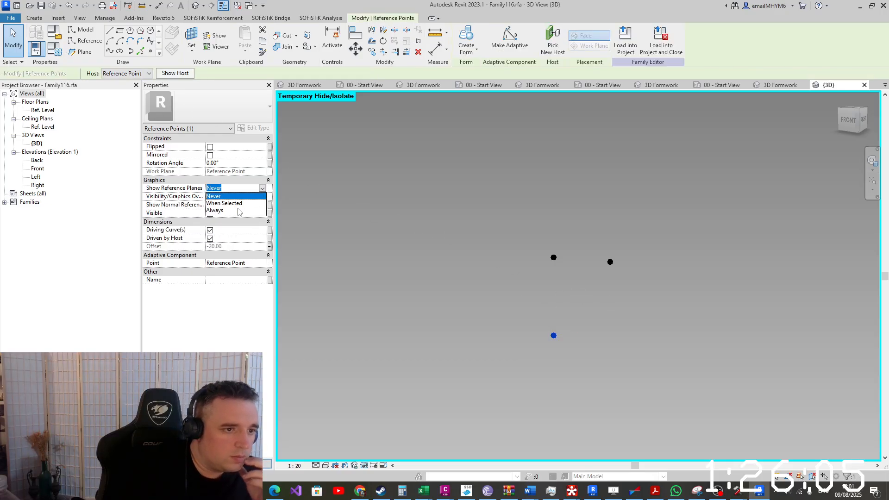
{"action": "left_click", "coordinate": [221, 196]}
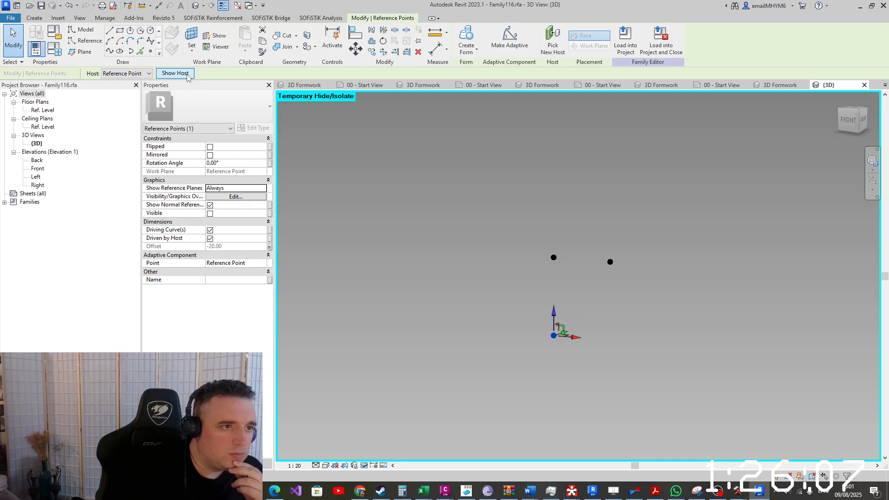
Place a new reference point on the lowest point's work plane and move it sideways, well away from its host
{"action": "left_click", "coordinate": [191, 33]}
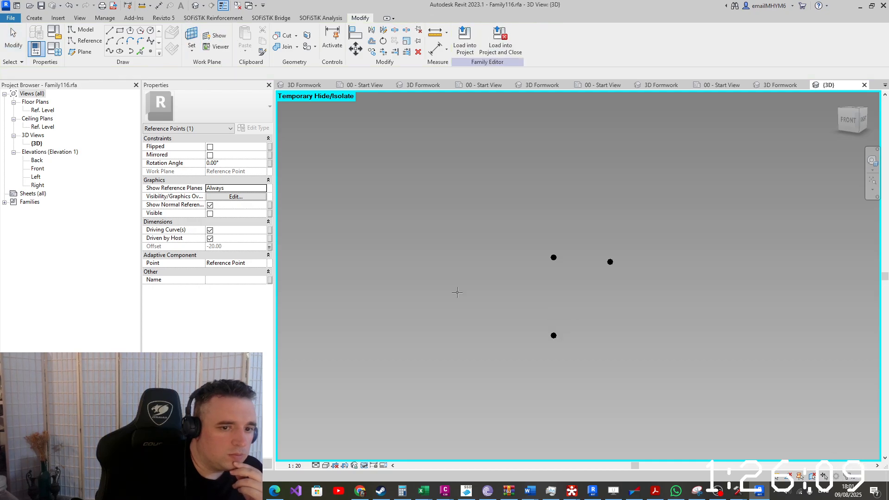
{"action": "left_click", "coordinate": [552, 337]}
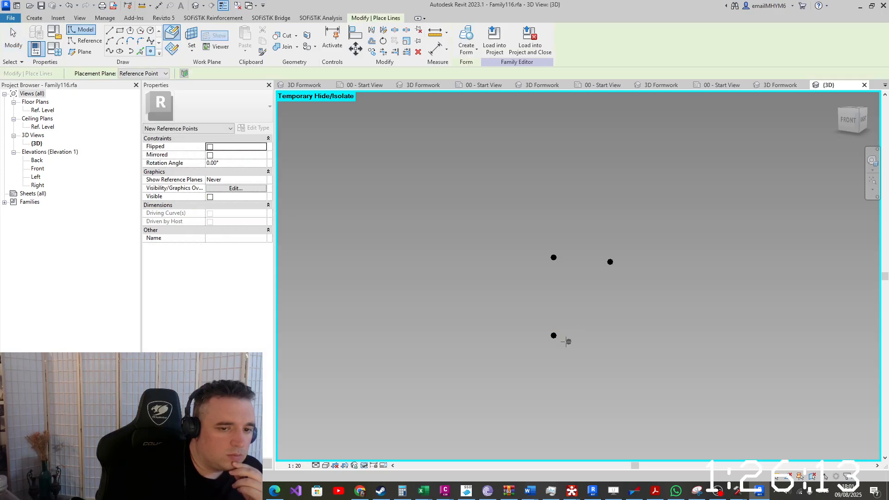
{"action": "left_click", "coordinate": [553, 333]}
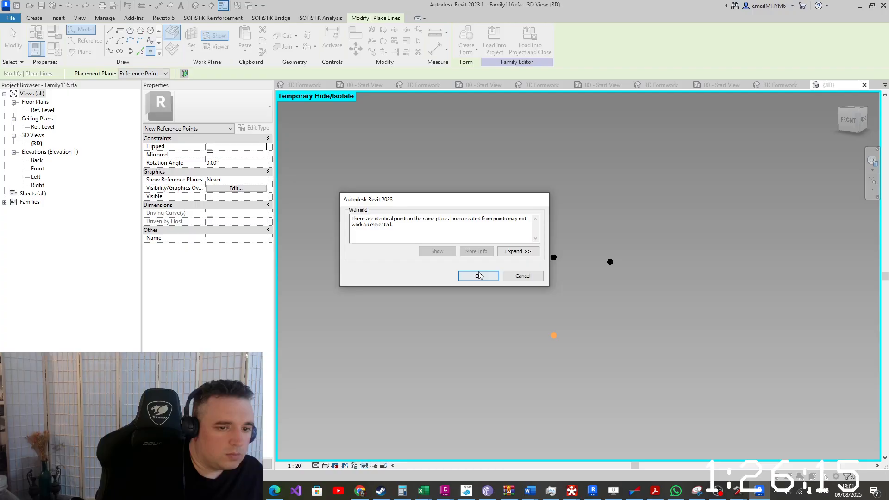
{"action": "left_click", "coordinate": [479, 276]}
{"action": "key", "text": "Escape"}
{"action": "left_click", "coordinate": [548, 334]}
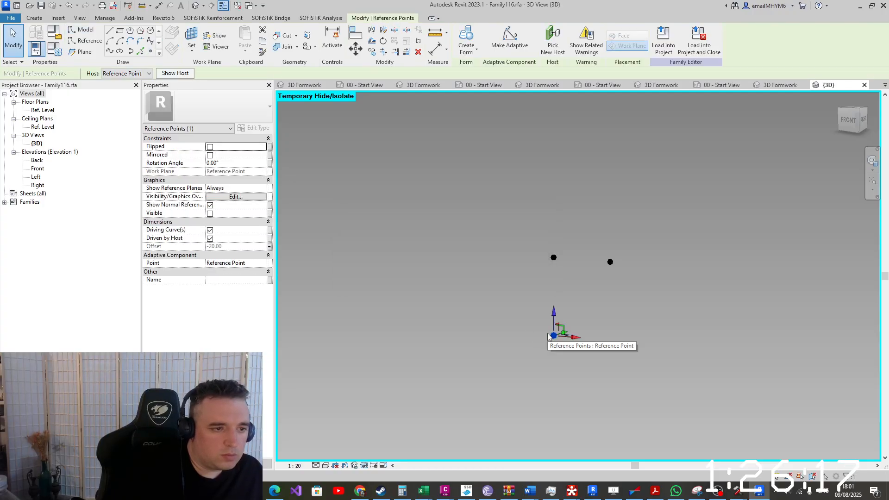
{"action": "left_click_drag", "start_coordinate": [489, 296], "coordinate": [628, 381]}
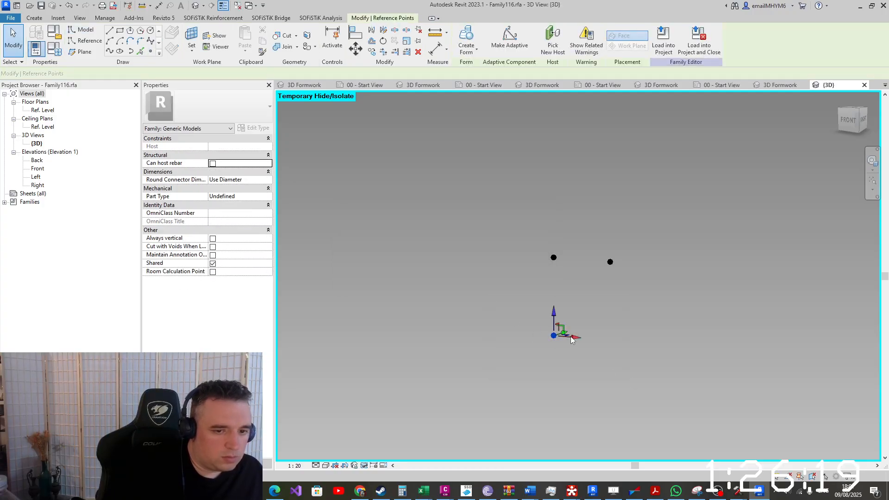
{"action": "left_click_drag", "start_coordinate": [553, 335], "coordinate": [325, 317]}
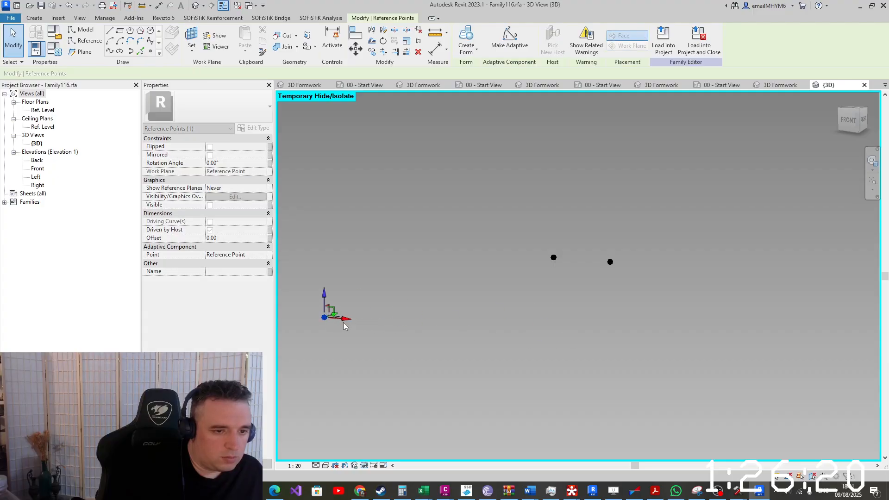
Associate the new reference point's Offset with a new instance length parameter named X6
{"action": "left_click", "coordinate": [270, 238]}
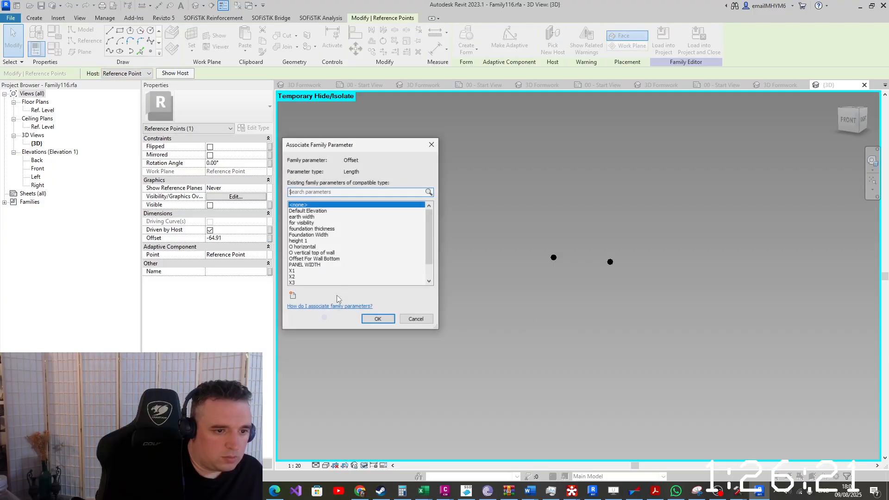
{"action": "left_click", "coordinate": [292, 295]}
{"action": "type", "text": "X6"}
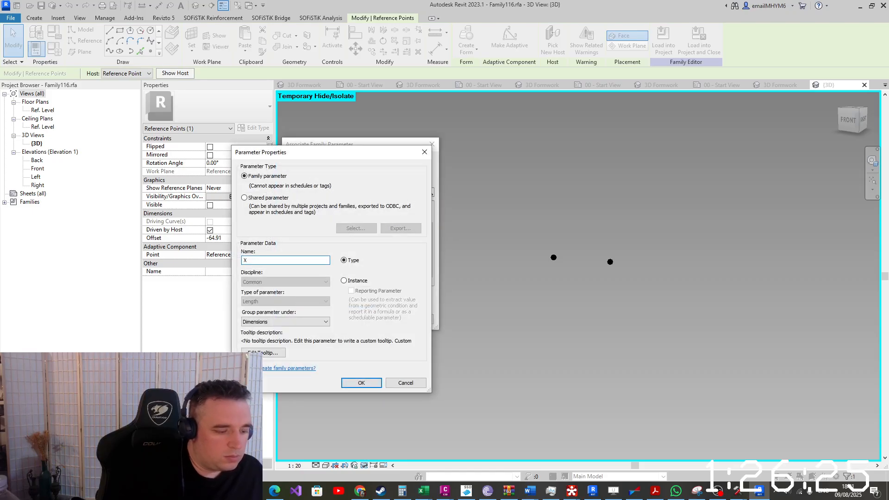
{"action": "left_click", "coordinate": [344, 280]}
{"action": "left_click", "coordinate": [361, 383]}
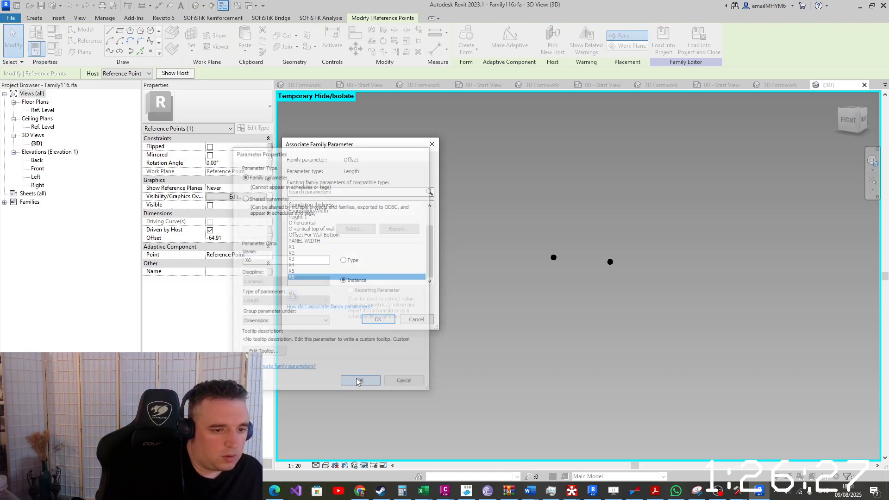
{"action": "left_click", "coordinate": [377, 319]}
Reset the temporary hide/isolate to bring back the rest of the family
{"action": "left_click", "coordinate": [364, 465]}
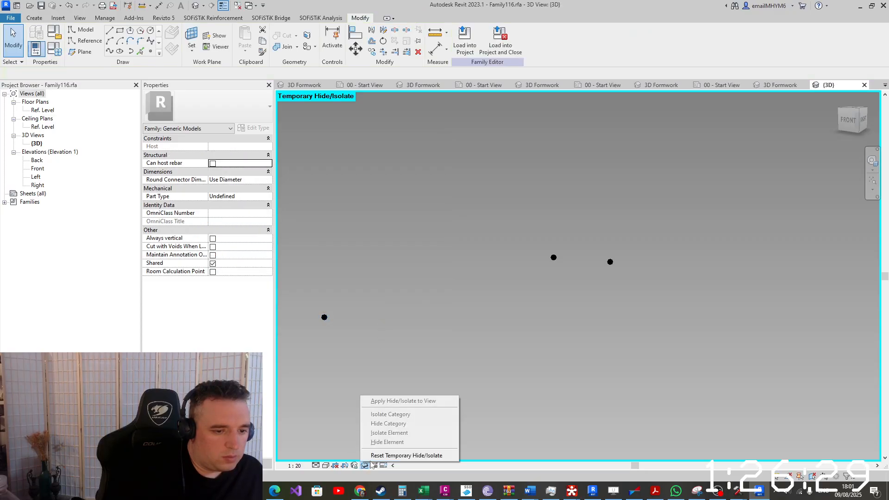
{"action": "left_click", "coordinate": [403, 456]}
{"action": "scroll", "coordinate": [432, 363], "scroll_direction": "down", "scroll_amount": 4}
{"action": "middle_click_drag", "start_coordinate": [460, 203], "coordinate": [510, 454]}
{"action": "scroll", "coordinate": [496, 290], "scroll_direction": "down", "scroll_amount": 6}
{"action": "scroll", "coordinate": [495, 290], "scroll_direction": "down", "scroll_amount": 2}
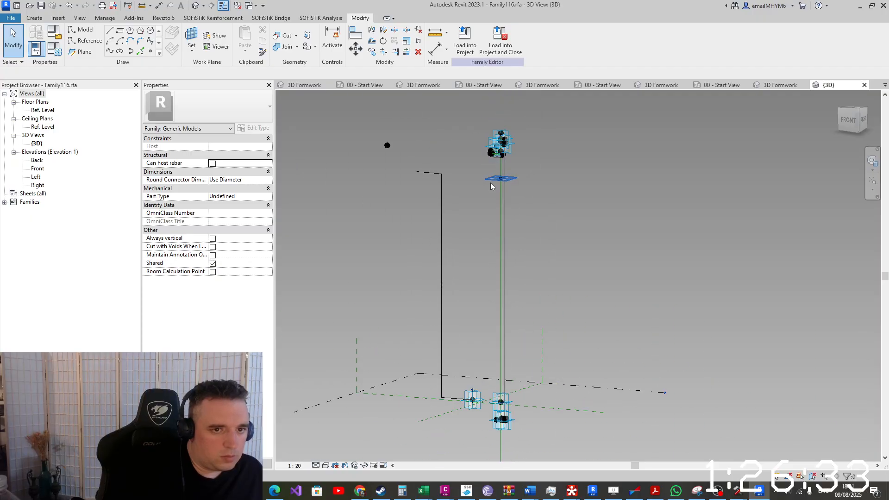
Isolate six reference points: the wall-top point, both far offset points, the foundation's two near-side corners and the wall-base point on the foundation
{"action": "scroll", "coordinate": [491, 182], "scroll_direction": "up", "scroll_amount": 8}
{"action": "scroll", "coordinate": [506, 219], "scroll_direction": "up", "scroll_amount": 4}
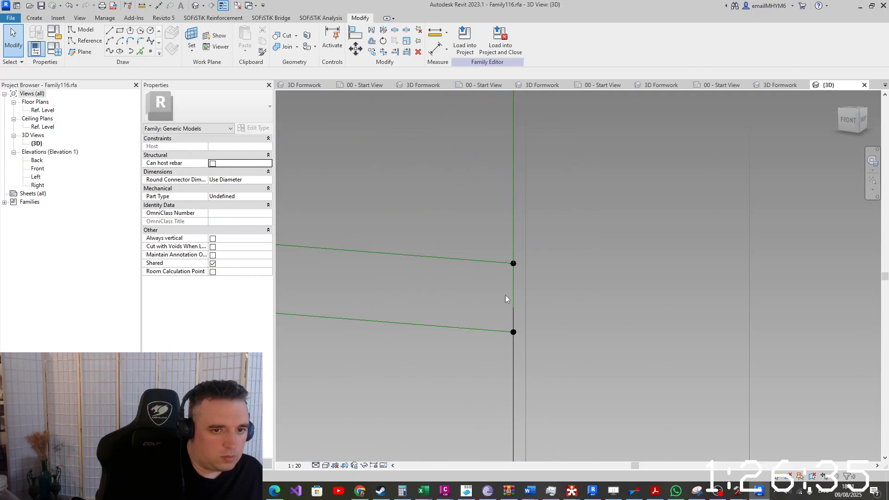
{"action": "left_click_drag", "start_coordinate": [525, 276], "coordinate": [533, 302]}
{"action": "left_click", "coordinate": [504, 293]}
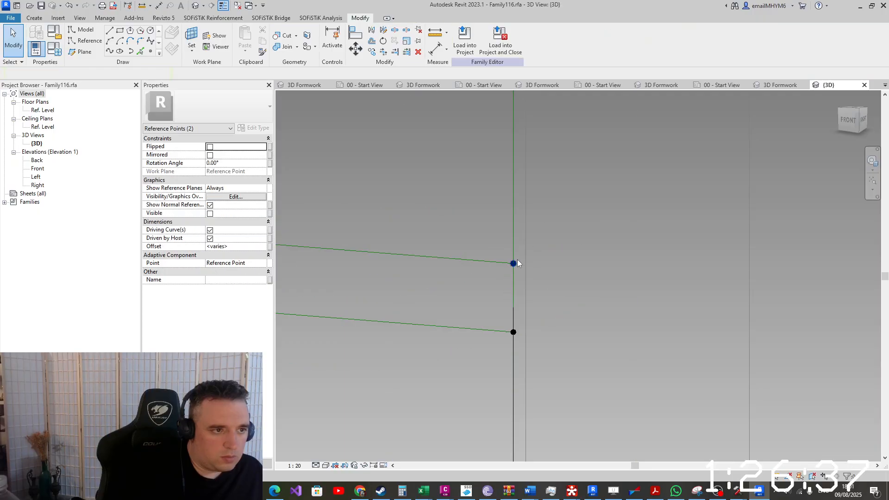
{"action": "left_click", "coordinate": [515, 263]}
{"action": "scroll", "coordinate": [580, 281], "scroll_direction": "down", "scroll_amount": 10}
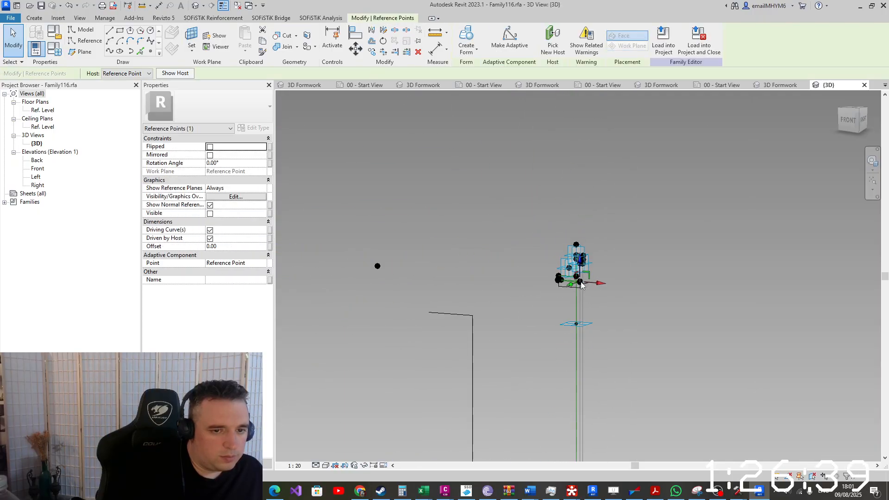
{"action": "left_click_drag", "start_coordinate": [471, 328], "coordinate": [511, 246]}
{"action": "middle_click_drag", "start_coordinate": [499, 399], "coordinate": [475, 155]}
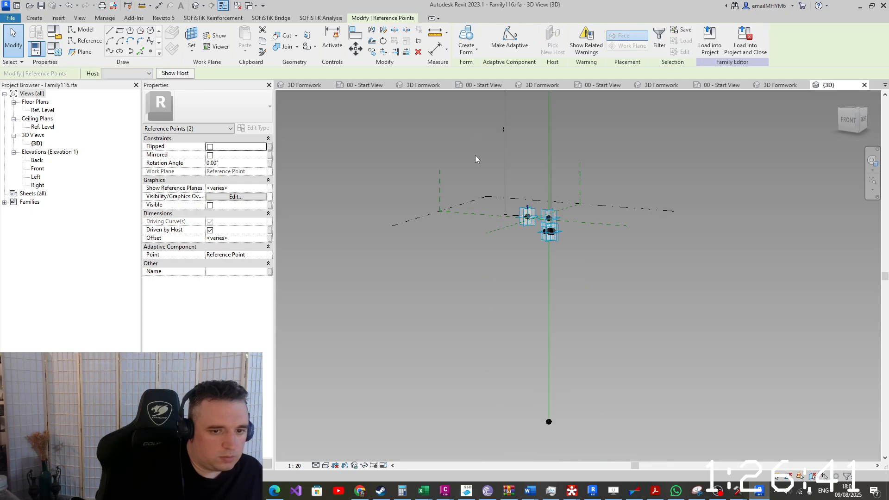
{"action": "scroll", "coordinate": [481, 244], "scroll_direction": "up", "scroll_amount": 4}
{"action": "middle_click_drag", "start_coordinate": [512, 260], "coordinate": [563, 280], "text": "shift"}
{"action": "scroll", "coordinate": [557, 271], "scroll_direction": "up", "scroll_amount": 7}
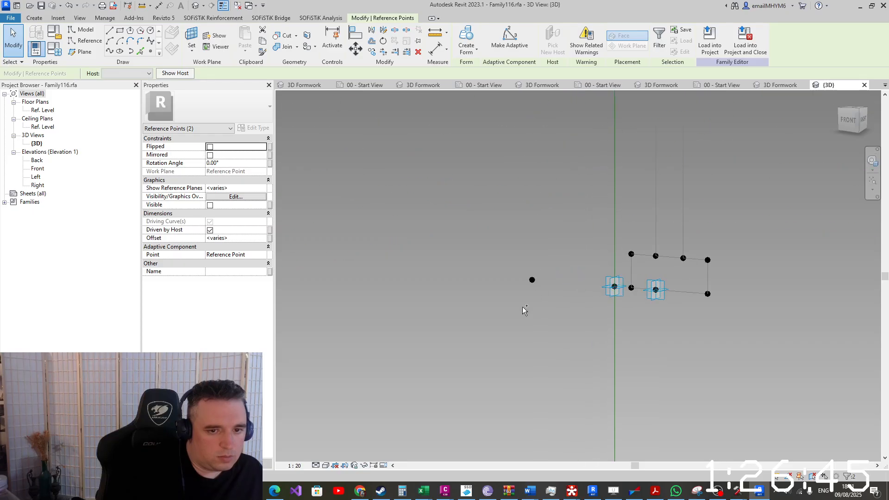
{"action": "left_click_drag", "start_coordinate": [505, 317], "coordinate": [553, 251], "text": "ctrl"}
{"action": "left_click", "coordinate": [610, 283], "text": "ctrl"}
{"action": "scroll", "coordinate": [620, 280], "scroll_direction": "up", "scroll_amount": 3}
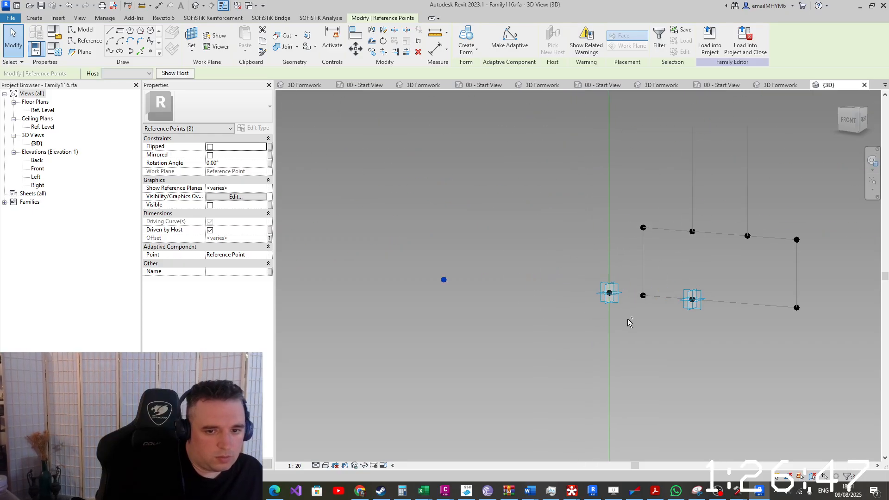
{"action": "left_click_drag", "start_coordinate": [647, 285], "coordinate": [648, 283], "text": "ctrl"}
{"action": "left_click_drag", "start_coordinate": [634, 242], "coordinate": [671, 190], "text": "ctrl"}
{"action": "left_click_drag", "start_coordinate": [684, 249], "coordinate": [713, 218], "text": "ctrl"}
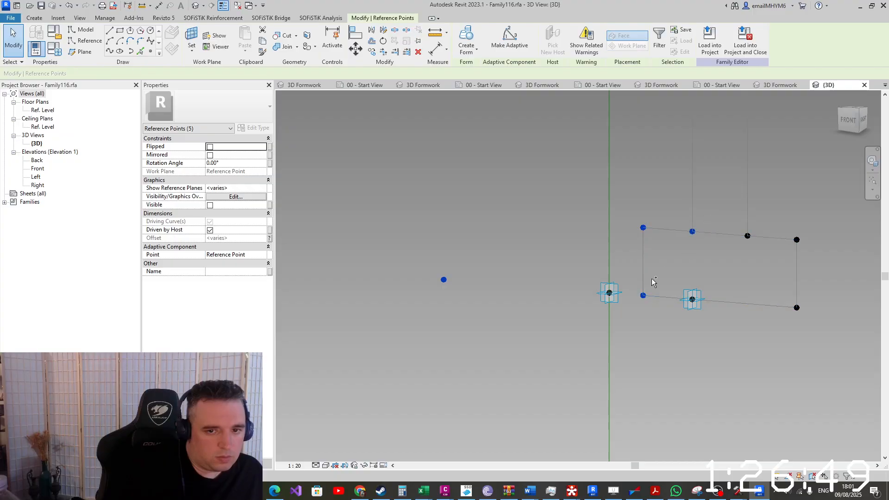
{"action": "left_click", "coordinate": [364, 465]}
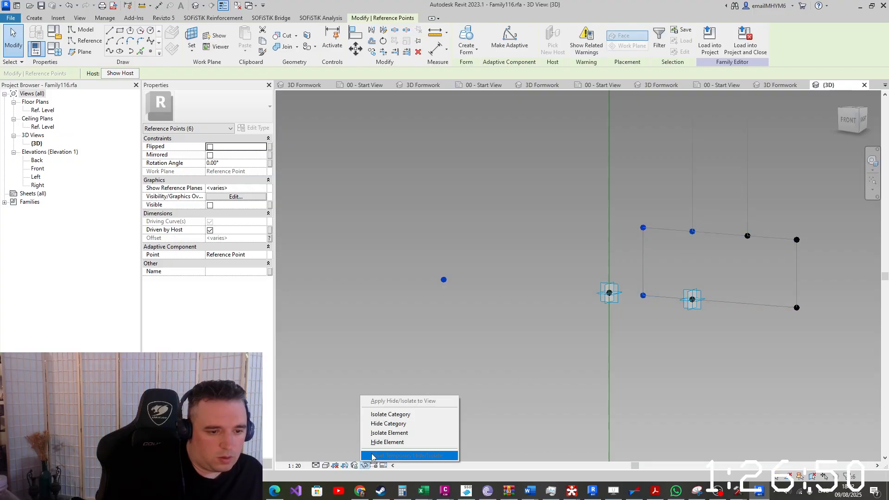
{"action": "left_click", "coordinate": [390, 433]}
Draw lines through points for the foundation's side edge, from its lower corner to the far point, and from its upper corner to the wall base
{"action": "left_click_drag", "start_coordinate": [505, 343], "coordinate": [564, 261]}
{"action": "left_click", "coordinate": [109, 52]}
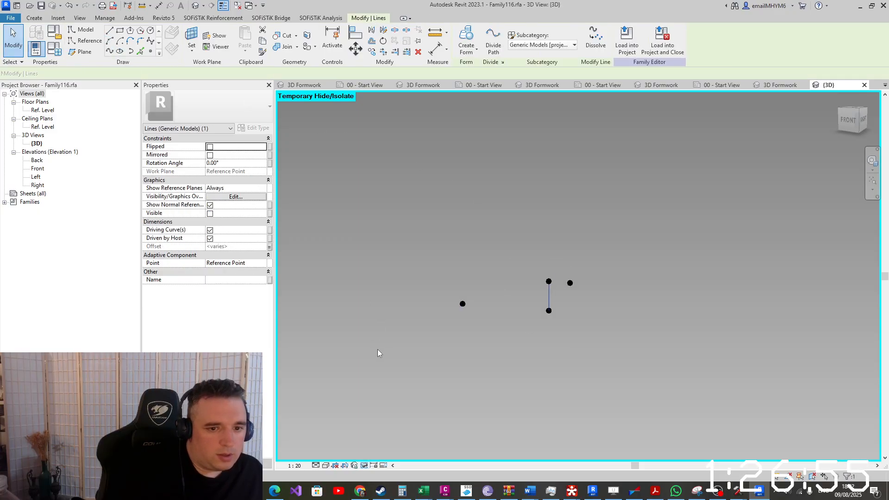
{"action": "left_click_drag", "start_coordinate": [364, 345], "coordinate": [570, 296]}
{"action": "left_click", "coordinate": [110, 52]}
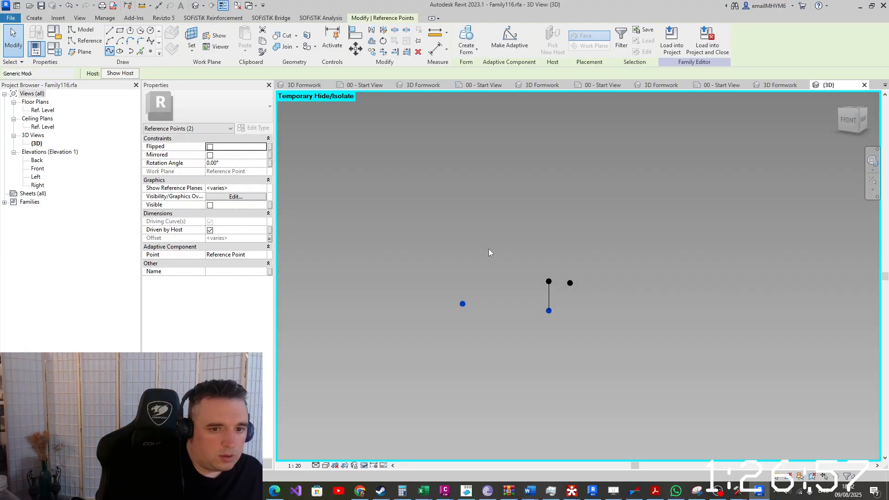
{"action": "left_click_drag", "start_coordinate": [502, 254], "coordinate": [590, 290]}
{"action": "left_click", "coordinate": [109, 51]}
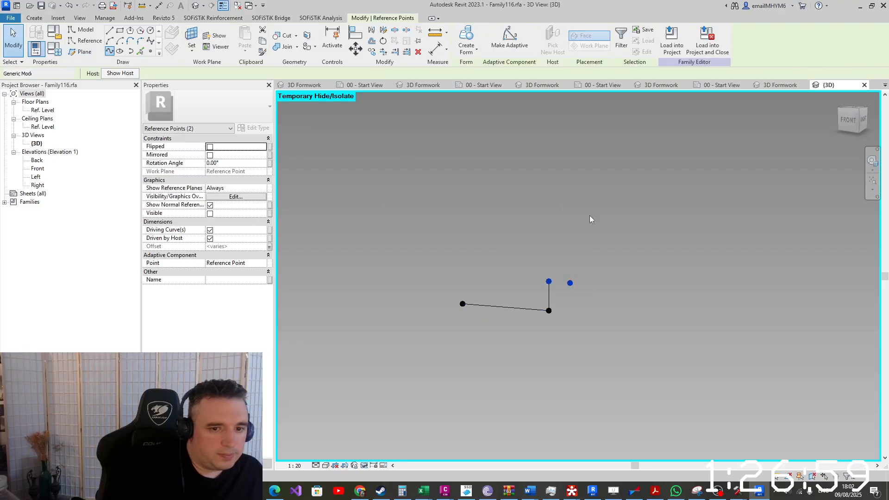
Close the outline with lines from wall base to wall top, between the two far points, and across the two upper points
{"action": "left_click_drag", "start_coordinate": [566, 254], "coordinate": [610, 345]}
{"action": "scroll", "coordinate": [610, 345], "scroll_direction": "down", "scroll_amount": 3}
{"action": "scroll", "coordinate": [610, 345], "scroll_direction": "down", "scroll_amount": 9}
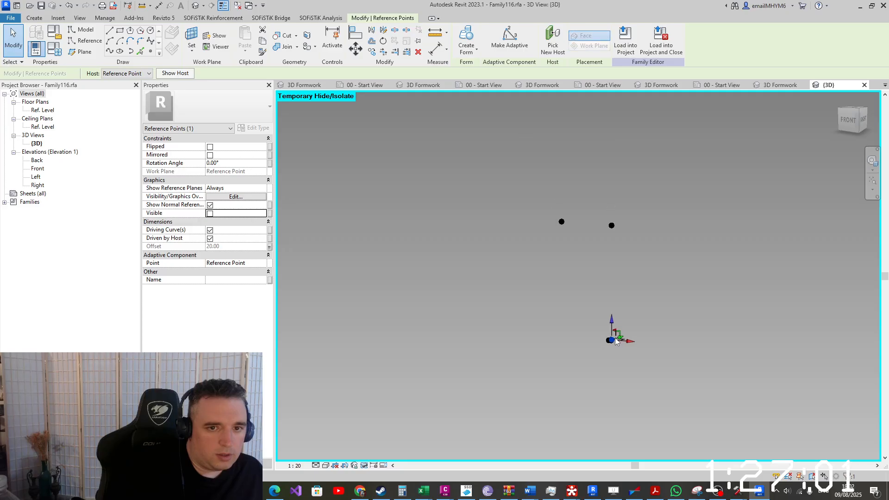
{"action": "scroll", "coordinate": [610, 244], "scroll_direction": "up", "scroll_amount": 2}
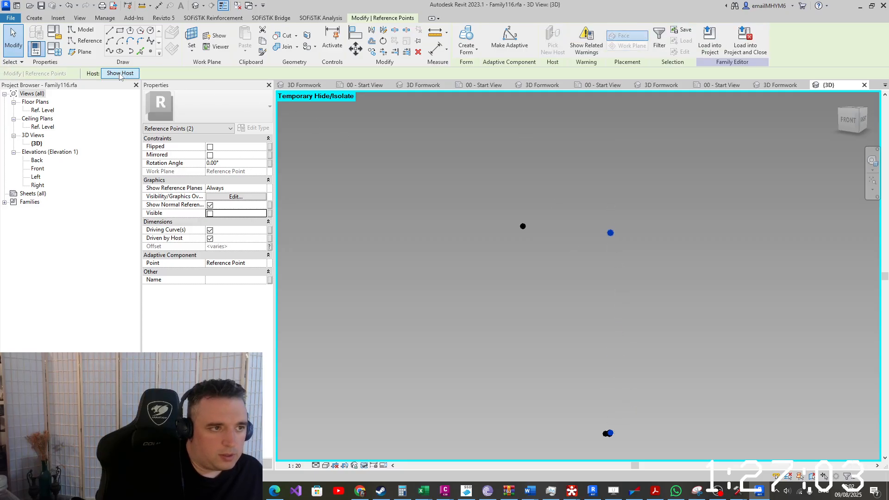
{"action": "left_click", "coordinate": [109, 51]}
{"action": "left_click_drag", "start_coordinate": [577, 293], "coordinate": [470, 172]}
{"action": "left_click_drag", "start_coordinate": [582, 459], "coordinate": [609, 419]}
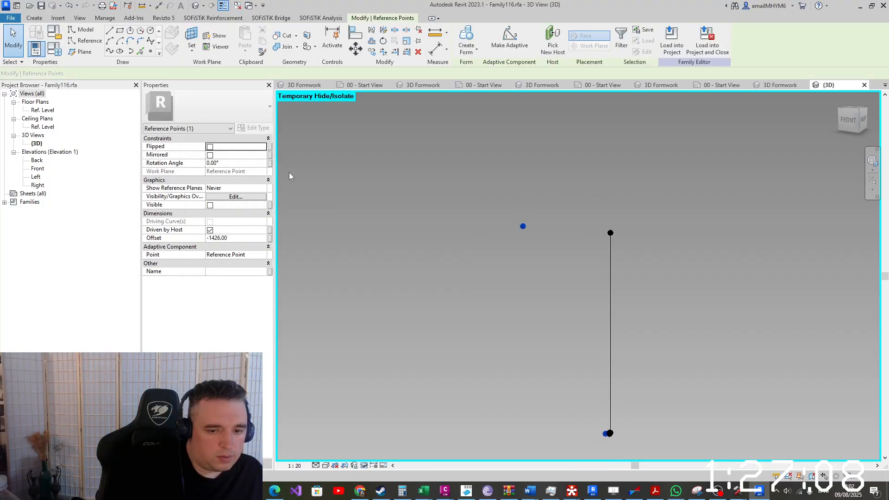
{"action": "left_click", "coordinate": [109, 51]}
{"action": "left_click_drag", "start_coordinate": [584, 182], "coordinate": [647, 250]}
{"action": "left_click_drag", "start_coordinate": [457, 191], "coordinate": [536, 248]}
{"action": "left_click", "coordinate": [109, 51]}
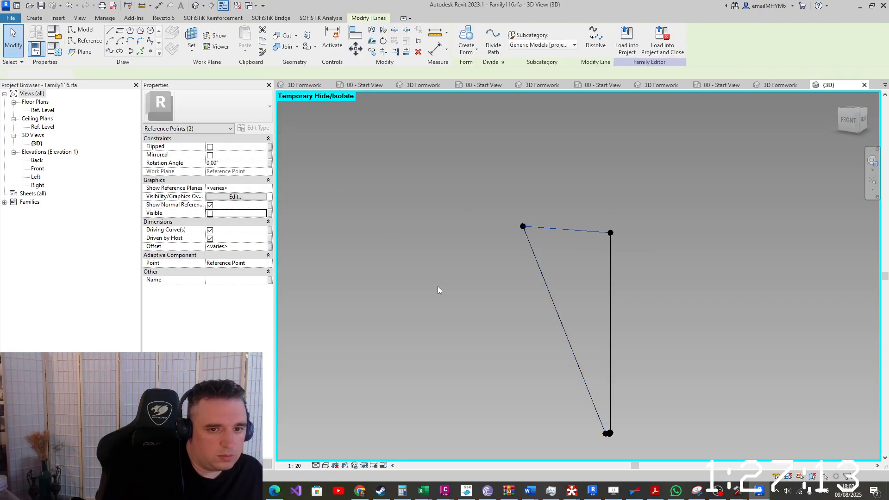
{"action": "left_click", "coordinate": [438, 286]}
{"action": "scroll", "coordinate": [611, 438], "scroll_direction": "up", "scroll_amount": 4}
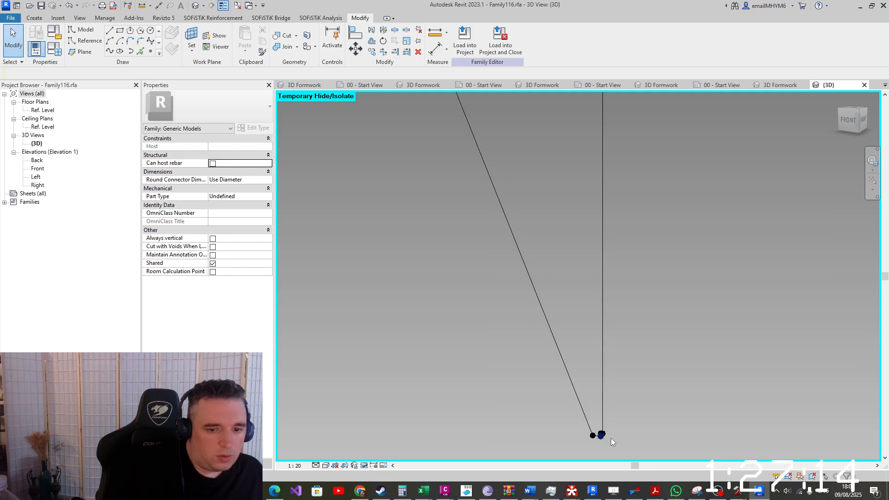
Set the formula of parameter X5 to -earth width in the family types
{"action": "left_click", "coordinate": [35, 48]}
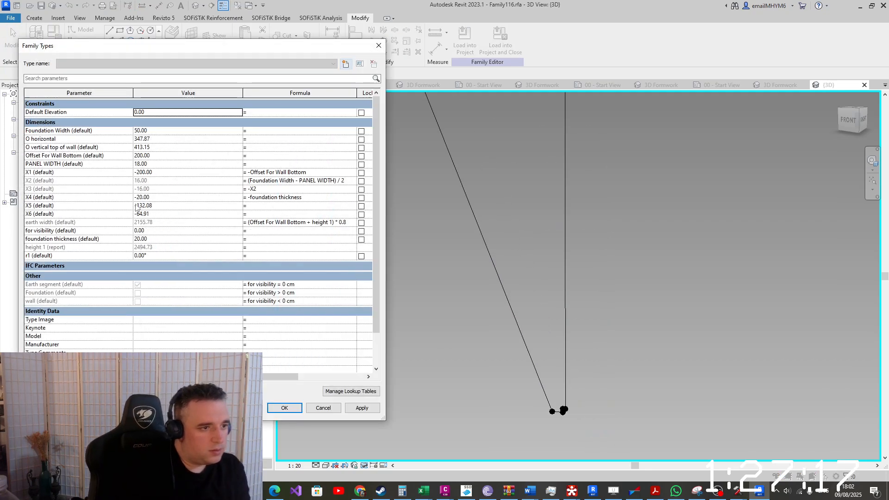
{"action": "left_click", "coordinate": [161, 209]}
{"action": "left_click", "coordinate": [160, 207]}
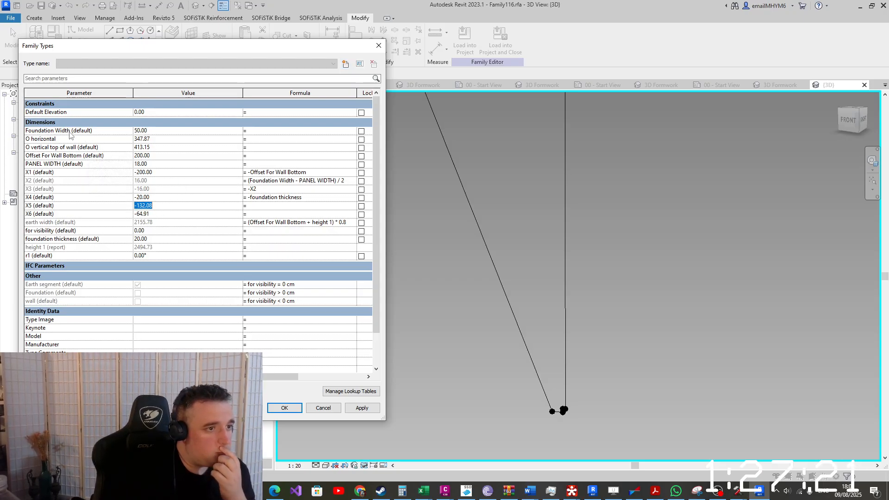
{"action": "left_click", "coordinate": [53, 222]}
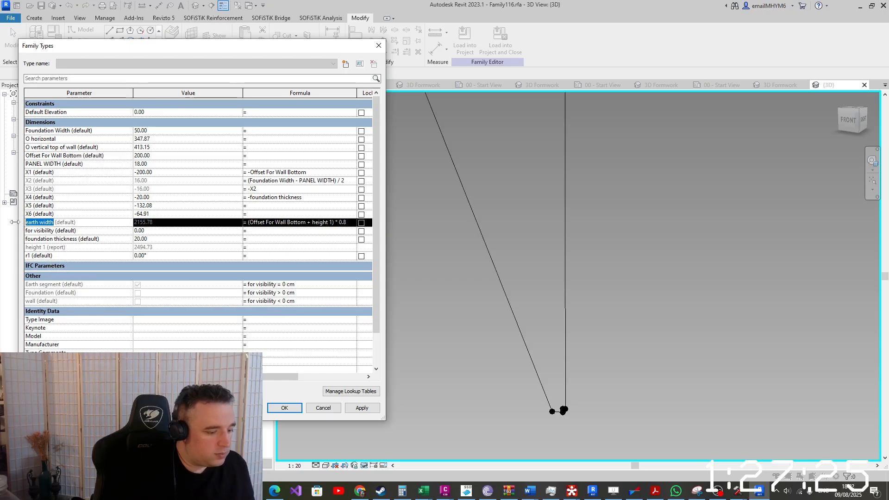
{"action": "left_click", "coordinate": [256, 206]}
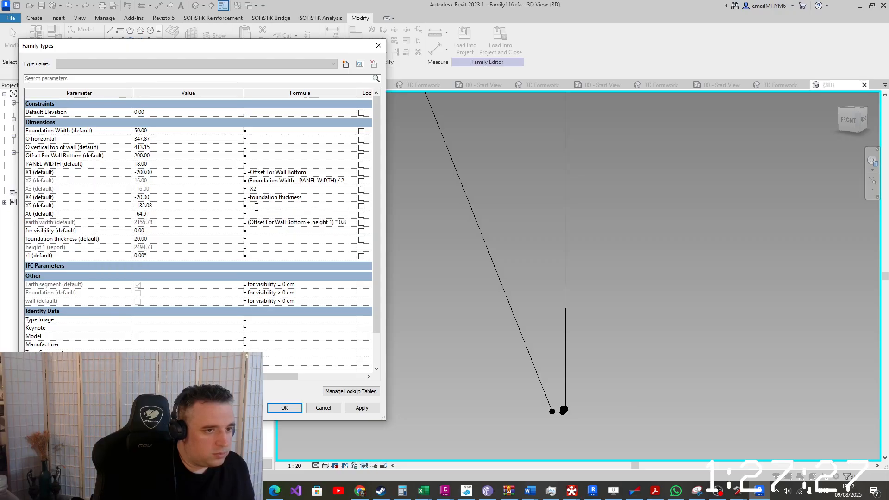
{"action": "type", "text": "-earth width"}
{"action": "key", "text": "Tab"}
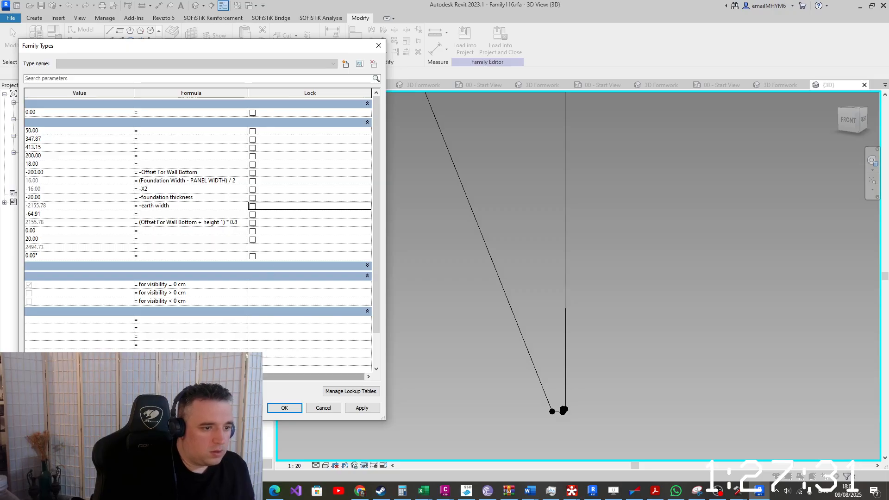
Set the formula of parameter X6 to -earth width + X2
{"action": "left_click_drag", "start_coordinate": [318, 377], "coordinate": [251, 377]}
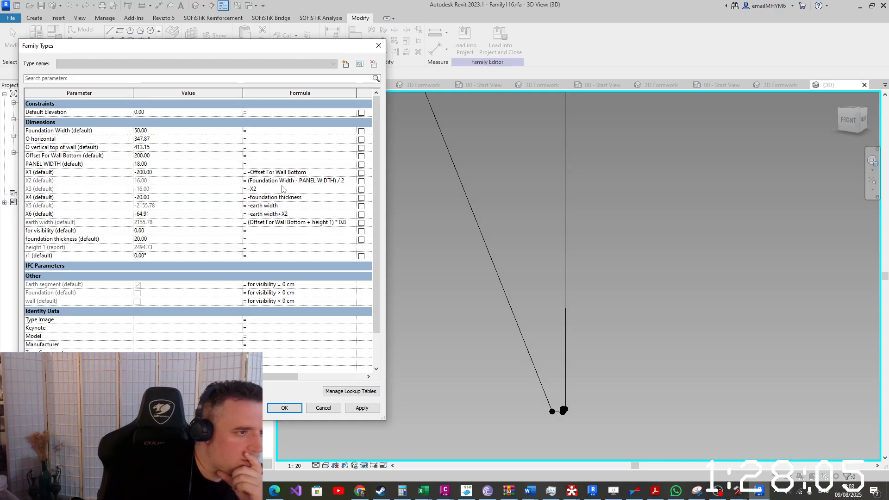
{"action": "left_click", "coordinate": [56, 164]}
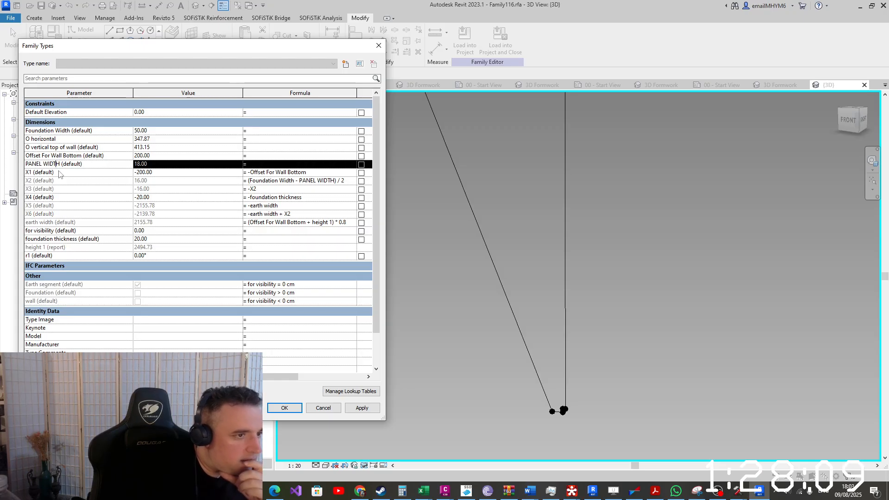
Append + PANEL WIDTH to the formula of parameter X6
{"action": "left_click_drag", "start_coordinate": [60, 165], "coordinate": [1, 168]}
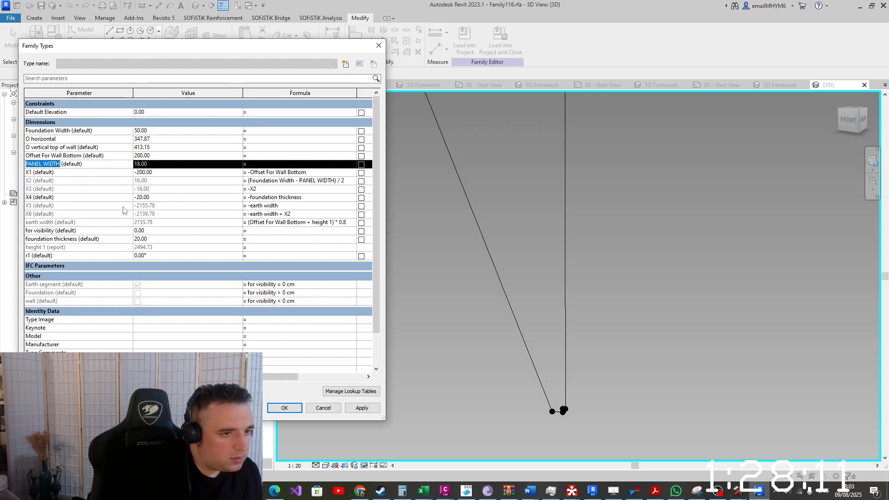
{"action": "left_click", "coordinate": [298, 215]}
{"action": "left_click", "coordinate": [298, 213]}
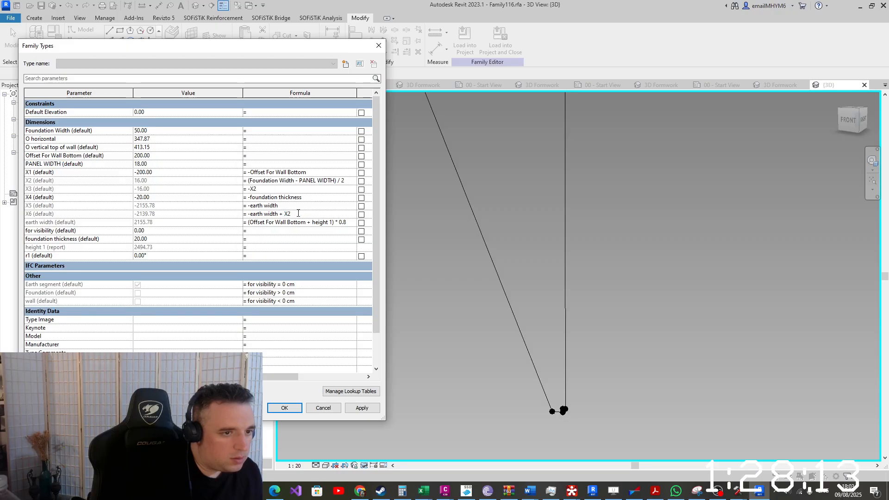
{"action": "type", "text": "+PANEL WIDTH"}
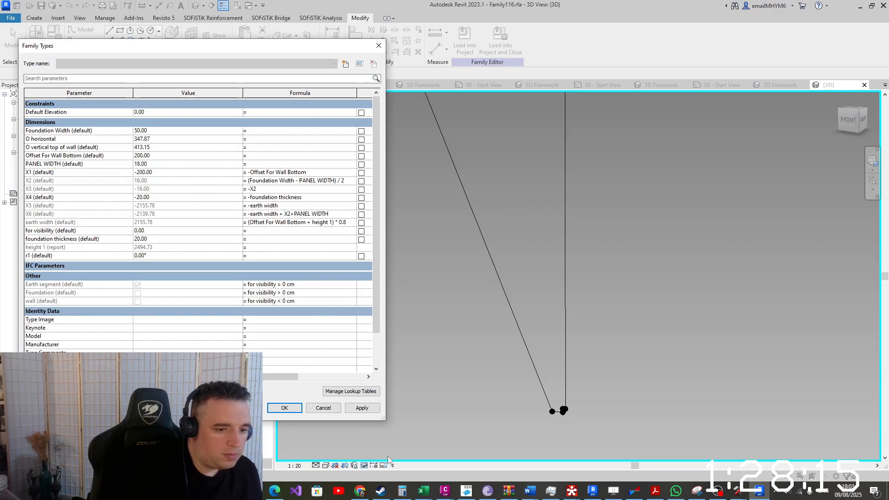
Switch to the rw25_2 drawing in Civil 3D and examine how the wall panel meets the coping and the concrete footing in the section
{"action": "right_click", "coordinate": [445, 491]}
{"action": "left_click", "coordinate": [456, 472]}
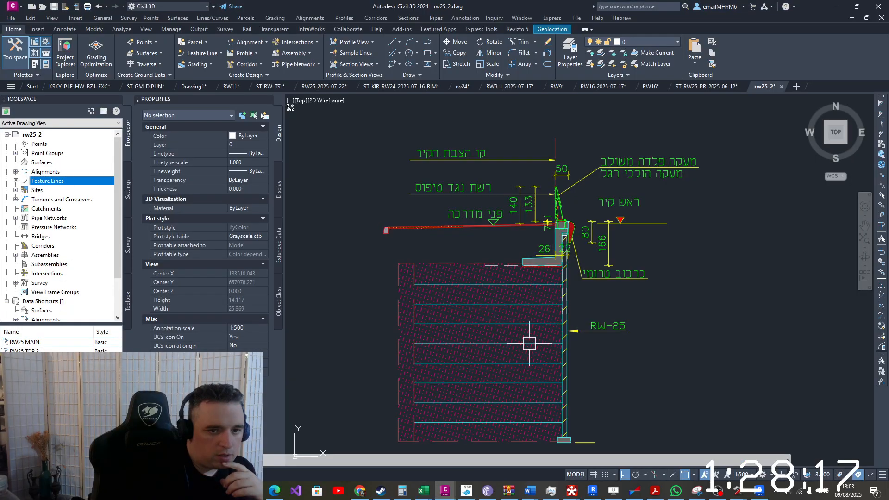
{"action": "scroll", "coordinate": [532, 342], "scroll_direction": "up", "scroll_amount": 6}
{"action": "scroll", "coordinate": [552, 388], "scroll_direction": "down", "scroll_amount": 5}
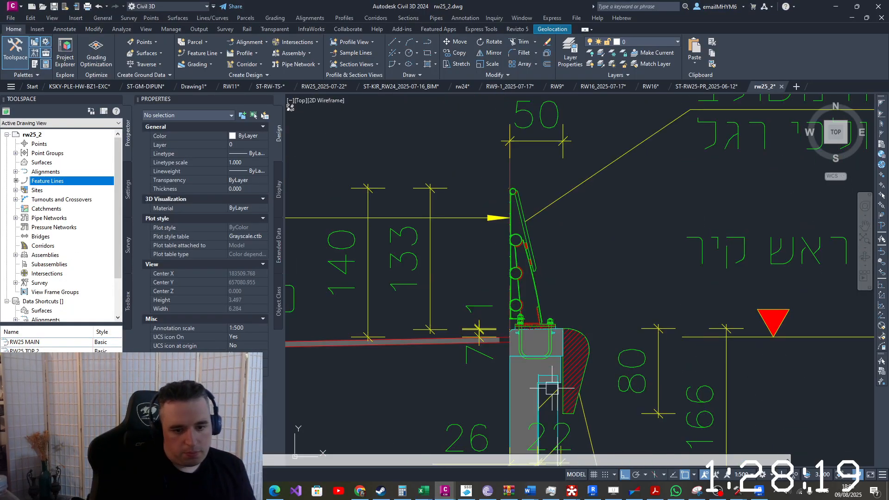
{"action": "scroll", "coordinate": [556, 380], "scroll_direction": "up", "scroll_amount": 4}
{"action": "scroll", "coordinate": [558, 379], "scroll_direction": "down", "scroll_amount": 5}
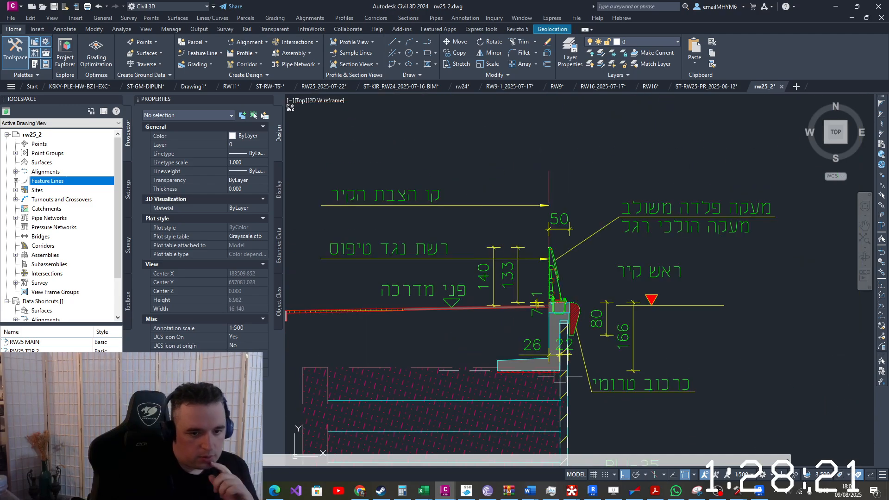
{"action": "scroll", "coordinate": [556, 398], "scroll_direction": "up", "scroll_amount": 4}
{"action": "middle_click_drag", "start_coordinate": [555, 407], "coordinate": [550, 172]}
{"action": "mouse_move", "coordinate": [548, 336]}
{"action": "middle_mouse_down"}
{"action": "mouse_move", "coordinate": [553, 176]}
{"action": "mouse_move", "coordinate": [528, 402]}
{"action": "middle_mouse_up"}
{"action": "middle_click_drag", "start_coordinate": [516, 112], "coordinate": [504, 391]}
{"action": "scroll", "coordinate": [523, 233], "scroll_direction": "up", "scroll_amount": 4}
{"action": "scroll", "coordinate": [523, 233], "scroll_direction": "down", "scroll_amount": 1}
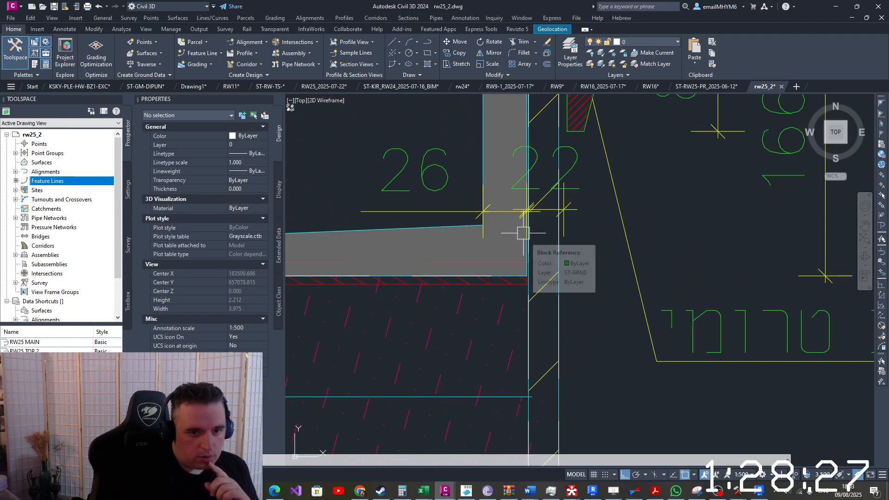
{"action": "scroll", "coordinate": [523, 233], "scroll_direction": "down", "scroll_amount": 2}
{"action": "scroll", "coordinate": [523, 233], "scroll_direction": "up", "scroll_amount": 3}
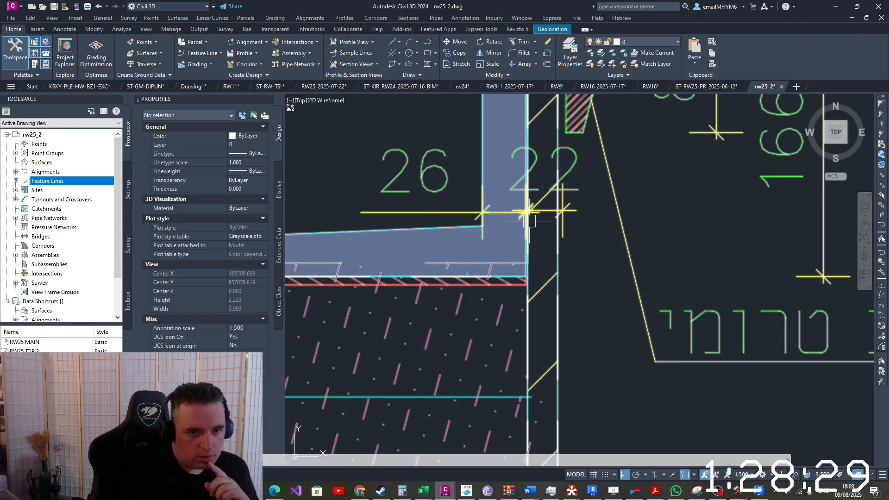
Measure the distance from the panel's upper corner to the adjoining concrete corner, and inspect the foundation at the wall base
{"action": "middle_click_drag", "start_coordinate": [528, 110], "coordinate": [527, 254]}
{"action": "scroll", "coordinate": [528, 254], "scroll_direction": "up", "scroll_amount": 3}
{"action": "type", "text": "D"}
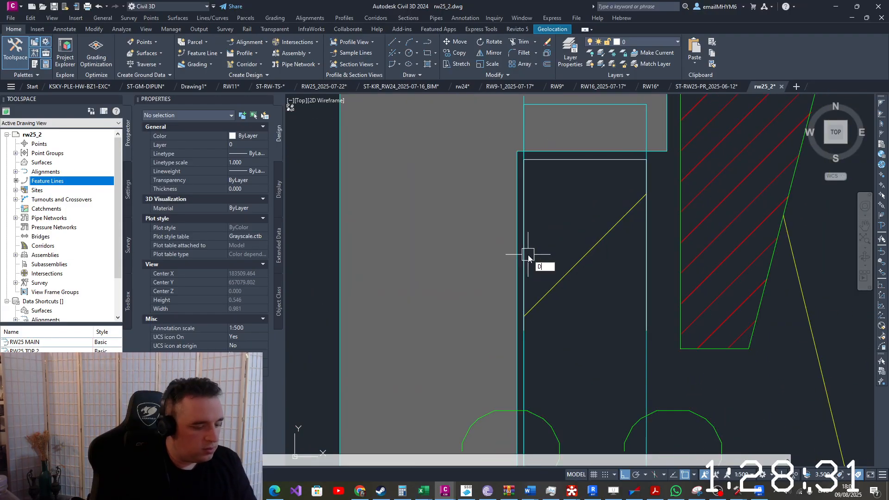
{"action": "left_click", "coordinate": [527, 157]}
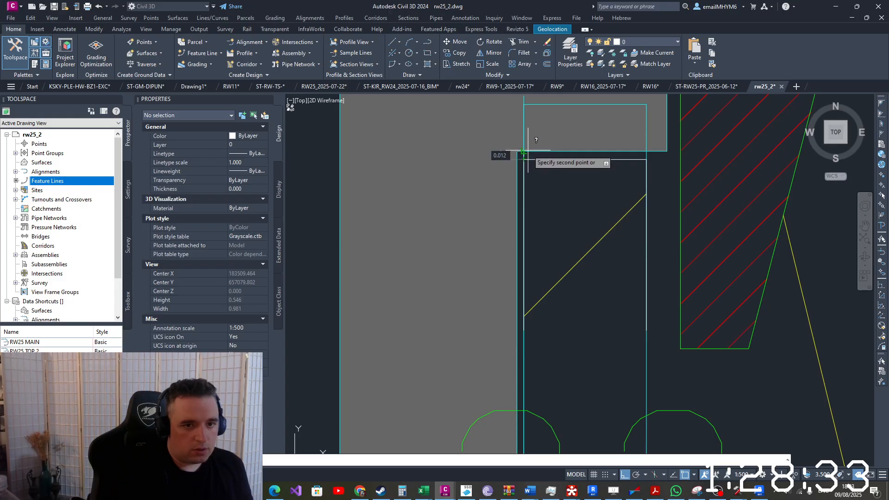
{"action": "left_click", "coordinate": [522, 152]}
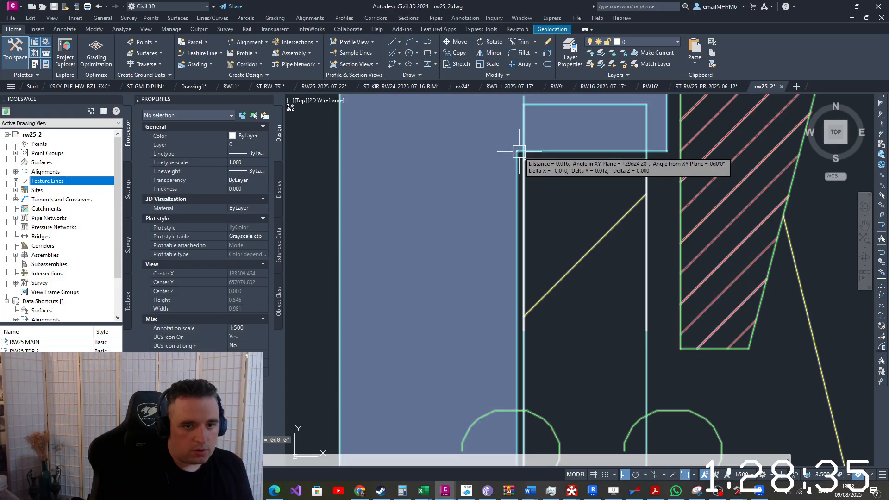
{"action": "scroll", "coordinate": [517, 147], "scroll_direction": "down", "scroll_amount": 3}
{"action": "scroll", "coordinate": [518, 148], "scroll_direction": "down", "scroll_amount": 3}
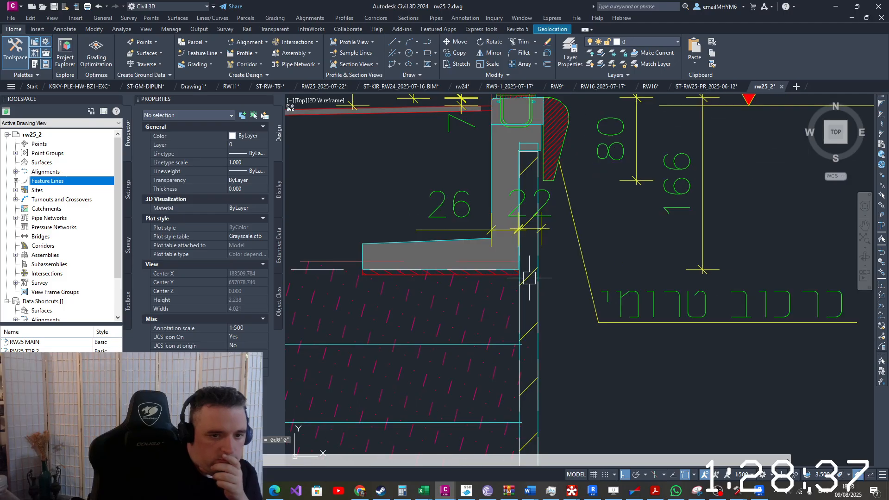
{"action": "scroll", "coordinate": [526, 274], "scroll_direction": "down", "scroll_amount": 2}
{"action": "scroll", "coordinate": [532, 417], "scroll_direction": "up", "scroll_amount": 5}
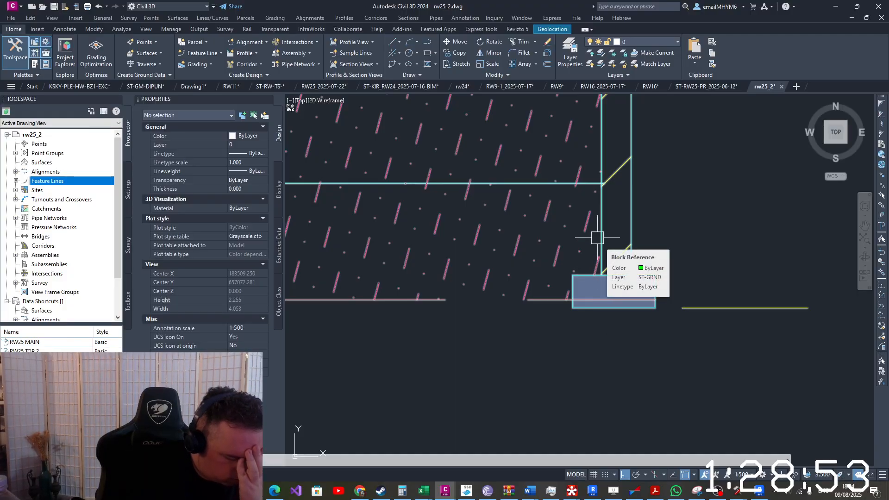
Return to Revit, set the X6 formula to -earth width + X2 - 1 cm, and accept the family types
{"action": "left_click", "coordinate": [758, 493]}
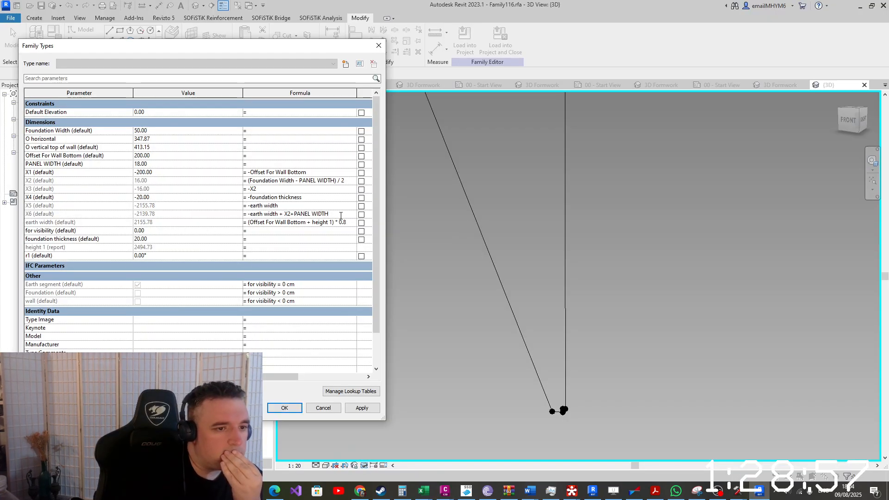
{"action": "left_click_drag", "start_coordinate": [345, 217], "coordinate": [308, 216]}
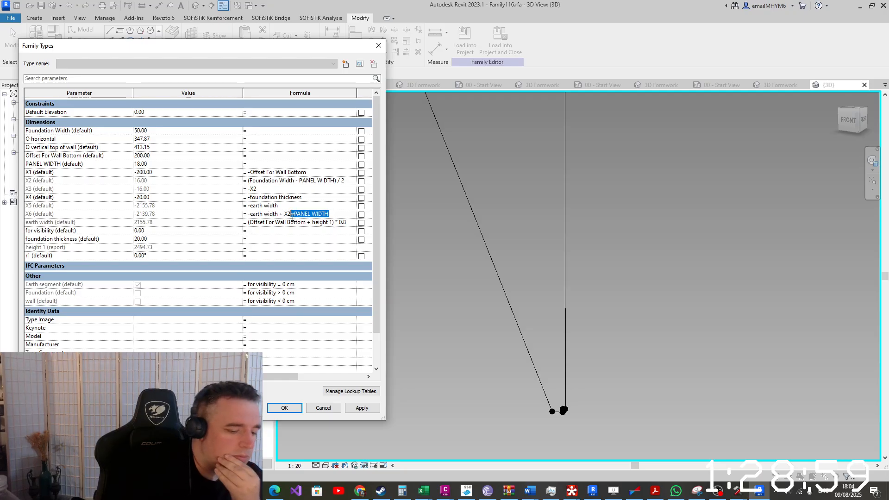
{"action": "key", "text": "BackSpace"}
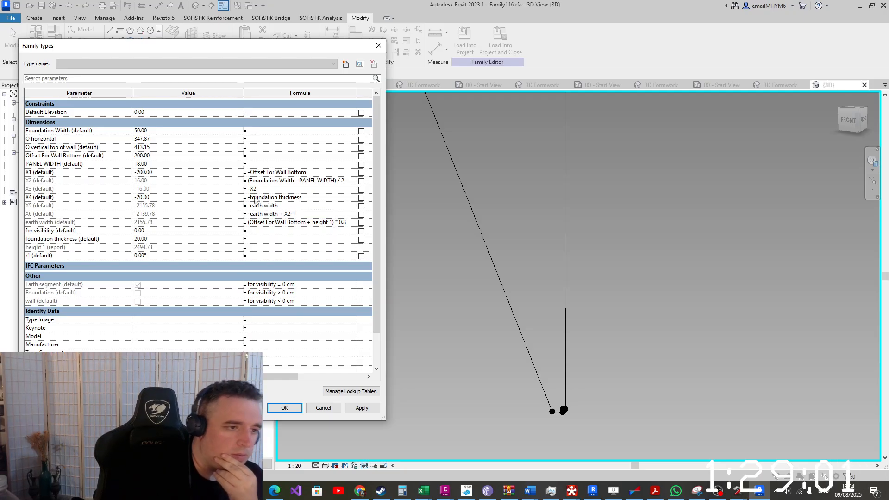
{"action": "left_click", "coordinate": [271, 197]}
{"action": "left_click", "coordinate": [284, 408]}
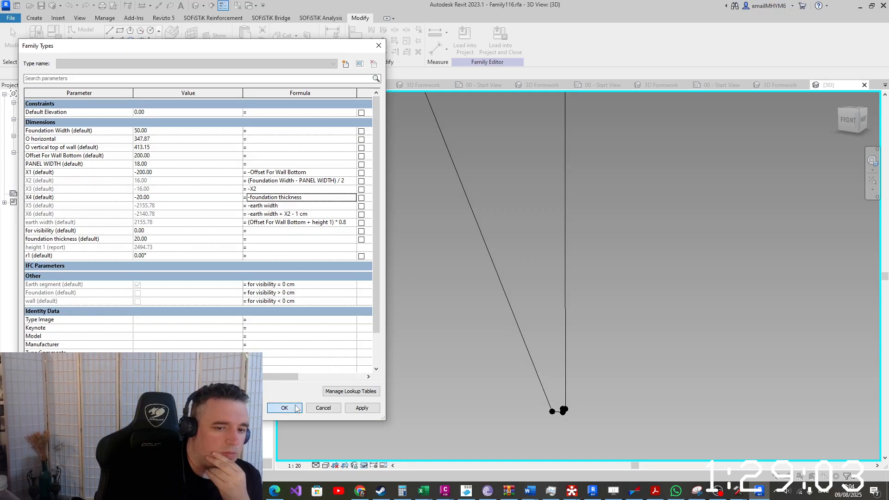
View the outline from the front and check the lower far point's offset against the family parameters
{"action": "scroll", "coordinate": [526, 299], "scroll_direction": "down", "scroll_amount": 5}
{"action": "scroll", "coordinate": [526, 299], "scroll_direction": "up", "scroll_amount": 2}
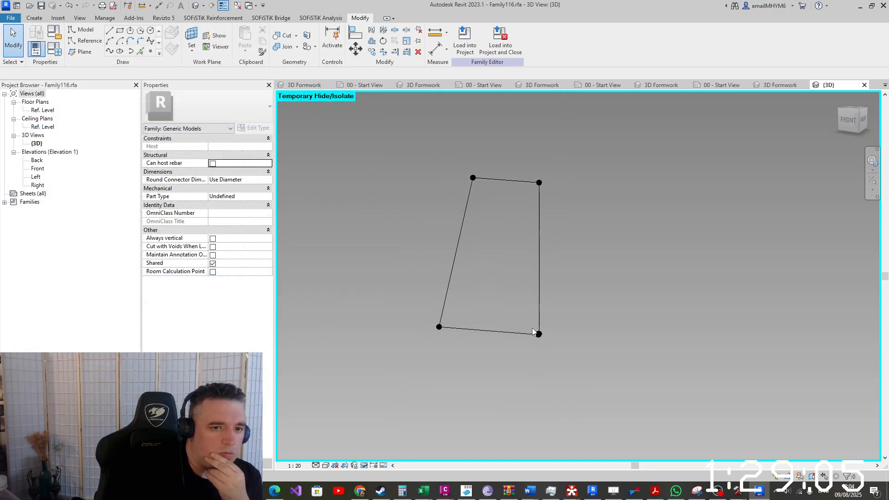
{"action": "left_click", "coordinate": [845, 126]}
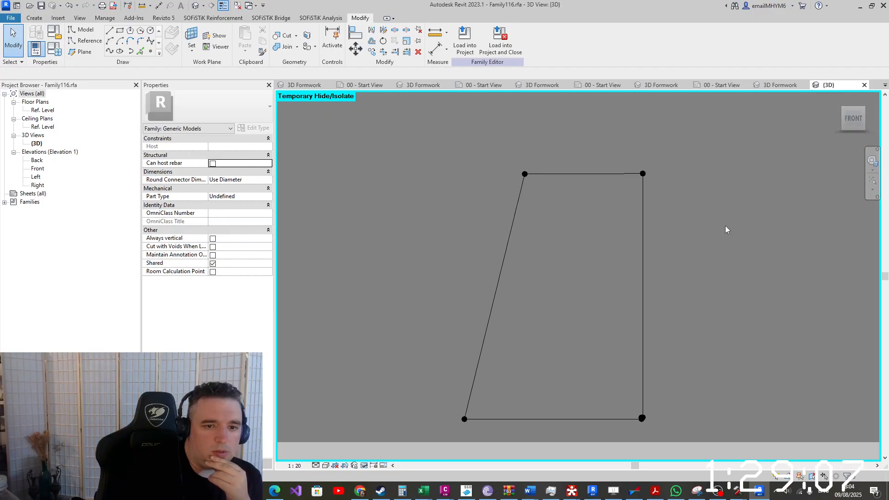
{"action": "scroll", "coordinate": [629, 391], "scroll_direction": "up", "scroll_amount": 1}
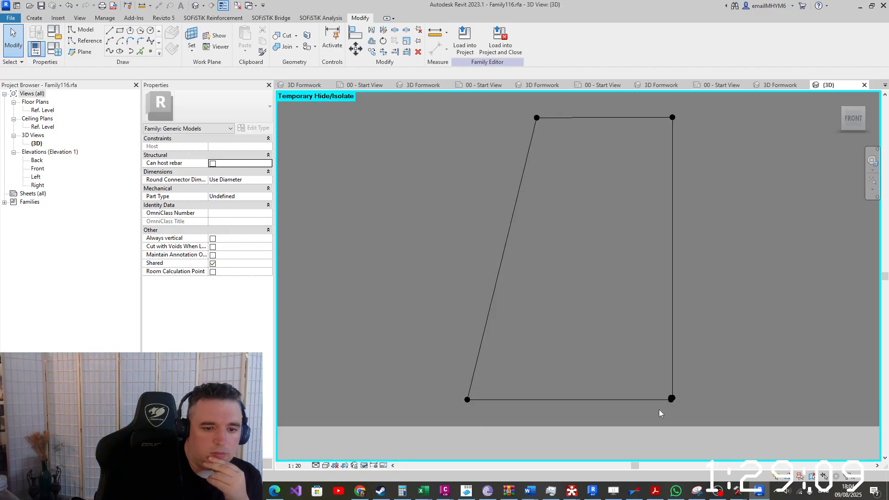
{"action": "left_click_drag", "start_coordinate": [410, 417], "coordinate": [482, 369]}
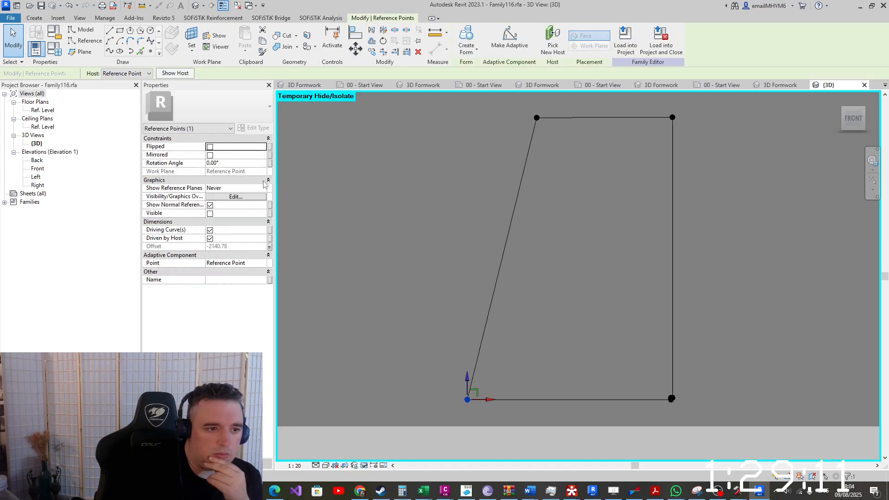
{"action": "left_click", "coordinate": [54, 48]}
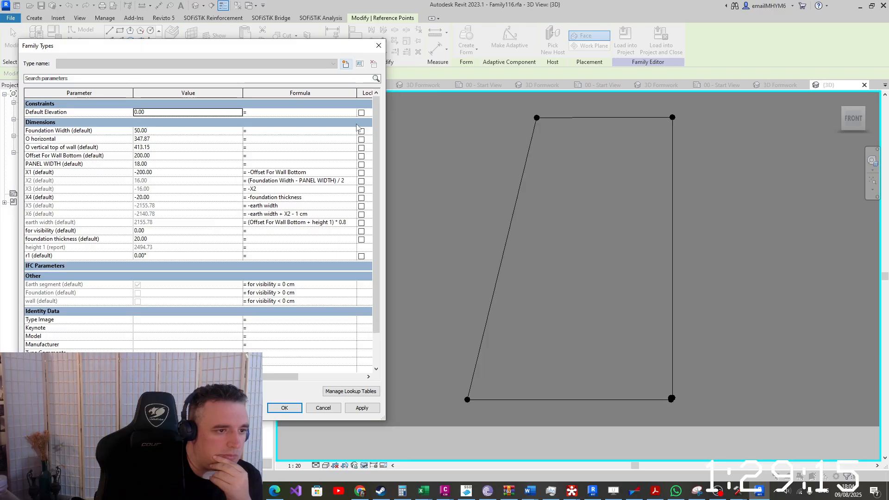
{"action": "left_click", "coordinate": [378, 46]}
Associate the offset of the upper far reference point with parameter X5 and clear the selection
{"action": "left_click_drag", "start_coordinate": [493, 127], "coordinate": [573, 90]}
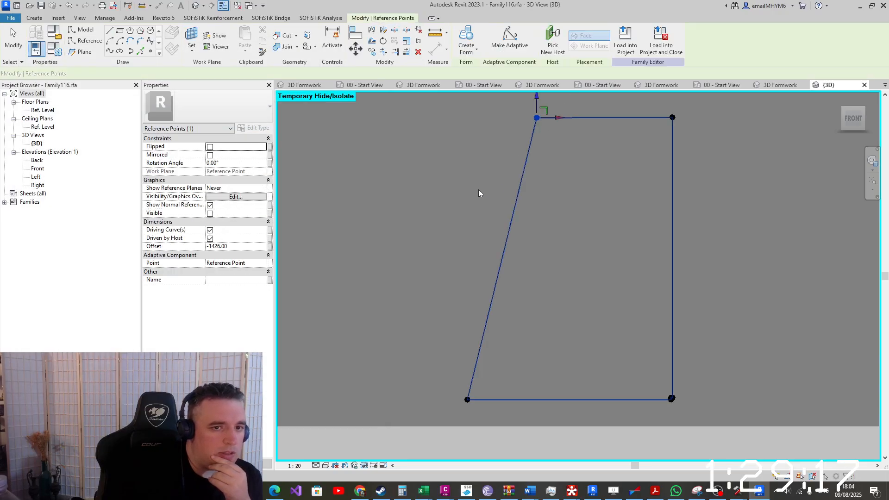
{"action": "left_click", "coordinate": [270, 247]}
{"action": "scroll", "coordinate": [305, 259], "scroll_direction": "down", "scroll_amount": 2}
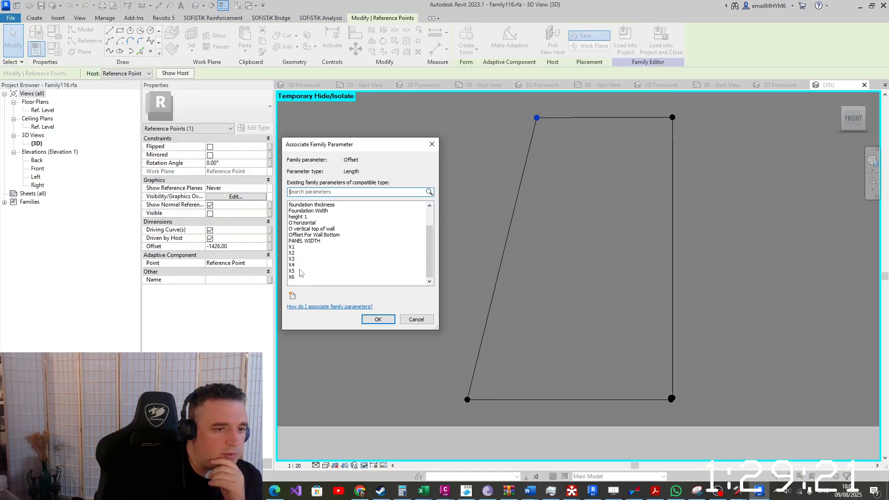
{"action": "left_click", "coordinate": [299, 271]}
{"action": "left_click", "coordinate": [384, 323]}
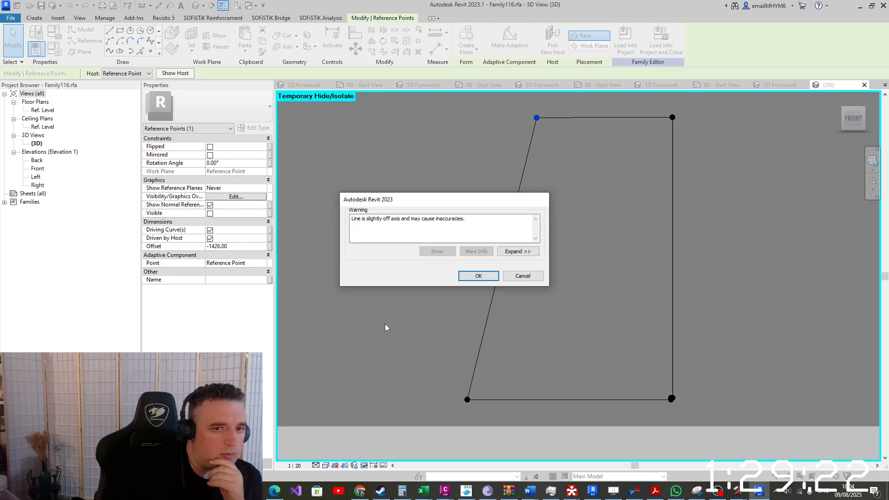
{"action": "left_click", "coordinate": [468, 275]}
{"action": "left_click", "coordinate": [542, 287]}
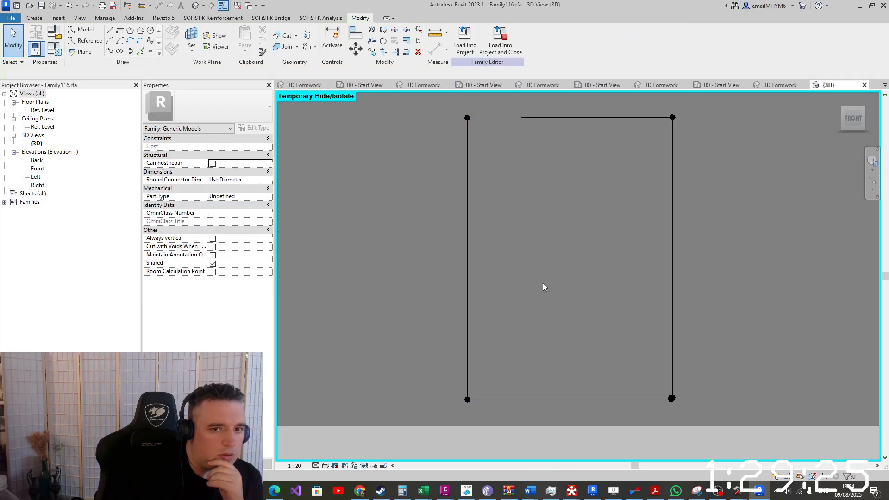
Reset the temporary isolation in the 3D view and inspect the outline where it meets the wall top
{"action": "scroll", "coordinate": [543, 283], "scroll_direction": "down", "scroll_amount": 3}
{"action": "middle_click_drag", "start_coordinate": [580, 257], "coordinate": [463, 366], "text": "shift"}
{"action": "left_click", "coordinate": [374, 465]}
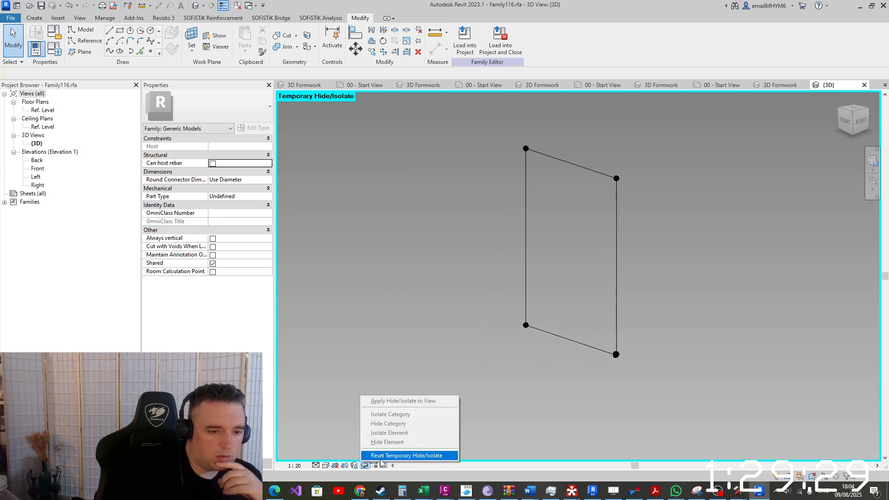
{"action": "left_click", "coordinate": [384, 455]}
{"action": "middle_click_drag", "start_coordinate": [605, 302], "coordinate": [718, 287], "text": "shift"}
{"action": "scroll", "coordinate": [630, 151], "scroll_direction": "up", "scroll_amount": 5}
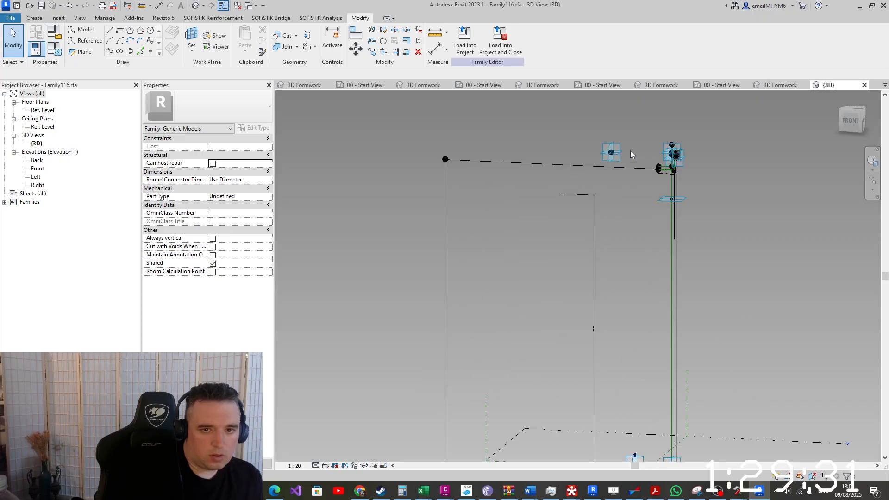
{"action": "scroll", "coordinate": [643, 223], "scroll_direction": "up", "scroll_amount": 1}
{"action": "scroll", "coordinate": [643, 223], "scroll_direction": "down", "scroll_amount": 14}
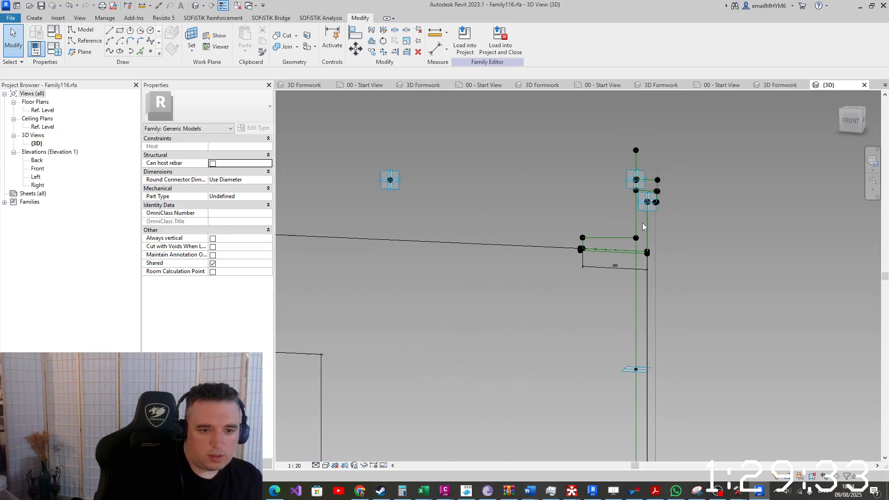
Select the chain of three outer lines of the earth-segment outline in the 3D view
{"action": "middle_click_drag", "start_coordinate": [601, 301], "coordinate": [537, 369], "text": "shift"}
{"action": "scroll", "coordinate": [624, 259], "scroll_direction": "down", "scroll_amount": 6}
{"action": "scroll", "coordinate": [599, 327], "scroll_direction": "up", "scroll_amount": 6}
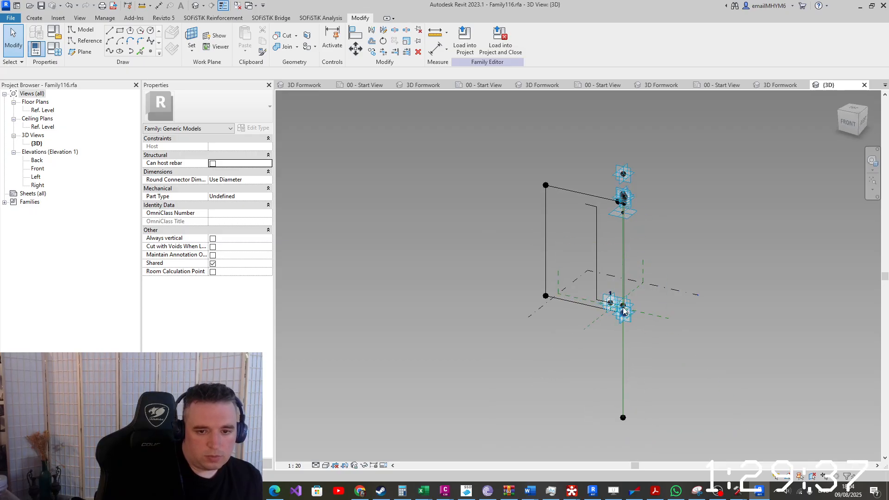
{"action": "key", "text": "Tab"}
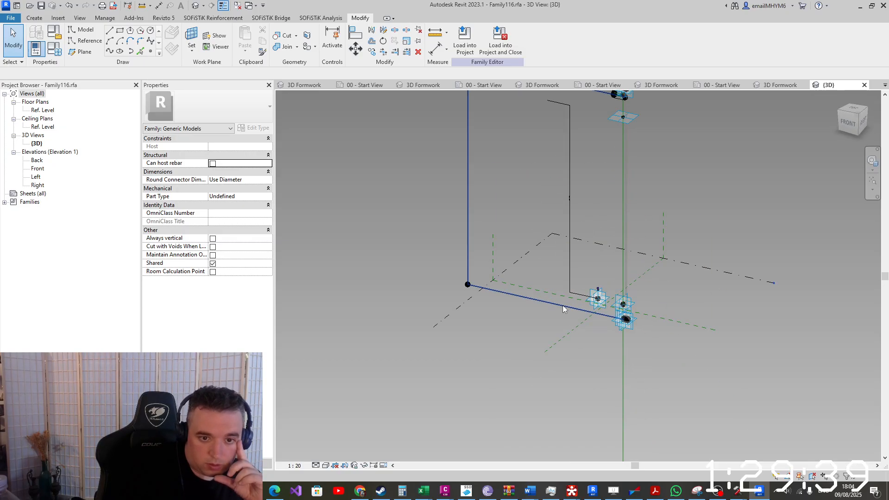
{"action": "scroll", "coordinate": [563, 305], "scroll_direction": "down", "scroll_amount": 2}
{"action": "left_click", "coordinate": [563, 305]}
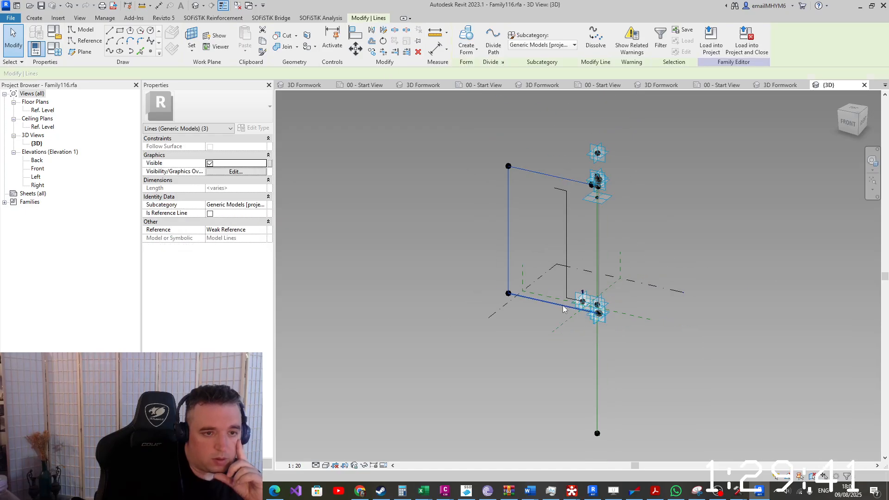
{"action": "scroll", "coordinate": [573, 301], "scroll_direction": "up", "scroll_amount": 3}
{"action": "scroll", "coordinate": [573, 300], "scroll_direction": "up", "scroll_amount": 1}
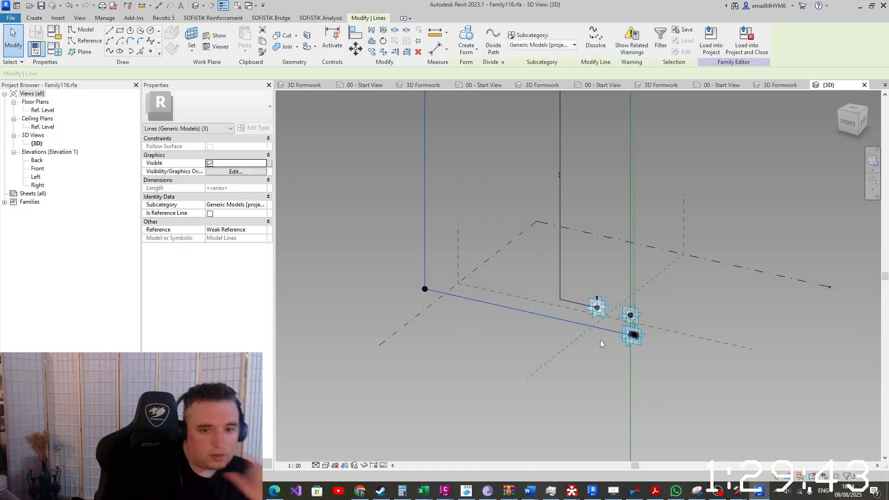
Add the short stepped lines beside the foundation and the vertical line along the wall to the outline selection
{"action": "middle_click_drag", "start_coordinate": [620, 354], "coordinate": [686, 313], "text": "shift"}
{"action": "scroll", "coordinate": [648, 321], "scroll_direction": "up", "scroll_amount": 4}
{"action": "scroll", "coordinate": [645, 354], "scroll_direction": "up", "scroll_amount": 5}
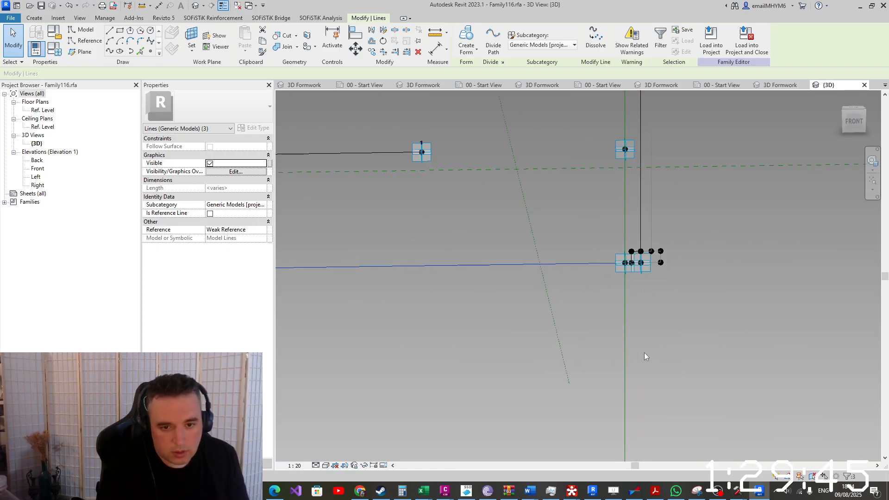
{"action": "scroll", "coordinate": [638, 319], "scroll_direction": "up", "scroll_amount": 4}
{"action": "scroll", "coordinate": [625, 172], "scroll_direction": "up", "scroll_amount": 5}
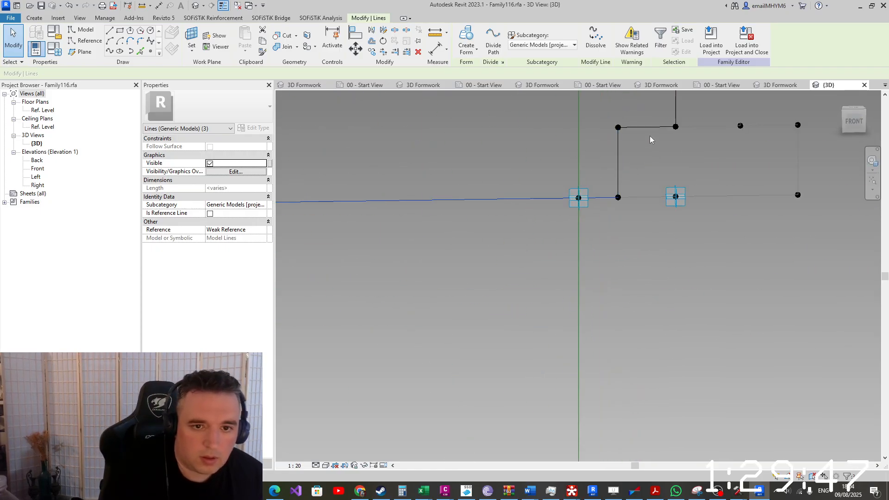
{"action": "left_click", "coordinate": [643, 114], "text": "ctrl"}
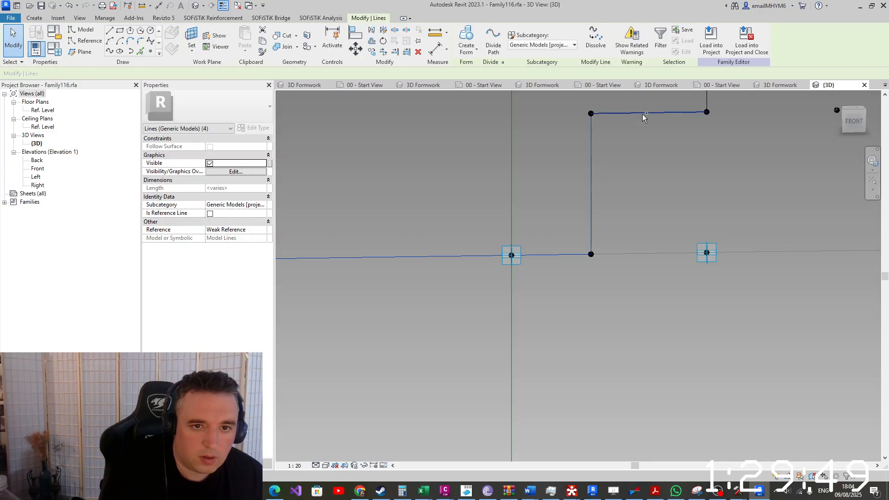
{"action": "scroll", "coordinate": [678, 235], "scroll_direction": "down", "scroll_amount": 3}
{"action": "left_click", "coordinate": [690, 153], "text": "ctrl"}
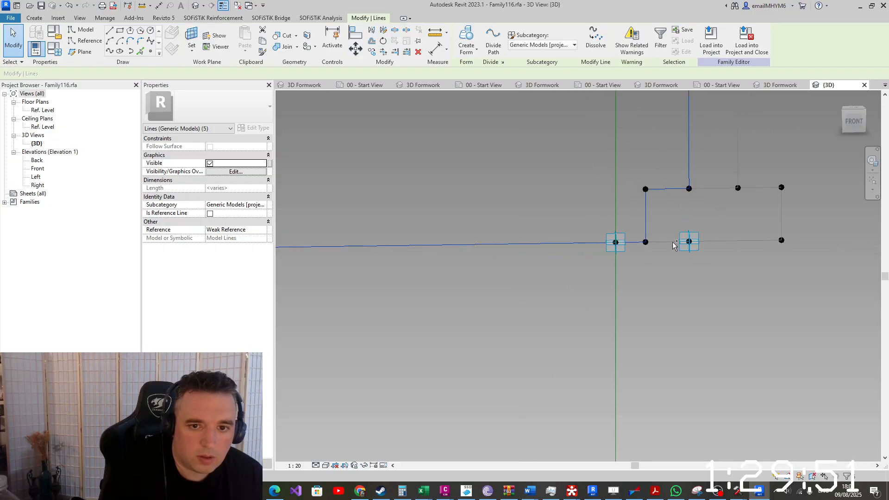
{"action": "scroll", "coordinate": [590, 362], "scroll_direction": "down", "scroll_amount": 4}
{"action": "scroll", "coordinate": [590, 361], "scroll_direction": "down", "scroll_amount": 5}
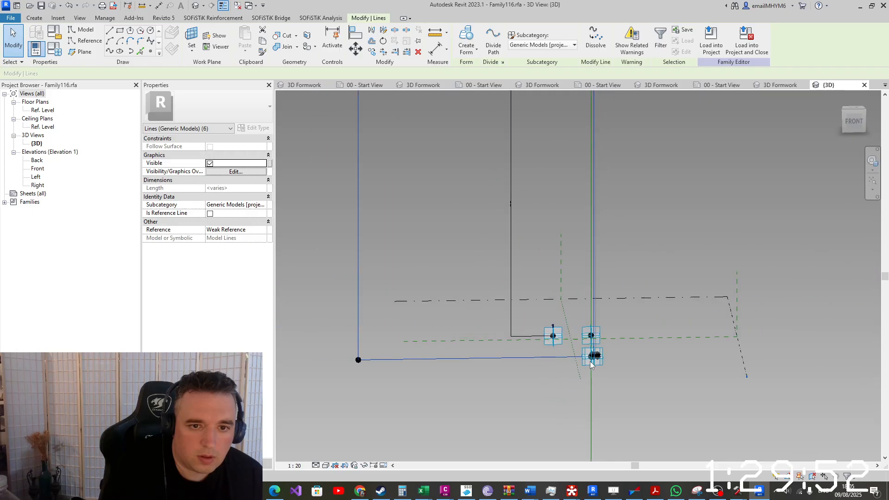
Temporarily isolate the selected earth-segment lines in the 3D view and reselect all of them
{"action": "left_click", "coordinate": [355, 466]}
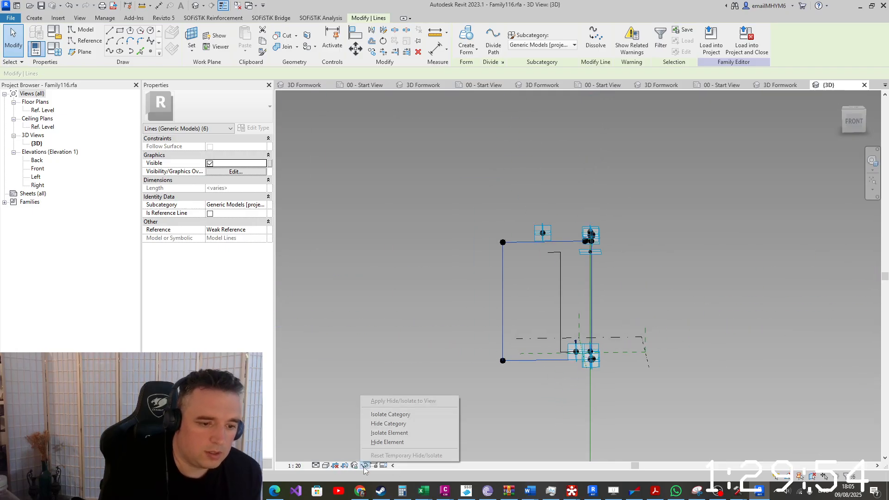
{"action": "left_click", "coordinate": [384, 433]}
{"action": "left_click", "coordinate": [605, 303]}
{"action": "left_click_drag", "start_coordinate": [427, 159], "coordinate": [678, 423]}
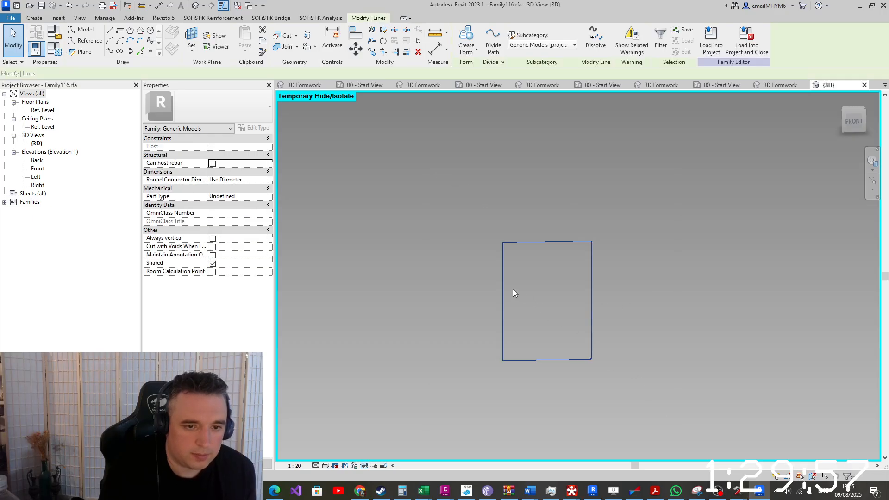
Associate the visibility of the outline lines with the Earth segment parameter, clear the selection and reset the temporary isolation
{"action": "left_click", "coordinate": [270, 163]}
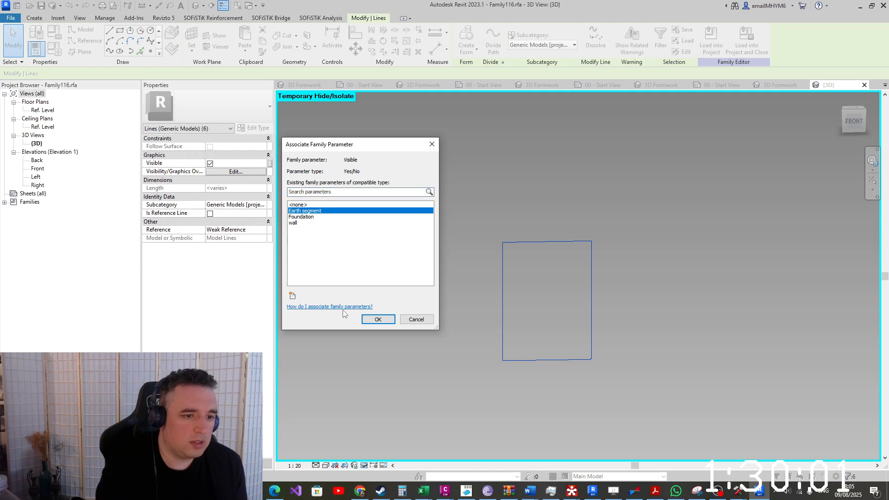
{"action": "left_click", "coordinate": [378, 320]}
{"action": "left_click", "coordinate": [511, 350]}
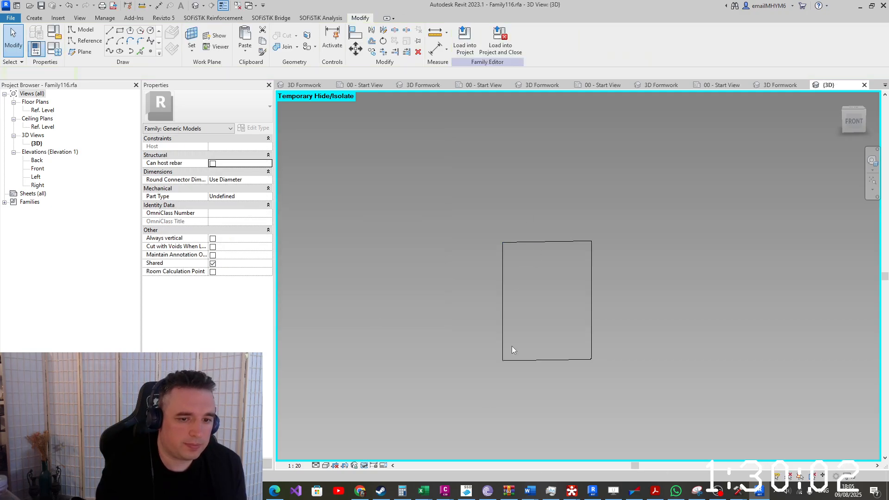
{"action": "left_click", "coordinate": [383, 465]}
{"action": "left_click", "coordinate": [403, 454]}
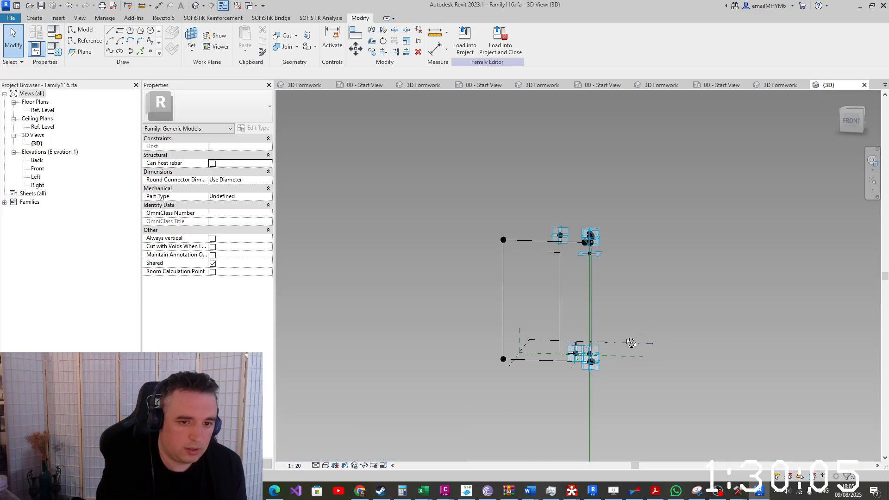
{"action": "mouse_move", "coordinate": [631, 343]}
{"action": "middle_mouse_down", "text": "shift"}
{"action": "mouse_move", "coordinate": [647, 290]}
{"action": "mouse_move", "coordinate": [643, 331]}
{"action": "middle_mouse_up", "text": "shift"}
{"action": "scroll", "coordinate": [603, 281], "scroll_direction": "up", "scroll_amount": 2}
{"action": "scroll", "coordinate": [594, 257], "scroll_direction": "down", "scroll_amount": 2}
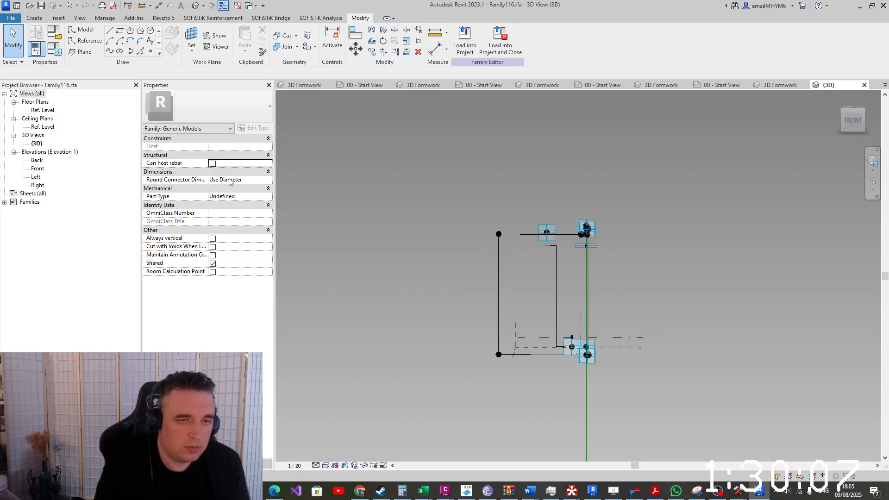
Save the family under the new name BOTTOM part re.rfa in the families folder
{"action": "left_click", "coordinate": [11, 18]}
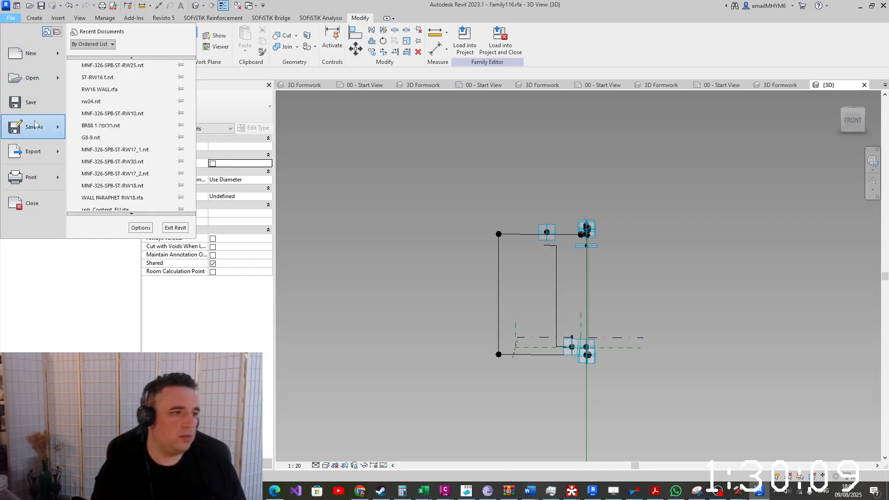
{"action": "mouse_move", "coordinate": [35, 124]}
{"action": "left_click", "coordinate": [98, 117]}
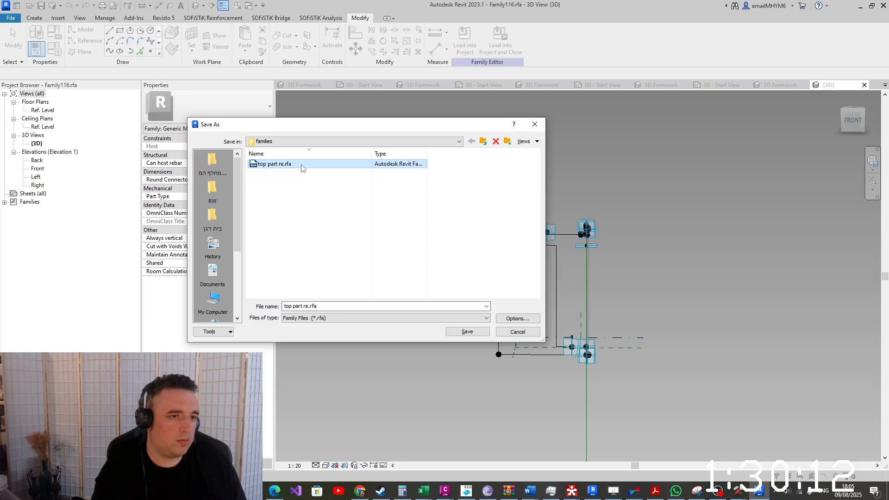
{"action": "double_click", "coordinate": [288, 307]}
{"action": "type", "text": "BOTT"}
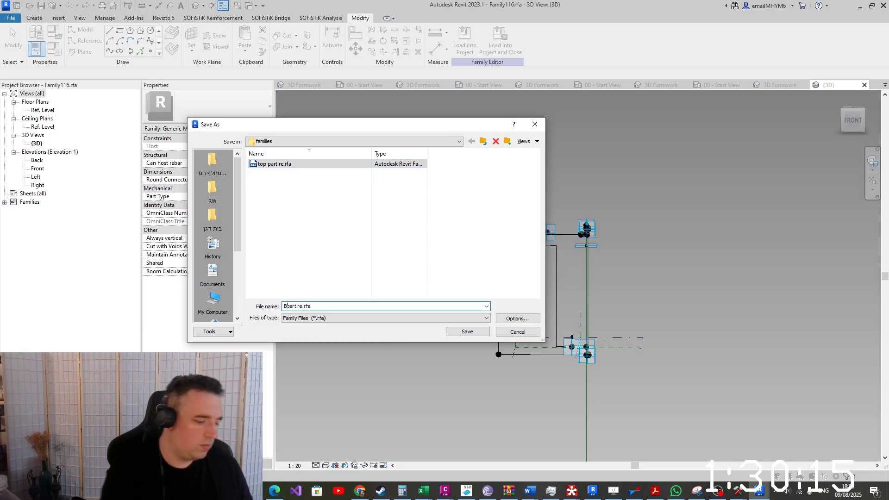
{"action": "type", "text": "OM"}
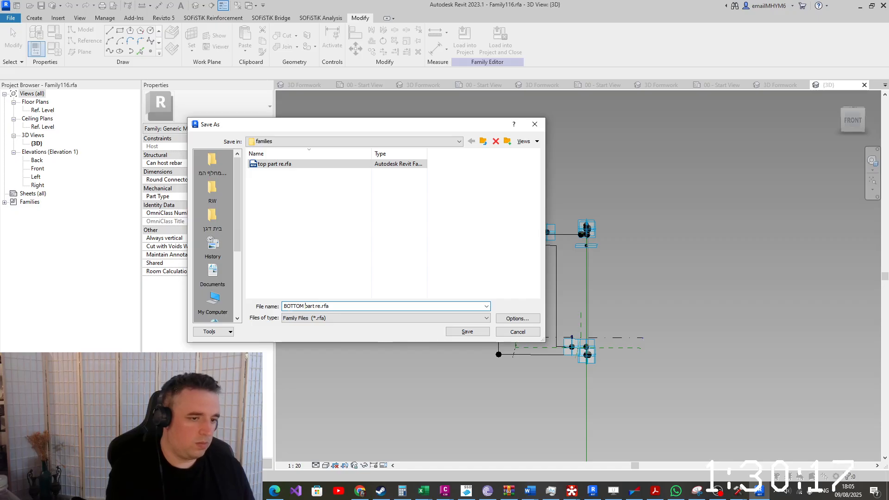
{"action": "left_click", "coordinate": [467, 331]}
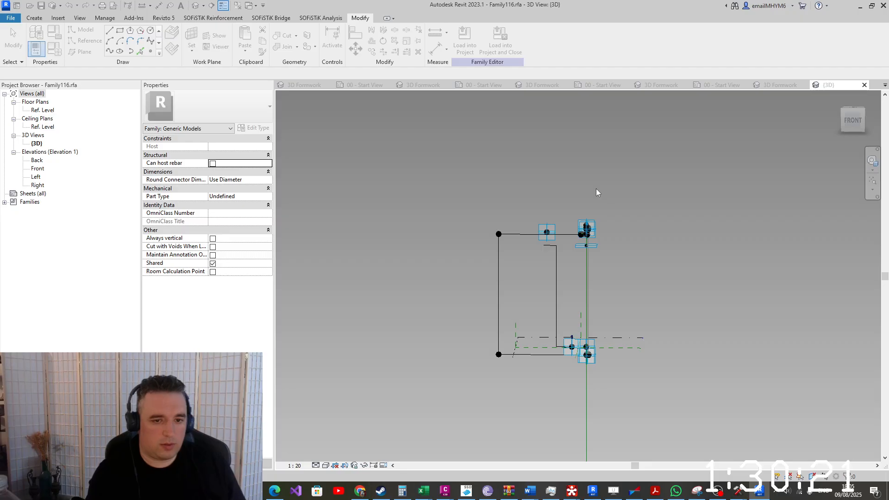
Load the family into the project MNF-326-SPB-ST-RW25_f.rvt, dismiss the save reminder and view the start of the wall
{"action": "left_click", "coordinate": [461, 54]}
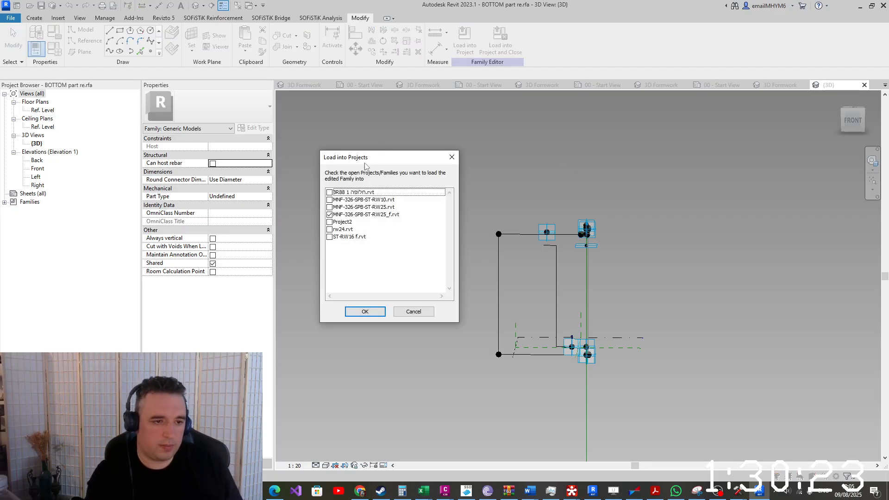
{"action": "left_click", "coordinate": [365, 312]}
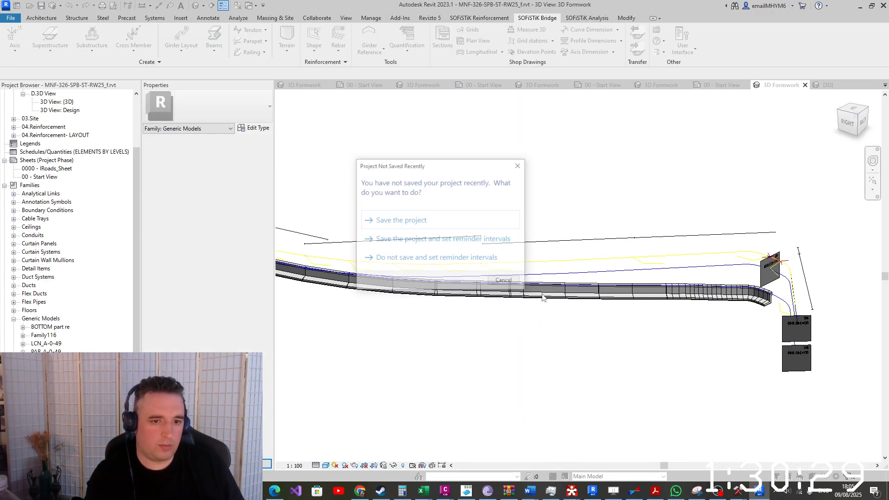
{"action": "left_click", "coordinate": [506, 280]}
{"action": "key", "text": "Escape"}
{"action": "scroll", "coordinate": [545, 283], "scroll_direction": "down", "scroll_amount": 4}
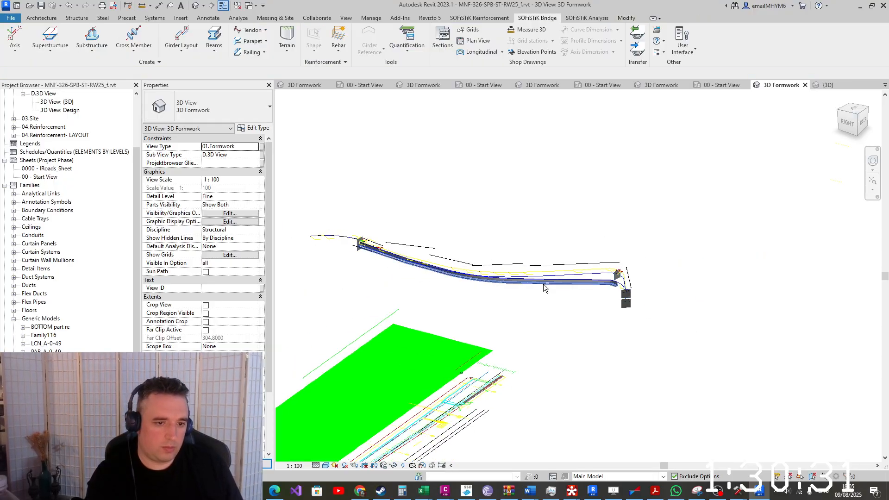
{"action": "mouse_move", "coordinate": [545, 287]}
{"action": "middle_mouse_down", "text": "shift"}
{"action": "mouse_move", "coordinate": [529, 289]}
{"action": "mouse_move", "coordinate": [555, 285]}
{"action": "middle_mouse_up", "text": "shift"}
{"action": "scroll", "coordinate": [351, 269], "scroll_direction": "up", "scroll_amount": 4}
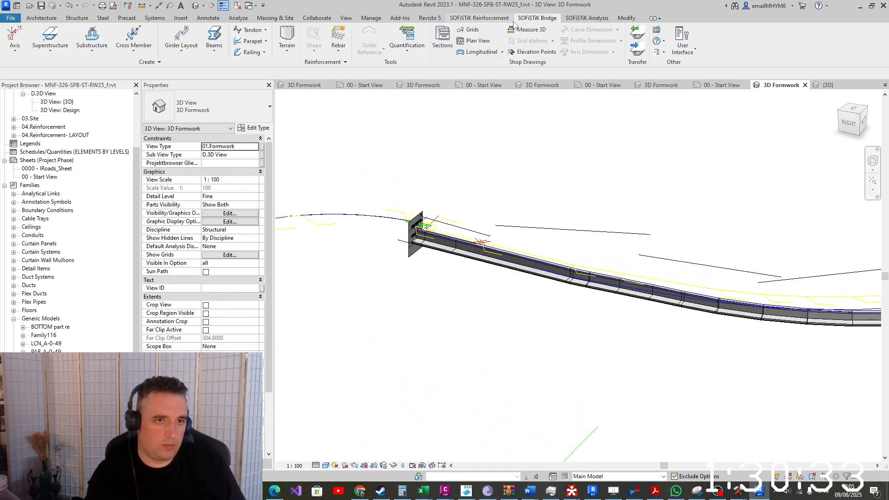
{"action": "left_click", "coordinate": [52, 40]}
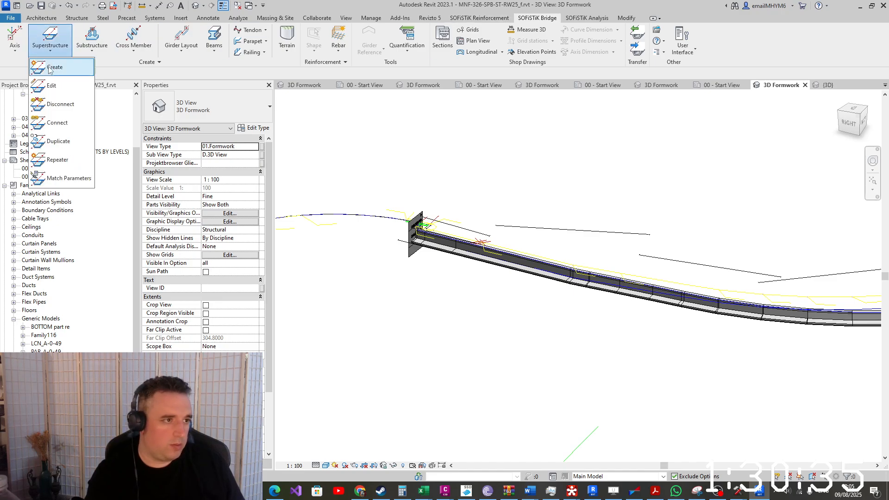
{"action": "left_click", "coordinate": [59, 122]}
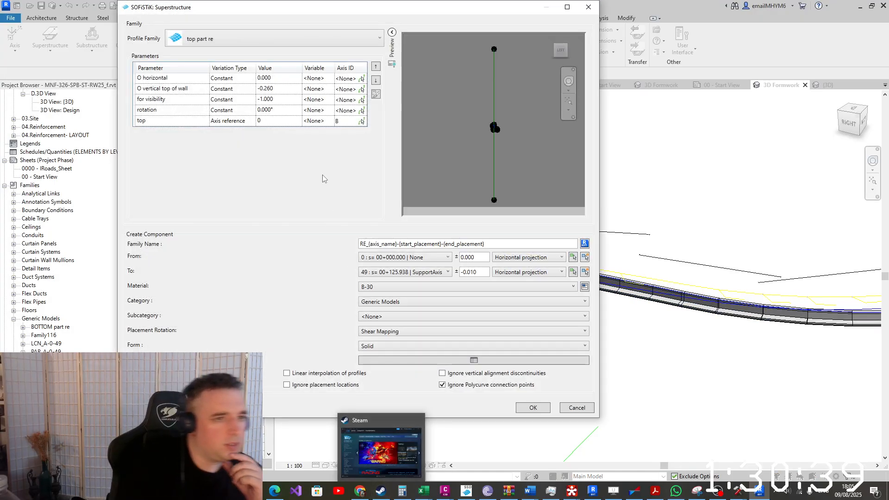
{"action": "left_click", "coordinate": [309, 44]}
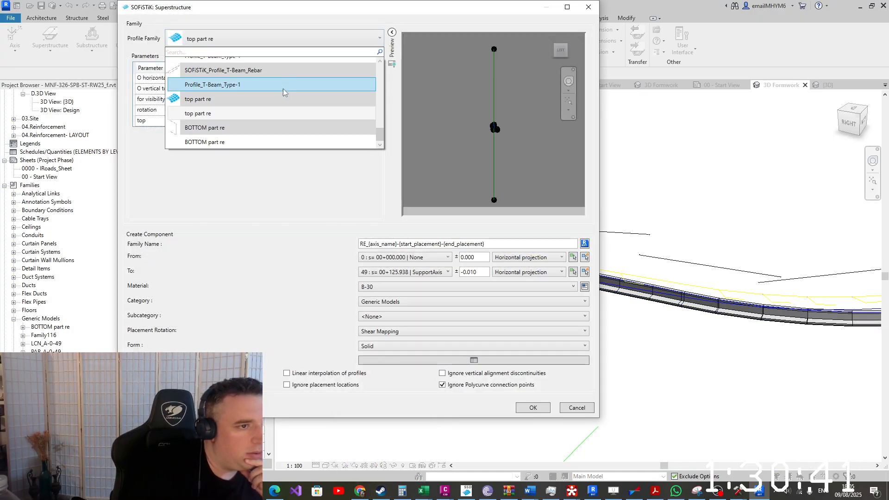
{"action": "scroll", "coordinate": [252, 136], "scroll_direction": "down", "scroll_amount": 1}
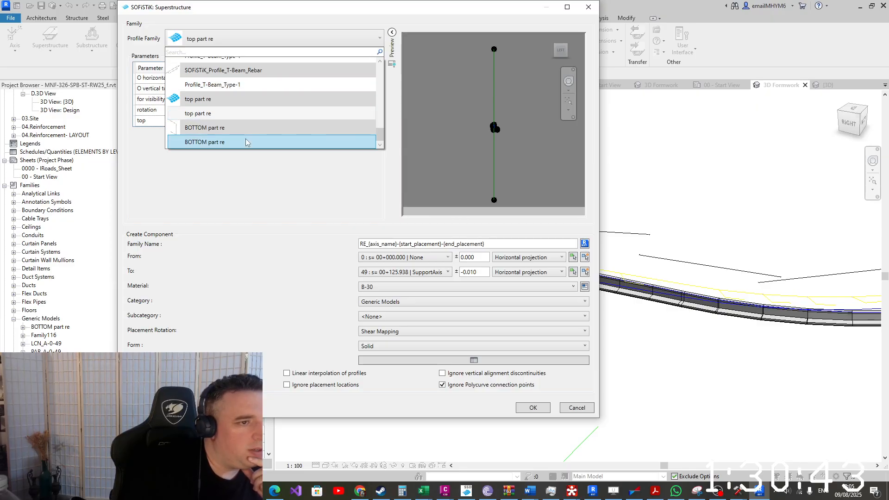
{"action": "left_click", "coordinate": [245, 138]}
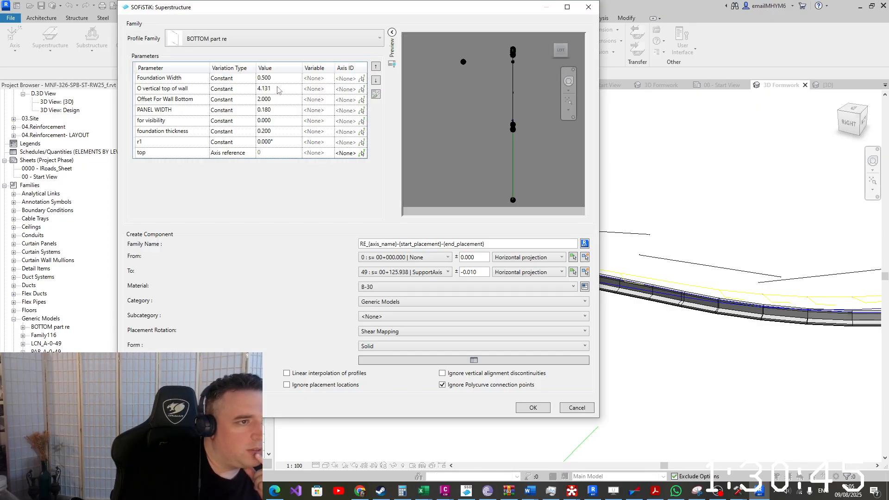
{"action": "double_click", "coordinate": [280, 80]}
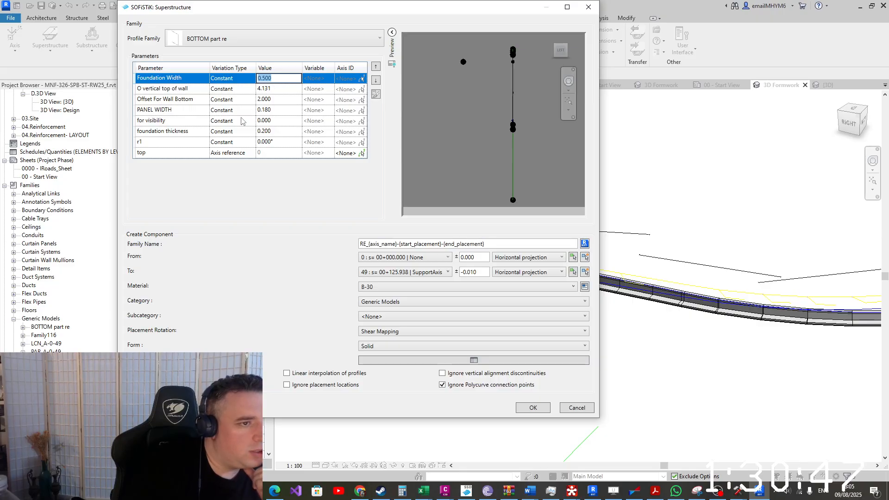
{"action": "double_click", "coordinate": [268, 134]}
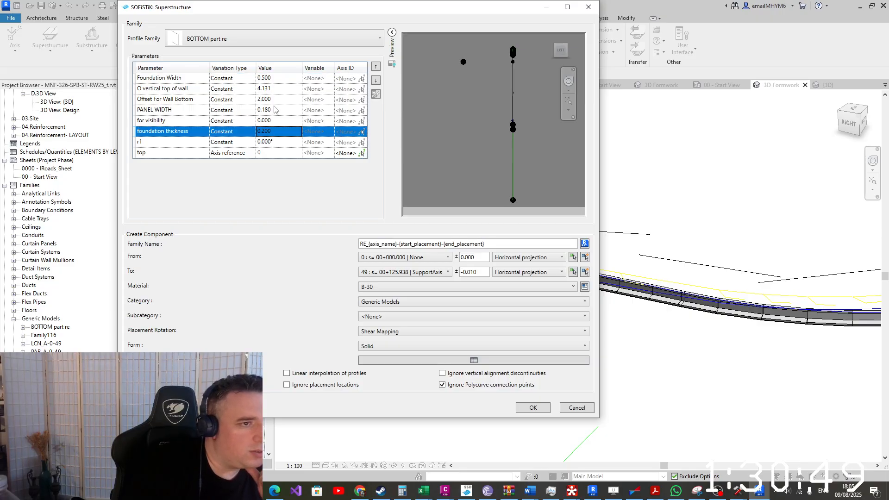
{"action": "double_click", "coordinate": [281, 89]}
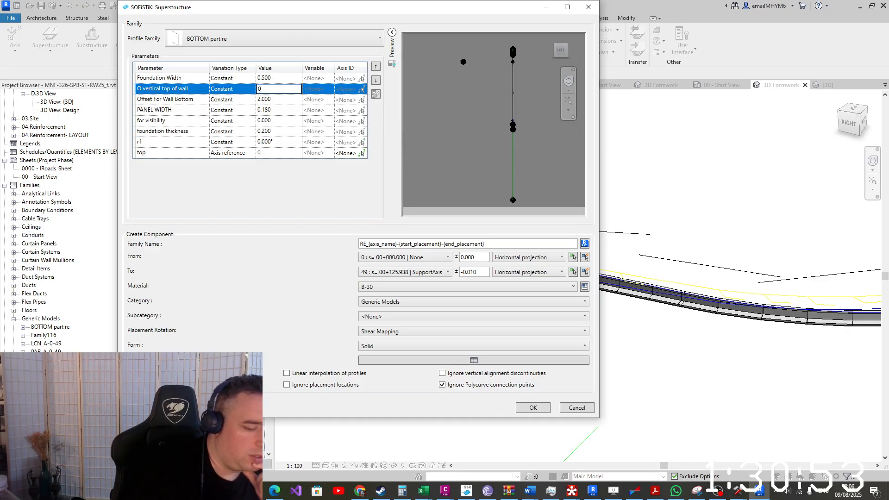
{"action": "type", "text": "-0.26"}
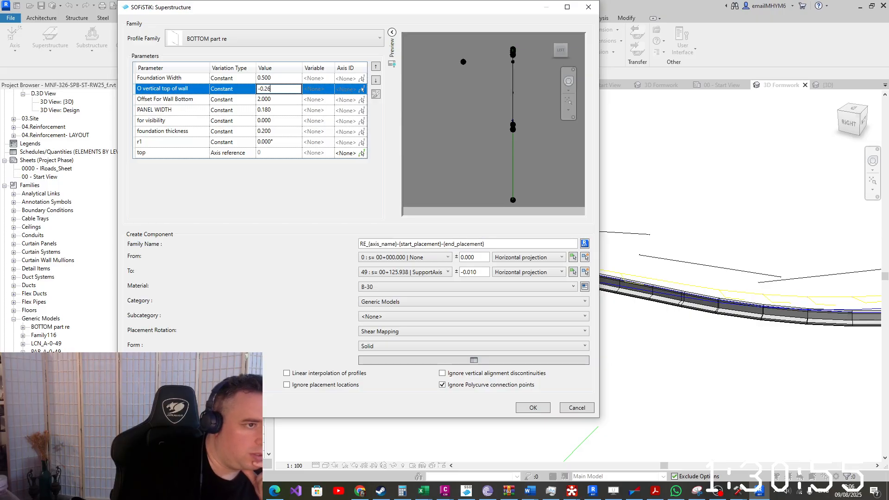
{"action": "left_click", "coordinate": [296, 100]}
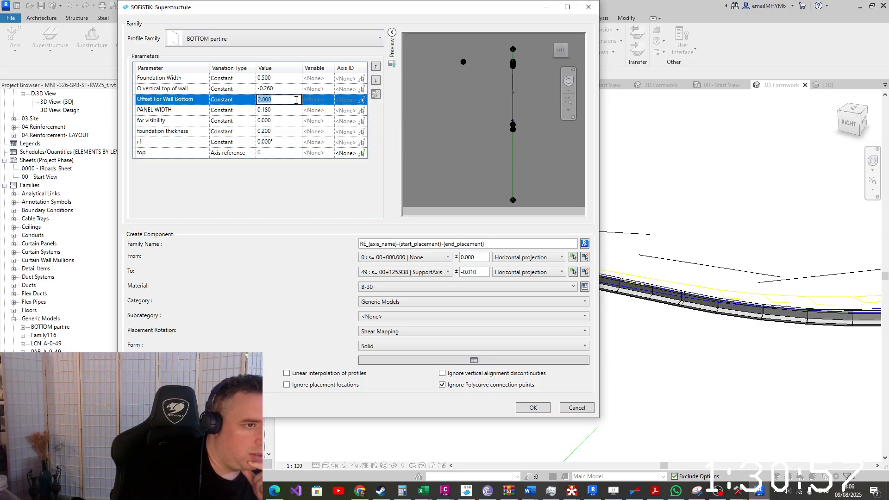
{"action": "left_click", "coordinate": [587, 7]}
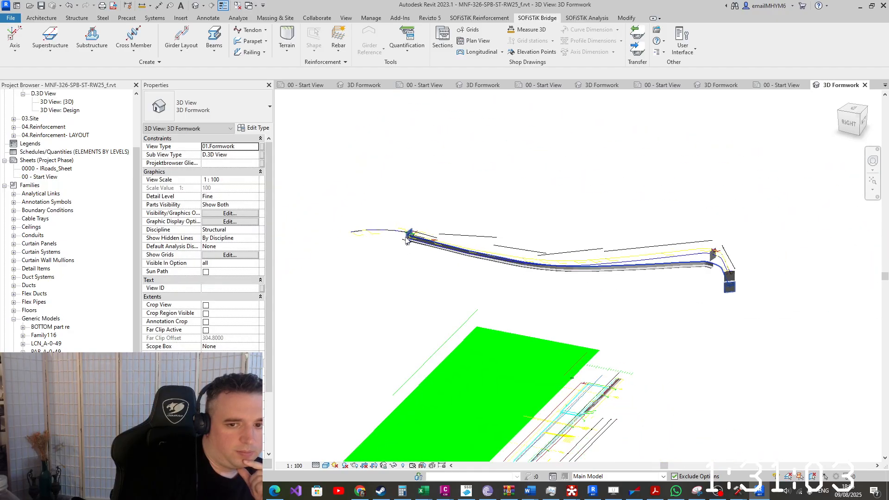
Select the horizontal axis model above the wall and move it vertically down below the wall in the right view
{"action": "scroll", "coordinate": [672, 259], "scroll_direction": "up", "scroll_amount": 3}
{"action": "left_click", "coordinate": [661, 262]}
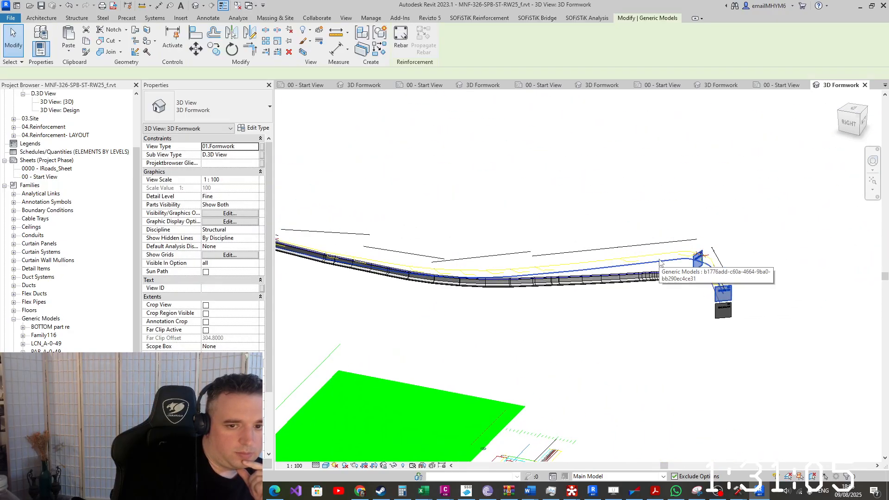
{"action": "left_click", "coordinate": [858, 124]}
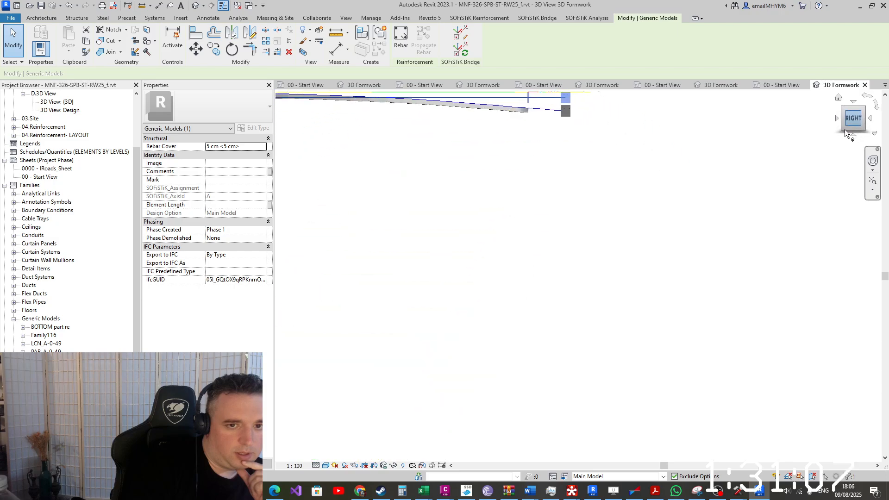
{"action": "scroll", "coordinate": [723, 275], "scroll_direction": "up", "scroll_amount": 2}
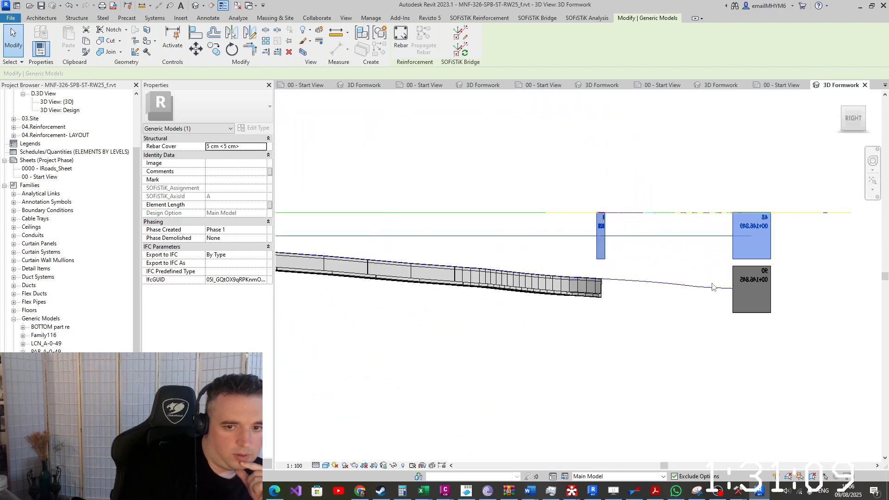
{"action": "left_click", "coordinate": [197, 47]}
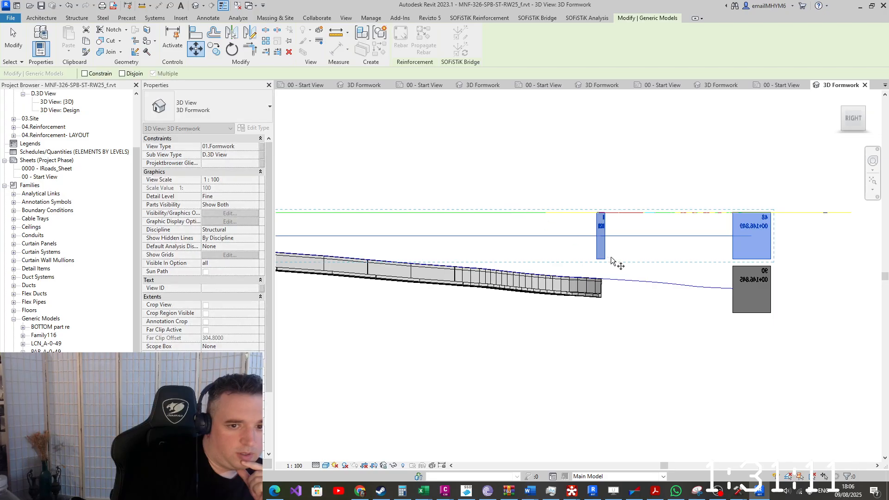
{"action": "left_click", "coordinate": [664, 301]}
{"action": "middle_click_drag", "start_coordinate": [655, 245], "coordinate": [560, 369], "text": "shift"}
{"action": "scroll", "coordinate": [592, 352], "scroll_direction": "down", "scroll_amount": 2}
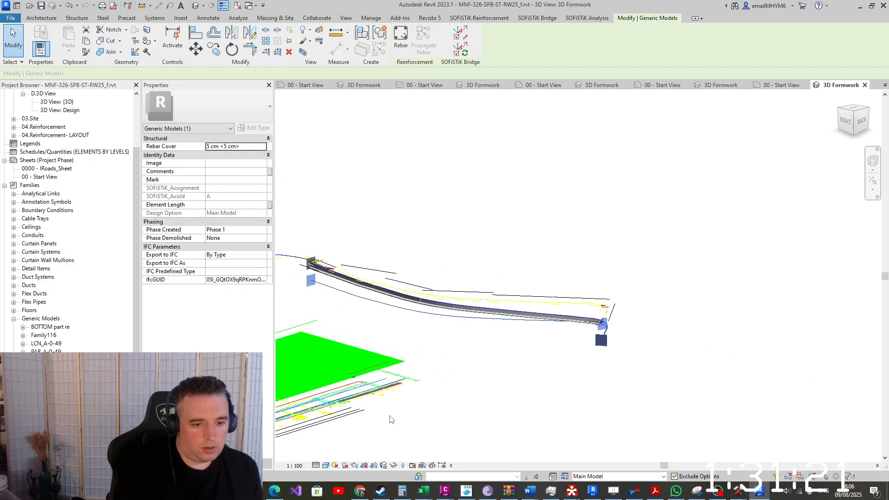
Switch to Civil 3D and examine the foundation bottom elevation label at the wall joint in the rw25_2.dwg profile view
{"action": "right_click", "coordinate": [445, 489]}
{"action": "left_click", "coordinate": [446, 479]}
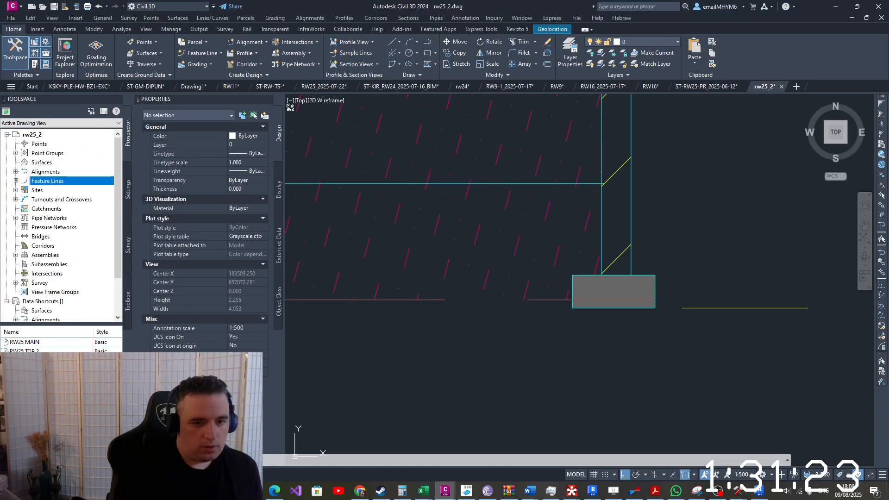
{"action": "scroll", "coordinate": [508, 320], "scroll_direction": "down", "scroll_amount": 8}
{"action": "scroll", "coordinate": [402, 361], "scroll_direction": "up", "scroll_amount": 10}
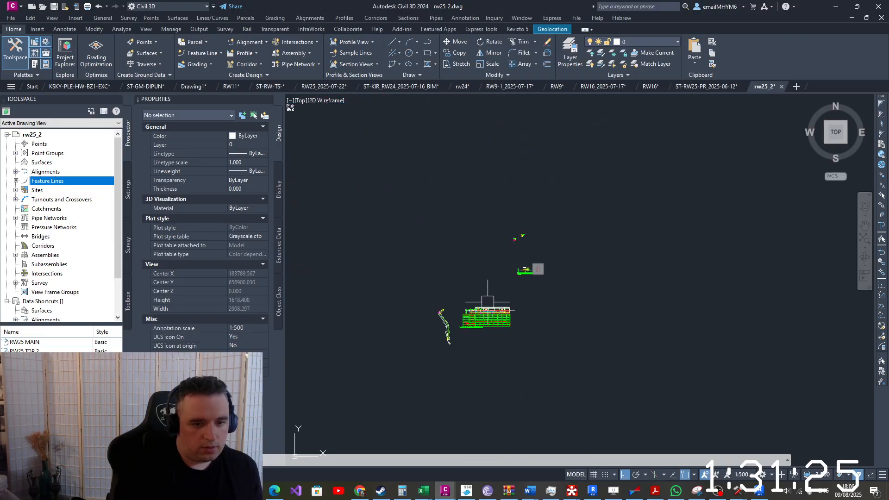
{"action": "scroll", "coordinate": [467, 259], "scroll_direction": "up", "scroll_amount": 6}
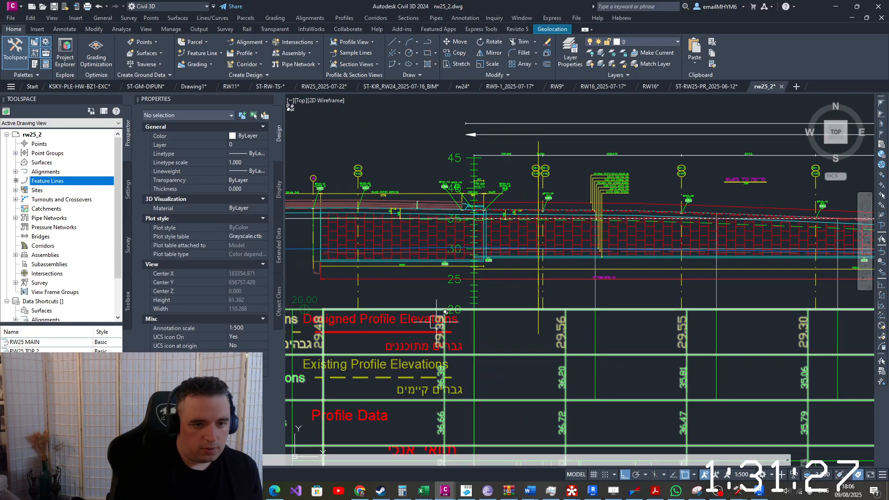
{"action": "scroll", "coordinate": [638, 228], "scroll_direction": "up", "scroll_amount": 4}
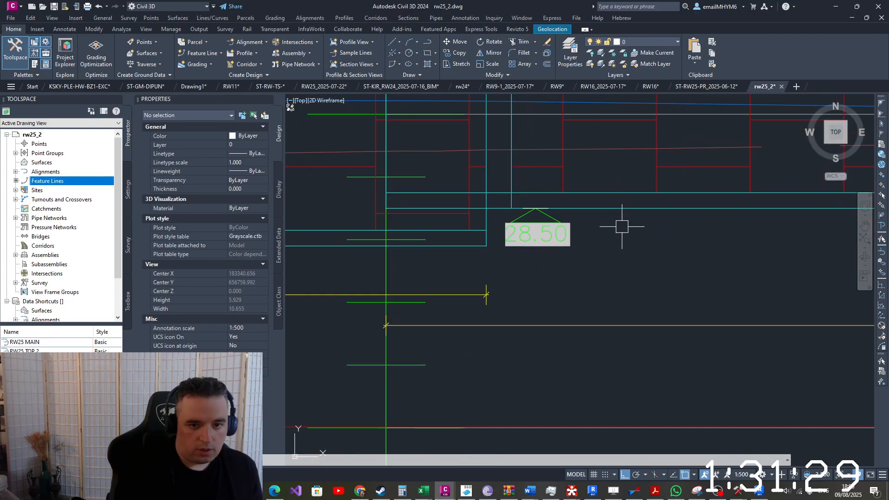
{"action": "mouse_move", "coordinate": [528, 242]}
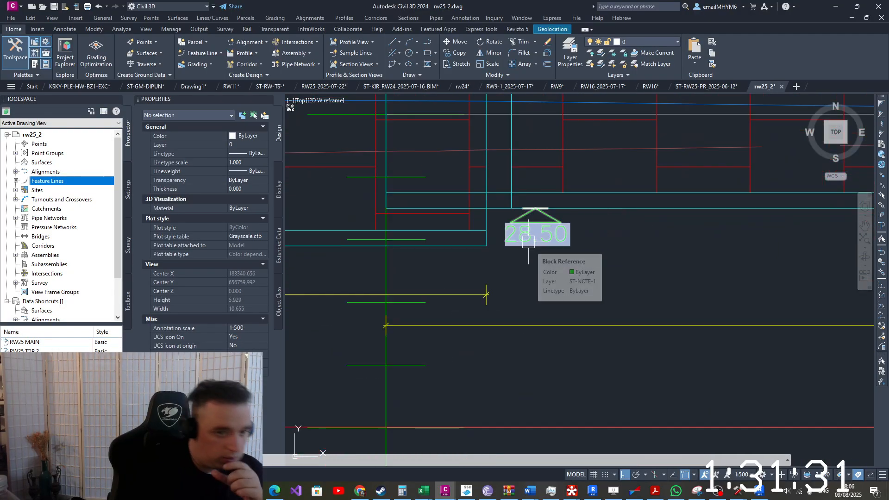
{"action": "scroll", "coordinate": [528, 241], "scroll_direction": "down", "scroll_amount": 8}
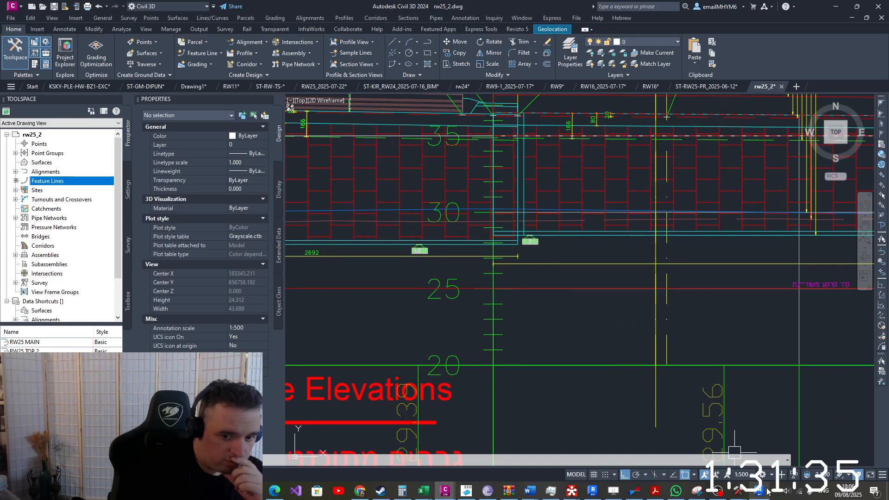
Return to the Revit project and check the elevation of the moved lower axis with the Spot Elevation tool without placing an annotation
{"action": "left_click", "coordinate": [766, 491]}
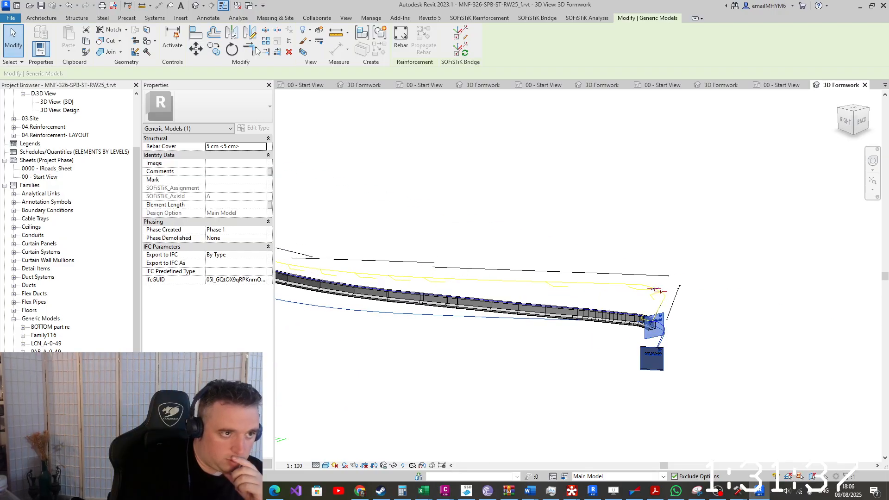
{"action": "left_click", "coordinate": [215, 18]}
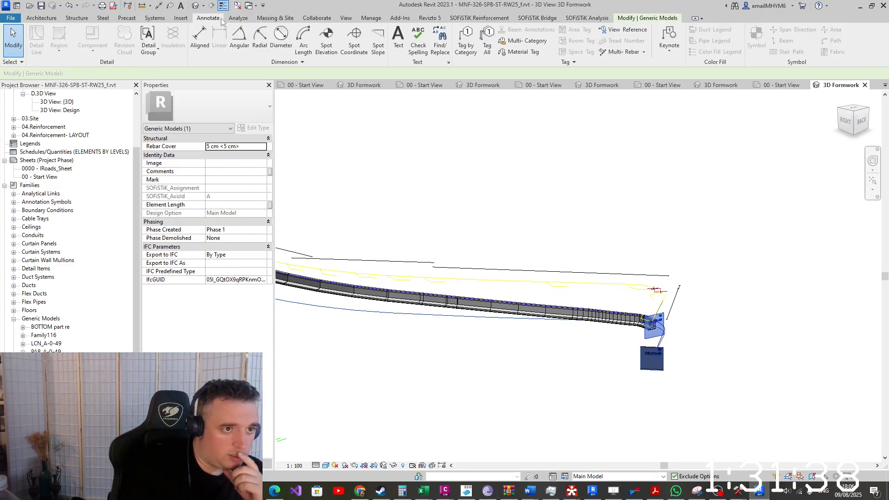
{"action": "left_click", "coordinate": [319, 40]}
{"action": "scroll", "coordinate": [410, 309], "scroll_direction": "up", "scroll_amount": 5}
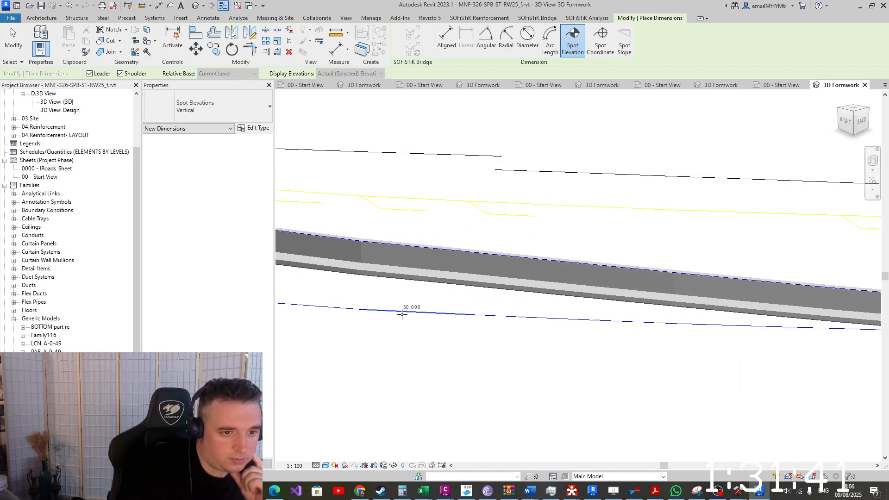
{"action": "scroll", "coordinate": [402, 314], "scroll_direction": "down", "scroll_amount": 6}
{"action": "key", "text": "Escape"}
{"action": "key", "text": "Escape"}
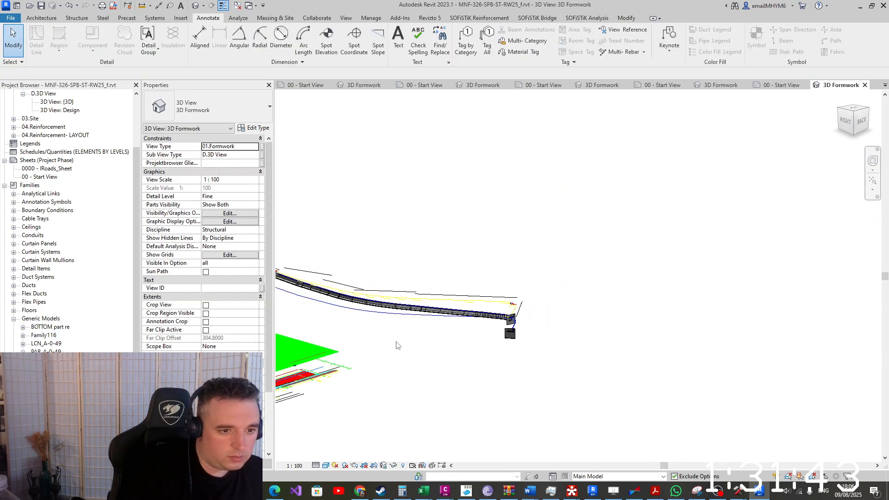
Start a SOFiSTiK superstructure and pick the moved axis below the wall as its alignment
{"action": "middle_click_drag", "start_coordinate": [396, 350], "coordinate": [429, 369], "text": "shift"}
{"action": "scroll", "coordinate": [403, 345], "scroll_direction": "up", "scroll_amount": 2}
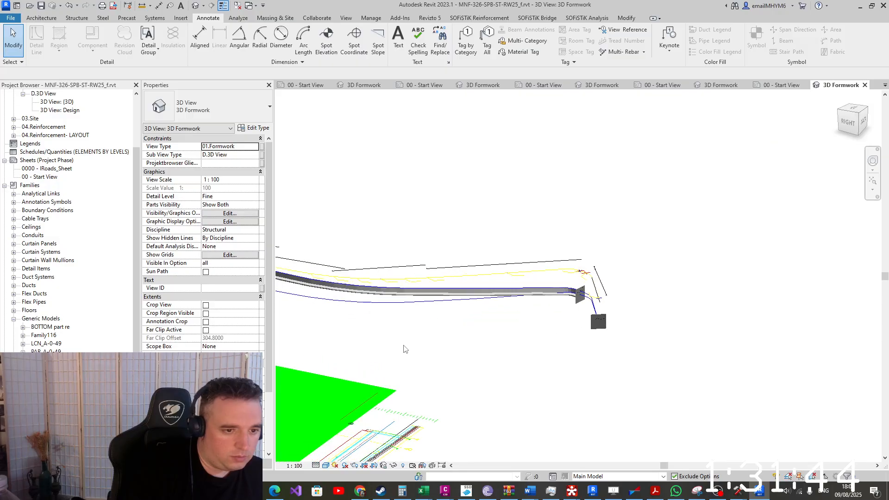
{"action": "left_click", "coordinate": [406, 310]}
{"action": "middle_click_drag", "start_coordinate": [406, 309], "coordinate": [665, 382]}
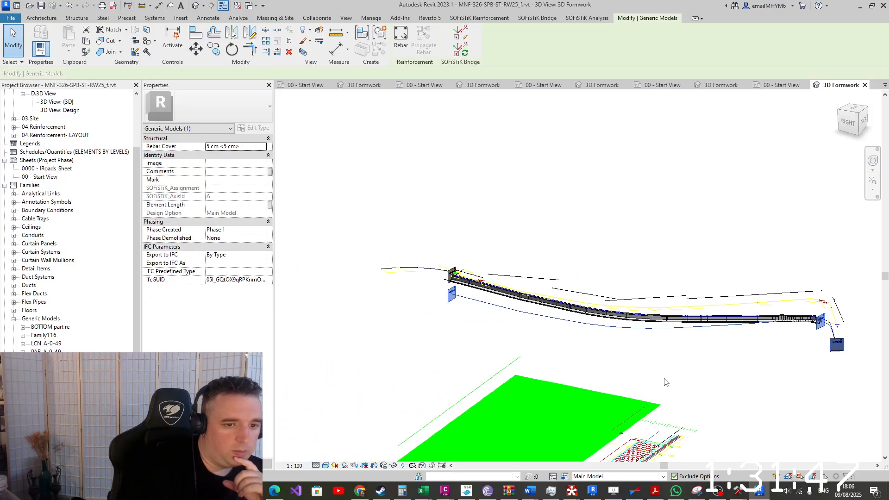
{"action": "left_click", "coordinate": [479, 325]}
{"action": "left_click", "coordinate": [537, 18]}
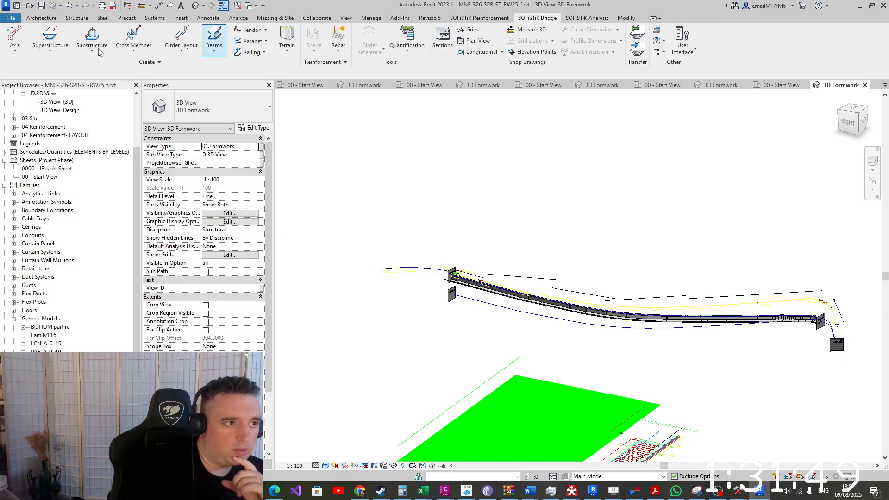
{"action": "left_click", "coordinate": [37, 51]}
{"action": "left_click", "coordinate": [66, 143]}
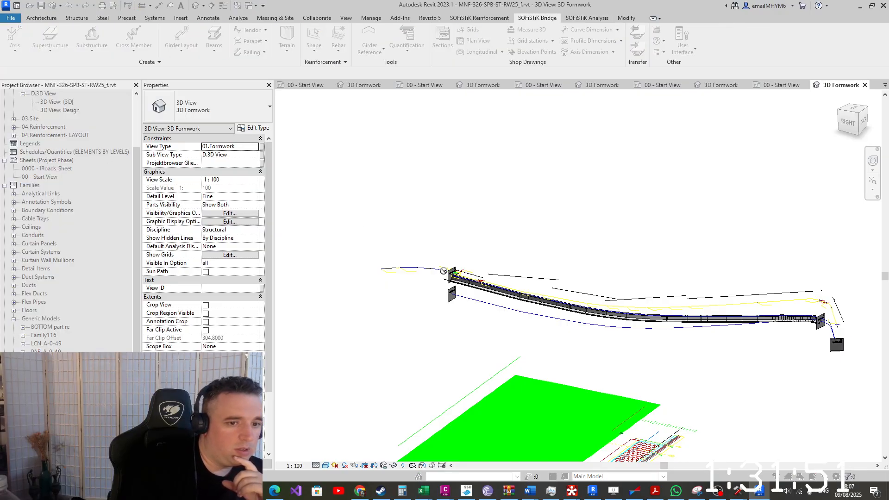
{"action": "scroll", "coordinate": [483, 287], "scroll_direction": "up", "scroll_amount": 5}
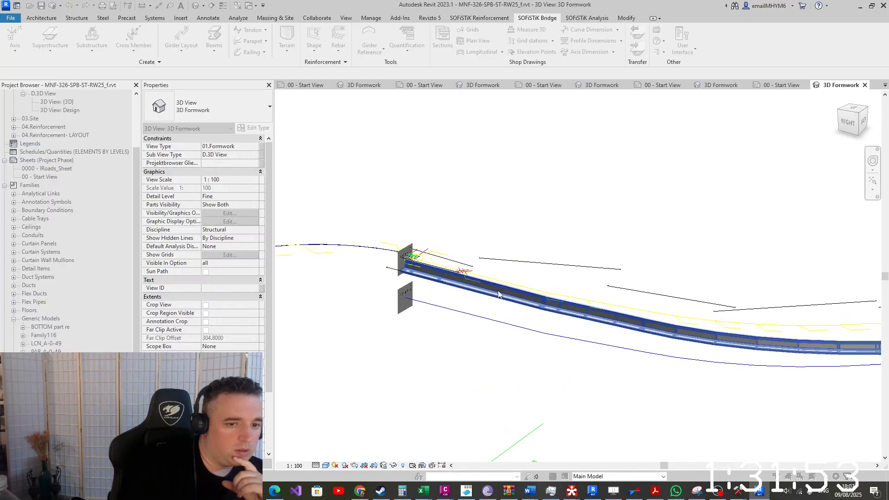
{"action": "left_click", "coordinate": [496, 307]}
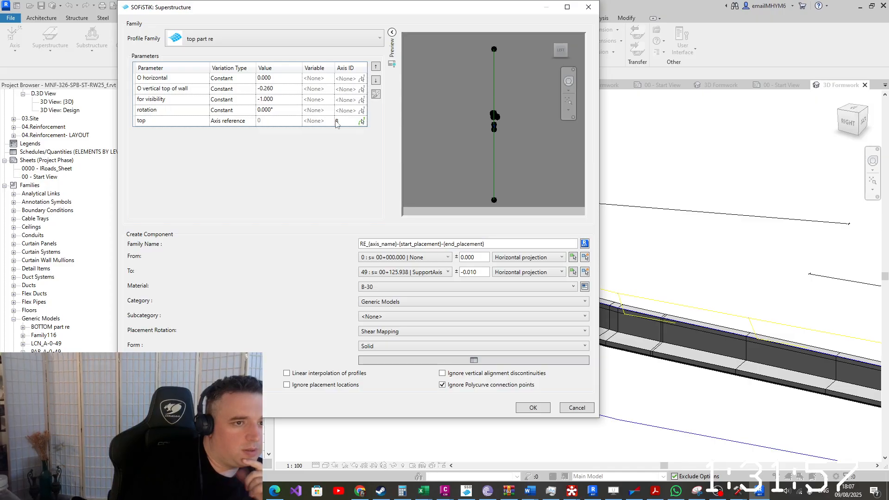
Choose profile family BOTTOM part re, set O vertical top of wall to -0.26 and Offset For Wall Bottom to 1.5, and reference top to axis B
{"action": "left_click", "coordinate": [322, 44]}
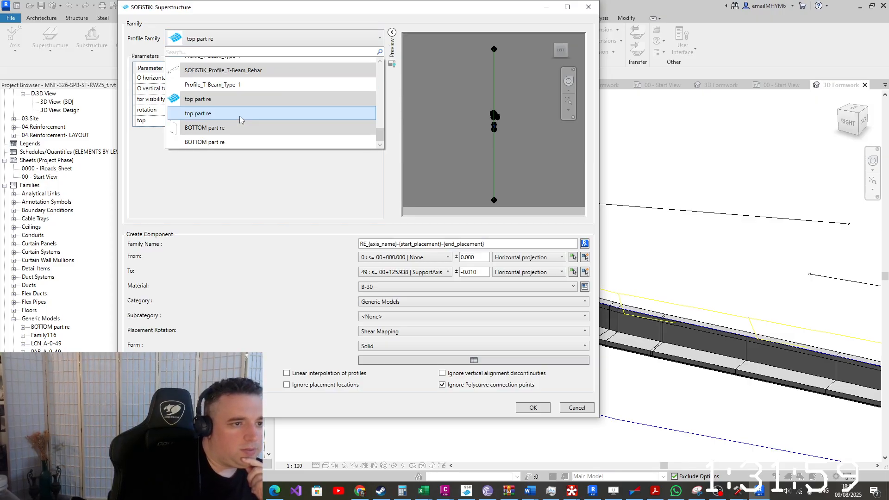
{"action": "left_click", "coordinate": [212, 146]}
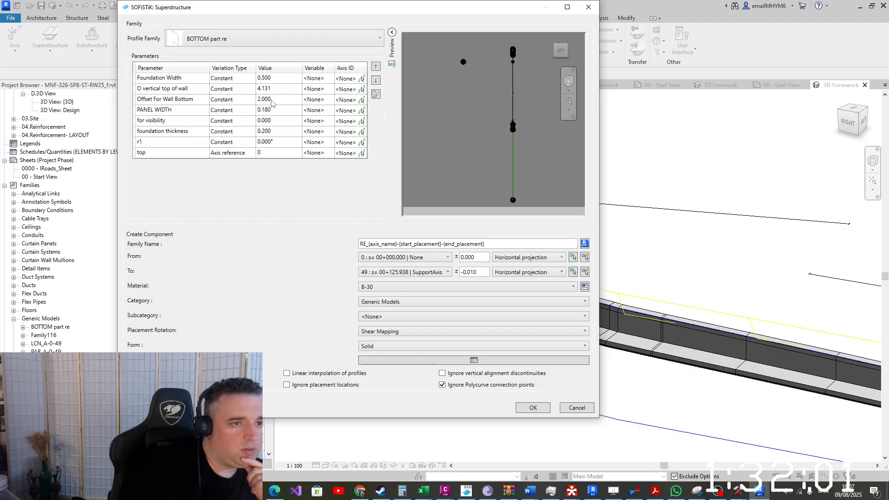
{"action": "left_click", "coordinate": [287, 92]}
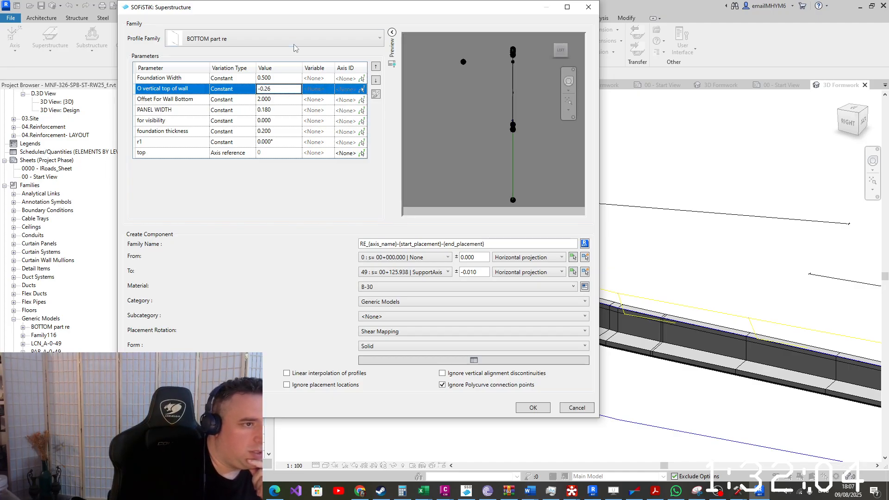
{"action": "left_click", "coordinate": [286, 98]}
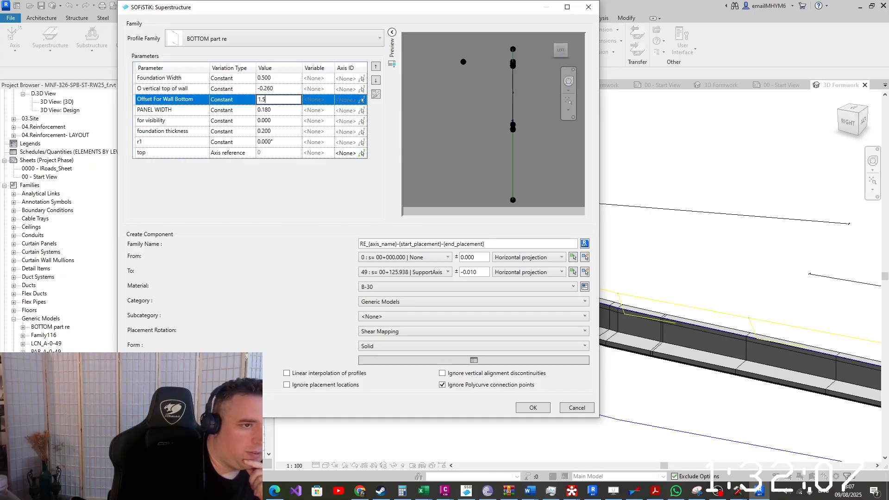
{"action": "left_click", "coordinate": [362, 154]}
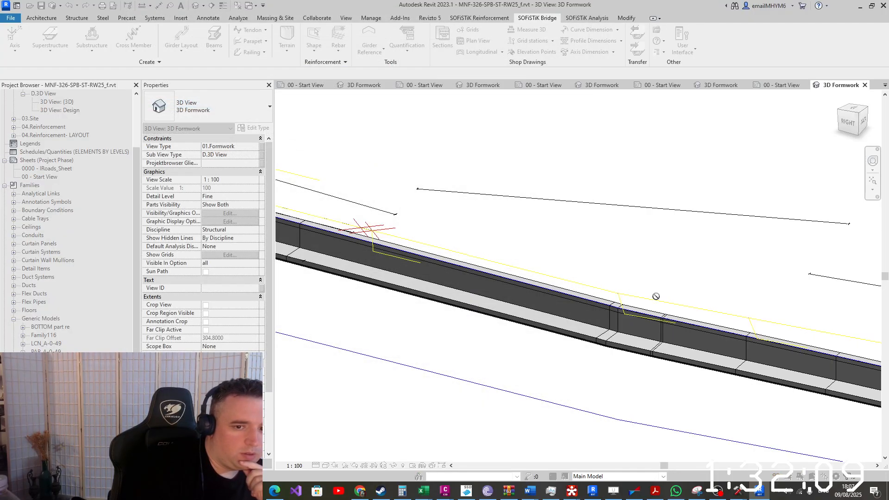
{"action": "left_click", "coordinate": [614, 311]}
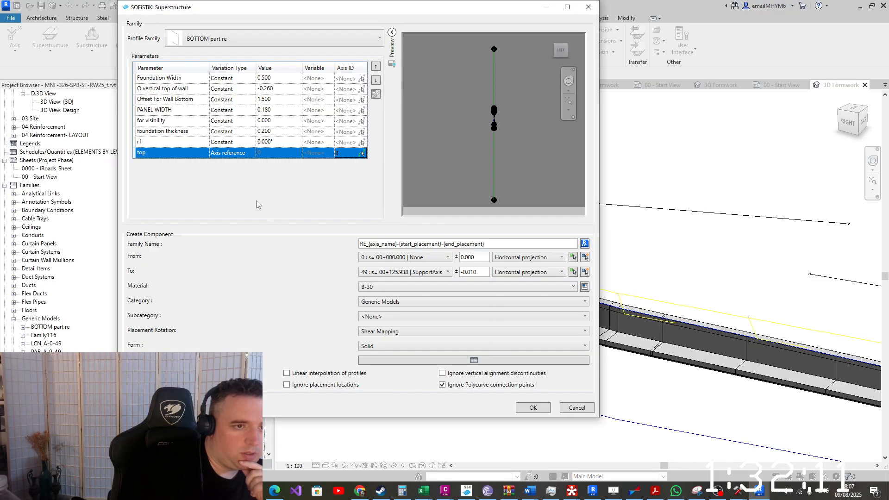
Check the r1 and foundation thickness parameters and examine the profile's wall and foundation outline in the preview from the back
{"action": "left_click", "coordinate": [287, 142]}
{"action": "left_click", "coordinate": [286, 142]}
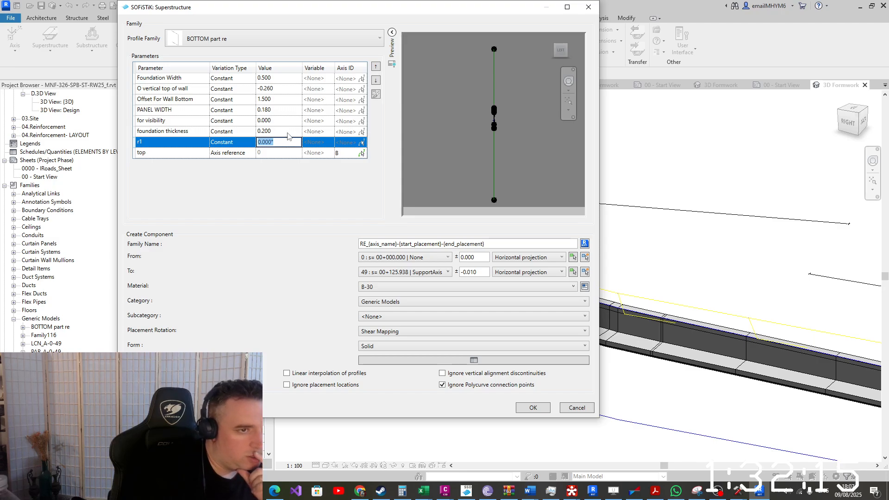
{"action": "left_click", "coordinate": [287, 132]}
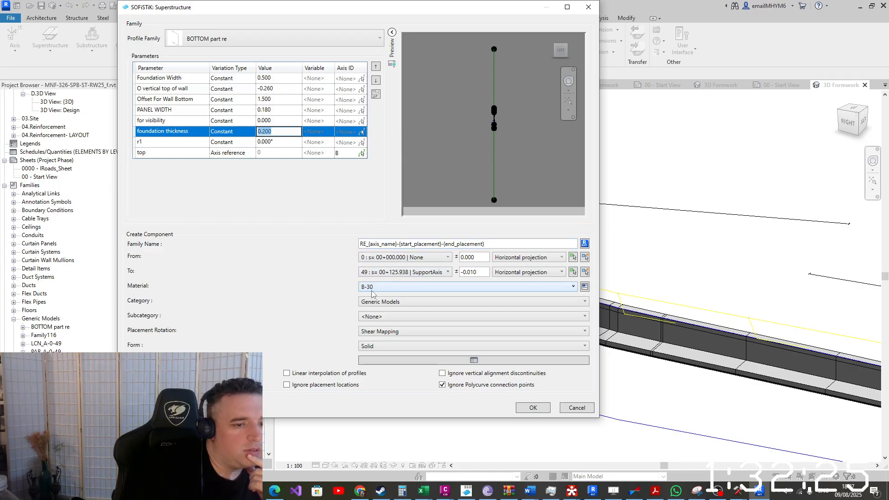
{"action": "scroll", "coordinate": [490, 129], "scroll_direction": "up", "scroll_amount": 5}
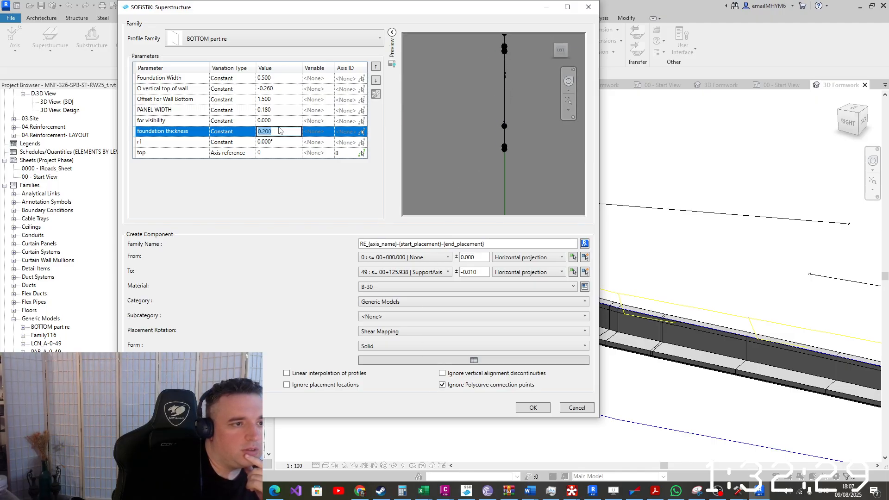
{"action": "left_click", "coordinate": [465, 141]}
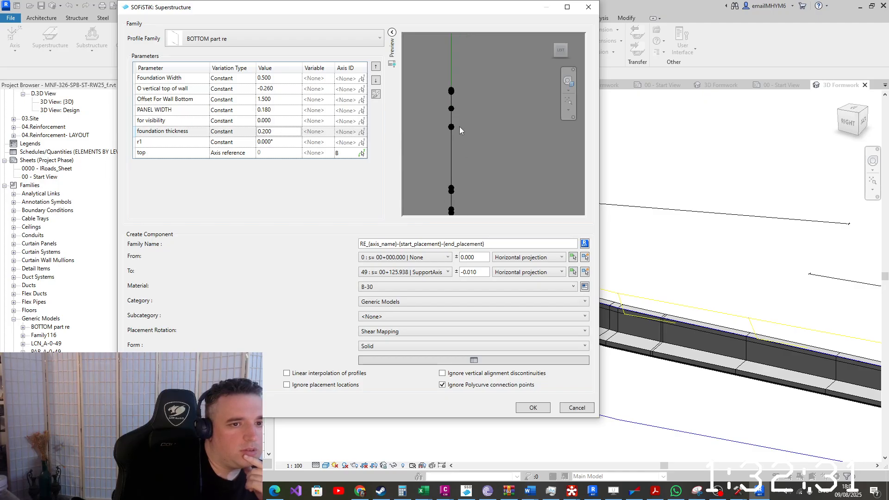
{"action": "scroll", "coordinate": [459, 127], "scroll_direction": "down", "scroll_amount": 4}
{"action": "scroll", "coordinate": [448, 148], "scroll_direction": "up", "scroll_amount": 8}
{"action": "middle_click_drag", "start_coordinate": [473, 141], "coordinate": [448, 209]}
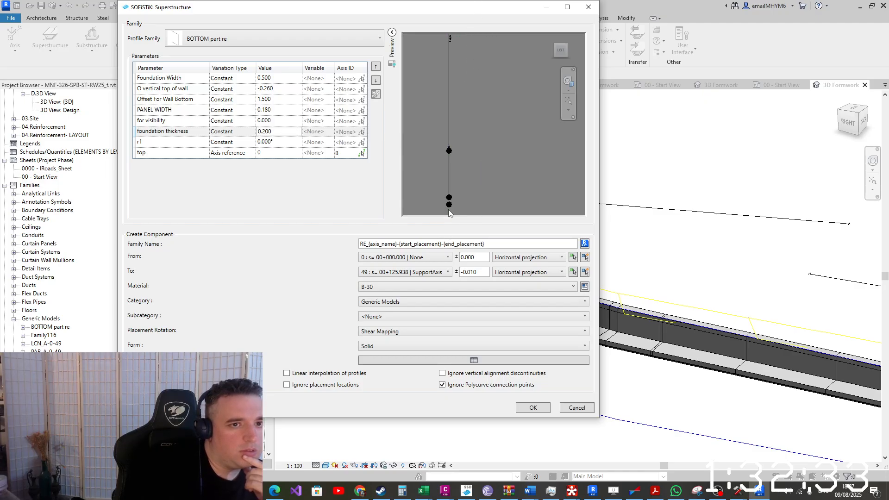
{"action": "scroll", "coordinate": [448, 206], "scroll_direction": "up", "scroll_amount": 4}
{"action": "left_click_drag", "start_coordinate": [563, 49], "coordinate": [415, 52]}
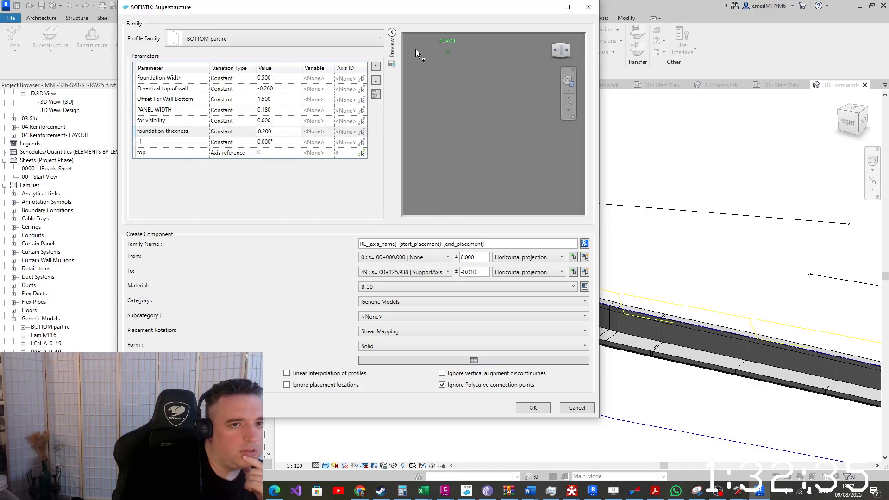
{"action": "left_click", "coordinate": [560, 56]}
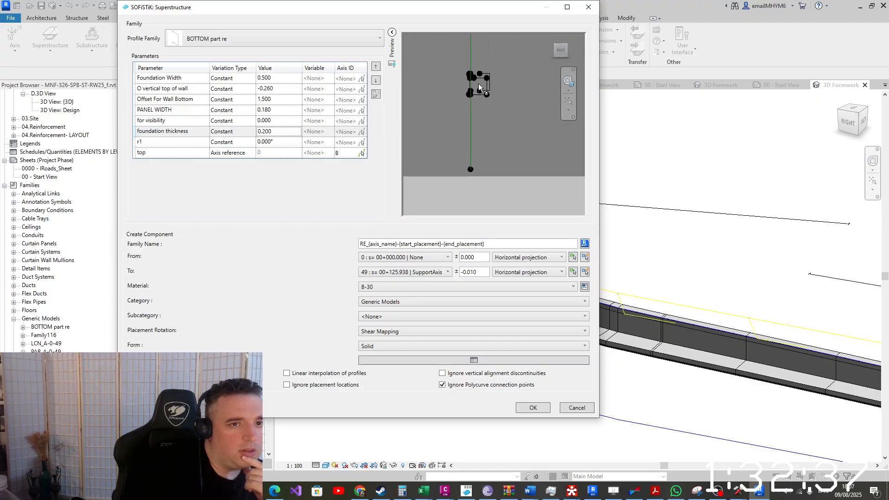
{"action": "scroll", "coordinate": [478, 83], "scroll_direction": "up", "scroll_amount": 3}
{"action": "scroll", "coordinate": [515, 129], "scroll_direction": "up", "scroll_amount": 2}
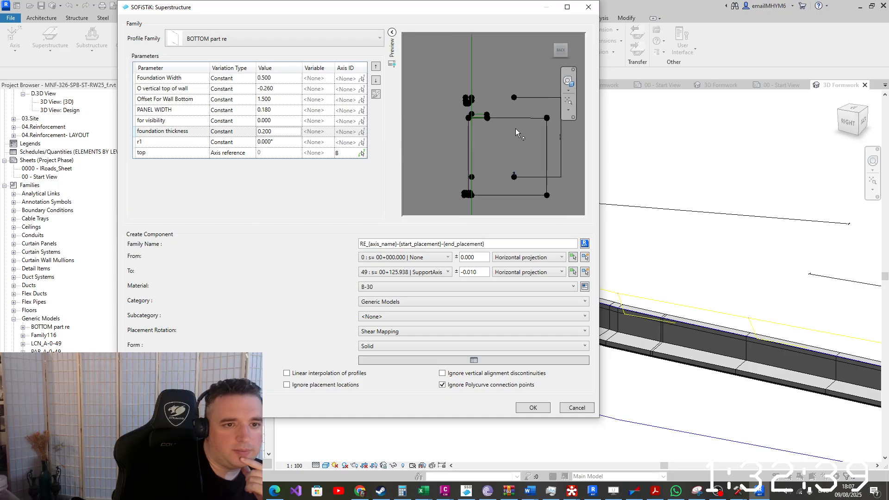
Set the profile's r1 parameter to 90° and examine the rotated wall and foundation outline in the preview from the left side
{"action": "left_click", "coordinate": [279, 121]}
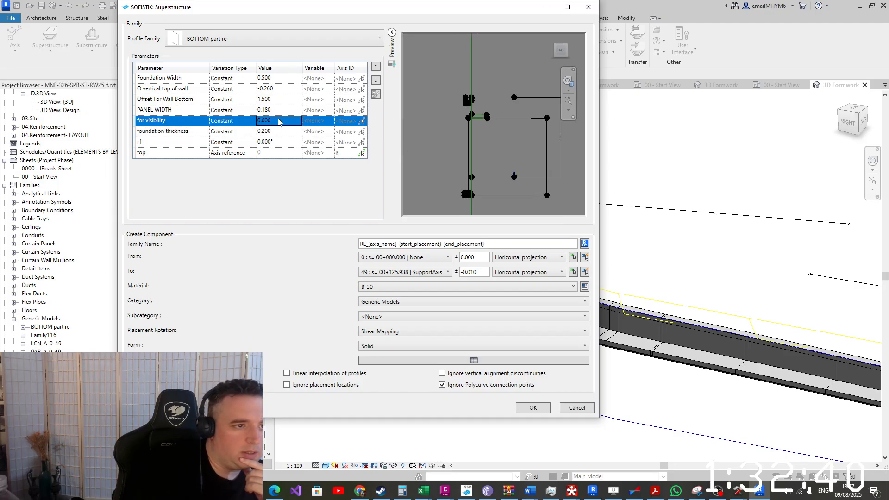
{"action": "left_click", "coordinate": [280, 142]}
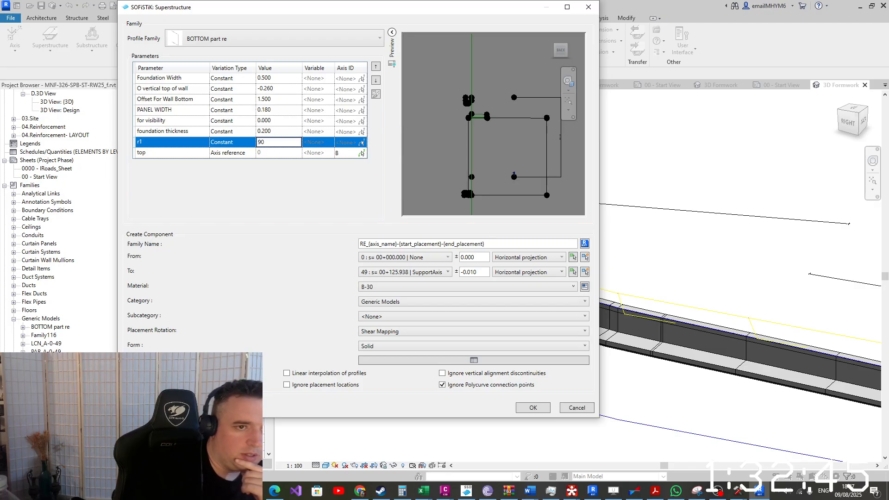
{"action": "left_click", "coordinate": [285, 117]}
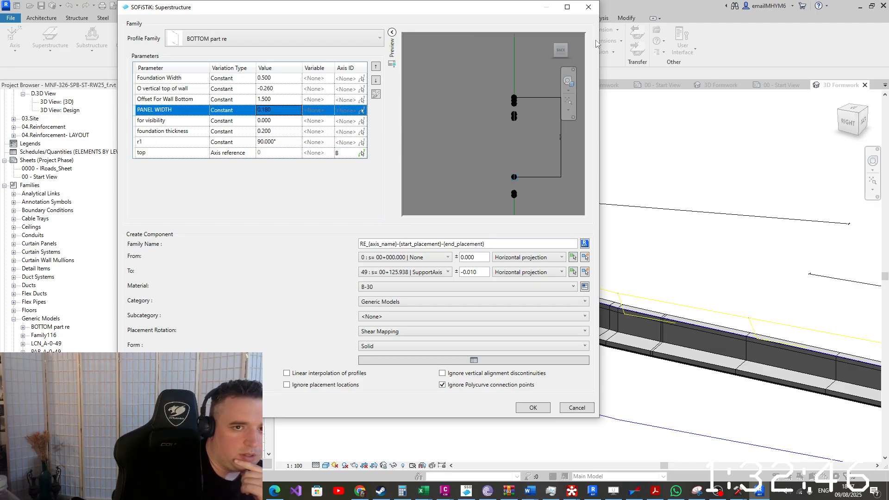
{"action": "left_click", "coordinate": [559, 51]}
{"action": "left_click", "coordinate": [560, 56]}
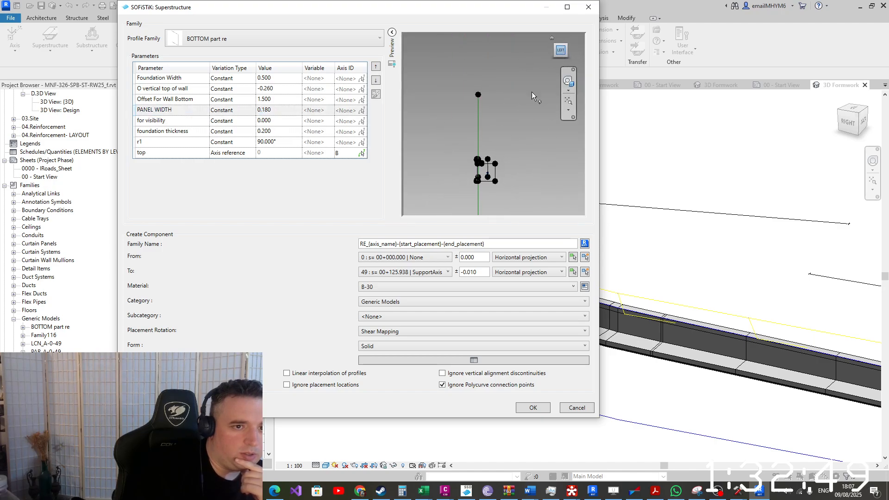
{"action": "scroll", "coordinate": [486, 89], "scroll_direction": "up", "scroll_amount": 2}
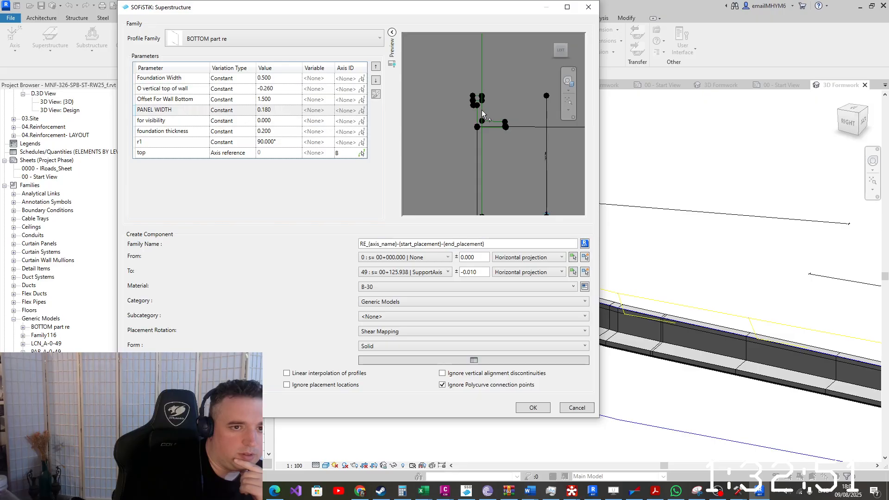
{"action": "scroll", "coordinate": [486, 131], "scroll_direction": "up", "scroll_amount": 3}
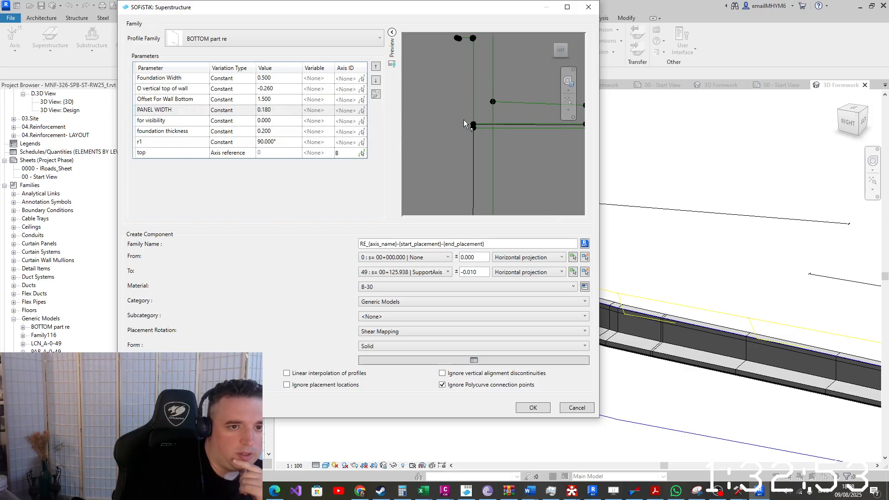
{"action": "scroll", "coordinate": [472, 140], "scroll_direction": "down", "scroll_amount": 3}
{"action": "scroll", "coordinate": [472, 139], "scroll_direction": "down", "scroll_amount": 2}
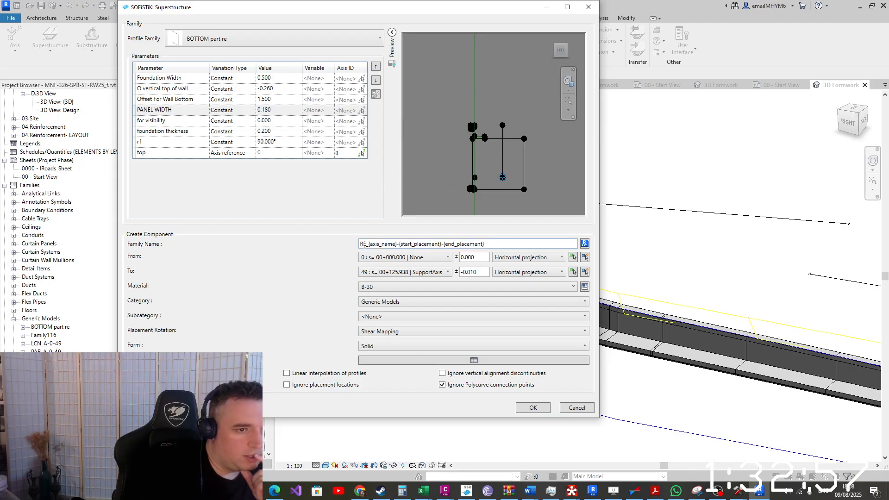
Set the component material to Earth and create the superstructure
{"action": "left_click", "coordinate": [383, 290]}
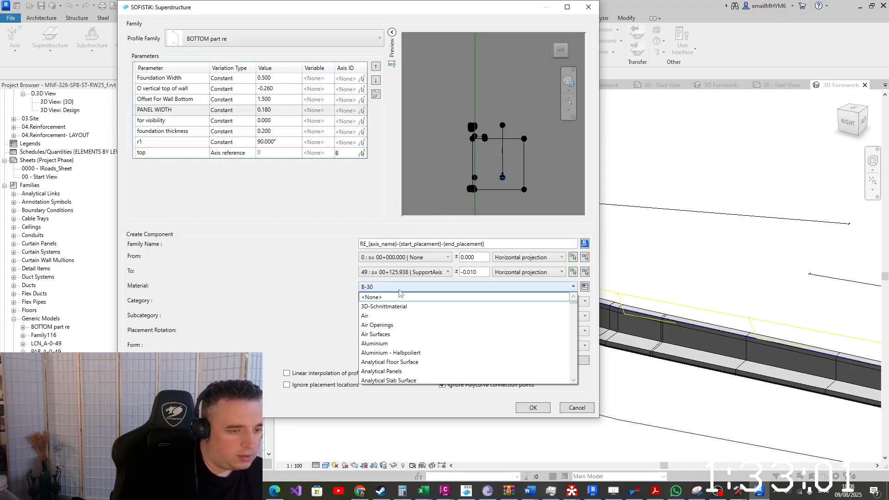
{"action": "key", "text": "e"}
{"action": "left_click", "coordinate": [386, 372]}
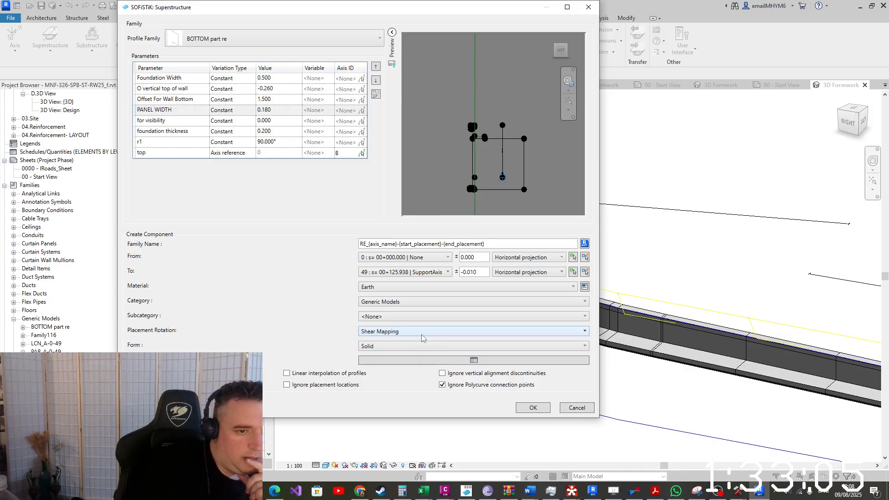
{"action": "left_click", "coordinate": [525, 408]}
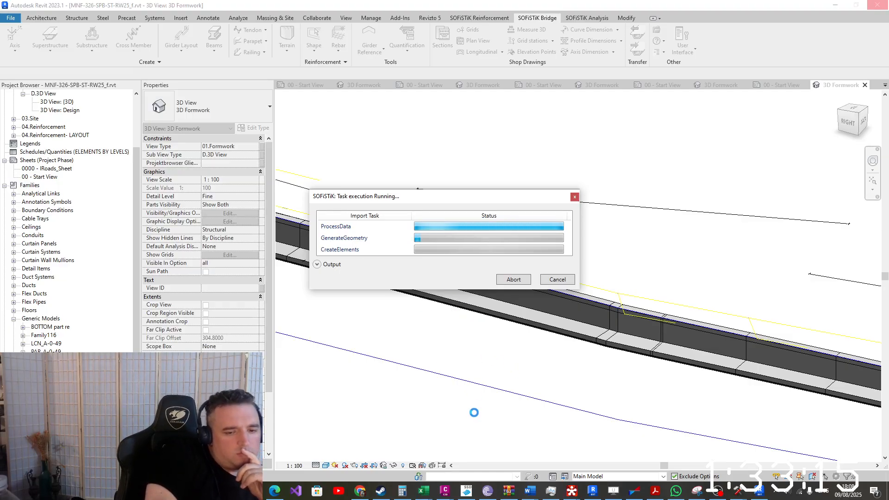
Switch to the rw25_2 drawing in Civil 3D and find the RW-25 cross-section showing the wall's footing and excavation
{"action": "right_click", "coordinate": [445, 491]}
{"action": "left_click", "coordinate": [437, 474]}
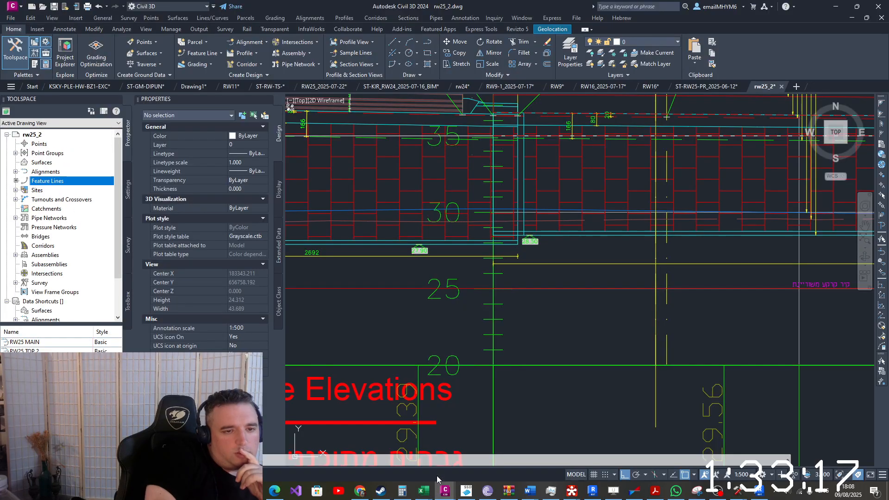
{"action": "scroll", "coordinate": [604, 254], "scroll_direction": "up", "scroll_amount": 8}
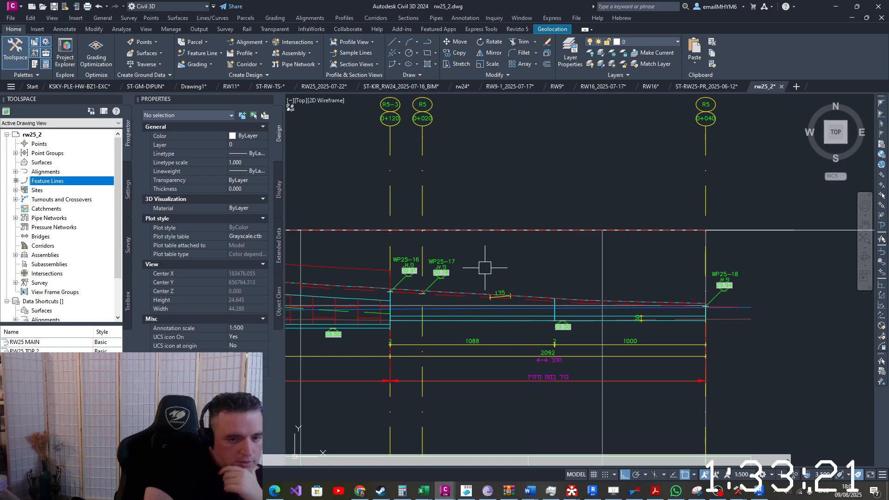
{"action": "left_click", "coordinate": [485, 268]}
{"action": "left_click", "coordinate": [507, 340]}
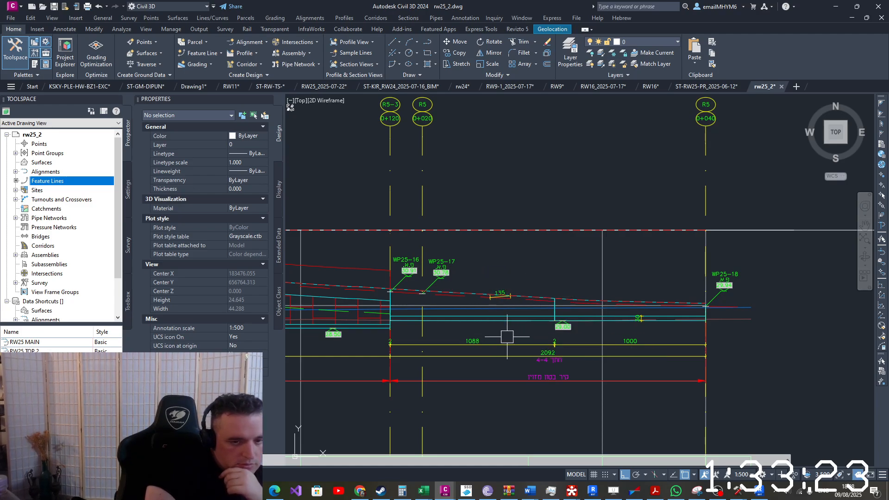
{"action": "scroll", "coordinate": [507, 337], "scroll_direction": "down", "scroll_amount": 15}
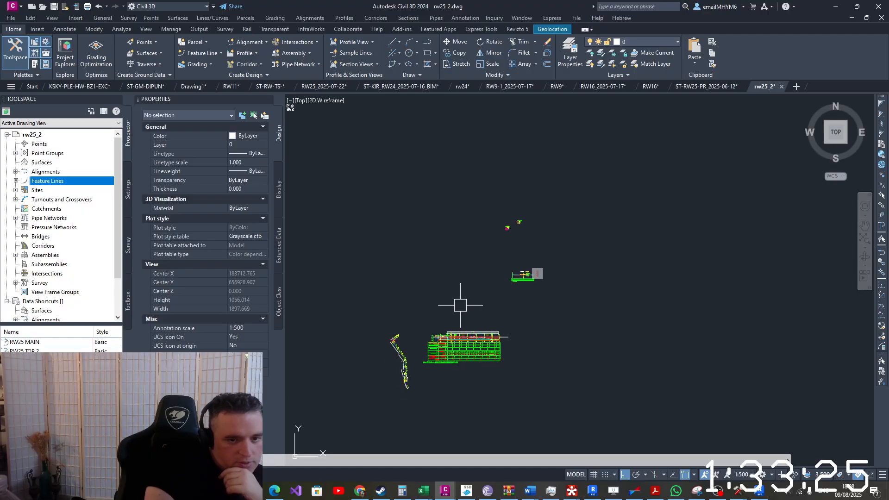
{"action": "scroll", "coordinate": [577, 241], "scroll_direction": "up", "scroll_amount": 15}
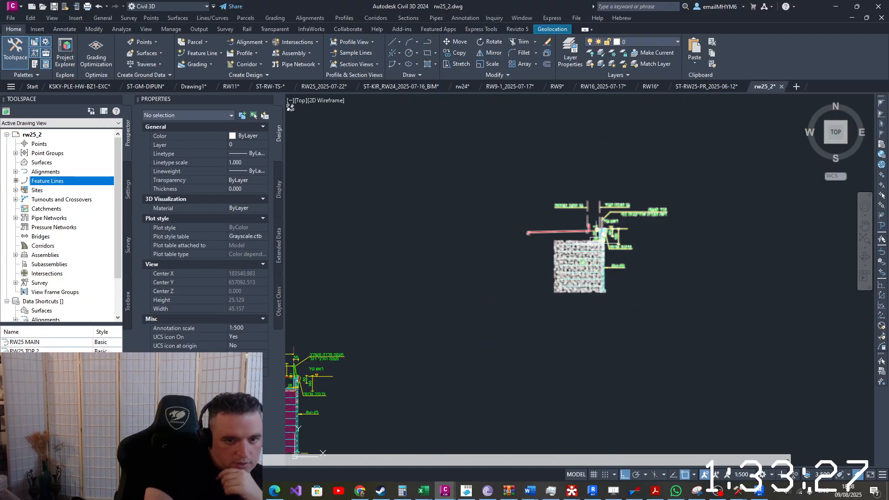
{"action": "middle_click_drag", "start_coordinate": [497, 334], "coordinate": [584, 177]}
{"action": "middle_click_drag", "start_coordinate": [581, 300], "coordinate": [535, 121]}
{"action": "middle_click_drag", "start_coordinate": [580, 252], "coordinate": [404, 133]}
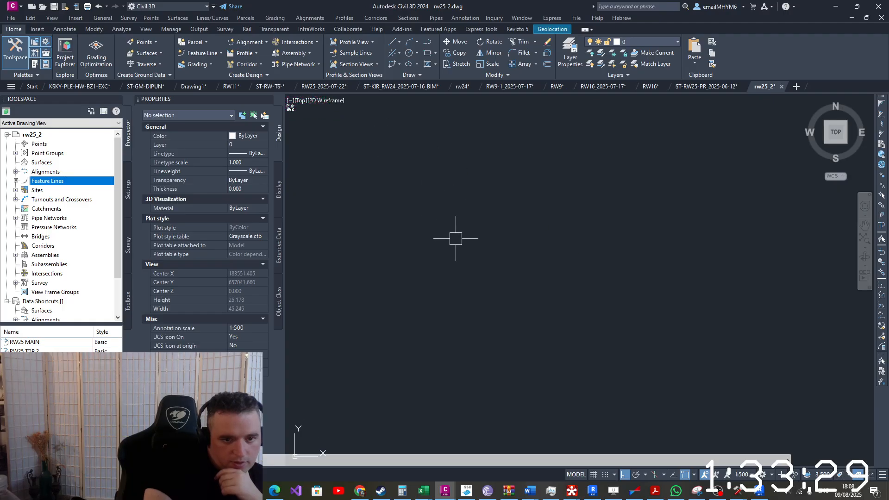
{"action": "scroll", "coordinate": [455, 239], "scroll_direction": "down", "scroll_amount": 14}
{"action": "scroll", "coordinate": [484, 390], "scroll_direction": "up", "scroll_amount": 6}
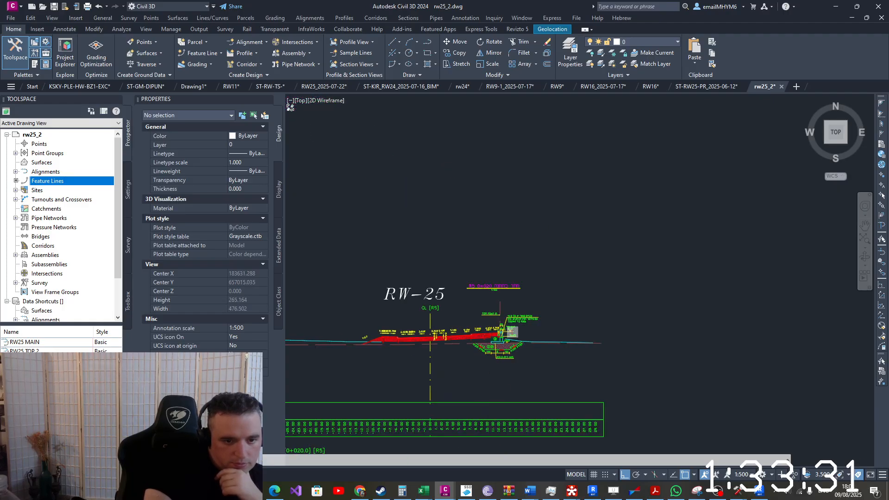
{"action": "scroll", "coordinate": [498, 345], "scroll_direction": "up", "scroll_amount": 15}
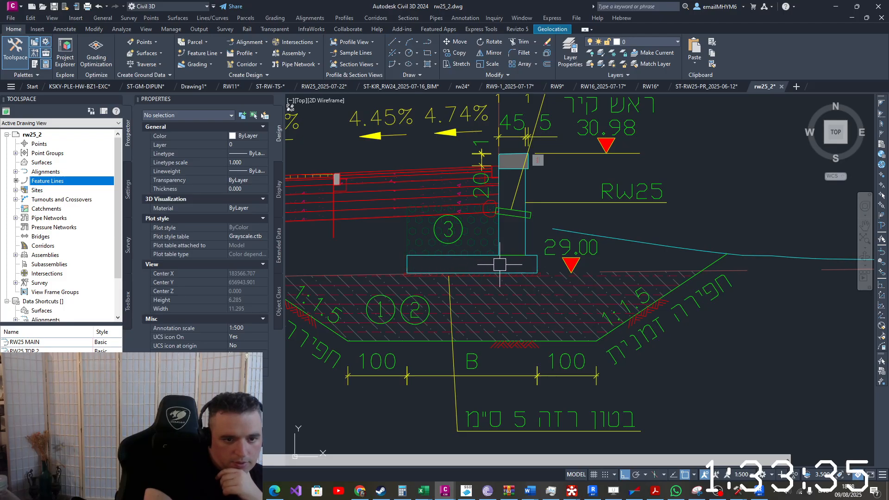
{"action": "scroll", "coordinate": [391, 267], "scroll_direction": "up", "scroll_amount": 2}
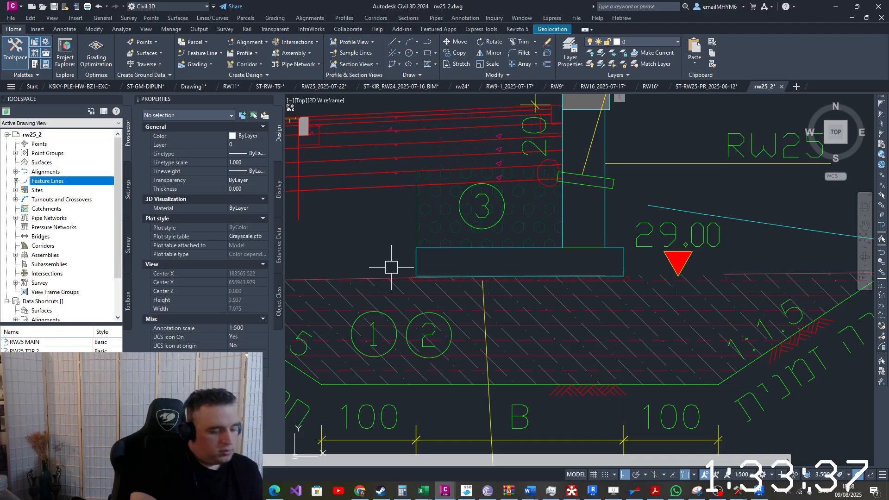
Measure the footing's thickness at both ends and its projection beyond the outer wall face
{"action": "key", "text": "Return"}
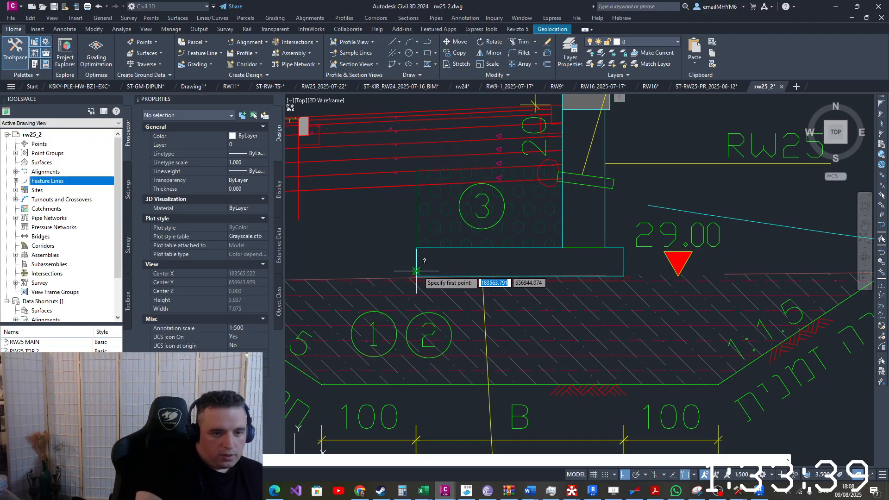
{"action": "left_click", "coordinate": [416, 271]}
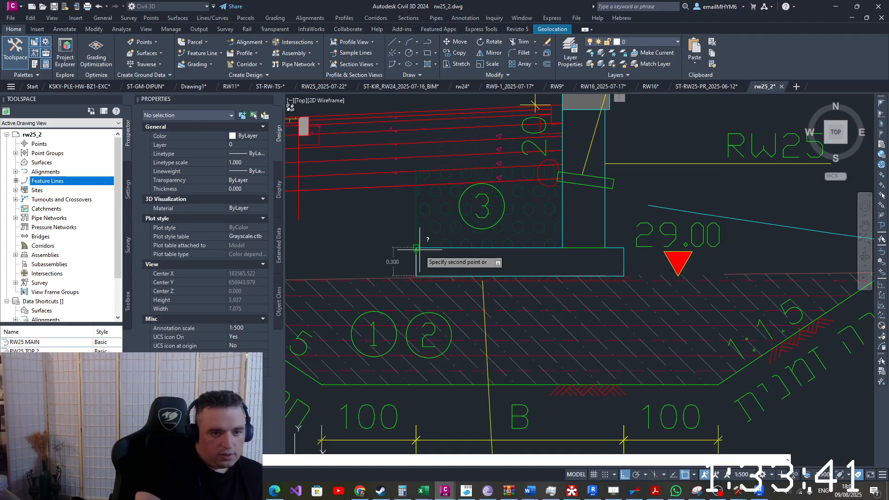
{"action": "left_click", "coordinate": [420, 250]}
{"action": "key", "text": "Return"}
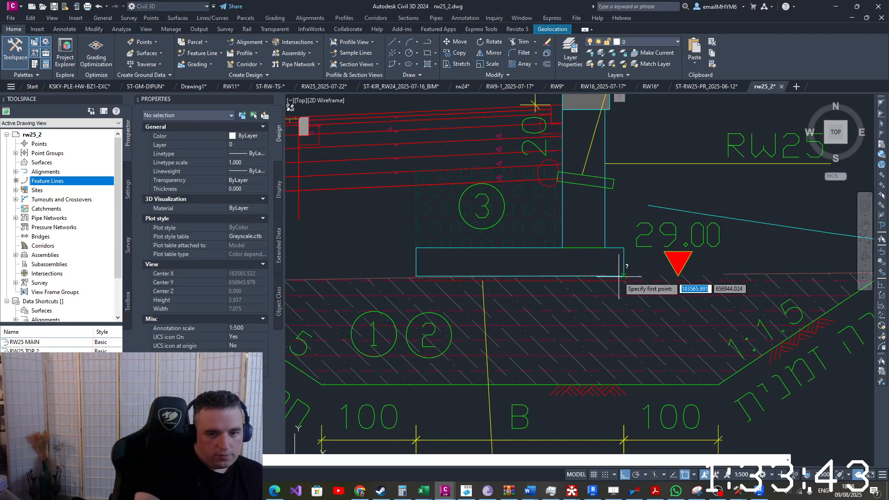
{"action": "left_click", "coordinate": [620, 276]}
{"action": "left_click", "coordinate": [624, 248]}
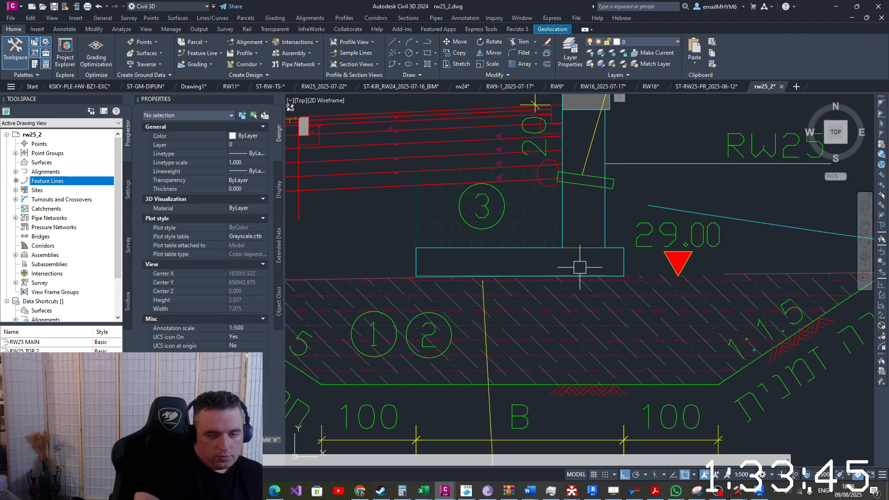
{"action": "key", "text": "Return"}
{"action": "left_click", "coordinate": [606, 249]}
{"action": "left_click", "coordinate": [621, 248]}
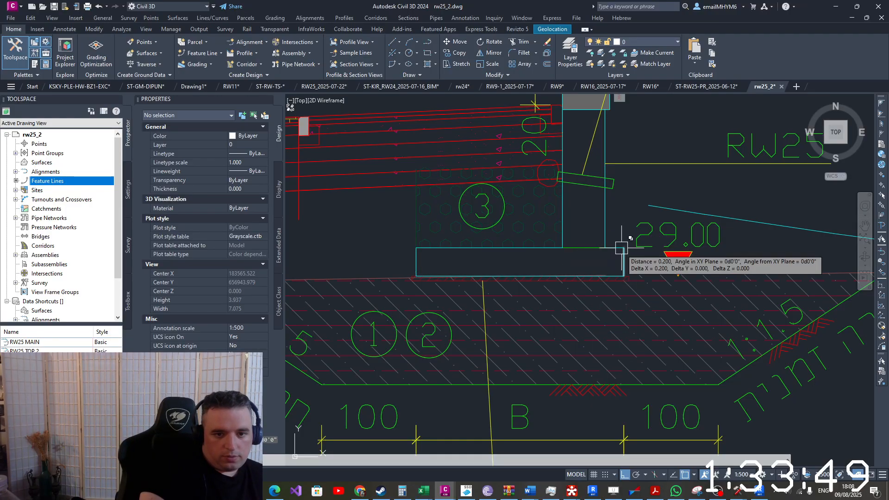
Examine the wall top in this cross-section and the separate RW-25 typical section with the layered backfill
{"action": "scroll", "coordinate": [620, 232], "scroll_direction": "down", "scroll_amount": 3}
{"action": "scroll", "coordinate": [605, 210], "scroll_direction": "up", "scroll_amount": 3}
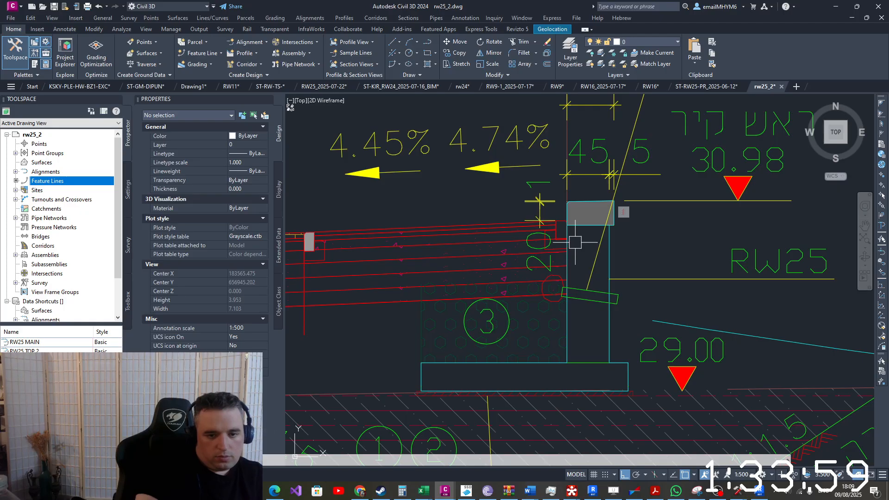
{"action": "scroll", "coordinate": [575, 242], "scroll_direction": "down", "scroll_amount": 15}
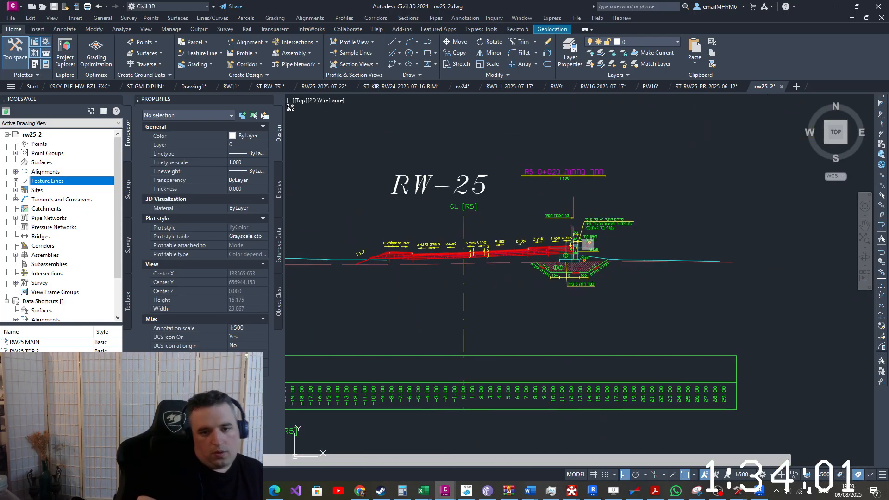
{"action": "scroll", "coordinate": [509, 310], "scroll_direction": "up", "scroll_amount": 5}
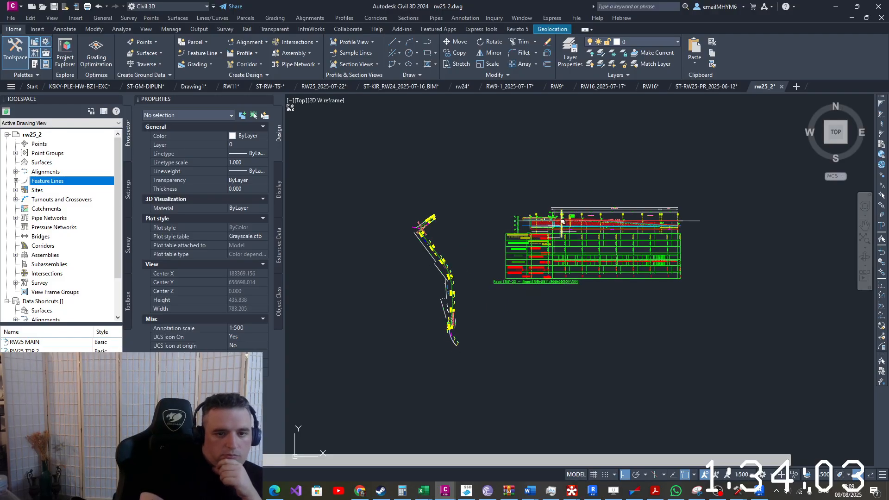
{"action": "scroll", "coordinate": [519, 297], "scroll_direction": "down", "scroll_amount": 8}
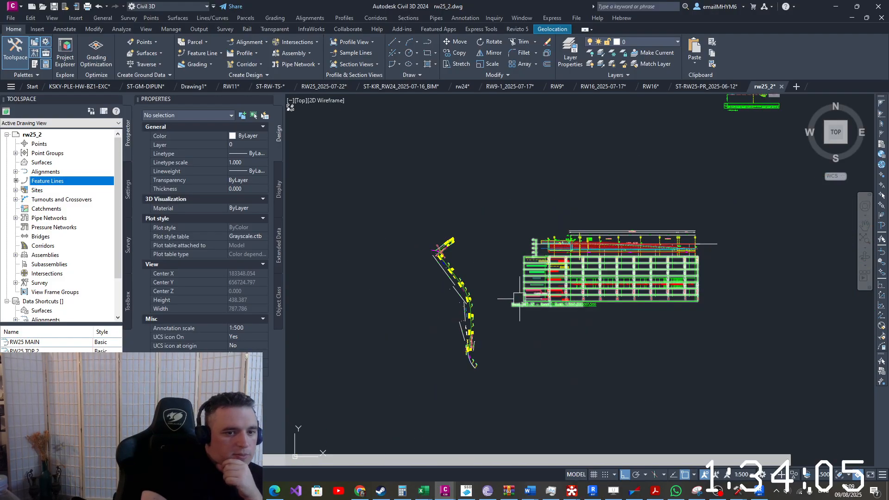
{"action": "scroll", "coordinate": [579, 203], "scroll_direction": "up", "scroll_amount": 2}
{"action": "scroll", "coordinate": [585, 188], "scroll_direction": "up", "scroll_amount": 15}
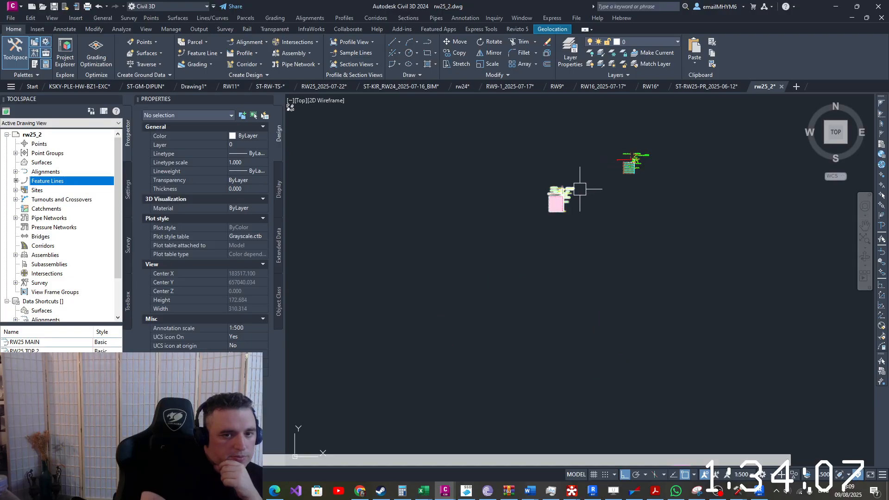
{"action": "scroll", "coordinate": [734, 434], "scroll_direction": "down", "scroll_amount": 2}
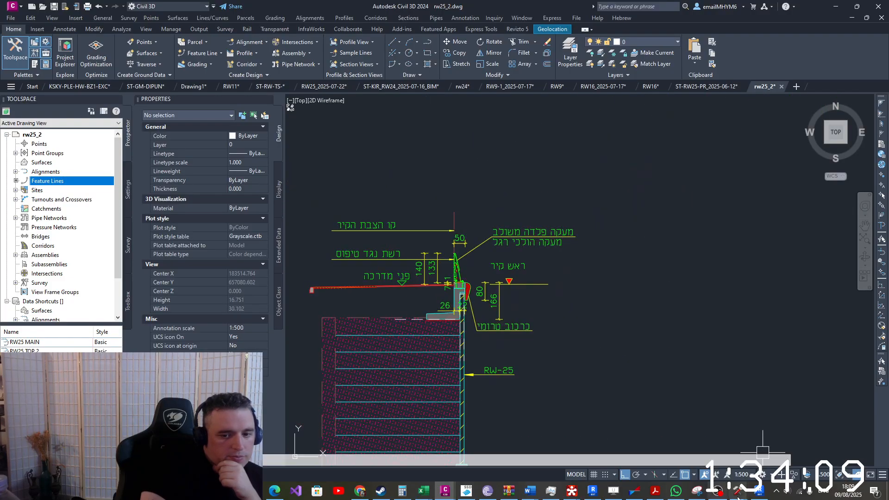
Return to the Revit project, select the new earth superstructure along the wall and open it for superstructure editing
{"action": "left_click", "coordinate": [759, 491]}
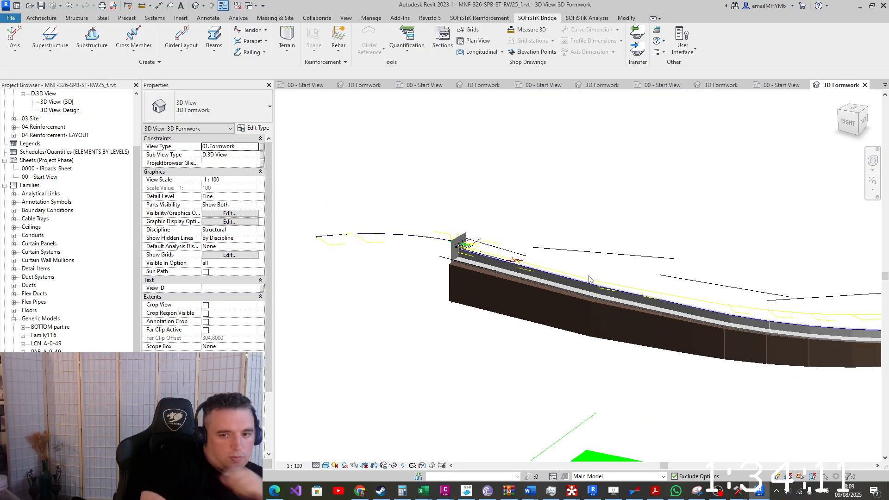
{"action": "scroll", "coordinate": [658, 297], "scroll_direction": "down", "scroll_amount": 2}
{"action": "middle_click_drag", "start_coordinate": [770, 374], "coordinate": [694, 284], "text": "shift"}
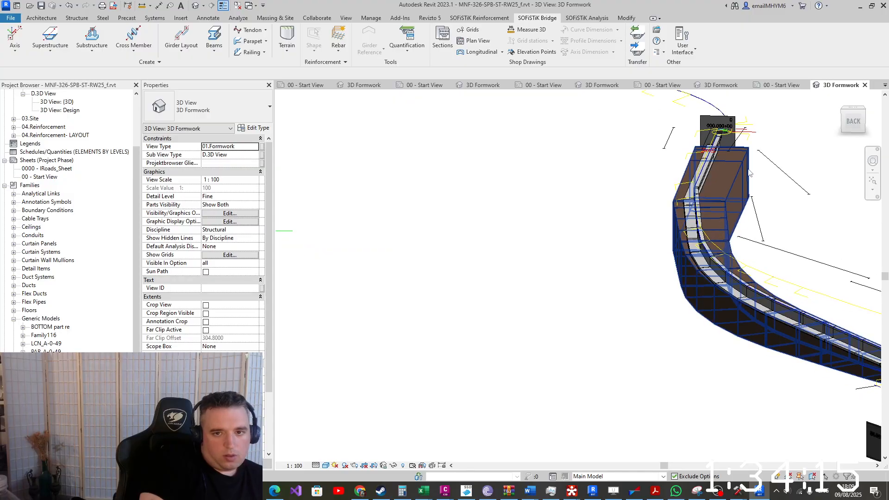
{"action": "left_click", "coordinate": [746, 198]}
{"action": "middle_click_drag", "start_coordinate": [746, 195], "coordinate": [757, 323], "text": "shift"}
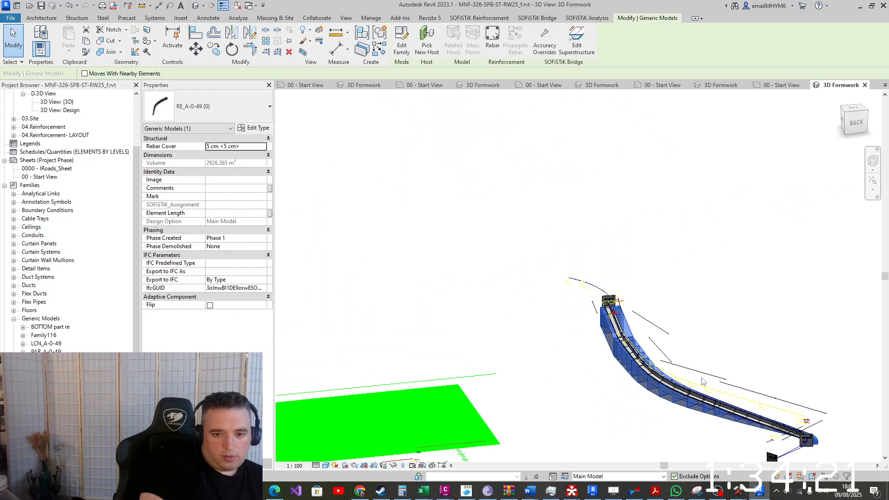
{"action": "scroll", "coordinate": [614, 368], "scroll_direction": "up", "scroll_amount": 6}
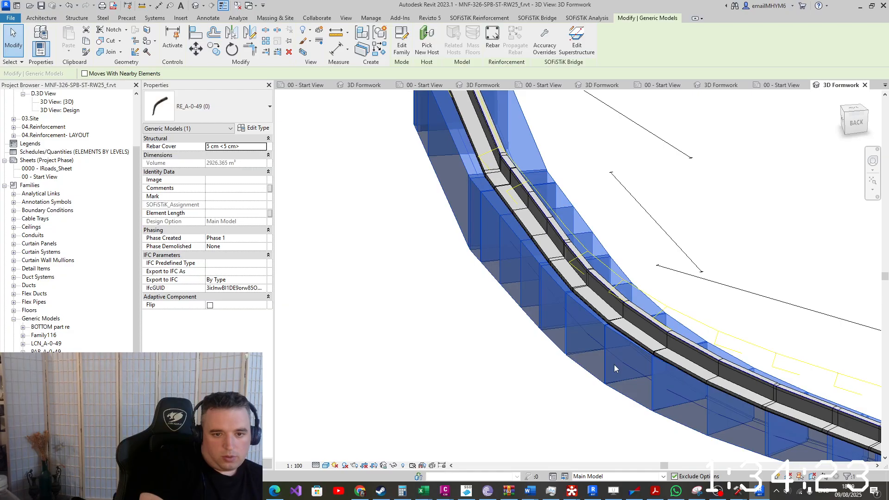
{"action": "scroll", "coordinate": [613, 365], "scroll_direction": "down", "scroll_amount": 3}
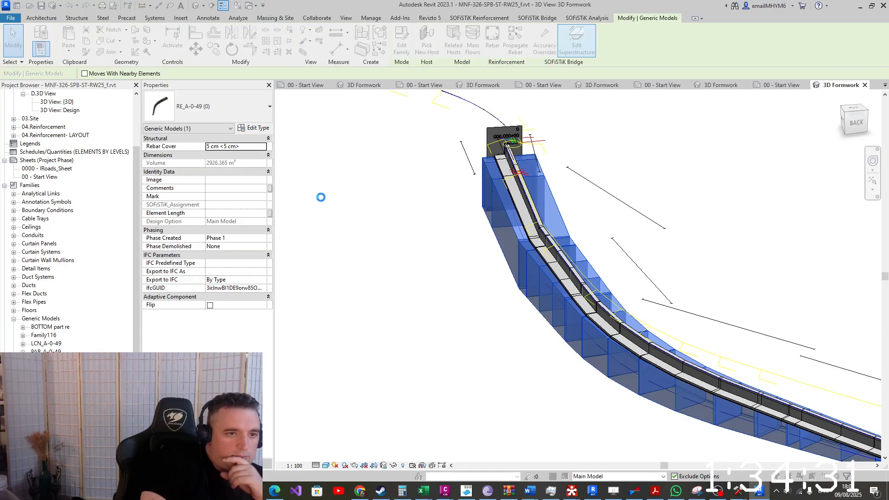
Set the superstructure's r1 parameter to a constant 270° and apply the change to regenerate the earth body
{"action": "left_click", "coordinate": [284, 142]}
{"action": "left_click", "coordinate": [285, 141]}
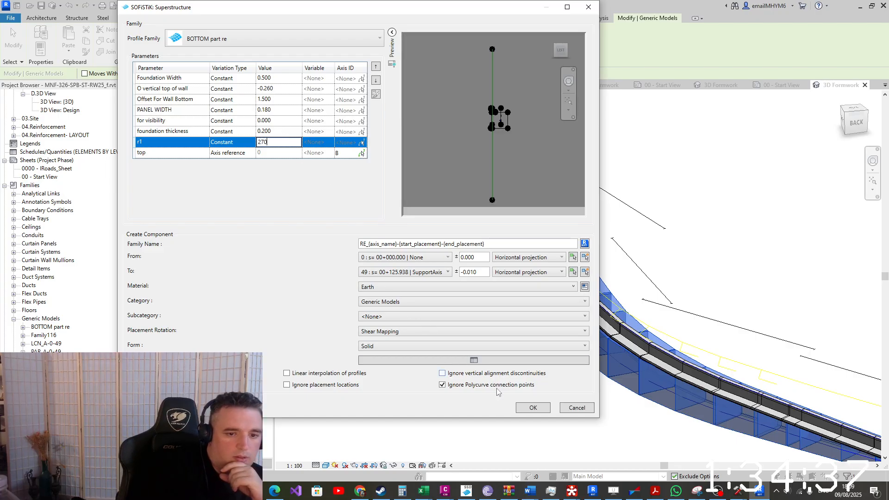
{"action": "left_click", "coordinate": [284, 124]}
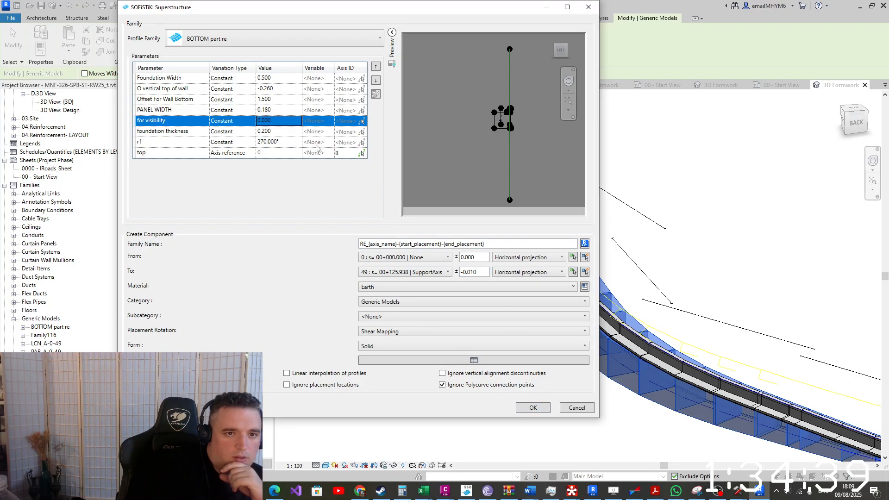
{"action": "left_click", "coordinate": [532, 408]}
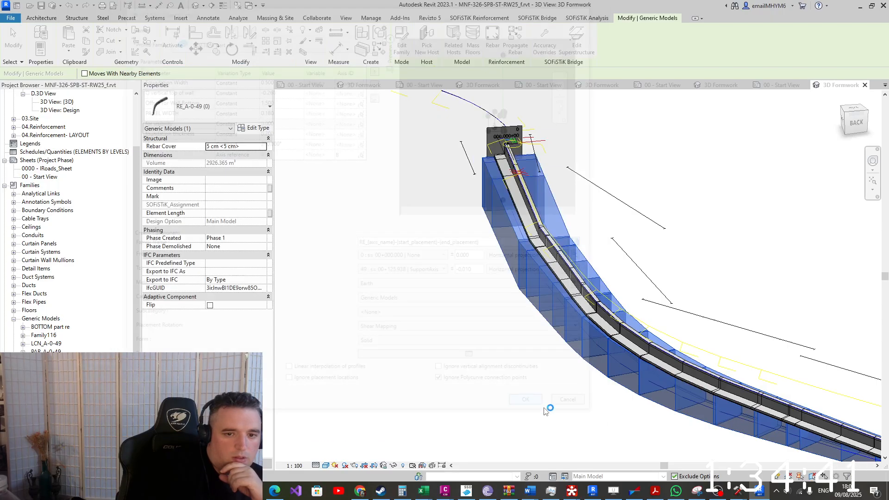
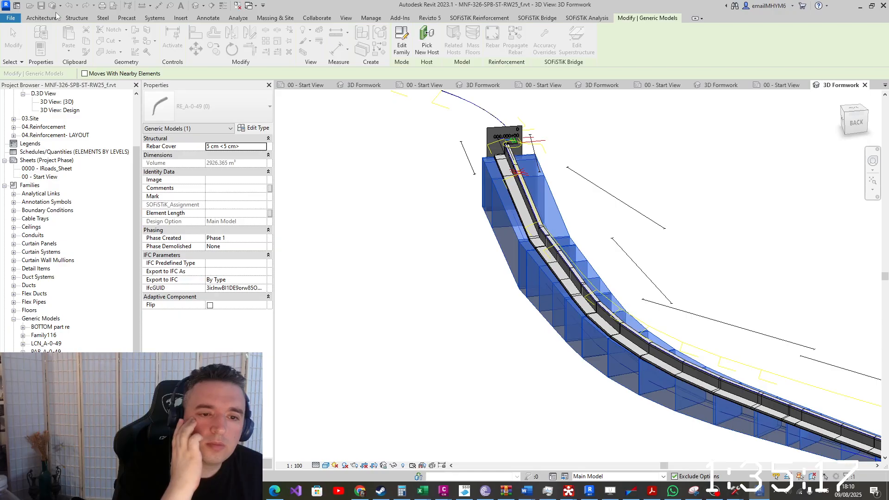
Examine the regenerated earth superstructure from the side and from above, closing in on the wall's start
{"action": "middle_click_drag", "start_coordinate": [305, 202], "coordinate": [449, 350], "text": "shift"}
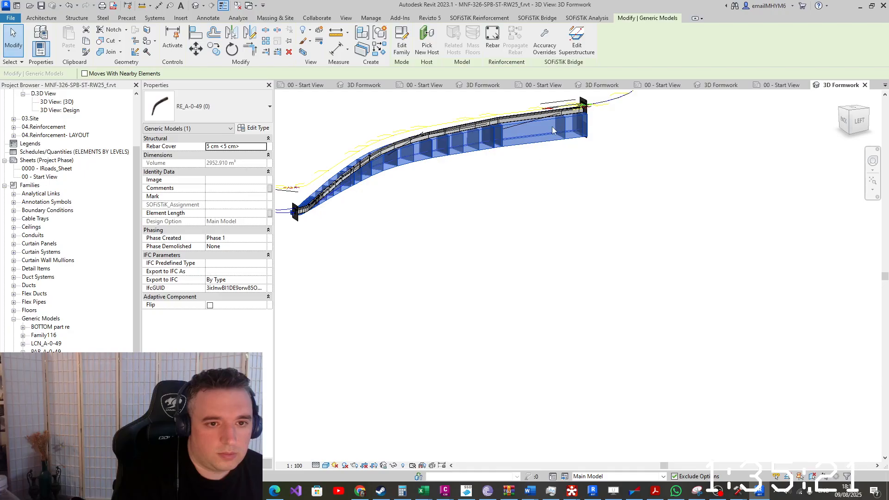
{"action": "scroll", "coordinate": [553, 128], "scroll_direction": "up", "scroll_amount": 1}
{"action": "middle_click_drag", "start_coordinate": [552, 130], "coordinate": [512, 230], "text": "shift"}
{"action": "middle_click_drag", "start_coordinate": [466, 202], "coordinate": [705, 360]}
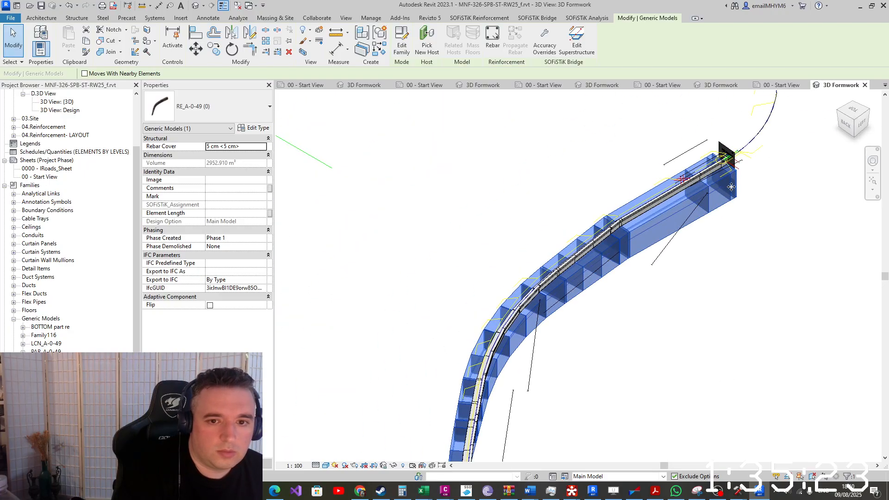
{"action": "left_click", "coordinate": [851, 112]}
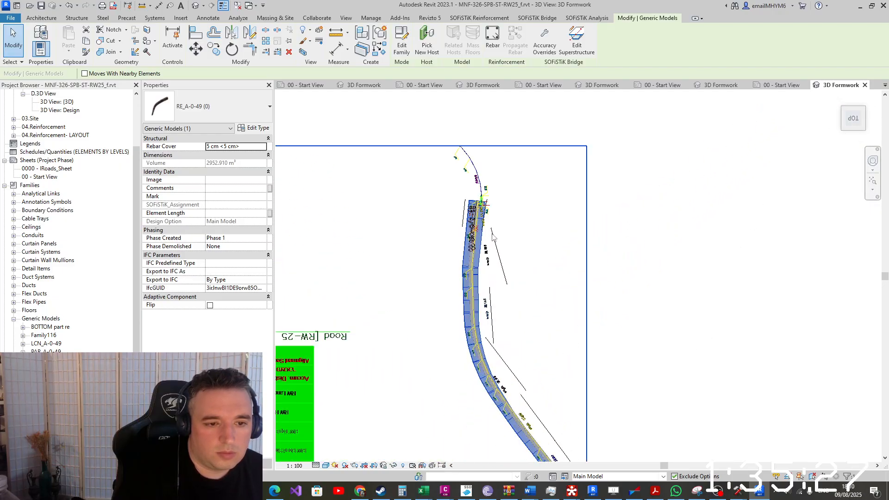
{"action": "scroll", "coordinate": [496, 193], "scroll_direction": "up", "scroll_amount": 5}
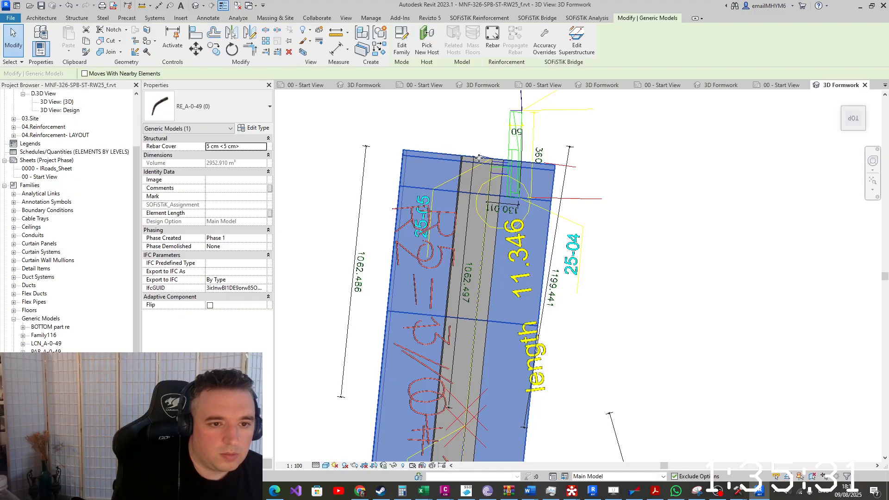
Temporarily hide the earth superstructure to inspect the wall's starting end beneath it, and undo the hiding
{"action": "key", "text": "h"}
{"action": "key", "text": "h"}
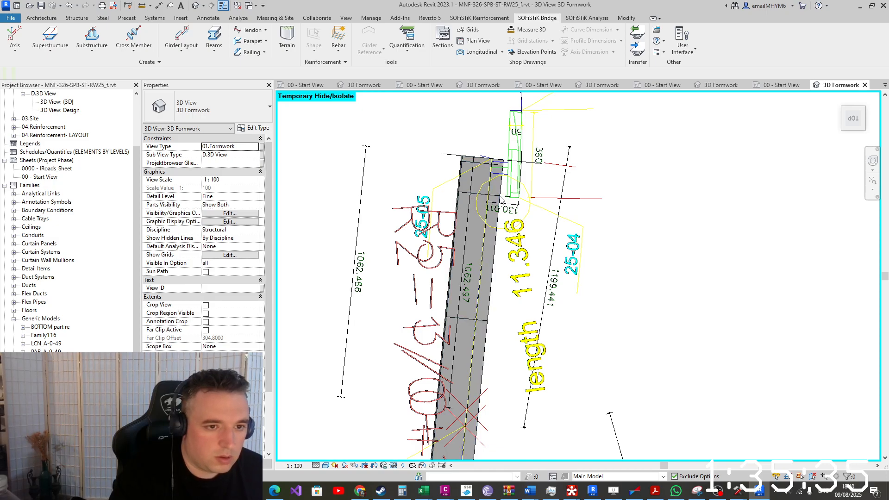
{"action": "left_click", "coordinate": [457, 157]}
{"action": "scroll", "coordinate": [453, 155], "scroll_direction": "down", "scroll_amount": 3}
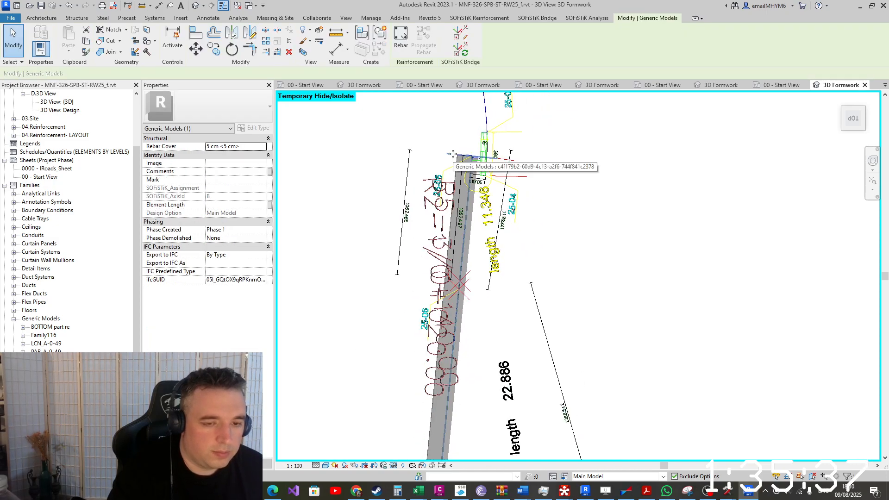
{"action": "key", "text": "ctrl+z"}
{"action": "scroll", "coordinate": [453, 155], "scroll_direction": "down", "scroll_amount": 8}
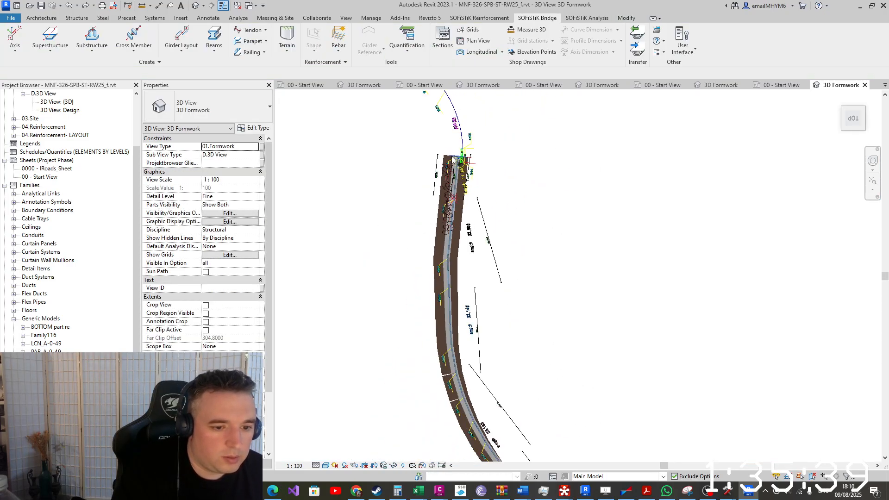
Open the BOTTOM part re family for editing and inspect its profile in the 3D view
{"action": "middle_click_drag", "start_coordinate": [500, 281], "coordinate": [546, 141]}
{"action": "scroll", "coordinate": [495, 171], "scroll_direction": "up", "scroll_amount": 4}
{"action": "scroll", "coordinate": [89, 292], "scroll_direction": "down", "scroll_amount": 4}
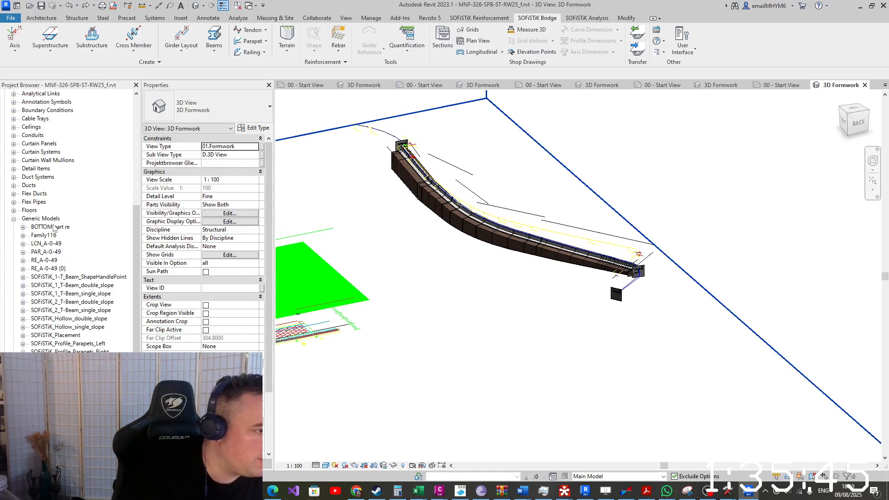
{"action": "right_click", "coordinate": [54, 227]}
{"action": "left_click", "coordinate": [77, 265]}
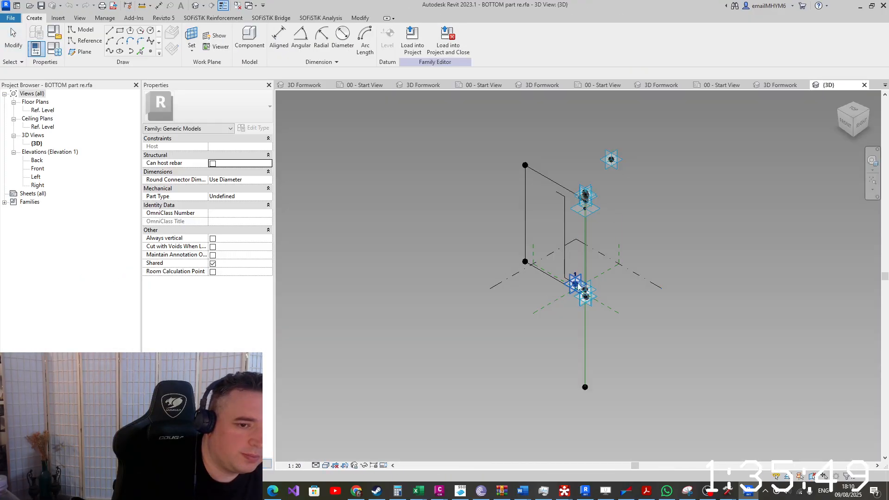
{"action": "middle_click_drag", "start_coordinate": [574, 282], "coordinate": [601, 252], "text": "shift"}
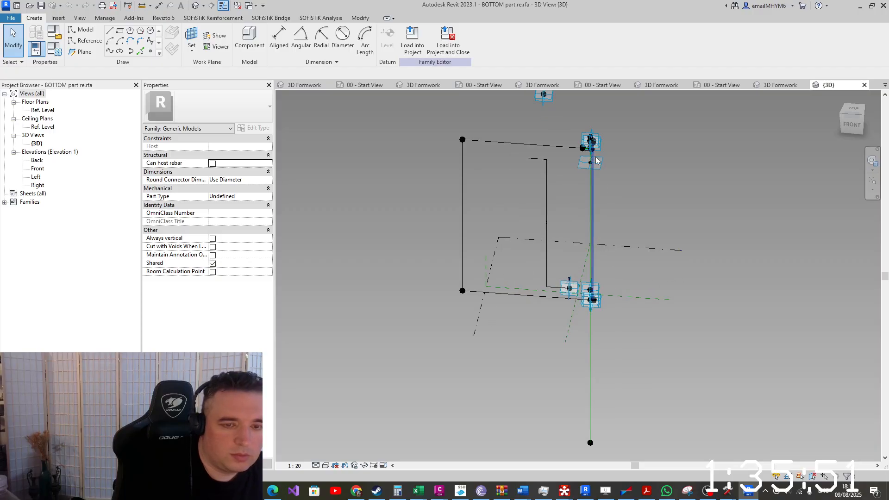
{"action": "scroll", "coordinate": [592, 122], "scroll_direction": "up", "scroll_amount": 3}
{"action": "scroll", "coordinate": [607, 252], "scroll_direction": "down", "scroll_amount": 3}
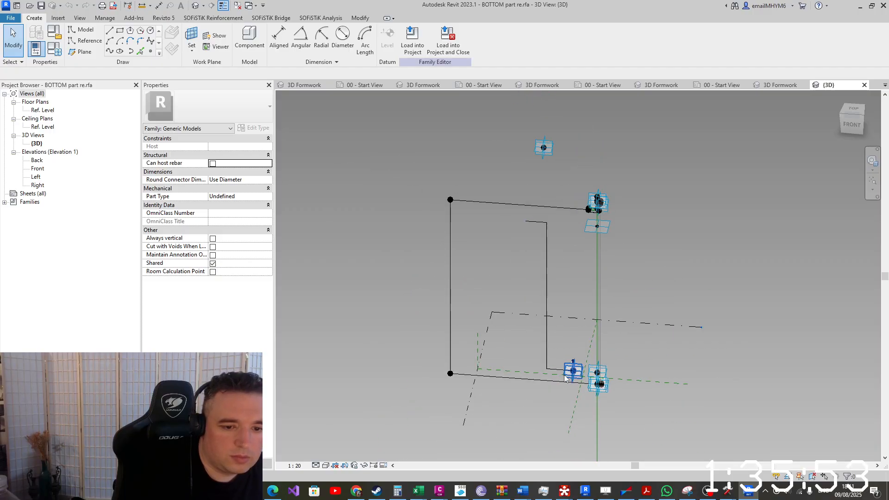
Try shifting the reference point hosted on the placement point horizontally in both directions, undoing each move
{"action": "left_click", "coordinate": [567, 376]}
{"action": "left_click_drag", "start_coordinate": [567, 376], "coordinate": [783, 389]}
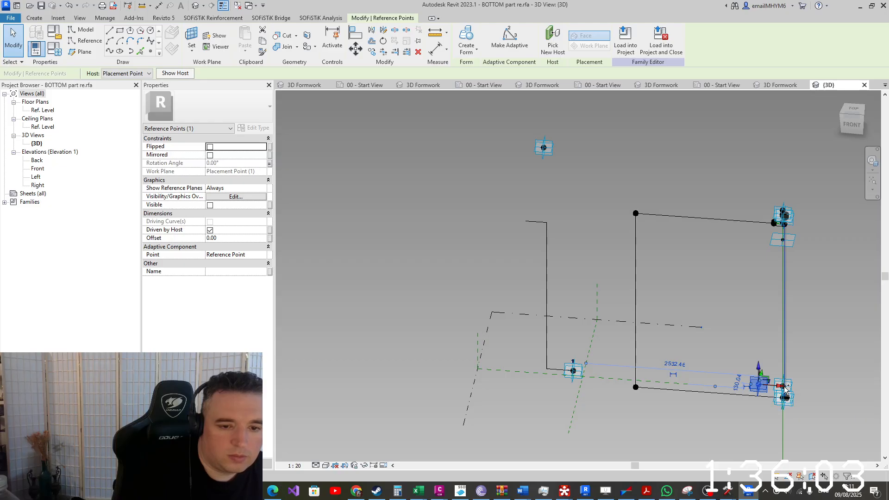
{"action": "key", "text": "ctrl+z"}
{"action": "key", "text": "ctrl+z"}
{"action": "key", "text": "ctrl+z"}
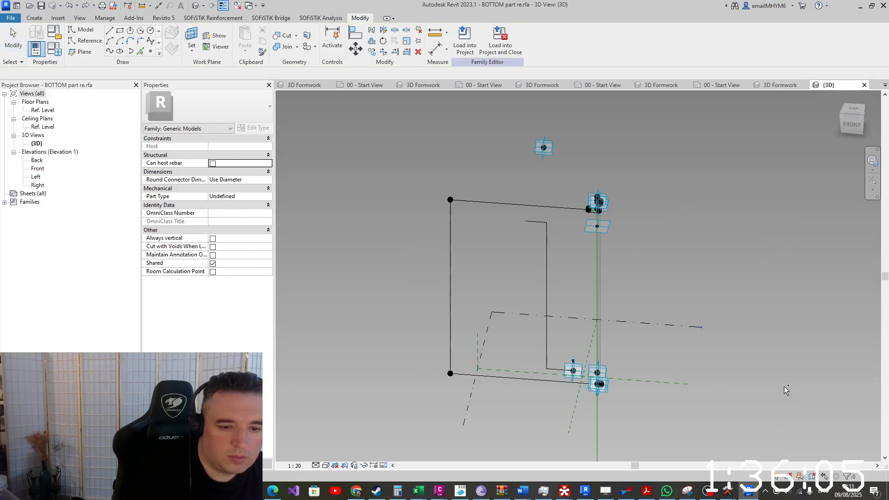
{"action": "left_click", "coordinate": [583, 377]}
{"action": "left_click_drag", "start_coordinate": [587, 373], "coordinate": [481, 371]}
{"action": "key", "text": "ctrl+z"}
{"action": "key", "text": "ctrl+z"}
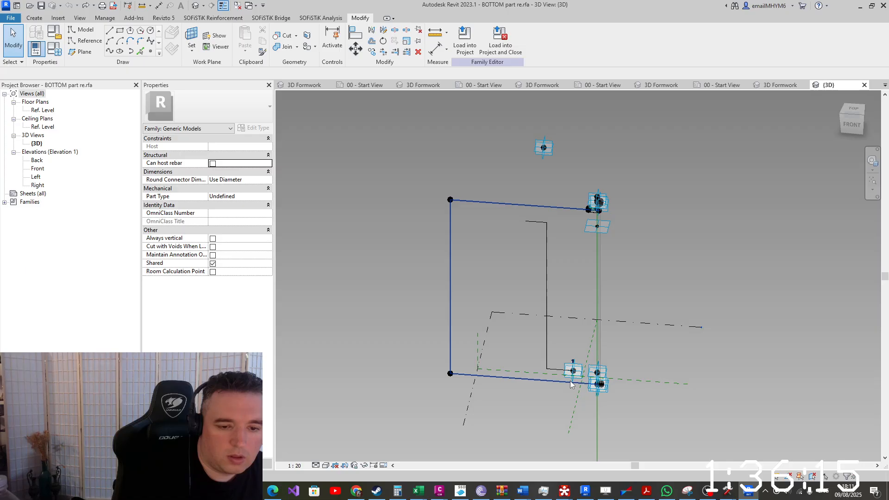
Temporarily hide the reference point that overlaps the profile's placement point
{"action": "scroll", "coordinate": [572, 380], "scroll_direction": "up", "scroll_amount": 2}
{"action": "left_click", "coordinate": [581, 365]}
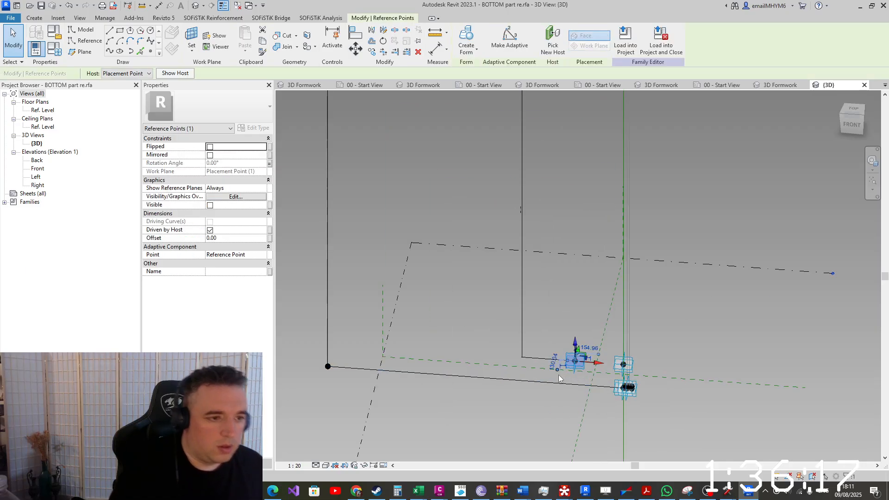
{"action": "left_click", "coordinate": [559, 374]}
{"action": "key", "text": "h"}
{"action": "key", "text": "h"}
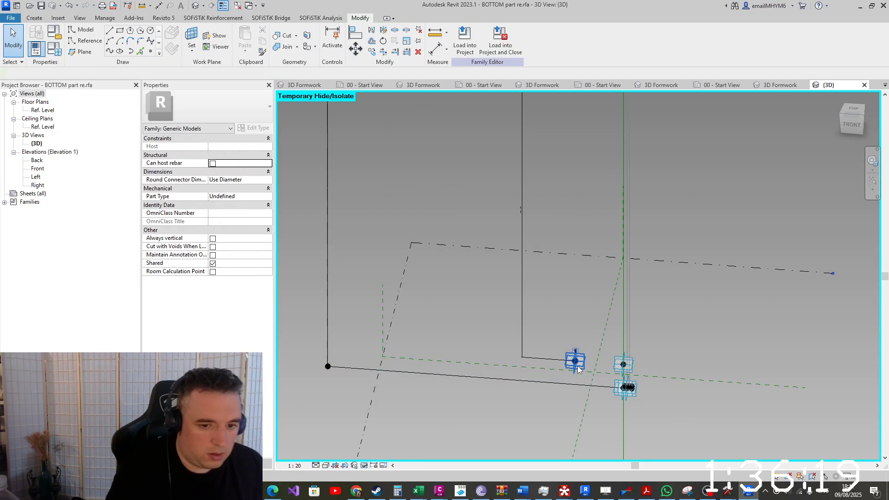
Move adaptive placement point 1 horizontally back and forth to test how the profile geometry follows it
{"action": "left_click", "coordinate": [576, 364]}
{"action": "scroll", "coordinate": [576, 365], "scroll_direction": "down", "scroll_amount": 3}
{"action": "left_click_drag", "start_coordinate": [591, 367], "coordinate": [667, 377]}
{"action": "middle_click_drag", "start_coordinate": [668, 377], "coordinate": [714, 370], "text": "shift"}
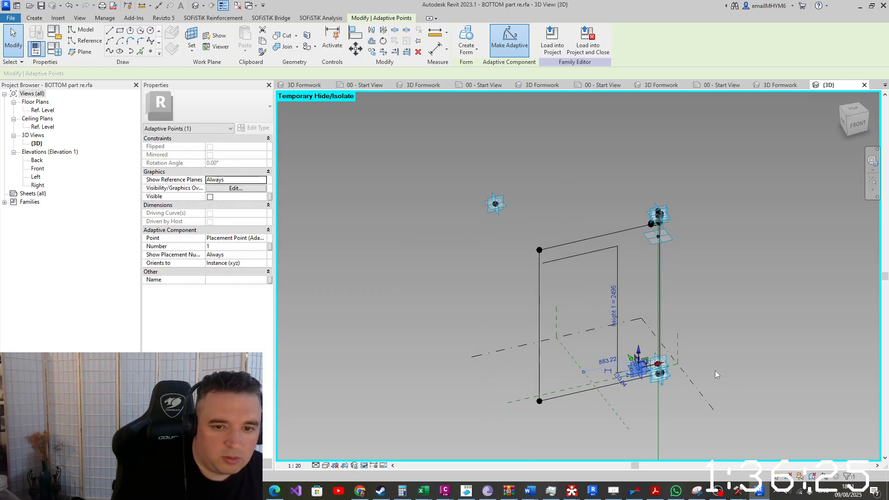
{"action": "scroll", "coordinate": [671, 355], "scroll_direction": "up", "scroll_amount": 5}
{"action": "scroll", "coordinate": [606, 403], "scroll_direction": "up", "scroll_amount": 3}
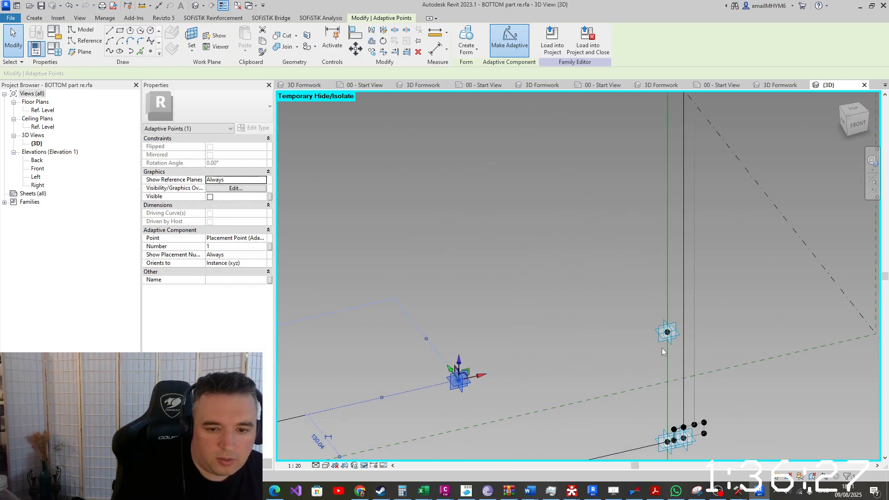
{"action": "scroll", "coordinate": [662, 351], "scroll_direction": "down", "scroll_amount": 4}
{"action": "left_click_drag", "start_coordinate": [606, 356], "coordinate": [423, 346]}
{"action": "scroll", "coordinate": [479, 376], "scroll_direction": "down", "scroll_amount": 4}
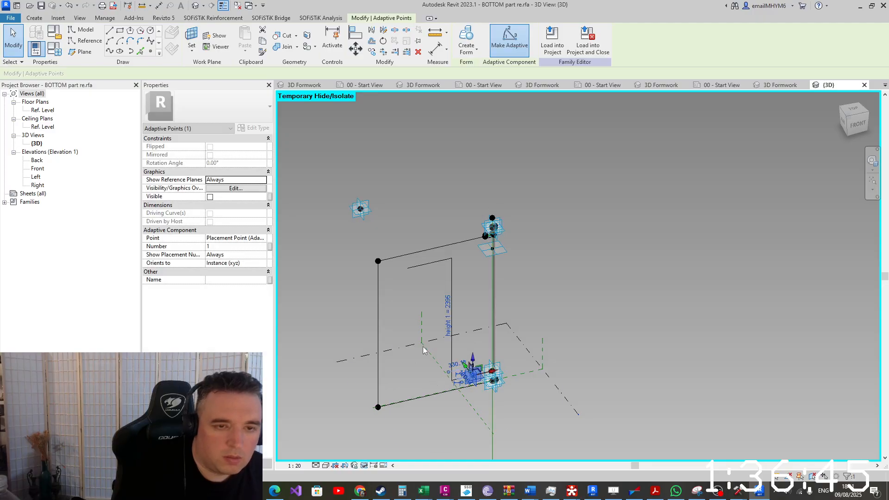
Return to the project's 3D Formwork view, select the RE_A-0-49 (0) earth superstructure and examine it from several sides
{"action": "left_click", "coordinate": [792, 84]}
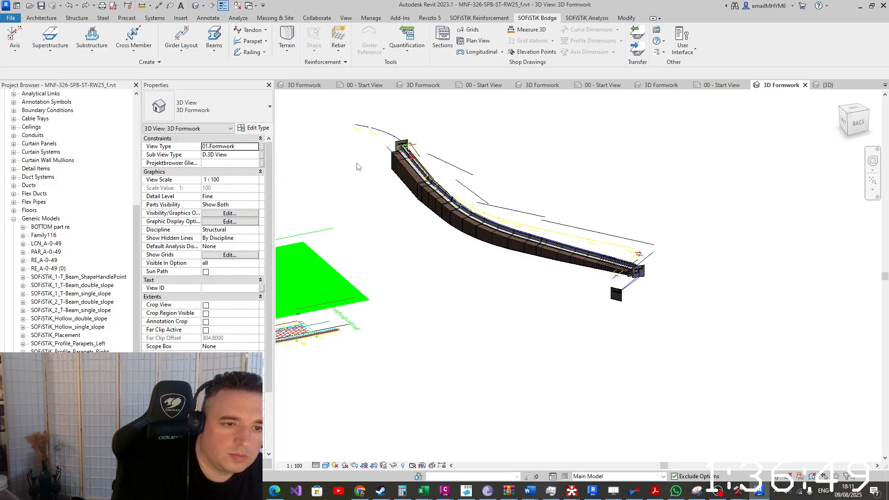
{"action": "middle_click_drag", "start_coordinate": [484, 237], "coordinate": [413, 325], "text": "shift"}
{"action": "scroll", "coordinate": [541, 219], "scroll_direction": "up", "scroll_amount": 4}
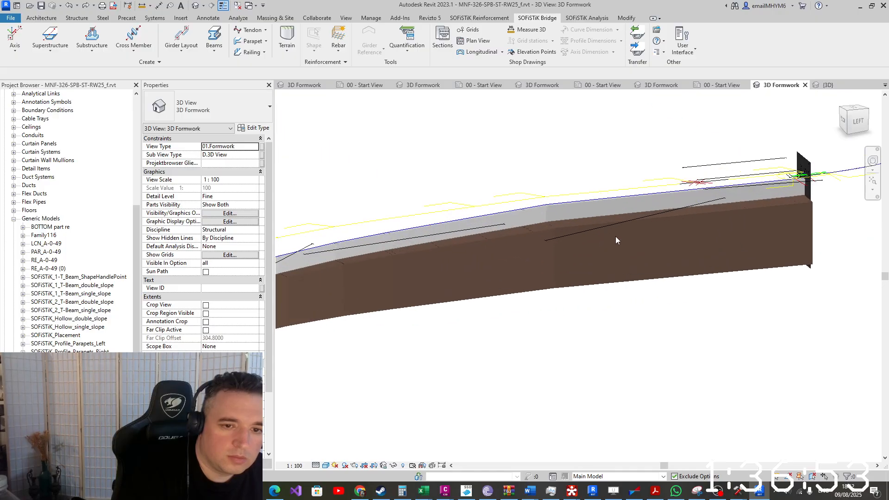
{"action": "left_click", "coordinate": [734, 209]}
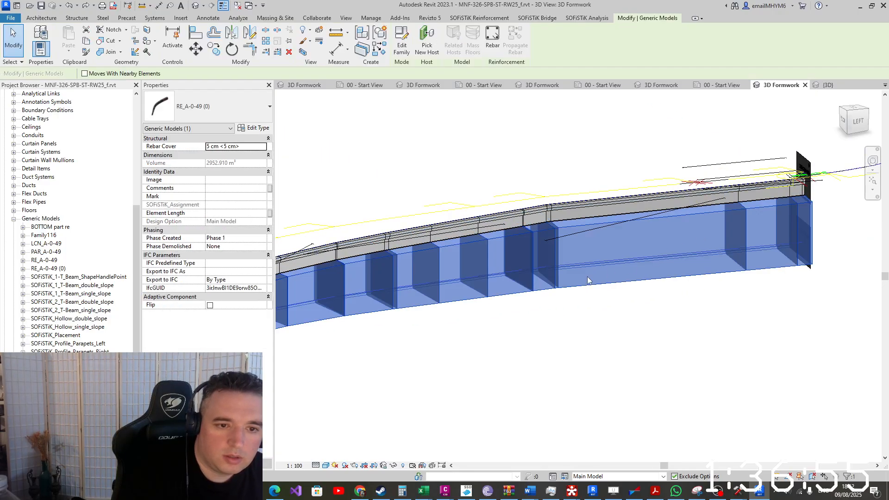
{"action": "scroll", "coordinate": [587, 276], "scroll_direction": "down", "scroll_amount": 4}
{"action": "middle_click_drag", "start_coordinate": [285, 381], "coordinate": [492, 432], "text": "shift"}
{"action": "middle_click_drag", "start_coordinate": [487, 382], "coordinate": [513, 200]}
{"action": "scroll", "coordinate": [488, 247], "scroll_direction": "up", "scroll_amount": 4}
{"action": "scroll", "coordinate": [487, 249], "scroll_direction": "up", "scroll_amount": 1}
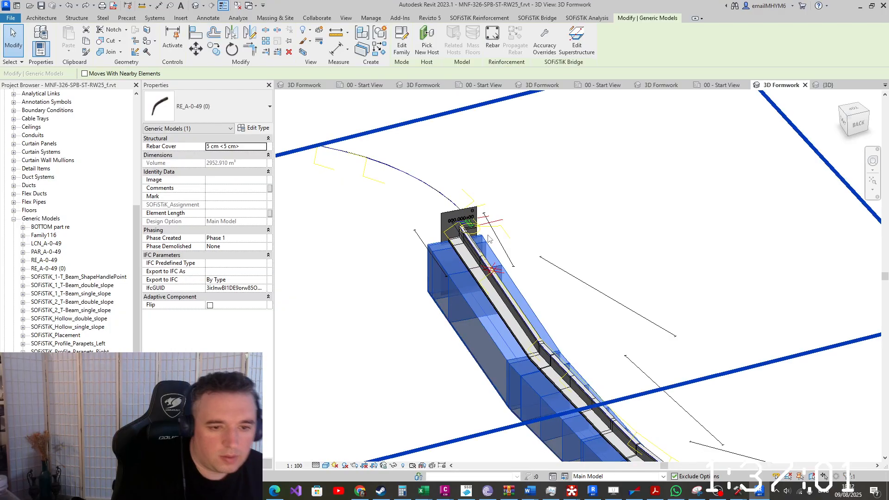
{"action": "mouse_move", "coordinate": [487, 491]}
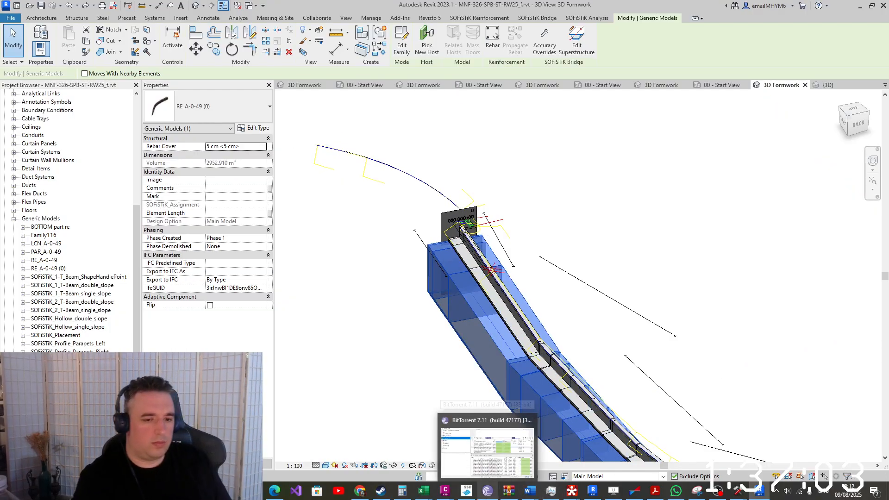
Examine the selected earth superstructure in plan along the wall, including the curved corner and both ends
{"action": "left_click", "coordinate": [856, 115]}
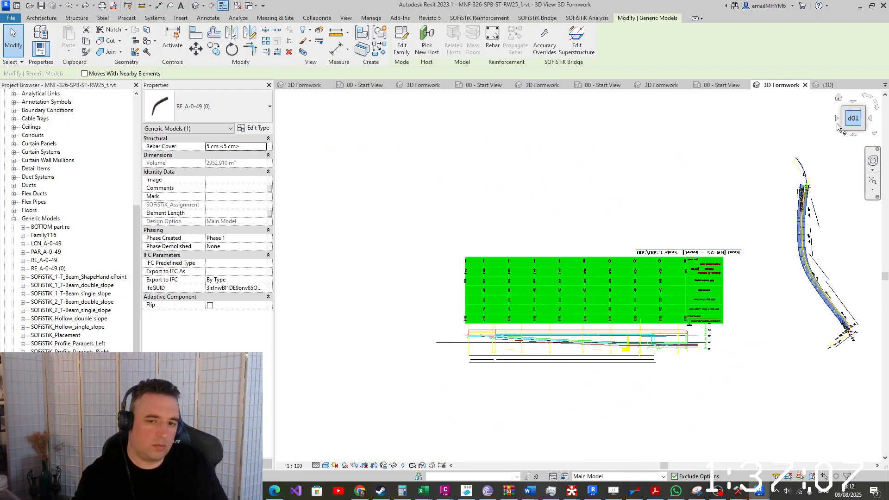
{"action": "scroll", "coordinate": [400, 303], "scroll_direction": "up", "scroll_amount": 4}
{"action": "scroll", "coordinate": [532, 324], "scroll_direction": "down", "scroll_amount": 1}
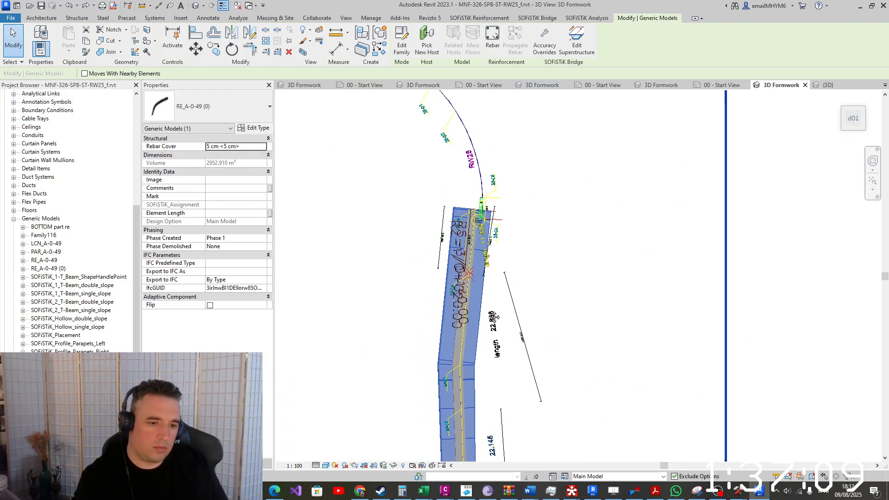
{"action": "middle_click_drag", "start_coordinate": [583, 421], "coordinate": [601, 220]}
{"action": "middle_click_drag", "start_coordinate": [618, 380], "coordinate": [588, 179]}
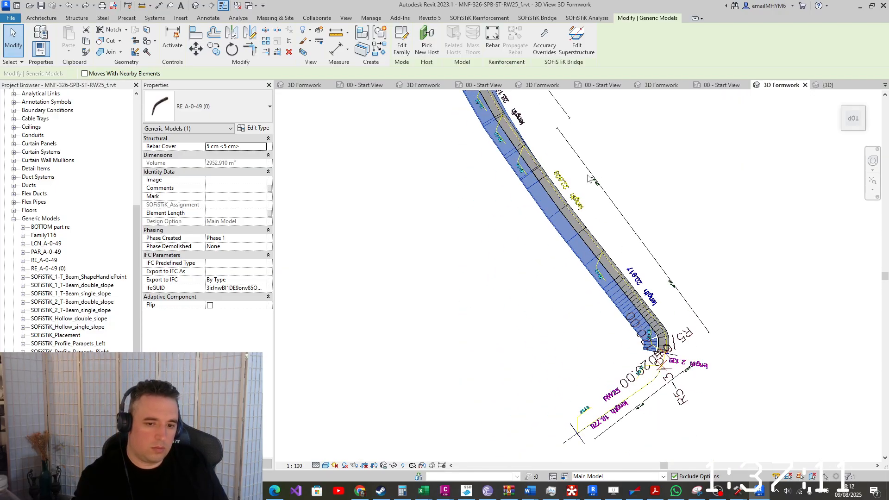
{"action": "scroll", "coordinate": [649, 315], "scroll_direction": "up", "scroll_amount": 8}
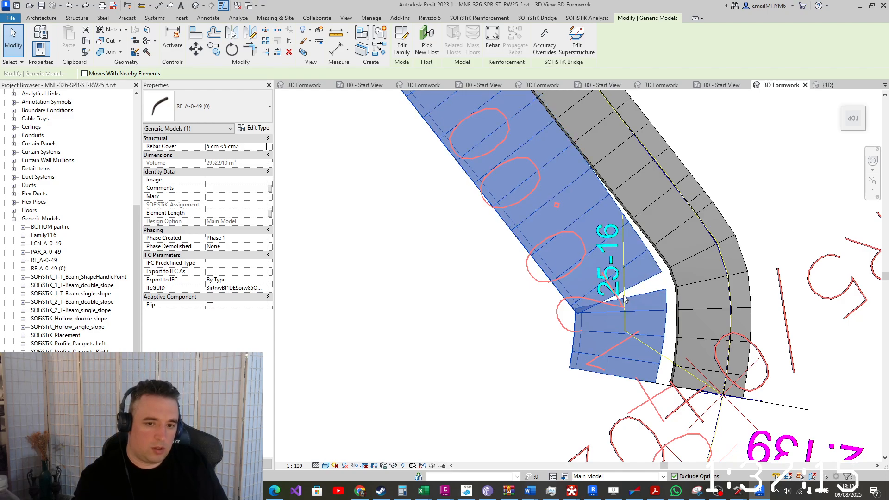
{"action": "scroll", "coordinate": [625, 298], "scroll_direction": "down", "scroll_amount": 10}
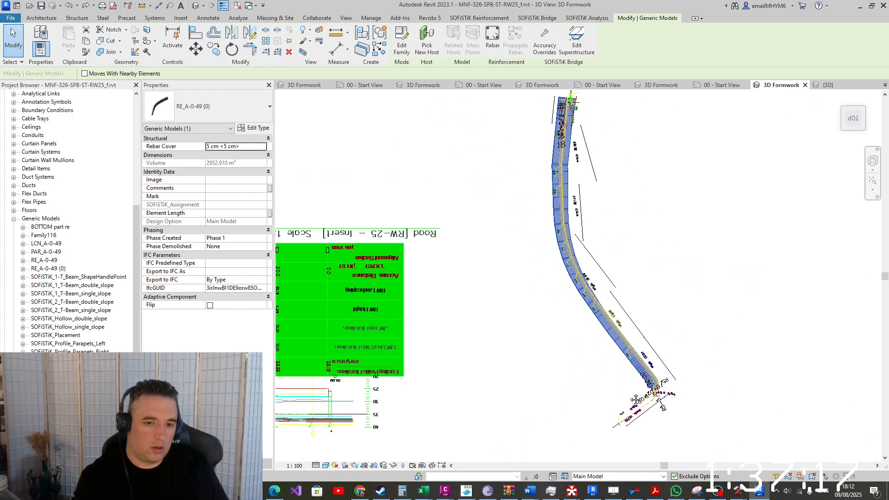
{"action": "scroll", "coordinate": [568, 124], "scroll_direction": "up", "scroll_amount": 8}
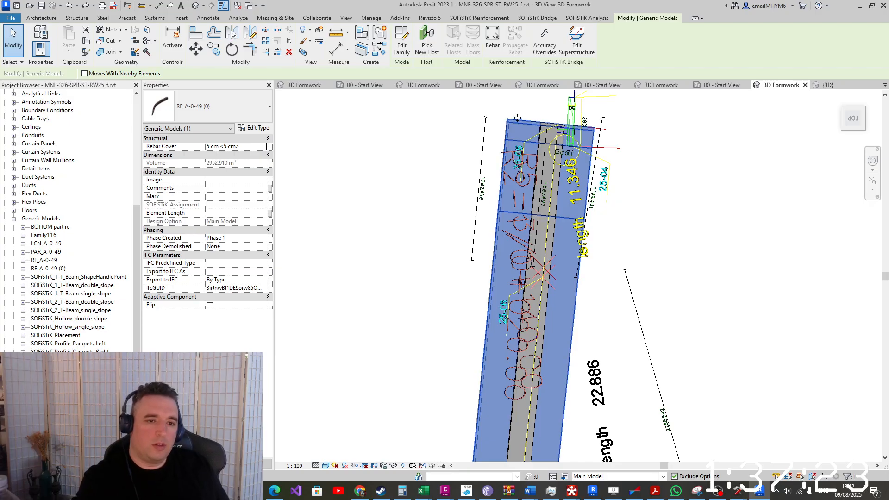
{"action": "scroll", "coordinate": [523, 149], "scroll_direction": "down", "scroll_amount": 5}
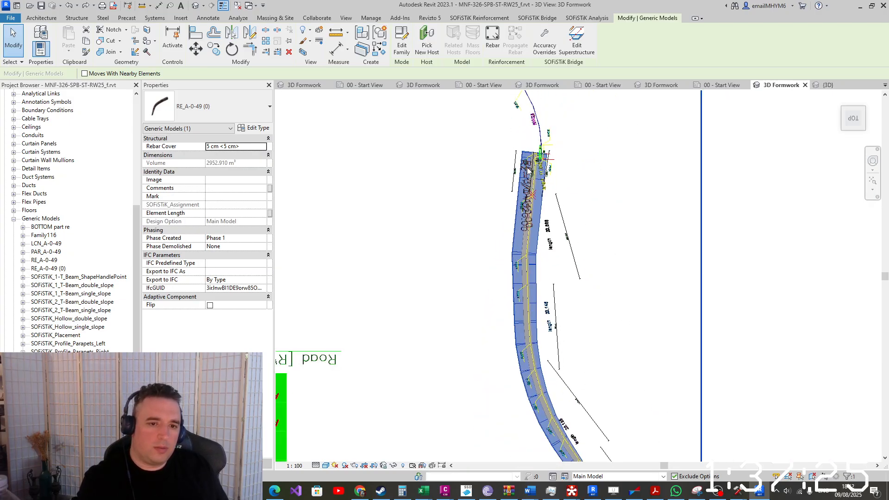
Open the RE_A-0-49 (0) earth superstructure family for editing and bring its end section into close view
{"action": "middle_click_drag", "start_coordinate": [496, 250], "coordinate": [505, 218], "text": "shift"}
{"action": "scroll", "coordinate": [555, 205], "scroll_direction": "up", "scroll_amount": 5}
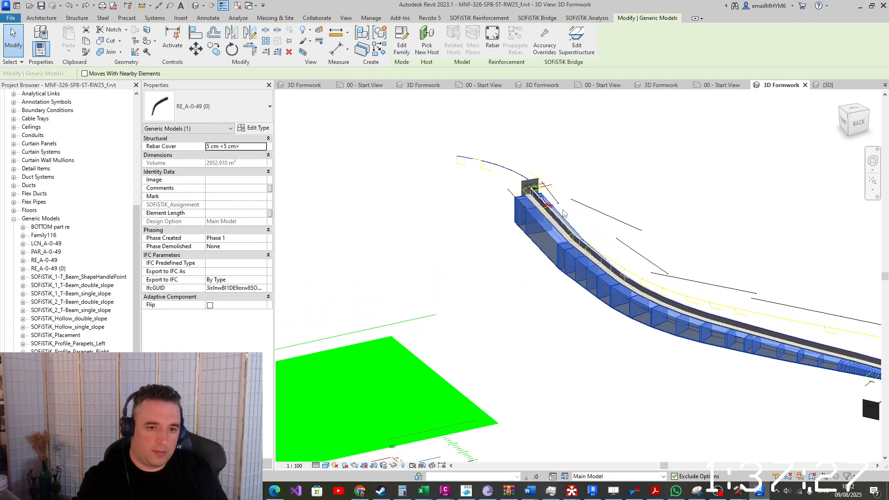
{"action": "scroll", "coordinate": [555, 204], "scroll_direction": "up", "scroll_amount": 4}
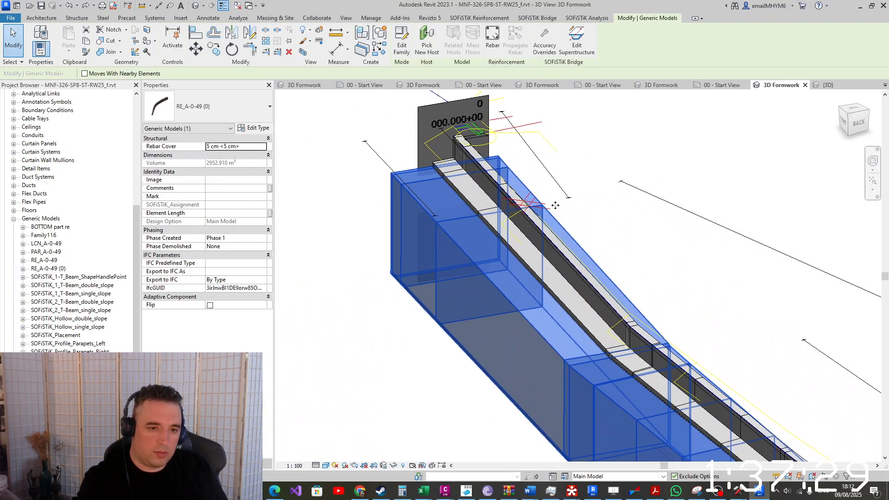
{"action": "left_click", "coordinate": [401, 45]}
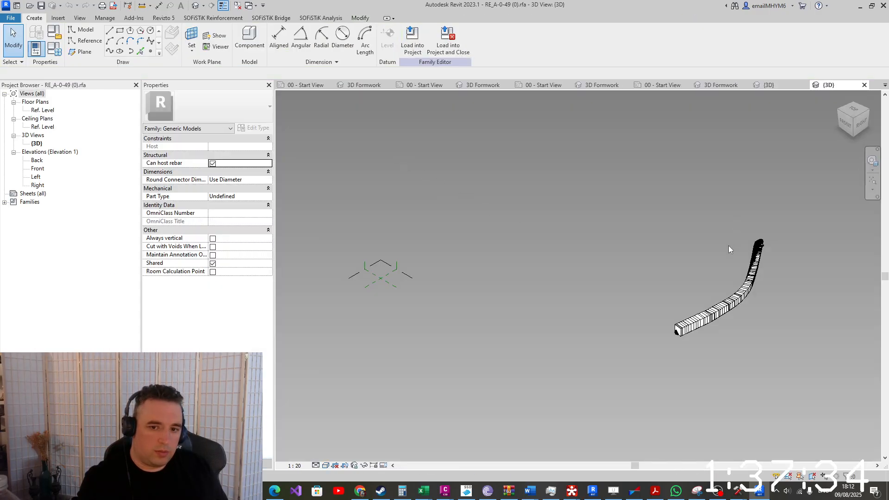
{"action": "middle_click_drag", "start_coordinate": [730, 250], "coordinate": [737, 197], "text": "shift"}
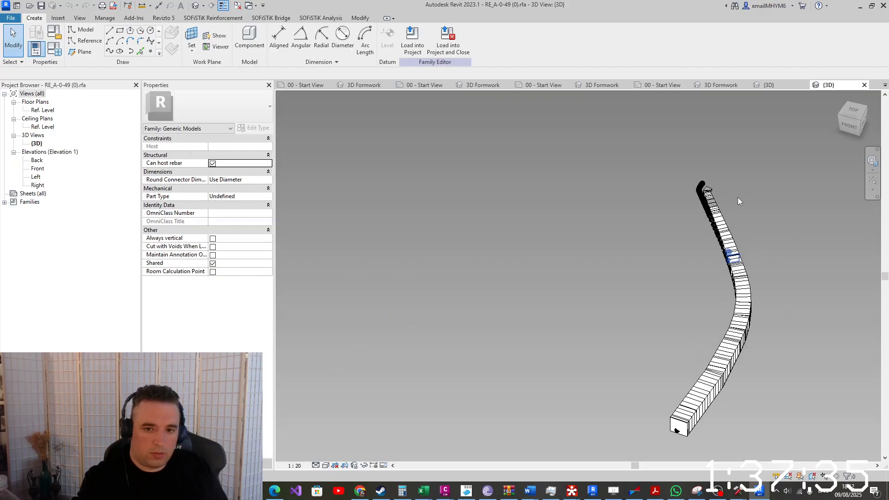
{"action": "middle_click_drag", "start_coordinate": [729, 299], "coordinate": [645, 286], "text": "shift"}
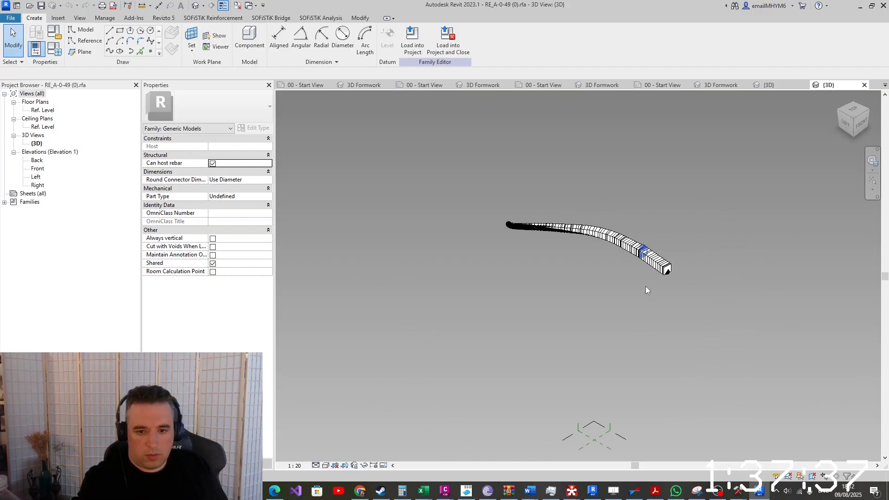
{"action": "scroll", "coordinate": [646, 287], "scroll_direction": "up", "scroll_amount": 10}
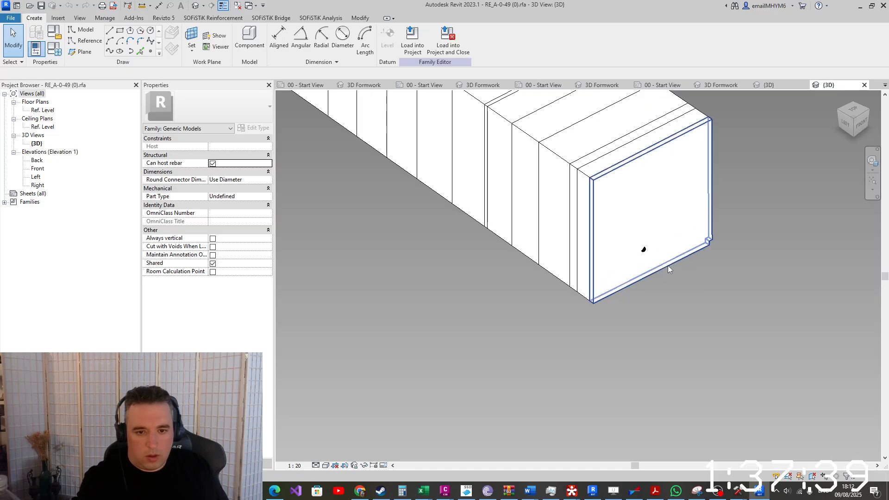
Open the BOTTOM part re profile at the superstructure's end for editing and shift its adaptive placement point 1 slightly along the horizontal axis
{"action": "left_click", "coordinate": [667, 270]}
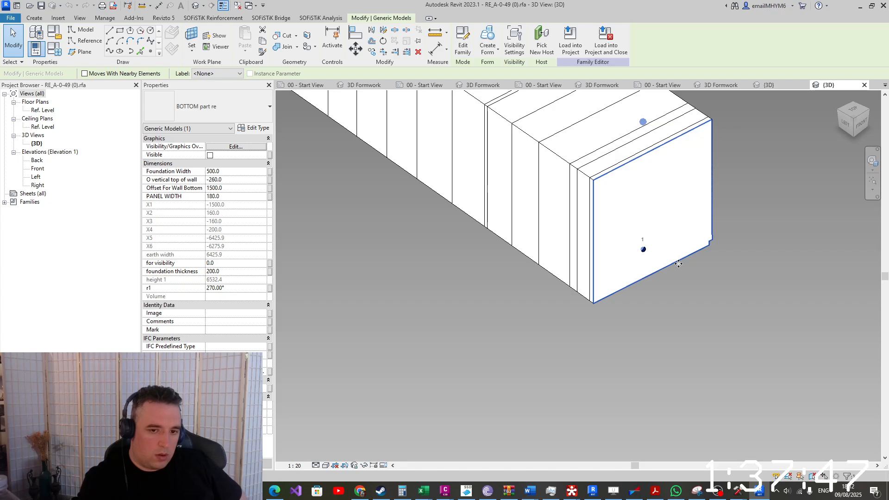
{"action": "middle_click_drag", "start_coordinate": [677, 261], "coordinate": [611, 204], "text": "shift"}
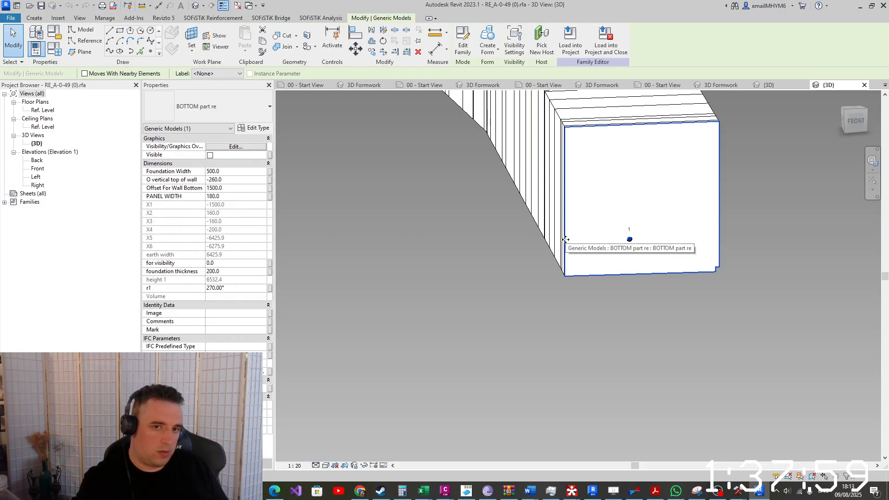
{"action": "left_click", "coordinate": [463, 41]}
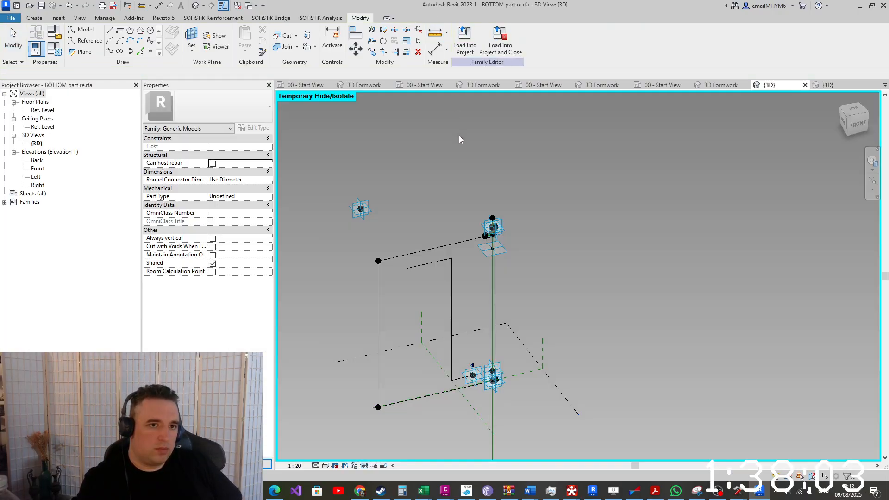
{"action": "scroll", "coordinate": [444, 386], "scroll_direction": "up", "scroll_amount": 4}
{"action": "left_click", "coordinate": [492, 365]}
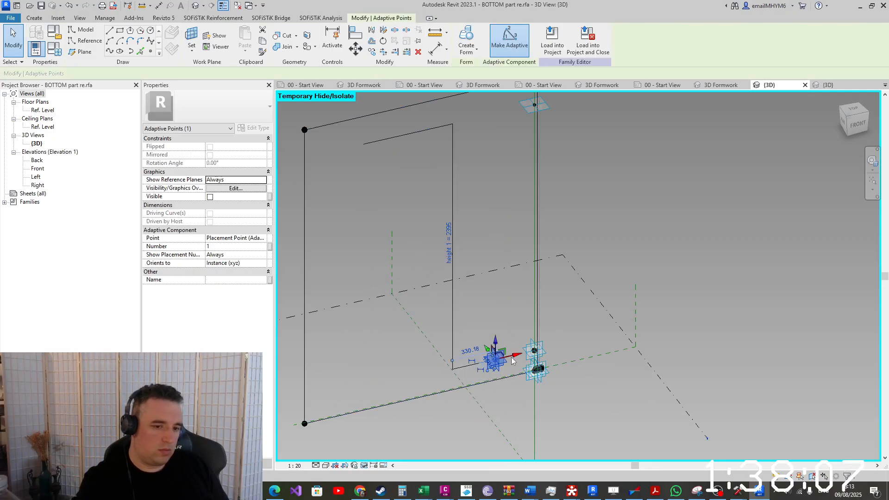
{"action": "mouse_move", "coordinate": [512, 360]}
{"action": "left_mouse_down"}
{"action": "mouse_move", "coordinate": [479, 365]}
{"action": "mouse_move", "coordinate": [505, 356]}
{"action": "left_mouse_up"}
Return to the RE_A-0-49 (0) family and dimension the end section horizontally from its placement point to both vertical edges
{"action": "left_click", "coordinate": [828, 87]}
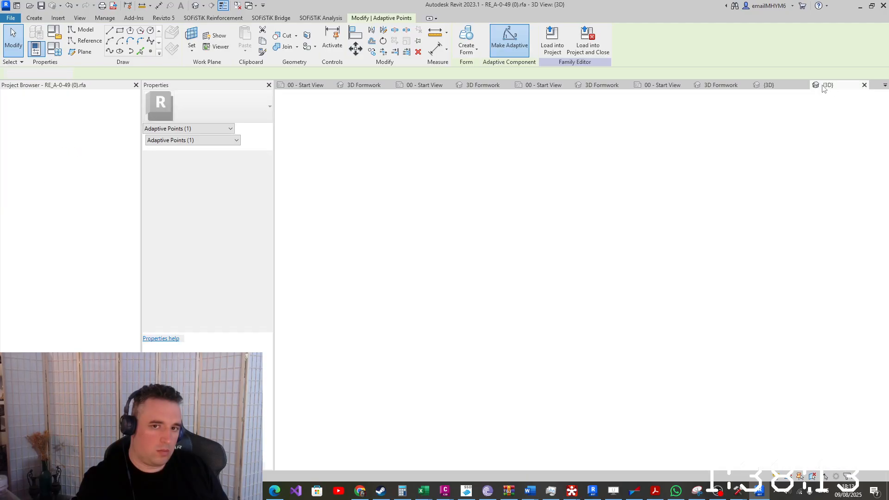
{"action": "key", "text": "Escape"}
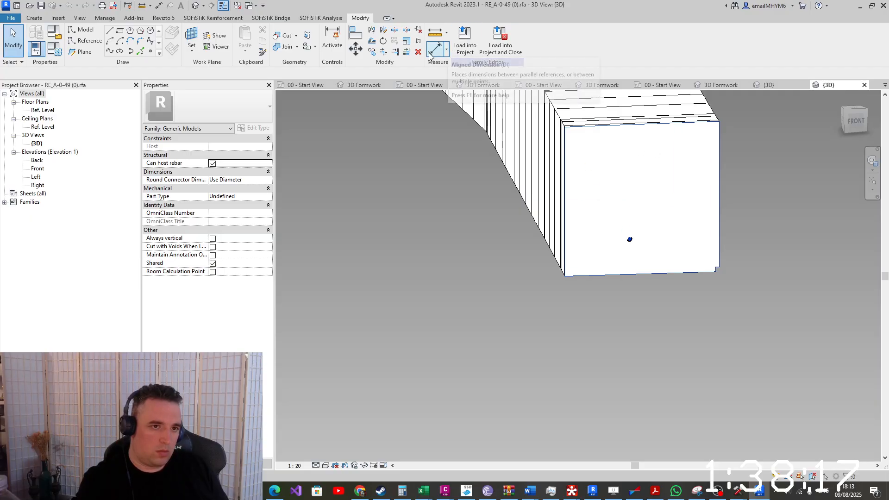
{"action": "left_click", "coordinate": [447, 46]}
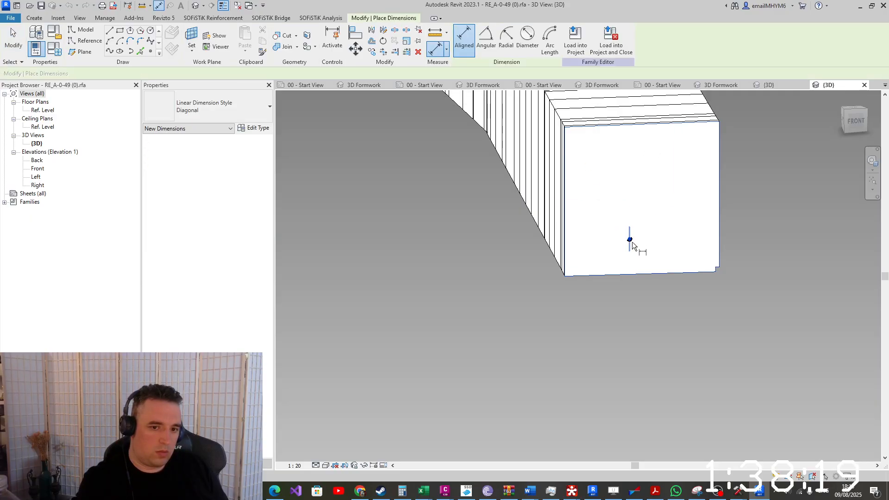
{"action": "left_click", "coordinate": [631, 241]}
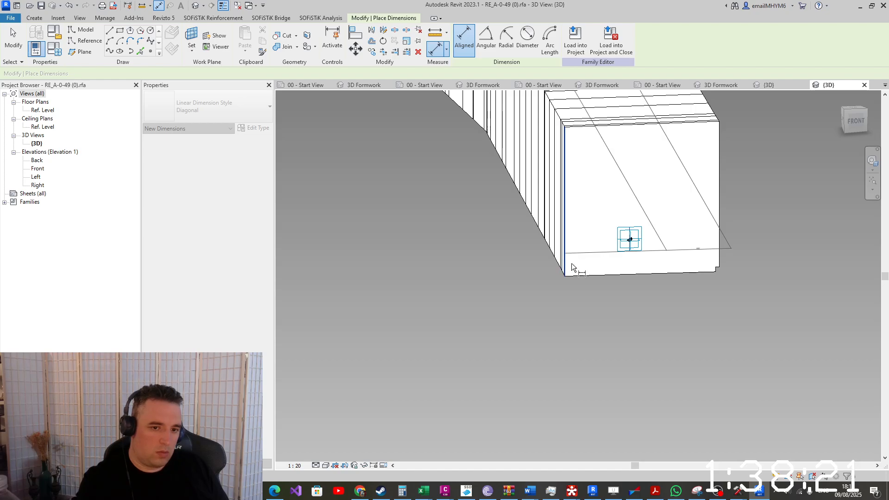
{"action": "middle_click_drag", "start_coordinate": [730, 304], "coordinate": [637, 209], "text": "shift"}
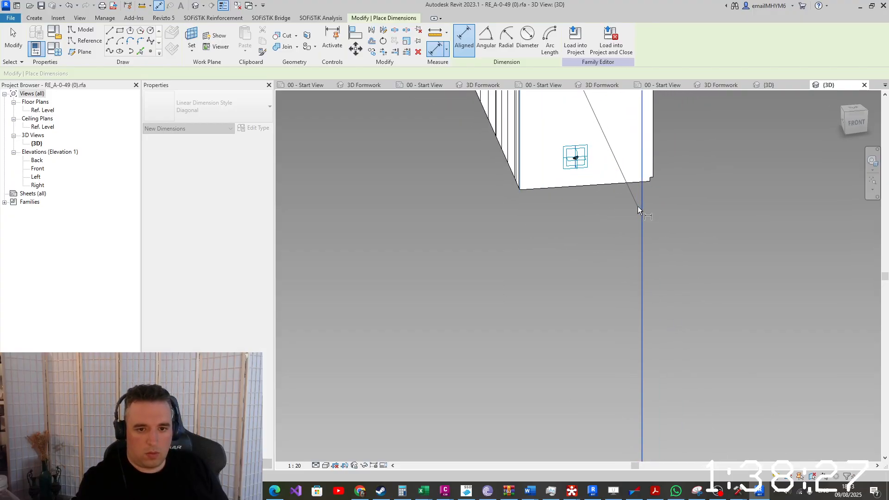
{"action": "left_click", "coordinate": [607, 324]}
{"action": "scroll", "coordinate": [628, 199], "scroll_direction": "up", "scroll_amount": 1}
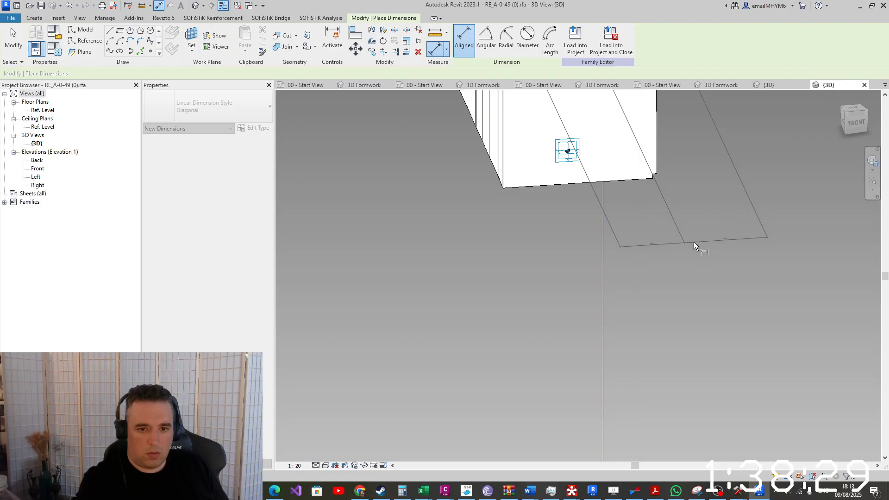
{"action": "left_click", "coordinate": [658, 248]}
{"action": "scroll", "coordinate": [658, 249], "scroll_direction": "up", "scroll_amount": 3}
{"action": "scroll", "coordinate": [658, 248], "scroll_direction": "down", "scroll_amount": 1}
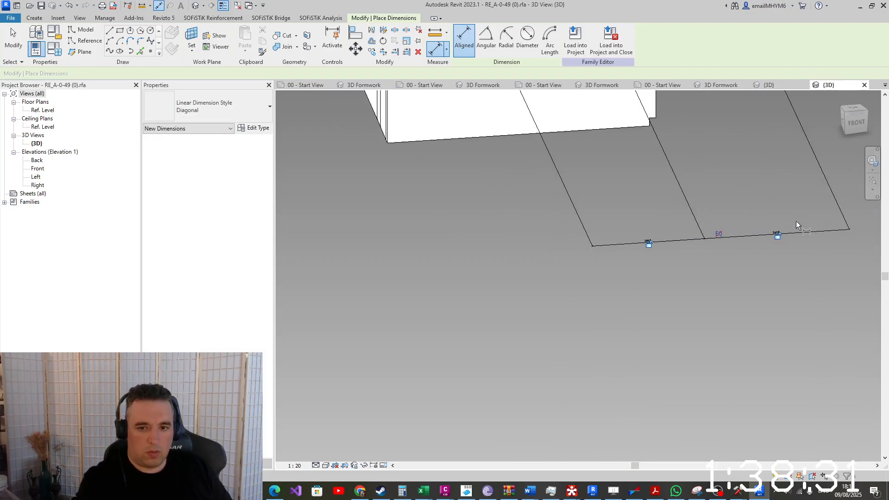
{"action": "scroll", "coordinate": [777, 254], "scroll_direction": "up", "scroll_amount": 3}
{"action": "scroll", "coordinate": [778, 254], "scroll_direction": "down", "scroll_amount": 5}
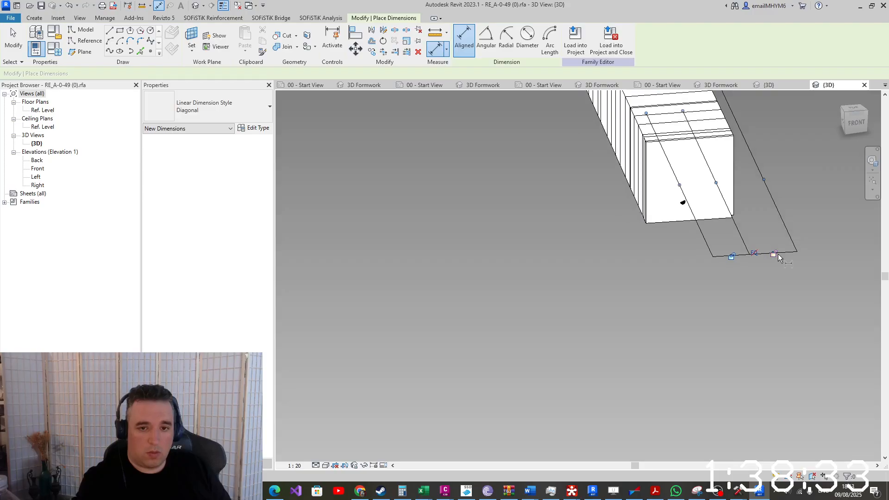
{"action": "scroll", "coordinate": [777, 254], "scroll_direction": "down", "scroll_amount": 1}
{"action": "key", "text": "Escape"}
{"action": "key", "text": "Escape"}
{"action": "scroll", "coordinate": [702, 167], "scroll_direction": "up", "scroll_amount": 3}
Select the BOTTOM part re profile at the superstructure's end and examine its dimension parameters
{"action": "left_click", "coordinate": [701, 167]}
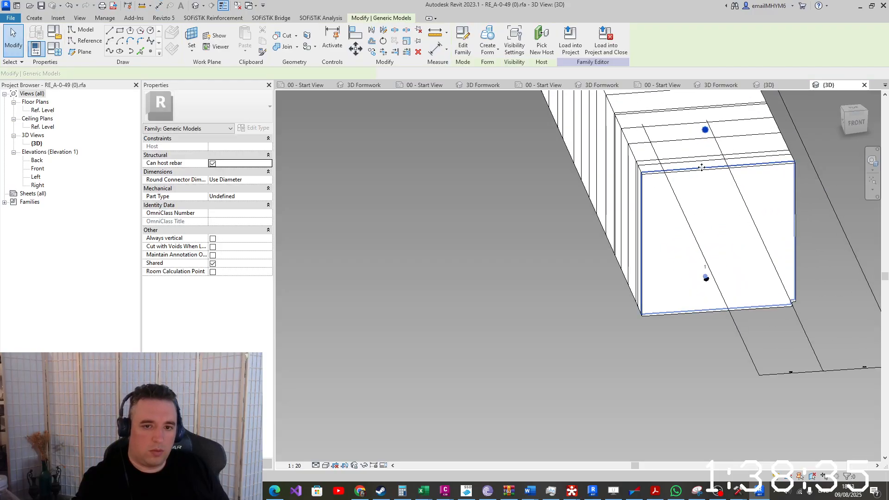
{"action": "left_click", "coordinate": [699, 171]}
{"action": "key", "text": "Escape"}
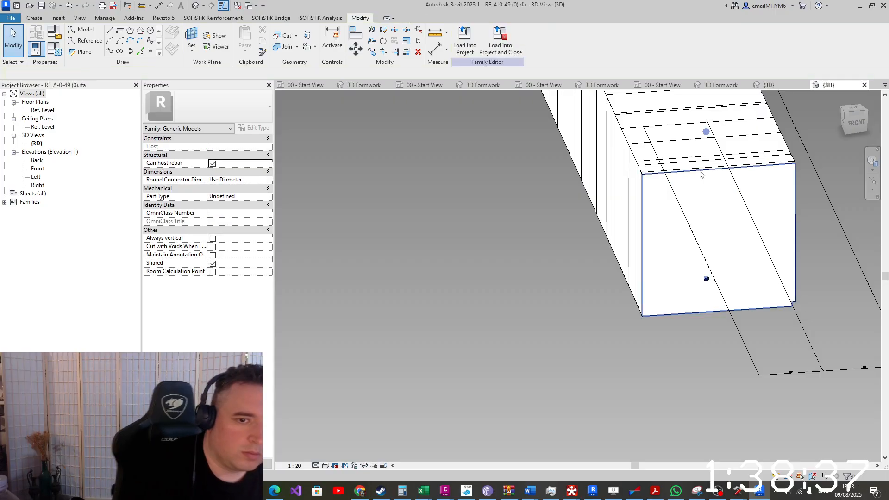
{"action": "left_click", "coordinate": [700, 172]}
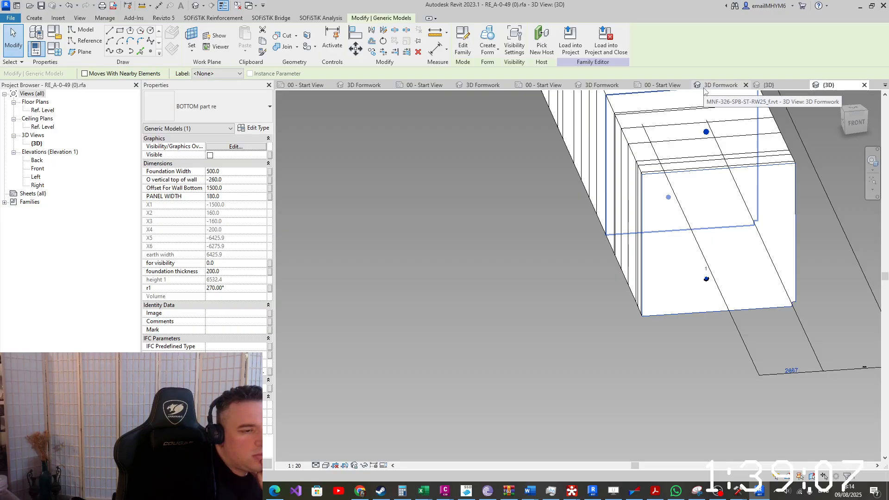
Switch back to the BOTTOM part re family and examine the reference points at the profile's lower corner
{"action": "left_click", "coordinate": [768, 85]}
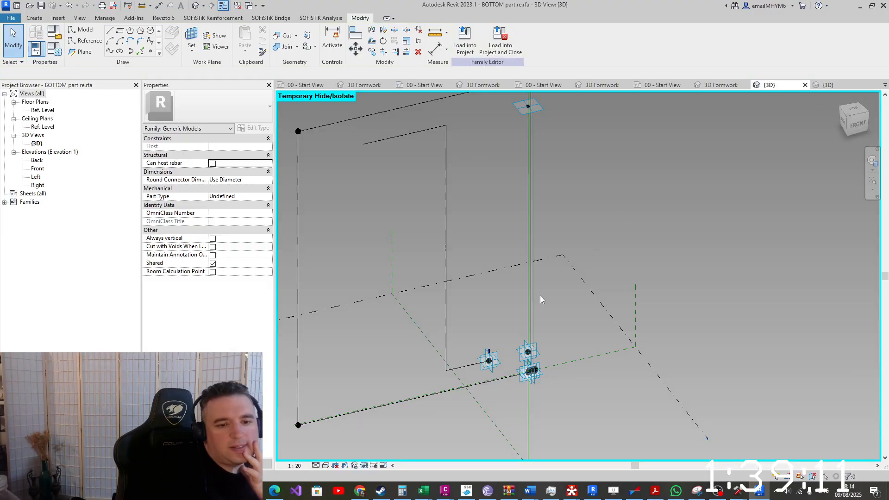
{"action": "scroll", "coordinate": [519, 402], "scroll_direction": "up", "scroll_amount": 6}
{"action": "scroll", "coordinate": [531, 324], "scroll_direction": "up", "scroll_amount": 4}
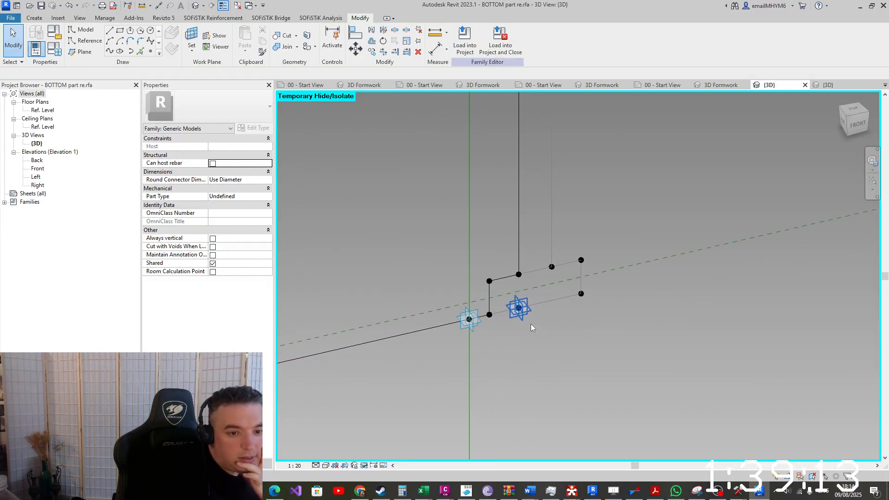
{"action": "scroll", "coordinate": [531, 324], "scroll_direction": "down", "scroll_amount": 4}
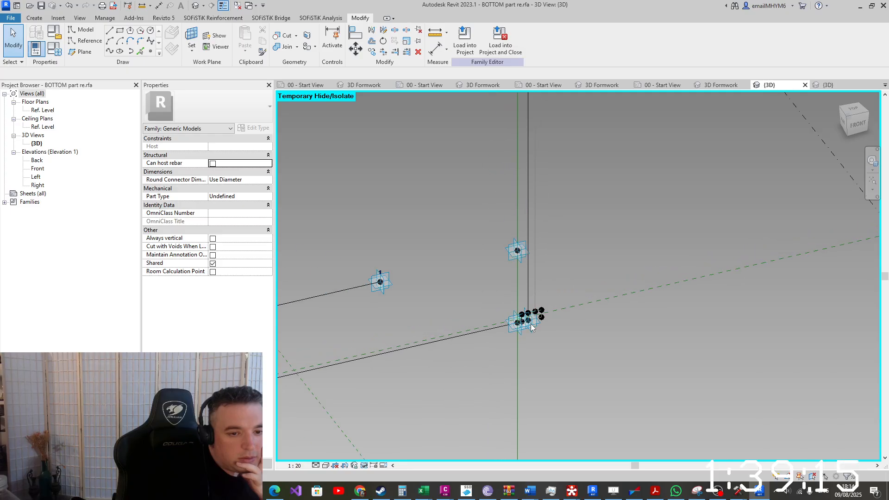
Try to move the profile's adaptive placement point 1 further down to increase the profile height
{"action": "left_click", "coordinate": [380, 283]}
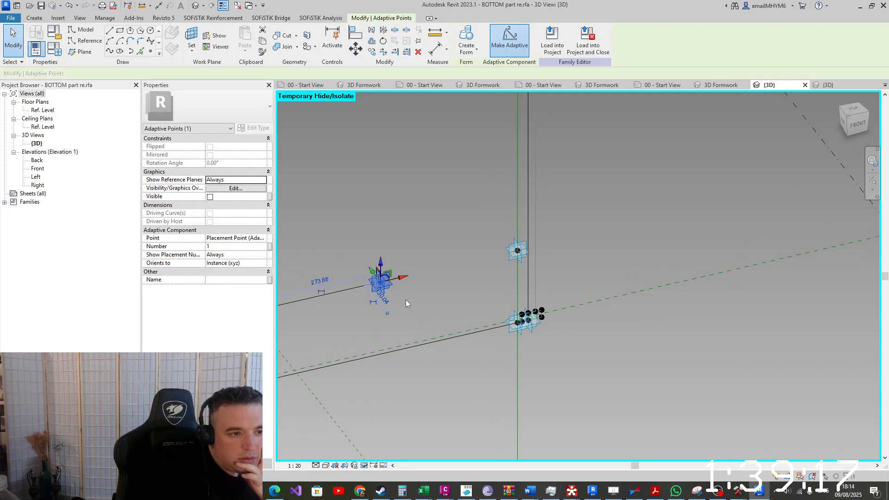
{"action": "left_click_drag", "start_coordinate": [409, 278], "coordinate": [385, 293]}
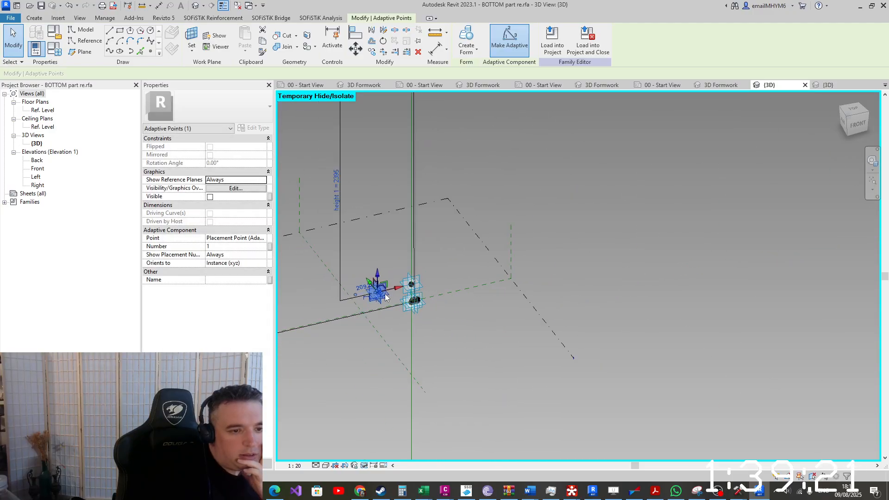
{"action": "left_click_drag", "start_coordinate": [383, 278], "coordinate": [383, 288]}
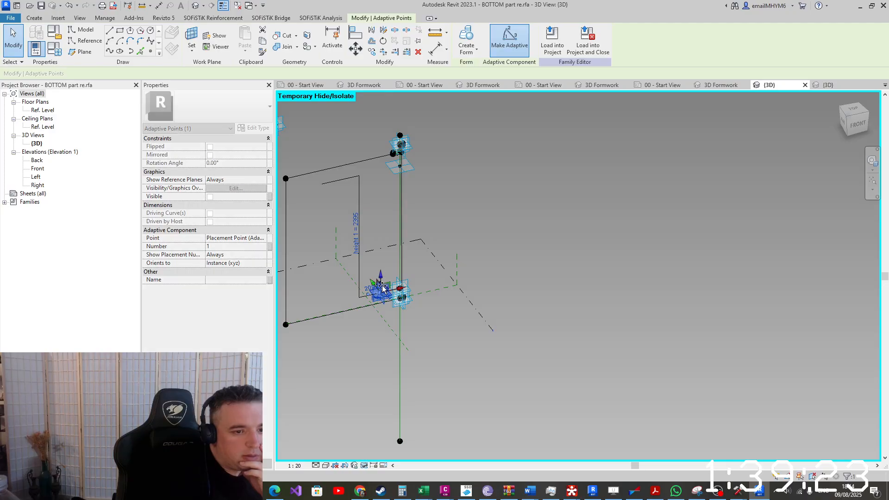
{"action": "left_click_drag", "start_coordinate": [374, 318], "coordinate": [342, 323]}
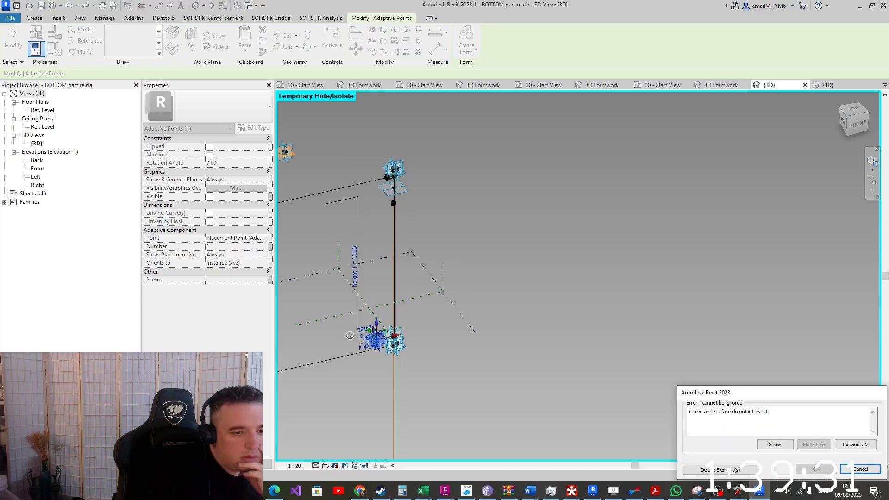
{"action": "left_click", "coordinate": [865, 474]}
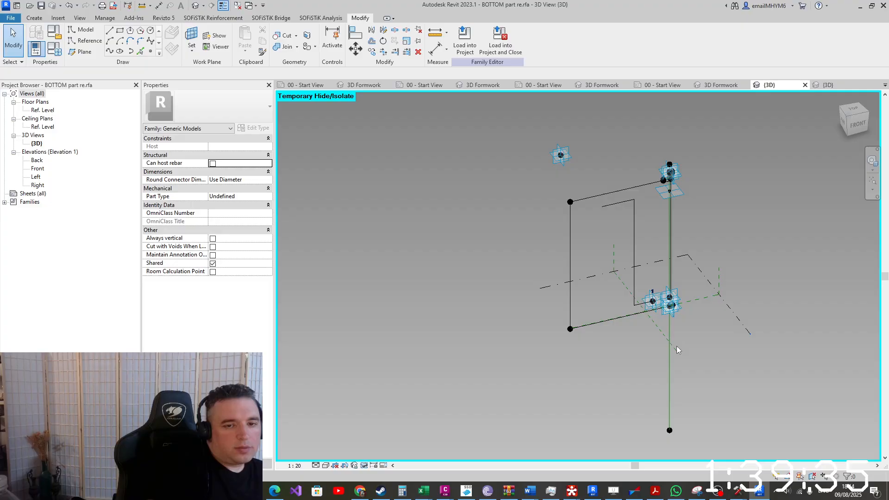
Try to raise the profile's top shape handle point vertically, checking it from the side
{"action": "scroll", "coordinate": [556, 229], "scroll_direction": "up", "scroll_amount": 1}
{"action": "left_click", "coordinate": [562, 145]}
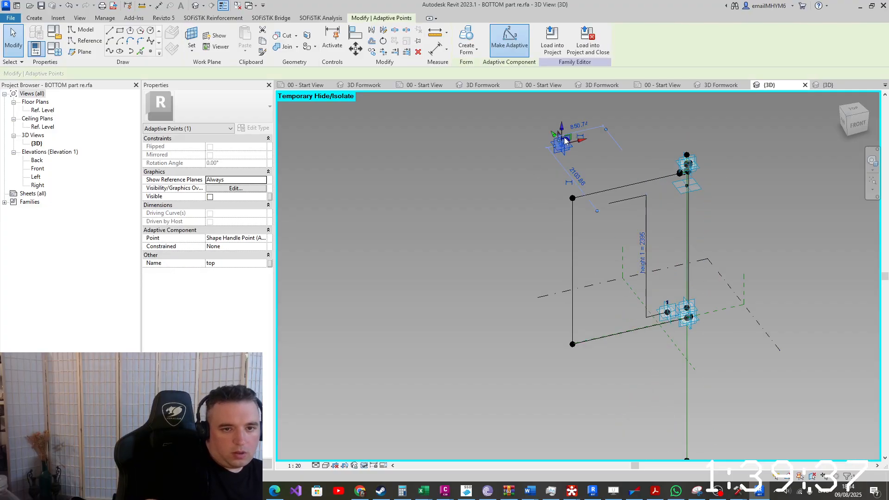
{"action": "left_click_drag", "start_coordinate": [557, 99], "coordinate": [561, 142]}
{"action": "middle_click_drag", "start_coordinate": [571, 265], "coordinate": [573, 148], "text": "shift"}
{"action": "left_click_drag", "start_coordinate": [547, 146], "coordinate": [564, 87]}
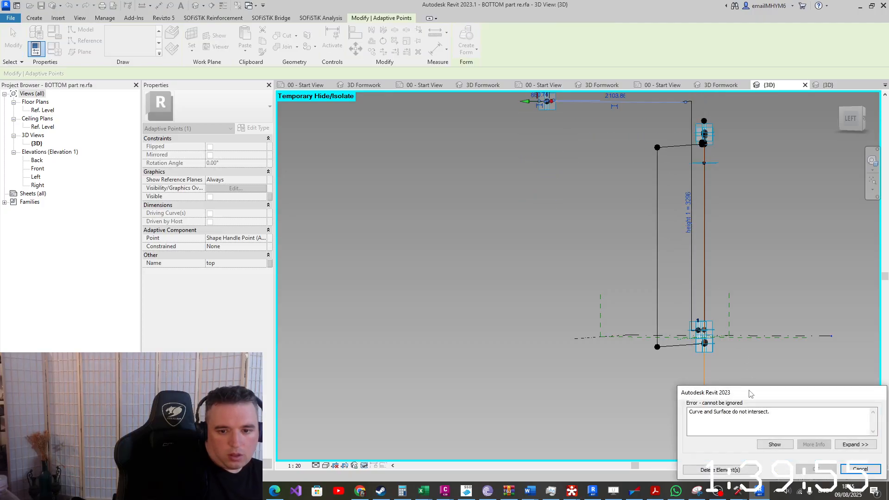
{"action": "left_click", "coordinate": [860, 469]}
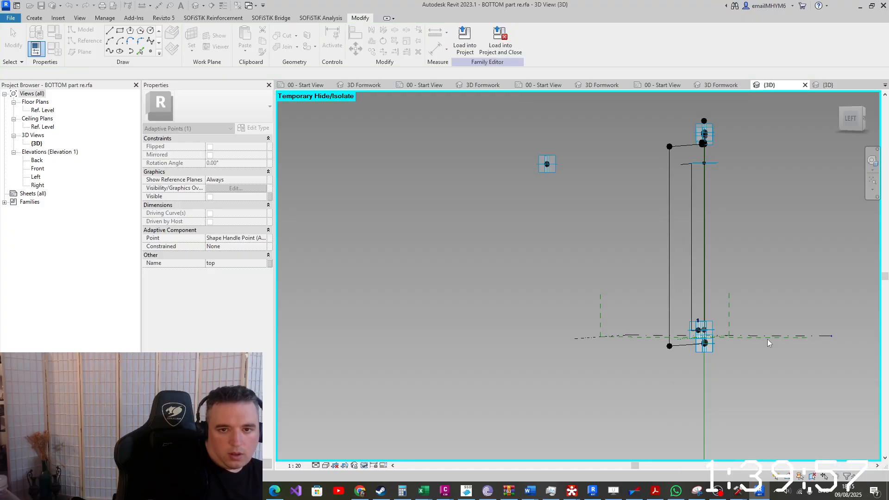
Lower the top shape handle point to a profile height of about 1950 and set the vertical line's upper reference point offset to 6000
{"action": "left_click", "coordinate": [546, 164]}
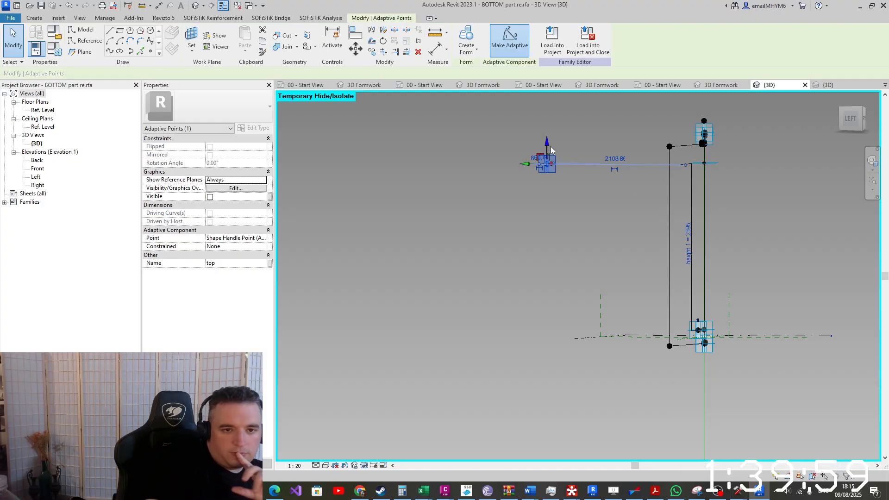
{"action": "left_click_drag", "start_coordinate": [551, 144], "coordinate": [559, 180]}
{"action": "mouse_move", "coordinate": [746, 248]}
{"action": "middle_mouse_down", "text": "shift"}
{"action": "mouse_move", "coordinate": [672, 233]}
{"action": "mouse_move", "coordinate": [567, 344]}
{"action": "middle_mouse_up", "text": "shift"}
{"action": "scroll", "coordinate": [579, 264], "scroll_direction": "up", "scroll_amount": 2}
{"action": "left_click_drag", "start_coordinate": [586, 202], "coordinate": [731, 268]}
{"action": "left_click", "coordinate": [246, 247]}
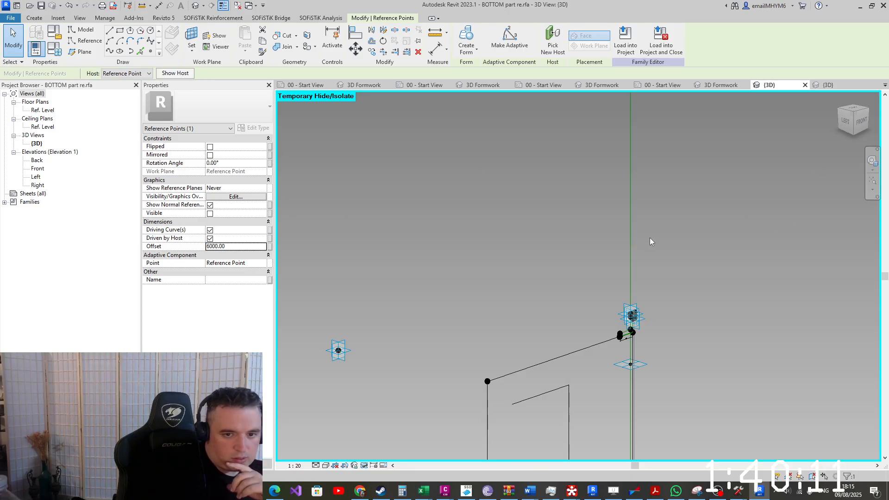
{"action": "scroll", "coordinate": [571, 264], "scroll_direction": "down", "scroll_amount": 2}
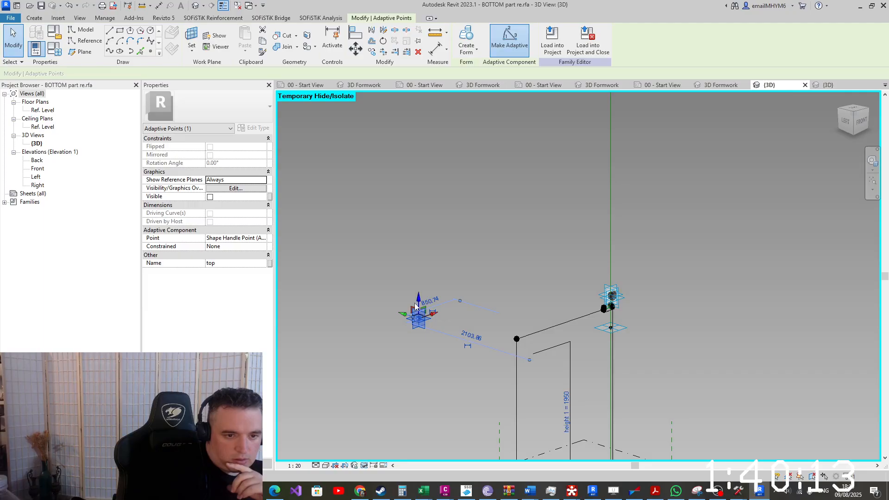
Move the top shape handle point up and back down to a profile height of about 1911
{"action": "left_click_drag", "start_coordinate": [415, 303], "coordinate": [413, 266]}
{"action": "left_click_drag", "start_coordinate": [405, 187], "coordinate": [413, 169]}
{"action": "left_click", "coordinate": [409, 124]}
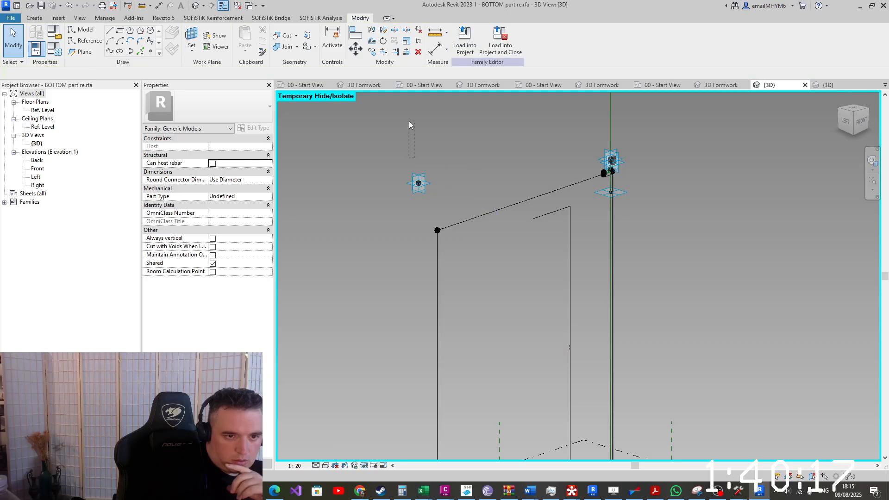
{"action": "left_click", "coordinate": [419, 182]}
{"action": "left_click_drag", "start_coordinate": [419, 161], "coordinate": [406, 300]}
{"action": "scroll", "coordinate": [609, 100], "scroll_direction": "down", "scroll_amount": 2}
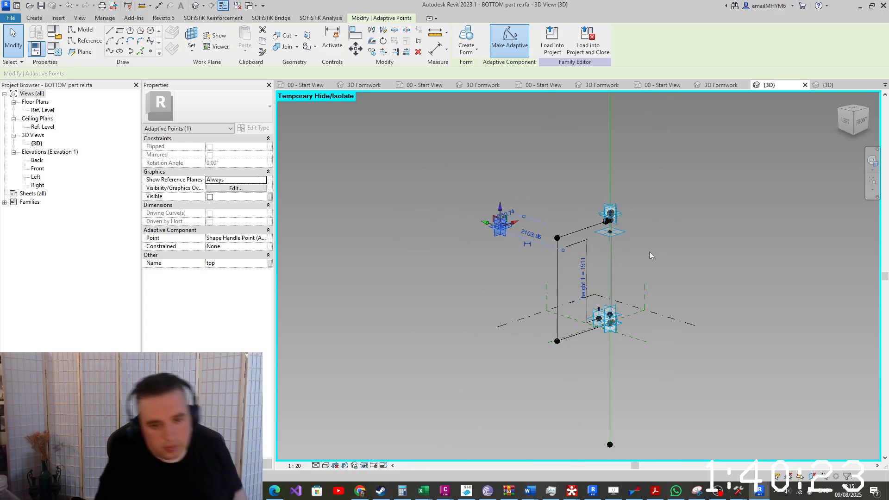
Examine the reference point at the vertical line's lower end and the points around the profile's lower and upper corners
{"action": "middle_click_drag", "start_coordinate": [681, 309], "coordinate": [647, 371], "text": "shift"}
{"action": "middle_click_drag", "start_coordinate": [625, 423], "coordinate": [582, 287]}
{"action": "scroll", "coordinate": [547, 316], "scroll_direction": "up", "scroll_amount": 2}
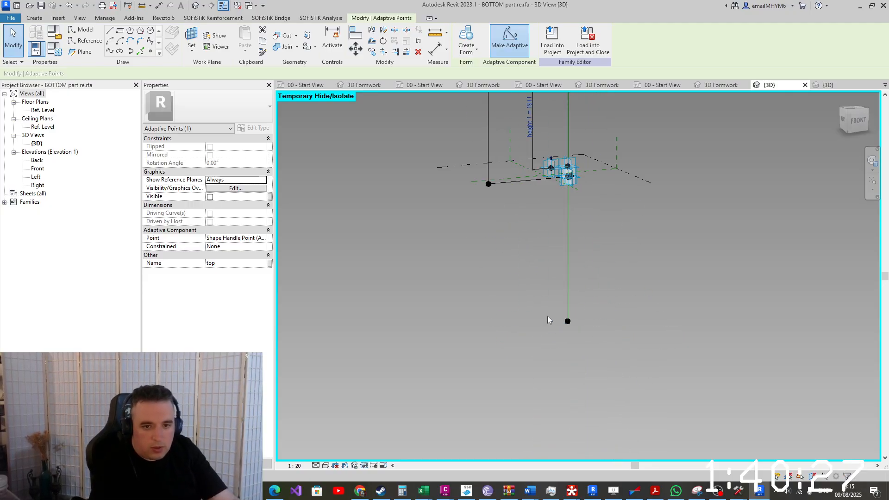
{"action": "left_click_drag", "start_coordinate": [522, 284], "coordinate": [602, 379]}
{"action": "middle_click_drag", "start_coordinate": [514, 256], "coordinate": [498, 394]}
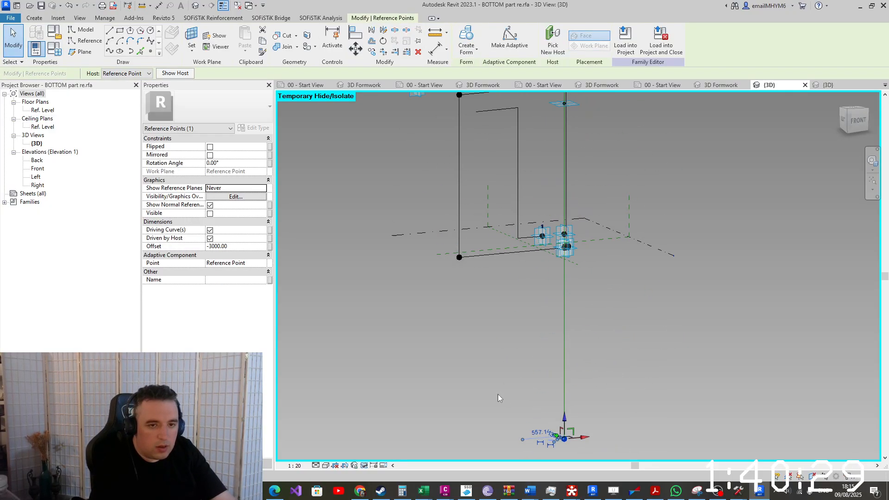
{"action": "scroll", "coordinate": [542, 245], "scroll_direction": "up", "scroll_amount": 2}
{"action": "scroll", "coordinate": [543, 241], "scroll_direction": "up", "scroll_amount": 6}
{"action": "scroll", "coordinate": [564, 361], "scroll_direction": "down", "scroll_amount": 5}
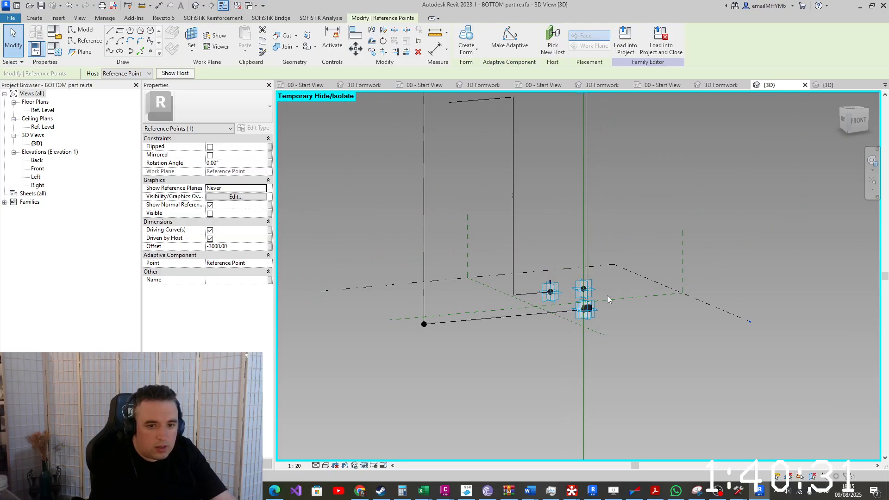
{"action": "scroll", "coordinate": [586, 315], "scroll_direction": "up", "scroll_amount": 9}
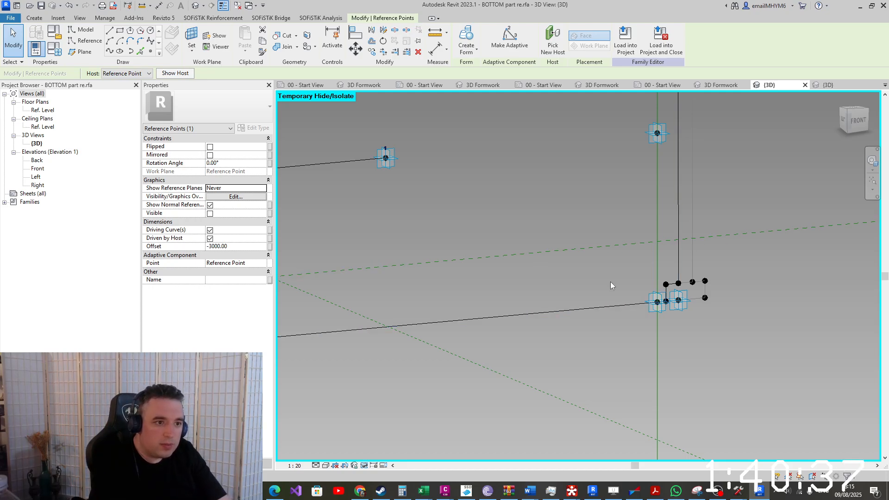
{"action": "scroll", "coordinate": [613, 291], "scroll_direction": "down", "scroll_amount": 9}
{"action": "scroll", "coordinate": [625, 212], "scroll_direction": "up", "scroll_amount": 3}
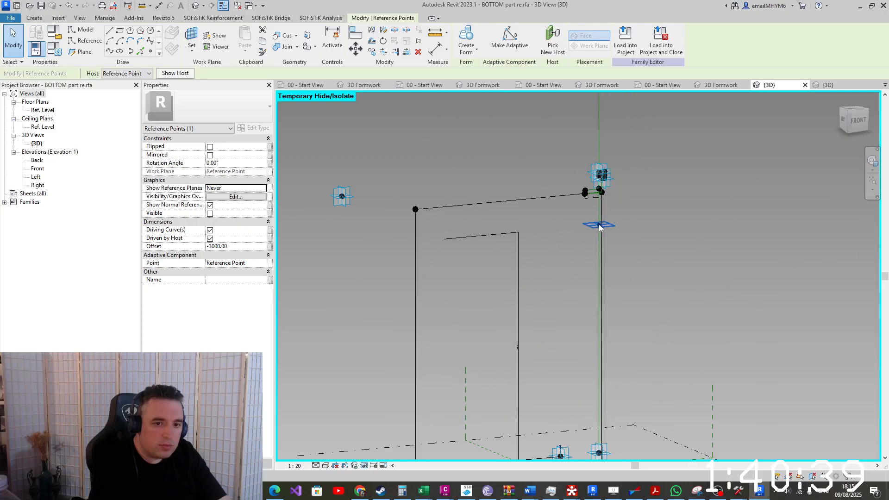
{"action": "scroll", "coordinate": [599, 227], "scroll_direction": "down", "scroll_amount": 1}
Set the r1 family parameter to 90° and check the rotated profile from the side
{"action": "left_click", "coordinate": [54, 48]}
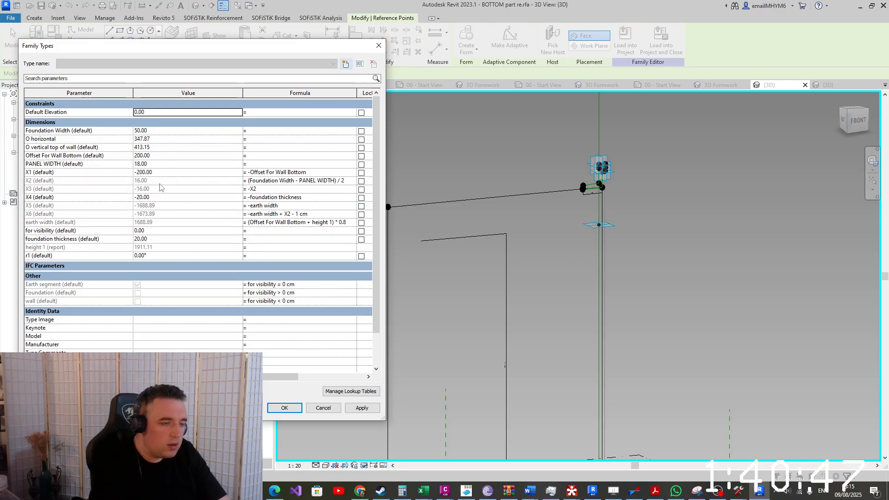
{"action": "left_click", "coordinate": [169, 253]}
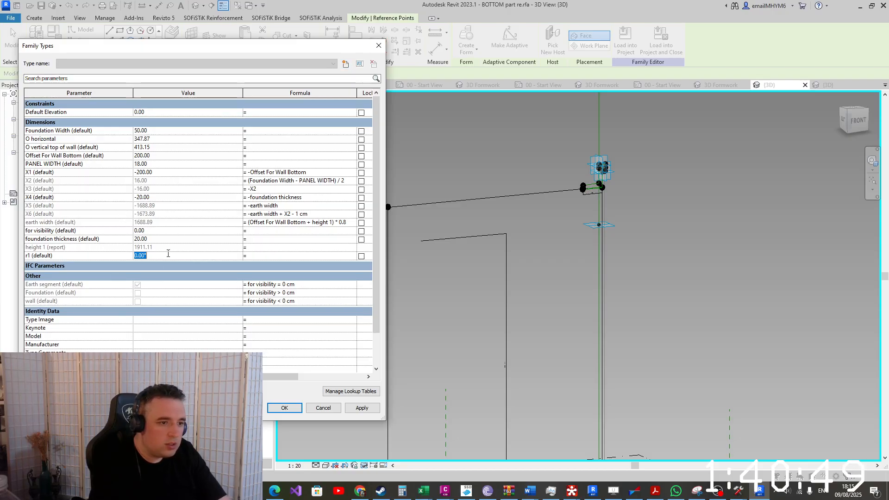
{"action": "type", "text": "90"}
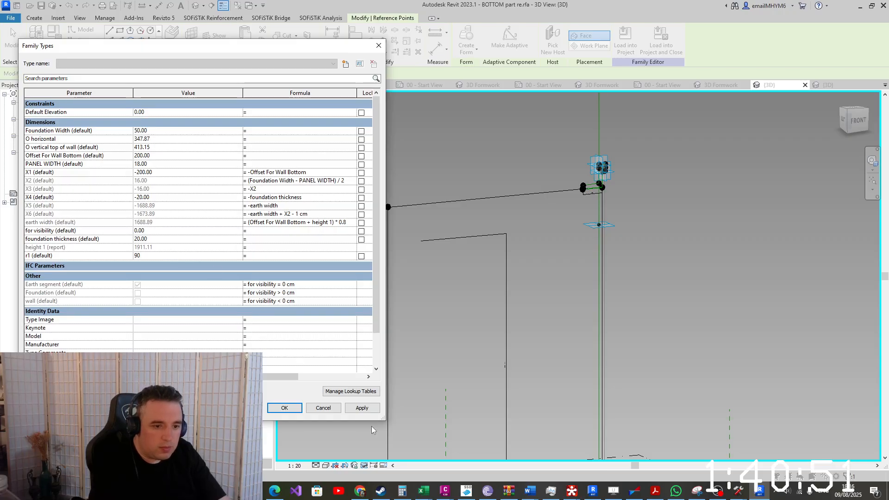
{"action": "left_click", "coordinate": [366, 409]}
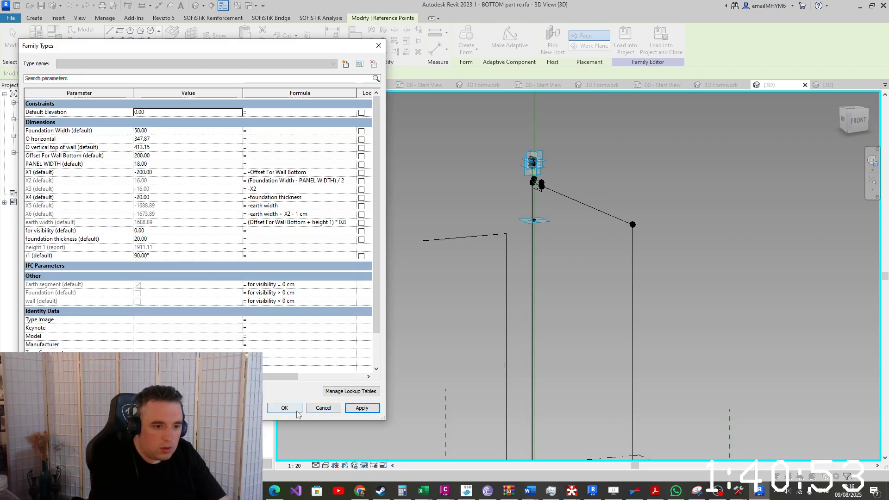
{"action": "left_click", "coordinate": [323, 408]}
{"action": "scroll", "coordinate": [551, 247], "scroll_direction": "down", "scroll_amount": 5}
{"action": "middle_click_drag", "start_coordinate": [541, 261], "coordinate": [690, 289], "text": "shift"}
{"action": "scroll", "coordinate": [574, 246], "scroll_direction": "up", "scroll_amount": 3}
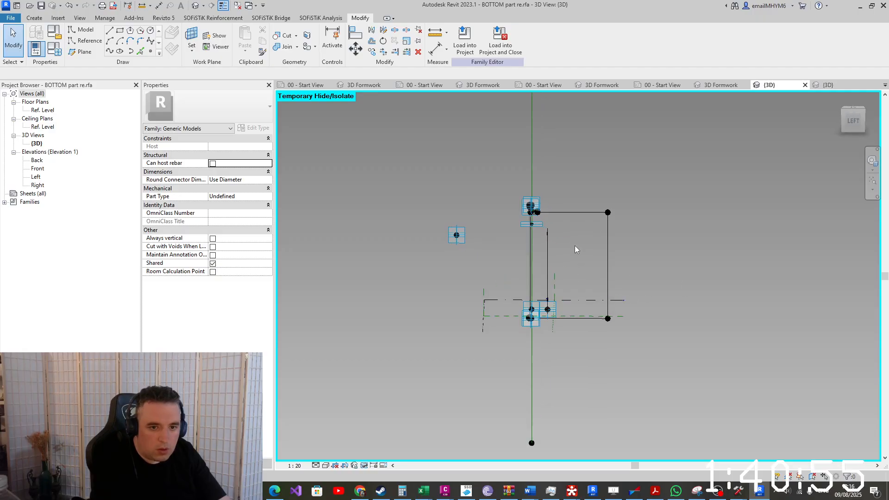
{"action": "scroll", "coordinate": [518, 332], "scroll_direction": "up", "scroll_amount": 2}
Move adaptive placement point 1 so that the profile height is about 1711
{"action": "left_click", "coordinate": [565, 336]}
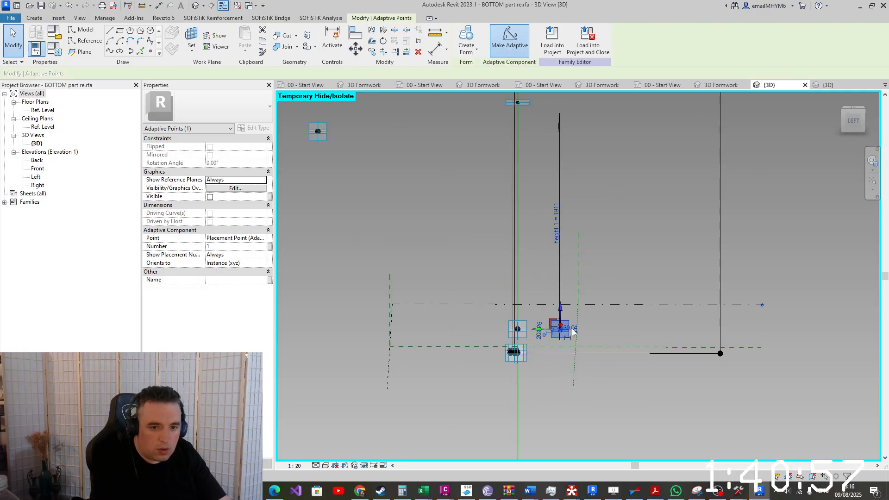
{"action": "mouse_move", "coordinate": [542, 332]}
{"action": "left_mouse_down"}
{"action": "mouse_move", "coordinate": [623, 333]}
{"action": "mouse_move", "coordinate": [627, 284]}
{"action": "mouse_move", "coordinate": [588, 307]}
{"action": "mouse_move", "coordinate": [563, 308]}
{"action": "mouse_move", "coordinate": [554, 327]}
{"action": "left_mouse_up"}
{"action": "mouse_move", "coordinate": [555, 324]}
{"action": "middle_mouse_down", "text": "shift"}
{"action": "mouse_move", "coordinate": [599, 329]}
{"action": "mouse_move", "coordinate": [560, 354]}
{"action": "mouse_move", "coordinate": [554, 320]}
{"action": "middle_mouse_up", "text": "shift"}
{"action": "scroll", "coordinate": [554, 320], "scroll_direction": "up", "scroll_amount": 6}
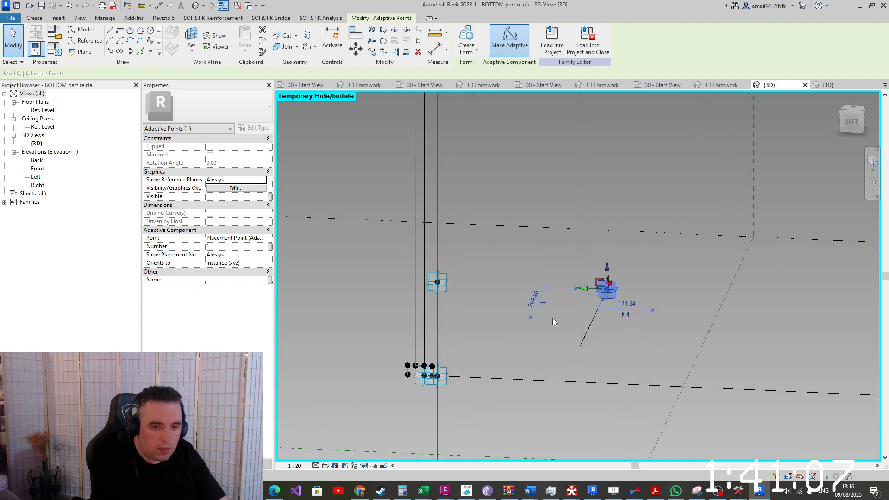
{"action": "scroll", "coordinate": [552, 318], "scroll_direction": "down", "scroll_amount": 5}
{"action": "middle_click_drag", "start_coordinate": [552, 318], "coordinate": [522, 334], "text": "shift"}
{"action": "scroll", "coordinate": [548, 264], "scroll_direction": "up", "scroll_amount": 5}
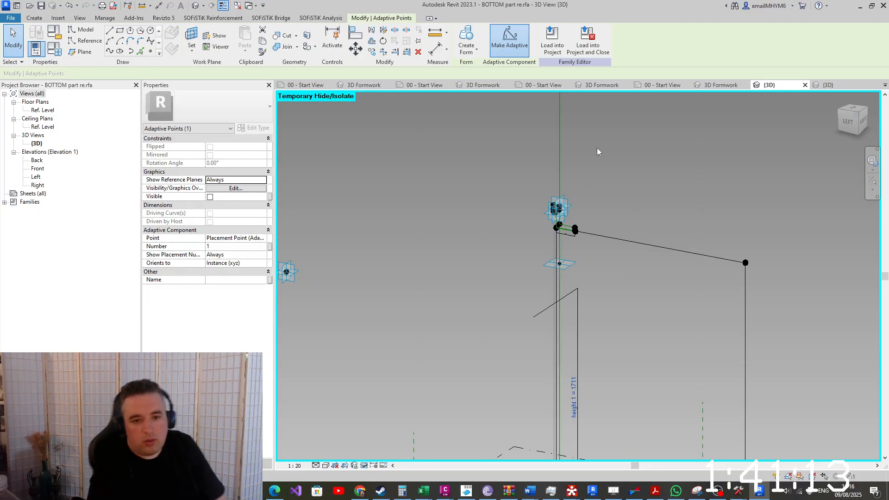
Examine the 150 dimension and the reference points at the profile's upper corner from the side
{"action": "left_click_drag", "start_coordinate": [611, 154], "coordinate": [681, 250]}
{"action": "scroll", "coordinate": [655, 271], "scroll_direction": "down", "scroll_amount": 2}
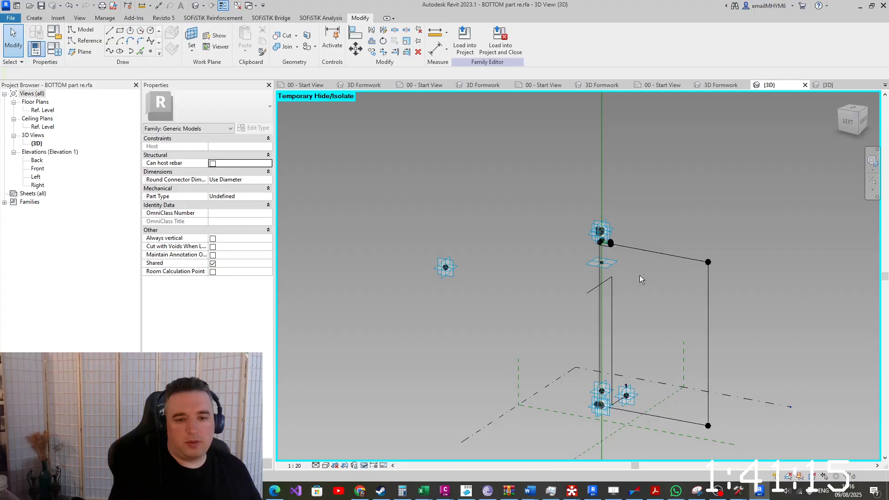
{"action": "middle_click_drag", "start_coordinate": [640, 275], "coordinate": [718, 274], "text": "shift"}
{"action": "scroll", "coordinate": [612, 246], "scroll_direction": "up", "scroll_amount": 6}
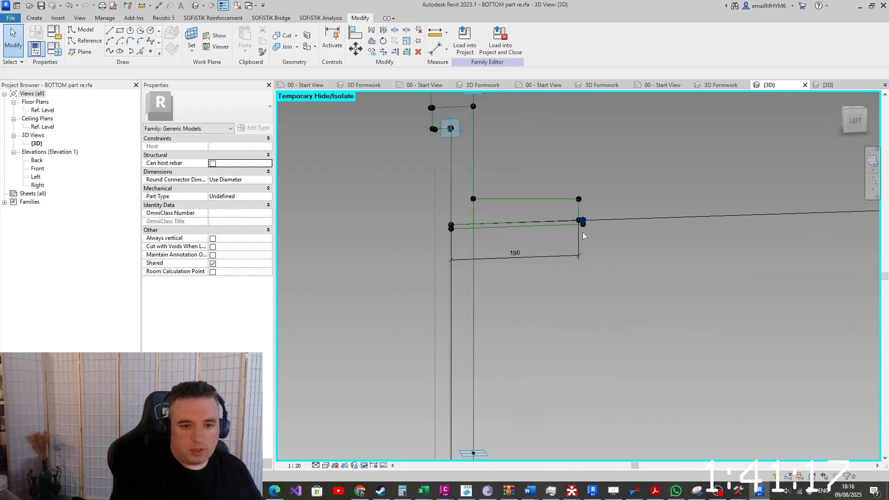
{"action": "scroll", "coordinate": [544, 224], "scroll_direction": "down", "scroll_amount": 3}
Switch to the RE_A-0-49 (0) family and examine the BOTTOM part re profile and the earth form at the near end
{"action": "left_click", "coordinate": [831, 84]}
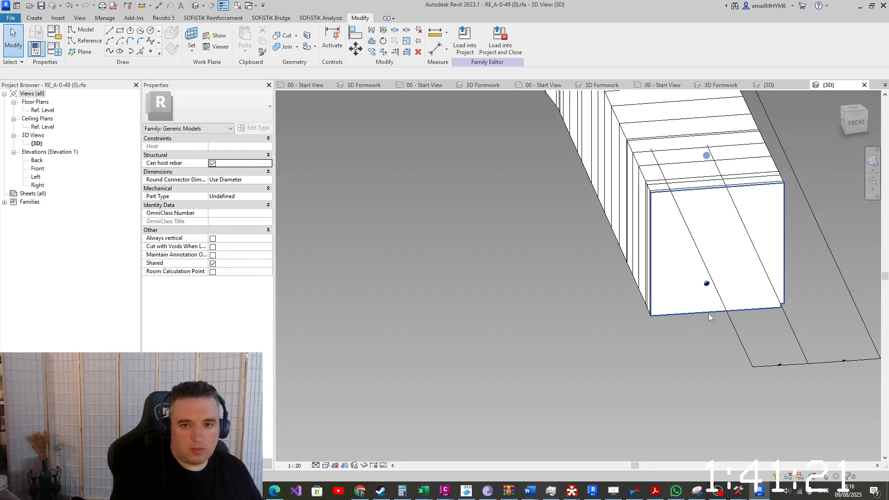
{"action": "left_click", "coordinate": [709, 318]}
{"action": "middle_click_drag", "start_coordinate": [710, 318], "coordinate": [732, 321], "text": "shift"}
{"action": "scroll", "coordinate": [735, 313], "scroll_direction": "up", "scroll_amount": 1}
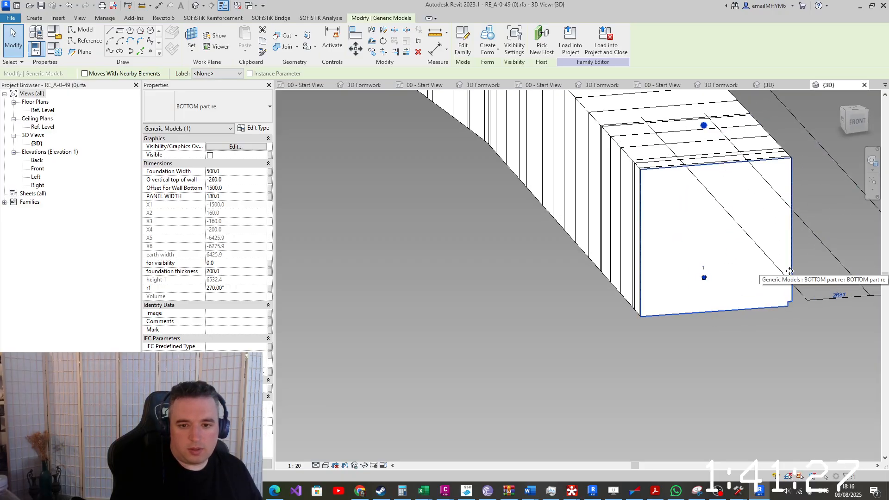
{"action": "left_click_drag", "start_coordinate": [790, 271], "coordinate": [781, 96]}
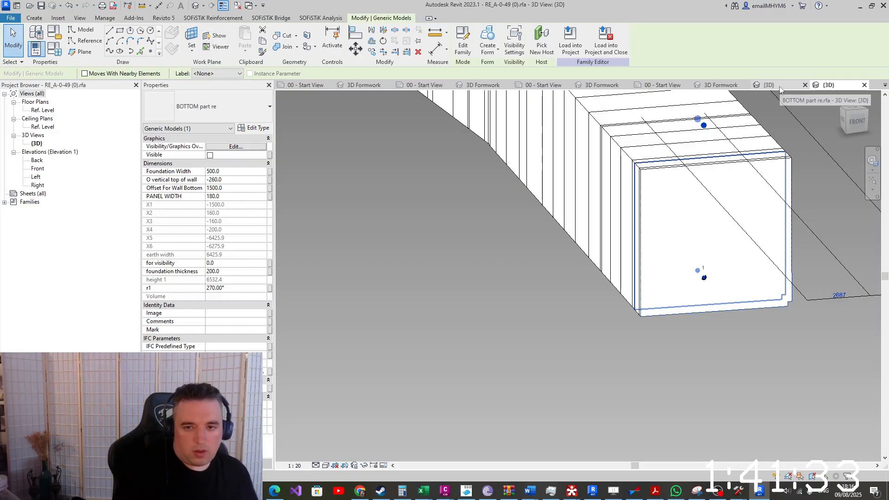
{"action": "left_click", "coordinate": [710, 277]}
{"action": "middle_click_drag", "start_coordinate": [719, 300], "coordinate": [746, 338], "text": "shift"}
{"action": "left_click", "coordinate": [731, 309]}
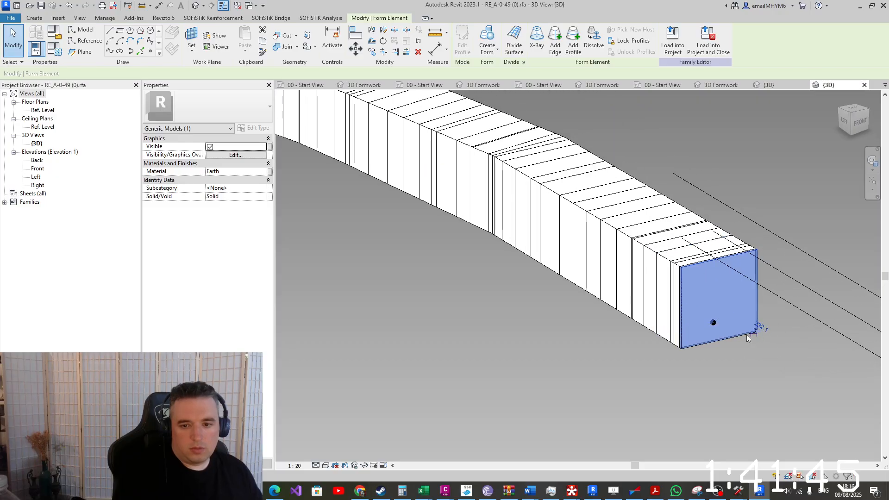
{"action": "scroll", "coordinate": [718, 315], "scroll_direction": "up", "scroll_amount": 4}
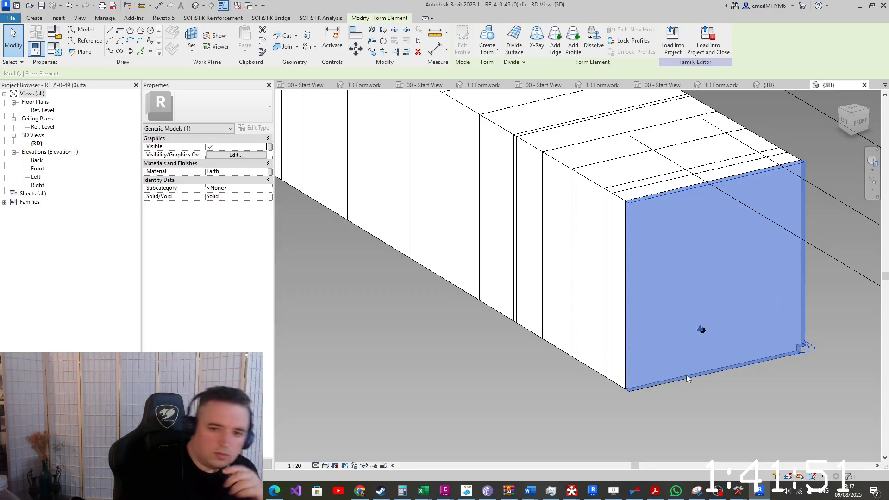
Select the end BOTTOM part re instance, capture its properties with Snipping Tool and minimise the capture window
{"action": "key", "text": "Escape"}
{"action": "scroll", "coordinate": [677, 418], "scroll_direction": "down", "scroll_amount": 5}
{"action": "scroll", "coordinate": [696, 408], "scroll_direction": "up", "scroll_amount": 5}
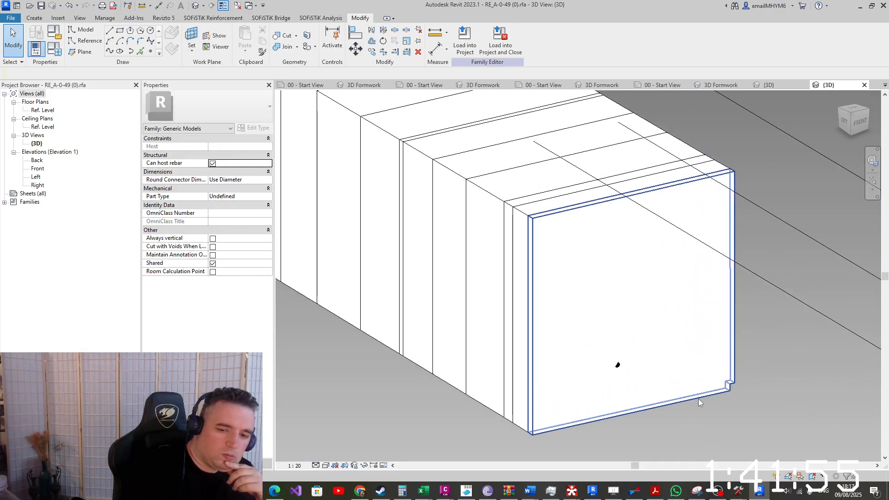
{"action": "left_click", "coordinate": [699, 402]}
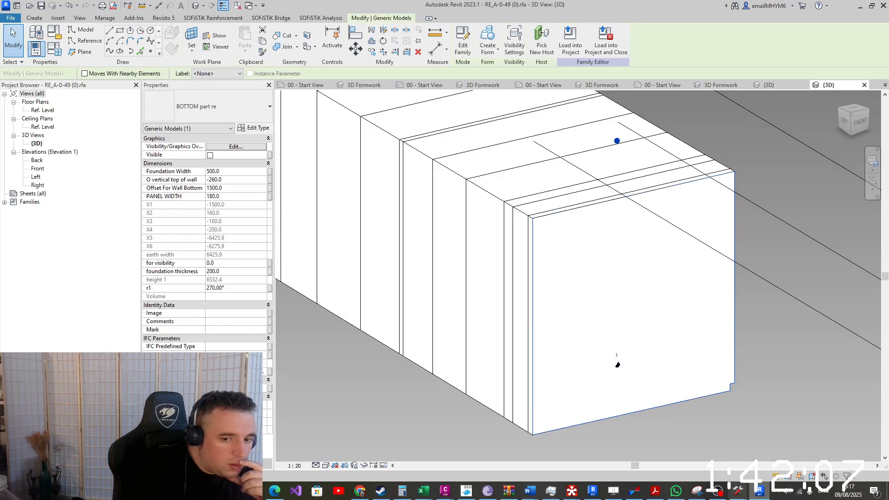
{"action": "left_click", "coordinate": [696, 491]}
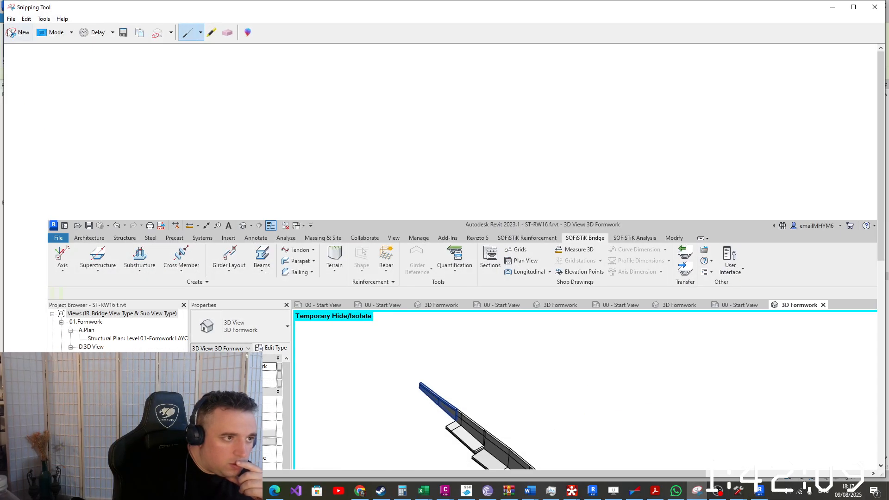
{"action": "left_click", "coordinate": [10, 32]}
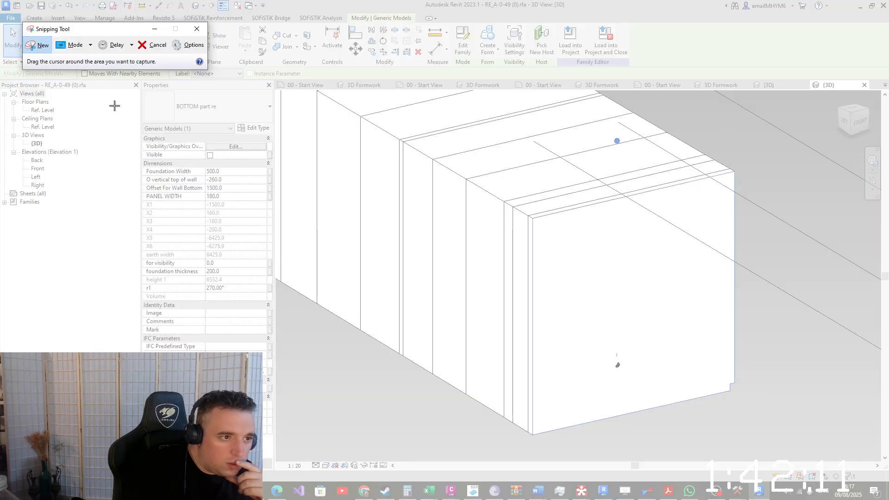
{"action": "left_click_drag", "start_coordinate": [124, 81], "coordinate": [302, 442]}
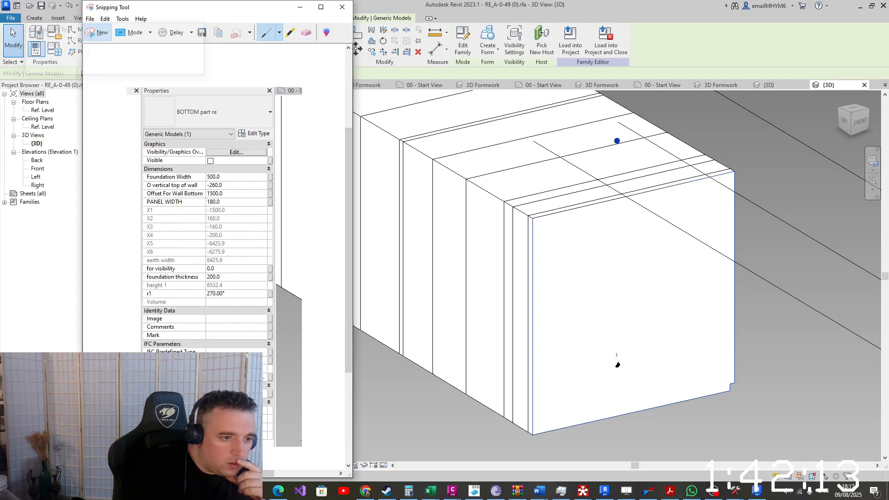
{"action": "left_click", "coordinate": [300, 7]}
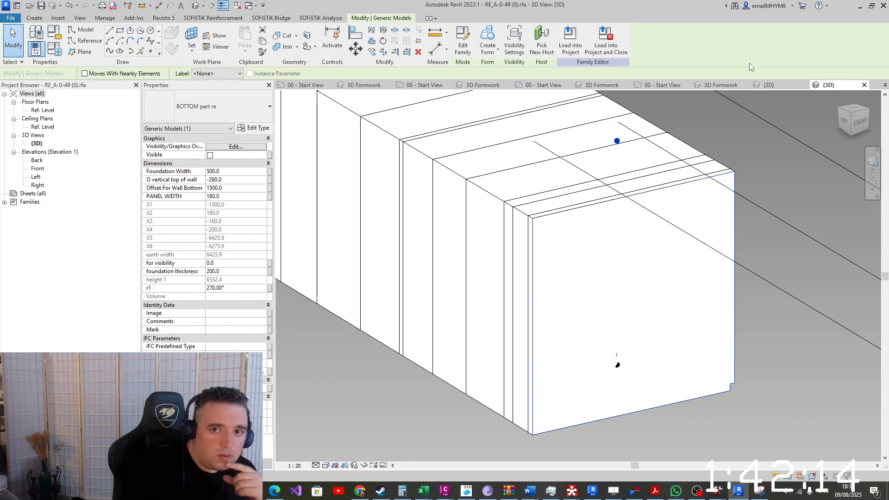
Return to the BOTTOM part re family and examine the reference points at the profile's upper and lower ends
{"action": "left_click", "coordinate": [759, 86]}
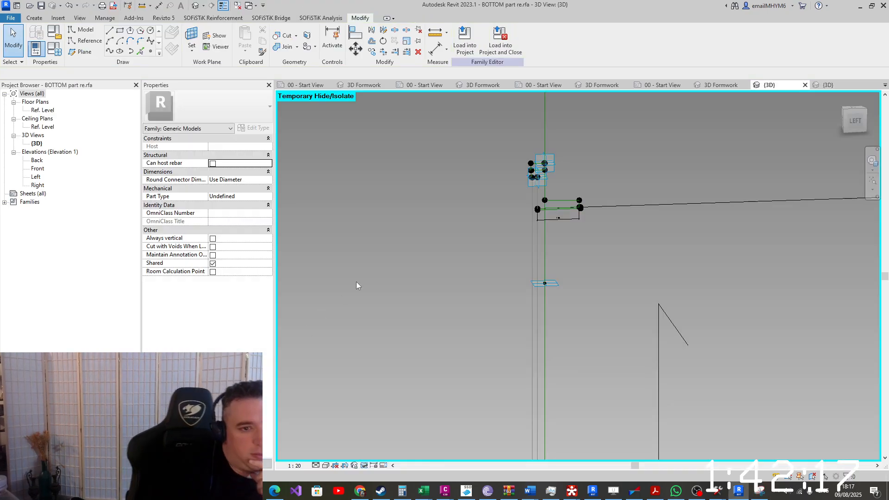
{"action": "scroll", "coordinate": [566, 249], "scroll_direction": "up", "scroll_amount": 1}
{"action": "scroll", "coordinate": [553, 213], "scroll_direction": "up", "scroll_amount": 2}
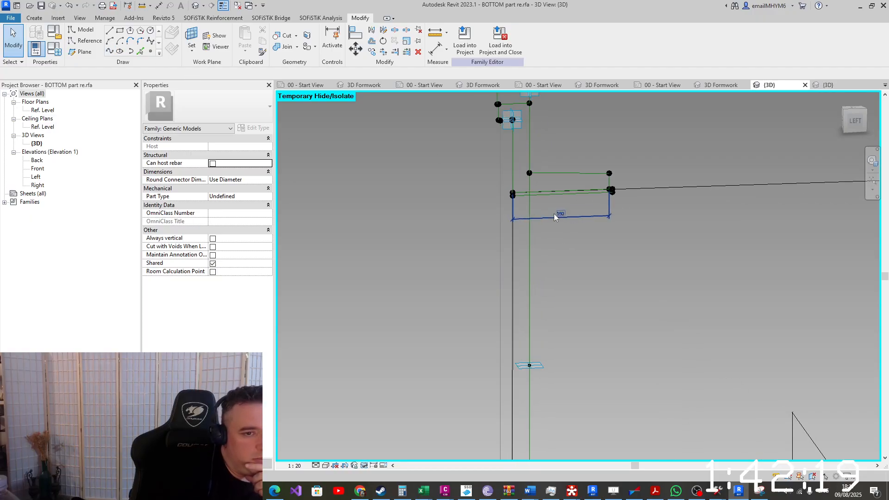
{"action": "scroll", "coordinate": [548, 213], "scroll_direction": "down", "scroll_amount": 2}
{"action": "scroll", "coordinate": [525, 150], "scroll_direction": "up", "scroll_amount": 2}
{"action": "scroll", "coordinate": [526, 152], "scroll_direction": "up", "scroll_amount": 1}
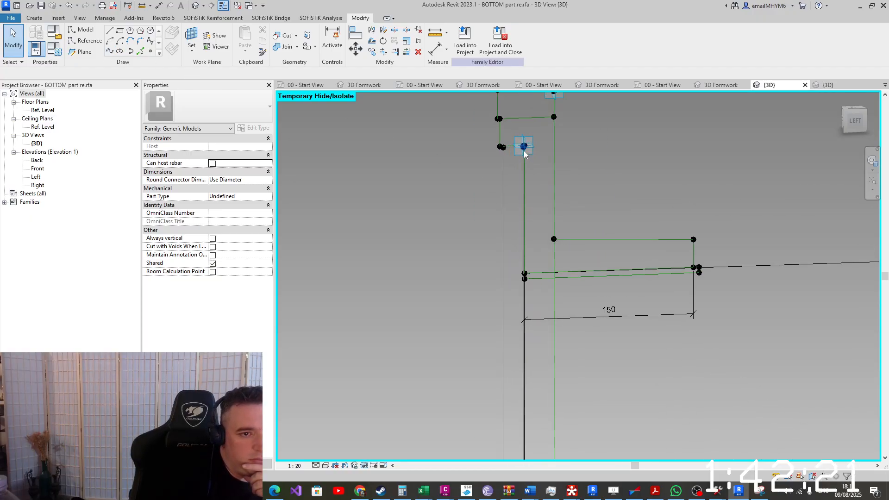
{"action": "scroll", "coordinate": [521, 157], "scroll_direction": "down", "scroll_amount": 5}
{"action": "scroll", "coordinate": [513, 169], "scroll_direction": "down", "scroll_amount": 3}
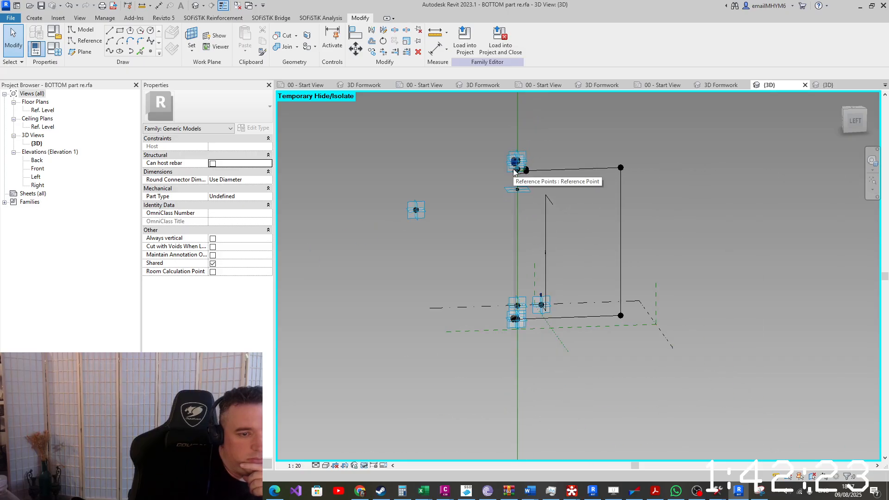
{"action": "scroll", "coordinate": [511, 292], "scroll_direction": "up", "scroll_amount": 3}
{"action": "scroll", "coordinate": [537, 342], "scroll_direction": "up", "scroll_amount": 4}
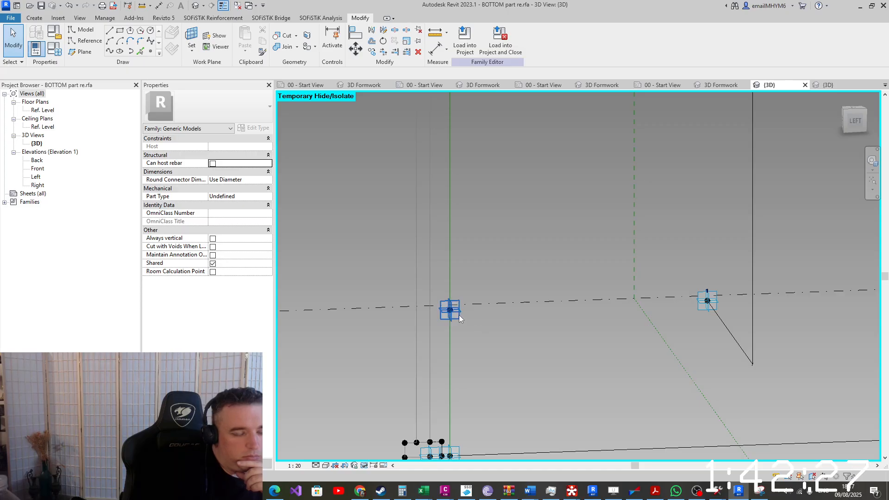
Check which parameter drives the corner reference point's offset, then review the BOTTOM part re instance's properties in the RE_A-0-49 (0) family
{"action": "left_click", "coordinate": [460, 315]}
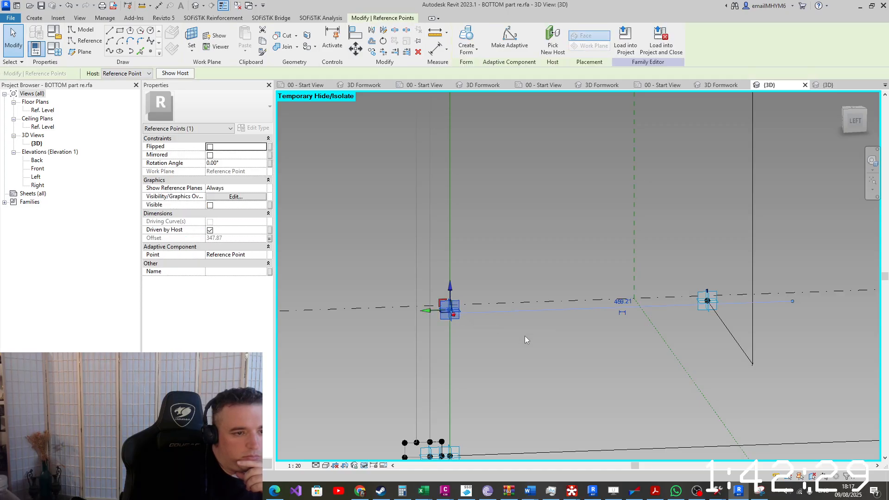
{"action": "left_click", "coordinate": [270, 239]}
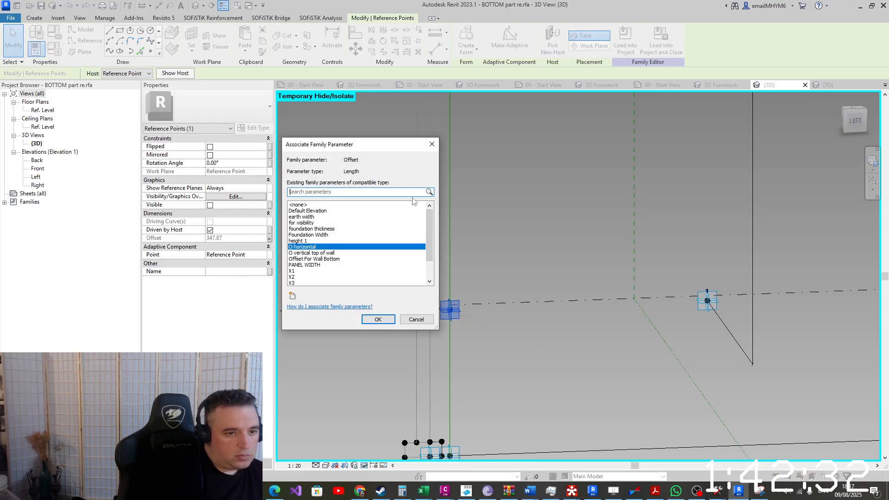
{"action": "left_click", "coordinate": [427, 146]}
{"action": "left_click", "coordinate": [56, 47]}
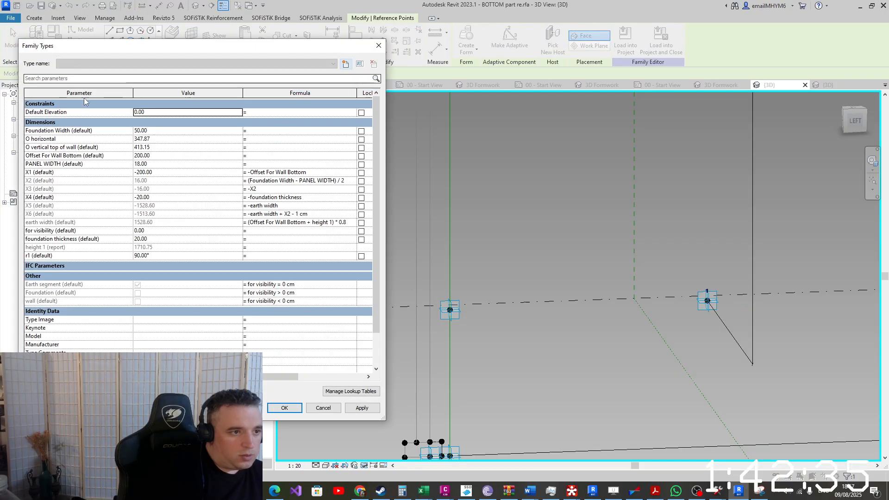
{"action": "left_click", "coordinate": [379, 46]}
{"action": "key", "text": "Escape"}
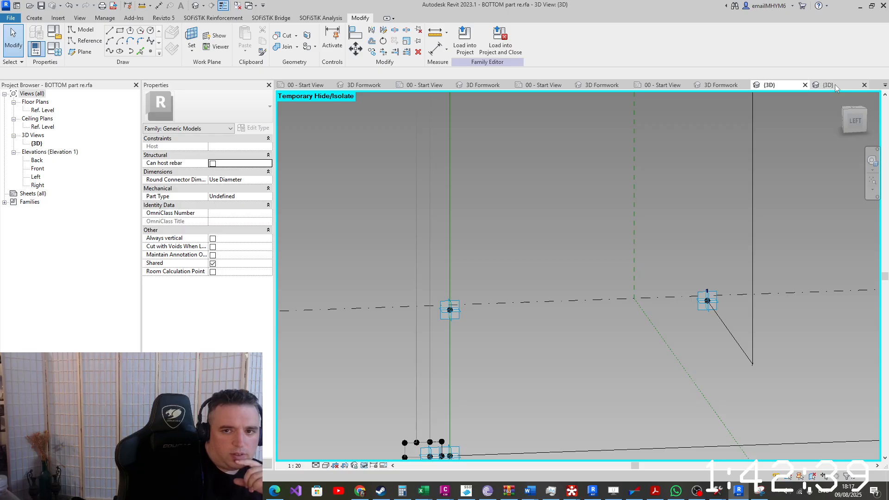
{"action": "left_click", "coordinate": [835, 84]}
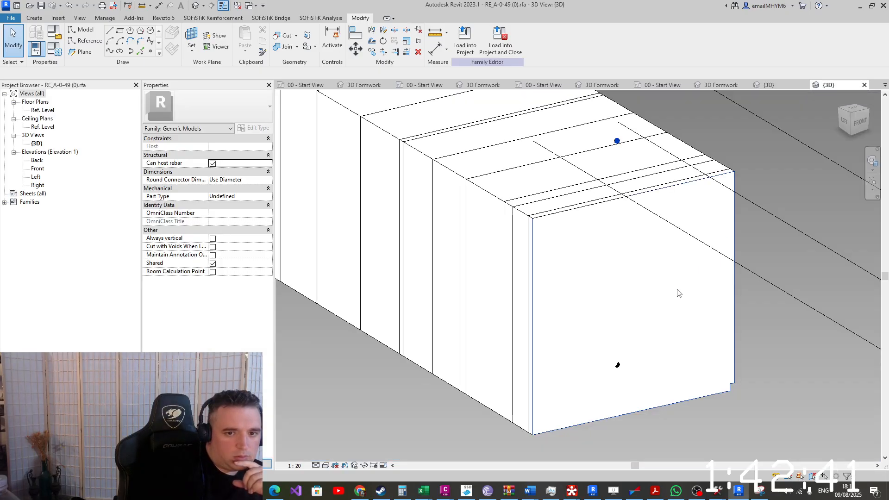
{"action": "left_click", "coordinate": [535, 290]}
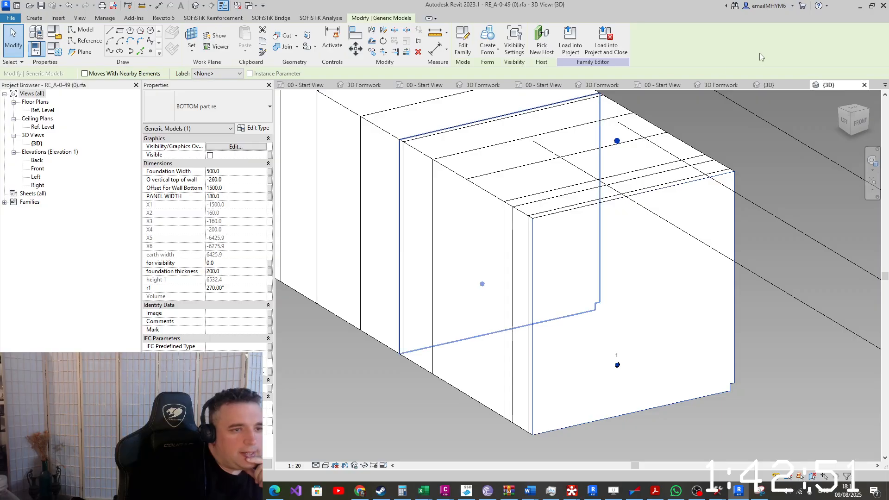
In the BOTTOM part re family, make O horizontal an instance parameter and set its value to 0
{"action": "left_click", "coordinate": [758, 86]}
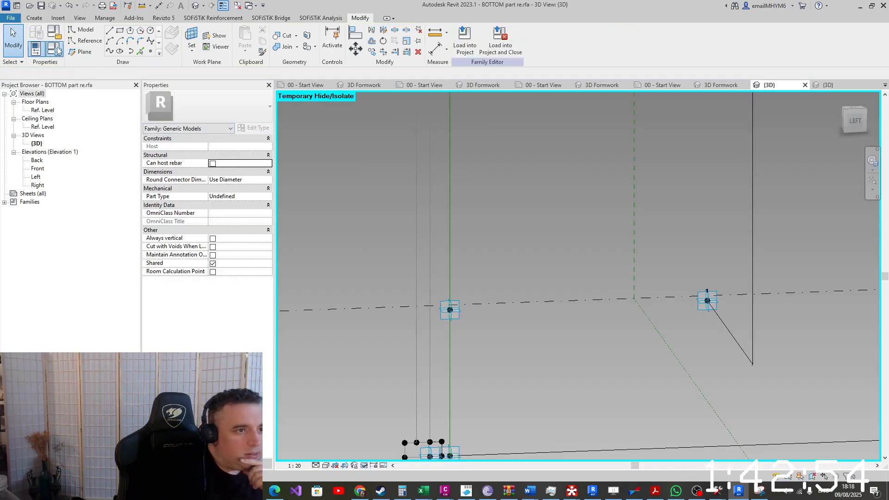
{"action": "left_click", "coordinate": [56, 49]}
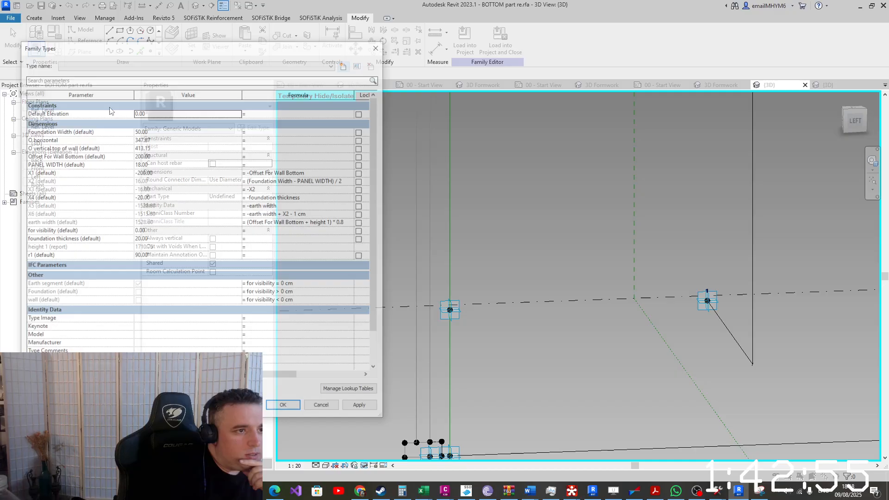
{"action": "left_click", "coordinate": [74, 140]}
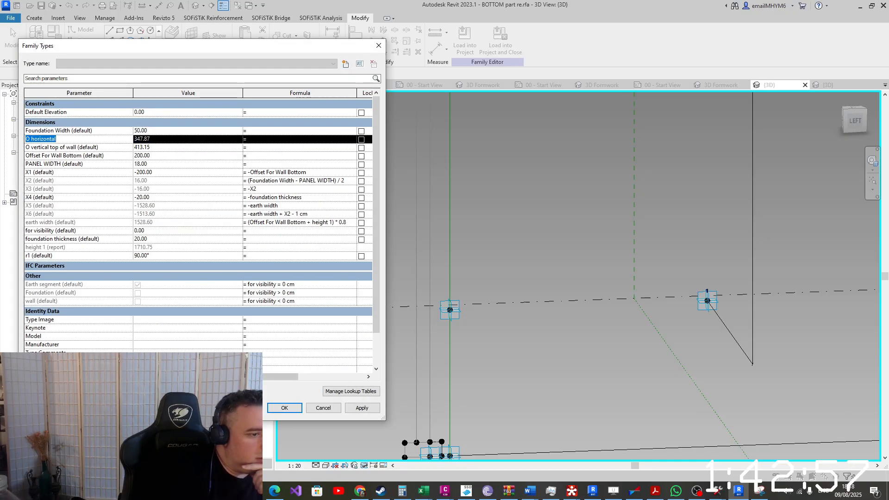
{"action": "left_click", "coordinate": [29, 391]}
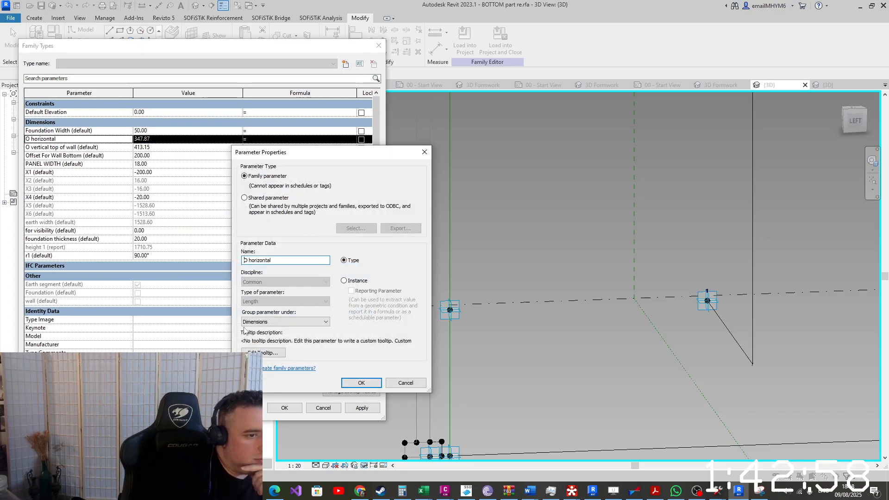
{"action": "left_click", "coordinate": [368, 281]}
{"action": "left_click", "coordinate": [361, 382]}
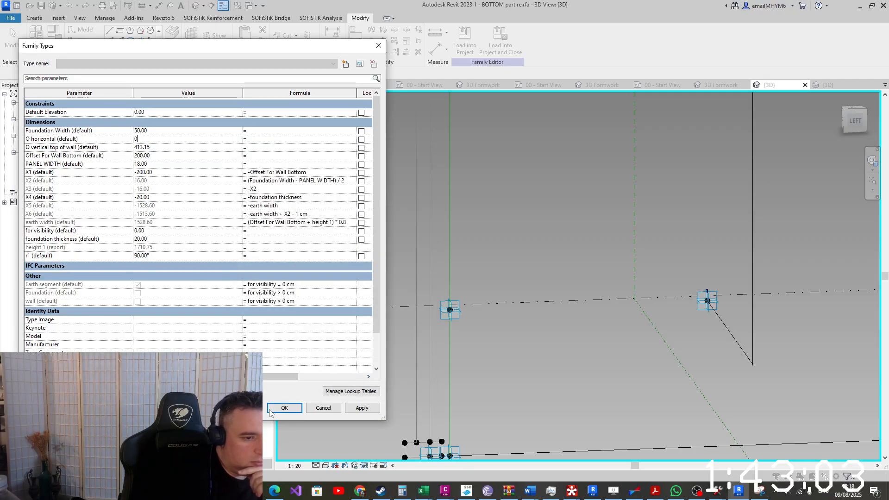
{"action": "left_click", "coordinate": [285, 407]}
{"action": "left_click", "coordinate": [227, 264]}
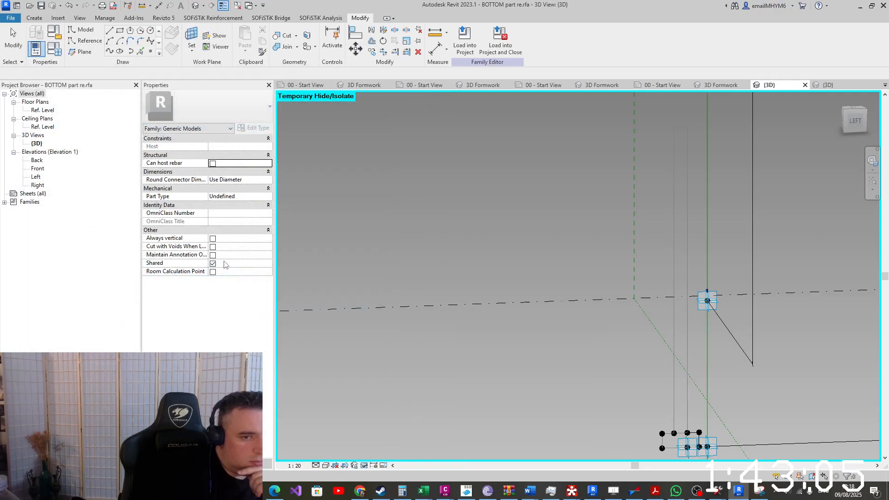
Load the BOTTOM part re family into the MNF-326-SPB-ST-RW25_f project, overwriting the existing version
{"action": "scroll", "coordinate": [562, 274], "scroll_direction": "down", "scroll_amount": 2}
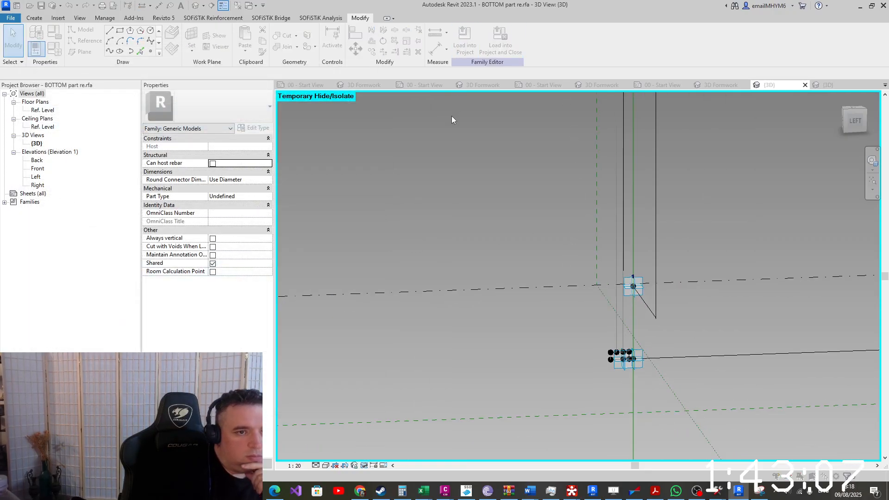
{"action": "left_click", "coordinate": [364, 311]}
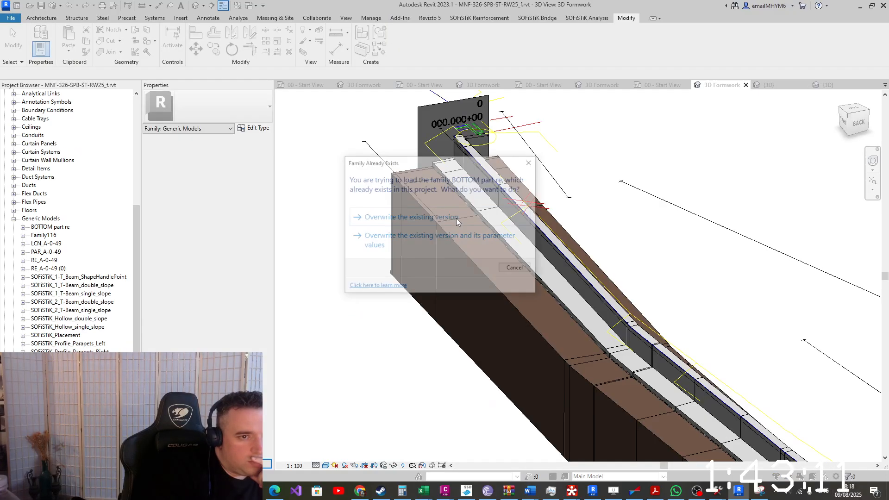
{"action": "left_click", "coordinate": [449, 219]}
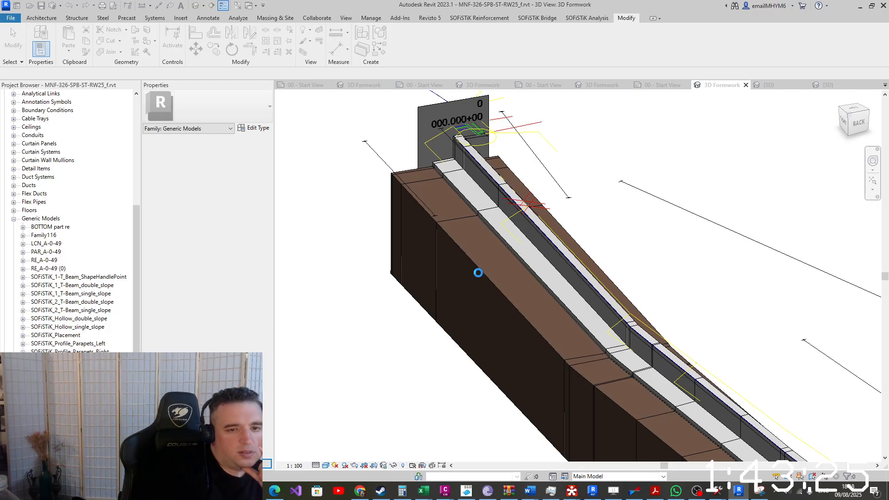
Regenerate the RE_A-0-49 (0) earth superstructure with the updated BOTTOM part re profile, keeping its current settings
{"action": "left_click", "coordinate": [485, 274]}
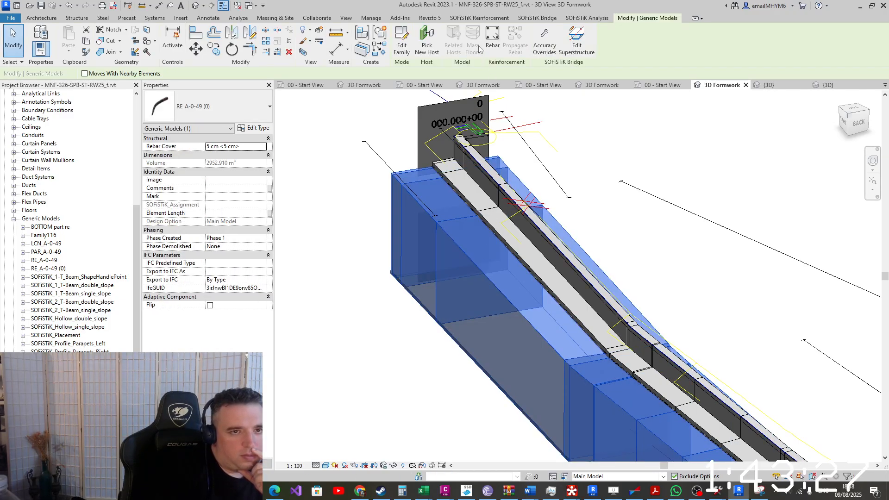
{"action": "left_click", "coordinate": [578, 44]}
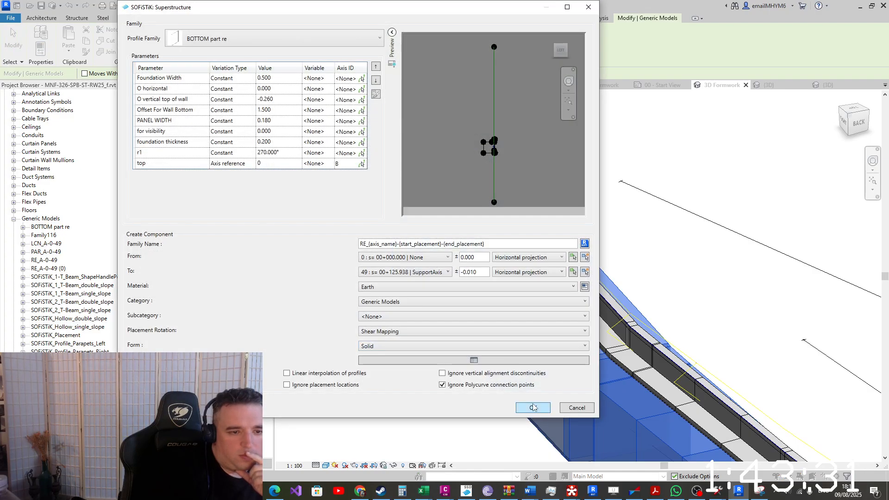
{"action": "left_click", "coordinate": [532, 407]}
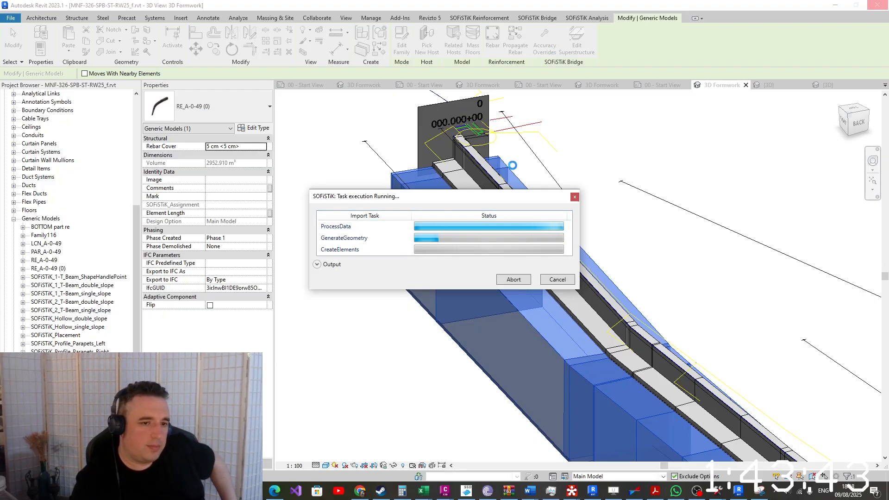
{"action": "left_click_drag", "start_coordinate": [523, 197], "coordinate": [520, 144]}
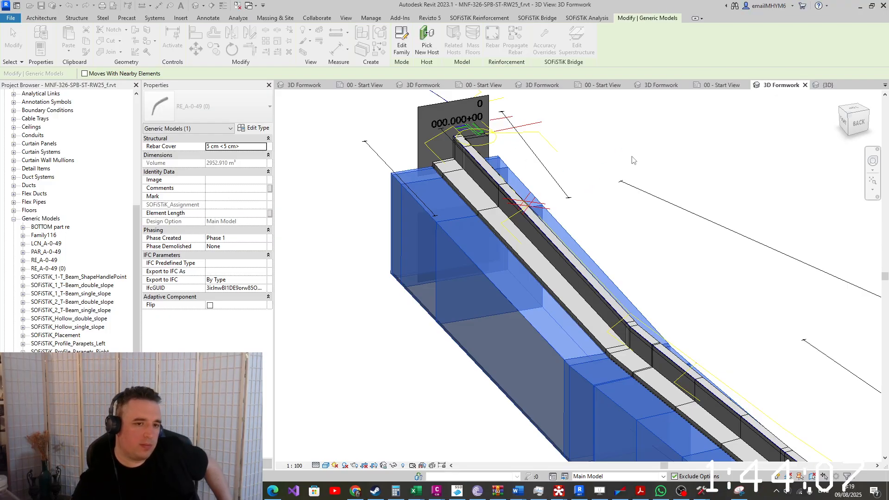
Edit the earth superstructure, set its r1 rotation to 90° and regenerate it
{"action": "scroll", "coordinate": [639, 192], "scroll_direction": "down", "scroll_amount": 2}
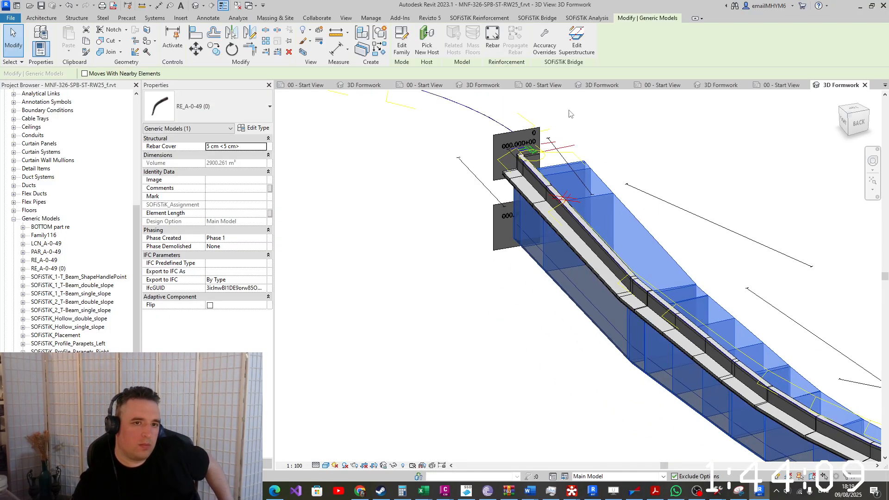
{"action": "left_click", "coordinate": [576, 41]}
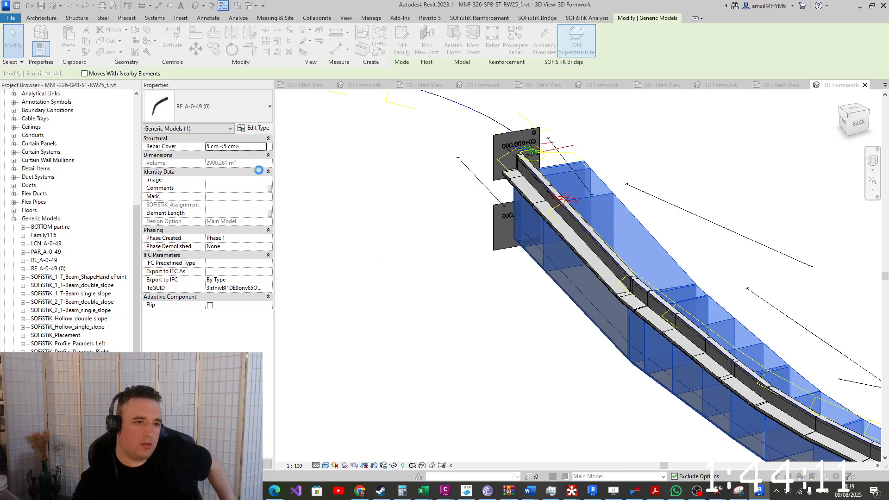
{"action": "double_click", "coordinate": [290, 153]}
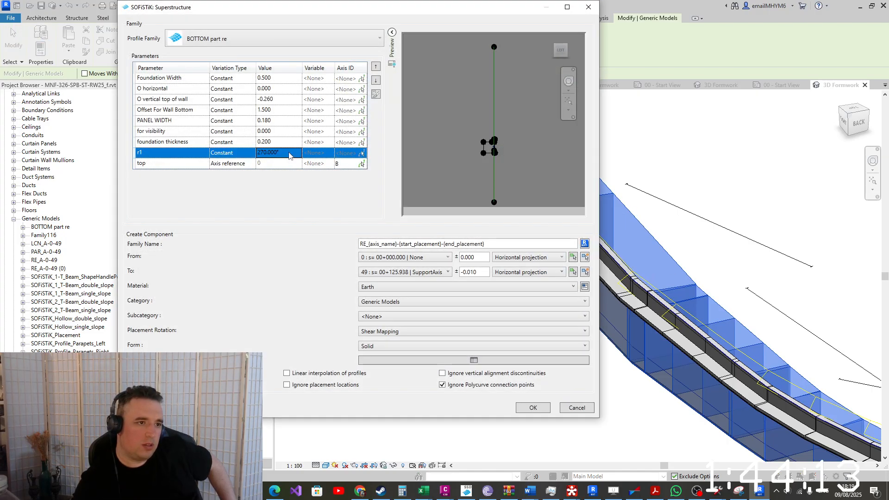
{"action": "type", "text": "90"}
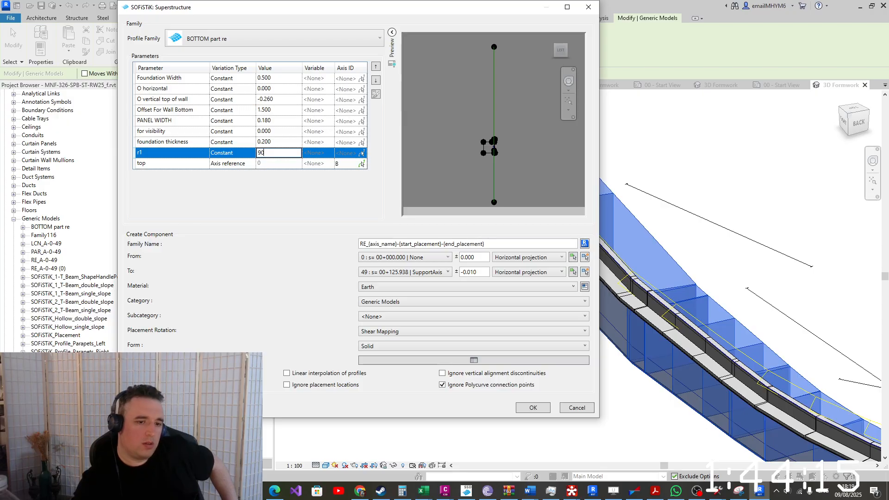
{"action": "left_click", "coordinate": [532, 407]}
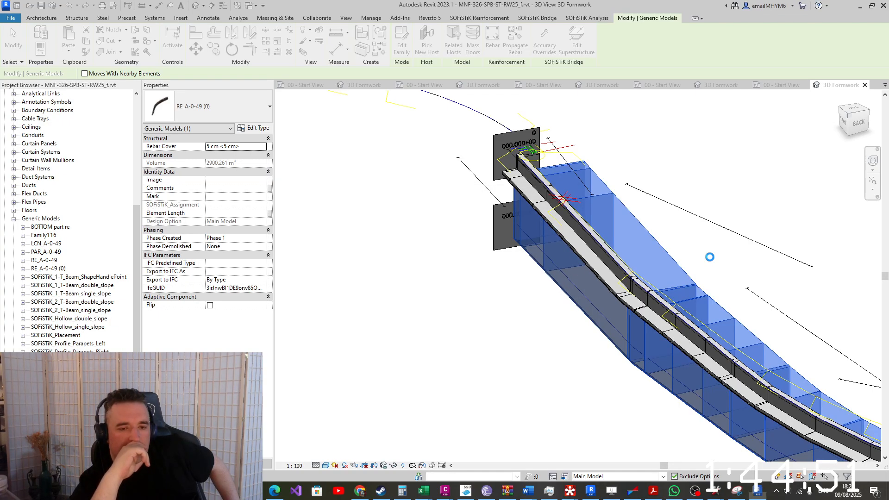
Inspect the regenerated earth body along the wall and start a duplicate of that superstructure
{"action": "scroll", "coordinate": [722, 266], "scroll_direction": "down", "scroll_amount": 5}
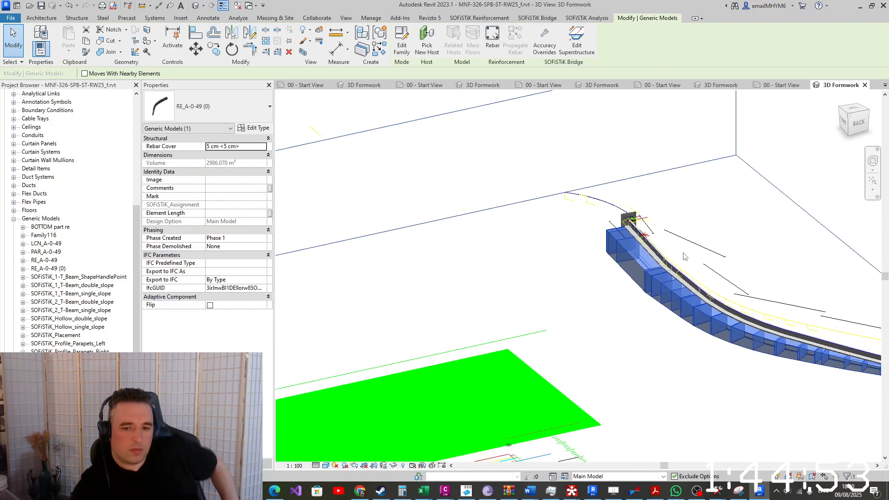
{"action": "middle_click_drag", "start_coordinate": [746, 273], "coordinate": [615, 327], "text": "shift"}
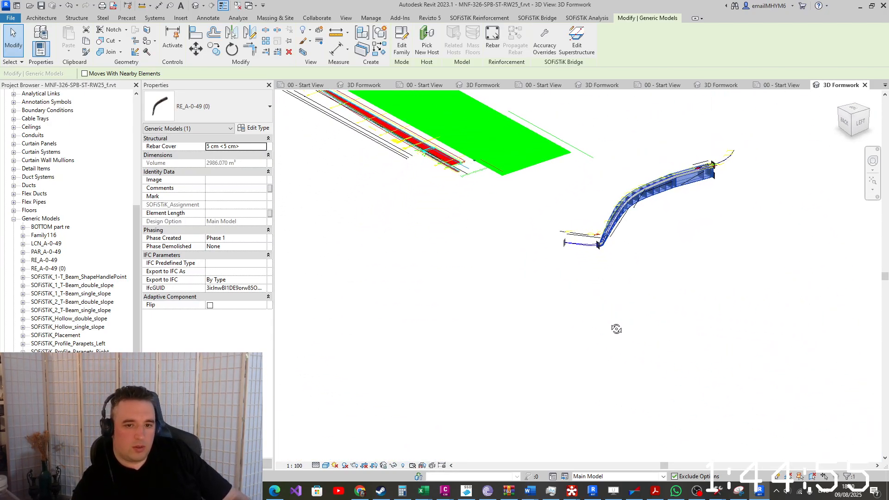
{"action": "middle_click_drag", "start_coordinate": [494, 328], "coordinate": [651, 338], "text": "shift"}
{"action": "scroll", "coordinate": [679, 264], "scroll_direction": "up", "scroll_amount": 5}
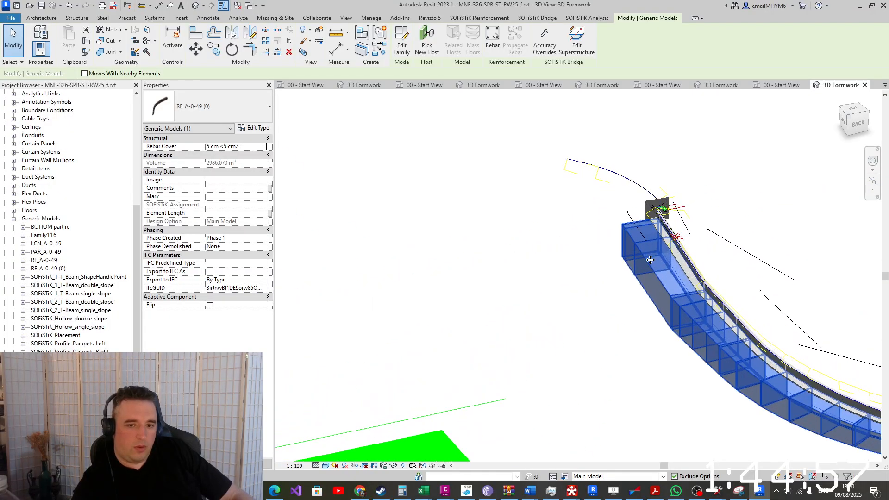
{"action": "left_click", "coordinate": [537, 18]}
{"action": "left_click", "coordinate": [50, 46]}
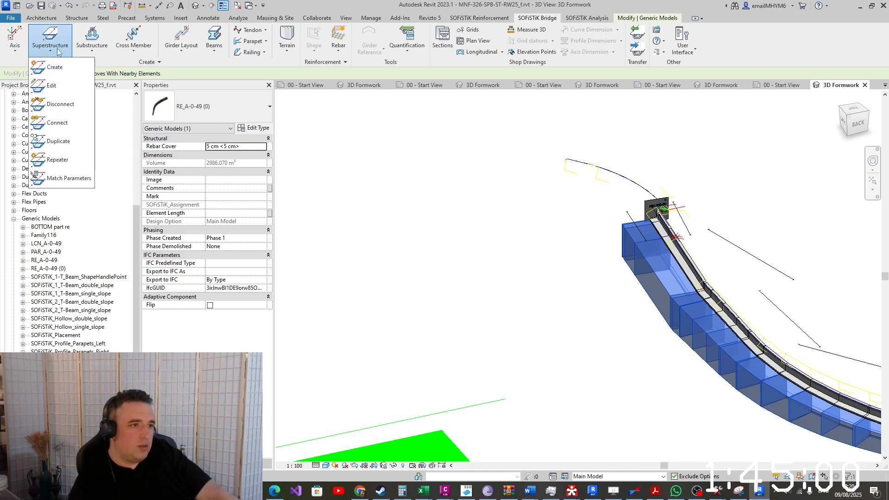
{"action": "left_click", "coordinate": [66, 149]}
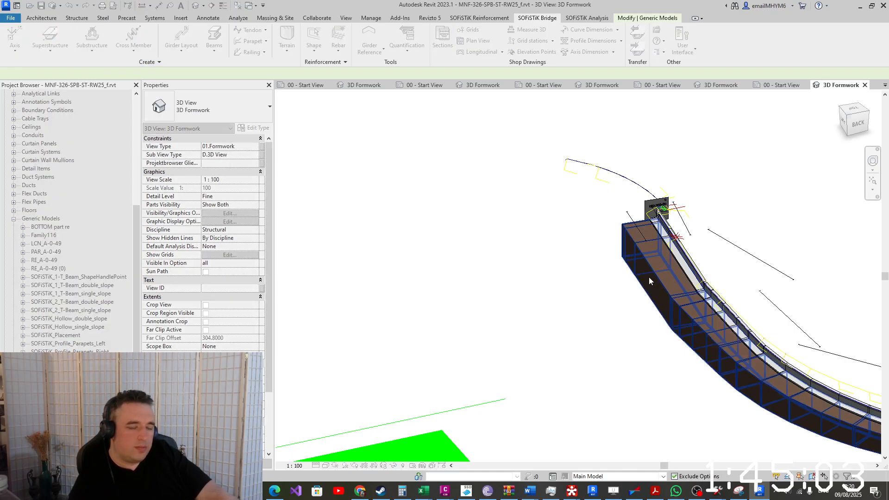
{"action": "left_click", "coordinate": [649, 276]}
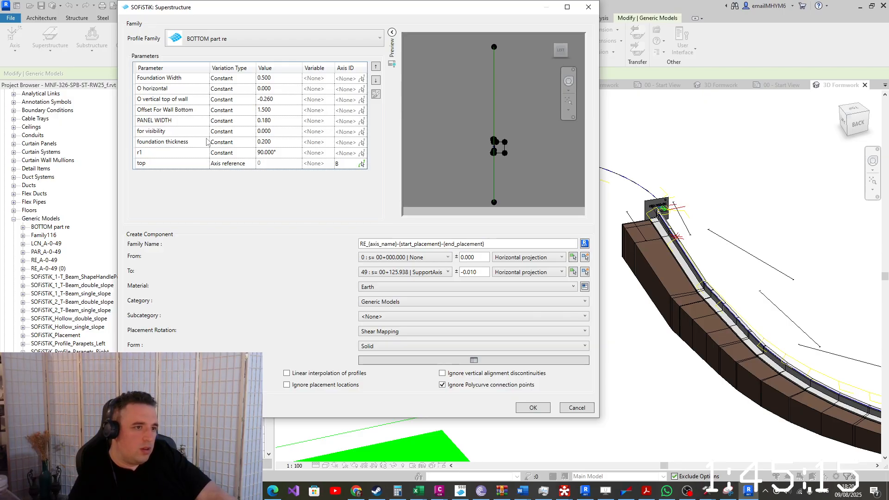
Set the duplicate superstructure's for visibility parameter to -1 to use the wall part of the profile
{"action": "left_click", "coordinate": [286, 133]}
{"action": "left_click", "coordinate": [280, 131]}
{"action": "type", "text": "-1"}
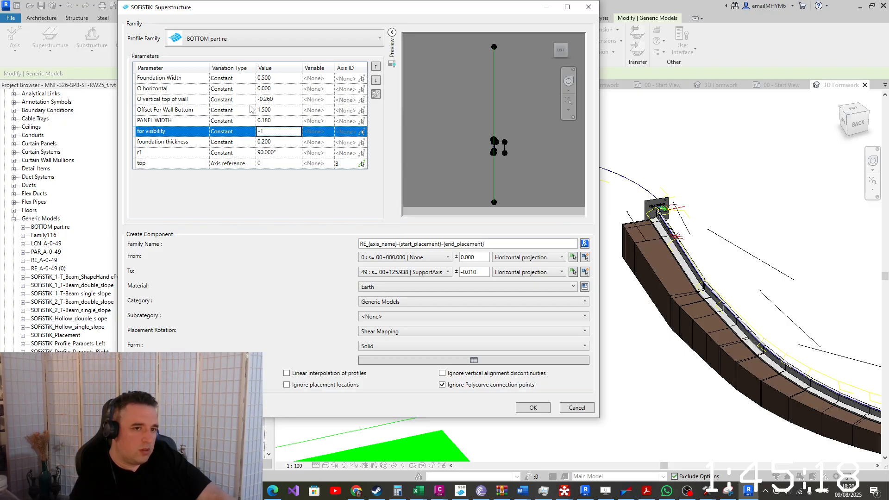
{"action": "left_click", "coordinate": [231, 88]}
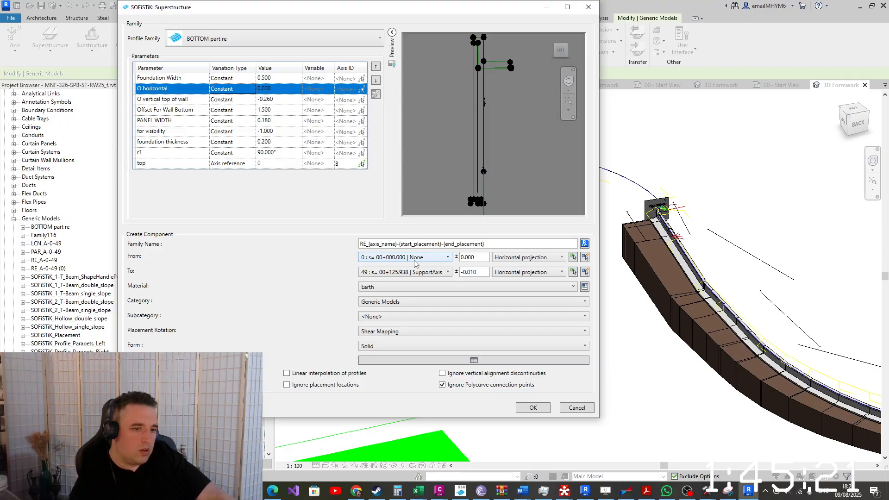
Set the duplicate superstructure's material to B-30 and generate it
{"action": "left_click", "coordinate": [372, 287]}
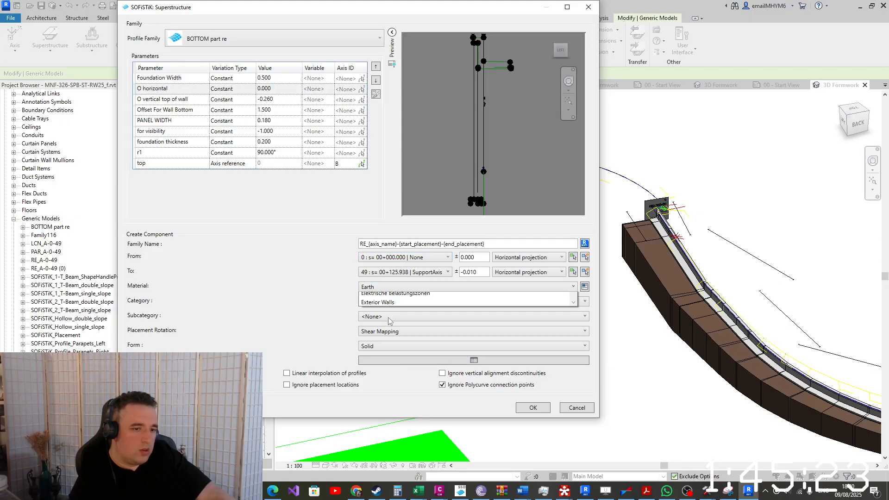
{"action": "scroll", "coordinate": [388, 322], "scroll_direction": "down", "scroll_amount": 1}
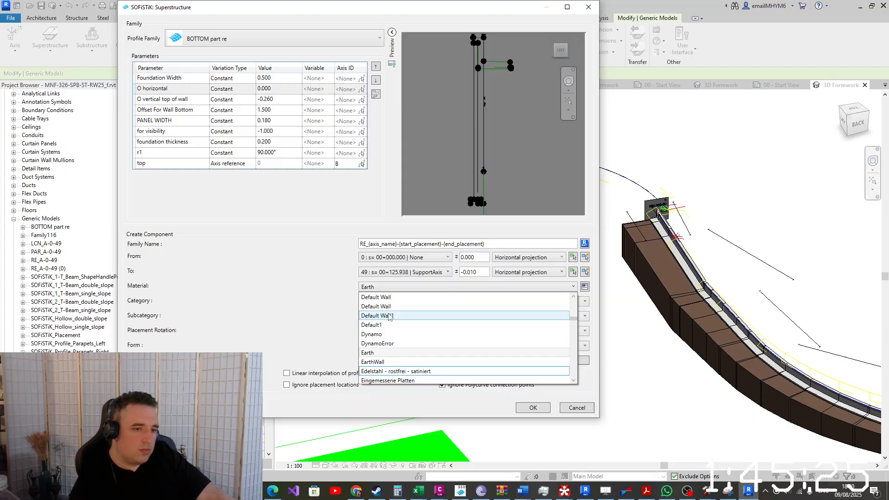
{"action": "scroll", "coordinate": [389, 319], "scroll_direction": "up", "scroll_amount": 8}
{"action": "scroll", "coordinate": [388, 315], "scroll_direction": "down", "scroll_amount": 2}
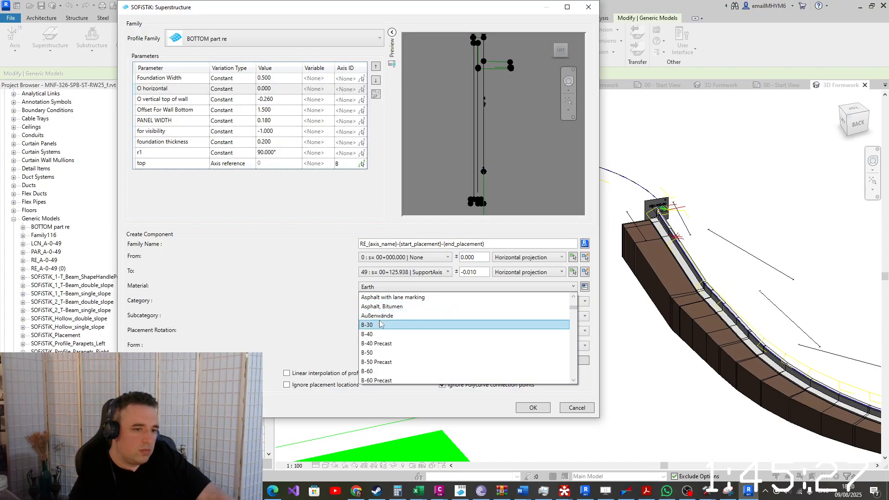
{"action": "left_click", "coordinate": [381, 325]}
{"action": "left_click", "coordinate": [533, 408]}
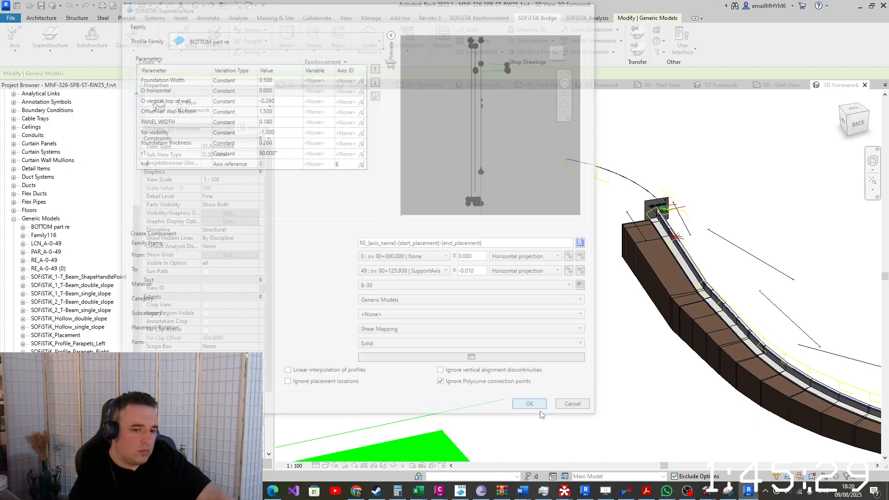
Switch to OBS and shrink the Video Capture Device source in the scene preview, then minimize OBS
{"action": "left_click", "coordinate": [686, 491]}
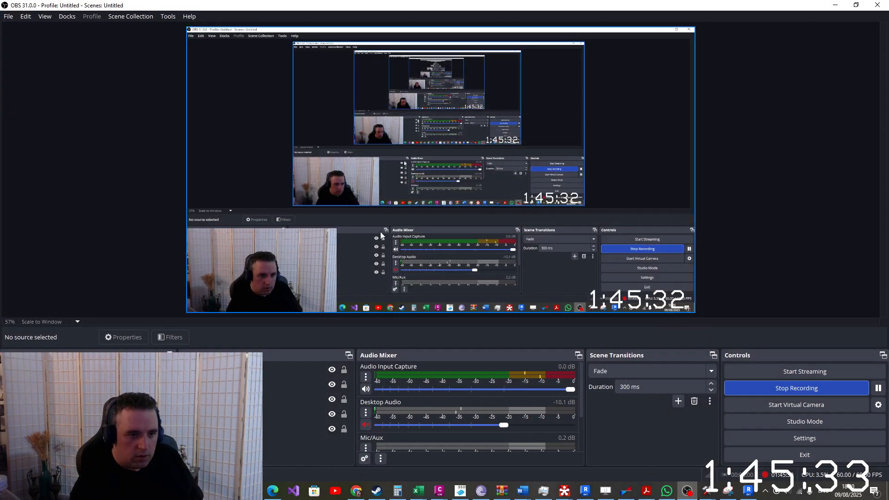
{"action": "left_click", "coordinate": [328, 237]}
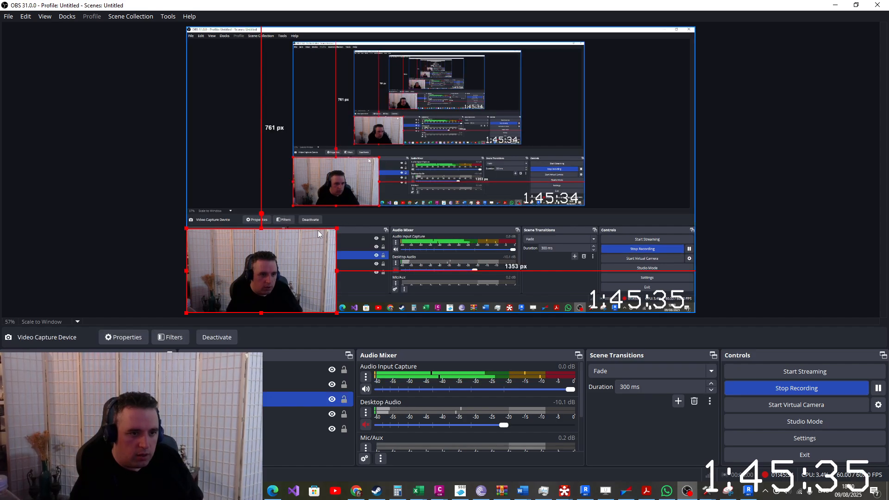
{"action": "left_click_drag", "start_coordinate": [336, 228], "coordinate": [121, 346]}
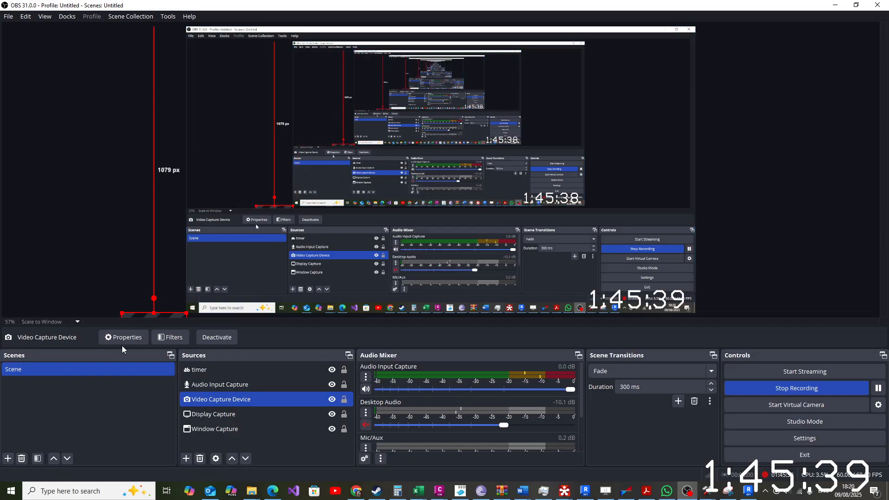
{"action": "left_click", "coordinate": [836, 5]}
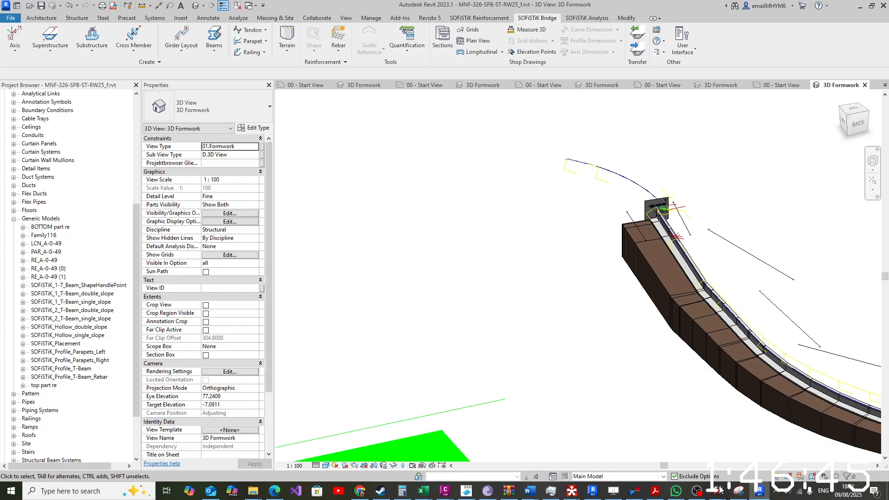
Return to OBS and enlarge the Video Capture Device source upright in the lower-left corner of the recorded scene, leaving it selected
{"action": "left_click", "coordinate": [696, 490]}
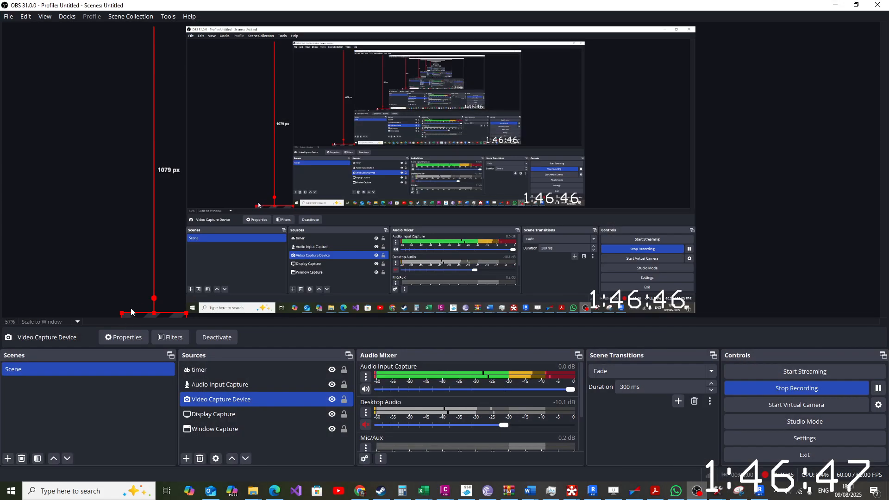
{"action": "left_click_drag", "start_coordinate": [121, 313], "coordinate": [97, 299]}
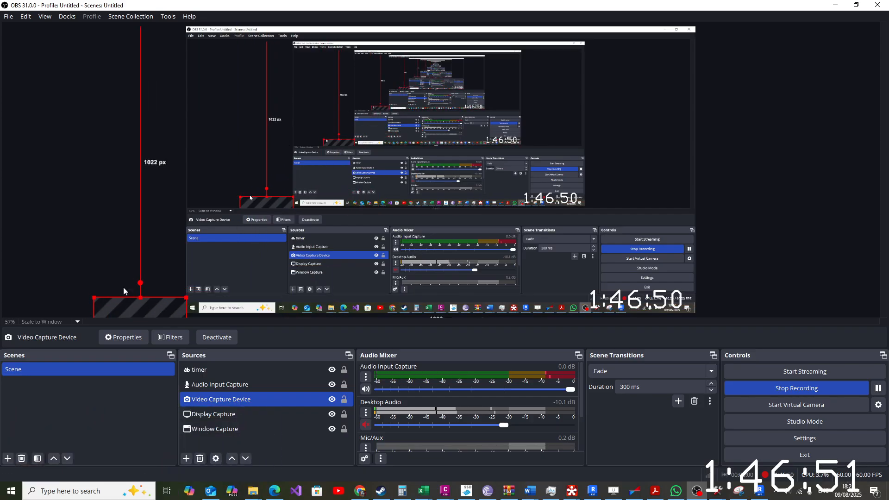
{"action": "key", "text": "ctrl"}
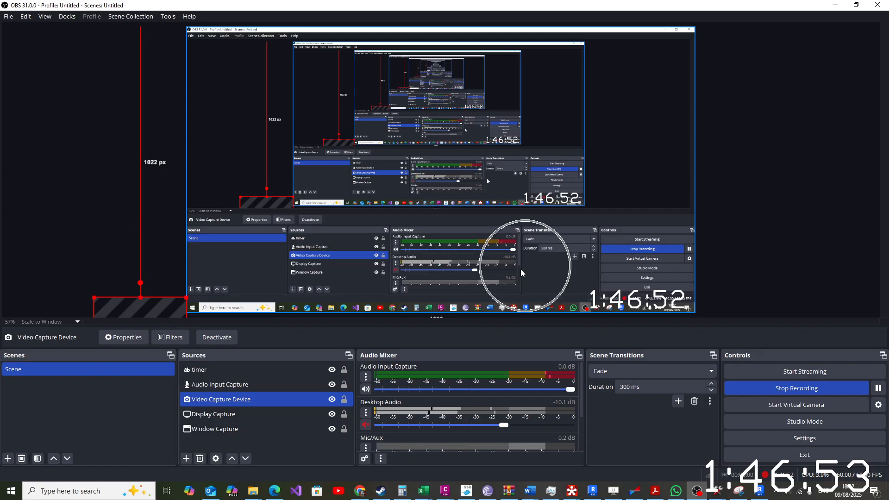
{"action": "left_click_drag", "start_coordinate": [164, 302], "coordinate": [255, 244]}
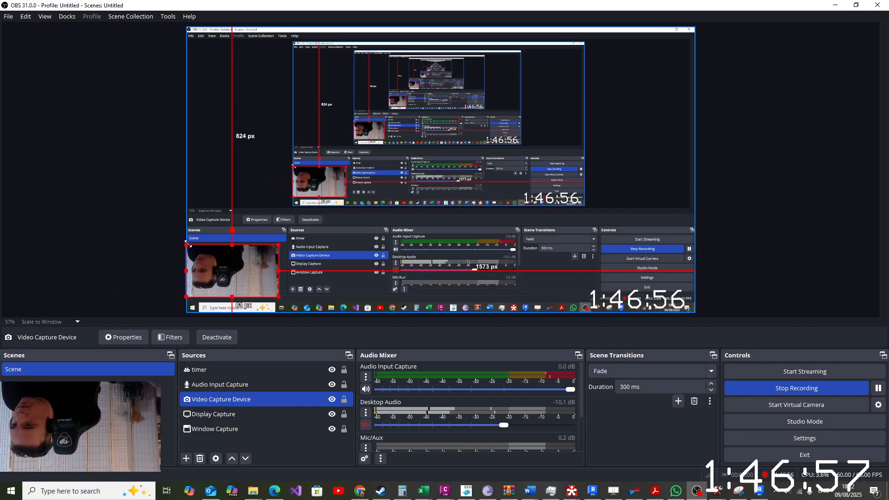
{"action": "left_click_drag", "start_coordinate": [187, 244], "coordinate": [295, 252]}
{"action": "left_click", "coordinate": [265, 300]}
{"action": "left_click", "coordinate": [267, 304]}
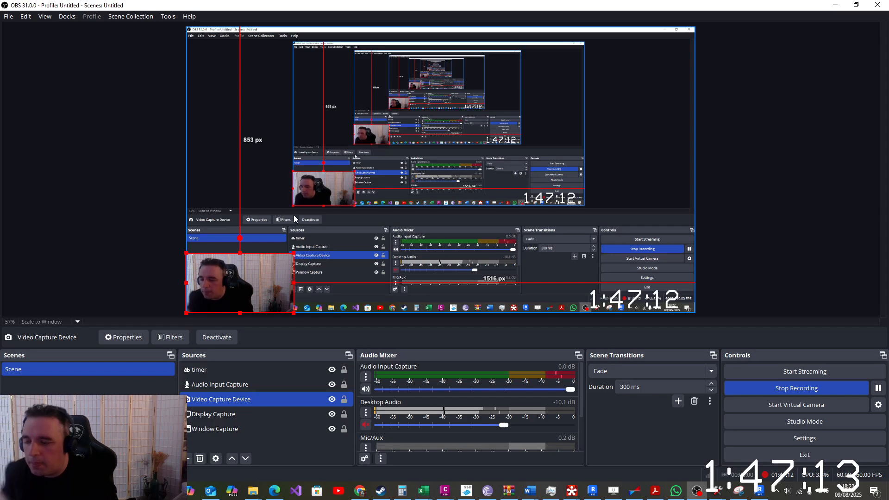
{"action": "mouse_move", "coordinate": [360, 491]}
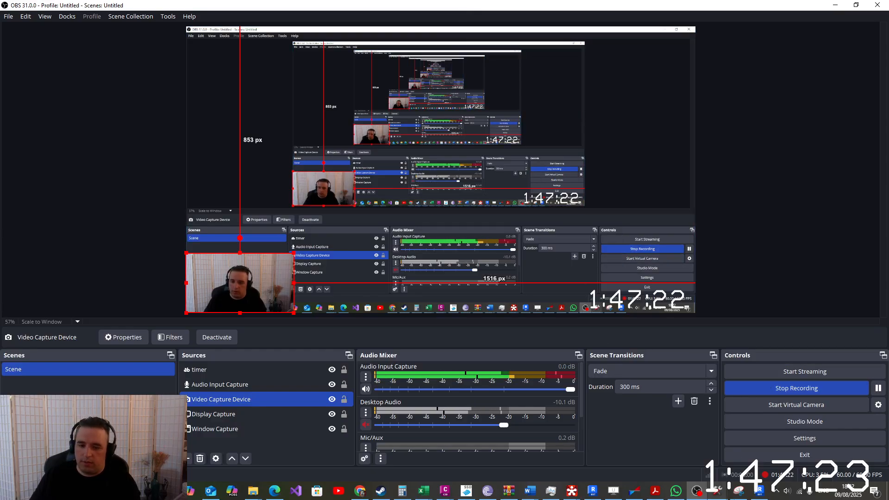
{"action": "mouse_move", "coordinate": [755, 491]}
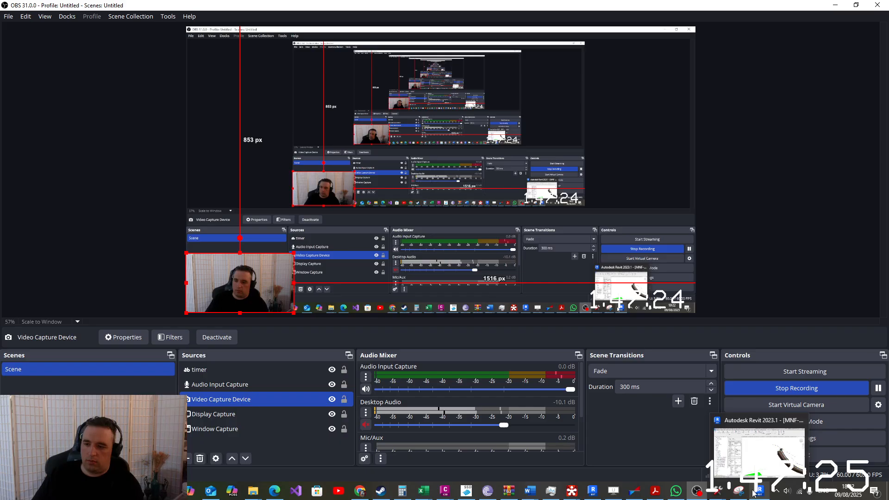
{"action": "left_click", "coordinate": [241, 244]}
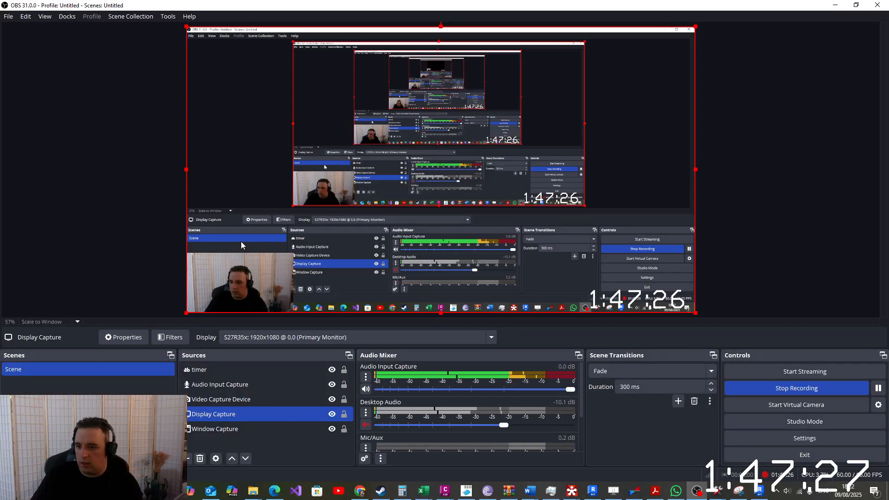
{"action": "left_click", "coordinate": [243, 275]}
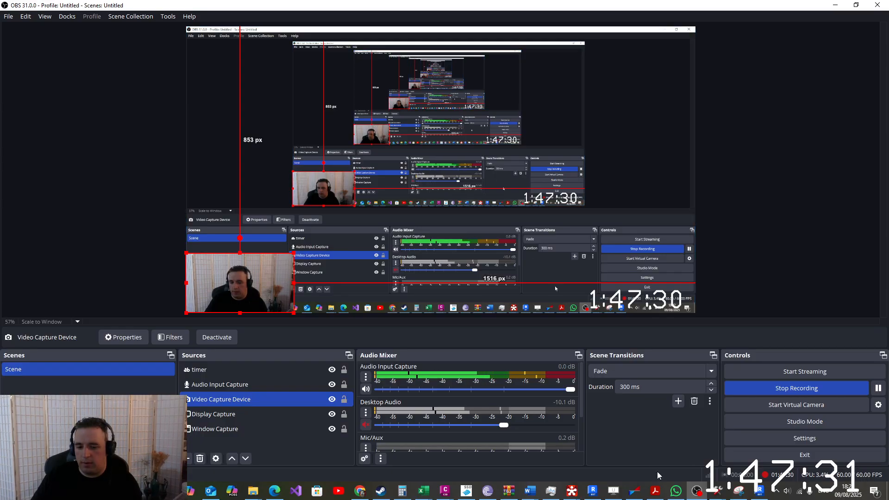
Switch back to Revit and examine the new B-30 wall superstructure from several sides
{"action": "left_click", "coordinate": [759, 489]}
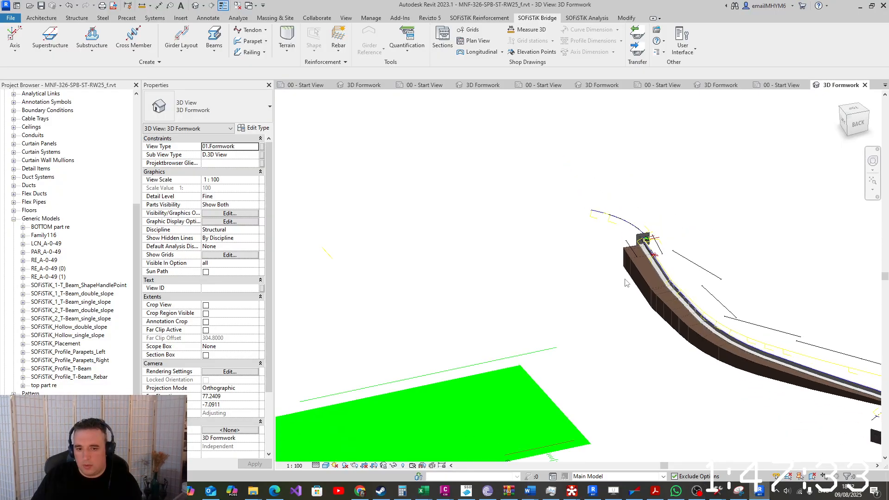
{"action": "middle_click_drag", "start_coordinate": [766, 340], "coordinate": [575, 211], "text": "shift"}
{"action": "scroll", "coordinate": [604, 182], "scroll_direction": "up", "scroll_amount": 5}
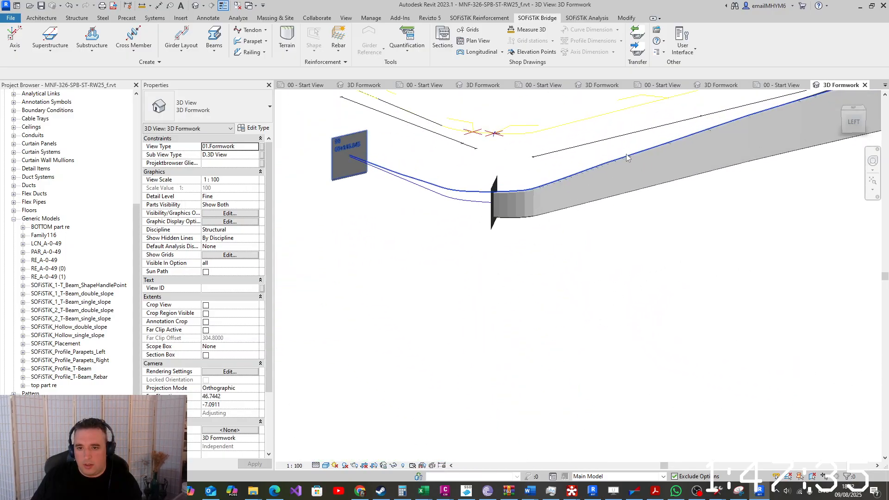
{"action": "scroll", "coordinate": [627, 158], "scroll_direction": "up", "scroll_amount": 8}
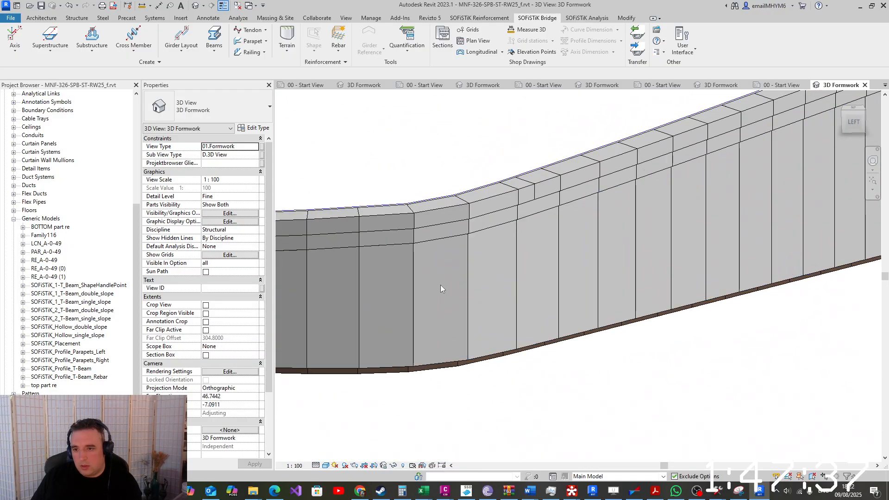
{"action": "left_click", "coordinate": [470, 304]}
{"action": "middle_click_drag", "start_coordinate": [470, 304], "coordinate": [463, 247], "text": "shift"}
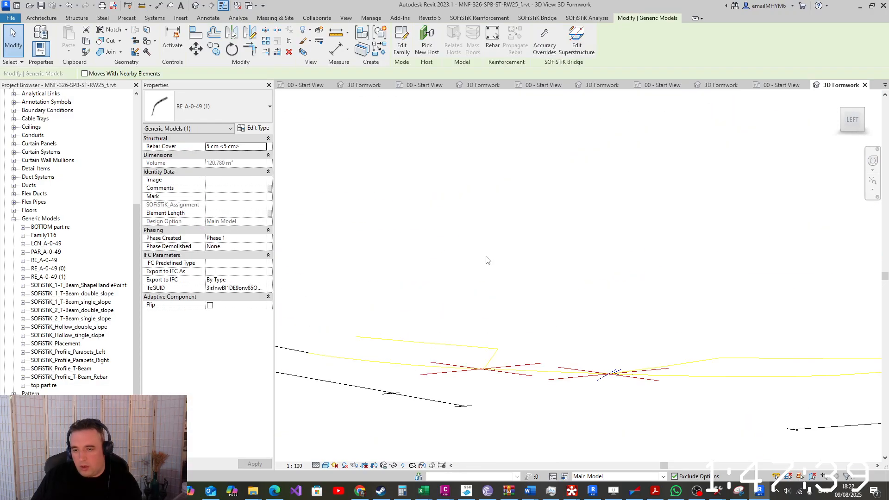
{"action": "scroll", "coordinate": [497, 269], "scroll_direction": "down", "scroll_amount": 4}
{"action": "scroll", "coordinate": [498, 273], "scroll_direction": "down", "scroll_amount": 5}
{"action": "middle_click_drag", "start_coordinate": [498, 273], "coordinate": [568, 316], "text": "shift"}
{"action": "scroll", "coordinate": [568, 316], "scroll_direction": "up", "scroll_amount": 6}
{"action": "left_click", "coordinate": [326, 243]}
Temporarily isolate the RE_A-0-49 (0) earth superstructure at its curved end near placement 49
{"action": "scroll", "coordinate": [34, 202], "scroll_direction": "up", "scroll_amount": 8}
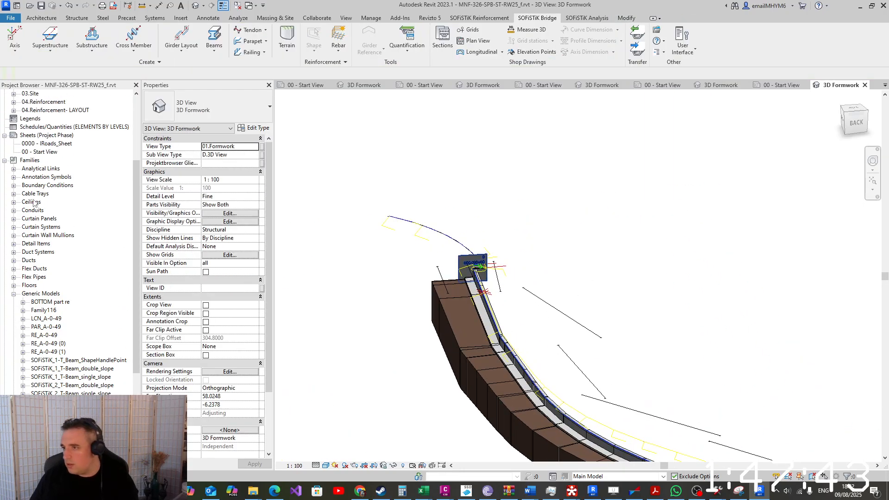
{"action": "scroll", "coordinate": [296, 230], "scroll_direction": "up", "scroll_amount": 1}
{"action": "scroll", "coordinate": [509, 250], "scroll_direction": "up", "scroll_amount": 2}
{"action": "middle_click_drag", "start_coordinate": [570, 262], "coordinate": [524, 93]}
{"action": "middle_click_drag", "start_coordinate": [582, 310], "coordinate": [480, 52]}
{"action": "scroll", "coordinate": [528, 183], "scroll_direction": "down", "scroll_amount": 3}
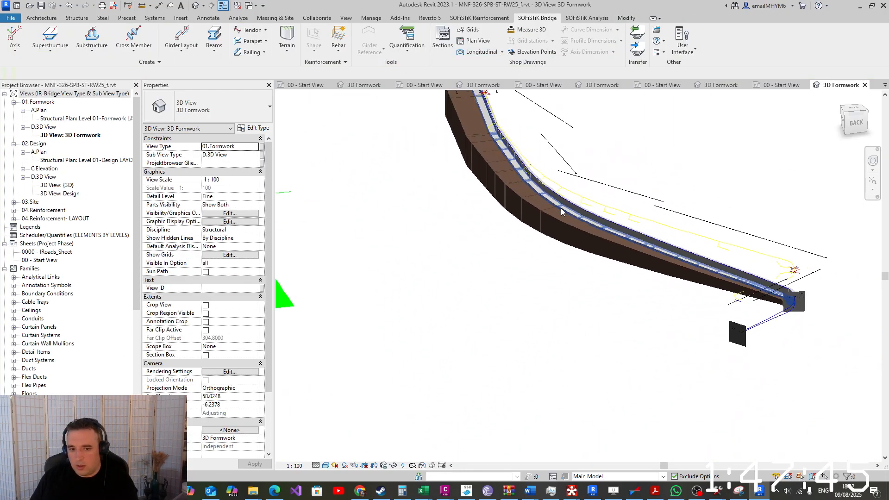
{"action": "scroll", "coordinate": [773, 314], "scroll_direction": "up", "scroll_amount": 5}
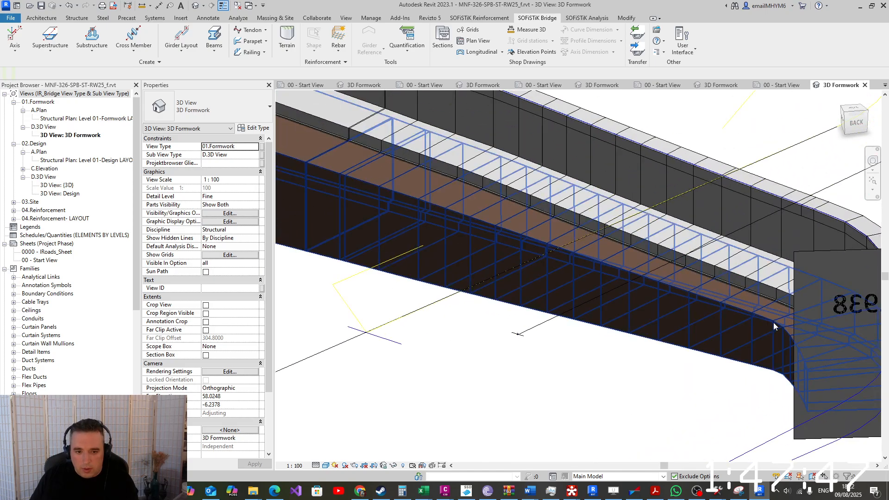
{"action": "left_click", "coordinate": [774, 326]}
{"action": "scroll", "coordinate": [773, 326], "scroll_direction": "down", "scroll_amount": 3}
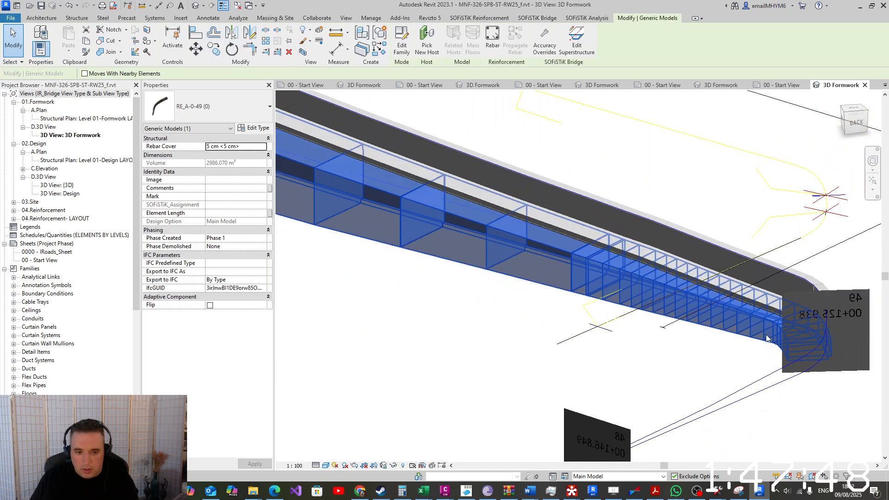
{"action": "left_click", "coordinate": [393, 465]}
{"action": "left_click", "coordinate": [418, 432]}
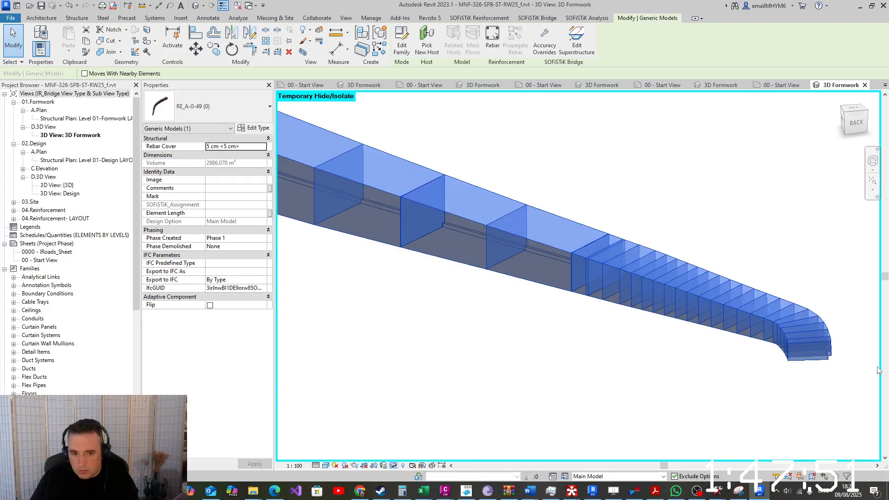
Check the isolated earth body's curved end, reset the temporary isolation and dismiss the save reminder without saving
{"action": "left_click", "coordinate": [831, 360]}
{"action": "scroll", "coordinate": [648, 252], "scroll_direction": "down", "scroll_amount": 5}
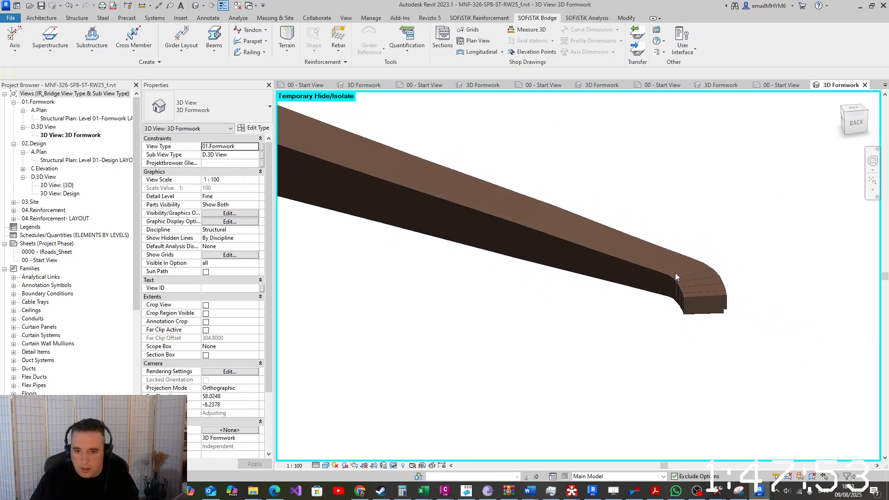
{"action": "left_click", "coordinate": [392, 467]}
{"action": "left_click", "coordinate": [403, 454]}
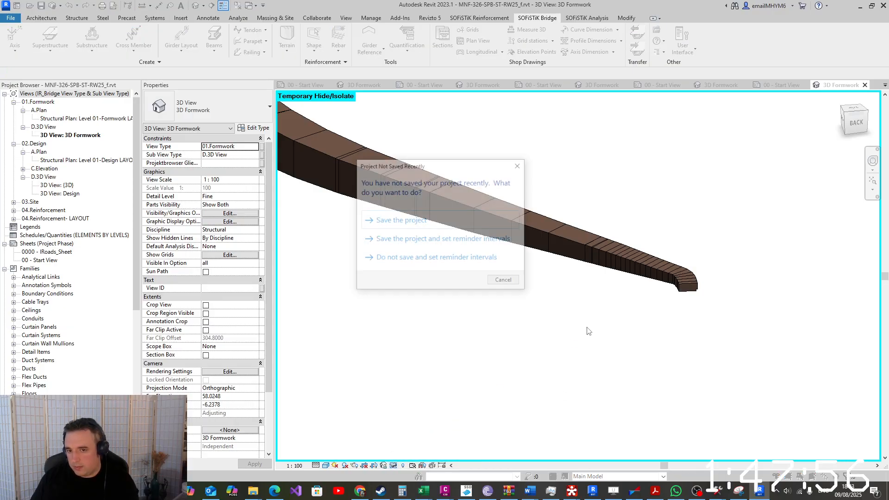
{"action": "left_click", "coordinate": [519, 165]}
{"action": "scroll", "coordinate": [650, 335], "scroll_direction": "down", "scroll_amount": 3}
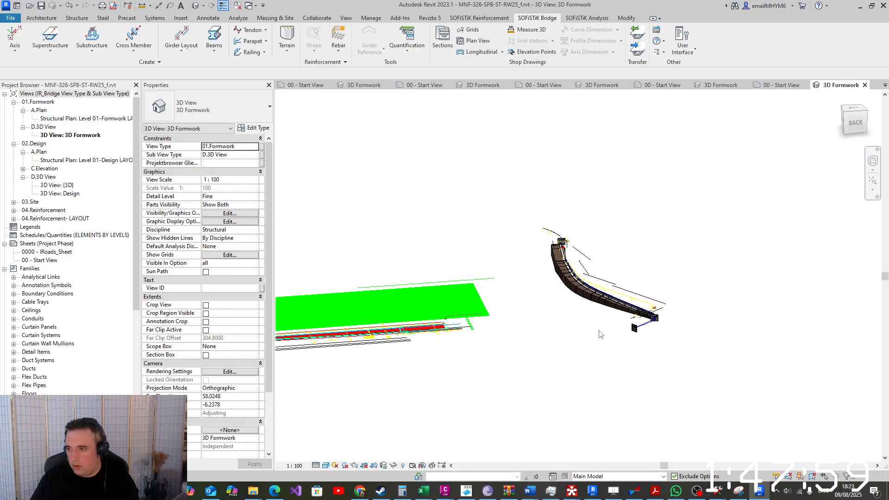
Open the Level 01-Design LAYOUT structural plan and locate the retaining wall around panels 25-08 to 25-14
{"action": "double_click", "coordinate": [84, 118]}
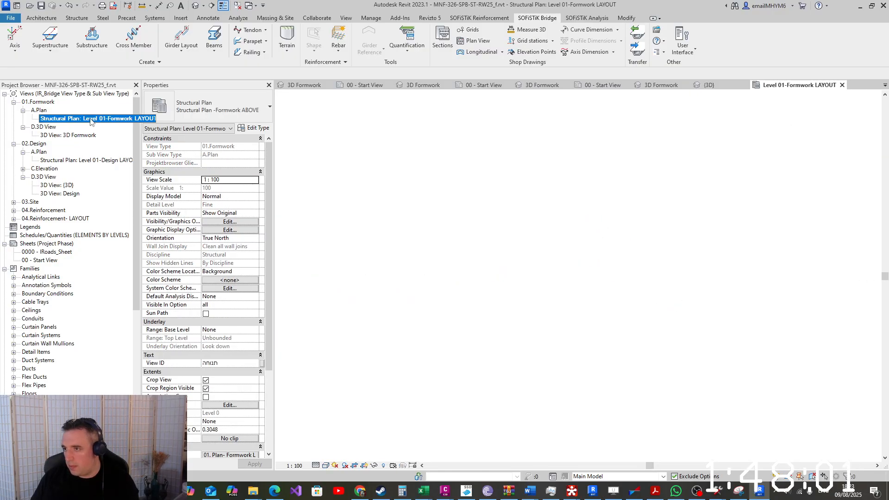
{"action": "double_click", "coordinate": [84, 161]}
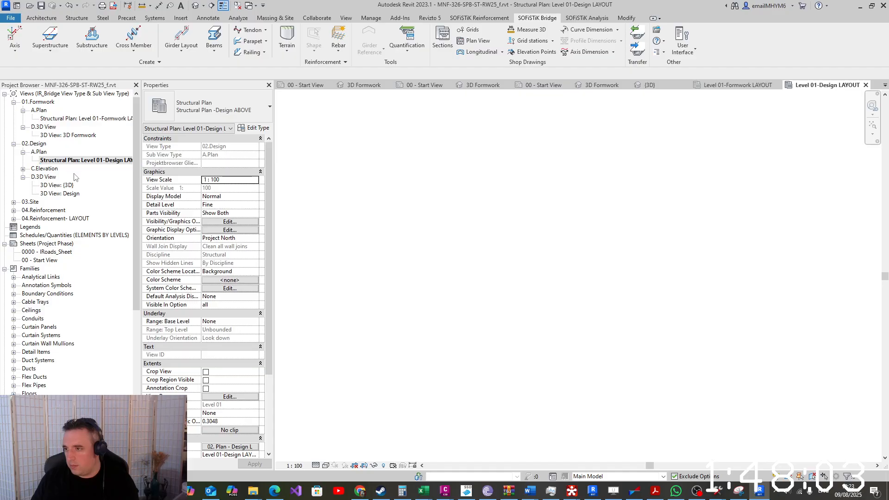
{"action": "scroll", "coordinate": [437, 373], "scroll_direction": "up", "scroll_amount": 5}
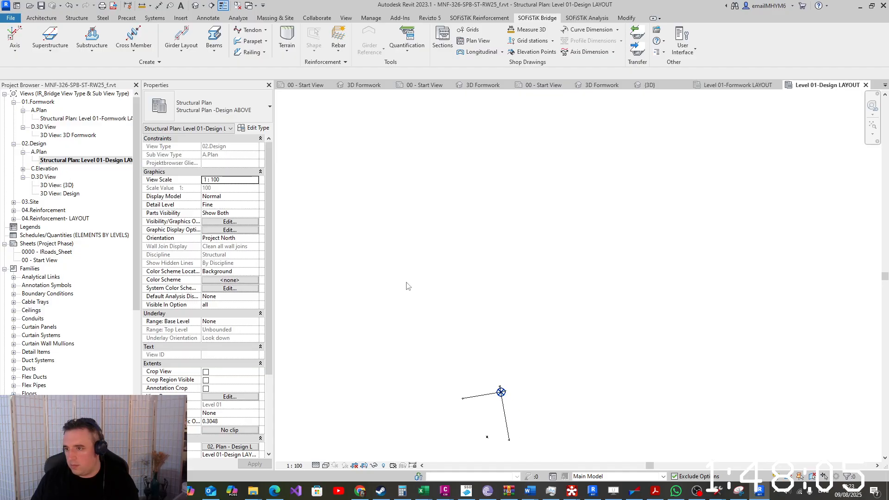
{"action": "scroll", "coordinate": [417, 328], "scroll_direction": "up", "scroll_amount": 6}
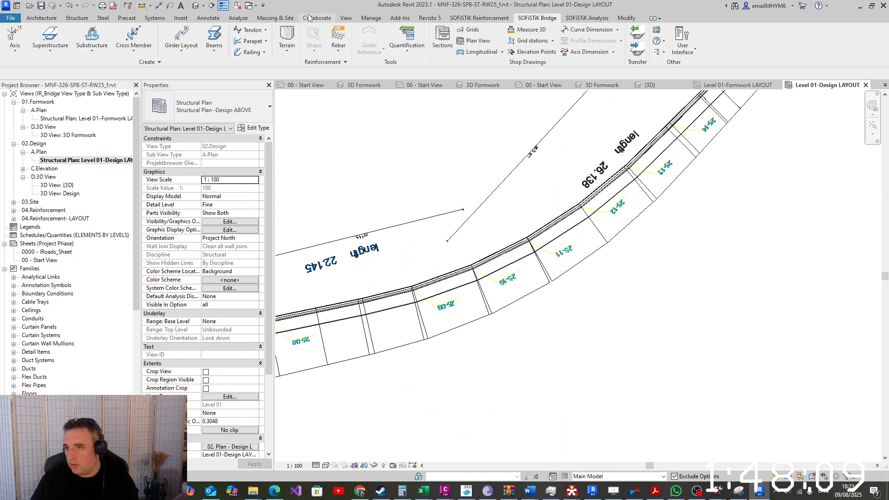
Create a SEC FORMWORK section cutting across the retaining wall at panel 25-09
{"action": "left_click", "coordinate": [346, 18]}
{"action": "left_click", "coordinate": [354, 38]}
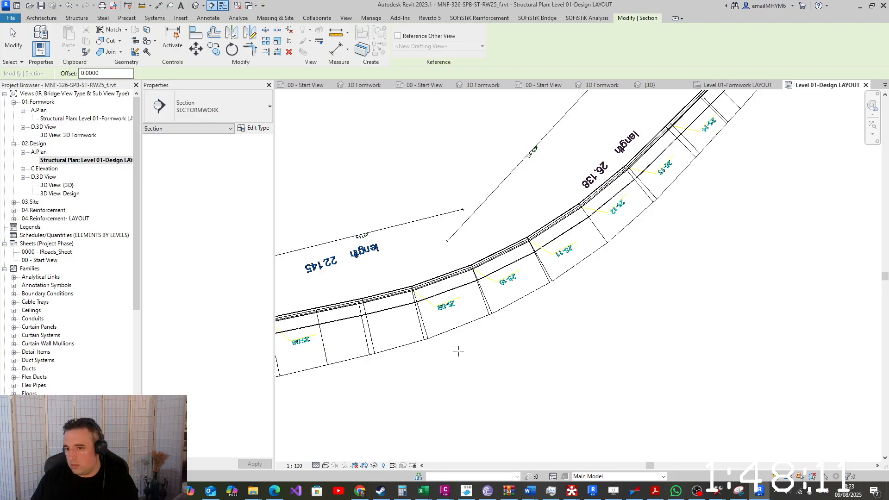
{"action": "left_click", "coordinate": [459, 351]}
{"action": "left_click", "coordinate": [426, 239]}
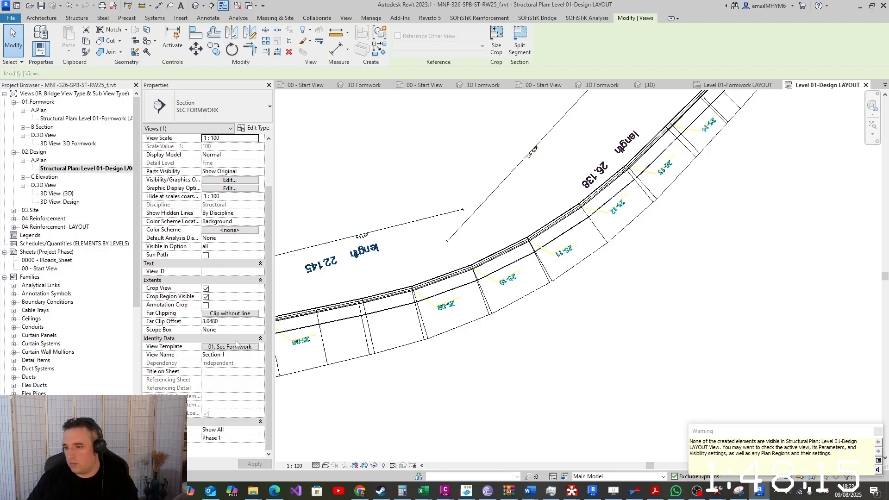
Assign the 02.Sec Design view template to the new section at panel 25-09
{"action": "left_click", "coordinate": [231, 346]}
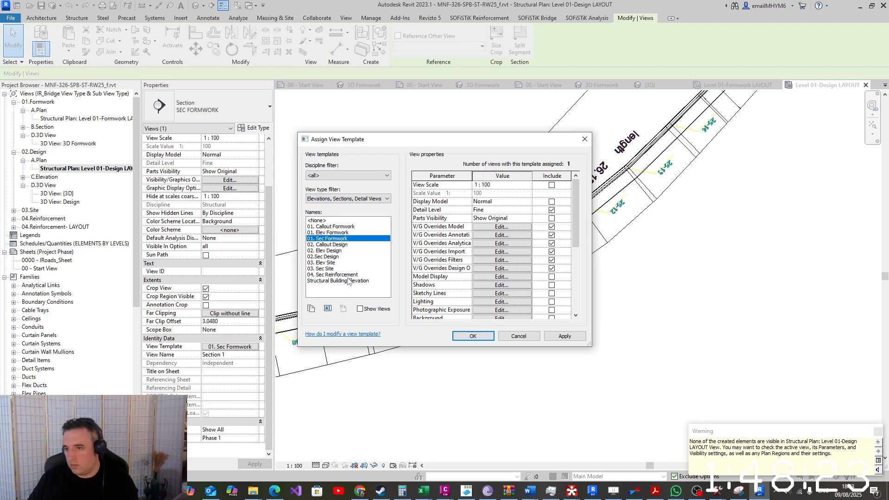
{"action": "left_click", "coordinate": [327, 256]}
{"action": "left_click", "coordinate": [475, 336]}
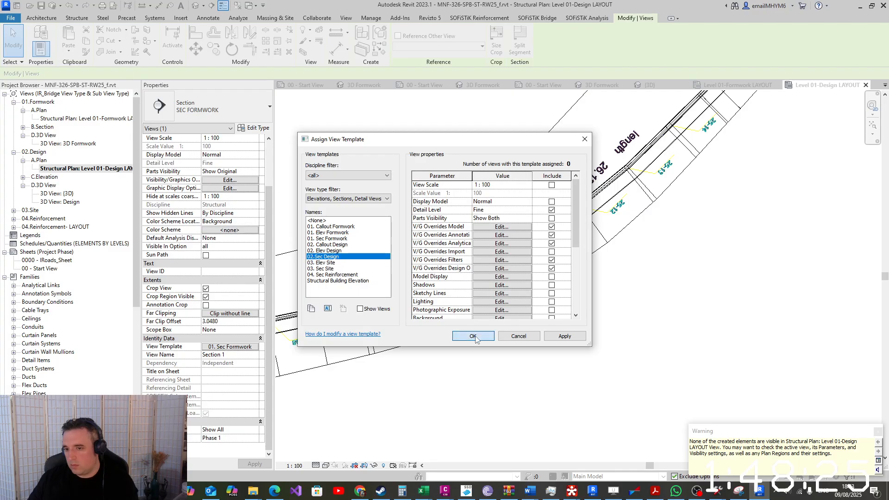
{"action": "left_click", "coordinate": [403, 349]}
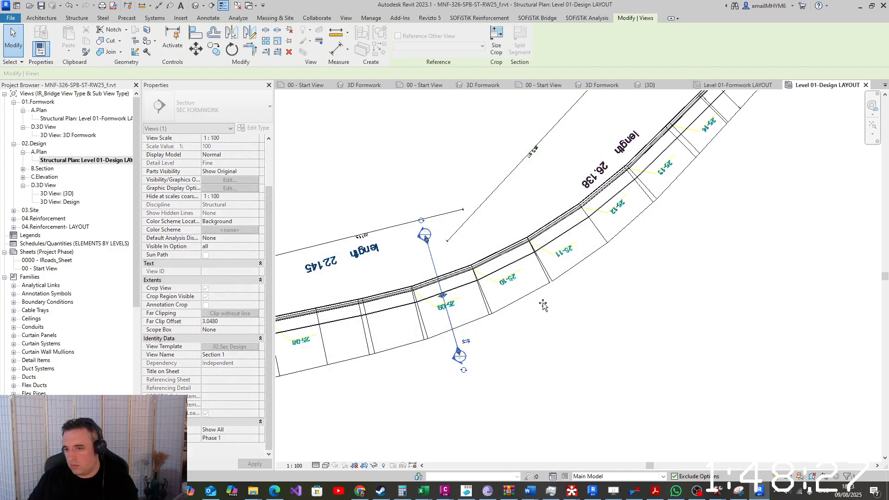
Open the section view and examine the wall panel against the earth body from its capping to its base
{"action": "double_click", "coordinate": [459, 356]}
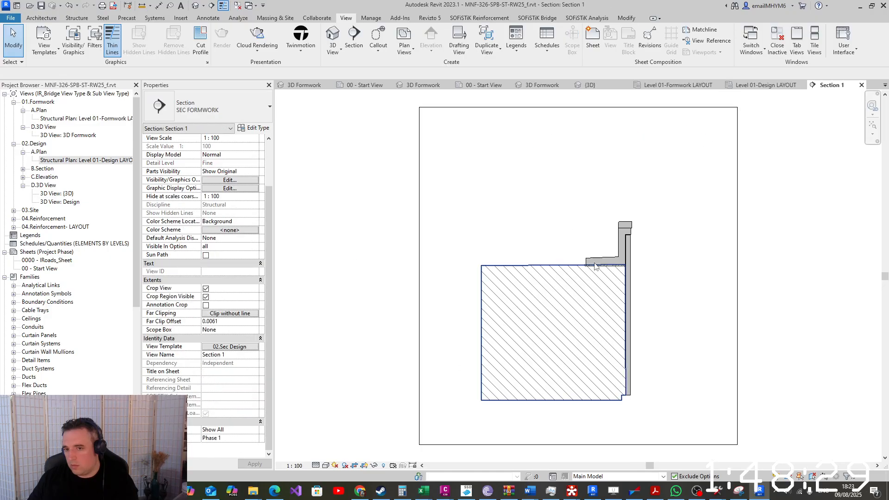
{"action": "scroll", "coordinate": [611, 252], "scroll_direction": "up", "scroll_amount": 3}
{"action": "scroll", "coordinate": [649, 168], "scroll_direction": "up", "scroll_amount": 3}
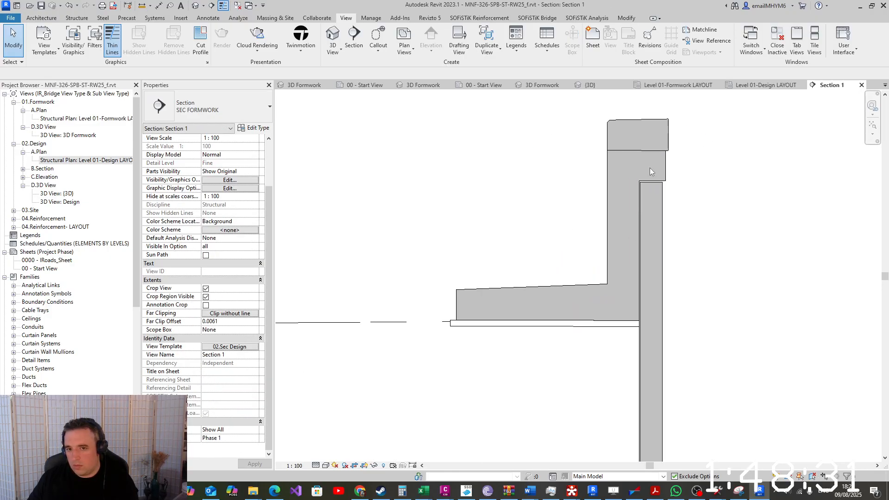
{"action": "scroll", "coordinate": [647, 296], "scroll_direction": "down", "scroll_amount": 5}
{"action": "scroll", "coordinate": [647, 310], "scroll_direction": "up", "scroll_amount": 2}
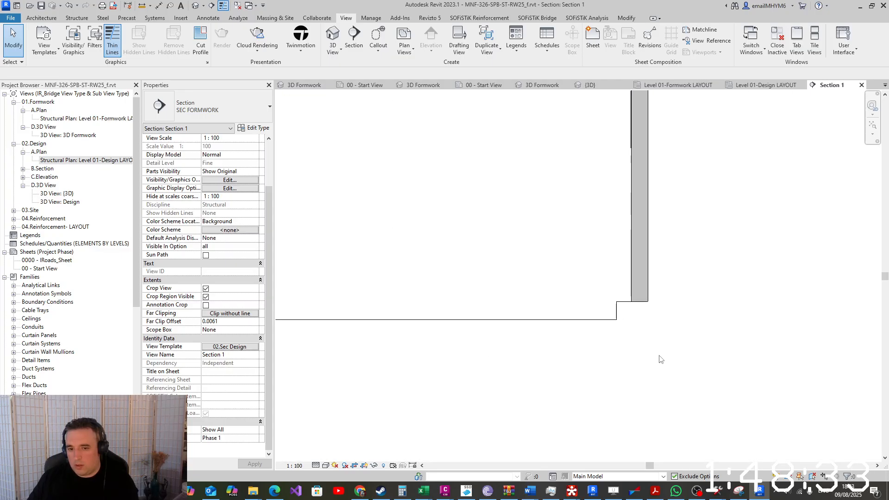
{"action": "scroll", "coordinate": [650, 330], "scroll_direction": "down", "scroll_amount": 3}
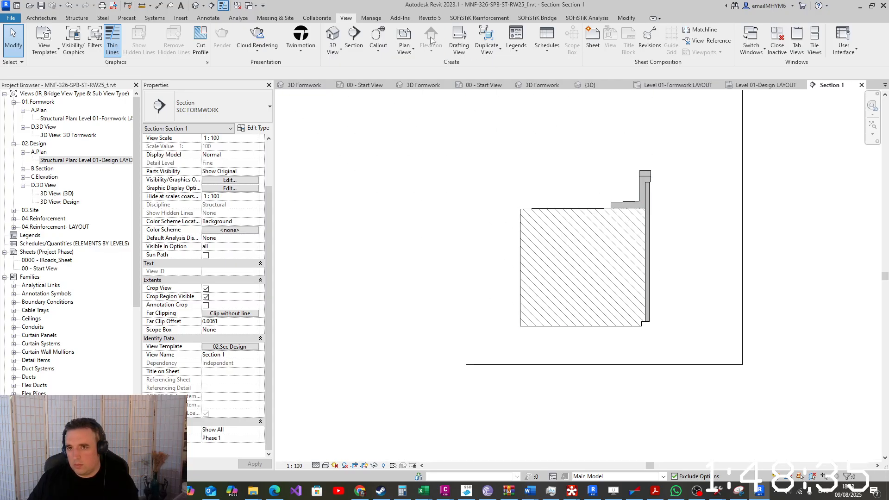
Duplicate the wall panel's BOTTOM part re superstructure in material B-30 with the for visibility parameter set to 1 to model the panel foundation
{"action": "left_click", "coordinate": [537, 18]}
{"action": "left_click", "coordinate": [50, 41]}
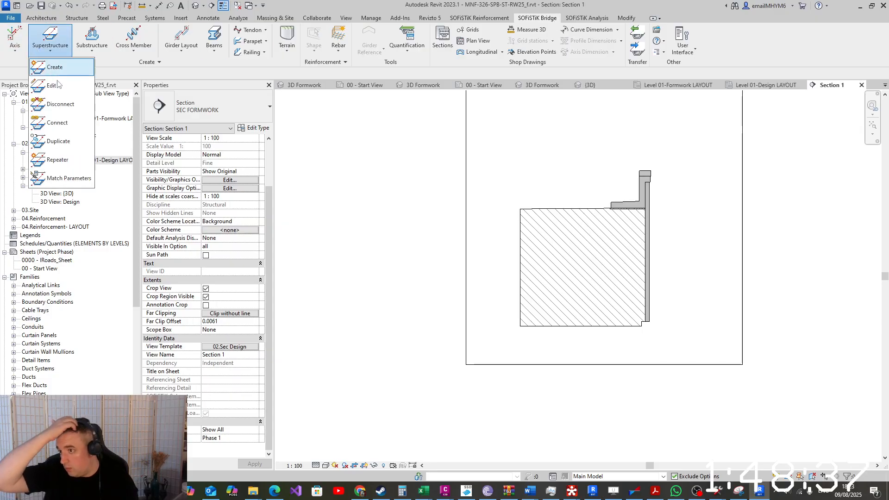
{"action": "left_click", "coordinate": [58, 141]}
{"action": "scroll", "coordinate": [654, 215], "scroll_direction": "up", "scroll_amount": 2}
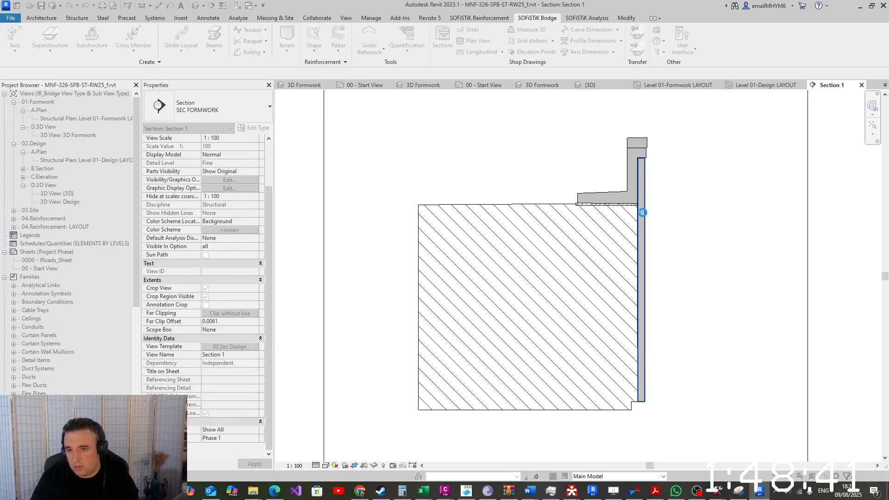
{"action": "left_click", "coordinate": [643, 212]}
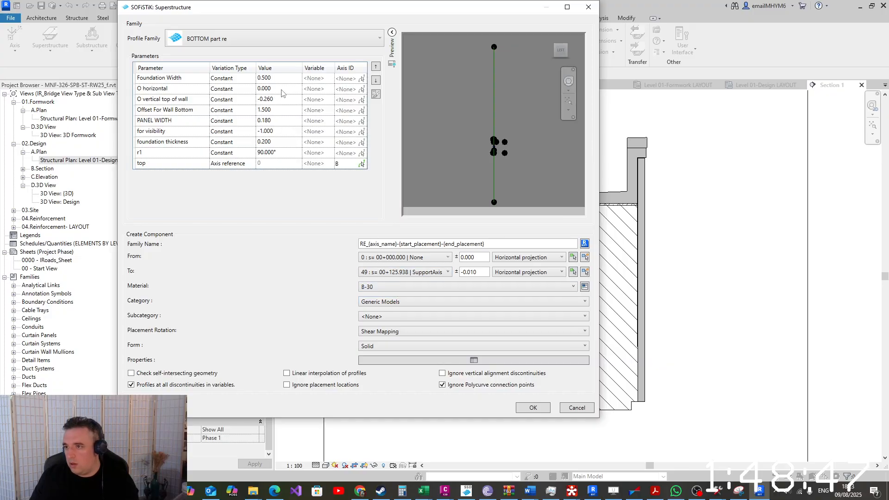
{"action": "left_click", "coordinate": [283, 134]}
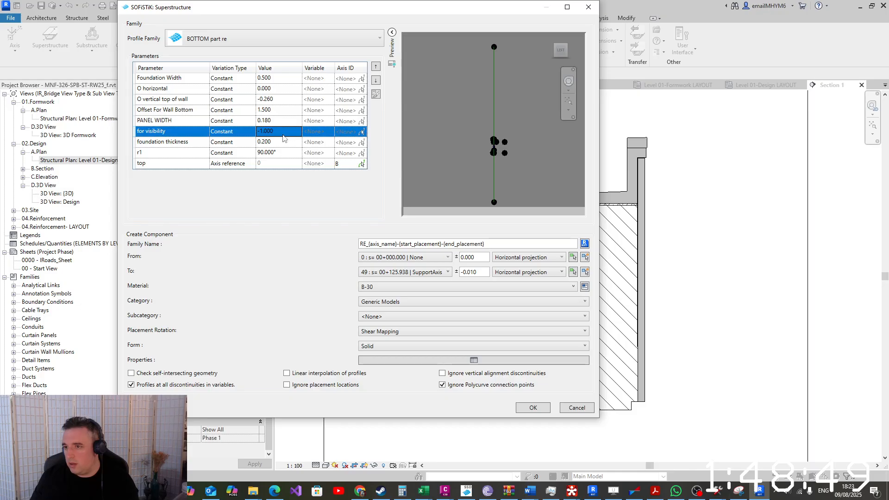
{"action": "type", "text": "1"}
{"action": "left_click", "coordinate": [283, 121]}
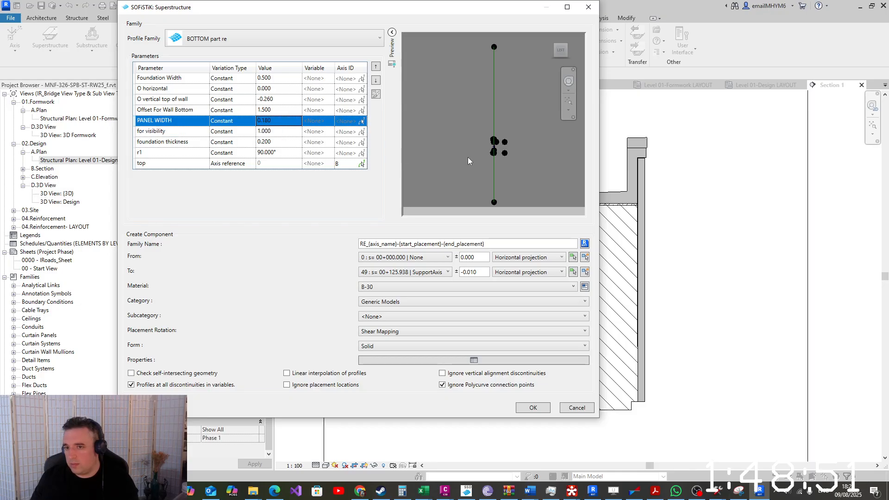
{"action": "scroll", "coordinate": [502, 154], "scroll_direction": "up", "scroll_amount": 15}
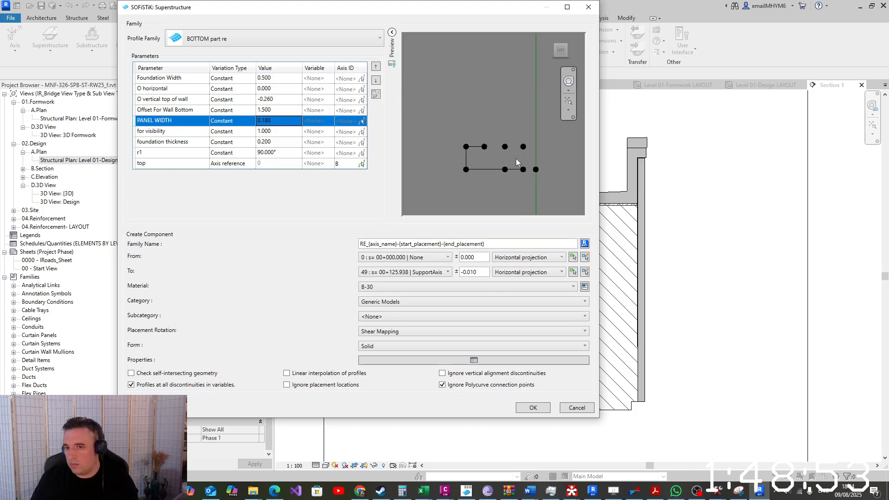
{"action": "scroll", "coordinate": [516, 162], "scroll_direction": "down", "scroll_amount": 5}
{"action": "left_click", "coordinate": [533, 408]}
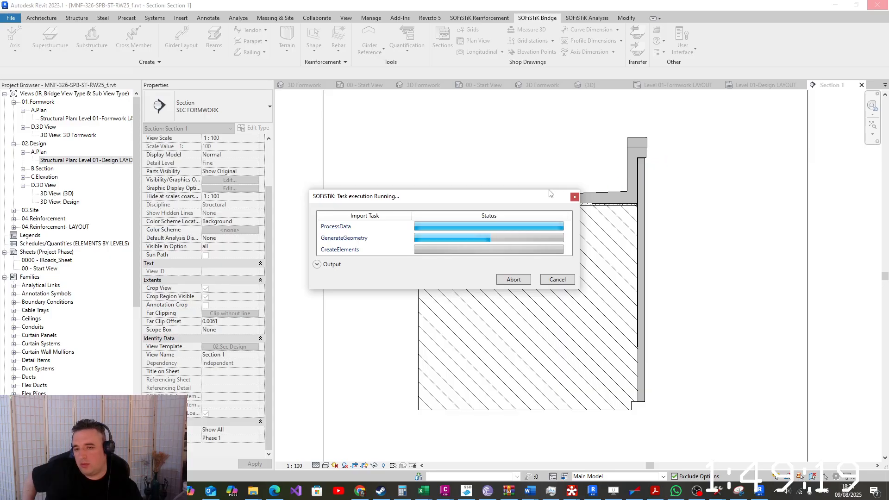
{"action": "left_click_drag", "start_coordinate": [549, 193], "coordinate": [523, 104]}
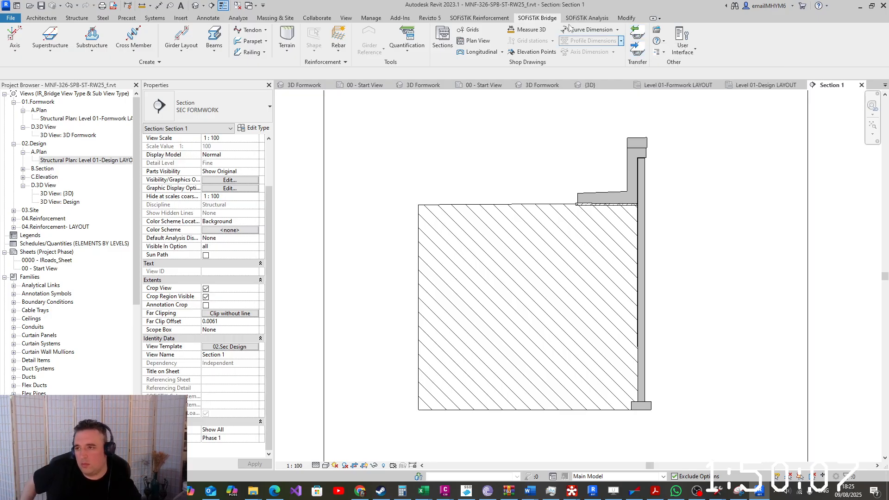
Examine the foundation under the wall panel and the joint between earth body, blinding and panel in the section
{"action": "scroll", "coordinate": [567, 387], "scroll_direction": "up", "scroll_amount": 3}
{"action": "scroll", "coordinate": [678, 438], "scroll_direction": "up", "scroll_amount": 1}
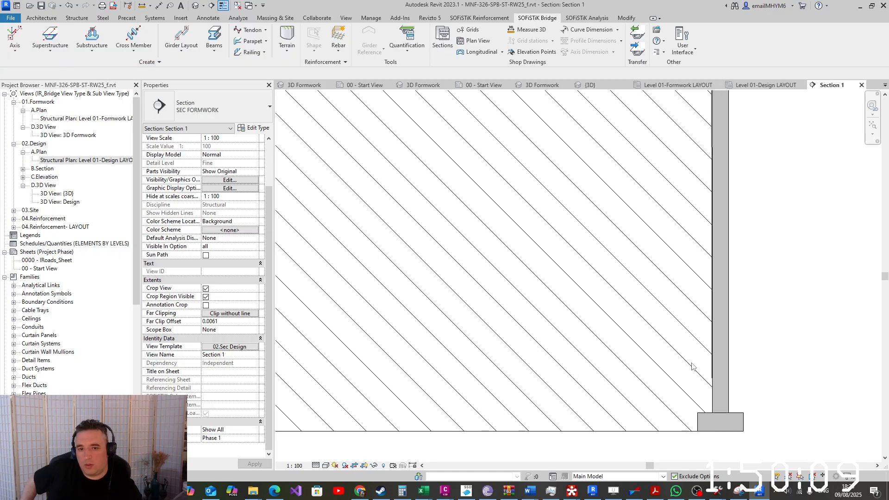
{"action": "scroll", "coordinate": [692, 364], "scroll_direction": "down", "scroll_amount": 4}
{"action": "scroll", "coordinate": [714, 138], "scroll_direction": "up", "scroll_amount": 6}
{"action": "scroll", "coordinate": [689, 193], "scroll_direction": "down", "scroll_amount": 4}
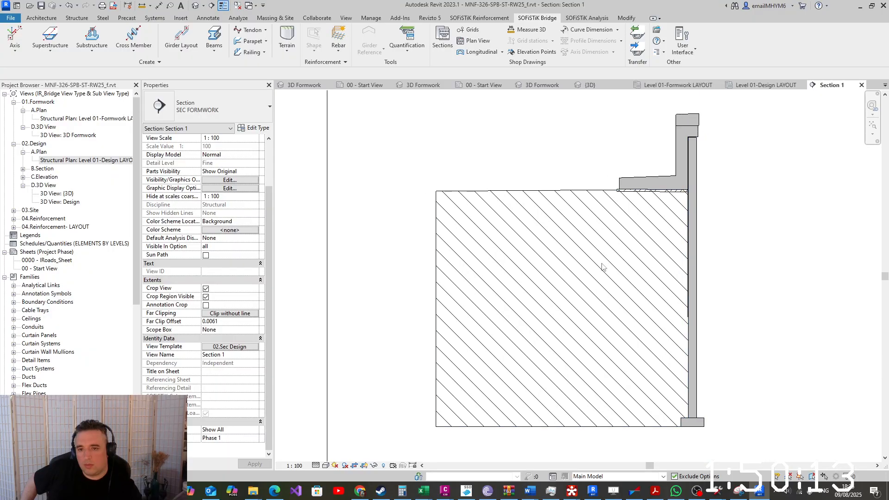
{"action": "scroll", "coordinate": [685, 185], "scroll_direction": "up", "scroll_amount": 5}
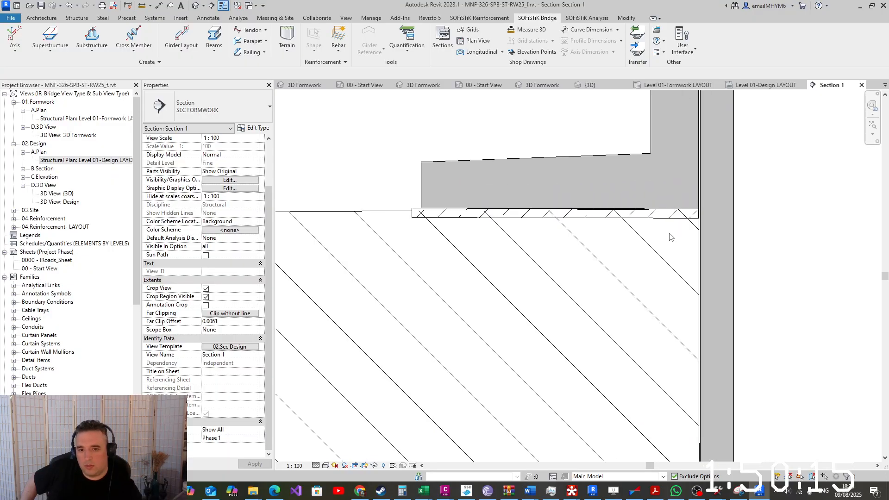
{"action": "scroll", "coordinate": [694, 230], "scroll_direction": "up", "scroll_amount": 3}
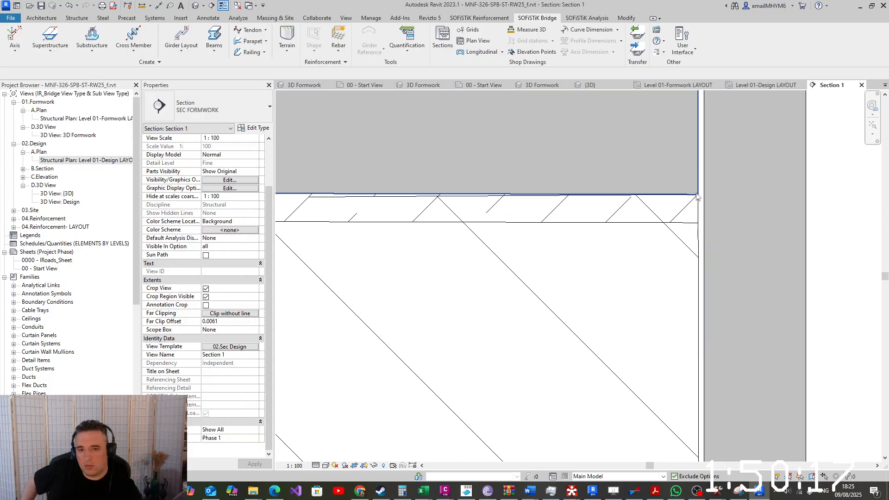
{"action": "scroll", "coordinate": [697, 196], "scroll_direction": "down", "scroll_amount": 7}
{"action": "scroll", "coordinate": [702, 404], "scroll_direction": "up", "scroll_amount": 8}
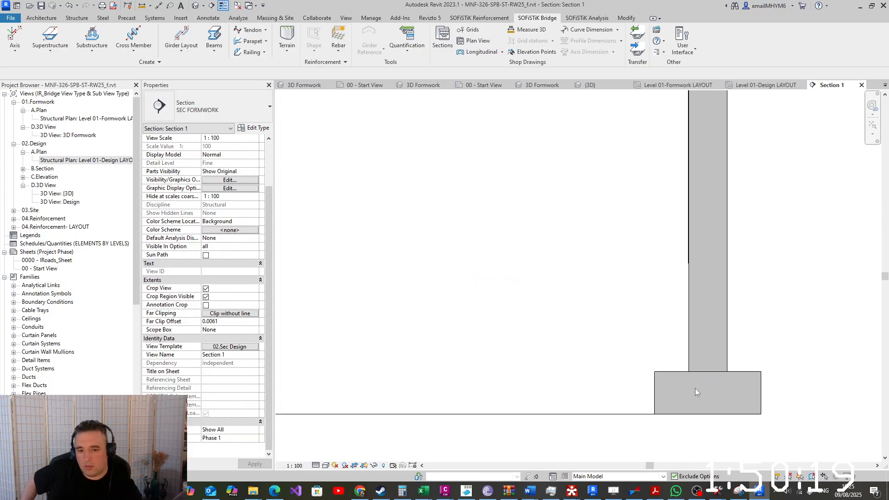
{"action": "scroll", "coordinate": [686, 369], "scroll_direction": "down", "scroll_amount": 6}
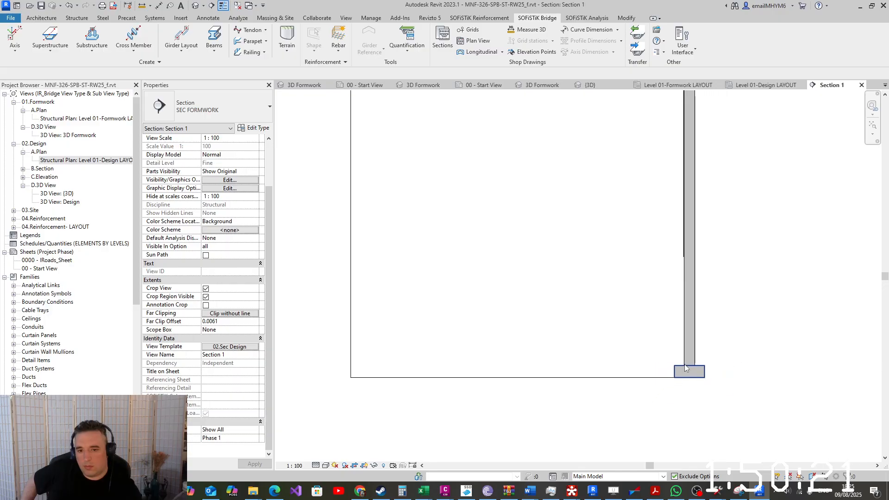
{"action": "scroll", "coordinate": [685, 287], "scroll_direction": "up", "scroll_amount": 7}
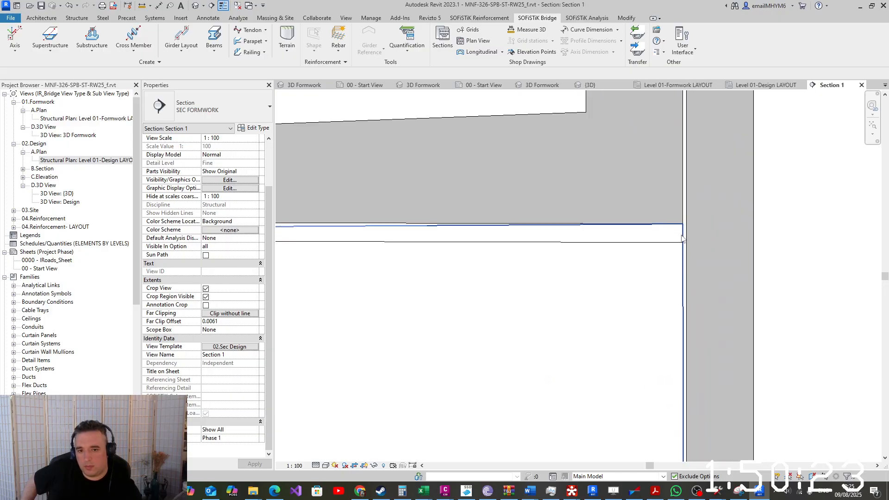
{"action": "scroll", "coordinate": [681, 233], "scroll_direction": "down", "scroll_amount": 7}
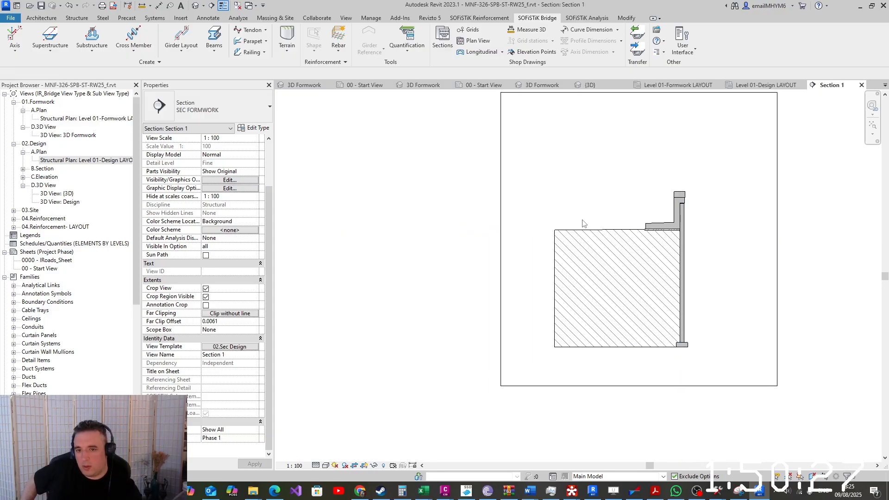
Review the earth body's superstructure parameters and close them without changes
{"action": "left_click", "coordinate": [606, 276]}
{"action": "left_click", "coordinate": [574, 40]}
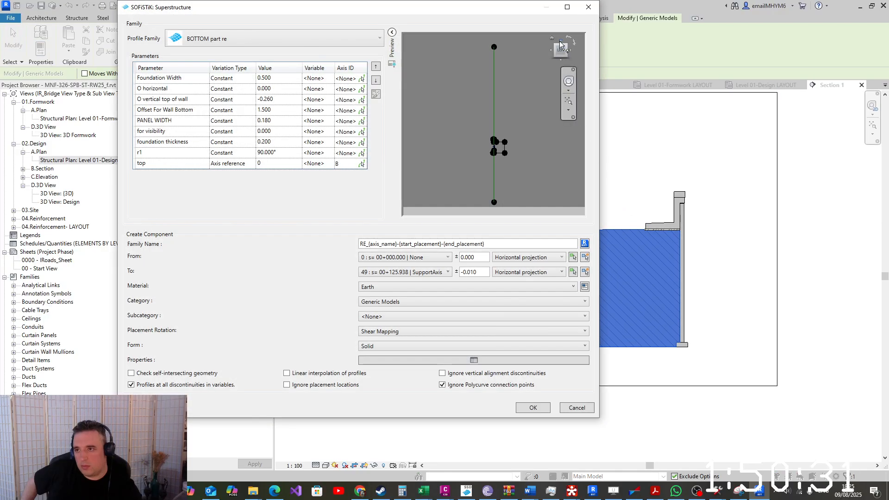
{"action": "left_click", "coordinate": [589, 7]}
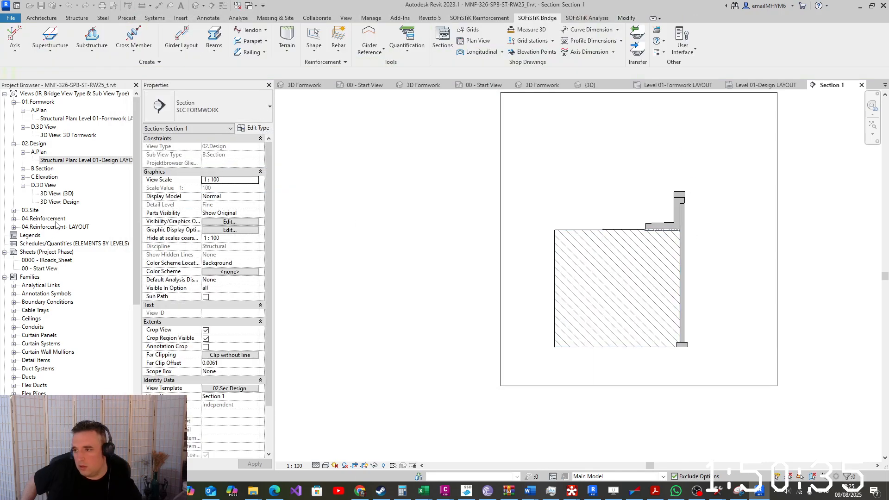
Open the 3D Formwork view and examine the end of the retaining wall from the outer face
{"action": "double_click", "coordinate": [86, 136]}
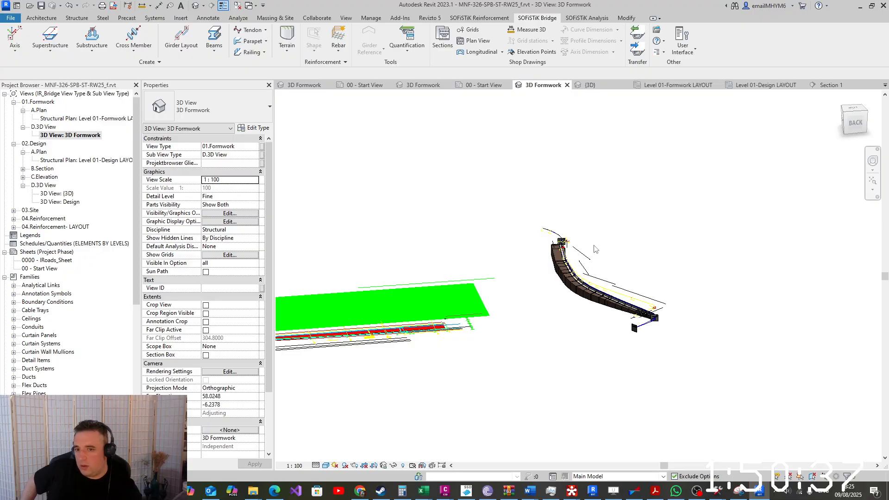
{"action": "middle_click_drag", "start_coordinate": [594, 249], "coordinate": [557, 271], "text": "shift"}
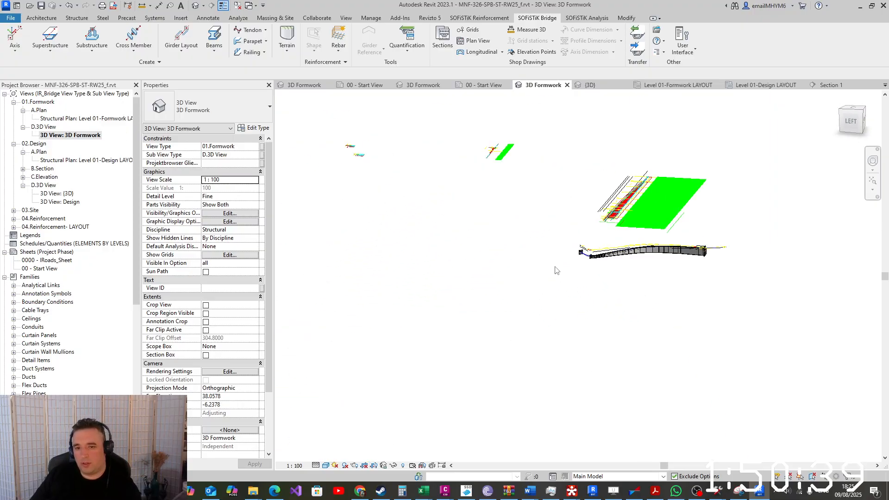
{"action": "scroll", "coordinate": [682, 256], "scroll_direction": "up", "scroll_amount": 8}
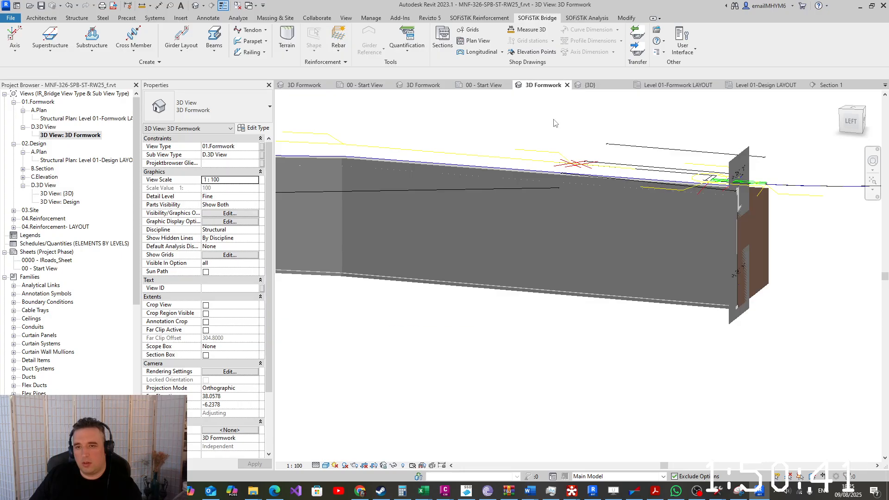
{"action": "left_click", "coordinate": [209, 20]}
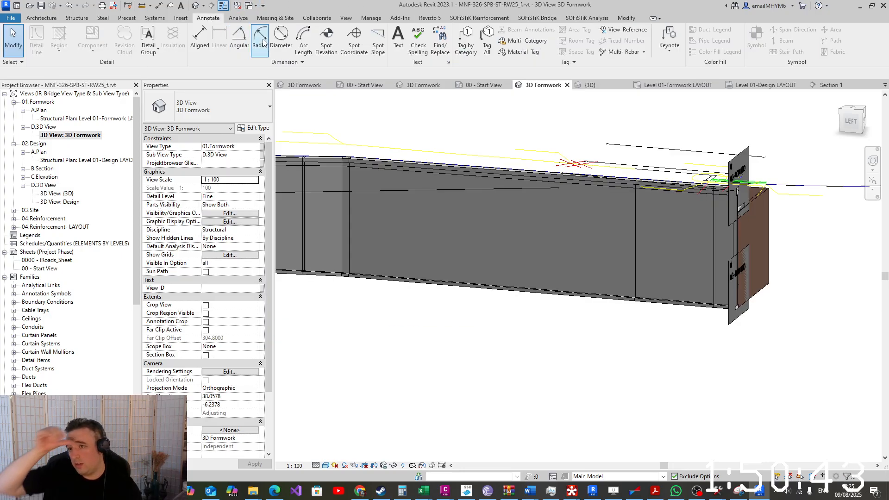
Check the elevation along the retaining wall's bottom edge with Spot Elevation and inspect the wall's end and guide curves in 3D
{"action": "left_click", "coordinate": [328, 43]}
{"action": "scroll", "coordinate": [536, 310], "scroll_direction": "up", "scroll_amount": 3}
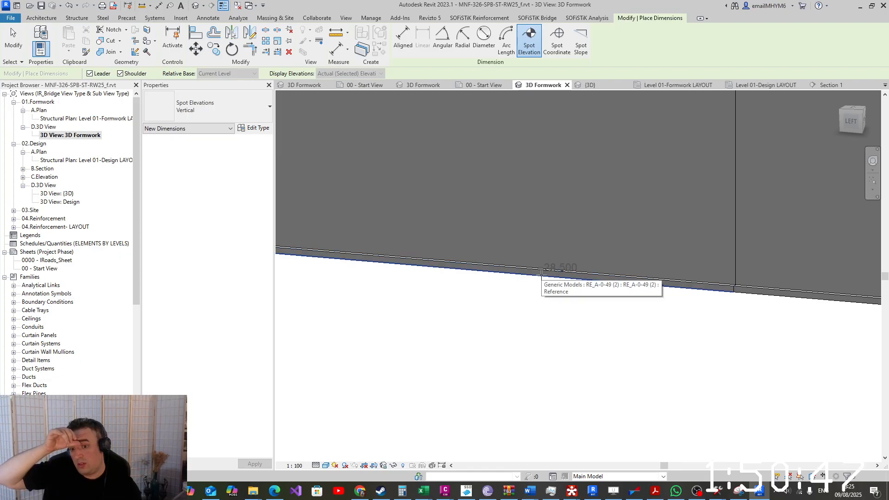
{"action": "scroll", "coordinate": [542, 273], "scroll_direction": "down", "scroll_amount": 5}
{"action": "key", "text": "Escape"}
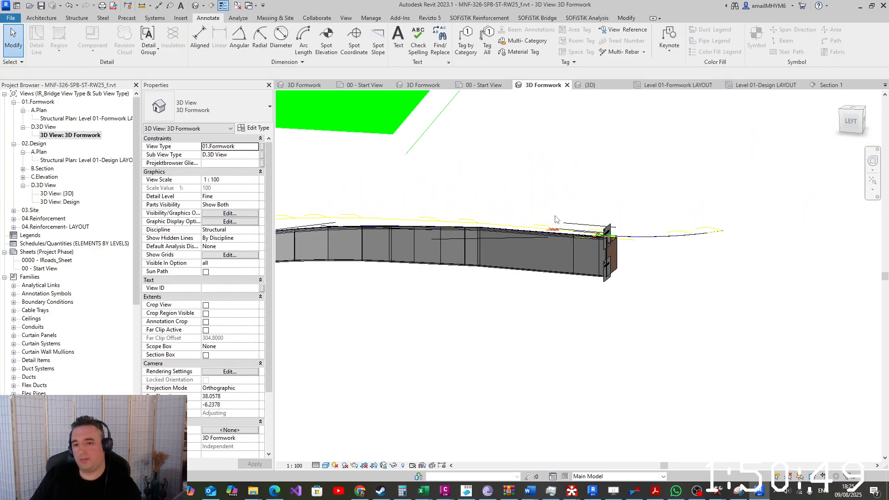
{"action": "middle_click_drag", "start_coordinate": [556, 219], "coordinate": [360, 258], "text": "shift"}
{"action": "scroll", "coordinate": [443, 171], "scroll_direction": "up", "scroll_amount": 6}
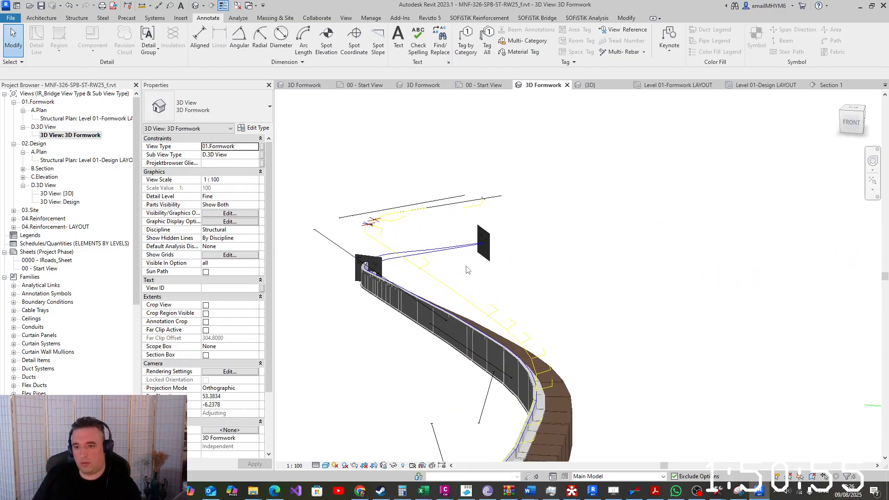
{"action": "scroll", "coordinate": [466, 264], "scroll_direction": "up", "scroll_amount": 7}
{"action": "scroll", "coordinate": [466, 260], "scroll_direction": "down", "scroll_amount": 13}
{"action": "middle_click_drag", "start_coordinate": [466, 269], "coordinate": [434, 300], "text": "shift"}
{"action": "scroll", "coordinate": [575, 326], "scroll_direction": "up", "scroll_amount": 5}
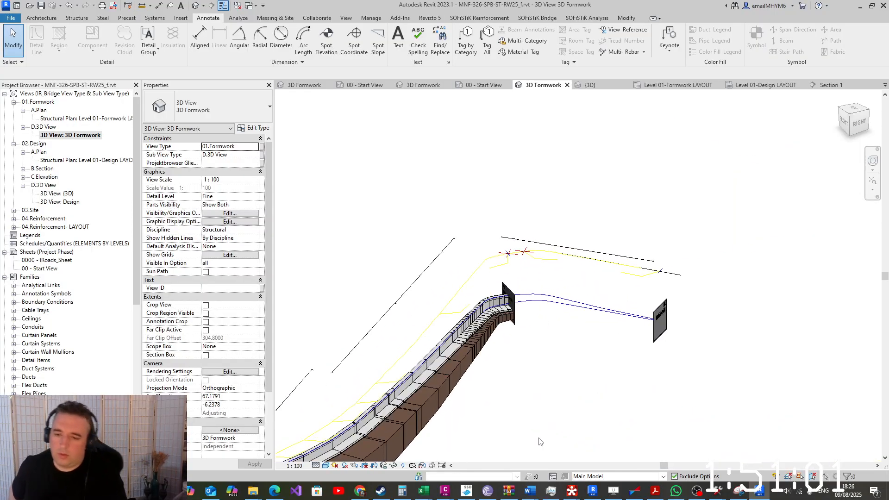
Switch to the rw25_2.dwg drawing in Civil 3D and examine the typical cross sections of retaining wall RW25
{"action": "right_click", "coordinate": [444, 491]}
{"action": "left_click", "coordinate": [449, 475]}
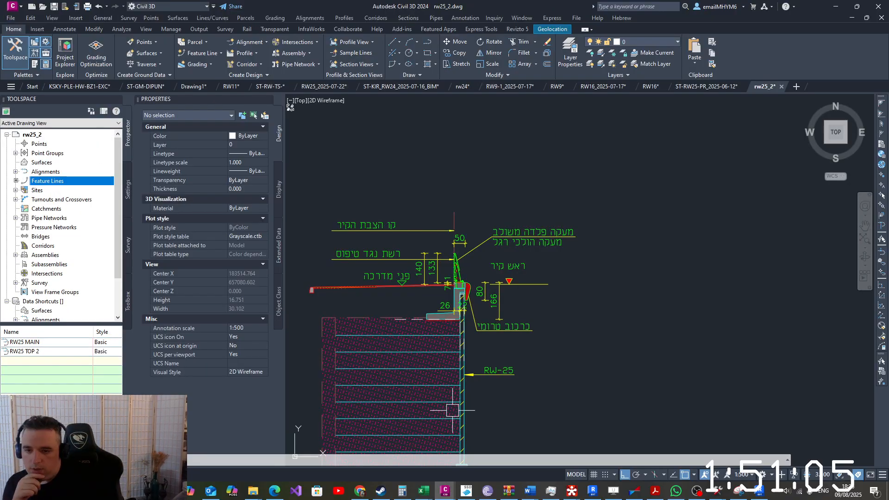
{"action": "scroll", "coordinate": [531, 261], "scroll_direction": "up", "scroll_amount": 8}
{"action": "scroll", "coordinate": [496, 362], "scroll_direction": "down", "scroll_amount": 10}
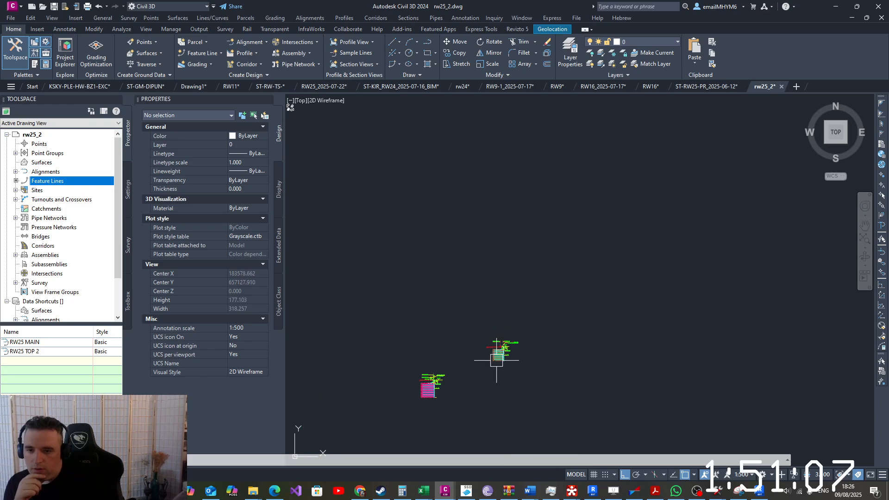
{"action": "middle_click_drag", "start_coordinate": [495, 363], "coordinate": [496, 119]}
{"action": "mouse_move", "coordinate": [495, 290]}
{"action": "middle_mouse_down"}
{"action": "mouse_move", "coordinate": [484, 144]}
{"action": "mouse_move", "coordinate": [482, 250]}
{"action": "middle_mouse_up"}
{"action": "scroll", "coordinate": [502, 185], "scroll_direction": "up", "scroll_amount": 15}
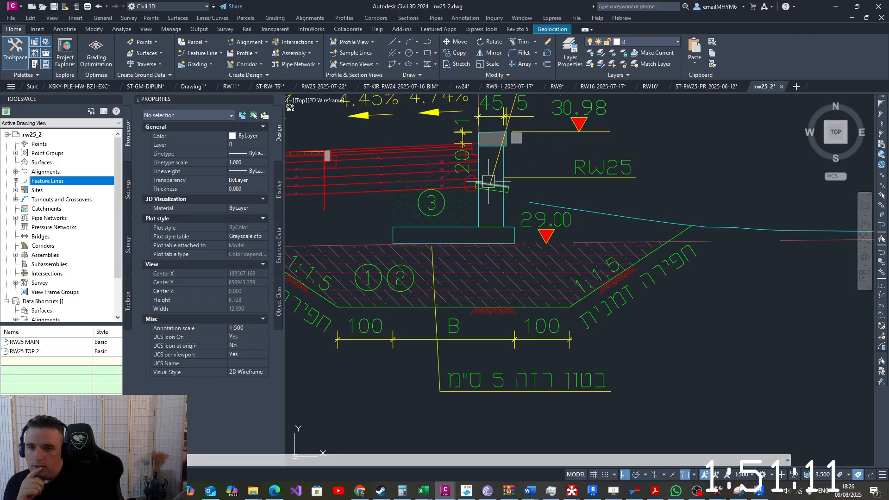
{"action": "middle_click_drag", "start_coordinate": [496, 164], "coordinate": [485, 223]}
{"action": "mouse_move", "coordinate": [485, 223]}
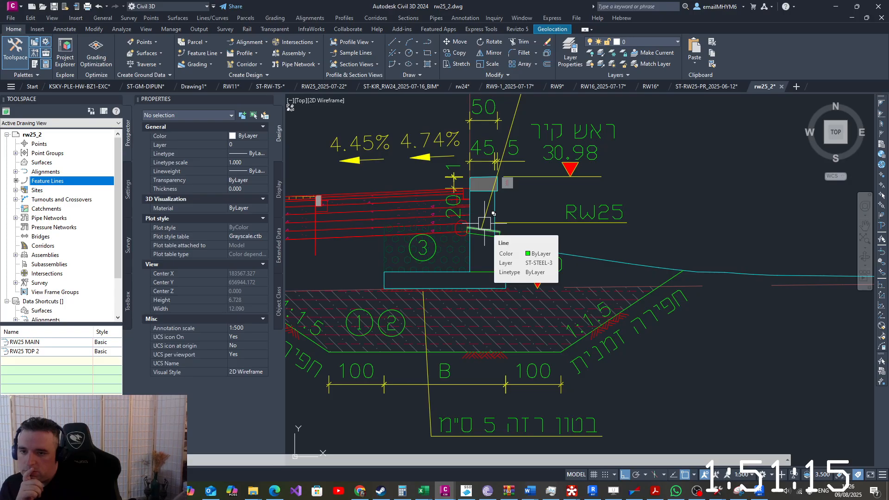
Examine the wall stem and footing of the RW25 section with the 29.00 level mark
{"action": "scroll", "coordinate": [504, 282], "scroll_direction": "down", "scroll_amount": 3}
{"action": "scroll", "coordinate": [503, 281], "scroll_direction": "up", "scroll_amount": 5}
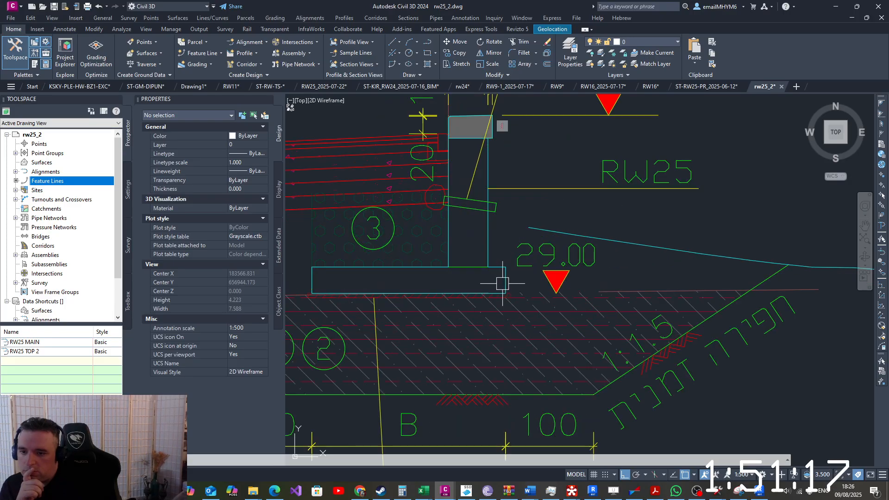
{"action": "scroll", "coordinate": [409, 278], "scroll_direction": "down", "scroll_amount": 5}
{"action": "scroll", "coordinate": [403, 319], "scroll_direction": "up", "scroll_amount": 5}
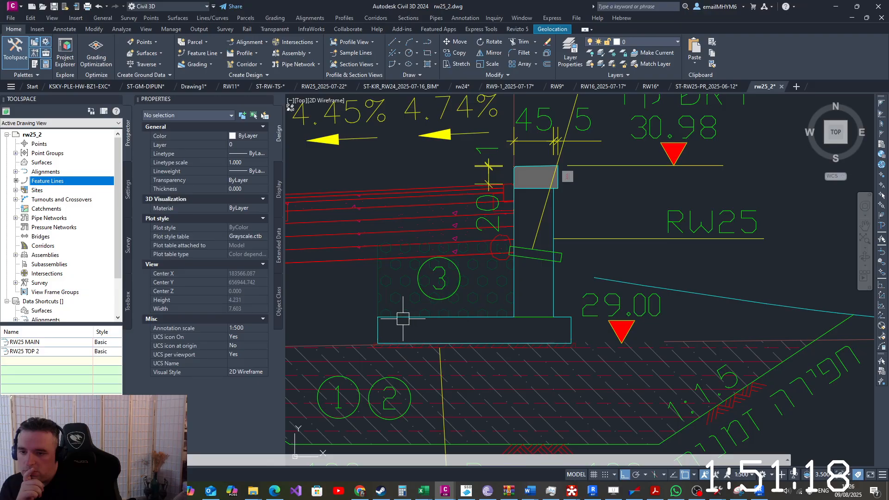
{"action": "left_click", "coordinate": [358, 302]}
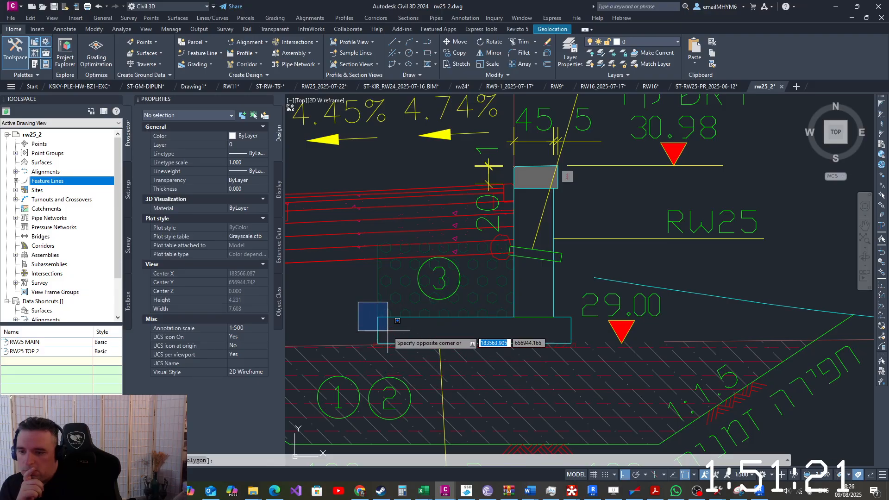
{"action": "left_click", "coordinate": [388, 330]}
{"action": "left_click", "coordinate": [568, 292]}
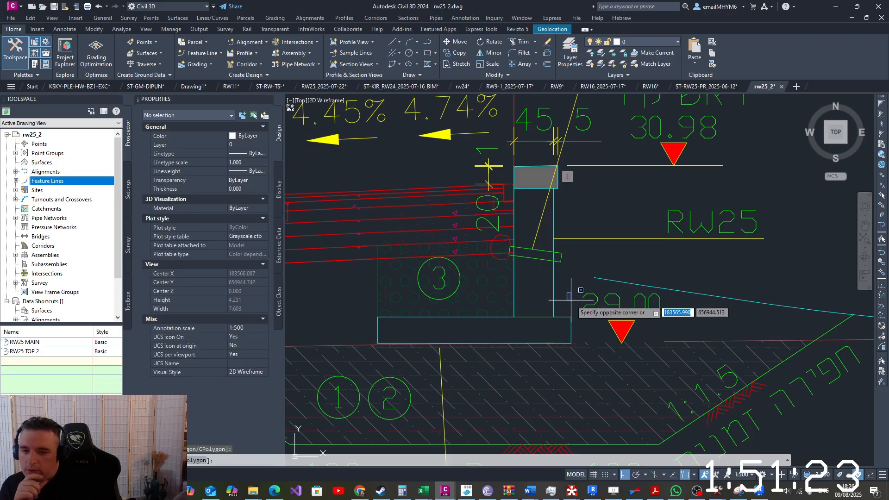
{"action": "left_click", "coordinate": [582, 328]}
{"action": "scroll", "coordinate": [571, 298], "scroll_direction": "down", "scroll_amount": 5}
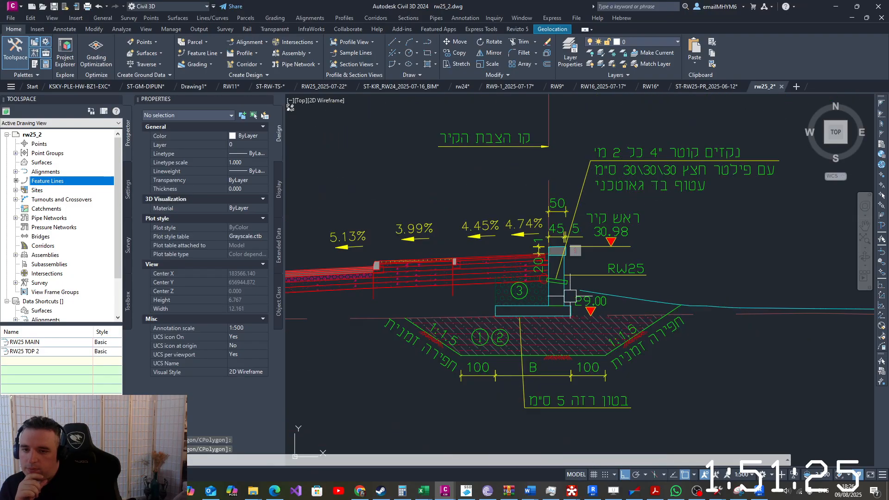
{"action": "scroll", "coordinate": [569, 295], "scroll_direction": "up", "scroll_amount": 5}
{"action": "scroll", "coordinate": [569, 295], "scroll_direction": "down", "scroll_amount": 15}
{"action": "scroll", "coordinate": [460, 341], "scroll_direction": "down", "scroll_amount": 10}
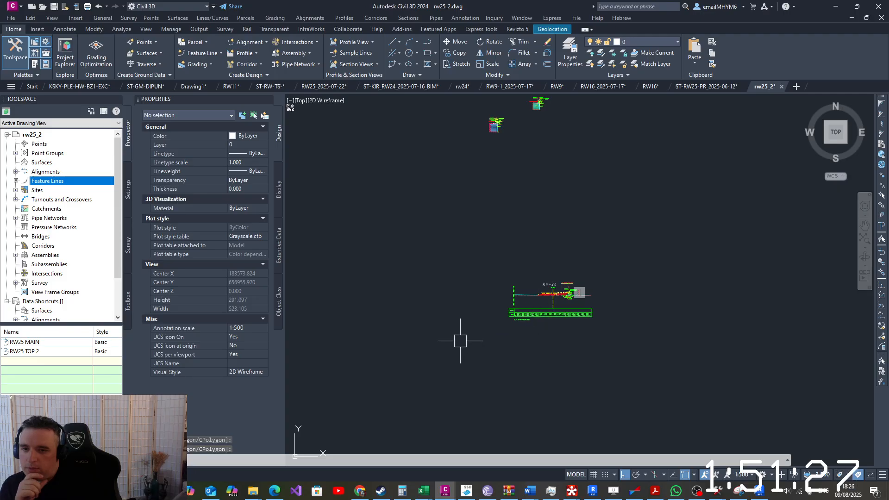
Explode the block of the RW-25 section that shows the precast coping on the wall head
{"action": "scroll", "coordinate": [514, 245], "scroll_direction": "up", "scroll_amount": 6}
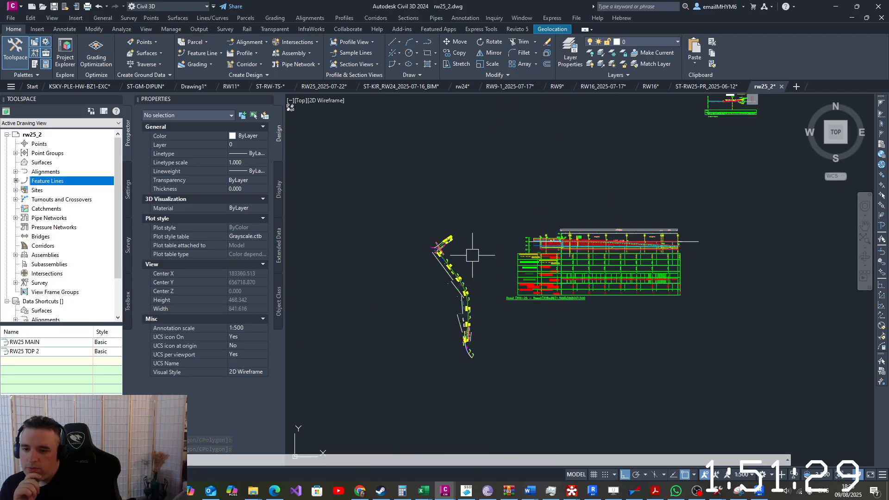
{"action": "scroll", "coordinate": [611, 246], "scroll_direction": "down", "scroll_amount": 4}
{"action": "scroll", "coordinate": [612, 222], "scroll_direction": "up", "scroll_amount": 8}
{"action": "scroll", "coordinate": [612, 222], "scroll_direction": "up", "scroll_amount": 8}
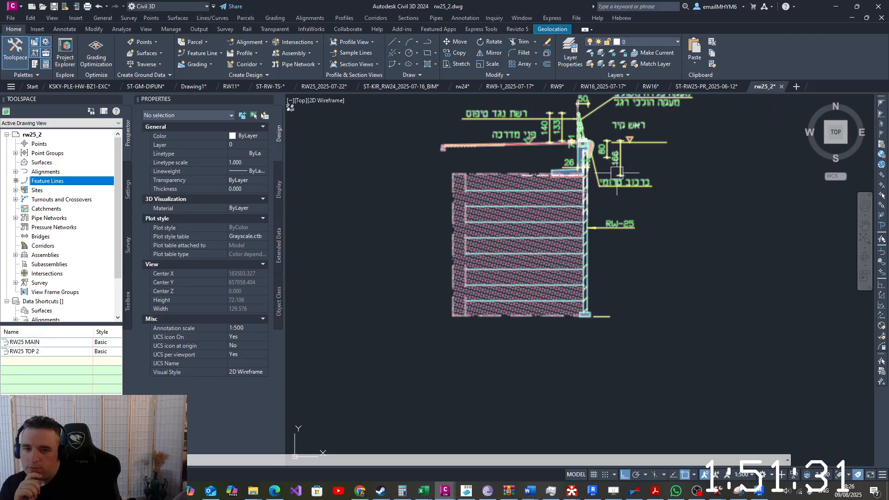
{"action": "left_click", "coordinate": [563, 132]}
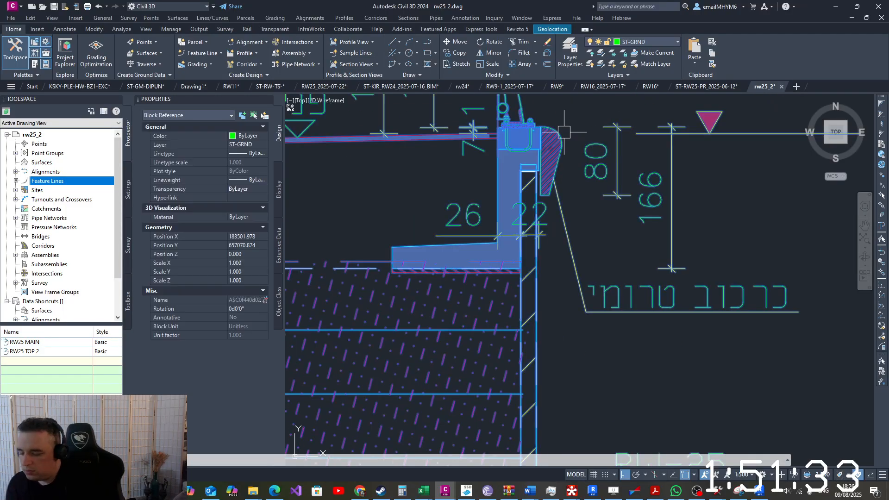
{"action": "type", "text": "EXPLODE"}
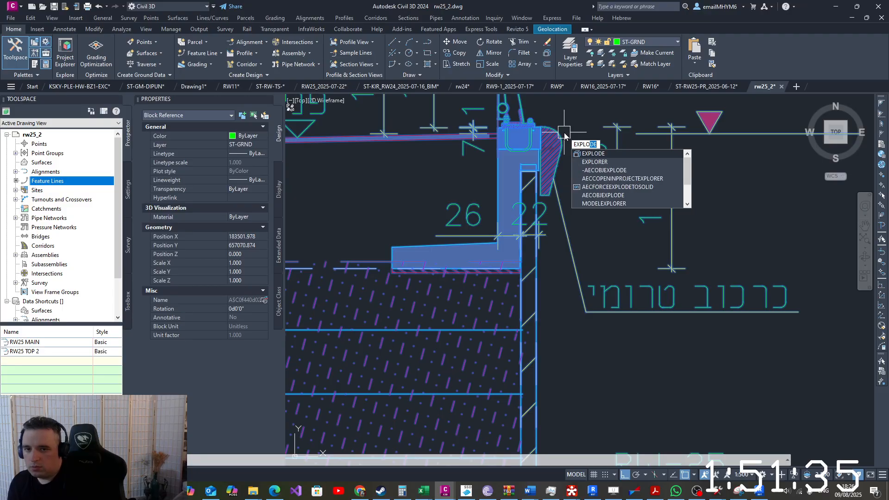
{"action": "key", "text": "Return"}
Copy the CARCOV precast coping block straight down by about 12.6 units, clear of the section
{"action": "left_click", "coordinate": [563, 132]}
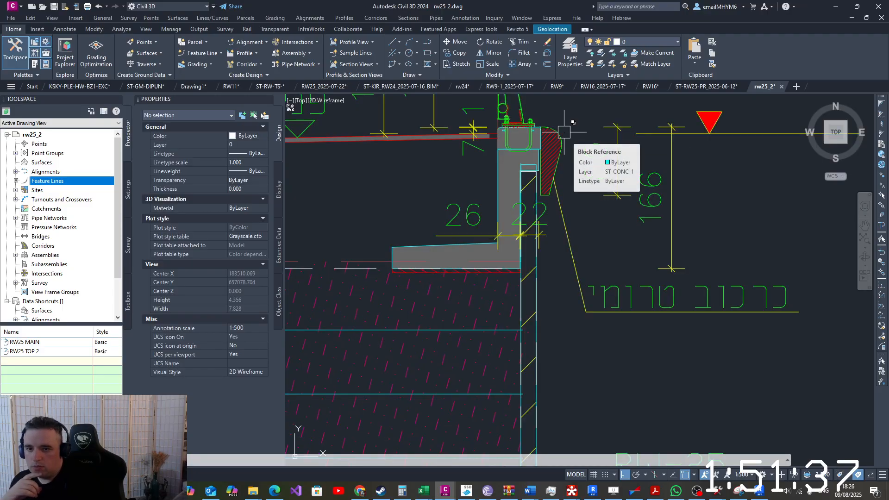
{"action": "left_click", "coordinate": [603, 172]}
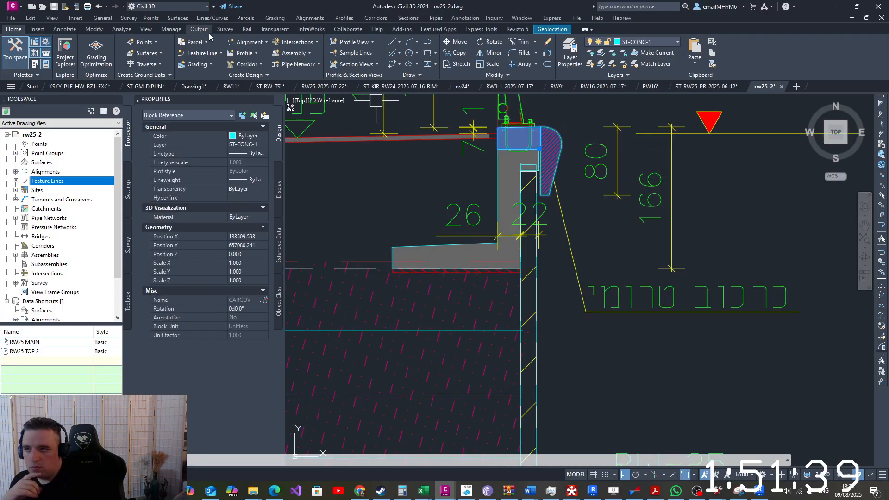
{"action": "left_click", "coordinate": [459, 56]}
{"action": "left_click", "coordinate": [532, 149]}
{"action": "scroll", "coordinate": [611, 248], "scroll_direction": "down", "scroll_amount": 10}
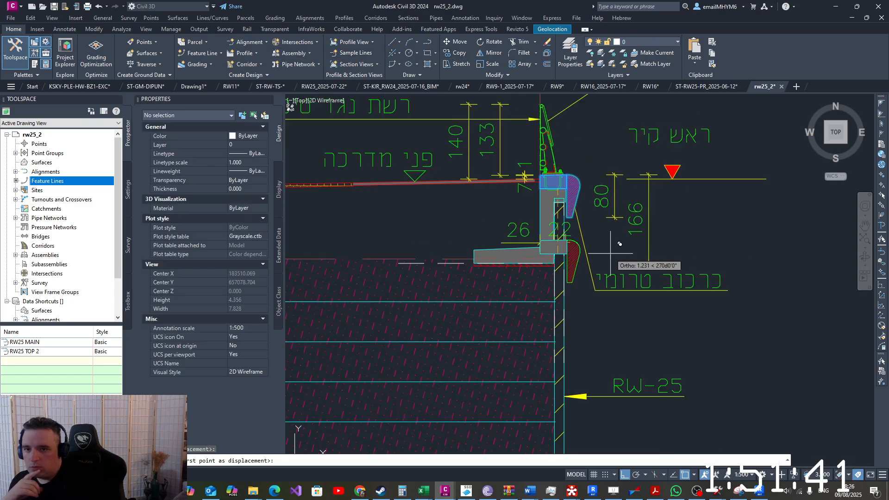
{"action": "scroll", "coordinate": [603, 347], "scroll_direction": "up", "scroll_amount": 8}
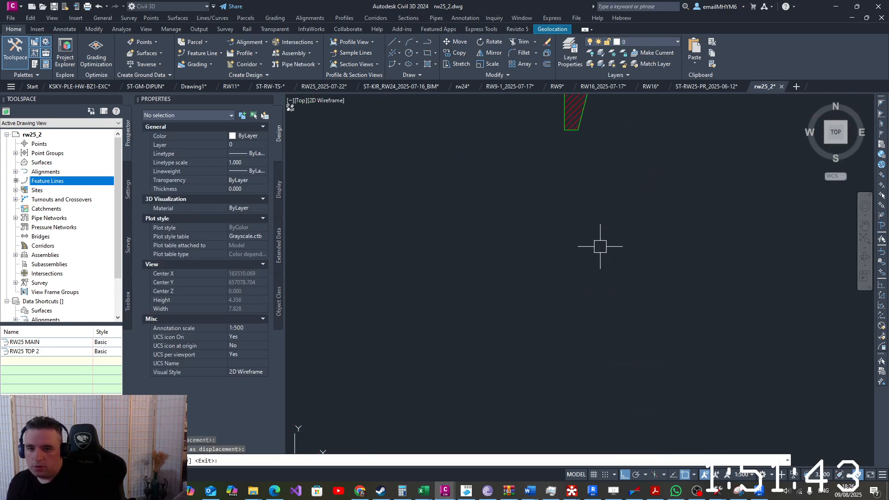
{"action": "key", "text": "Escape"}
Explode the copied coping block into its separate lines and hatches
{"action": "left_click", "coordinate": [563, 184]}
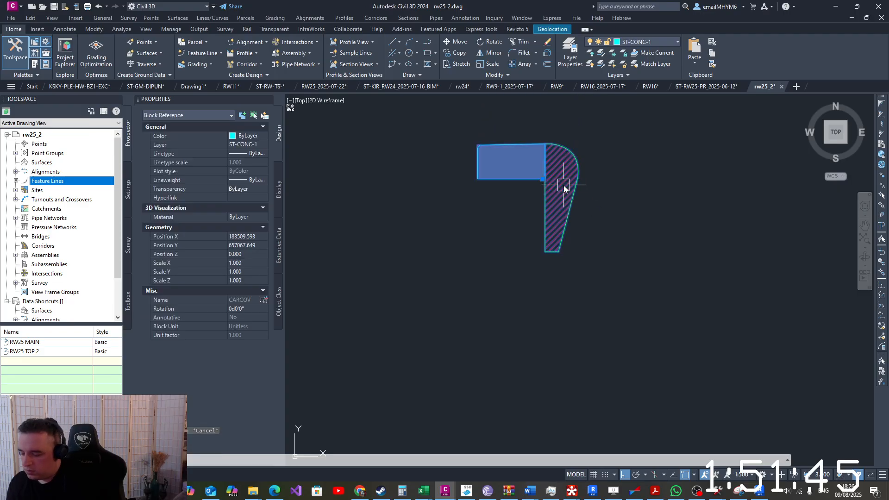
{"action": "left_click", "coordinate": [600, 215]}
{"action": "left_click", "coordinate": [572, 172]}
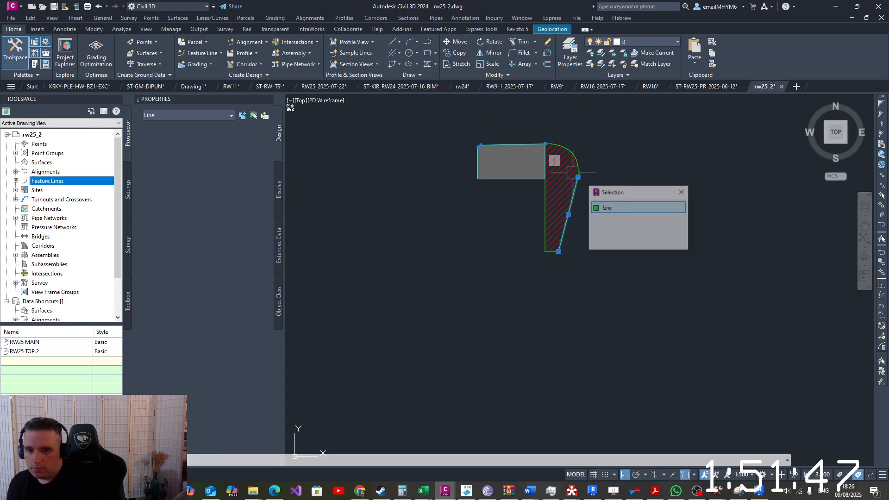
{"action": "key", "text": "Escape"}
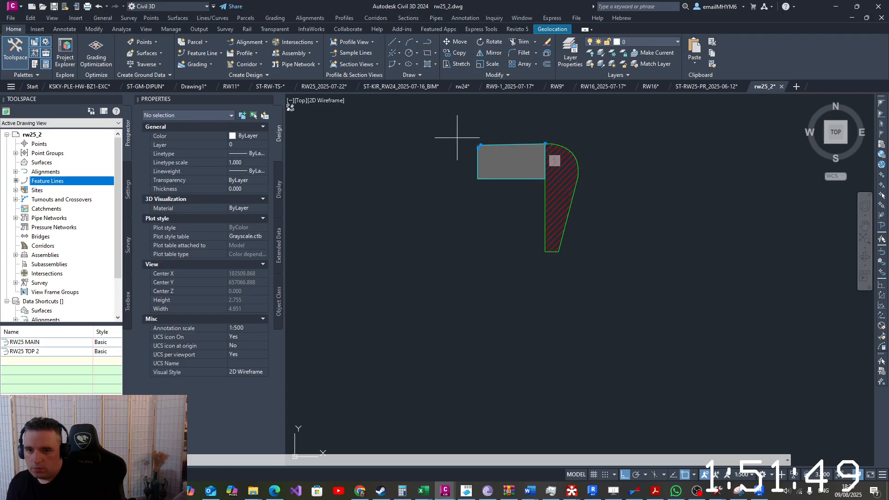
Delete the grey rectangular slab part beside the hatched coping in the exploded copy
{"action": "left_click", "coordinate": [457, 137]}
{"action": "left_click", "coordinate": [550, 187]}
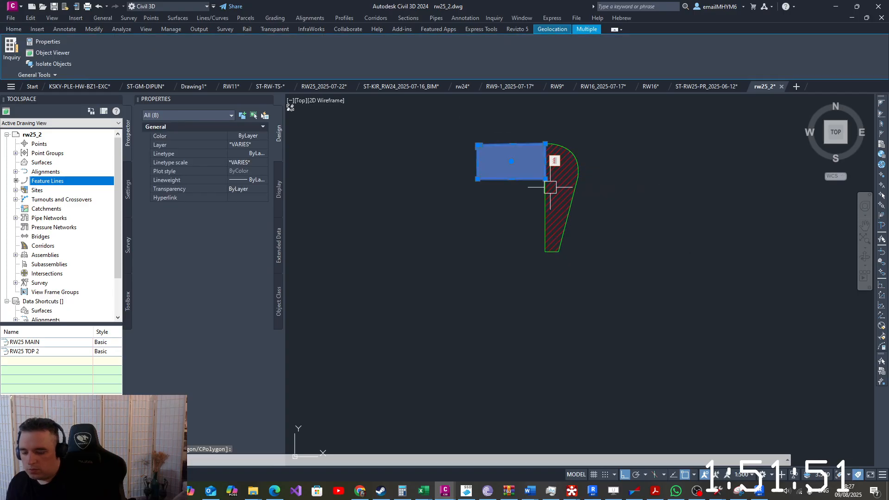
{"action": "key", "text": "Delete"}
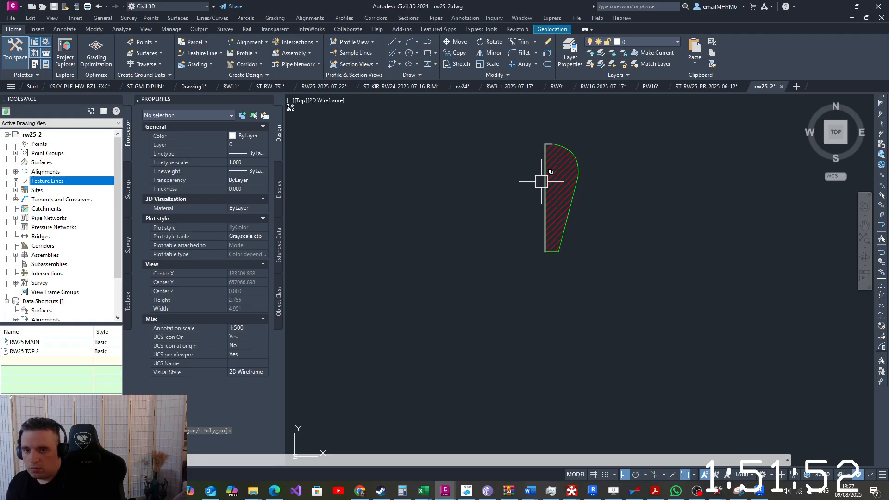
Copy the remaining hatched coping profile to the clipboard and create a new drawing from the SPB1.dwt template
{"action": "left_click", "coordinate": [495, 104]}
{"action": "left_click", "coordinate": [653, 321]}
{"action": "left_click", "coordinate": [13, 29]}
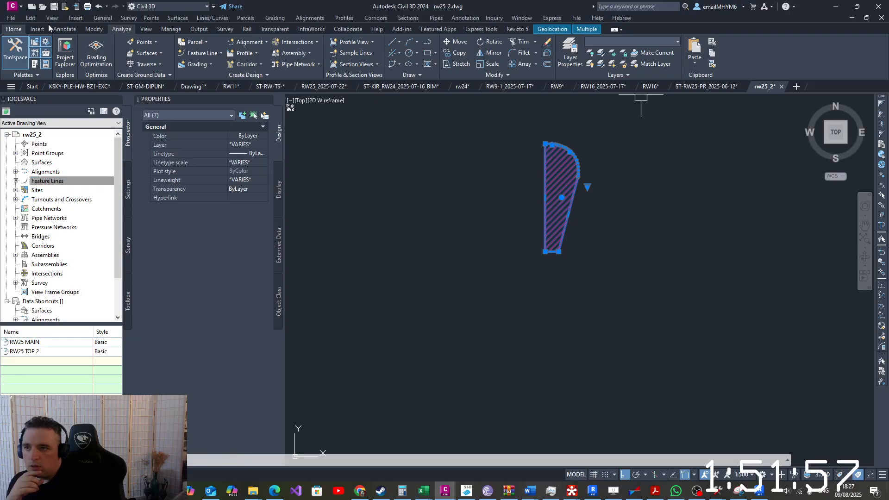
{"action": "left_click", "coordinate": [14, 21]}
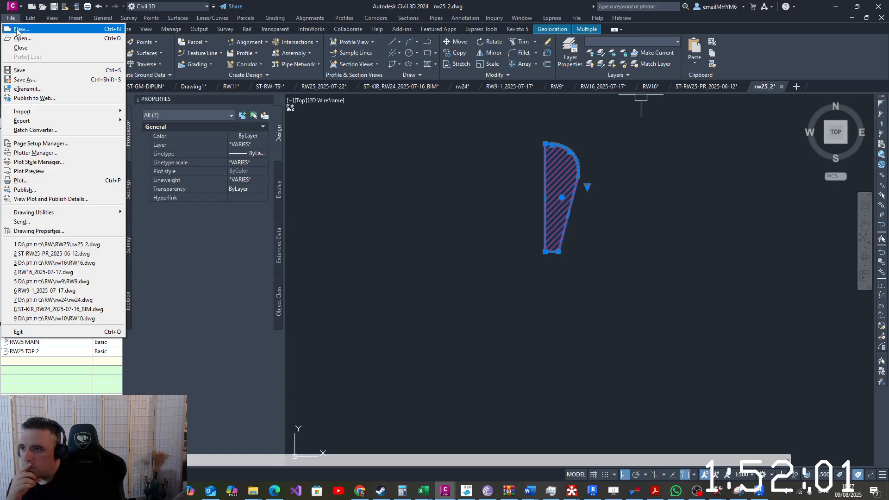
{"action": "left_click", "coordinate": [19, 29]}
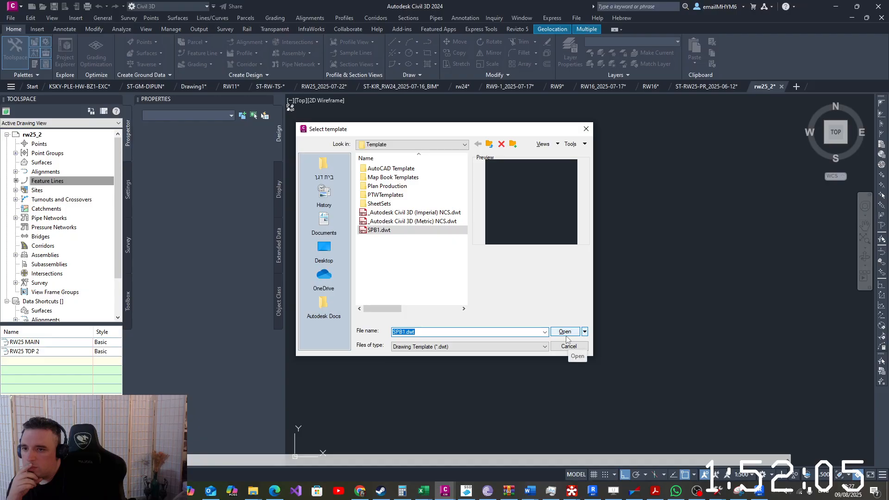
{"action": "left_click", "coordinate": [566, 335]}
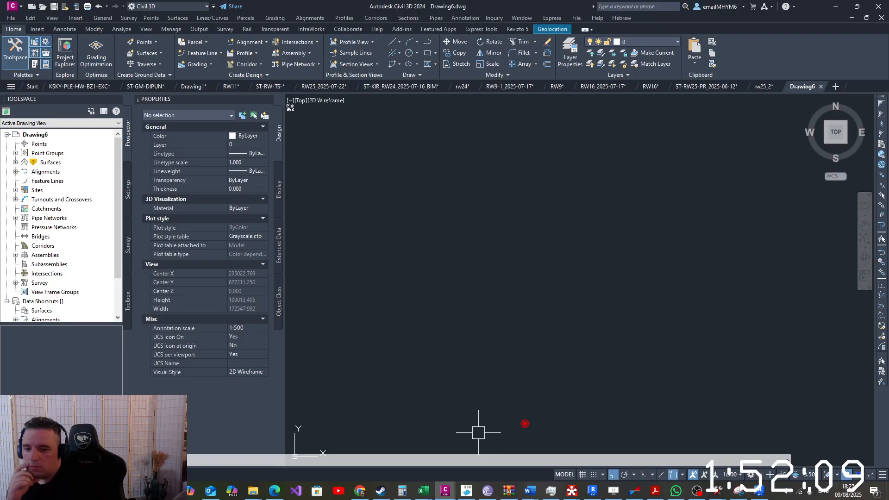
Paste the coping profile into the new drawing and show the drawing's full extents
{"action": "middle_click_drag", "start_coordinate": [488, 391], "coordinate": [499, 329]}
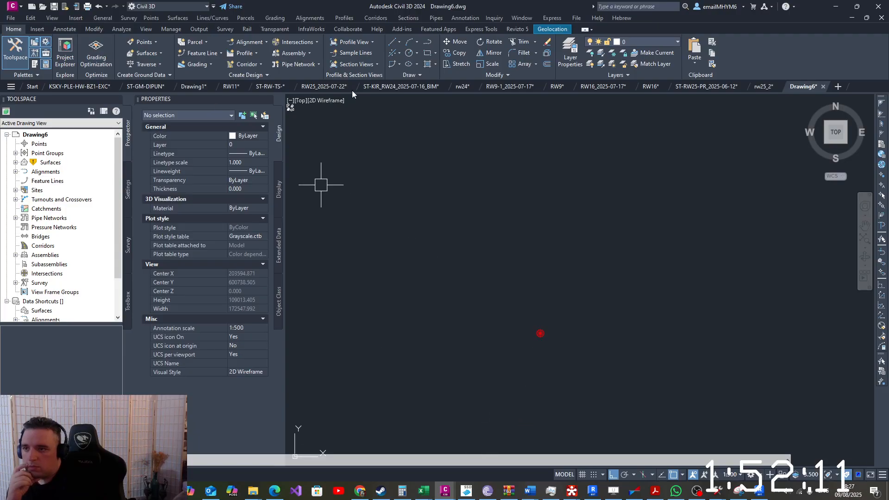
{"action": "left_click", "coordinate": [692, 50]}
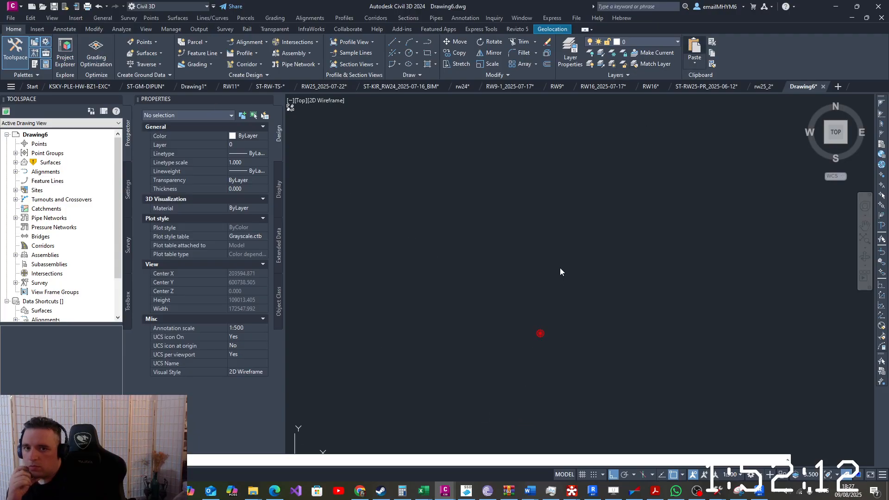
{"action": "left_click", "coordinate": [522, 349]}
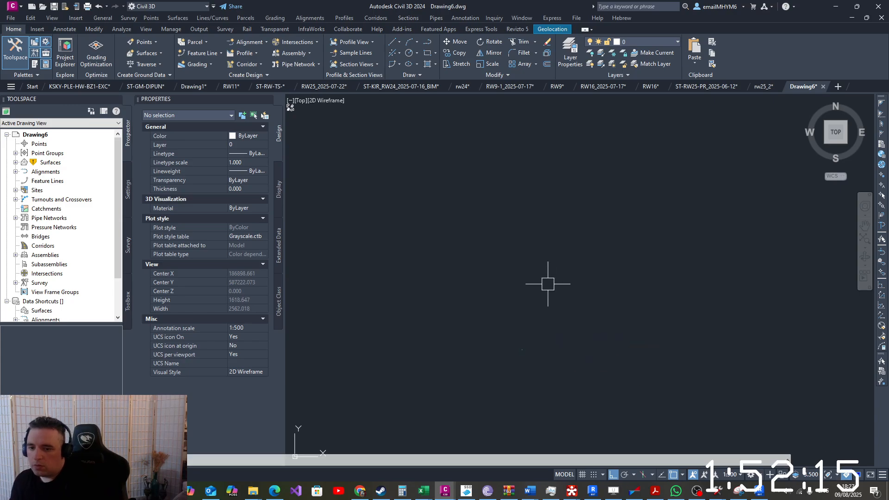
{"action": "type", "text": "z"}
{"action": "key", "text": "Return"}
{"action": "type", "text": "e"}
{"action": "key", "text": "Return"}
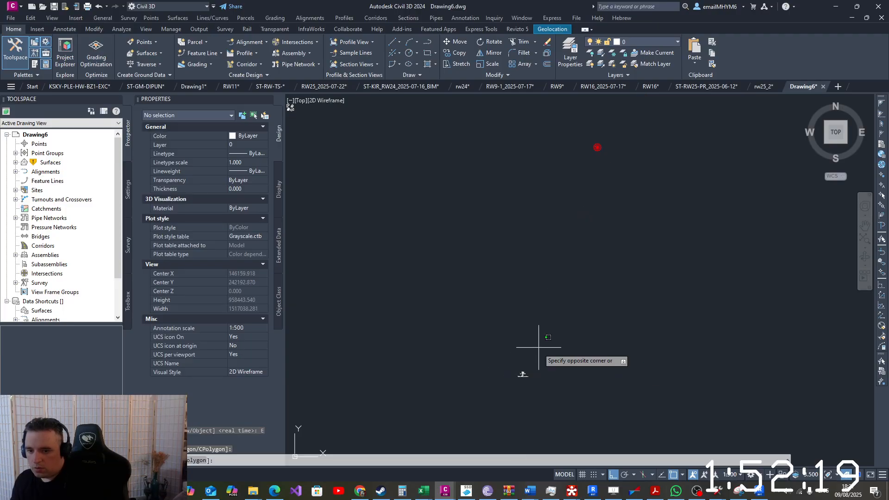
Delete the stray object lying far from the coping profile and save the drawing as PARAPHET.dwg in the RW25 folder
{"action": "left_click", "coordinate": [531, 363]}
{"action": "key", "text": "Escape"}
{"action": "type", "text": "z"}
{"action": "key", "text": "Return"}
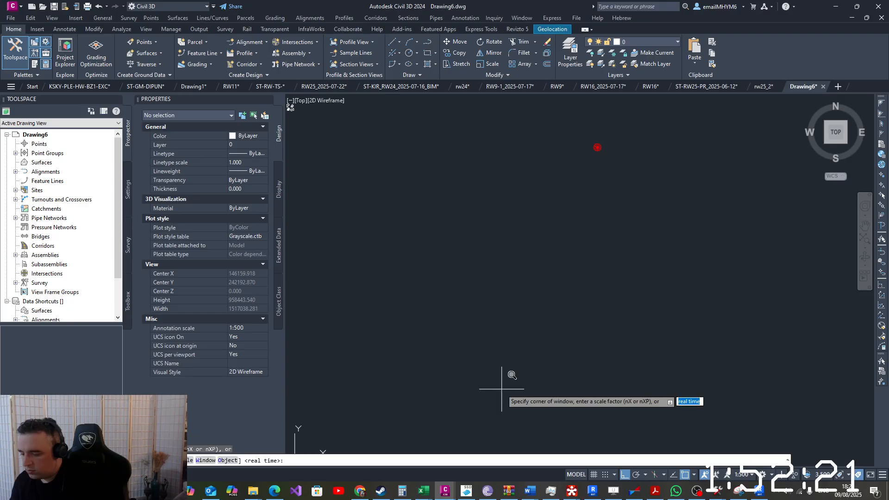
{"action": "type", "text": "e"}
{"action": "key", "text": "Return"}
{"action": "scroll", "coordinate": [432, 179], "scroll_direction": "down", "scroll_amount": 4}
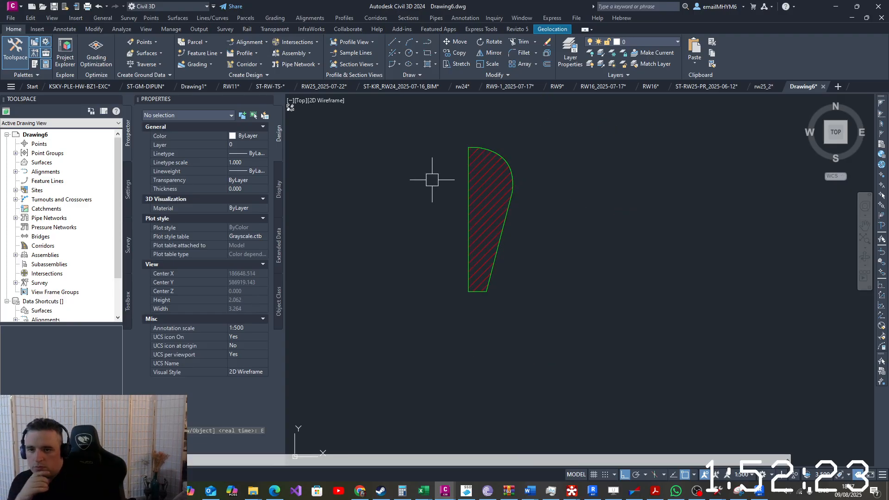
{"action": "left_click", "coordinate": [53, 6]}
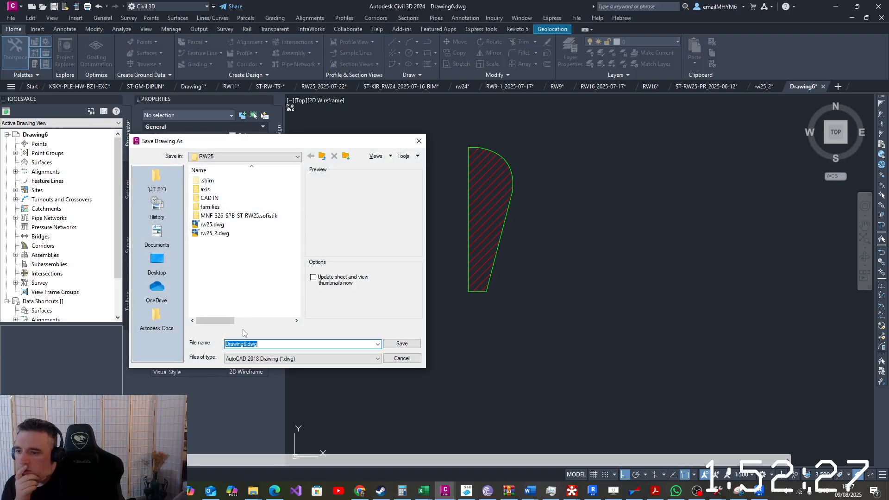
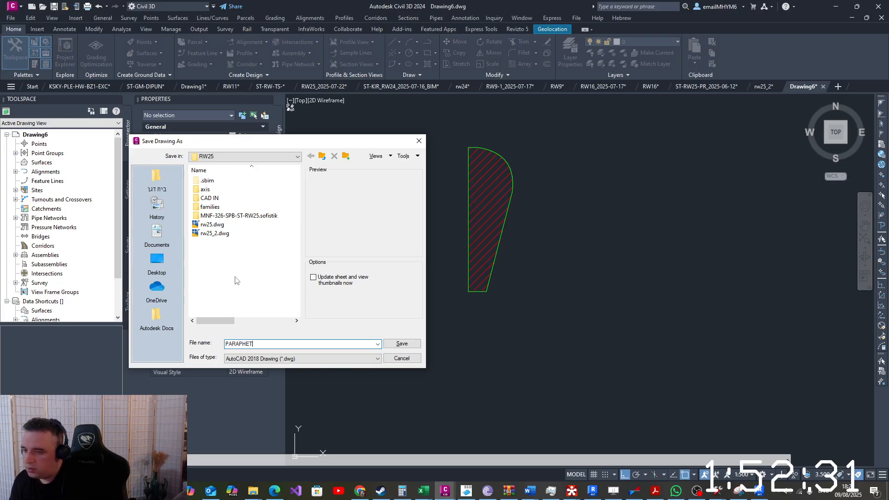
{"action": "left_click", "coordinate": [401, 343]}
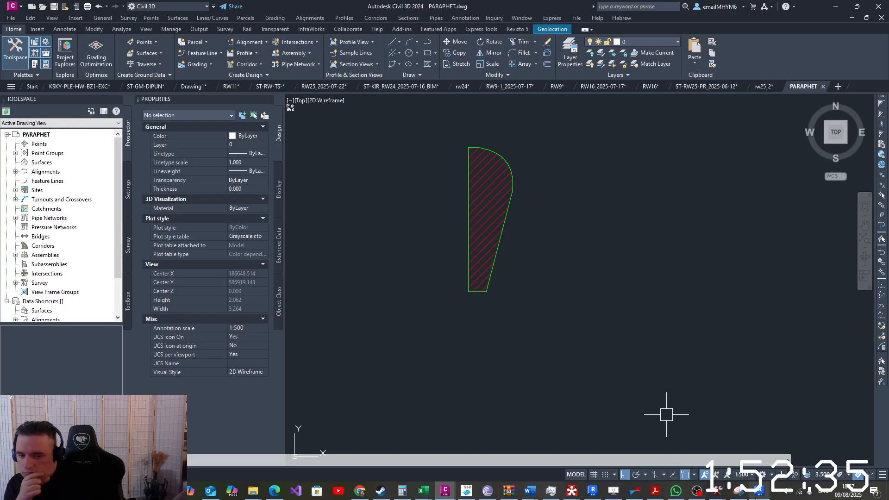
Switch to Revit and examine both ends of the retaining wall in the 3D Formwork view
{"action": "left_click", "coordinate": [756, 497]}
{"action": "scroll", "coordinate": [609, 301], "scroll_direction": "down", "scroll_amount": 8}
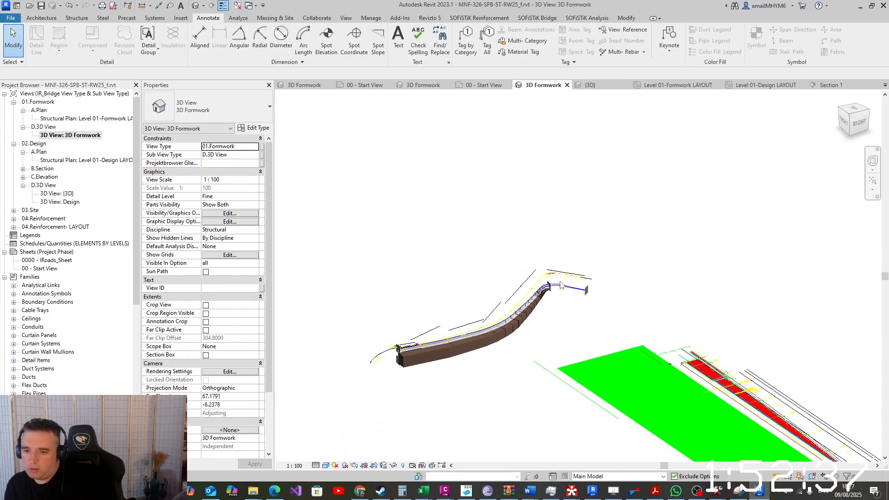
{"action": "middle_click_drag", "start_coordinate": [609, 300], "coordinate": [717, 323], "text": "shift"}
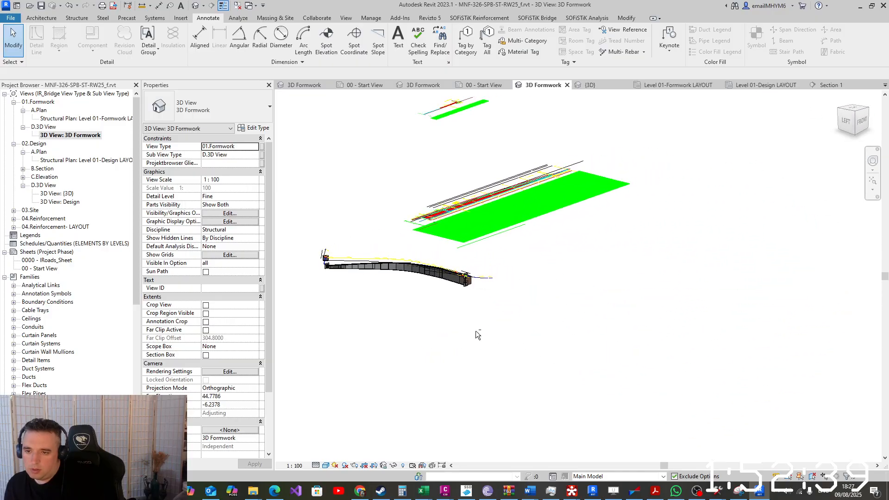
{"action": "middle_click_drag", "start_coordinate": [476, 330], "coordinate": [420, 328], "text": "shift"}
{"action": "scroll", "coordinate": [365, 261], "scroll_direction": "up", "scroll_amount": 3}
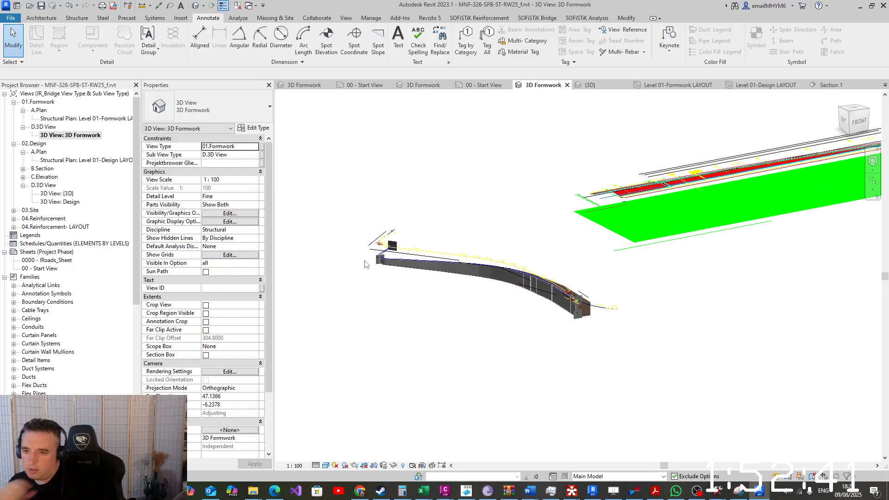
{"action": "scroll", "coordinate": [364, 264], "scroll_direction": "up", "scroll_amount": 5}
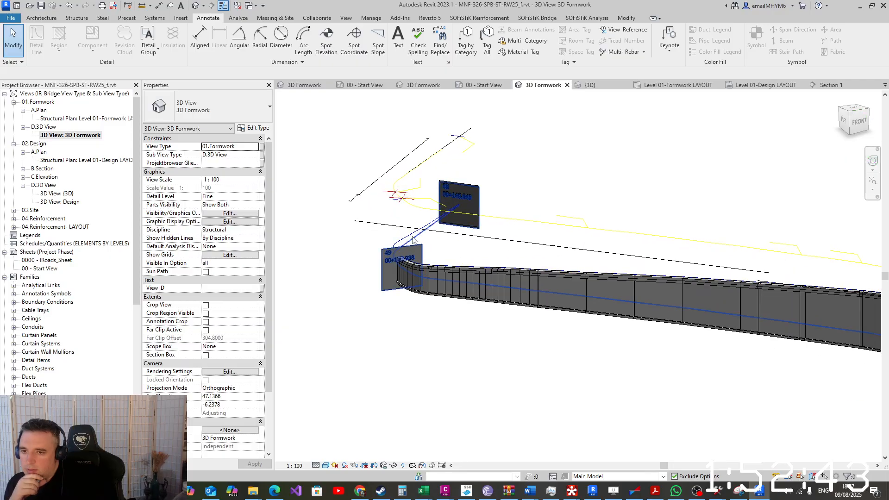
{"action": "scroll", "coordinate": [413, 240], "scroll_direction": "down", "scroll_amount": 5}
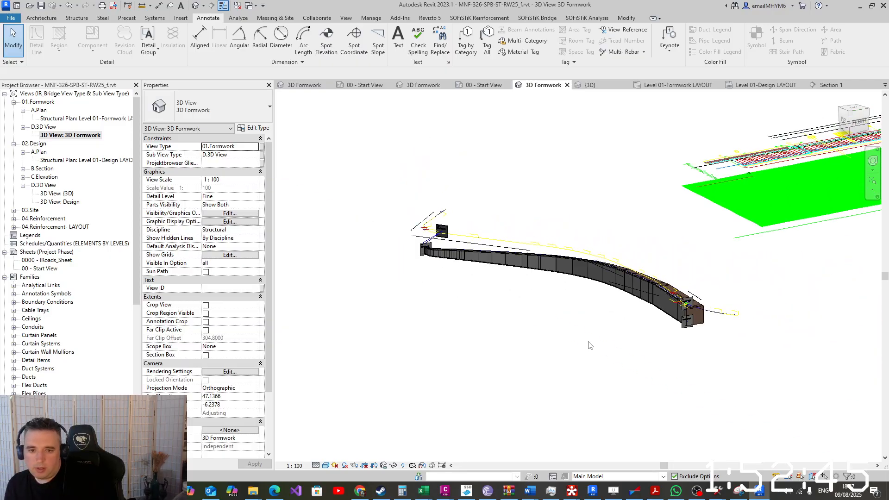
{"action": "middle_click_drag", "start_coordinate": [589, 345], "coordinate": [663, 337], "text": "shift"}
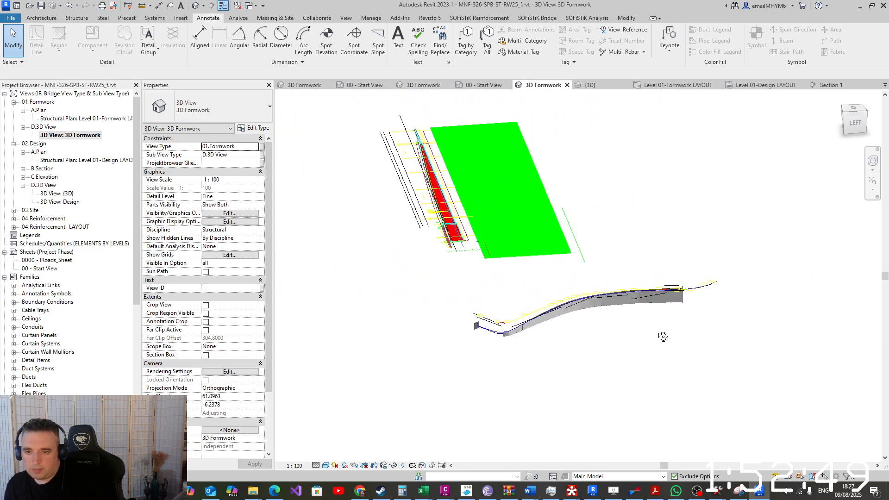
{"action": "scroll", "coordinate": [669, 319], "scroll_direction": "up", "scroll_amount": 5}
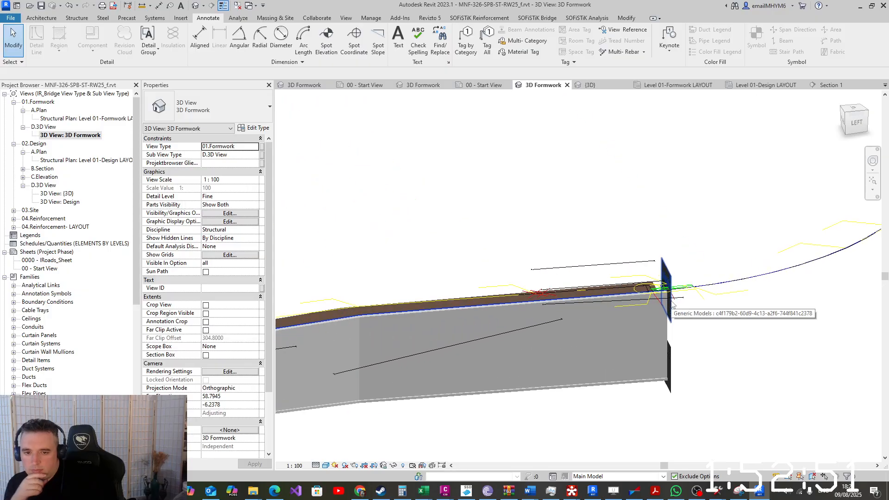
Create a new family from the Metric Generic Model Adaptive.rft template
{"action": "left_click", "coordinate": [11, 18]}
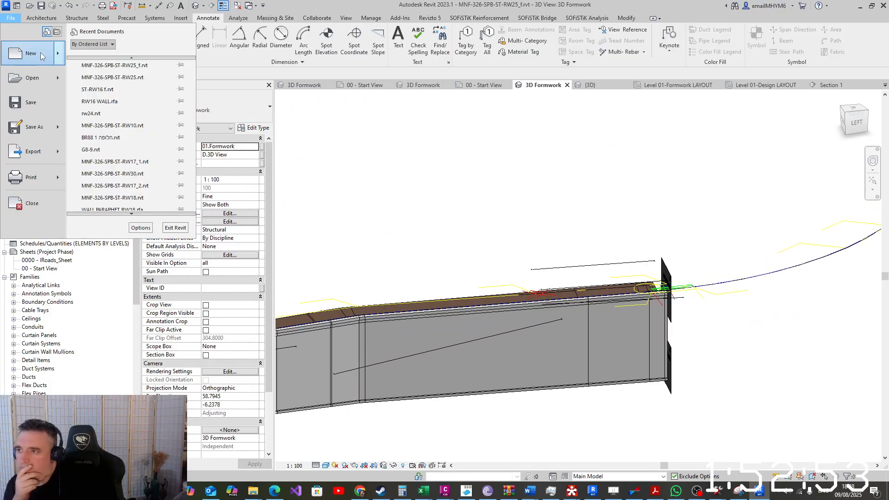
{"action": "mouse_move", "coordinate": [59, 54]}
{"action": "left_click", "coordinate": [88, 92]}
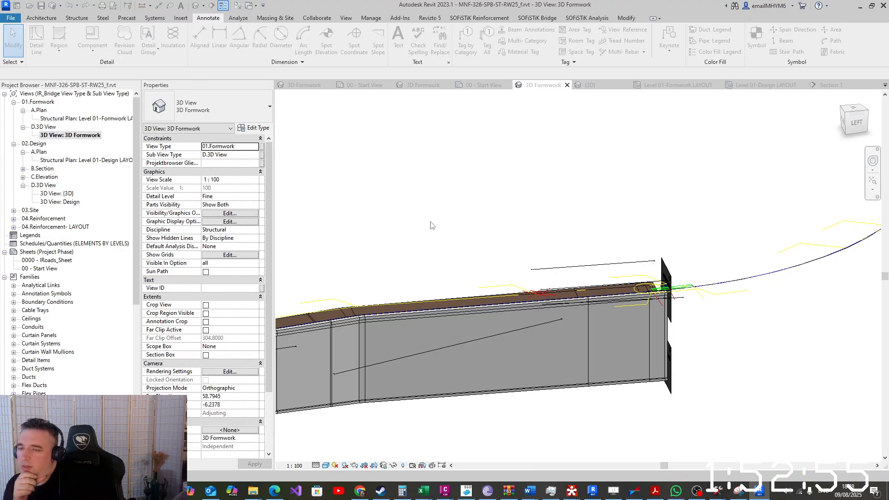
{"action": "scroll", "coordinate": [299, 209], "scroll_direction": "down", "scroll_amount": 7}
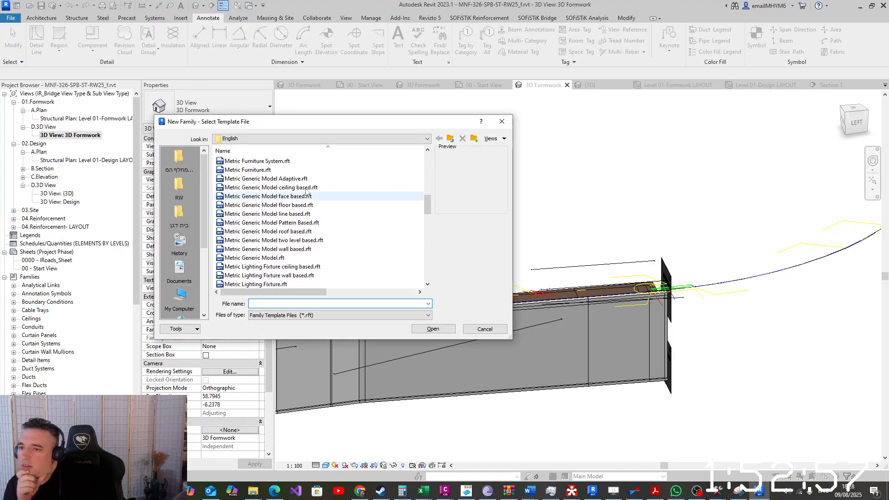
{"action": "double_click", "coordinate": [277, 179]}
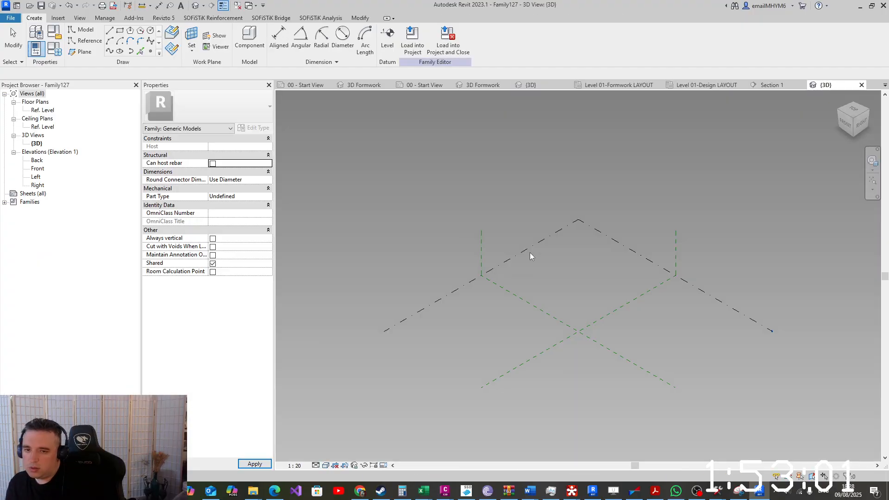
Set the family's length units to centimeters
{"action": "key", "text": "u"}
{"action": "key", "text": "n"}
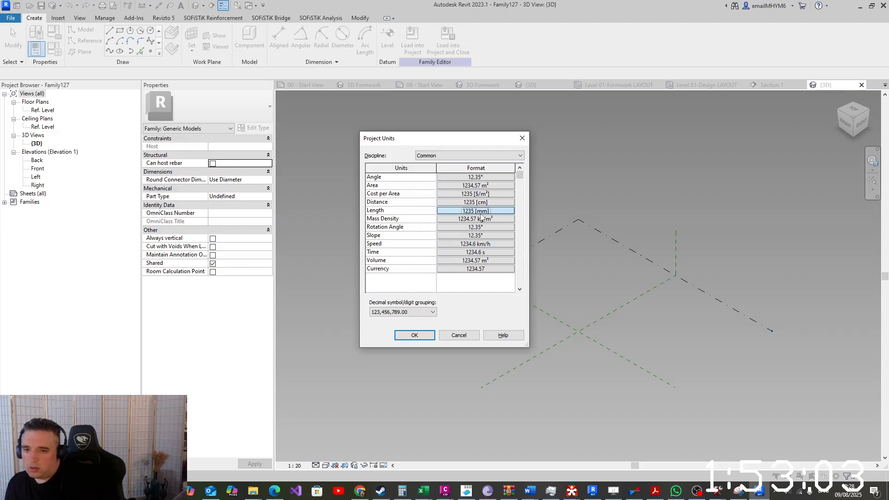
{"action": "left_click", "coordinate": [478, 212]}
{"action": "left_click", "coordinate": [475, 193]}
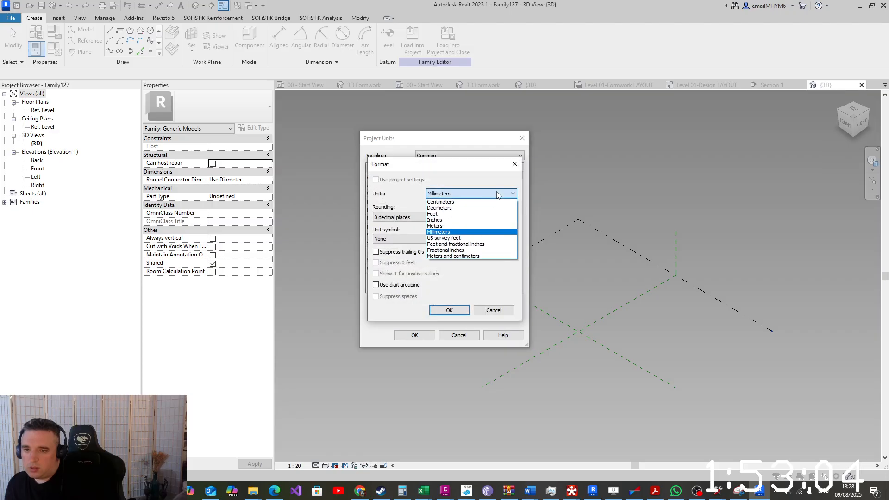
{"action": "left_click", "coordinate": [476, 202]}
{"action": "left_click", "coordinate": [449, 310]}
{"action": "left_click", "coordinate": [414, 334]}
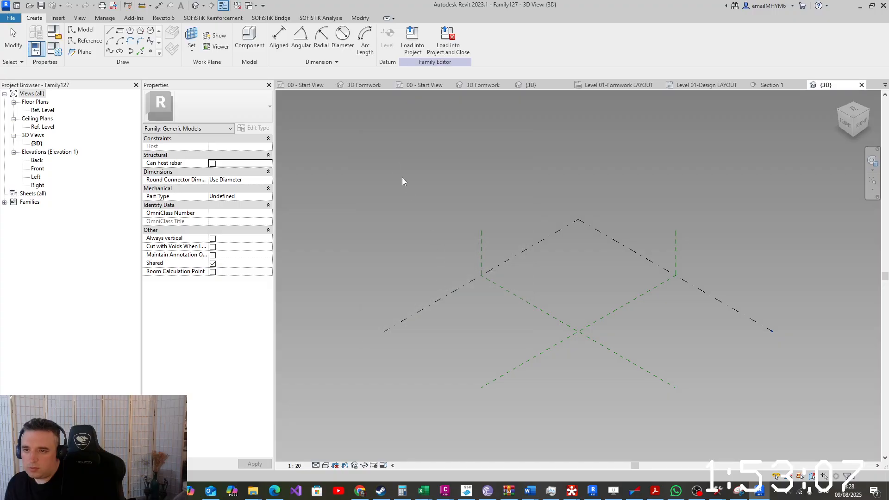
Place a reference point on the reference level near the intersection of the centre planes and make it adaptive
{"action": "left_click", "coordinate": [151, 51]}
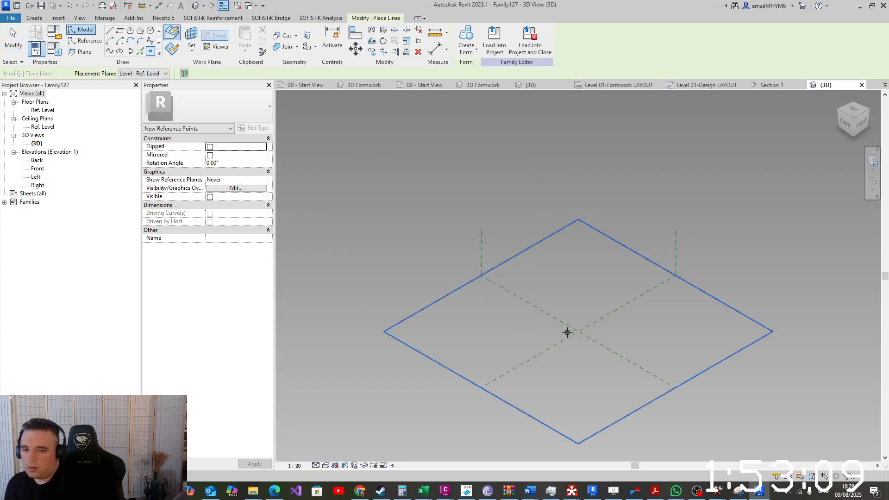
{"action": "key", "text": "Escape"}
{"action": "key", "text": "Escape"}
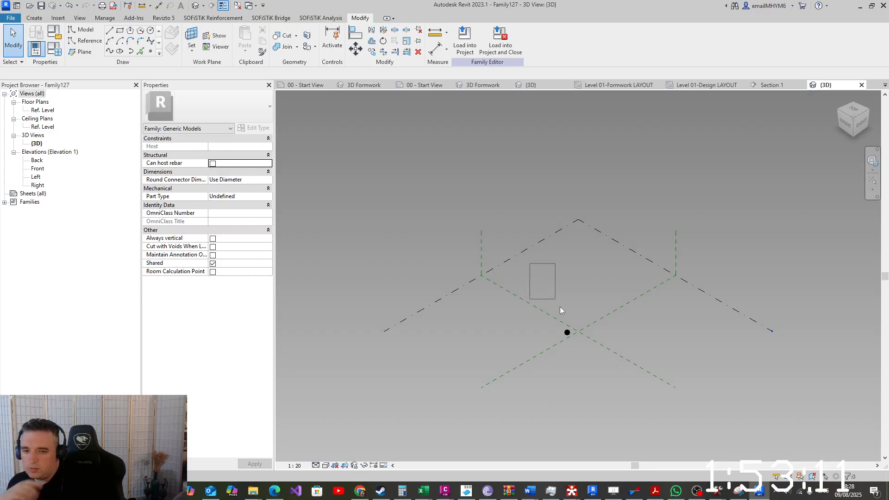
{"action": "left_click_drag", "start_coordinate": [530, 264], "coordinate": [588, 359]}
{"action": "left_click", "coordinate": [510, 43]}
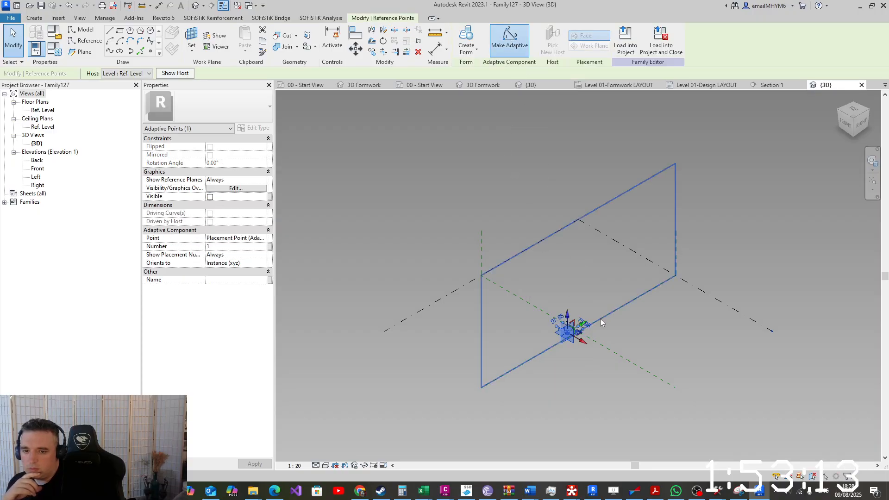
{"action": "scroll", "coordinate": [600, 319], "scroll_direction": "up", "scroll_amount": 3}
{"action": "left_click", "coordinate": [449, 220]}
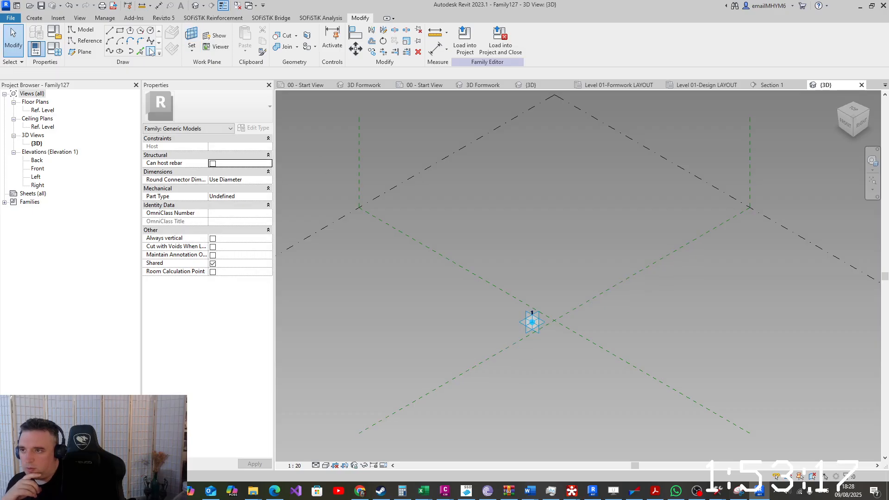
Place a reference point hosted on the adaptive point's horizontal plane and raise it about 257 cm above that point
{"action": "left_click", "coordinate": [150, 51]}
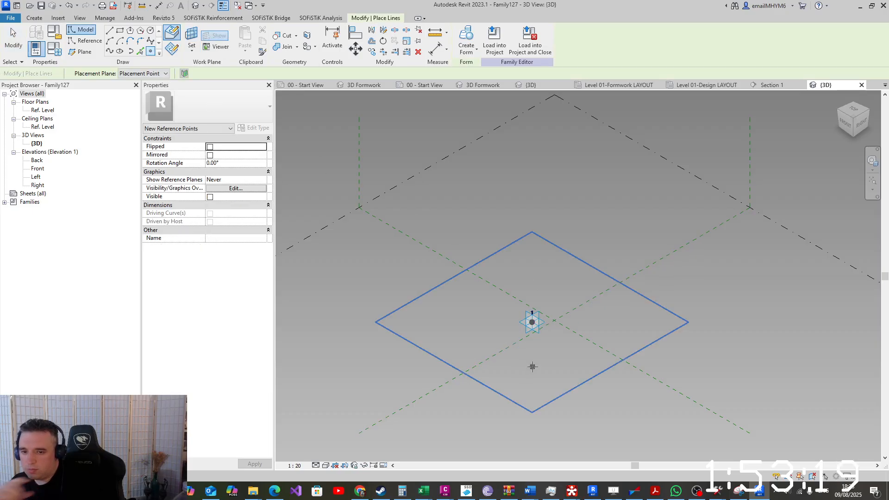
{"action": "key", "text": "Escape"}
{"action": "key", "text": "Escape"}
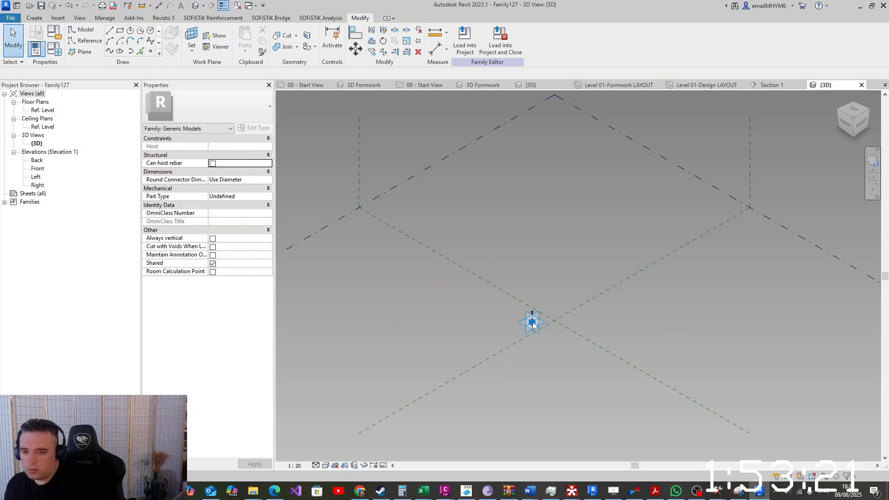
{"action": "left_click", "coordinate": [532, 326]}
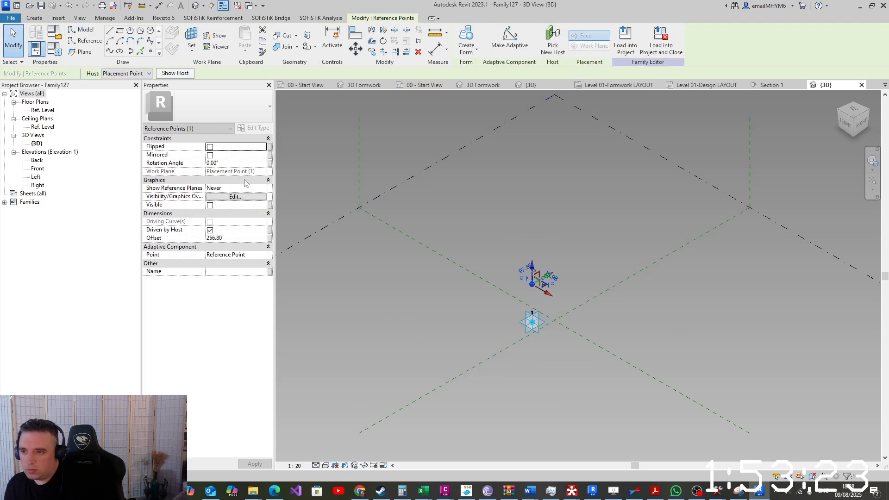
Link the hosted point's offset to a new family parameter O1 and set its reference planes to show always
{"action": "left_click", "coordinate": [270, 238]}
{"action": "left_click", "coordinate": [292, 295]}
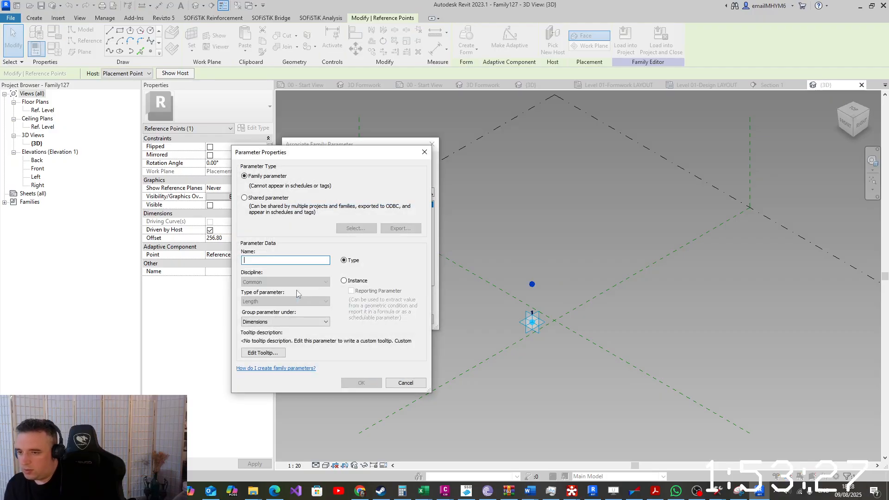
{"action": "type", "text": "O1"}
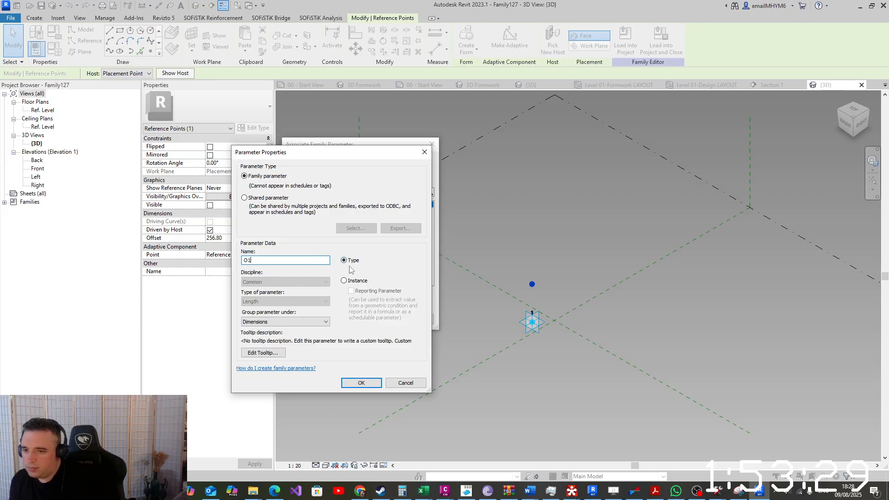
{"action": "key", "text": "Return"}
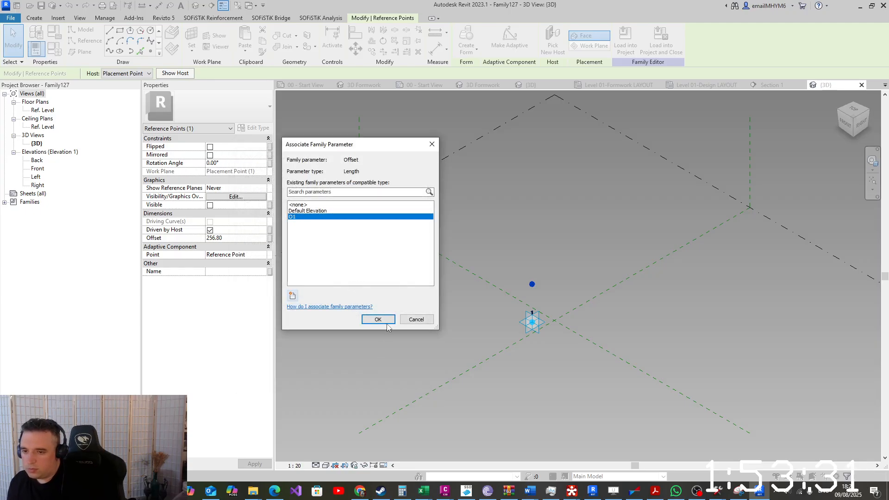
{"action": "left_click", "coordinate": [378, 320]}
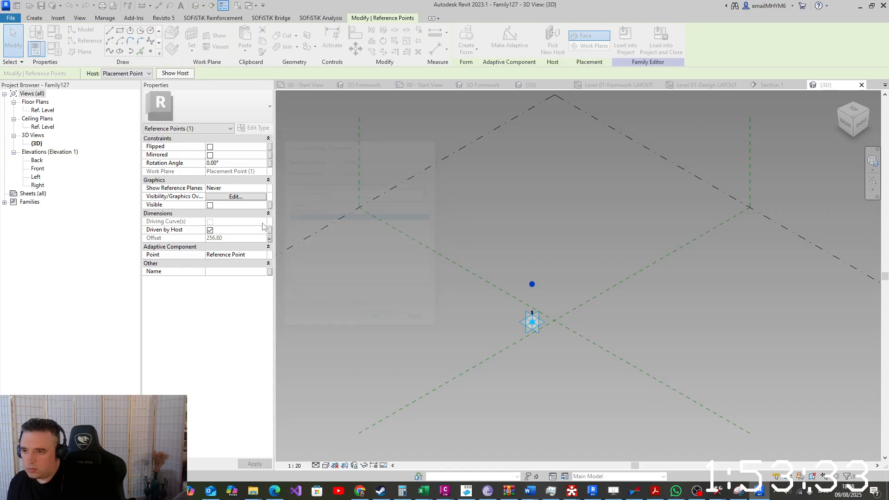
{"action": "left_click", "coordinate": [262, 188]}
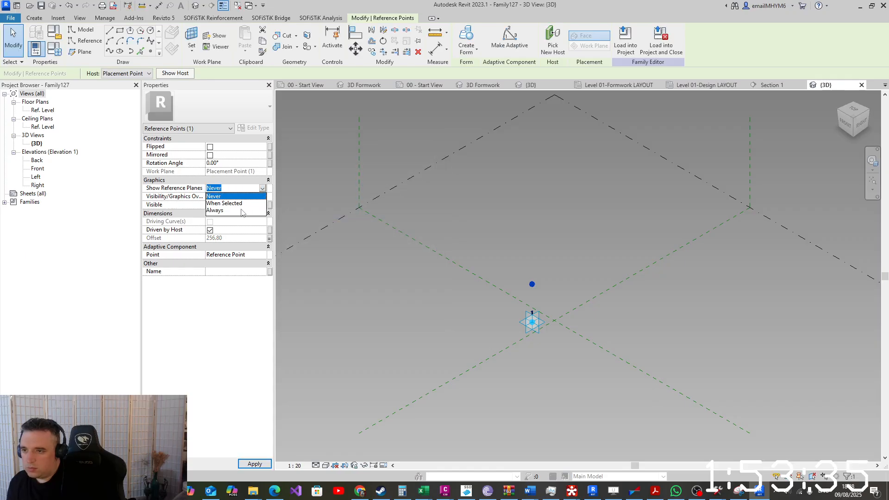
{"action": "left_click", "coordinate": [241, 211]}
Link the hosted point's rotation angle to a new instance parameter R1
{"action": "left_click", "coordinate": [270, 163]}
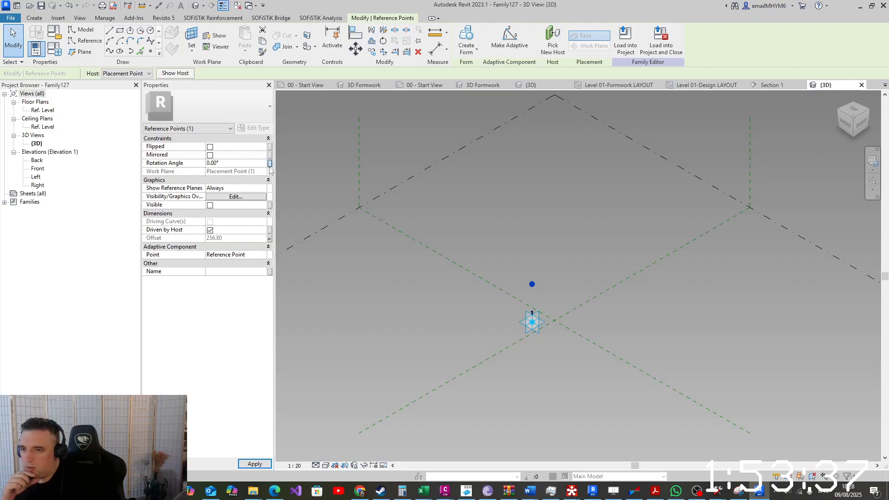
{"action": "left_click", "coordinate": [293, 295]}
{"action": "type", "text": "R1"}
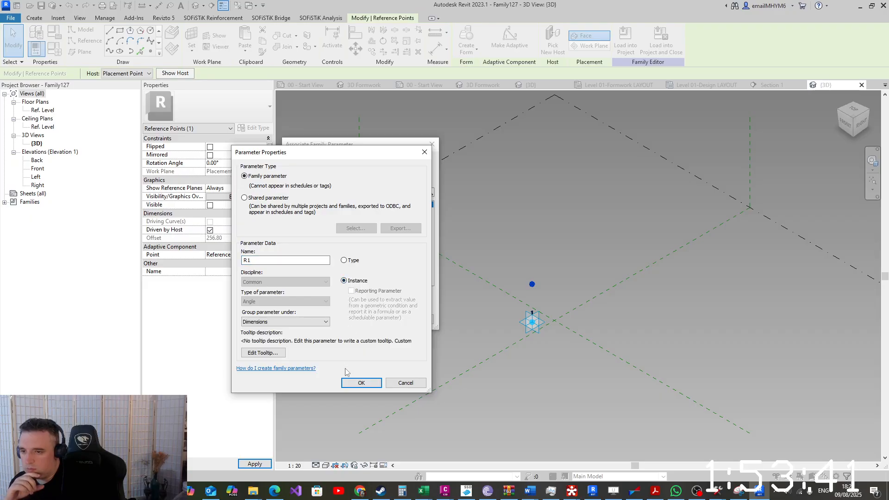
{"action": "left_click", "coordinate": [361, 382]}
{"action": "left_click", "coordinate": [374, 317]}
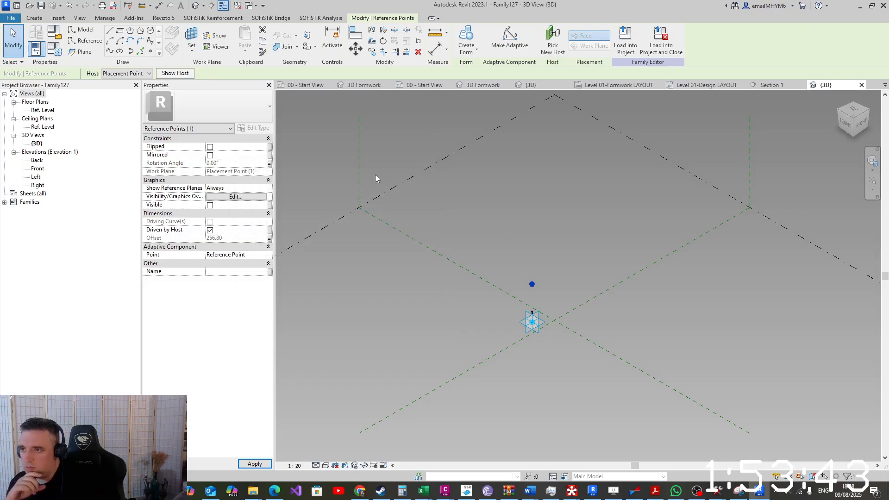
{"action": "left_click", "coordinate": [375, 175]}
Import PARAPHET.dwg from the RW25 folder in meters, with Manual - Center positioning on the Ref. Level, and accept the large extents
{"action": "left_click", "coordinate": [58, 18]}
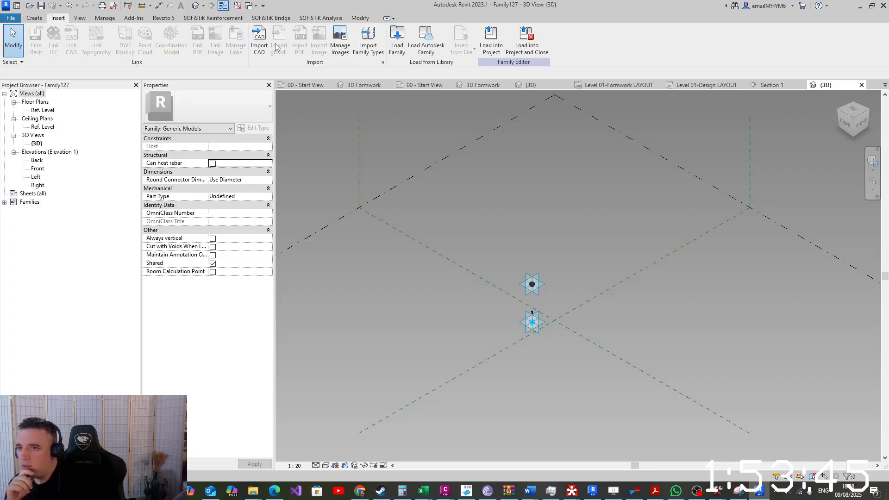
{"action": "left_click", "coordinate": [259, 41]}
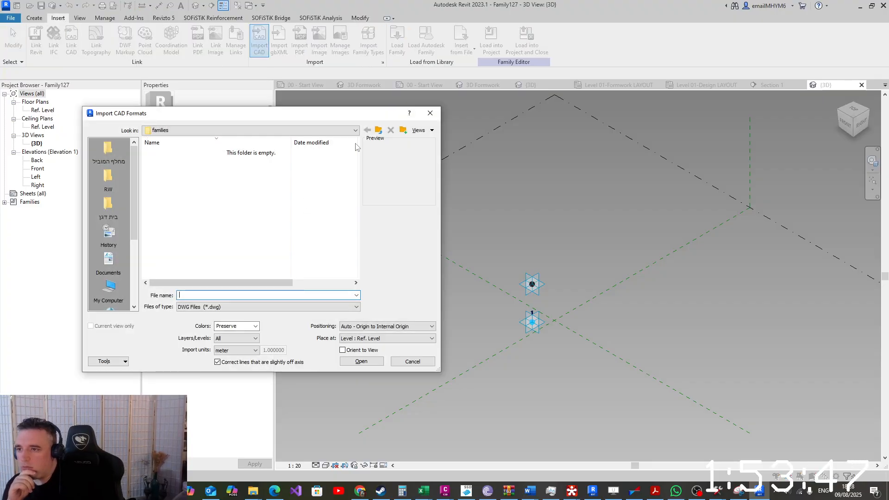
{"action": "left_click", "coordinate": [378, 130]}
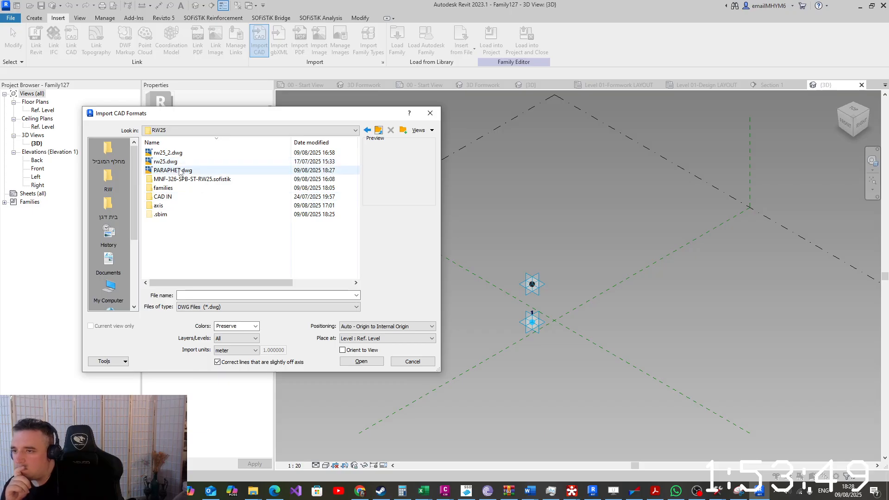
{"action": "left_click", "coordinate": [180, 170]}
{"action": "left_click", "coordinate": [364, 327]}
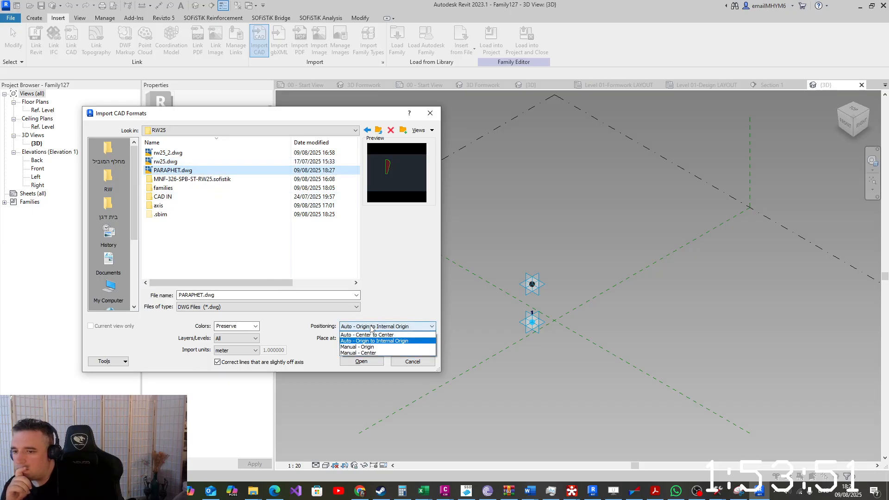
{"action": "left_click", "coordinate": [370, 353]}
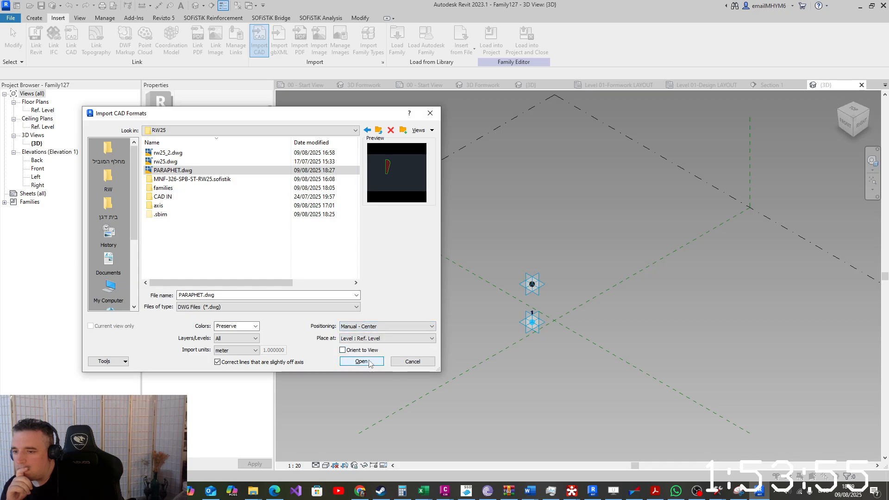
{"action": "left_click", "coordinate": [382, 339]}
{"action": "left_click", "coordinate": [382, 344]}
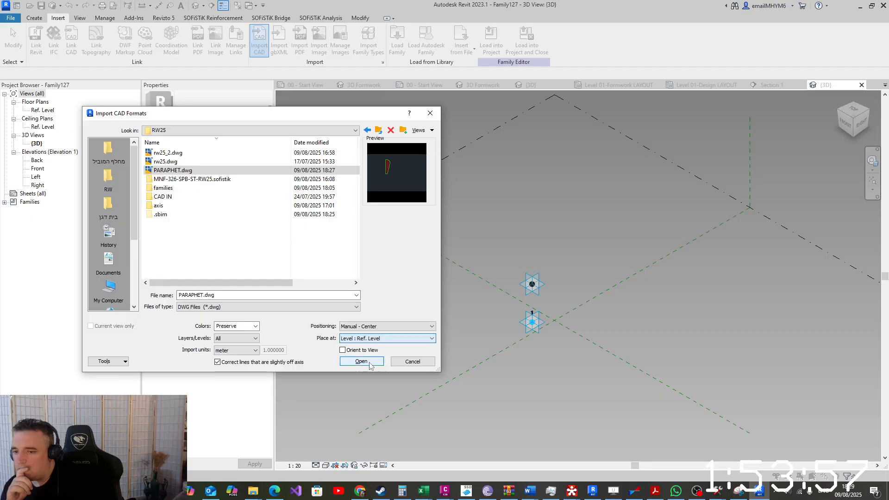
{"action": "left_click", "coordinate": [361, 362]}
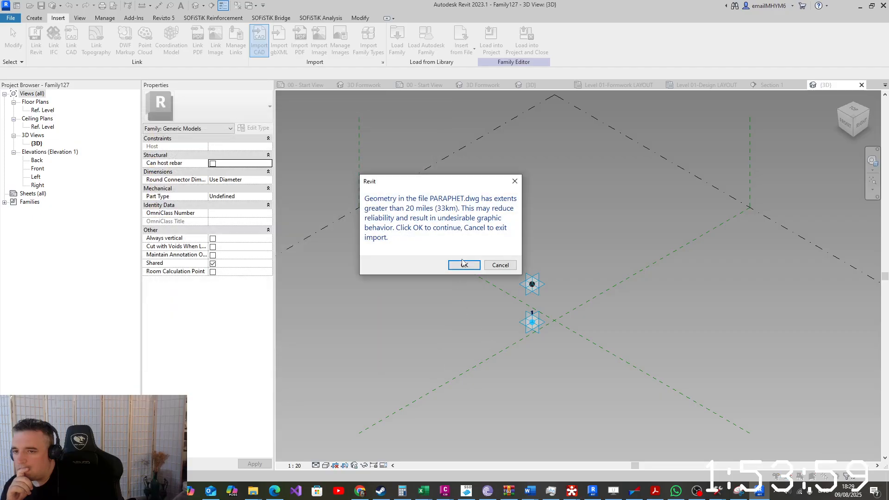
{"action": "left_click", "coordinate": [463, 264]}
{"action": "left_click", "coordinate": [495, 266]}
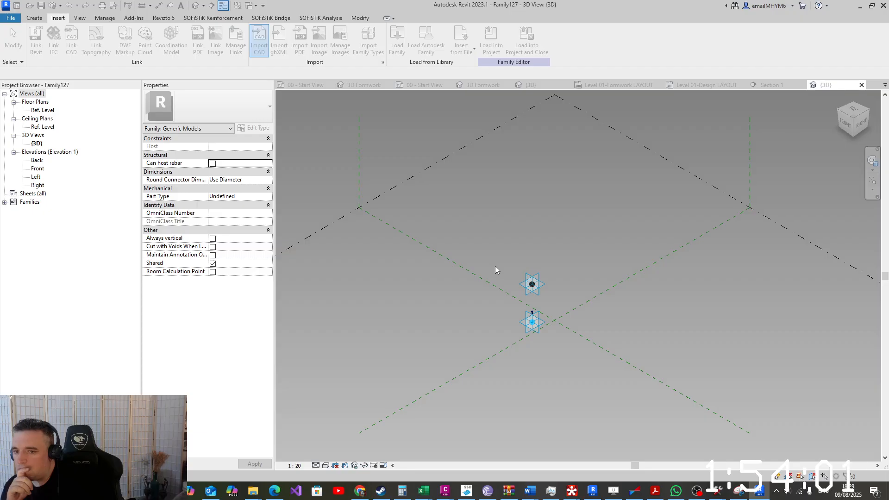
Place the imported parapet drawing on the reference level close beside the adaptive point
{"action": "scroll", "coordinate": [519, 315], "scroll_direction": "up", "scroll_amount": 8}
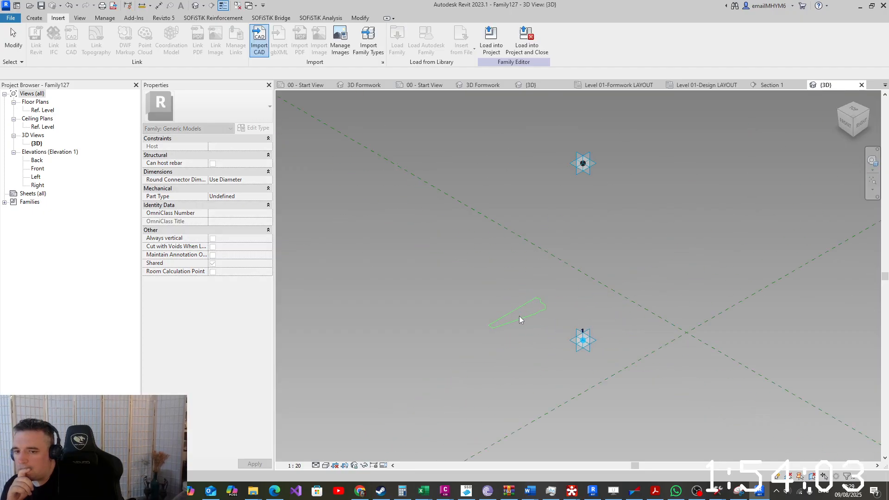
{"action": "left_click", "coordinate": [552, 318]}
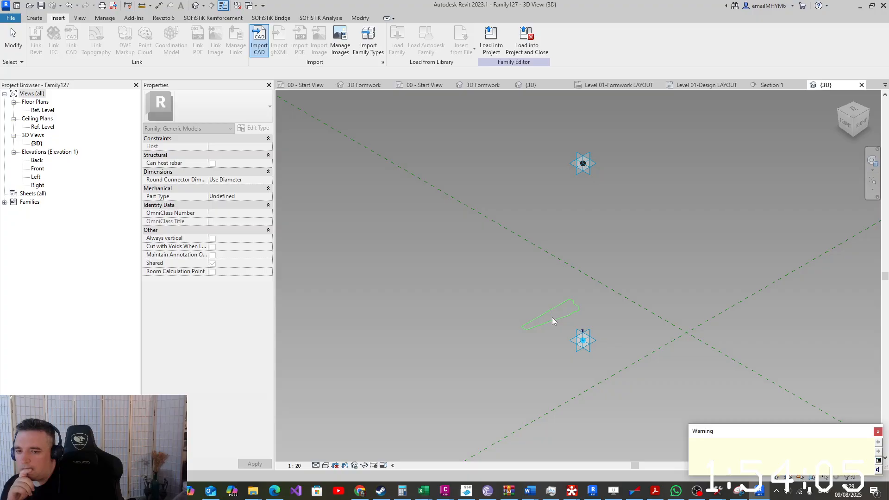
{"action": "scroll", "coordinate": [584, 317], "scroll_direction": "up", "scroll_amount": 3}
{"action": "scroll", "coordinate": [571, 312], "scroll_direction": "down", "scroll_amount": 3}
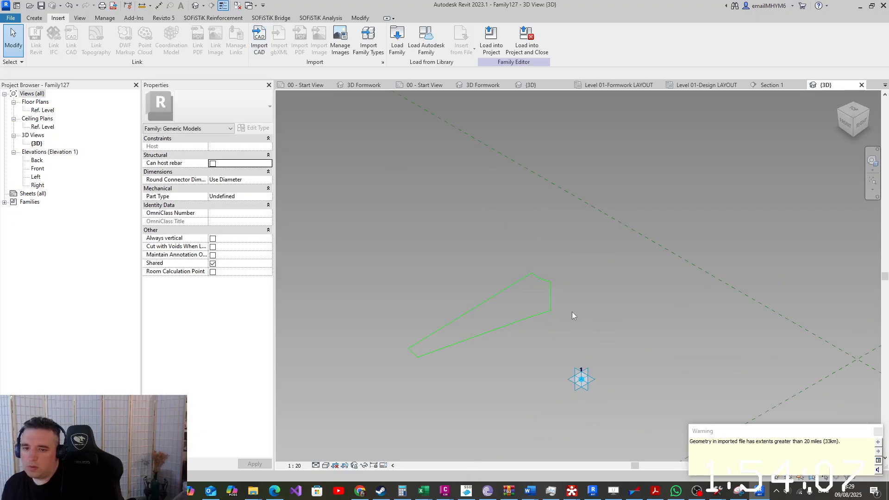
Switch to the top view and move the imported profile over the adaptive point
{"action": "left_click", "coordinate": [854, 114]}
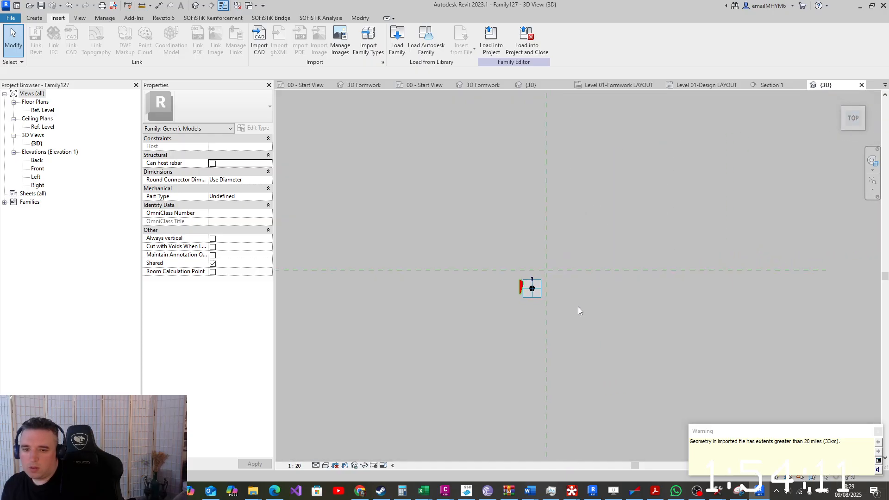
{"action": "left_click_drag", "start_coordinate": [462, 241], "coordinate": [522, 264]}
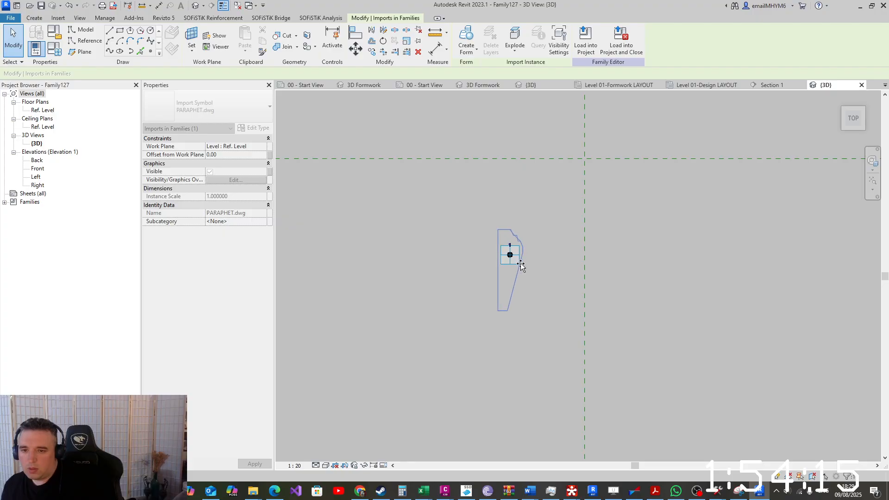
{"action": "scroll", "coordinate": [519, 250], "scroll_direction": "up", "scroll_amount": 3}
{"action": "scroll", "coordinate": [518, 248], "scroll_direction": "up", "scroll_amount": 1}
{"action": "left_click", "coordinate": [563, 279]}
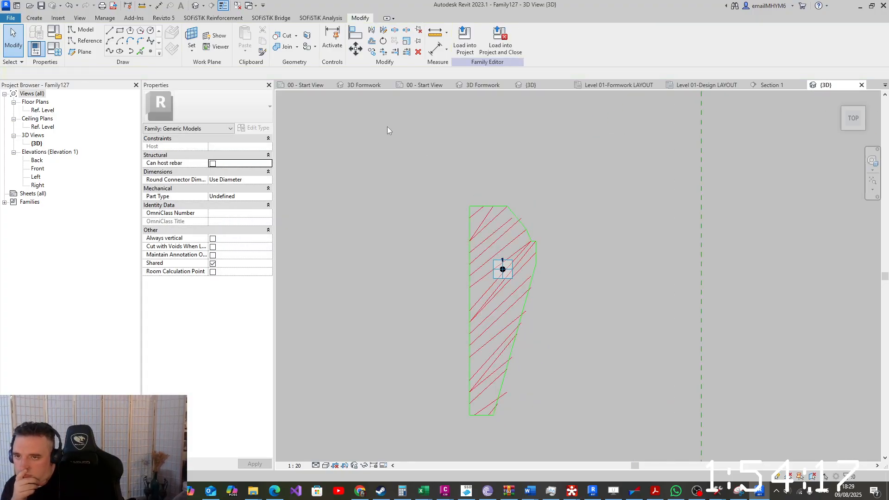
Check the imported profile's overall height with an aligned dimension and review the project units without changing anything
{"action": "left_click", "coordinate": [435, 54]}
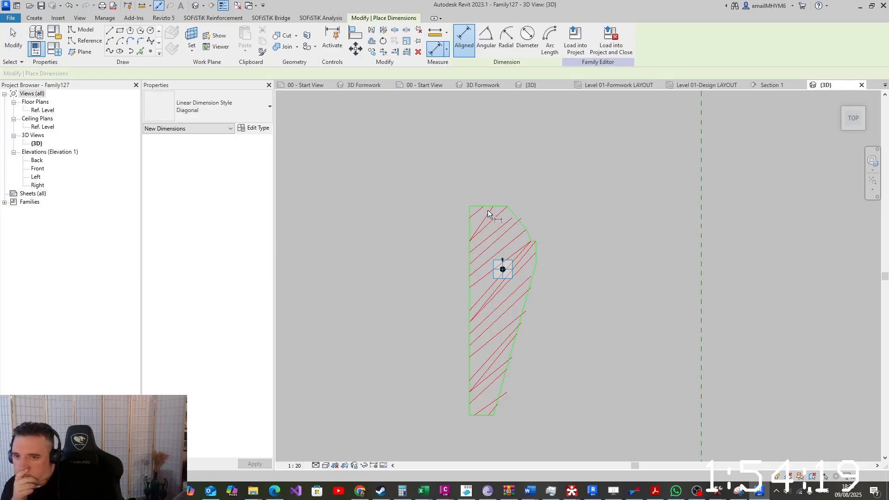
{"action": "left_click", "coordinate": [488, 415]}
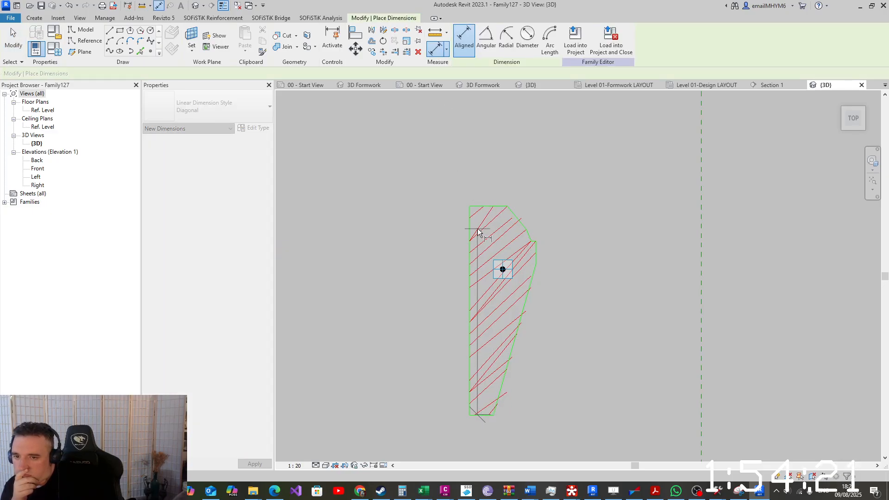
{"action": "left_click", "coordinate": [469, 206]}
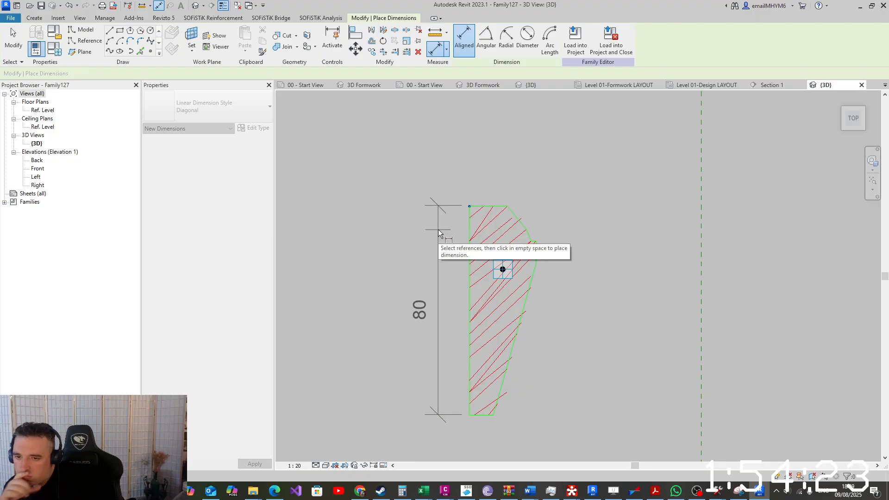
{"action": "key", "text": "Escape"}
{"action": "key", "text": "Escape"}
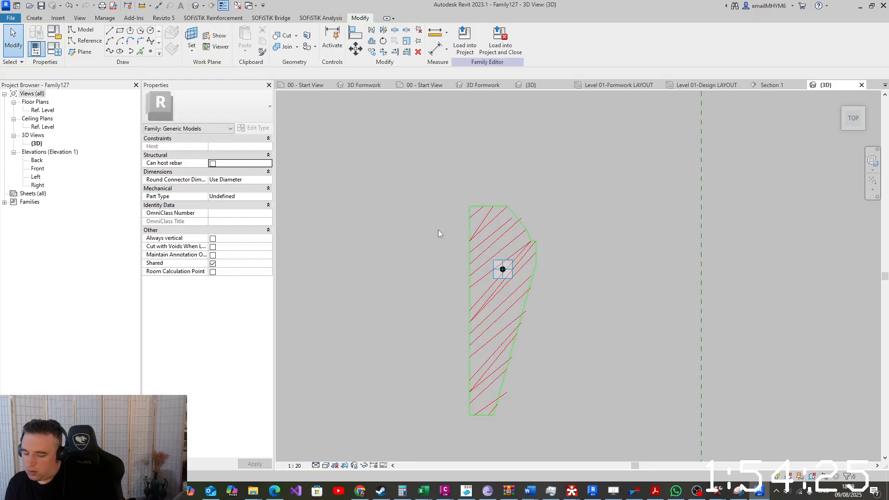
{"action": "key", "text": "u"}
{"action": "key", "text": "n"}
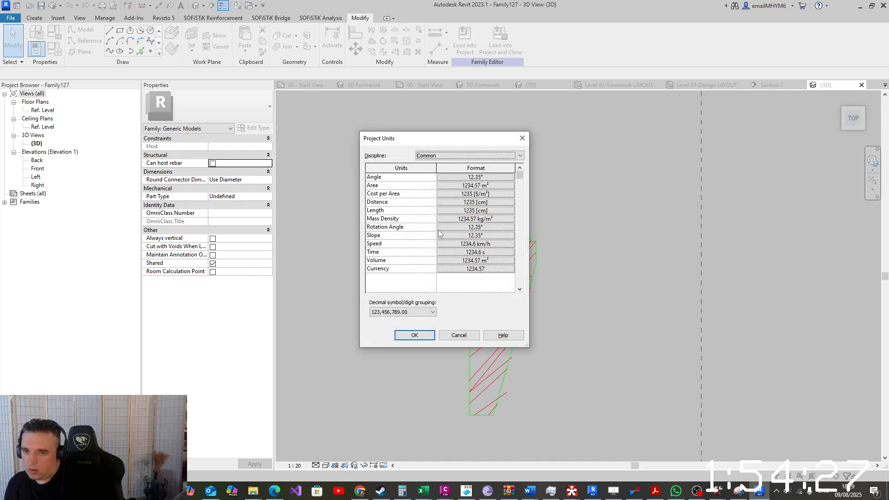
{"action": "key", "text": "Escape"}
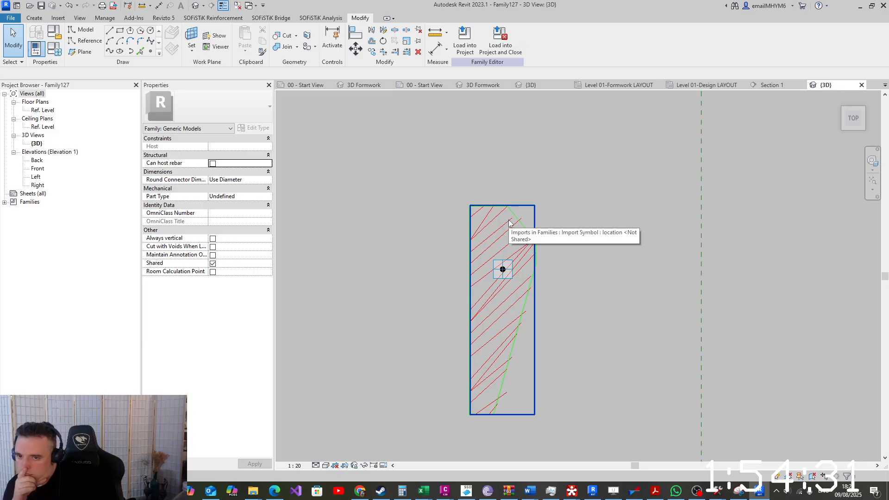
{"action": "left_click", "coordinate": [509, 223]}
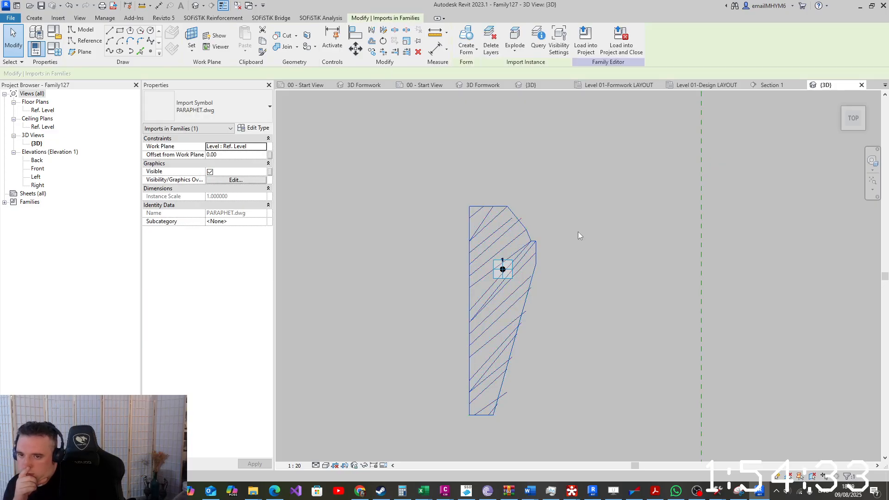
{"action": "scroll", "coordinate": [546, 246], "scroll_direction": "up", "scroll_amount": 3}
{"action": "scroll", "coordinate": [547, 246], "scroll_direction": "down", "scroll_amount": 6}
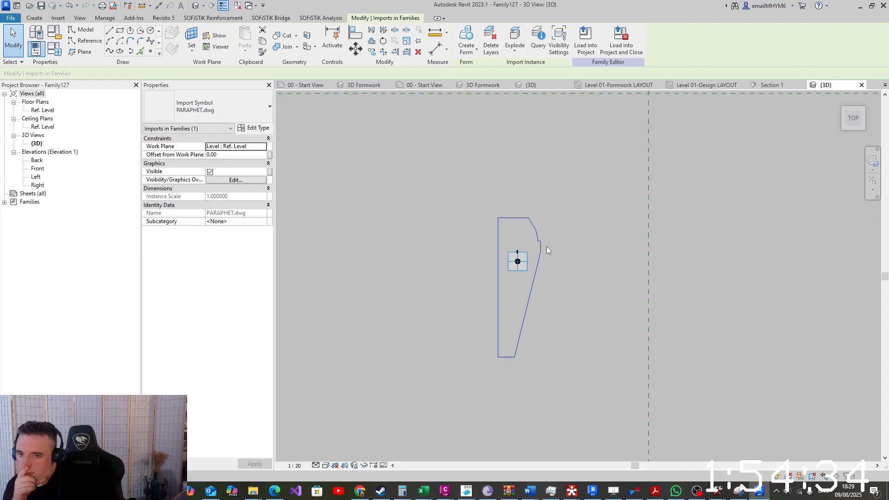
{"action": "left_click", "coordinate": [560, 220]}
Trace the imported profile's curved upper edge and long vertical edge as picked model lines on the Placement Point work plane
{"action": "left_click", "coordinate": [35, 19]}
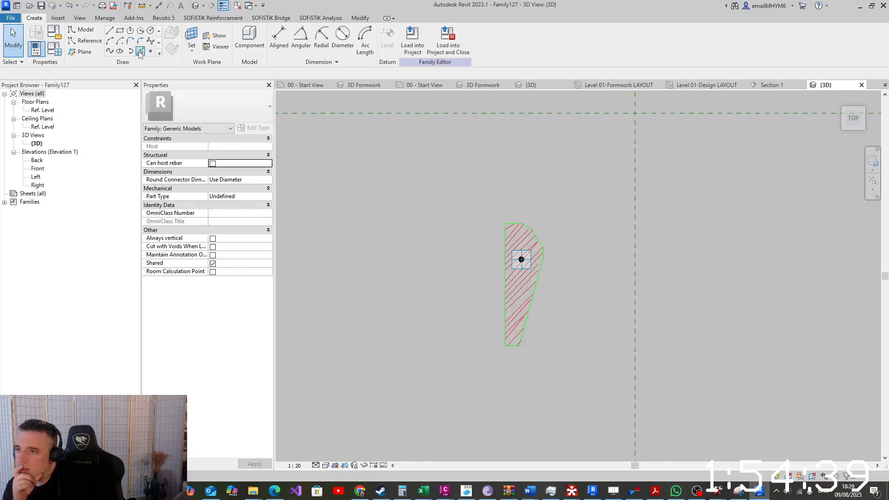
{"action": "left_click", "coordinate": [140, 52]}
{"action": "left_click", "coordinate": [515, 222]}
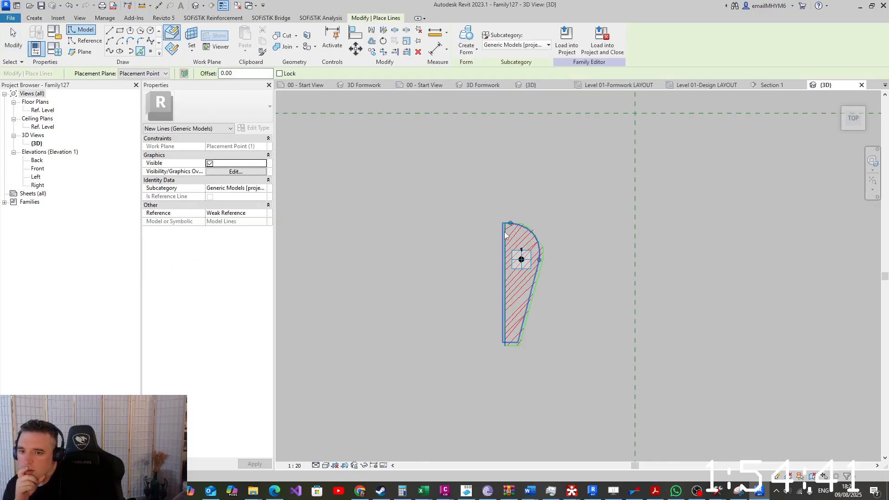
{"action": "left_click", "coordinate": [500, 249]}
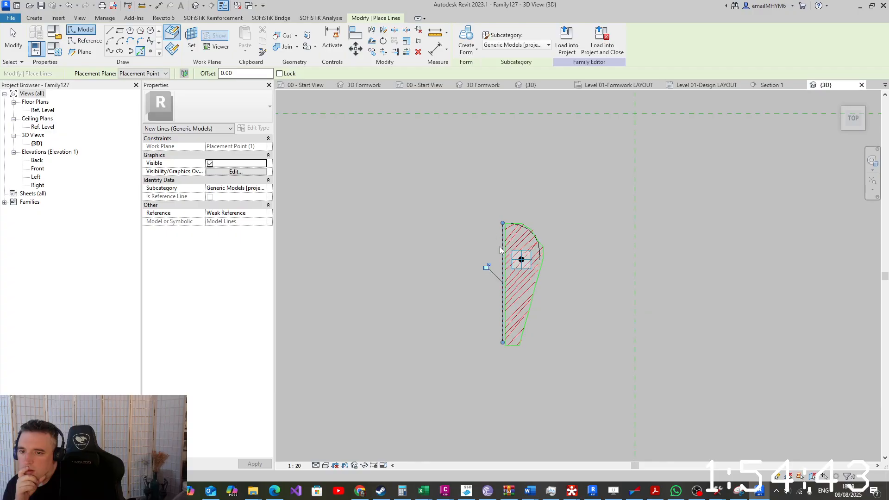
{"action": "scroll", "coordinate": [529, 307], "scroll_direction": "up", "scroll_amount": 4}
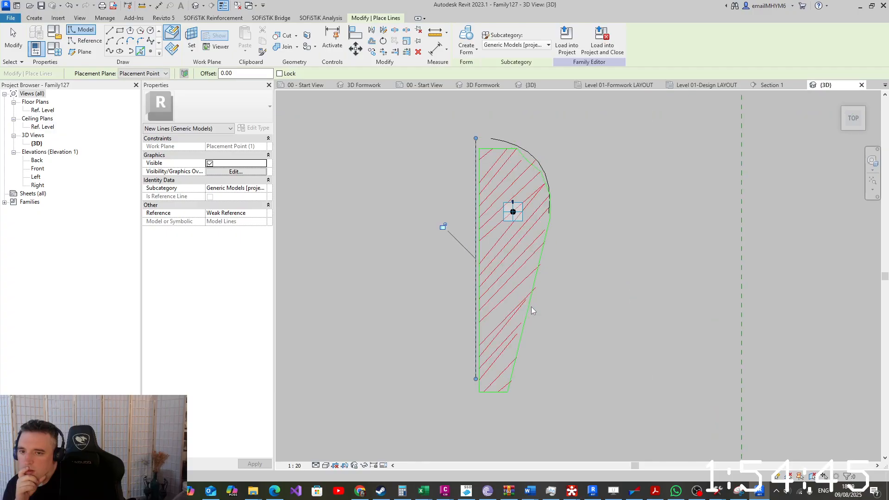
Try to pick the rest of the imported profile's outline as a connected chain
{"action": "key", "text": "Tab"}
{"action": "left_click", "coordinate": [538, 308]}
{"action": "key", "text": "Tab"}
{"action": "left_click", "coordinate": [479, 140]}
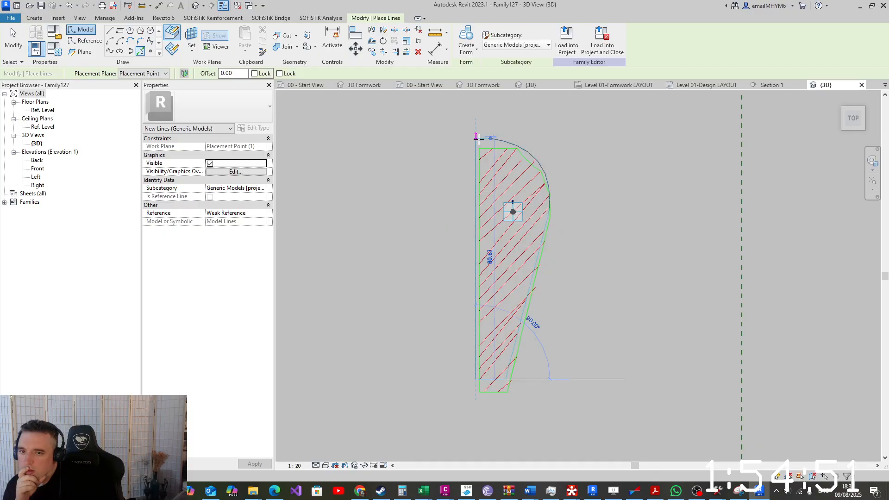
{"action": "scroll", "coordinate": [620, 202], "scroll_direction": "down", "scroll_amount": 2}
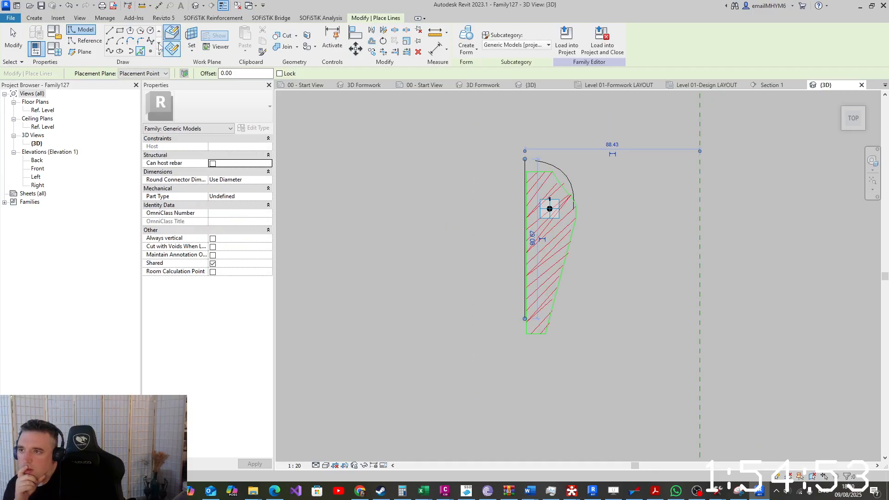
{"action": "key", "text": "Escape"}
{"action": "key", "text": "Escape"}
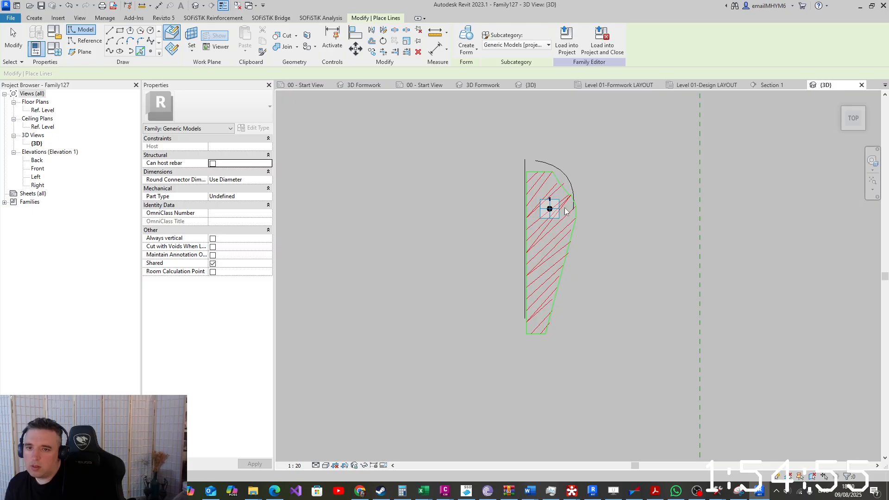
{"action": "left_click", "coordinate": [550, 264]}
{"action": "scroll", "coordinate": [549, 208], "scroll_direction": "up", "scroll_amount": 2}
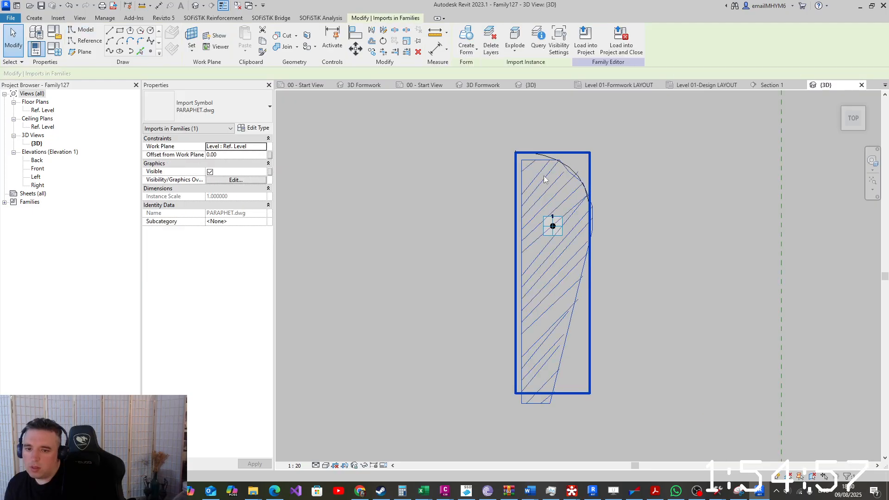
{"action": "key", "text": "Escape"}
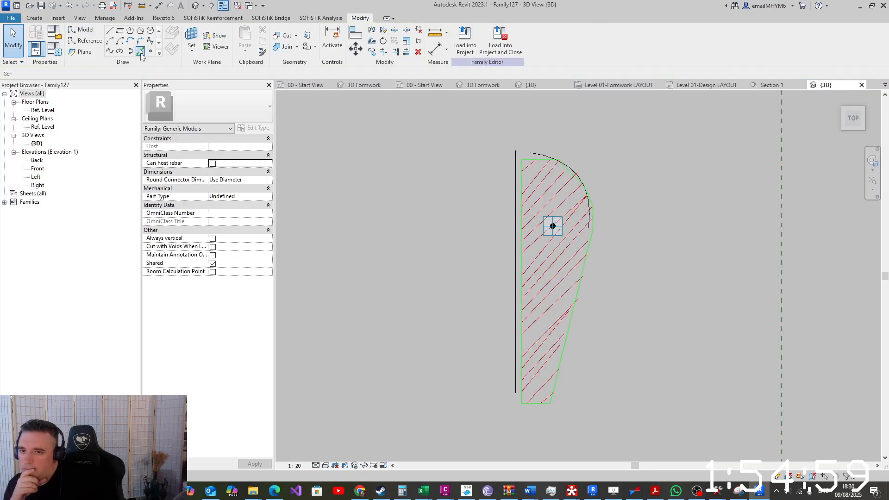
Complete the profile outline with picked model lines along the base, the sloped edge and the short top edge
{"action": "left_click", "coordinate": [140, 51]}
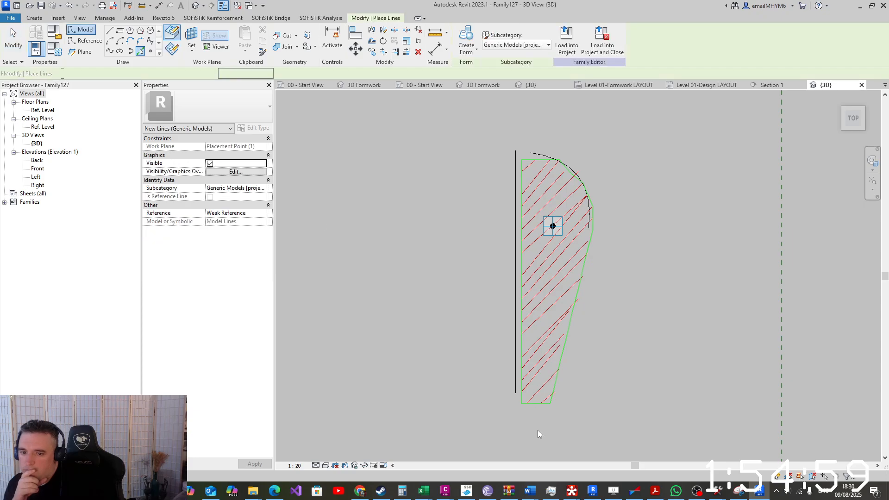
{"action": "left_click", "coordinate": [524, 397]}
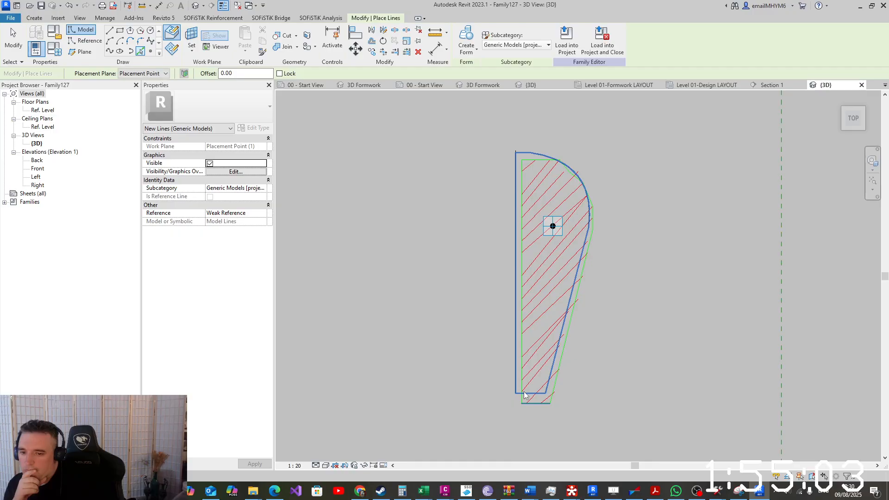
{"action": "left_click", "coordinate": [559, 355]}
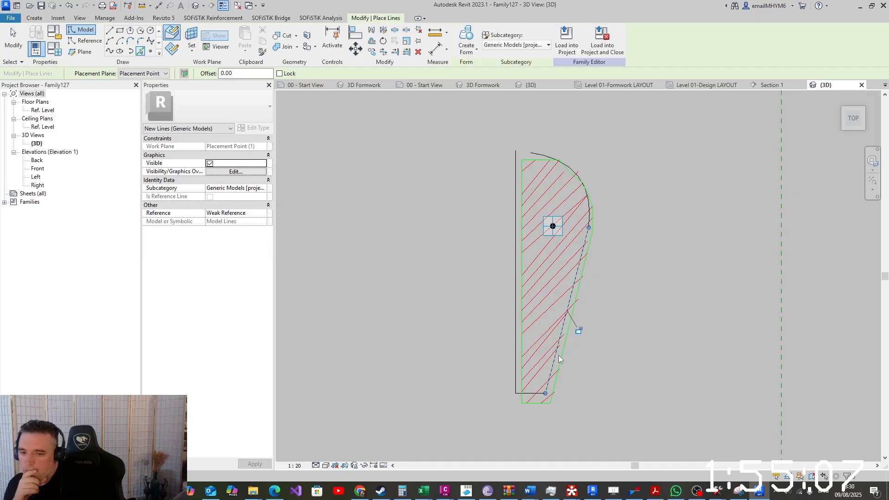
{"action": "left_click", "coordinate": [530, 155]}
{"action": "scroll", "coordinate": [588, 196], "scroll_direction": "down", "scroll_amount": 2}
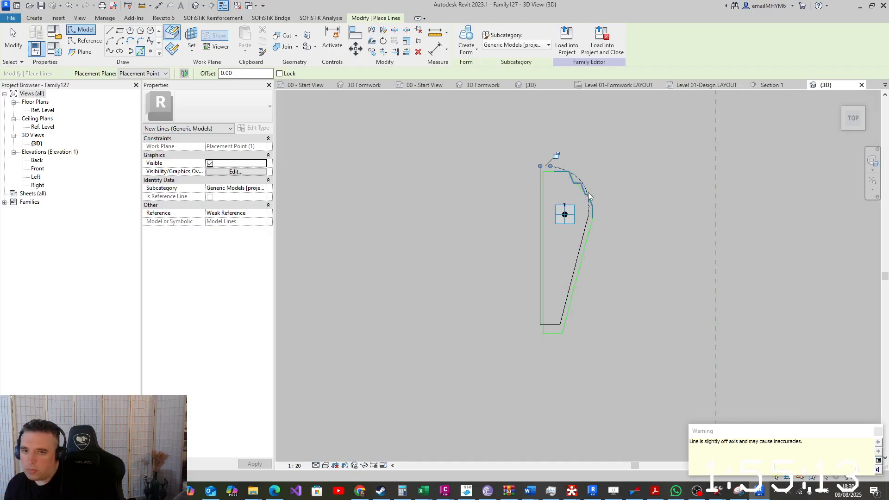
Finish the line picking and delete the imported PARAPHET.dwg symbol, leaving only the traced profile lines
{"action": "key", "text": "Escape"}
{"action": "key", "text": "Escape"}
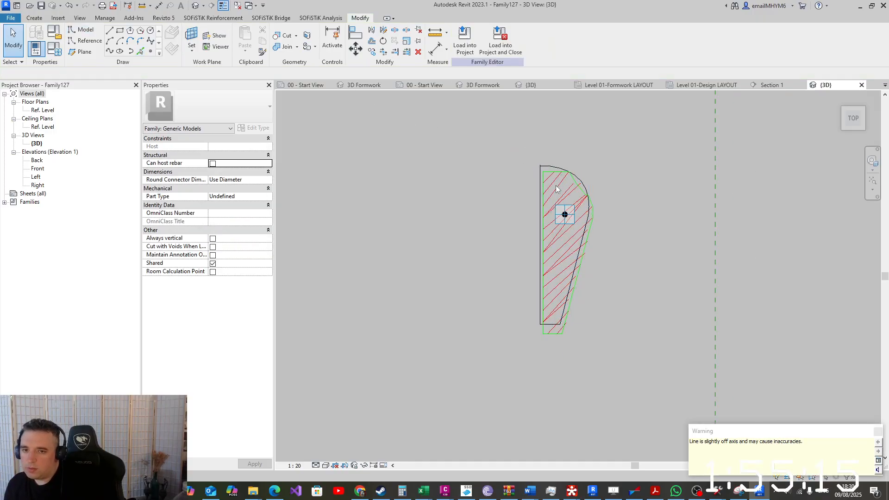
{"action": "left_click", "coordinate": [556, 189]}
{"action": "key", "text": "Delete"}
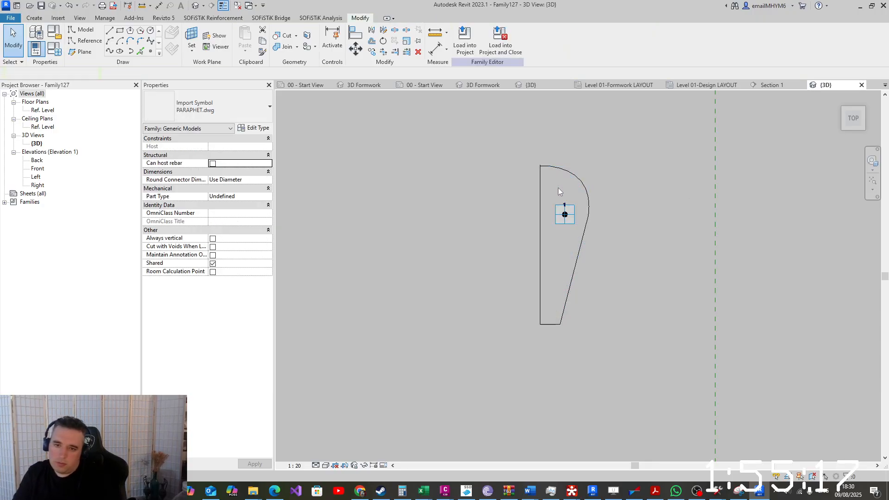
Shorten the upper end of the profile's long vertical line to meet the short top edge at the corner
{"action": "scroll", "coordinate": [572, 173], "scroll_direction": "up", "scroll_amount": 5}
{"action": "left_click_drag", "start_coordinate": [499, 144], "coordinate": [572, 192]}
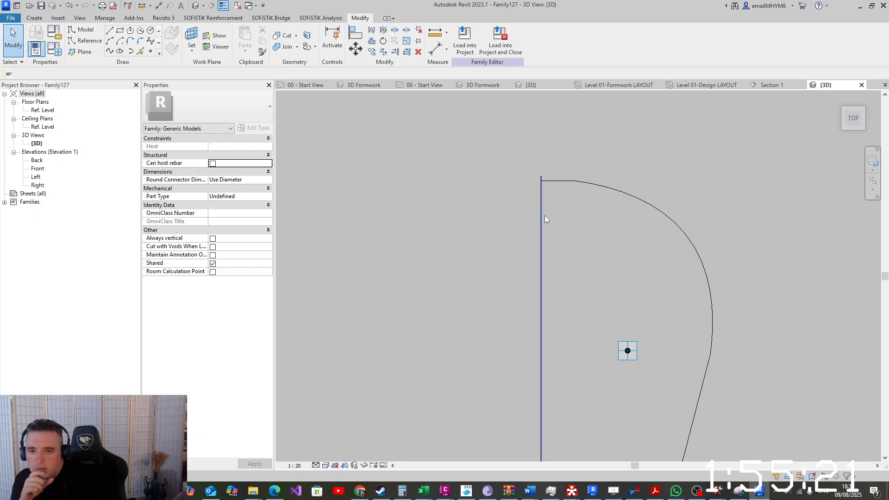
{"action": "left_click", "coordinate": [541, 217]}
{"action": "scroll", "coordinate": [574, 196], "scroll_direction": "down", "scroll_amount": 3}
{"action": "key", "text": "Escape"}
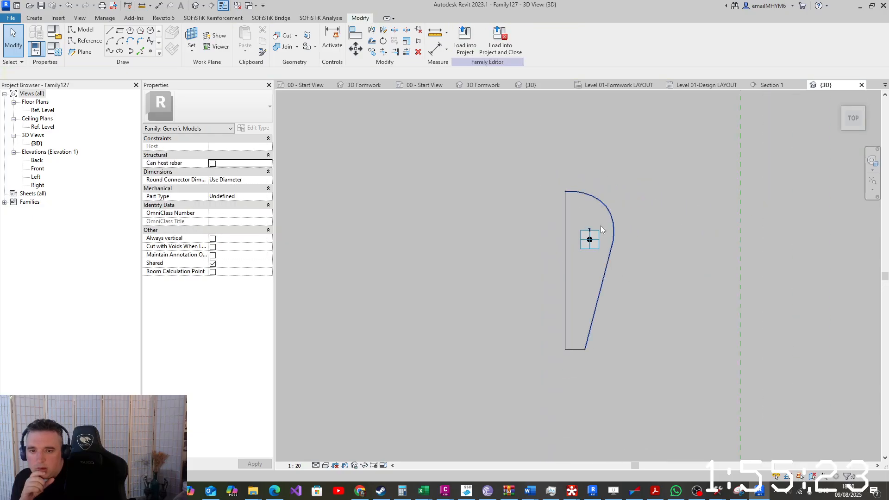
{"action": "scroll", "coordinate": [598, 218], "scroll_direction": "up", "scroll_amount": 5}
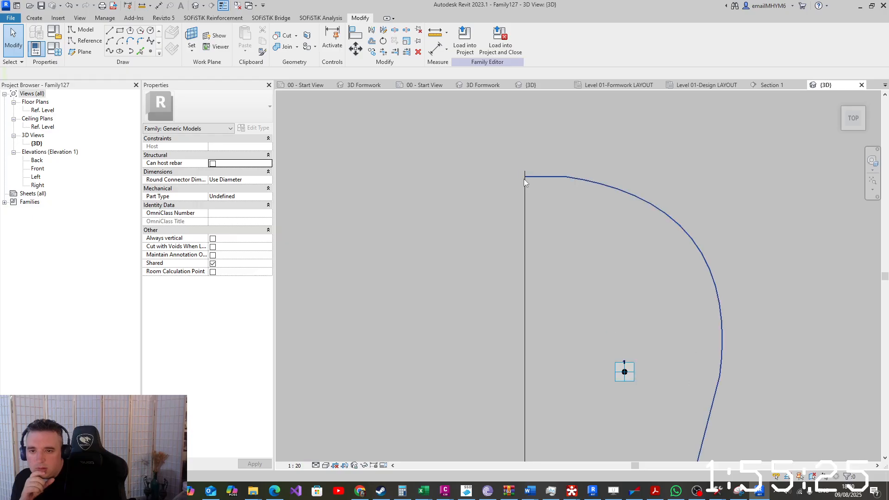
{"action": "left_click", "coordinate": [525, 174]}
{"action": "left_click_drag", "start_coordinate": [525, 171], "coordinate": [524, 176]}
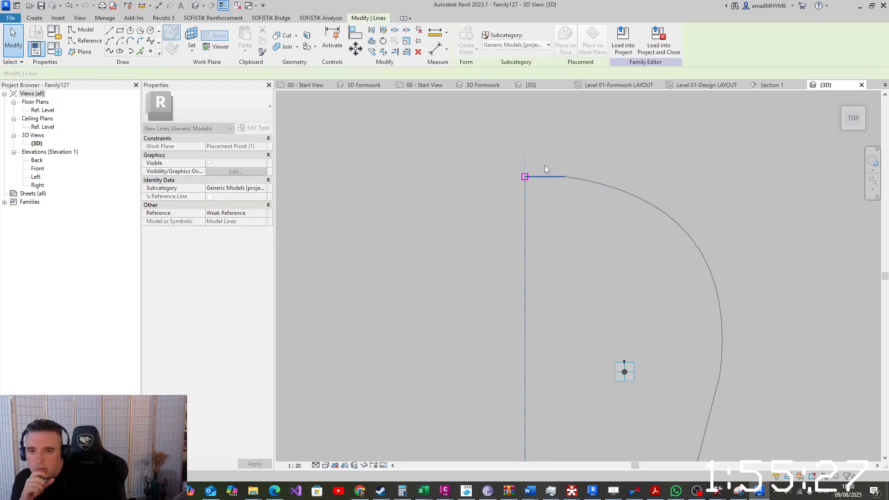
{"action": "left_click", "coordinate": [561, 148]}
{"action": "scroll", "coordinate": [561, 147], "scroll_direction": "down", "scroll_amount": 4}
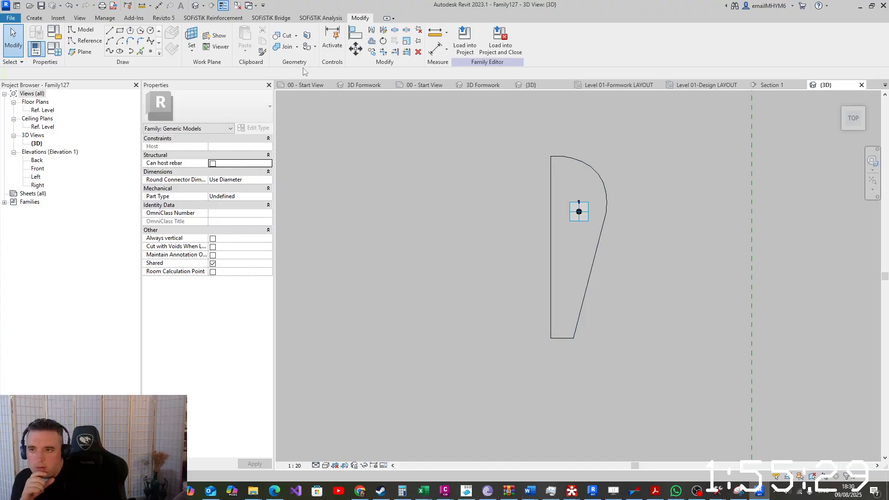
Place an aligned dimension for the profile's overall height beside the long vertical edge
{"action": "left_click", "coordinate": [436, 47]}
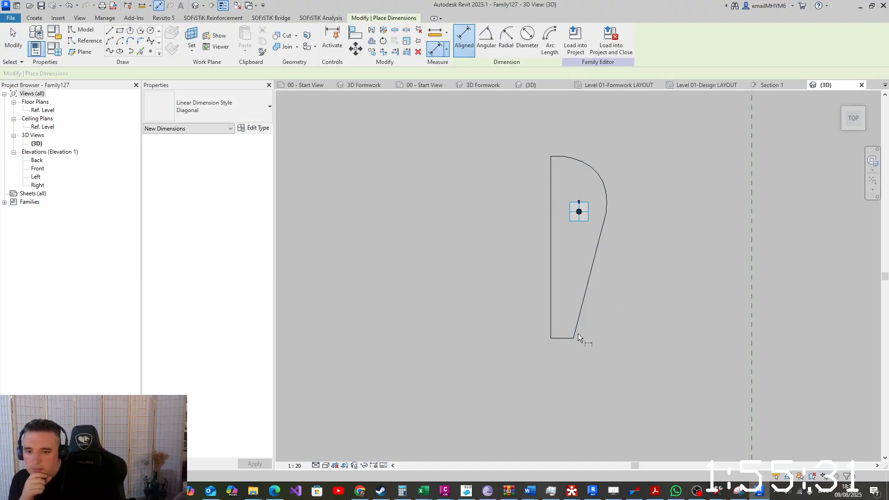
{"action": "left_click", "coordinate": [566, 338]}
{"action": "left_click", "coordinate": [555, 155]}
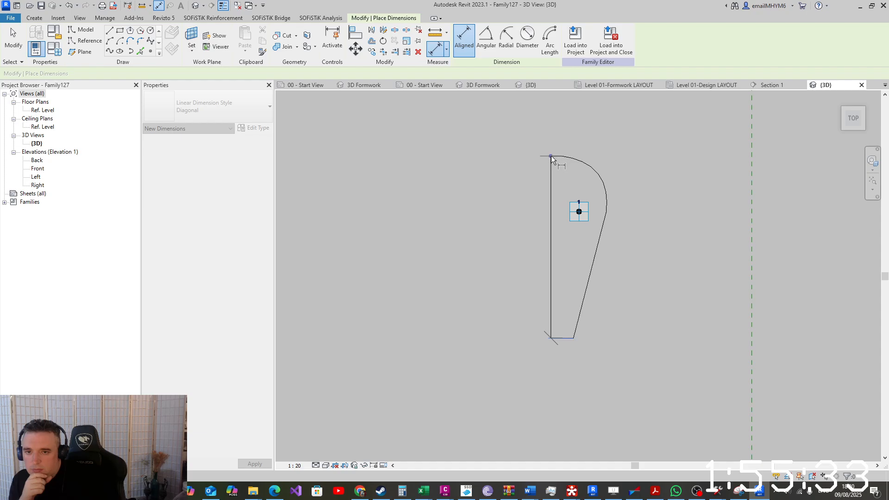
{"action": "left_click", "coordinate": [499, 199]}
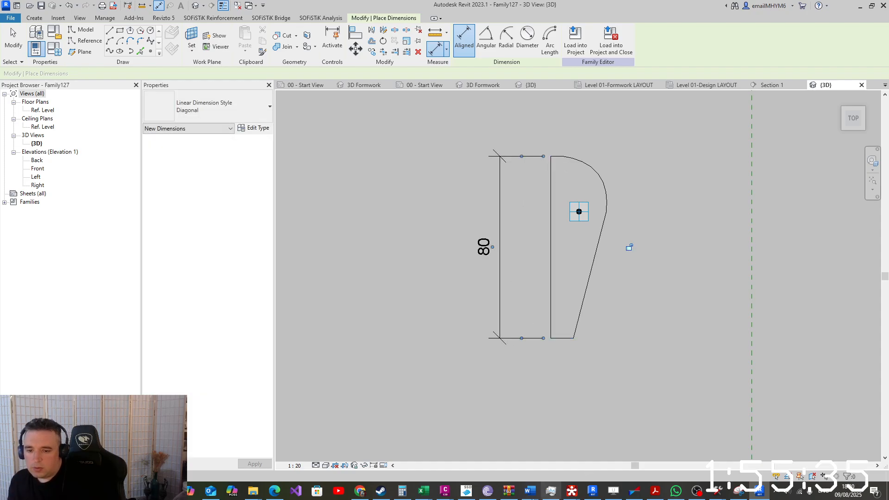
Switch to PARAPHET.dwg in Civil 3D, measure the profile's vertical edge with DIST for comparison, and return to Revit
{"action": "right_click", "coordinate": [445, 491]}
{"action": "left_click", "coordinate": [443, 475]}
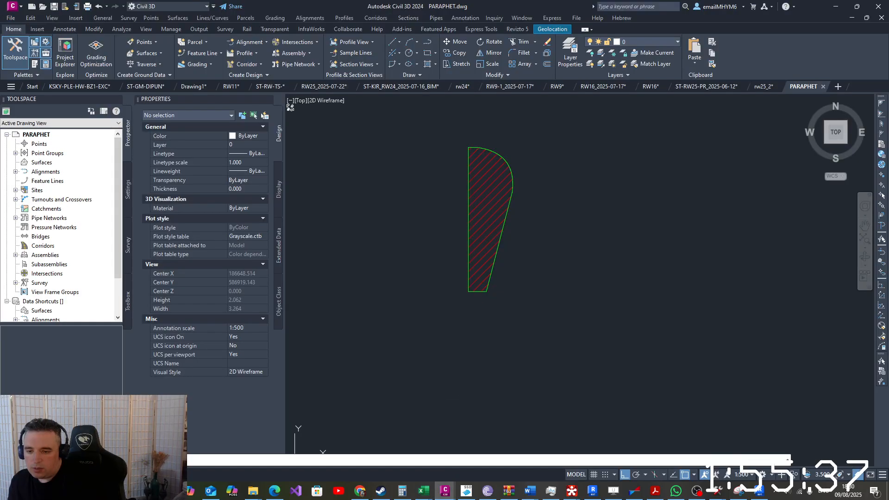
{"action": "type", "text": "DI"}
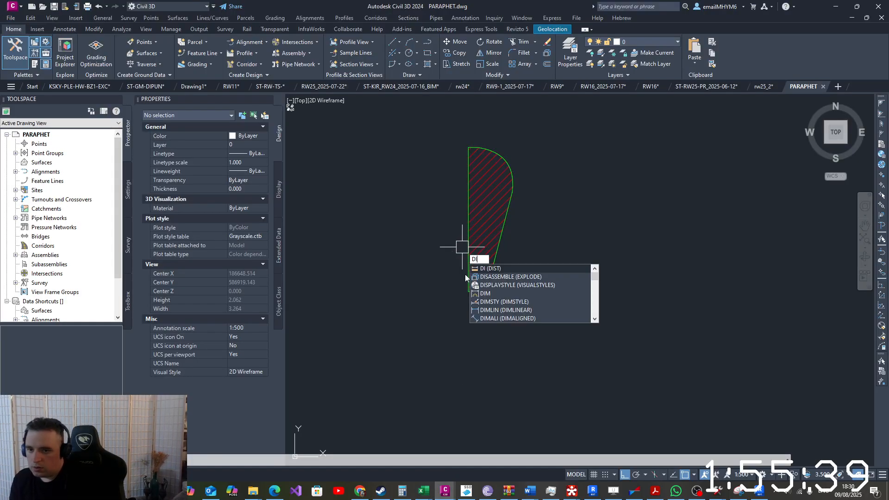
{"action": "key", "text": "Return"}
{"action": "left_click", "coordinate": [468, 291]}
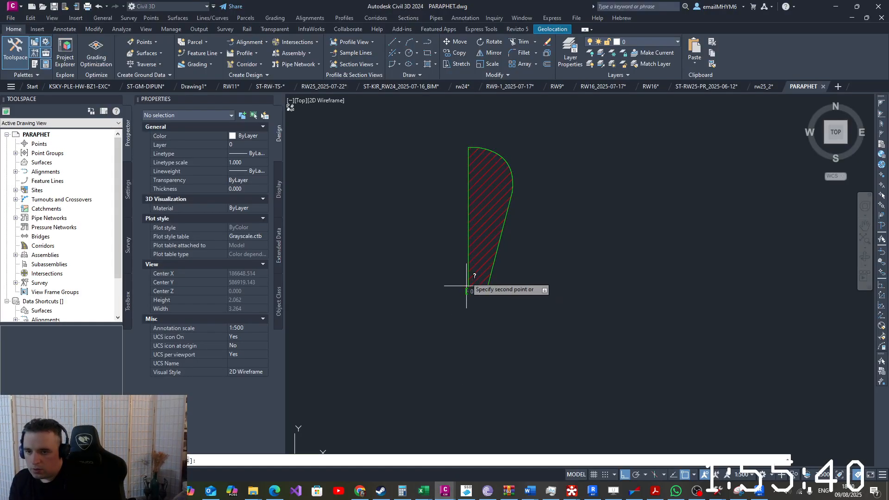
{"action": "left_click", "coordinate": [469, 148]}
{"action": "key", "text": "Return"}
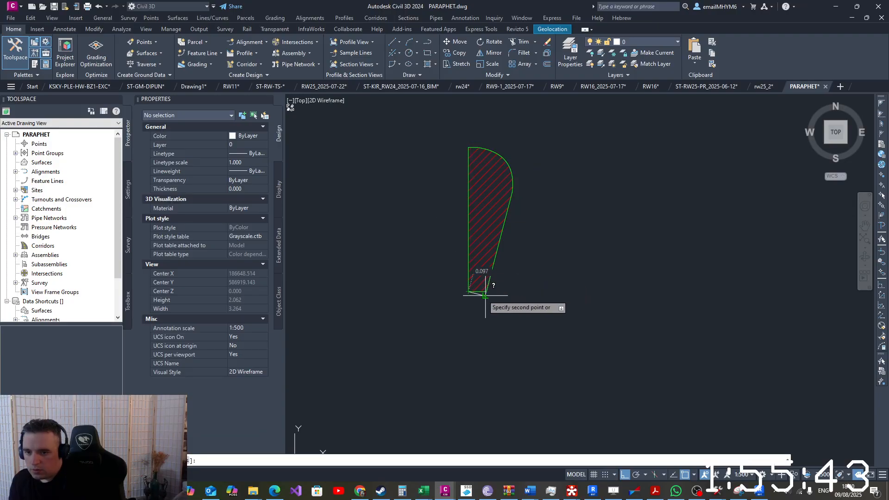
{"action": "key", "text": "Escape"}
{"action": "left_click", "coordinate": [760, 490]}
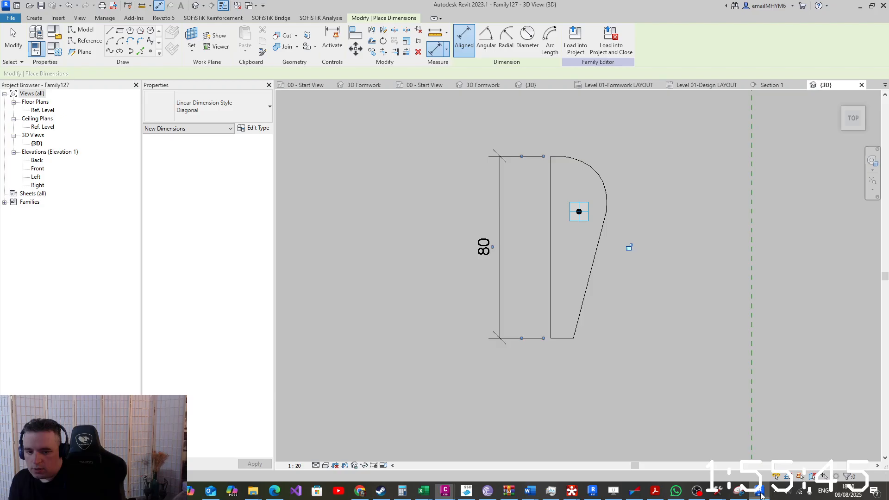
Place aligned dimensions for the profile's base width and for the height from the base to the sloped edge's upper end
{"action": "left_click", "coordinate": [550, 314]}
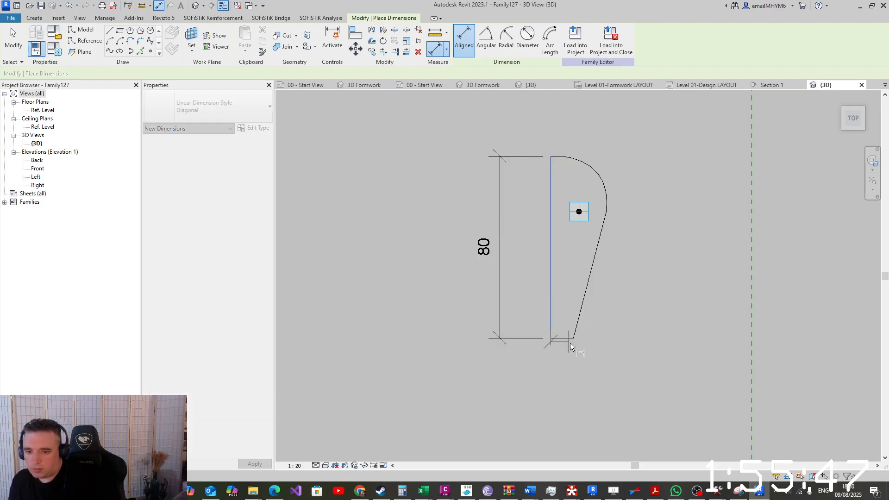
{"action": "left_click", "coordinate": [567, 377]}
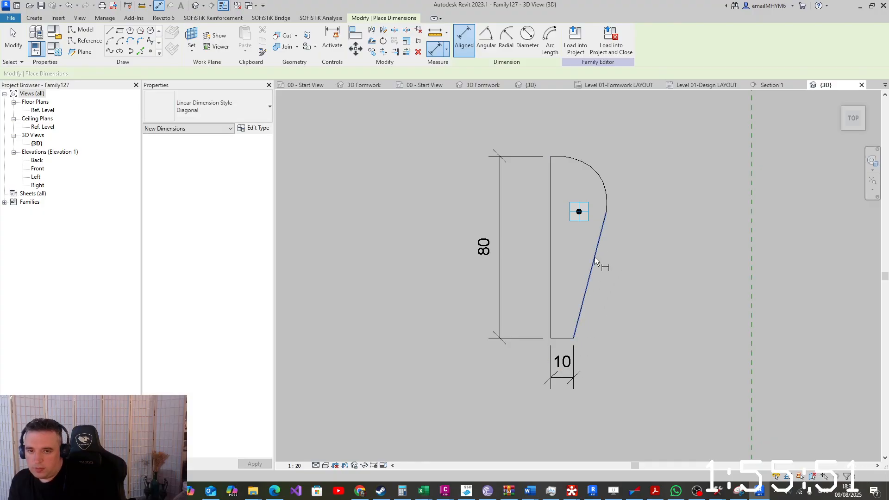
{"action": "left_click", "coordinate": [571, 337]}
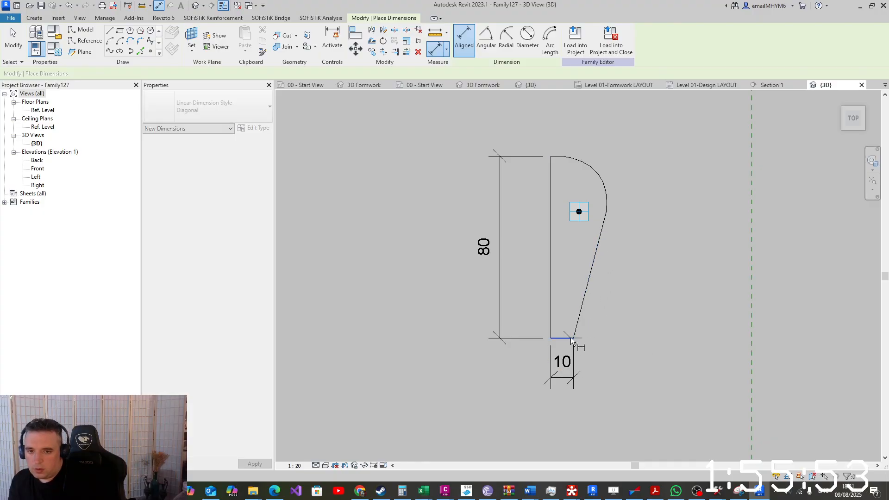
{"action": "left_click", "coordinate": [607, 212]}
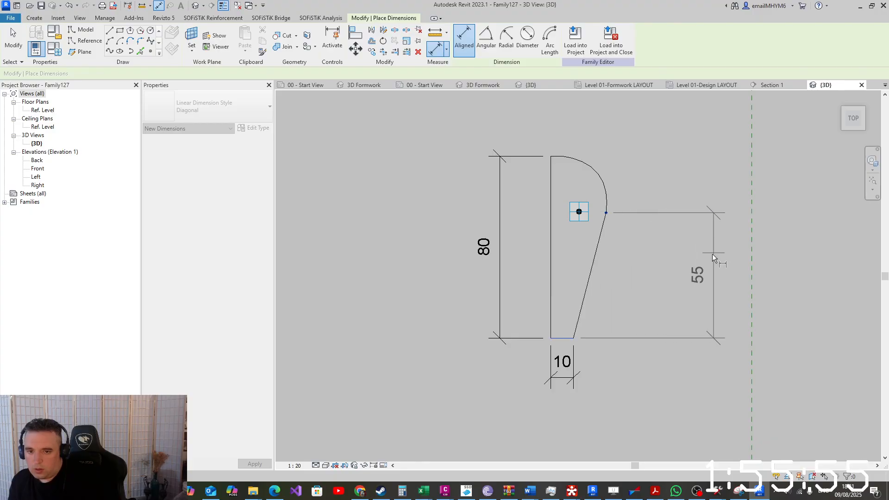
{"action": "left_click", "coordinate": [712, 254]}
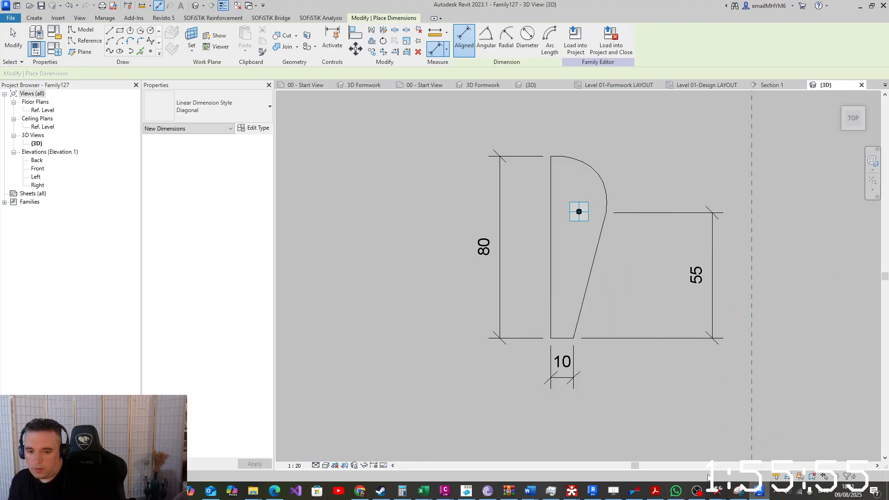
Switch to Civil 3D, measure the sloped edge from its lower to its upper end with DIST, and return to Revit
{"action": "left_click", "coordinate": [443, 490]}
{"action": "left_click", "coordinate": [429, 473]}
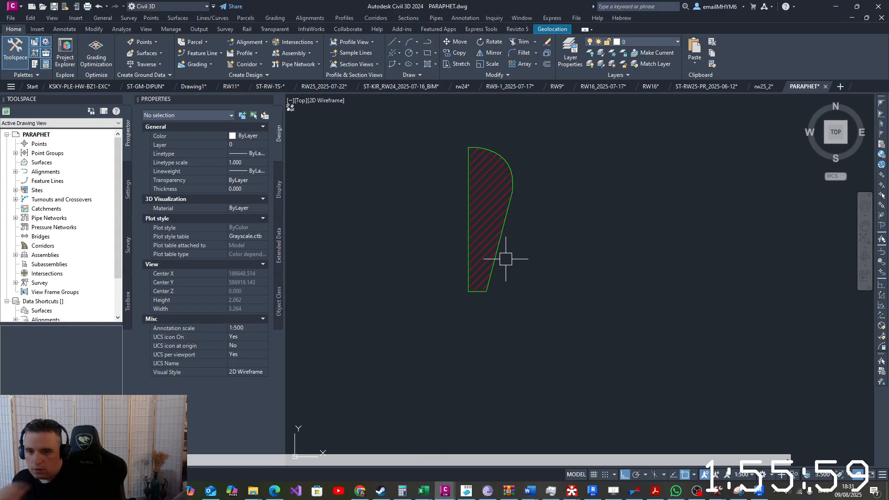
{"action": "type", "text": "di"}
{"action": "key", "text": "Return"}
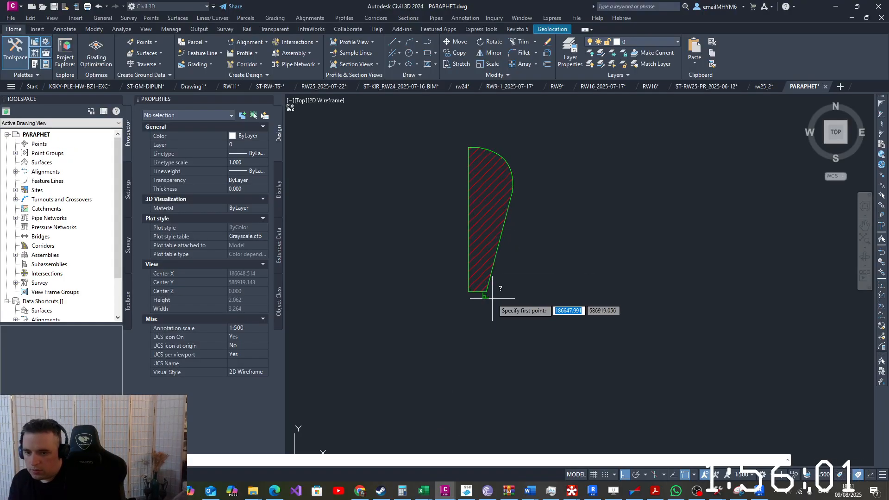
{"action": "left_click", "coordinate": [487, 292]}
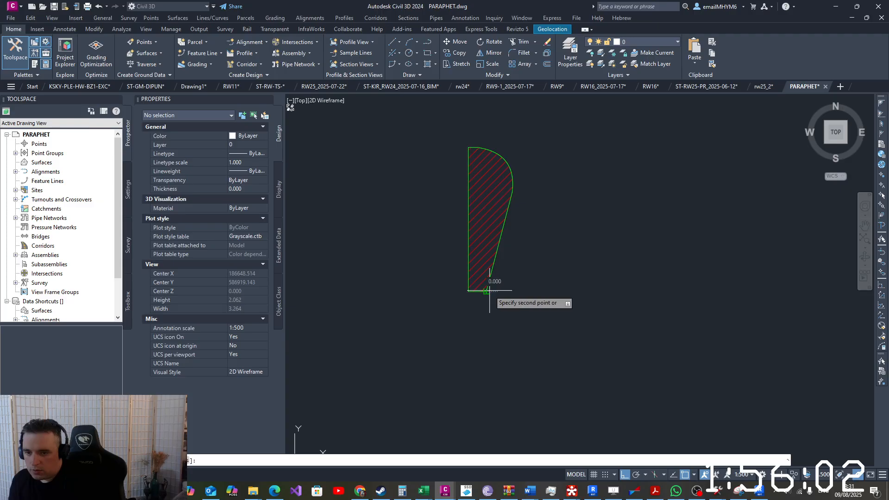
{"action": "left_click", "coordinate": [513, 198]}
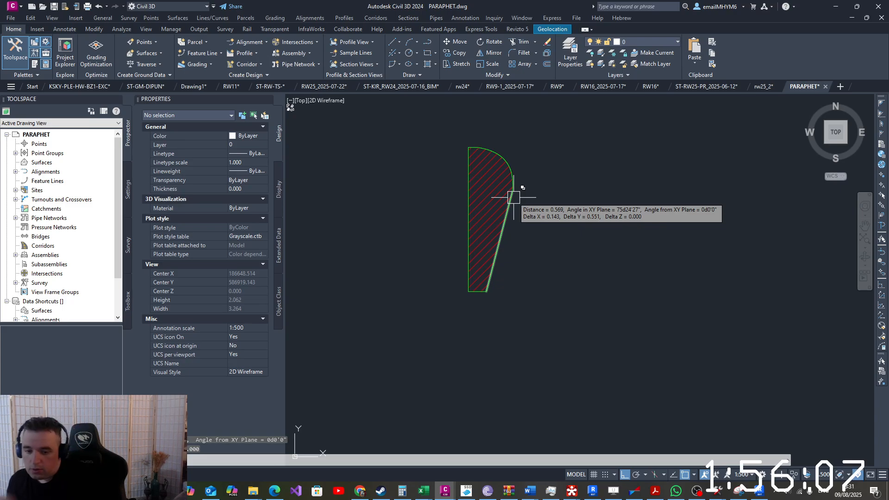
{"action": "left_click", "coordinate": [760, 491]}
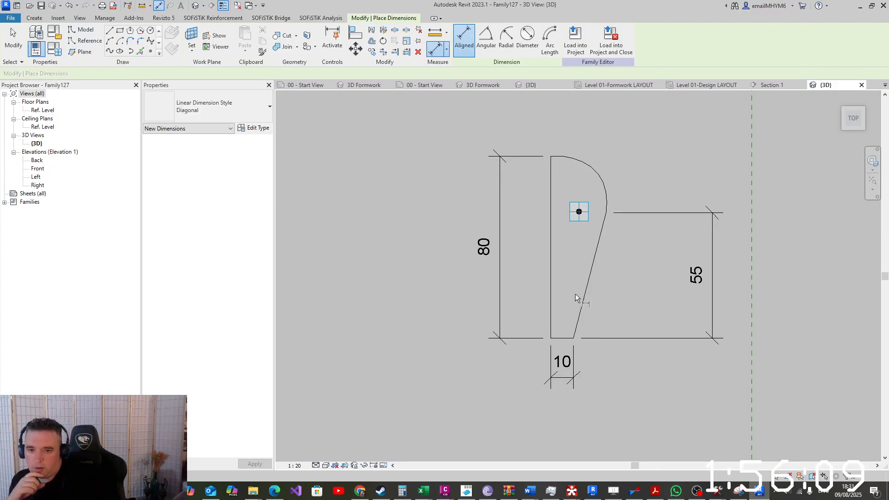
Place a chained aligned dimension from the long vertical edge to the sloped edge's lower and upper ends
{"action": "left_click", "coordinate": [551, 320]}
{"action": "left_click", "coordinate": [574, 338]}
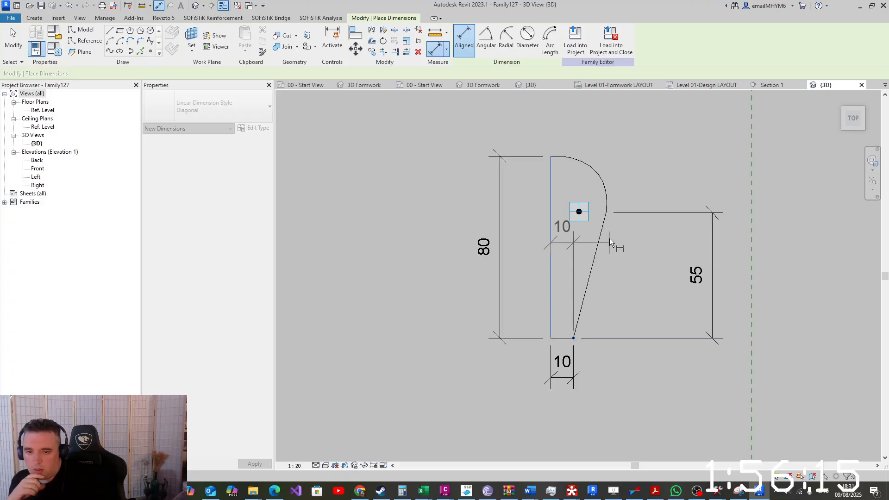
{"action": "left_click", "coordinate": [606, 212]}
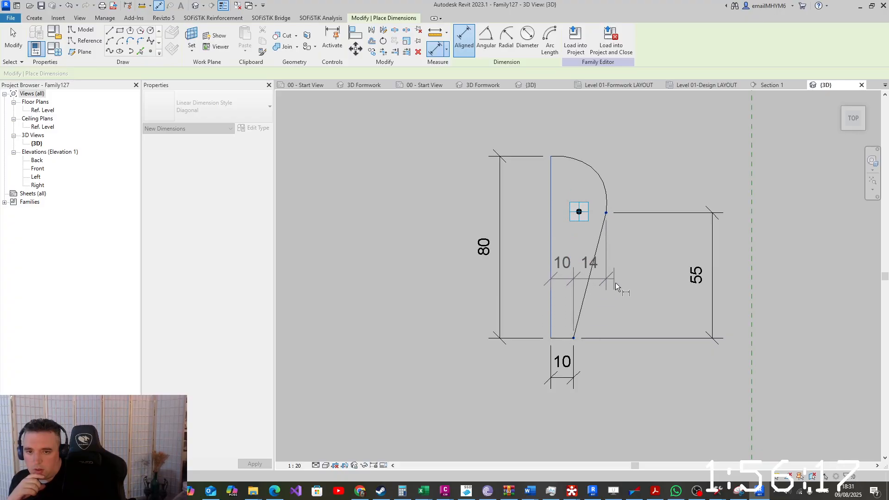
{"action": "left_click", "coordinate": [617, 303]}
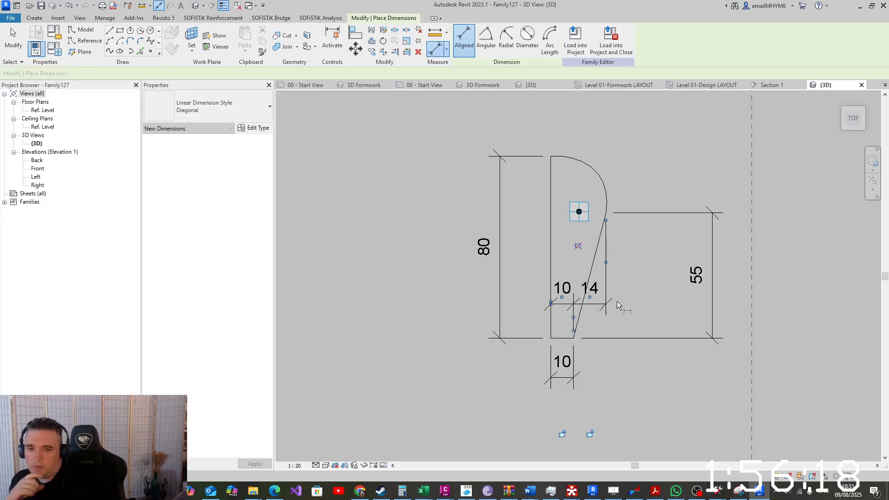
{"action": "key", "text": "Escape"}
{"action": "key", "text": "Tab"}
{"action": "left_click", "coordinate": [603, 174]}
{"action": "key", "text": "Escape"}
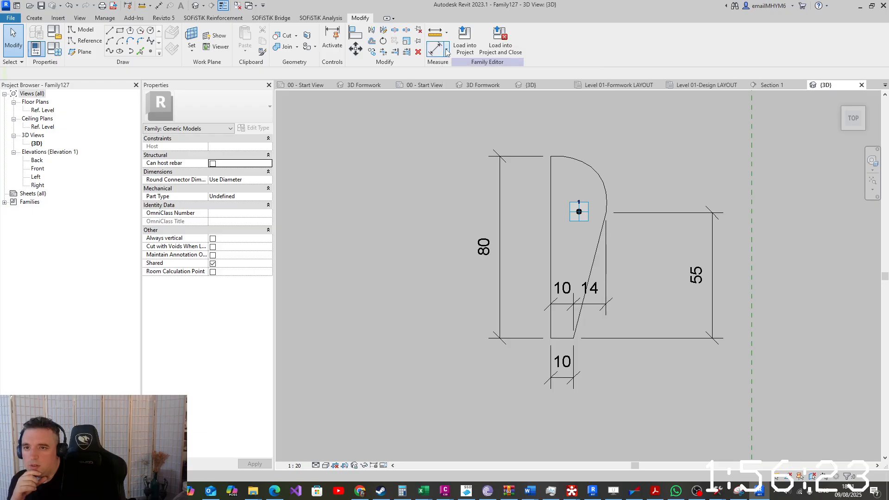
{"action": "left_click", "coordinate": [446, 49]}
{"action": "left_click", "coordinate": [458, 103]}
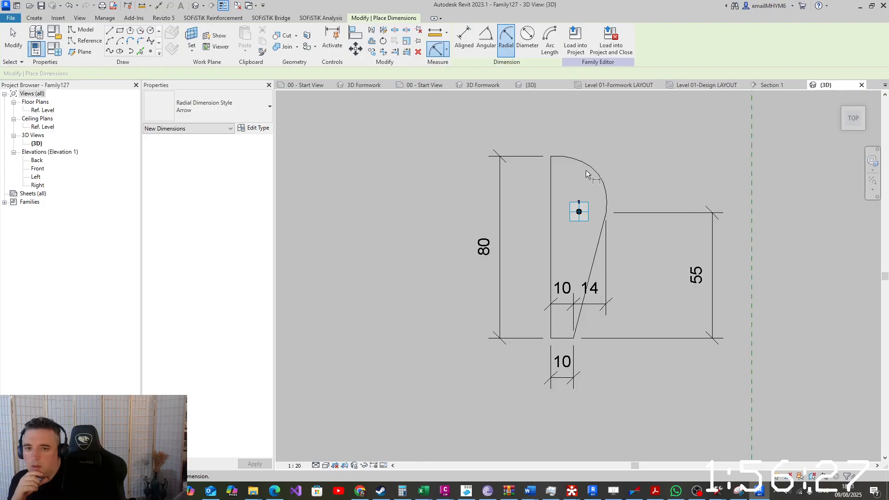
{"action": "left_click", "coordinate": [528, 40]}
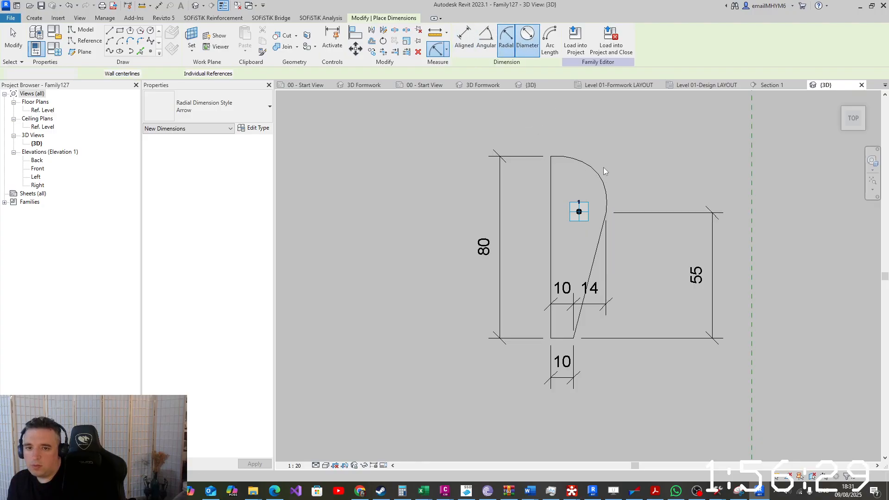
{"action": "key", "text": "Escape"}
{"action": "key", "text": "Escape"}
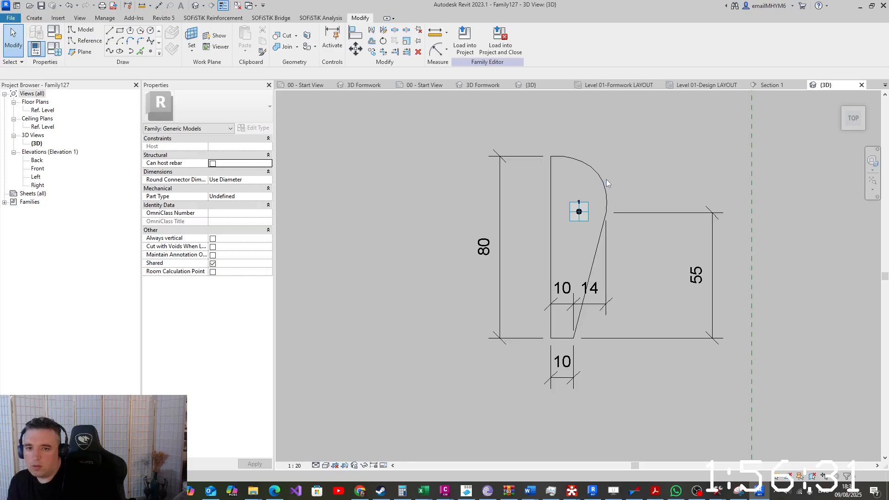
Select the connected profile lines, try to shift them slightly by the curved edge, and undo the change
{"action": "left_click", "coordinate": [606, 183]}
{"action": "scroll", "coordinate": [637, 193], "scroll_direction": "down", "scroll_amount": 1}
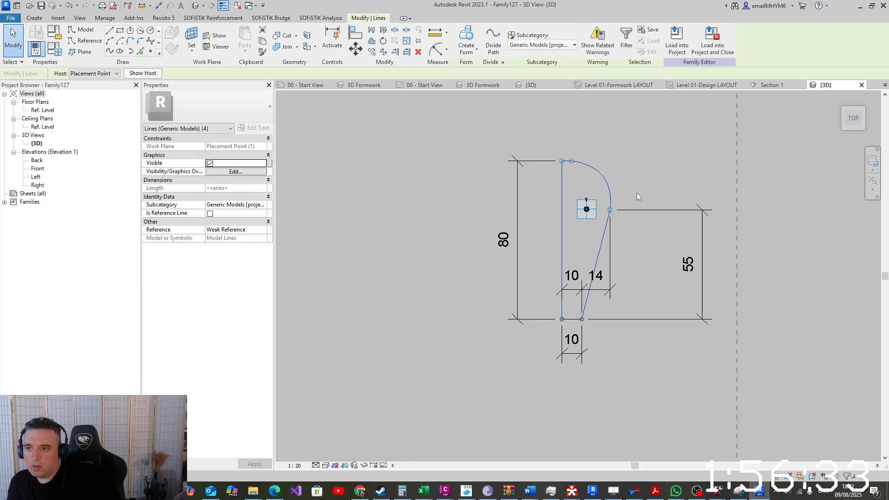
{"action": "scroll", "coordinate": [637, 193], "scroll_direction": "up", "scroll_amount": 2}
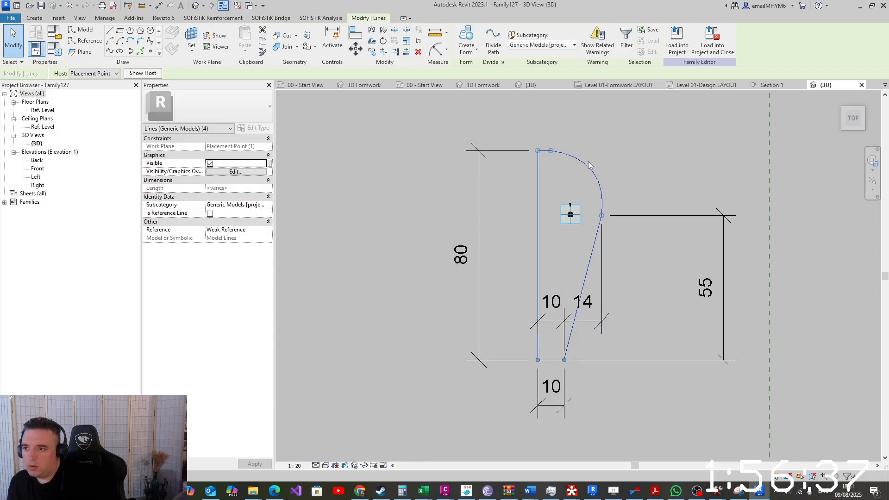
{"action": "mouse_move", "coordinate": [588, 169]}
{"action": "left_mouse_down"}
{"action": "mouse_move", "coordinate": [438, 147]}
{"action": "mouse_move", "coordinate": [585, 167]}
{"action": "left_mouse_up"}
{"action": "key", "text": "ctrl+z"}
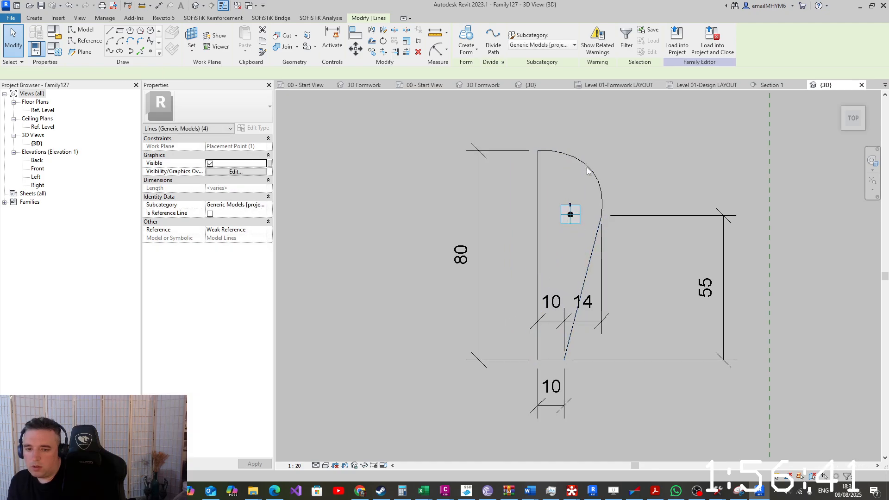
{"action": "left_click_drag", "start_coordinate": [596, 131], "coordinate": [582, 178]}
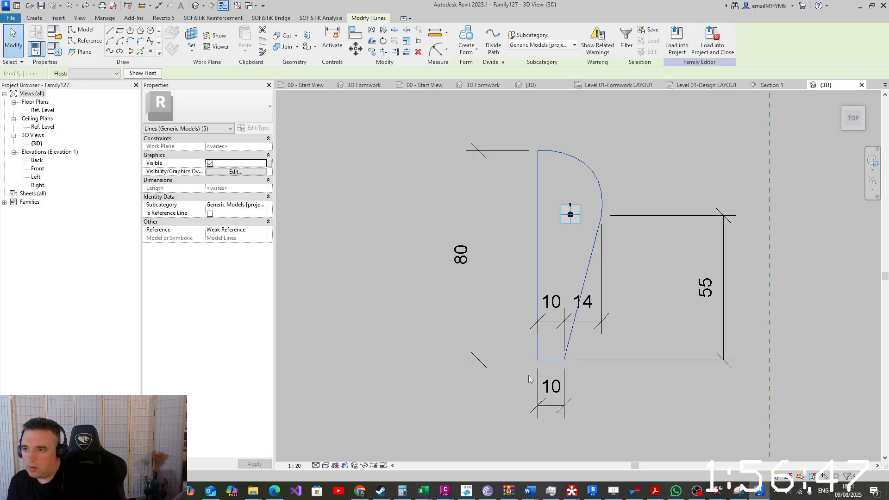
{"action": "scroll", "coordinate": [530, 378], "scroll_direction": "up", "scroll_amount": 6}
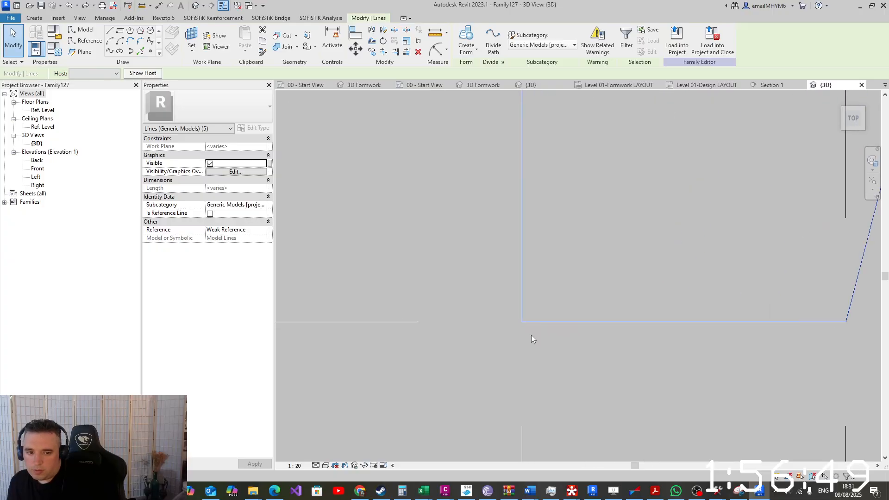
{"action": "scroll", "coordinate": [493, 303], "scroll_direction": "down", "scroll_amount": 4}
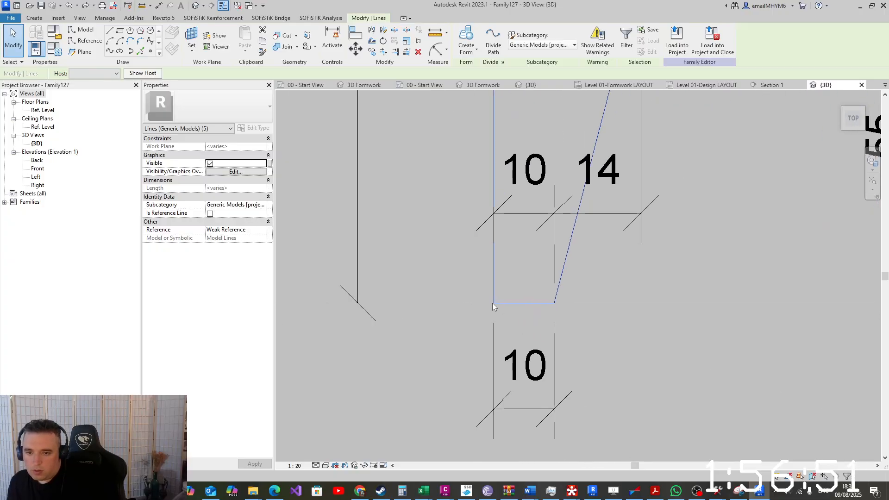
{"action": "scroll", "coordinate": [493, 302], "scroll_direction": "down", "scroll_amount": 5}
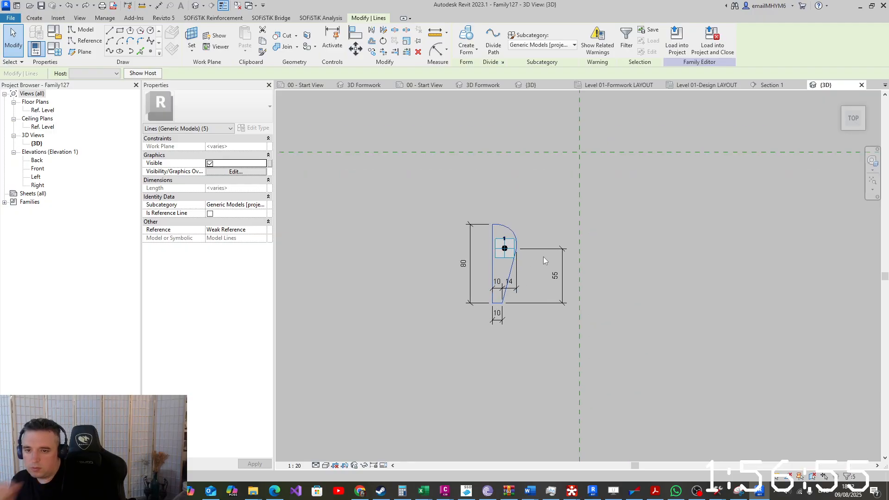
Delete all the aligned dimensions around the coping profile, covering its heights, base width and the chained horizontal widths
{"action": "left_click", "coordinate": [563, 273]}
{"action": "key", "text": "Delete"}
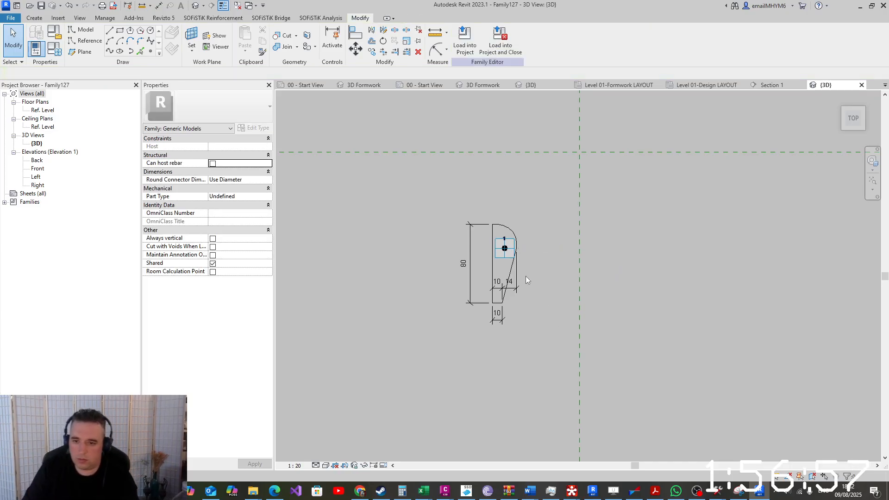
{"action": "left_click", "coordinate": [514, 286]}
{"action": "key", "text": "Delete"}
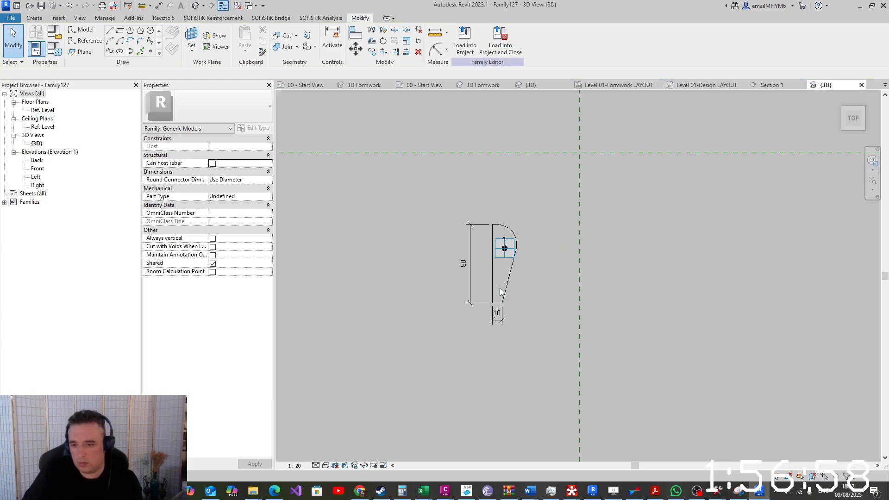
{"action": "left_click", "coordinate": [504, 312]}
{"action": "key", "text": "Delete"}
{"action": "left_click", "coordinate": [466, 261]}
{"action": "key", "text": "Delete"}
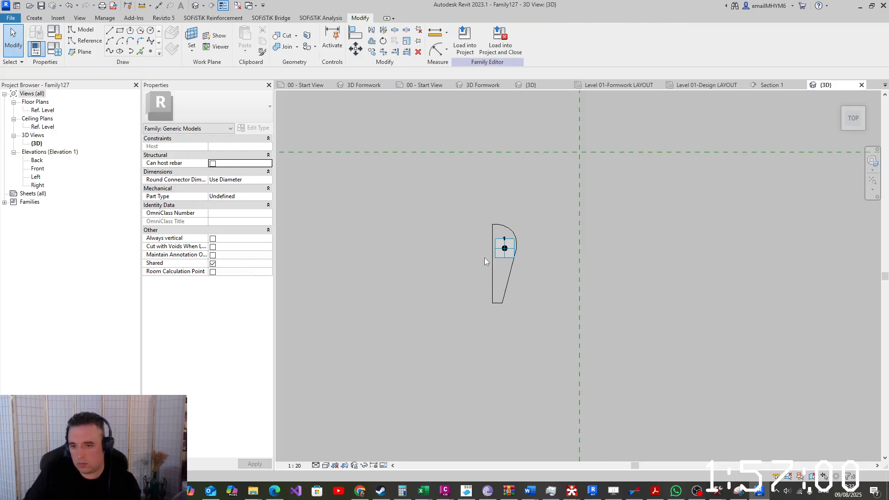
Try to adjust the two endpoints of the profile's short base edge, and clear the selection
{"action": "left_click", "coordinate": [496, 290]}
{"action": "scroll", "coordinate": [502, 296], "scroll_direction": "up", "scroll_amount": 5}
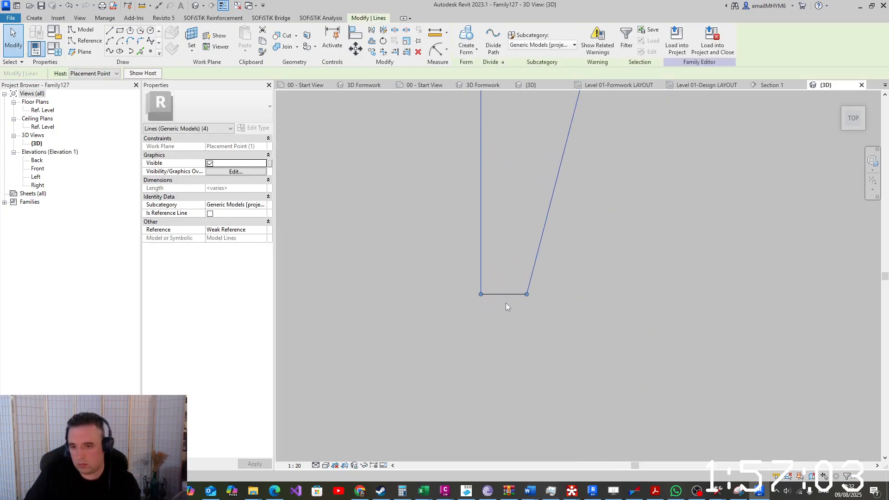
{"action": "scroll", "coordinate": [514, 302], "scroll_direction": "up", "scroll_amount": 2}
{"action": "left_click_drag", "start_coordinate": [529, 293], "coordinate": [524, 298]}
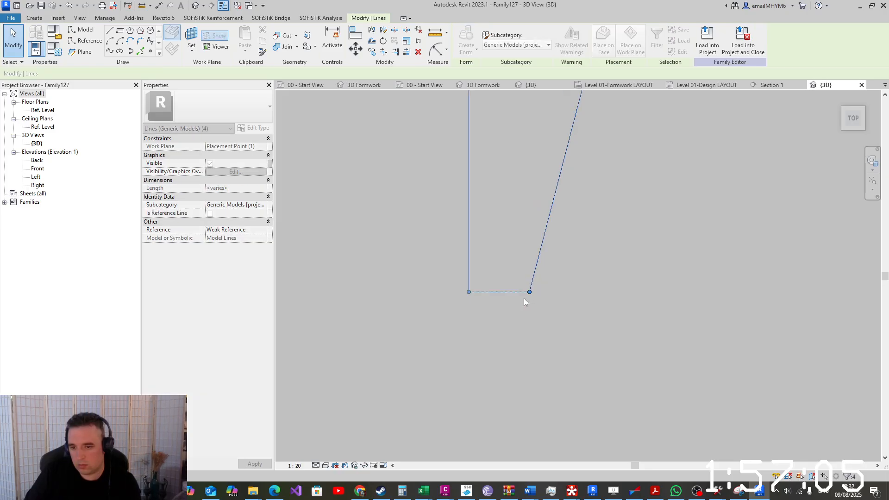
{"action": "left_click", "coordinate": [507, 295]}
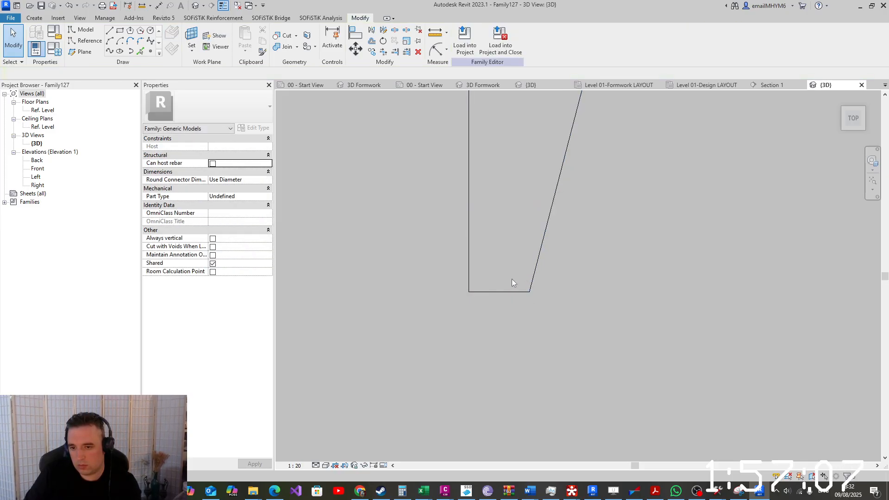
{"action": "left_click", "coordinate": [494, 290]}
{"action": "left_click_drag", "start_coordinate": [470, 292], "coordinate": [468, 291]}
{"action": "left_click", "coordinate": [508, 302]}
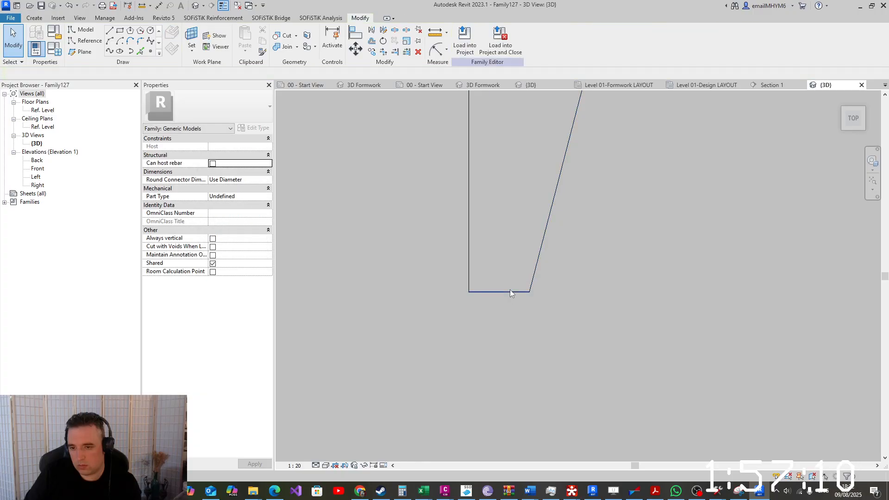
Try to rotate all the selected profile lines in the Right view, and cancel the Rotate command
{"action": "left_click", "coordinate": [539, 267]}
{"action": "left_click_drag", "start_coordinate": [507, 260], "coordinate": [486, 328]}
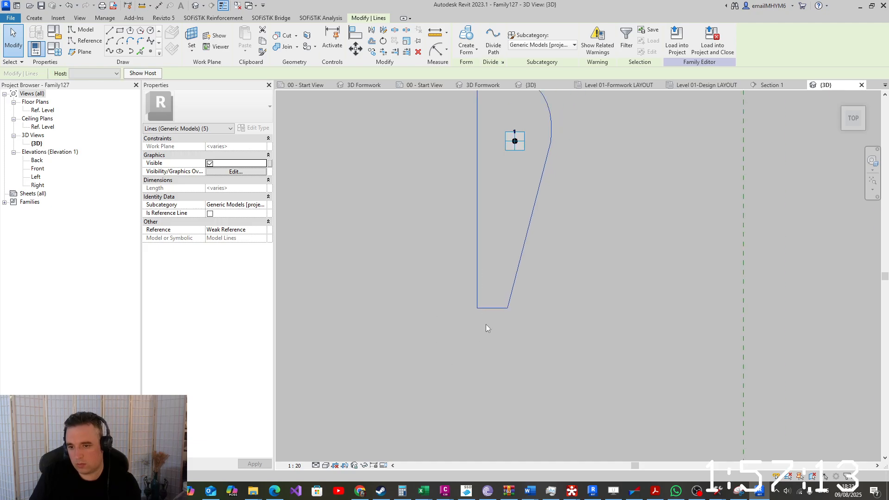
{"action": "scroll", "coordinate": [486, 328], "scroll_direction": "down", "scroll_amount": 4}
{"action": "left_click_drag", "start_coordinate": [856, 118], "coordinate": [860, 84]}
{"action": "left_click", "coordinate": [854, 128]}
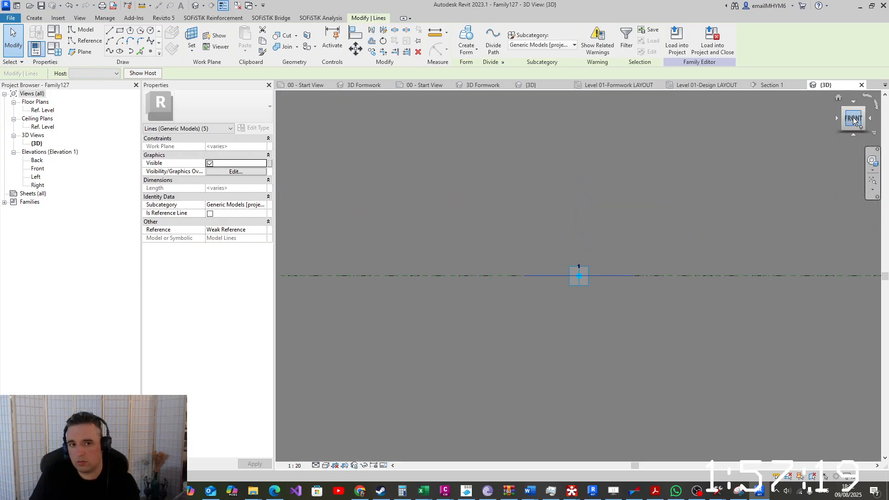
{"action": "left_click_drag", "start_coordinate": [852, 117], "coordinate": [739, 128]}
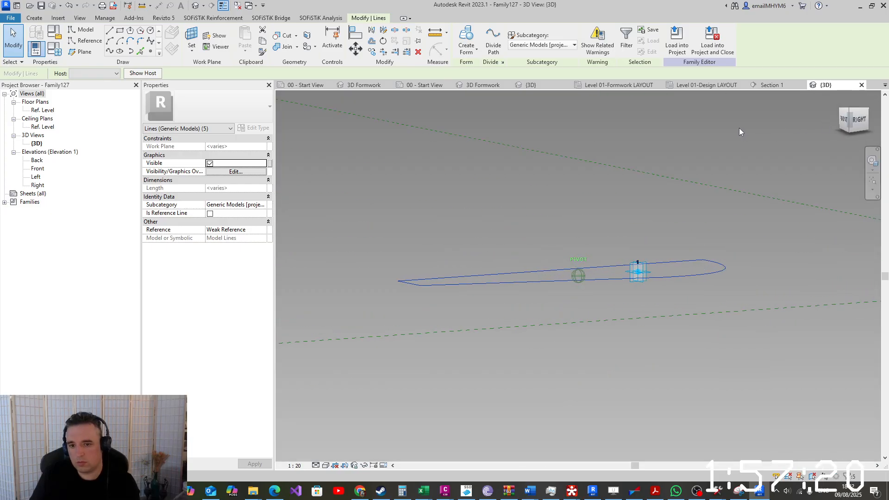
{"action": "left_click", "coordinate": [860, 121]}
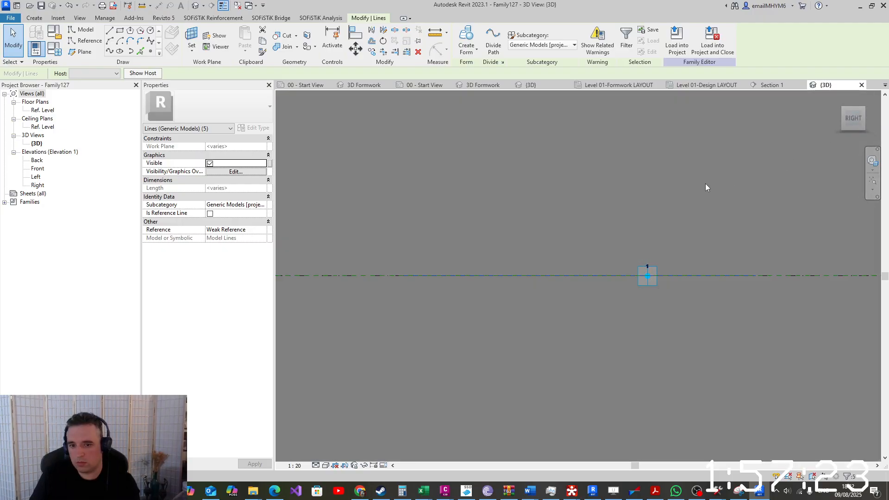
{"action": "left_click", "coordinate": [383, 41]}
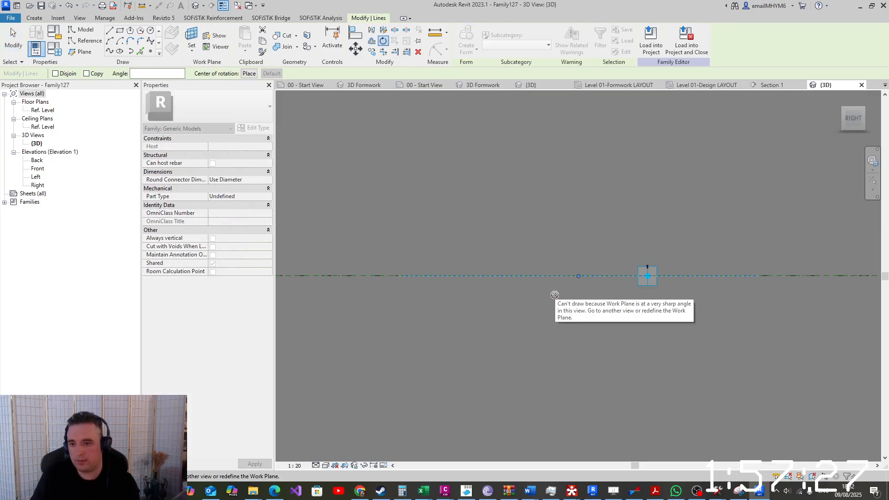
{"action": "scroll", "coordinate": [555, 295], "scroll_direction": "down", "scroll_amount": 2}
{"action": "key", "text": "Escape"}
{"action": "key", "text": "Escape"}
Move all five profile lines in the Top view from the long vertical edge's upper corner onto the placement point
{"action": "middle_click_drag", "start_coordinate": [536, 290], "coordinate": [696, 432], "text": "shift"}
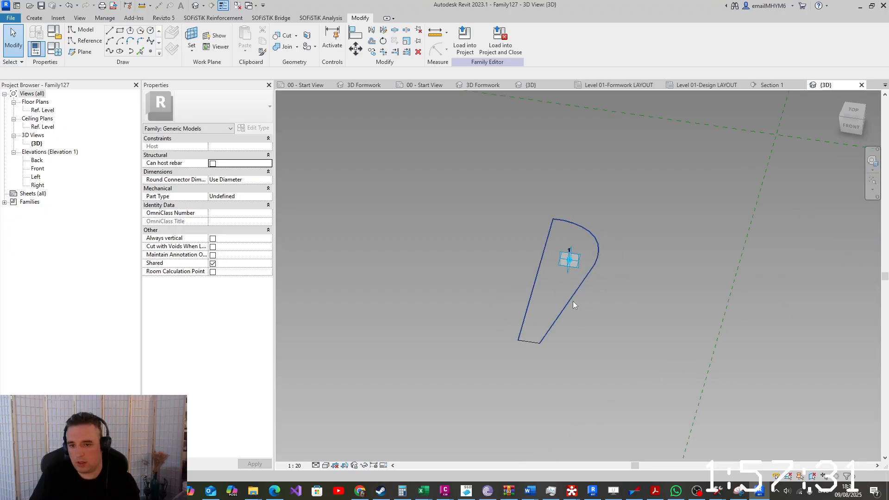
{"action": "key", "text": "Tab"}
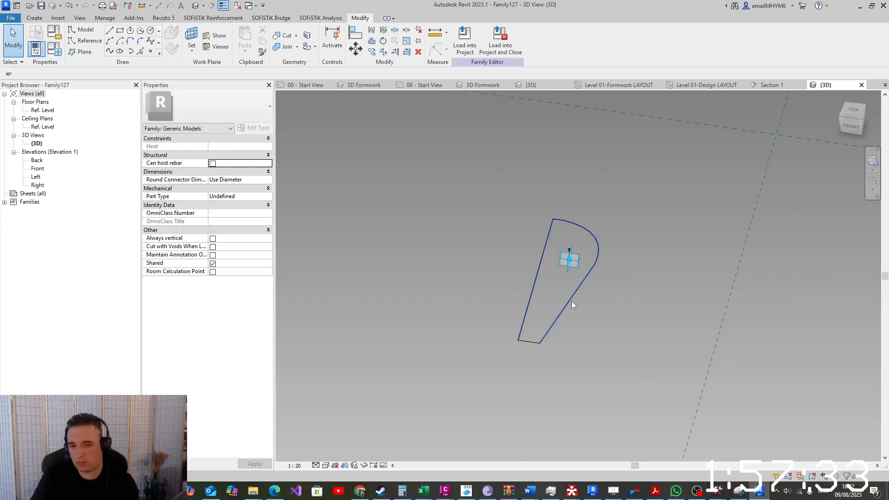
{"action": "left_click", "coordinate": [571, 301]}
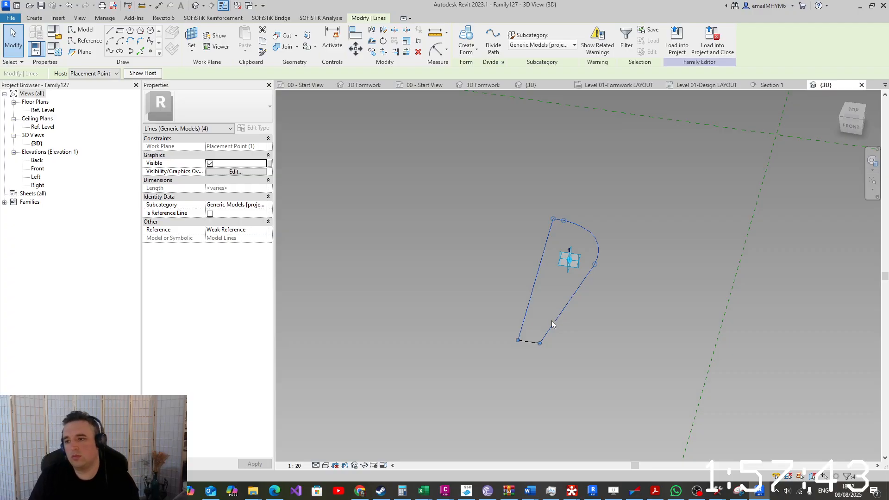
{"action": "left_click", "coordinate": [571, 360]}
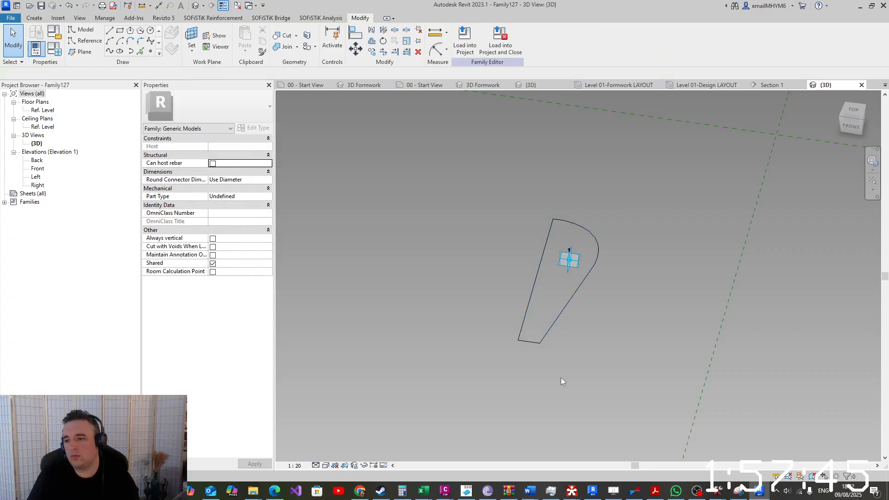
{"action": "left_click_drag", "start_coordinate": [560, 377], "coordinate": [508, 317]}
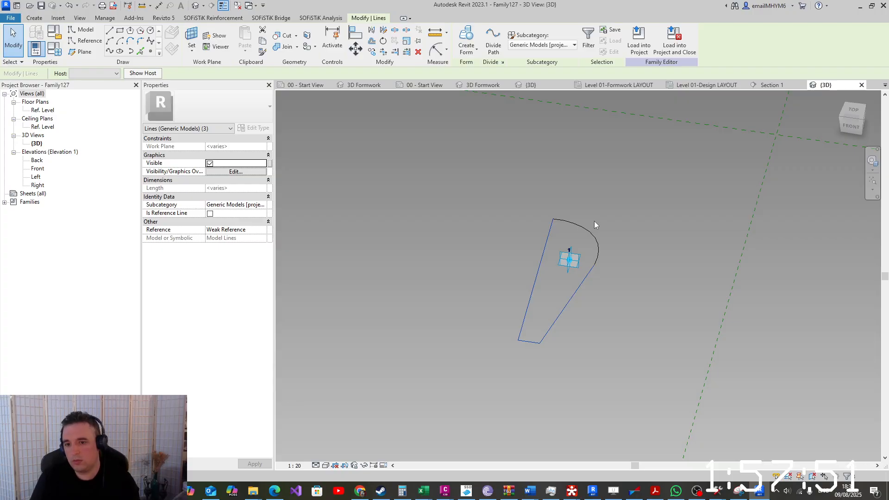
{"action": "left_click_drag", "start_coordinate": [582, 193], "coordinate": [529, 235]}
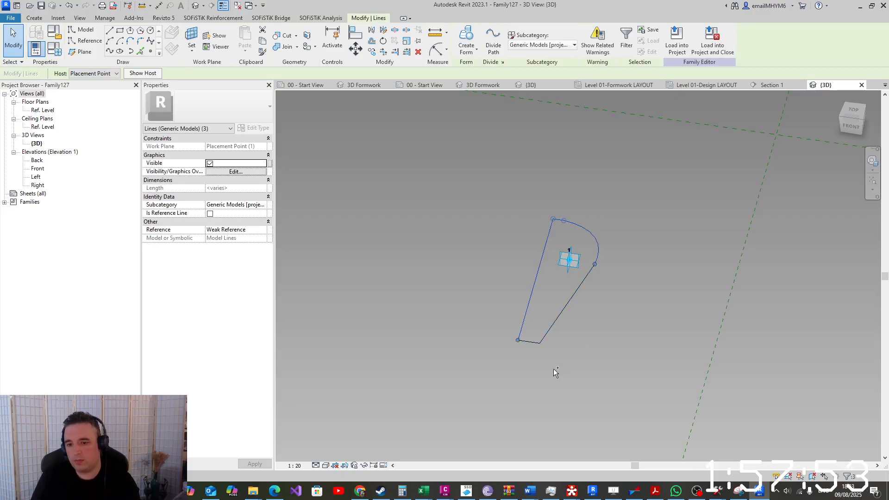
{"action": "left_click_drag", "start_coordinate": [559, 375], "coordinate": [497, 312], "text": "ctrl"}
{"action": "left_click", "coordinate": [843, 113]}
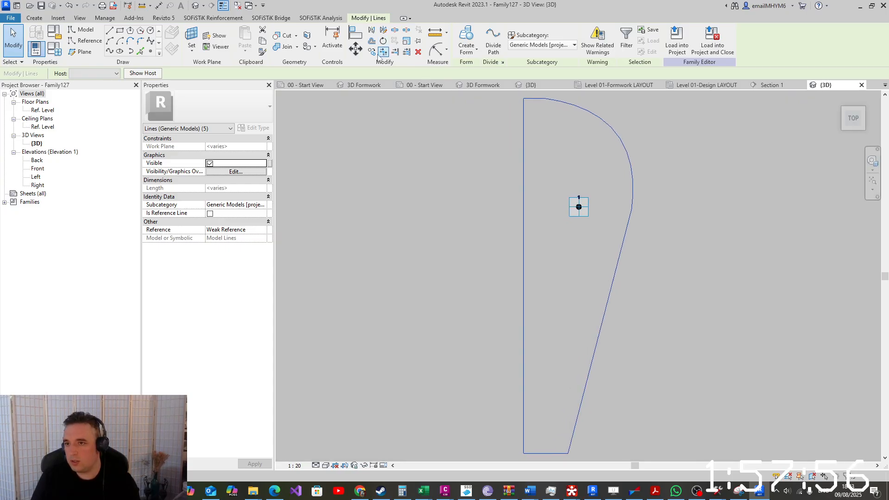
{"action": "left_click", "coordinate": [355, 48]}
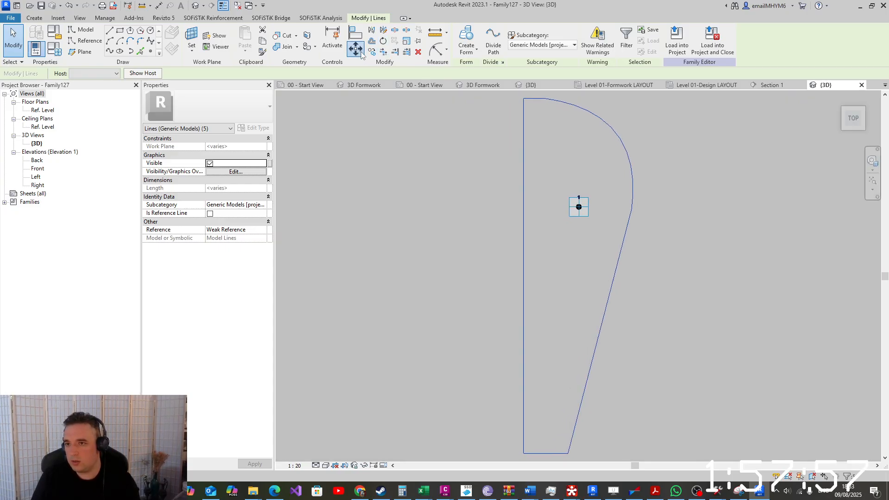
{"action": "left_click", "coordinate": [524, 98]}
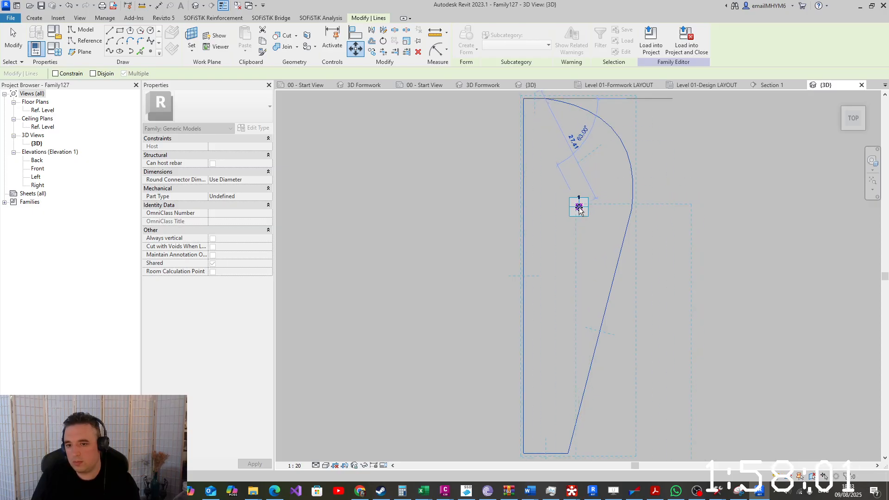
{"action": "left_click", "coordinate": [642, 234]}
{"action": "key", "text": "Escape"}
Delete the unused second placement point above the profile, keeping the one numbered 1
{"action": "scroll", "coordinate": [704, 197], "scroll_direction": "down", "scroll_amount": 5}
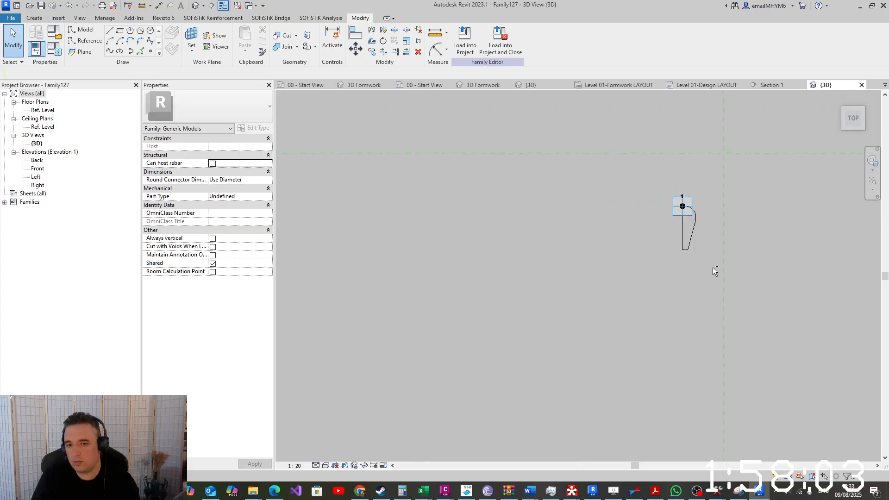
{"action": "middle_click_drag", "start_coordinate": [712, 269], "coordinate": [621, 116], "text": "shift"}
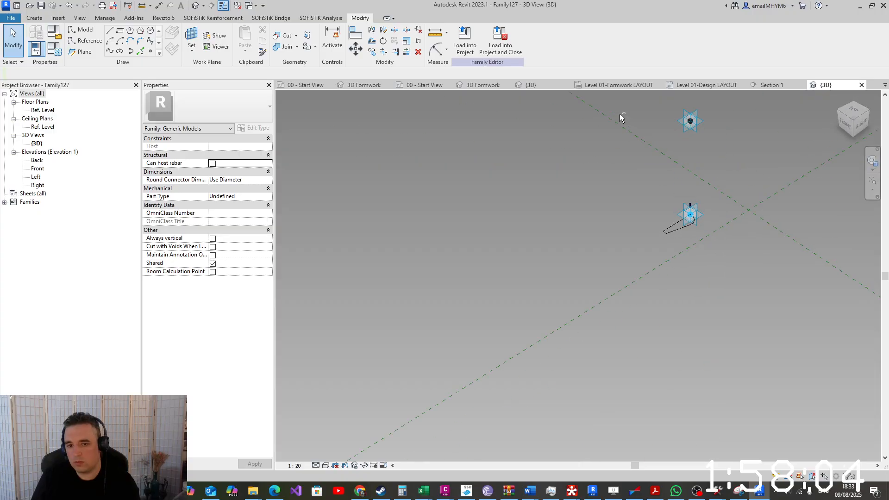
{"action": "left_click", "coordinate": [693, 129]}
{"action": "key", "text": "Delete"}
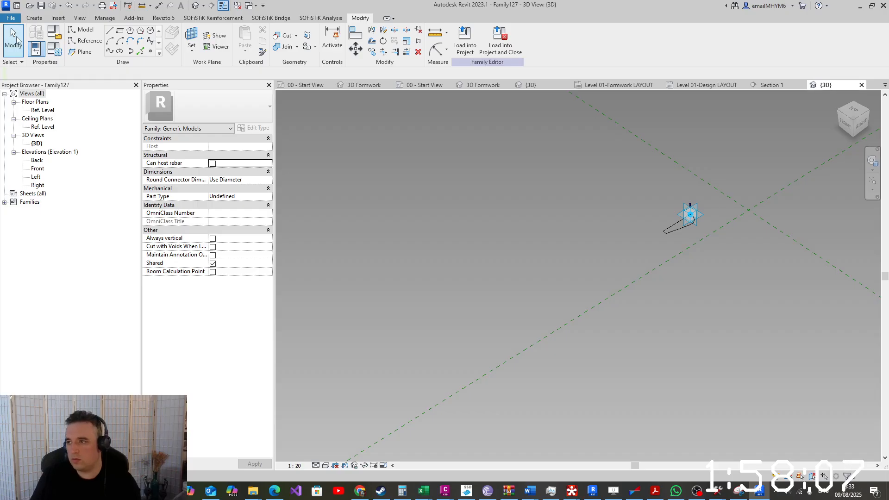
Save the family as PARAPHET PROFILE in the families folder inside RW25
{"action": "left_click", "coordinate": [6, 18]}
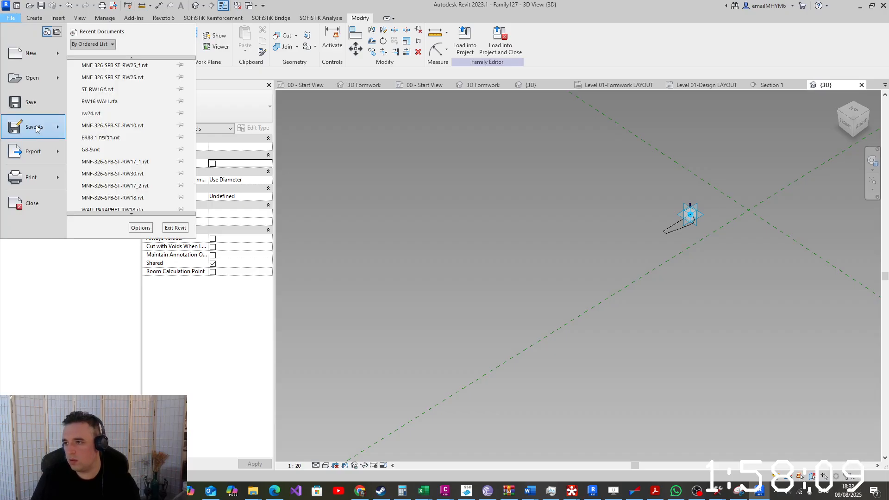
{"action": "mouse_move", "coordinate": [32, 126]}
{"action": "left_click", "coordinate": [112, 99]}
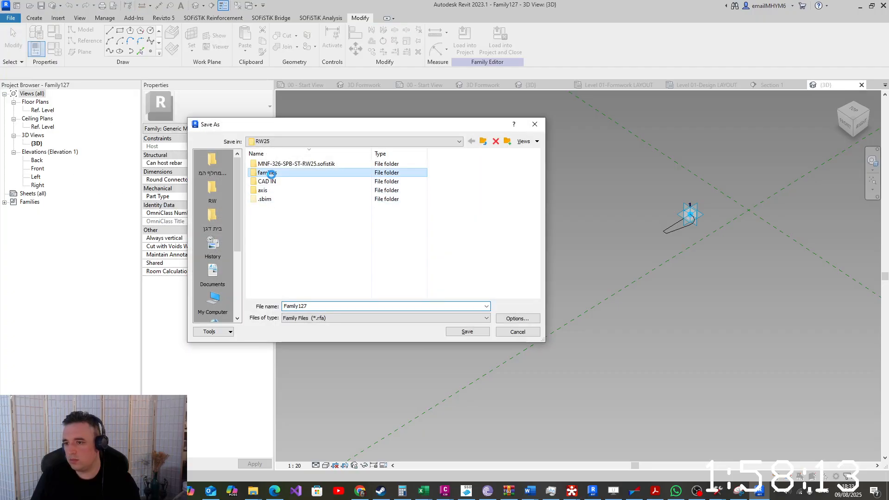
{"action": "double_click", "coordinate": [266, 173]}
{"action": "double_click", "coordinate": [350, 305]}
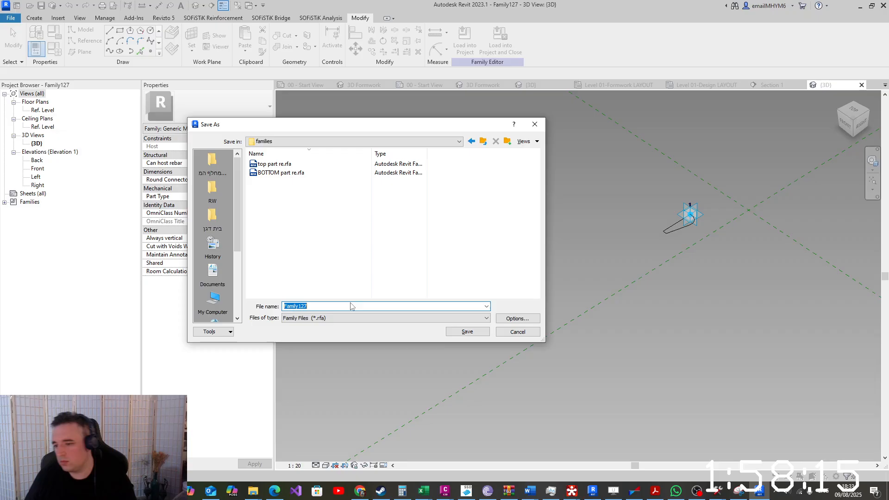
{"action": "type", "text": "PARA"}
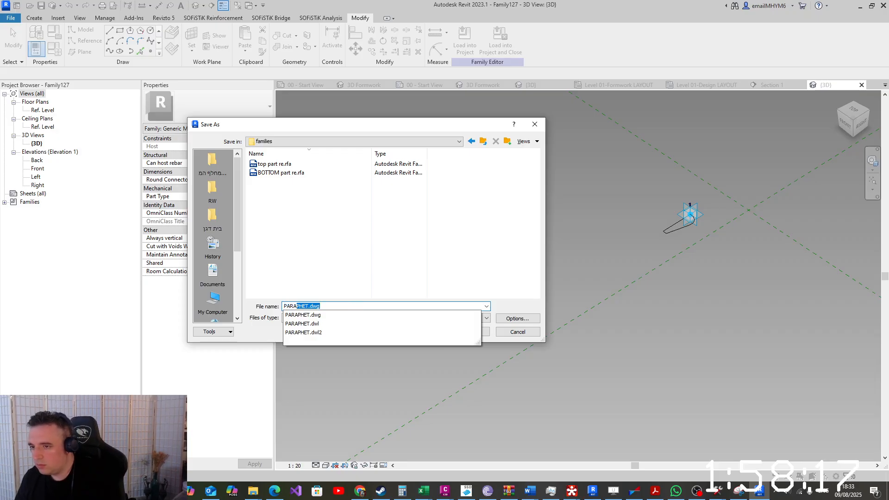
{"action": "type", "text": "PHET PROFILE"}
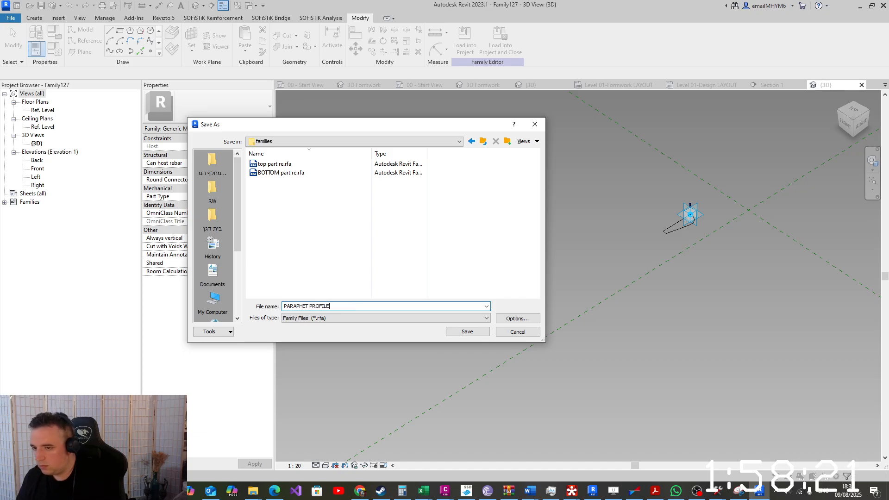
{"action": "left_click", "coordinate": [478, 336]}
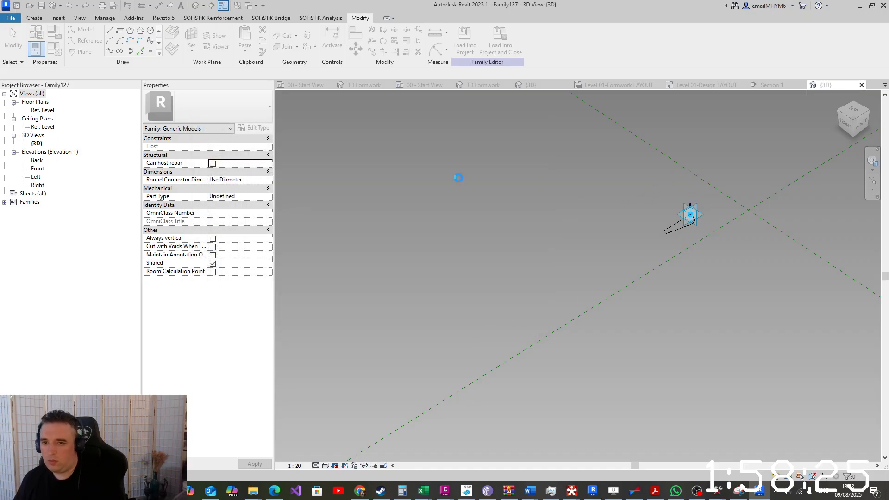
Create a new family from the Metric Generic Model Adaptive template
{"action": "left_click", "coordinate": [11, 18]}
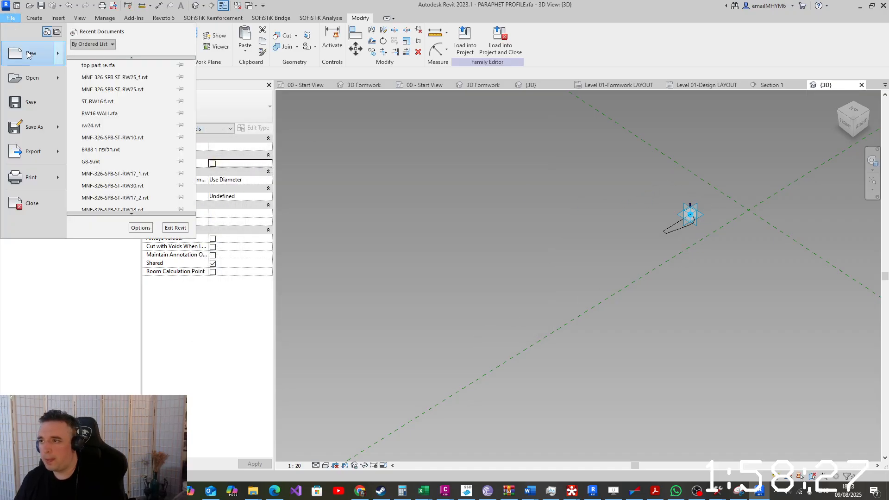
{"action": "mouse_move", "coordinate": [56, 51]}
{"action": "left_click", "coordinate": [108, 82]}
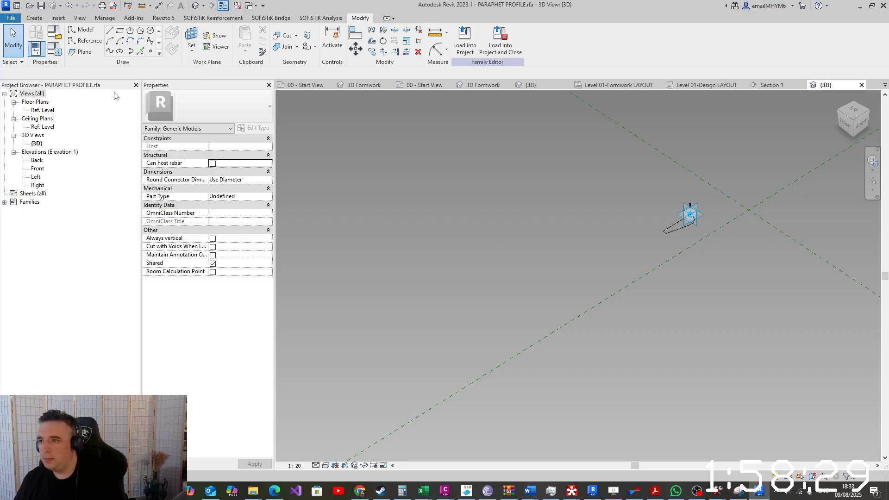
{"action": "scroll", "coordinate": [278, 201], "scroll_direction": "down", "scroll_amount": 9}
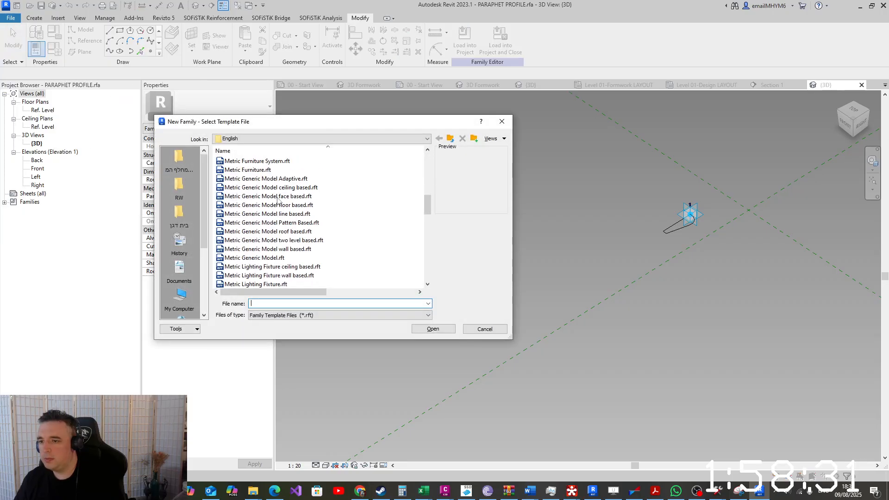
{"action": "double_click", "coordinate": [291, 181]}
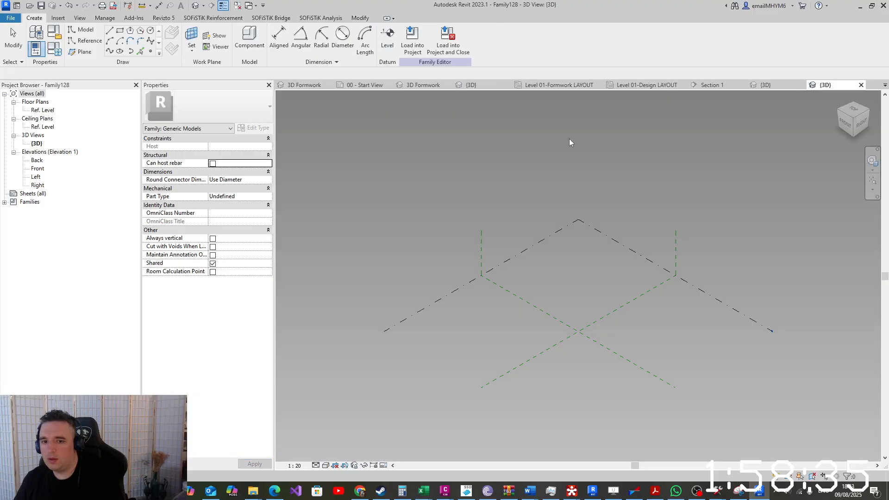
Place two reference points on the reference level of the new family and make both of them adaptive
{"action": "left_click", "coordinate": [489, 343]}
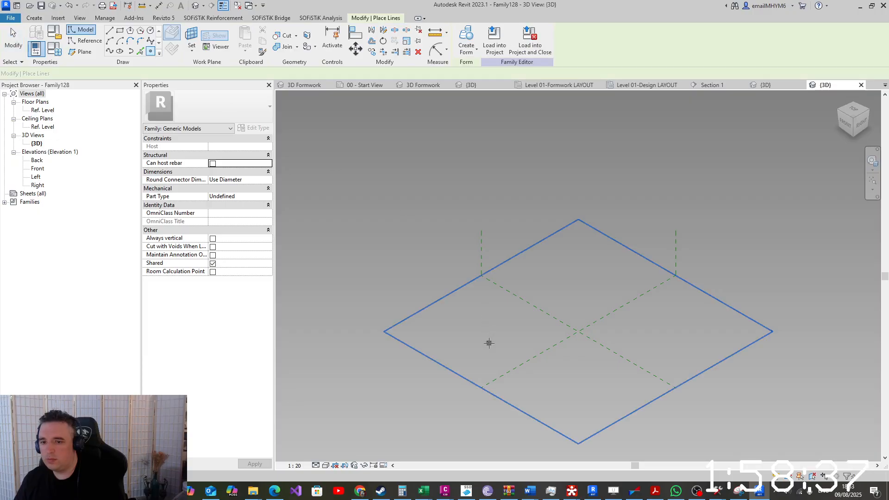
{"action": "left_click", "coordinate": [567, 291]}
{"action": "key", "text": "Escape"}
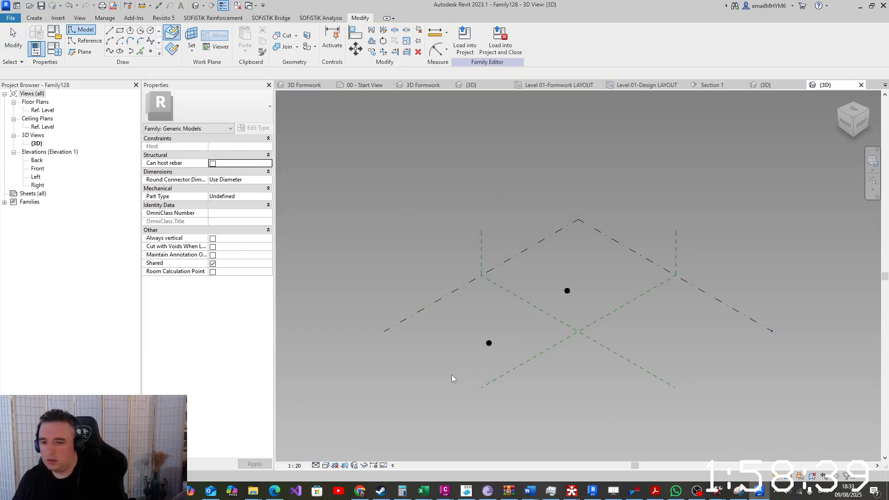
{"action": "left_click_drag", "start_coordinate": [451, 374], "coordinate": [501, 309]}
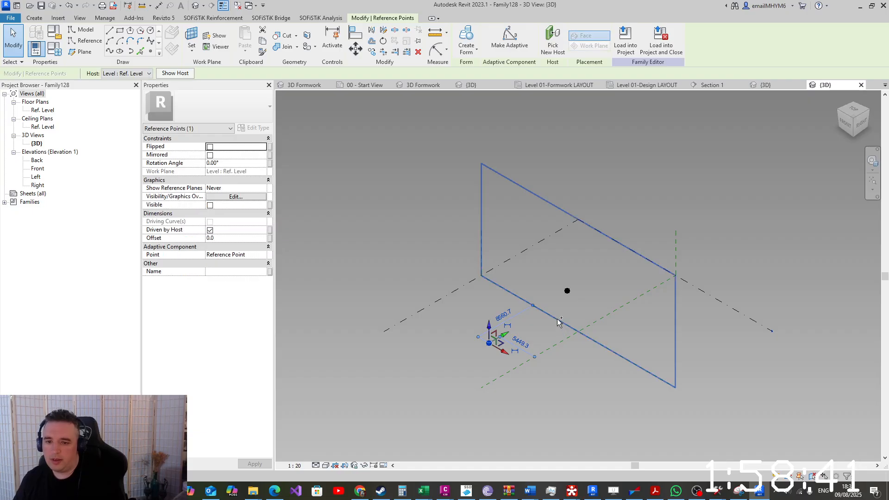
{"action": "left_click_drag", "start_coordinate": [560, 310], "coordinate": [588, 270], "text": "ctrl"}
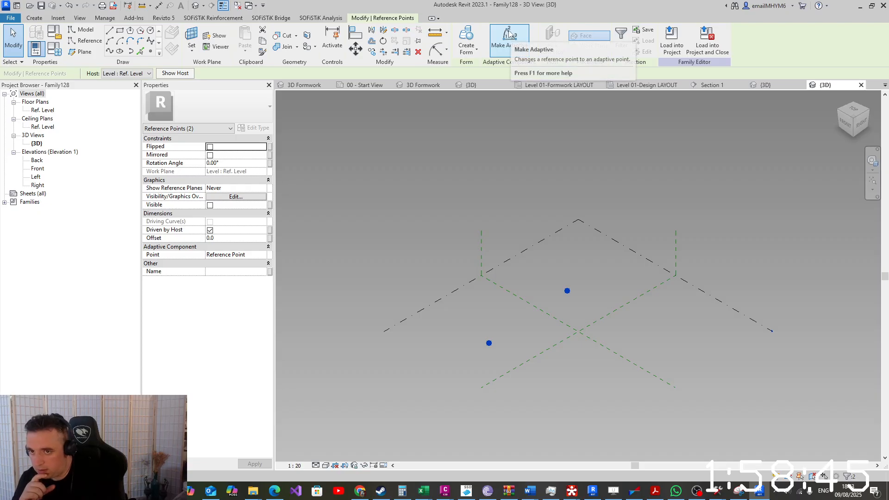
{"action": "left_click", "coordinate": [508, 48]}
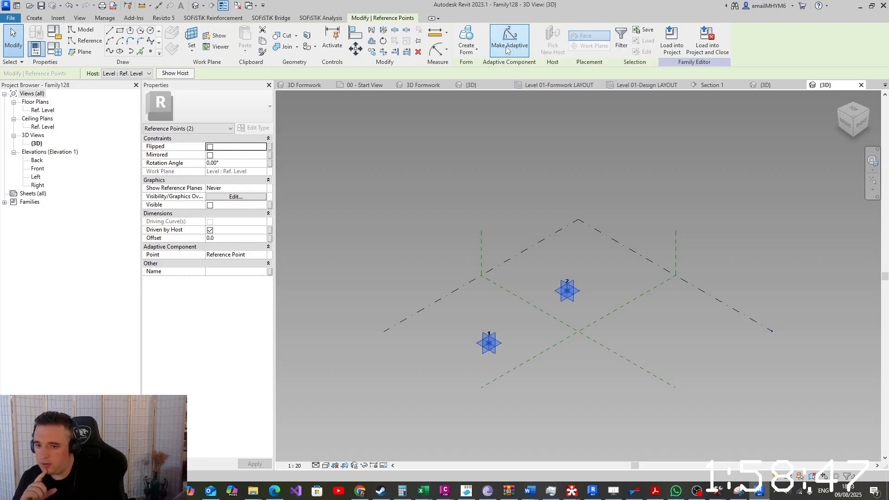
{"action": "key", "text": "Escape"}
Load the PARAPHET PROFILE family into Family128 only, leaving MNF-326-SPB-ST-RW25_f.rvt out, and cancel placing the component
{"action": "middle_click_drag", "start_coordinate": [536, 361], "coordinate": [486, 336], "text": "shift"}
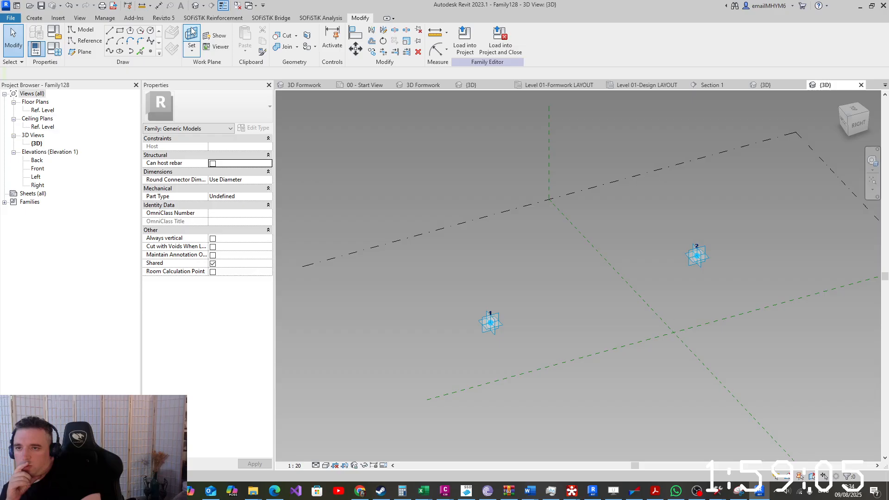
{"action": "left_click", "coordinate": [754, 87]}
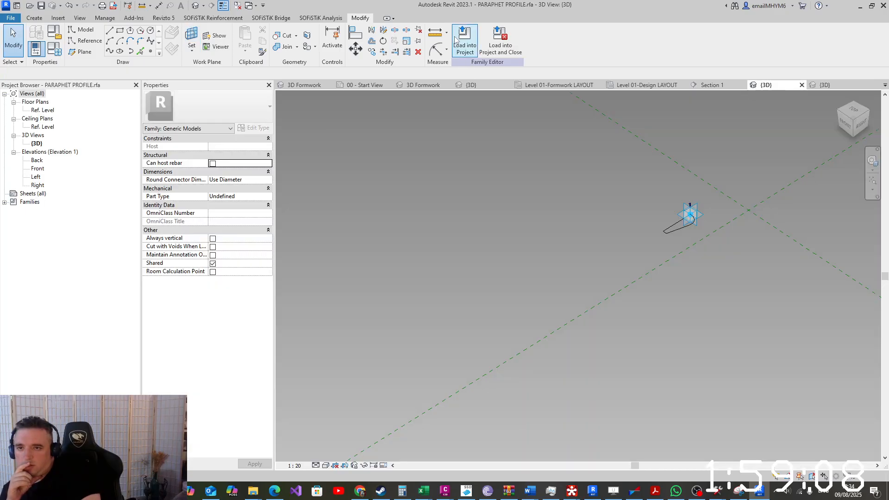
{"action": "left_click", "coordinate": [458, 46]}
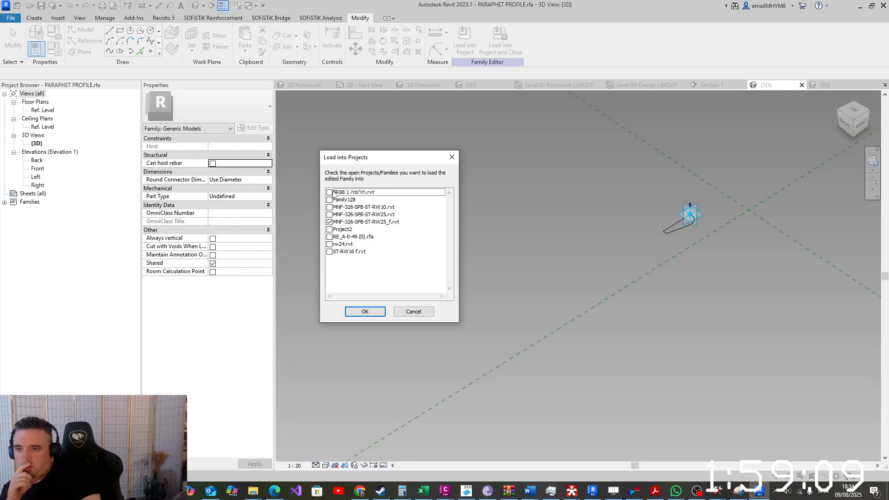
{"action": "left_click", "coordinate": [329, 222]}
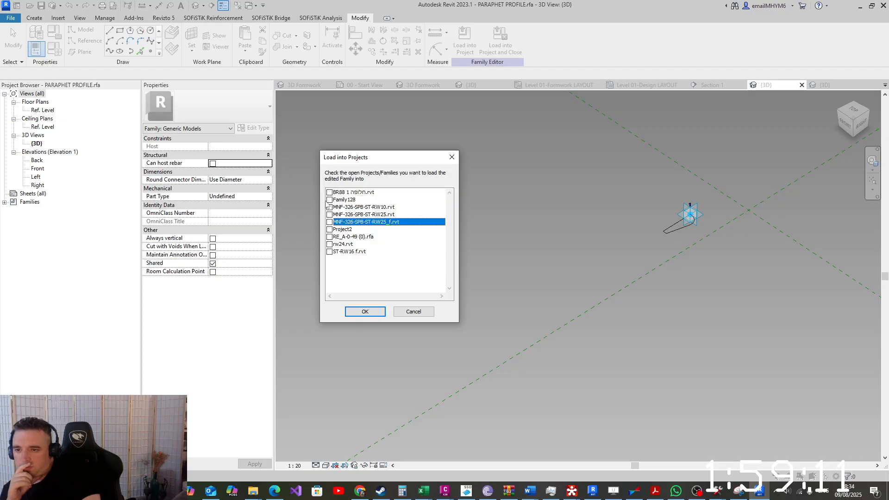
{"action": "left_click", "coordinate": [329, 200]}
{"action": "left_click", "coordinate": [372, 314]}
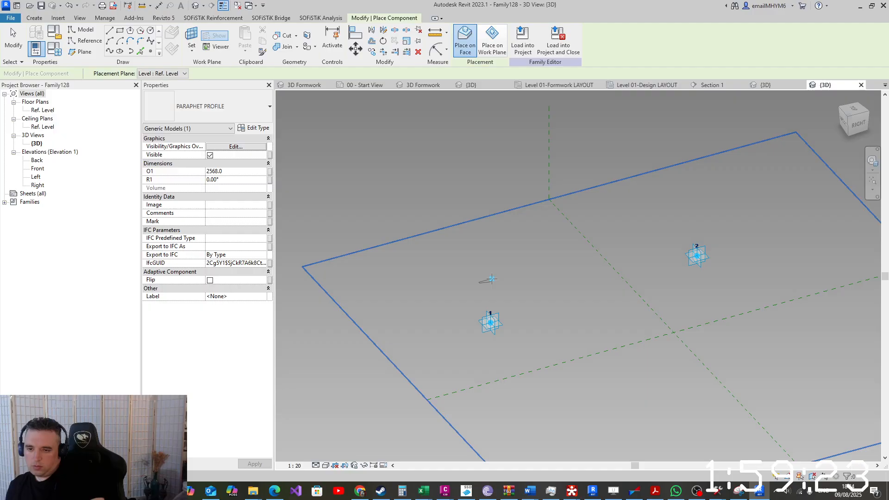
{"action": "key", "text": "Escape"}
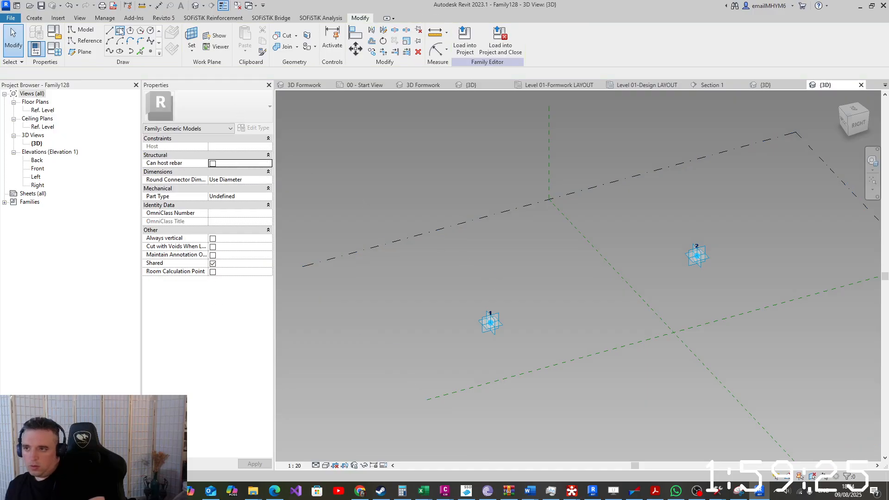
Host a reference point on the horizontal plane of adaptive point 1 and raise it to an offset of about 3243 mm
{"action": "left_click", "coordinate": [192, 36]}
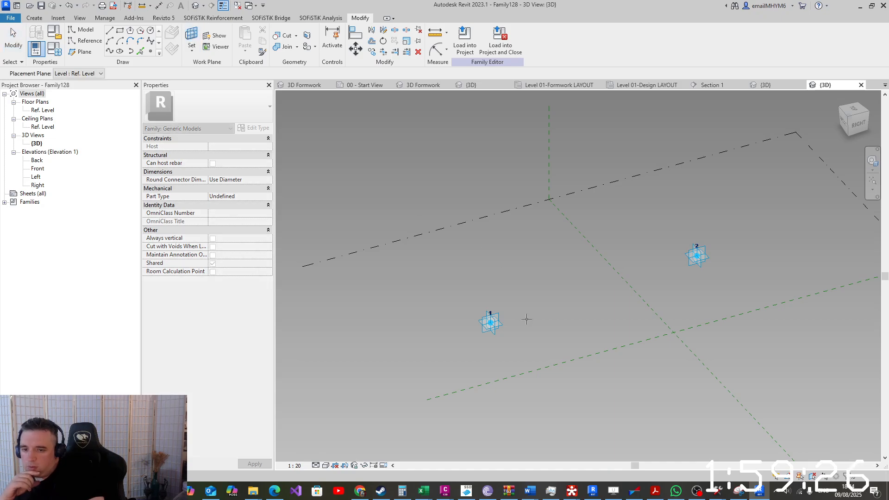
{"action": "left_click", "coordinate": [501, 325]}
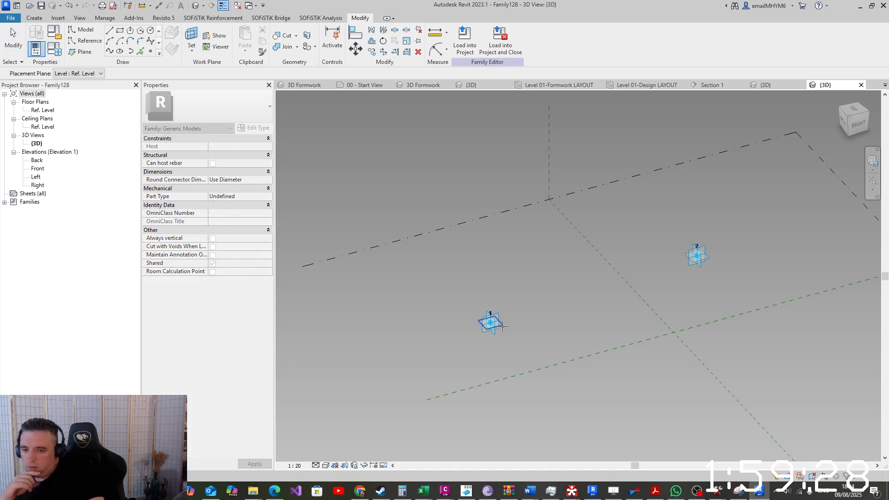
{"action": "left_click", "coordinate": [150, 51]}
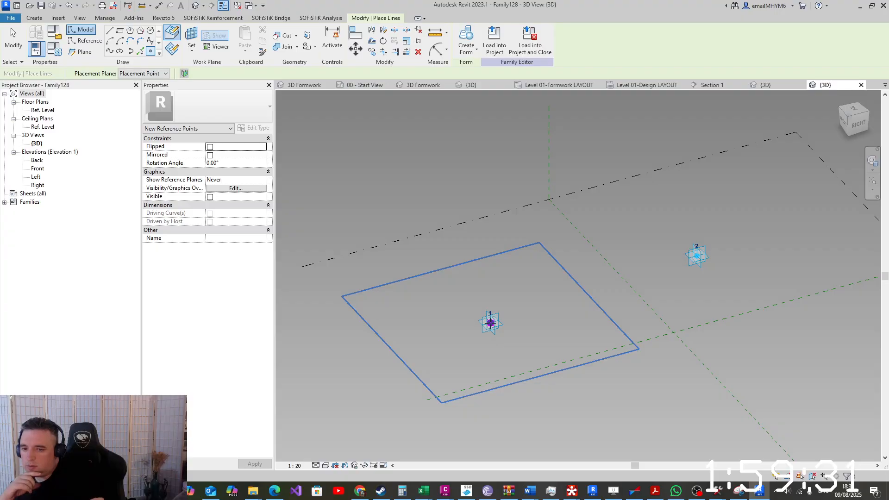
{"action": "key", "text": "Escape"}
{"action": "key", "text": "Escape"}
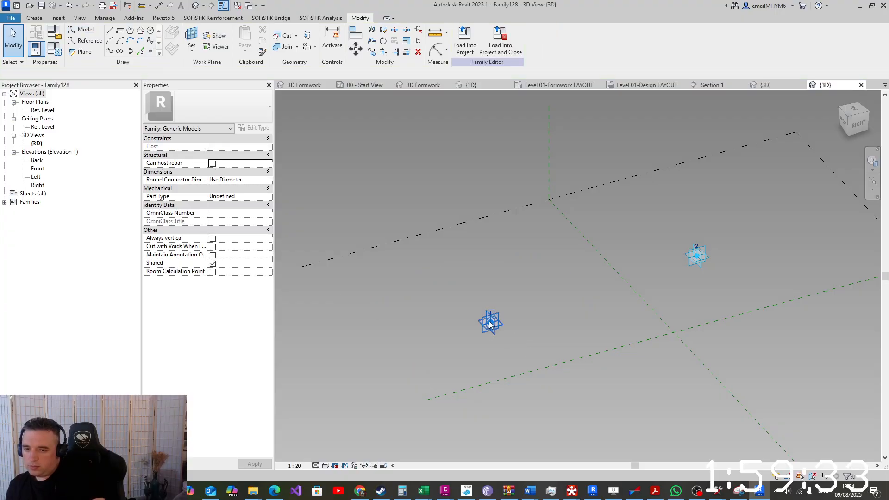
{"action": "left_click", "coordinate": [490, 324]}
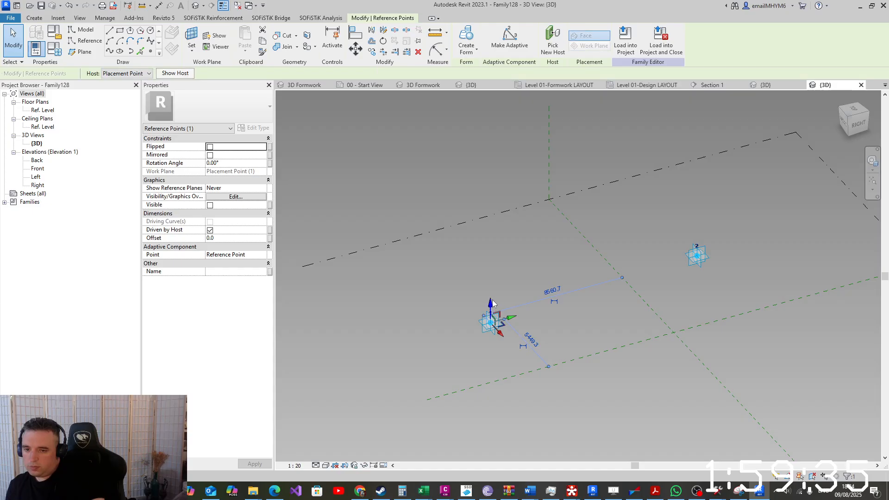
{"action": "left_click_drag", "start_coordinate": [491, 303], "coordinate": [487, 253]}
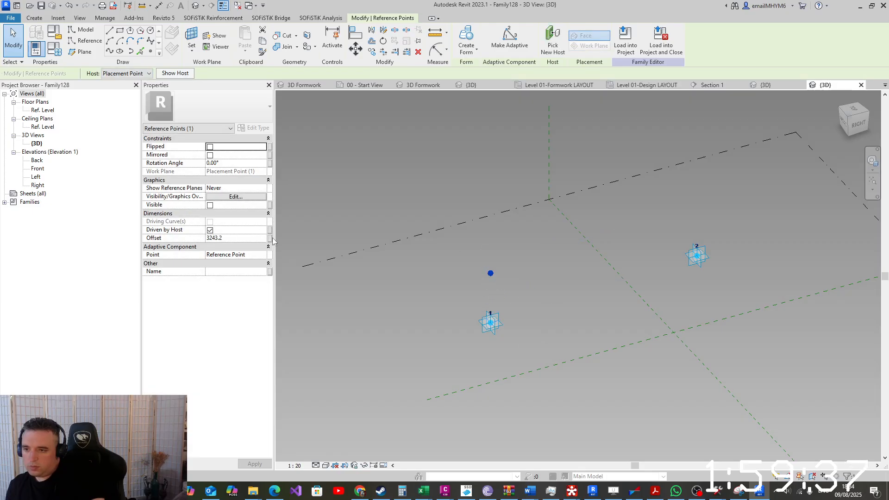
Link the raised point's Offset to a new type parameter named "O vertical", grouped under Dimensions
{"action": "left_click", "coordinate": [270, 238]}
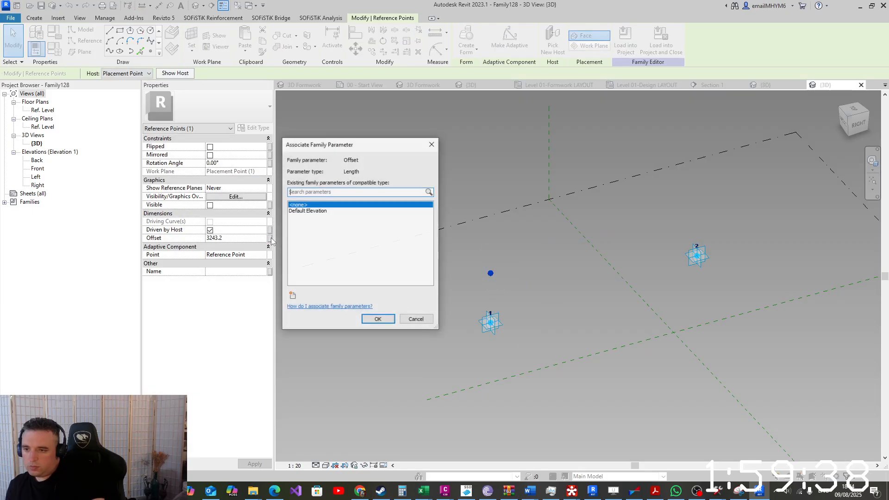
{"action": "left_click", "coordinate": [292, 295]}
{"action": "type", "text": "O vert"}
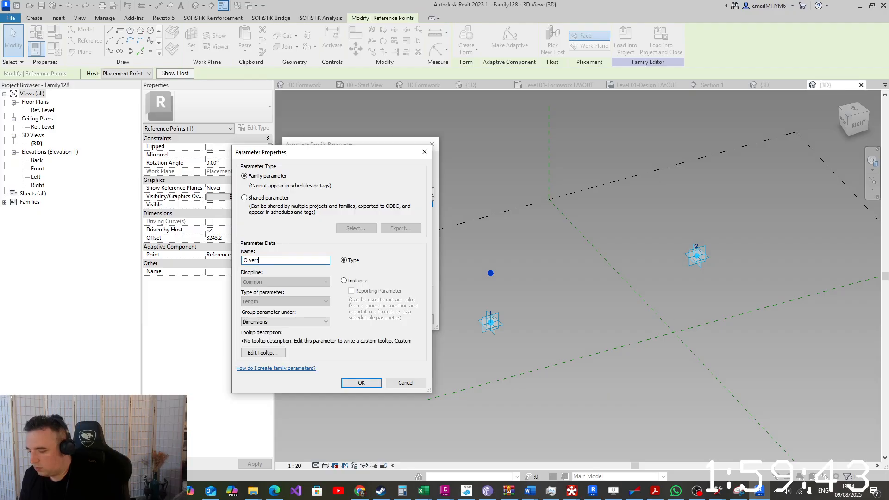
{"action": "type", "text": "ical"}
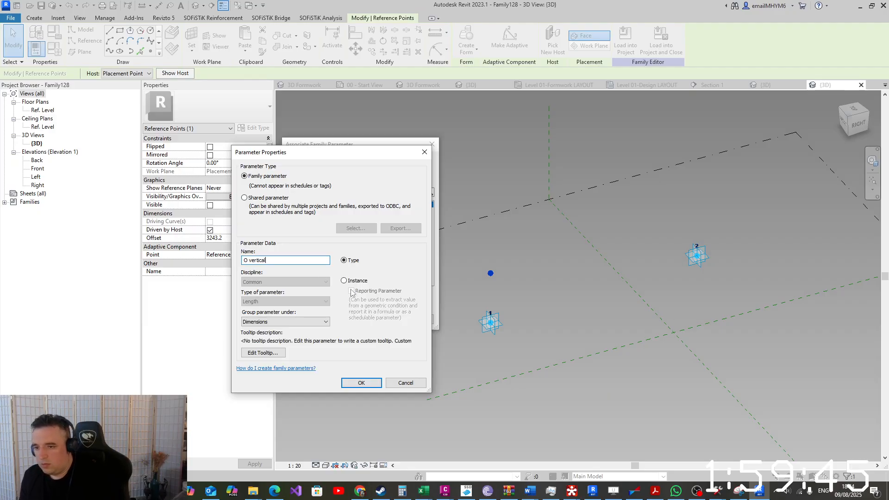
{"action": "left_click", "coordinate": [361, 382]}
{"action": "left_click", "coordinate": [368, 319]}
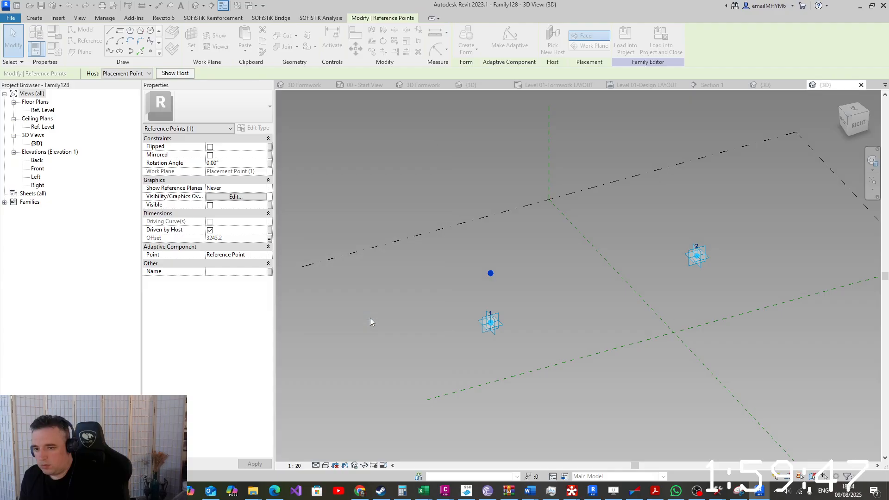
{"action": "left_click", "coordinate": [568, 285]}
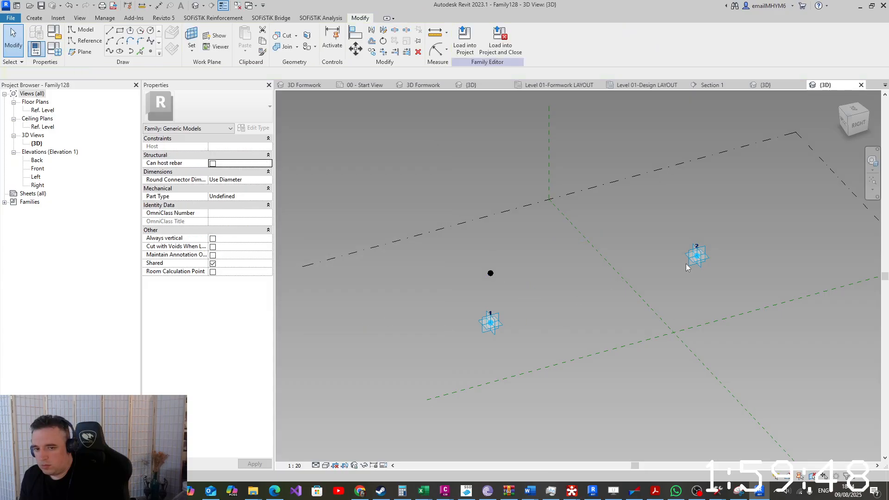
Host a reference point on the horizontal plane of adaptive point 2 and raise it to an offset of about 1665 mm
{"action": "left_click", "coordinate": [192, 40]}
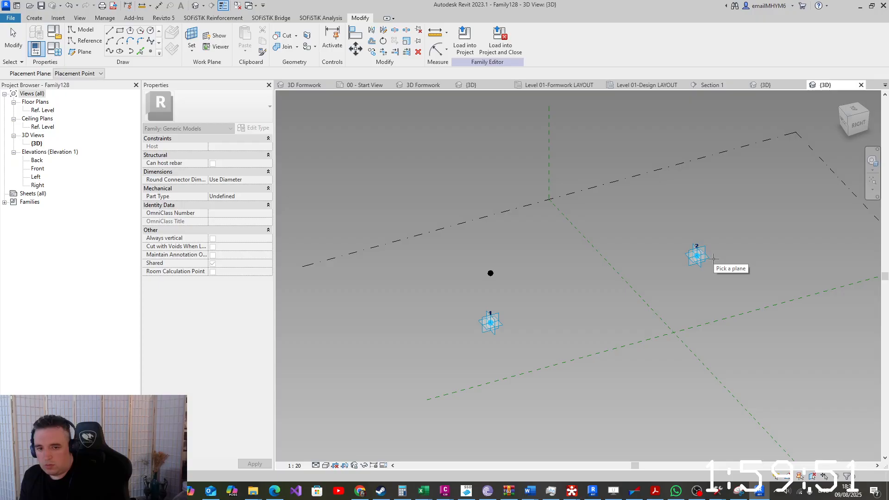
{"action": "key", "text": "Escape"}
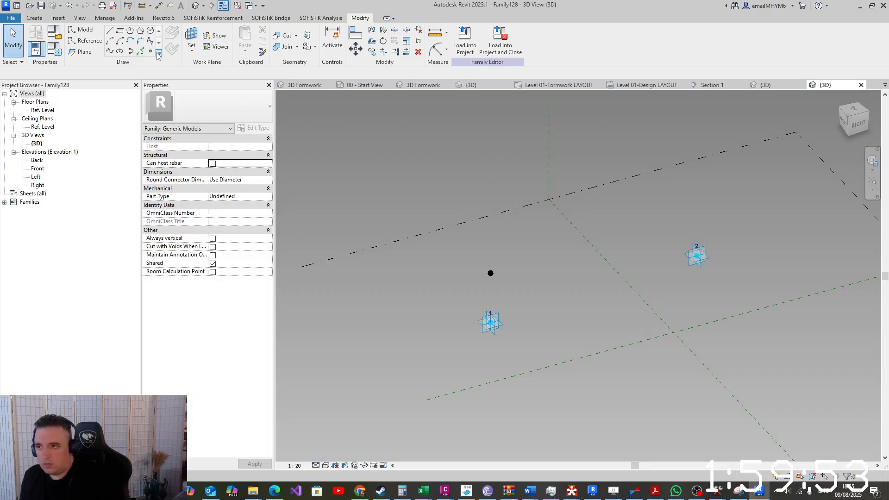
{"action": "left_click", "coordinate": [153, 53]}
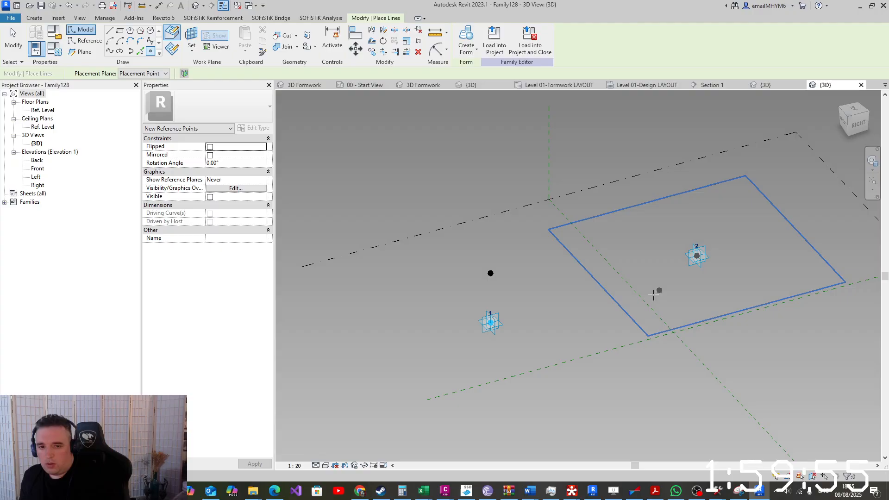
{"action": "key", "text": "Escape"}
{"action": "key", "text": "Escape"}
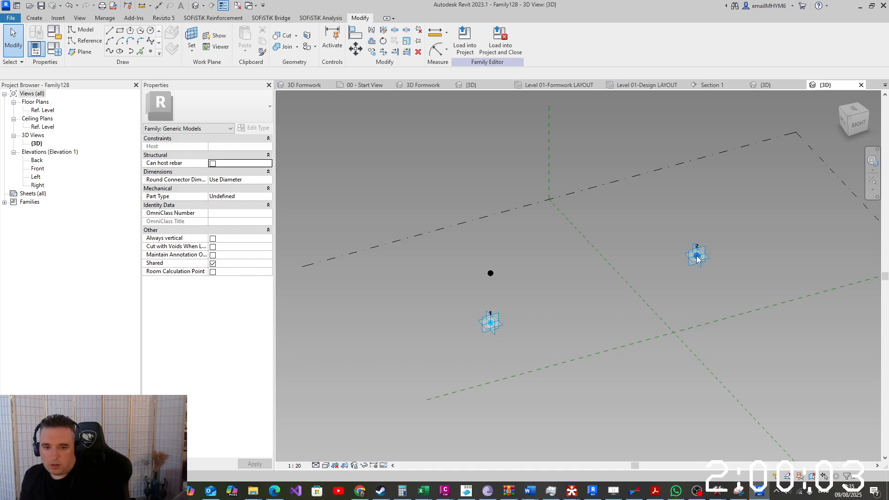
{"action": "left_click", "coordinate": [697, 258]}
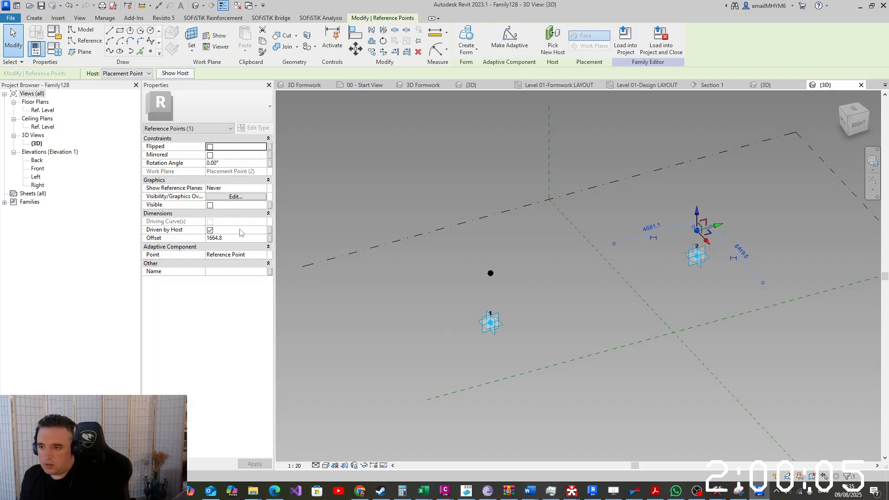
Link the Offset of the raised point above adaptive point 2 to the existing "O vertical" parameter
{"action": "left_click", "coordinate": [270, 237]}
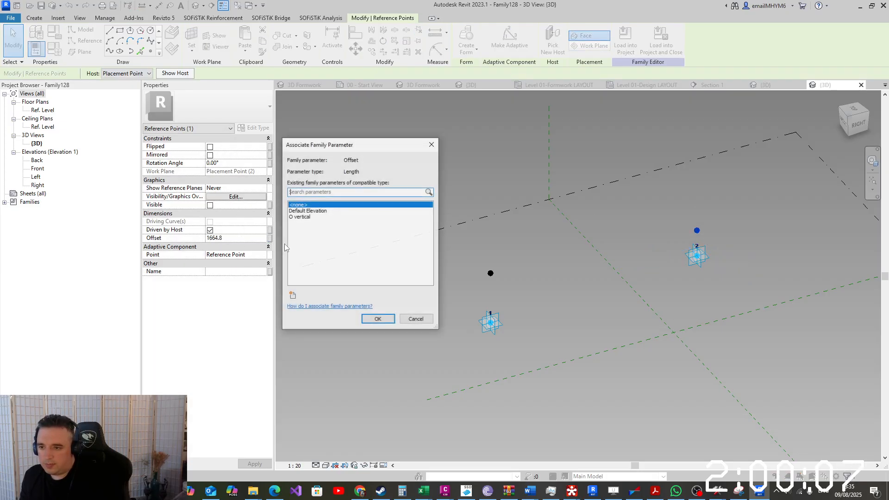
{"action": "left_click", "coordinate": [301, 218]}
{"action": "left_click", "coordinate": [386, 322]}
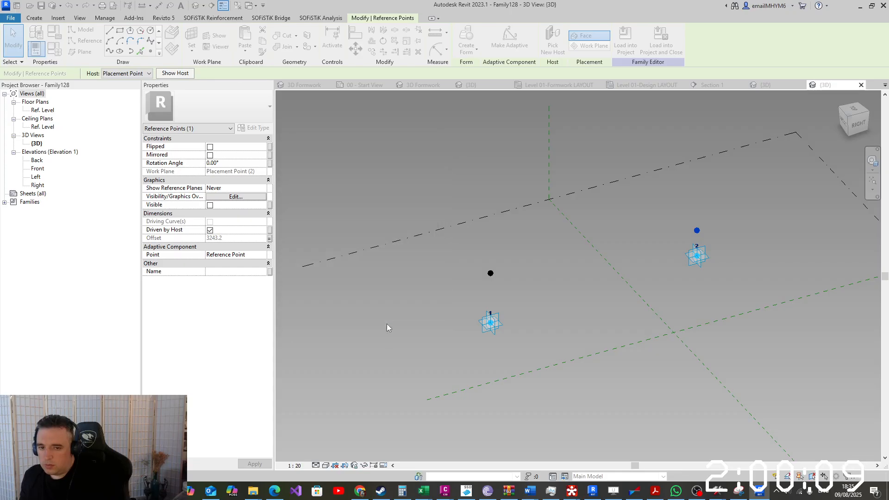
Set the family's length unit to centimeters
{"action": "key", "text": "u"}
{"action": "key", "text": "n"}
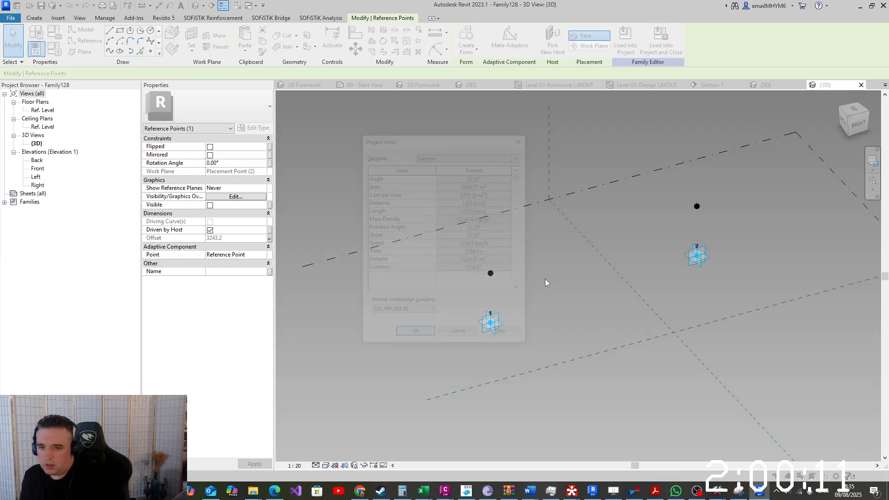
{"action": "left_click", "coordinate": [470, 194]}
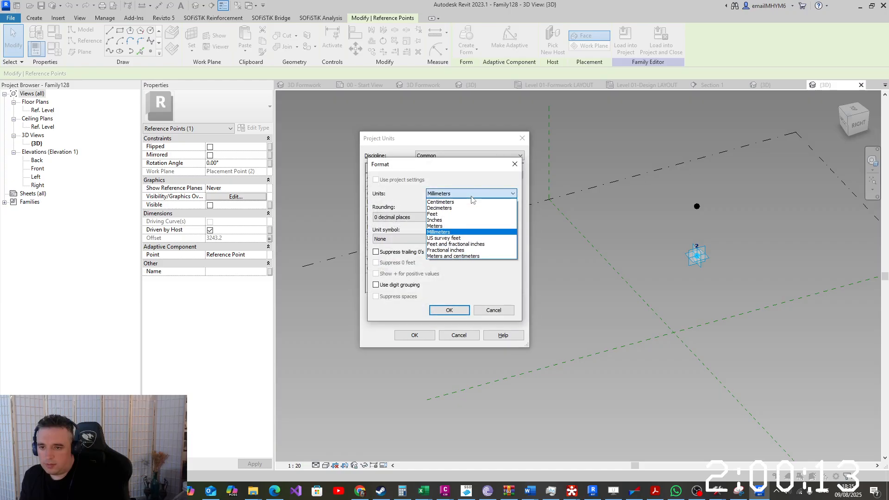
{"action": "left_click", "coordinate": [470, 204]}
{"action": "left_click", "coordinate": [446, 310]}
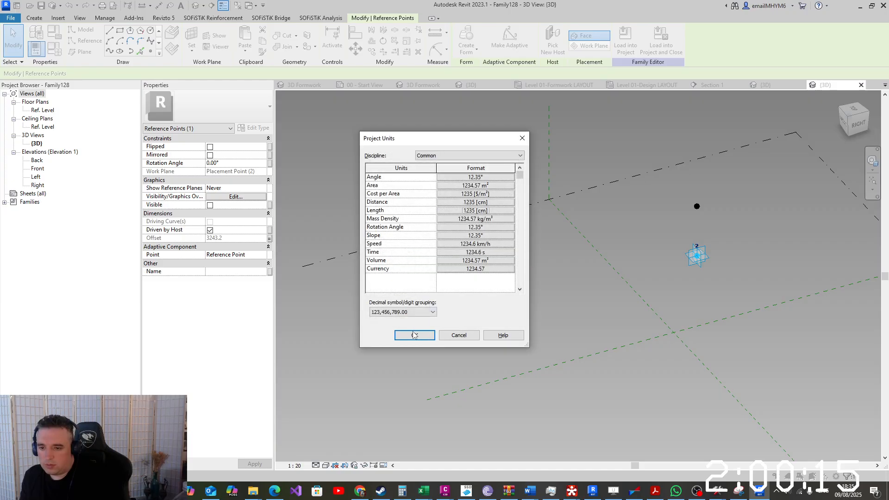
{"action": "left_click", "coordinate": [416, 334]}
Set Show Reference Planes to Always for the two raised points above adaptive points 1 and 2
{"action": "left_click_drag", "start_coordinate": [442, 283], "coordinate": [516, 254]}
{"action": "left_click_drag", "start_coordinate": [661, 216], "coordinate": [708, 186], "text": "ctrl"}
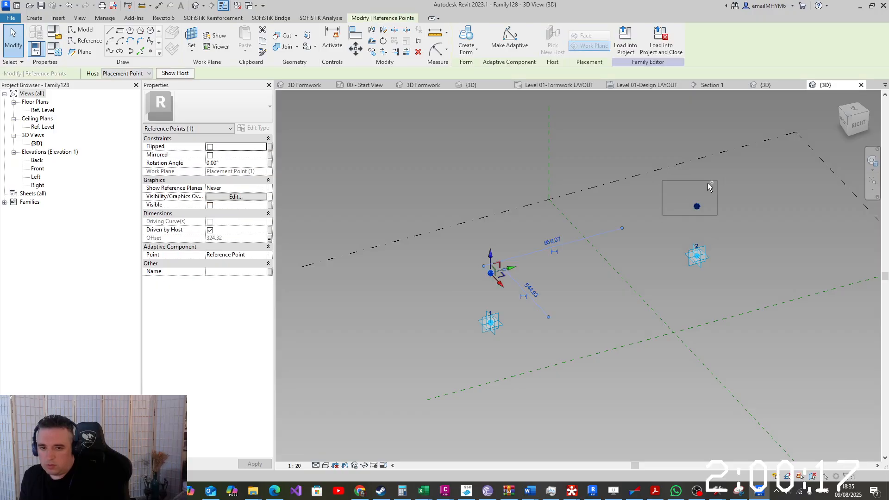
{"action": "left_click", "coordinate": [263, 189]}
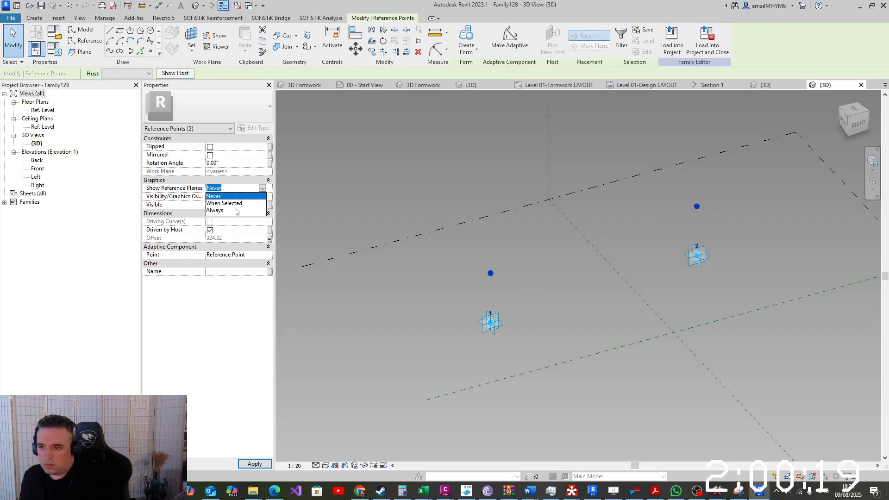
{"action": "left_click", "coordinate": [238, 210]}
{"action": "key", "text": "Escape"}
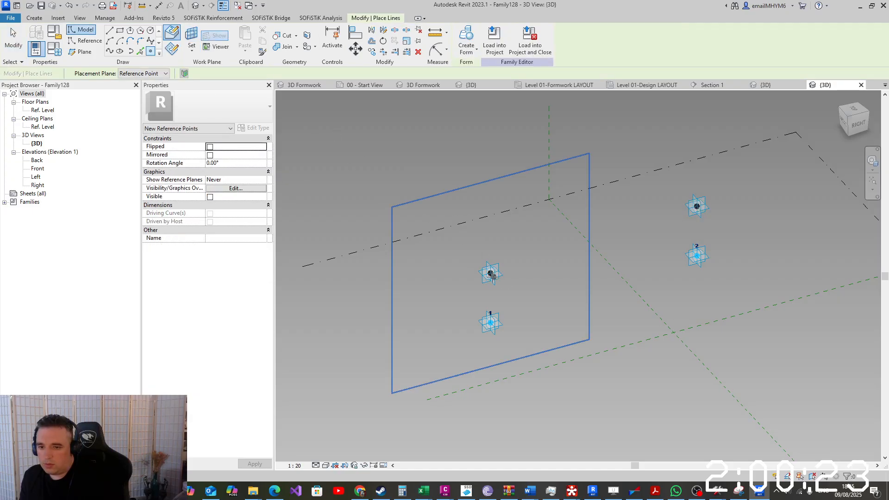
Host a reference point on the vertical plane of the raised point above adaptive point 1 and move it out about 268 cm
{"action": "left_click", "coordinate": [491, 273]}
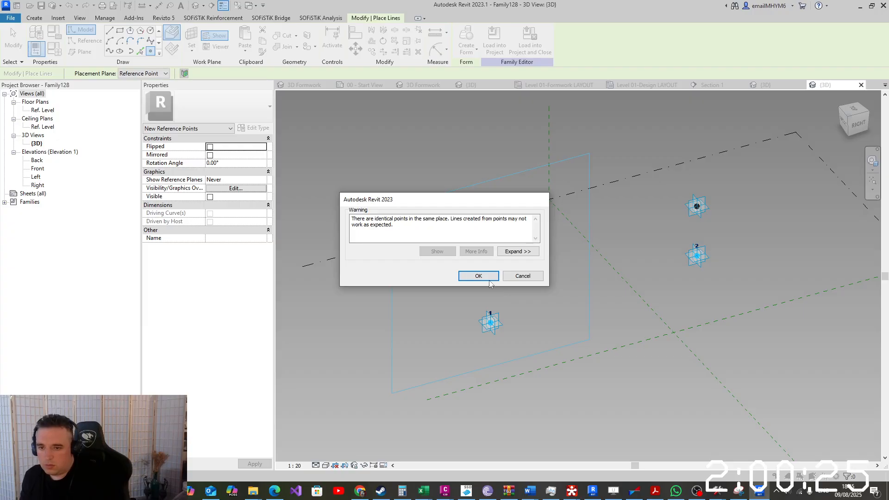
{"action": "left_click", "coordinate": [490, 279]}
{"action": "key", "text": "Escape"}
{"action": "key", "text": "Escape"}
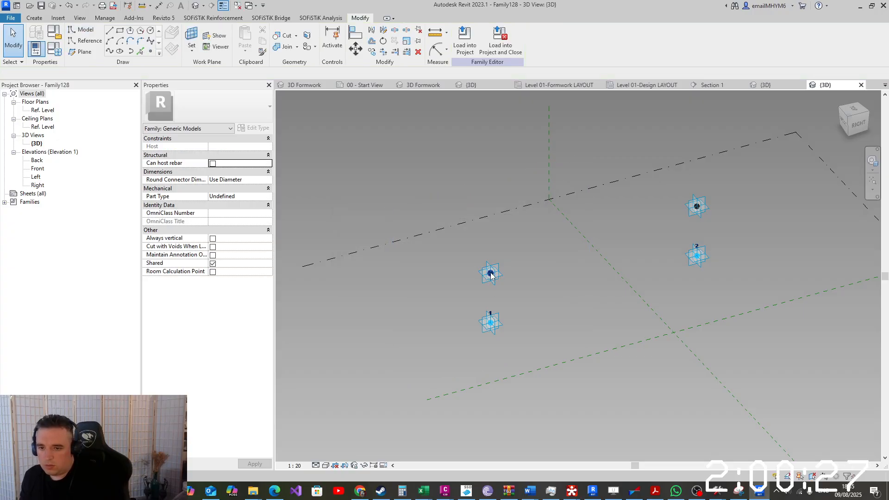
{"action": "left_click", "coordinate": [490, 274]}
{"action": "left_click_drag", "start_coordinate": [499, 283], "coordinate": [522, 306]}
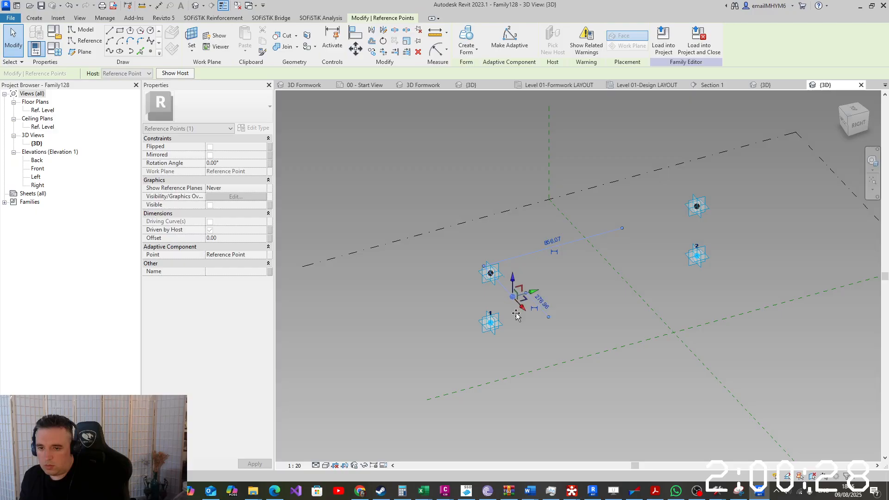
Link the Offset of this horizontally offset point to a new instance parameter named "O horizontal", grouped under Dimensions
{"action": "left_click", "coordinate": [269, 238]}
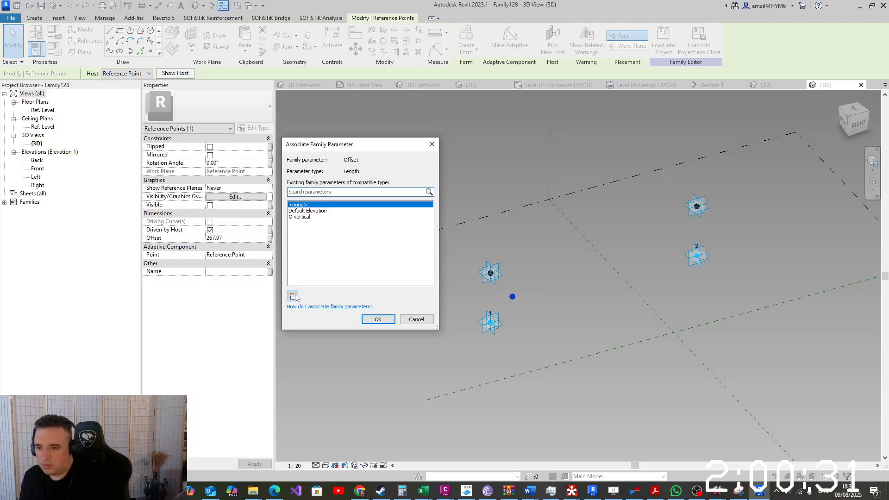
{"action": "left_click", "coordinate": [297, 297]}
{"action": "type", "text": "o"}
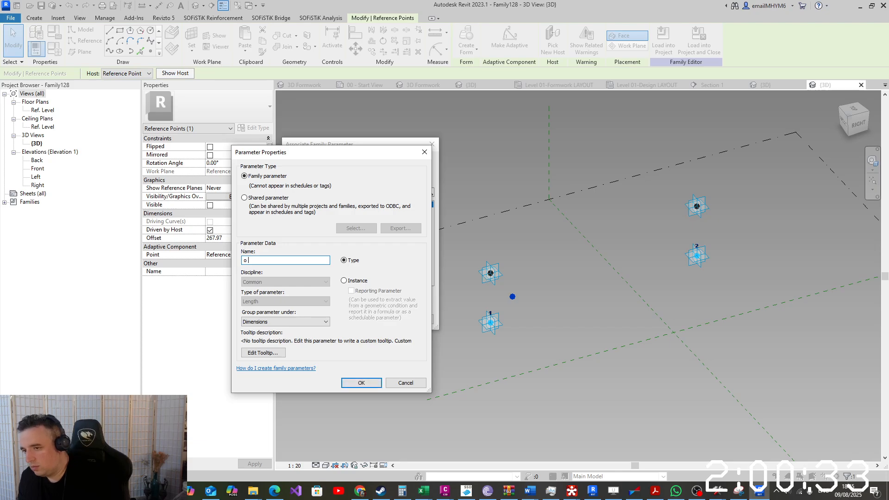
{"action": "type", "text": "h1"}
{"action": "key", "text": "BackSpace"}
{"action": "key", "text": "BackSpace"}
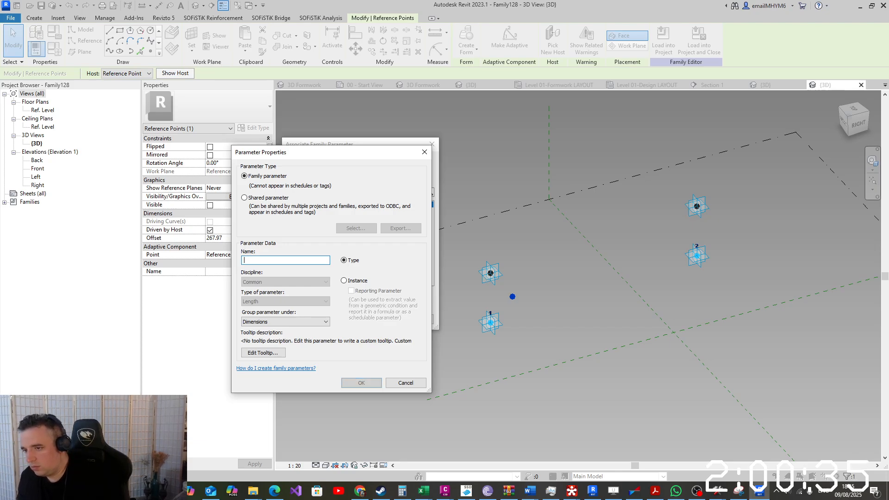
{"action": "type", "text": "orizon"}
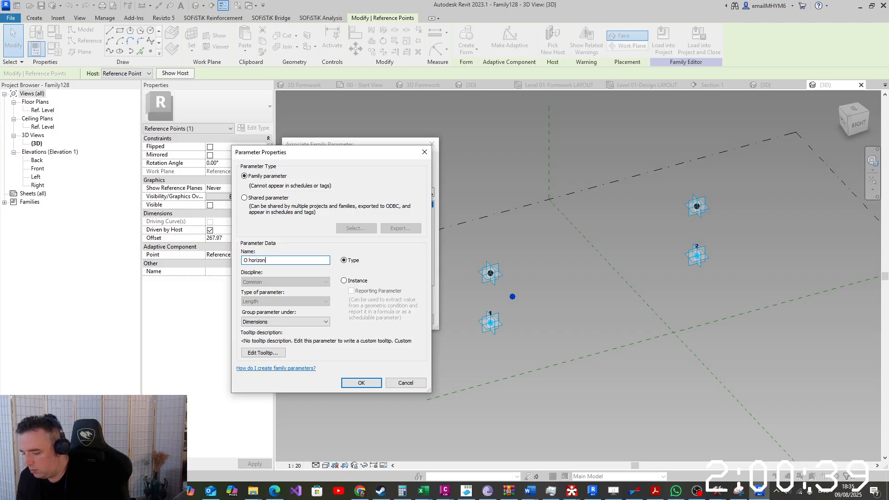
{"action": "type", "text": " horizontal"}
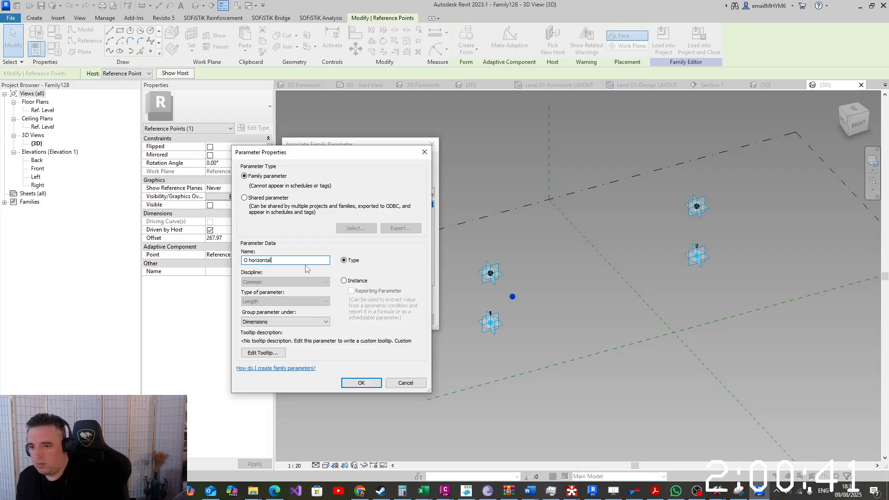
{"action": "left_click", "coordinate": [344, 281]}
{"action": "left_click", "coordinate": [350, 383]}
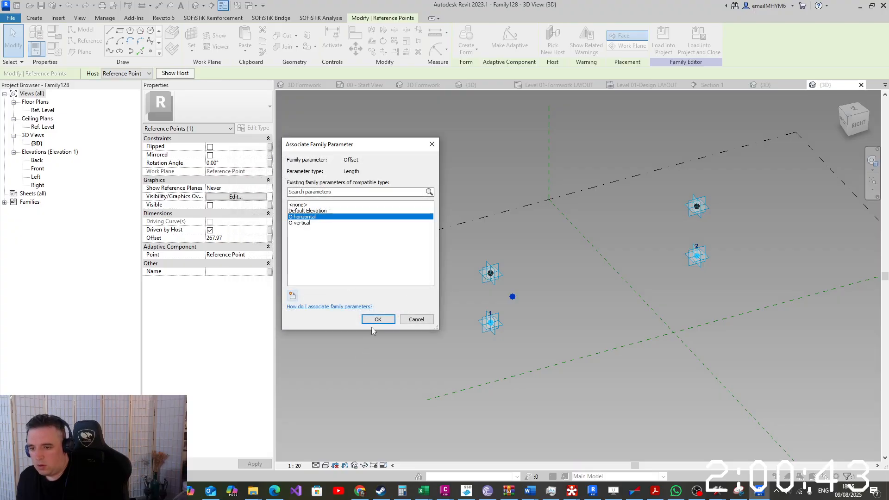
{"action": "left_click", "coordinate": [375, 322]}
Link the Rotation Angle of both raised points to a new instance parameter named "r1", grouped under Dimensions
{"action": "left_click", "coordinate": [520, 238]}
{"action": "left_click", "coordinate": [500, 278]}
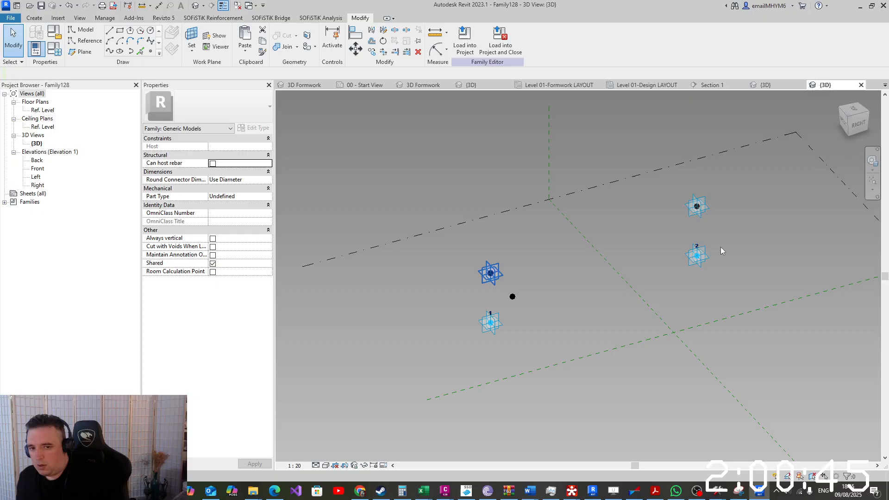
{"action": "left_click", "coordinate": [706, 216], "text": "ctrl"}
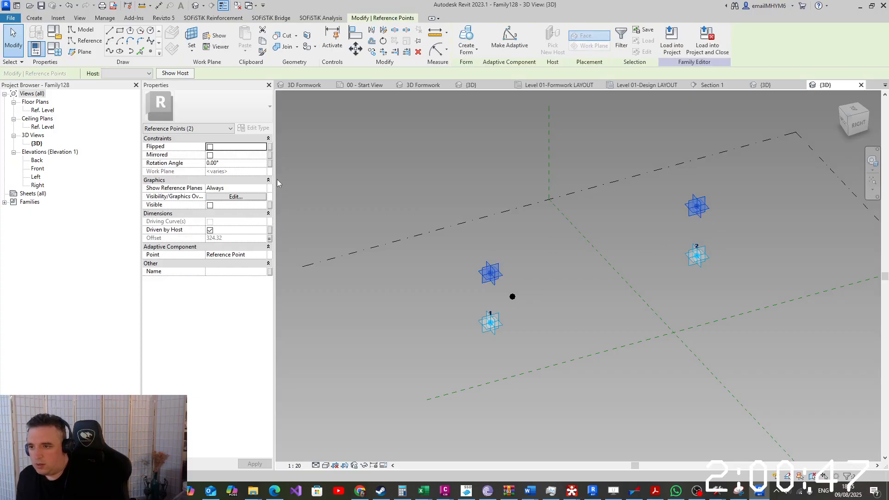
{"action": "left_click", "coordinate": [270, 163]}
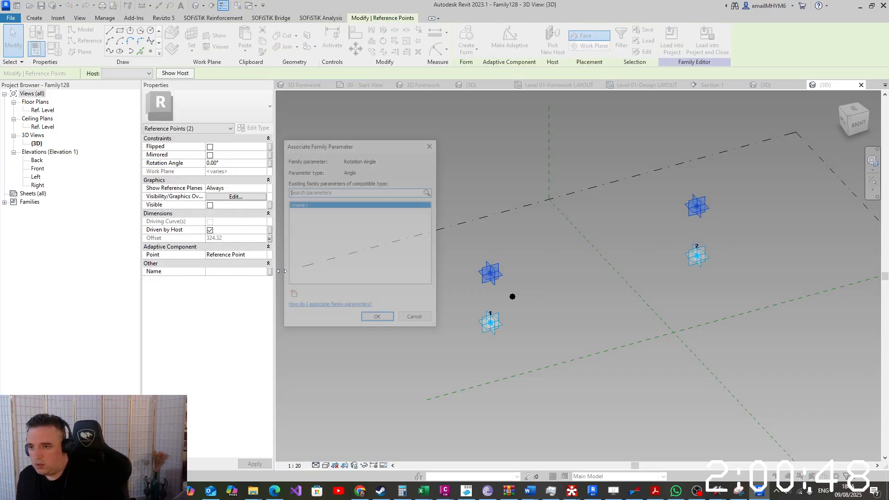
{"action": "left_click", "coordinate": [293, 296]}
{"action": "type", "text": "r1"}
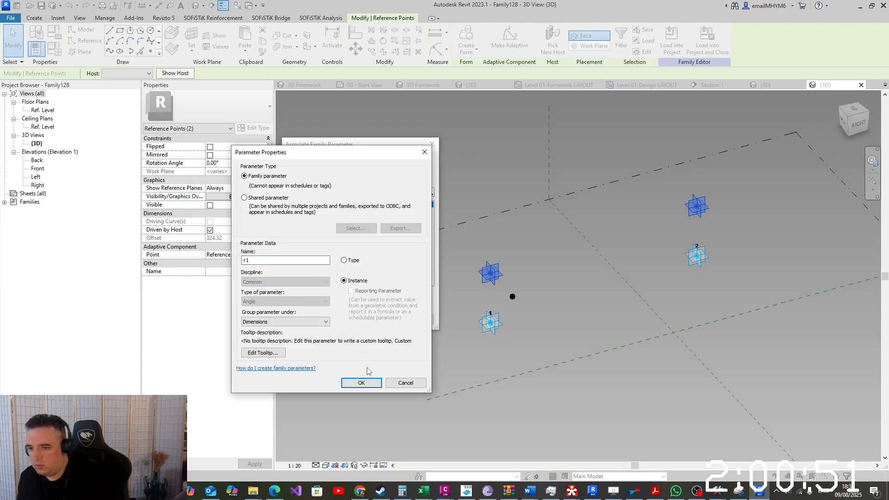
{"action": "left_click", "coordinate": [361, 383]}
{"action": "left_click", "coordinate": [377, 317]}
{"action": "left_click", "coordinate": [588, 321]}
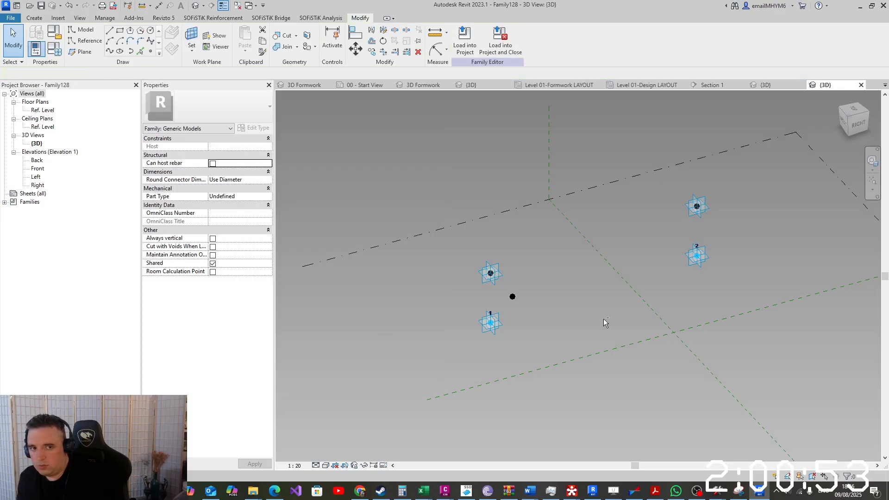
Host a reference point on the vertical plane of the raised point above adaptive point 2 and move it out about 208 cm
{"action": "mouse_move", "coordinate": [603, 318]}
{"action": "middle_mouse_down", "text": "shift"}
{"action": "mouse_move", "coordinate": [720, 313]}
{"action": "mouse_move", "coordinate": [615, 311]}
{"action": "middle_mouse_up", "text": "shift"}
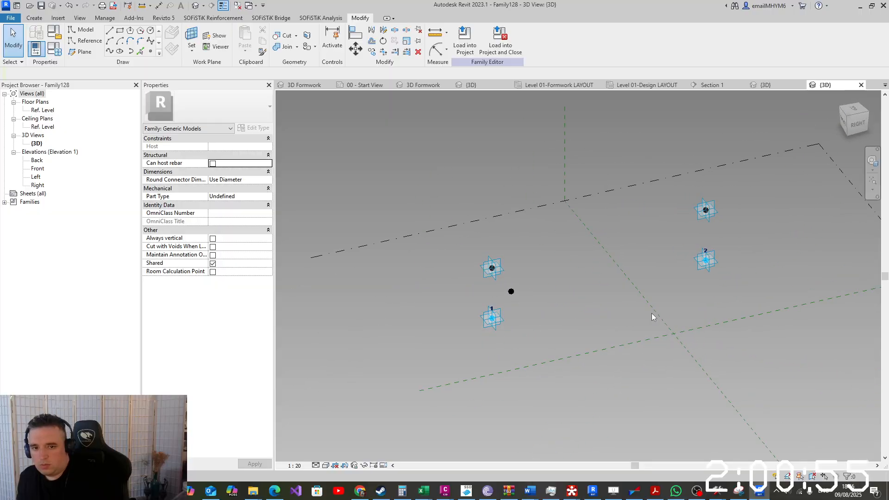
{"action": "middle_click_drag", "start_coordinate": [668, 319], "coordinate": [566, 321], "text": "shift"}
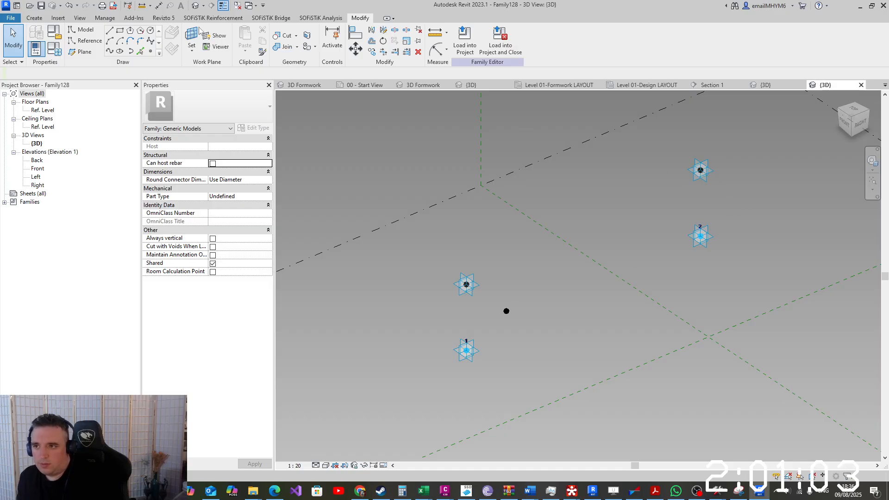
{"action": "left_click", "coordinate": [709, 163]}
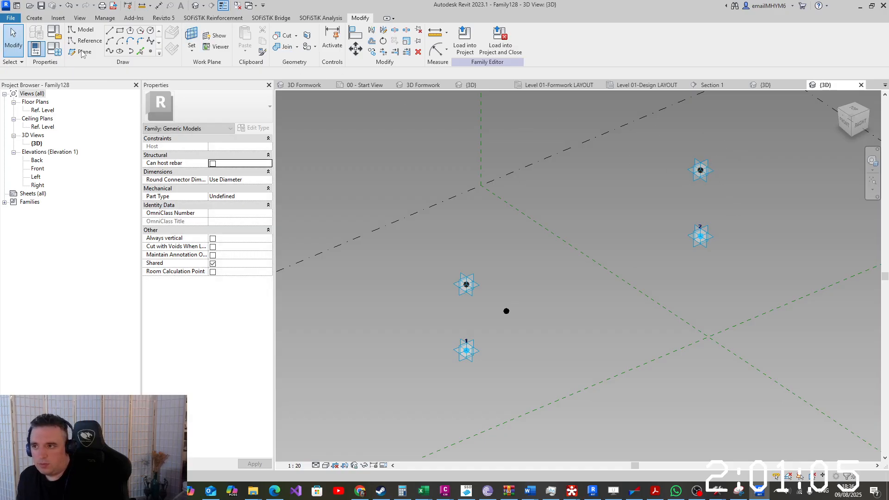
{"action": "left_click", "coordinate": [150, 51]}
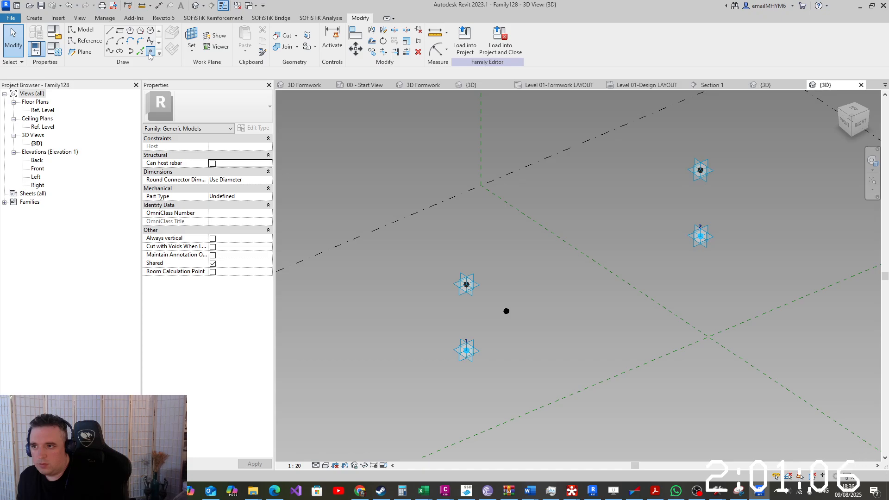
{"action": "left_click", "coordinate": [700, 170]}
{"action": "key", "text": "Return"}
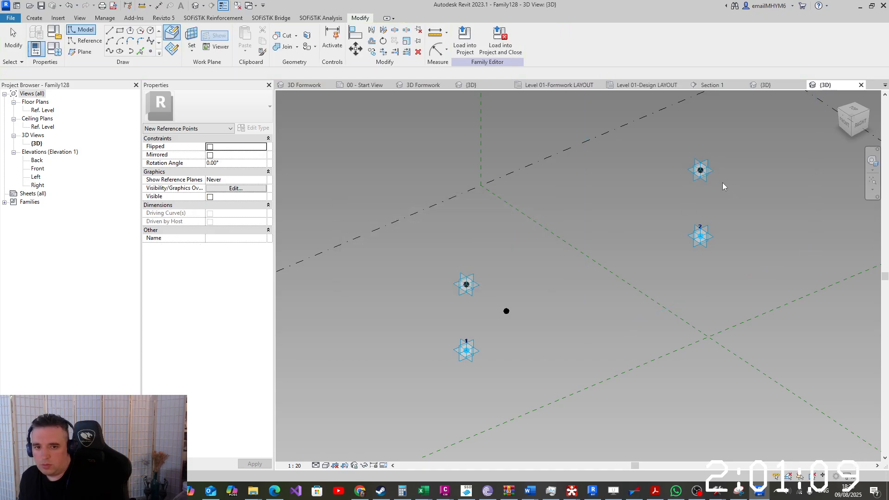
{"action": "left_click", "coordinate": [701, 170]}
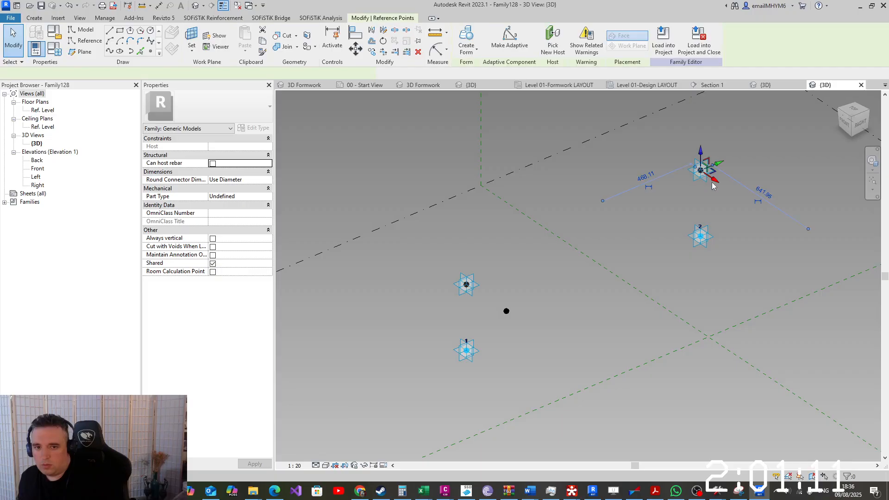
{"action": "left_click_drag", "start_coordinate": [715, 186], "coordinate": [739, 203]}
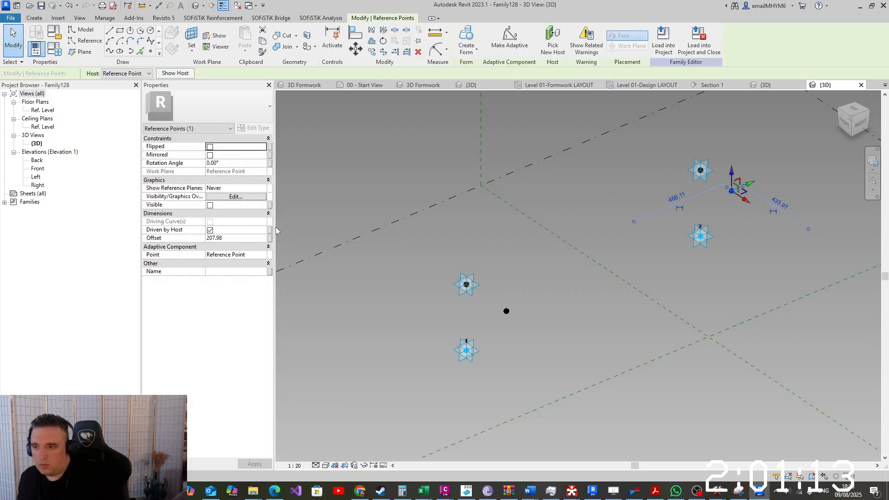
Link the Offset of the horizontally offset point near adaptive point 2 to the existing "O horizontal" parameter
{"action": "left_click", "coordinate": [272, 239]}
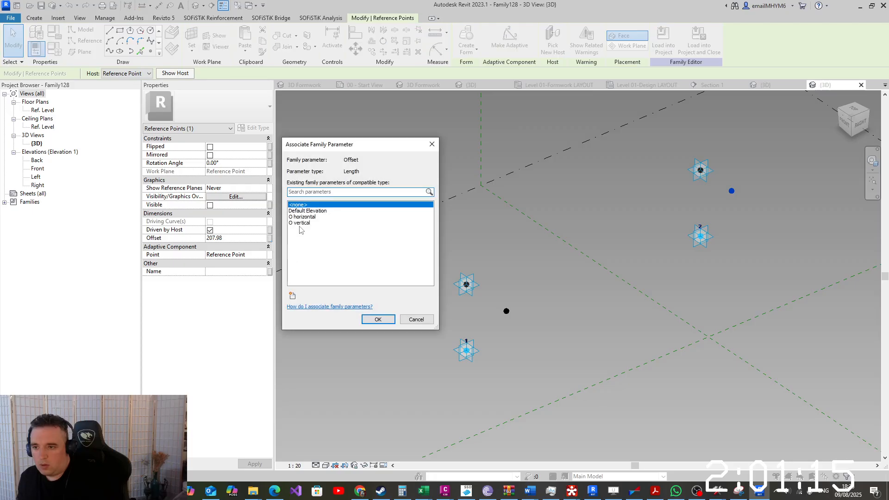
{"action": "left_click", "coordinate": [312, 218]}
{"action": "left_click", "coordinate": [378, 320]}
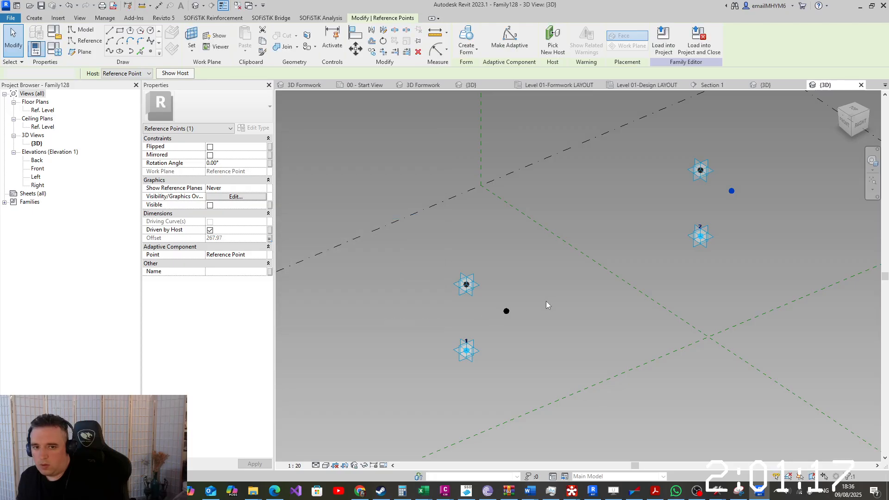
{"action": "left_click", "coordinate": [556, 337]}
Set Show Reference Planes to Always for the two horizontally offset points
{"action": "left_click_drag", "start_coordinate": [488, 335], "coordinate": [529, 295]}
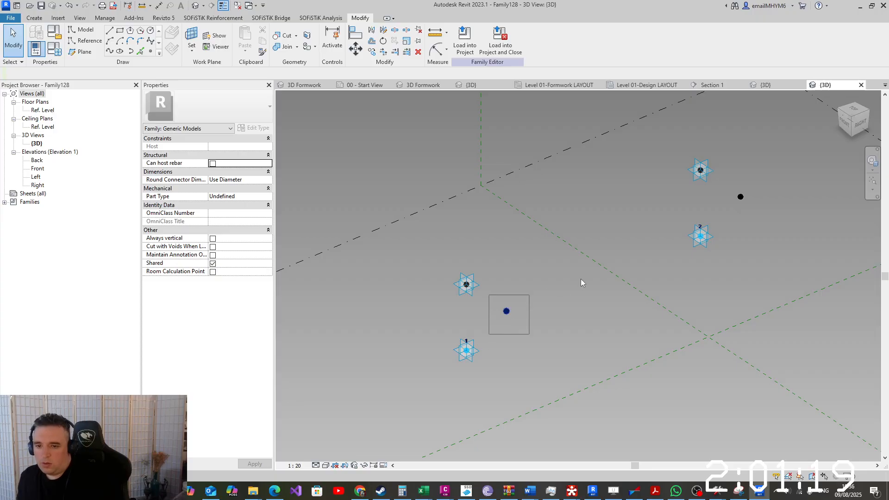
{"action": "left_click", "coordinate": [740, 196], "text": "ctrl"}
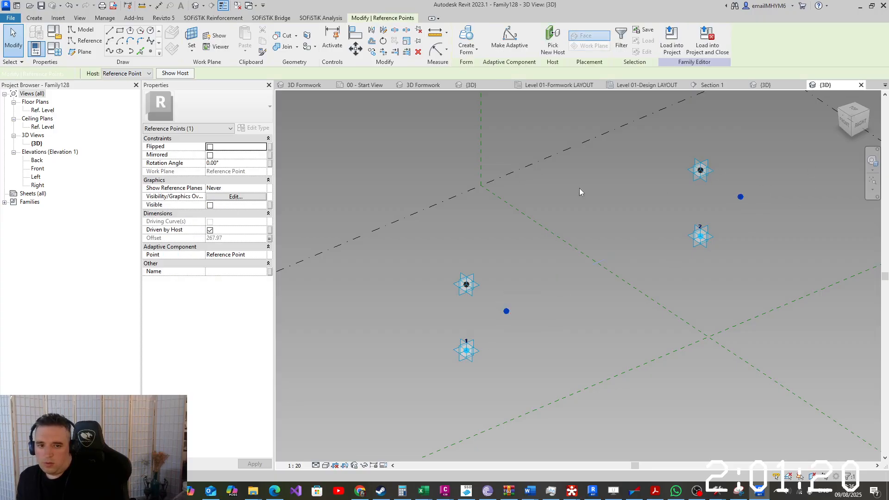
{"action": "left_click", "coordinate": [263, 190]}
{"action": "left_click", "coordinate": [227, 215]}
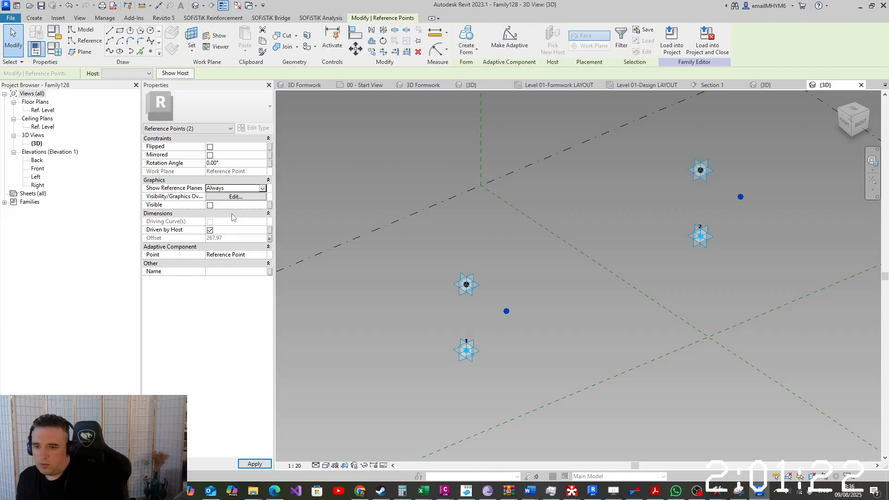
{"action": "left_click", "coordinate": [563, 265]}
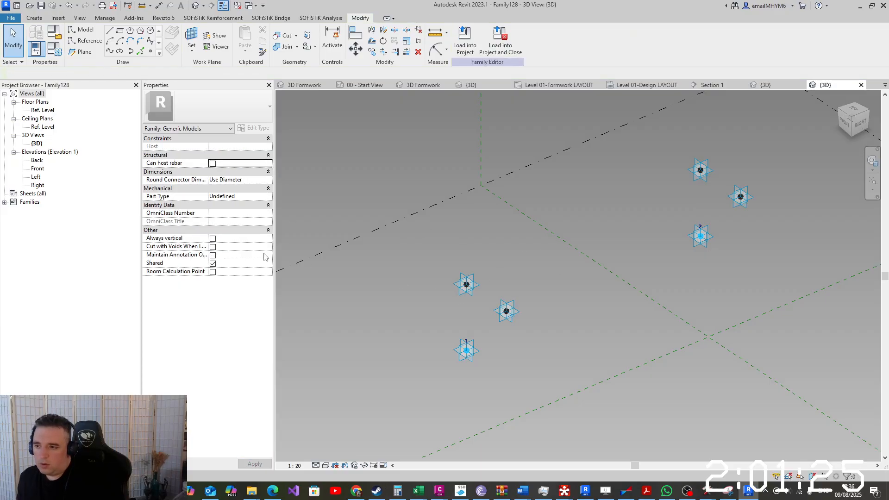
{"action": "double_click", "coordinate": [47, 203]}
{"action": "double_click", "coordinate": [46, 228]}
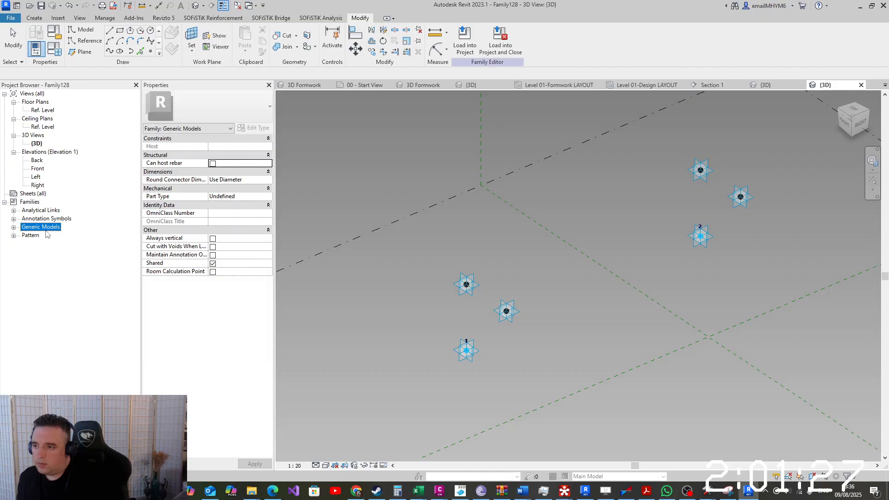
{"action": "double_click", "coordinate": [46, 235]}
{"action": "right_click", "coordinate": [60, 244]}
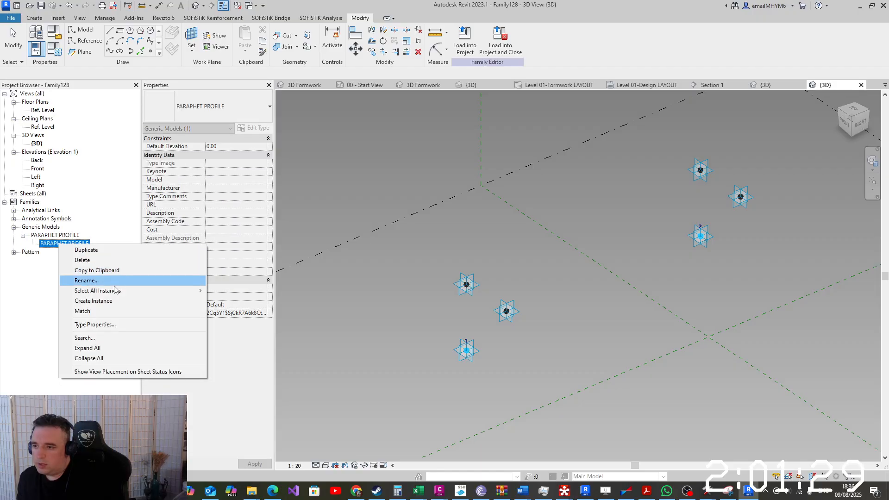
{"action": "left_click", "coordinate": [115, 301]}
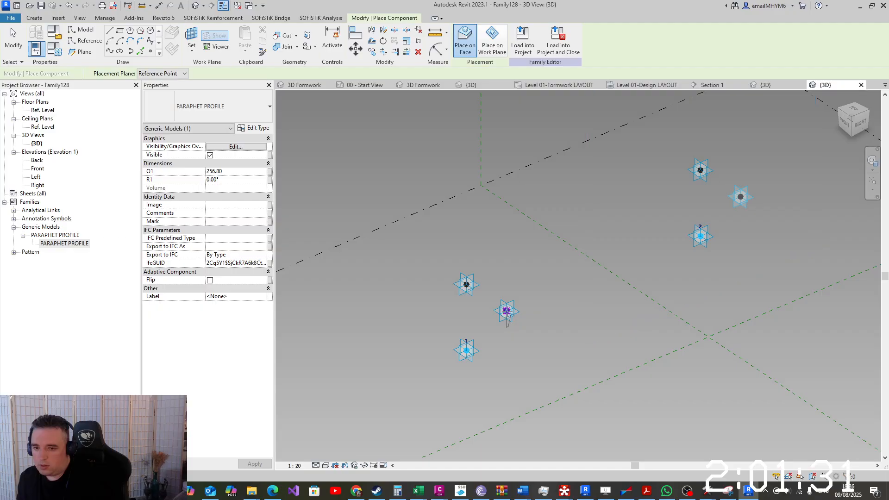
{"action": "scroll", "coordinate": [505, 310], "scroll_direction": "up", "scroll_amount": 5}
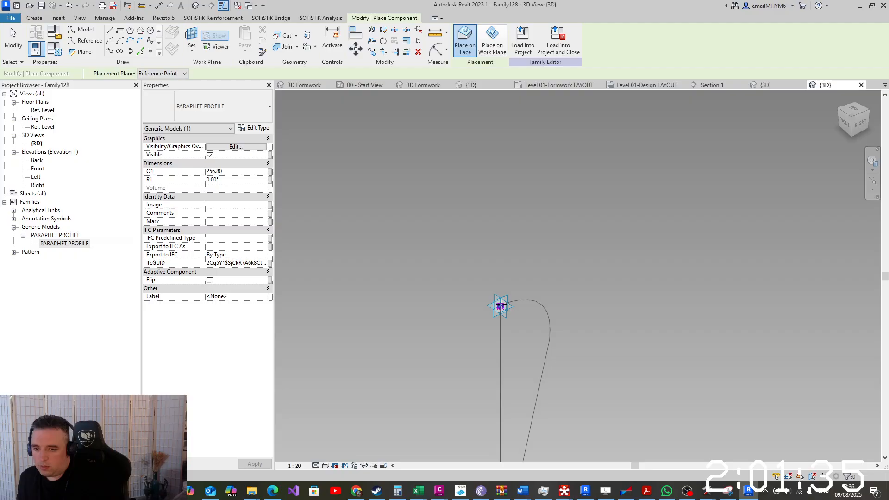
{"action": "scroll", "coordinate": [501, 306], "scroll_direction": "down", "scroll_amount": 5}
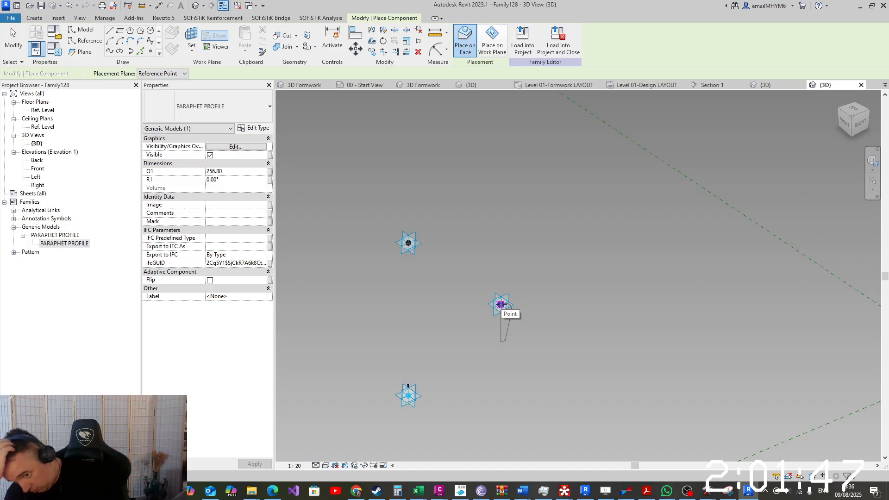
{"action": "scroll", "coordinate": [501, 304], "scroll_direction": "down", "scroll_amount": 5}
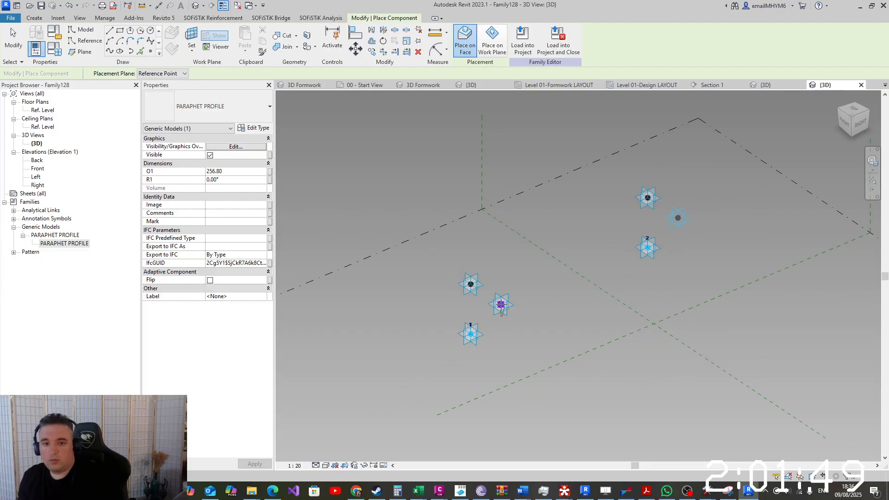
{"action": "key", "text": "Escape"}
{"action": "scroll", "coordinate": [483, 282], "scroll_direction": "up", "scroll_amount": 2}
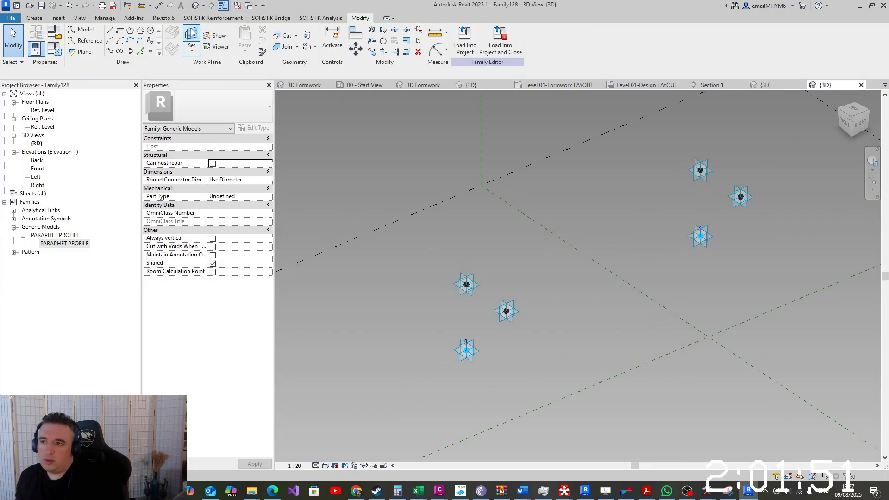
Host a new reference point on the vertical plane of the horizontally offset point near adaptive point 1, at the same location
{"action": "left_click", "coordinate": [192, 35]}
{"action": "left_click", "coordinate": [514, 319]}
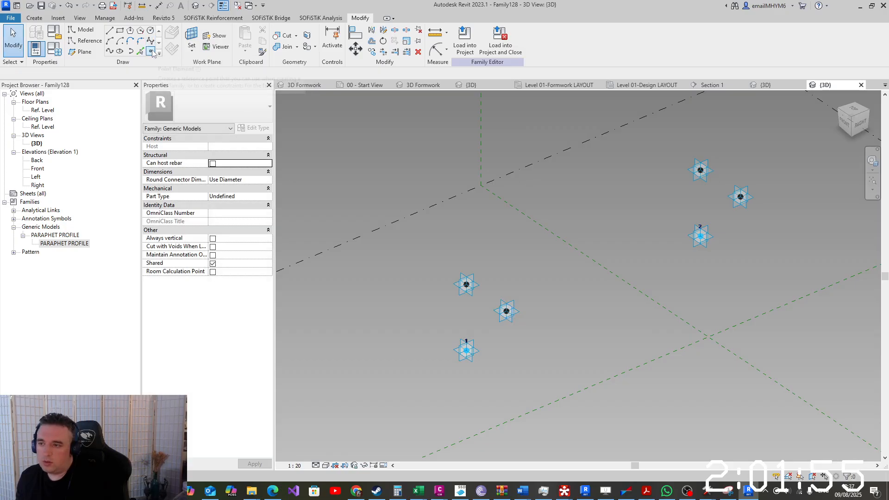
{"action": "left_click", "coordinate": [152, 51]}
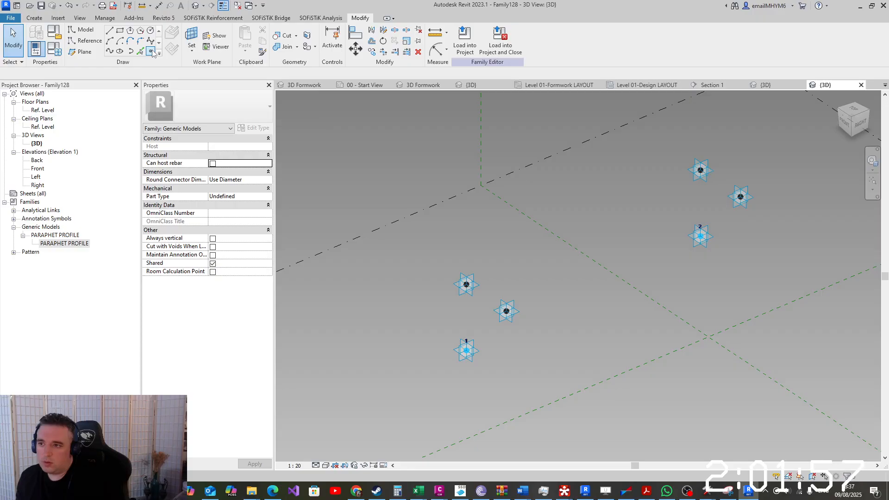
{"action": "left_click", "coordinate": [507, 311]}
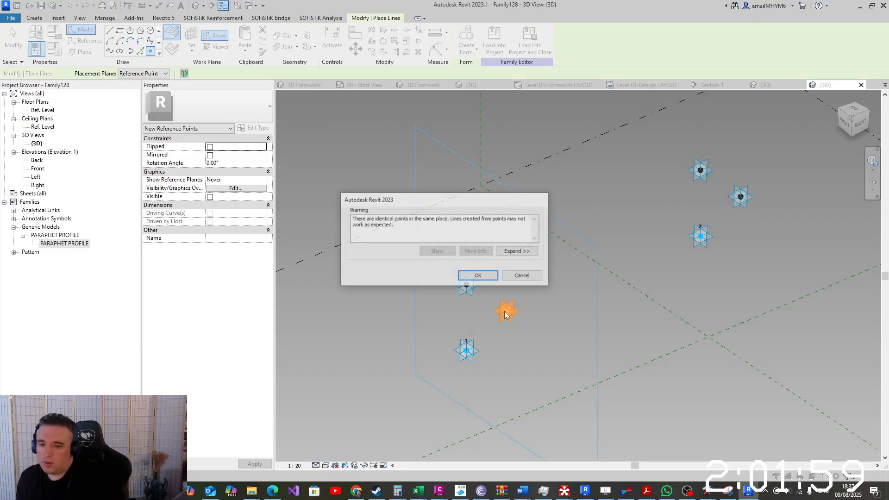
{"action": "left_click", "coordinate": [476, 276]}
{"action": "key", "text": "Escape"}
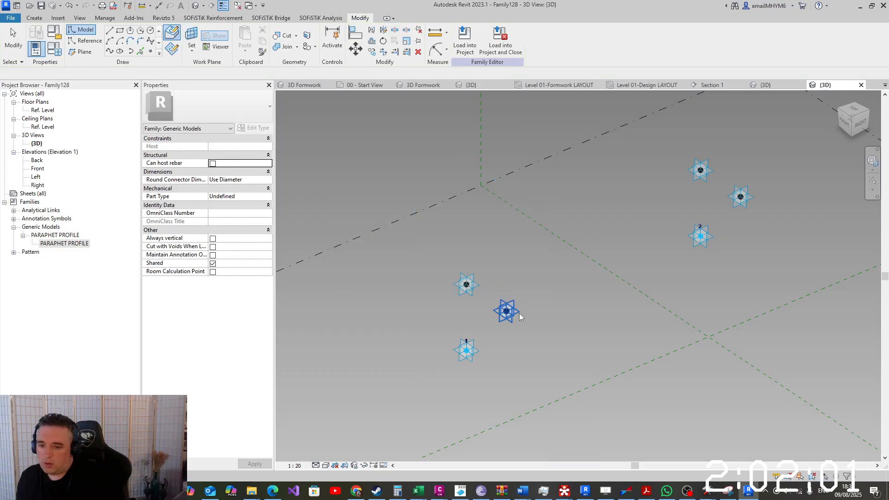
Temporarily hide the original horizontally offset point with visible reference planes near adaptive point 1, keeping the new hosted point
{"action": "left_click", "coordinate": [518, 313]}
{"action": "key", "text": "h"}
{"action": "key", "text": "h"}
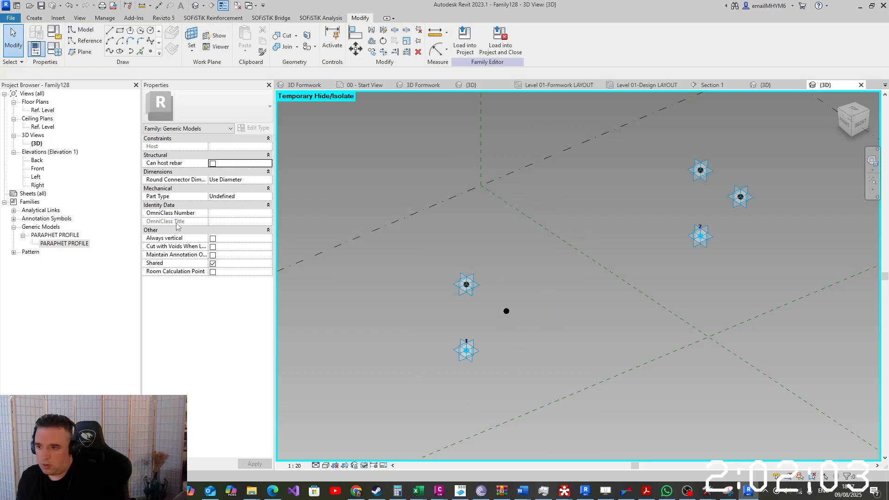
Place an instance of PARAPHET PROFILE on the new hosted point near adaptive point 1
{"action": "right_click", "coordinate": [64, 249]}
{"action": "left_click", "coordinate": [116, 302]}
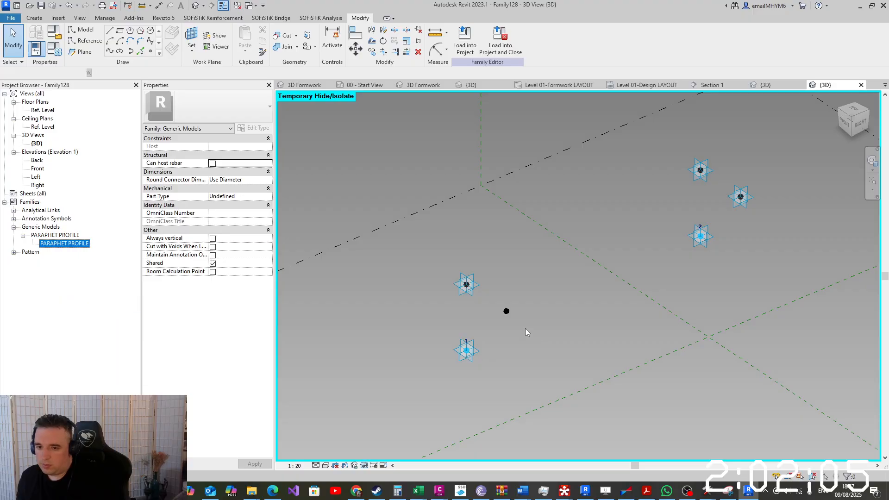
{"action": "scroll", "coordinate": [506, 311], "scroll_direction": "up", "scroll_amount": 5}
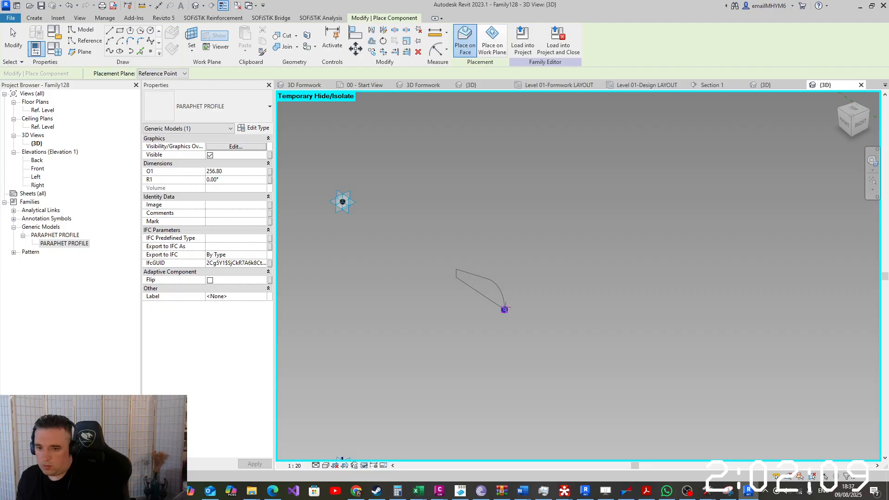
{"action": "left_click", "coordinate": [504, 310]}
{"action": "key", "text": "Escape"}
Try a Rotation Angle of 90° on the point hosting the profile near adaptive point 1, and set it to 270°
{"action": "left_click_drag", "start_coordinate": [475, 330], "coordinate": [524, 295]}
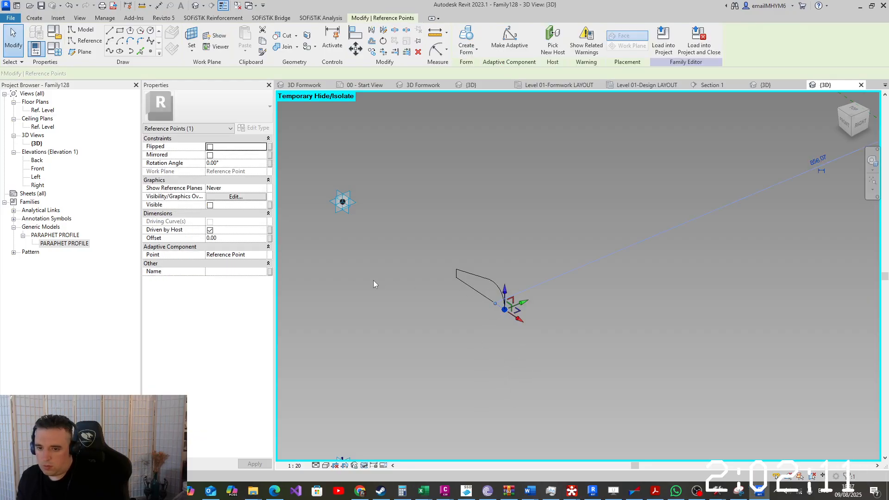
{"action": "left_click", "coordinate": [237, 163]}
{"action": "type", "text": "9"}
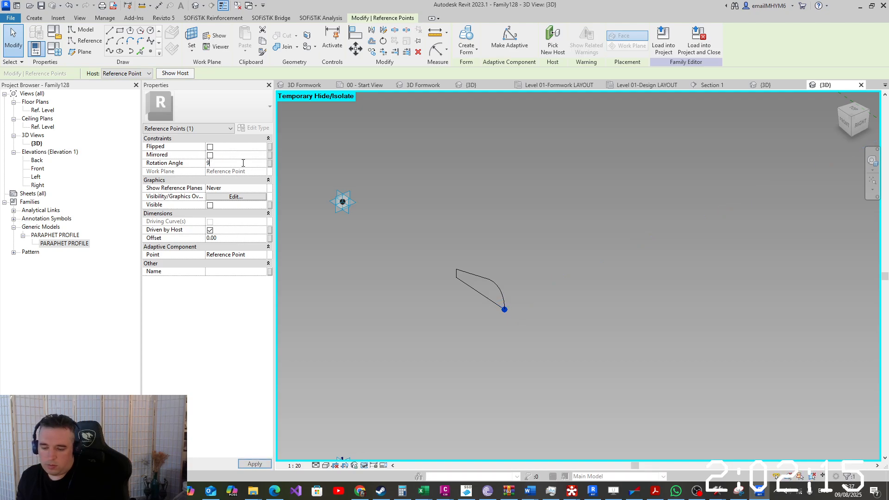
{"action": "type", "text": "0"}
{"action": "key", "text": "Return"}
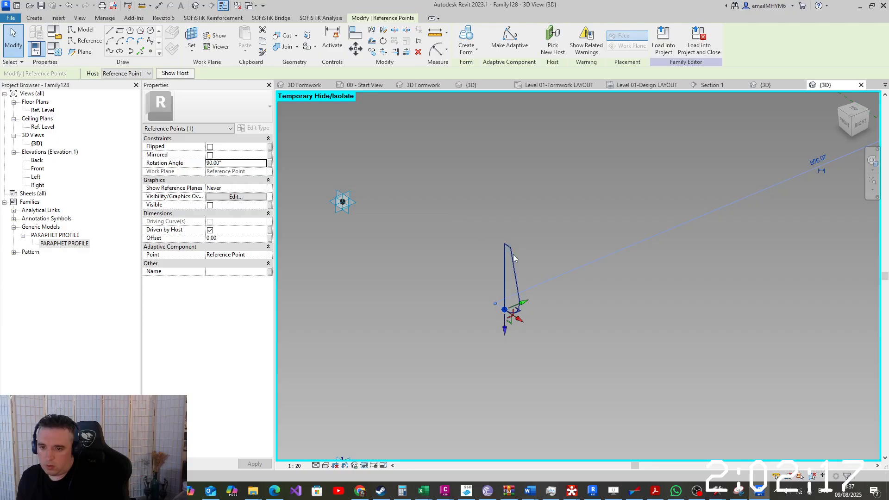
{"action": "left_click", "coordinate": [231, 161]}
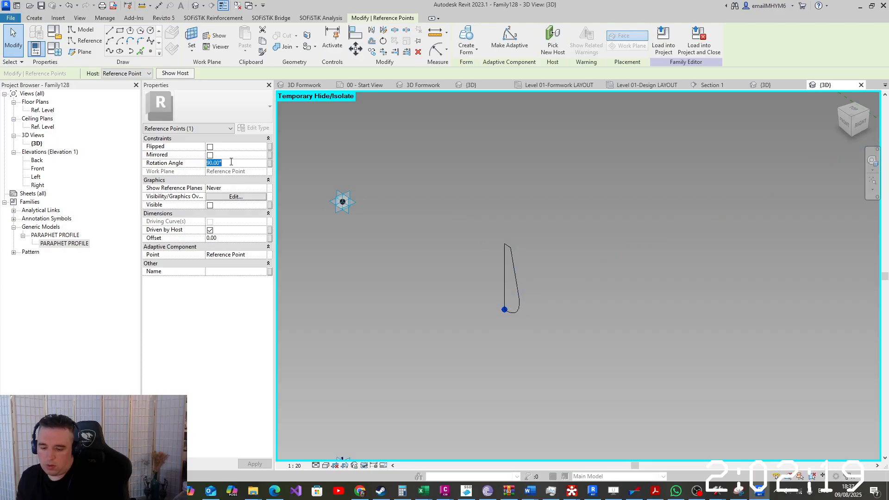
{"action": "type", "text": "27"}
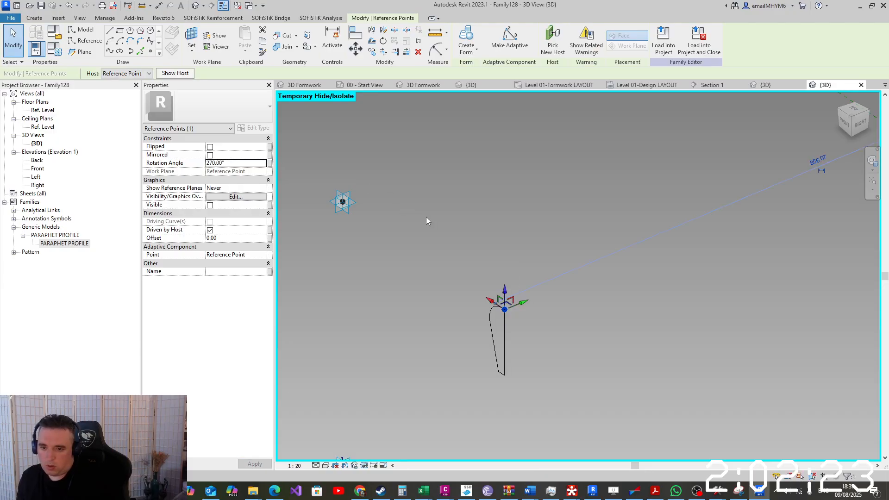
Host a new reference point on the vertical plane of the horizontally offset point near adaptive point 2, at the same location
{"action": "scroll", "coordinate": [426, 218], "scroll_direction": "down", "scroll_amount": 4}
{"action": "middle_click_drag", "start_coordinate": [425, 218], "coordinate": [499, 269], "text": "shift"}
{"action": "middle_click_drag", "start_coordinate": [550, 239], "coordinate": [509, 255], "text": "shift"}
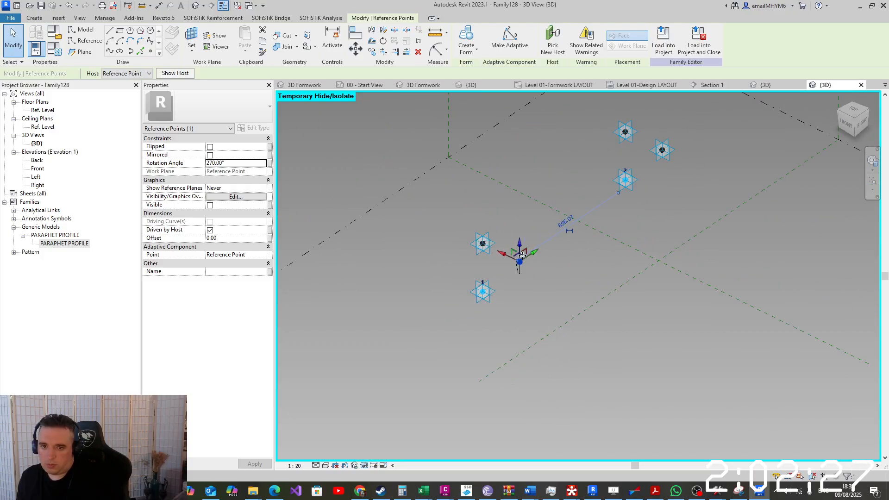
{"action": "scroll", "coordinate": [669, 201], "scroll_direction": "up", "scroll_amount": 3}
{"action": "left_click", "coordinate": [682, 196]}
{"action": "left_click", "coordinate": [192, 36]}
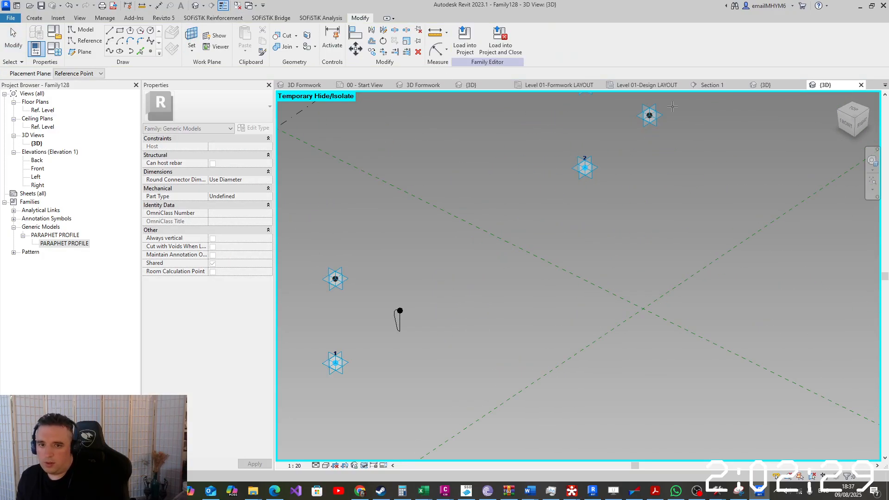
{"action": "left_click", "coordinate": [657, 127]}
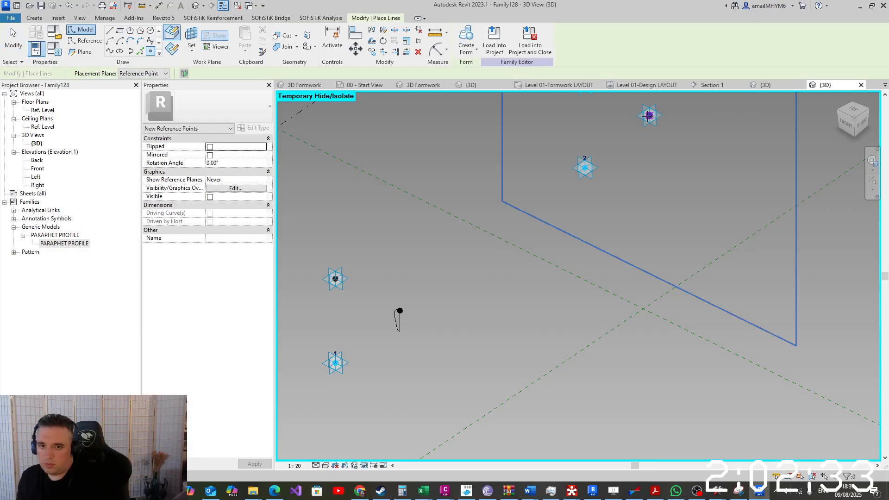
{"action": "left_click", "coordinate": [649, 116]}
{"action": "left_click", "coordinate": [477, 275]}
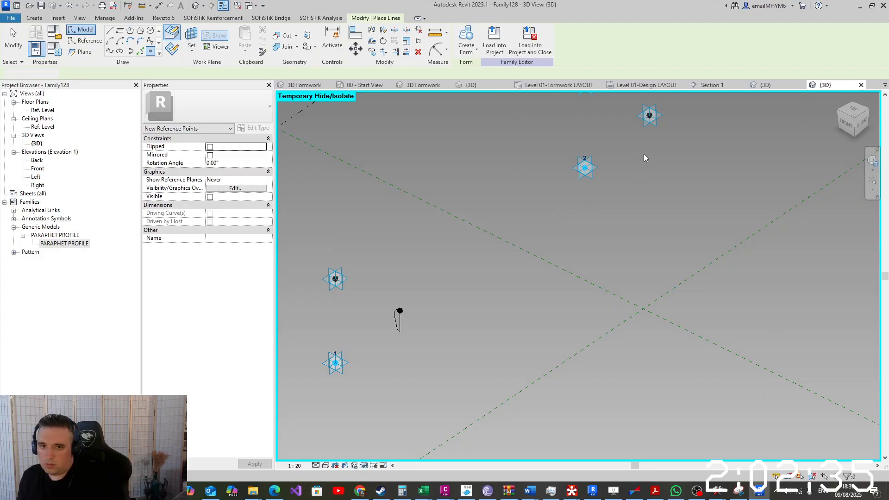
{"action": "key", "text": "Escape"}
{"action": "key", "text": "Escape"}
Temporarily hide the original horizontally offset point with visible reference planes near adaptive point 2, keeping the new hosted point
{"action": "left_click", "coordinate": [649, 117]}
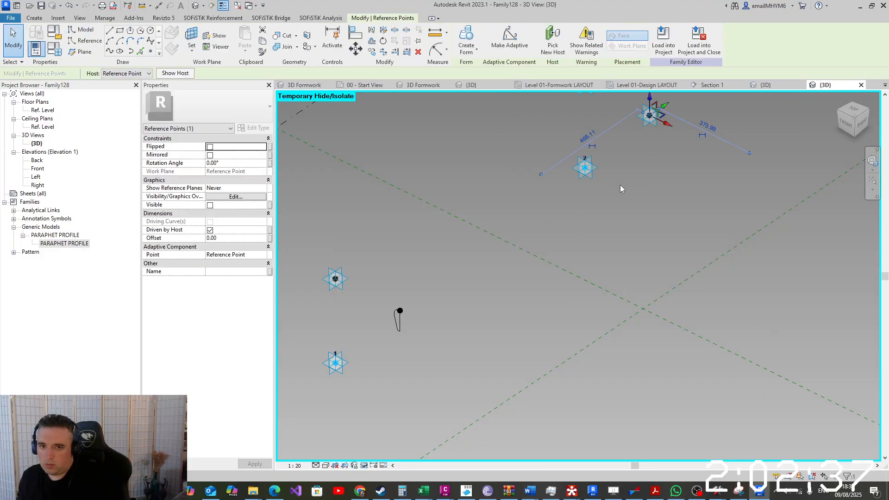
{"action": "left_click", "coordinate": [646, 145]}
{"action": "left_click", "coordinate": [654, 127]}
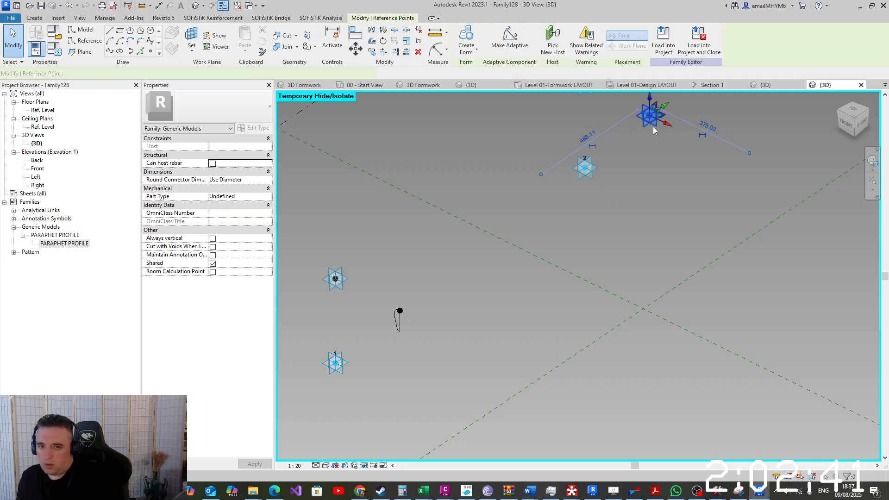
{"action": "left_click", "coordinate": [647, 122]}
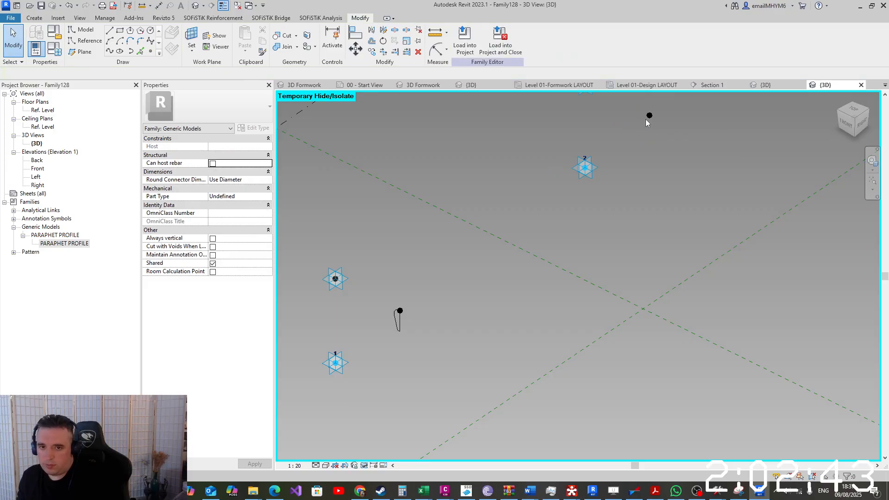
Set the Rotation Angle of the new hosted point near adaptive point 2 to 270°
{"action": "left_click", "coordinate": [665, 106]}
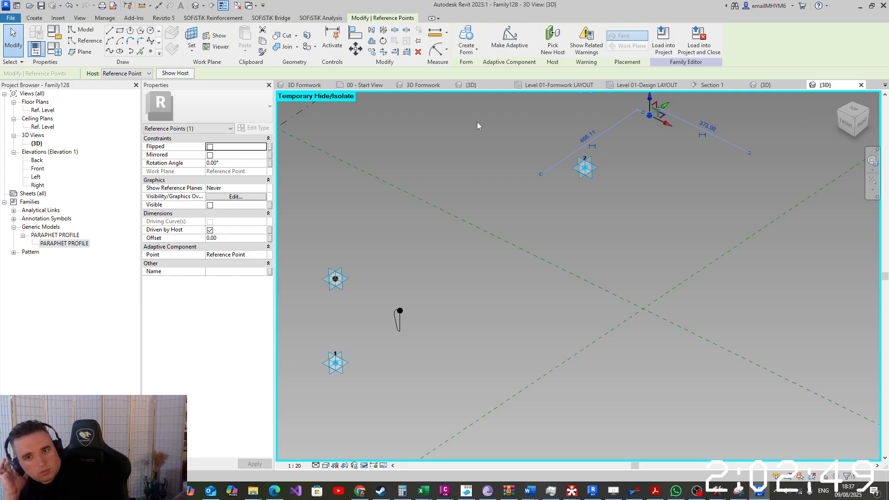
{"action": "left_click", "coordinate": [244, 165]}
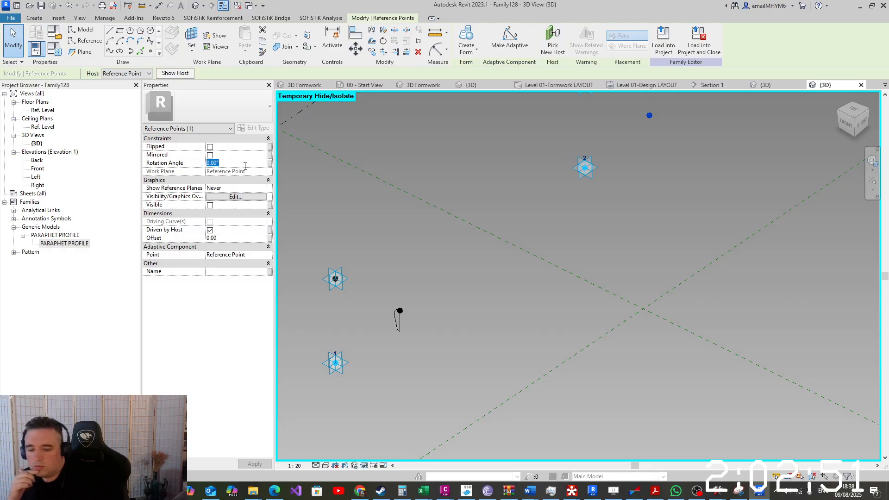
{"action": "type", "text": "270"}
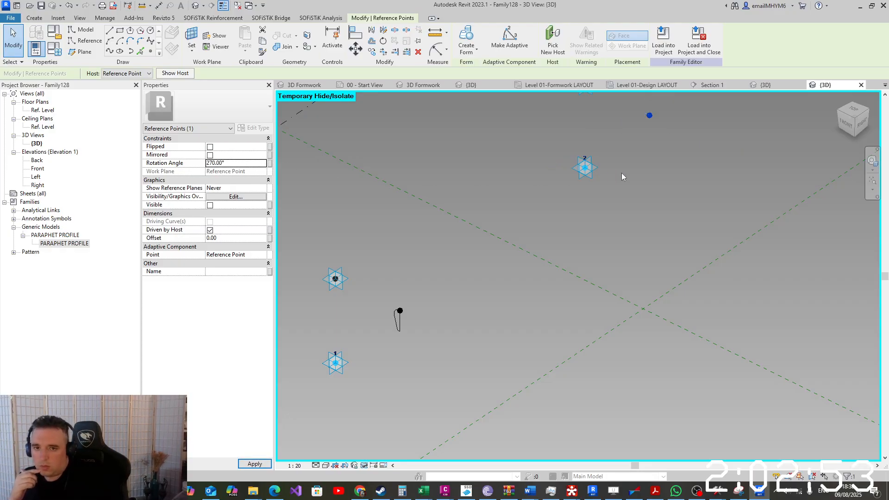
{"action": "left_click", "coordinate": [621, 173]}
Place a second instance of PARAPHET PROFILE on the new hosted point near adaptive point 2
{"action": "right_click", "coordinate": [48, 245]}
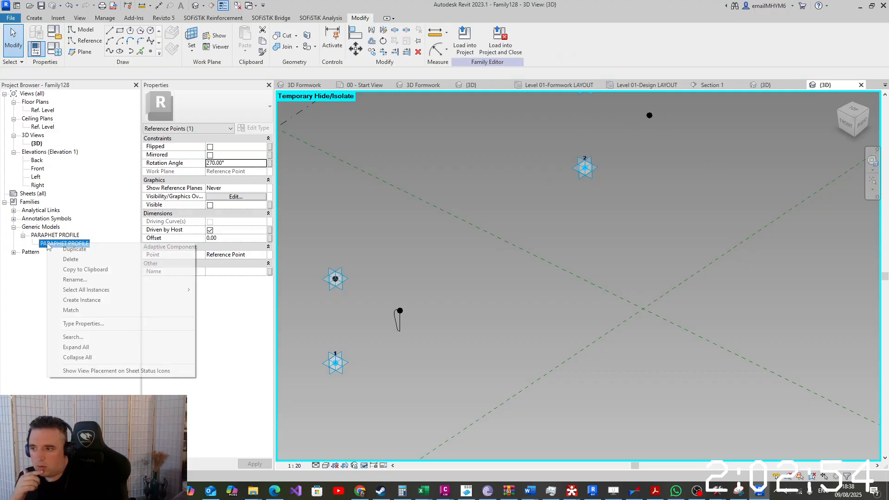
{"action": "left_click", "coordinate": [81, 300]}
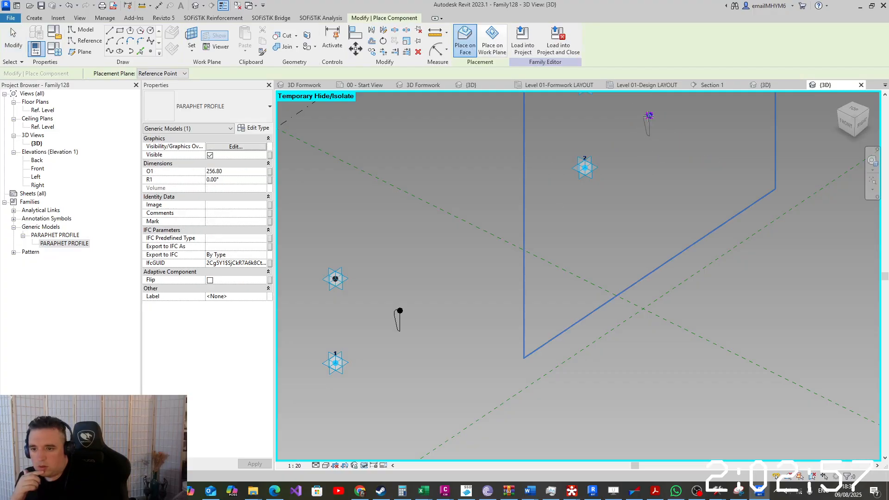
{"action": "left_click", "coordinate": [648, 116]}
{"action": "key", "text": "Escape"}
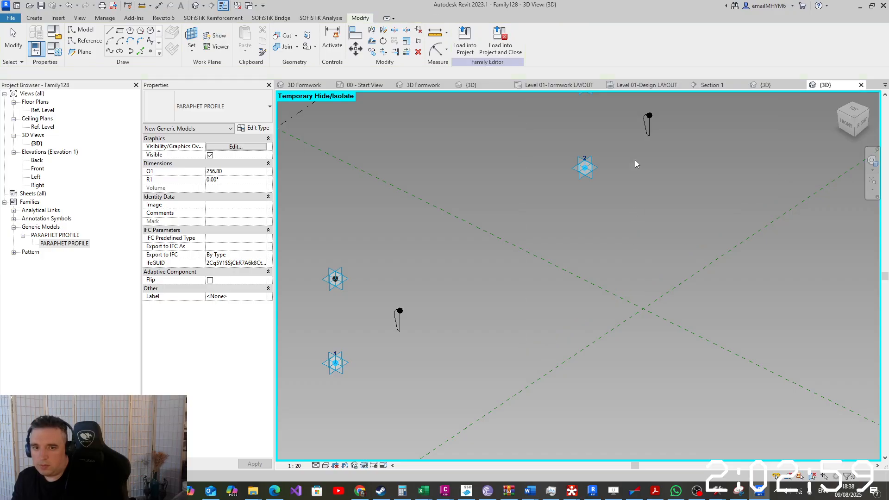
{"action": "left_click", "coordinate": [647, 124]}
{"action": "left_click", "coordinate": [470, 277]}
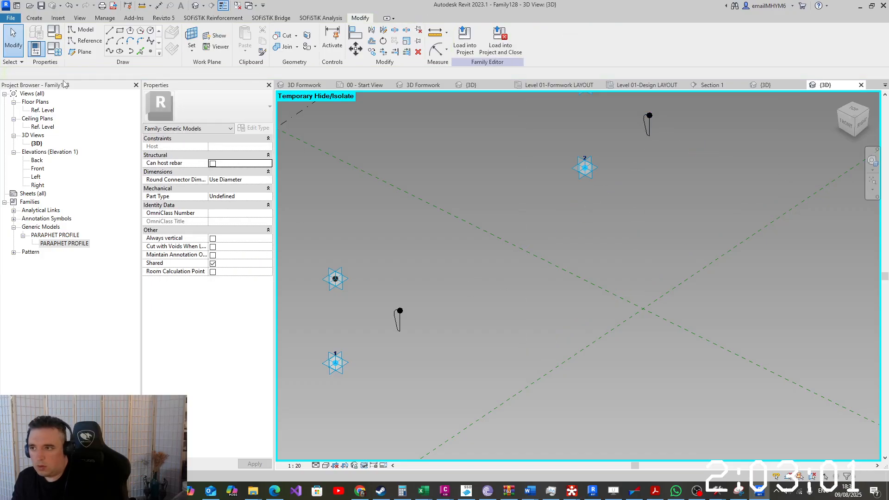
Set the family's r1 parameter to 180° and apply it
{"action": "left_click", "coordinate": [54, 50]}
{"action": "left_click", "coordinate": [163, 146]}
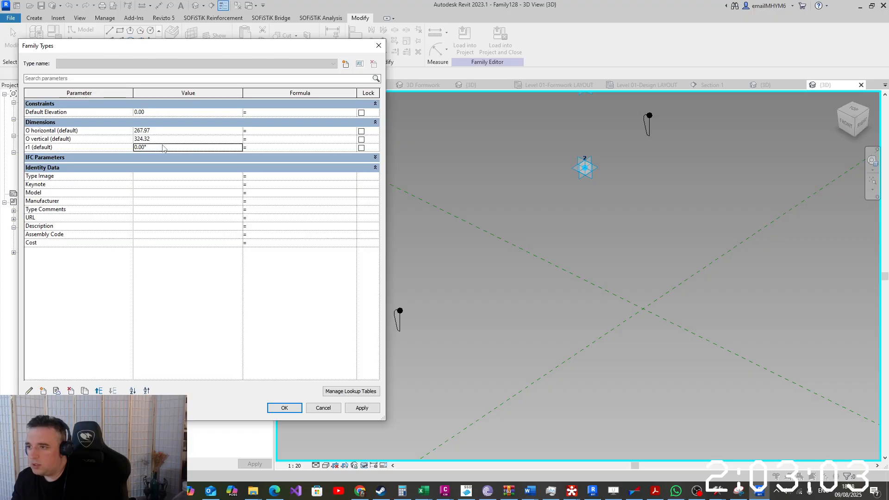
{"action": "type", "text": "180"}
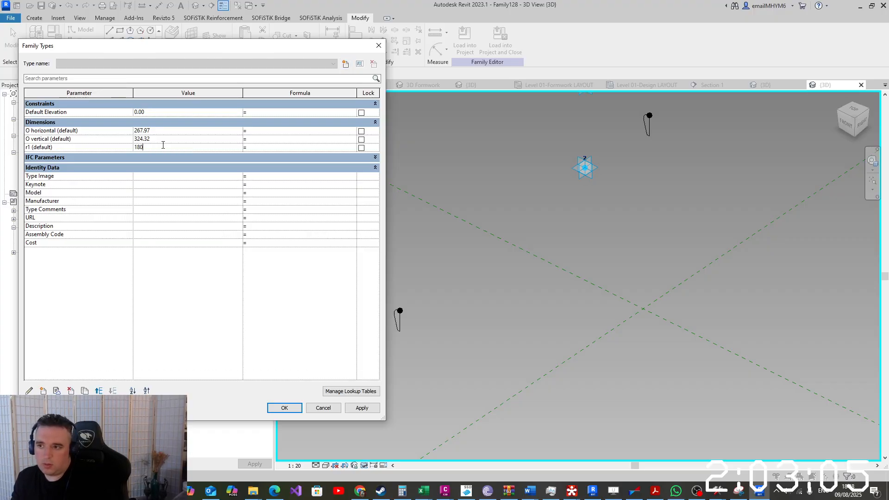
{"action": "left_click", "coordinate": [364, 409]}
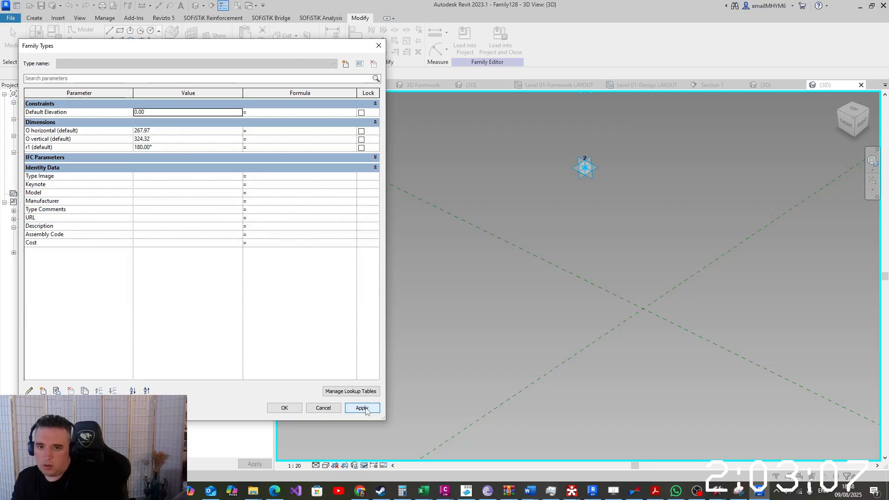
{"action": "left_click", "coordinate": [284, 408]}
Examine the rotated PARAPHET PROFILE near adaptive point 1 and the properties of its hosted reference point
{"action": "scroll", "coordinate": [554, 292], "scroll_direction": "down", "scroll_amount": 3}
{"action": "scroll", "coordinate": [425, 282], "scroll_direction": "up", "scroll_amount": 3}
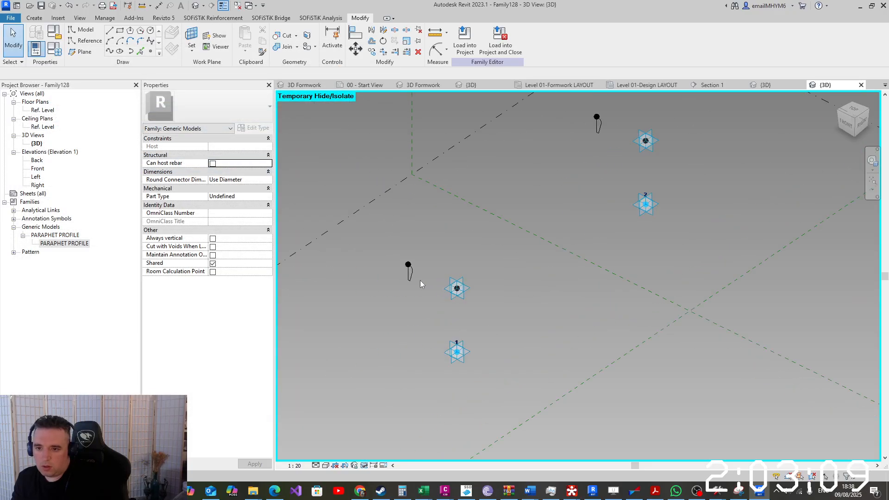
{"action": "scroll", "coordinate": [416, 268], "scroll_direction": "down", "scroll_amount": 1}
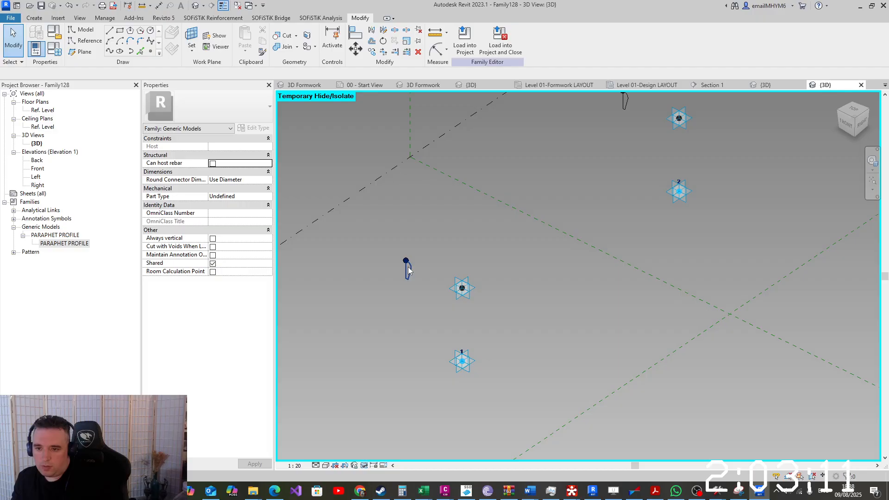
{"action": "scroll", "coordinate": [409, 269], "scroll_direction": "down", "scroll_amount": 1}
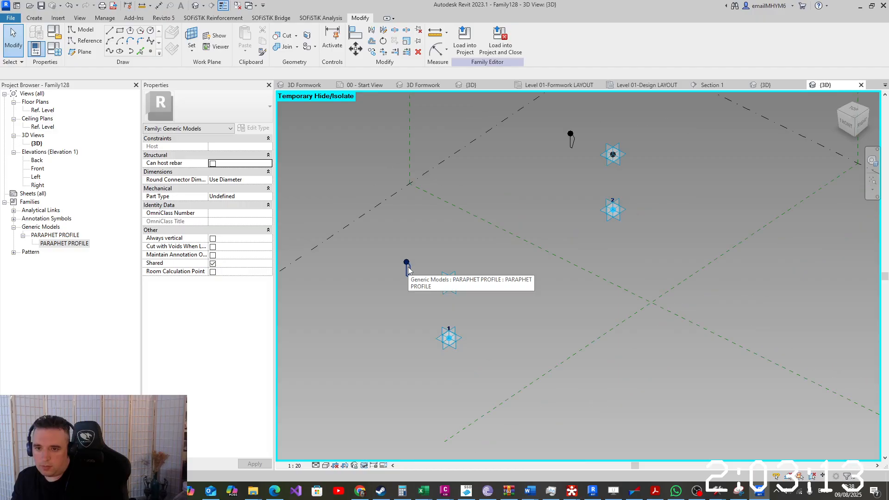
{"action": "scroll", "coordinate": [408, 273], "scroll_direction": "up", "scroll_amount": 2}
{"action": "left_click", "coordinate": [409, 275]}
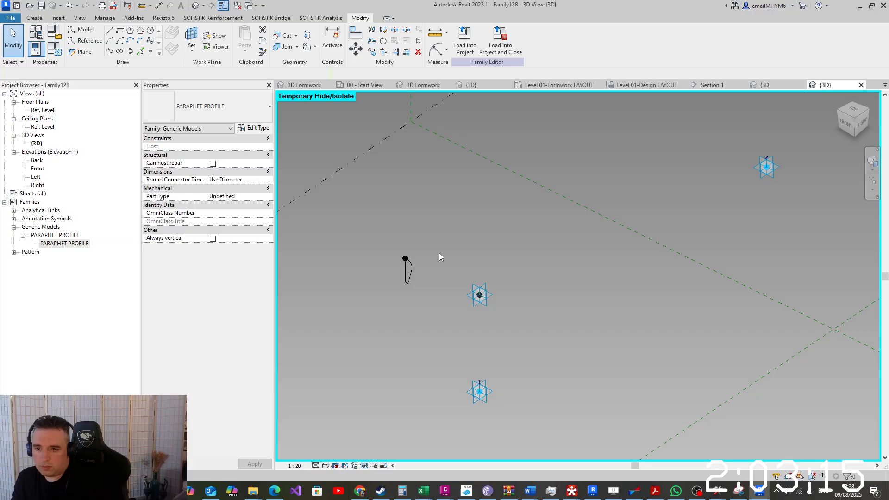
{"action": "left_click_drag", "start_coordinate": [388, 235], "coordinate": [432, 284]}
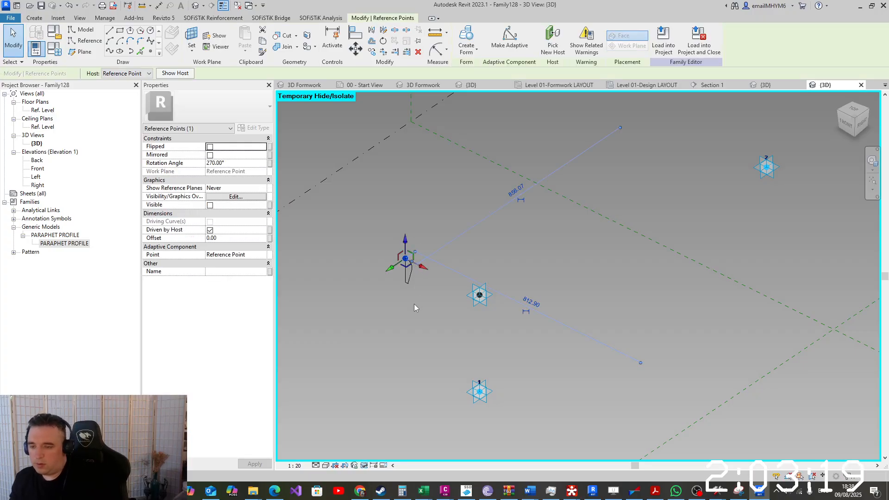
{"action": "left_click", "coordinate": [414, 318]}
Undo the r1 rotation change and redo it to compare both profile orientations
{"action": "scroll", "coordinate": [432, 317], "scroll_direction": "down", "scroll_amount": 5}
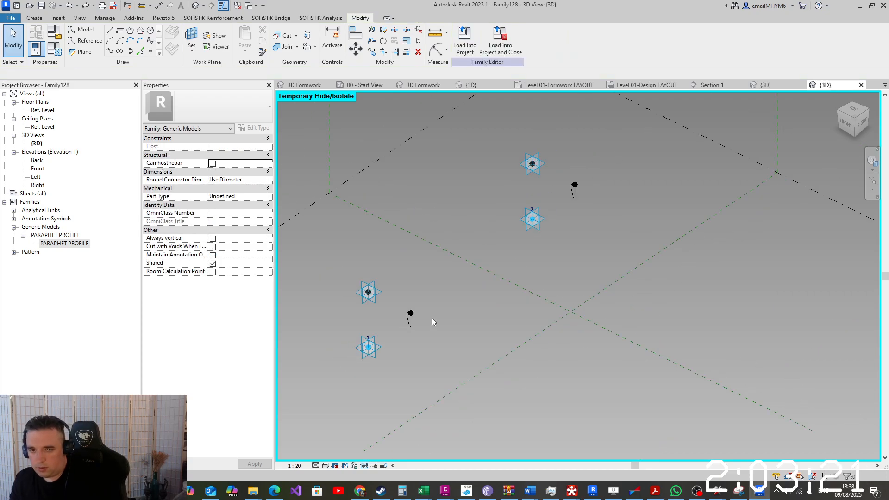
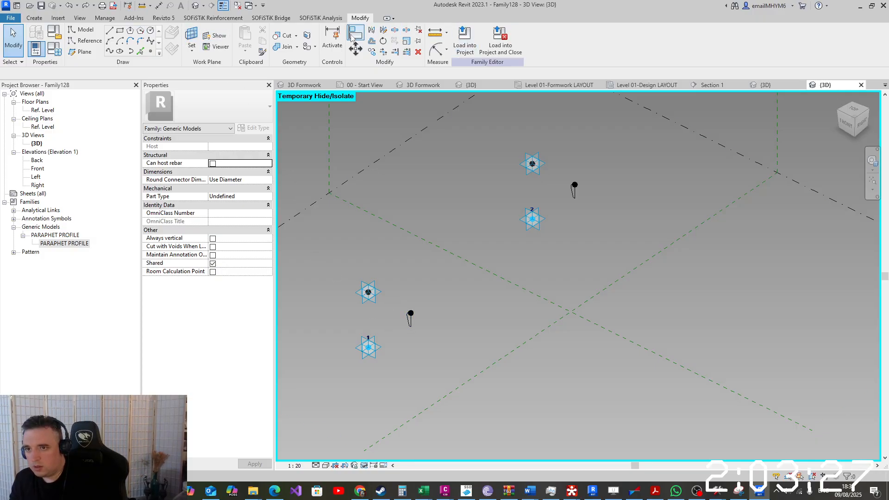
{"action": "left_click", "coordinate": [88, 7]}
{"action": "scroll", "coordinate": [461, 284], "scroll_direction": "down", "scroll_amount": 4}
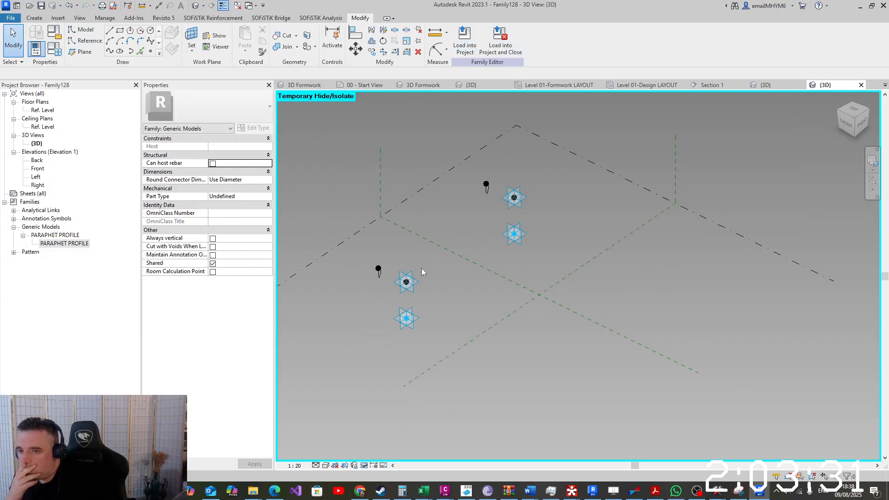
{"action": "scroll", "coordinate": [385, 266], "scroll_direction": "up", "scroll_amount": 1}
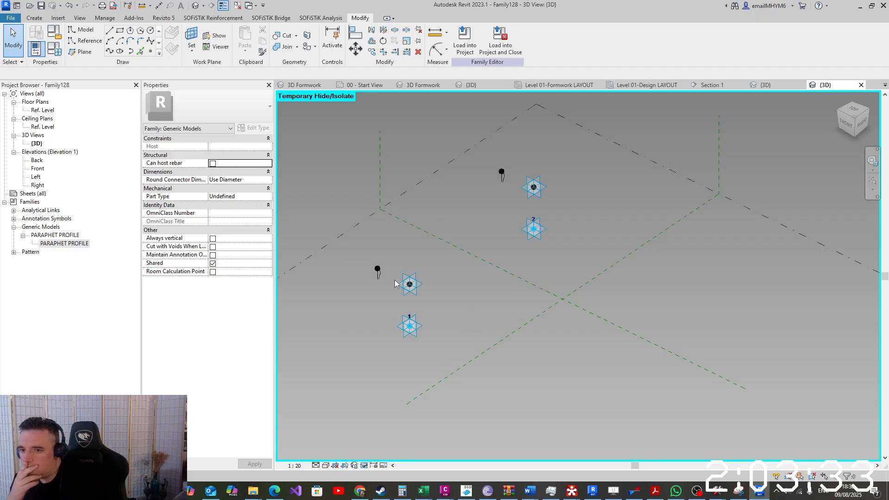
Turn off Visible for both PARAPHET PROFILE instances and create a solid form between them
{"action": "scroll", "coordinate": [371, 282], "scroll_direction": "up", "scroll_amount": 4}
{"action": "left_click", "coordinate": [453, 335]}
{"action": "scroll", "coordinate": [453, 336], "scroll_direction": "down", "scroll_amount": 3}
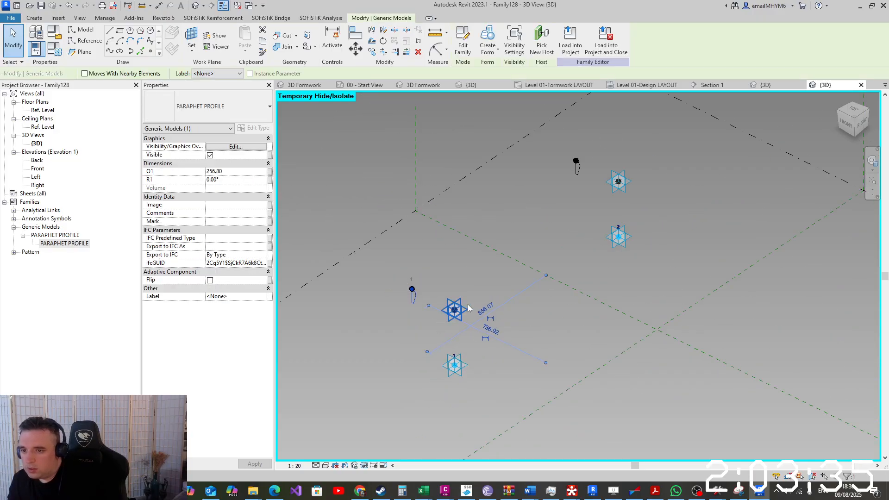
{"action": "scroll", "coordinate": [511, 263], "scroll_direction": "down", "scroll_amount": 1}
{"action": "left_click", "coordinate": [569, 183], "text": "ctrl"}
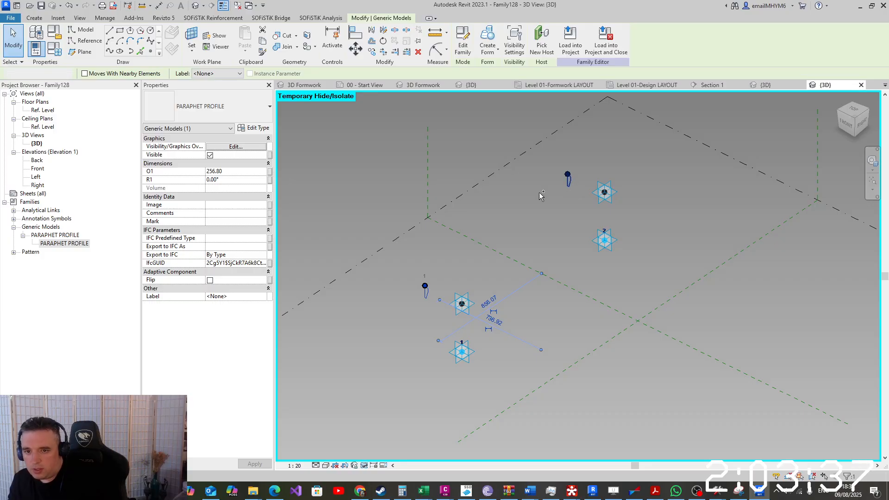
{"action": "left_click", "coordinate": [210, 155]}
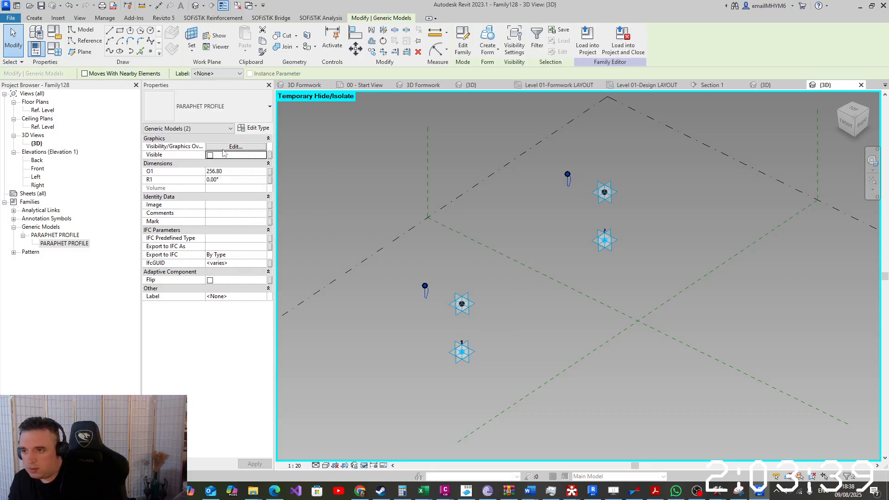
{"action": "left_click", "coordinate": [487, 37]}
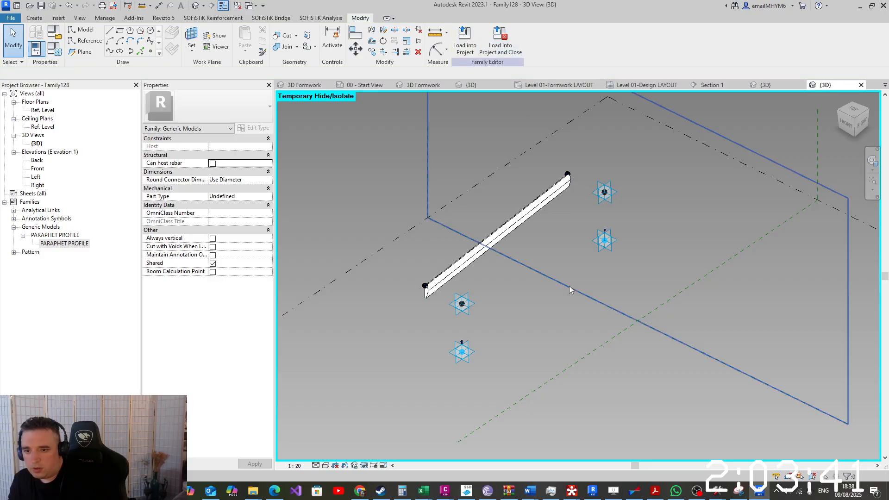
Associate the parapet form's Material with a new instance family parameter named mat
{"action": "middle_click_drag", "start_coordinate": [568, 285], "coordinate": [528, 278], "text": "shift"}
{"action": "left_click", "coordinate": [533, 255]}
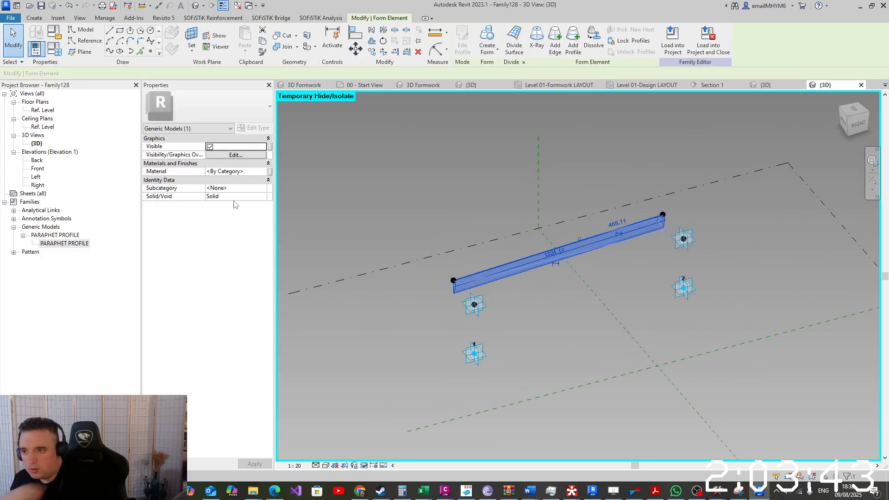
{"action": "left_click", "coordinate": [270, 171]}
{"action": "left_click", "coordinate": [296, 294]}
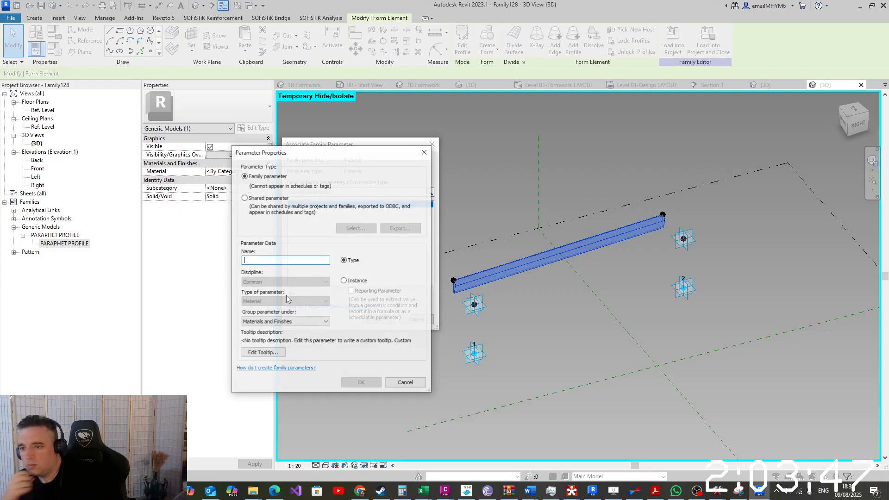
{"action": "type", "text": "mat"}
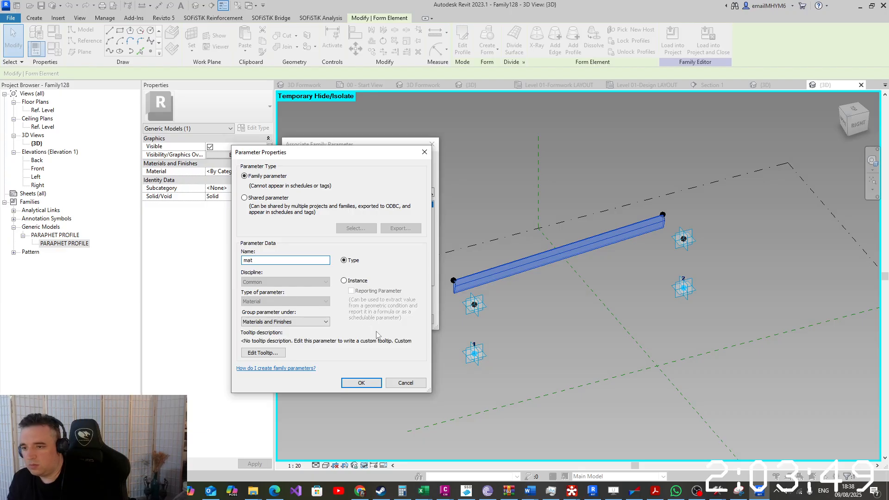
{"action": "left_click", "coordinate": [344, 280]}
{"action": "left_click", "coordinate": [361, 383]}
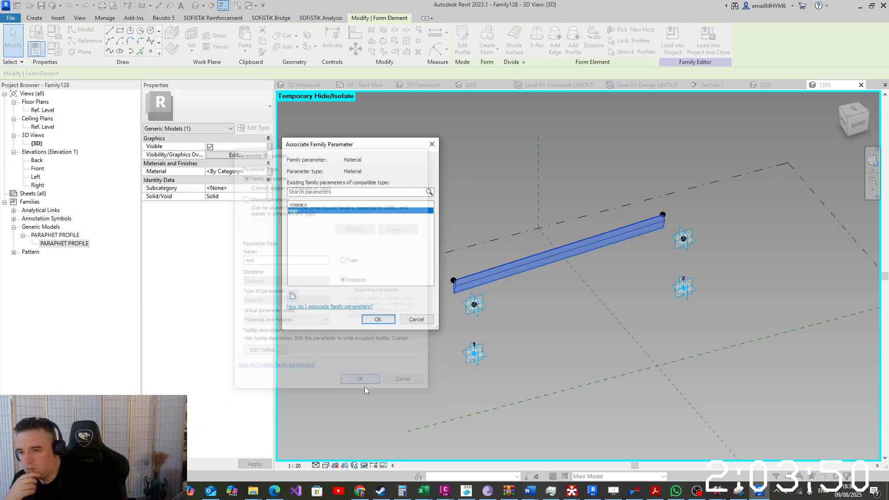
{"action": "left_click", "coordinate": [376, 319]}
{"action": "left_click", "coordinate": [595, 348]}
Load the parapet family into MNF-326-SPB-ST-RW25_f.rvt, save the project, and leave component placement without placing an instance
{"action": "left_click", "coordinate": [464, 43]}
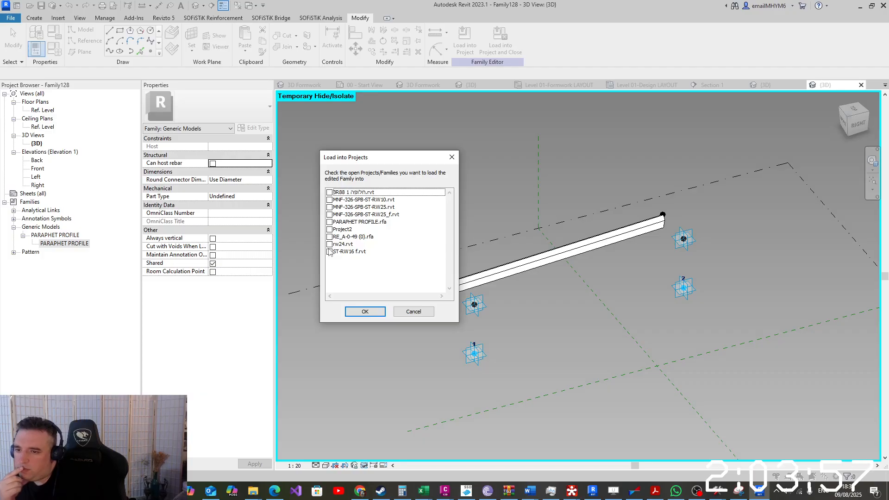
{"action": "left_click", "coordinate": [329, 252]}
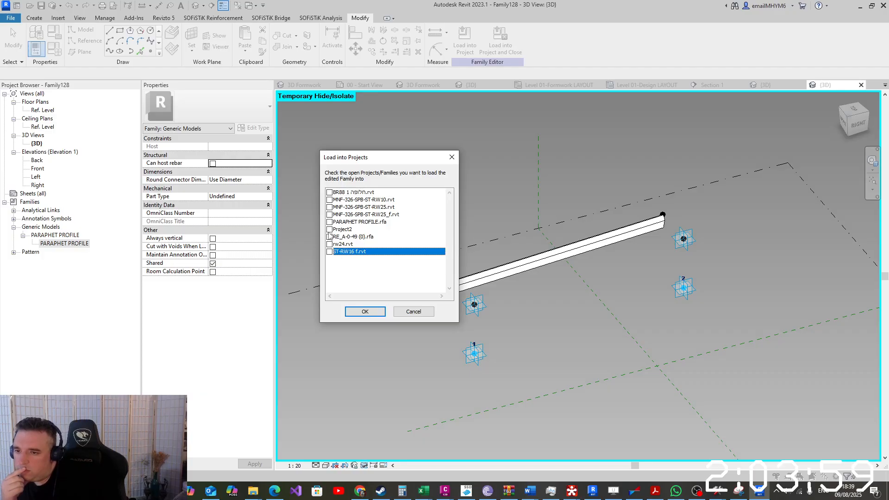
{"action": "left_click", "coordinate": [329, 221]}
{"action": "left_click", "coordinate": [329, 215]}
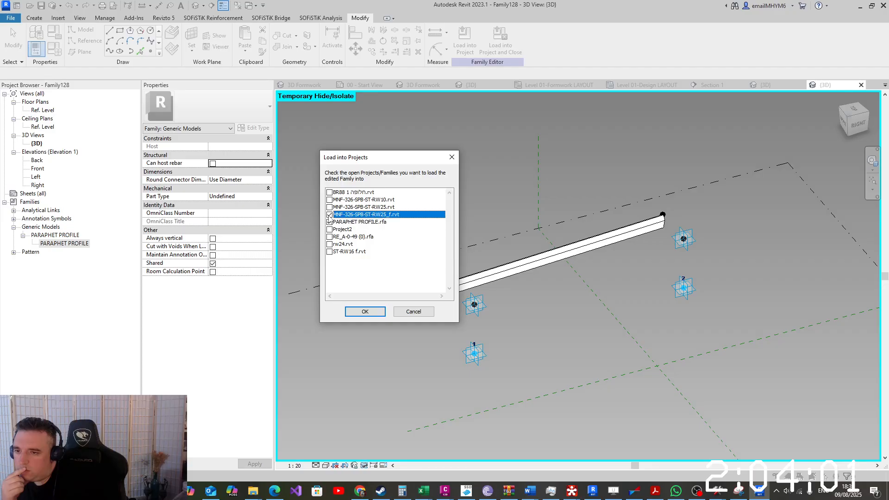
{"action": "left_click", "coordinate": [329, 221]}
{"action": "left_click", "coordinate": [365, 311]}
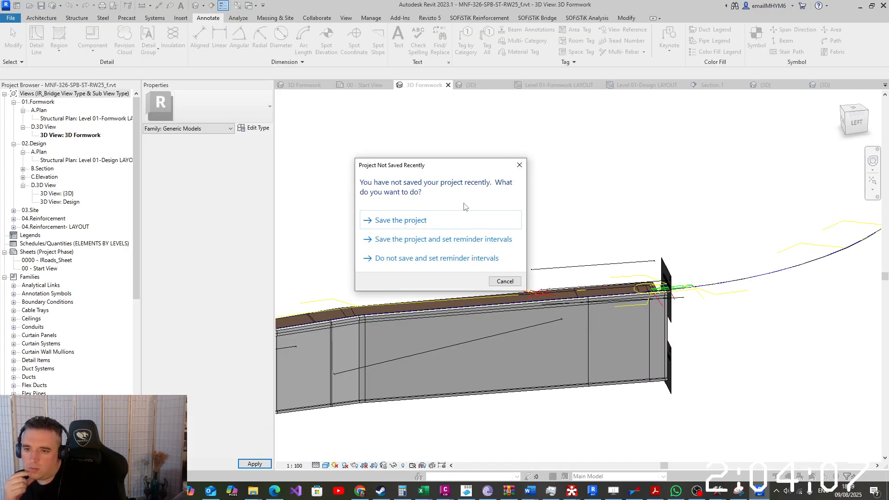
{"action": "left_click", "coordinate": [433, 219]}
{"action": "left_click", "coordinate": [422, 238]}
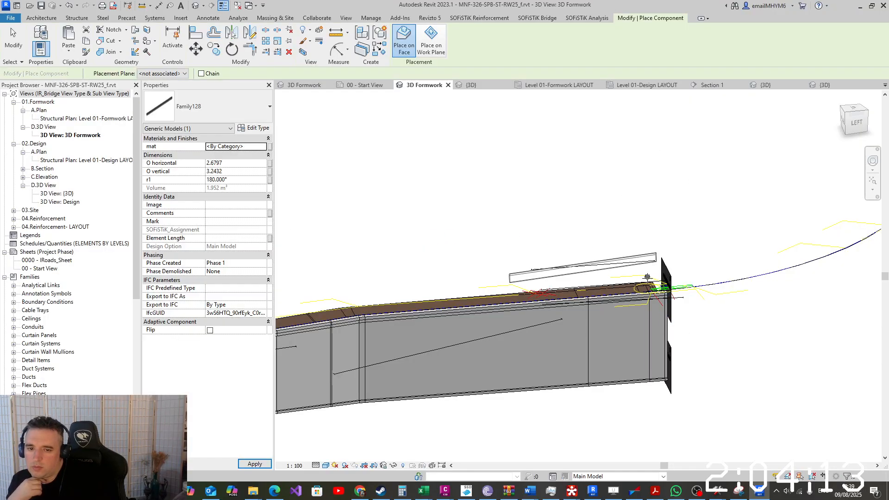
{"action": "scroll", "coordinate": [674, 300], "scroll_direction": "up", "scroll_amount": 2}
{"action": "scroll", "coordinate": [674, 299], "scroll_direction": "up", "scroll_amount": 3}
{"action": "key", "text": "Escape"}
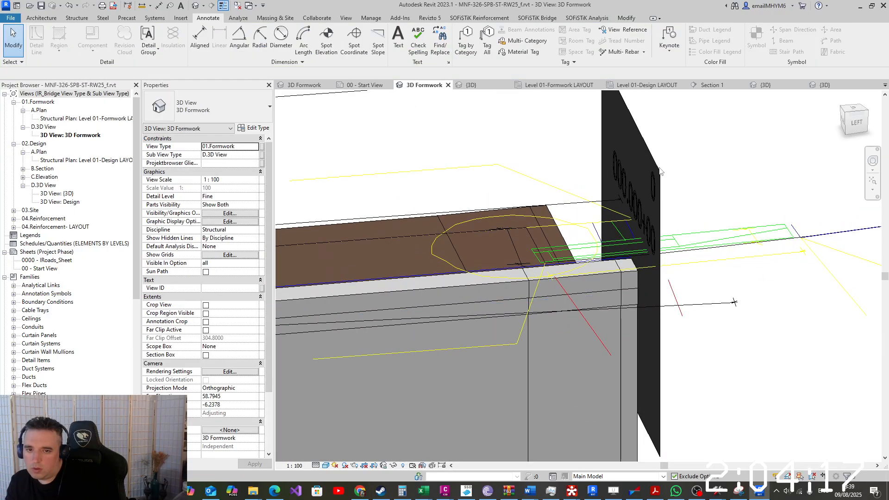
Temporarily isolate the SOFiSTiK axis element with the 00+000.000 station plane at the retaining wall's end
{"action": "scroll", "coordinate": [681, 213], "scroll_direction": "down", "scroll_amount": 5}
{"action": "scroll", "coordinate": [681, 213], "scroll_direction": "down", "scroll_amount": 2}
{"action": "middle_click_drag", "start_coordinate": [695, 262], "coordinate": [710, 250], "text": "shift"}
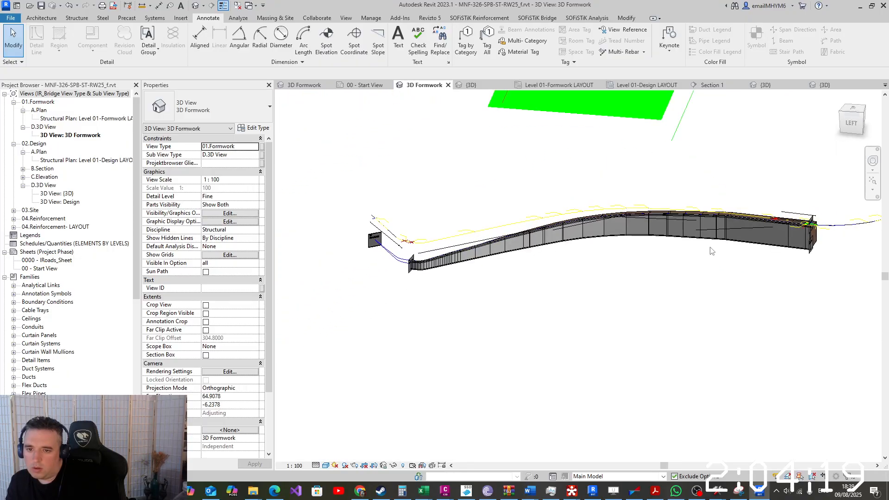
{"action": "scroll", "coordinate": [805, 221], "scroll_direction": "up", "scroll_amount": 6}
{"action": "scroll", "coordinate": [813, 226], "scroll_direction": "down", "scroll_amount": 2}
{"action": "left_click", "coordinate": [813, 214]}
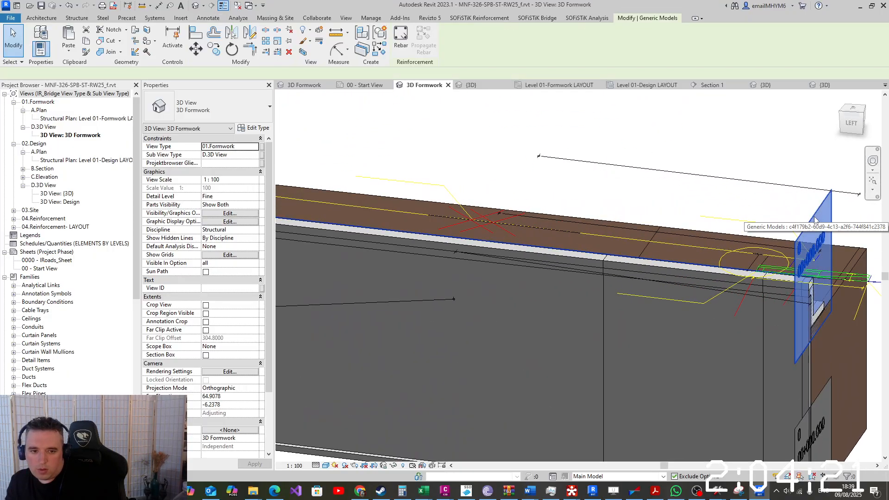
{"action": "scroll", "coordinate": [811, 220], "scroll_direction": "down", "scroll_amount": 1}
{"action": "scroll", "coordinate": [815, 236], "scroll_direction": "up", "scroll_amount": 2}
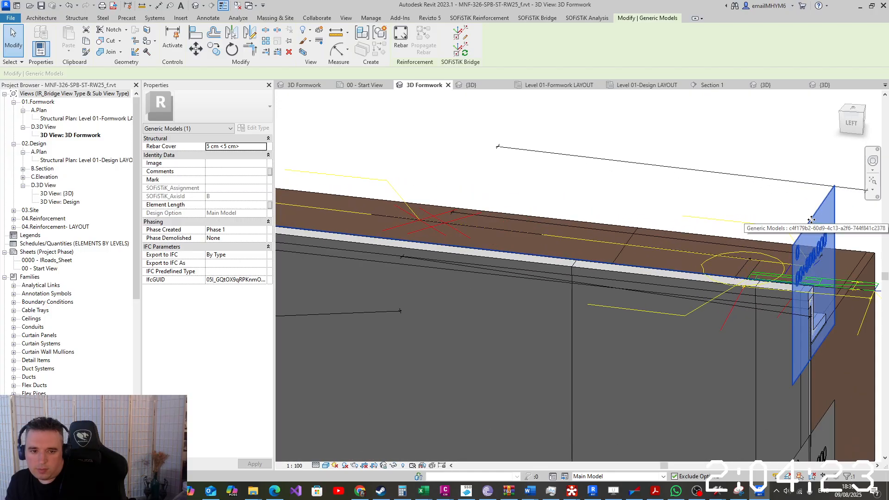
{"action": "scroll", "coordinate": [828, 301], "scroll_direction": "up", "scroll_amount": 4}
{"action": "scroll", "coordinate": [828, 302], "scroll_direction": "up", "scroll_amount": 1}
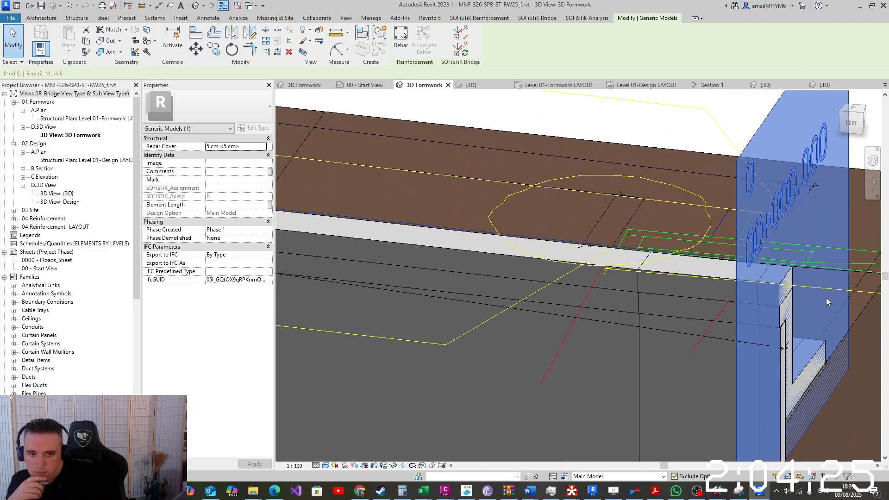
{"action": "scroll", "coordinate": [828, 300], "scroll_direction": "up", "scroll_amount": 1}
{"action": "scroll", "coordinate": [827, 300], "scroll_direction": "down", "scroll_amount": 5}
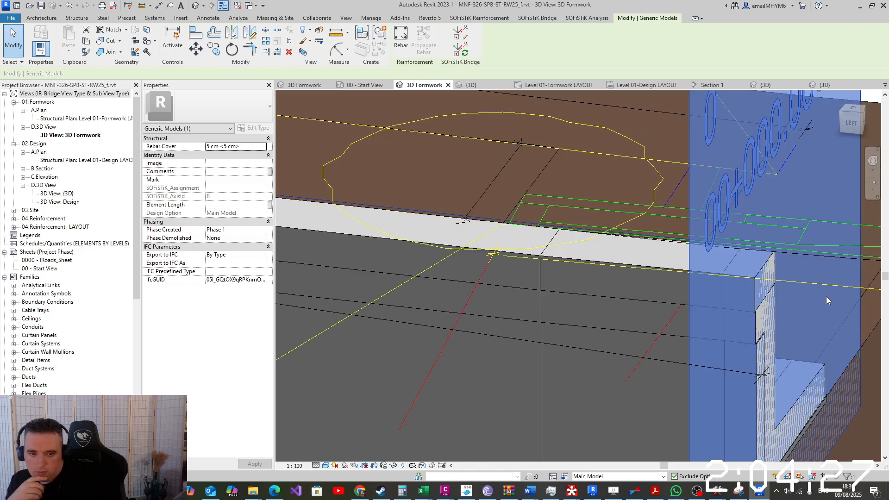
{"action": "scroll", "coordinate": [790, 298], "scroll_direction": "down", "scroll_amount": 2}
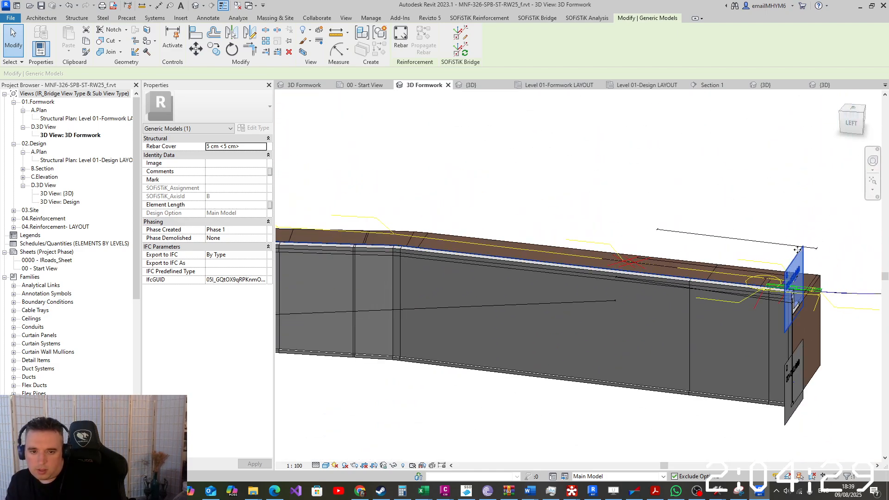
{"action": "scroll", "coordinate": [603, 361], "scroll_direction": "down", "scroll_amount": 1}
{"action": "middle_click_drag", "start_coordinate": [603, 361], "coordinate": [740, 397], "text": "shift"}
{"action": "scroll", "coordinate": [697, 287], "scroll_direction": "up", "scroll_amount": 7}
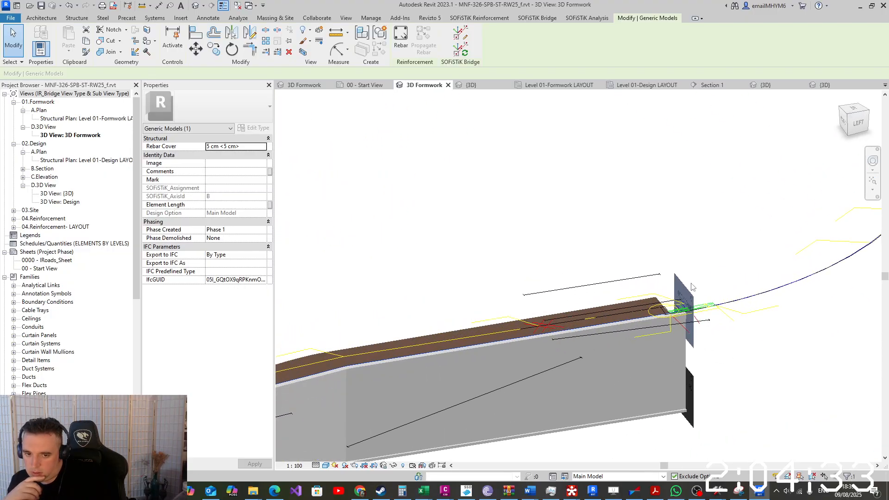
{"action": "left_click", "coordinate": [385, 466]}
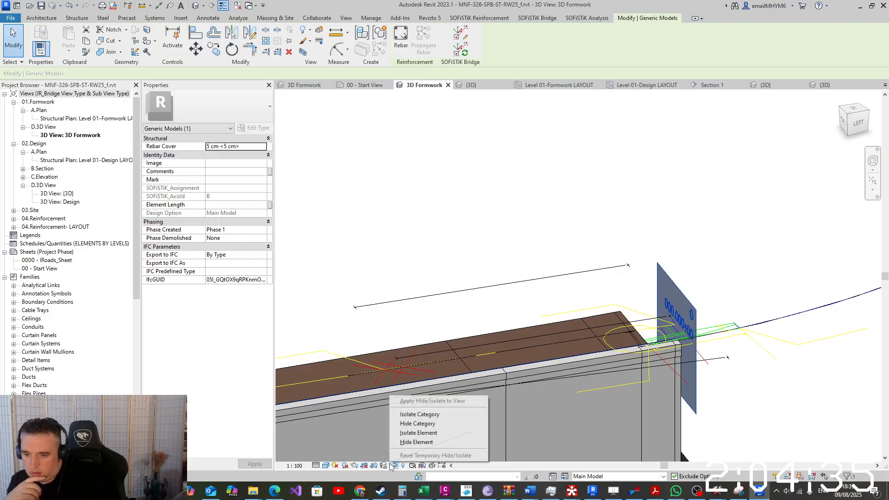
{"action": "left_click", "coordinate": [416, 433]}
{"action": "left_click", "coordinate": [697, 228]}
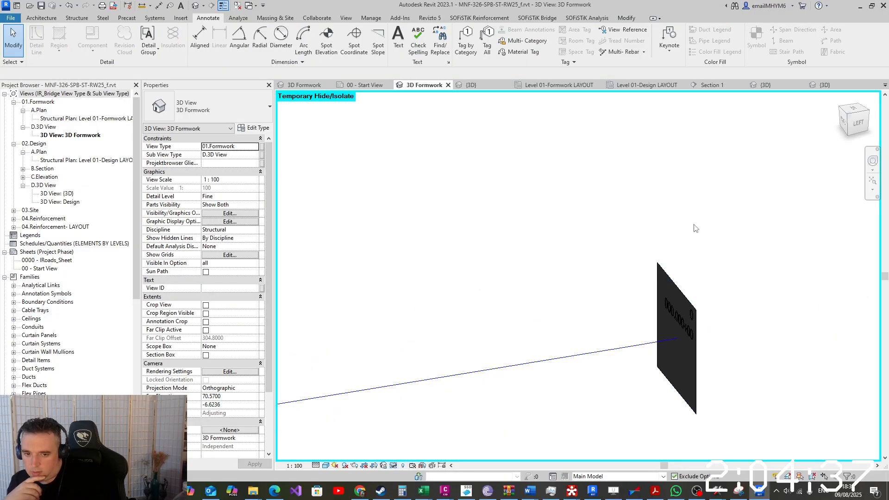
Start a cross member array on the isolated axis and enable creation between placements with Fixed Spacing of 2.000
{"action": "scroll", "coordinate": [696, 229], "scroll_direction": "down", "scroll_amount": 5}
{"action": "left_click", "coordinate": [550, 20]}
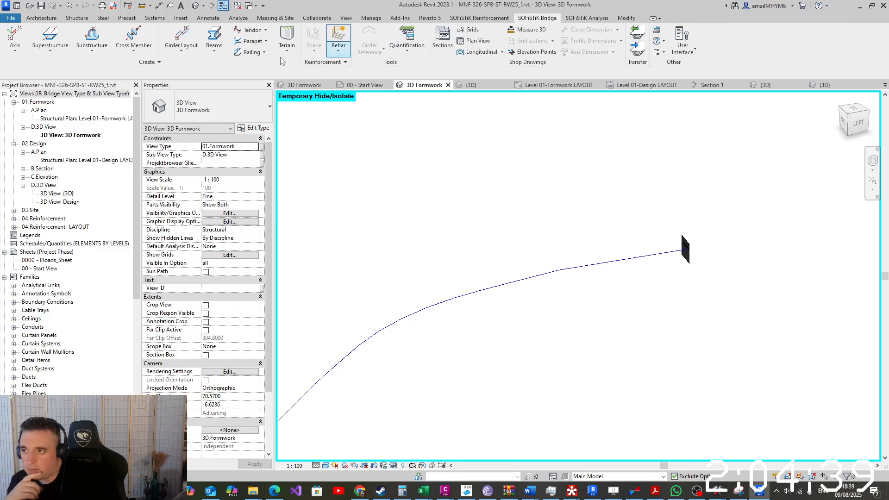
{"action": "left_click", "coordinate": [133, 46]}
{"action": "left_click", "coordinate": [134, 67]}
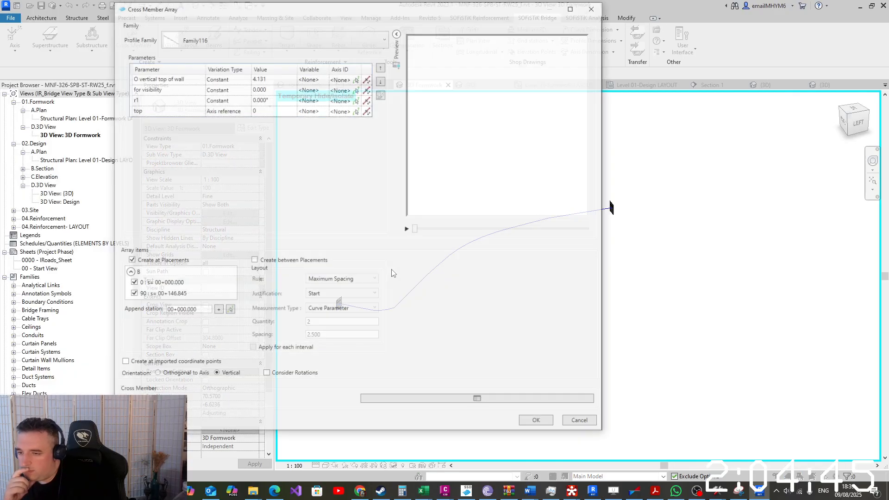
{"action": "left_click", "coordinate": [252, 260]}
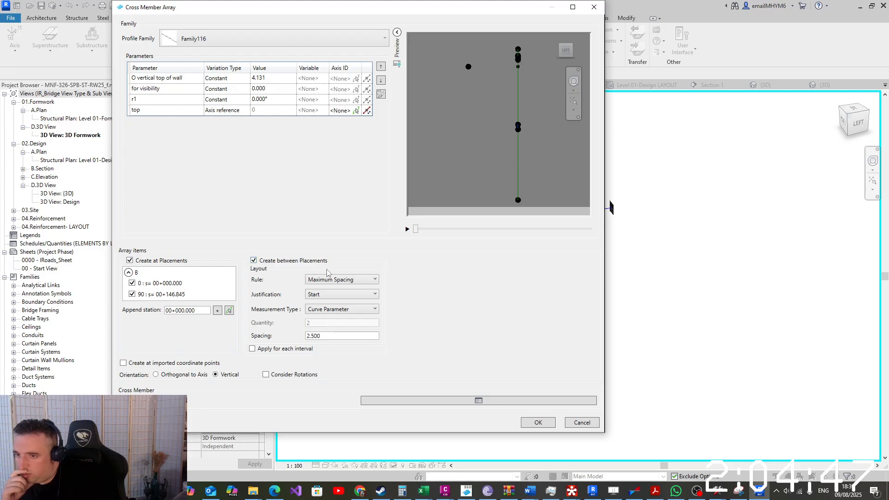
{"action": "left_click", "coordinate": [337, 278]}
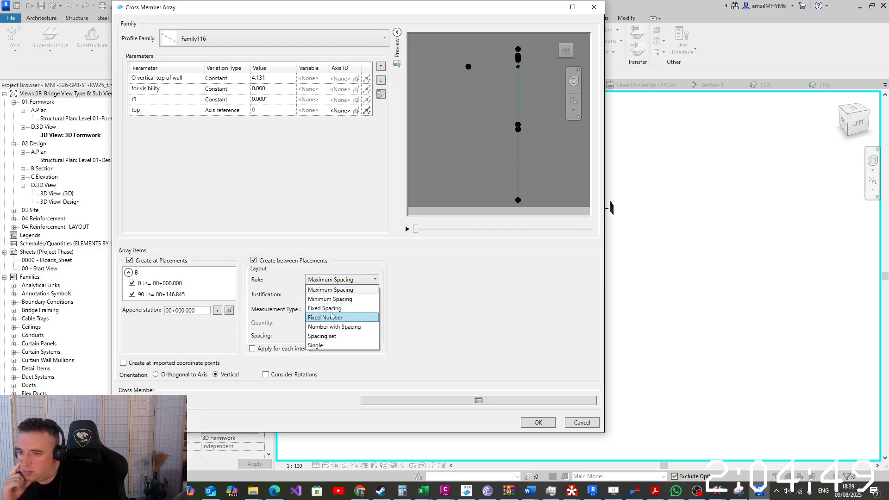
{"action": "left_click", "coordinate": [329, 308]}
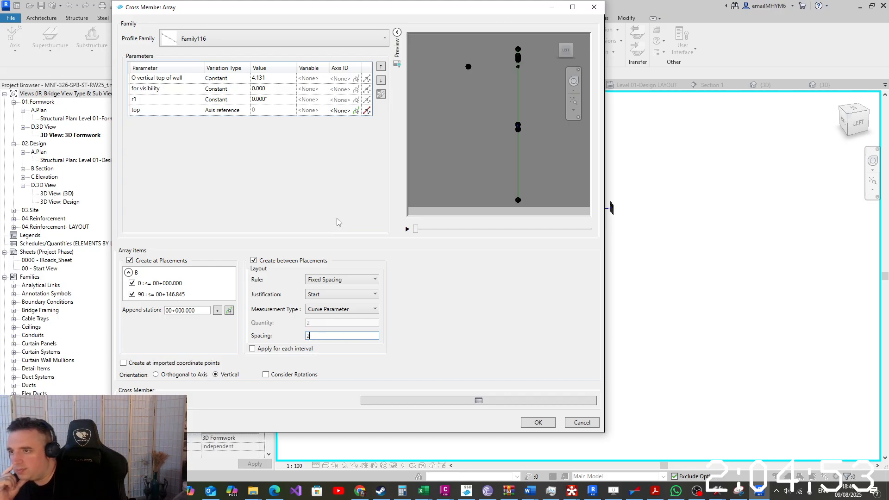
Choose Family128 as the profile family of the cross member array
{"action": "left_click", "coordinate": [309, 41]}
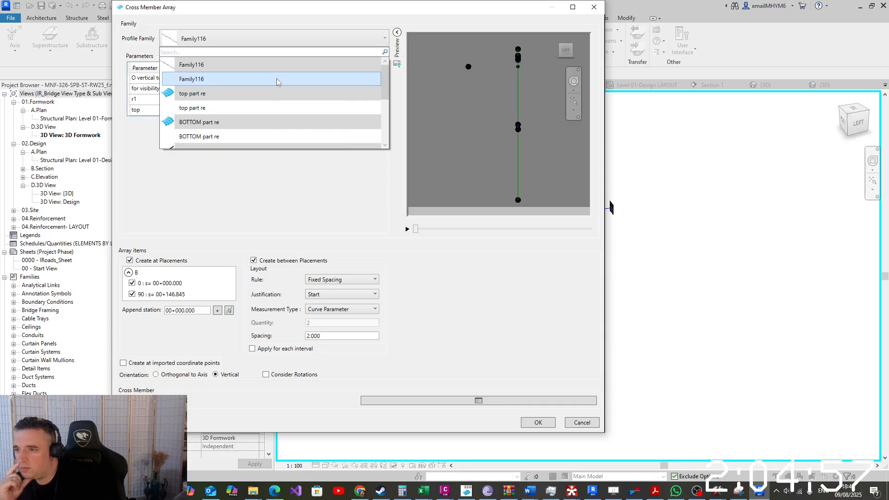
{"action": "left_click", "coordinate": [276, 79]}
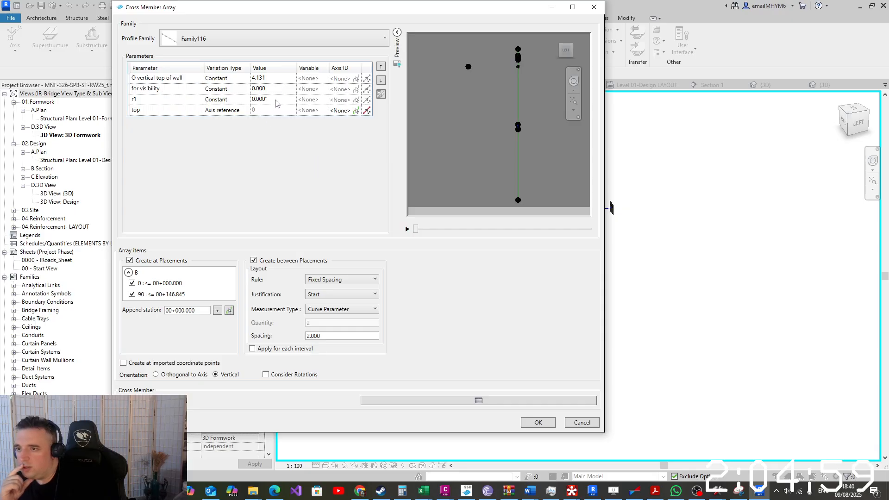
{"action": "left_click", "coordinate": [281, 79]}
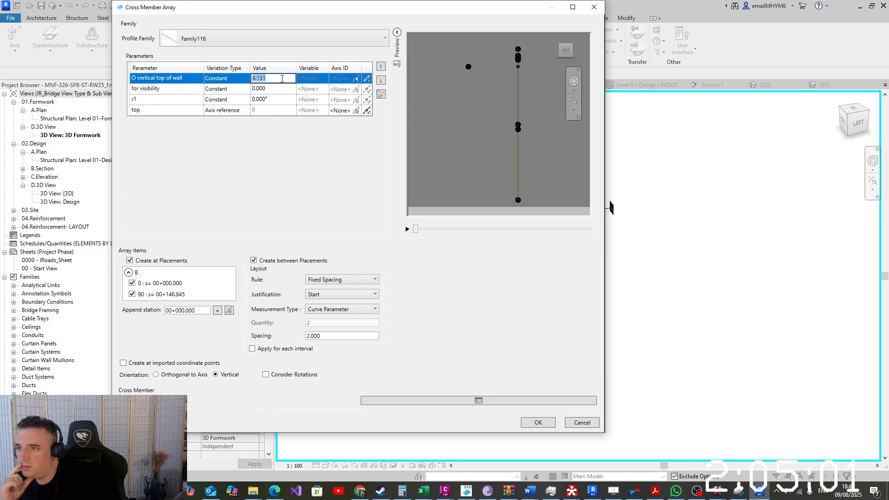
{"action": "left_click", "coordinate": [276, 36]}
{"action": "scroll", "coordinate": [253, 81], "scroll_direction": "down", "scroll_amount": 3}
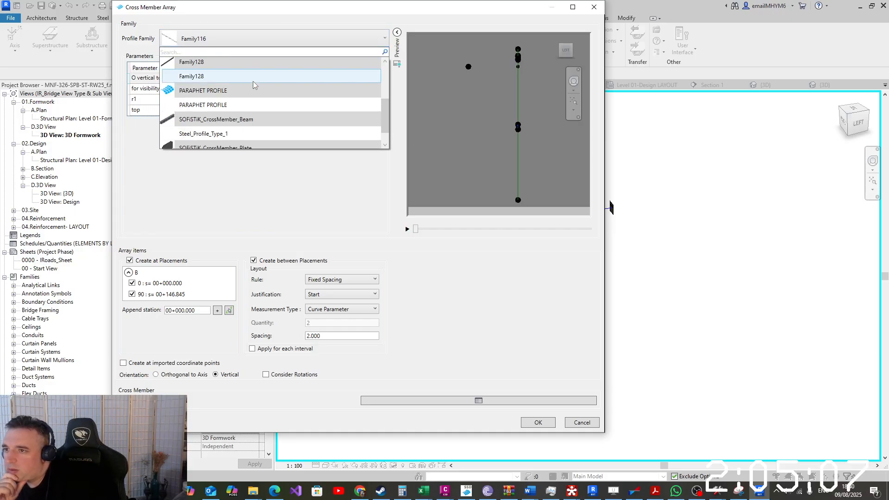
{"action": "left_click", "coordinate": [252, 81]}
Set the array parameters O horizontal to 0.5, O vertical to 0 and r1 to 0°
{"action": "double_click", "coordinate": [279, 78]}
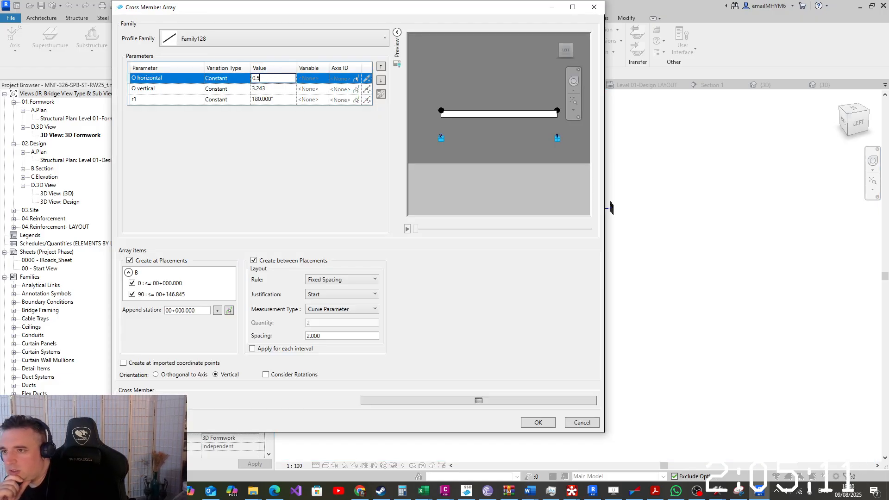
{"action": "double_click", "coordinate": [273, 91]}
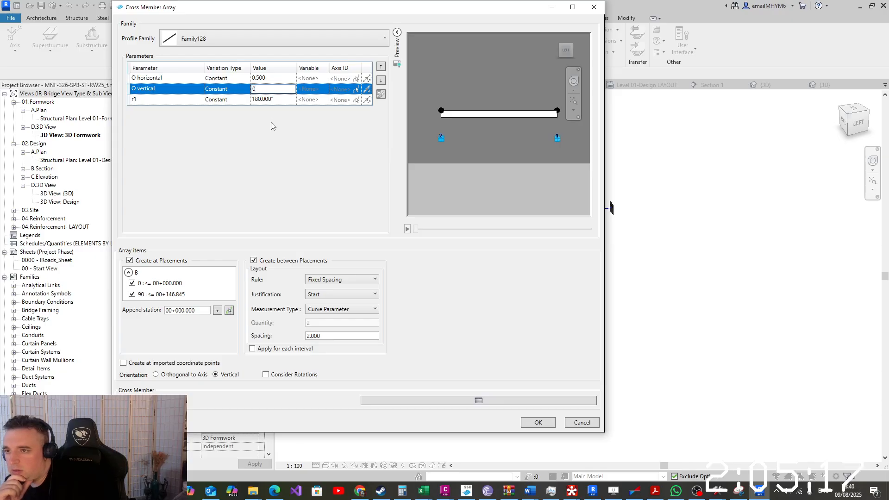
{"action": "type", "text": "0"}
{"action": "double_click", "coordinate": [281, 100]}
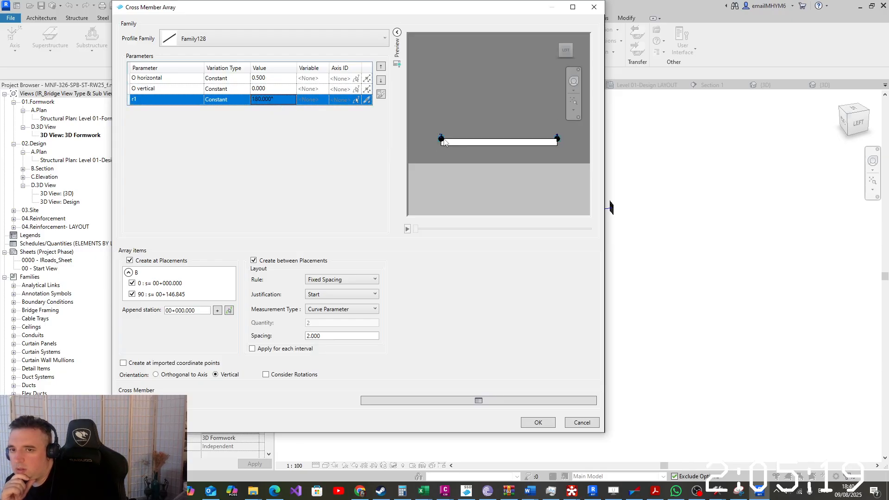
{"action": "left_click", "coordinate": [282, 100]}
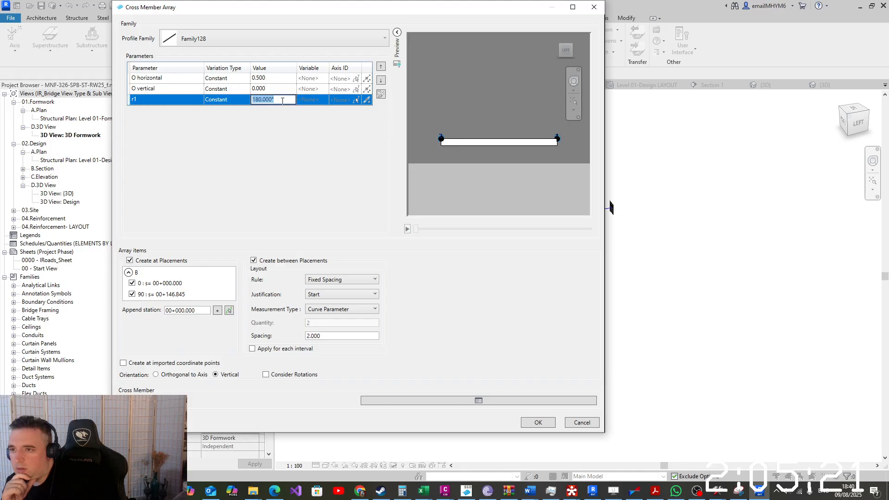
{"action": "type", "text": "0"}
{"action": "left_click", "coordinate": [279, 90]}
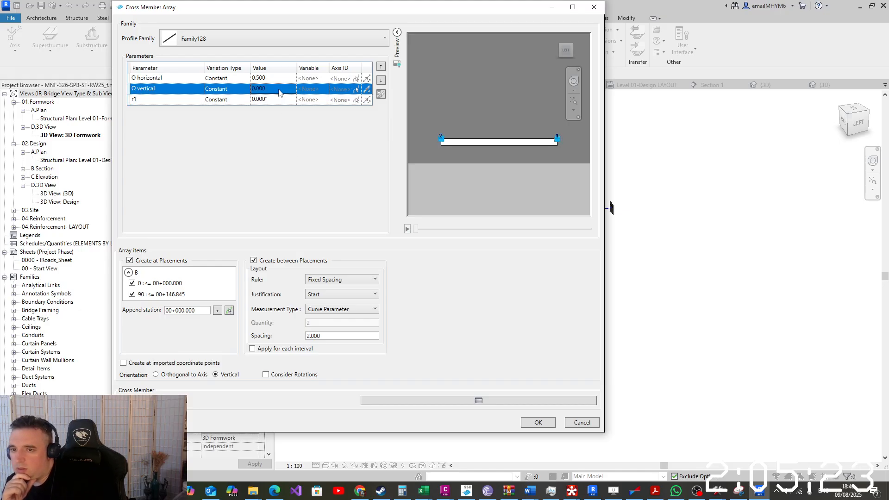
Try r1 at 180° against the parapet preview, then return it to 0°
{"action": "left_click_drag", "start_coordinate": [565, 51], "coordinate": [492, 132]}
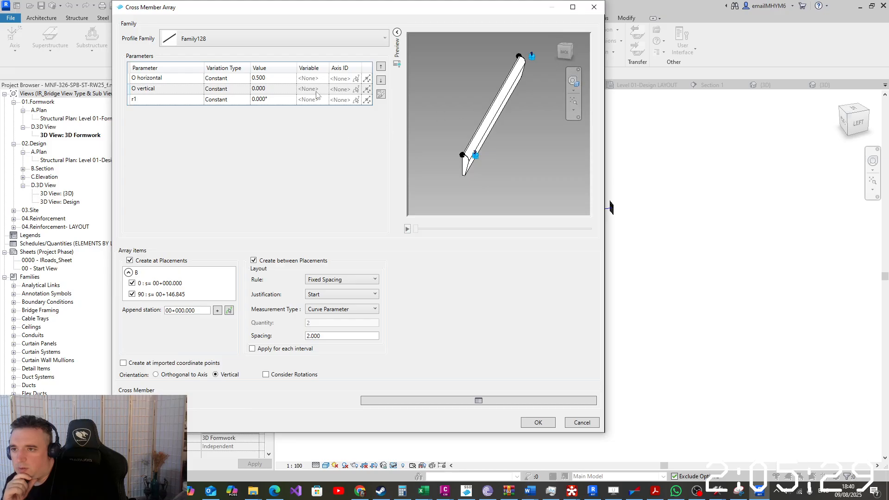
{"action": "left_click", "coordinate": [284, 100]}
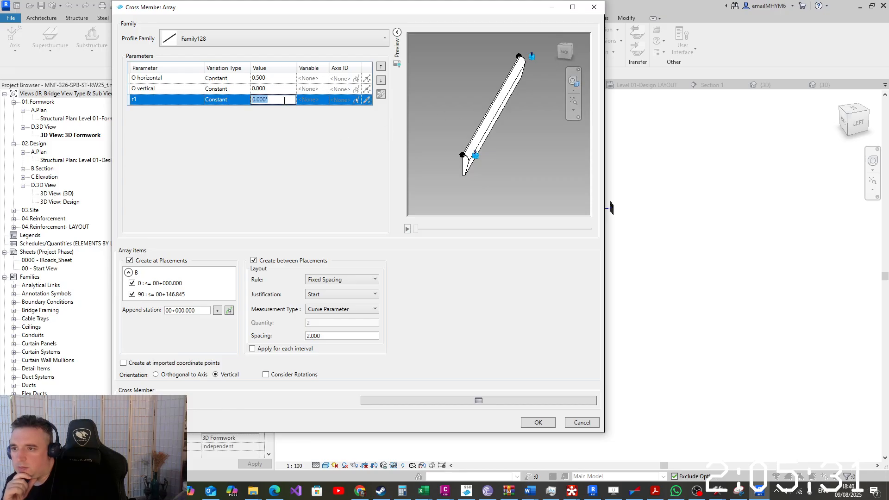
{"action": "type", "text": "290"}
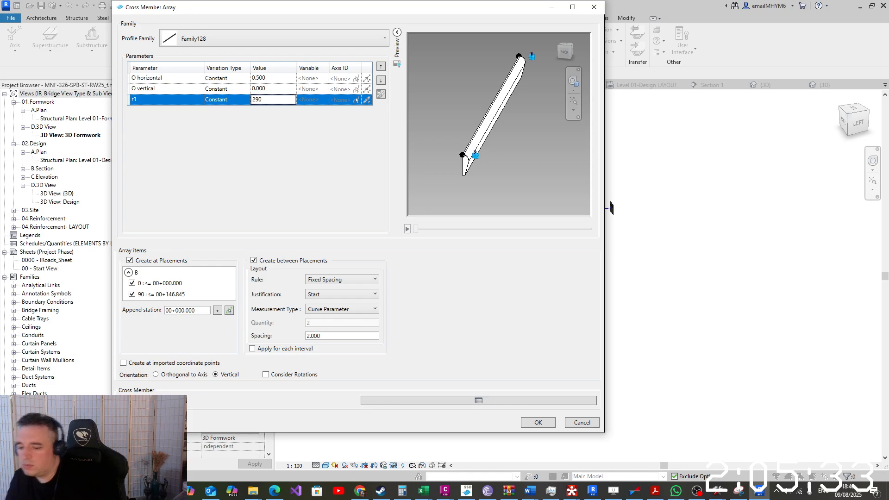
{"action": "key", "text": "BackSpace"}
{"action": "key", "text": "BackSpace"}
{"action": "key", "text": "BackSpace"}
{"action": "type", "text": "180"}
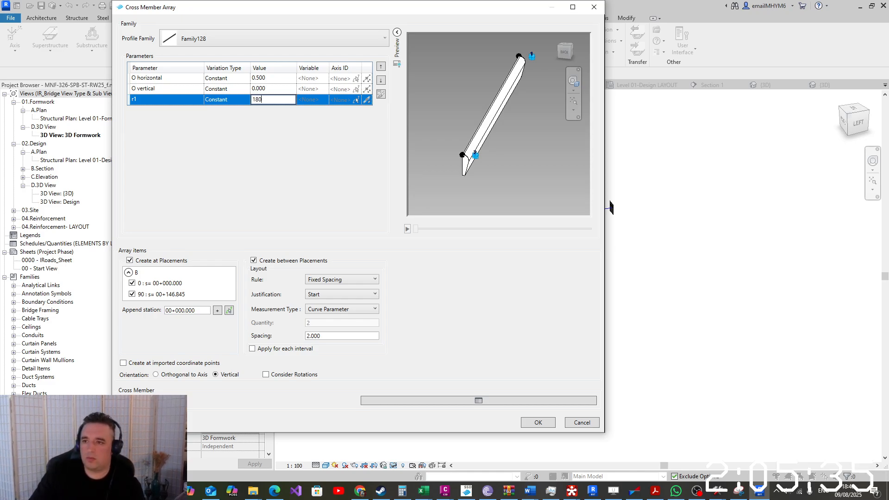
{"action": "key", "text": "Return"}
{"action": "type", "text": "0"}
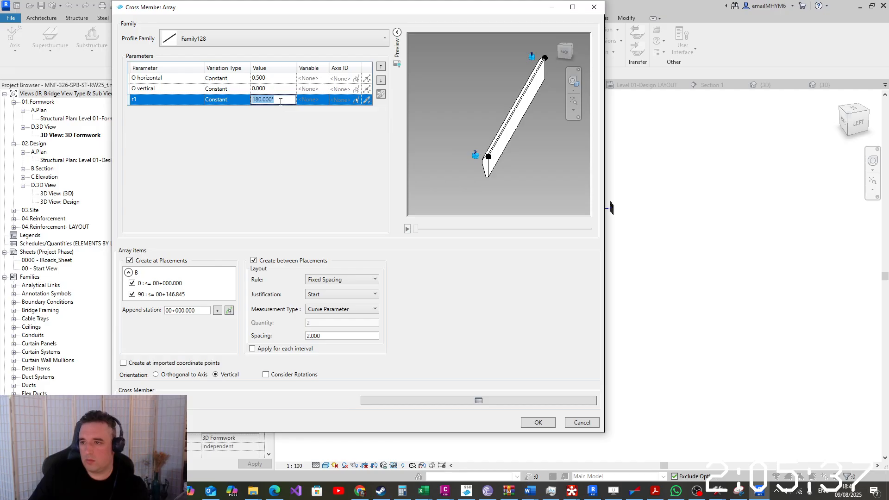
{"action": "key", "text": "Return"}
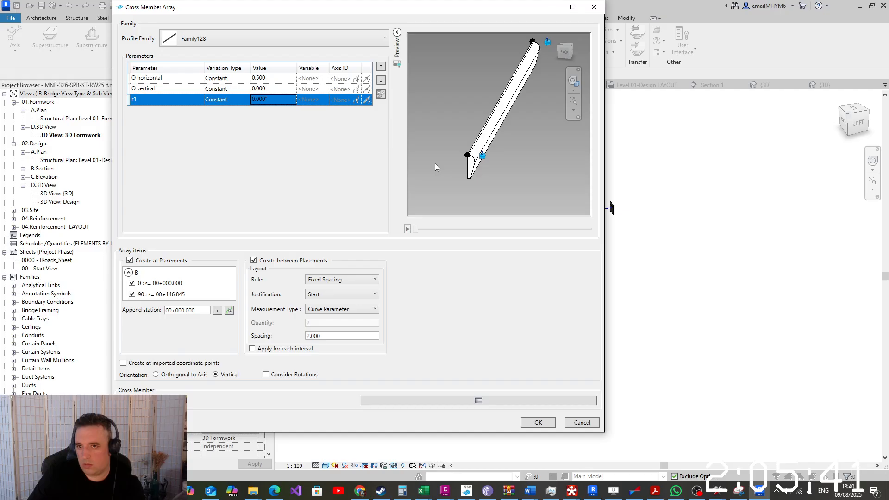
Inspect the parapet end in the preview and set the rotation r1 to 180°
{"action": "left_click", "coordinate": [564, 54]}
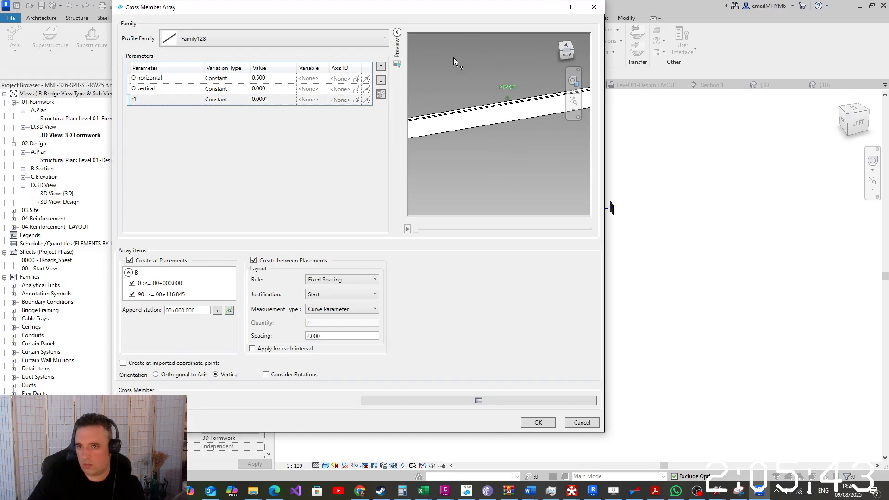
{"action": "scroll", "coordinate": [460, 122], "scroll_direction": "up", "scroll_amount": 3}
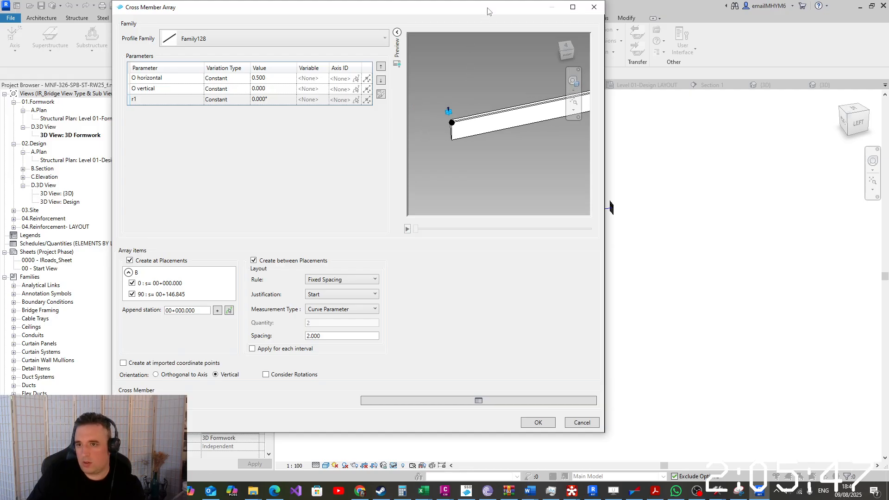
{"action": "left_click_drag", "start_coordinate": [489, 9], "coordinate": [492, 65]}
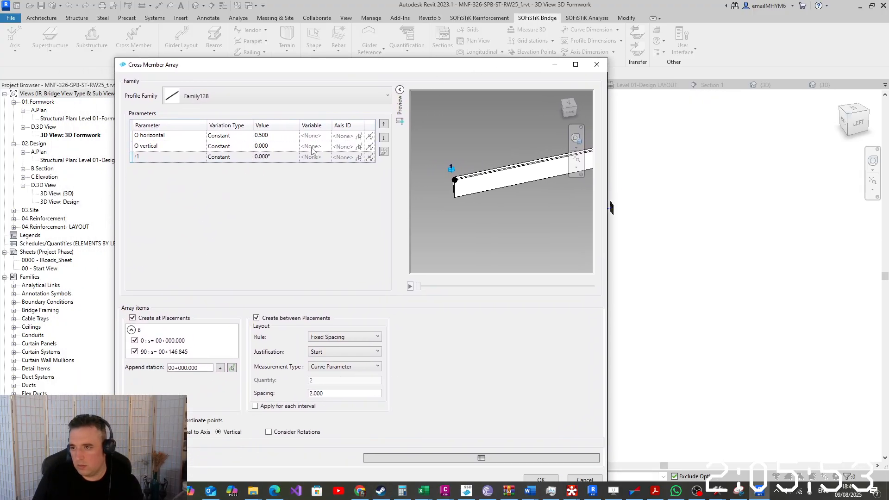
{"action": "left_click", "coordinate": [287, 157]}
{"action": "left_click", "coordinate": [287, 158]}
{"action": "type", "text": "180"}
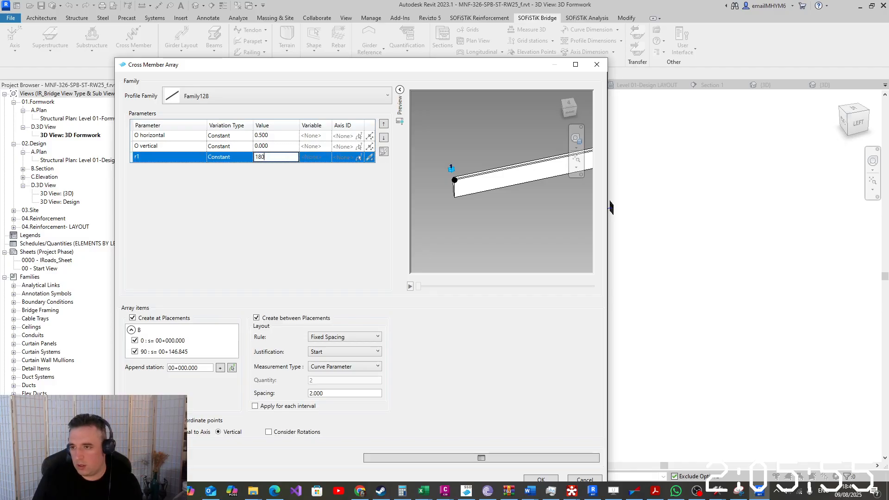
{"action": "left_click", "coordinate": [297, 144]}
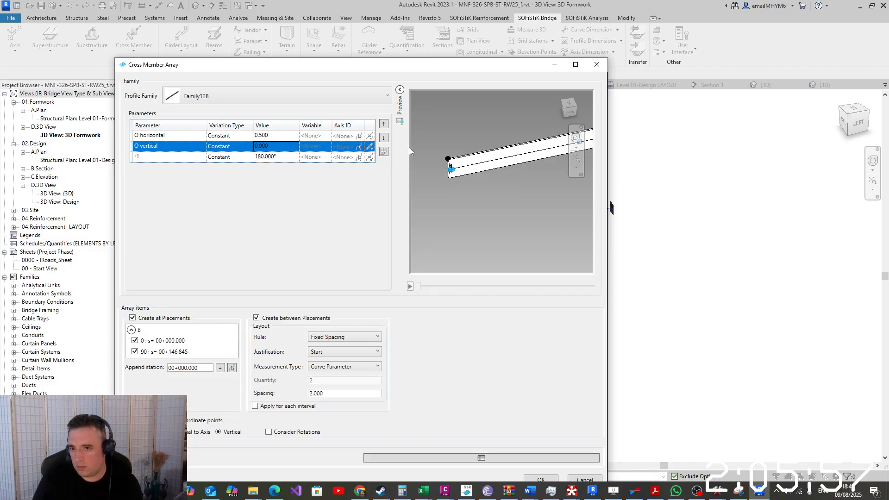
Set O horizontal to -0.5 and create the parapet array along the axis
{"action": "left_click", "coordinate": [288, 135]}
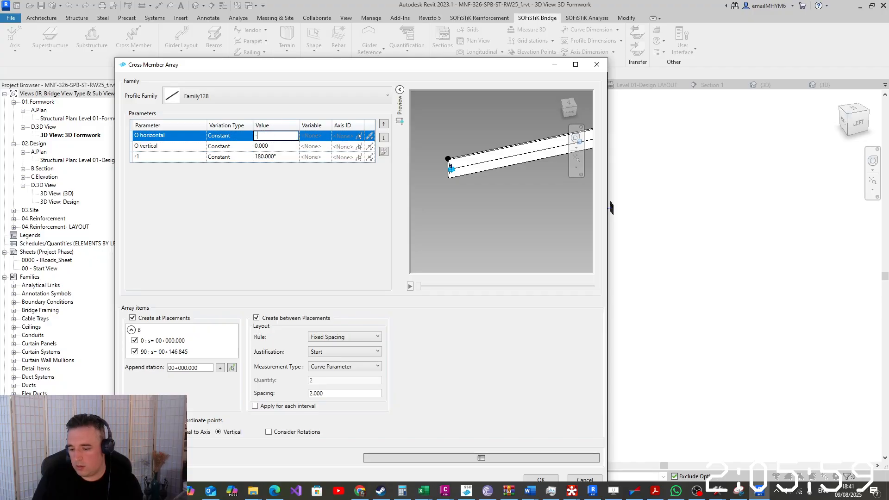
{"action": "type", "text": "-0.5"}
{"action": "key", "text": "Return"}
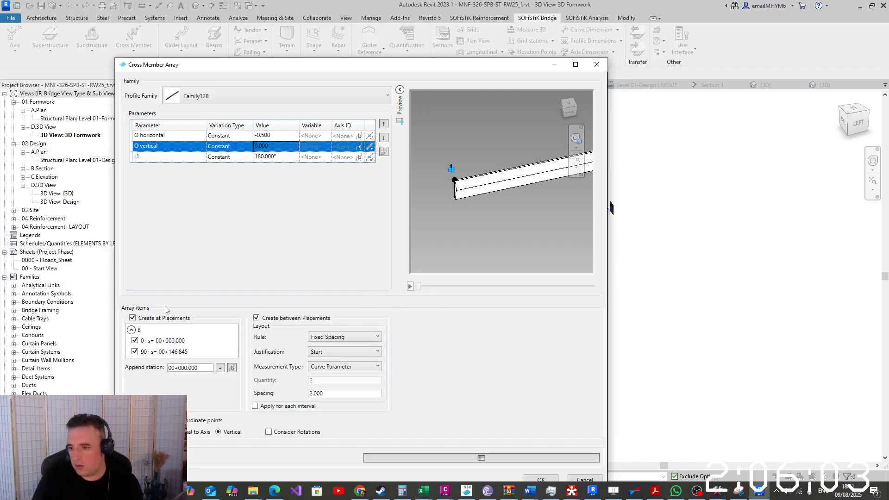
{"action": "left_click", "coordinate": [541, 480]}
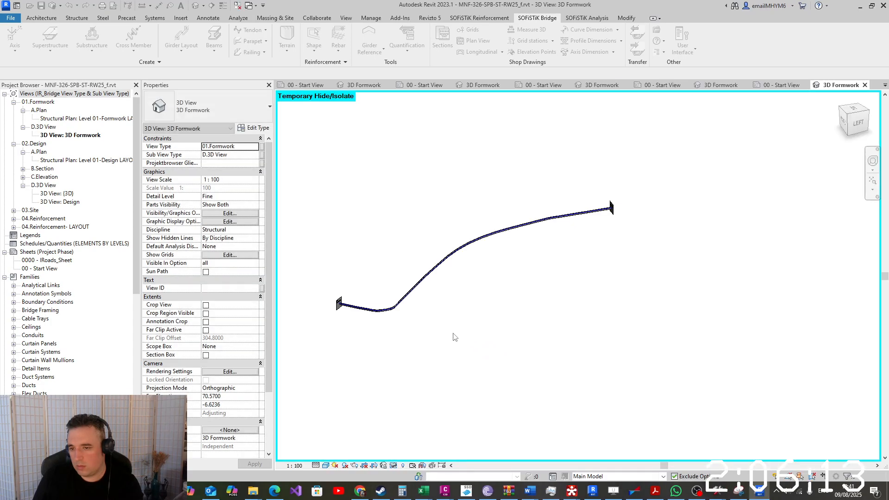
Examine the joints between neighbouring parapet segments around the curved part of the axis, selecting individual segments
{"action": "scroll", "coordinate": [370, 343], "scroll_direction": "up", "scroll_amount": 6}
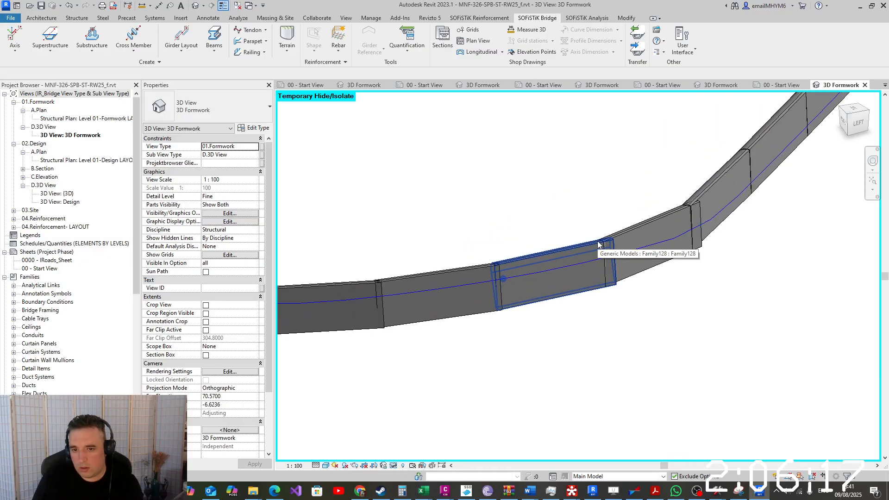
{"action": "left_click", "coordinate": [604, 235]}
{"action": "scroll", "coordinate": [685, 217], "scroll_direction": "up", "scroll_amount": 3}
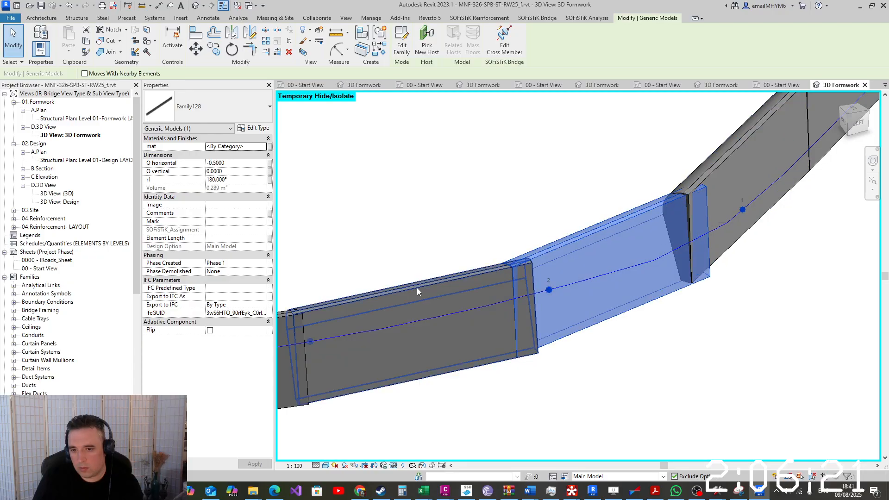
{"action": "left_click", "coordinate": [719, 162]}
{"action": "scroll", "coordinate": [718, 162], "scroll_direction": "down", "scroll_amount": 6}
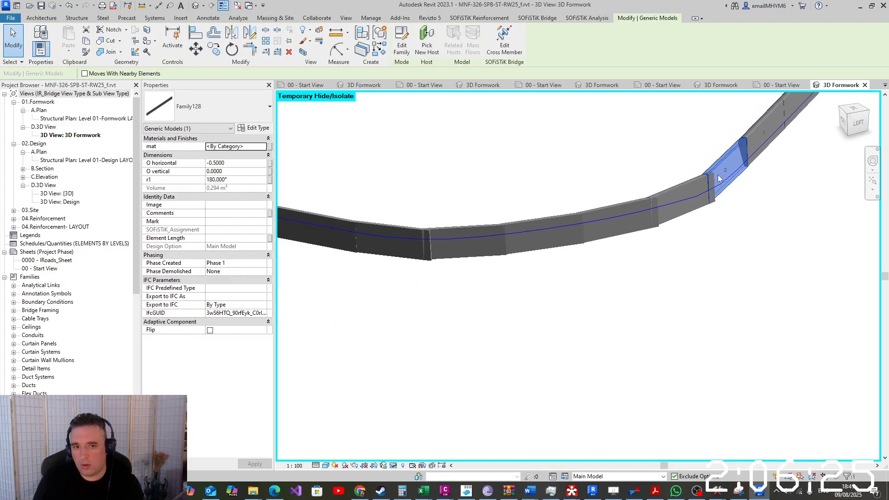
{"action": "middle_click_drag", "start_coordinate": [737, 232], "coordinate": [660, 239], "text": "shift"}
{"action": "scroll", "coordinate": [665, 190], "scroll_direction": "up", "scroll_amount": 3}
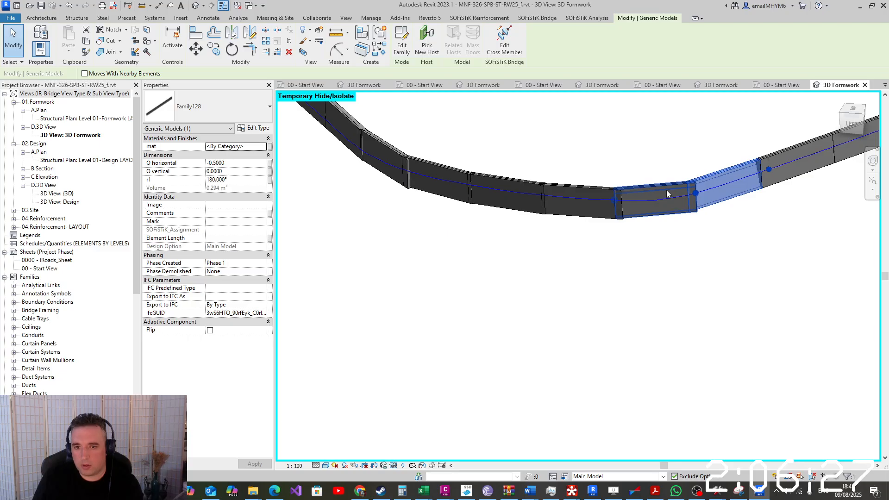
{"action": "left_click", "coordinate": [565, 190]}
{"action": "scroll", "coordinate": [566, 190], "scroll_direction": "down", "scroll_amount": 3}
{"action": "middle_click_drag", "start_coordinate": [427, 227], "coordinate": [481, 238], "text": "shift"}
{"action": "scroll", "coordinate": [518, 203], "scroll_direction": "up", "scroll_amount": 4}
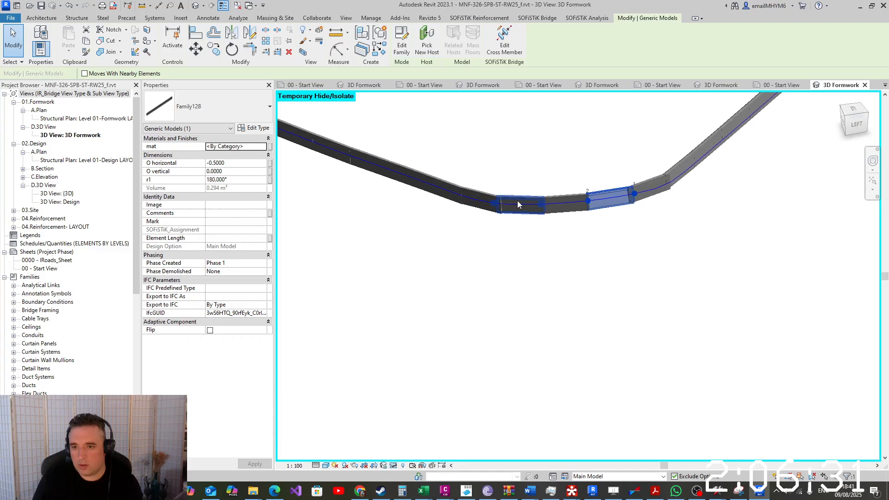
{"action": "scroll", "coordinate": [518, 204], "scroll_direction": "up", "scroll_amount": 2}
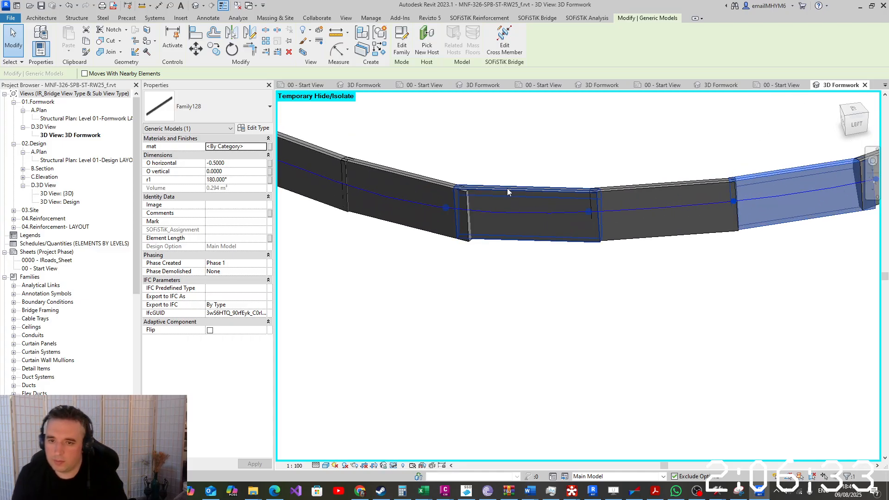
{"action": "left_click", "coordinate": [508, 191]}
{"action": "scroll", "coordinate": [507, 192], "scroll_direction": "down", "scroll_amount": 6}
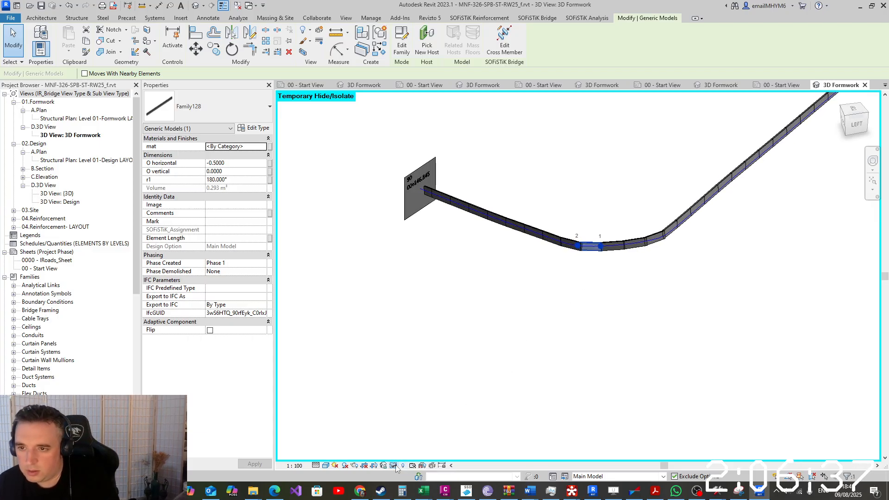
Try O horizontal 0.5 with r1 at 0° on the parapet array and apply the change
{"action": "scroll", "coordinate": [403, 183], "scroll_direction": "down", "scroll_amount": 1}
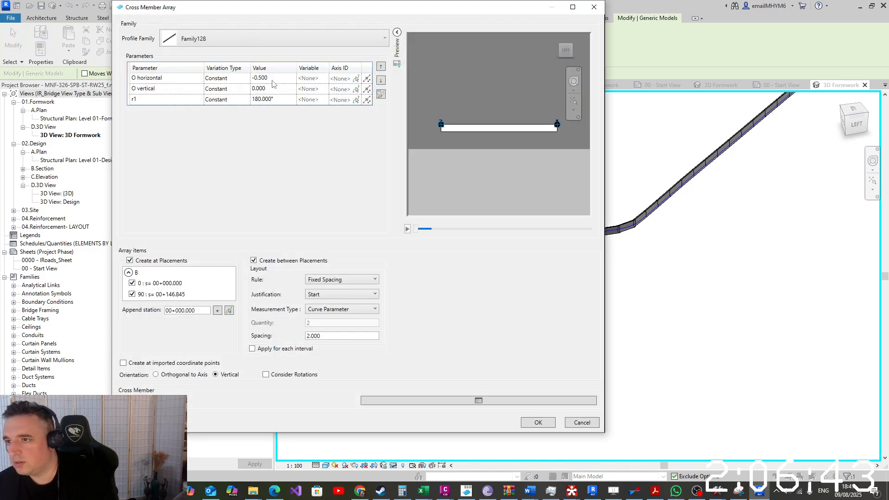
{"action": "left_click", "coordinate": [273, 79]}
{"action": "type", "text": "0.5"}
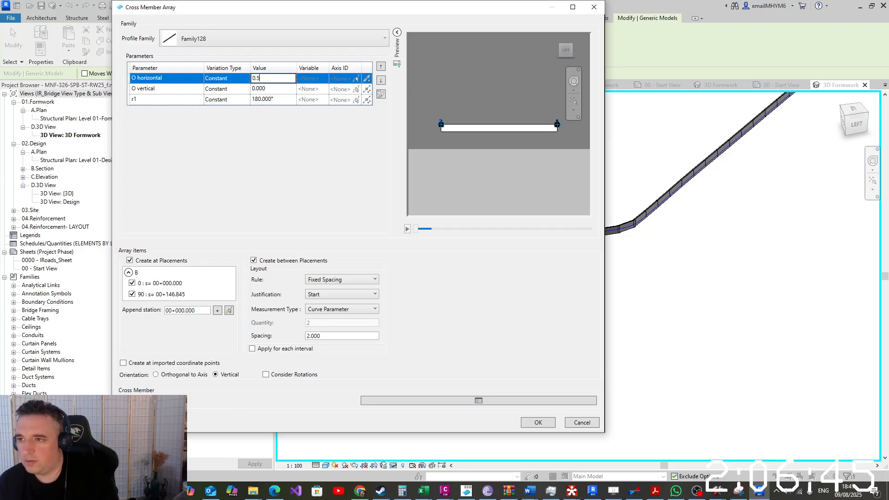
{"action": "left_click", "coordinate": [280, 100]}
{"action": "type", "text": "0"}
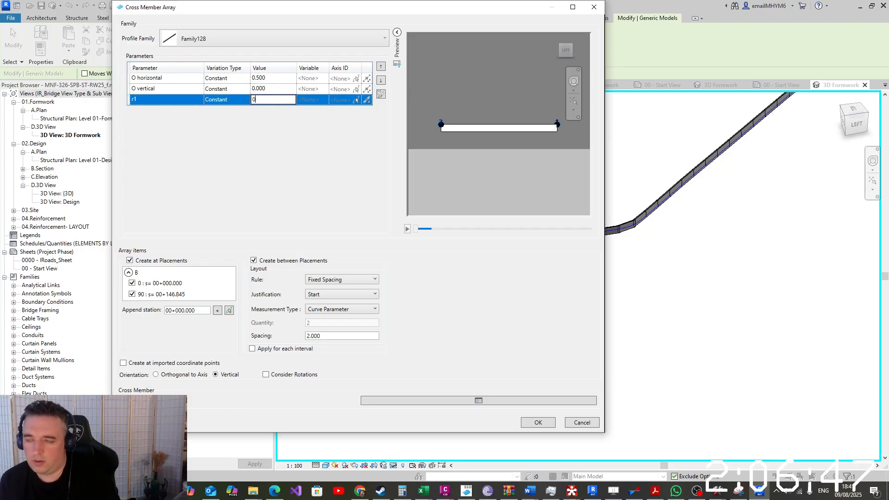
{"action": "left_click", "coordinate": [538, 427]}
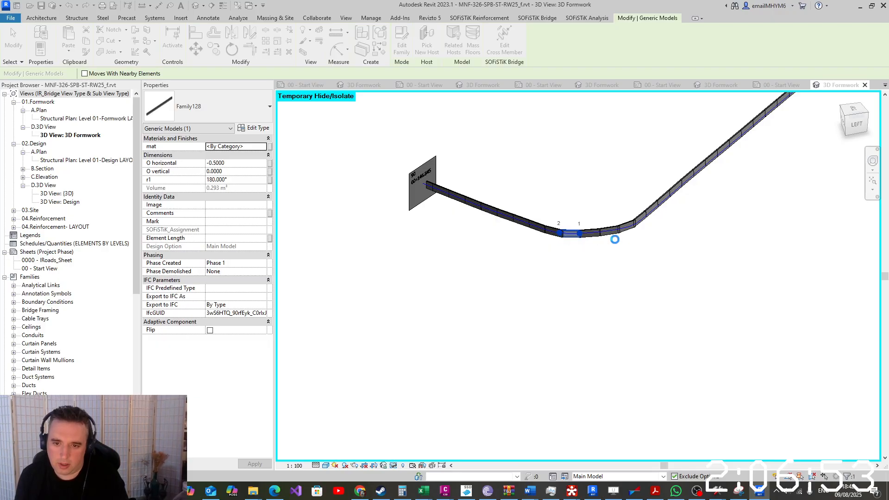
Inspect a parapet segment's joints at the curve and reset the temporary isolation to show the whole wall
{"action": "scroll", "coordinate": [610, 245], "scroll_direction": "up", "scroll_amount": 6}
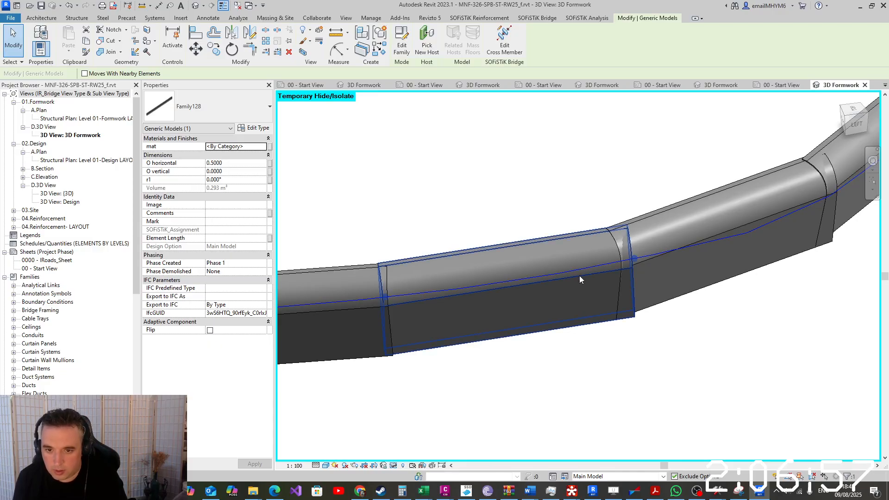
{"action": "left_click", "coordinate": [579, 277]}
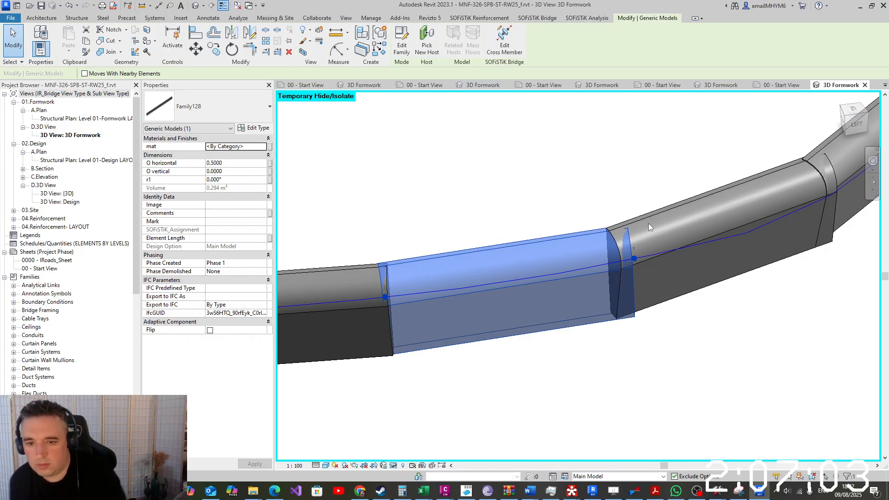
{"action": "middle_click_drag", "start_coordinate": [648, 223], "coordinate": [367, 458], "text": "shift"}
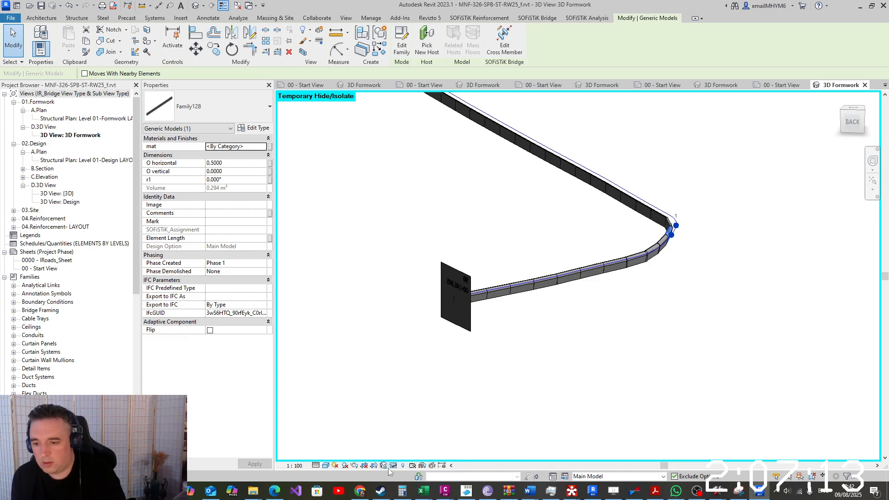
{"action": "left_click", "coordinate": [385, 465]}
{"action": "left_click", "coordinate": [393, 466]}
{"action": "left_click", "coordinate": [400, 458]}
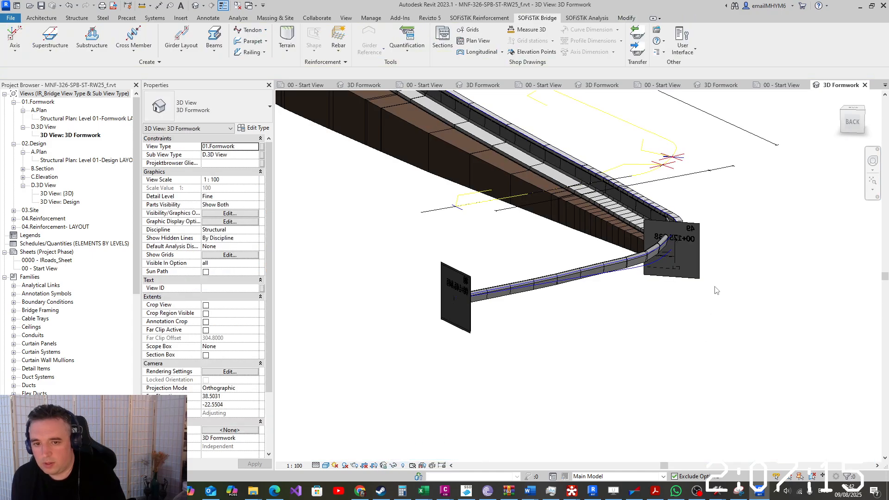
Try O horizontal -0.5 on the parapet array and apply the change
{"action": "middle_click_drag", "start_coordinate": [715, 306], "coordinate": [718, 254], "text": "shift"}
{"action": "left_click", "coordinate": [718, 254]}
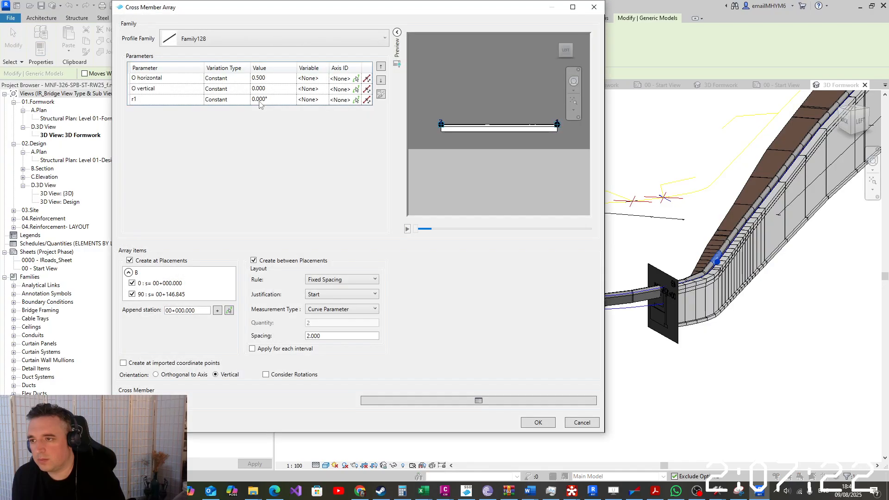
{"action": "left_click", "coordinate": [274, 78]}
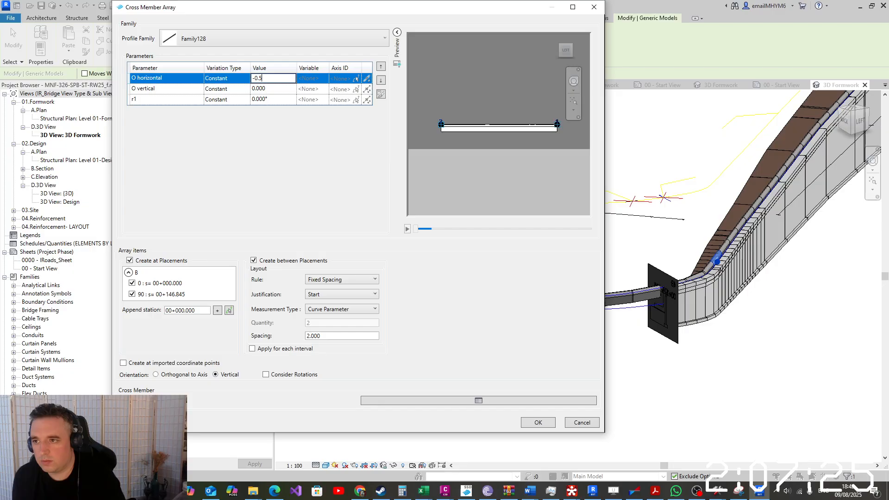
{"action": "left_click", "coordinate": [549, 427]}
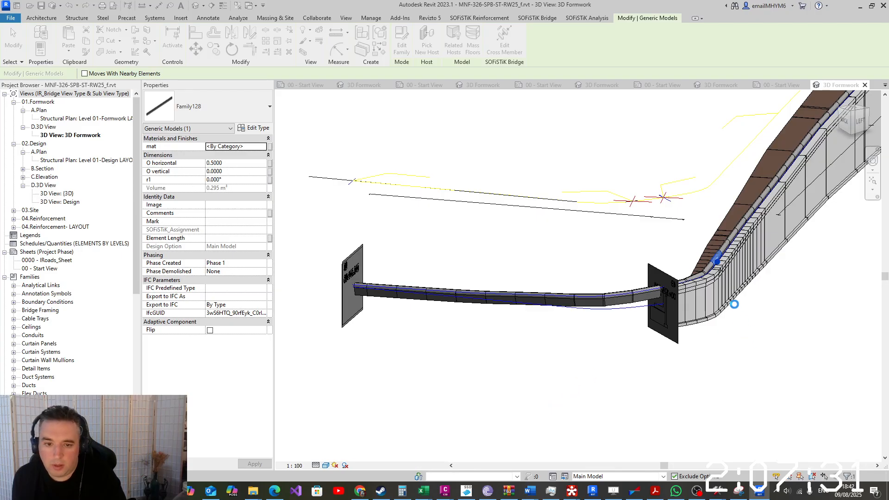
Examine the joints between parapet segments around the wall's curve, from the side and from above
{"action": "scroll", "coordinate": [724, 286], "scroll_direction": "up", "scroll_amount": 5}
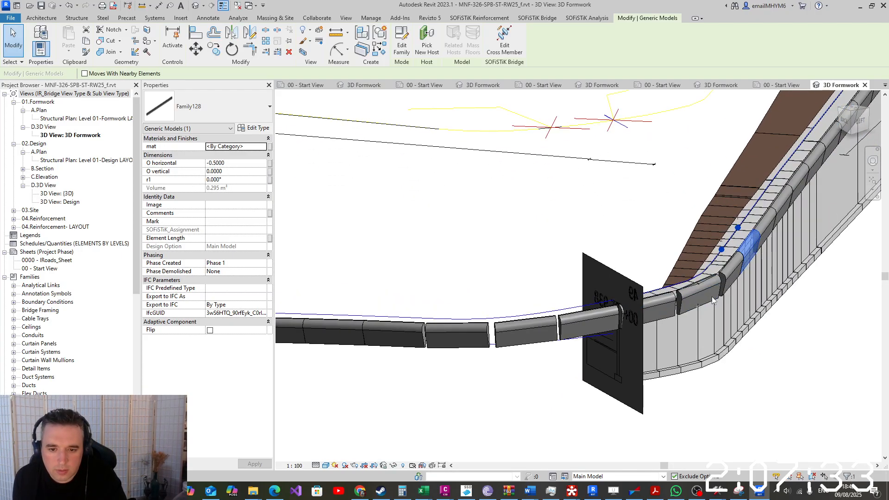
{"action": "middle_click_drag", "start_coordinate": [717, 279], "coordinate": [638, 334], "text": "shift"}
{"action": "scroll", "coordinate": [639, 334], "scroll_direction": "down", "scroll_amount": 3}
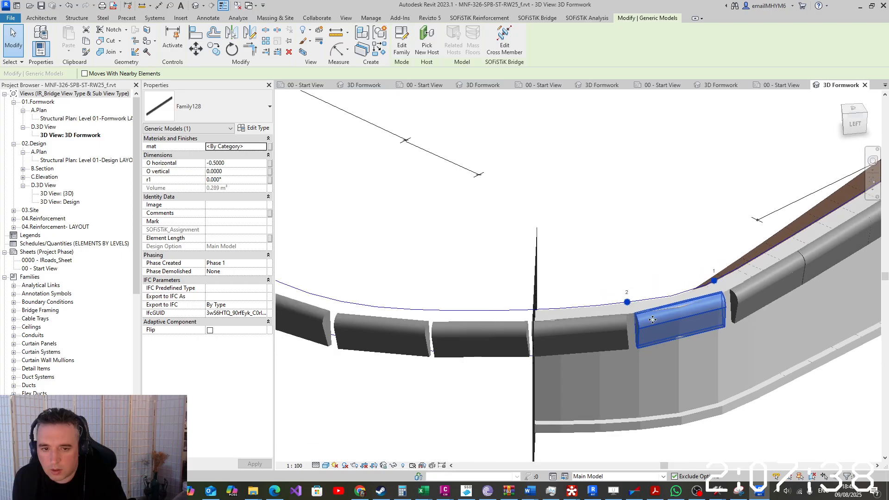
{"action": "left_click", "coordinate": [854, 107]}
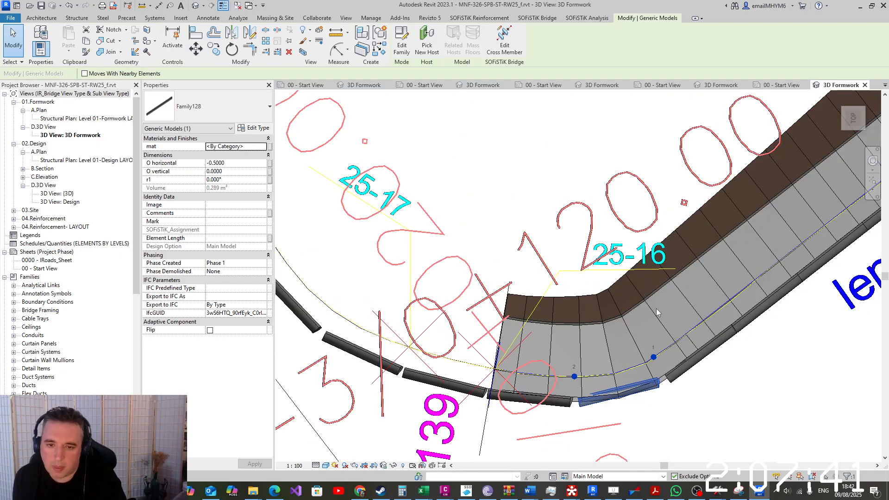
{"action": "scroll", "coordinate": [625, 411], "scroll_direction": "up", "scroll_amount": 3}
{"action": "scroll", "coordinate": [646, 394], "scroll_direction": "down", "scroll_amount": 1}
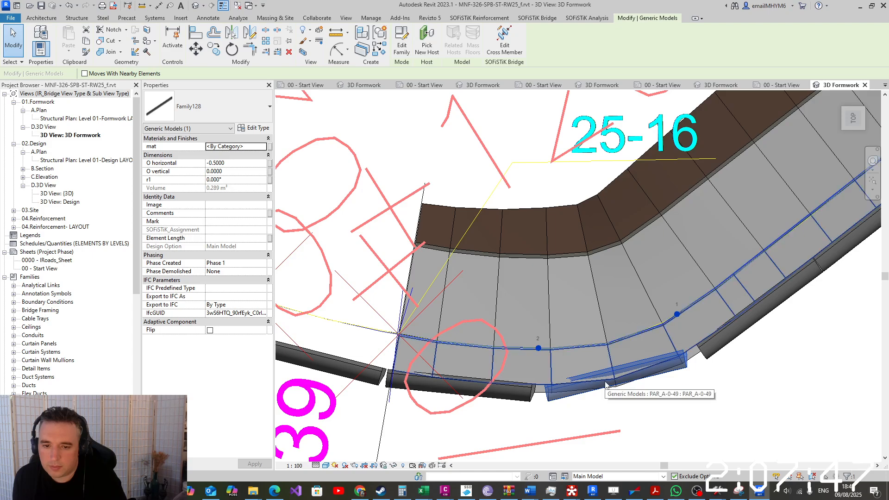
{"action": "middle_click_drag", "start_coordinate": [606, 384], "coordinate": [611, 143], "text": "shift"}
{"action": "left_click_drag", "start_coordinate": [611, 143], "coordinate": [605, 308]}
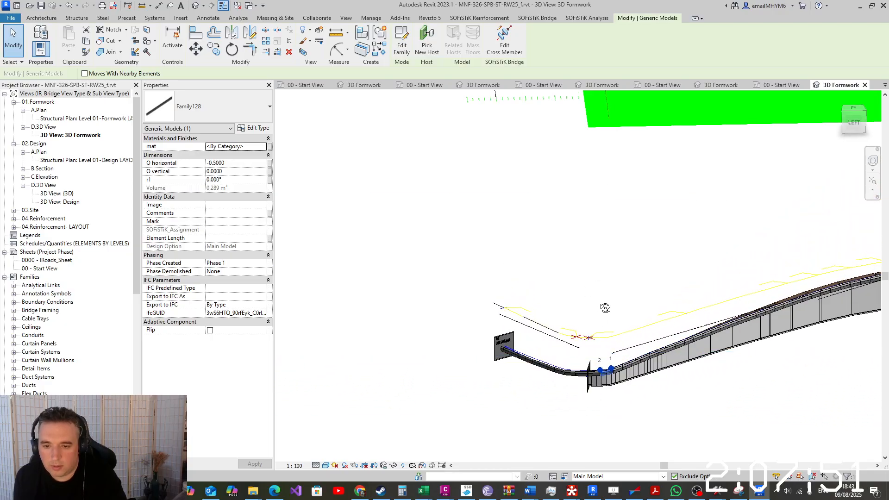
Select all instances of the Family128 parapet segments and delete them
{"action": "middle_click_drag", "start_coordinate": [605, 308], "coordinate": [623, 312], "text": "shift"}
{"action": "key", "text": "s"}
{"action": "key", "text": "a"}
{"action": "scroll", "coordinate": [622, 335], "scroll_direction": "up", "scroll_amount": 5}
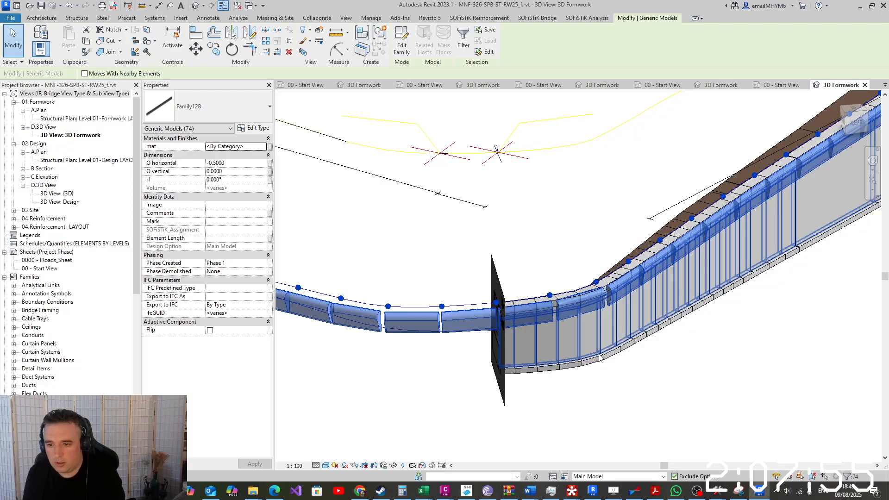
{"action": "key", "text": "Escape"}
{"action": "middle_click_drag", "start_coordinate": [600, 356], "coordinate": [573, 364], "text": "shift"}
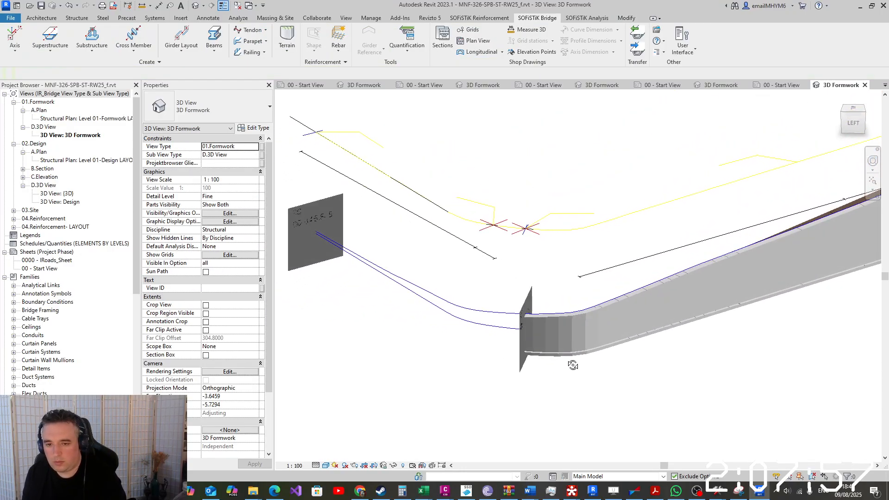
Create an axis from curve, picking successive outer top edges of the PAR_A-0-49 member from the curved end along the wall
{"action": "scroll", "coordinate": [570, 308], "scroll_direction": "up", "scroll_amount": 4}
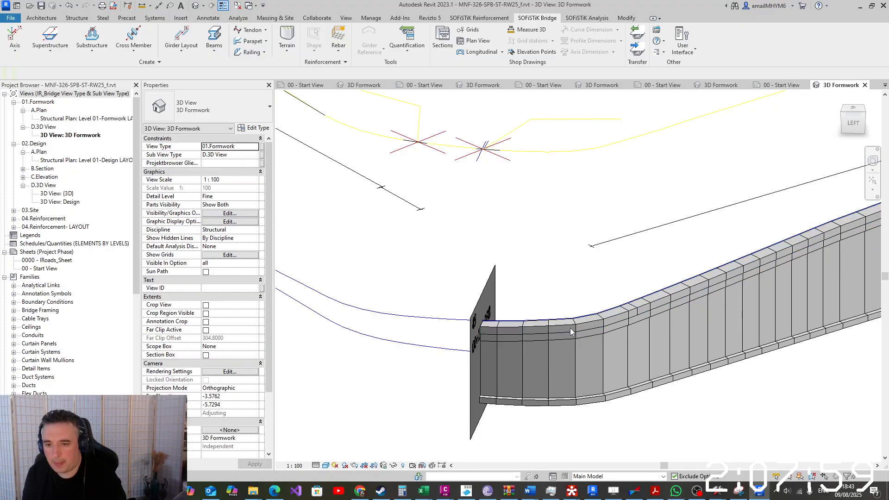
{"action": "left_click", "coordinate": [574, 327]}
{"action": "left_click", "coordinate": [549, 273]}
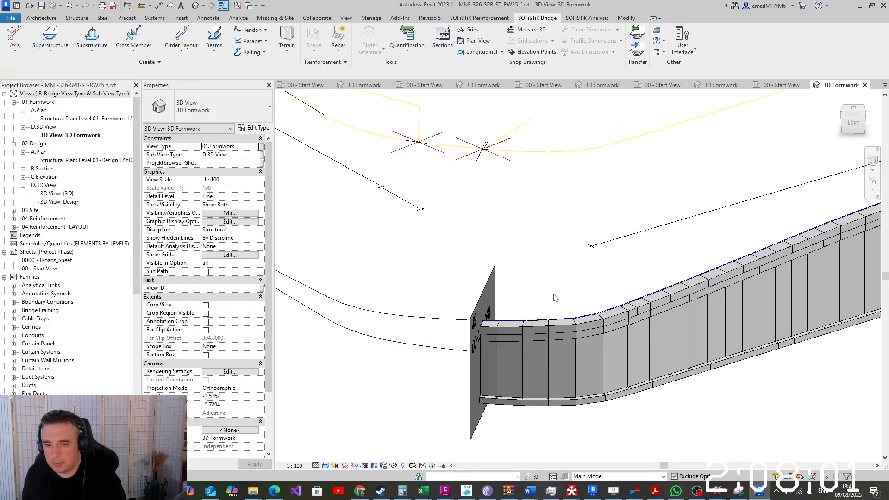
{"action": "left_click", "coordinate": [561, 325]}
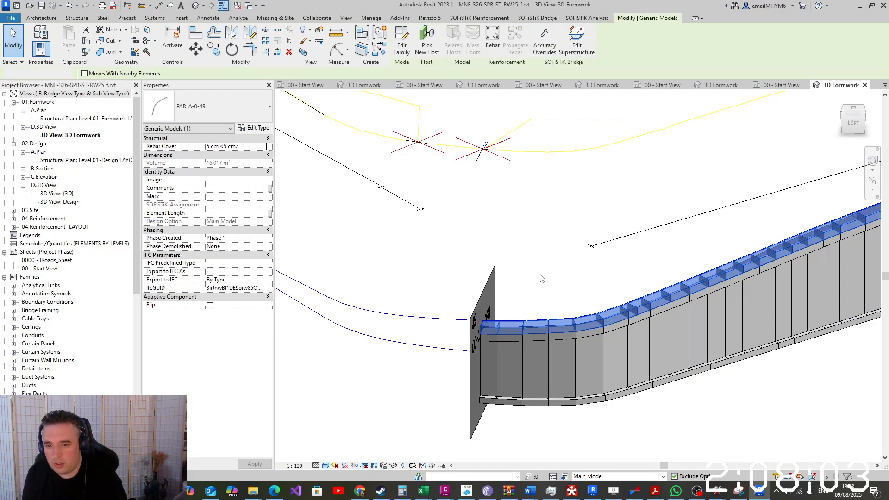
{"action": "left_click", "coordinate": [541, 278]}
{"action": "left_click", "coordinate": [15, 41]}
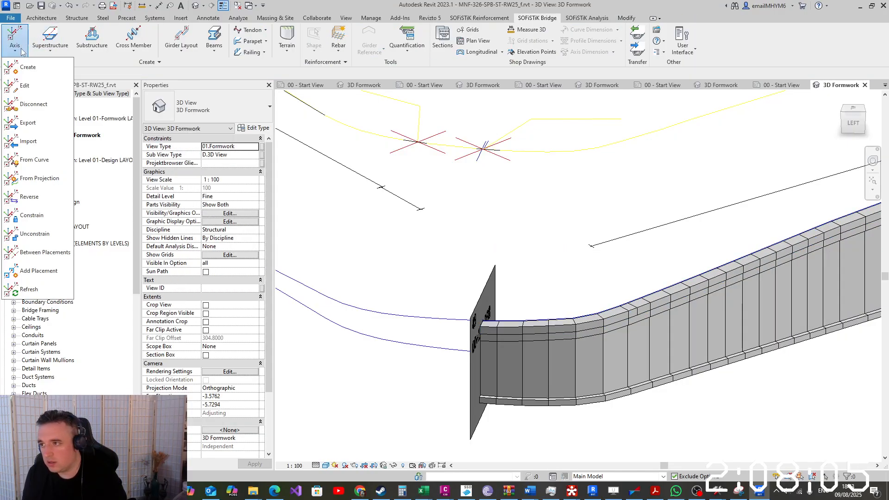
{"action": "left_click", "coordinate": [39, 158]}
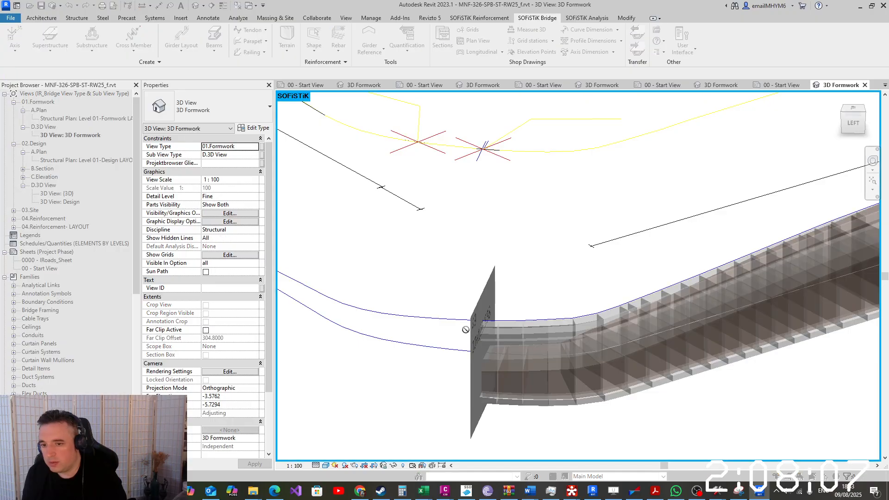
{"action": "scroll", "coordinate": [504, 338], "scroll_direction": "up", "scroll_amount": 2}
{"action": "left_click", "coordinate": [496, 315]}
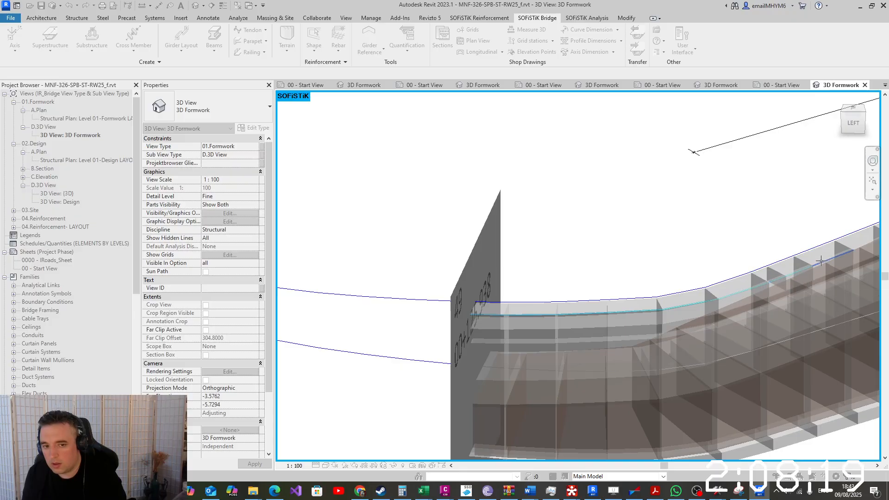
{"action": "middle_click_drag", "start_coordinate": [829, 275], "coordinate": [586, 347]}
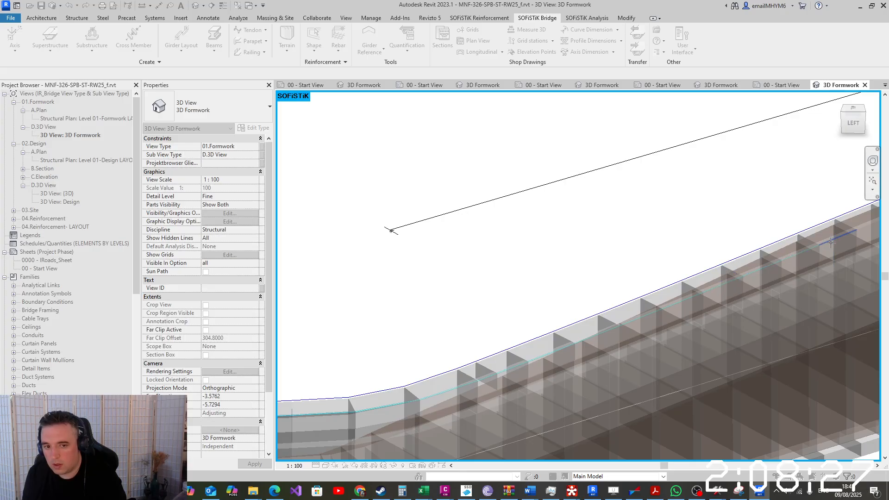
{"action": "middle_click_drag", "start_coordinate": [800, 277], "coordinate": [511, 420]}
{"action": "scroll", "coordinate": [573, 374], "scroll_direction": "up", "scroll_amount": 1}
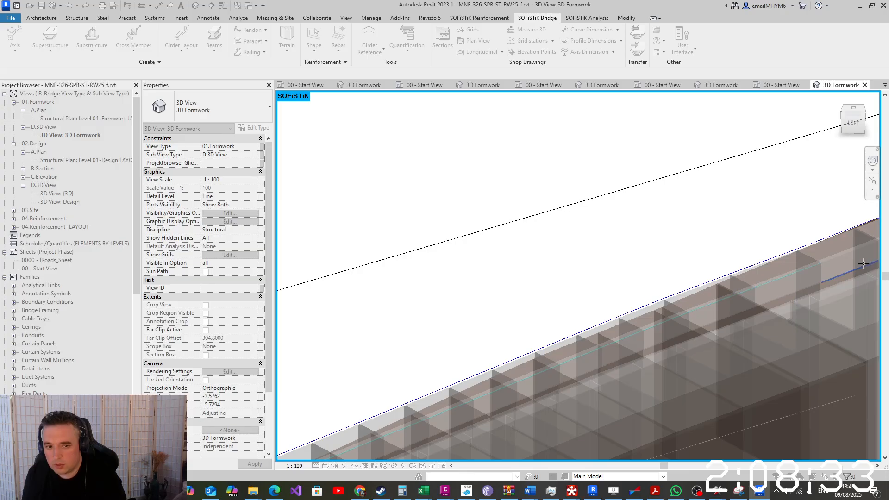
{"action": "scroll", "coordinate": [602, 322], "scroll_direction": "up", "scroll_amount": 2}
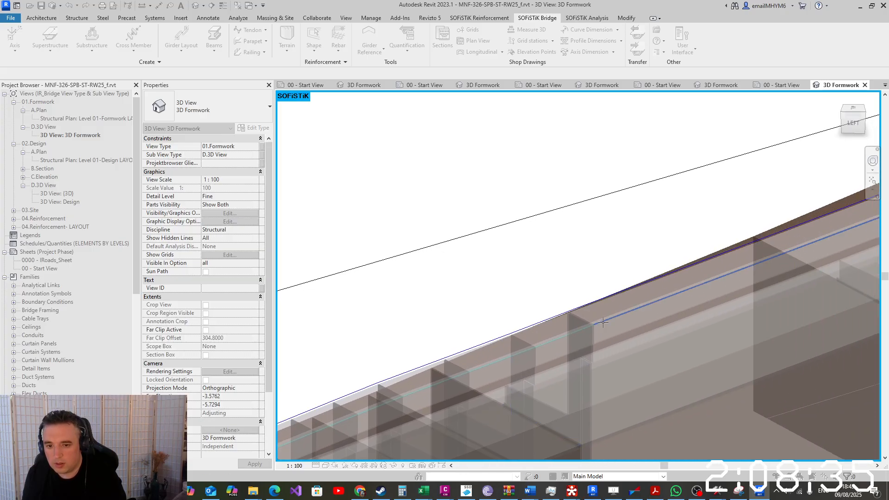
Pick the wall's consecutive upper outer edge segments for the axis, from the closely spaced panels into the wider ones, including short joint pieces
{"action": "scroll", "coordinate": [600, 323], "scroll_direction": "up", "scroll_amount": 4}
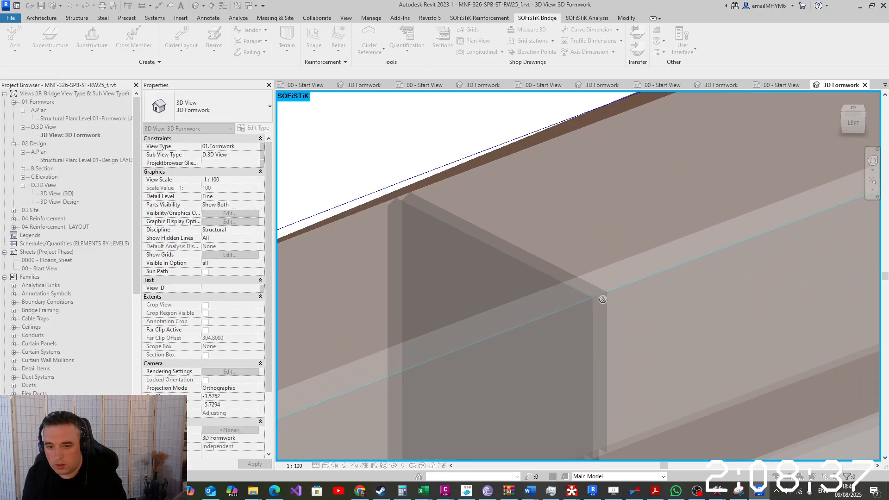
{"action": "scroll", "coordinate": [613, 314], "scroll_direction": "down", "scroll_amount": 6}
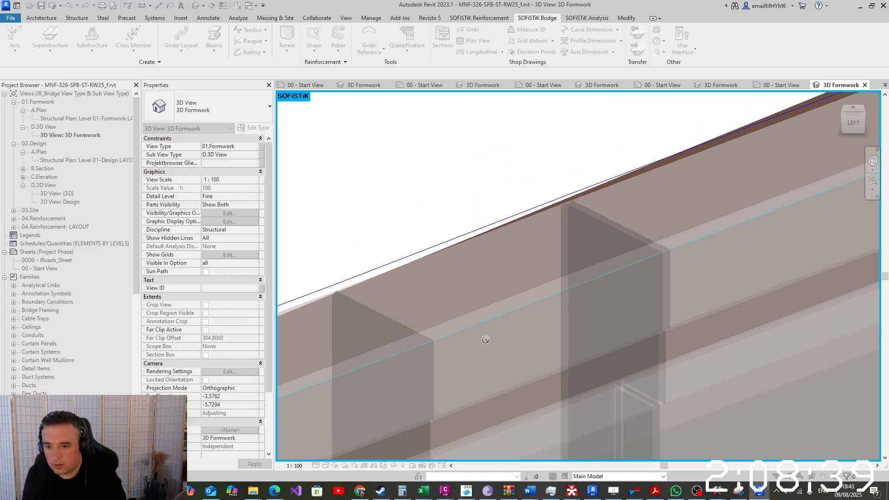
{"action": "scroll", "coordinate": [611, 323], "scroll_direction": "up", "scroll_amount": 4}
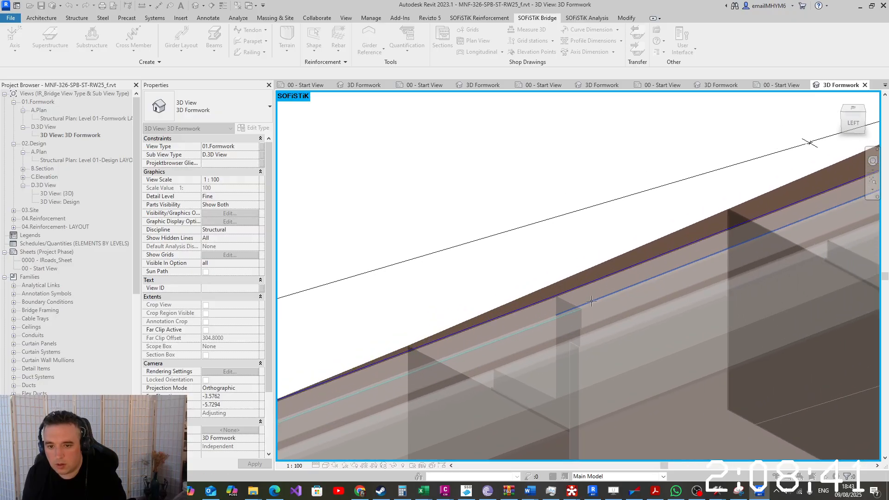
{"action": "left_click", "coordinate": [607, 304]}
{"action": "scroll", "coordinate": [634, 402], "scroll_direction": "down", "scroll_amount": 4}
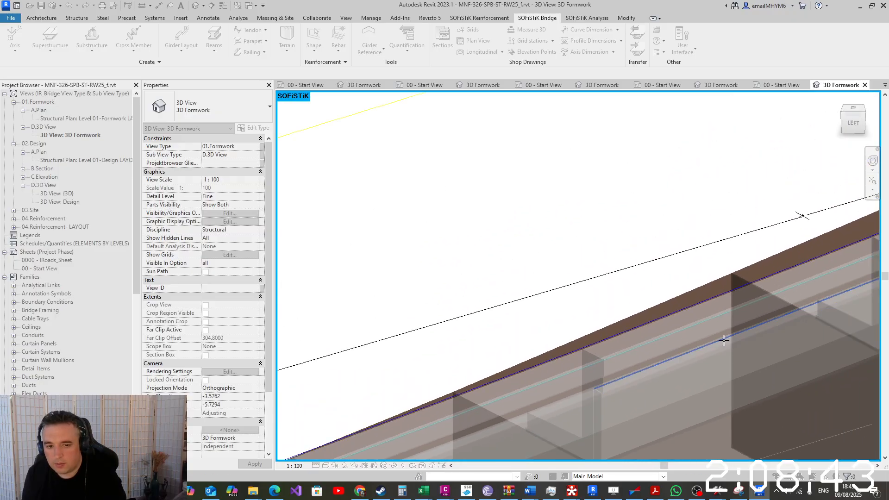
{"action": "middle_click_drag", "start_coordinate": [857, 287], "coordinate": [509, 351]}
{"action": "scroll", "coordinate": [559, 310], "scroll_direction": "up", "scroll_amount": 1}
{"action": "scroll", "coordinate": [560, 310], "scroll_direction": "up", "scroll_amount": 2}
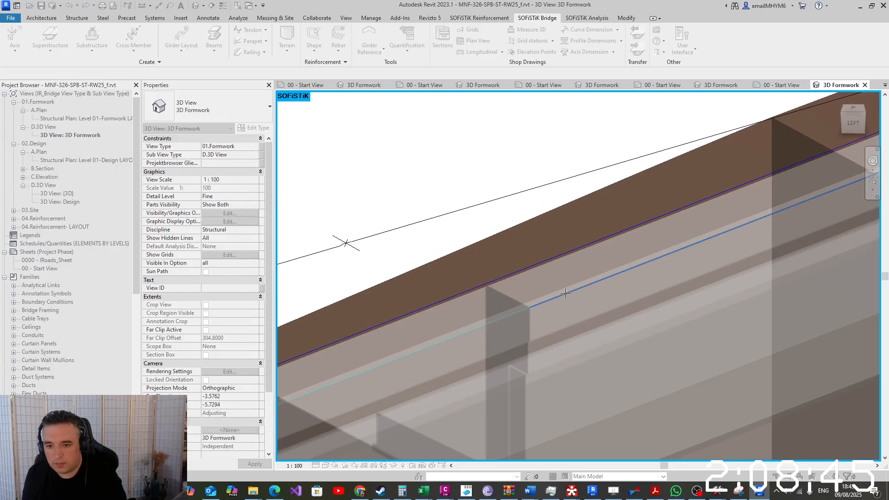
{"action": "scroll", "coordinate": [562, 292], "scroll_direction": "up", "scroll_amount": 4}
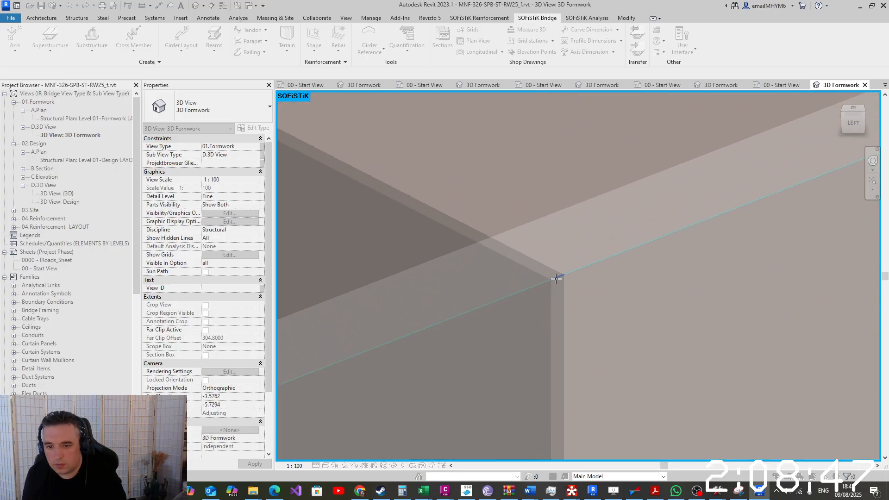
Extend the axis selection up the wall along the next long edge segments and the short edge piece at the following joint
{"action": "scroll", "coordinate": [559, 344], "scroll_direction": "down", "scroll_amount": 6}
{"action": "middle_click_drag", "start_coordinate": [667, 322], "coordinate": [526, 363]}
{"action": "middle_click_drag", "start_coordinate": [684, 264], "coordinate": [339, 395]}
{"action": "scroll", "coordinate": [488, 349], "scroll_direction": "up", "scroll_amount": 1}
{"action": "scroll", "coordinate": [484, 350], "scroll_direction": "up", "scroll_amount": 3}
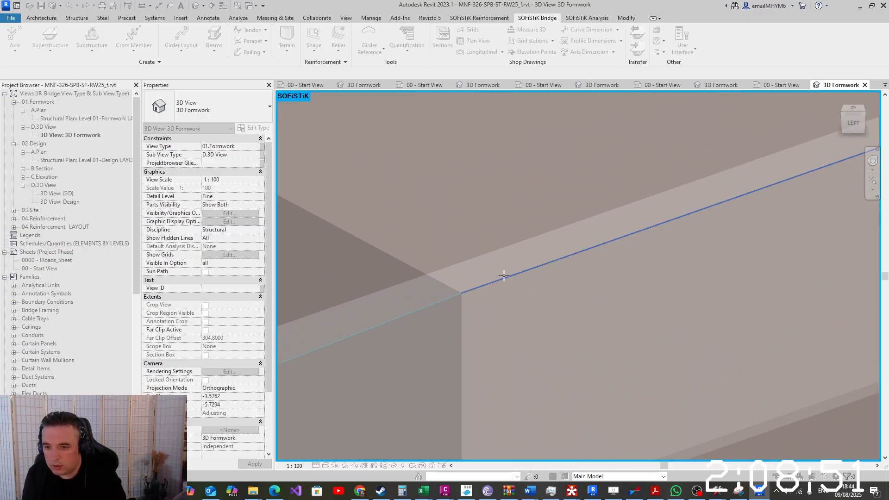
{"action": "scroll", "coordinate": [492, 315], "scroll_direction": "down", "scroll_amount": 5}
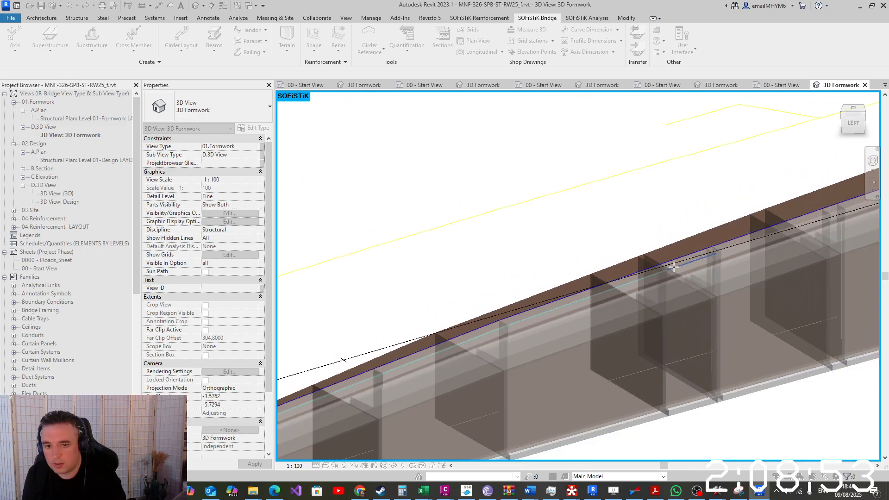
{"action": "scroll", "coordinate": [561, 318], "scroll_direction": "up", "scroll_amount": 5}
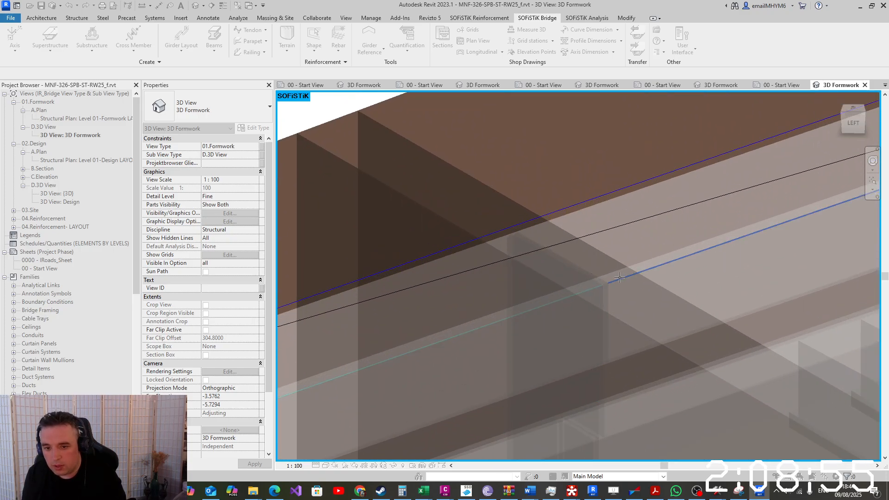
{"action": "scroll", "coordinate": [615, 284], "scroll_direction": "up", "scroll_amount": 2}
{"action": "scroll", "coordinate": [615, 283], "scroll_direction": "up", "scroll_amount": 1}
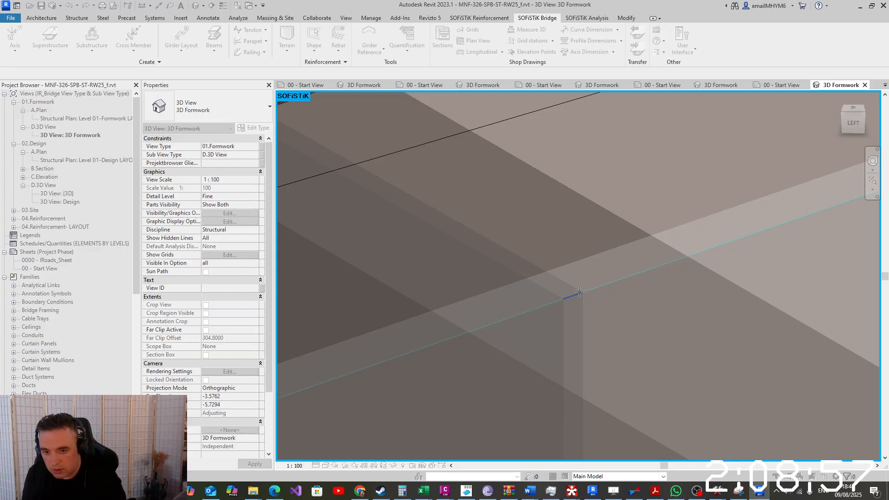
Add the edge pieces between the paired joints and the adjoining long edge segments to the axis selection
{"action": "scroll", "coordinate": [594, 372], "scroll_direction": "down", "scroll_amount": 4}
{"action": "scroll", "coordinate": [499, 399], "scroll_direction": "up", "scroll_amount": 3}
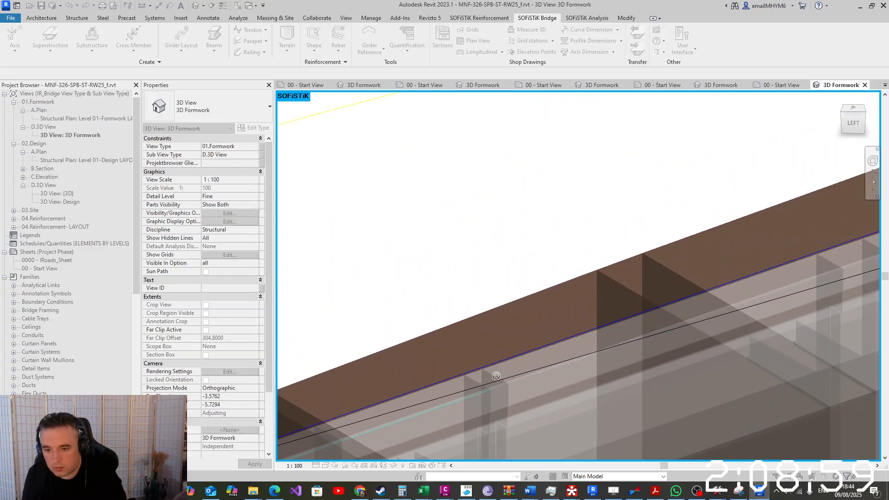
{"action": "scroll", "coordinate": [532, 378], "scroll_direction": "up", "scroll_amount": 3}
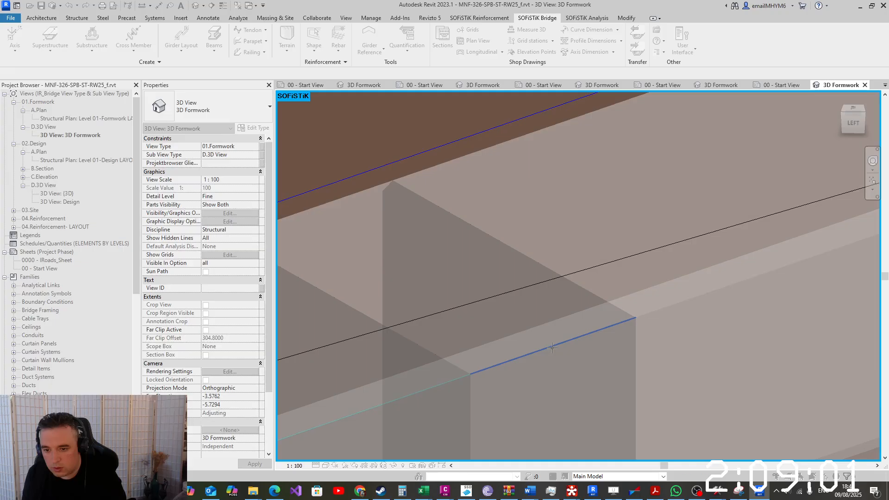
{"action": "scroll", "coordinate": [655, 343], "scroll_direction": "down", "scroll_amount": 6}
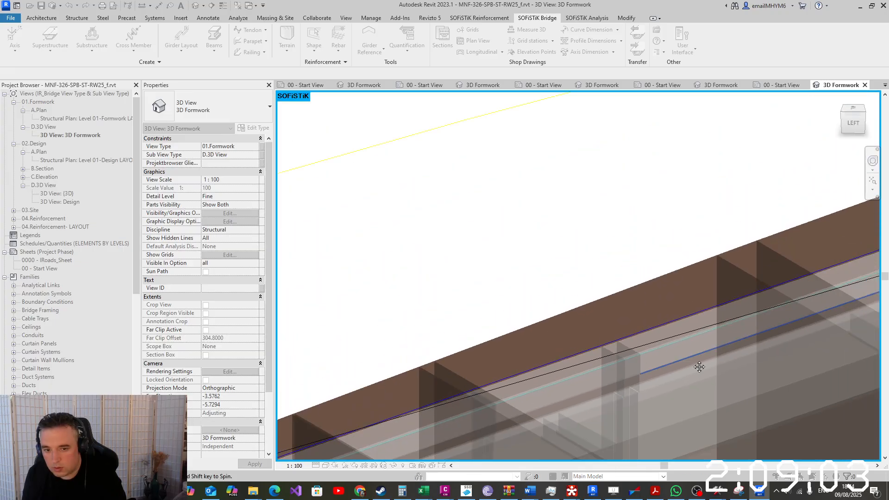
{"action": "middle_click_drag", "start_coordinate": [698, 365], "coordinate": [481, 401]}
{"action": "middle_click_drag", "start_coordinate": [746, 286], "coordinate": [579, 321]}
{"action": "scroll", "coordinate": [578, 321], "scroll_direction": "up", "scroll_amount": 3}
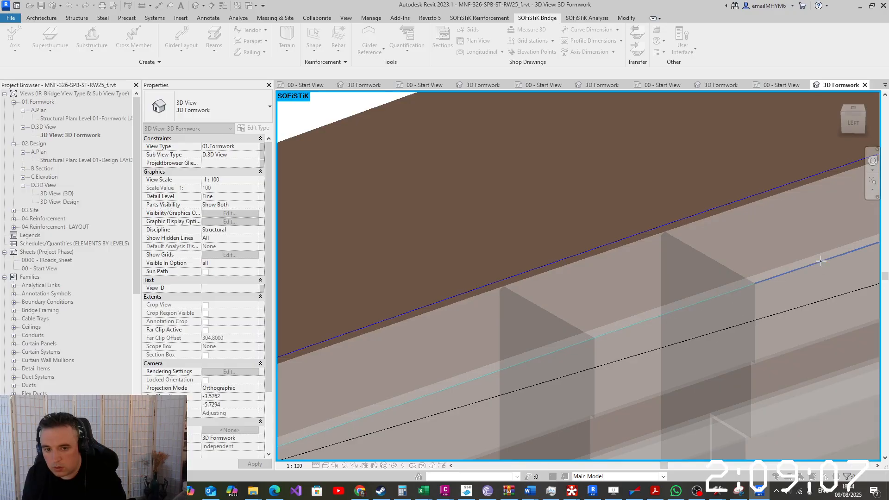
{"action": "scroll", "coordinate": [708, 325], "scroll_direction": "down", "scroll_amount": 5}
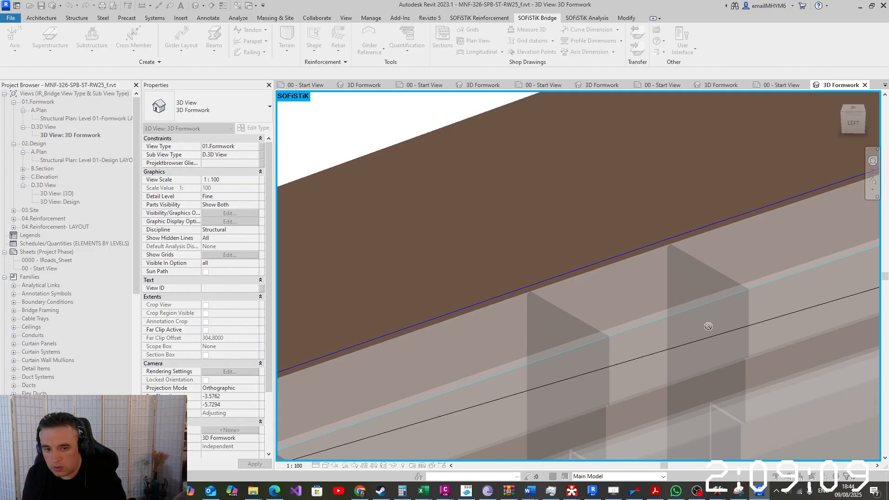
Continue the axis selection along the wall's upper edge, through the bend towards the gap in the brown body behind it
{"action": "scroll", "coordinate": [708, 326], "scroll_direction": "down", "scroll_amount": 2}
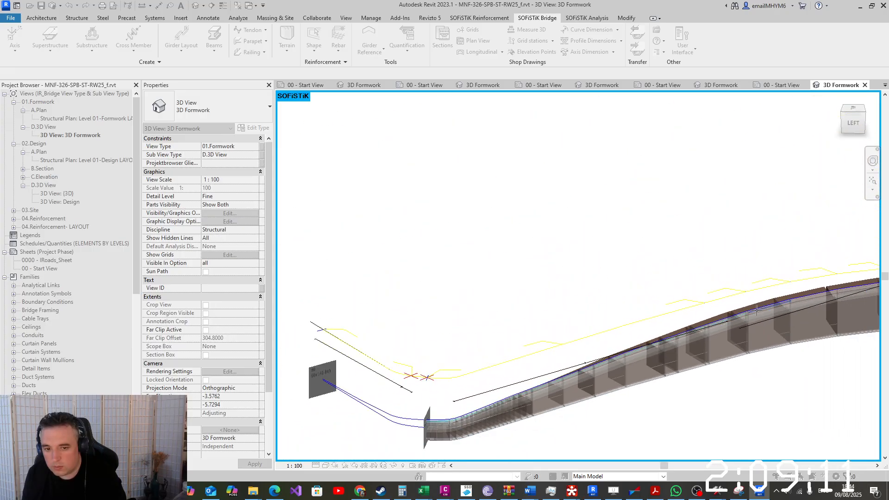
{"action": "scroll", "coordinate": [717, 282], "scroll_direction": "up", "scroll_amount": 7}
{"action": "scroll", "coordinate": [720, 278], "scroll_direction": "up", "scroll_amount": 2}
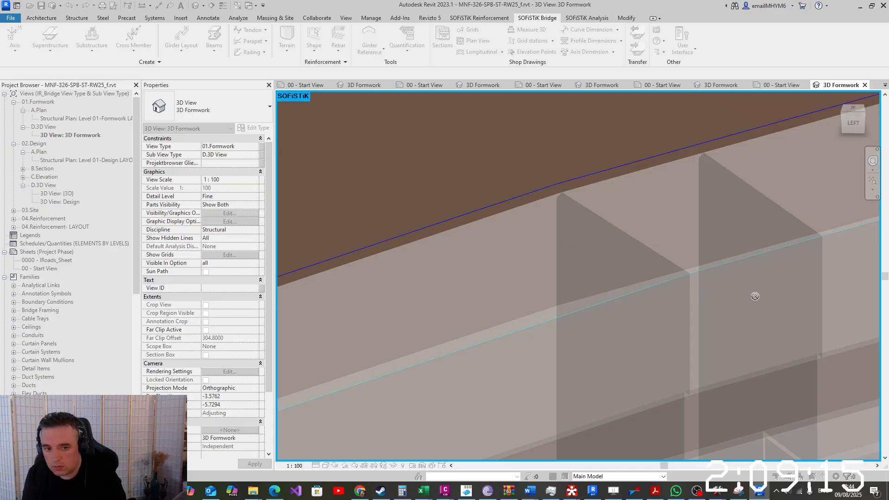
{"action": "scroll", "coordinate": [715, 327], "scroll_direction": "down", "scroll_amount": 9}
{"action": "middle_click_drag", "start_coordinate": [715, 327], "coordinate": [619, 302]}
{"action": "scroll", "coordinate": [604, 302], "scroll_direction": "up", "scroll_amount": 9}
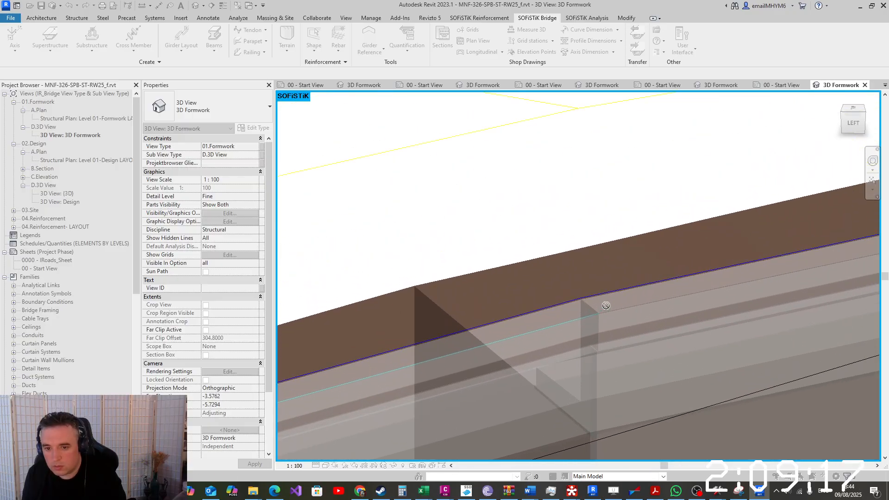
{"action": "scroll", "coordinate": [598, 296], "scroll_direction": "up", "scroll_amount": 3}
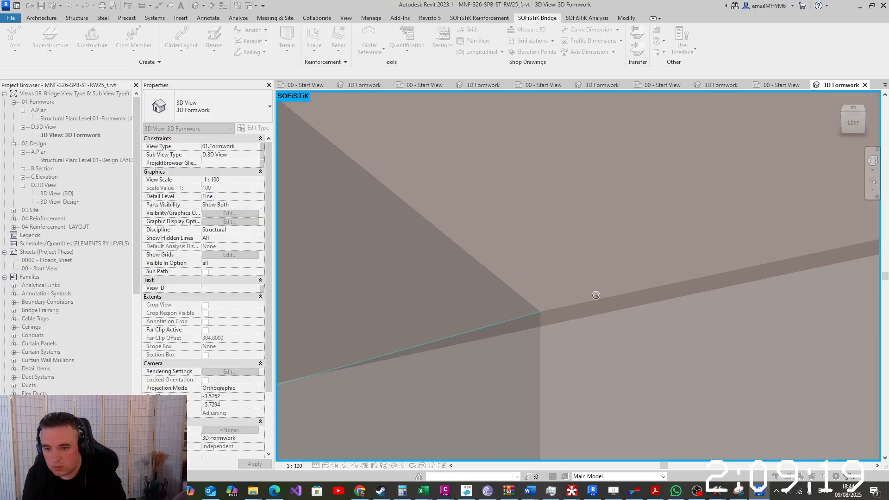
{"action": "left_click", "coordinate": [593, 299]}
{"action": "scroll", "coordinate": [589, 354], "scroll_direction": "down", "scroll_amount": 8}
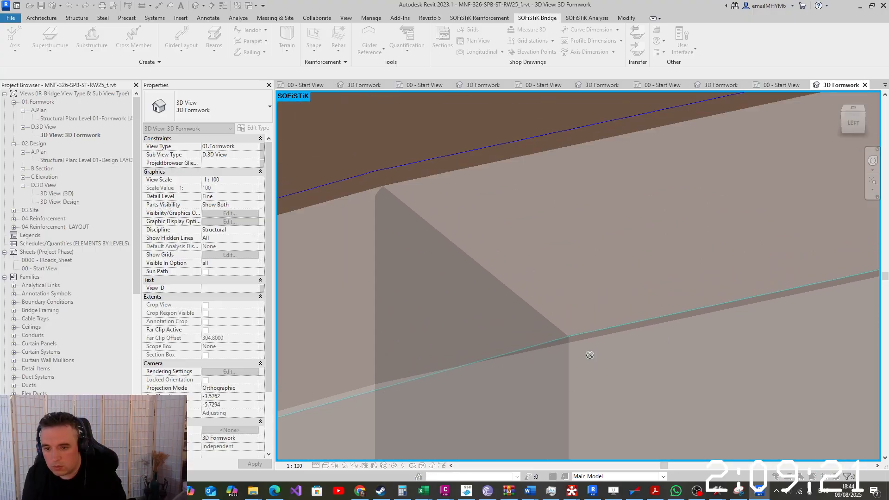
{"action": "middle_click_drag", "start_coordinate": [839, 312], "coordinate": [220, 348]}
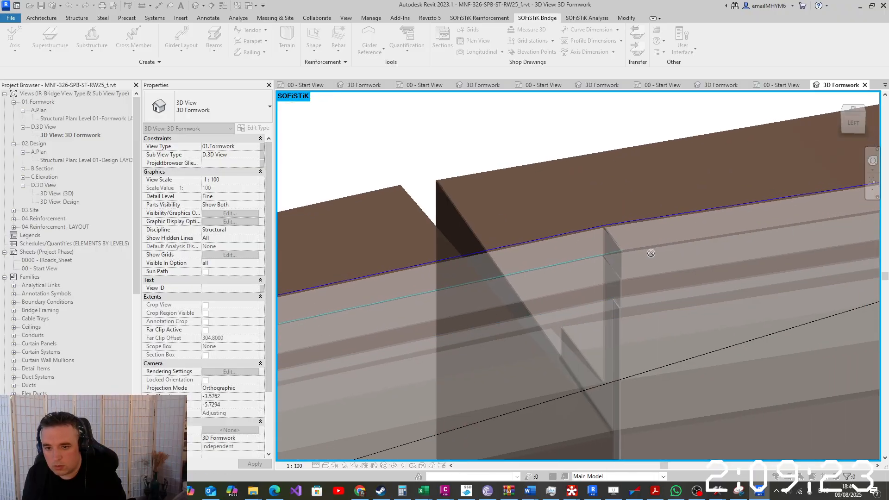
Pick the short edge piece at the joint beside the gap and examine the edge alignment there from a rotated view
{"action": "scroll", "coordinate": [643, 253], "scroll_direction": "up", "scroll_amount": 3}
{"action": "scroll", "coordinate": [593, 250], "scroll_direction": "up", "scroll_amount": 5}
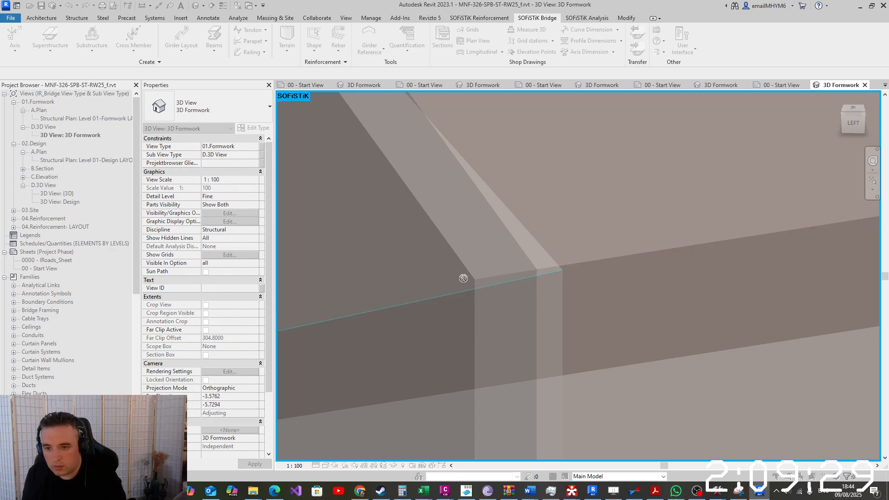
{"action": "scroll", "coordinate": [528, 291], "scroll_direction": "down", "scroll_amount": 3}
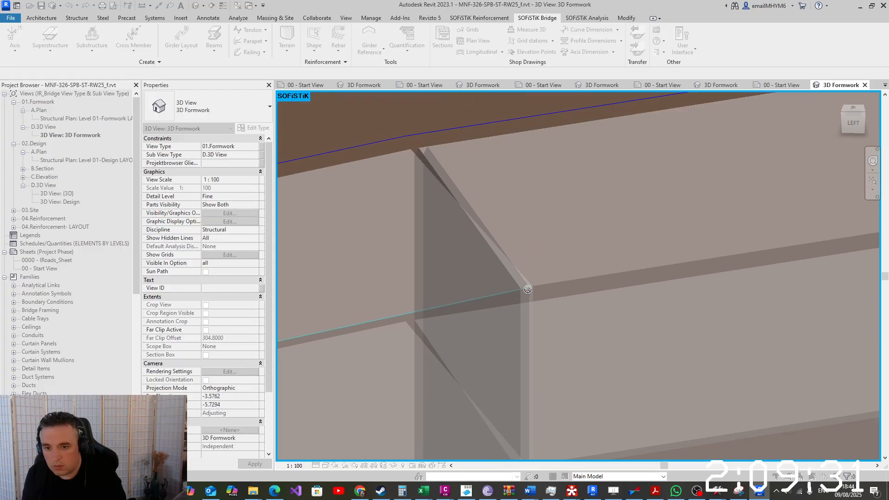
{"action": "scroll", "coordinate": [530, 293], "scroll_direction": "down", "scroll_amount": 1}
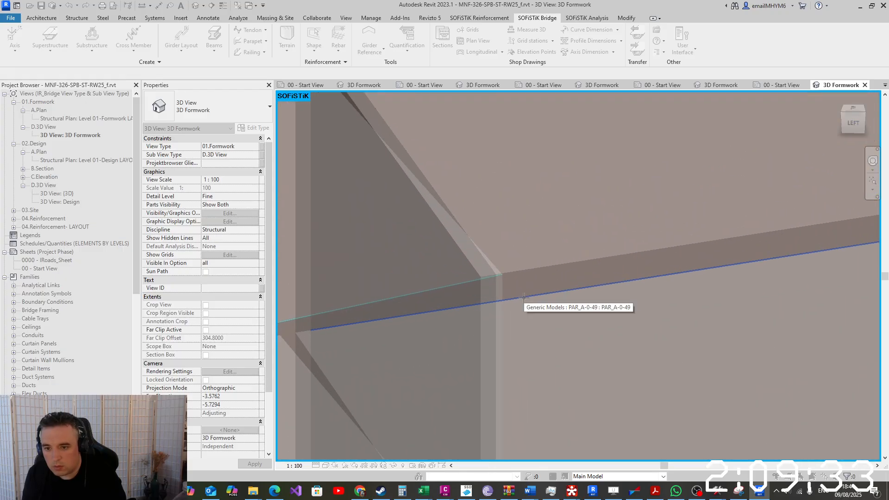
{"action": "scroll", "coordinate": [524, 286], "scroll_direction": "down", "scroll_amount": 2}
{"action": "scroll", "coordinate": [522, 285], "scroll_direction": "down", "scroll_amount": 5}
{"action": "middle_click_drag", "start_coordinate": [660, 307], "coordinate": [605, 355], "text": "shift"}
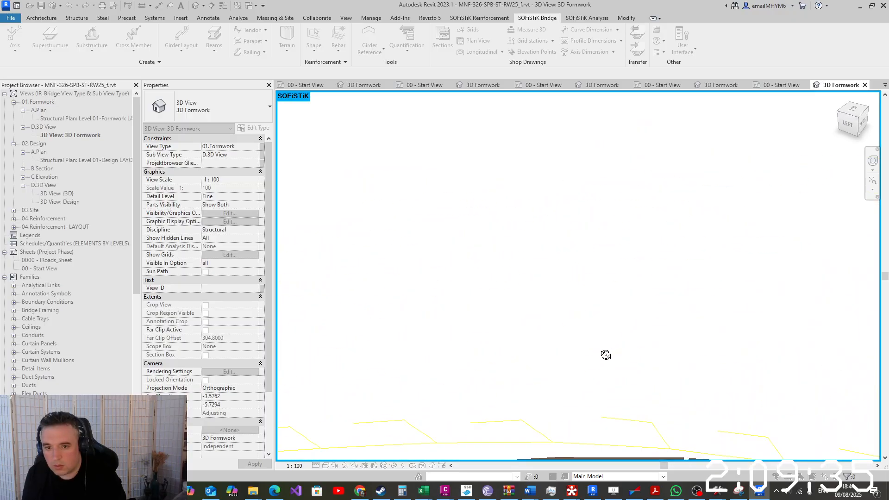
{"action": "middle_click_drag", "start_coordinate": [589, 277], "coordinate": [595, 111]}
{"action": "scroll", "coordinate": [629, 341], "scroll_direction": "up", "scroll_amount": 8}
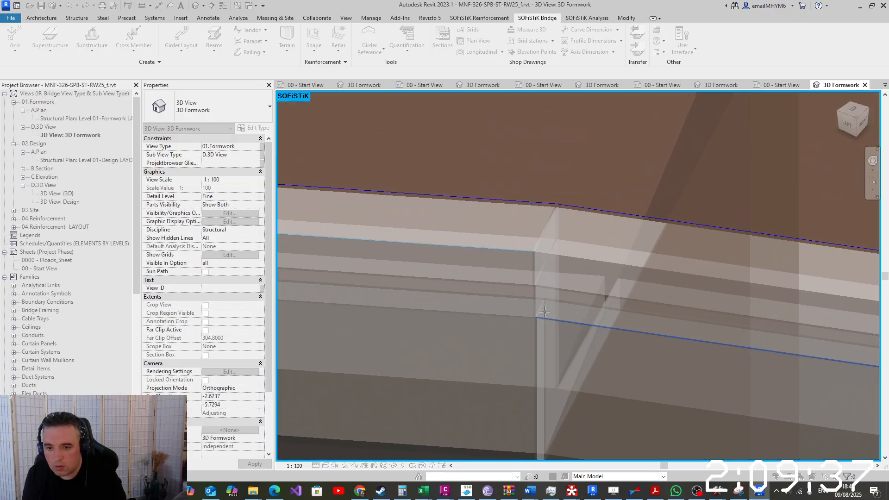
{"action": "scroll", "coordinate": [551, 249], "scroll_direction": "up", "scroll_amount": 5}
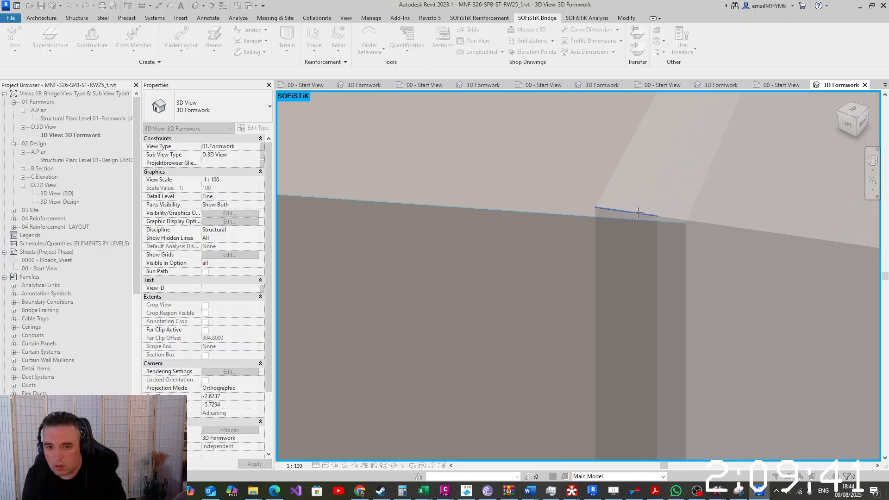
Finish the edge selection and create the axis with horizontal projection stationing and segments joined at tangential connection points
{"action": "scroll", "coordinate": [611, 237], "scroll_direction": "down", "scroll_amount": 15}
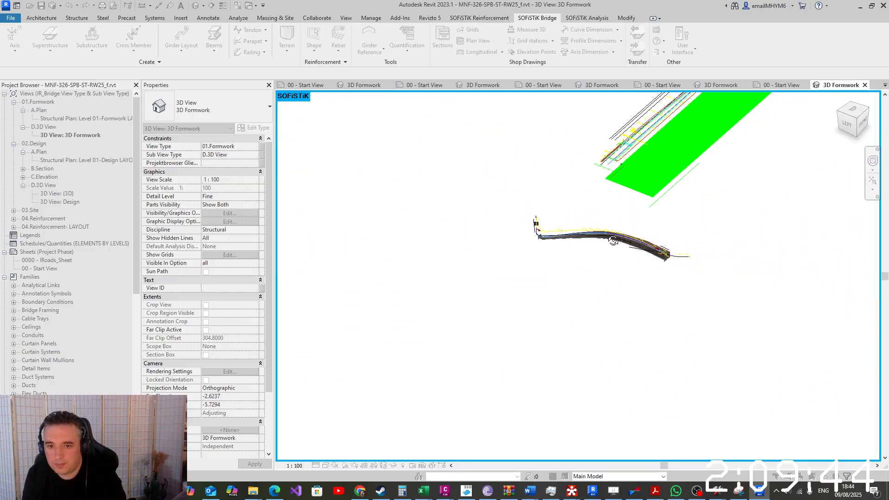
{"action": "middle_click_drag", "start_coordinate": [613, 240], "coordinate": [589, 211], "text": "shift"}
{"action": "scroll", "coordinate": [590, 211], "scroll_direction": "up", "scroll_amount": 8}
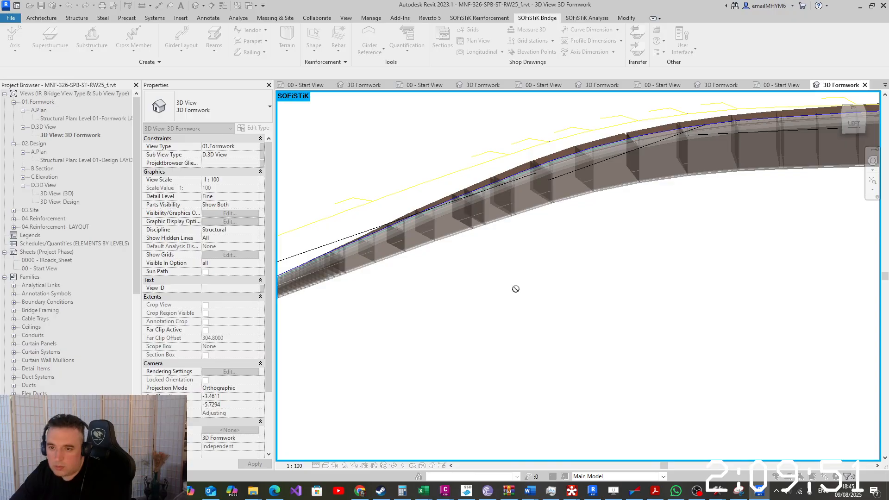
{"action": "key", "text": "Escape"}
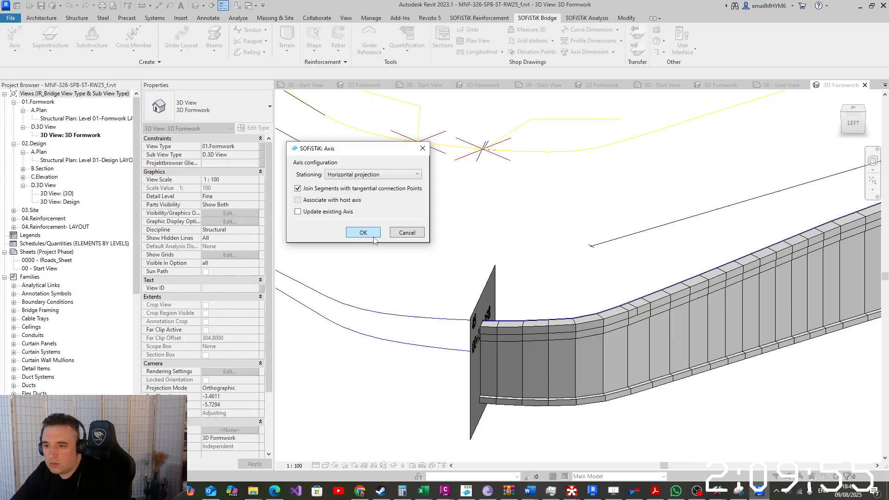
{"action": "left_click", "coordinate": [363, 232]}
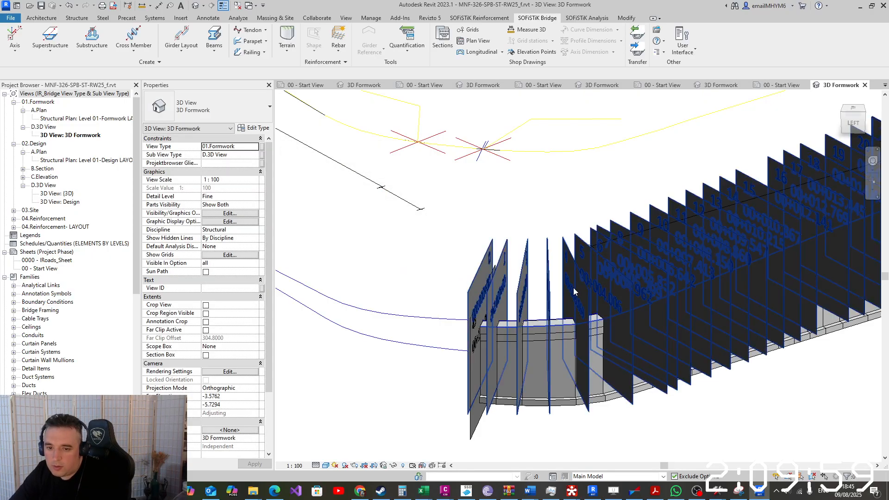
Select the new axis's station planes and temporarily hide them in the 3D view to expose the wall edge
{"action": "left_click", "coordinate": [575, 290]}
{"action": "scroll", "coordinate": [648, 278], "scroll_direction": "down", "scroll_amount": 6}
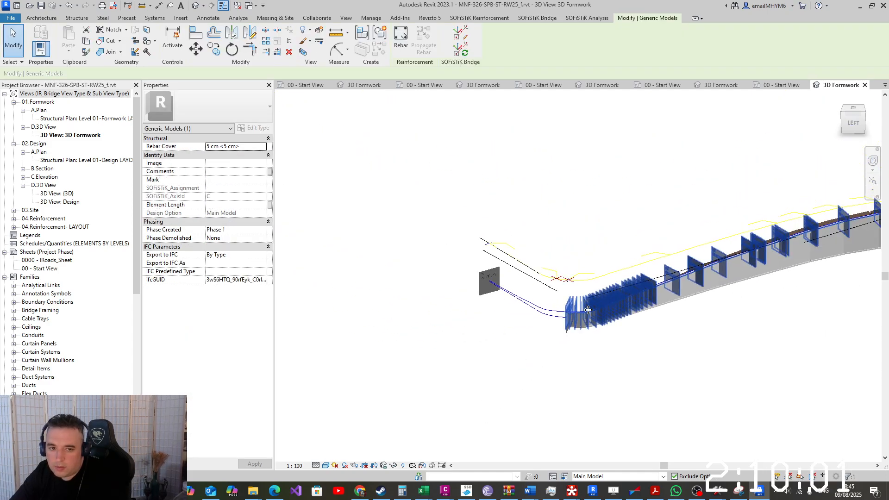
{"action": "scroll", "coordinate": [722, 287], "scroll_direction": "up", "scroll_amount": 10}
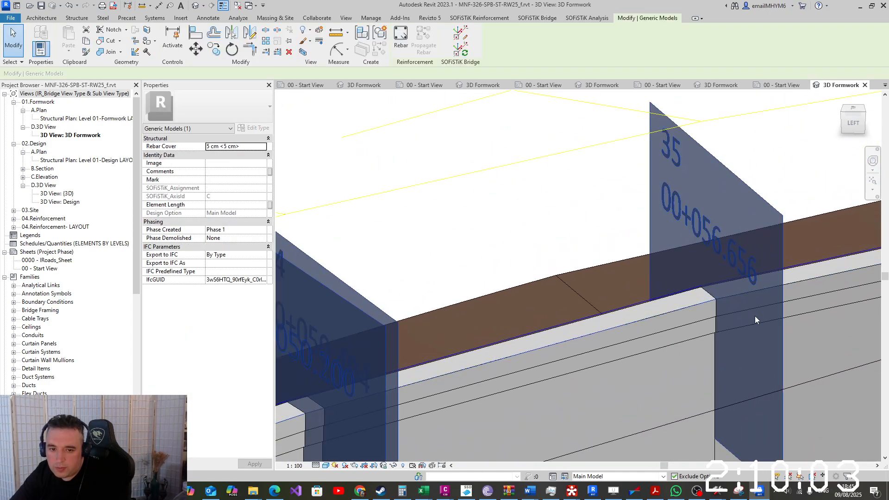
{"action": "scroll", "coordinate": [782, 320], "scroll_direction": "down", "scroll_amount": 6}
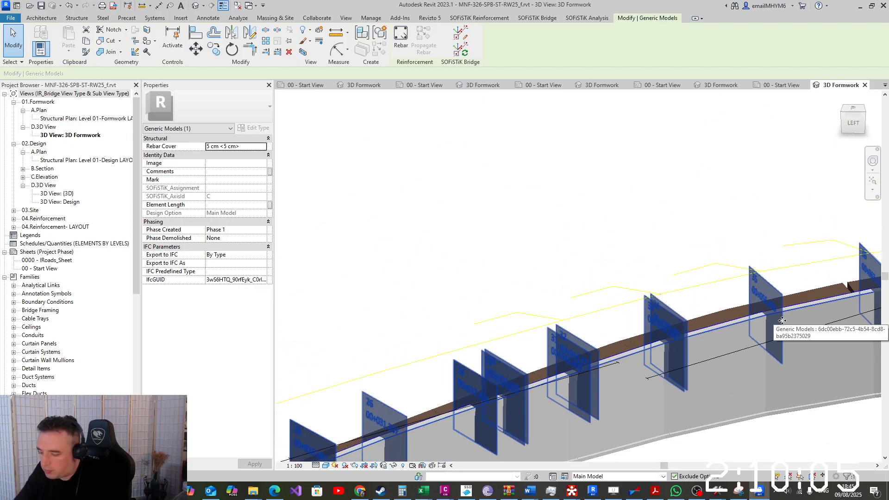
{"action": "key", "text": "h"}
{"action": "key", "text": "h"}
{"action": "middle_click_drag", "start_coordinate": [676, 334], "coordinate": [554, 365], "text": "shift"}
{"action": "scroll", "coordinate": [469, 351], "scroll_direction": "up", "scroll_amount": 7}
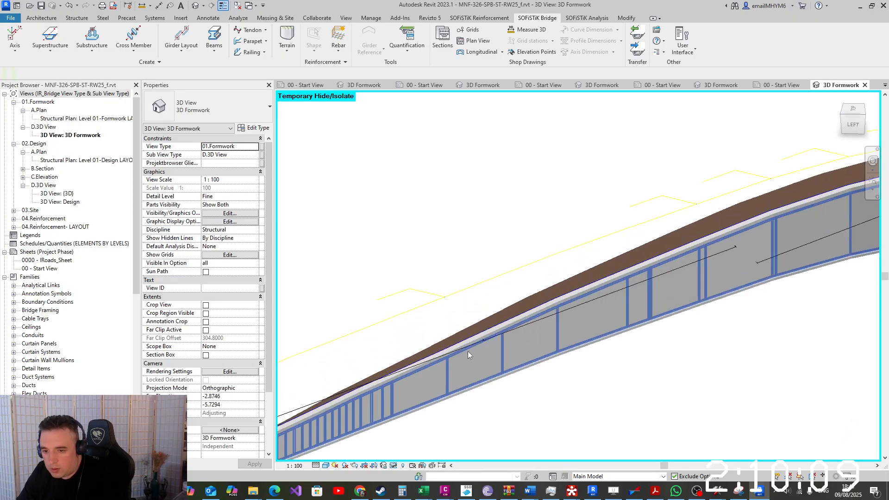
Open the axis along the wall's upper edge for editing and add a secondary axis named x1
{"action": "left_click", "coordinate": [474, 330]}
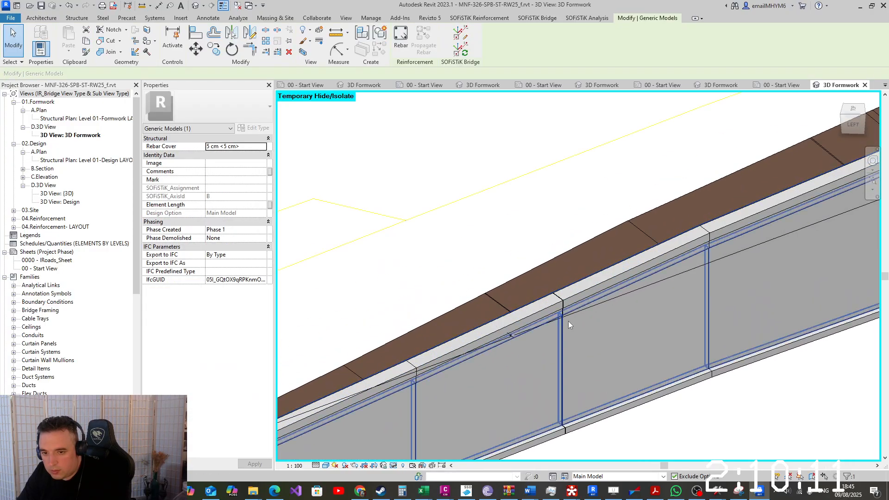
{"action": "left_click", "coordinate": [456, 42]}
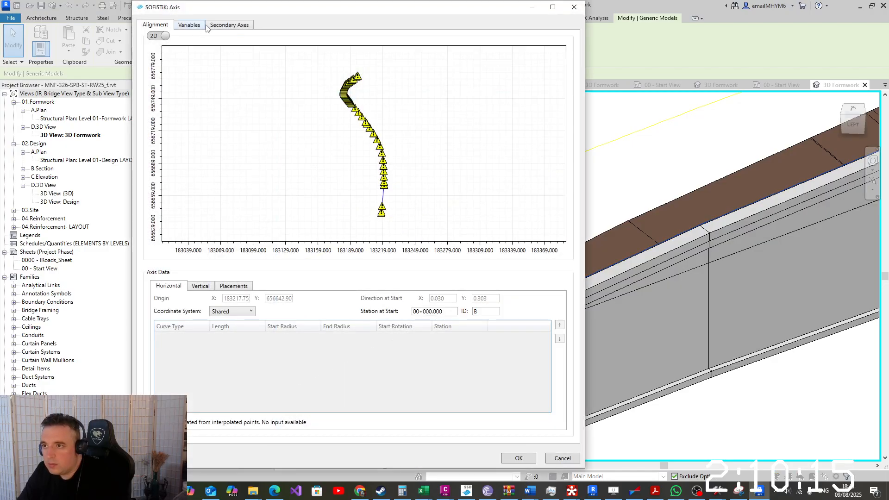
{"action": "left_click", "coordinate": [218, 25]}
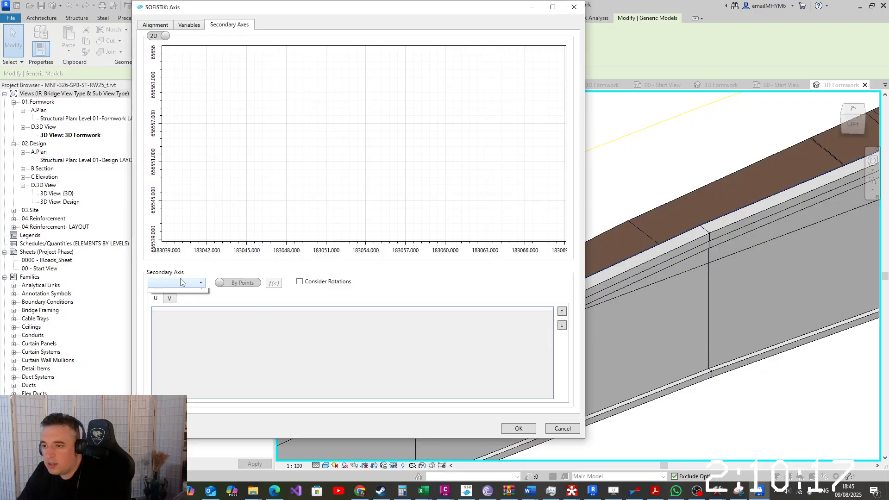
{"action": "left_click", "coordinate": [172, 295]}
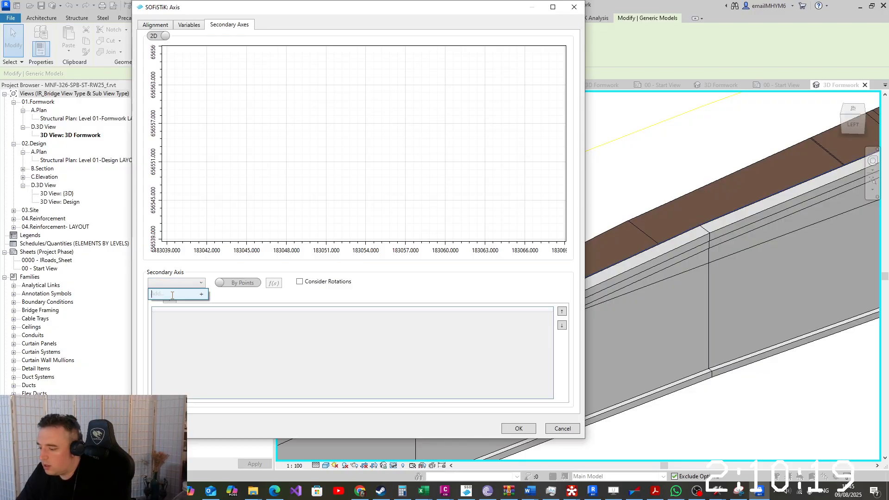
{"action": "type", "text": "x1"}
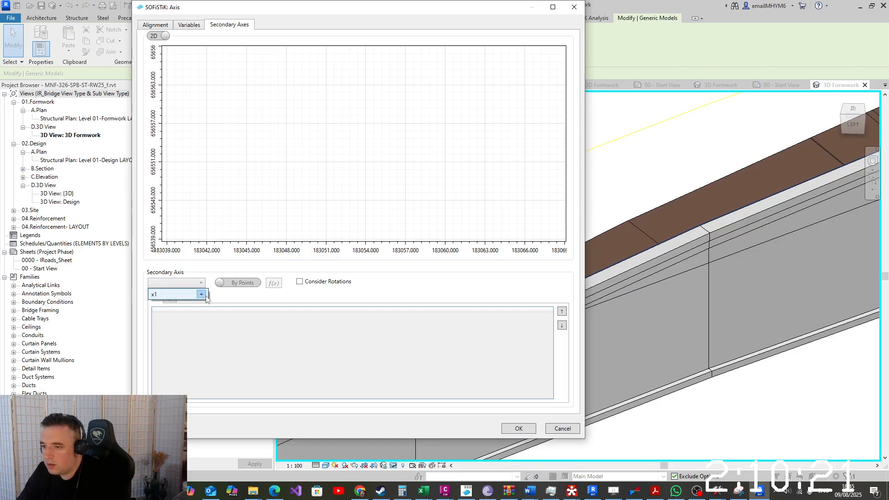
{"action": "left_click", "coordinate": [201, 294]}
Set the U value of secondary axis x1 to 0.5 at both the start and end stations and apply the axis changes
{"action": "double_click", "coordinate": [233, 325]}
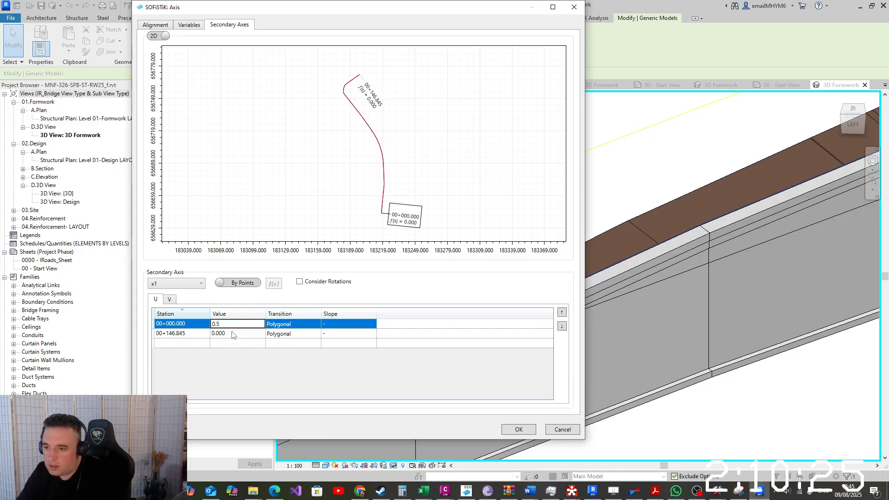
{"action": "left_click", "coordinate": [232, 334]}
{"action": "left_click", "coordinate": [241, 328]}
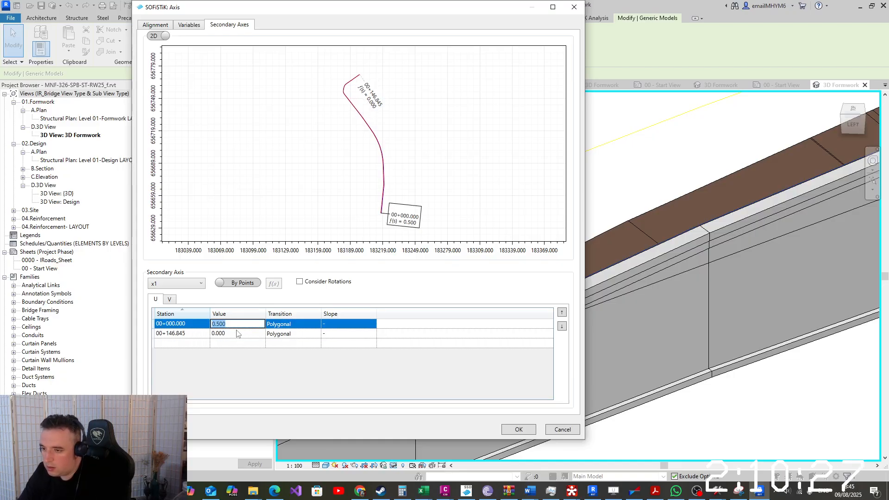
{"action": "double_click", "coordinate": [237, 333]}
{"action": "left_click", "coordinate": [242, 326]}
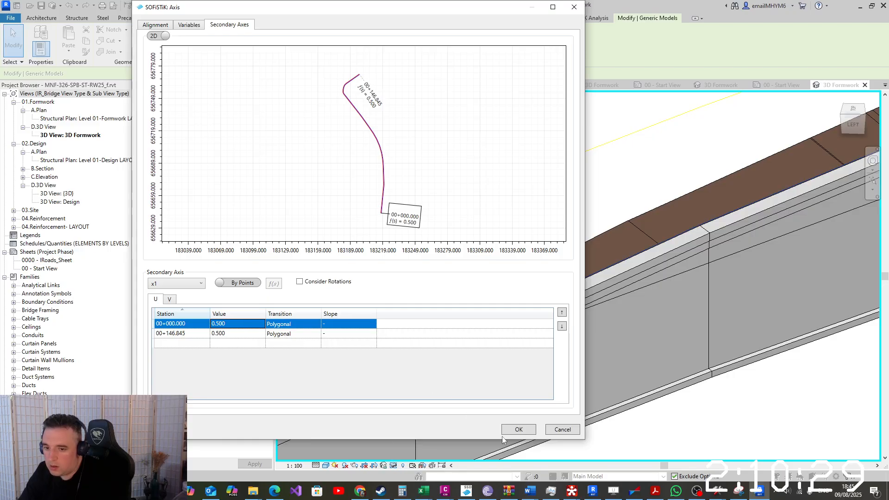
{"action": "left_click", "coordinate": [518, 430]}
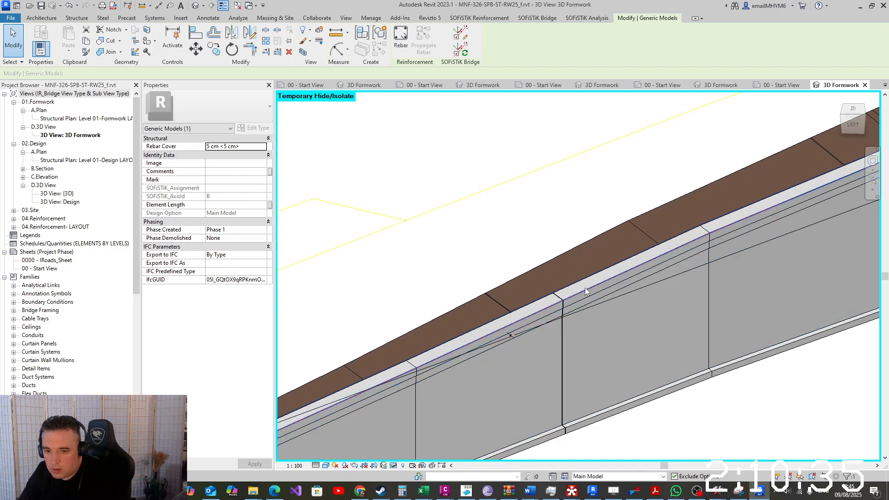
Start a cross member array on the wall-edge axis and choose Family128 as its profile family
{"action": "scroll", "coordinate": [585, 291], "scroll_direction": "down", "scroll_amount": 5}
{"action": "scroll", "coordinate": [584, 288], "scroll_direction": "down", "scroll_amount": 4}
{"action": "scroll", "coordinate": [554, 255], "scroll_direction": "up", "scroll_amount": 6}
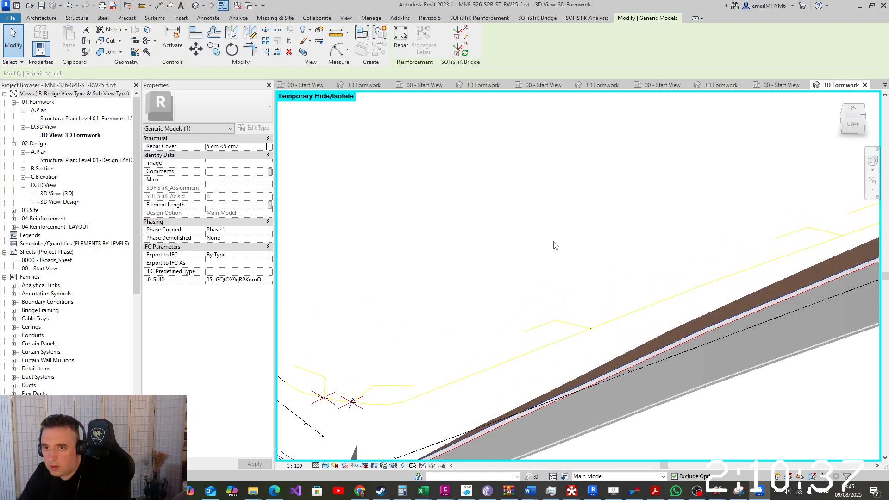
{"action": "left_click", "coordinate": [537, 18]}
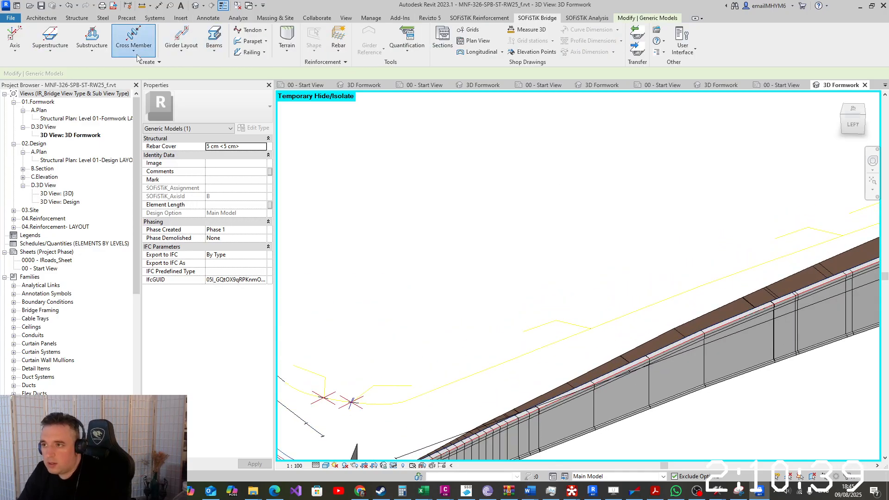
{"action": "left_click", "coordinate": [134, 39]}
{"action": "left_click", "coordinate": [139, 67]}
{"action": "scroll", "coordinate": [606, 380], "scroll_direction": "up", "scroll_amount": 5}
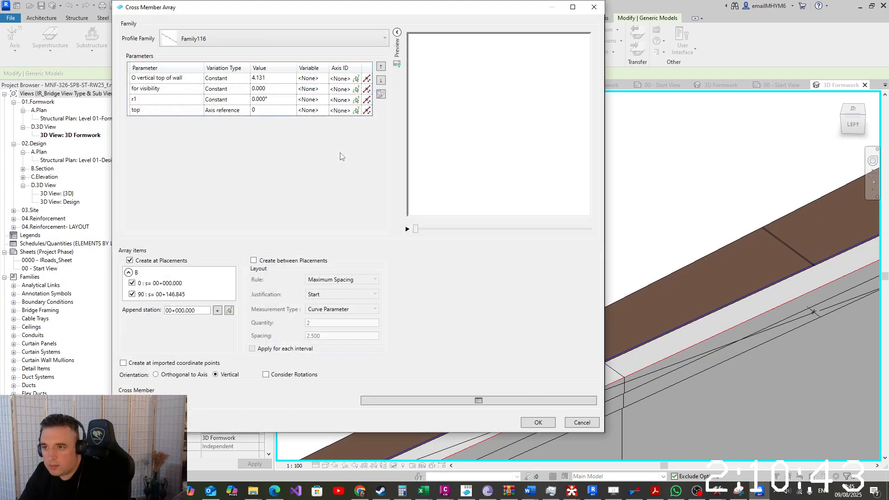
{"action": "left_click", "coordinate": [293, 40]}
{"action": "scroll", "coordinate": [242, 79], "scroll_direction": "down", "scroll_amount": 4}
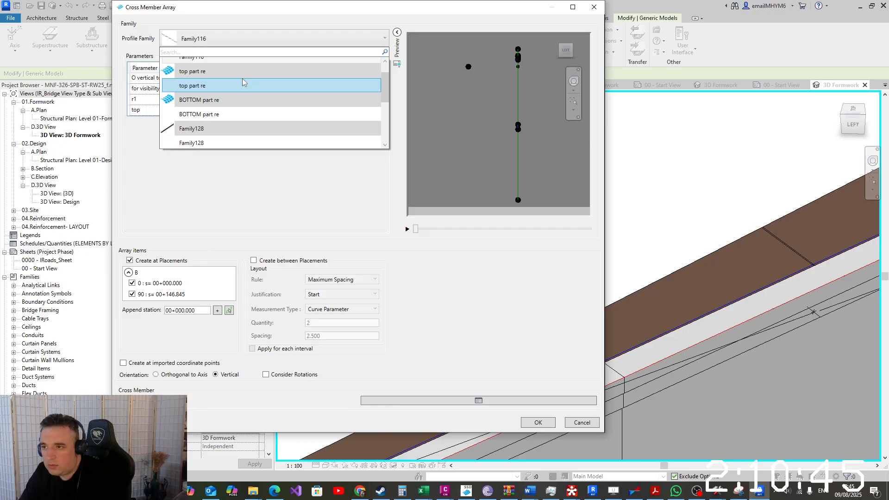
{"action": "scroll", "coordinate": [243, 78], "scroll_direction": "up", "scroll_amount": 1}
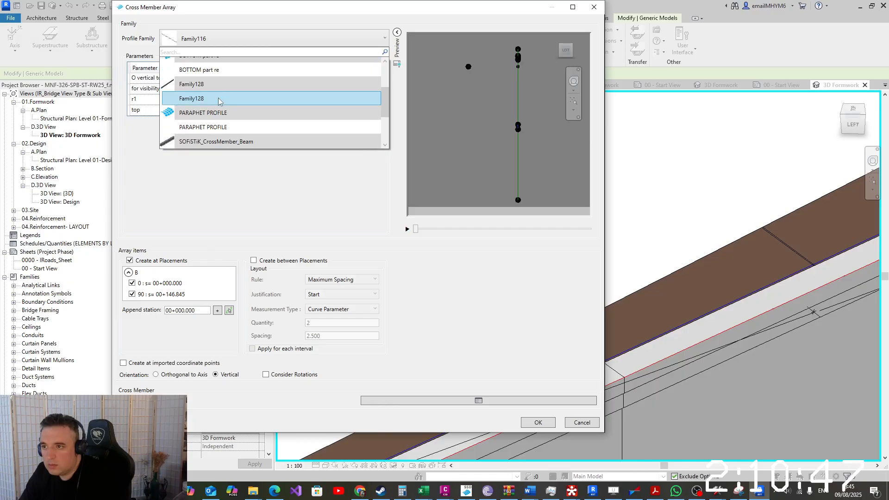
{"action": "left_click", "coordinate": [218, 98]}
Set O horizontal and O vertical of the cross member profile to 0 and check its shape in the preview
{"action": "left_click", "coordinate": [278, 92]}
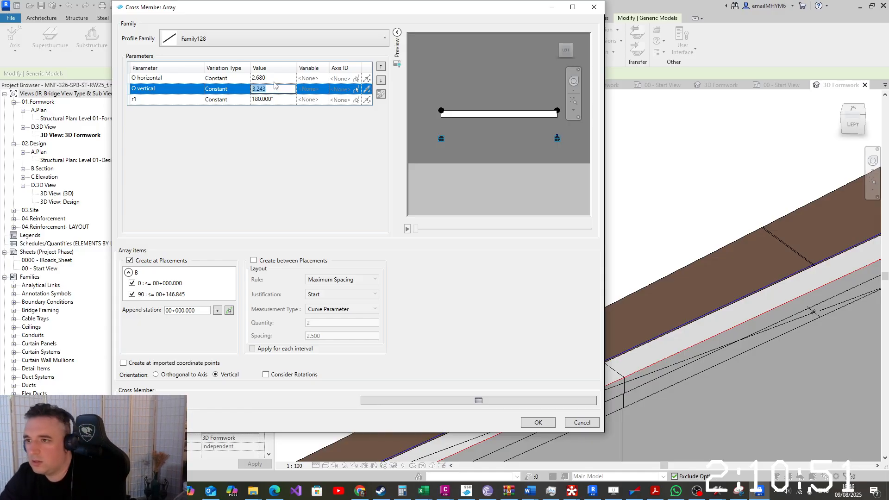
{"action": "double_click", "coordinate": [273, 78]}
{"action": "type", "text": "0"}
{"action": "left_click", "coordinate": [267, 87]}
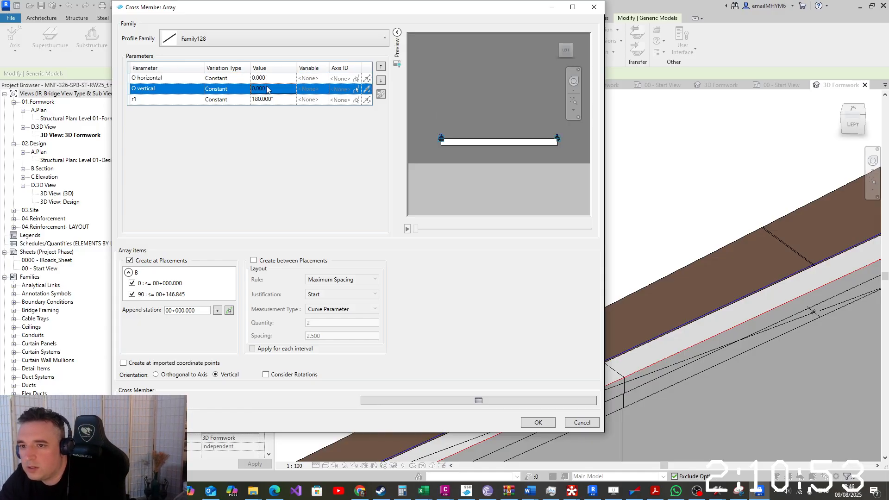
{"action": "left_click_drag", "start_coordinate": [564, 50], "coordinate": [509, 68]}
{"action": "scroll", "coordinate": [499, 175], "scroll_direction": "up", "scroll_amount": 2}
{"action": "scroll", "coordinate": [500, 183], "scroll_direction": "up", "scroll_amount": 3}
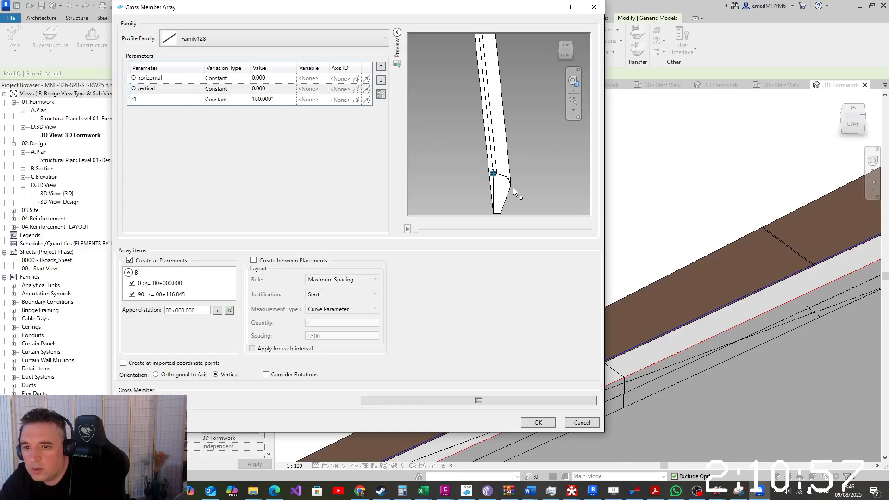
{"action": "scroll", "coordinate": [508, 191], "scroll_direction": "down", "scroll_amount": 1}
{"action": "scroll", "coordinate": [513, 189], "scroll_direction": "down", "scroll_amount": 1}
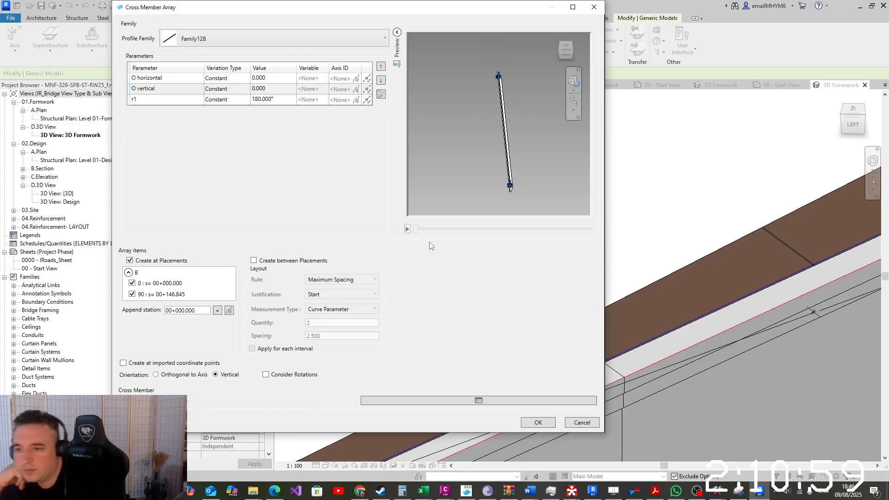
Also create cross members between placements with a fixed spacing of 2 and generate the array along the wall edge
{"action": "left_click", "coordinate": [253, 261]}
{"action": "left_click", "coordinate": [327, 279]}
{"action": "left_click", "coordinate": [324, 309]}
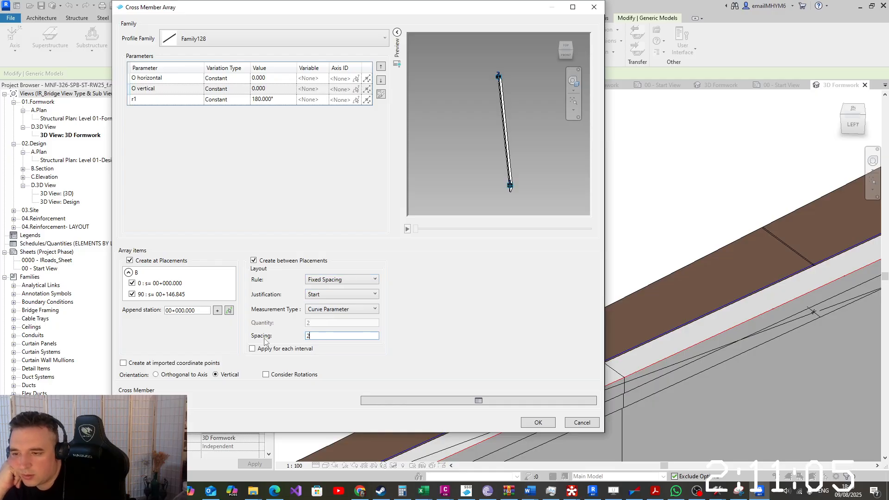
{"action": "left_click", "coordinate": [546, 421]}
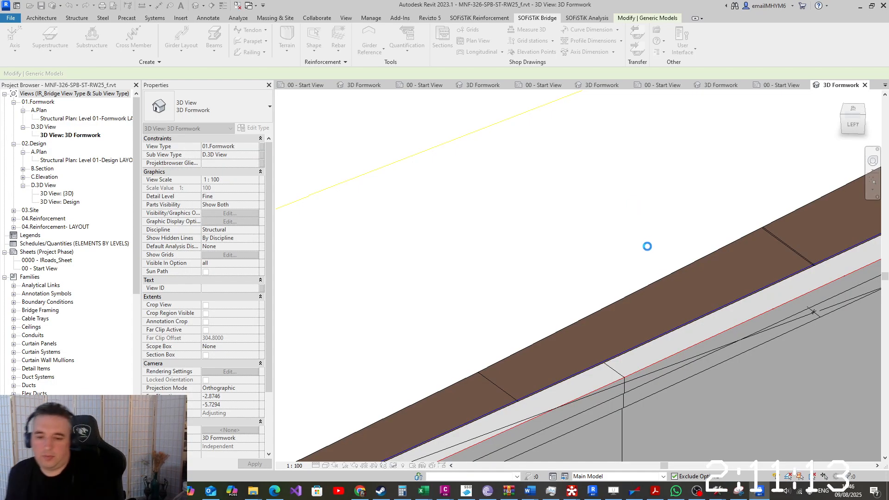
Edit the cross member array from one of its placed pieces and set the r1 rotation to 0°
{"action": "scroll", "coordinate": [632, 227], "scroll_direction": "down", "scroll_amount": 5}
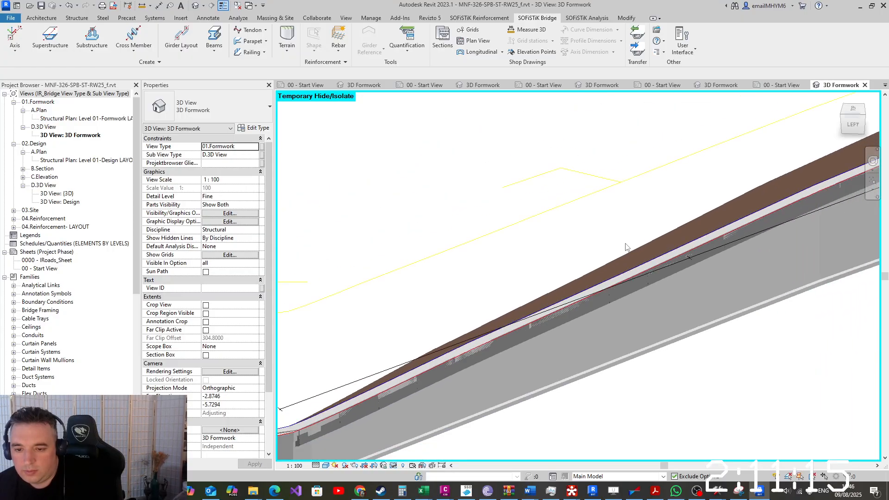
{"action": "left_click", "coordinate": [614, 298]}
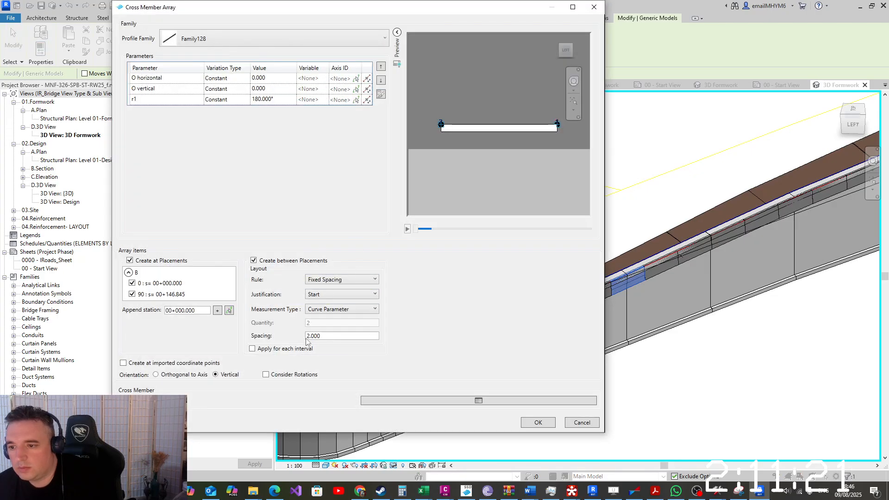
{"action": "left_click", "coordinate": [295, 99]}
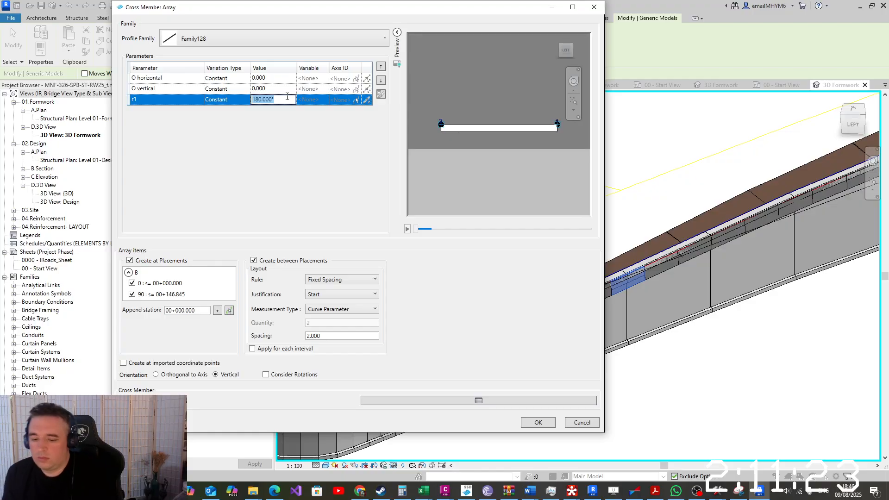
{"action": "left_click", "coordinate": [538, 423]}
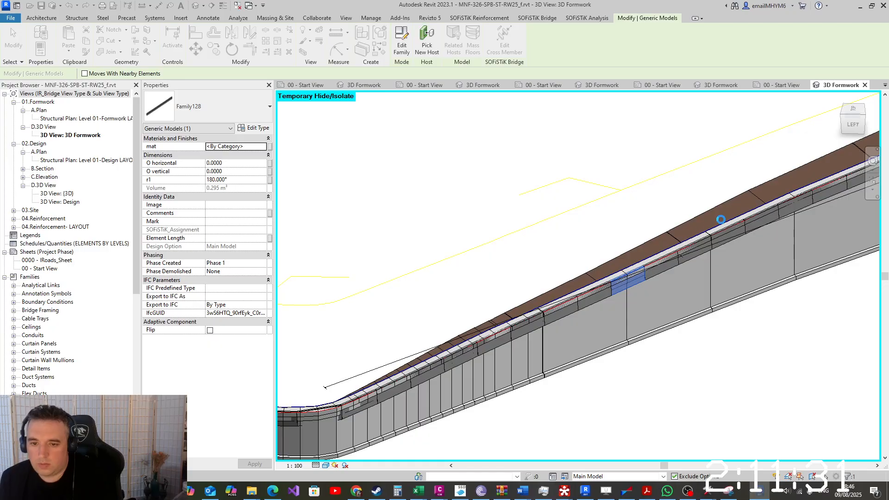
Examine how the rotated cross members fit along the upper edge around the wall's bend
{"action": "middle_click_drag", "start_coordinate": [527, 390], "coordinate": [599, 311], "text": "shift"}
{"action": "scroll", "coordinate": [502, 301], "scroll_direction": "up", "scroll_amount": 6}
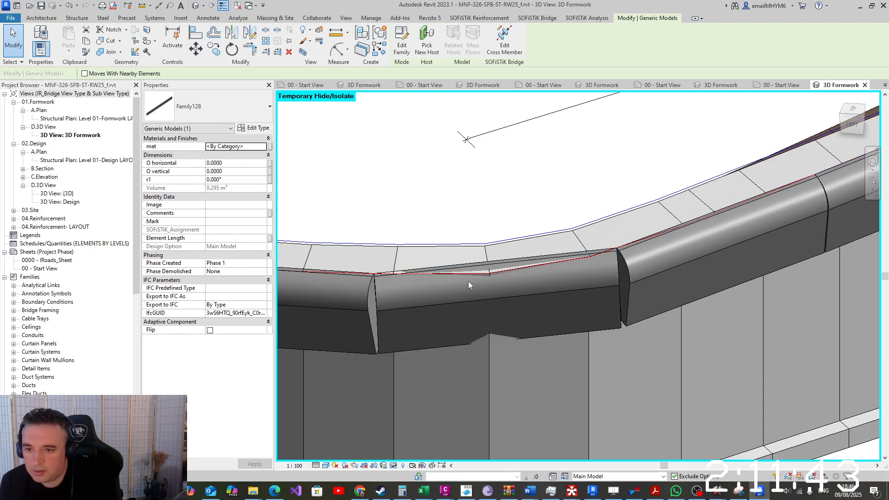
{"action": "scroll", "coordinate": [468, 281], "scroll_direction": "down", "scroll_amount": 3}
{"action": "scroll", "coordinate": [437, 276], "scroll_direction": "down", "scroll_amount": 3}
{"action": "scroll", "coordinate": [481, 279], "scroll_direction": "up", "scroll_amount": 3}
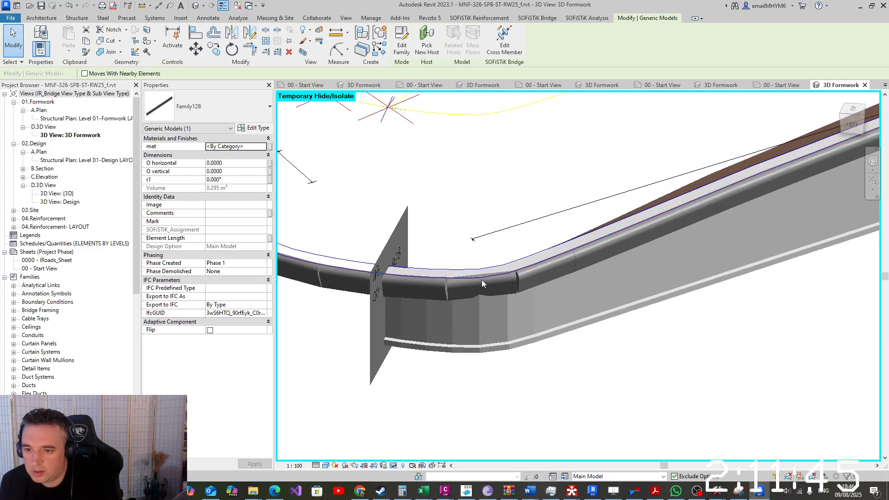
{"action": "scroll", "coordinate": [483, 283], "scroll_direction": "up", "scroll_amount": 2}
Select the cross member at the wall's bend and nudge it slightly outward from the edge in the top view
{"action": "left_click", "coordinate": [485, 287]}
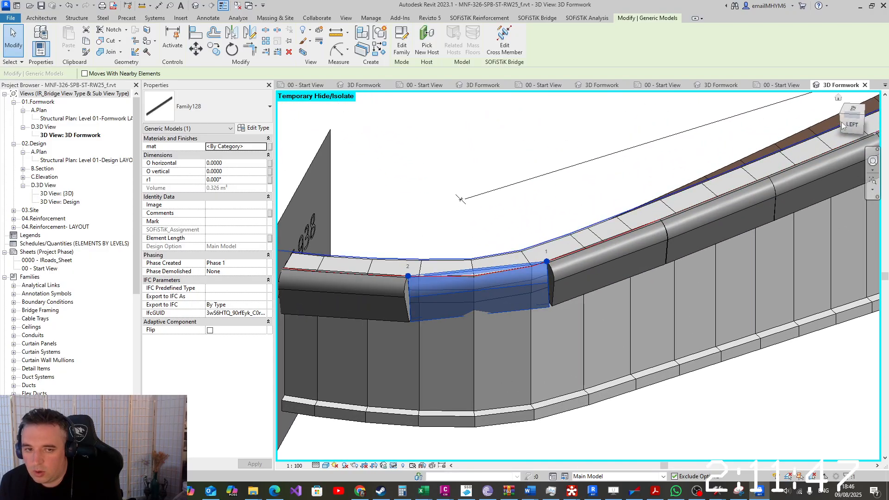
{"action": "left_click", "coordinate": [852, 109]}
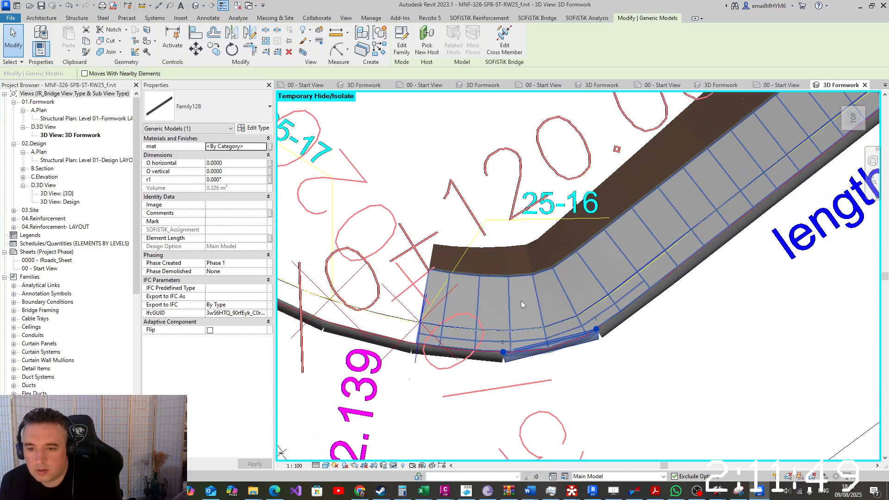
{"action": "scroll", "coordinate": [520, 301], "scroll_direction": "up", "scroll_amount": 2}
{"action": "middle_click_drag", "start_coordinate": [520, 301], "coordinate": [534, 157]}
{"action": "scroll", "coordinate": [548, 214], "scroll_direction": "up", "scroll_amount": 1}
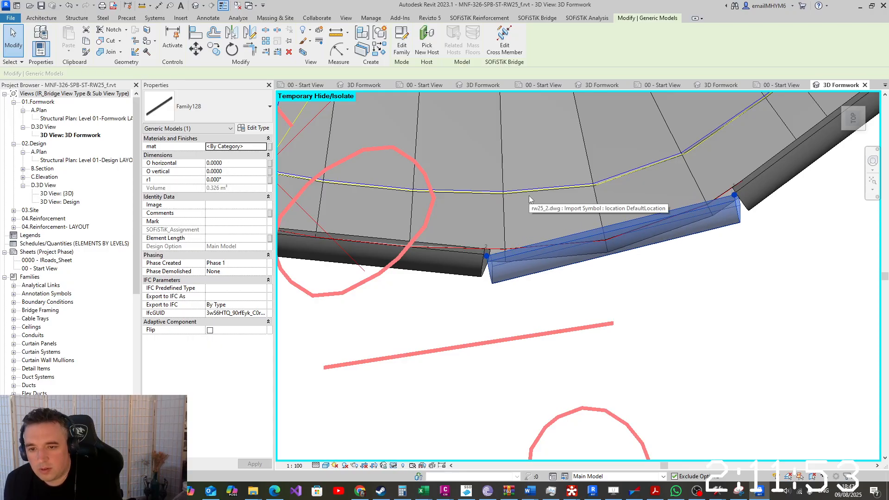
{"action": "key", "text": "Down"}
{"action": "key", "text": "Down"}
{"action": "key", "text": "Down"}
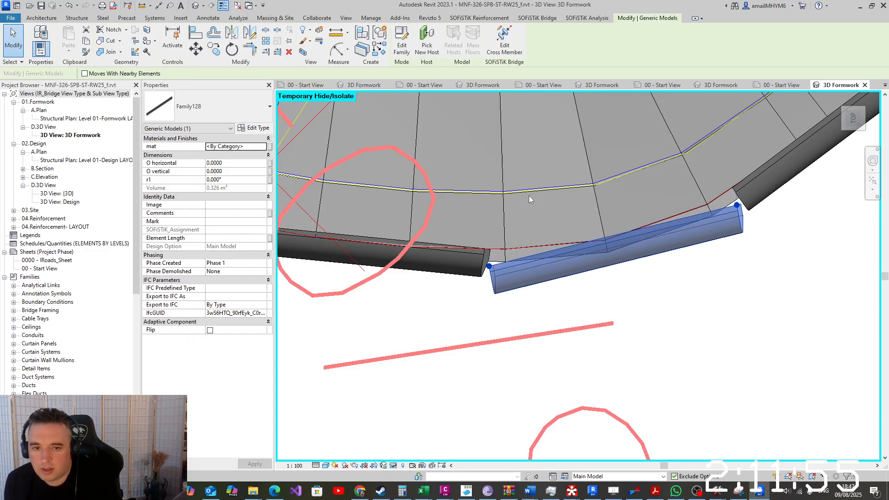
{"action": "key", "text": "Down"}
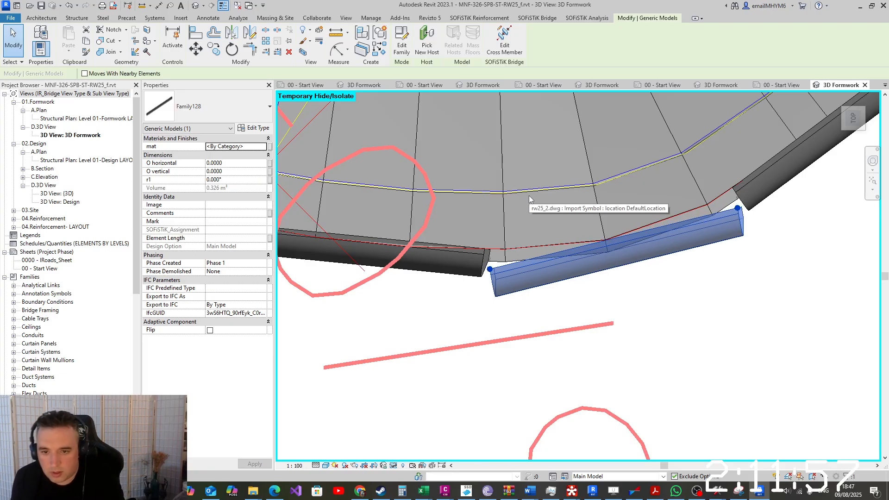
{"action": "key", "text": "Escape"}
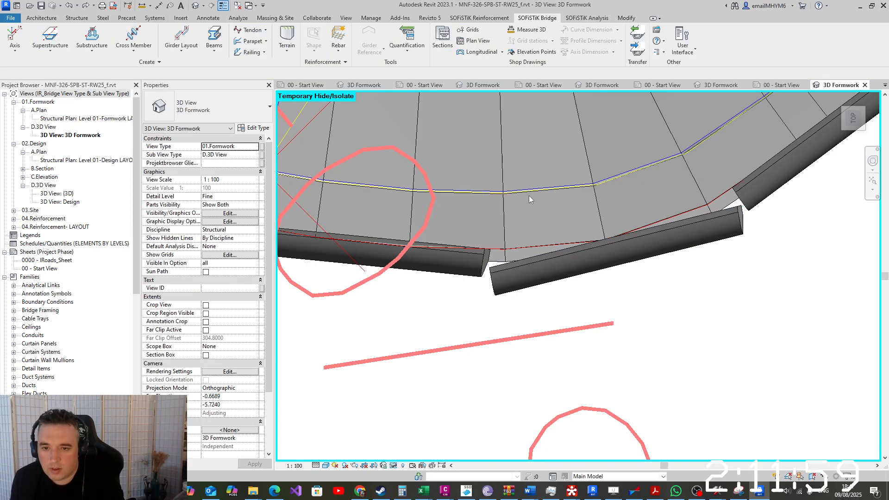
Undo the outward moves of the cross member at the wall's bend
{"action": "key", "text": "ctrl+z"}
{"action": "key", "text": "ctrl+z"}
{"action": "key", "text": "ctrl+z"}
{"action": "key", "text": "ctrl+z"}
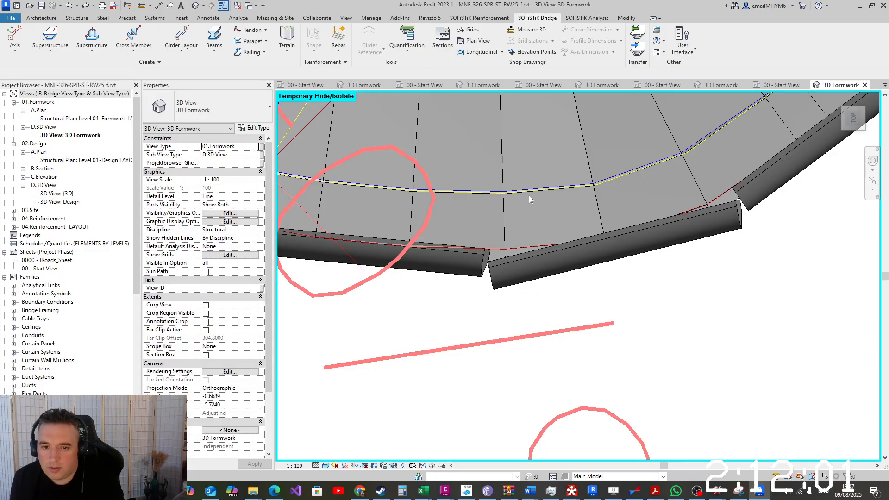
{"action": "key", "text": "ctrl+z"}
{"action": "key", "text": "ctrl+z"}
{"action": "key", "text": "ctrl+z"}
{"action": "key", "text": "ctrl+z"}
{"action": "key", "text": "ctrl+z"}
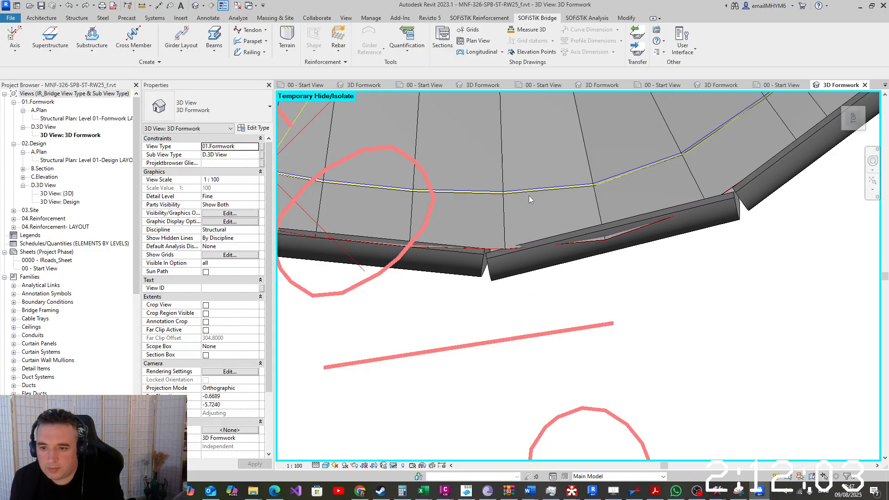
{"action": "key", "text": "ctrl+z"}
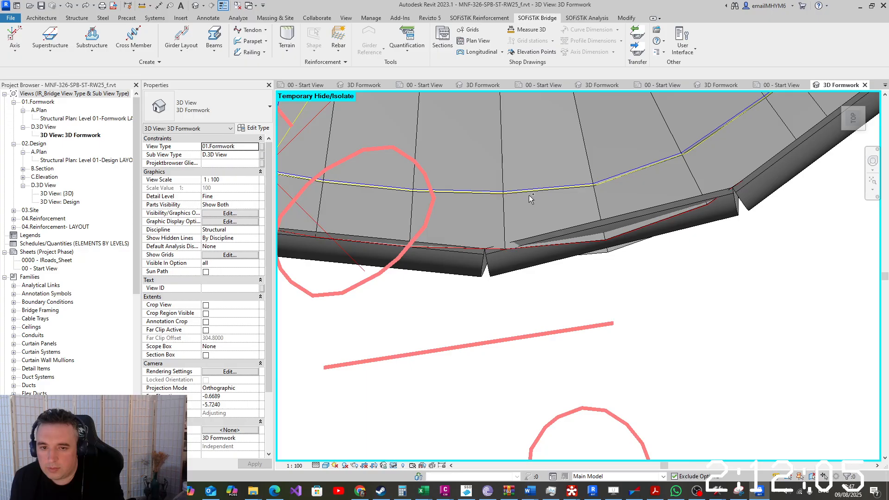
Examine the joints between the cross members around the wall's bend from outside and above
{"action": "scroll", "coordinate": [576, 284], "scroll_direction": "down", "scroll_amount": 8}
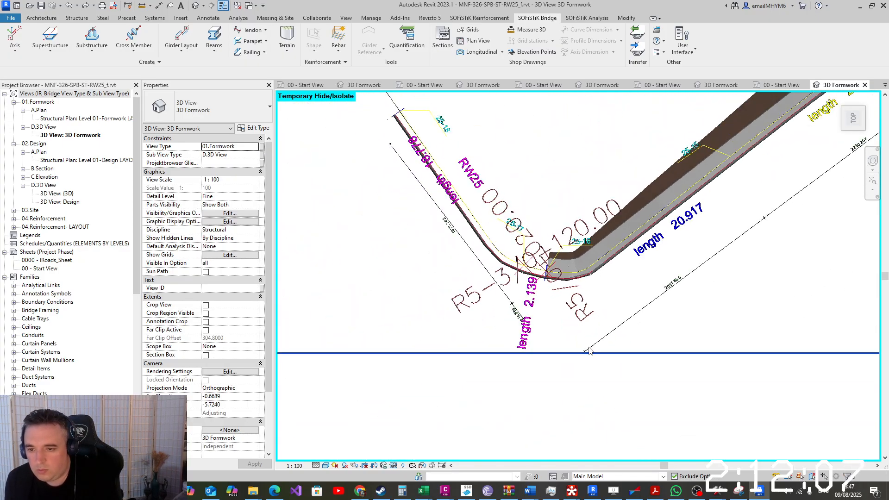
{"action": "middle_click_drag", "start_coordinate": [589, 350], "coordinate": [597, 159], "text": "shift"}
{"action": "scroll", "coordinate": [519, 288], "scroll_direction": "up", "scroll_amount": 5}
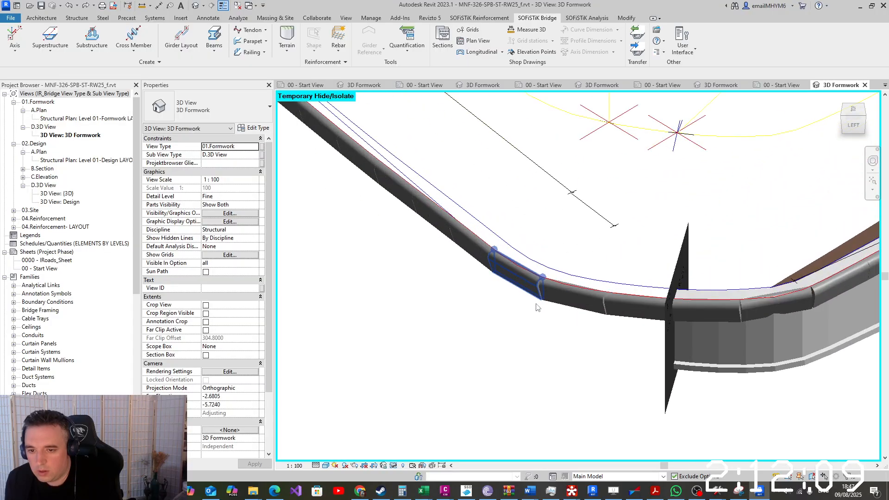
{"action": "scroll", "coordinate": [537, 307], "scroll_direction": "up", "scroll_amount": 5}
{"action": "scroll", "coordinate": [516, 278], "scroll_direction": "down", "scroll_amount": 5}
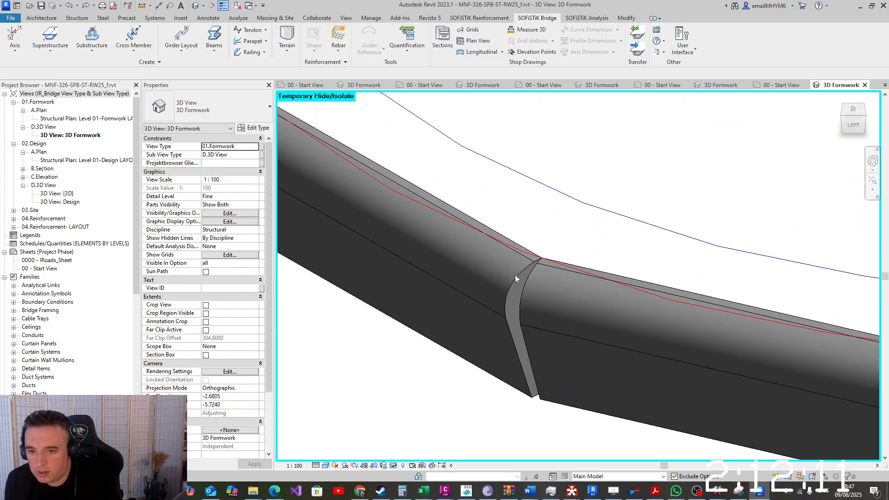
{"action": "middle_click_drag", "start_coordinate": [515, 281], "coordinate": [750, 355], "text": "shift"}
{"action": "scroll", "coordinate": [750, 356], "scroll_direction": "up", "scroll_amount": 5}
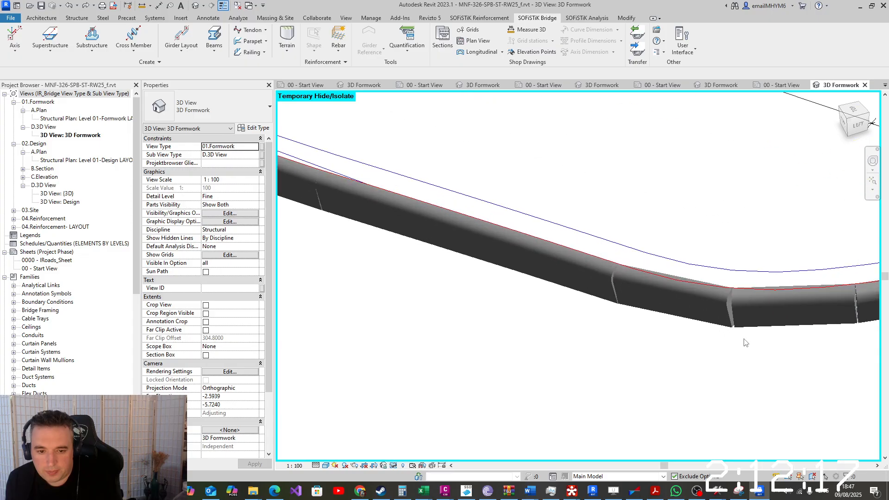
Select all Family128 cross members in the model and set their mat material to B-40 Precast
{"action": "left_click", "coordinate": [739, 315]}
{"action": "middle_click_drag", "start_coordinate": [715, 332], "coordinate": [783, 292], "text": "shift"}
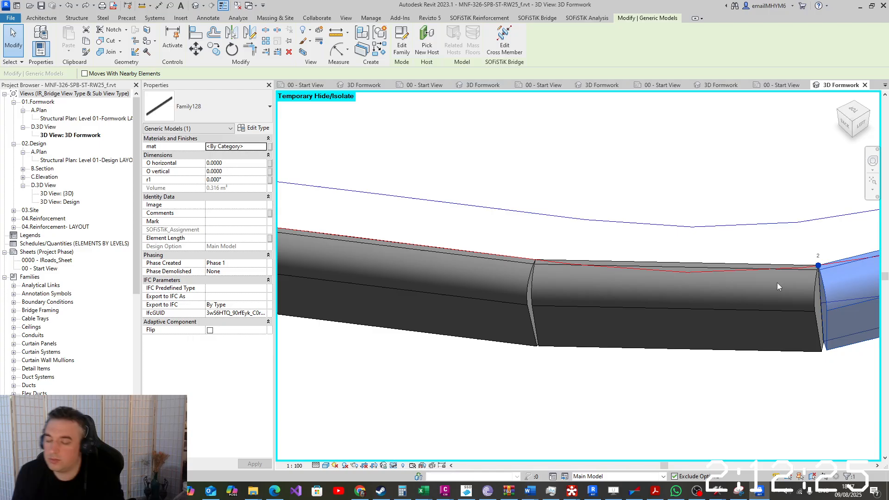
{"action": "scroll", "coordinate": [802, 269], "scroll_direction": "down", "scroll_amount": 2}
{"action": "scroll", "coordinate": [803, 271], "scroll_direction": "up", "scroll_amount": 5}
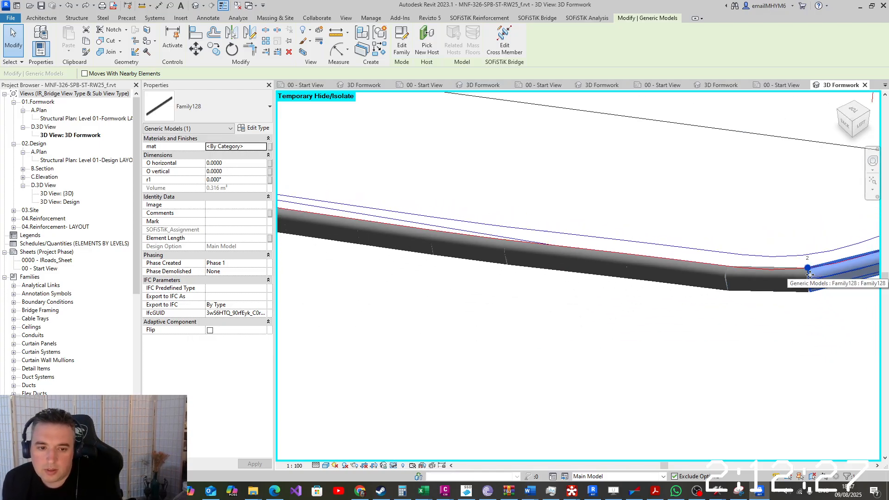
{"action": "scroll", "coordinate": [811, 285], "scroll_direction": "down", "scroll_amount": 7}
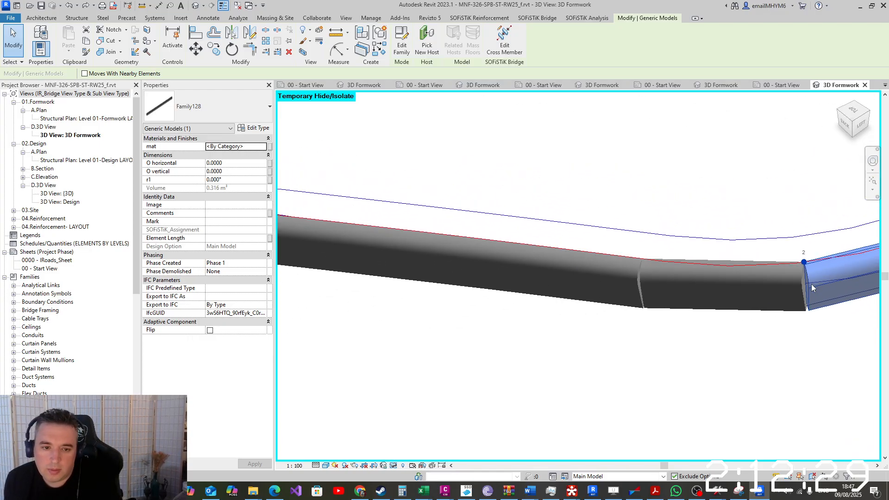
{"action": "scroll", "coordinate": [571, 280], "scroll_direction": "down", "scroll_amount": 1}
{"action": "scroll", "coordinate": [571, 280], "scroll_direction": "up", "scroll_amount": 1}
{"action": "middle_click_drag", "start_coordinate": [634, 302], "coordinate": [697, 293], "text": "shift"}
{"action": "key", "text": "s"}
{"action": "key", "text": "a"}
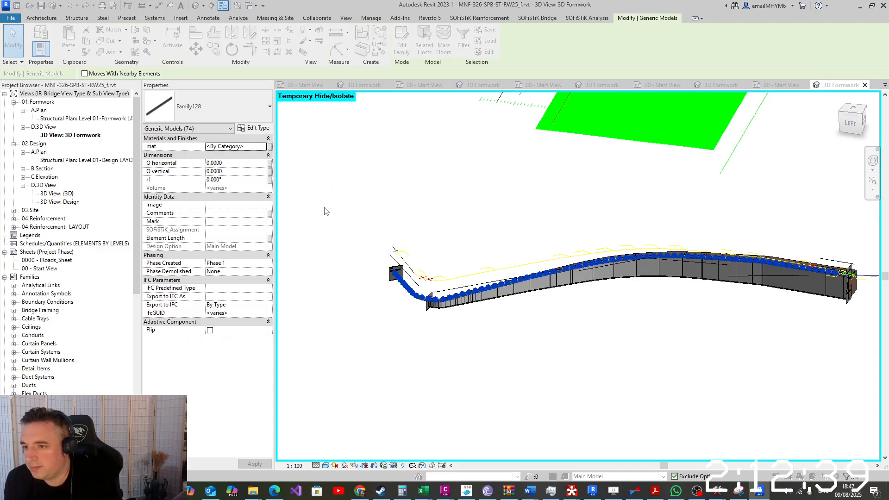
{"action": "scroll", "coordinate": [188, 258], "scroll_direction": "down", "scroll_amount": 12}
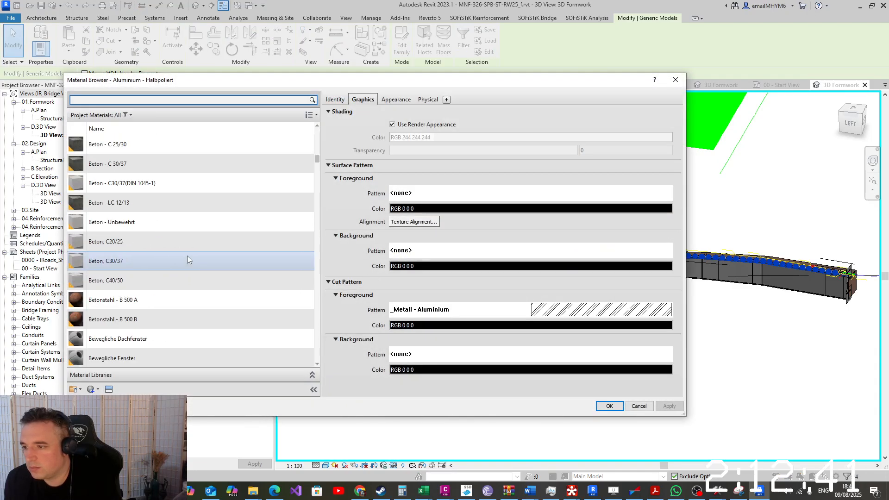
{"action": "scroll", "coordinate": [188, 258], "scroll_direction": "up", "scroll_amount": 4}
{"action": "scroll", "coordinate": [187, 259], "scroll_direction": "up", "scroll_amount": 3}
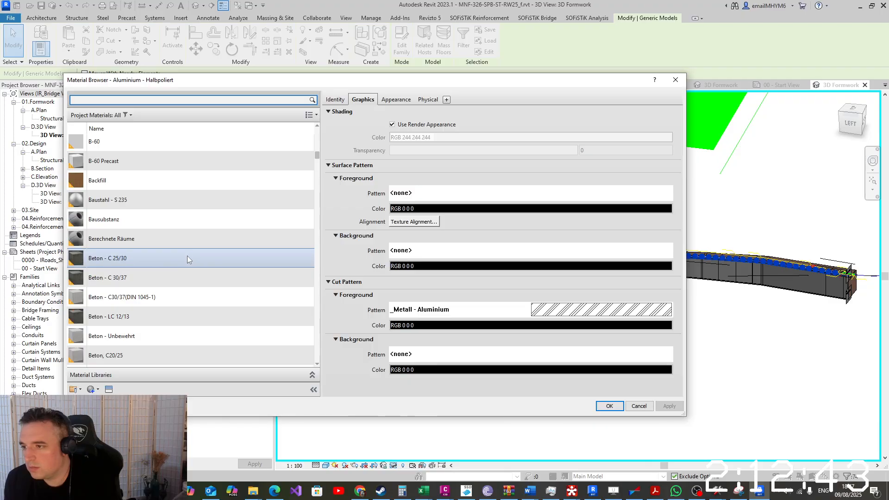
{"action": "scroll", "coordinate": [187, 259], "scroll_direction": "up", "scroll_amount": 3}
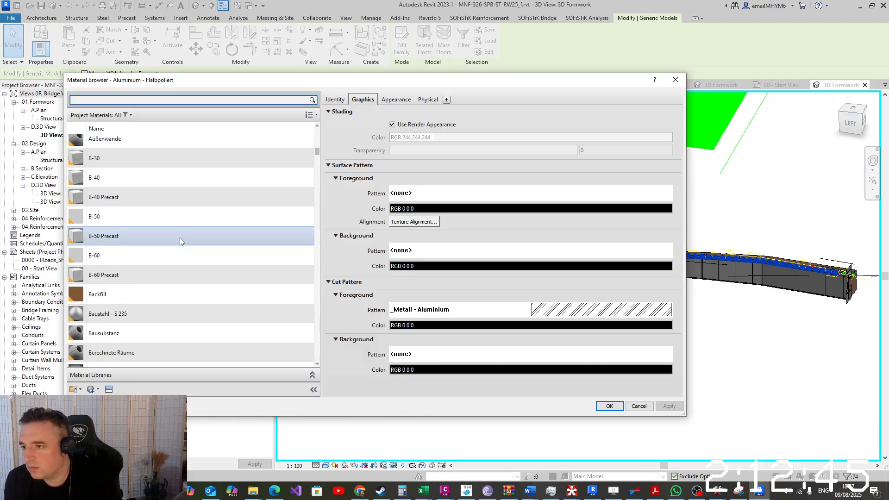
{"action": "double_click", "coordinate": [187, 200]}
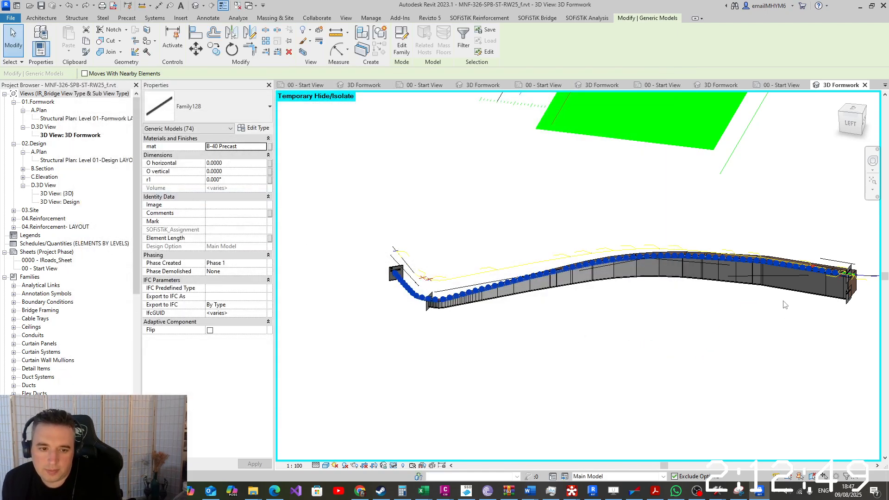
Clear the selection and inspect the cross member run along the wall and around its bend from several sides
{"action": "scroll", "coordinate": [849, 273], "scroll_direction": "up", "scroll_amount": 5}
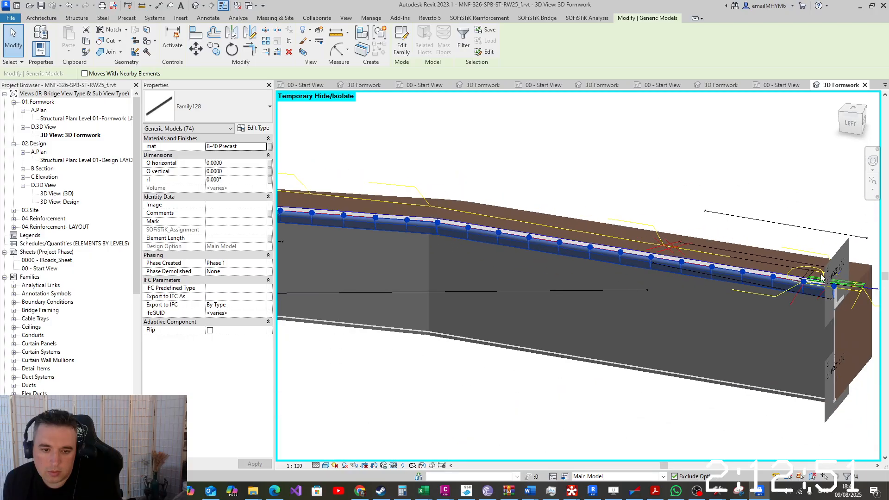
{"action": "scroll", "coordinate": [821, 274], "scroll_direction": "down", "scroll_amount": 7}
{"action": "left_click", "coordinate": [599, 358]}
{"action": "middle_click_drag", "start_coordinate": [598, 358], "coordinate": [609, 305], "text": "shift"}
{"action": "scroll", "coordinate": [514, 319], "scroll_direction": "up", "scroll_amount": 4}
{"action": "scroll", "coordinate": [518, 318], "scroll_direction": "down", "scroll_amount": 3}
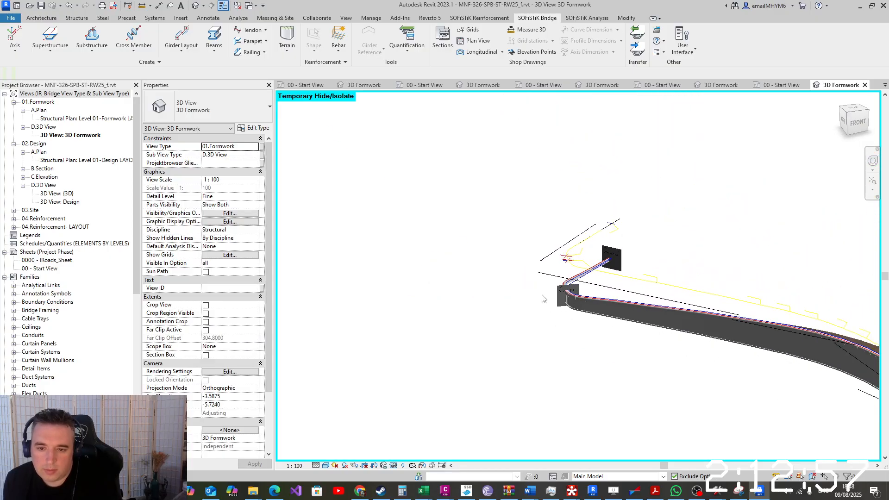
{"action": "mouse_move", "coordinate": [523, 313]}
{"action": "middle_mouse_down", "text": "shift"}
{"action": "mouse_move", "coordinate": [700, 337]}
{"action": "mouse_move", "coordinate": [694, 318]}
{"action": "mouse_move", "coordinate": [548, 289]}
{"action": "mouse_move", "coordinate": [492, 402]}
{"action": "middle_mouse_up", "text": "shift"}
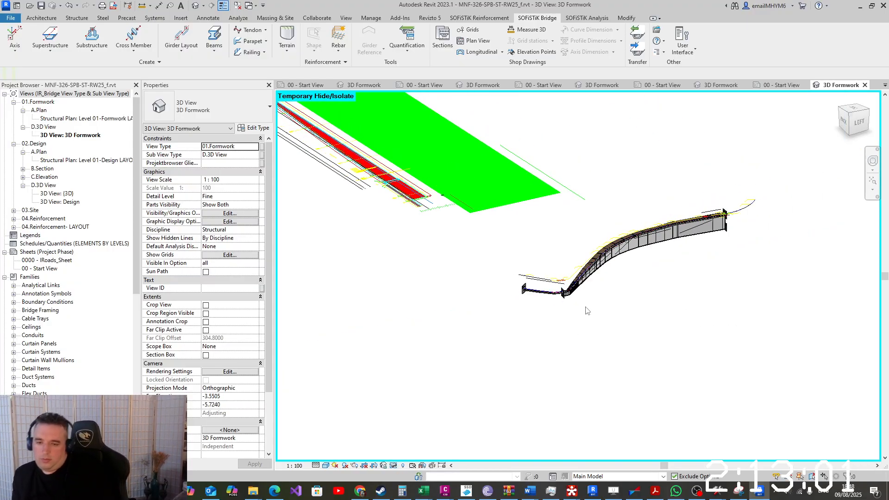
{"action": "scroll", "coordinate": [560, 284], "scroll_direction": "up", "scroll_amount": 5}
{"action": "scroll", "coordinate": [556, 274], "scroll_direction": "down", "scroll_amount": 3}
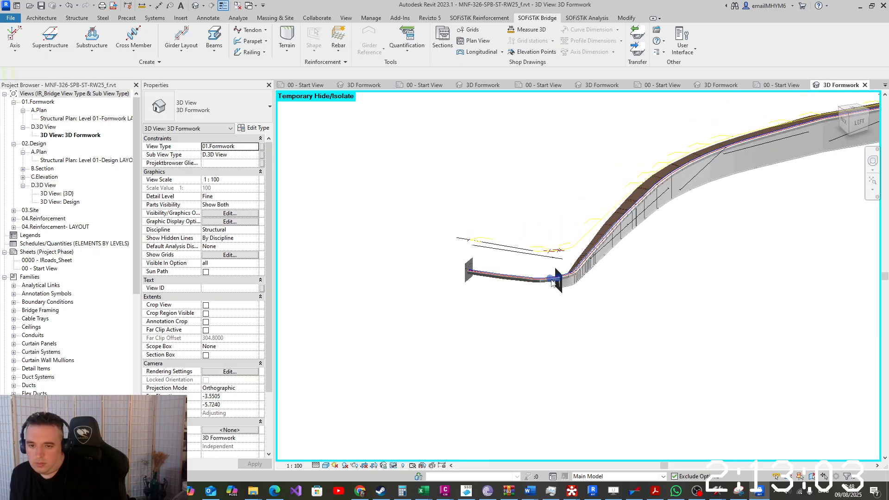
{"action": "middle_click_drag", "start_coordinate": [557, 274], "coordinate": [641, 357], "text": "shift"}
{"action": "scroll", "coordinate": [582, 286], "scroll_direction": "up", "scroll_amount": 3}
{"action": "scroll", "coordinate": [537, 268], "scroll_direction": "up", "scroll_amount": 5}
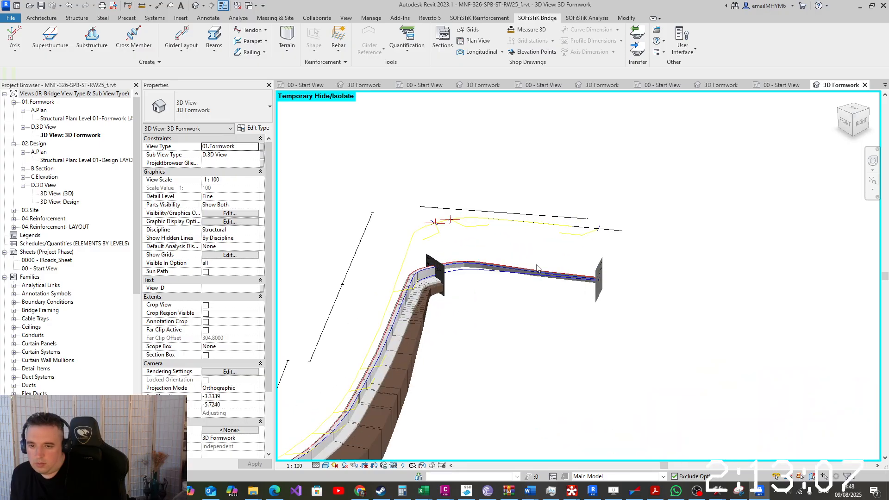
{"action": "middle_click_drag", "start_coordinate": [443, 301], "coordinate": [302, 359], "text": "shift"}
{"action": "scroll", "coordinate": [301, 358], "scroll_direction": "up", "scroll_amount": 1}
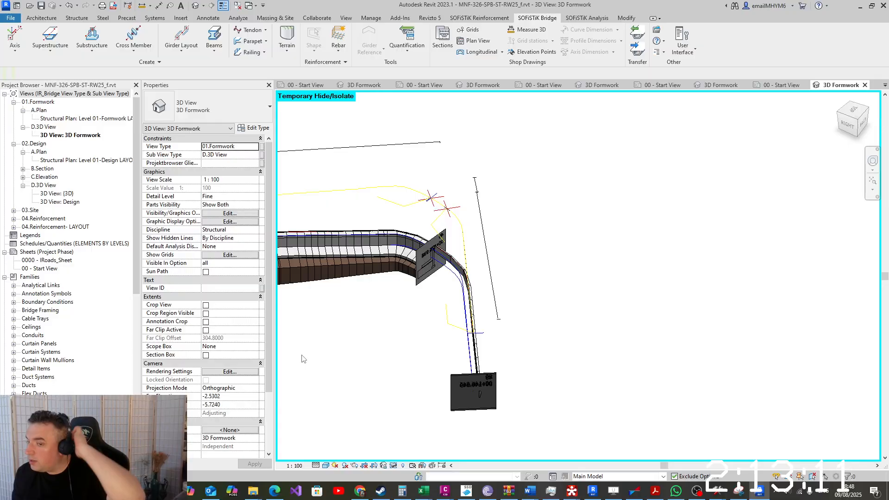
Switch to the rw25_2.dwg drawing in Civil 3D and examine the RW25 wall's cross section
{"action": "right_click", "coordinate": [444, 492]}
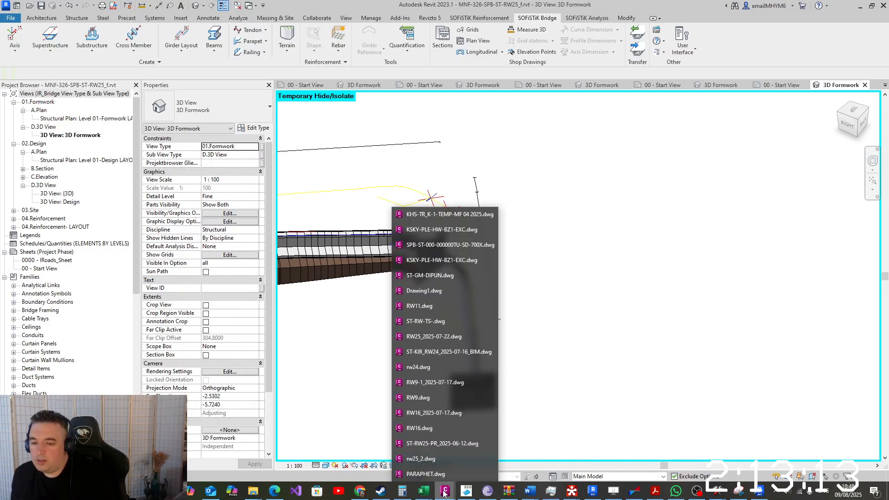
{"action": "left_click", "coordinate": [438, 459]}
{"action": "scroll", "coordinate": [546, 219], "scroll_direction": "down", "scroll_amount": 15}
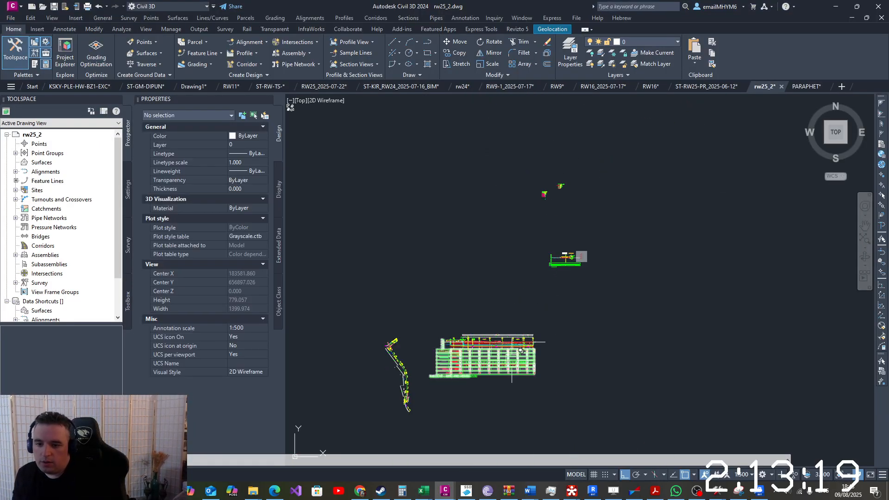
{"action": "scroll", "coordinate": [578, 259], "scroll_direction": "up", "scroll_amount": 15}
{"action": "scroll", "coordinate": [558, 216], "scroll_direction": "up", "scroll_amount": 9}
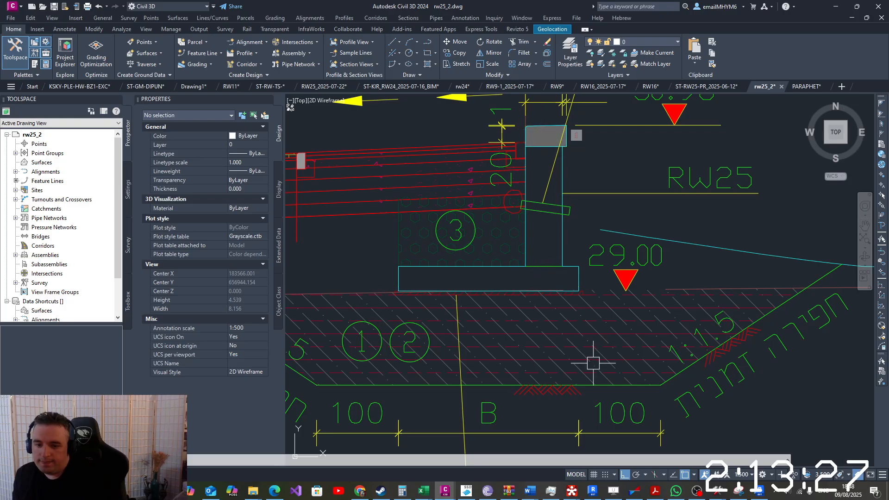
Switch back to Revit and create a new family from the Metric Generic Model Adaptive.rft template
{"action": "left_click", "coordinate": [763, 491]}
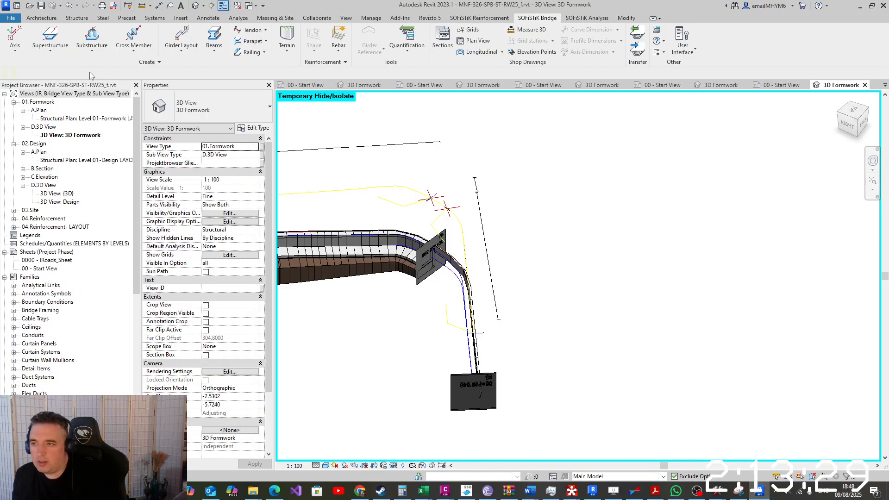
{"action": "left_click", "coordinate": [11, 17]}
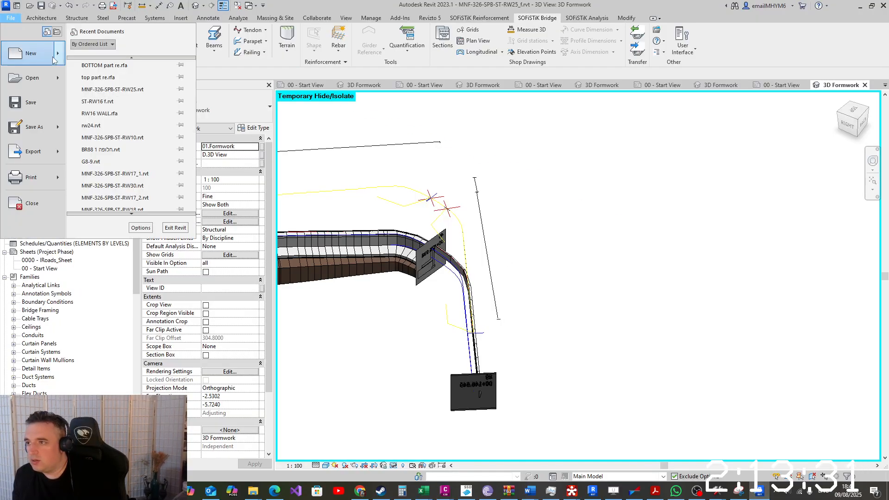
{"action": "mouse_move", "coordinate": [59, 57]}
{"action": "left_click", "coordinate": [124, 88]}
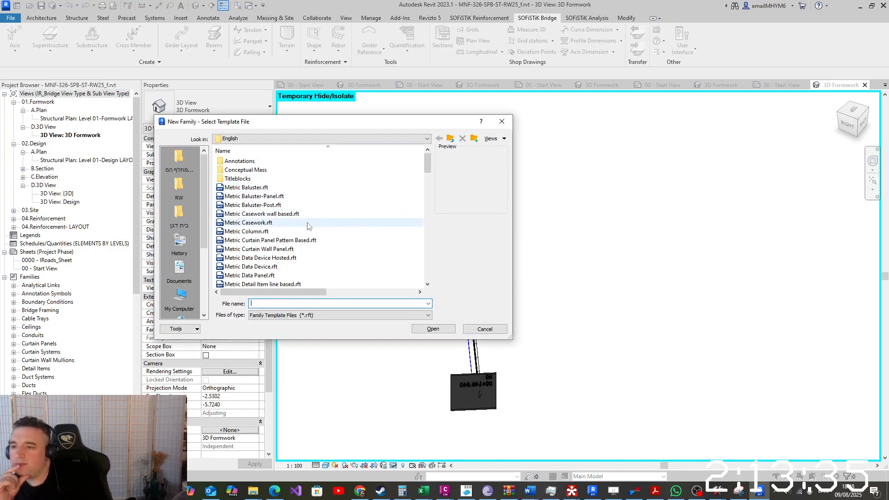
{"action": "scroll", "coordinate": [308, 227], "scroll_direction": "down", "scroll_amount": 4}
{"action": "scroll", "coordinate": [308, 228], "scroll_direction": "down", "scroll_amount": 7}
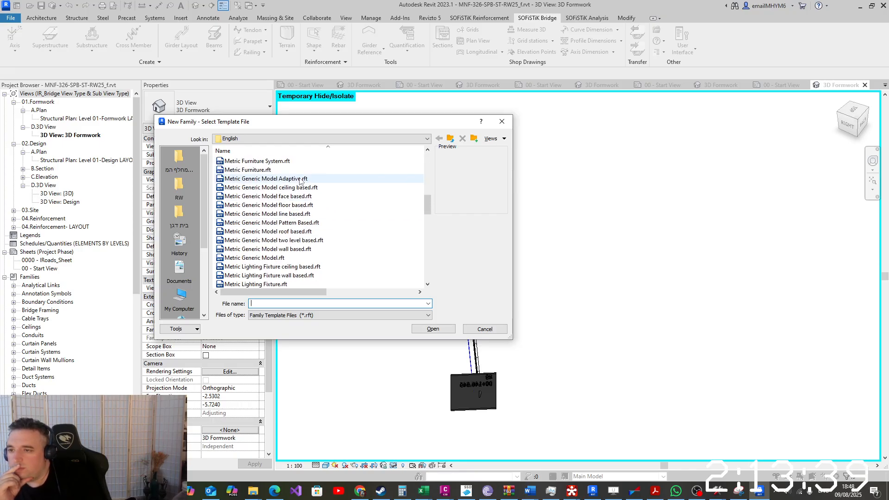
{"action": "double_click", "coordinate": [299, 179]}
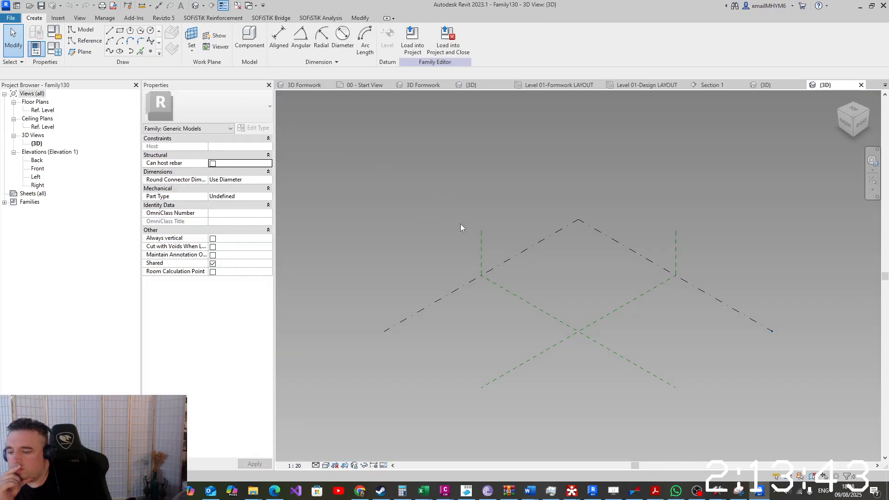
Change the length unit in the new family's project units
{"action": "key", "text": "u"}
{"action": "key", "text": "n"}
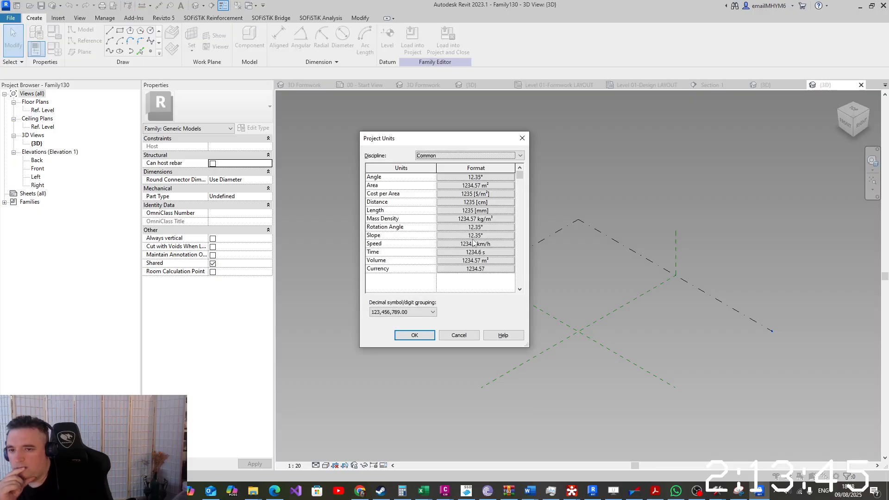
{"action": "left_click", "coordinate": [491, 211]}
{"action": "left_click", "coordinate": [464, 193]}
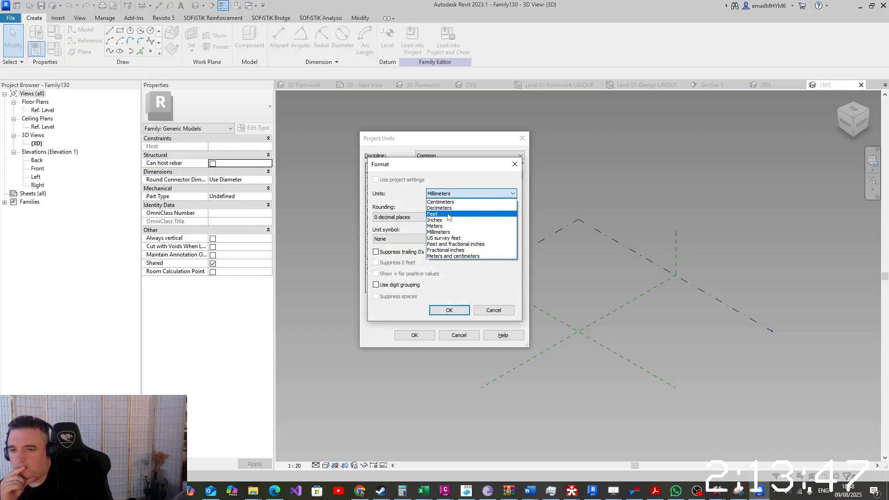
{"action": "left_click", "coordinate": [456, 208]}
{"action": "left_click", "coordinate": [443, 312]}
{"action": "left_click", "coordinate": [414, 335]}
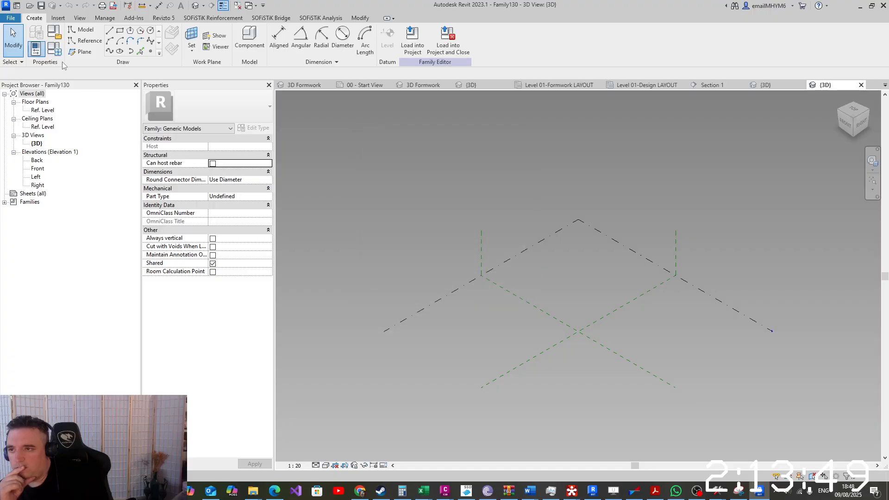
Place a reference point near the crossing of the centre reference planes and make it adaptive
{"action": "left_click", "coordinate": [151, 52]}
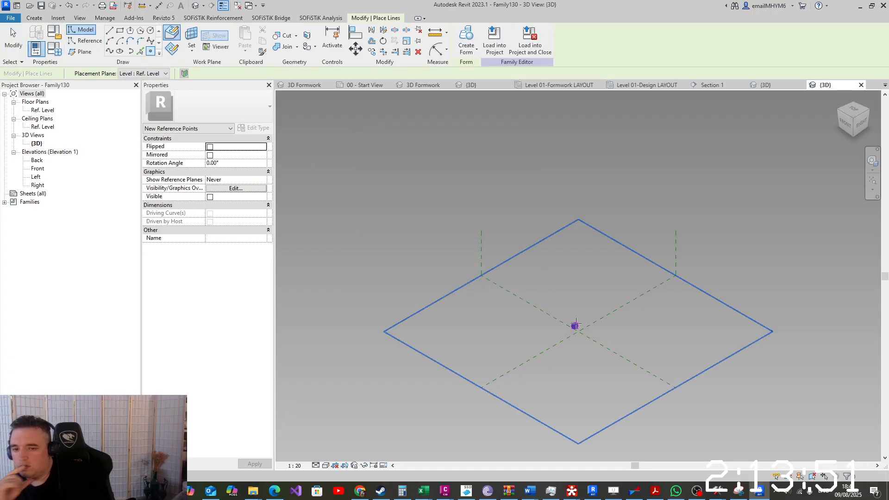
{"action": "key", "text": "Escape"}
{"action": "key", "text": "Escape"}
{"action": "left_click_drag", "start_coordinate": [569, 294], "coordinate": [628, 367]}
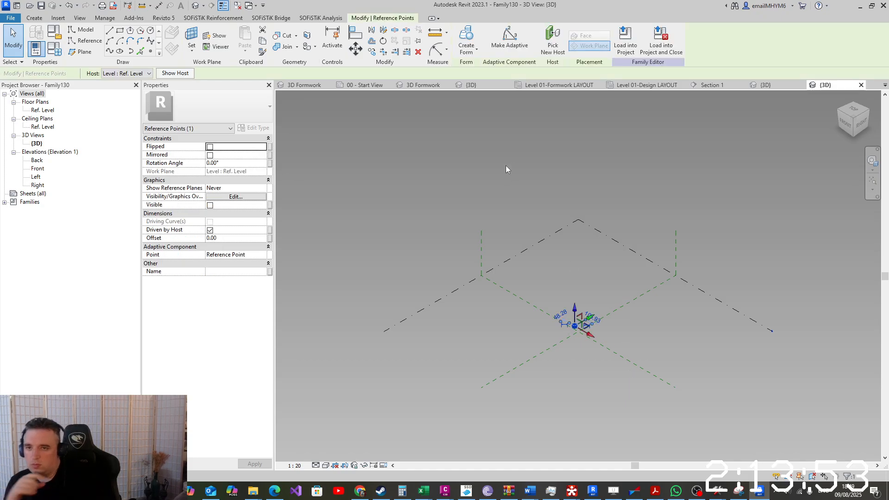
{"action": "left_click", "coordinate": [517, 48]}
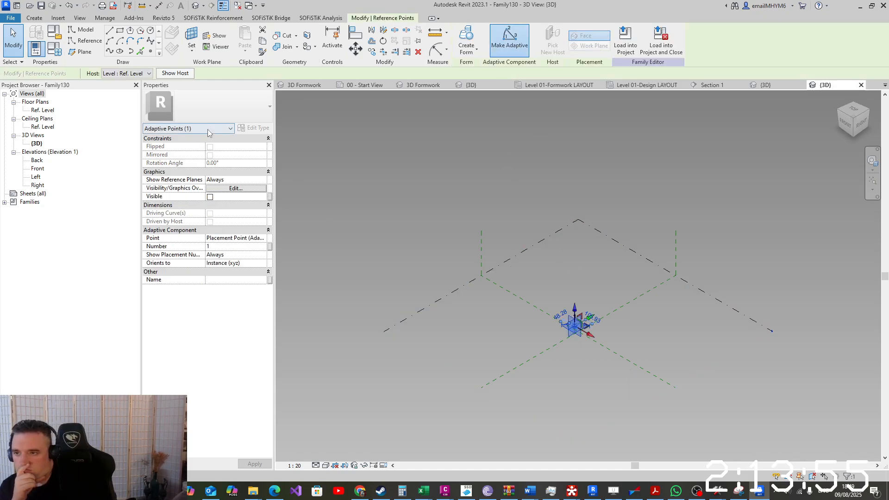
Set the adaptive point's horizontal plane as the work plane and place a reference point on it at the adaptive point
{"action": "left_click", "coordinate": [191, 35]}
{"action": "left_click", "coordinate": [582, 327]}
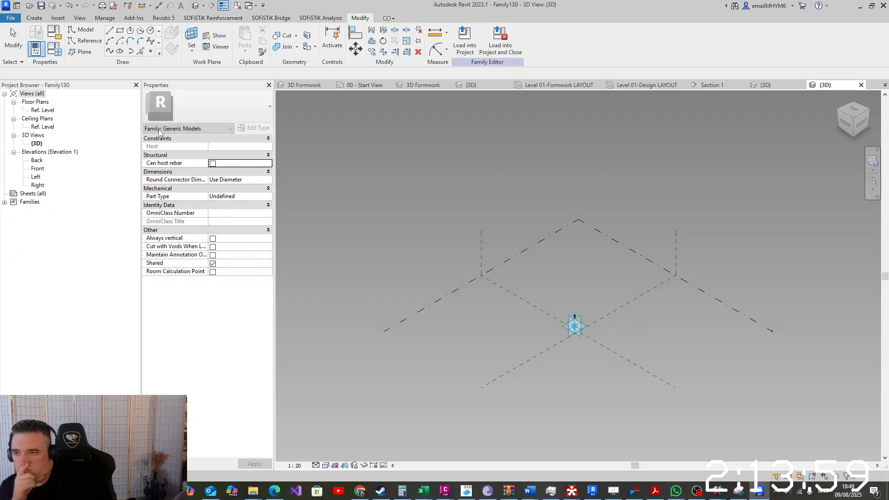
{"action": "left_click", "coordinate": [150, 50]}
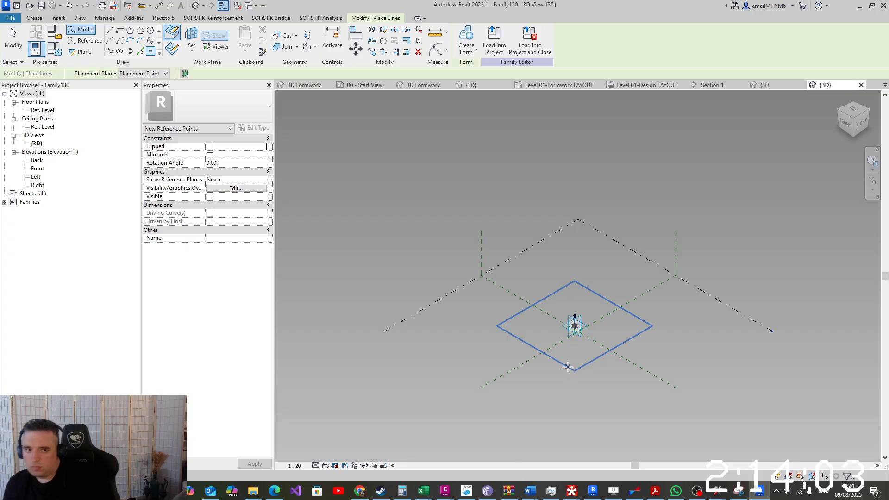
{"action": "key", "text": "Escape"}
{"action": "key", "text": "Escape"}
{"action": "middle_click_drag", "start_coordinate": [593, 356], "coordinate": [526, 357], "text": "shift"}
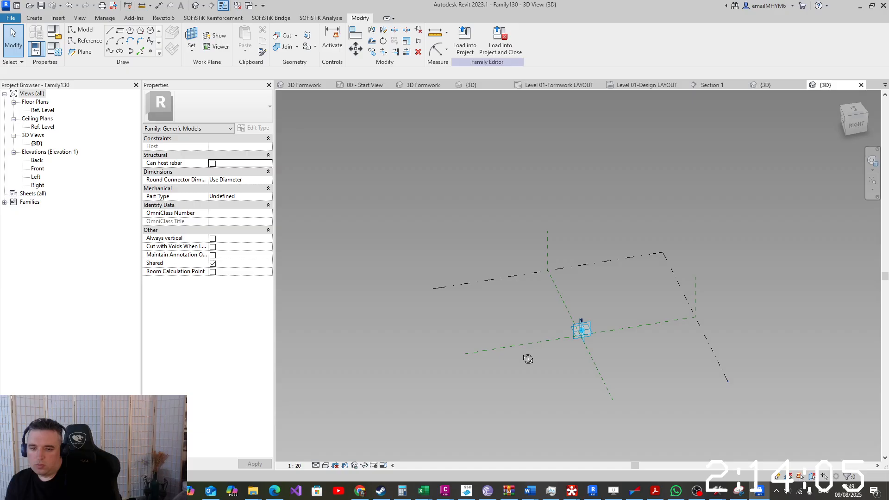
Raise the hosted reference point about 235 mm above the adaptive point
{"action": "middle_click_drag", "start_coordinate": [598, 326], "coordinate": [574, 345], "text": "shift"}
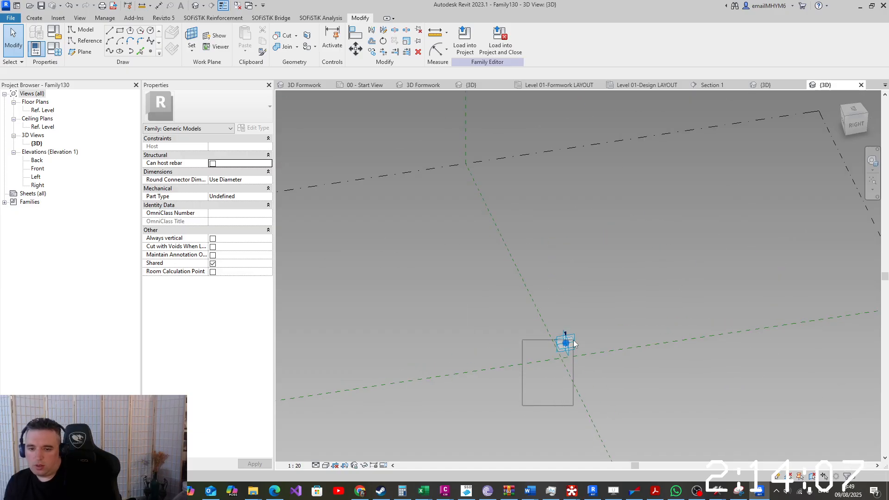
{"action": "left_click", "coordinate": [566, 342]}
{"action": "left_click_drag", "start_coordinate": [570, 323], "coordinate": [569, 277]}
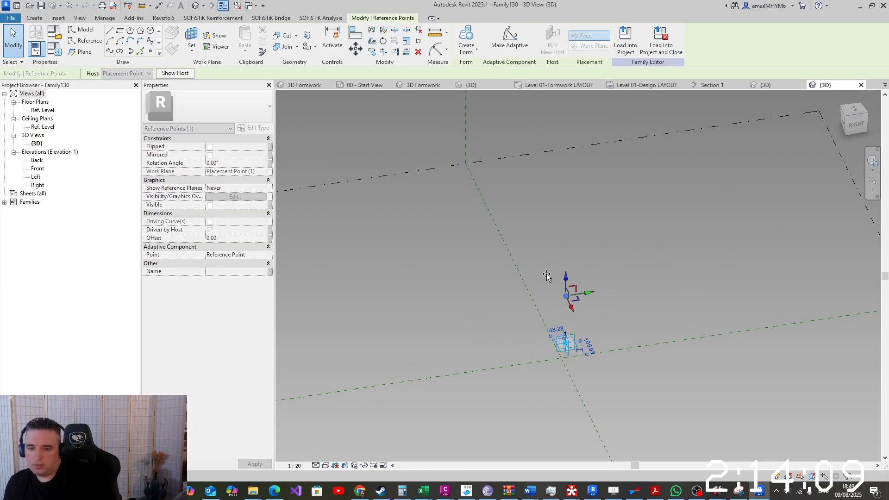
{"action": "left_click", "coordinate": [270, 237]}
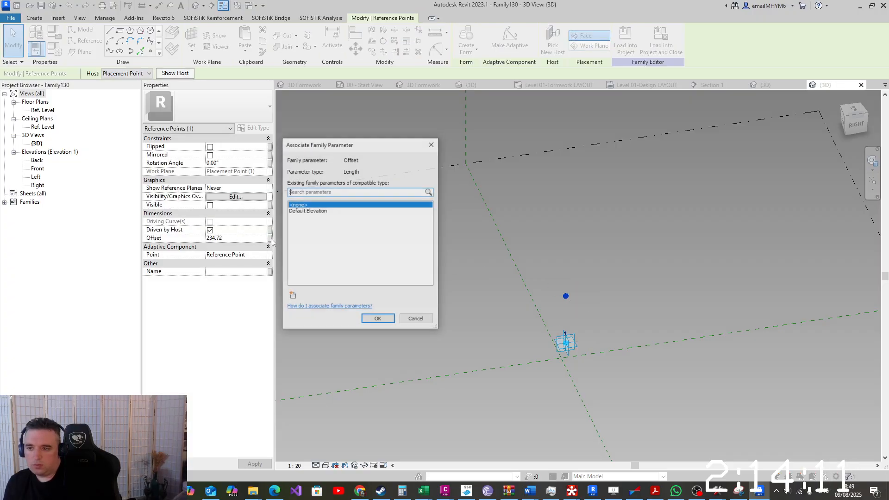
{"action": "key", "text": "Escape"}
{"action": "key", "text": "Escape"}
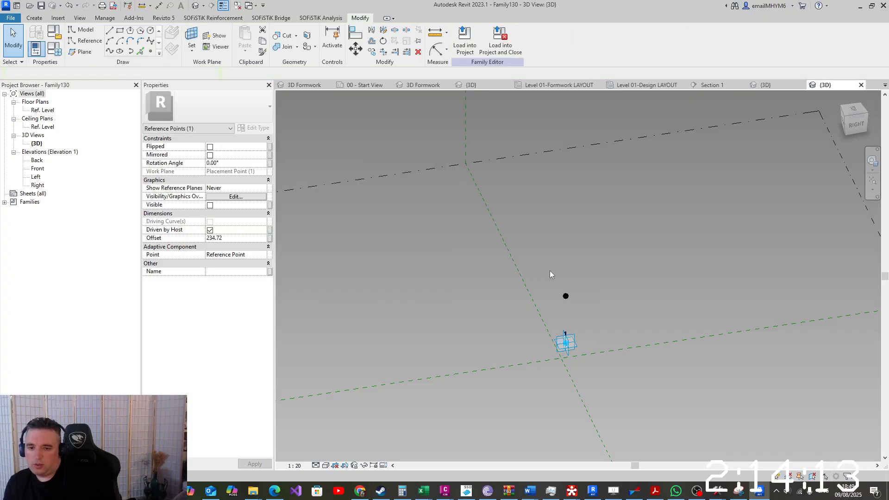
Set the raised reference point's Show Reference Planes option to Always
{"action": "left_click_drag", "start_coordinate": [549, 271], "coordinate": [588, 312]}
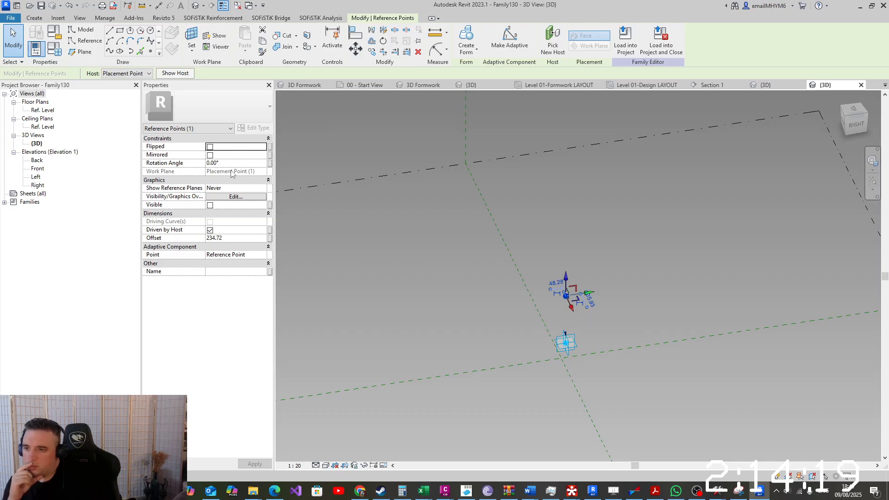
{"action": "left_click", "coordinate": [236, 188]}
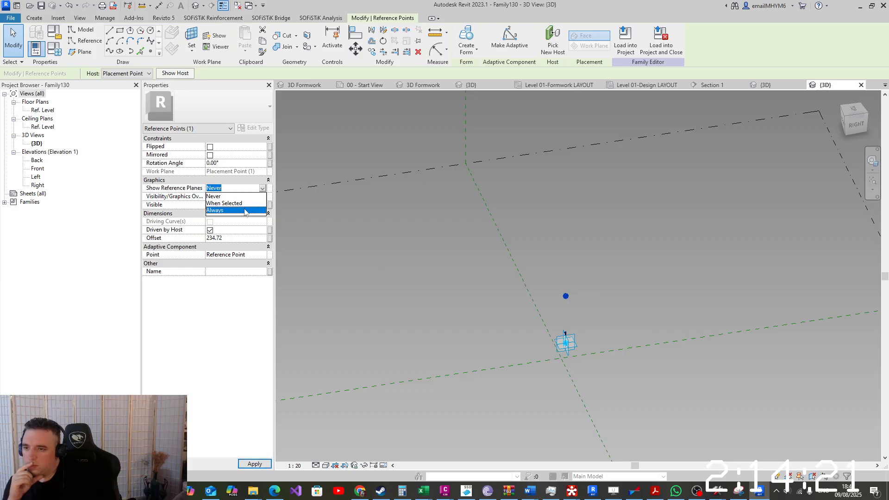
{"action": "left_click", "coordinate": [222, 213]}
Place a reference point on the raised point's vertical plane and offset it about 143 mm sideways
{"action": "left_click", "coordinate": [192, 37]}
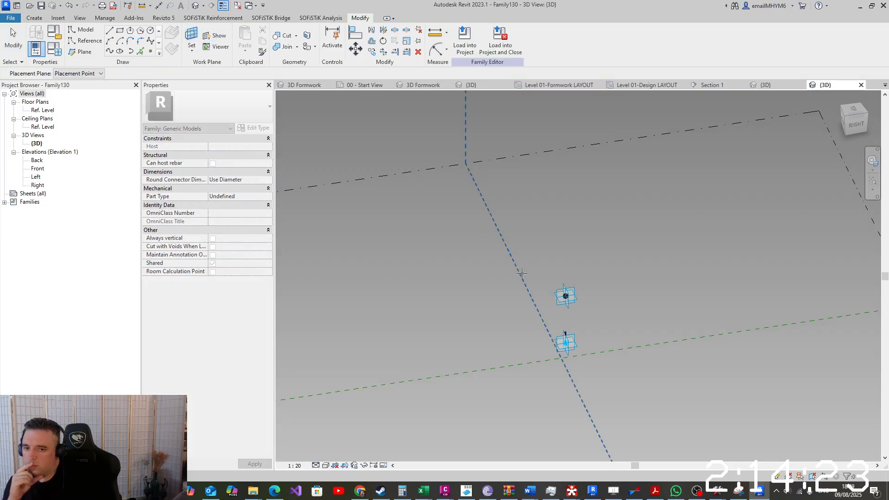
{"action": "left_click", "coordinate": [567, 306]}
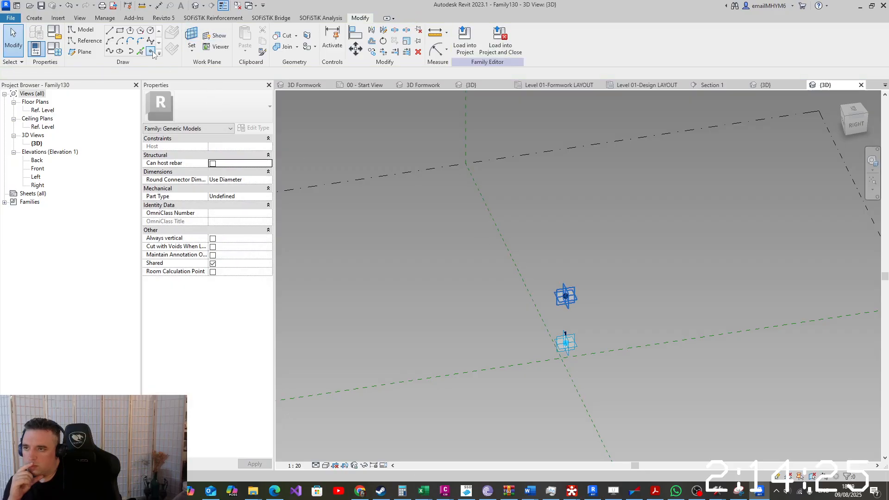
{"action": "left_click", "coordinate": [151, 51]}
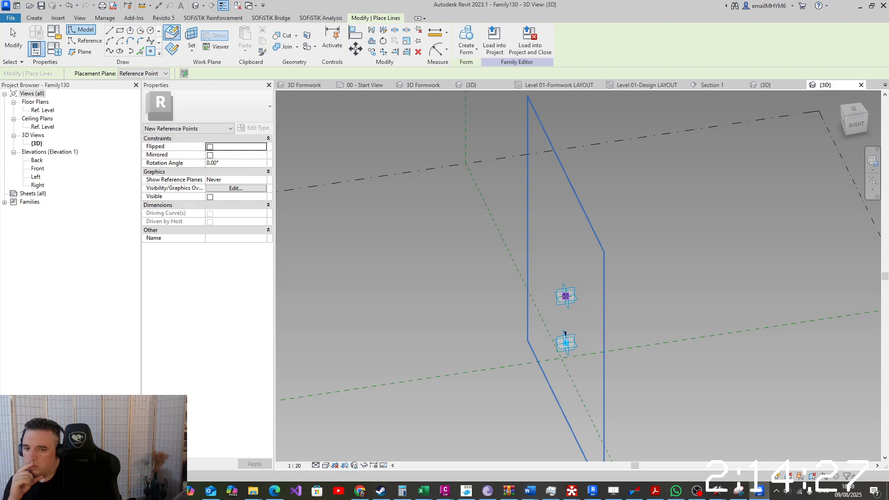
{"action": "left_click", "coordinate": [566, 297]}
{"action": "left_click", "coordinate": [476, 276]}
{"action": "key", "text": "Escape"}
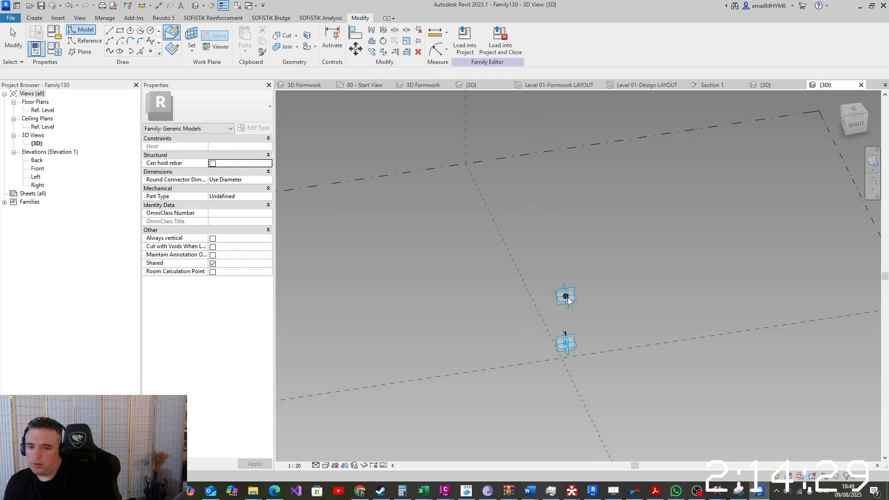
{"action": "left_click", "coordinate": [565, 296]}
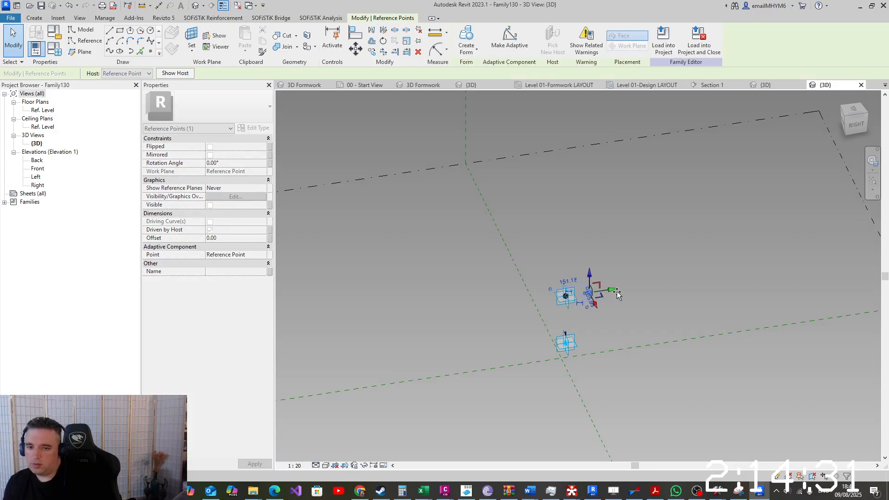
{"action": "left_click", "coordinate": [544, 214]}
Link the raised point's rotation angle to a new instance family parameter named r1
{"action": "left_click", "coordinate": [565, 297]}
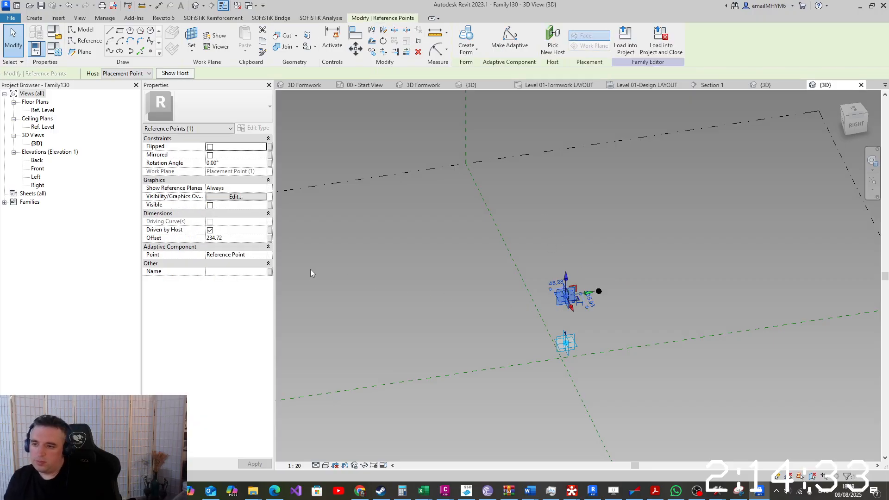
{"action": "left_click", "coordinate": [270, 238]}
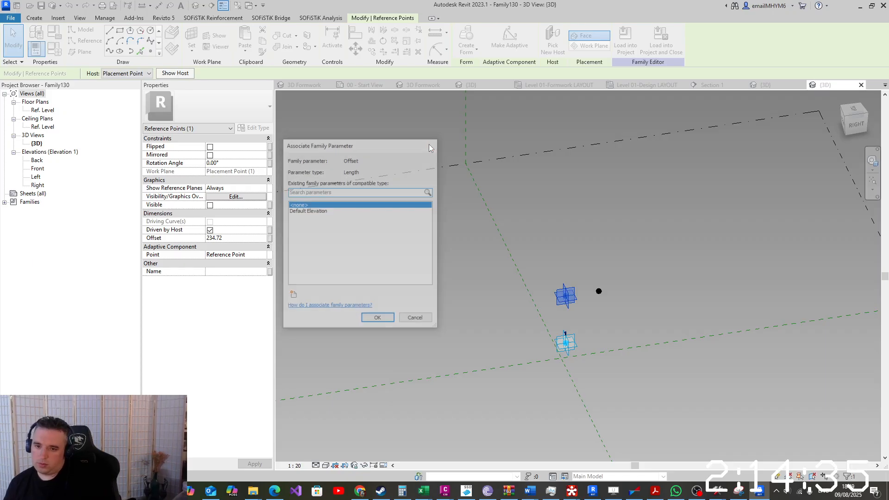
{"action": "key", "text": "Escape"}
{"action": "left_click", "coordinate": [270, 163]}
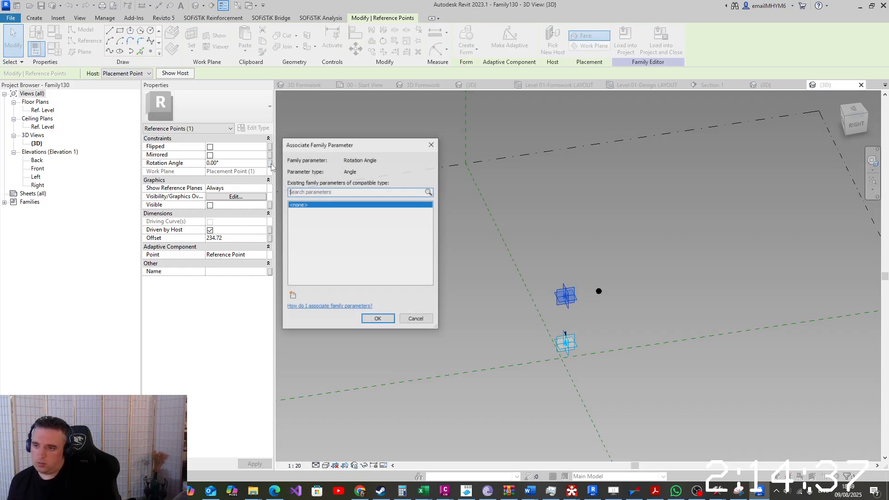
{"action": "left_click", "coordinate": [292, 295]}
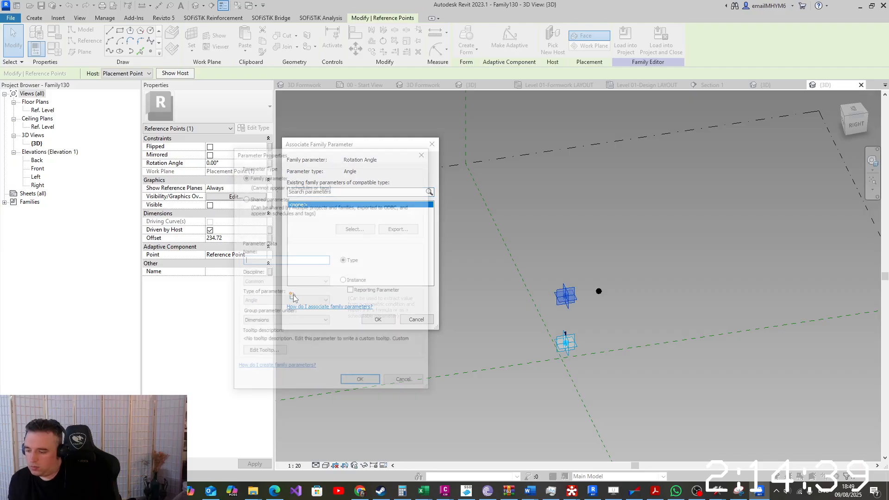
{"action": "type", "text": "r1"}
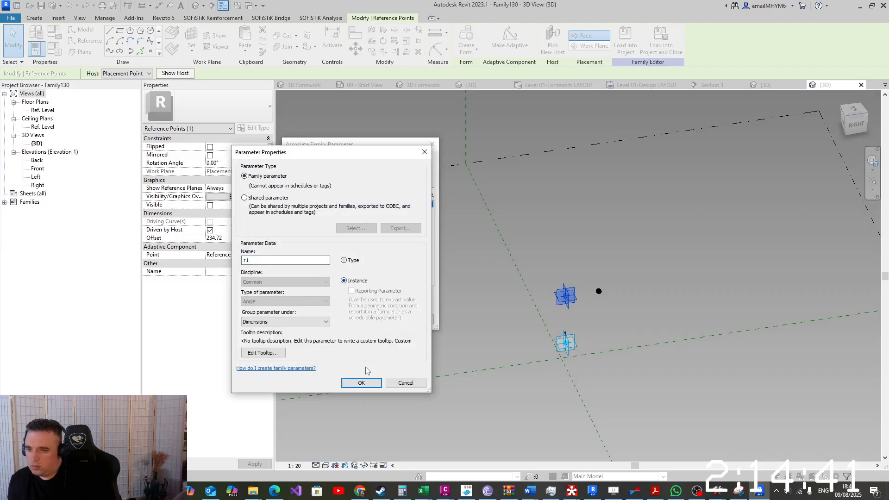
{"action": "left_click", "coordinate": [361, 383]}
{"action": "left_click", "coordinate": [376, 319]}
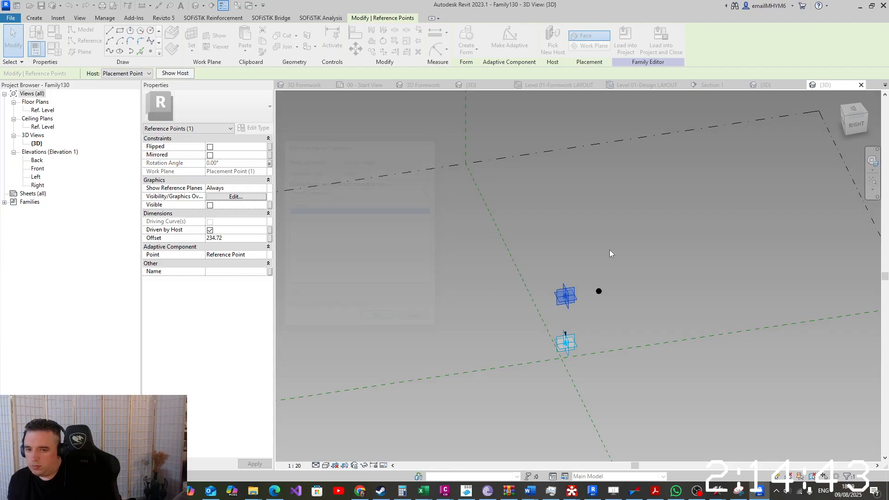
Set the sideways-offset reference point's Show Reference Planes option to Always
{"action": "left_click", "coordinate": [598, 291]}
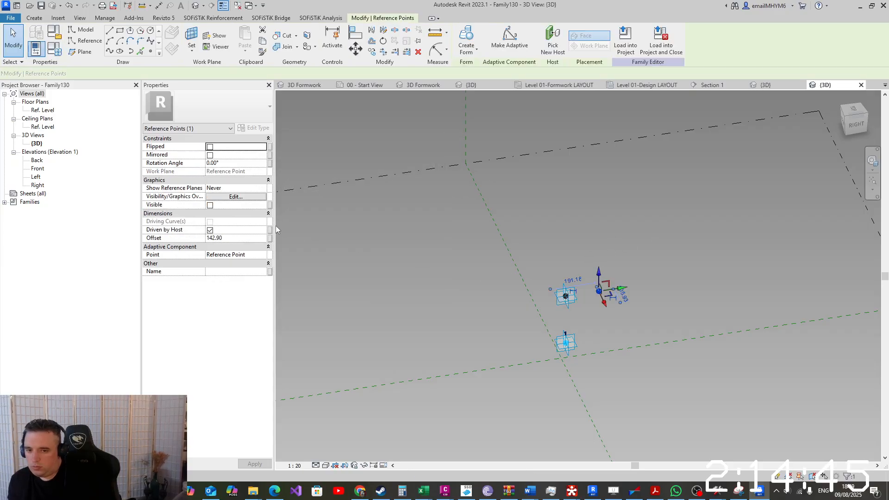
{"action": "left_click", "coordinate": [263, 188]}
{"action": "left_click", "coordinate": [237, 213]}
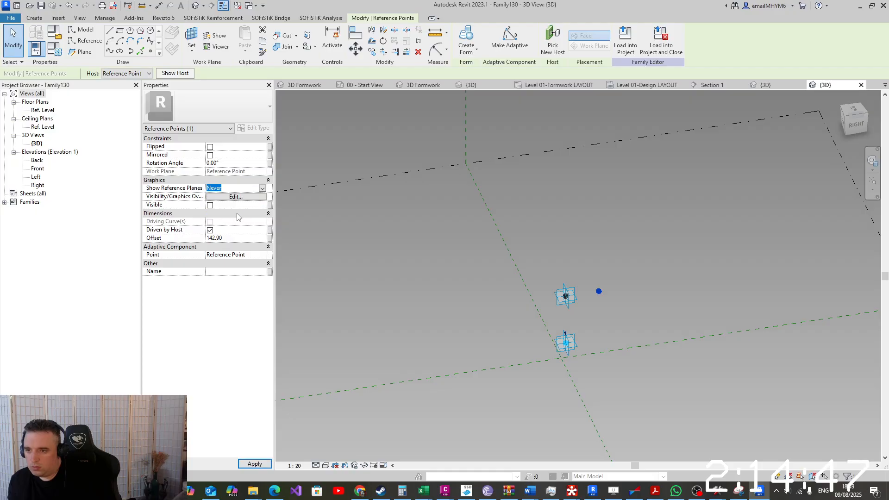
{"action": "left_click", "coordinate": [672, 293]}
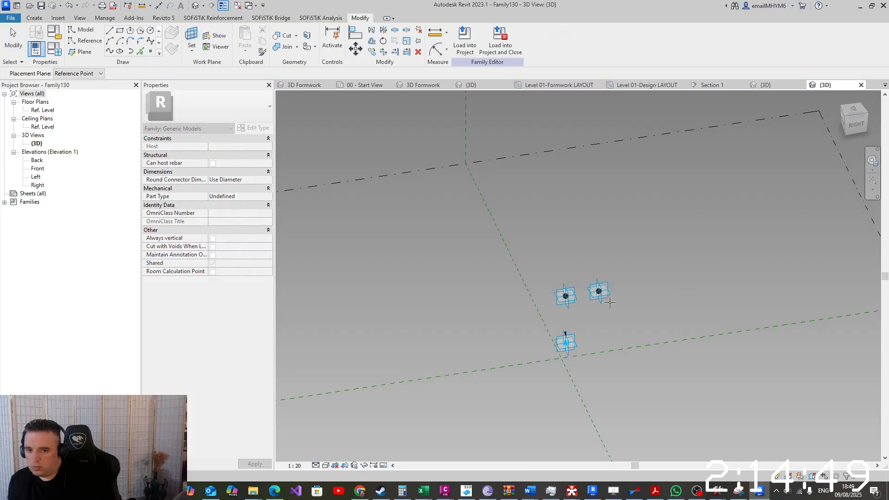
Place two coincident reference points on the horizontal plane of the sideways-offset point
{"action": "left_click", "coordinate": [150, 52]}
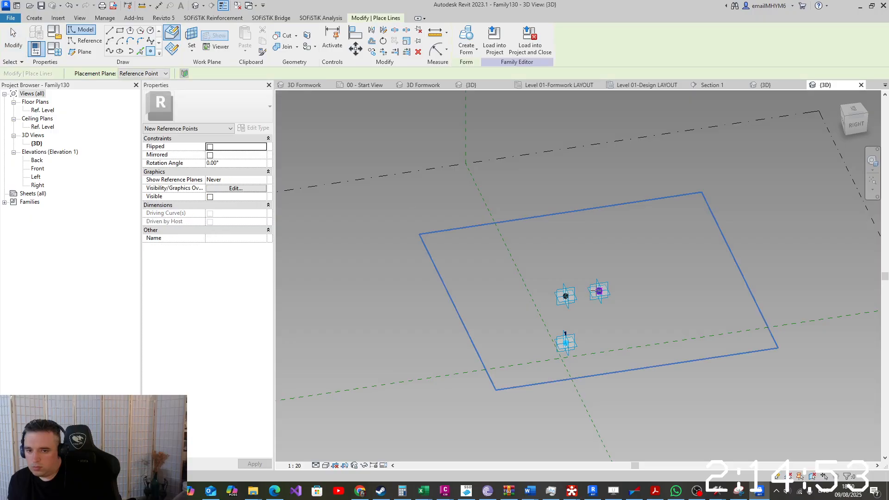
{"action": "left_click", "coordinate": [597, 290]}
{"action": "left_click", "coordinate": [487, 278]}
{"action": "left_click", "coordinate": [599, 291]}
{"action": "left_click", "coordinate": [478, 276]}
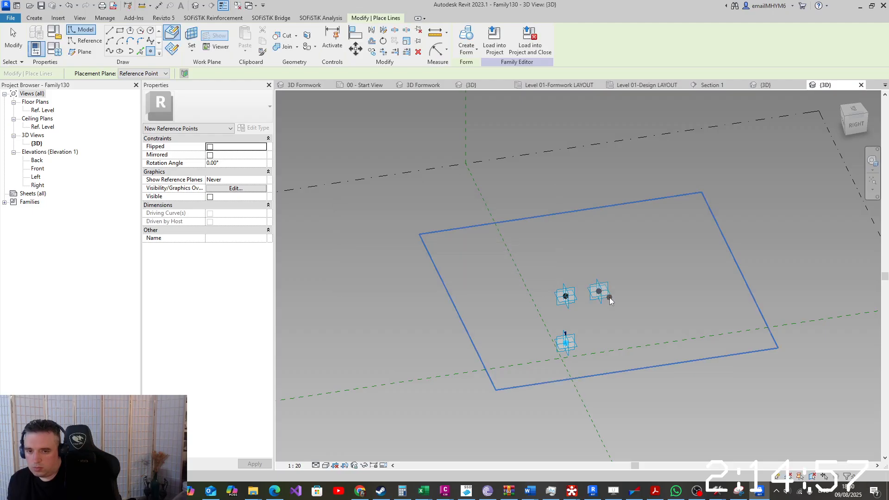
{"action": "key", "text": "Escape"}
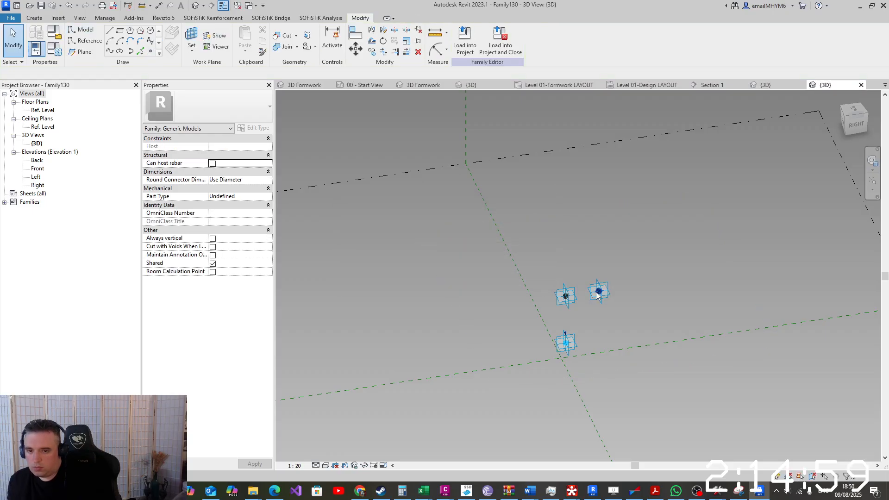
Set the offset of one of the two coincident reference points to 3000
{"action": "left_click", "coordinate": [597, 296]}
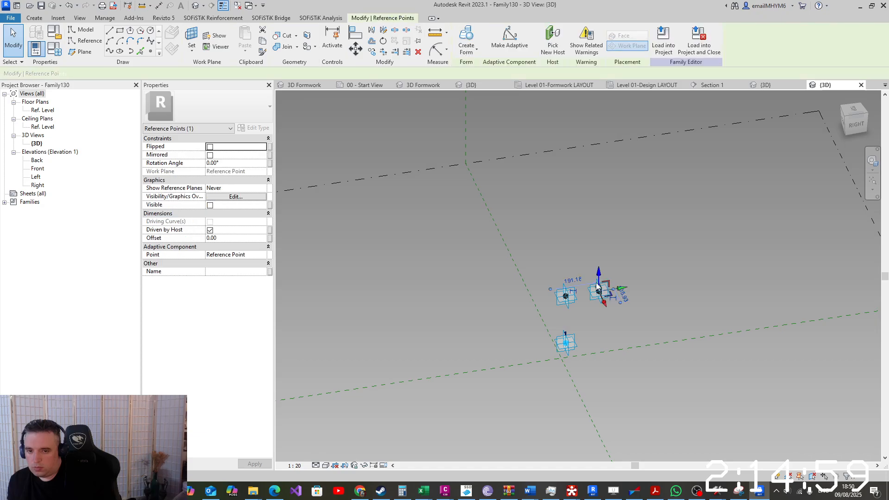
{"action": "left_click", "coordinate": [252, 236]}
{"action": "type", "text": "3"}
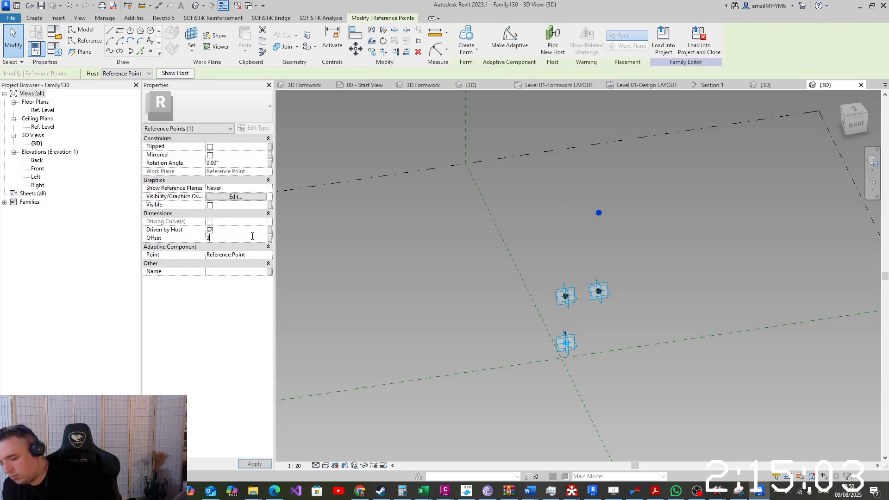
{"action": "type", "text": "000"}
{"action": "key", "text": "Return"}
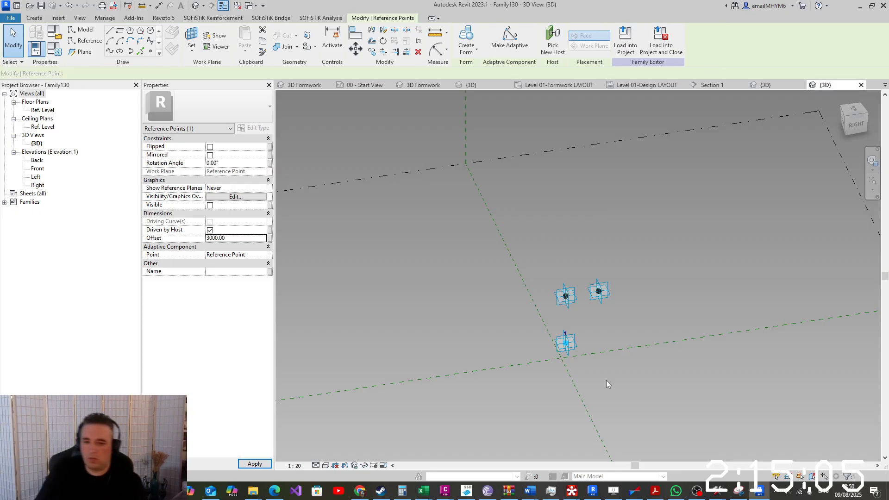
{"action": "left_click", "coordinate": [607, 381]}
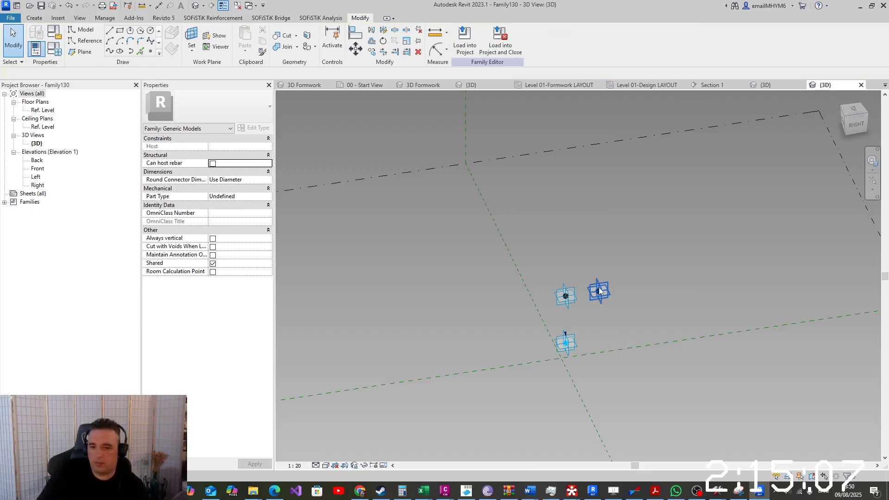
Set the offset of the other coincident reference point to -3000
{"action": "left_click", "coordinate": [598, 290]}
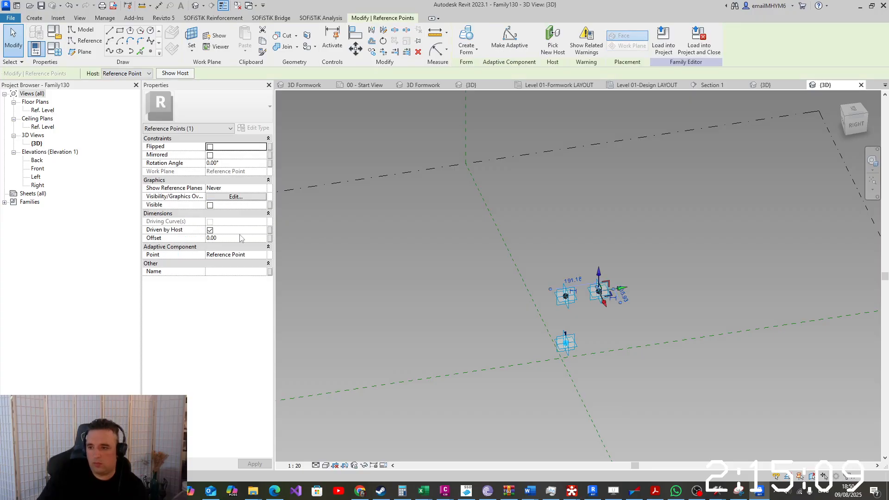
{"action": "left_click", "coordinate": [240, 238]}
{"action": "type", "text": "-300"}
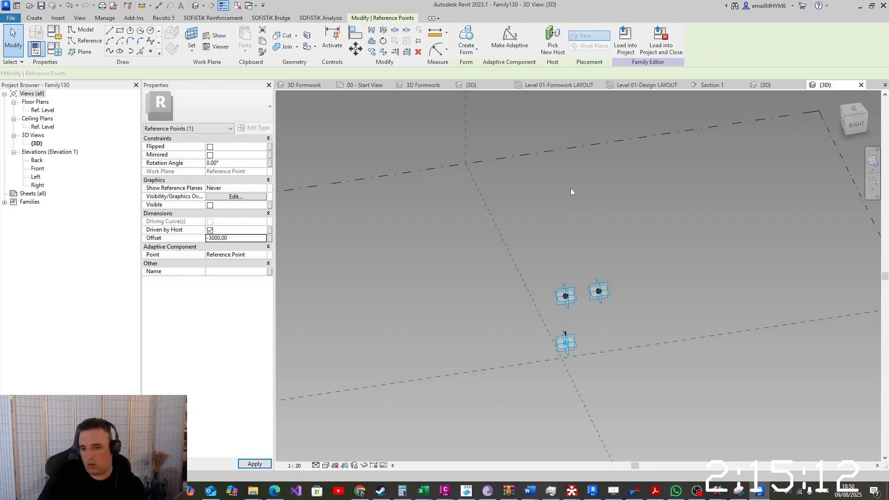
Draw a spline through the upper and lower reference points and turn it into a reference line
{"action": "scroll", "coordinate": [571, 188], "scroll_direction": "down", "scroll_amount": 5}
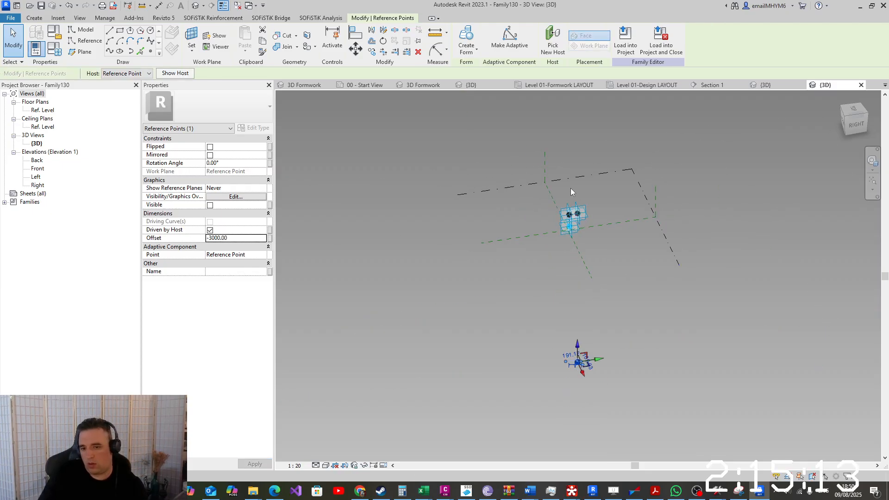
{"action": "scroll", "coordinate": [556, 146], "scroll_direction": "up", "scroll_amount": 1}
{"action": "left_click_drag", "start_coordinate": [553, 94], "coordinate": [552, 95], "text": "ctrl"}
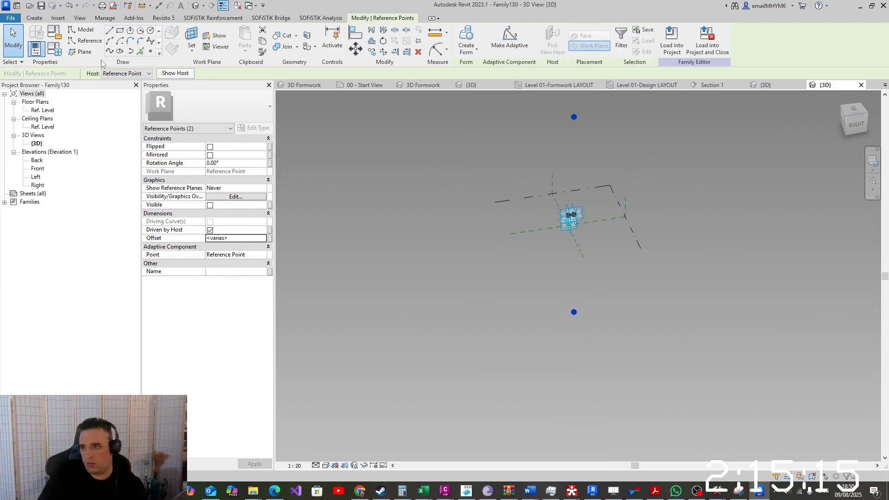
{"action": "left_click", "coordinate": [110, 51]}
{"action": "left_click_drag", "start_coordinate": [611, 284], "coordinate": [514, 284]}
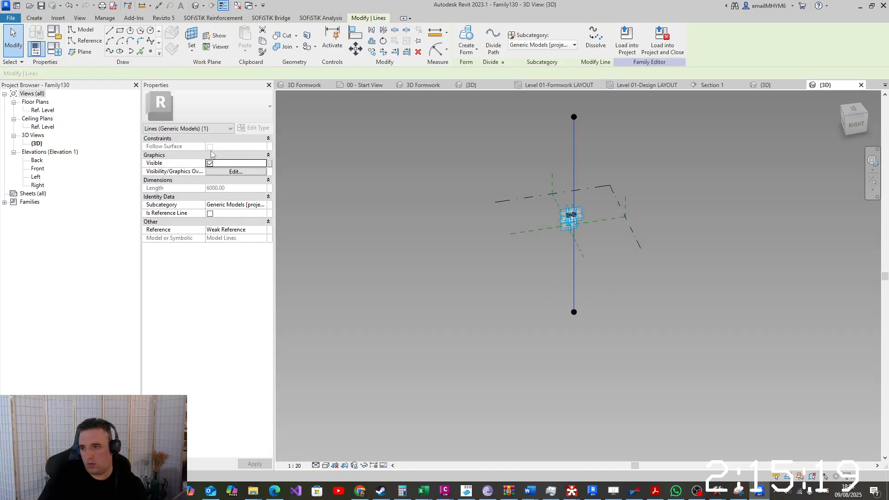
{"action": "left_click", "coordinate": [210, 213]}
{"action": "left_click", "coordinate": [591, 258]}
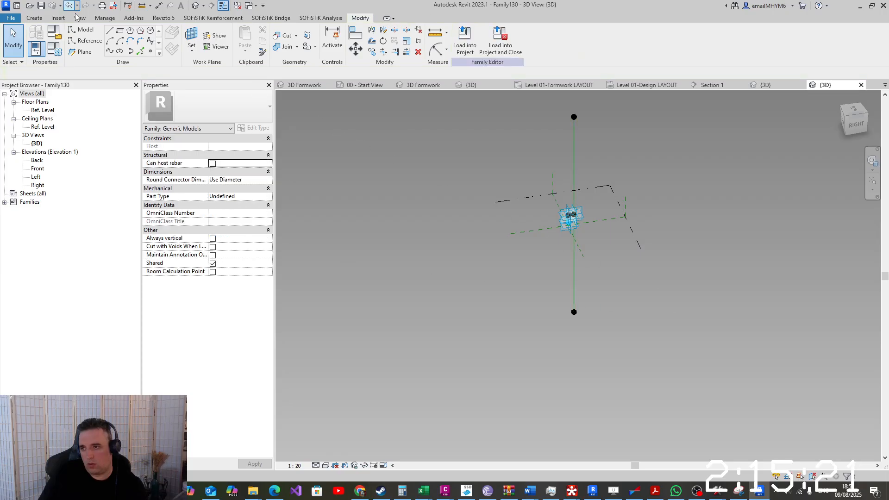
Place a reference point on the horizontal plane beside the vertical reference line and raise it towards the line's upper end
{"action": "key", "text": "l"}
{"action": "key", "text": "i"}
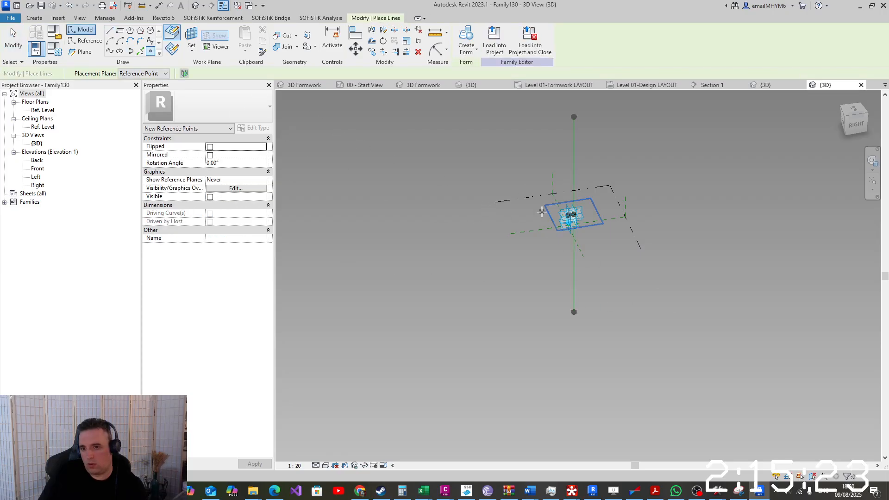
{"action": "key", "text": "Escape"}
{"action": "left_click_drag", "start_coordinate": [531, 227], "coordinate": [546, 190]}
{"action": "middle_click_drag", "start_coordinate": [538, 223], "coordinate": [512, 125], "text": "shift"}
{"action": "left_click_drag", "start_coordinate": [544, 187], "coordinate": [544, 103]}
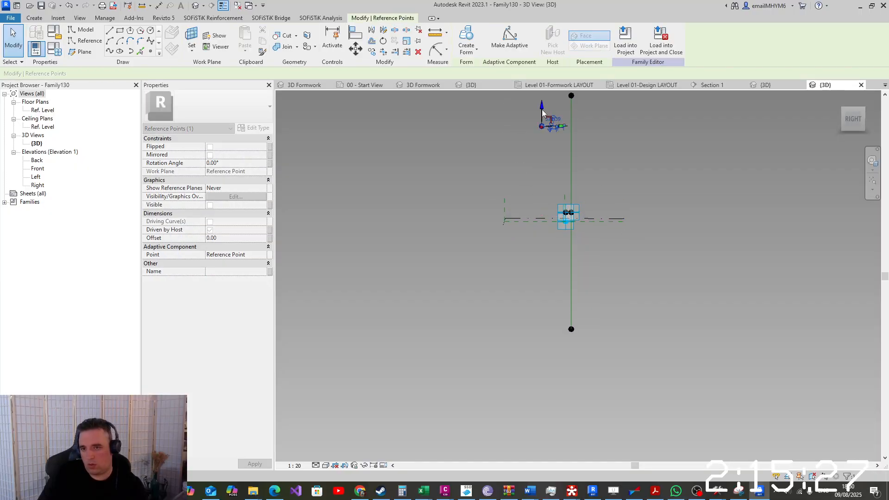
Make the raised reference point adaptive, set it as a shape handle point and name it "top"
{"action": "left_click", "coordinate": [509, 43]}
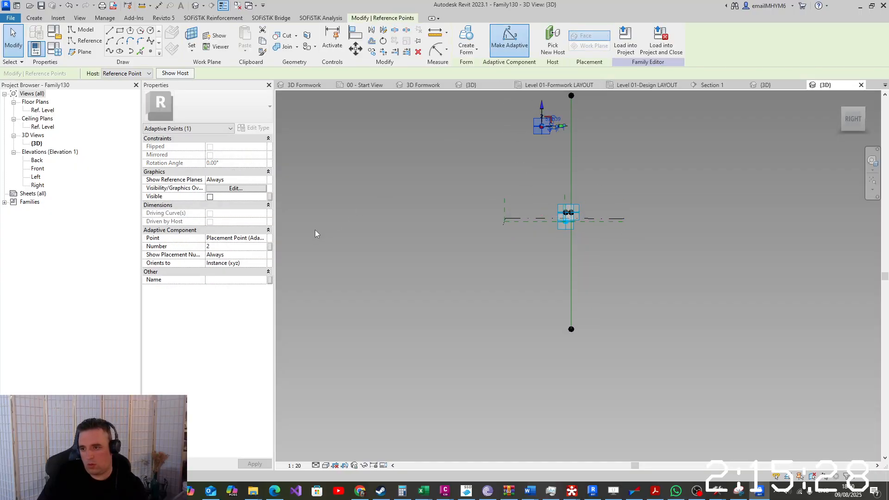
{"action": "left_click", "coordinate": [262, 240]}
{"action": "left_click", "coordinate": [233, 261]}
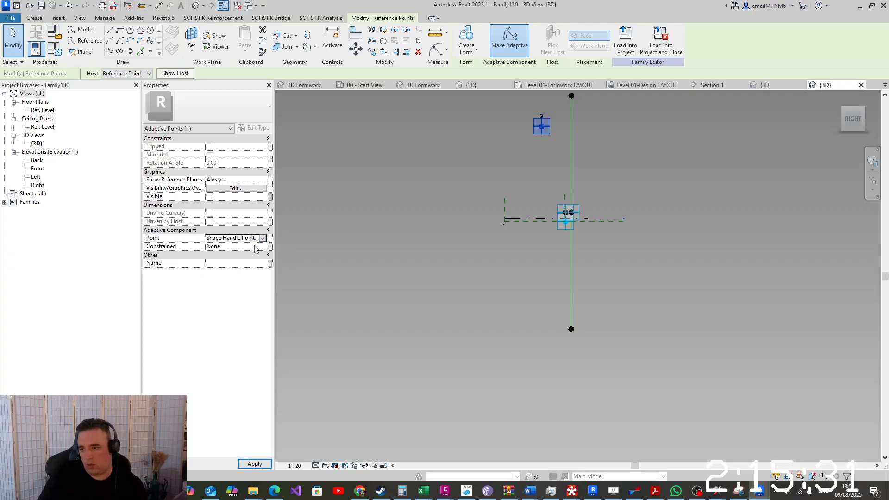
{"action": "left_click", "coordinate": [255, 263]}
{"action": "type", "text": "top"}
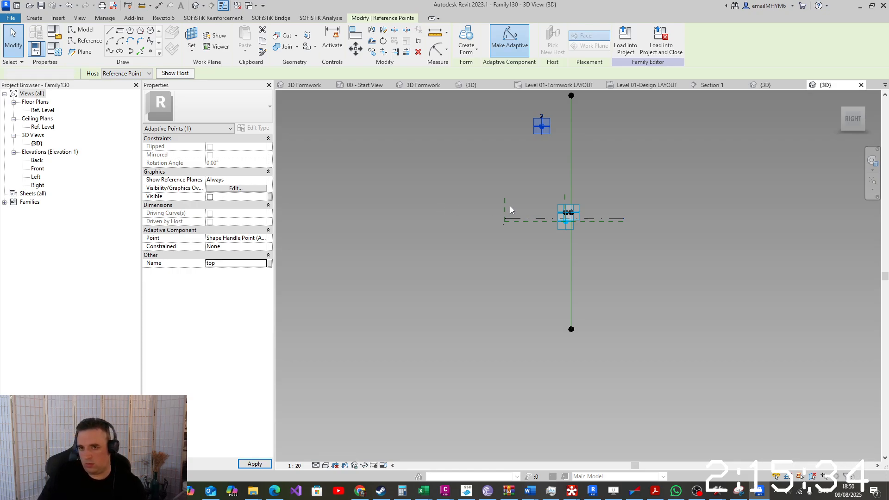
Place a reference point on the upper part of the vertical reference line and host it by intersection with the "top" point's horizontal plane
{"action": "middle_click_drag", "start_coordinate": [509, 210], "coordinate": [531, 193], "text": "shift"}
{"action": "left_click", "coordinate": [530, 193]}
{"action": "left_click", "coordinate": [151, 54]}
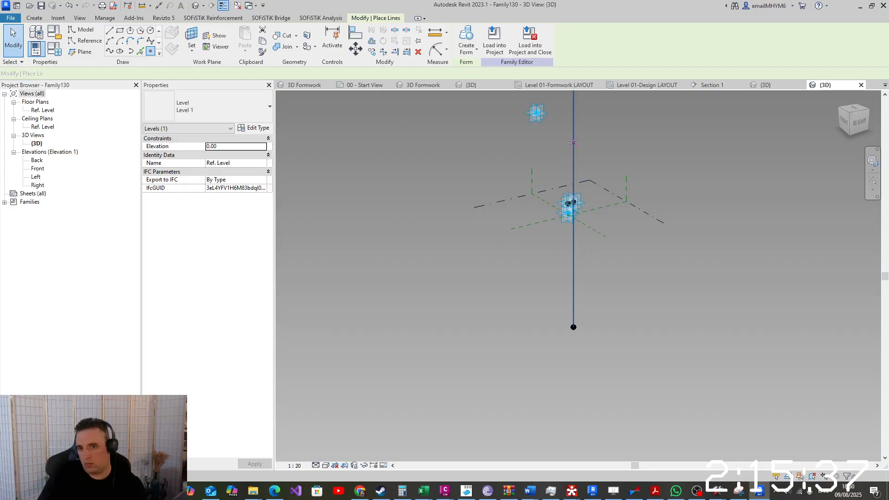
{"action": "left_click", "coordinate": [573, 129]}
{"action": "key", "text": "Escape"}
{"action": "left_click_drag", "start_coordinate": [549, 155], "coordinate": [602, 110]}
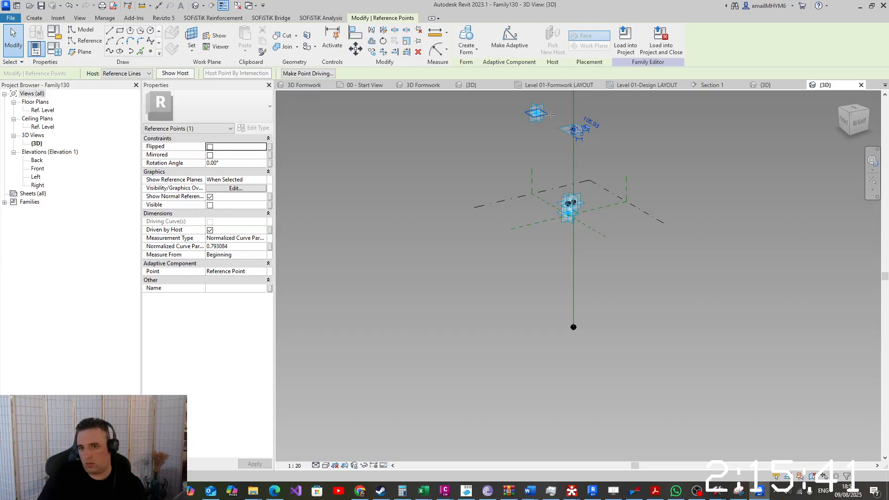
{"action": "left_click", "coordinate": [583, 174]}
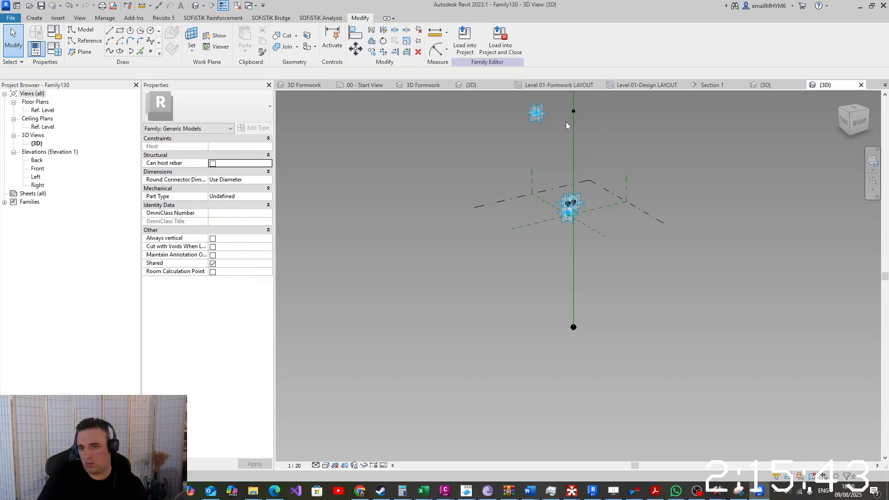
{"action": "left_click_drag", "start_coordinate": [600, 100], "coordinate": [600, 100]}
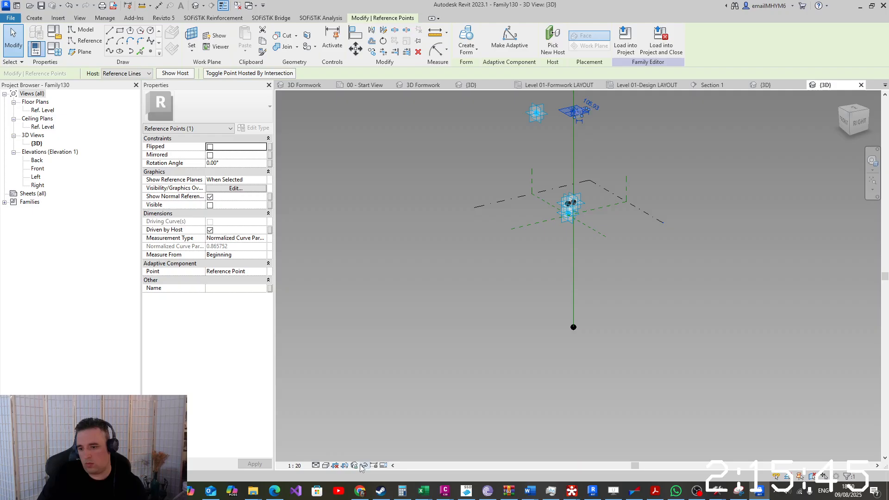
Switch to the rw25_2.dwg drawing in Civil 3D, examine the top of the RW25 wall section and return to the Revit family
{"action": "middle_click_drag", "start_coordinate": [577, 238], "coordinate": [543, 233], "text": "shift"}
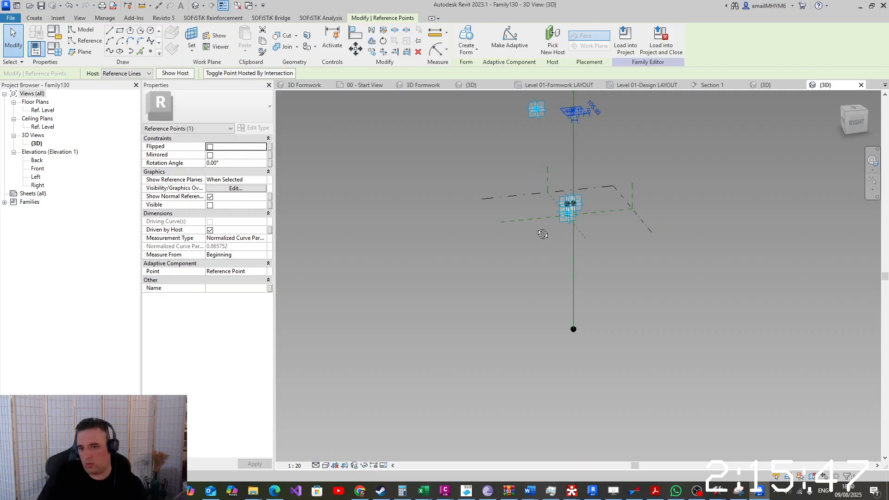
{"action": "scroll", "coordinate": [565, 188], "scroll_direction": "up", "scroll_amount": 2}
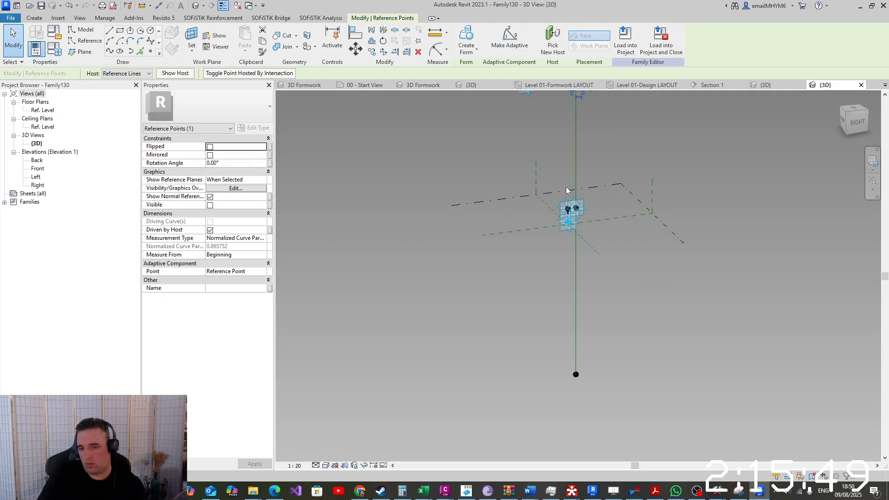
{"action": "middle_click_drag", "start_coordinate": [567, 190], "coordinate": [525, 321], "text": "shift"}
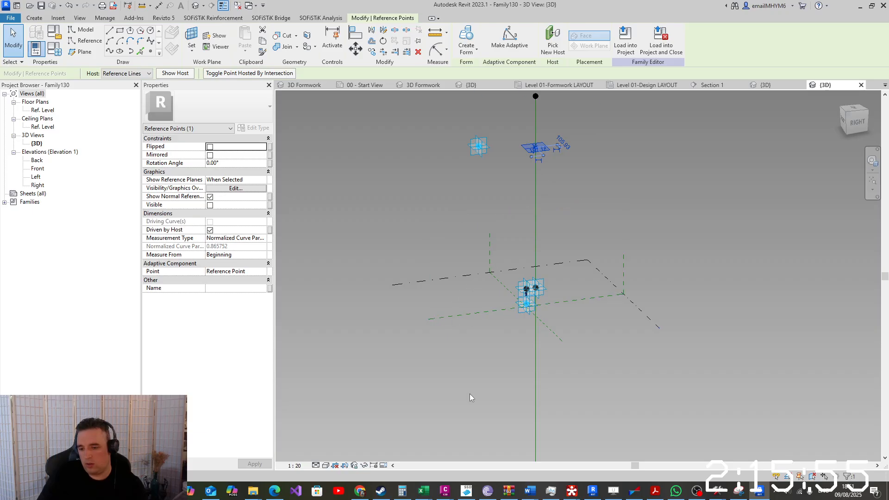
{"action": "right_click", "coordinate": [444, 491]}
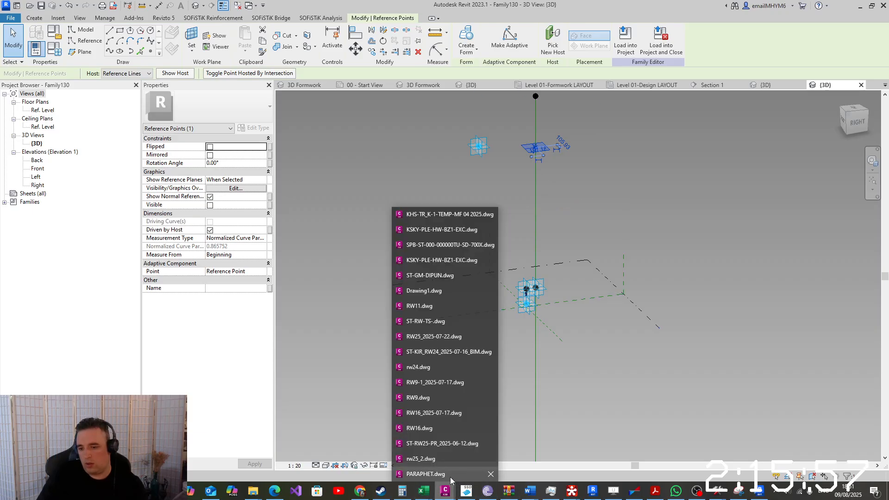
{"action": "left_click", "coordinate": [441, 460]}
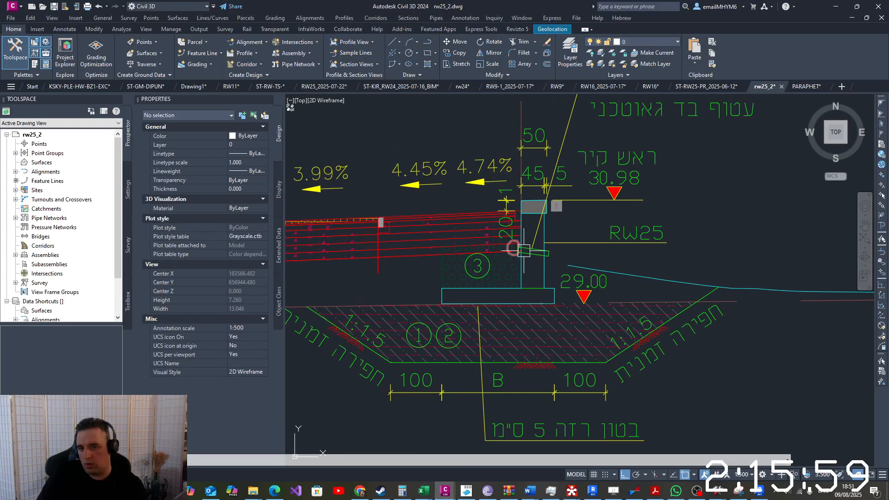
{"action": "scroll", "coordinate": [525, 211], "scroll_direction": "up", "scroll_amount": 2}
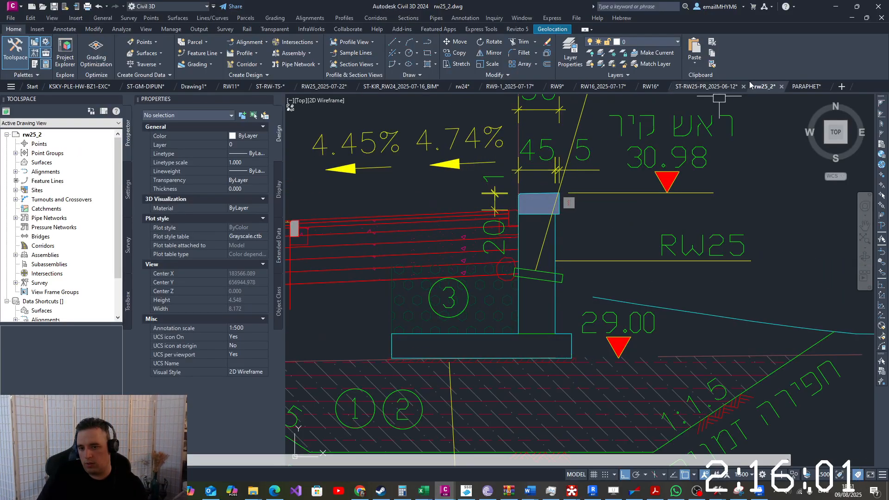
{"action": "key", "text": "alt+Tab"}
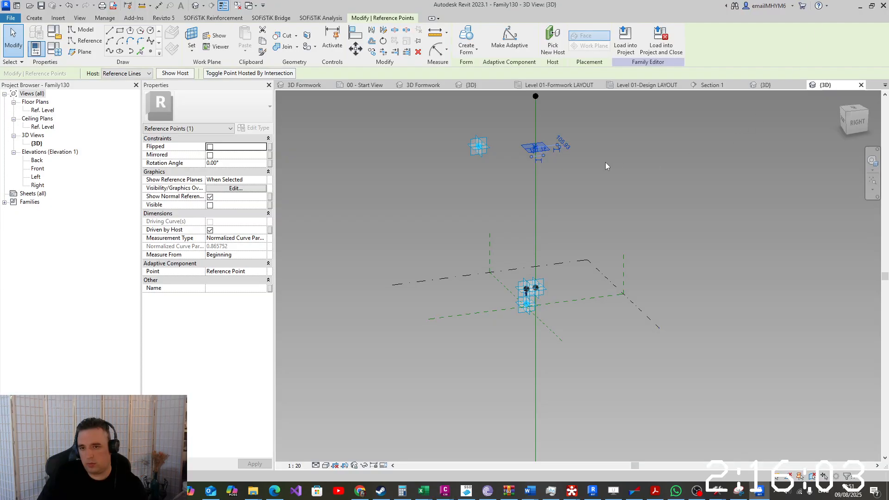
Temporarily isolate the intersection-hosted point and set its reference planes to show Always
{"action": "left_click", "coordinate": [365, 466]}
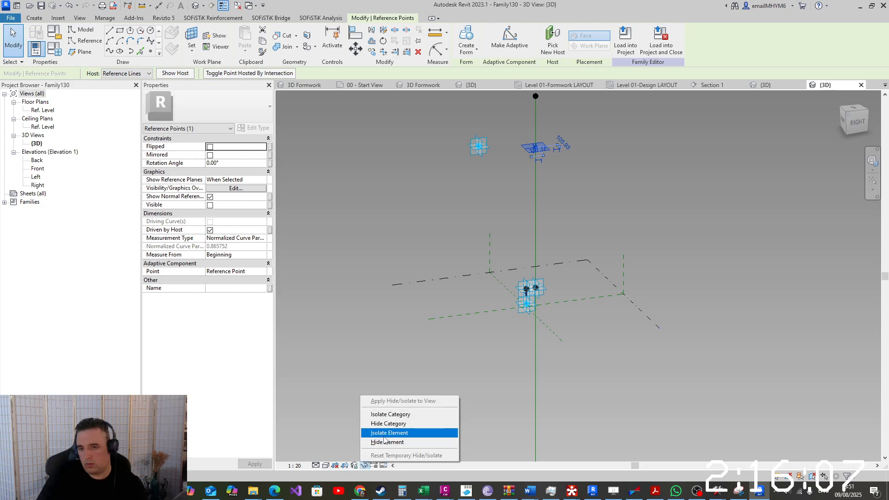
{"action": "left_click", "coordinate": [393, 434]}
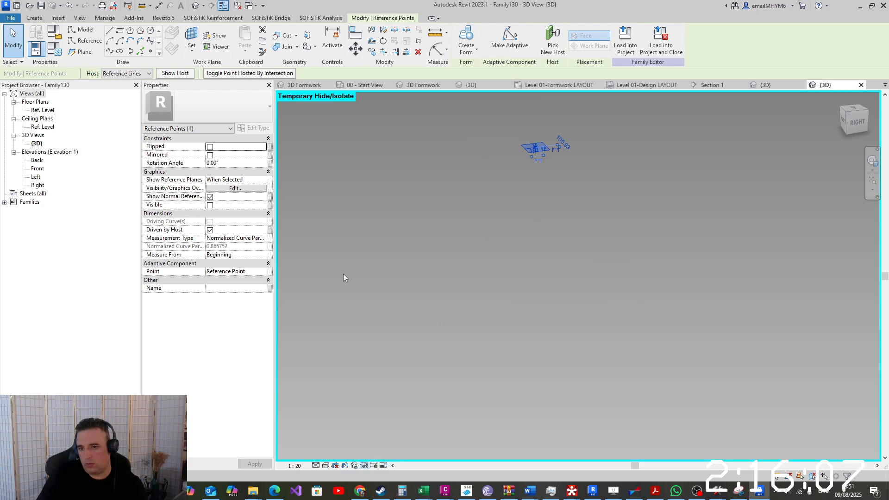
{"action": "left_click", "coordinate": [263, 172]}
{"action": "left_click", "coordinate": [263, 181]}
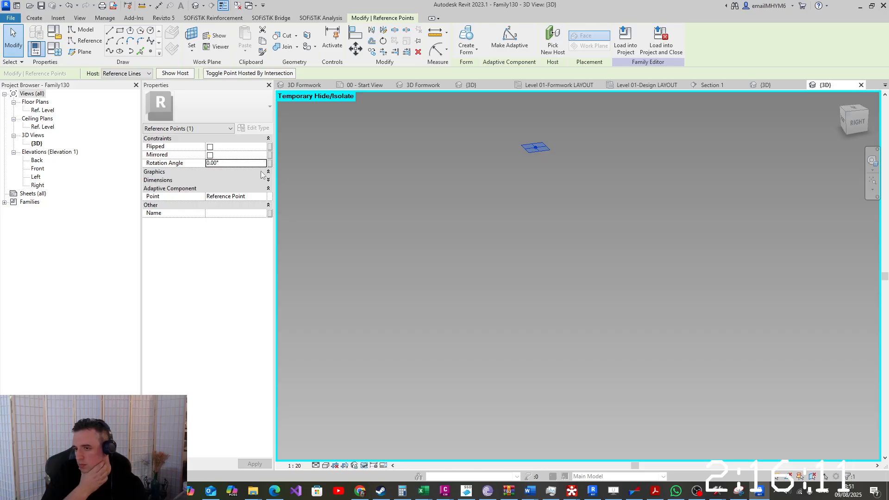
{"action": "left_click", "coordinate": [262, 172]}
{"action": "left_click", "coordinate": [265, 181]}
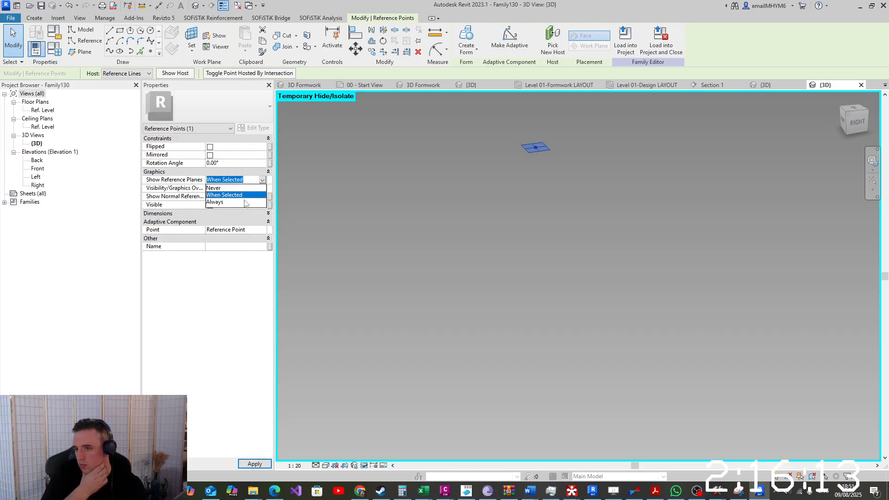
{"action": "left_click", "coordinate": [218, 195]}
{"action": "left_click", "coordinate": [520, 110]}
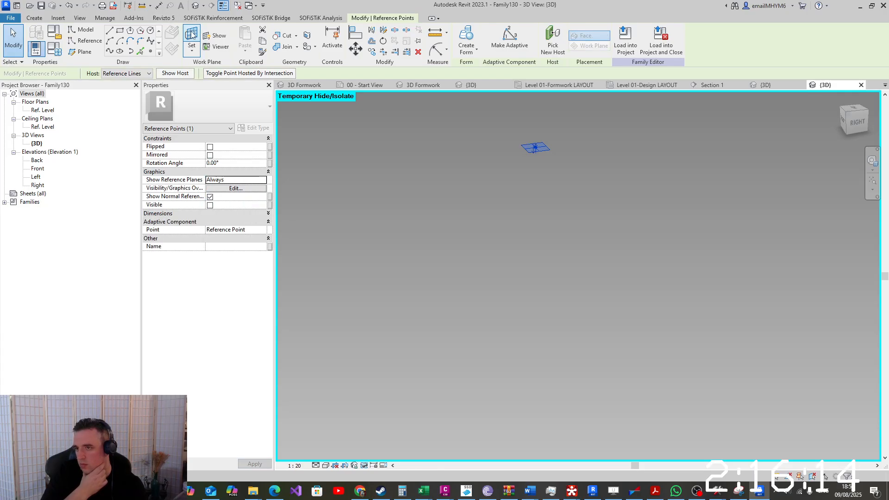
Place a reference point on the isolated point's horizontal plane and raise it about 334 above its host
{"action": "left_click", "coordinate": [151, 51]}
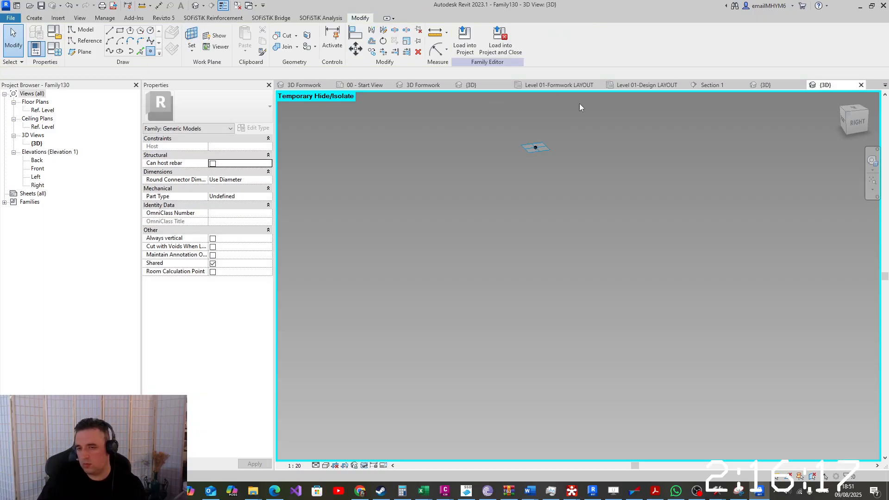
{"action": "left_click", "coordinate": [537, 147]}
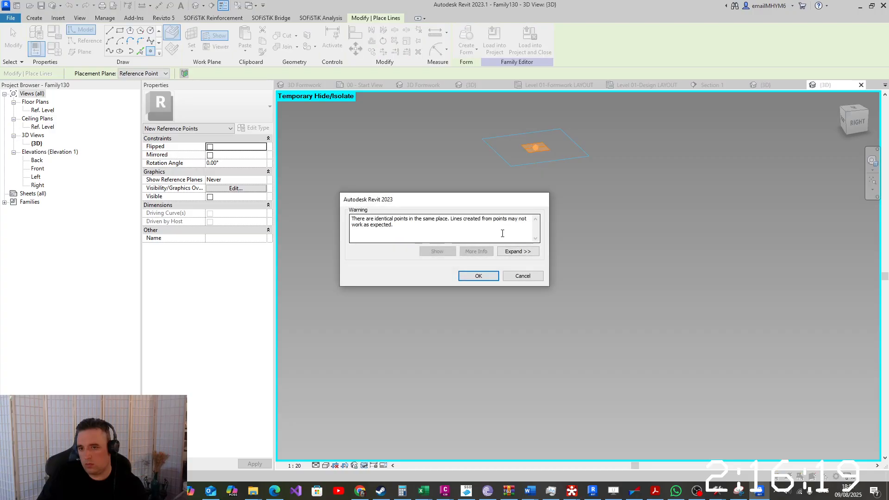
{"action": "left_click", "coordinate": [477, 276]}
{"action": "key", "text": "Escape"}
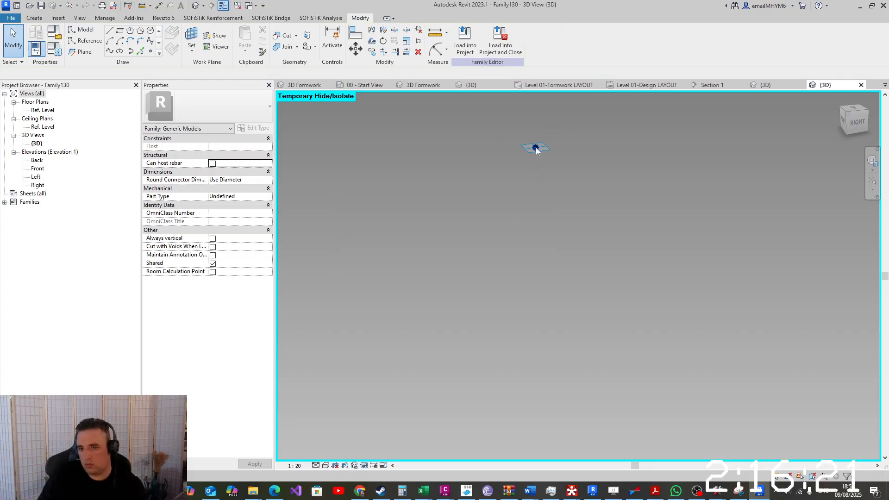
{"action": "left_click", "coordinate": [536, 147]}
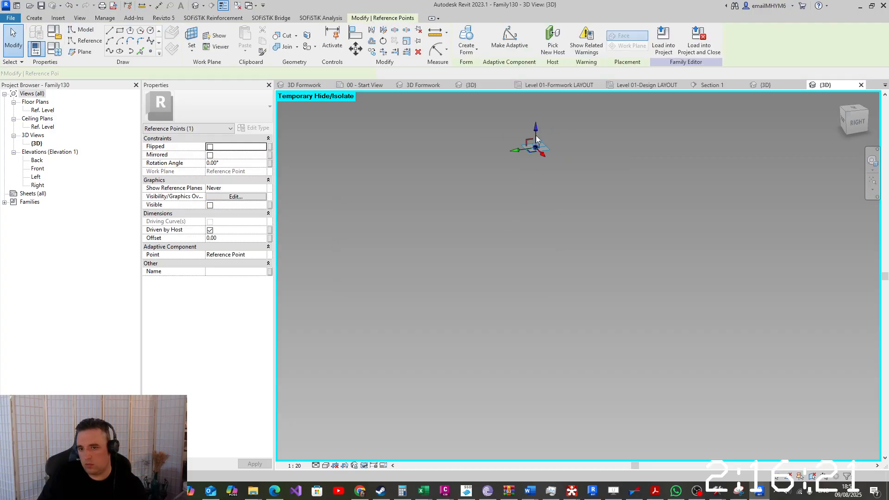
Associate the raised point's Offset with a new instance family parameter named "top of wall offset"
{"action": "left_click", "coordinate": [270, 238]}
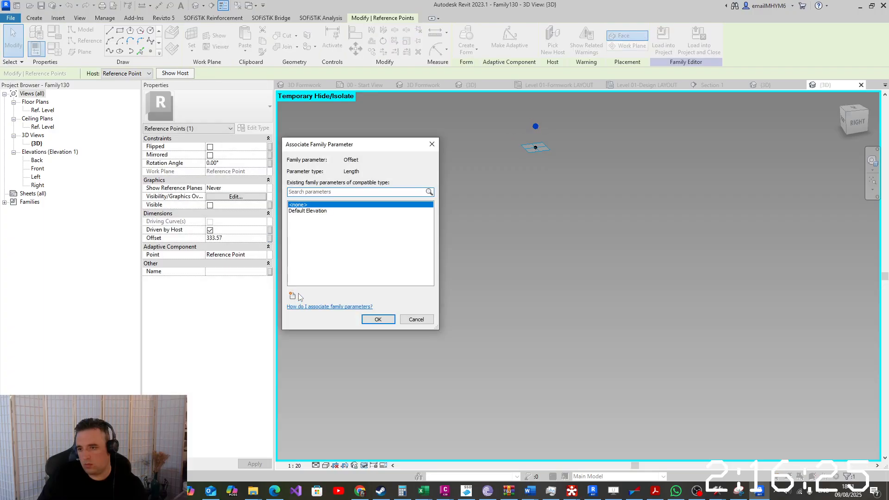
{"action": "left_click", "coordinate": [292, 296]}
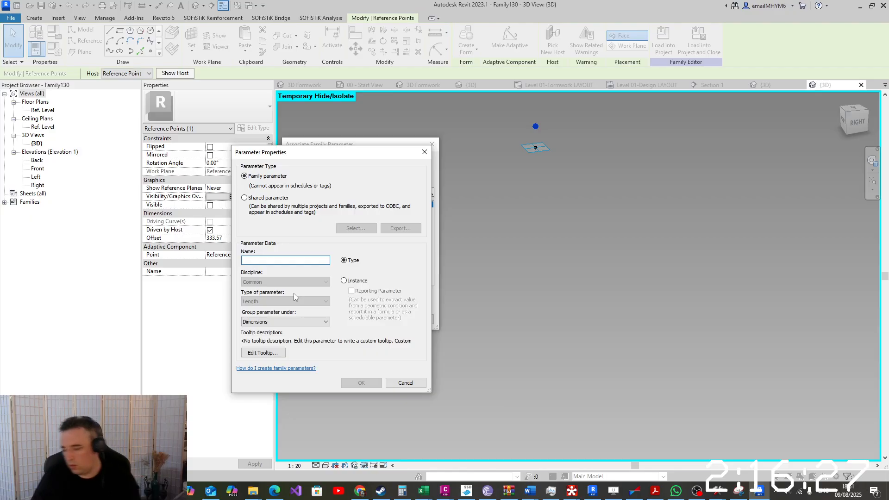
{"action": "type", "text": "top of wall offset"}
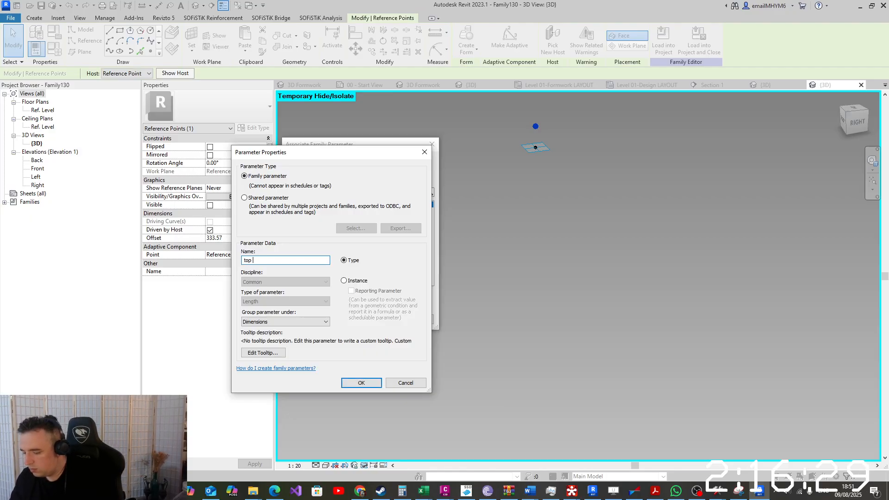
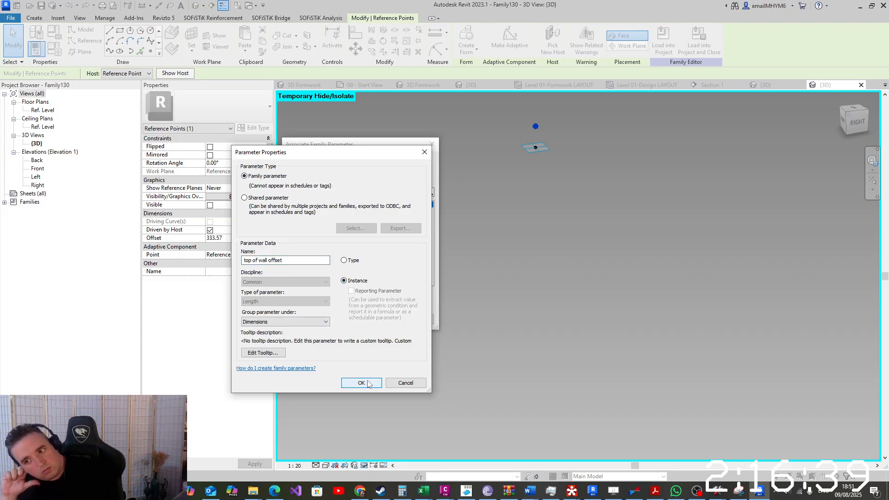
{"action": "left_click", "coordinate": [362, 382]}
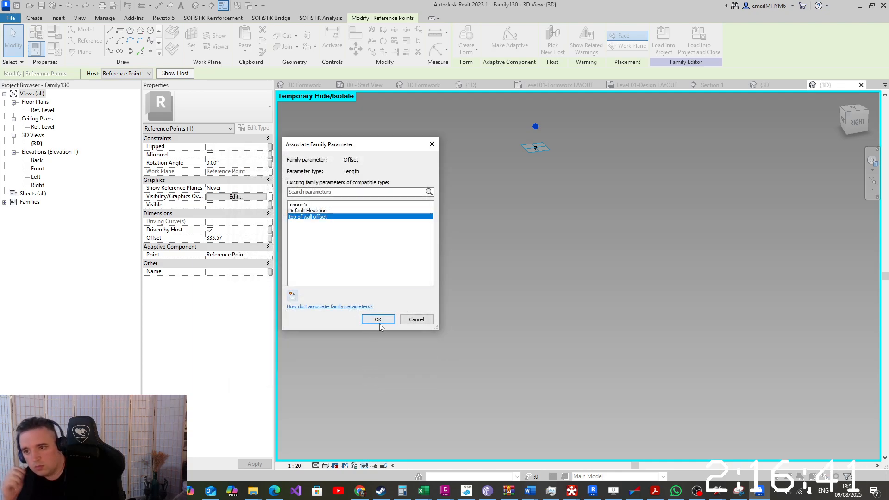
{"action": "left_click", "coordinate": [378, 320]}
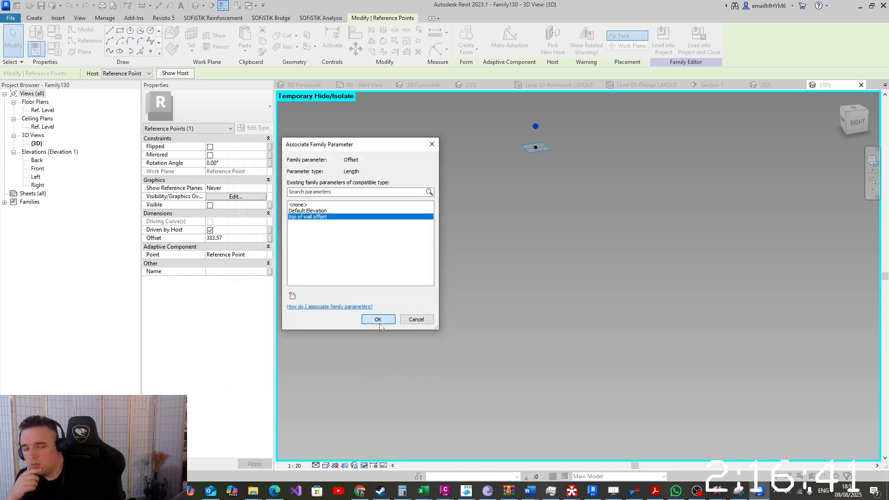
Set the raised point's reference planes to show Always
{"action": "left_click", "coordinate": [257, 188]}
{"action": "left_click", "coordinate": [227, 212]}
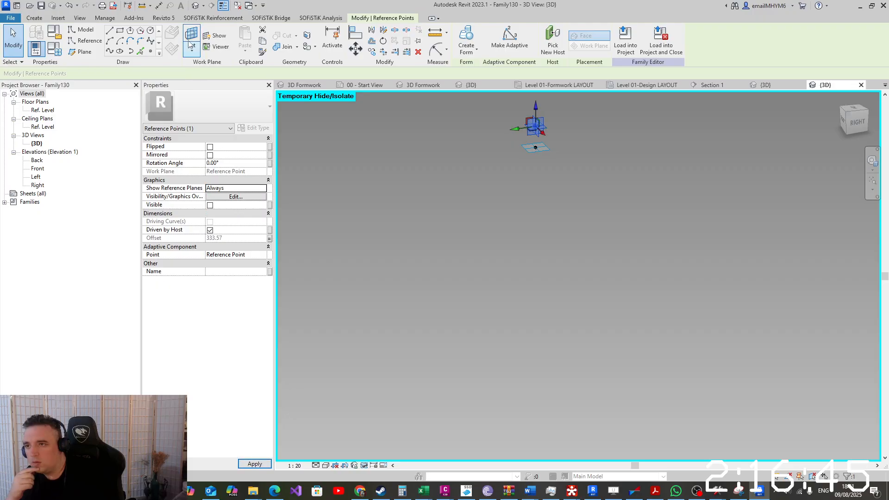
{"action": "key", "text": "Escape"}
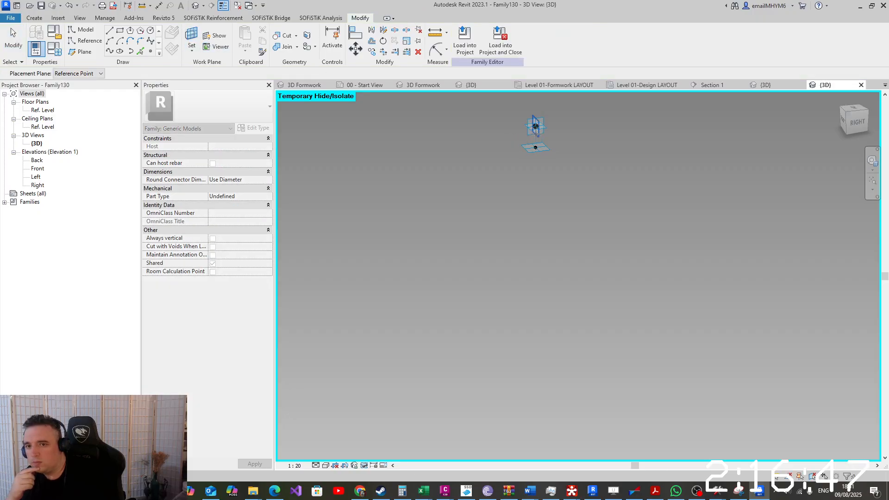
Place a reference point on the raised point's vertical plane and move it sideways about 881 from its host
{"action": "left_click", "coordinate": [154, 52]}
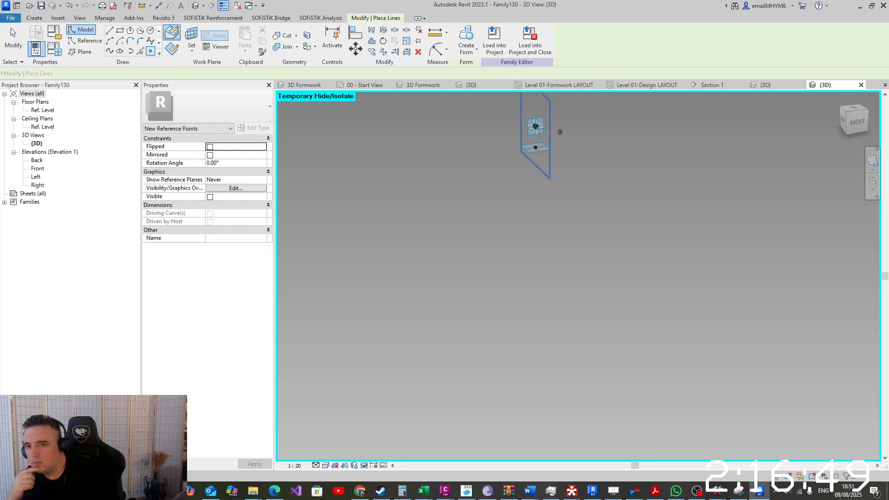
{"action": "left_click", "coordinate": [535, 125]}
{"action": "left_click", "coordinate": [478, 276]}
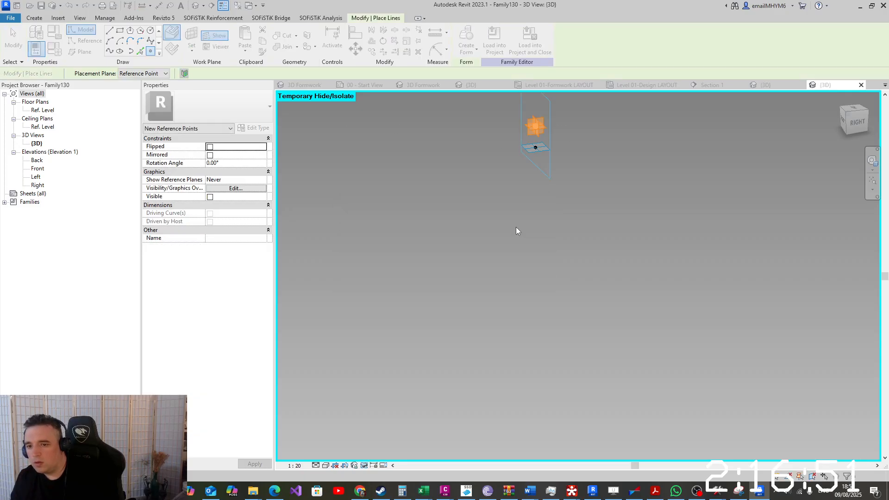
{"action": "key", "text": "Escape"}
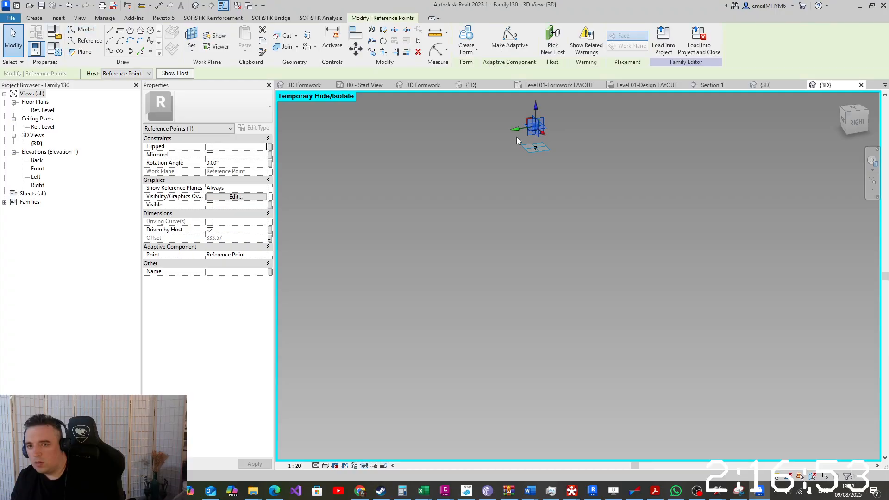
{"action": "left_click_drag", "start_coordinate": [515, 130], "coordinate": [544, 126]}
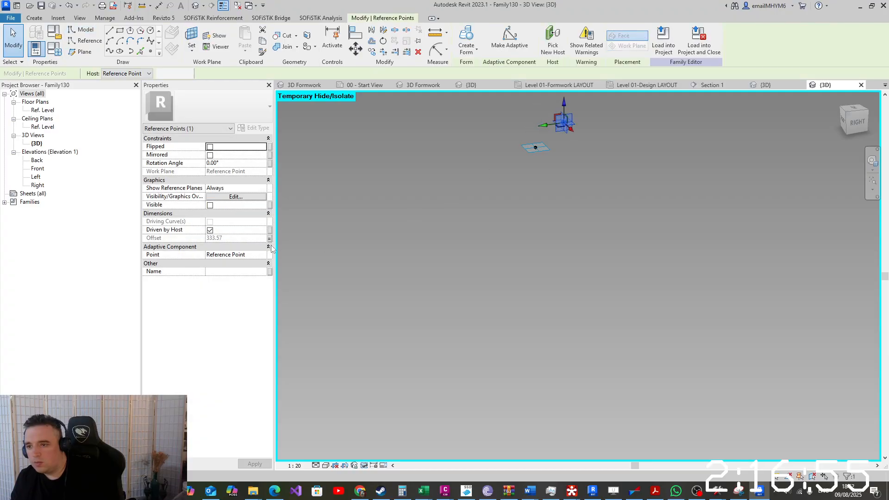
{"action": "left_click", "coordinate": [328, 199]}
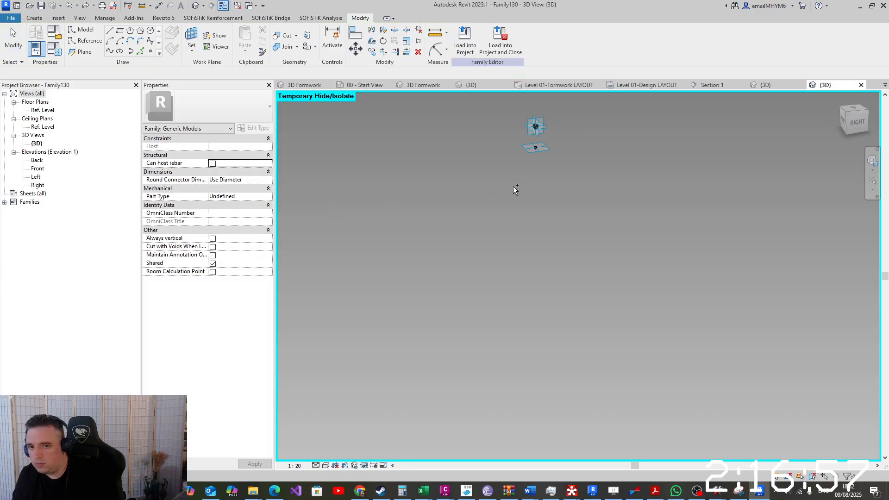
{"action": "left_click", "coordinate": [537, 126]}
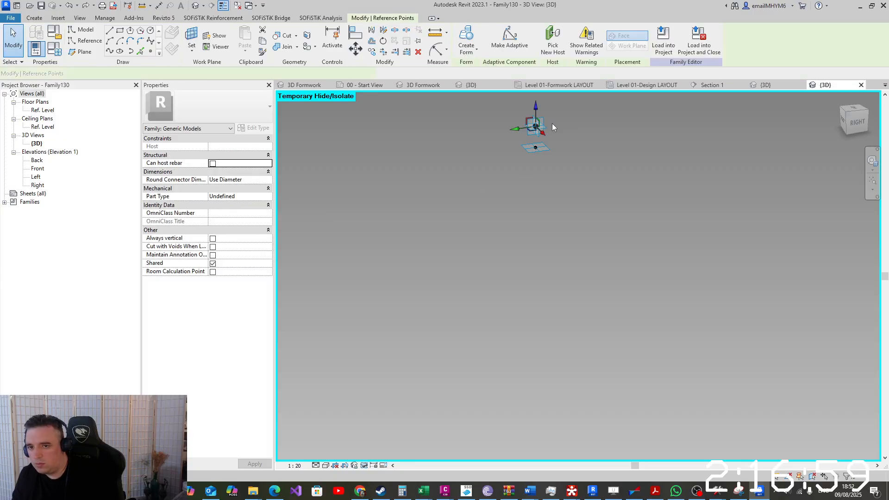
{"action": "left_click_drag", "start_coordinate": [516, 129], "coordinate": [573, 122]}
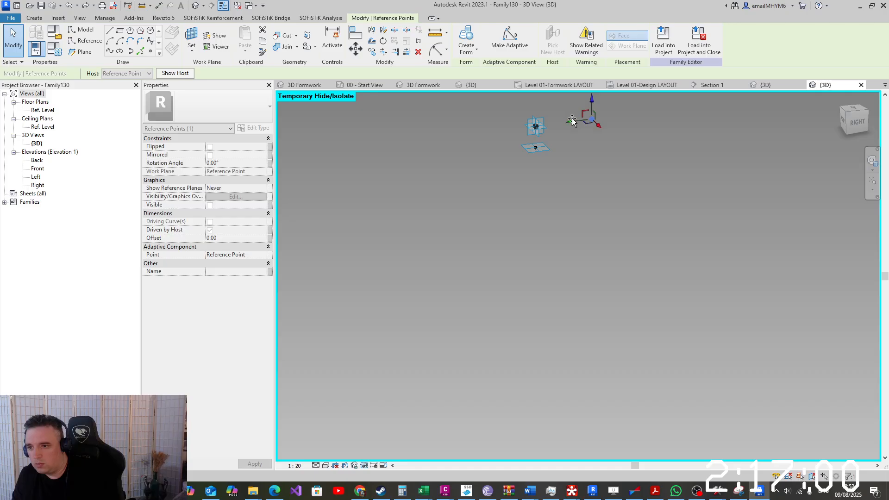
Associate the sideways point's Offset with a new instance family parameter named "x1"
{"action": "left_click", "coordinate": [270, 238]}
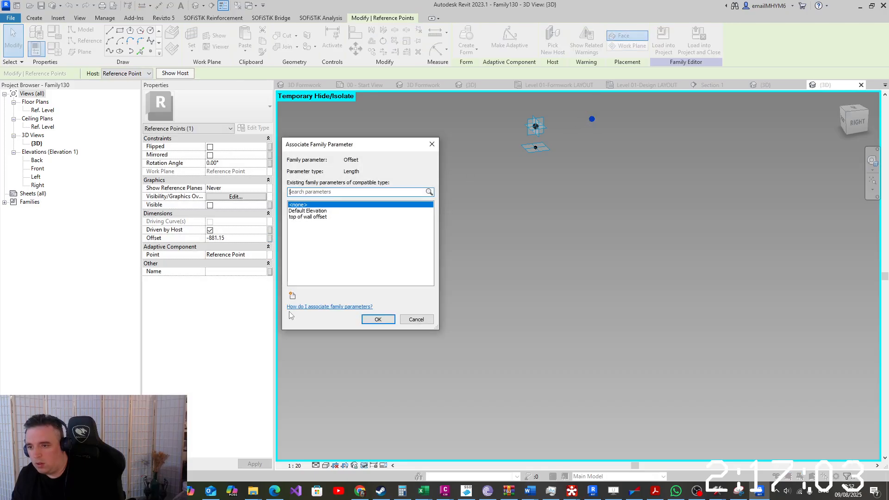
{"action": "left_click", "coordinate": [293, 295]}
{"action": "type", "text": "x1"}
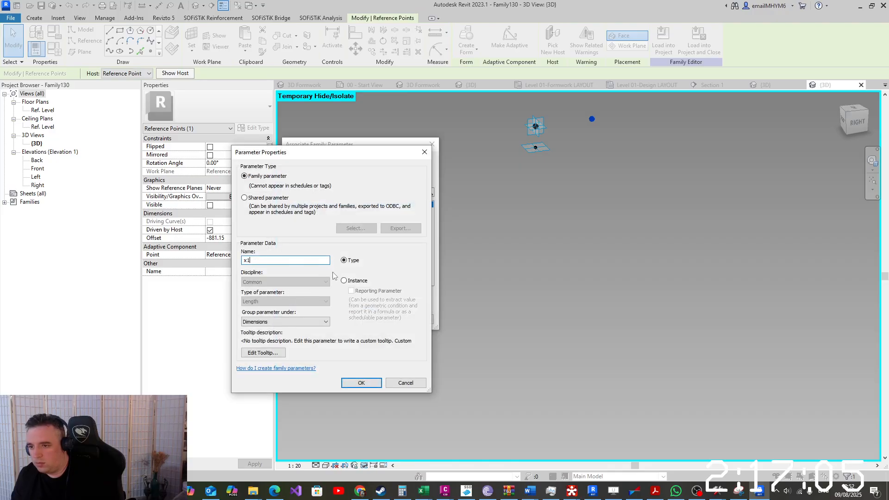
{"action": "left_click", "coordinate": [344, 281]}
{"action": "left_click", "coordinate": [361, 382]}
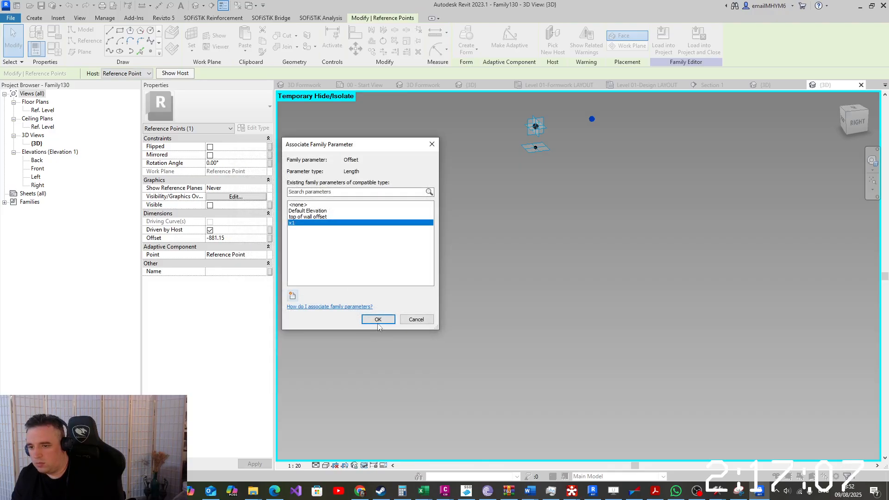
{"action": "left_click", "coordinate": [376, 318]}
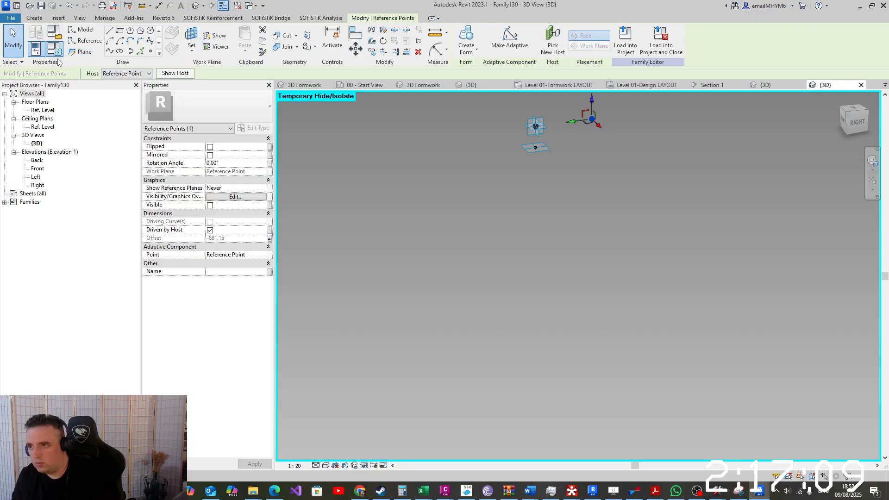
Add an instance Length family parameter named "Wall thickness" under Dimensions
{"action": "left_click", "coordinate": [54, 49]}
{"action": "left_click", "coordinate": [43, 391]}
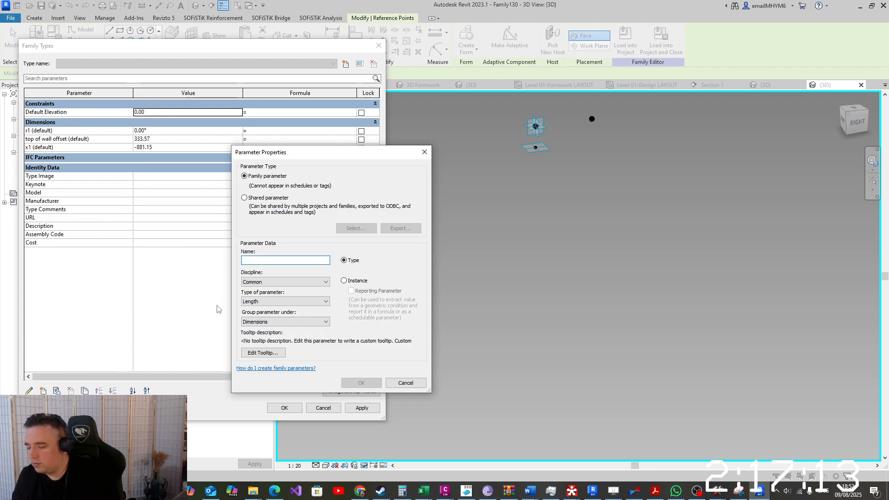
{"action": "type", "text": "Wall "}
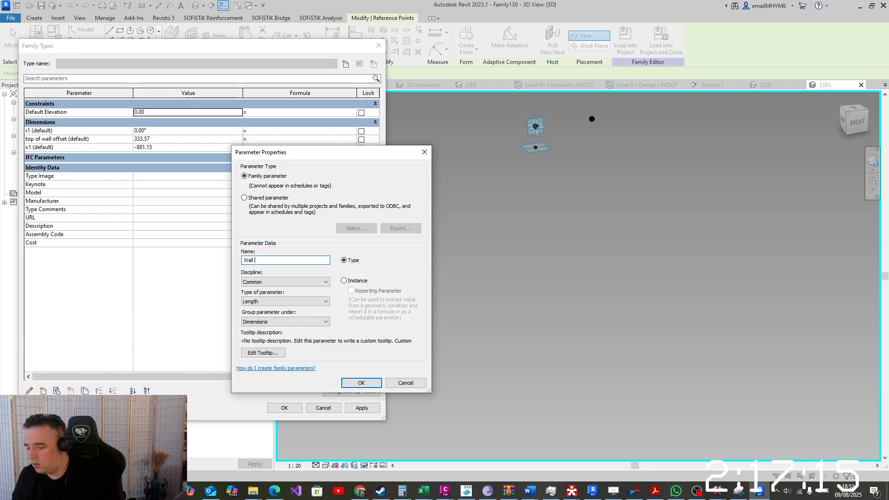
{"action": "type", "text": "thickness"}
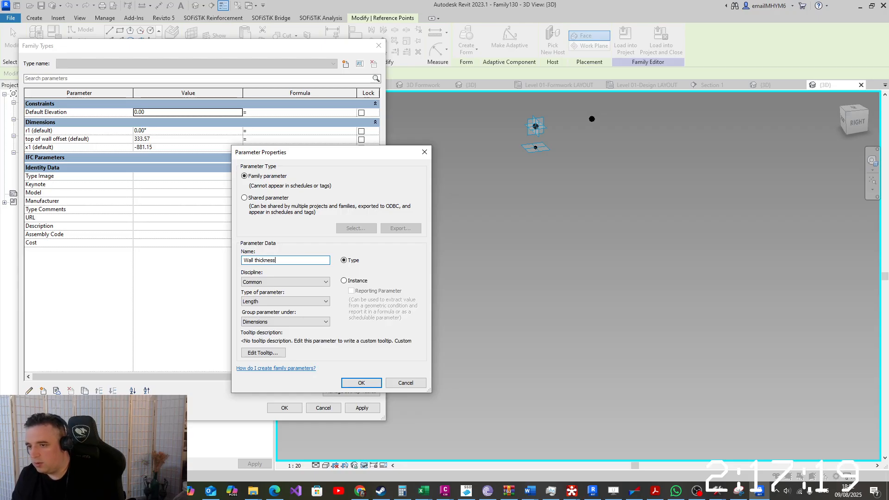
{"action": "left_click", "coordinate": [365, 281]}
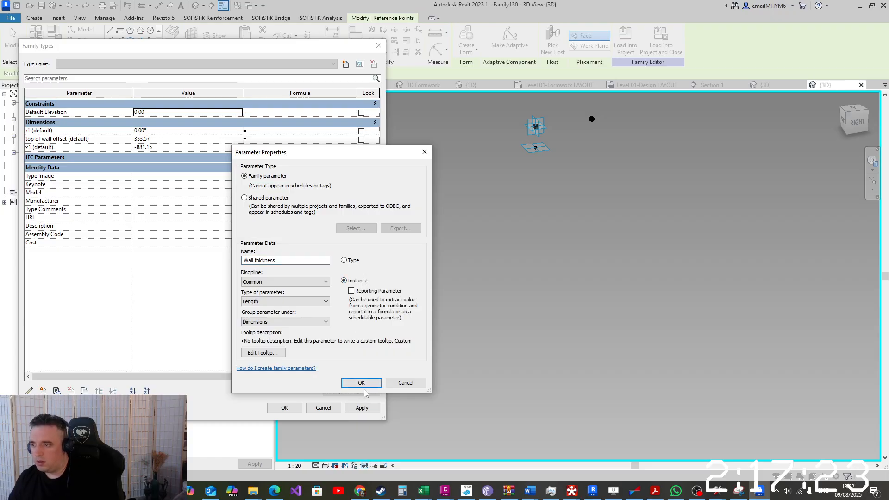
{"action": "left_click", "coordinate": [362, 384]}
{"action": "left_click", "coordinate": [165, 131]}
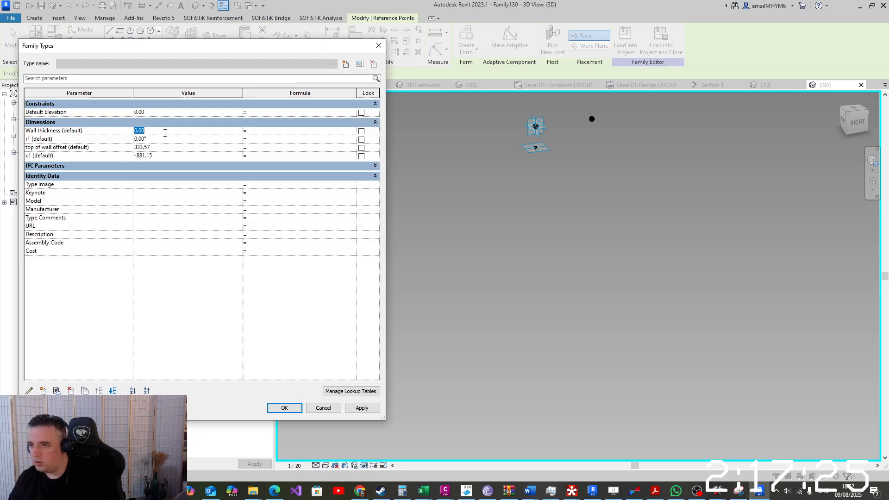
Switch to Civil 3D and measure the RW25 wall stem's width at the footing in rw25_2.dwg
{"action": "left_click", "coordinate": [442, 495]}
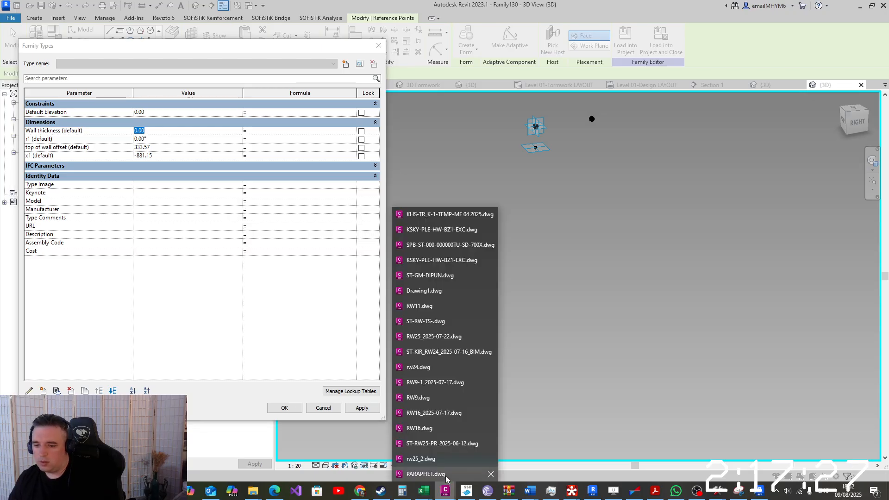
{"action": "left_click", "coordinate": [442, 475]}
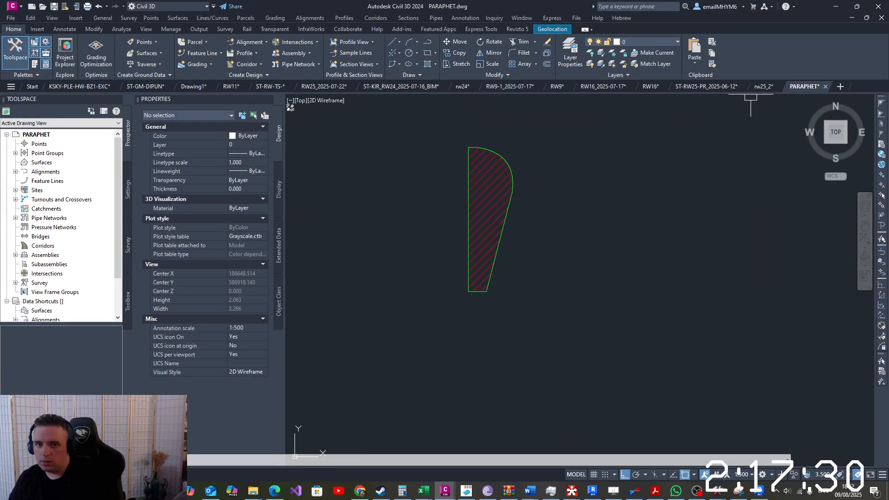
{"action": "left_click", "coordinate": [763, 86]}
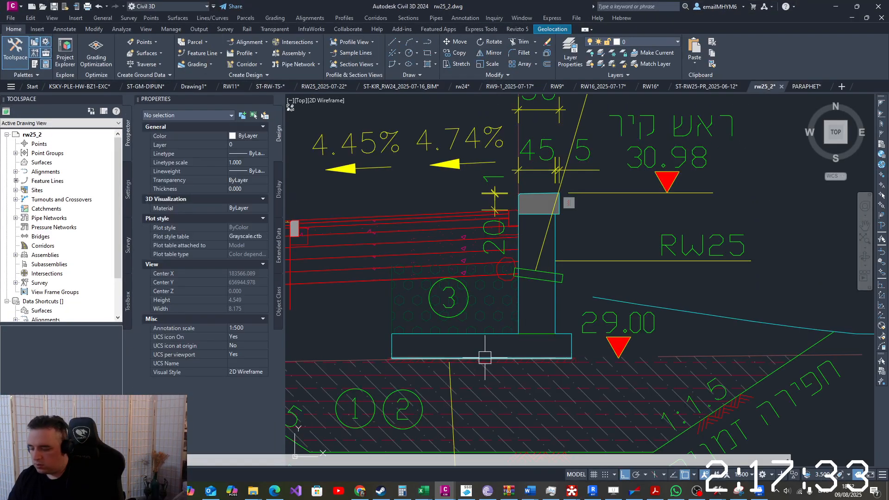
{"action": "type", "text": "di"}
{"action": "key", "text": "space"}
{"action": "left_click", "coordinate": [518, 333]}
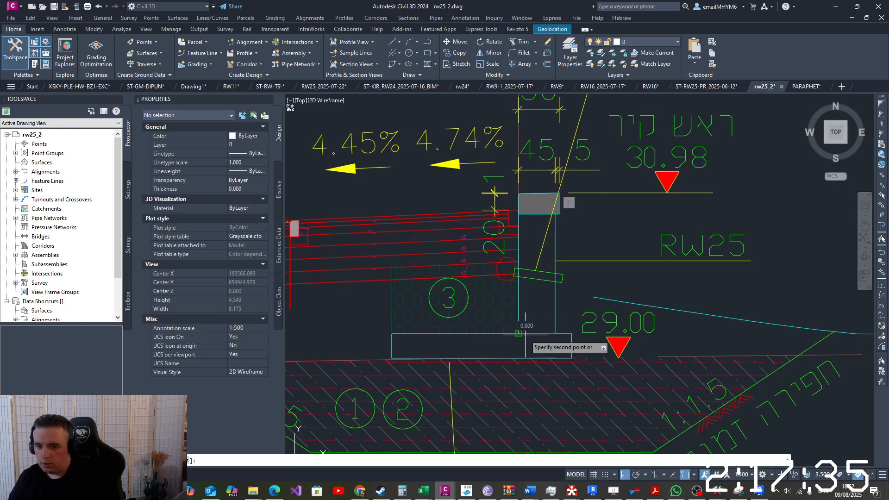
{"action": "left_click", "coordinate": [555, 333]}
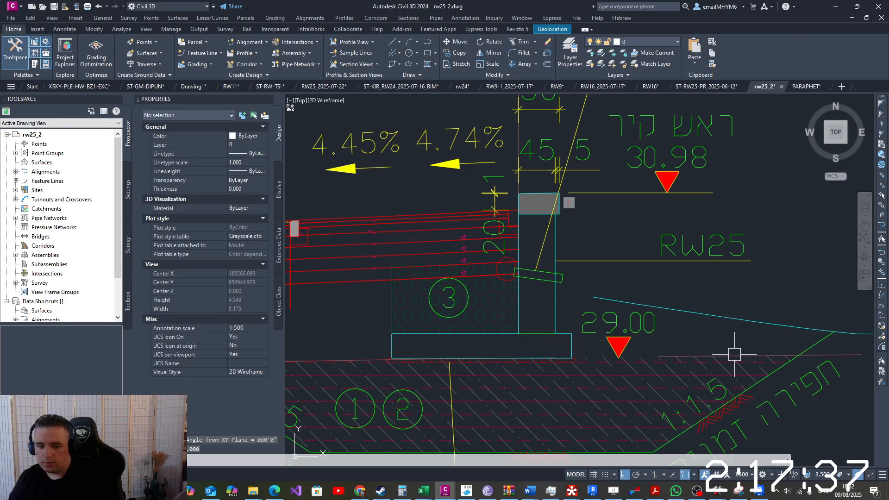
{"action": "left_click", "coordinate": [773, 491]}
{"action": "mouse_move", "coordinate": [768, 495]}
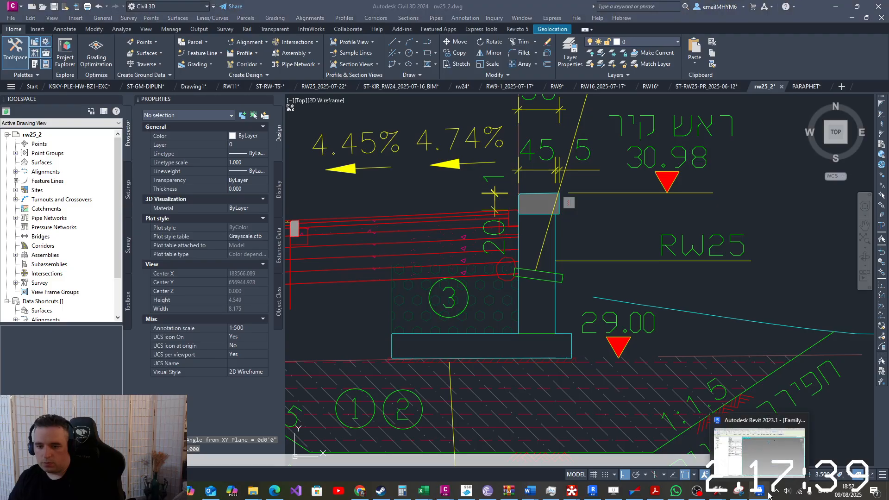
Measure the thickness of the RW25 wall's footing and switch back to Revit
{"action": "left_click", "coordinate": [566, 336]}
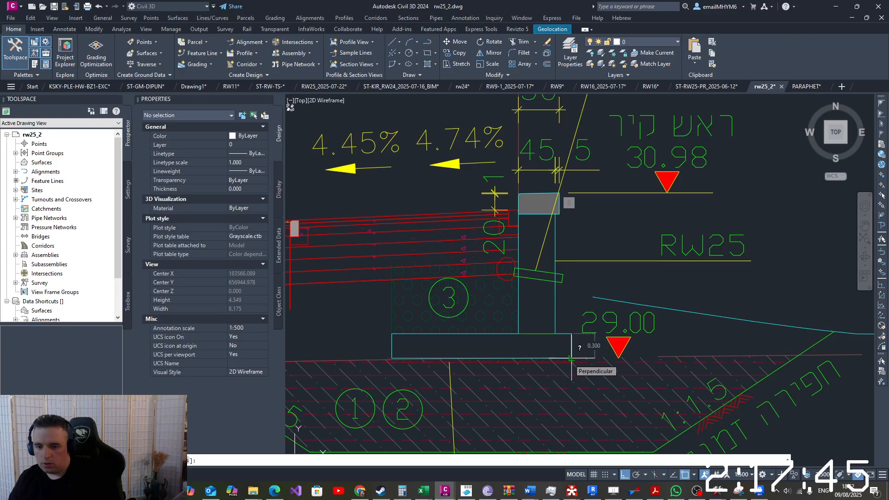
{"action": "left_click", "coordinate": [569, 364]}
{"action": "left_click", "coordinate": [776, 490]}
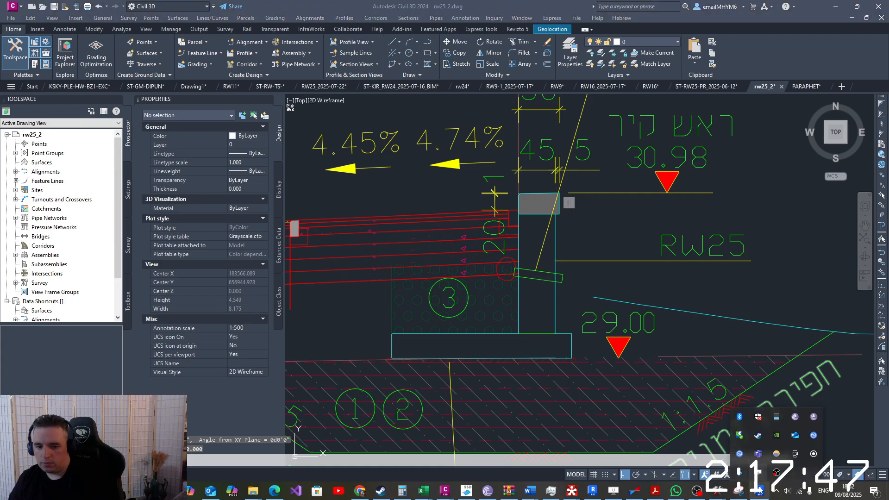
{"action": "left_click", "coordinate": [762, 492]}
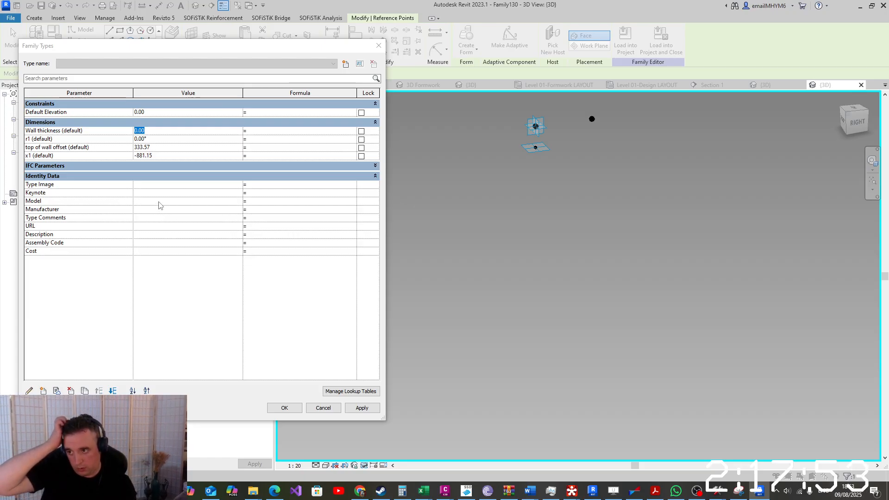
Set the family's Wall thickness value to 45
{"action": "left_click", "coordinate": [154, 122]}
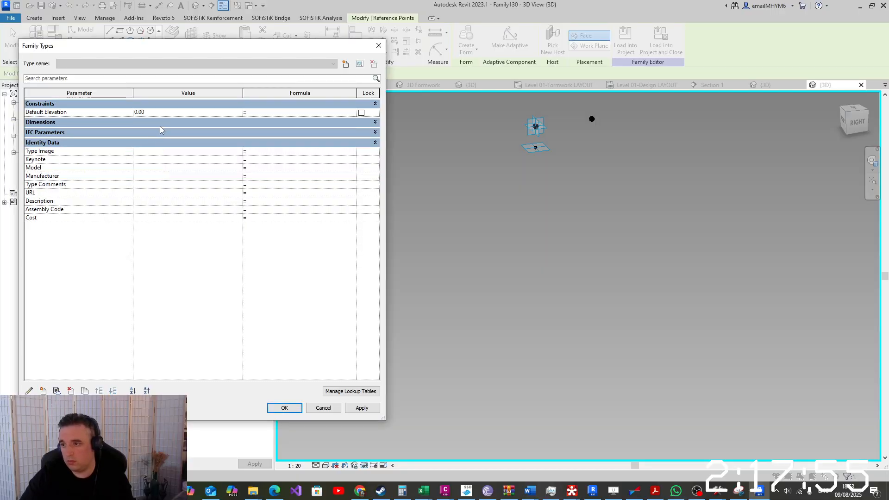
{"action": "left_click", "coordinate": [159, 123]}
{"action": "left_click", "coordinate": [159, 131]}
{"action": "type", "text": "45"}
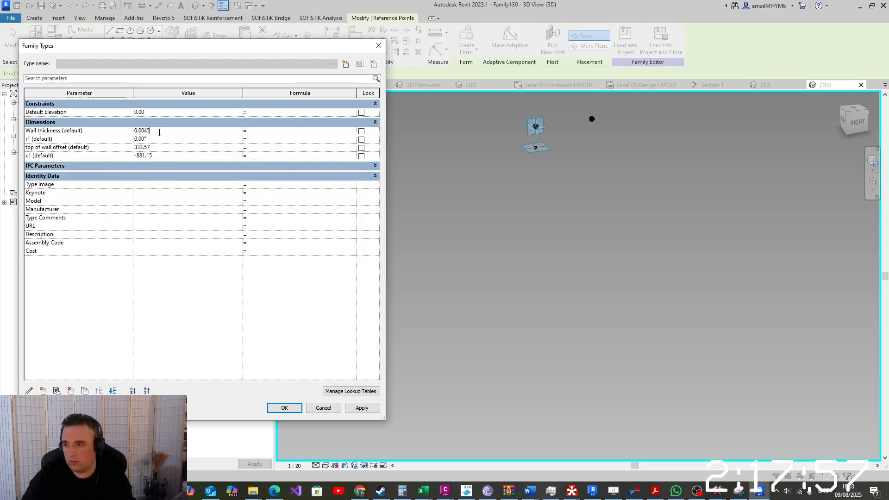
{"action": "type", "text": "45"}
Drive the x1 parameter with the formula -Wall thickness and accept the family types
{"action": "left_click", "coordinate": [59, 131]}
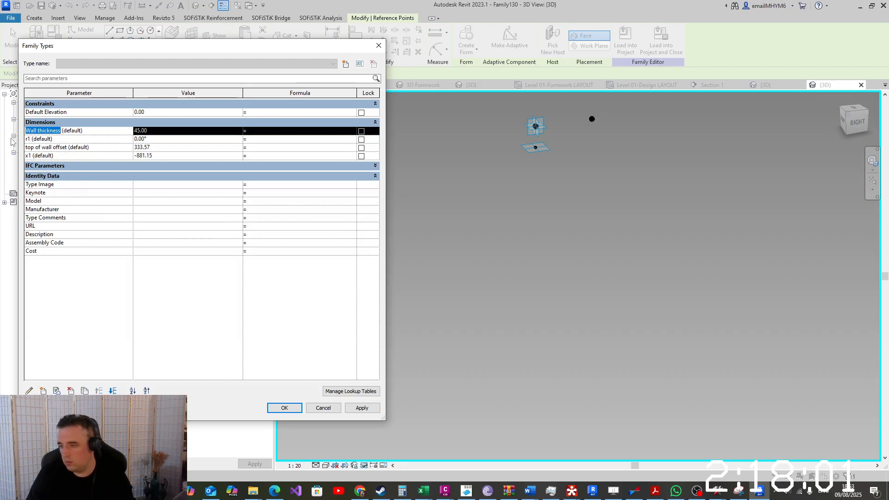
{"action": "left_click", "coordinate": [261, 157]}
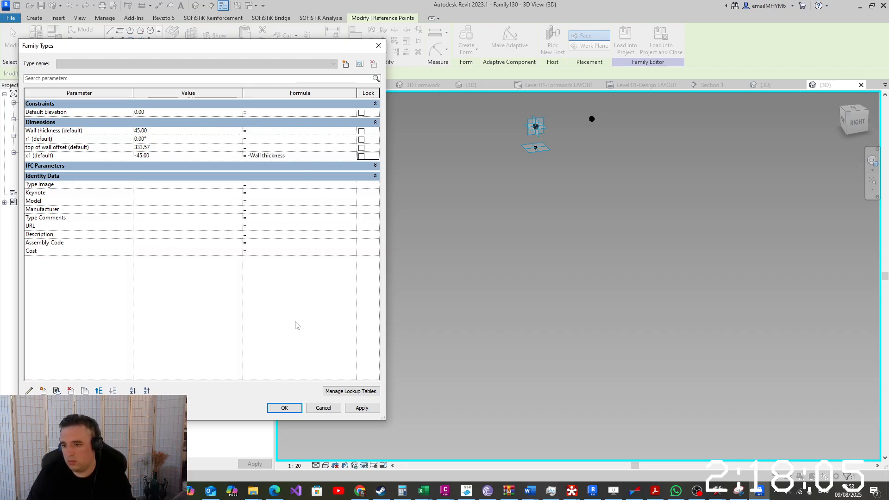
{"action": "left_click", "coordinate": [299, 404]}
{"action": "left_click", "coordinate": [539, 265]}
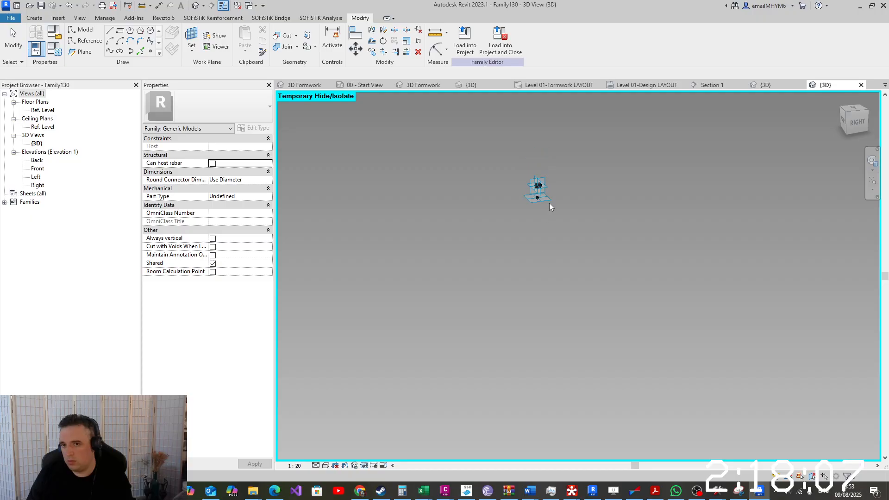
{"action": "scroll", "coordinate": [523, 206], "scroll_direction": "up", "scroll_amount": 2}
{"action": "scroll", "coordinate": [524, 206], "scroll_direction": "down", "scroll_amount": 5}
{"action": "middle_click_drag", "start_coordinate": [523, 205], "coordinate": [547, 162]}
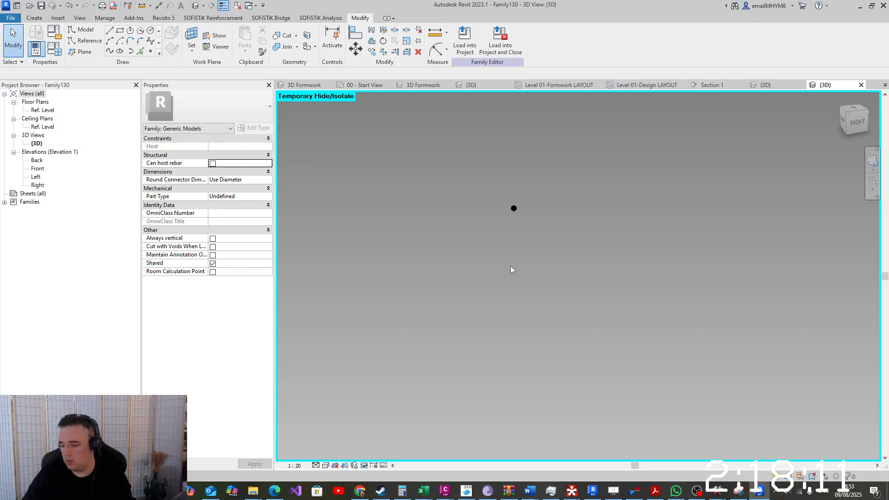
{"action": "key", "text": "u"}
{"action": "key", "text": "n"}
{"action": "key", "text": "Escape"}
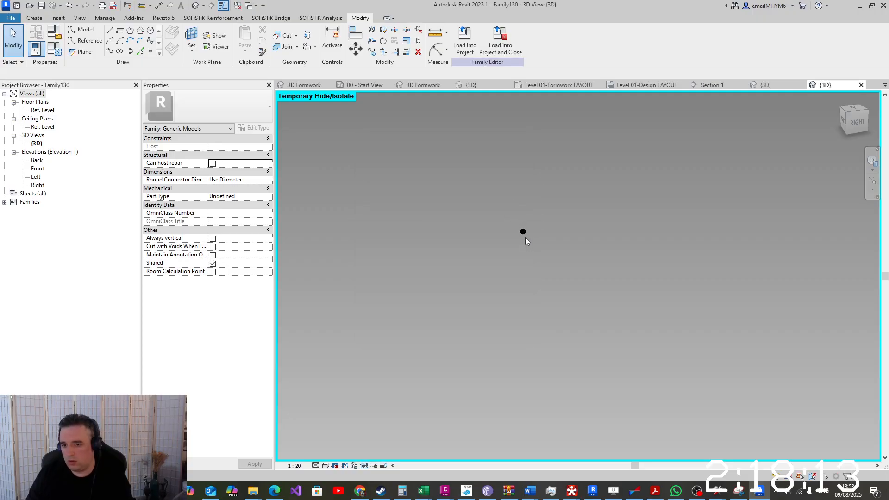
Reset the temporary isolation so that all points and reference lines of the family are shown
{"action": "scroll", "coordinate": [533, 185], "scroll_direction": "up", "scroll_amount": 3}
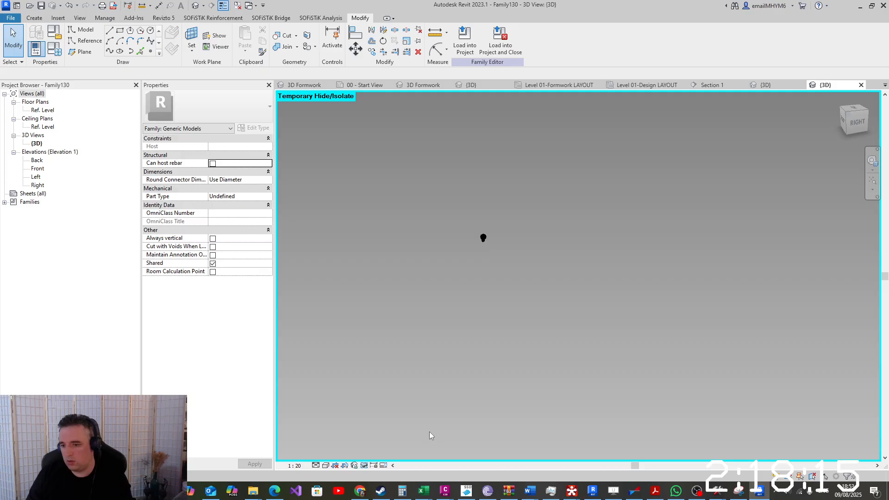
{"action": "left_click", "coordinate": [364, 465]}
{"action": "left_click", "coordinate": [398, 455]}
{"action": "scroll", "coordinate": [500, 241], "scroll_direction": "up", "scroll_amount": 4}
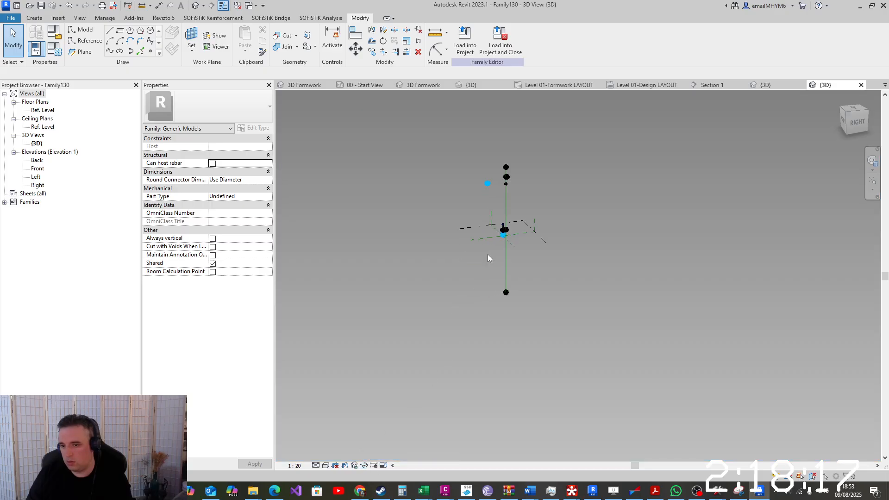
{"action": "scroll", "coordinate": [514, 227], "scroll_direction": "up", "scroll_amount": 5}
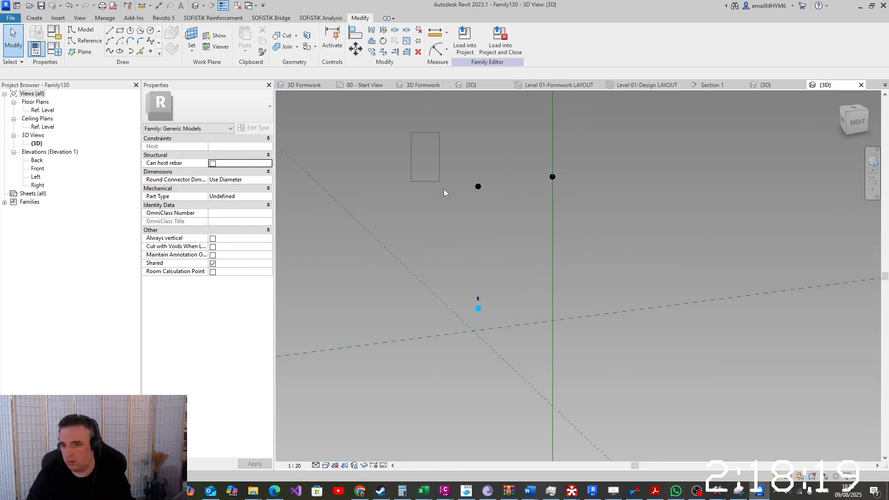
Set the offset of the upper reference point hosted on placement point 1 to 0
{"action": "left_click", "coordinate": [478, 187]}
{"action": "left_click", "coordinate": [235, 237]}
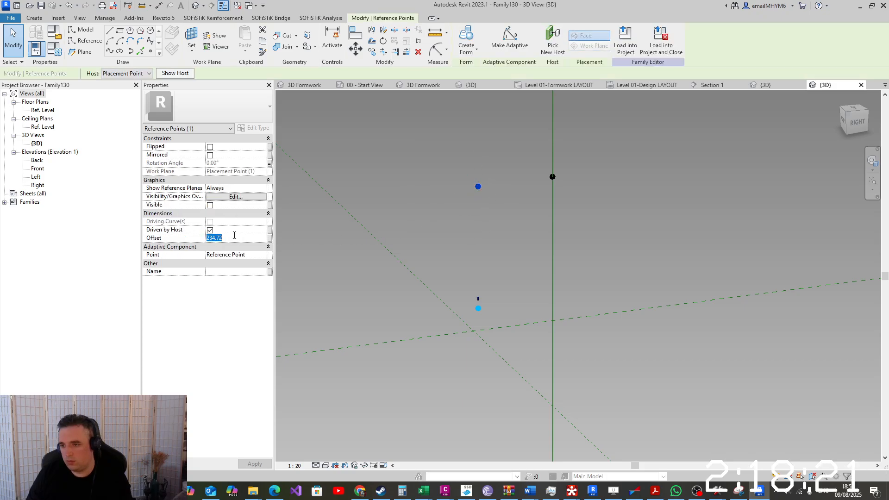
{"action": "type", "text": "0"}
{"action": "left_click_drag", "start_coordinate": [518, 229], "coordinate": [600, 377]}
{"action": "key", "text": "Escape"}
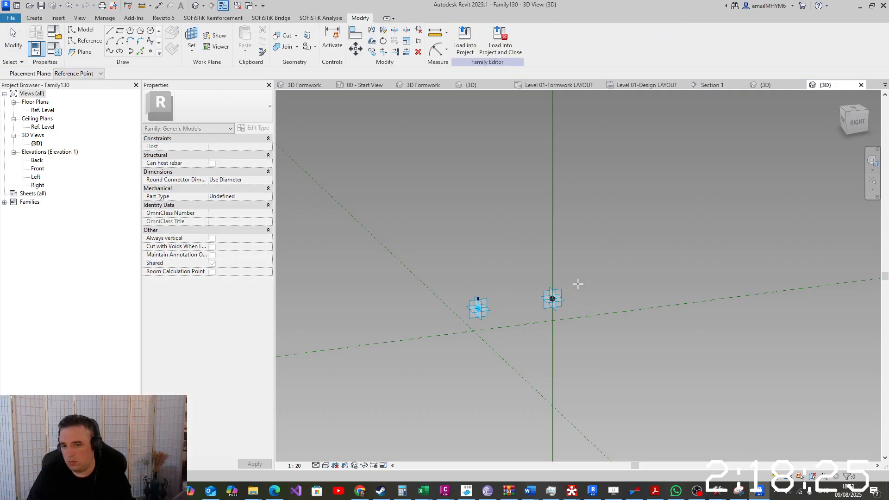
{"action": "key", "text": "Escape"}
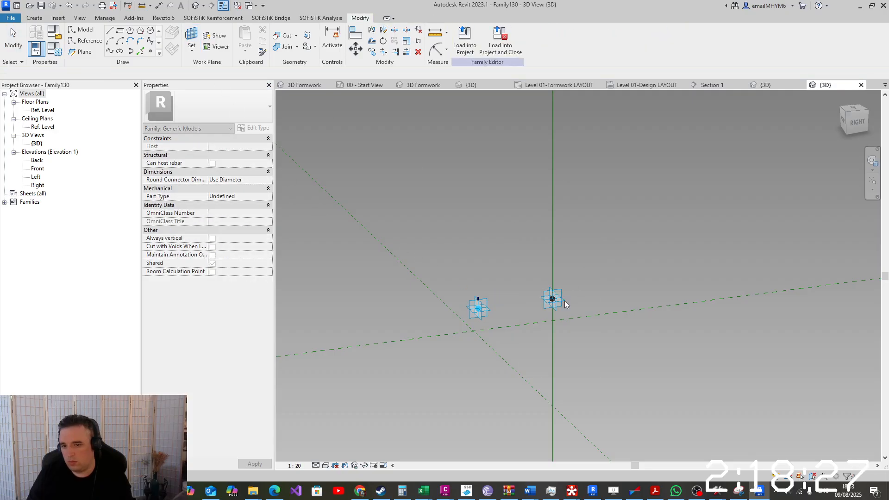
{"action": "left_click", "coordinate": [150, 41]}
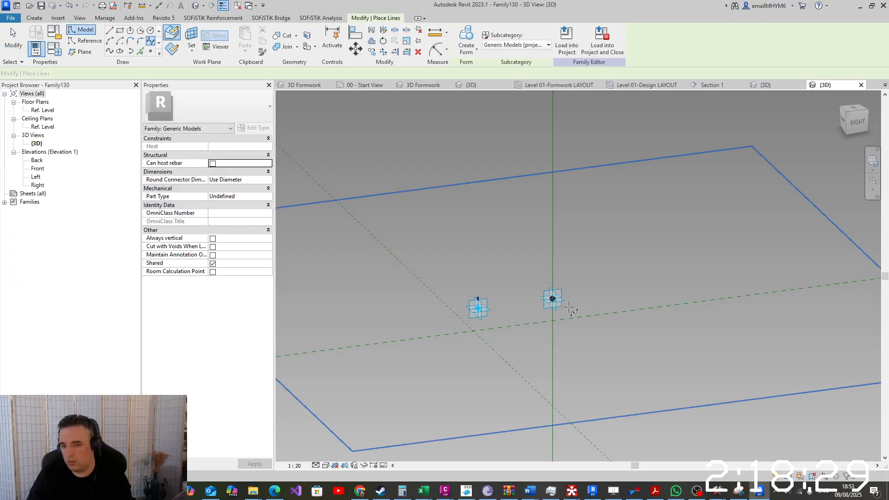
{"action": "key", "text": "Escape"}
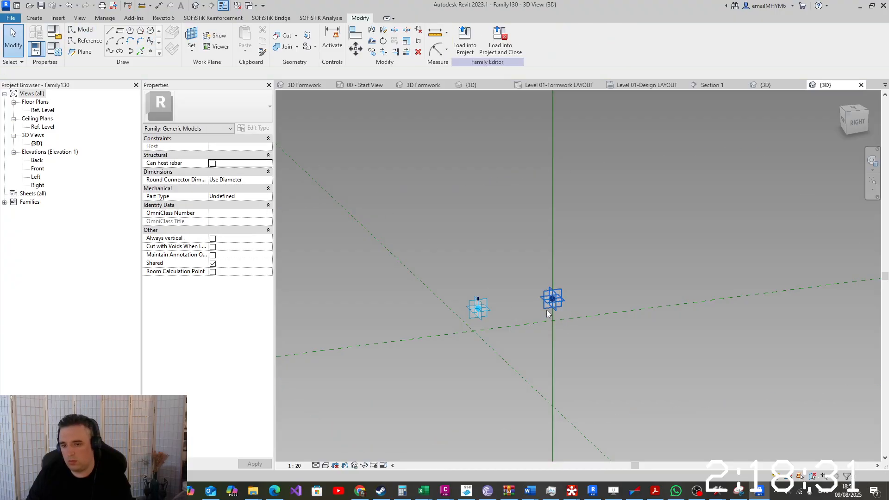
Temporarily isolate the reference point beside placement point 1 in the 3D view
{"action": "left_click", "coordinate": [550, 299]}
{"action": "left_click", "coordinate": [364, 465]}
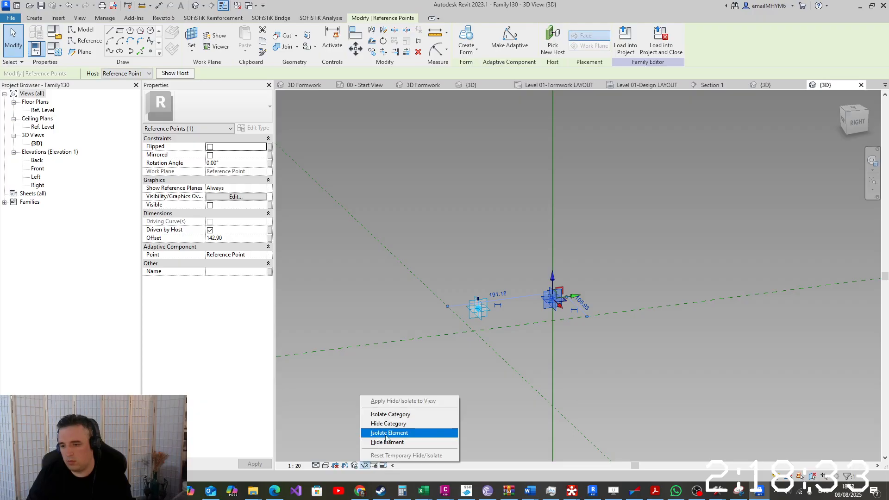
{"action": "left_click", "coordinate": [380, 442]}
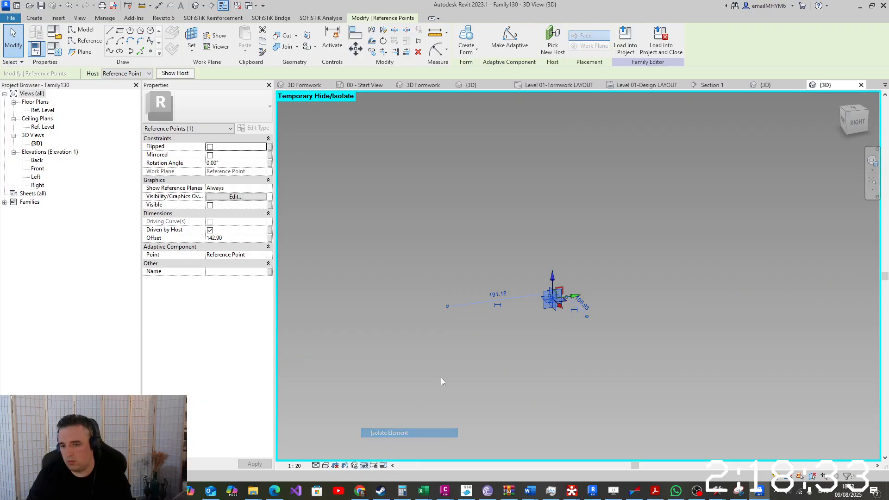
Place a new reference point at the isolated point, hosted on its horizontal reference plane, and accept the coincident location
{"action": "left_click", "coordinate": [186, 36]}
{"action": "left_click", "coordinate": [563, 299]}
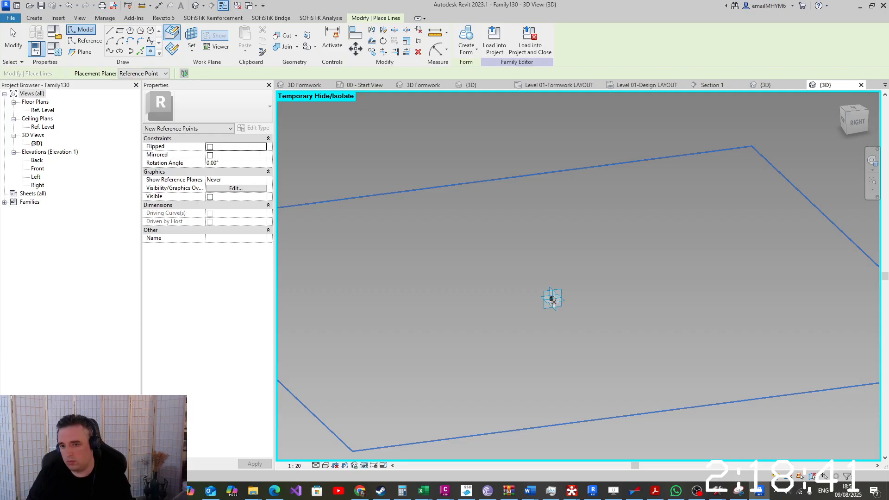
{"action": "left_click", "coordinate": [552, 299]}
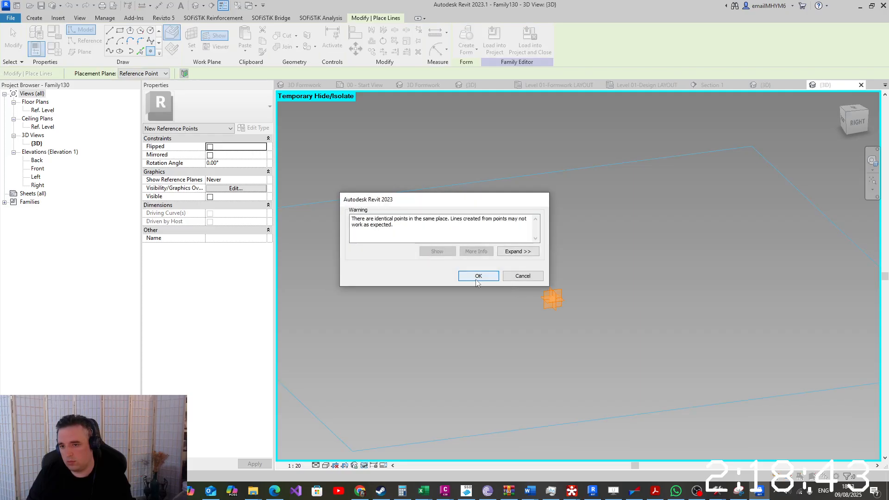
{"action": "left_click", "coordinate": [476, 279]}
{"action": "key", "text": "Escape"}
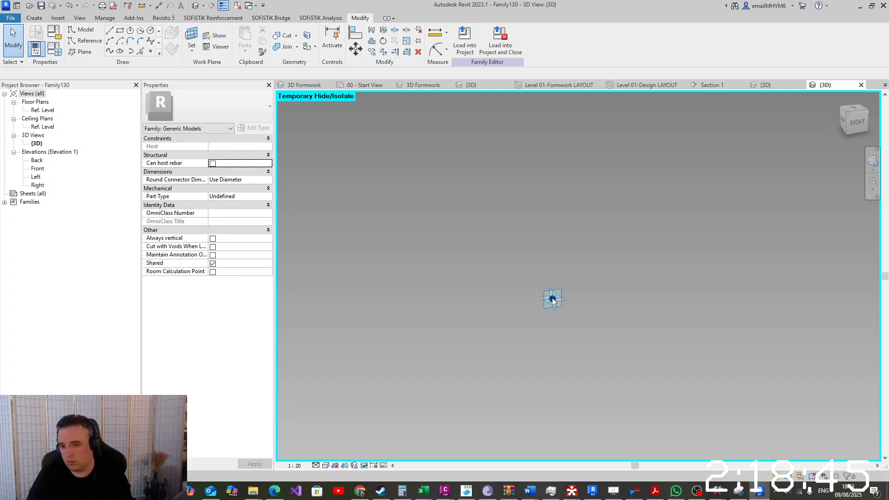
Move the new point about 103 below its host and associate its offset with a new instance parameter x2
{"action": "left_click", "coordinate": [552, 299]}
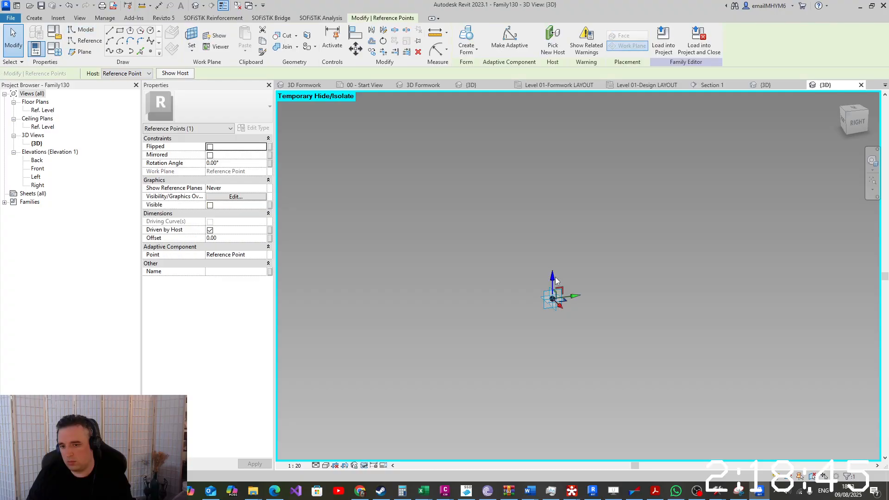
{"action": "left_click", "coordinate": [270, 238]}
{"action": "left_click", "coordinate": [292, 297]}
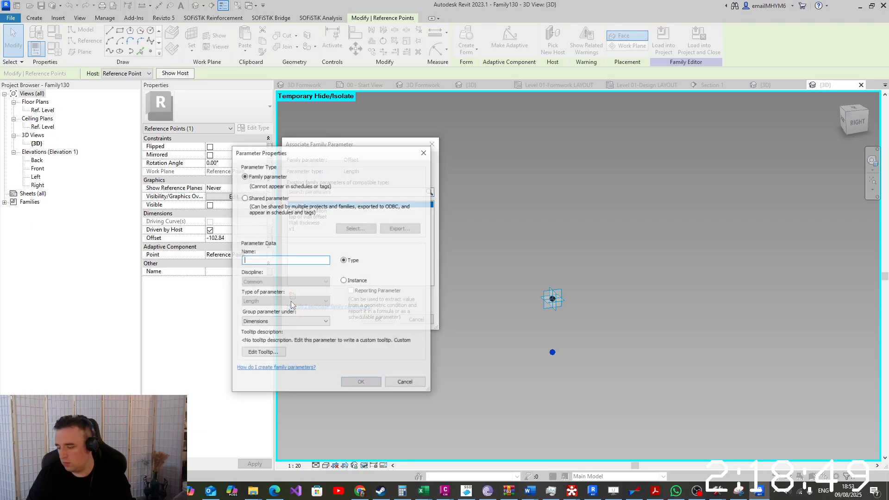
{"action": "type", "text": "x2"}
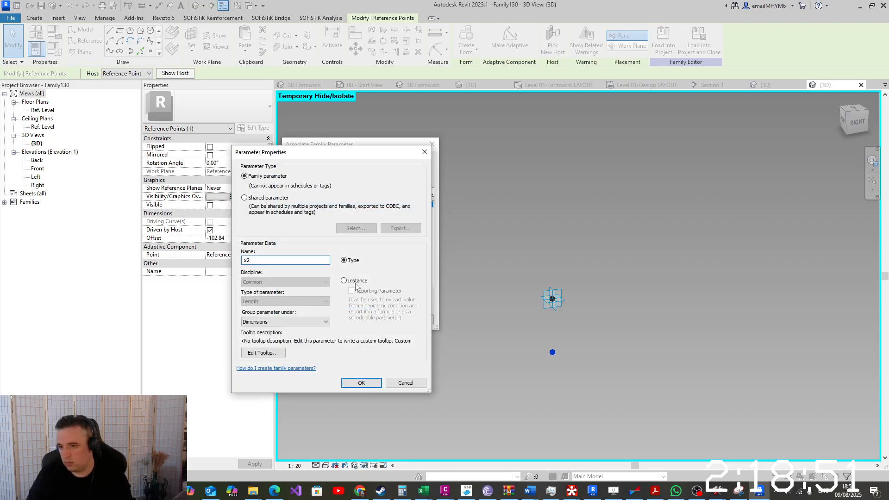
{"action": "left_click", "coordinate": [361, 382]}
{"action": "left_click", "coordinate": [368, 317]}
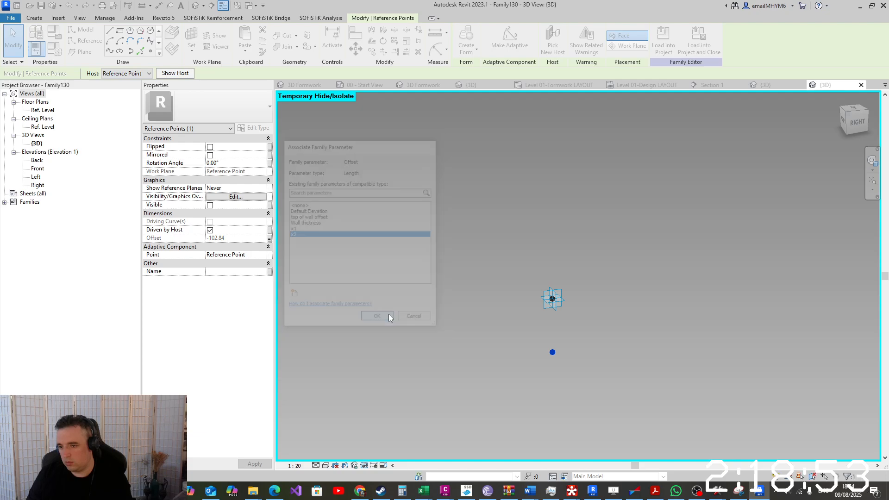
Create an instance length parameter named "offset for bottom of wall" in the family types
{"action": "left_click", "coordinate": [54, 49]}
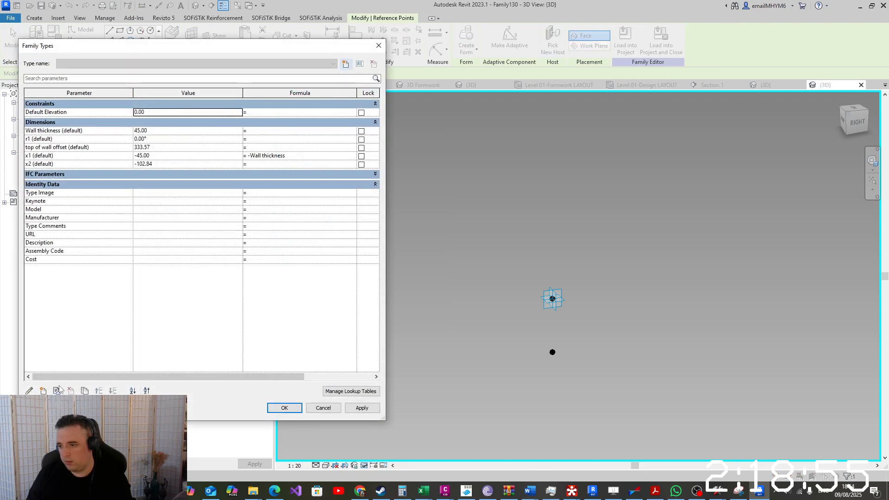
{"action": "left_click", "coordinate": [44, 392]}
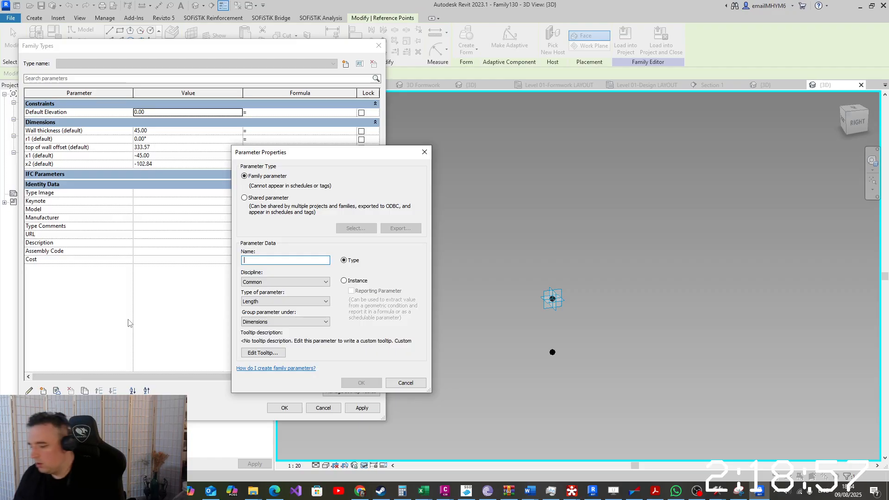
{"action": "type", "text": "offset"}
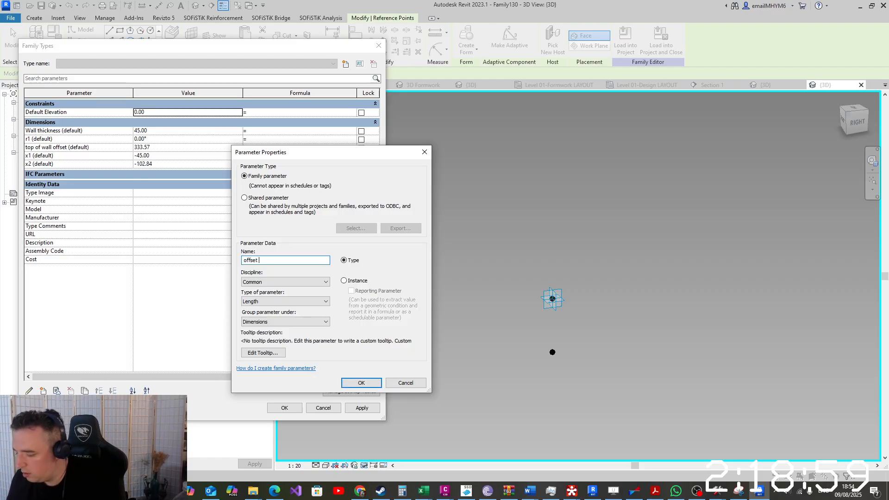
{"action": "type", "text": " for bottom of"}
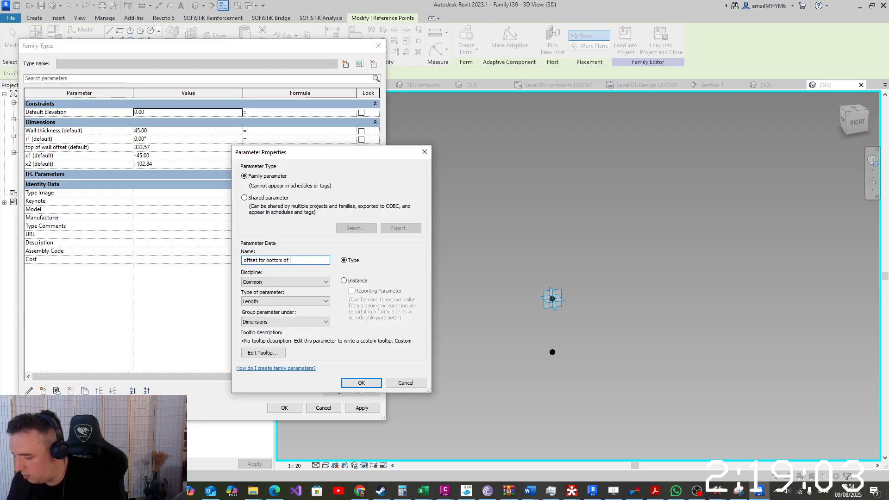
{"action": "type", "text": " wall"}
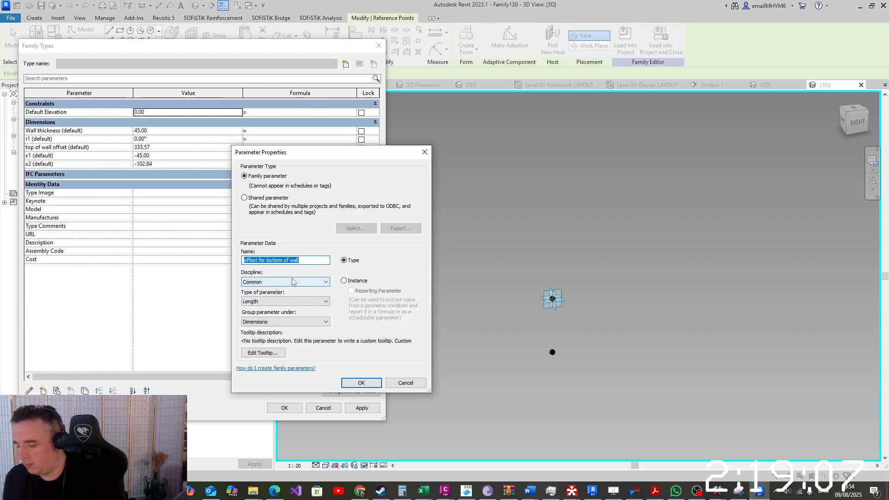
{"action": "left_click", "coordinate": [357, 280]}
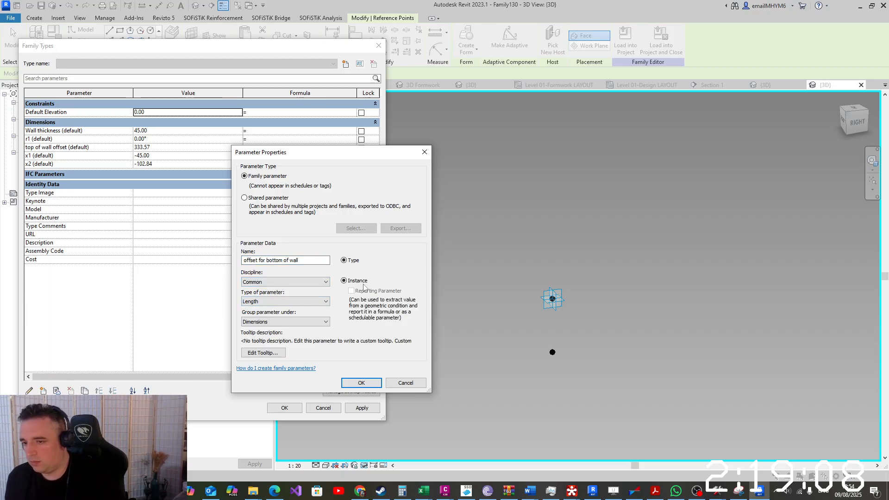
{"action": "left_click", "coordinate": [373, 384]}
Drive x2 with the formula -offset for bottom of wall, and set offset for bottom of wall to 200
{"action": "left_click", "coordinate": [268, 172]}
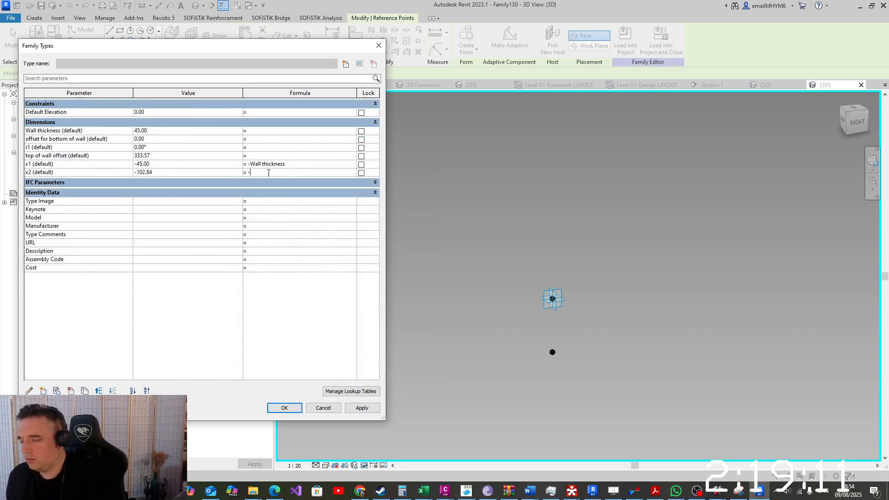
{"action": "key", "text": "Tab"}
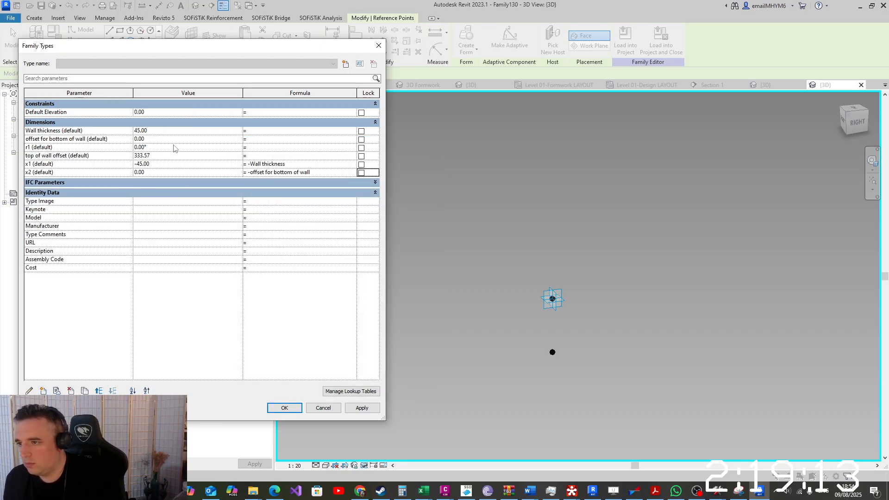
{"action": "left_click", "coordinate": [162, 139]}
{"action": "type", "text": "200"}
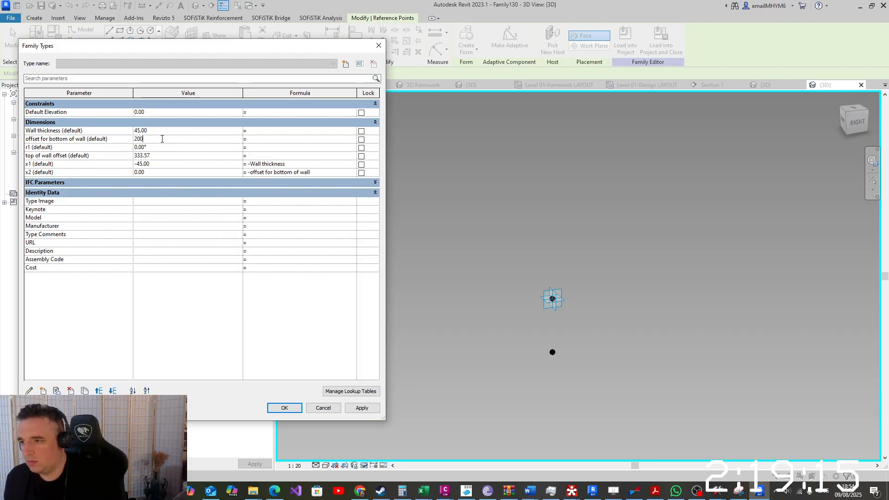
{"action": "left_click", "coordinate": [284, 408]}
Set the lower reference point to always show its reference planes
{"action": "left_click", "coordinate": [487, 266]}
{"action": "scroll", "coordinate": [488, 267], "scroll_direction": "down", "scroll_amount": 4}
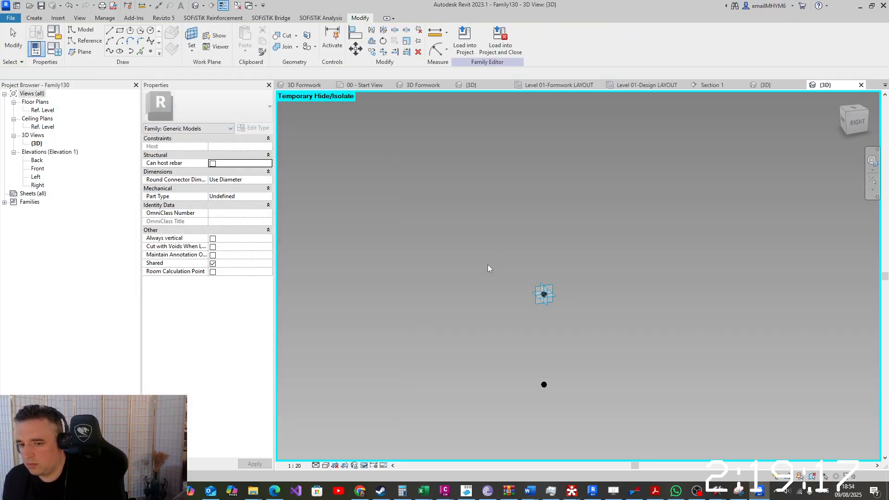
{"action": "left_click_drag", "start_coordinate": [565, 374], "coordinate": [538, 358]}
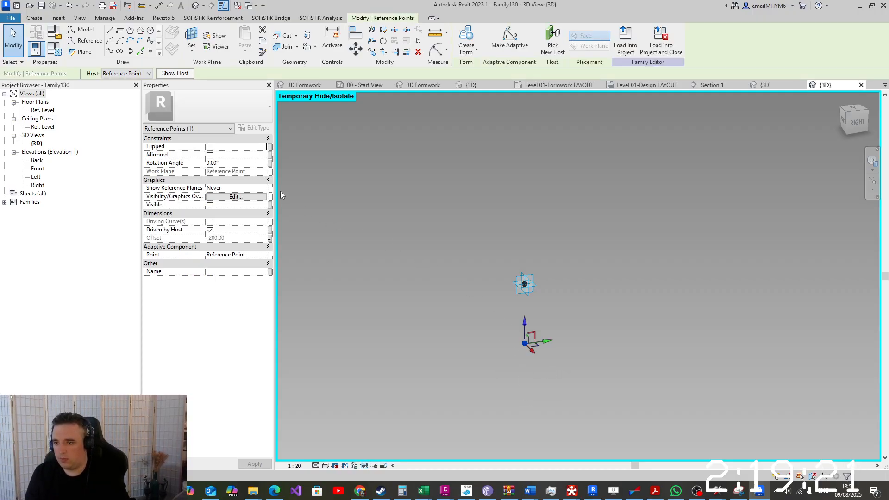
{"action": "left_click", "coordinate": [262, 192]}
{"action": "left_click", "coordinate": [220, 207]}
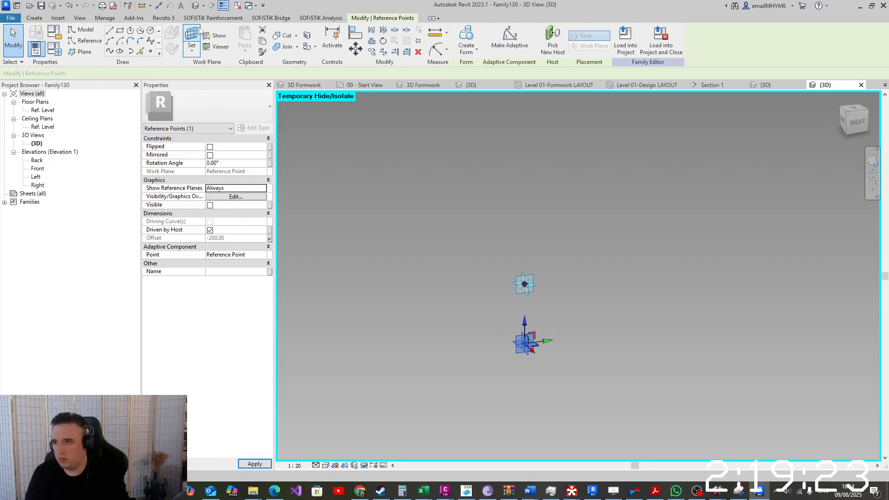
{"action": "left_click", "coordinate": [403, 236]}
Place a new reference point at the lower point, hosted on its vertical reference plane
{"action": "key", "text": "s"}
{"action": "key", "text": "w"}
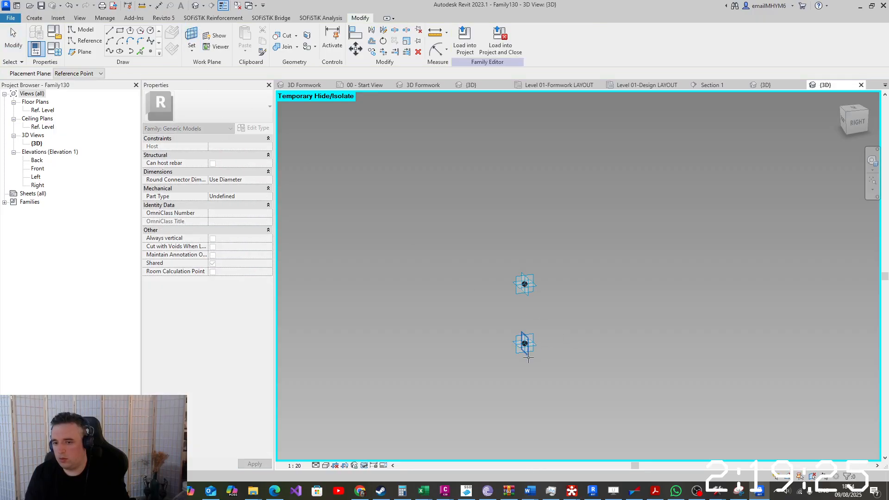
{"action": "left_click", "coordinate": [527, 348]}
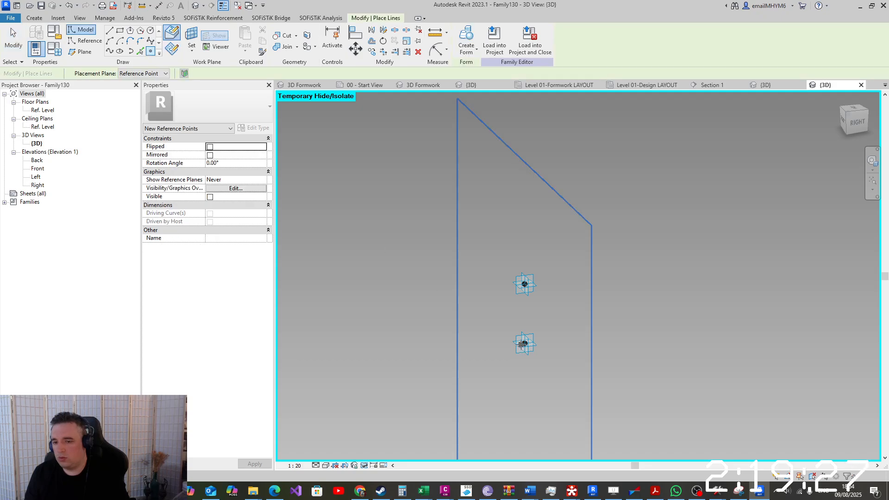
{"action": "left_click", "coordinate": [522, 343]}
{"action": "left_click", "coordinate": [494, 278]}
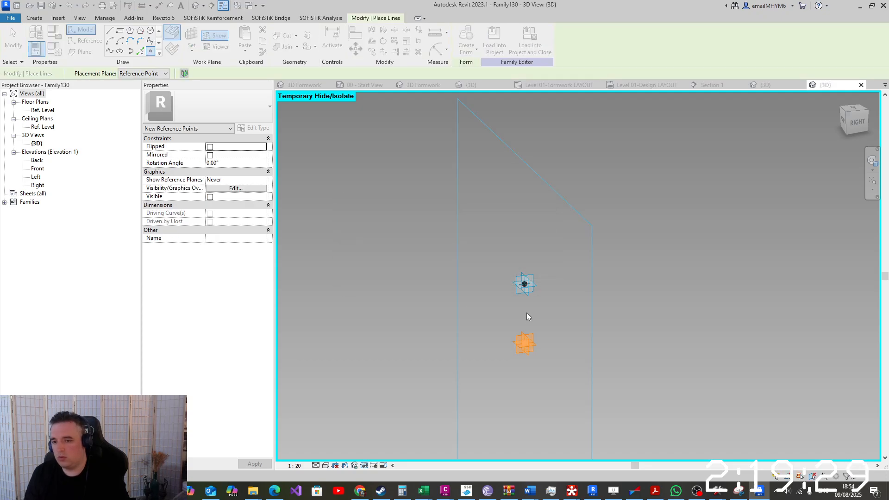
{"action": "key", "text": "Escape"}
Move the new lower point about 45 away from its host and associate its offset with the Wall thickness parameter
{"action": "left_click", "coordinate": [524, 345]}
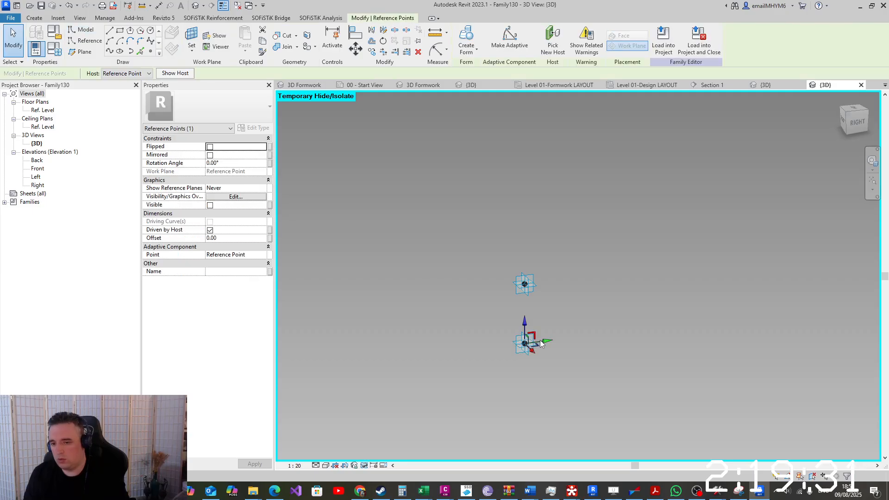
{"action": "left_click", "coordinate": [270, 238]}
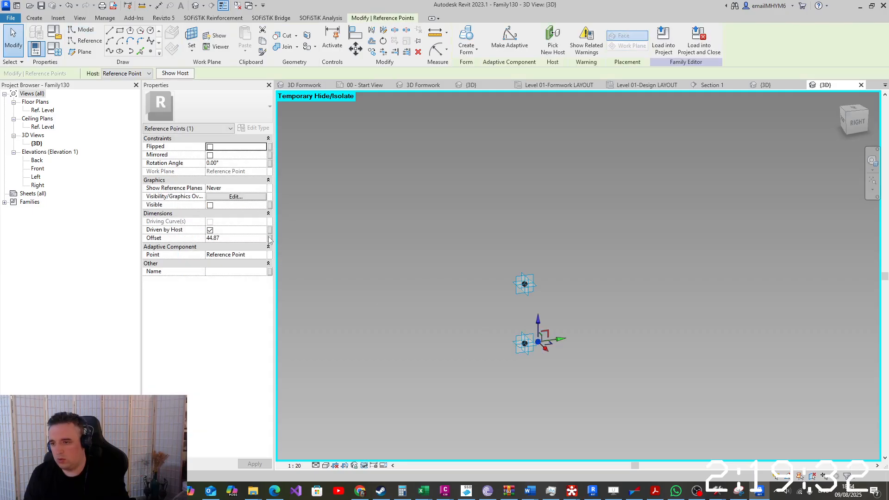
{"action": "left_click", "coordinate": [312, 224]}
{"action": "left_click", "coordinate": [309, 230]}
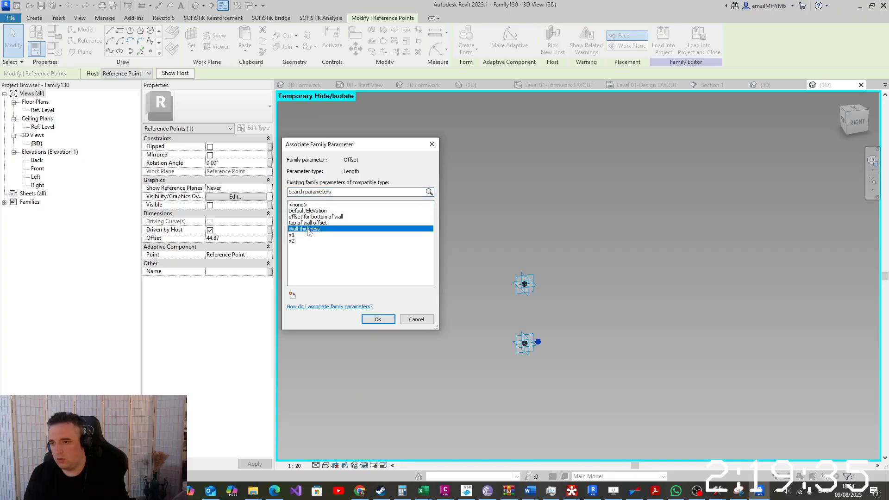
{"action": "left_click", "coordinate": [378, 319]}
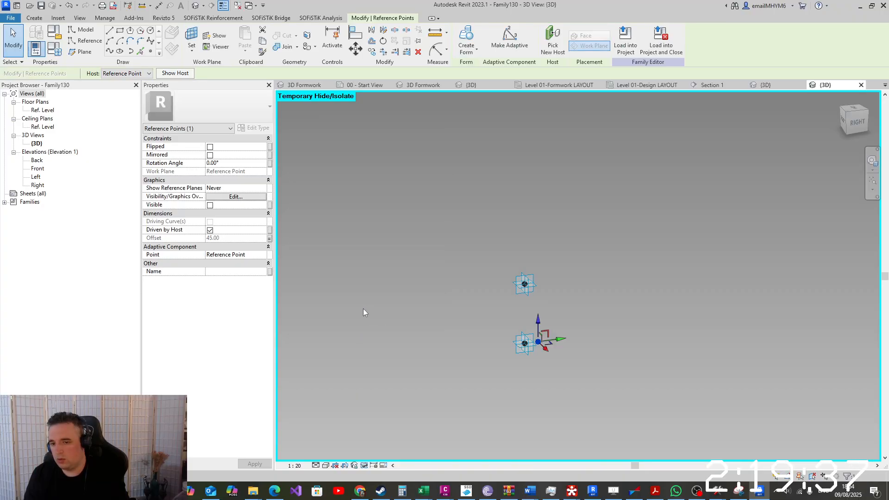
Set the reference point driven by Wall thickness to always show its reference planes
{"action": "left_click", "coordinate": [236, 188]}
{"action": "left_click", "coordinate": [262, 188]}
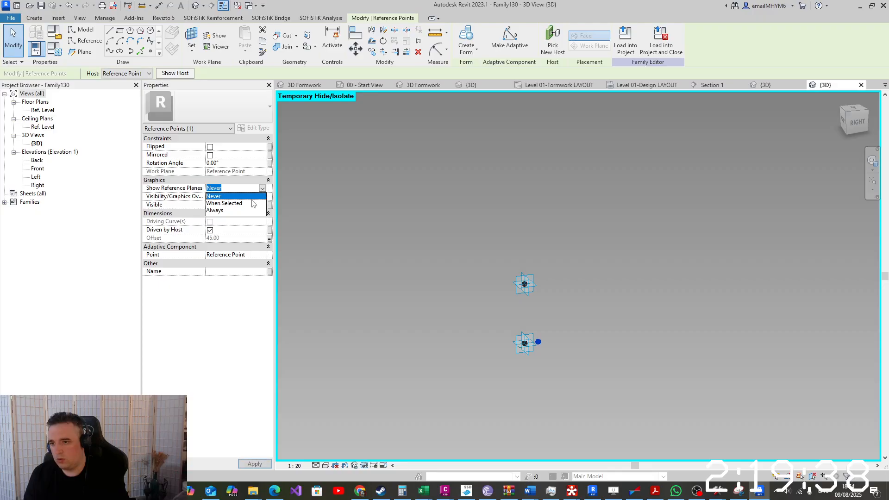
{"action": "left_click", "coordinate": [238, 211]}
{"action": "key", "text": "Escape"}
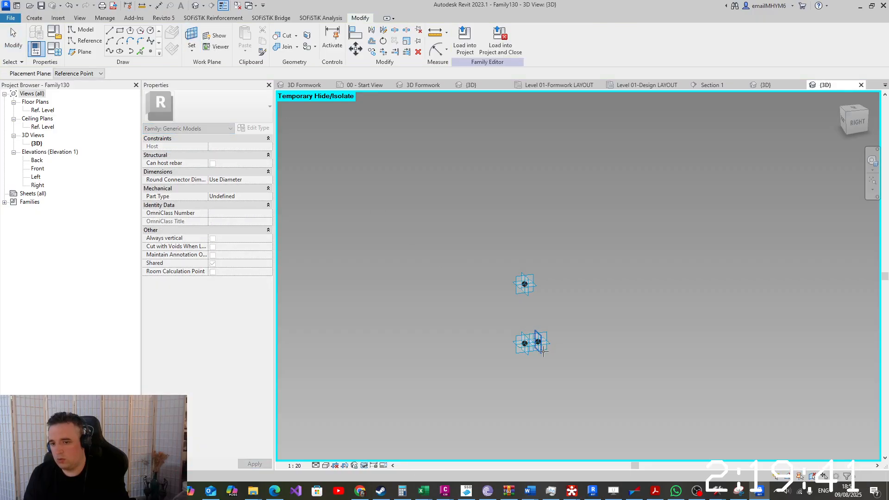
Place a reference point hosted on the Wall thickness point's vertical reference plane and move it about 90 away from its host
{"action": "left_click", "coordinate": [151, 51]}
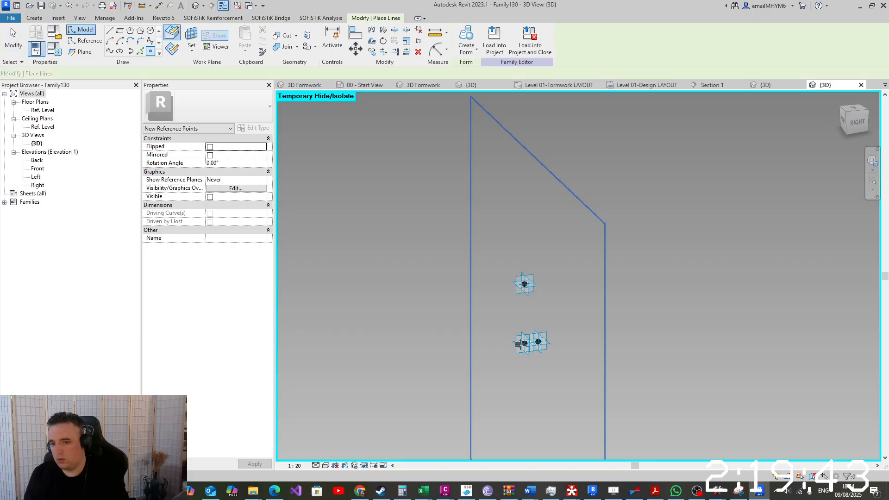
{"action": "left_click", "coordinate": [538, 342]}
{"action": "left_click", "coordinate": [478, 276]}
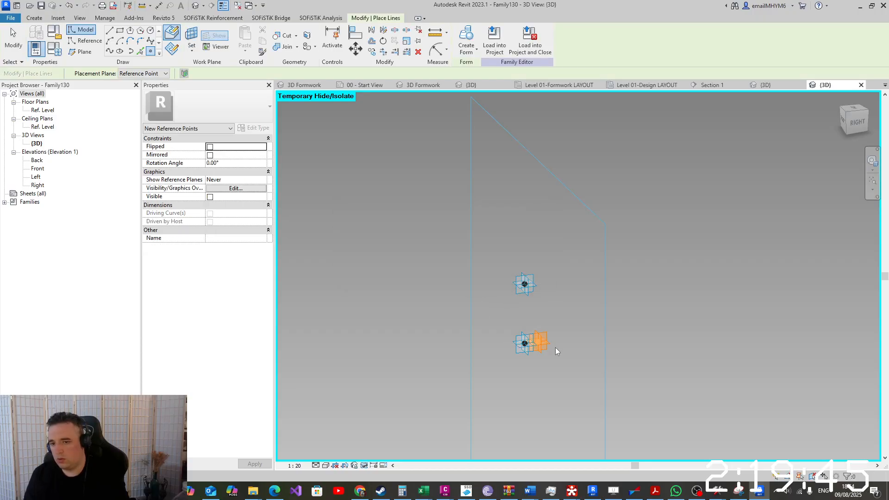
{"action": "key", "text": "Escape"}
{"action": "left_click", "coordinate": [539, 343]}
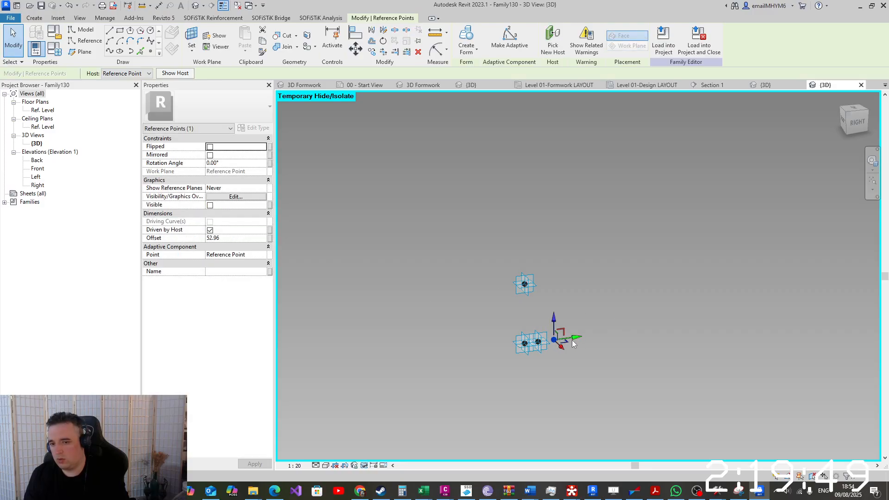
{"action": "left_click_drag", "start_coordinate": [573, 343], "coordinate": [584, 342]}
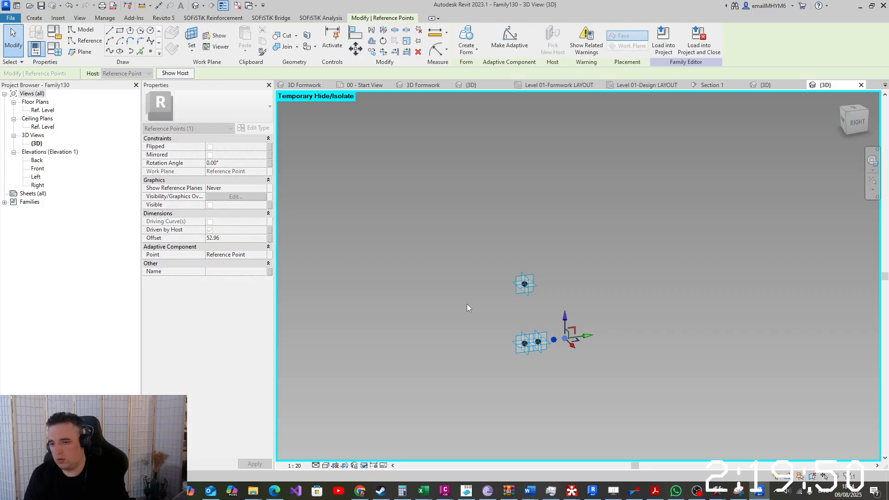
Associate the new point's offset with a new instance parameter named short leg thickness
{"action": "left_click", "coordinate": [270, 238]}
{"action": "left_click", "coordinate": [292, 296]}
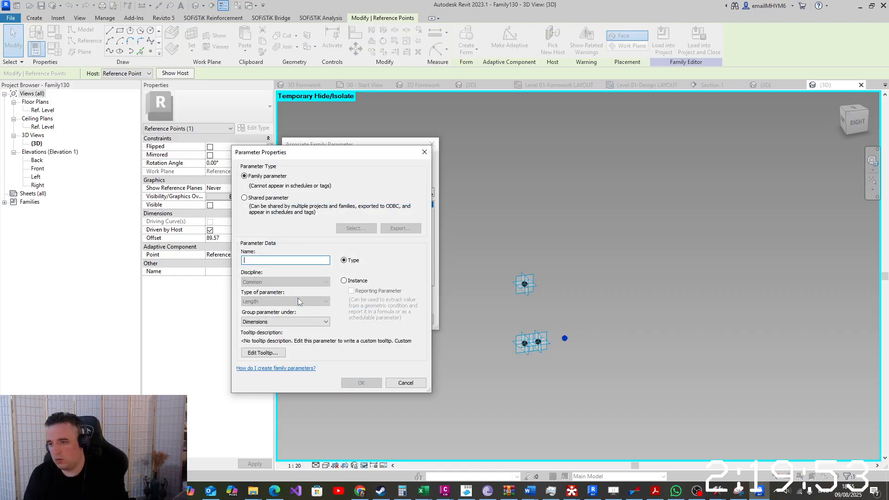
{"action": "type", "text": "short leg"}
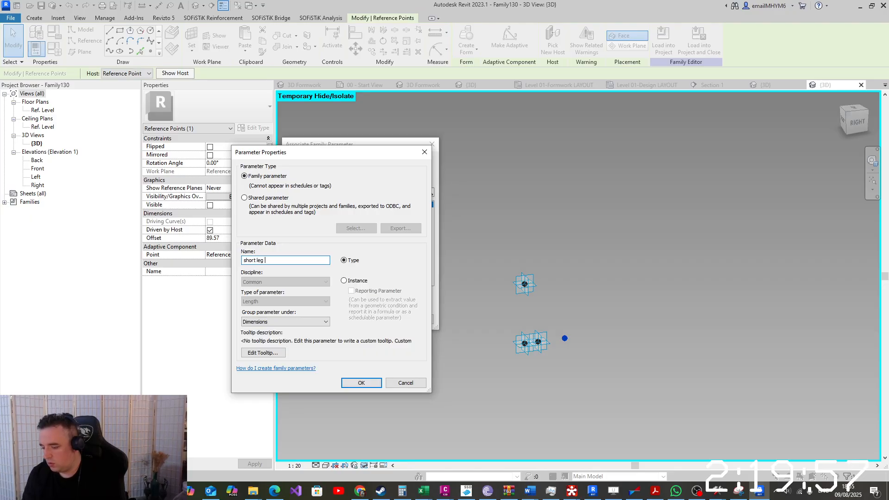
{"action": "type", "text": " thick"}
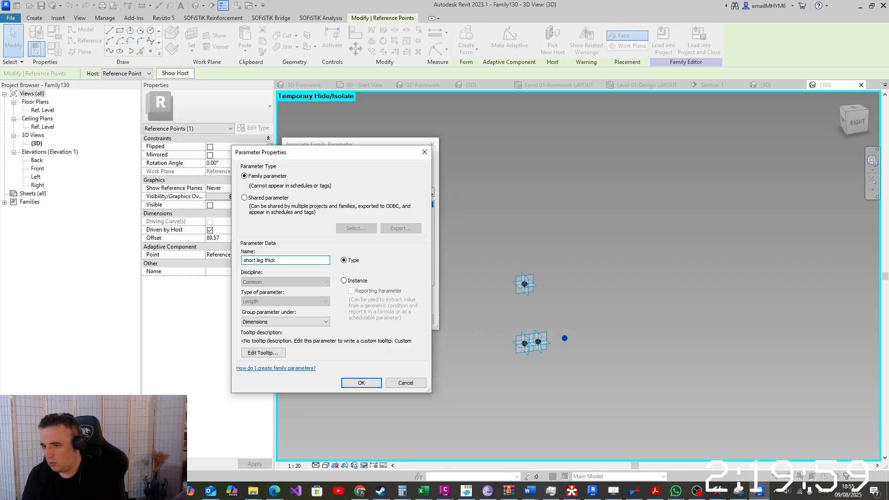
{"action": "type", "text": "ness"}
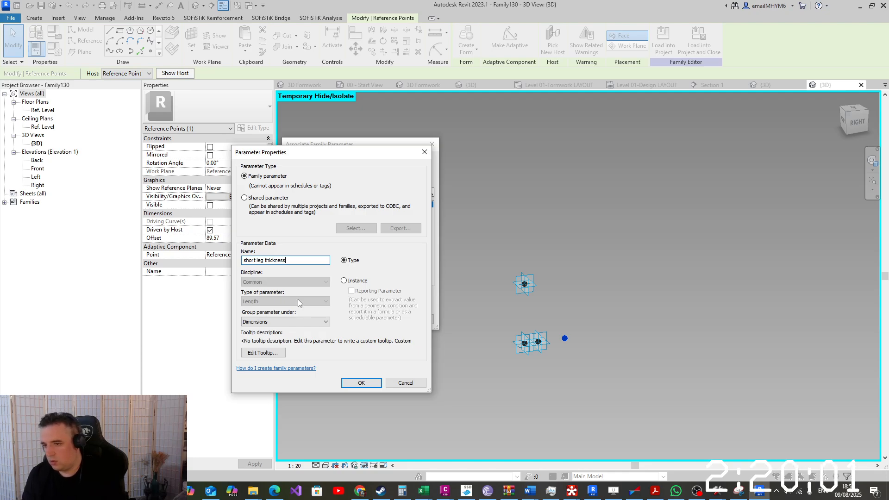
{"action": "left_click", "coordinate": [361, 384]}
{"action": "left_click", "coordinate": [374, 320]}
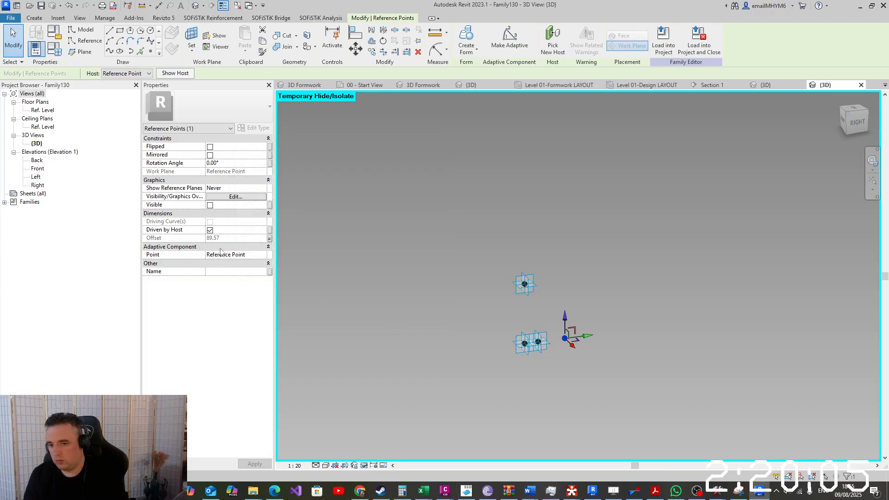
Set the short leg thickness parameter to 20 in the family types
{"action": "left_click", "coordinate": [51, 37]}
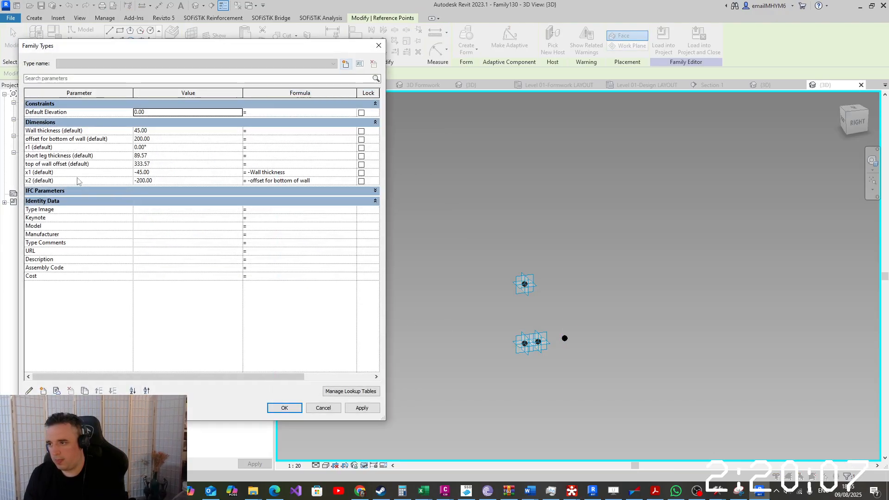
{"action": "left_click", "coordinate": [155, 156]}
{"action": "type", "text": "20"}
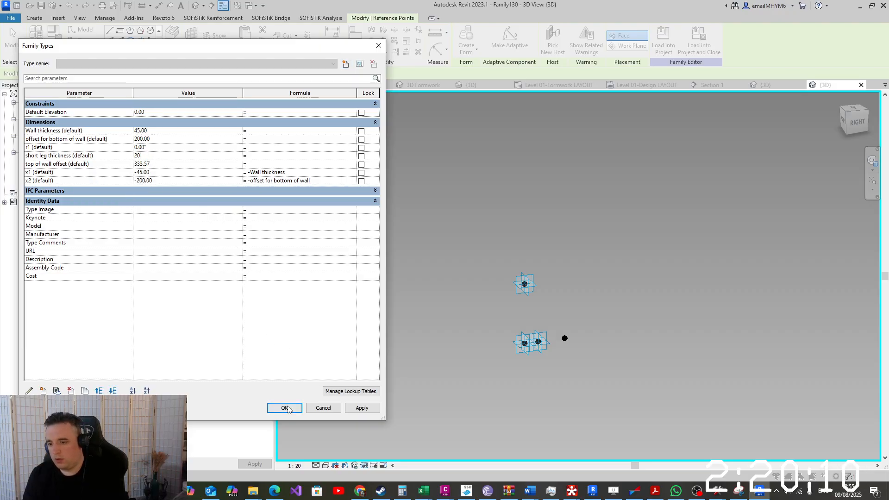
{"action": "left_click", "coordinate": [285, 408]}
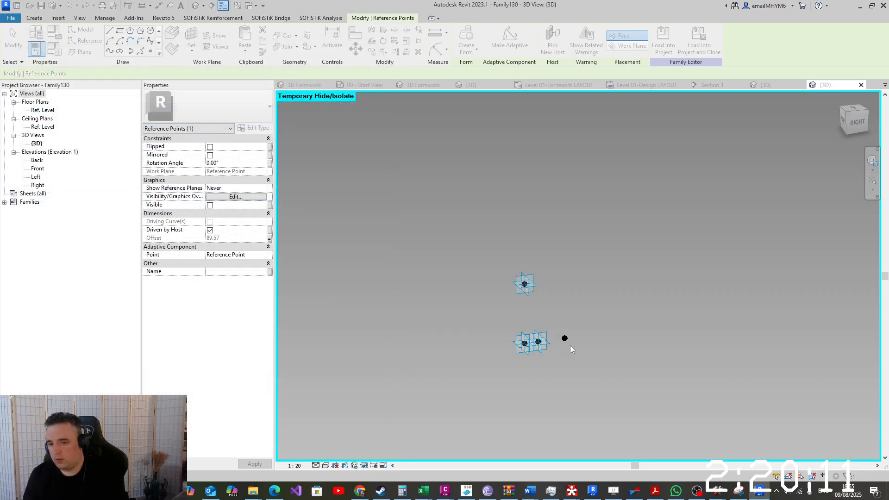
Set the reference point driven by the short leg parameter to always show its reference planes
{"action": "left_click", "coordinate": [551, 368]}
{"action": "left_click_drag", "start_coordinate": [549, 343], "coordinate": [558, 368]}
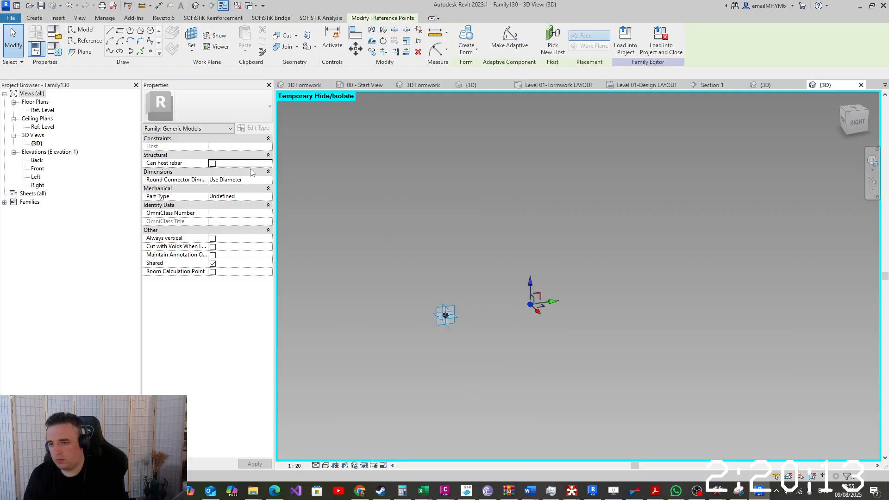
{"action": "left_click", "coordinate": [261, 188]}
{"action": "left_click", "coordinate": [262, 189]}
{"action": "left_click", "coordinate": [226, 212]}
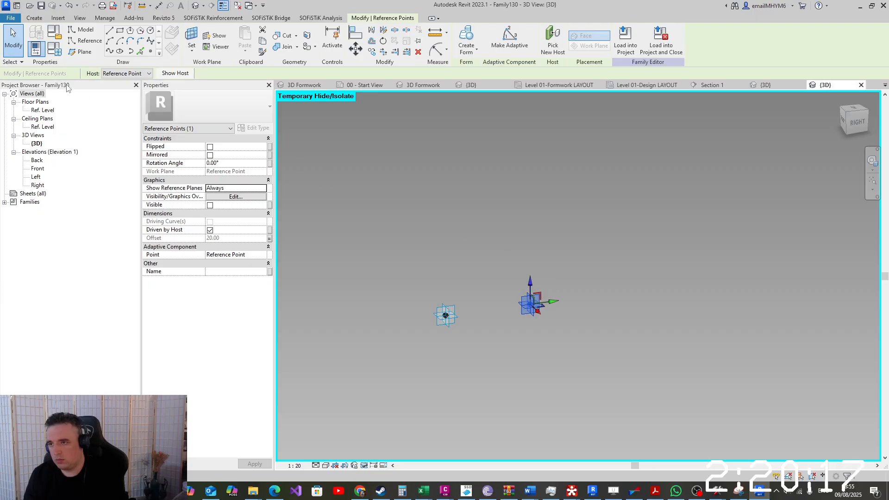
Rename the short leg thickness parameter as short leg width
{"action": "left_click", "coordinate": [51, 54]}
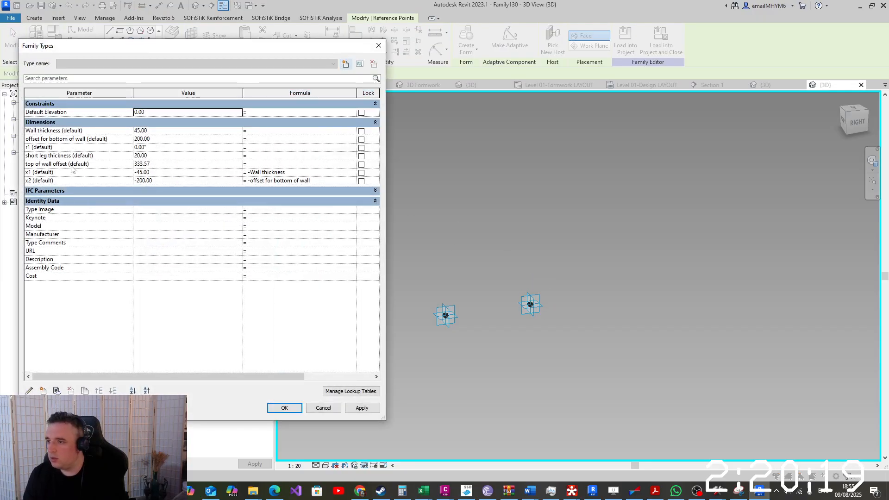
{"action": "left_click", "coordinate": [76, 158]}
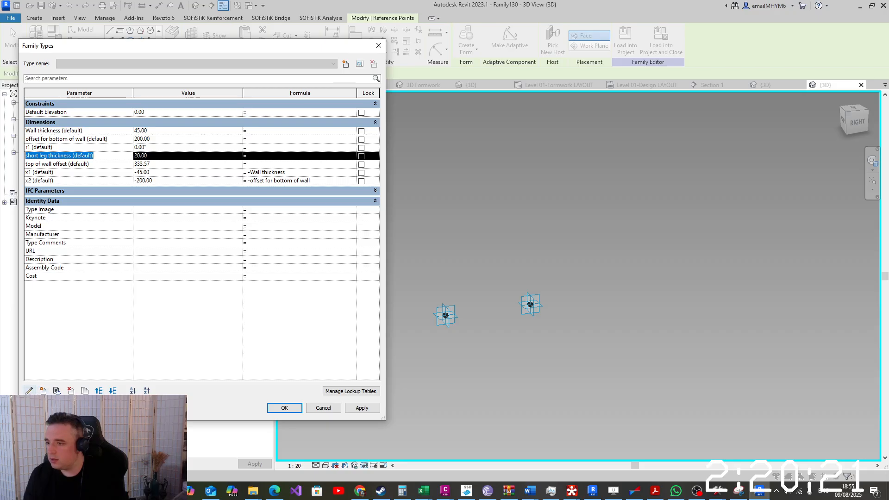
{"action": "left_click", "coordinate": [29, 392]}
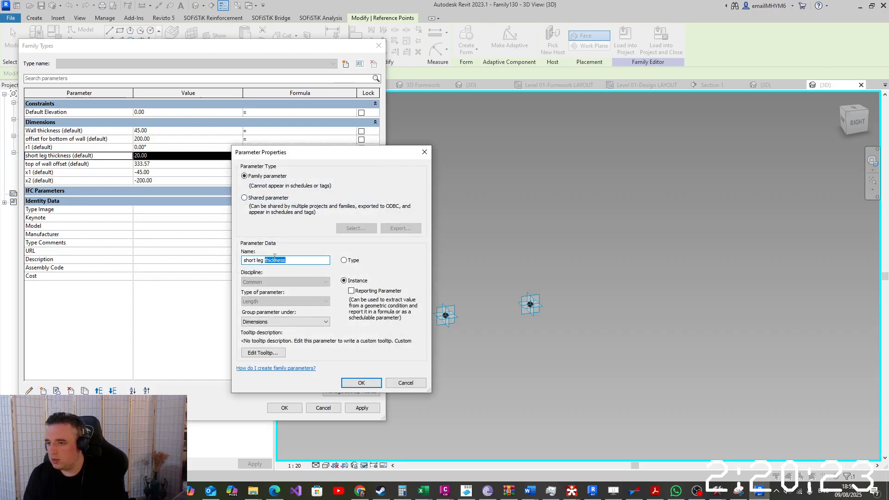
{"action": "type", "text": "widt"}
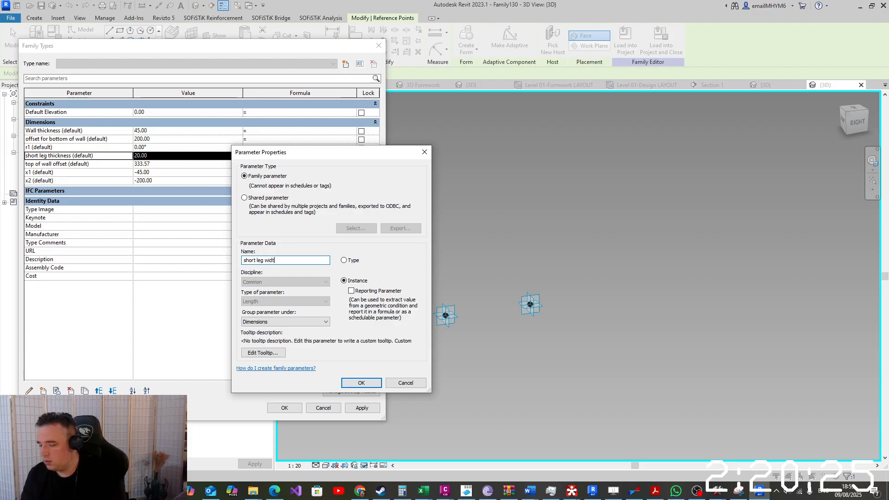
{"action": "type", "text": "h"}
{"action": "left_click", "coordinate": [364, 383]}
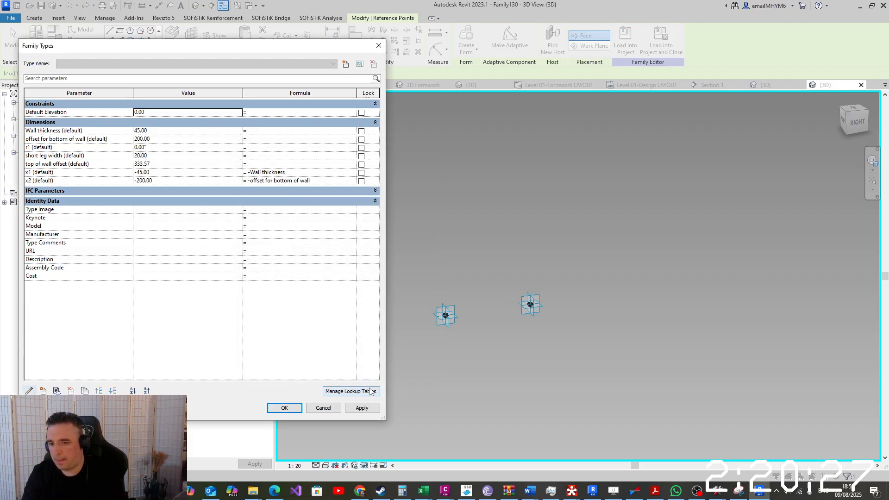
{"action": "left_click", "coordinate": [284, 407]}
Place a reference point hosted on the short leg point's horizontal reference plane and move it about 10 below its host
{"action": "scroll", "coordinate": [544, 295], "scroll_direction": "down", "scroll_amount": 3}
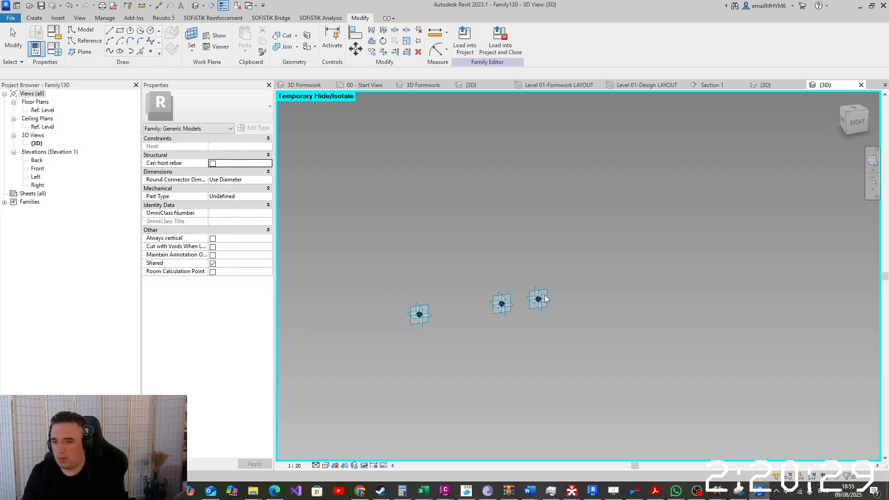
{"action": "left_click", "coordinate": [198, 32]}
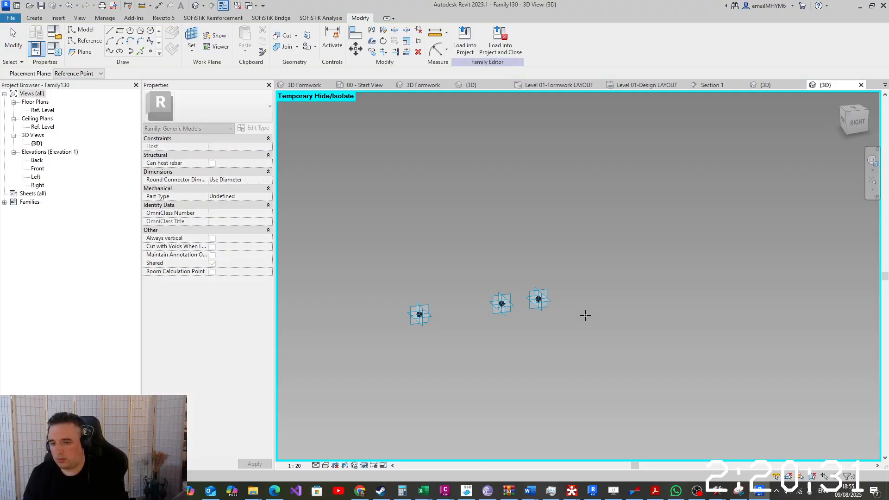
{"action": "left_click", "coordinate": [538, 299]}
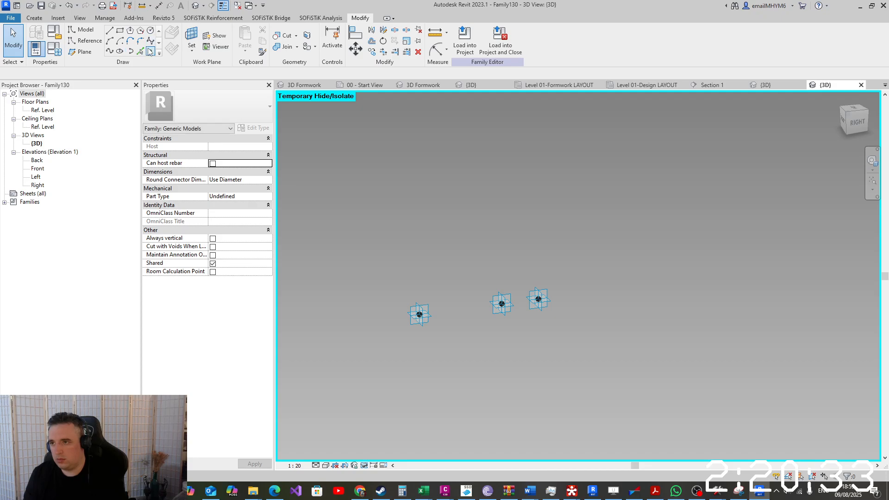
{"action": "left_click", "coordinate": [538, 299]}
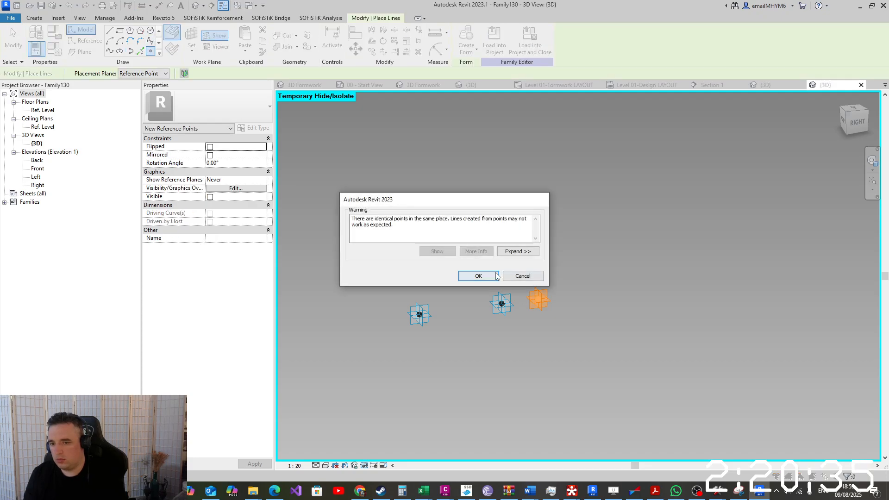
{"action": "left_click", "coordinate": [493, 277]}
{"action": "key", "text": "Escape"}
{"action": "key", "text": "Escape"}
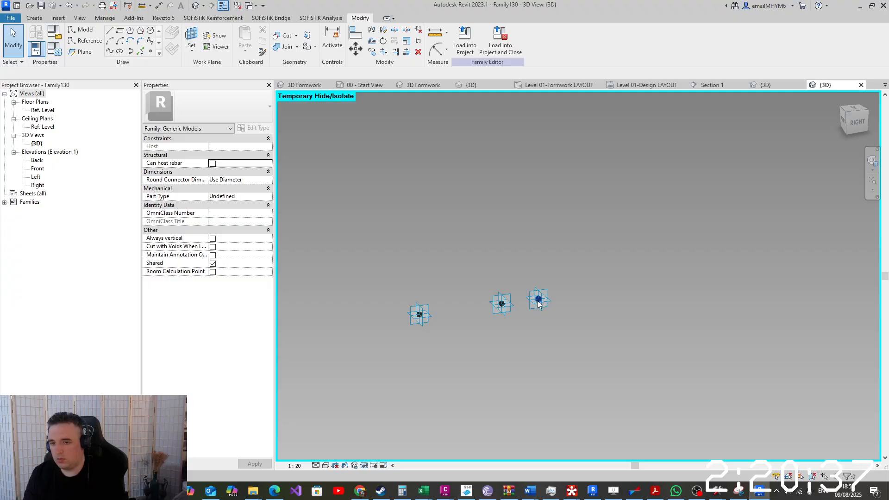
{"action": "left_click", "coordinate": [539, 289]}
{"action": "left_click_drag", "start_coordinate": [541, 287], "coordinate": [541, 305]}
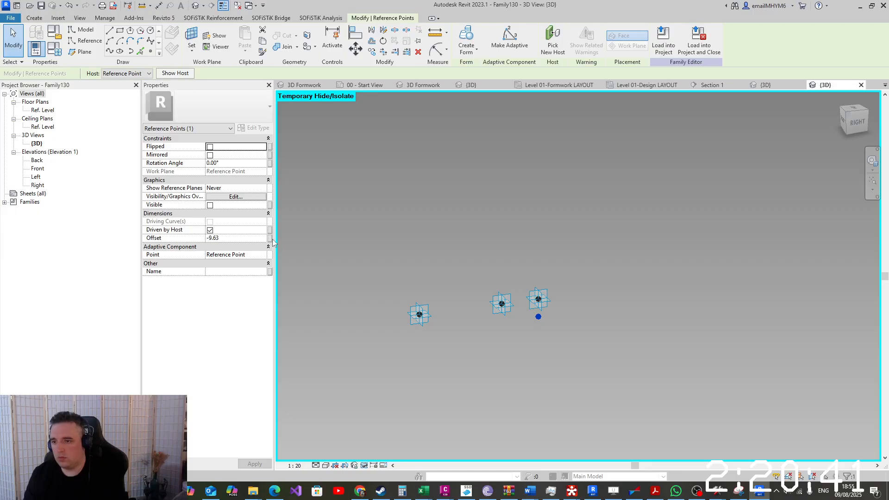
Associate the lowered point's offset with a new instance parameter named x3
{"action": "left_click", "coordinate": [269, 238]}
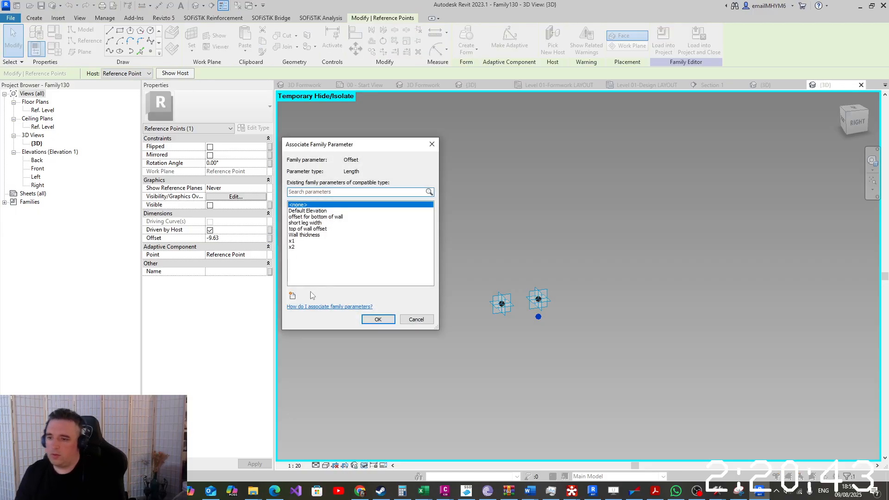
{"action": "left_click", "coordinate": [292, 296]}
{"action": "type", "text": "x3"}
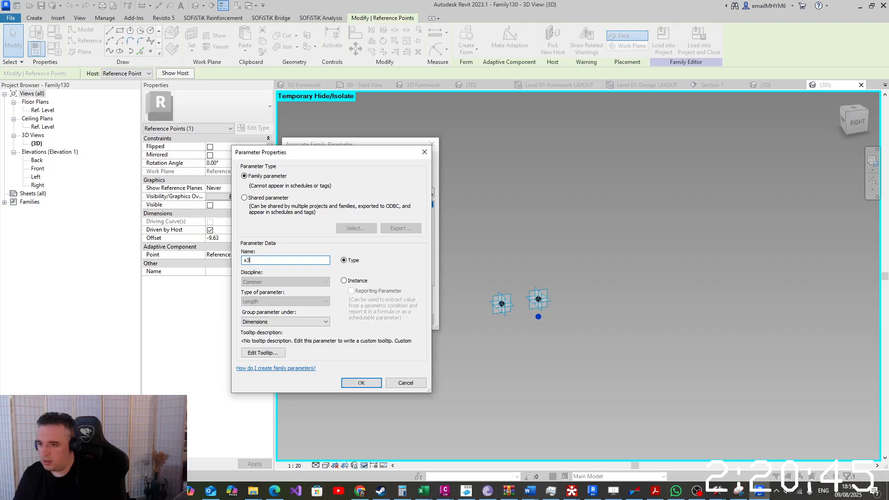
{"action": "left_click", "coordinate": [343, 281]}
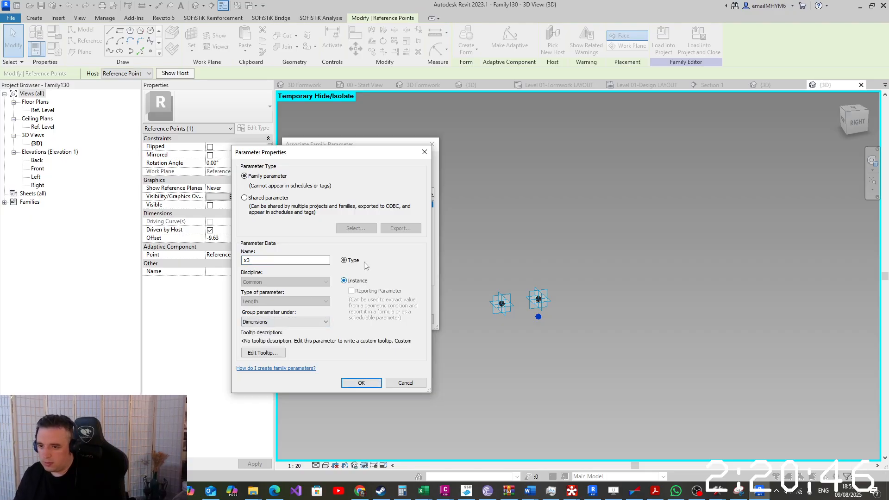
{"action": "left_click", "coordinate": [361, 382]}
{"action": "left_click", "coordinate": [378, 320]}
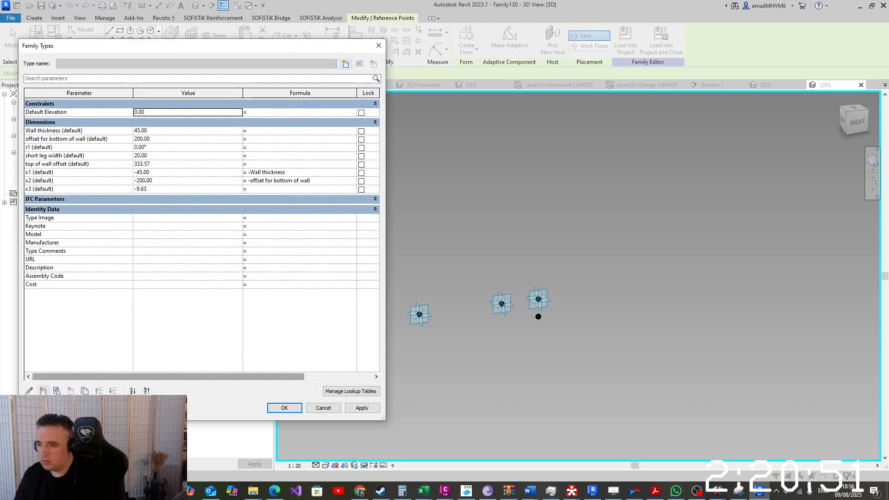
Add an instance length parameter named foundation thickness to the family types, grouped under Dimensions
{"action": "left_click", "coordinate": [44, 391]}
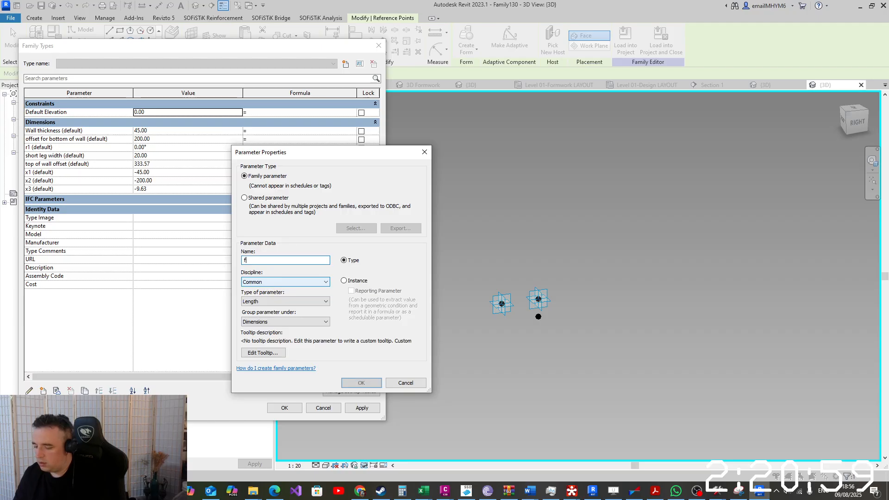
{"action": "type", "text": "ounda"}
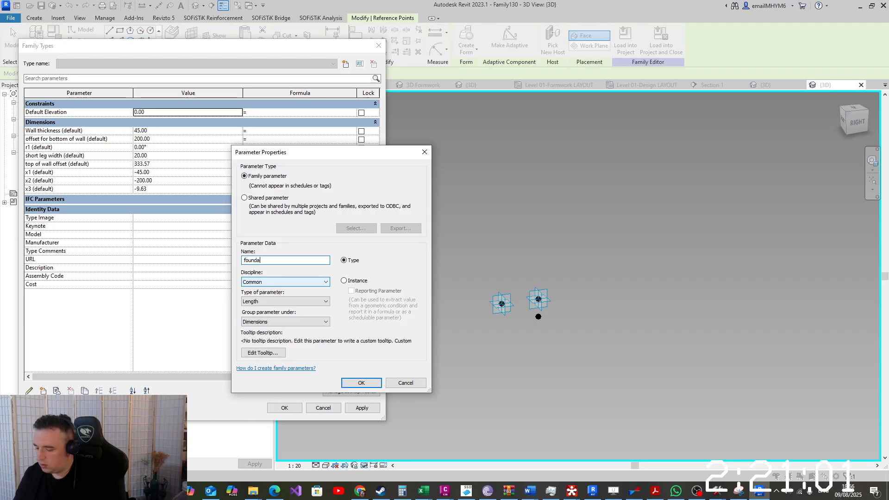
{"action": "type", "text": "tion thic"}
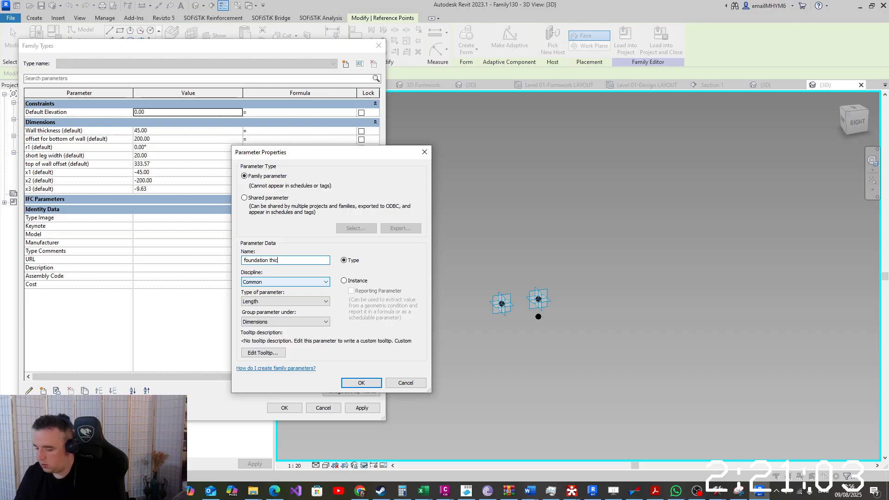
{"action": "type", "text": "kness"}
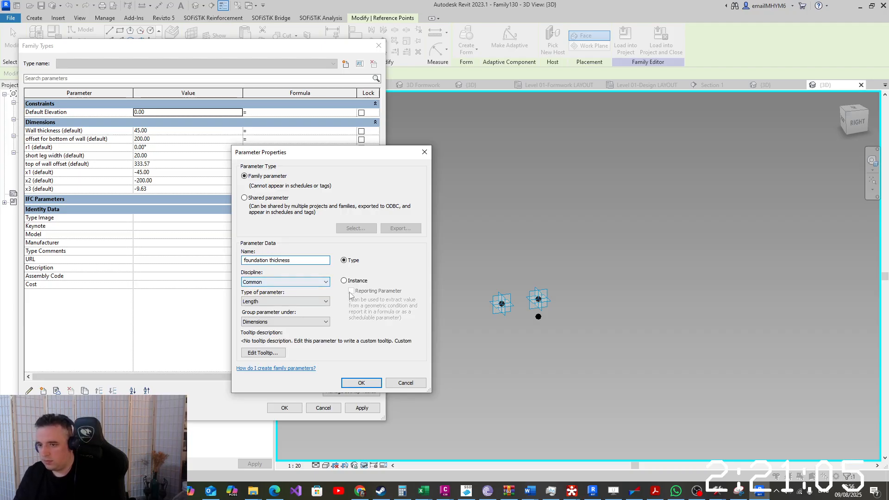
{"action": "left_click", "coordinate": [345, 281]}
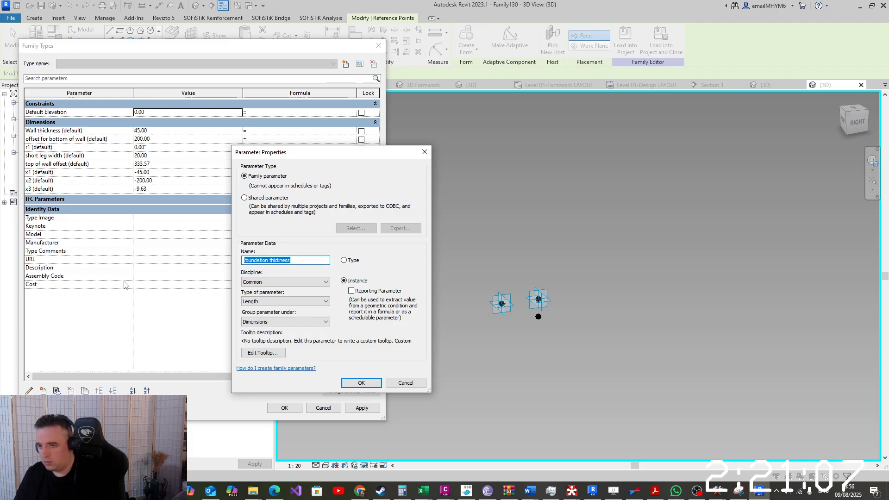
{"action": "left_click", "coordinate": [352, 381]}
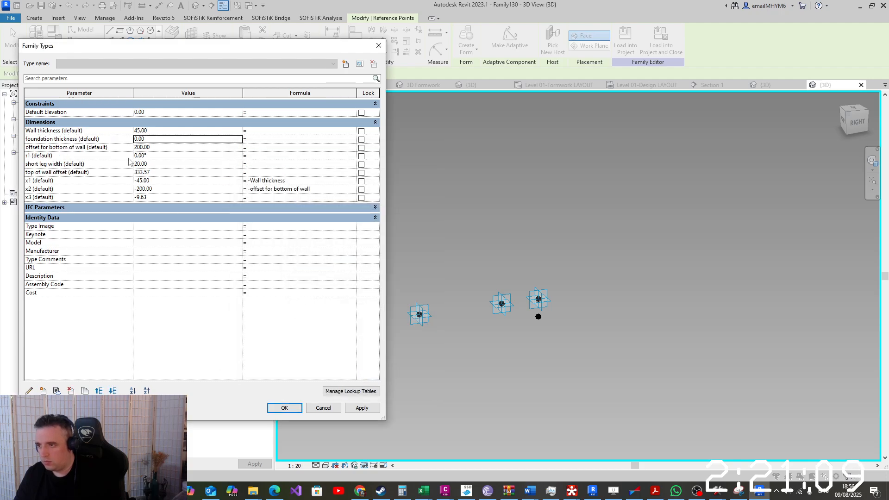
Drive x3 with the formula -foundation thickness and set the foundation thickness to 30
{"action": "left_click", "coordinate": [304, 197]}
{"action": "type", "text": "-foundation thickness"}
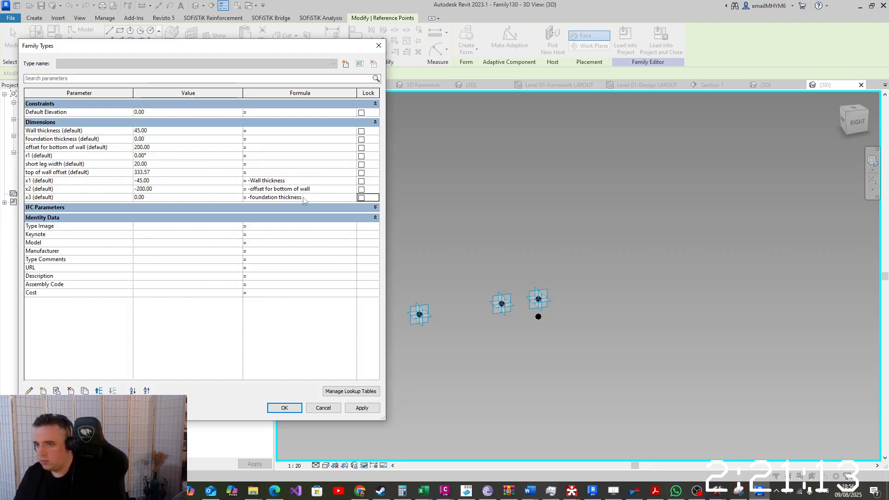
{"action": "left_click", "coordinate": [189, 148]}
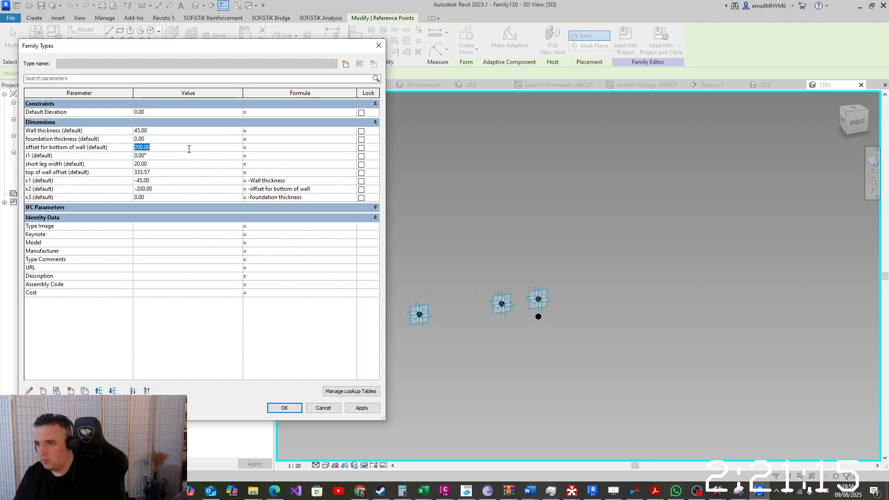
{"action": "left_click", "coordinate": [198, 139]}
{"action": "type", "text": "30"}
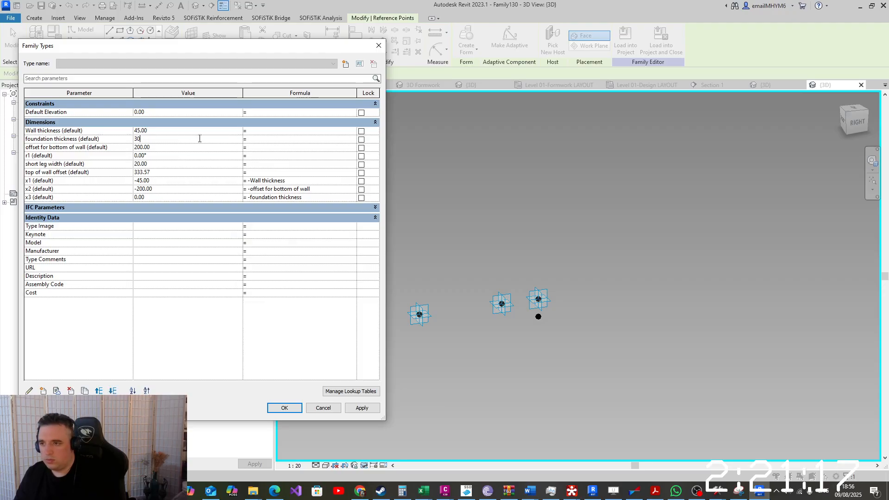
{"action": "left_click", "coordinate": [204, 180]}
Measure the foundation slab's thickness in the rw25_2 drawing in Civil 3D, and return to Revit to apply the family type values
{"action": "right_click", "coordinate": [445, 491]}
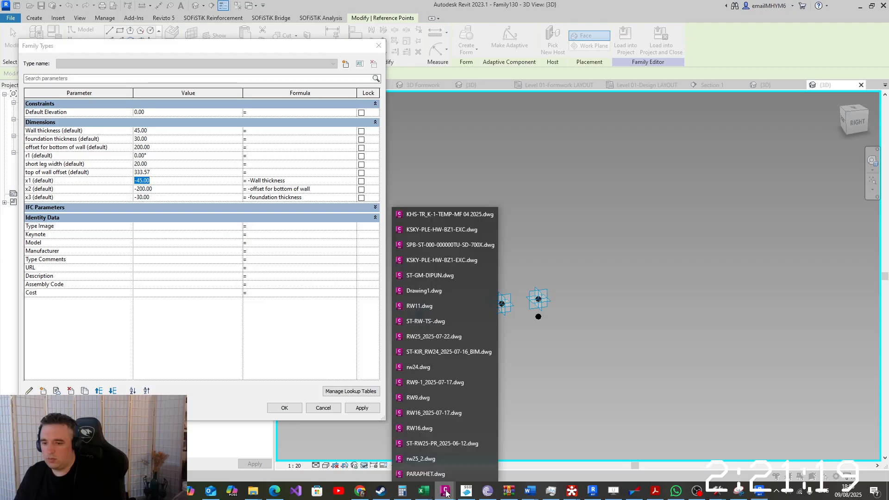
{"action": "left_click", "coordinate": [435, 465]}
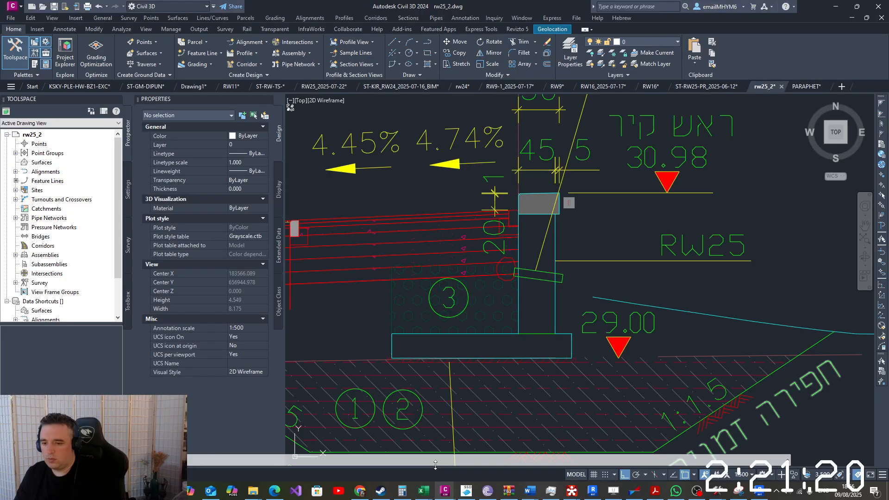
{"action": "type", "text": "di"}
{"action": "key", "text": "space"}
{"action": "left_click", "coordinate": [568, 334]}
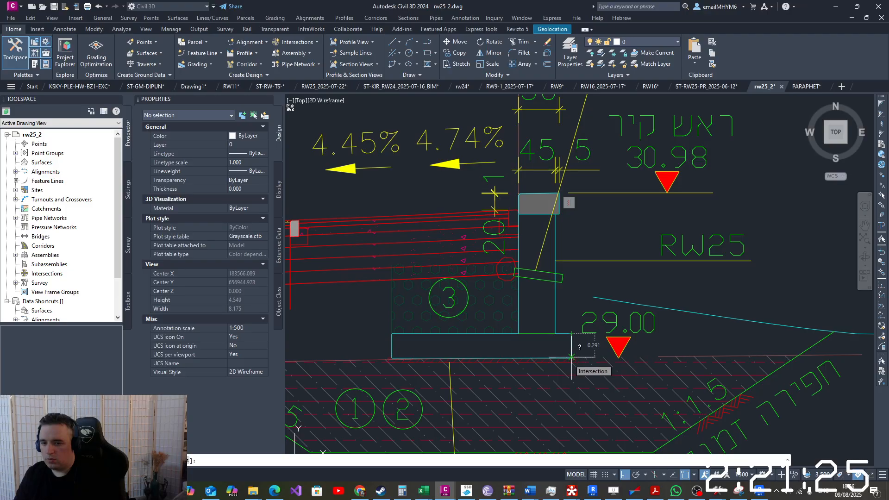
{"action": "left_click", "coordinate": [571, 354]}
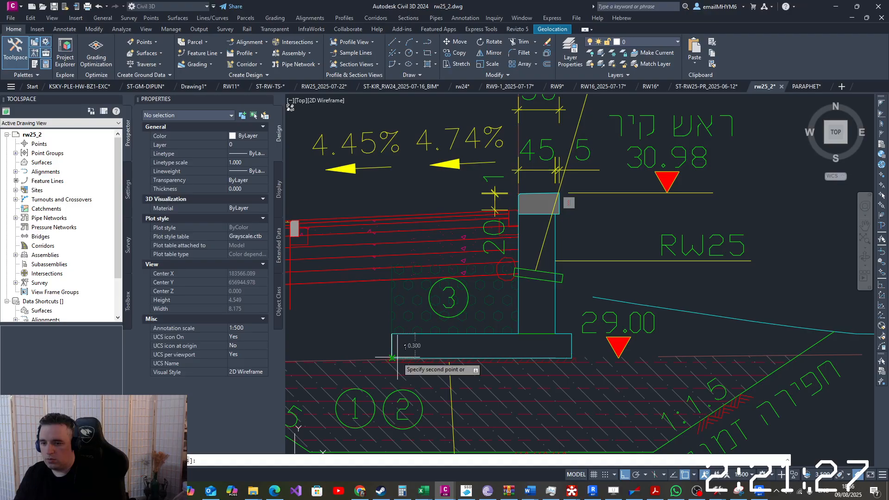
{"action": "left_click", "coordinate": [767, 494]}
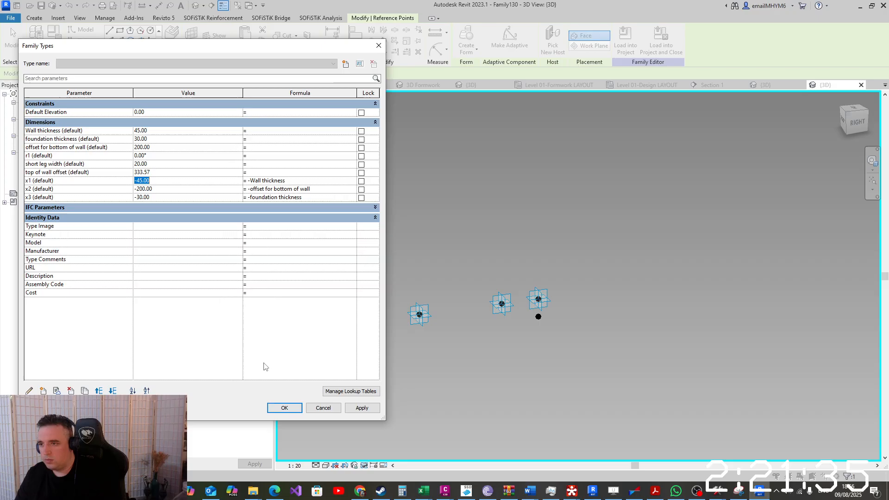
{"action": "left_click", "coordinate": [294, 407]}
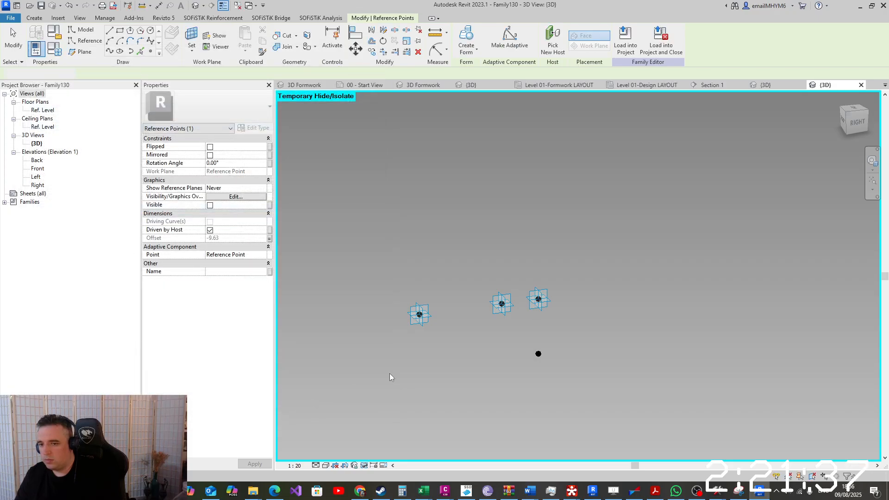
Place a reference point hosted on the bottom-of-wall point's vertical reference plane and move it about 46 outward, opposite the short leg
{"action": "left_click", "coordinate": [476, 310]}
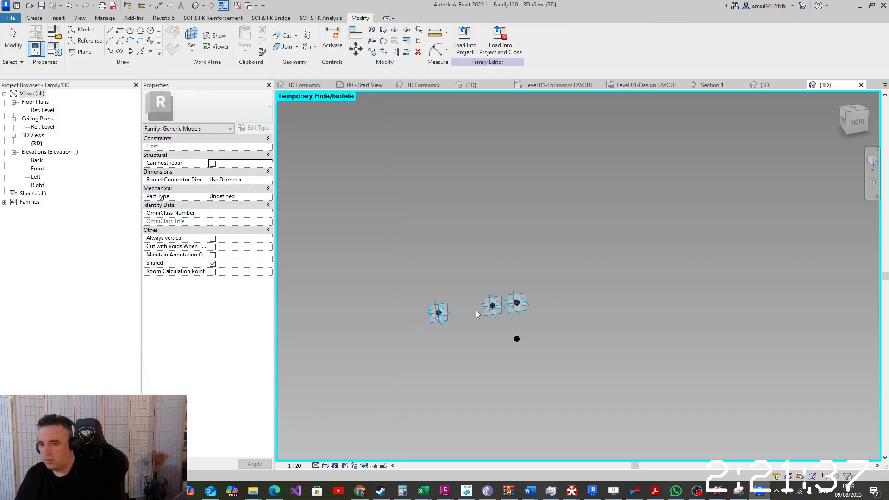
{"action": "left_click", "coordinate": [191, 35]}
{"action": "left_click", "coordinate": [444, 318]}
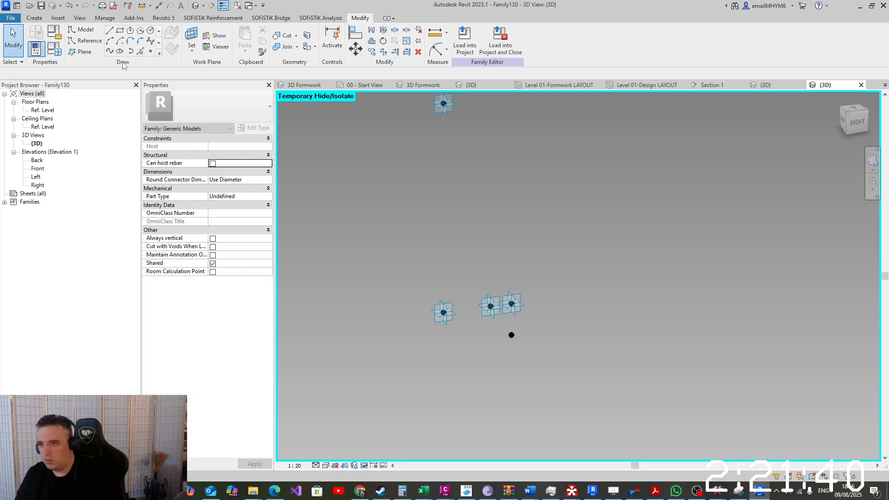
{"action": "left_click", "coordinate": [150, 51]}
{"action": "left_click", "coordinate": [443, 300]}
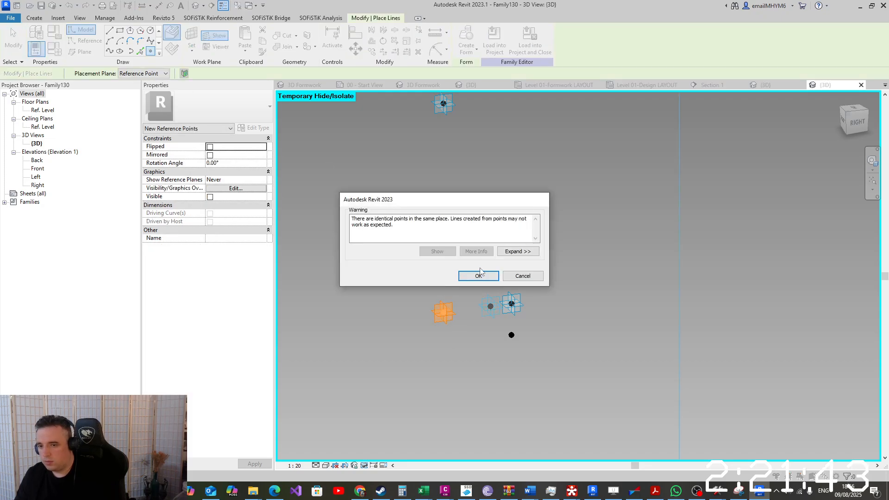
{"action": "key", "text": "Escape"}
{"action": "key", "text": "Escape"}
{"action": "key", "text": "Escape"}
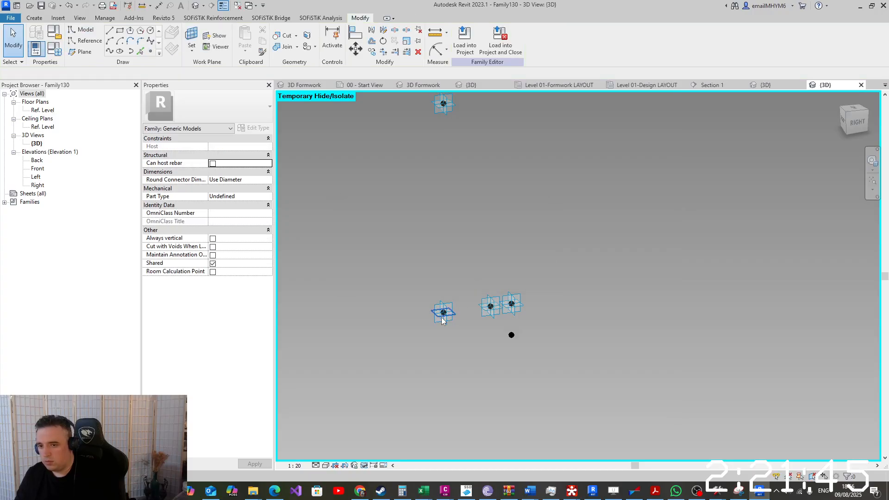
{"action": "left_click", "coordinate": [443, 315]}
{"action": "left_click_drag", "start_coordinate": [443, 314], "coordinate": [396, 319]}
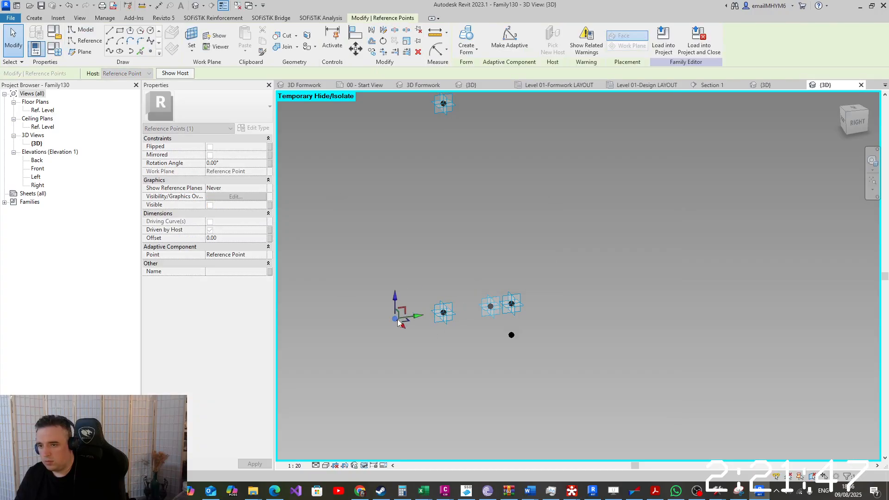
Associate the moved point's offset with a new instance parameter named x4
{"action": "left_click", "coordinate": [270, 238]}
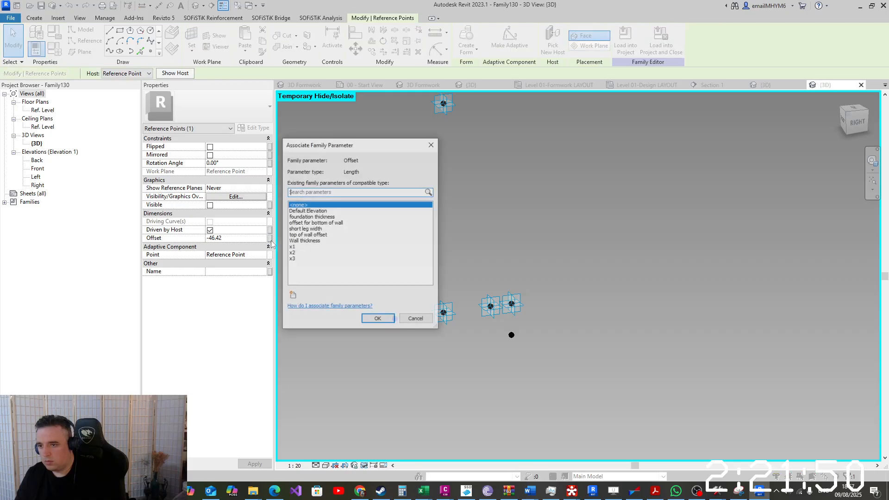
{"action": "left_click", "coordinate": [293, 296]}
{"action": "type", "text": "x4"}
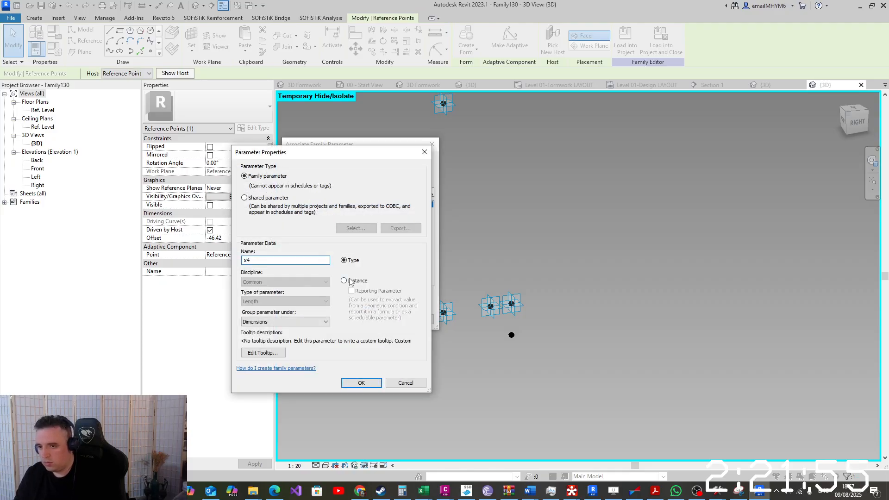
{"action": "left_click", "coordinate": [350, 281]}
{"action": "left_click", "coordinate": [361, 383]}
{"action": "left_click", "coordinate": [378, 320]}
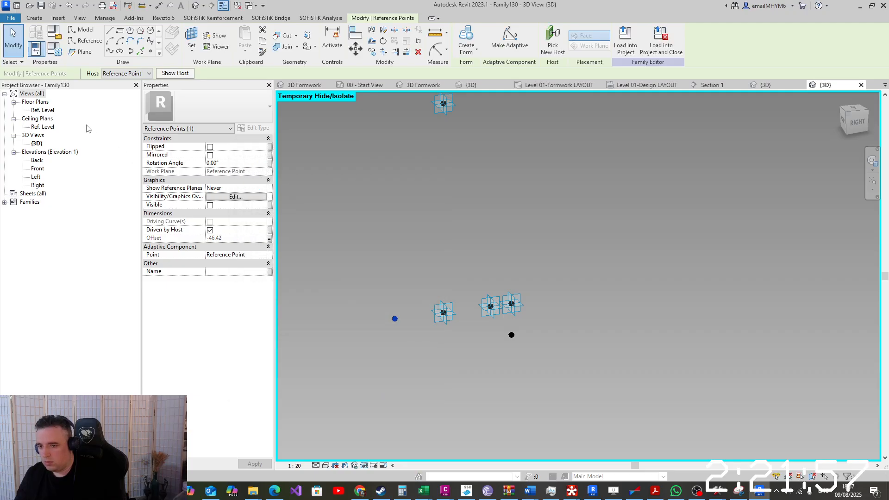
Add an instance length parameter named long leg width to the family types, grouped under Dimensions
{"action": "left_click", "coordinate": [55, 49]}
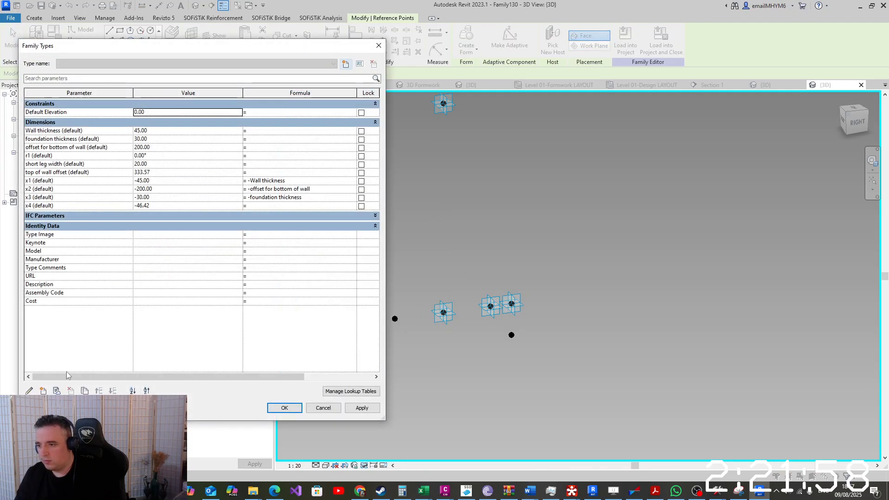
{"action": "left_click", "coordinate": [43, 390]}
{"action": "type", "text": "long leg"}
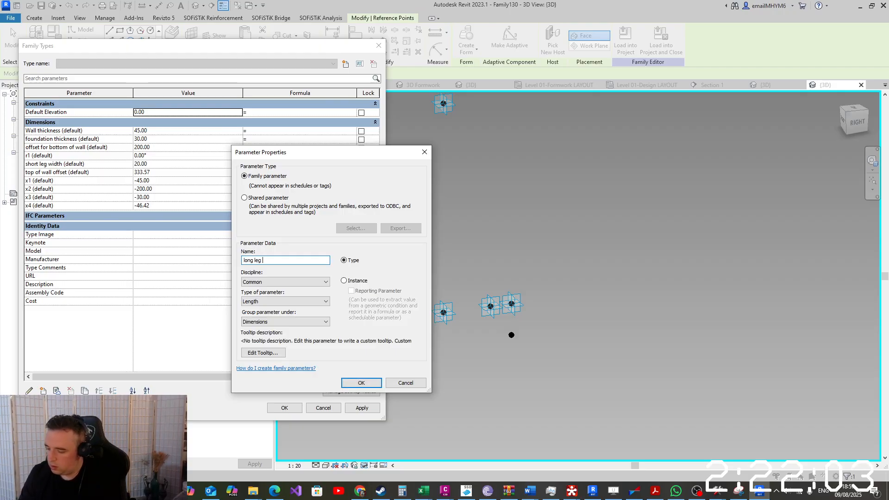
{"action": "type", "text": " width"}
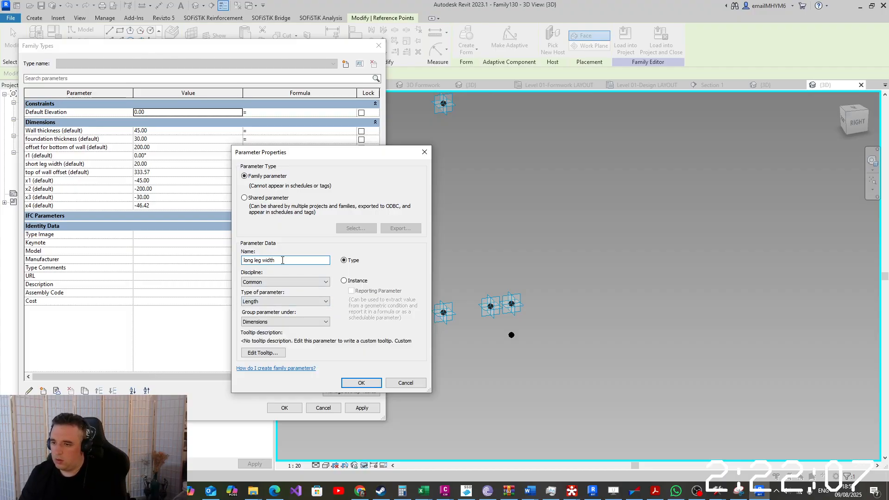
{"action": "left_click", "coordinate": [376, 280]}
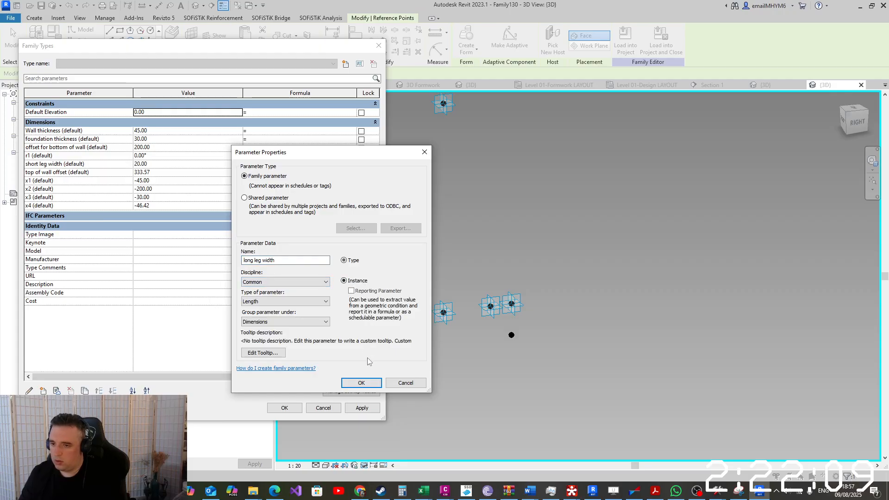
{"action": "left_click", "coordinate": [362, 382]}
Drive x4 with the formula -long leg width and enter 200 as the long leg width
{"action": "left_click", "coordinate": [288, 215]}
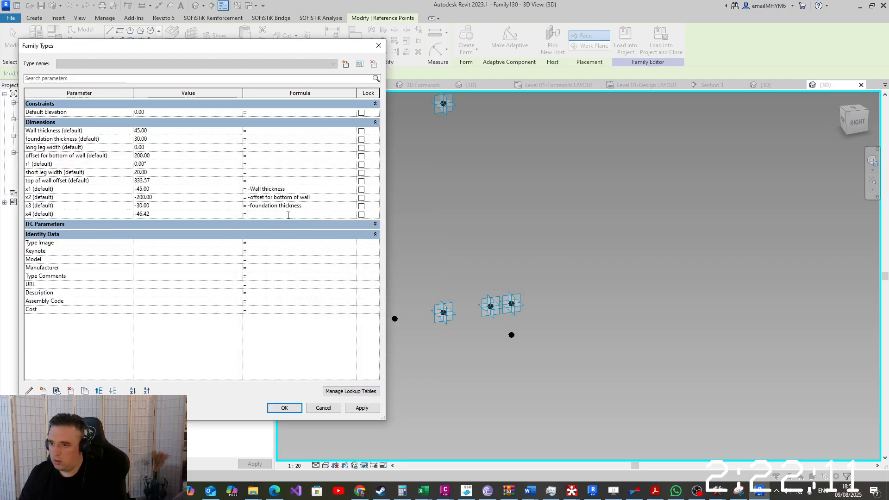
{"action": "type", "text": "-long leg width"}
{"action": "key", "text": "Tab"}
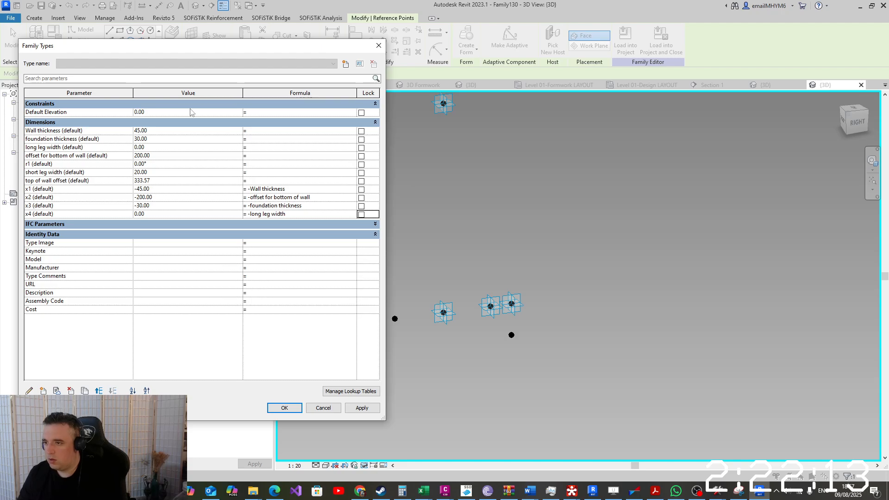
{"action": "left_click", "coordinate": [169, 150]}
{"action": "type", "text": "2"}
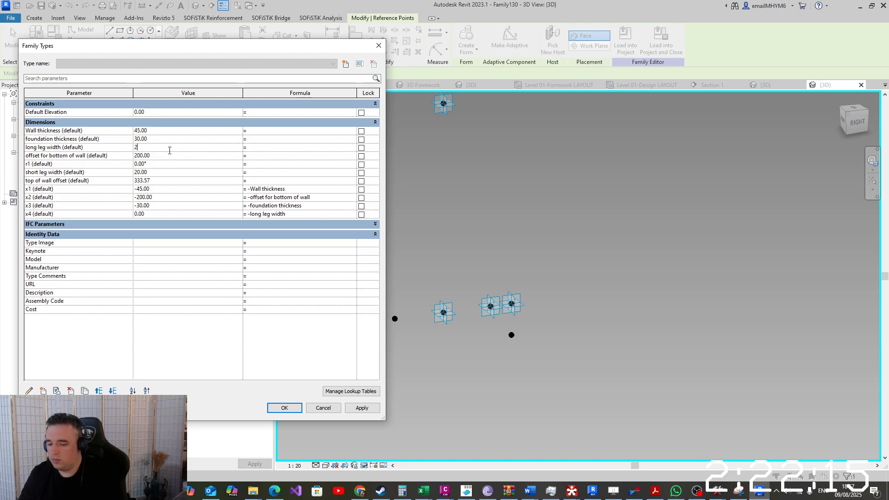
Switch to the rw25_2 drawing in Civil 3D and measure the long leg from the foundation's outer edge to the wall face
{"action": "right_click", "coordinate": [445, 490]}
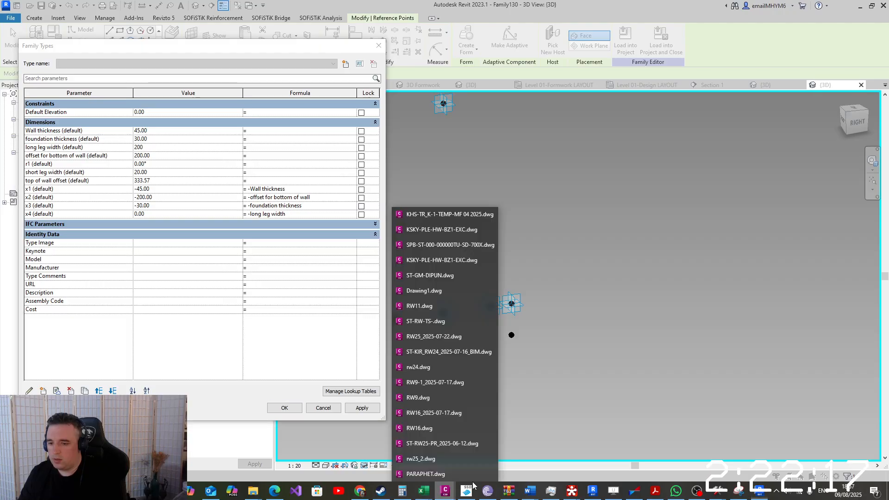
{"action": "left_click", "coordinate": [429, 459]}
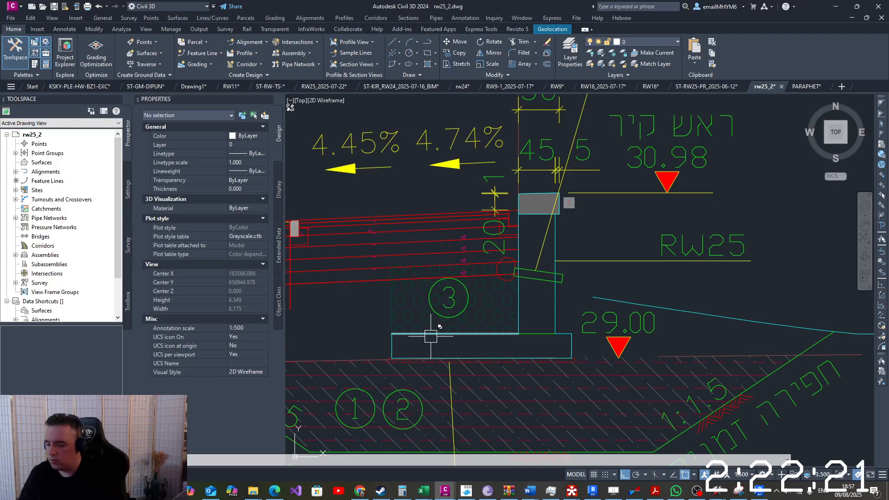
{"action": "key", "text": "Return"}
{"action": "left_click", "coordinate": [392, 333]}
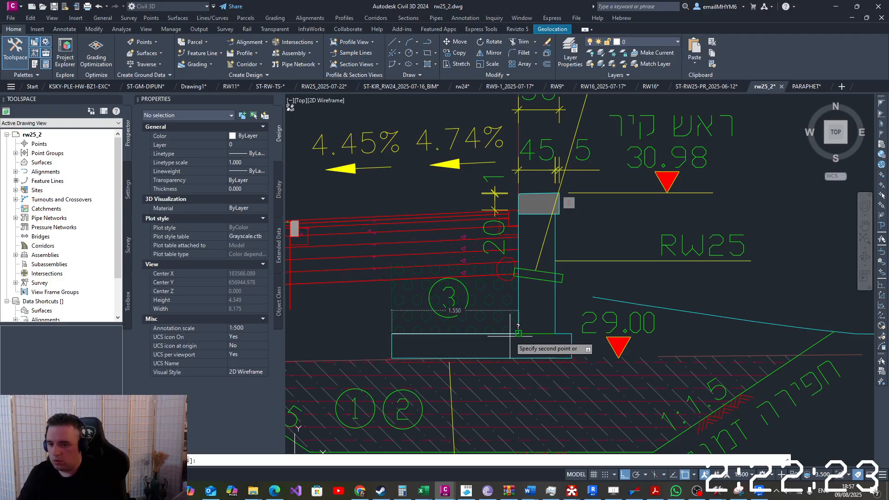
{"action": "left_click", "coordinate": [518, 333]}
{"action": "left_click", "coordinate": [760, 491]}
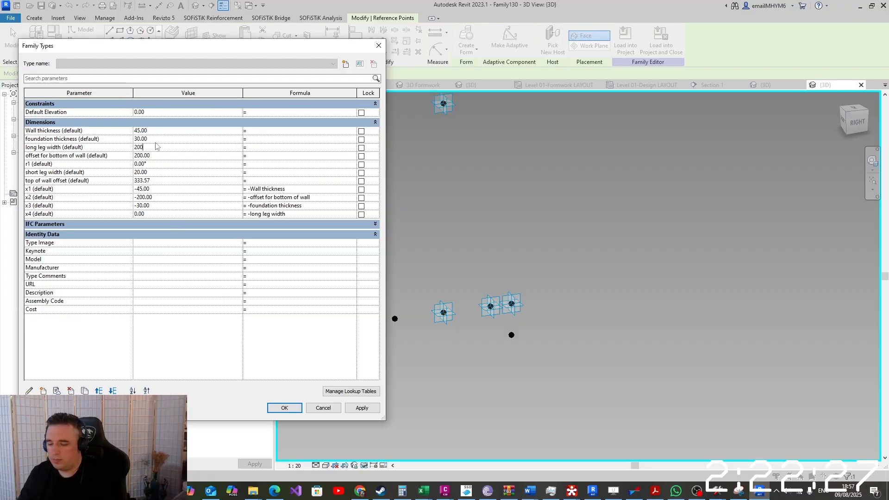
Set the long leg width to 155 and apply the family type values
{"action": "key", "text": "BackSpace"}
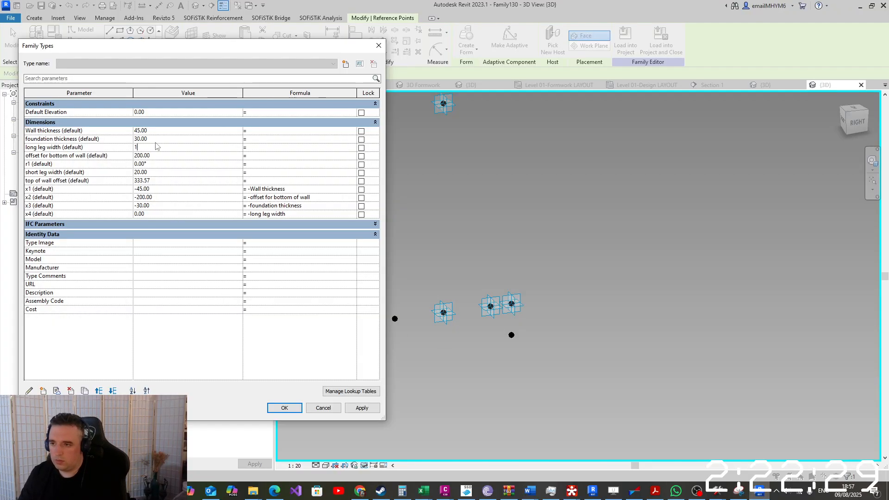
{"action": "left_click", "coordinate": [162, 159]}
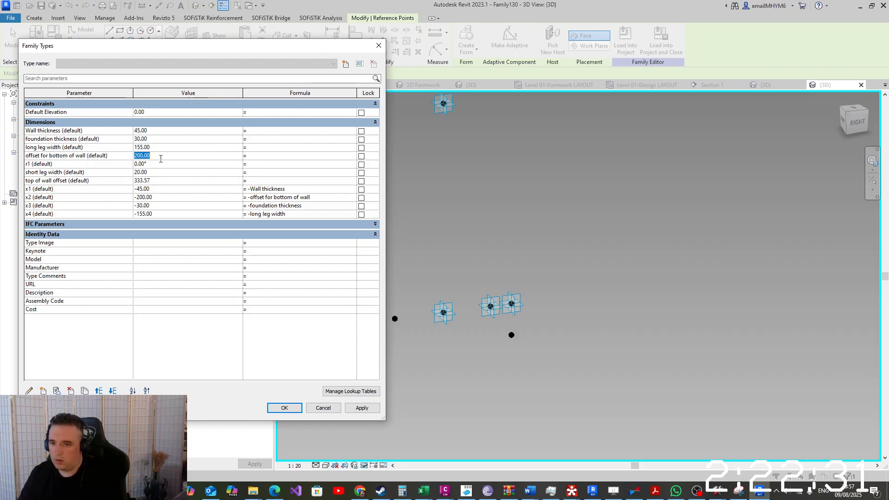
{"action": "left_click", "coordinate": [285, 408]}
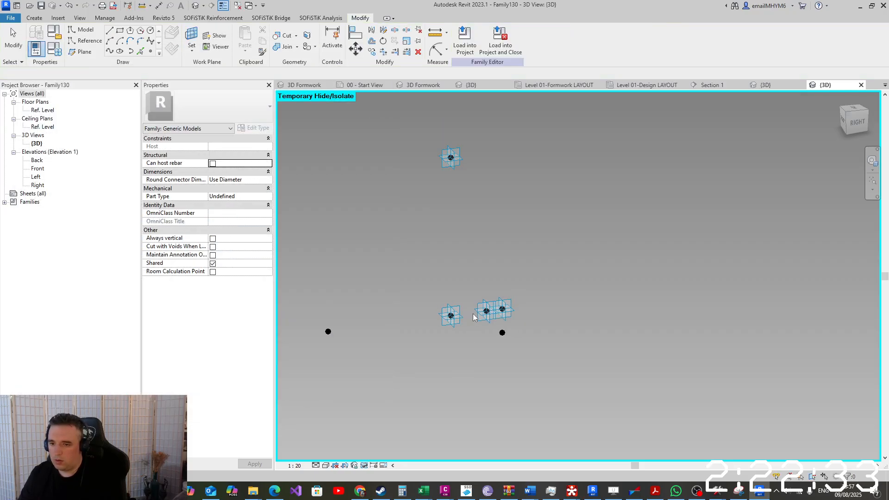
{"action": "left_click", "coordinate": [447, 49]}
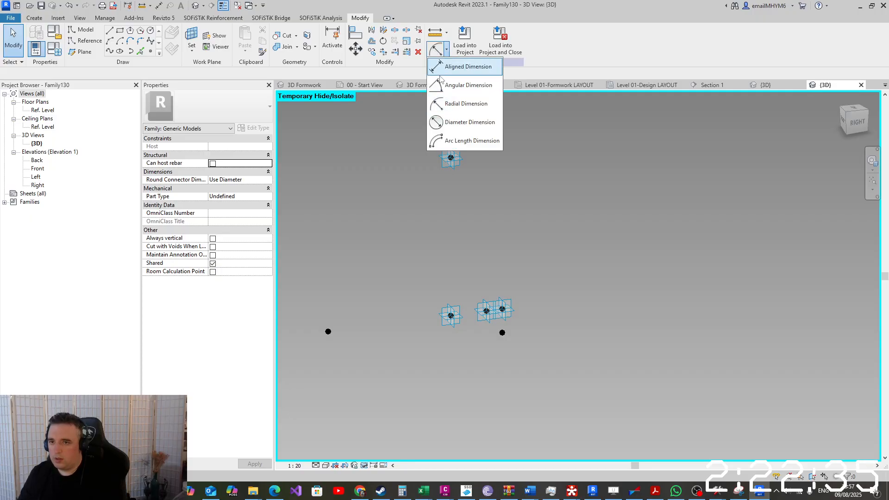
{"action": "left_click", "coordinate": [463, 63]}
{"action": "left_click", "coordinate": [328, 332]}
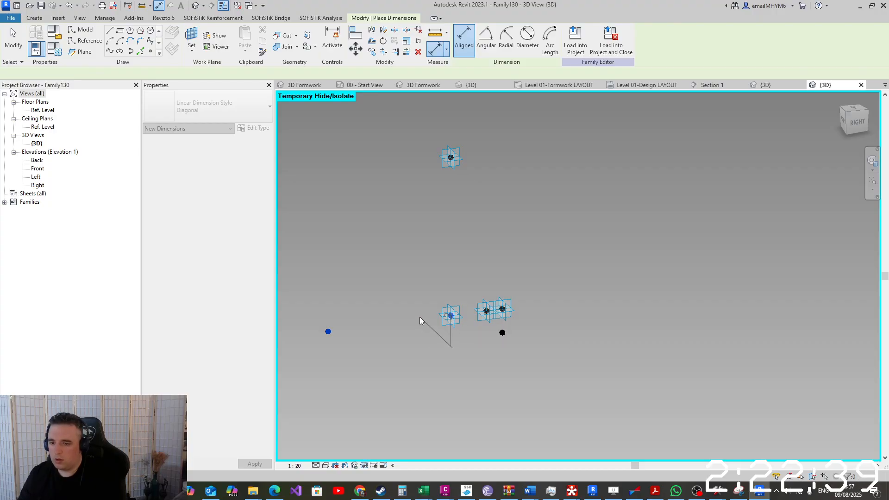
{"action": "key", "text": "Escape"}
{"action": "key", "text": "Escape"}
{"action": "left_click", "coordinate": [189, 42]}
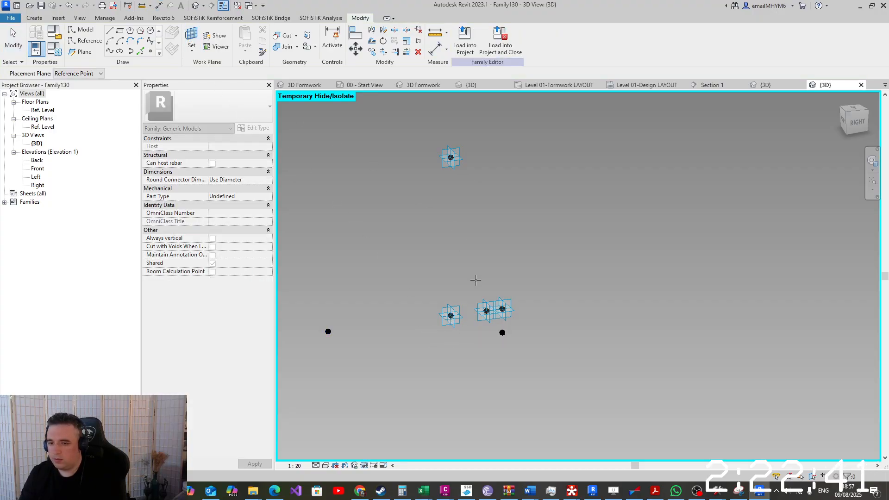
{"action": "key", "text": "Escape"}
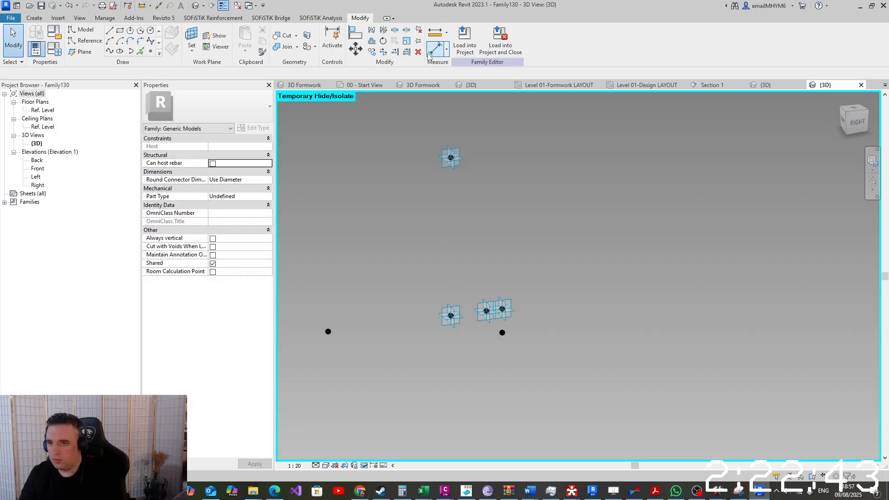
{"action": "key", "text": "d"}
{"action": "key", "text": "i"}
{"action": "left_click", "coordinate": [329, 332]}
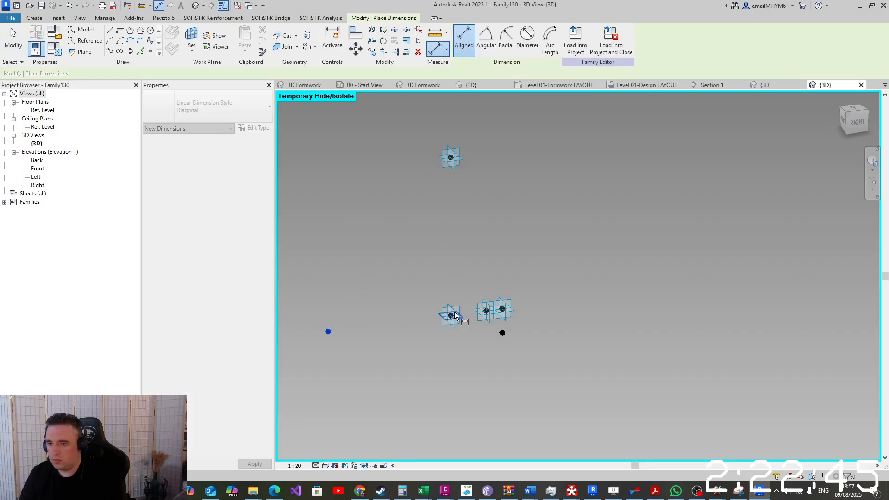
{"action": "key", "text": "Escape"}
{"action": "key", "text": "Escape"}
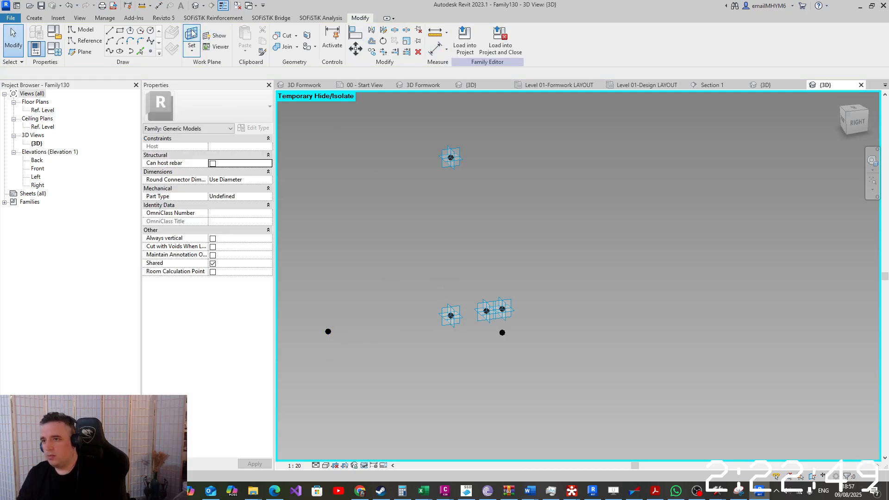
Place a new reference point hosted on the reference point at the outer end of the long leg
{"action": "left_click", "coordinate": [192, 37]}
{"action": "left_click", "coordinate": [328, 331]}
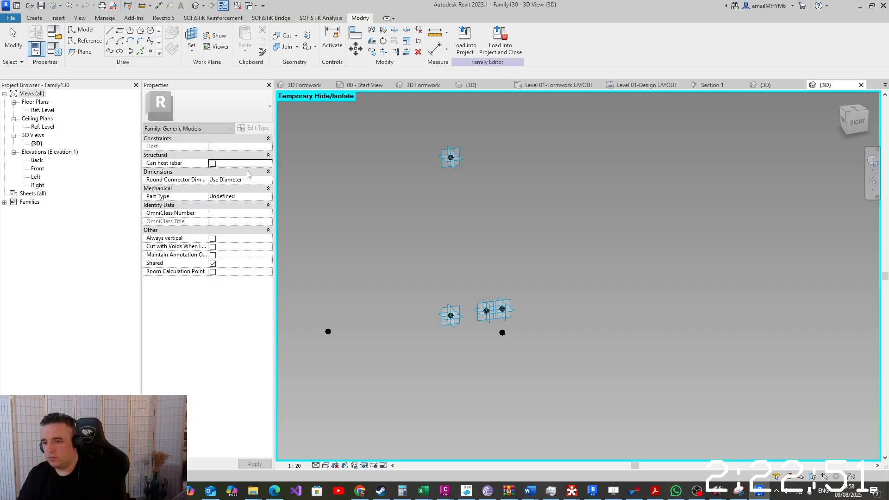
{"action": "left_click", "coordinate": [151, 51]}
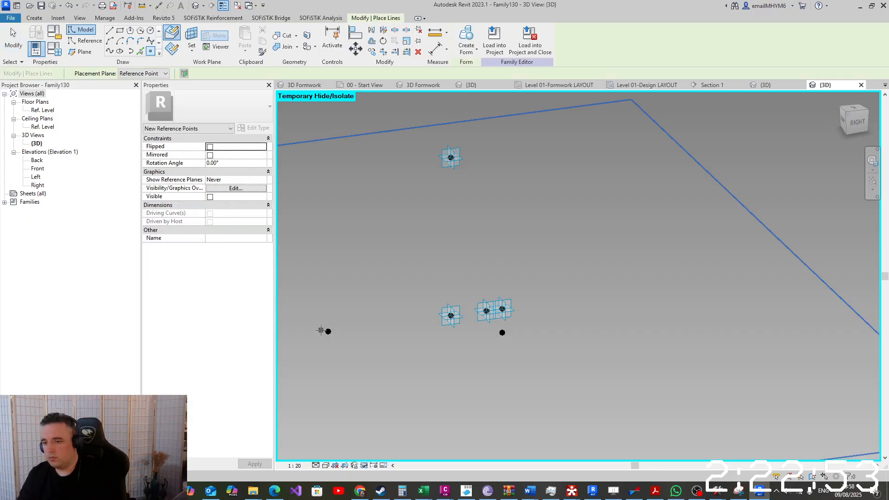
{"action": "left_click", "coordinate": [328, 330]}
{"action": "left_click", "coordinate": [478, 276]}
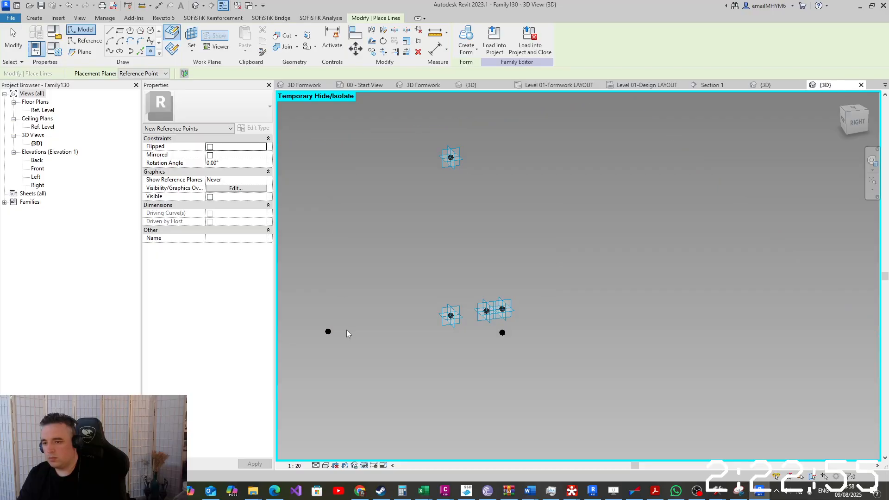
Offset the new point vertically below its long-leg host point and associate its offset with the x3 parameter
{"action": "key", "text": "Escape"}
{"action": "left_click", "coordinate": [328, 332]}
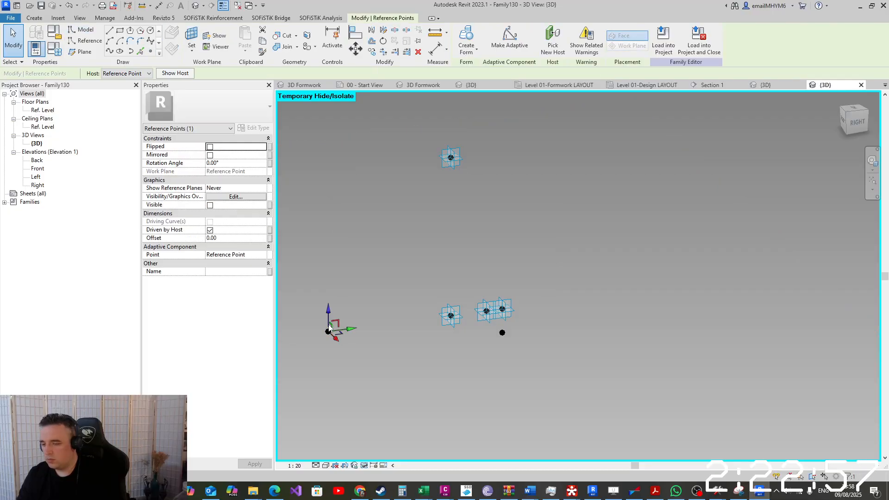
{"action": "left_click_drag", "start_coordinate": [329, 309], "coordinate": [330, 344]}
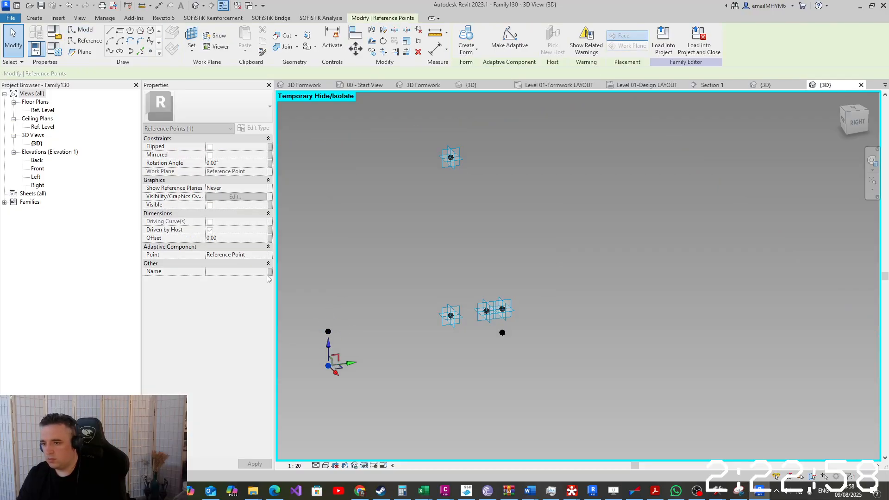
{"action": "left_click", "coordinate": [270, 238]}
{"action": "left_click", "coordinate": [306, 265]}
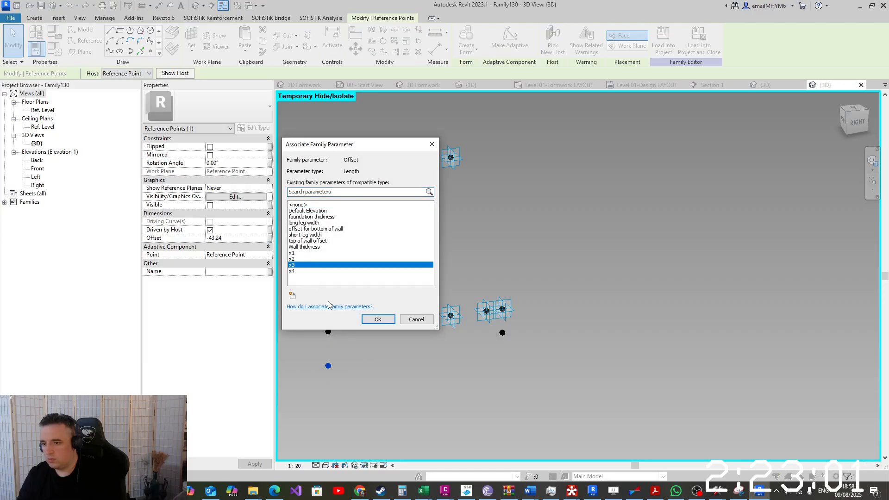
{"action": "left_click", "coordinate": [378, 319]}
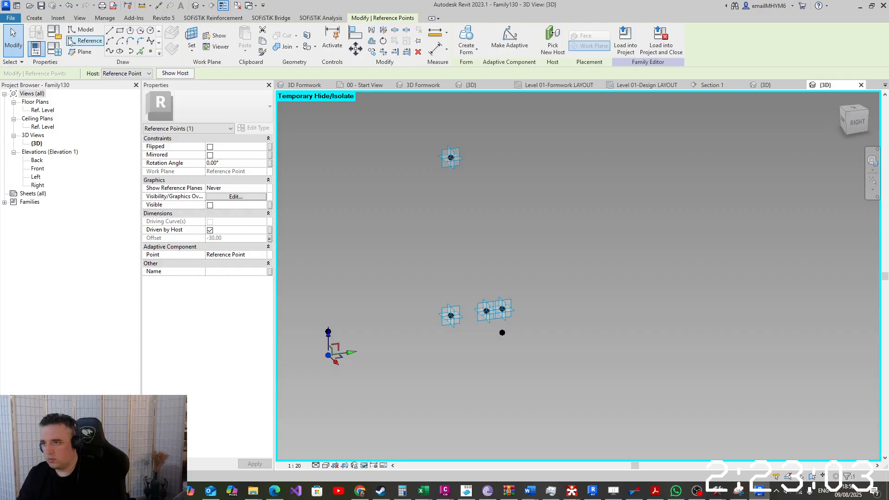
{"action": "left_click", "coordinate": [54, 50]}
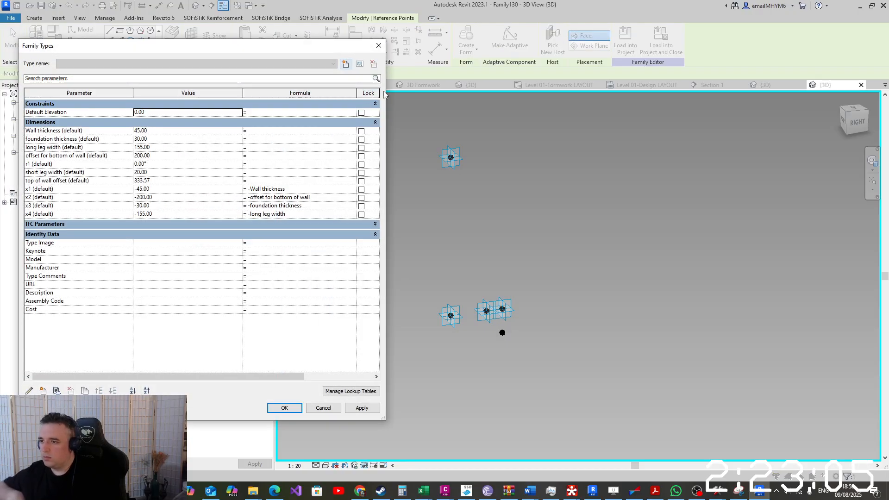
{"action": "left_click", "coordinate": [379, 45]}
Connect the four foundation corner points with splines through points to form a closed foundation outline
{"action": "left_click_drag", "start_coordinate": [304, 289], "coordinate": [371, 383]}
{"action": "left_click_drag", "start_coordinate": [301, 379], "coordinate": [353, 349]}
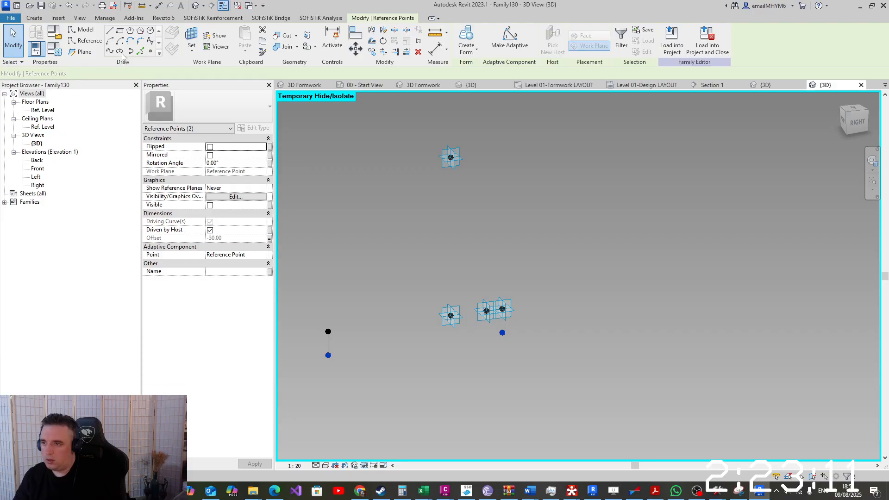
{"action": "left_click_drag", "start_coordinate": [486, 272], "coordinate": [537, 351]}
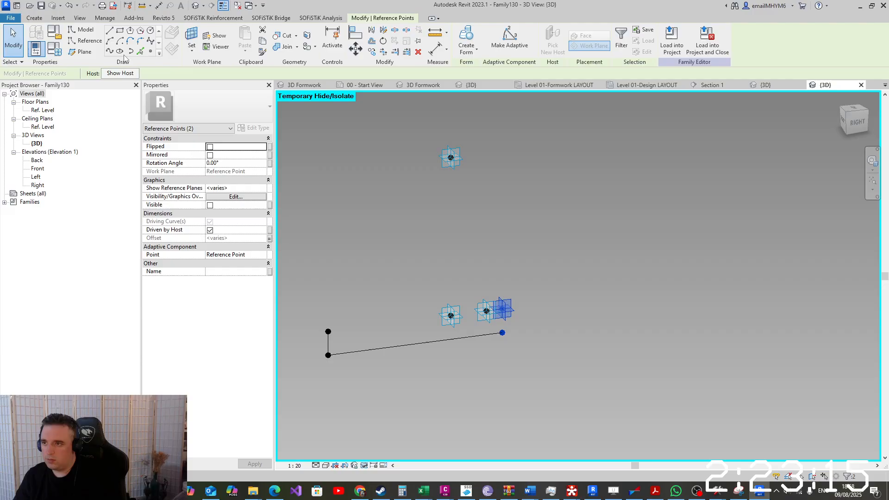
{"action": "left_click", "coordinate": [110, 51]}
{"action": "left_click_drag", "start_coordinate": [306, 304], "coordinate": [356, 338]}
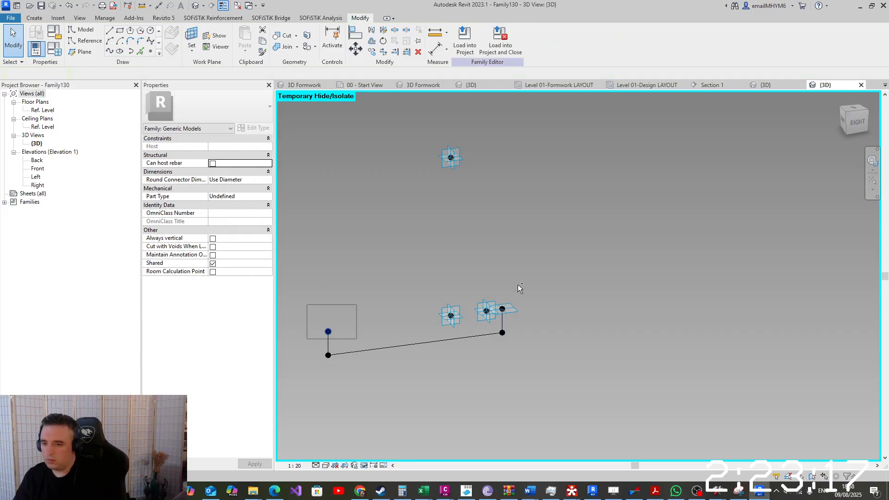
{"action": "left_click", "coordinate": [515, 311], "text": "ctrl"}
{"action": "left_click", "coordinate": [110, 52]}
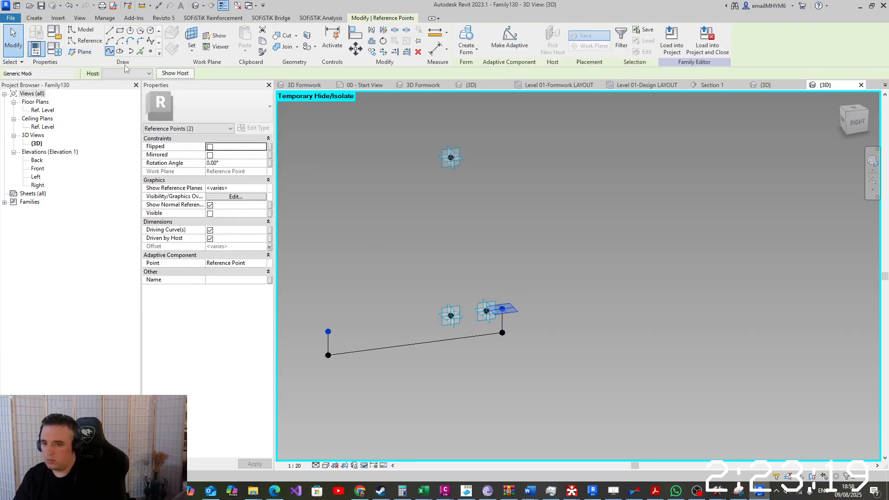
Associate the visibility of the four foundation outline lines with a new Yes/No type parameter named foundation, grouped under Other
{"action": "scroll", "coordinate": [524, 286], "scroll_direction": "down", "scroll_amount": 3}
{"action": "key", "text": "Escape"}
{"action": "key", "text": "Tab"}
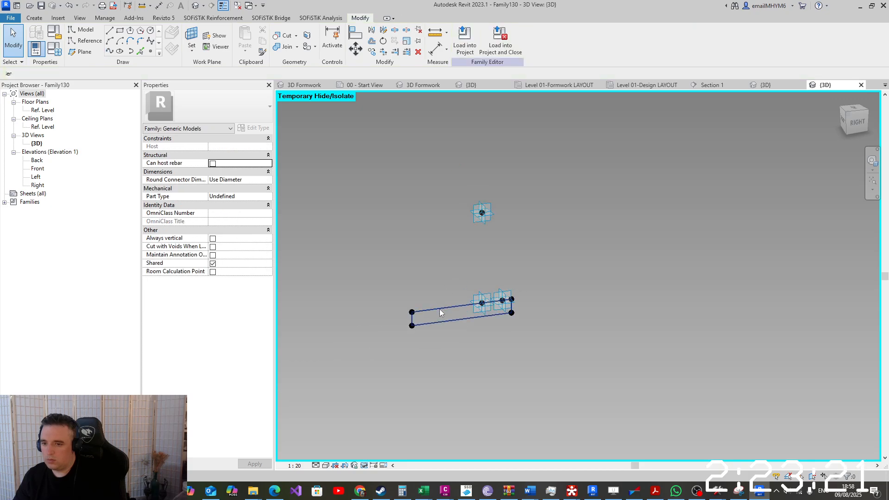
{"action": "left_click", "coordinate": [440, 309]}
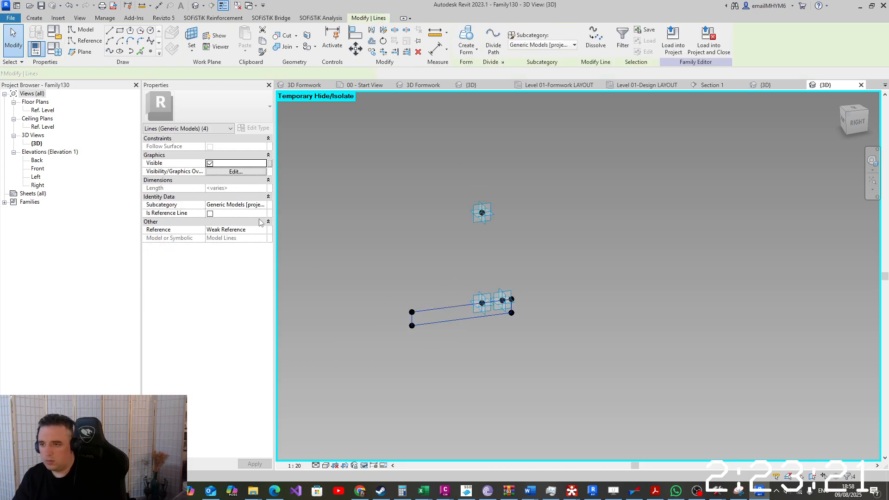
{"action": "left_click", "coordinate": [270, 163]}
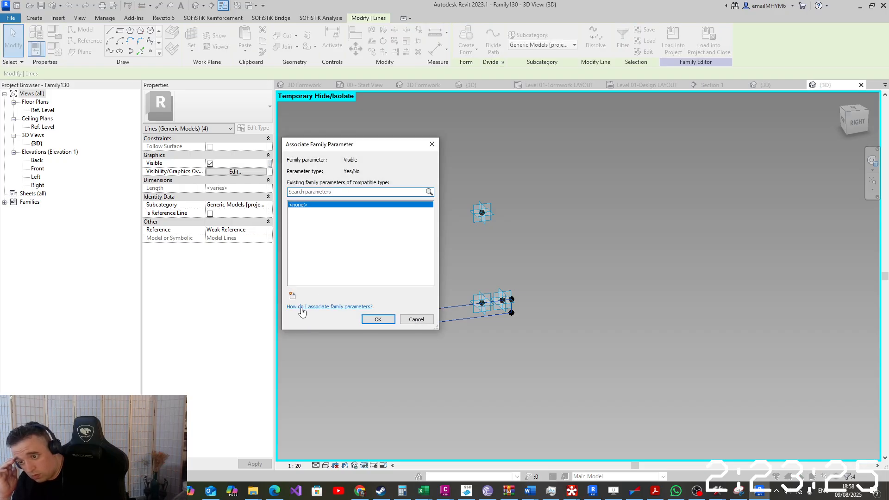
{"action": "left_click", "coordinate": [292, 296]}
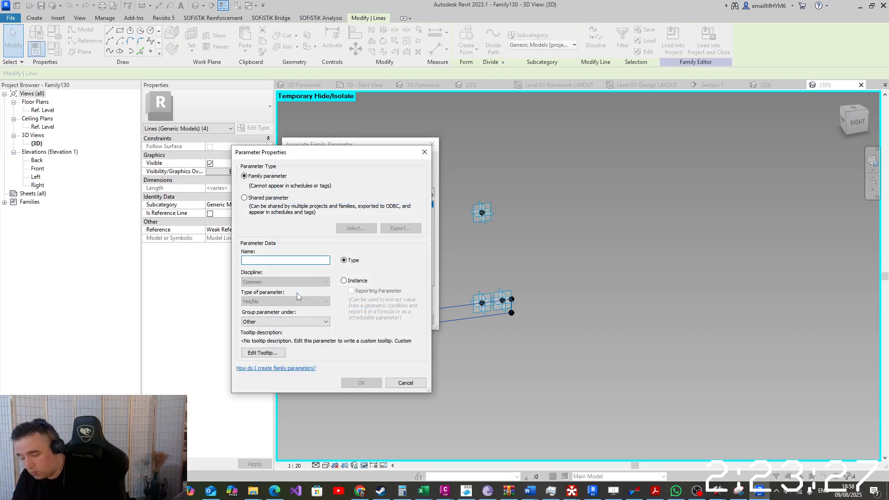
{"action": "type", "text": "founda"}
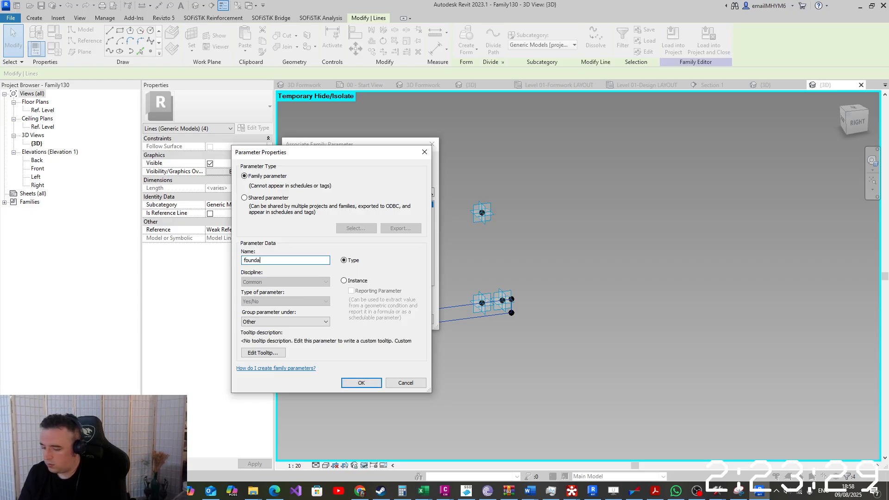
{"action": "type", "text": "tion"}
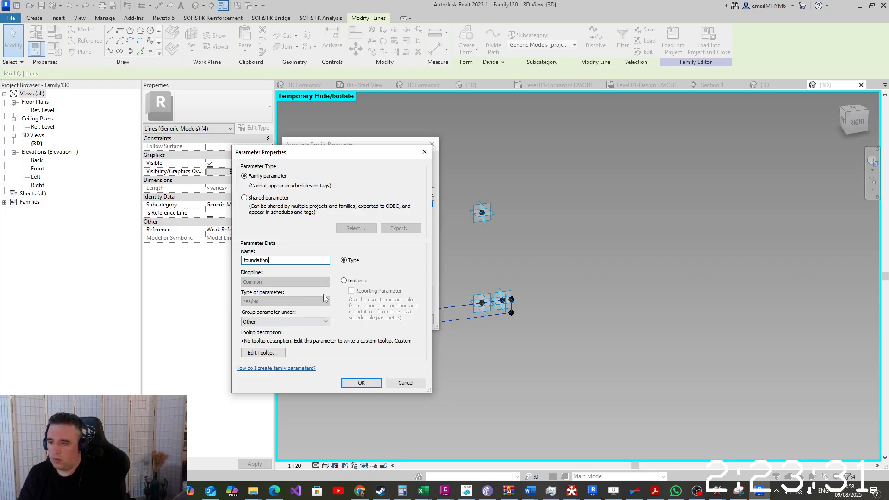
{"action": "left_click", "coordinate": [361, 383]}
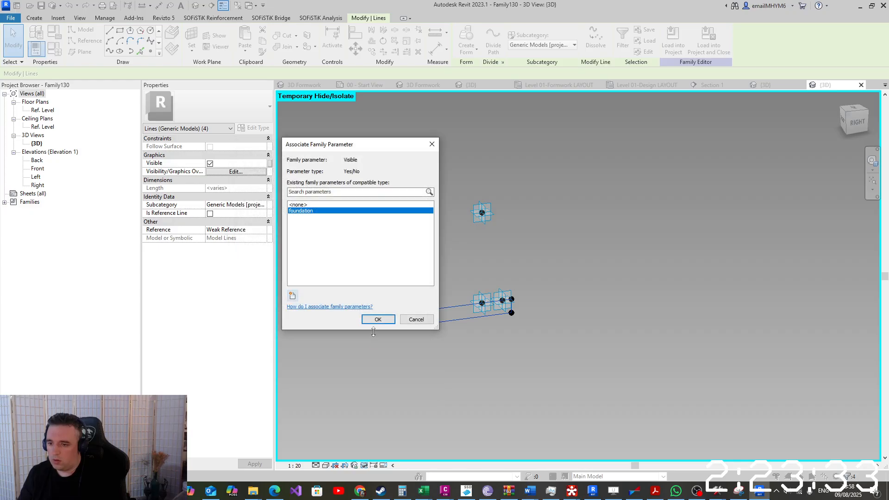
{"action": "left_click", "coordinate": [379, 319]}
Connect the two wall base points on the foundation's upper edge with a line
{"action": "scroll", "coordinate": [508, 277], "scroll_direction": "up", "scroll_amount": 3}
{"action": "scroll", "coordinate": [509, 278], "scroll_direction": "down", "scroll_amount": 3}
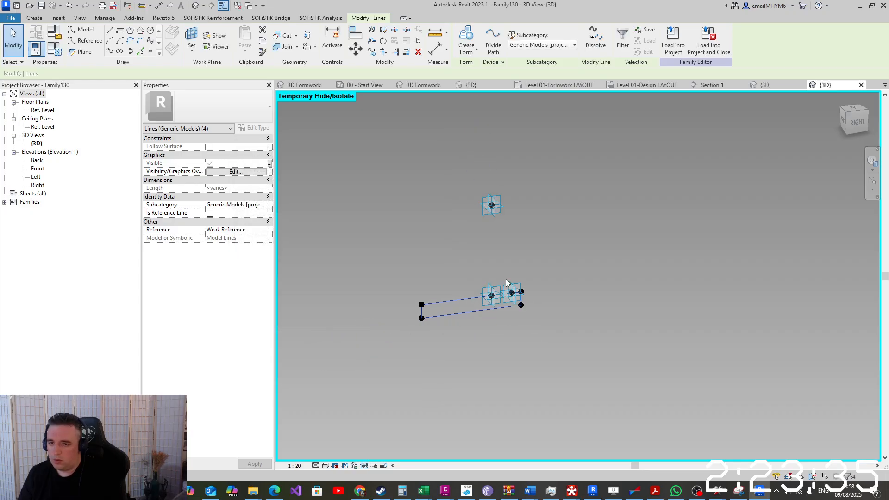
{"action": "scroll", "coordinate": [482, 296], "scroll_direction": "up", "scroll_amount": 6}
{"action": "left_click", "coordinate": [437, 310]}
{"action": "left_click_drag", "start_coordinate": [430, 310], "coordinate": [491, 369]}
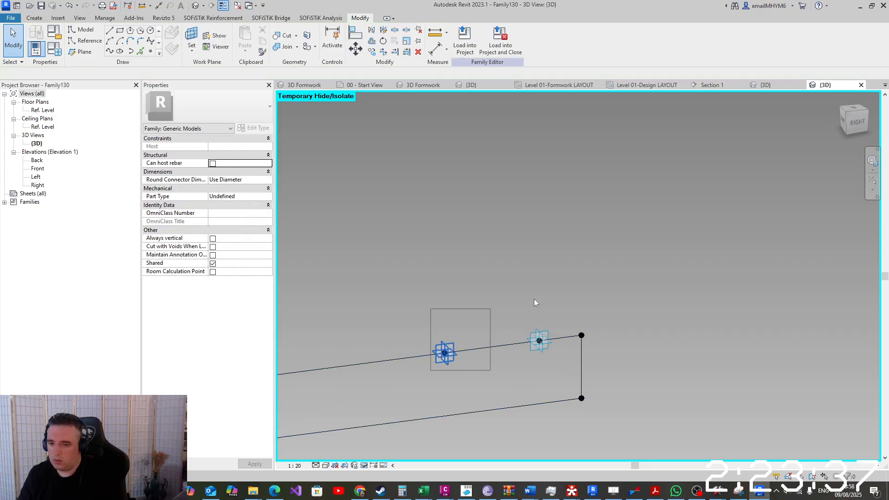
{"action": "left_click_drag", "start_coordinate": [532, 300], "coordinate": [556, 362], "text": "ctrl"}
{"action": "left_click", "coordinate": [110, 52]}
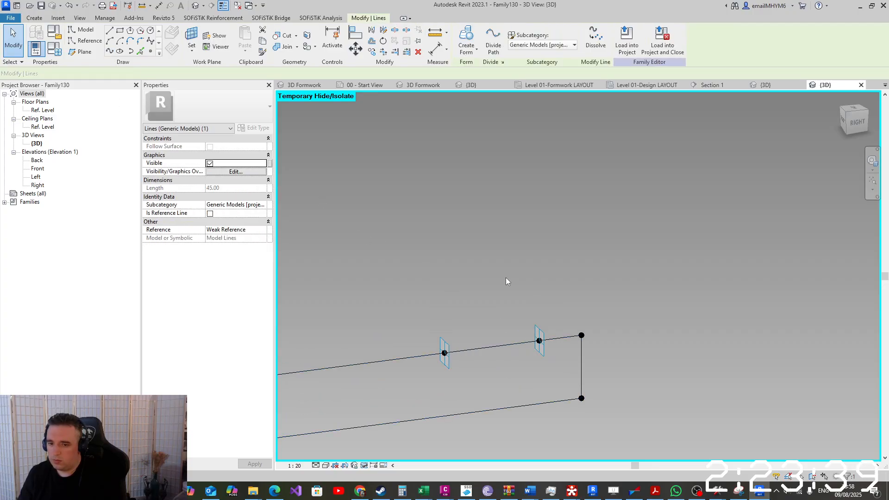
Reset the temporary hide/isolate in the 3D view so the upper wall points can be reached
{"action": "left_click_drag", "start_coordinate": [513, 293], "coordinate": [578, 380]}
{"action": "scroll", "coordinate": [577, 380], "scroll_direction": "down", "scroll_amount": 3}
{"action": "scroll", "coordinate": [578, 379], "scroll_direction": "down", "scroll_amount": 2}
{"action": "middle_click_drag", "start_coordinate": [612, 303], "coordinate": [614, 454]}
{"action": "scroll", "coordinate": [589, 260], "scroll_direction": "down", "scroll_amount": 5}
{"action": "scroll", "coordinate": [589, 260], "scroll_direction": "down", "scroll_amount": 2}
{"action": "middle_click_drag", "start_coordinate": [605, 267], "coordinate": [600, 431]}
{"action": "middle_click_drag", "start_coordinate": [597, 197], "coordinate": [597, 208]}
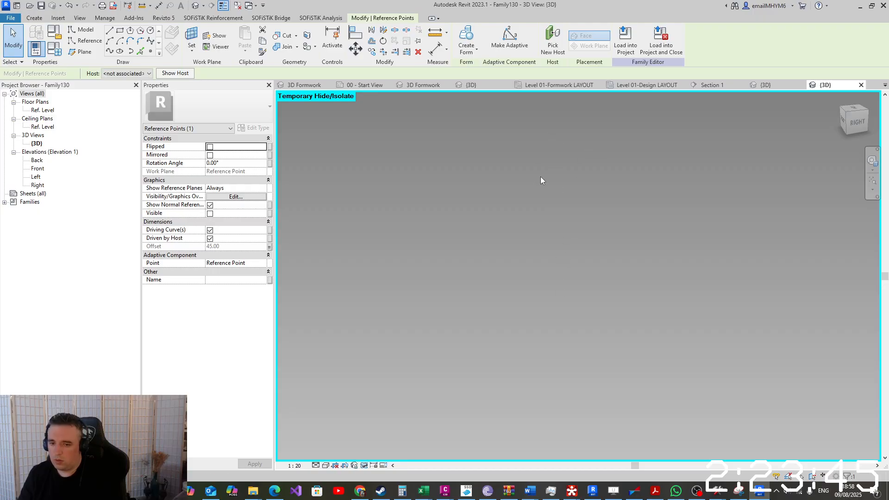
{"action": "middle_click_drag", "start_coordinate": [512, 407], "coordinate": [512, 188]}
{"action": "left_click", "coordinate": [363, 465]}
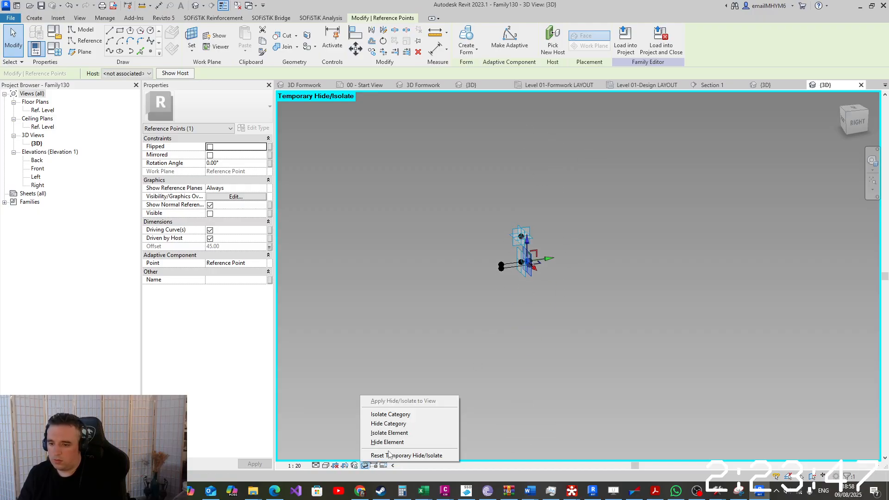
{"action": "left_click", "coordinate": [407, 454]}
Draw the vertical wall face line above the short-leg side base point and the line joining the two top wall points
{"action": "scroll", "coordinate": [490, 285], "scroll_direction": "up", "scroll_amount": 3}
{"action": "scroll", "coordinate": [490, 285], "scroll_direction": "up", "scroll_amount": 4}
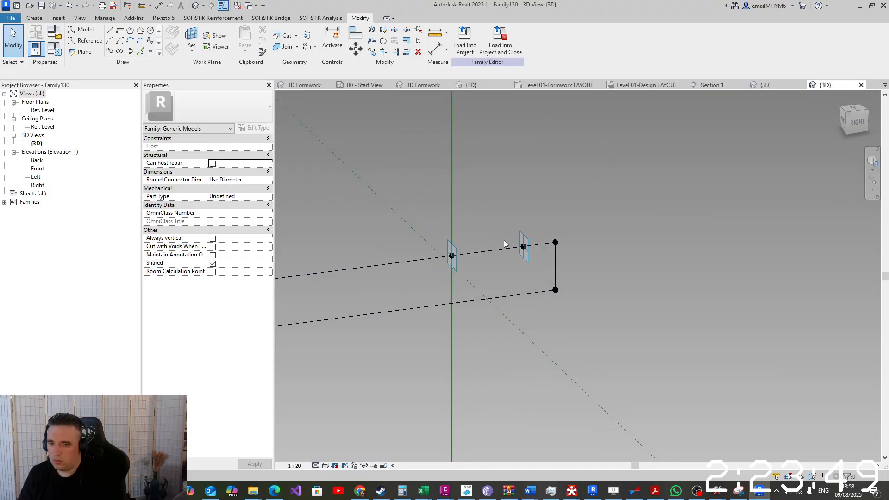
{"action": "left_click", "coordinate": [522, 245]}
{"action": "scroll", "coordinate": [417, 310], "scroll_direction": "down", "scroll_amount": 4}
{"action": "mouse_move", "coordinate": [424, 310]}
{"action": "middle_mouse_down", "text": "shift"}
{"action": "mouse_move", "coordinate": [446, 230]}
{"action": "mouse_move", "coordinate": [459, 405]}
{"action": "mouse_move", "coordinate": [438, 317]}
{"action": "middle_mouse_up", "text": "shift"}
{"action": "scroll", "coordinate": [438, 278], "scroll_direction": "up", "scroll_amount": 3}
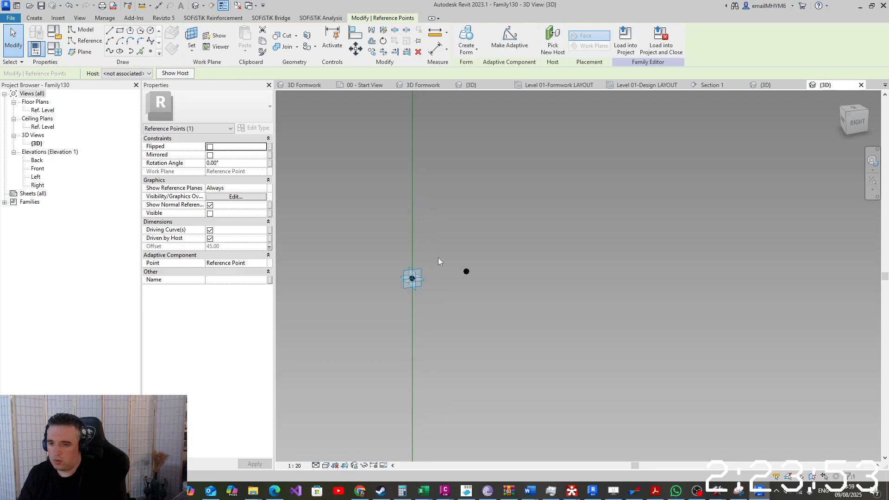
{"action": "left_click_drag", "start_coordinate": [446, 315], "coordinate": [512, 230], "text": "ctrl"}
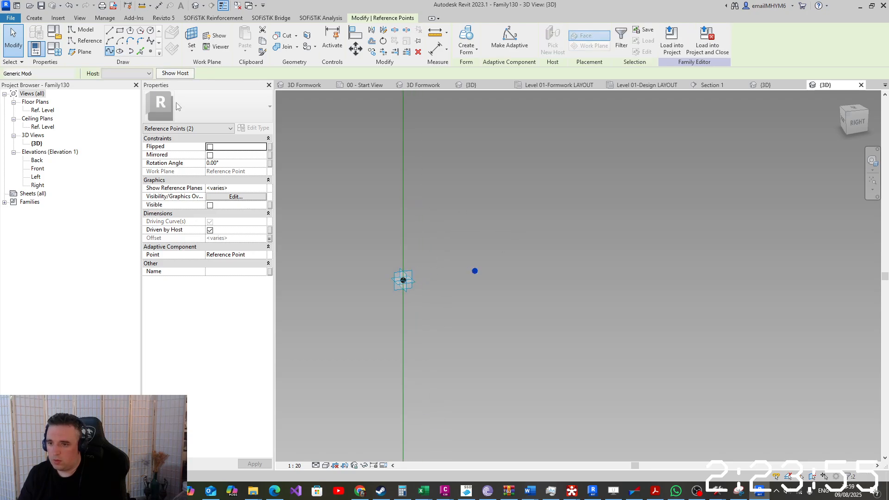
{"action": "left_click", "coordinate": [110, 51]}
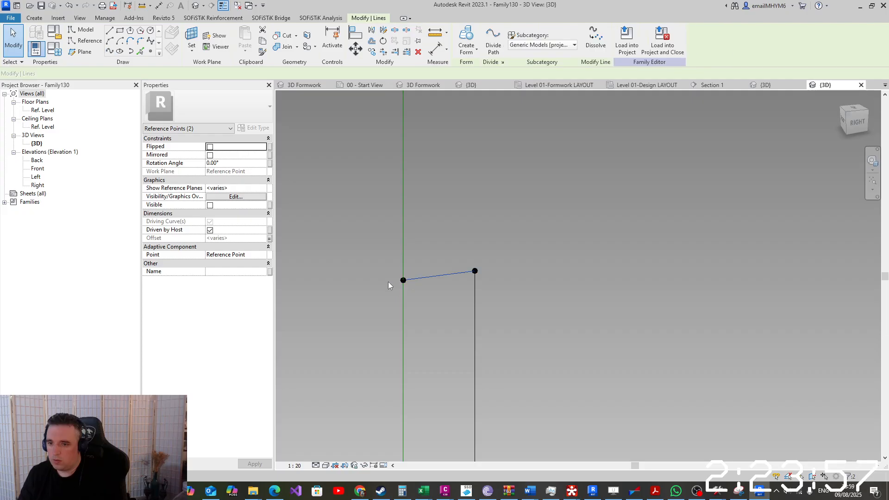
Draw the opposite vertical wall line between its base and top points, and set the view to Right
{"action": "middle_click_drag", "start_coordinate": [388, 281], "coordinate": [427, 201], "text": "shift"}
{"action": "scroll", "coordinate": [403, 176], "scroll_direction": "up", "scroll_amount": 9}
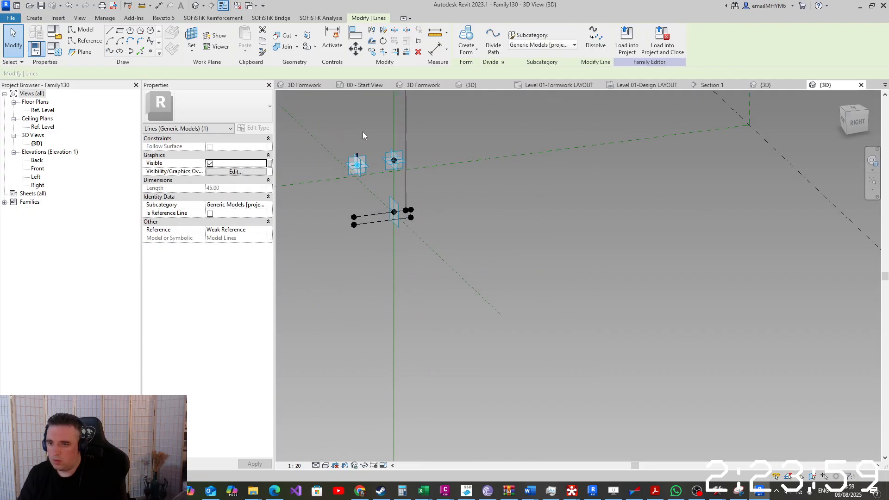
{"action": "left_click_drag", "start_coordinate": [415, 299], "coordinate": [495, 226]}
{"action": "scroll", "coordinate": [470, 273], "scroll_direction": "down", "scroll_amount": 9}
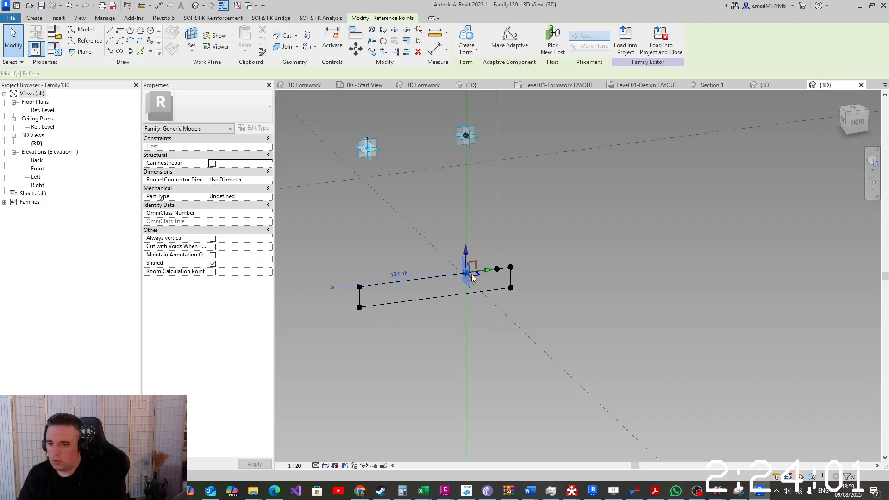
{"action": "middle_click_drag", "start_coordinate": [470, 135], "coordinate": [458, 412]}
{"action": "middle_click_drag", "start_coordinate": [434, 148], "coordinate": [450, 230]}
{"action": "scroll", "coordinate": [452, 212], "scroll_direction": "up", "scroll_amount": 2}
{"action": "scroll", "coordinate": [452, 212], "scroll_direction": "up", "scroll_amount": 2}
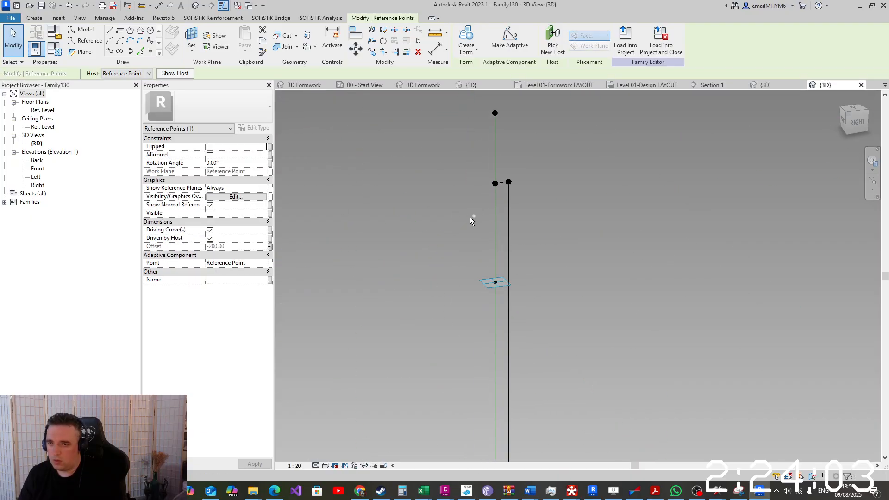
{"action": "left_click", "coordinate": [508, 199]}
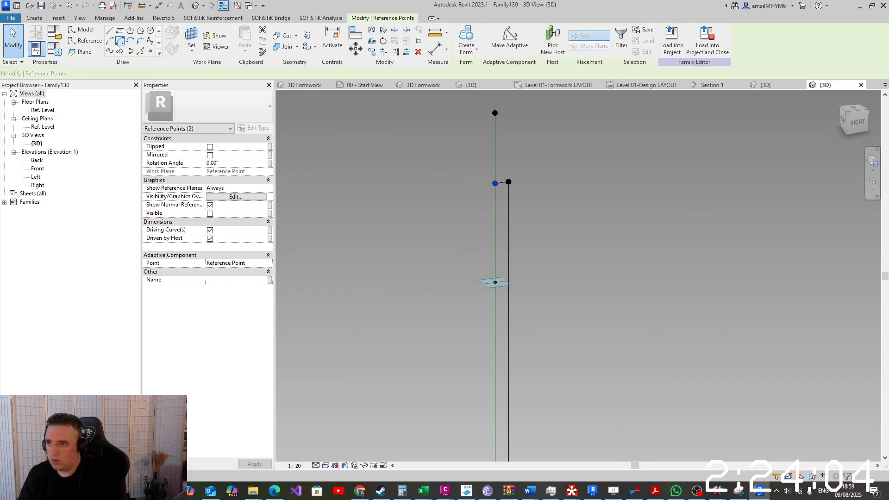
{"action": "left_click", "coordinate": [863, 124]}
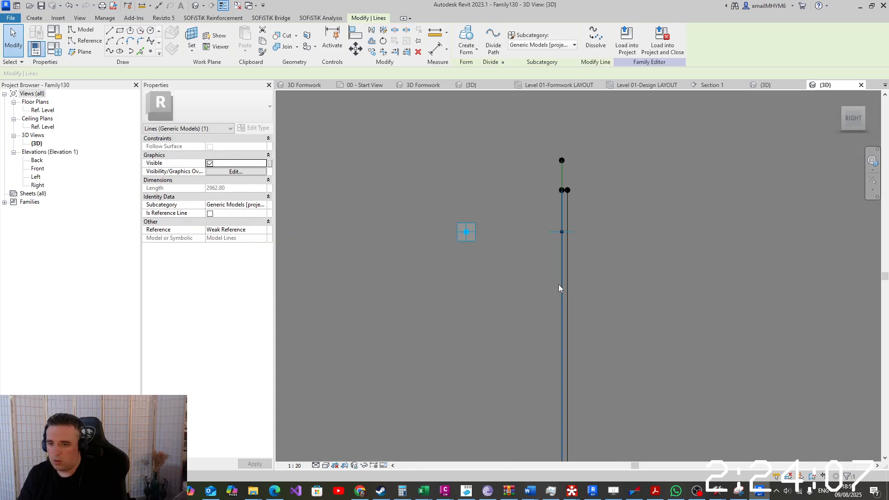
Inspect the wall profile's upper points and its connection to the foundation outline in the 3D view
{"action": "middle_click_drag", "start_coordinate": [587, 354], "coordinate": [577, 399]}
{"action": "scroll", "coordinate": [561, 128], "scroll_direction": "up", "scroll_amount": 1}
{"action": "scroll", "coordinate": [582, 190], "scroll_direction": "up", "scroll_amount": 5}
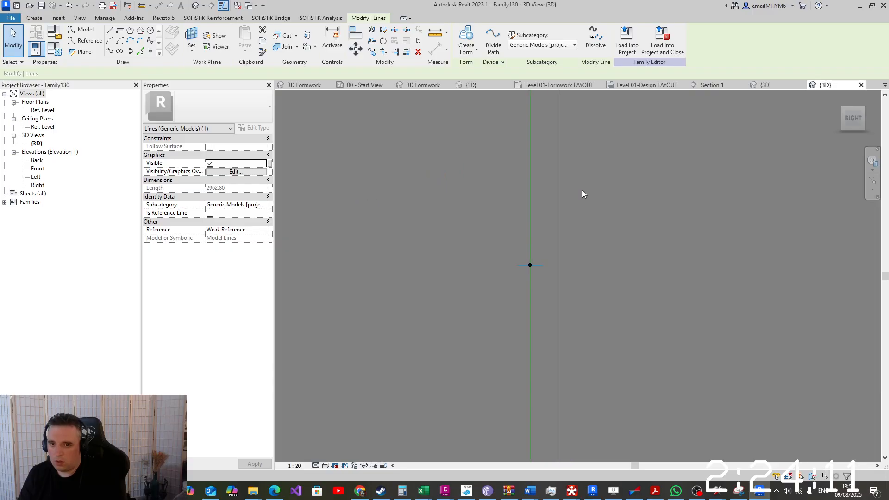
{"action": "scroll", "coordinate": [562, 195], "scroll_direction": "down", "scroll_amount": 4}
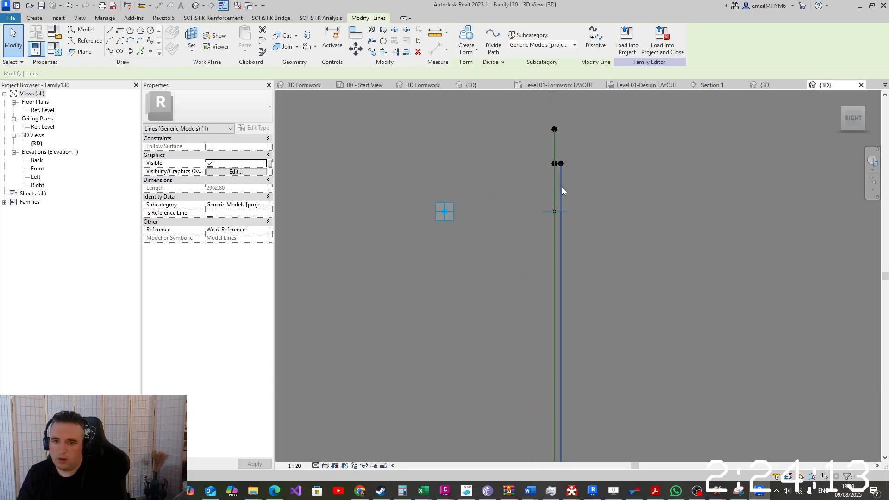
{"action": "scroll", "coordinate": [553, 178], "scroll_direction": "up", "scroll_amount": 3}
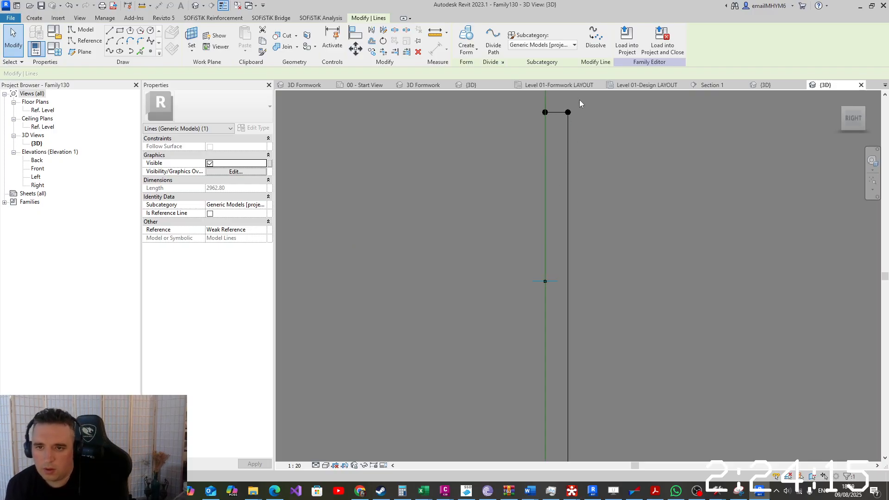
{"action": "left_click_drag", "start_coordinate": [562, 100], "coordinate": [571, 206]}
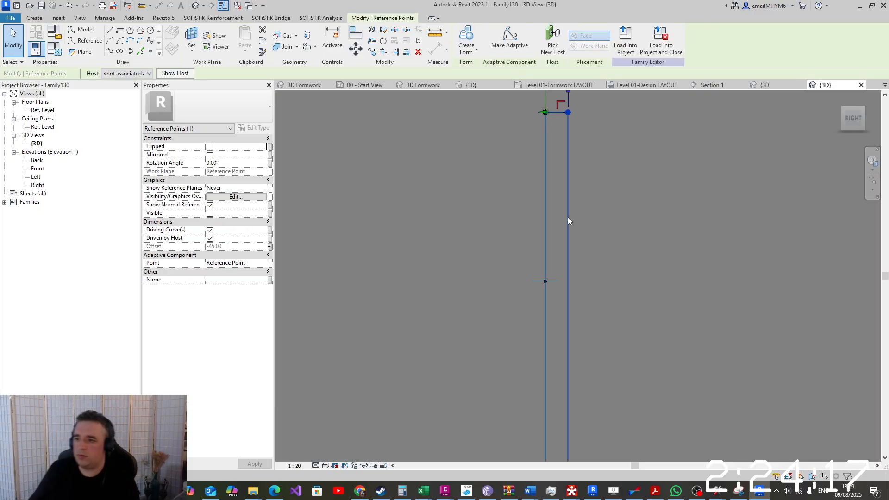
{"action": "scroll", "coordinate": [568, 217], "scroll_direction": "down", "scroll_amount": 4}
{"action": "middle_click_drag", "start_coordinate": [561, 268], "coordinate": [587, 337], "text": "shift"}
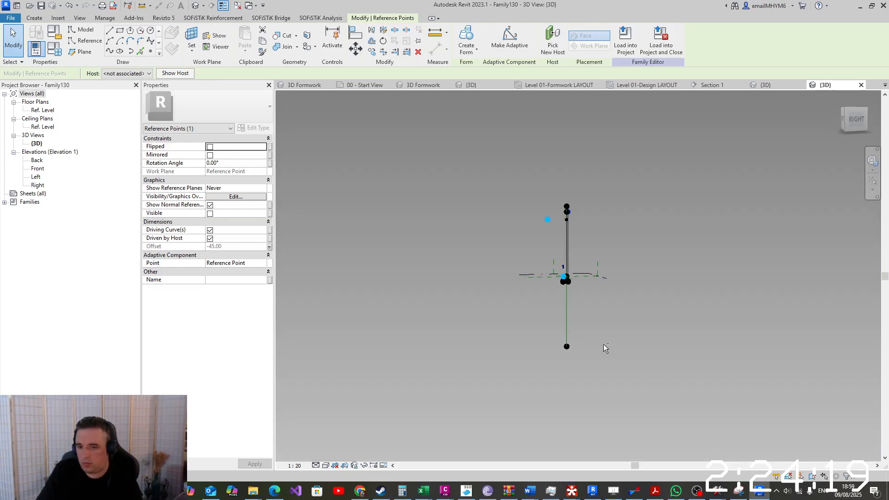
{"action": "scroll", "coordinate": [575, 280], "scroll_direction": "up", "scroll_amount": 6}
{"action": "scroll", "coordinate": [535, 293], "scroll_direction": "up", "scroll_amount": 7}
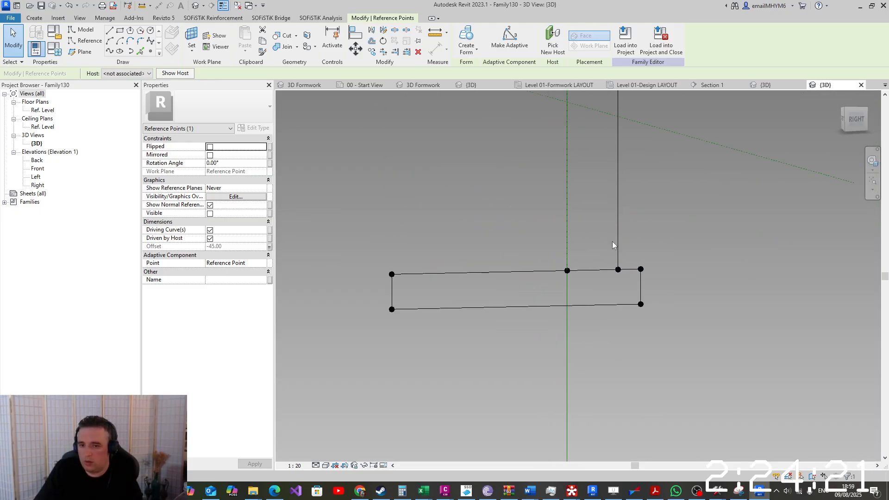
{"action": "key", "text": "Escape"}
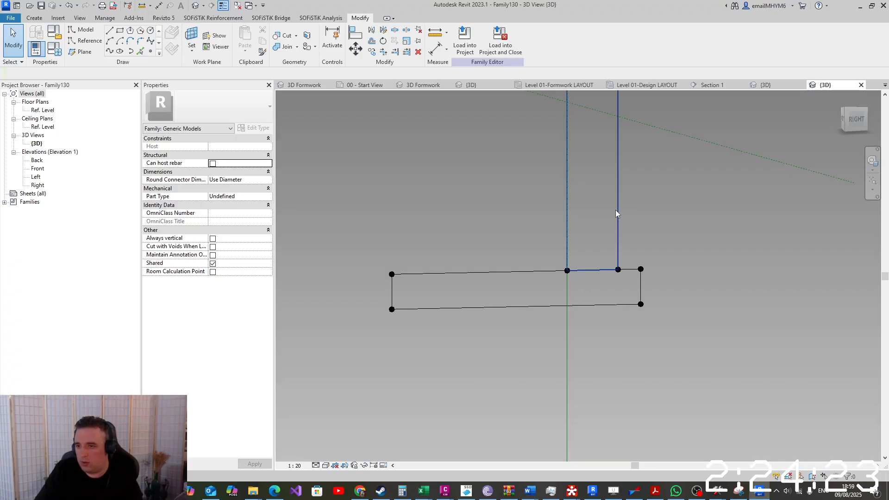
Associate the visibility of the four wall profile lines with a new instance parameter named wall, and check it in the family types
{"action": "left_click", "coordinate": [620, 204]}
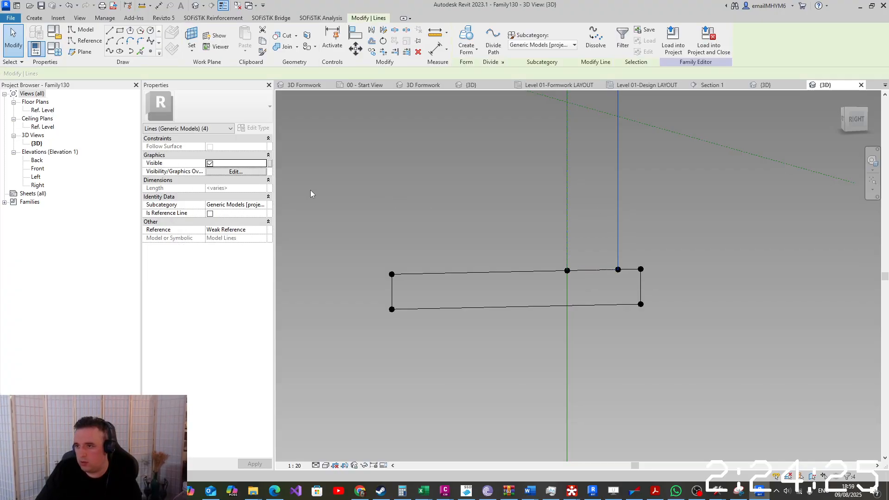
{"action": "left_click", "coordinate": [268, 163]}
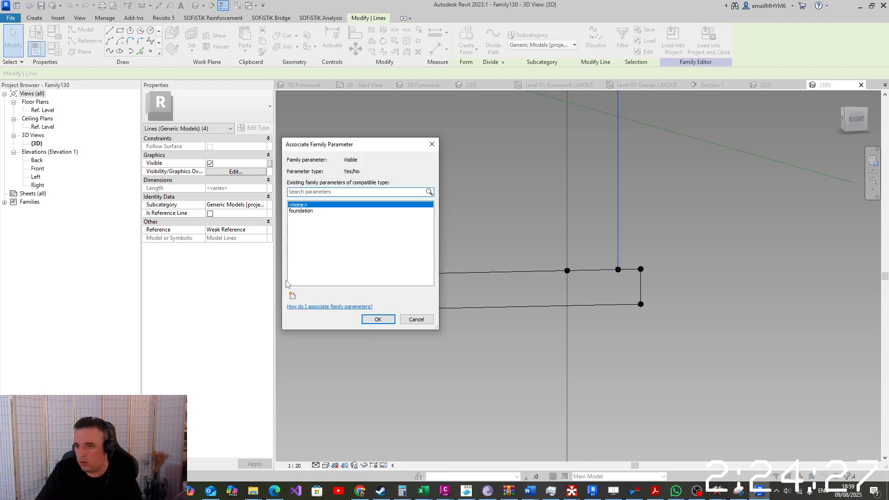
{"action": "left_click", "coordinate": [293, 296]}
{"action": "type", "text": "wall"}
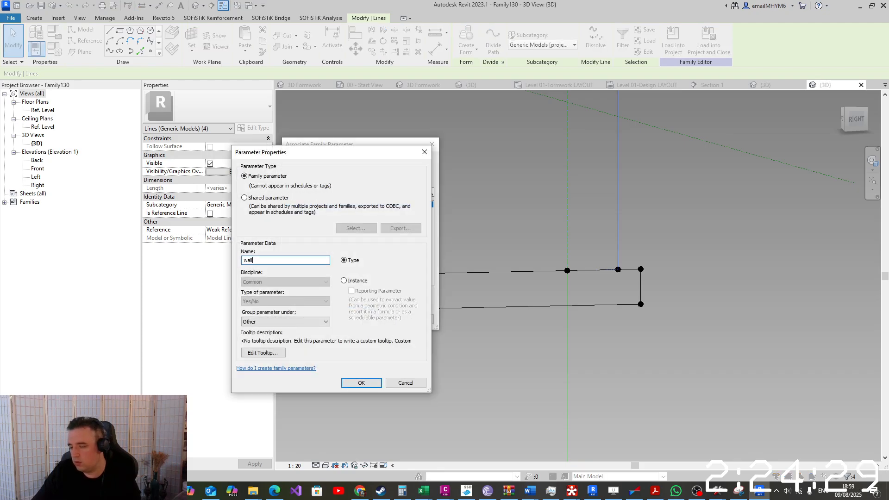
{"action": "left_click", "coordinate": [360, 281]}
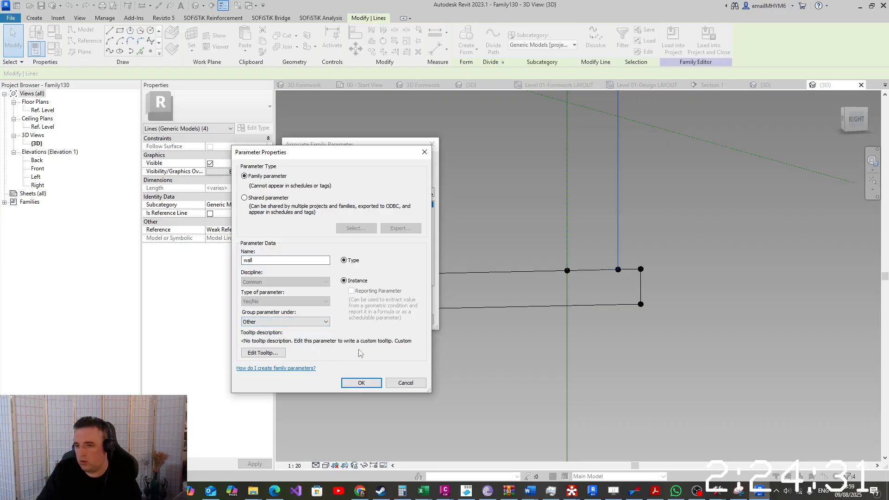
{"action": "left_click", "coordinate": [361, 384]}
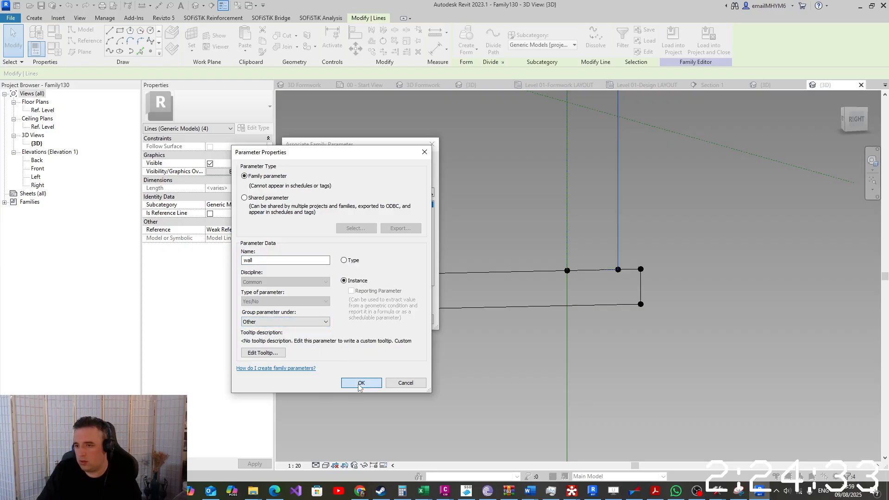
{"action": "left_click", "coordinate": [376, 321]}
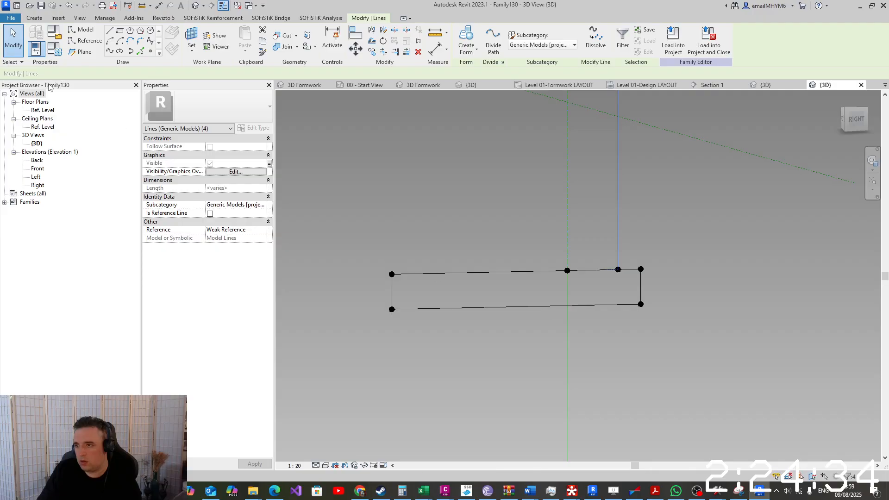
{"action": "left_click", "coordinate": [55, 48]}
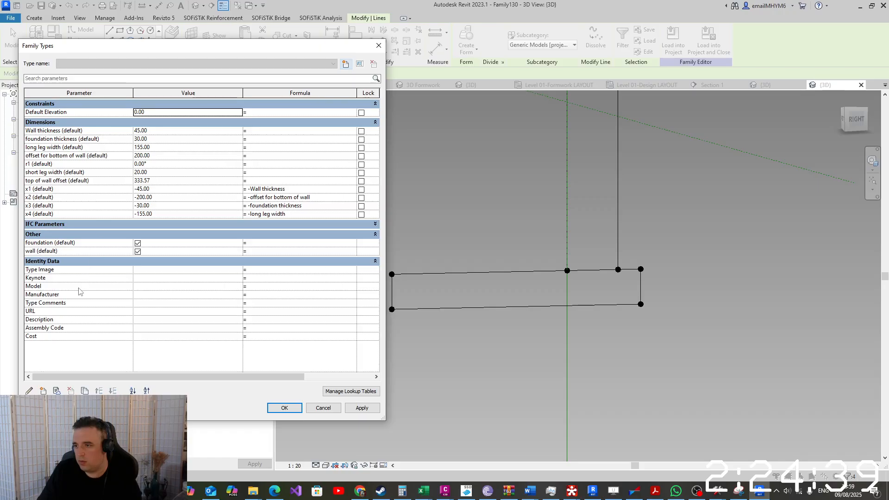
{"action": "left_click", "coordinate": [284, 408]}
Temporarily isolate the two lower foundation corner points, leaving their Show Reference Planes option at Never
{"action": "left_click_drag", "start_coordinate": [373, 329], "coordinate": [421, 301]}
{"action": "left_click_drag", "start_coordinate": [623, 332], "coordinate": [657, 300], "text": "ctrl"}
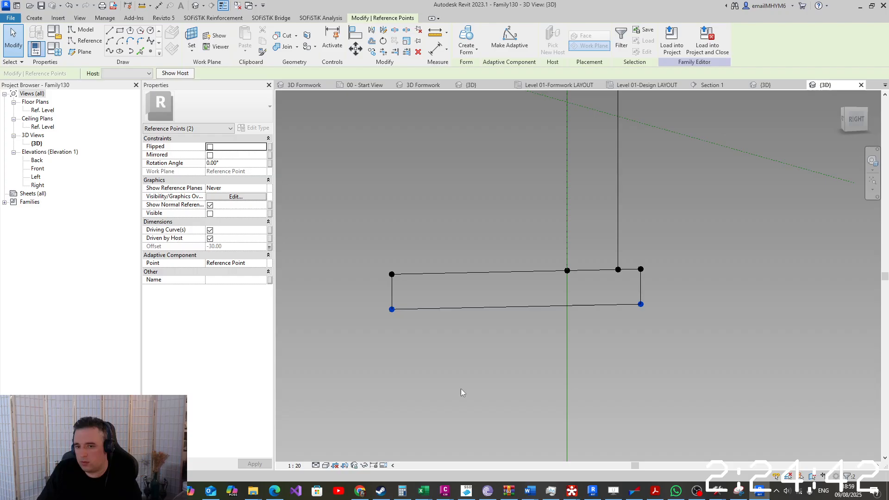
{"action": "left_click", "coordinate": [365, 465]}
{"action": "left_click", "coordinate": [382, 433]}
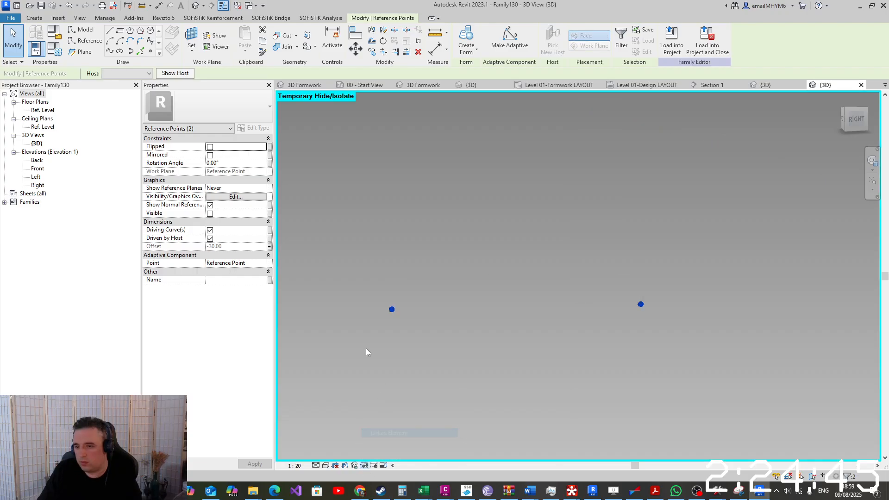
{"action": "left_click", "coordinate": [254, 187]}
{"action": "left_click", "coordinate": [255, 187]}
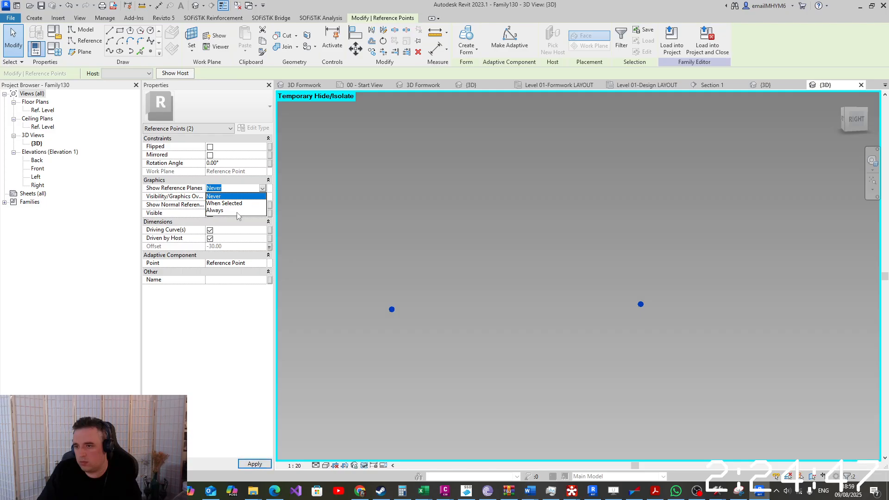
{"action": "left_click", "coordinate": [222, 196]}
Set the work plane on the long-leg side lower foundation point and place a new reference point hosted on it
{"action": "left_click", "coordinate": [196, 39]}
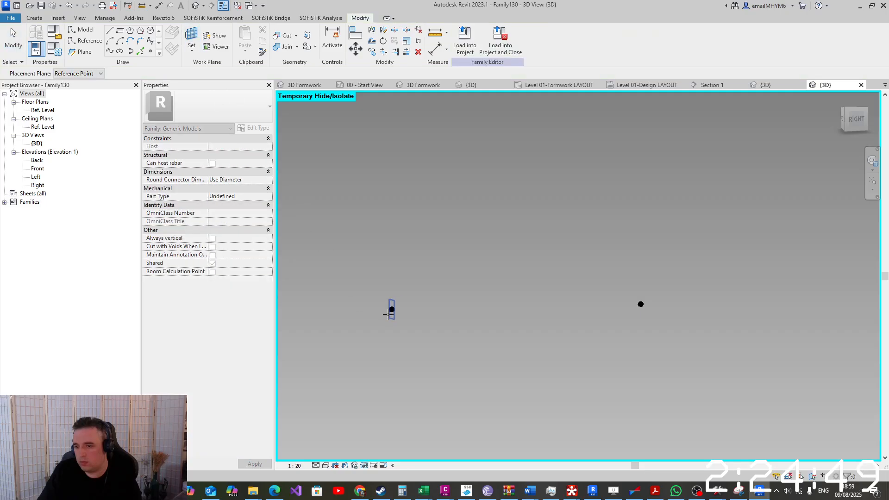
{"action": "left_click", "coordinate": [389, 314]}
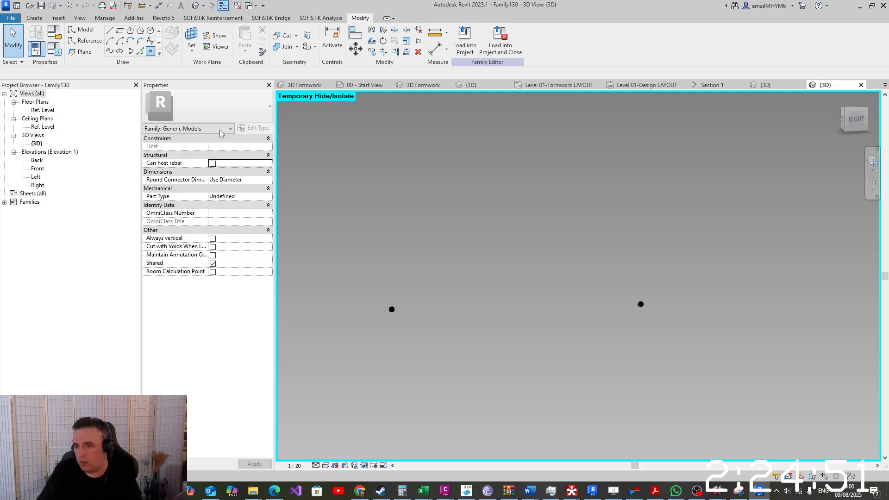
{"action": "key", "text": "l"}
{"action": "key", "text": "i"}
{"action": "left_click", "coordinate": [392, 309]}
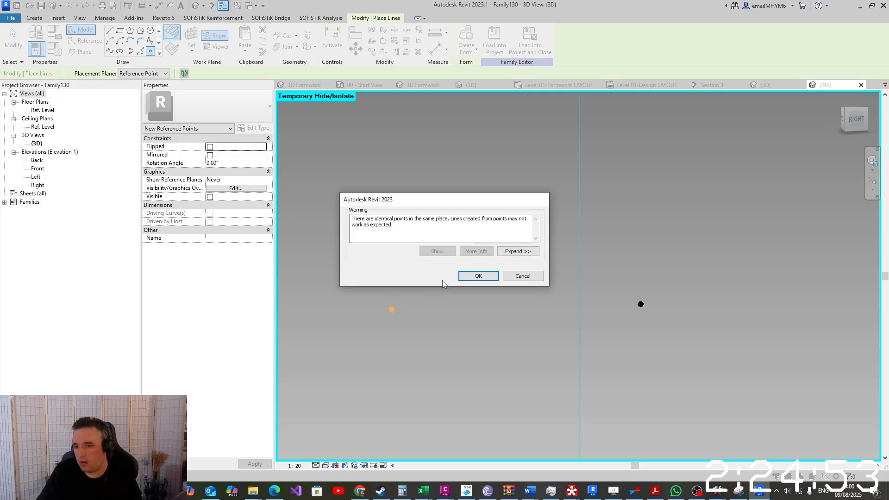
{"action": "left_click", "coordinate": [476, 276]}
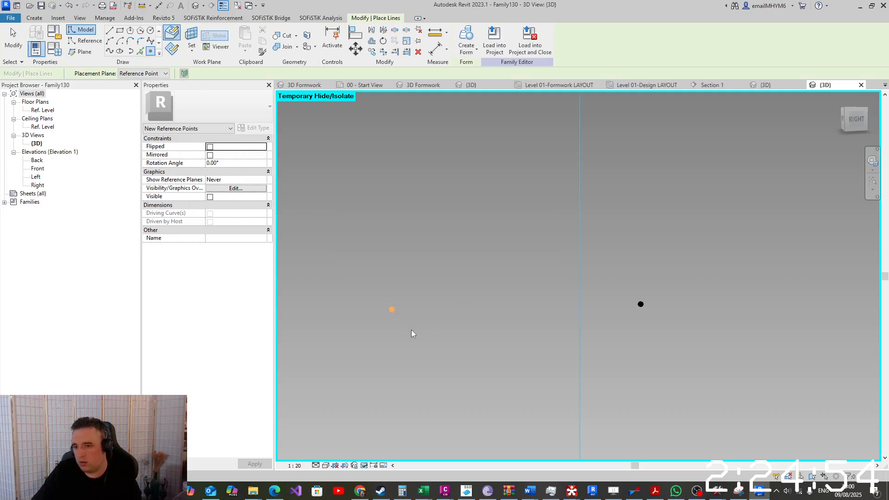
{"action": "left_click", "coordinate": [393, 309]}
Select the new hosted point on the long-leg side and set its offset to -5
{"action": "mouse_move", "coordinate": [381, 266]}
{"action": "left_mouse_down"}
{"action": "mouse_move", "coordinate": [377, 254]}
{"action": "mouse_move", "coordinate": [428, 343]}
{"action": "mouse_move", "coordinate": [384, 324]}
{"action": "left_mouse_up"}
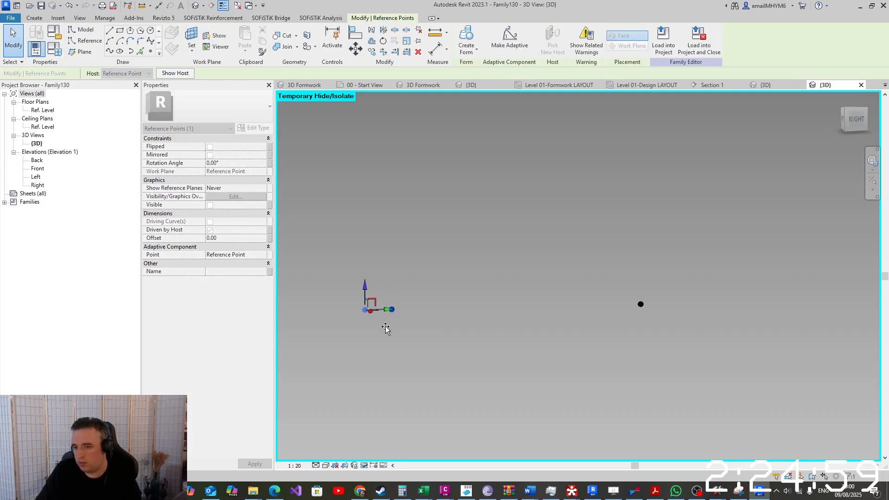
{"action": "left_click", "coordinate": [230, 239]}
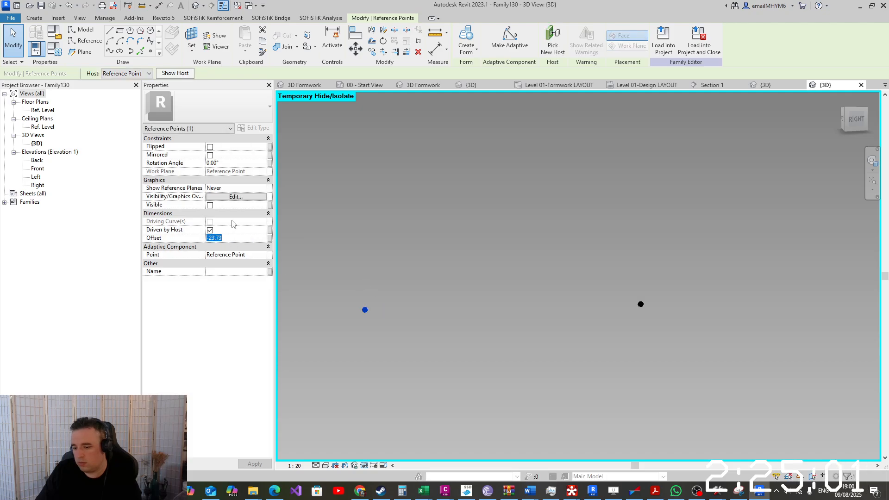
{"action": "type", "text": "-5"}
{"action": "left_click", "coordinate": [468, 262]}
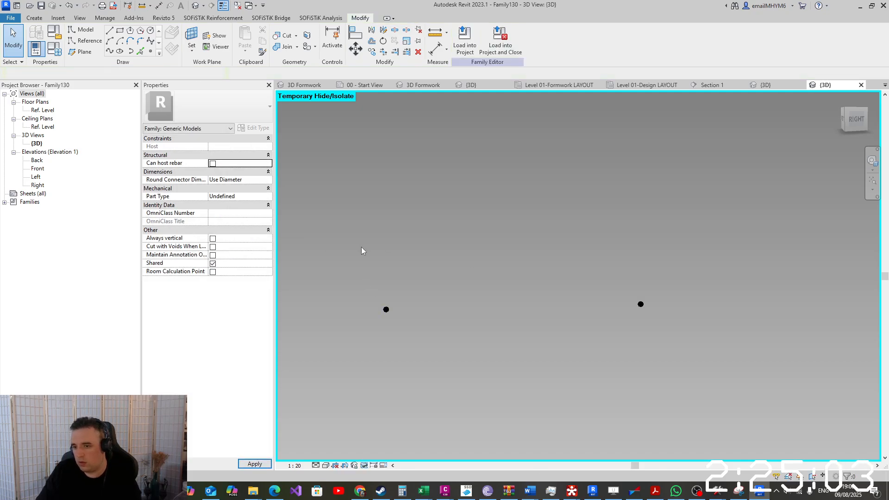
Set Show Reference Planes to Always for the left-hand reference point
{"action": "left_click_drag", "start_coordinate": [408, 362], "coordinate": [425, 378]}
{"action": "left_click", "coordinate": [262, 188]}
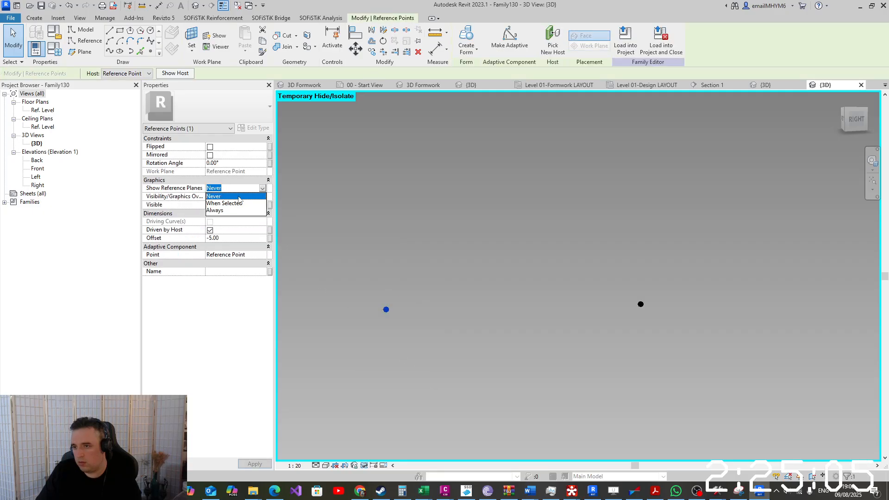
{"action": "left_click", "coordinate": [214, 211]}
{"action": "left_click", "coordinate": [421, 312]}
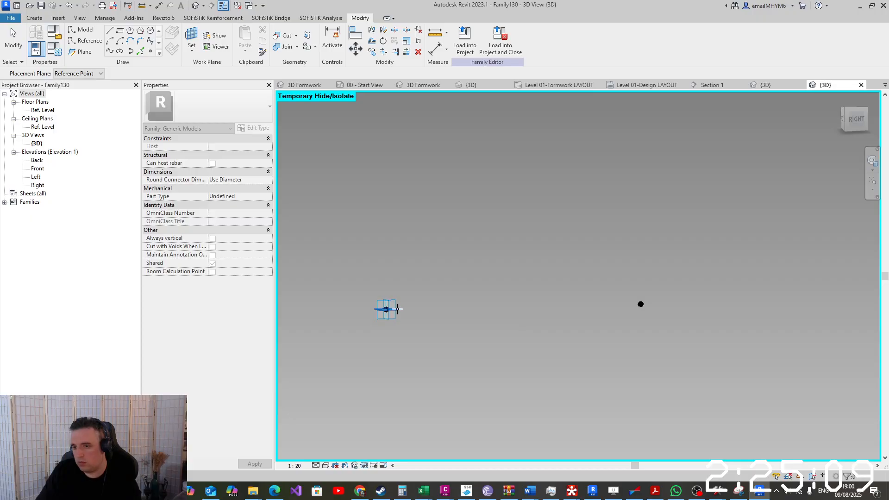
Place a reference point on the left-hand point's horizontal plane and set its offset to -5
{"action": "key", "text": "Escape"}
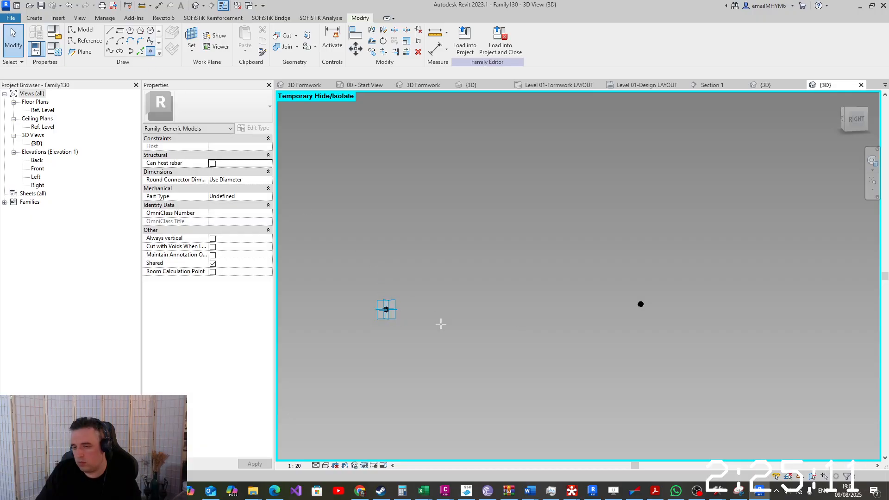
{"action": "left_click", "coordinate": [386, 309]}
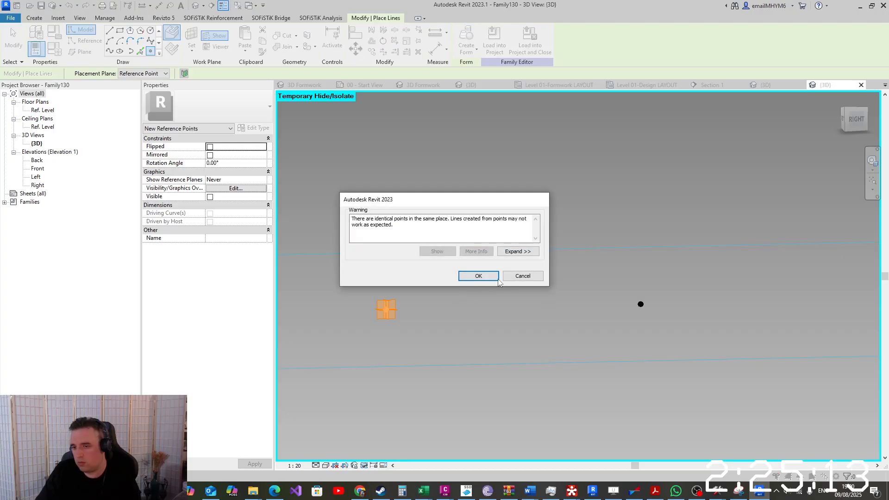
{"action": "left_click", "coordinate": [478, 276]}
{"action": "key", "text": "Escape"}
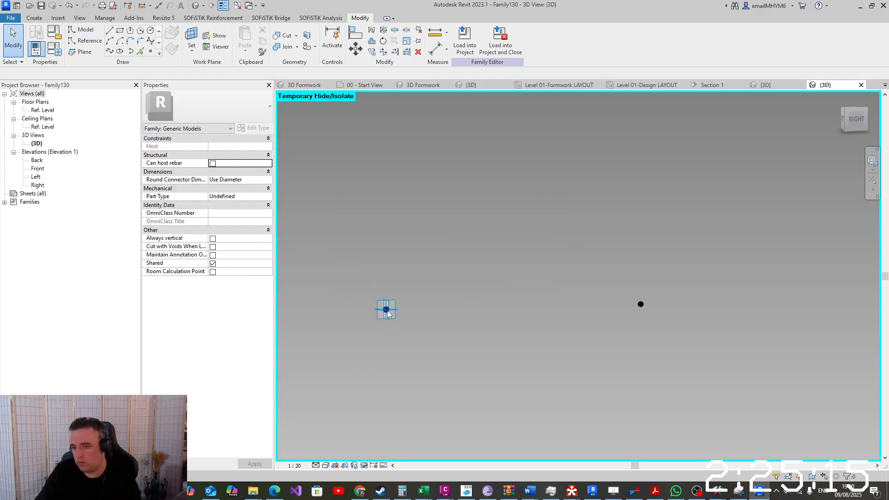
{"action": "left_click", "coordinate": [387, 312]}
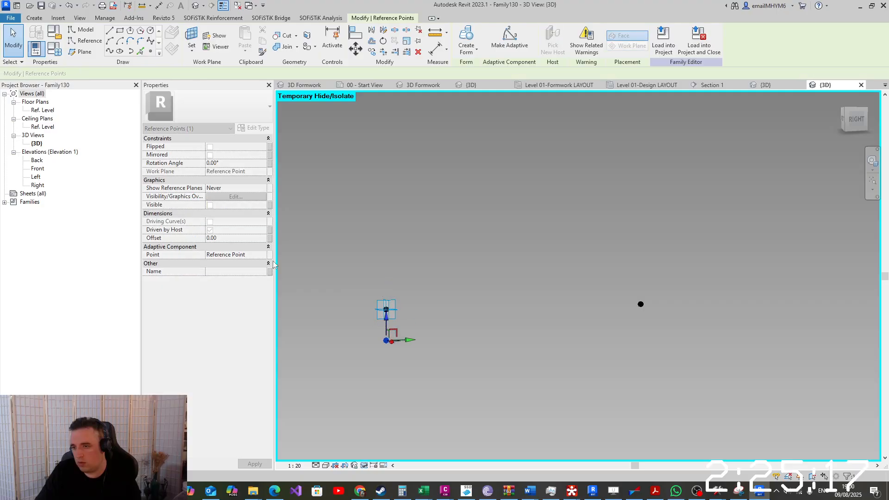
{"action": "left_click", "coordinate": [246, 240]}
{"action": "type", "text": "-5"}
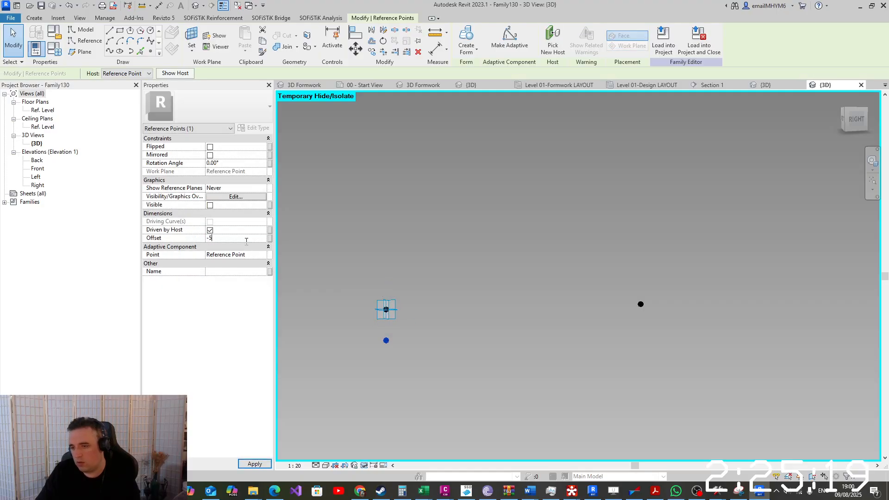
{"action": "left_click", "coordinate": [575, 244]}
Set the right-hand point's vertical reference plane as work plane and place a new reference point on that point
{"action": "left_click_drag", "start_coordinate": [606, 292], "coordinate": [687, 380]}
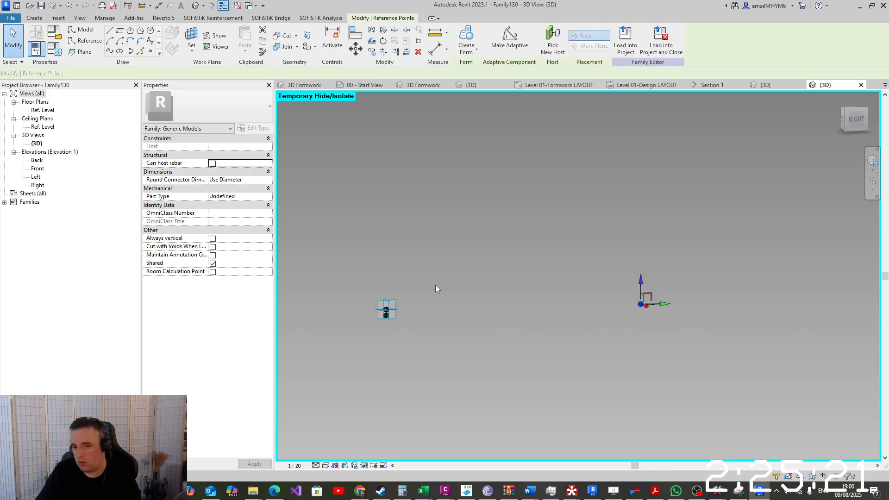
{"action": "left_click", "coordinate": [191, 46]}
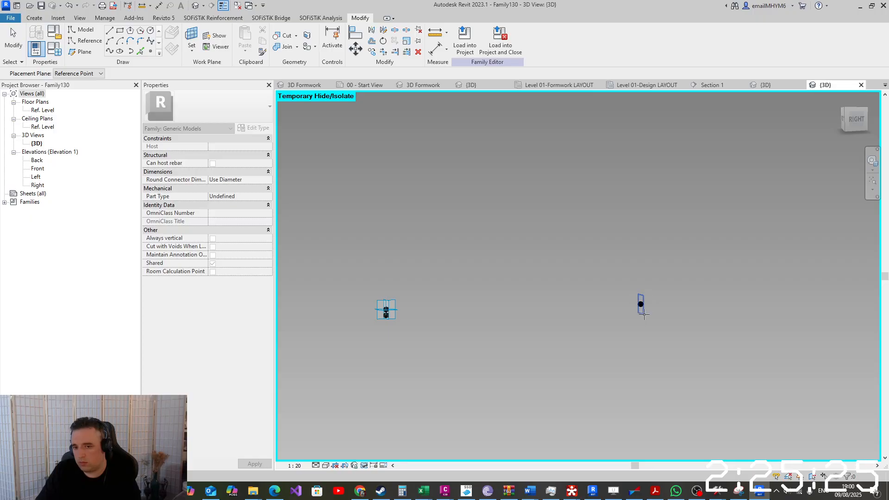
{"action": "left_click", "coordinate": [640, 304]}
{"action": "left_click", "coordinate": [150, 51]}
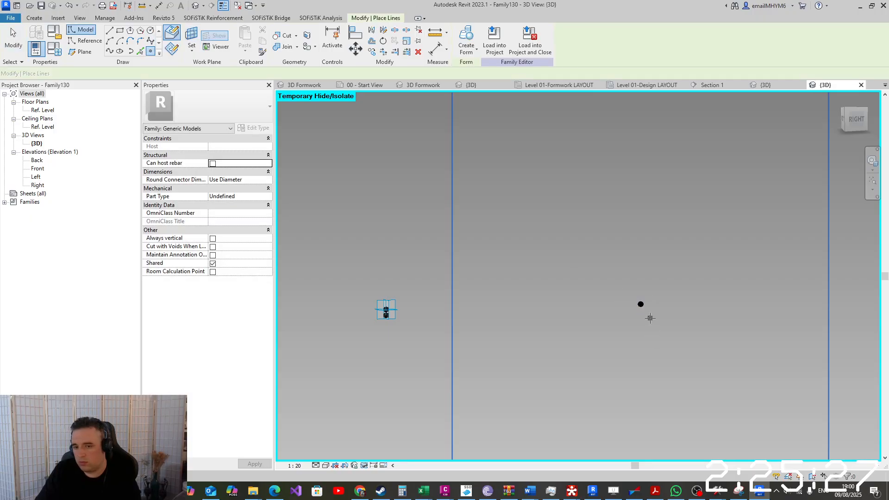
{"action": "left_click", "coordinate": [640, 304]}
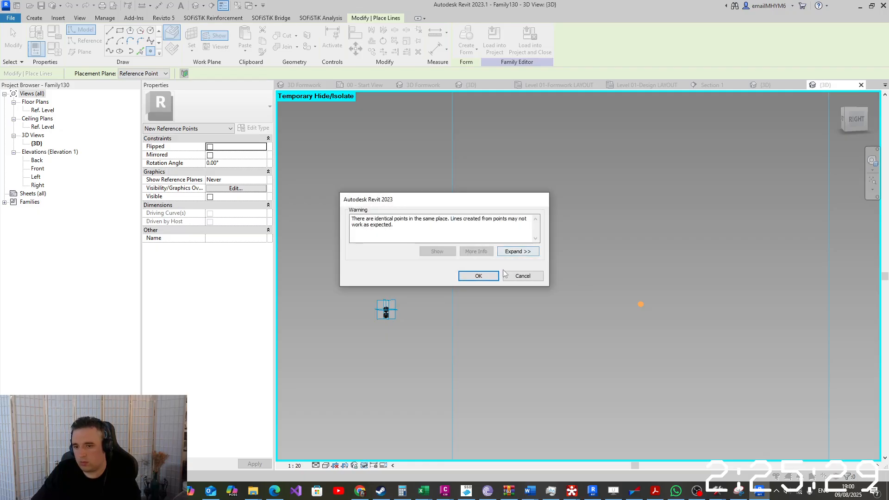
{"action": "left_click", "coordinate": [475, 275]}
{"action": "key", "text": "Escape"}
Offset the new right-hand reference point by 5 from its host point
{"action": "left_click", "coordinate": [640, 304]}
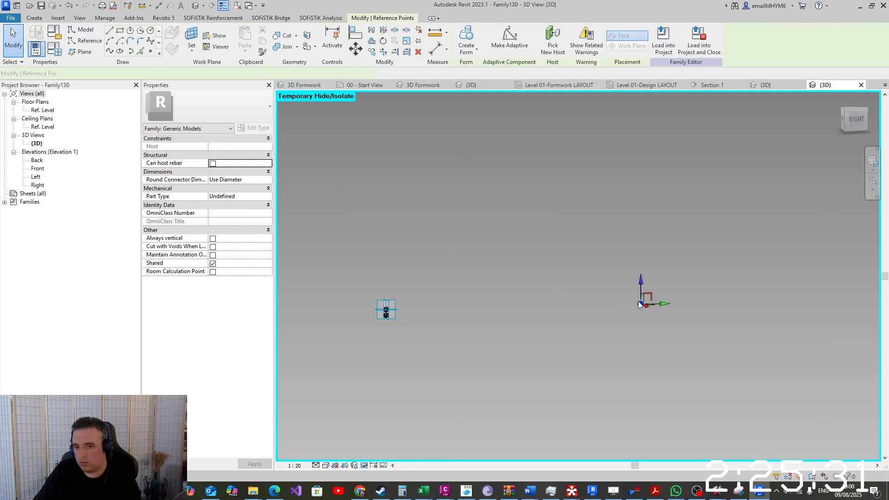
{"action": "left_click_drag", "start_coordinate": [589, 242], "coordinate": [706, 354]}
{"action": "left_click_drag", "start_coordinate": [664, 304], "coordinate": [680, 304]}
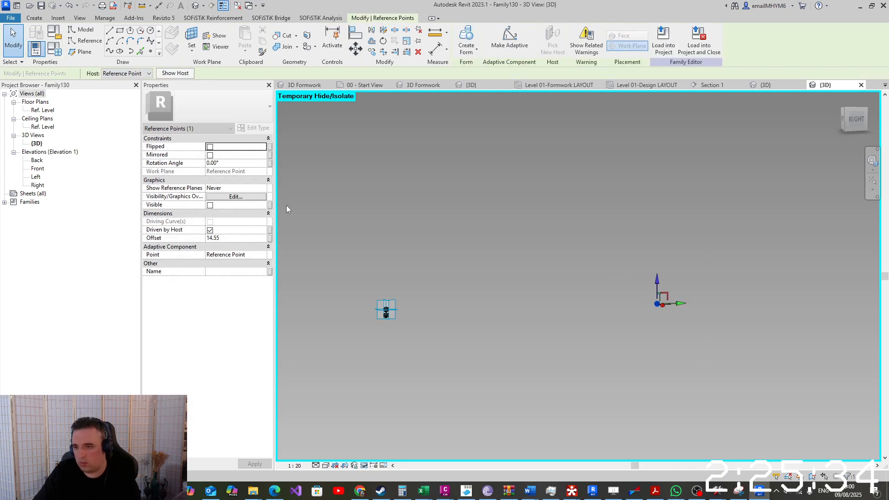
{"action": "left_click", "coordinate": [251, 238]}
{"action": "type", "text": "5"}
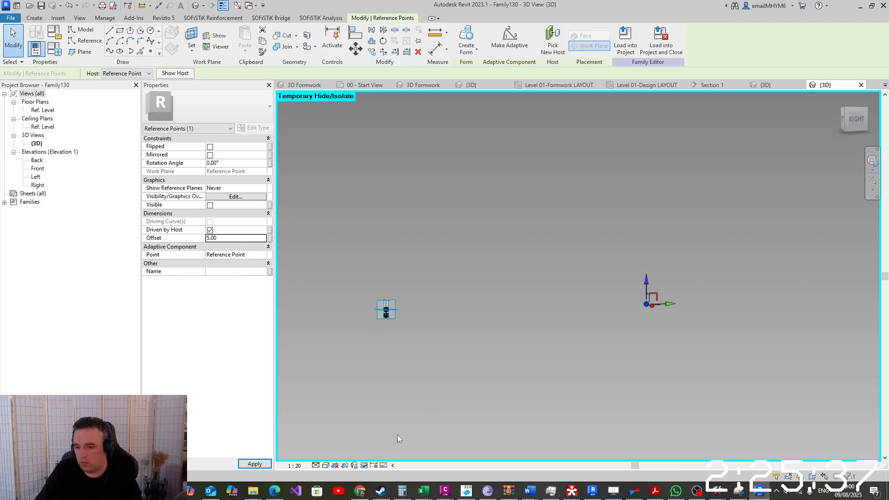
Set Show Reference Planes to Always for the offset right-hand reference point
{"action": "left_click", "coordinate": [246, 188]}
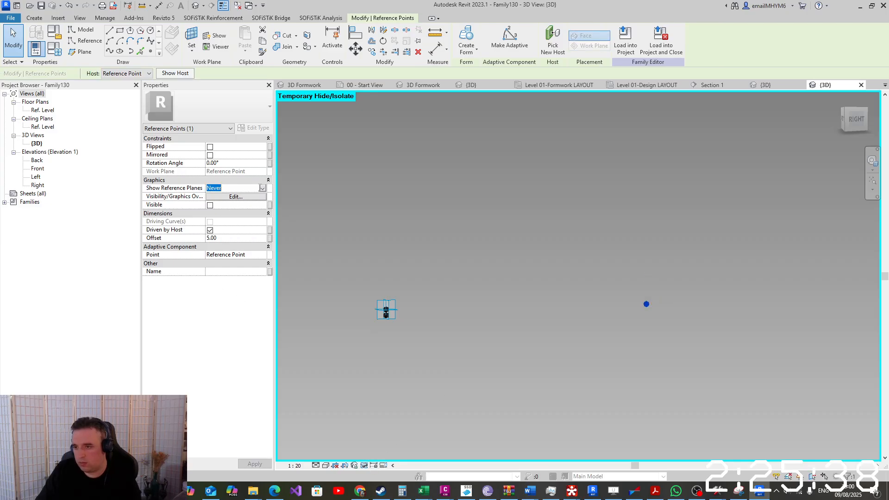
{"action": "left_click", "coordinate": [262, 188]}
{"action": "left_click", "coordinate": [229, 211]}
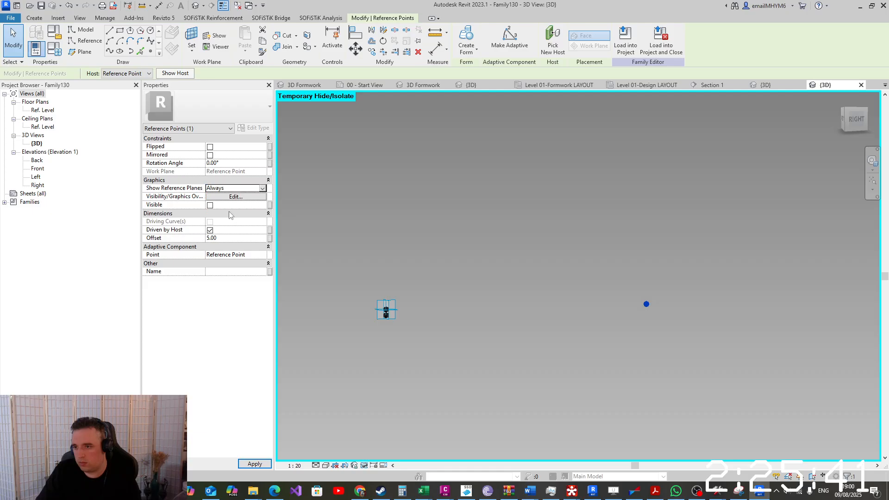
{"action": "left_click", "coordinate": [480, 232]}
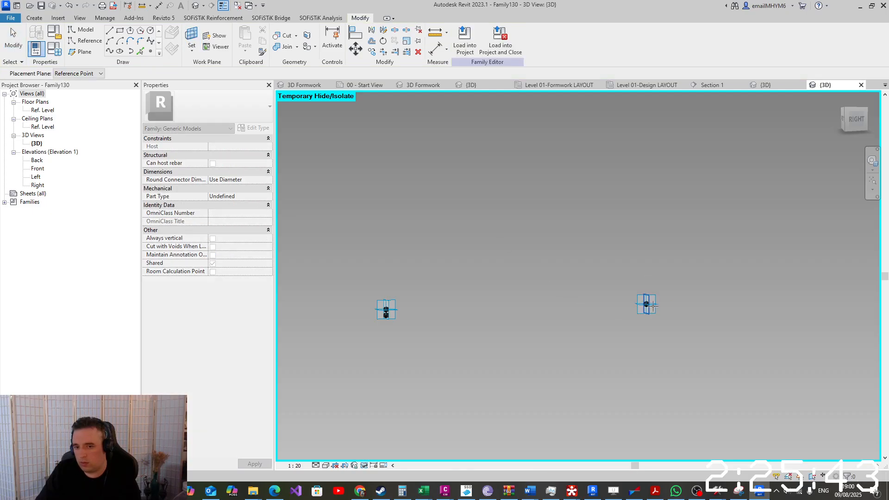
Place a reference point on the offset right-hand point's horizontal plane and set its offset to -5
{"action": "key", "text": "Escape"}
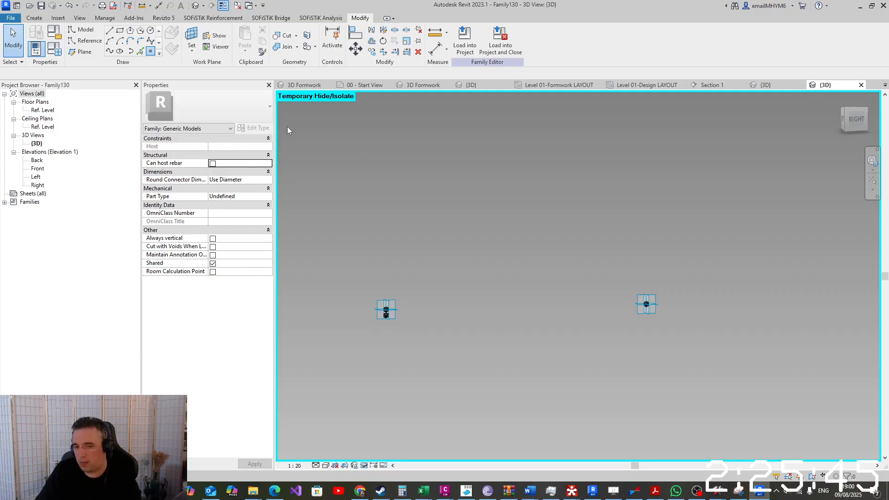
{"action": "key", "text": "Return"}
{"action": "left_click", "coordinate": [646, 303]}
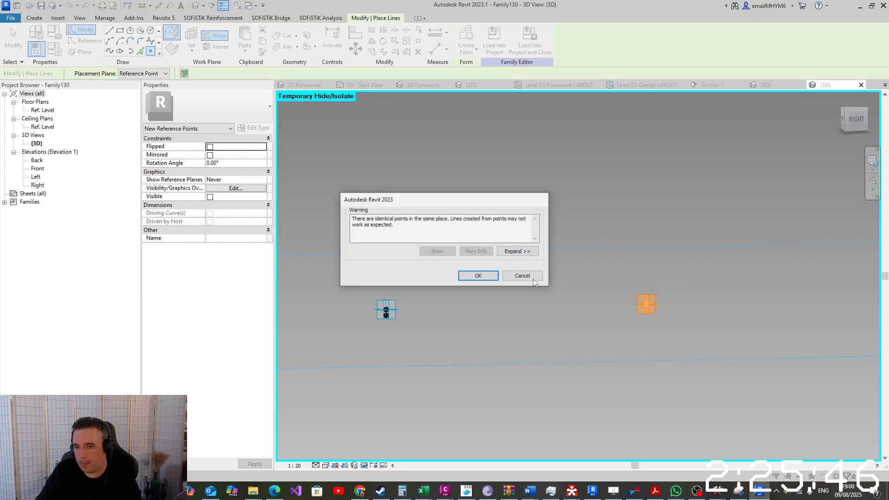
{"action": "left_click", "coordinate": [478, 275]}
{"action": "key", "text": "Escape"}
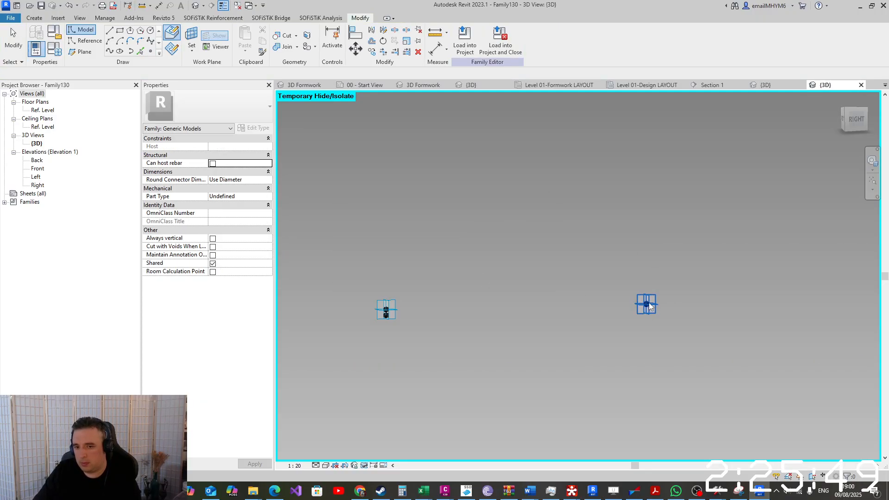
{"action": "left_click", "coordinate": [646, 303]}
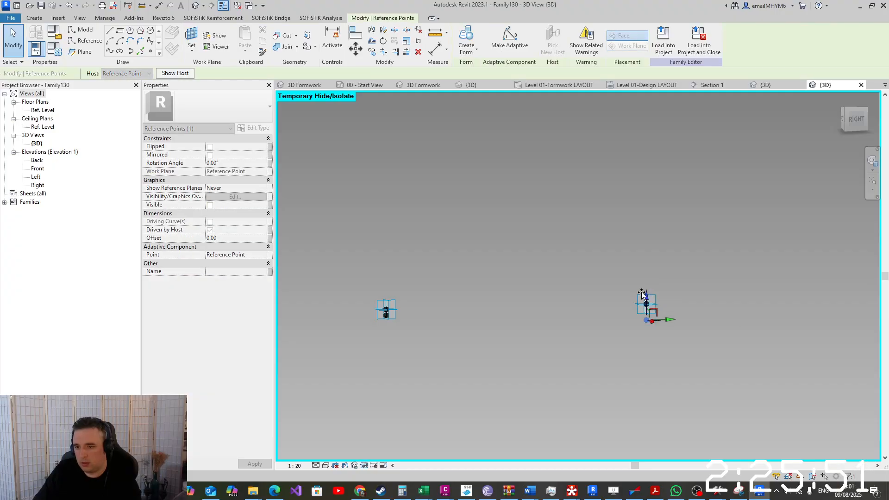
{"action": "left_click", "coordinate": [231, 238]}
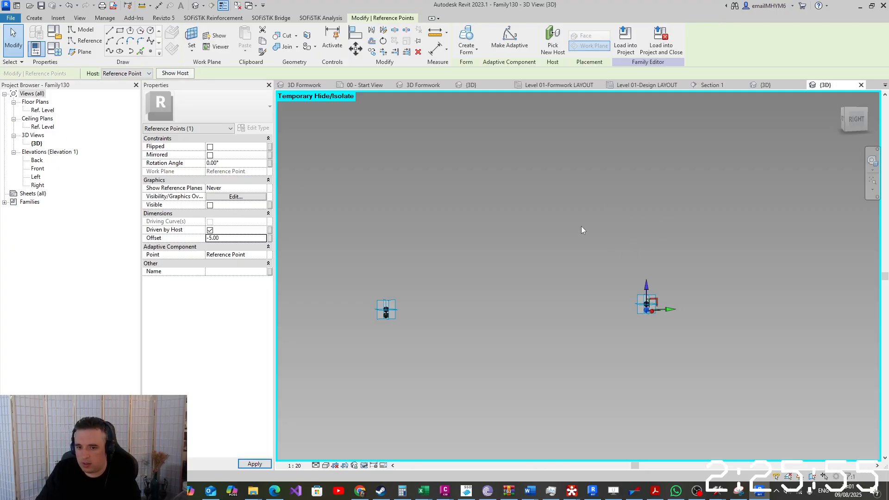
Join the upper and lower points at each end with a short vertical spline through points
{"action": "left_click_drag", "start_coordinate": [582, 226], "coordinate": [704, 375]}
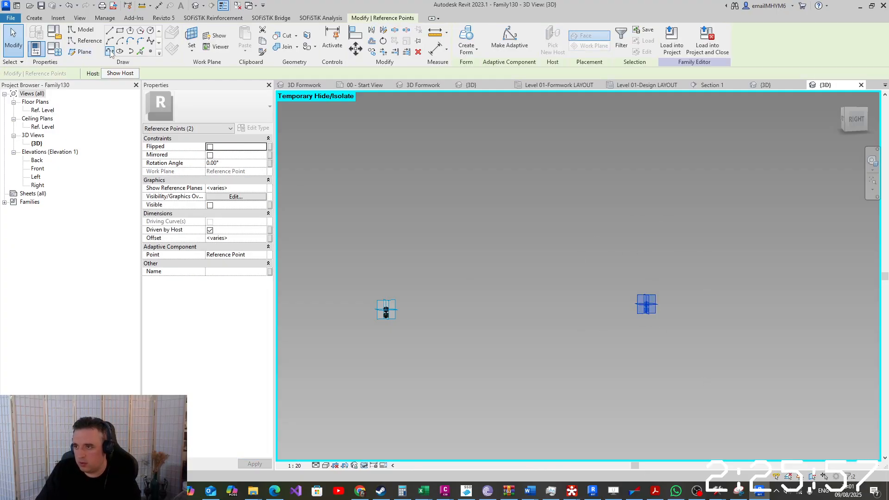
{"action": "left_click_drag", "start_coordinate": [328, 242], "coordinate": [401, 358]}
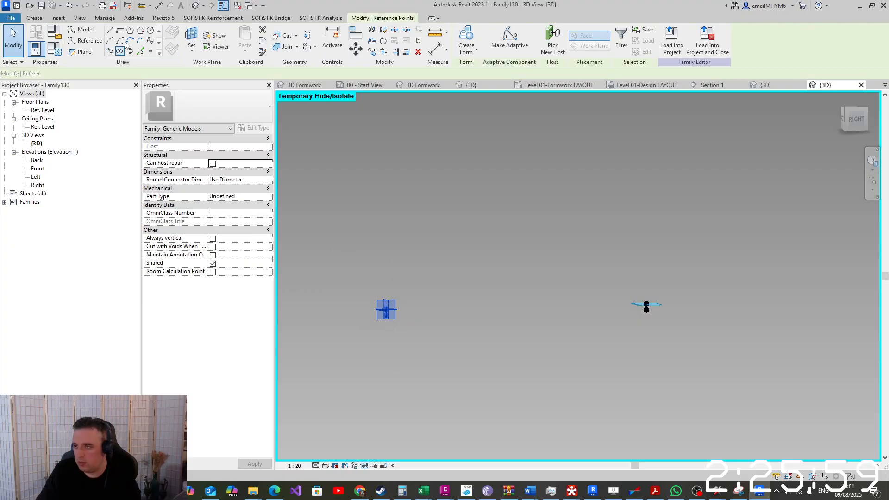
{"action": "left_click", "coordinate": [110, 52]}
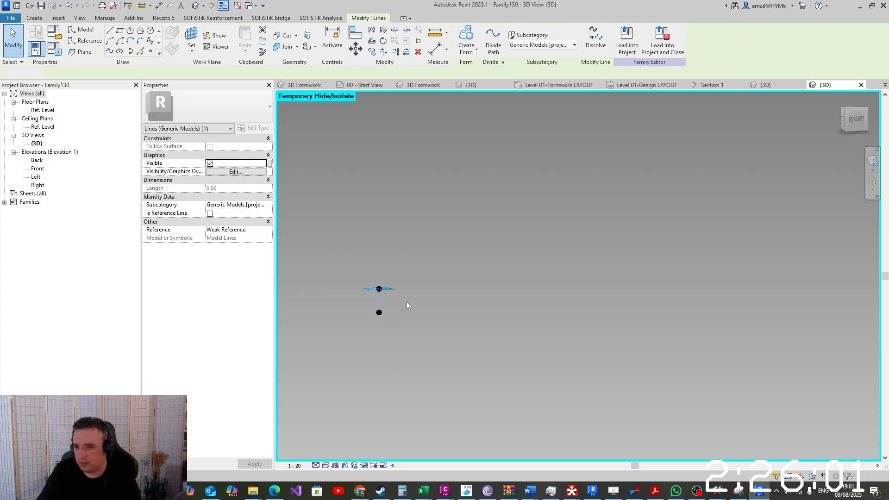
Join the two lower points and the two upper points with long splines through points to close the thin profile
{"action": "middle_click_drag", "start_coordinate": [404, 346], "coordinate": [571, 331]}
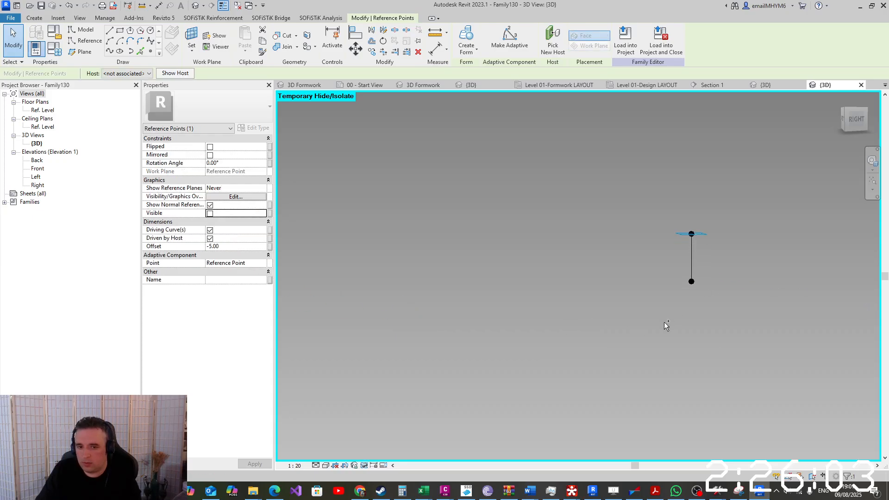
{"action": "left_click_drag", "start_coordinate": [664, 321], "coordinate": [748, 255], "text": "ctrl"}
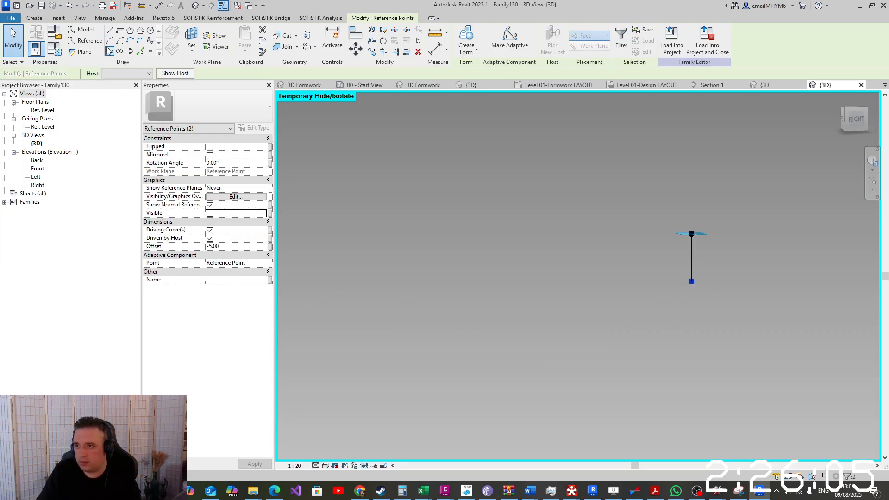
{"action": "left_click", "coordinate": [693, 233]}
{"action": "scroll", "coordinate": [718, 225], "scroll_direction": "down", "scroll_amount": 5}
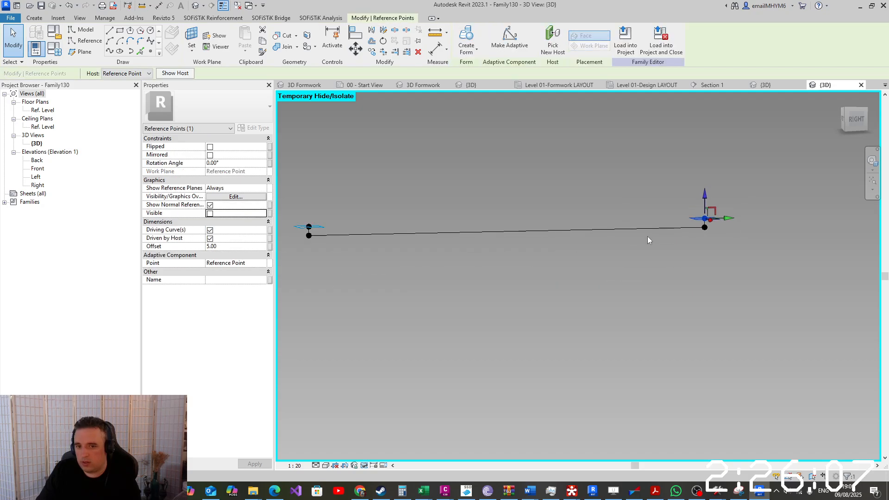
{"action": "scroll", "coordinate": [484, 244], "scroll_direction": "up", "scroll_amount": 5}
{"action": "left_click_drag", "start_coordinate": [431, 214], "coordinate": [553, 175]}
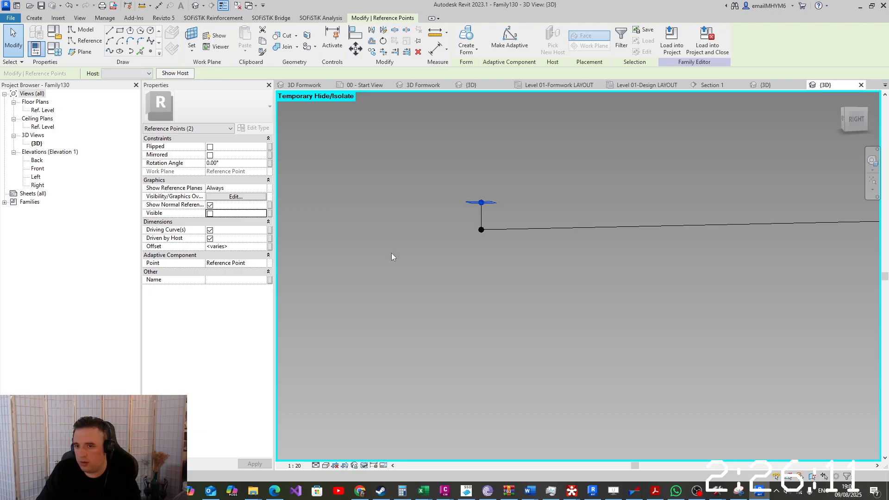
{"action": "scroll", "coordinate": [391, 253], "scroll_direction": "down", "scroll_amount": 5}
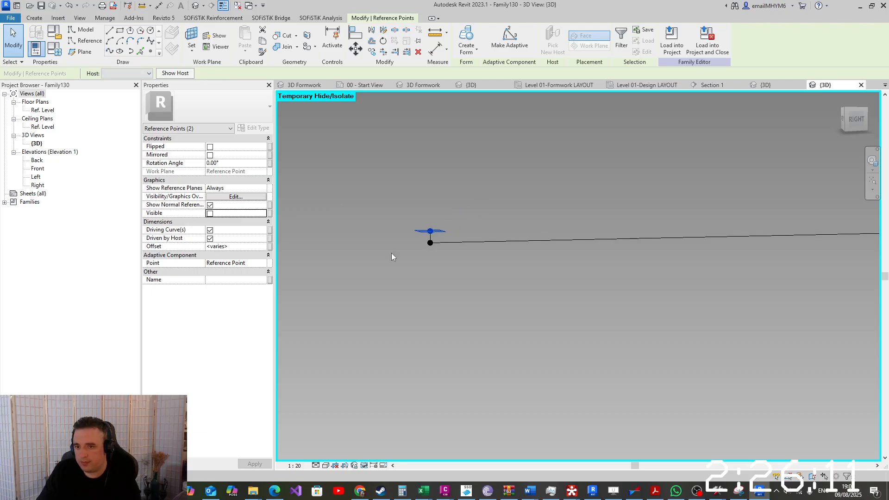
{"action": "left_click", "coordinate": [110, 42]}
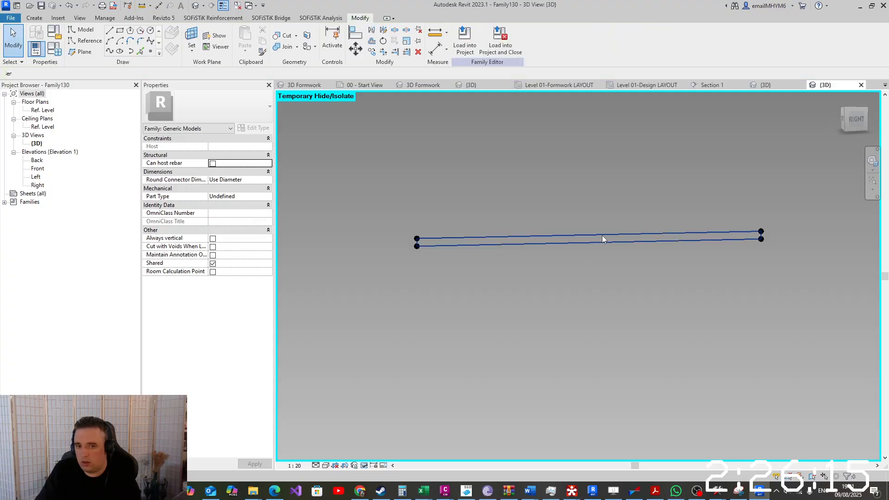
Link the visibility of the four thin profile lines to a new instance parameter named blinding
{"action": "left_click", "coordinate": [602, 236]}
{"action": "left_click", "coordinate": [270, 163]}
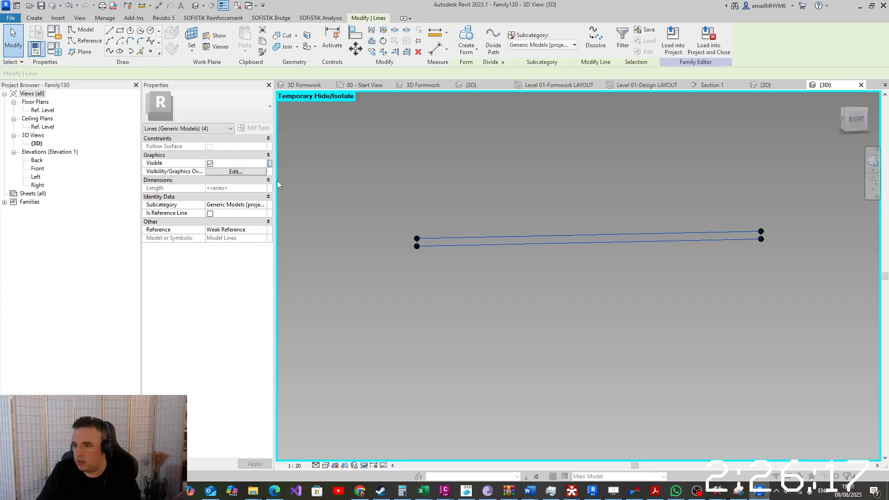
{"action": "left_click", "coordinate": [292, 296]}
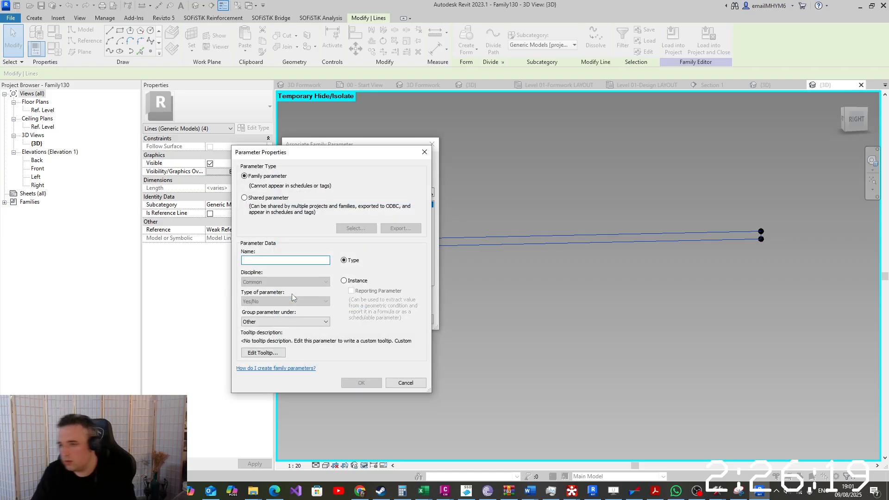
{"action": "type", "text": "blinding"}
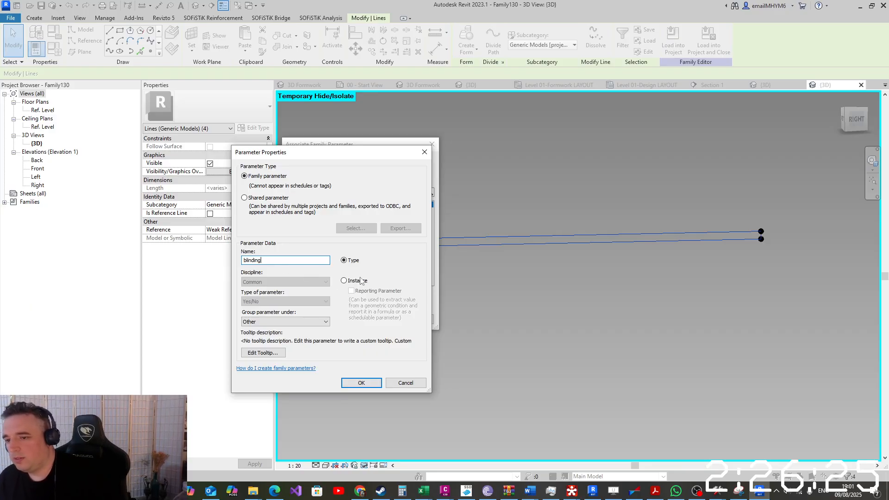
{"action": "left_click", "coordinate": [373, 383]}
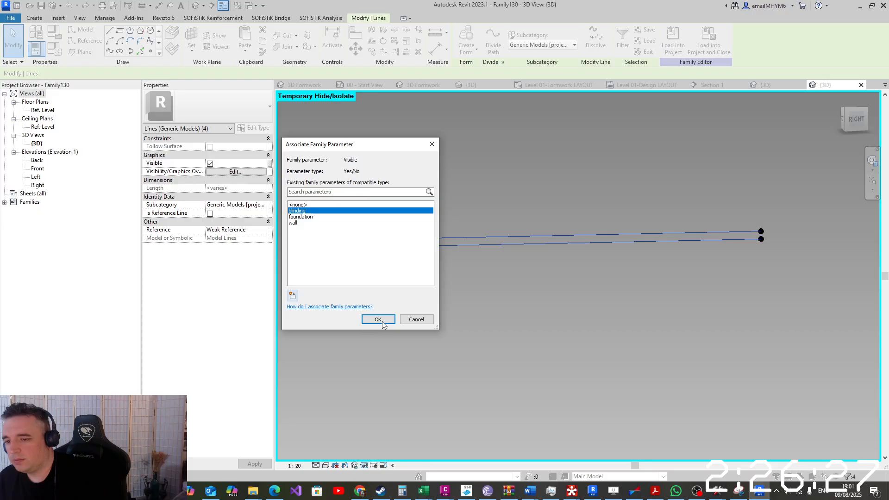
{"action": "left_click", "coordinate": [378, 318]}
{"action": "left_click", "coordinate": [560, 330]}
{"action": "scroll", "coordinate": [559, 329], "scroll_direction": "down", "scroll_amount": 4}
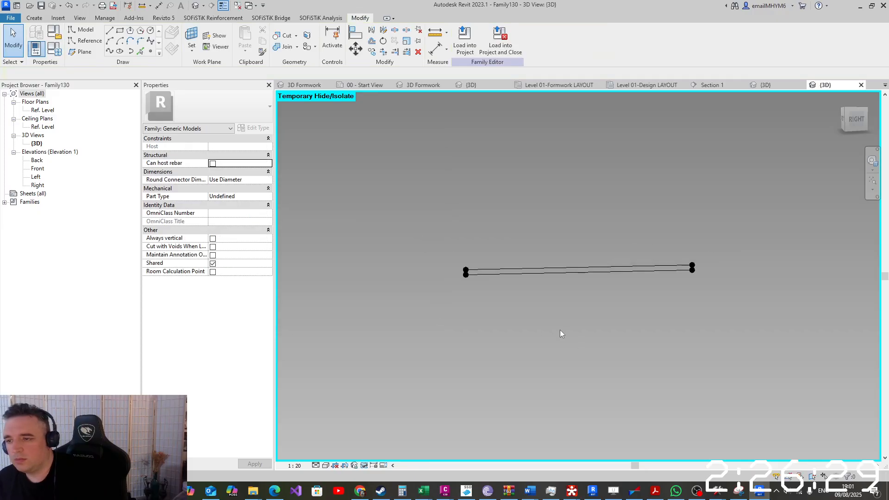
{"action": "scroll", "coordinate": [571, 274], "scroll_direction": "up", "scroll_amount": 3}
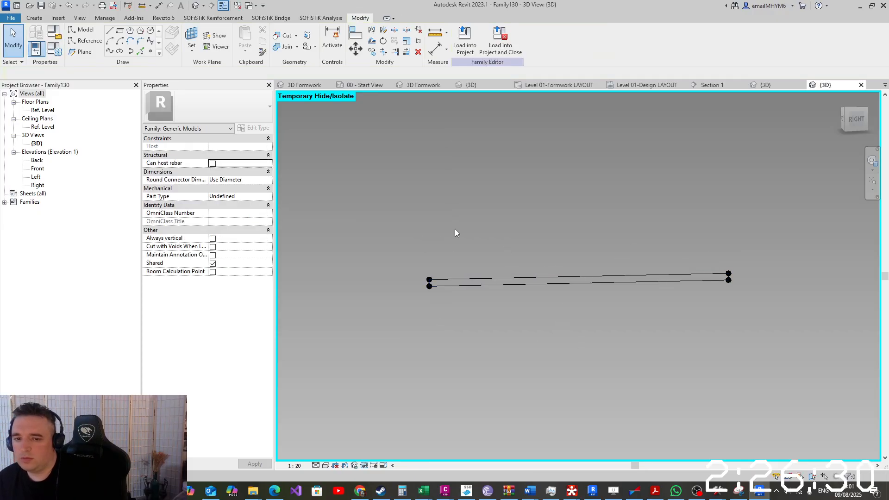
Add an instance length family parameter named "for visibility", grouped under Dimensions
{"action": "left_click", "coordinate": [54, 52]}
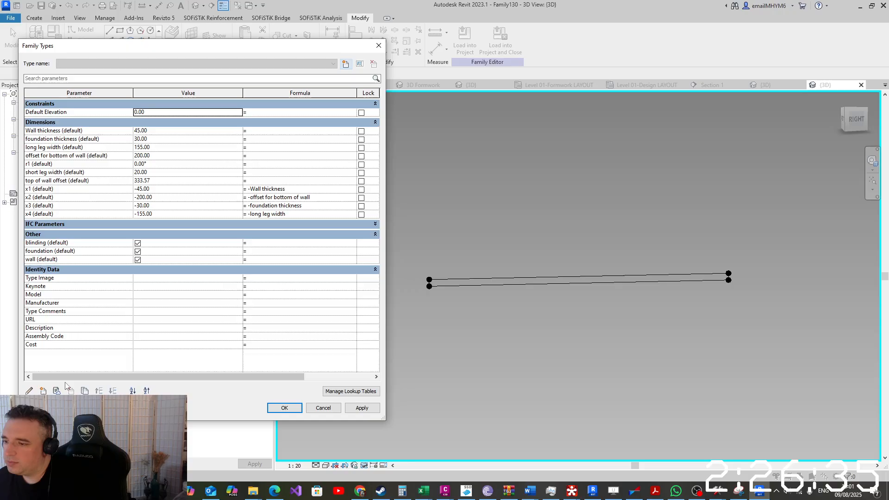
{"action": "left_click", "coordinate": [43, 390]}
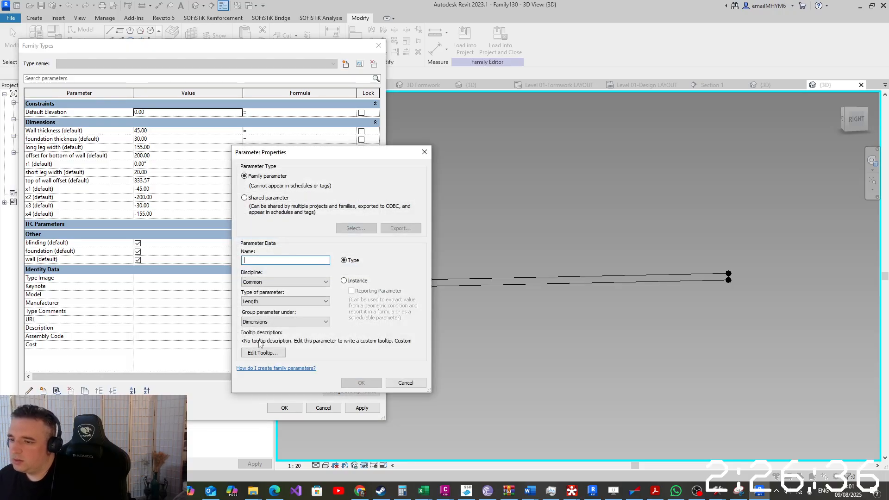
{"action": "left_click", "coordinate": [358, 280]}
{"action": "left_click", "coordinate": [294, 261]}
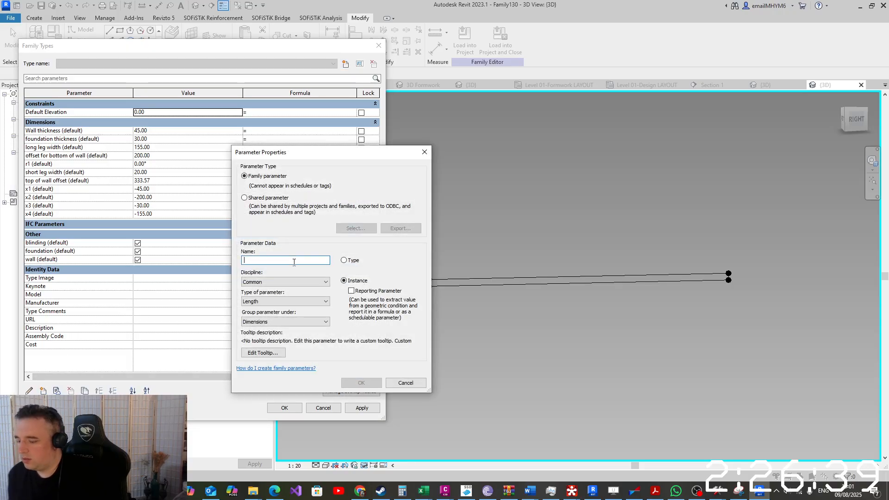
{"action": "type", "text": "for visibility"}
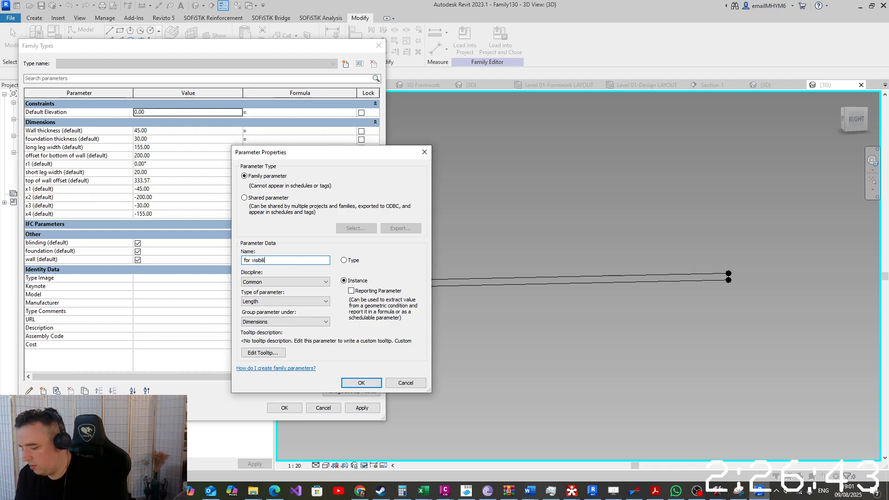
{"action": "left_click", "coordinate": [361, 382]}
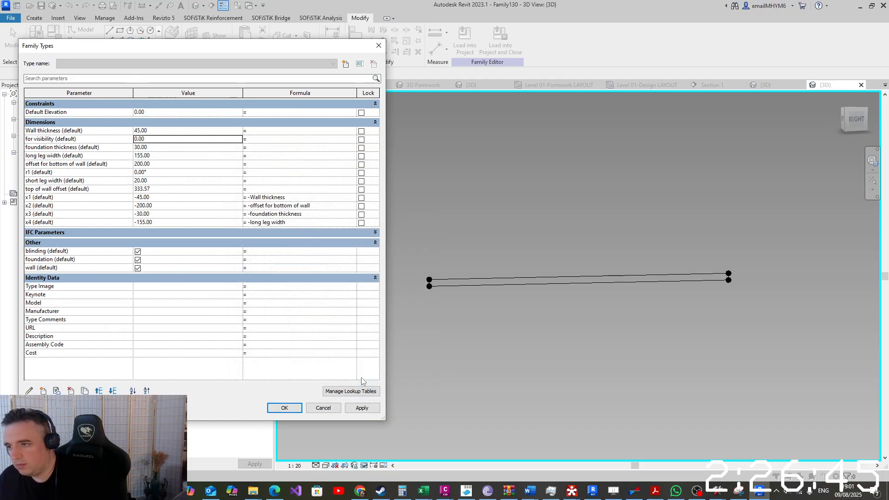
Set the blinding parameter's formula to "for visibility = 0 cm"
{"action": "left_click", "coordinate": [271, 252]}
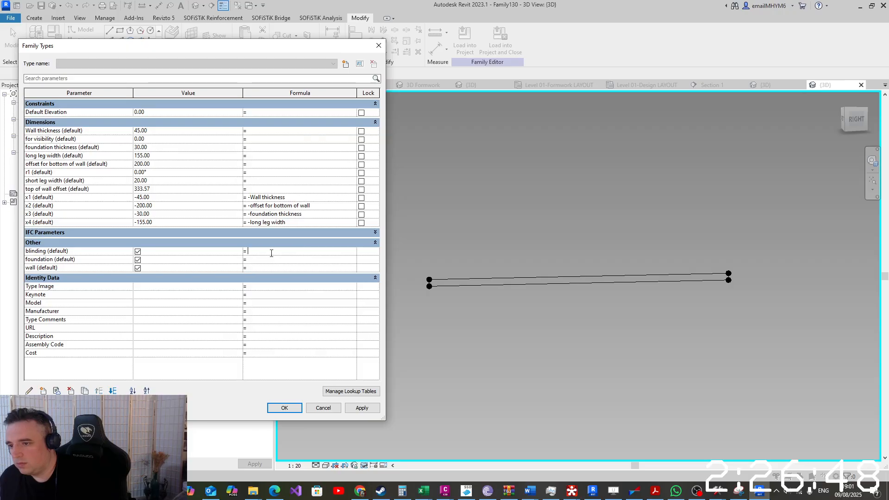
{"action": "left_click", "coordinate": [50, 138]}
{"action": "left_click_drag", "start_coordinate": [53, 139], "coordinate": [4, 139]}
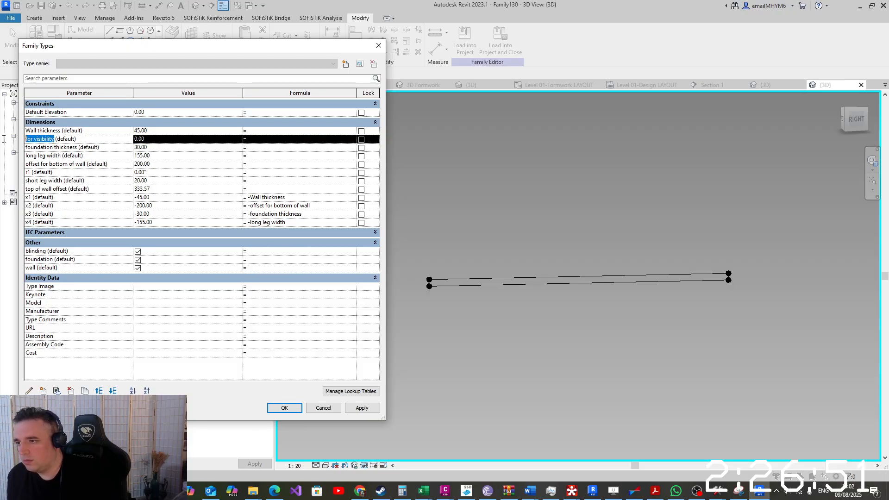
{"action": "left_click", "coordinate": [291, 250]}
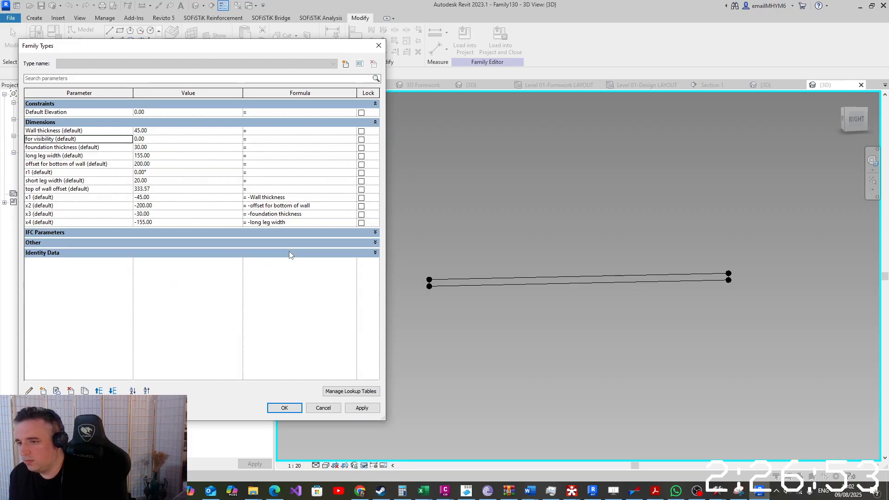
{"action": "left_click", "coordinate": [293, 243]}
{"action": "left_click", "coordinate": [280, 251]}
{"action": "type", "text": "for visibility "}
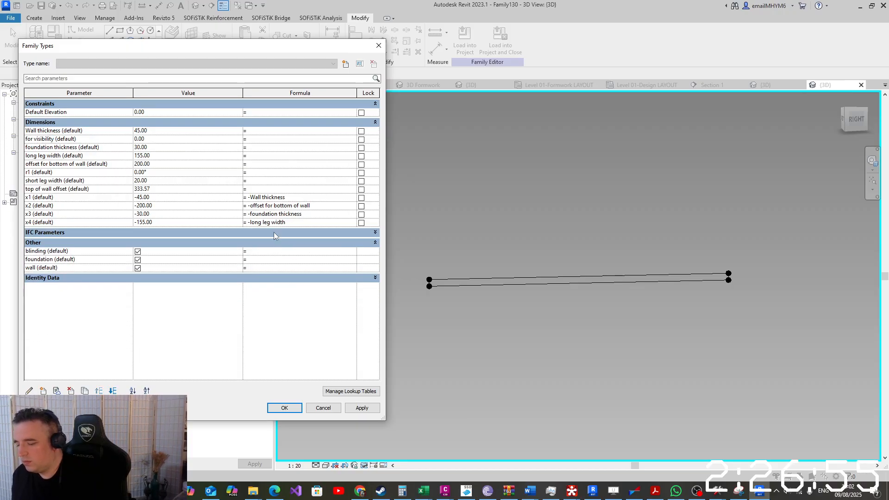
{"action": "type", "text": "="}
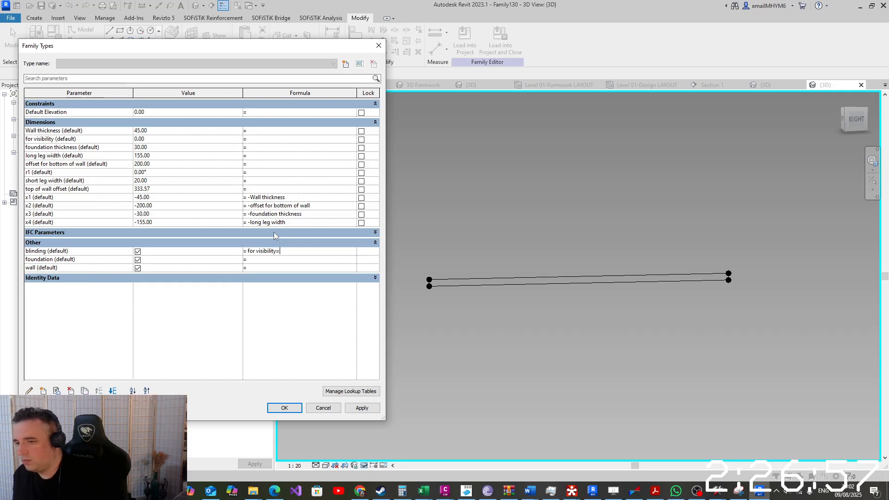
{"action": "type", "text": " 0 cm"}
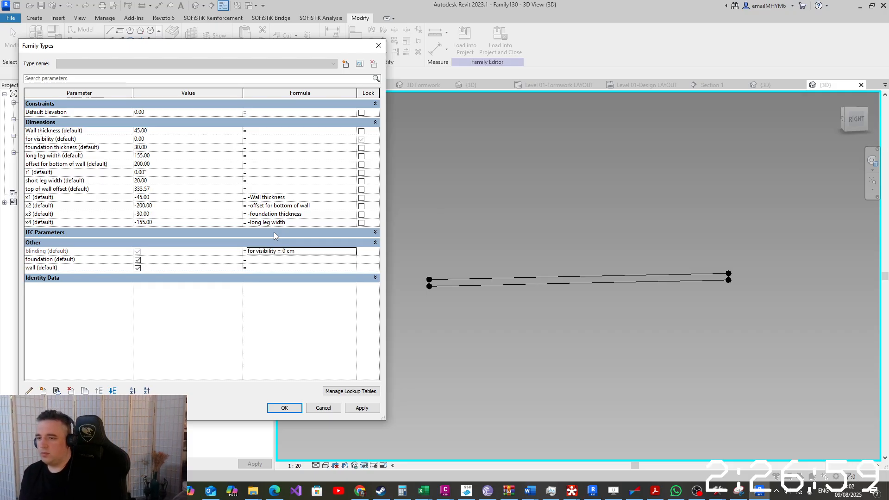
Copy the blinding formula to the foundation parameter and change it to "for visibility > 0 cm"
{"action": "left_click", "coordinate": [336, 252]}
{"action": "key", "text": "ctrl+c"}
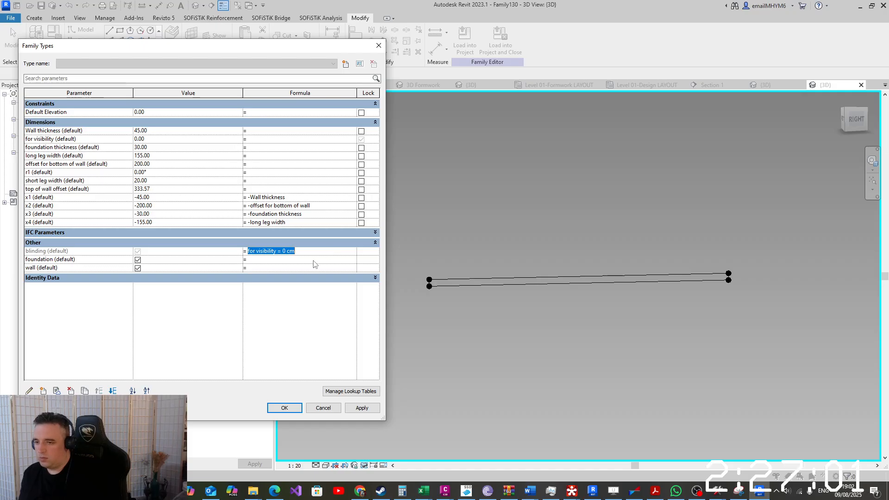
{"action": "left_click", "coordinate": [308, 260]}
{"action": "key", "text": "ctrl+v"}
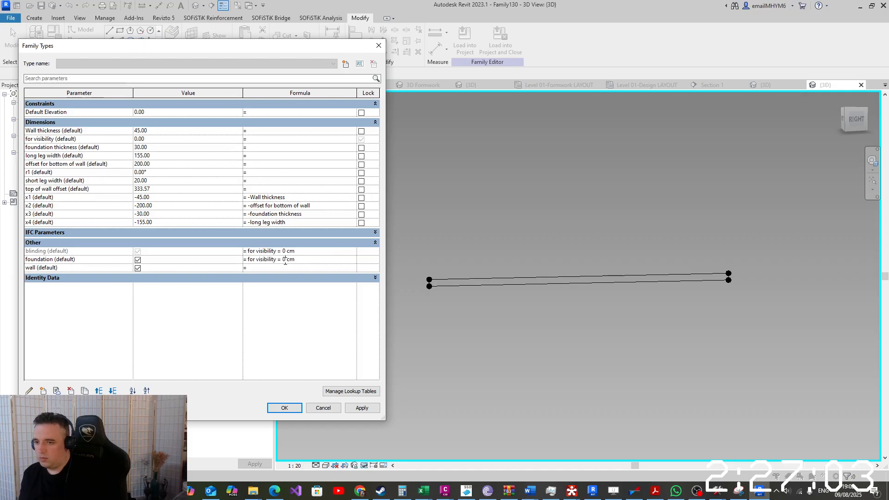
{"action": "left_click", "coordinate": [281, 260]}
{"action": "key", "text": "Return"}
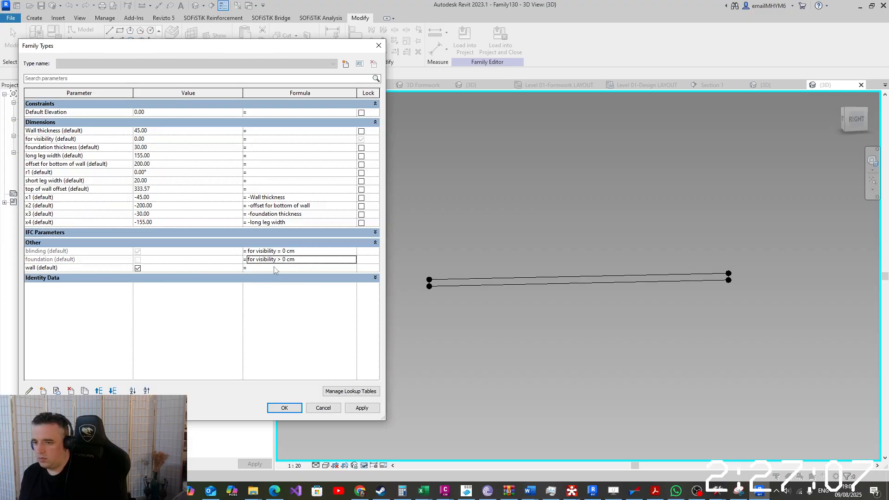
Give the wall parameter the formula "for visibility < 0 cm" and accept the family parameter changes
{"action": "left_click", "coordinate": [274, 268]}
{"action": "key", "text": "ctrl+v"}
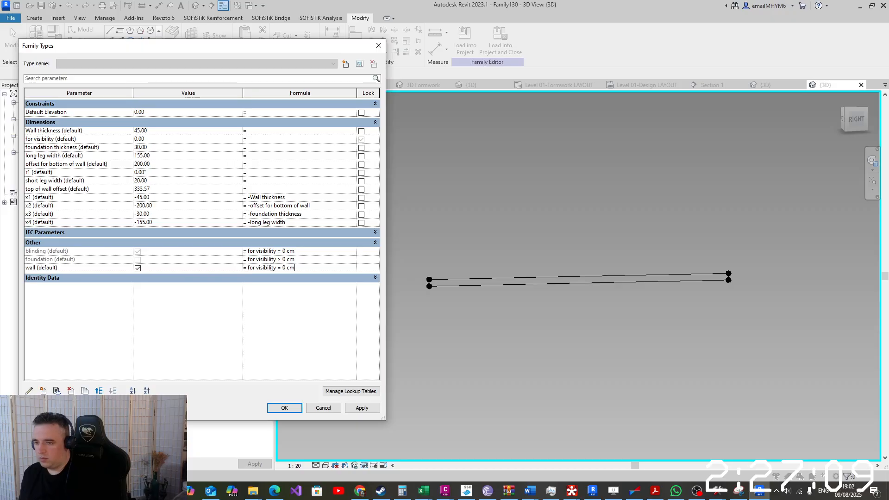
{"action": "key", "text": "Left"}
{"action": "key", "text": "Left"}
{"action": "key", "text": "Left"}
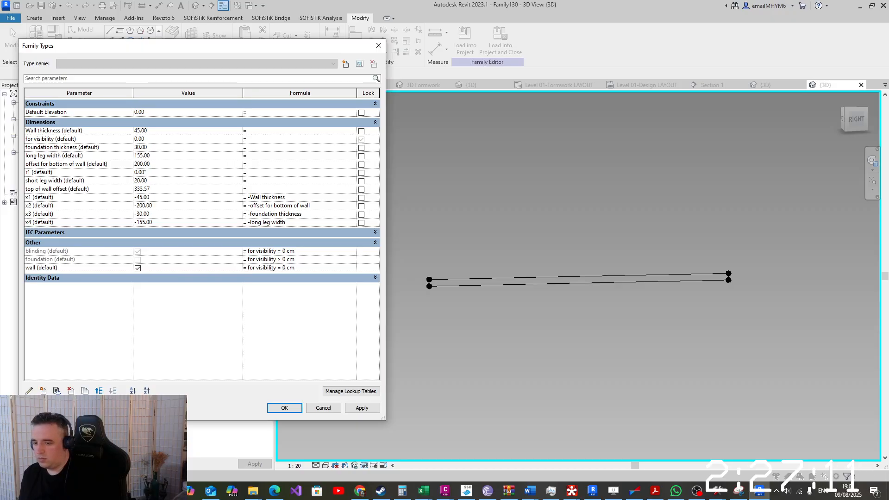
{"action": "type", "text": "<"}
{"action": "key", "text": "Return"}
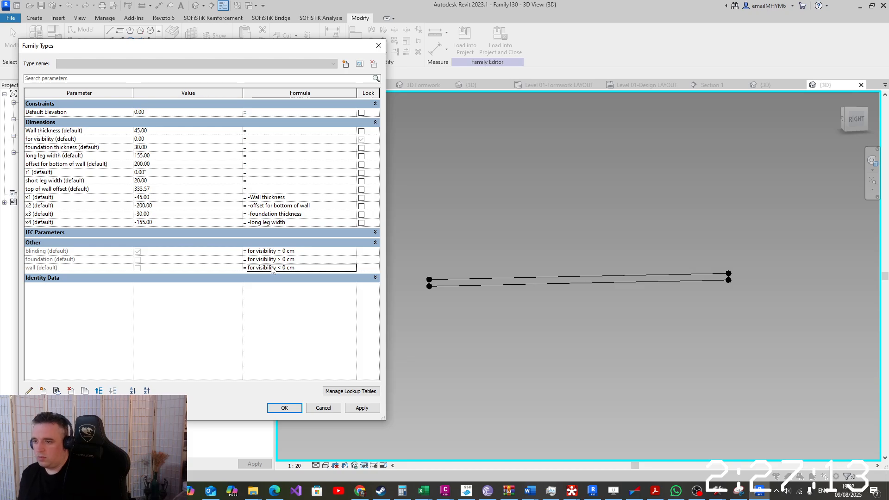
{"action": "left_click", "coordinate": [284, 407]}
Reset the temporary hide/isolate in the family's 3D view
{"action": "scroll", "coordinate": [507, 259], "scroll_direction": "down", "scroll_amount": 3}
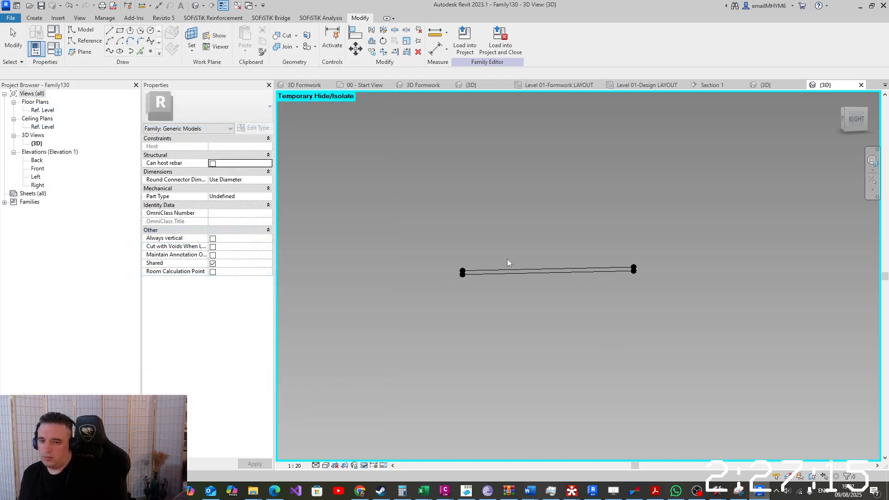
{"action": "left_click", "coordinate": [365, 465]}
{"action": "left_click", "coordinate": [398, 454]}
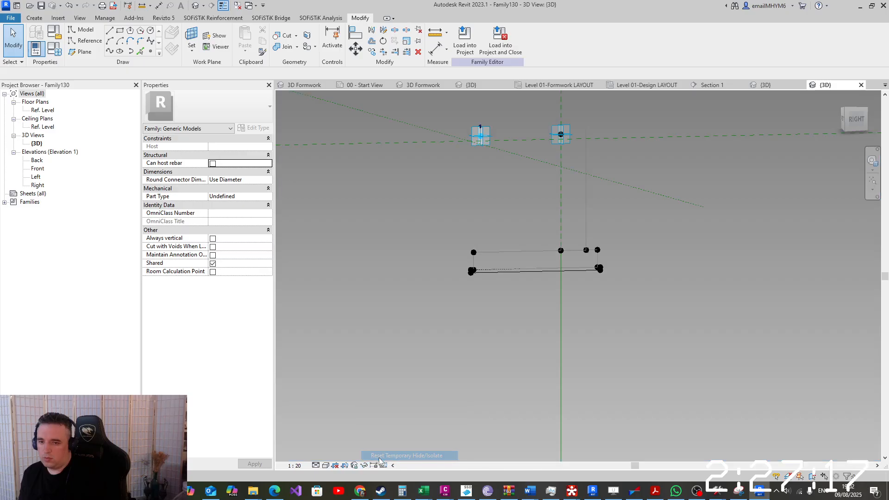
{"action": "middle_click_drag", "start_coordinate": [558, 329], "coordinate": [497, 449], "text": "shift"}
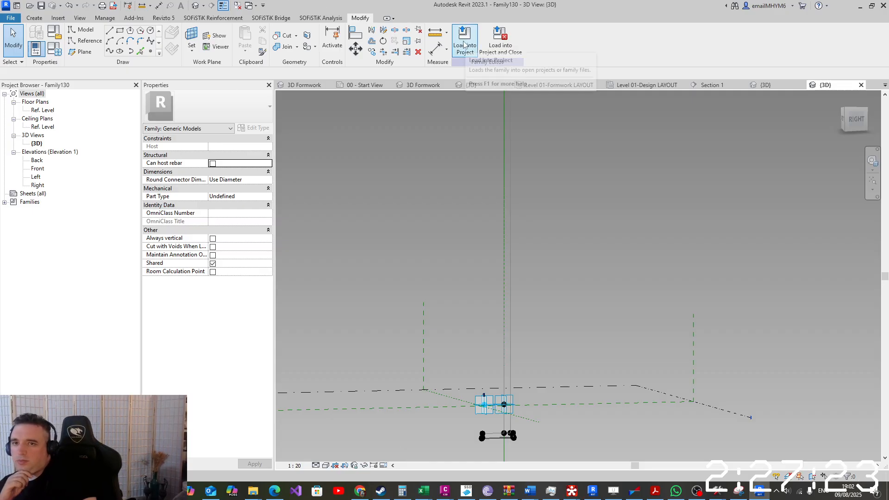
Save the family in the families folder as "retaining wall1"
{"action": "left_click", "coordinate": [40, 5]}
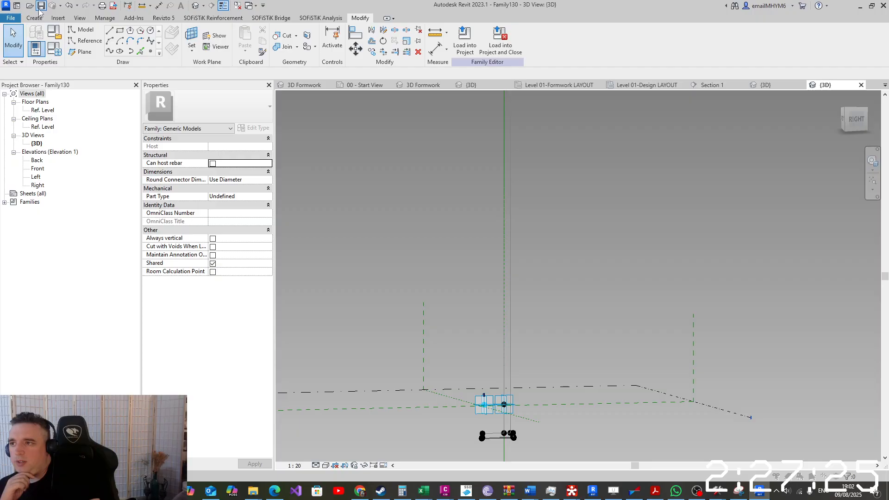
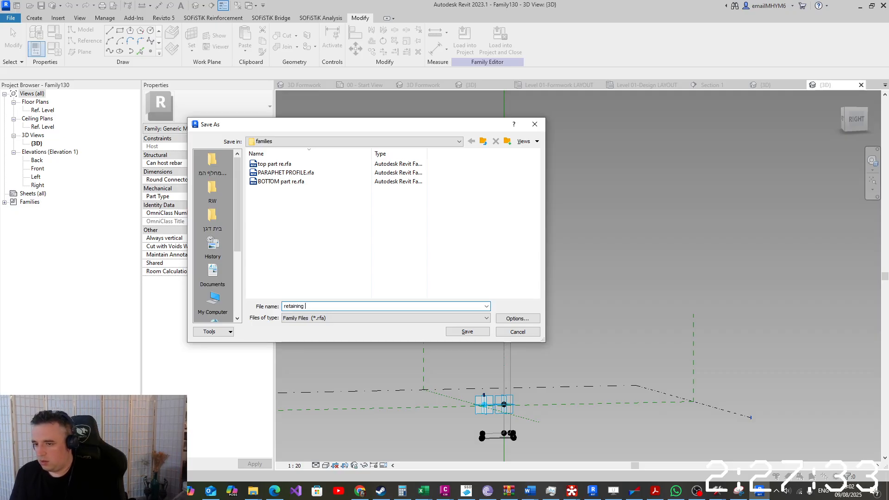
{"action": "type", "text": "wall"}
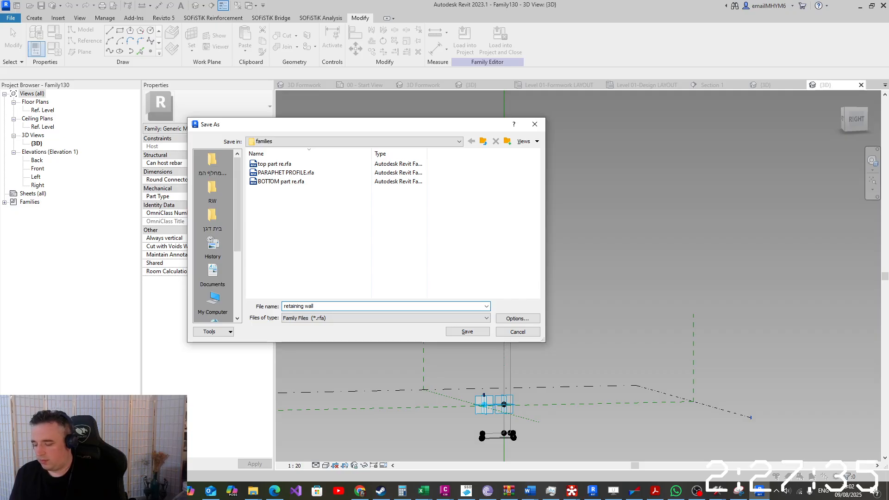
{"action": "type", "text": " 1"}
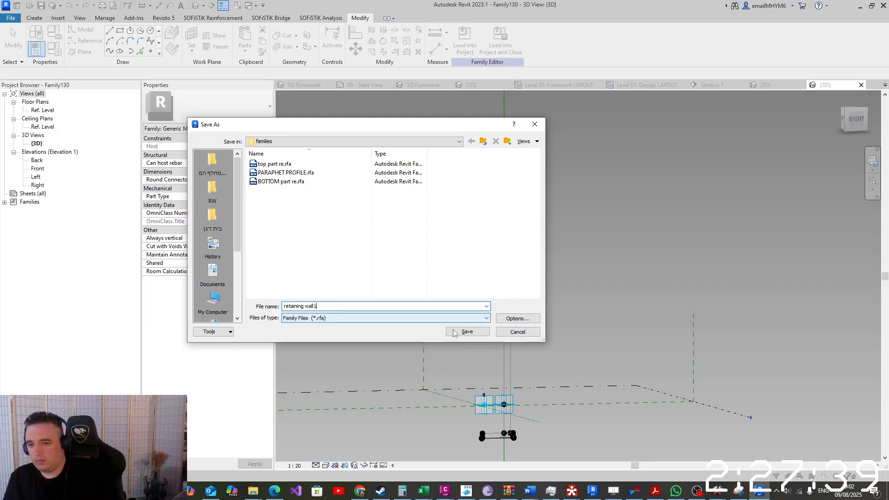
{"action": "left_click", "coordinate": [466, 332]}
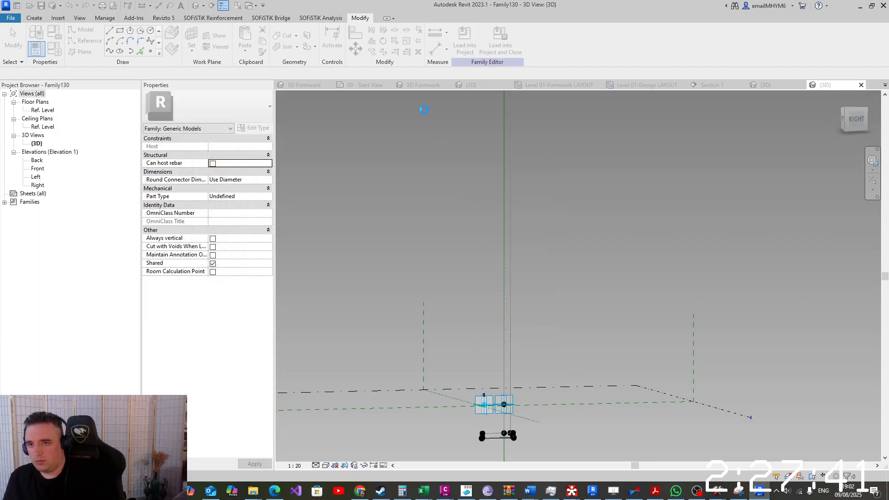
Load the family into the MNF-326-SPB-ST-RW25_f.rvt project, dismiss the save reminder and leave family placement
{"action": "left_click", "coordinate": [462, 43]}
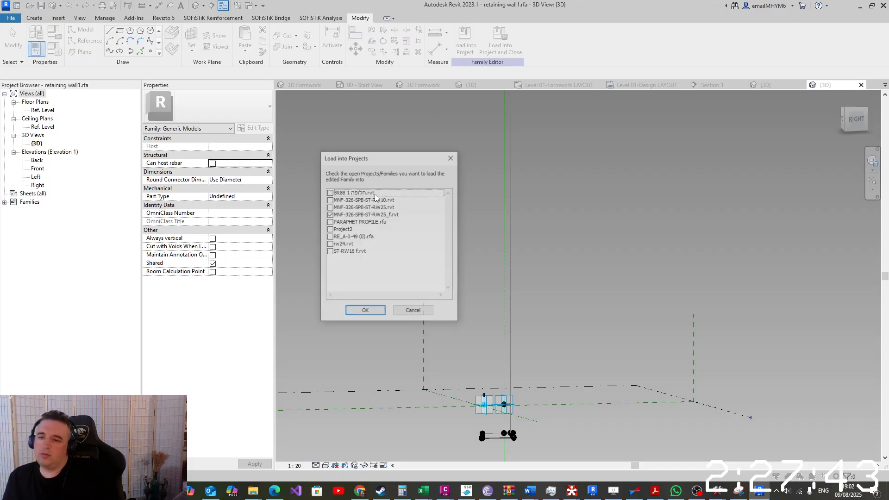
{"action": "left_click", "coordinate": [369, 312]}
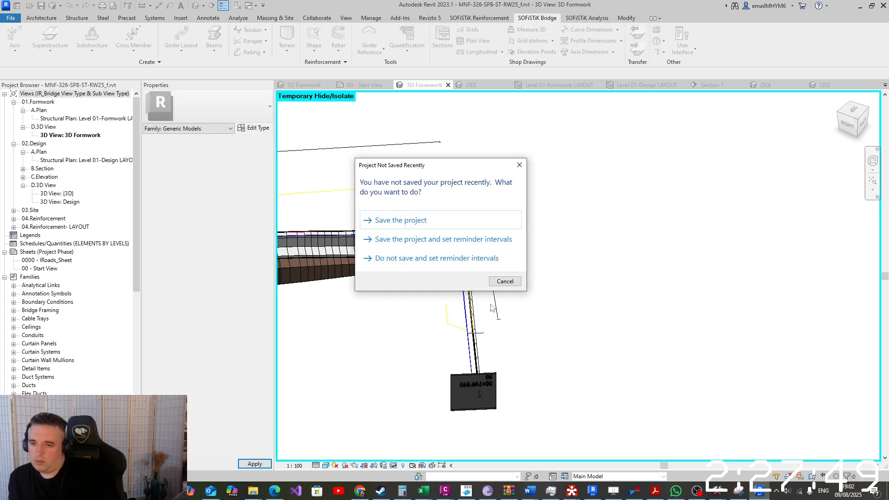
{"action": "left_click", "coordinate": [504, 281]}
{"action": "middle_click_drag", "start_coordinate": [455, 323], "coordinate": [535, 242], "text": "shift"}
{"action": "scroll", "coordinate": [451, 288], "scroll_direction": "up", "scroll_amount": 1}
{"action": "key", "text": "Escape"}
Switch to the ST-RW25-PR_2025-06-12 drawing in Civil 3D and examine the RW25 wall profile between WP25-16 and WP25-18
{"action": "middle_click_drag", "start_coordinate": [438, 289], "coordinate": [454, 321], "text": "shift"}
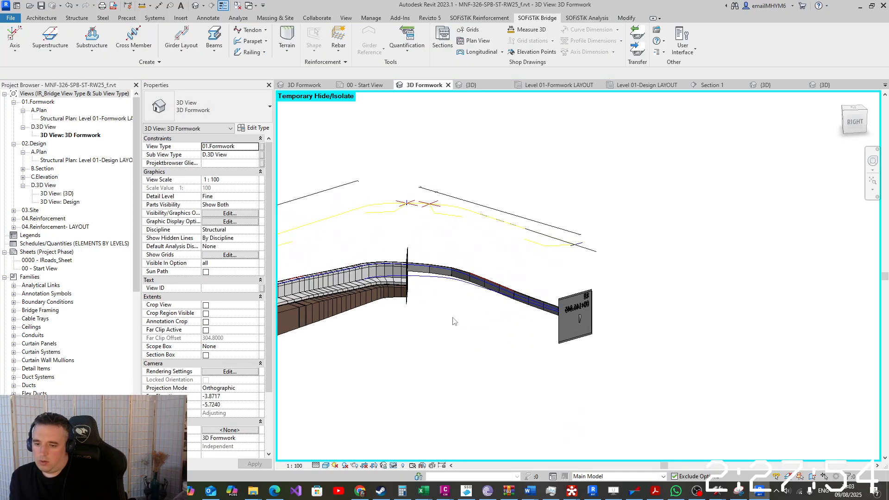
{"action": "right_click", "coordinate": [444, 490]}
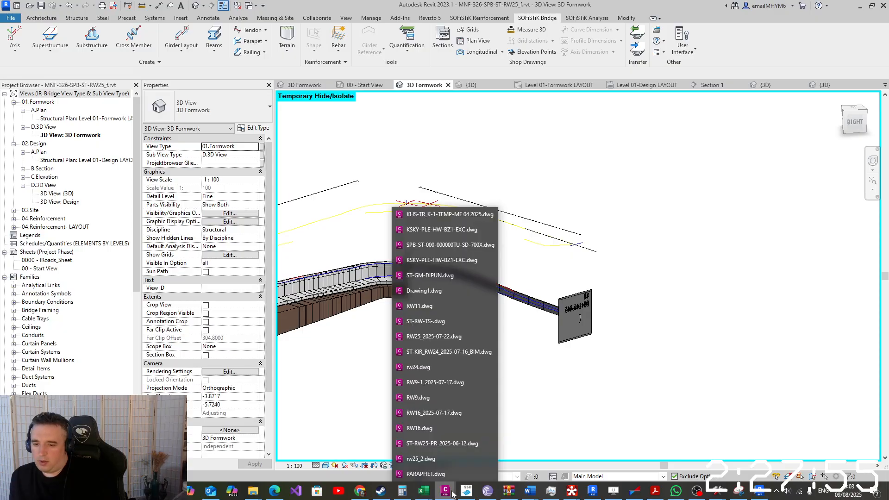
{"action": "left_click", "coordinate": [437, 445]}
{"action": "scroll", "coordinate": [525, 219], "scroll_direction": "down", "scroll_amount": 2}
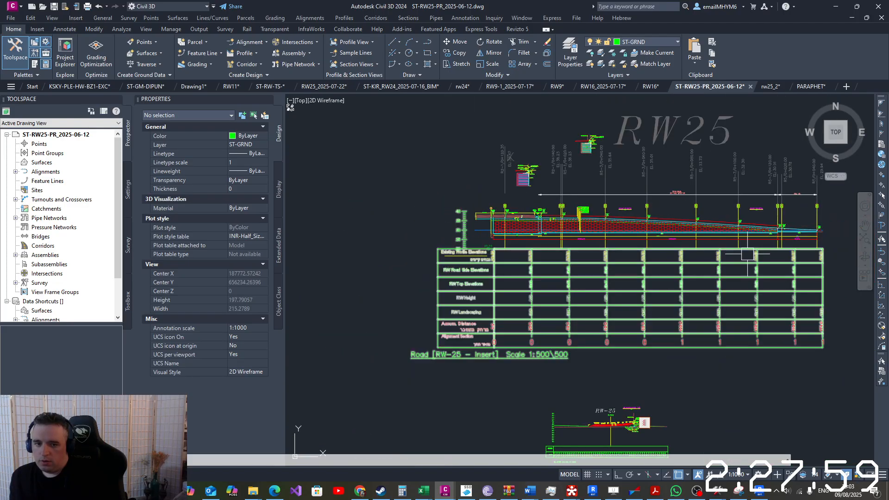
{"action": "scroll", "coordinate": [786, 230], "scroll_direction": "up", "scroll_amount": 2}
{"action": "scroll", "coordinate": [823, 238], "scroll_direction": "up", "scroll_amount": 6}
{"action": "middle_click_drag", "start_coordinate": [749, 191], "coordinate": [633, 205]}
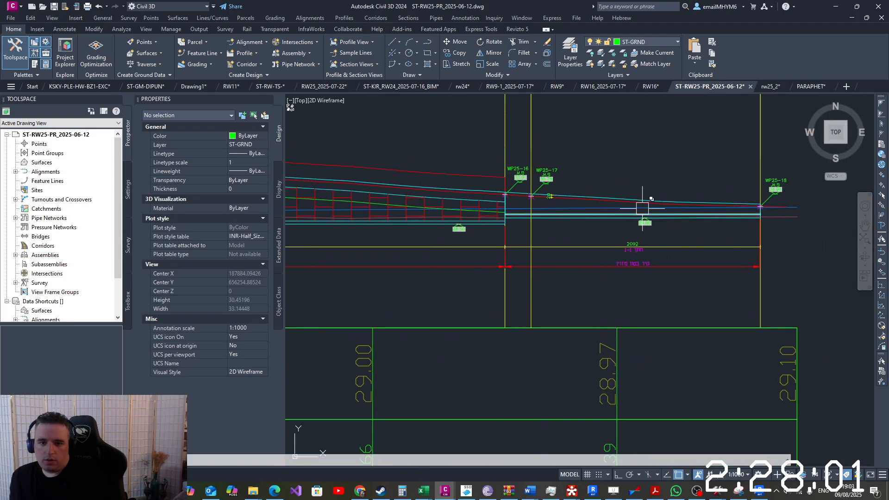
{"action": "scroll", "coordinate": [585, 200], "scroll_direction": "up", "scroll_amount": 4}
{"action": "scroll", "coordinate": [479, 208], "scroll_direction": "down", "scroll_amount": 2}
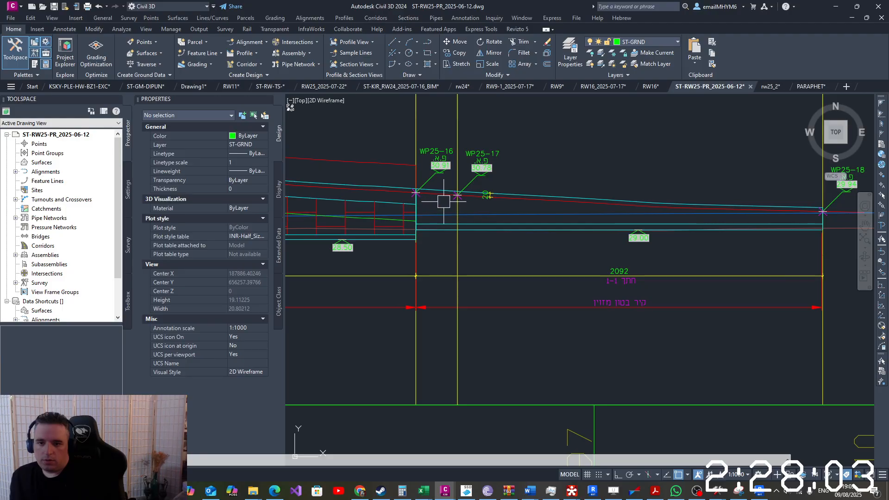
{"action": "left_click", "coordinate": [590, 159]}
{"action": "left_click", "coordinate": [699, 262]}
{"action": "scroll", "coordinate": [634, 288], "scroll_direction": "down", "scroll_amount": 4}
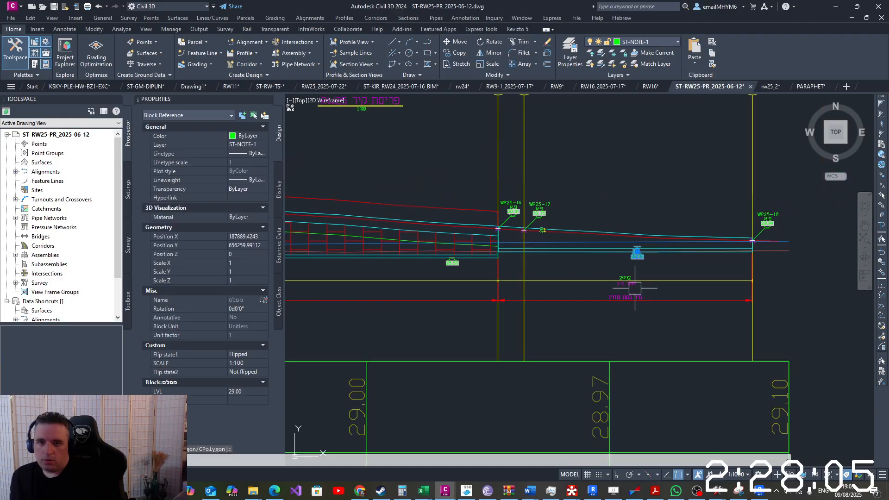
{"action": "key", "text": "Escape"}
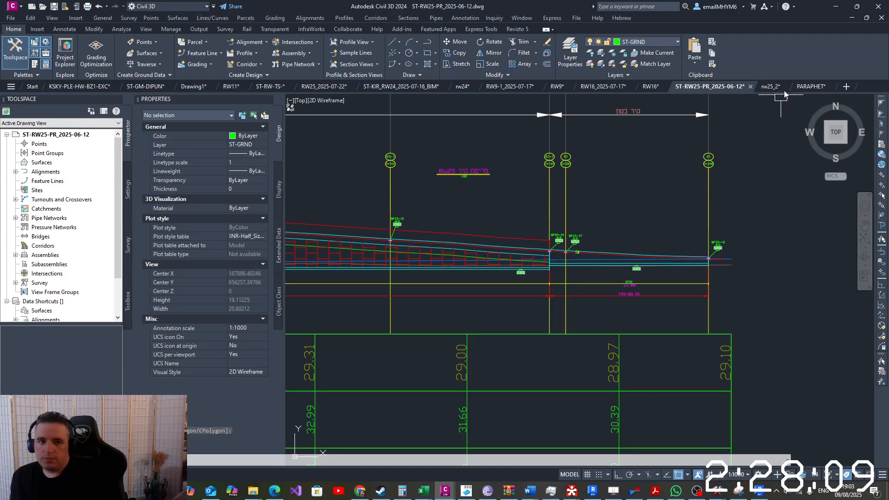
In the rw25_2 drawing, draw a short line closing the bottom of the joint between the 1088 and 1000 wall segments
{"action": "left_click", "coordinate": [769, 87]}
{"action": "scroll", "coordinate": [515, 251], "scroll_direction": "down", "scroll_amount": 4}
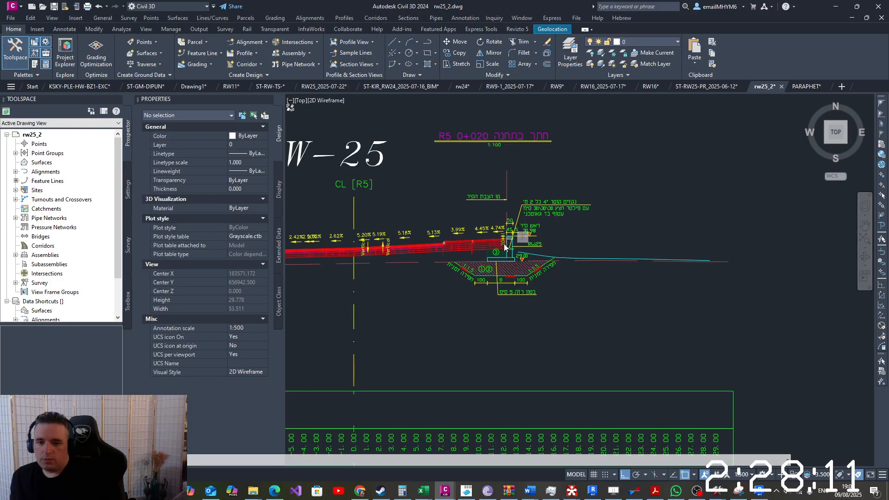
{"action": "scroll", "coordinate": [516, 251], "scroll_direction": "up", "scroll_amount": 6}
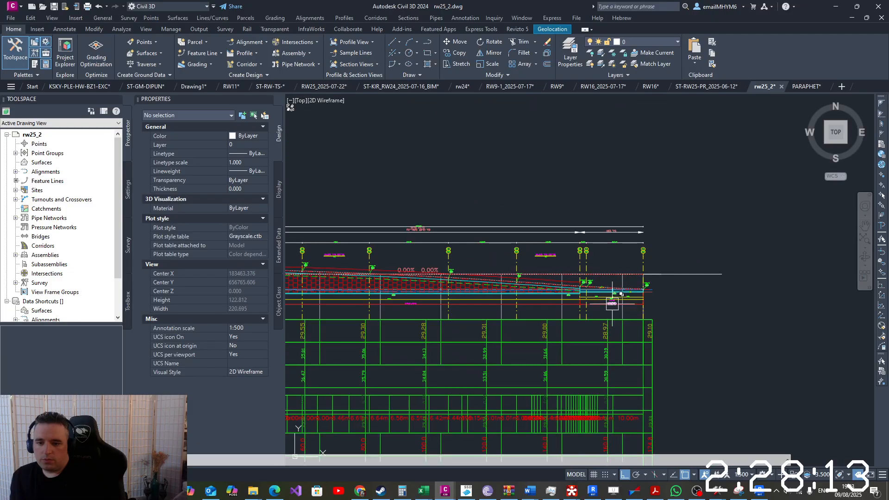
{"action": "scroll", "coordinate": [572, 288], "scroll_direction": "up", "scroll_amount": 4}
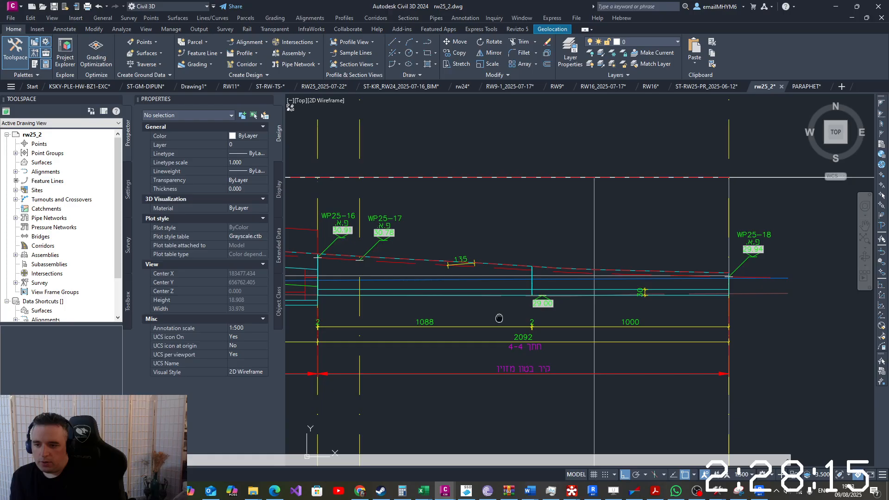
{"action": "scroll", "coordinate": [348, 322], "scroll_direction": "up", "scroll_amount": 2}
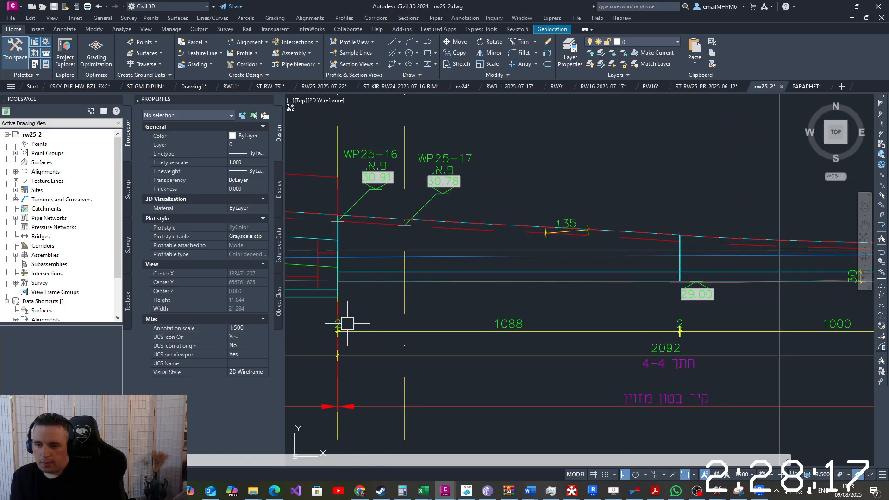
{"action": "scroll", "coordinate": [692, 283], "scroll_direction": "up", "scroll_amount": 13}
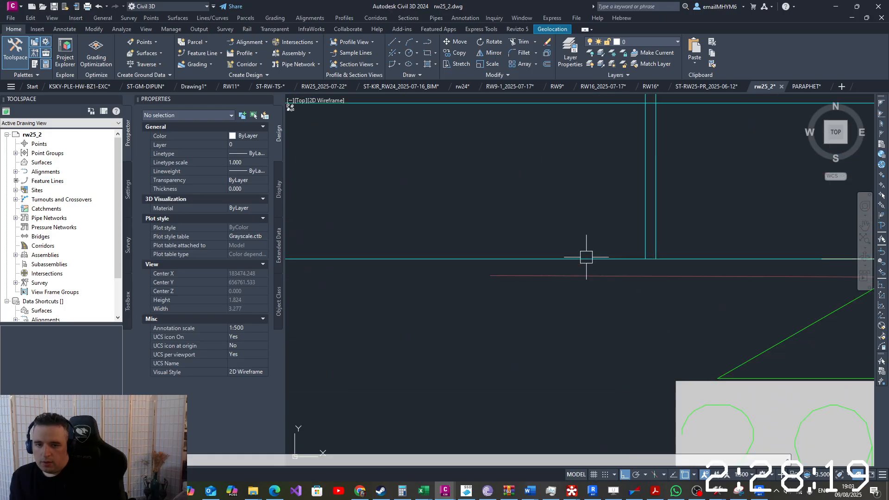
{"action": "type", "text": "LI"}
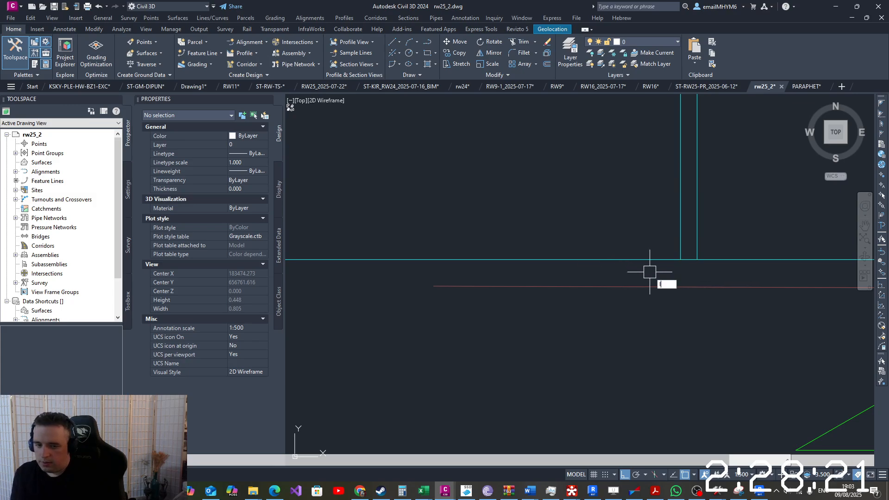
{"action": "left_click", "coordinate": [673, 301]}
{"action": "left_click", "coordinate": [681, 259]}
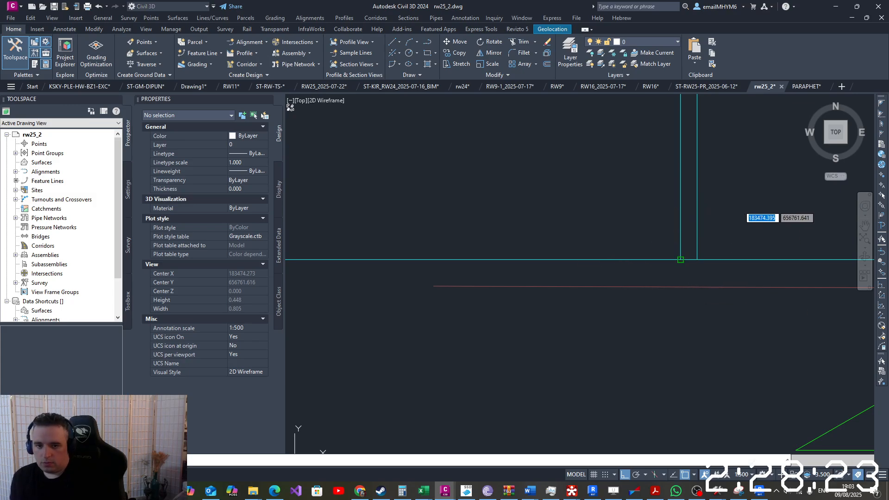
{"action": "key", "text": "Escape"}
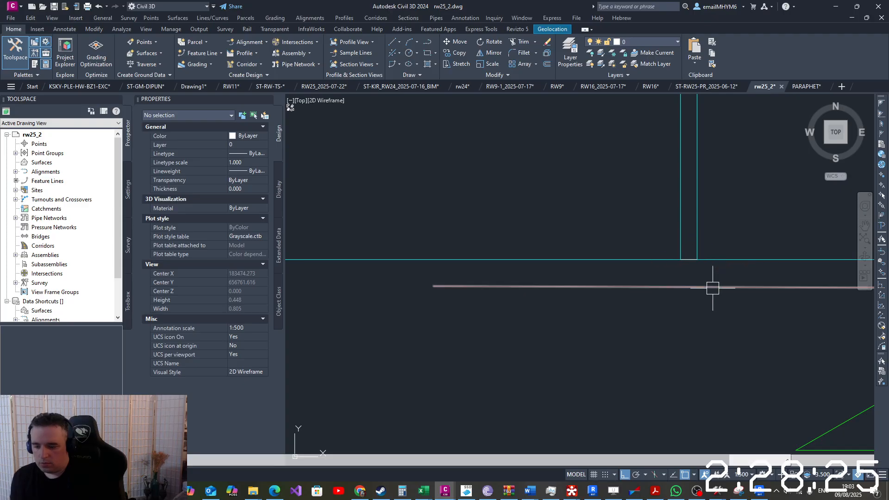
Measure the distance from the midpoint of the joint's closing line to the top of the profile's elevation scale at 45
{"action": "type", "text": "DI"}
{"action": "key", "text": "space"}
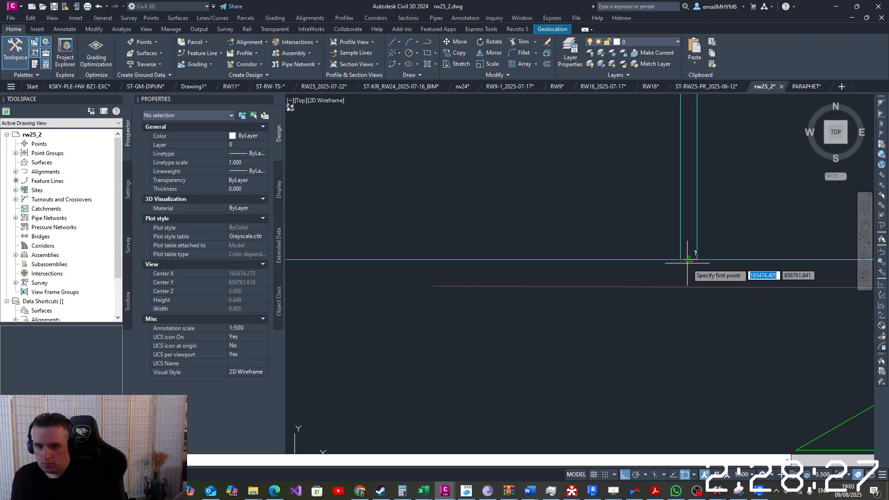
{"action": "left_click", "coordinate": [688, 259]}
{"action": "scroll", "coordinate": [651, 310], "scroll_direction": "down", "scroll_amount": 10}
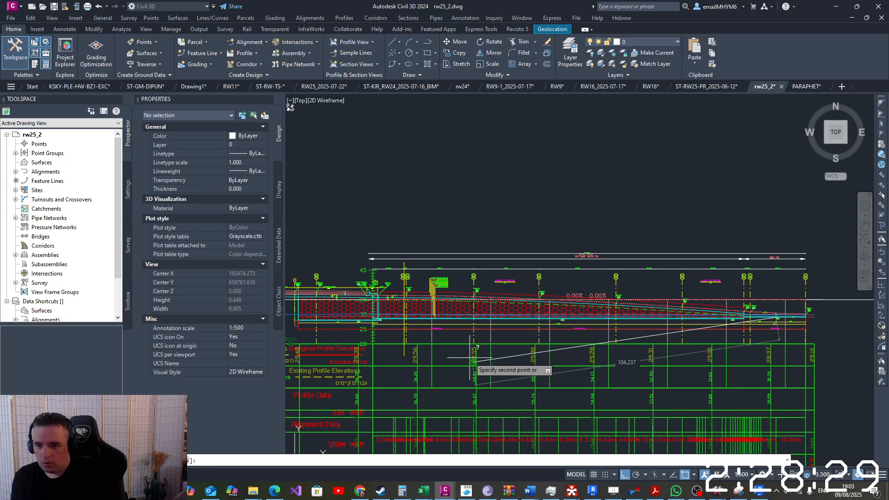
{"action": "scroll", "coordinate": [308, 227], "scroll_direction": "up", "scroll_amount": 10}
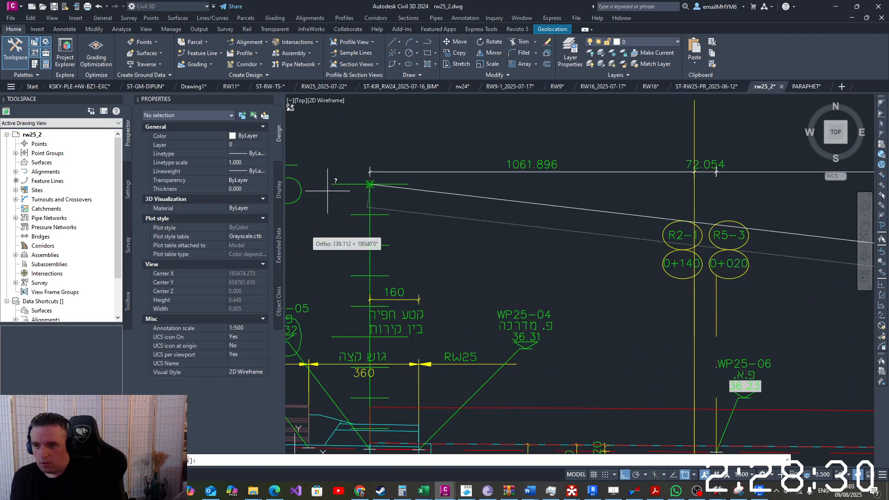
{"action": "left_click", "coordinate": [370, 184]}
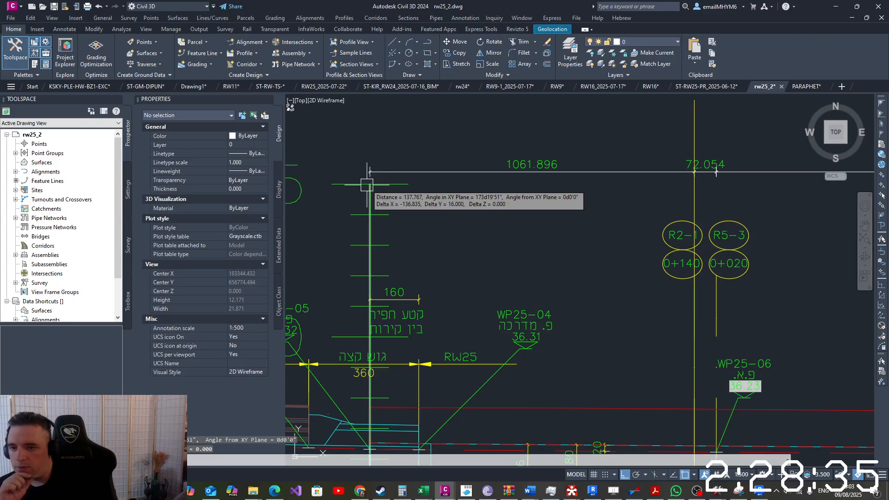
{"action": "scroll", "coordinate": [463, 223], "scroll_direction": "down", "scroll_amount": 5}
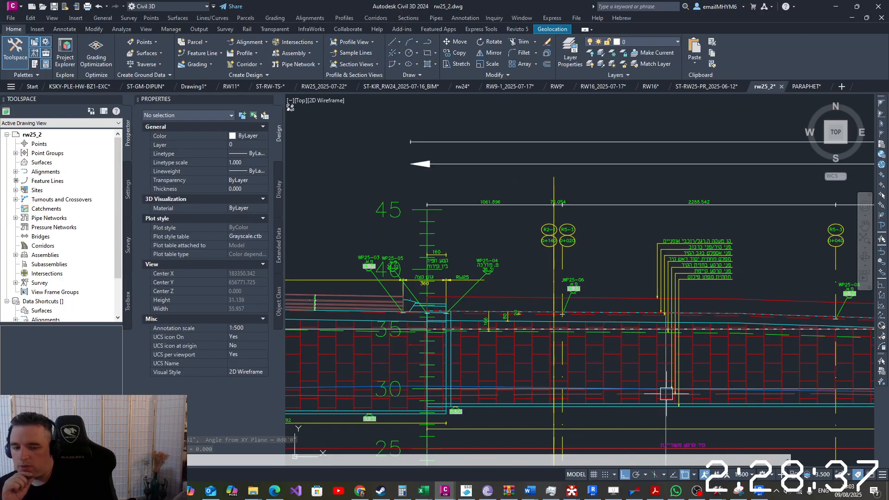
Switch to Revit, edit the wall's SOFiSTiK axis and add a support axis placement at station 136.865
{"action": "left_click", "coordinate": [760, 490]}
{"action": "scroll", "coordinate": [451, 282], "scroll_direction": "up", "scroll_amount": 5}
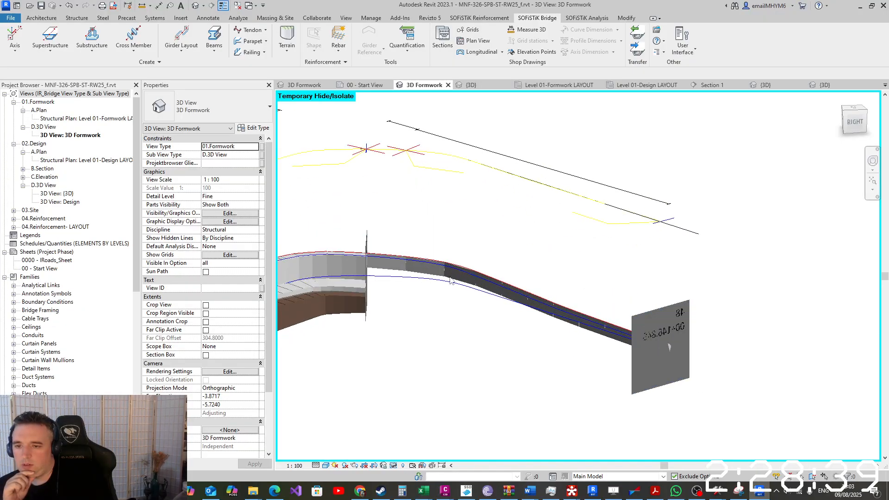
{"action": "left_click", "coordinate": [452, 283]}
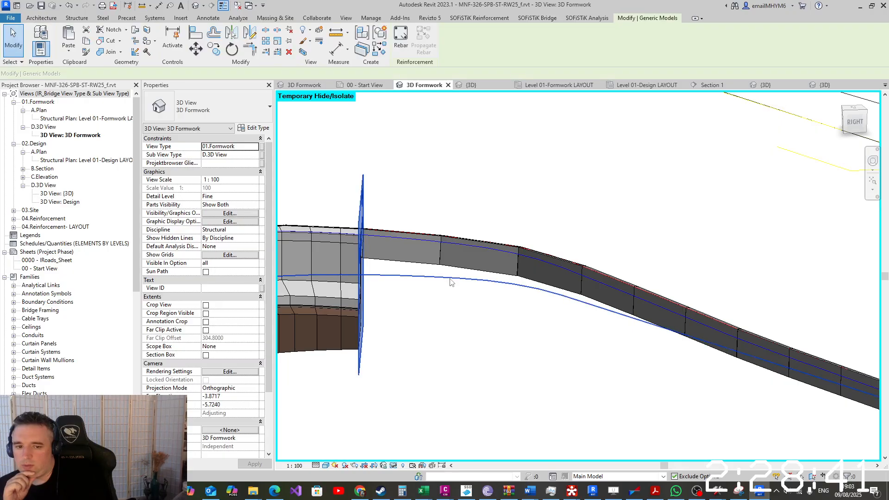
{"action": "scroll", "coordinate": [450, 279], "scroll_direction": "down", "scroll_amount": 2}
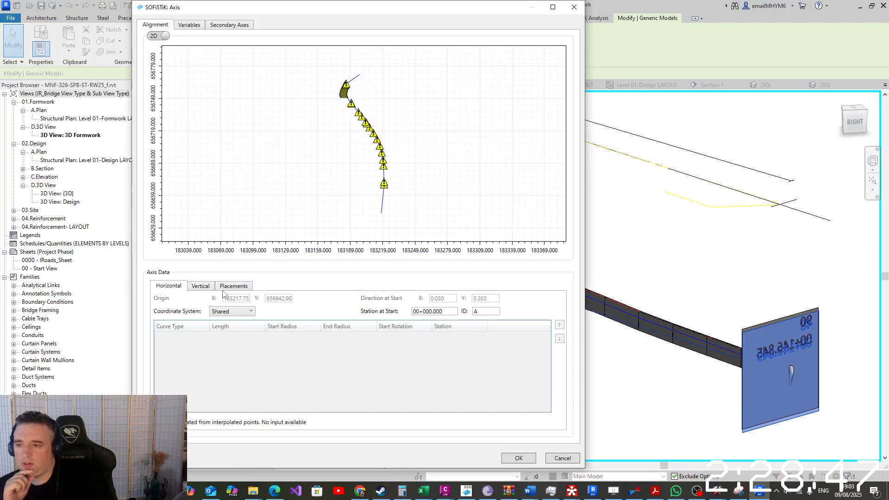
{"action": "left_click", "coordinate": [225, 291]}
{"action": "left_click", "coordinate": [193, 351]}
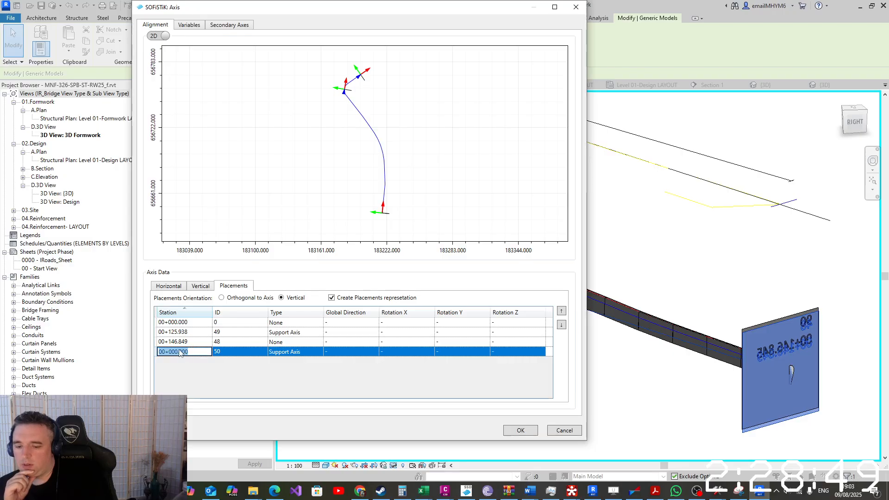
{"action": "type", "text": "136.865"}
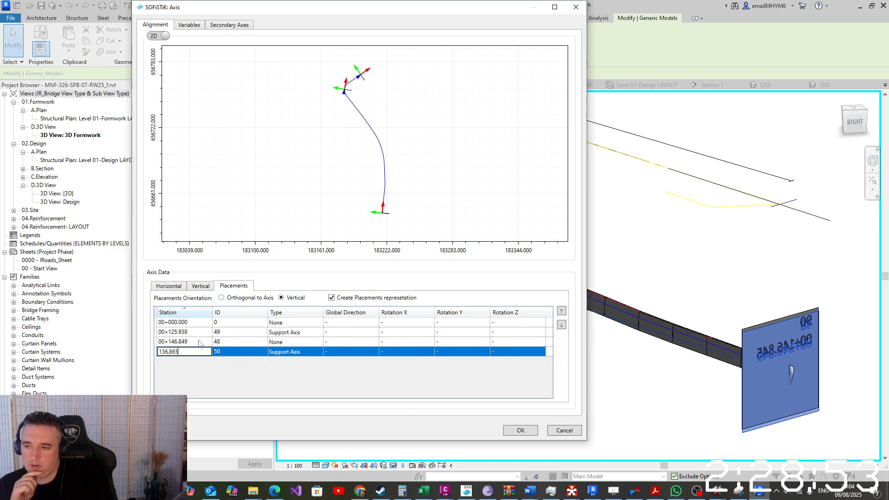
{"action": "key", "text": "Return"}
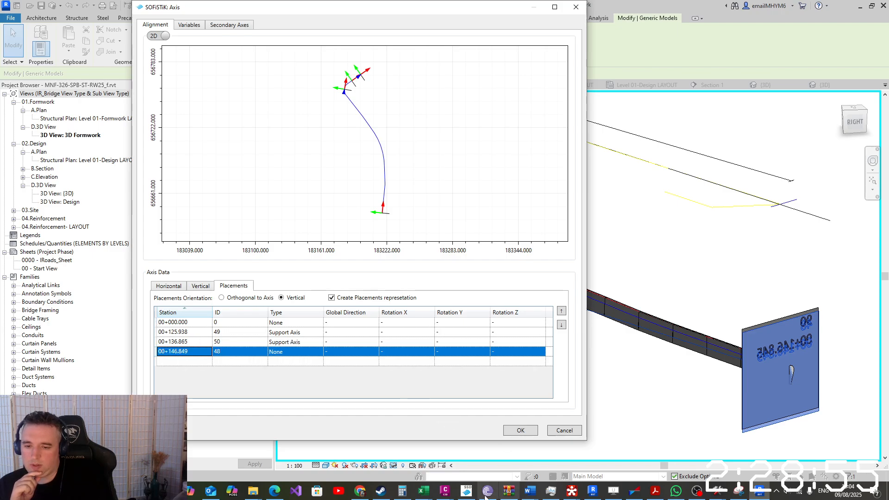
Switch to the rw25_2 drawing in Civil 3D, reread the measured joint distance in the command history, and return to the axis placements in Revit
{"action": "right_click", "coordinate": [445, 490]}
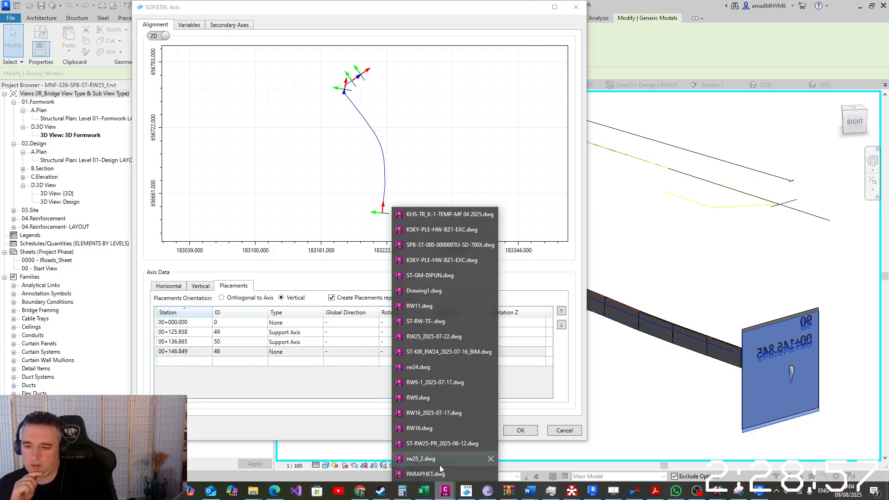
{"action": "left_click", "coordinate": [438, 460]}
{"action": "left_click", "coordinate": [787, 462]}
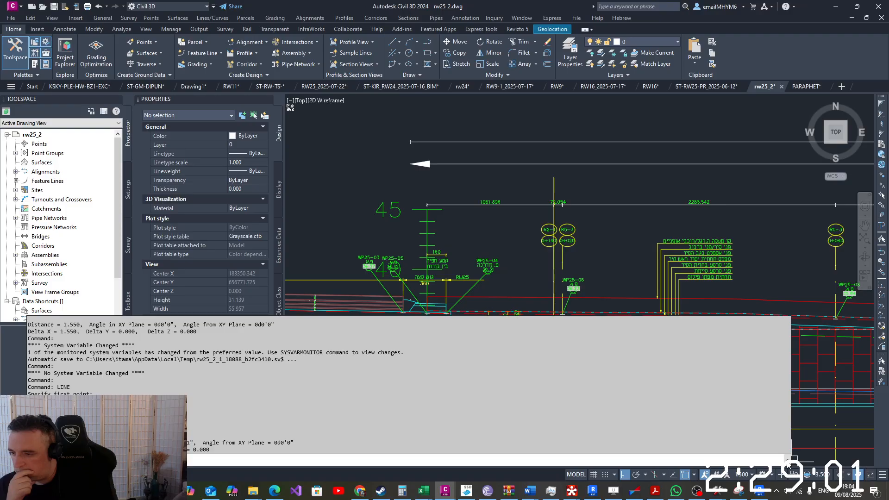
{"action": "left_click", "coordinate": [787, 462]}
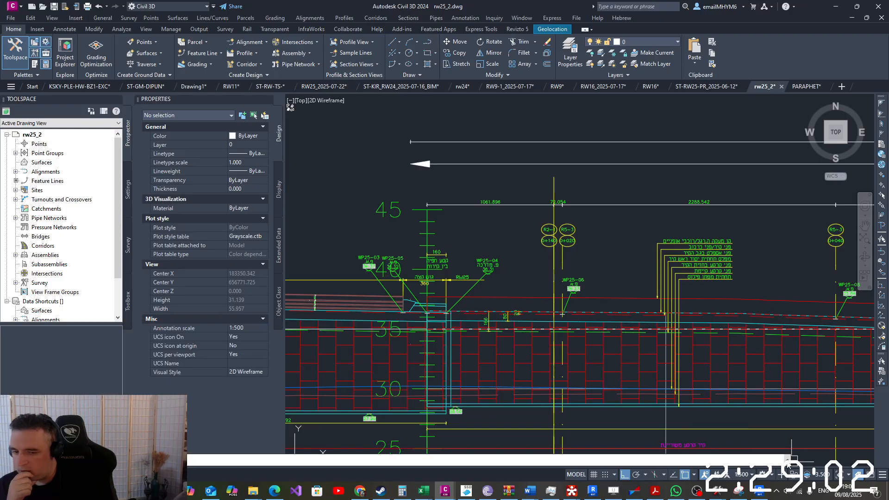
{"action": "left_click", "coordinate": [761, 491]}
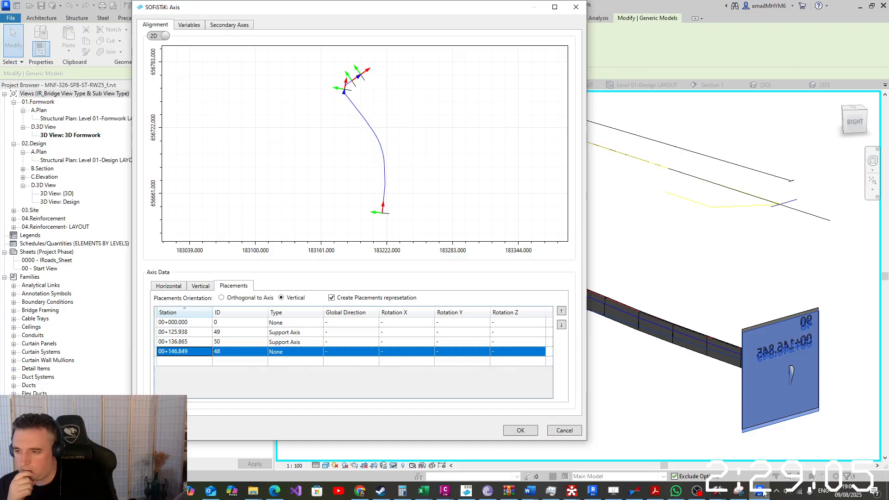
{"action": "left_click", "coordinate": [181, 344]}
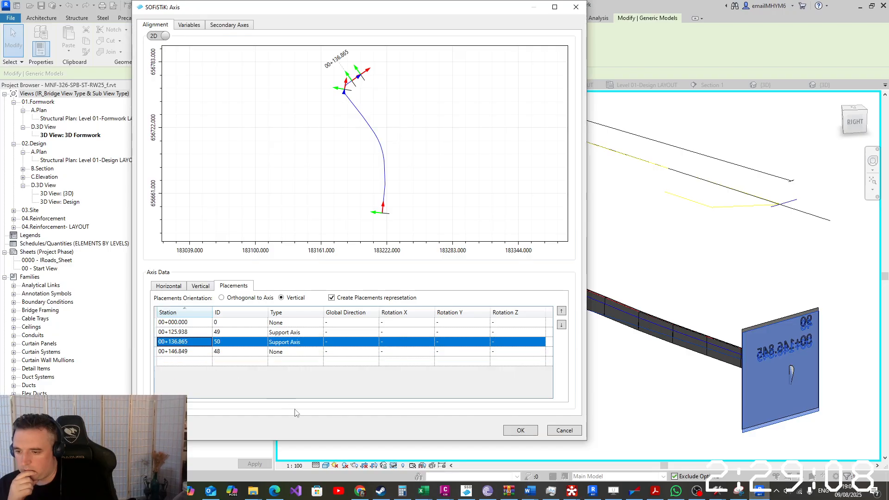
{"action": "right_click", "coordinate": [445, 490]}
{"action": "left_click", "coordinate": [444, 458]}
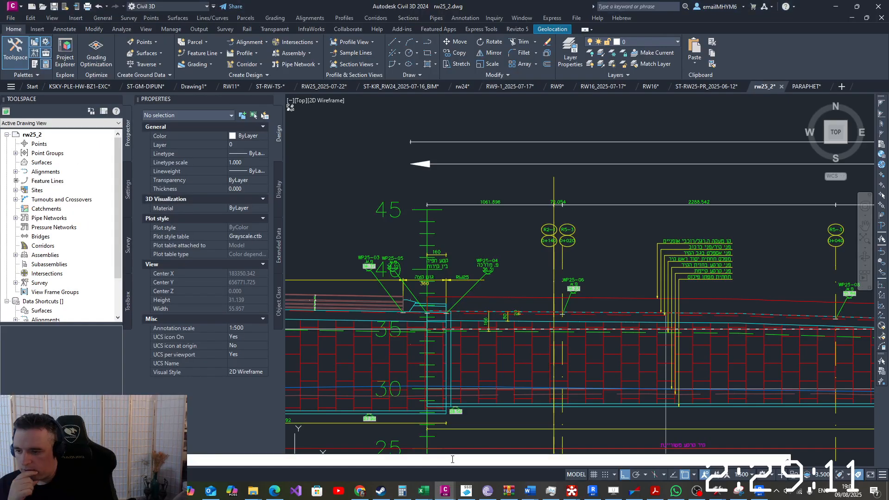
{"action": "left_click", "coordinate": [787, 458]}
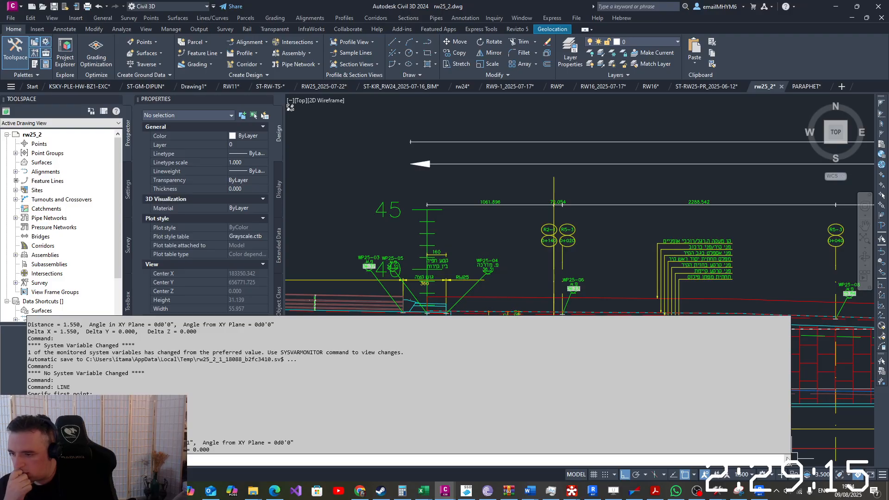
{"action": "left_click", "coordinate": [760, 493]}
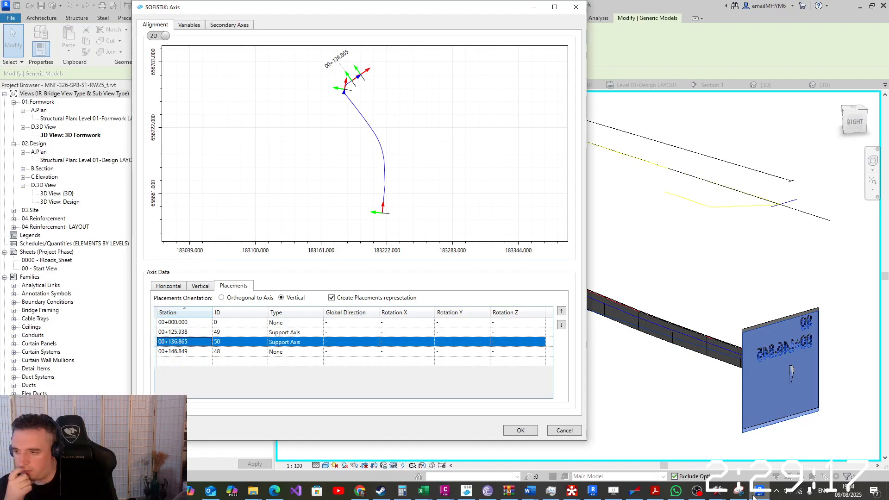
Set the station of support axis placement 50 to 136.835 and apply the axis changes
{"action": "left_click", "coordinate": [183, 343]}
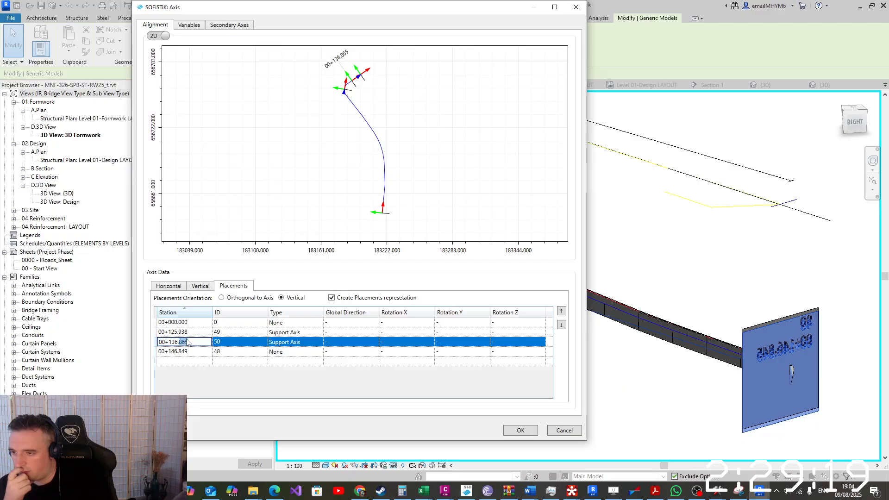
{"action": "left_click", "coordinate": [179, 342]}
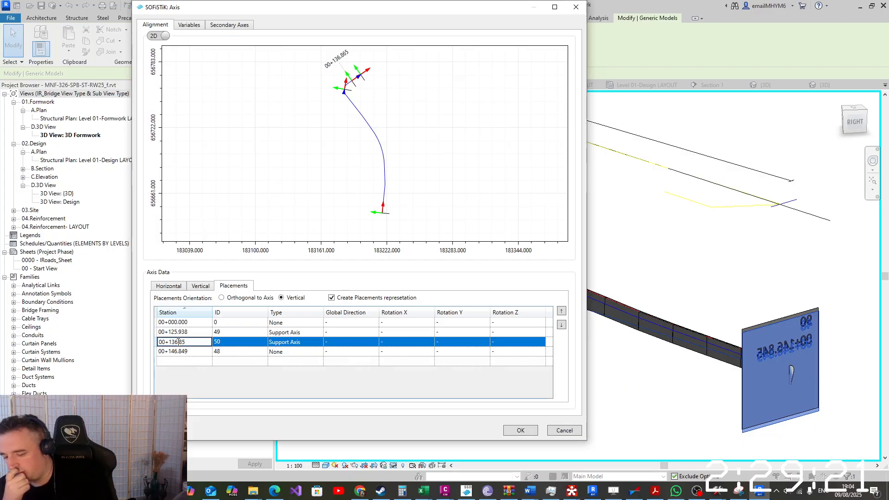
{"action": "type", "text": "3"}
{"action": "left_click", "coordinate": [178, 326]}
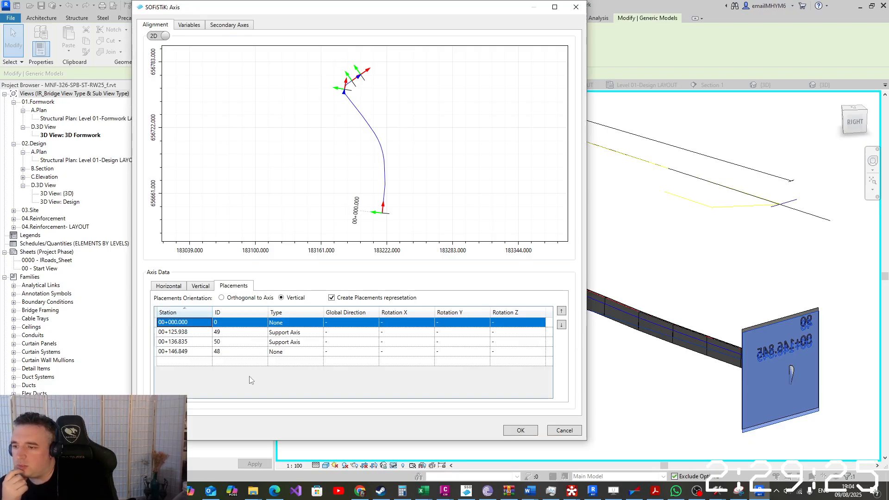
{"action": "left_click", "coordinate": [517, 431]}
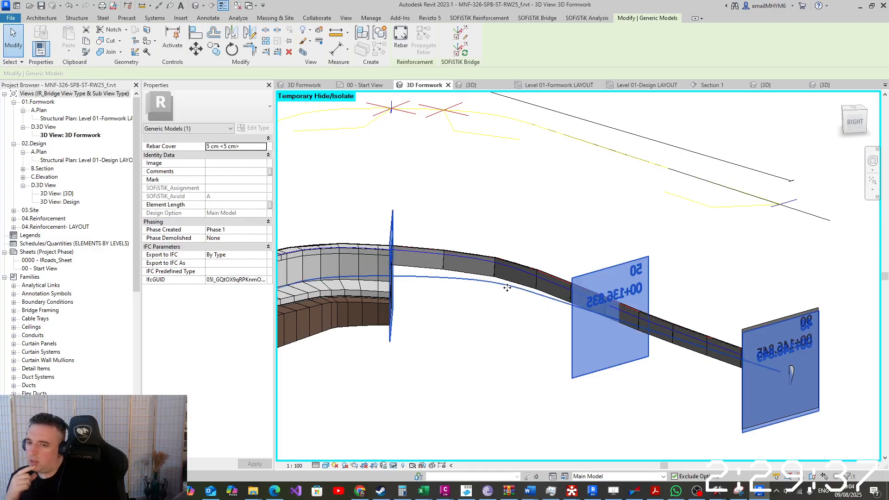
Start a SOFiSTiK superstructure repeater on the RW25 wall axis and choose retaining wall1 as its profile family
{"action": "scroll", "coordinate": [549, 330], "scroll_direction": "down", "scroll_amount": 3}
{"action": "mouse_move", "coordinate": [589, 400]}
{"action": "middle_mouse_down", "text": "shift"}
{"action": "mouse_move", "coordinate": [535, 393]}
{"action": "mouse_move", "coordinate": [582, 411]}
{"action": "middle_mouse_up", "text": "shift"}
{"action": "scroll", "coordinate": [548, 357], "scroll_direction": "up", "scroll_amount": 1}
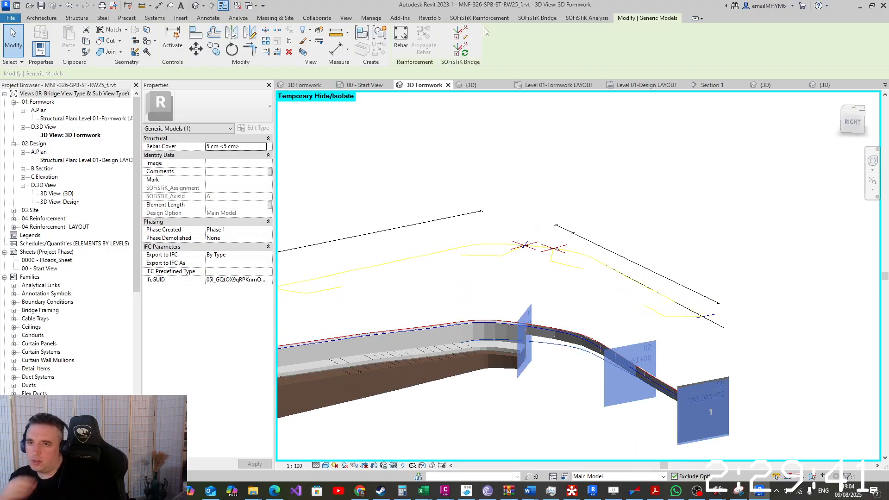
{"action": "left_click", "coordinate": [536, 18]}
{"action": "left_click", "coordinate": [49, 46]}
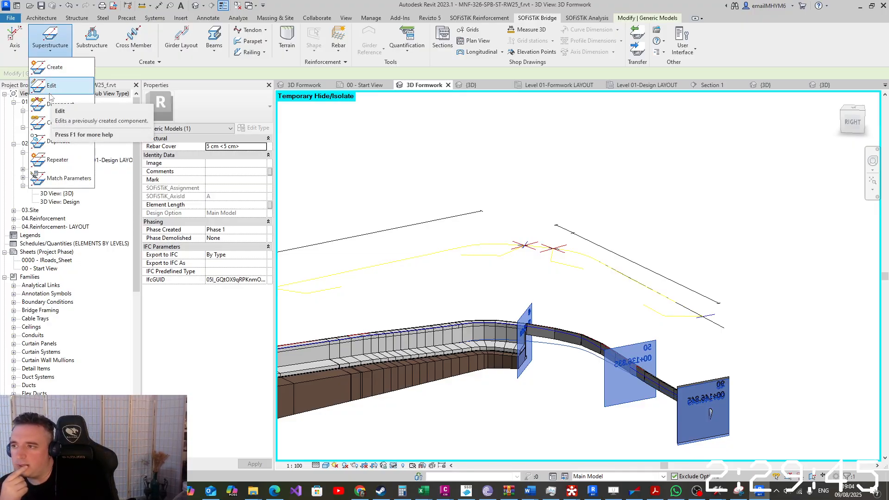
{"action": "left_click", "coordinate": [64, 159]}
{"action": "left_click", "coordinate": [554, 334]}
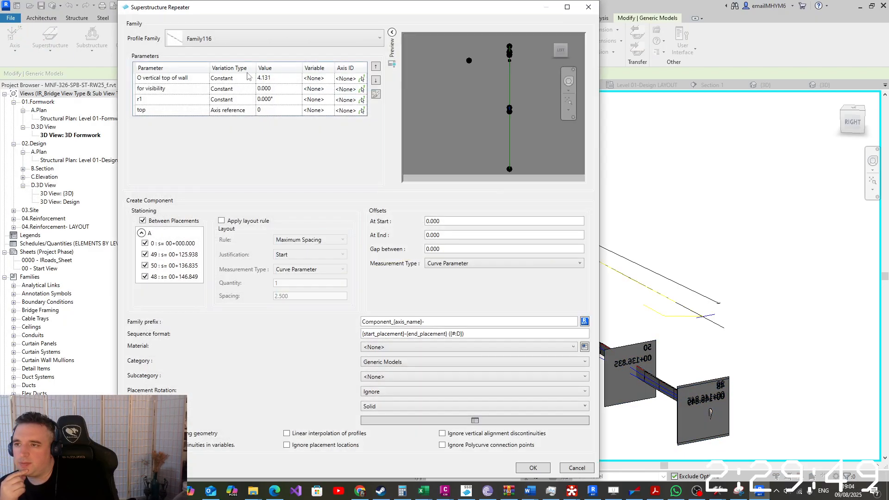
{"action": "left_click", "coordinate": [277, 38]}
{"action": "scroll", "coordinate": [251, 94], "scroll_direction": "down", "scroll_amount": 5}
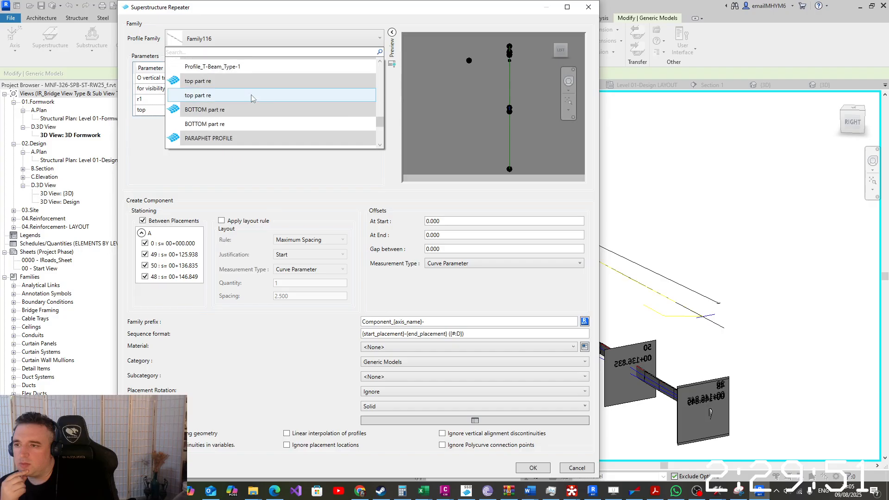
{"action": "left_click", "coordinate": [226, 142]}
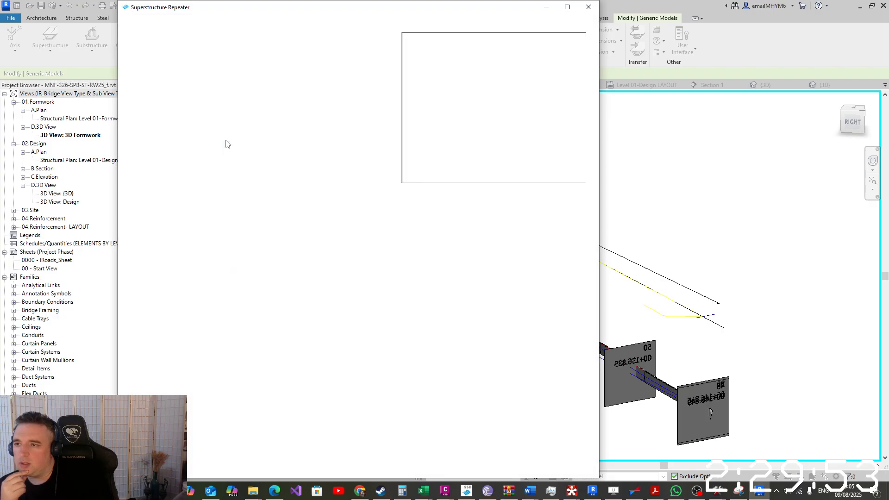
Set the profile's for visibility parameter to 1 and its top of wall offset to -0.26
{"action": "left_click", "coordinate": [283, 88]}
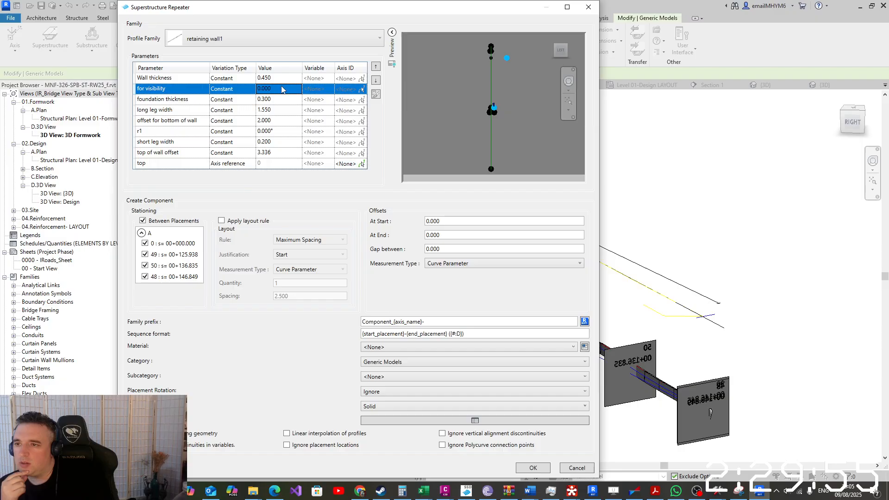
{"action": "left_click", "coordinate": [282, 87]}
{"action": "type", "text": "1"}
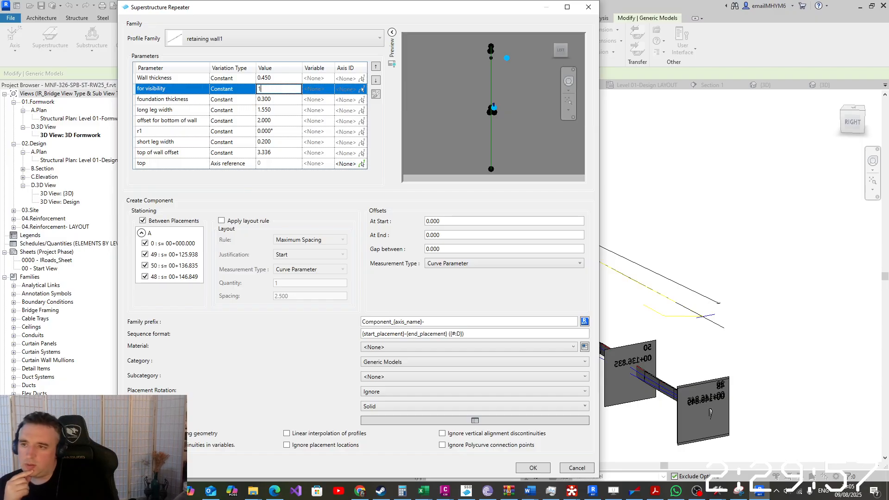
{"action": "left_click", "coordinate": [277, 102]}
{"action": "left_click", "coordinate": [285, 91]}
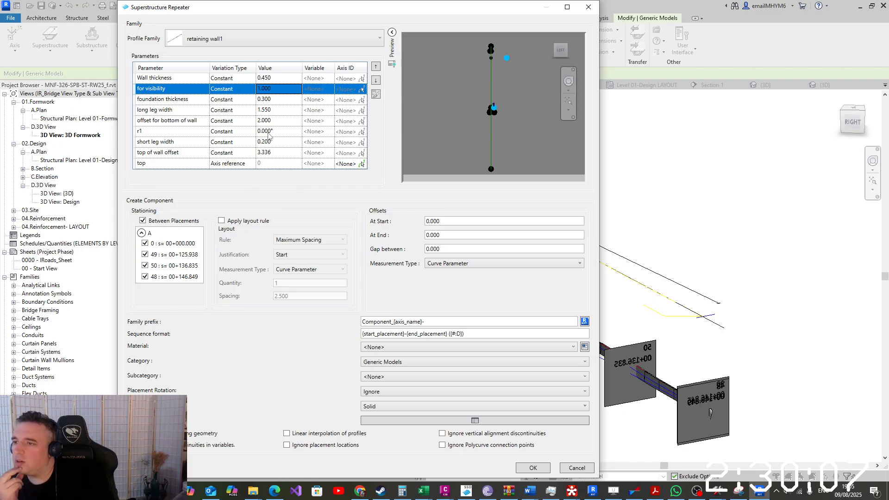
{"action": "left_click", "coordinate": [278, 154]}
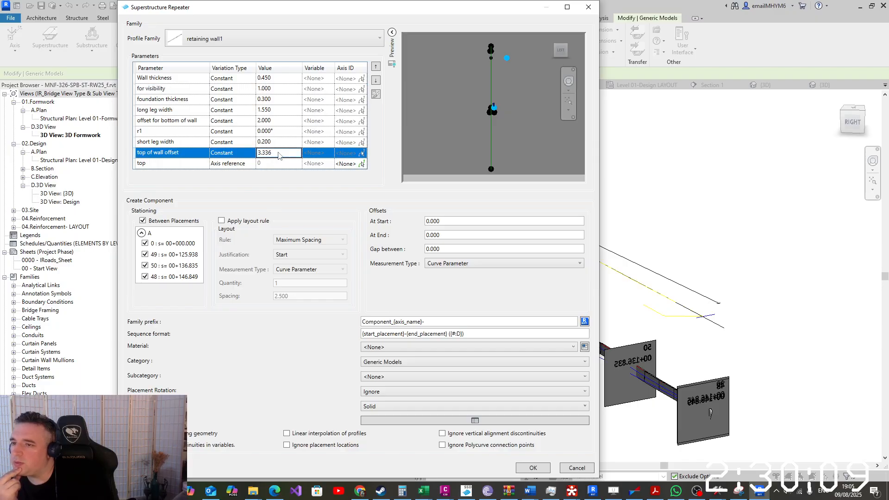
{"action": "type", "text": "-0.26"}
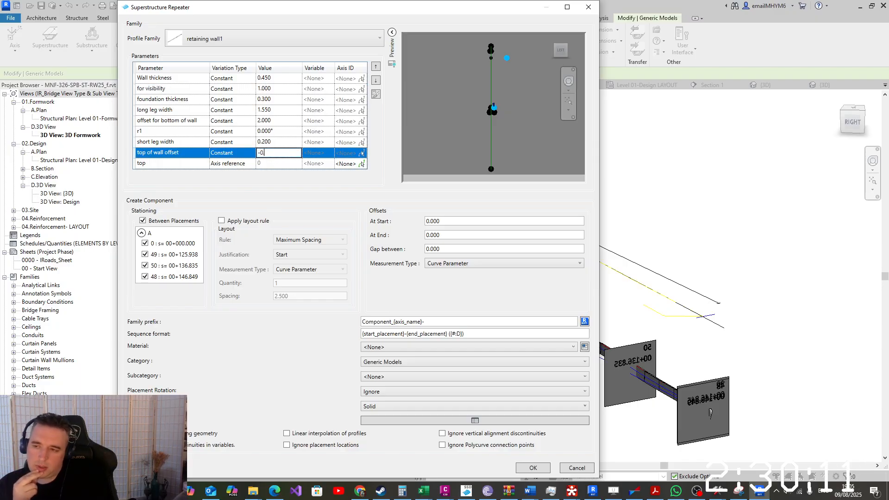
Check the bottom of wall level beside the 1088 segment's joint in the rw25_2 drawing in Civil 3D, then return to Revit
{"action": "left_click", "coordinate": [273, 125]}
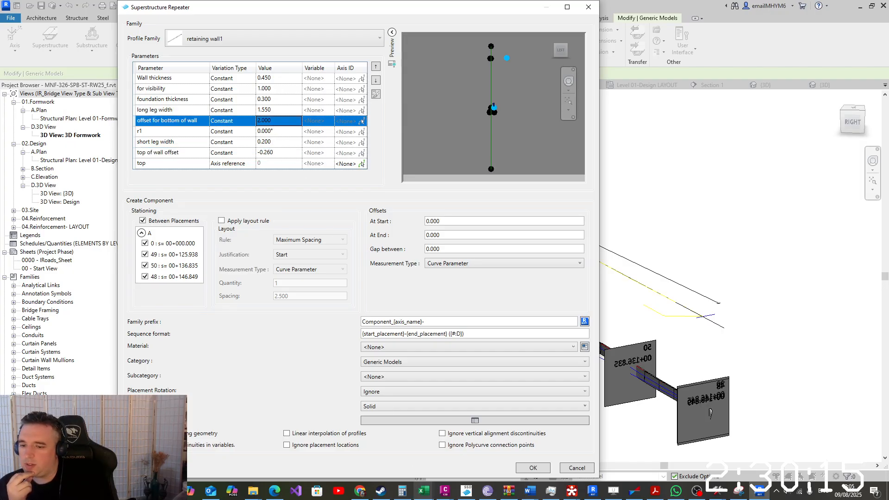
{"action": "right_click", "coordinate": [443, 492]}
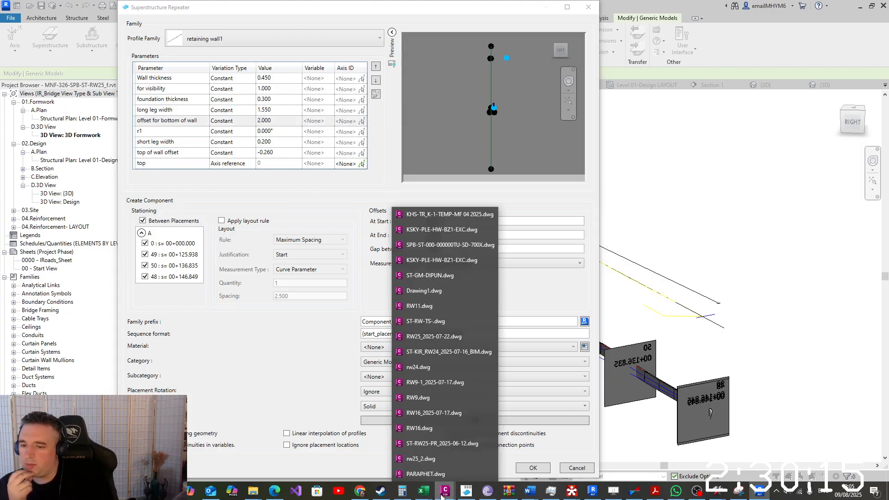
{"action": "left_click", "coordinate": [435, 461]}
{"action": "scroll", "coordinate": [569, 194], "scroll_direction": "down", "scroll_amount": 2}
{"action": "scroll", "coordinate": [708, 221], "scroll_direction": "up", "scroll_amount": 3}
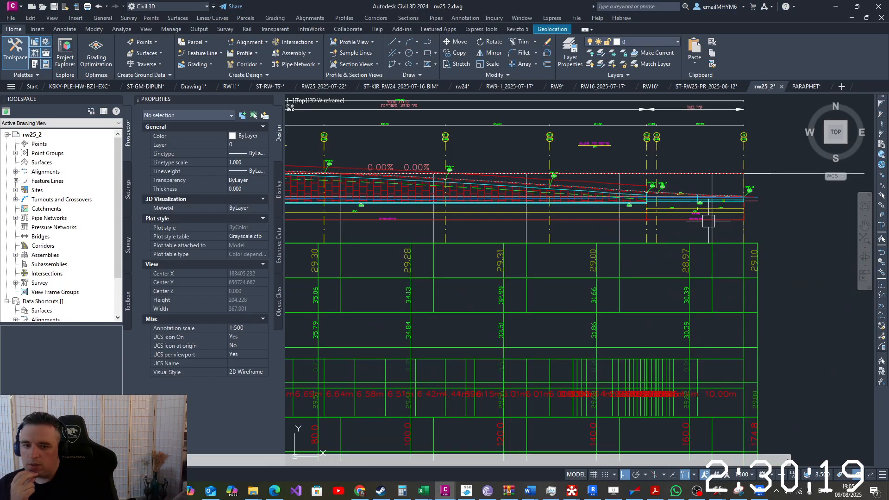
{"action": "scroll", "coordinate": [707, 221], "scroll_direction": "up", "scroll_amount": 9}
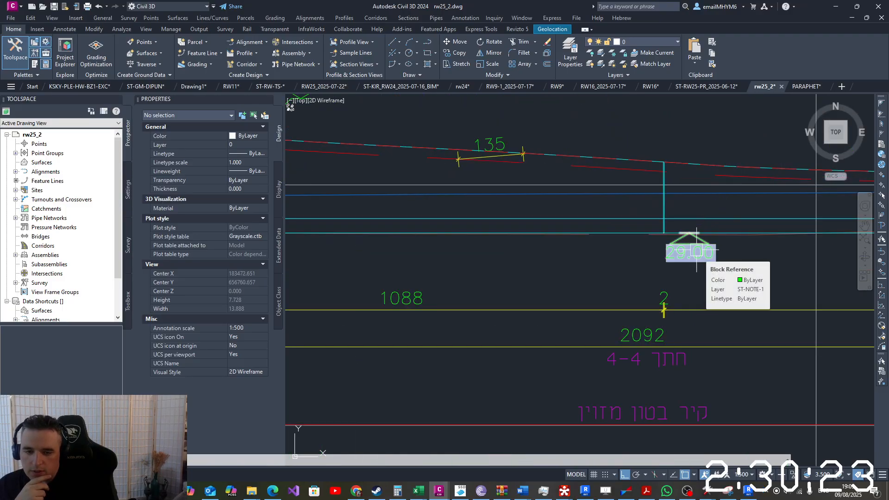
{"action": "left_click", "coordinate": [760, 494]}
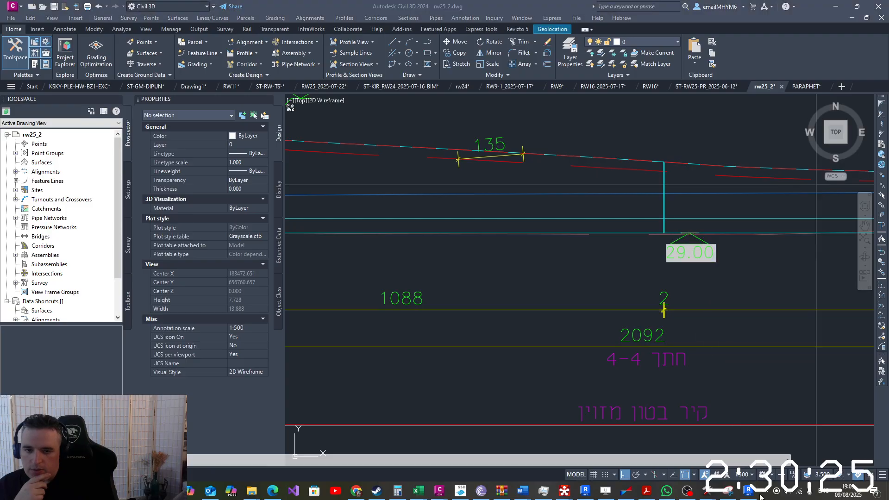
{"action": "left_click", "coordinate": [755, 495]}
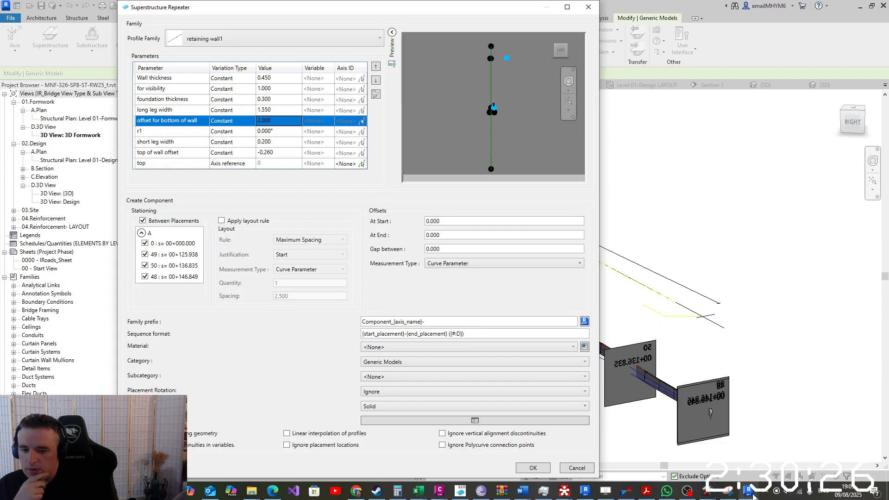
Set the offset for bottom of wall to 1 and pick axis B as the reference for the top parameter
{"action": "left_click", "coordinate": [278, 120]}
{"action": "type", "text": "1"}
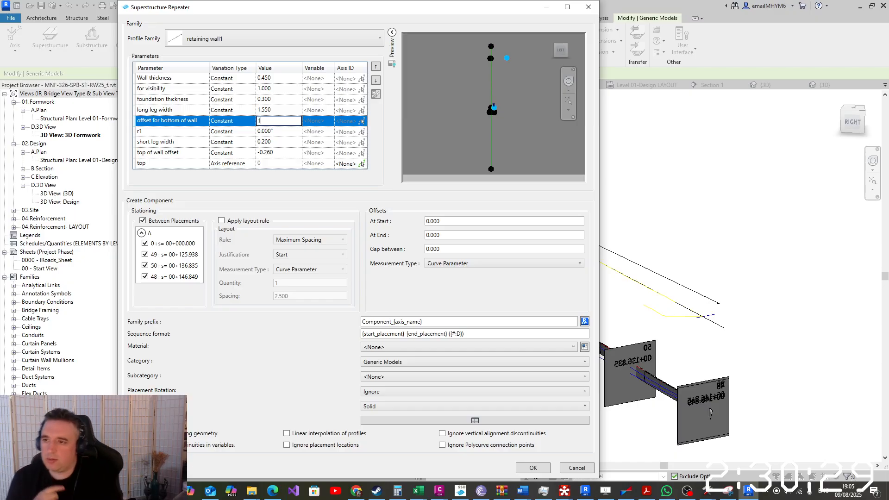
{"action": "left_click", "coordinate": [285, 112]}
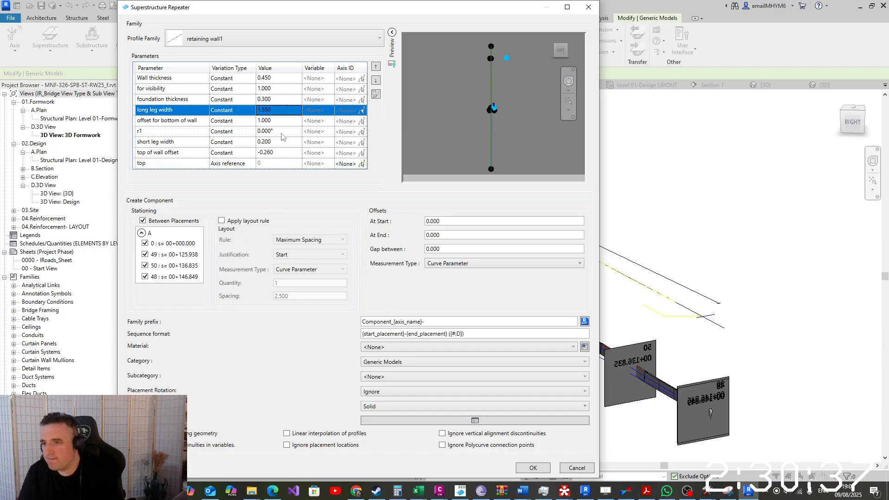
{"action": "left_click", "coordinate": [362, 165]}
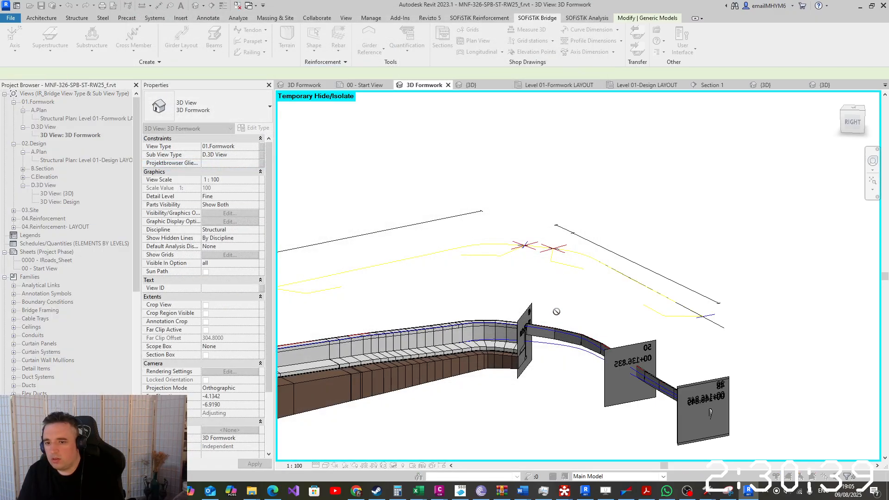
{"action": "left_click", "coordinate": [551, 335]}
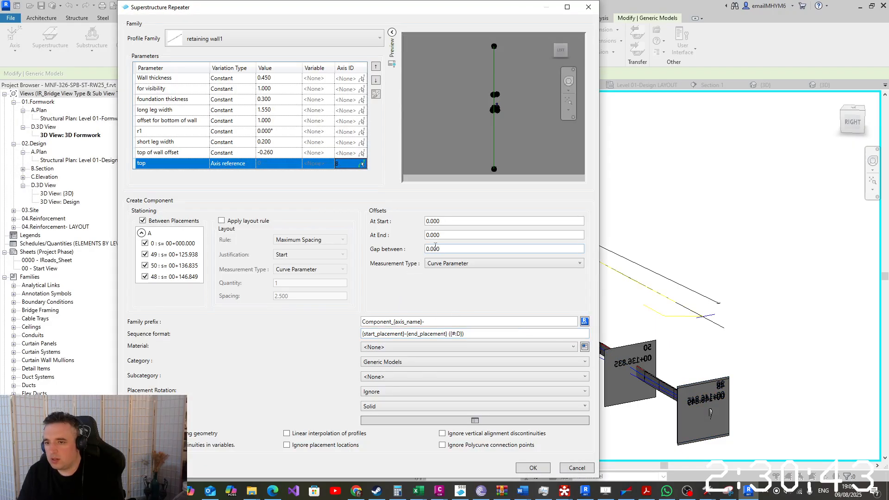
Set the repeater's start offset to 0.01 and gap between to 0.02, measured by Horizontal projection
{"action": "left_click_drag", "start_coordinate": [454, 221], "coordinate": [389, 215]}
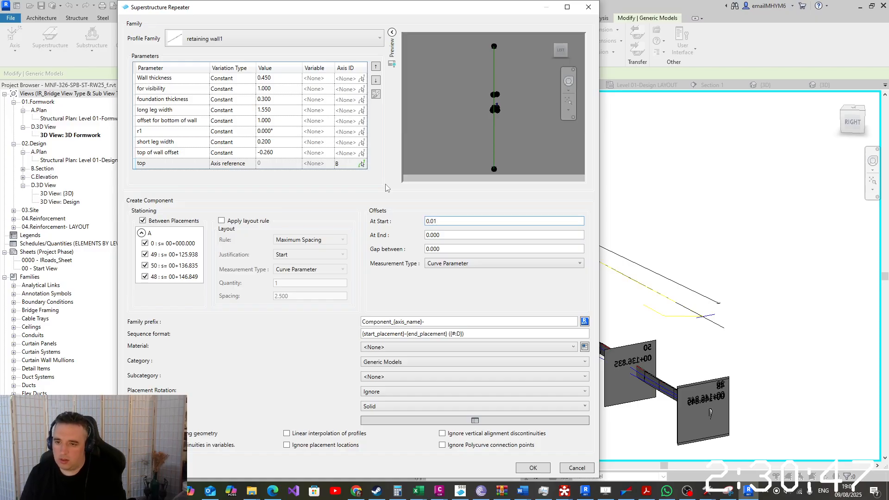
{"action": "left_click", "coordinate": [452, 236]}
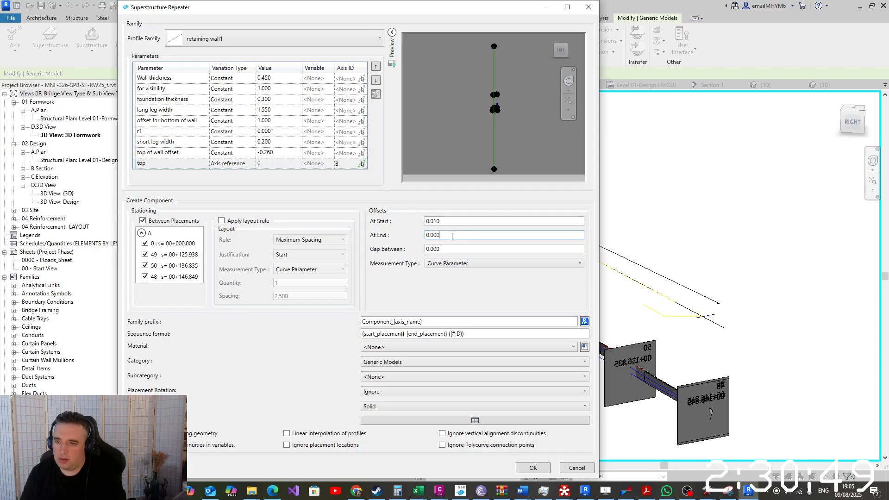
{"action": "left_click_drag", "start_coordinate": [460, 251], "coordinate": [417, 252]}
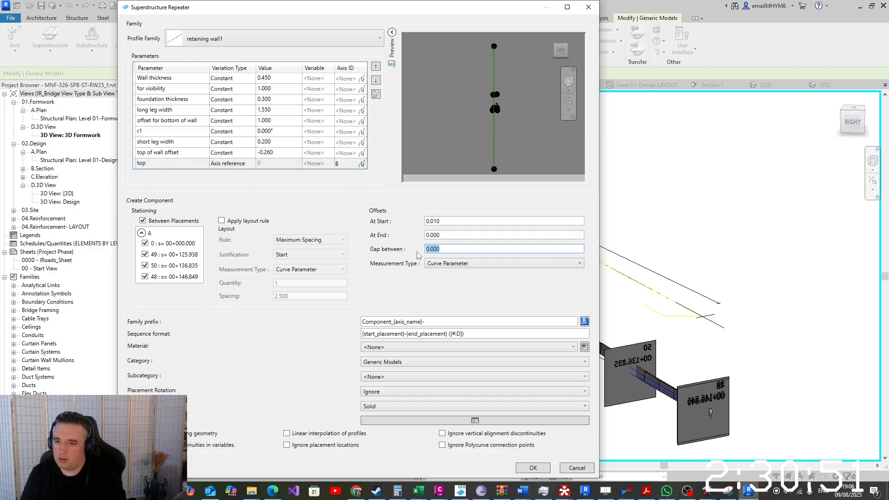
{"action": "type", "text": "0."}
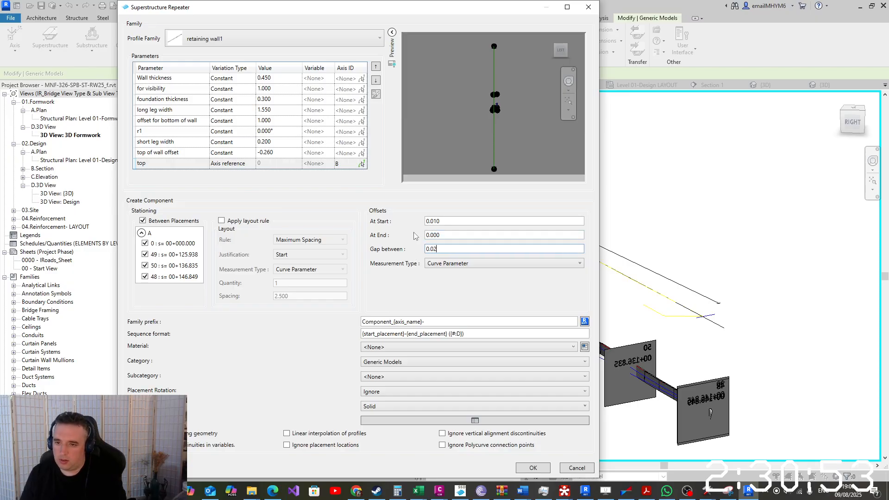
{"action": "left_click", "coordinate": [464, 264]}
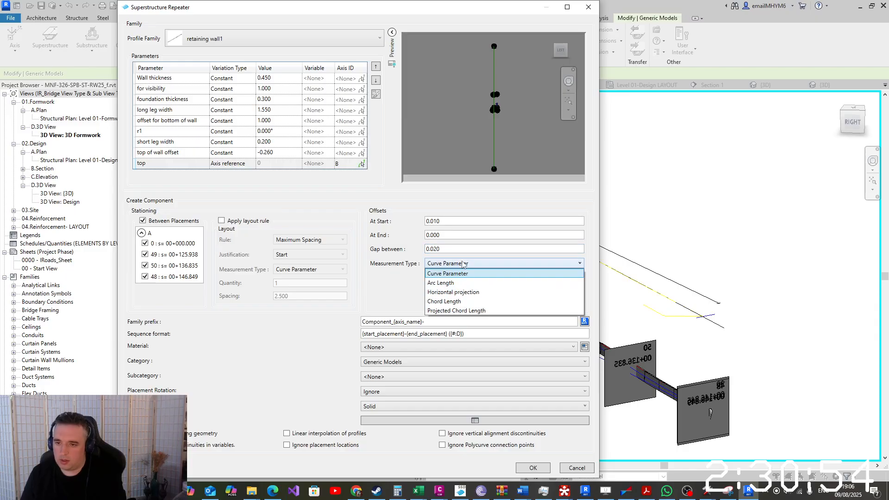
{"action": "left_click", "coordinate": [465, 293]}
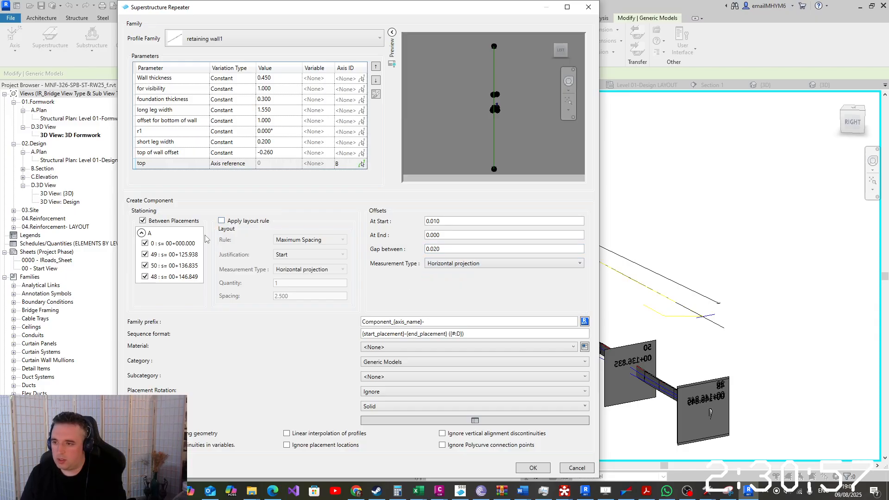
Exclude placement 0 at station 00+000.000 from the repeater and change the family prefix to RWAL_{axis_name}-
{"action": "left_click", "coordinate": [149, 245]}
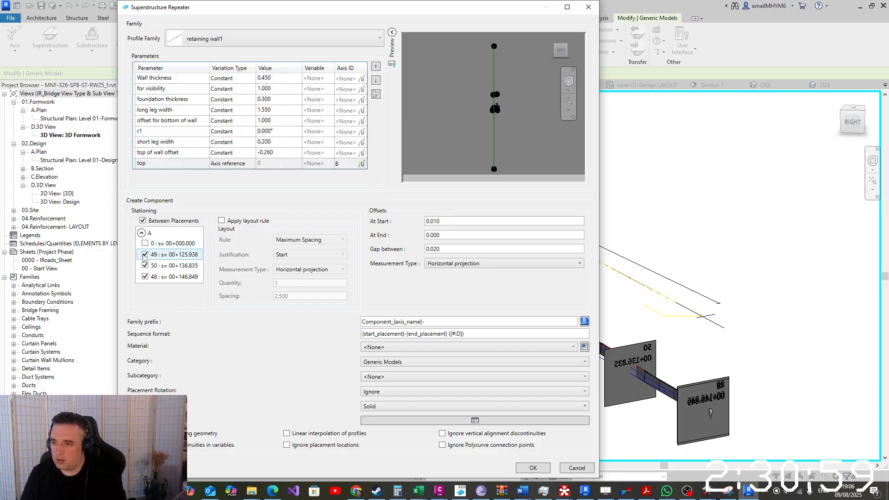
{"action": "double_click", "coordinate": [386, 320]}
{"action": "type", "text": "r"}
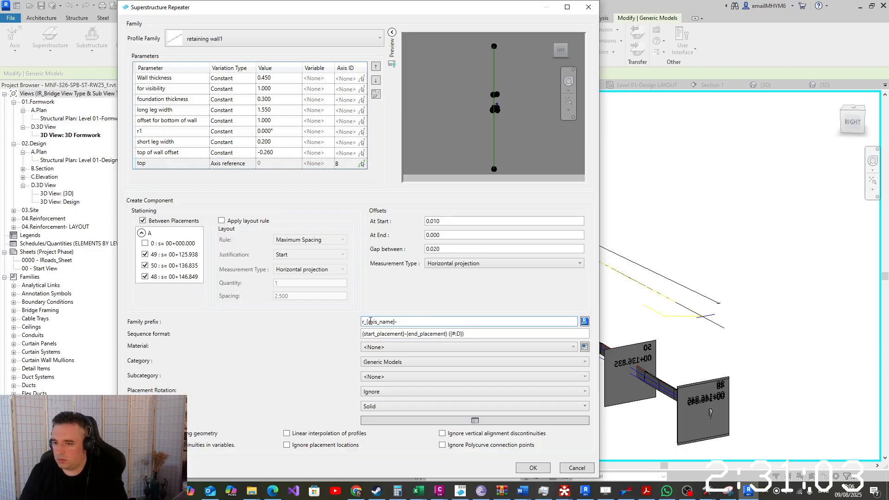
{"action": "type", "text": "WAL"}
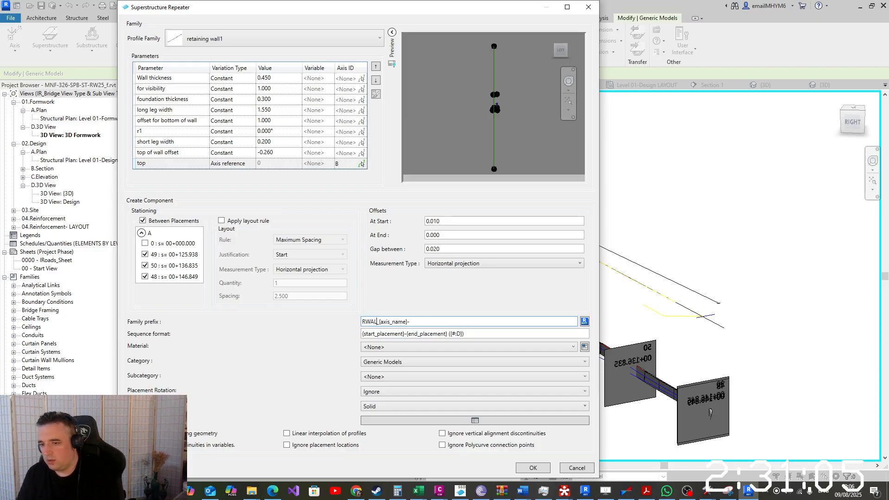
Create the wall components with material B-30, Shear Mapping placement rotation and polycurve connection points ignored
{"action": "left_click", "coordinate": [489, 347]}
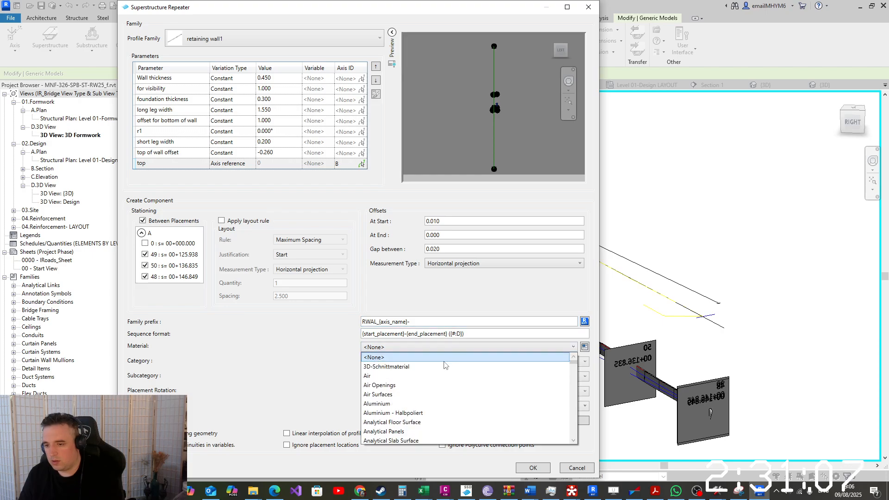
{"action": "scroll", "coordinate": [445, 364], "scroll_direction": "down", "scroll_amount": 6}
{"action": "left_click", "coordinate": [433, 366]}
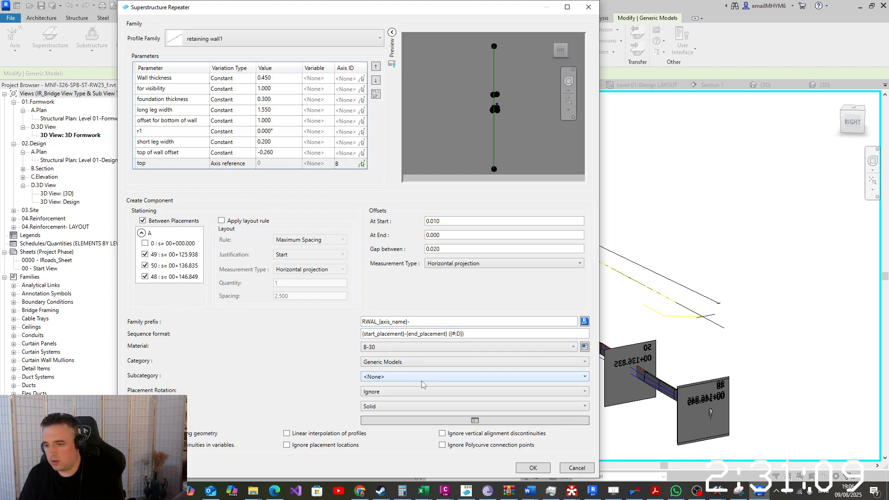
{"action": "left_click", "coordinate": [422, 391]}
{"action": "left_click", "coordinate": [419, 419]}
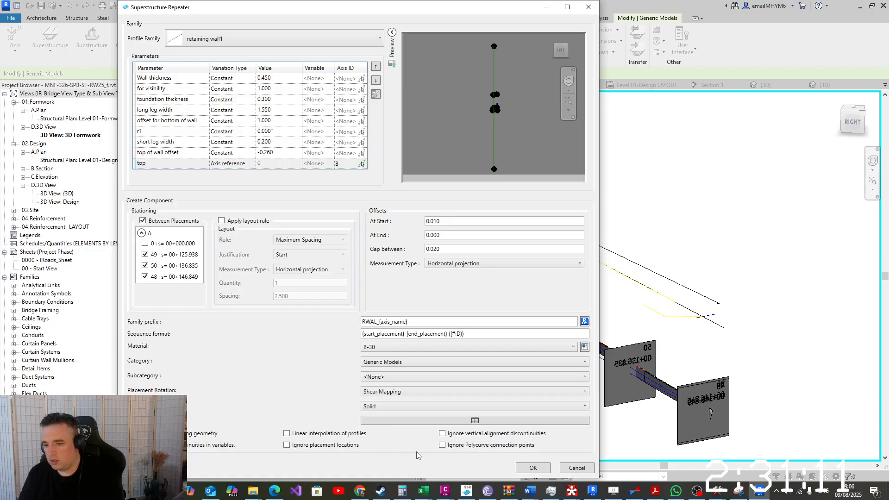
{"action": "left_click", "coordinate": [443, 445]}
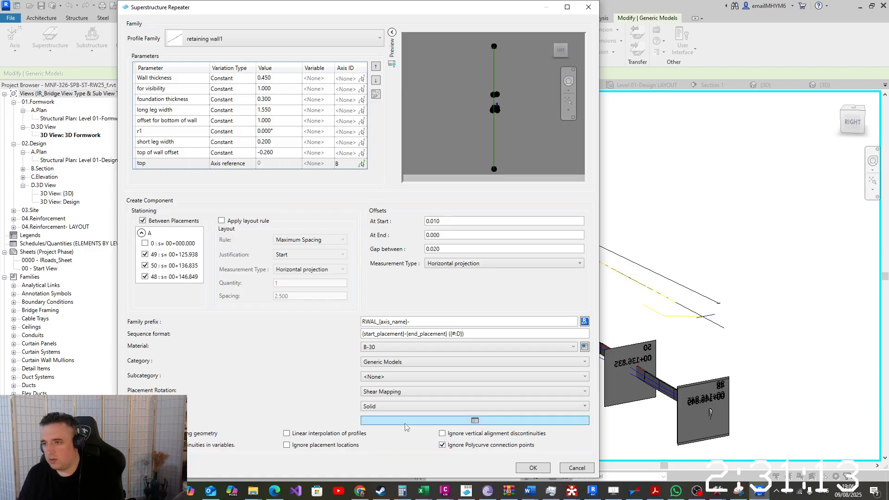
{"action": "left_click", "coordinate": [531, 468]}
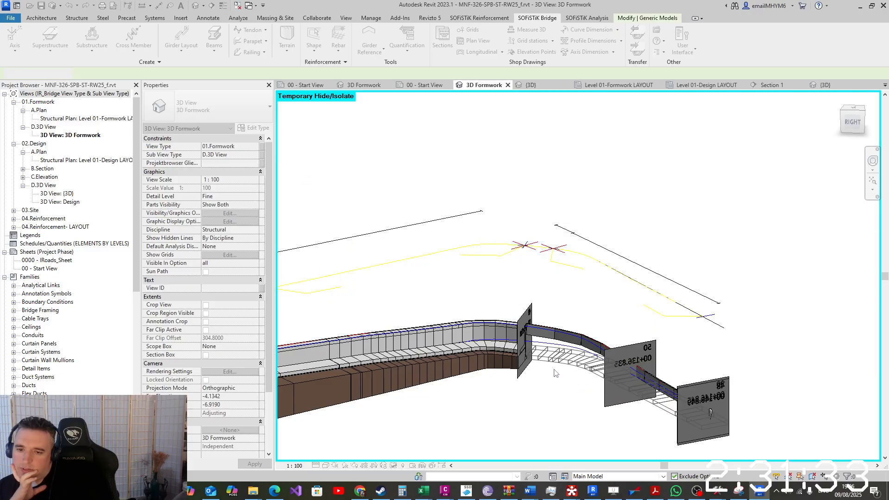
Check the spot elevation along the underside of the new foundation segment between placements 49 and 50
{"action": "left_click", "coordinate": [556, 367]}
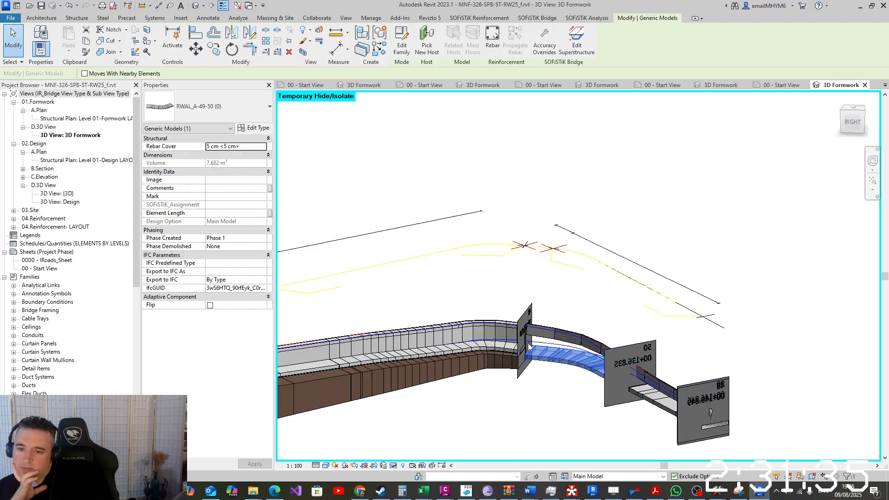
{"action": "scroll", "coordinate": [529, 362], "scroll_direction": "up", "scroll_amount": 2}
{"action": "scroll", "coordinate": [528, 358], "scroll_direction": "up", "scroll_amount": 1}
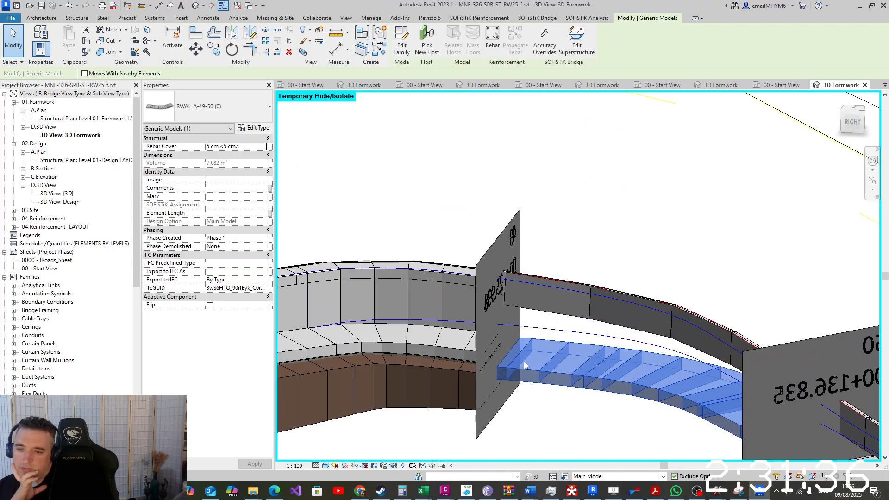
{"action": "left_click", "coordinate": [538, 415]}
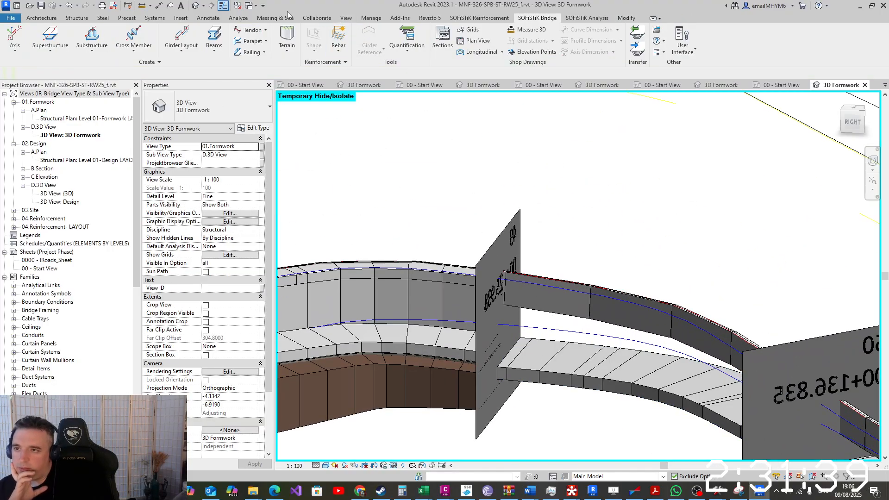
{"action": "left_click", "coordinate": [208, 17]}
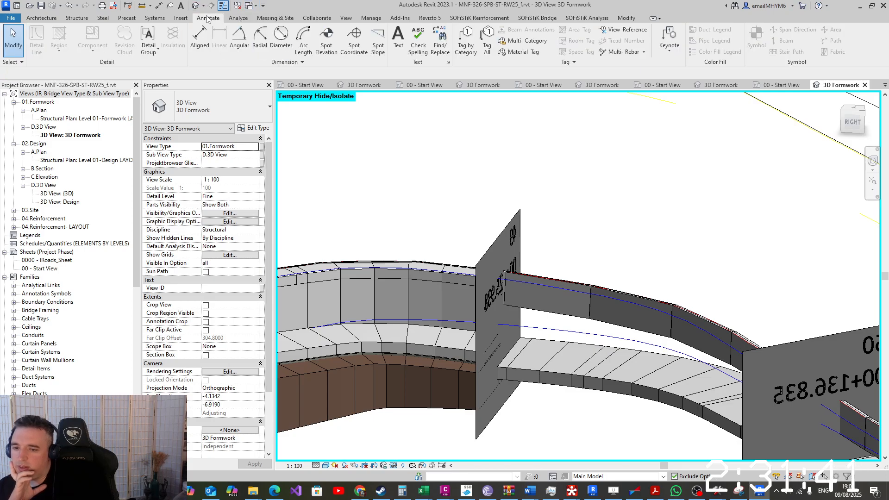
{"action": "left_click", "coordinate": [326, 37]}
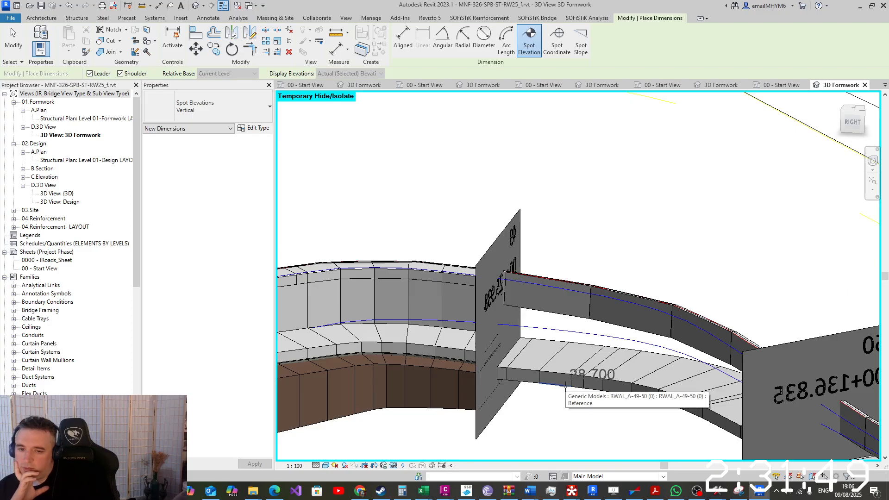
{"action": "key", "text": "Escape"}
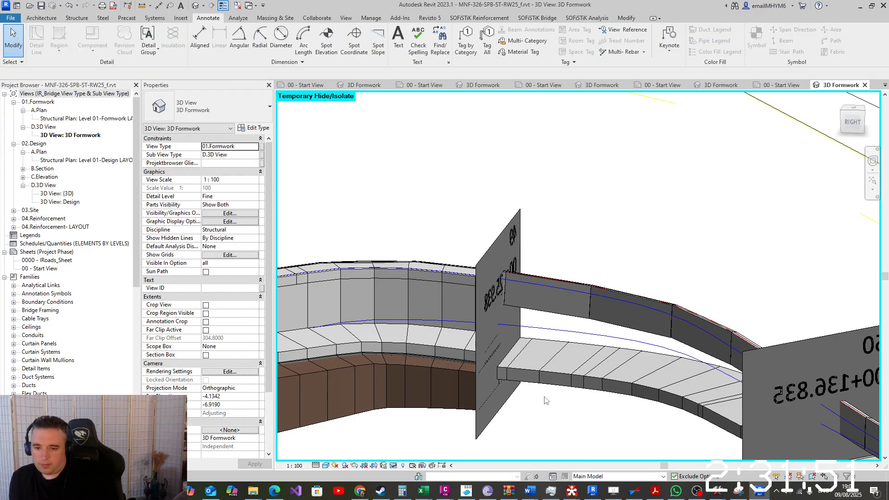
Probe spot elevations at the same foundation segment's underside near placement 50 and on its top face
{"action": "left_click", "coordinate": [547, 401]}
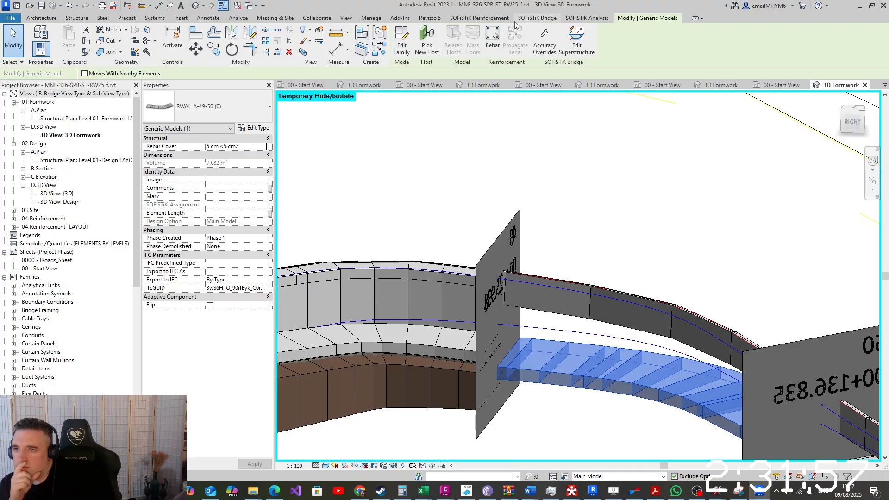
{"action": "left_click", "coordinate": [208, 18]}
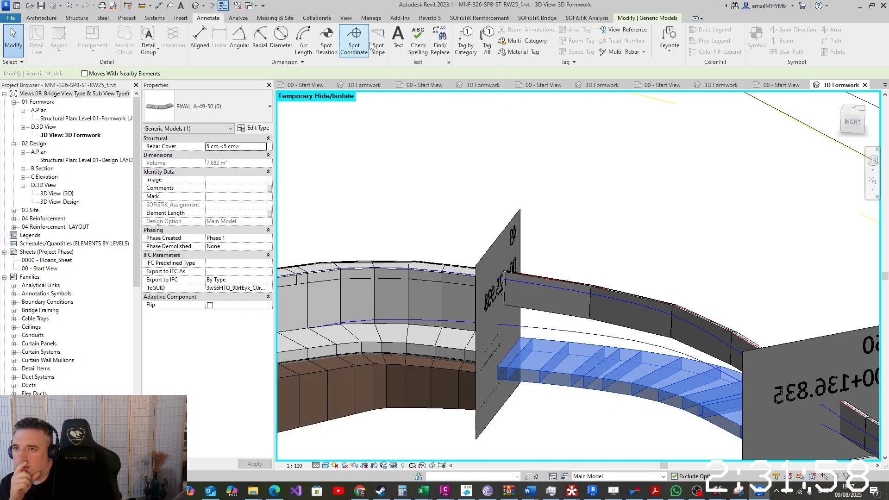
{"action": "left_click", "coordinate": [328, 41]}
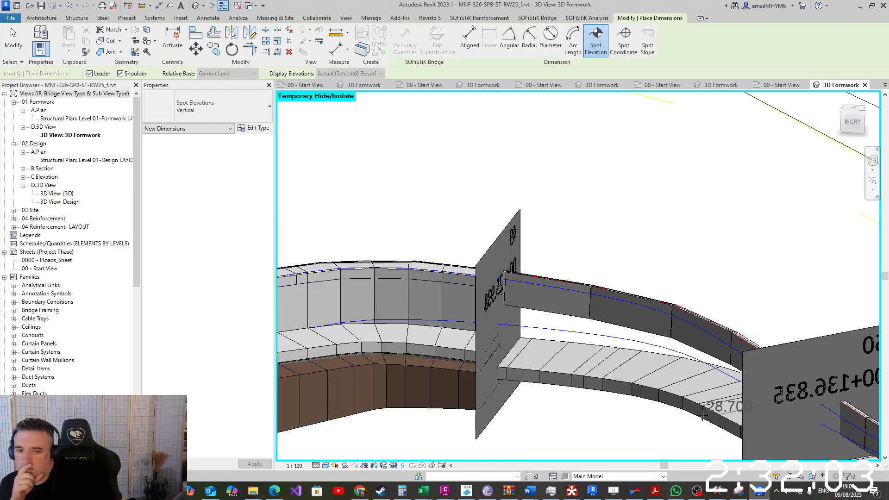
{"action": "scroll", "coordinate": [668, 379], "scroll_direction": "down", "scroll_amount": 2}
{"action": "scroll", "coordinate": [668, 379], "scroll_direction": "down", "scroll_amount": 2}
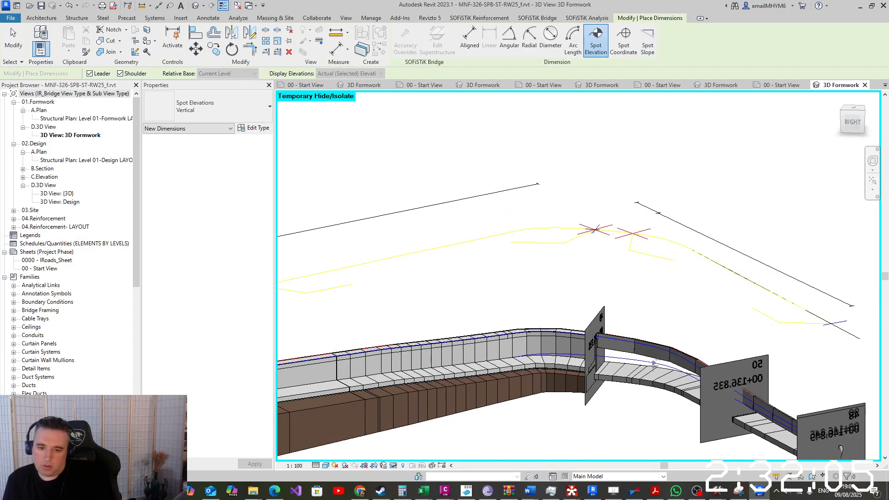
{"action": "scroll", "coordinate": [653, 366], "scroll_direction": "up", "scroll_amount": 5}
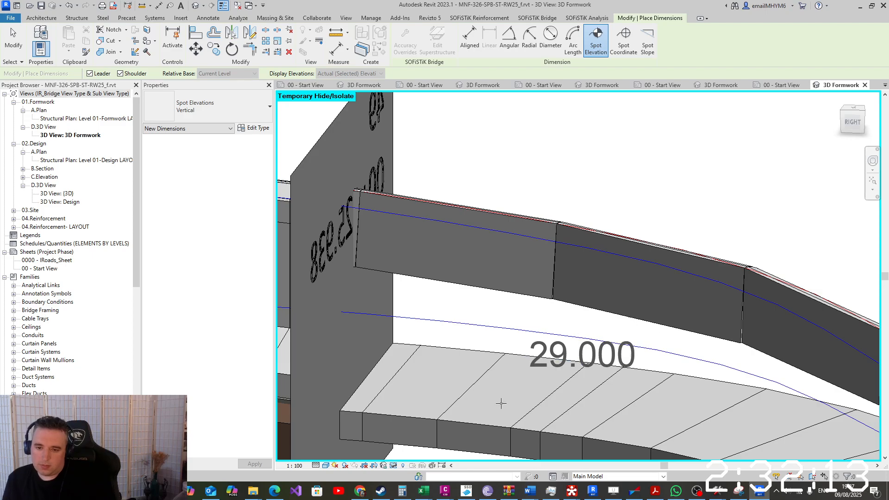
{"action": "key", "text": "Escape"}
Examine the foundation level marker beside the joint near section 4-4 in the rw25_2 drawing in Civil 3D, then return to Revit
{"action": "left_click", "coordinate": [445, 490]}
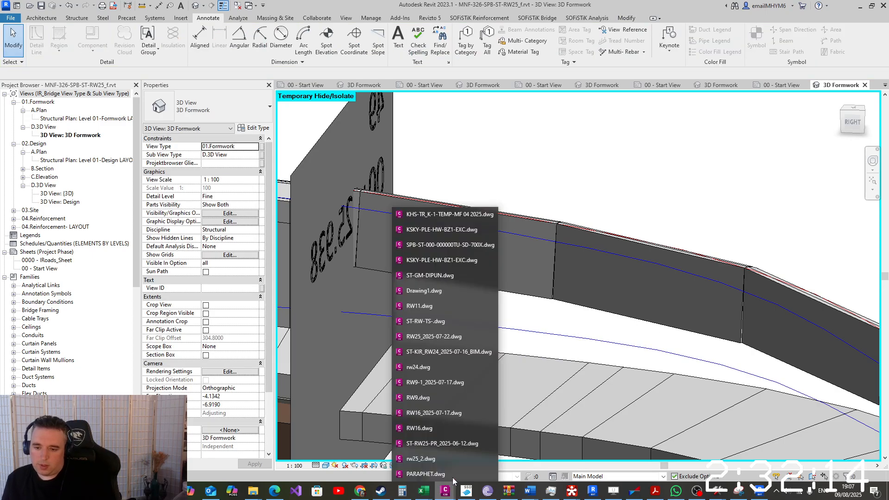
{"action": "left_click", "coordinate": [425, 464]}
{"action": "scroll", "coordinate": [559, 276], "scroll_direction": "down", "scroll_amount": 5}
{"action": "scroll", "coordinate": [600, 261], "scroll_direction": "up", "scroll_amount": 5}
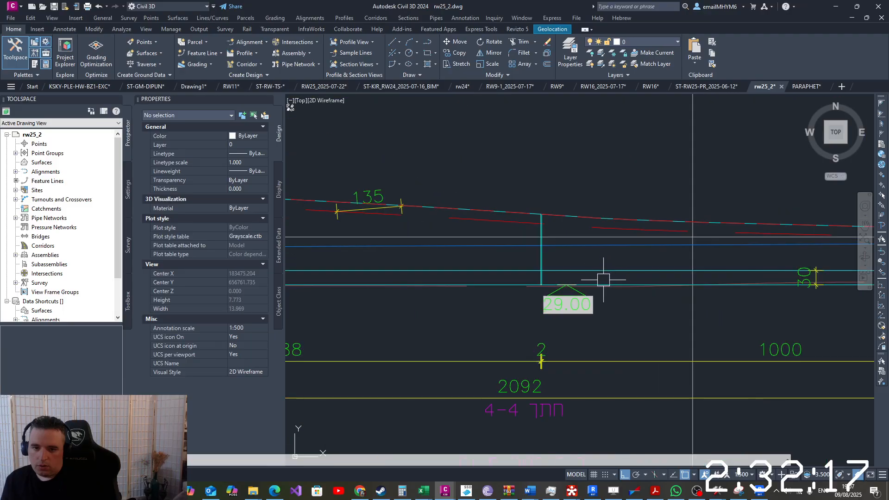
{"action": "scroll", "coordinate": [579, 296], "scroll_direction": "up", "scroll_amount": 4}
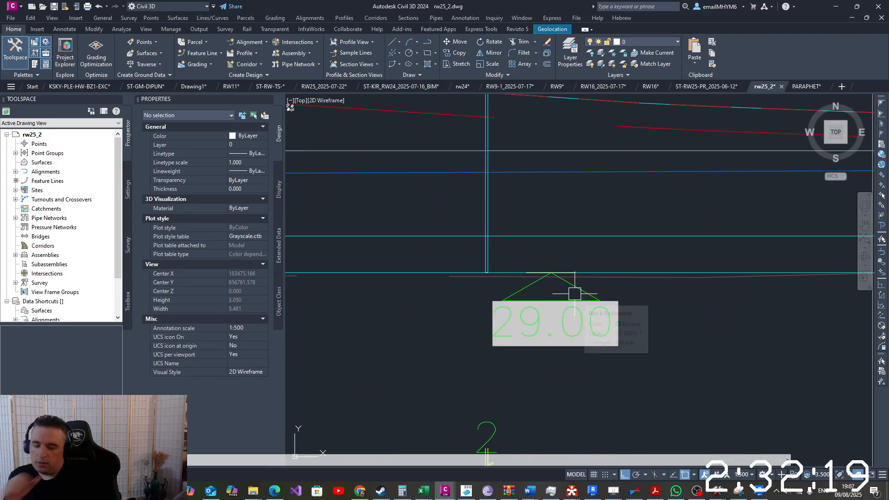
{"action": "scroll", "coordinate": [574, 291], "scroll_direction": "down", "scroll_amount": 2}
{"action": "scroll", "coordinate": [561, 246], "scroll_direction": "down", "scroll_amount": 3}
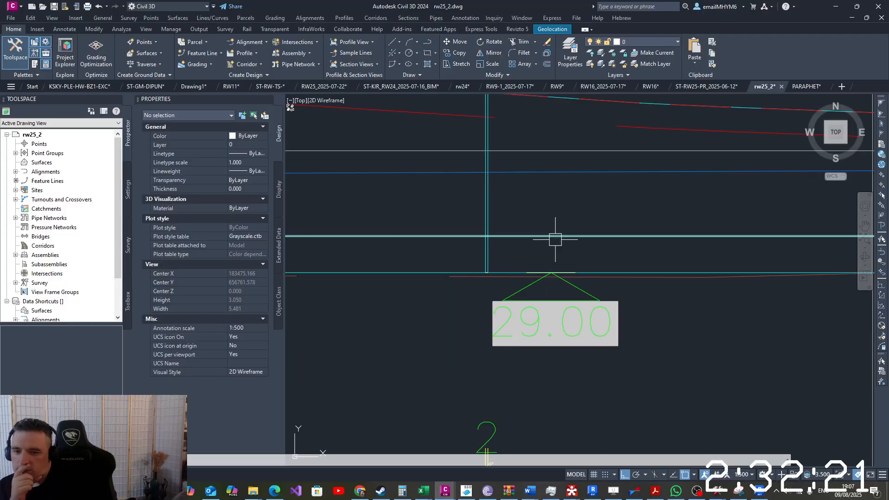
{"action": "scroll", "coordinate": [555, 239], "scroll_direction": "up", "scroll_amount": 4}
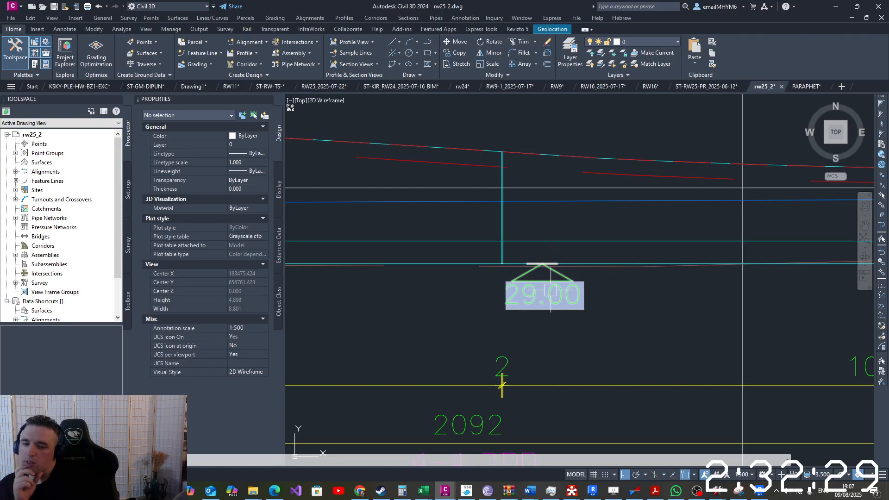
{"action": "scroll", "coordinate": [551, 292], "scroll_direction": "down", "scroll_amount": 1}
{"action": "scroll", "coordinate": [550, 292], "scroll_direction": "up", "scroll_amount": 1}
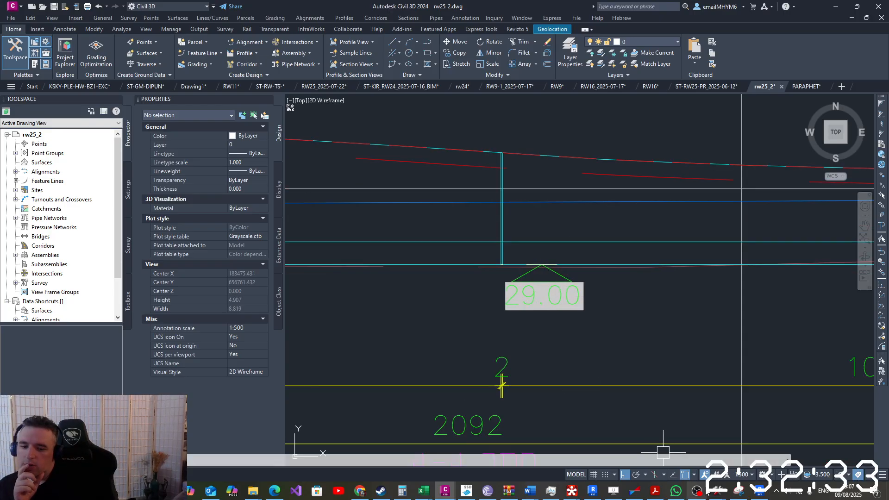
{"action": "left_click", "coordinate": [757, 497]}
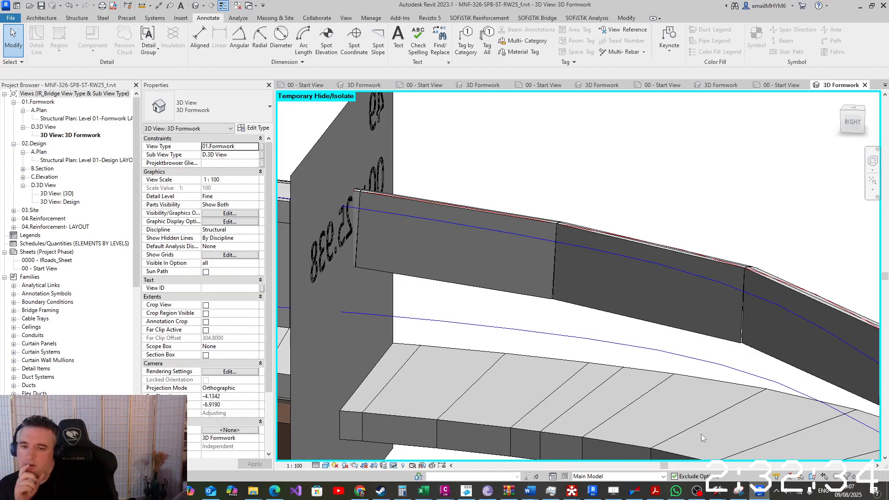
Edit the superstructure of foundation segment RWAL_A-49-50 and set its offset for bottom of wall to 0.7
{"action": "left_click", "coordinate": [543, 363]}
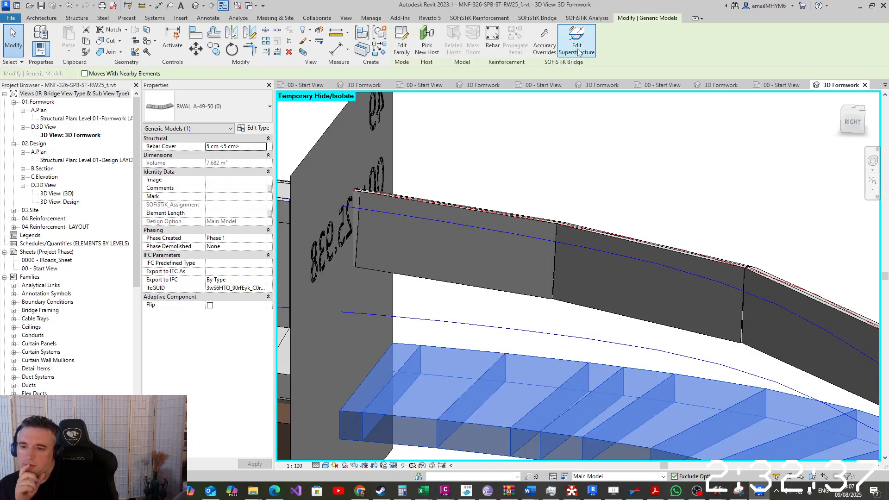
{"action": "left_click", "coordinate": [577, 48]}
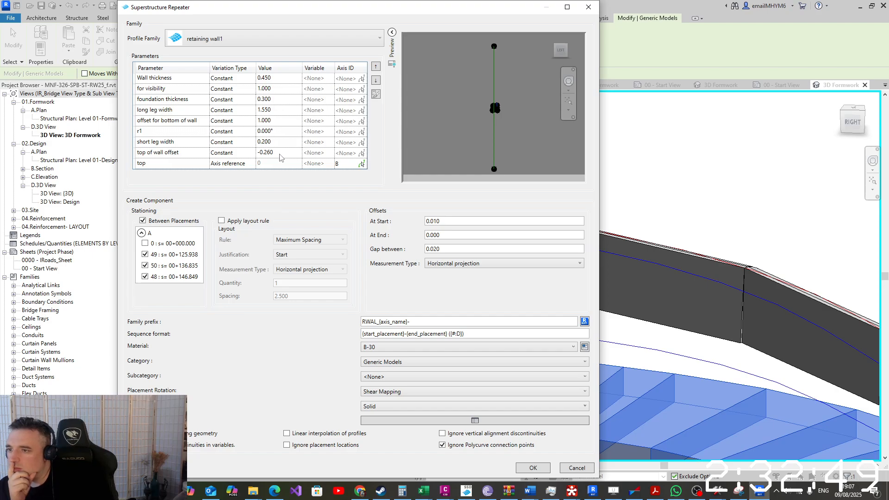
{"action": "double_click", "coordinate": [280, 122]}
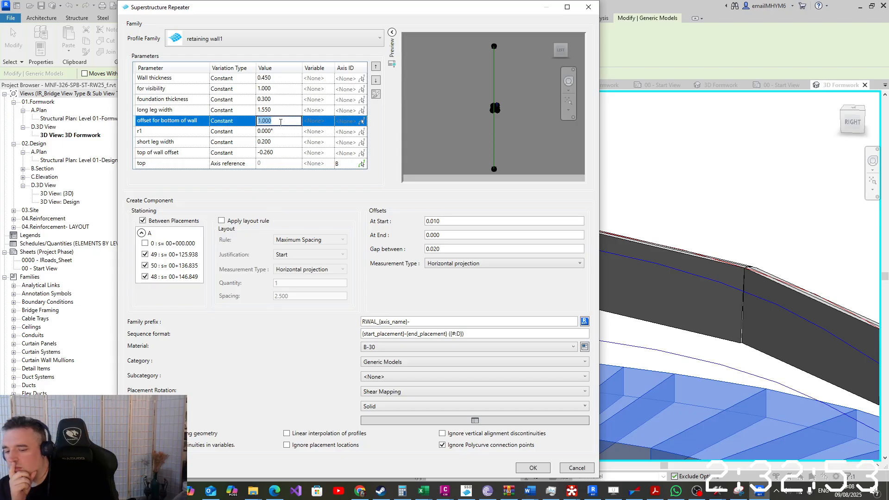
{"action": "type", "text": ".7"}
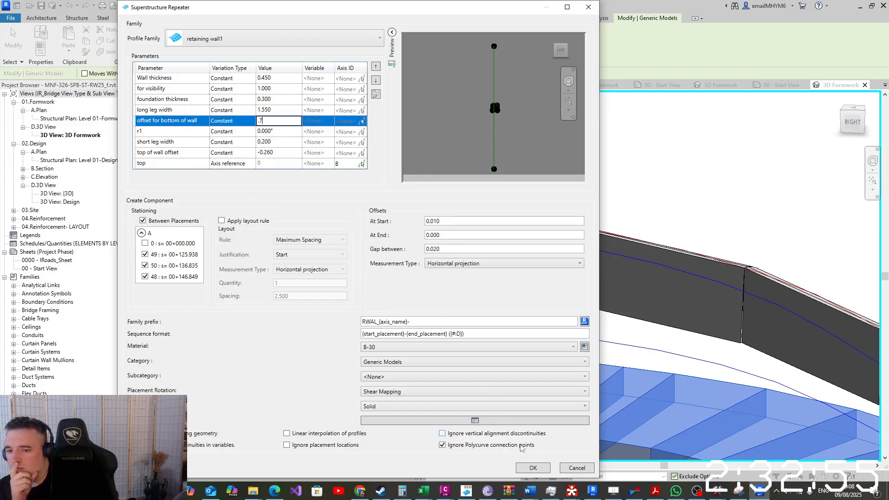
{"action": "left_click", "coordinate": [531, 468]}
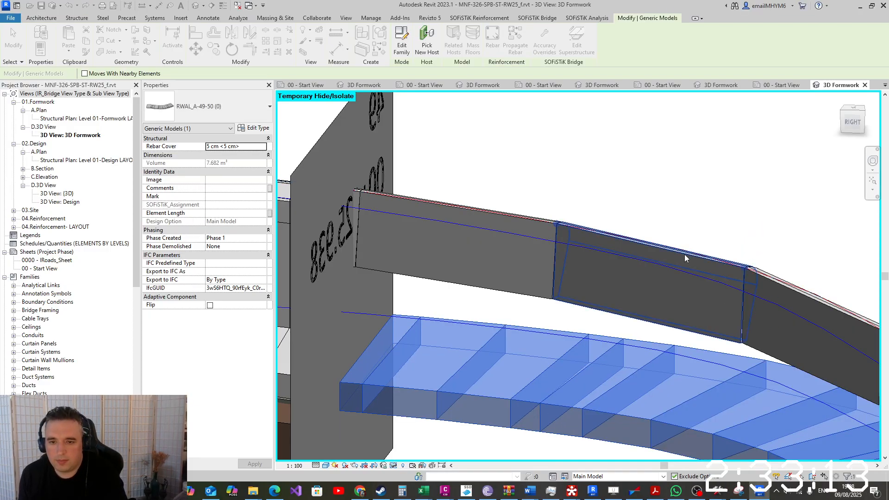
Look over the foundation beneath the parapet elements near placement 49, and open the Level 01-Design LAYOUT structural plan
{"action": "left_click", "coordinate": [690, 263]}
{"action": "middle_click_drag", "start_coordinate": [689, 292], "coordinate": [621, 306], "text": "shift"}
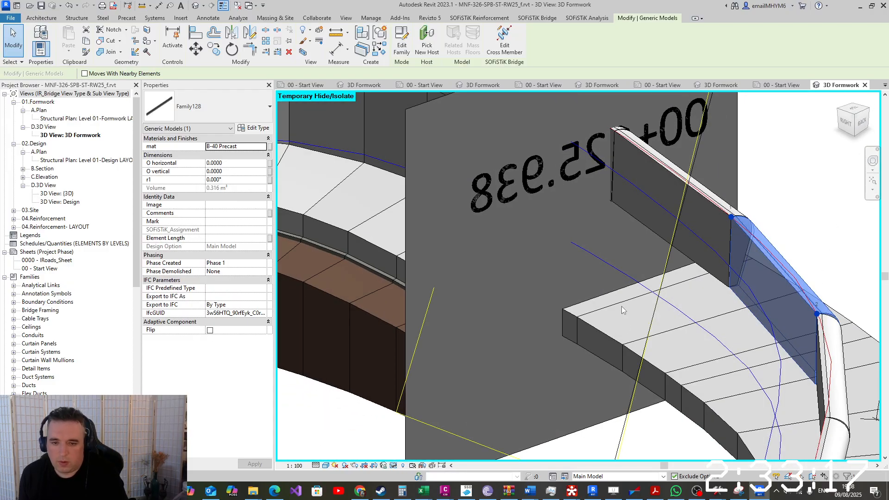
{"action": "scroll", "coordinate": [622, 306], "scroll_direction": "down", "scroll_amount": 3}
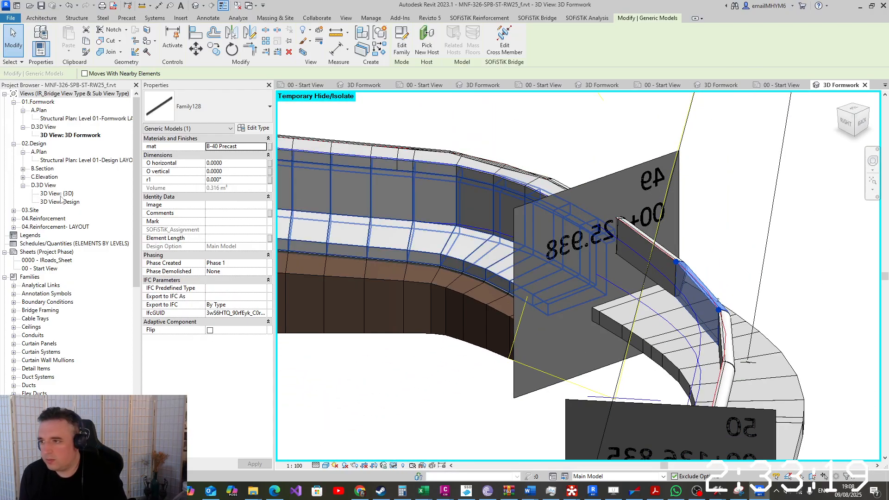
{"action": "double_click", "coordinate": [92, 119]}
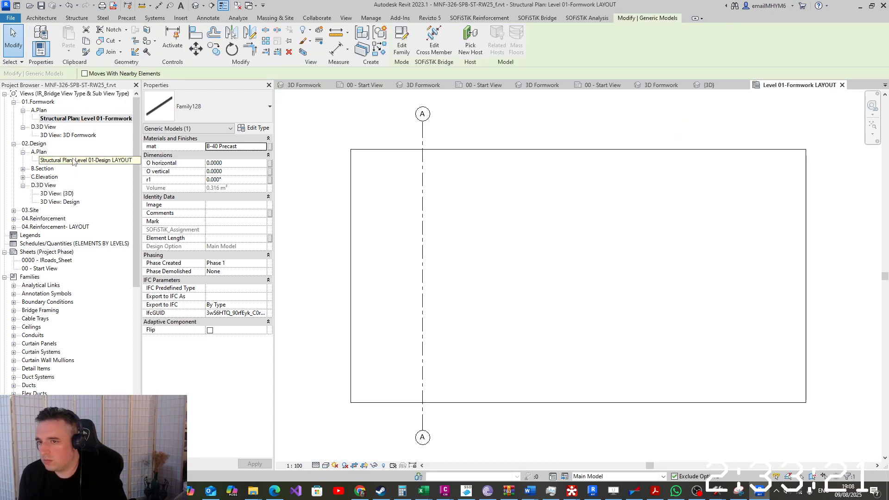
{"action": "double_click", "coordinate": [71, 162]}
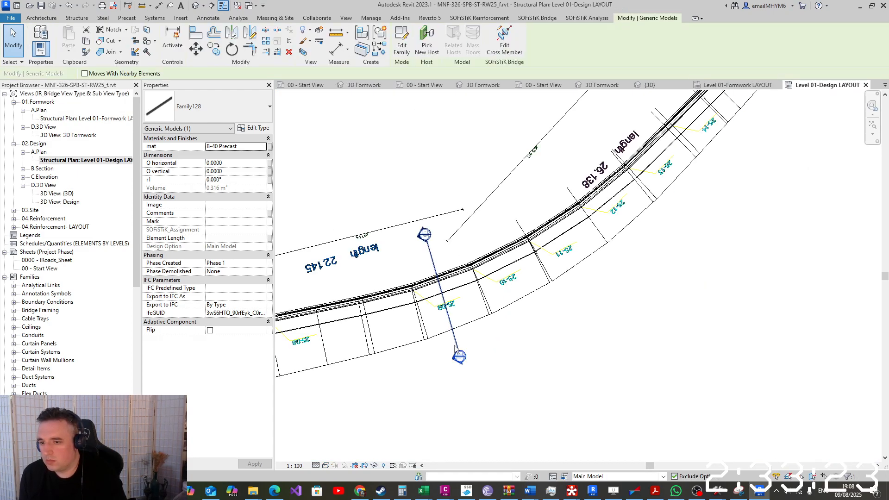
Draw a section line across the RW25 wall just past the R5 bend near label 25-17
{"action": "left_click_drag", "start_coordinate": [458, 353], "coordinate": [548, 335]}
{"action": "scroll", "coordinate": [548, 335], "scroll_direction": "down", "scroll_amount": 5}
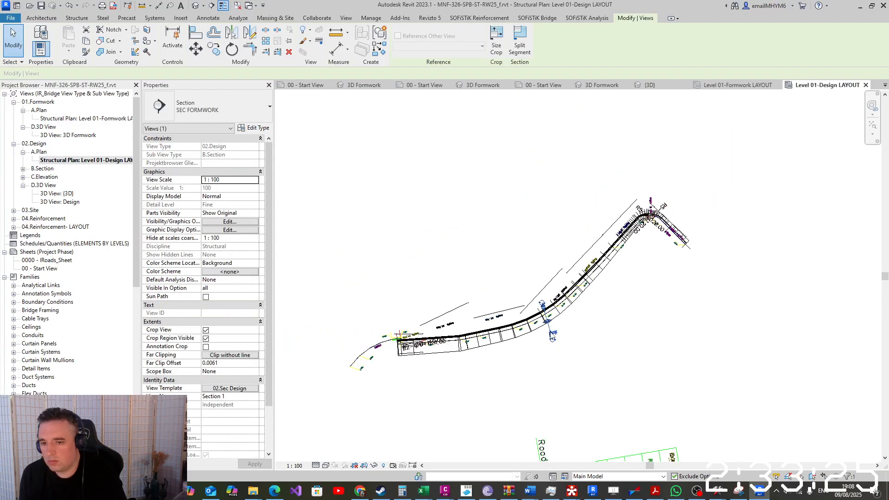
{"action": "scroll", "coordinate": [648, 217], "scroll_direction": "up", "scroll_amount": 5}
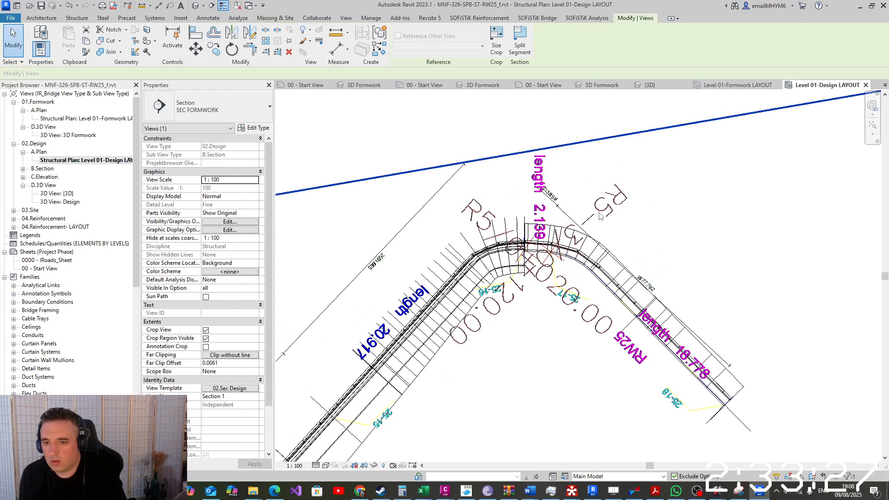
{"action": "scroll", "coordinate": [519, 251], "scroll_direction": "up", "scroll_amount": 3}
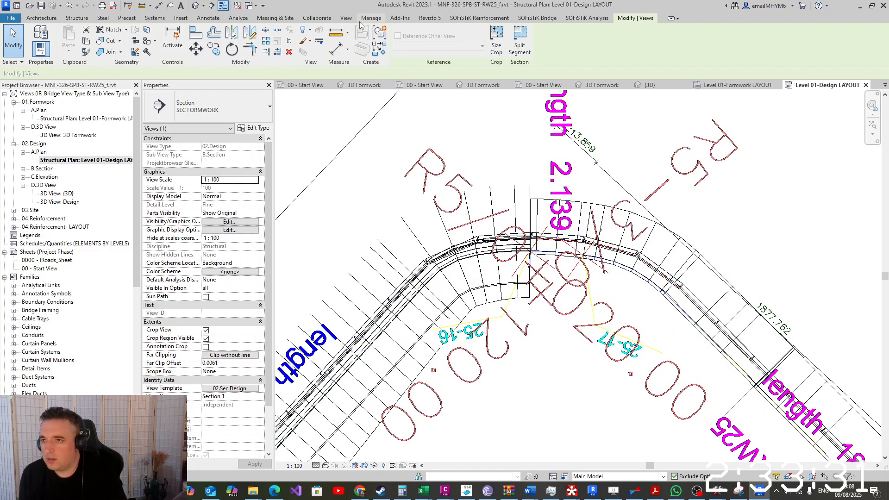
{"action": "left_click", "coordinate": [348, 19]}
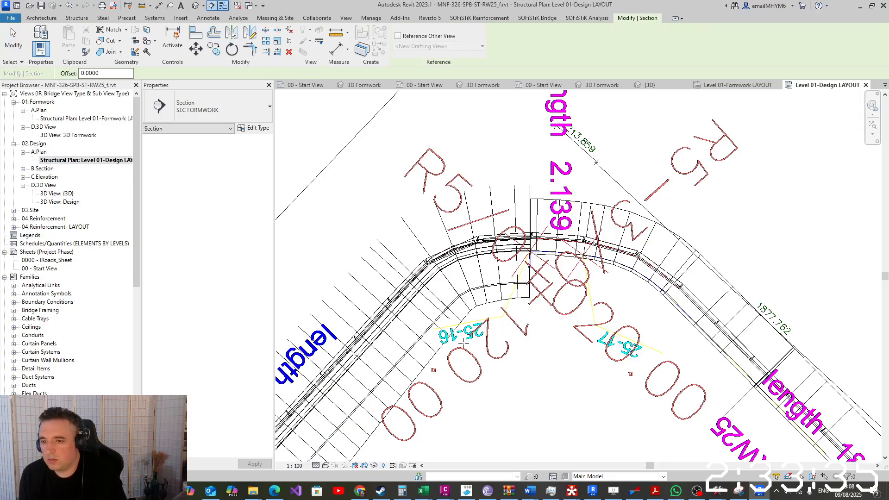
{"action": "scroll", "coordinate": [444, 269], "scroll_direction": "up", "scroll_amount": 4}
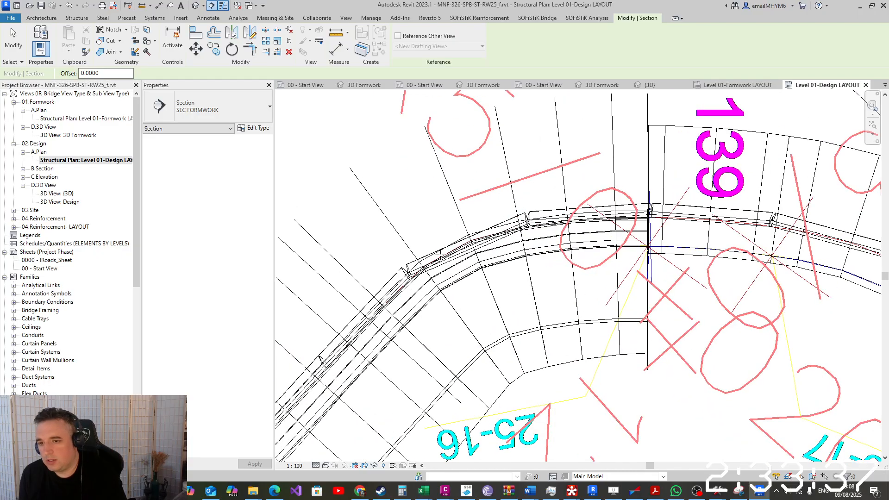
{"action": "scroll", "coordinate": [444, 268], "scroll_direction": "down", "scroll_amount": 3}
{"action": "scroll", "coordinate": [576, 267], "scroll_direction": "down", "scroll_amount": 1}
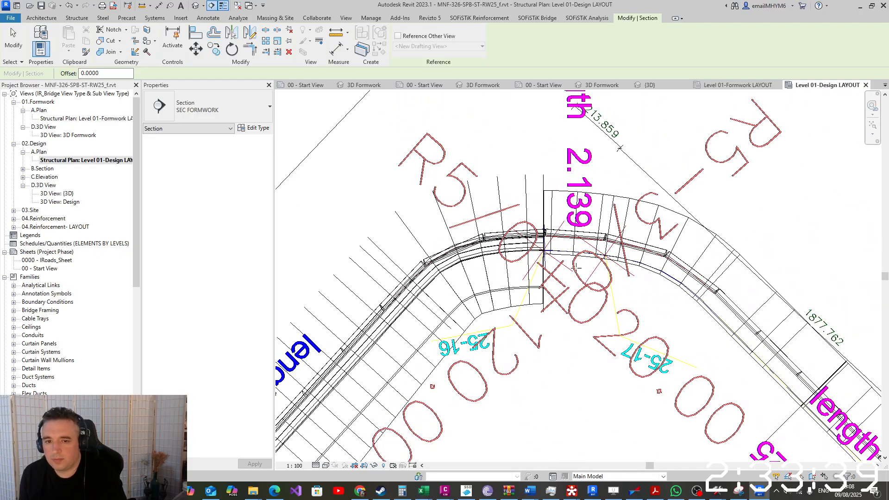
{"action": "scroll", "coordinate": [677, 324], "scroll_direction": "up", "scroll_amount": 2}
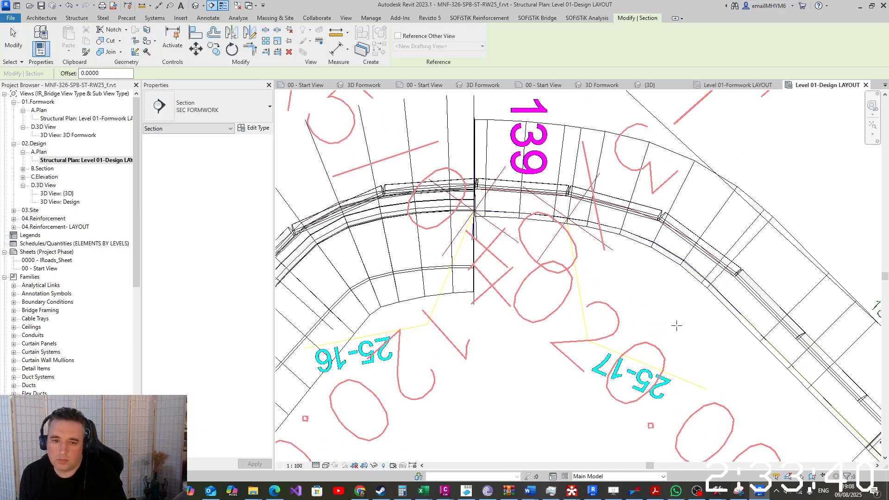
{"action": "left_click", "coordinate": [657, 315]}
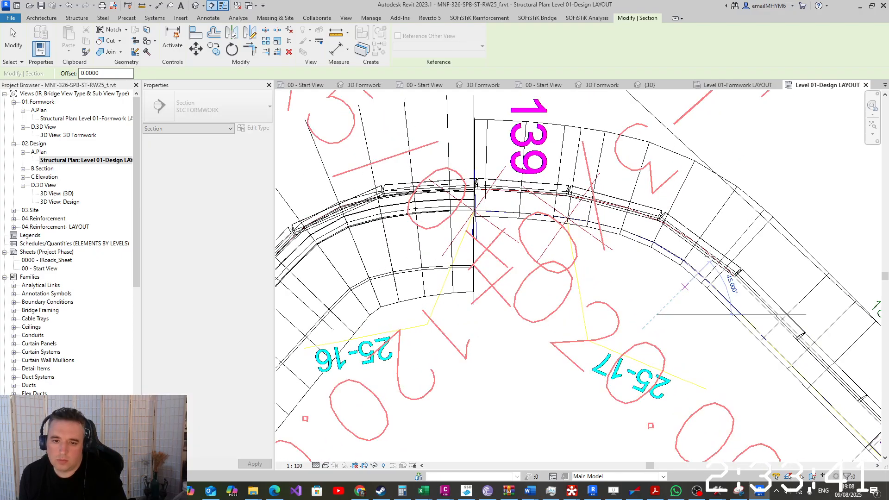
{"action": "left_click", "coordinate": [739, 183]}
Search the plan for the new section marker with hidden elements revealed, and switch that display mode off again
{"action": "scroll", "coordinate": [601, 312], "scroll_direction": "down", "scroll_amount": 5}
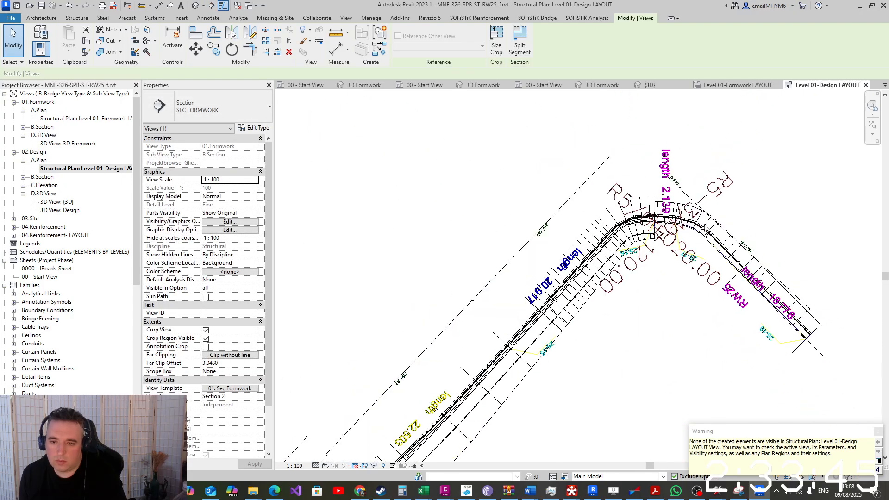
{"action": "scroll", "coordinate": [696, 238], "scroll_direction": "up", "scroll_amount": 4}
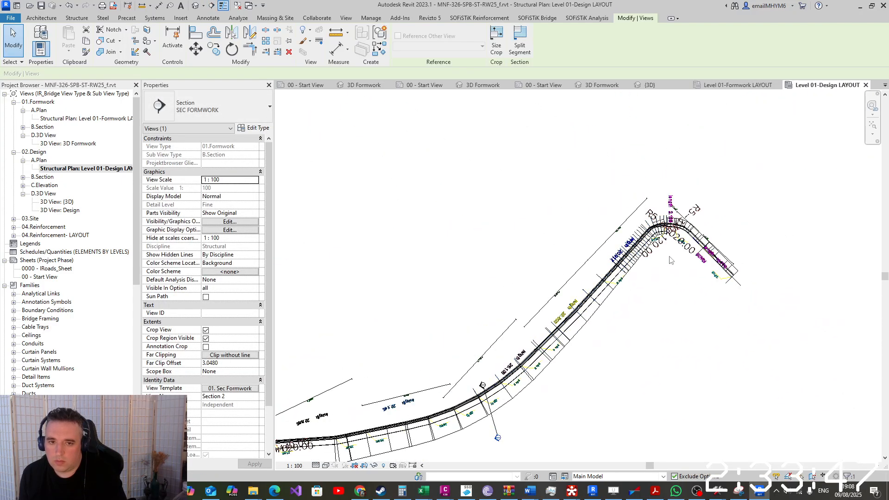
{"action": "scroll", "coordinate": [676, 257], "scroll_direction": "down", "scroll_amount": 2}
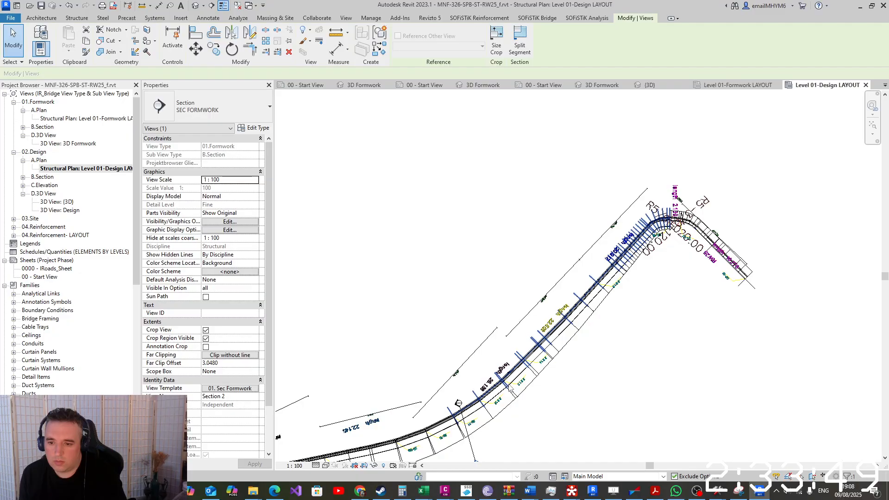
{"action": "scroll", "coordinate": [464, 440], "scroll_direction": "up", "scroll_amount": 1}
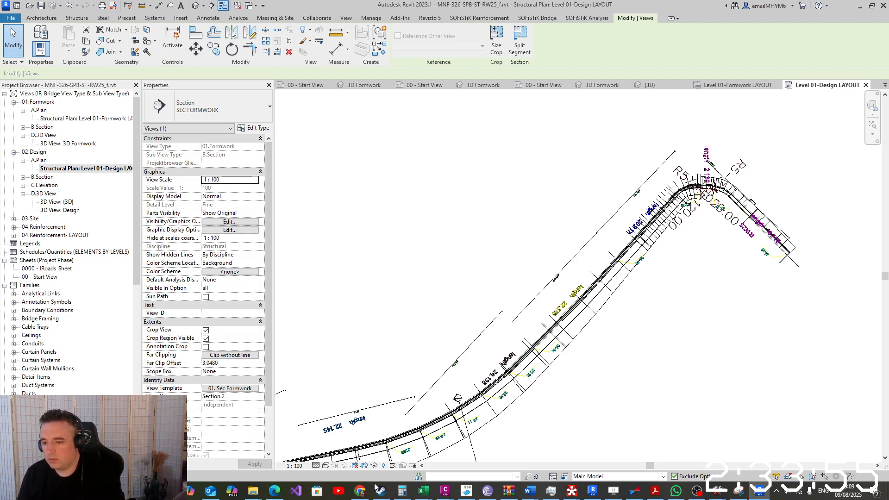
{"action": "left_click", "coordinate": [382, 465]}
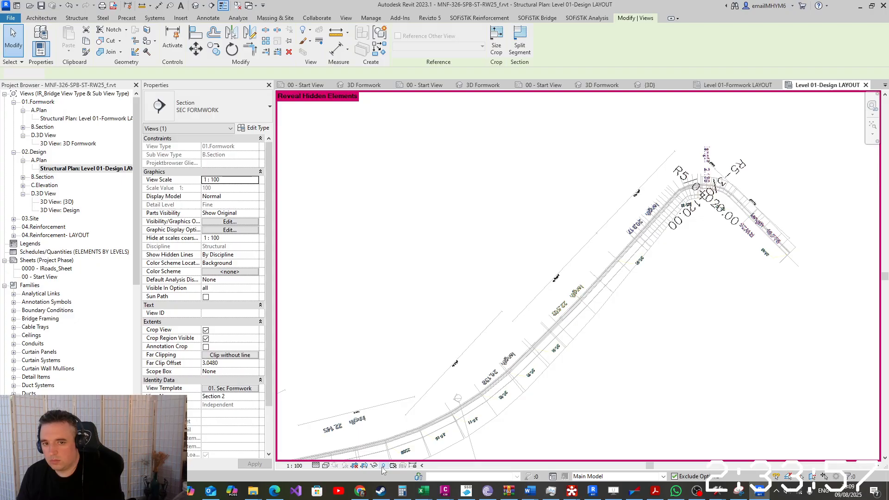
{"action": "scroll", "coordinate": [662, 216], "scroll_direction": "down", "scroll_amount": 3}
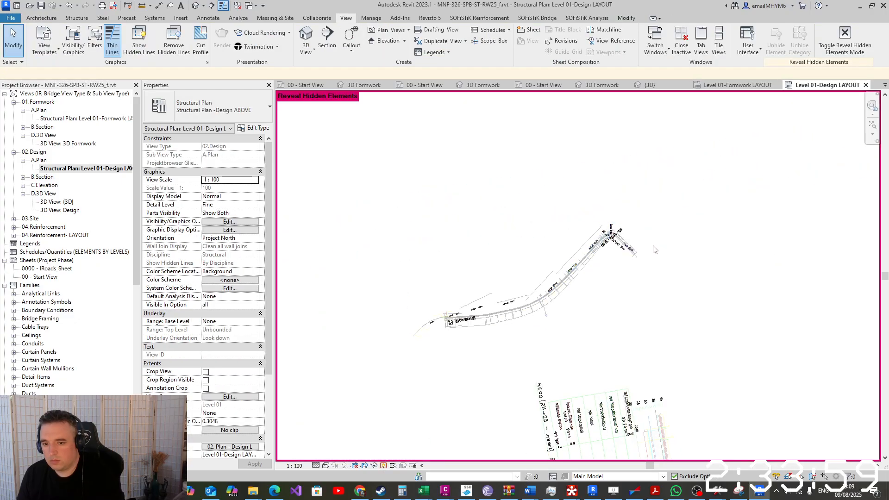
{"action": "scroll", "coordinate": [646, 259], "scroll_direction": "up", "scroll_amount": 5}
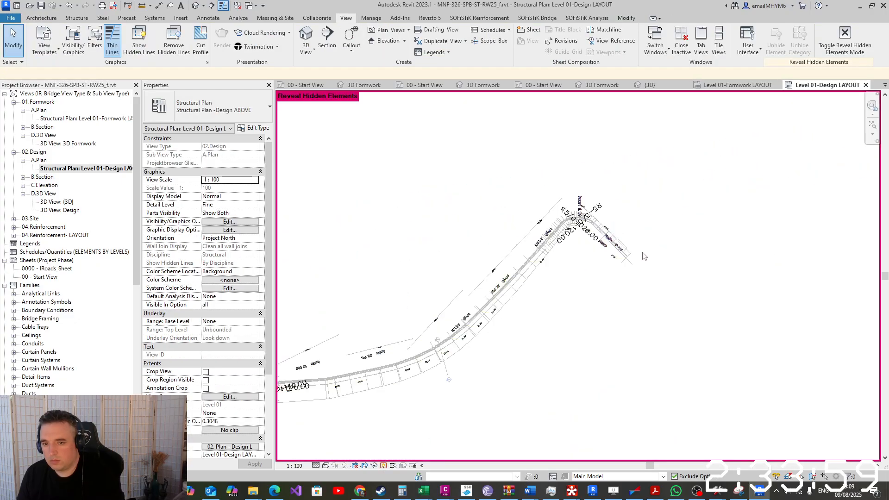
{"action": "left_click", "coordinate": [383, 465]}
Move the existing Section 1 line from the wall curve near 25-10 onto the RW25 wall beyond the bend
{"action": "scroll", "coordinate": [430, 343], "scroll_direction": "down", "scroll_amount": 1}
{"action": "middle_click_drag", "start_coordinate": [430, 344], "coordinate": [591, 247]}
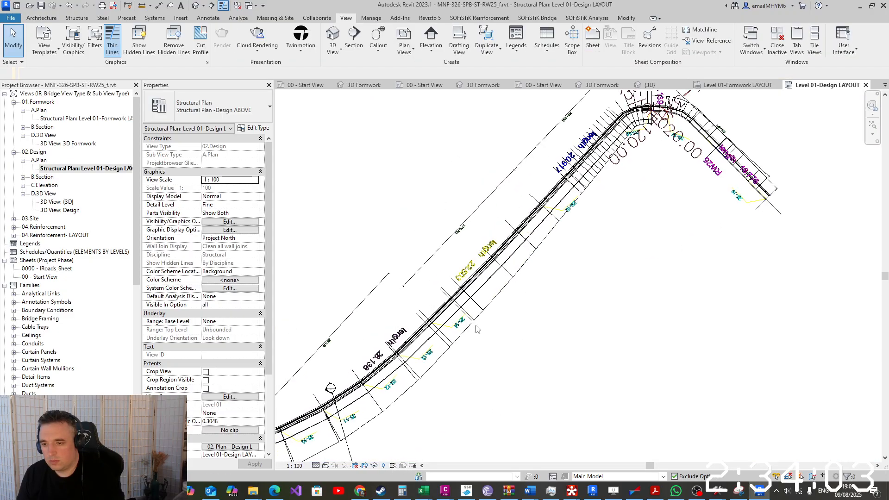
{"action": "left_click", "coordinate": [708, 138]}
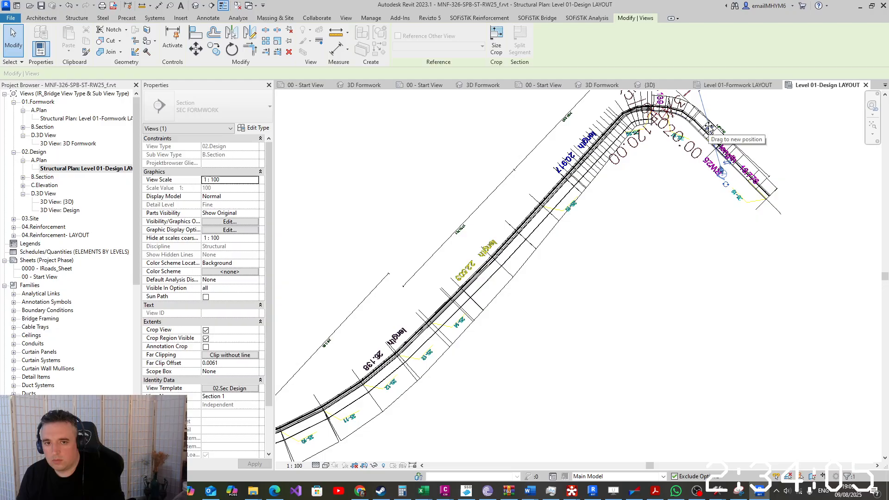
{"action": "scroll", "coordinate": [706, 132], "scroll_direction": "up", "scroll_amount": 5}
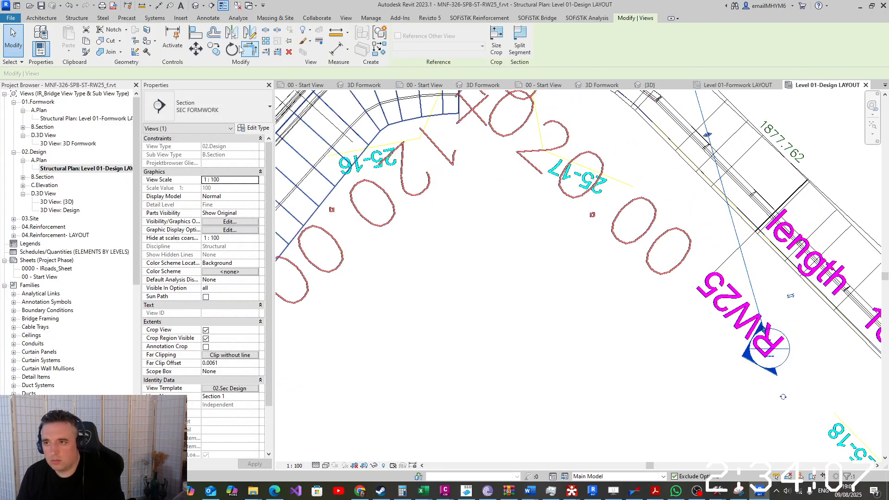
Rotate the Section 1 line so it cuts perpendicular across the straight RW25 wall near 25-17
{"action": "left_click", "coordinate": [232, 49]}
{"action": "middle_click_drag", "start_coordinate": [617, 357], "coordinate": [473, 456]}
{"action": "scroll", "coordinate": [473, 456], "scroll_direction": "down", "scroll_amount": 1}
{"action": "scroll", "coordinate": [518, 279], "scroll_direction": "up", "scroll_amount": 1}
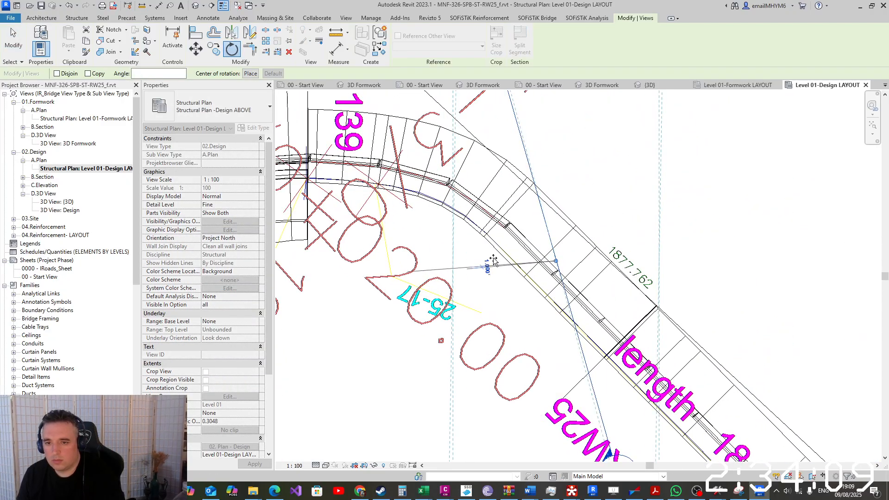
{"action": "left_click", "coordinate": [490, 266]}
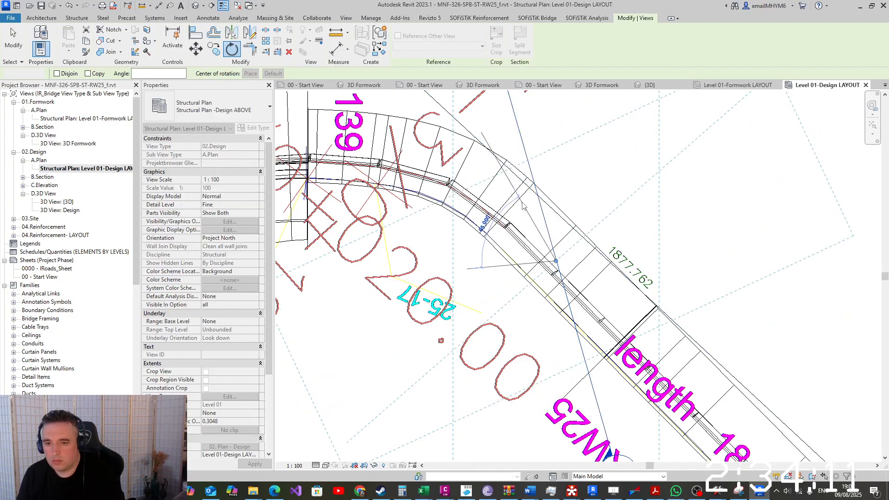
{"action": "left_click", "coordinate": [525, 205]}
{"action": "left_click", "coordinate": [708, 99]}
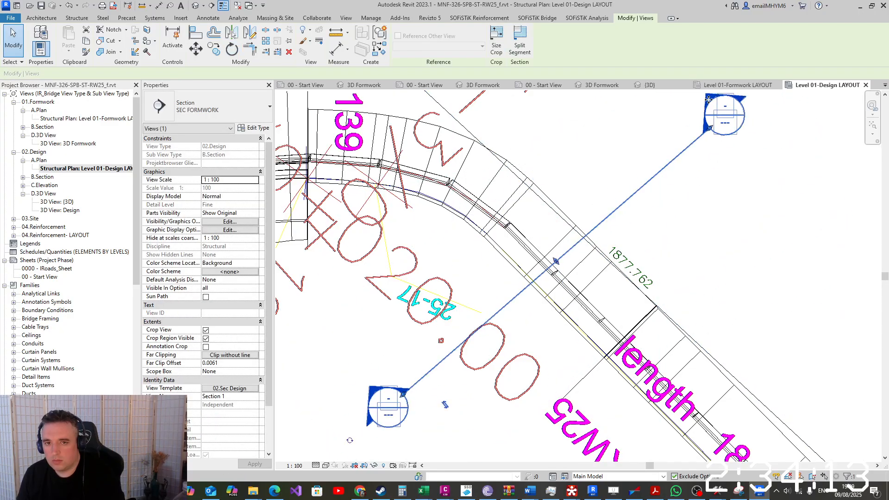
{"action": "key", "text": "Escape"}
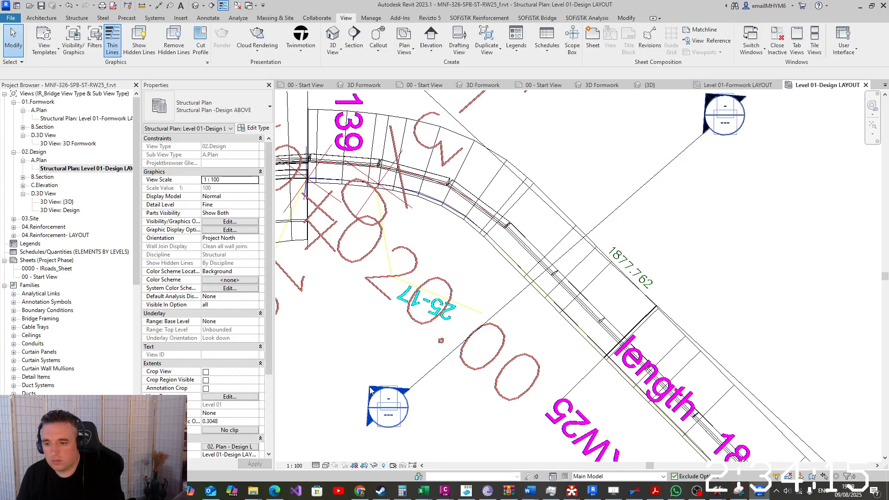
Open the Section 1 view to inspect the parapet and foundation cut, and close it to return to the plan
{"action": "double_click", "coordinate": [371, 392]}
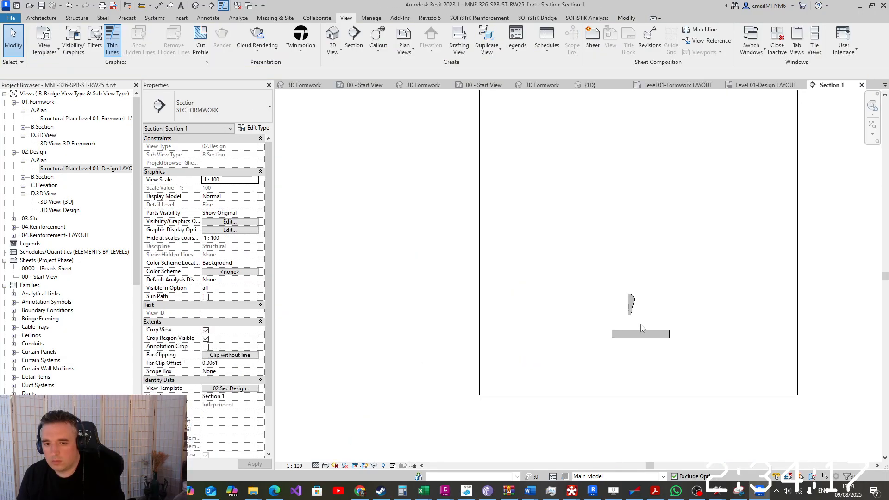
{"action": "scroll", "coordinate": [641, 328], "scroll_direction": "up", "scroll_amount": 8}
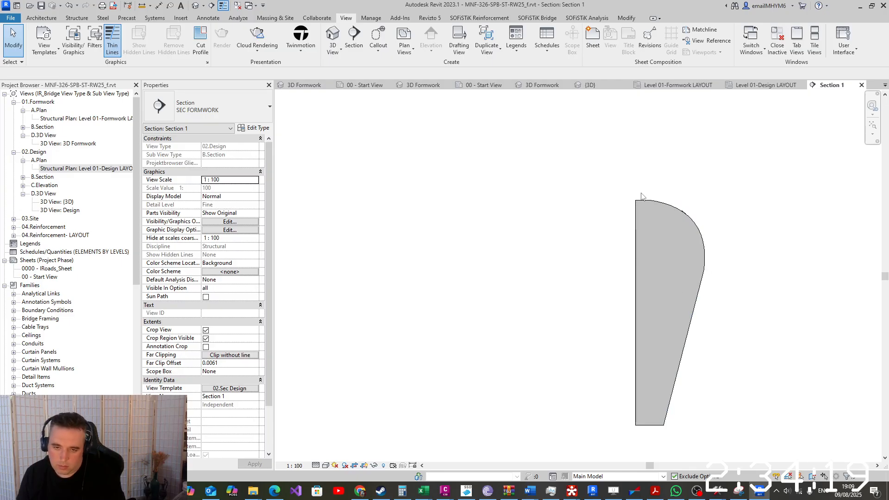
{"action": "scroll", "coordinate": [621, 281], "scroll_direction": "down", "scroll_amount": 5}
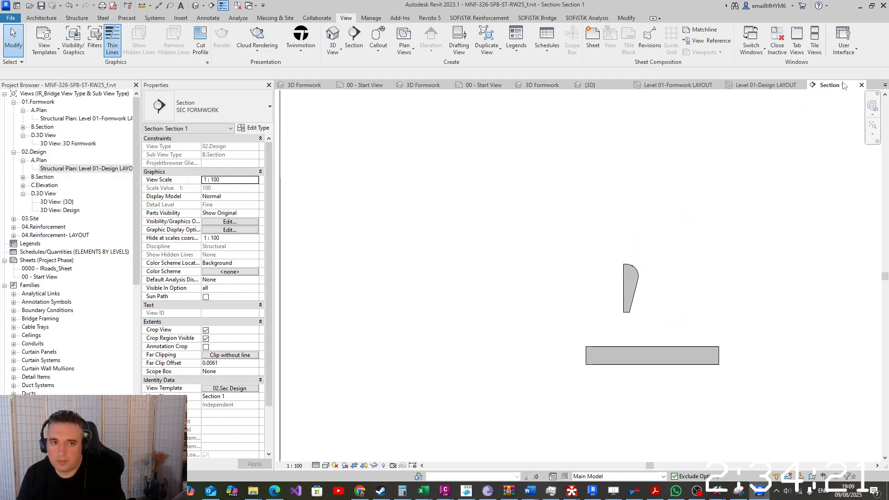
{"action": "left_click", "coordinate": [862, 85]}
{"action": "scroll", "coordinate": [625, 278], "scroll_direction": "down", "scroll_amount": 2}
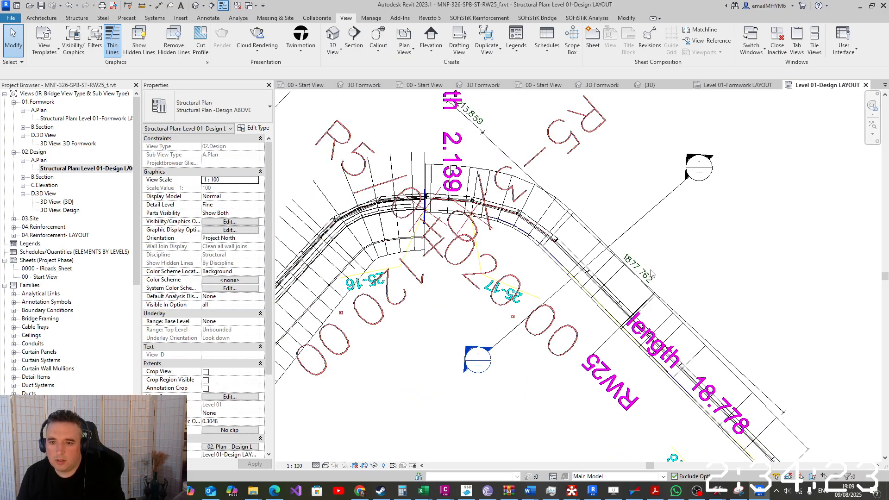
Set the r1 angle of the RWAL foundation superstructure between placements 49, 50 and 48 to 180 degrees and regenerate it
{"action": "left_click", "coordinate": [622, 277]}
{"action": "scroll", "coordinate": [623, 276], "scroll_direction": "down", "scroll_amount": 2}
{"action": "scroll", "coordinate": [624, 276], "scroll_direction": "up", "scroll_amount": 5}
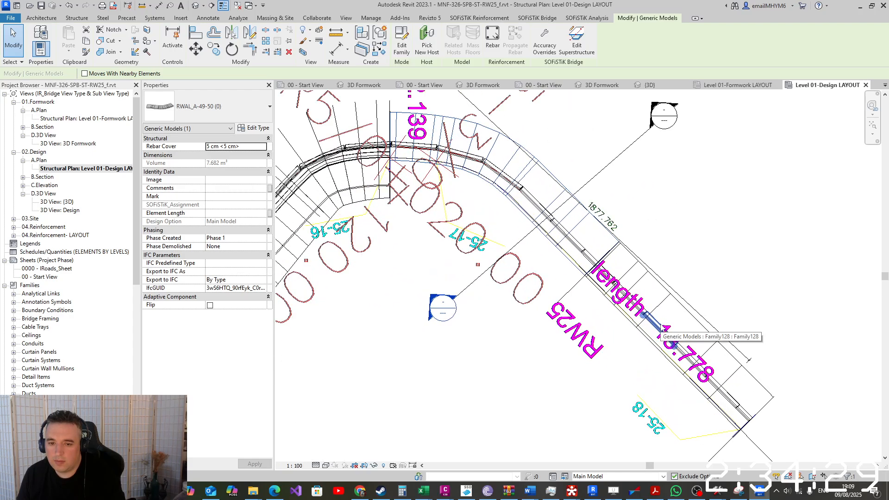
{"action": "scroll", "coordinate": [663, 329], "scroll_direction": "down", "scroll_amount": 2}
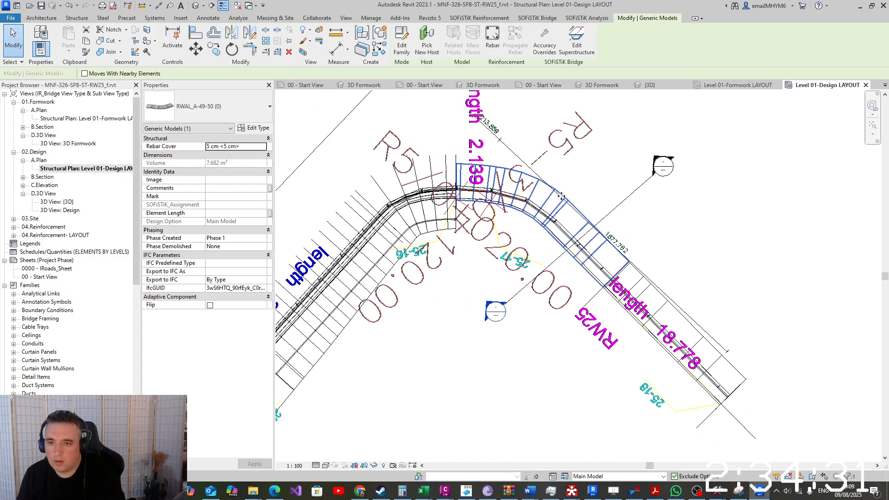
{"action": "left_click", "coordinate": [576, 41]}
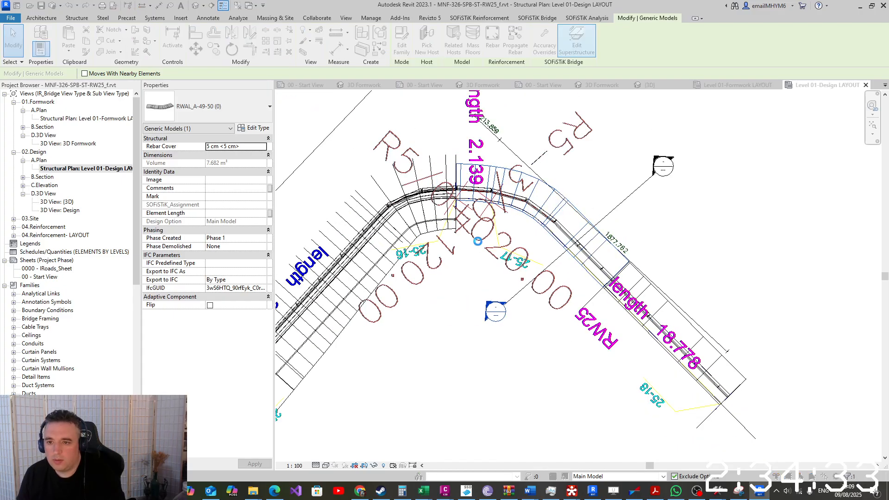
{"action": "double_click", "coordinate": [279, 132]}
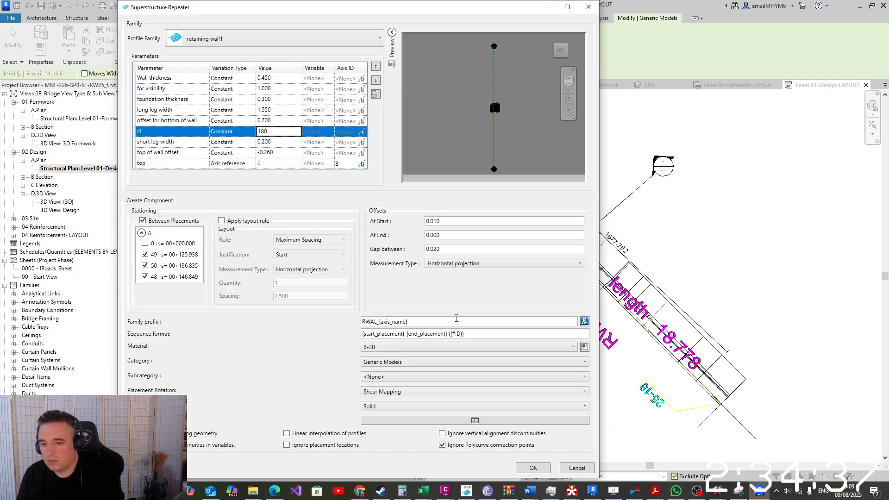
{"action": "type", "text": "180"}
{"action": "left_click", "coordinate": [532, 468]}
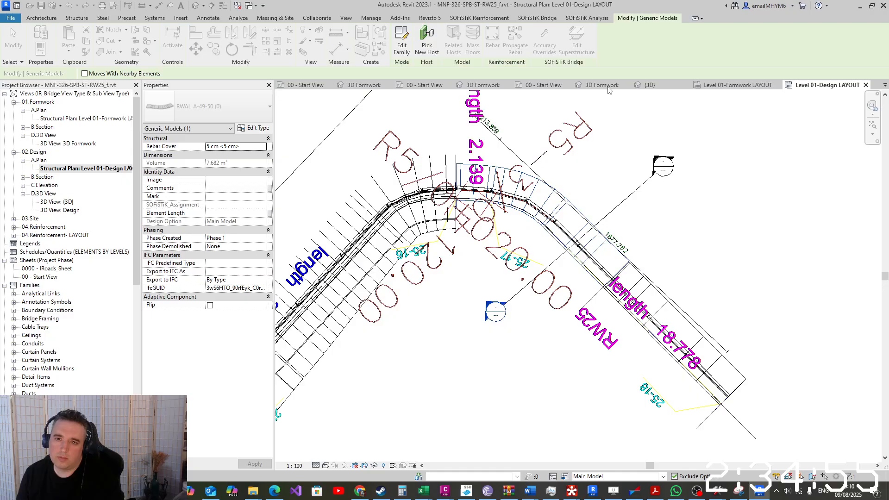
Open the 3D Formwork view and examine the regenerated foundation's position against the existing wall and placement planes beyond the bend
{"action": "left_click", "coordinate": [604, 85]}
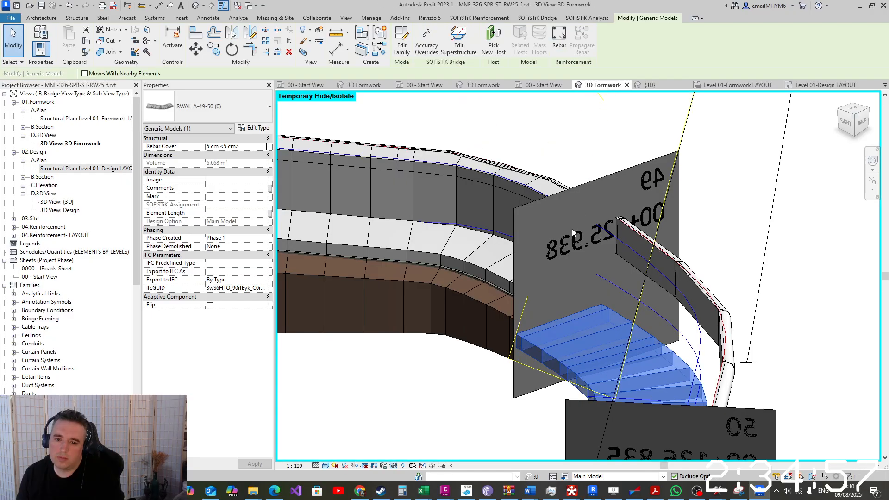
{"action": "middle_click_drag", "start_coordinate": [565, 280], "coordinate": [595, 305], "text": "shift"}
{"action": "scroll", "coordinate": [525, 277], "scroll_direction": "down", "scroll_amount": 5}
{"action": "scroll", "coordinate": [565, 269], "scroll_direction": "up", "scroll_amount": 5}
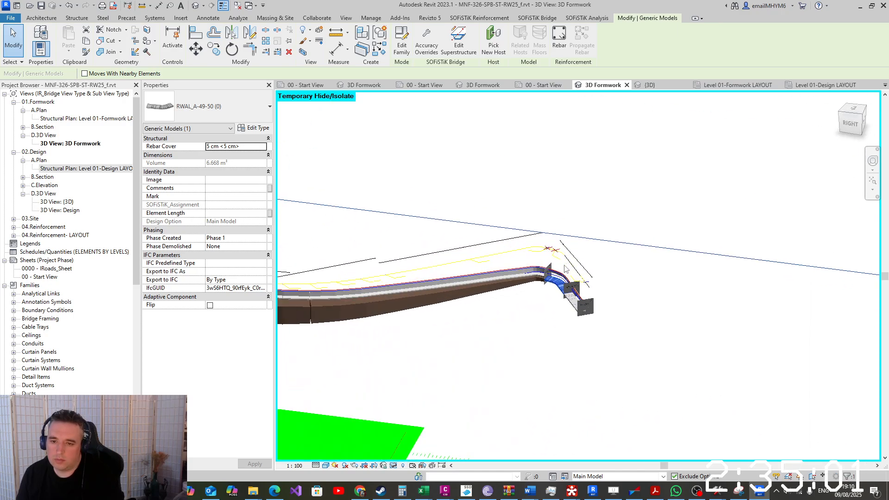
{"action": "scroll", "coordinate": [565, 268], "scroll_direction": "up", "scroll_amount": 5}
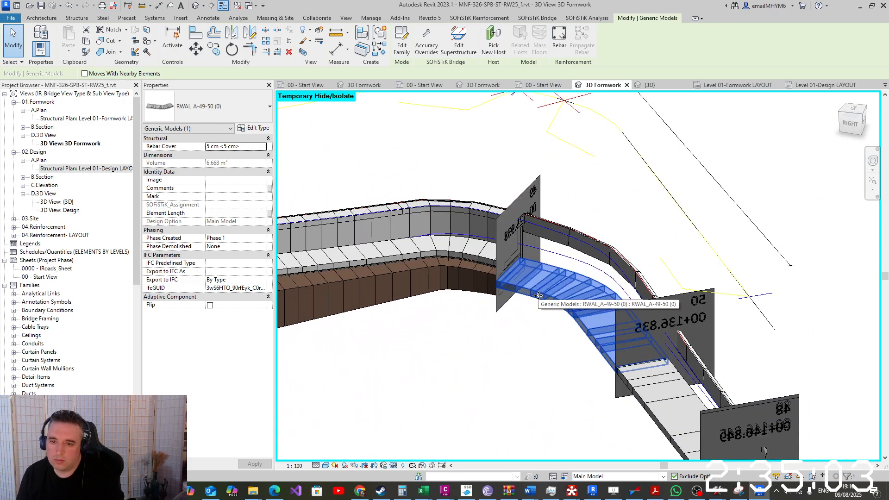
{"action": "scroll", "coordinate": [538, 295], "scroll_direction": "up", "scroll_amount": 4}
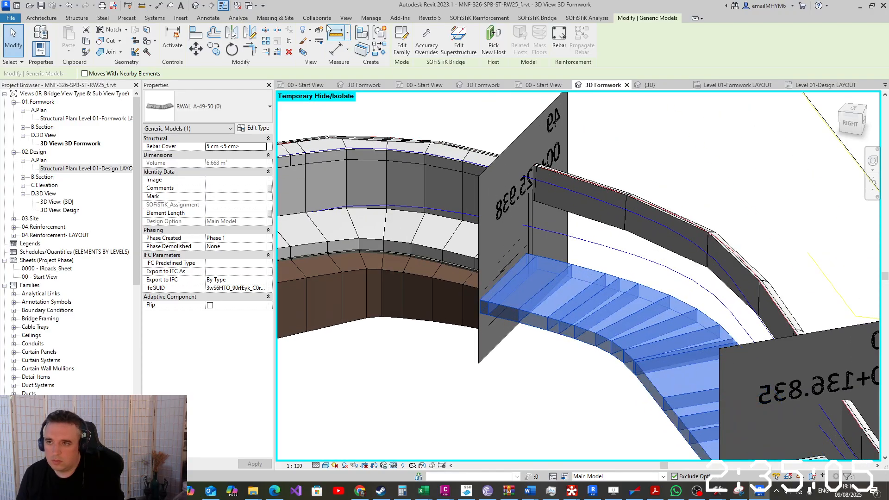
{"action": "scroll", "coordinate": [625, 236], "scroll_direction": "down", "scroll_amount": 5}
{"action": "middle_click_drag", "start_coordinate": [626, 237], "coordinate": [383, 393], "text": "shift"}
{"action": "scroll", "coordinate": [384, 343], "scroll_direction": "down", "scroll_amount": 5}
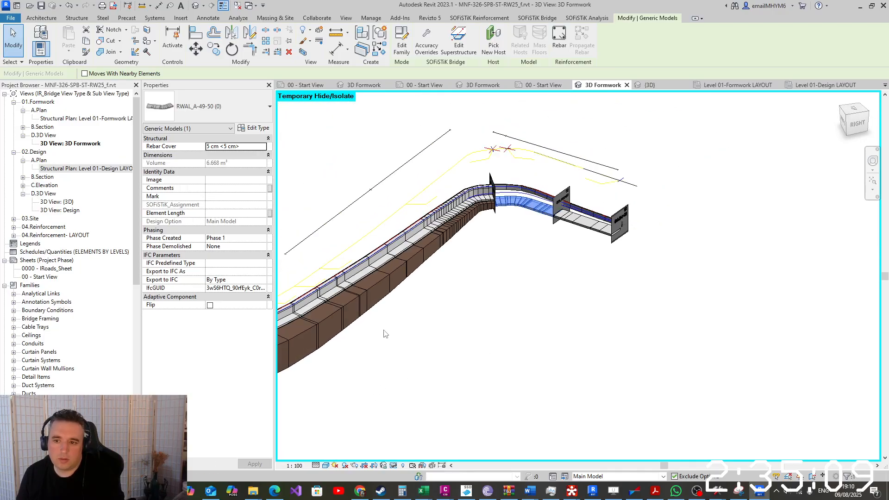
{"action": "scroll", "coordinate": [574, 217], "scroll_direction": "up", "scroll_amount": 8}
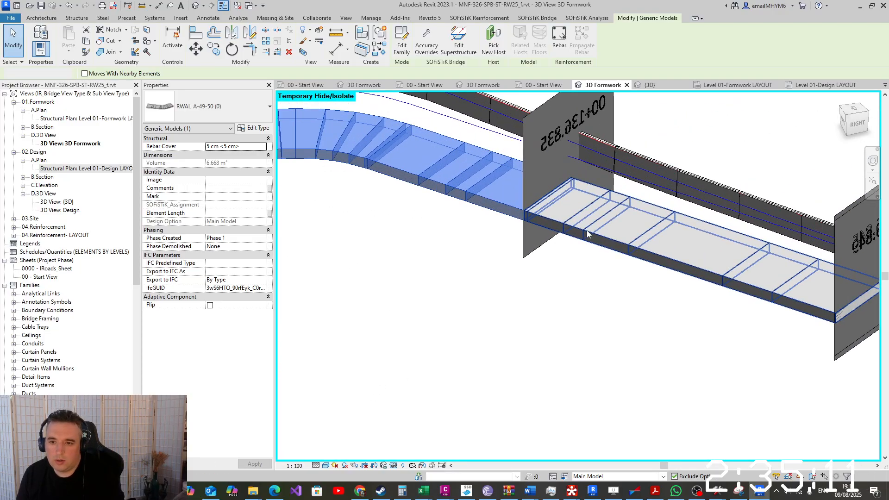
Check the joint between the two RWAL foundation segments at placement 50, and temporarily hide the axis A placement planes
{"action": "left_click", "coordinate": [587, 233]}
{"action": "scroll", "coordinate": [531, 232], "scroll_direction": "up", "scroll_amount": 8}
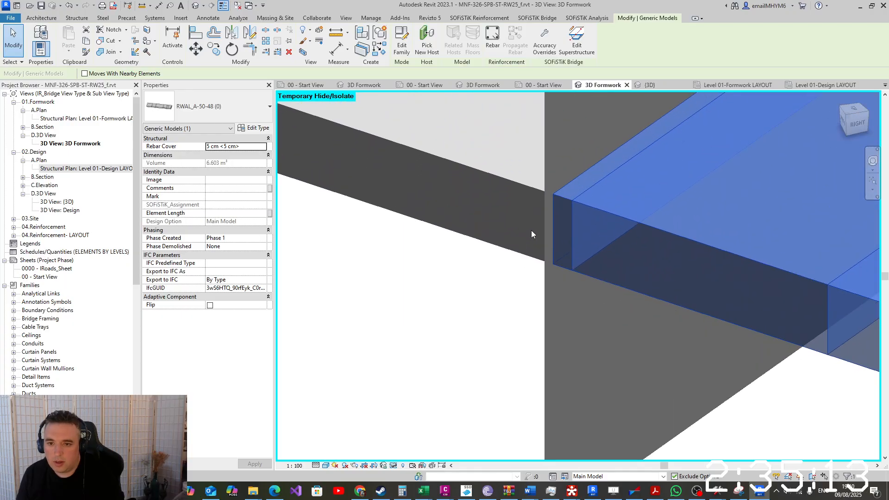
{"action": "left_click", "coordinate": [543, 292]}
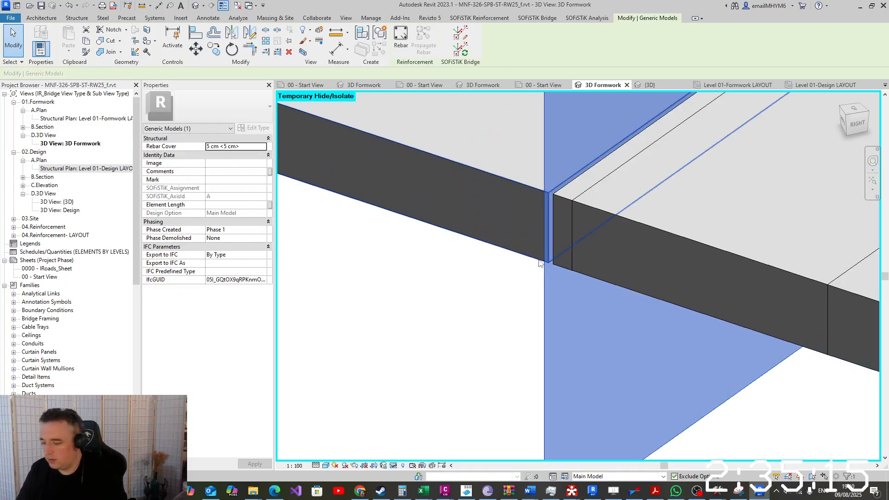
{"action": "key", "text": "Escape"}
{"action": "scroll", "coordinate": [537, 205], "scroll_direction": "down", "scroll_amount": 10}
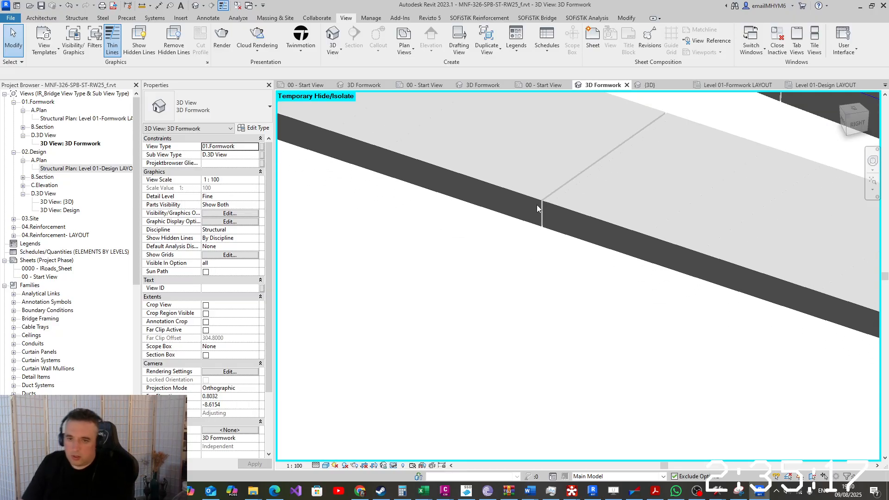
{"action": "scroll", "coordinate": [463, 262], "scroll_direction": "up", "scroll_amount": 10}
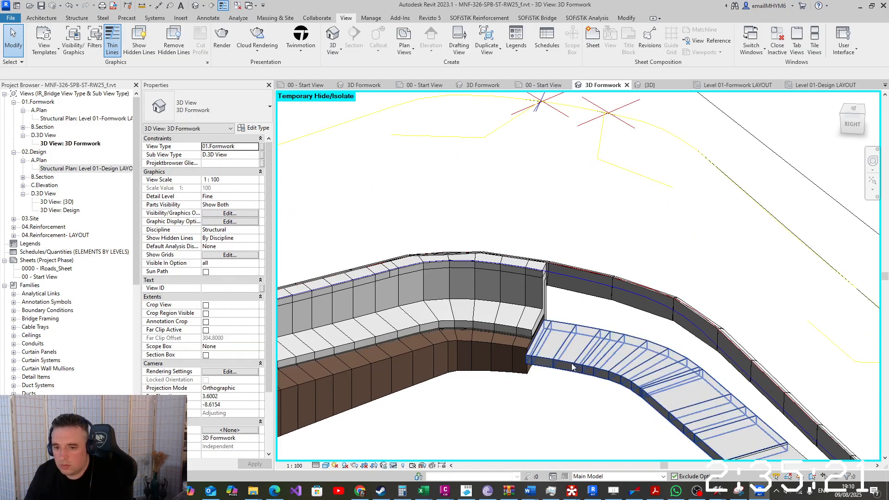
Start a new superstructure repeater based on the curved RWAL foundation and set its for visibility parameter to -1, checking the profile preview
{"action": "left_click", "coordinate": [568, 372]}
{"action": "left_click", "coordinate": [537, 18]}
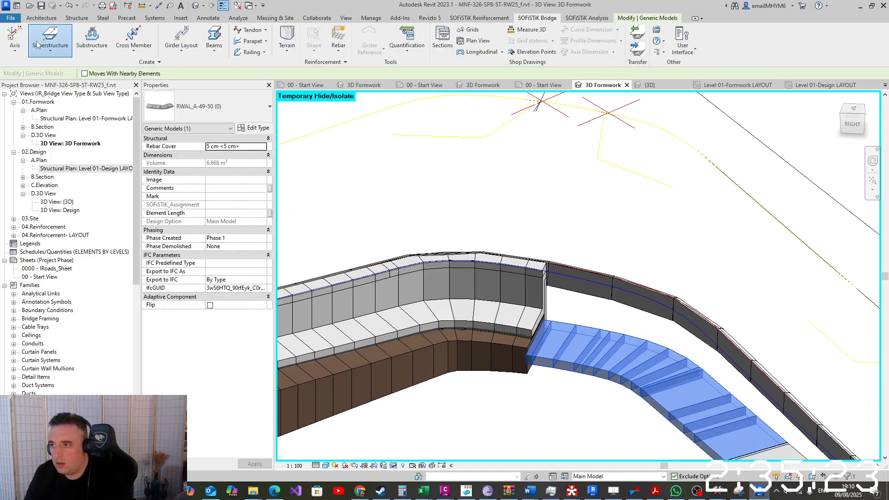
{"action": "left_click", "coordinate": [50, 39]}
{"action": "left_click", "coordinate": [53, 140]}
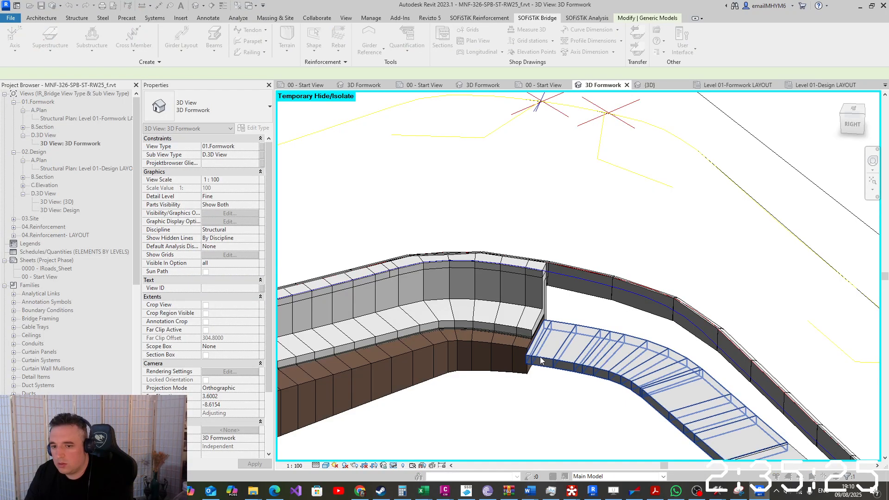
{"action": "left_click", "coordinate": [573, 359]}
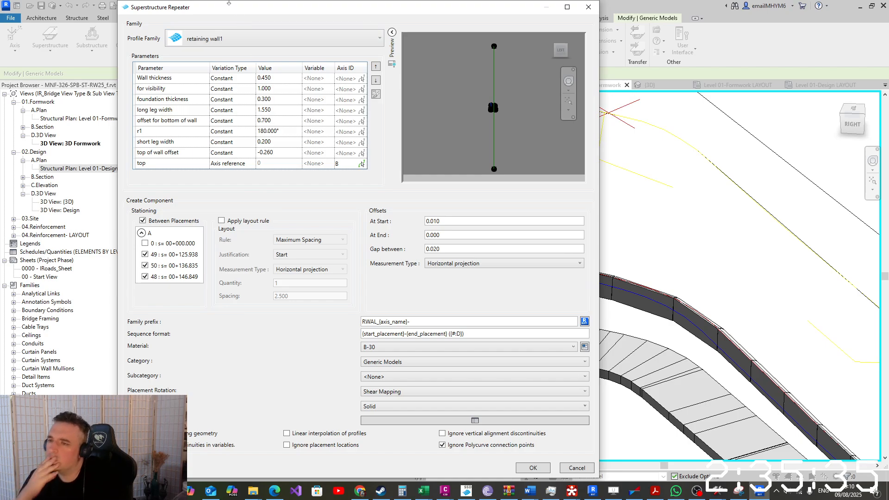
{"action": "left_click", "coordinate": [277, 89]}
{"action": "type", "text": "-1"}
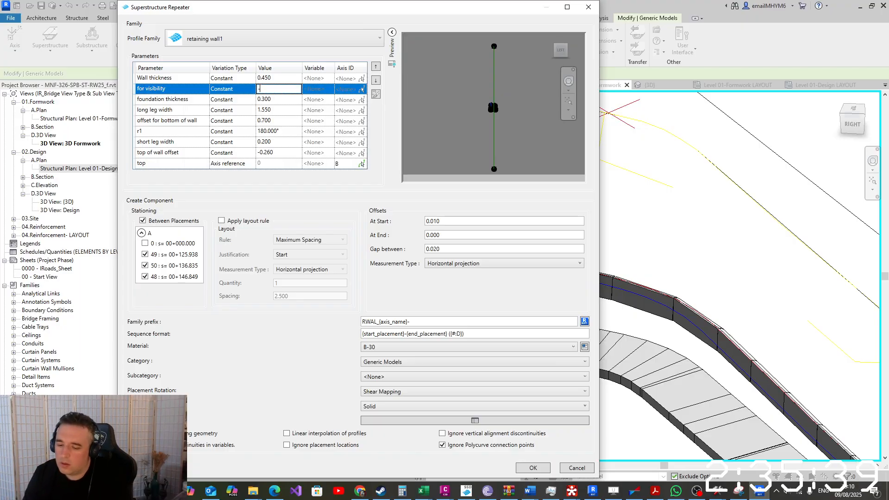
{"action": "left_click", "coordinate": [280, 101]}
{"action": "scroll", "coordinate": [482, 109], "scroll_direction": "up", "scroll_amount": 5}
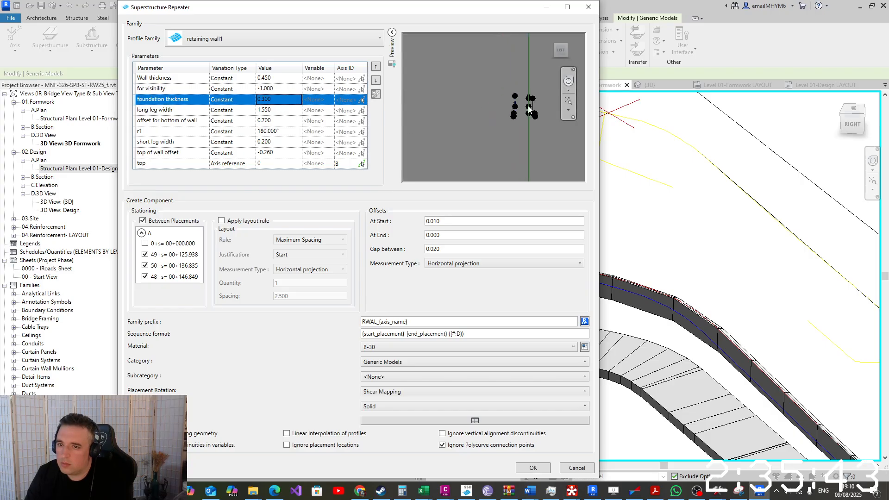
{"action": "scroll", "coordinate": [531, 110], "scroll_direction": "up", "scroll_amount": 4}
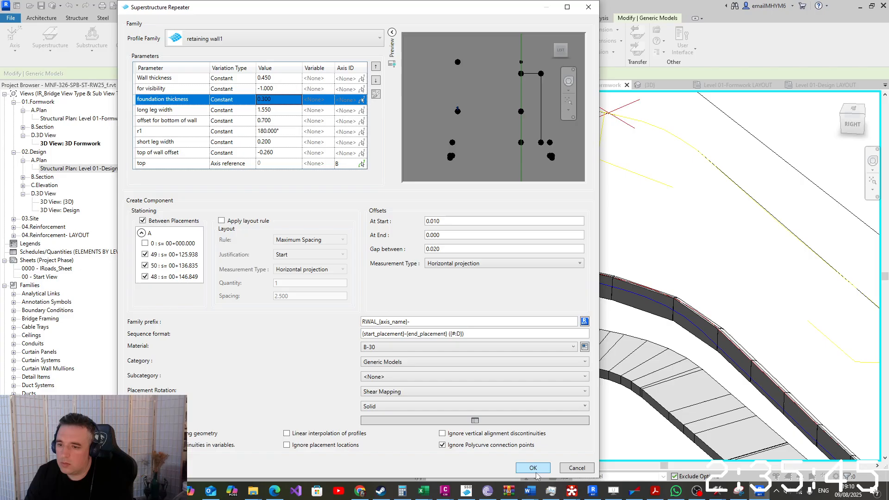
Set the family prefix to RWL_{axis_name}- and generate the wall component
{"action": "left_click", "coordinate": [374, 321]}
{"action": "key", "text": "BackSpace"}
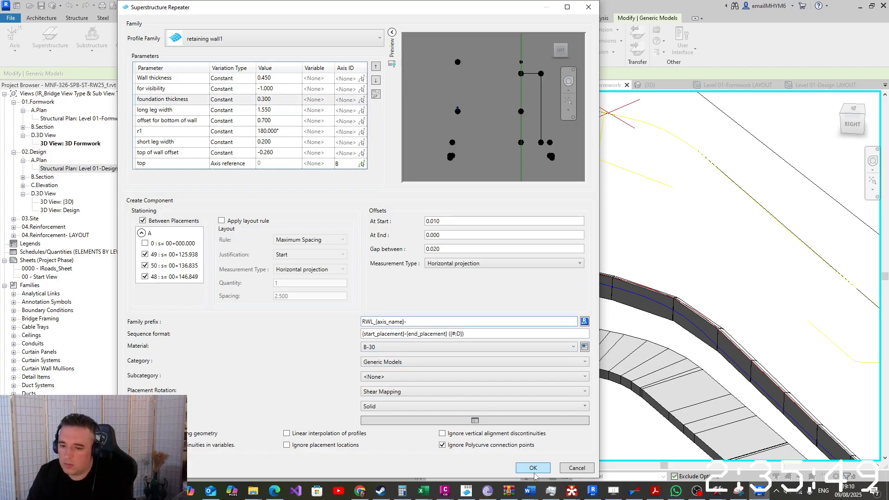
{"action": "type", "text": "L"}
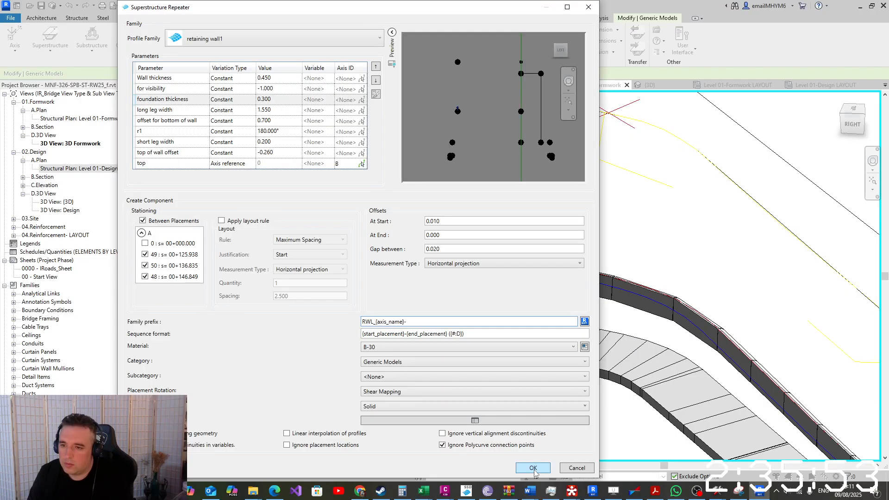
{"action": "left_click", "coordinate": [532, 468]}
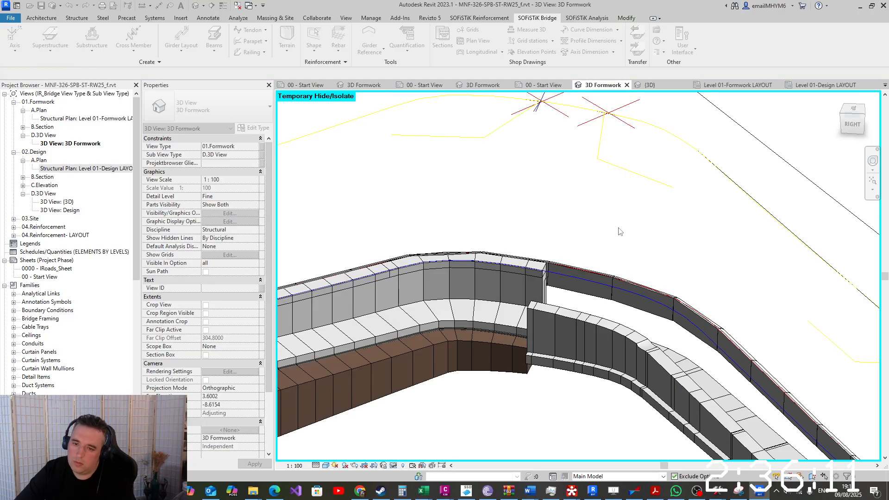
Examine the new RWL wall at the bend in 3D and from above, comparing its position with the RWAL foundation and parapet
{"action": "left_click", "coordinate": [574, 336]}
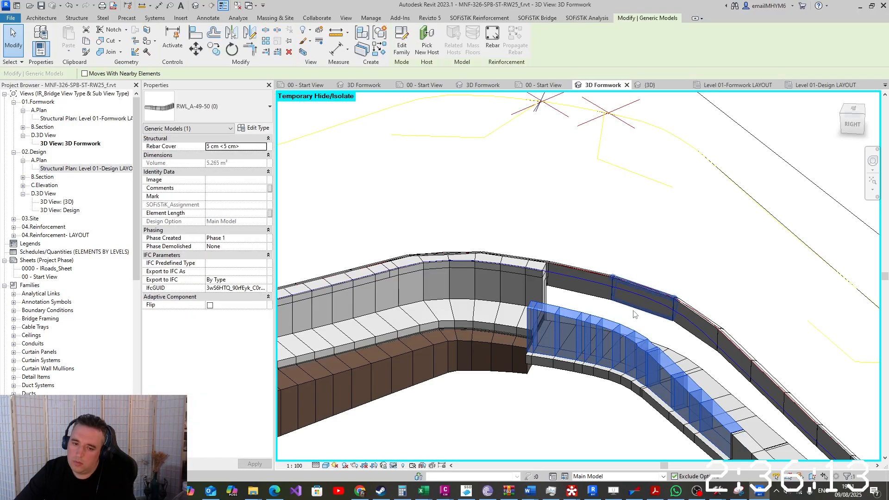
{"action": "scroll", "coordinate": [633, 275], "scroll_direction": "down", "scroll_amount": 2}
{"action": "scroll", "coordinate": [633, 275], "scroll_direction": "down", "scroll_amount": 1}
{"action": "middle_click_drag", "start_coordinate": [625, 329], "coordinate": [673, 335], "text": "shift"}
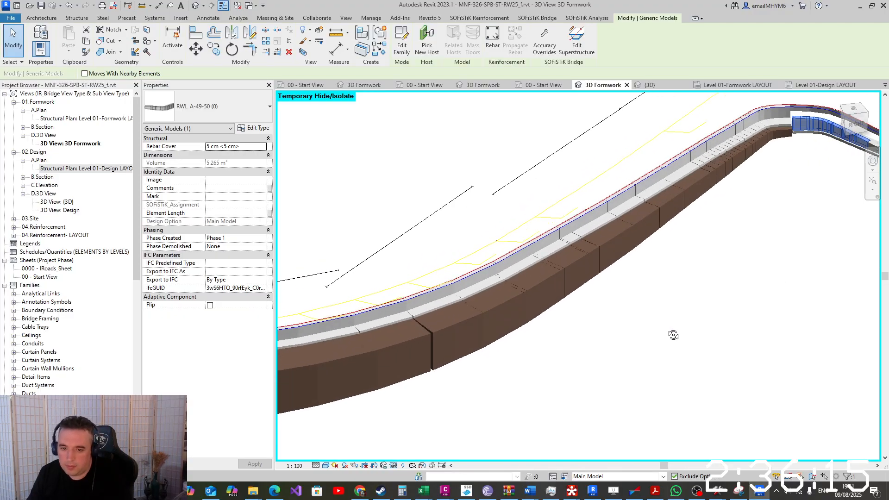
{"action": "middle_click_drag", "start_coordinate": [715, 273], "coordinate": [678, 282], "text": "shift"}
{"action": "scroll", "coordinate": [677, 283], "scroll_direction": "up", "scroll_amount": 6}
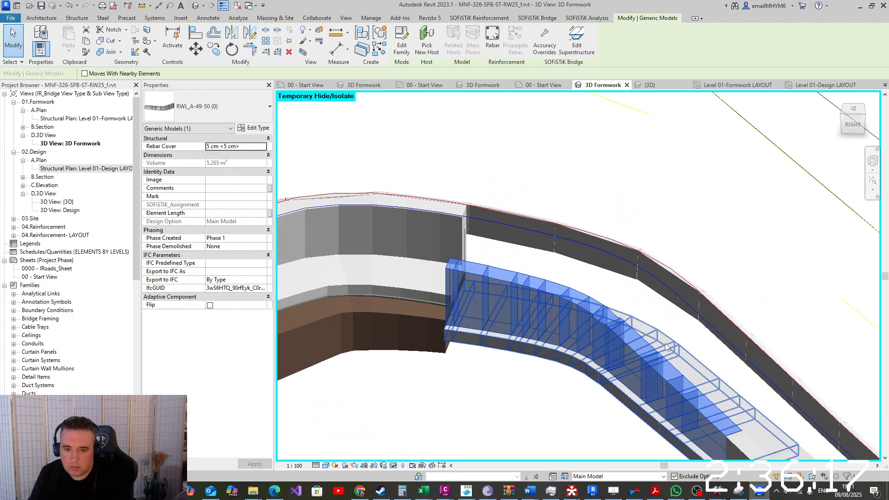
{"action": "left_click", "coordinate": [665, 347]}
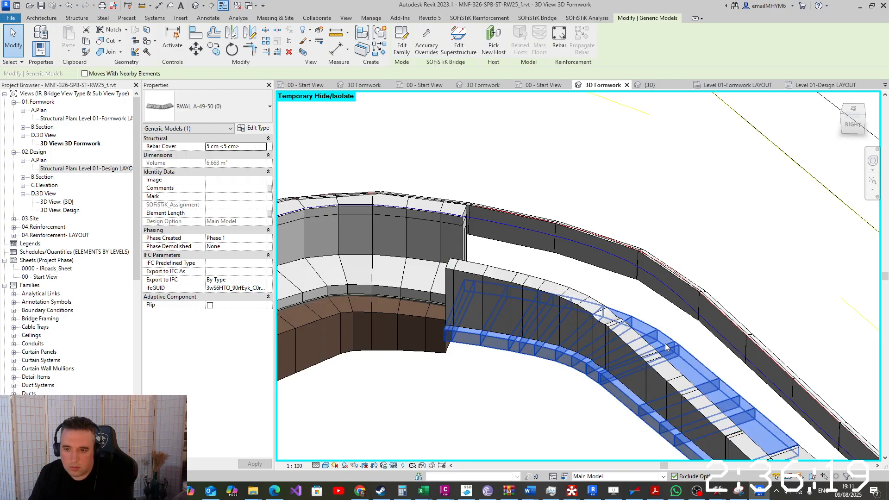
{"action": "left_click", "coordinate": [625, 347]}
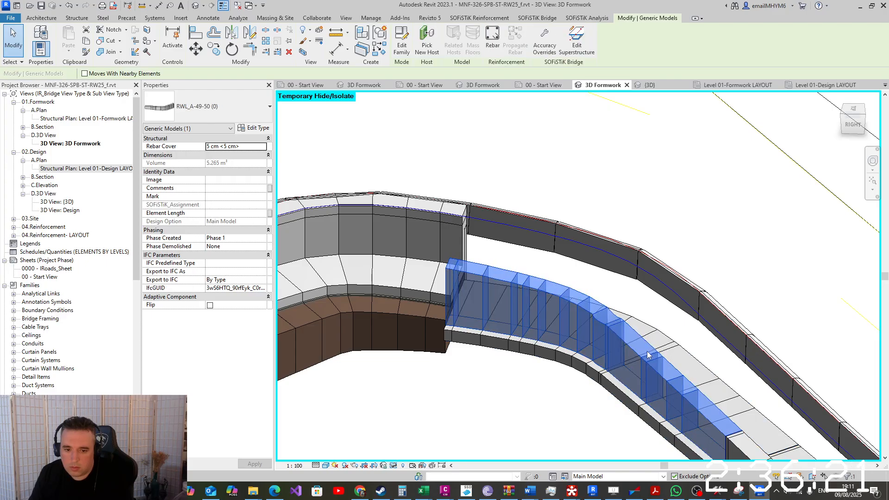
{"action": "scroll", "coordinate": [642, 353], "scroll_direction": "down", "scroll_amount": 1}
{"action": "scroll", "coordinate": [627, 333], "scroll_direction": "up", "scroll_amount": 3}
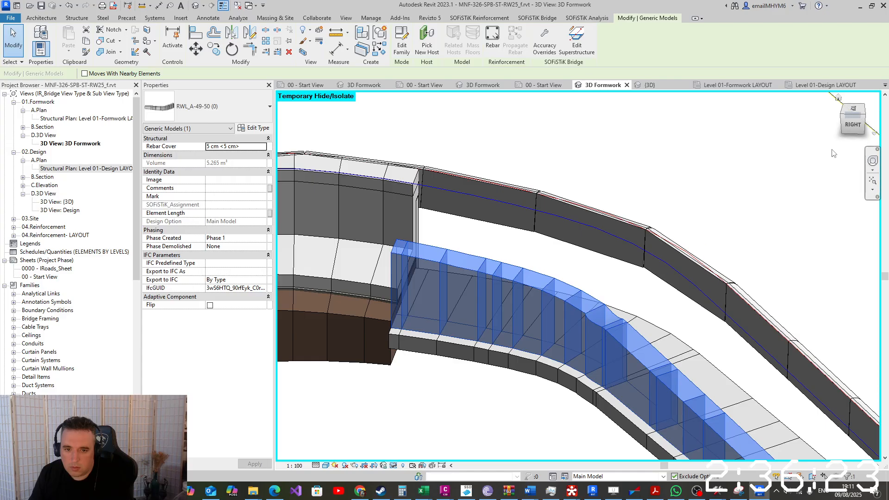
{"action": "left_click", "coordinate": [854, 111]}
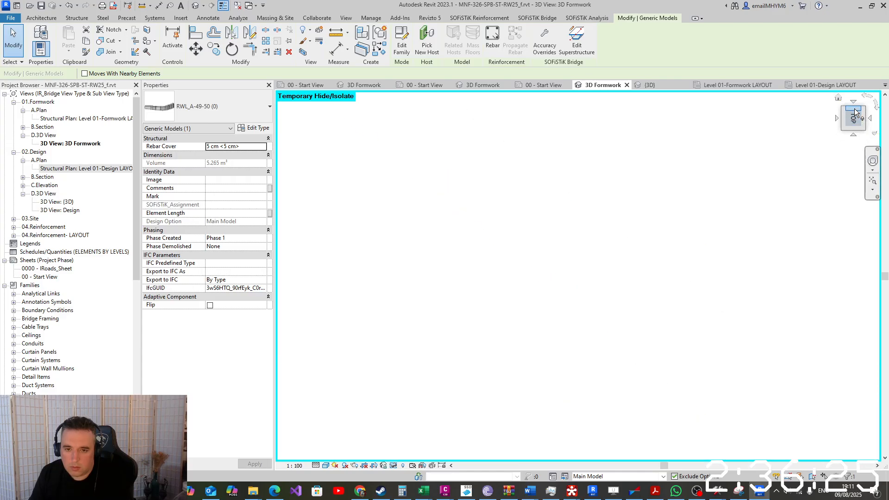
{"action": "scroll", "coordinate": [707, 240], "scroll_direction": "up", "scroll_amount": 10}
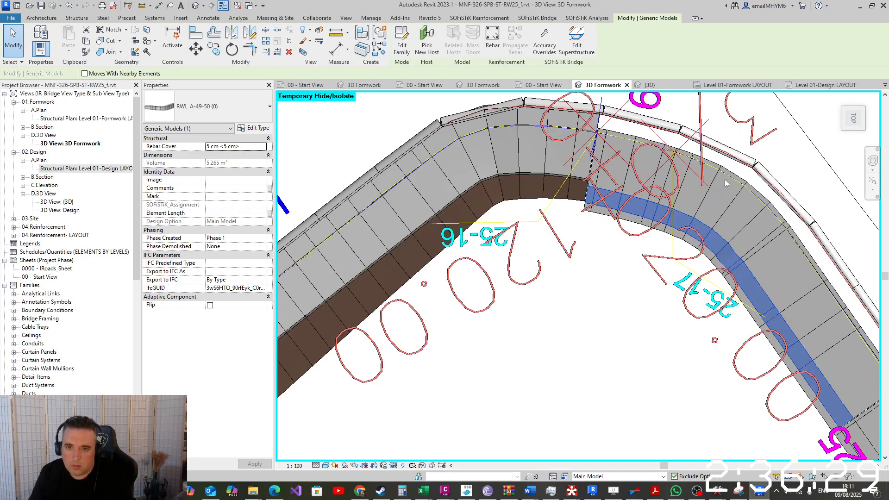
Check the superstructure repeater parameters of the selected RWL wall, and close them without changes
{"action": "left_click", "coordinate": [585, 44]}
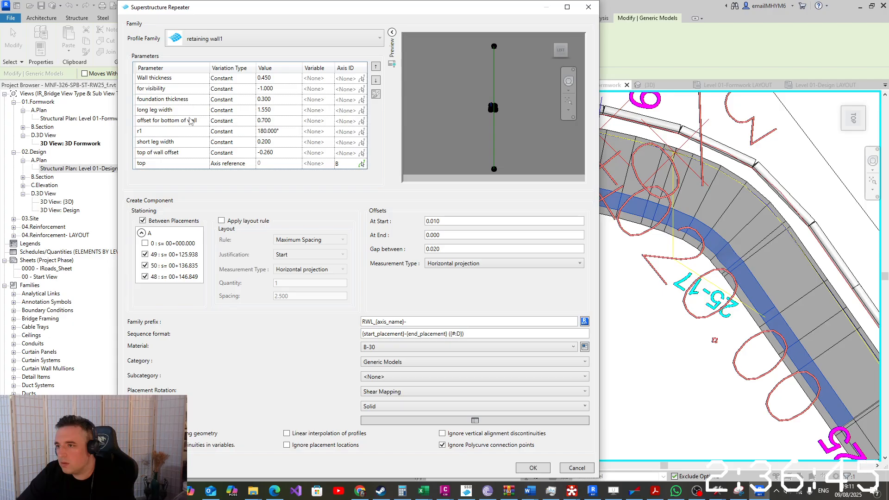
{"action": "left_click", "coordinate": [591, 9]}
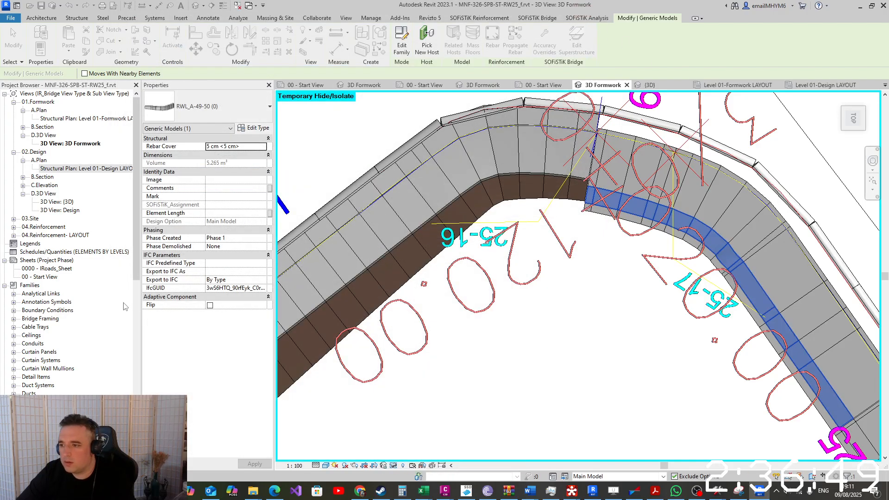
Open the retaining wall1 generic model family for editing and review its family parameters
{"action": "scroll", "coordinate": [88, 294], "scroll_direction": "down", "scroll_amount": 3}
{"action": "scroll", "coordinate": [88, 294], "scroll_direction": "down", "scroll_amount": 10}
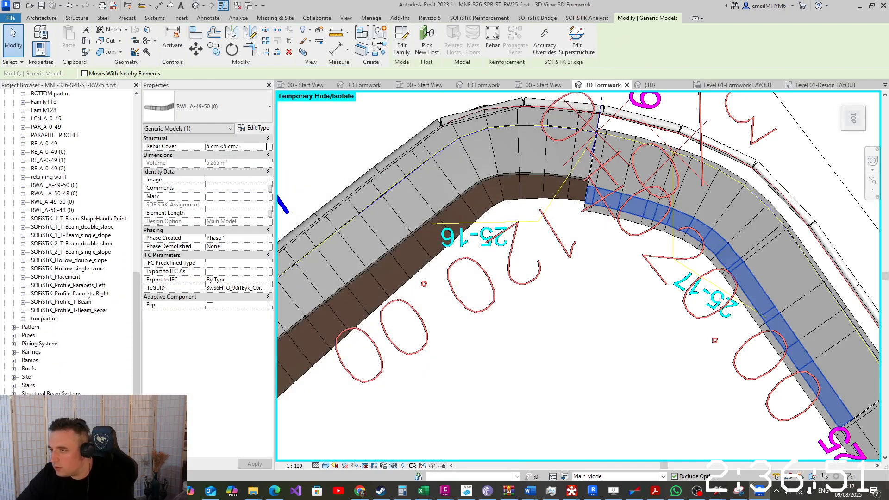
{"action": "scroll", "coordinate": [87, 295], "scroll_direction": "up", "scroll_amount": 1}
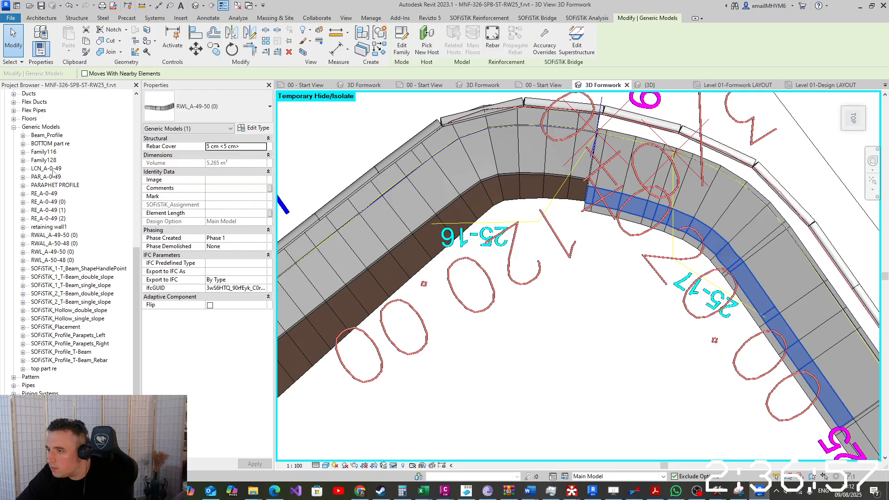
{"action": "right_click", "coordinate": [52, 226]}
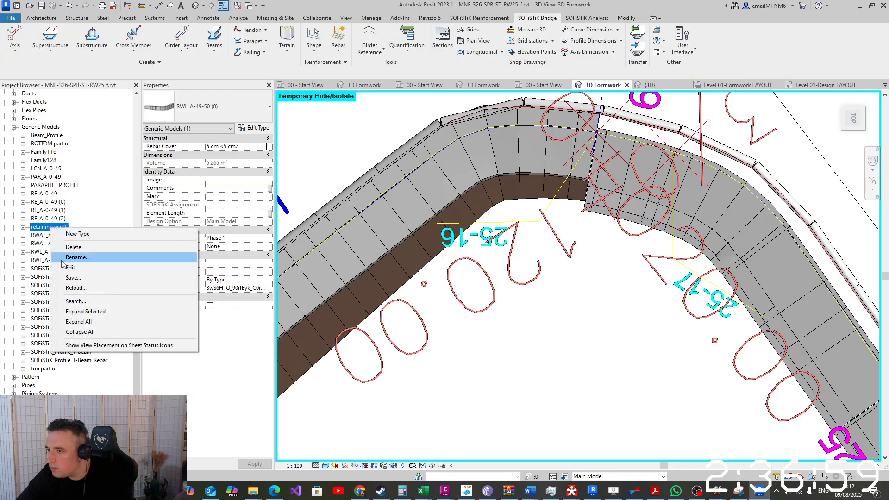
{"action": "left_click", "coordinate": [63, 235]}
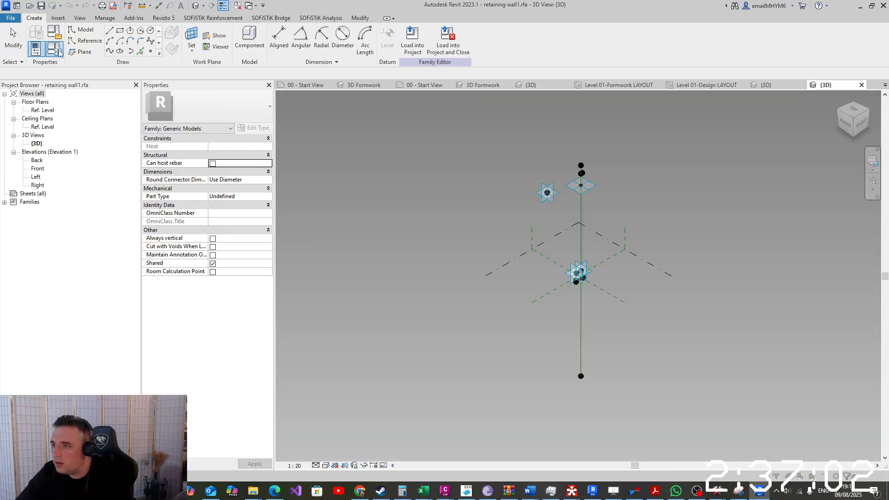
{"action": "left_click", "coordinate": [59, 52]}
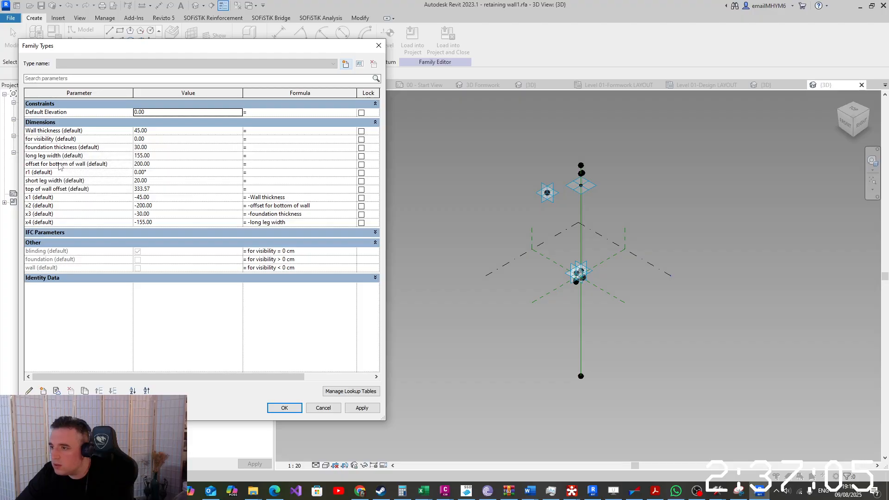
{"action": "left_click", "coordinate": [381, 45]}
Associate the offset of the reference point beside the adaptive point with a new instance parameter named Horizontal Offset
{"action": "scroll", "coordinate": [593, 301], "scroll_direction": "up", "scroll_amount": 10}
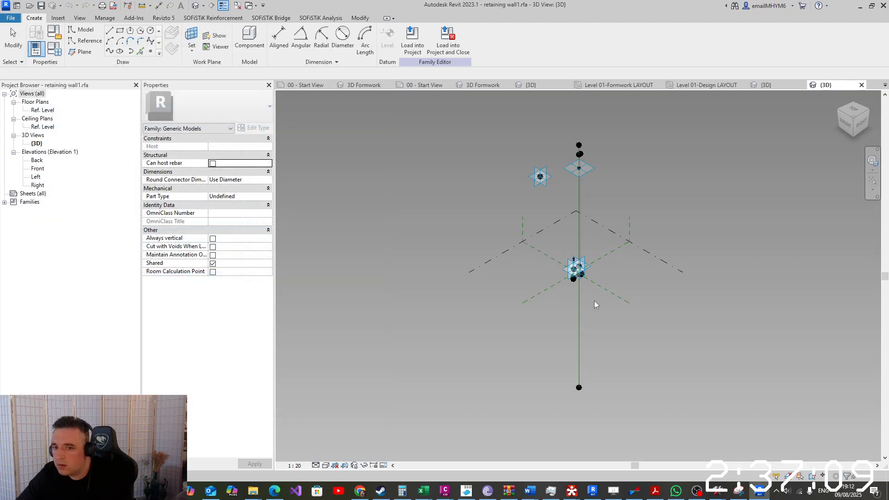
{"action": "scroll", "coordinate": [557, 211], "scroll_direction": "up", "scroll_amount": 3}
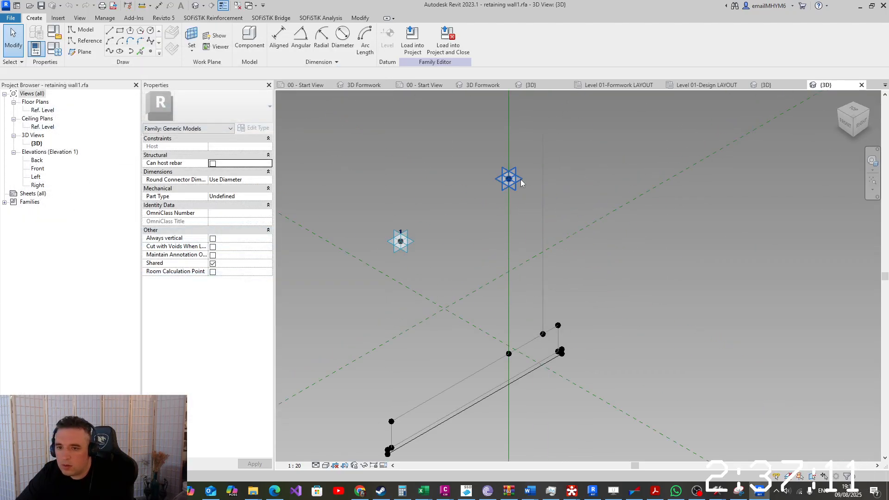
{"action": "left_click", "coordinate": [519, 179]}
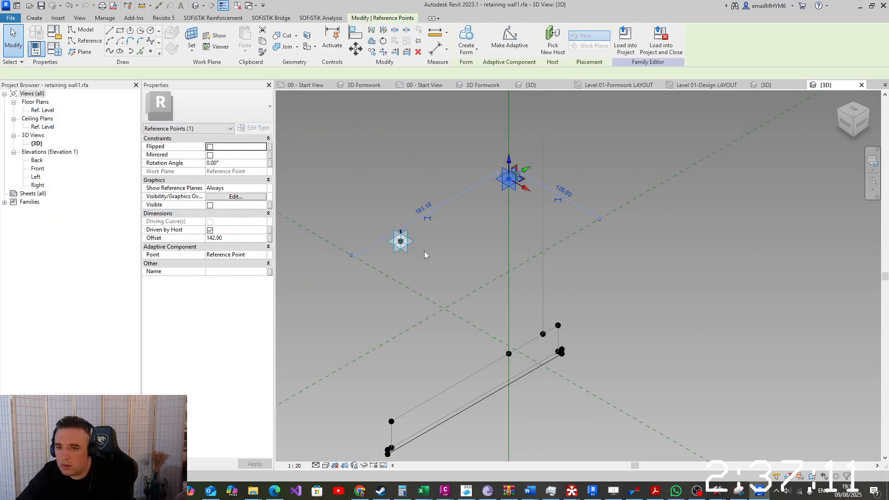
{"action": "left_click", "coordinate": [270, 238]}
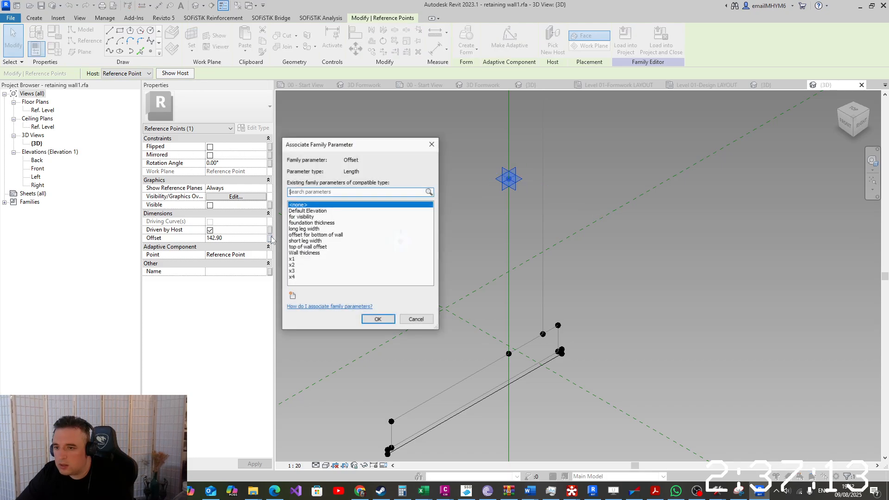
{"action": "left_click", "coordinate": [292, 296]}
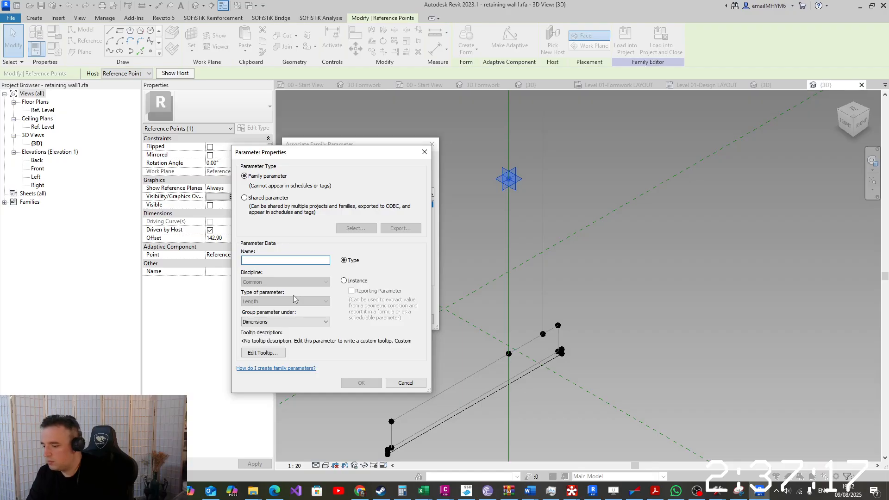
{"action": "type", "text": "hORI"}
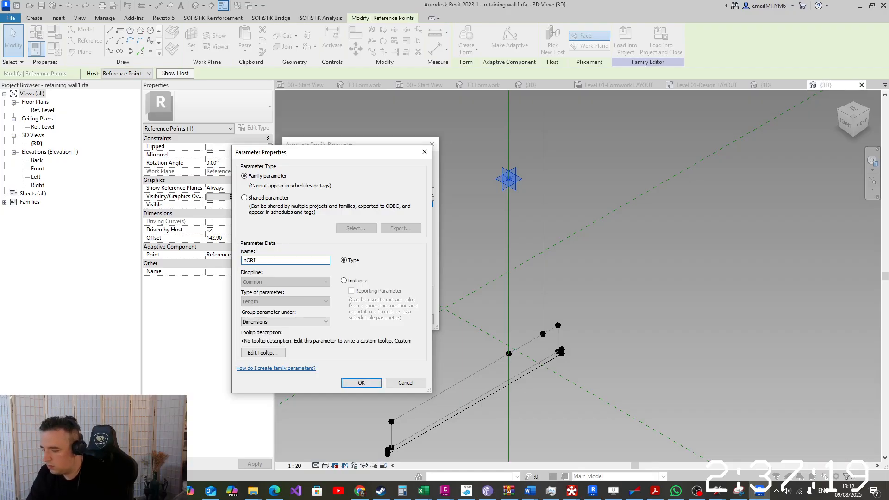
{"action": "type", "text": "ZON"}
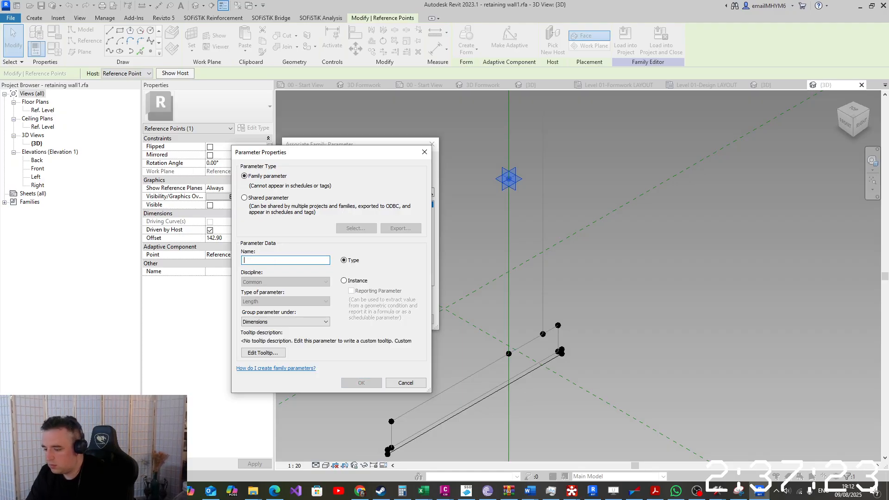
{"action": "type", "text": "Horizontal O"}
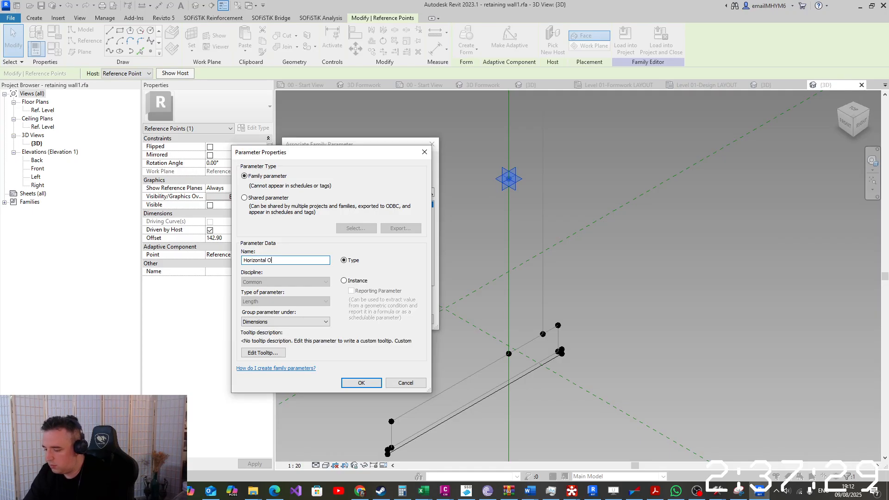
{"action": "type", "text": "ffset"}
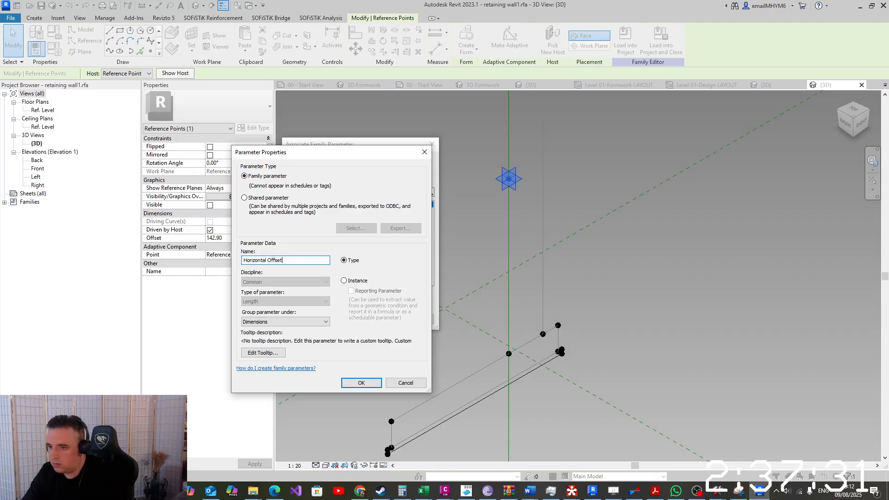
{"action": "left_click", "coordinate": [358, 281]}
{"action": "left_click", "coordinate": [371, 382]}
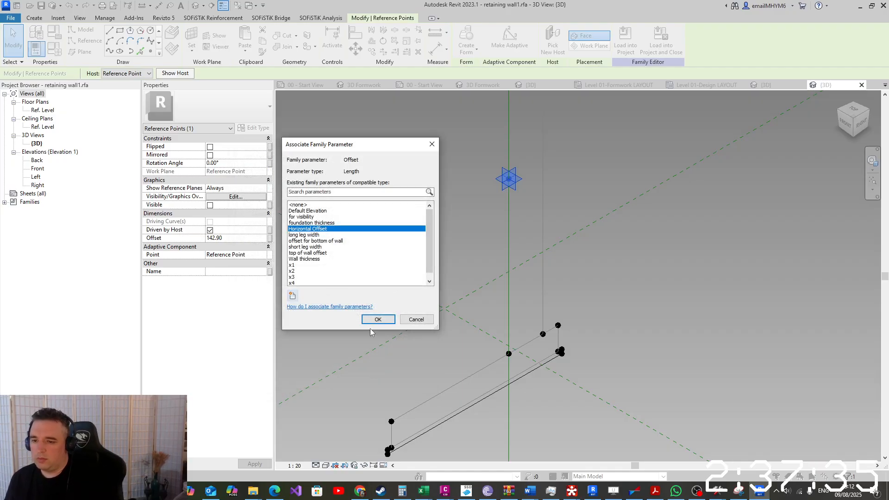
{"action": "left_click", "coordinate": [373, 318]}
Set the Horizontal Offset family parameter to 0 and restore the display of element properties
{"action": "left_click", "coordinate": [43, 47]}
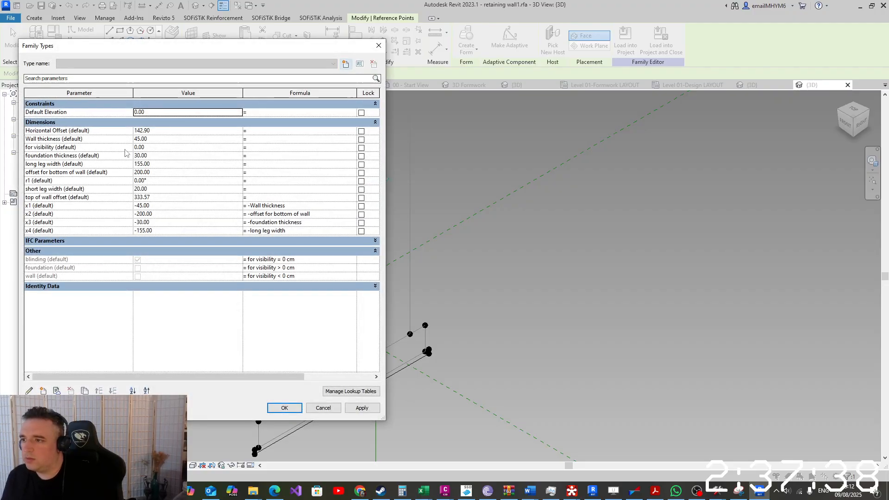
{"action": "left_click", "coordinate": [165, 131]}
{"action": "type", "text": "0"}
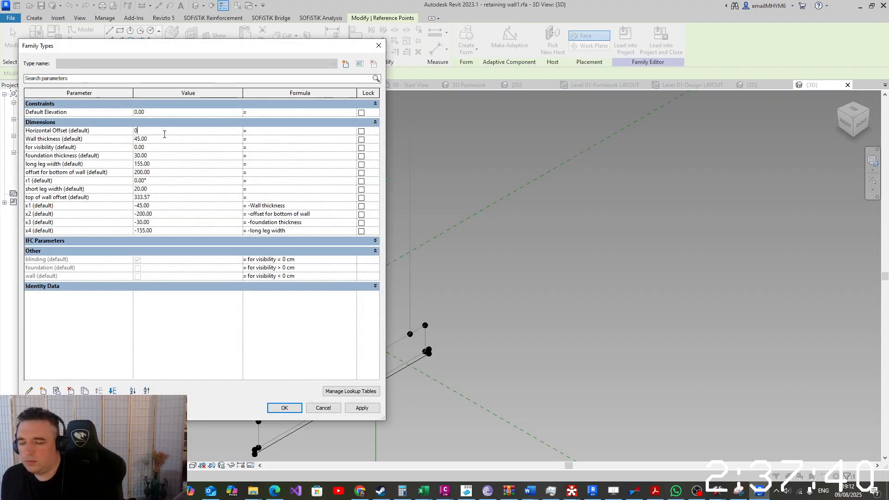
{"action": "left_click", "coordinate": [284, 408]}
{"action": "left_click", "coordinate": [231, 266]}
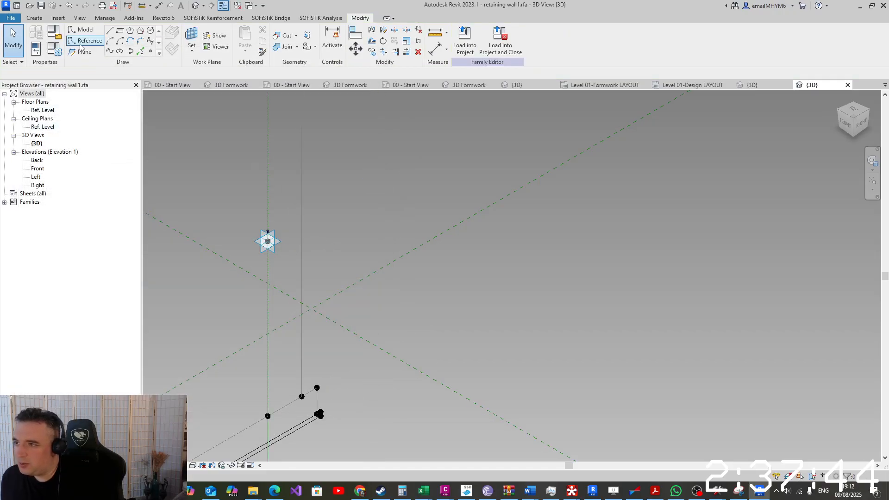
{"action": "left_click", "coordinate": [36, 49]}
Load the edited family into MNF-326-SPB-ST-RW25_f.rvt, overwriting the existing version, and dismiss the warning
{"action": "scroll", "coordinate": [455, 208], "scroll_direction": "down", "scroll_amount": 3}
{"action": "middle_click_drag", "start_coordinate": [472, 169], "coordinate": [467, 254]}
{"action": "left_click", "coordinate": [462, 32]}
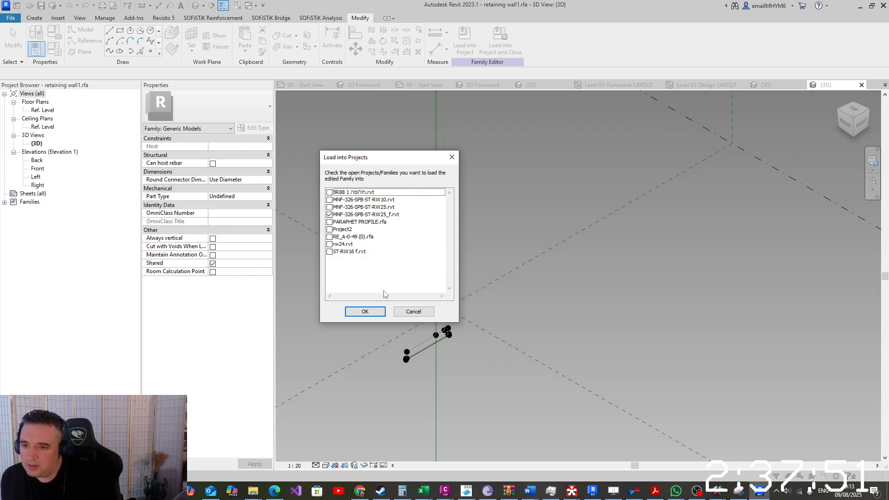
{"action": "left_click", "coordinate": [365, 312]}
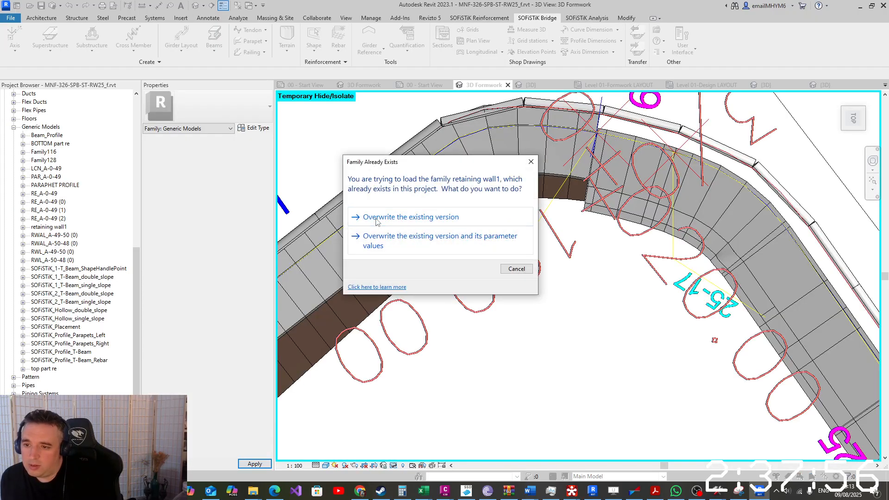
{"action": "left_click", "coordinate": [375, 222]}
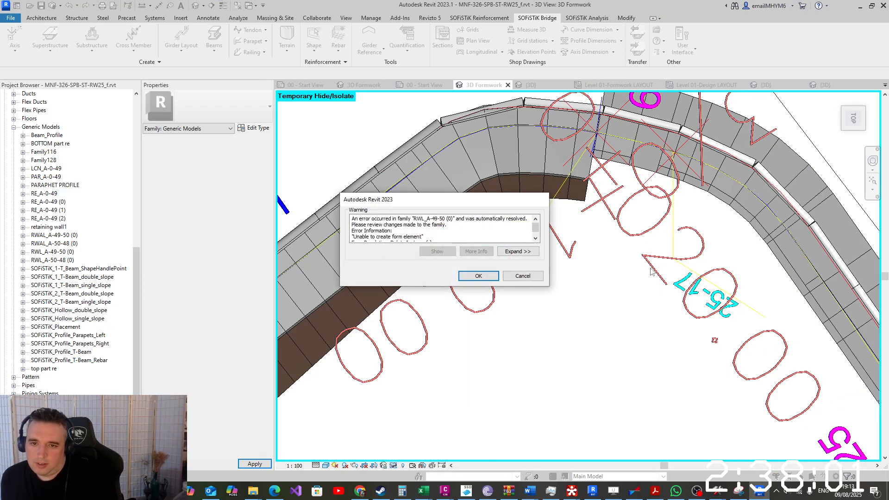
{"action": "left_click", "coordinate": [518, 275]}
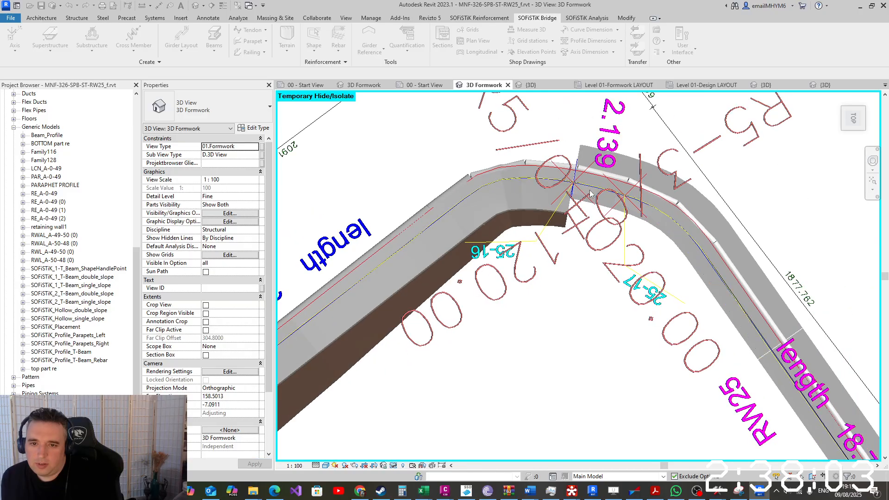
Set the r1 rotation of the RWL wall superstructure at the bend to 0 and regenerate it
{"action": "left_click", "coordinate": [596, 200]}
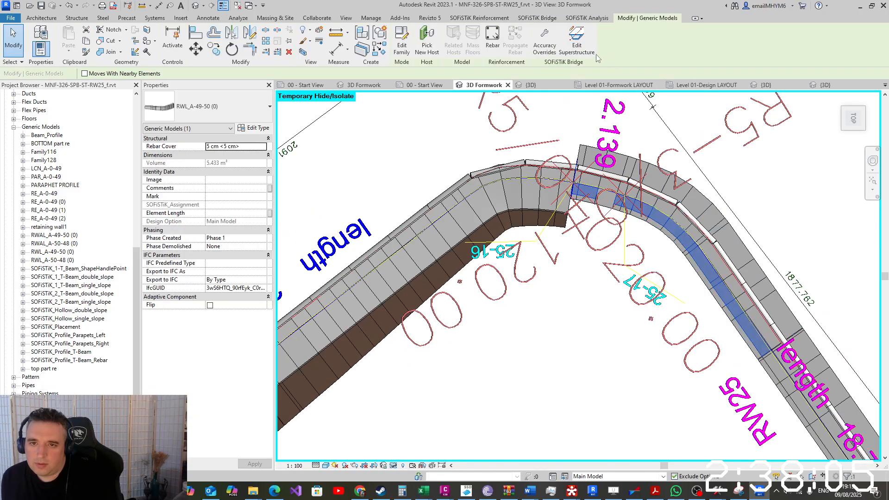
{"action": "left_click", "coordinate": [577, 42]}
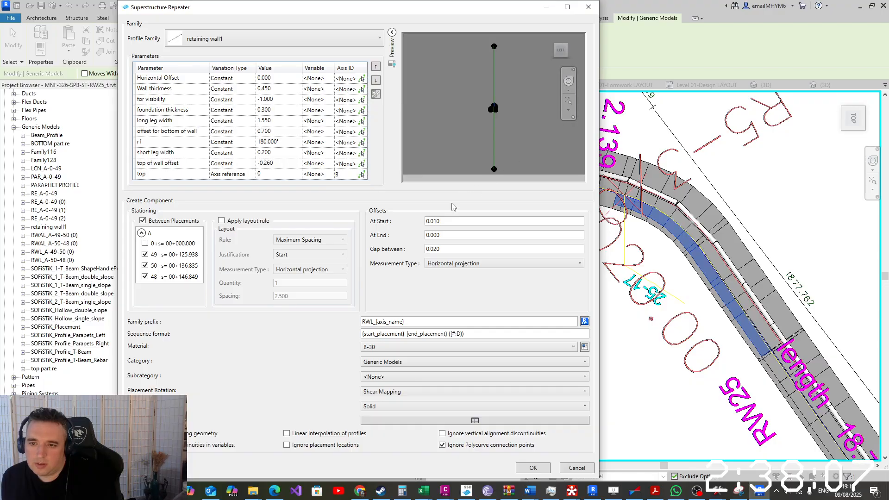
{"action": "left_click", "coordinate": [292, 146]}
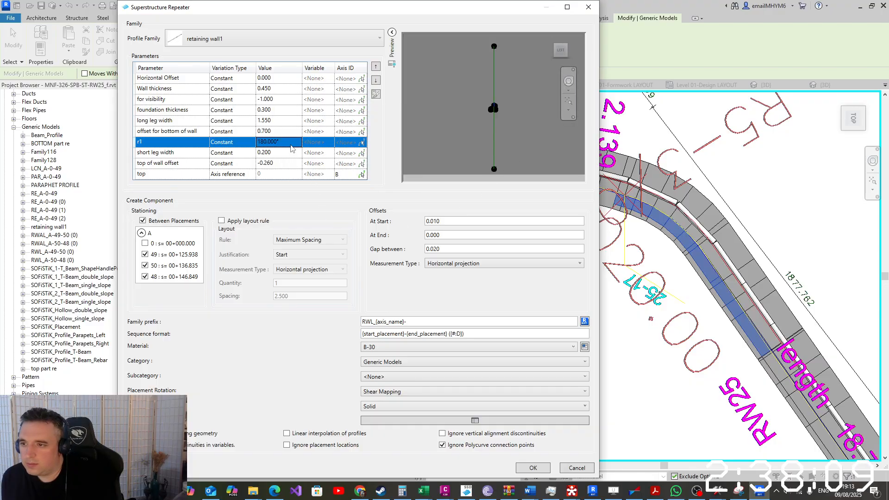
{"action": "type", "text": "0"}
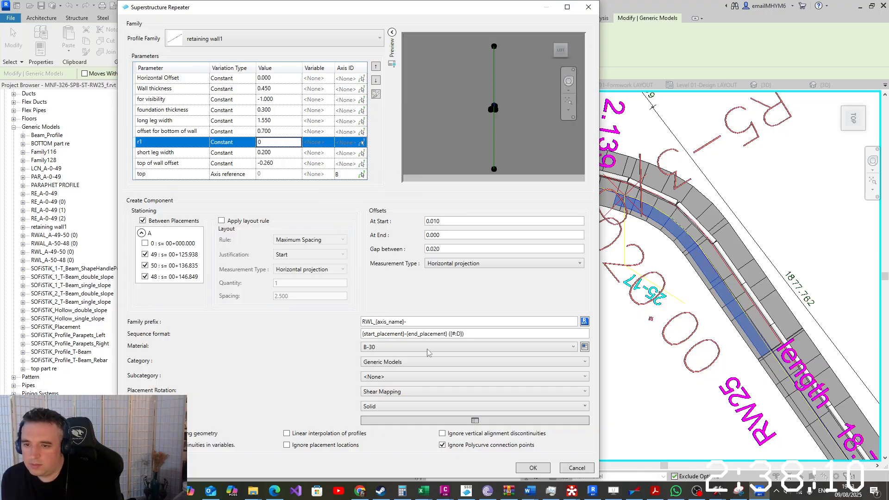
{"action": "left_click", "coordinate": [530, 468]}
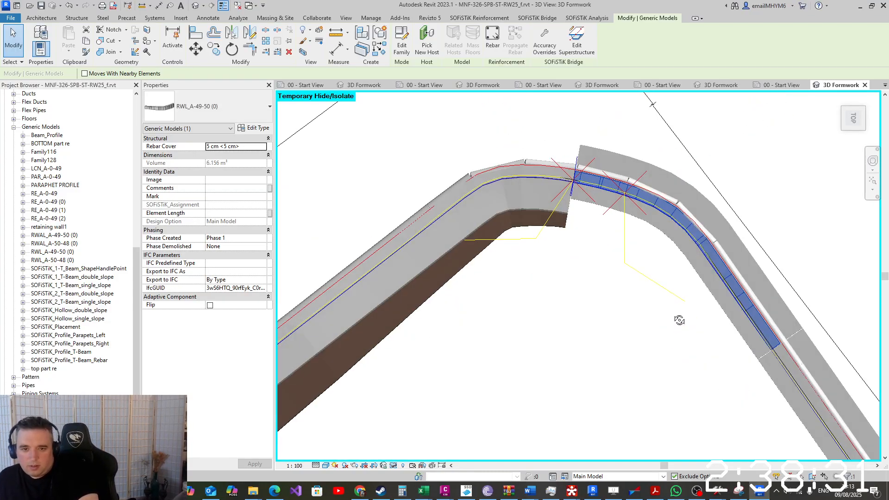
Set the r1 rotation of the RWAL foundation superstructure at the bend to 0 and regenerate it
{"action": "middle_click_drag", "start_coordinate": [679, 320], "coordinate": [610, 205], "text": "shift"}
{"action": "scroll", "coordinate": [633, 270], "scroll_direction": "up", "scroll_amount": 4}
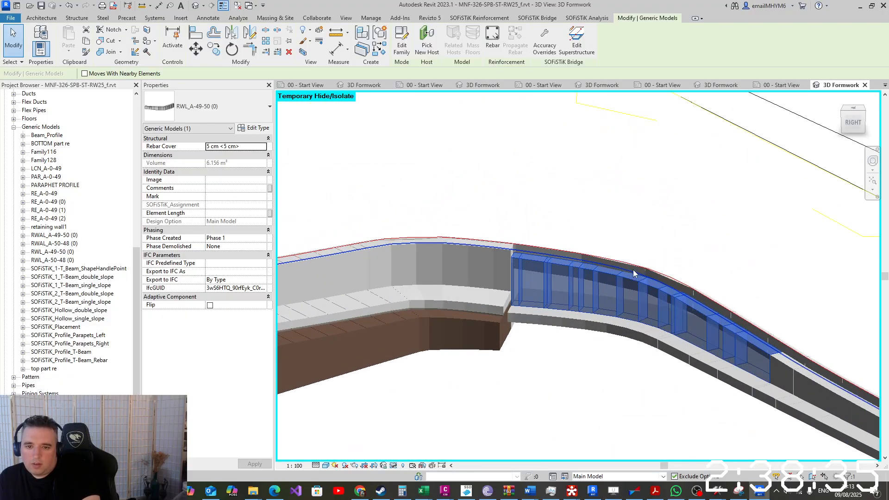
{"action": "scroll", "coordinate": [633, 270], "scroll_direction": "up", "scroll_amount": 6}
{"action": "left_click", "coordinate": [684, 191]}
{"action": "scroll", "coordinate": [683, 190], "scroll_direction": "down", "scroll_amount": 5}
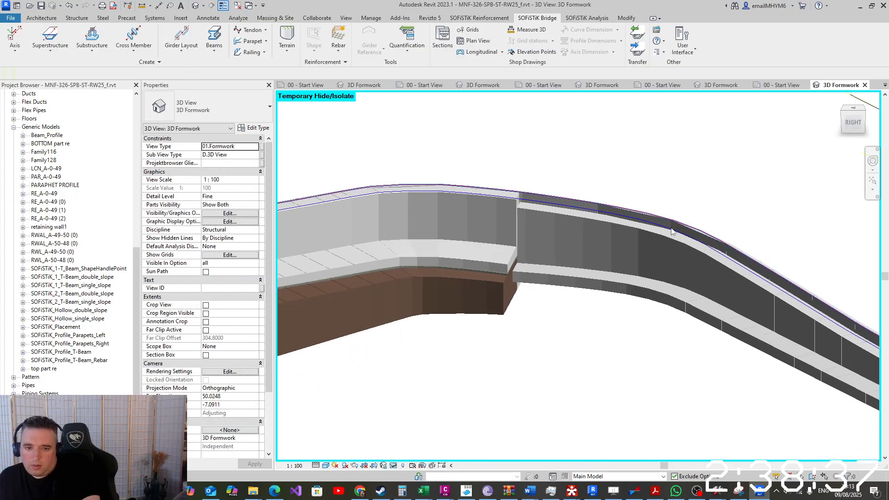
{"action": "left_click", "coordinate": [676, 299]}
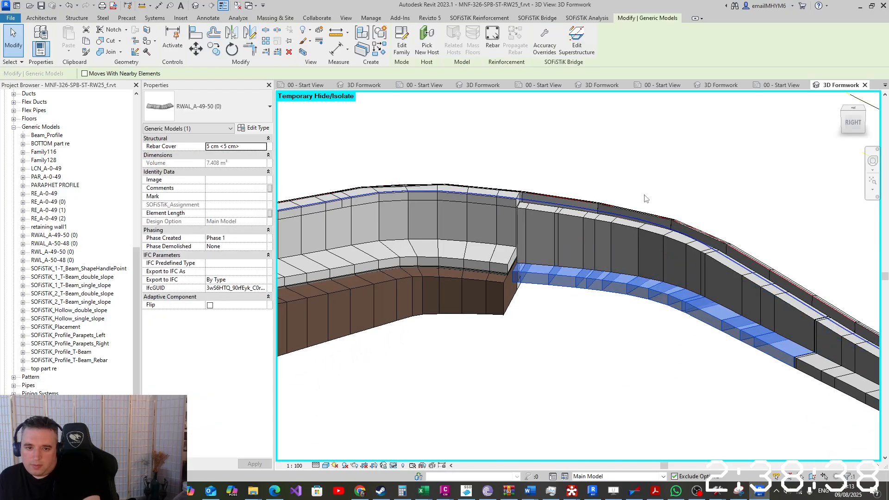
{"action": "left_click", "coordinate": [582, 47]}
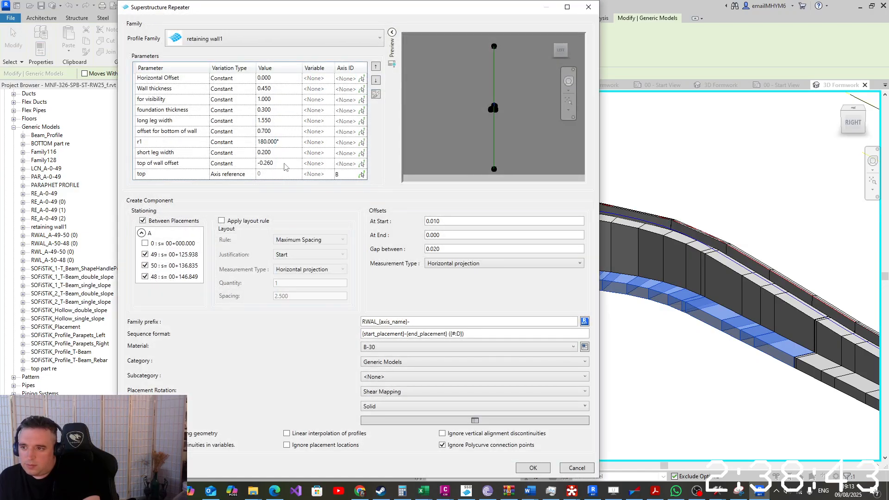
{"action": "double_click", "coordinate": [288, 141]}
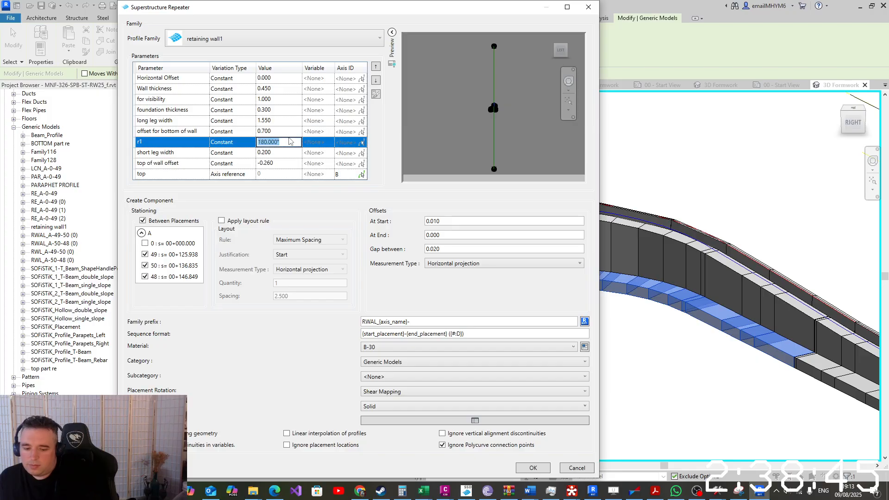
{"action": "type", "text": "0"}
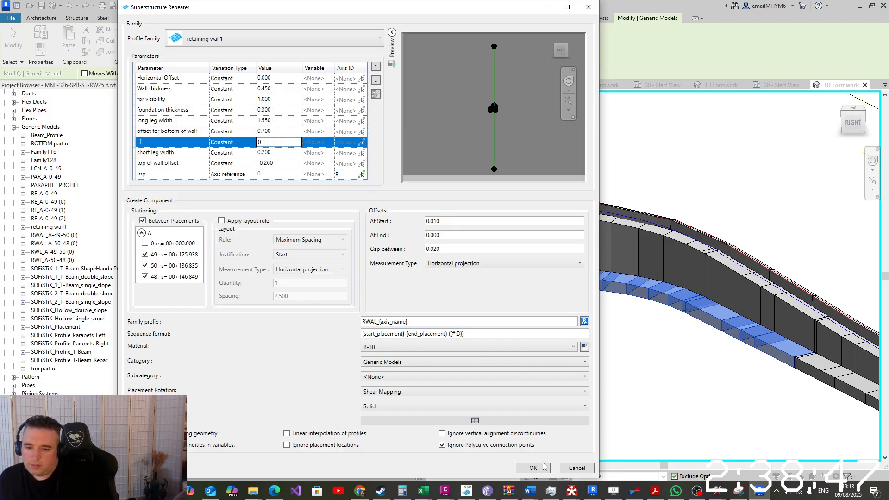
{"action": "left_click", "coordinate": [533, 468]}
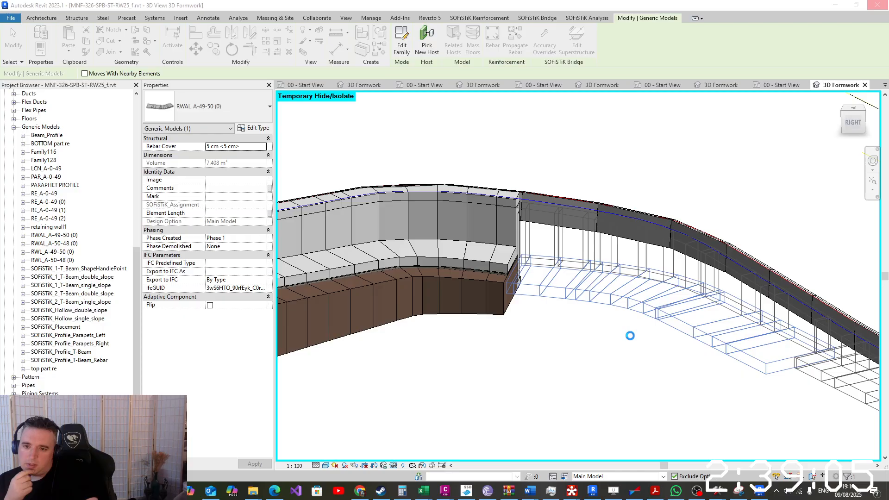
{"action": "left_click", "coordinate": [628, 365]}
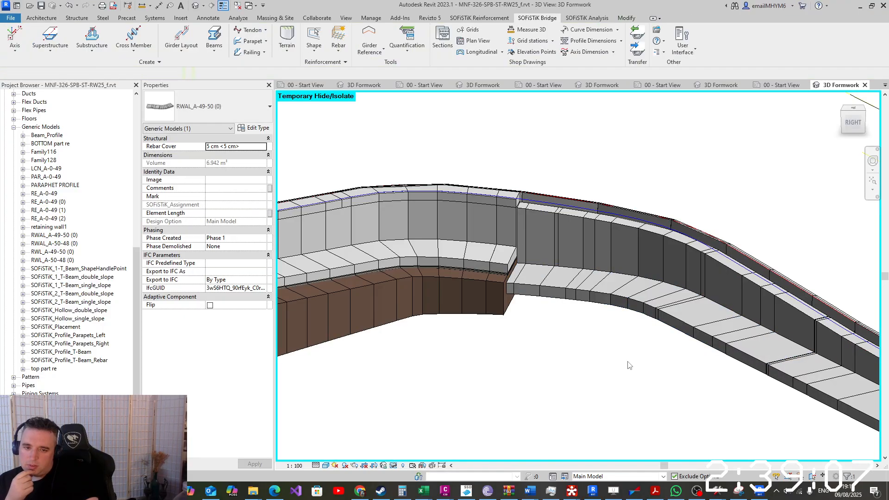
Start a duplicate of the RWAL foundation repeater and set its for visibility parameter to 0
{"action": "middle_click_drag", "start_coordinate": [624, 324], "coordinate": [580, 322], "text": "shift"}
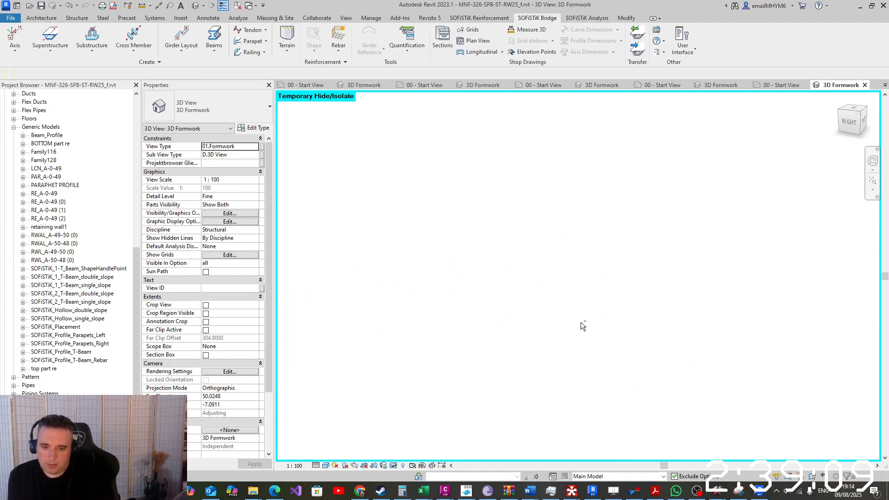
{"action": "middle_click_drag", "start_coordinate": [394, 342], "coordinate": [669, 286]}
{"action": "middle_click_drag", "start_coordinate": [347, 343], "coordinate": [666, 268]}
{"action": "scroll", "coordinate": [605, 314], "scroll_direction": "up", "scroll_amount": 2}
{"action": "scroll", "coordinate": [584, 364], "scroll_direction": "up", "scroll_amount": 3}
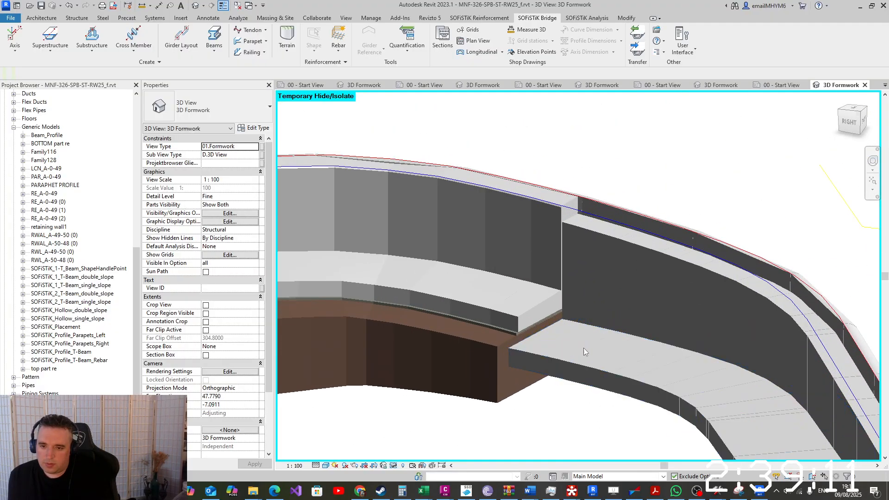
{"action": "left_click", "coordinate": [63, 50]}
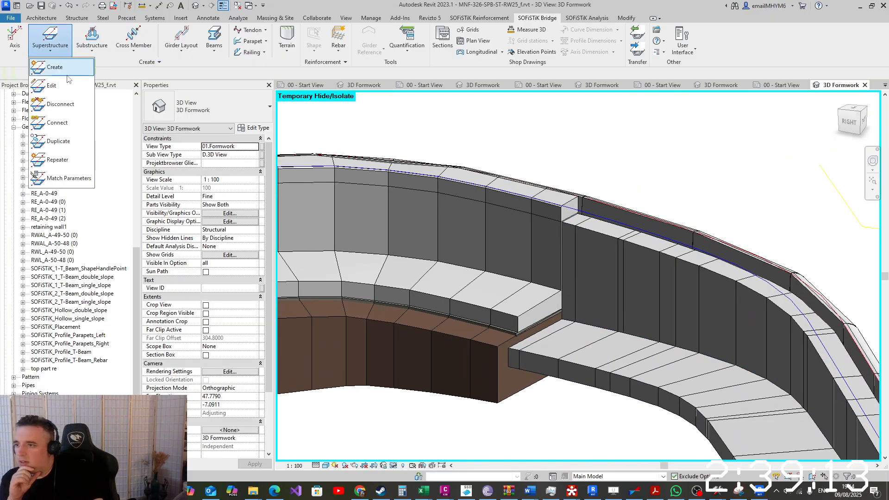
{"action": "left_click", "coordinate": [78, 144]}
{"action": "left_click", "coordinate": [620, 395]}
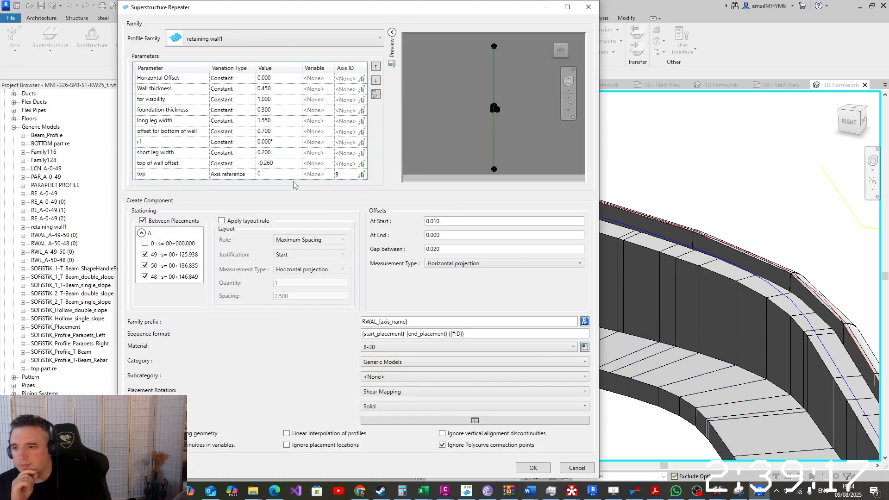
{"action": "left_click", "coordinate": [285, 100]}
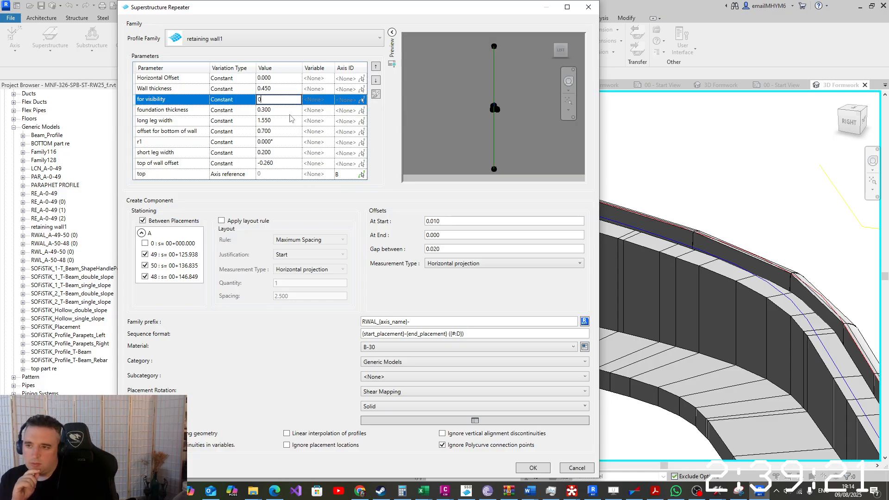
Give the duplicate the material Beton - LC 12/13 and the family prefix LCN_{axis_name}-, and create it beneath the foundation
{"action": "left_click", "coordinate": [409, 348]}
{"action": "scroll", "coordinate": [407, 371], "scroll_direction": "down", "scroll_amount": 5}
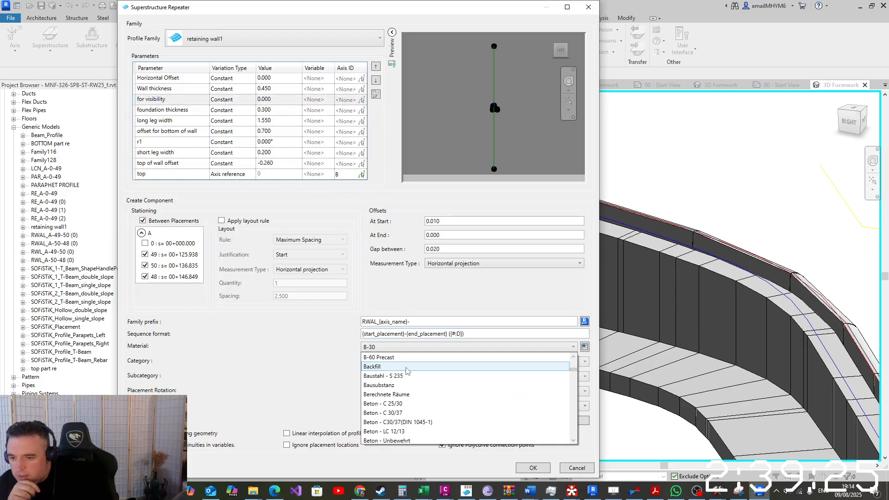
{"action": "scroll", "coordinate": [407, 370], "scroll_direction": "up", "scroll_amount": 5}
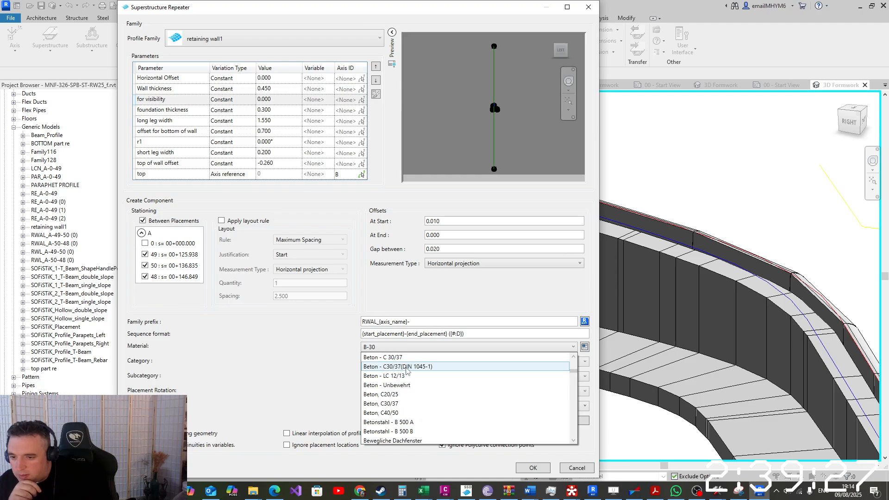
{"action": "left_click", "coordinate": [405, 379]}
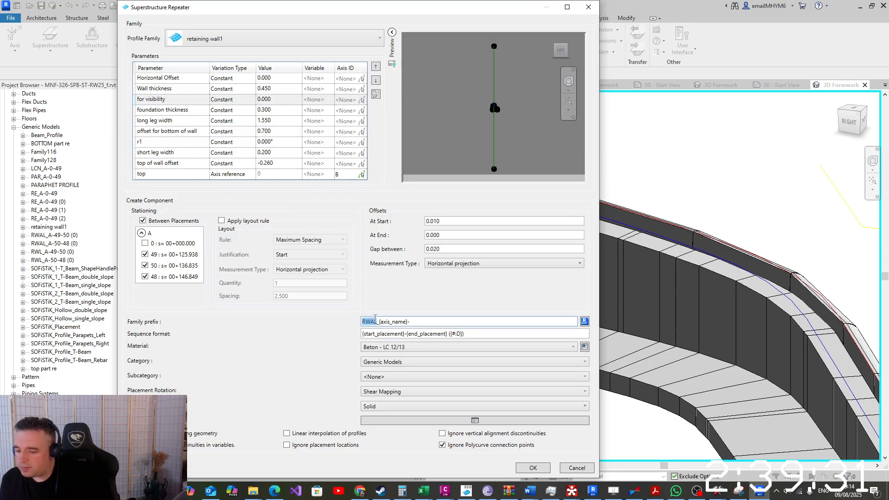
{"action": "type", "text": "lcn"}
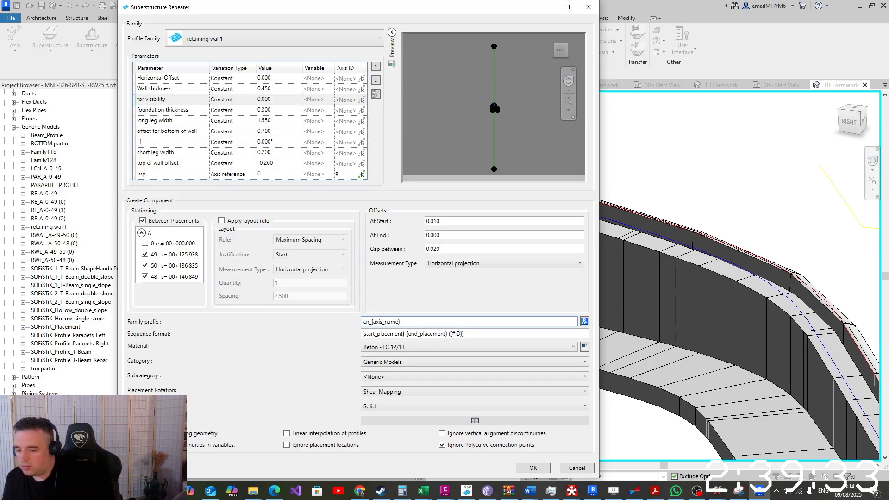
{"action": "type", "text": "CN"}
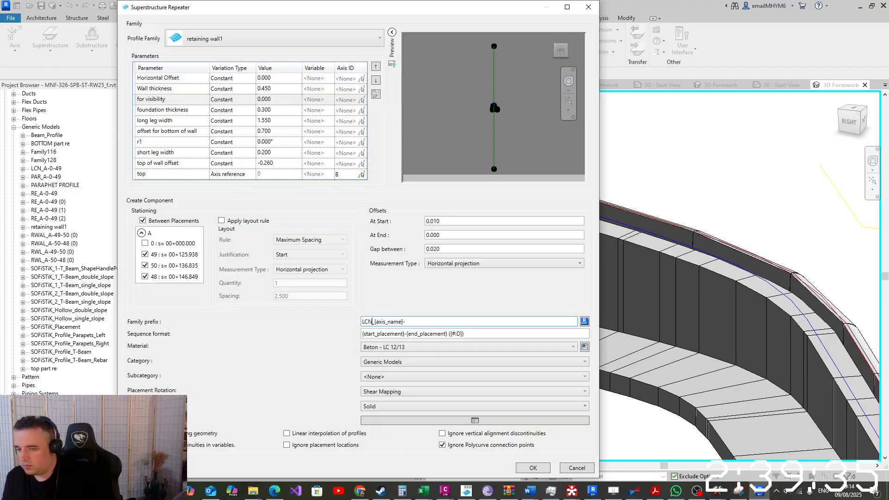
{"action": "left_click", "coordinate": [541, 469]}
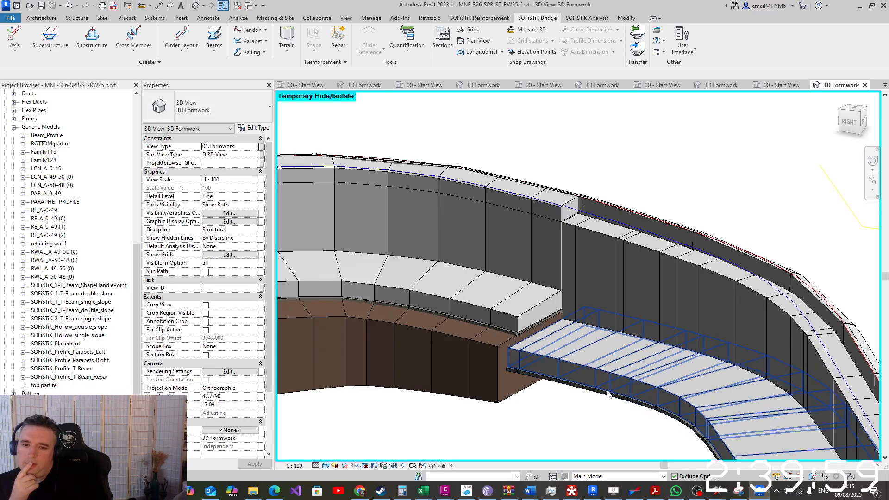
Change the foundation superstructure's family prefix to RWL_{axis_name}- and regenerate it
{"action": "left_click", "coordinate": [566, 359]}
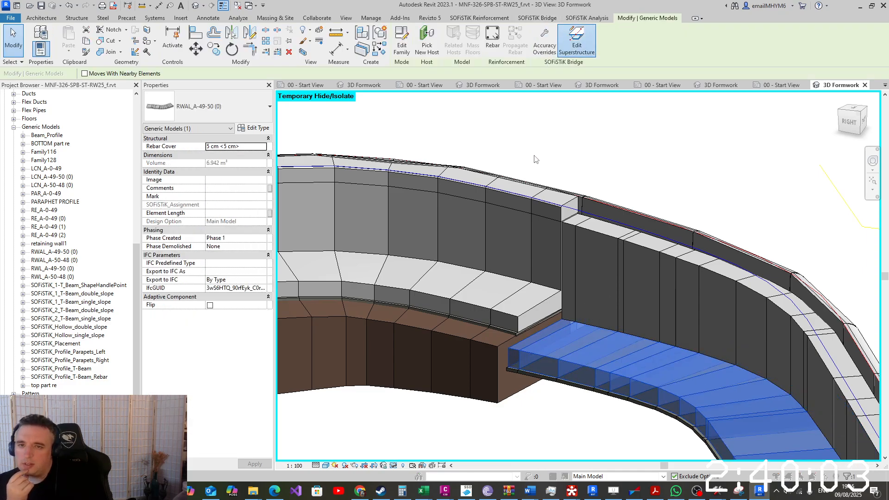
{"action": "left_click", "coordinate": [576, 39]}
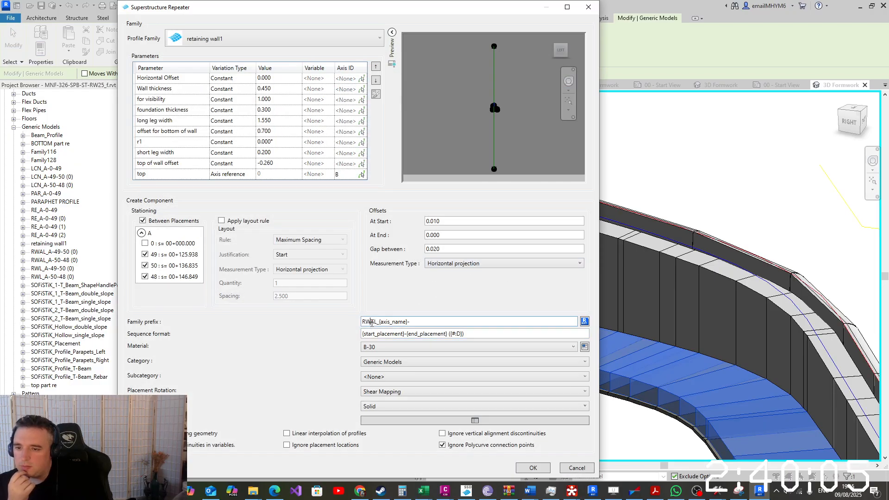
{"action": "type", "text": "RW"}
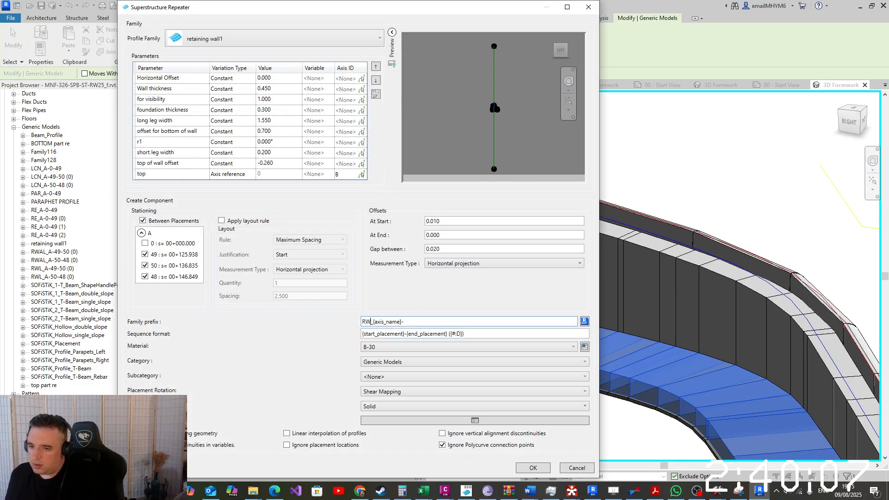
{"action": "type", "text": "L"}
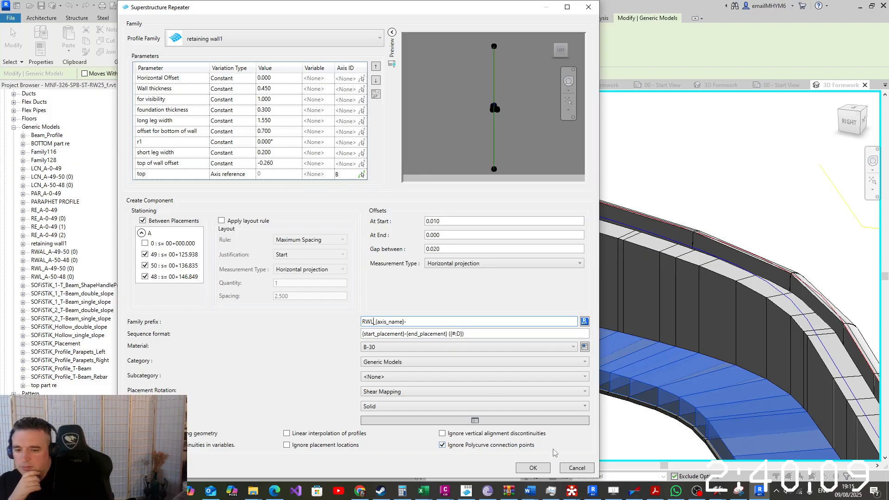
{"action": "left_click", "coordinate": [532, 468]}
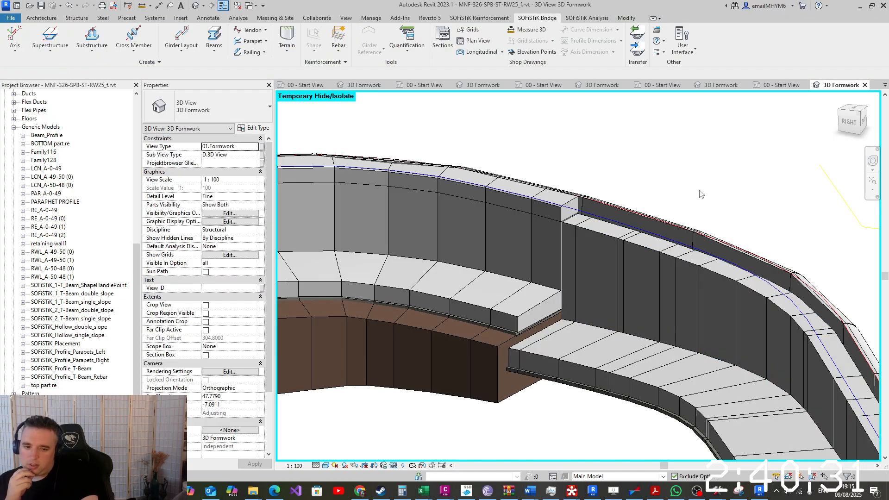
{"action": "scroll", "coordinate": [634, 315], "scroll_direction": "down", "scroll_amount": 5}
{"action": "middle_click_drag", "start_coordinate": [590, 358], "coordinate": [741, 374], "text": "shift"}
{"action": "middle_click_drag", "start_coordinate": [536, 304], "coordinate": [679, 186]}
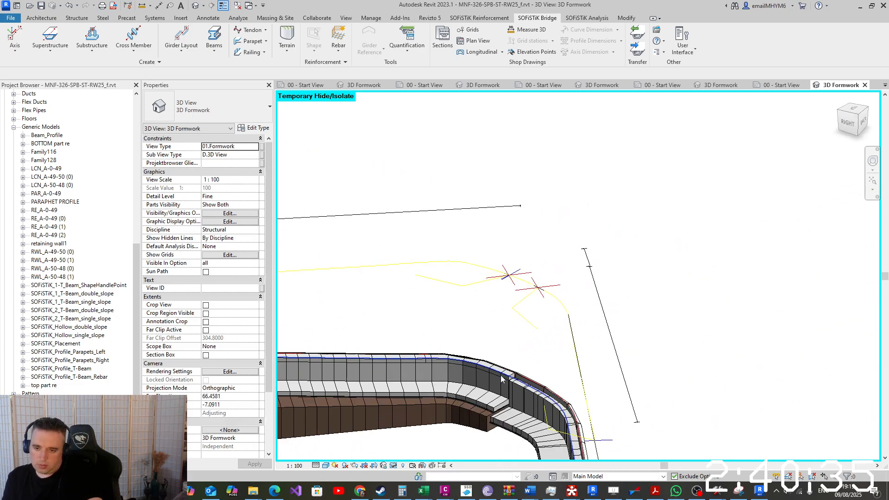
{"action": "scroll", "coordinate": [506, 389], "scroll_direction": "up", "scroll_amount": 3}
{"action": "scroll", "coordinate": [506, 402], "scroll_direction": "up", "scroll_amount": 5}
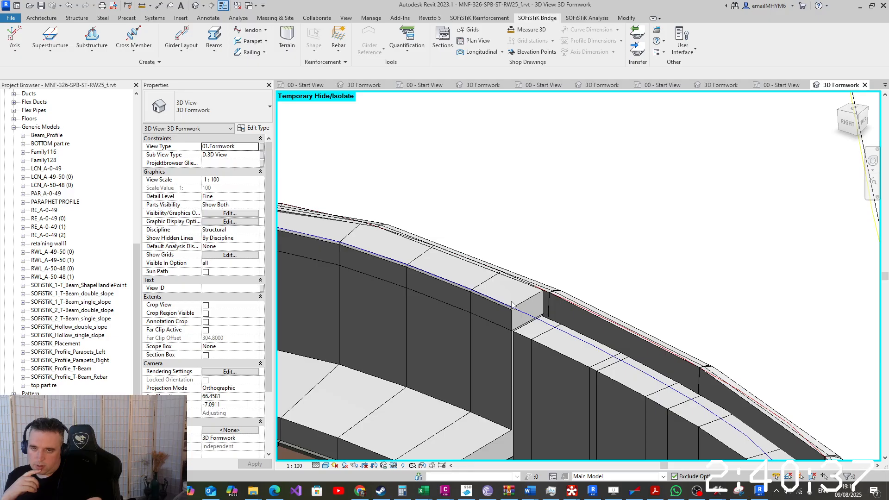
{"action": "left_click", "coordinate": [50, 48]}
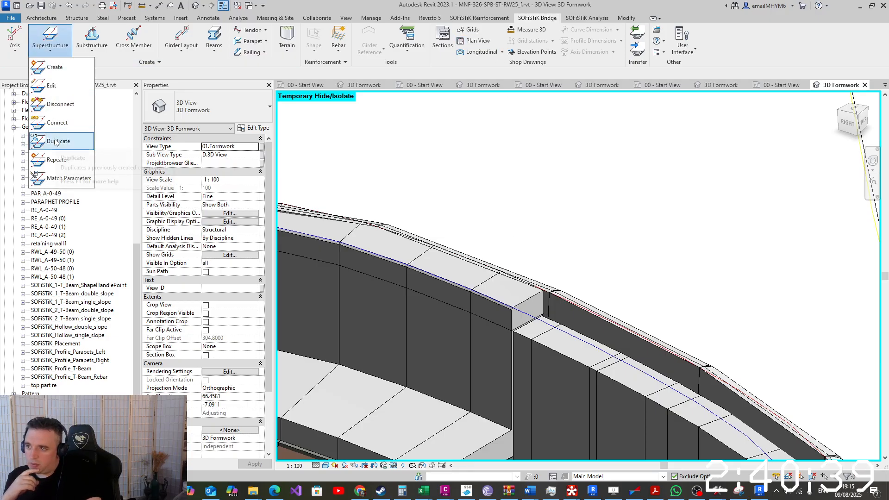
{"action": "left_click", "coordinate": [56, 142]}
{"action": "left_click", "coordinate": [478, 288]}
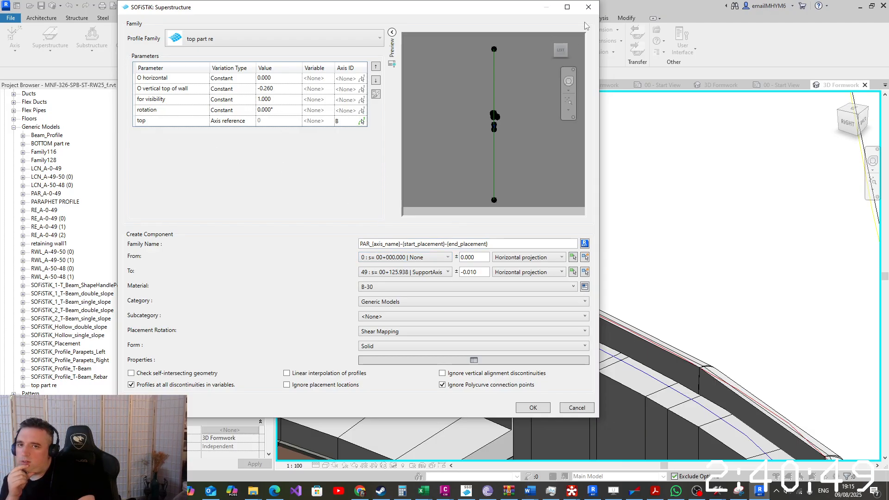
{"action": "left_click", "coordinate": [589, 7]}
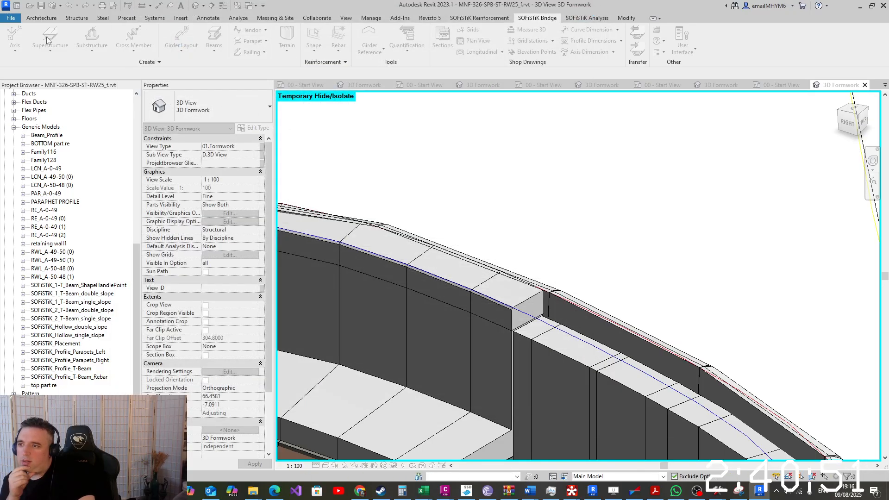
{"action": "left_click", "coordinate": [46, 50]}
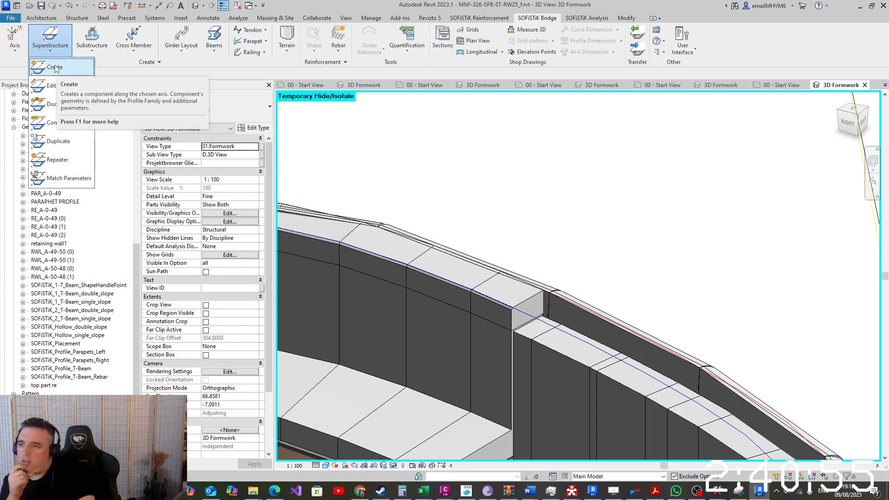
{"action": "left_click", "coordinate": [57, 159]}
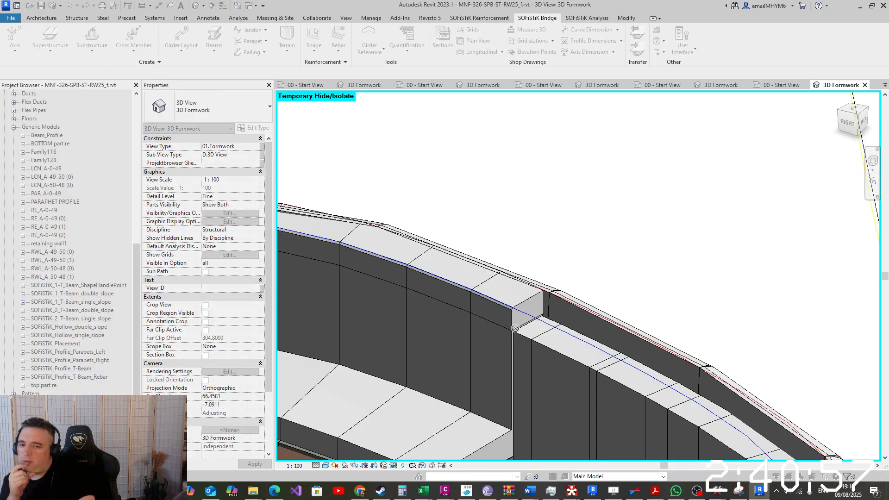
{"action": "scroll", "coordinate": [551, 342], "scroll_direction": "down", "scroll_amount": 2}
{"action": "middle_click_drag", "start_coordinate": [667, 389], "coordinate": [462, 149]}
{"action": "scroll", "coordinate": [536, 282], "scroll_direction": "up", "scroll_amount": 1}
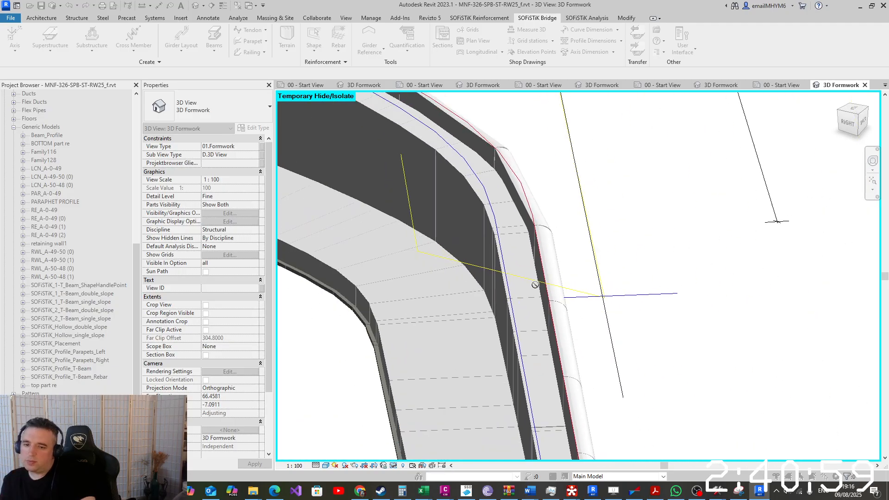
{"action": "scroll", "coordinate": [536, 283], "scroll_direction": "down", "scroll_amount": 4}
{"action": "scroll", "coordinate": [501, 330], "scroll_direction": "down", "scroll_amount": 2}
{"action": "middle_click_drag", "start_coordinate": [501, 330], "coordinate": [610, 345], "text": "shift"}
{"action": "middle_click_drag", "start_coordinate": [738, 266], "coordinate": [480, 394]}
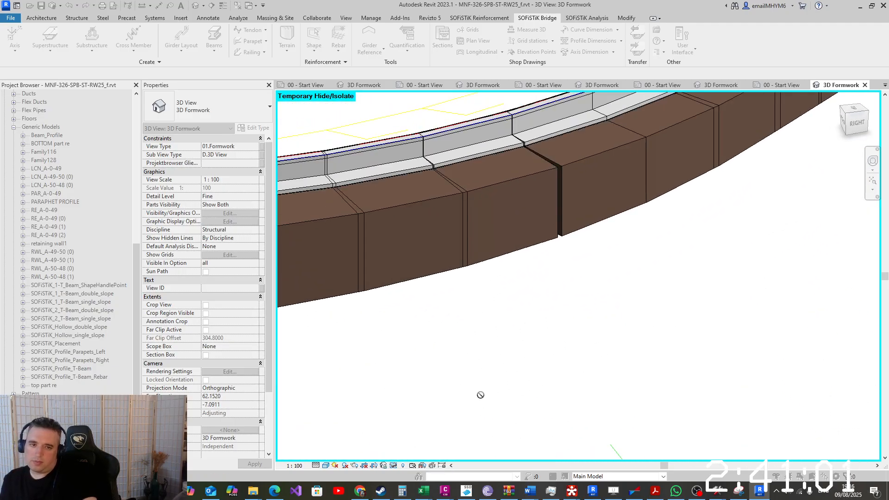
{"action": "scroll", "coordinate": [625, 309], "scroll_direction": "down", "scroll_amount": 4}
{"action": "scroll", "coordinate": [625, 309], "scroll_direction": "down", "scroll_amount": 3}
{"action": "middle_click_drag", "start_coordinate": [711, 295], "coordinate": [498, 343]}
{"action": "scroll", "coordinate": [653, 262], "scroll_direction": "up", "scroll_amount": 8}
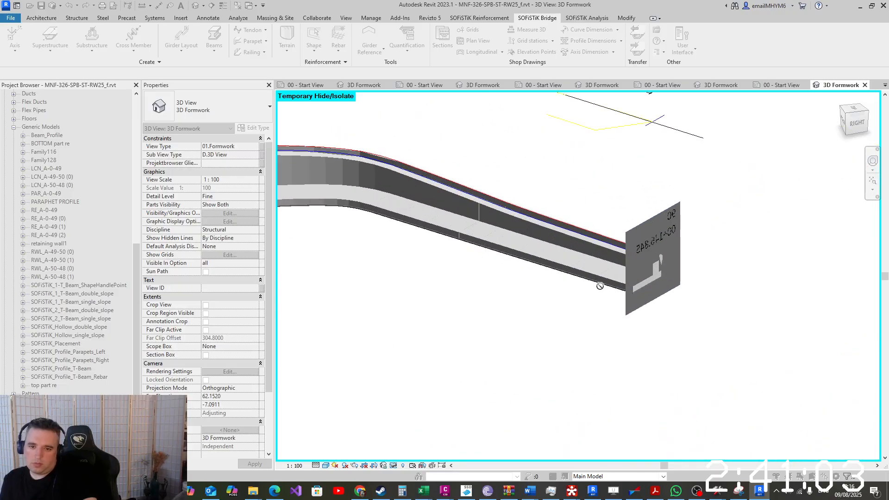
{"action": "scroll", "coordinate": [576, 284], "scroll_direction": "down", "scroll_amount": 1}
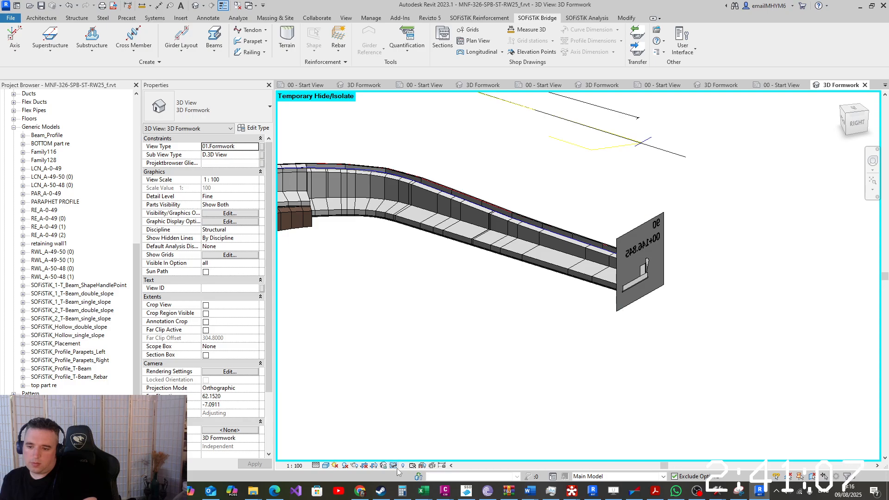
Restore the temporarily hidden elements and start a superstructure repeater along the wall's axis A with the profile family top part re
{"action": "left_click", "coordinate": [393, 465]}
{"action": "left_click", "coordinate": [419, 459]}
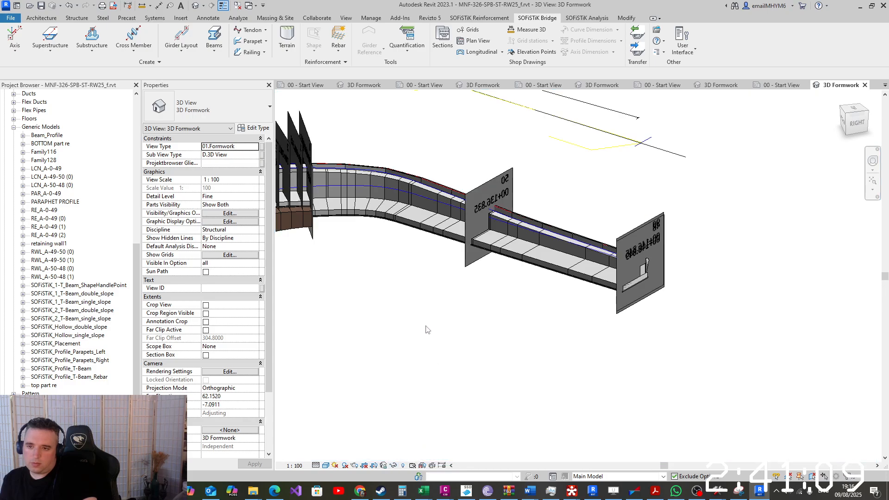
{"action": "left_click", "coordinate": [50, 42]}
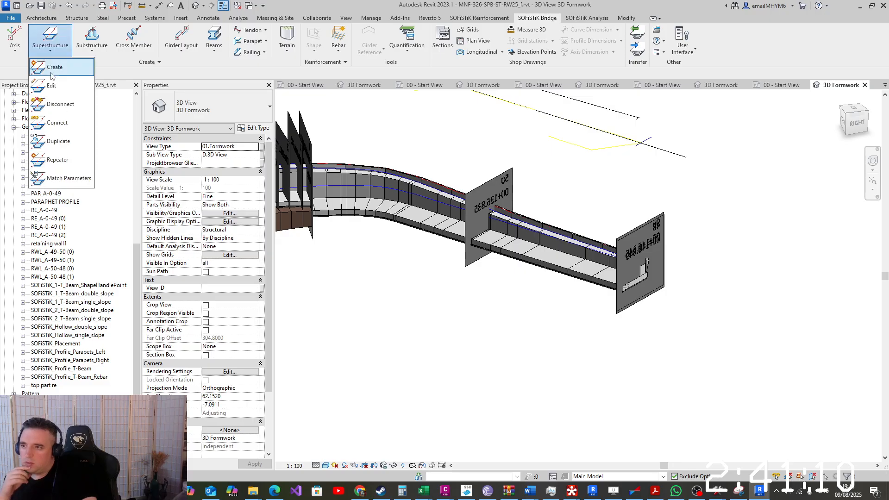
{"action": "left_click", "coordinate": [65, 160]}
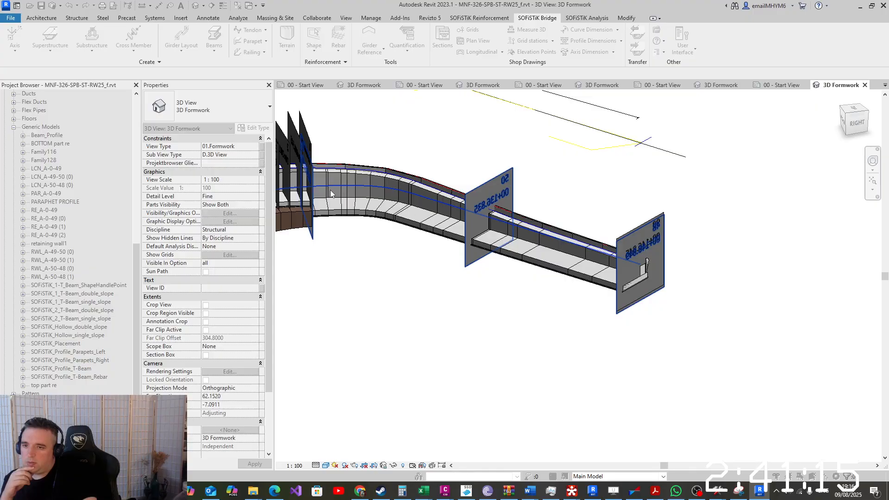
{"action": "left_click", "coordinate": [330, 190]}
{"action": "left_click", "coordinate": [271, 45]}
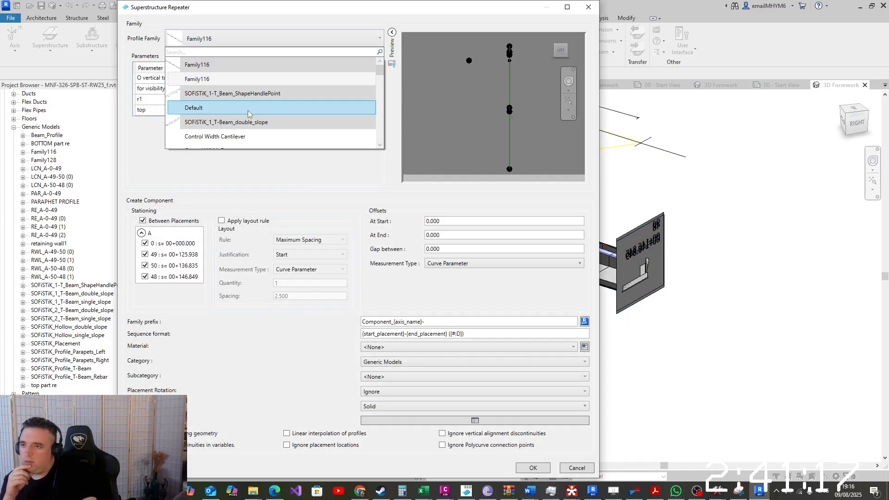
{"action": "scroll", "coordinate": [248, 110], "scroll_direction": "down", "scroll_amount": 10}
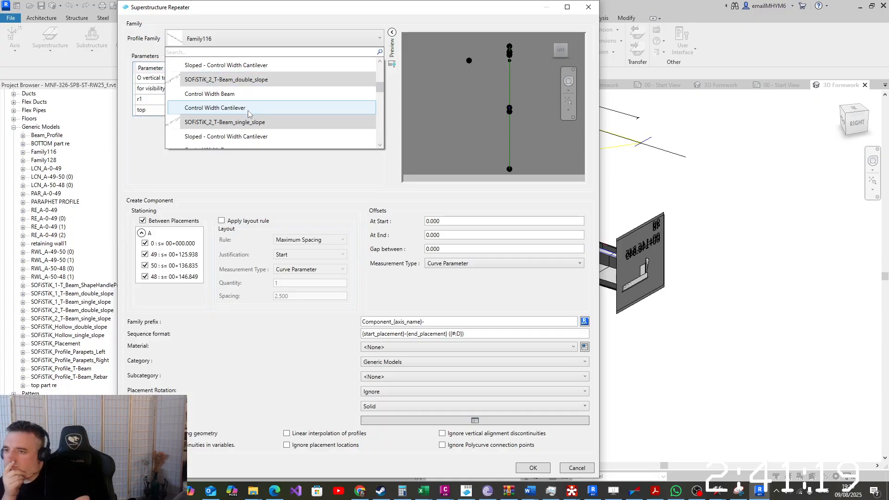
{"action": "scroll", "coordinate": [248, 114], "scroll_direction": "down", "scroll_amount": 6}
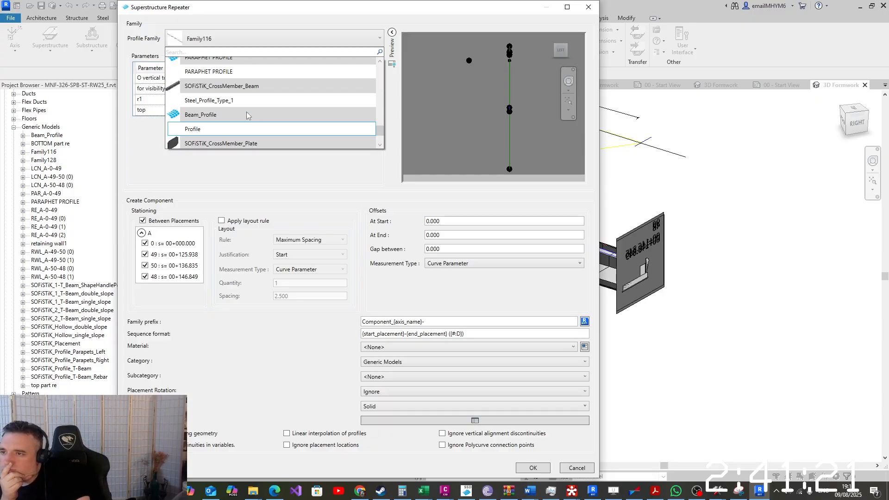
{"action": "scroll", "coordinate": [246, 113], "scroll_direction": "up", "scroll_amount": 2}
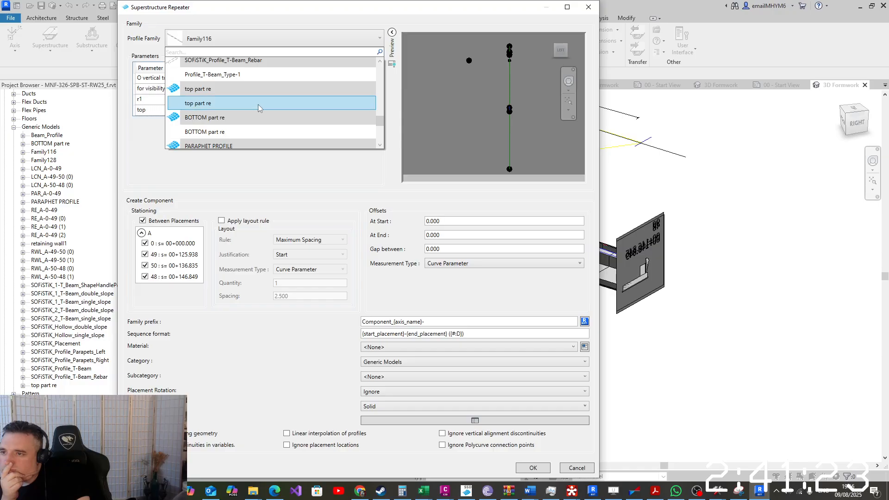
{"action": "left_click", "coordinate": [259, 103]}
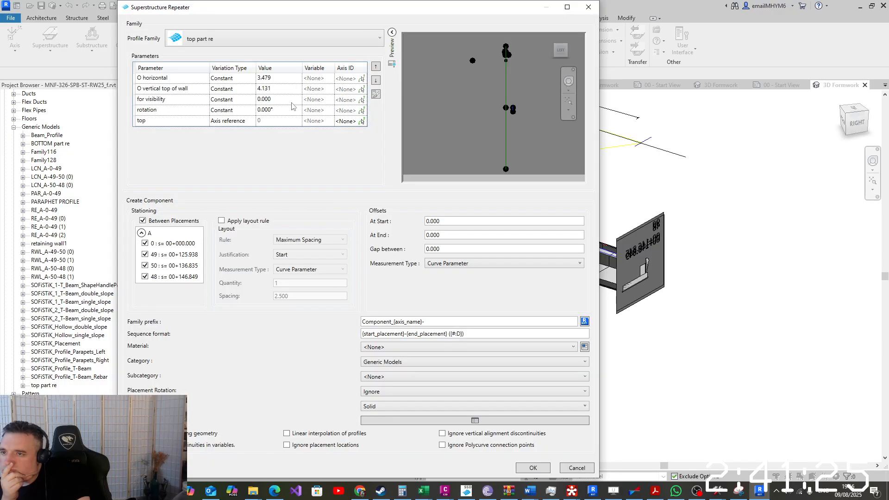
Set for visibility to 1, O vertical top of wall to -0.26 and O horizontal to 0, and reference top to axis B
{"action": "left_click", "coordinate": [291, 102]}
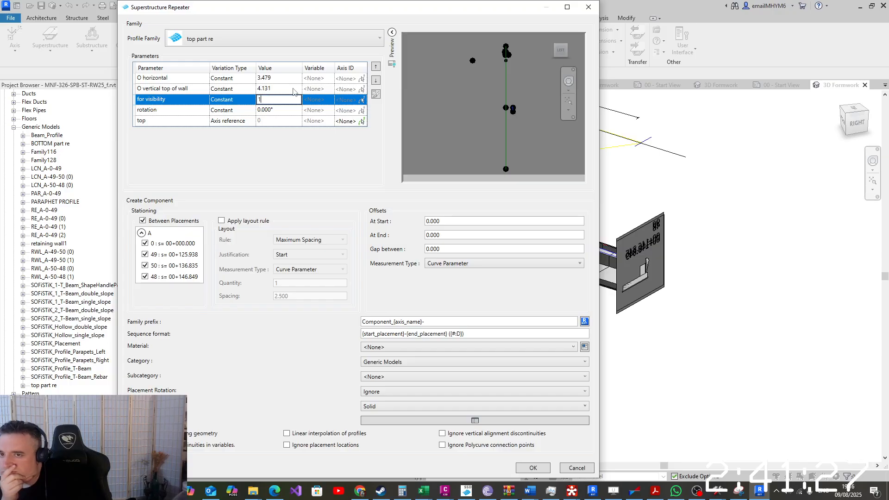
{"action": "left_click", "coordinate": [293, 89]}
{"action": "left_click", "coordinate": [293, 89]}
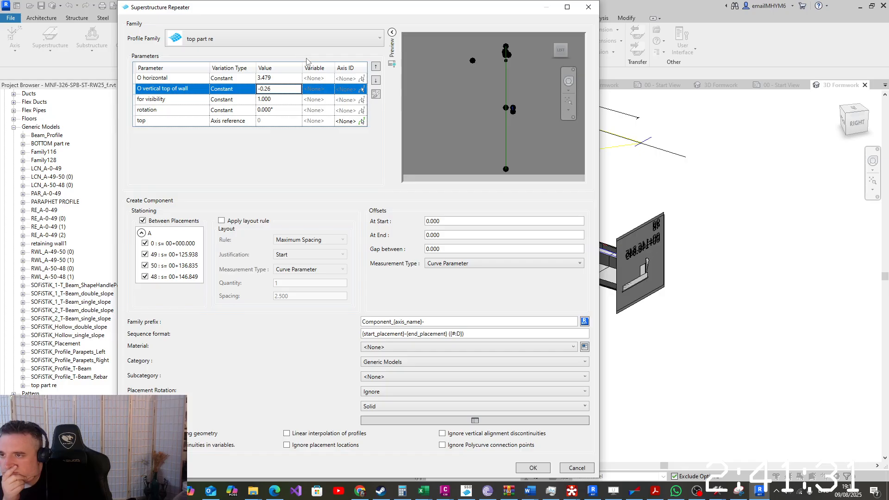
{"action": "left_click", "coordinate": [288, 80]}
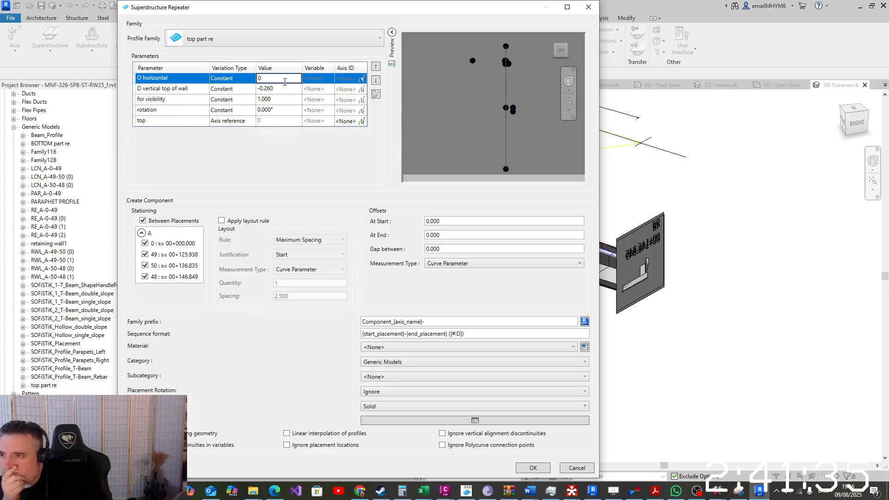
{"action": "left_click", "coordinate": [287, 110]}
{"action": "left_click", "coordinate": [361, 121]}
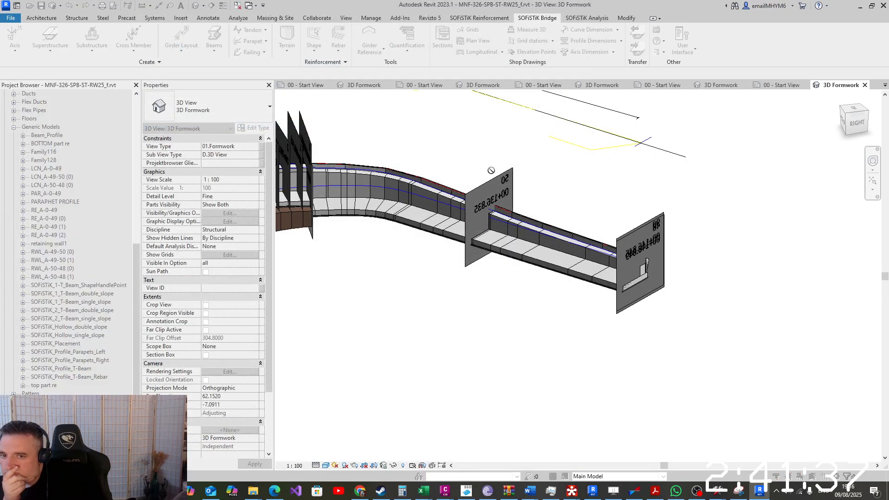
{"action": "left_click", "coordinate": [457, 199]}
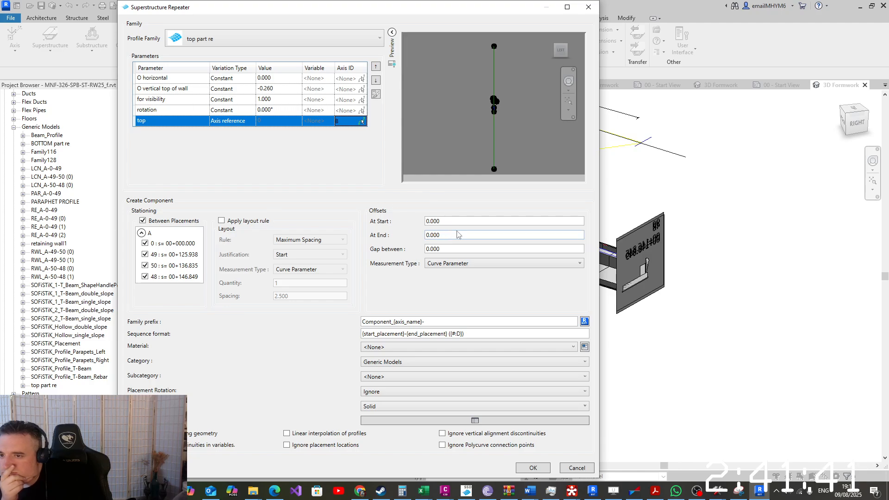
Set the repeater's start offset to 0.01 and gap between components to 0.02, measured by Horizontal projection
{"action": "left_click", "coordinate": [444, 221]}
{"action": "type", "text": "0"}
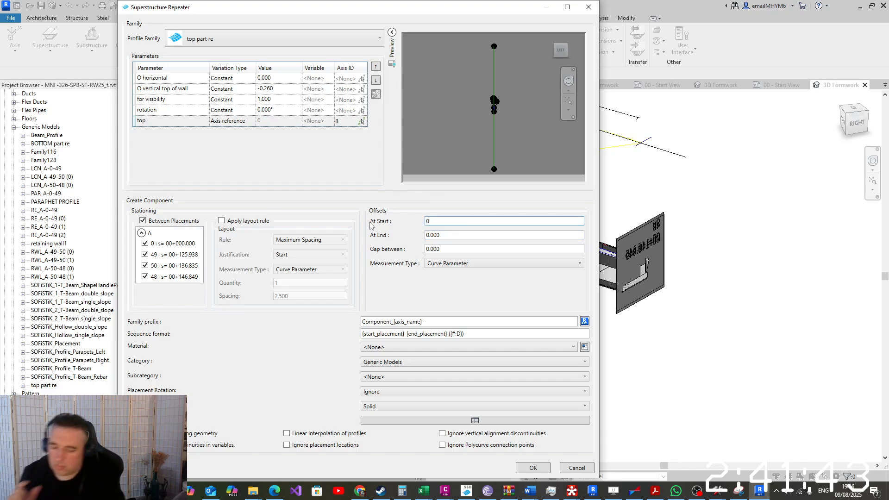
{"action": "type", "text": ".01"}
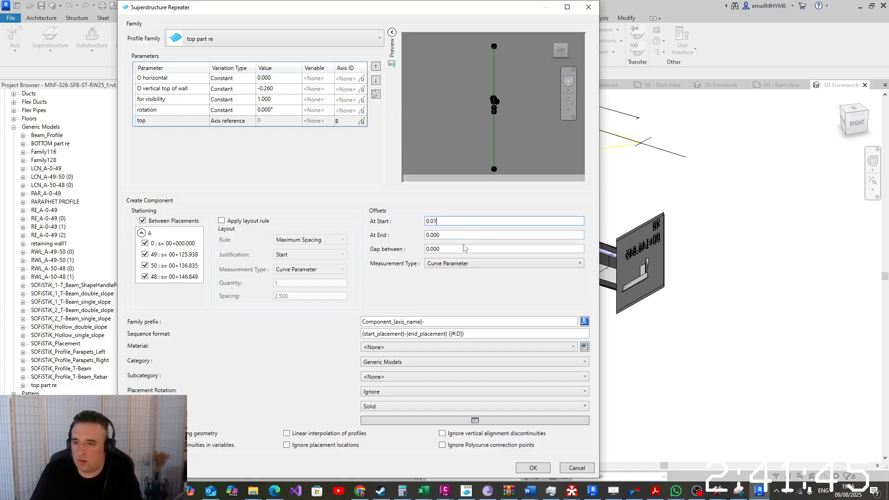
{"action": "left_click", "coordinate": [464, 248]}
{"action": "type", "text": "0.02"}
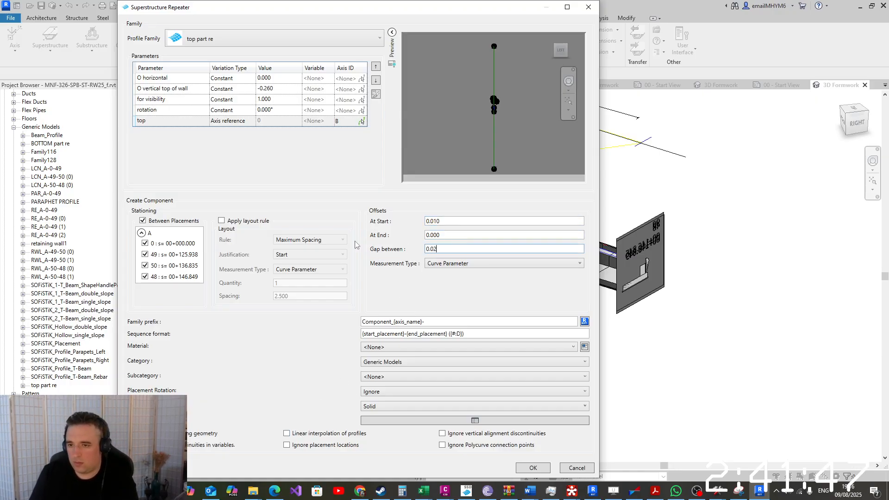
{"action": "left_click", "coordinate": [494, 267]}
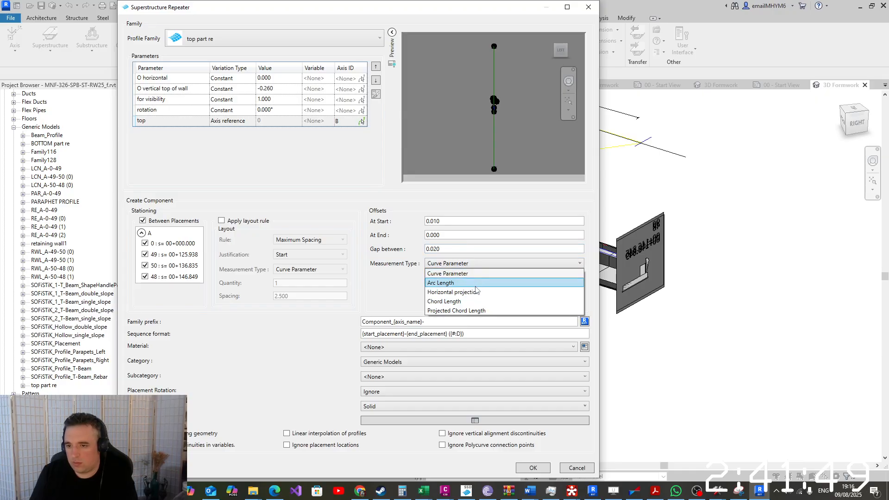
{"action": "left_click", "coordinate": [473, 293]}
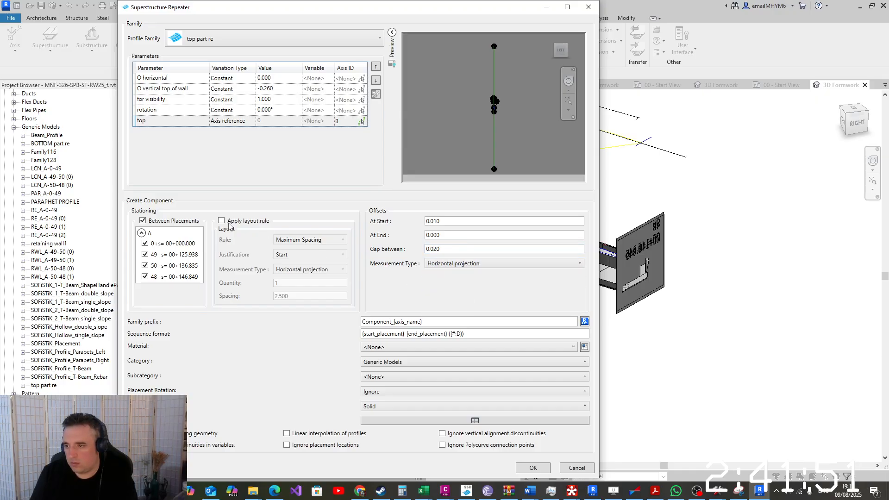
Exclude placement 0 from the repeater's stationing and change the family prefix to PAR_{axis_name}-
{"action": "left_click", "coordinate": [145, 243]}
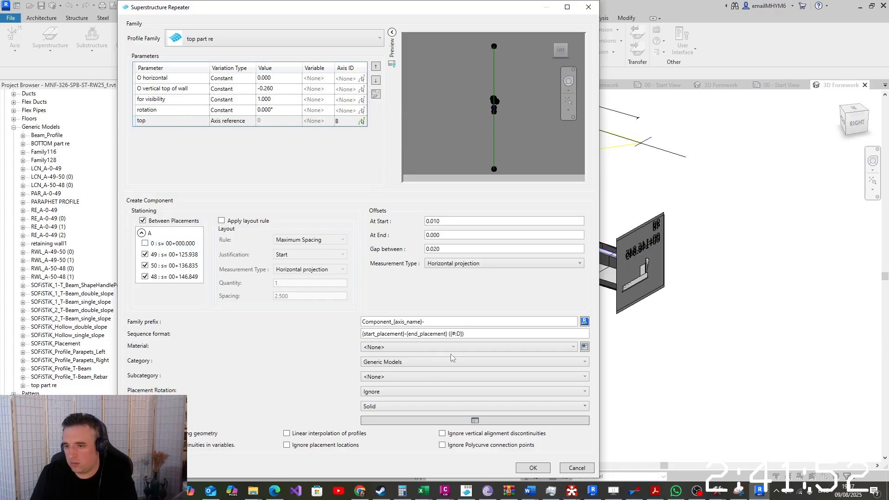
{"action": "double_click", "coordinate": [383, 321]}
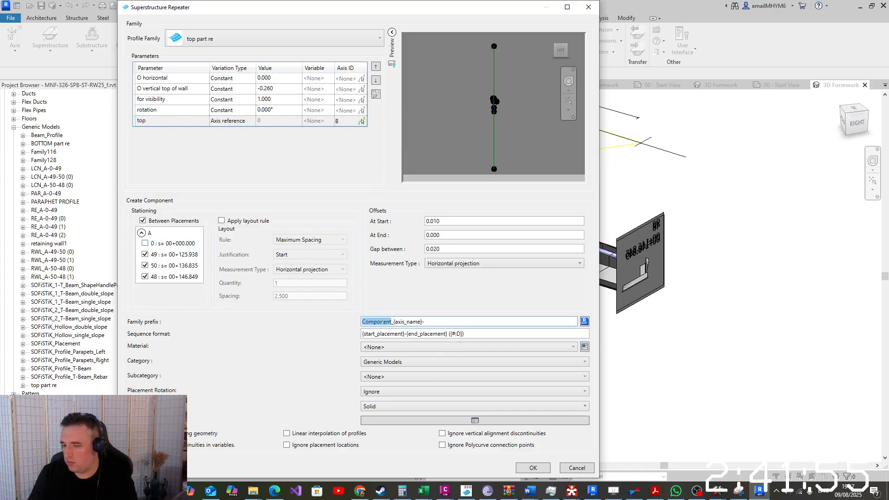
{"action": "type", "text": "PAR"}
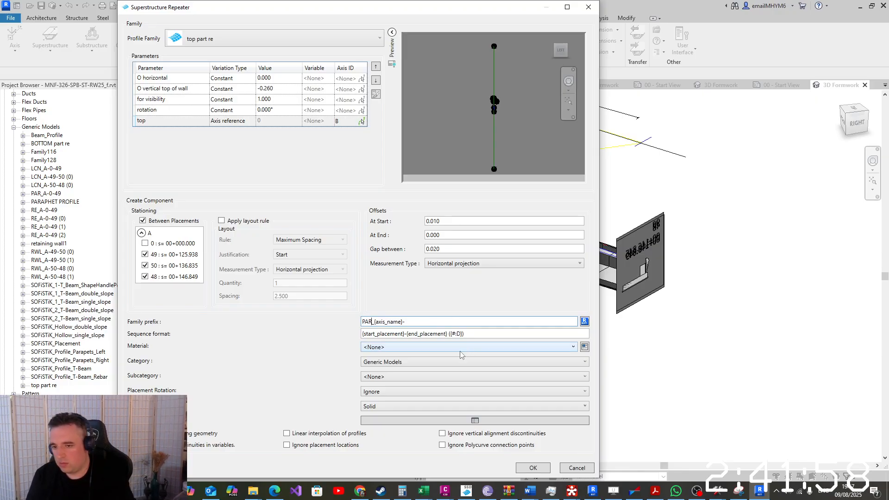
Assign material B-30 and Shear Mapping placement rotation, ignore polycurve connection points, and create the top-of-wall components
{"action": "left_click", "coordinate": [461, 349]}
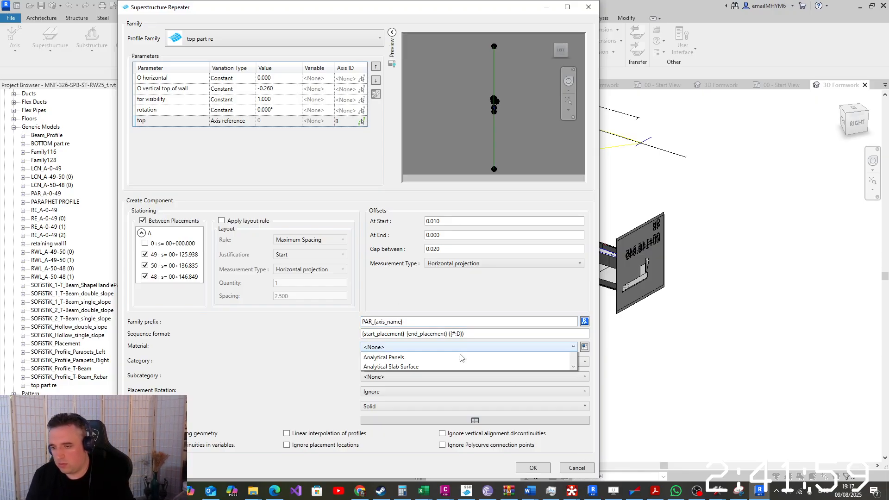
{"action": "scroll", "coordinate": [440, 372], "scroll_direction": "down", "scroll_amount": 3}
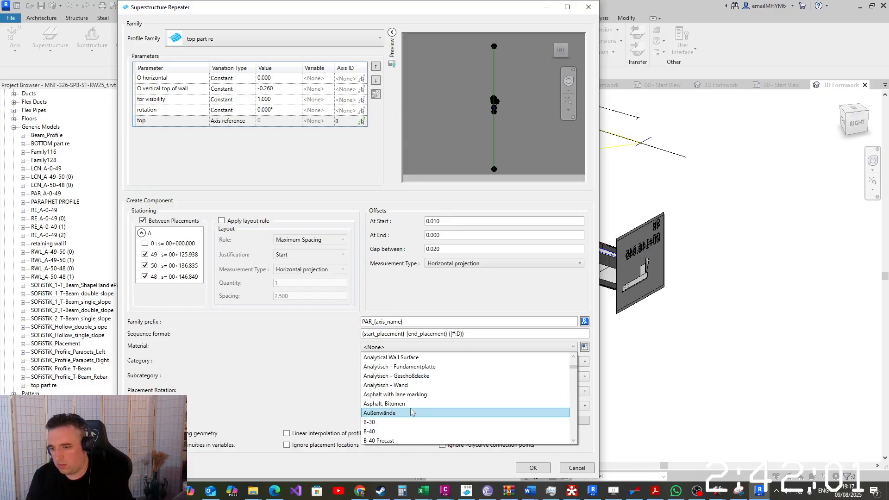
{"action": "left_click", "coordinate": [401, 422]}
{"action": "left_click", "coordinate": [415, 393]}
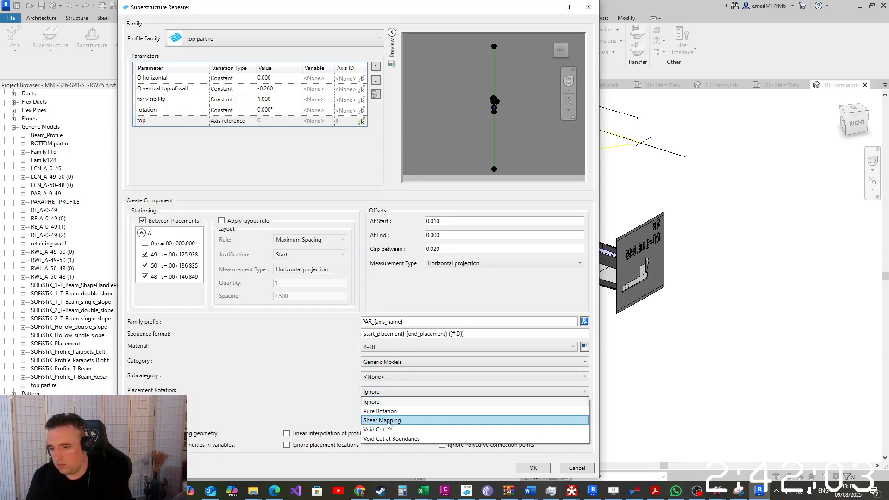
{"action": "left_click", "coordinate": [402, 421]}
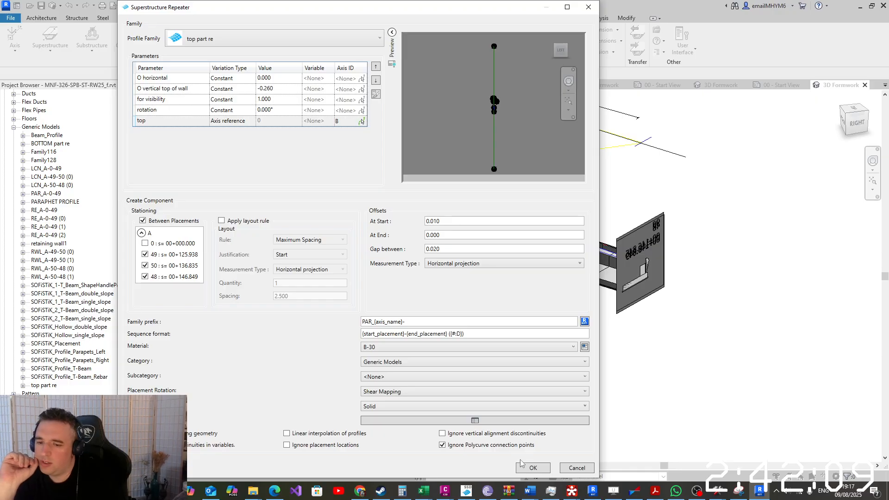
{"action": "left_click", "coordinate": [532, 468]}
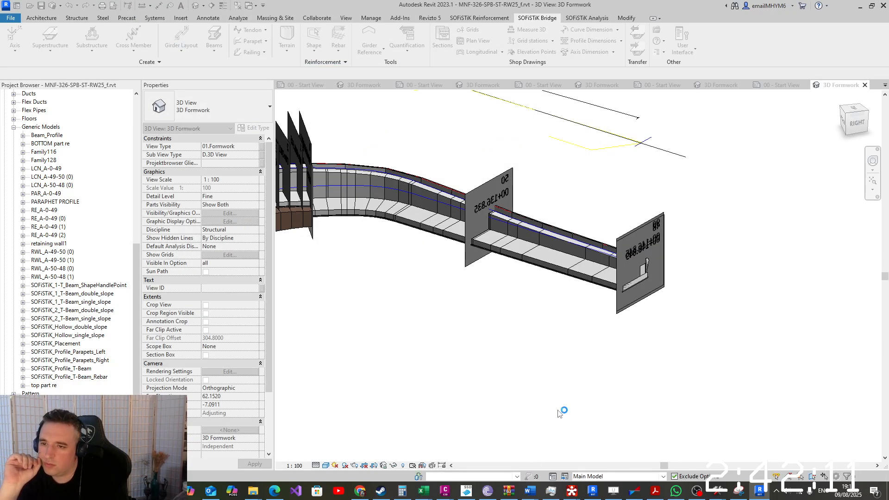
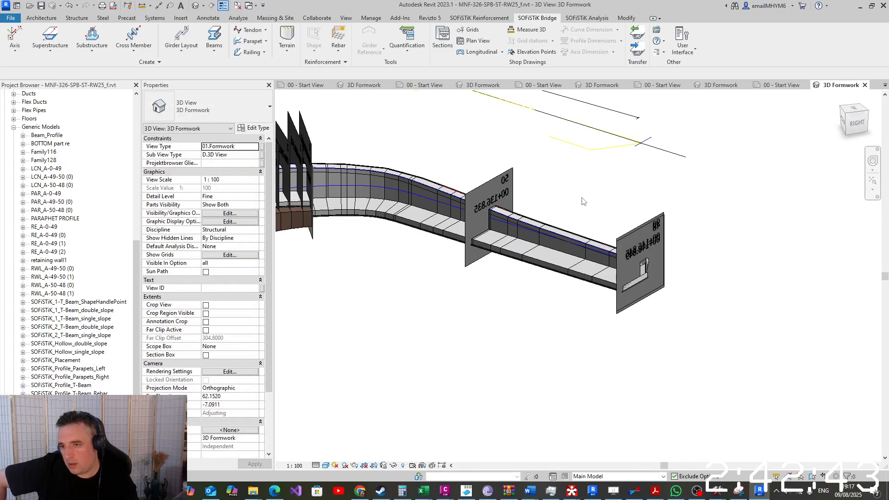
Temporarily hide the imported linework and the axis placement planes around the wall's bend and end
{"action": "scroll", "coordinate": [583, 202], "scroll_direction": "down", "scroll_amount": 5}
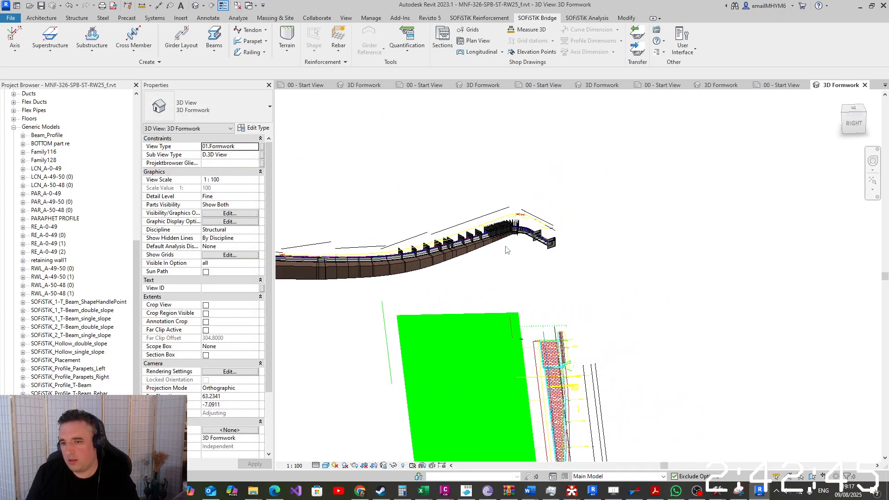
{"action": "left_click", "coordinate": [500, 230]}
{"action": "key", "text": "h"}
{"action": "key", "text": "h"}
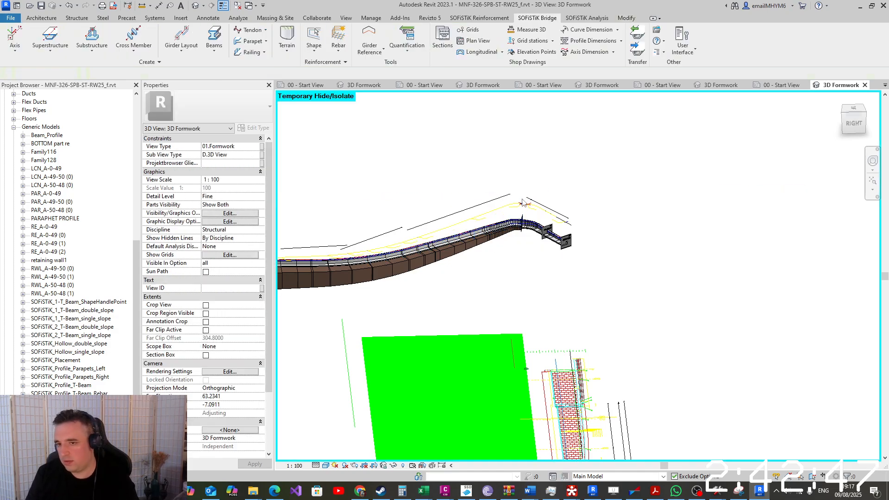
{"action": "left_click", "coordinate": [523, 203]}
{"action": "key", "text": "h"}
{"action": "key", "text": "h"}
{"action": "scroll", "coordinate": [523, 222], "scroll_direction": "up", "scroll_amount": 6}
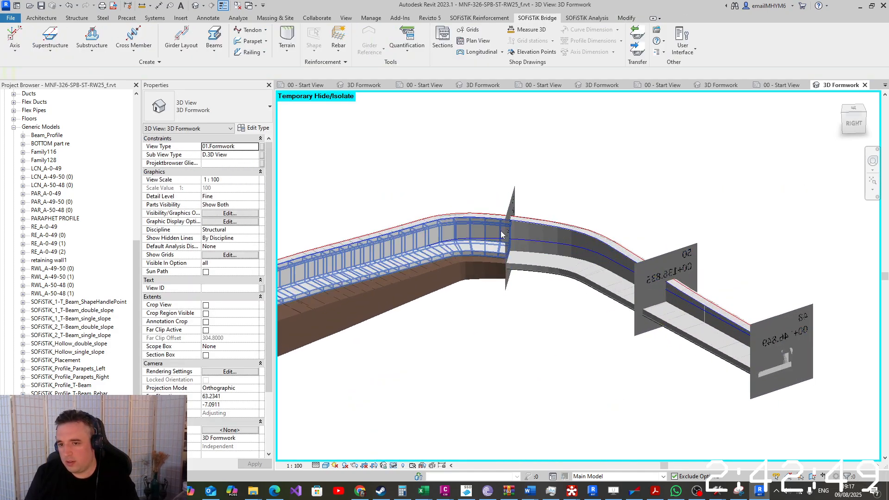
{"action": "left_click", "coordinate": [664, 278]}
{"action": "key", "text": "h"}
{"action": "key", "text": "h"}
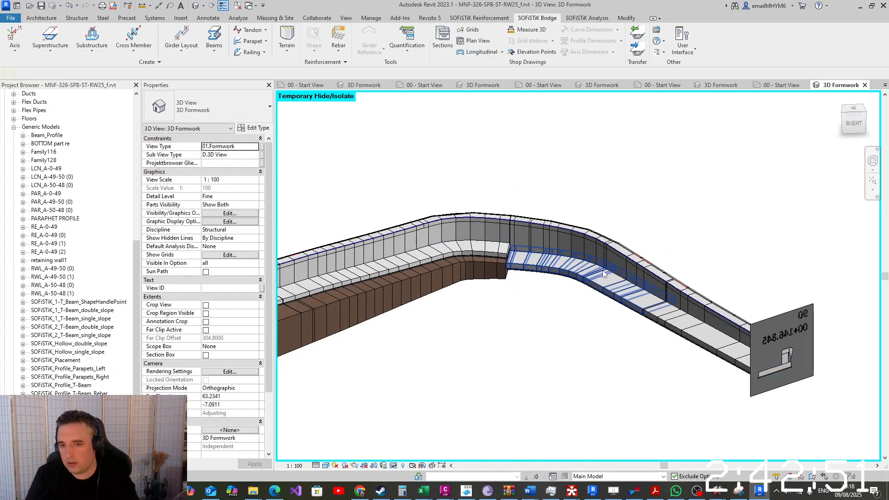
Temporarily hide the remaining axis lines along the top of the wall and view the wall from its opposite side
{"action": "scroll", "coordinate": [603, 273], "scroll_direction": "up", "scroll_amount": 5}
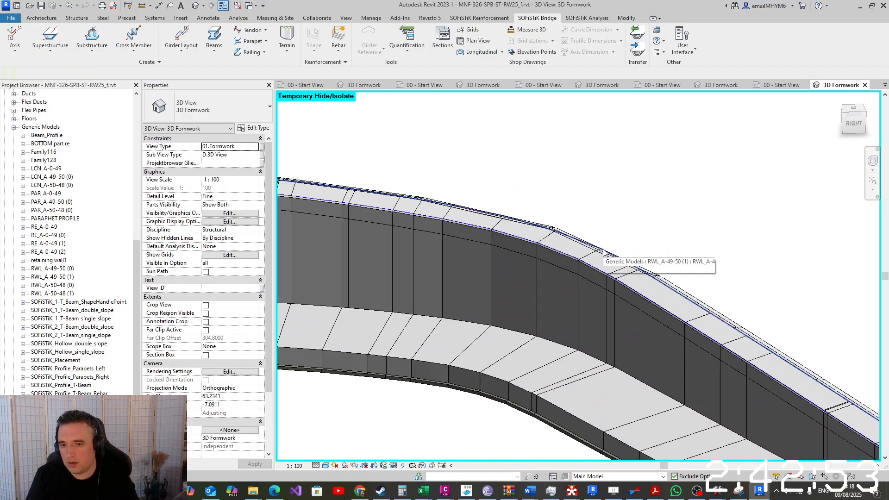
{"action": "left_click", "coordinate": [603, 251]}
{"action": "key", "text": "h"}
{"action": "key", "text": "h"}
{"action": "left_click", "coordinate": [597, 316]}
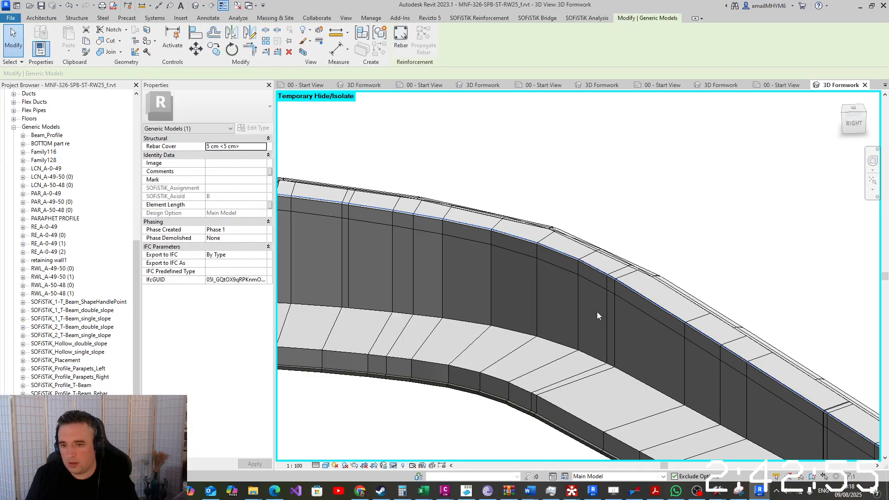
{"action": "key", "text": "h"}
{"action": "key", "text": "h"}
{"action": "scroll", "coordinate": [597, 315], "scroll_direction": "down", "scroll_amount": 8}
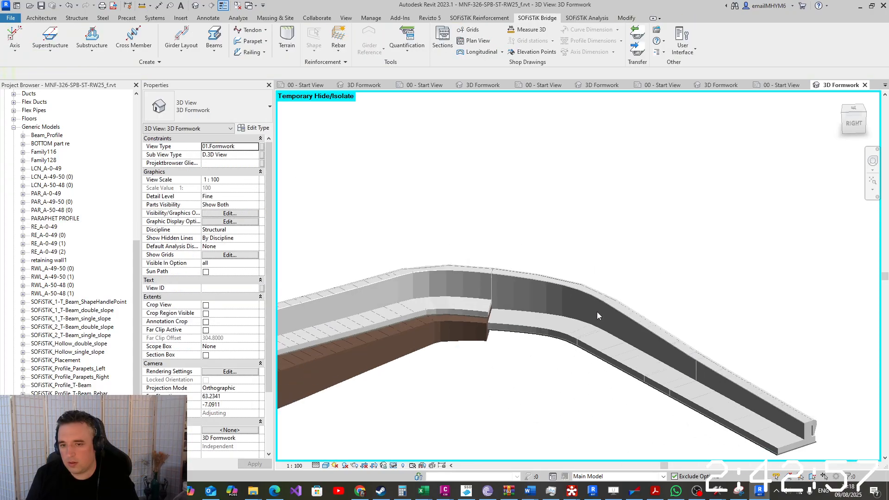
{"action": "mouse_move", "coordinate": [598, 315]}
{"action": "middle_mouse_down", "text": "shift"}
{"action": "mouse_move", "coordinate": [531, 388]}
{"action": "mouse_move", "coordinate": [337, 369]}
{"action": "mouse_move", "coordinate": [734, 293]}
{"action": "mouse_move", "coordinate": [661, 318]}
{"action": "mouse_move", "coordinate": [595, 311]}
{"action": "middle_mouse_up", "text": "shift"}
{"action": "scroll", "coordinate": [667, 179], "scroll_direction": "up", "scroll_amount": 8}
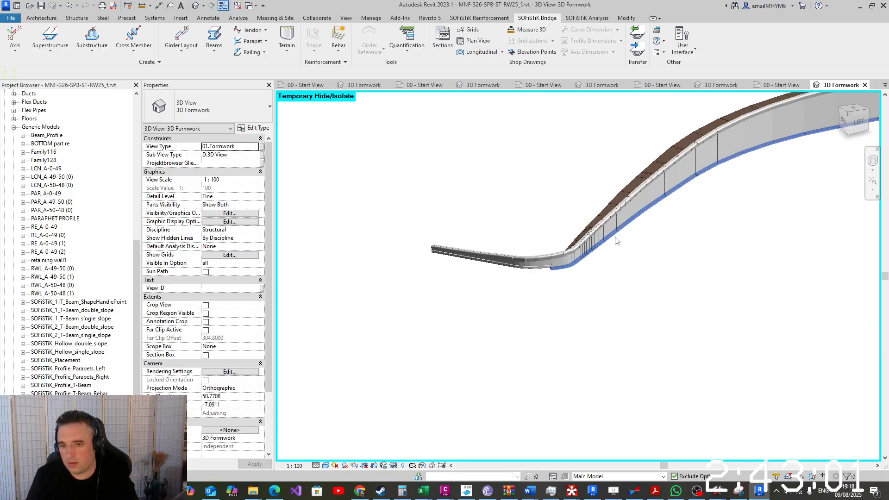
Set the 3D Formwork view's visual style to Realistic and save the project
{"action": "left_click", "coordinate": [326, 465]}
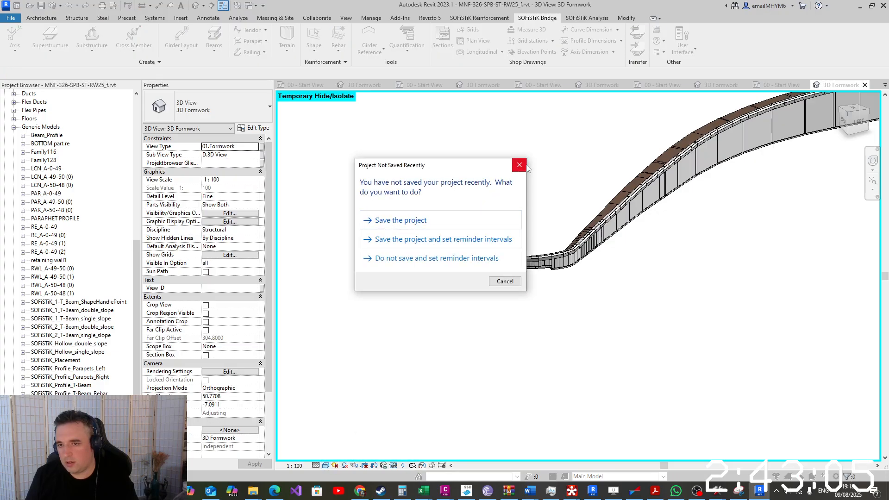
{"action": "left_click", "coordinate": [423, 220]}
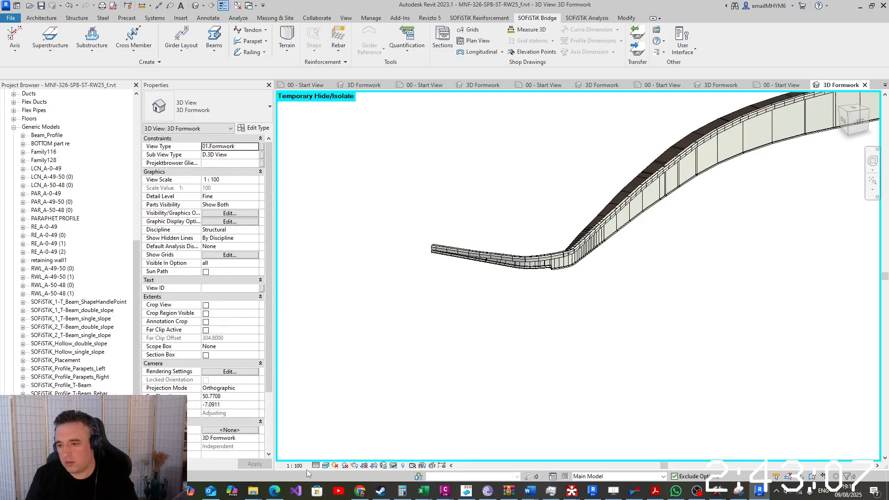
In the view's graphic display options, enable smooth lines with anti-aliasing and hide the model edges
{"action": "left_click", "coordinate": [326, 465]}
{"action": "left_click", "coordinate": [361, 404]}
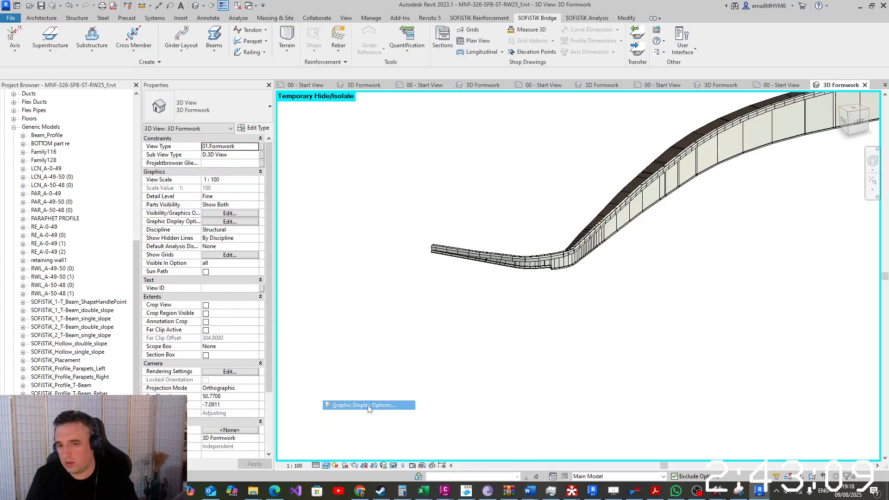
{"action": "left_click", "coordinate": [184, 134]}
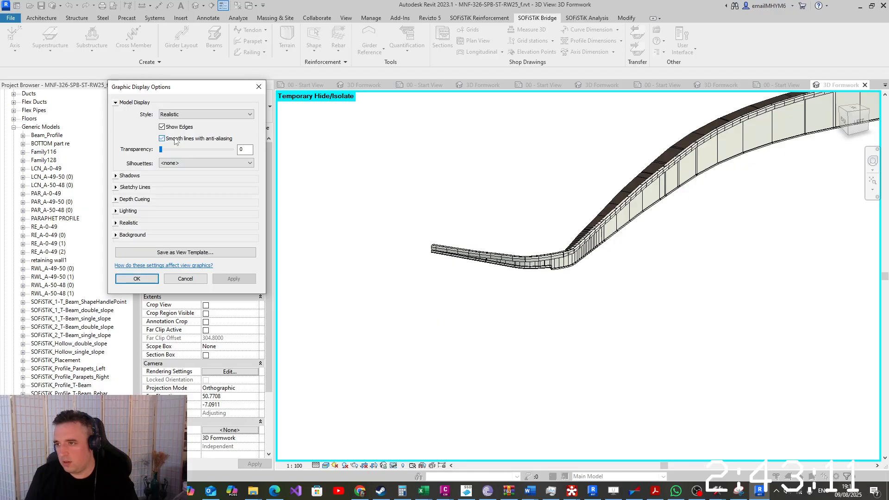
{"action": "left_click", "coordinate": [185, 128]}
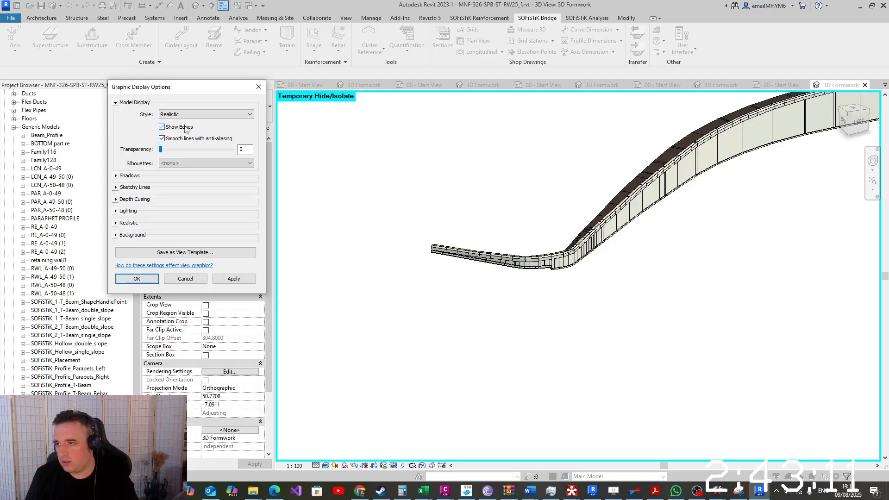
Try out cast shadows and ambient shadows on the retaining wall view
{"action": "left_click", "coordinate": [116, 176]}
{"action": "left_click", "coordinate": [172, 182]}
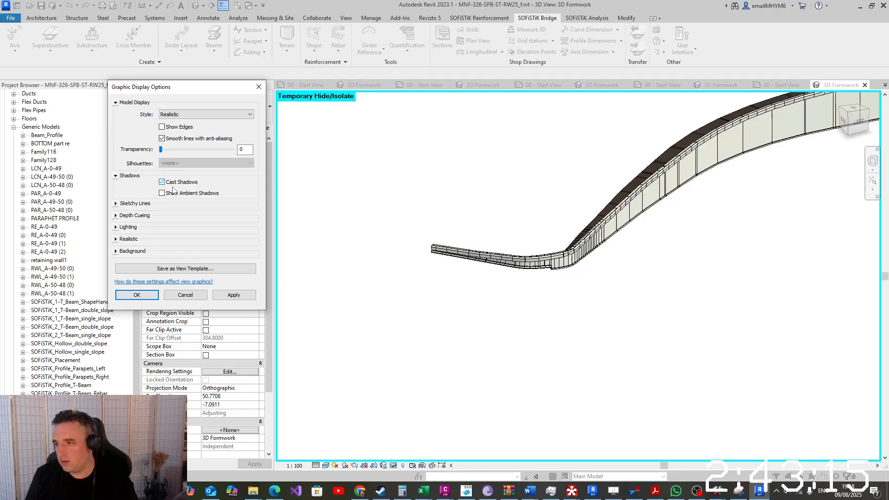
{"action": "left_click", "coordinate": [234, 295]}
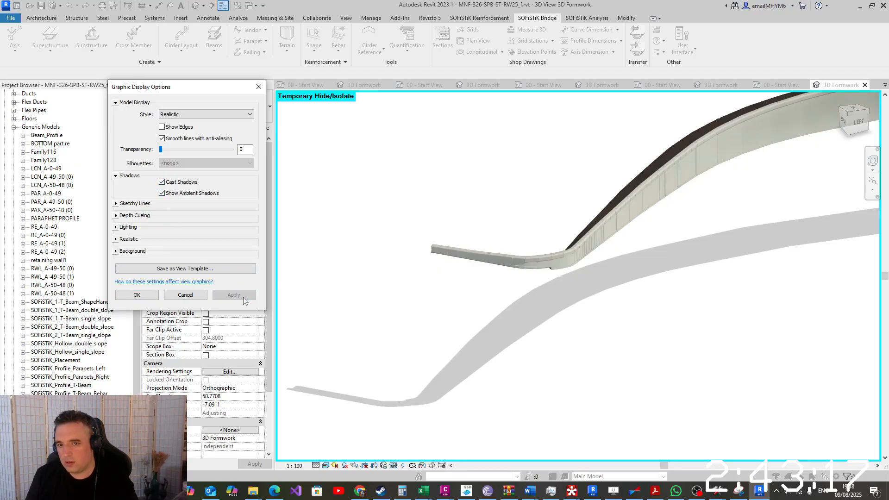
Turn off both cast shadows and ambient shadows for the view and apply the change
{"action": "left_click", "coordinate": [180, 182]}
{"action": "left_click", "coordinate": [180, 193]}
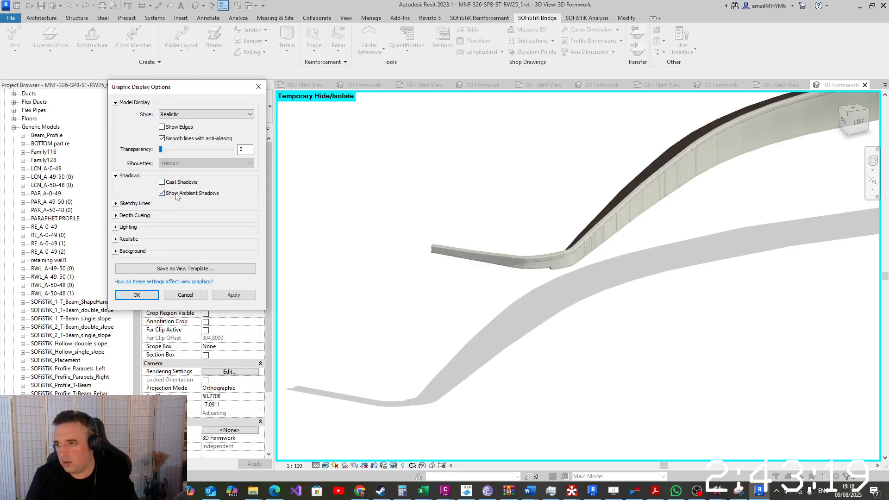
{"action": "left_click", "coordinate": [234, 295]}
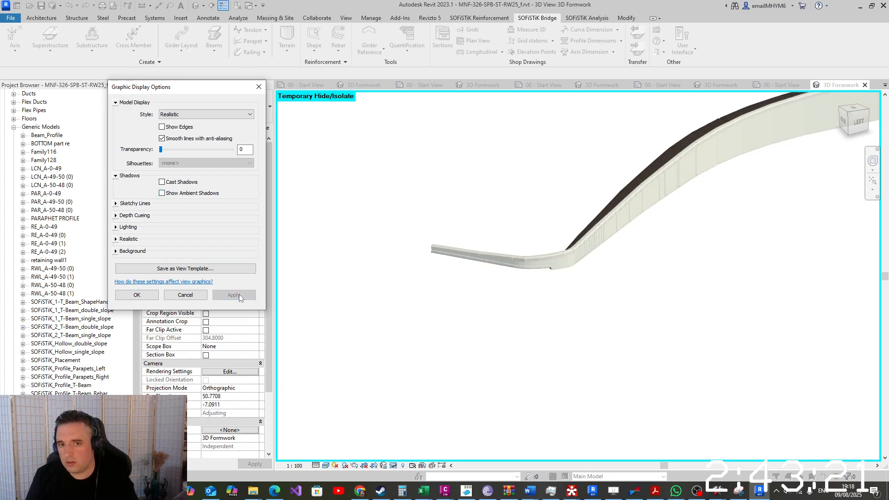
Set the view's lighting to sun 10 and ambient light 60, and accept the graphic display options
{"action": "left_click", "coordinate": [115, 227]}
{"action": "left_click", "coordinate": [116, 228]}
{"action": "left_click", "coordinate": [116, 227]}
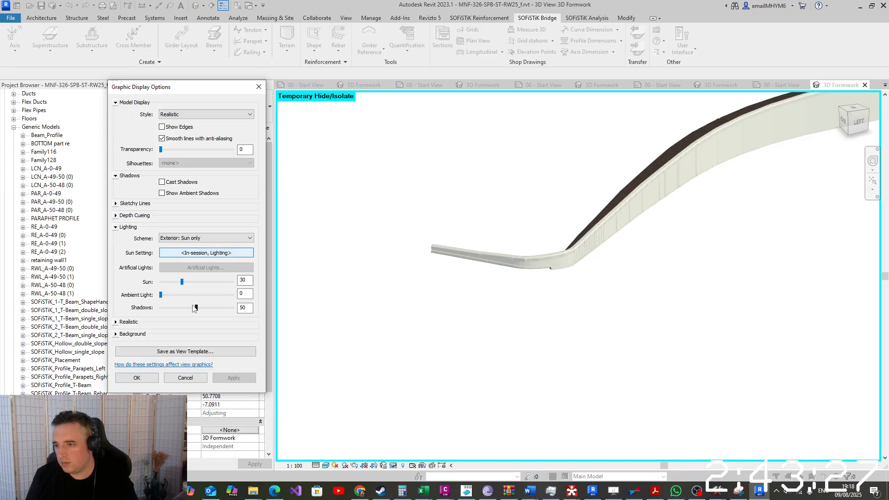
{"action": "mouse_move", "coordinate": [181, 281]}
{"action": "left_mouse_down"}
{"action": "mouse_move", "coordinate": [169, 282]}
{"action": "mouse_move", "coordinate": [181, 296]}
{"action": "left_mouse_up"}
{"action": "left_click", "coordinate": [233, 378]}
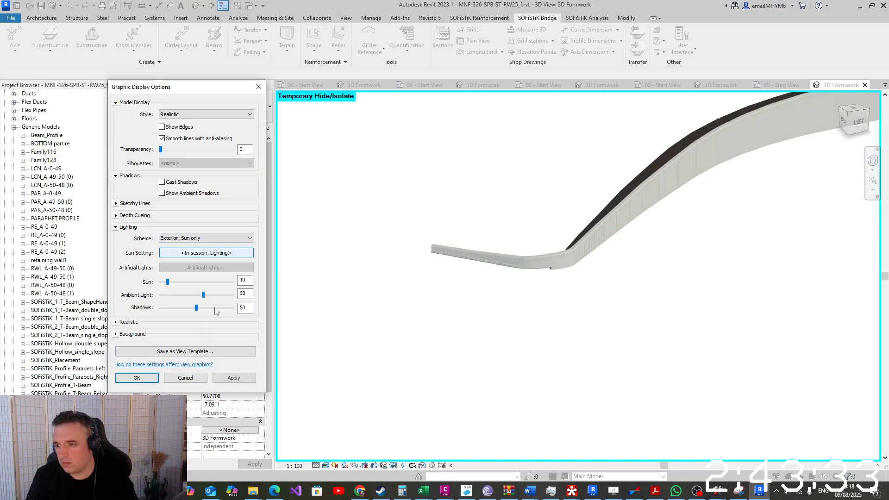
{"action": "left_click", "coordinate": [231, 378]}
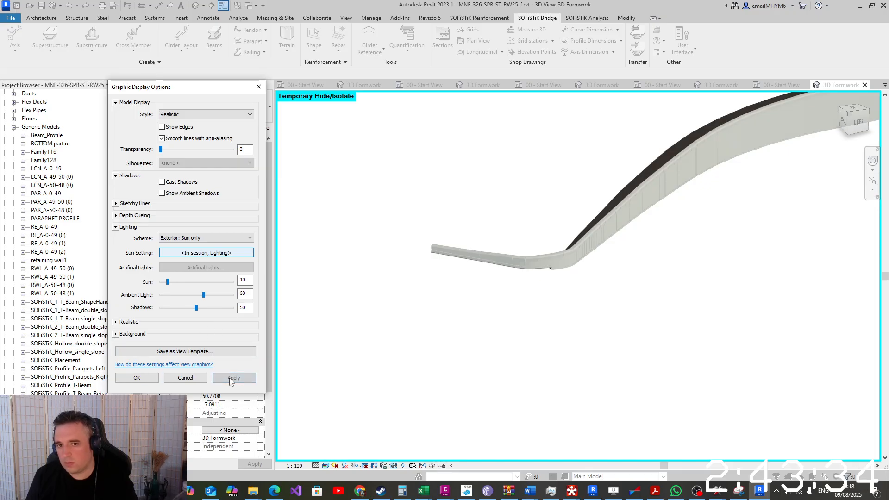
{"action": "left_click", "coordinate": [139, 380]}
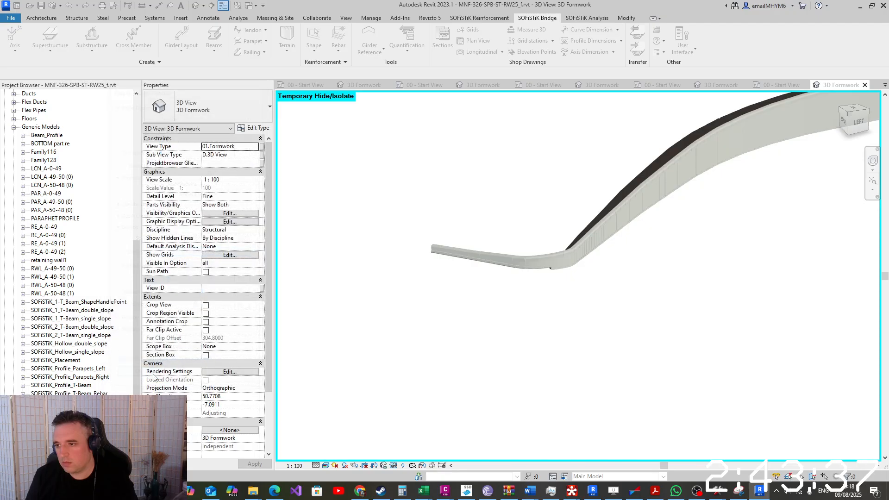
Examine the wall's face, its top edge and the bend near its low end from several angles
{"action": "scroll", "coordinate": [563, 328], "scroll_direction": "down", "scroll_amount": 2}
{"action": "middle_click_drag", "start_coordinate": [563, 328], "coordinate": [728, 327], "text": "shift"}
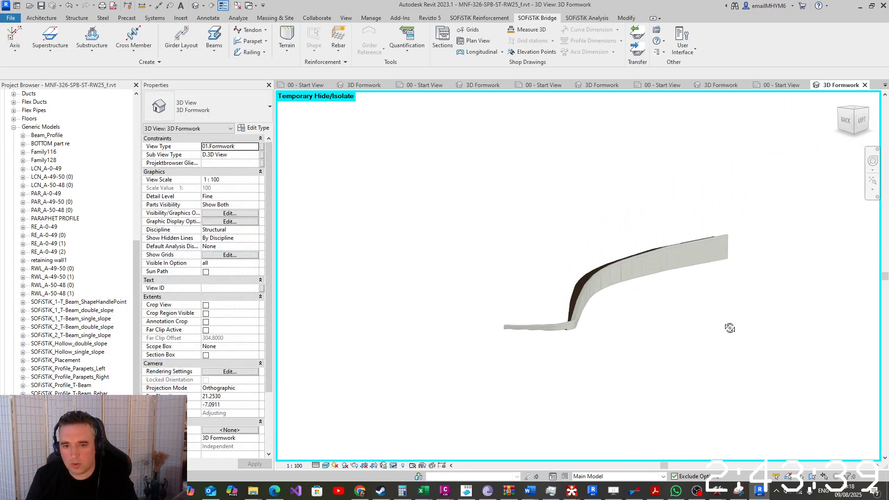
{"action": "scroll", "coordinate": [728, 328], "scroll_direction": "up", "scroll_amount": 6}
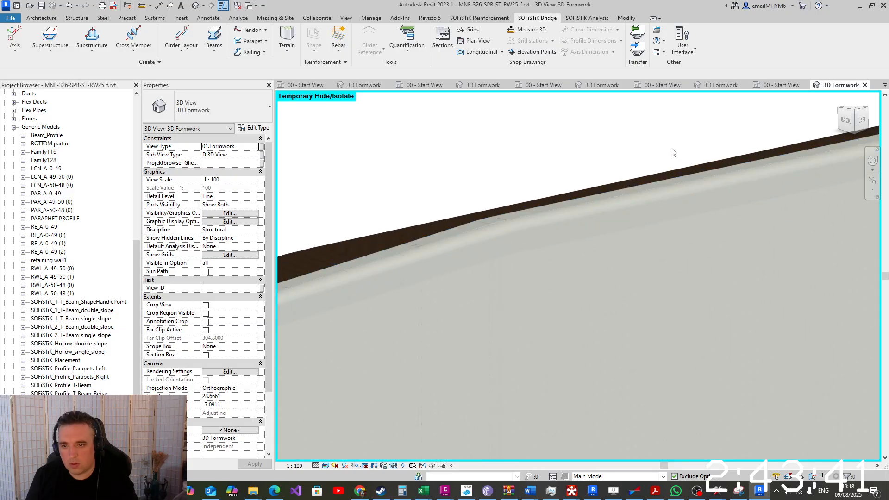
{"action": "scroll", "coordinate": [674, 152], "scroll_direction": "down", "scroll_amount": 4}
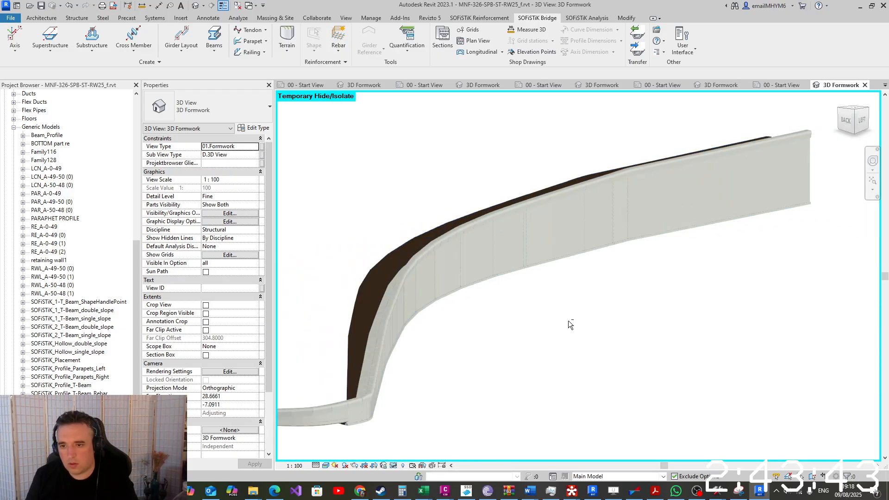
{"action": "middle_click_drag", "start_coordinate": [570, 325], "coordinate": [595, 175], "text": "shift"}
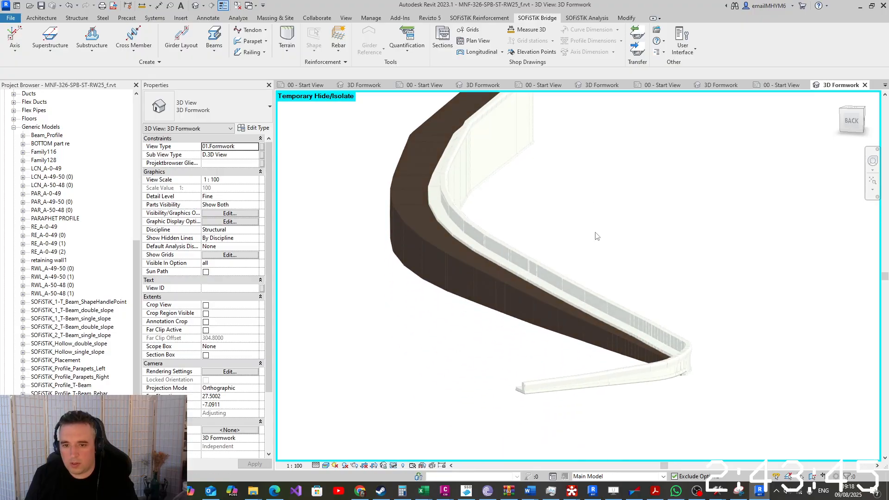
{"action": "scroll", "coordinate": [596, 236], "scroll_direction": "up", "scroll_amount": 6}
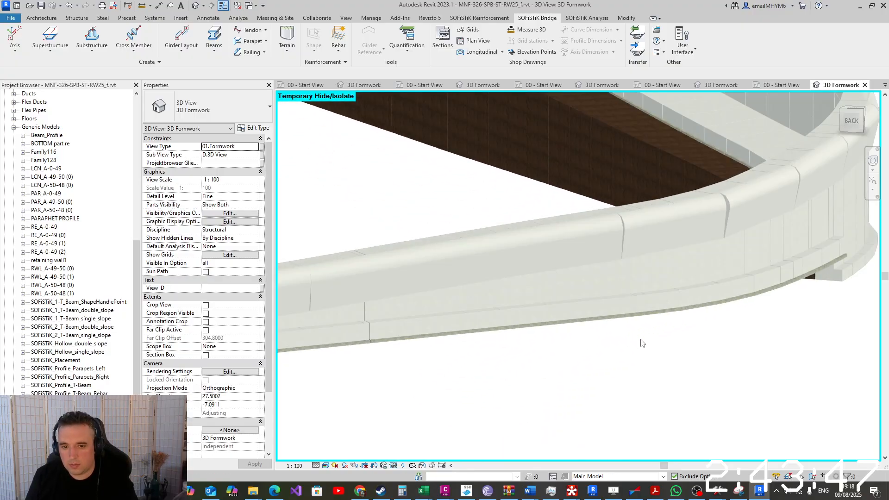
{"action": "scroll", "coordinate": [642, 343], "scroll_direction": "down", "scroll_amount": 4}
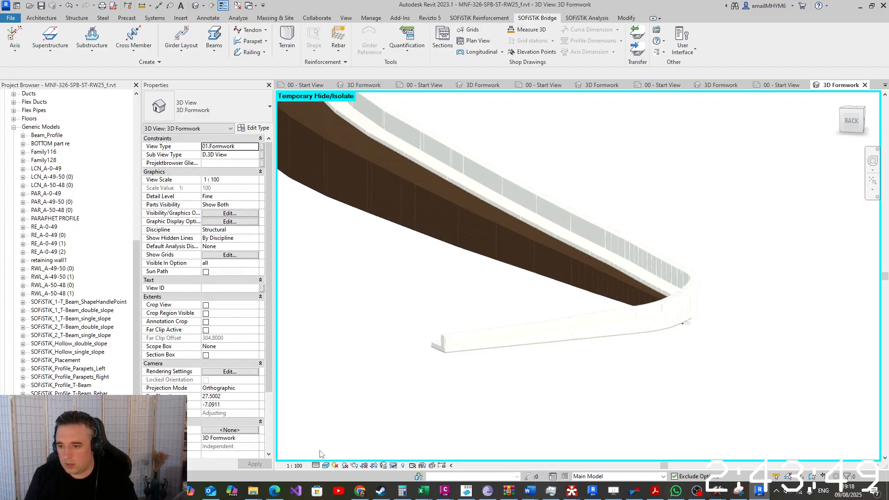
Set the view's background to Sky in the graphic display options
{"action": "left_click", "coordinate": [325, 466]}
{"action": "left_click", "coordinate": [368, 402]}
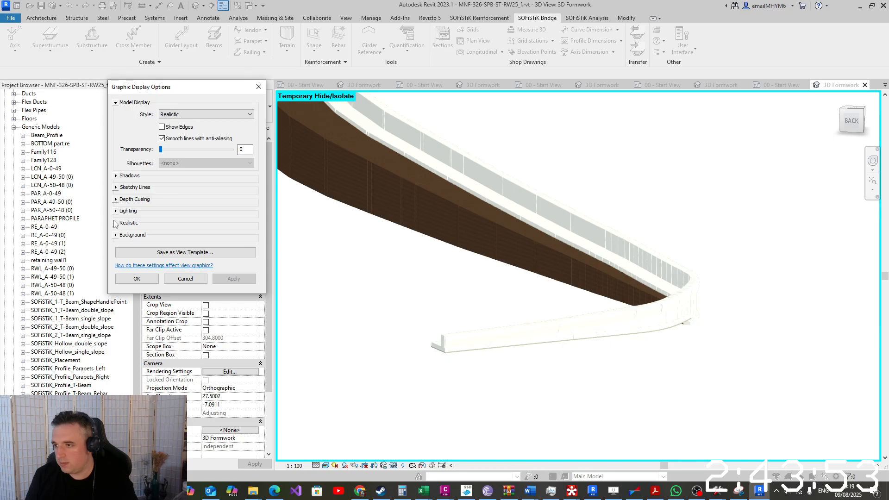
{"action": "left_click", "coordinate": [116, 234]}
{"action": "left_click", "coordinate": [180, 248]}
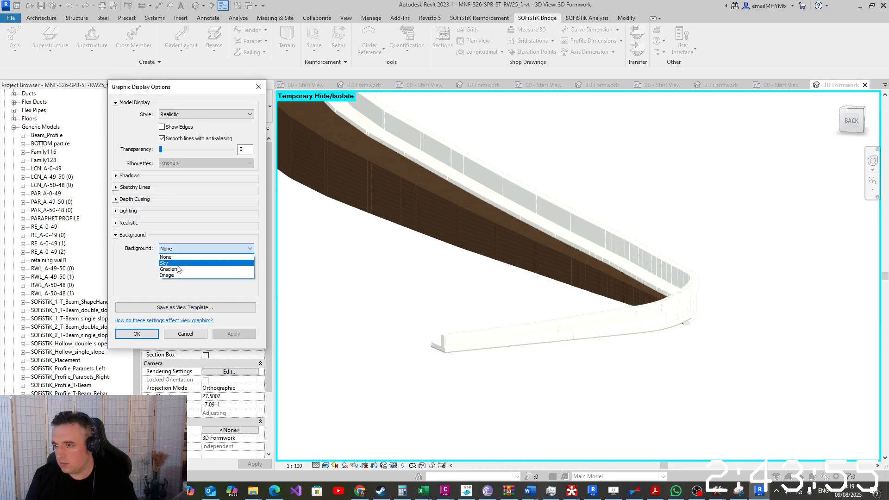
{"action": "left_click", "coordinate": [175, 263]}
{"action": "left_click", "coordinate": [234, 334]}
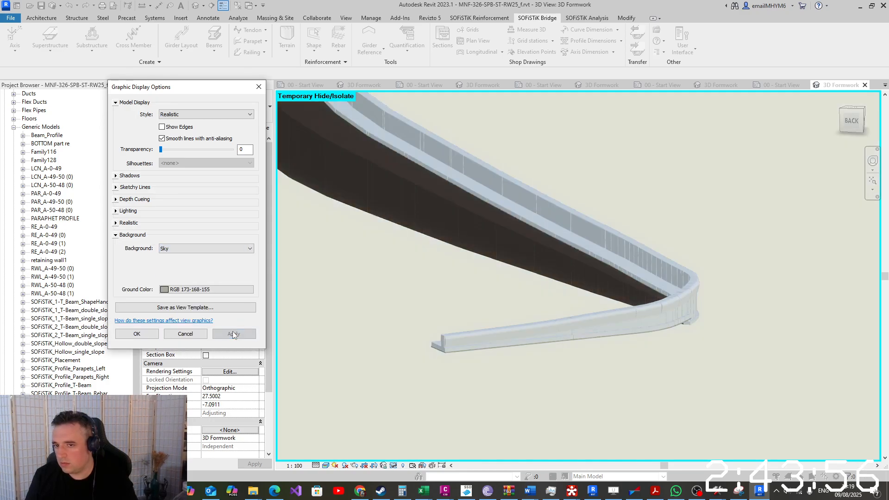
{"action": "left_click", "coordinate": [146, 334]}
View the wall's long side against the sky background and review the background and realistic exposure options
{"action": "scroll", "coordinate": [587, 312], "scroll_direction": "down", "scroll_amount": 5}
{"action": "left_click", "coordinate": [587, 313]}
{"action": "middle_click_drag", "start_coordinate": [587, 315], "coordinate": [507, 312], "text": "shift"}
{"action": "scroll", "coordinate": [505, 278], "scroll_direction": "up", "scroll_amount": 5}
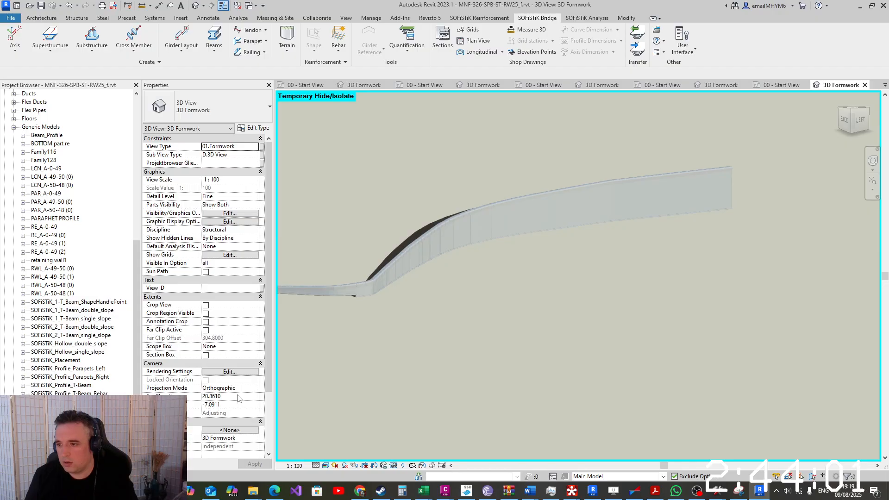
{"action": "left_click", "coordinate": [326, 466]}
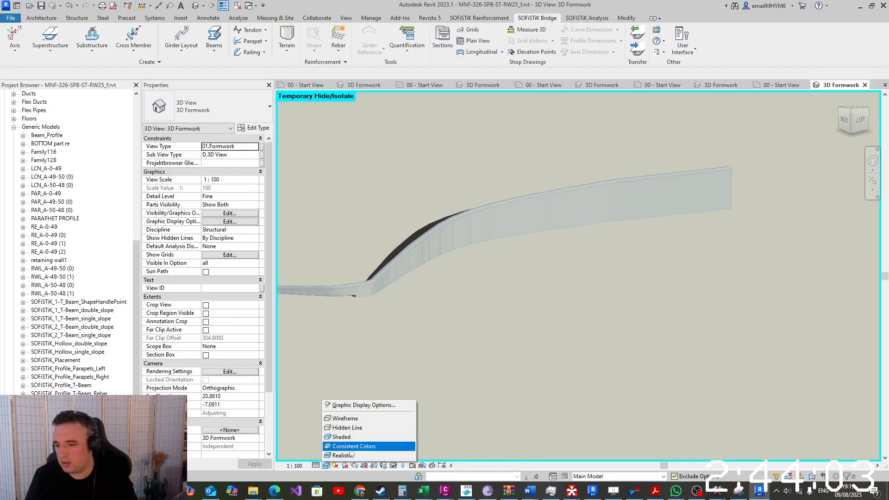
{"action": "left_click", "coordinate": [370, 406]}
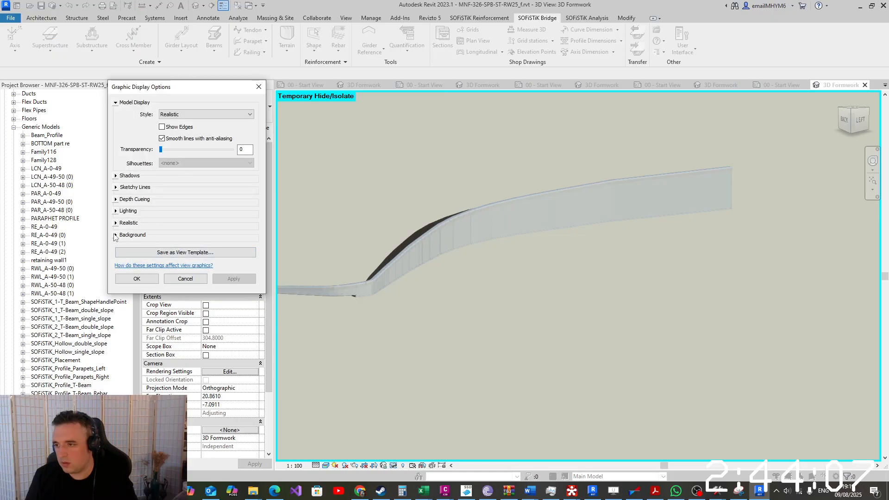
{"action": "left_click", "coordinate": [116, 235]}
{"action": "left_click", "coordinate": [213, 248]}
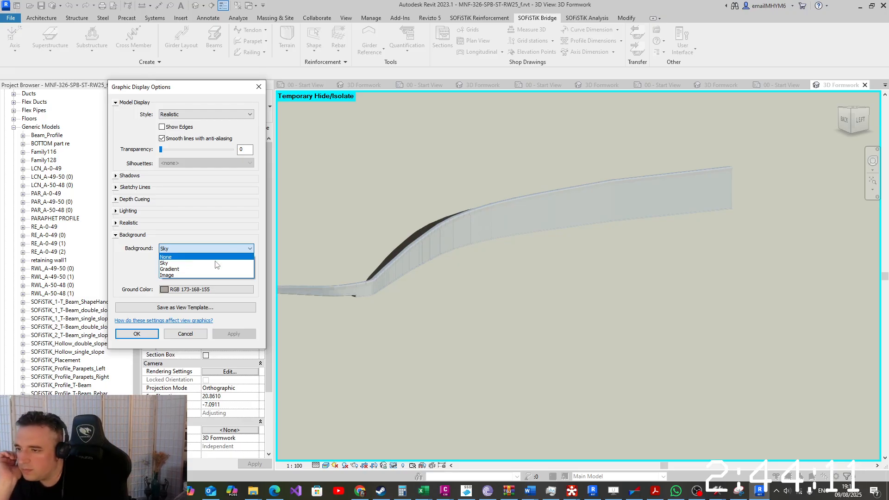
{"action": "left_click", "coordinate": [214, 263]}
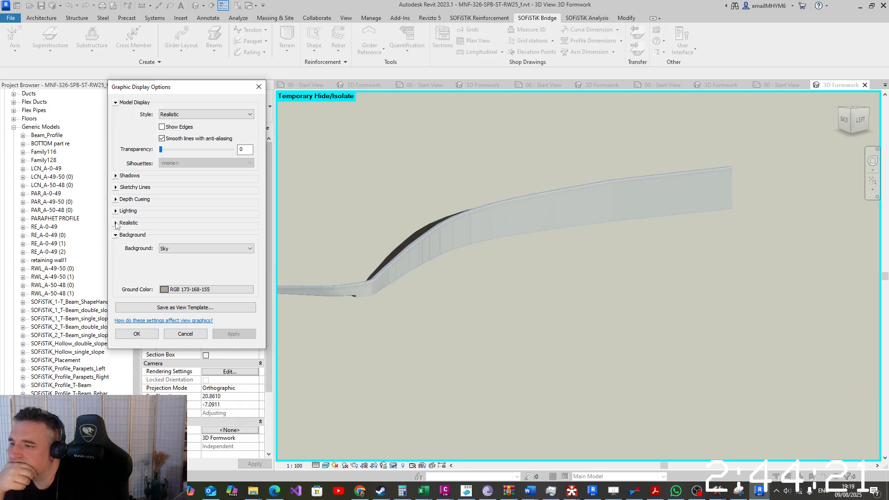
{"action": "left_click", "coordinate": [117, 223]}
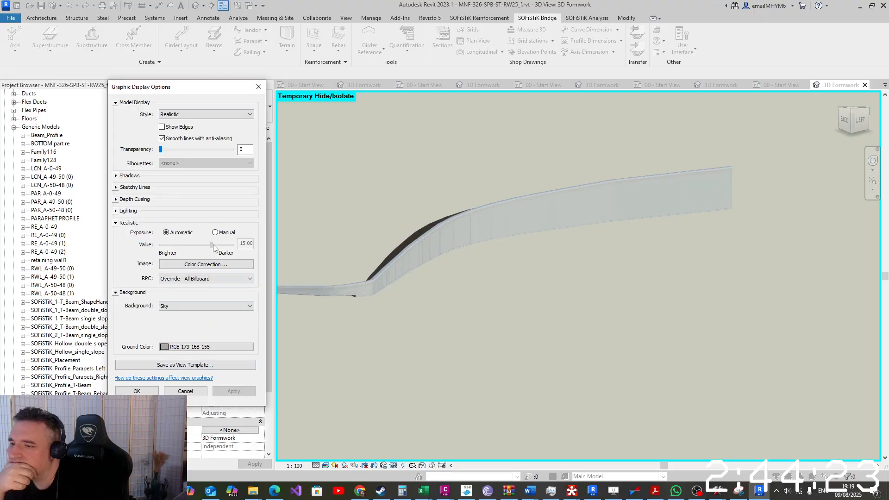
{"action": "left_click", "coordinate": [138, 391]}
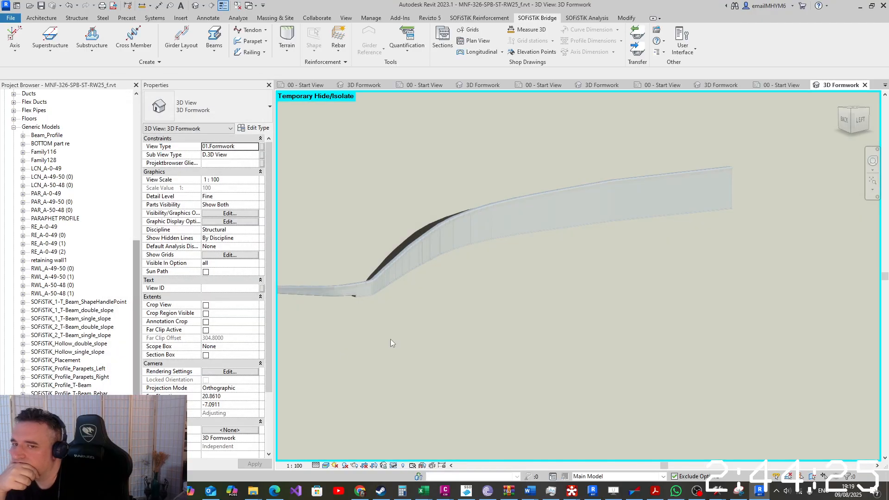
View the wall from a low angle along its bend and show the model edges in the realistic display
{"action": "scroll", "coordinate": [560, 312], "scroll_direction": "down", "scroll_amount": 5}
{"action": "mouse_move", "coordinate": [560, 312]}
{"action": "middle_mouse_down", "text": "shift"}
{"action": "mouse_move", "coordinate": [562, 242]}
{"action": "mouse_move", "coordinate": [552, 383]}
{"action": "mouse_move", "coordinate": [547, 338]}
{"action": "mouse_move", "coordinate": [556, 318]}
{"action": "middle_mouse_up", "text": "shift"}
{"action": "scroll", "coordinate": [598, 293], "scroll_direction": "up", "scroll_amount": 6}
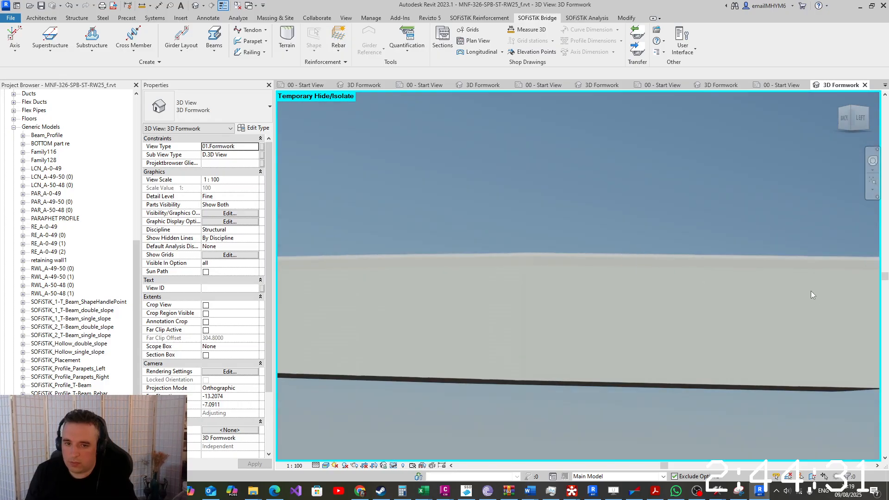
{"action": "middle_click_drag", "start_coordinate": [811, 291], "coordinate": [670, 333], "text": "shift"}
{"action": "middle_click_drag", "start_coordinate": [371, 342], "coordinate": [635, 279]}
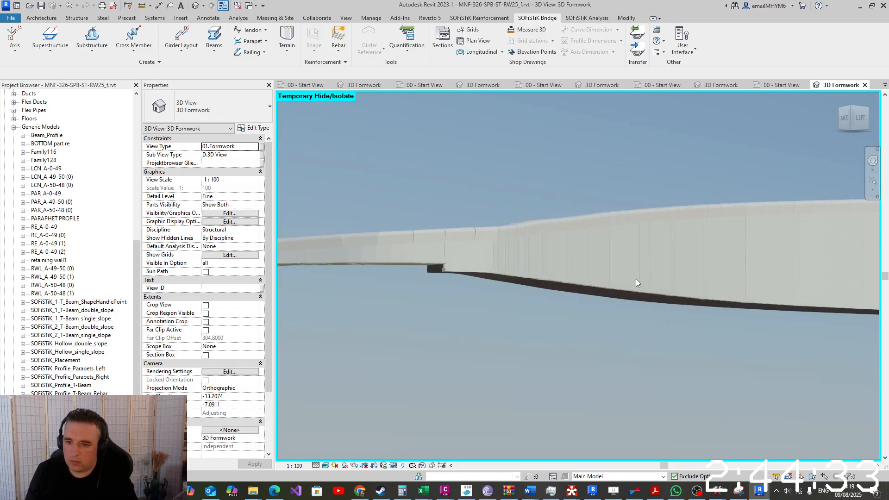
{"action": "scroll", "coordinate": [554, 272], "scroll_direction": "down", "scroll_amount": 5}
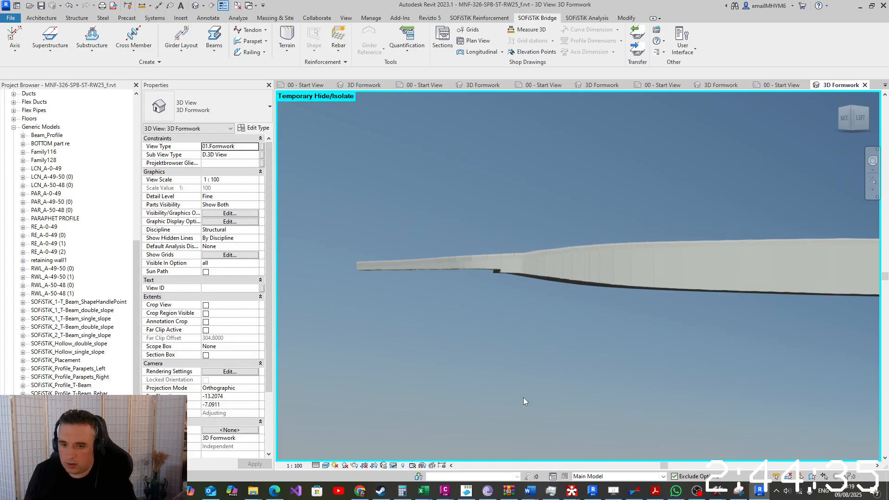
{"action": "left_click", "coordinate": [326, 465]}
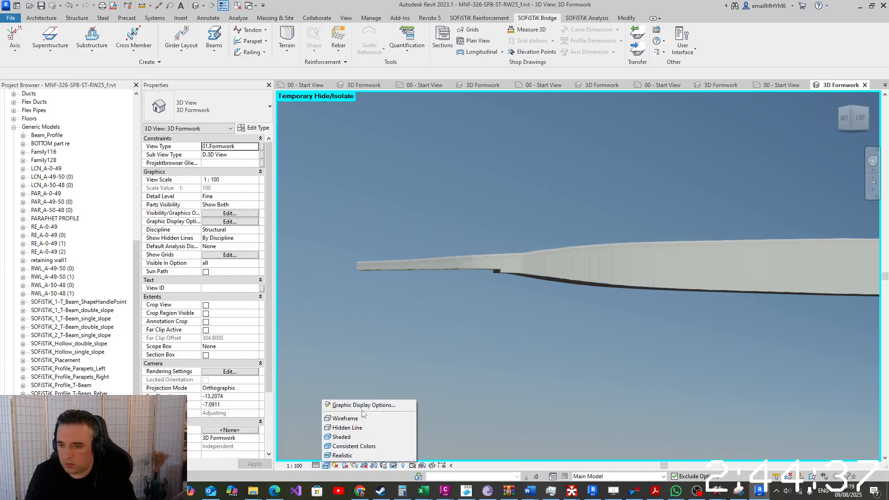
{"action": "left_click", "coordinate": [366, 407]}
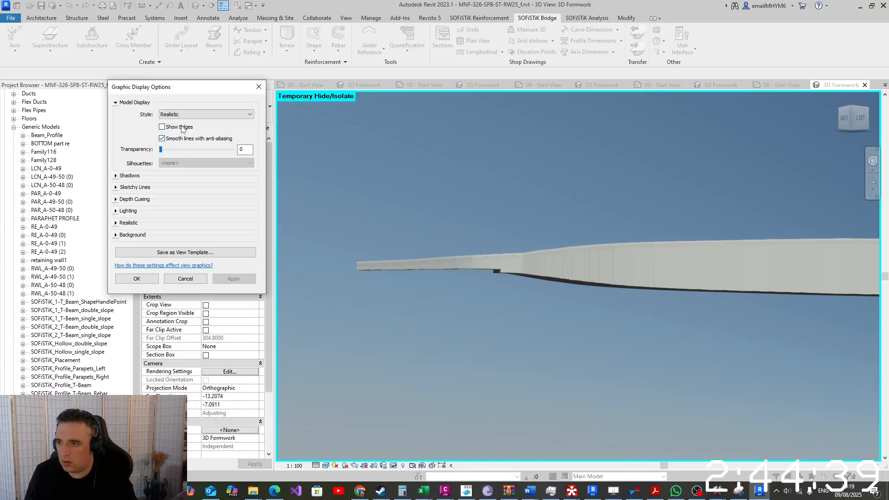
{"action": "left_click", "coordinate": [180, 127]}
{"action": "left_click", "coordinate": [136, 278]}
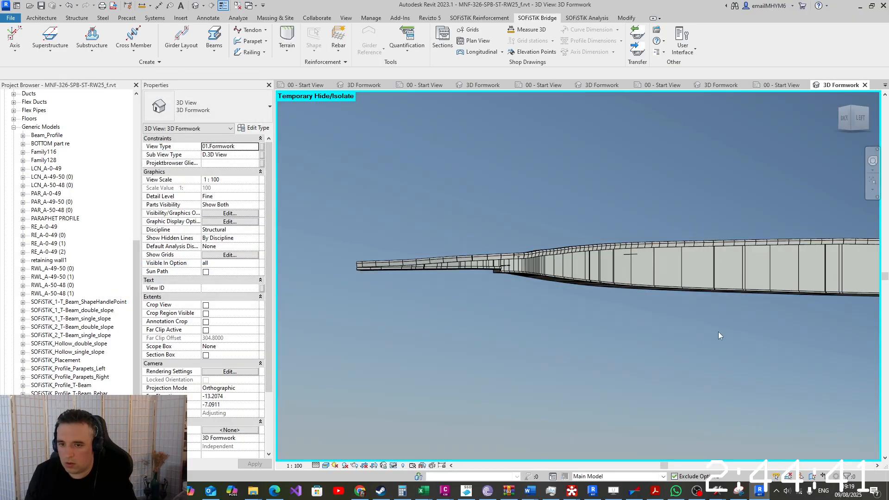
Examine the wall's low end from the back and zoom in on the joint between top-of-wall components near the bend
{"action": "middle_click_drag", "start_coordinate": [718, 331], "coordinate": [552, 269], "text": "shift"}
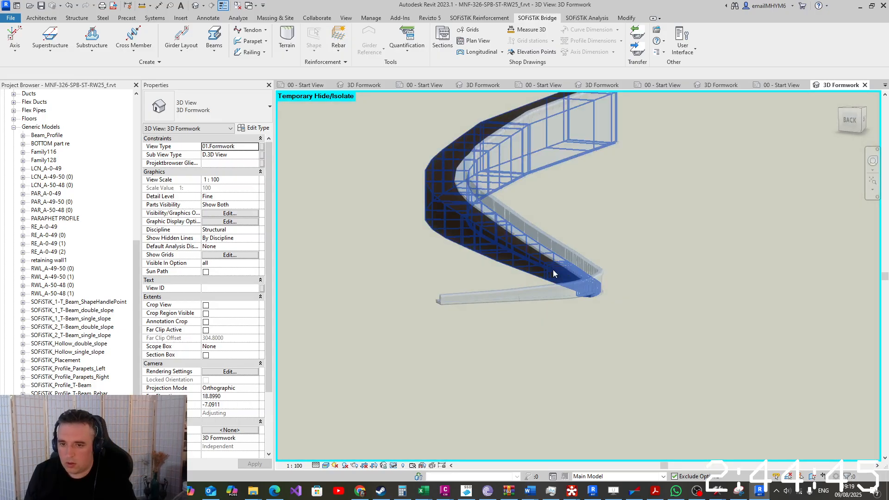
{"action": "scroll", "coordinate": [585, 294], "scroll_direction": "up", "scroll_amount": 5}
{"action": "middle_click_drag", "start_coordinate": [531, 368], "coordinate": [721, 377]}
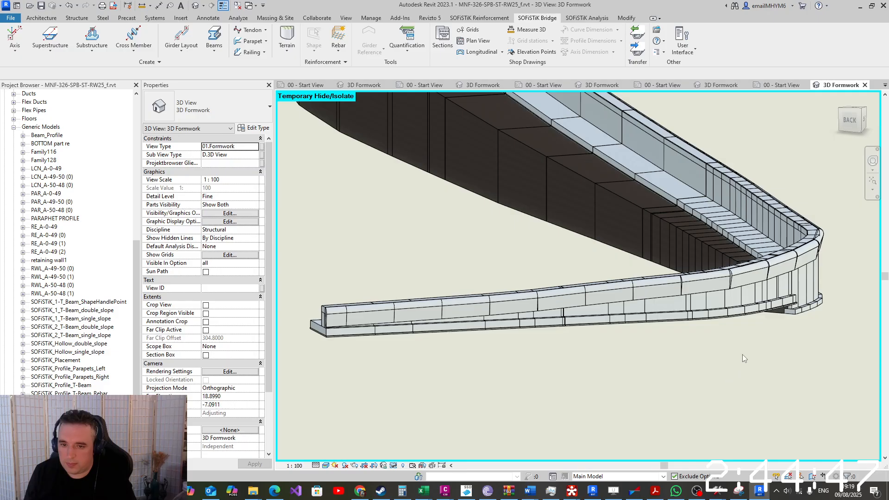
{"action": "scroll", "coordinate": [734, 274], "scroll_direction": "up", "scroll_amount": 4}
{"action": "scroll", "coordinate": [669, 196], "scroll_direction": "up", "scroll_amount": 3}
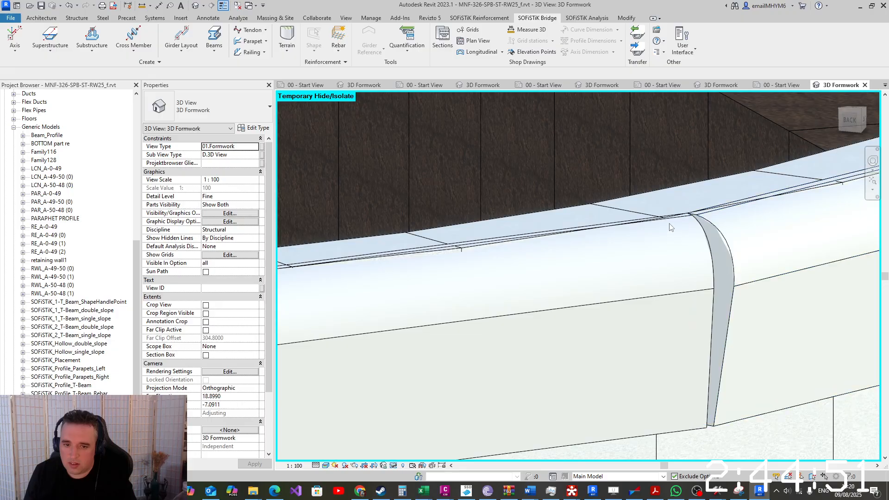
{"action": "scroll", "coordinate": [660, 206], "scroll_direction": "down", "scroll_amount": 5}
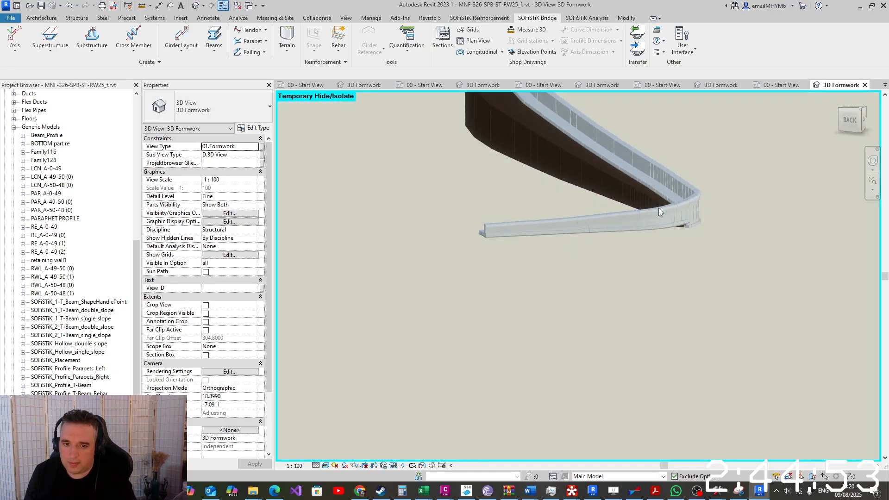
Inspect the top edge along the wall's long side up close, including its kink, and review the wall's overall curve
{"action": "mouse_move", "coordinate": [658, 208]}
{"action": "middle_mouse_down", "text": "shift"}
{"action": "mouse_move", "coordinate": [662, 275]}
{"action": "mouse_move", "coordinate": [551, 323]}
{"action": "mouse_move", "coordinate": [597, 335]}
{"action": "middle_mouse_up", "text": "shift"}
{"action": "scroll", "coordinate": [718, 234], "scroll_direction": "up", "scroll_amount": 5}
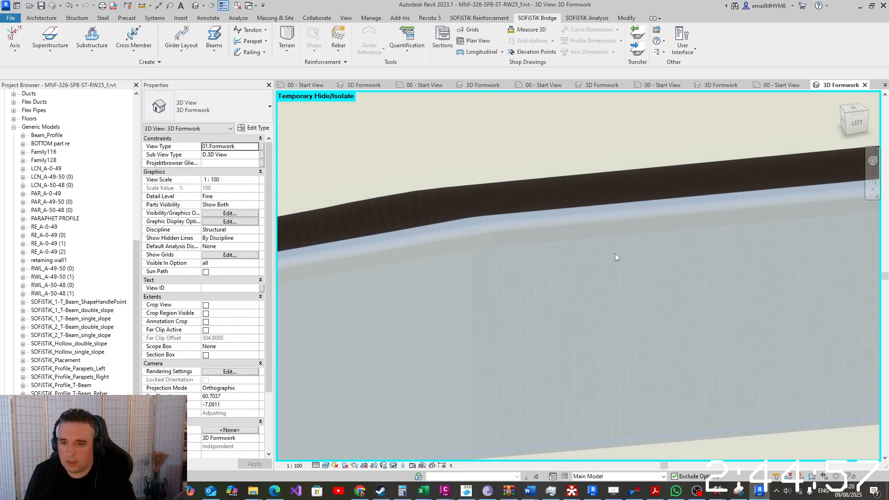
{"action": "scroll", "coordinate": [615, 254], "scroll_direction": "down", "scroll_amount": 3}
{"action": "middle_click_drag", "start_coordinate": [618, 256], "coordinate": [501, 319]}
{"action": "middle_click_drag", "start_coordinate": [370, 306], "coordinate": [695, 461], "text": "shift"}
{"action": "scroll", "coordinate": [425, 293], "scroll_direction": "up", "scroll_amount": 6}
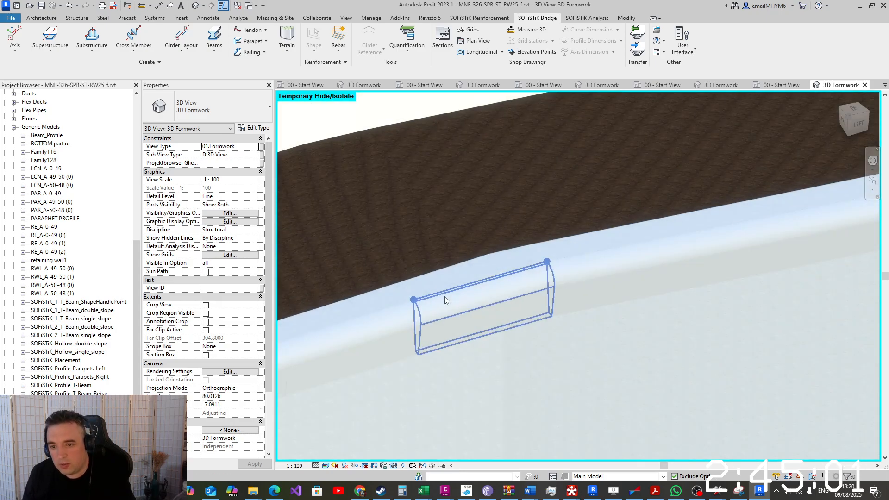
{"action": "scroll", "coordinate": [590, 342], "scroll_direction": "down", "scroll_amount": 8}
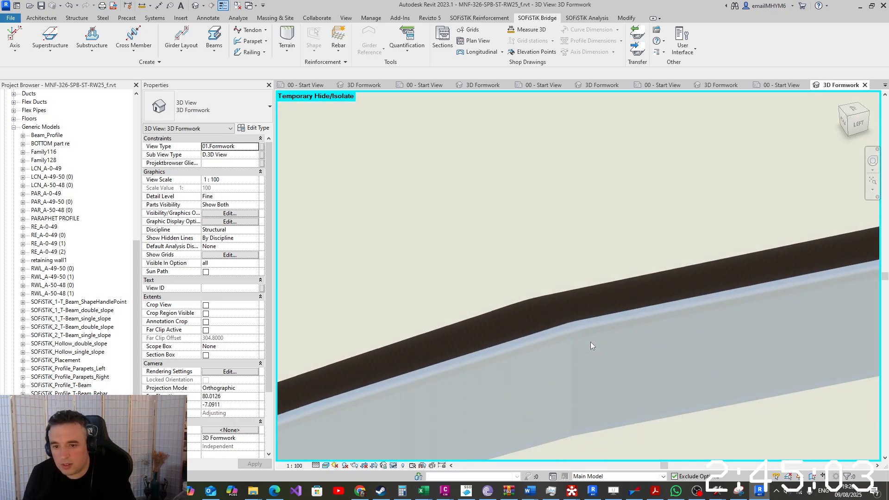
{"action": "middle_click_drag", "start_coordinate": [595, 385], "coordinate": [557, 397], "text": "shift"}
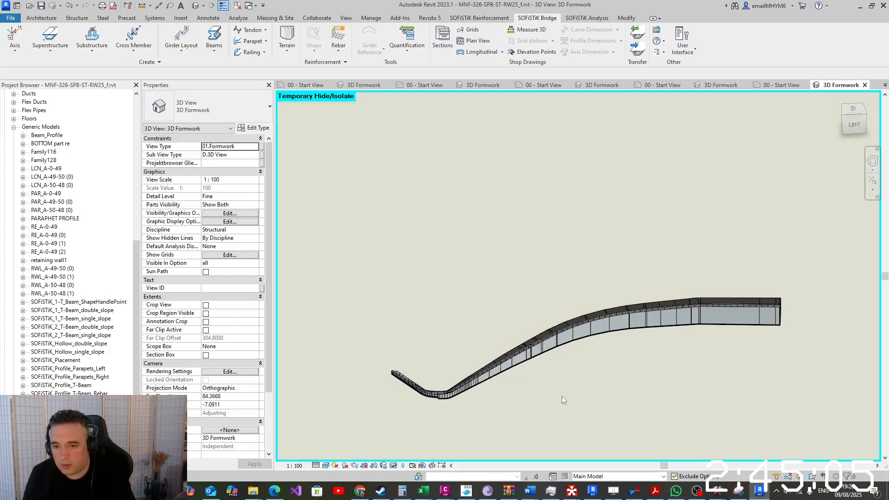
{"action": "scroll", "coordinate": [500, 389], "scroll_direction": "up", "scroll_amount": 5}
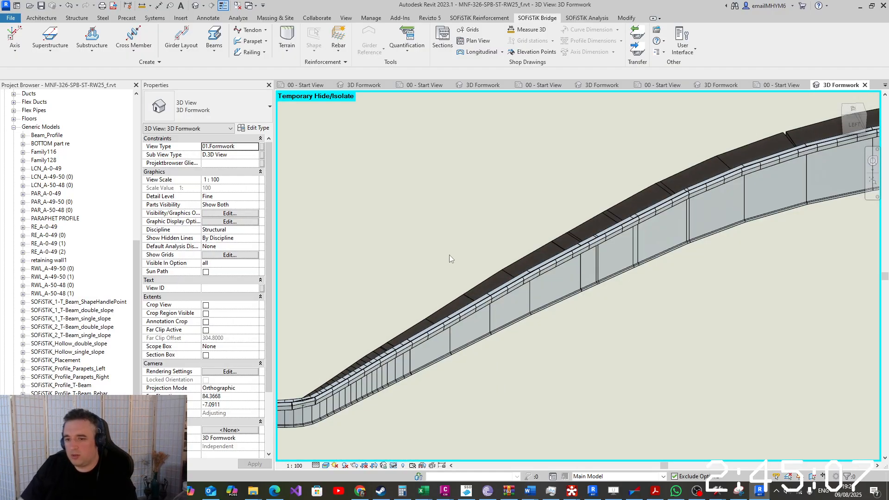
{"action": "middle_click_drag", "start_coordinate": [471, 352], "coordinate": [517, 354], "text": "shift"}
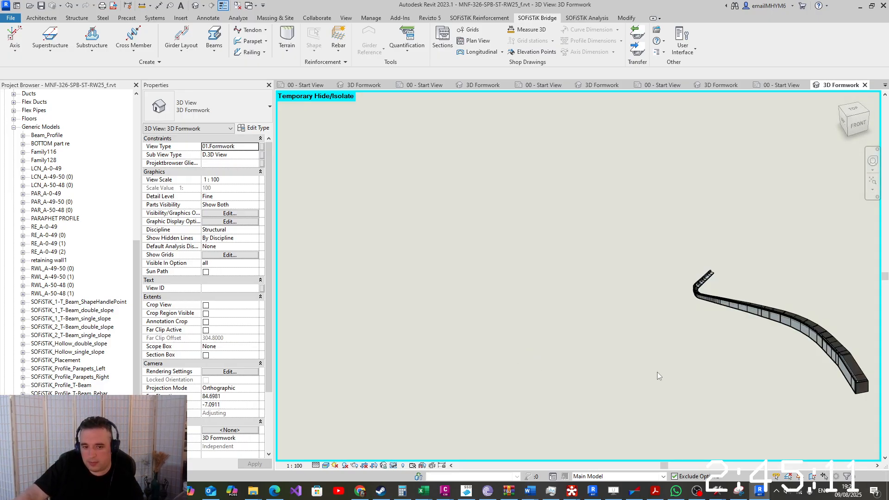
Examine the cross-section at the wall's high end, from the top-of-wall component down to the base, and view the whole wall
{"action": "scroll", "coordinate": [852, 406], "scroll_direction": "up", "scroll_amount": 8}
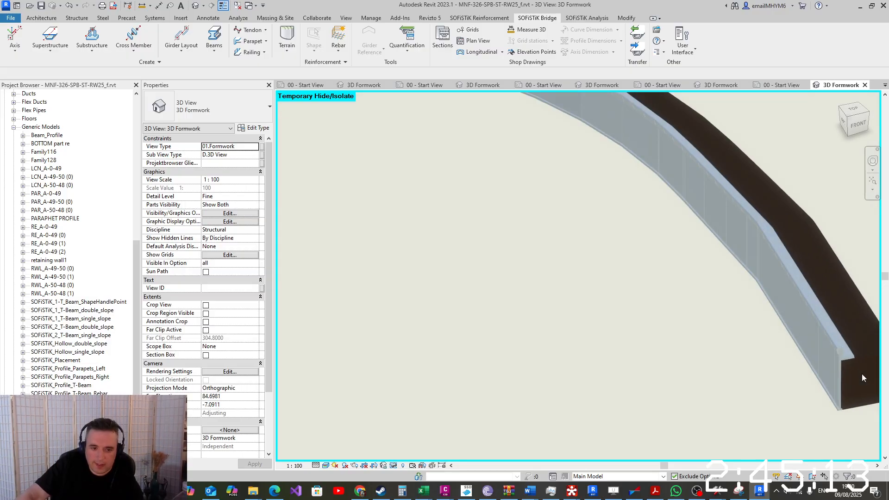
{"action": "middle_click_drag", "start_coordinate": [862, 374], "coordinate": [683, 289]}
{"action": "scroll", "coordinate": [717, 293], "scroll_direction": "up", "scroll_amount": 3}
{"action": "scroll", "coordinate": [654, 334], "scroll_direction": "up", "scroll_amount": 3}
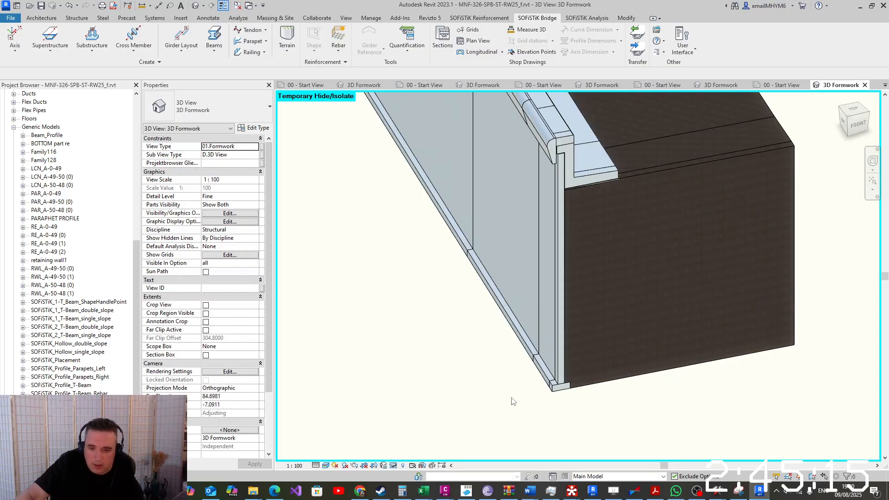
{"action": "left_click_drag", "start_coordinate": [503, 402], "coordinate": [596, 351]}
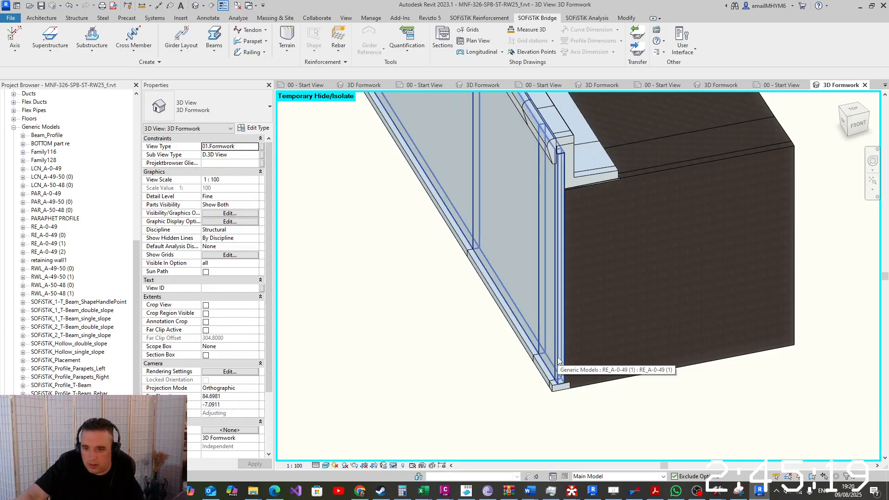
{"action": "scroll", "coordinate": [558, 357], "scroll_direction": "down", "scroll_amount": 2}
{"action": "scroll", "coordinate": [552, 373], "scroll_direction": "down", "scroll_amount": 6}
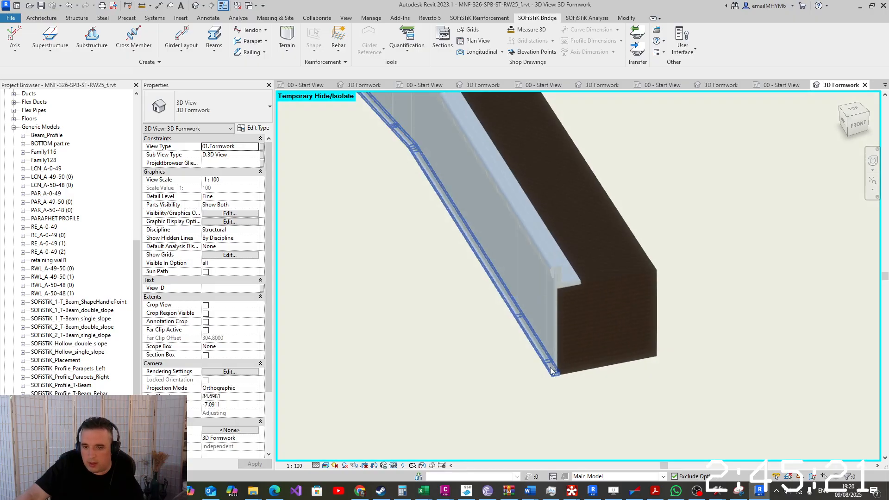
{"action": "middle_click_drag", "start_coordinate": [468, 376], "coordinate": [541, 337], "text": "shift"}
{"action": "left_click", "coordinate": [692, 493]}
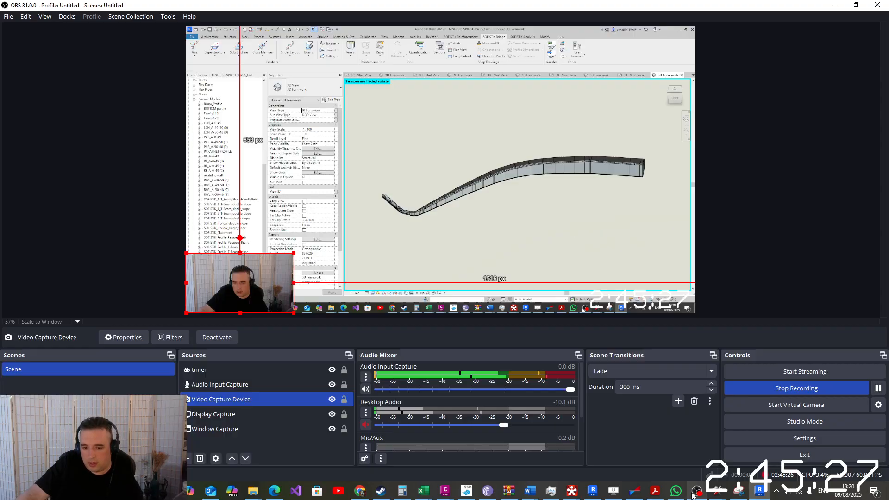